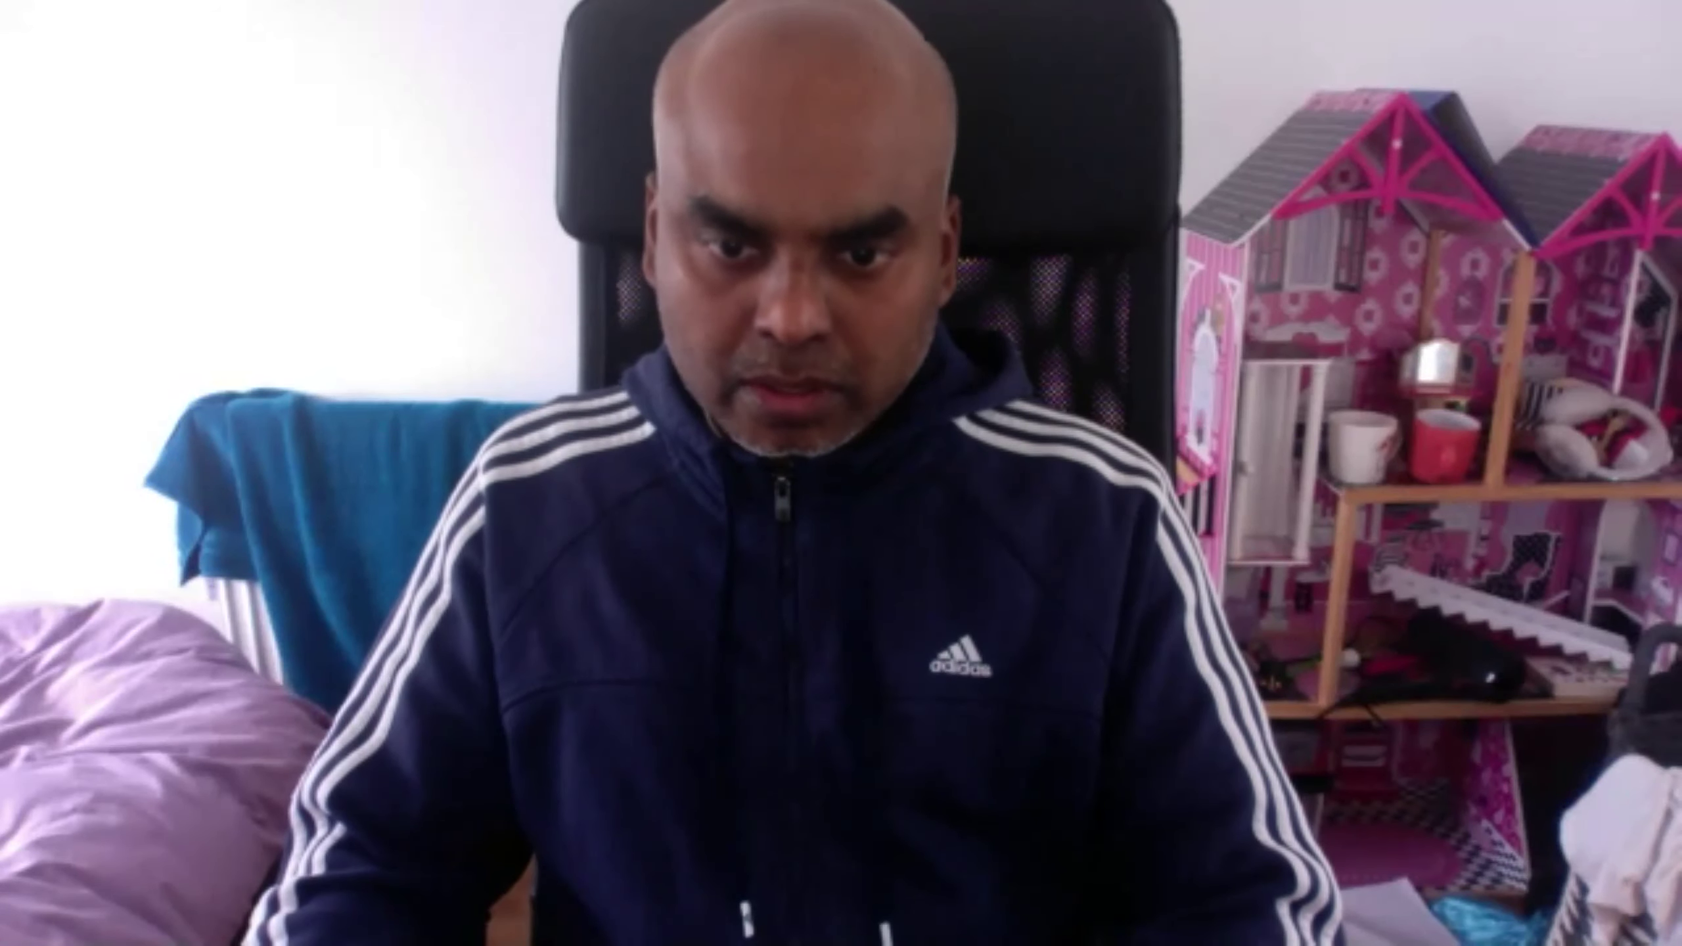
Tumble around the gun and its reference images, then show File > Recent Files.
left_click_drag(979, 610, 969, 613)
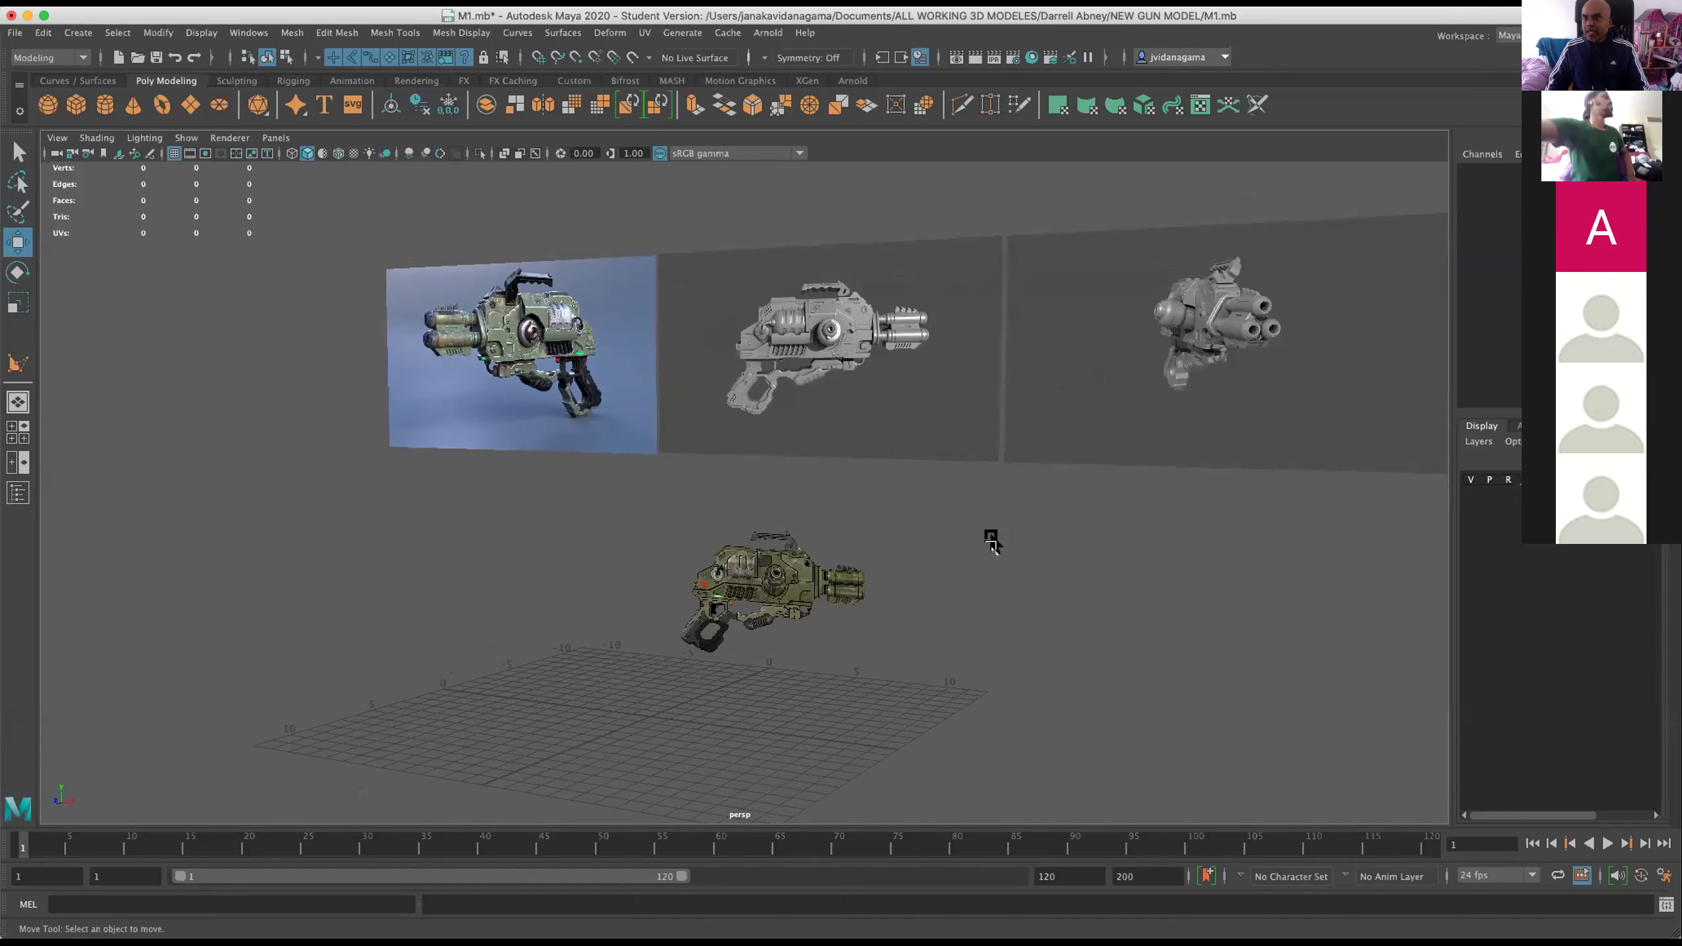
left_click_drag(992, 536, 991, 571)
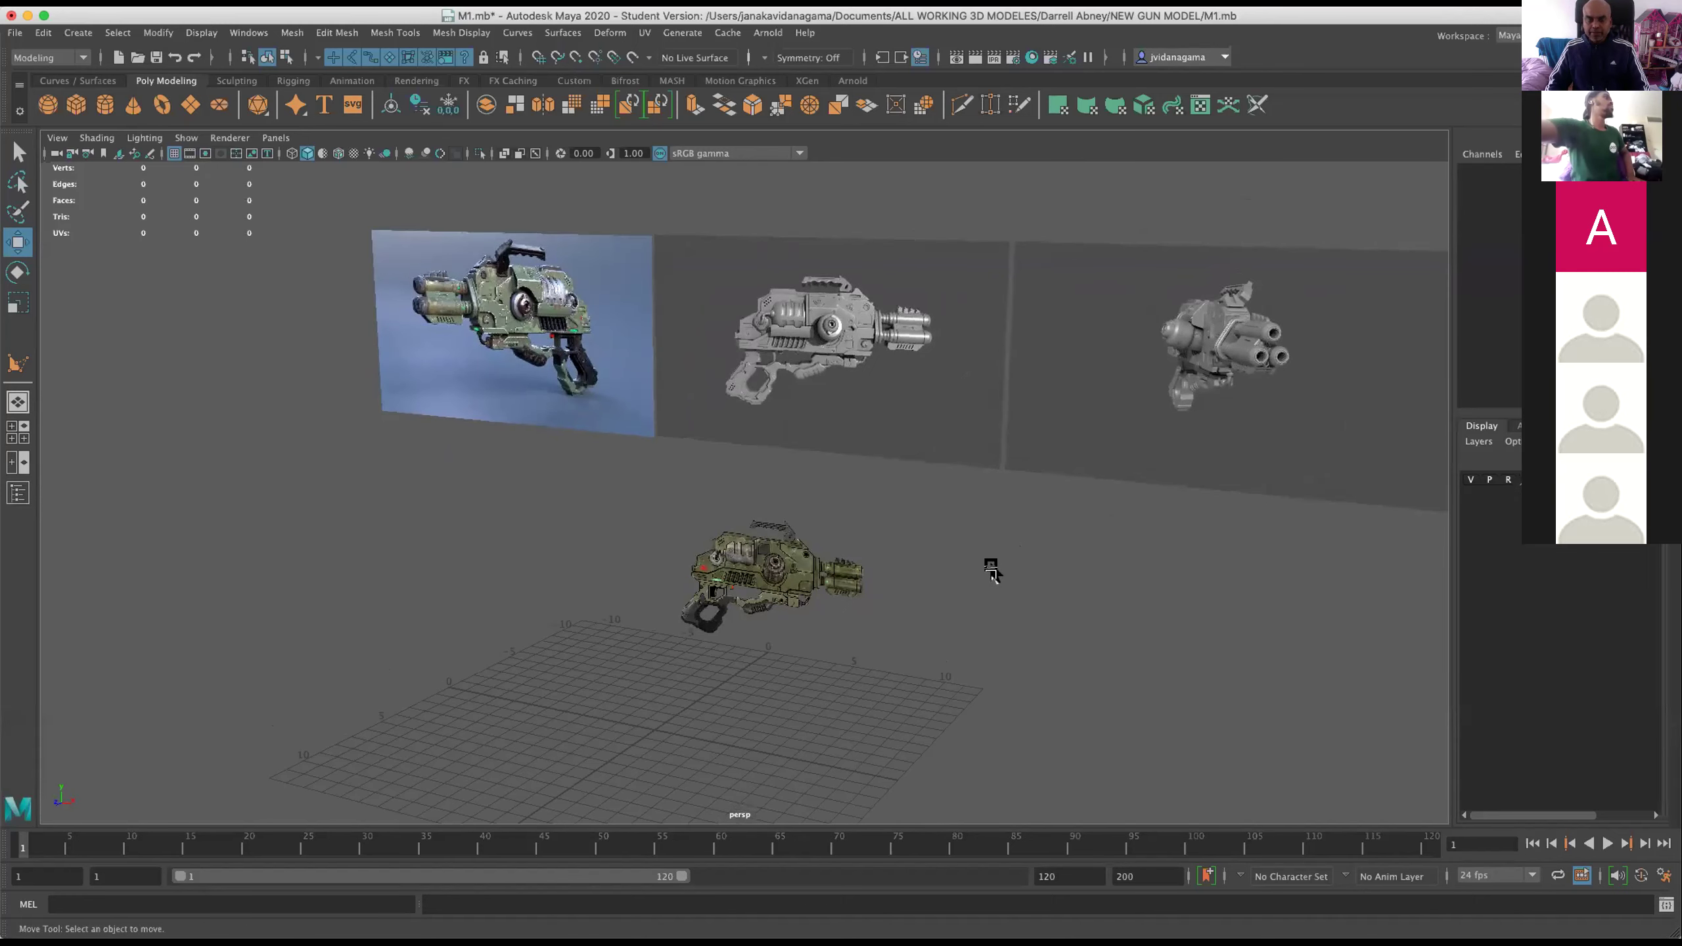
left_click_drag(975, 557, 898, 524)
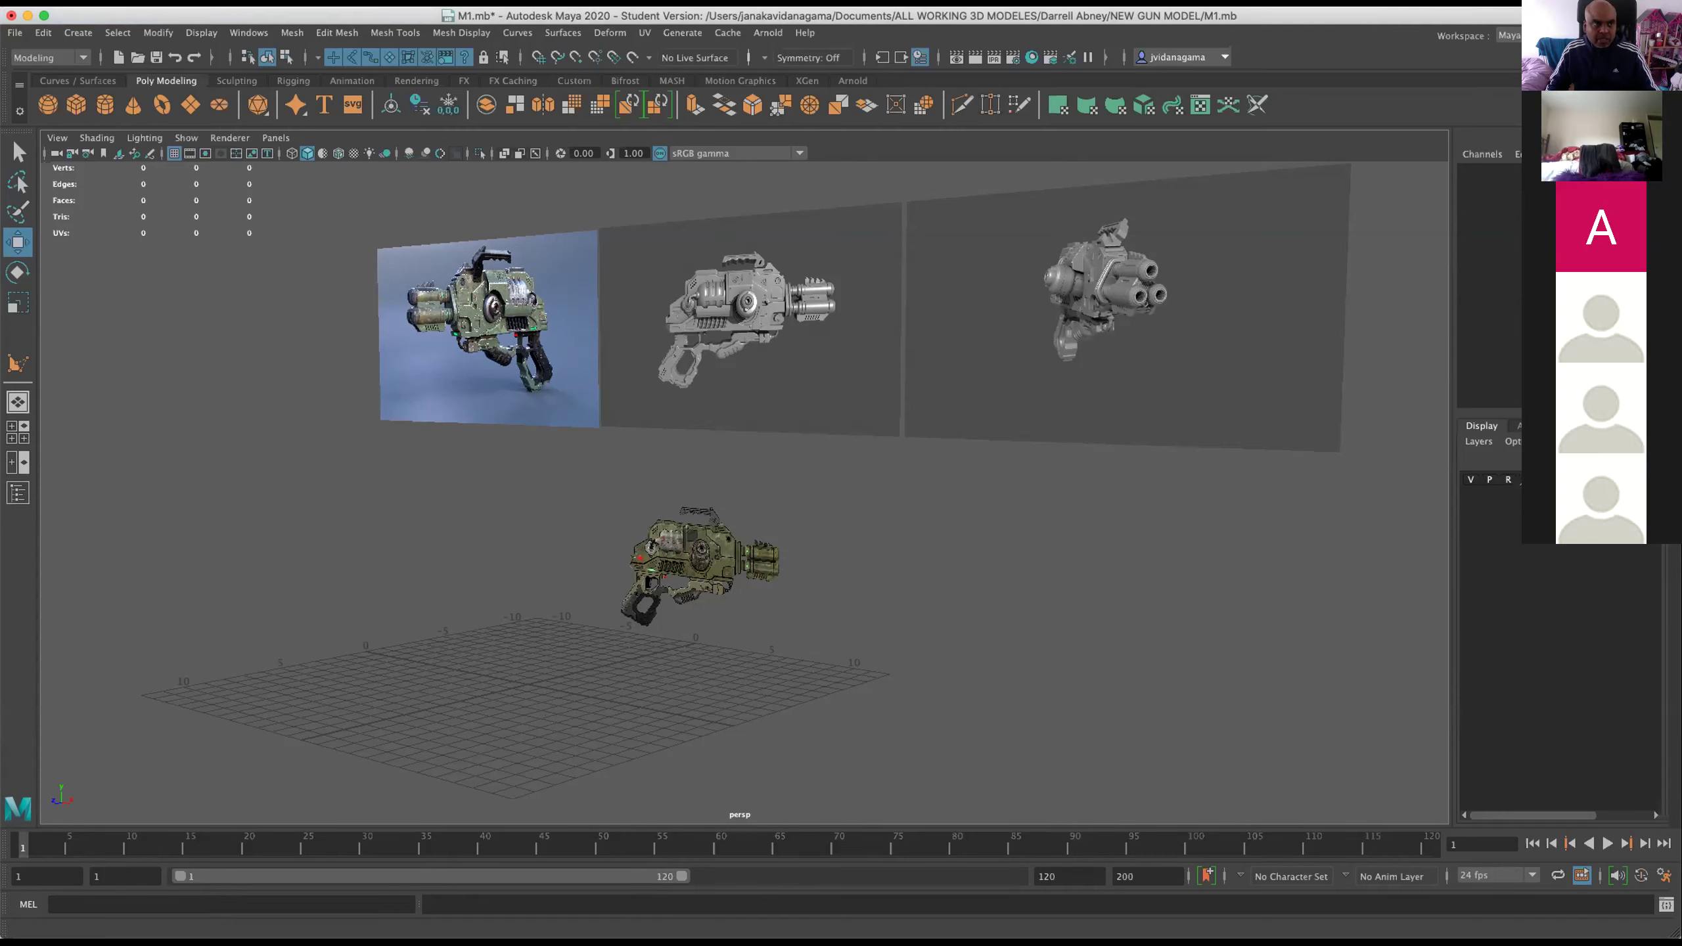
left_click(13, 33)
mouse_move(58, 543)
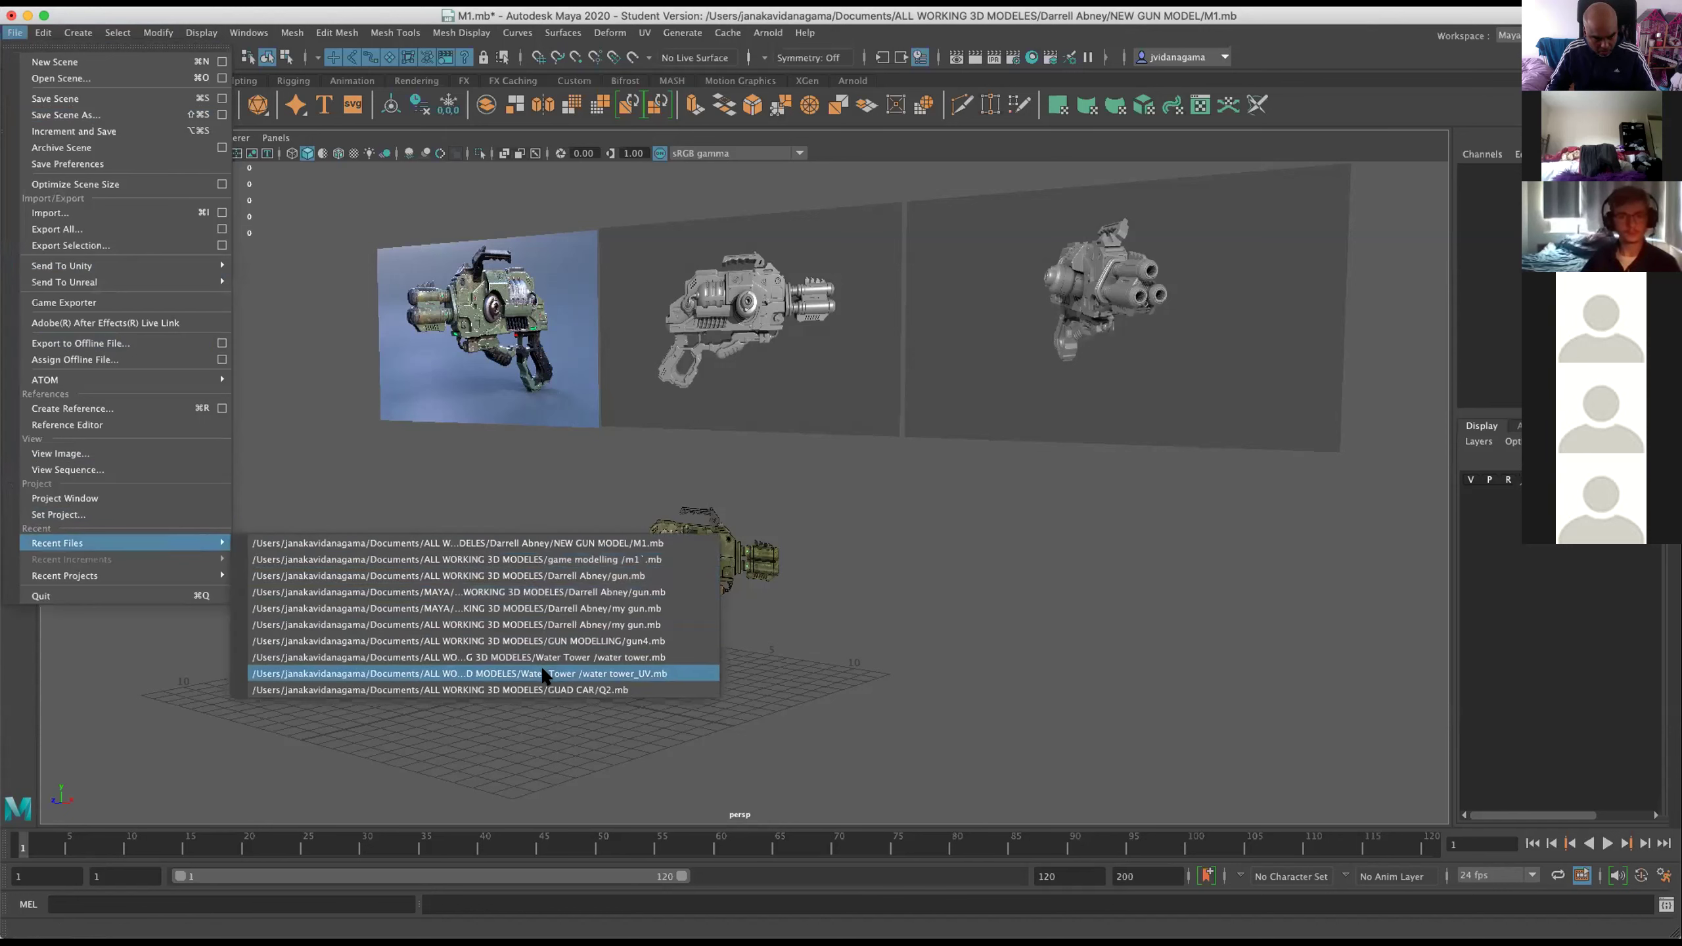
Open Q2.mb past the Student Version notice and orbit around the quad car.
left_click(541, 685)
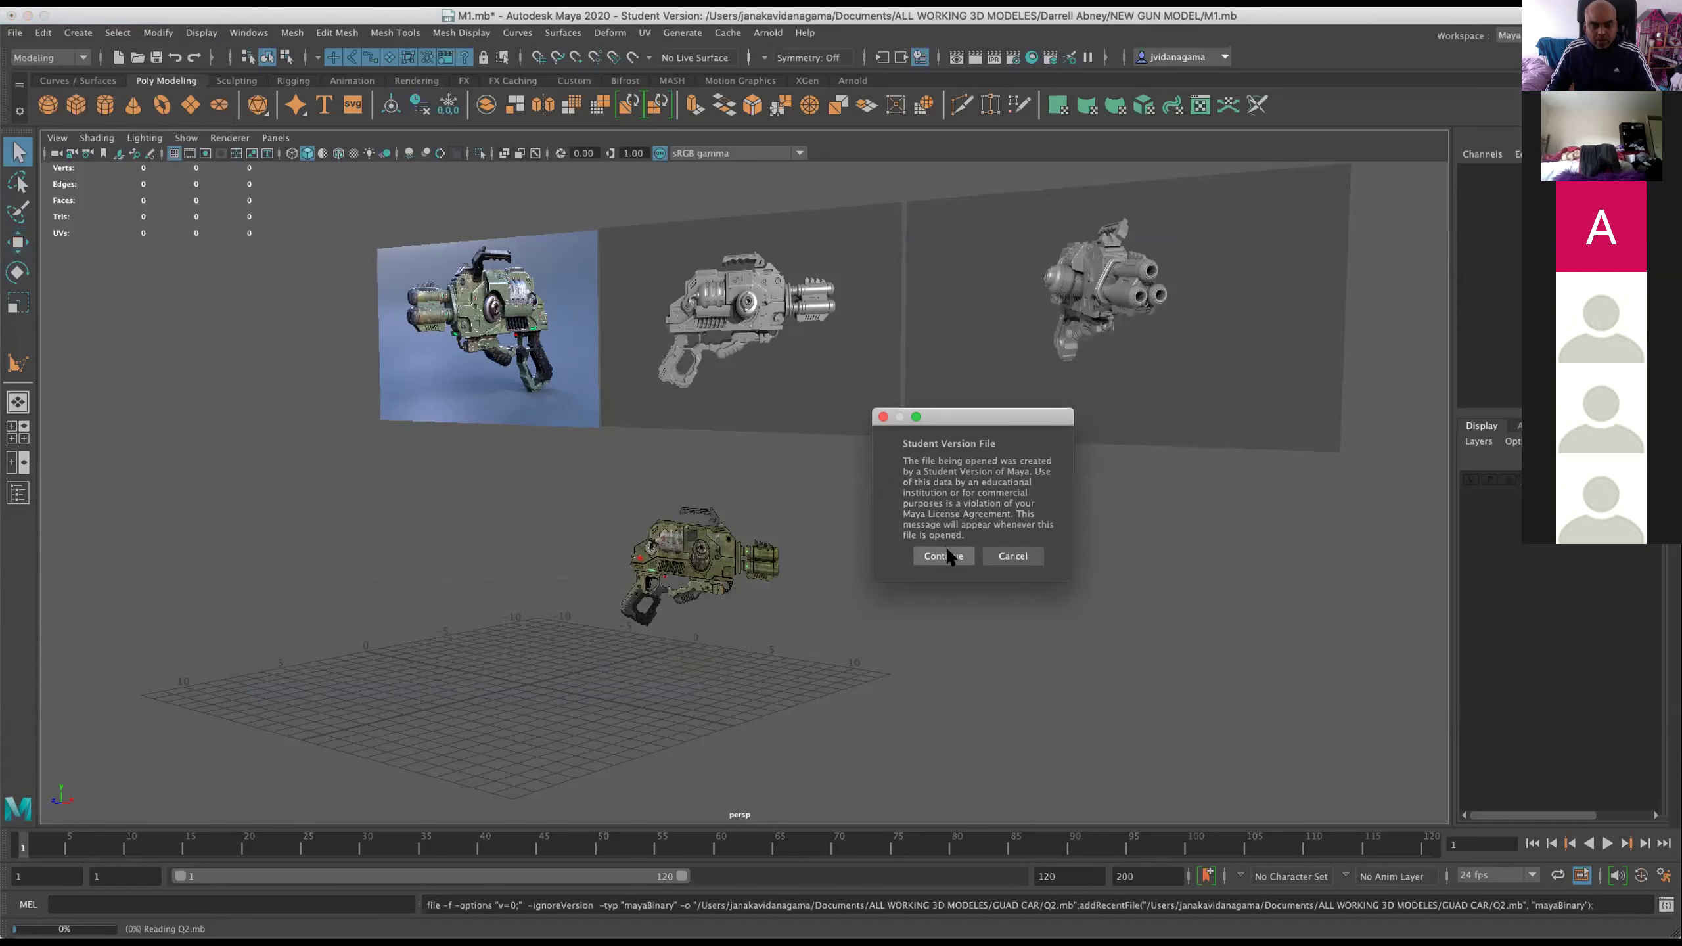
left_click(946, 551)
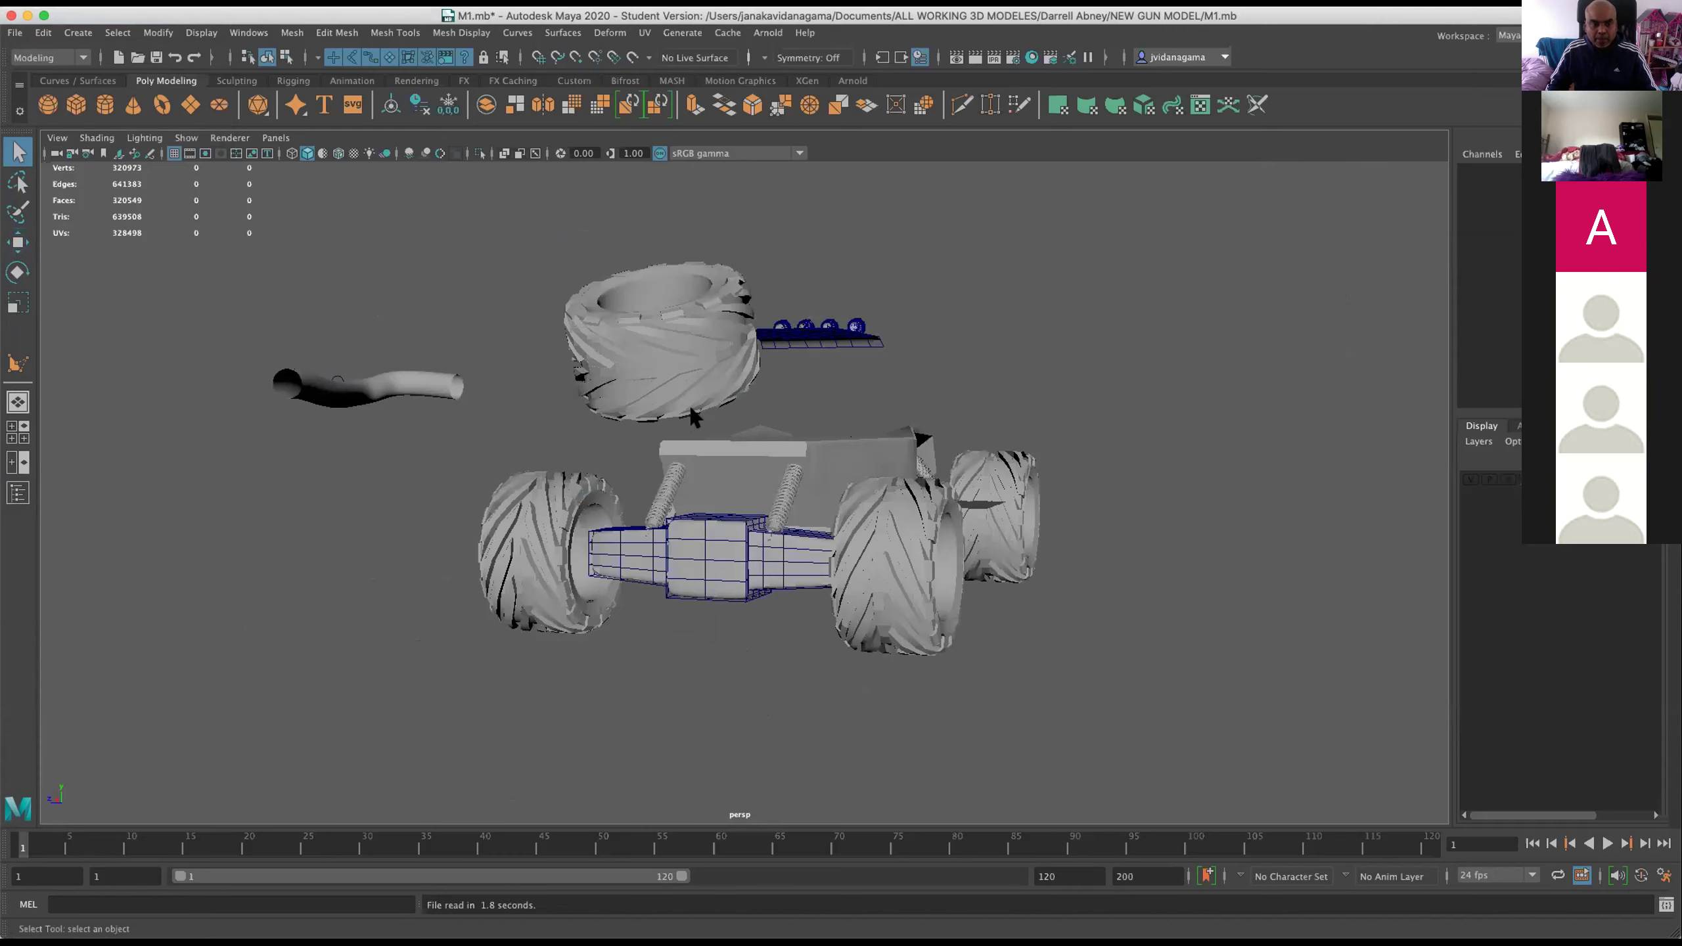
left_click_drag(716, 376, 987, 526)
scroll("up", 3)
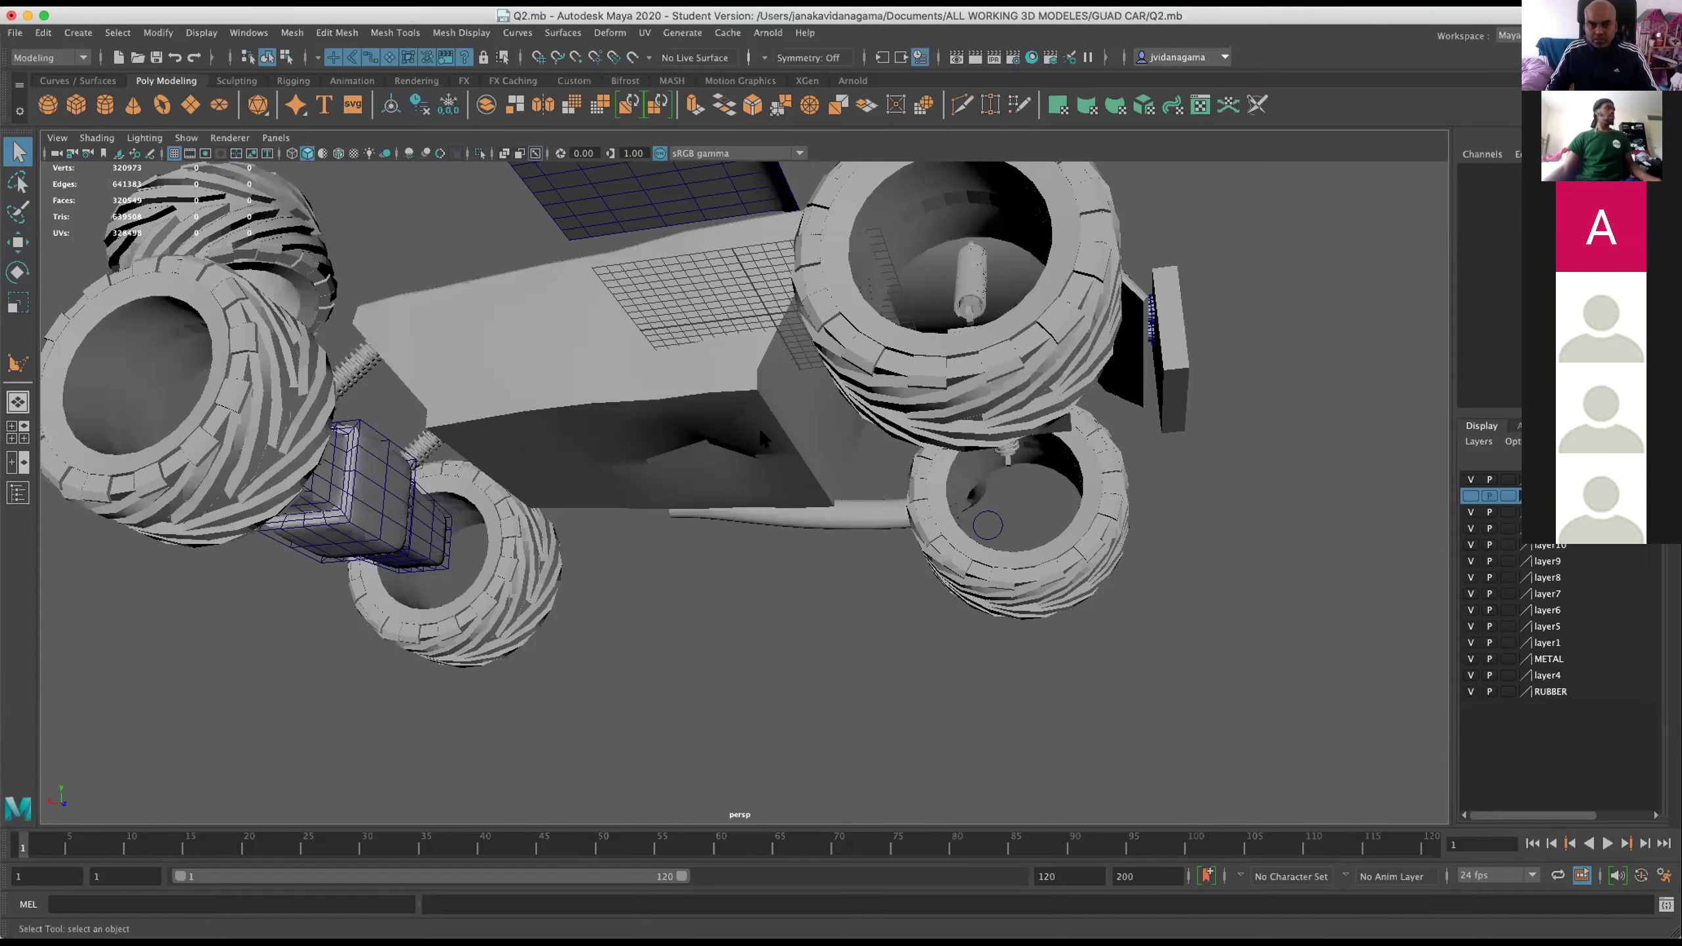
Select and frame the car body, then select the rear wheel.
left_click(672, 491)
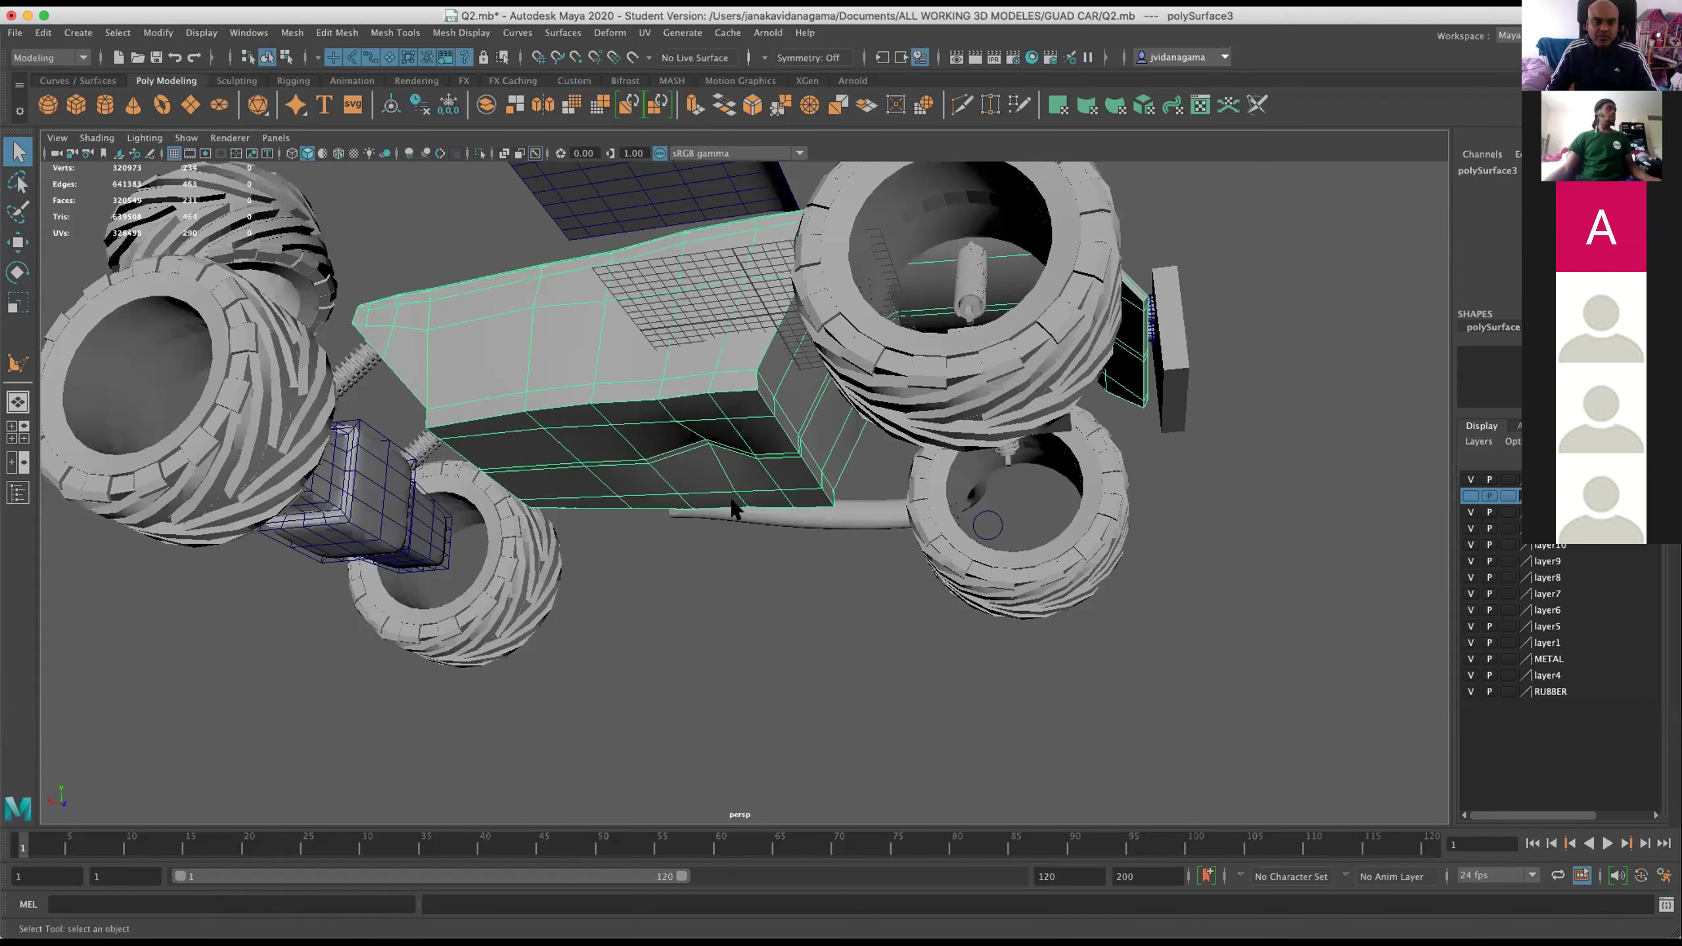
left_click(762, 537)
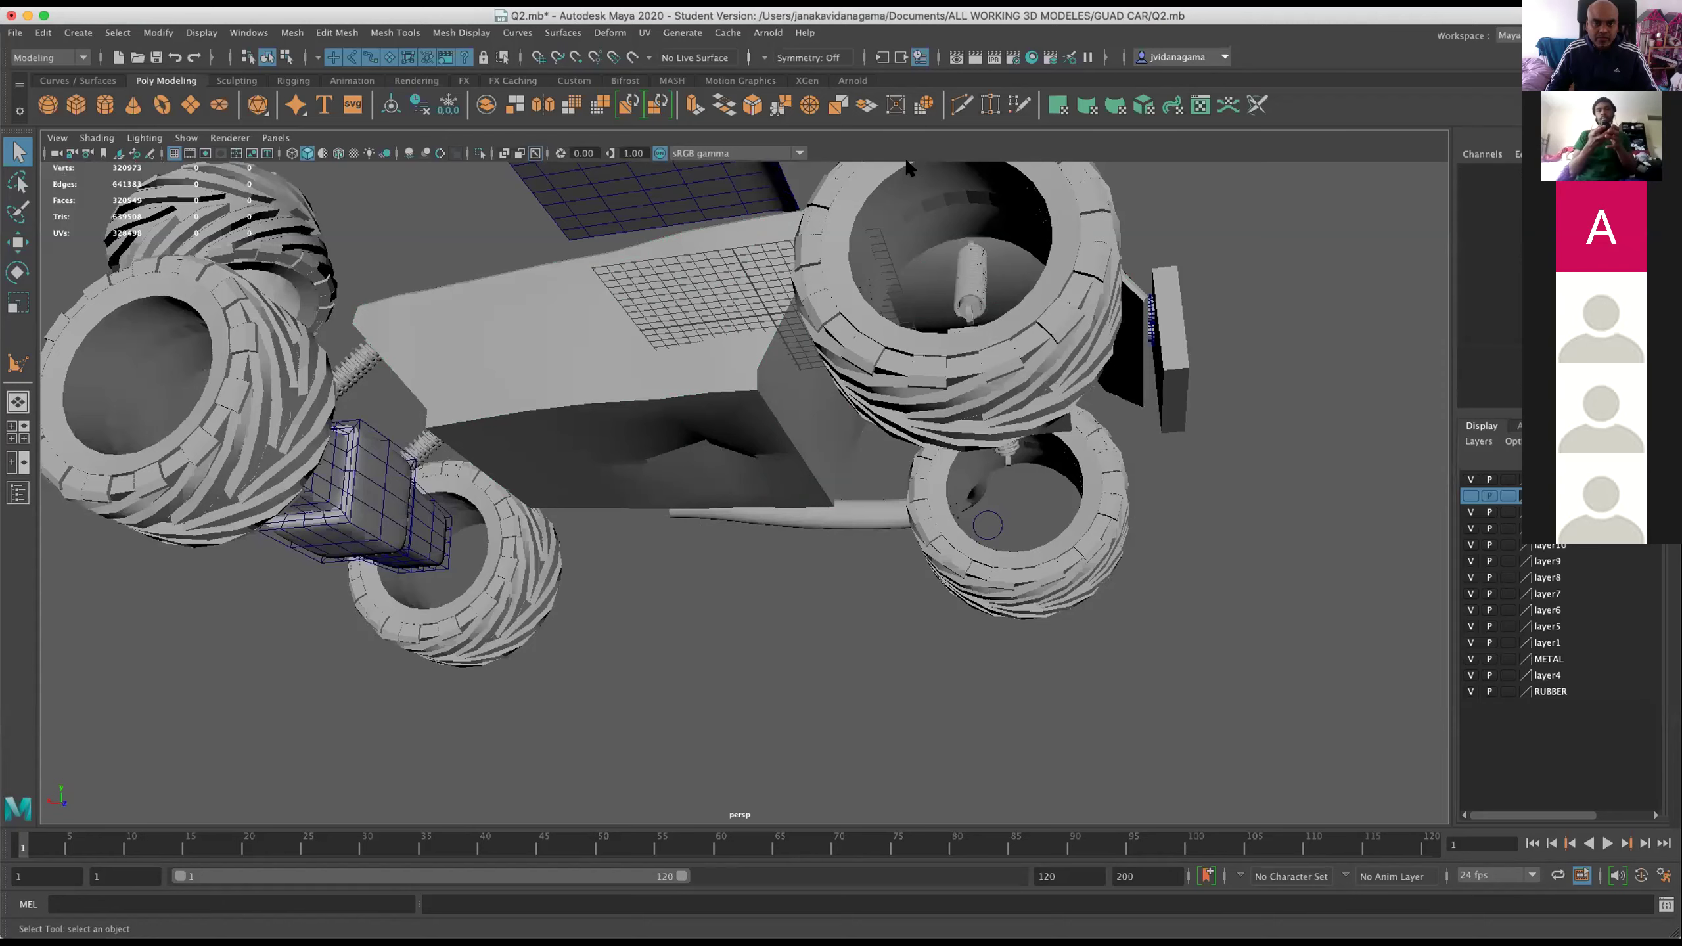
left_click_drag(972, 338, 636, 428)
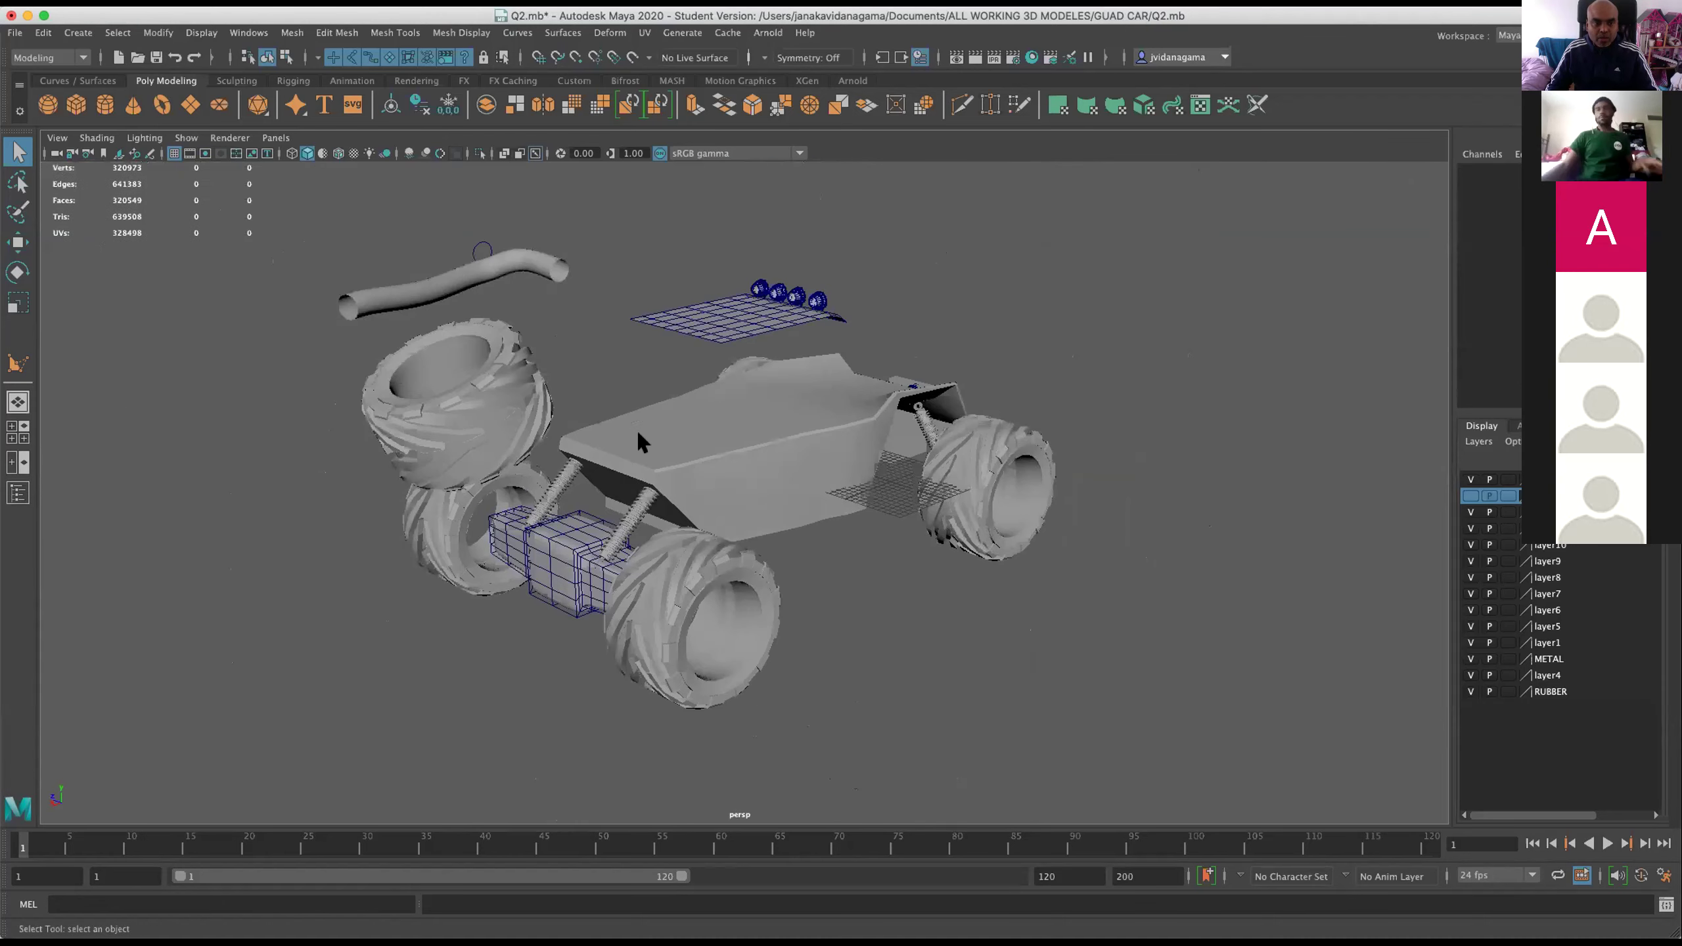
left_click(749, 460)
key("f")
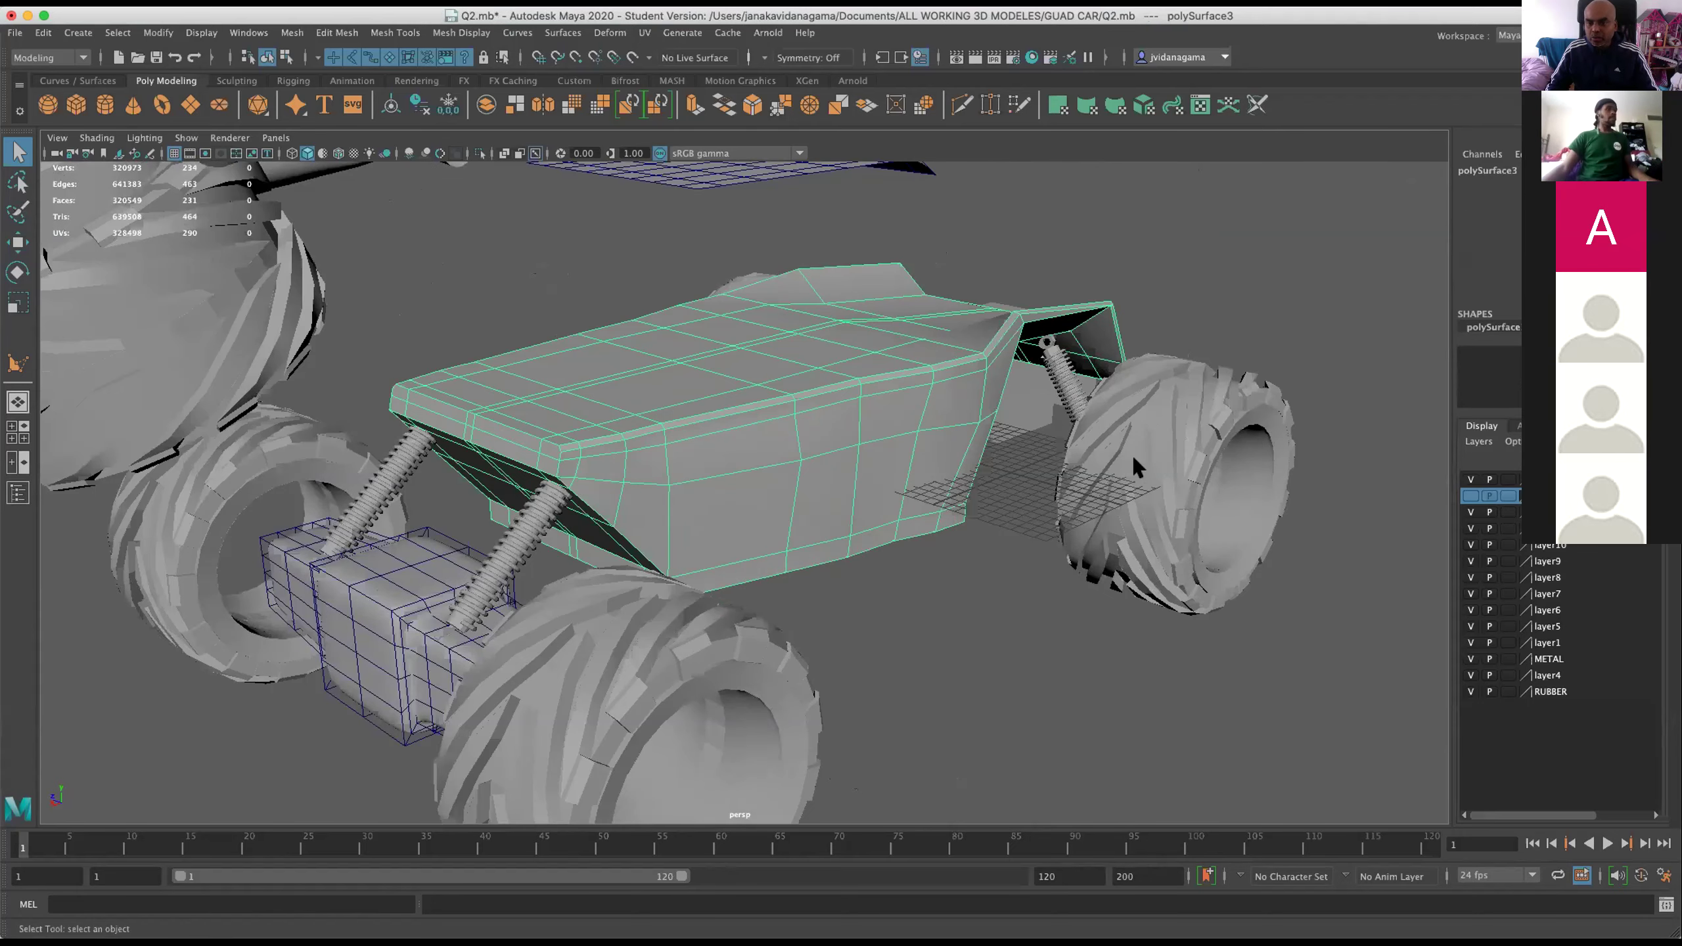
left_click(1133, 463)
Orbit under the axle and wheels to a three-quarter view, then show Recent Files.
left_click_drag(880, 379, 927, 338)
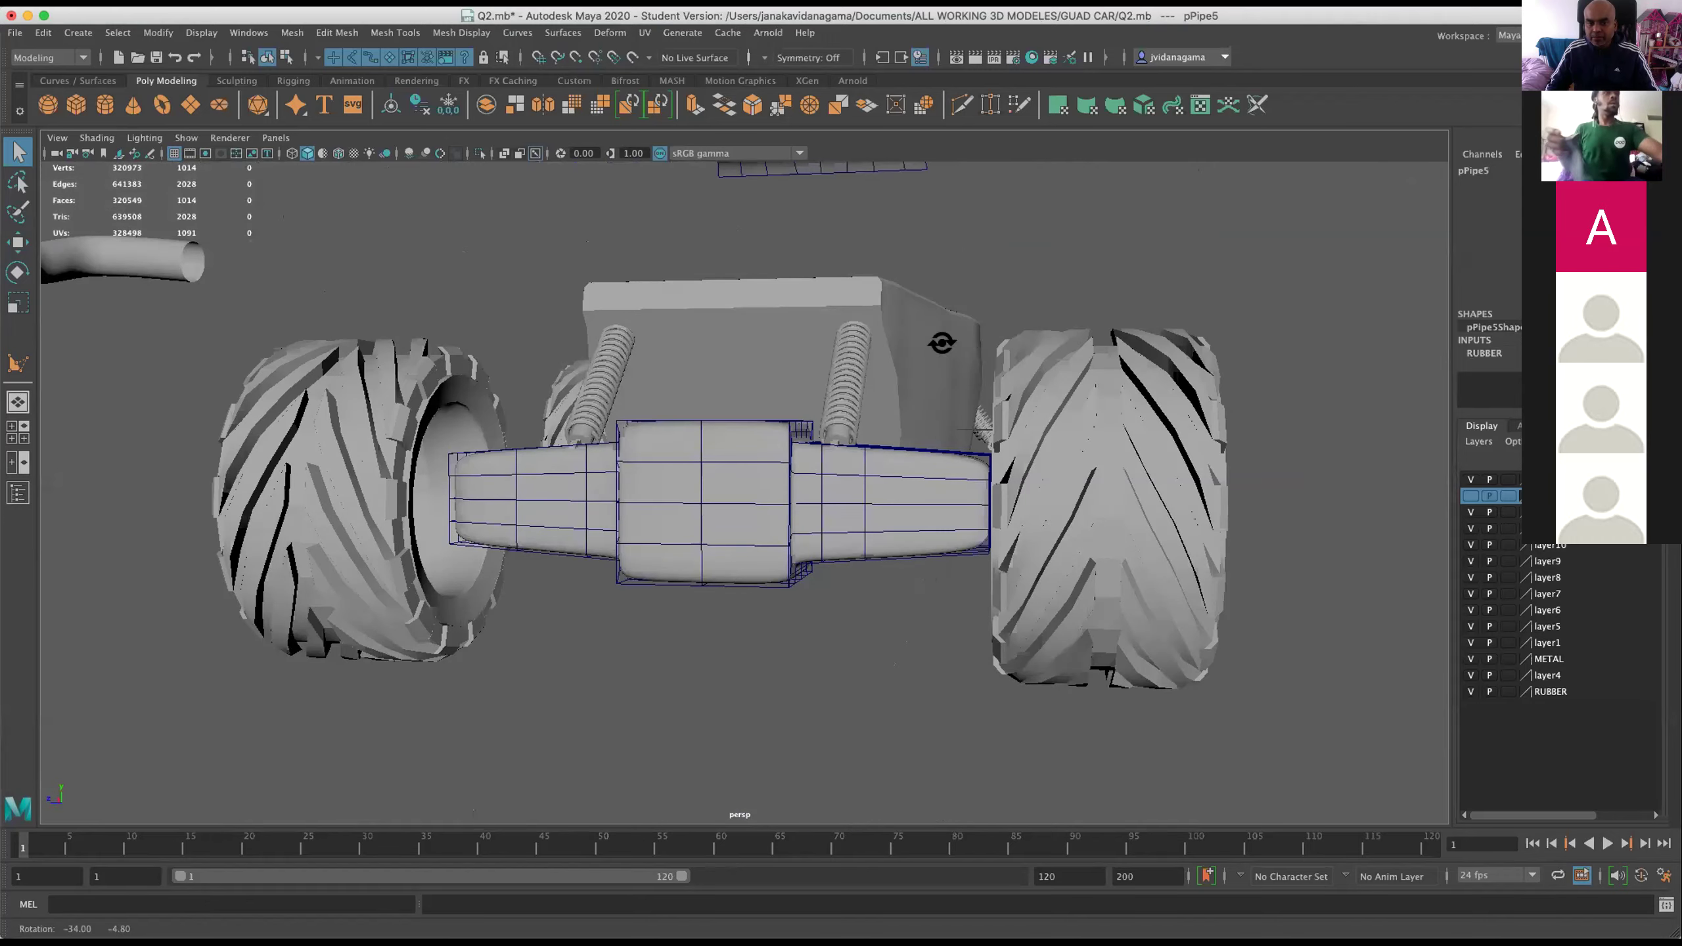
left_click_drag(675, 372, 712, 343)
left_click_drag(711, 343, 741, 315)
left_click_drag(740, 315, 672, 567)
left_click_drag(672, 567, 854, 596)
left_click_drag(854, 597, 890, 583)
left_click_drag(891, 583, 803, 649)
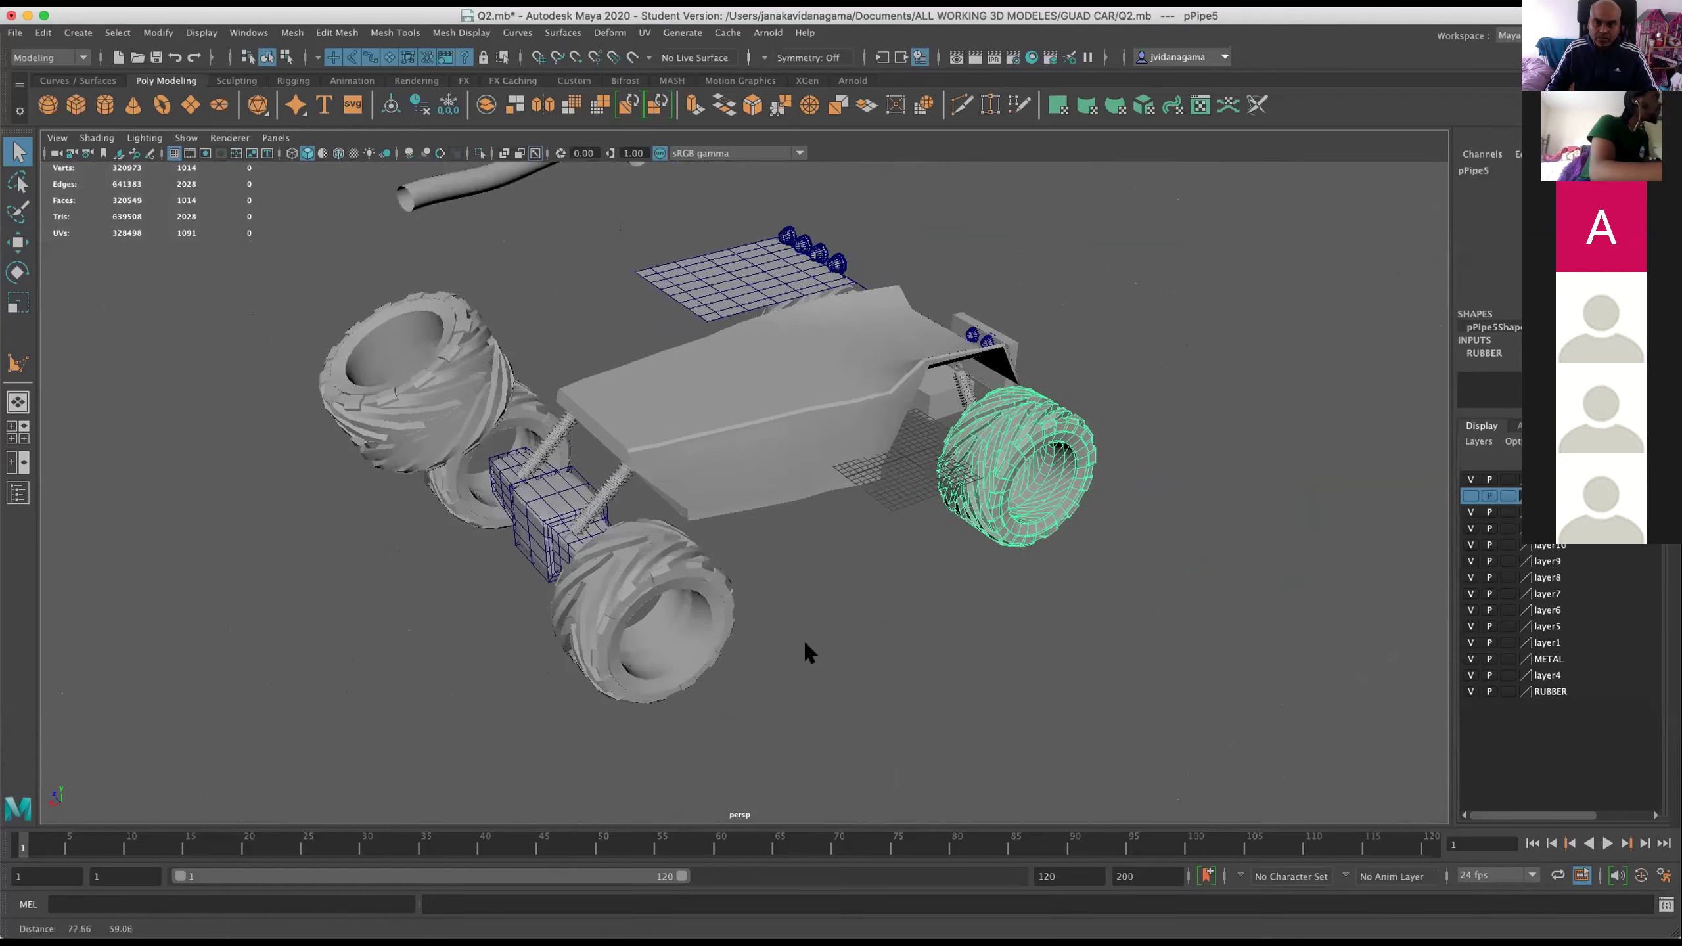
left_click_drag(804, 649, 826, 589)
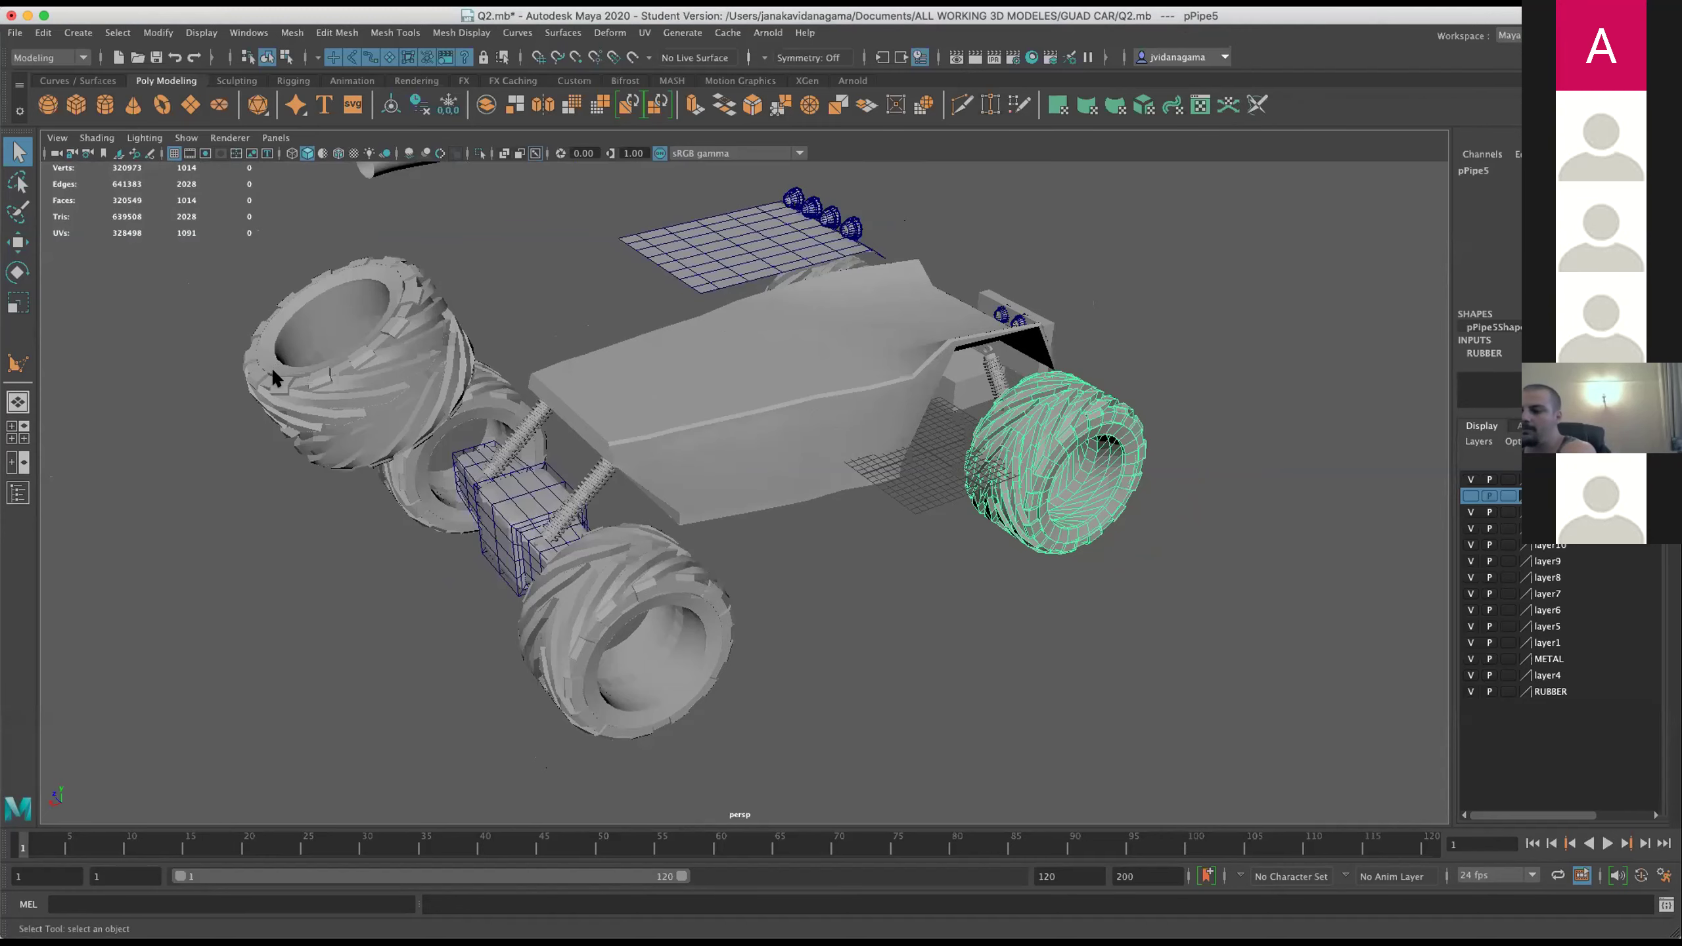
scroll("down", 3)
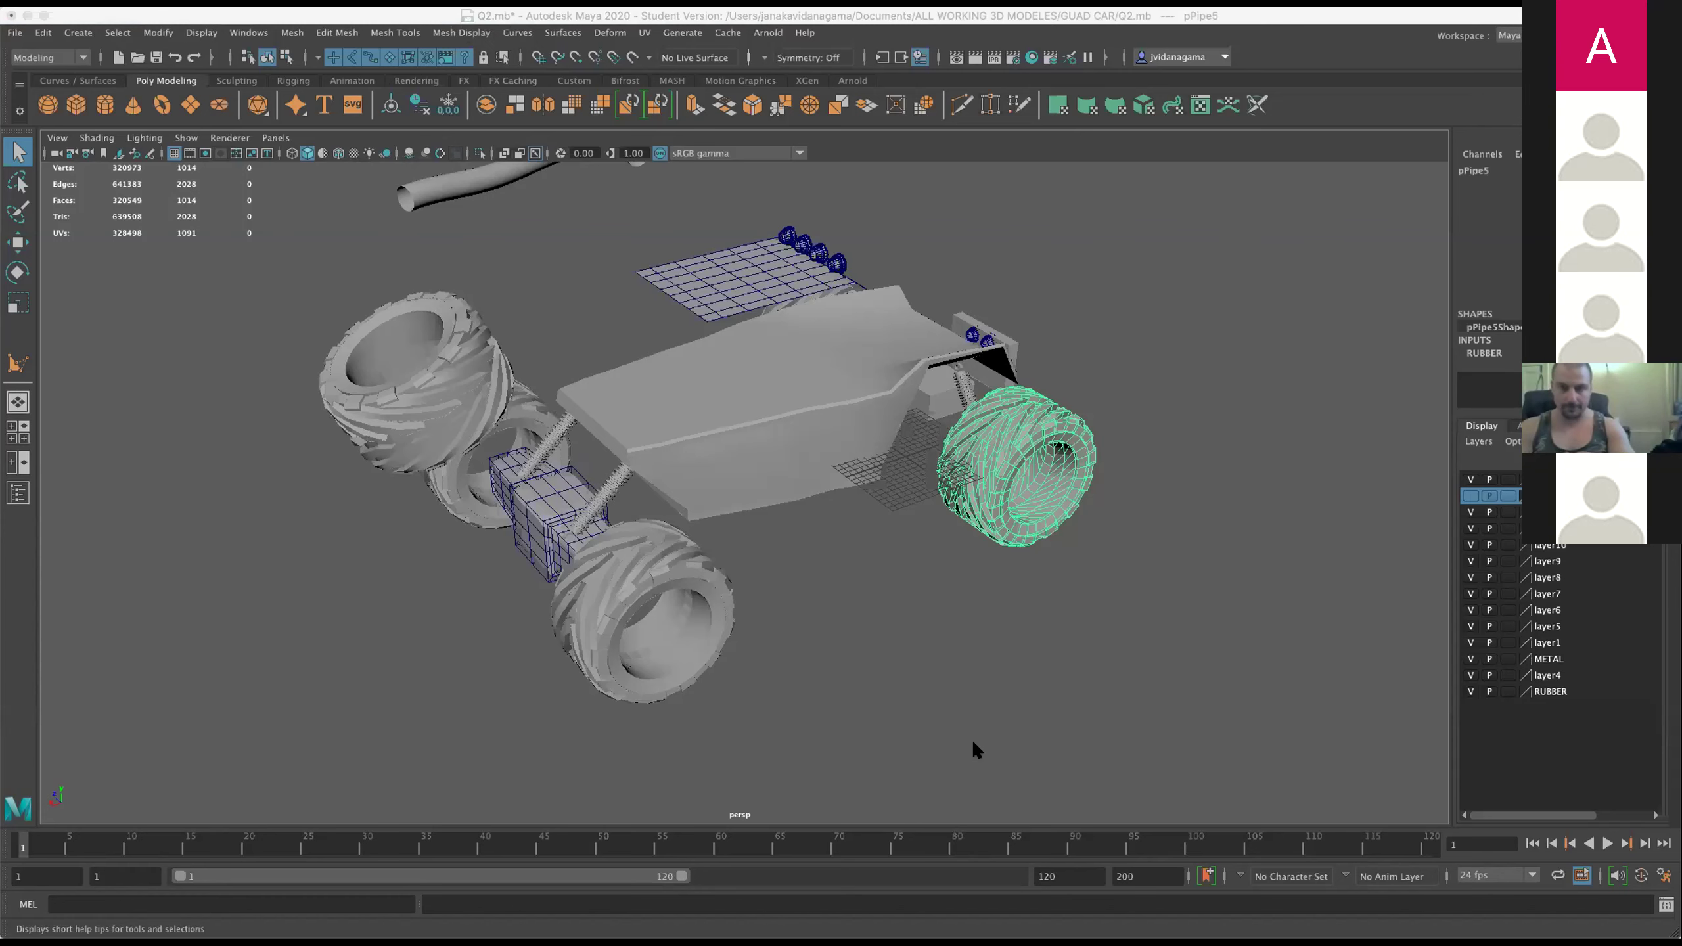
left_click(15, 36)
mouse_move(58, 542)
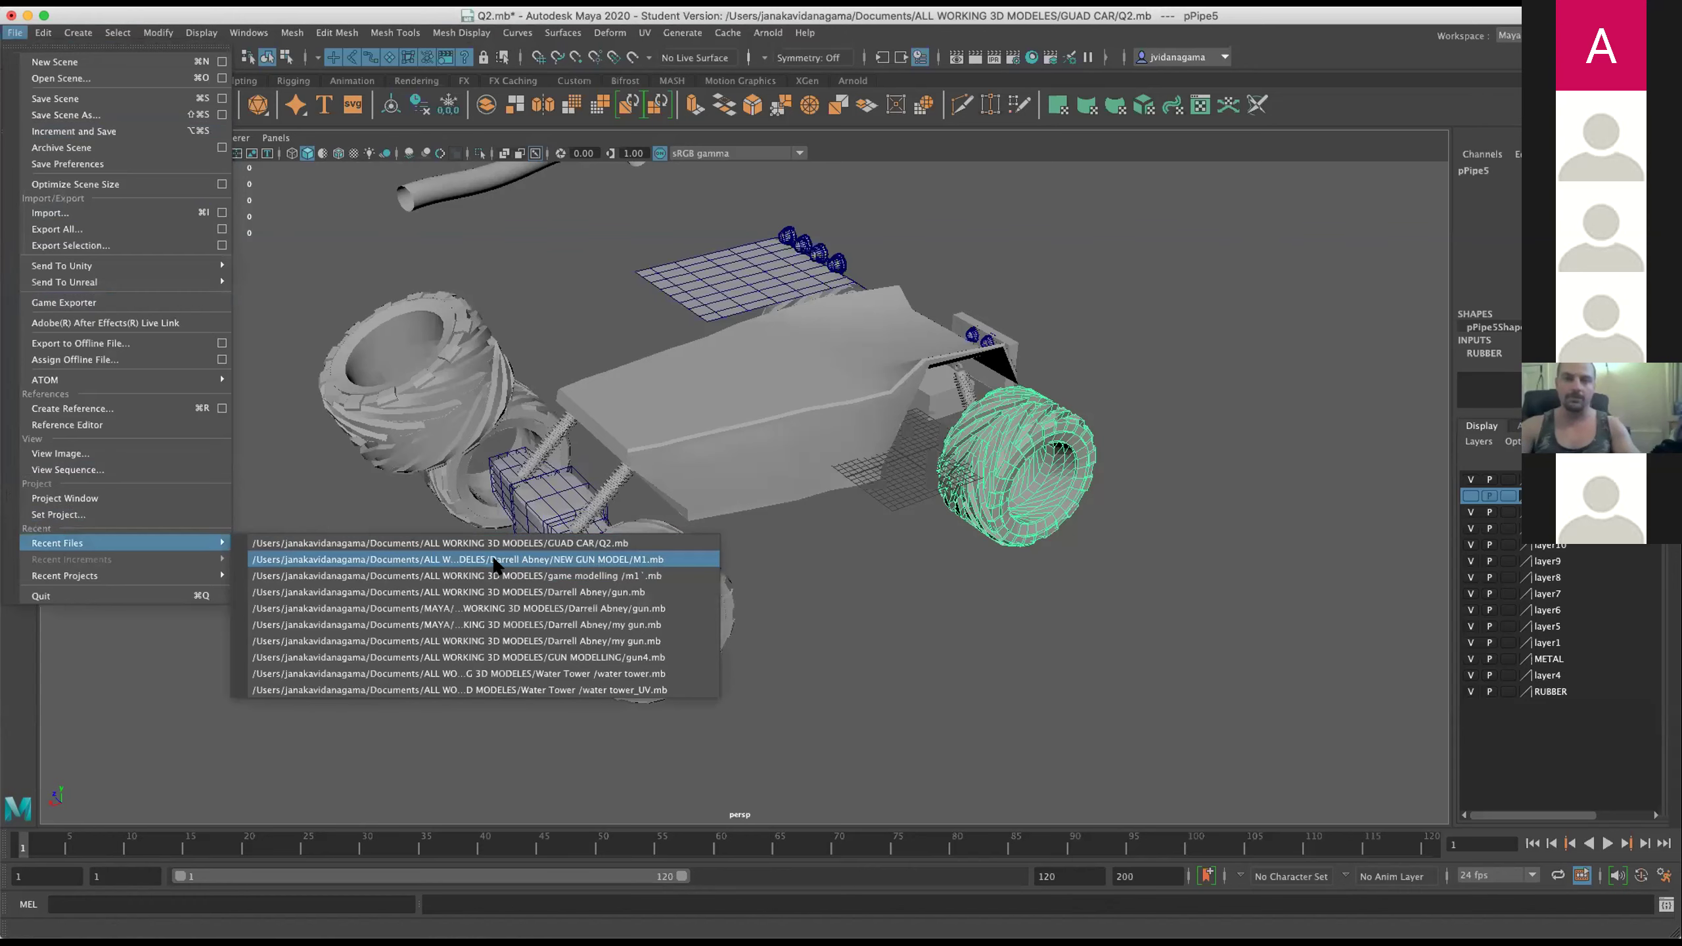
Open water tower.mb from Recent Files without saving the car scene.
left_click(496, 565)
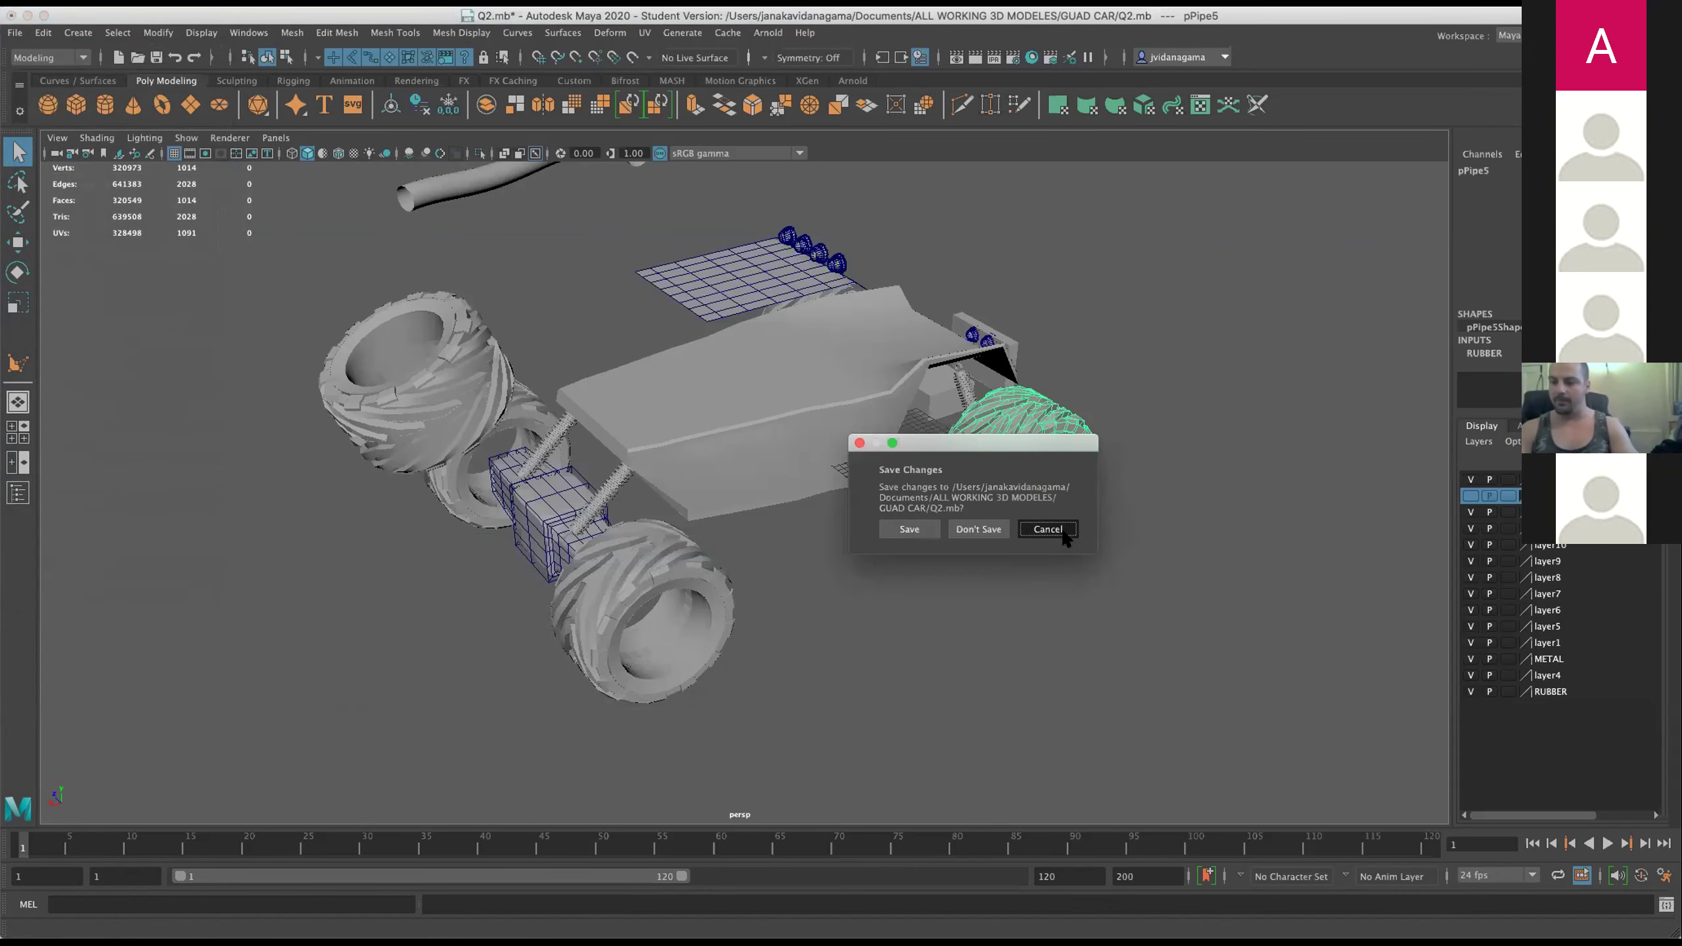
left_click(1053, 529)
left_click(14, 33)
mouse_move(58, 543)
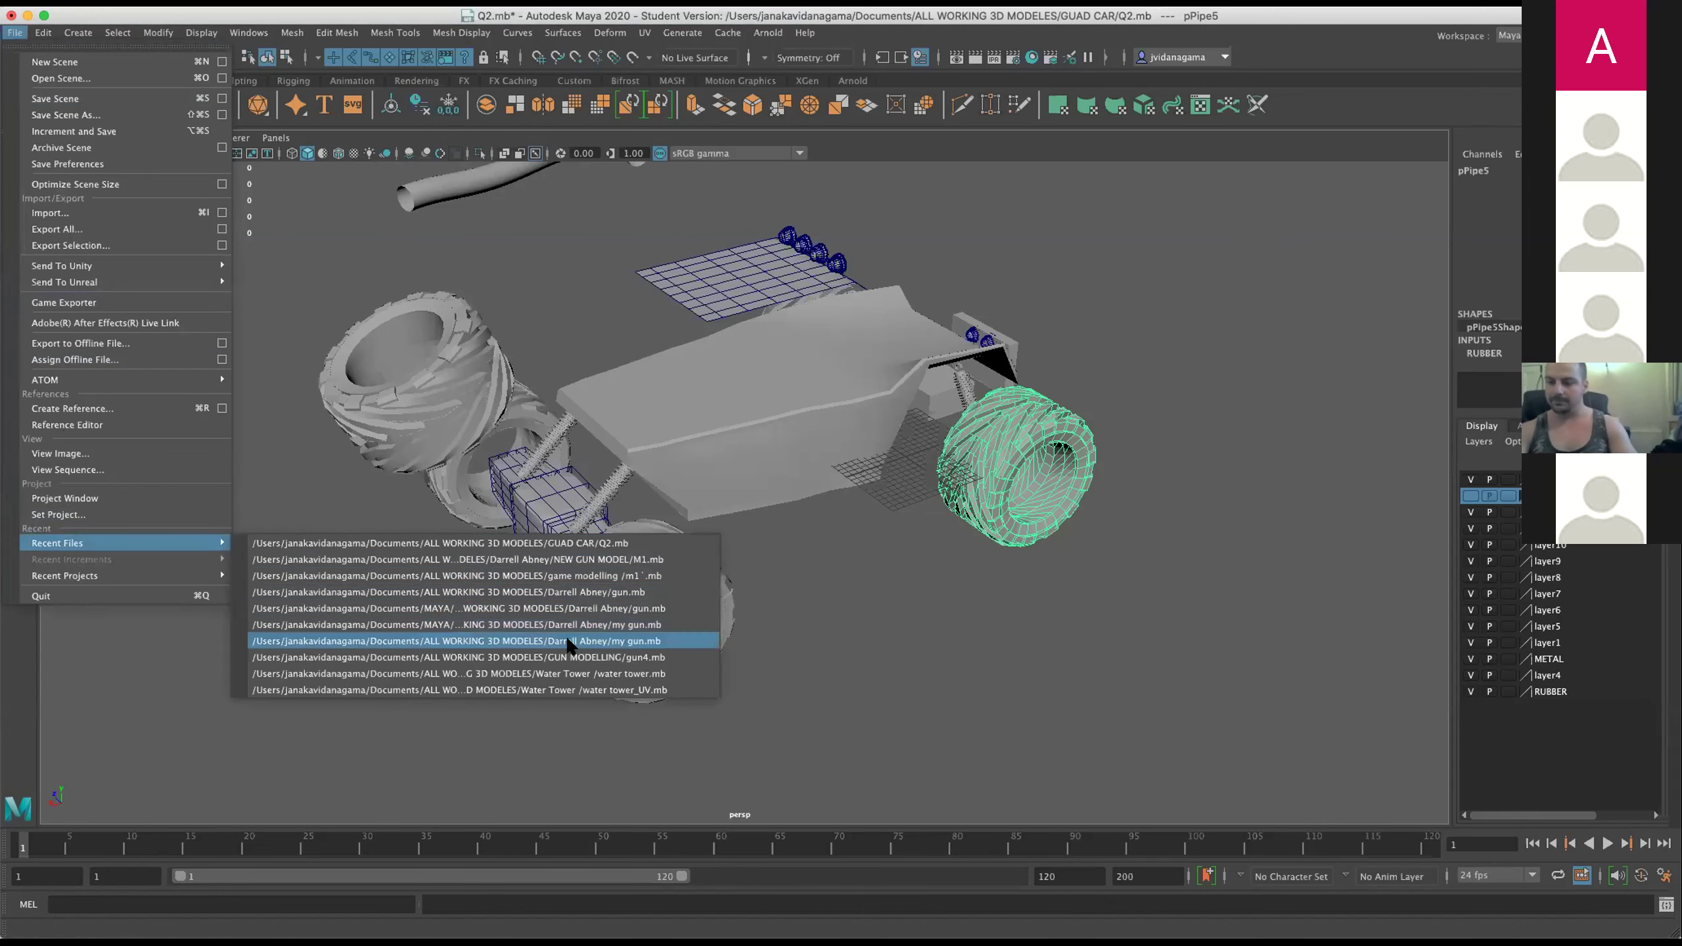
left_click(554, 674)
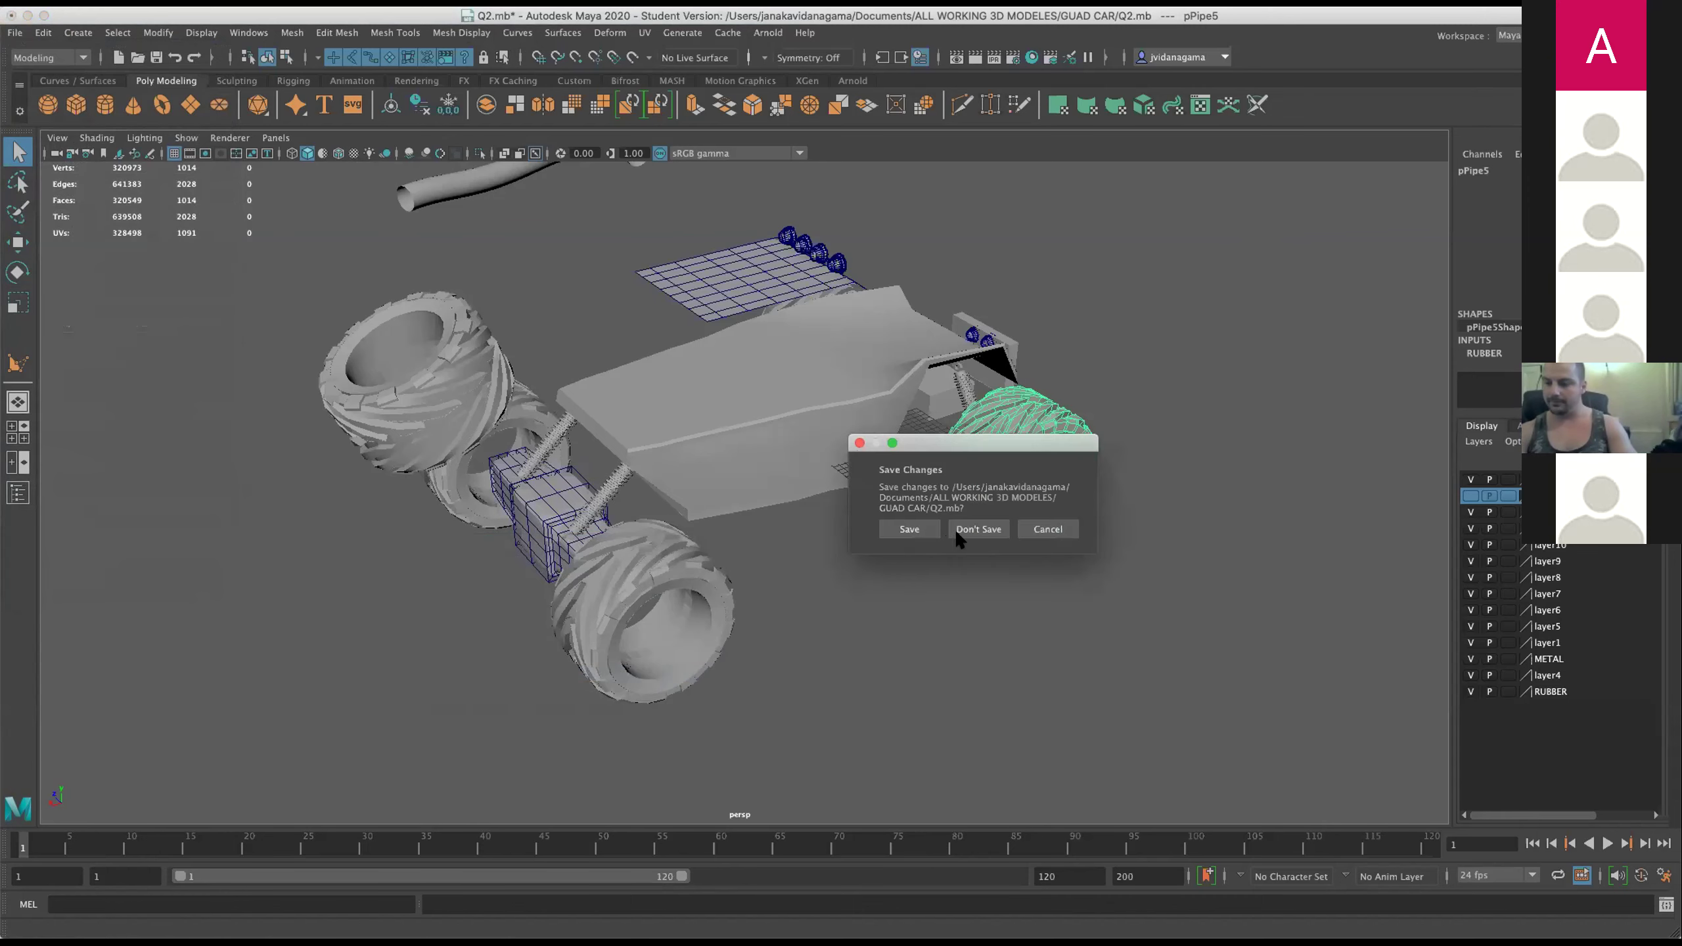
left_click(957, 532)
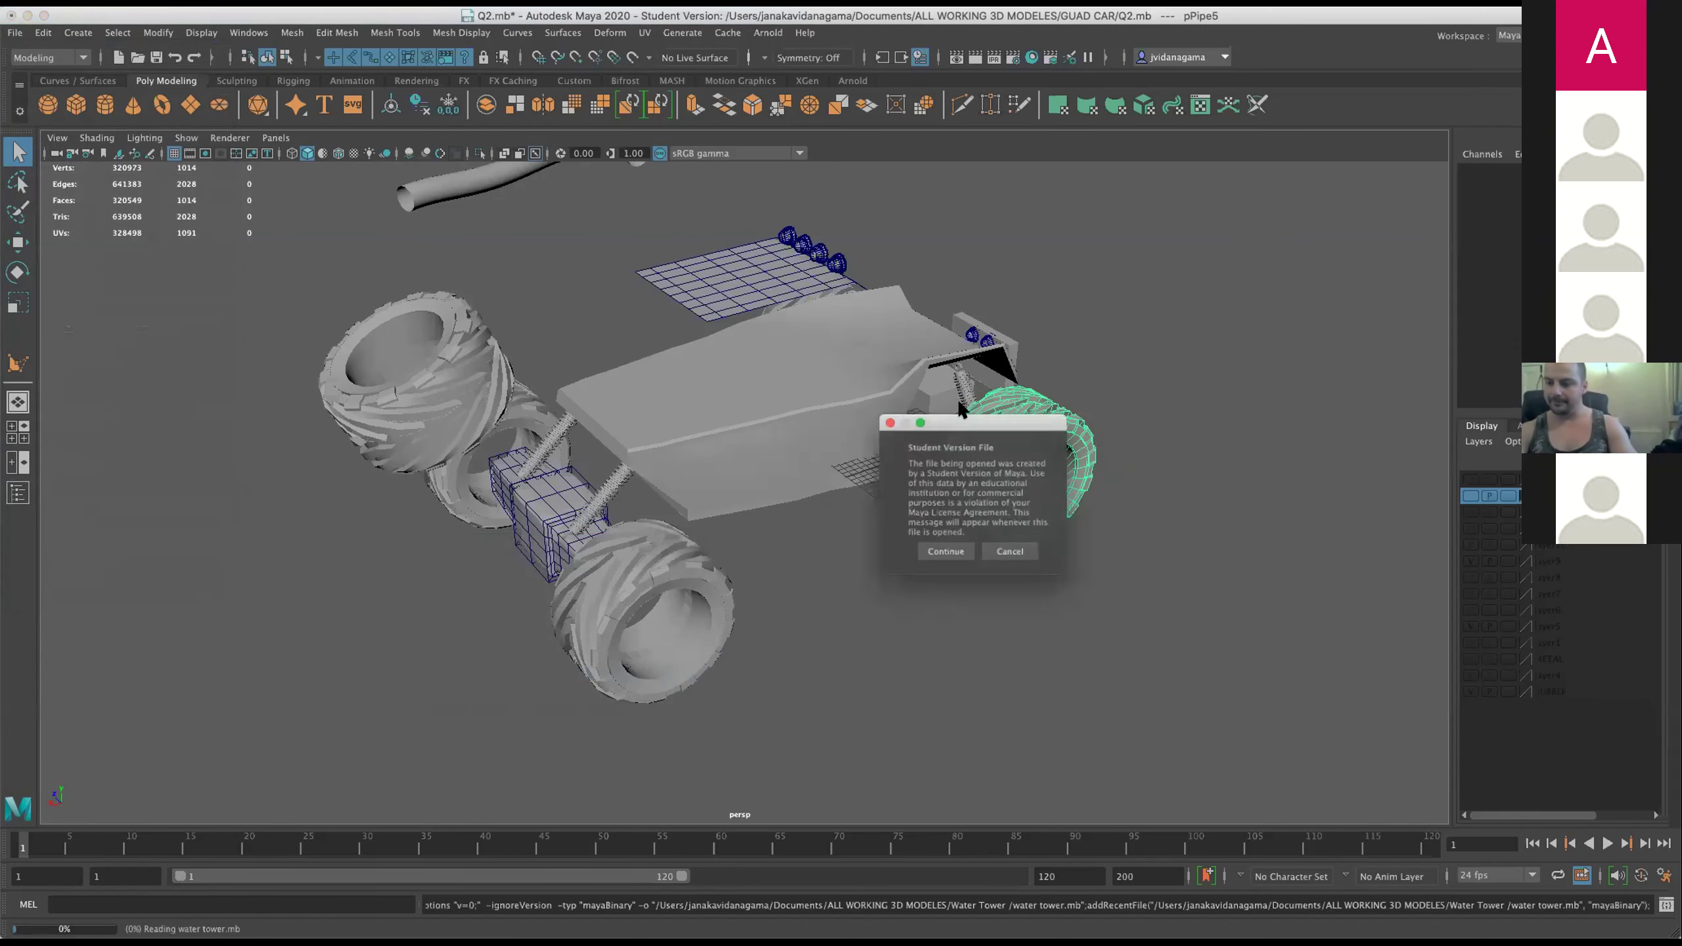
left_click(943, 556)
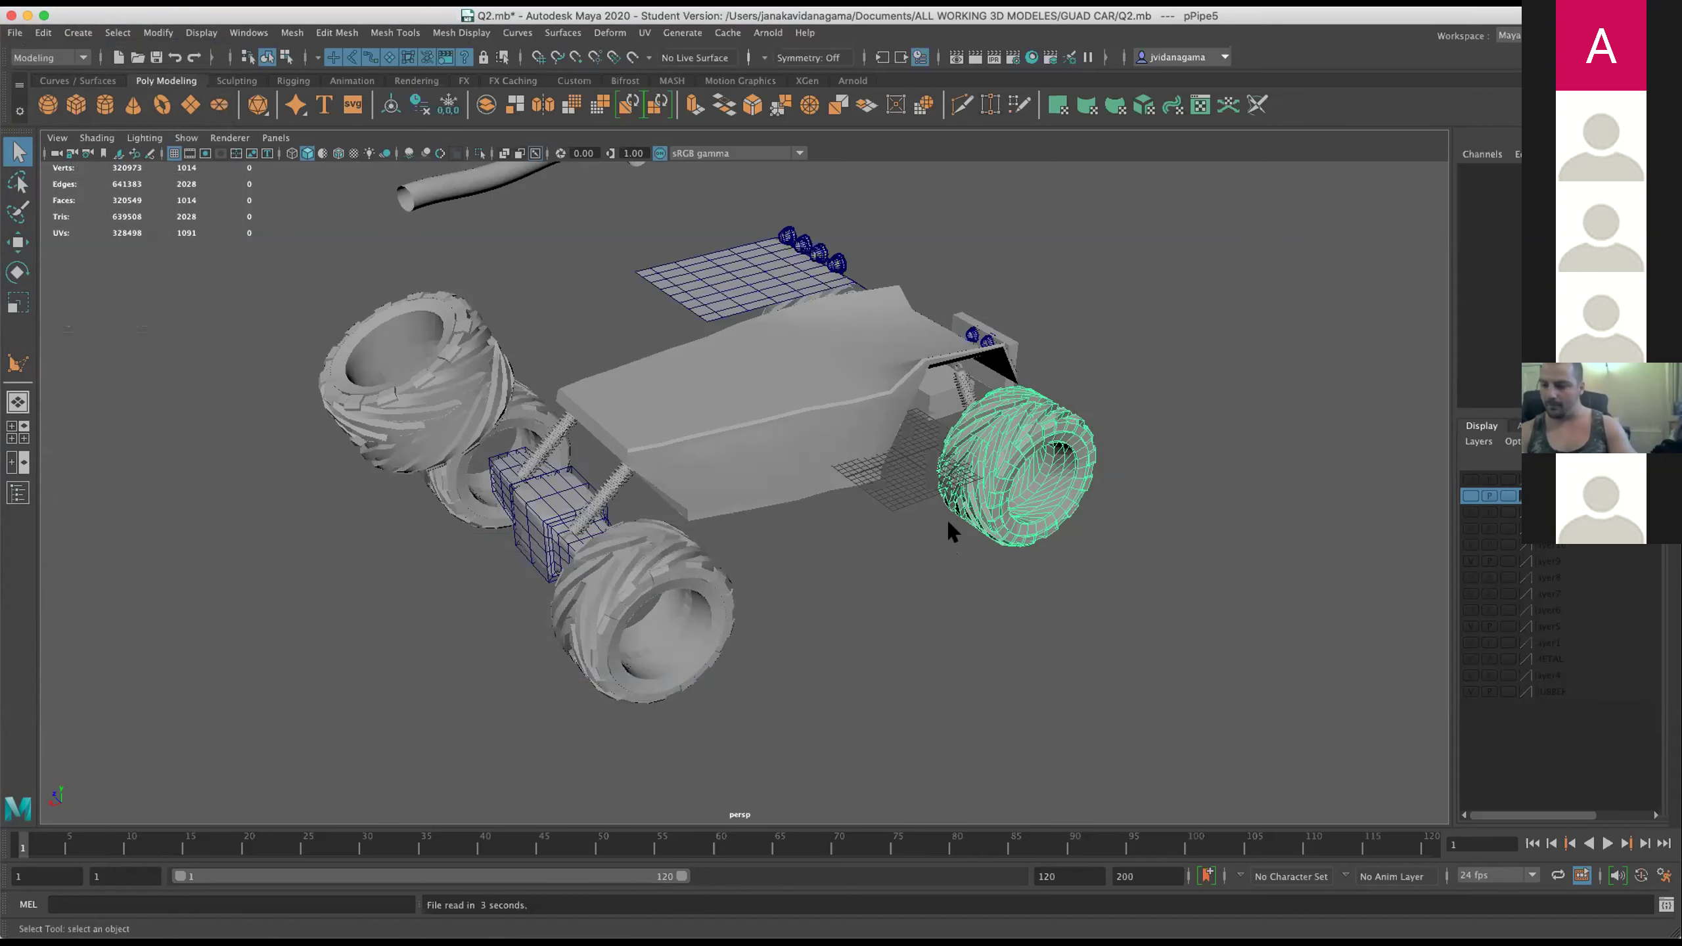
left_click_drag(949, 528, 778, 534)
Orbit around the whole tower down to ground level between its legs.
scroll("up", 3)
scroll("up", 3)
scroll("down", 3)
left_click_drag(859, 469, 683, 444)
left_click_drag(683, 444, 590, 461)
left_click_drag(590, 462, 605, 506)
scroll("up", 3)
left_click_drag(601, 531, 619, 315)
left_click_drag(619, 315, 639, 548)
scroll("up", 3)
scroll("up", 3)
scroll("up", 3)
scroll("down", 3)
Pan and zoom across the water-tower reference photos, closing in on the rusty tank.
left_click_drag(639, 549, 695, 729)
scroll("up", 3)
scroll("up", 3)
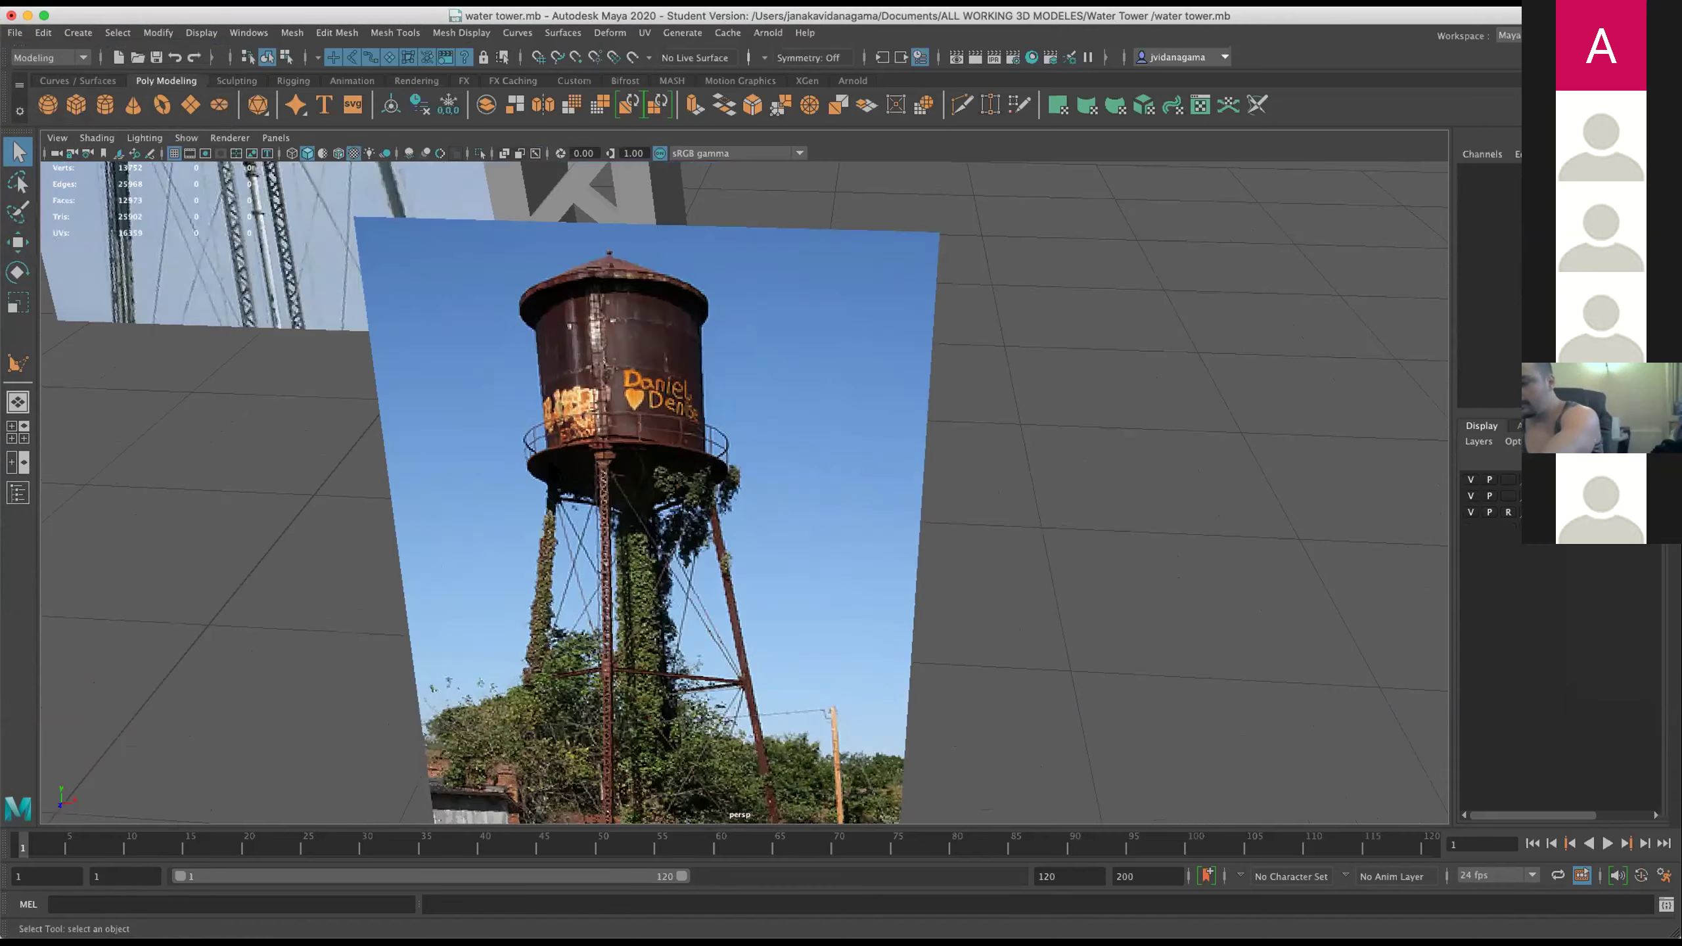
scroll("up", 3)
left_click_drag(662, 490, 749, 477)
scroll("down", 3)
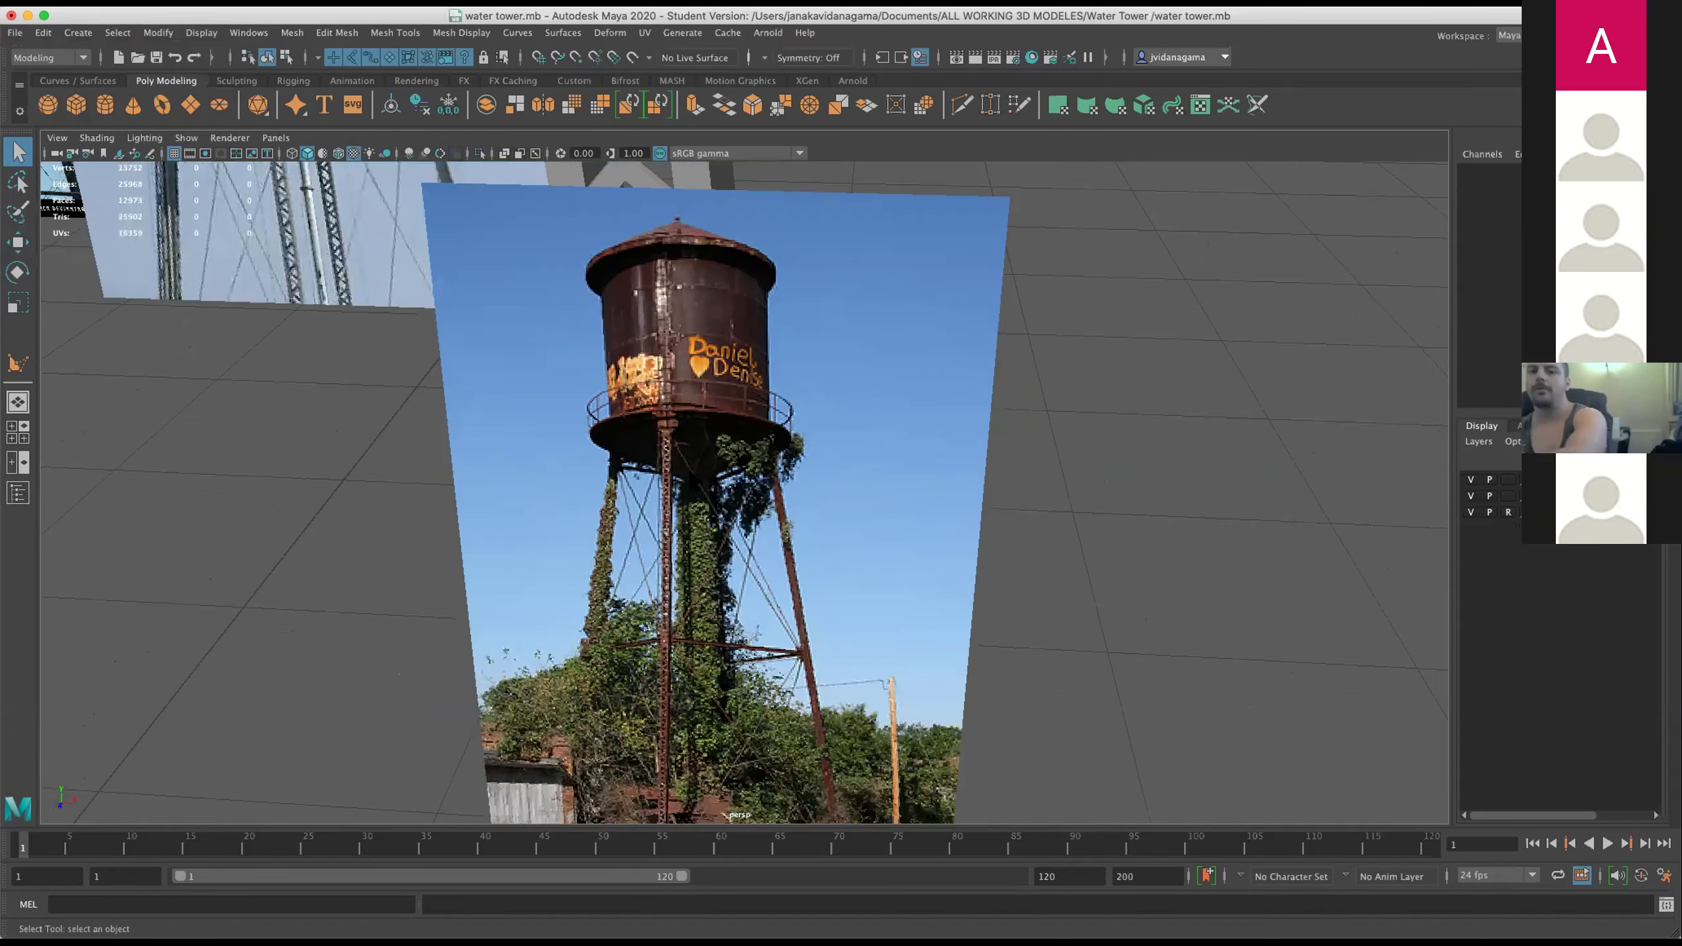
scroll("down", 3)
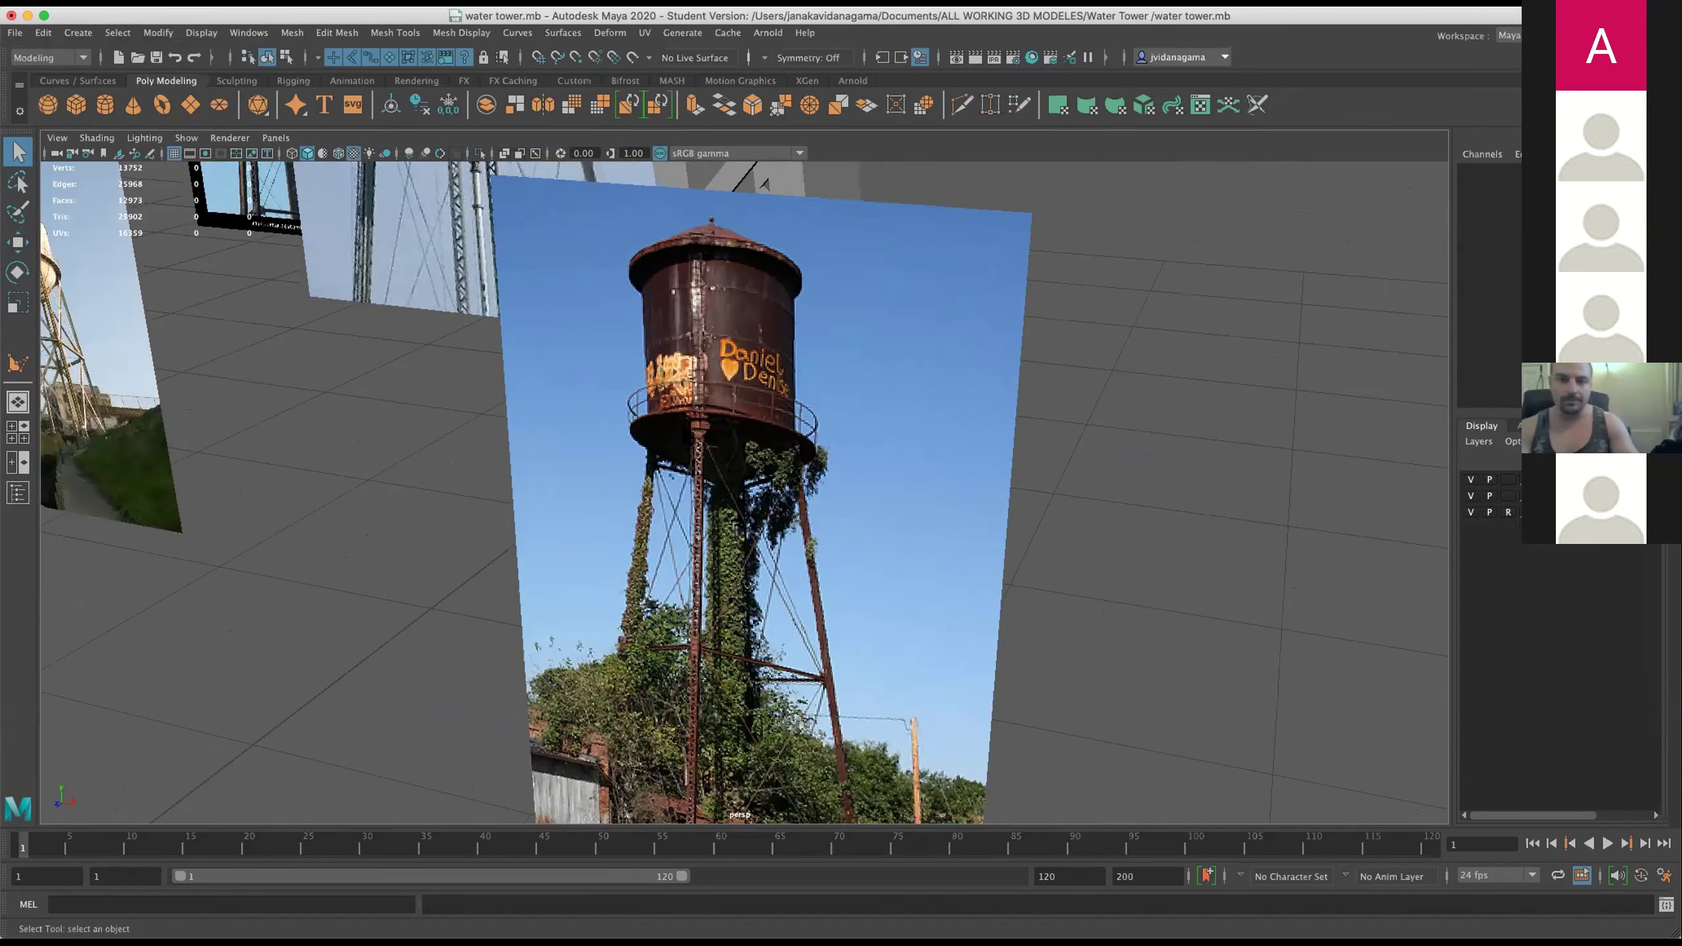
scroll("down", 3)
scroll("up", 3)
left_click_drag(953, 543, 1009, 341)
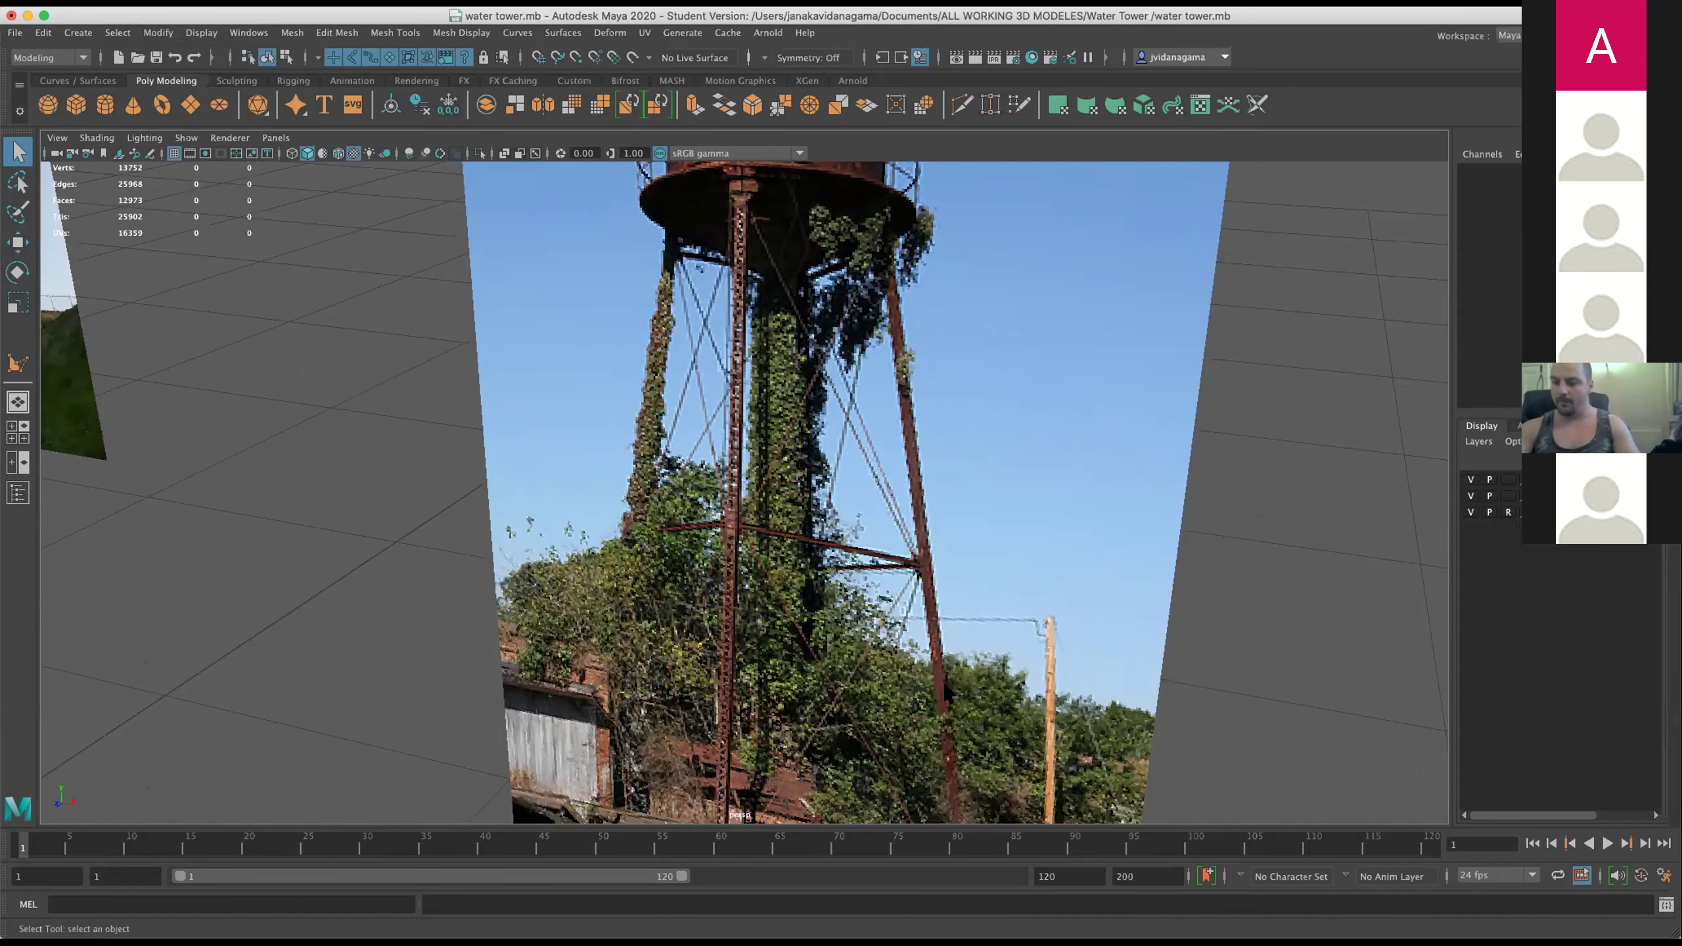
scroll("down", 3)
scroll("down", 3)
scroll("down", 3)
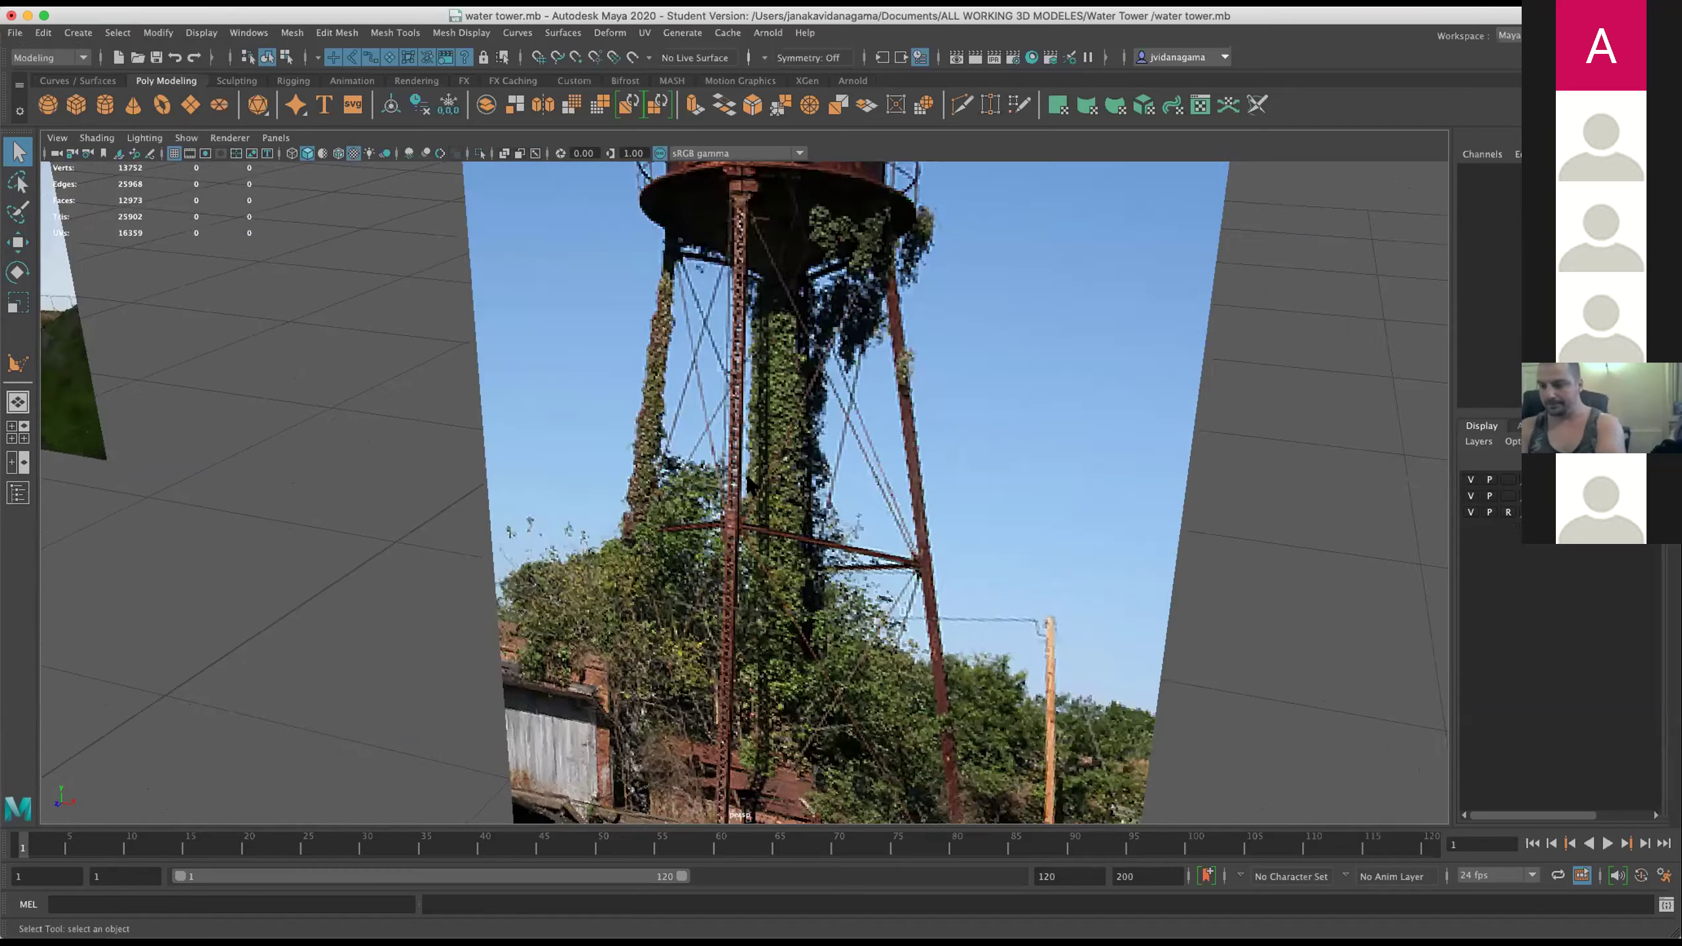
scroll("down", 3)
scroll("down", 3)
scroll("down", 3)
scroll("down", 3)
Orbit the tower model and select the water tank, pCylinder2.
left_click_drag(630, 676, 695, 571)
scroll("up", 3)
scroll("up", 3)
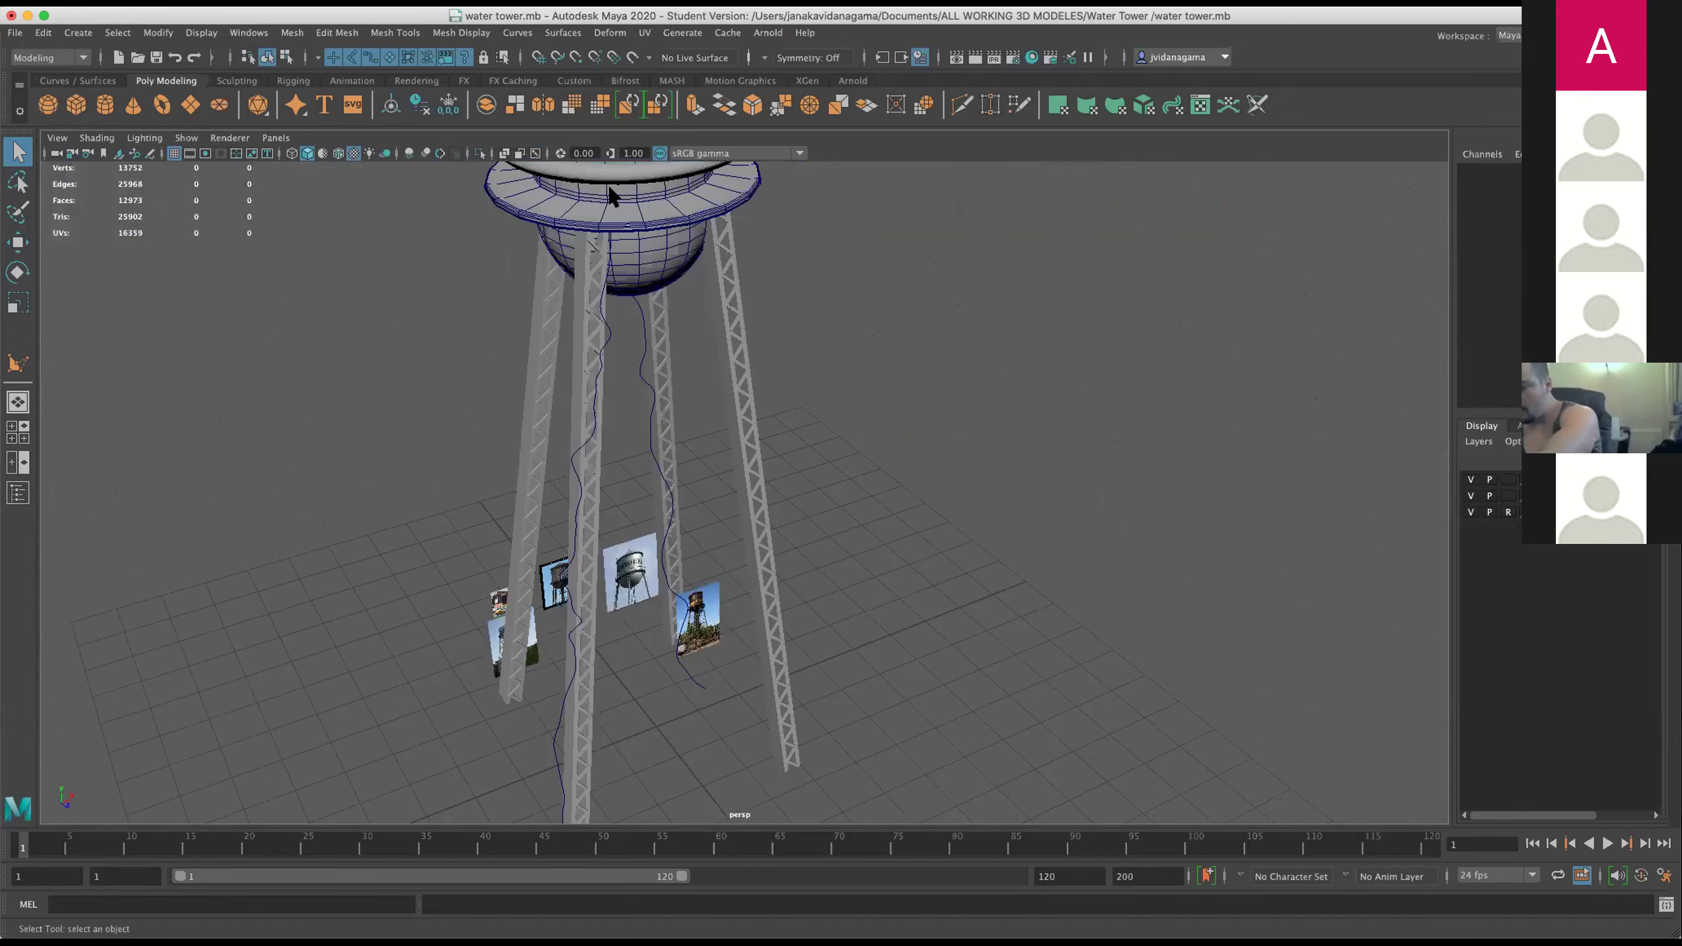
left_click(609, 195)
left_click_drag(609, 195, 800, 664)
scroll("up", 3)
scroll("down", 3)
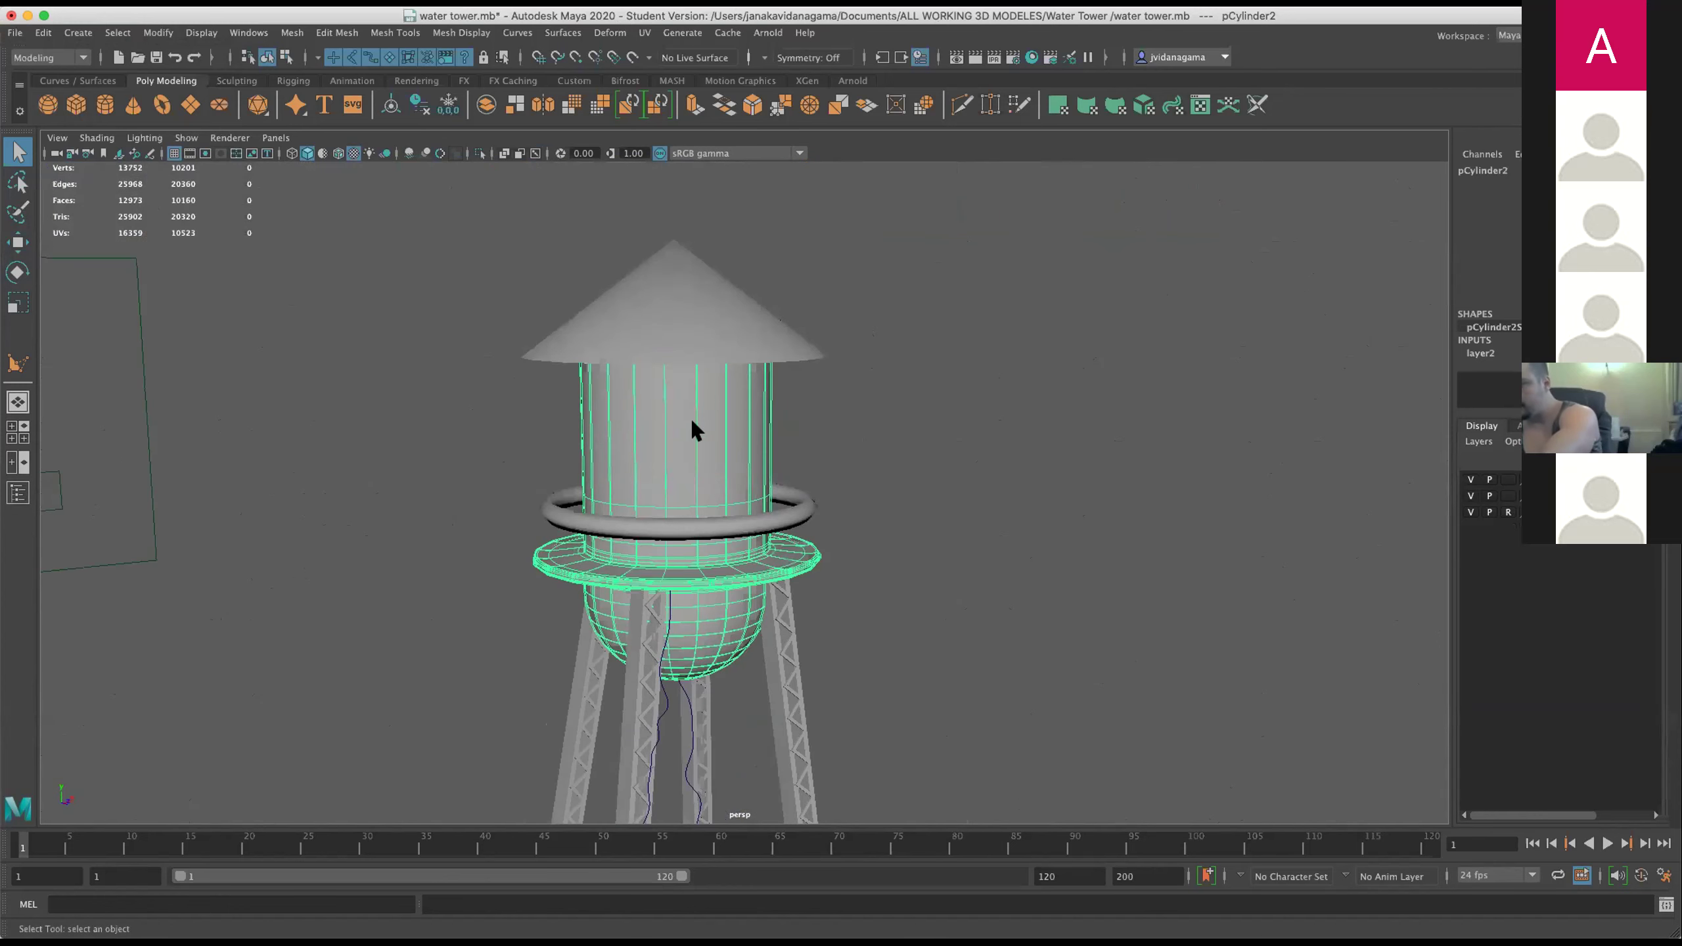
Open the UV Editor for the water tank.
left_click(642, 32)
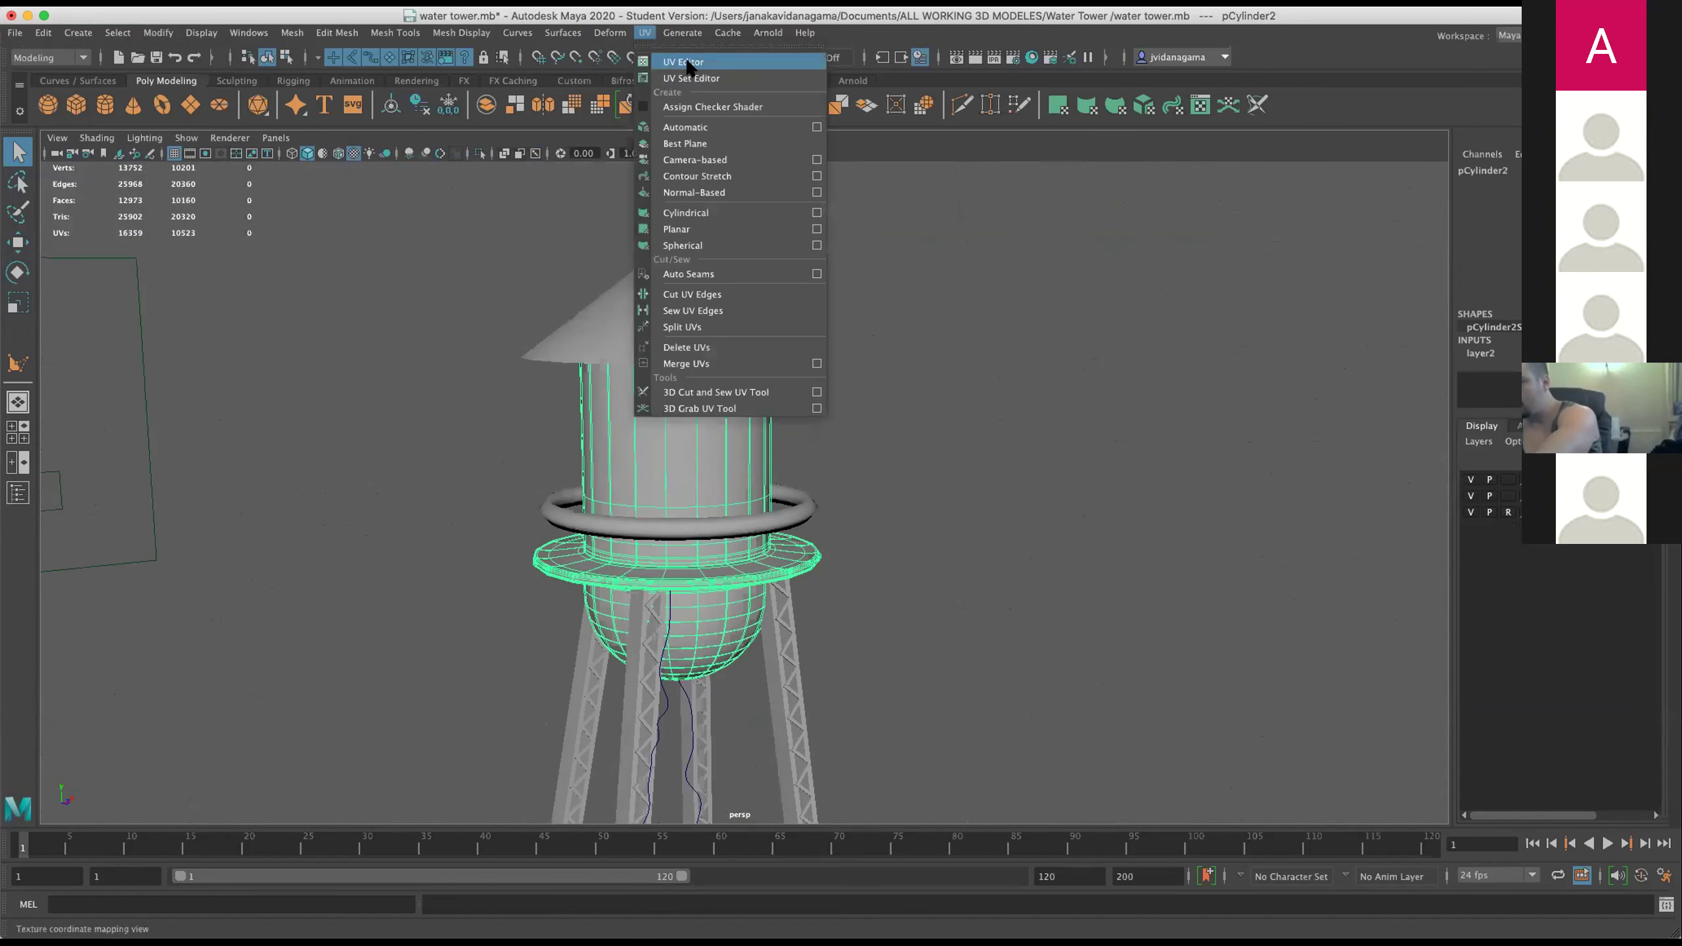
key("Return")
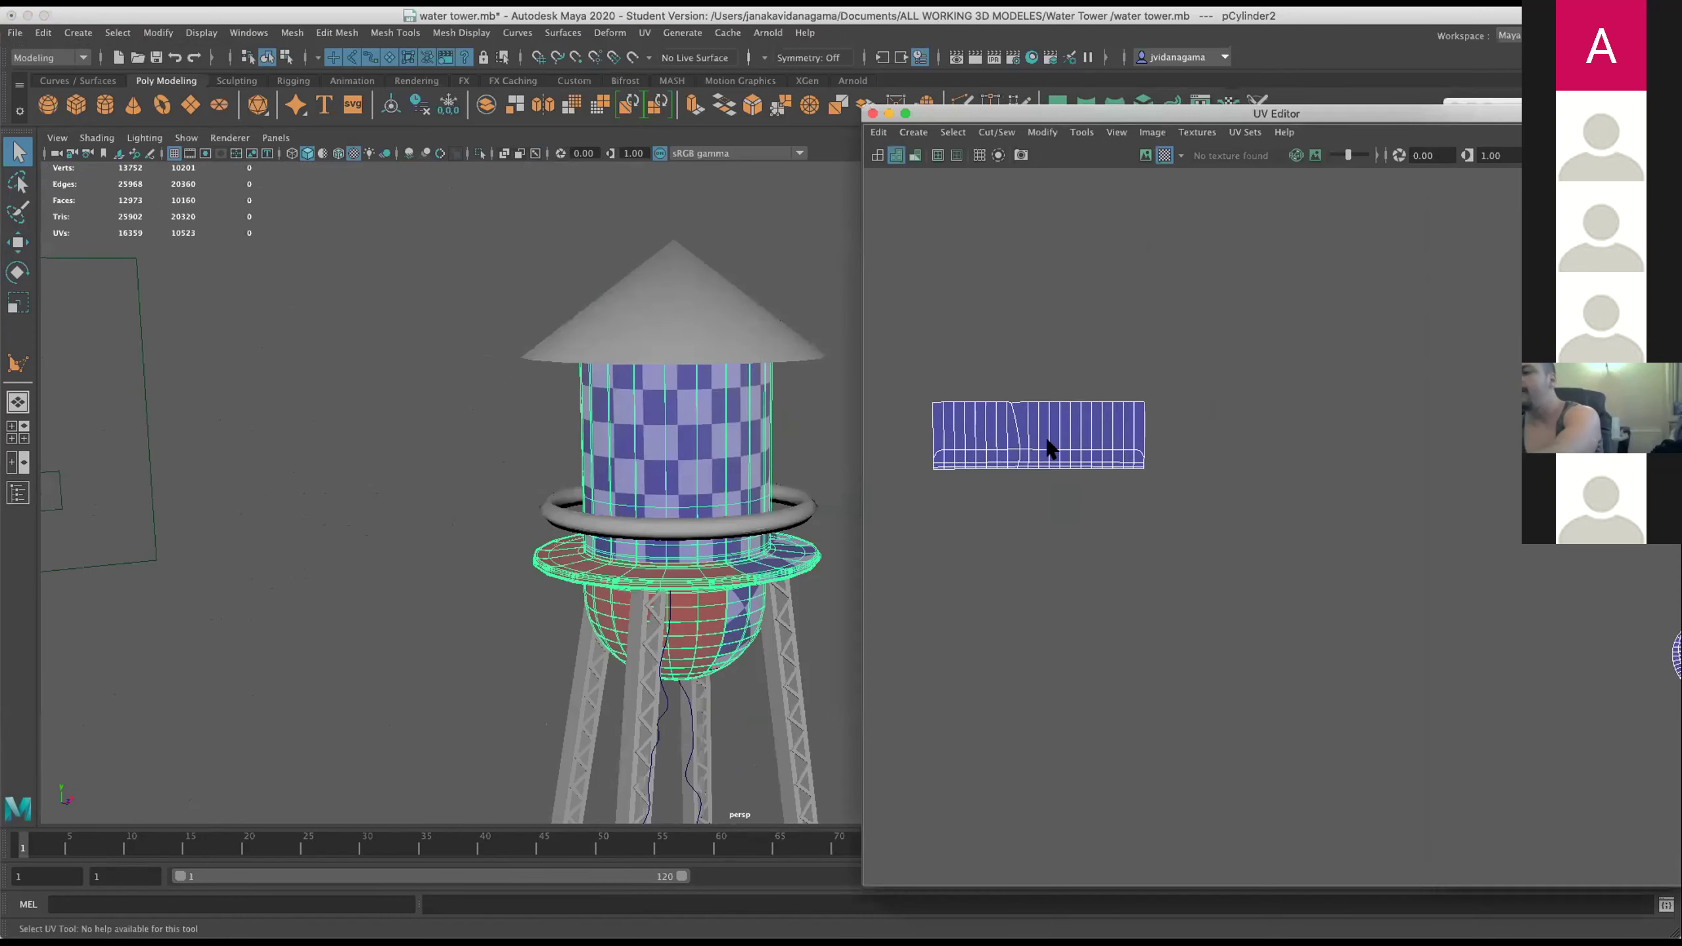
left_click_drag(662, 530, 516, 439)
scroll("up", 3)
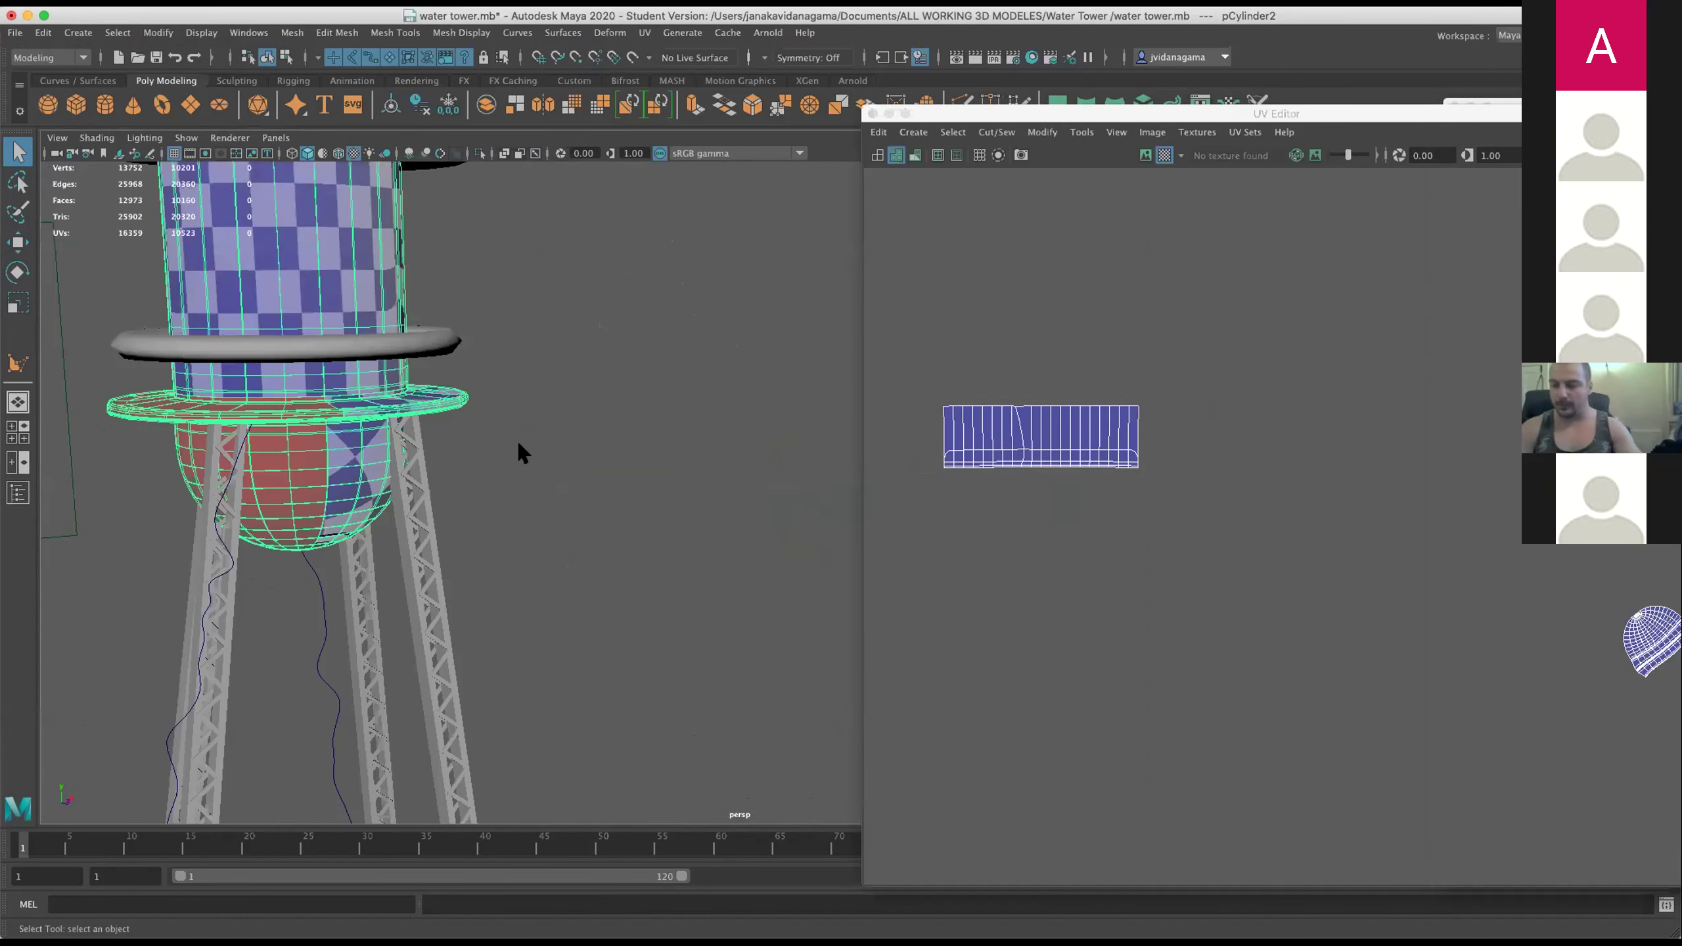
Compare UVs of the cone roof, the whole tower and one T-shaped piece.
left_click(390, 205)
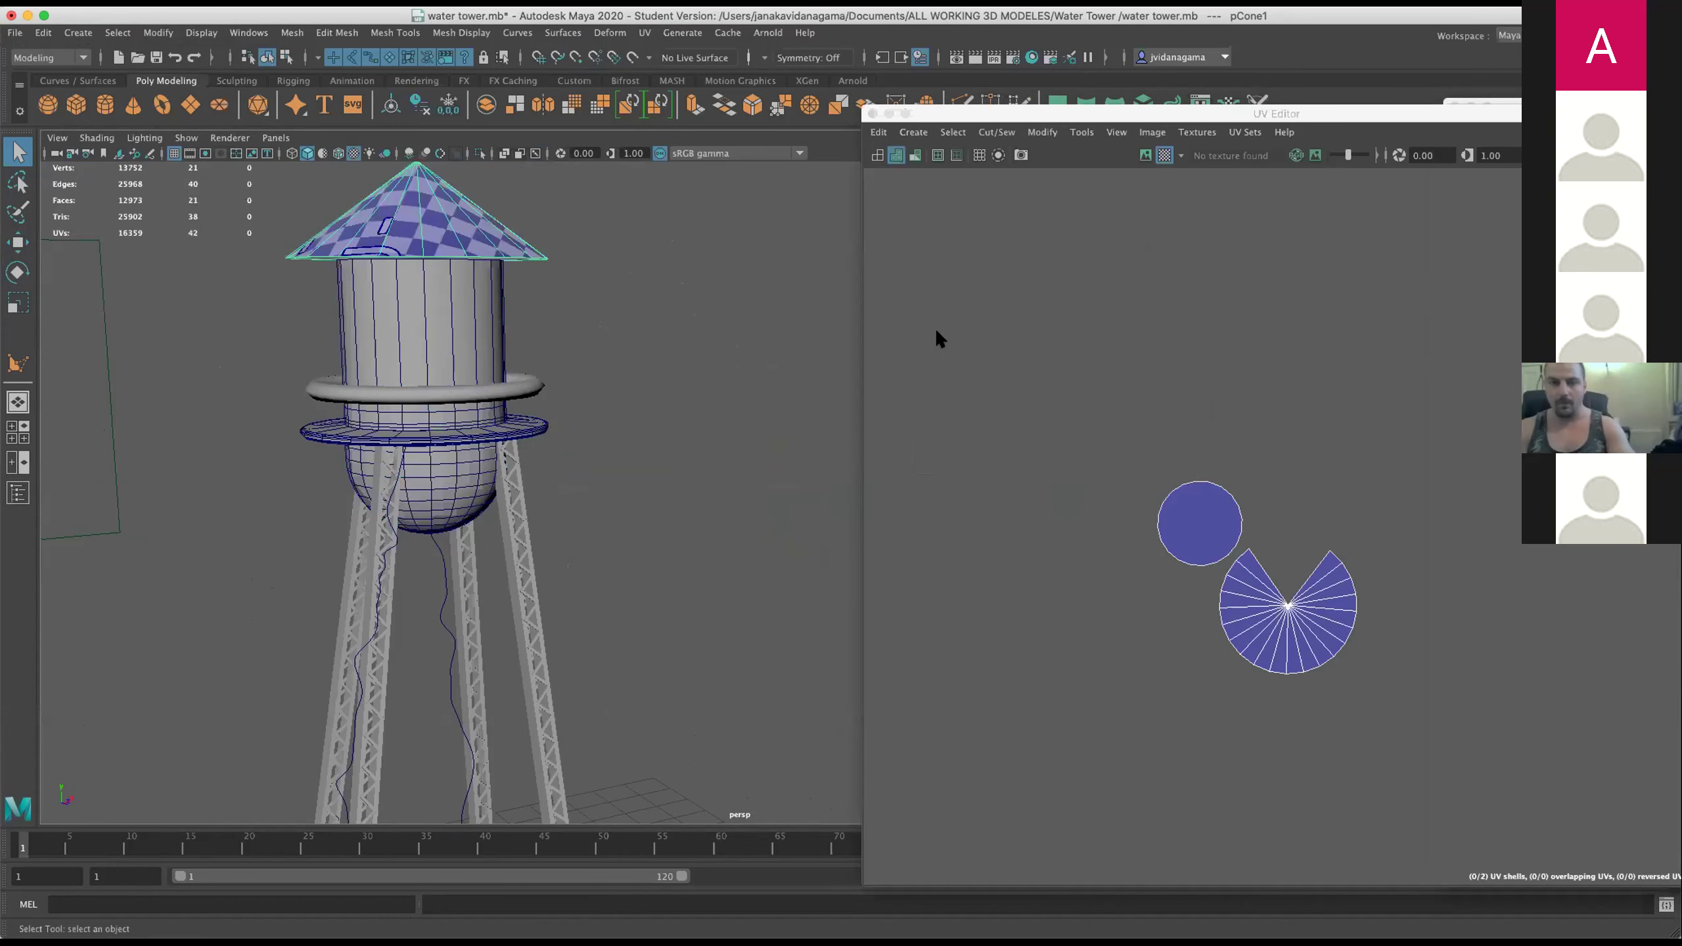
left_click_drag(239, 250, 707, 487)
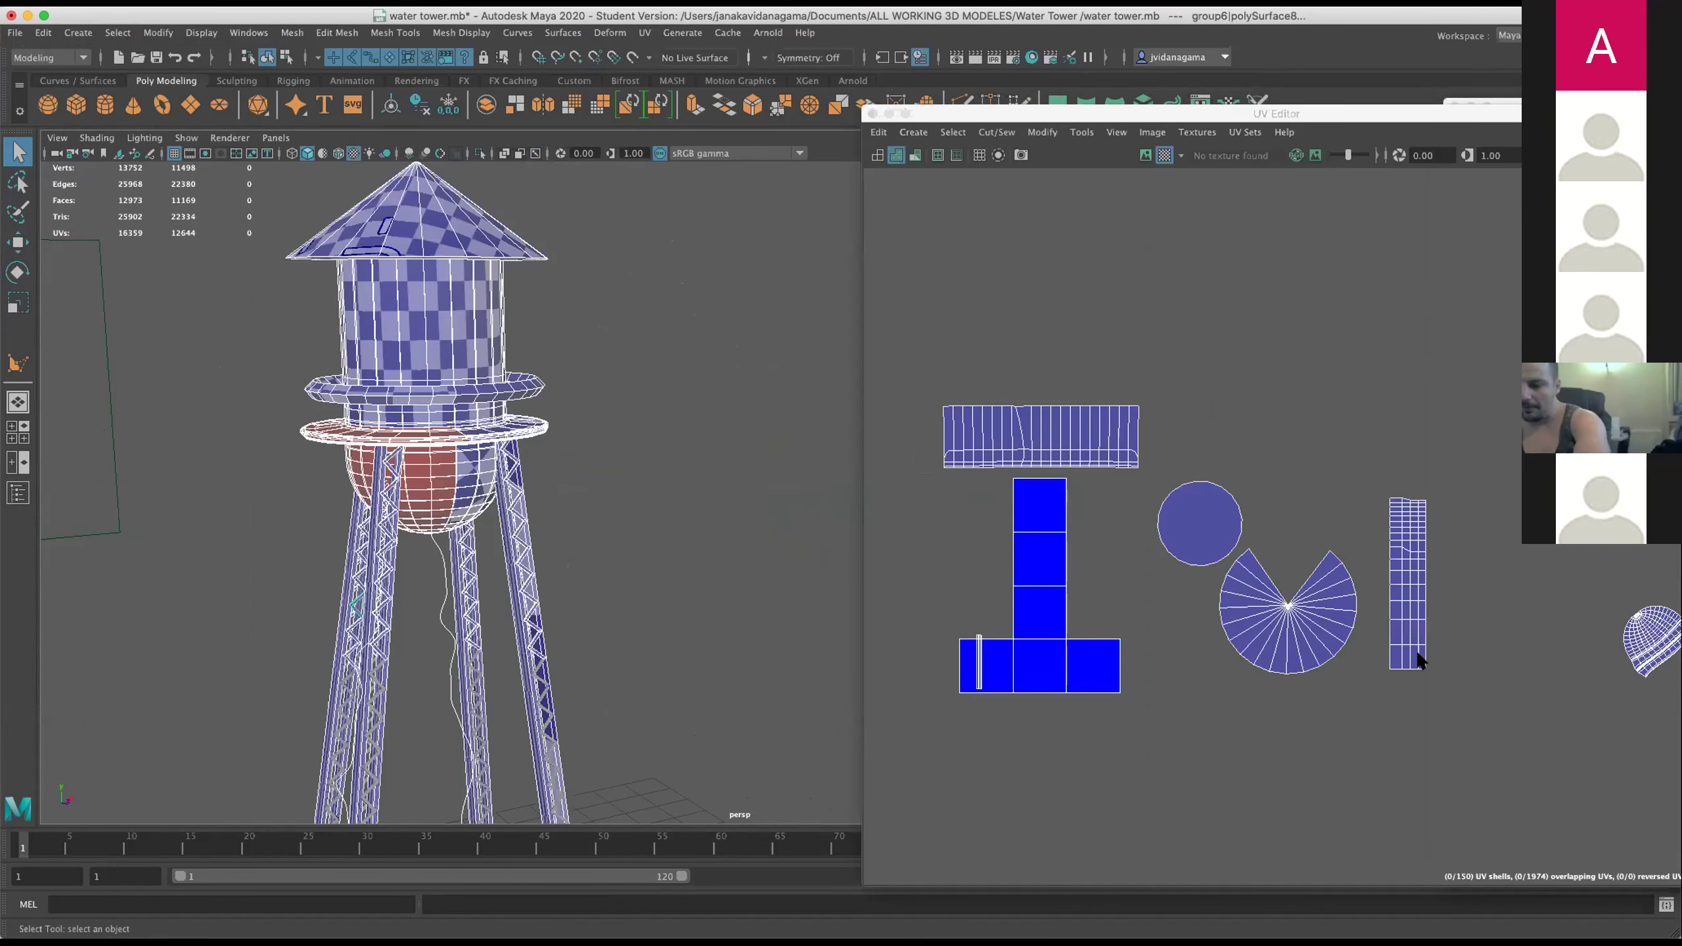
scroll("down", 3)
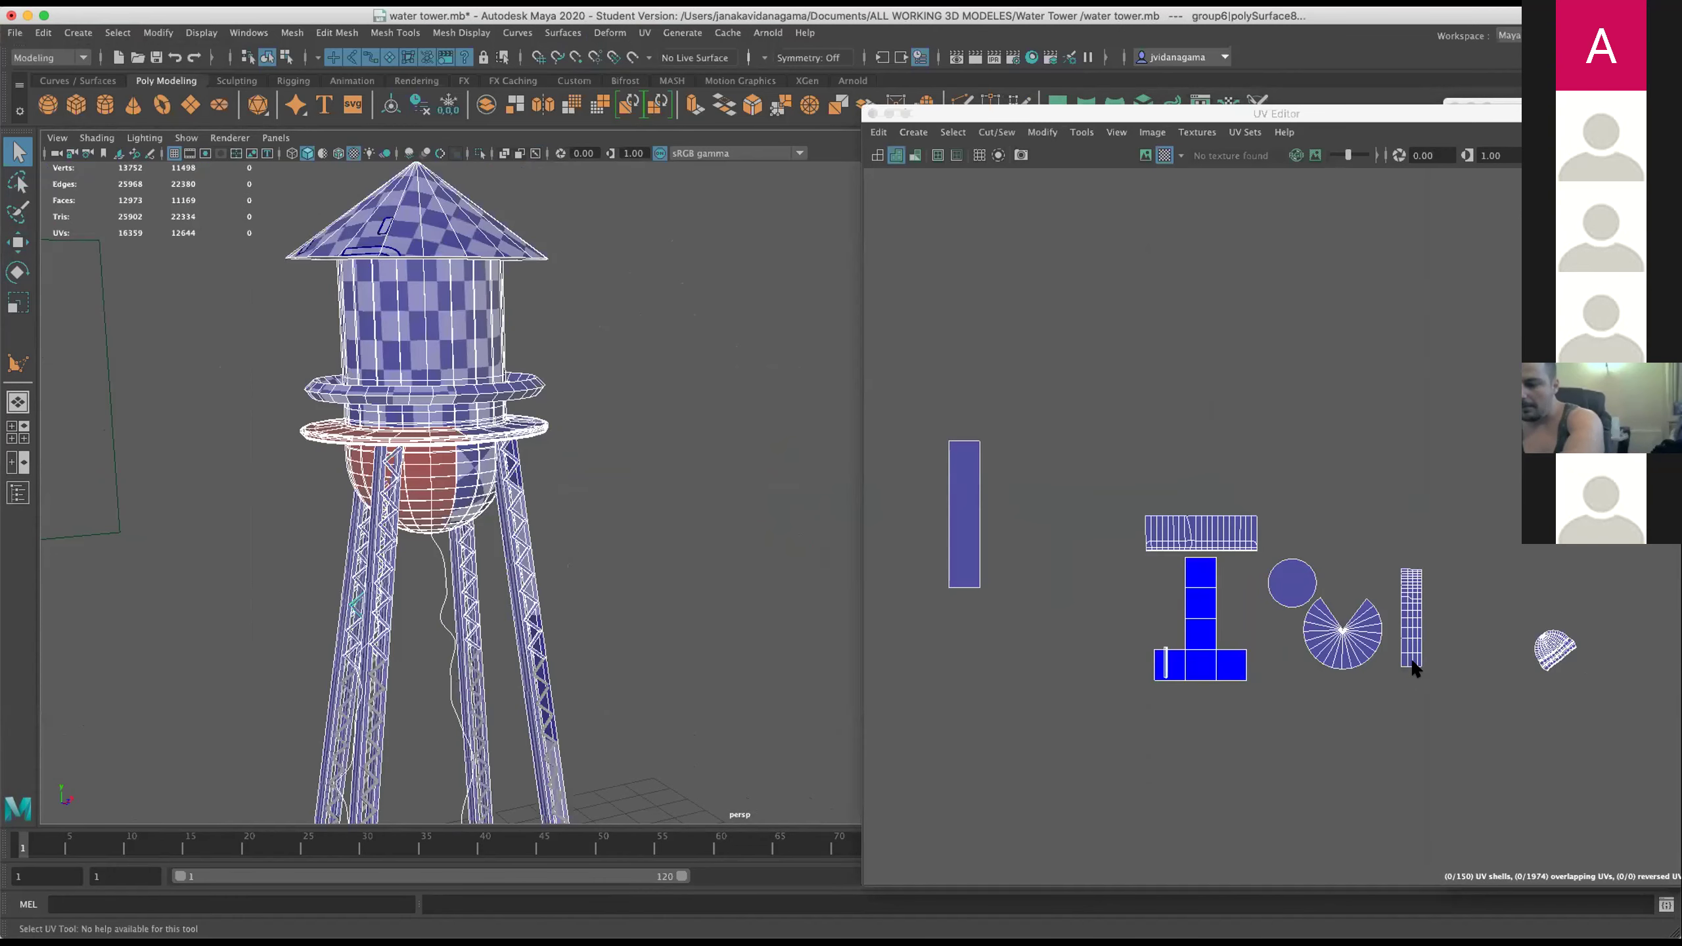
scroll("up", 3)
left_click(382, 578)
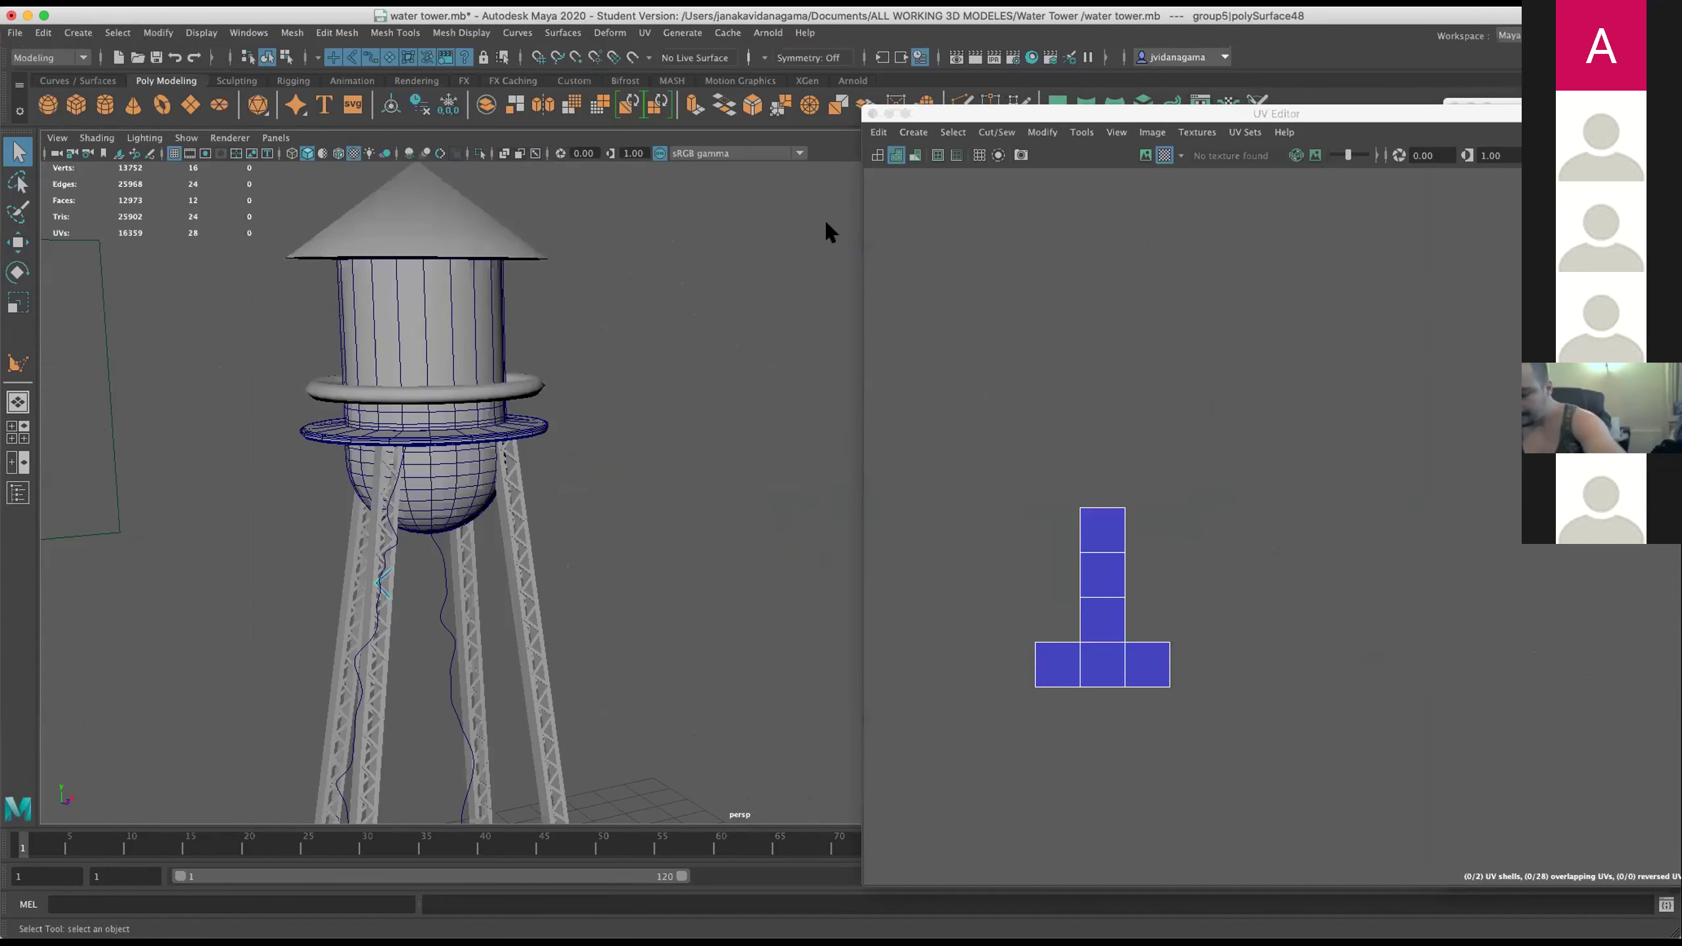
left_click(15, 33)
mouse_move(57, 543)
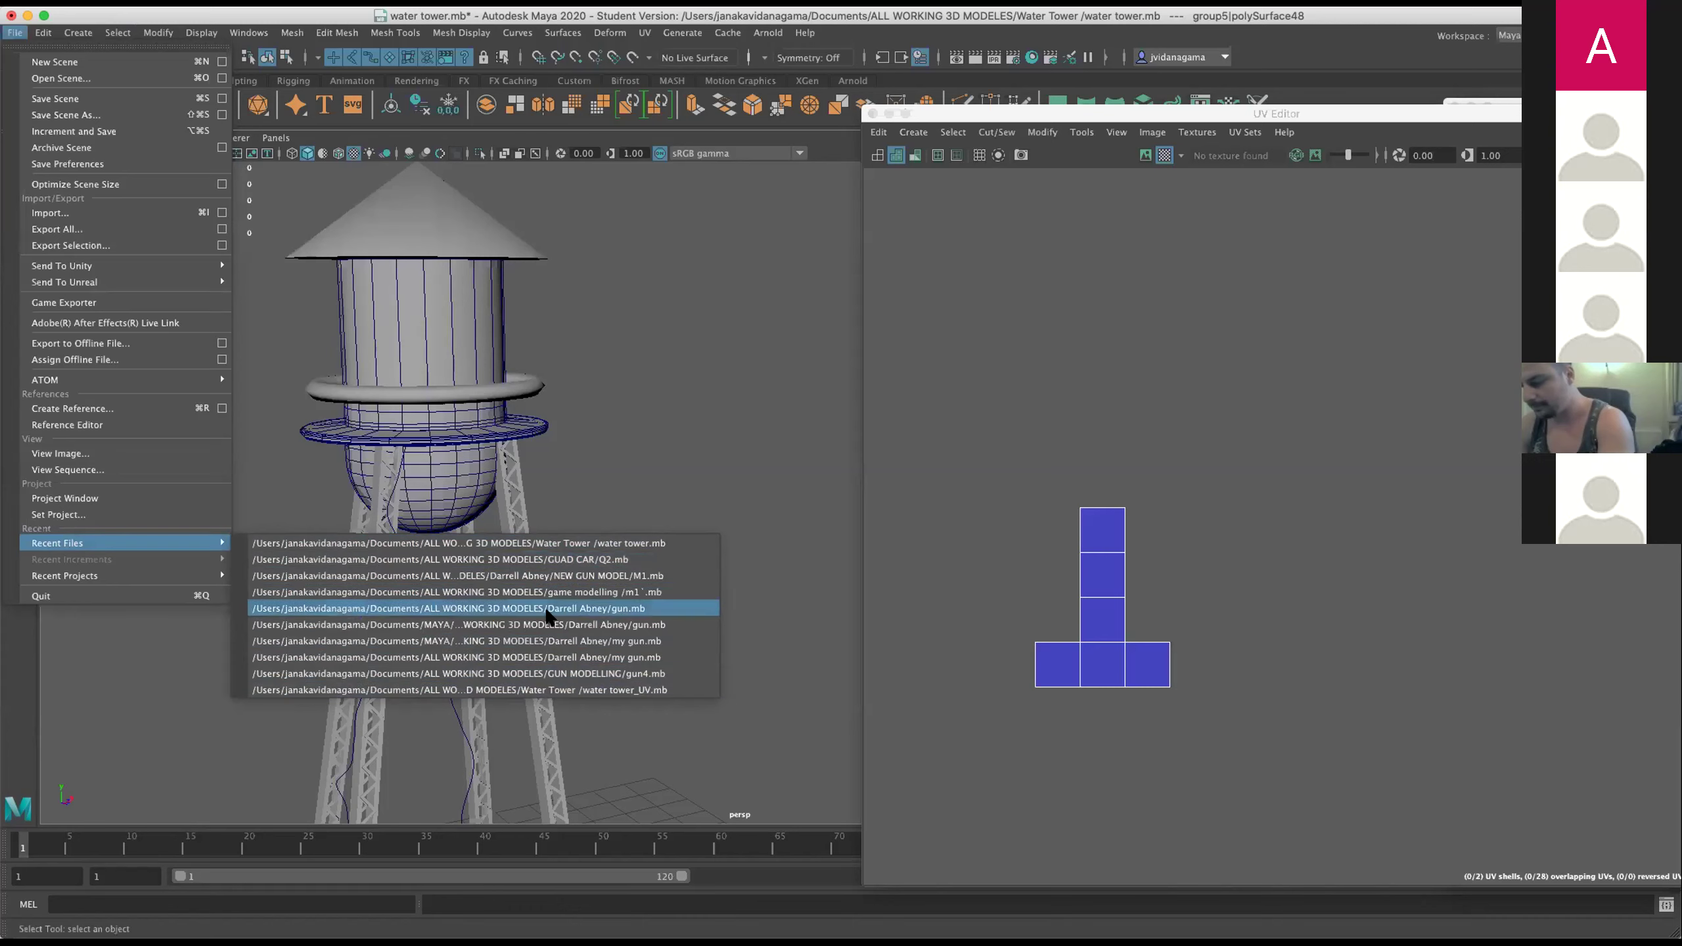
Open car1.mb from Documents > ALL WORKING 3D MODELES > OLD RAIL CAR.
left_click(76, 79)
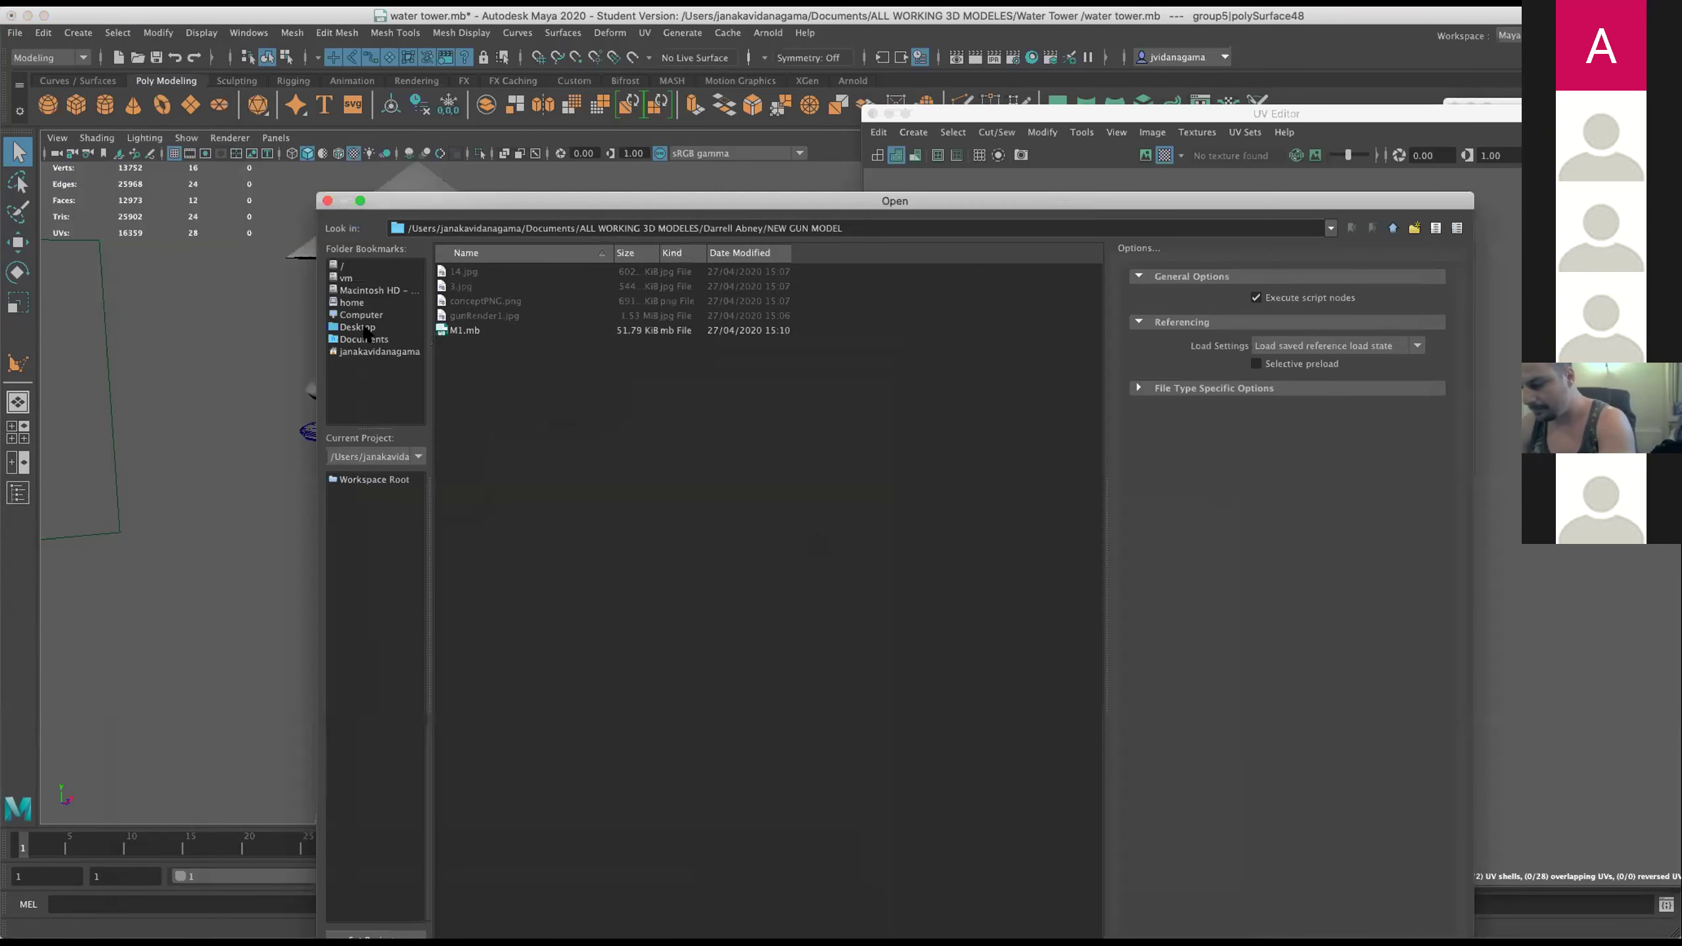
left_click(366, 338)
double_click(511, 302)
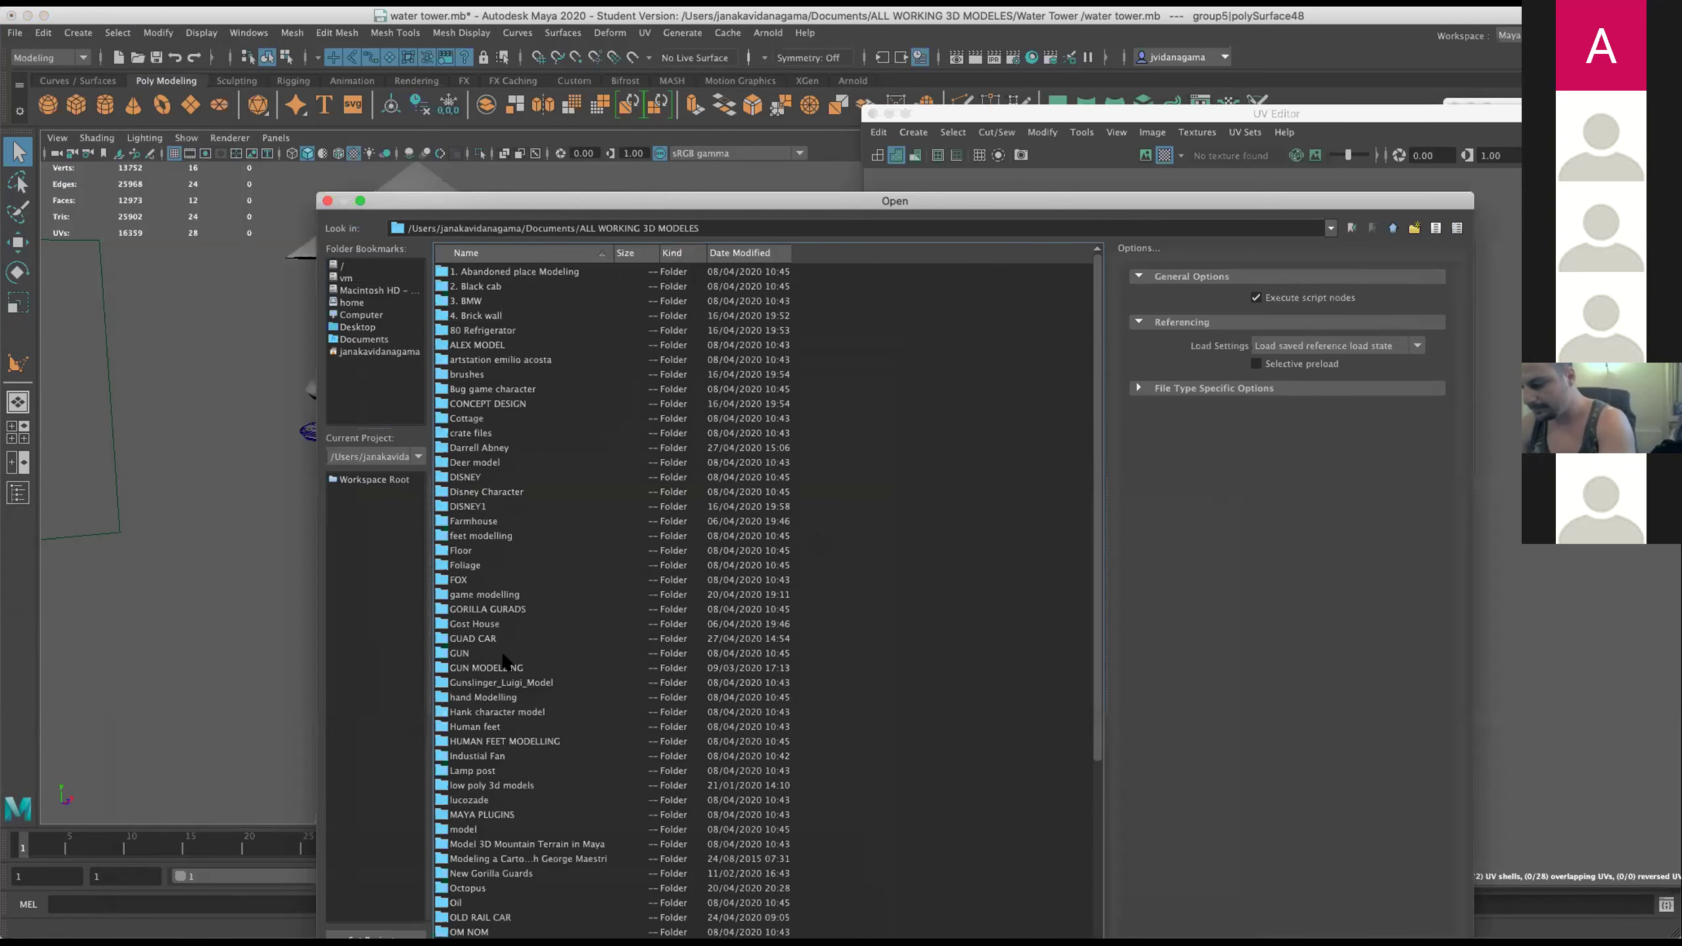
scroll("down", 3)
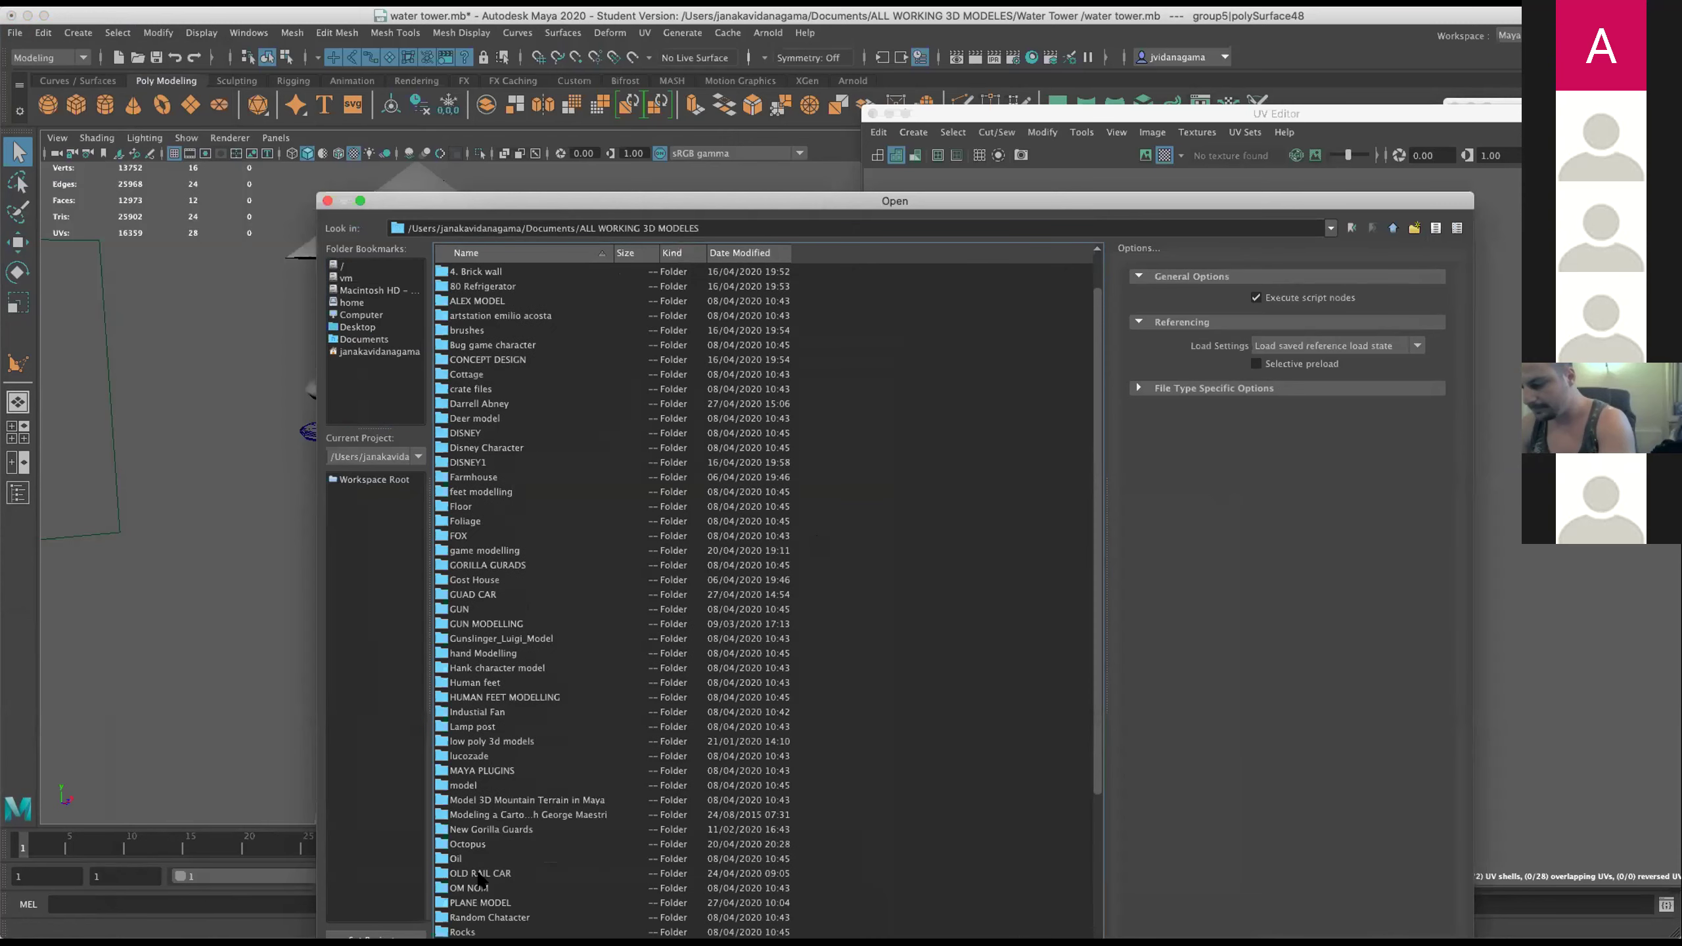
double_click(481, 873)
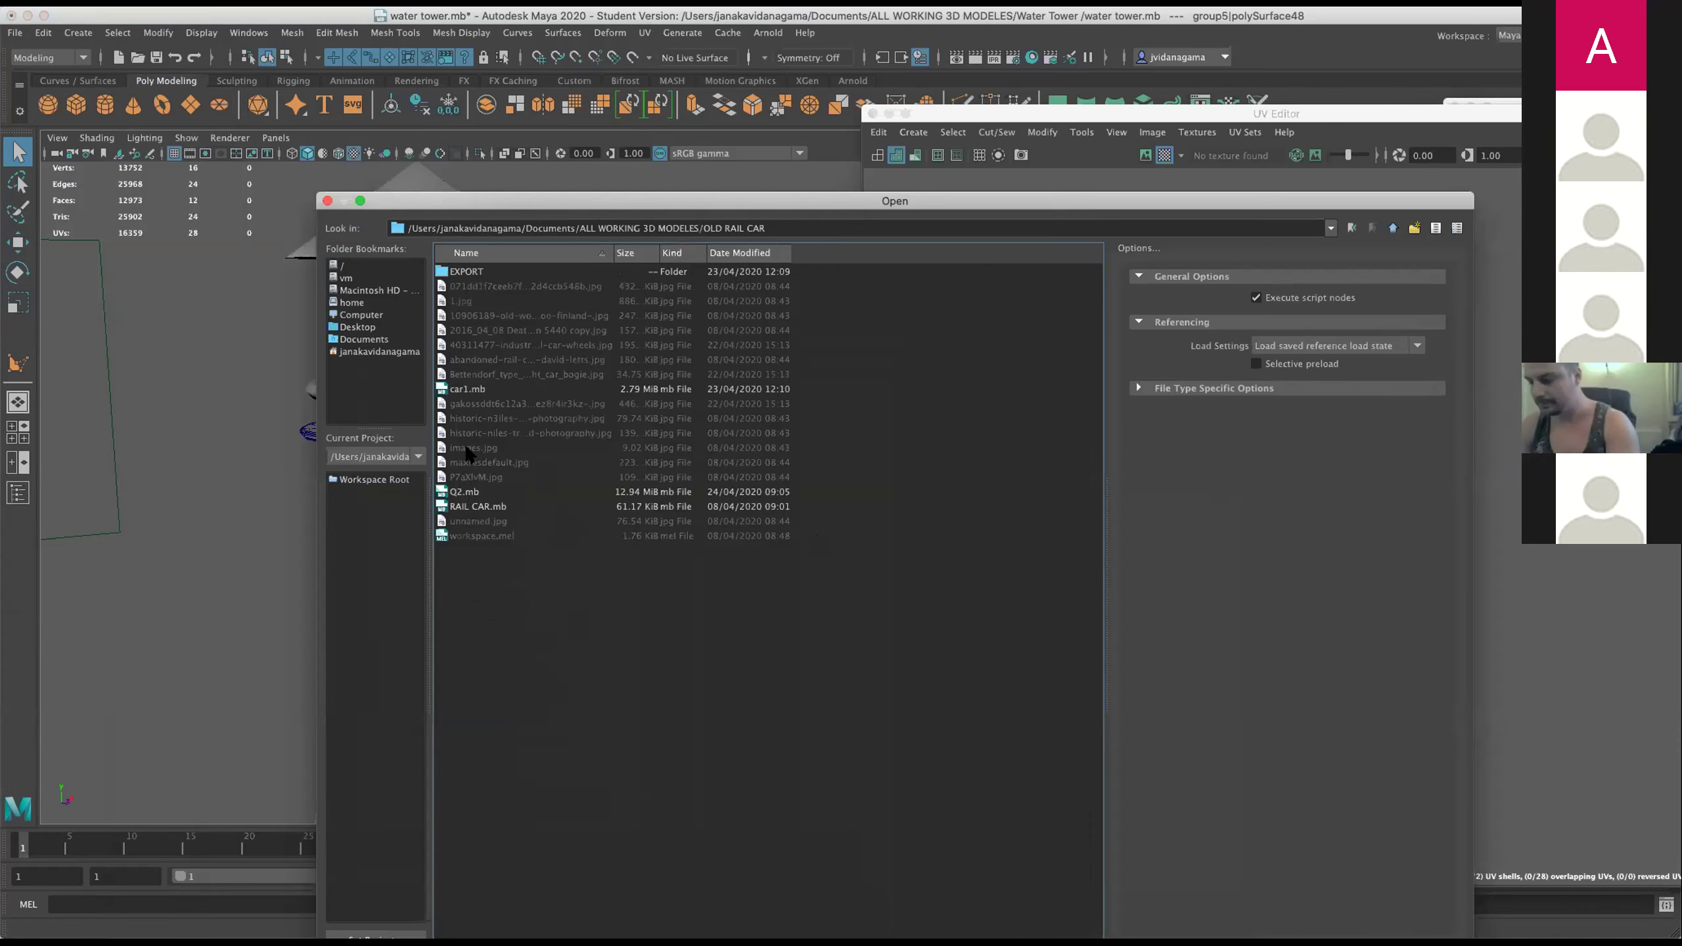
left_click(477, 392)
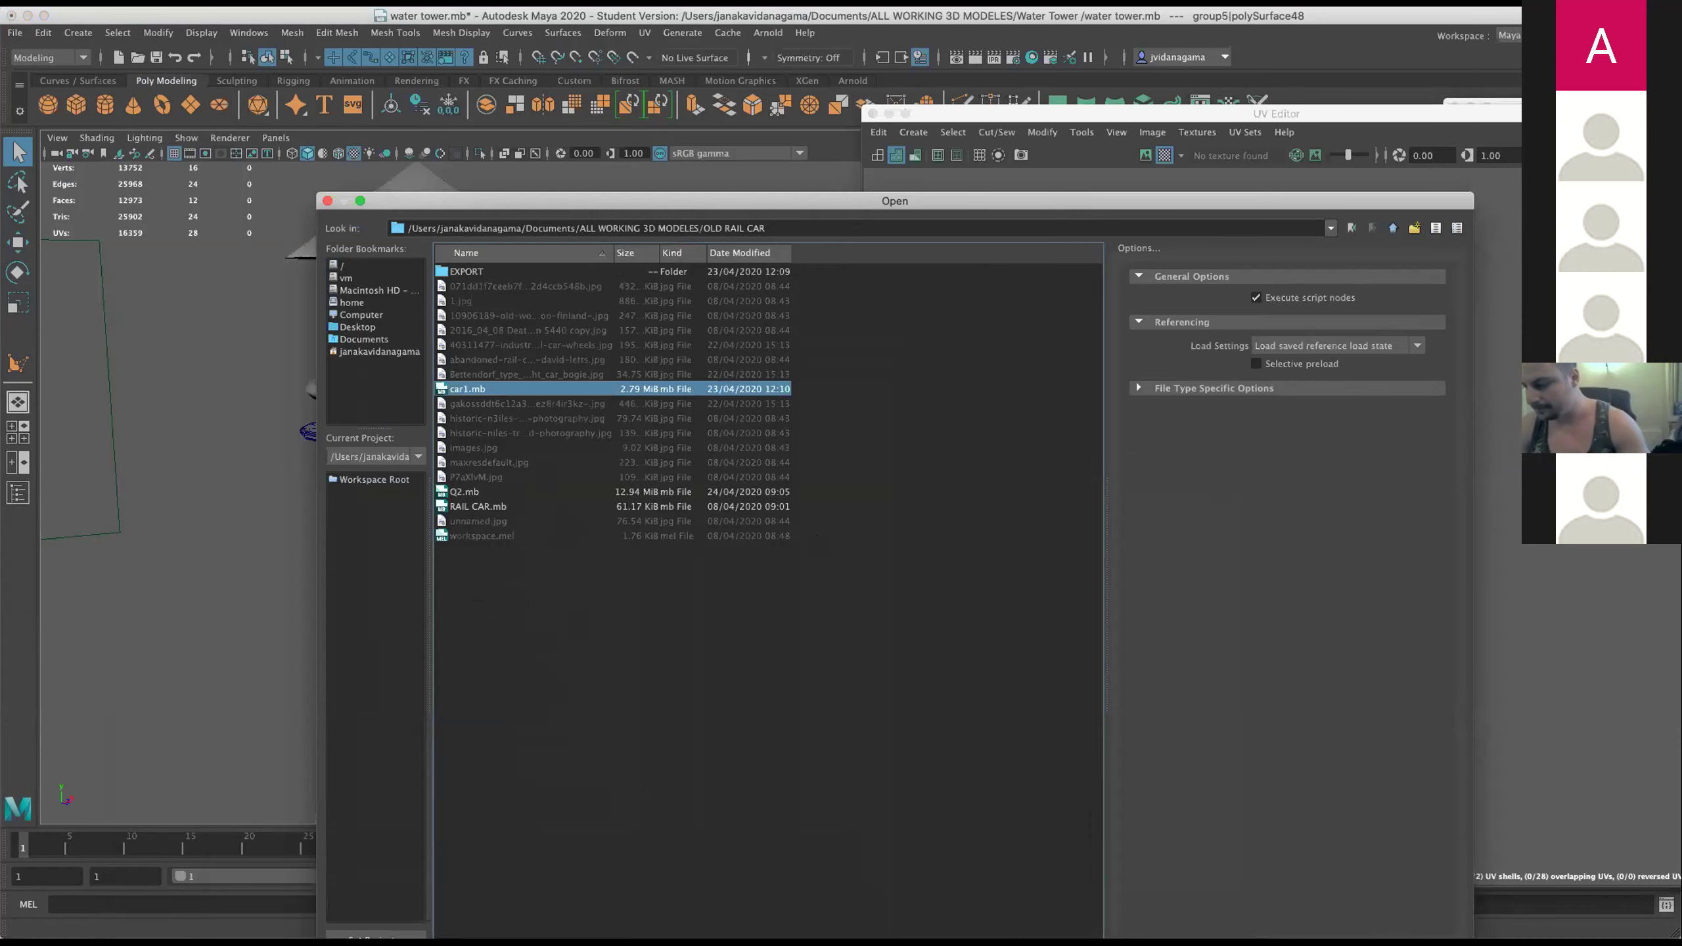
key("Return")
Dismiss the save and student-version prompts, then orbit and zoom around the rail car.
left_click(966, 530)
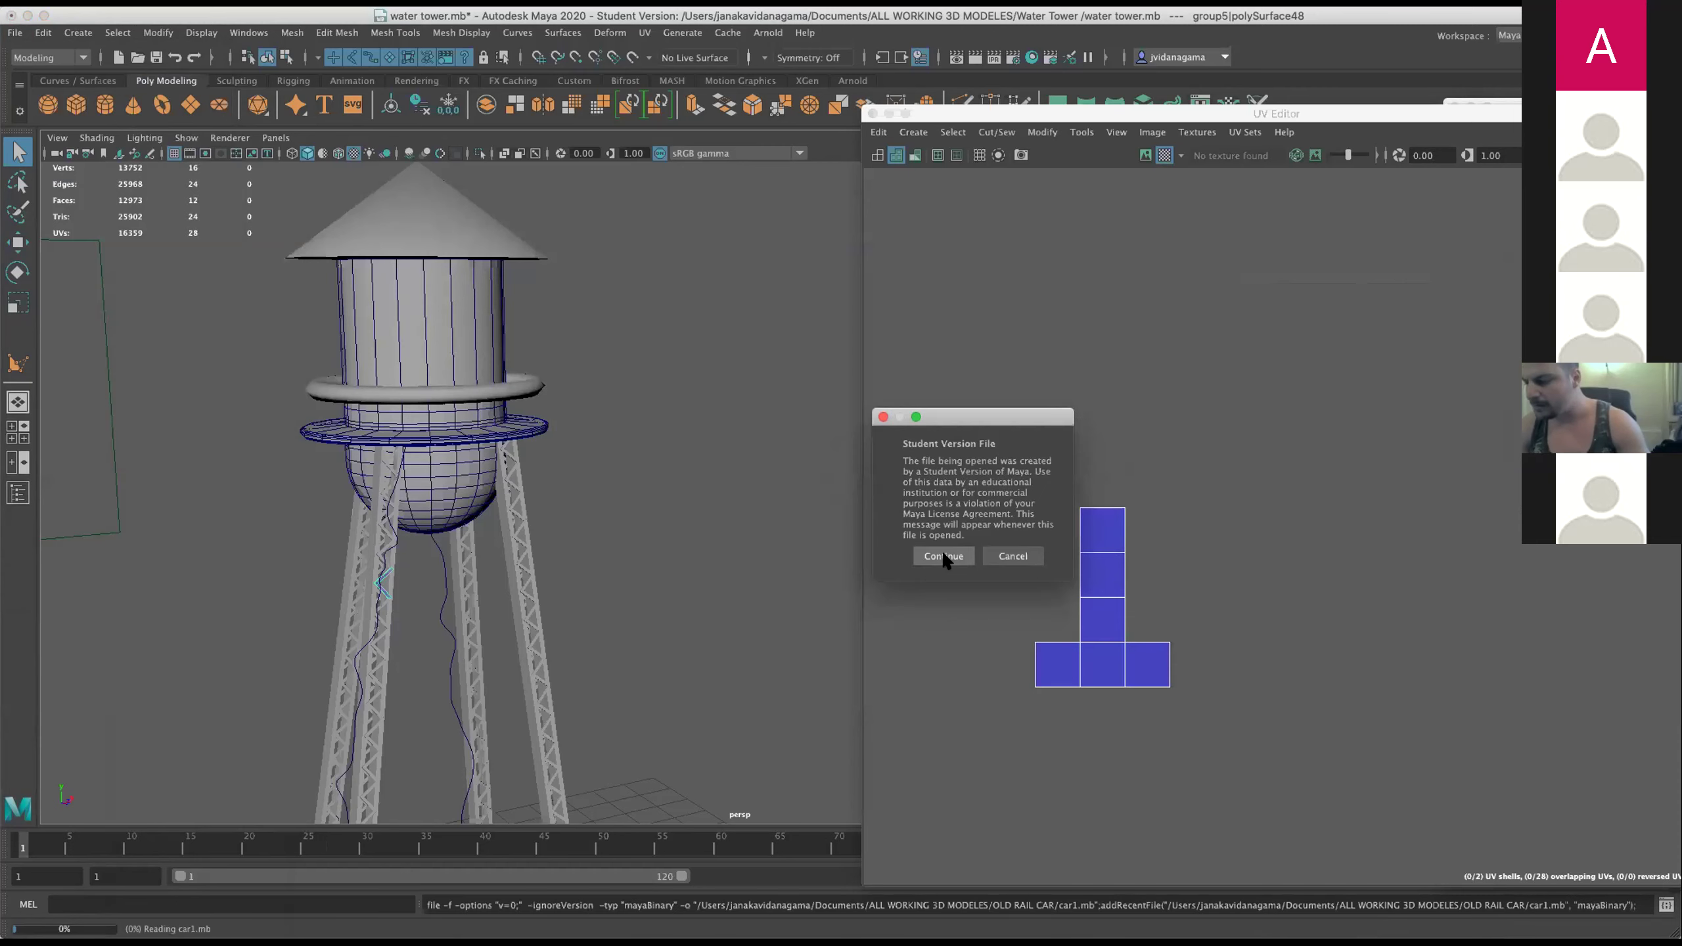
left_click(943, 551)
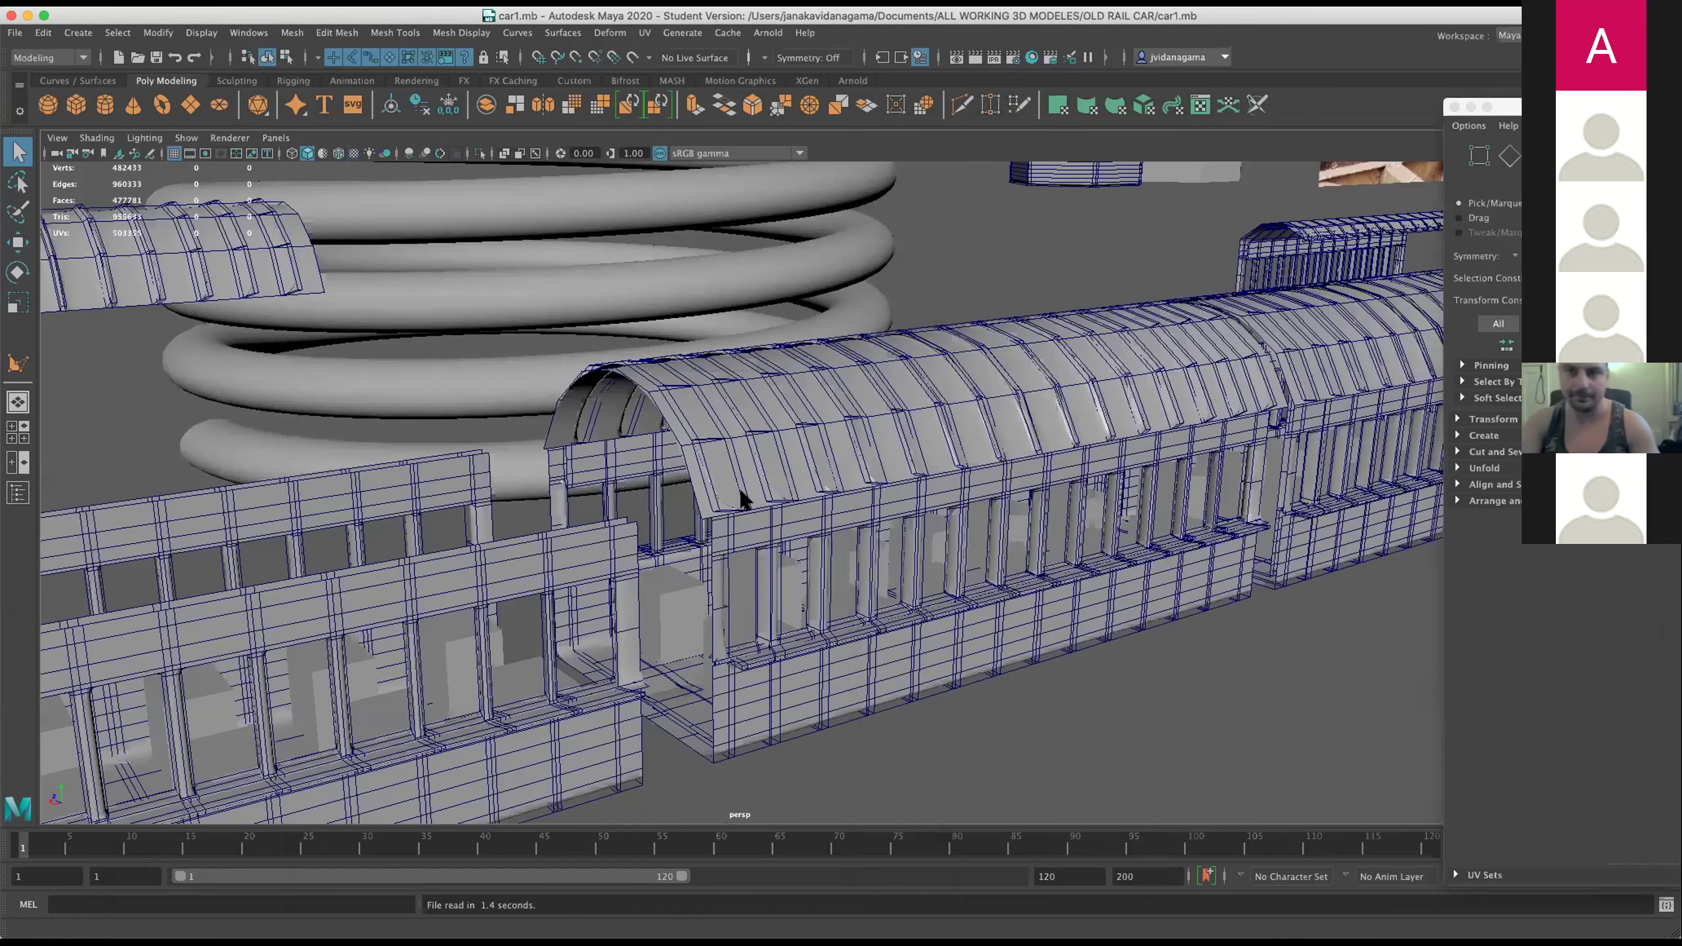
left_click_drag(1063, 526, 931, 586)
scroll("down", 3)
left_click_drag(1050, 565, 933, 554)
scroll("up", 3)
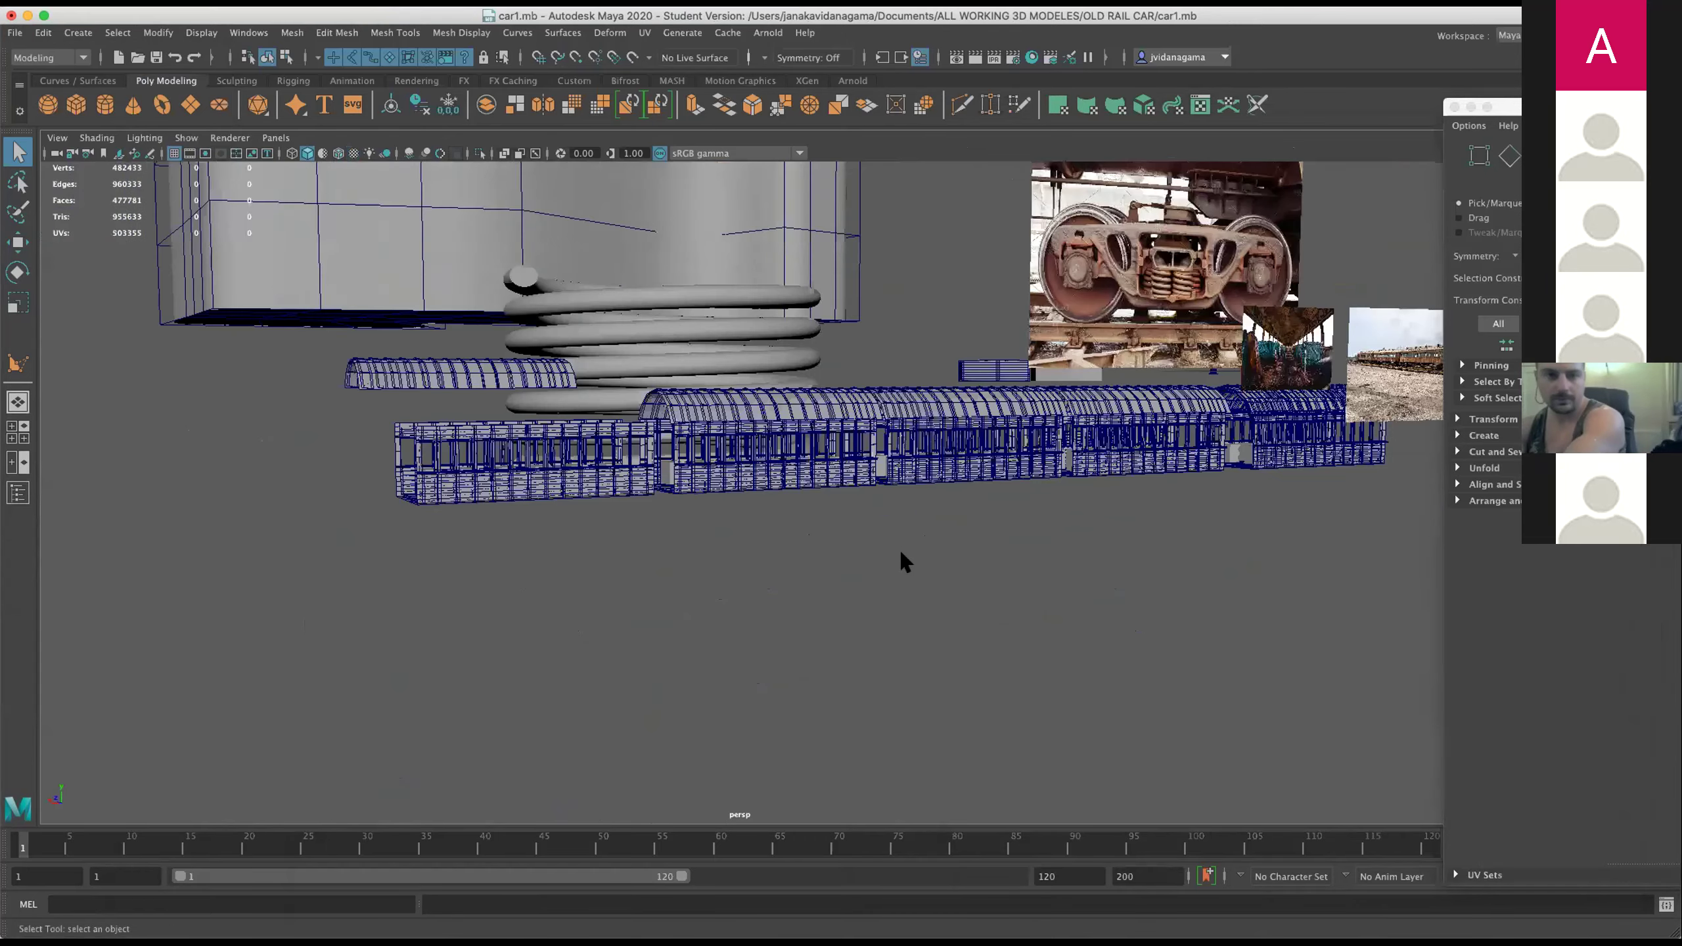
scroll("up", 3)
scroll("up", 3)
scroll("up", 3)
Zoom on the rail car and close the Modeling Toolkit to reveal the Layer Editor.
scroll("down", 3)
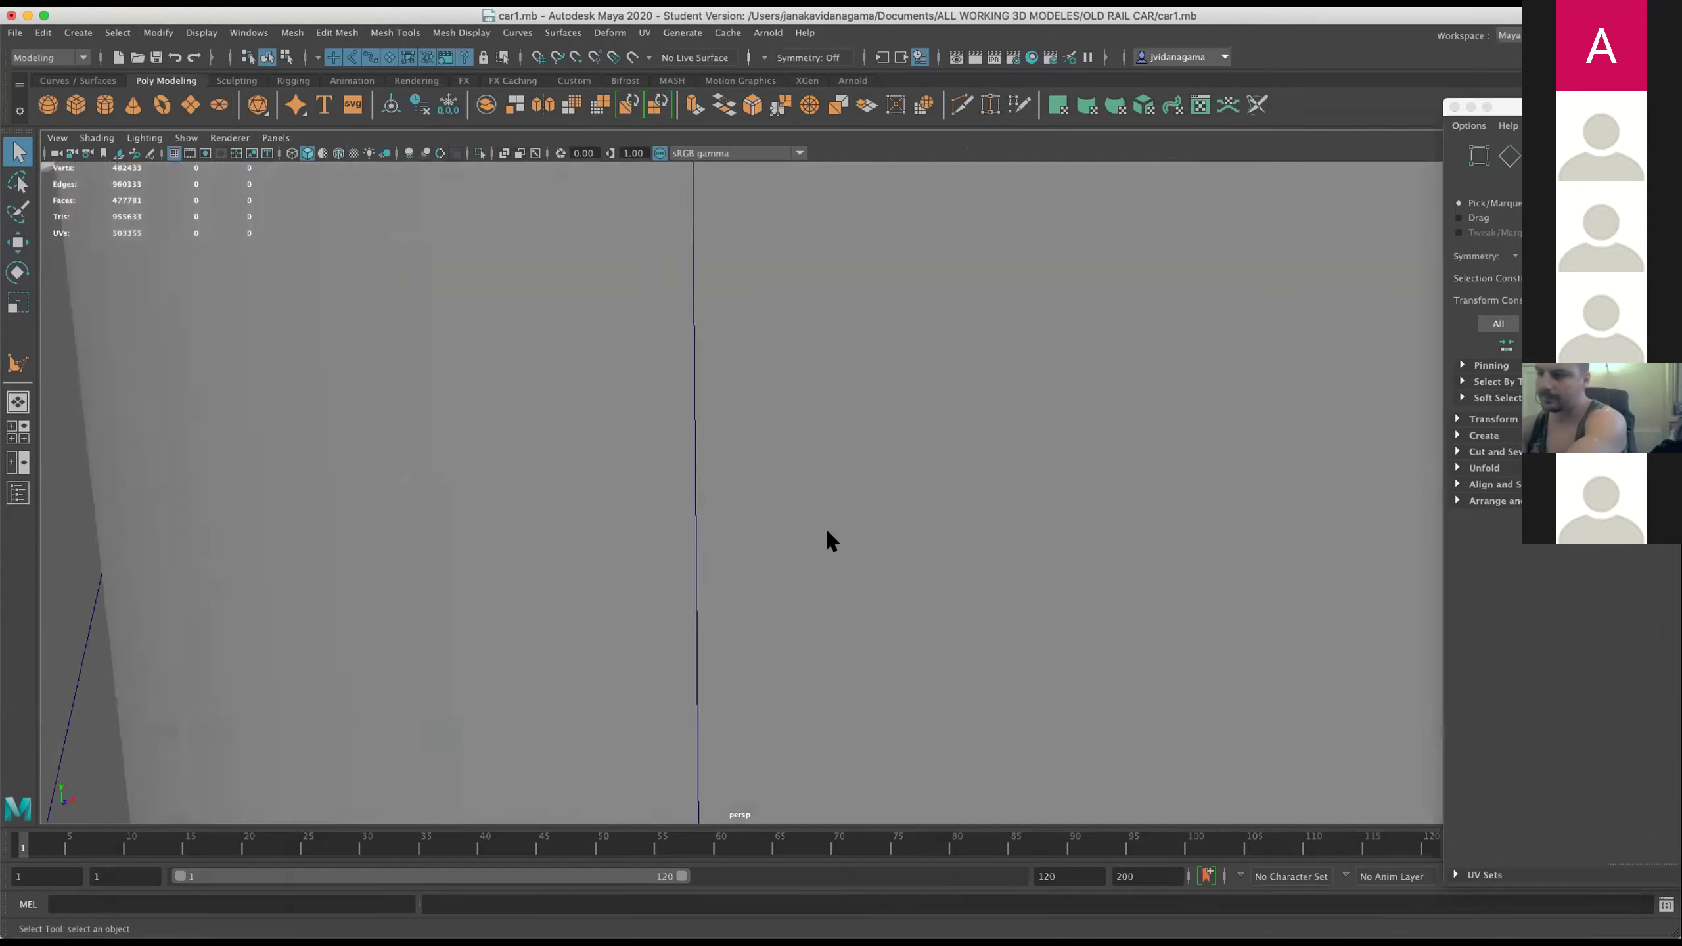
scroll("down", 3)
scroll("up", 3)
scroll("up", 3)
scroll("down", 3)
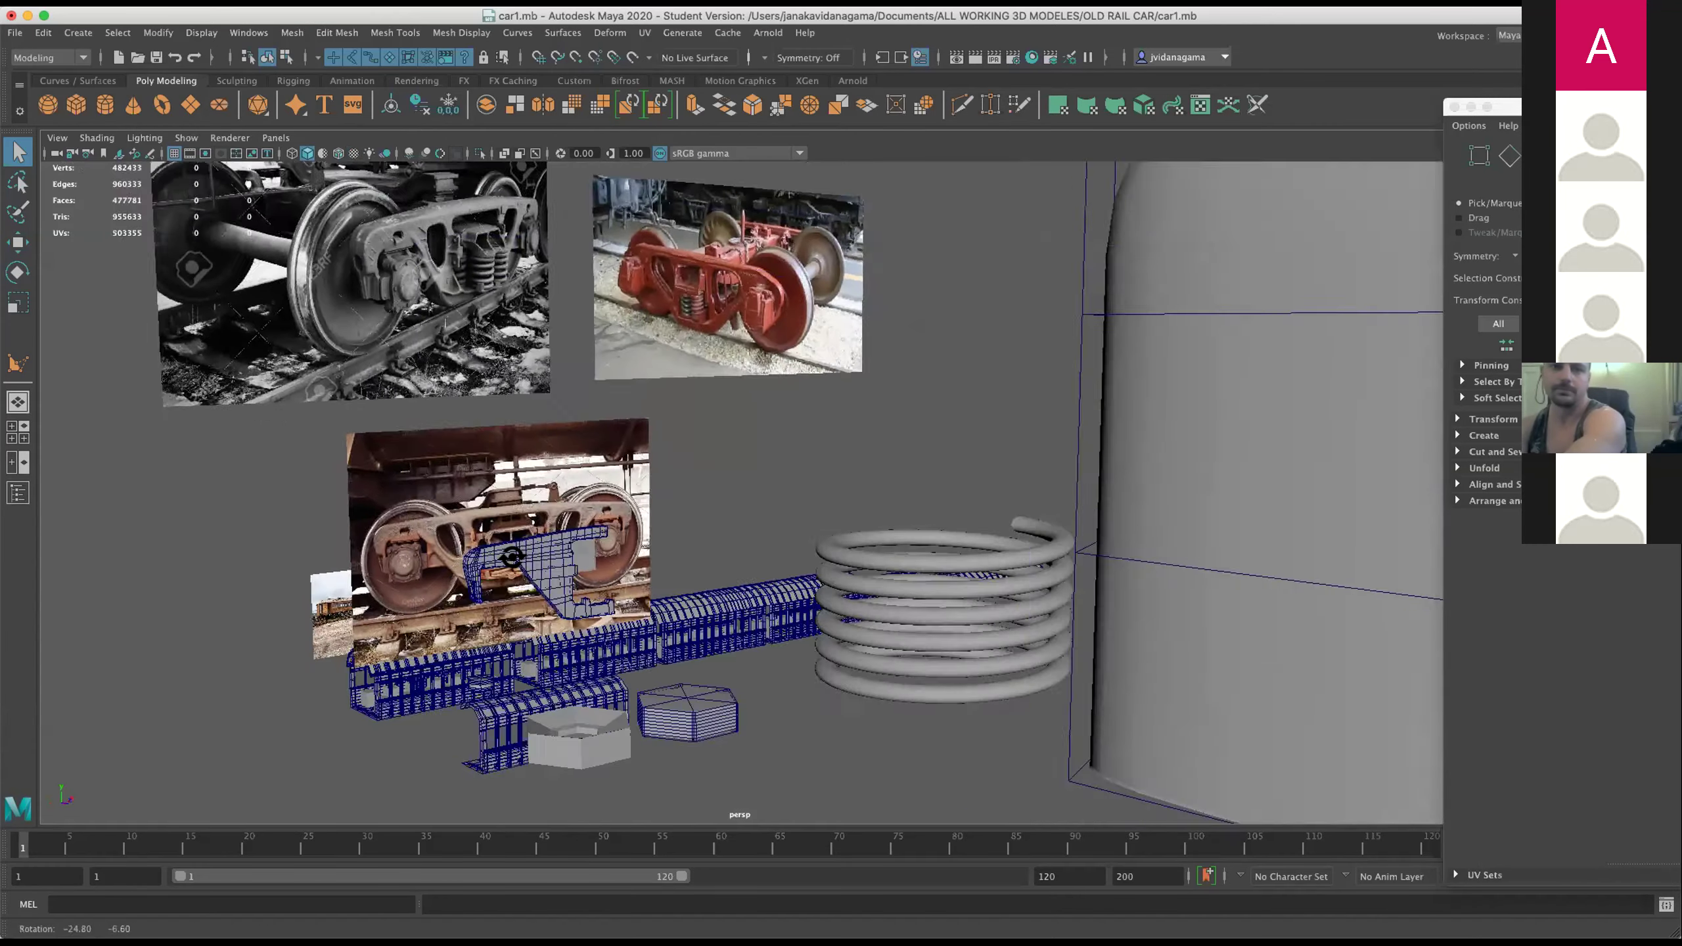
scroll("up", 3)
scroll("down", 3)
scroll("up", 3)
scroll("down", 3)
scroll("down", 3)
scroll("down", 3)
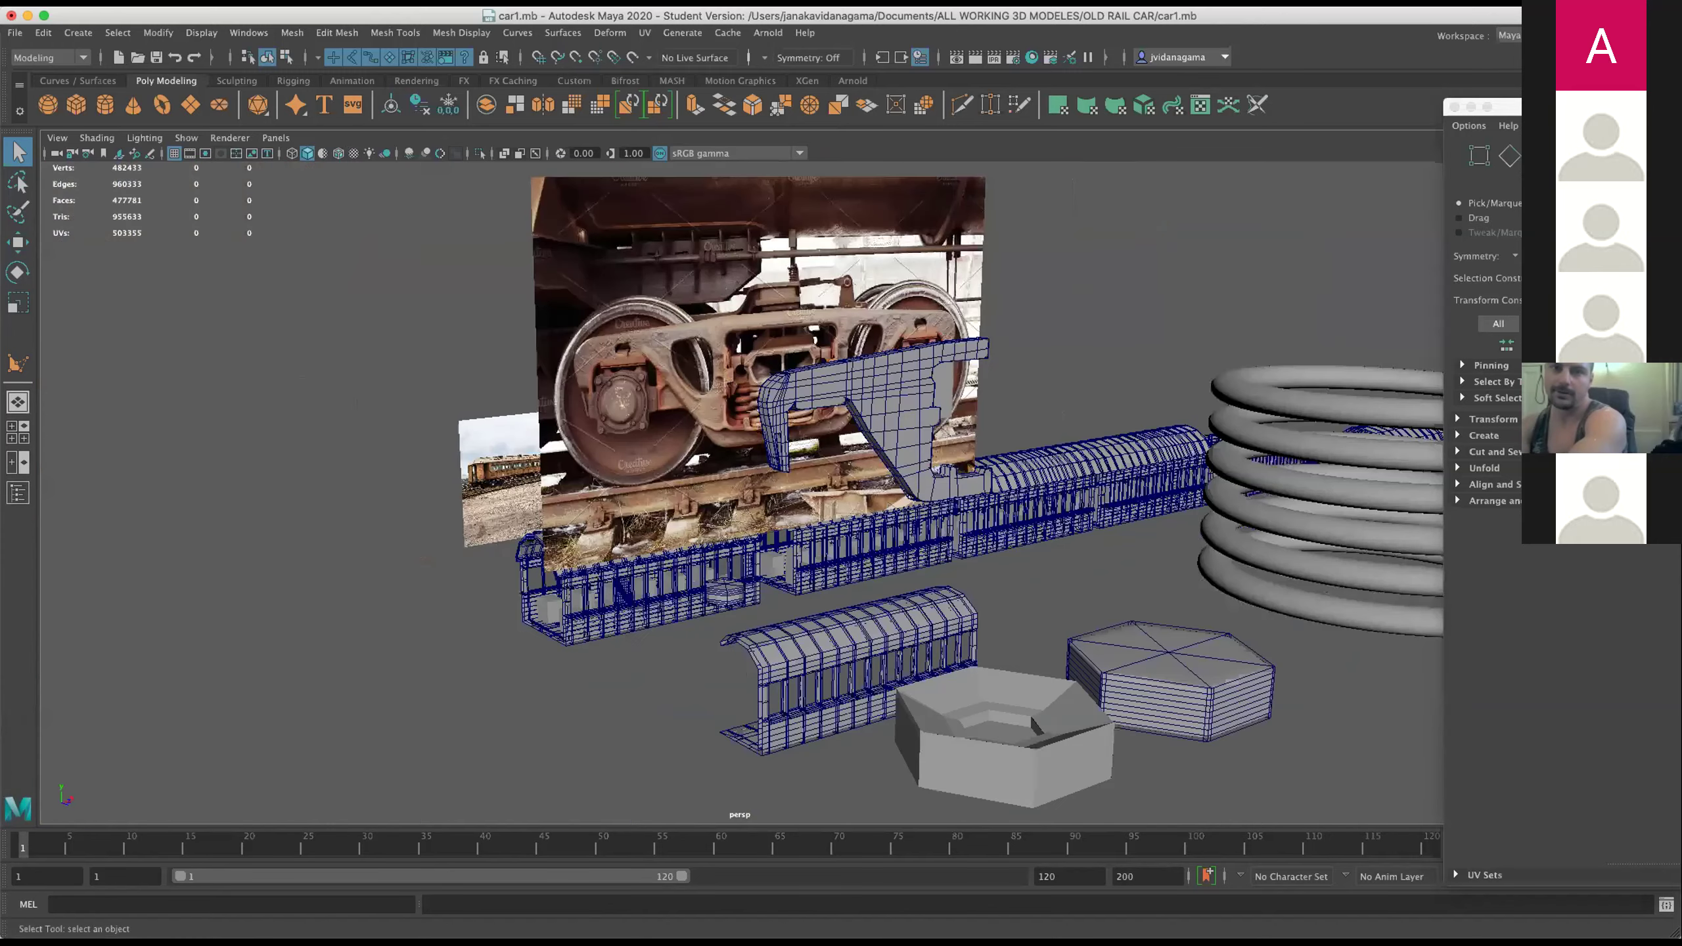
left_click(1471, 107)
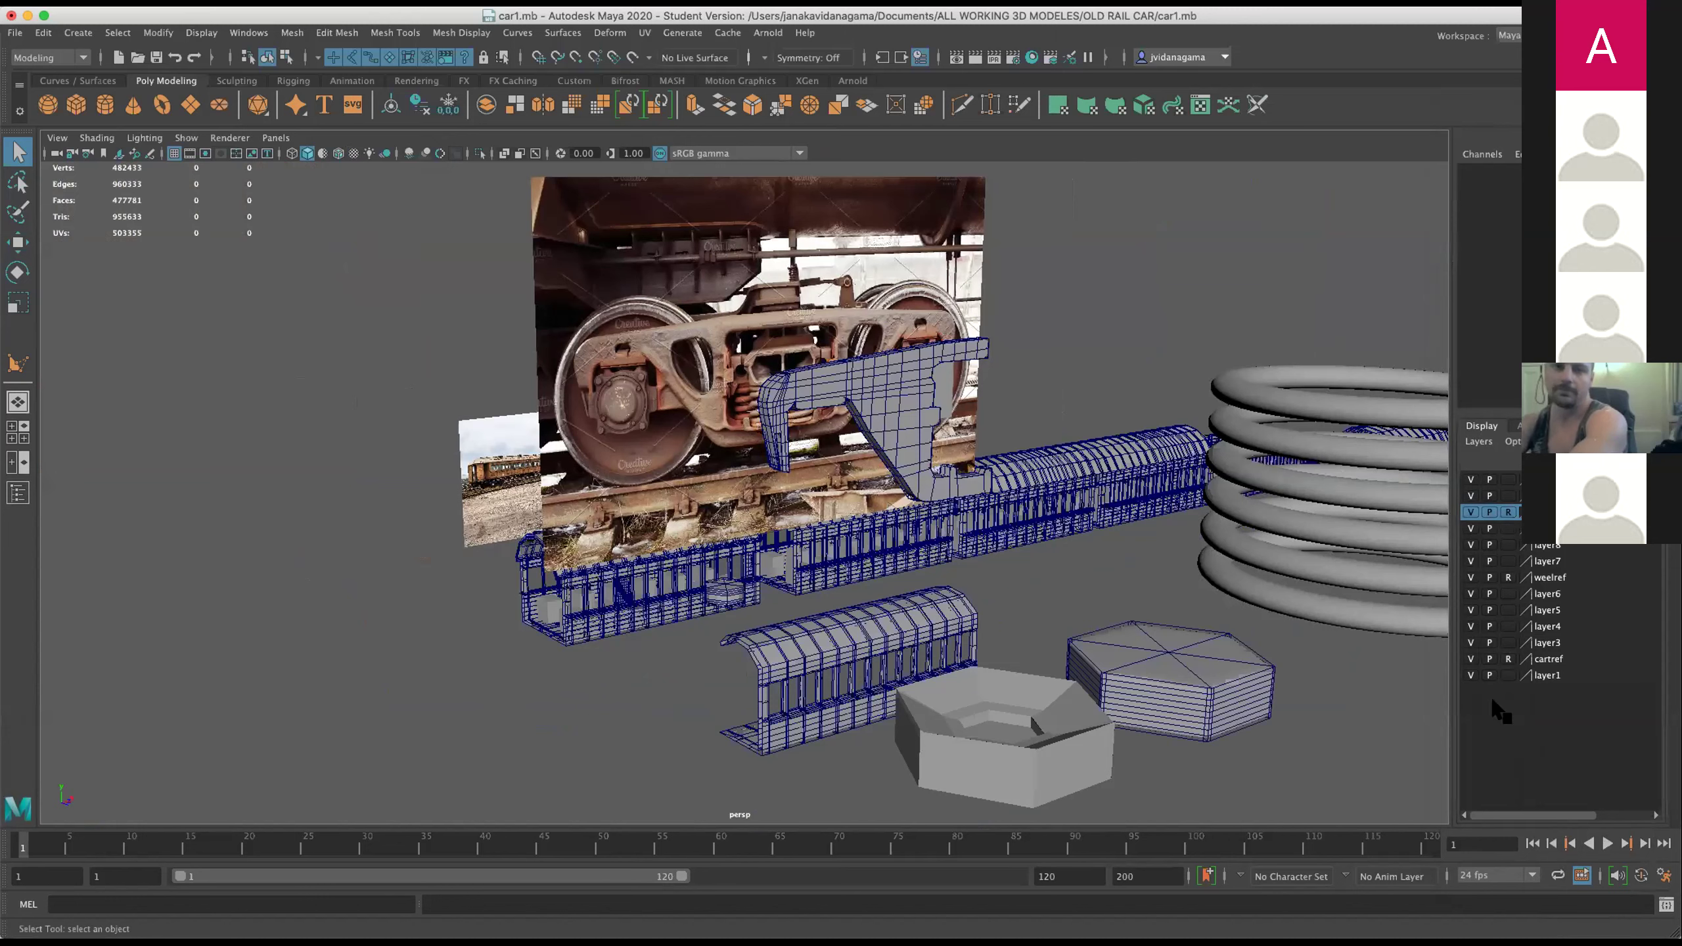
Hide the box/hexagon, coil and rail-car body display layers.
left_click(1470, 659)
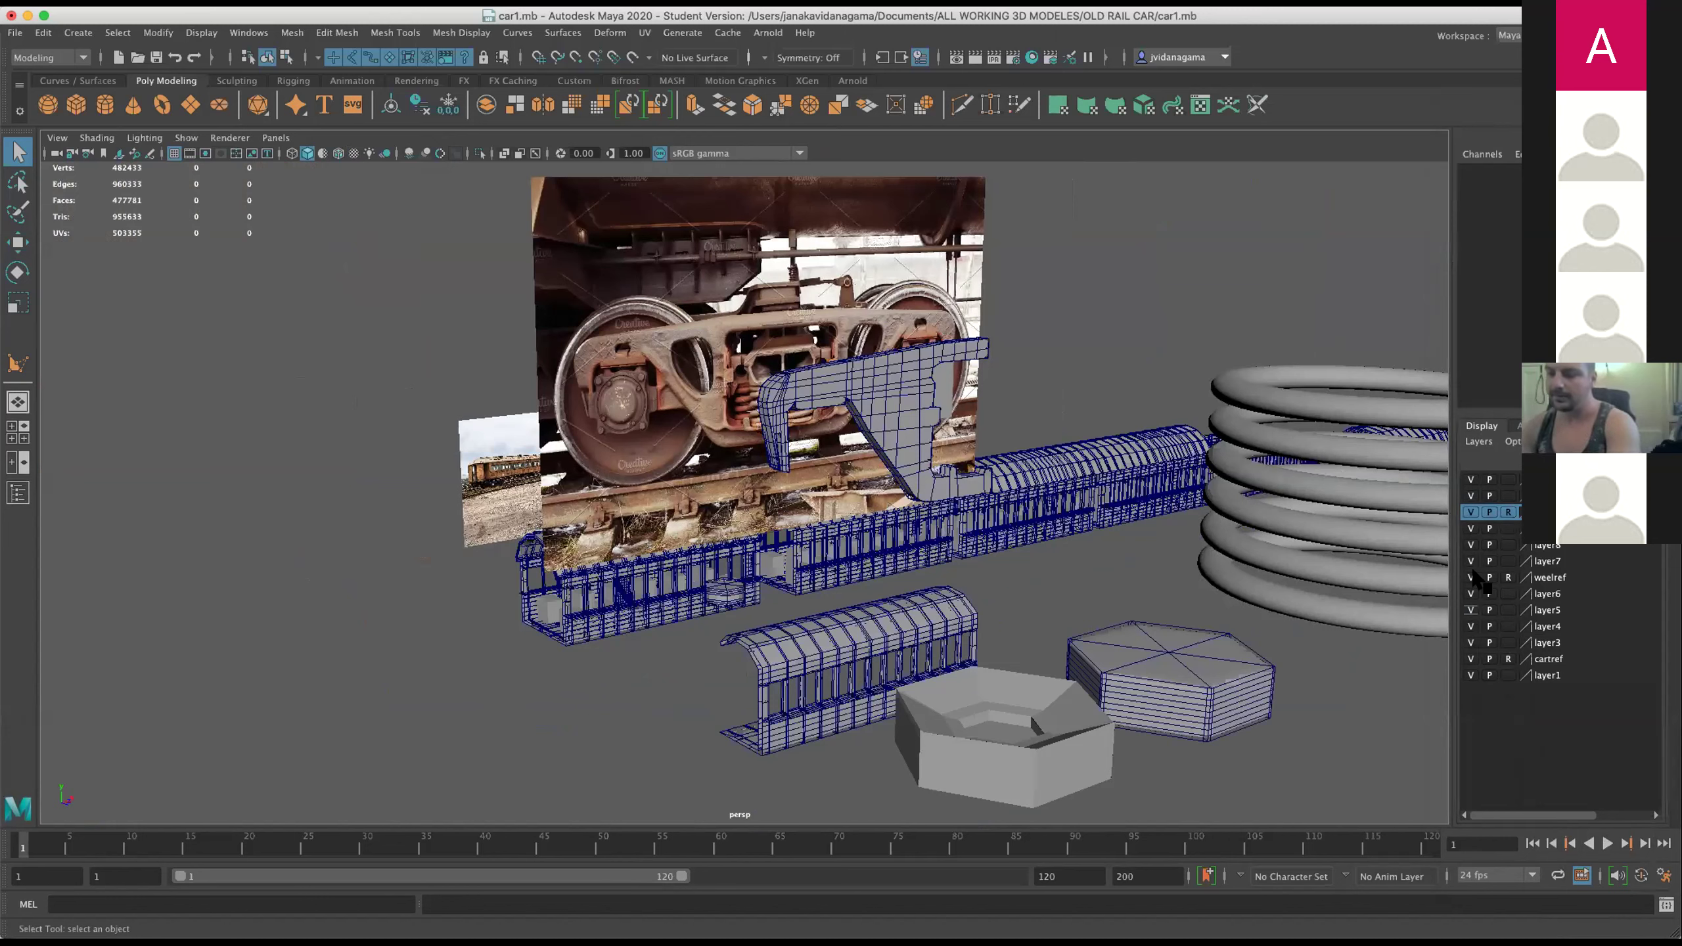
left_click(1470, 495)
left_click(1470, 479)
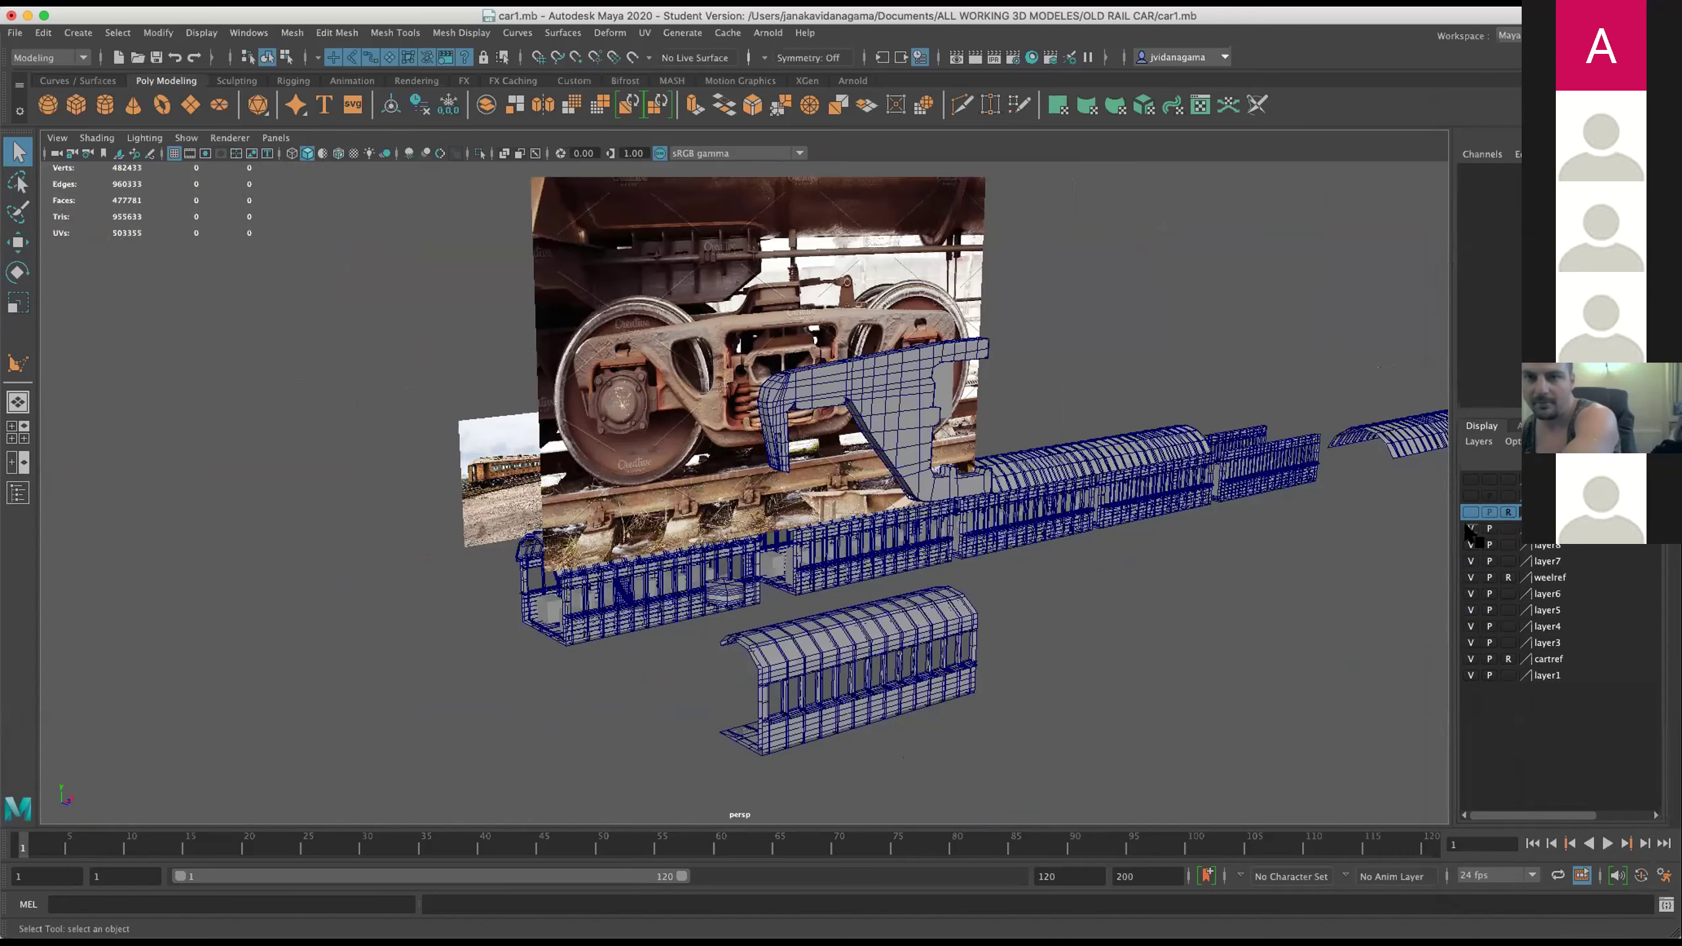
left_click(1470, 562)
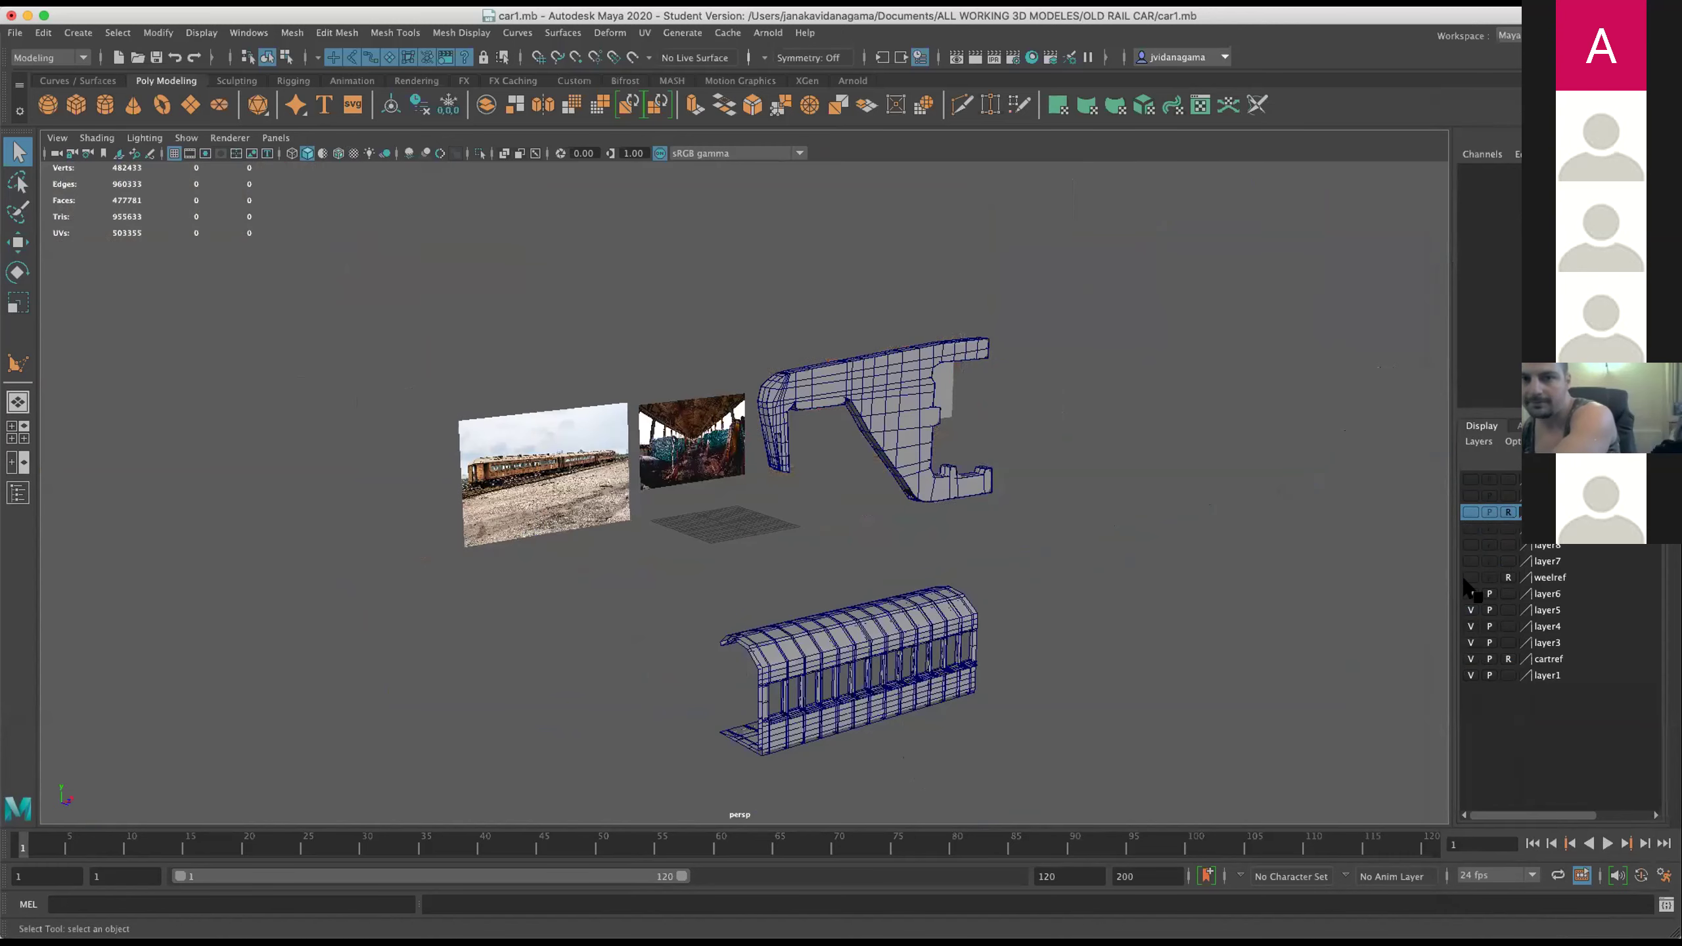
Zoom in and turn the view to face the rail-car reference photos squarely.
scroll("up", 3)
scroll("up", 3)
scroll("up", 3)
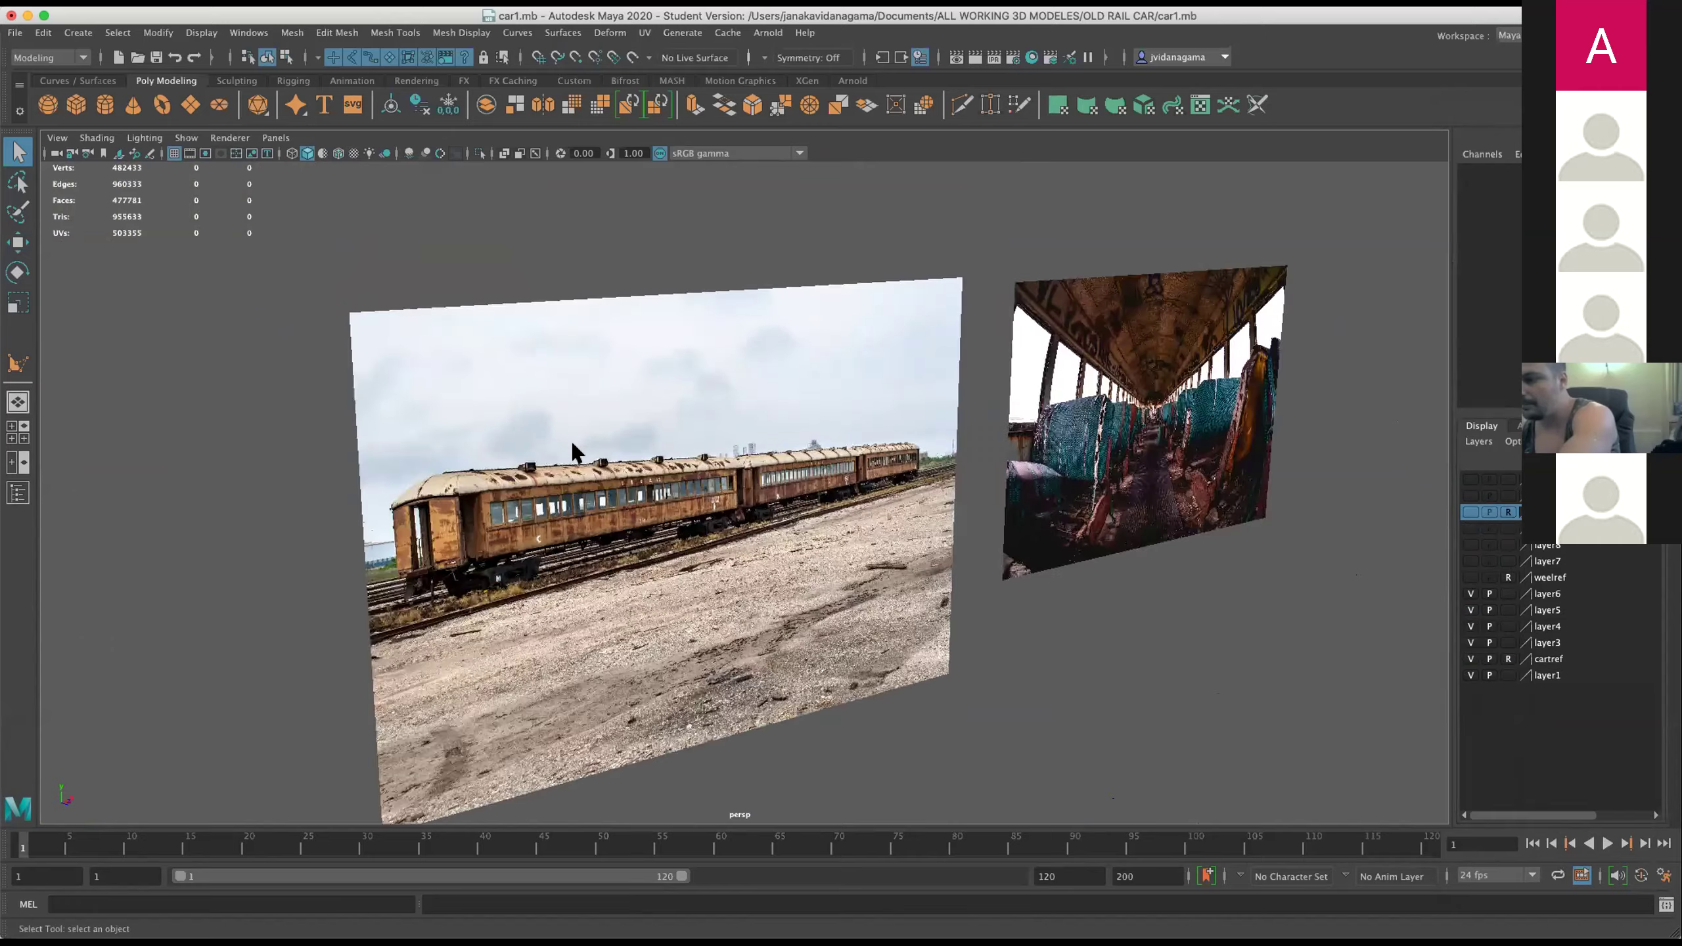
scroll("up", 3)
left_click_drag(807, 433, 729, 423)
left_click_drag(776, 546, 726, 414)
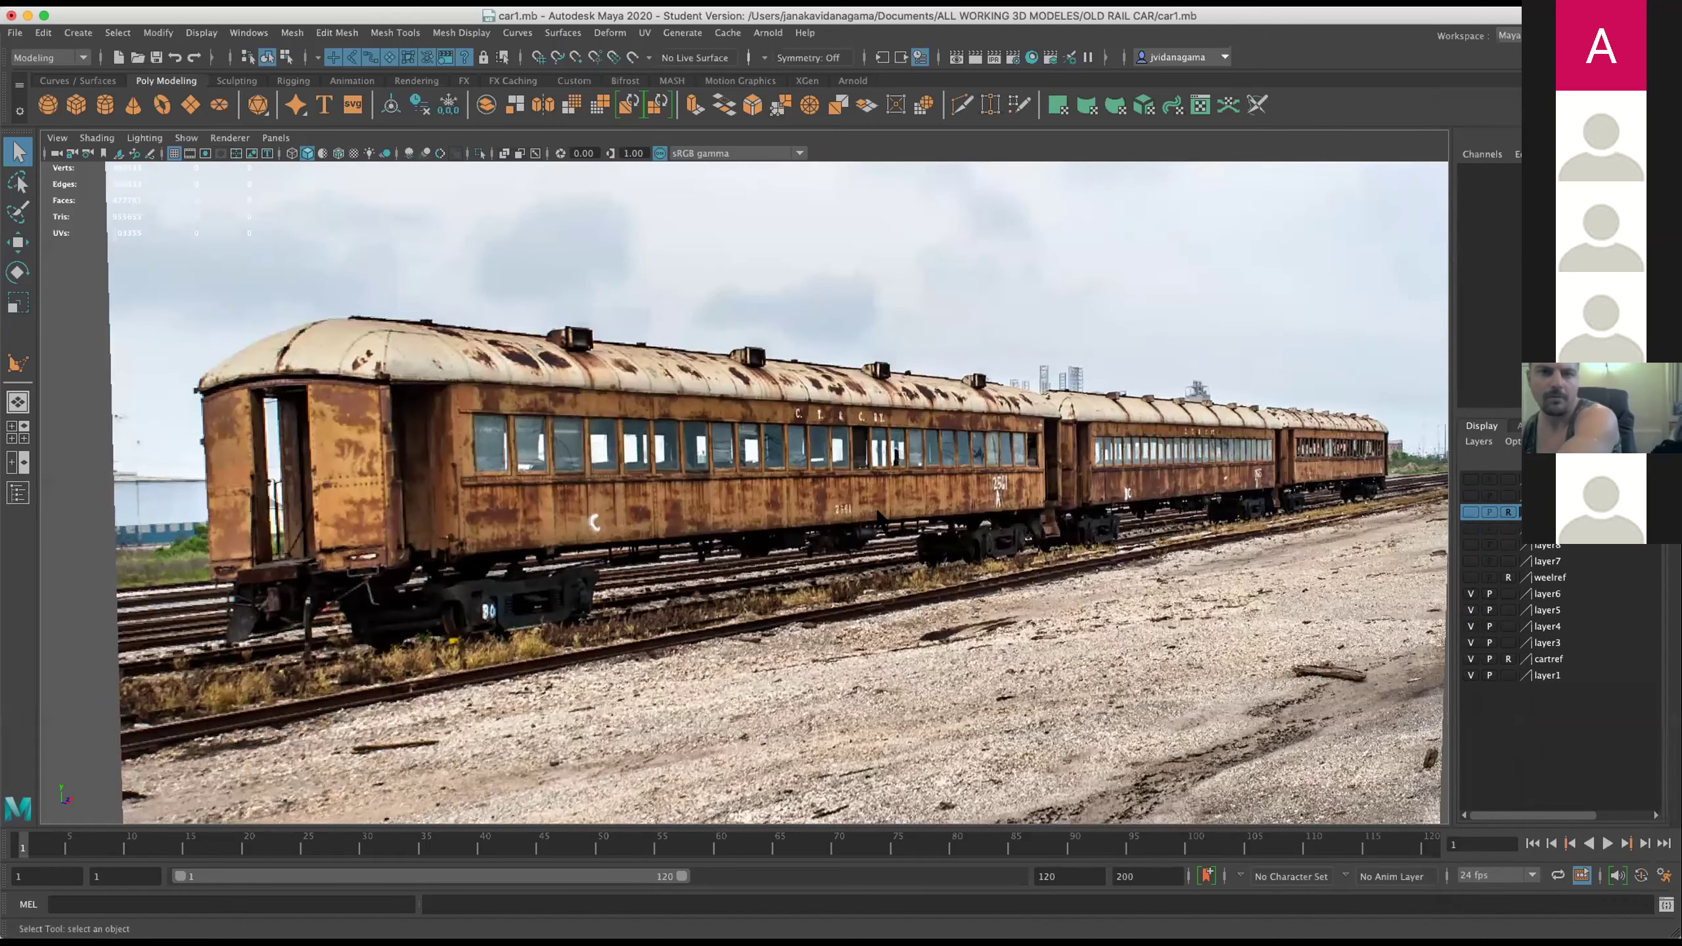
scroll("up", 3)
scroll("up", 3)
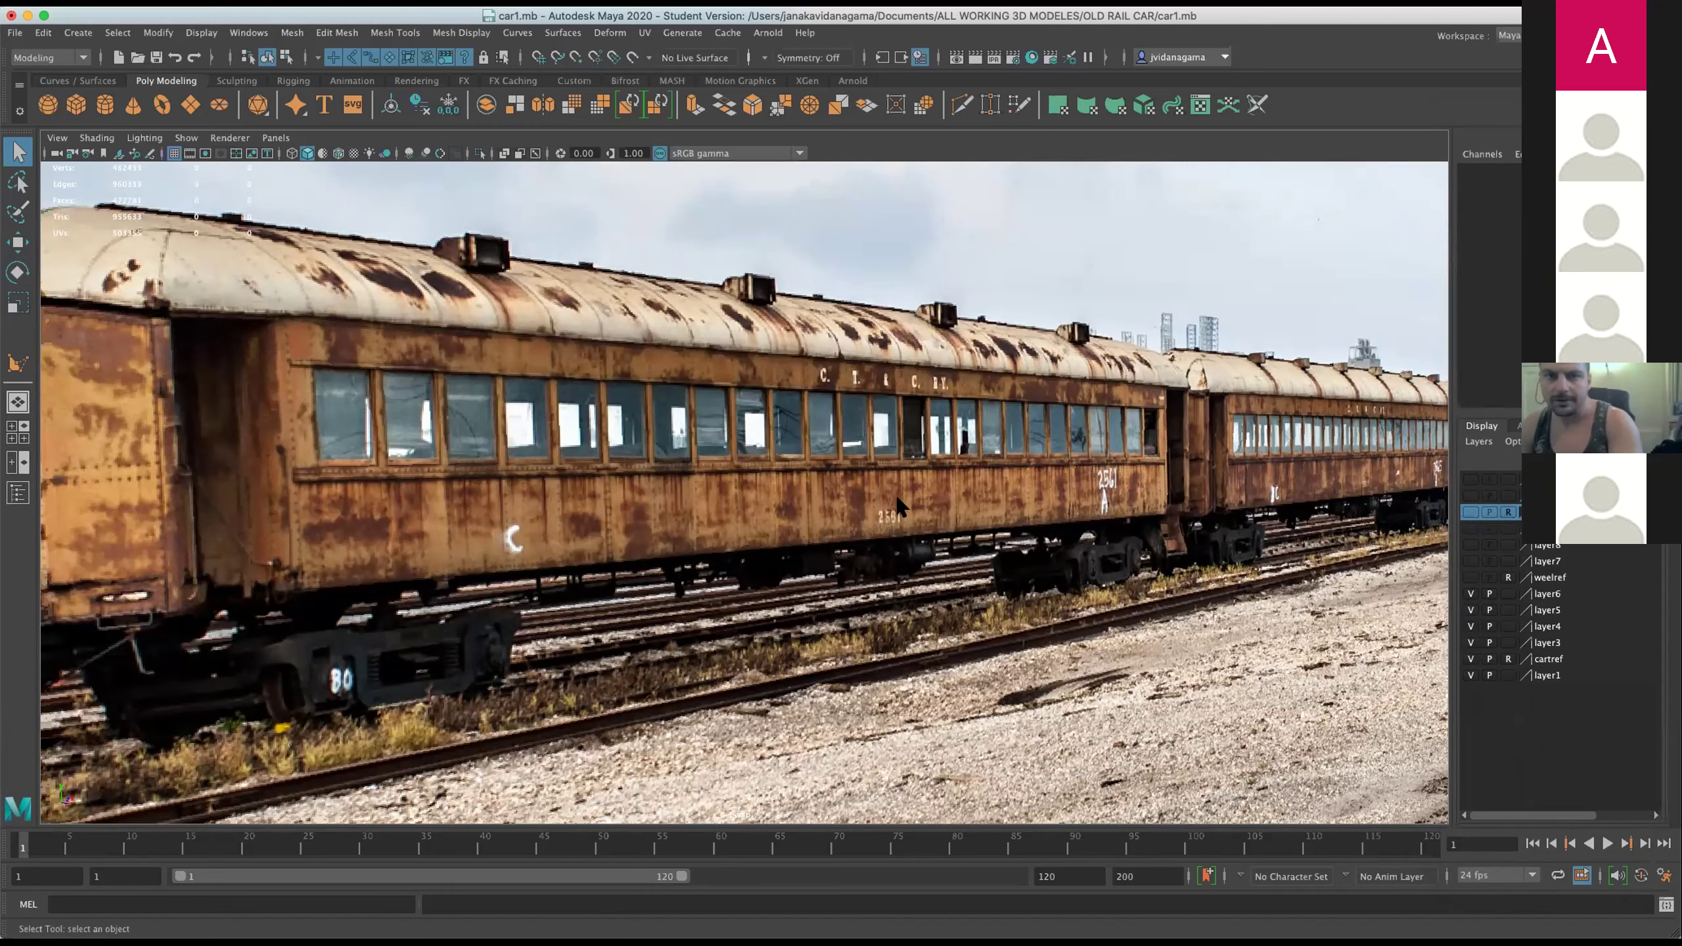
scroll("down", 3)
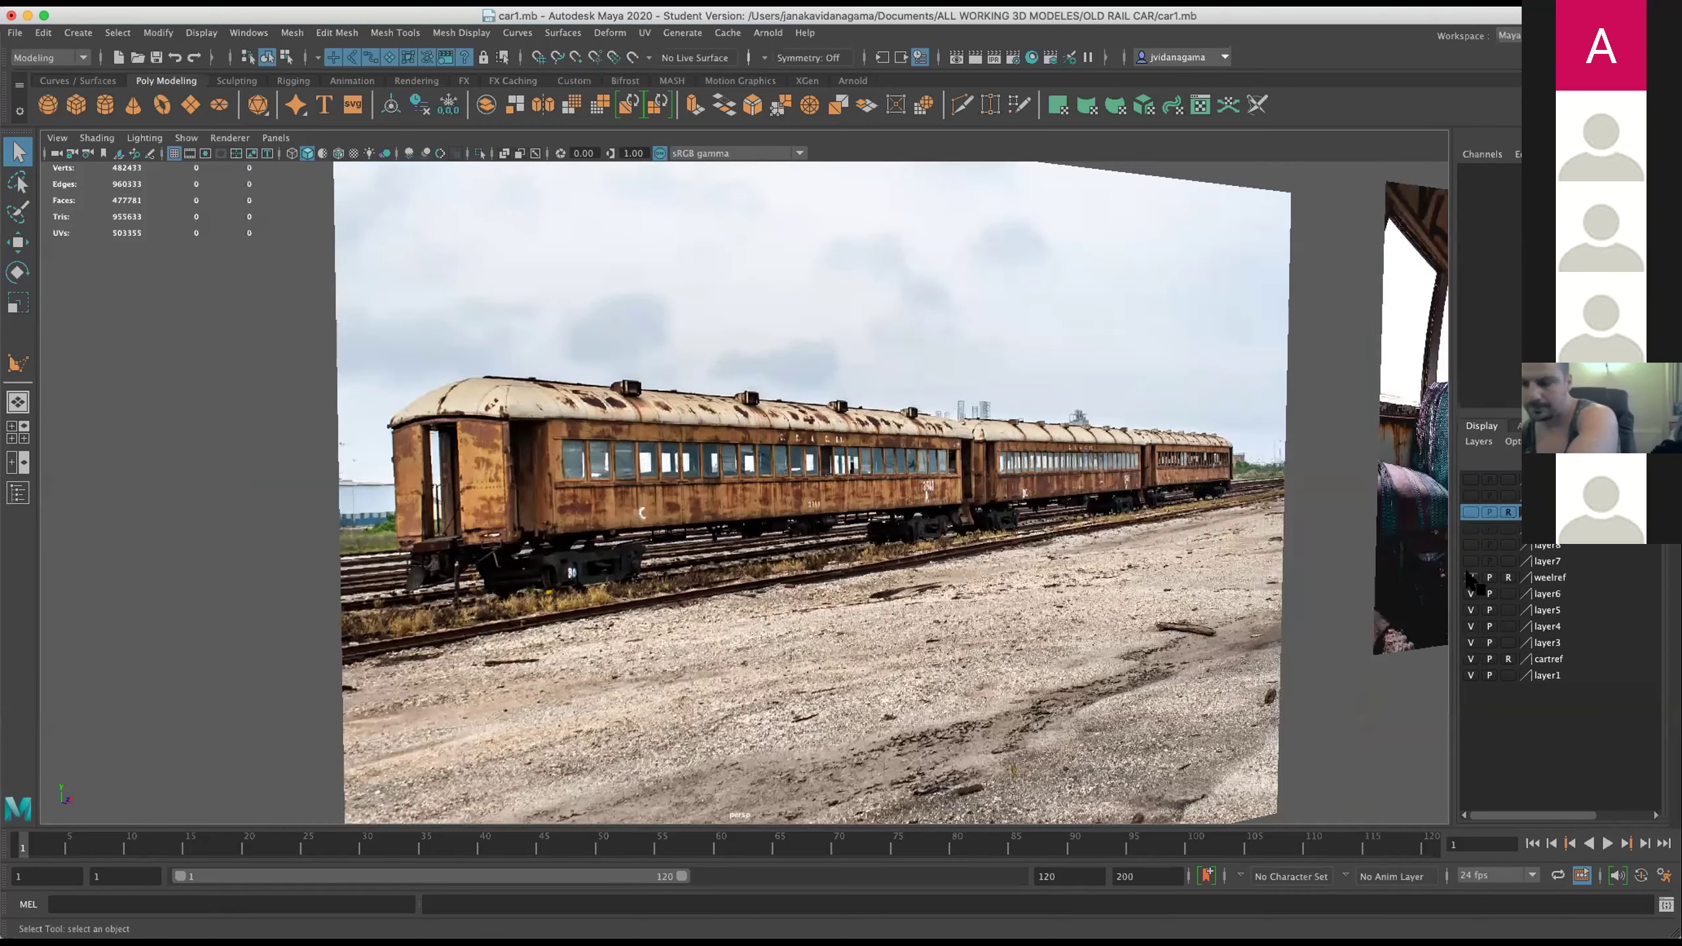
scroll("down", 3)
Orbit to the photos beside the rail car and pan closer to the car model.
left_click_drag(1099, 578, 753, 507)
scroll("up", 3)
scroll("up", 3)
scroll("up", 3)
left_click_drag(753, 506, 822, 574)
scroll("up", 3)
scroll("up", 3)
scroll("up", 3)
scroll("down", 3)
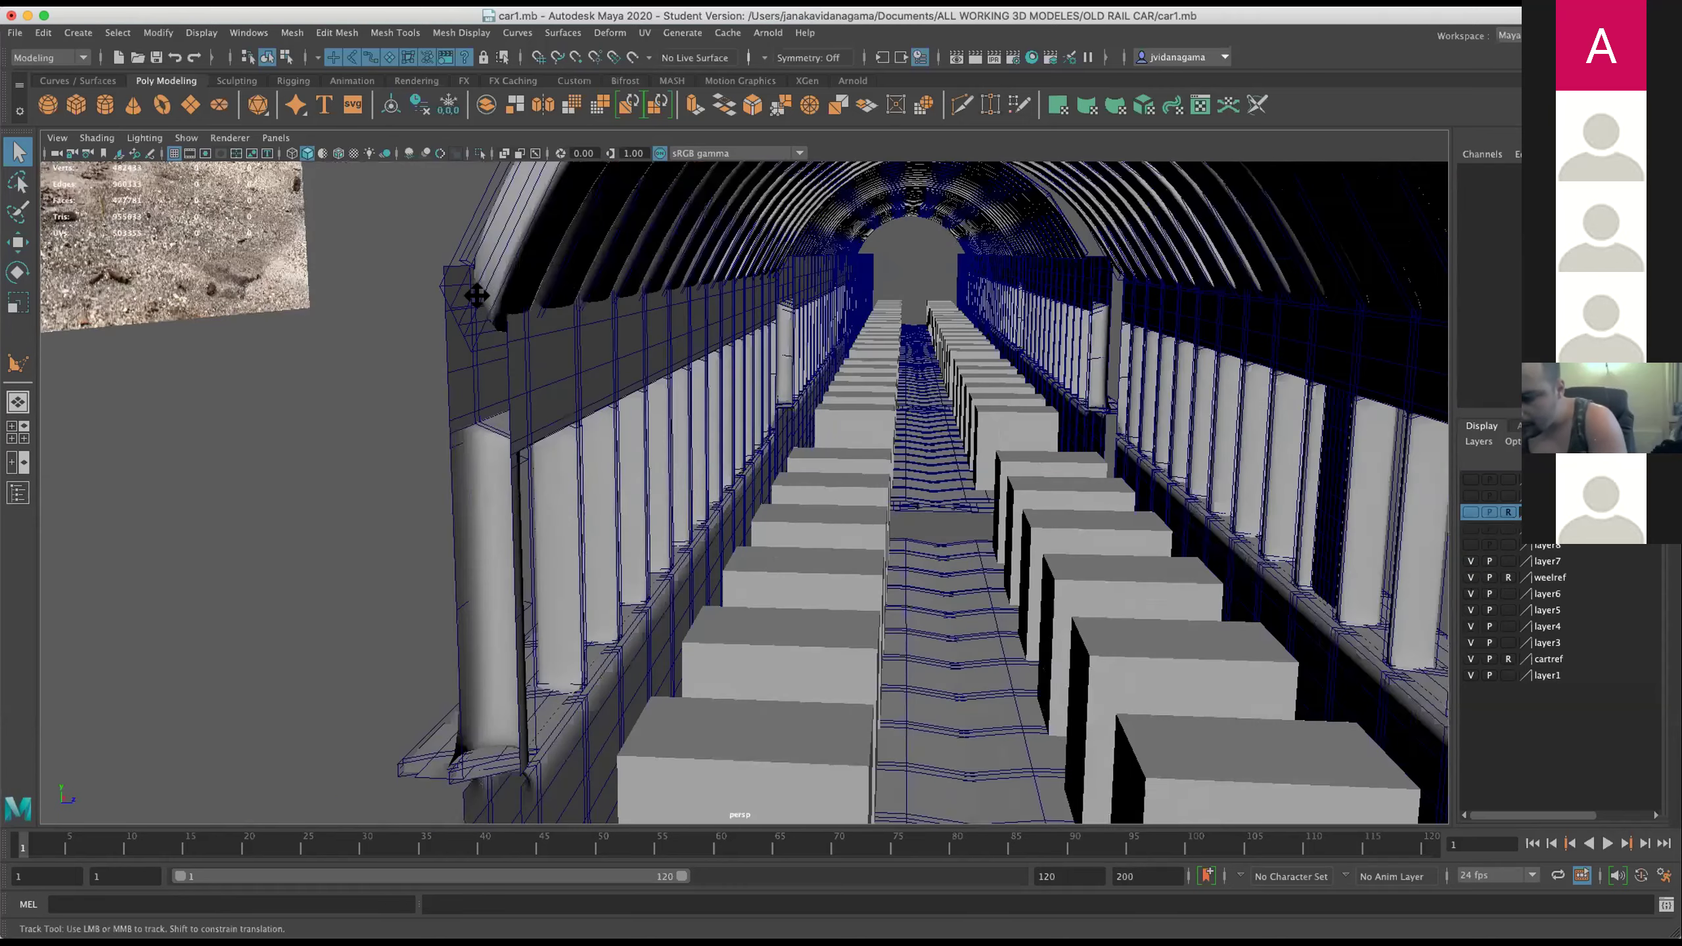
scroll("down", 3)
Tumble past the interior reference photo into the rail car's aisle of block seats.
left_click_drag(596, 442, 718, 653)
scroll("down", 3)
left_click_drag(381, 536, 927, 312)
scroll("up", 3)
scroll("up", 3)
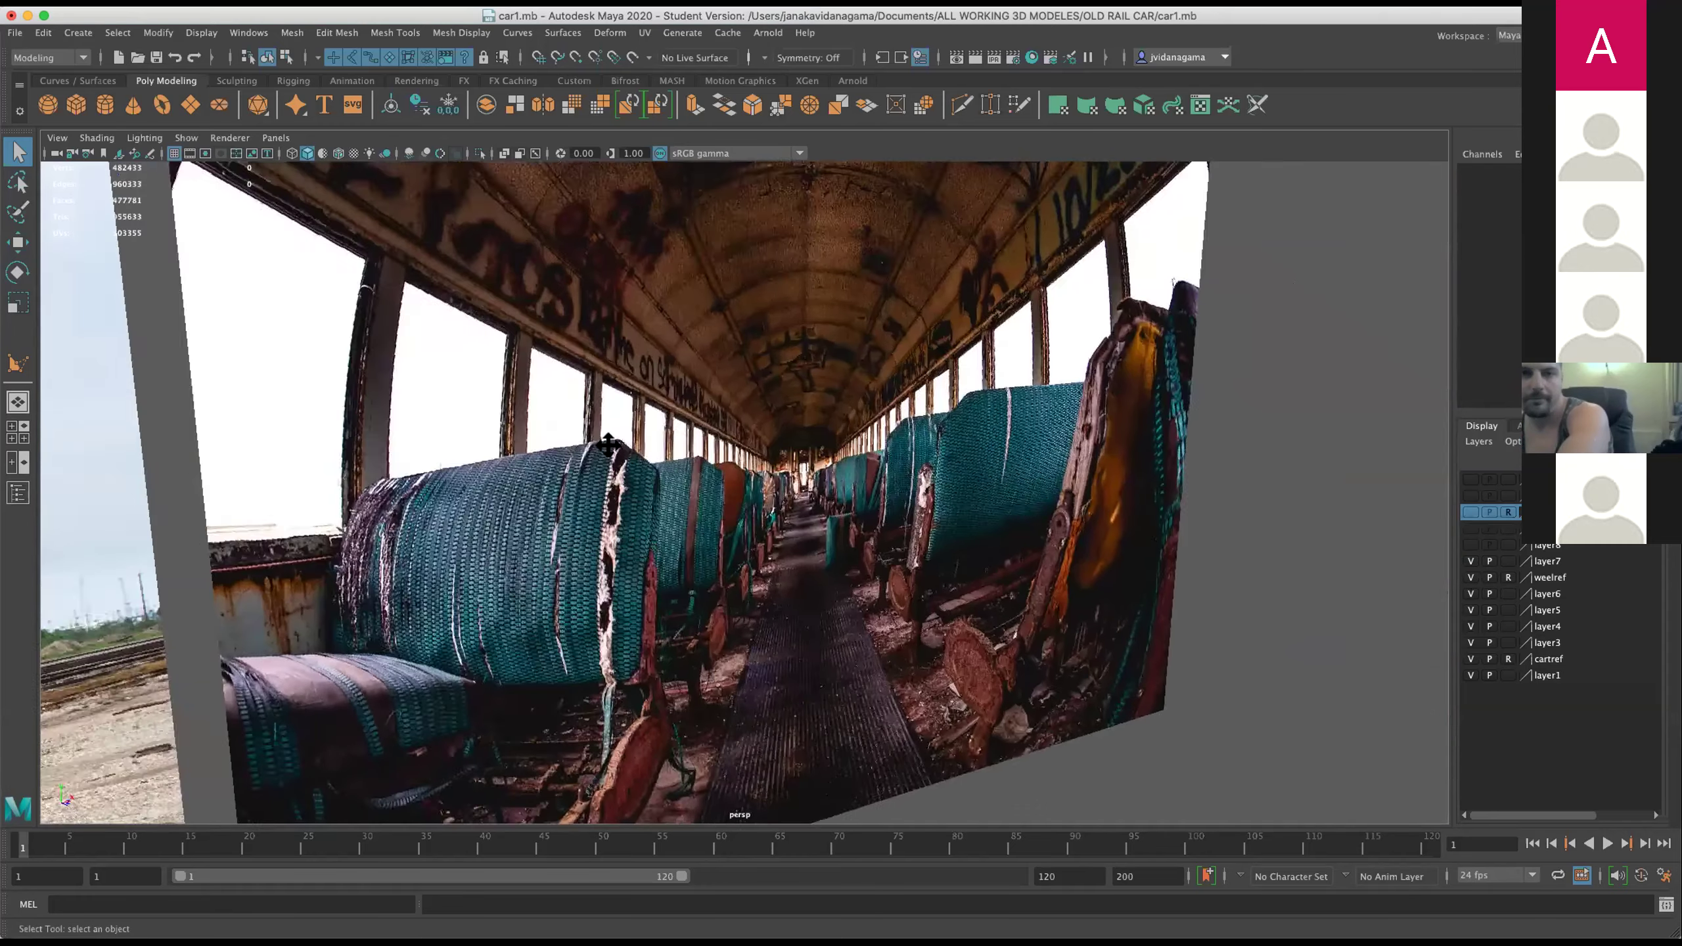
scroll("up", 3)
scroll("up", 3)
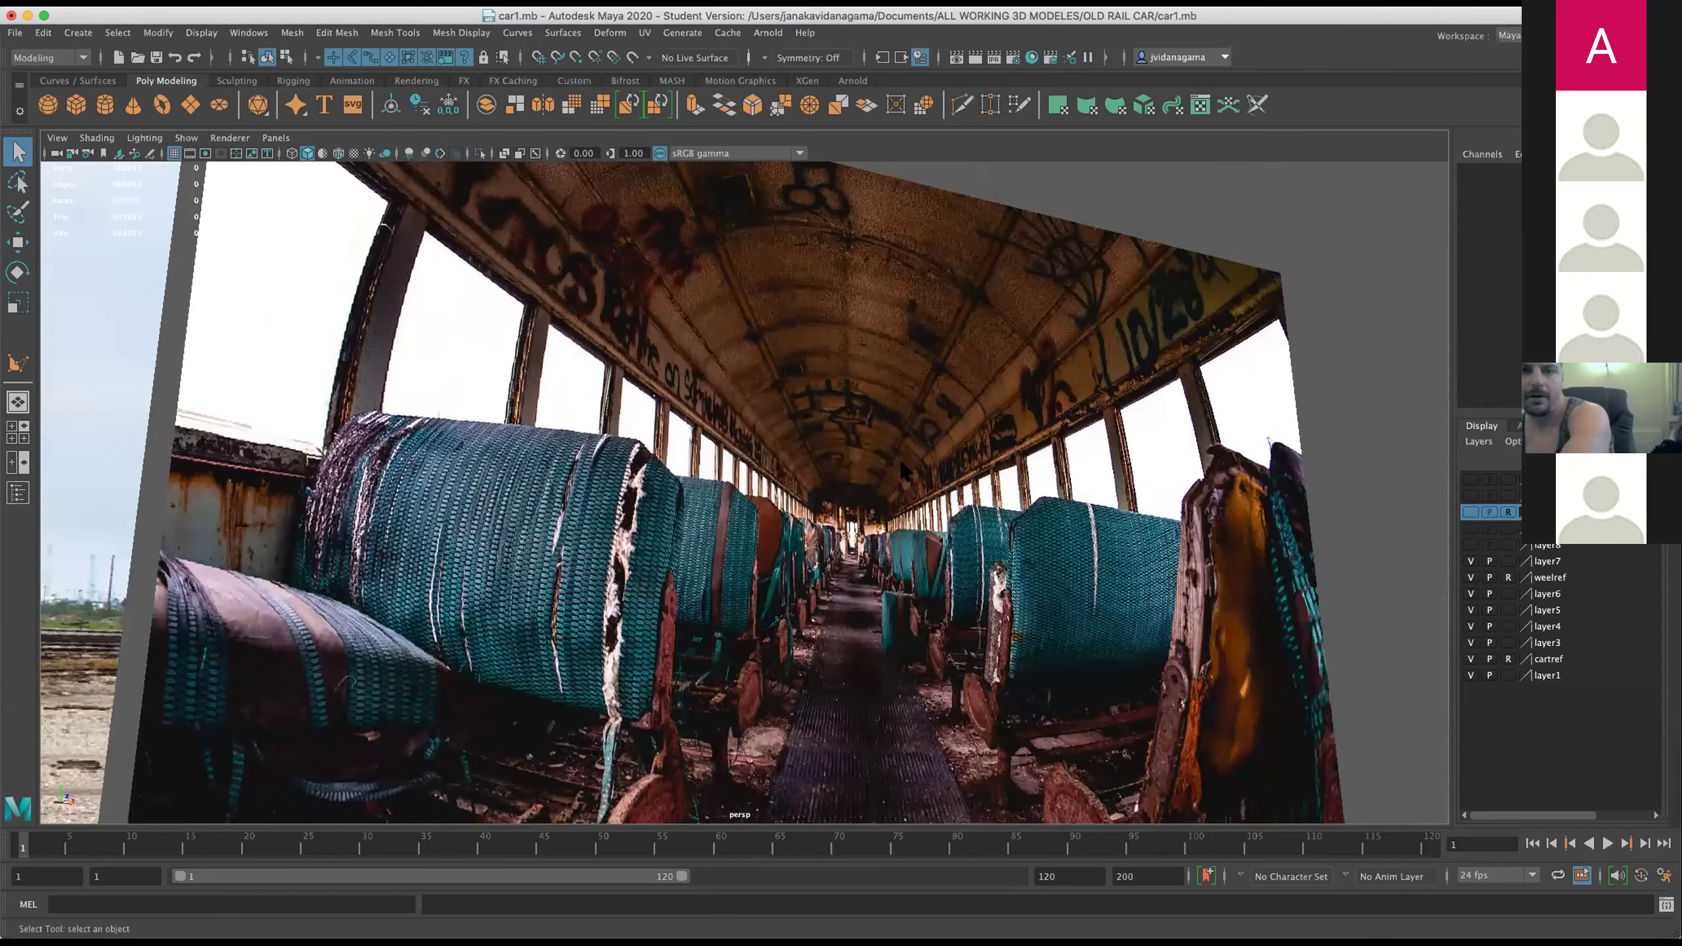
scroll("down", 3)
scroll("down", 3)
scroll("down", 3)
scroll("down", 3)
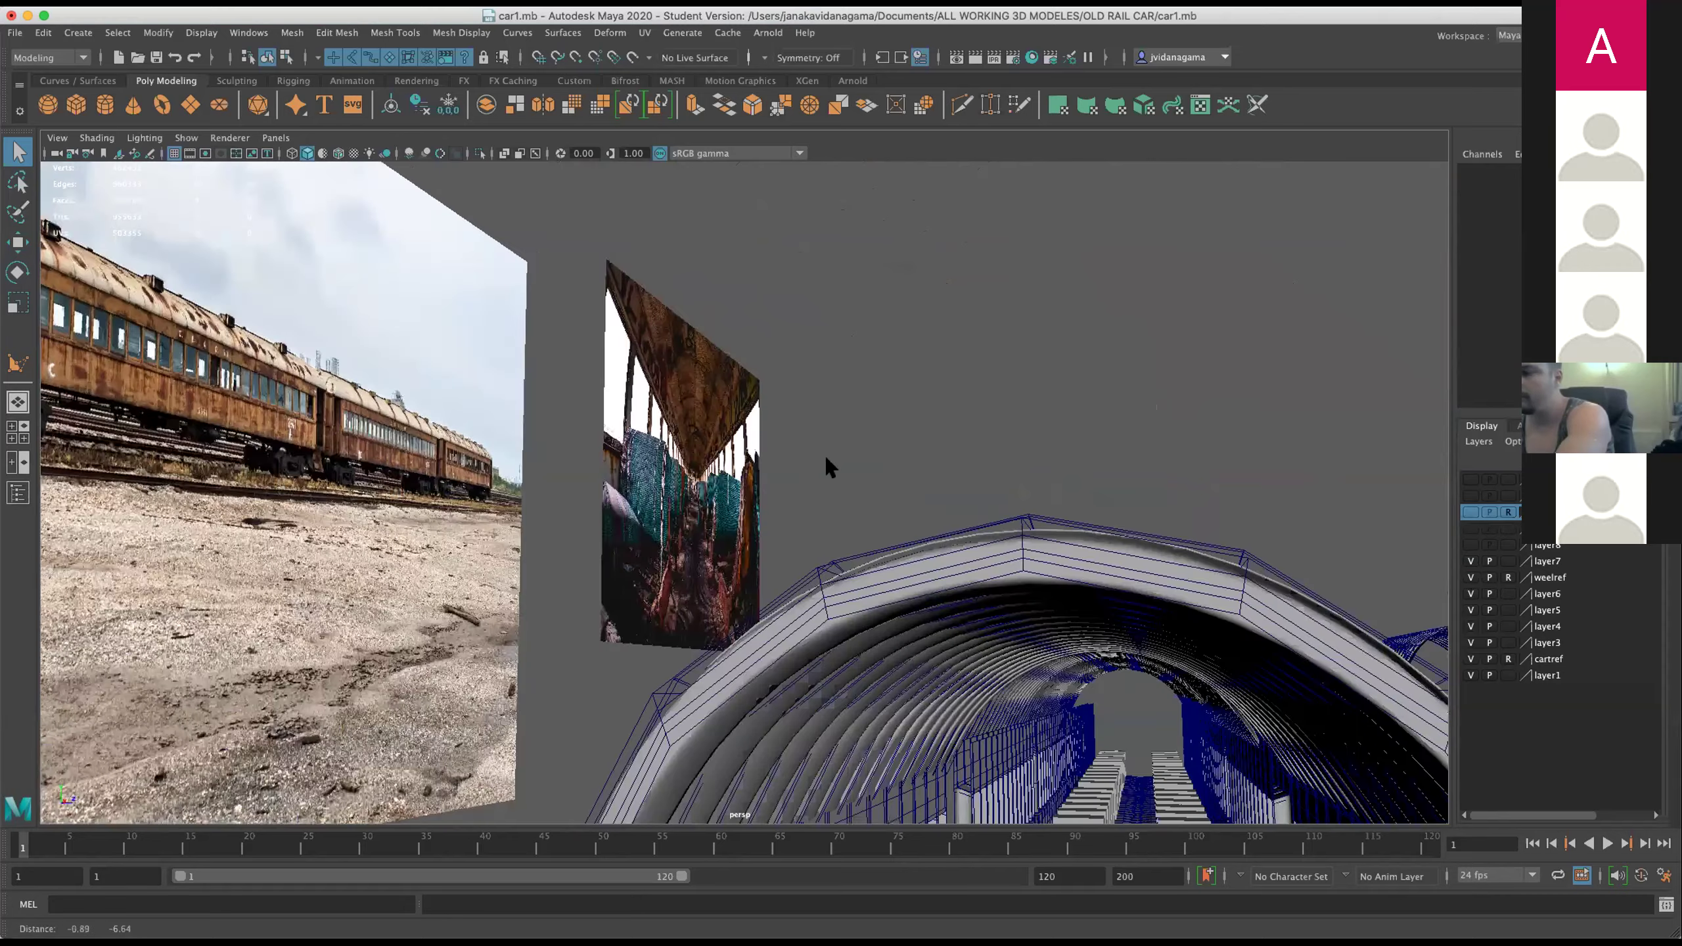
scroll("up", 3)
left_click_drag(1107, 602, 765, 602)
scroll("down", 3)
Select the checkered box in the aisle, then swing the view outside the rail car.
left_click(765, 602)
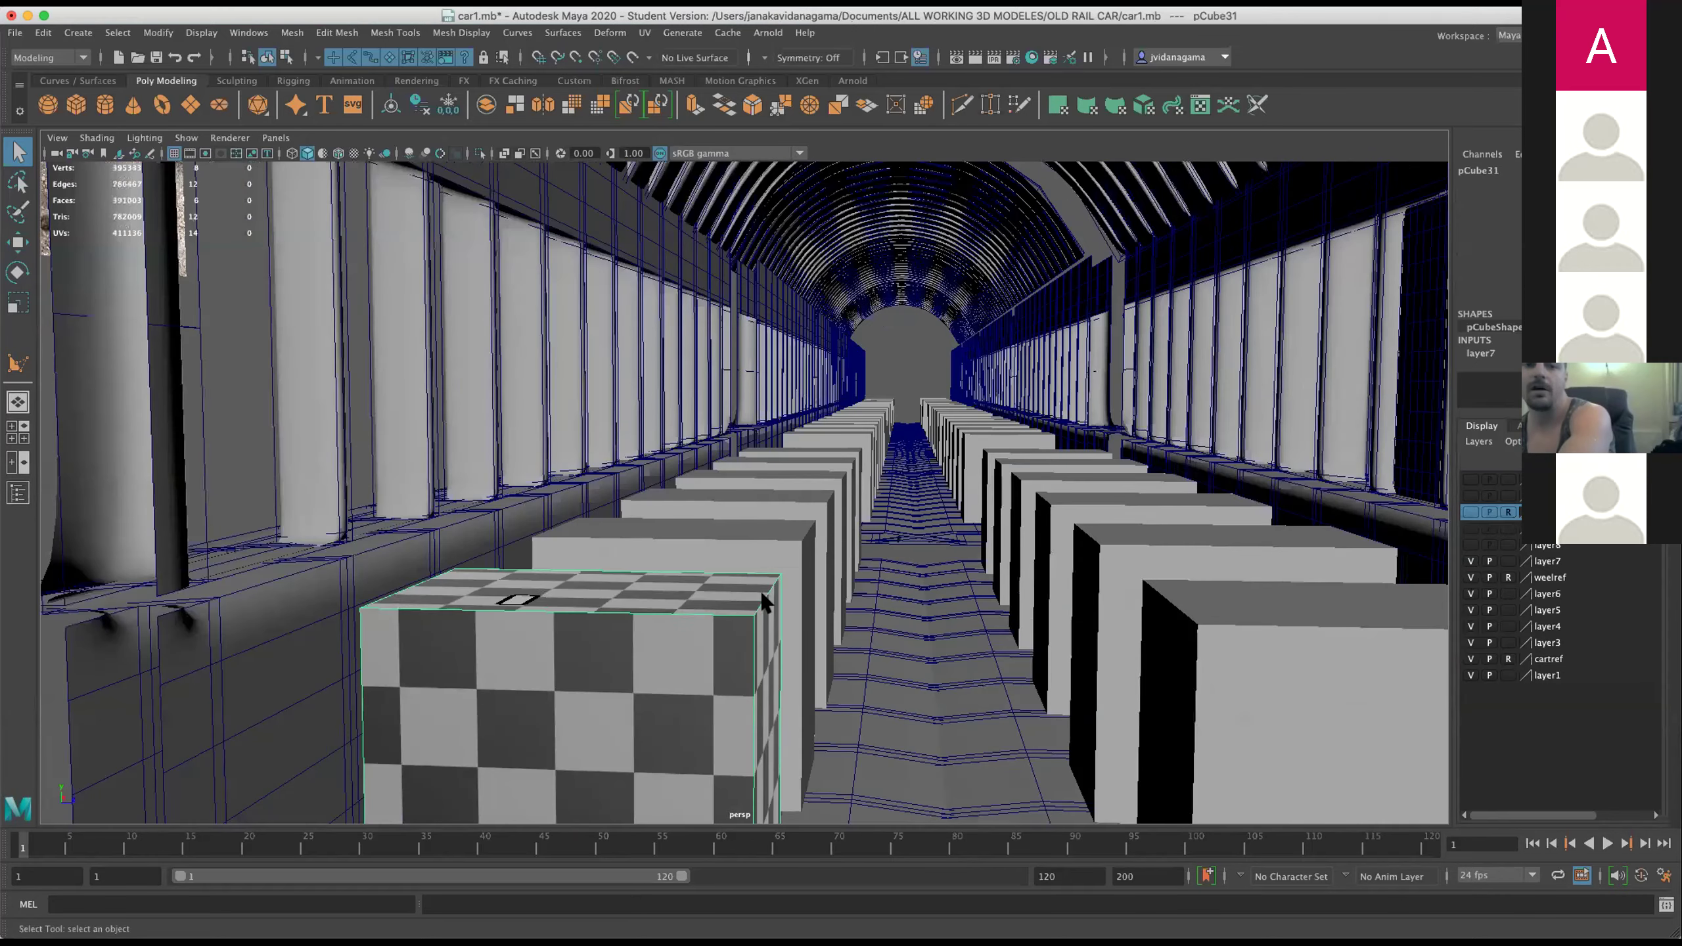
left_click_drag(1111, 571, 1143, 573)
scroll("up", 3)
scroll("down", 3)
left_click_drag(1292, 498, 836, 563)
scroll("down", 3)
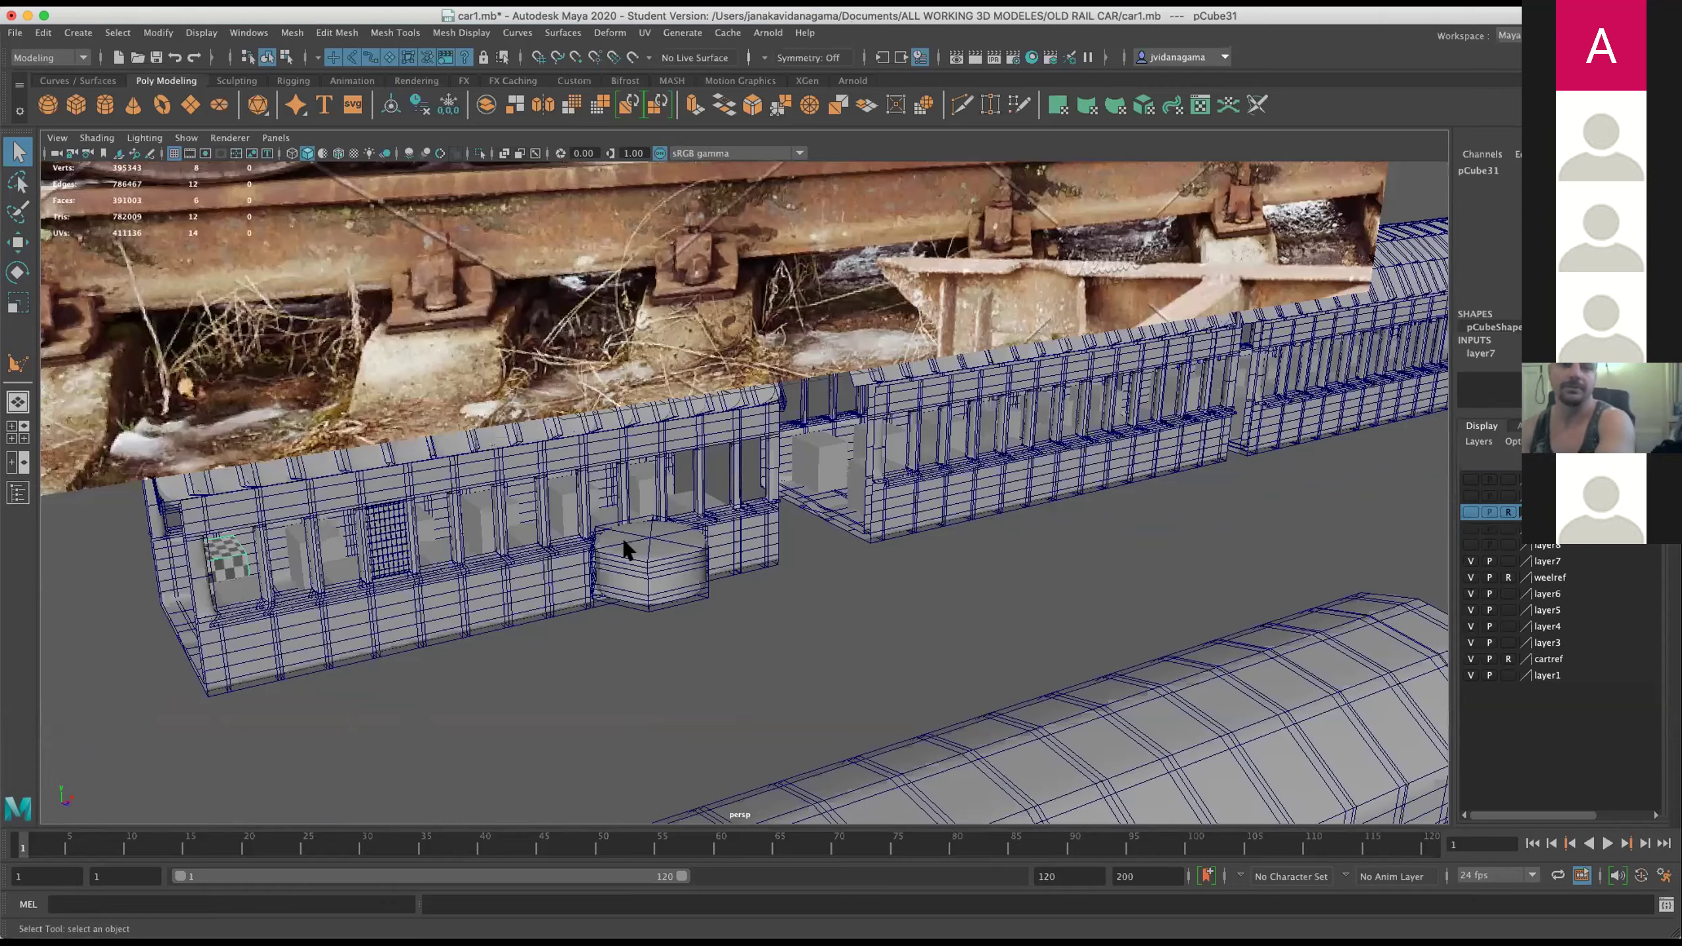
Select and frame the small cylinder under the car, then orbit toward the reference photo.
left_click(623, 550)
key("f")
scroll("down", 3)
left_click_drag(957, 516, 652, 329)
scroll("up", 3)
scroll("up", 3)
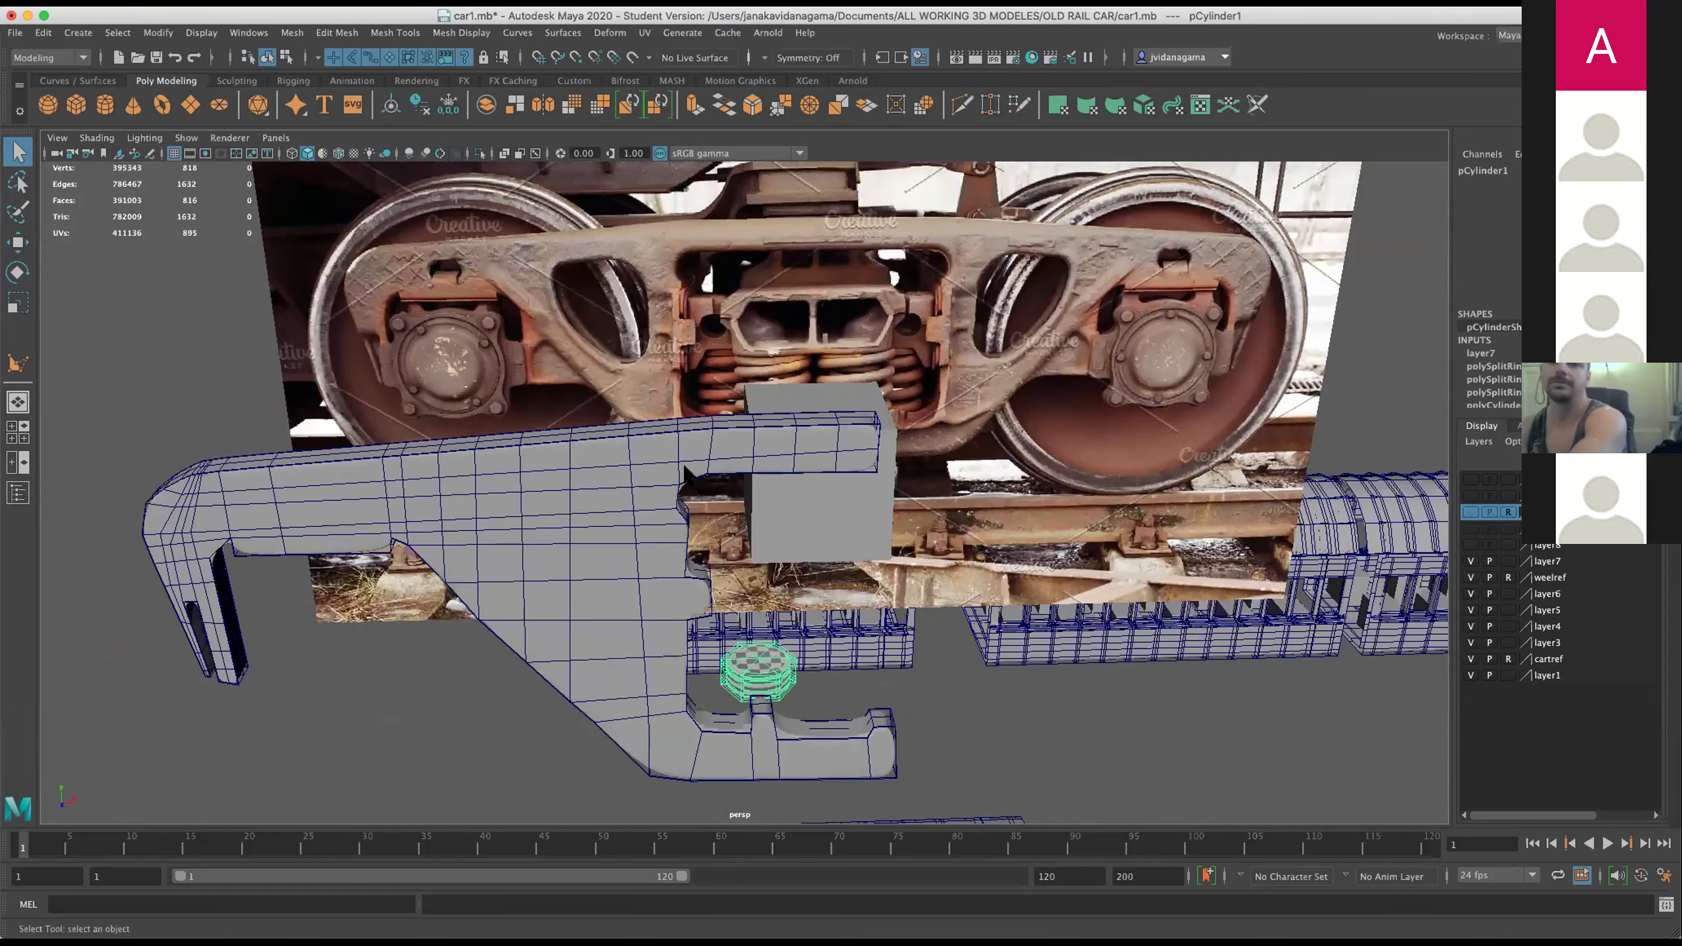
Select the bogie frame and the cube on the bogie, then clear the selection.
left_click_drag(808, 562, 890, 481)
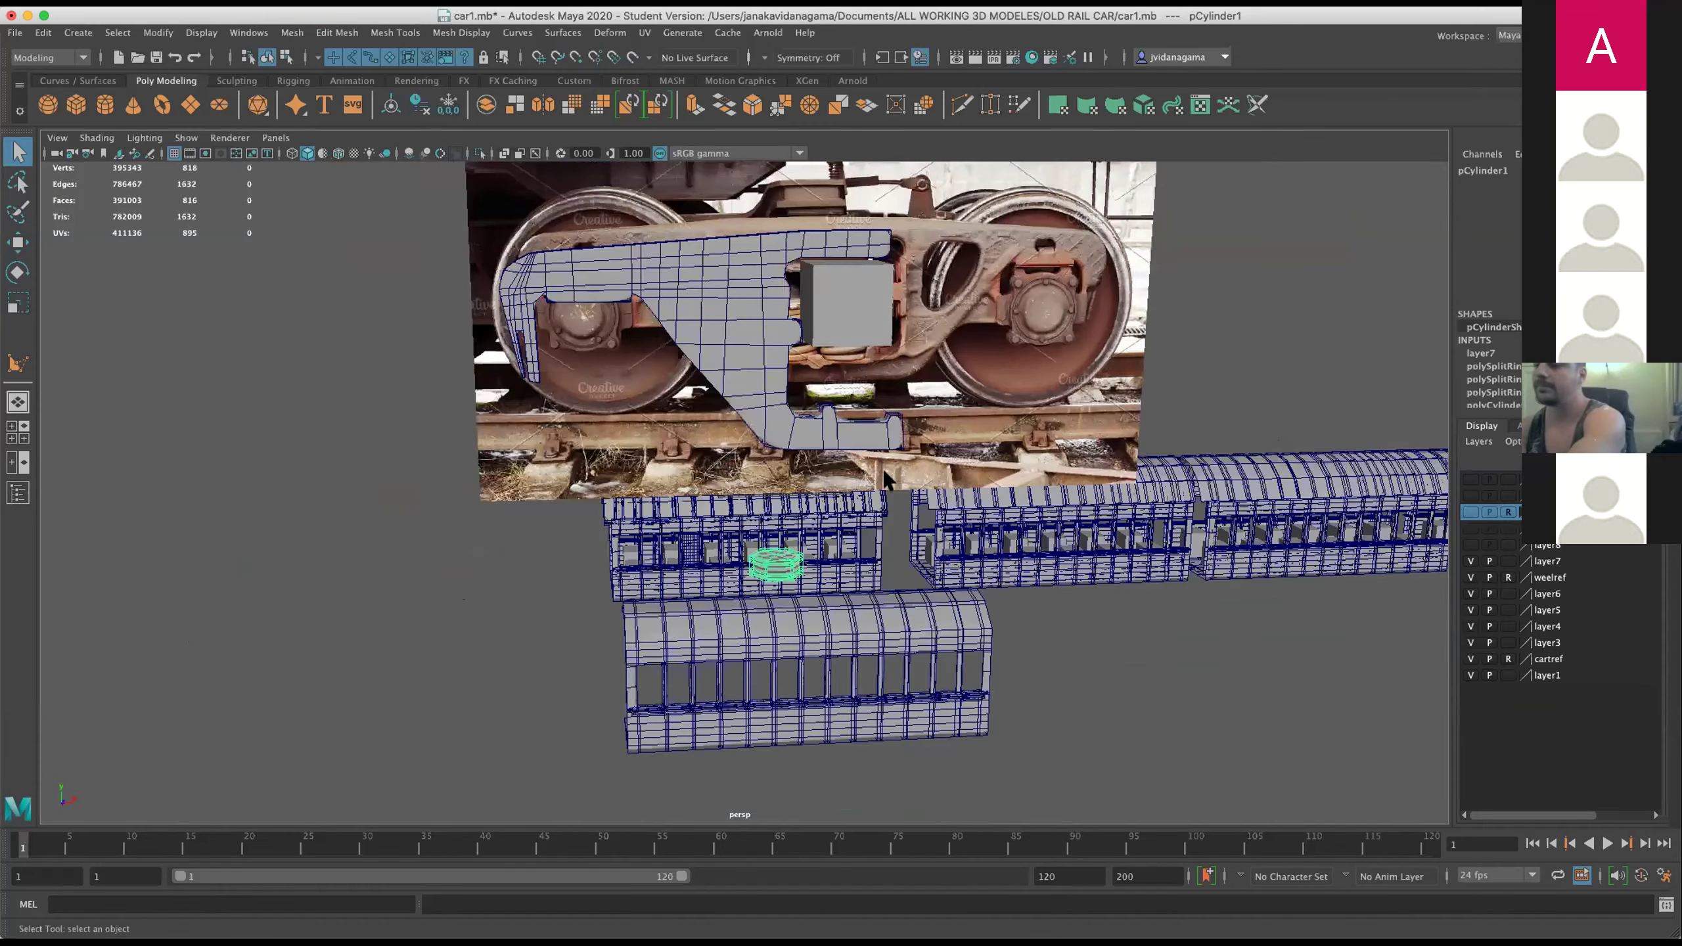
left_click_drag(727, 396, 916, 571)
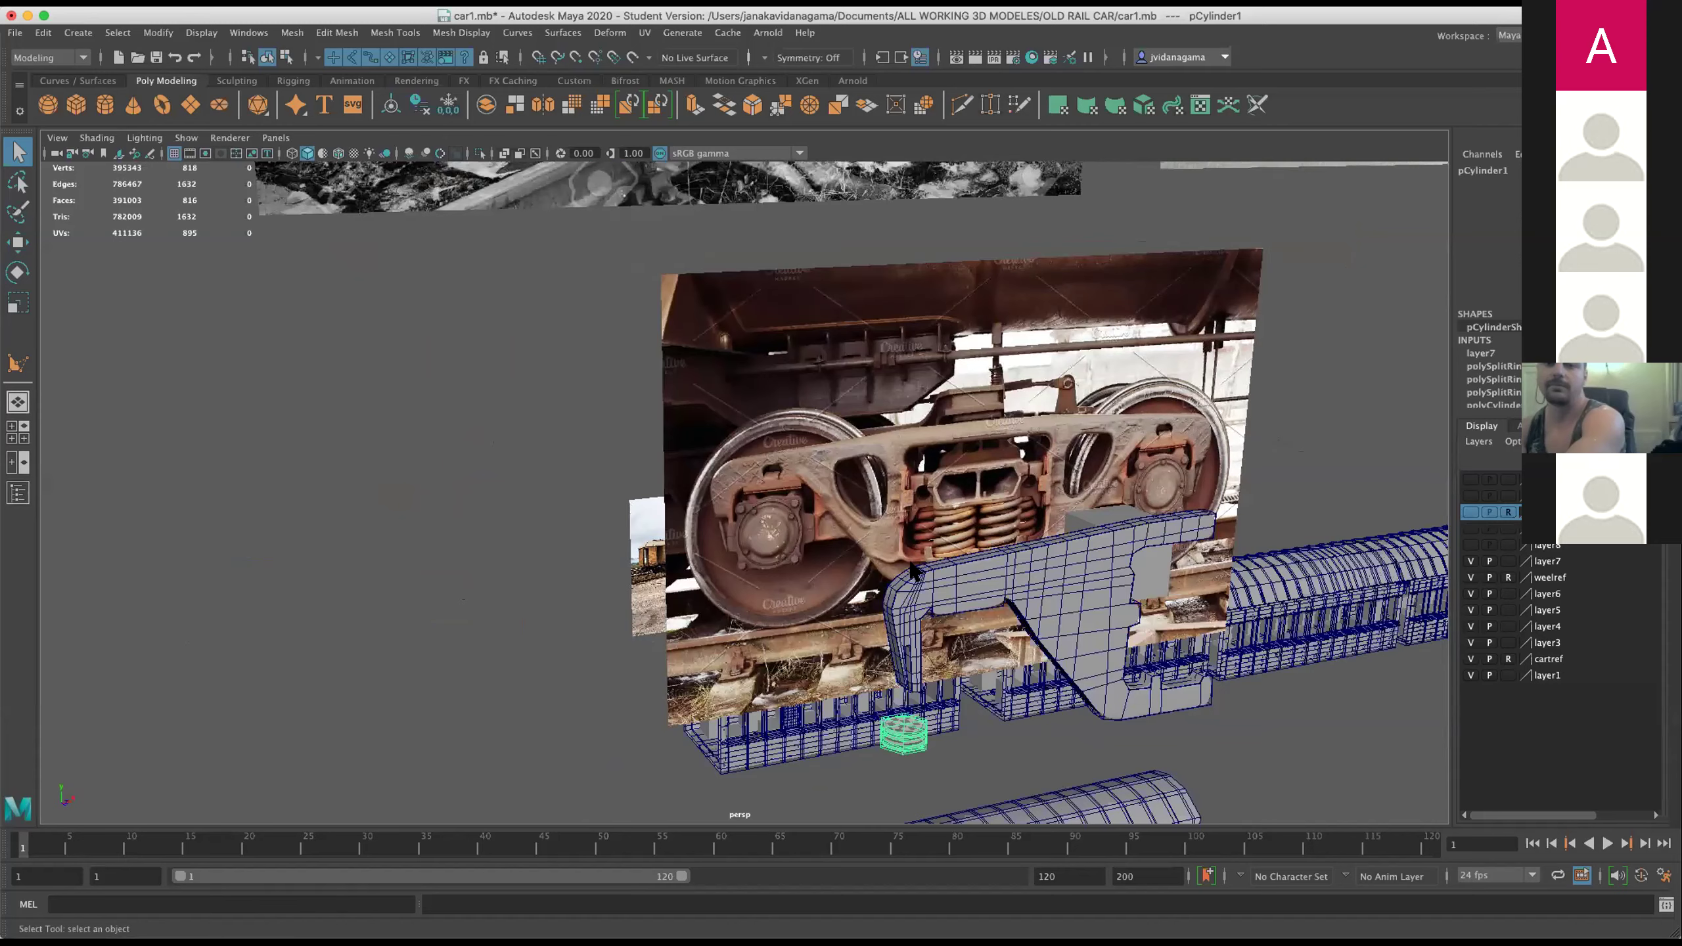
scroll("up", 3)
left_click_drag(807, 440, 937, 418)
left_click(895, 450)
left_click_drag(881, 460, 960, 494)
left_click(963, 507)
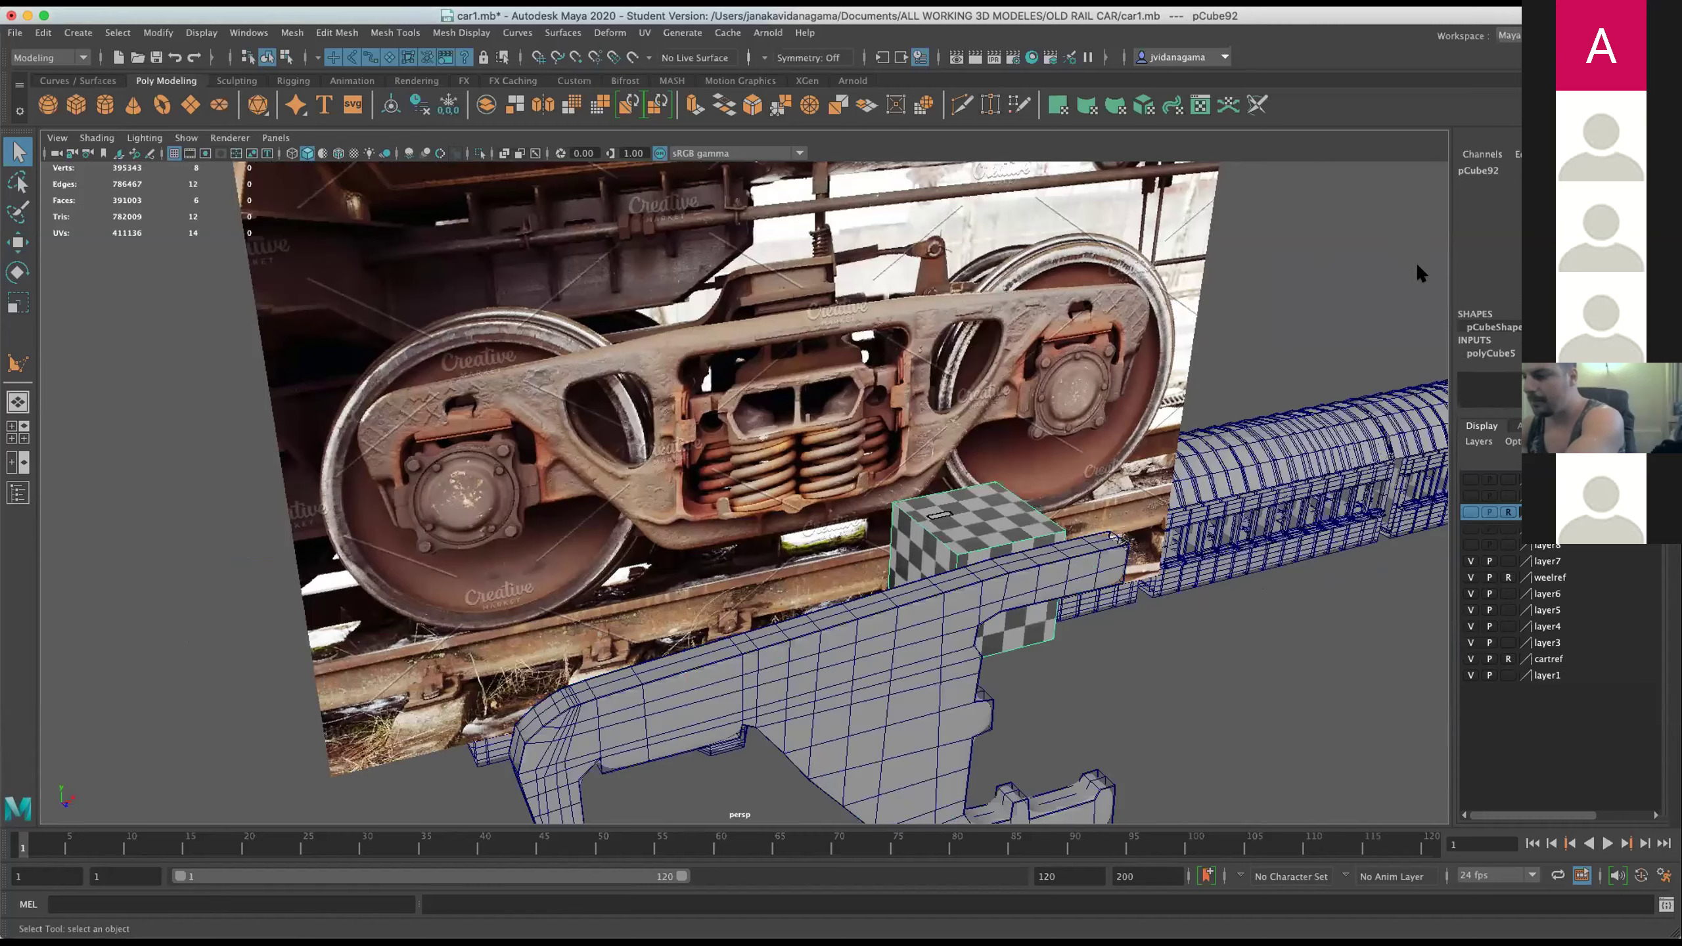
left_click(139, 466)
Pull back to the whole train, then move inside the rail car to view its curved roof.
scroll("down", 3)
left_click_drag(847, 531, 661, 627)
scroll("up", 3)
left_click_drag(661, 628, 654, 499)
left_click_drag(654, 499, 552, 327)
left_click_drag(551, 327, 621, 179)
scroll("down", 3)
left_click_drag(608, 296, 938, 338)
scroll("down", 3)
left_click_drag(938, 337, 803, 273)
Show a side view of the whole car beside the wheel photo, then open File > Recent Files.
left_click_drag(803, 273, 819, 420)
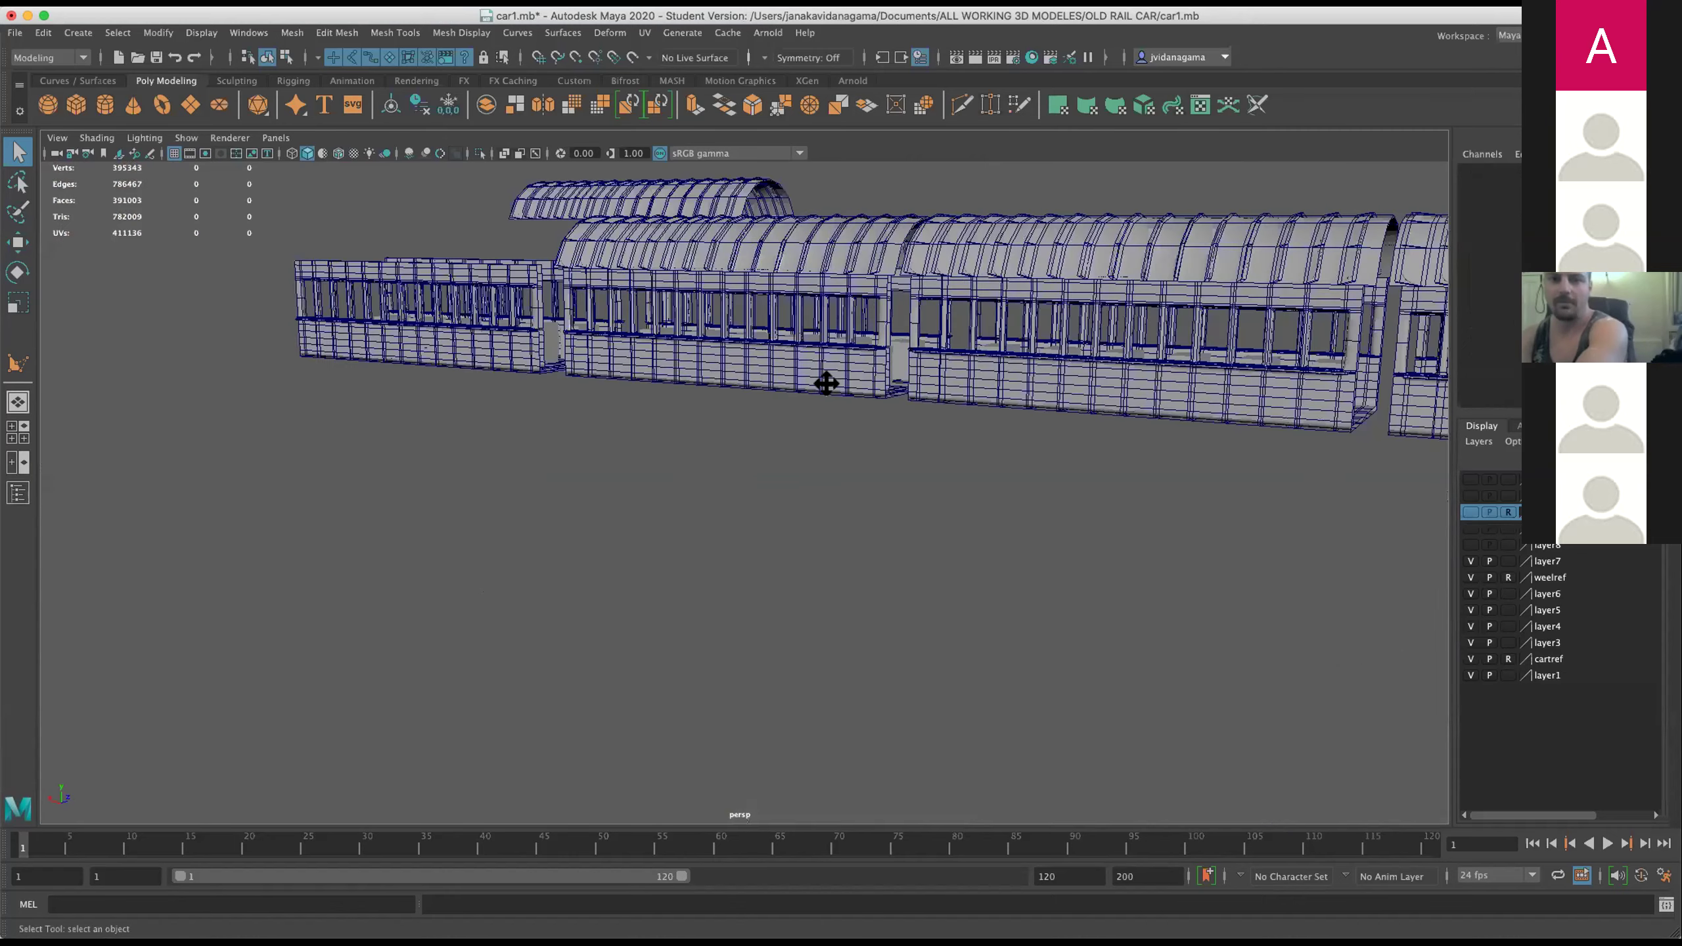
scroll("down", 3)
scroll("down", 3)
left_click_drag(634, 519, 721, 560)
scroll("up", 3)
scroll("up", 3)
scroll("down", 3)
scroll("up", 3)
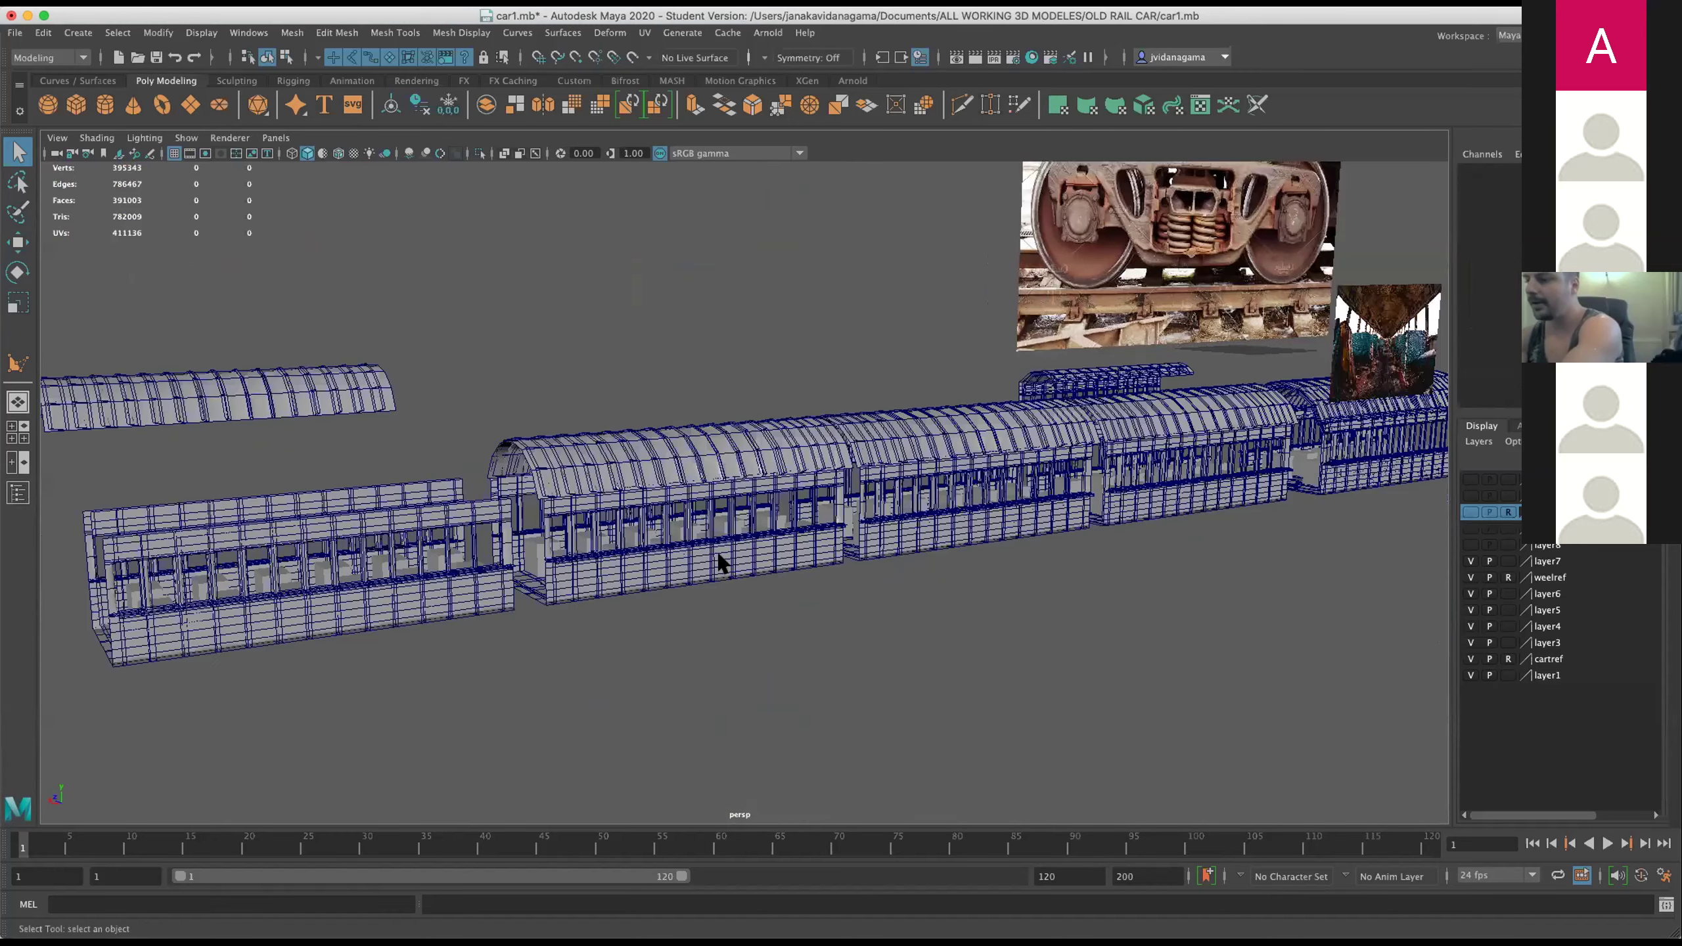
left_click(13, 33)
mouse_move(58, 543)
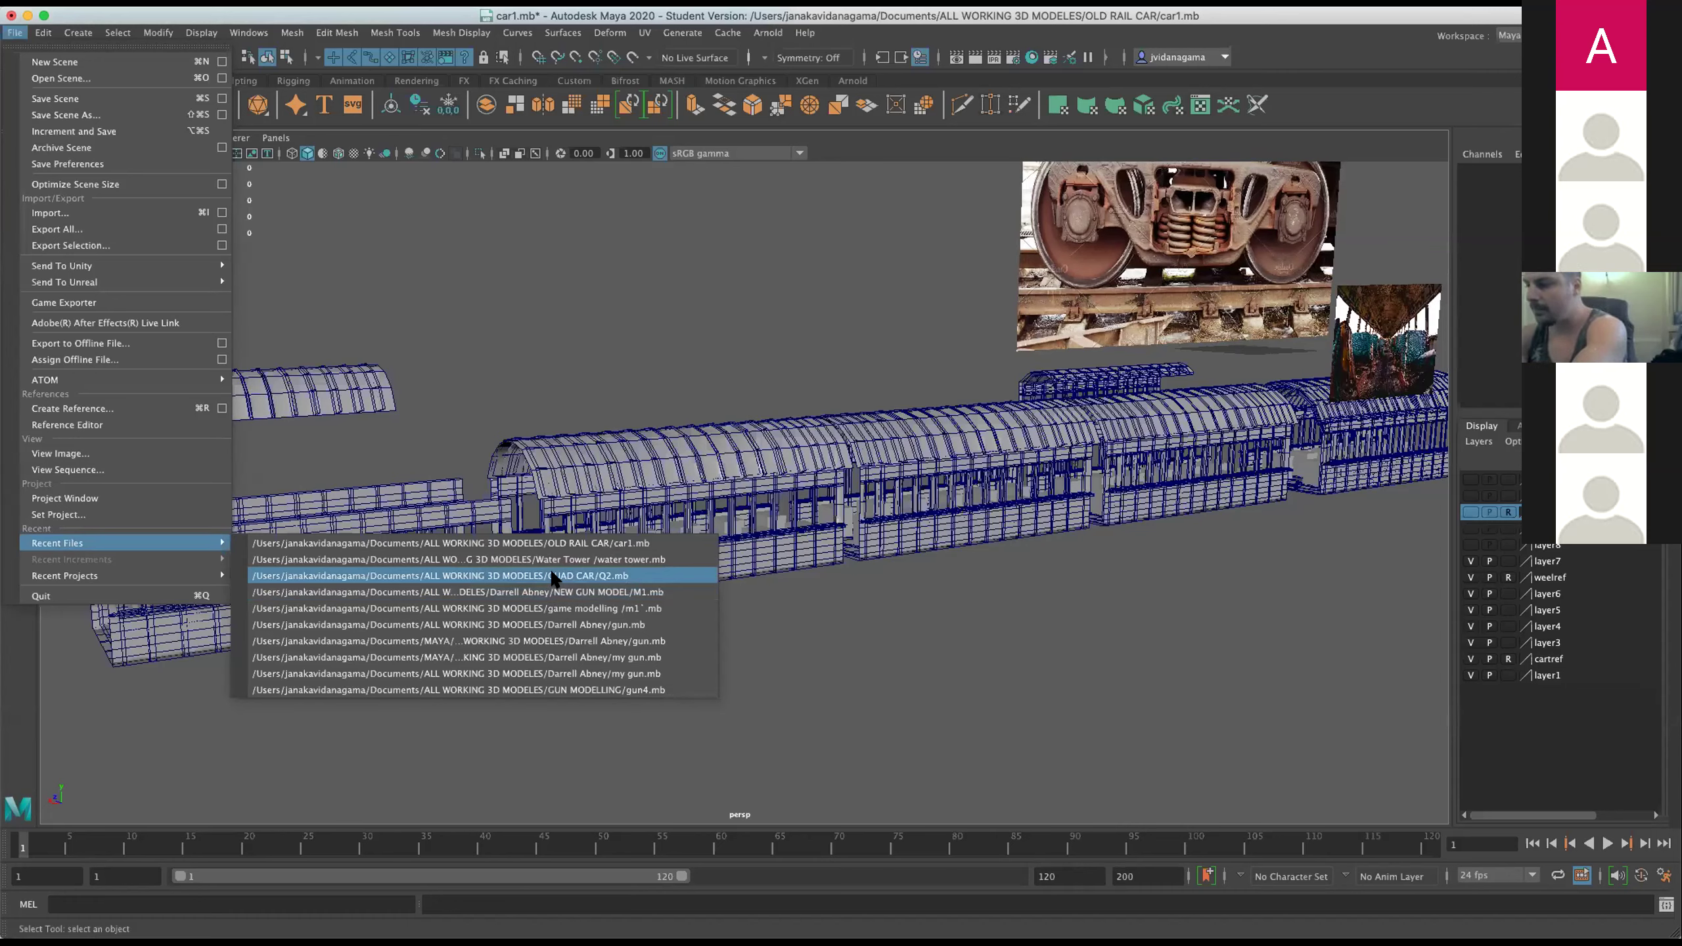
Open Q2.mb from recent files, answering the save prompt and student-version warning.
left_click(551, 573)
left_click(984, 530)
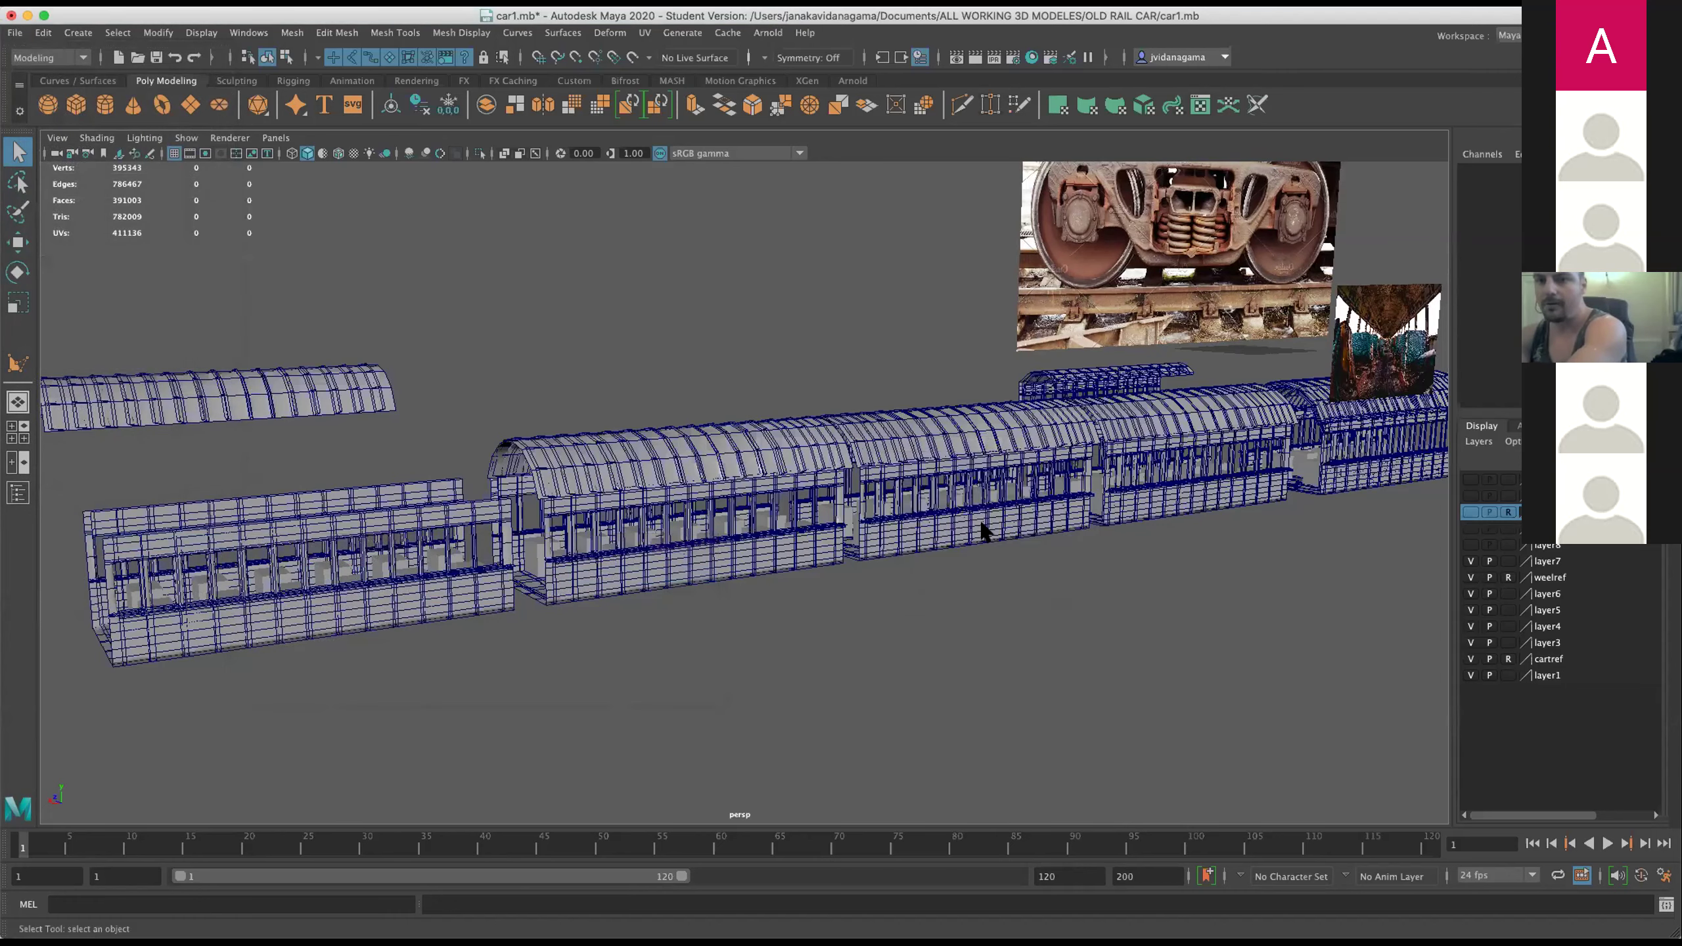
left_click(962, 549)
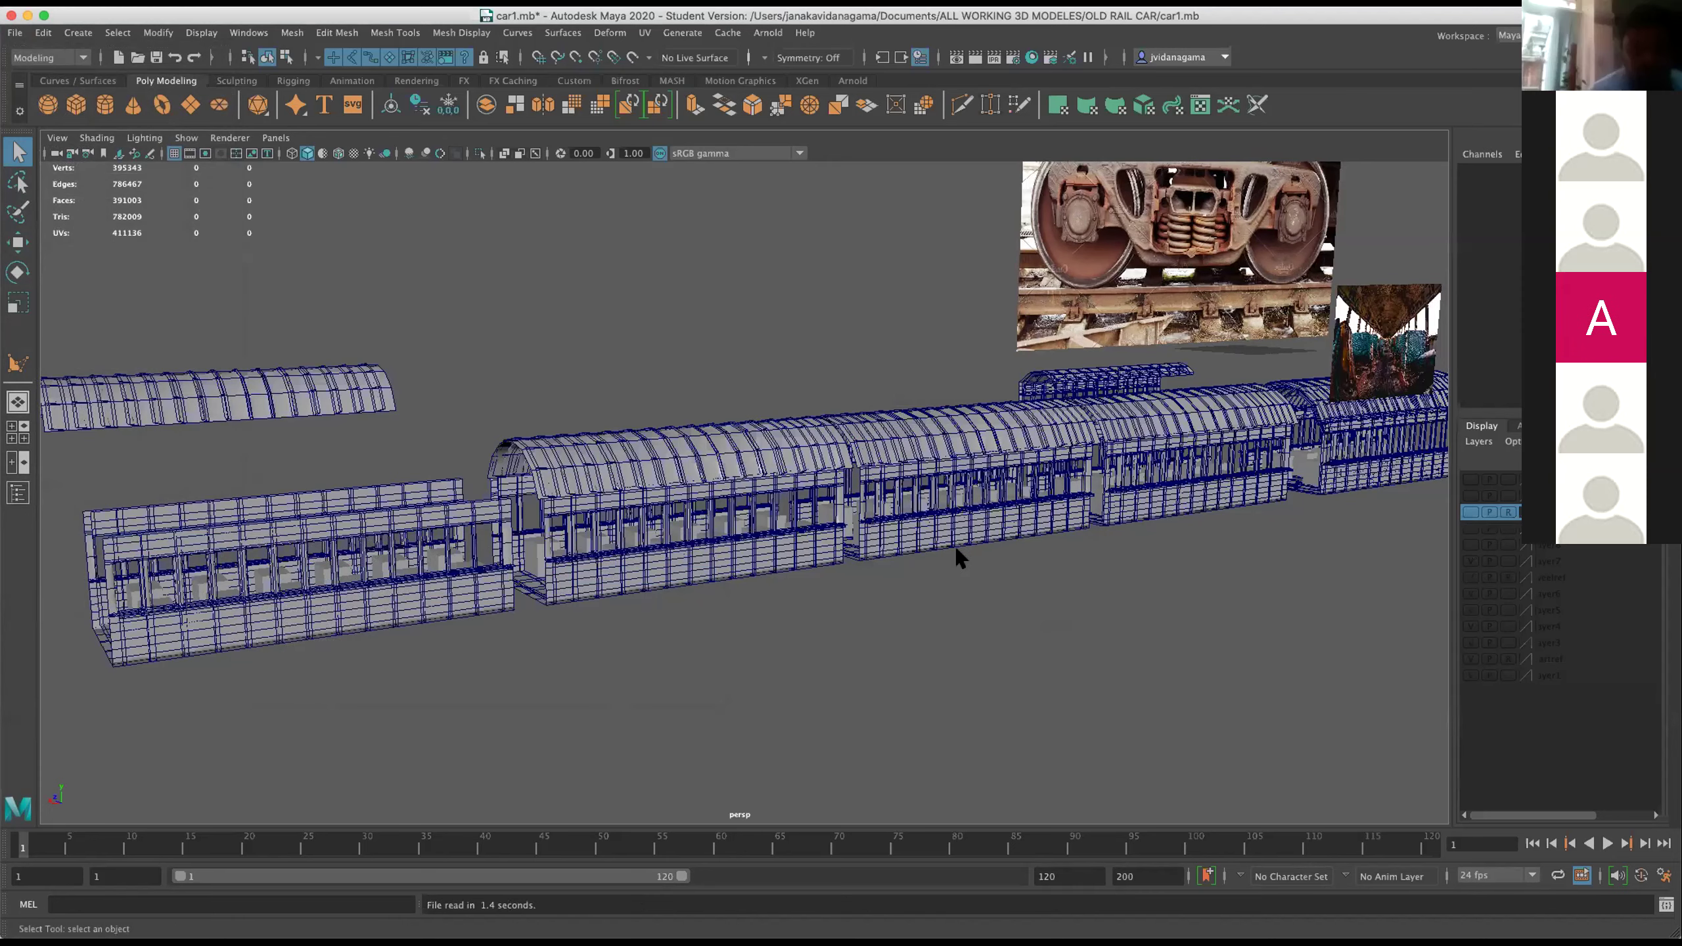
scroll("up", 3)
scroll("up", 3)
Orbit the quad car, select its body and a front wheel, then reopen File > Recent Files.
left_click_drag(1057, 551, 705, 547)
left_click(702, 547)
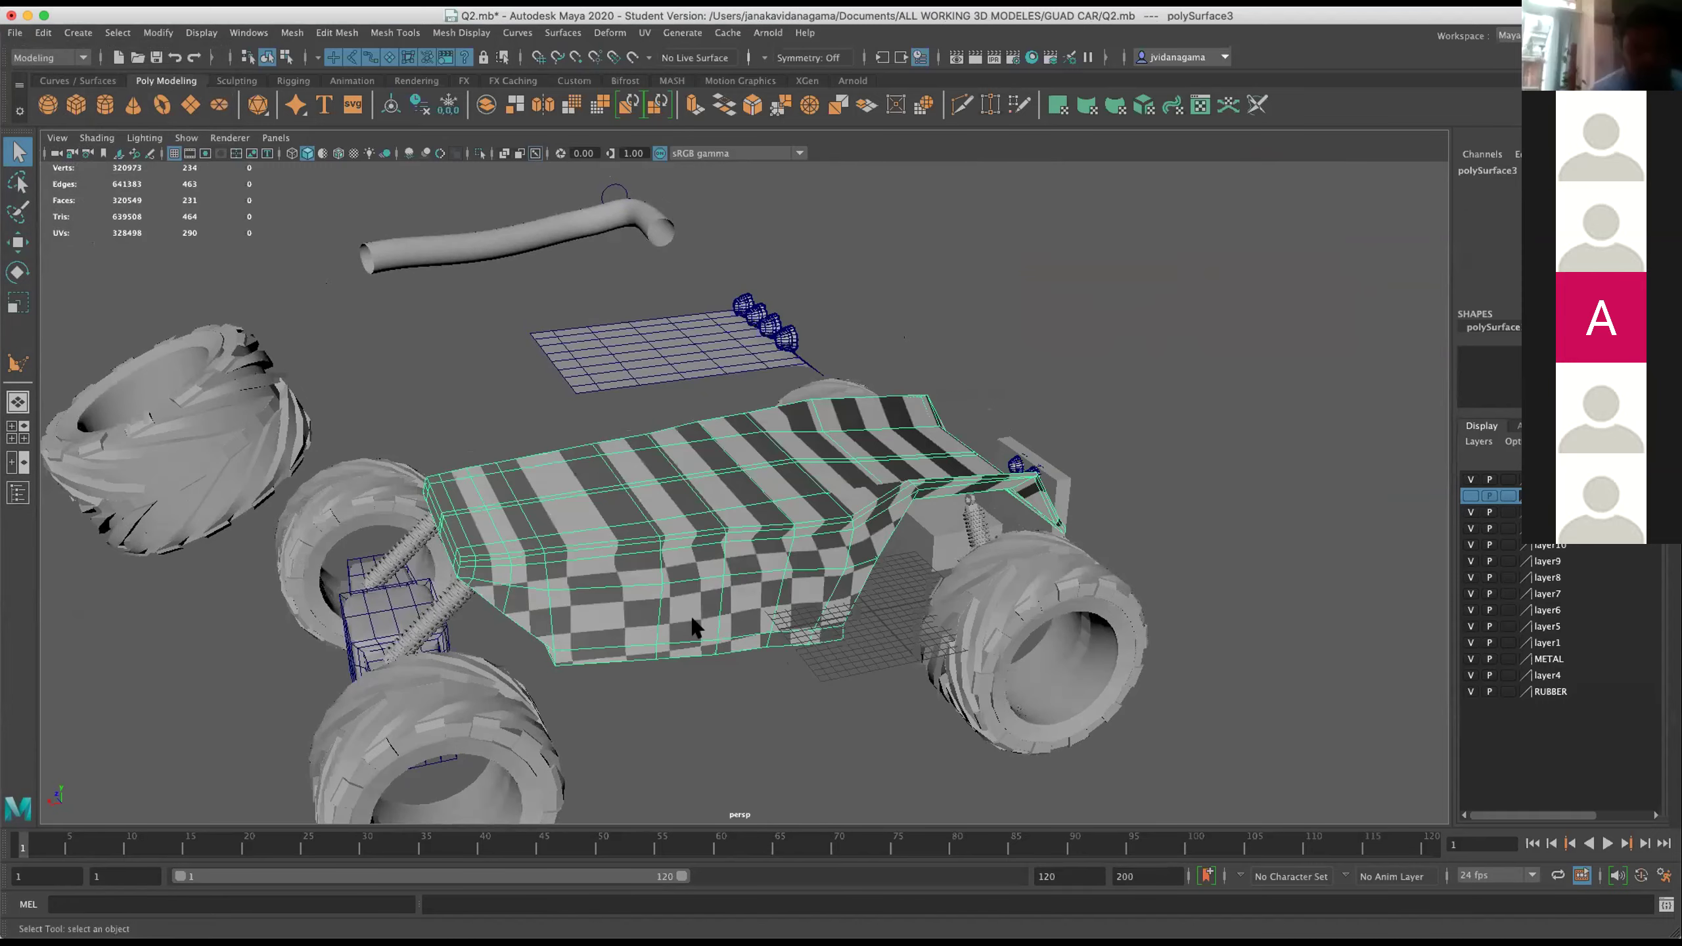
left_click_drag(856, 628, 726, 597)
left_click(726, 598)
scroll("up", 3)
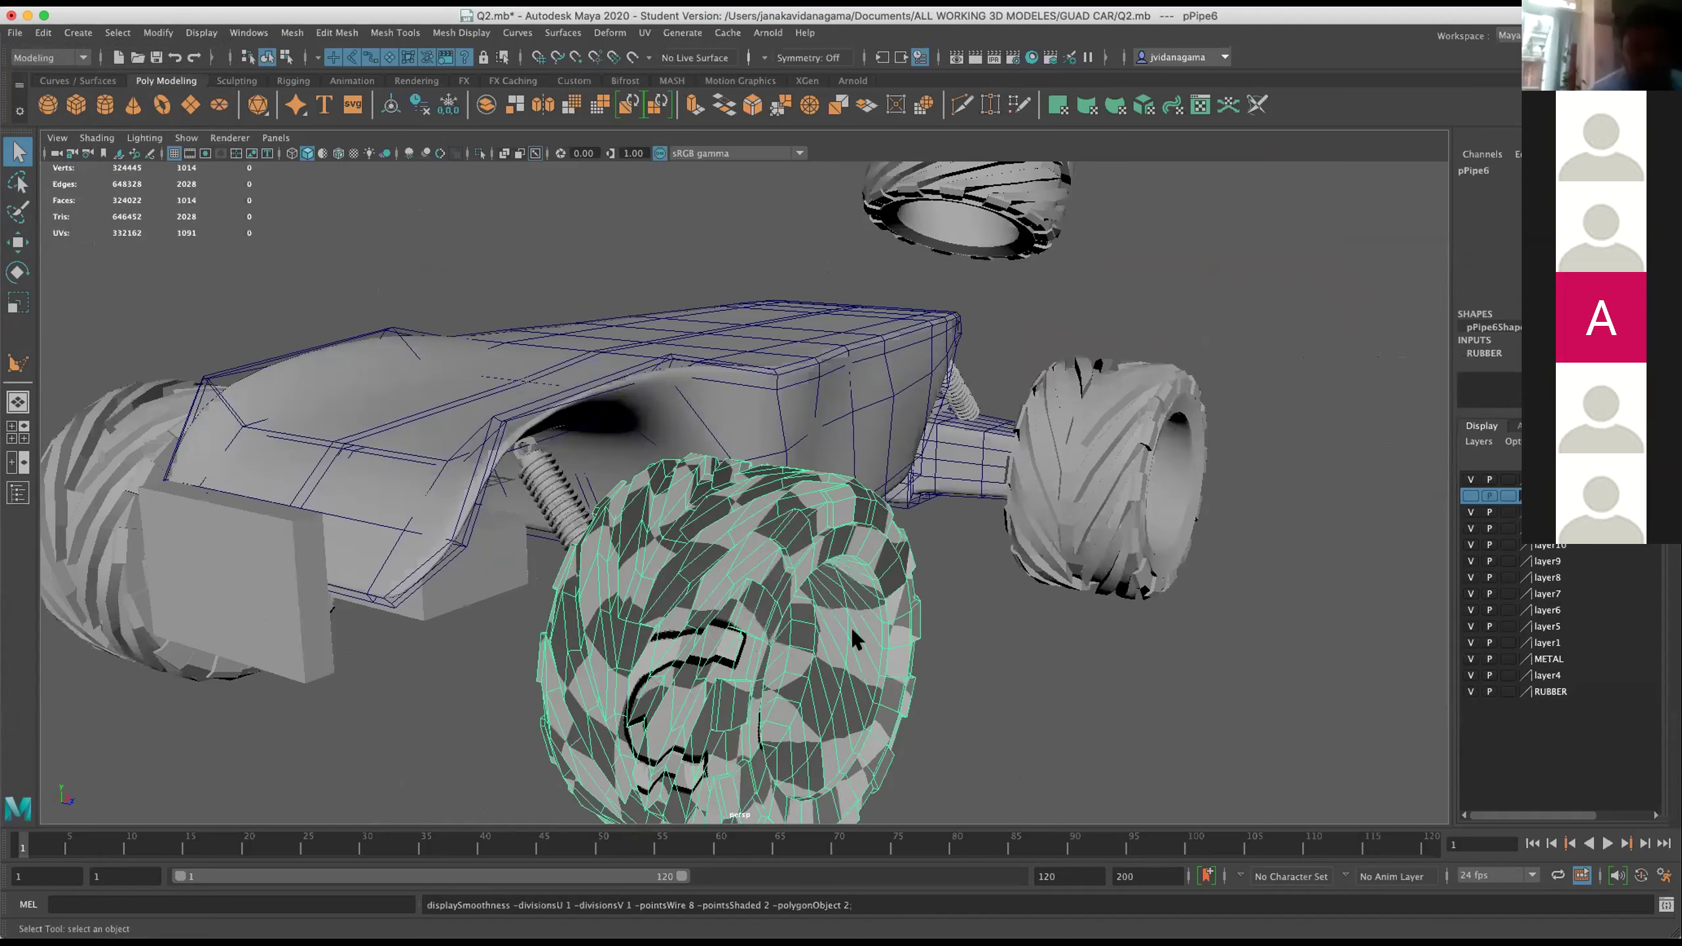
left_click_drag(853, 640, 746, 608)
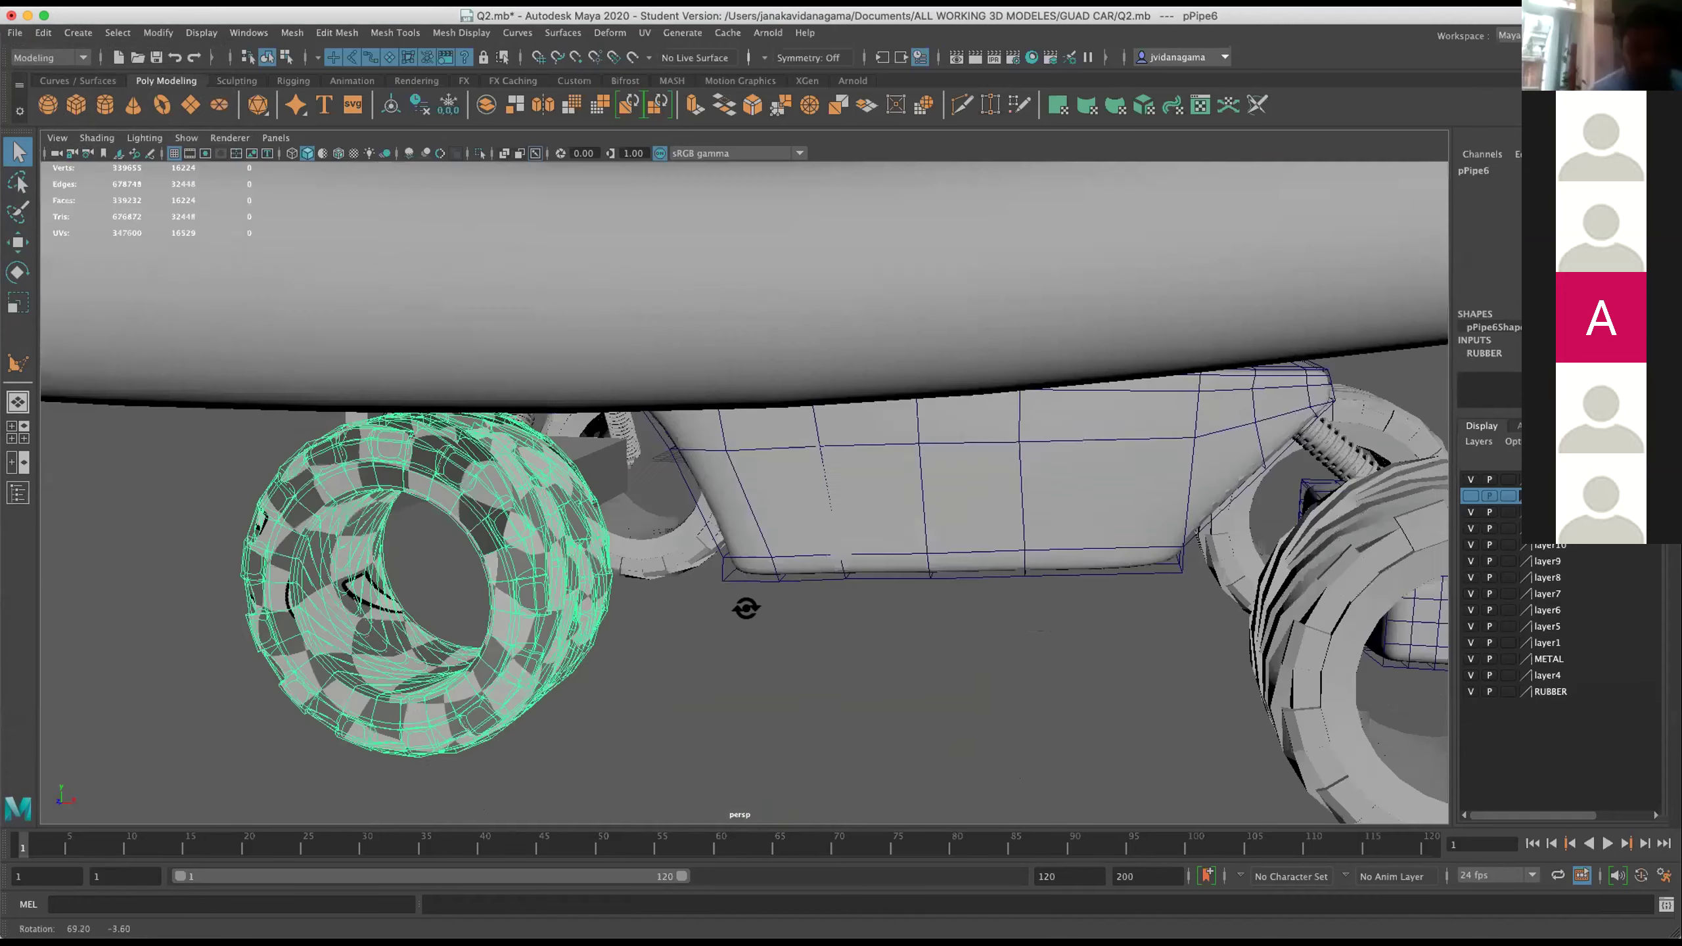
key("[")
key("[")
key("[")
key("[")
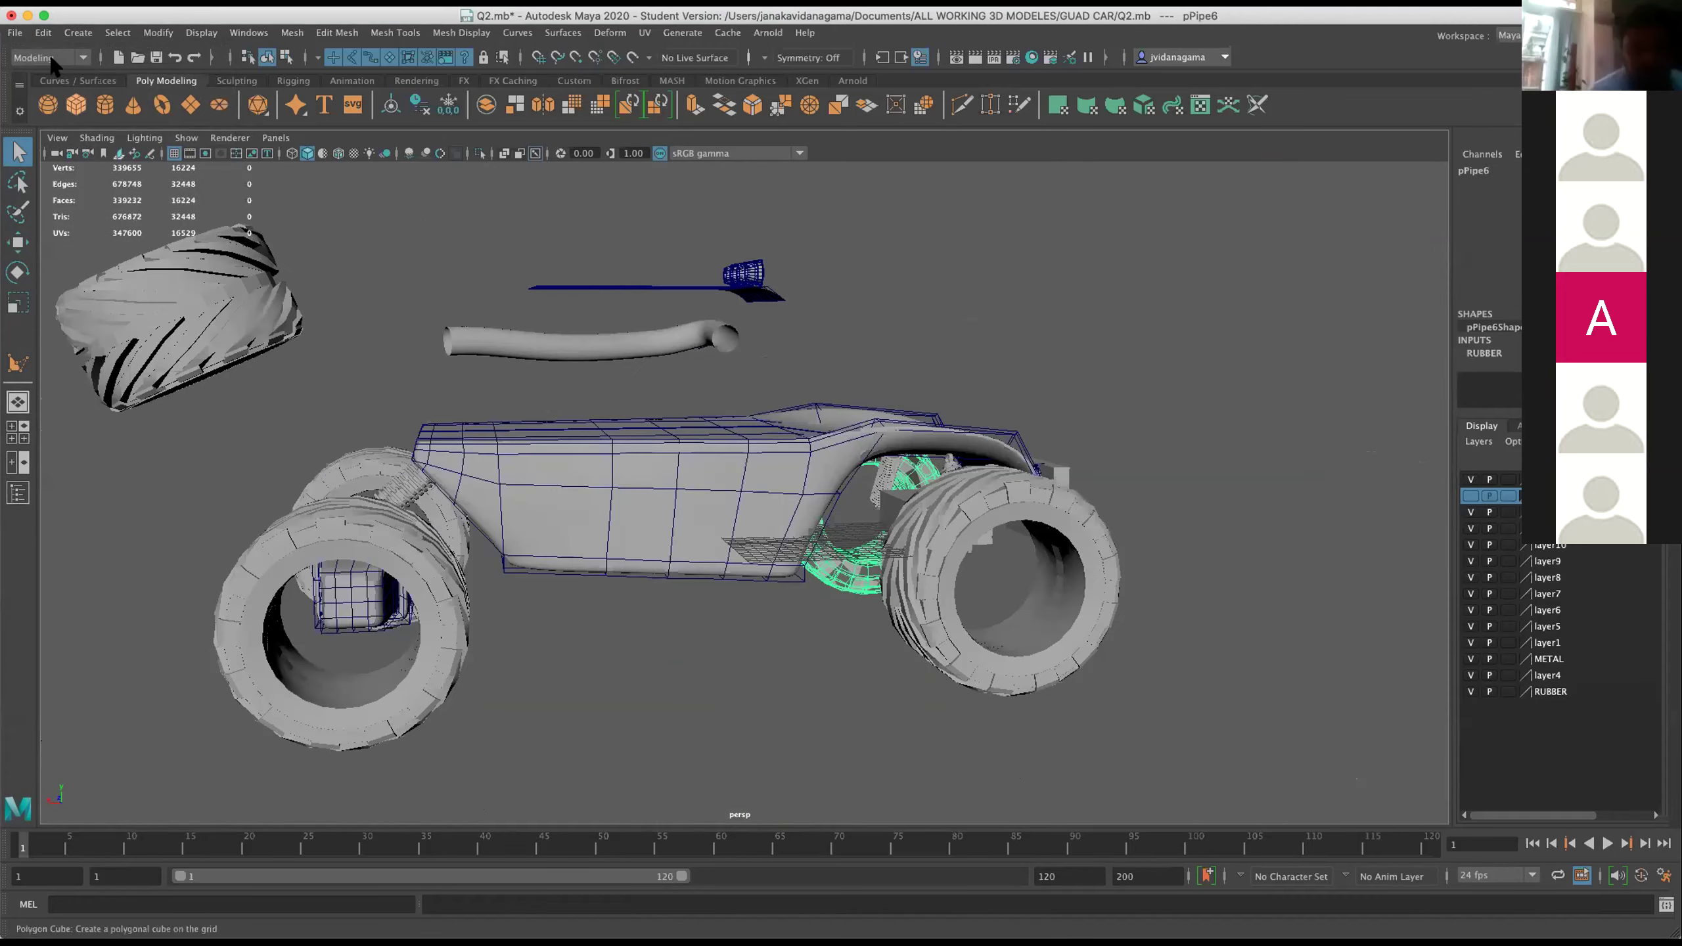
left_click(15, 32)
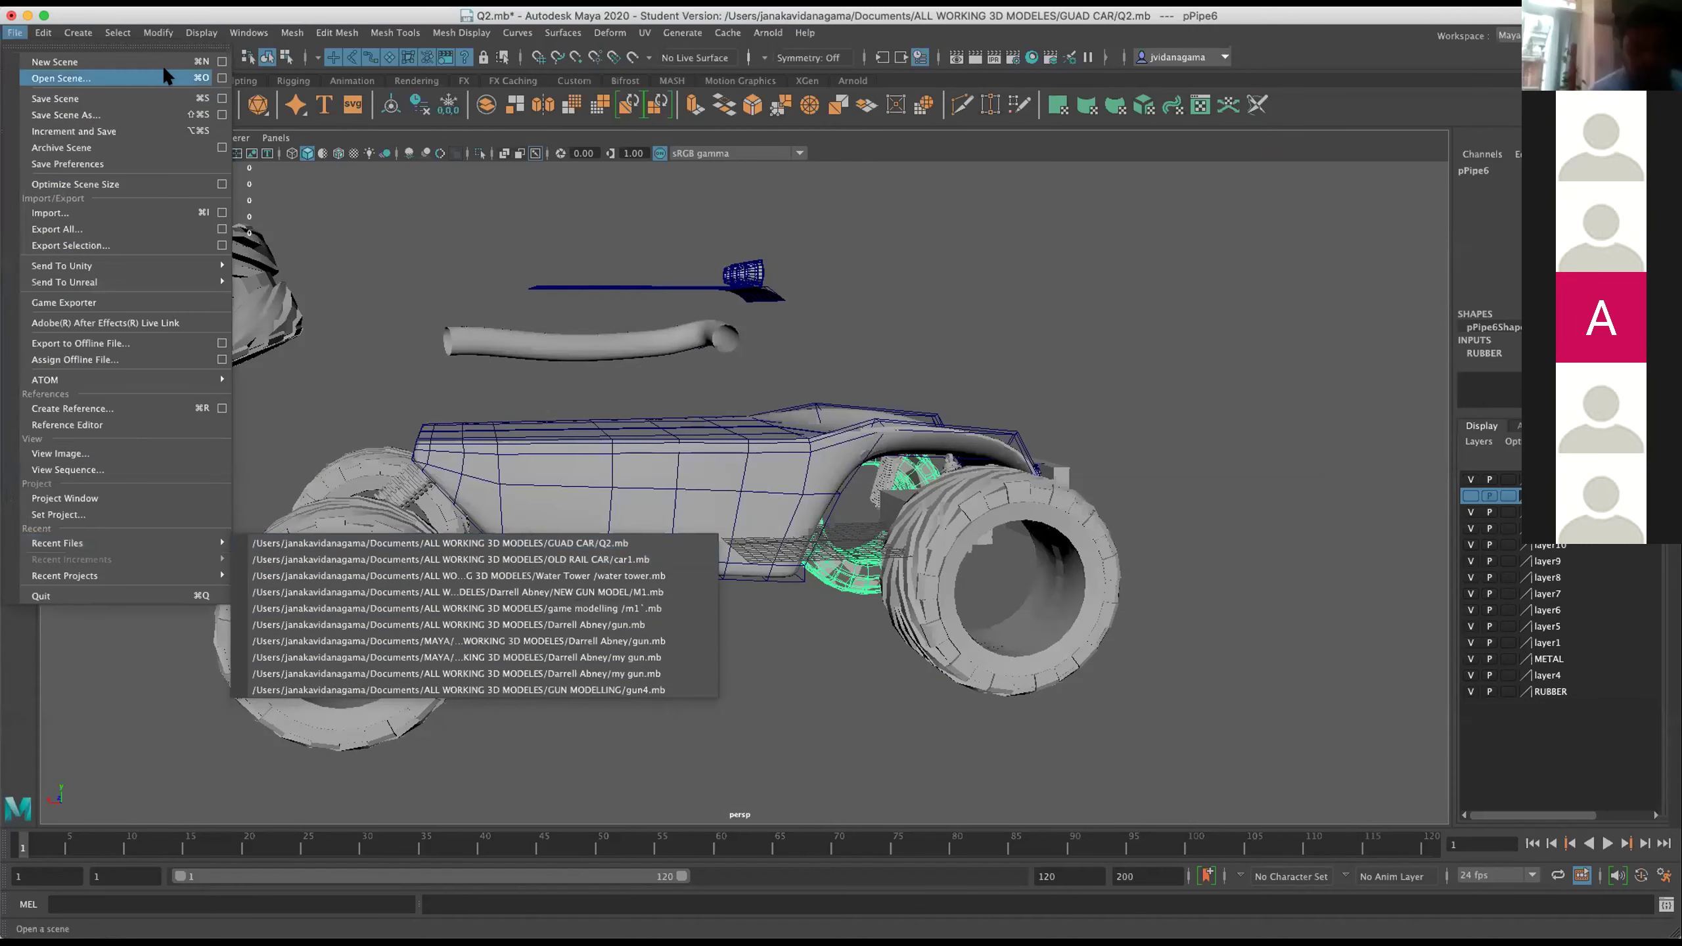
In the Open Scene browser, go into Documents > ALL WORKING 3D MODELES.
left_click(58, 77)
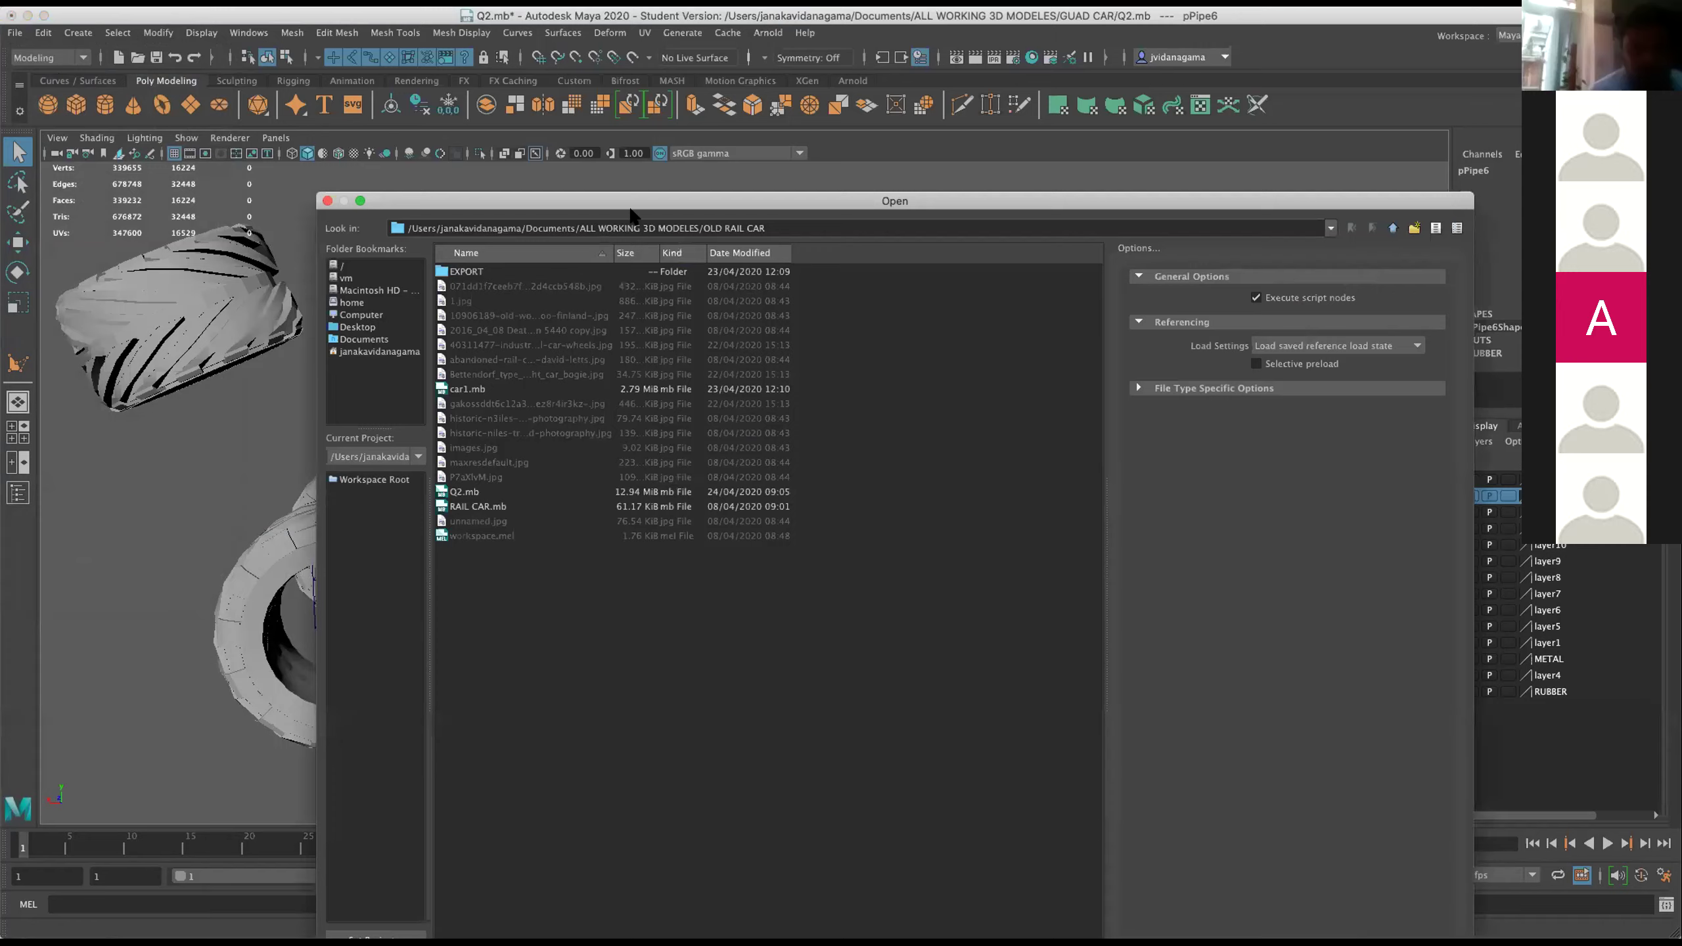
left_click_drag(630, 211, 511, 183)
left_click(245, 311)
left_click(364, 273)
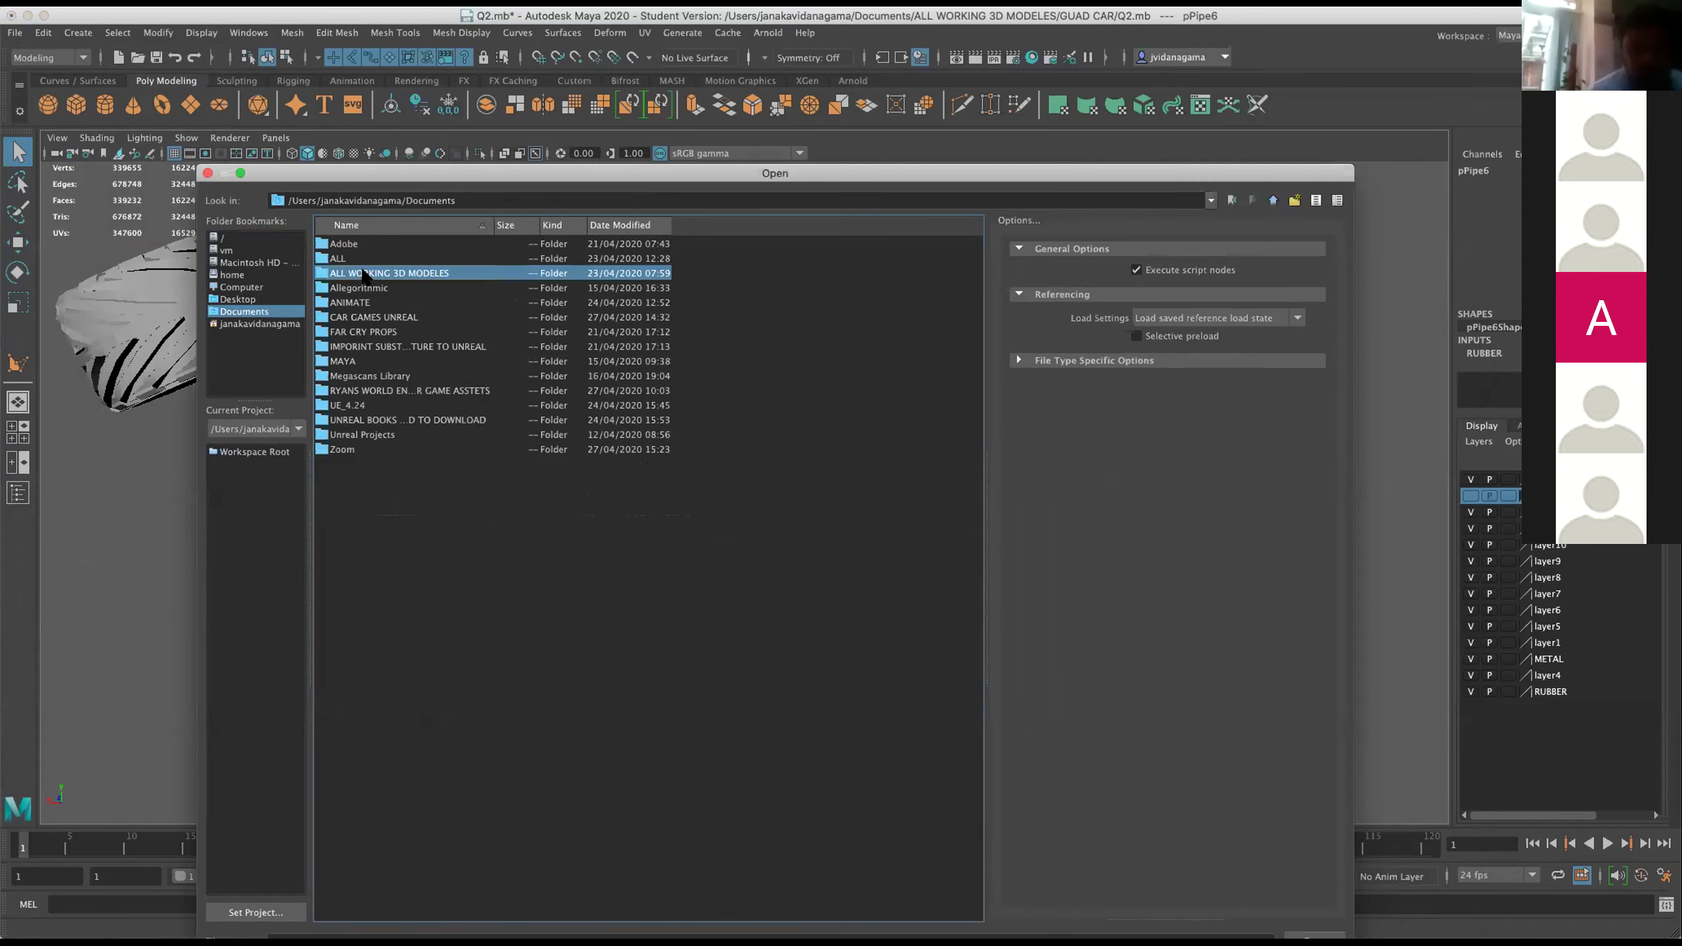
double_click(364, 273)
scroll("down", 3)
scroll("down", 3)
scroll("down", 3)
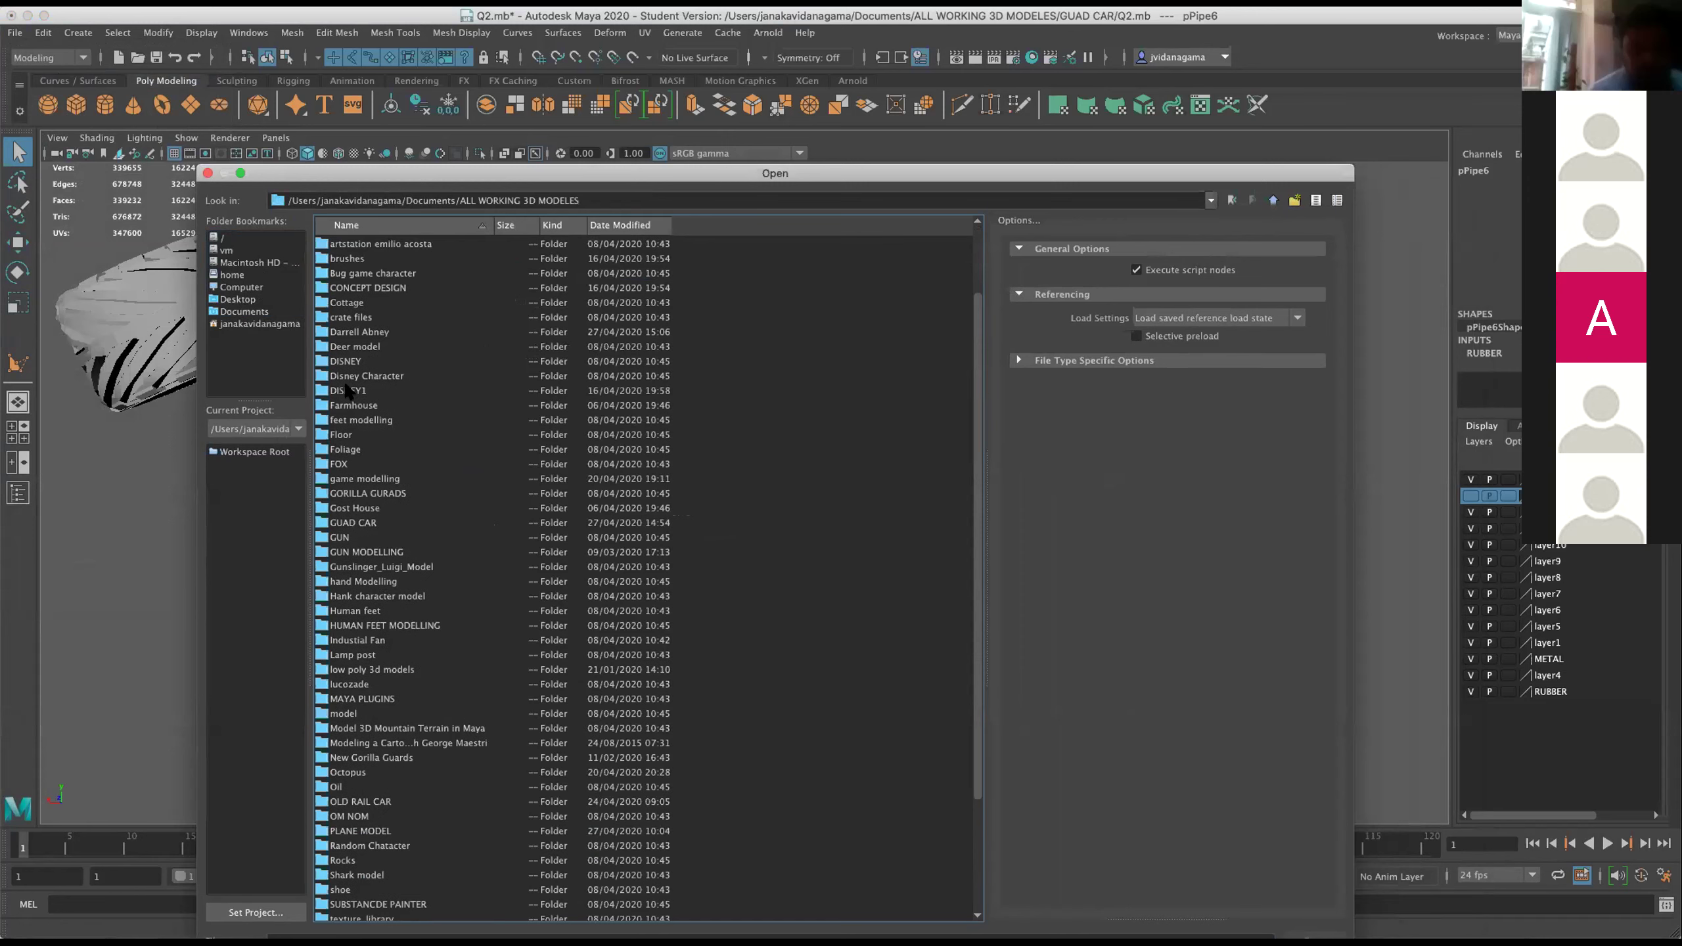
Go through gun project > NEW GUN MODEL, open M1.mb, and answer the save prompt.
double_click(349, 336)
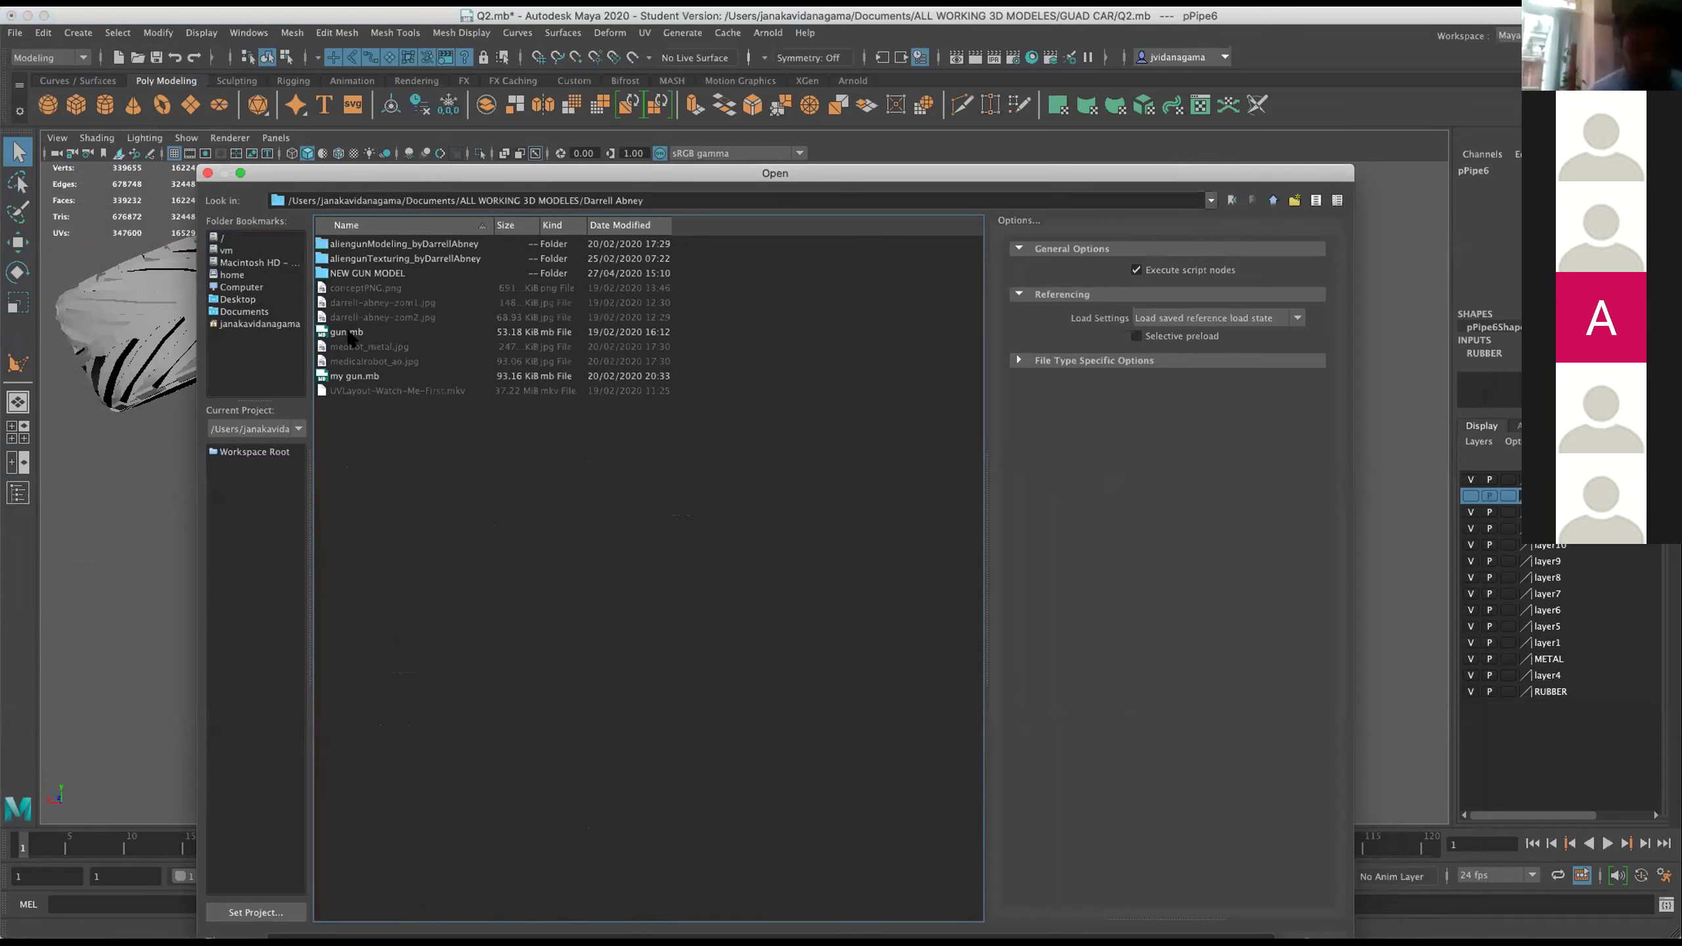
double_click(351, 273)
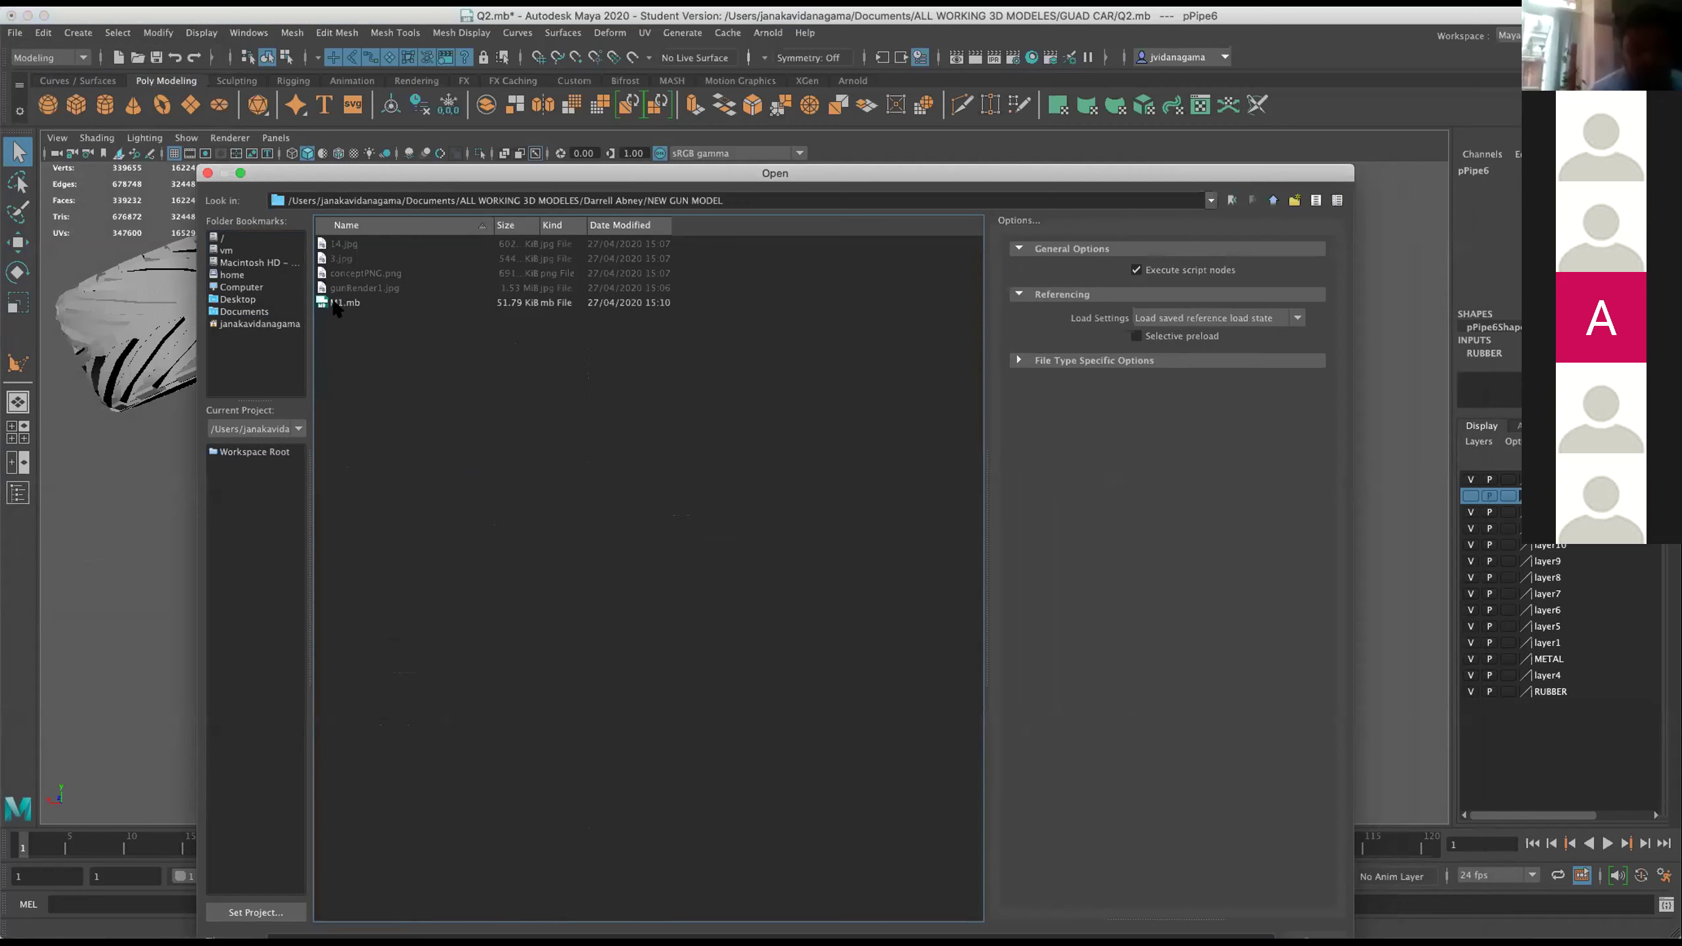
double_click(333, 302)
left_click(979, 529)
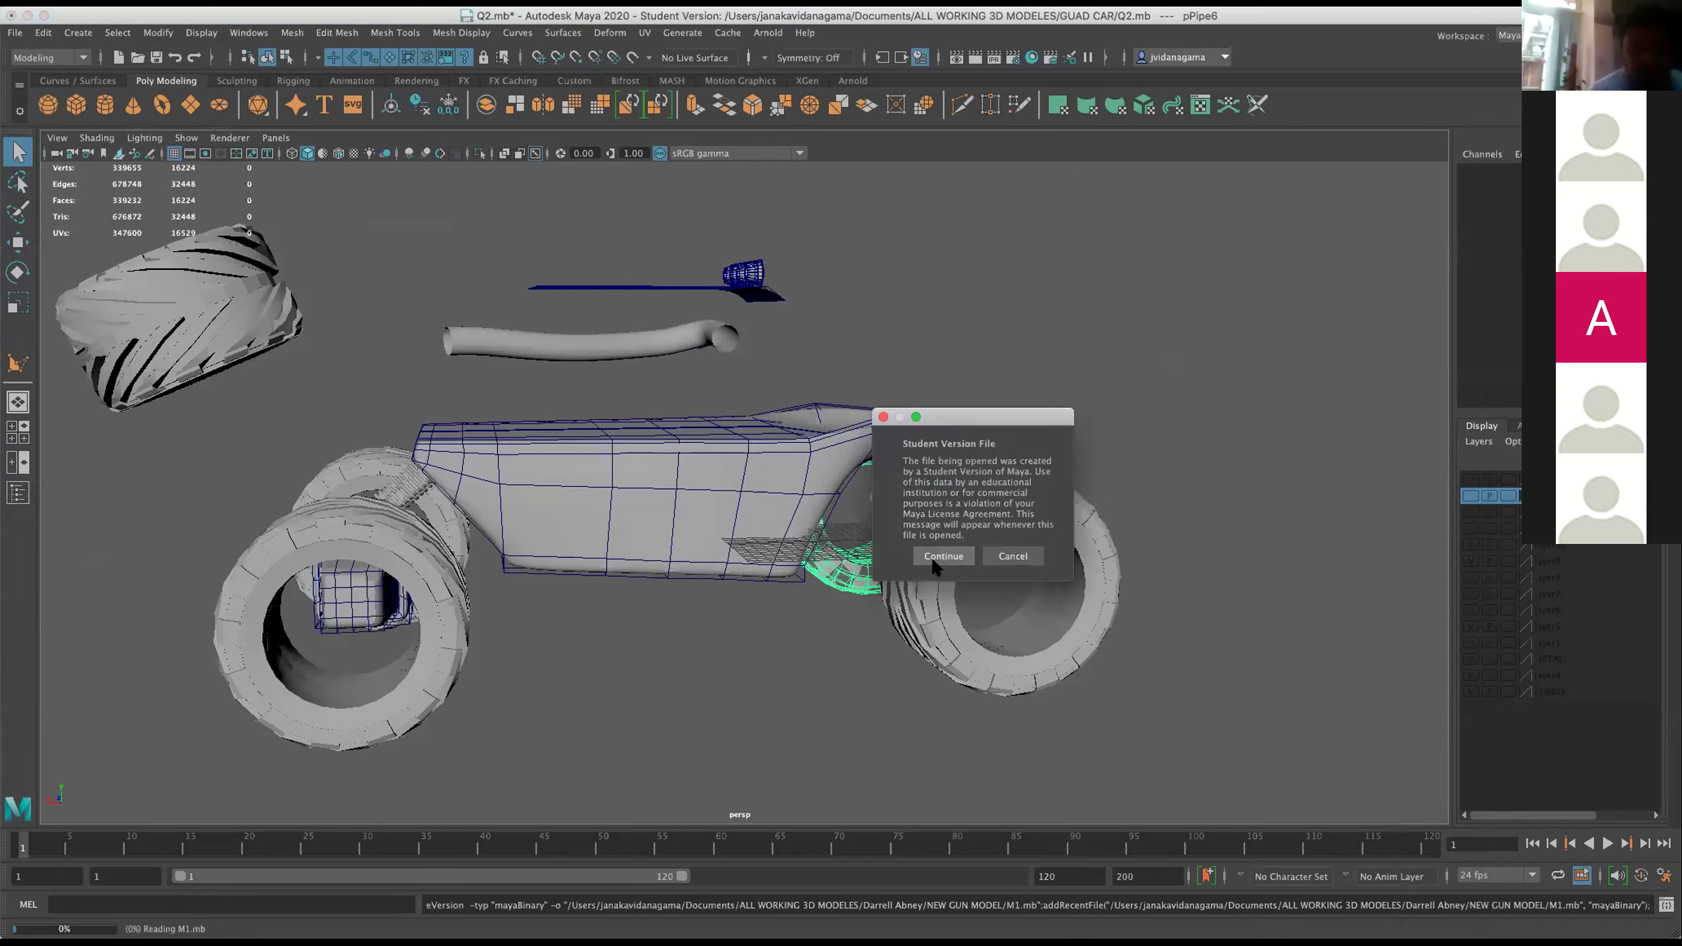
Continue past the student-version warning and tumble to see the gun beneath its three reference images.
left_click(946, 556)
left_click_drag(776, 479, 705, 589)
scroll("up", 3)
left_click_drag(596, 664, 691, 631)
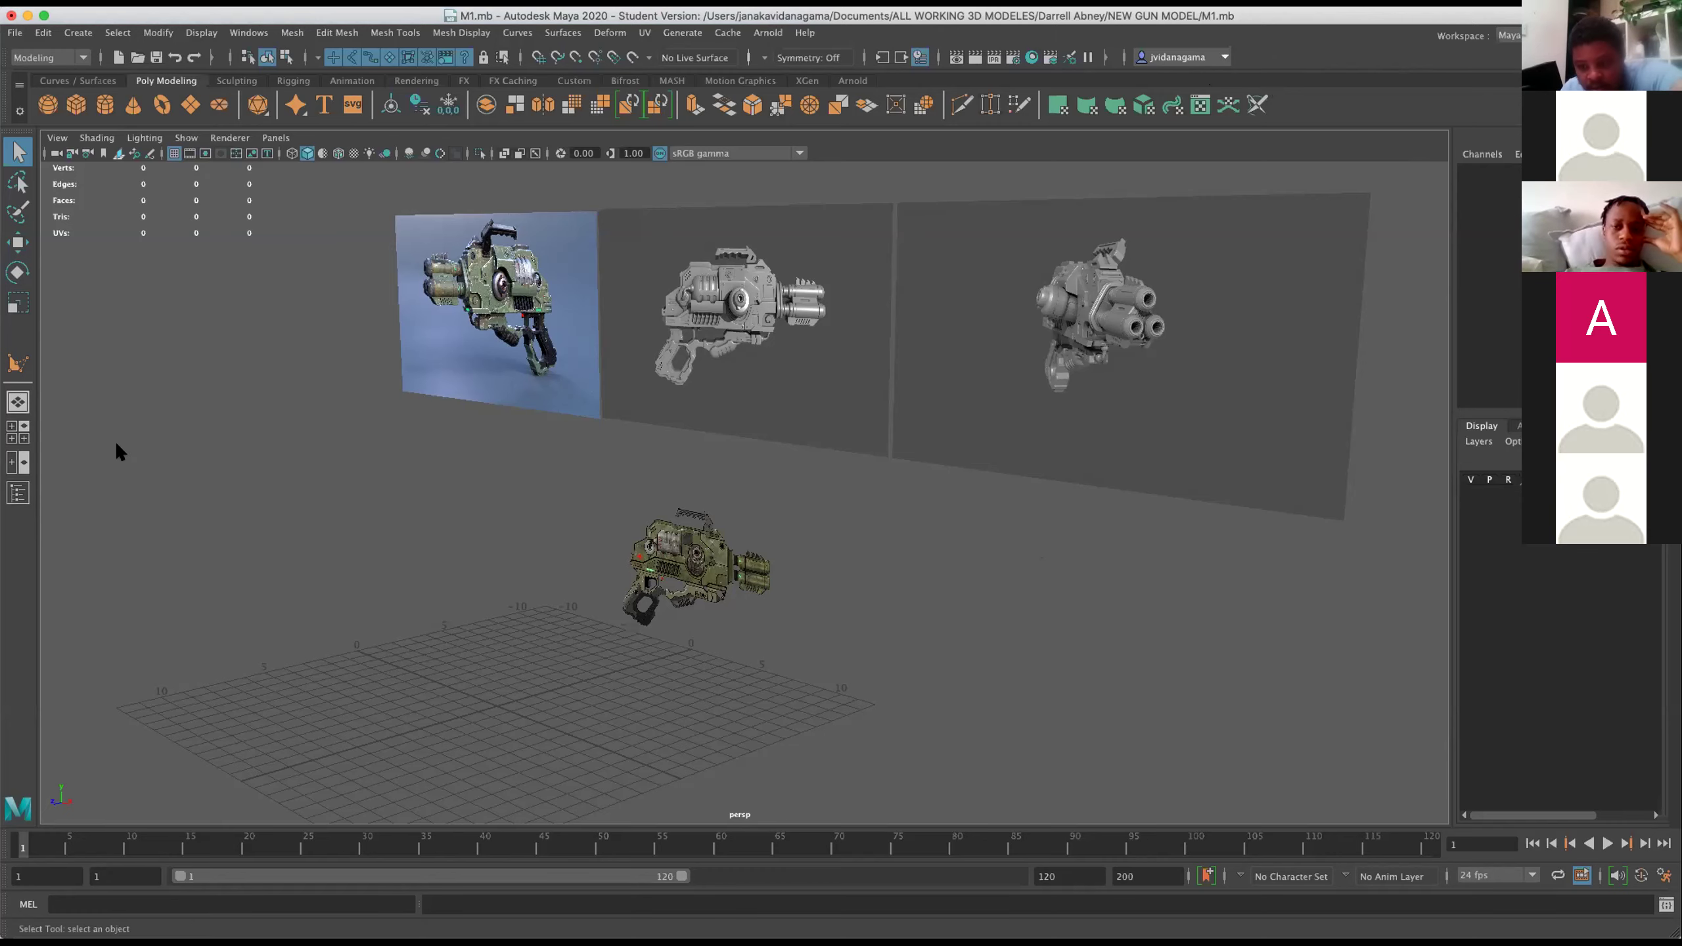
Maximise the front view and reframe it to show the gun and all three references.
left_click(18, 431)
key("space")
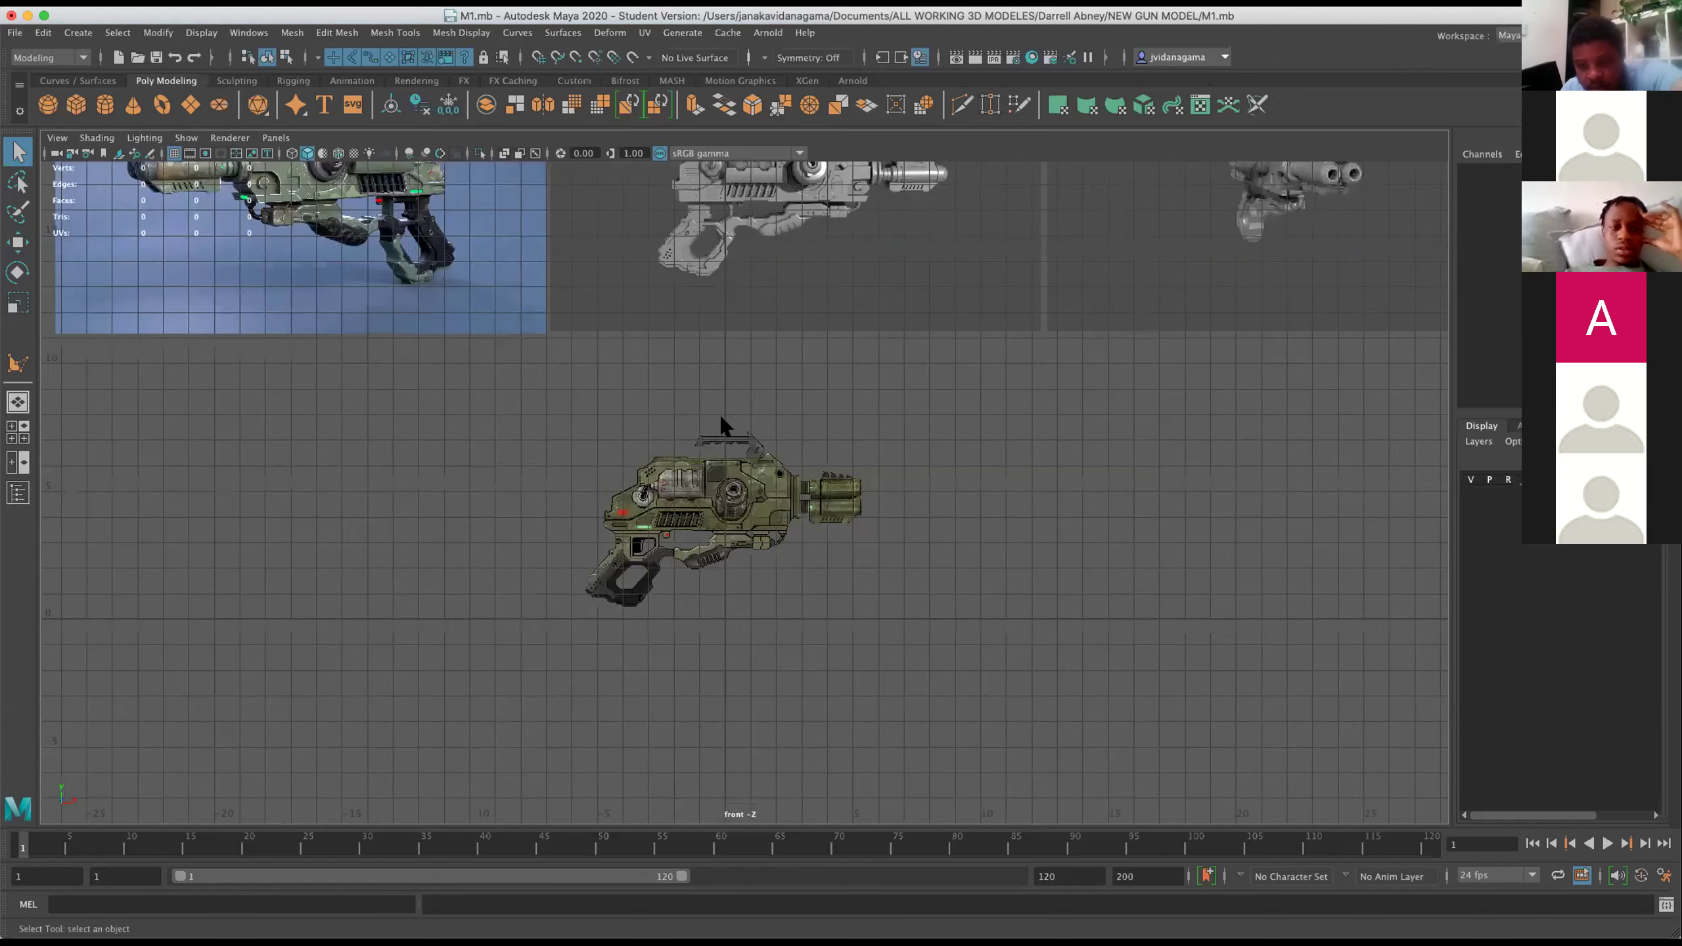
scroll("down", 3)
scroll("down", 3)
scroll("down", 3)
scroll("up", 3)
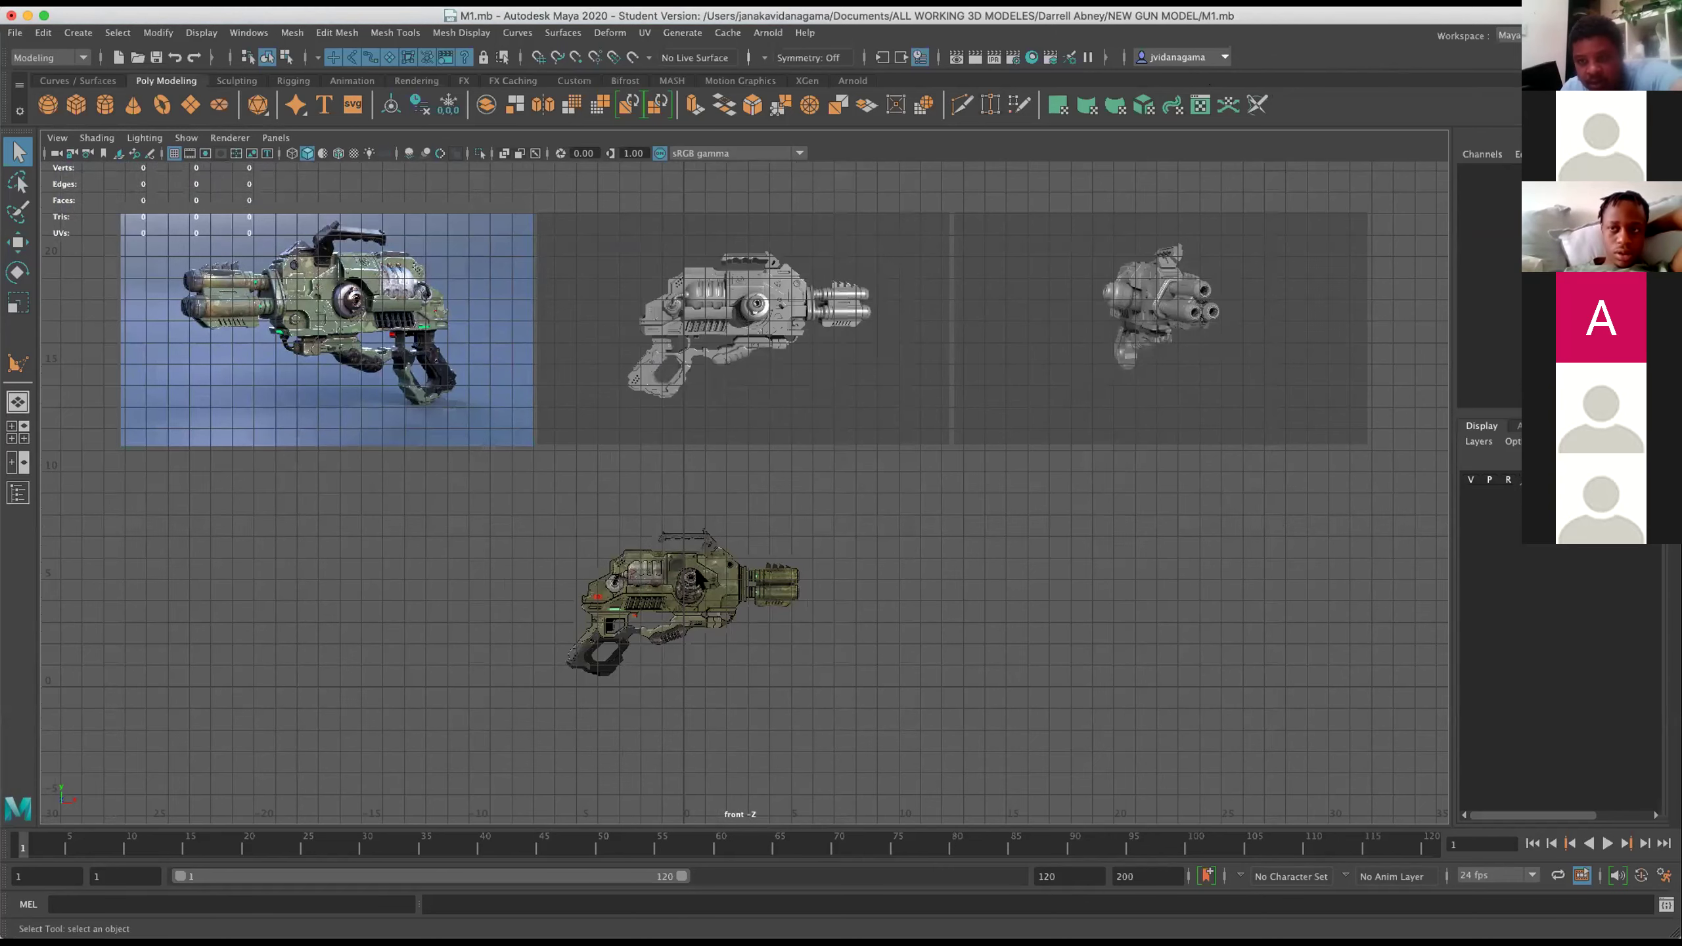
scroll("up", 3)
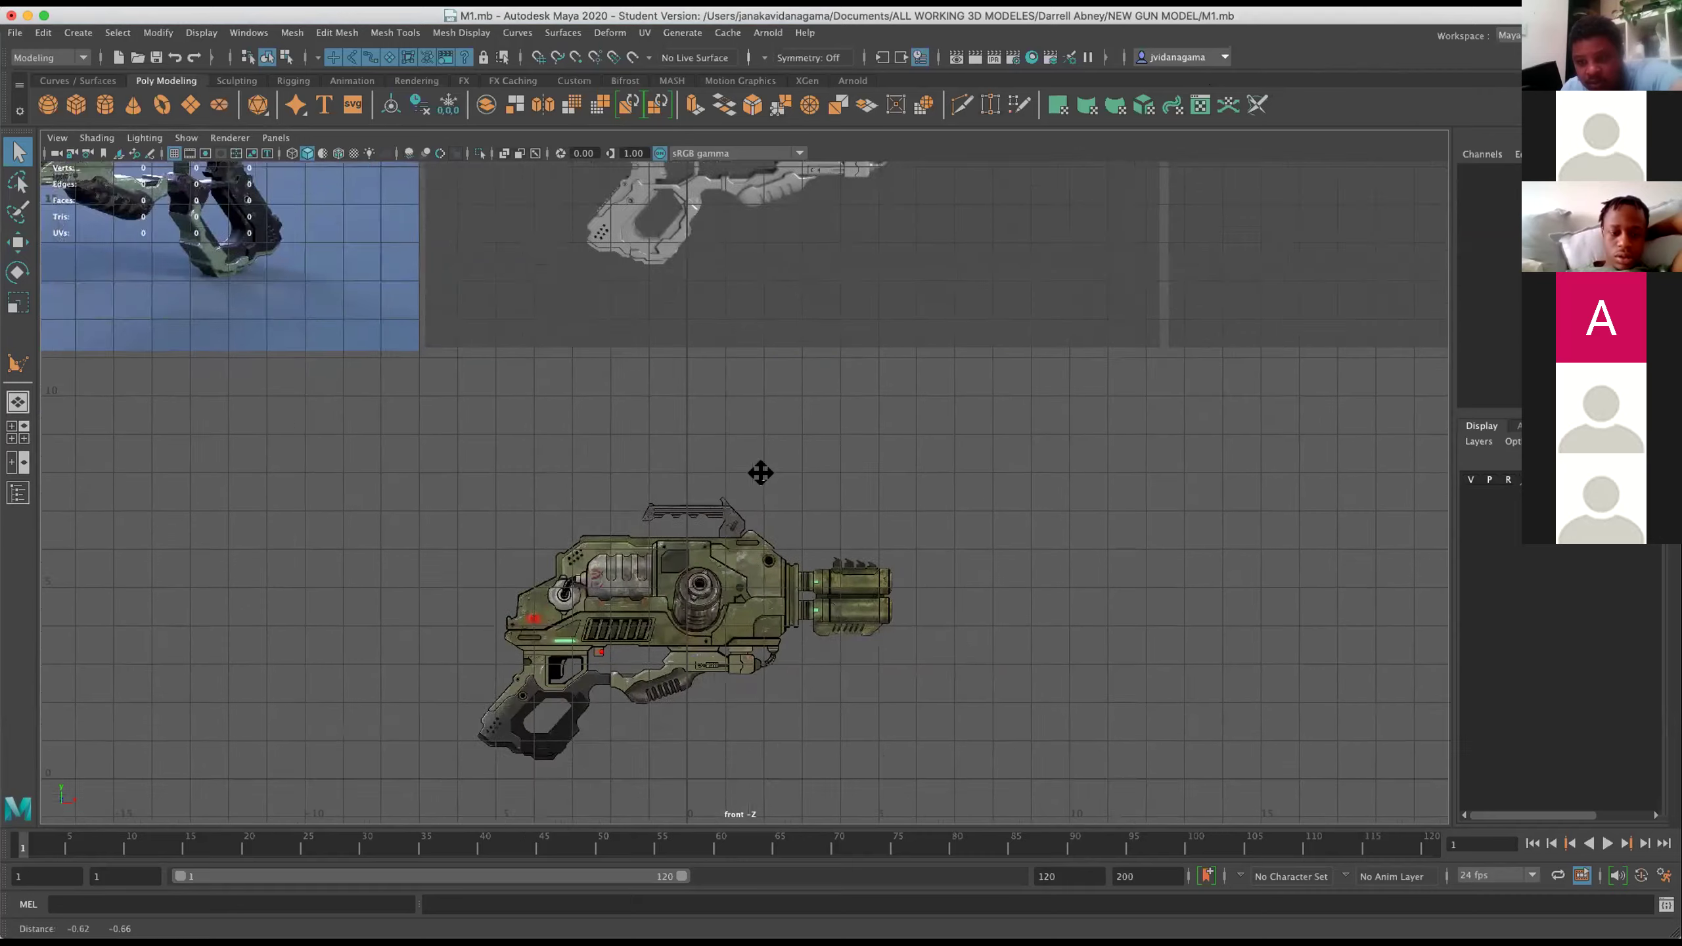
left_click_drag(759, 470, 734, 498)
scroll("up", 3)
scroll("down", 3)
scroll("down", 3)
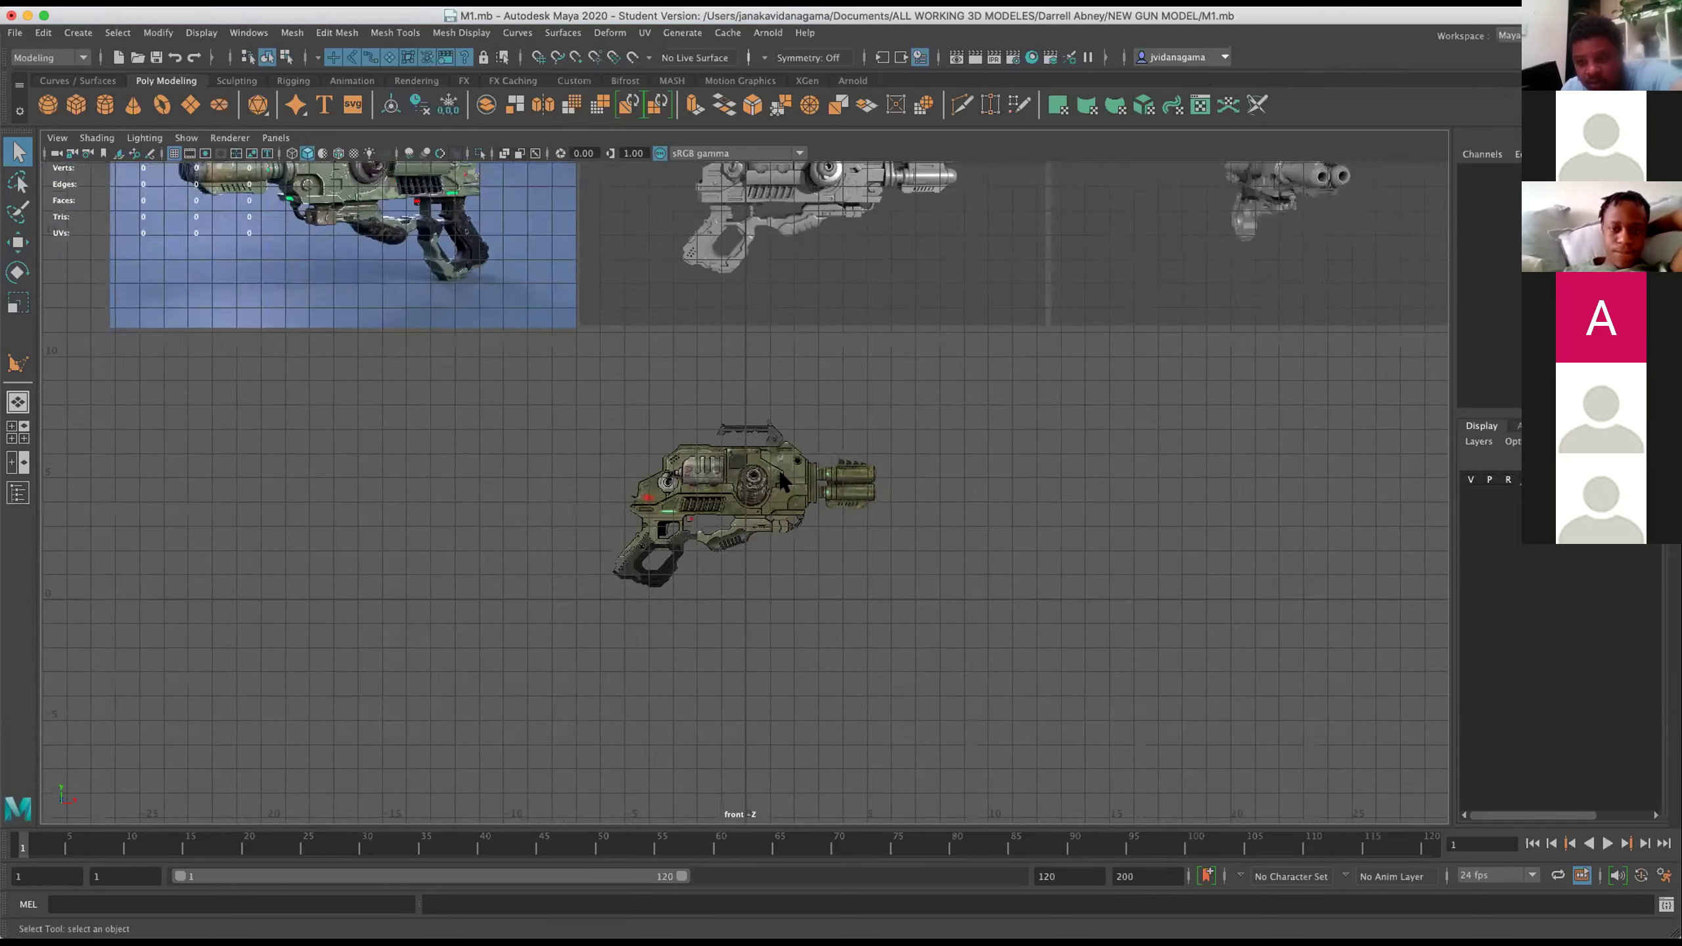
left_click_drag(838, 358, 784, 575)
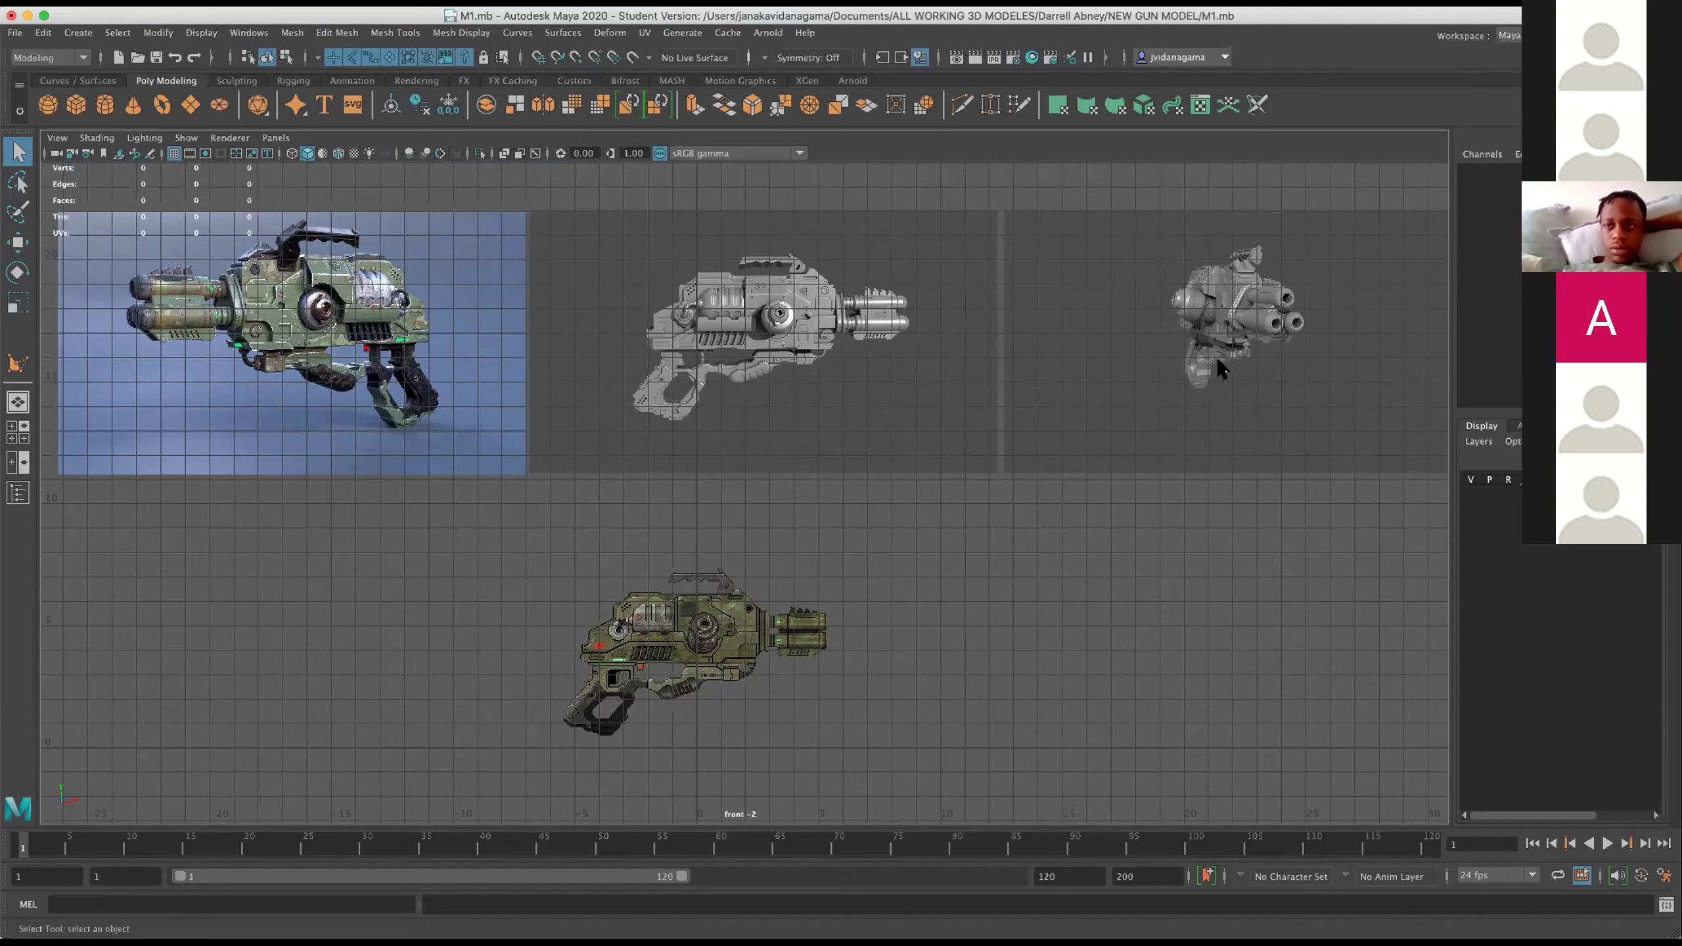
Briefly tumble the perspective view, re-maximise the front view, and open its View menu.
key("space")
left_click_drag(1071, 424, 1101, 396)
key("space")
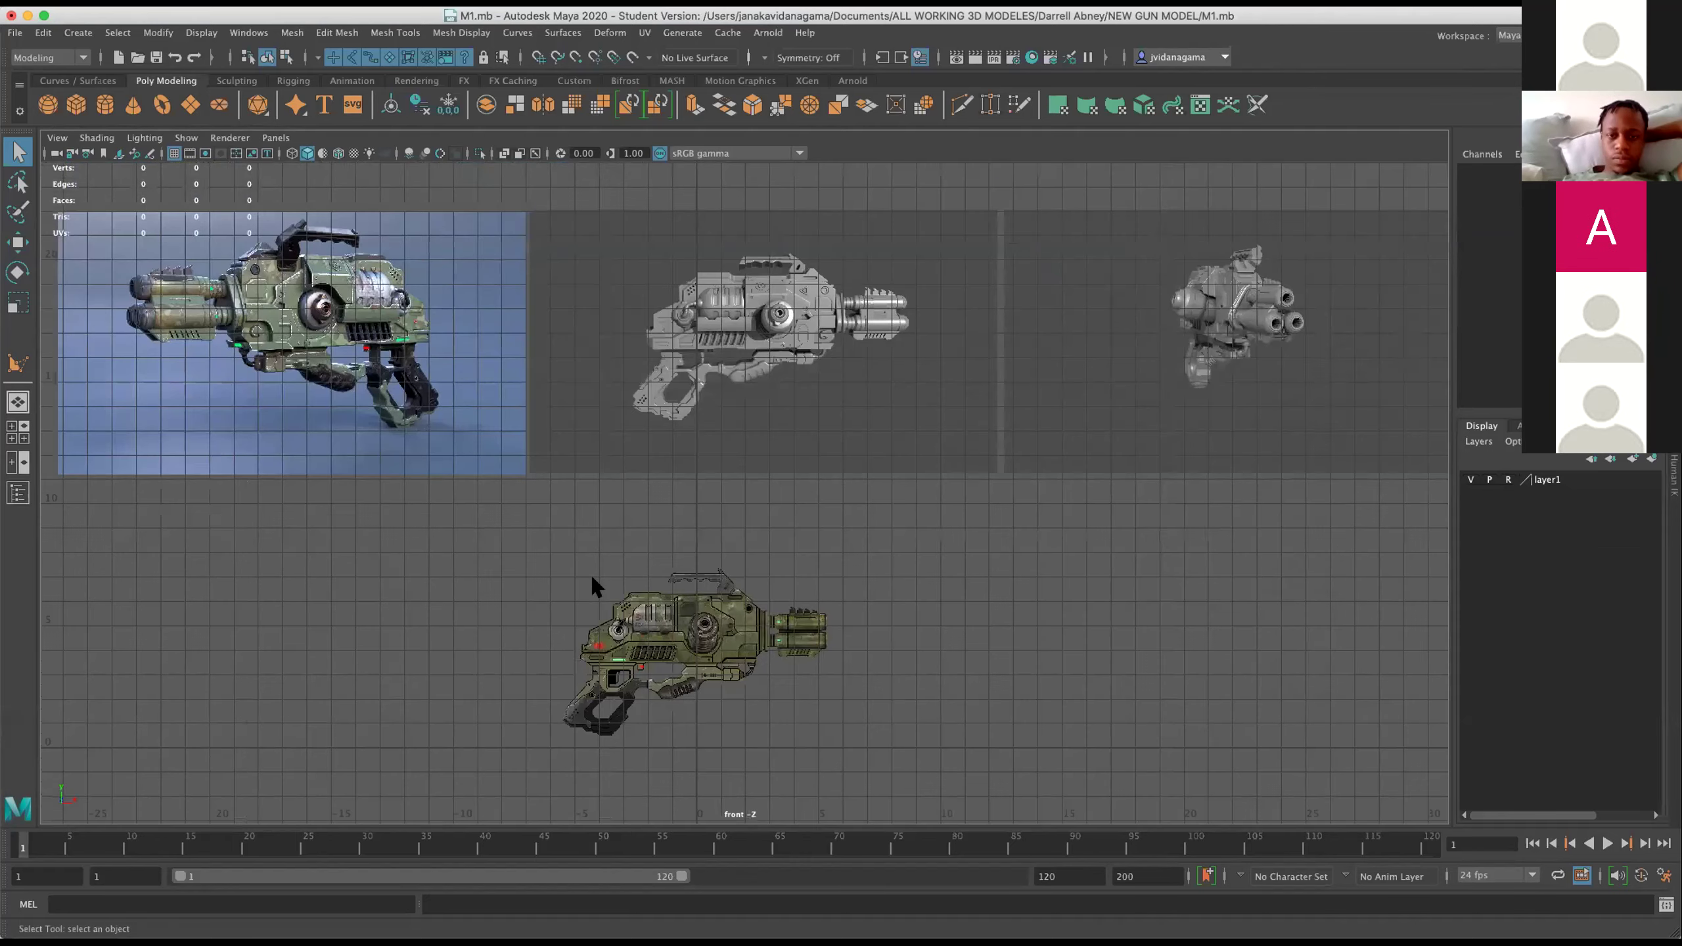
scroll("down", 3)
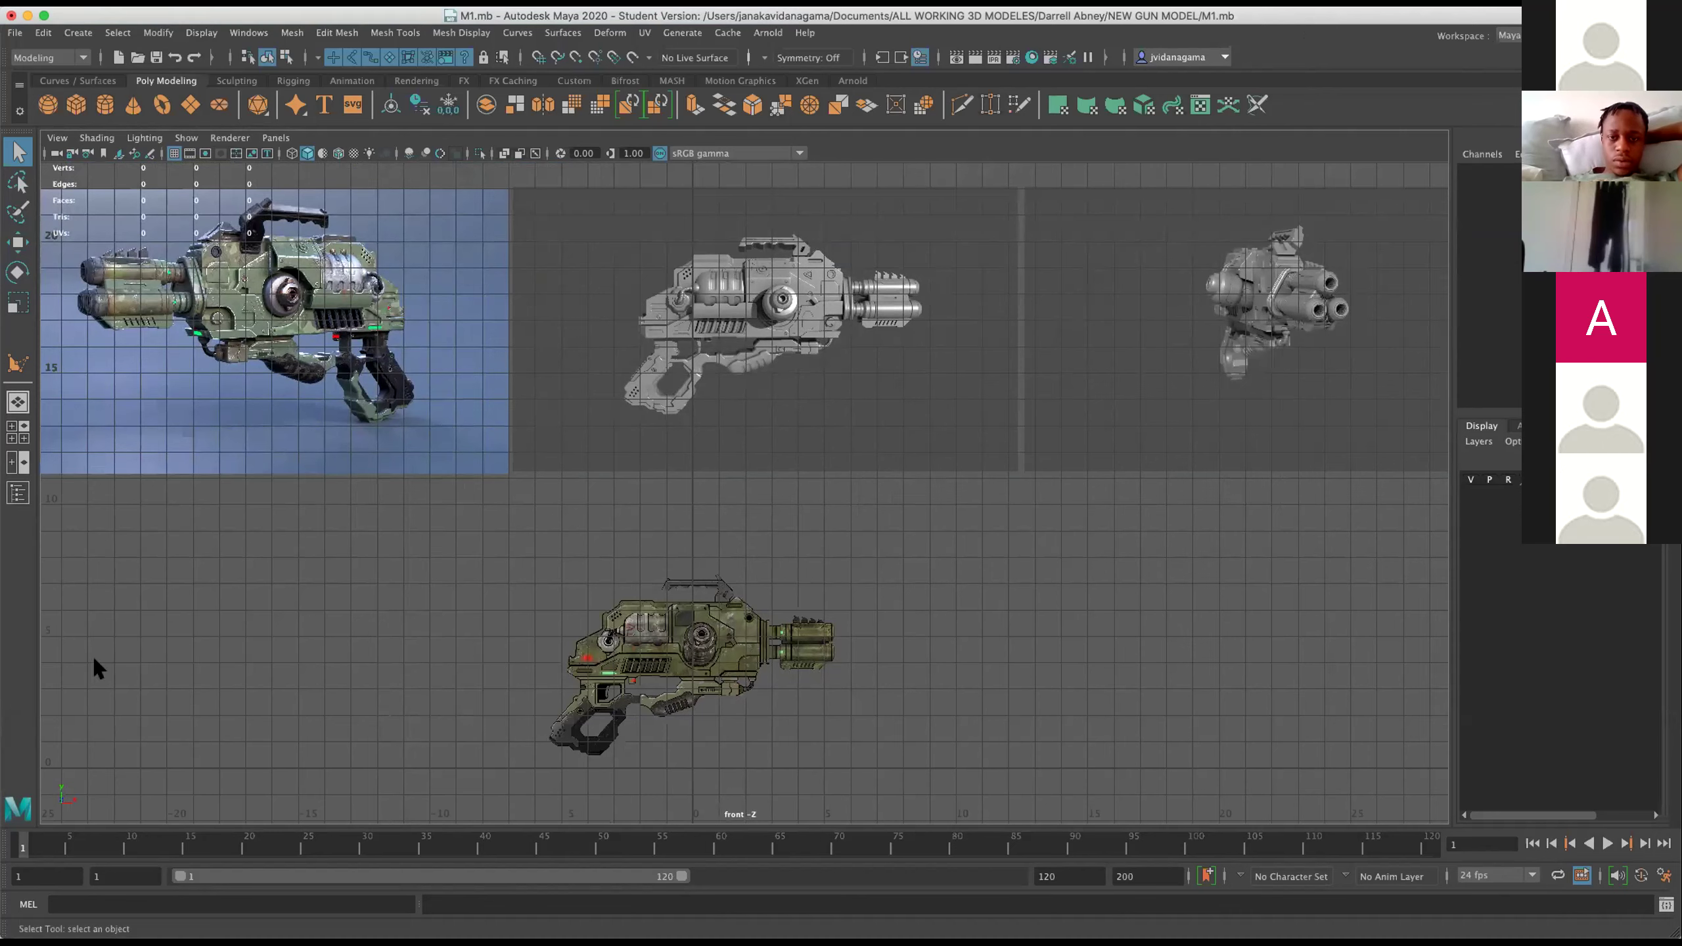
left_click(57, 137)
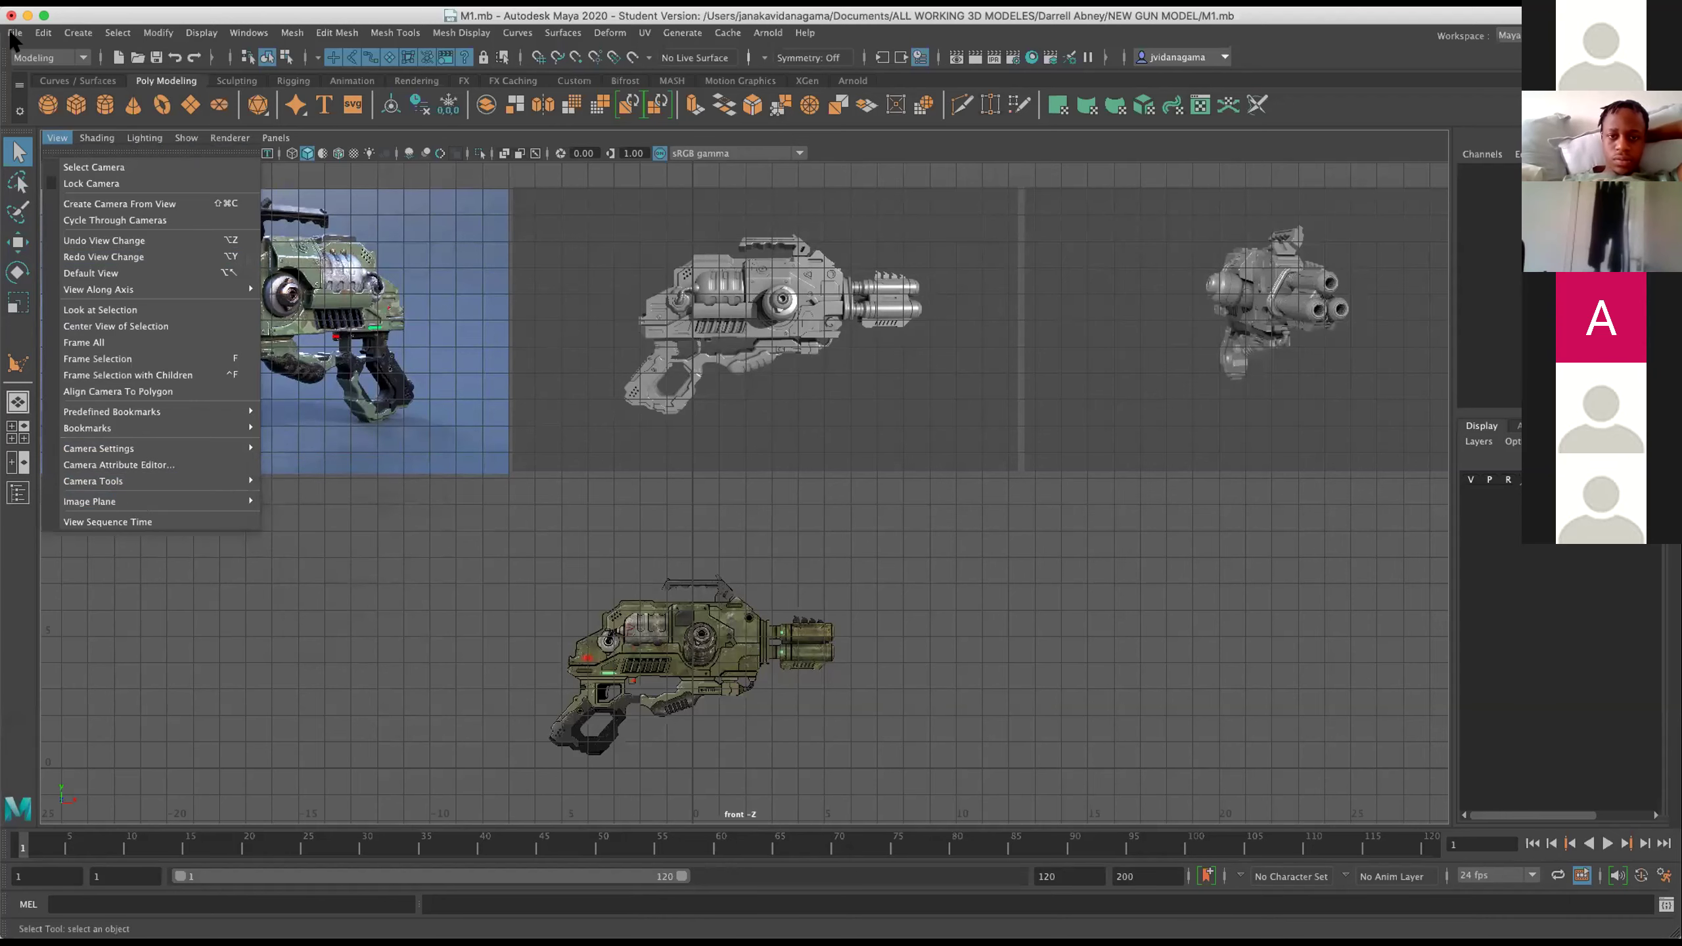
Back in the maximised front view, choose View > Image Plane > Import Image.
left_click(13, 33)
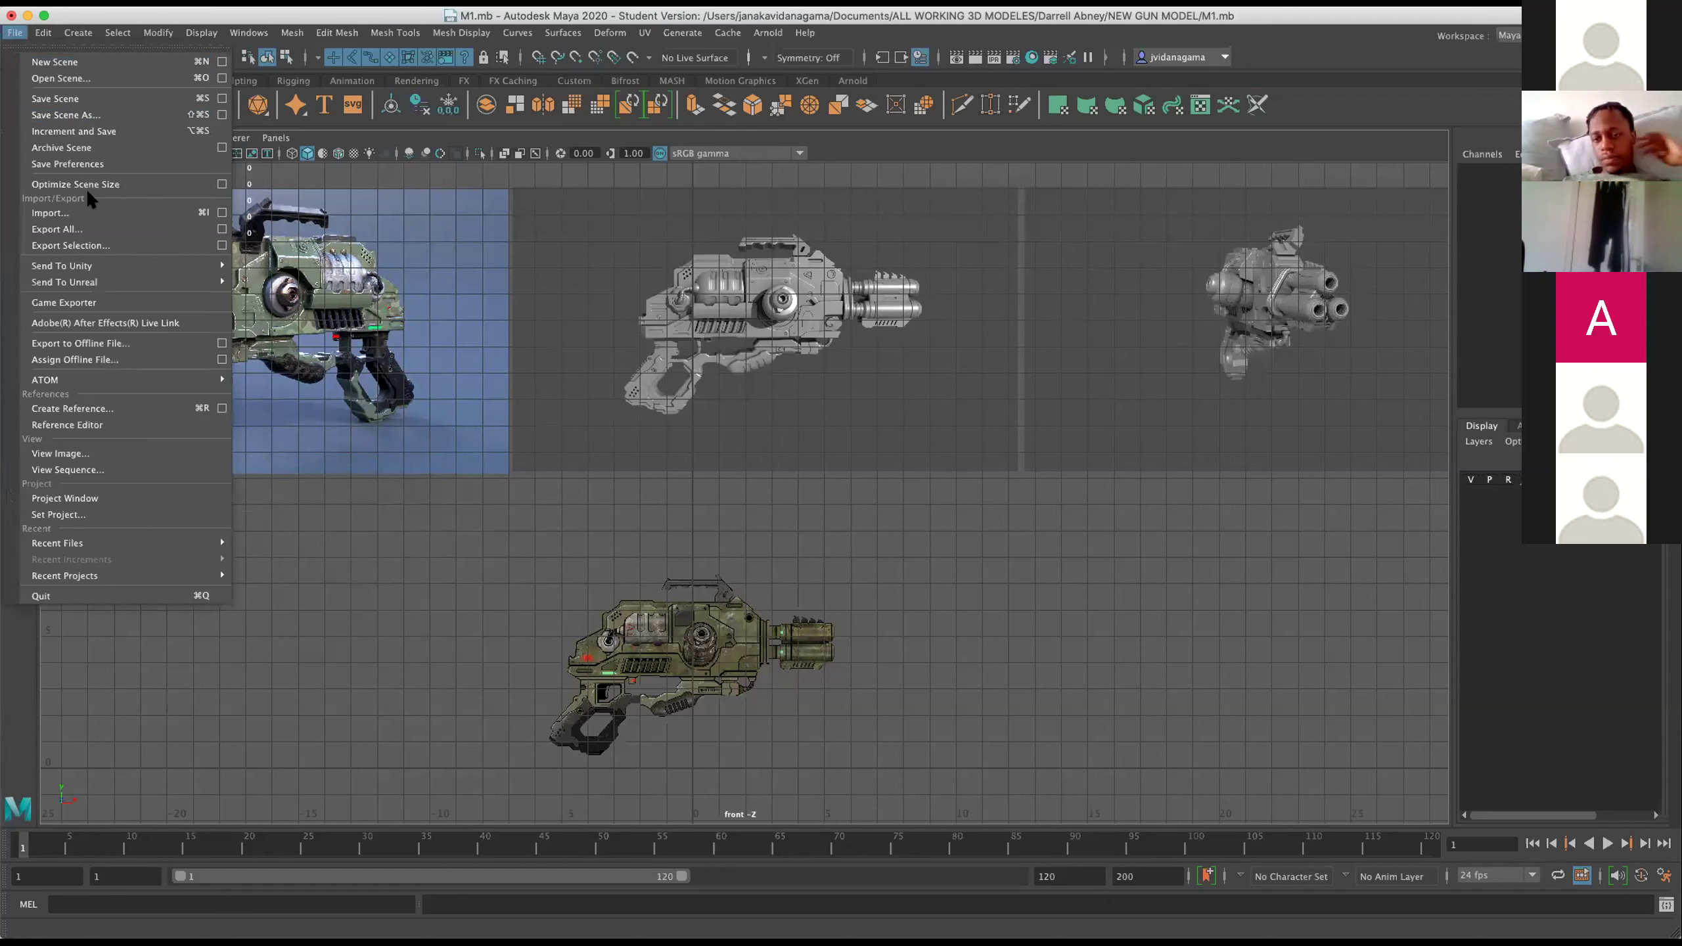
left_click(570, 358)
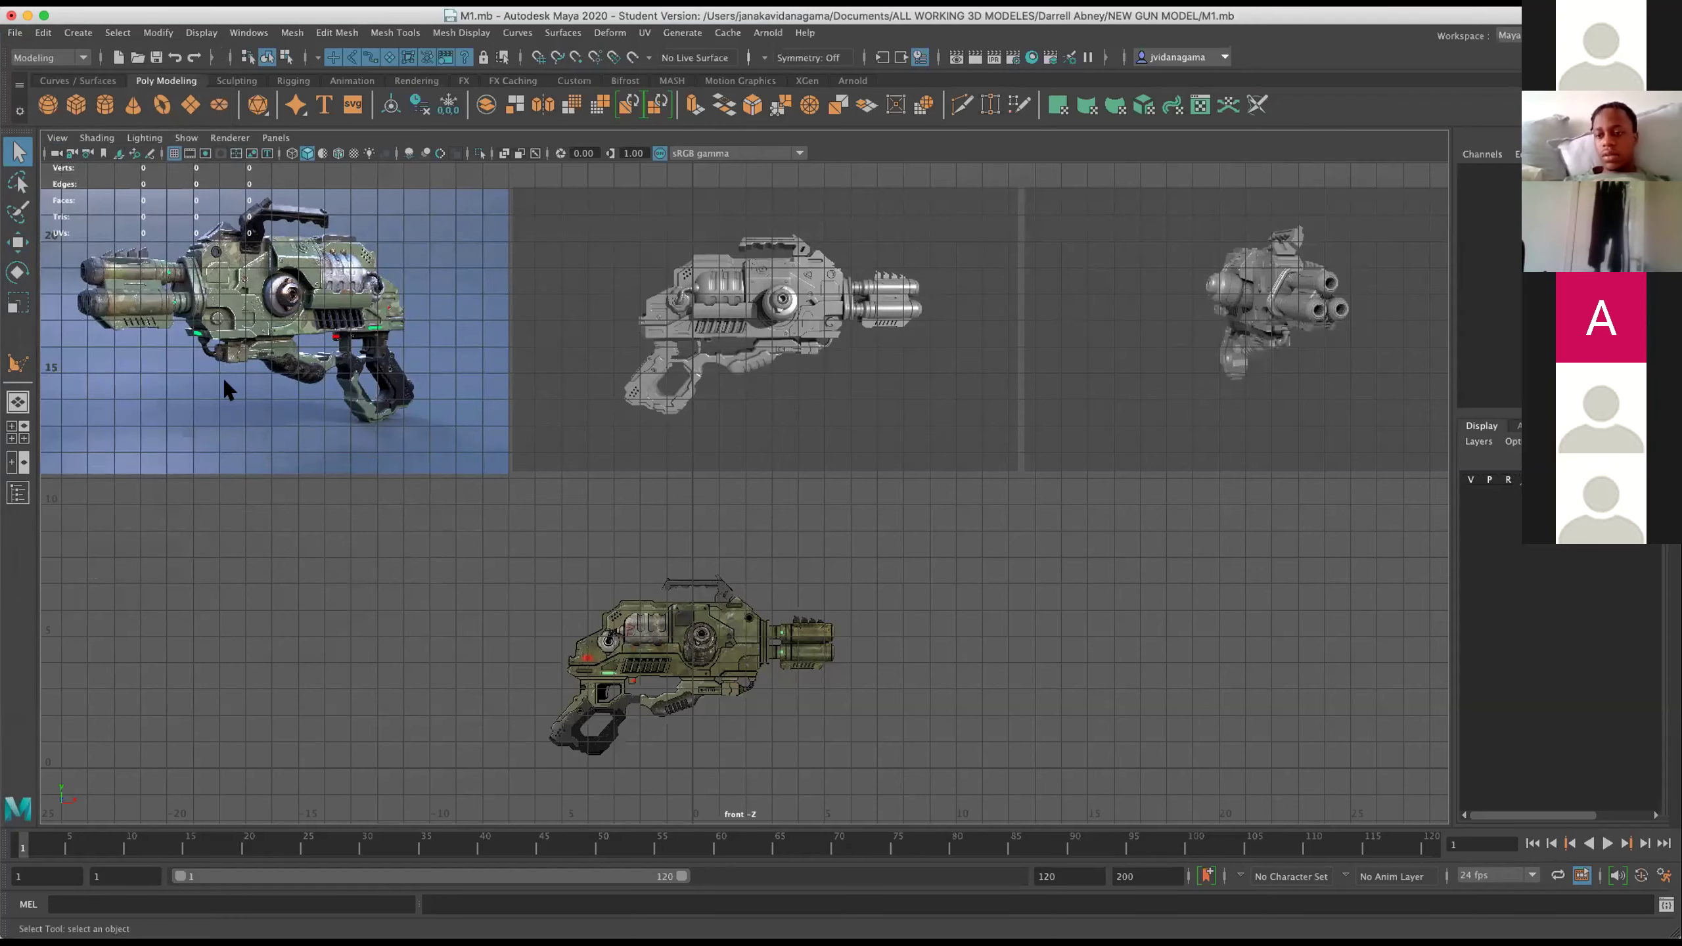
left_click(18, 432)
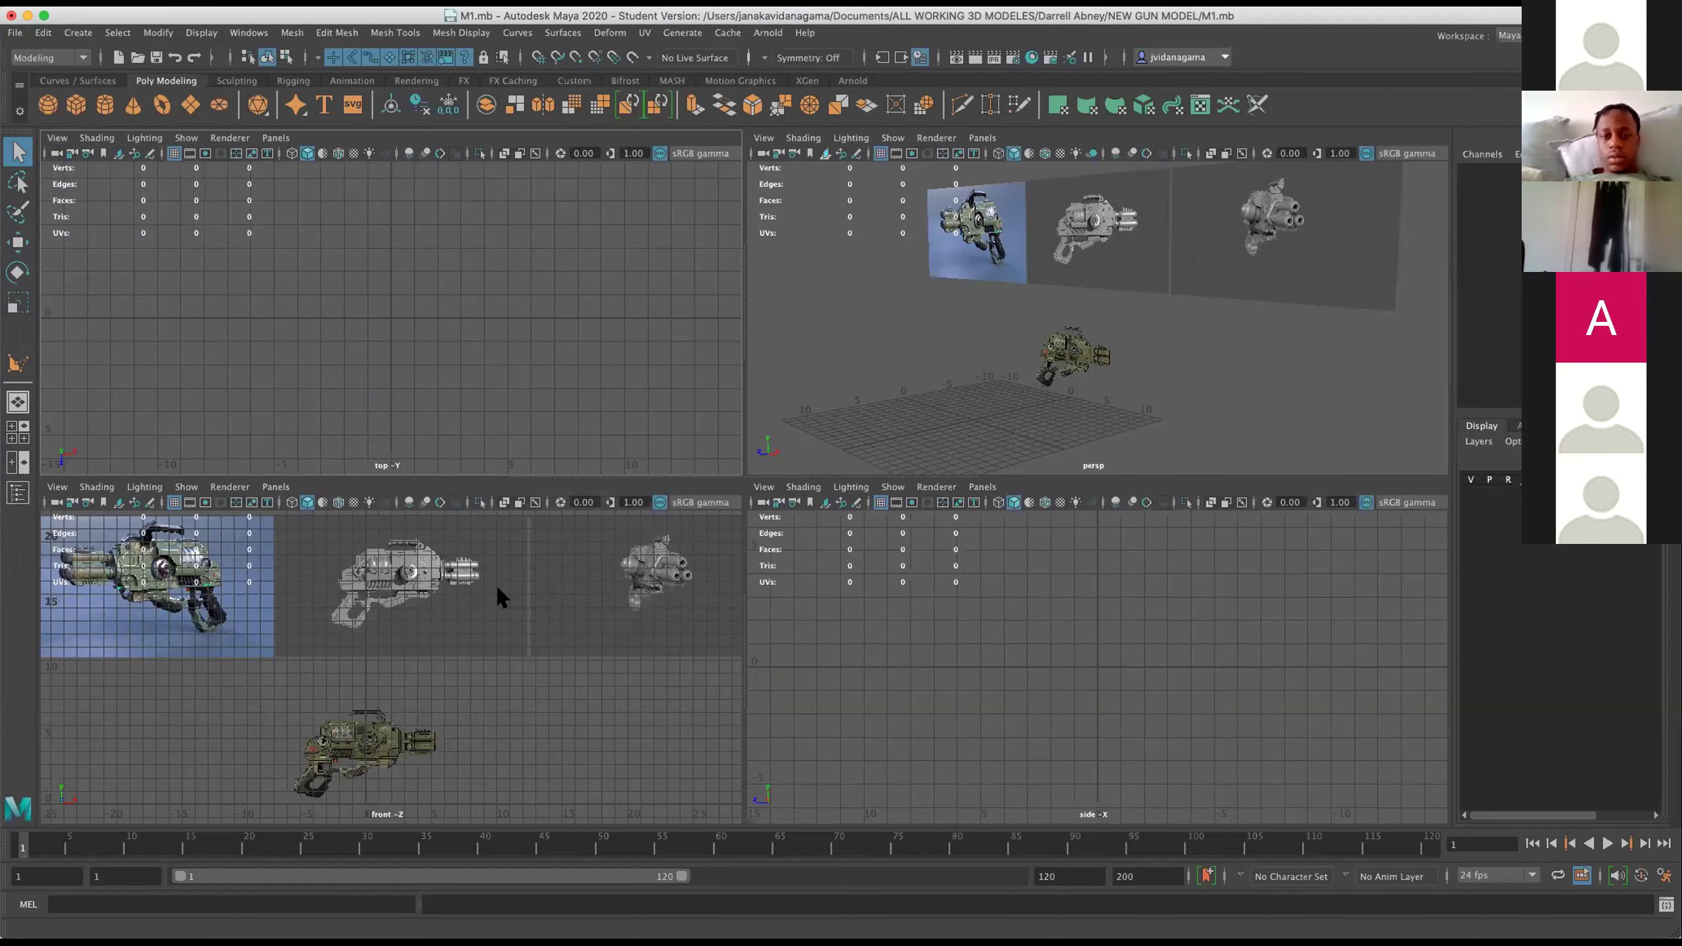
key("space")
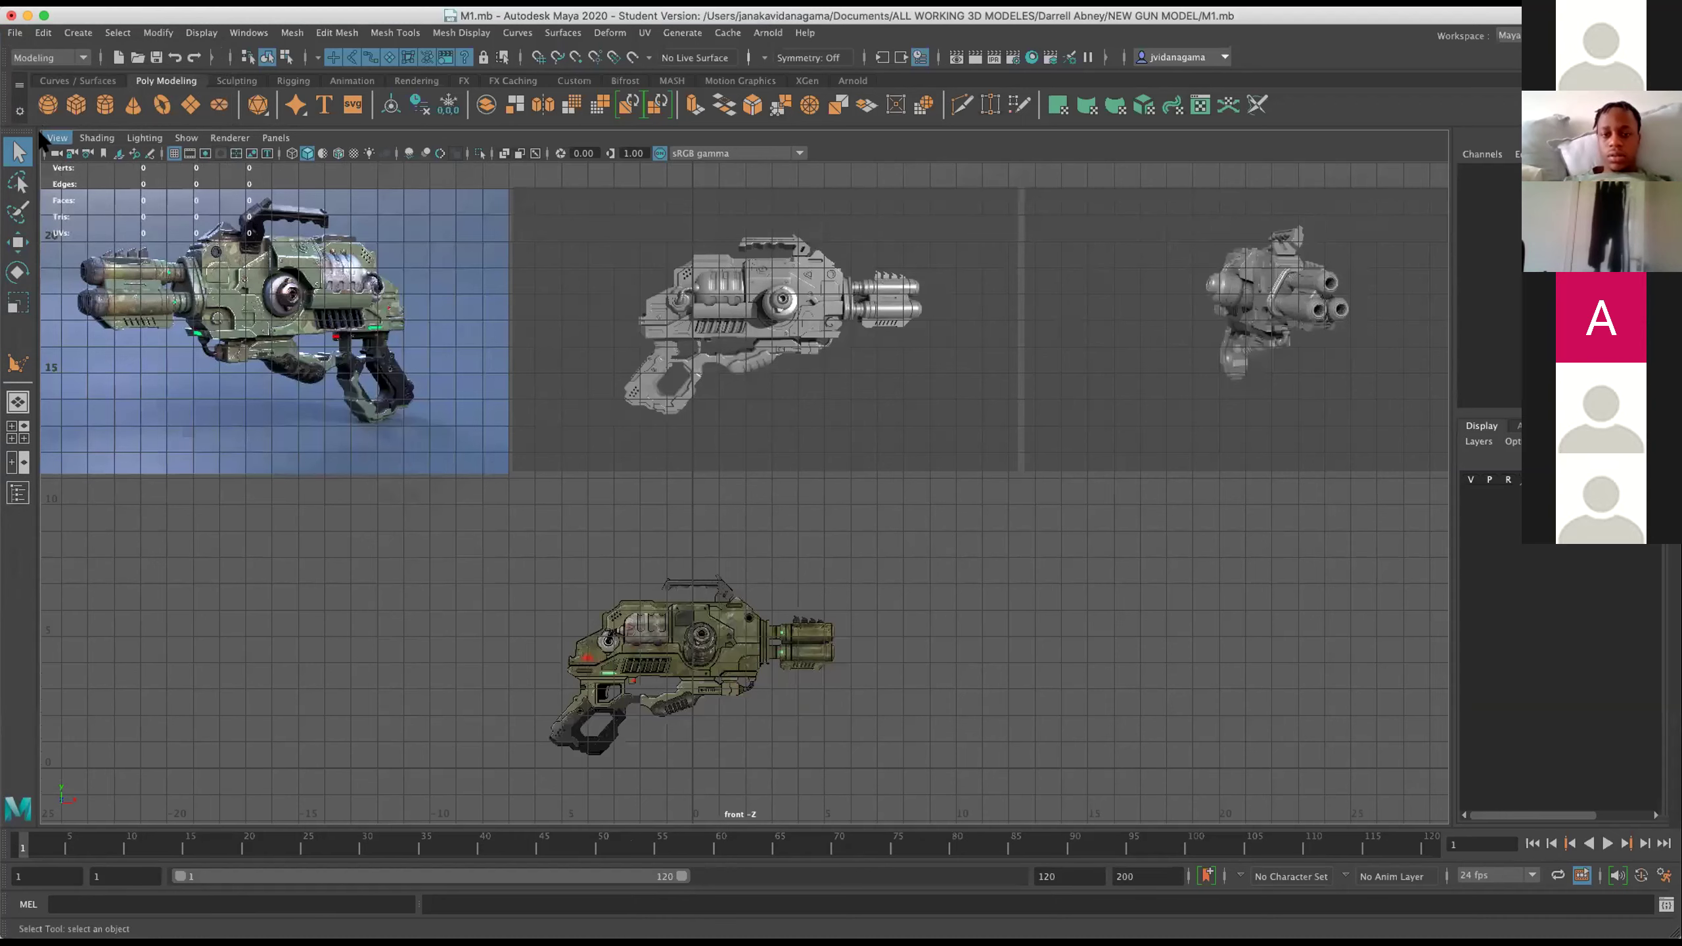
left_click(58, 137)
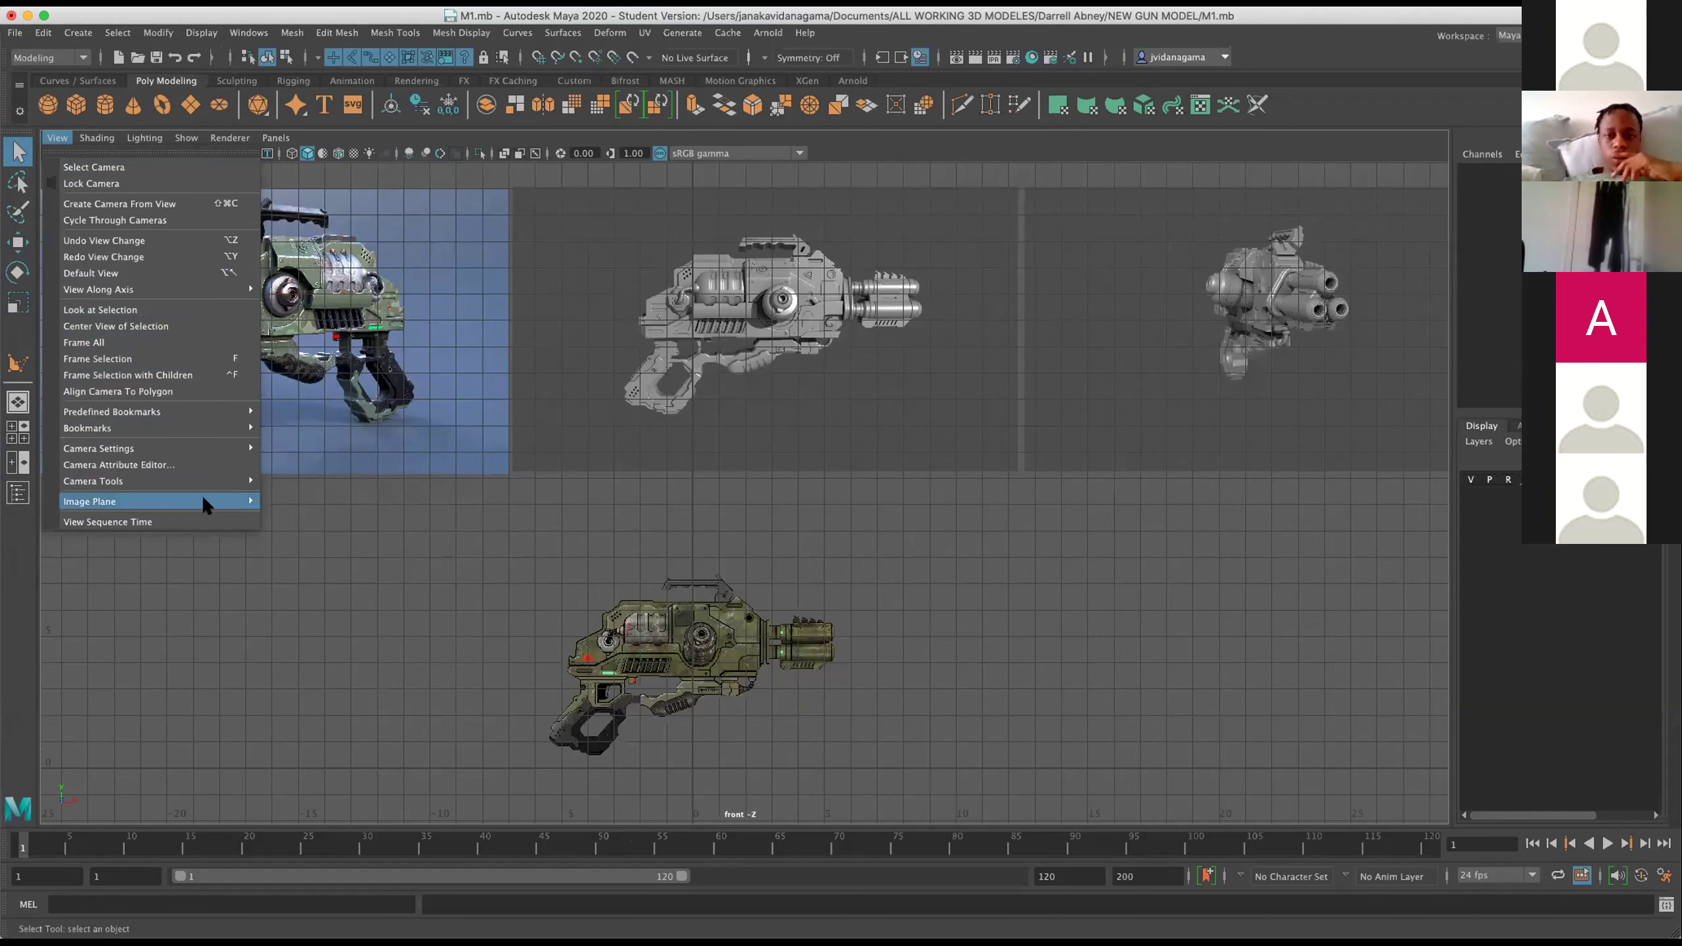
left_click(308, 496)
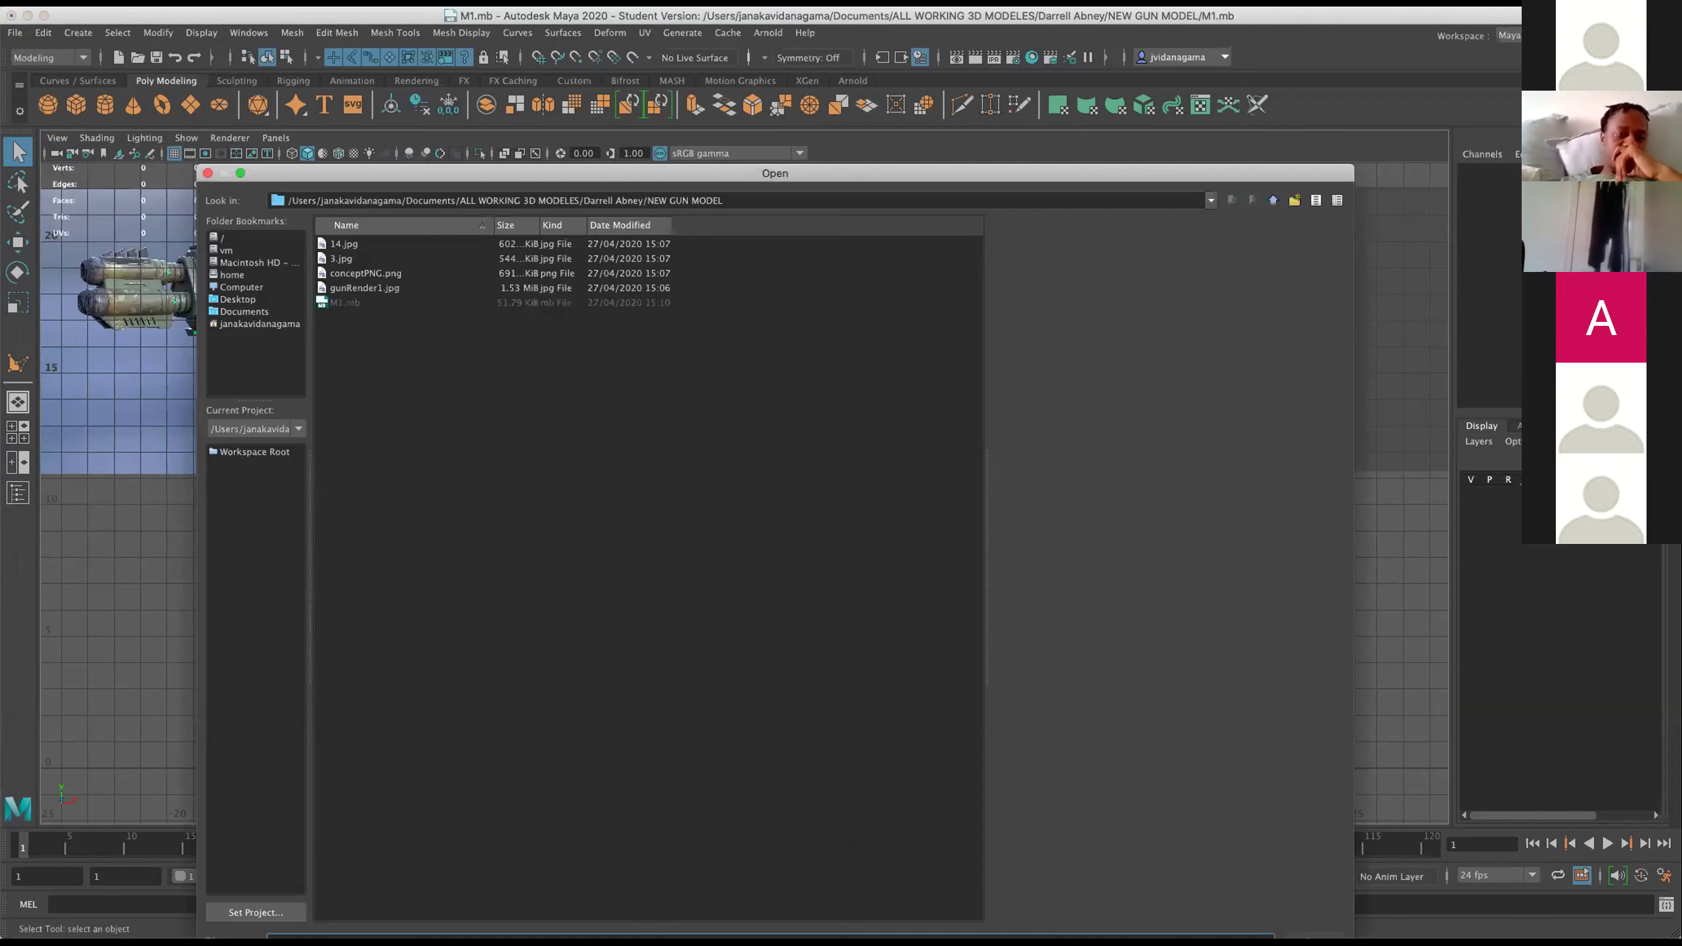
Dismiss the image-plane Open dialog with Enter without importing any image.
key("Return")
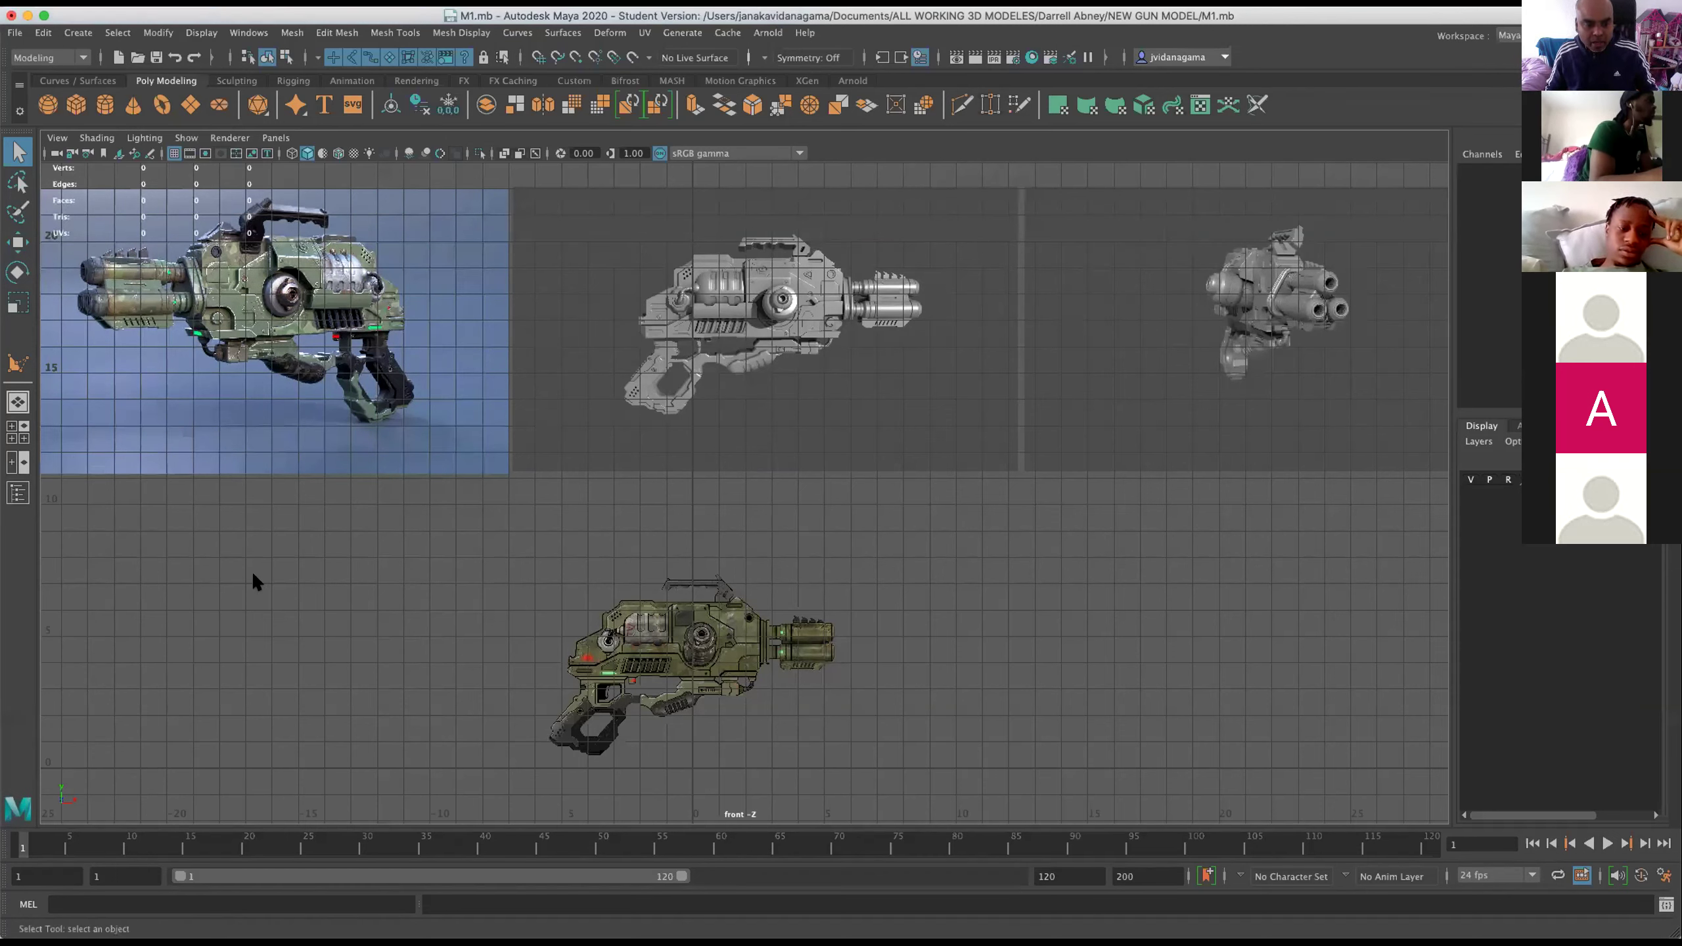
Frame the textured gun close up in the single front view, panning toward the image planes above.
key("space")
key("space")
left_click_drag(867, 578, 969, 365)
scroll("up", 3)
scroll("up", 3)
scroll("up", 3)
scroll("up", 3)
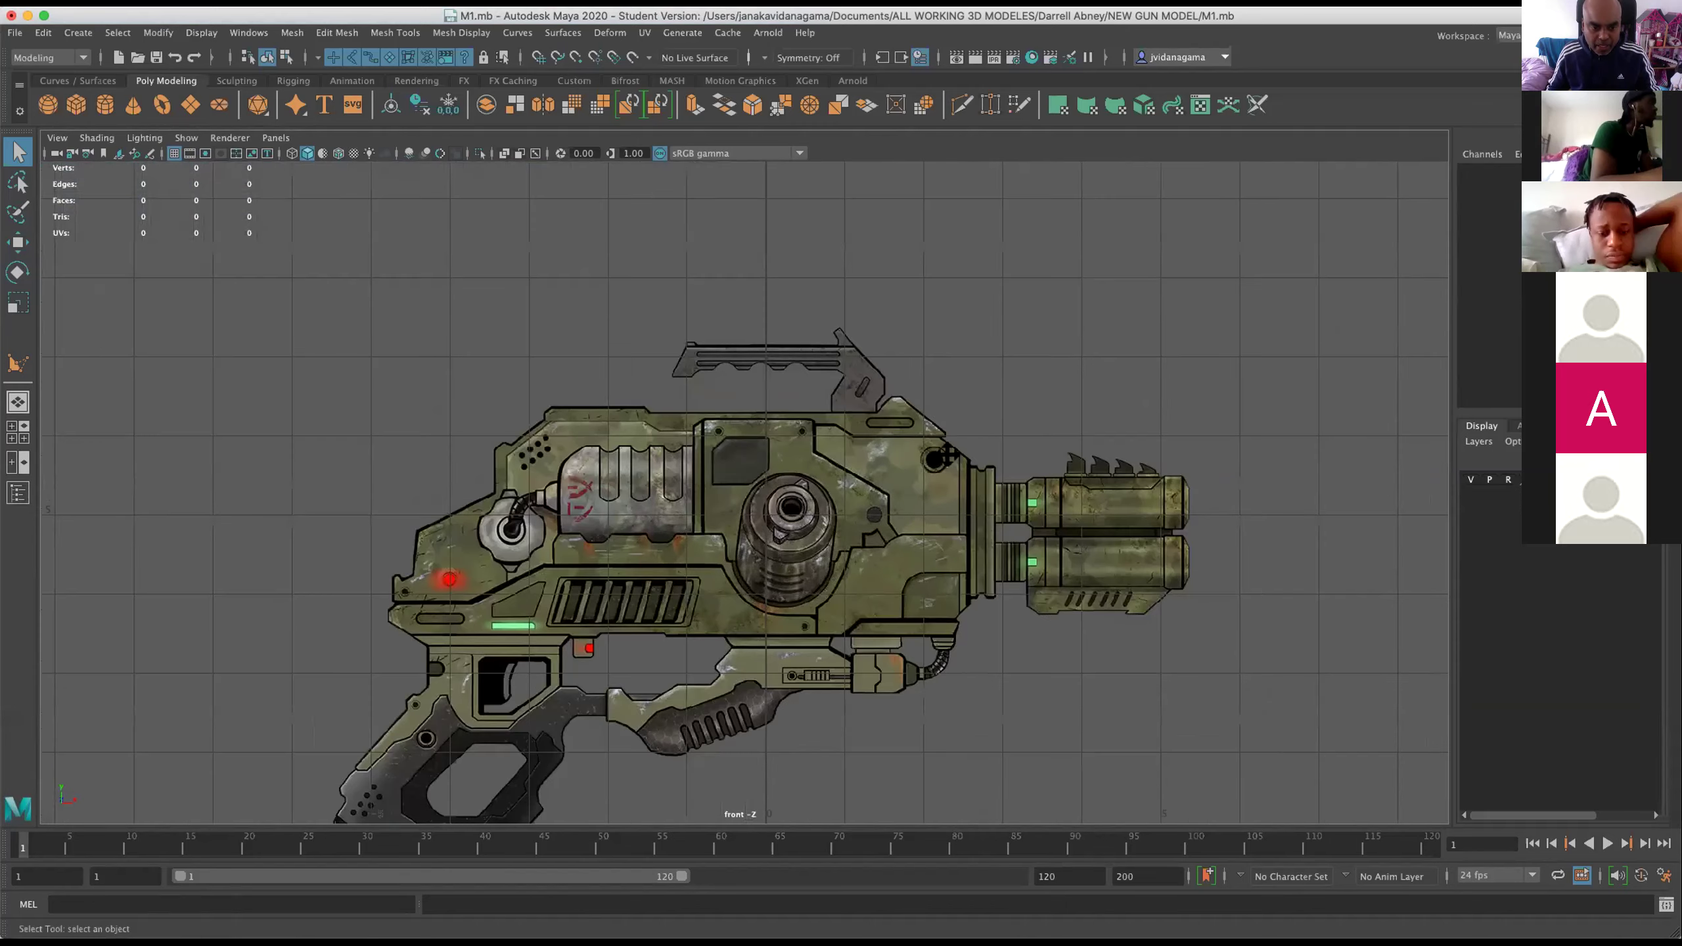
scroll("up", 3)
scroll("up", 3)
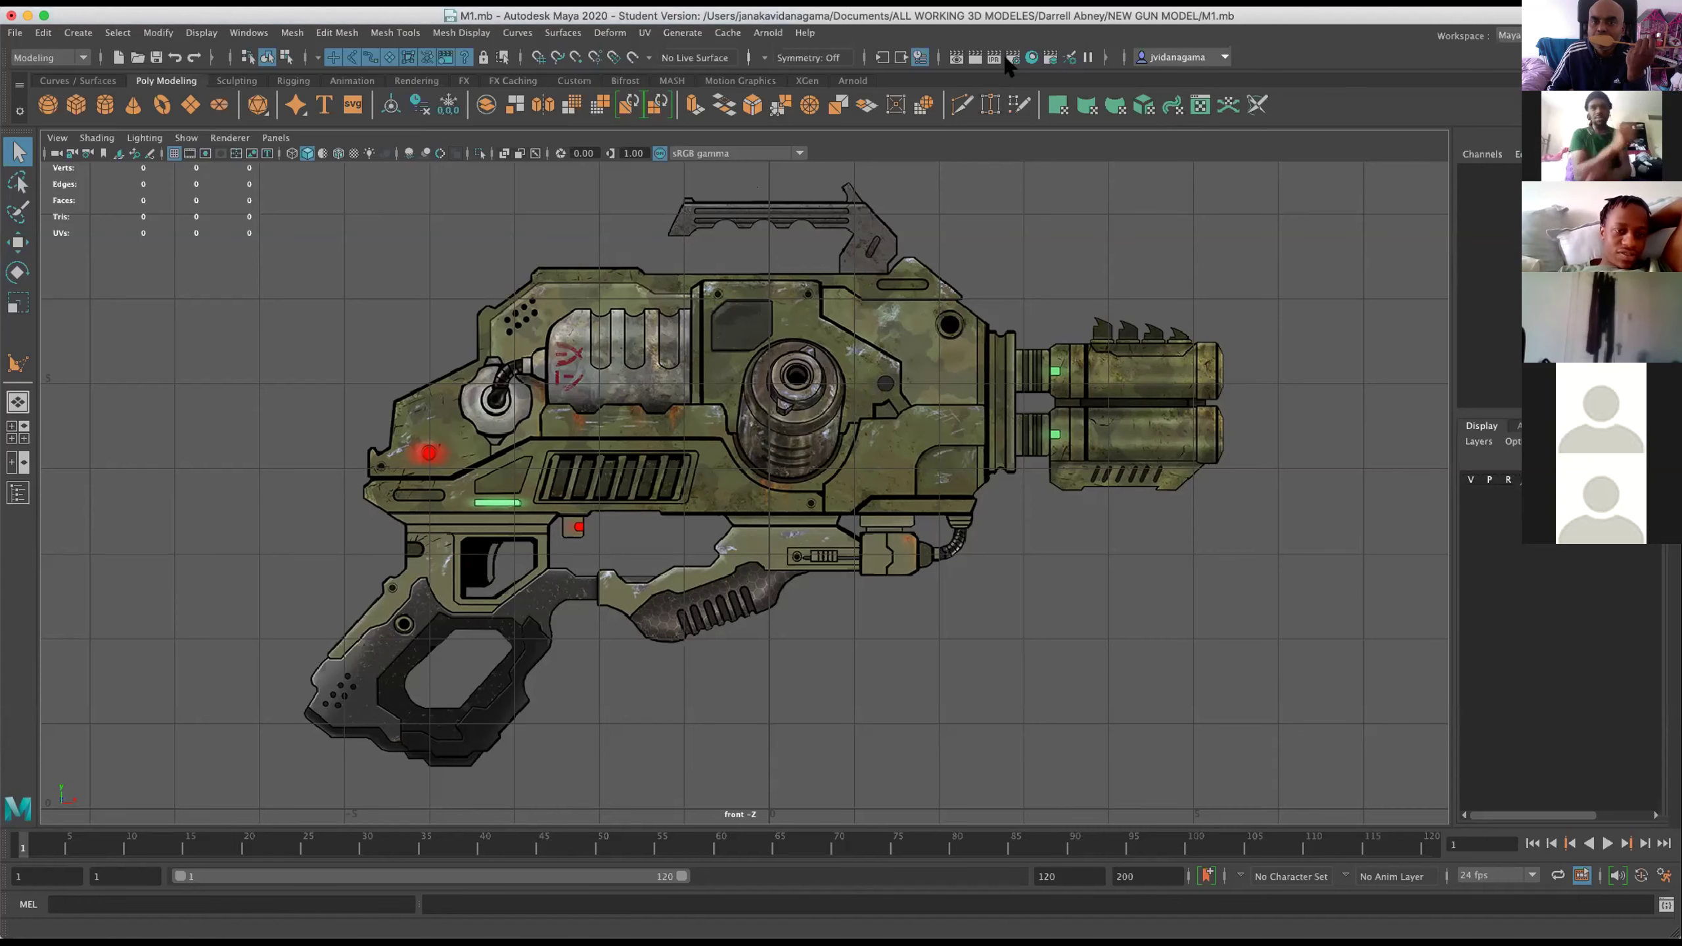
scroll("down", 3)
scroll("down", 3)
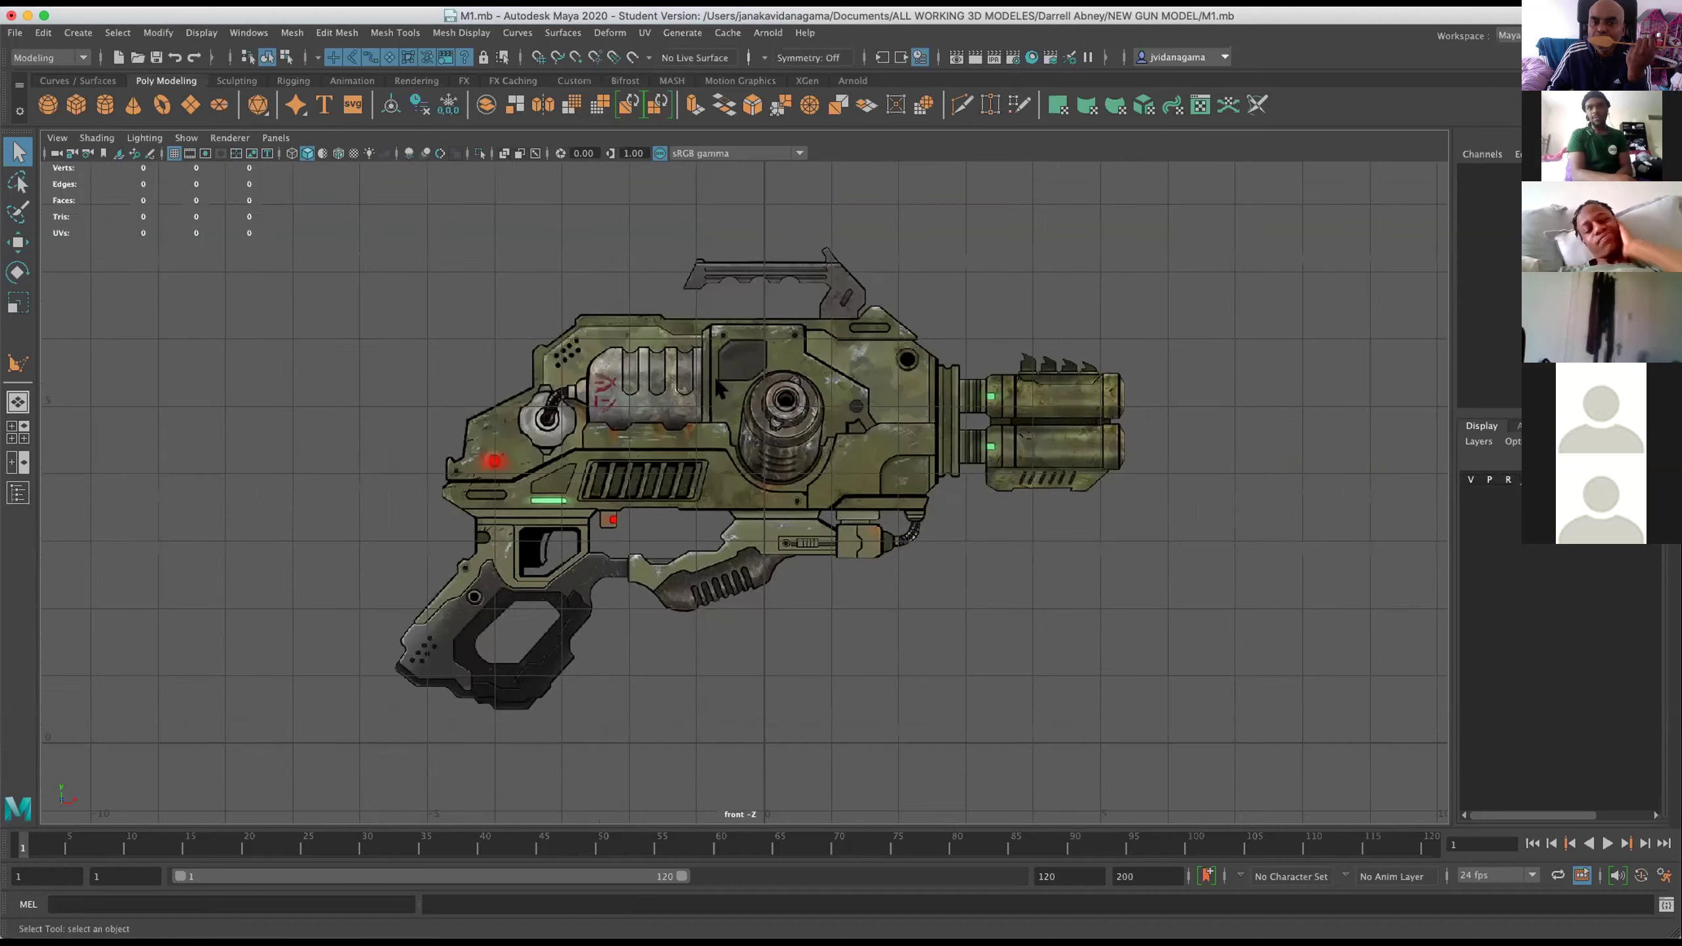
scroll("up", 3)
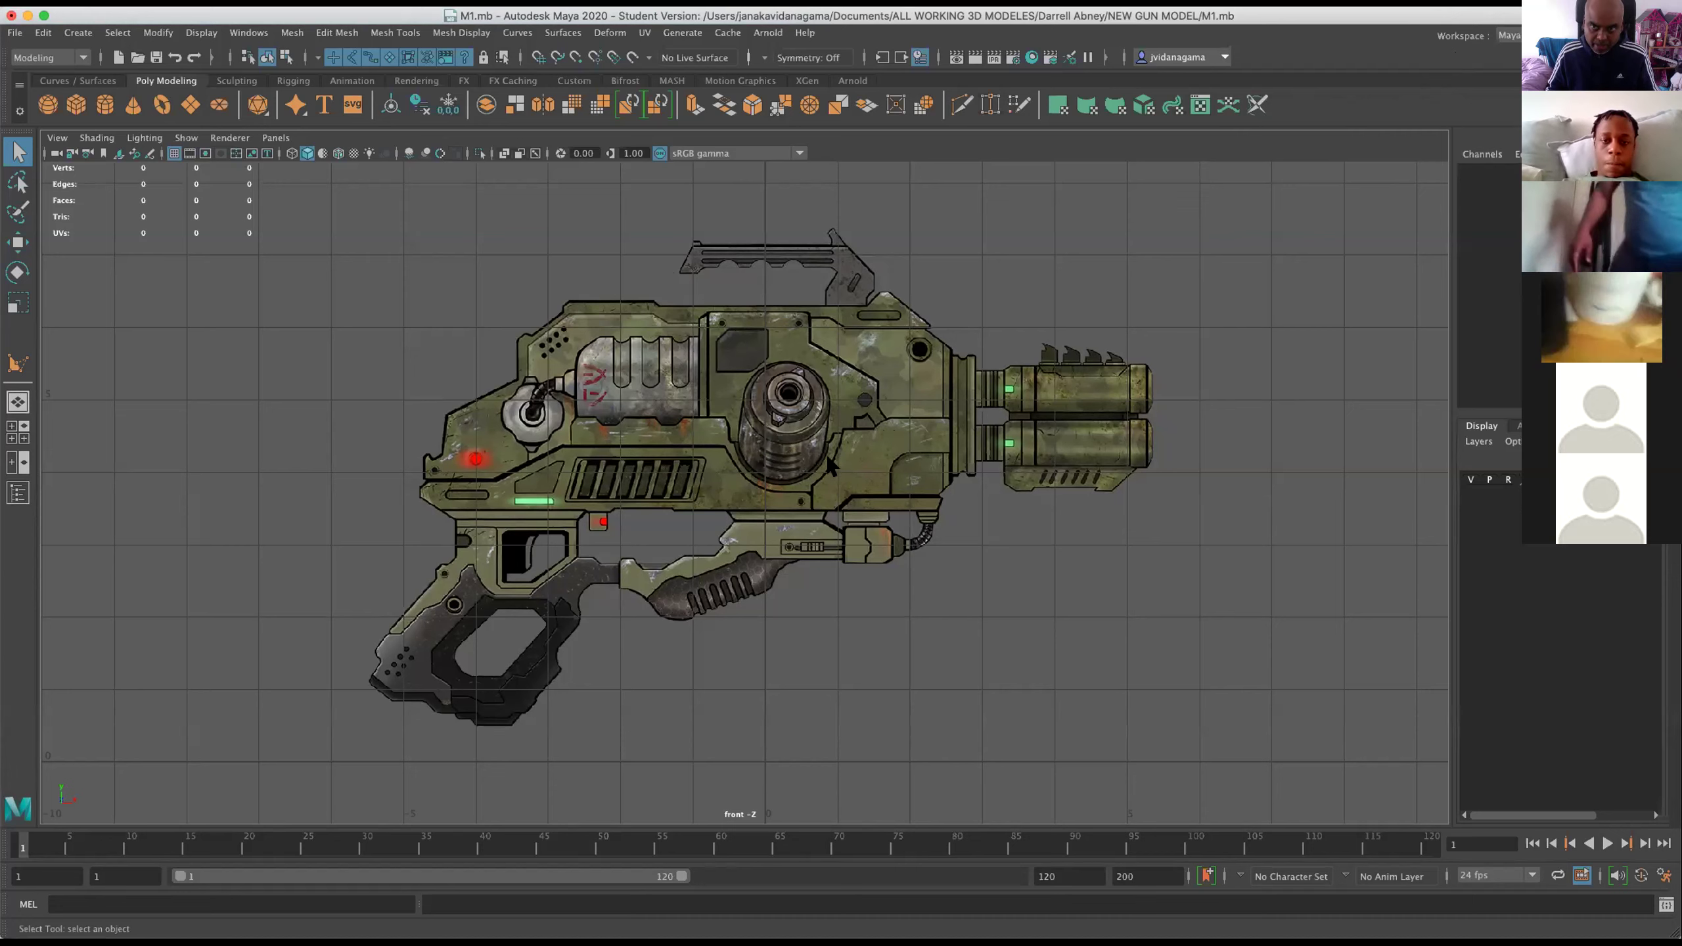
scroll("up", 3)
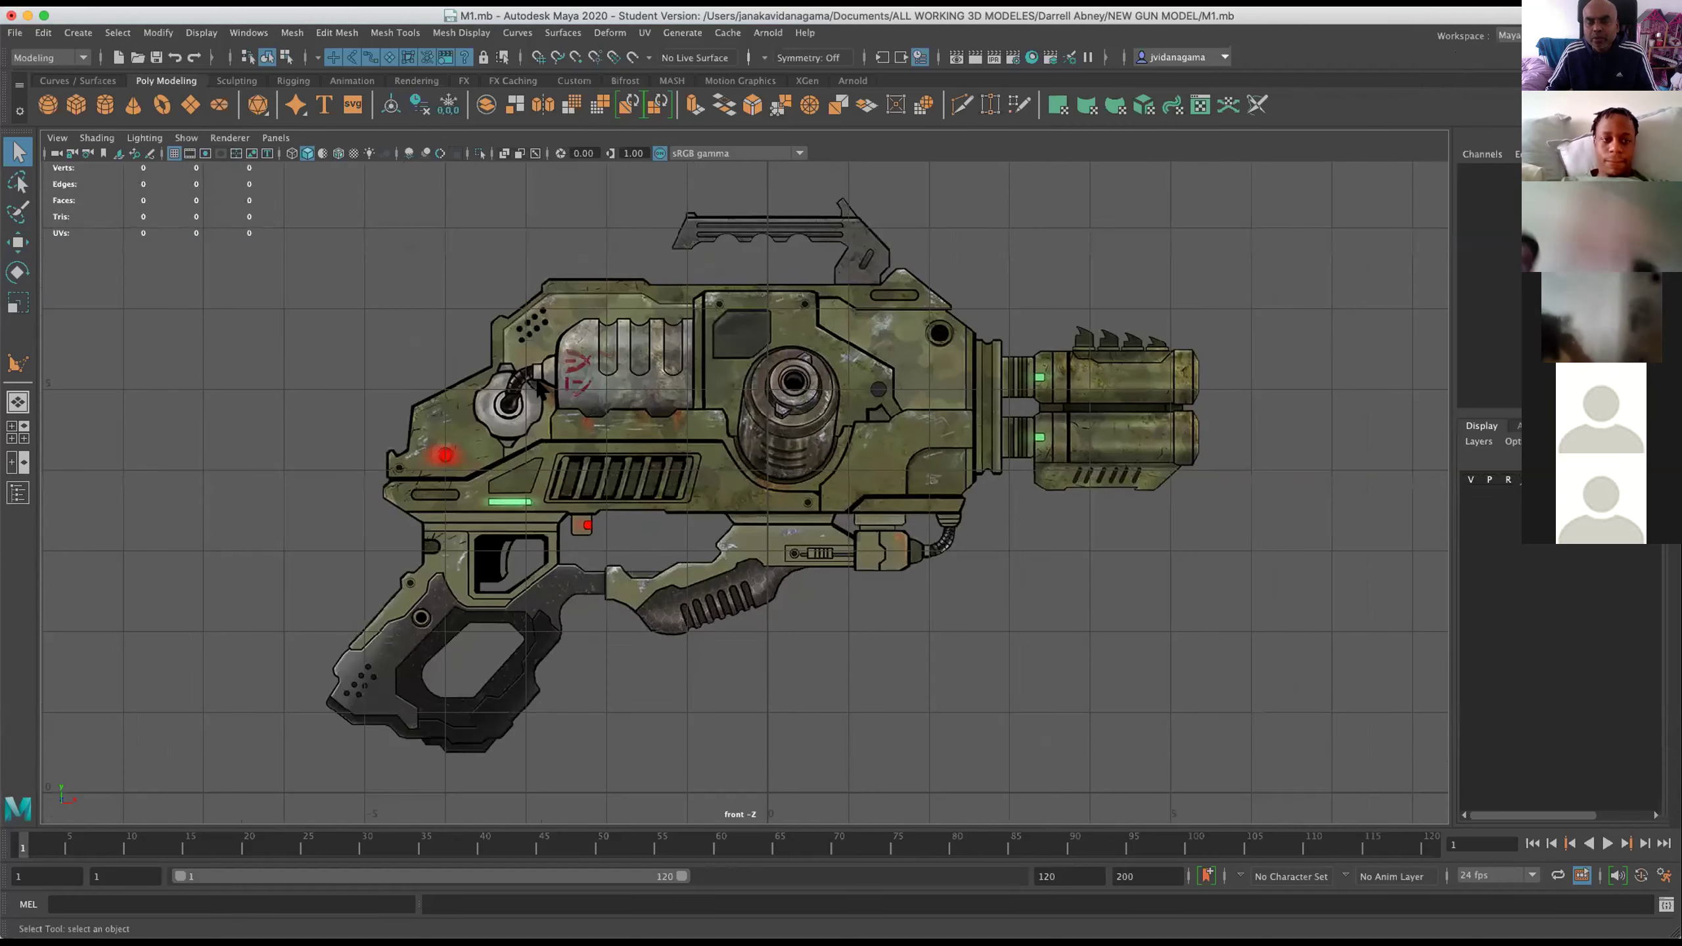
scroll("down", 3)
scroll("down", 3)
scroll("down", 3)
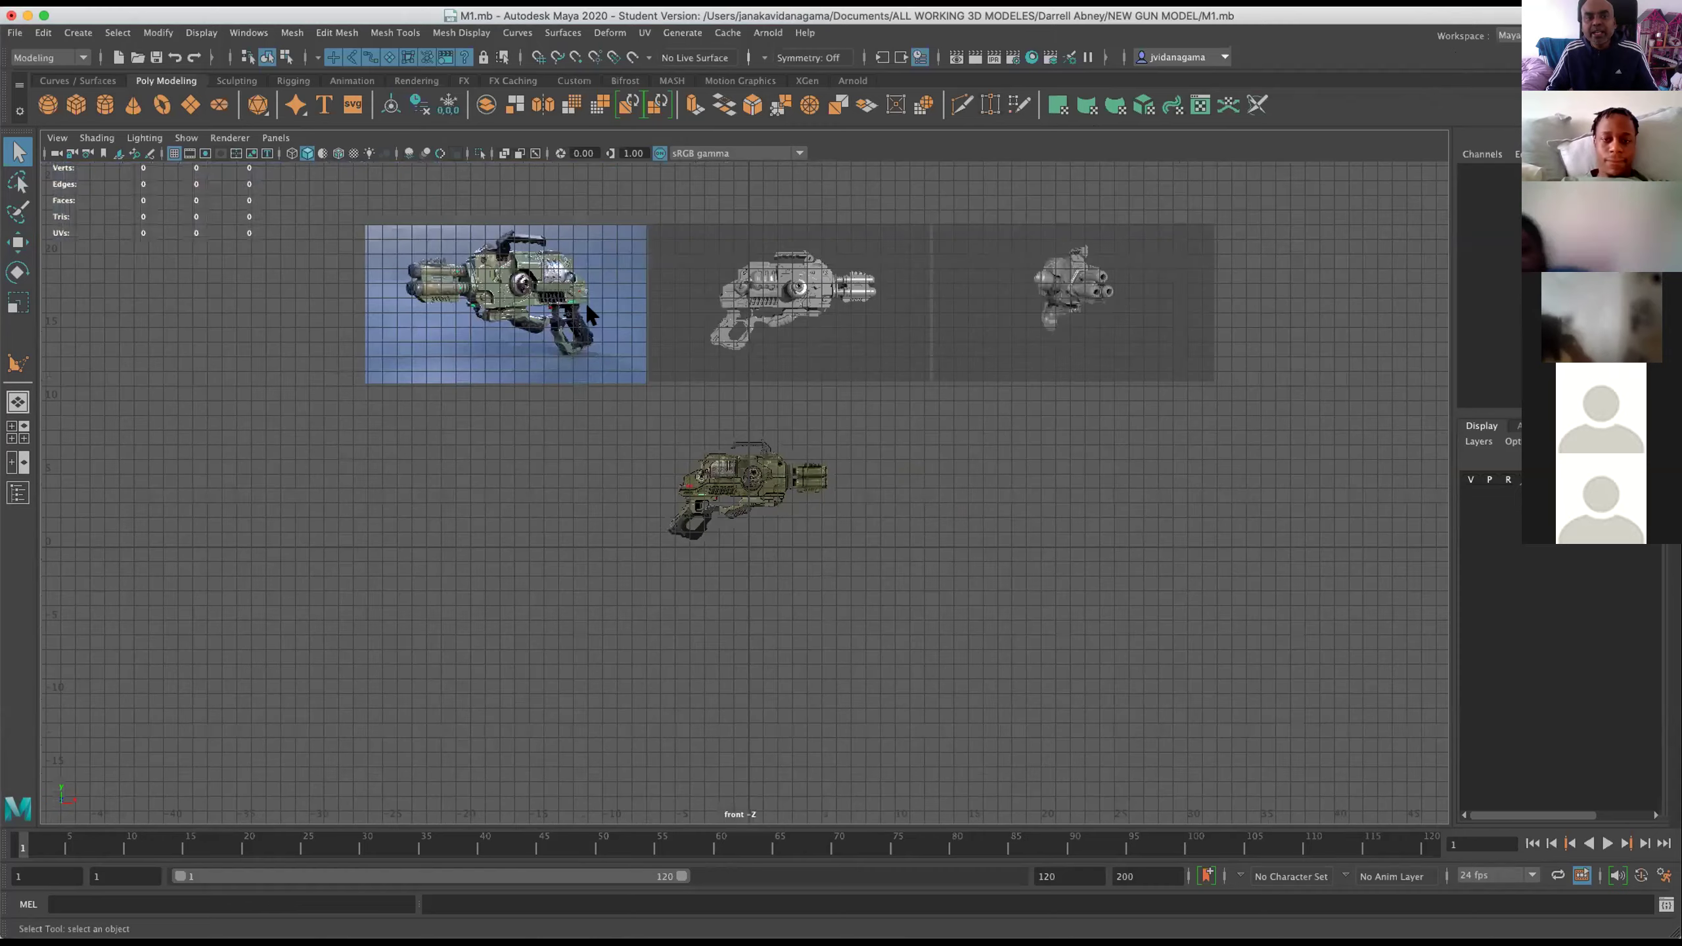
scroll("up", 3)
scroll("up", 3)
scroll("up", 3)
scroll("up", 3)
scroll("up", 3)
scroll("up", 3)
scroll("up", 3)
scroll("up", 3)
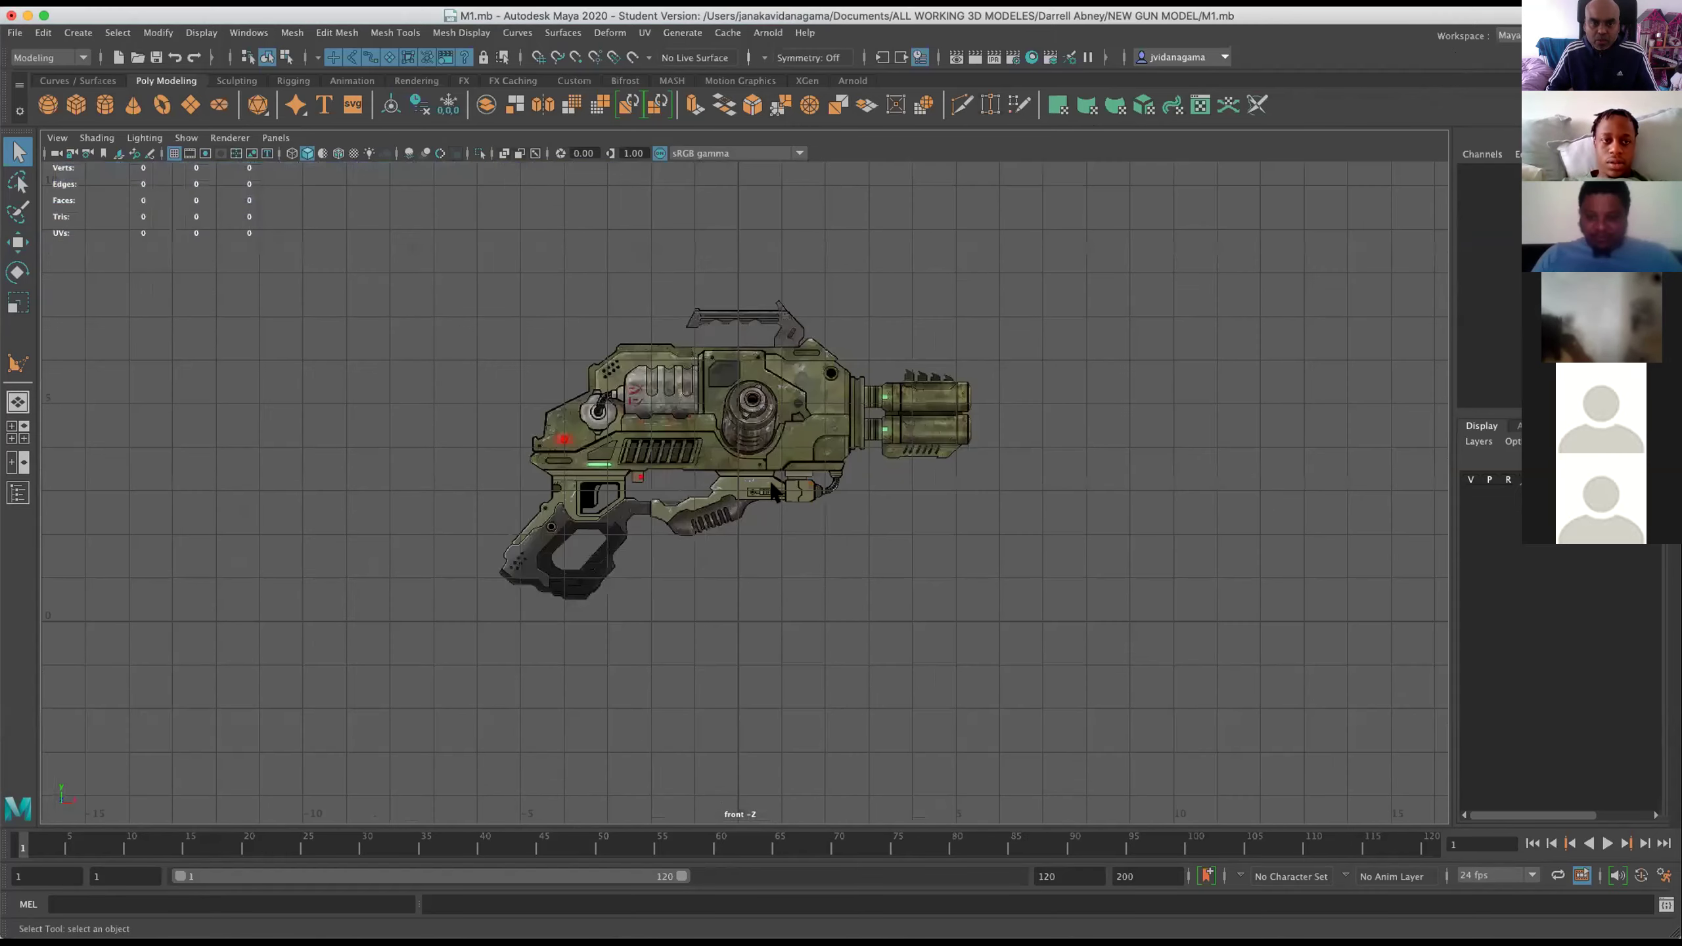
left_click_drag(771, 492, 757, 492)
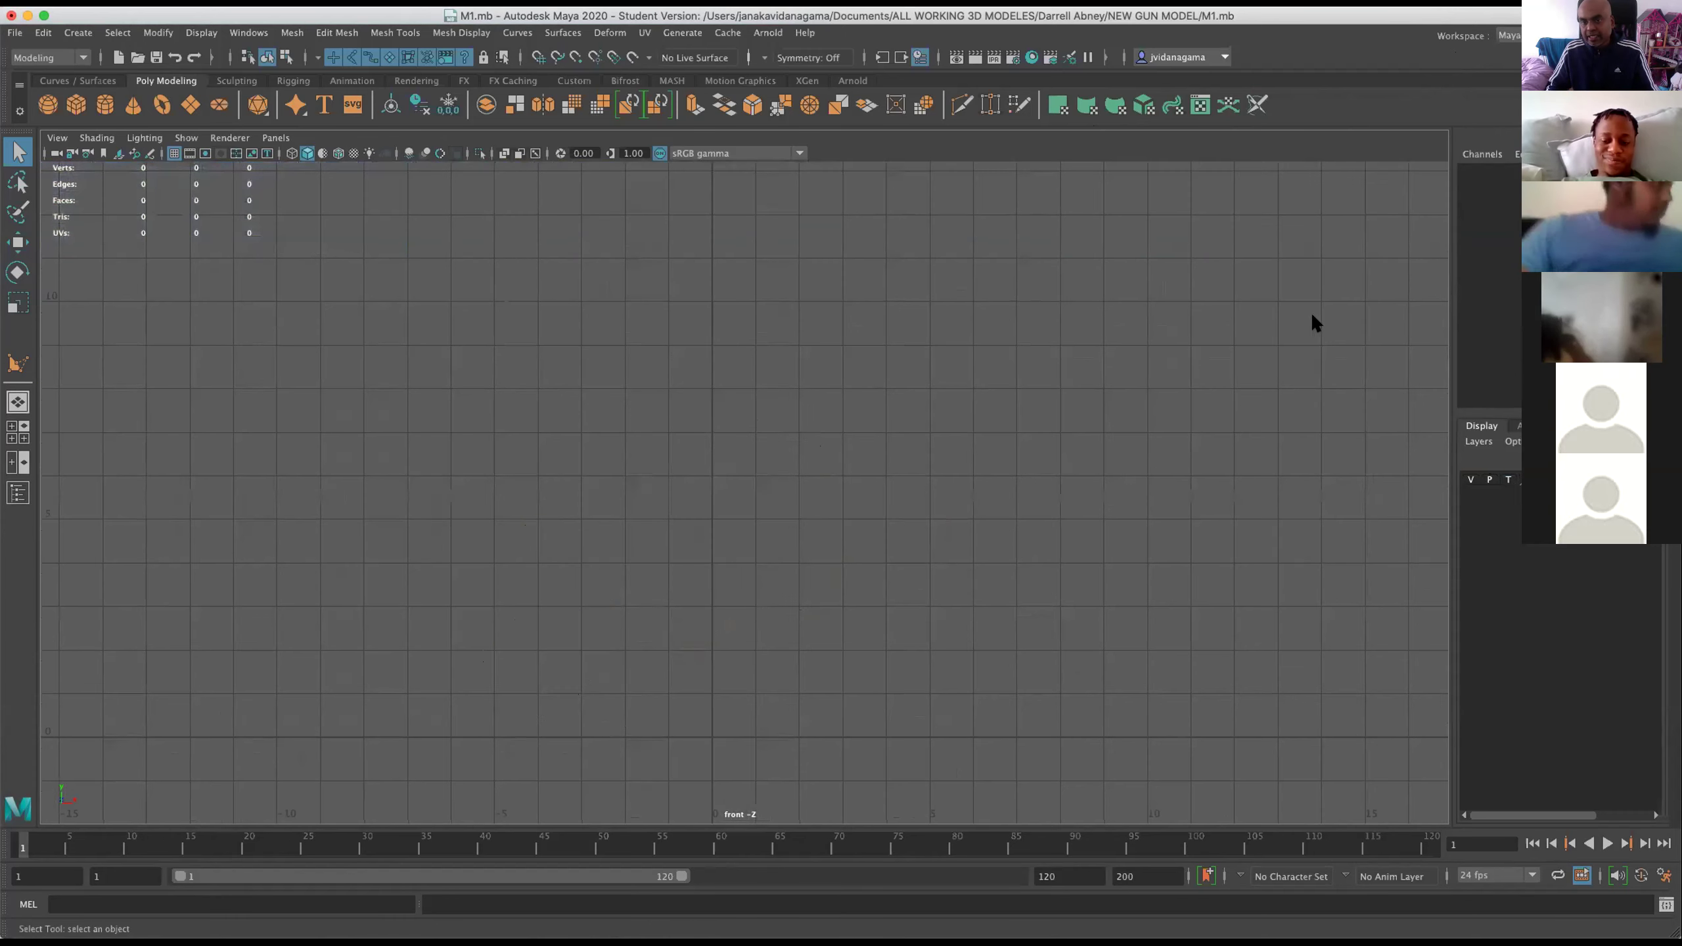
Change the reference image layer's display type from T to R so it is visible but unselectable.
key("space")
left_click_drag(1336, 300, 1461, 467)
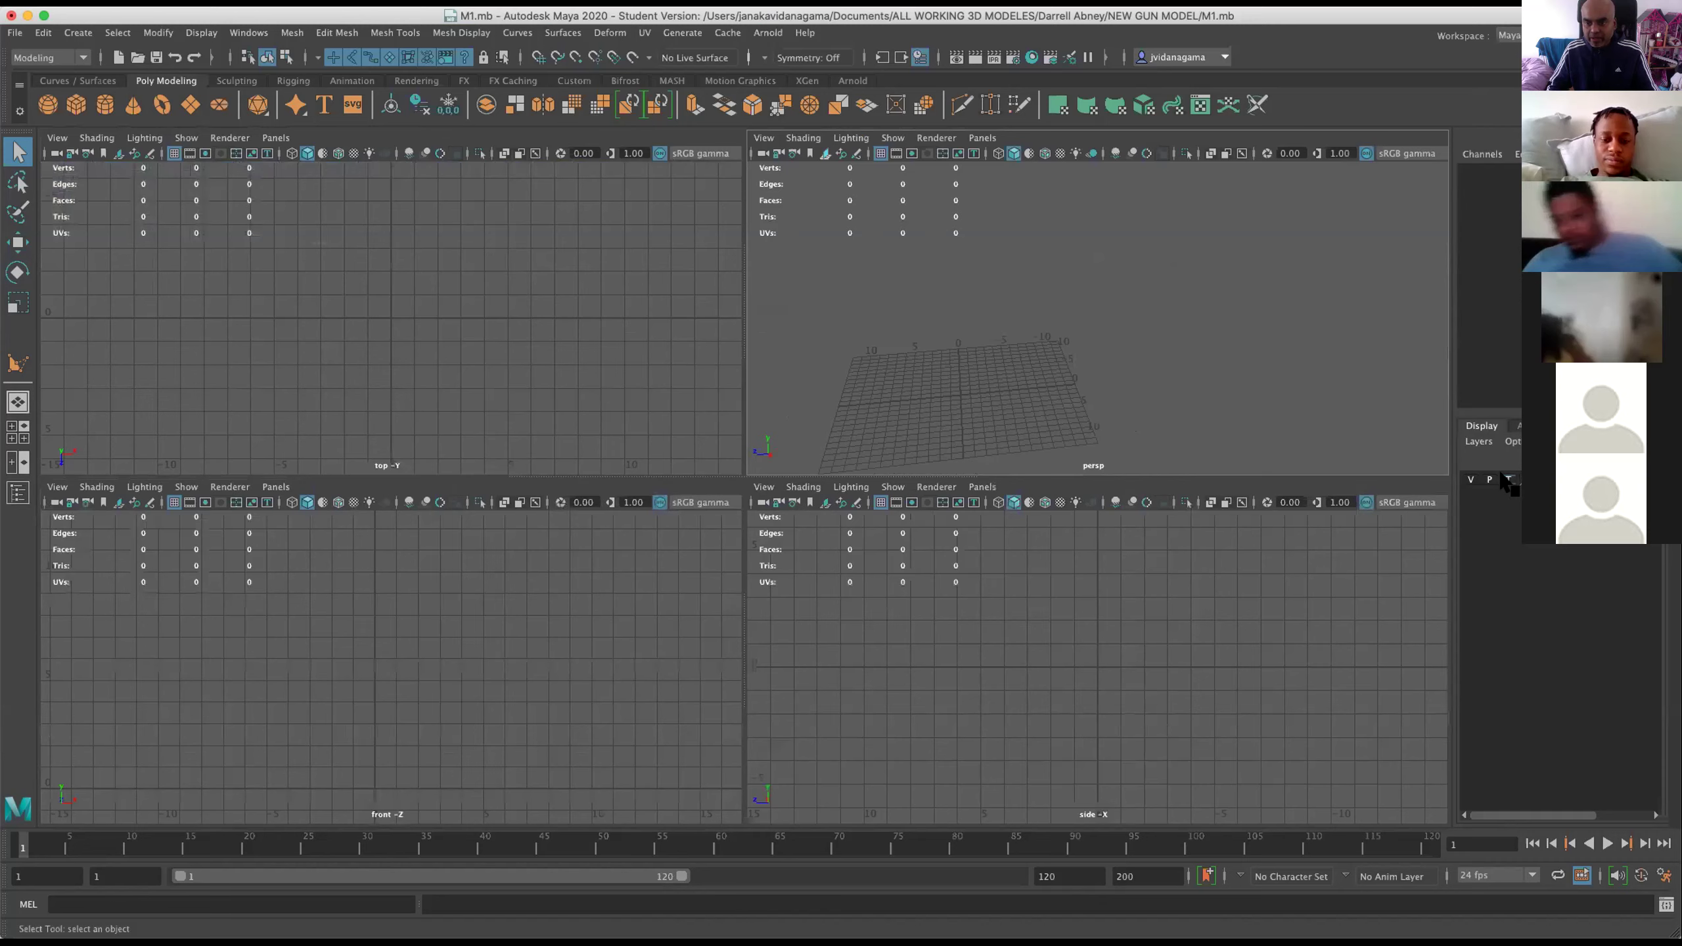
left_click(1505, 479)
key("space")
key("space")
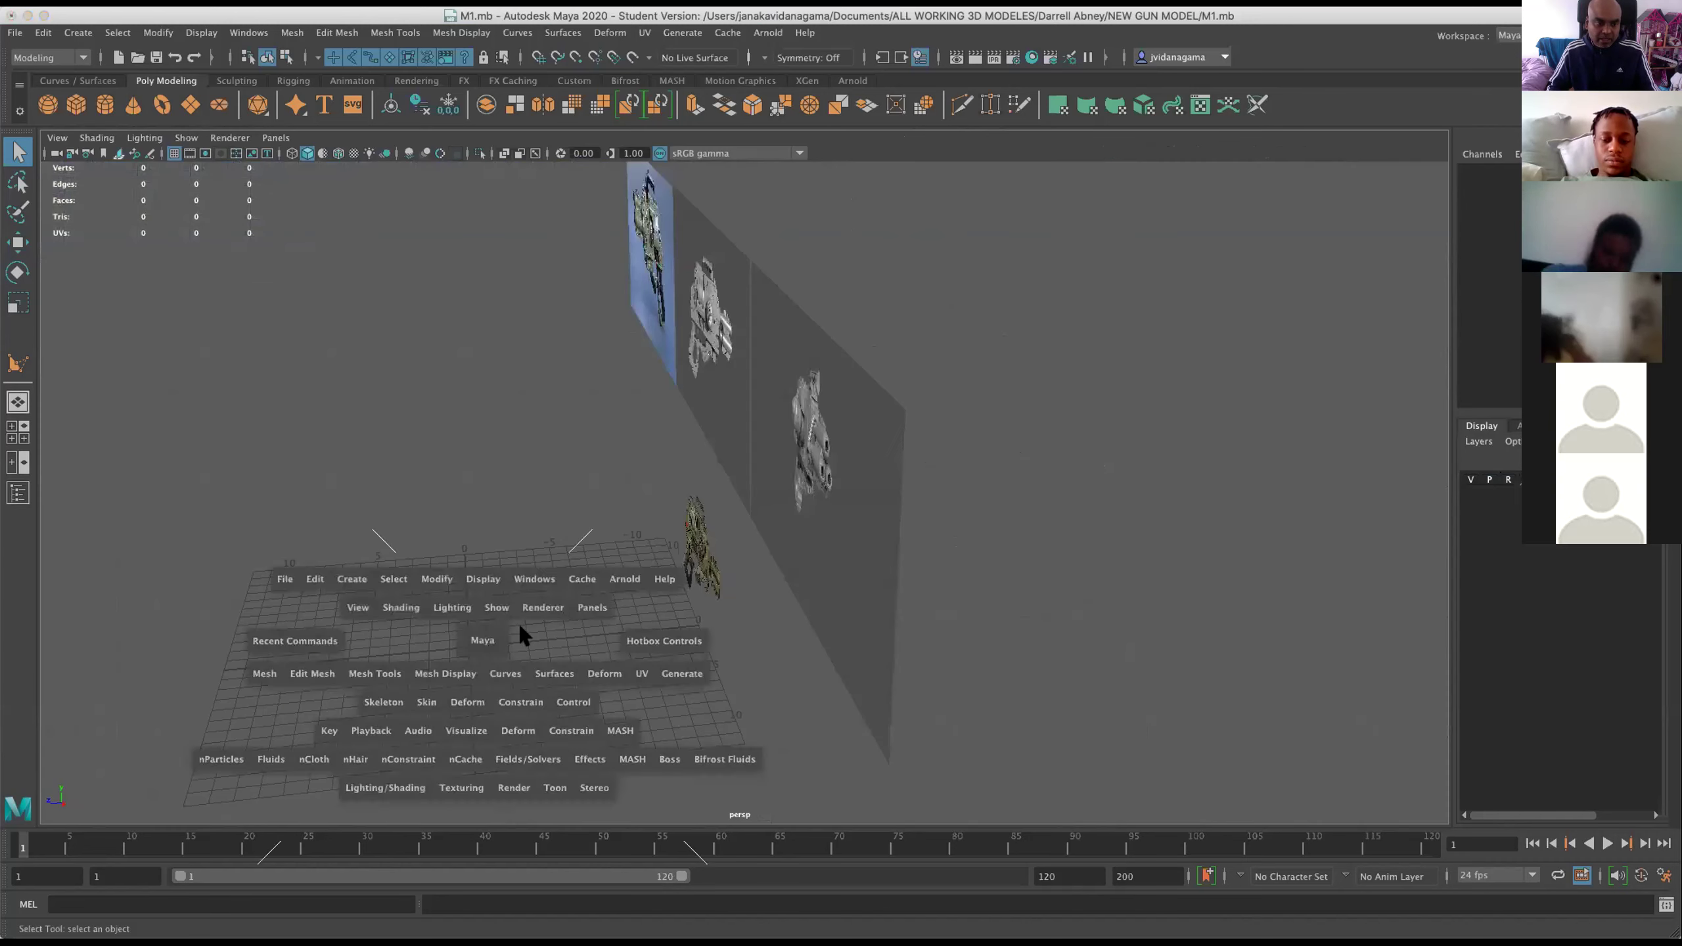
key("space")
Zoom around the four views, then maximize the perspective view showing the whole gun.
scroll("up", 3)
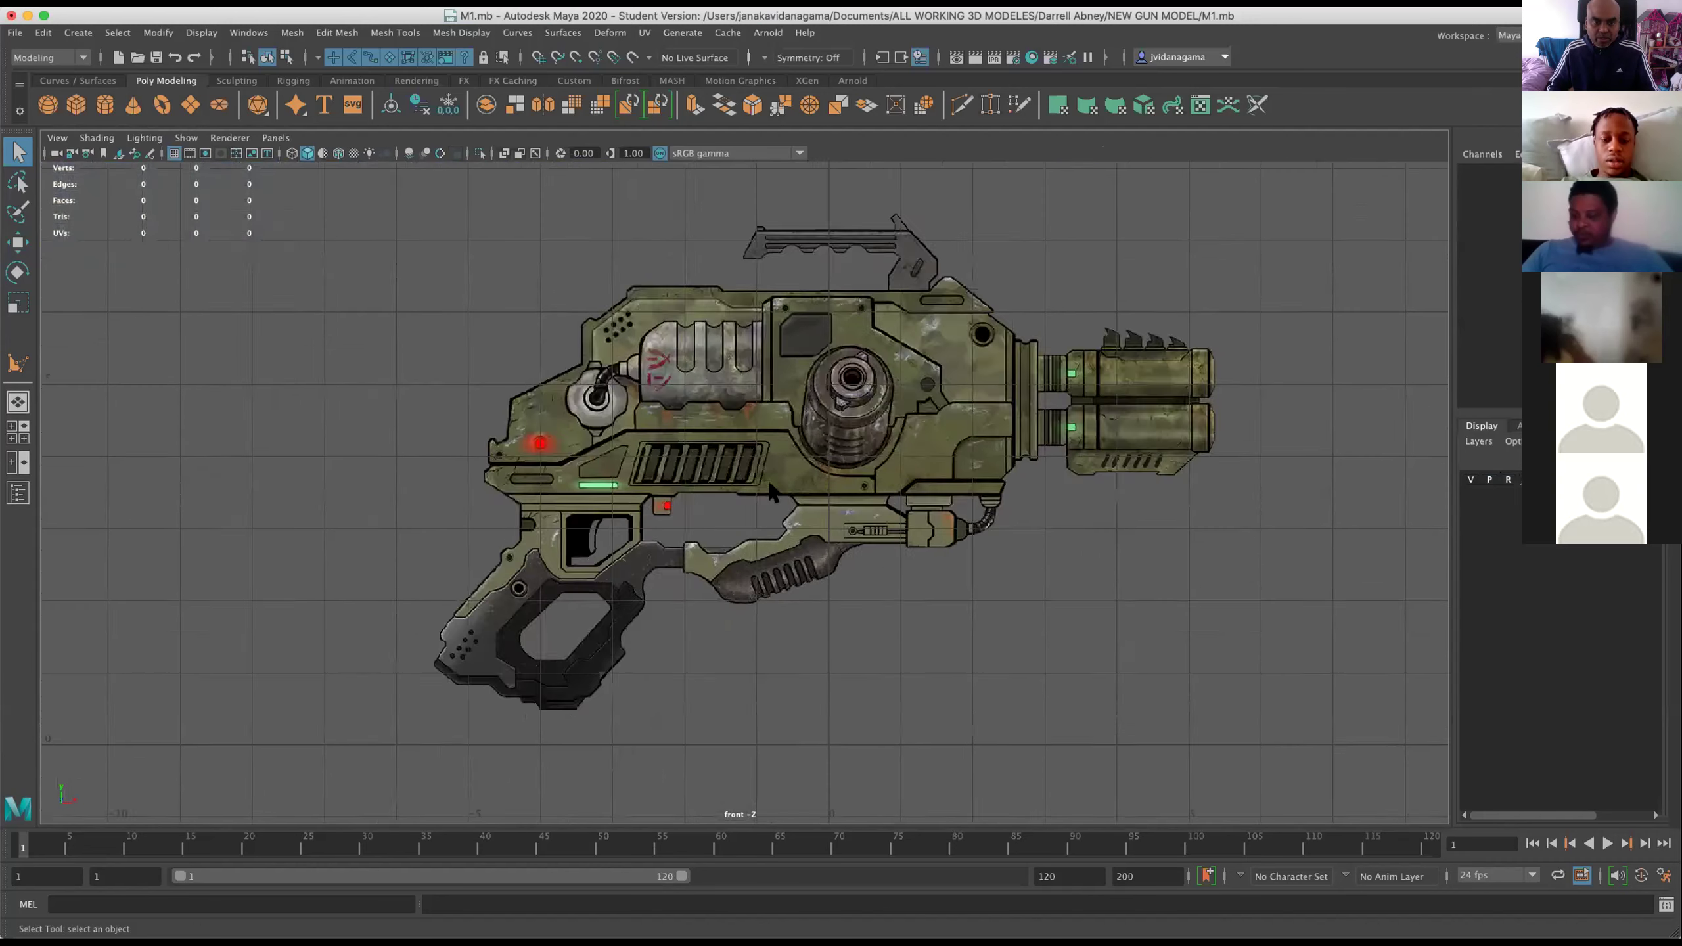
scroll("down", 3)
scroll("up", 3)
scroll("down", 3)
scroll("up", 3)
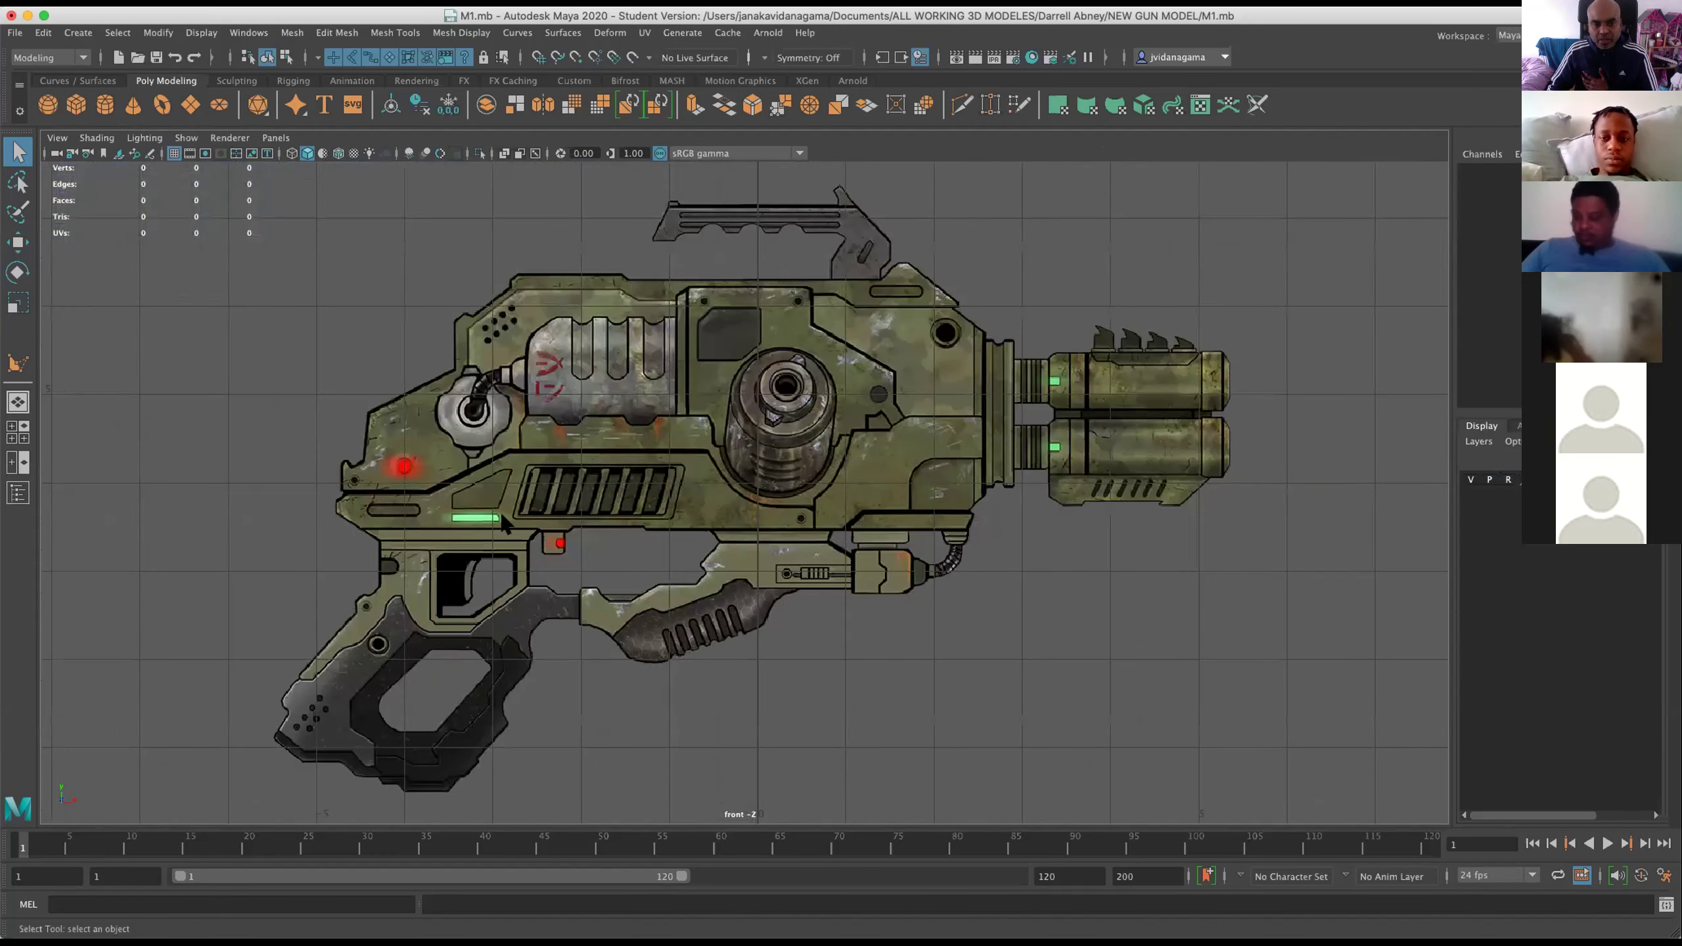
scroll("up", 3)
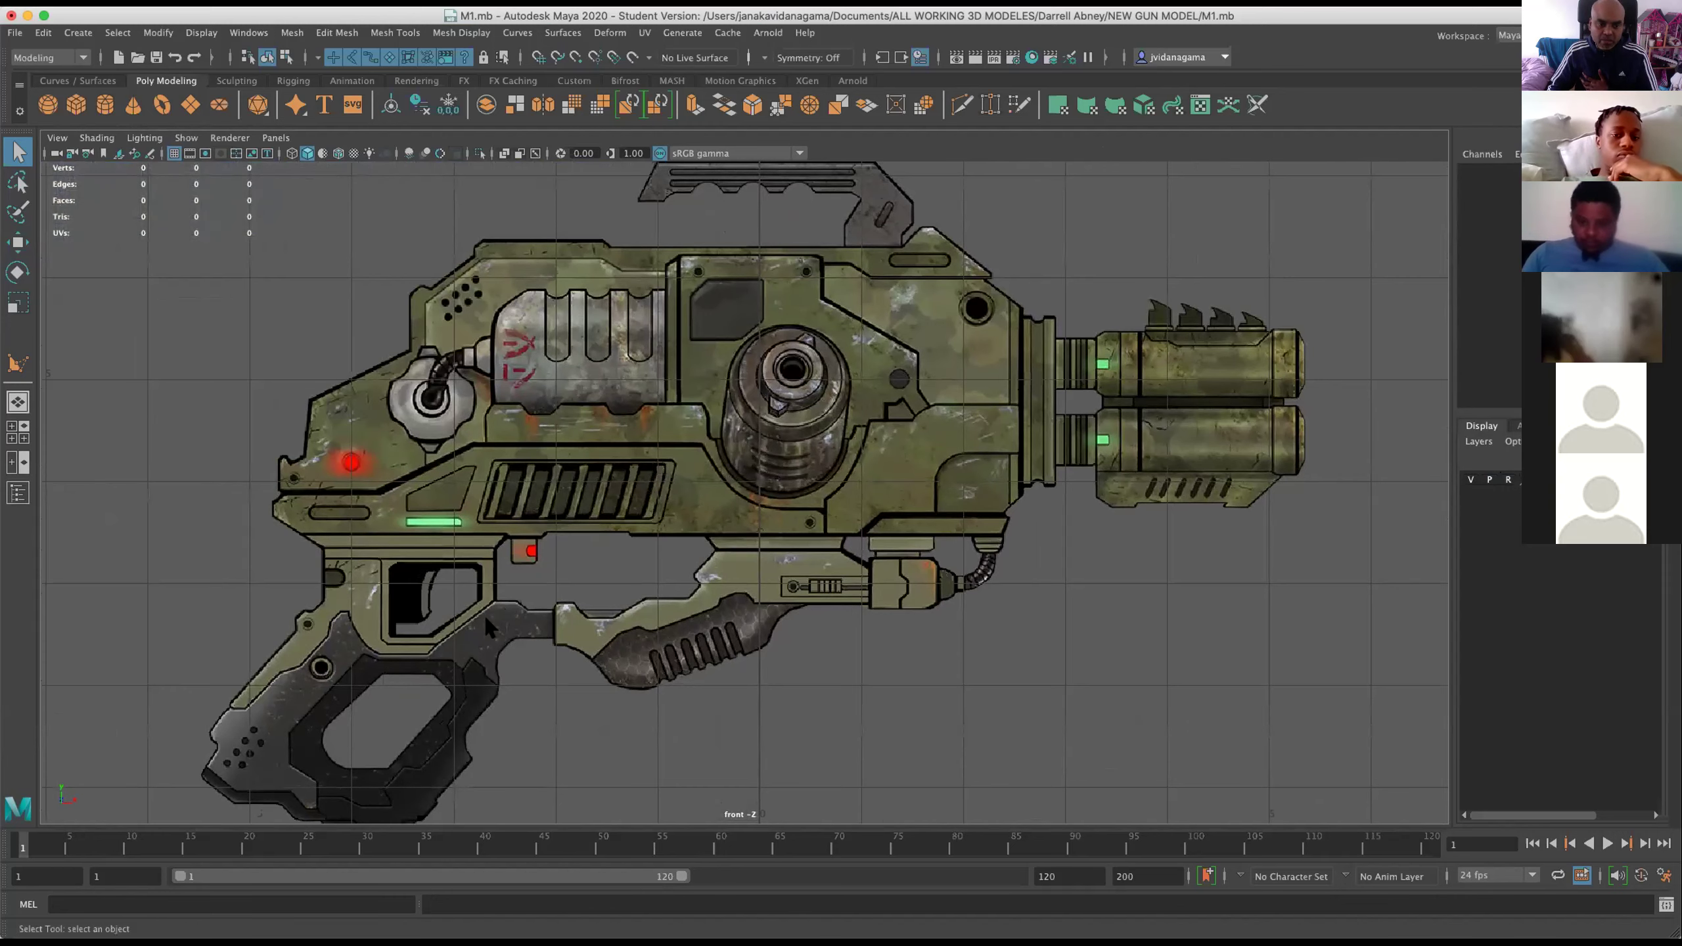
scroll("down", 3)
scroll("down", 3)
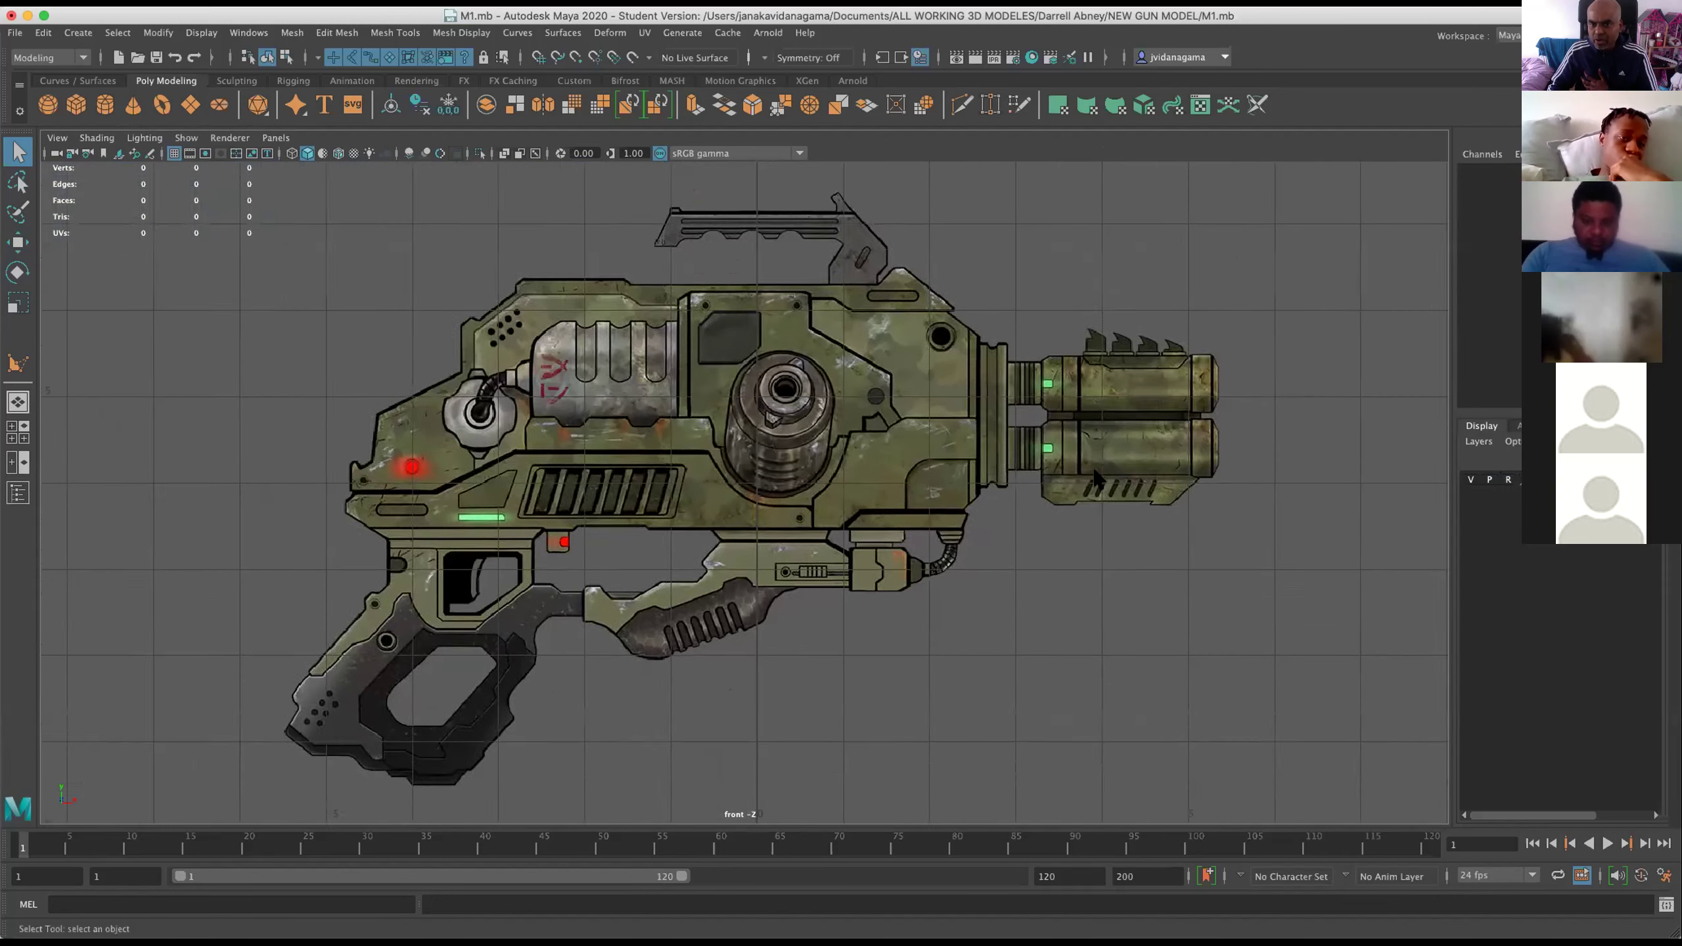
scroll("up", 3)
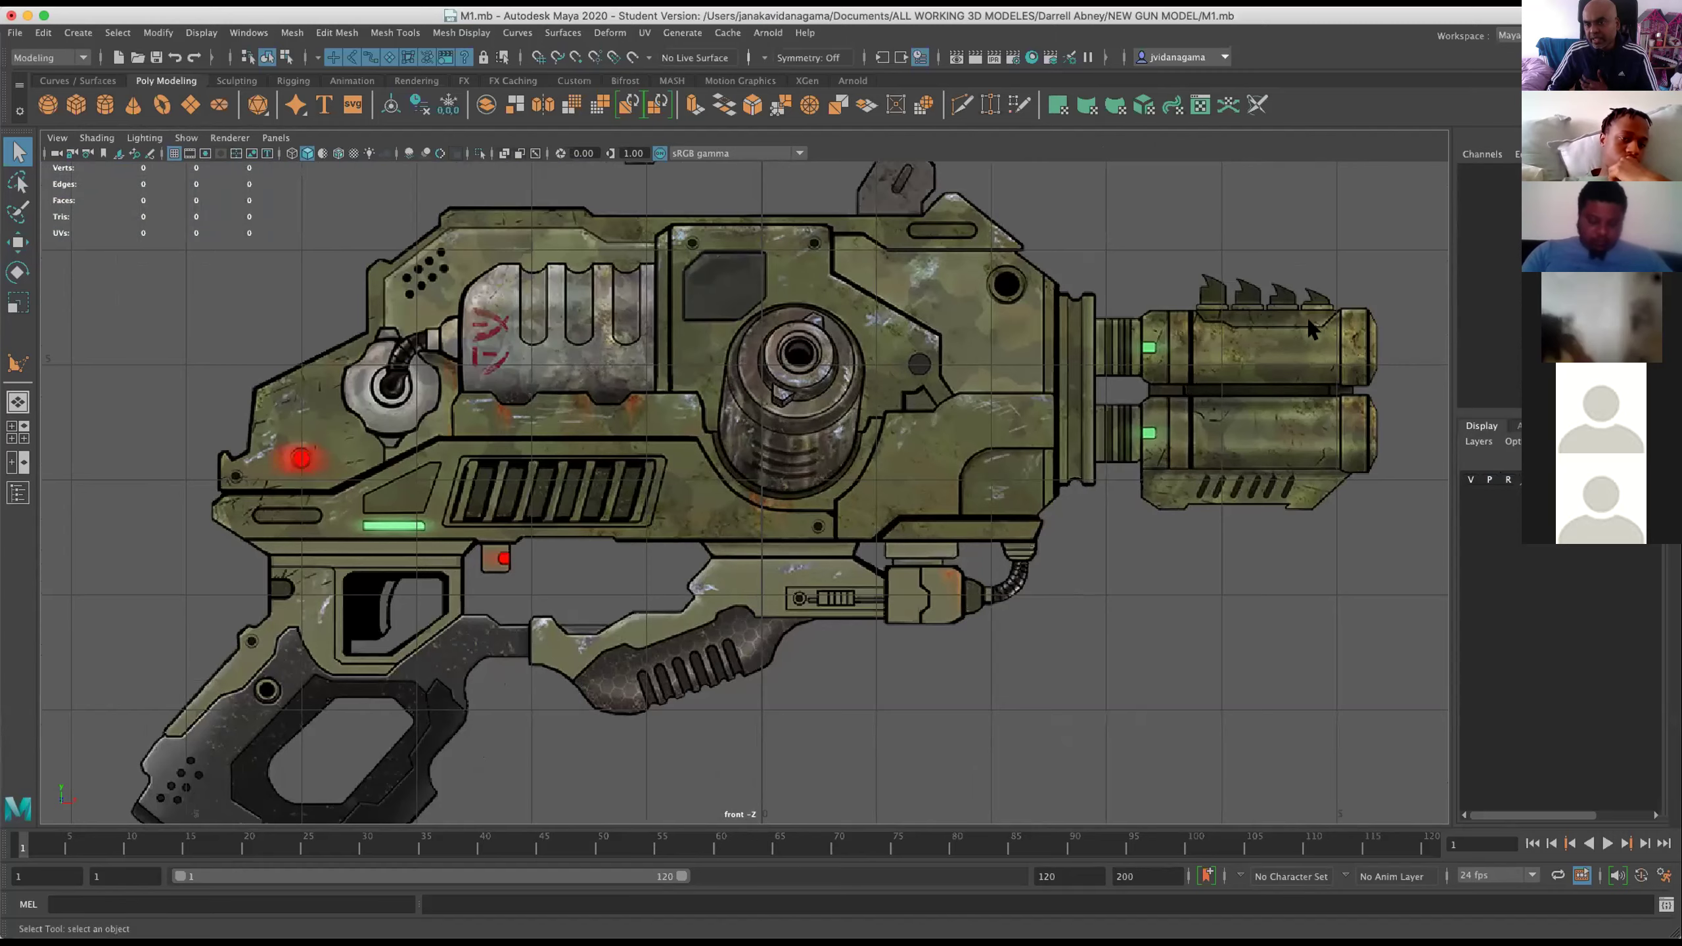
scroll("down", 3)
scroll("down", 3)
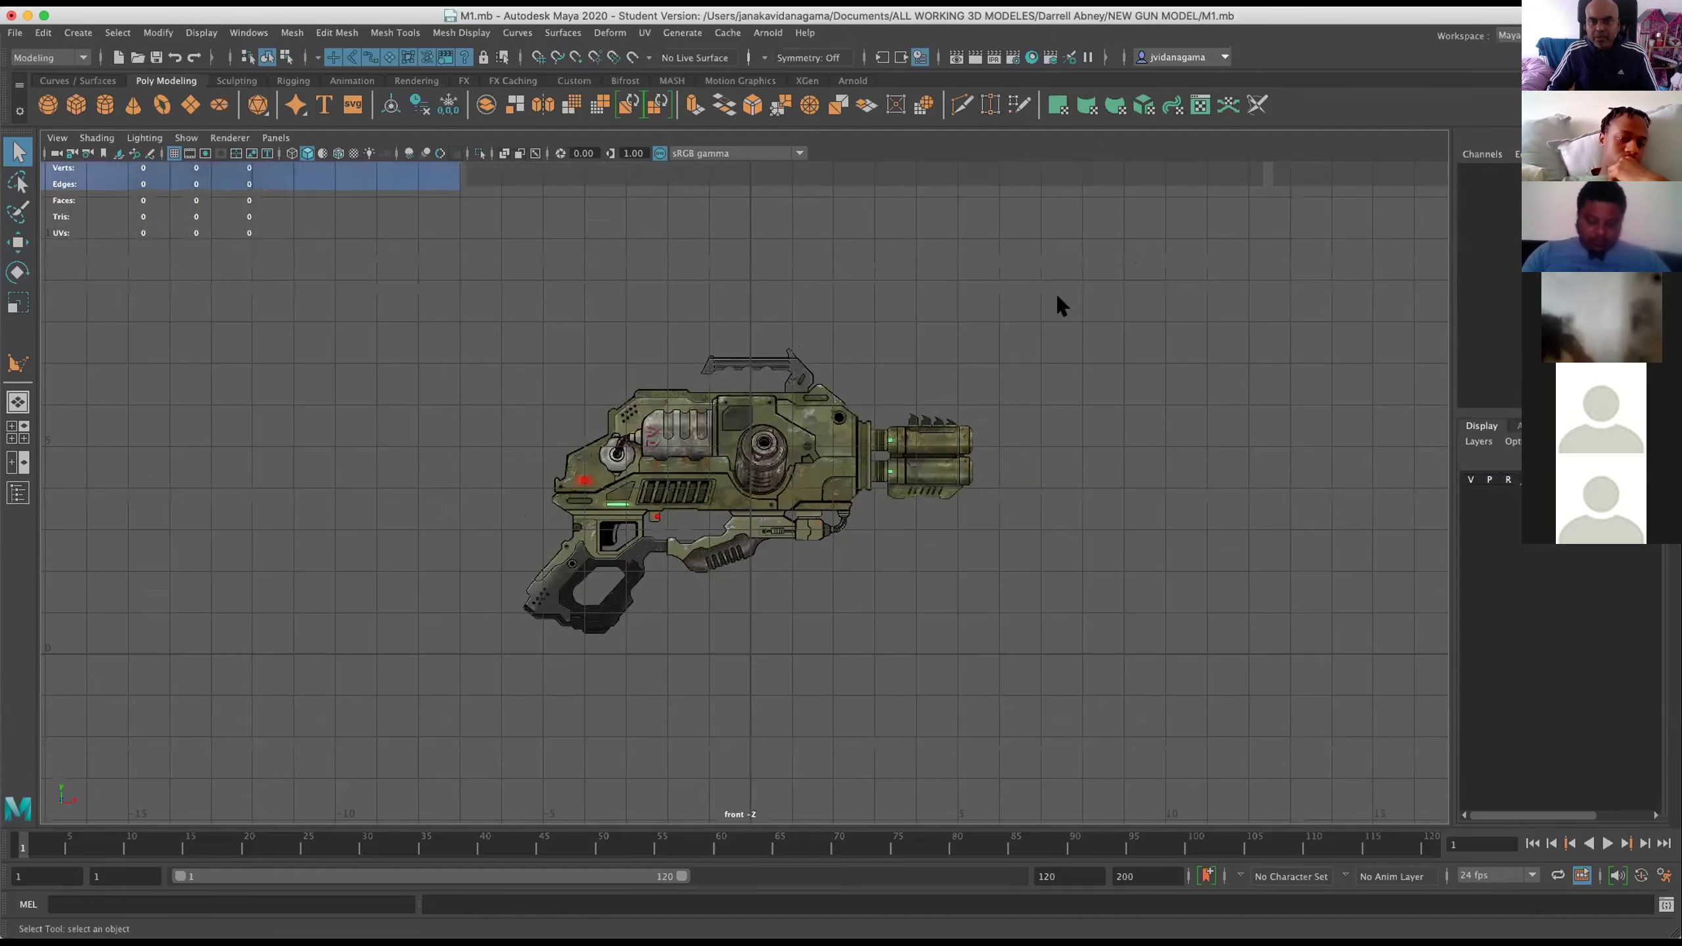
key("space")
key("space")
Orbit the perspective camera to face the gun and its three reference image planes head-on.
left_click_drag(934, 376, 994, 162)
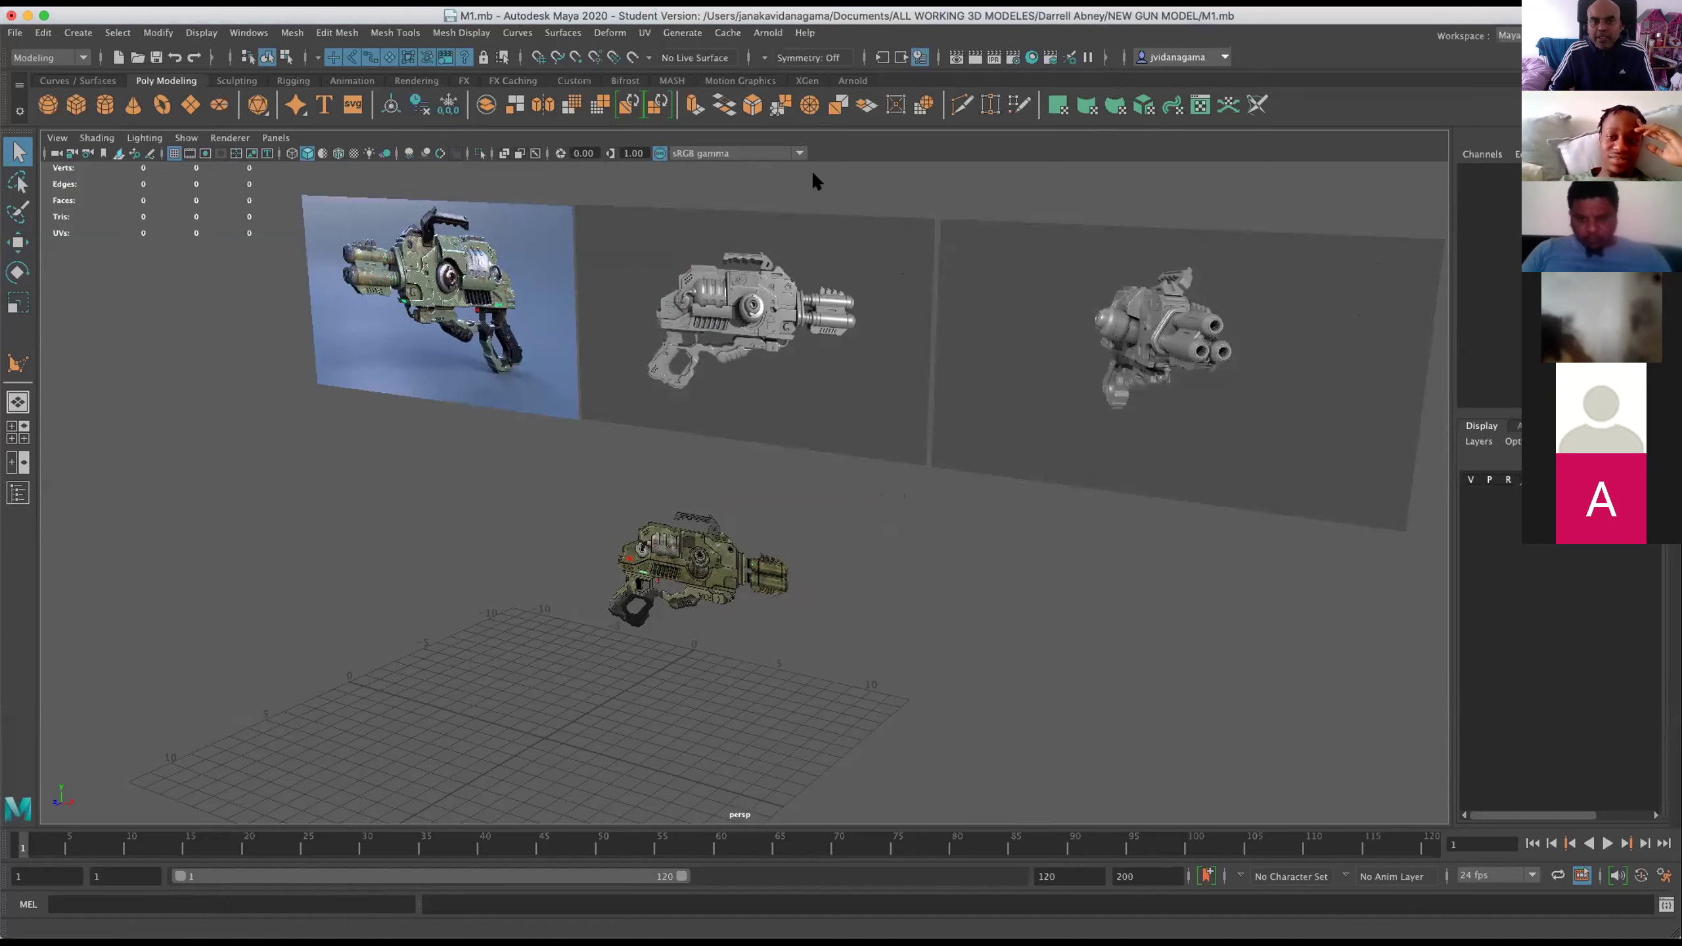
scroll("up", 3)
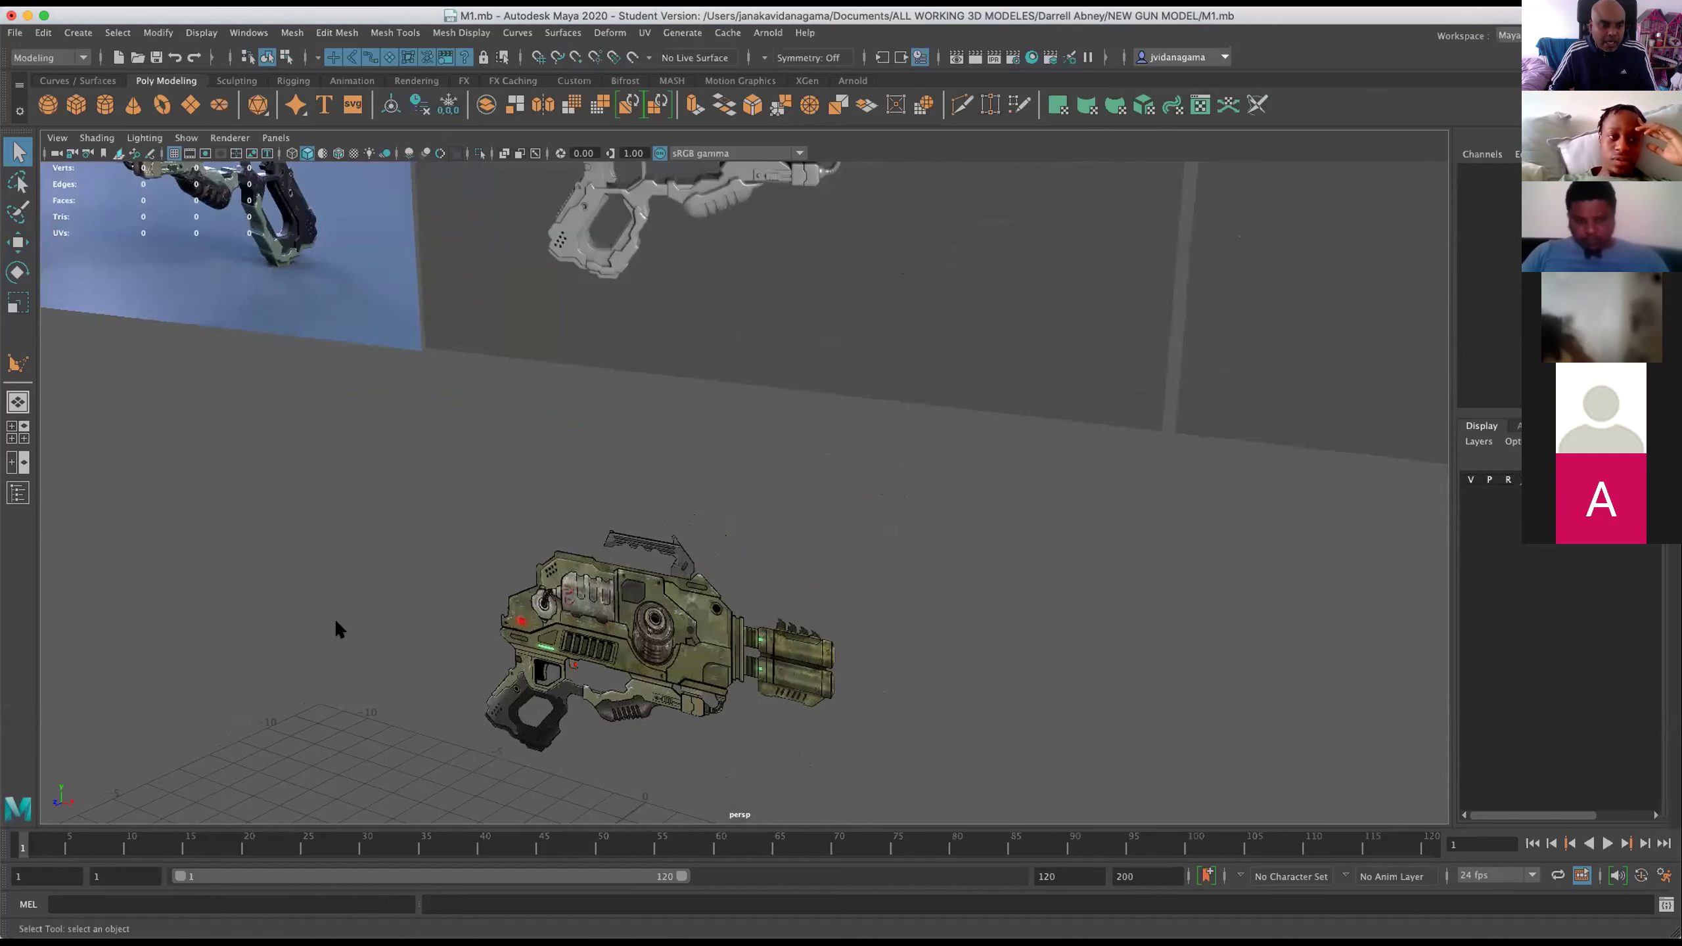
key("space")
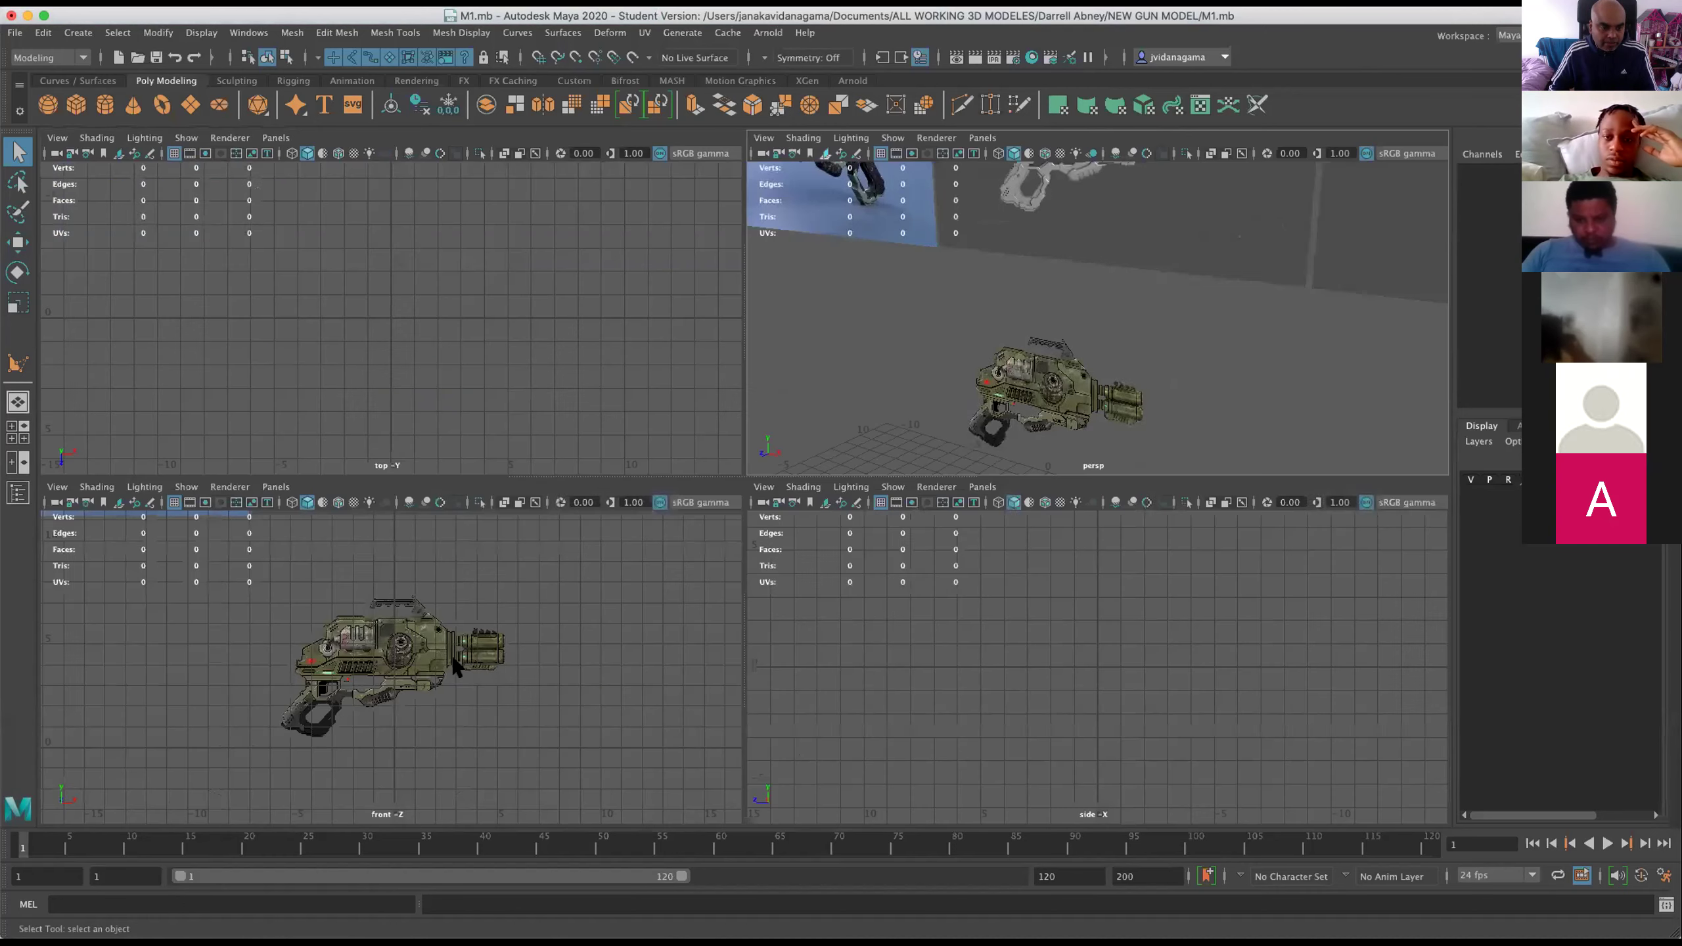
scroll("up", 3)
scroll("up", 3)
scroll("up", 3)
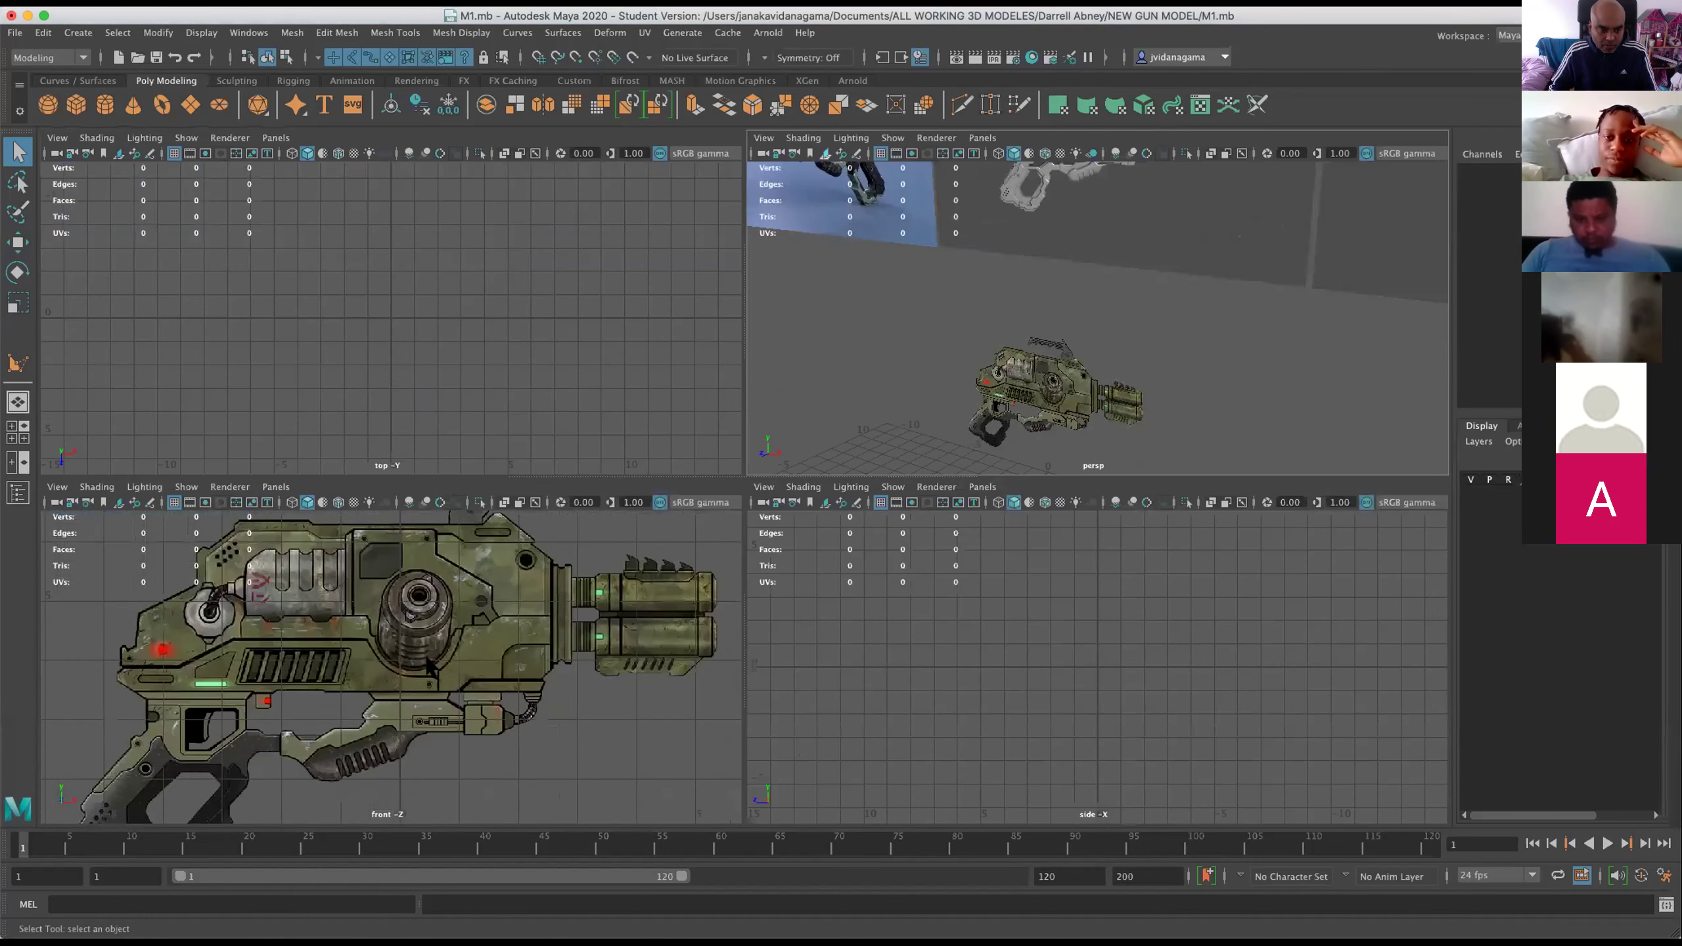
scroll("down", 3)
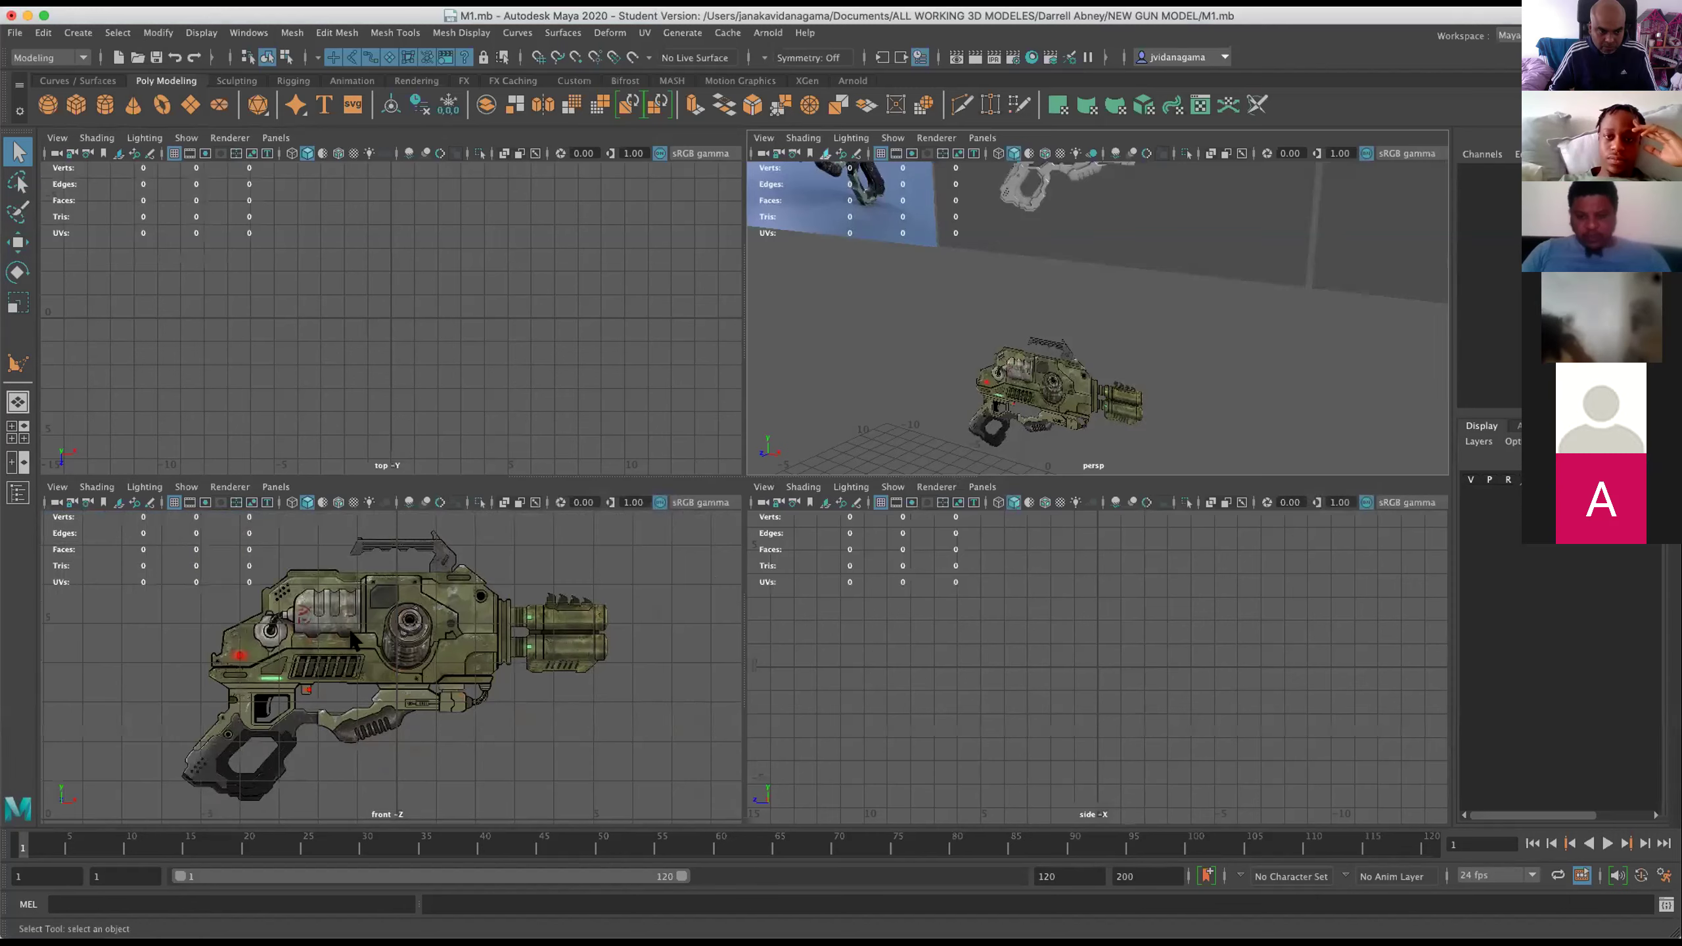
key("space")
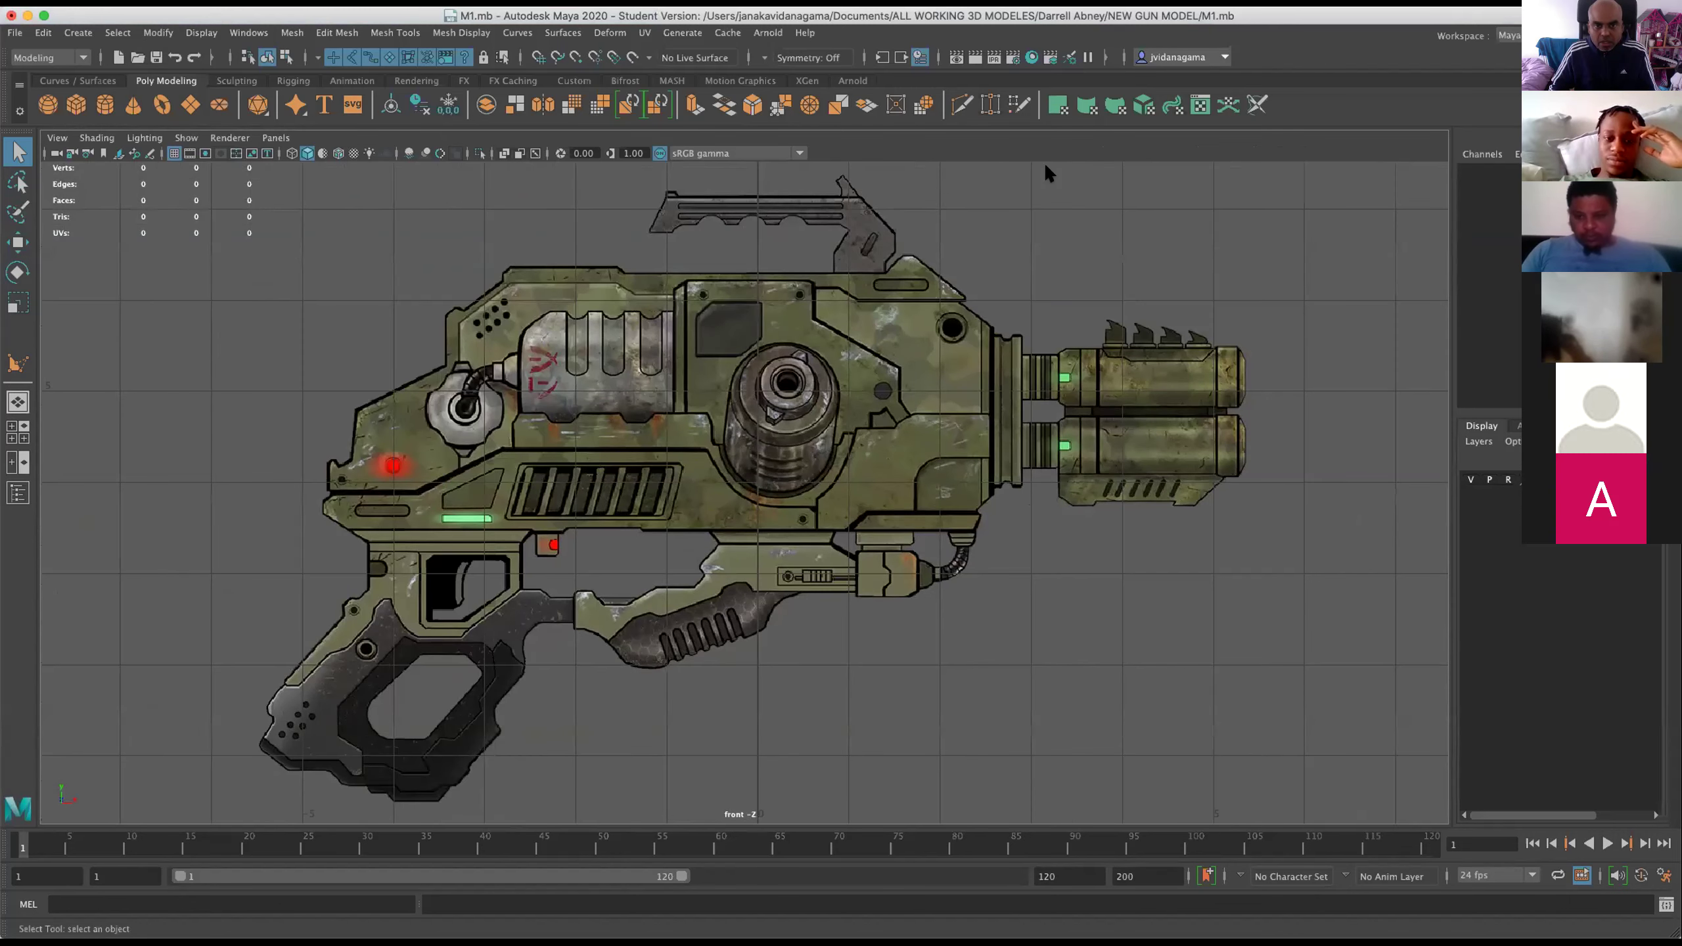
scroll("down", 3)
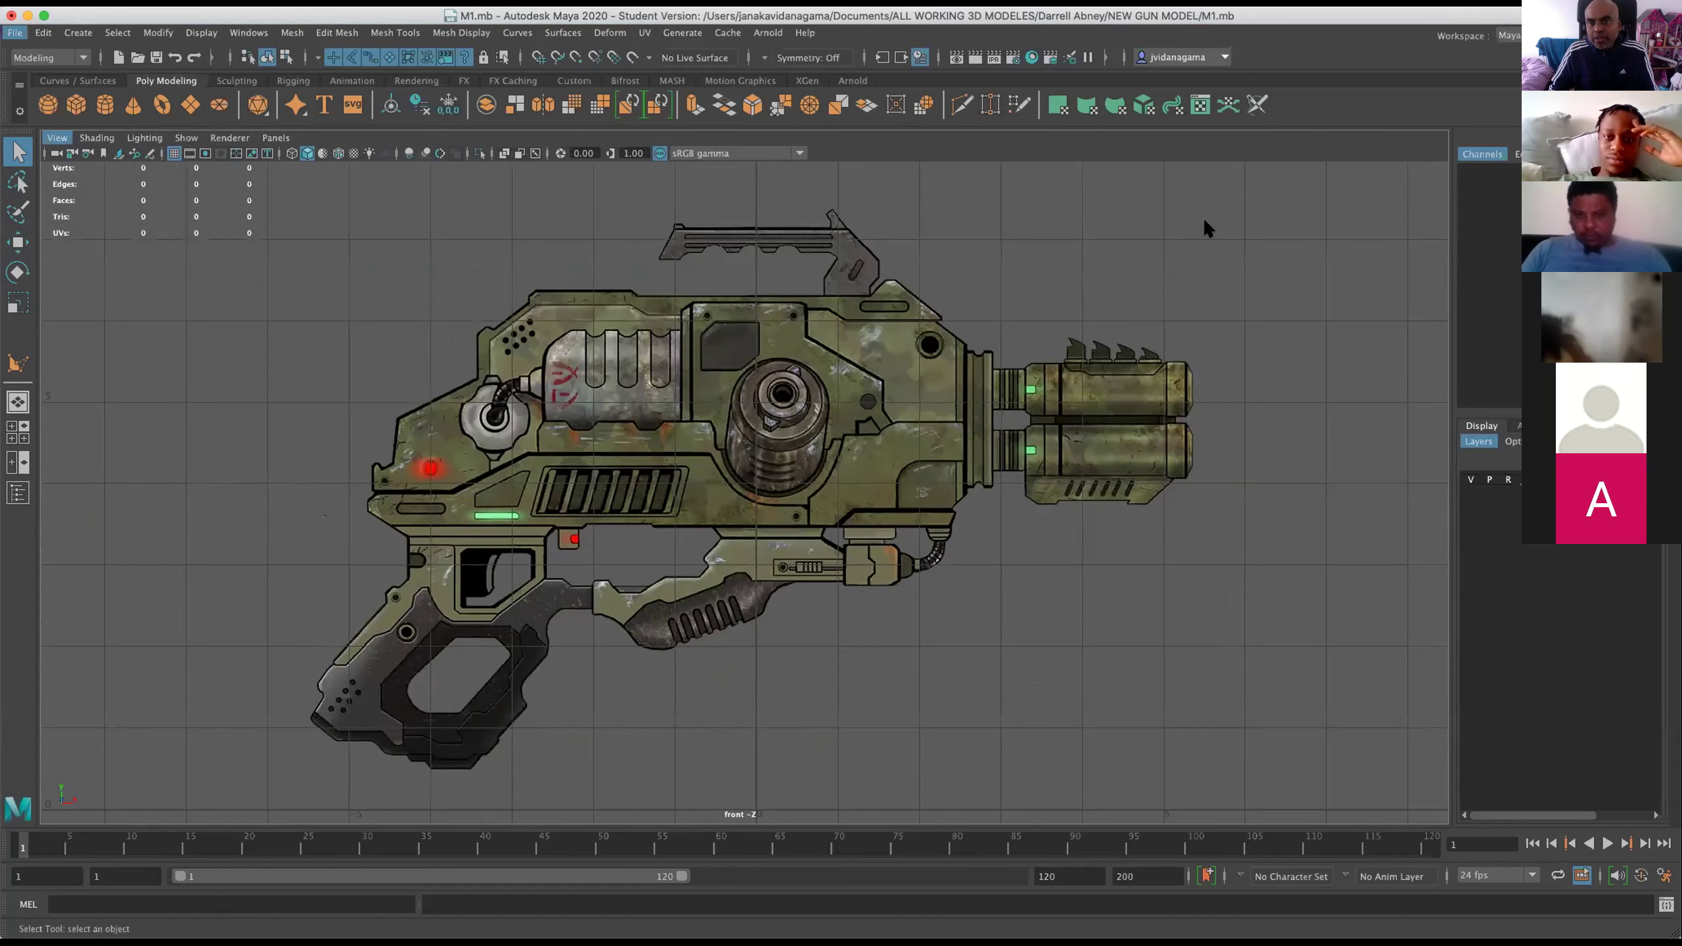
key("space")
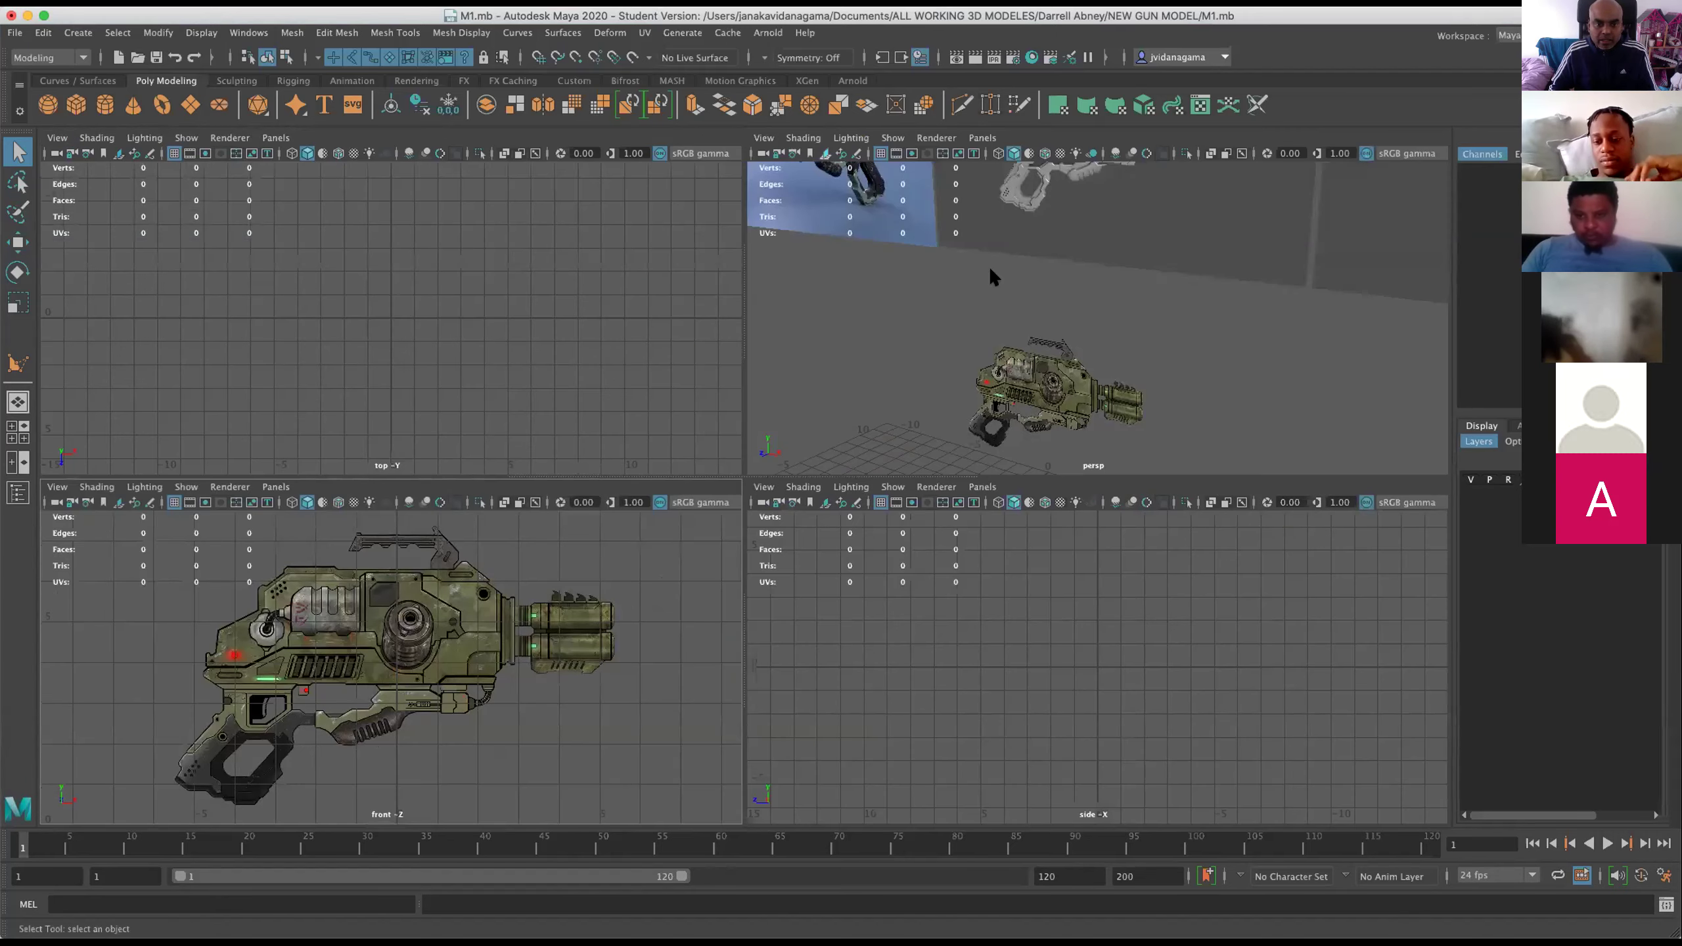
key("space")
scroll("up", 3)
left_click_drag(946, 467, 722, 348)
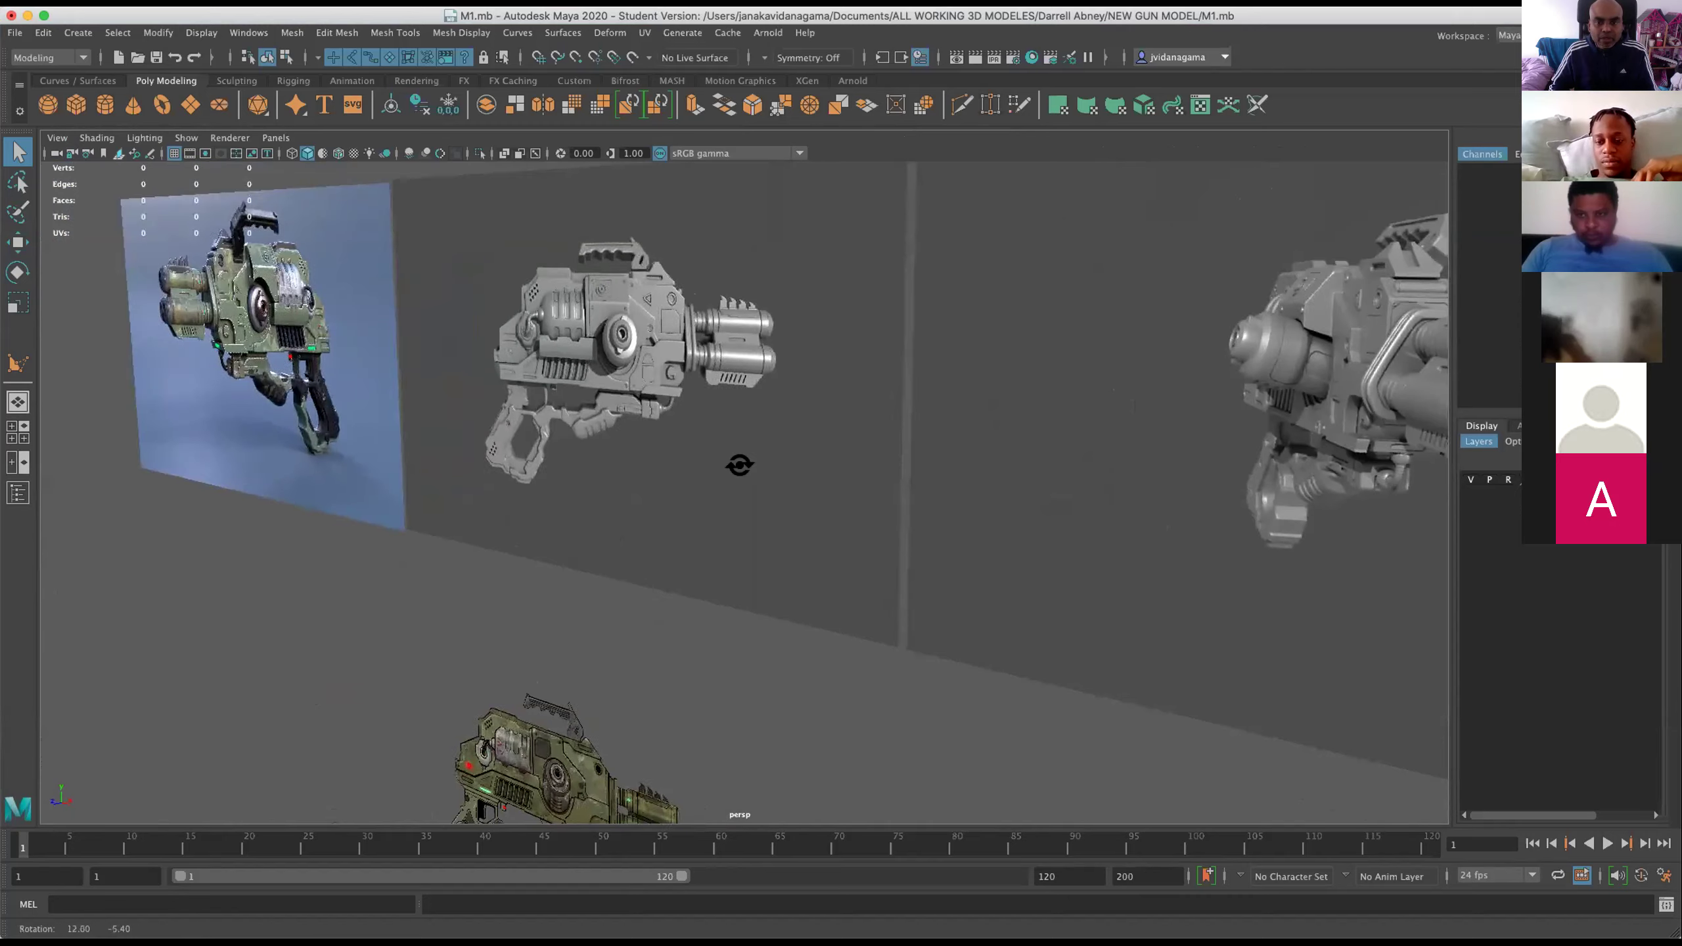
scroll("up", 3)
left_click_drag(722, 348, 861, 477)
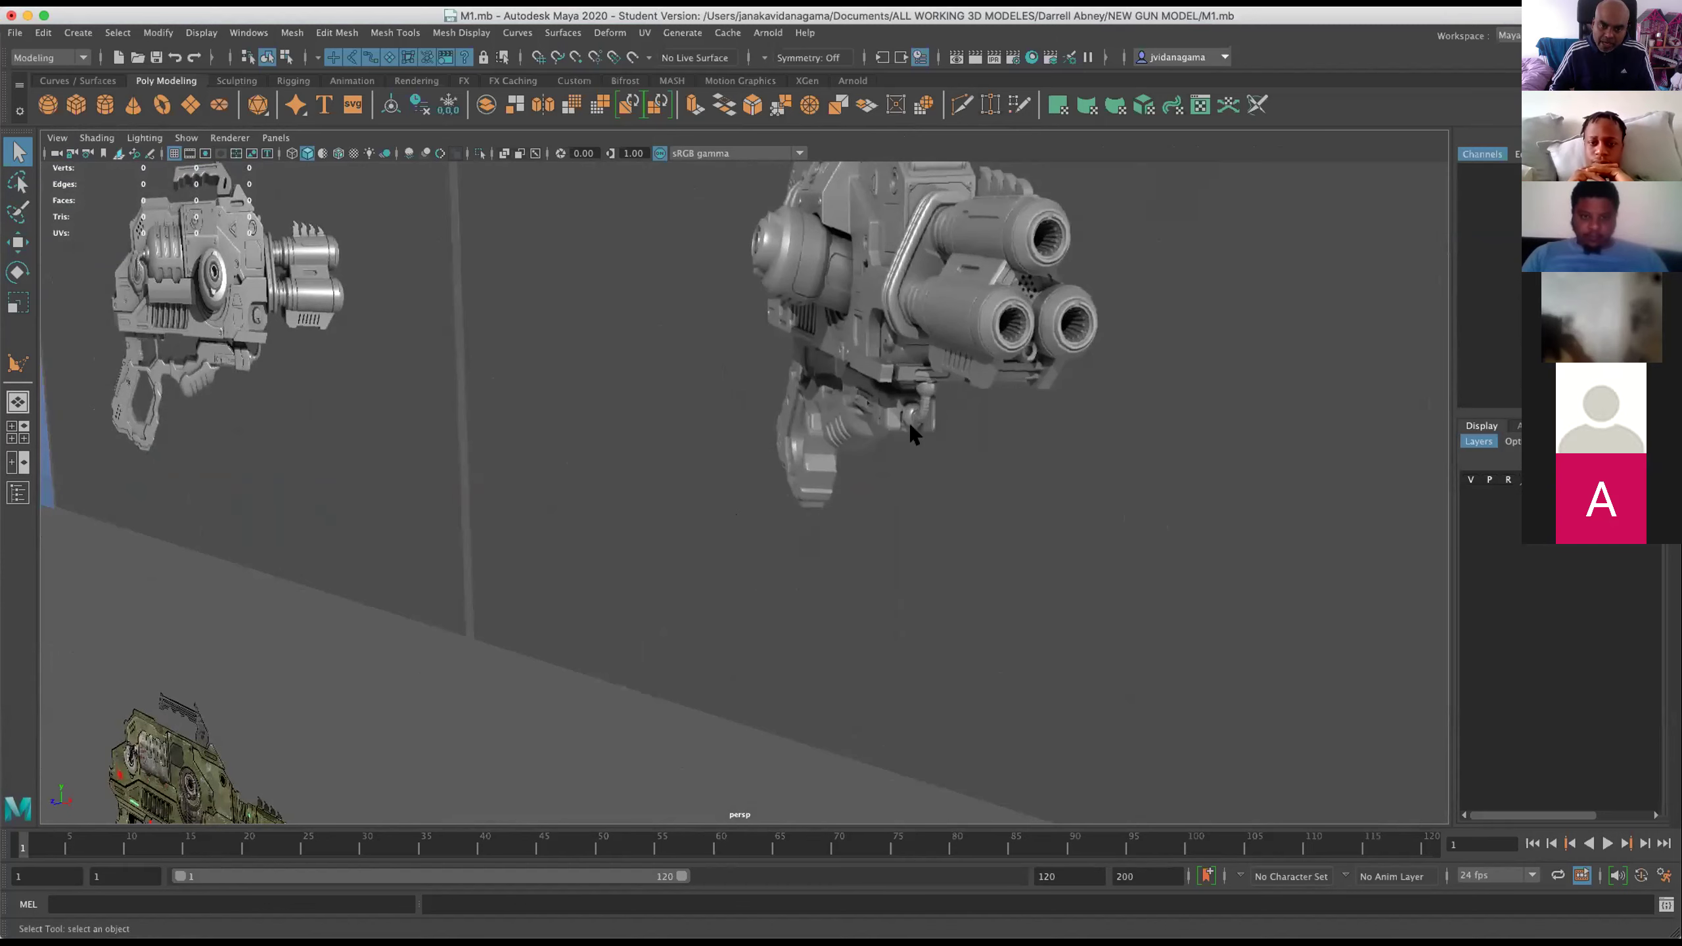
left_click_drag(655, 505, 669, 563)
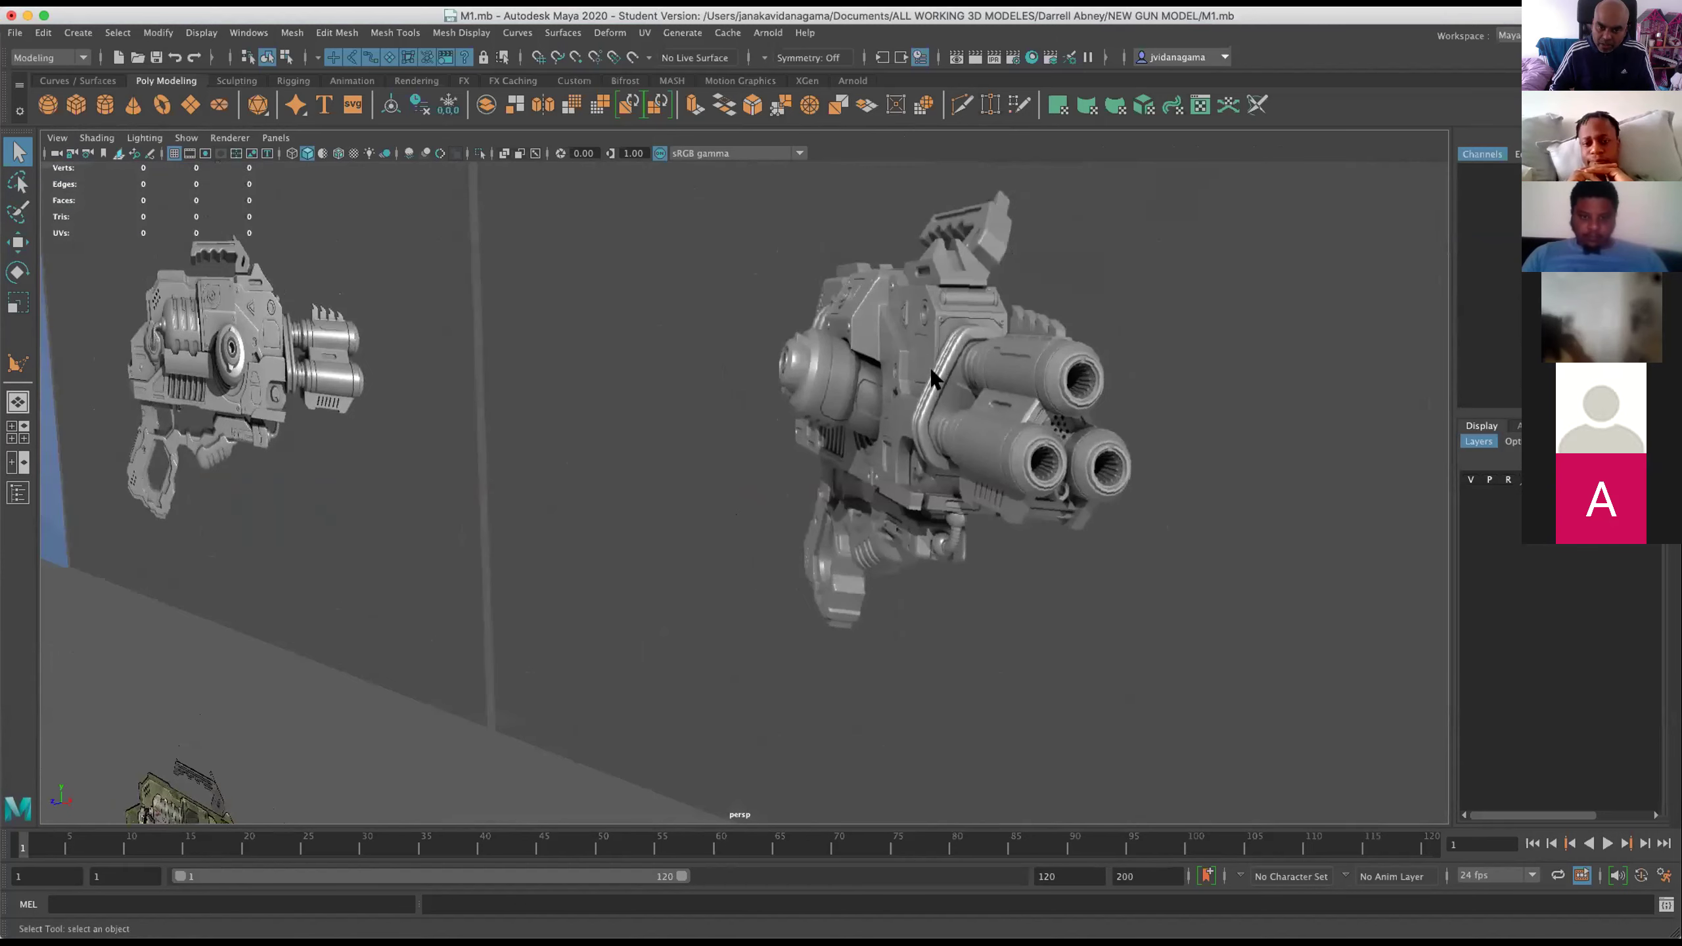
left_click_drag(979, 372, 939, 694)
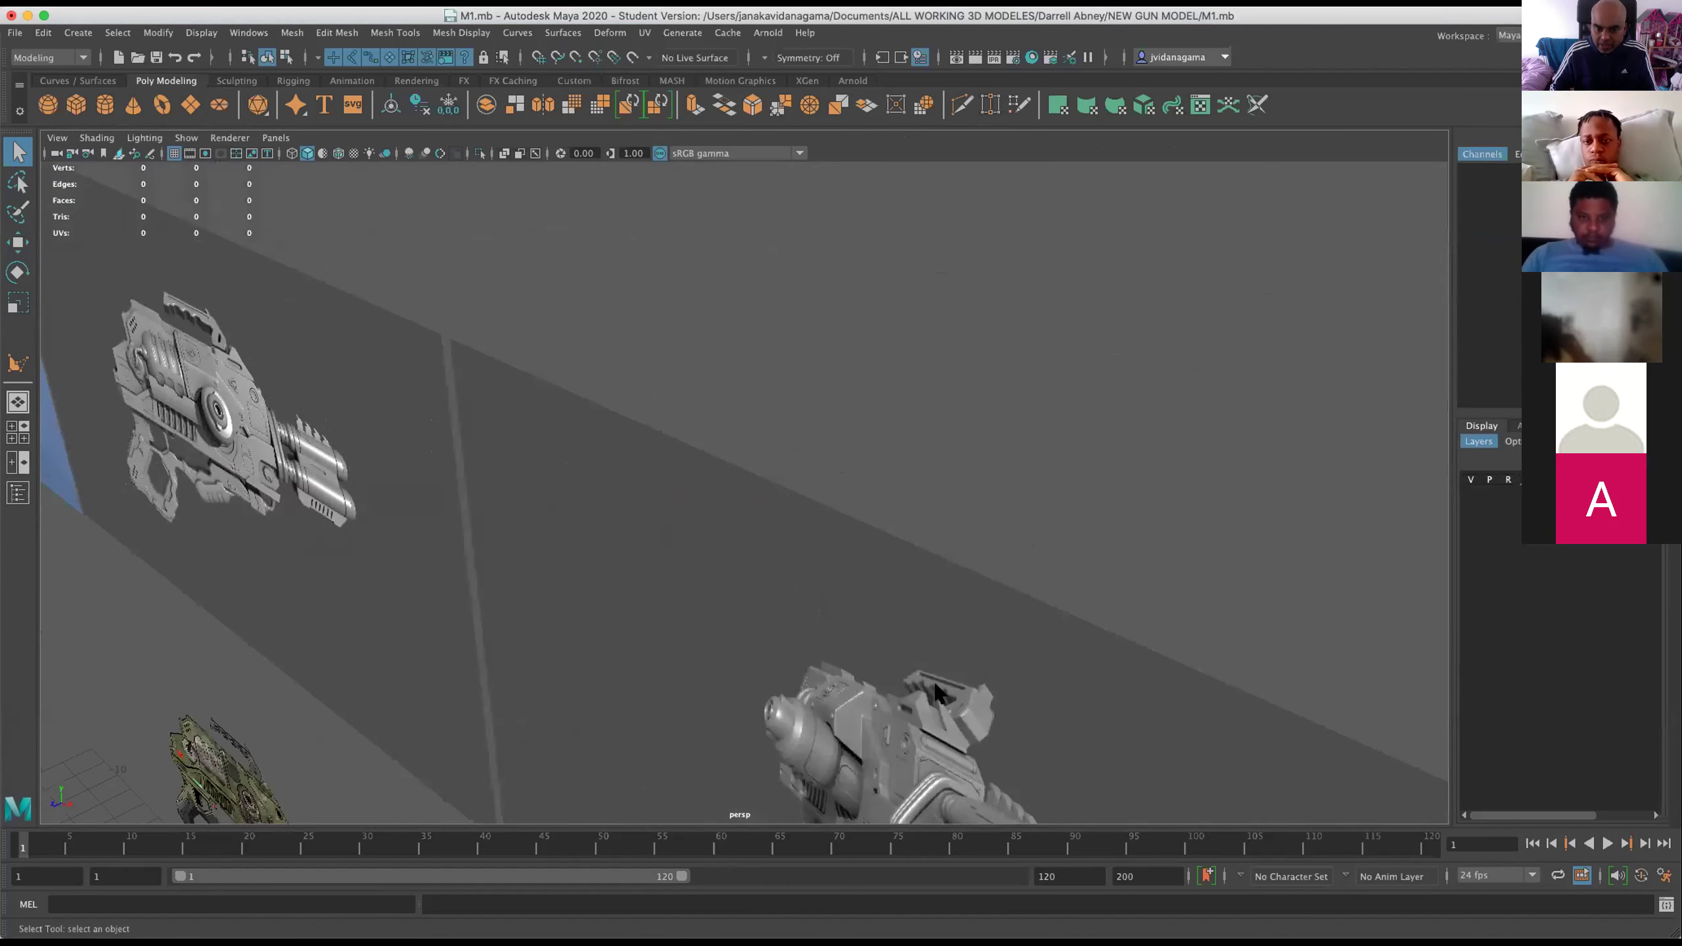
left_click_drag(248, 432, 431, 368)
key("space")
key("space")
Zoom and pan the front view across the gun reference image.
scroll("up", 3)
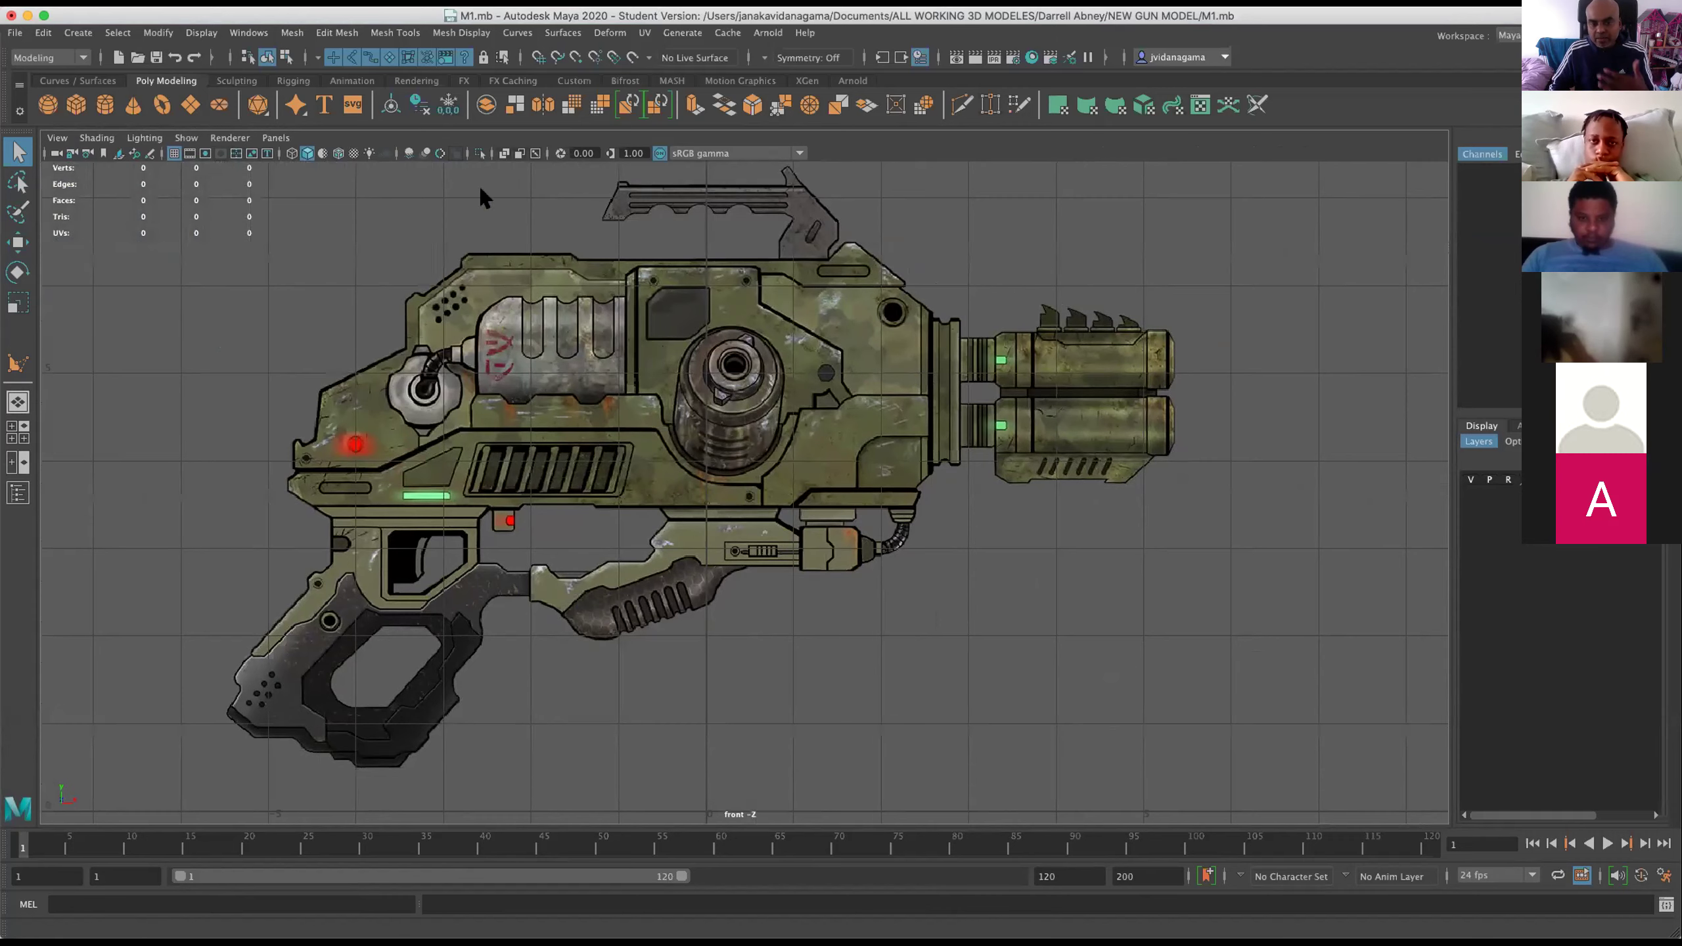
scroll("up", 3)
scroll("up", 3)
scroll("up", 3)
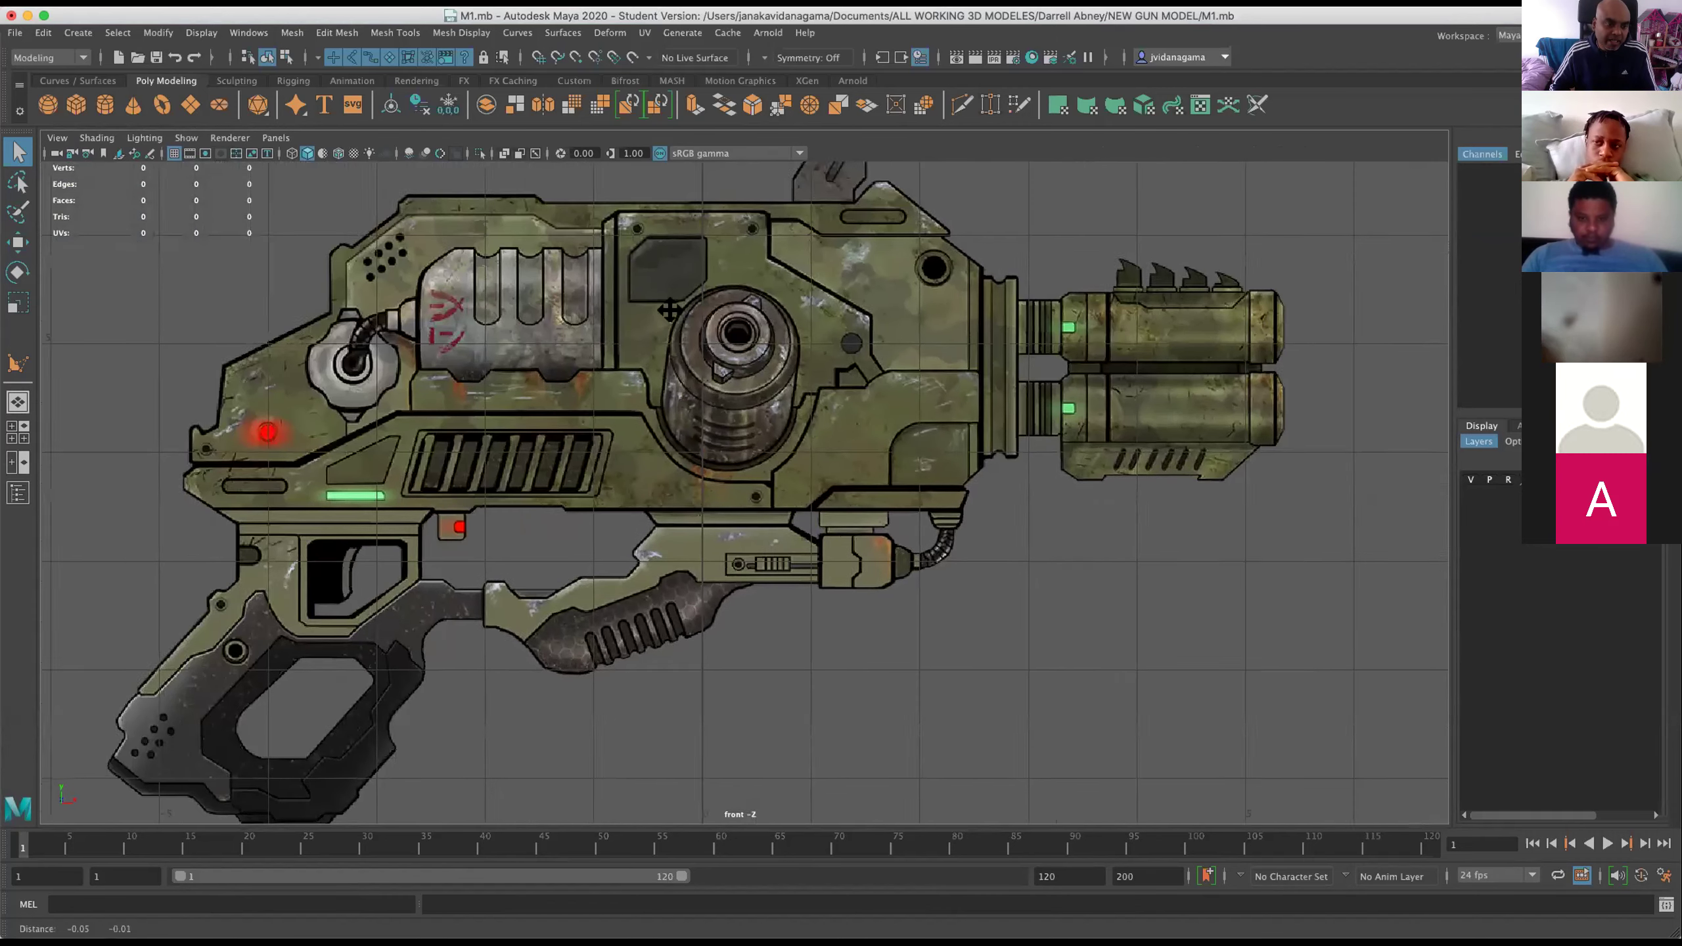
left_click_drag(671, 309, 781, 293)
scroll("down", 3)
scroll("up", 3)
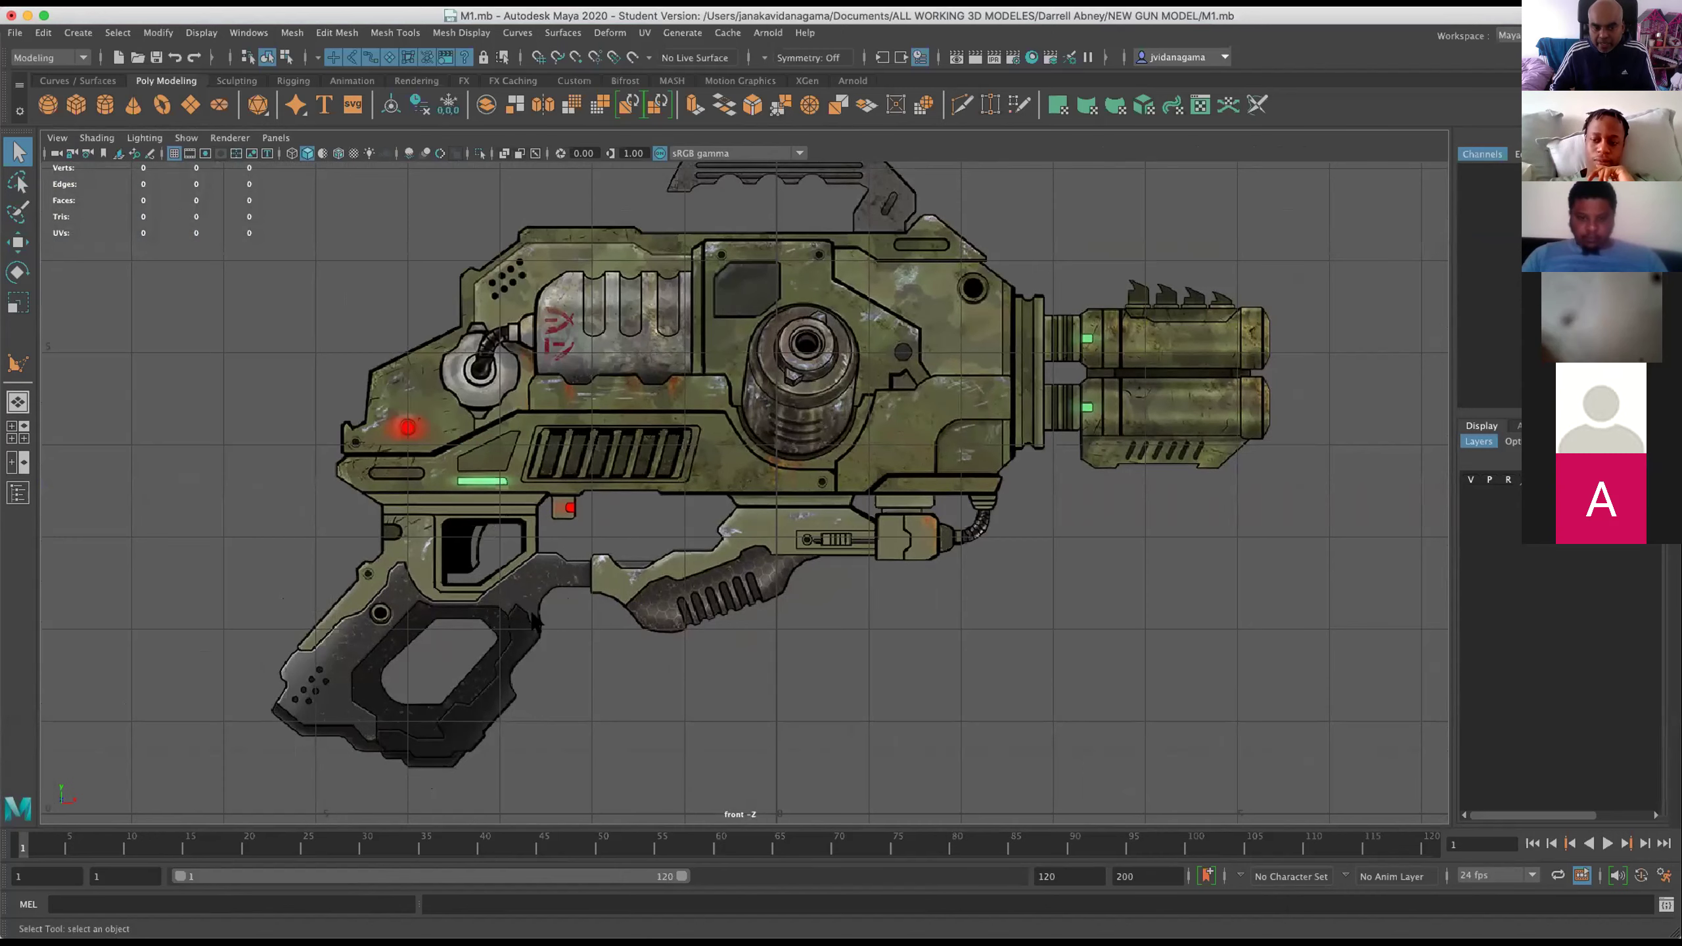
scroll("up", 3)
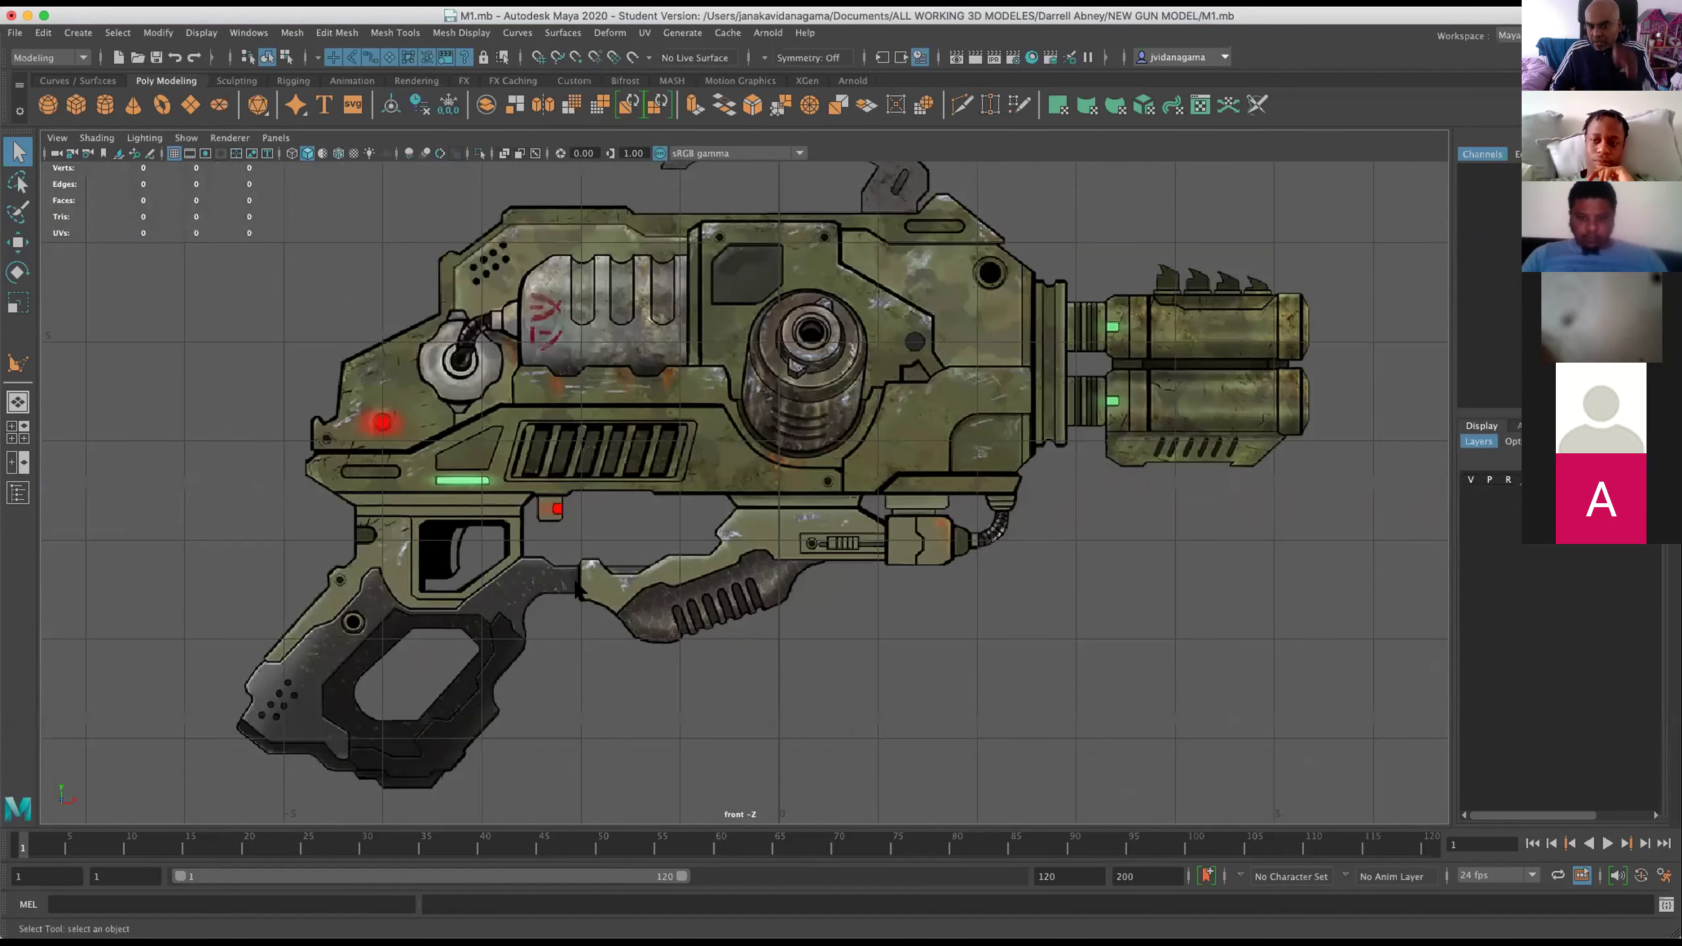
scroll("up", 3)
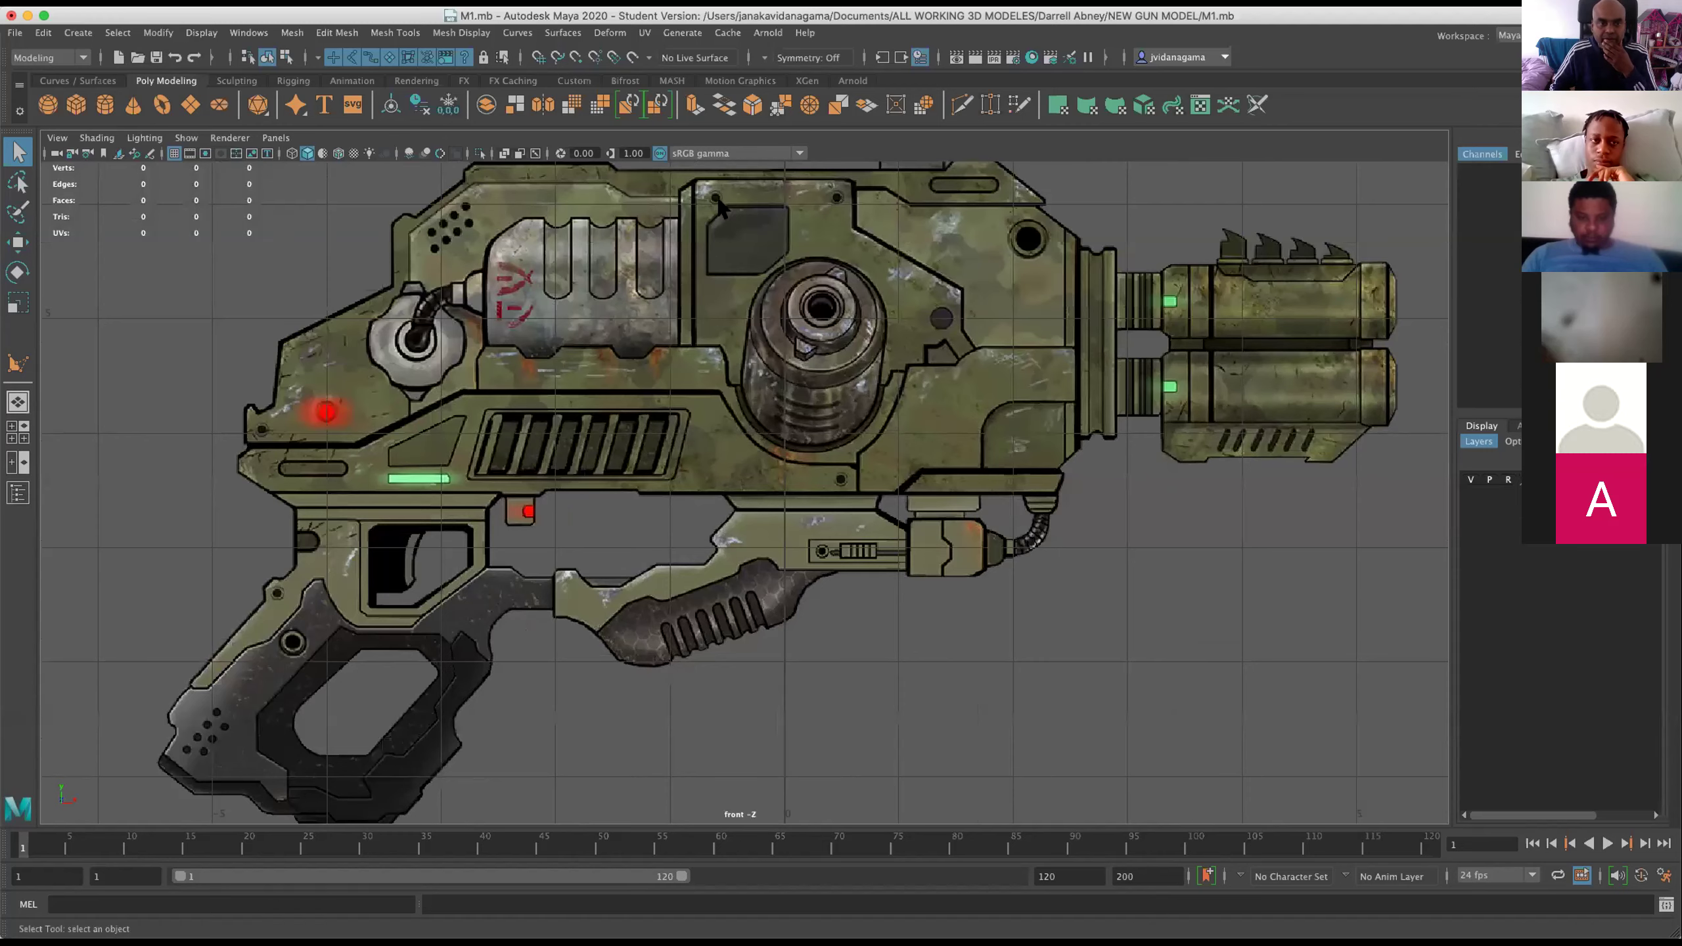
scroll("down", 3)
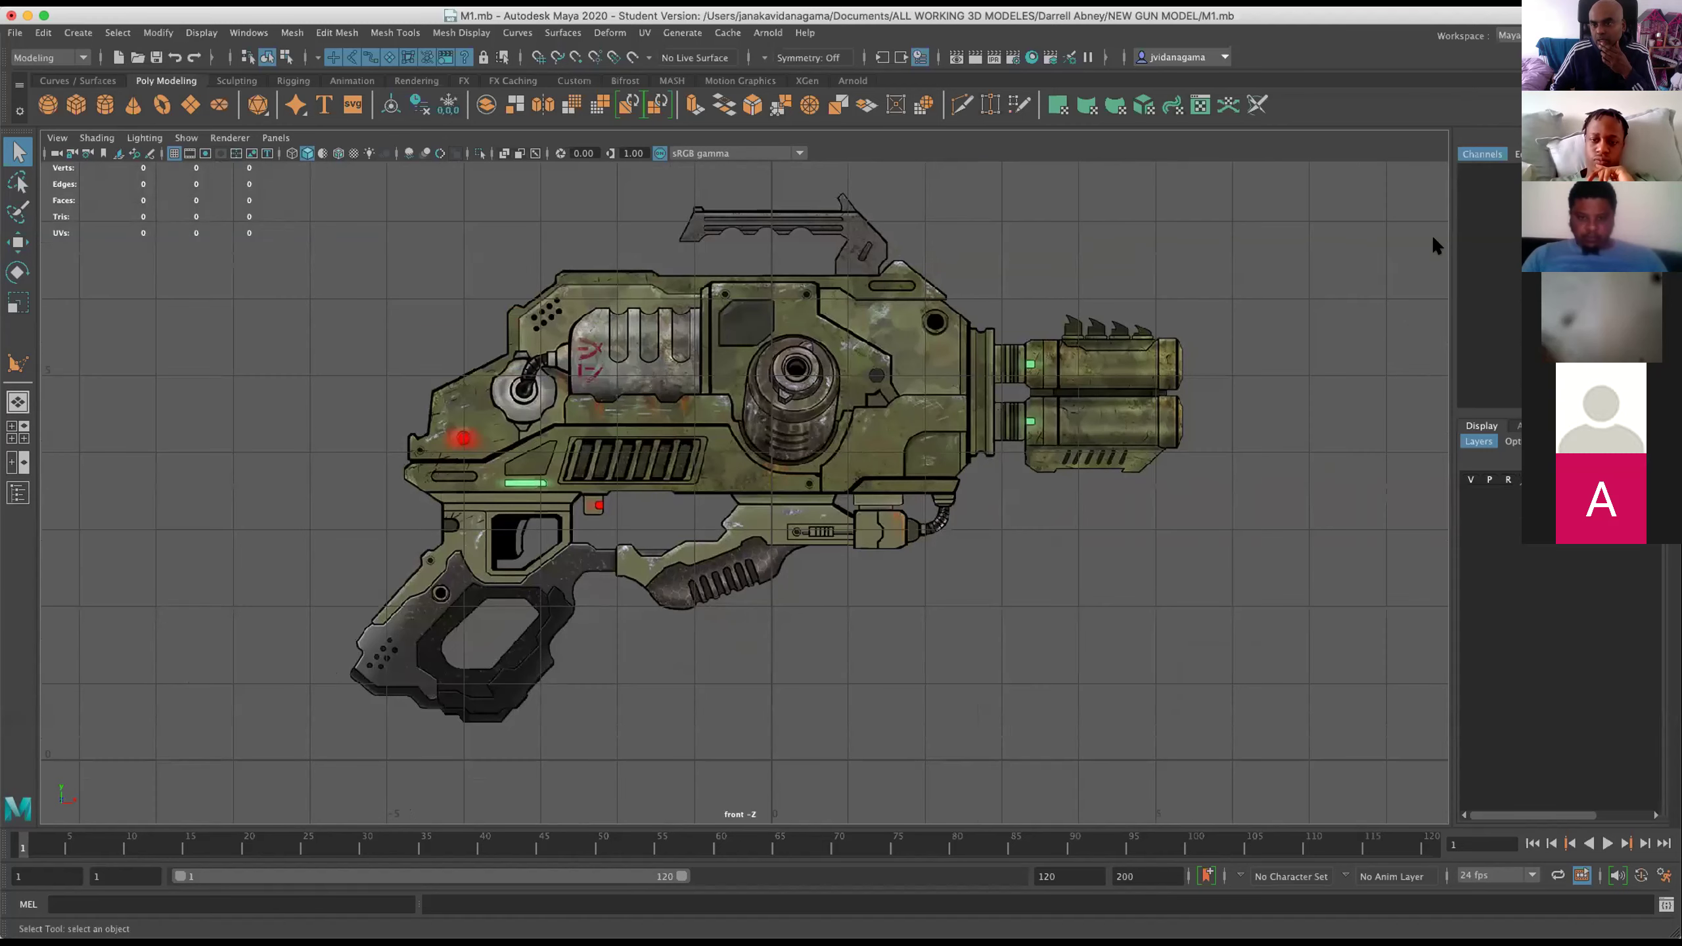
scroll("up", 3)
scroll("up", 3)
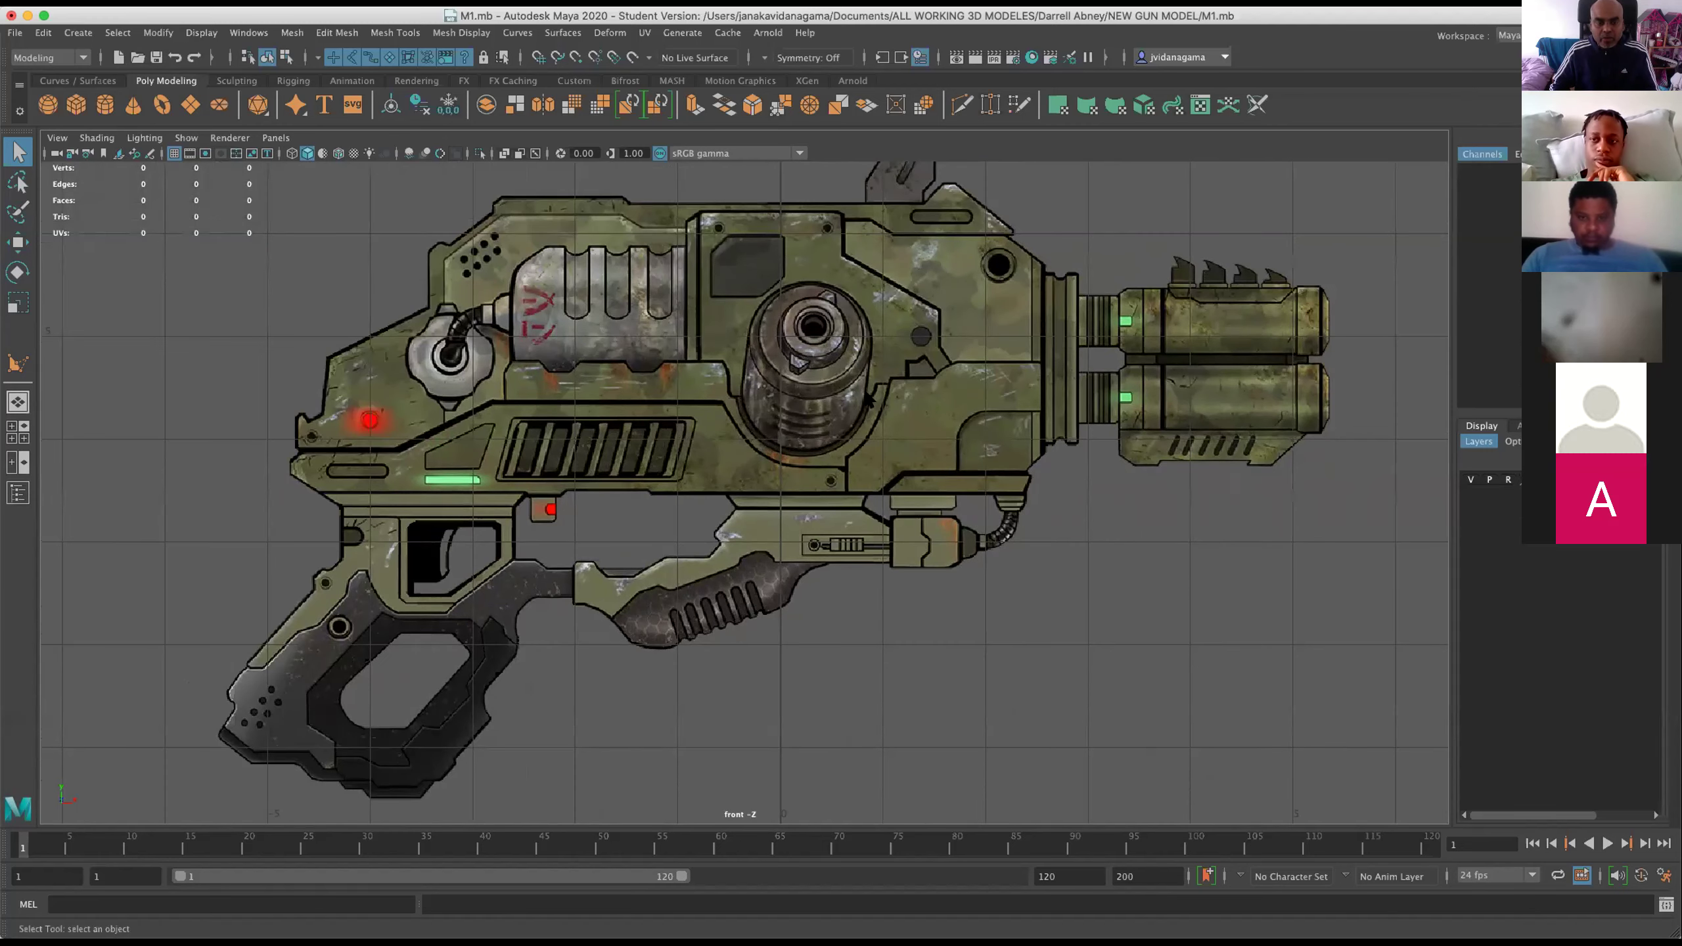
scroll("down", 3)
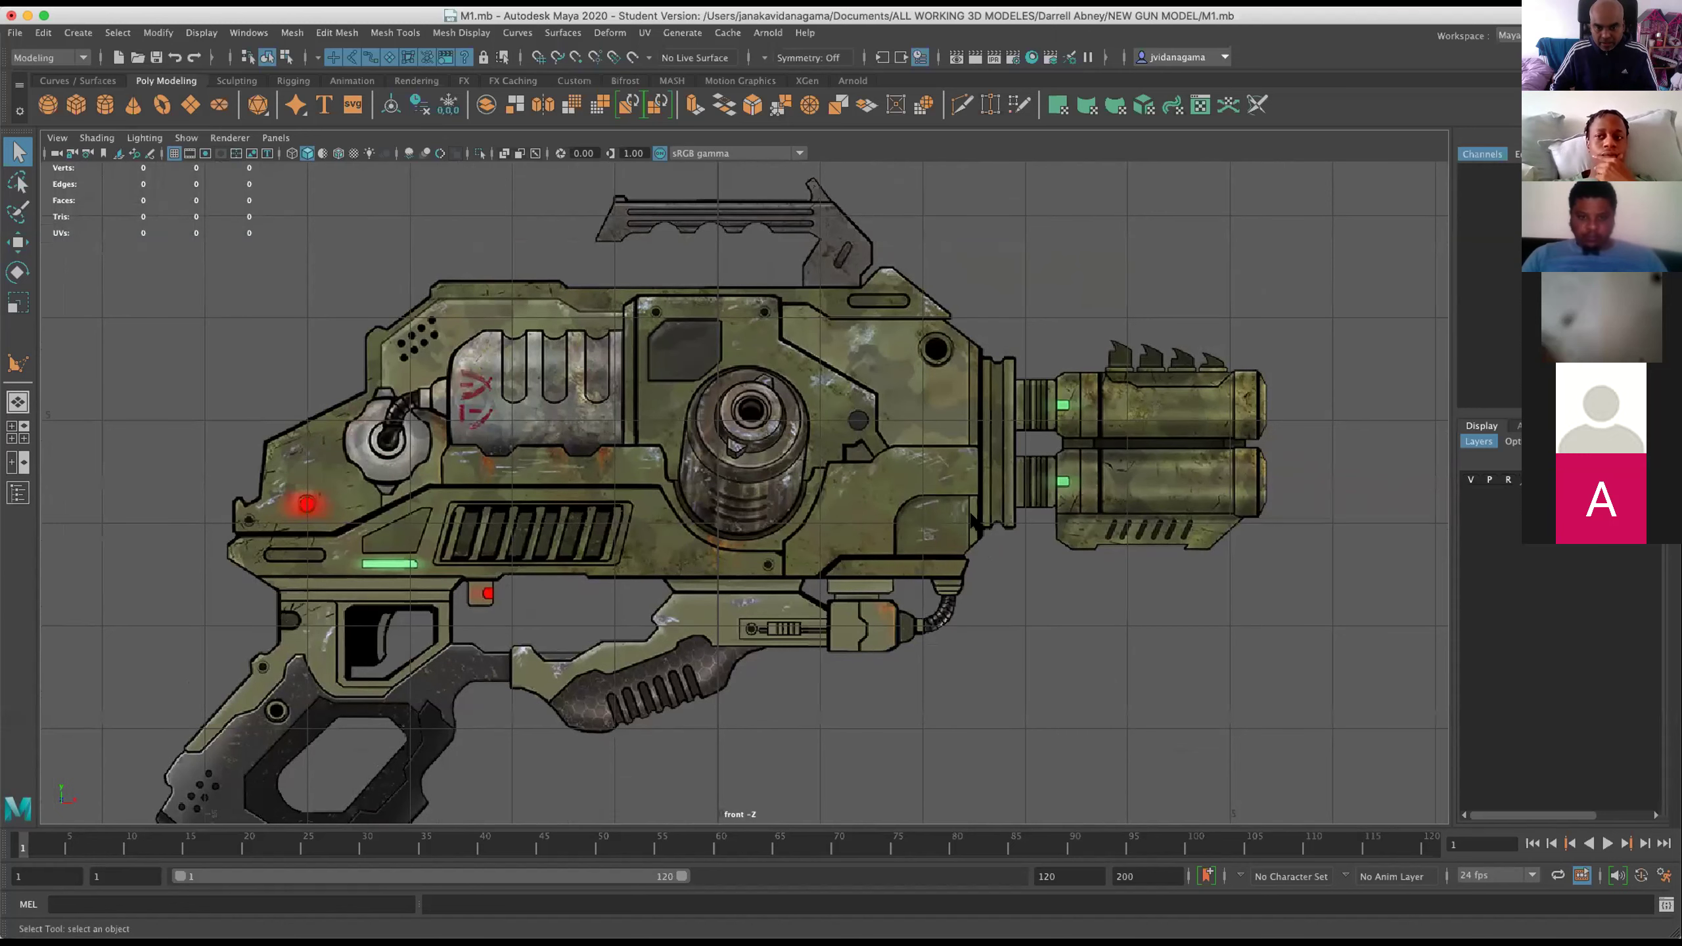
scroll("up", 3)
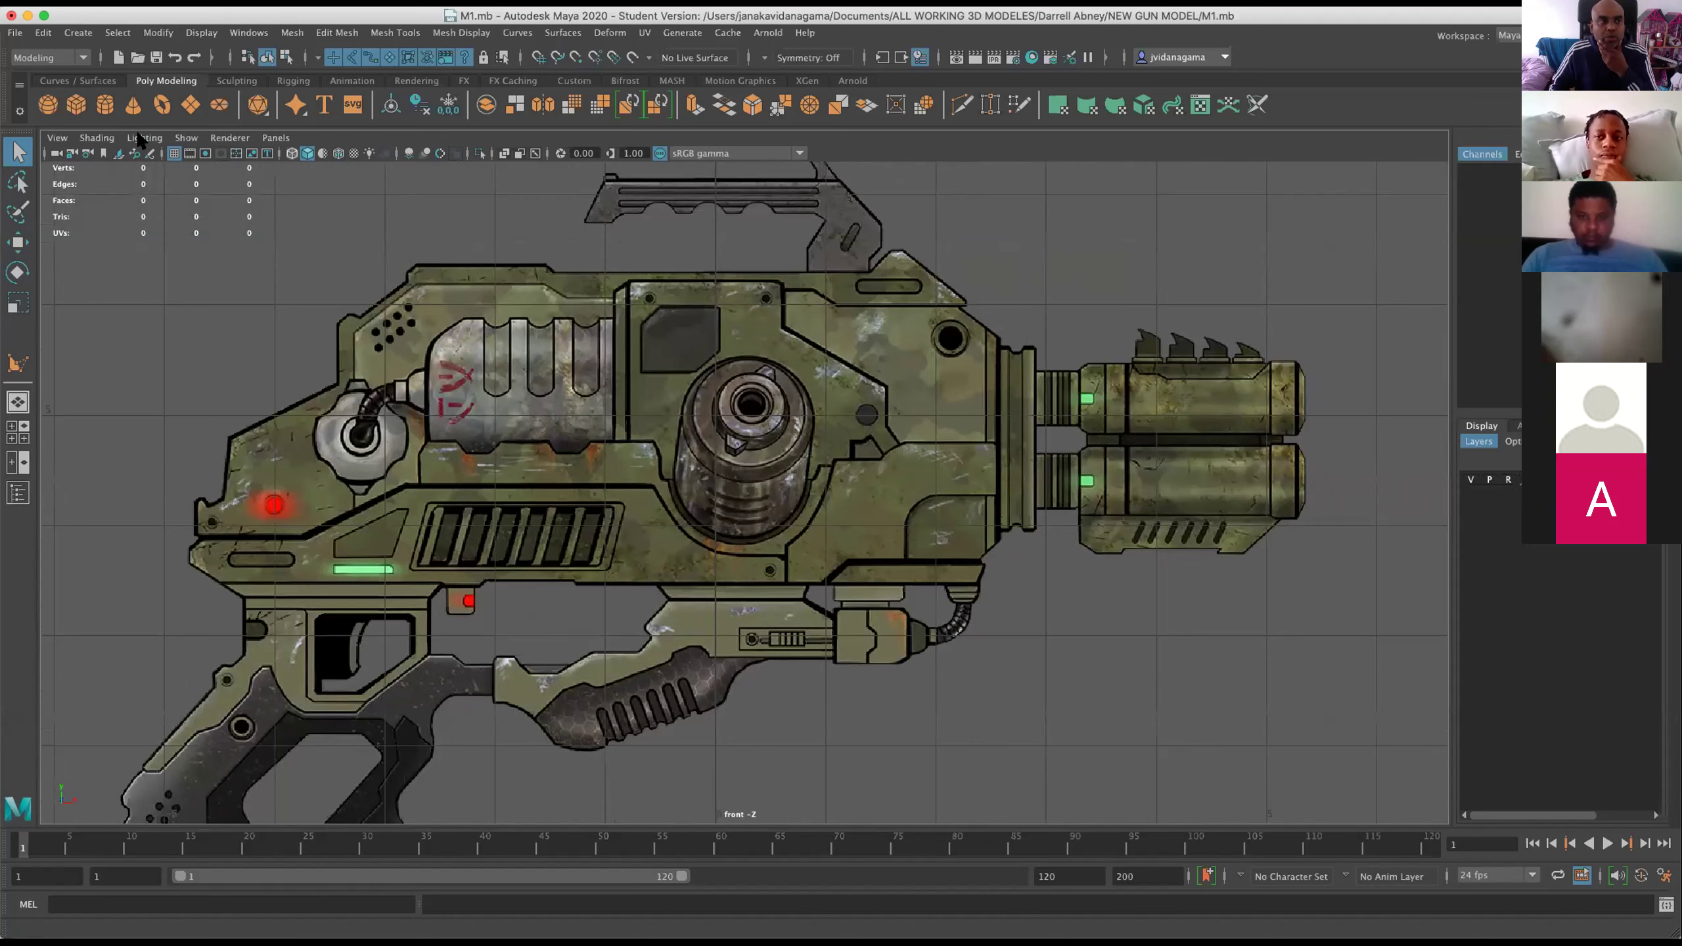
Add a polygon cube, pCube1, and briefly check then close its UV Editor.
left_click(76, 104)
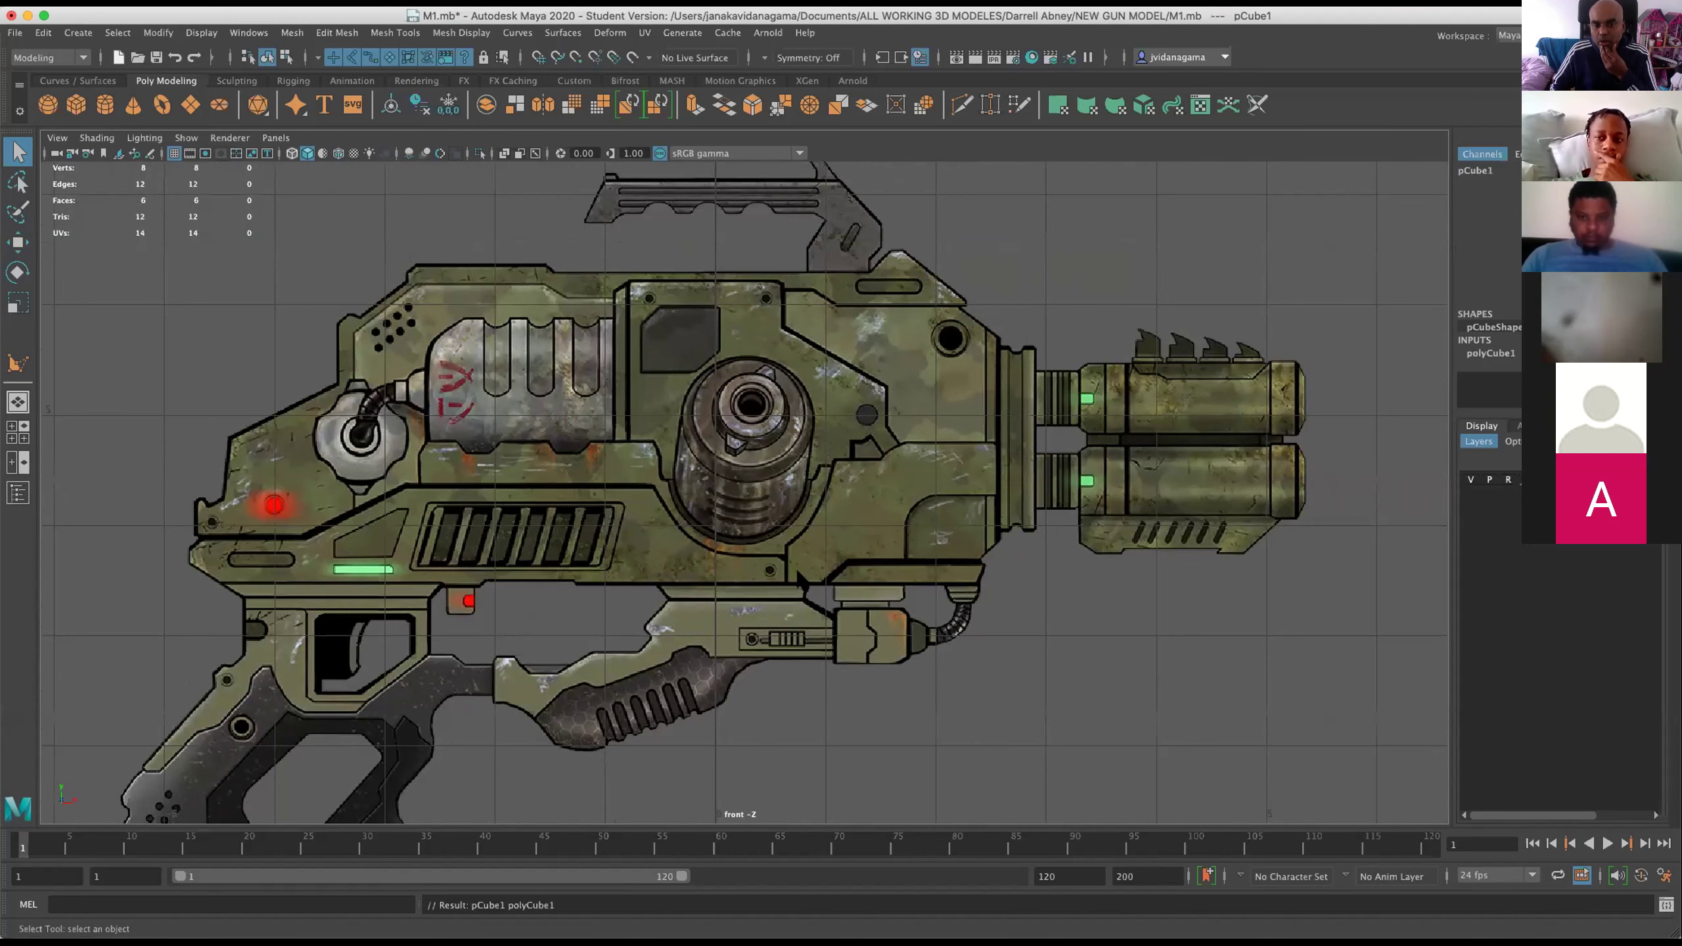
scroll("down", 3)
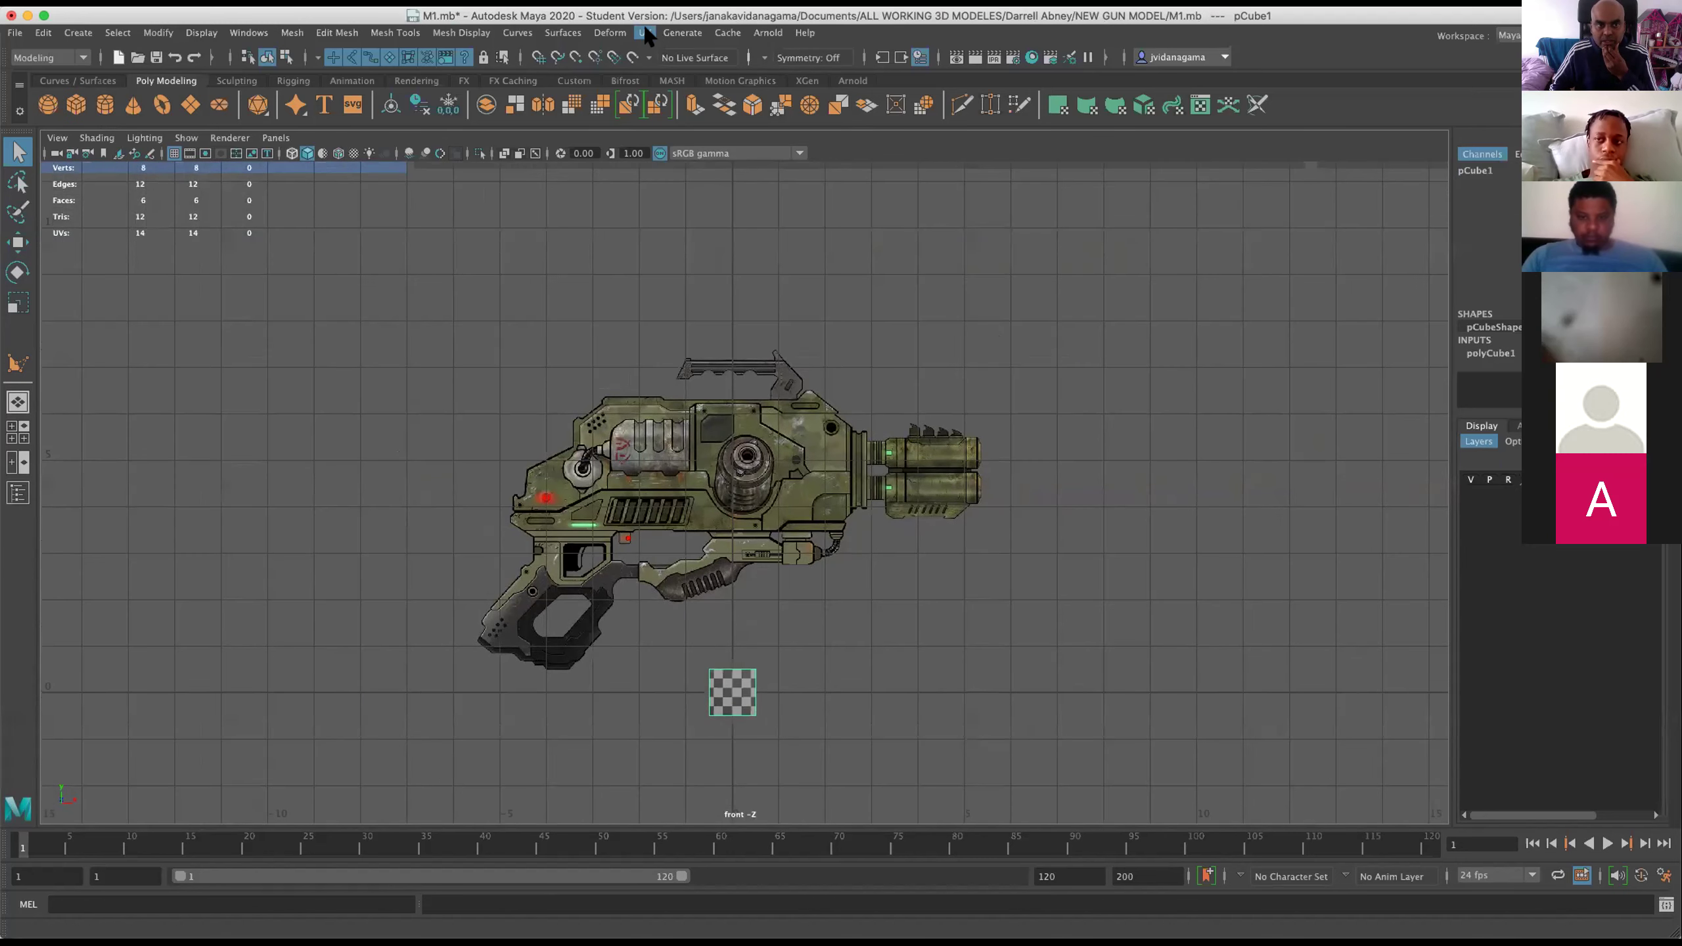
left_click(644, 32)
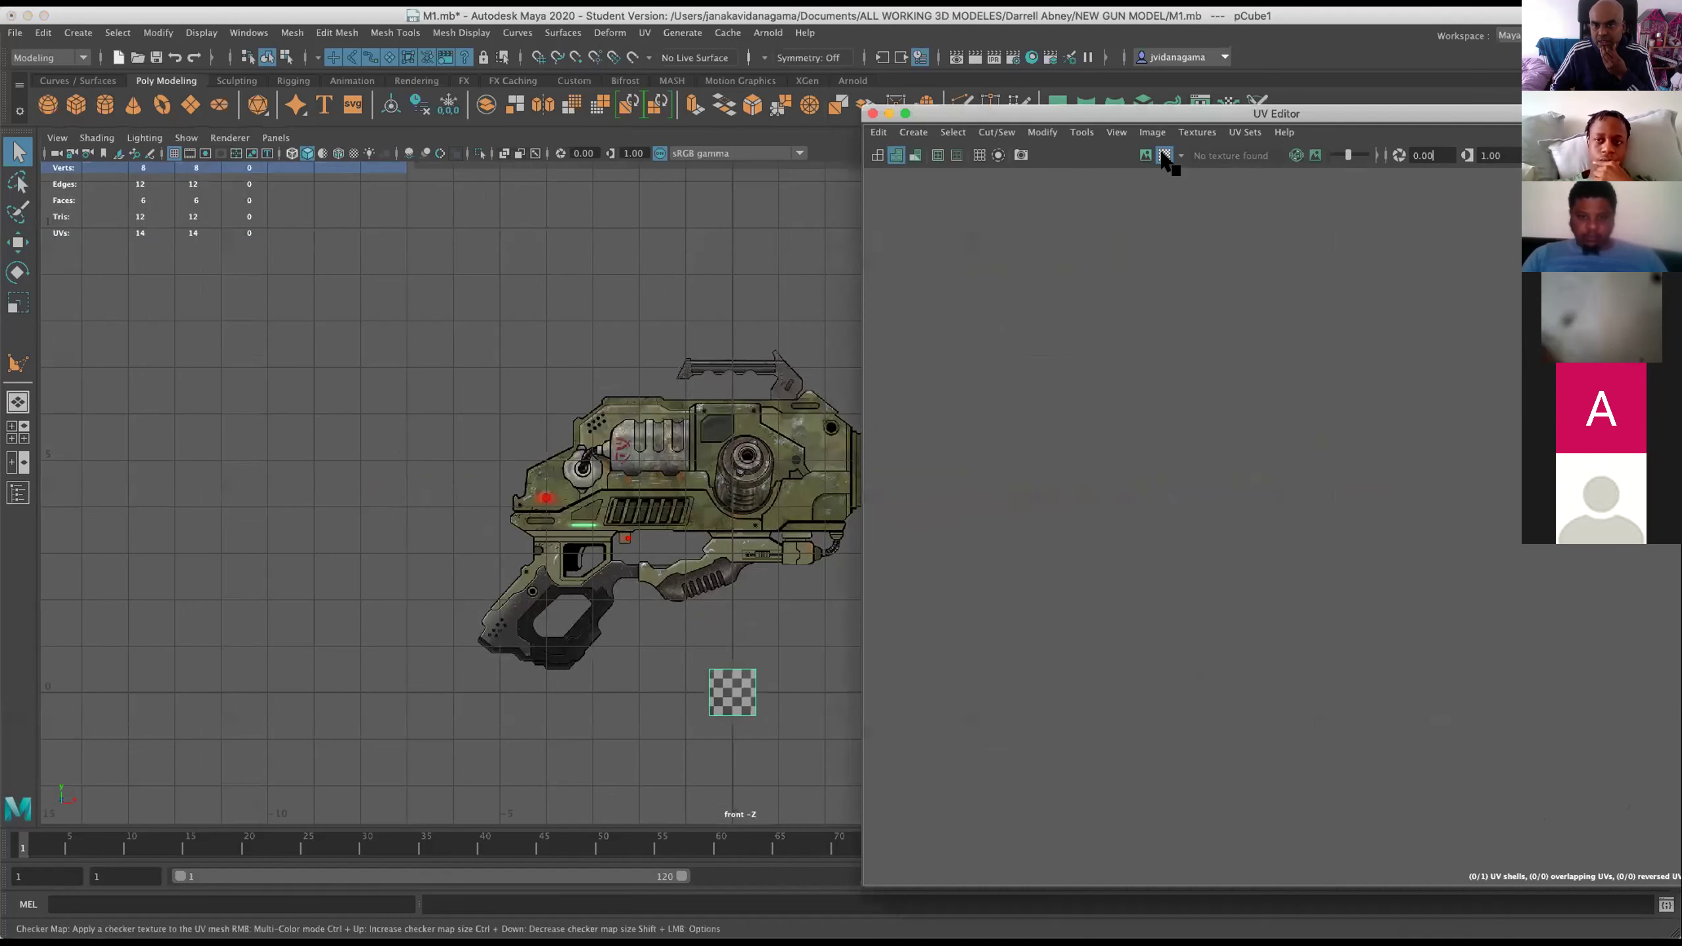
left_click(871, 114)
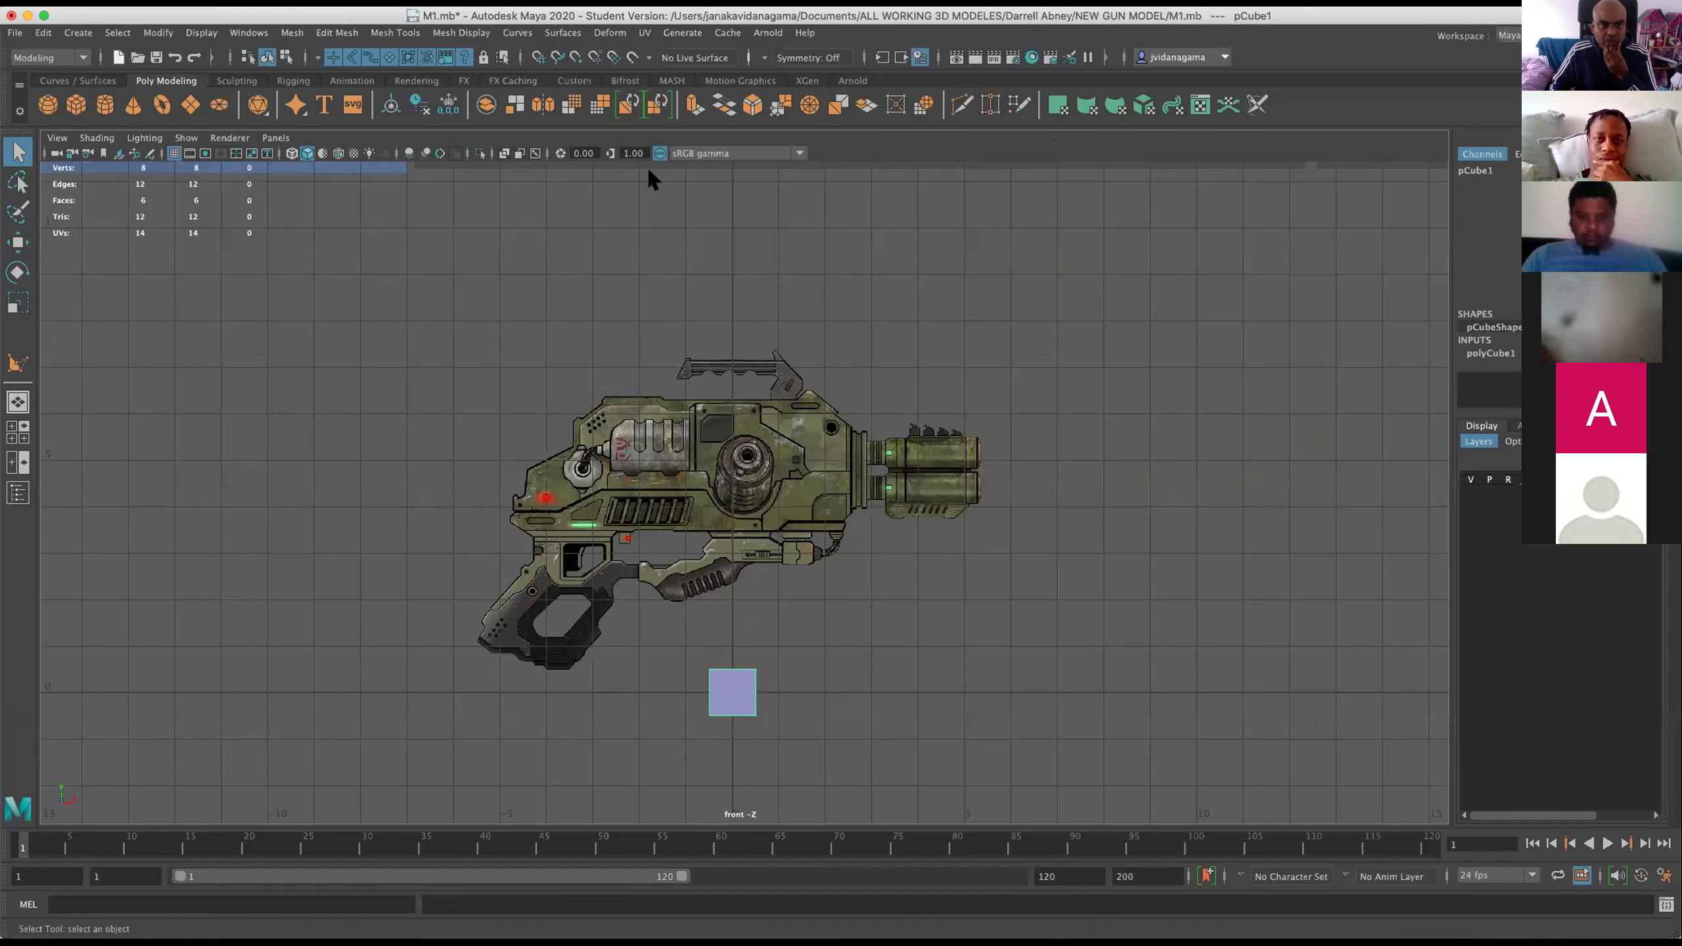
Select the cube and move it up onto the gun body.
right_click(719, 677)
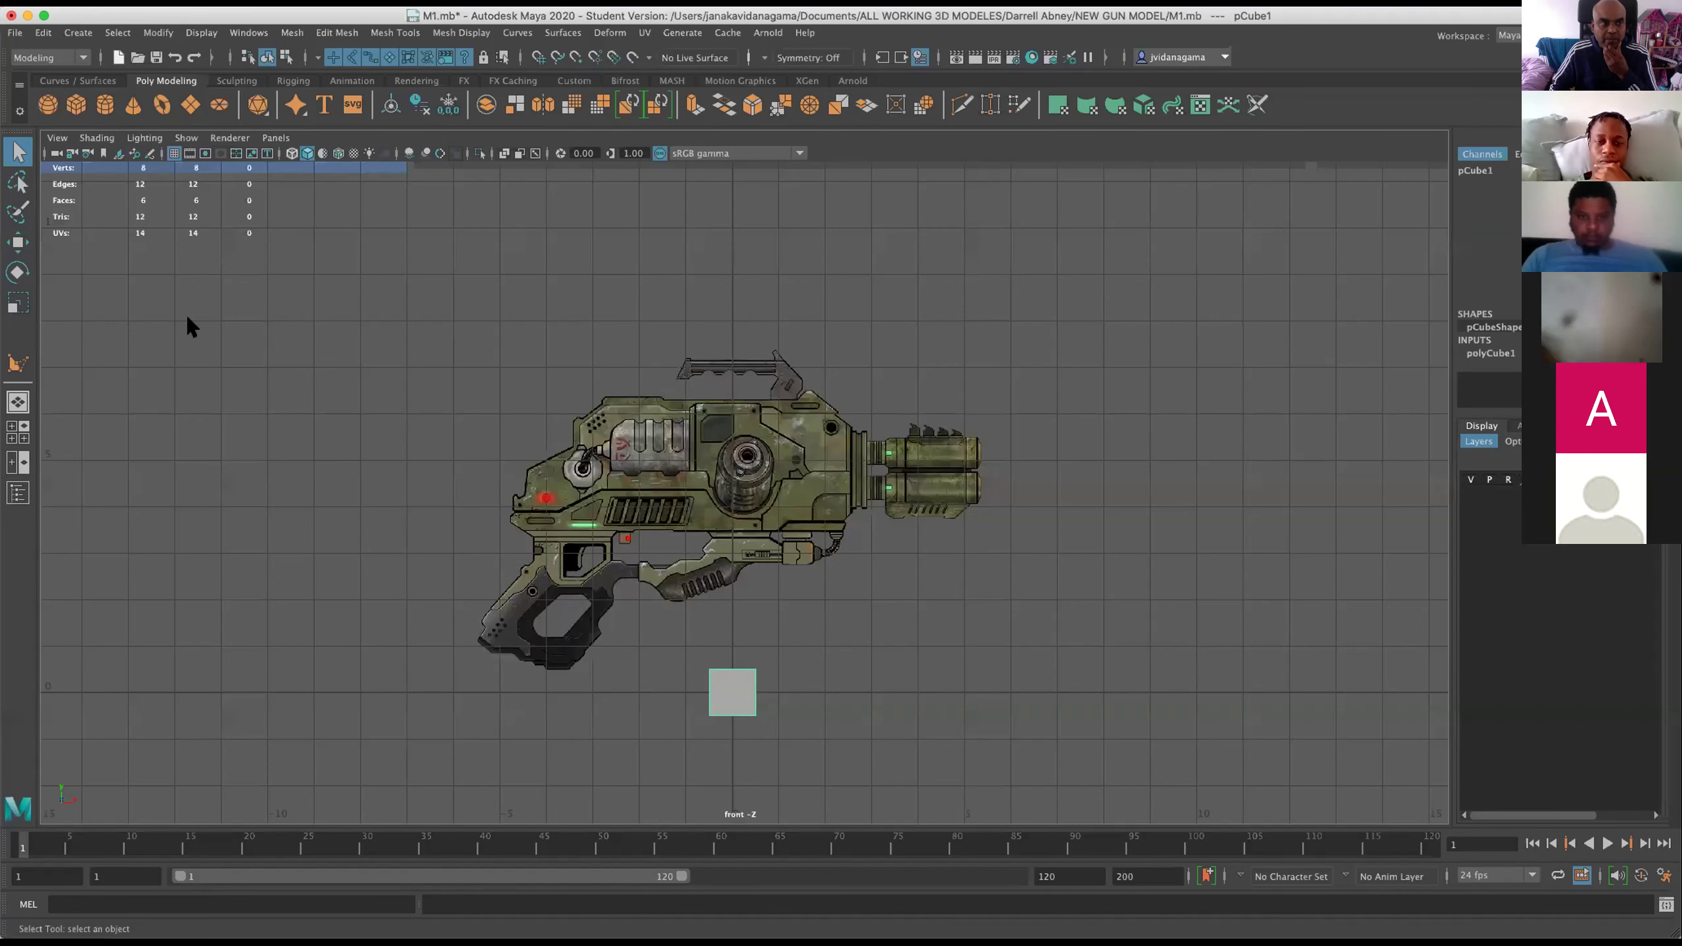
left_click(732, 695)
left_click_drag(732, 631, 738, 491)
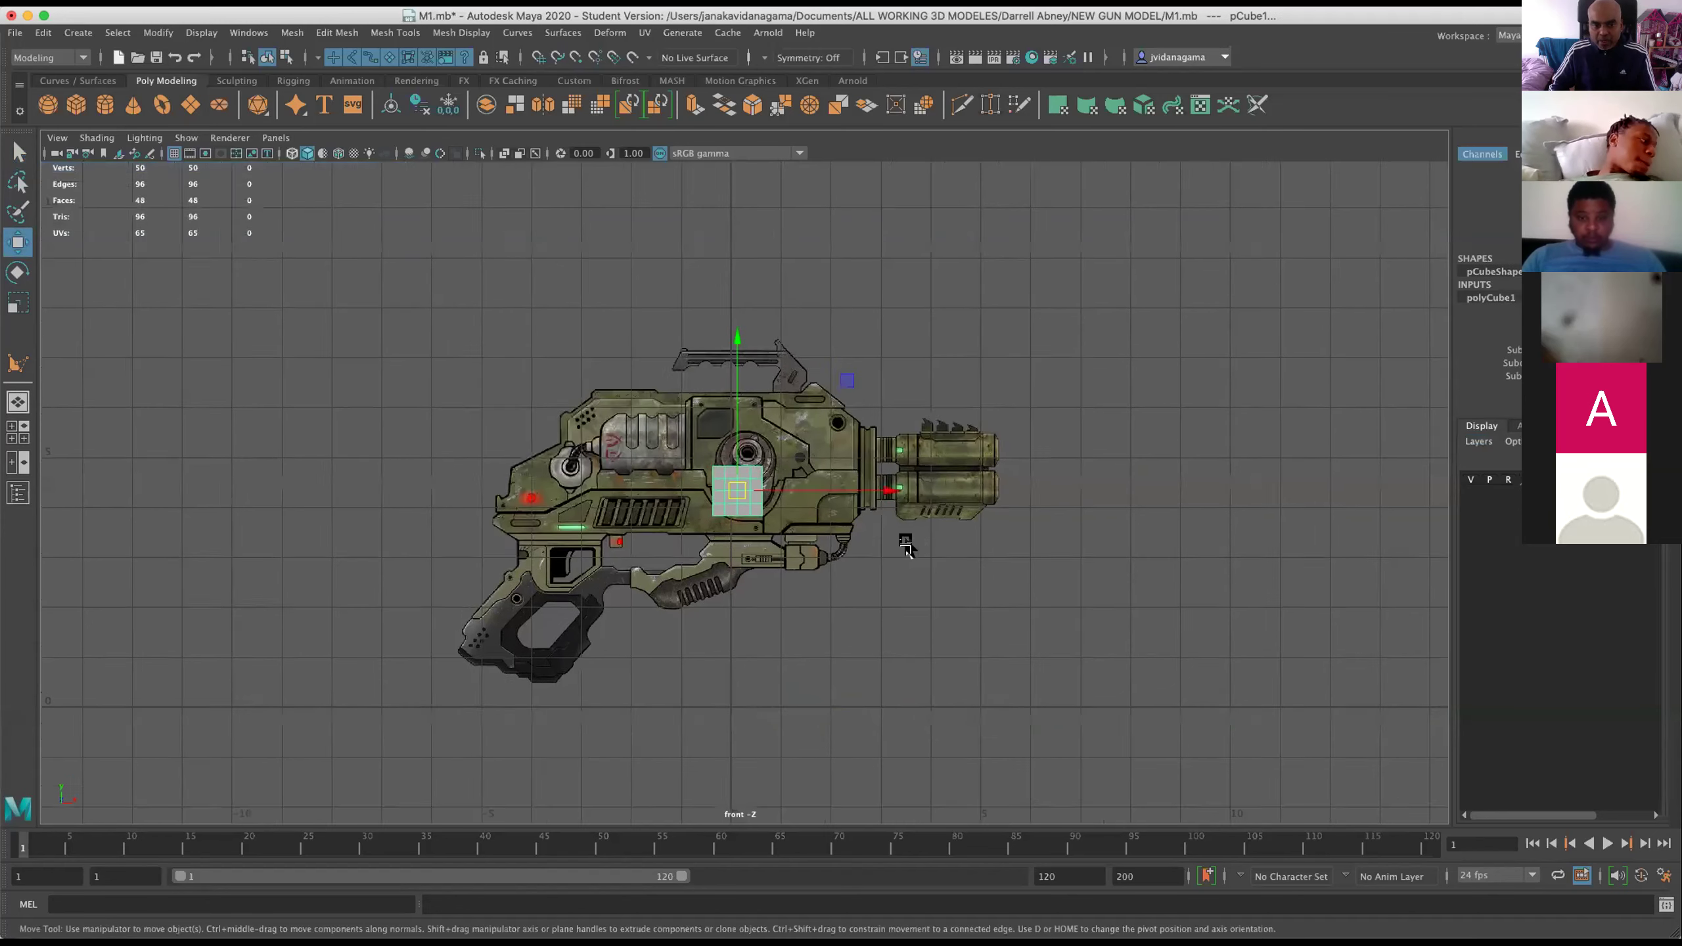
scroll("up", 3)
scroll("up", 3)
Pull the cube's corner vertices, undo those edits, and hide the cube with Ctrl+H.
left_click_drag(729, 460, 589, 405)
left_click(787, 428)
left_click_drag(786, 428, 908, 303)
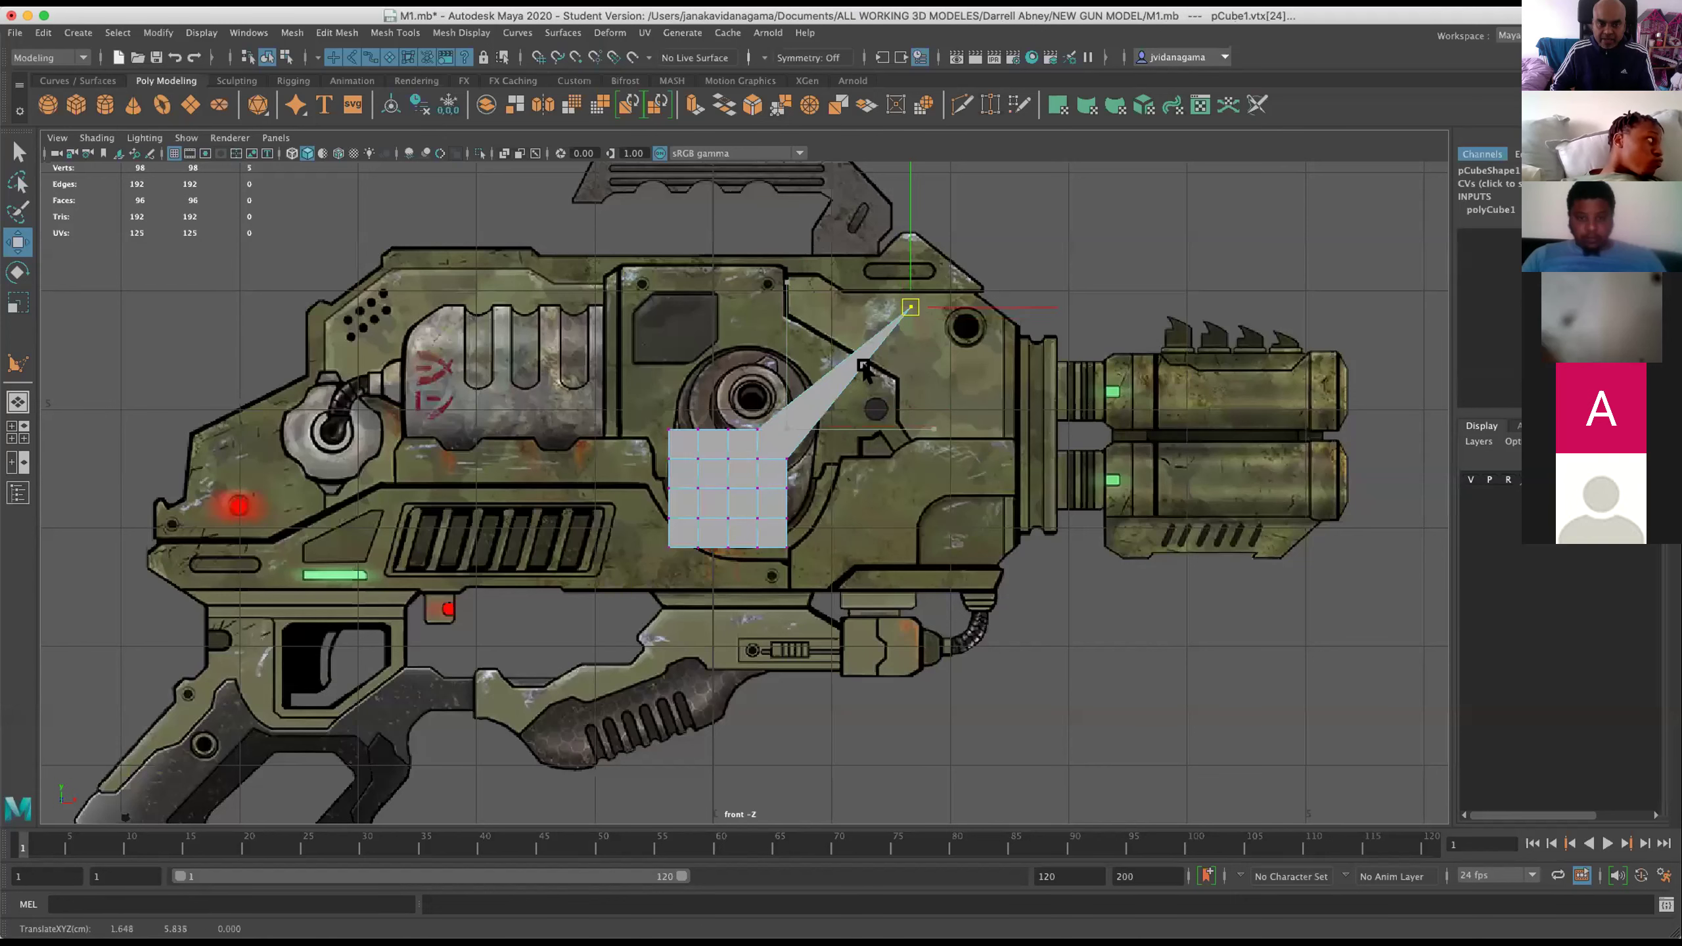
left_click_drag(771, 443, 754, 288)
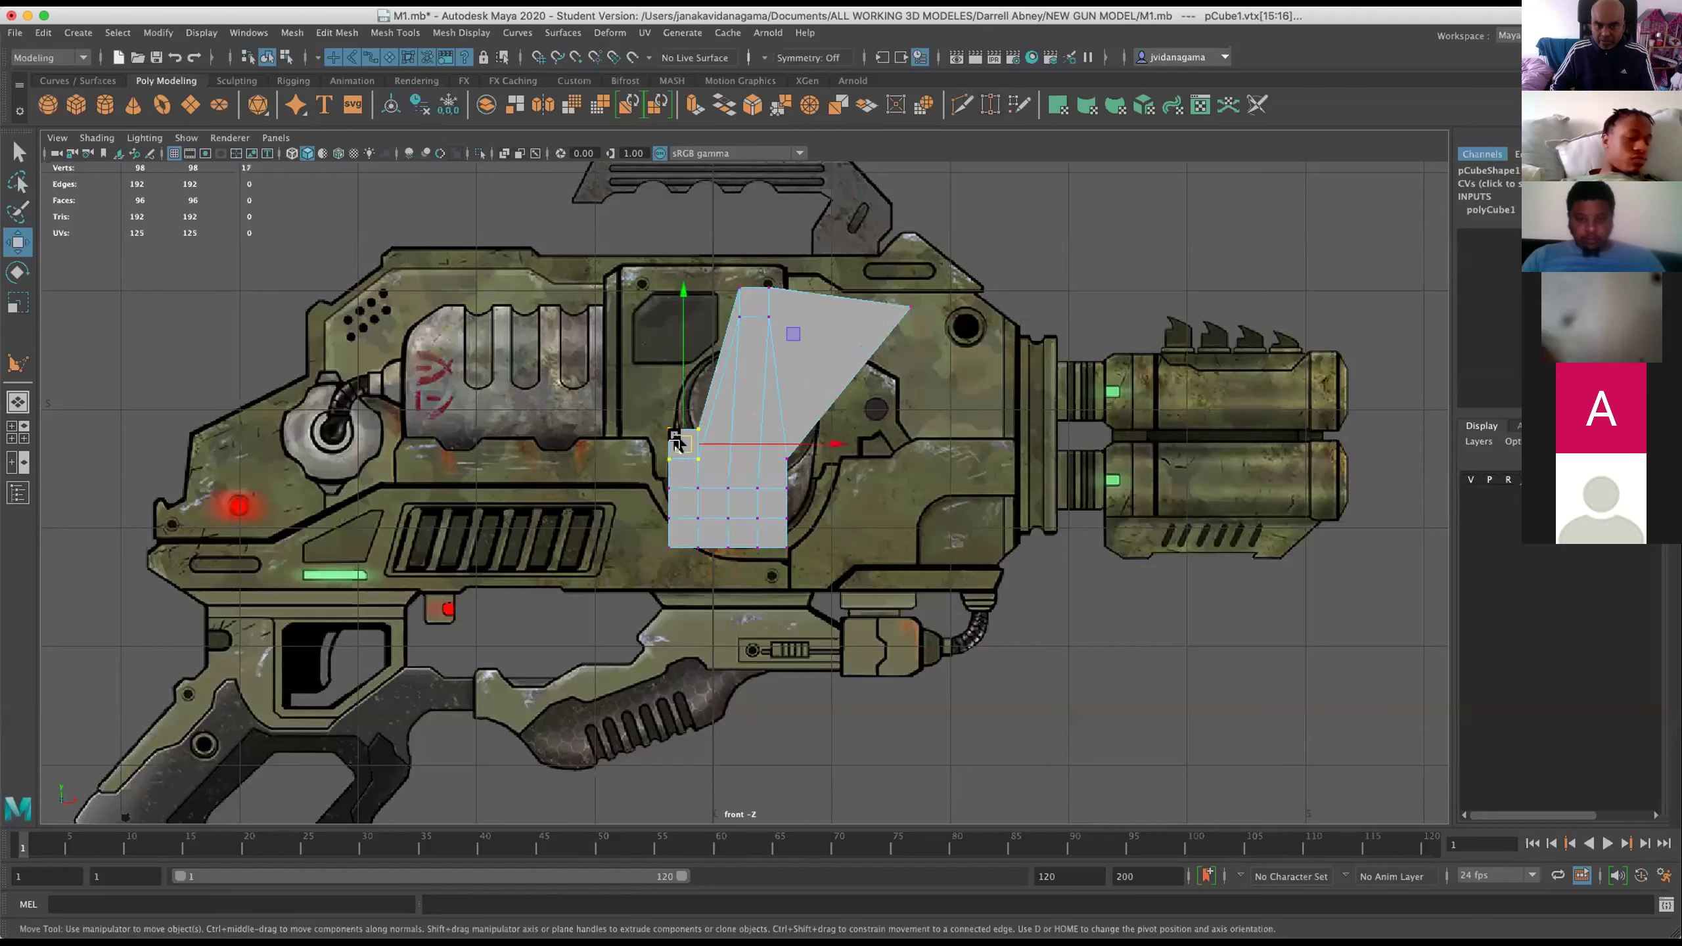
key("ctrl+z")
key("ctrl+z")
key("ctrl+z")
key("ctrl+z")
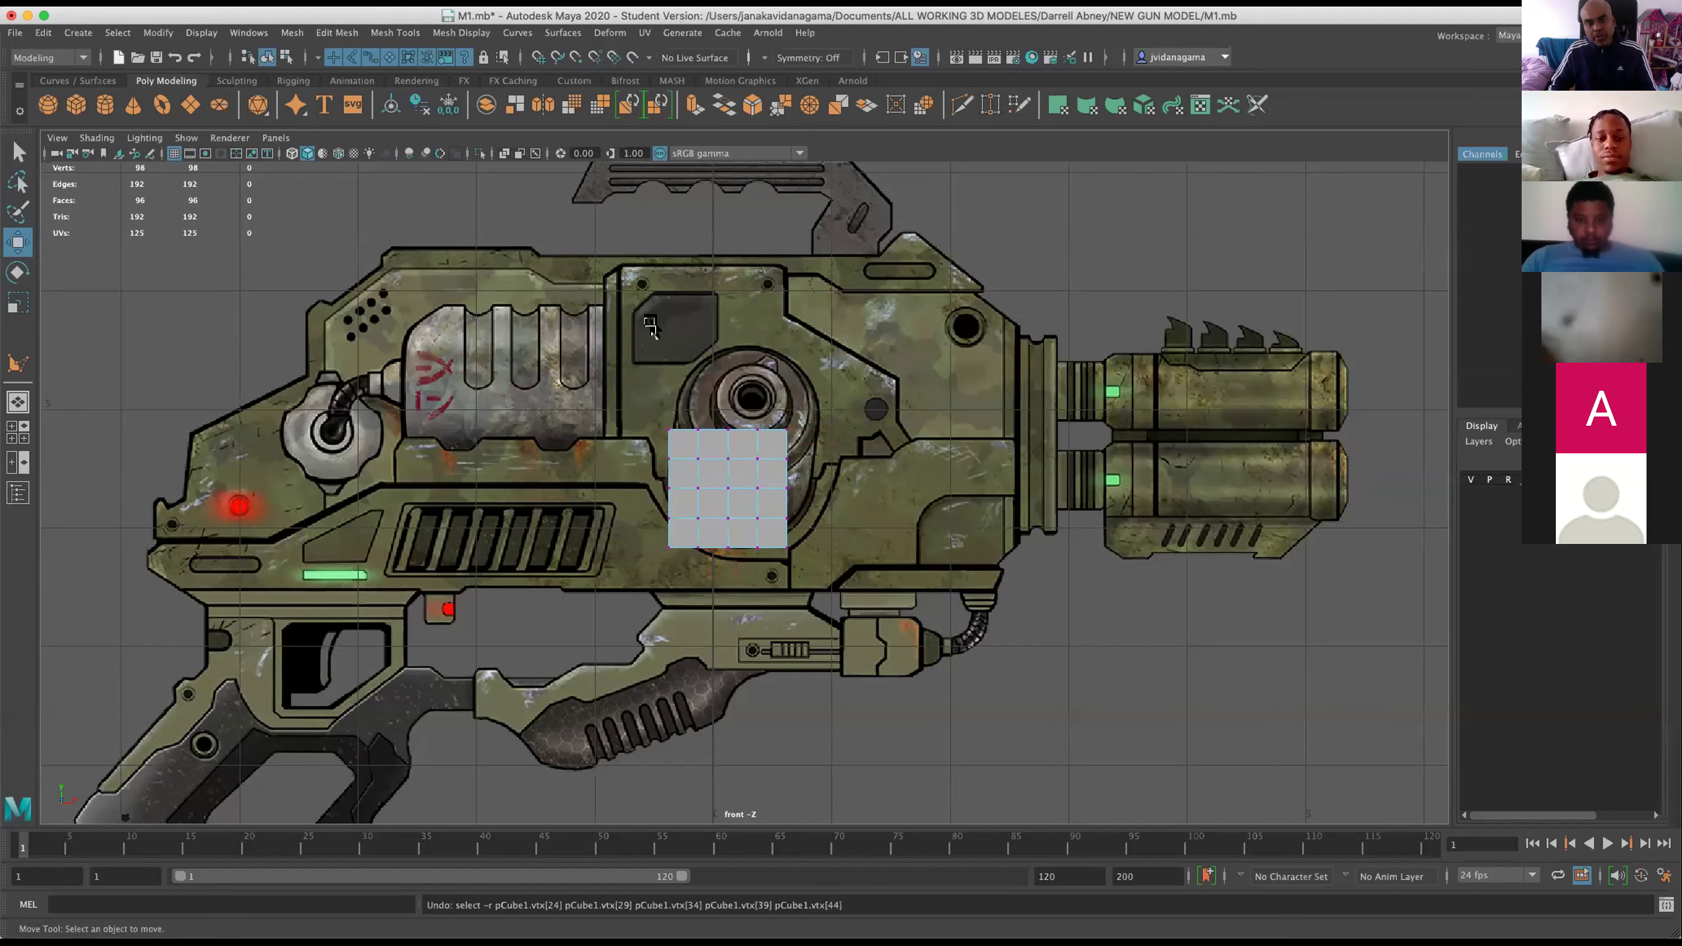
key("ctrl+z")
key("ctrl+z")
key("ctrl+z")
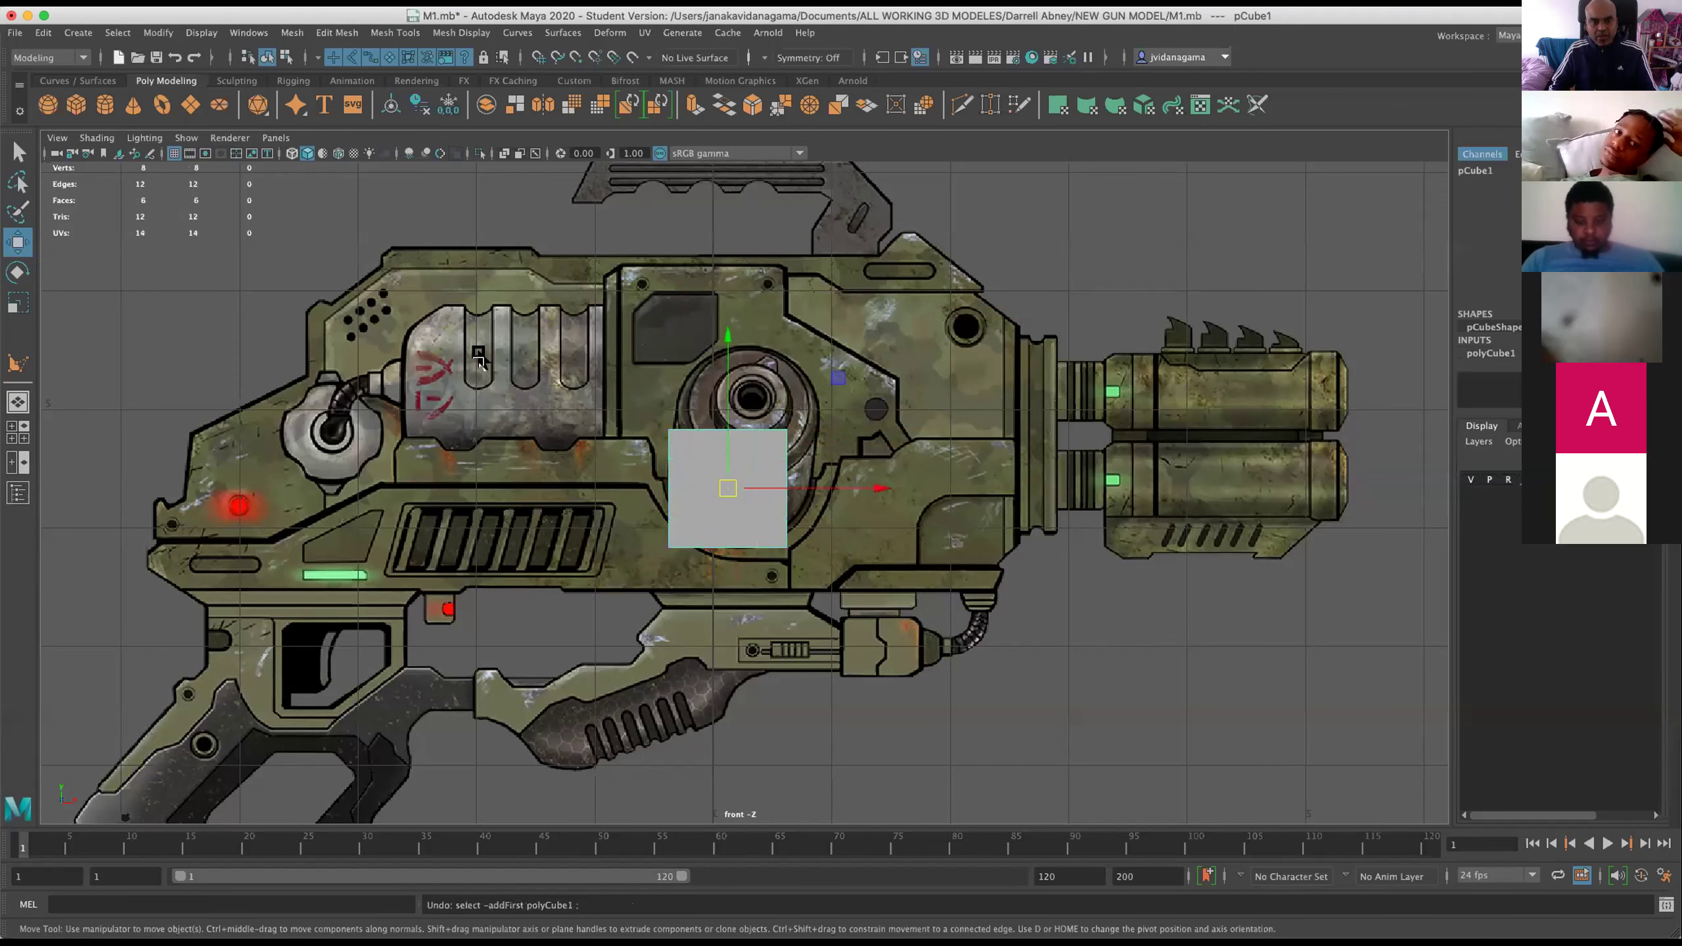
key("ctrl+h")
scroll("up", 3)
scroll("up", 3)
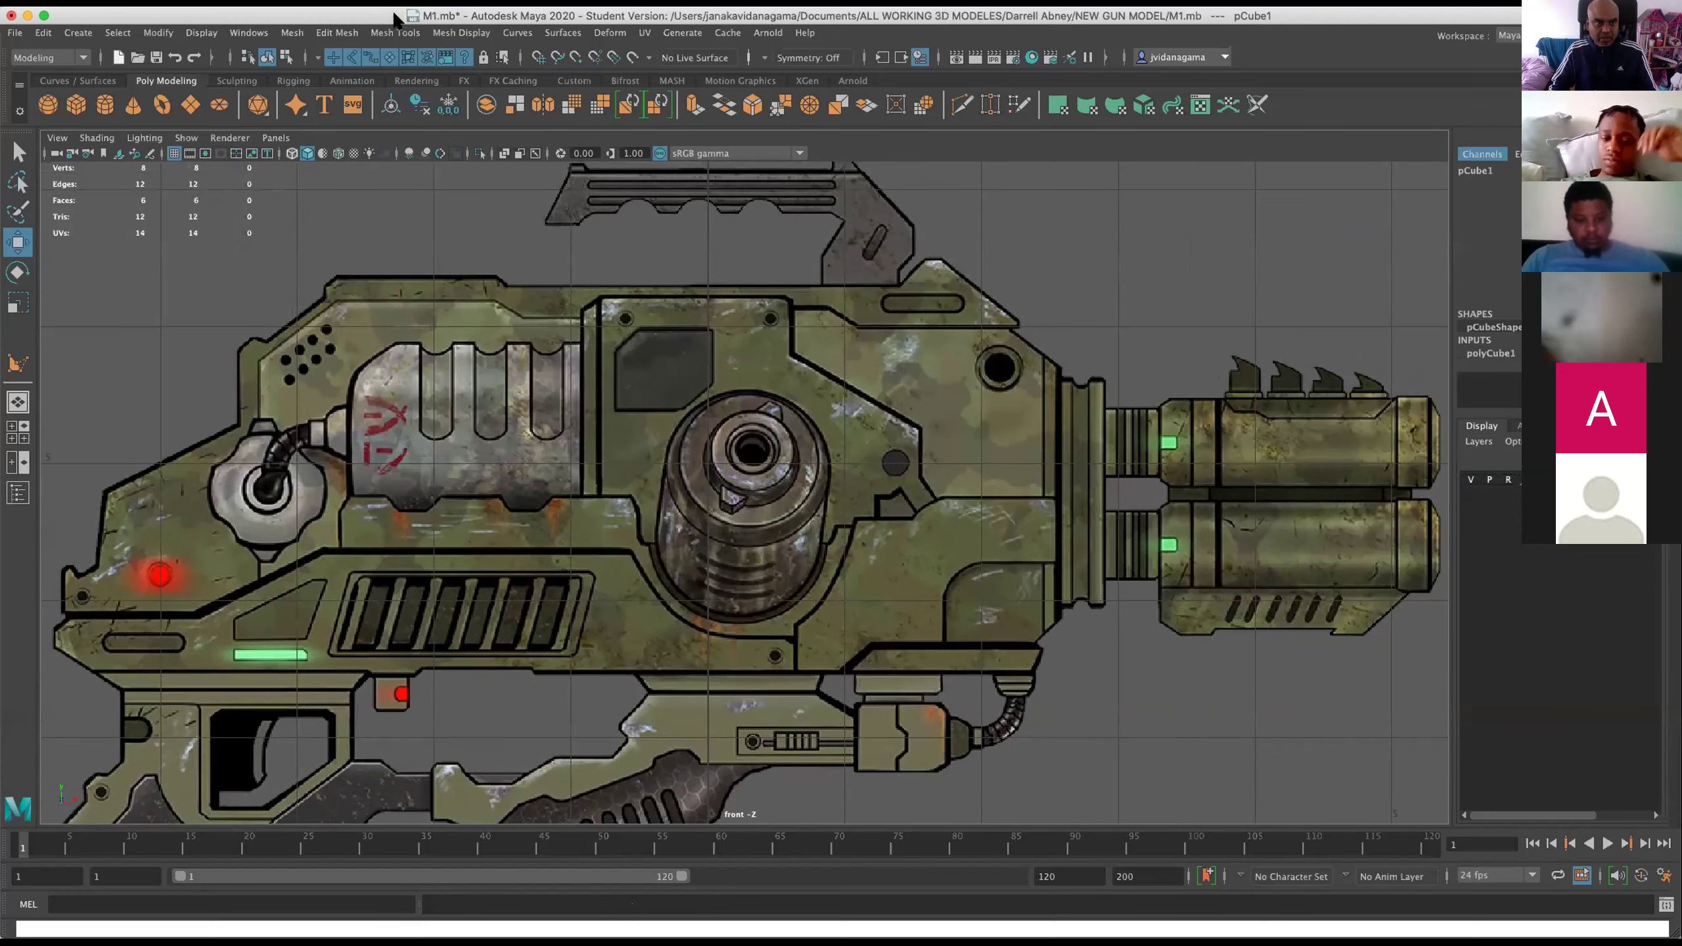
Activate Mesh Tools > Create Polygon and place the first point on the gun outline.
left_click(395, 32)
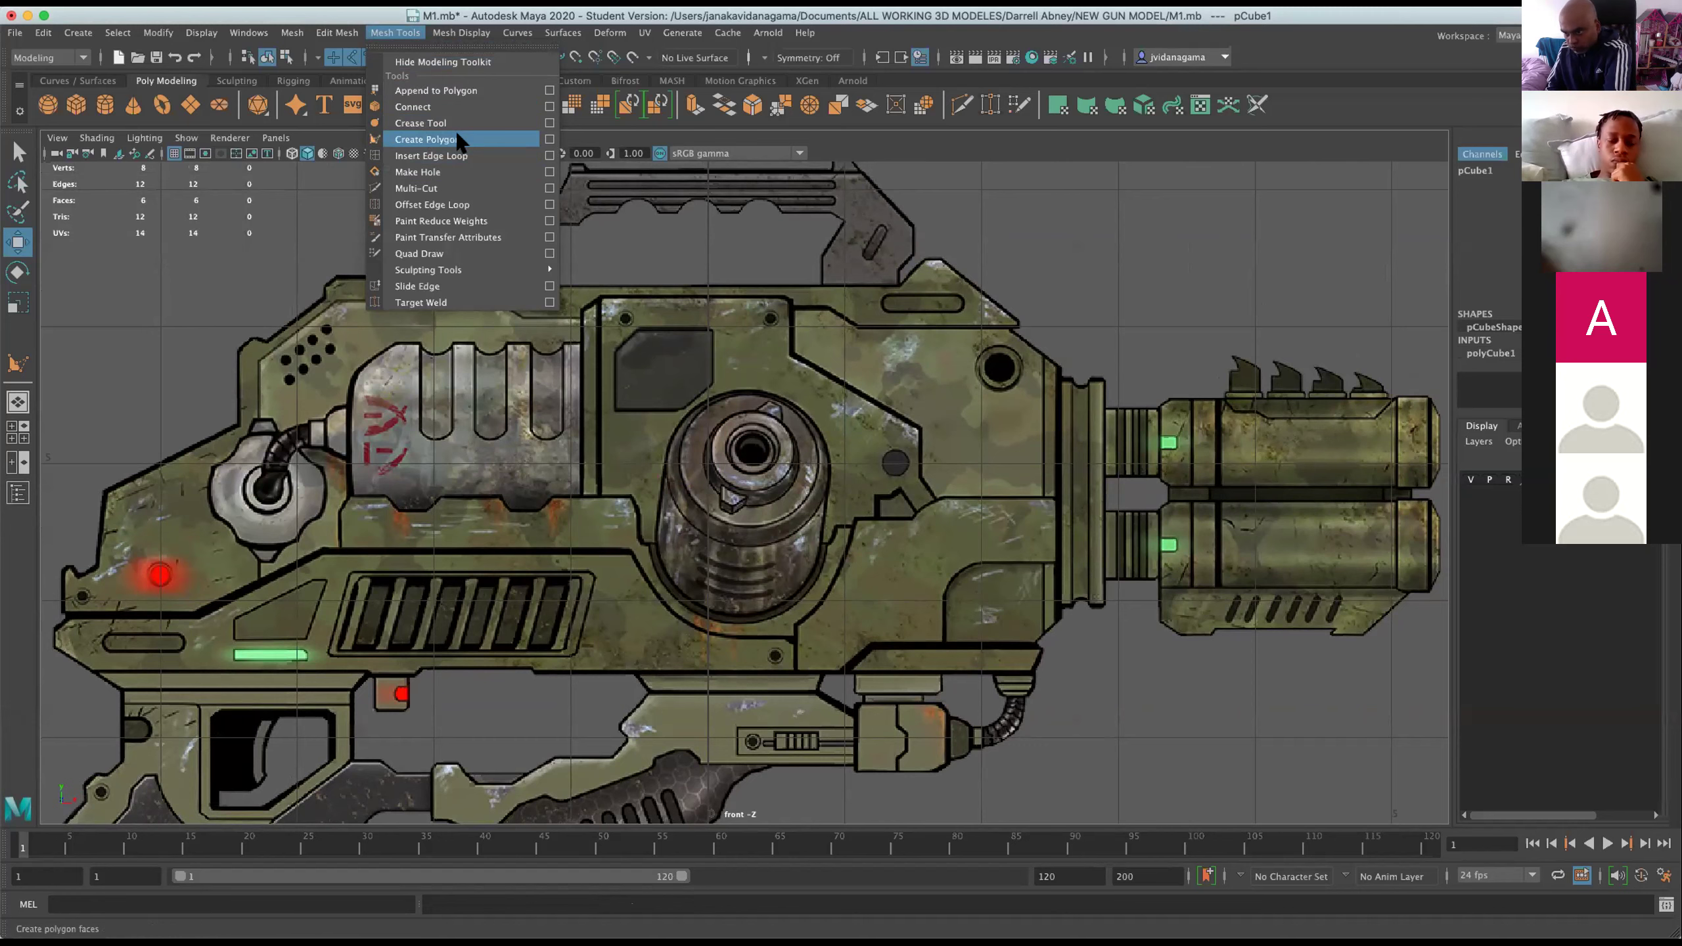
left_click(460, 139)
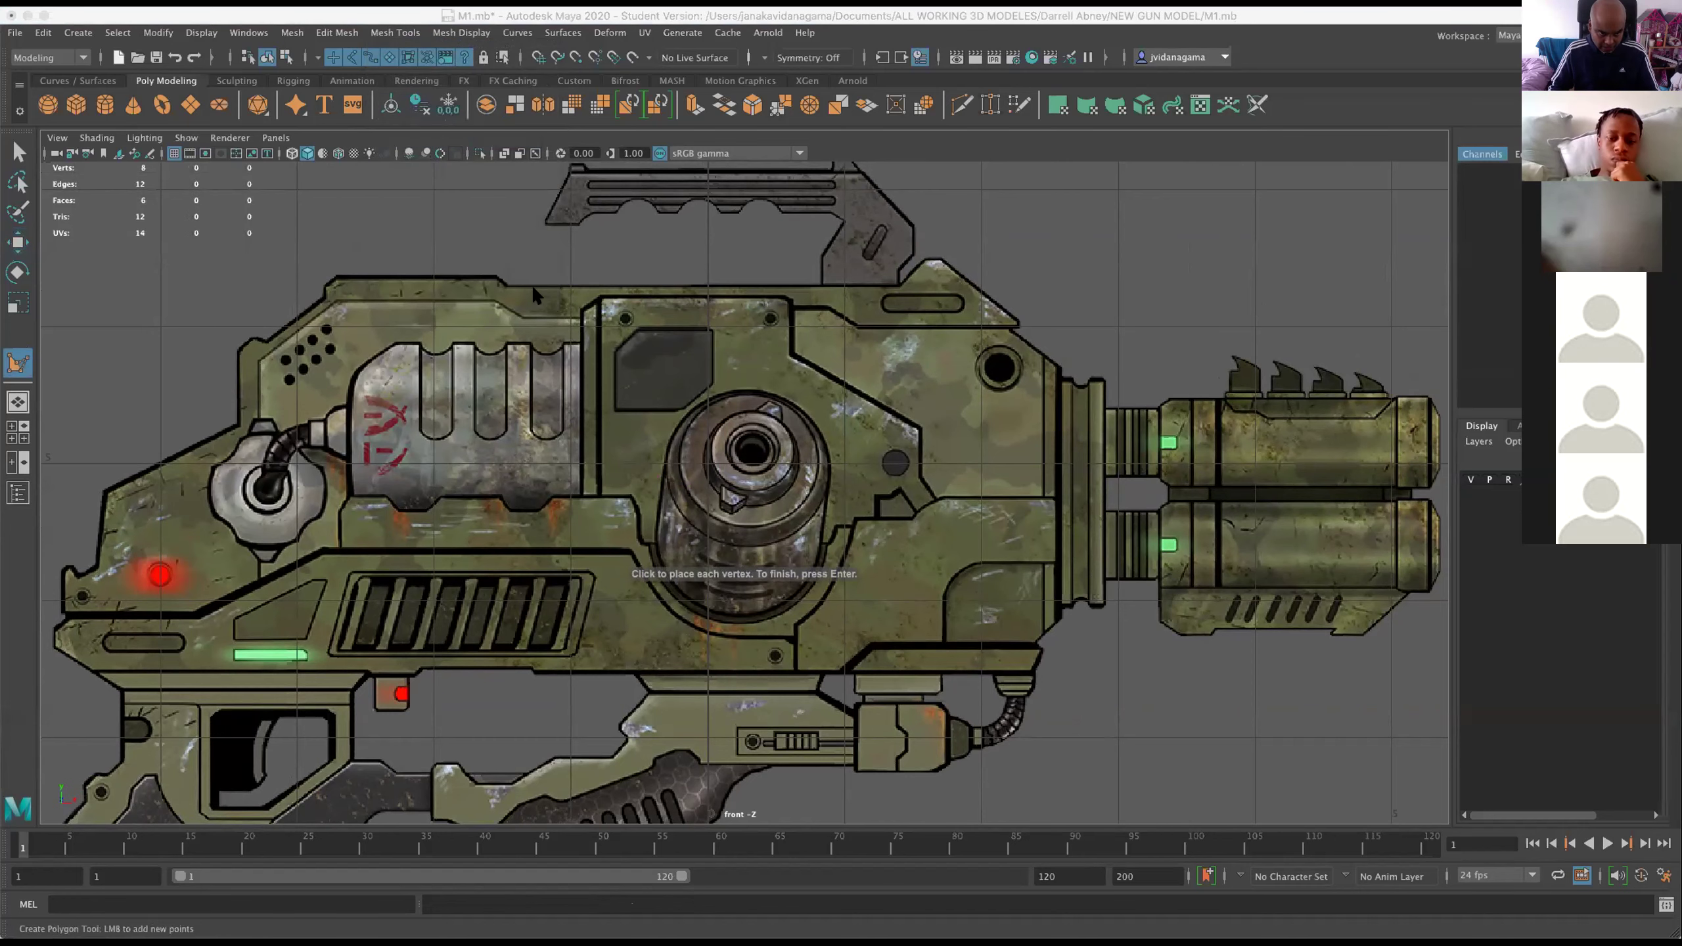
left_click(502, 284)
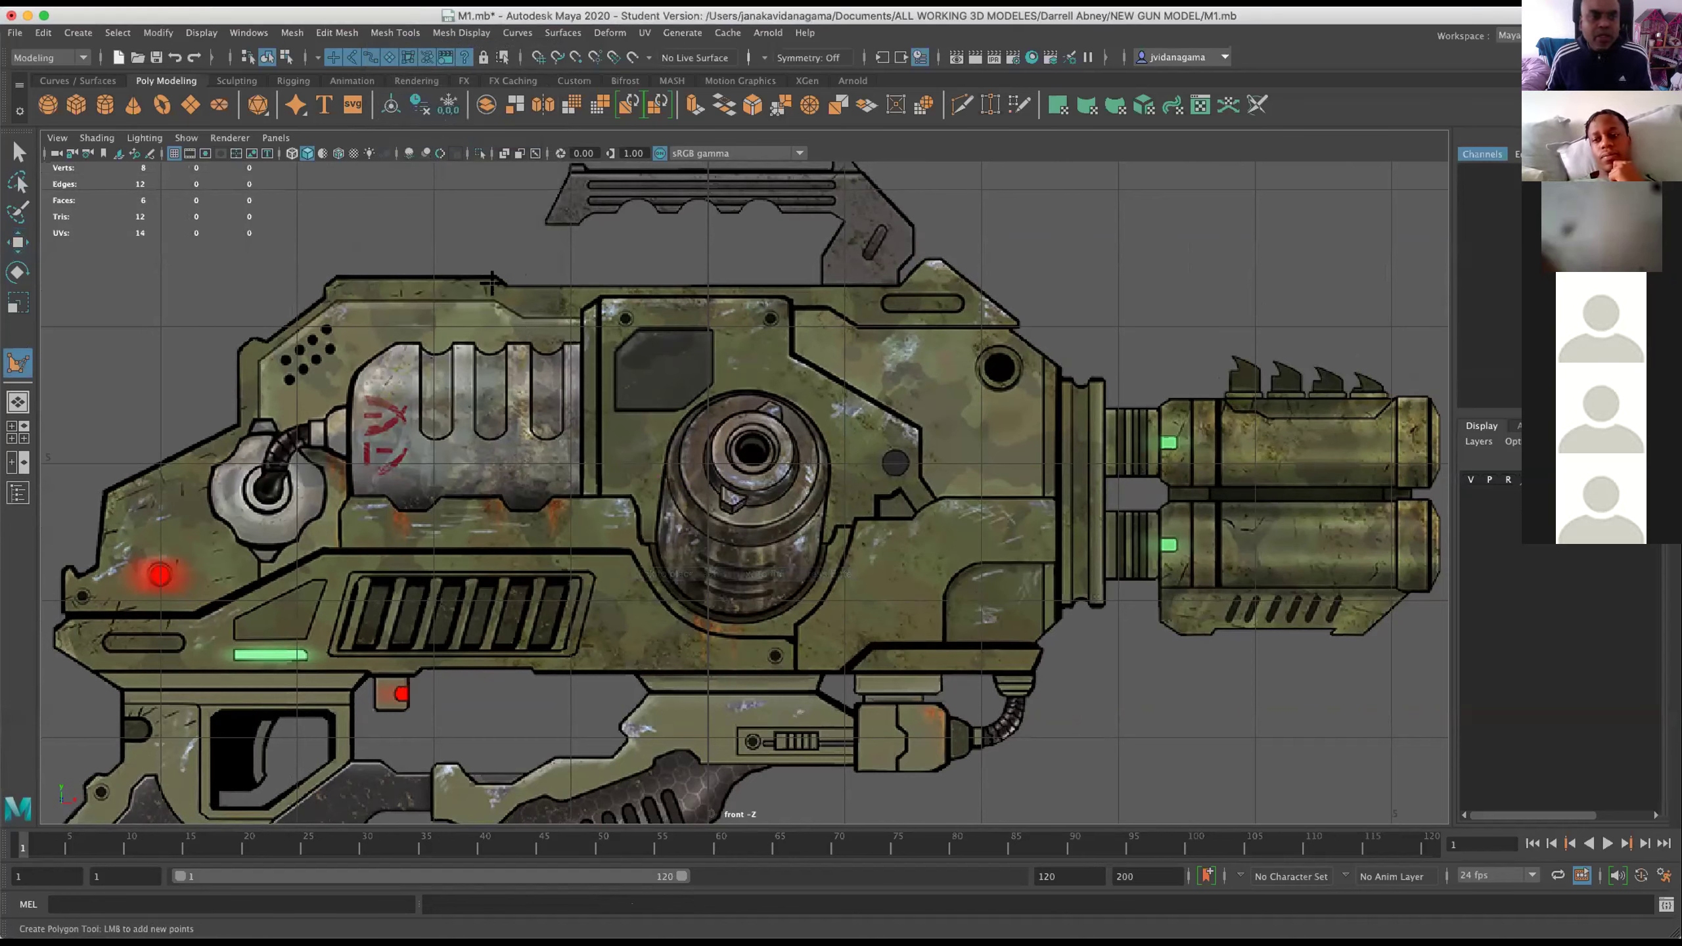
left_click(505, 287)
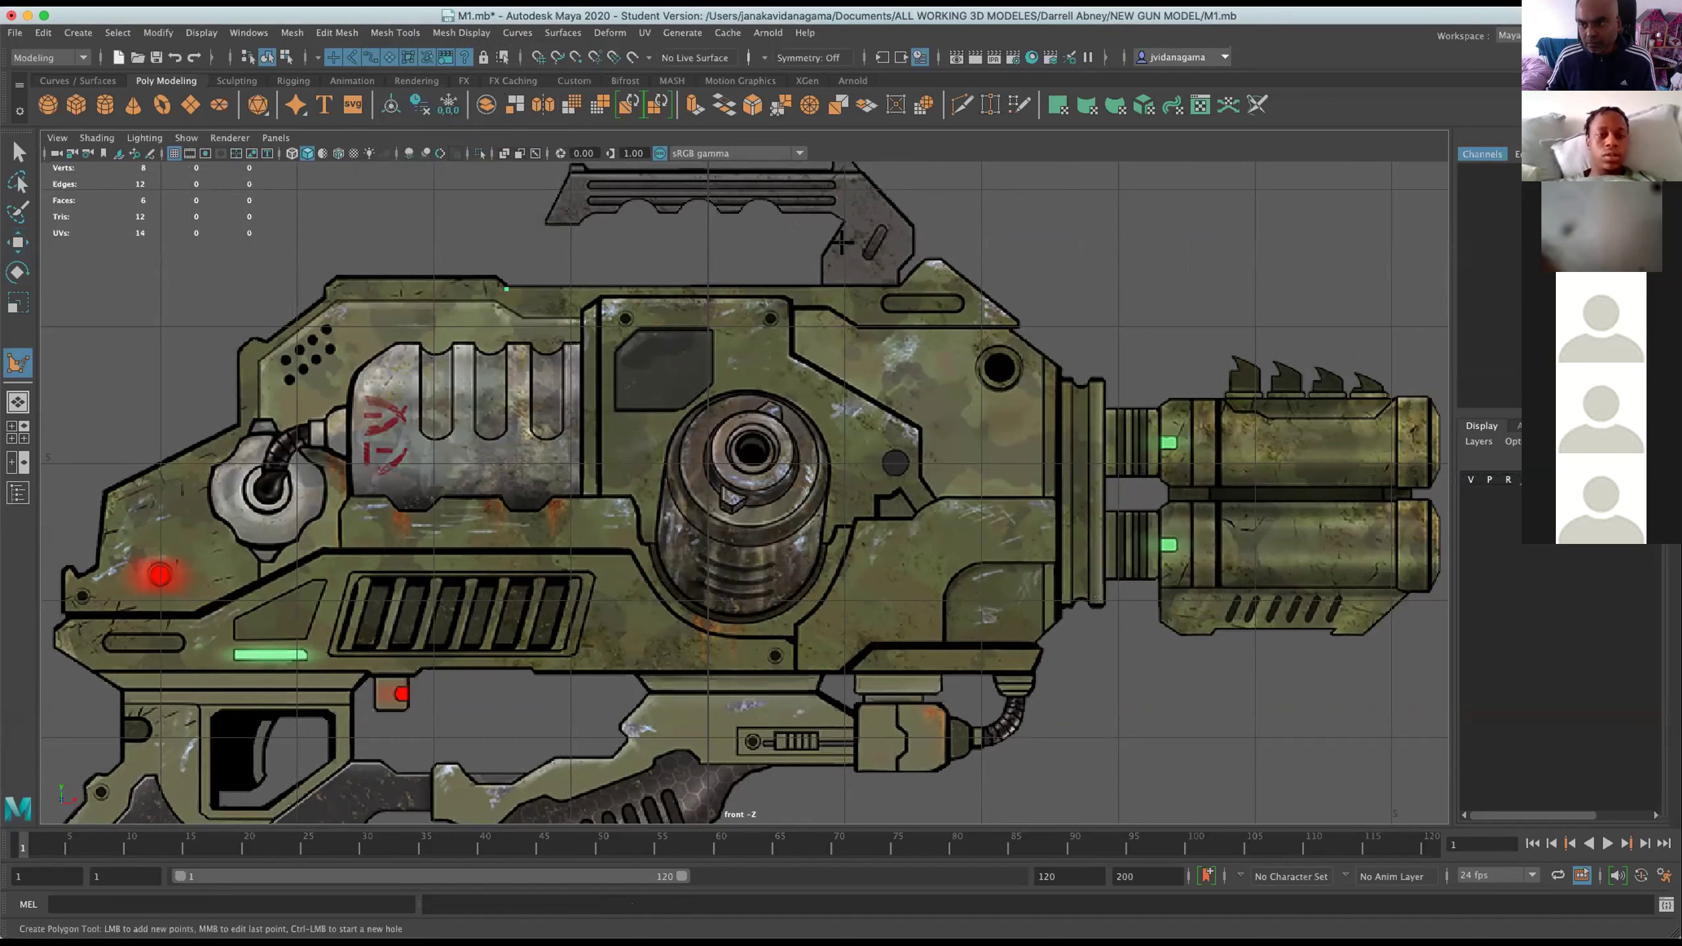
Trace the gun body's top-right slope, right side and bottom edge with polygon points.
left_click(900, 289)
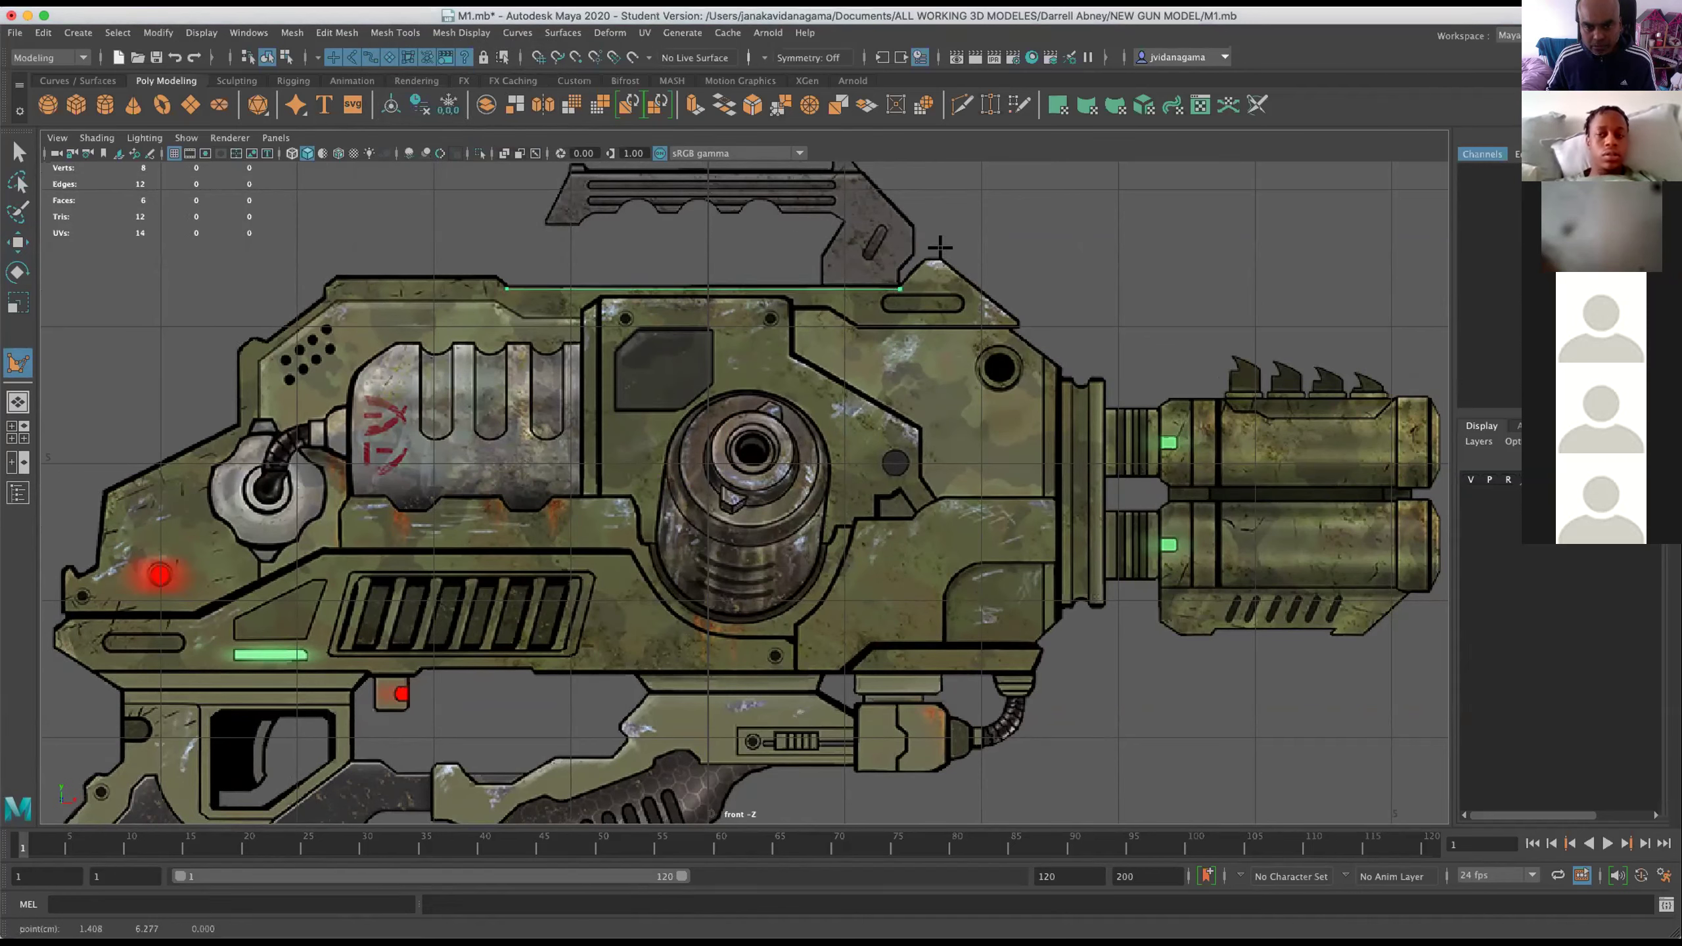
left_click(927, 261)
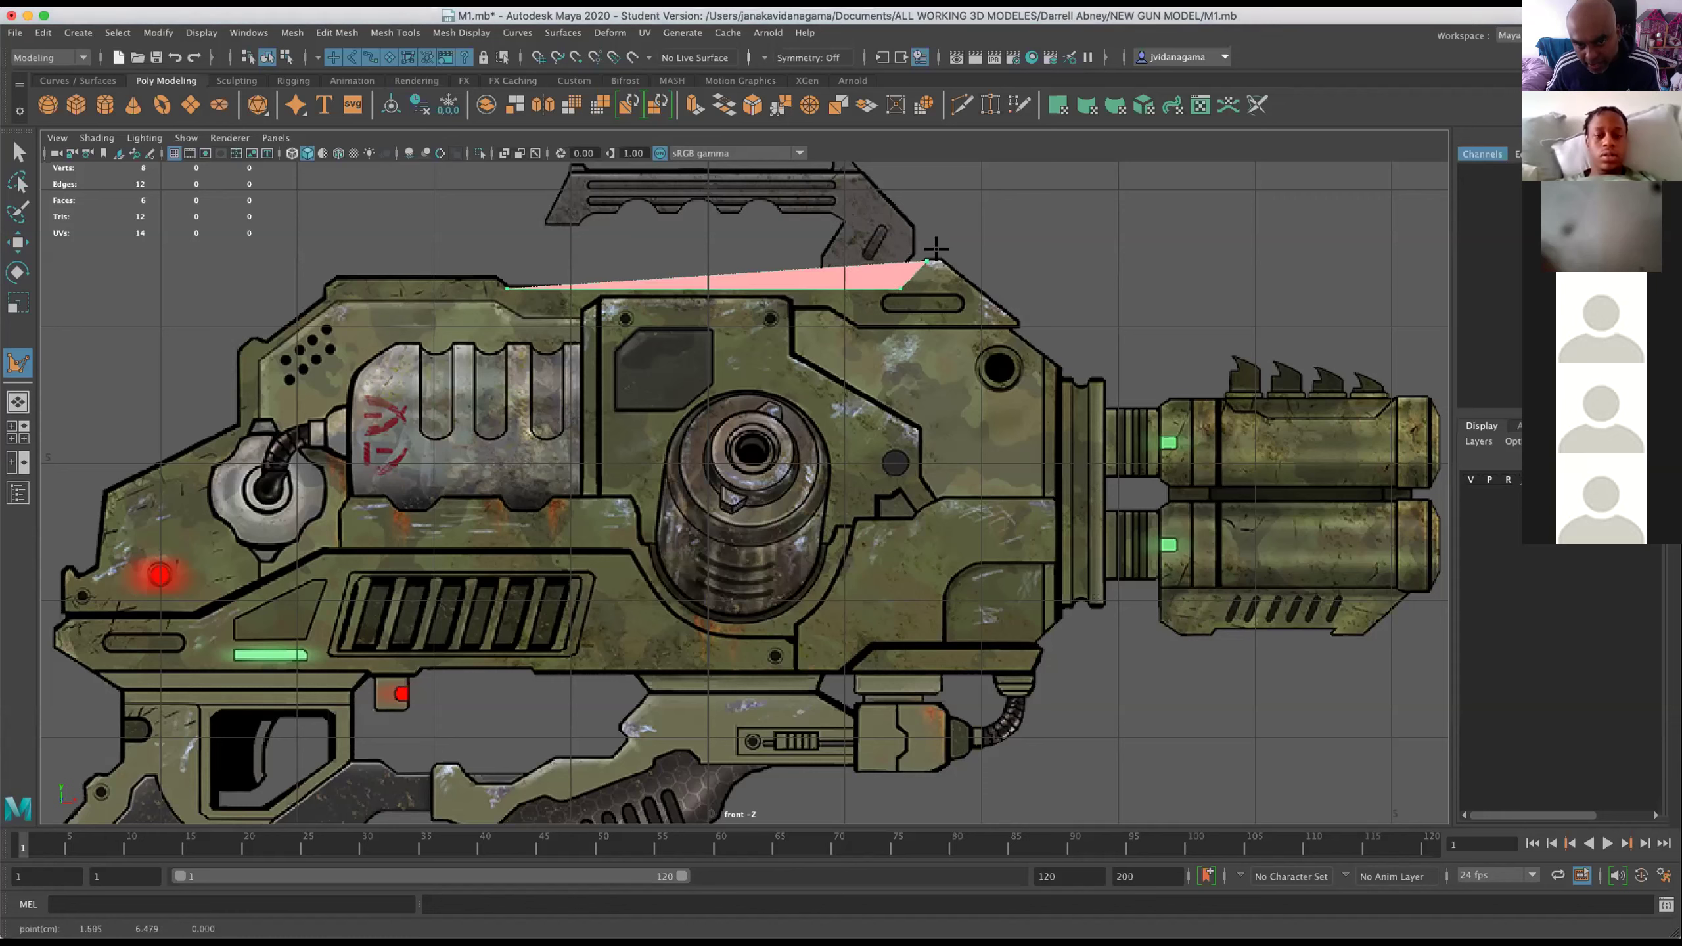
left_click(942, 260)
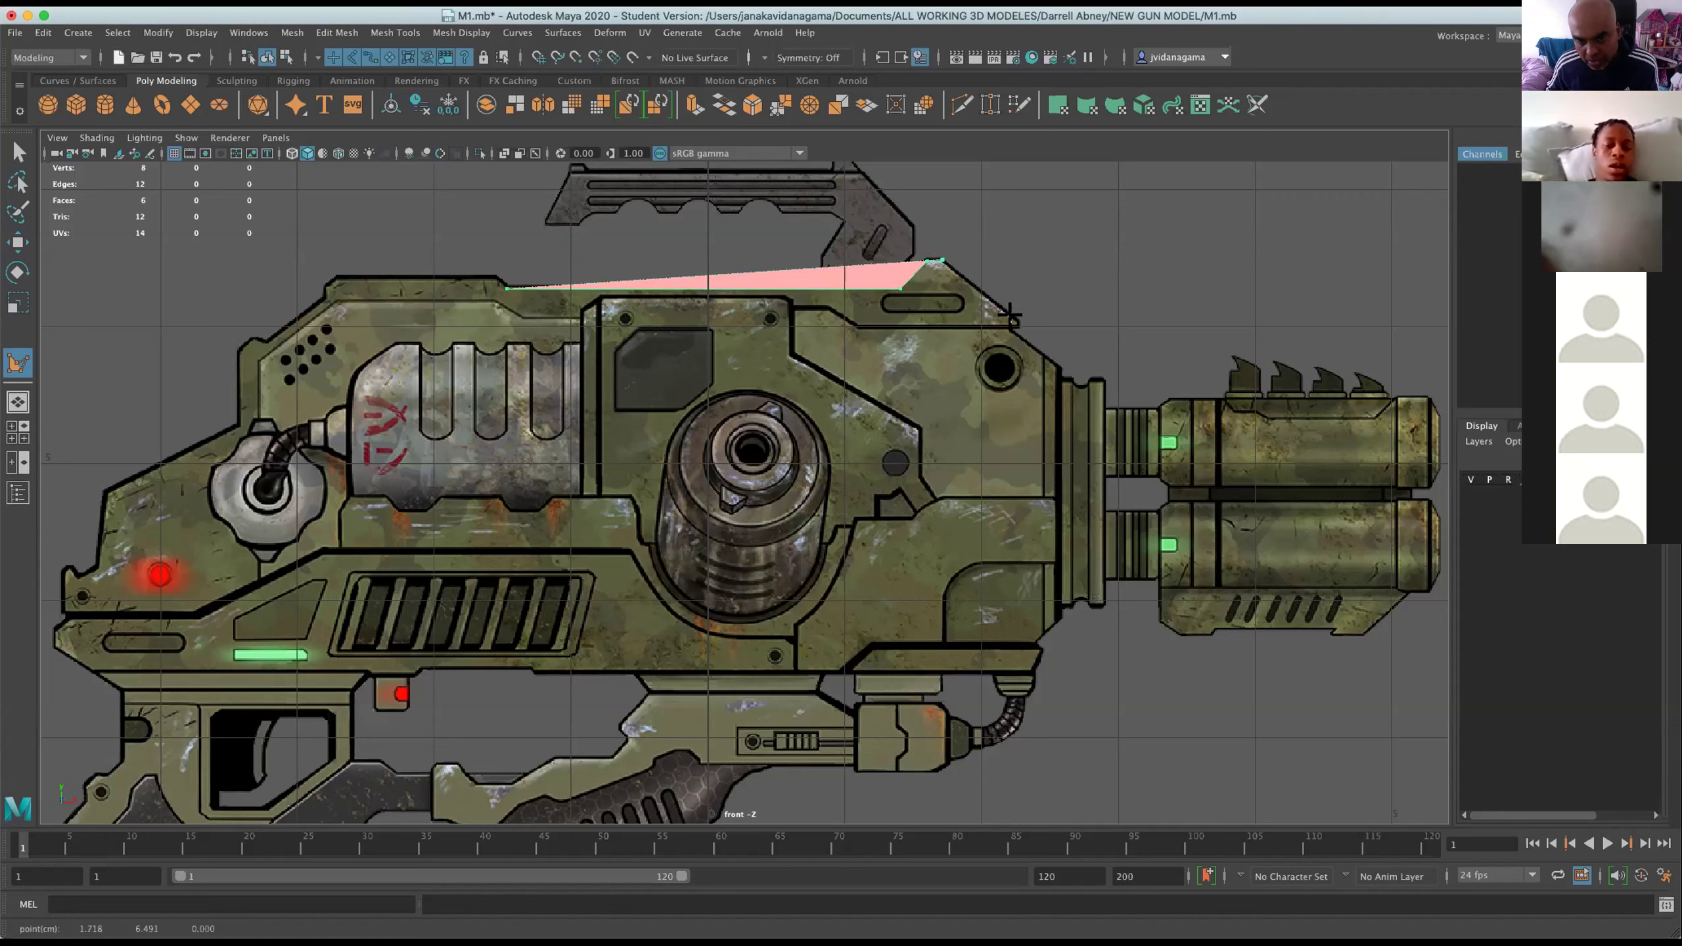
left_click(1014, 322)
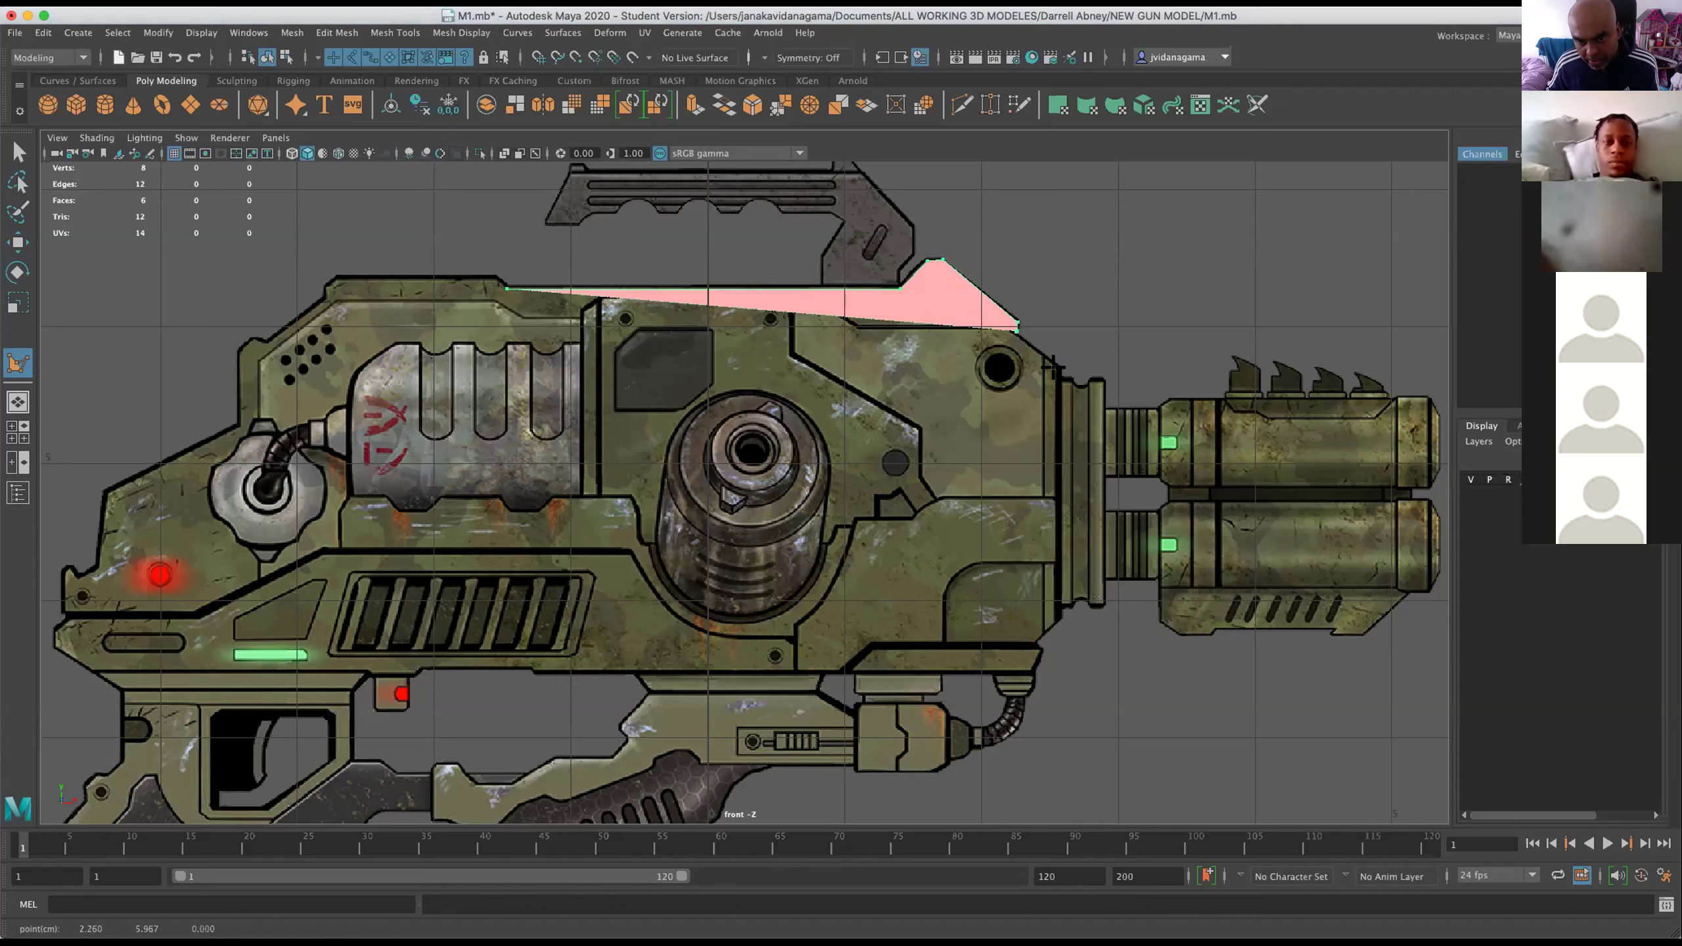
left_click(1061, 373)
left_click(1061, 620)
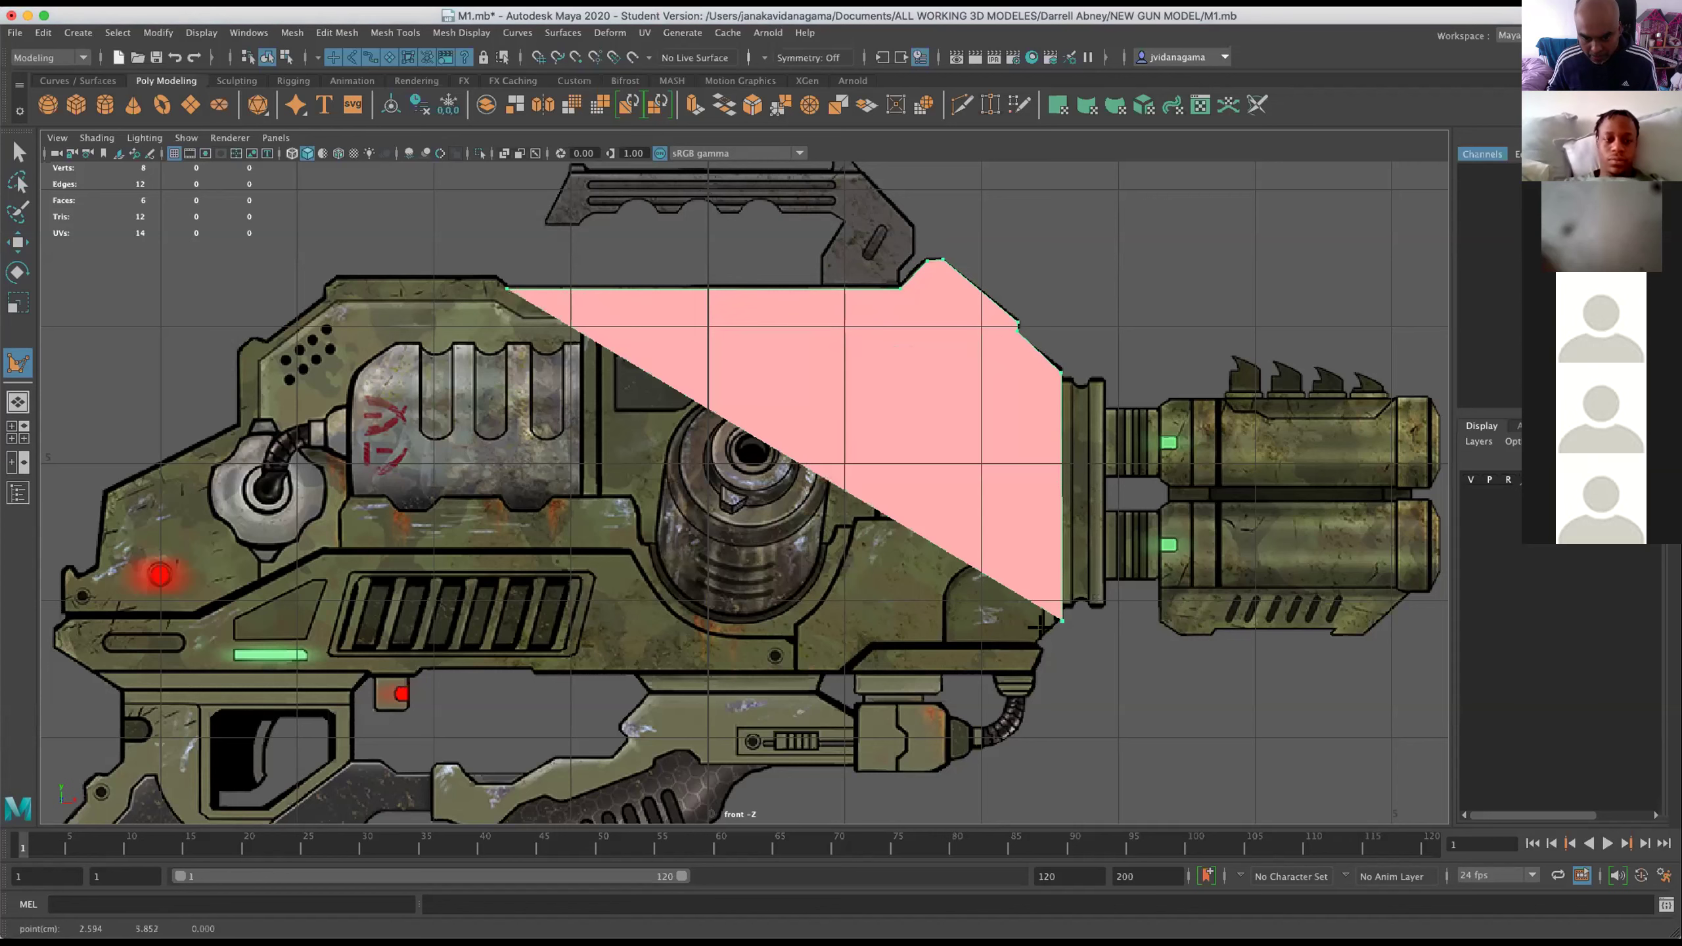
left_click(1037, 645)
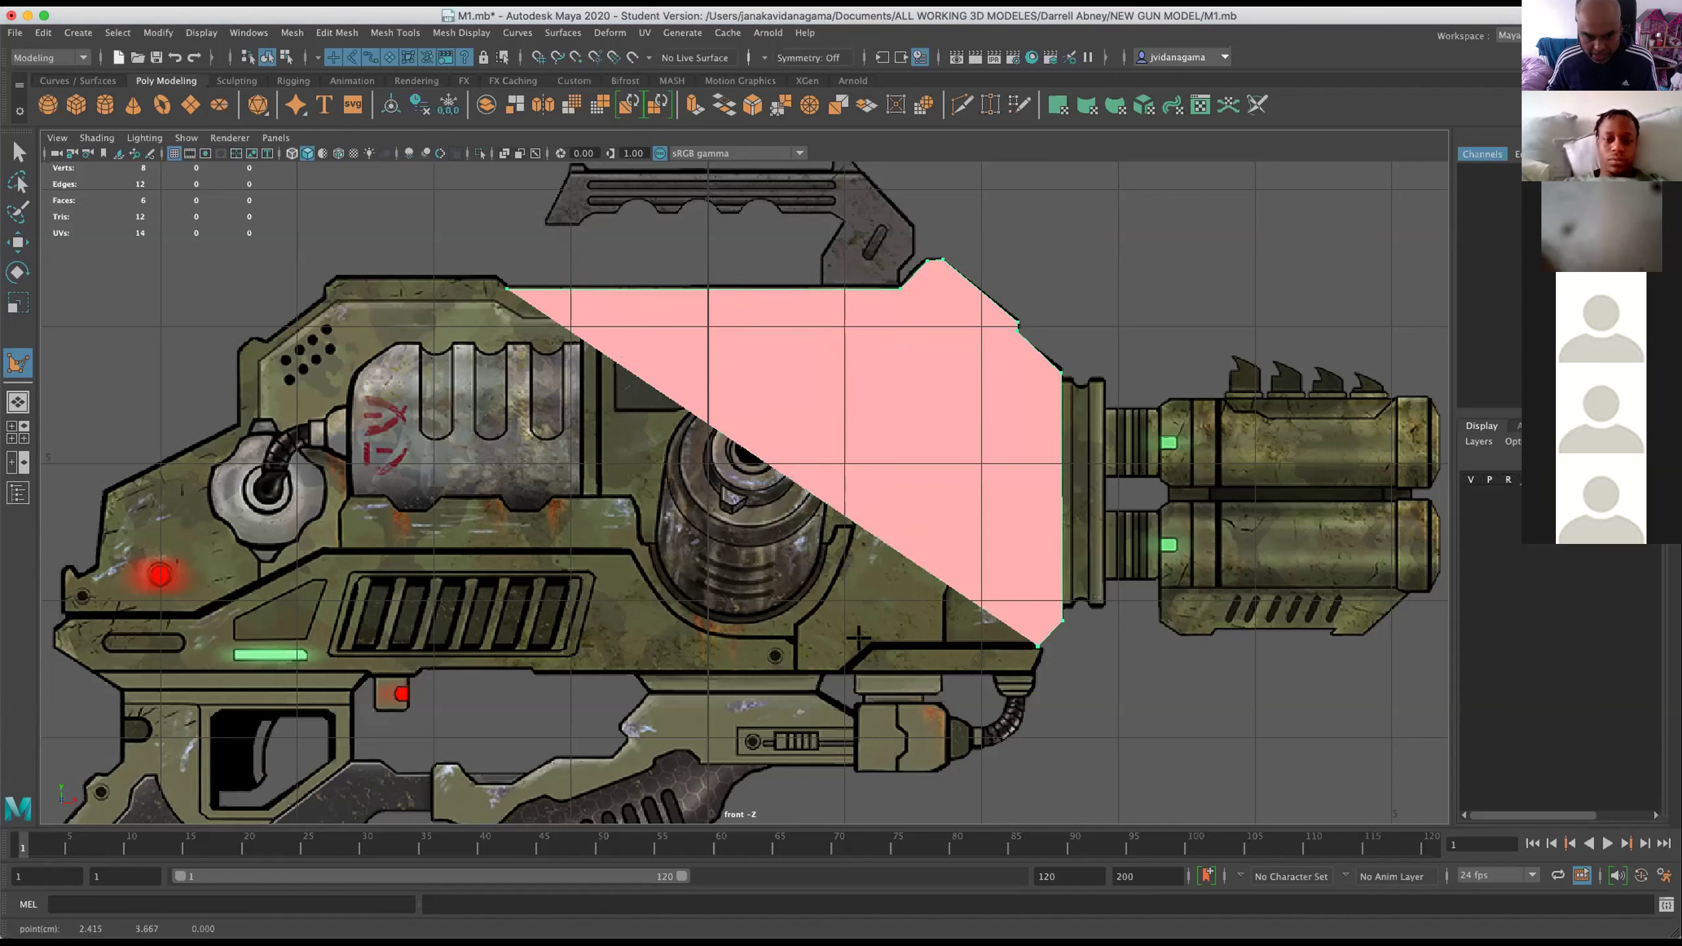
left_click(870, 645)
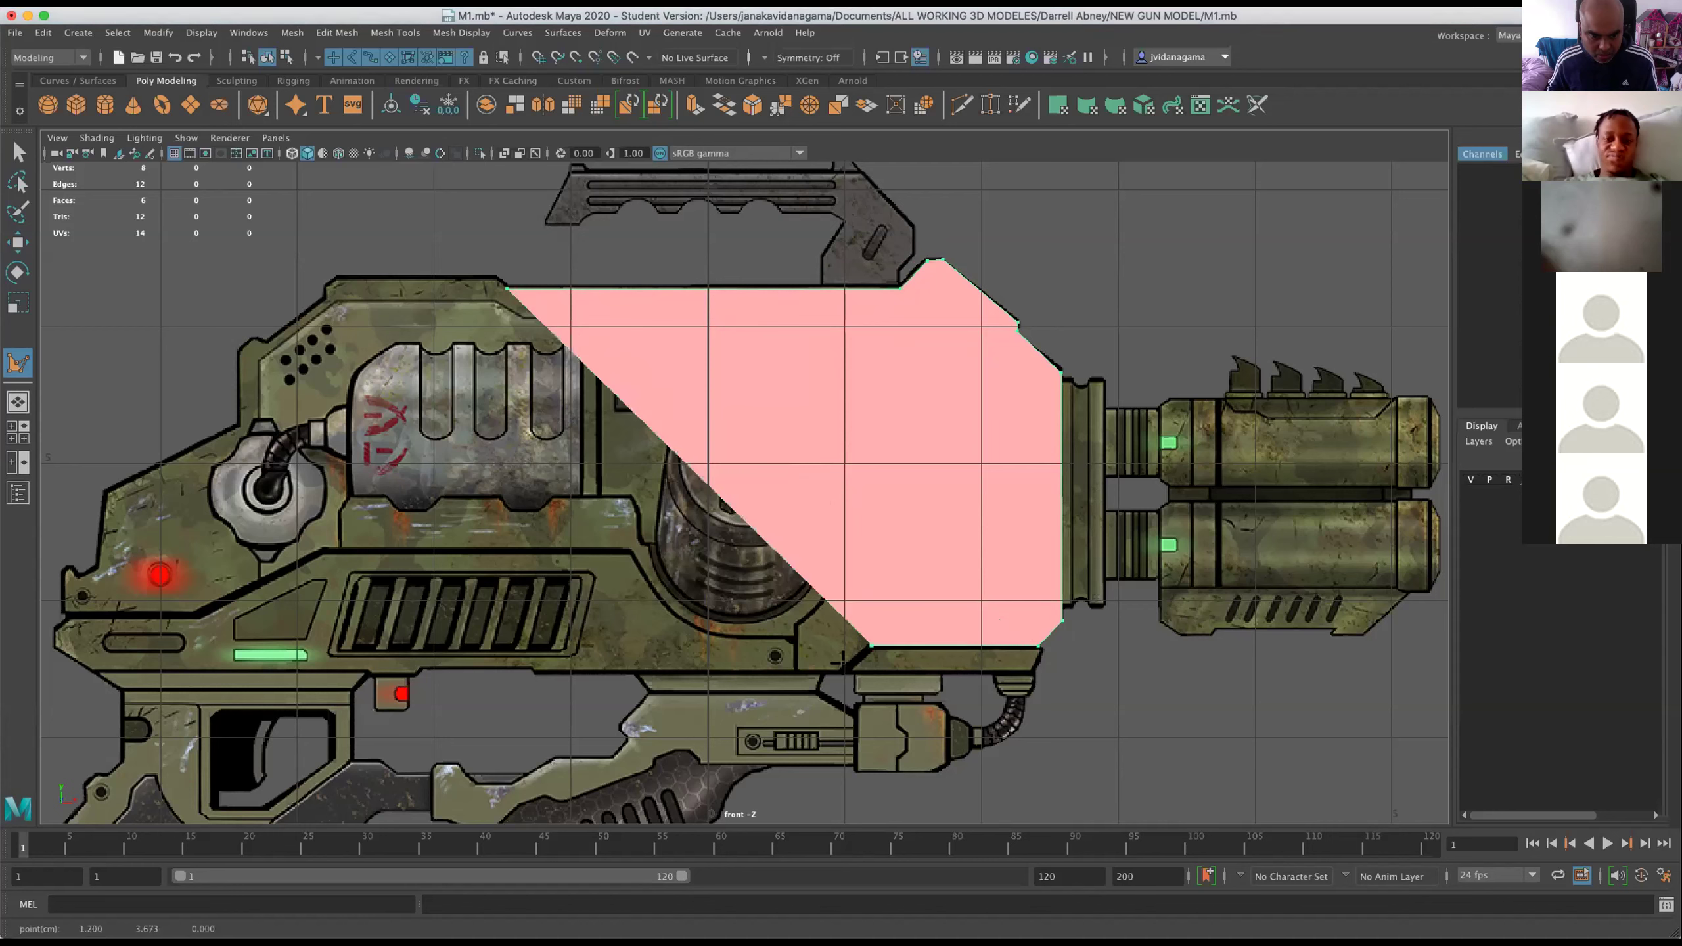
left_click(842, 673)
left_click(536, 675)
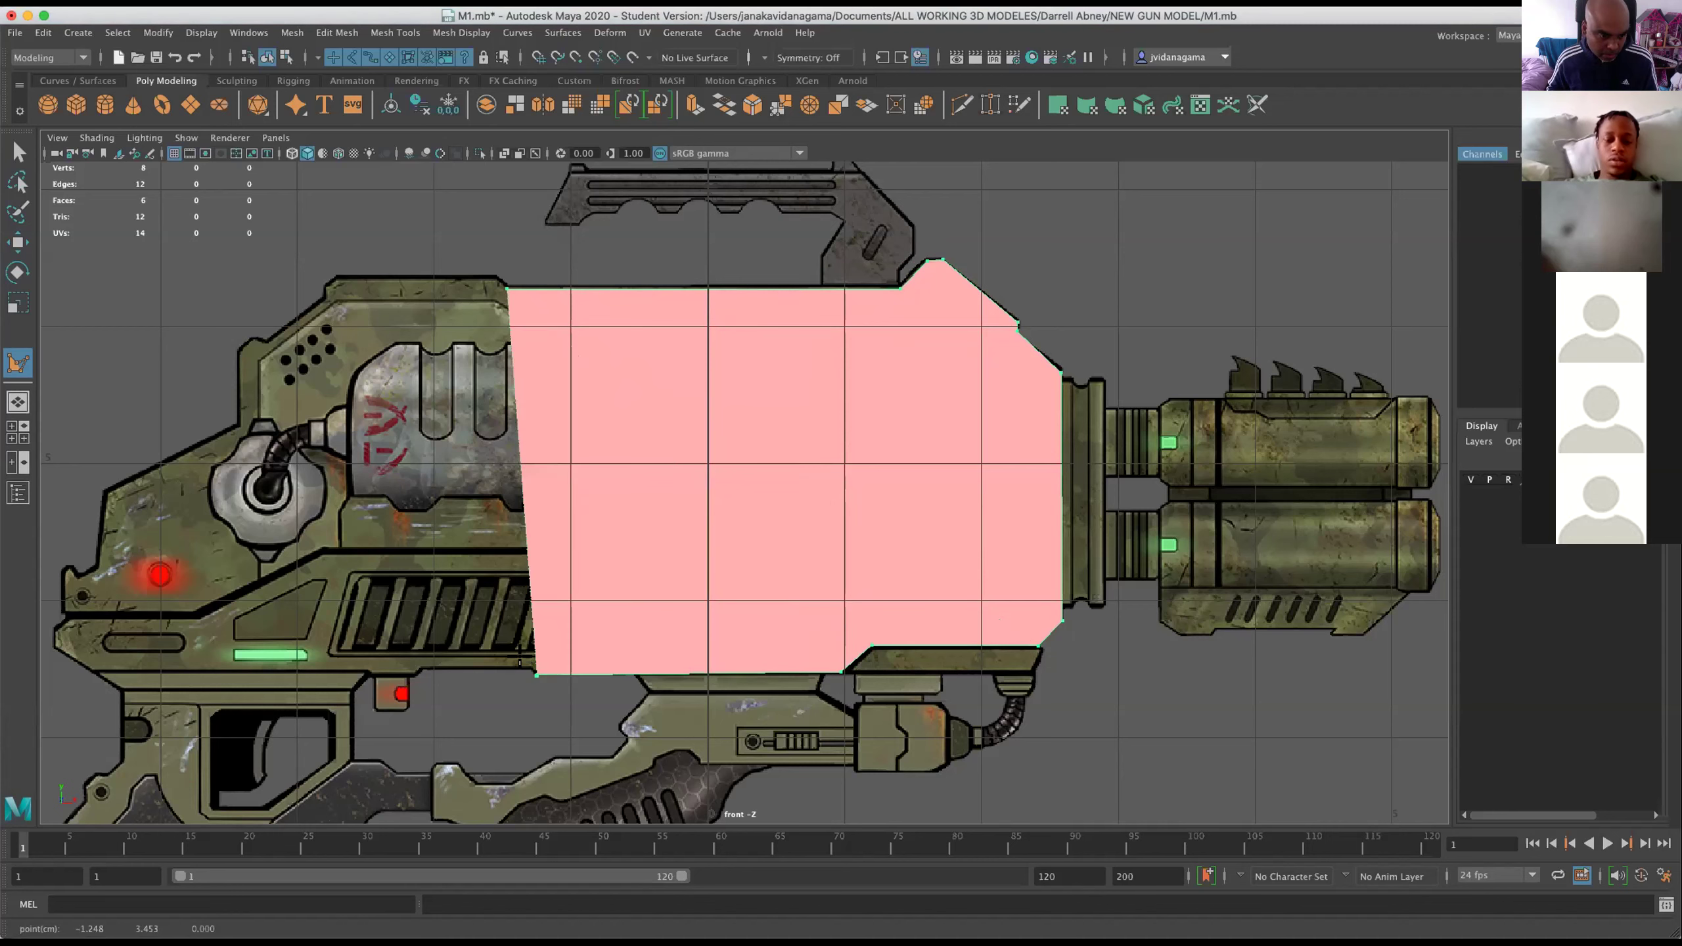
left_click(414, 675)
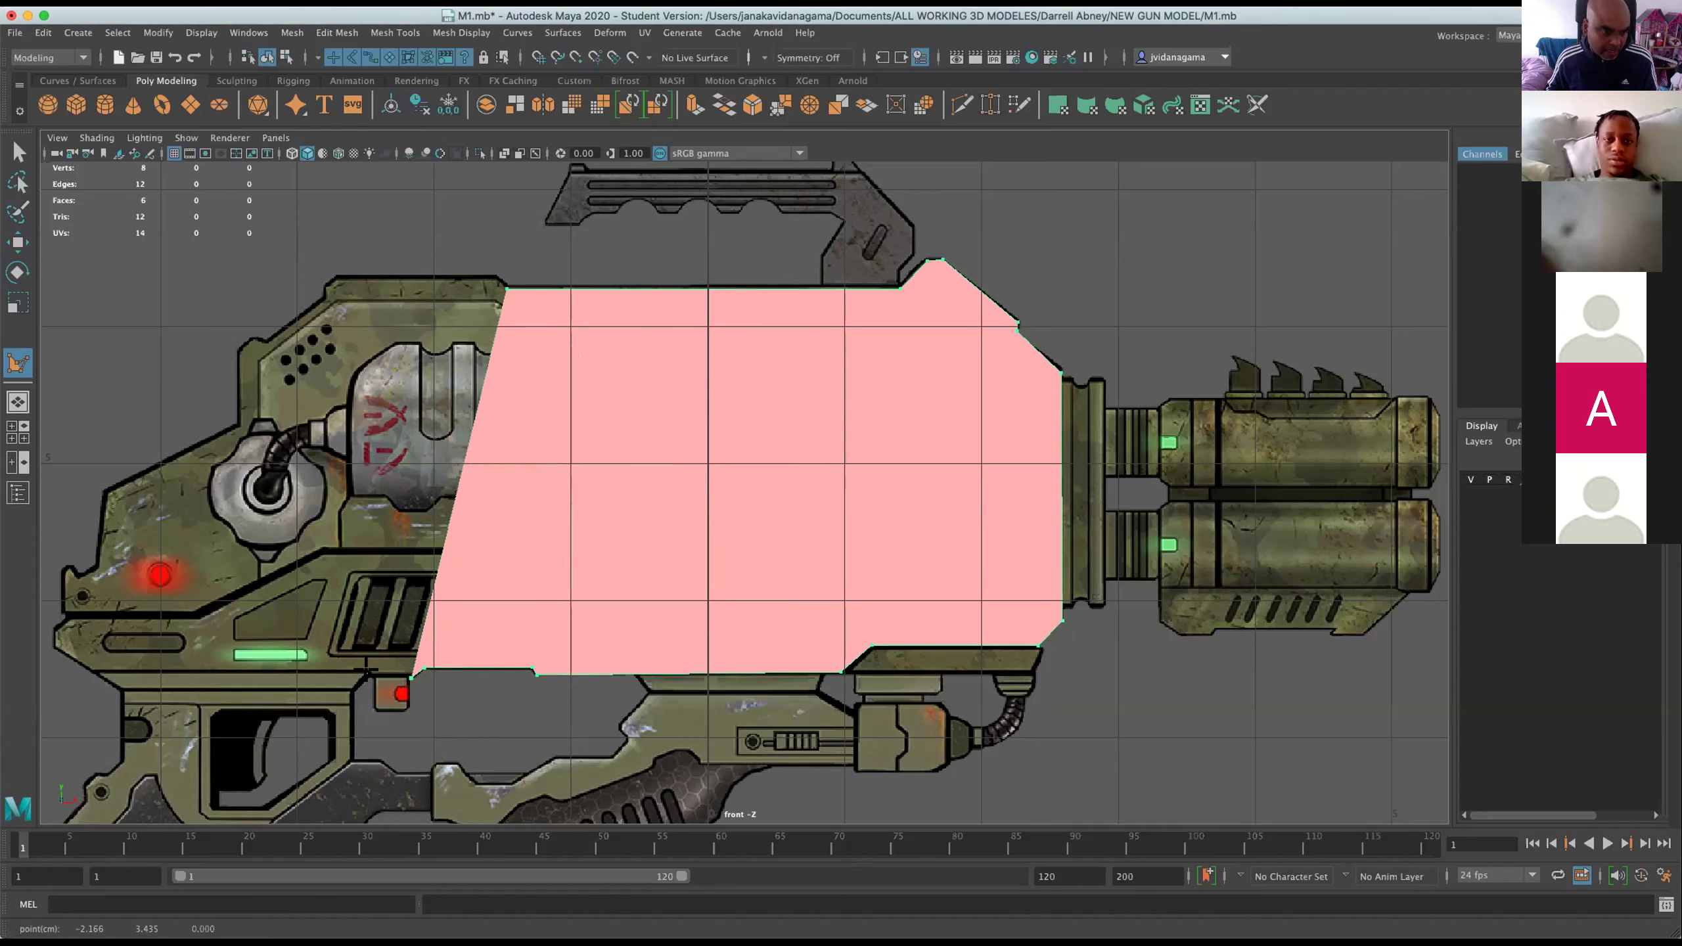
left_click(367, 675)
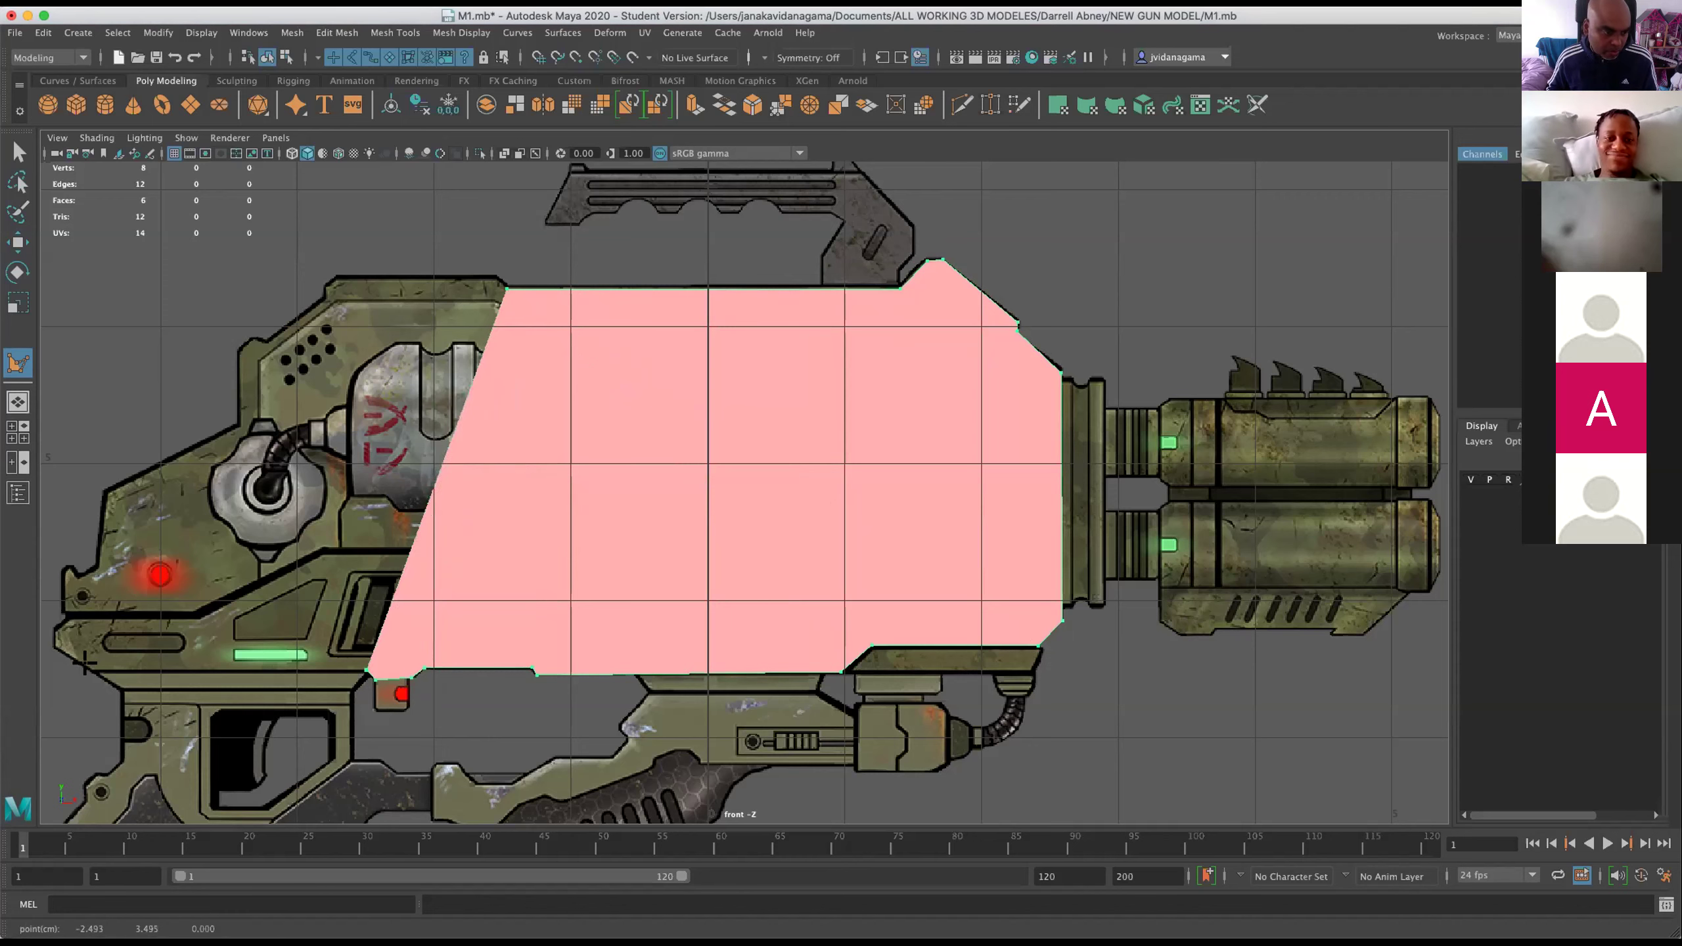
Continue the outline around the jagged left end, vent step and along the top edge.
left_click(98, 673)
left_click(54, 637)
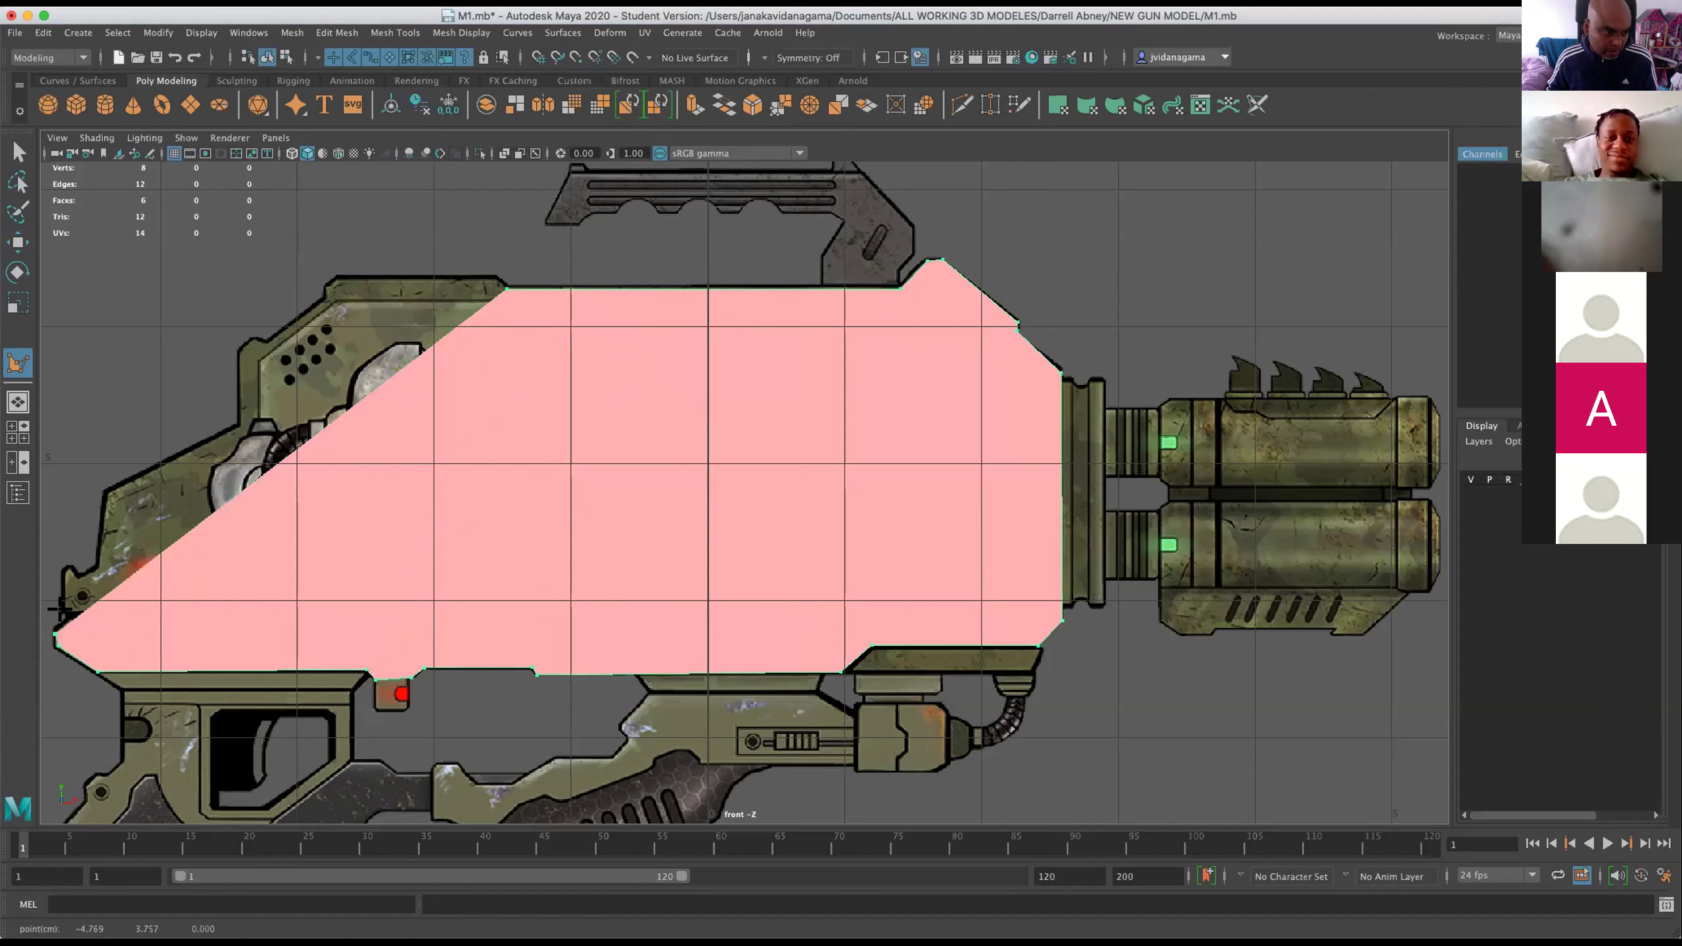
left_click(69, 568)
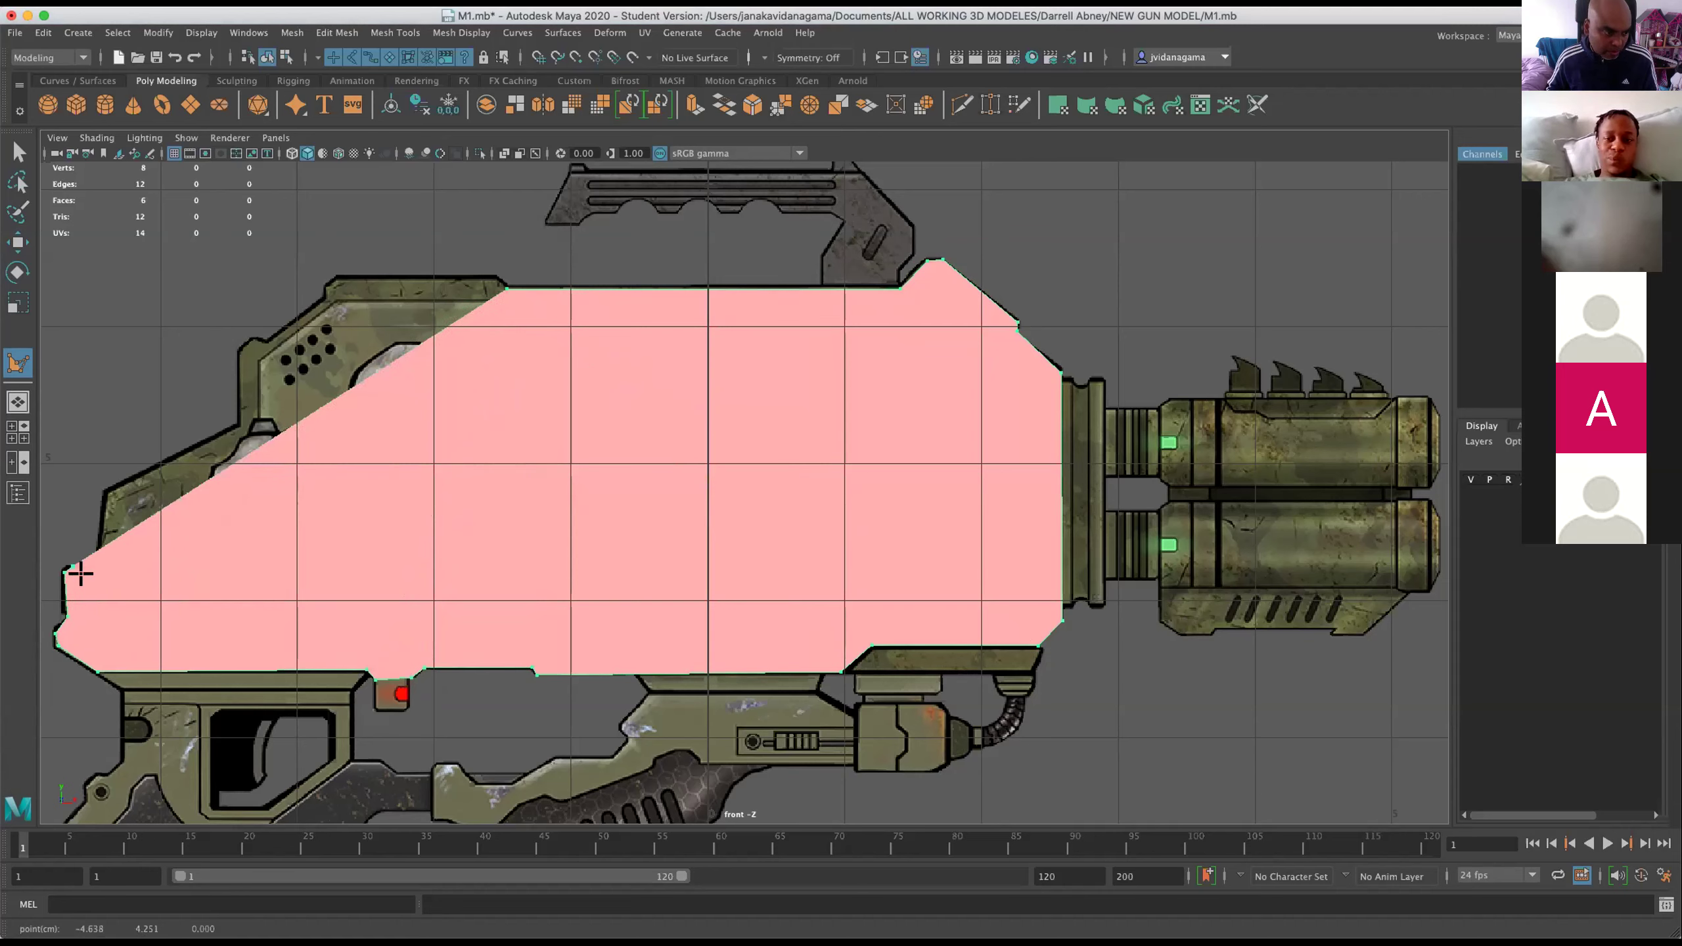
left_click(102, 561)
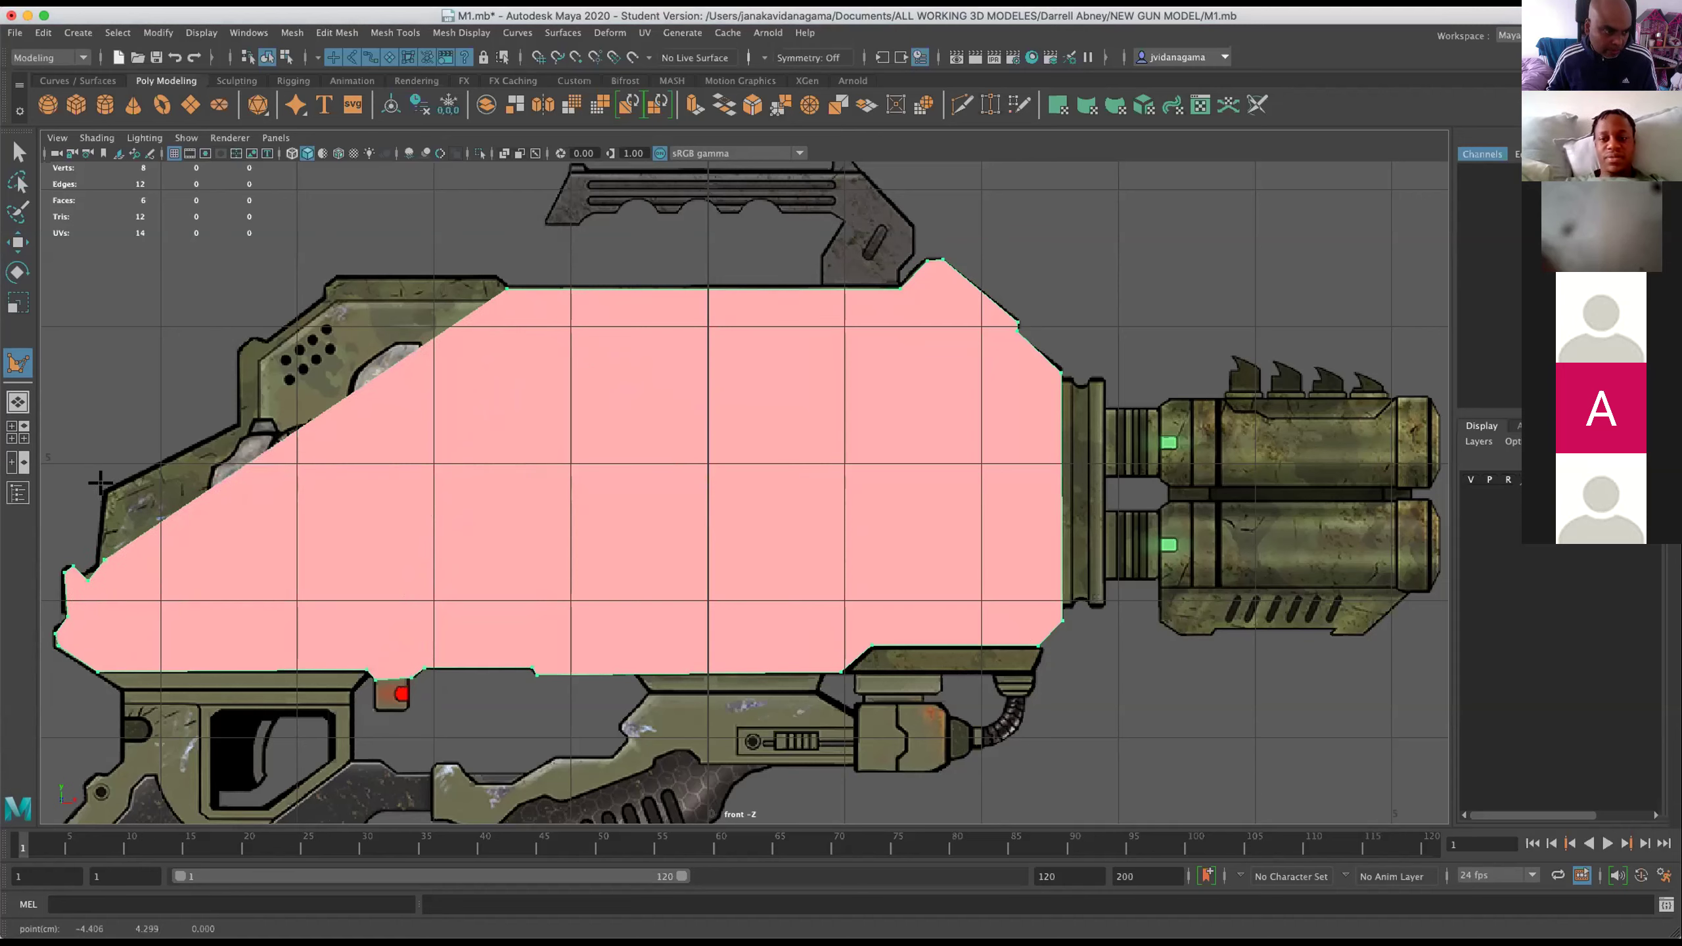
left_click(107, 490)
left_click(237, 432)
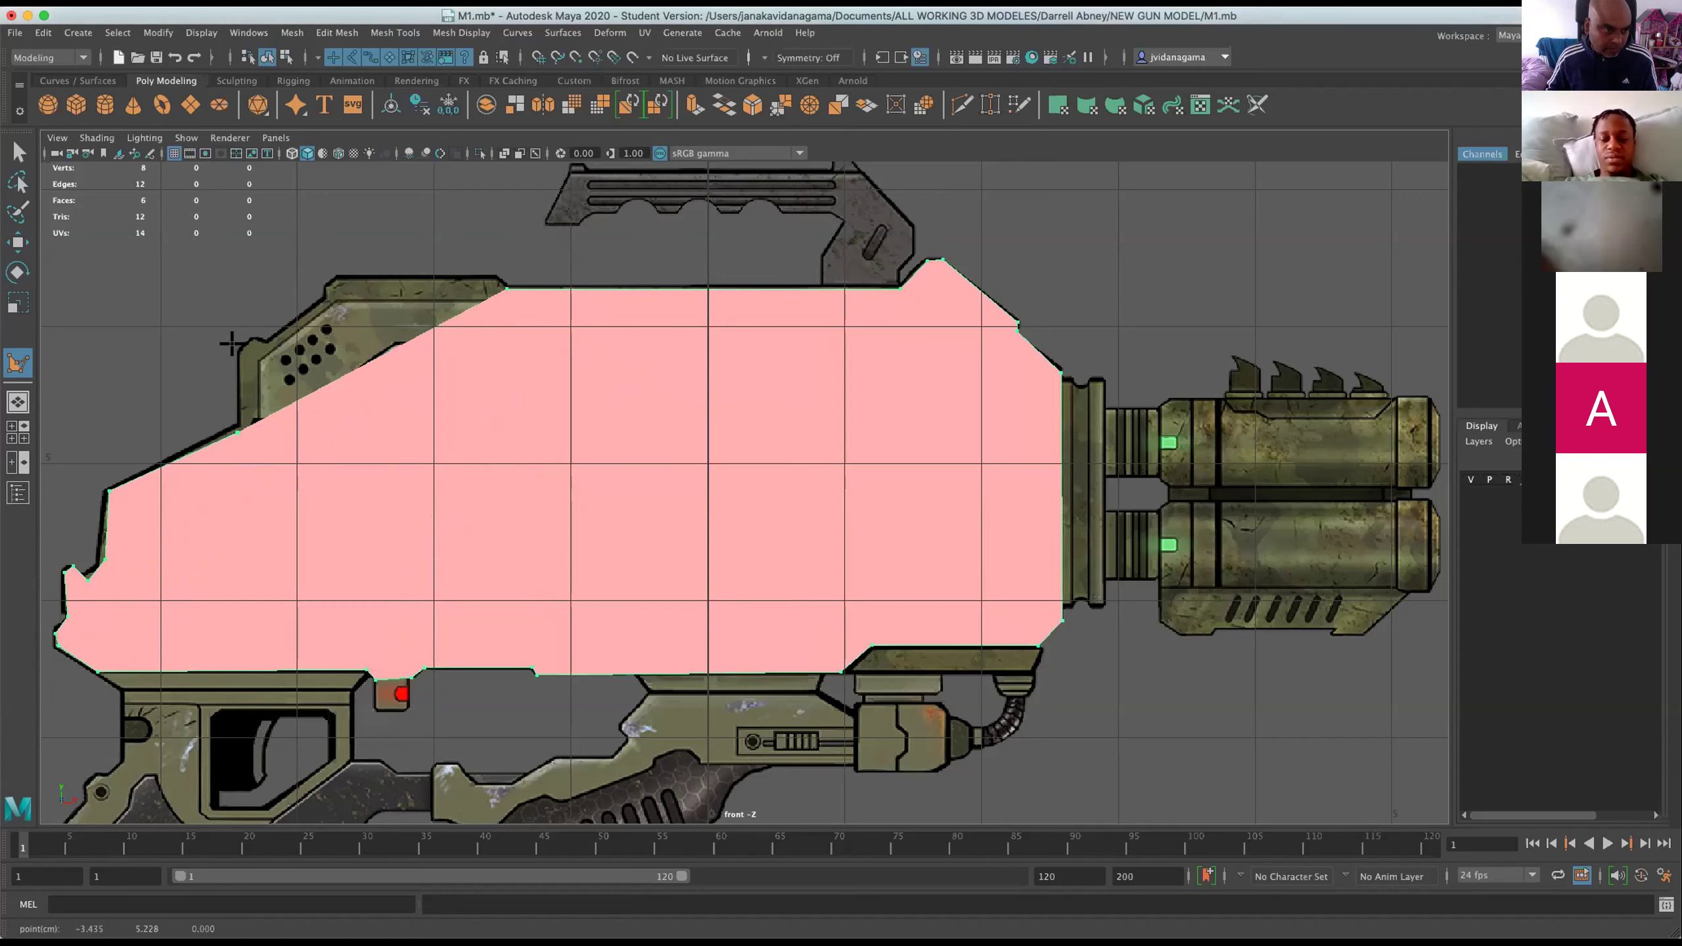
left_click(238, 354)
left_click(270, 342)
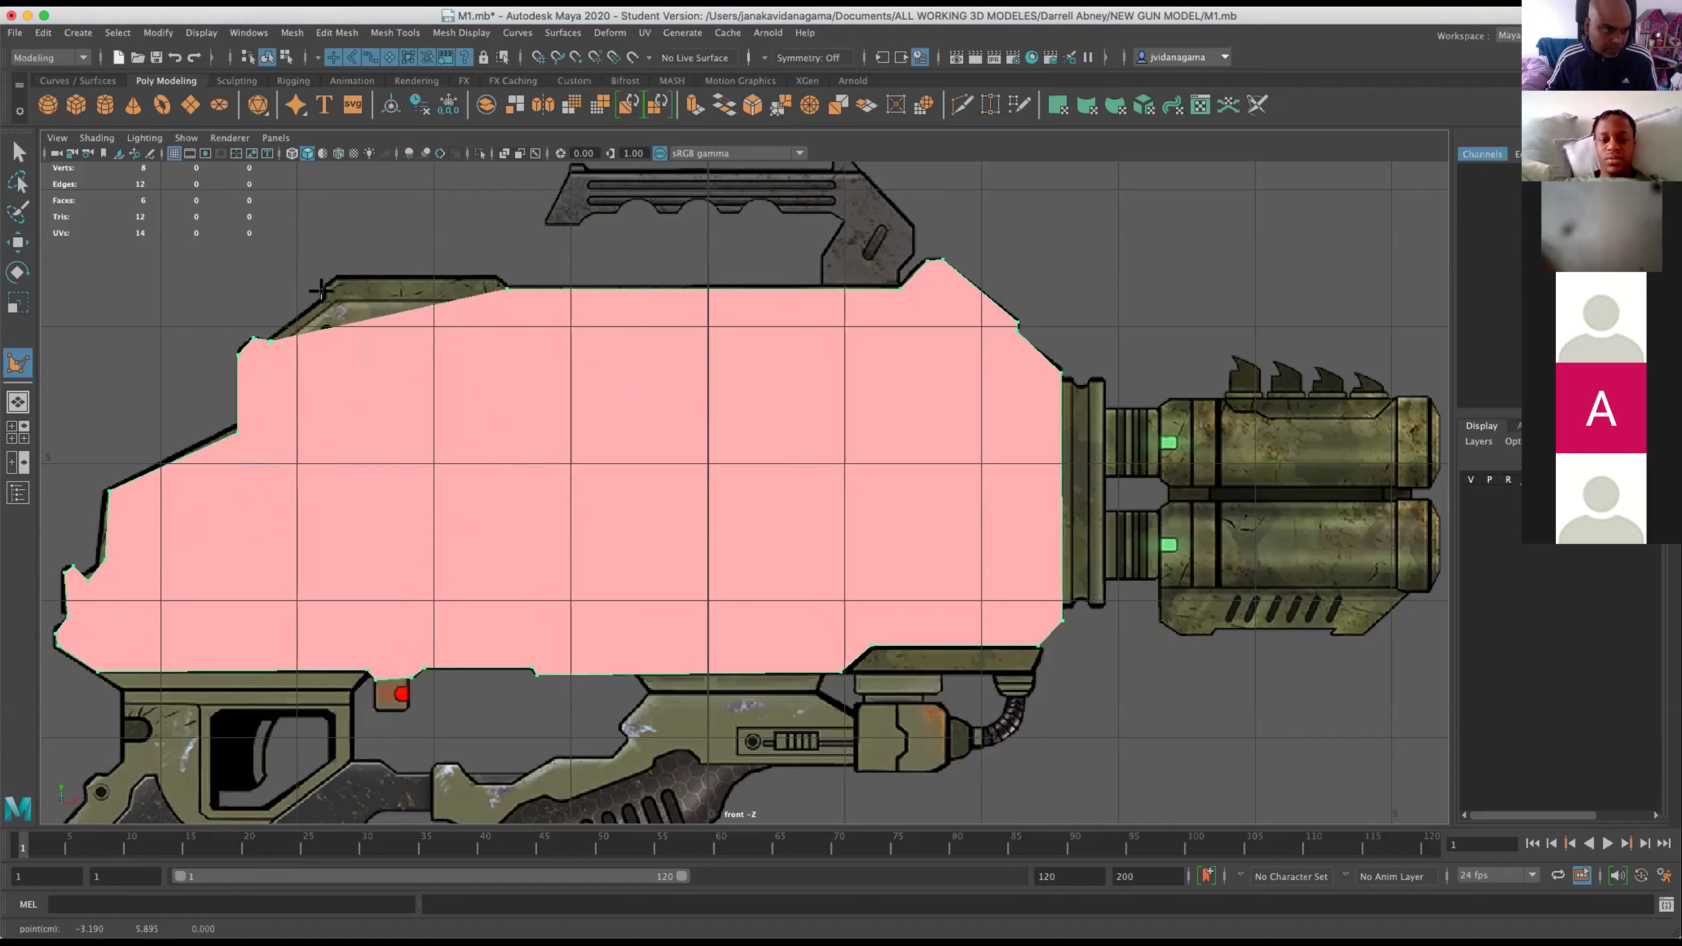
left_click(325, 300)
left_click(338, 269)
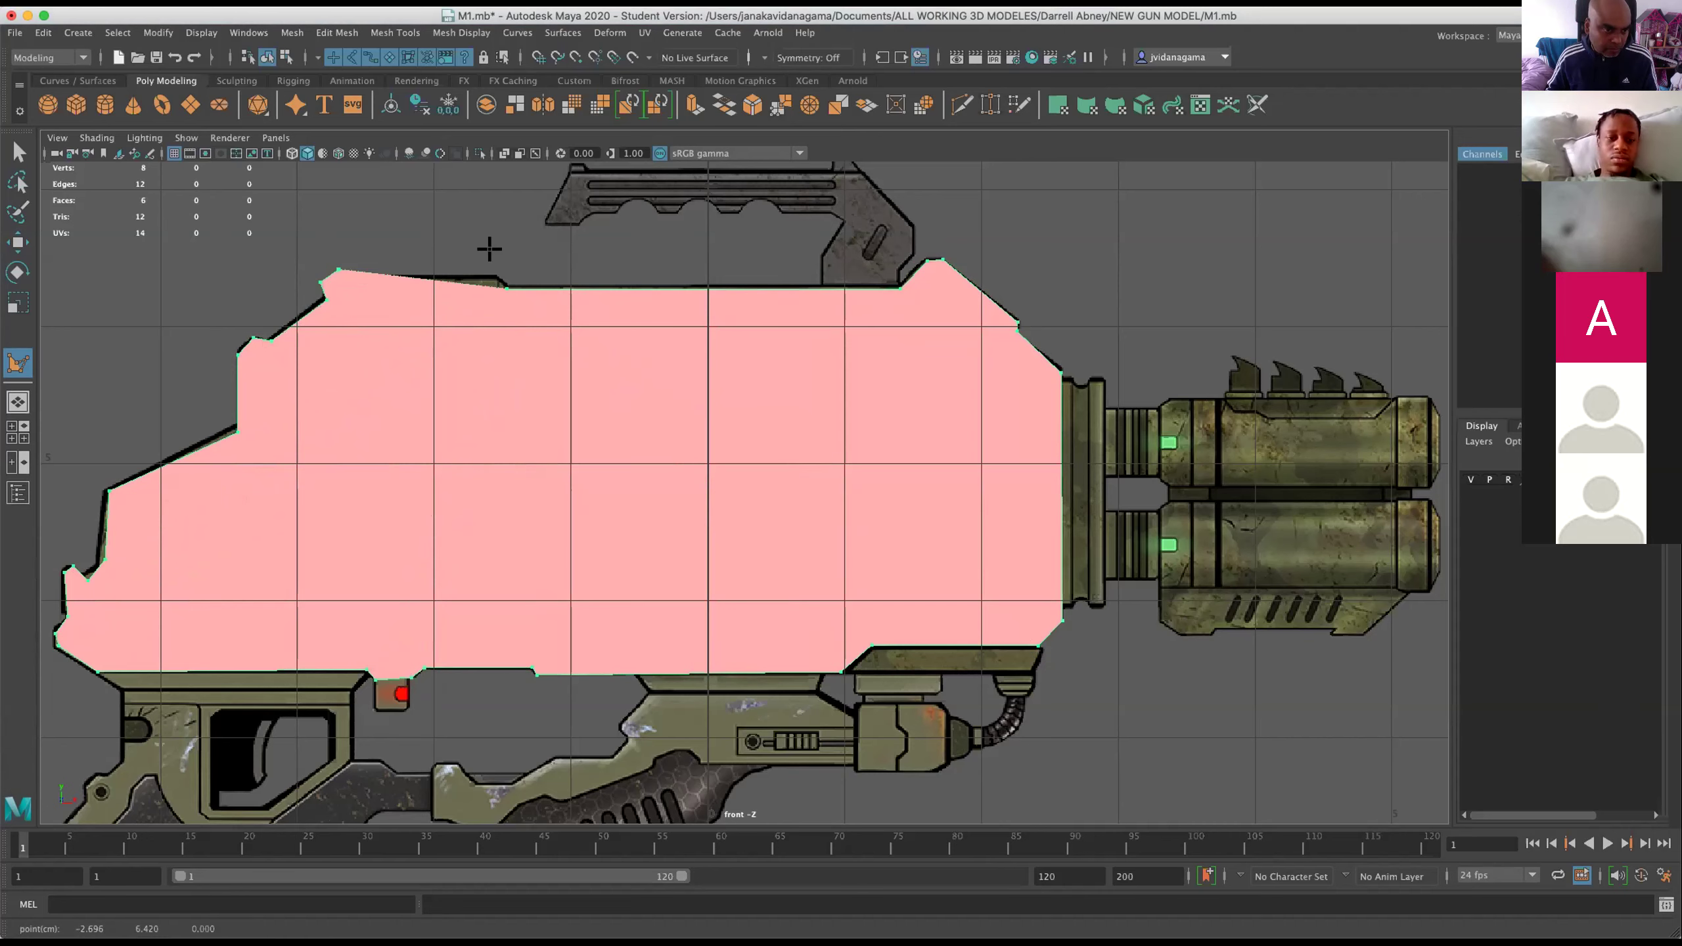
left_click(500, 268)
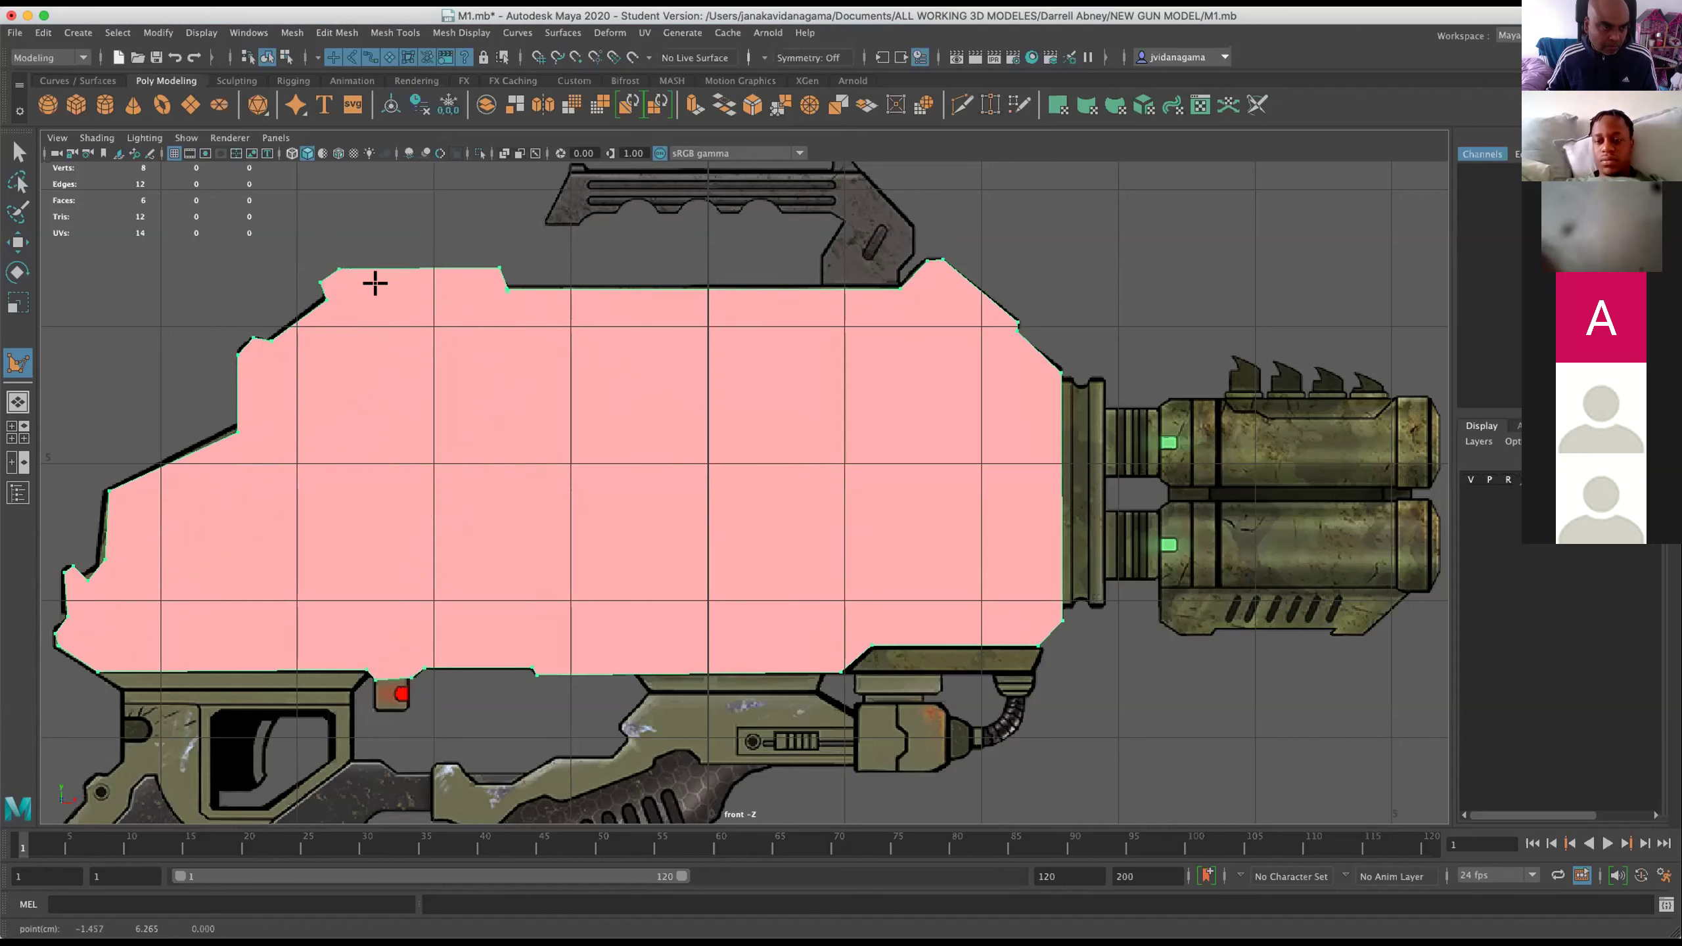
Complete the traced outline as the single face polySurface1 and recentre the front view on it.
key("Return")
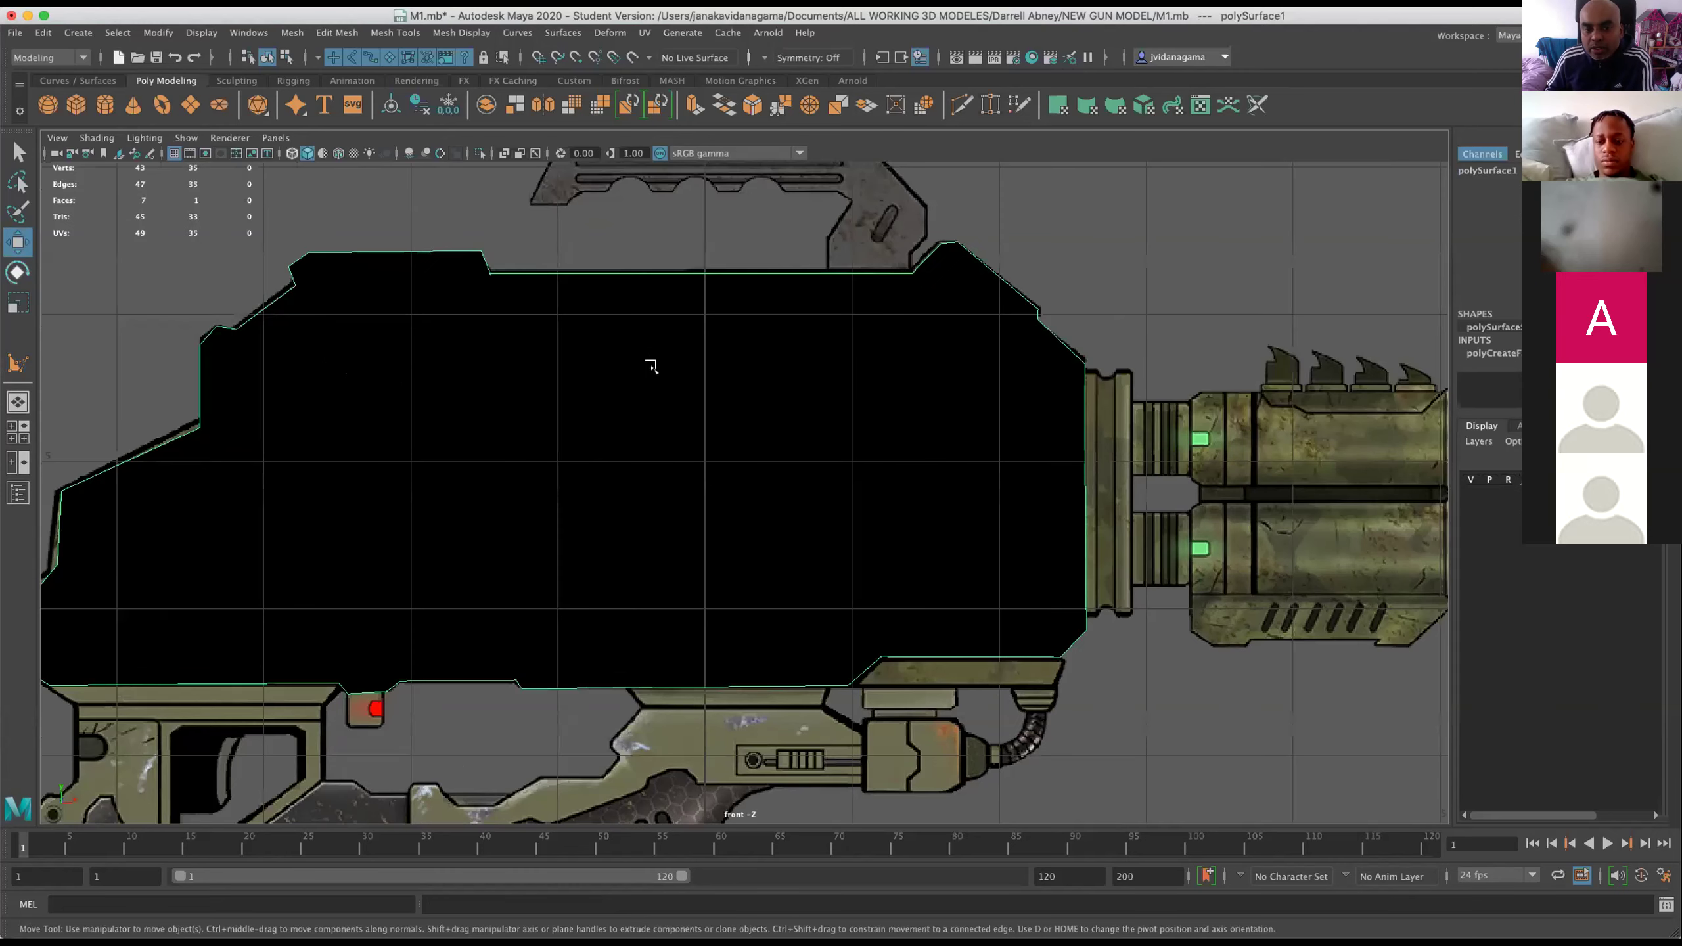
scroll("down", 3)
scroll("up", 3)
scroll("up", 3)
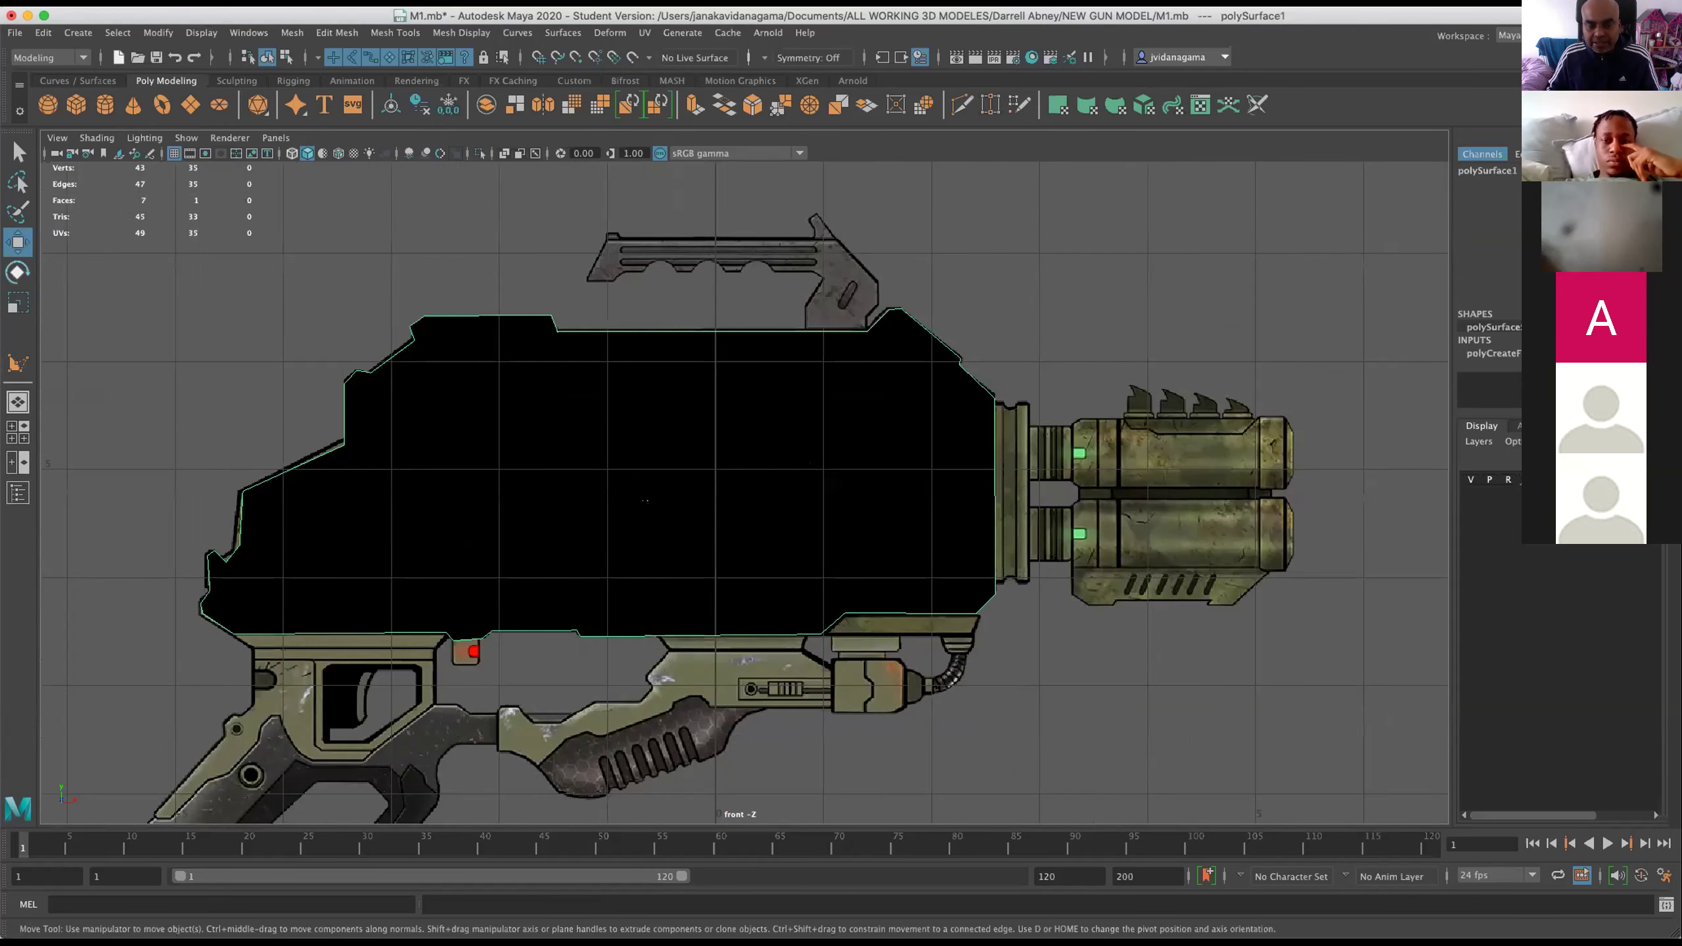
left_click_drag(679, 506, 728, 449)
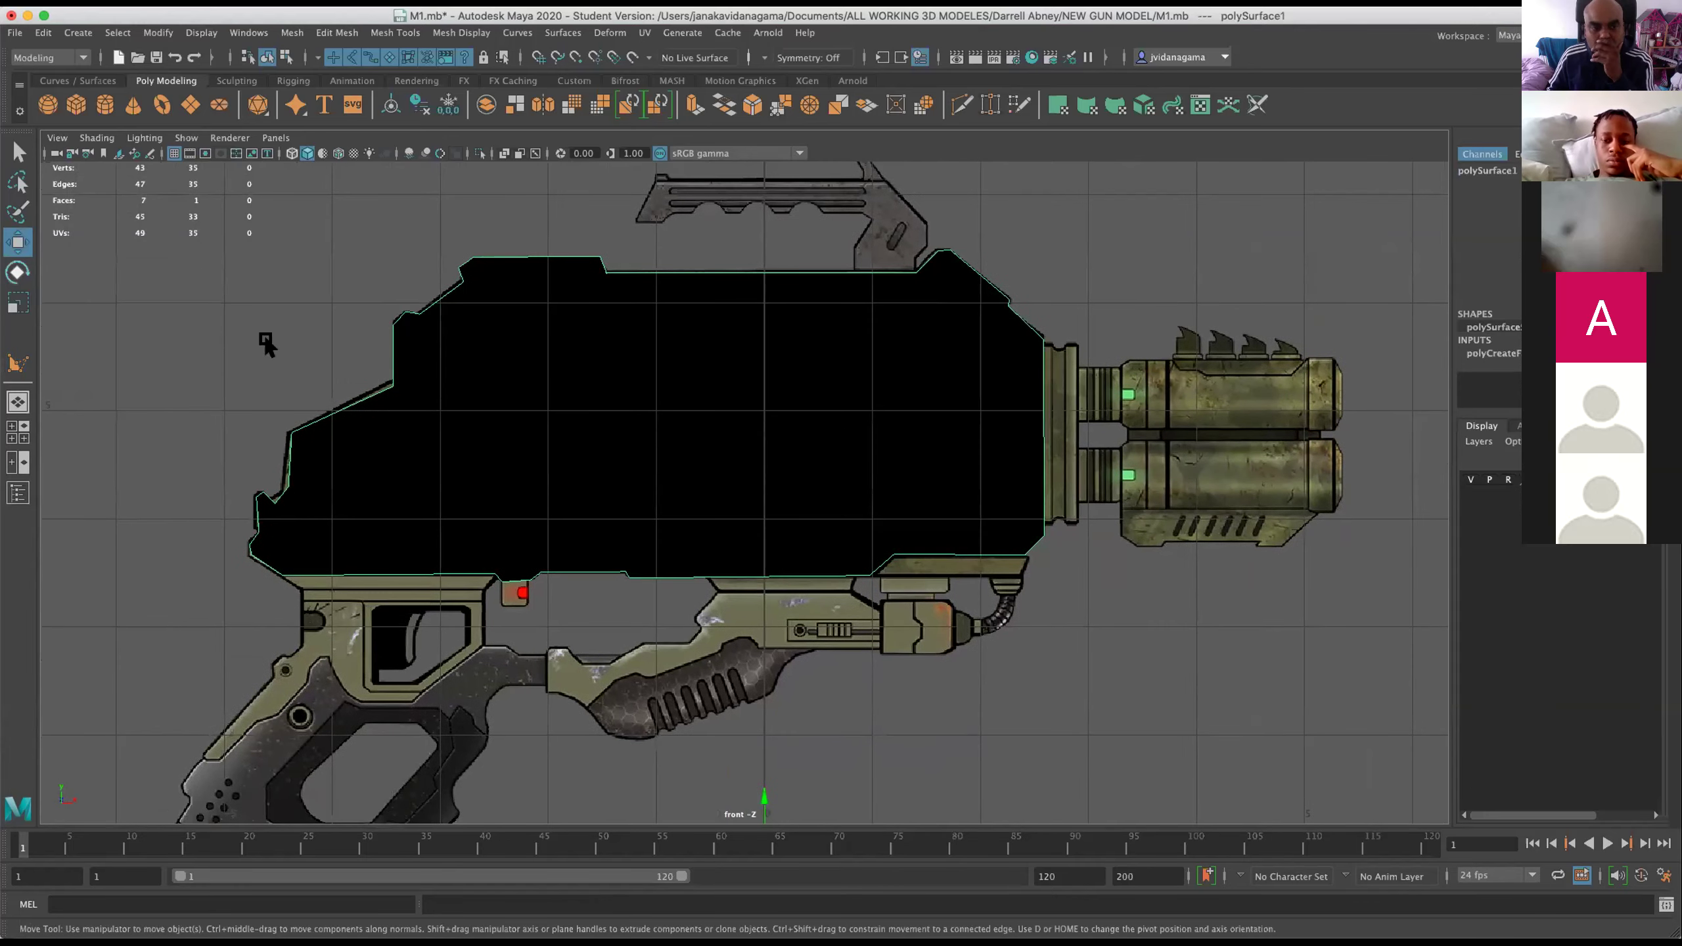
left_click(146, 139)
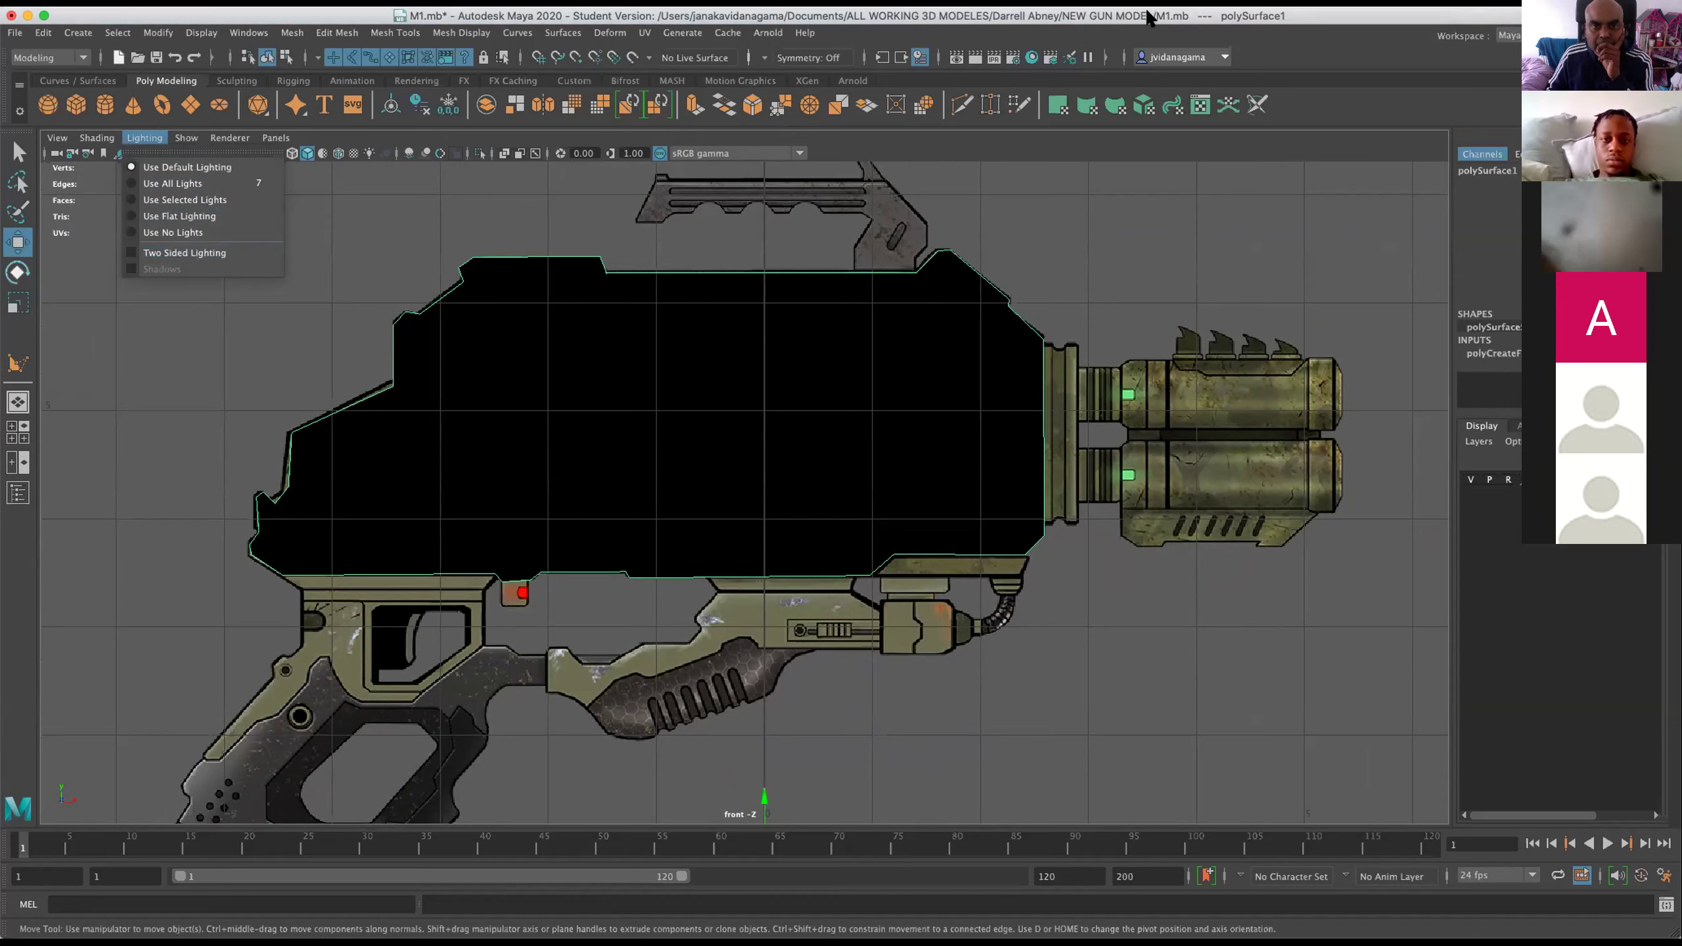
Enable Two Sided Lighting so polySurface1 displays light grey instead of black.
left_click(1115, 51)
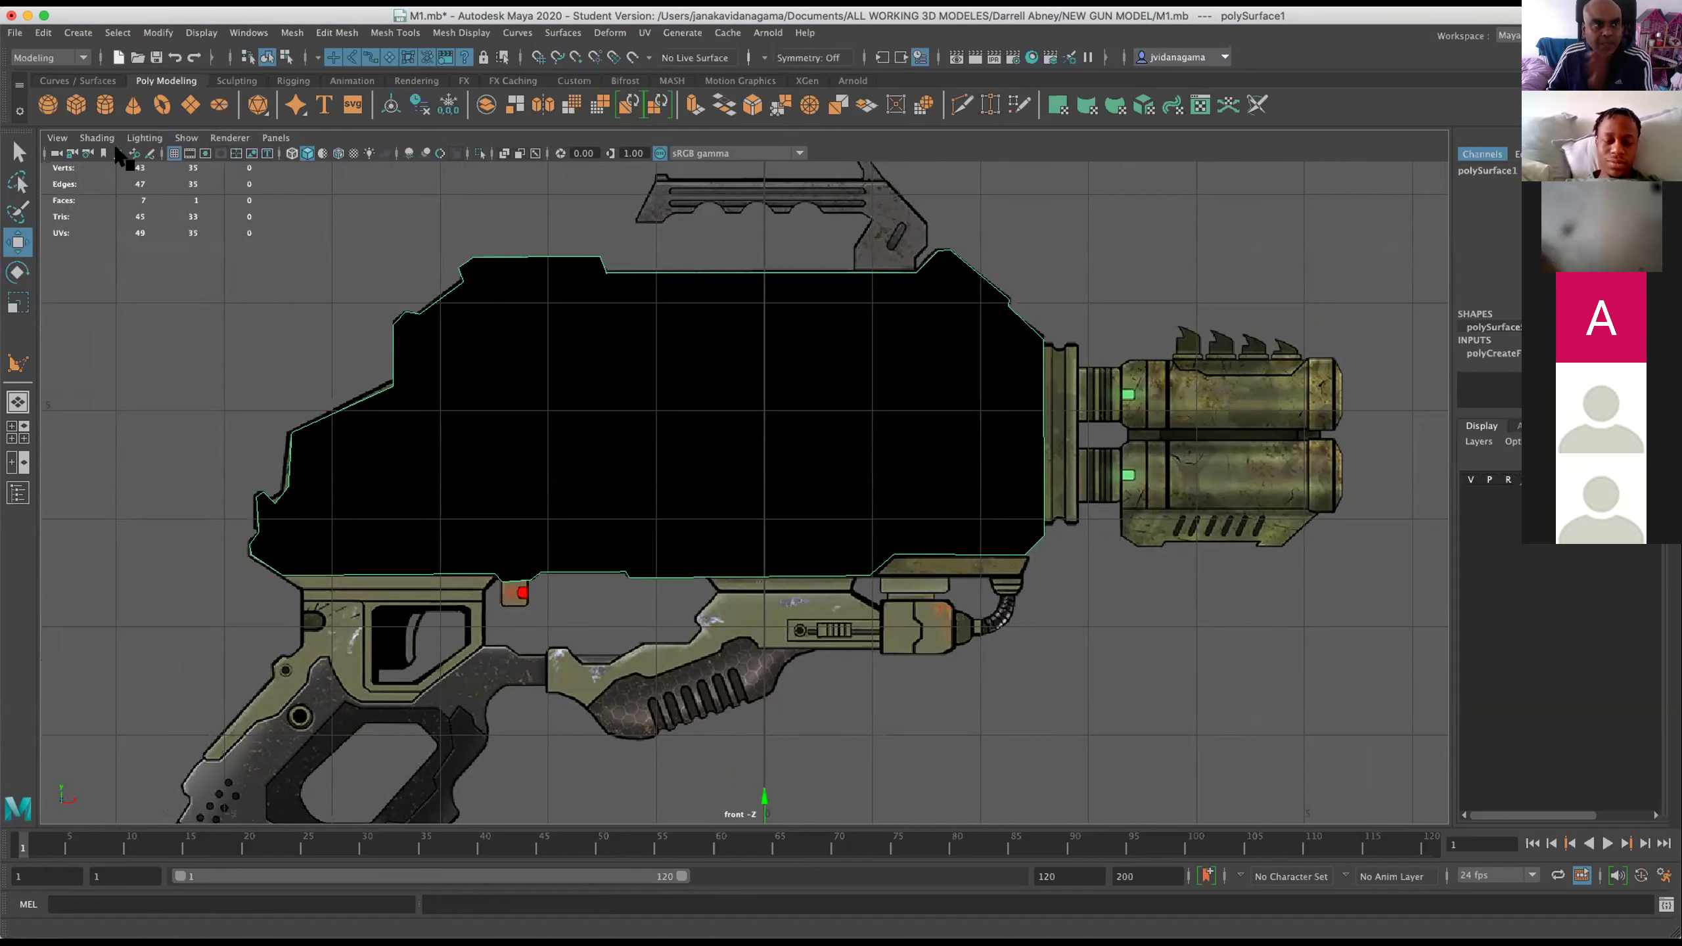
left_click(144, 137)
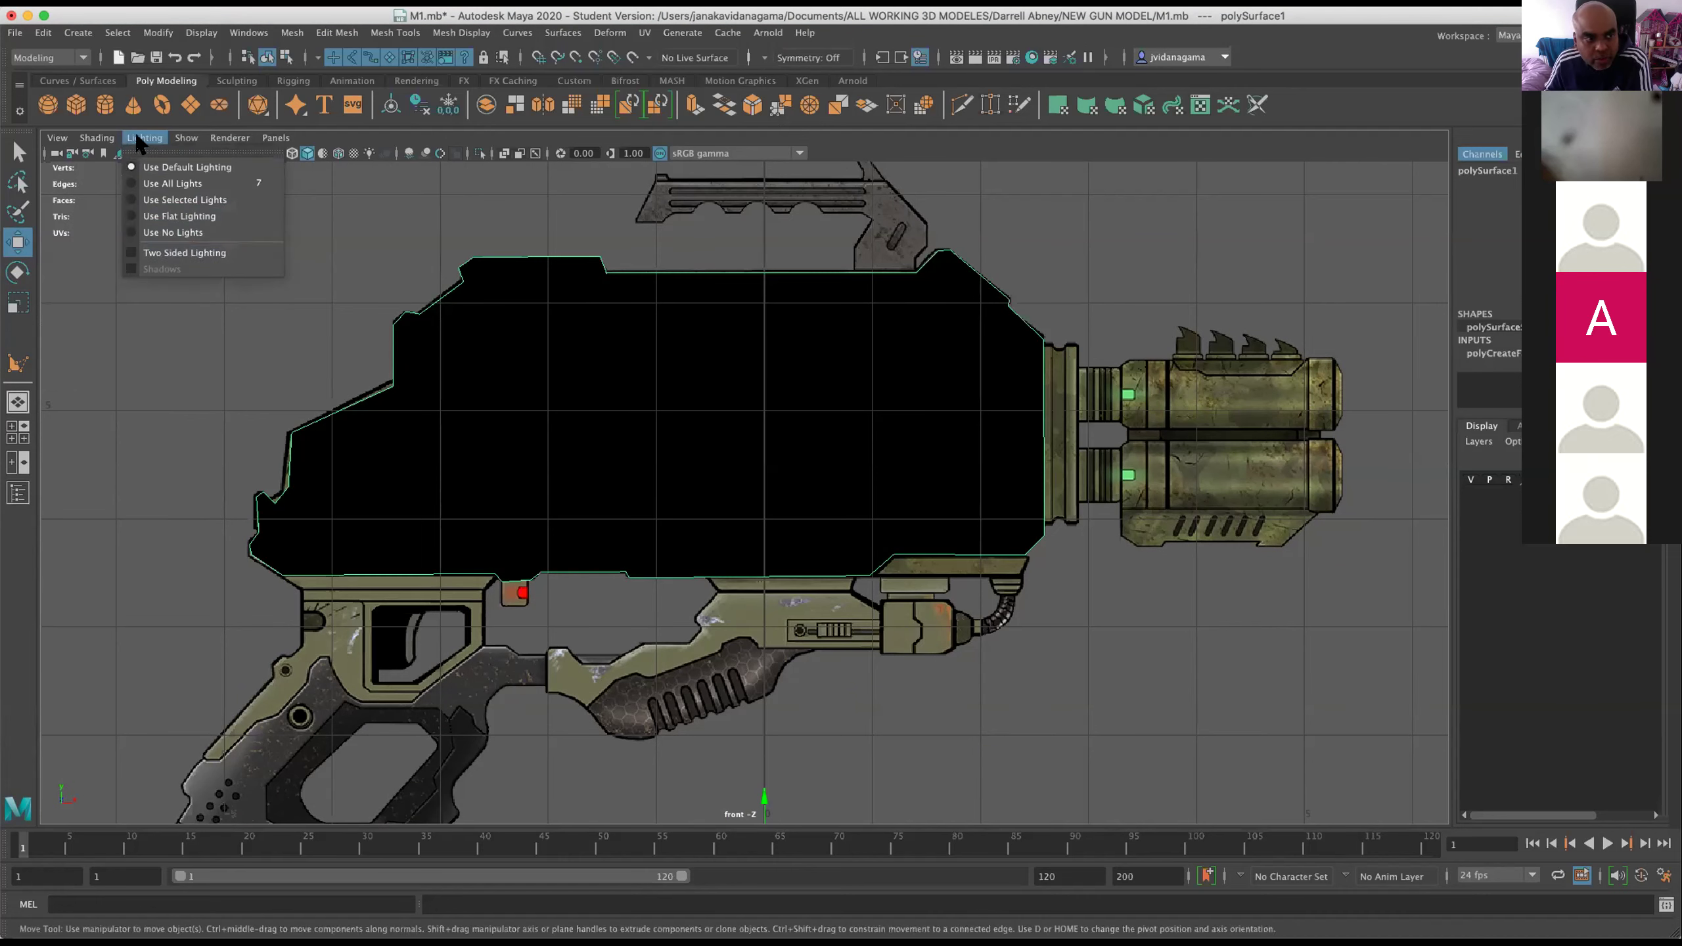
left_click(159, 253)
scroll("up", 3)
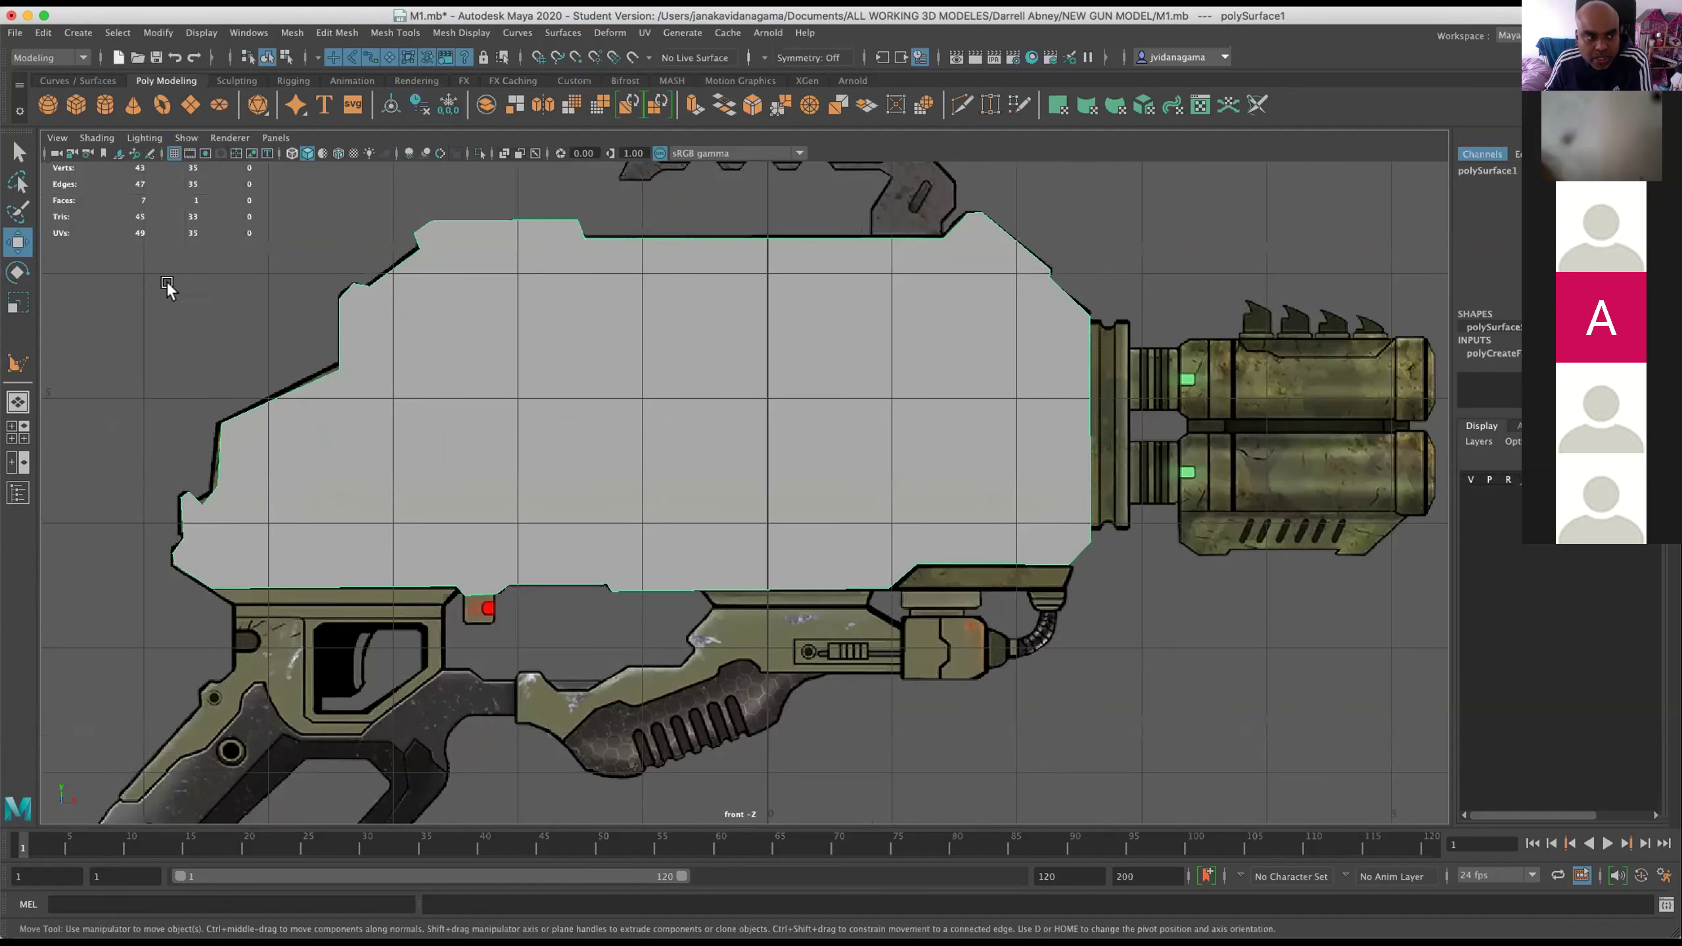
left_click(143, 136)
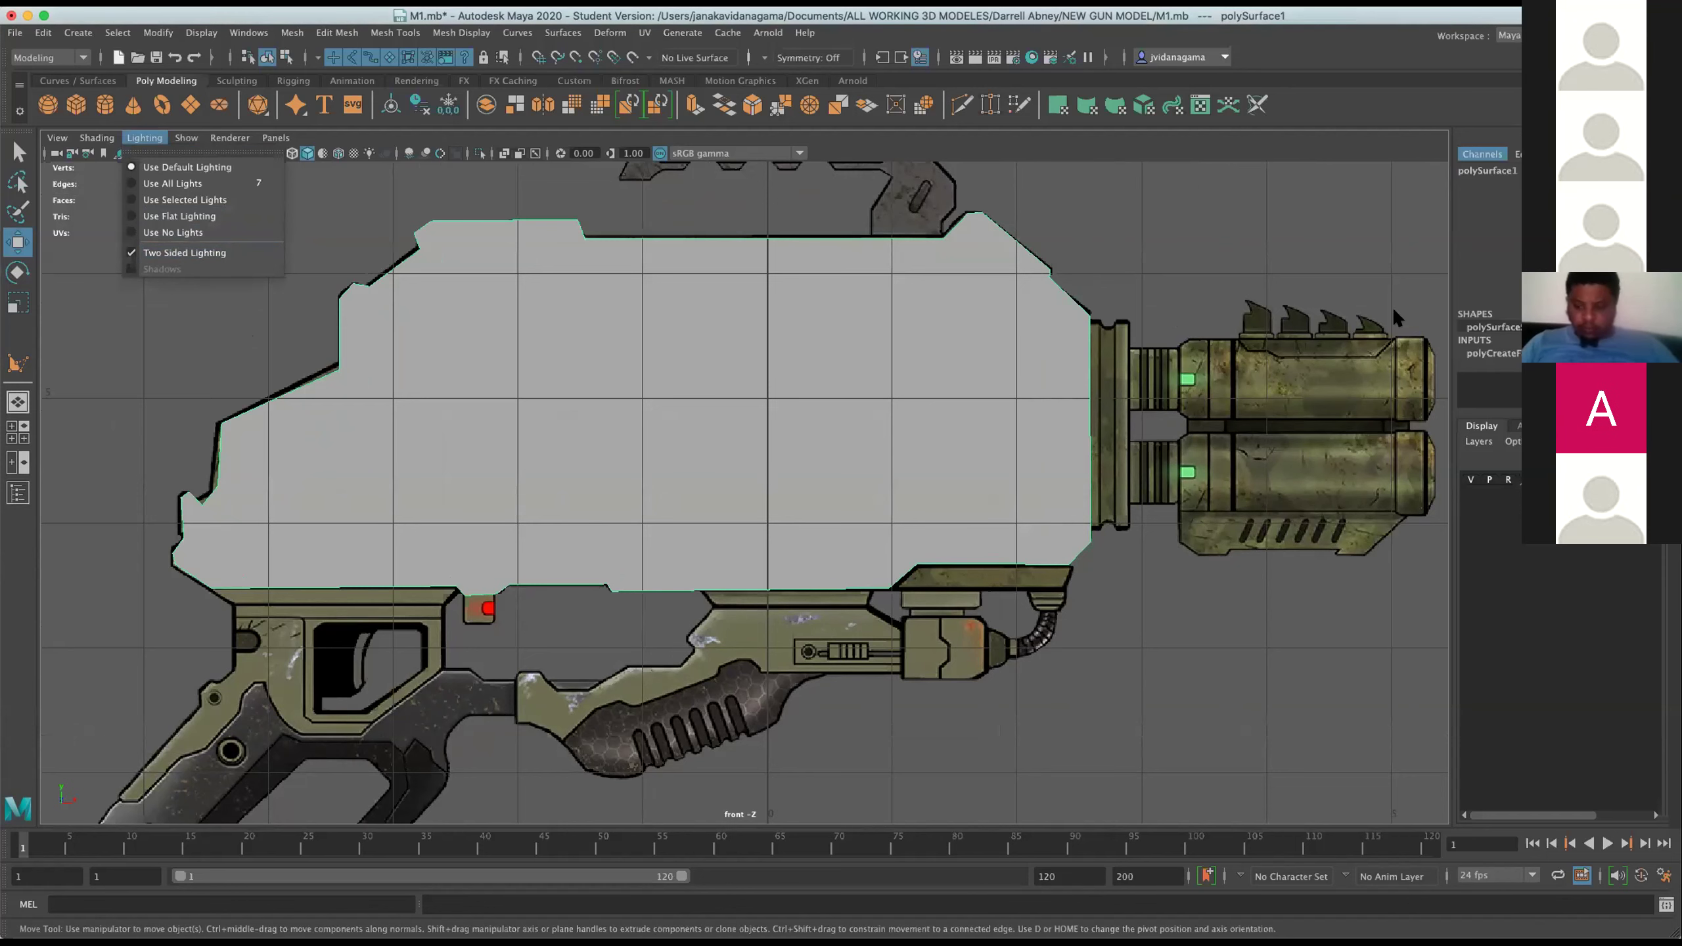
left_click(575, 259)
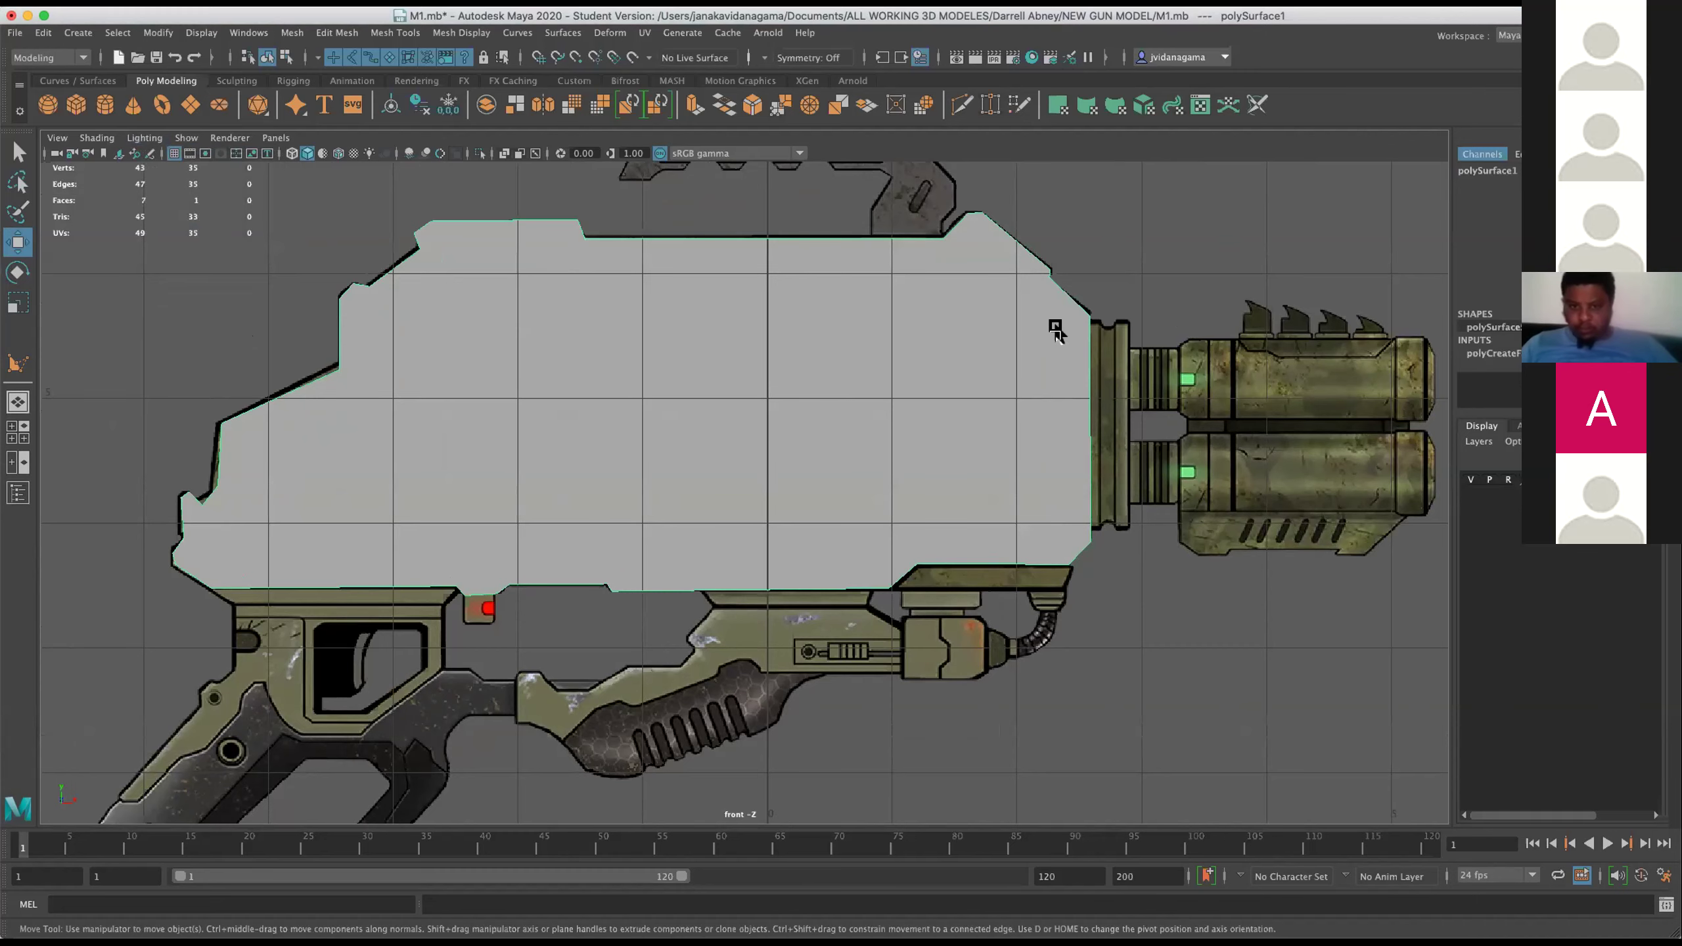
scroll("down", 3)
scroll("up", 3)
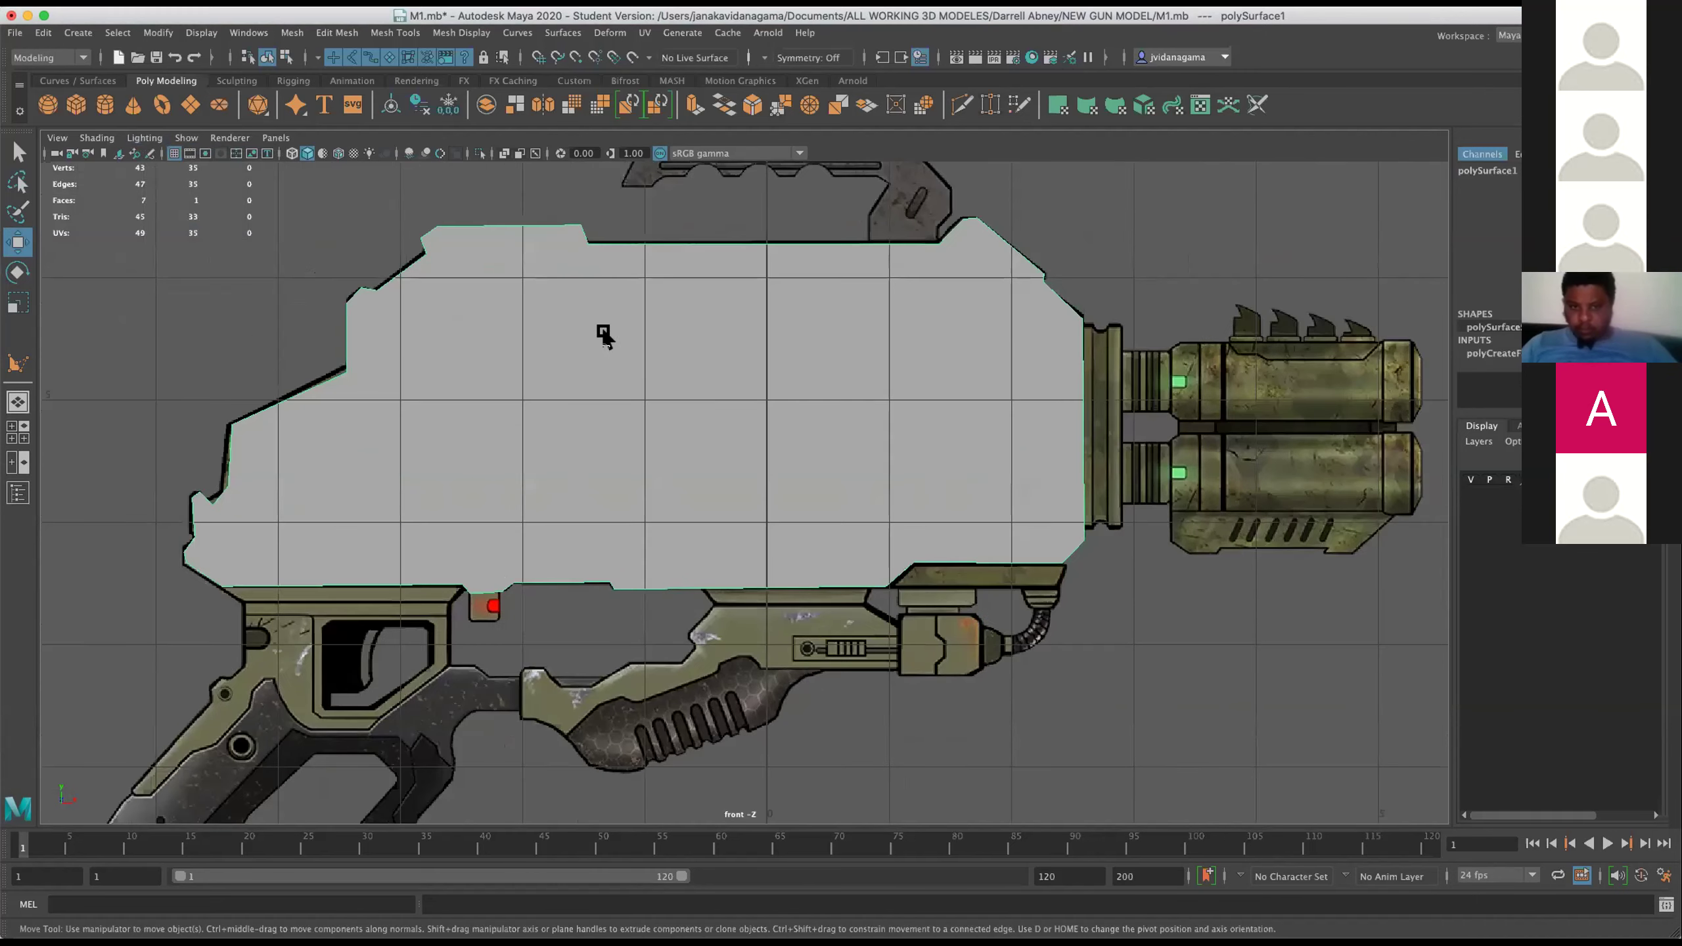
scroll("down", 3)
scroll("up", 3)
Reselect polySurface1 and centre its pivot.
left_click(773, 774)
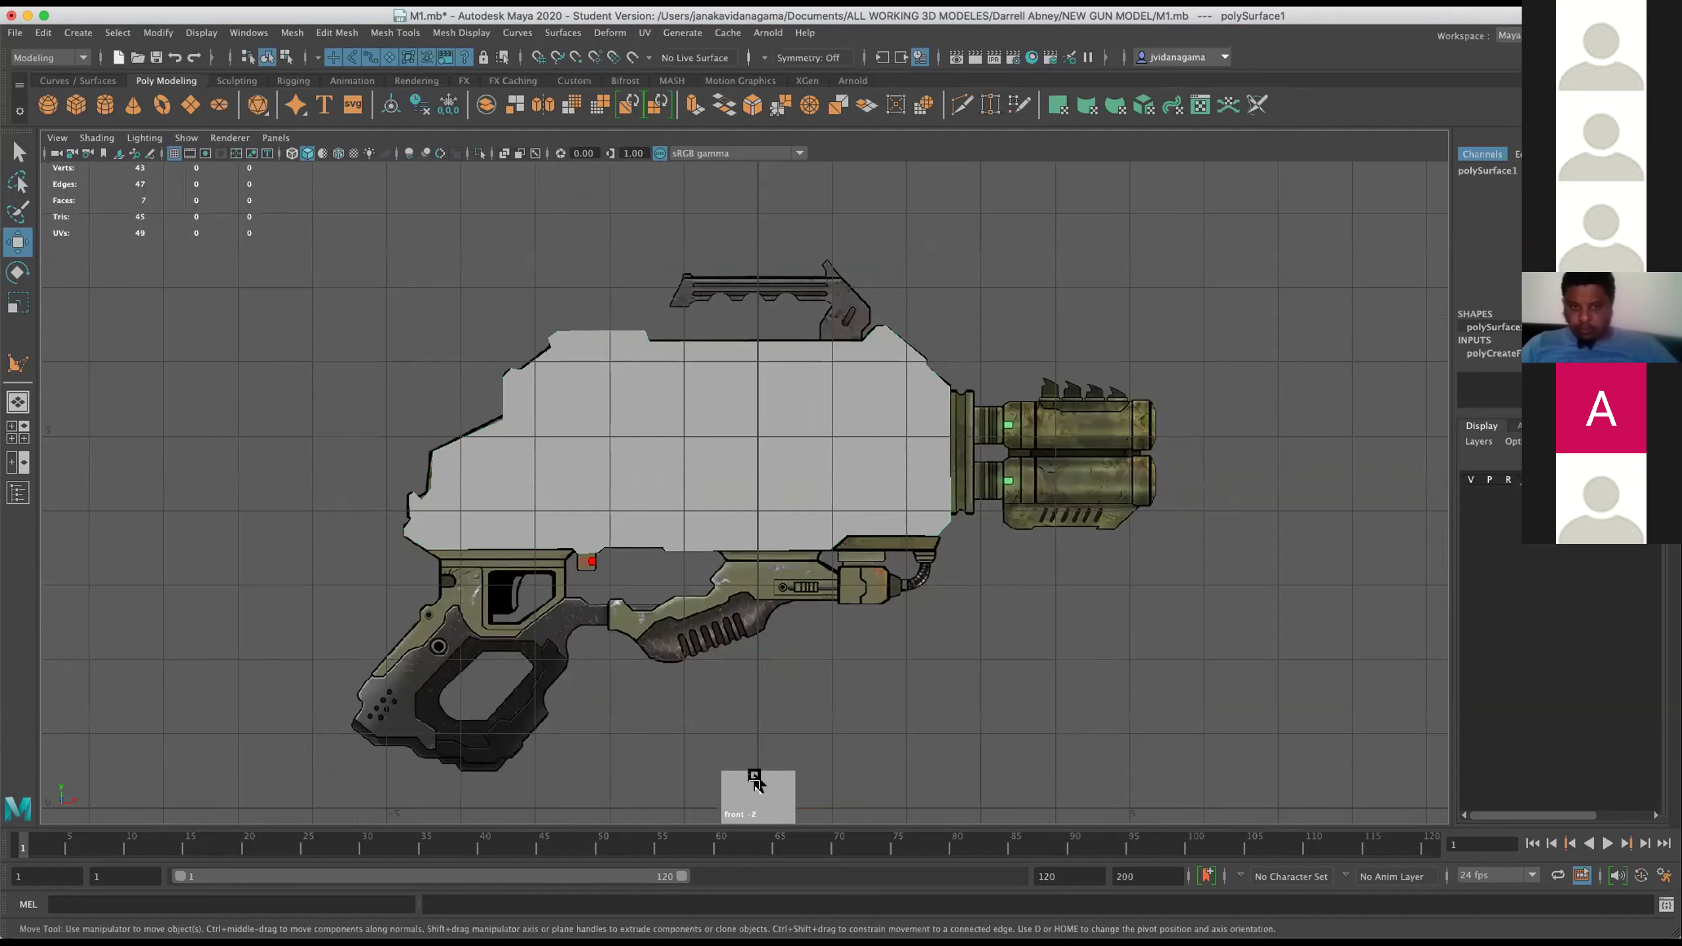
left_click(740, 340)
scroll("down", 3)
scroll("up", 3)
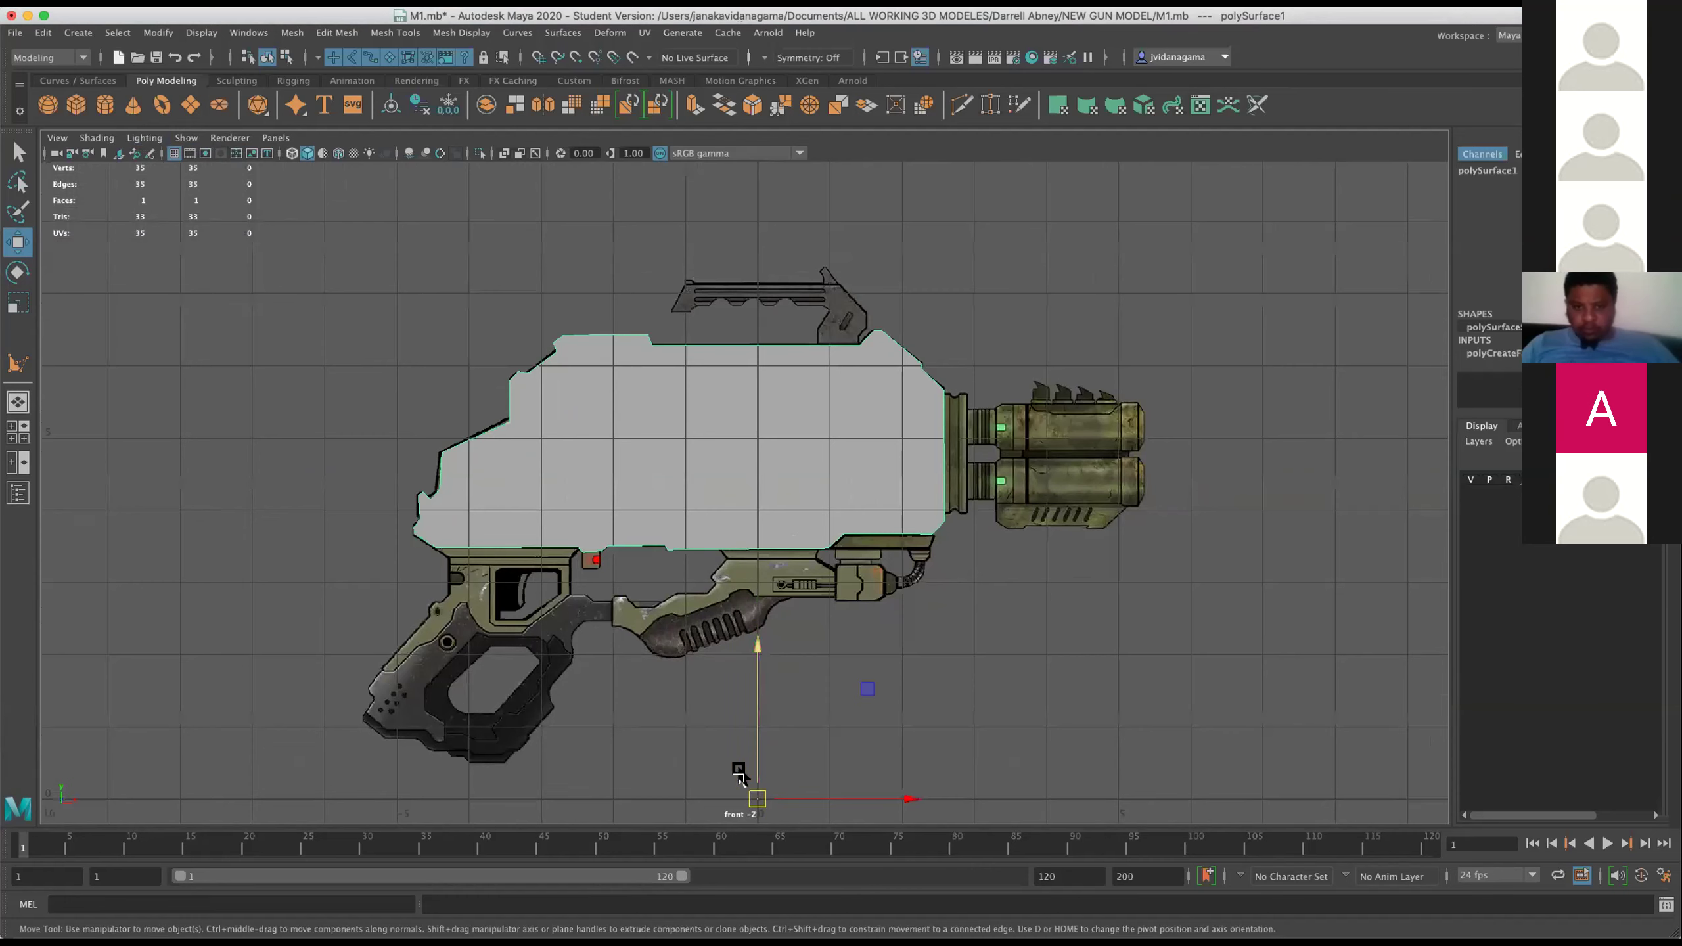
scroll("down", 3)
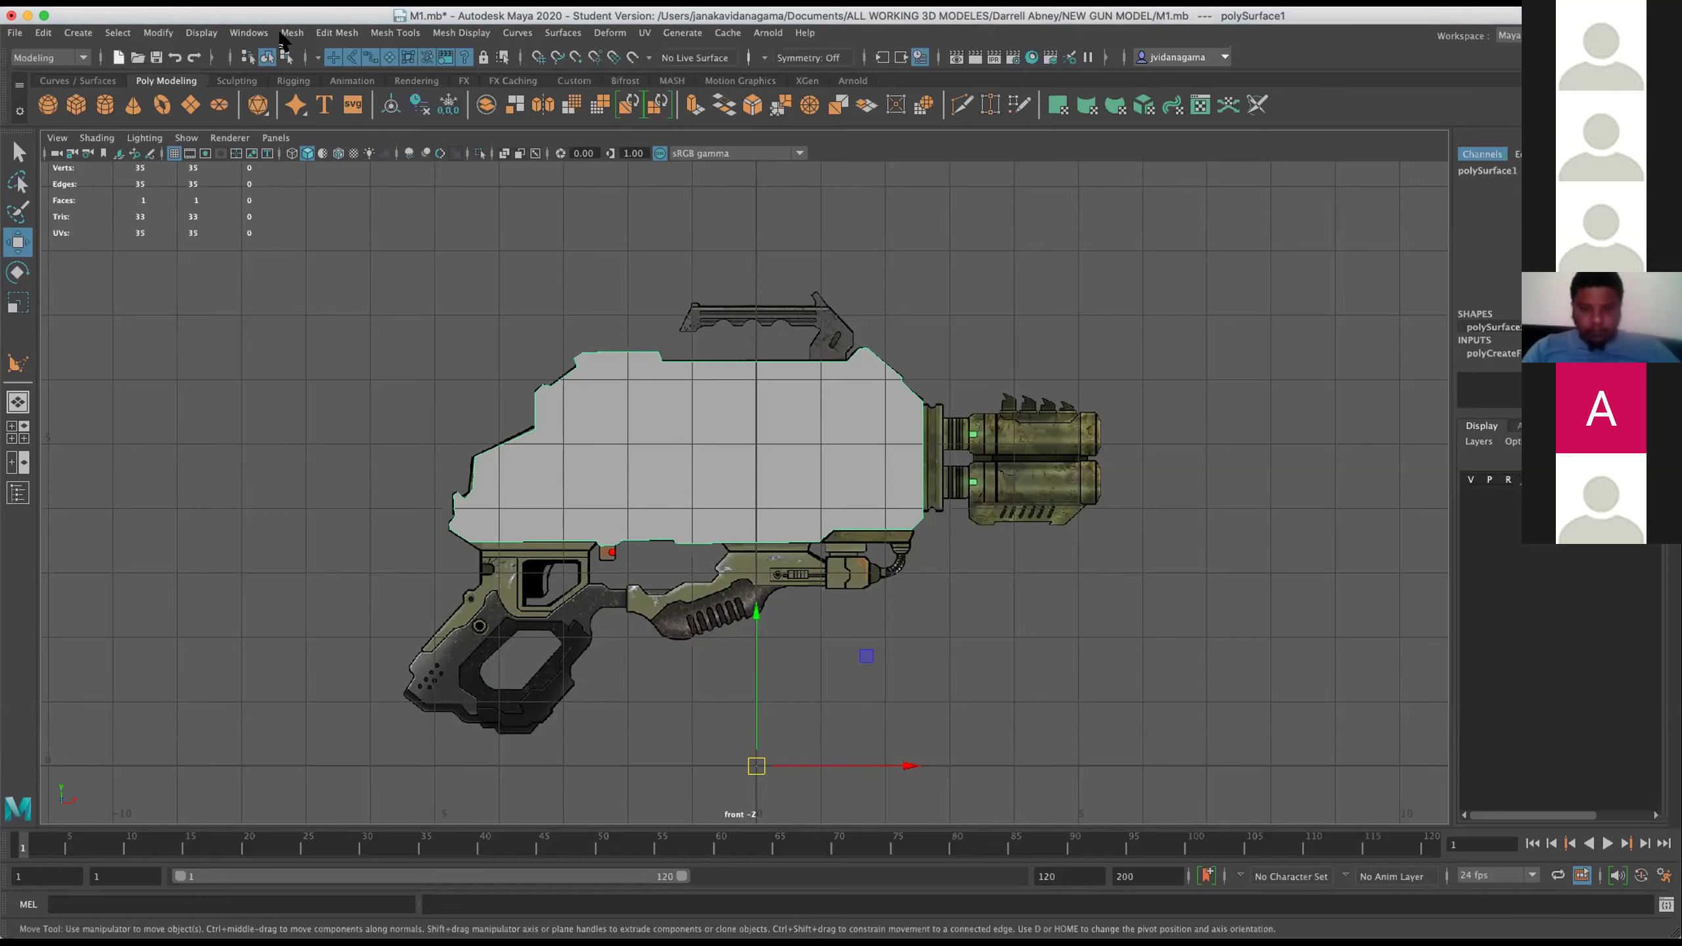
left_click(85, 35)
mouse_move(158, 33)
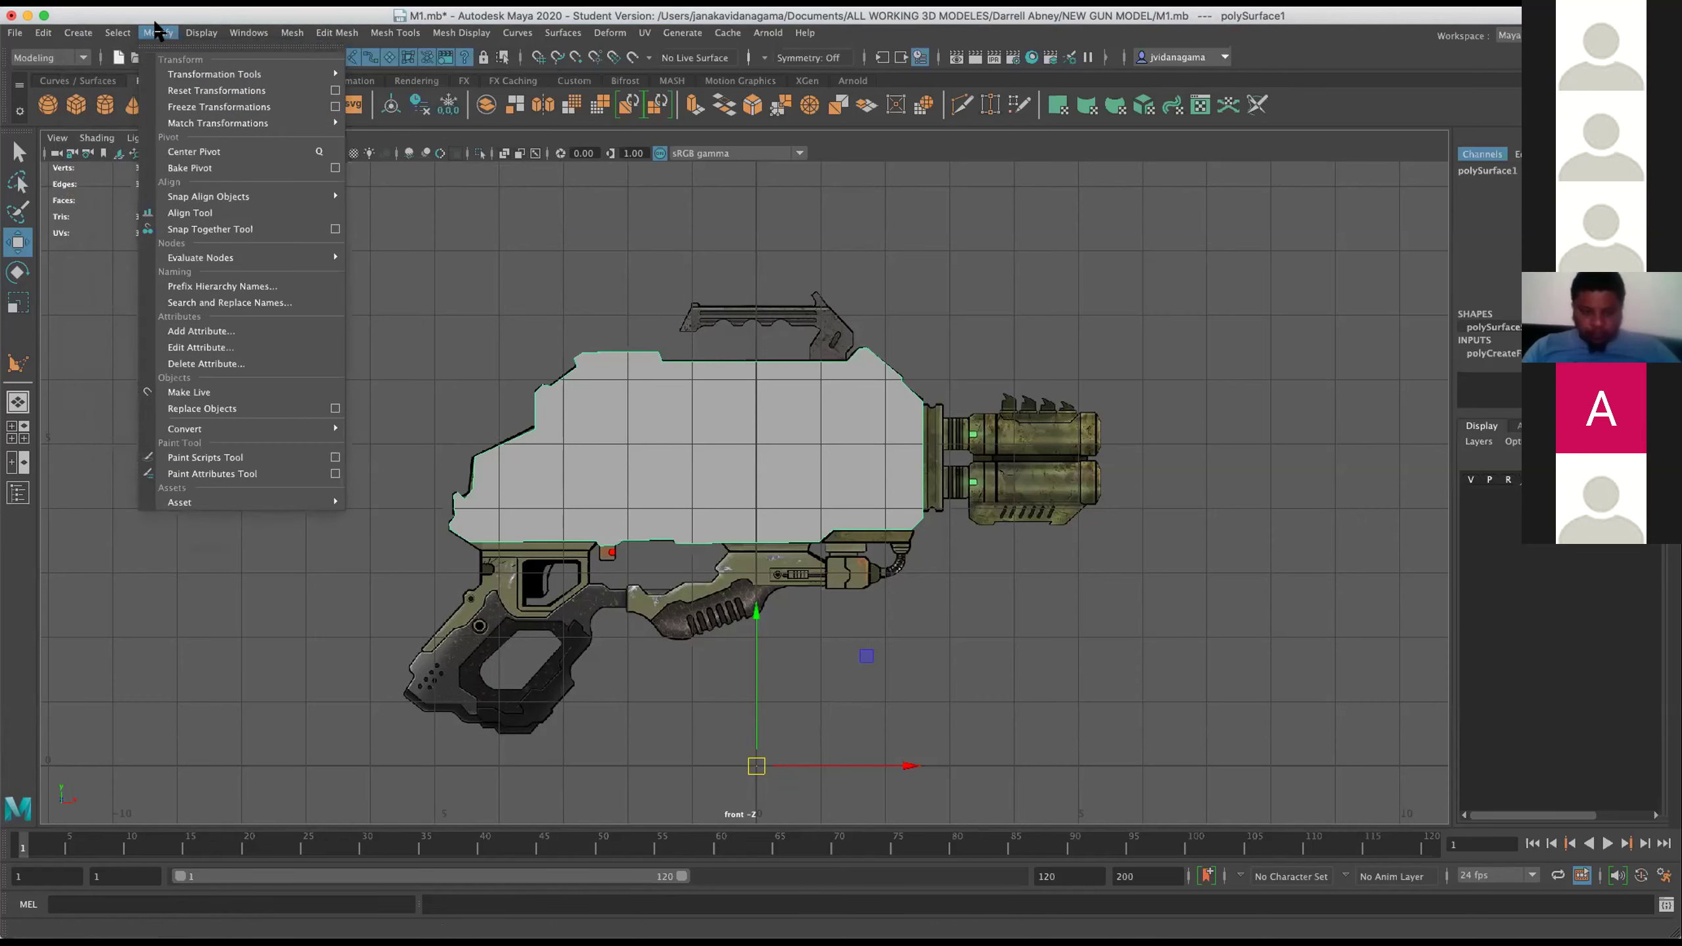
left_click(205, 151)
Move the grey plate down on Y below the gun and deselect it.
scroll("up", 3)
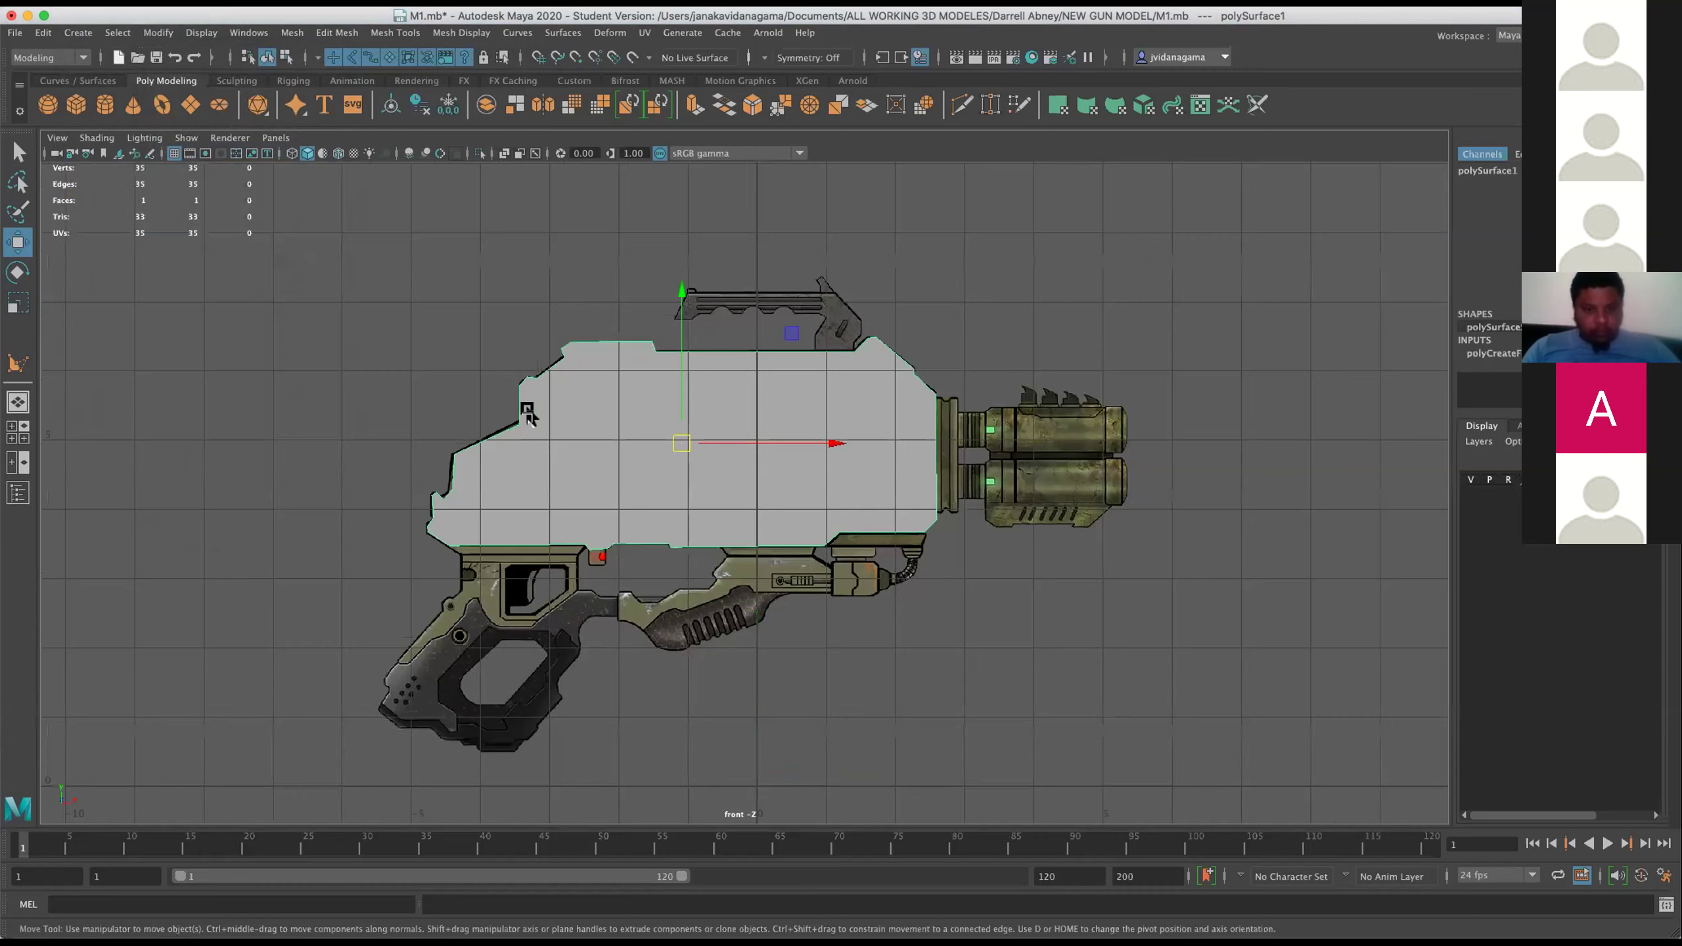
scroll("up", 3)
scroll("up", 3)
left_click(157, 33)
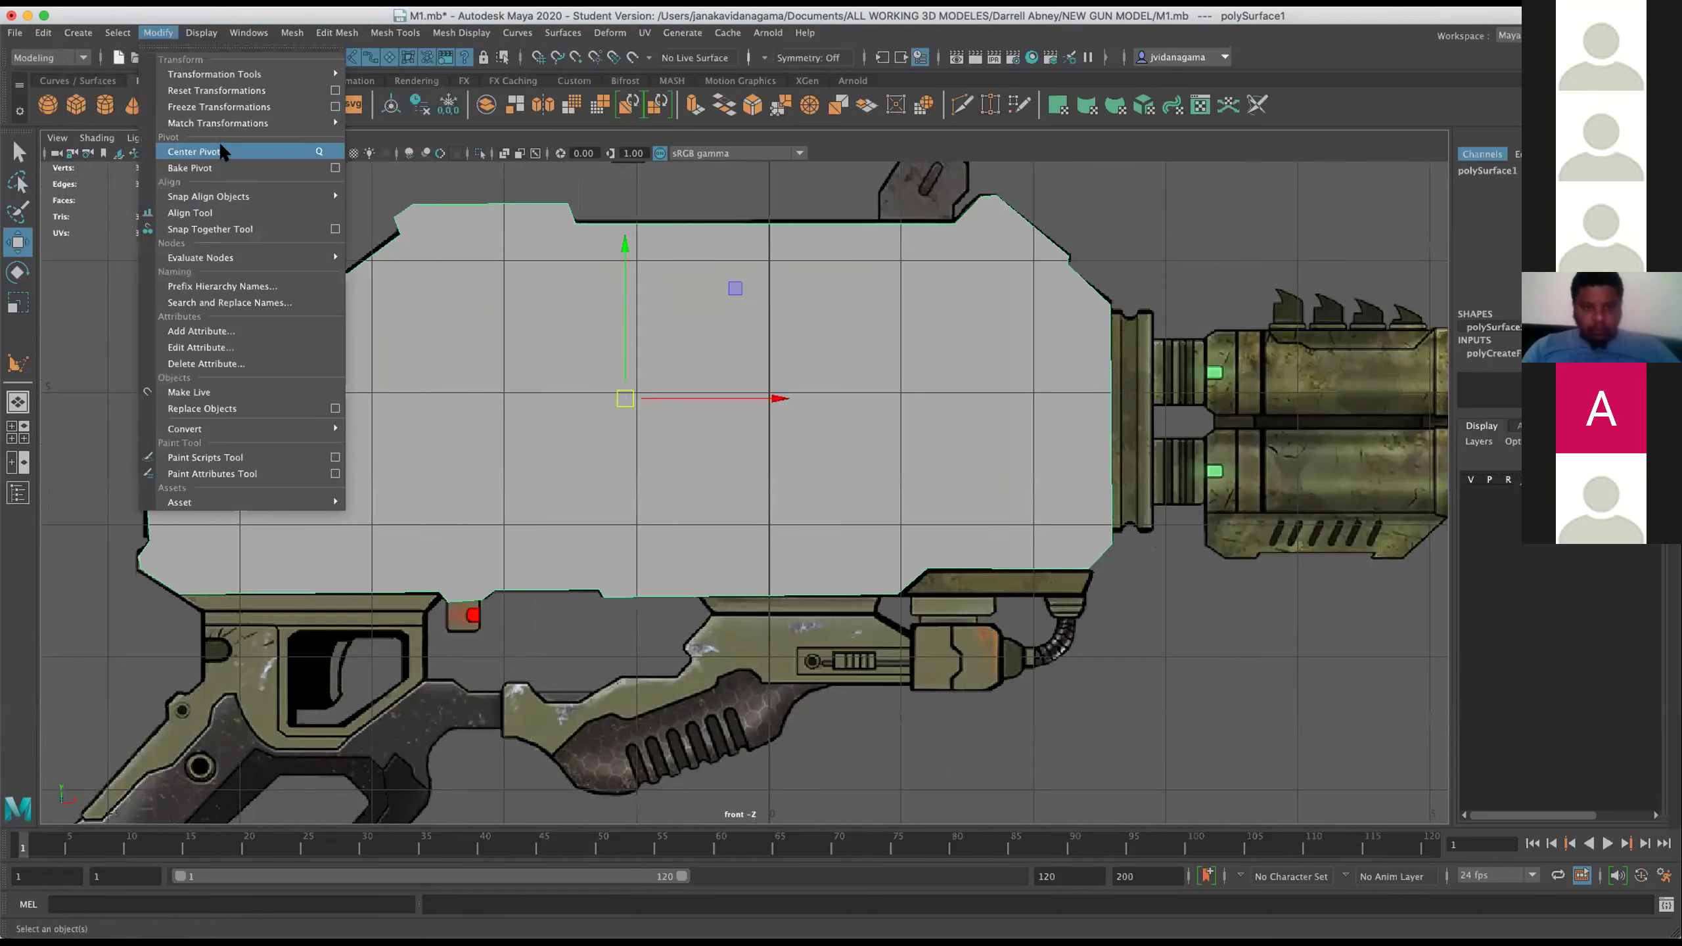
left_click(588, 412)
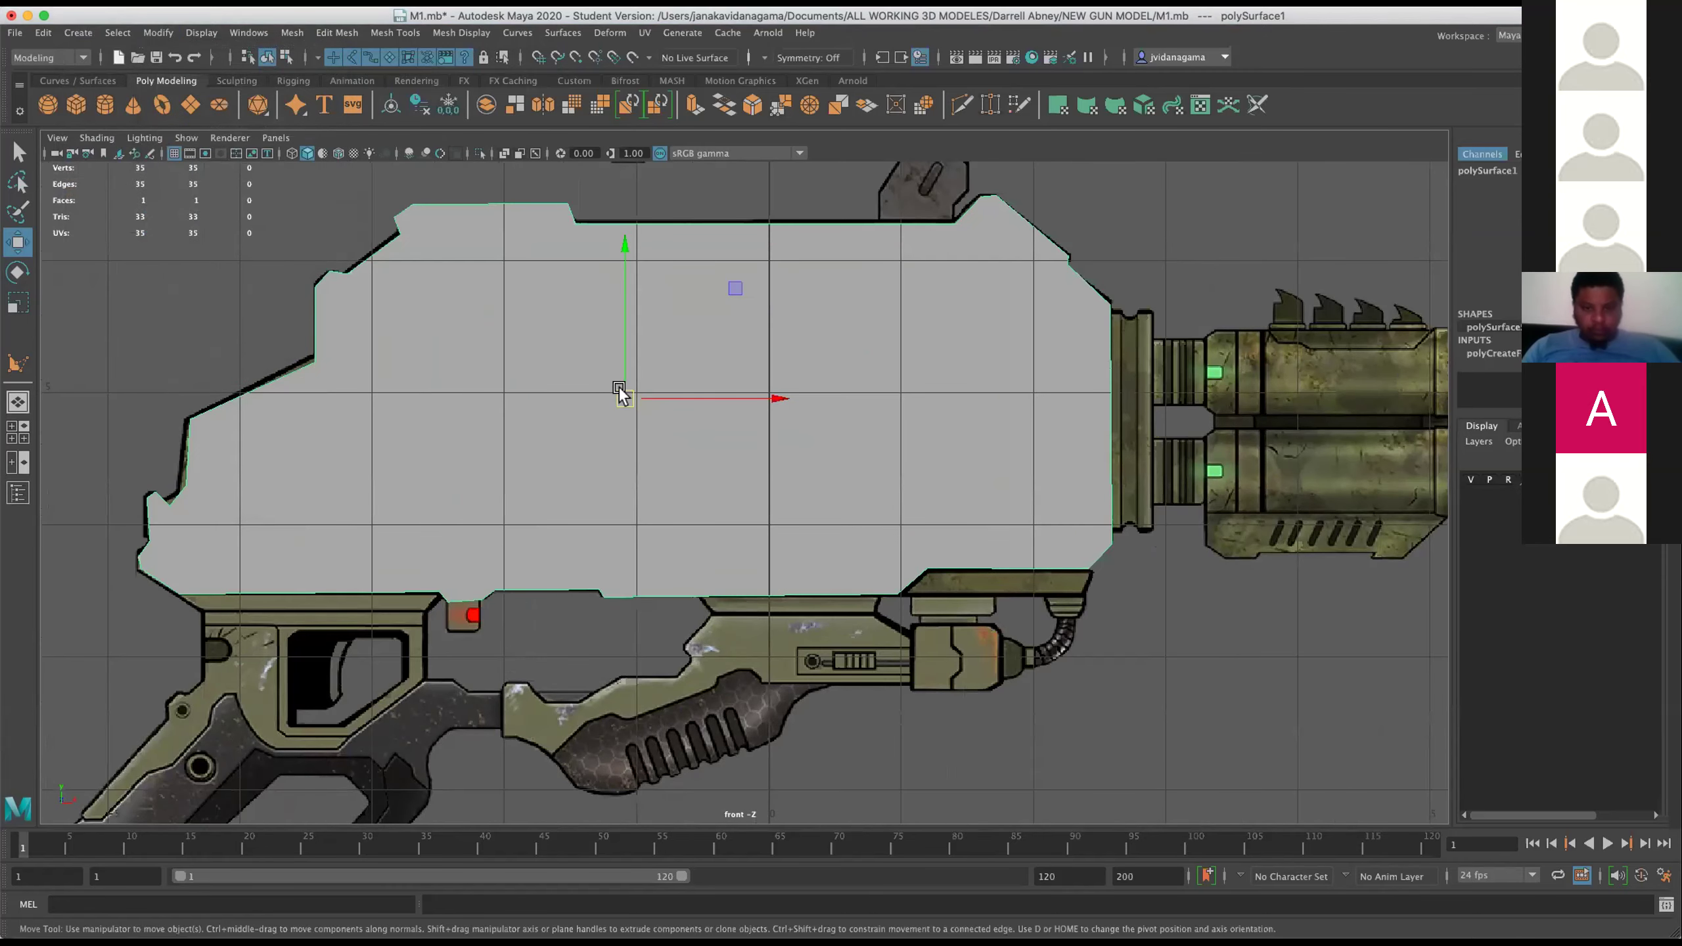
scroll("down", 3)
scroll("up", 3)
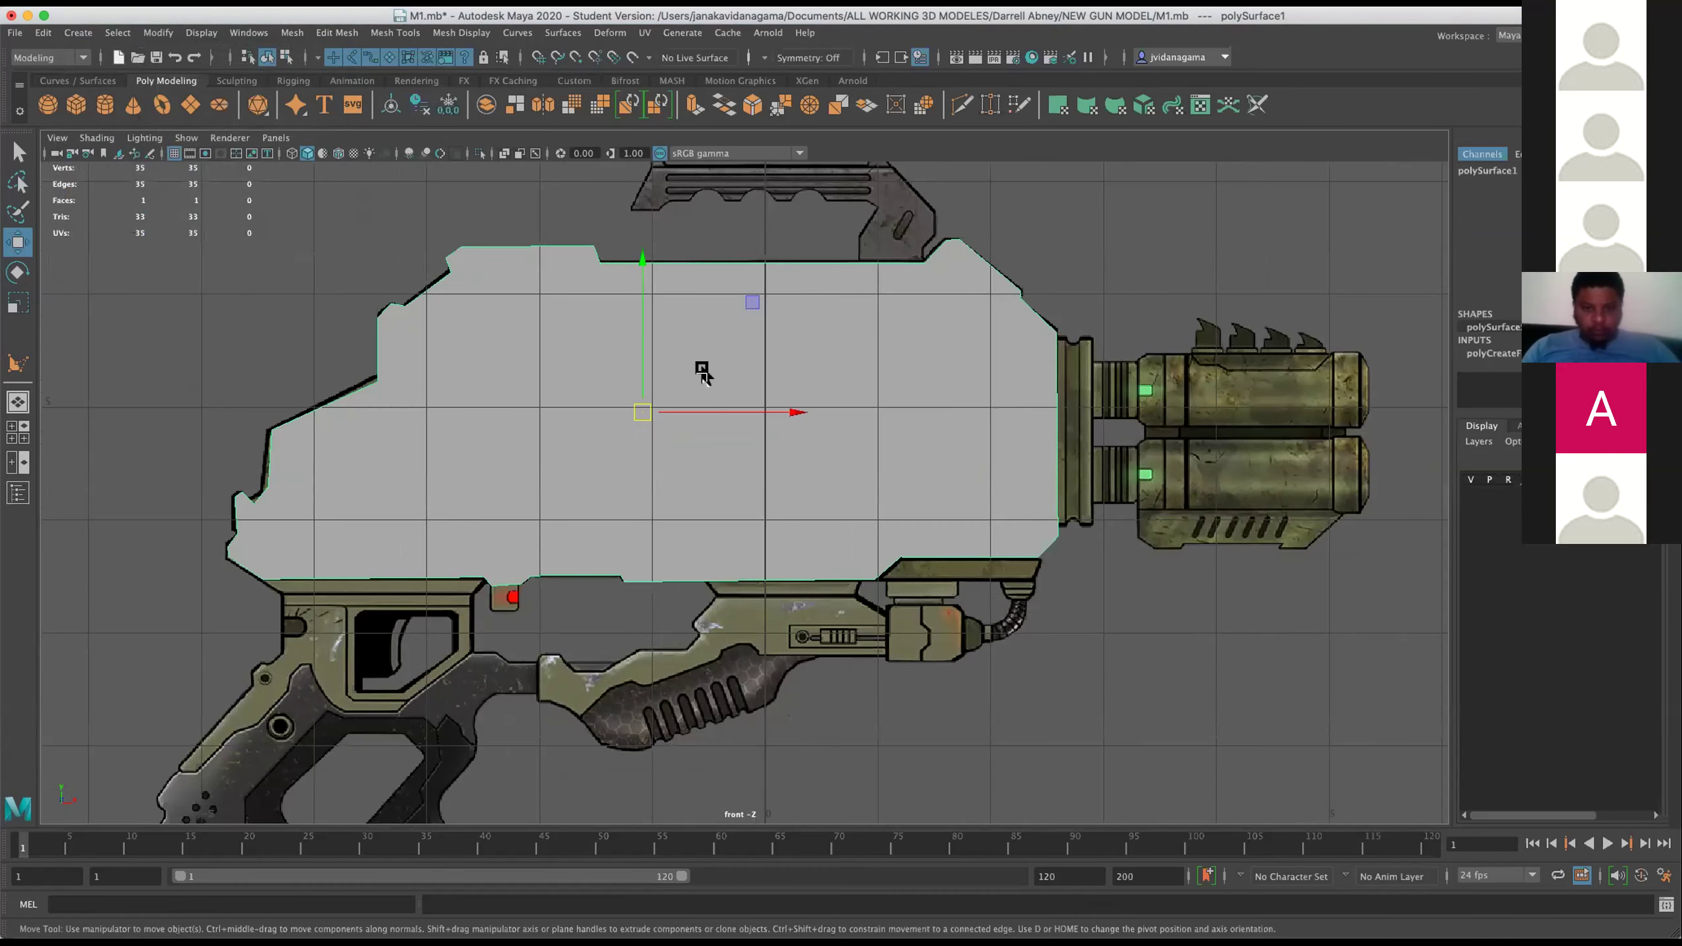
left_click_drag(633, 312, 619, 748)
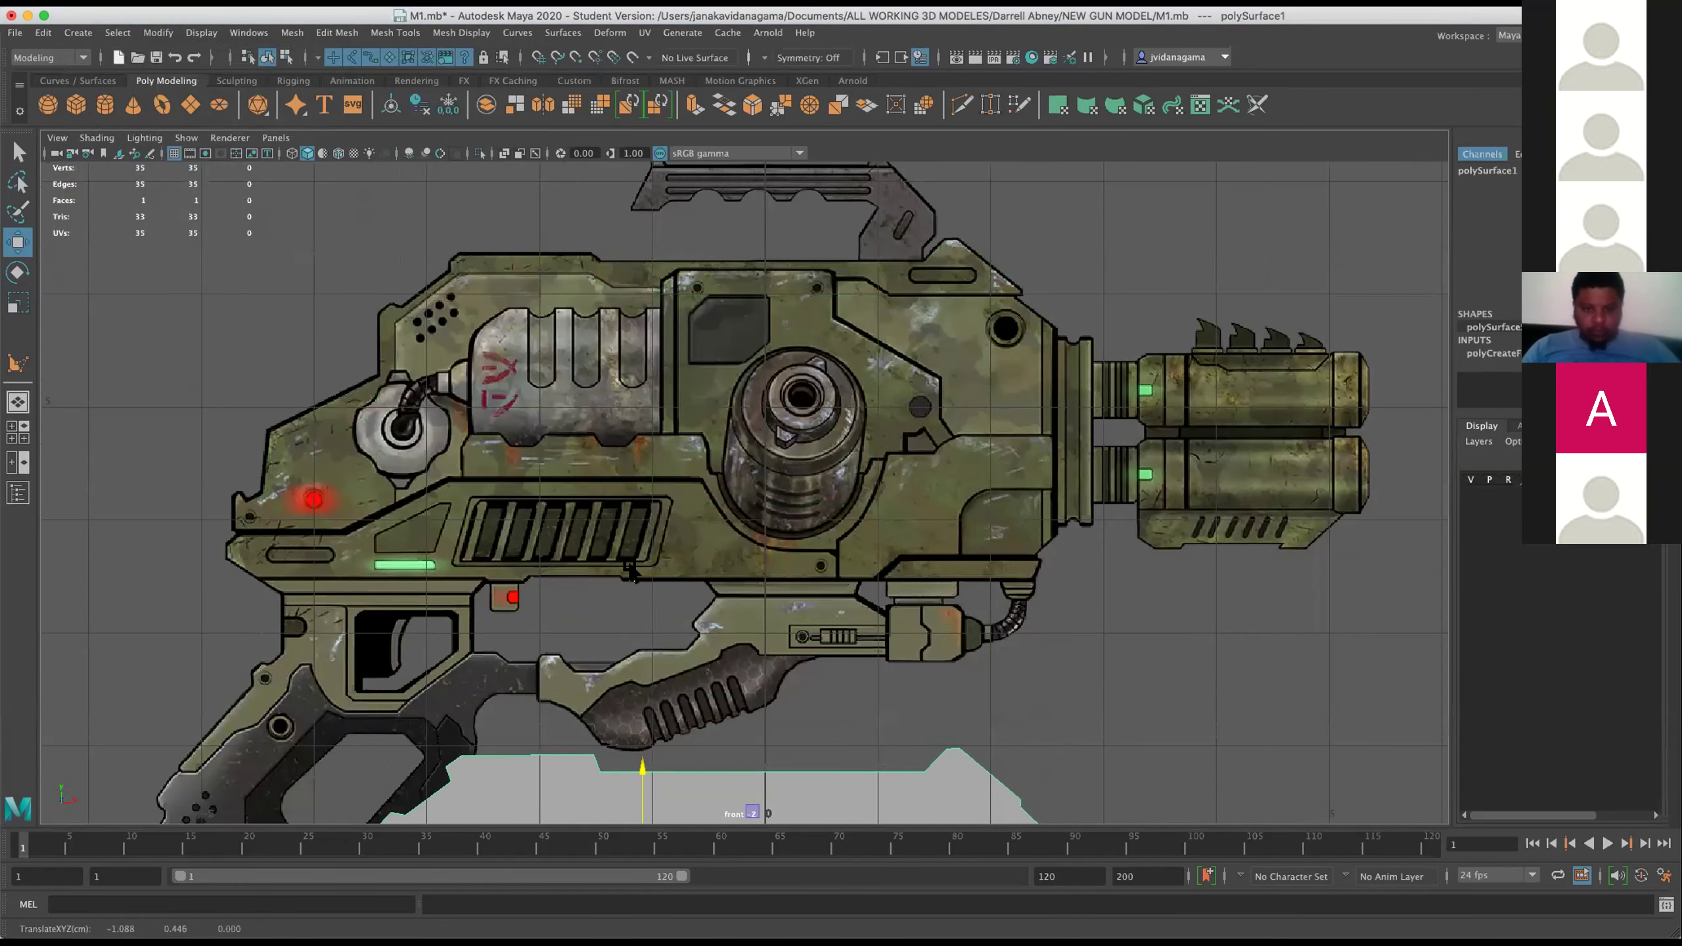
left_click(630, 573)
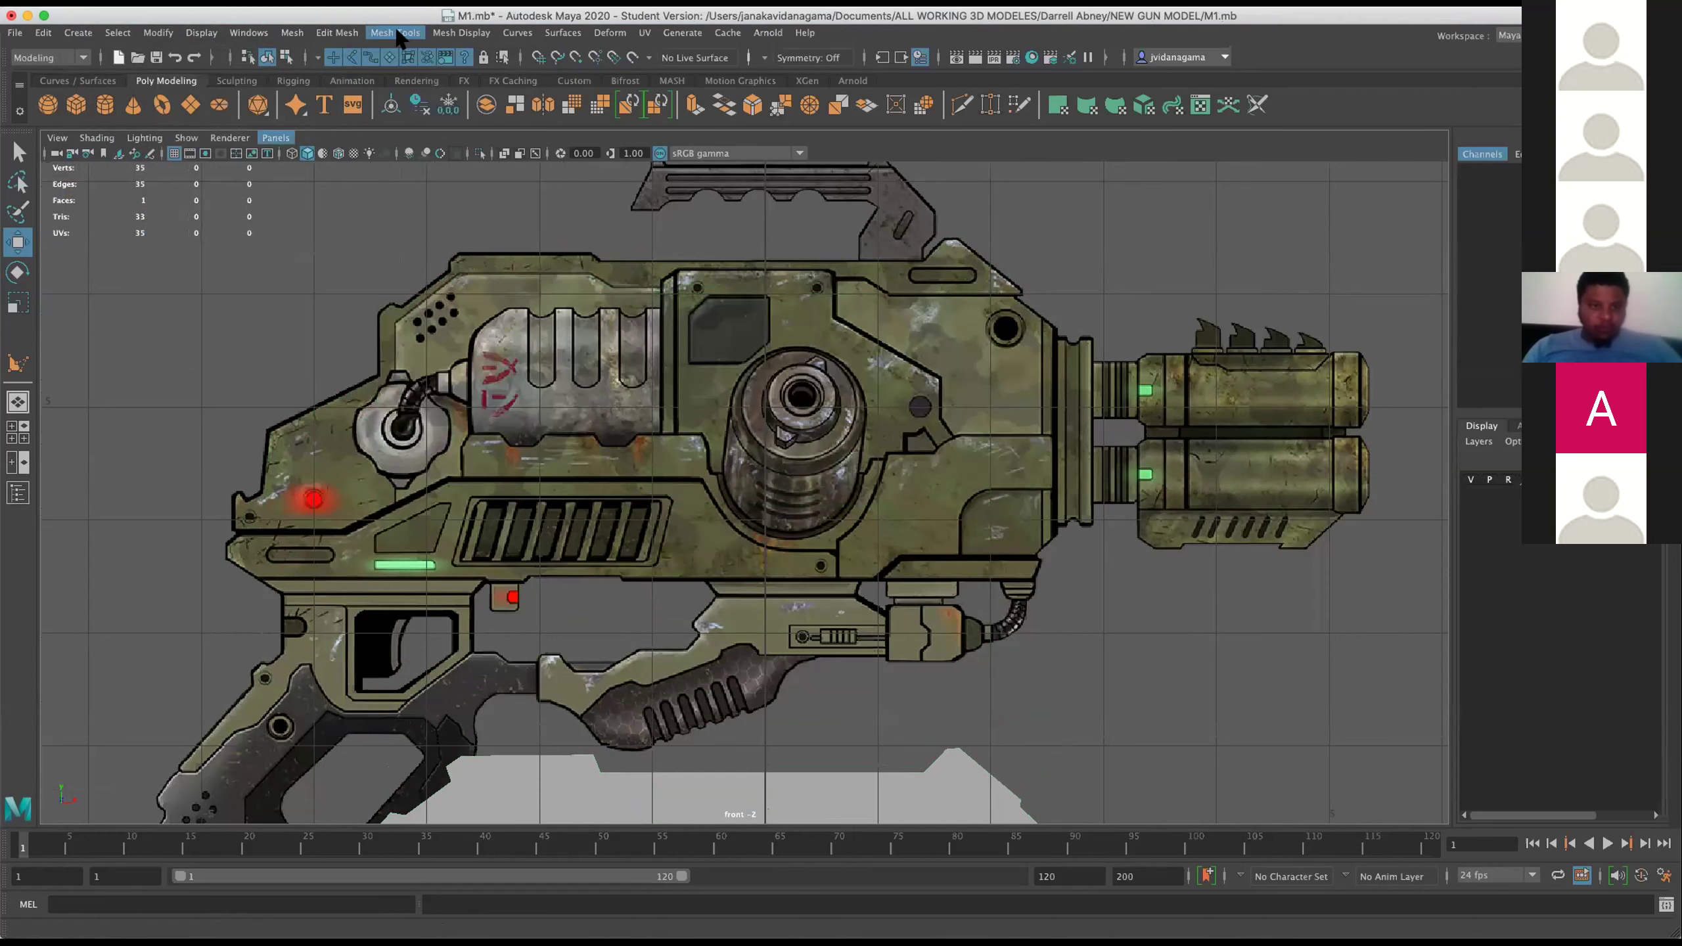
Start Create Polygon and place vertices along the gun body's top edge to its upper-right corner.
left_click(395, 33)
left_click(433, 140)
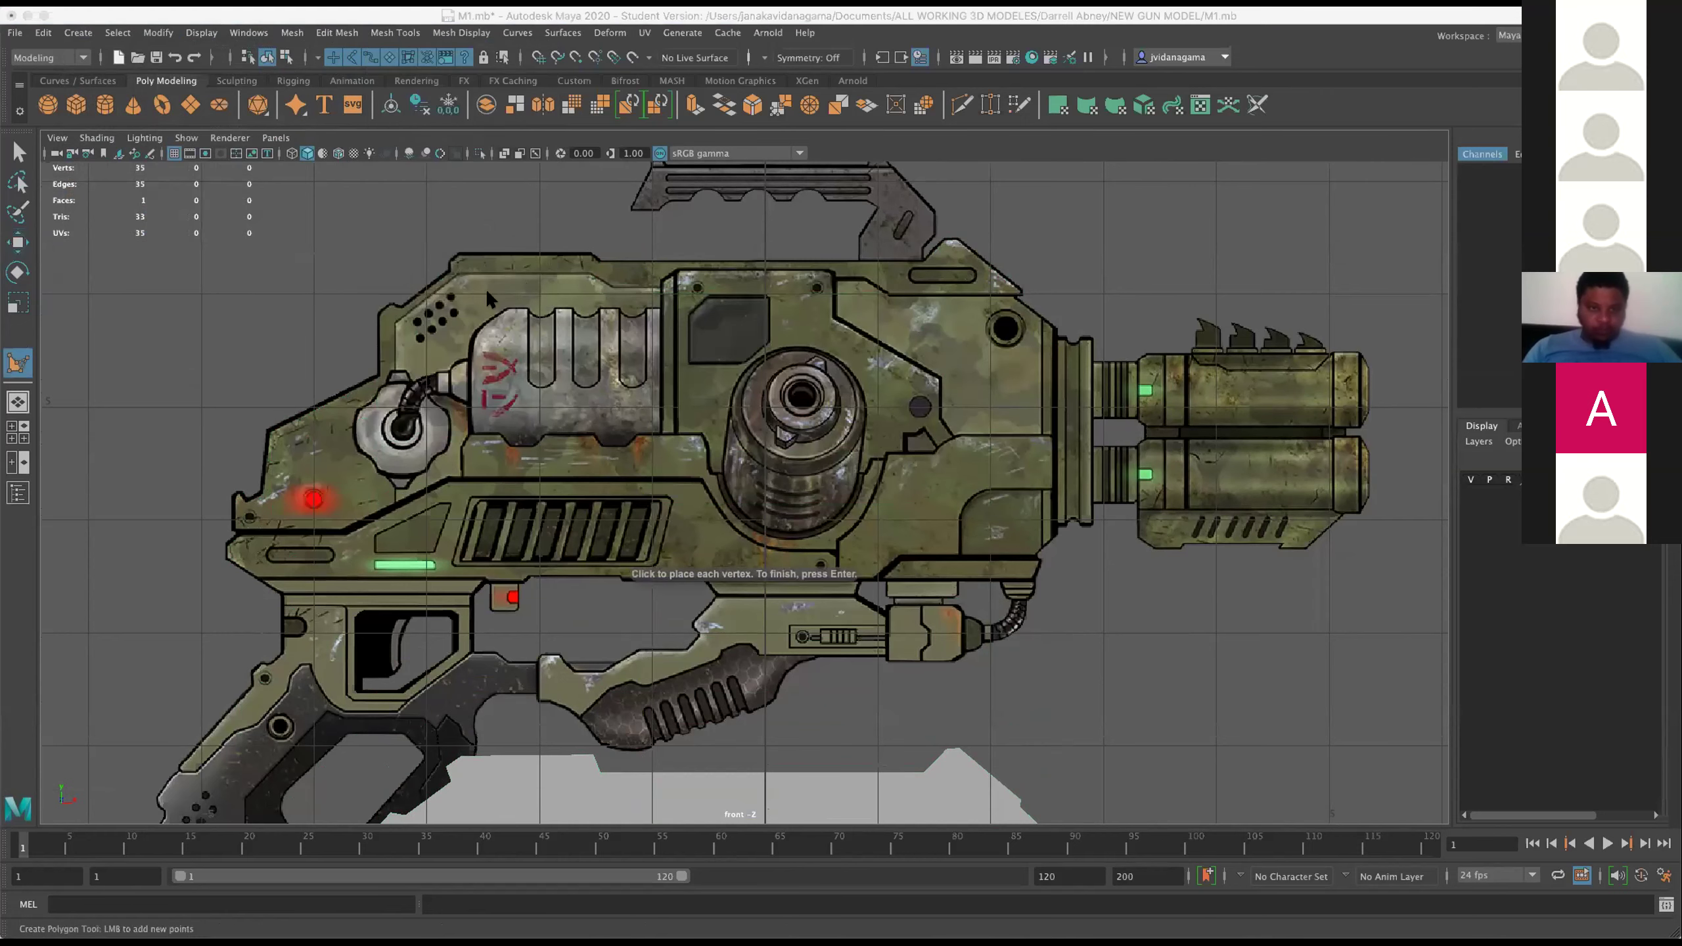
left_click(457, 254)
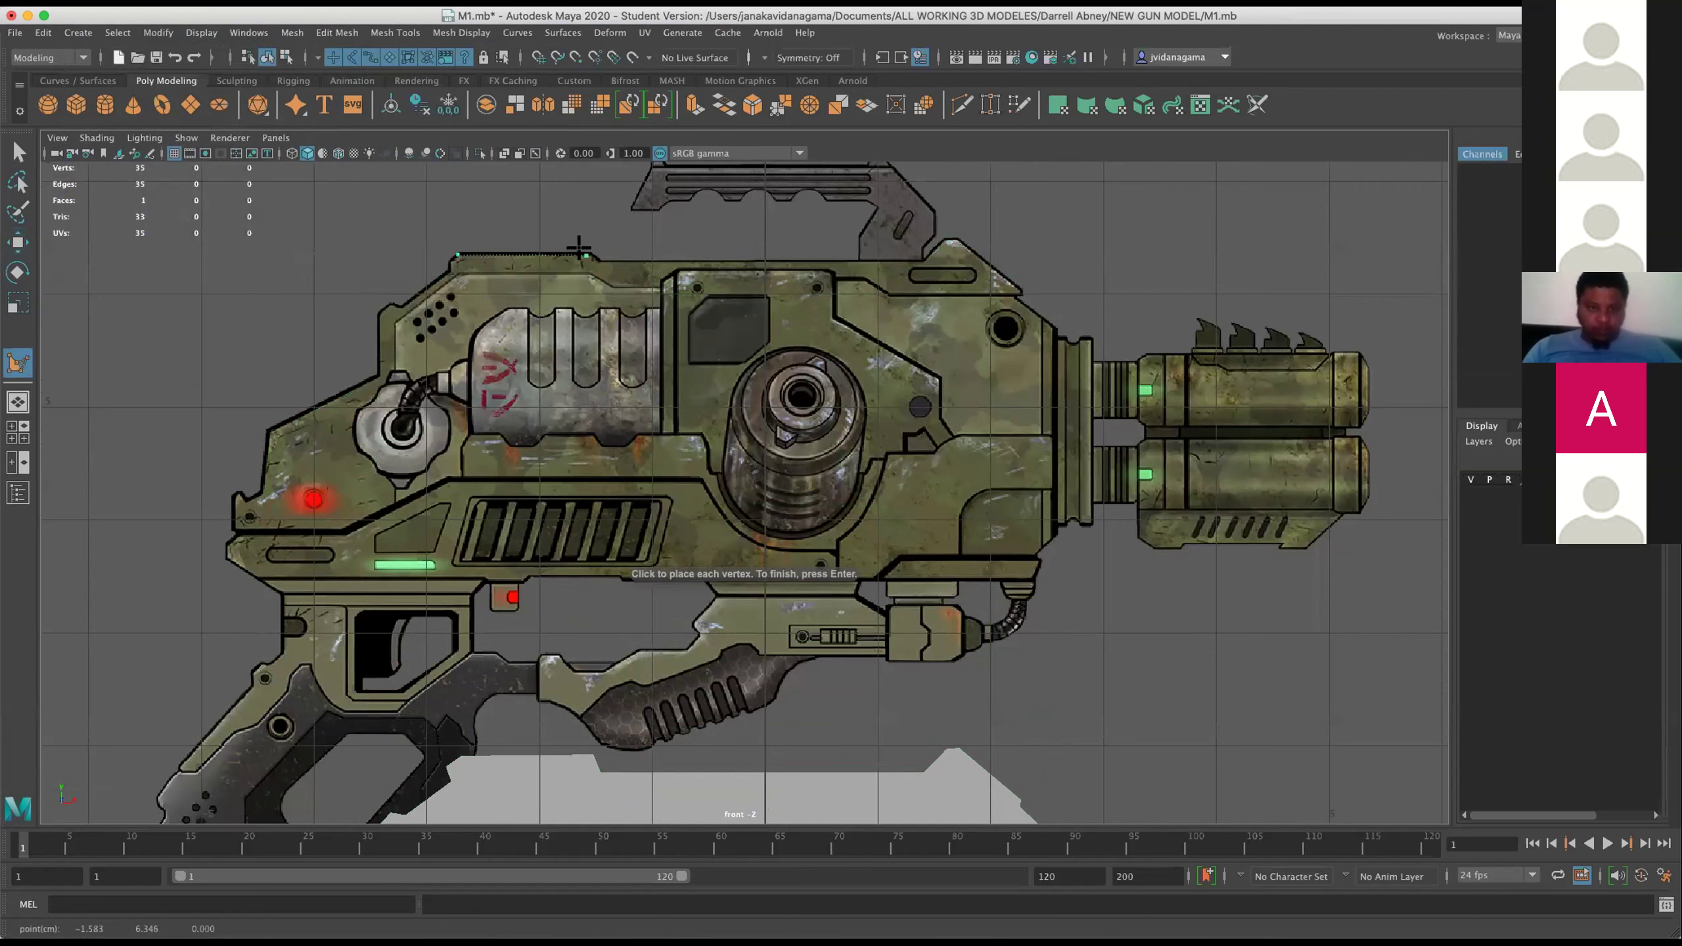
left_click(599, 263)
left_click(927, 263)
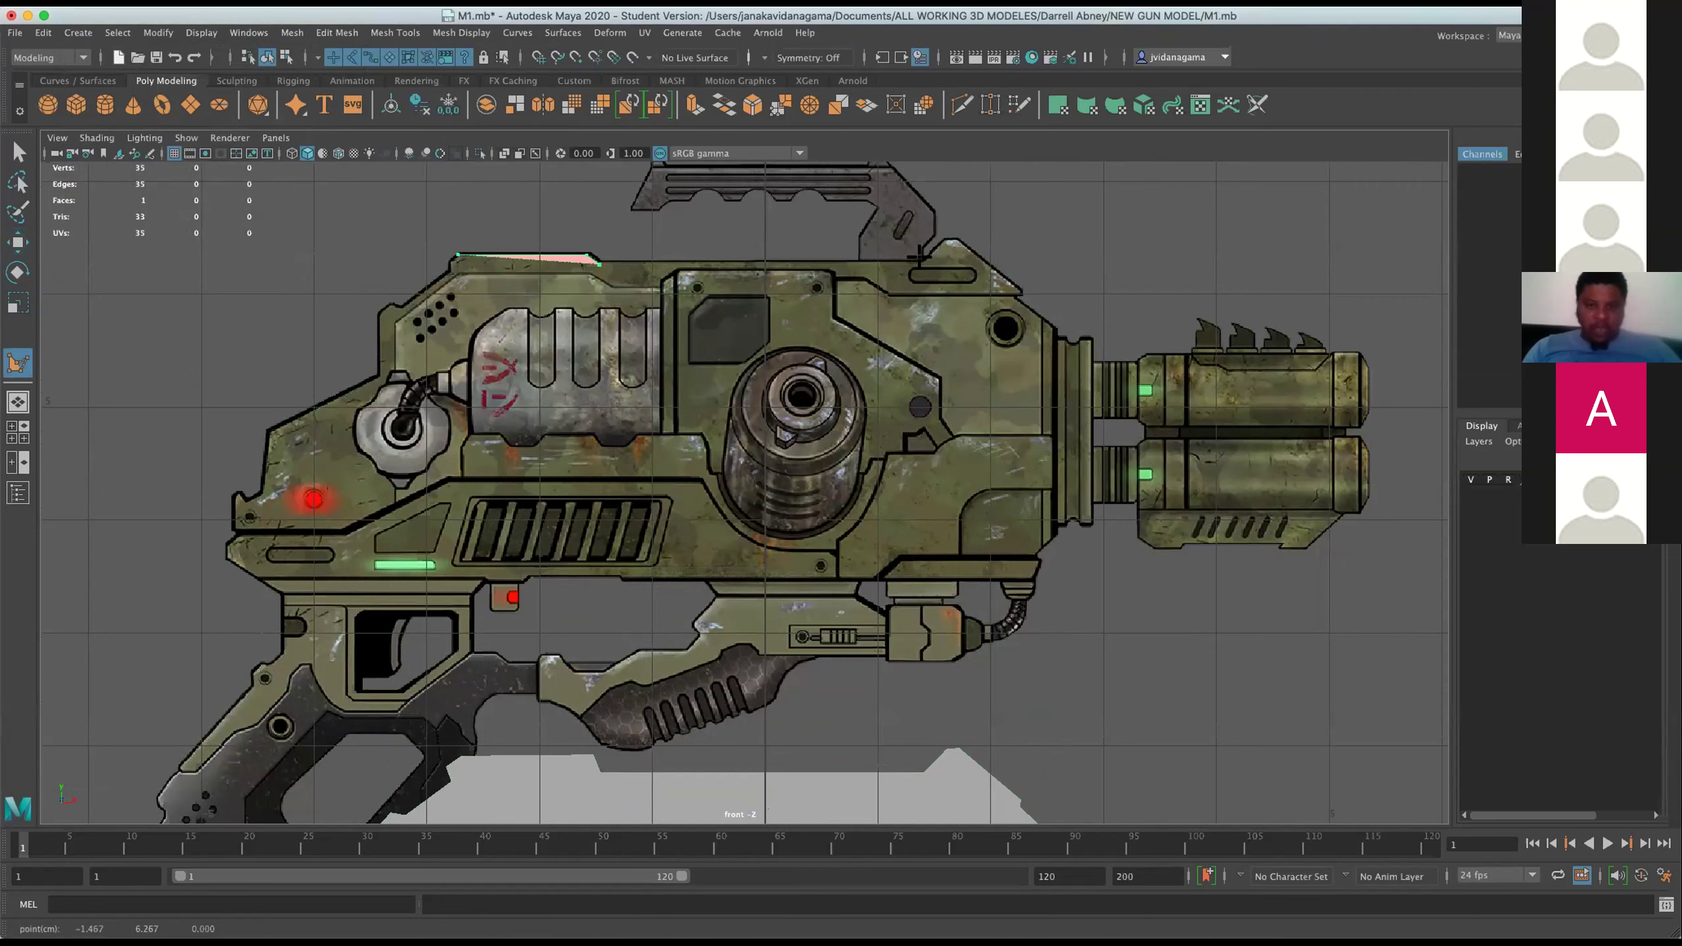
left_click(947, 241)
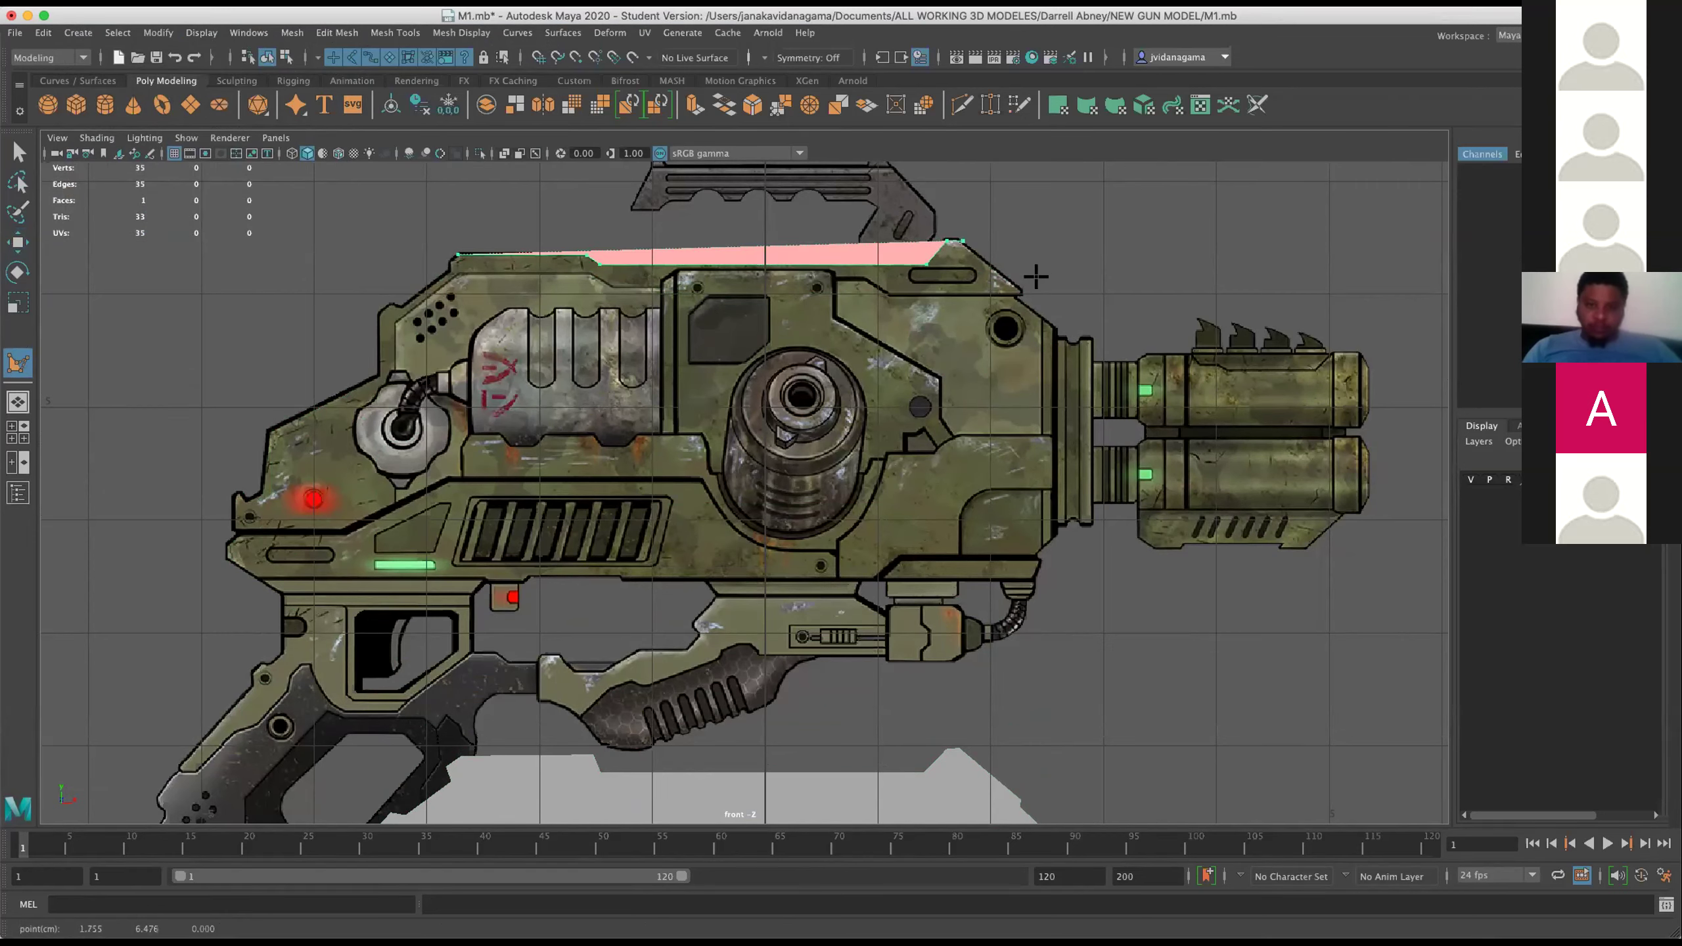
left_click(1014, 285)
left_click(1020, 292)
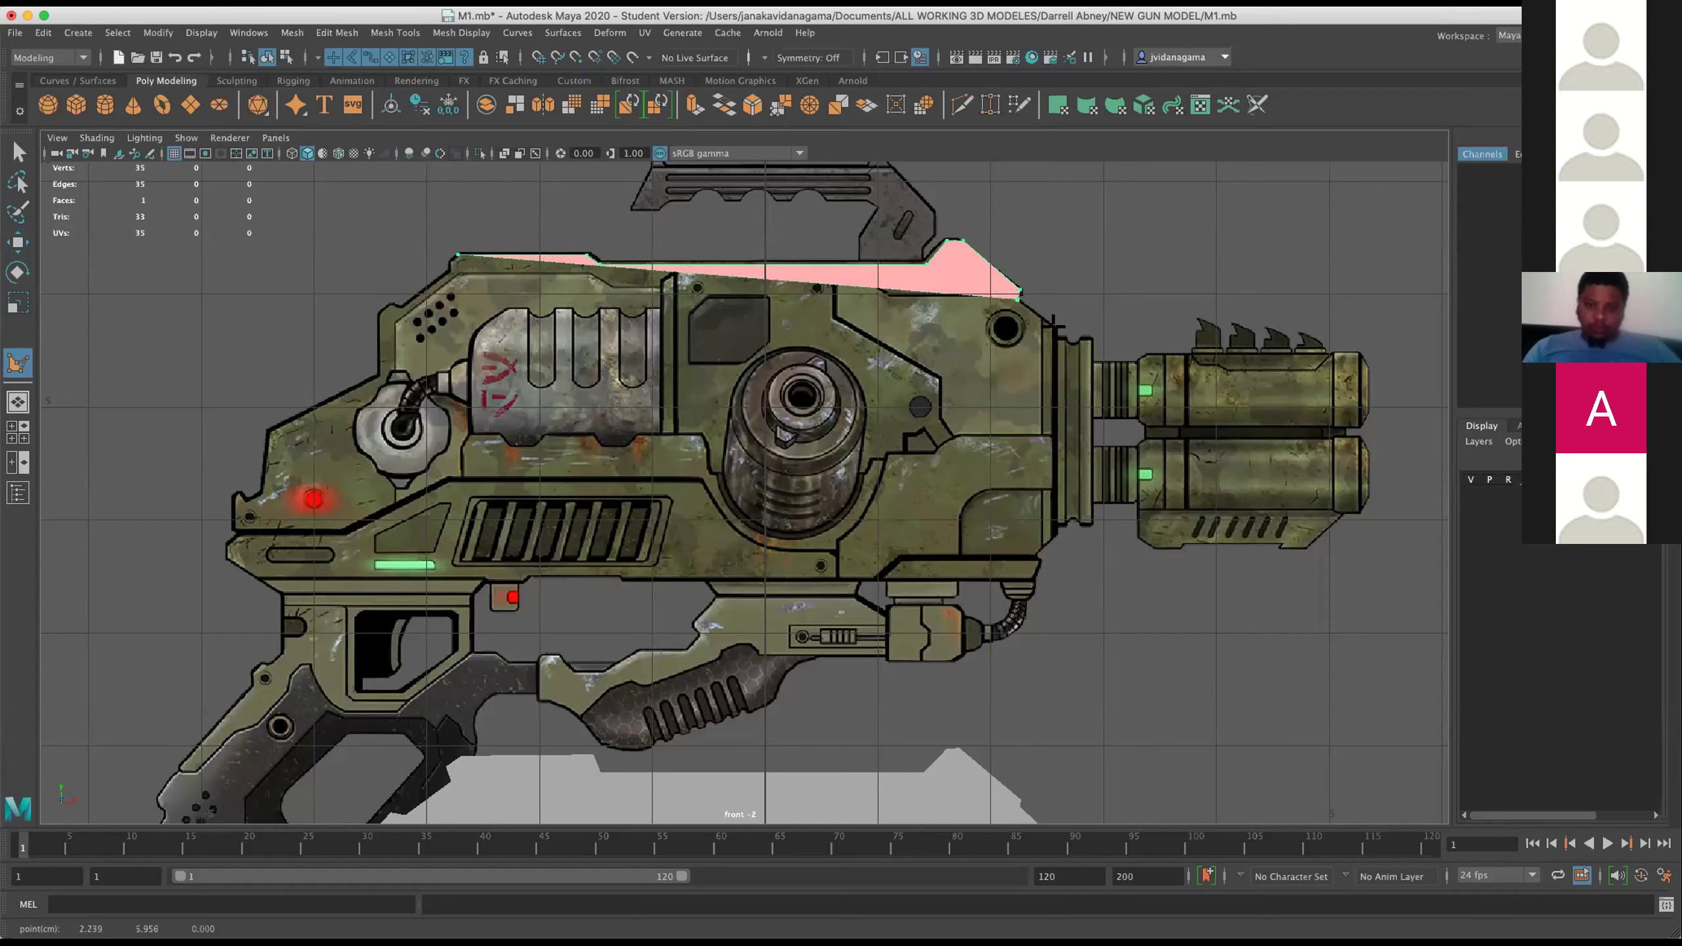
Trace the body's slanted right side and bottom edge, then finish the polygon.
left_click(1048, 327)
left_click(1058, 535)
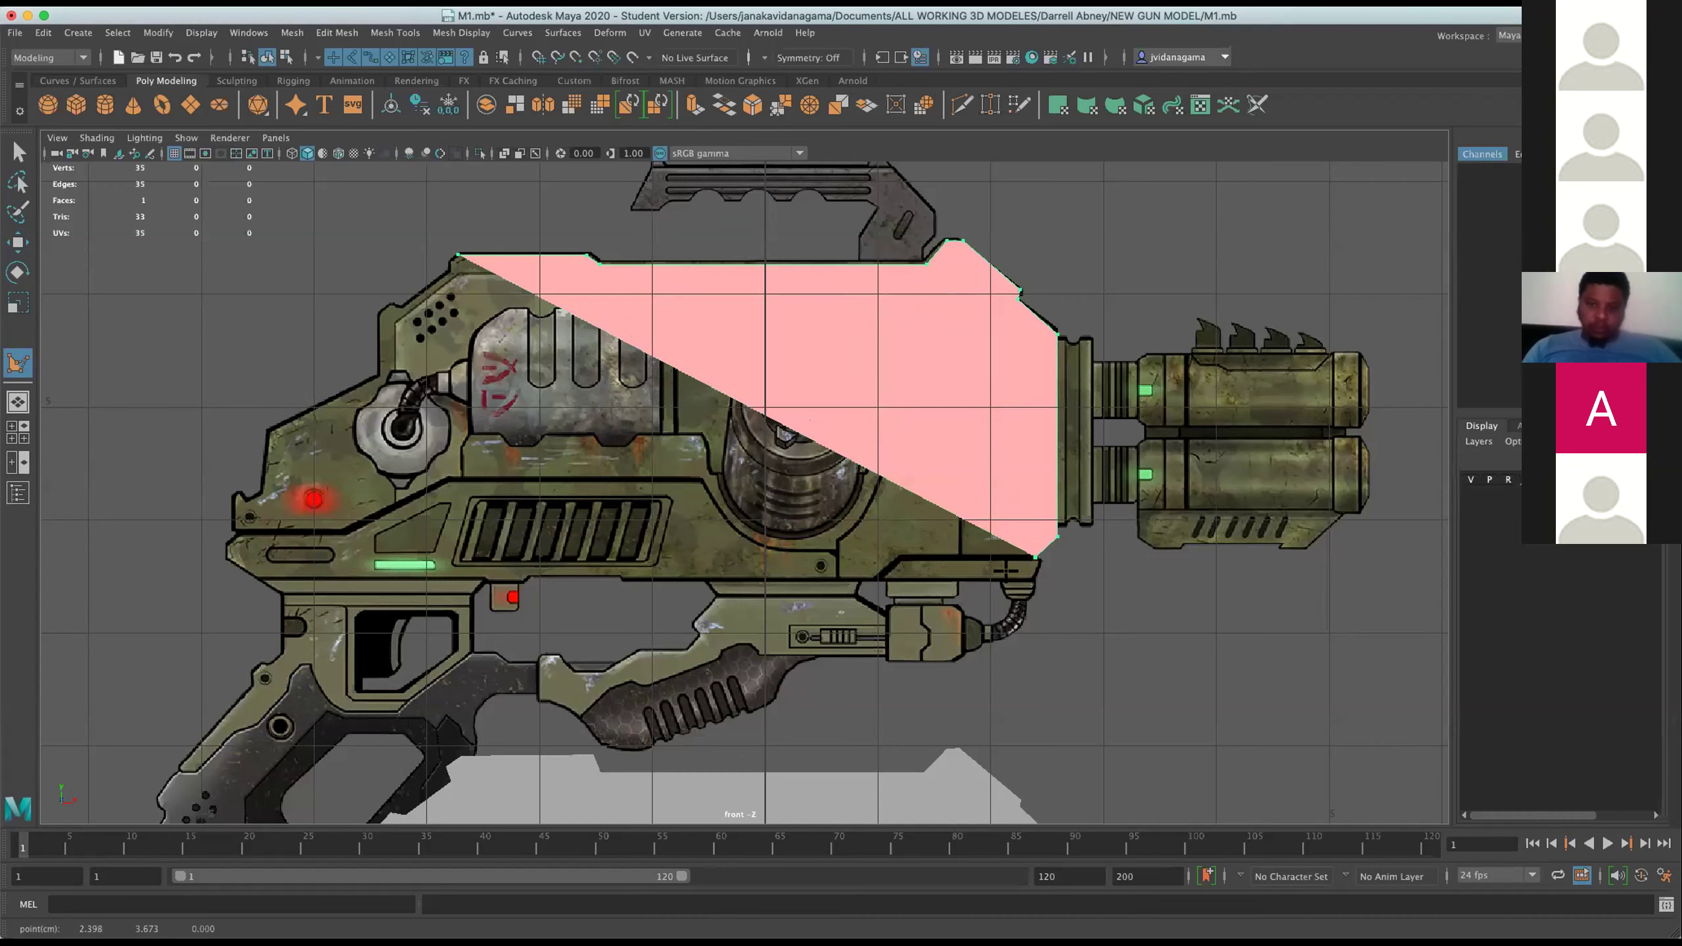
left_click(901, 560)
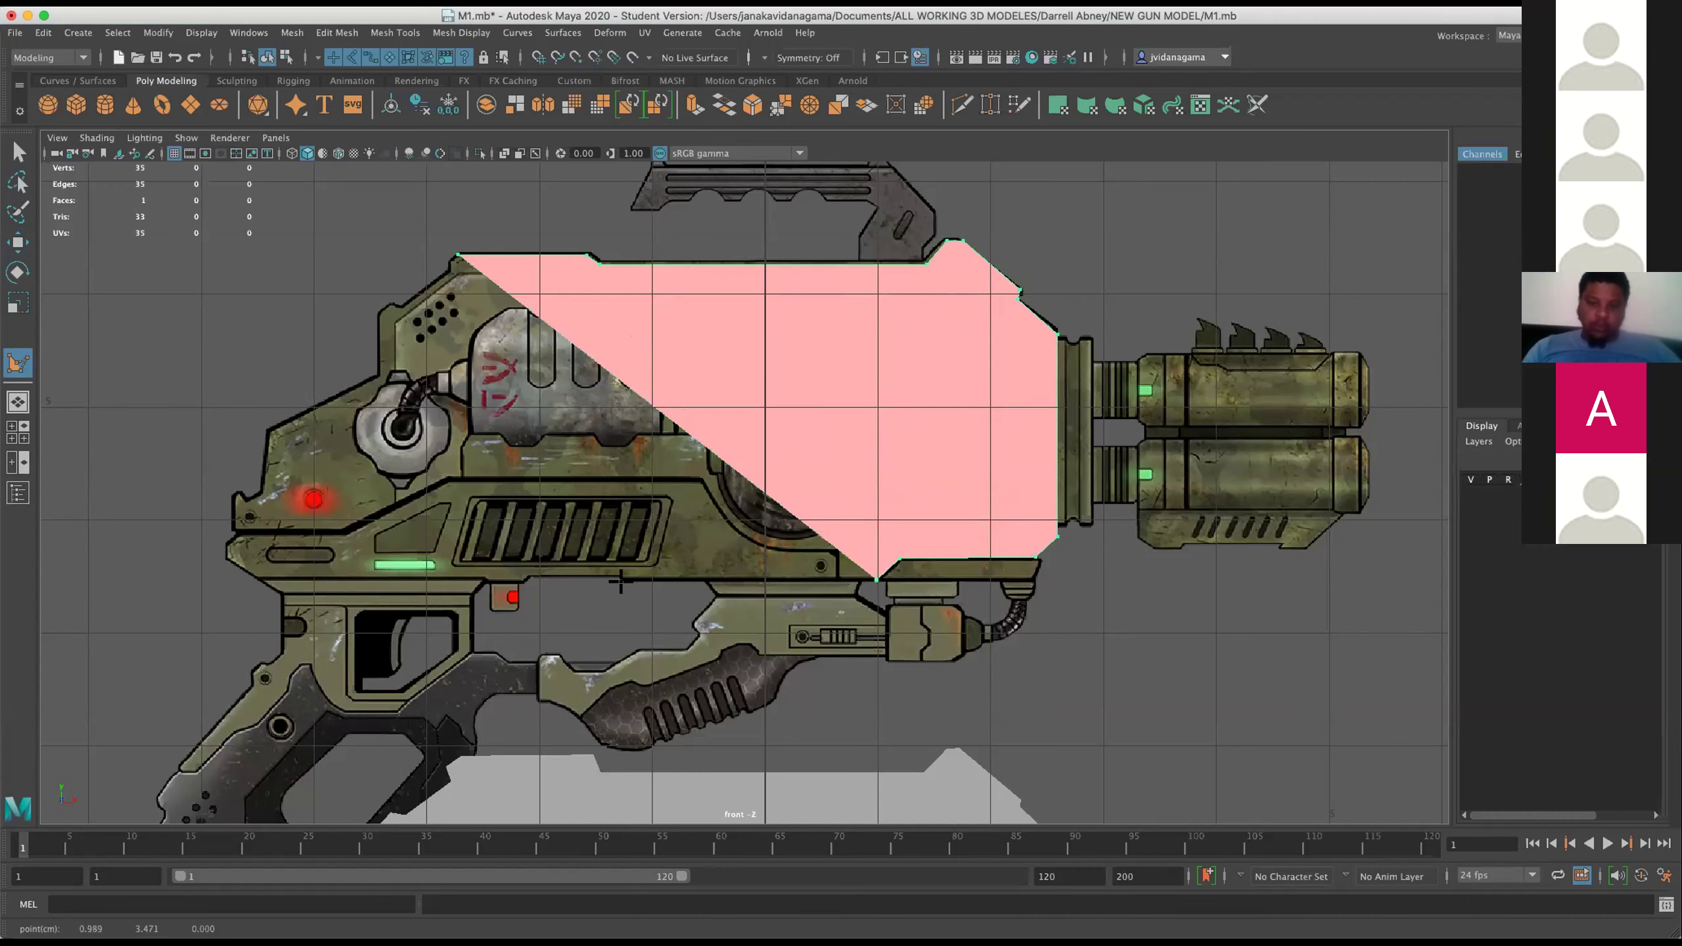
left_click(619, 582)
left_click(601, 578)
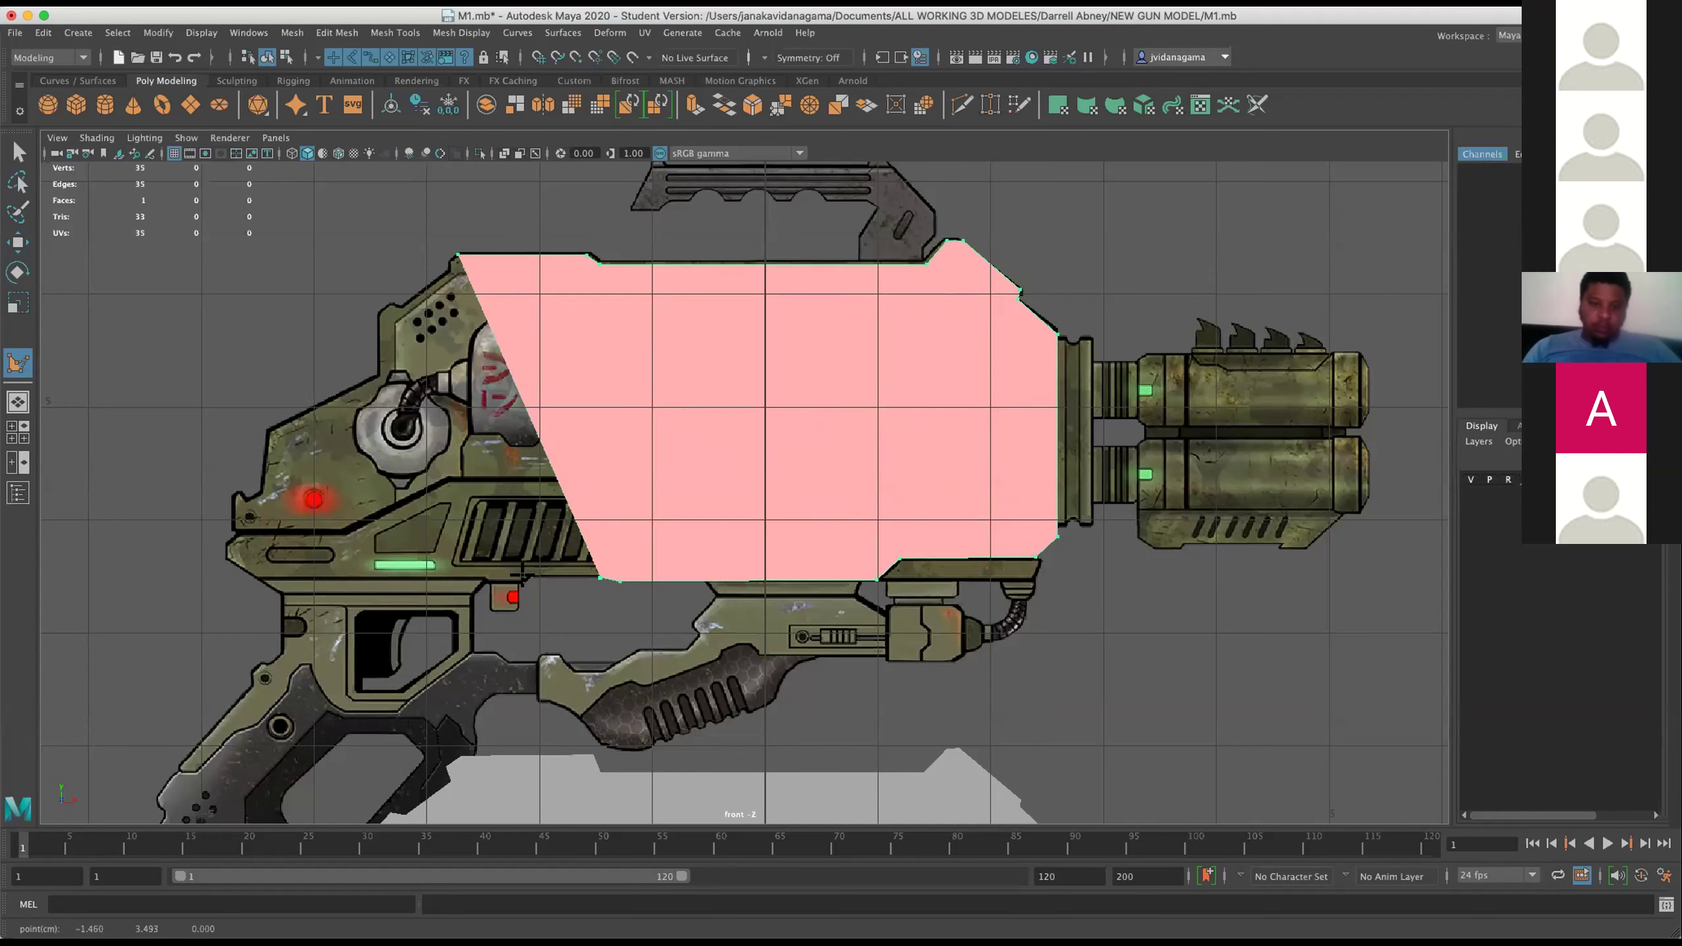
left_click(531, 579)
key("q")
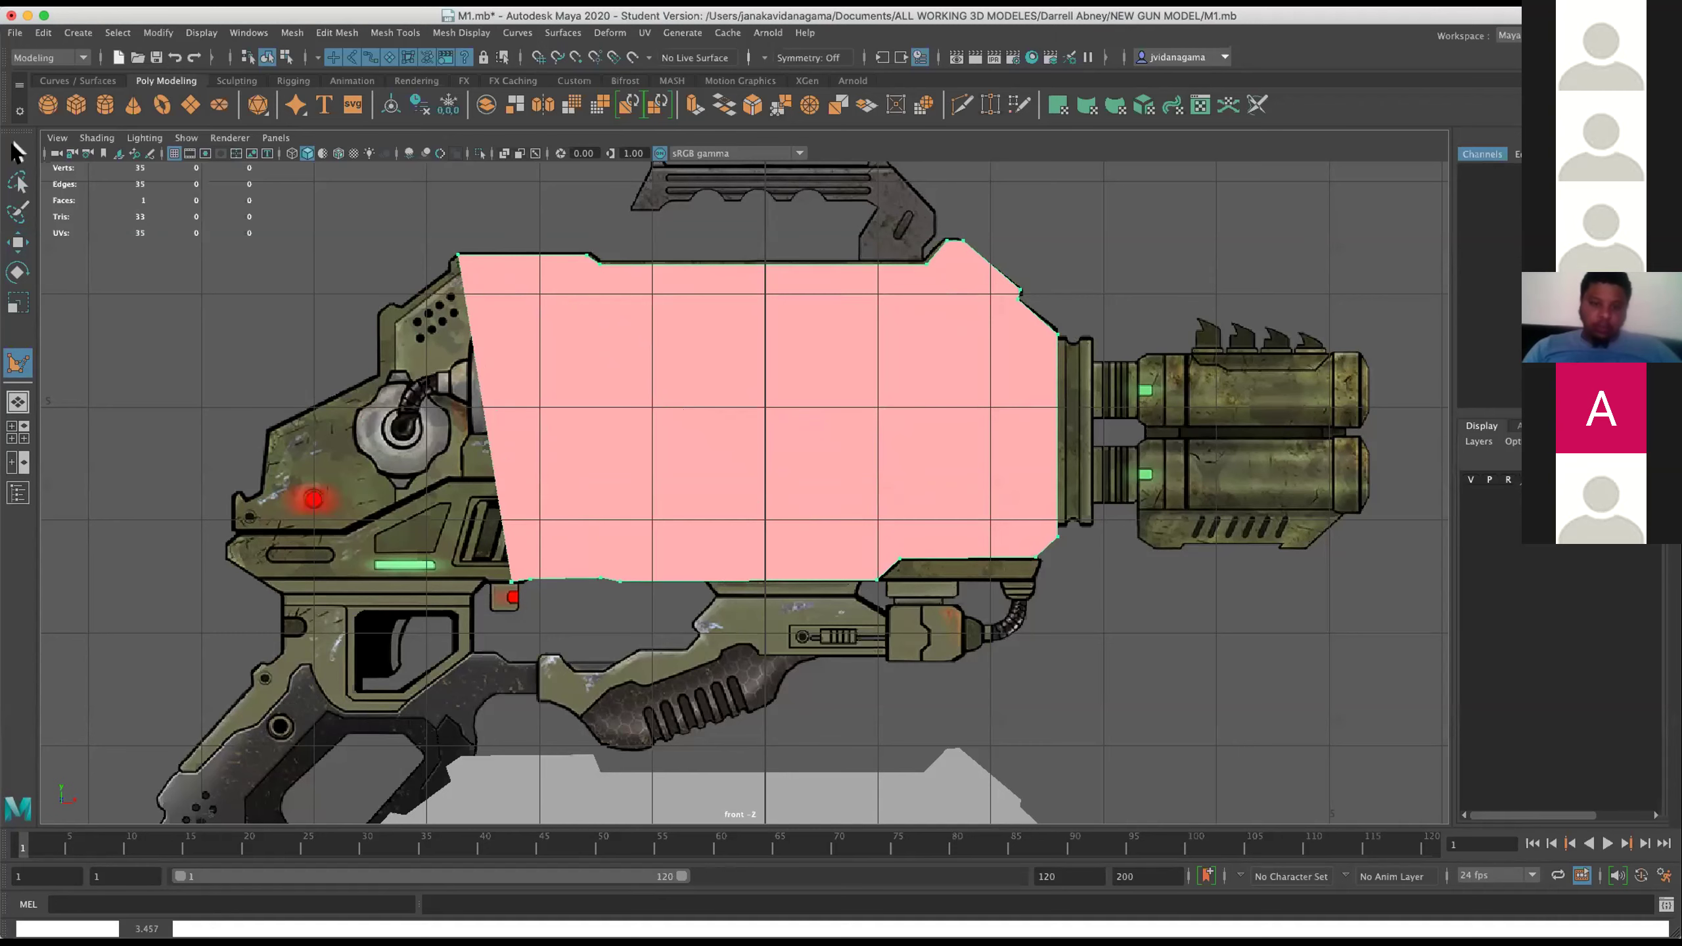
left_click(595, 287)
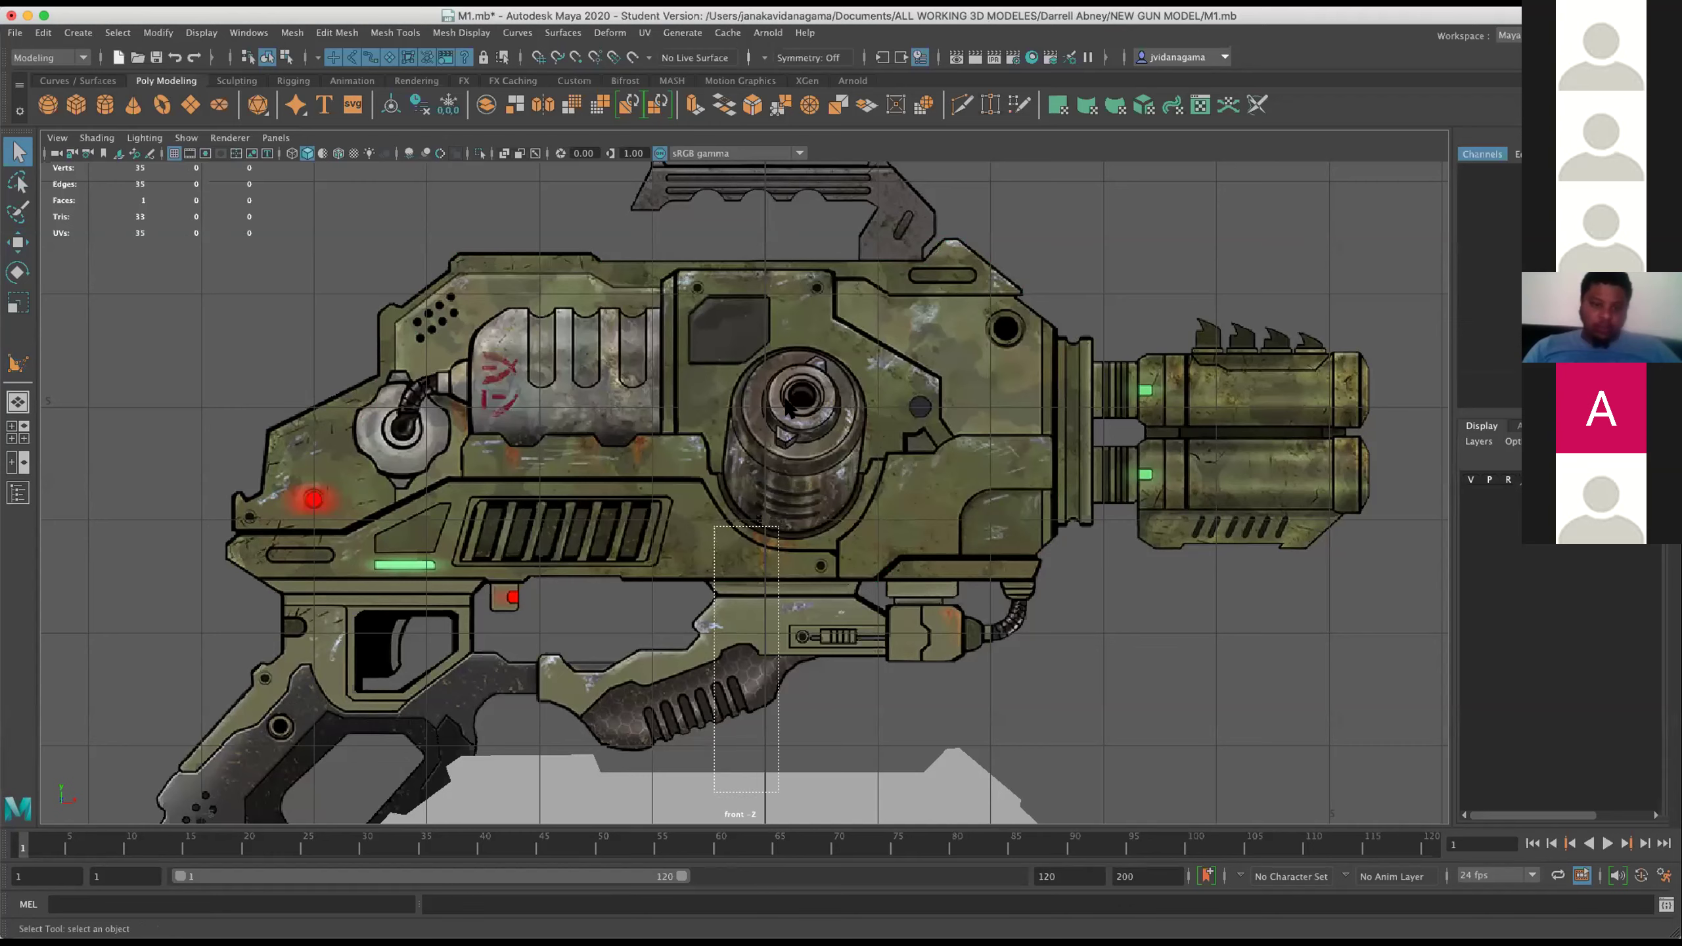
Move the grey plate up over the gun body on the reference image.
left_click(677, 800)
scroll("down", 3)
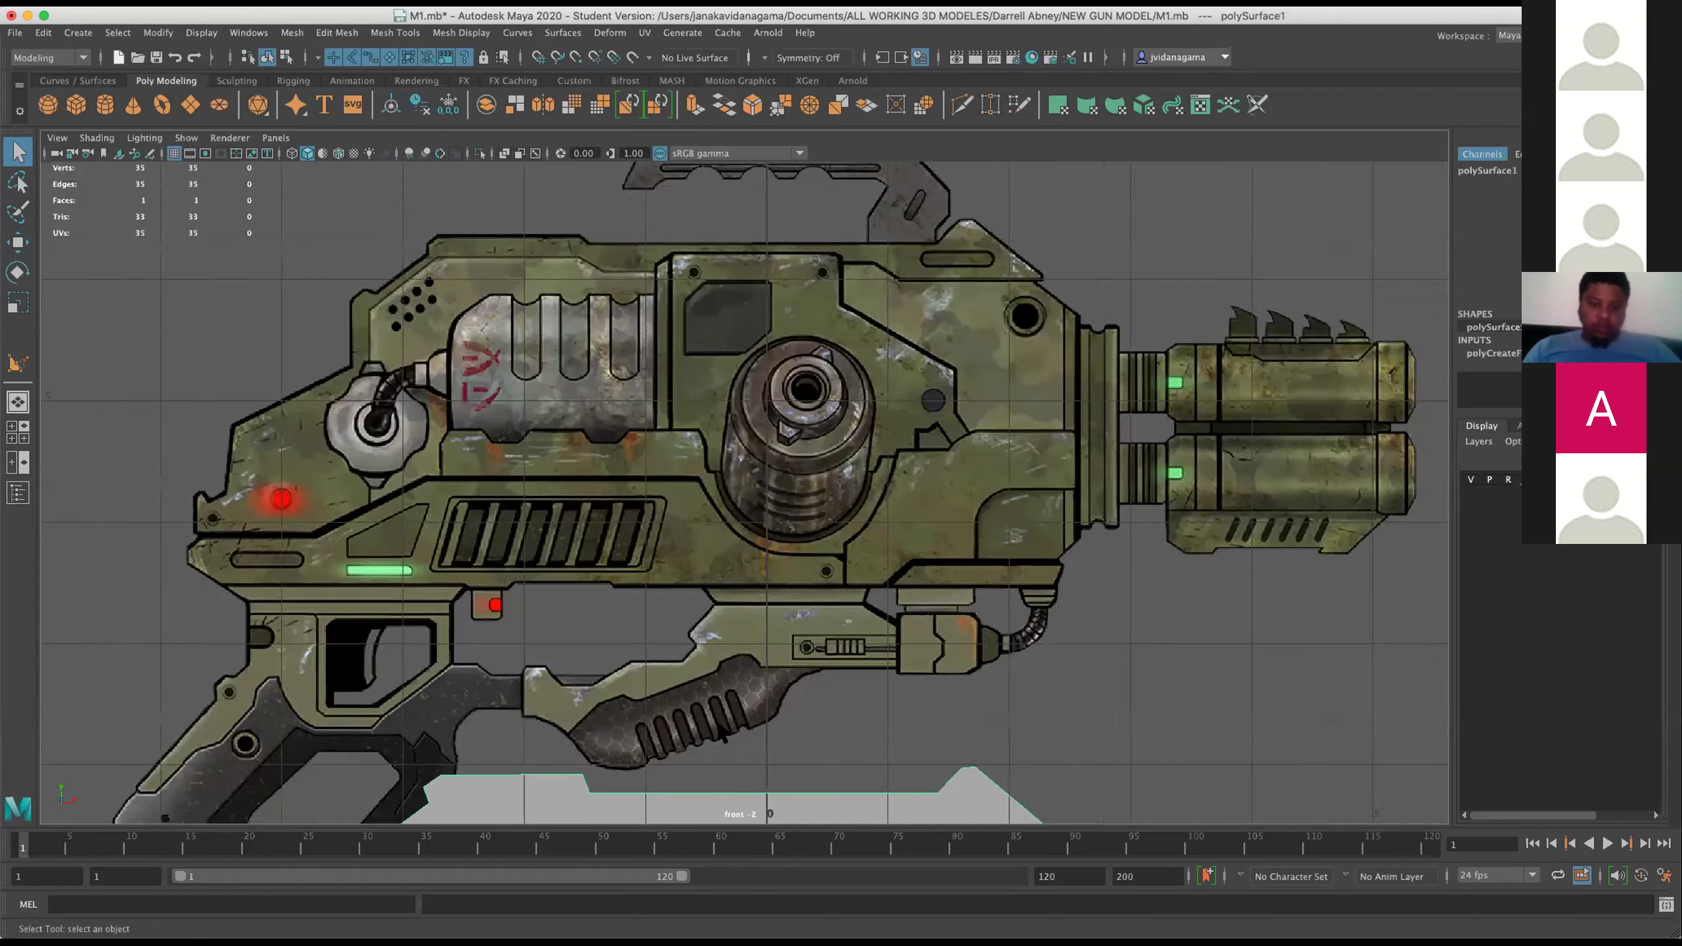
scroll("down", 3)
scroll("up", 3)
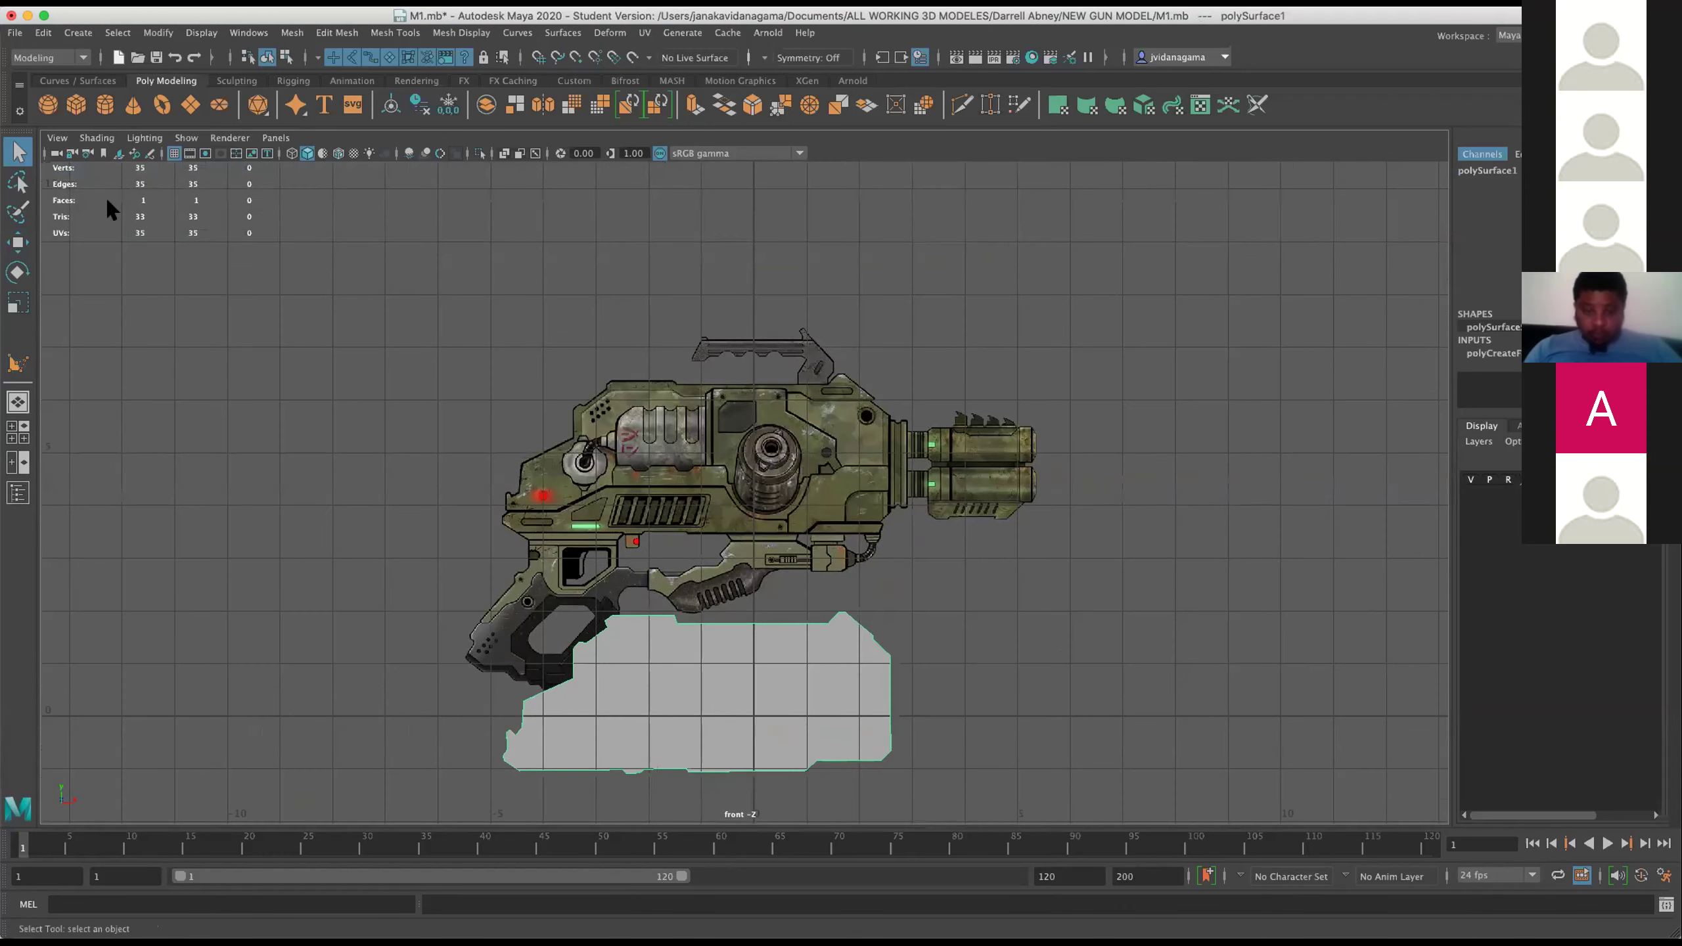
key("w")
left_click_drag(687, 690, 686, 454)
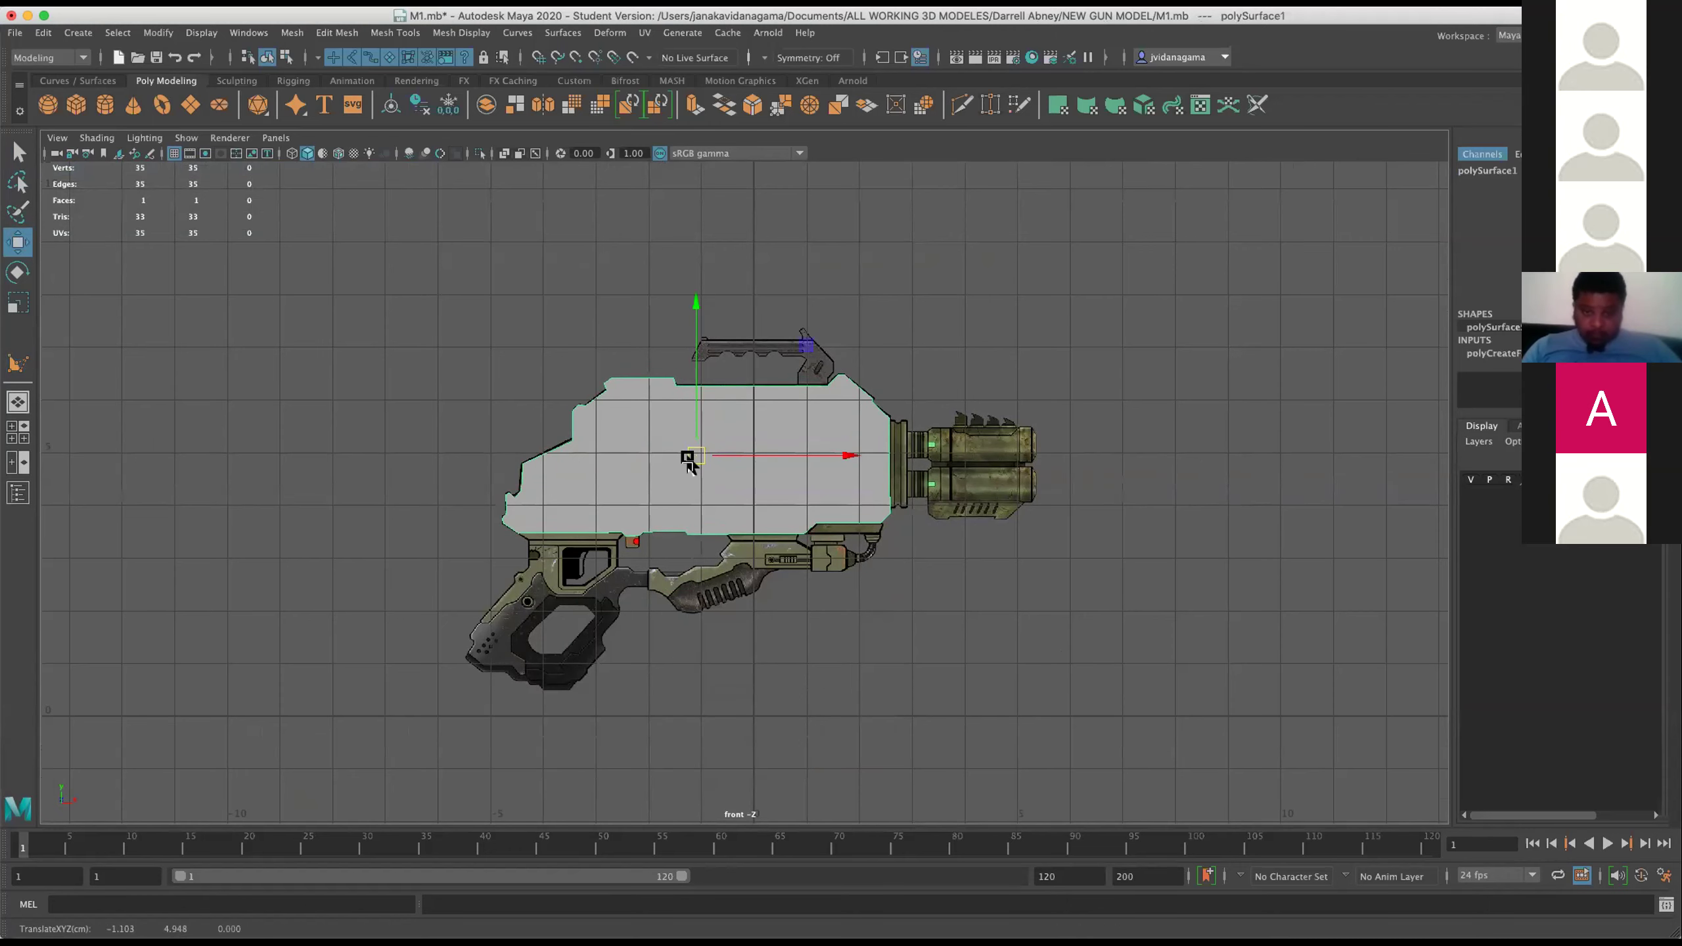
scroll("up", 3)
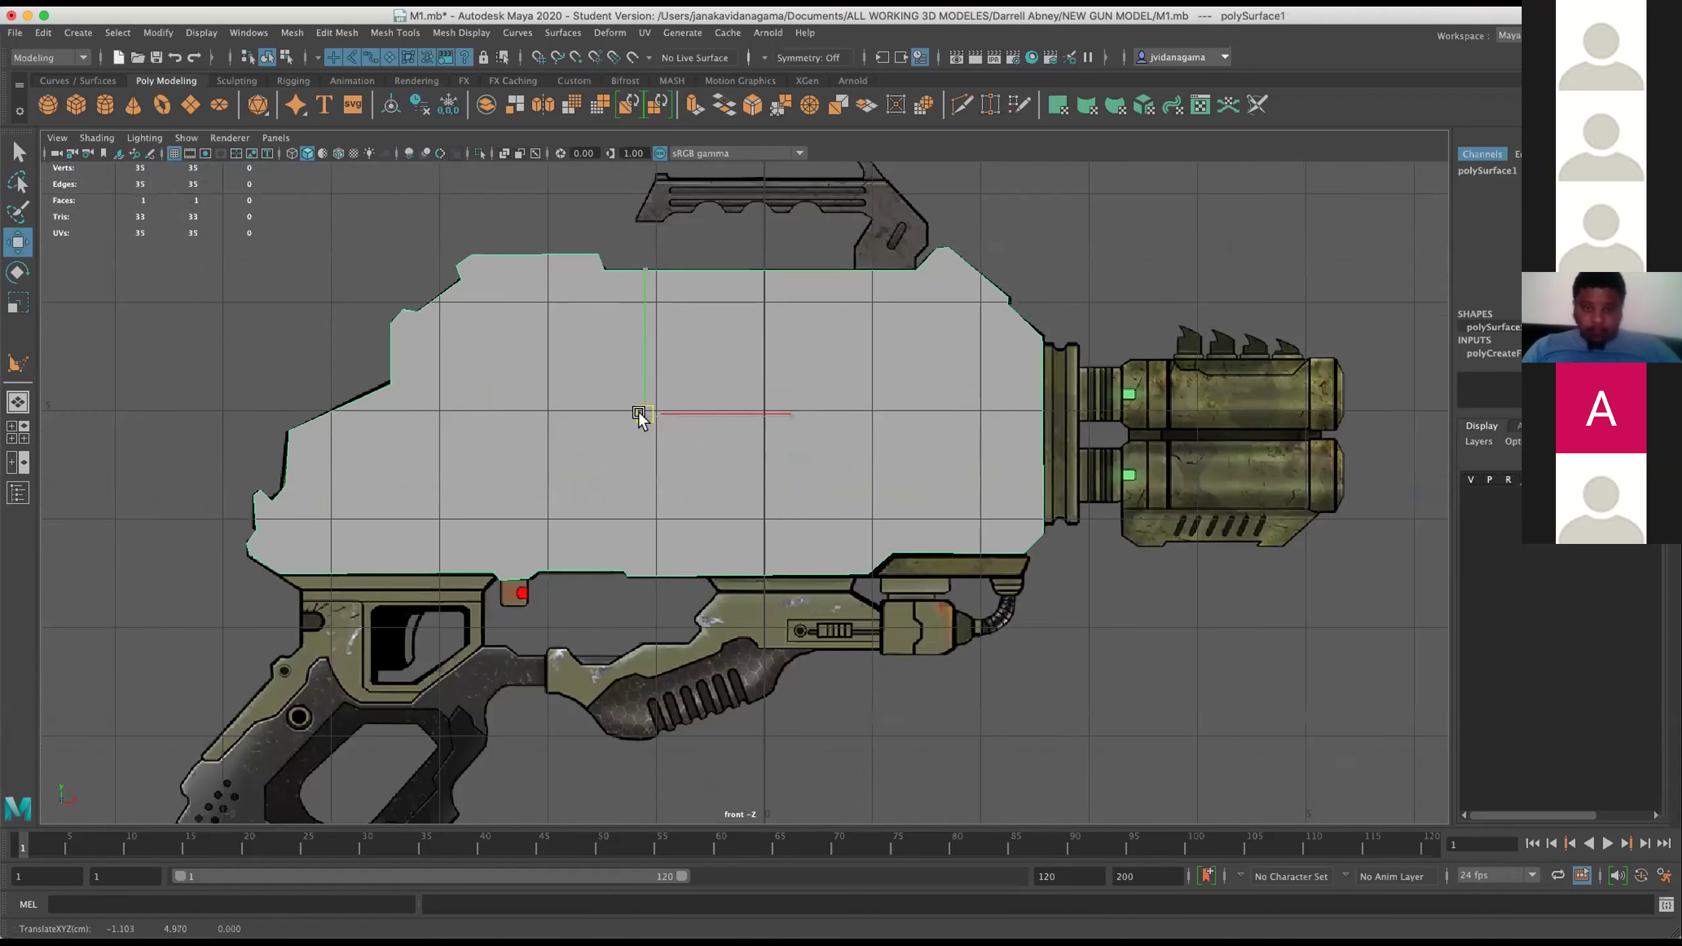
scroll("up", 3)
left_click_drag(904, 310, 886, 360)
scroll("up", 3)
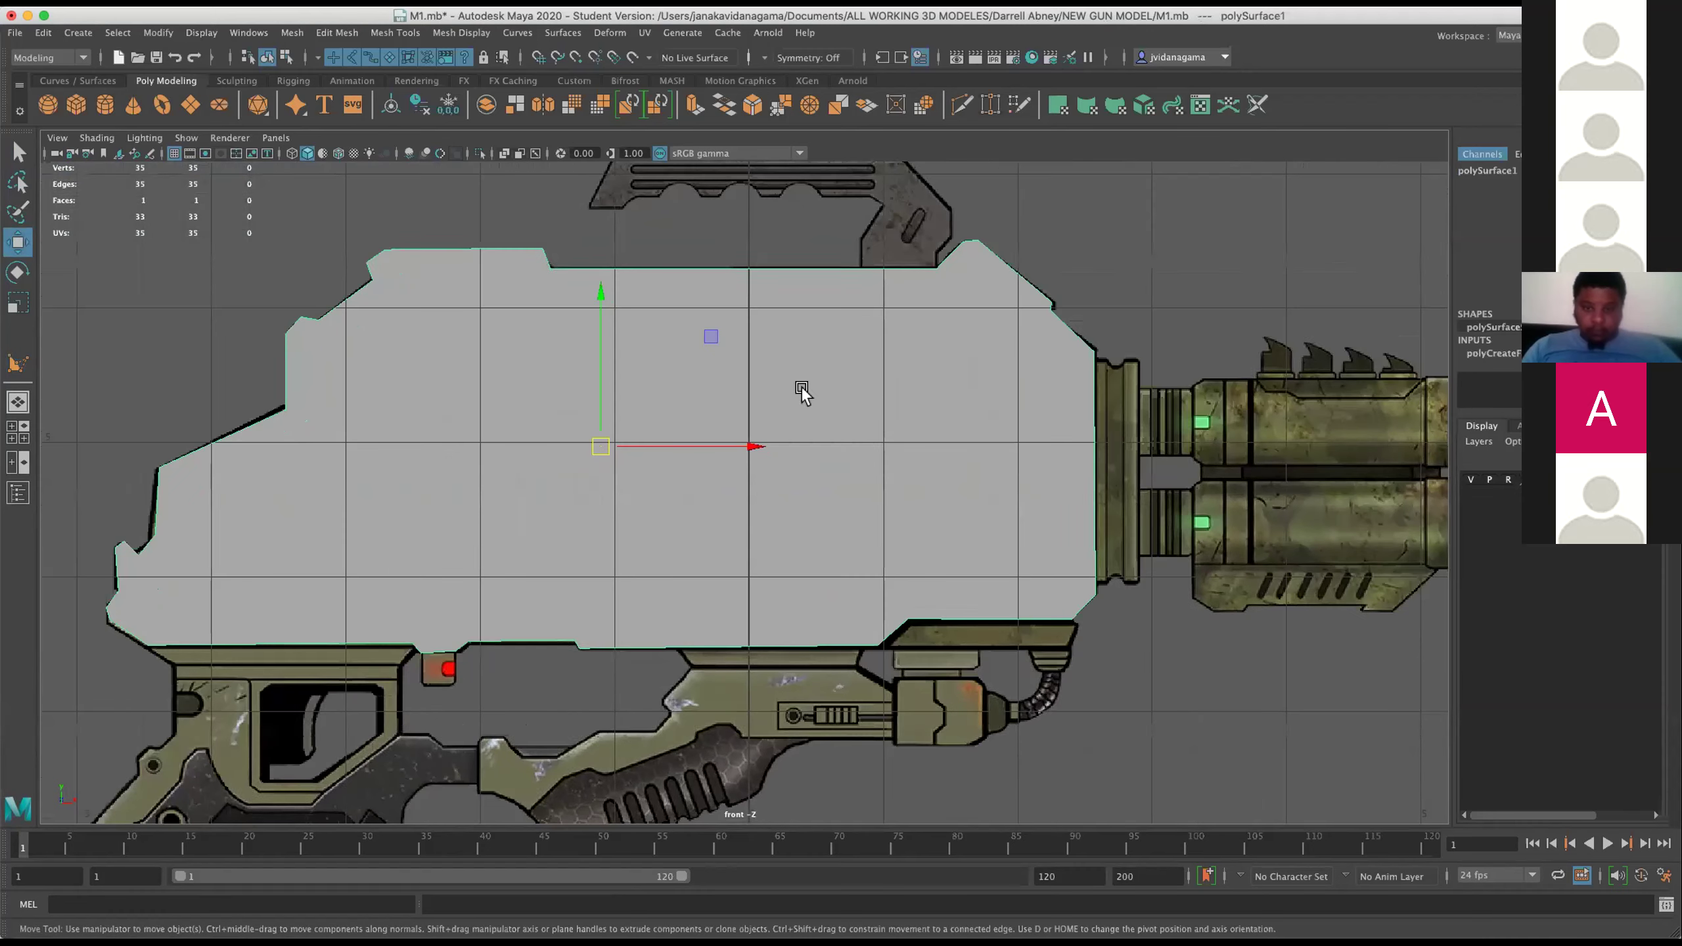
Show the plate in wireframe, nudge it into alignment, and deselect it.
left_click(291, 154)
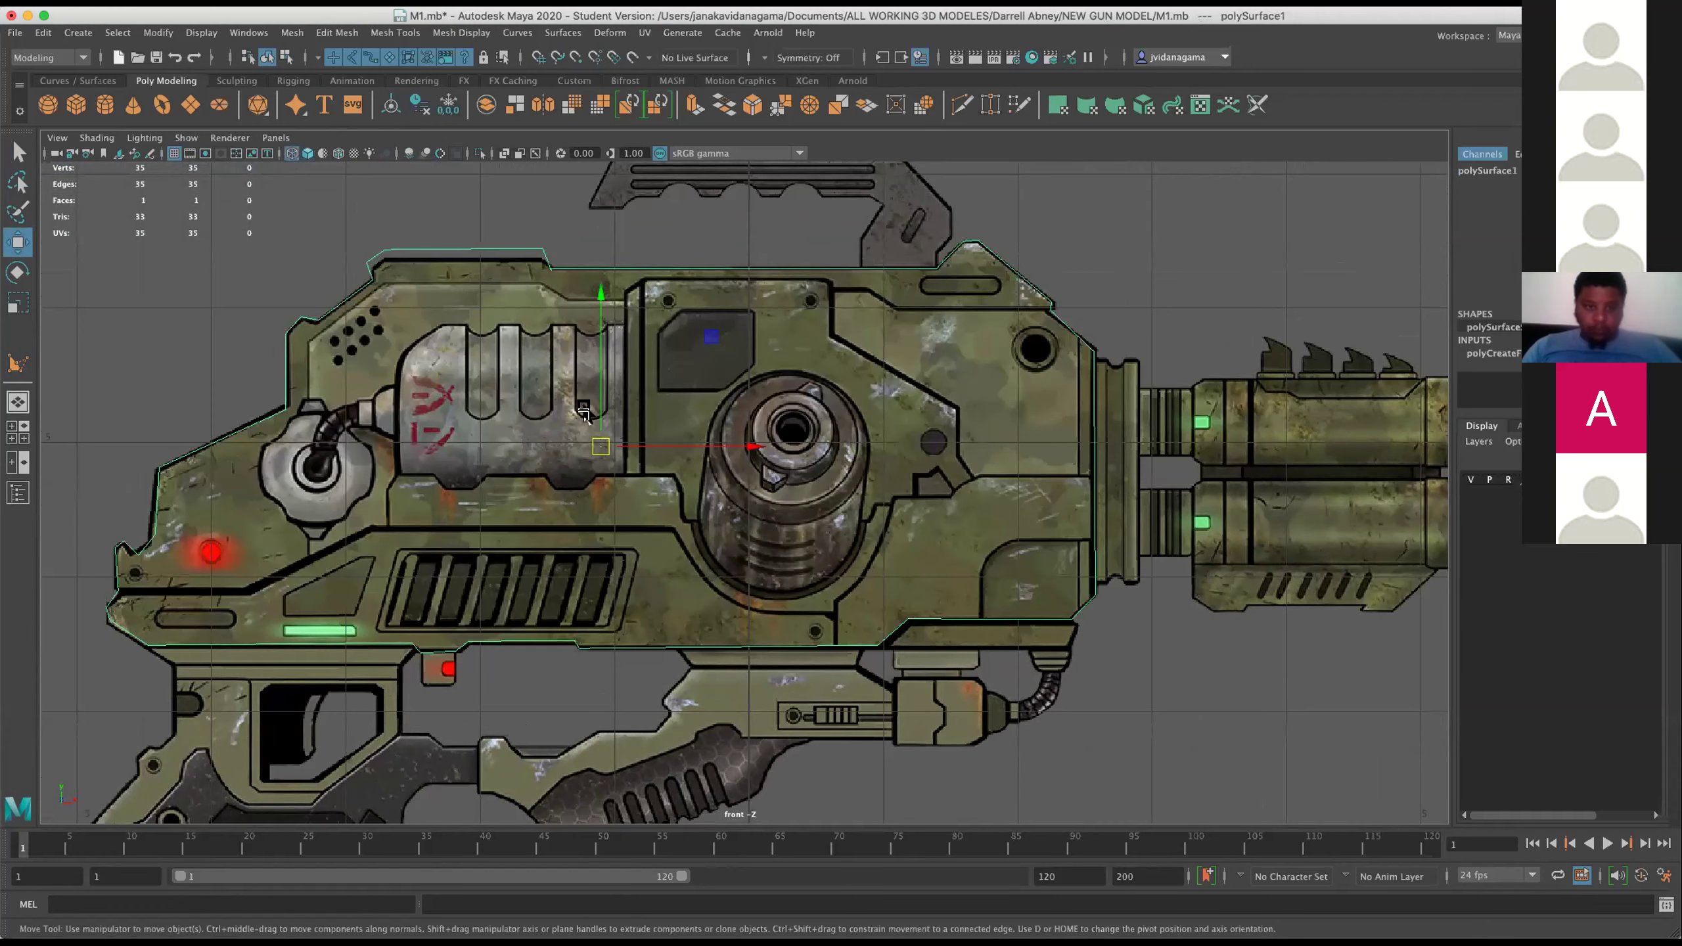
scroll("down", 3)
scroll("up", 3)
scroll("up", 3)
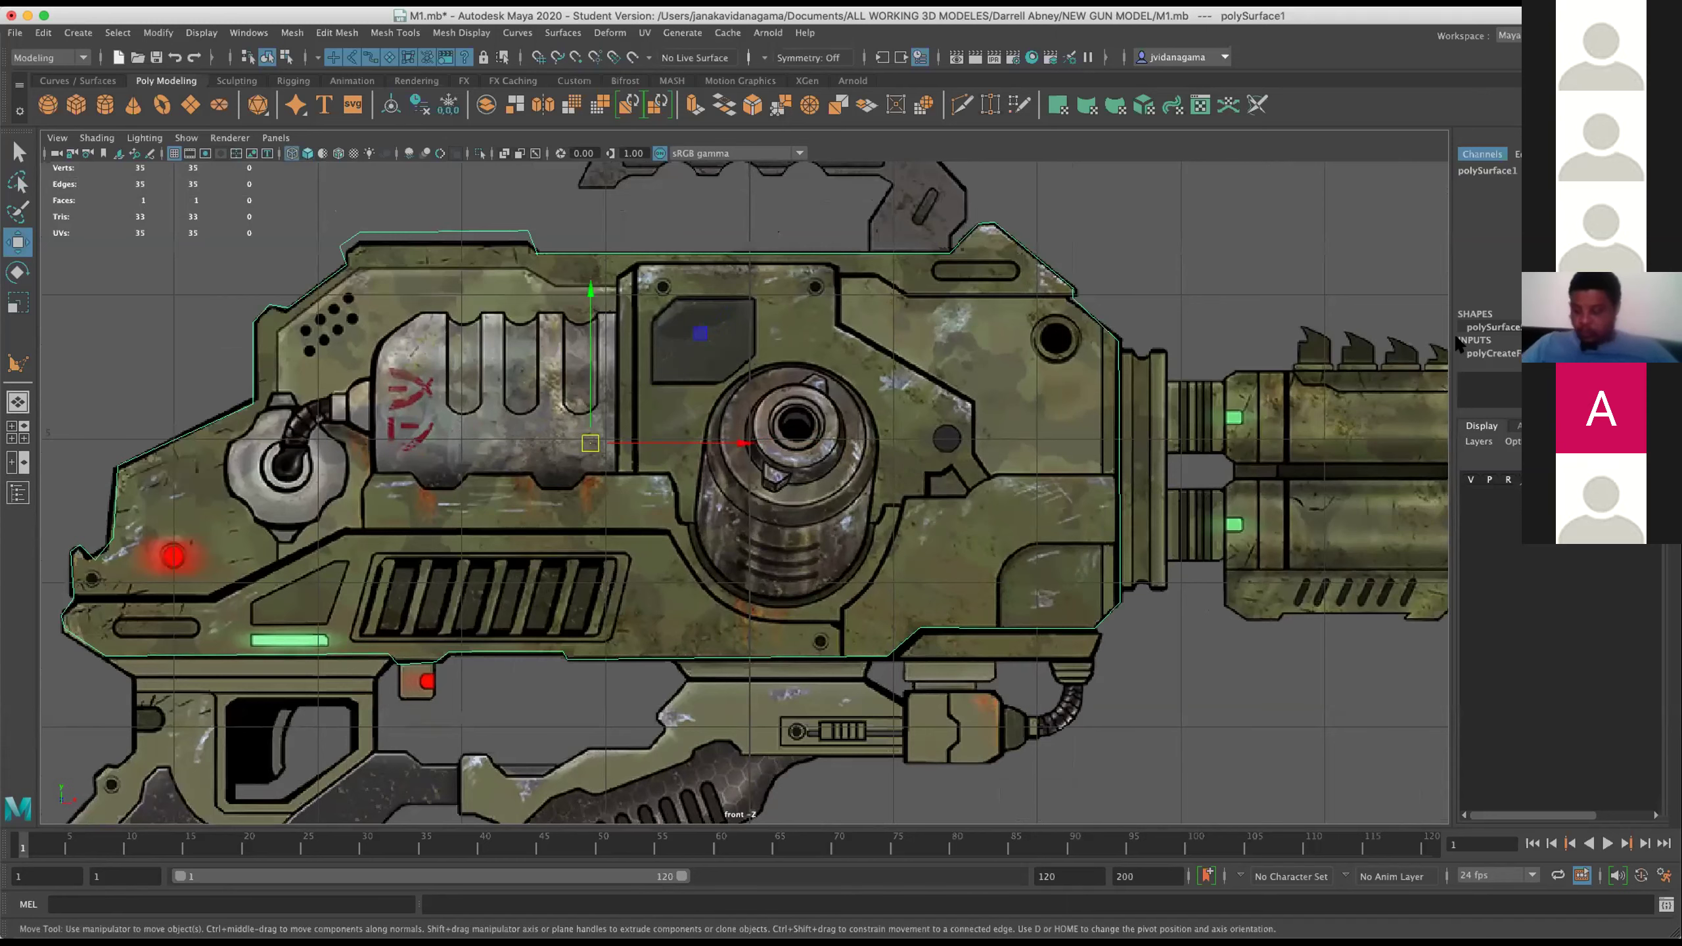
left_click_drag(590, 443, 593, 444)
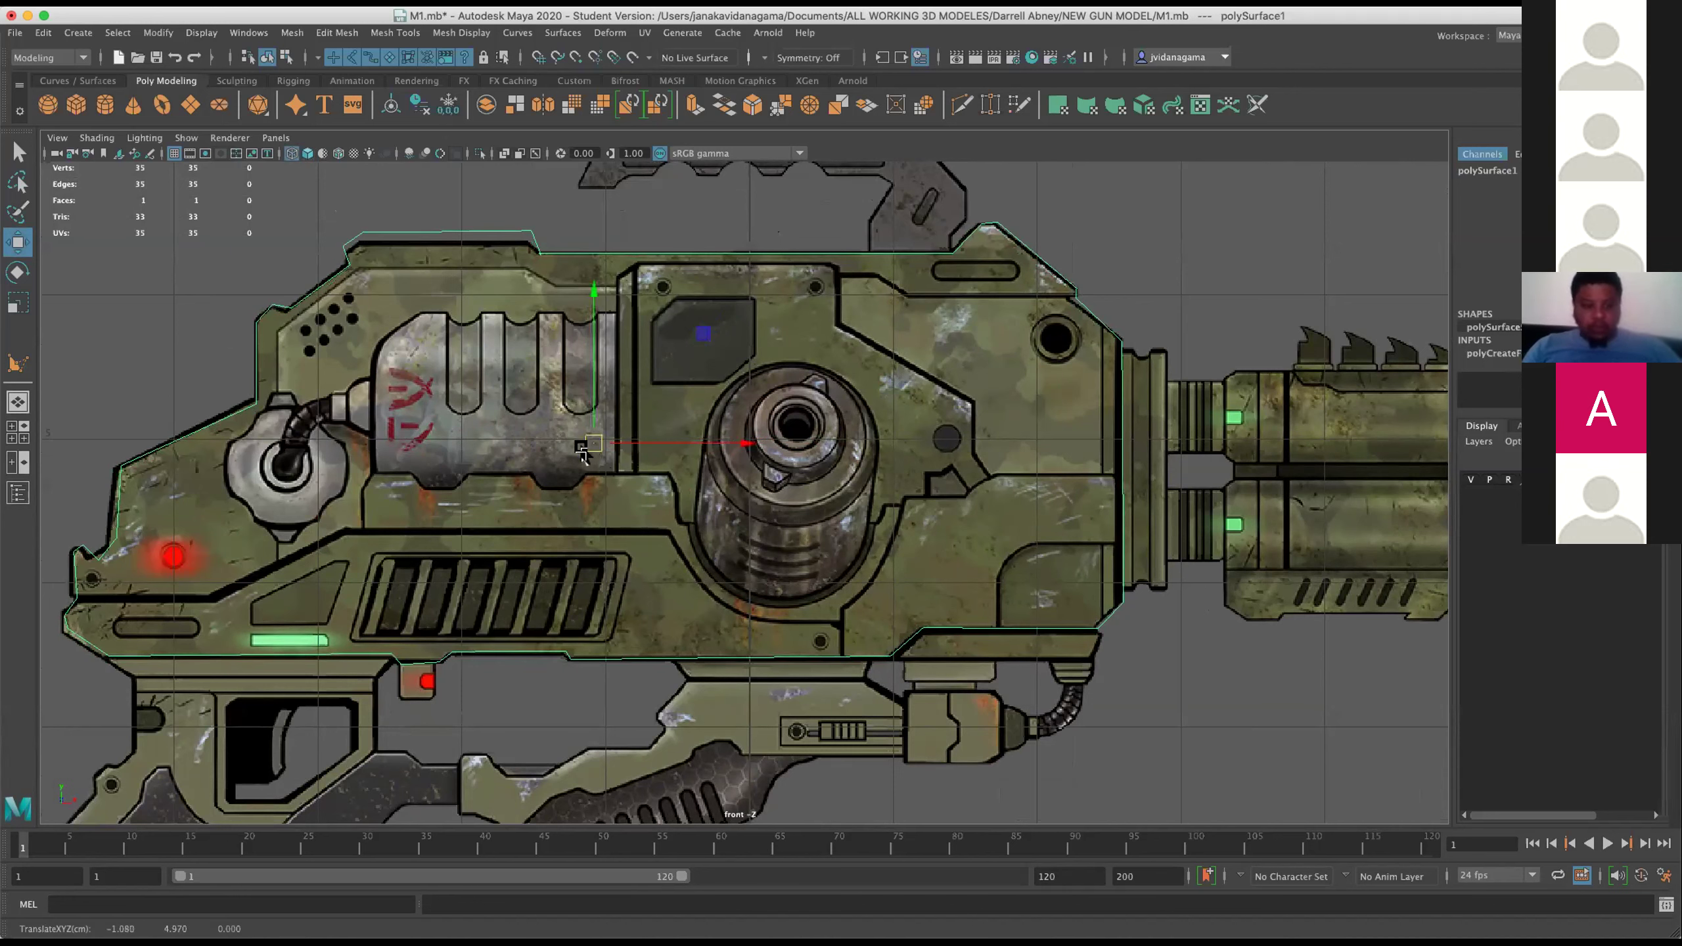
left_click(116, 537)
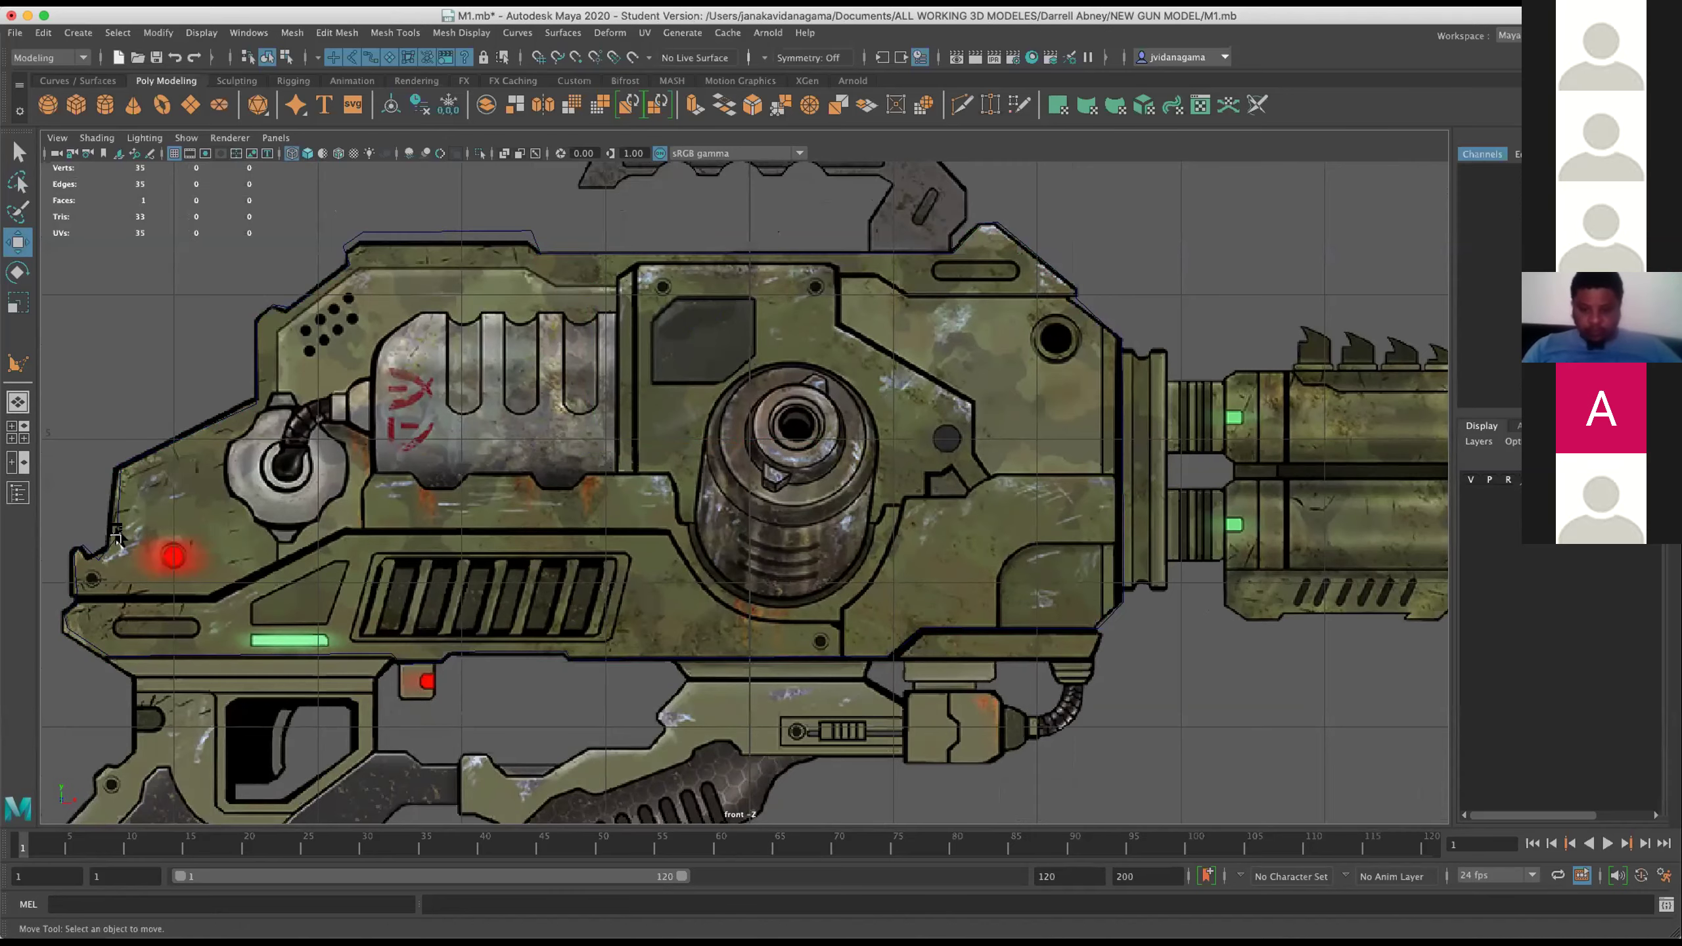
In vertex mode, nudge the left-edge vertices onto the gun body outline.
right_click(146, 475)
left_click(103, 475)
left_click(111, 535)
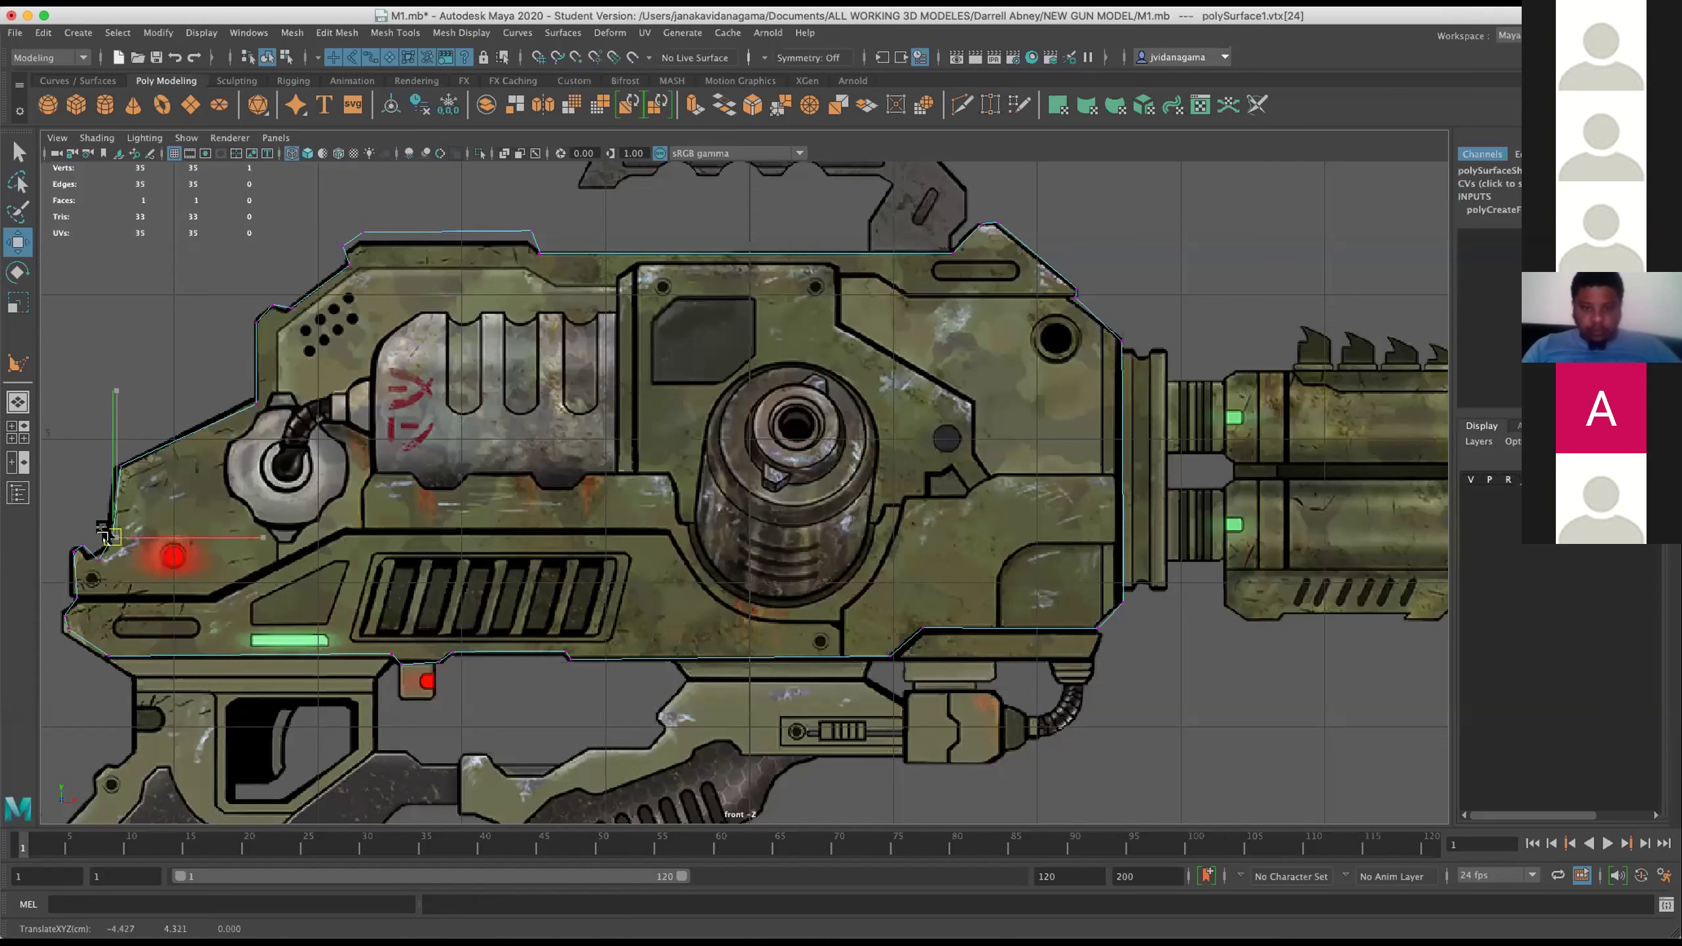
left_click(73, 550)
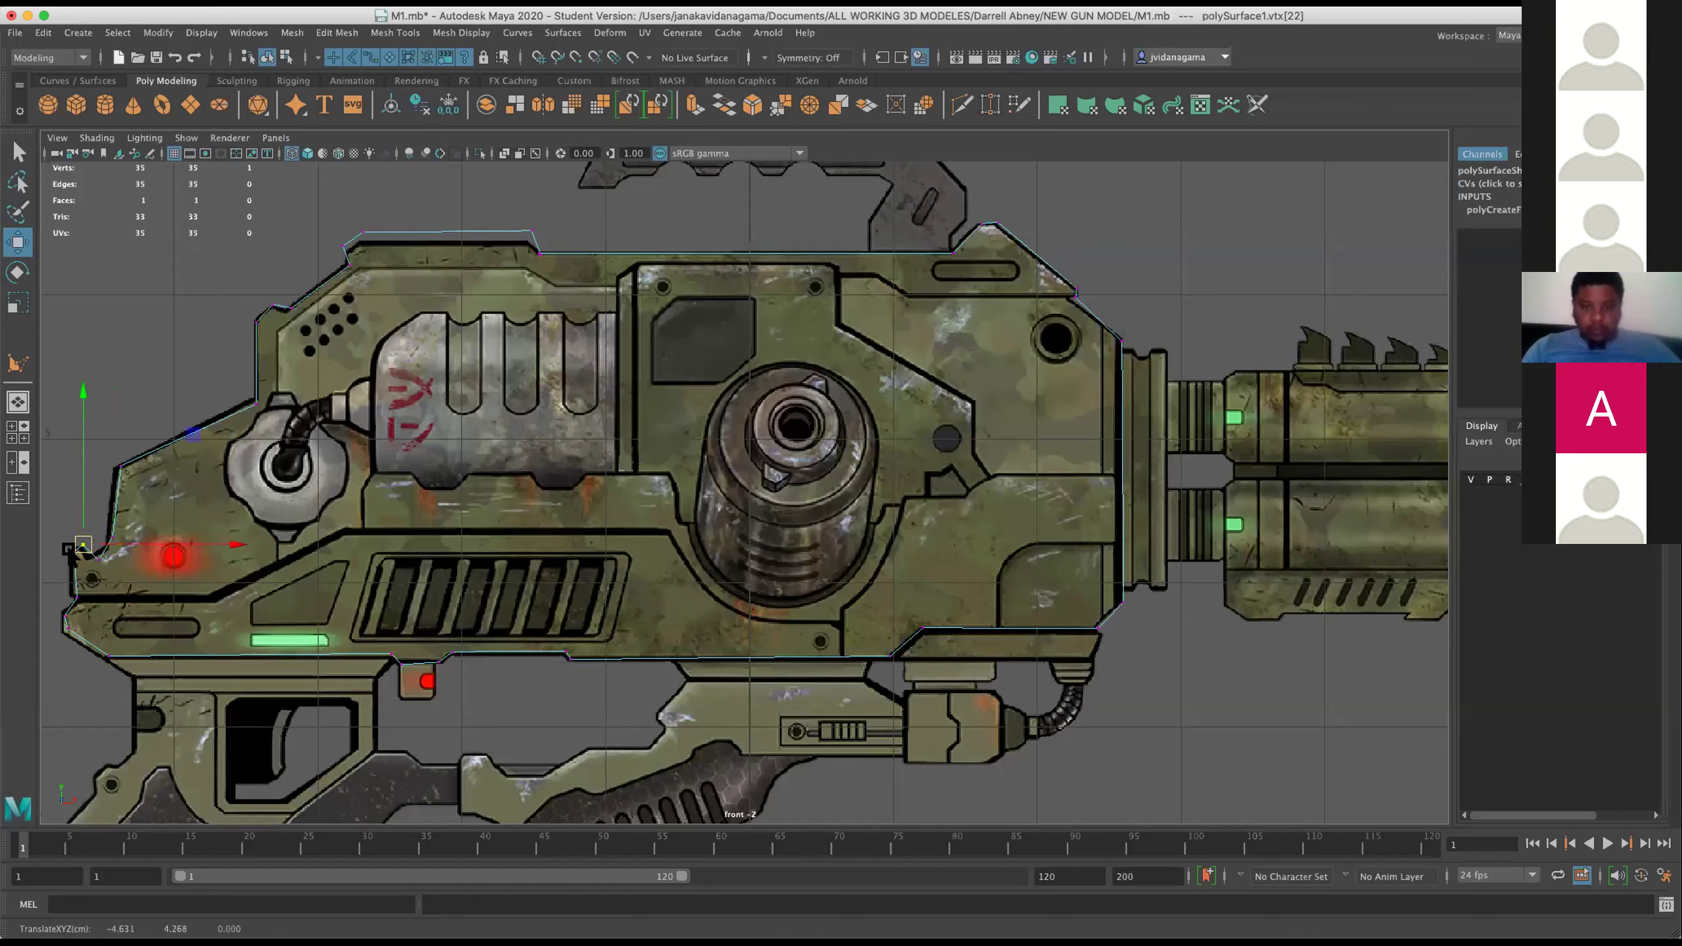
left_click(88, 559)
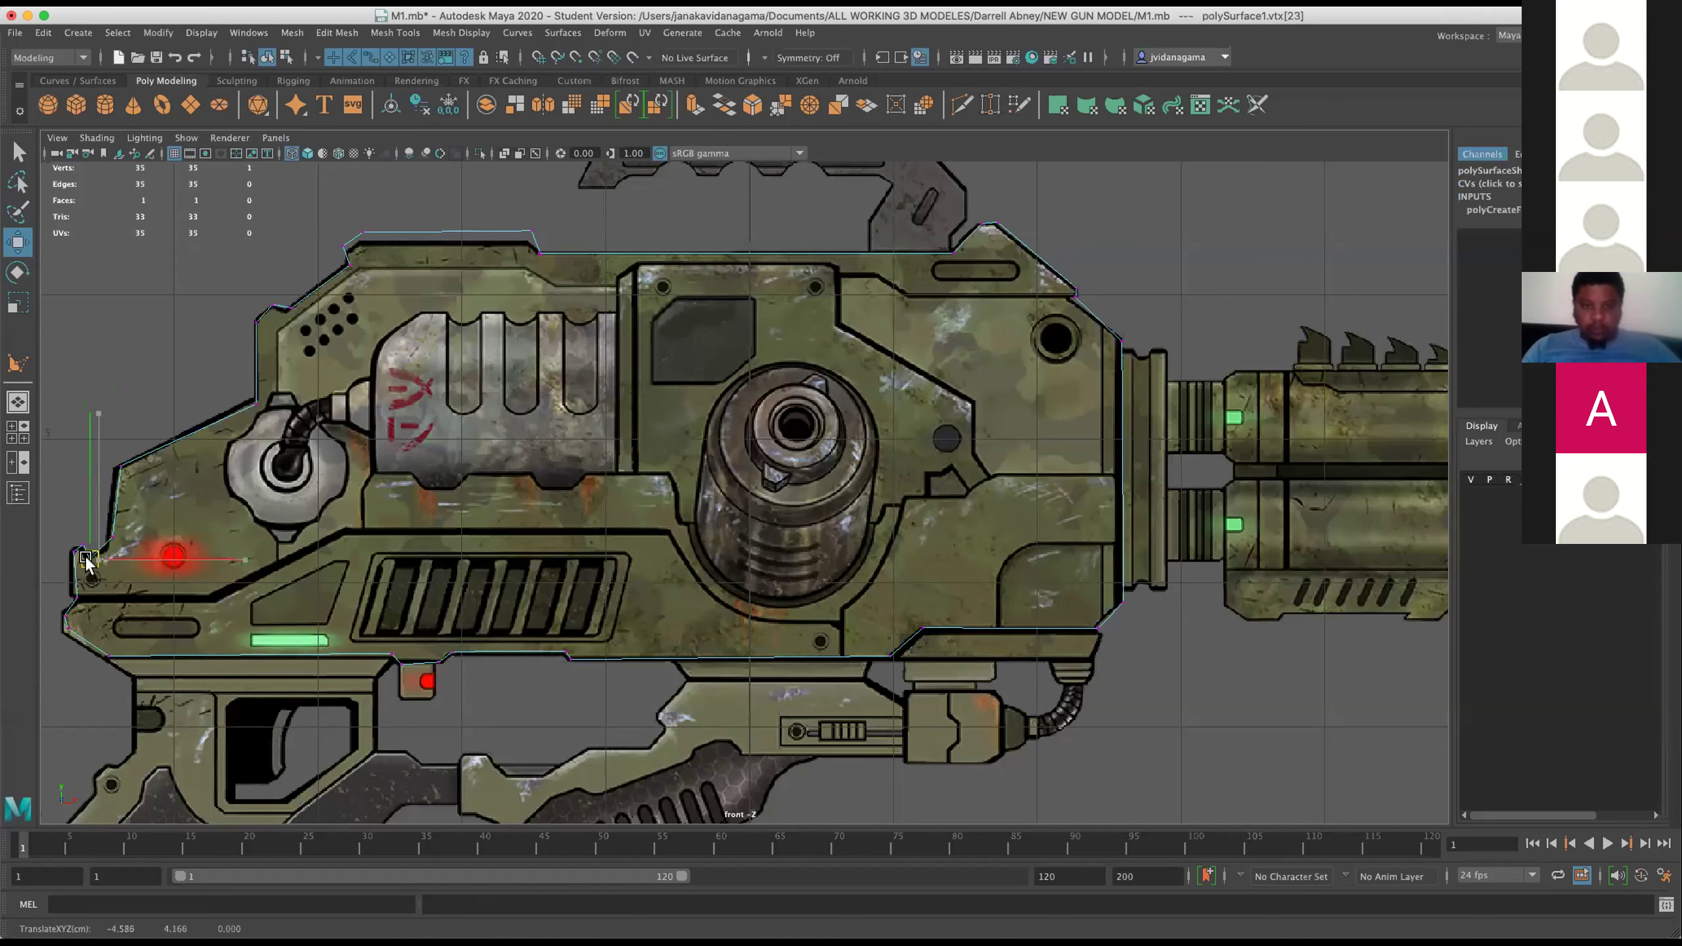
left_click(112, 539)
left_click_drag(112, 540, 108, 547)
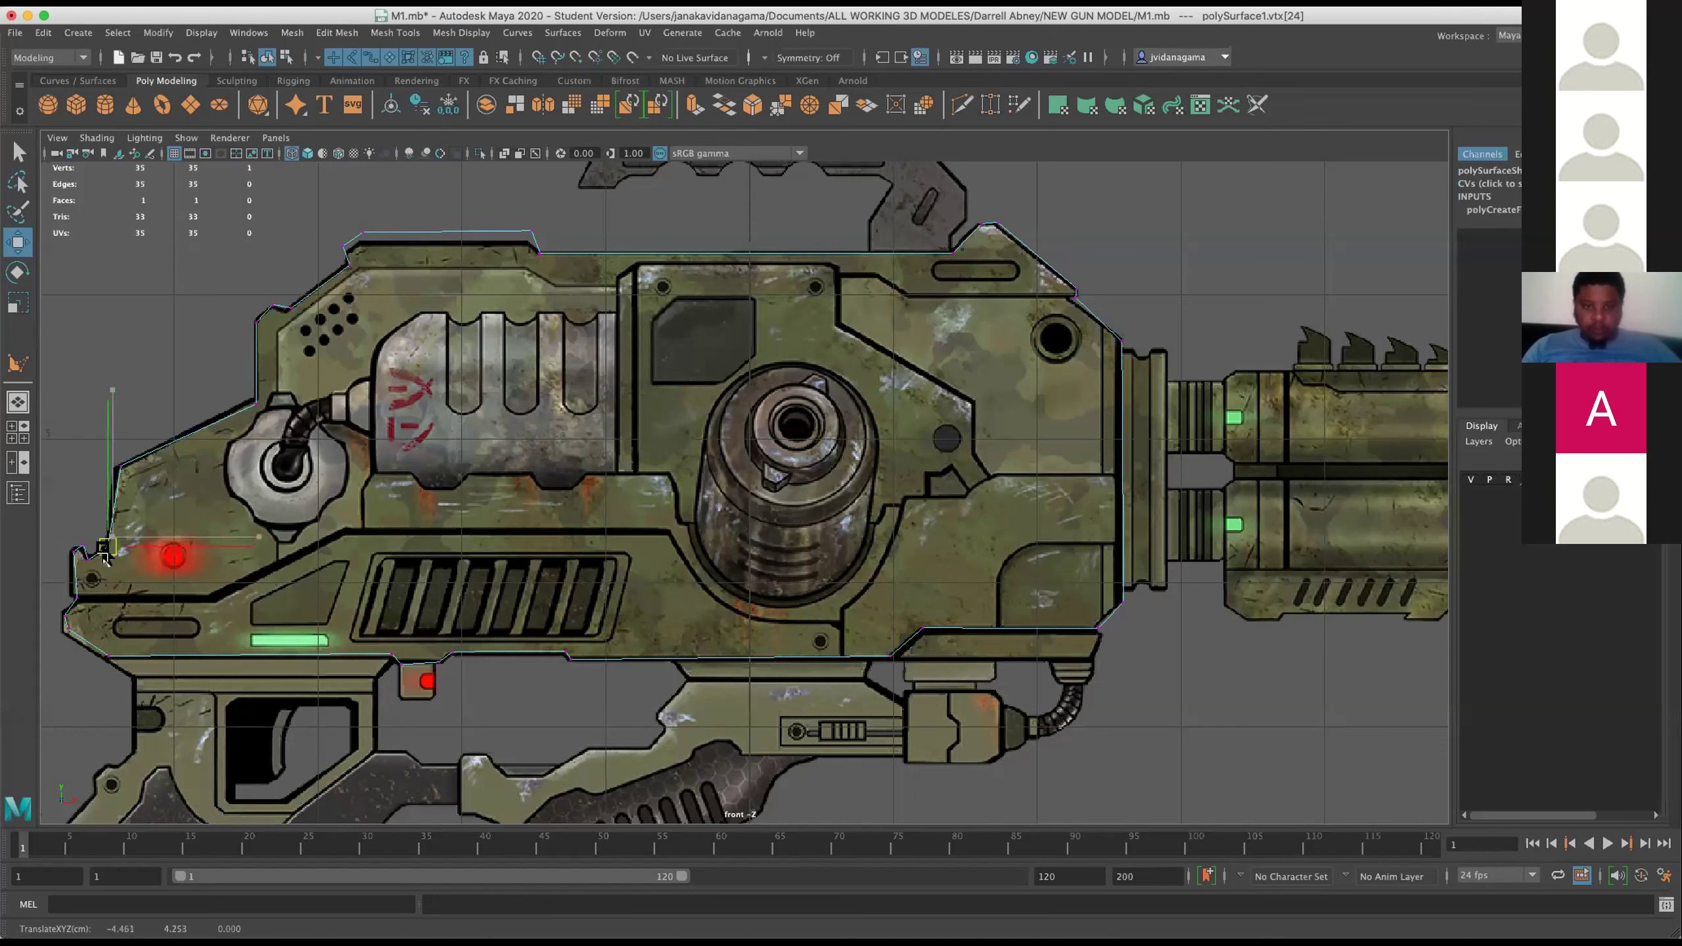
left_click(115, 464)
left_click_drag(115, 464, 115, 468)
Align the top-left corner, a top-edge vertex and the bottom-left corner to the reference.
left_click(255, 403)
left_click_drag(335, 224, 355, 264)
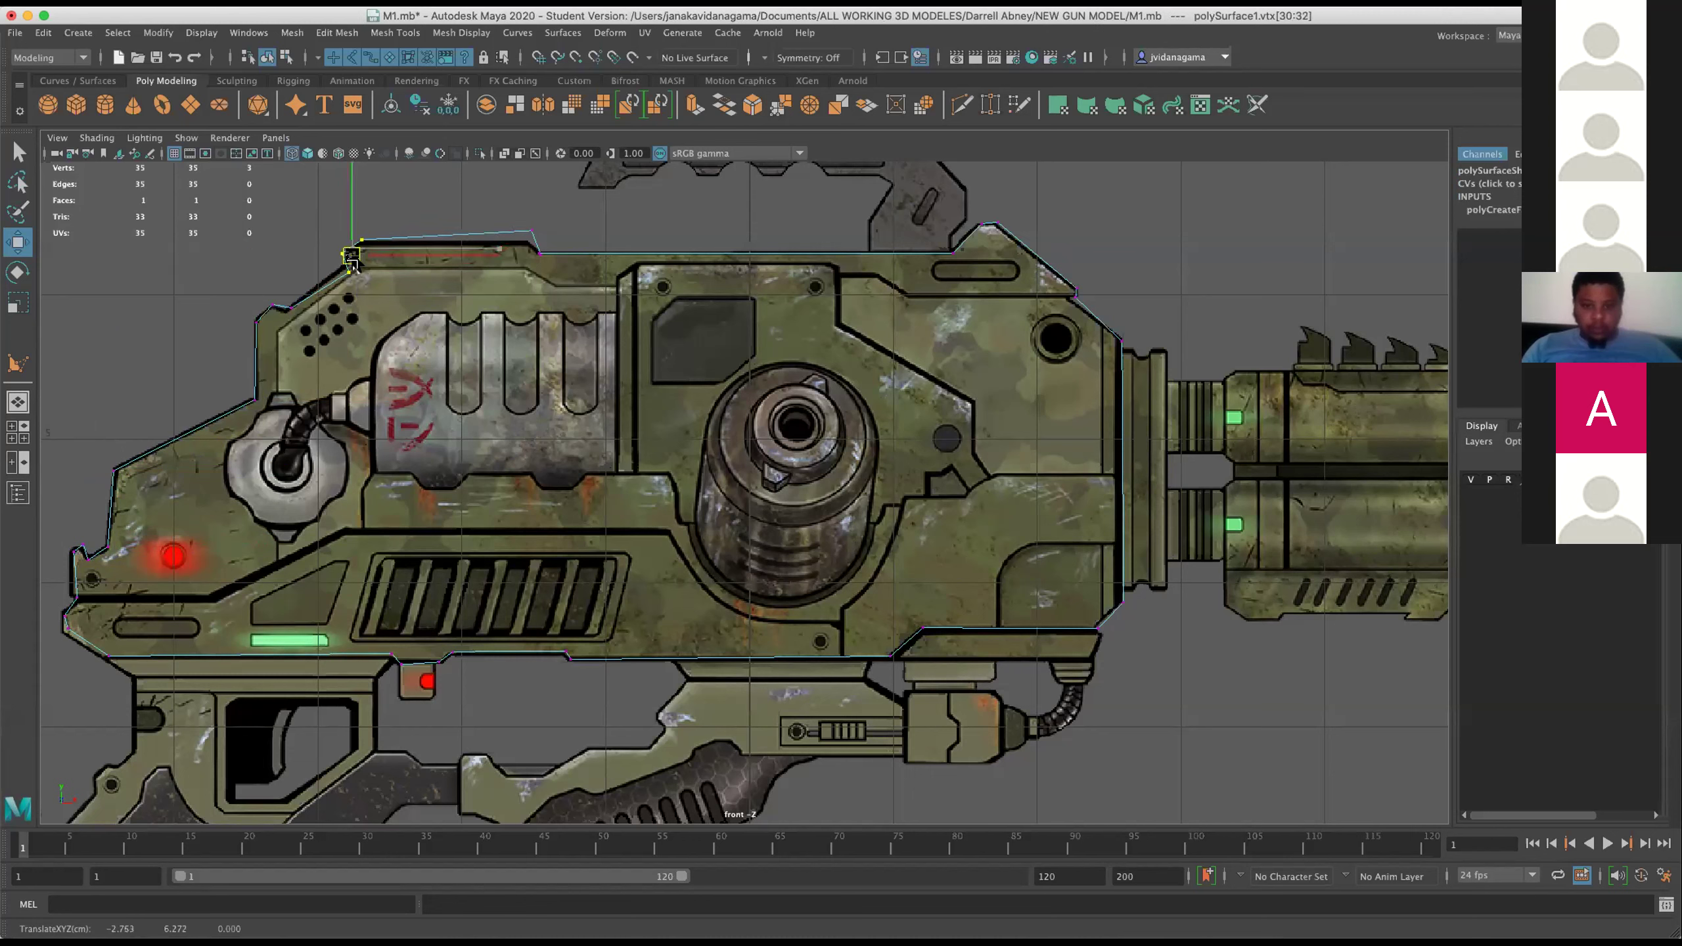
left_click(351, 268)
left_click_drag(352, 268, 345, 264)
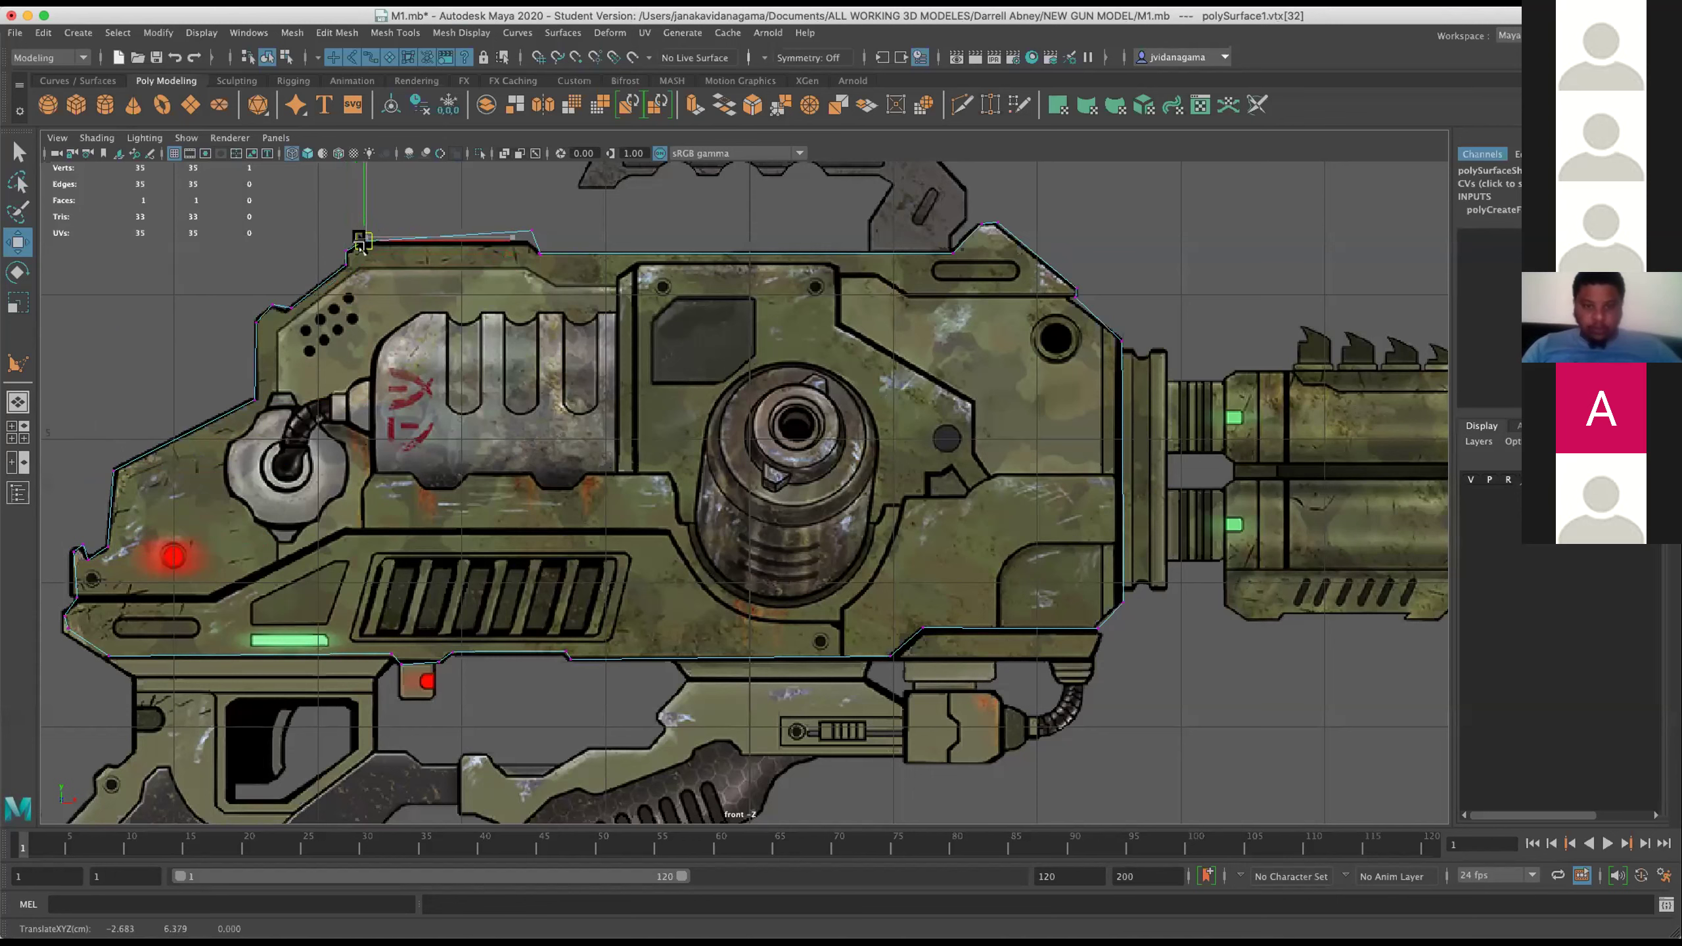
left_click(529, 231)
left_click_drag(530, 232, 527, 240)
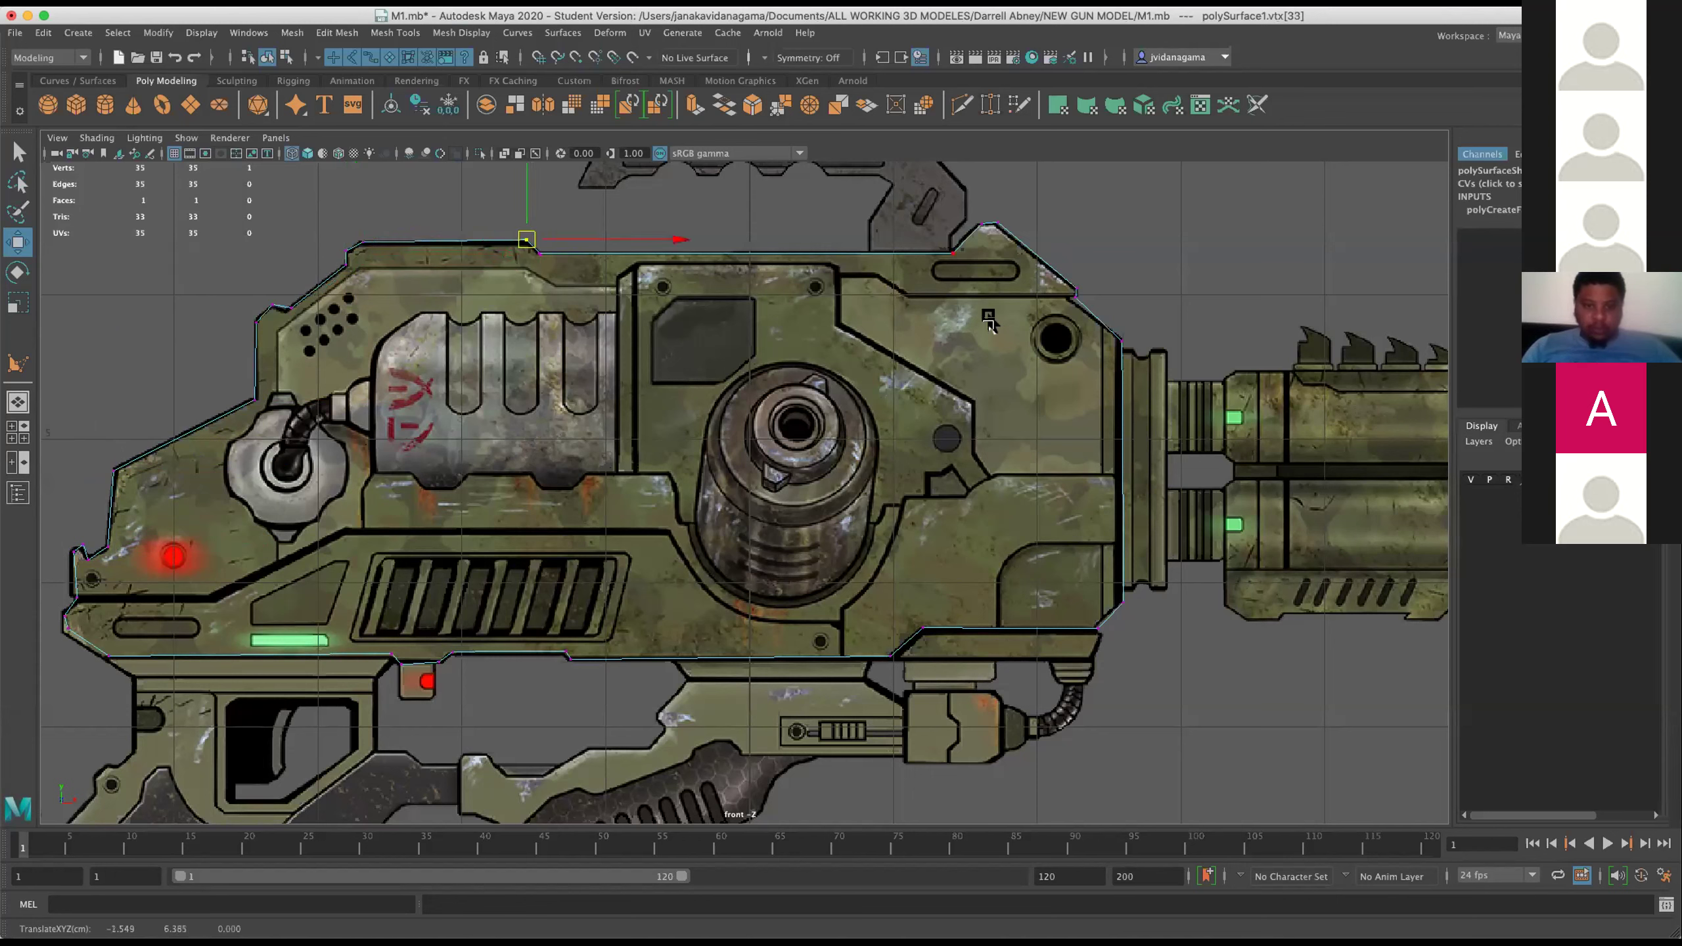
left_click(67, 628)
left_click(69, 605)
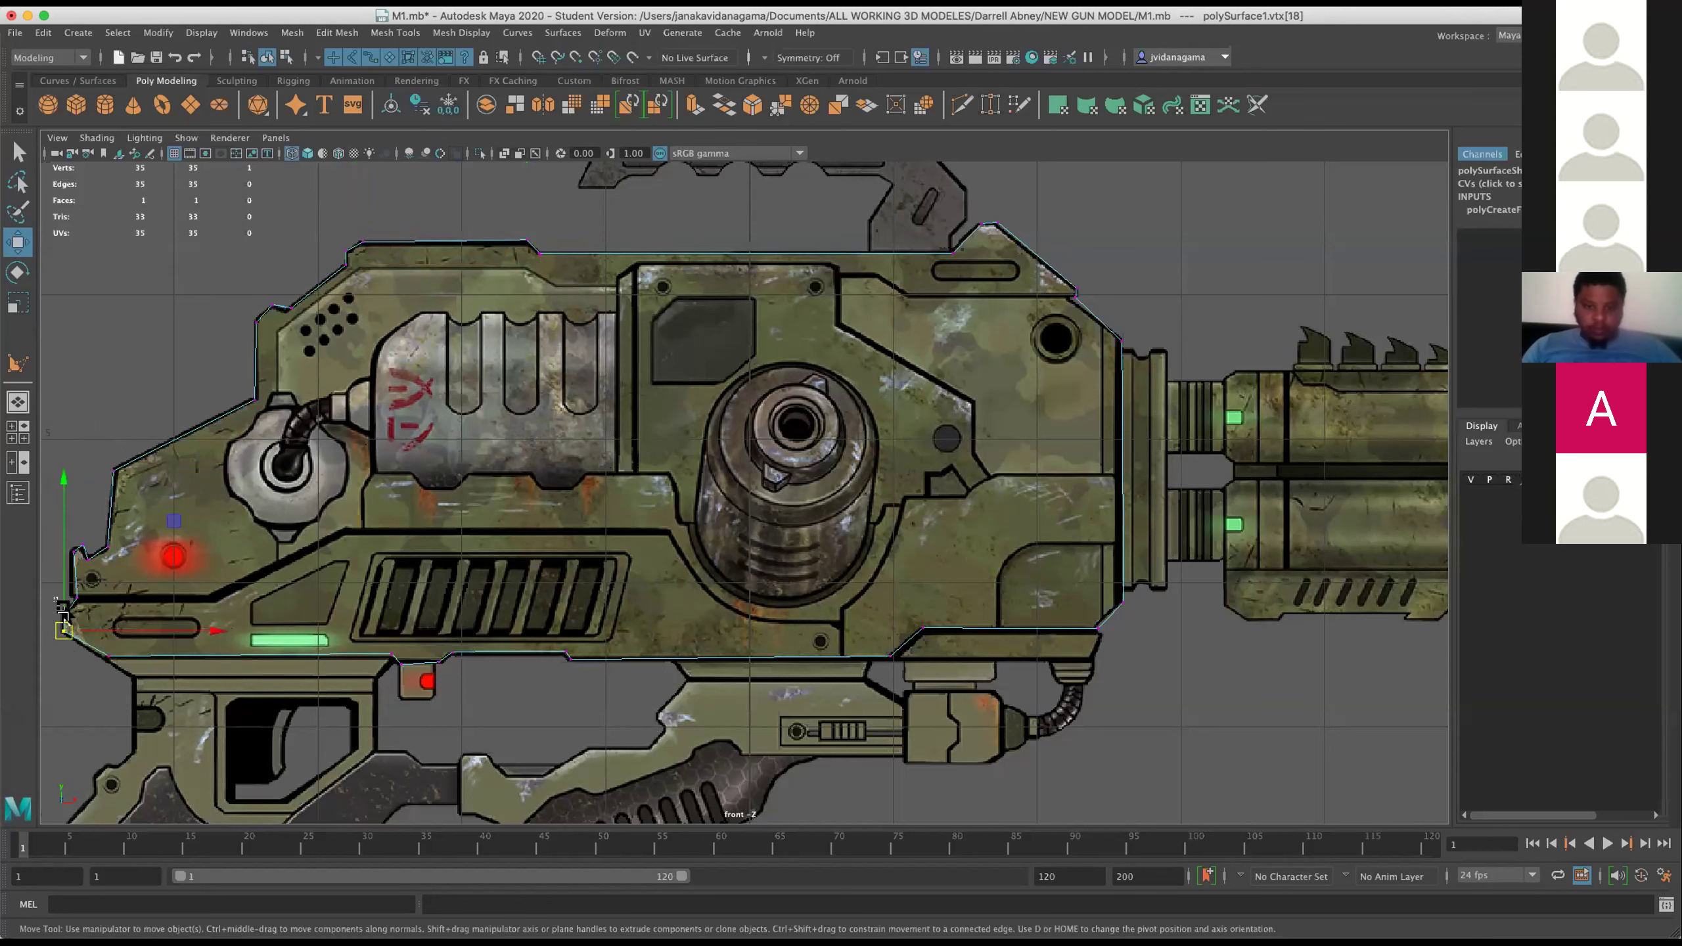
left_click(101, 657)
left_click_drag(102, 656, 101, 660)
left_click(540, 255)
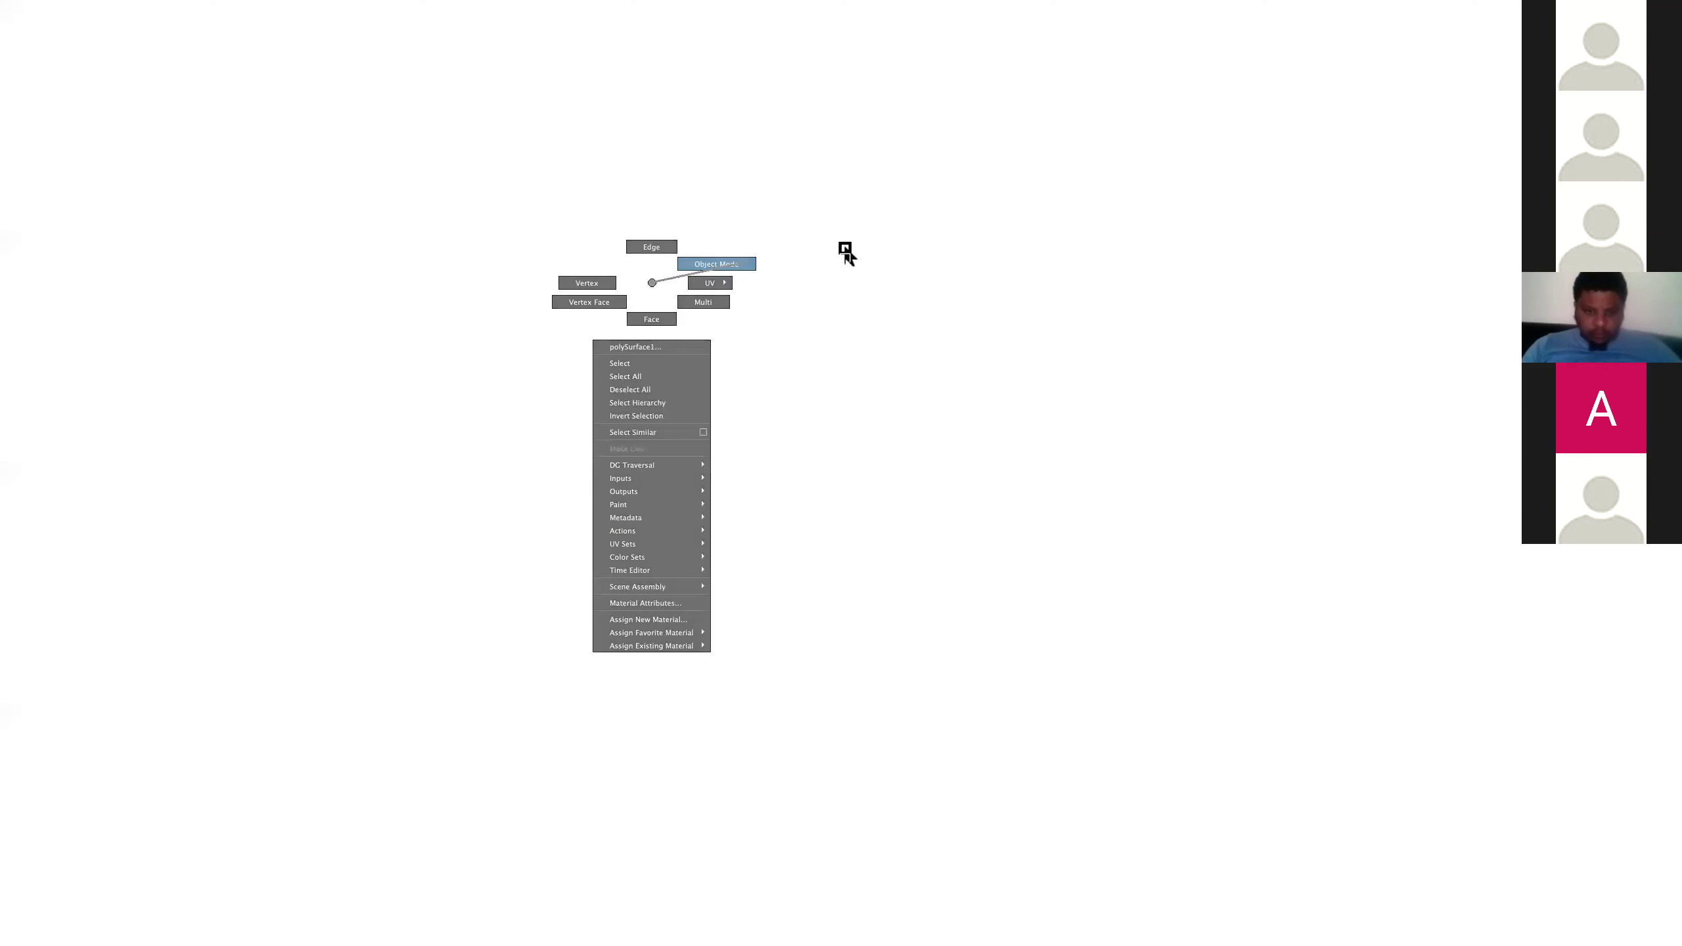
Select polySurface1, view its attributes, and start a Multi-Cut at the body's top-left edge.
left_click_drag(656, 279, 845, 253)
left_click(777, 254)
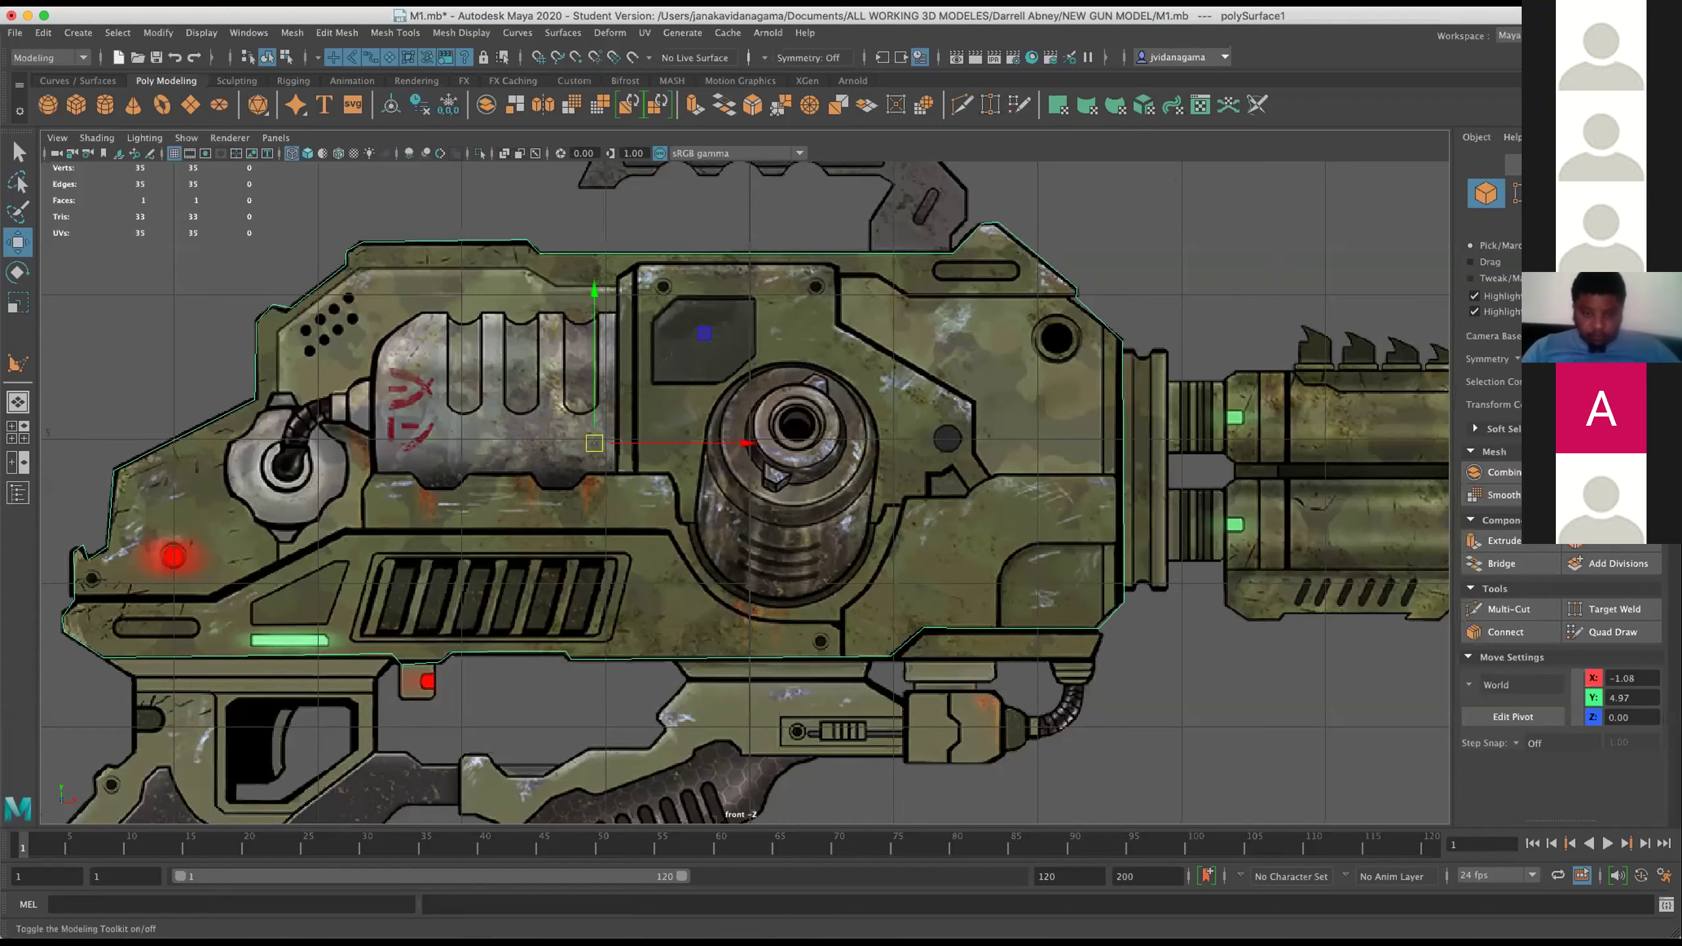
key("ctrl+a")
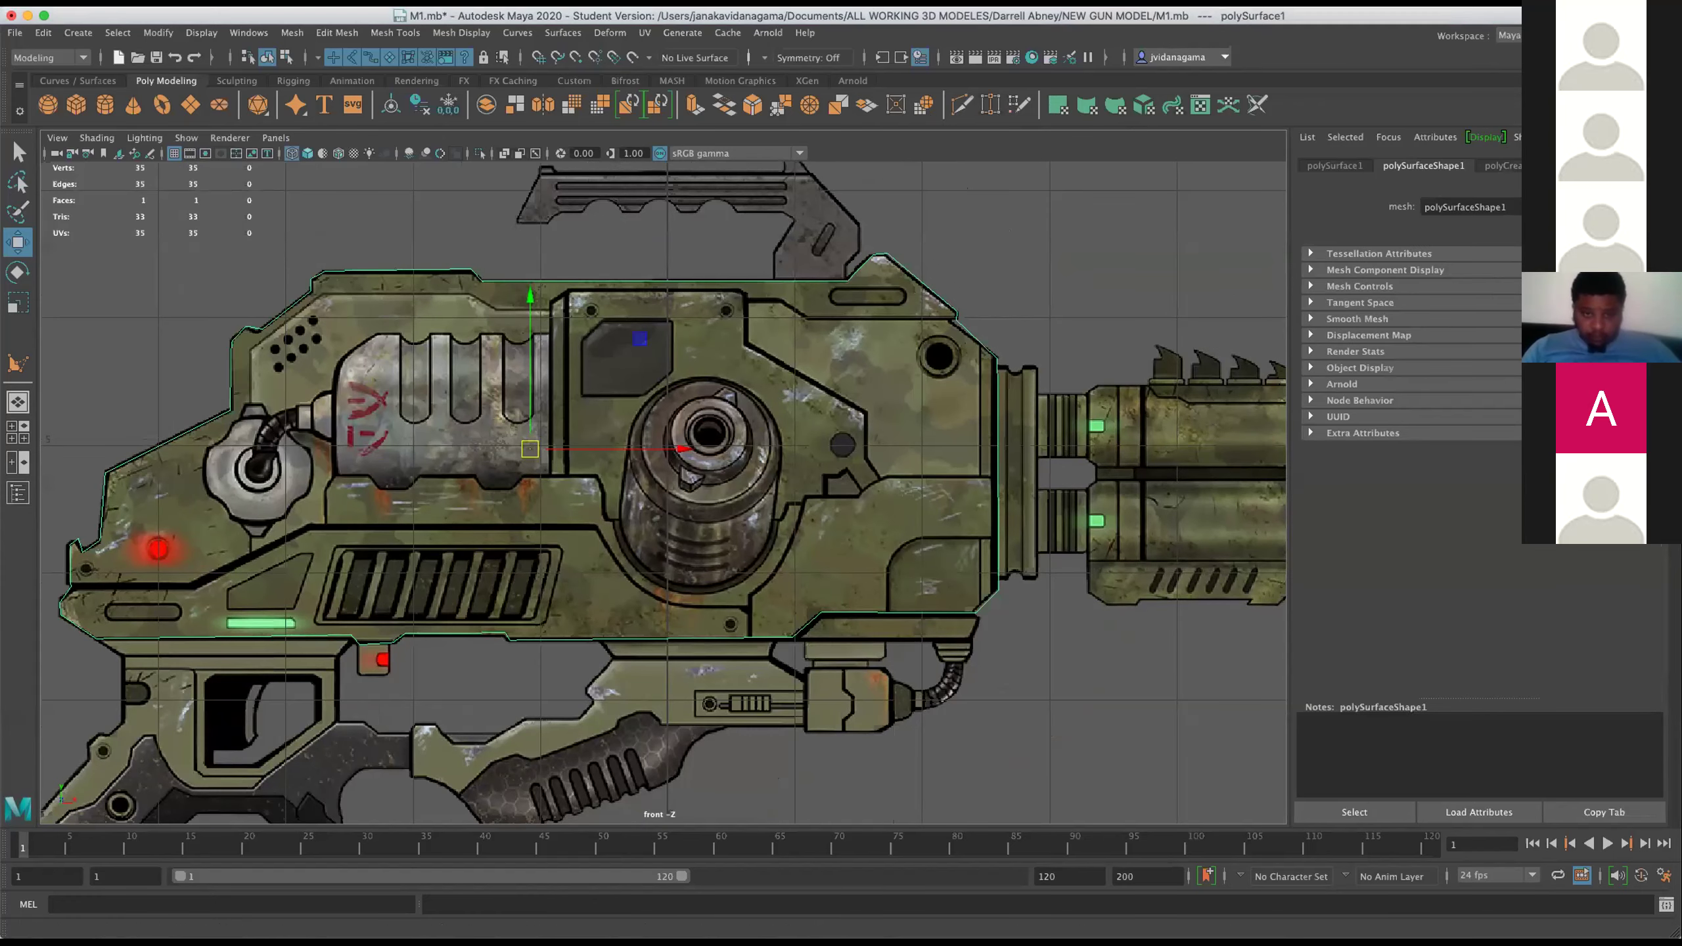
left_click(1635, 57)
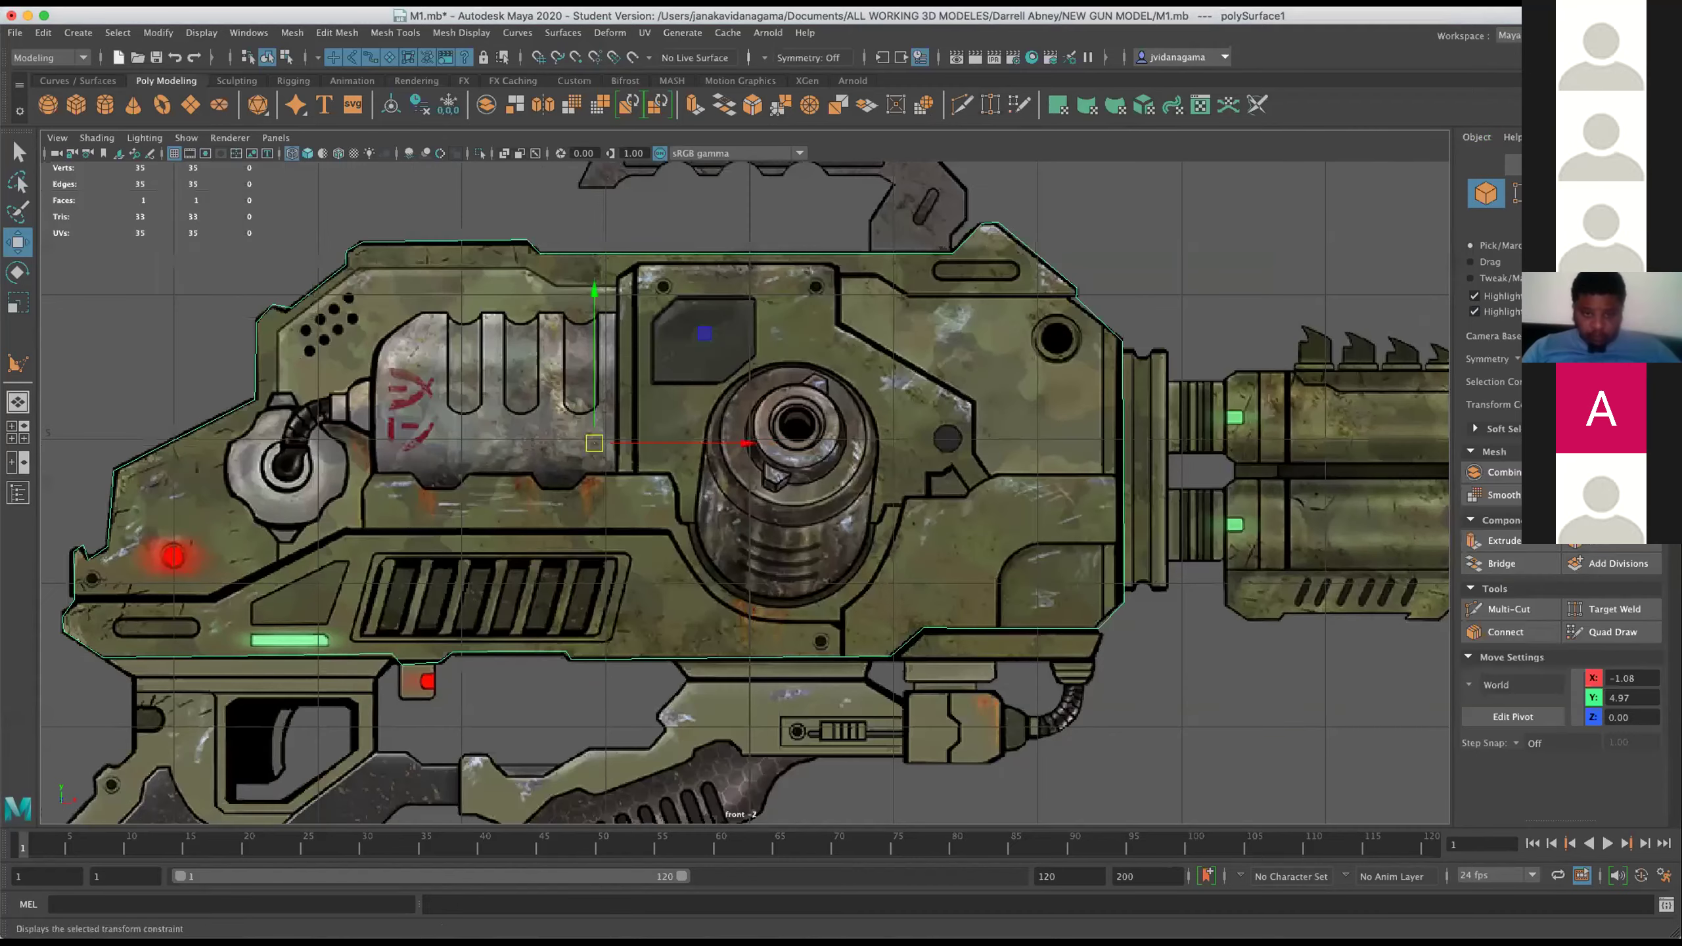
left_click(1500, 605)
left_click(350, 268)
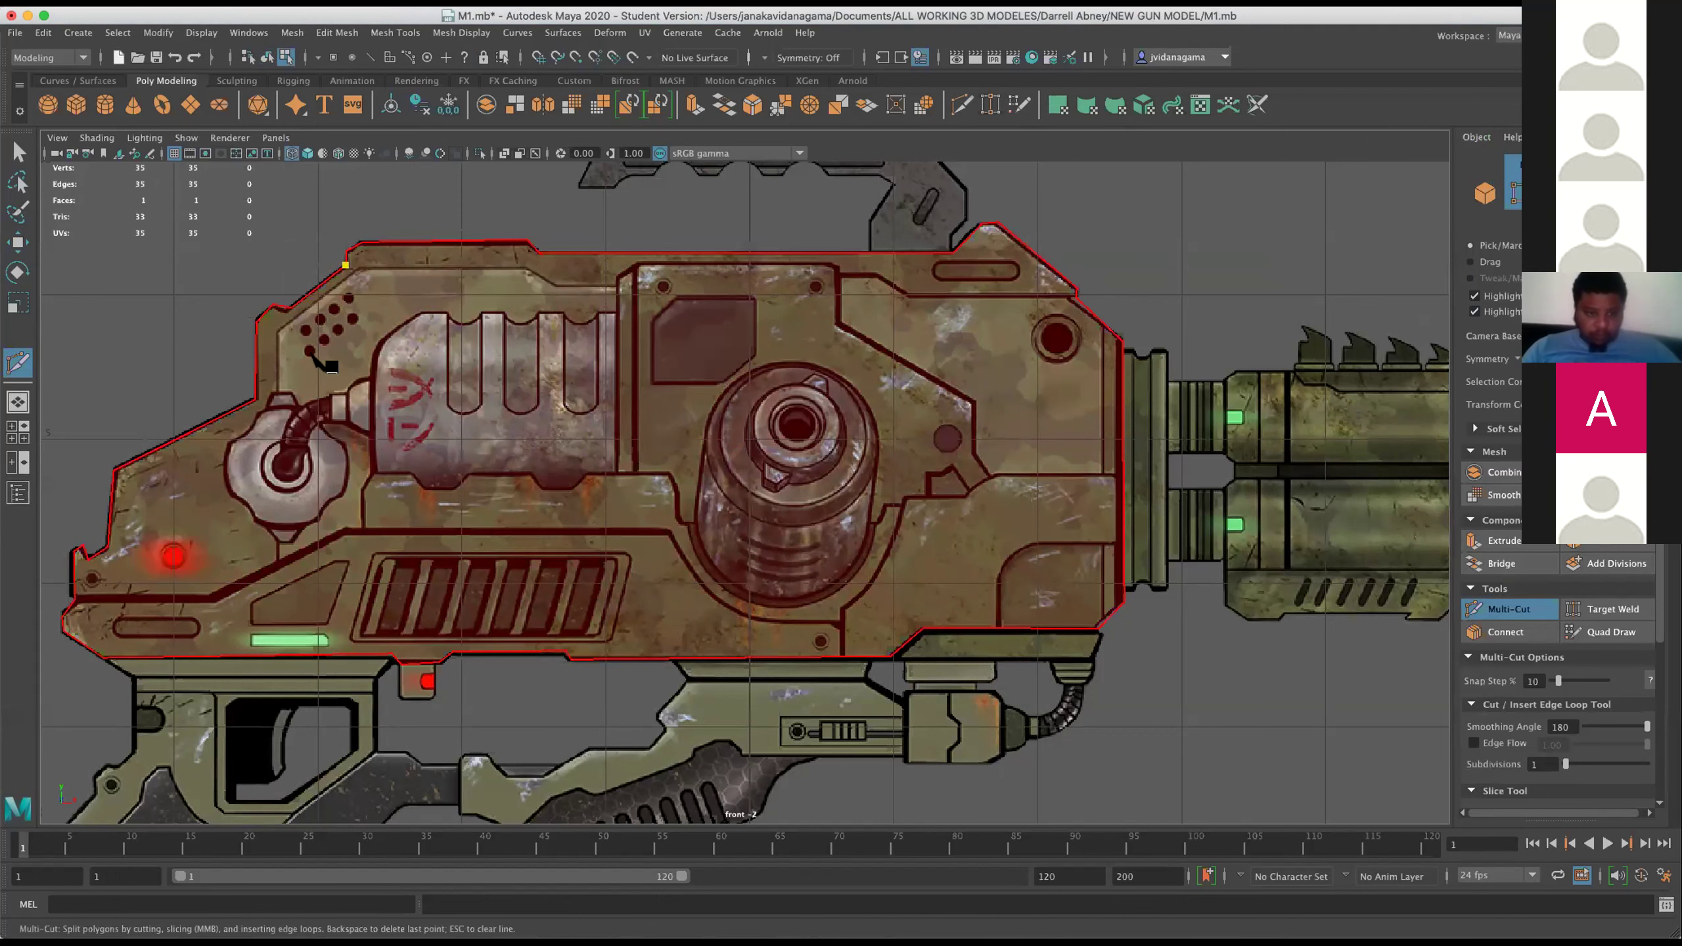
Cut an upper horizontal edge across the body and a vertical edge from the top.
left_click(293, 312)
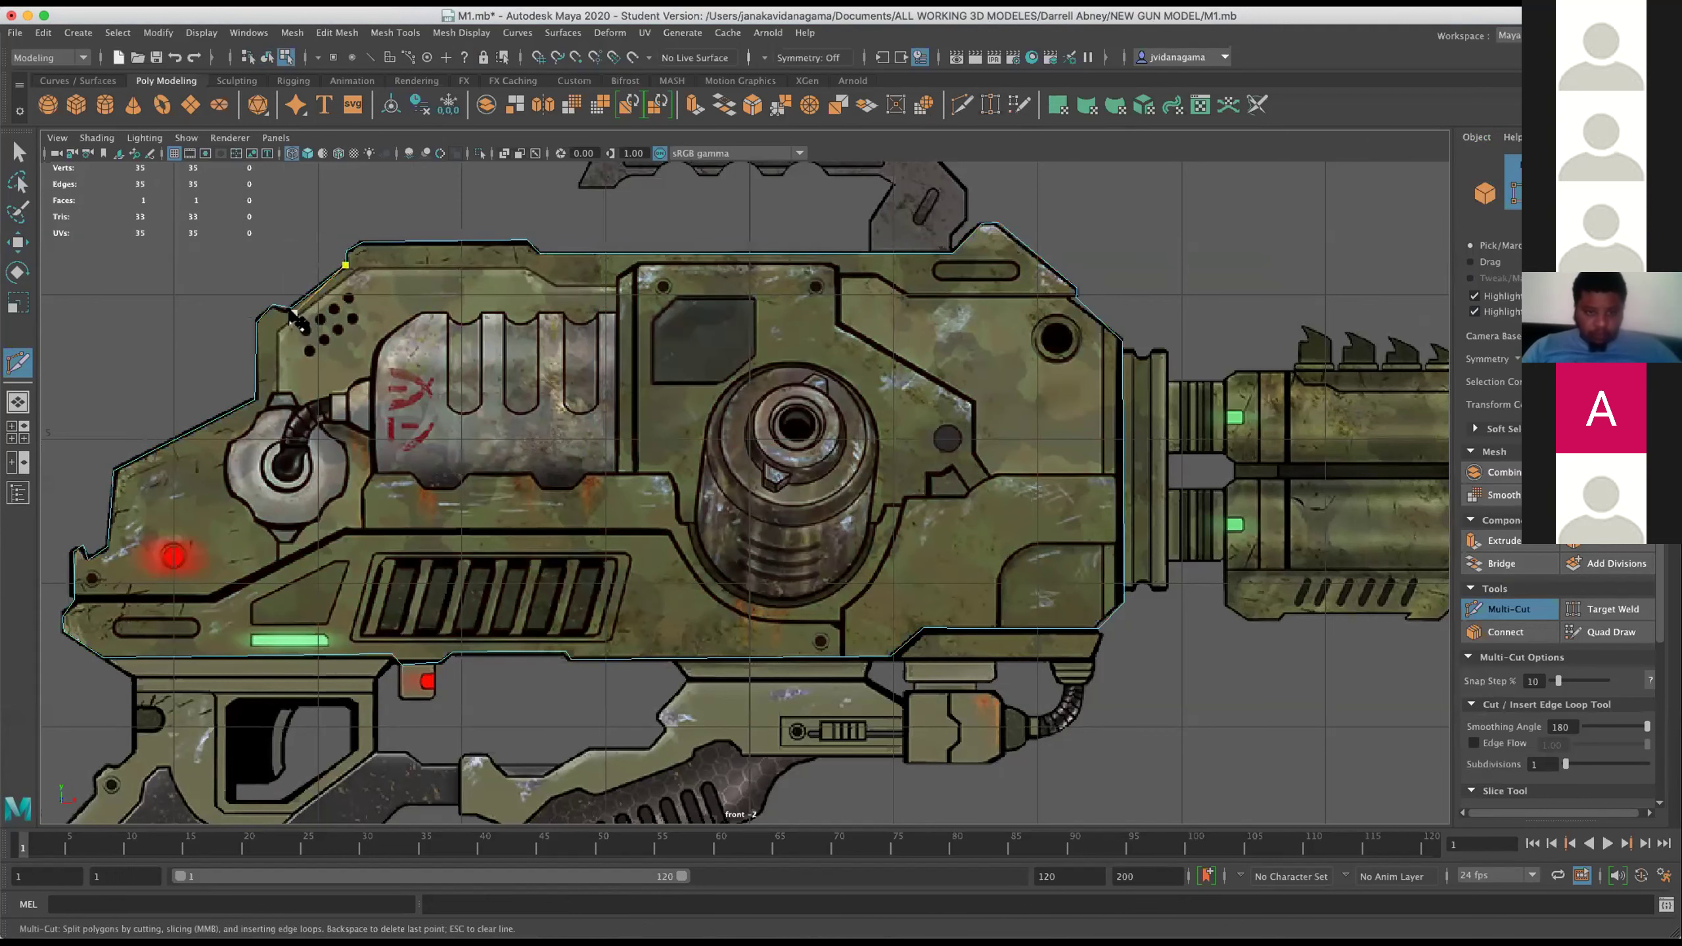
key("ctrl+z")
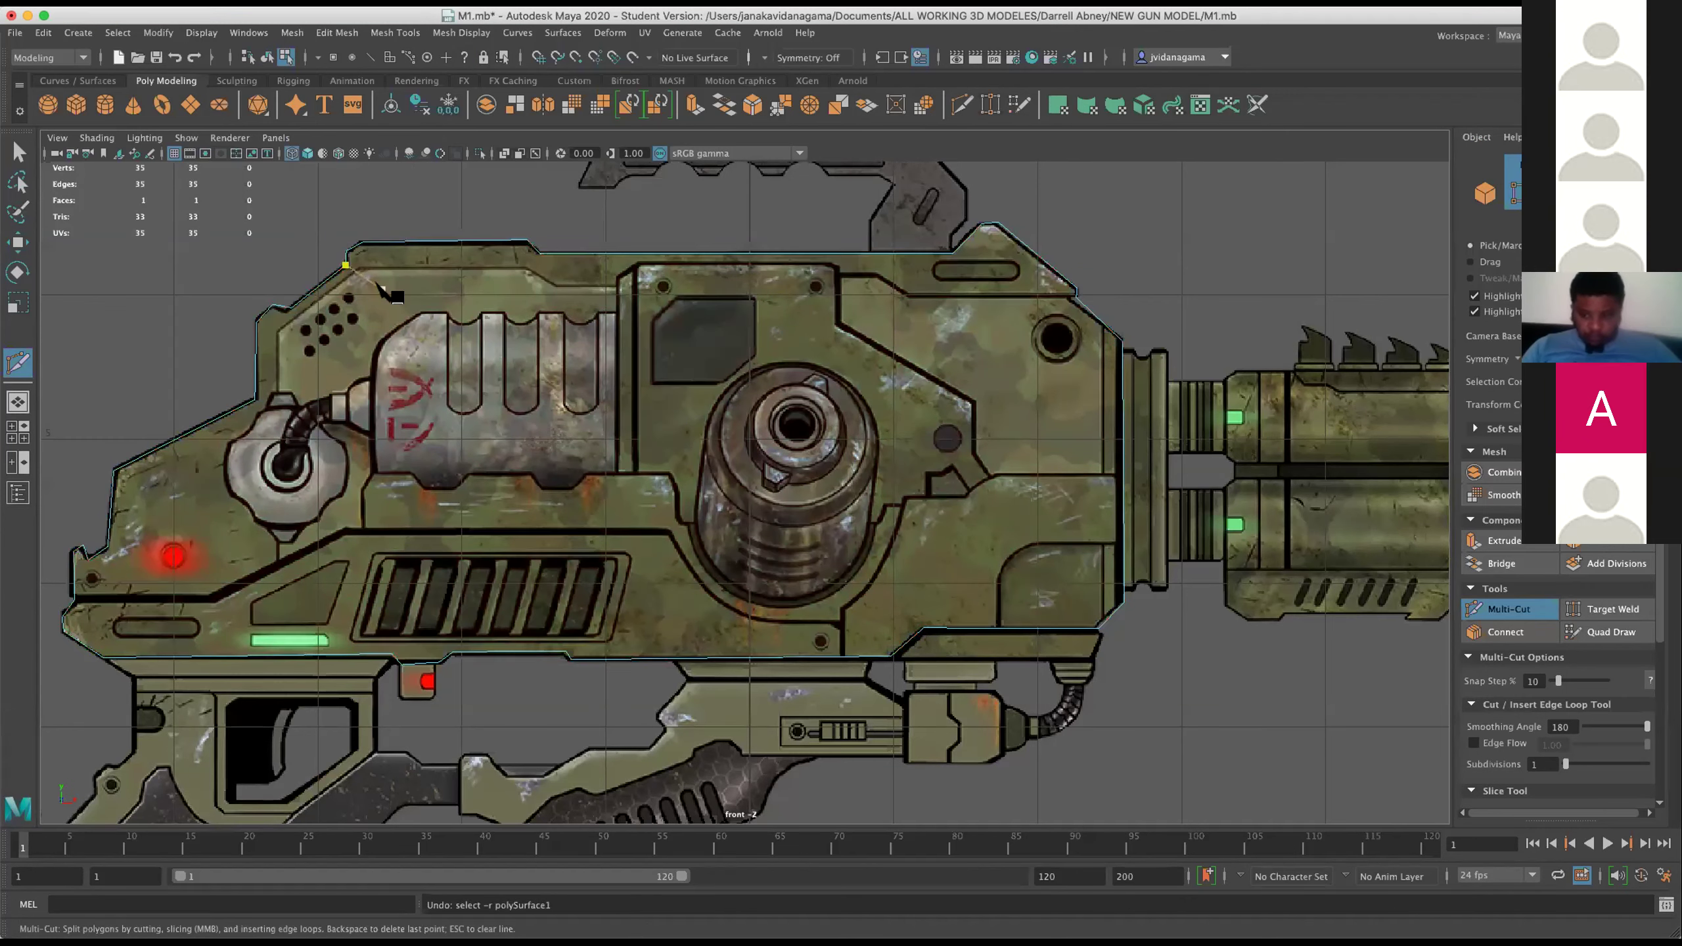
key("ctrl+z")
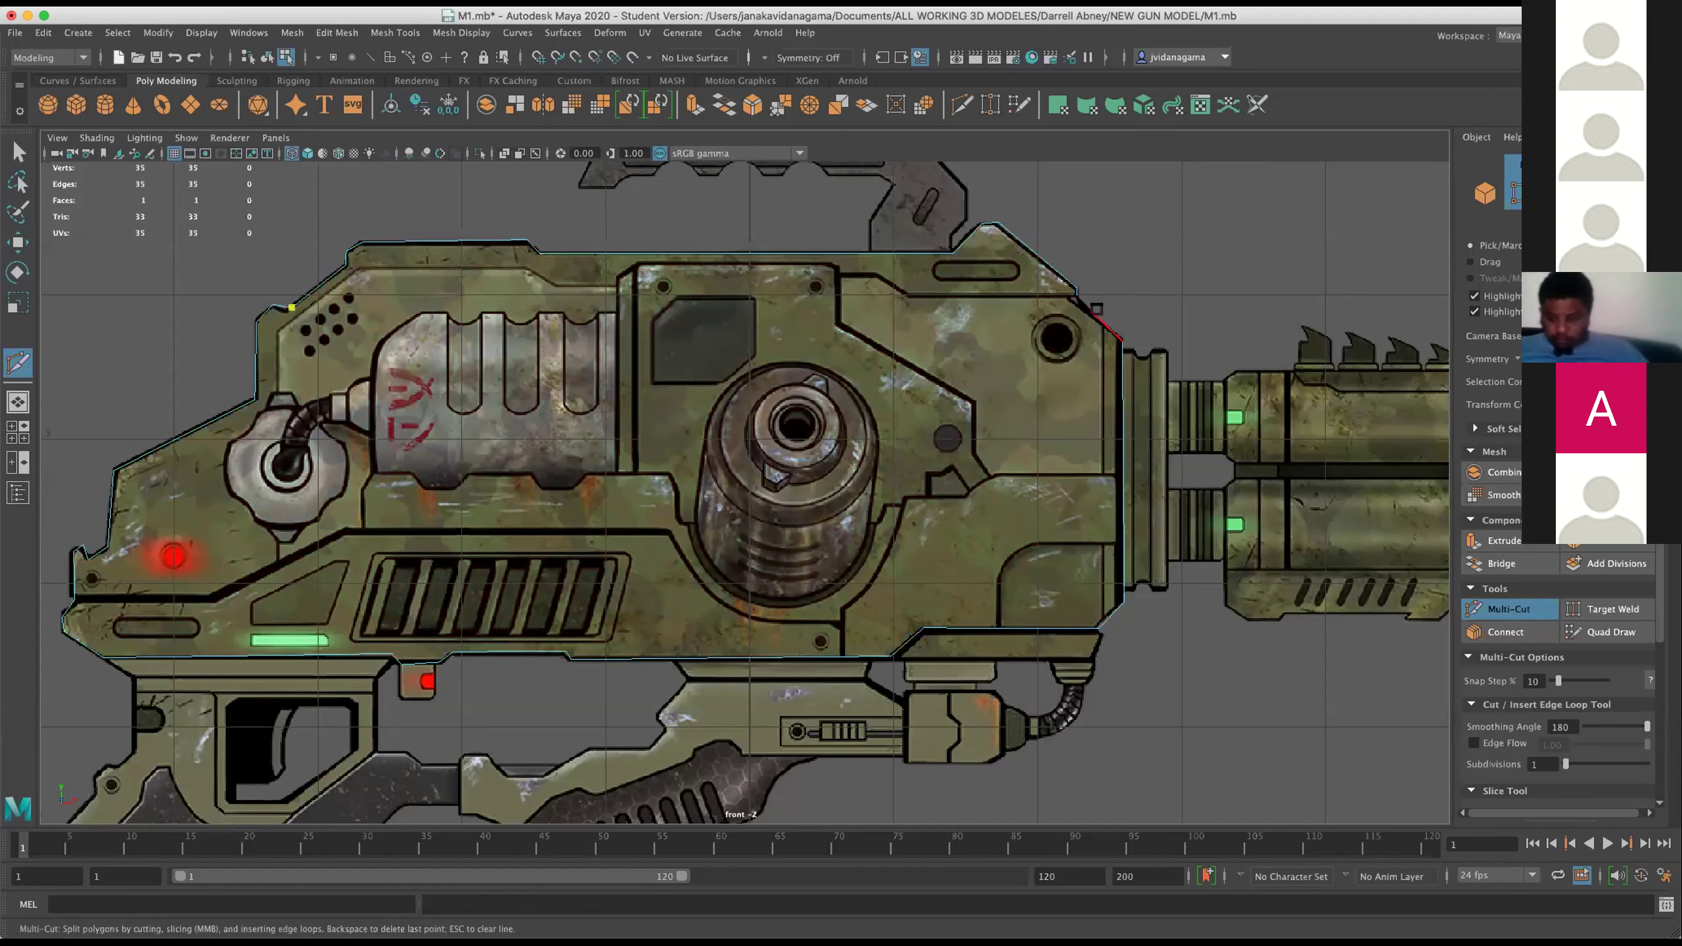
left_click(292, 308)
left_click(1078, 299)
key("Return")
left_click(541, 254)
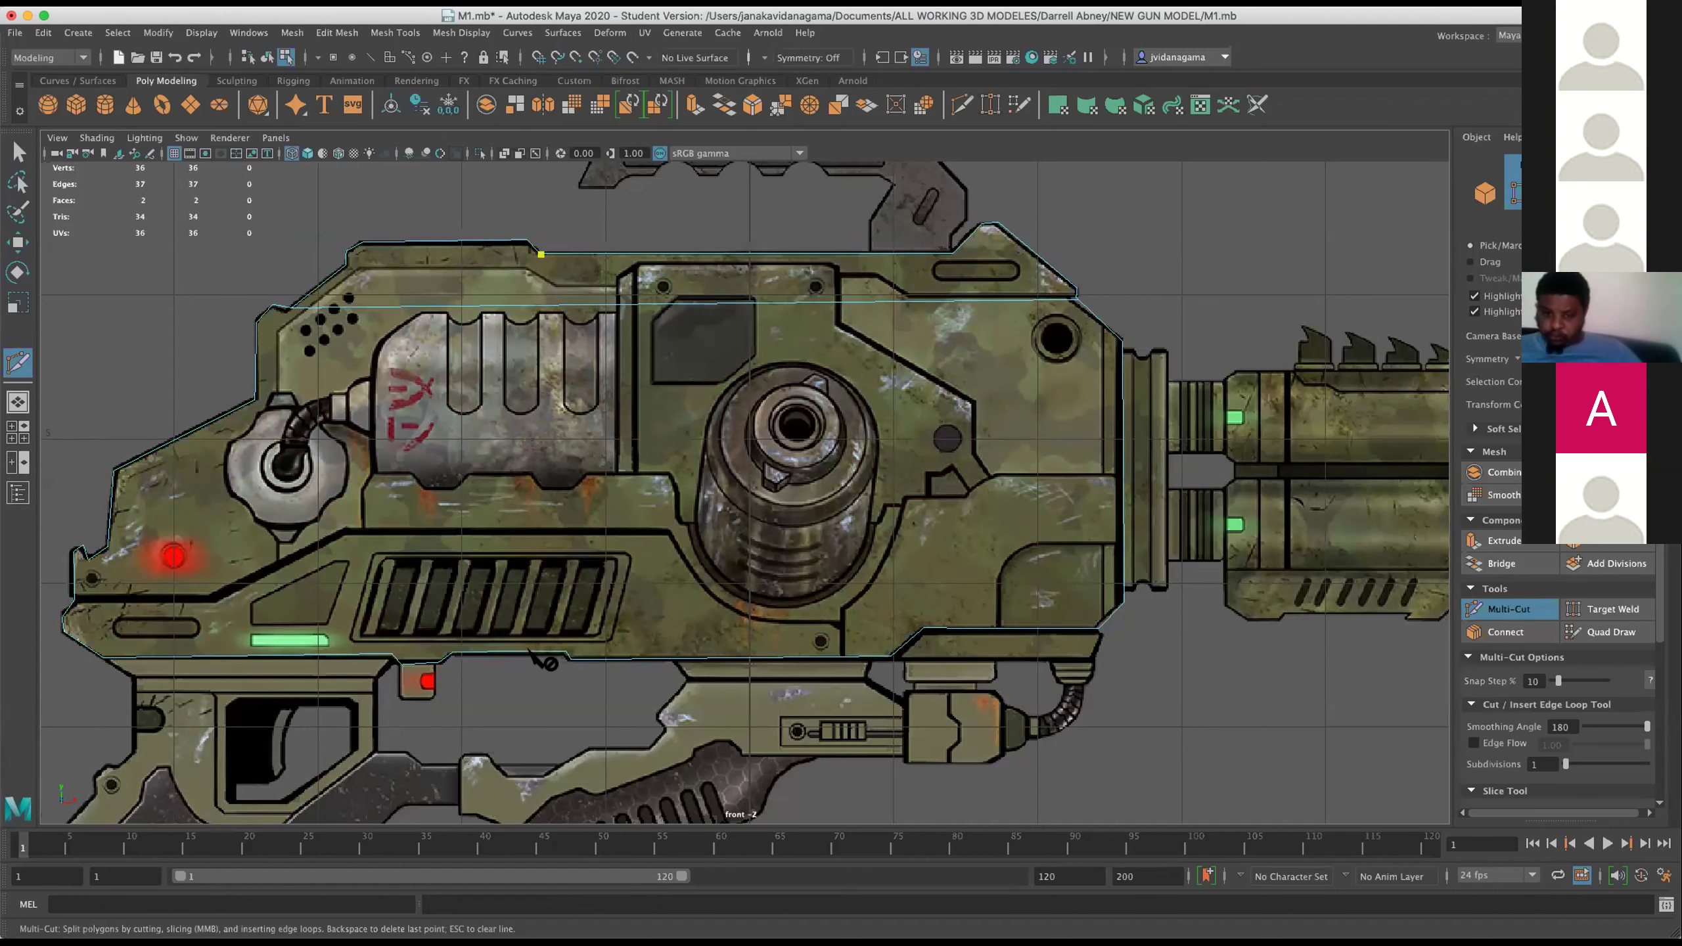
left_click(535, 652)
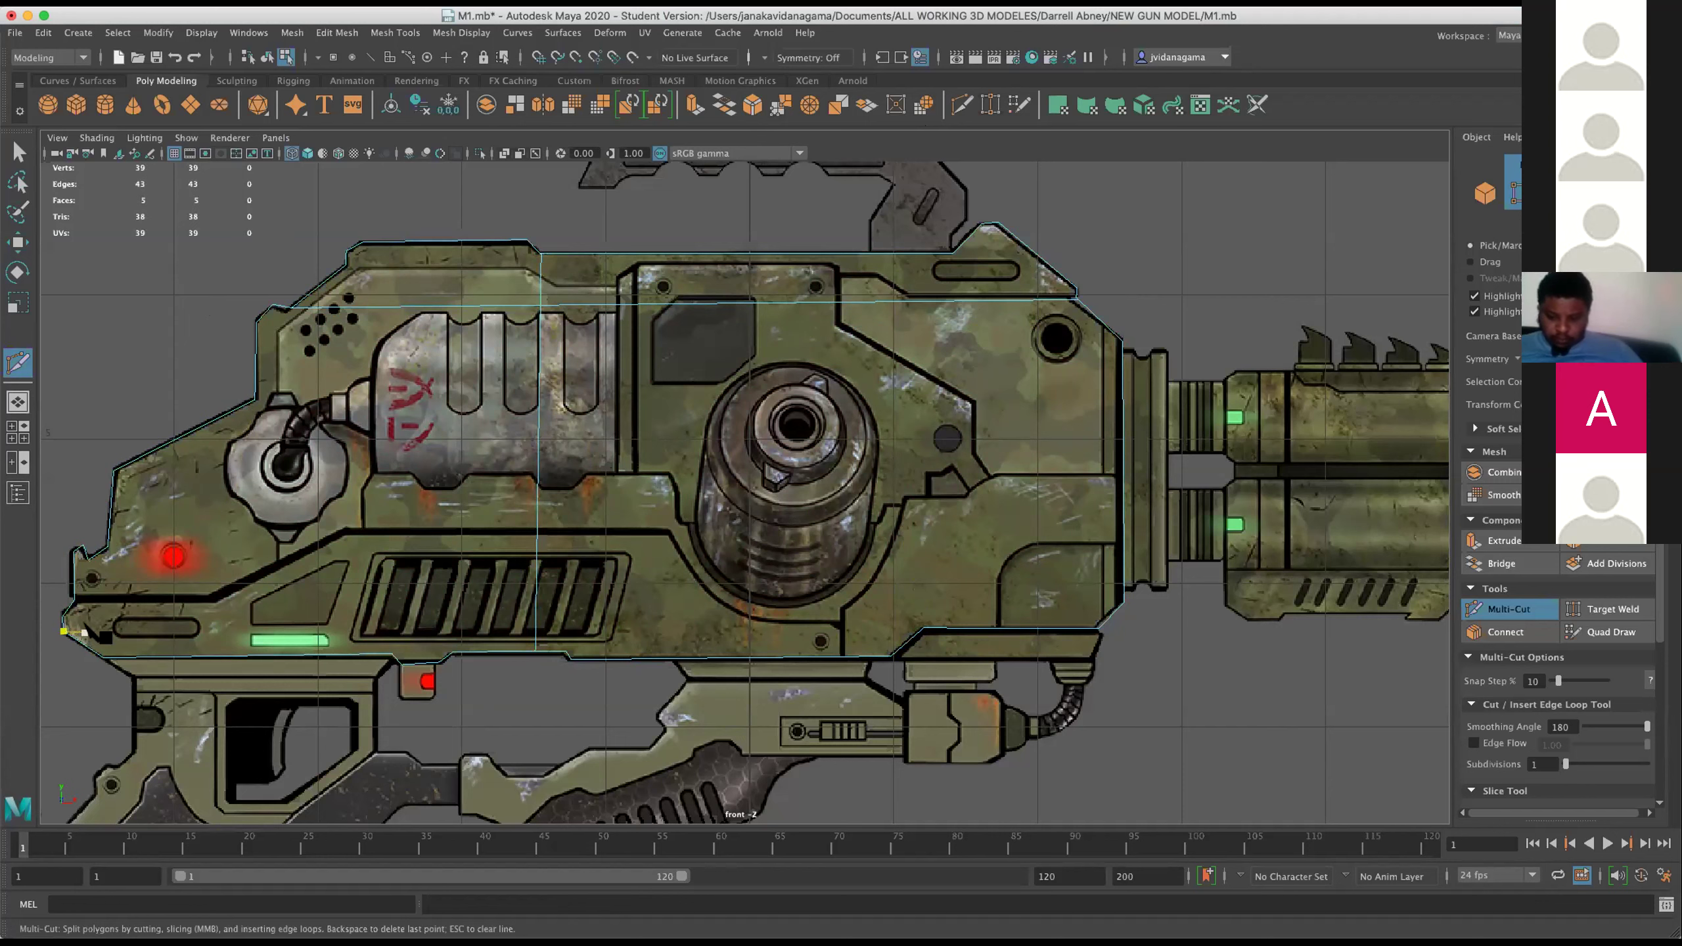
Add a lower horizontal cut, a vertical cut near the left, and a mid-height horizontal cut.
left_click(75, 599)
left_click(1124, 568)
key("Return")
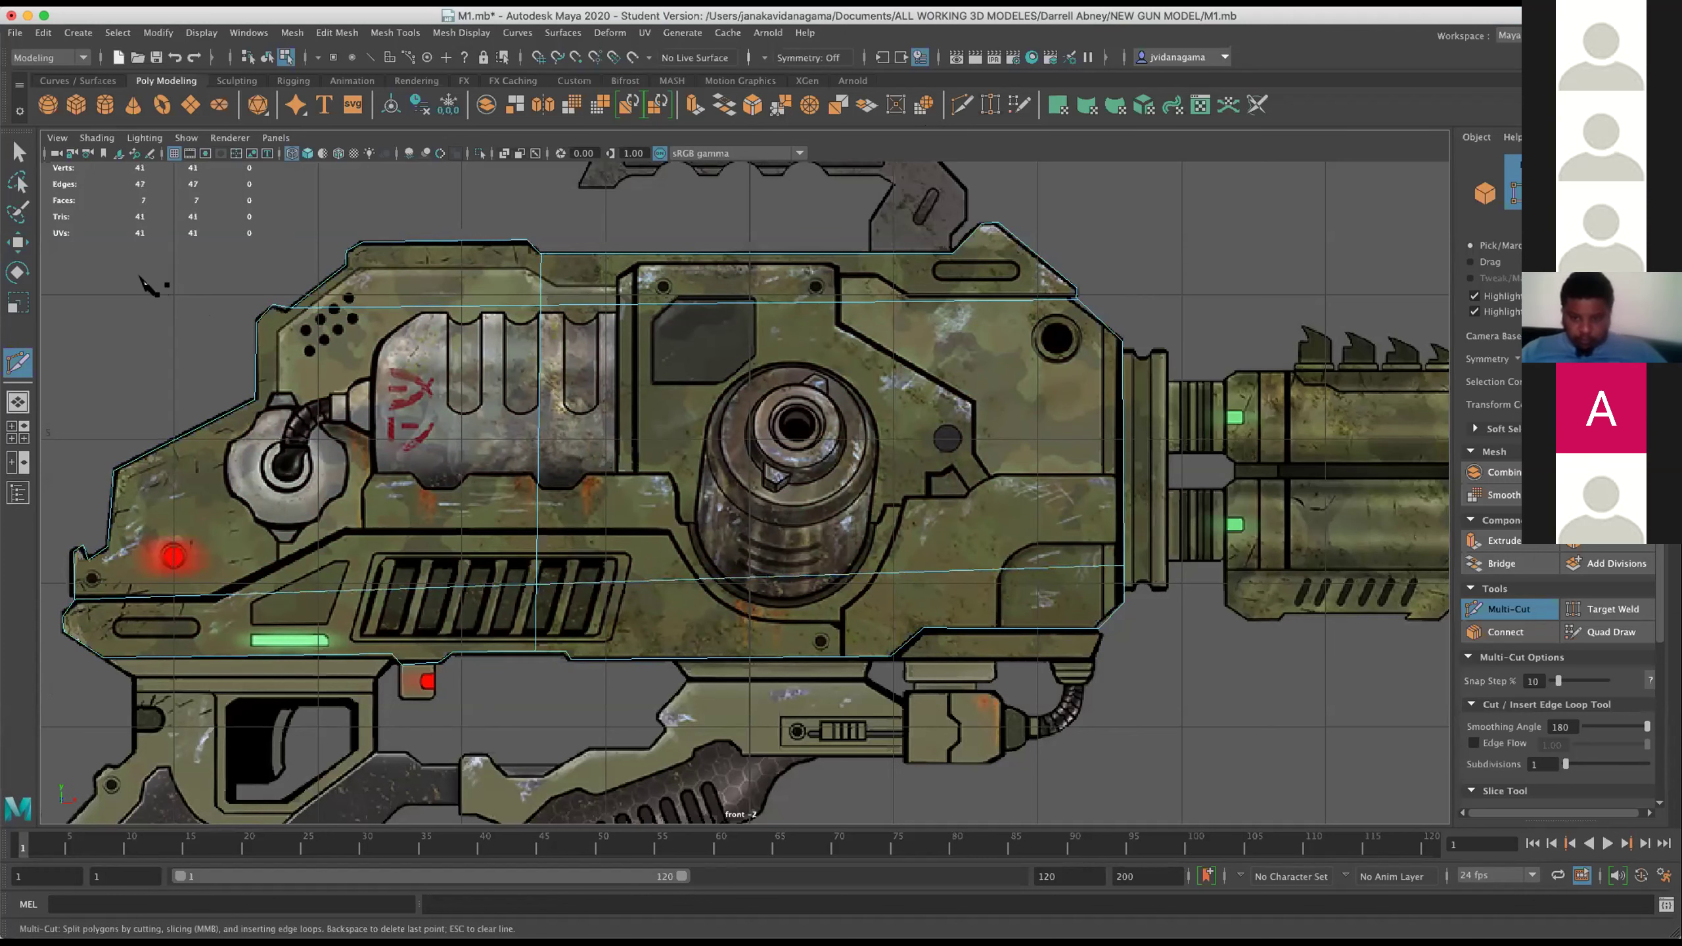
key("w")
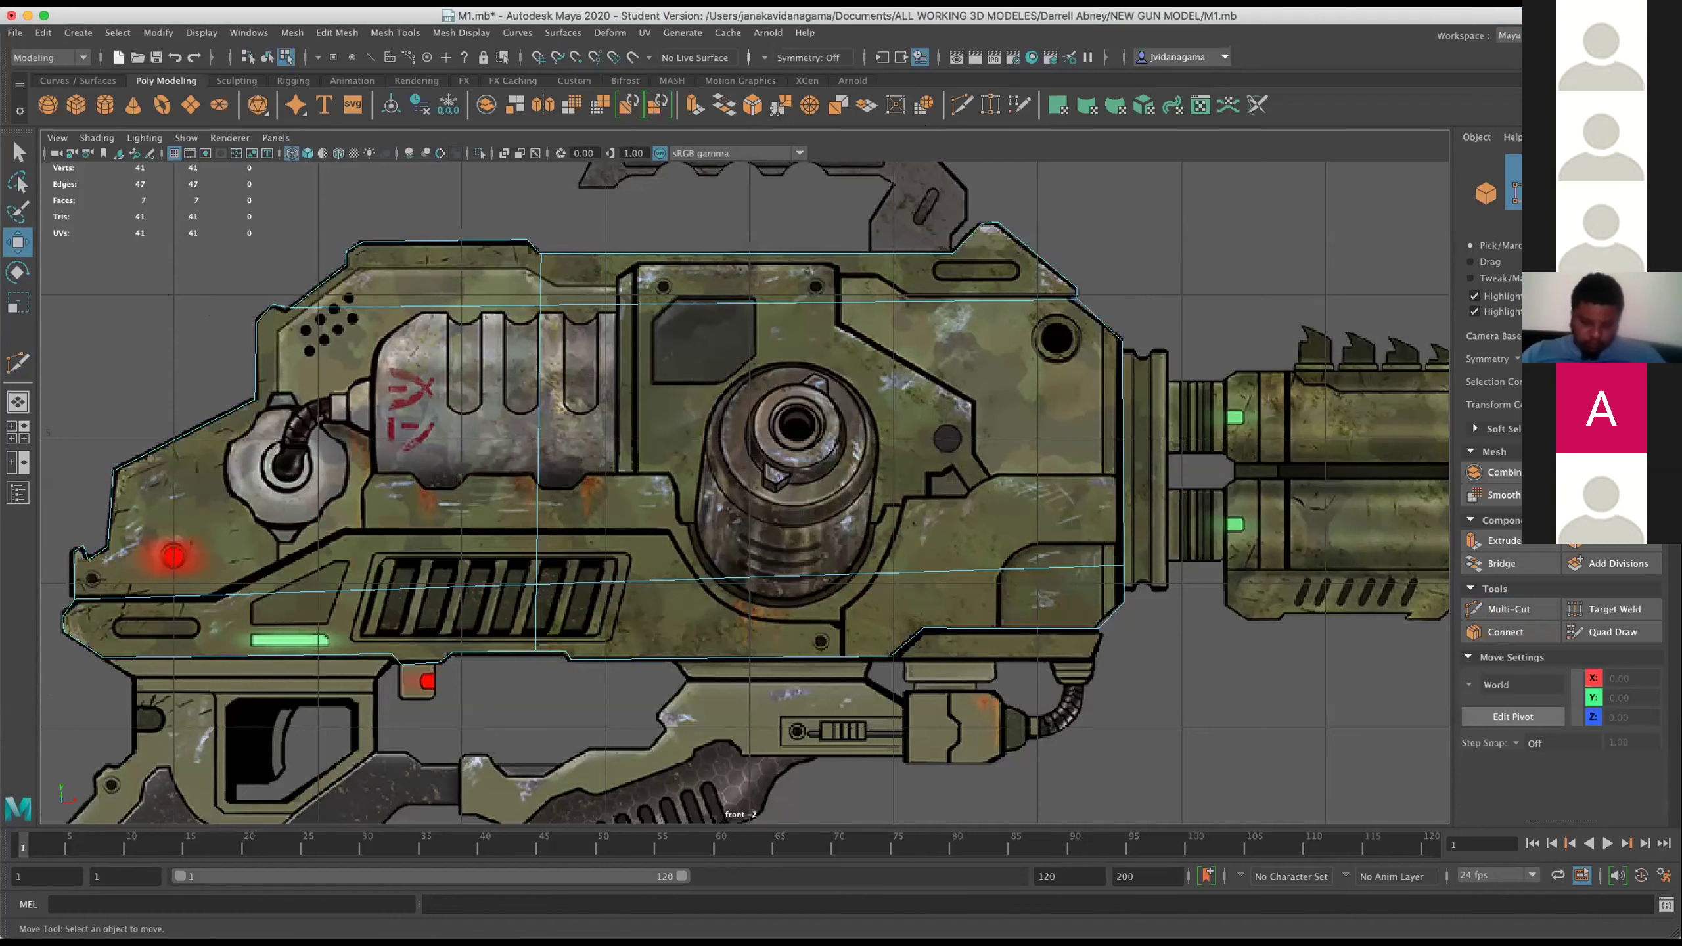
left_click(1489, 607)
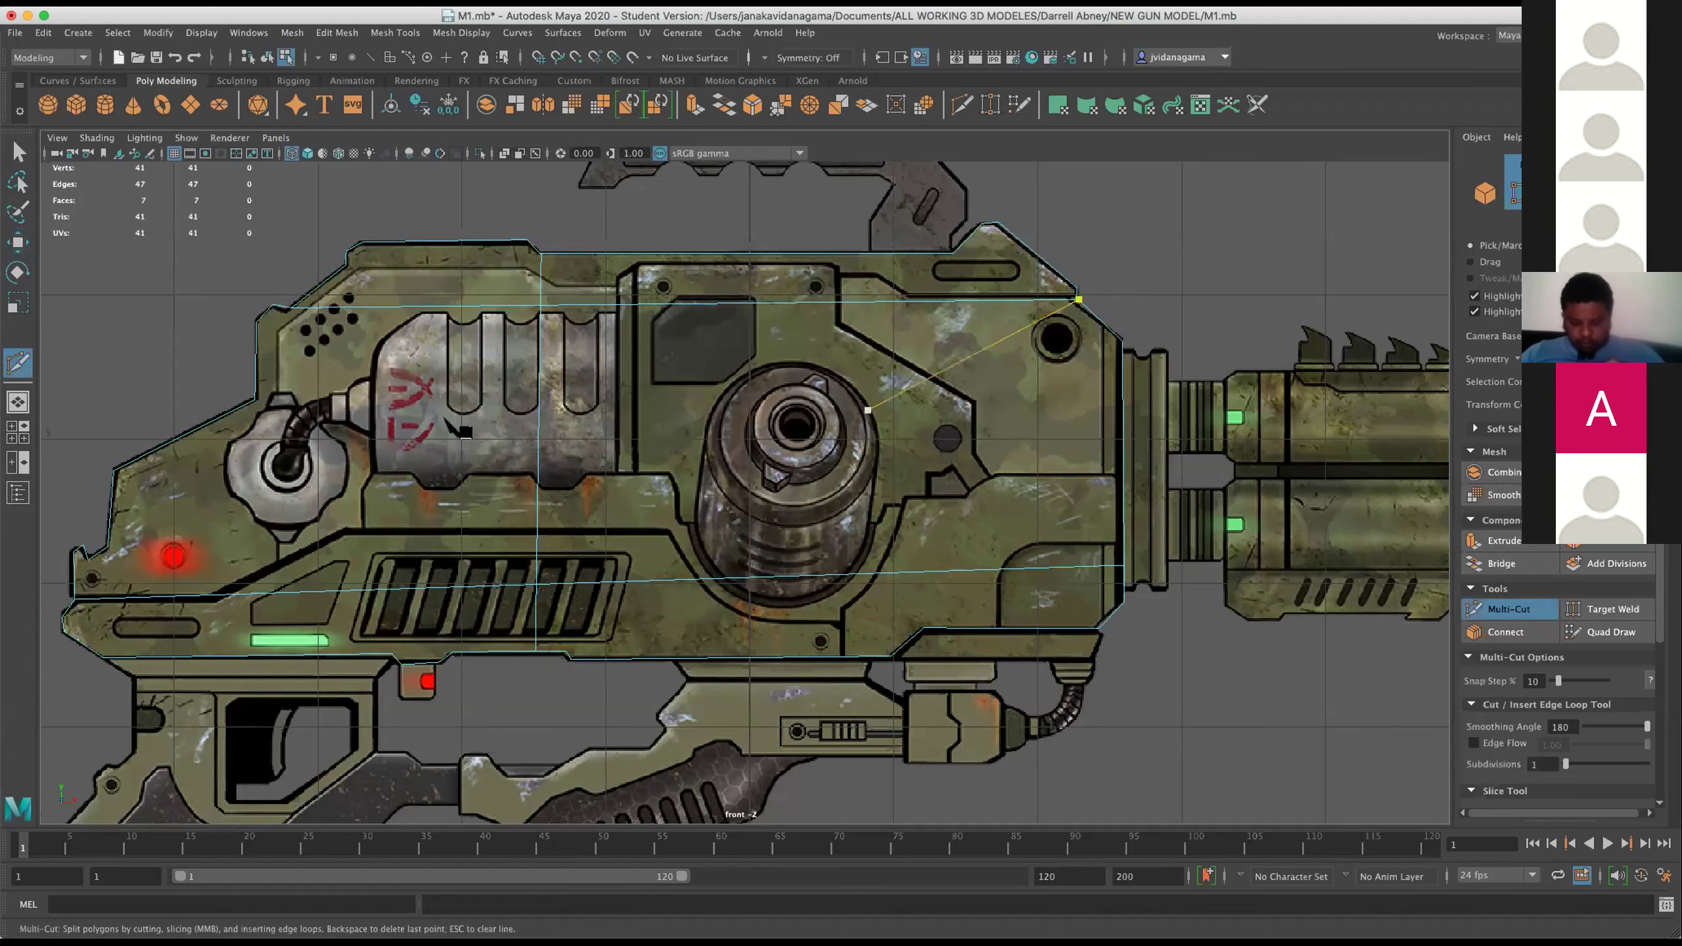
left_click(345, 265)
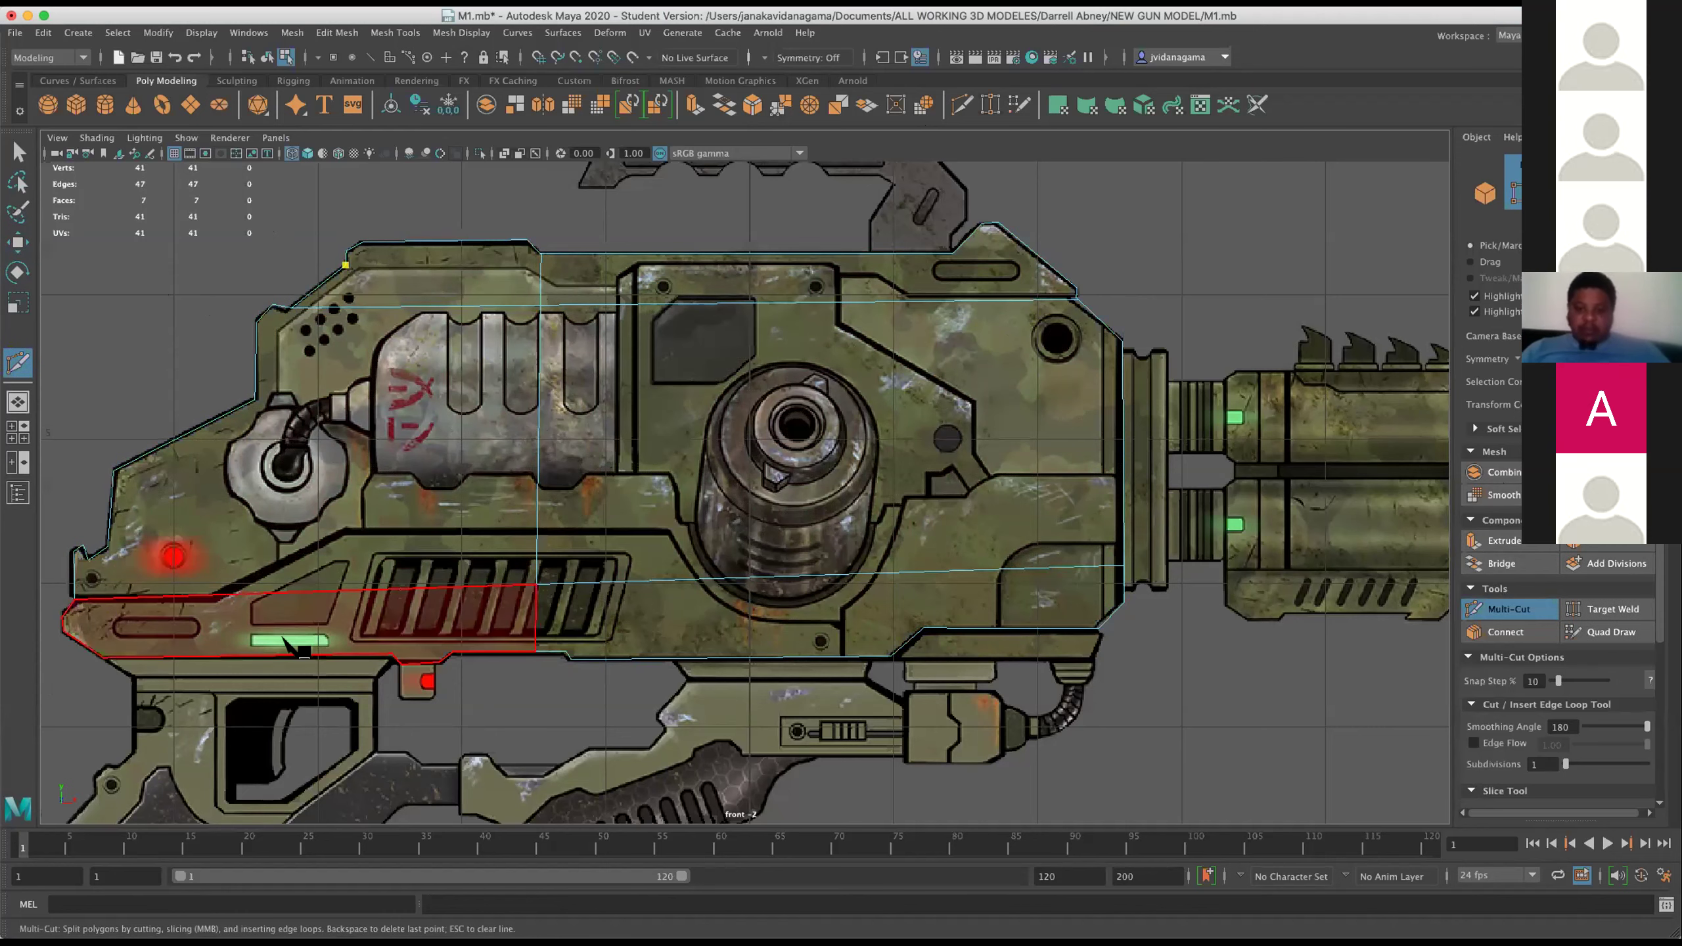
left_click(329, 654)
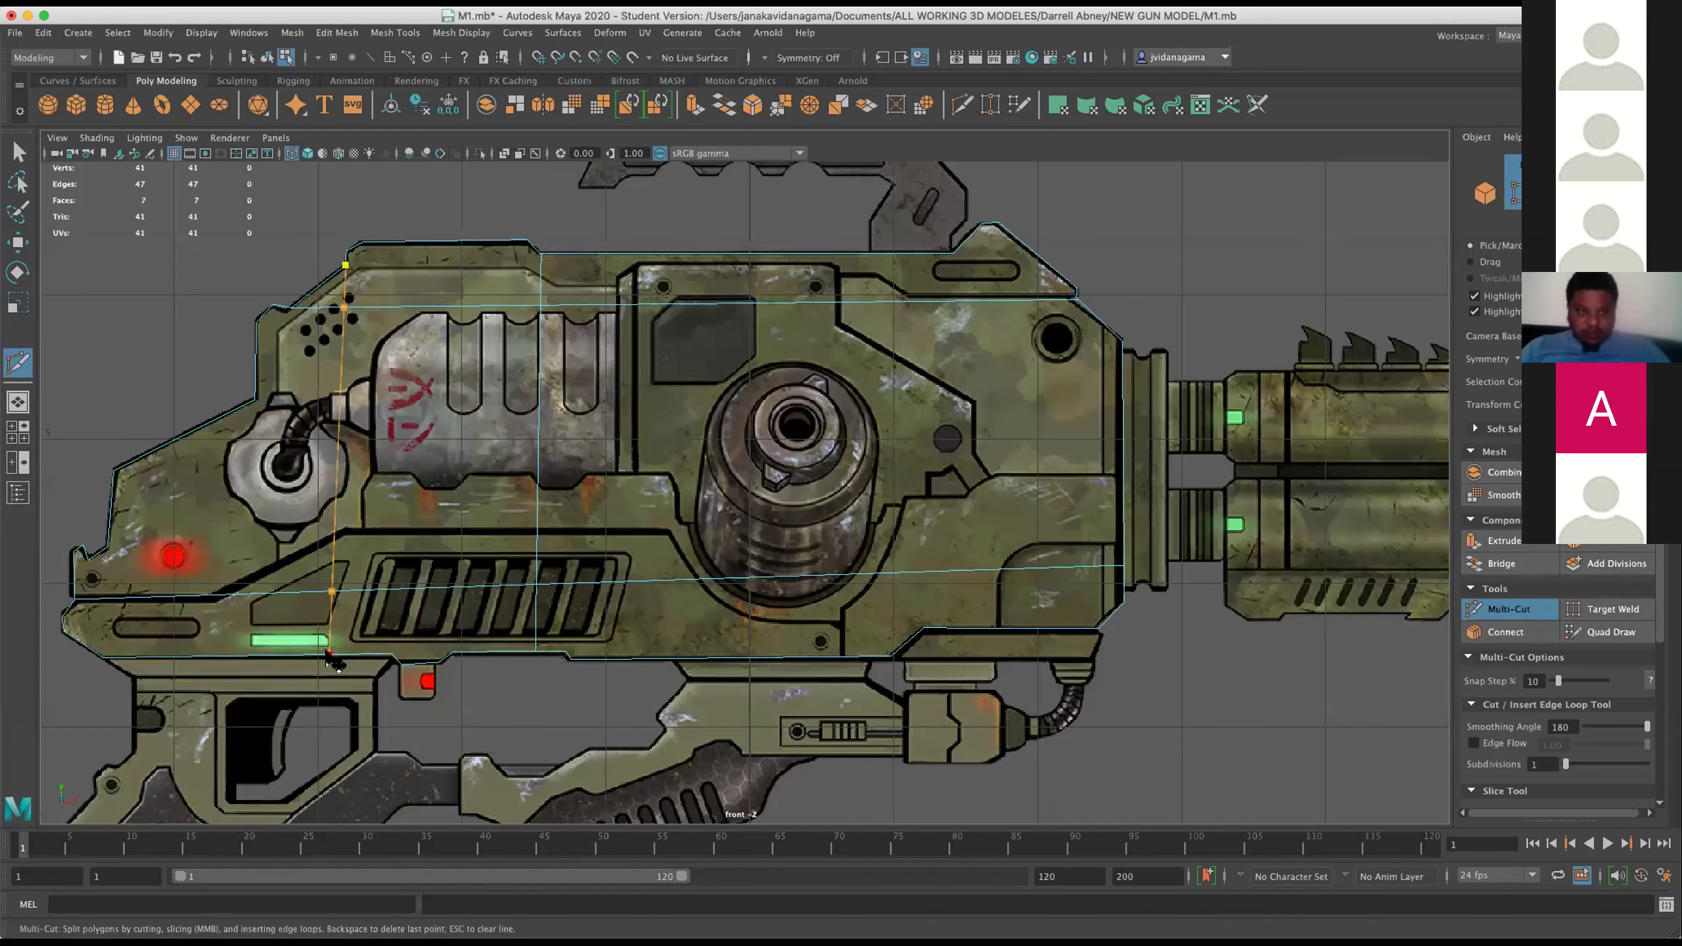
key("Return")
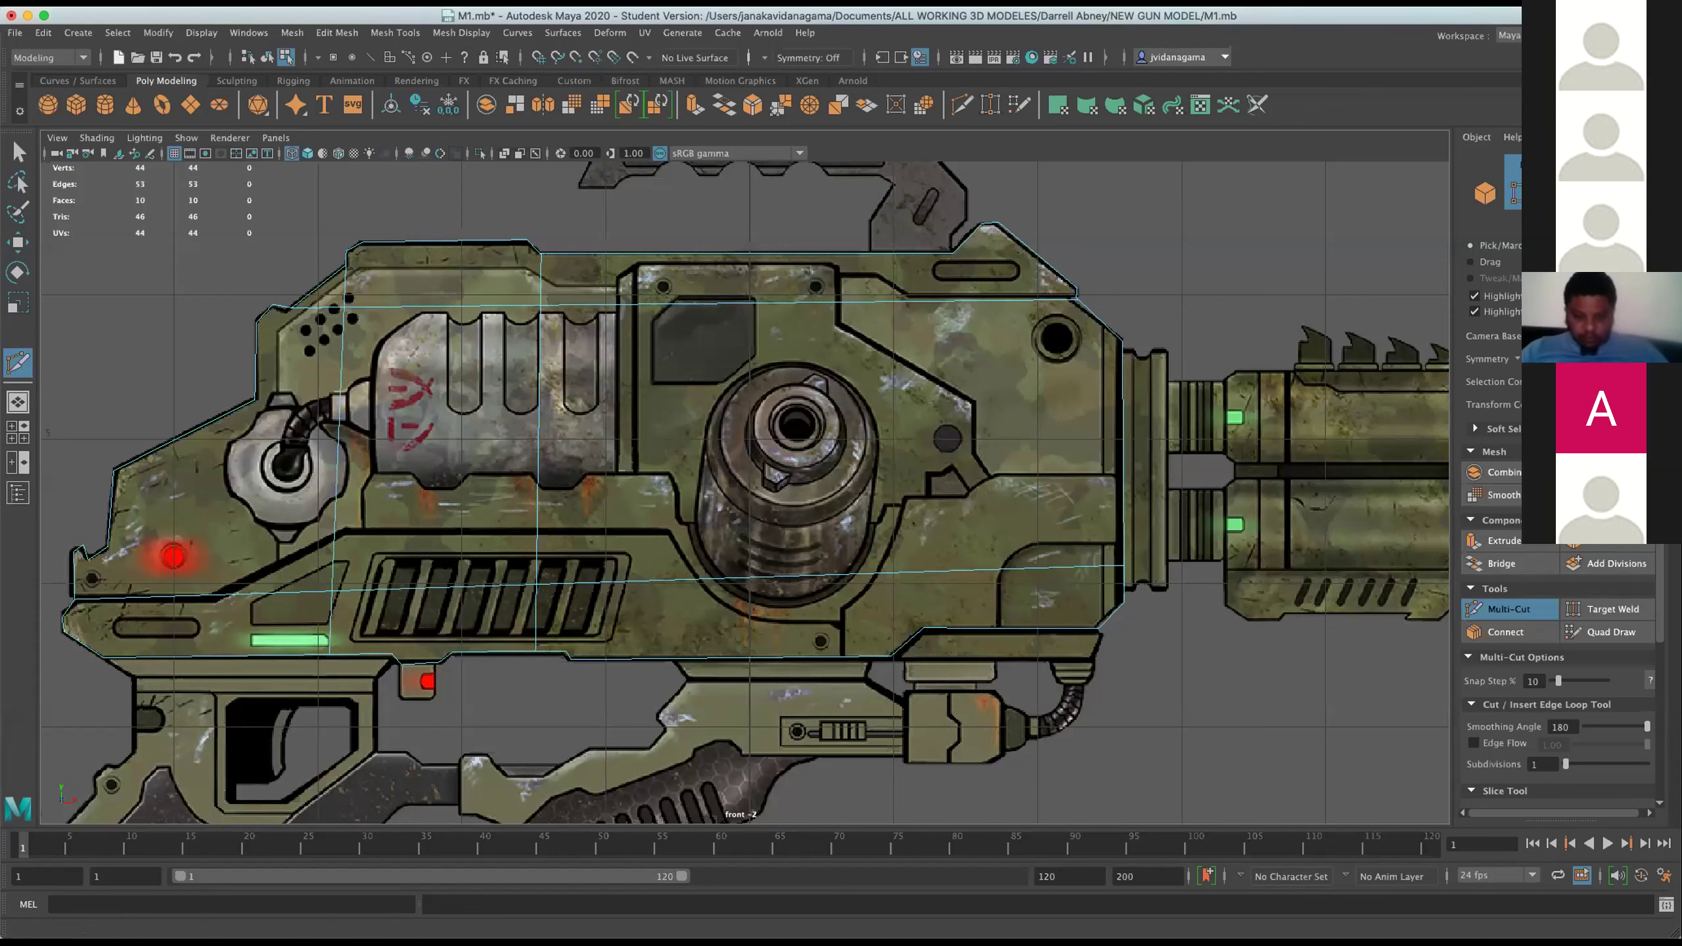
left_click(254, 400)
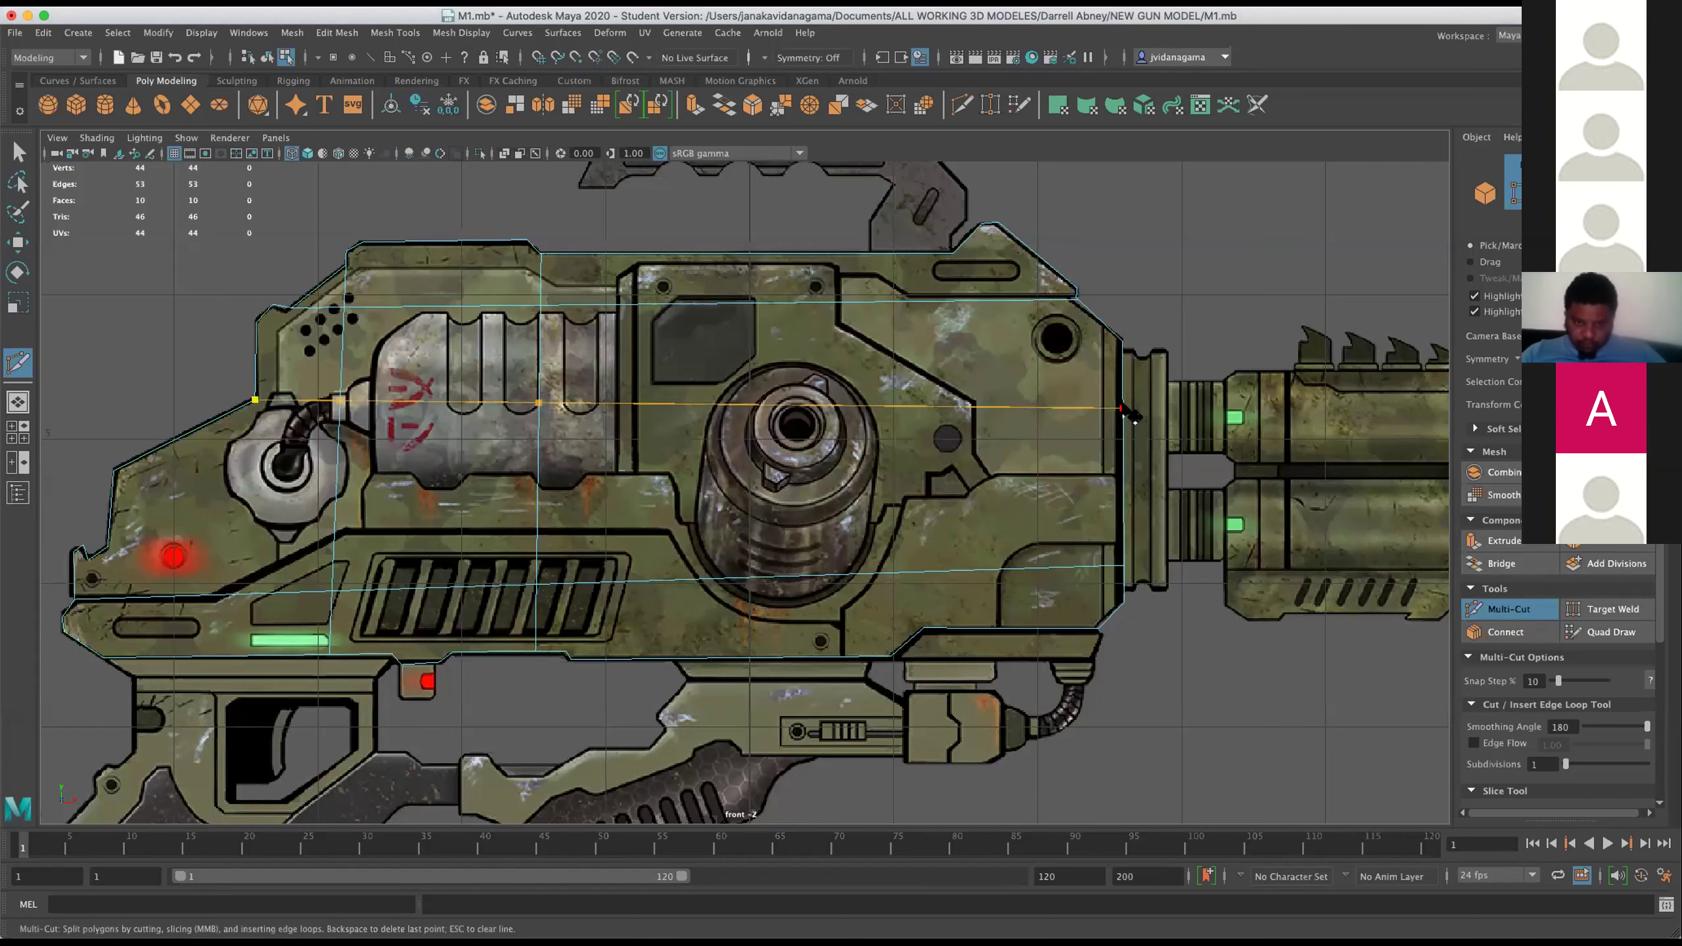
left_click(1124, 408)
key("Return")
Add two vertical cuts on the right side and check the 20-face grid in wireframe.
left_click(541, 253)
key("Escape")
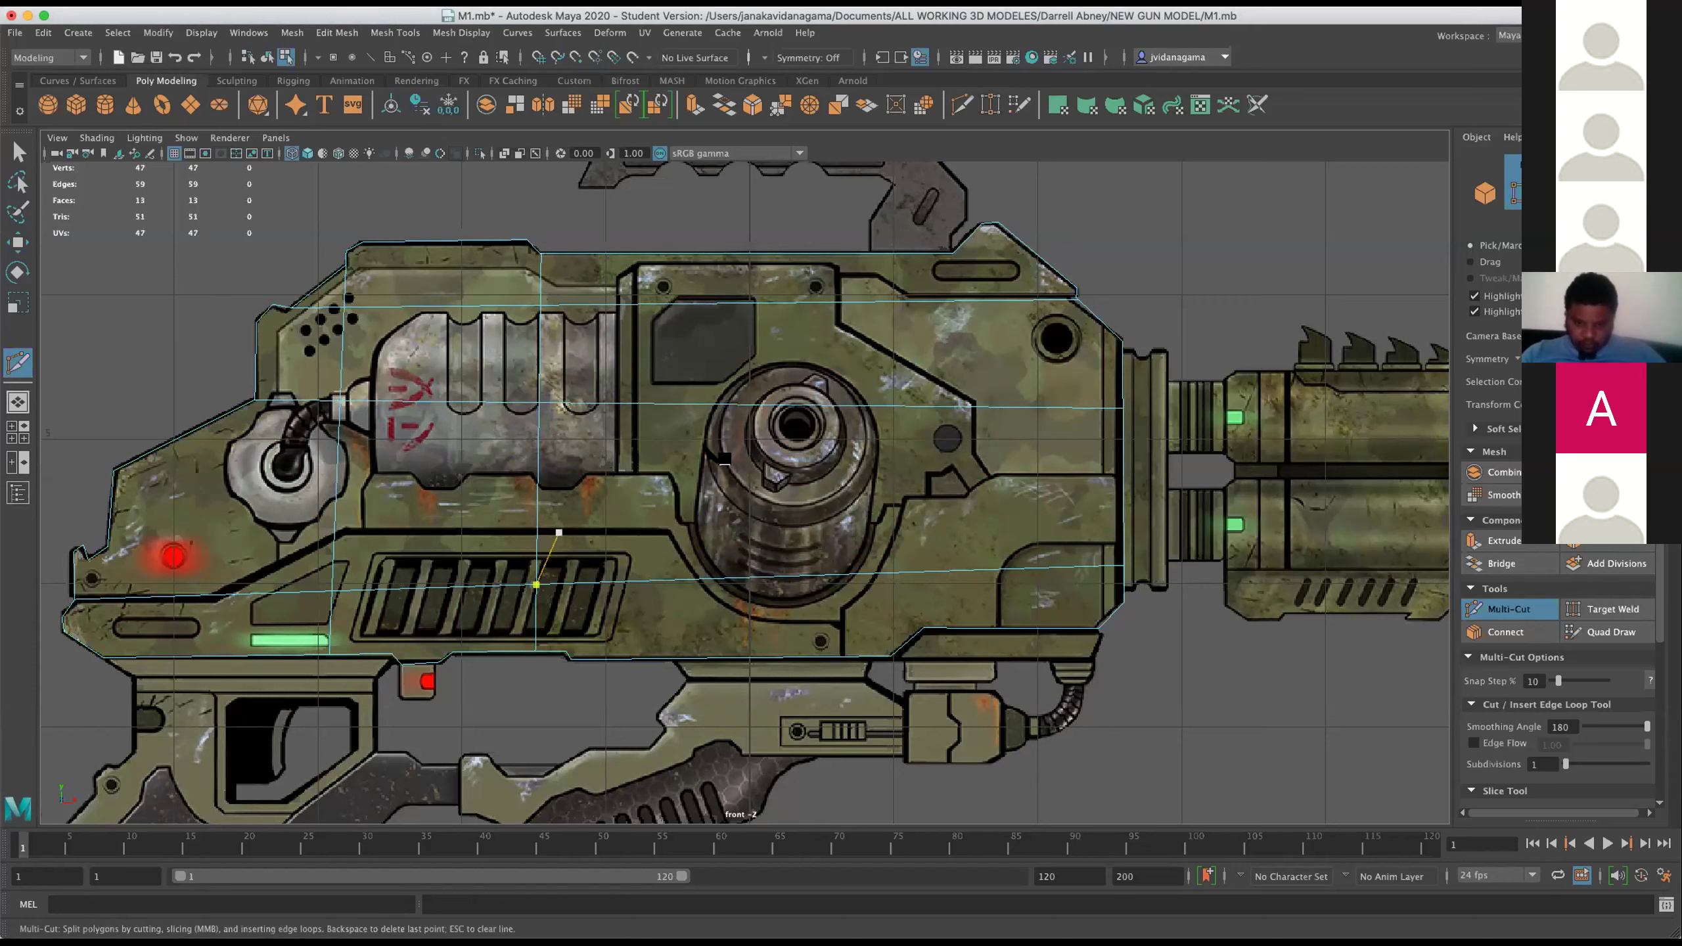
left_click(1507, 608)
left_click(1078, 300)
key("Escape")
left_click(953, 253)
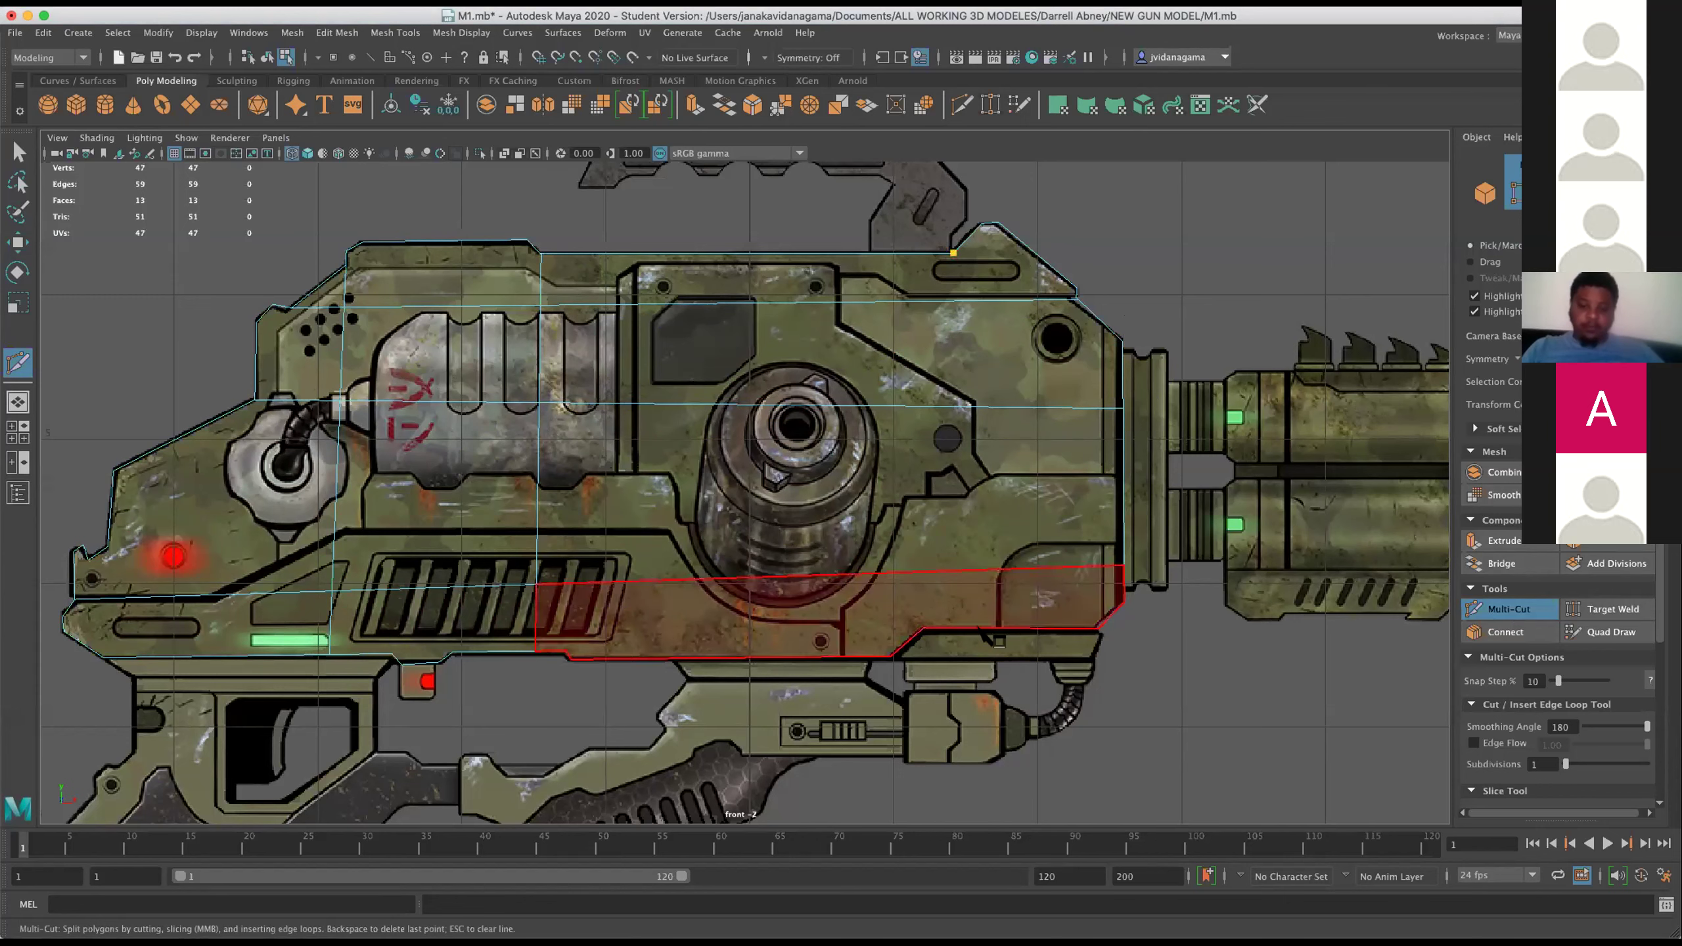
left_click(962, 626)
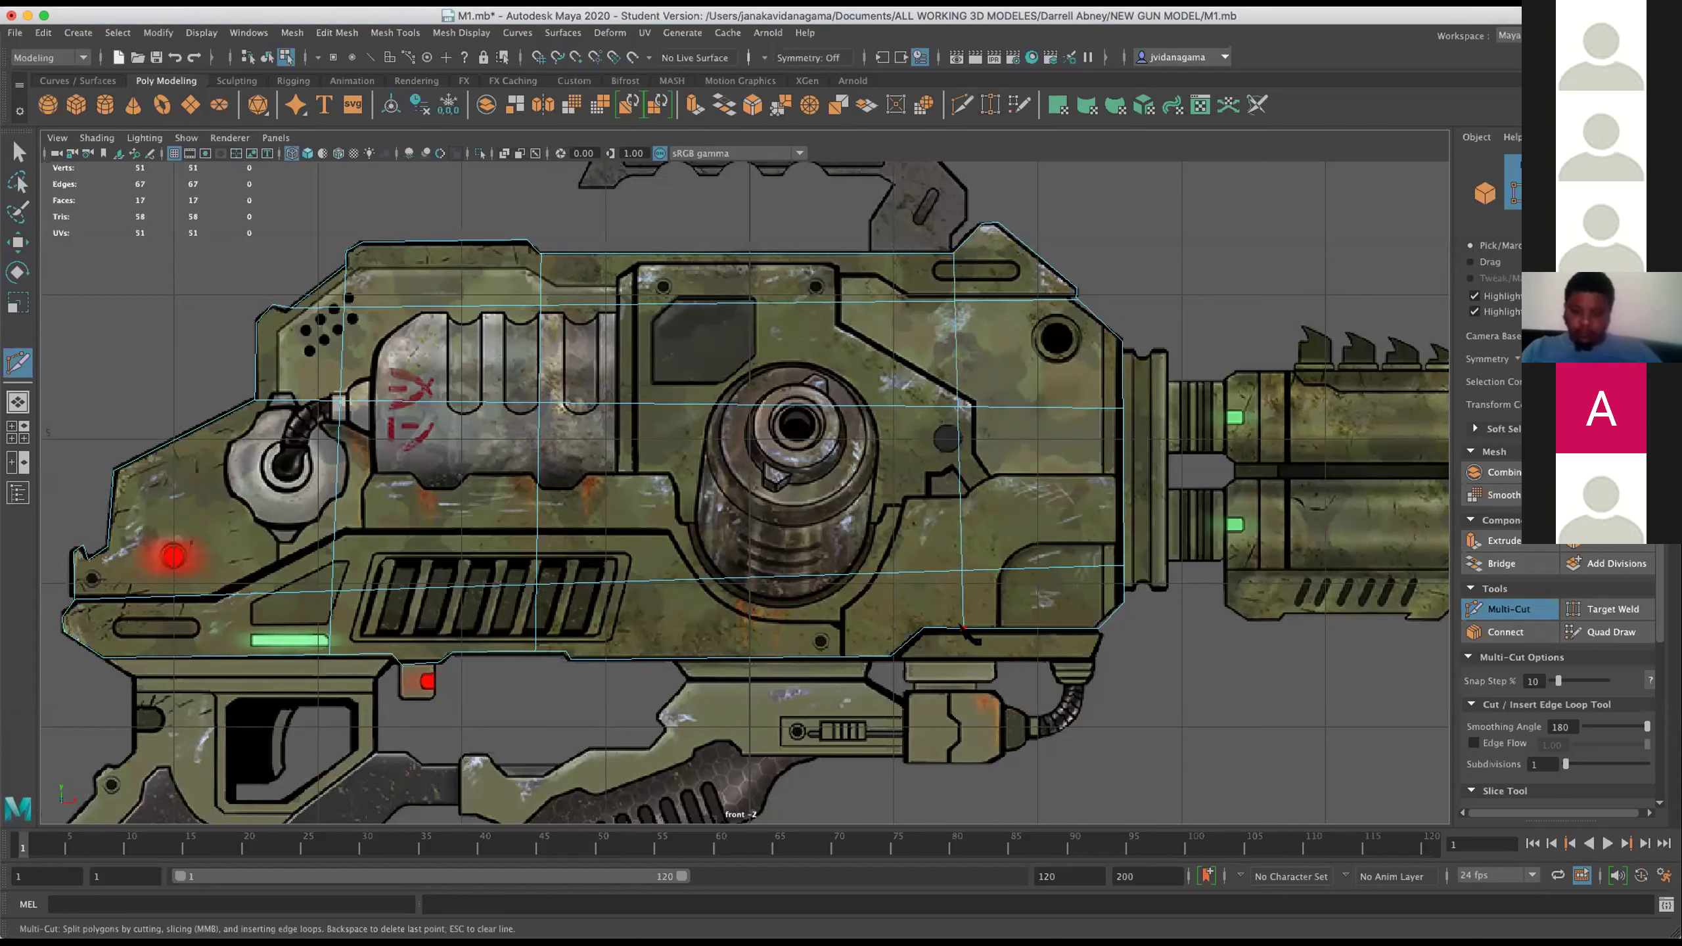
key("Return")
left_click(1078, 300)
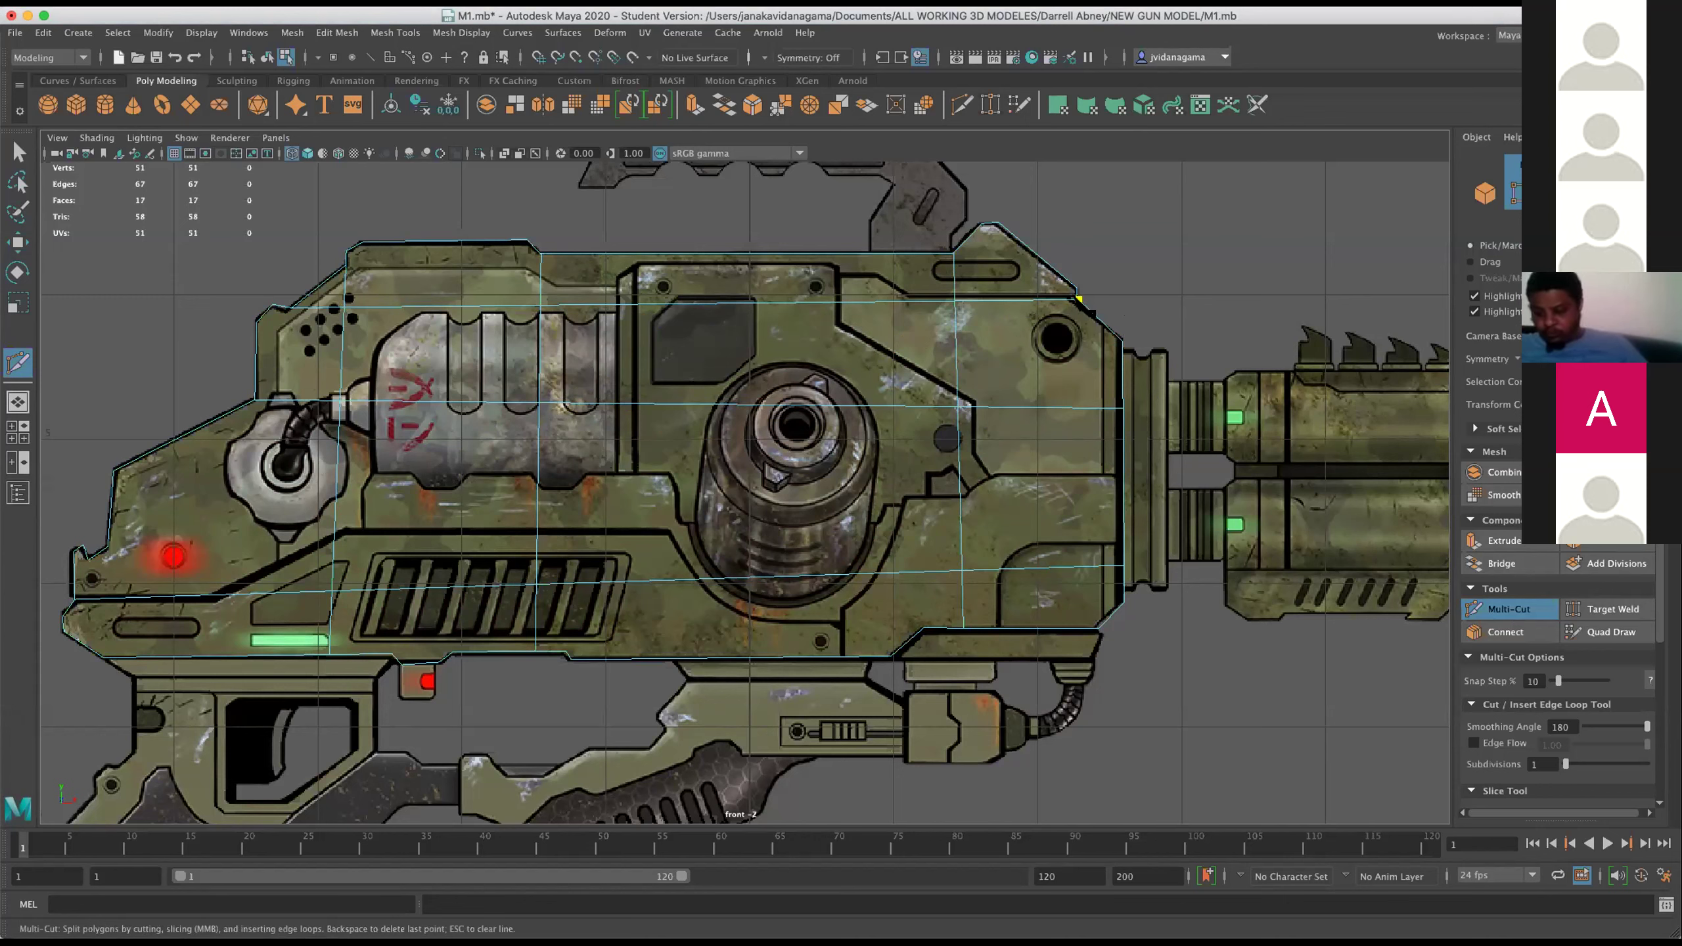
left_click(1063, 628)
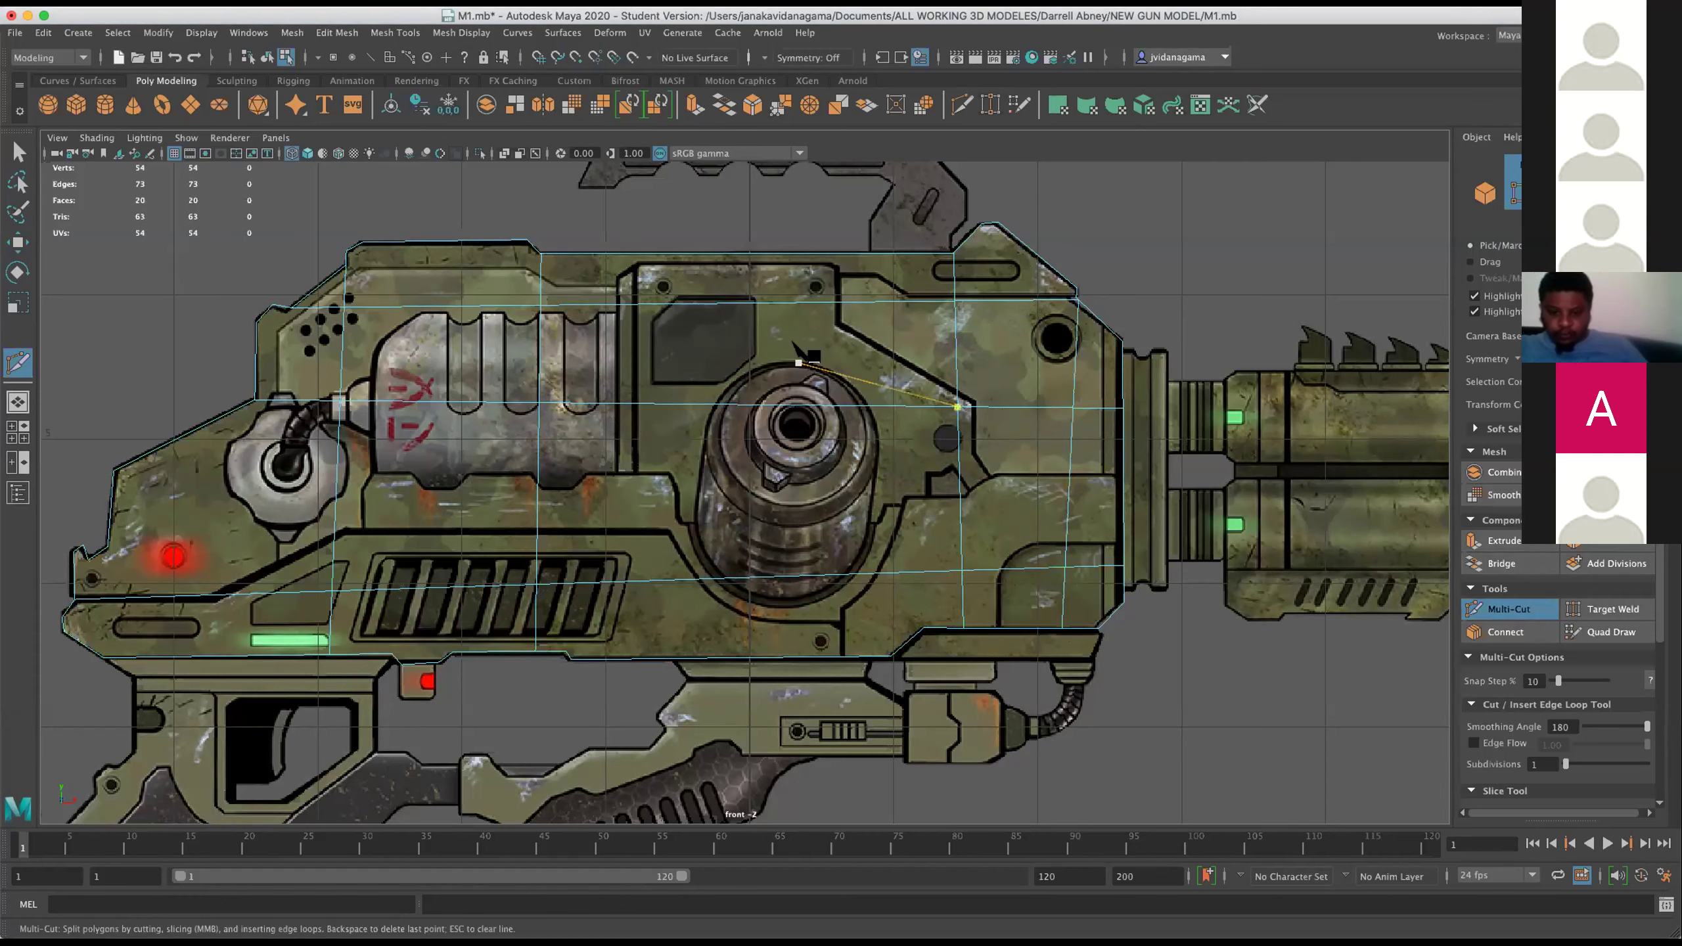
left_click(291, 154)
left_click(291, 155)
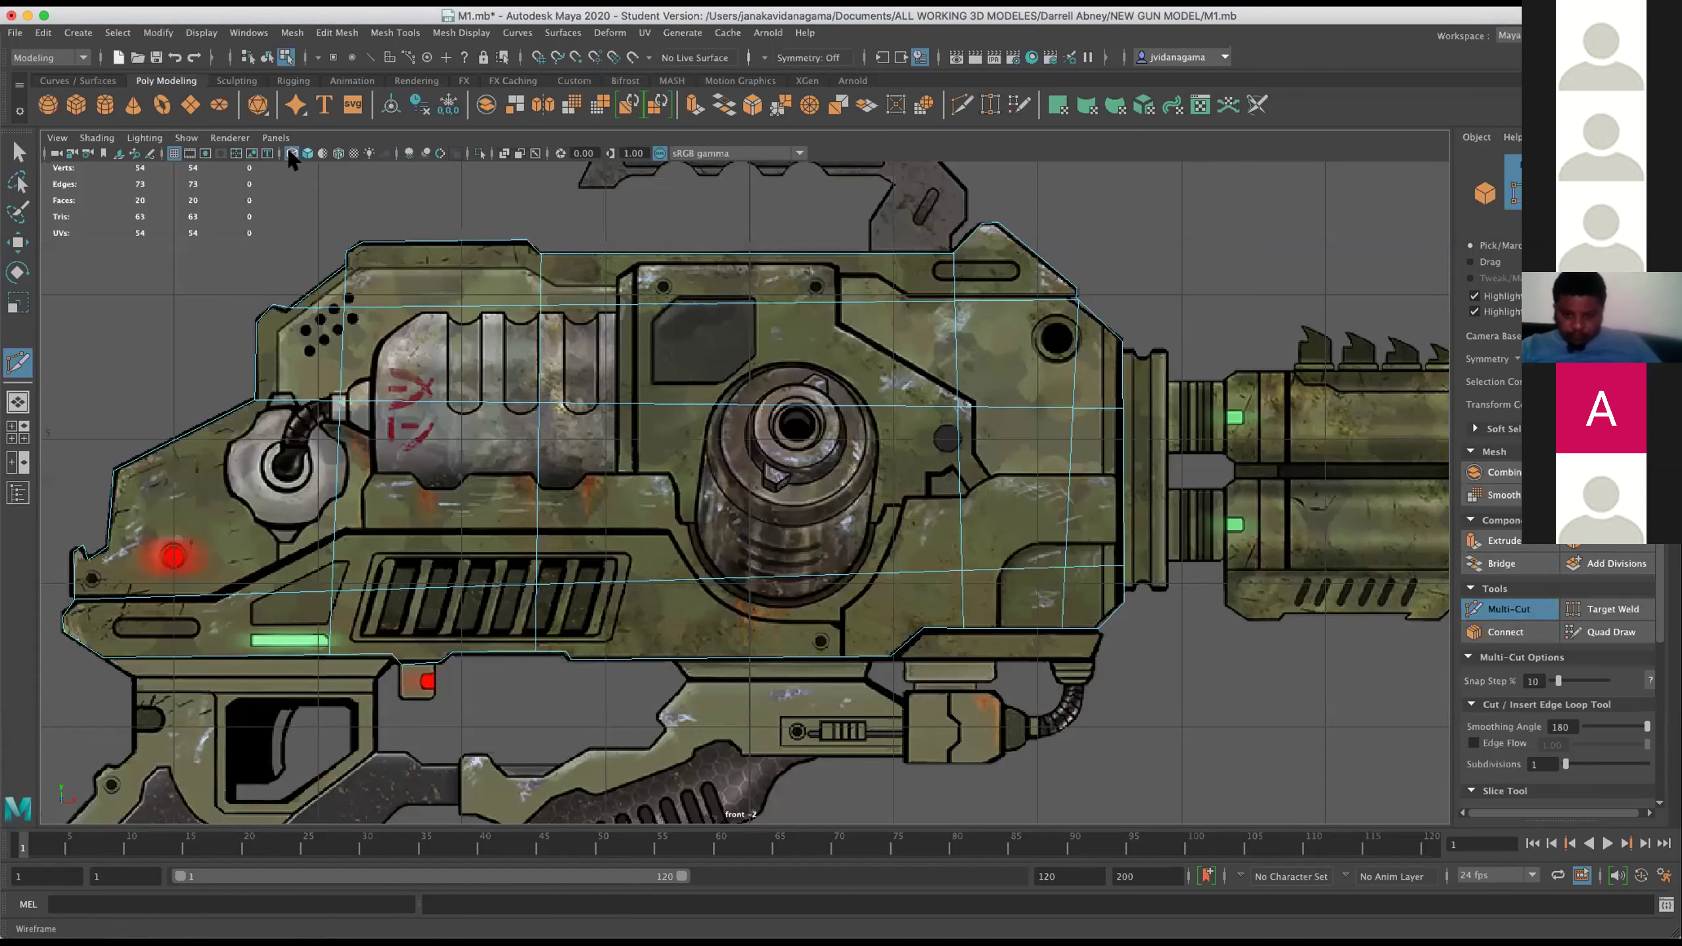
left_click(157, 136)
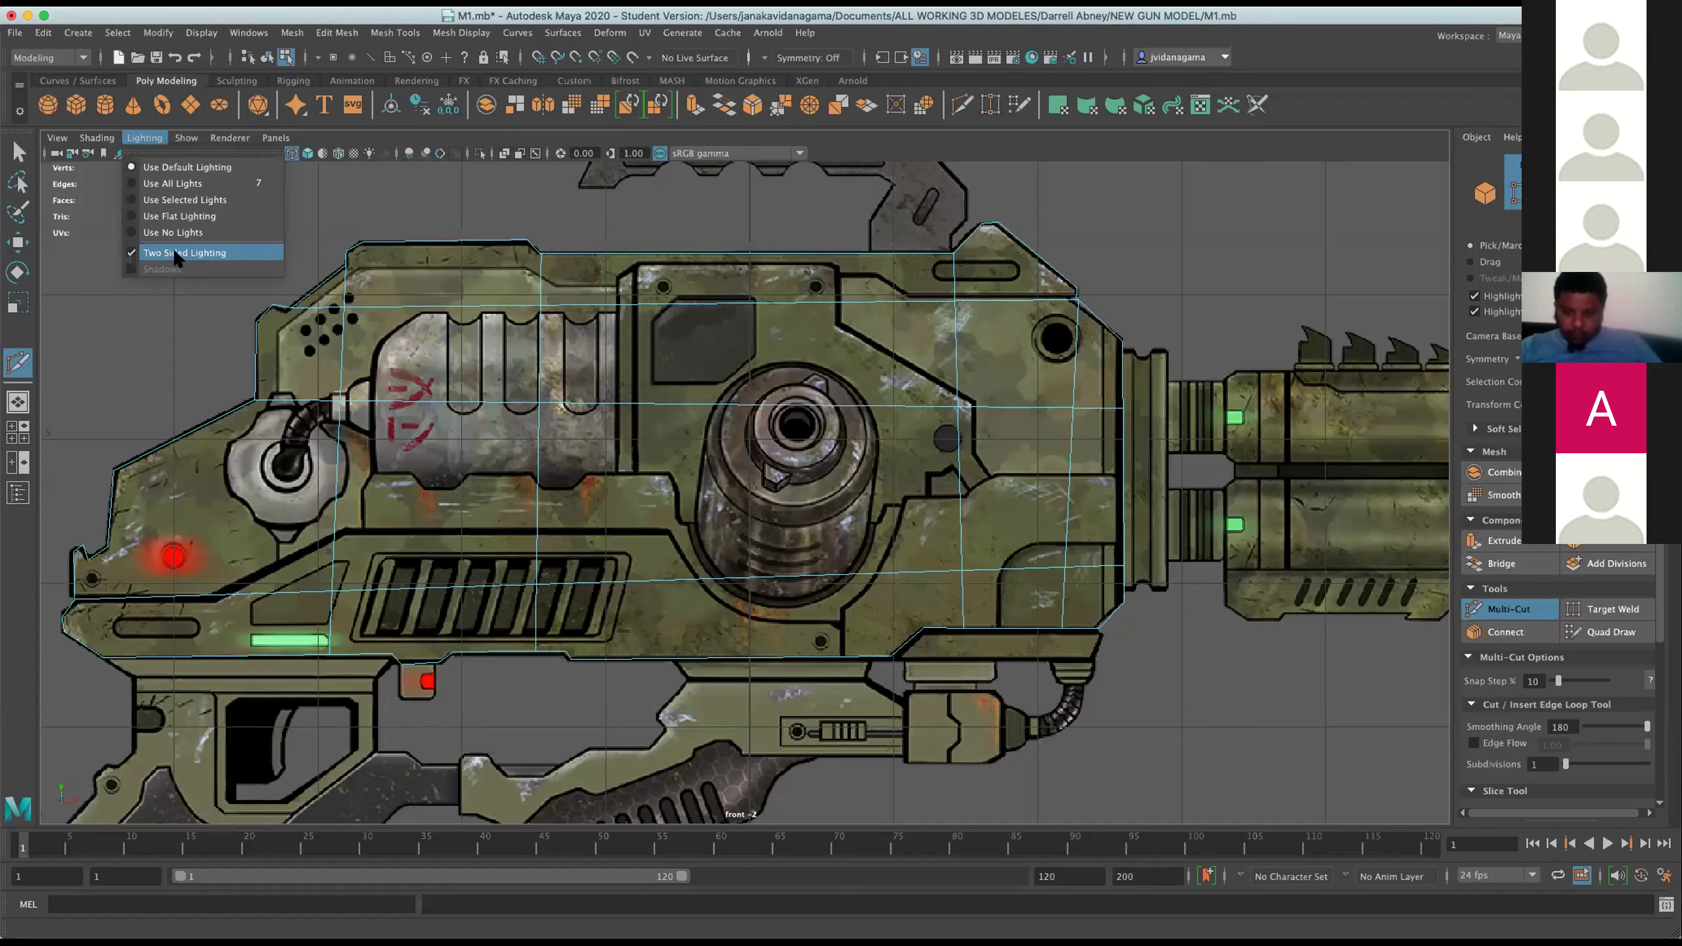
left_click(173, 253)
left_click(144, 138)
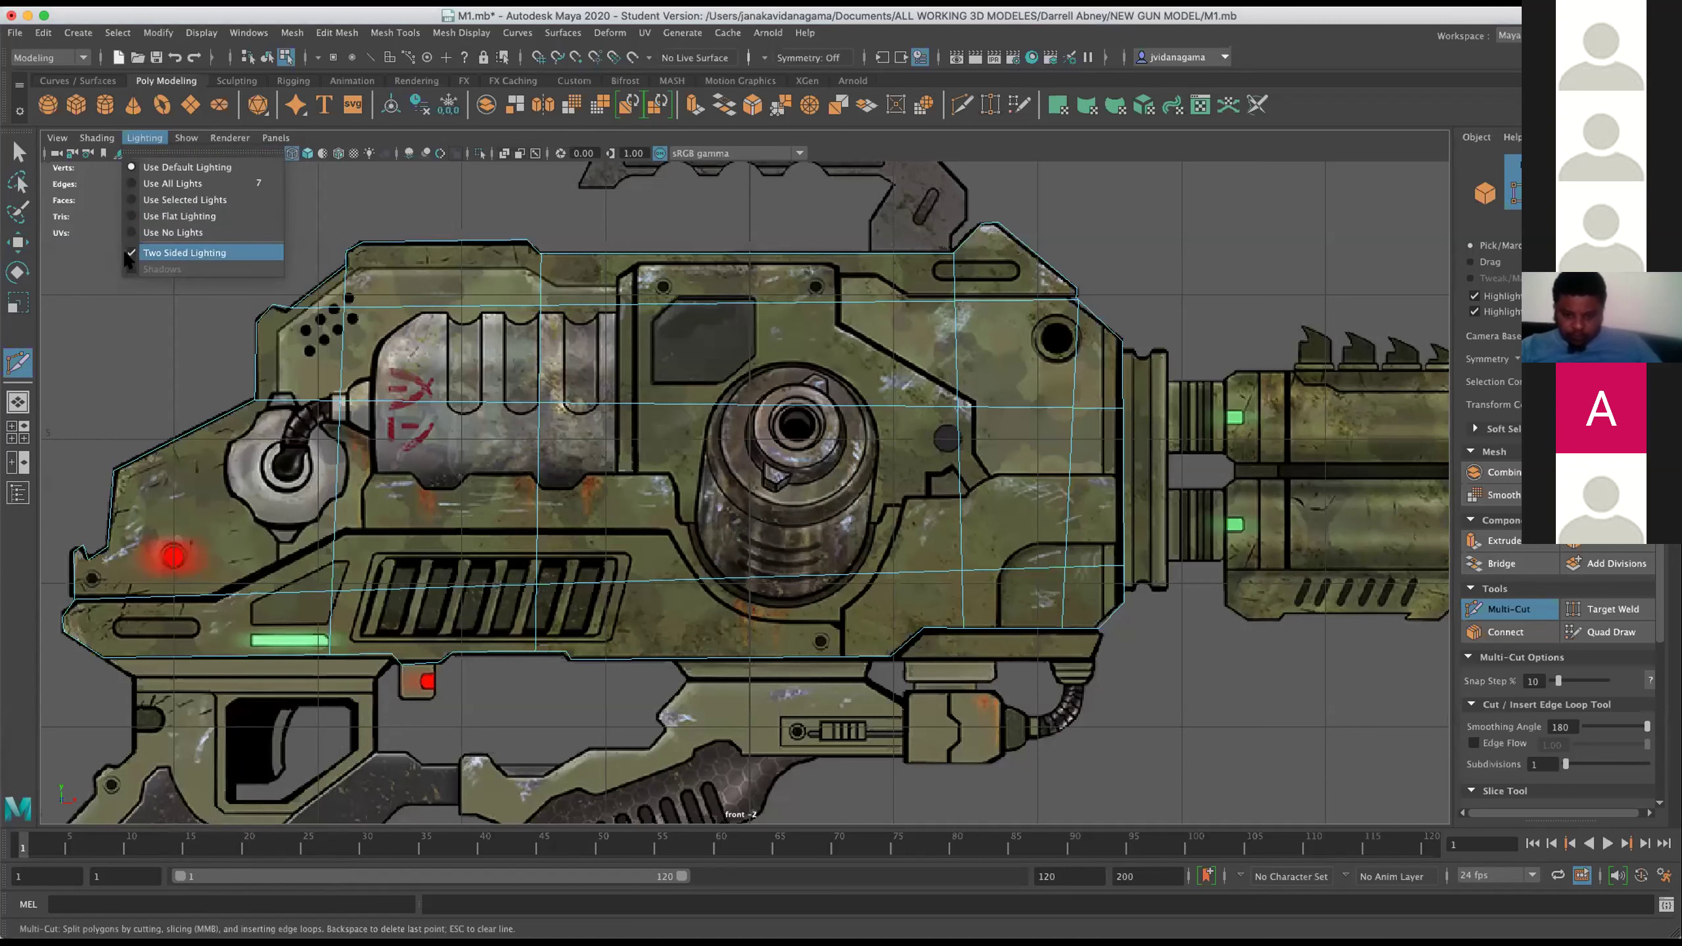
left_click(157, 254)
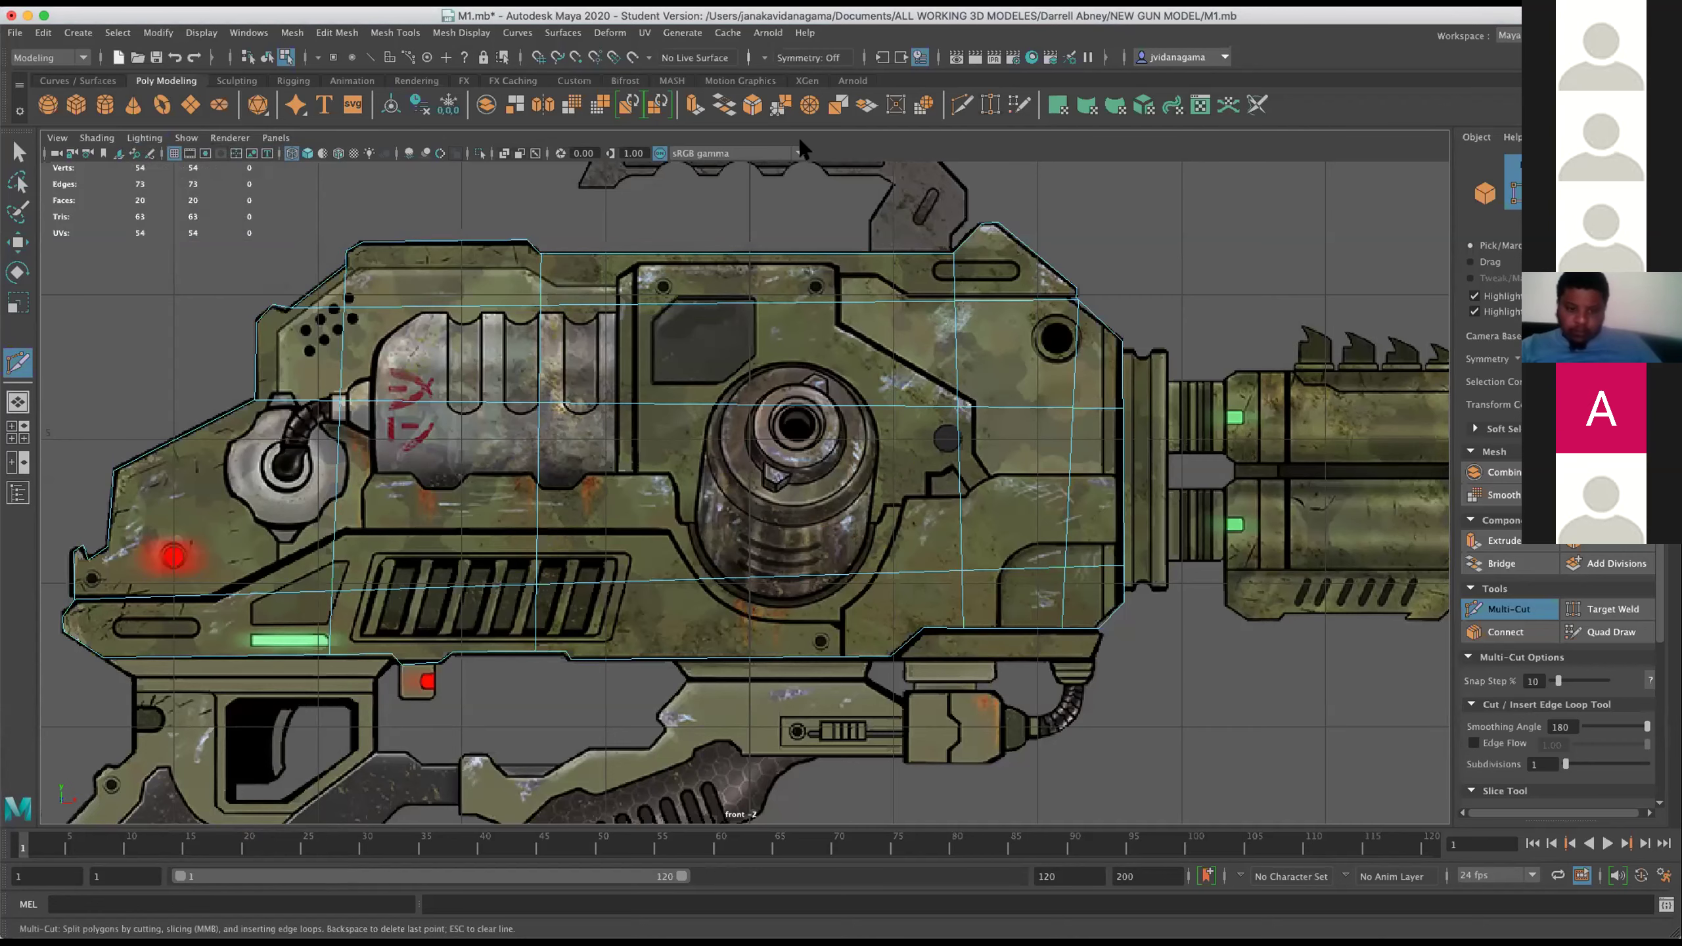
left_click(305, 155)
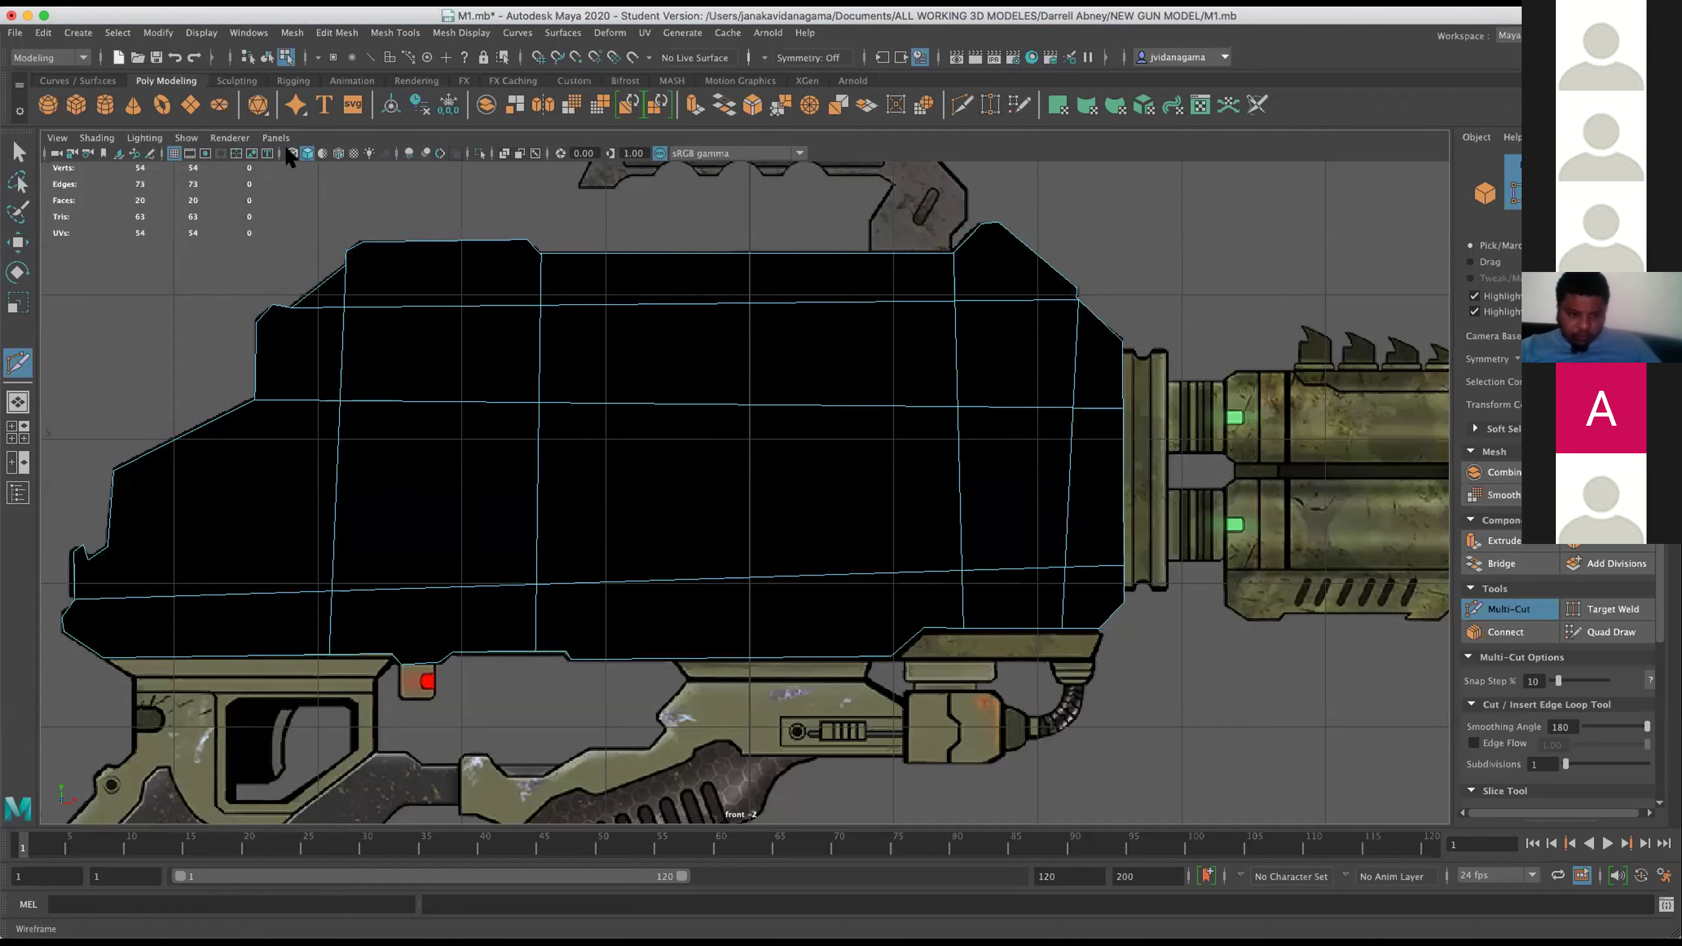
left_click(291, 155)
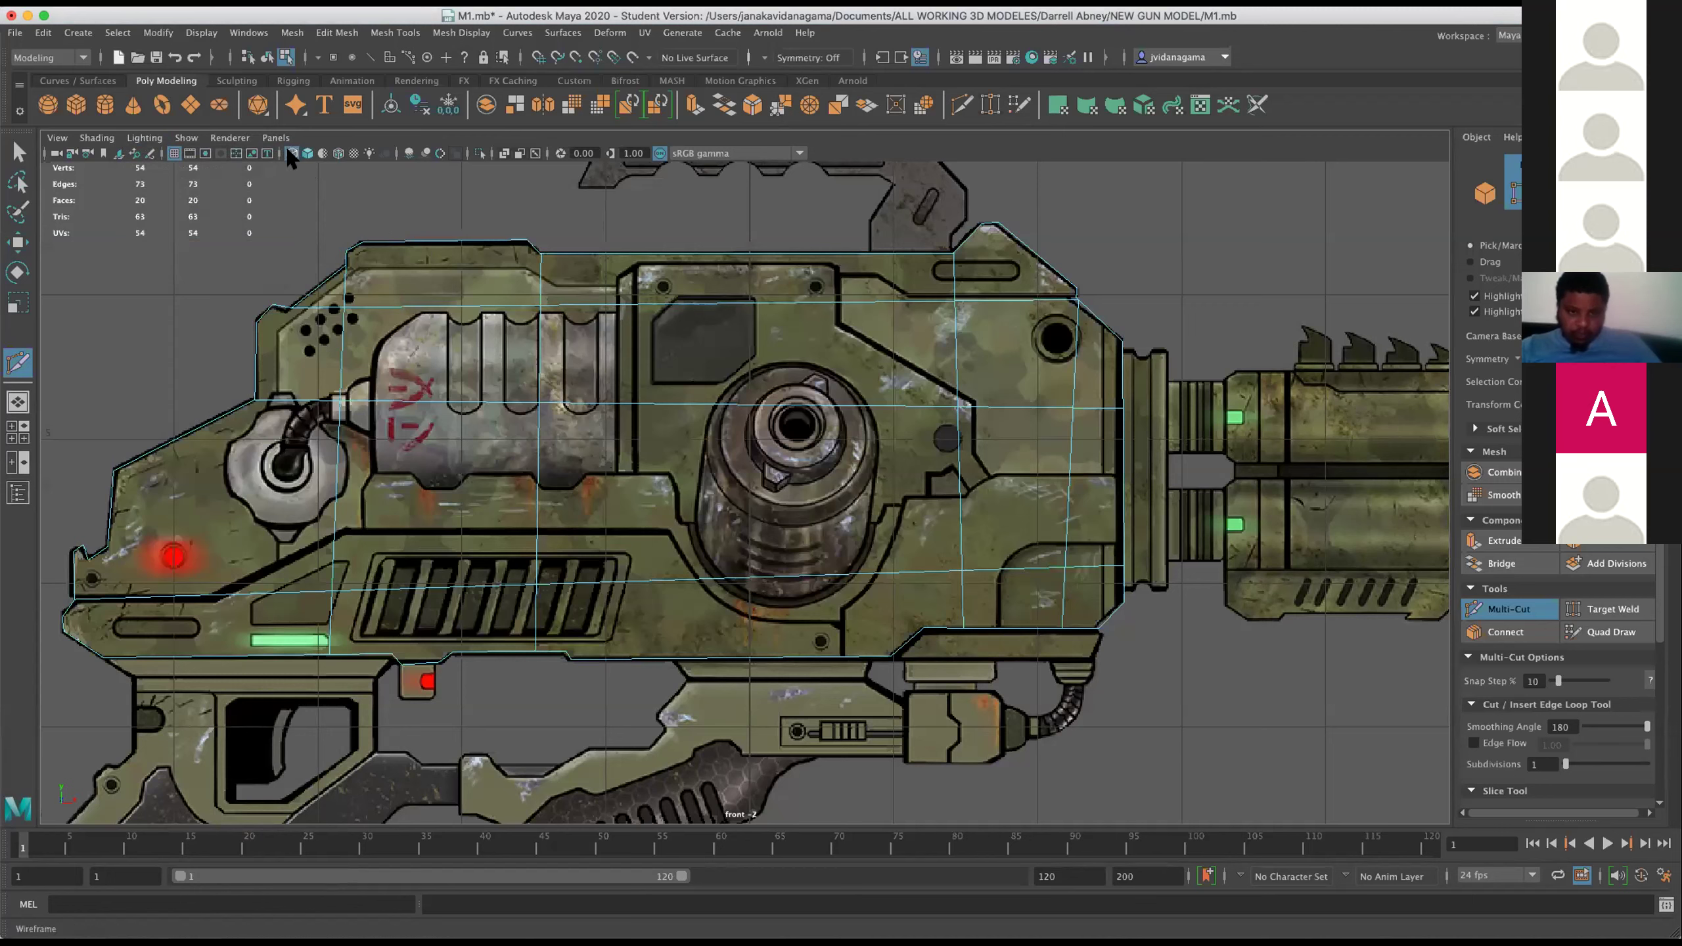
Cut two more horizontal edges across the lower part of the gun body.
key("Escape")
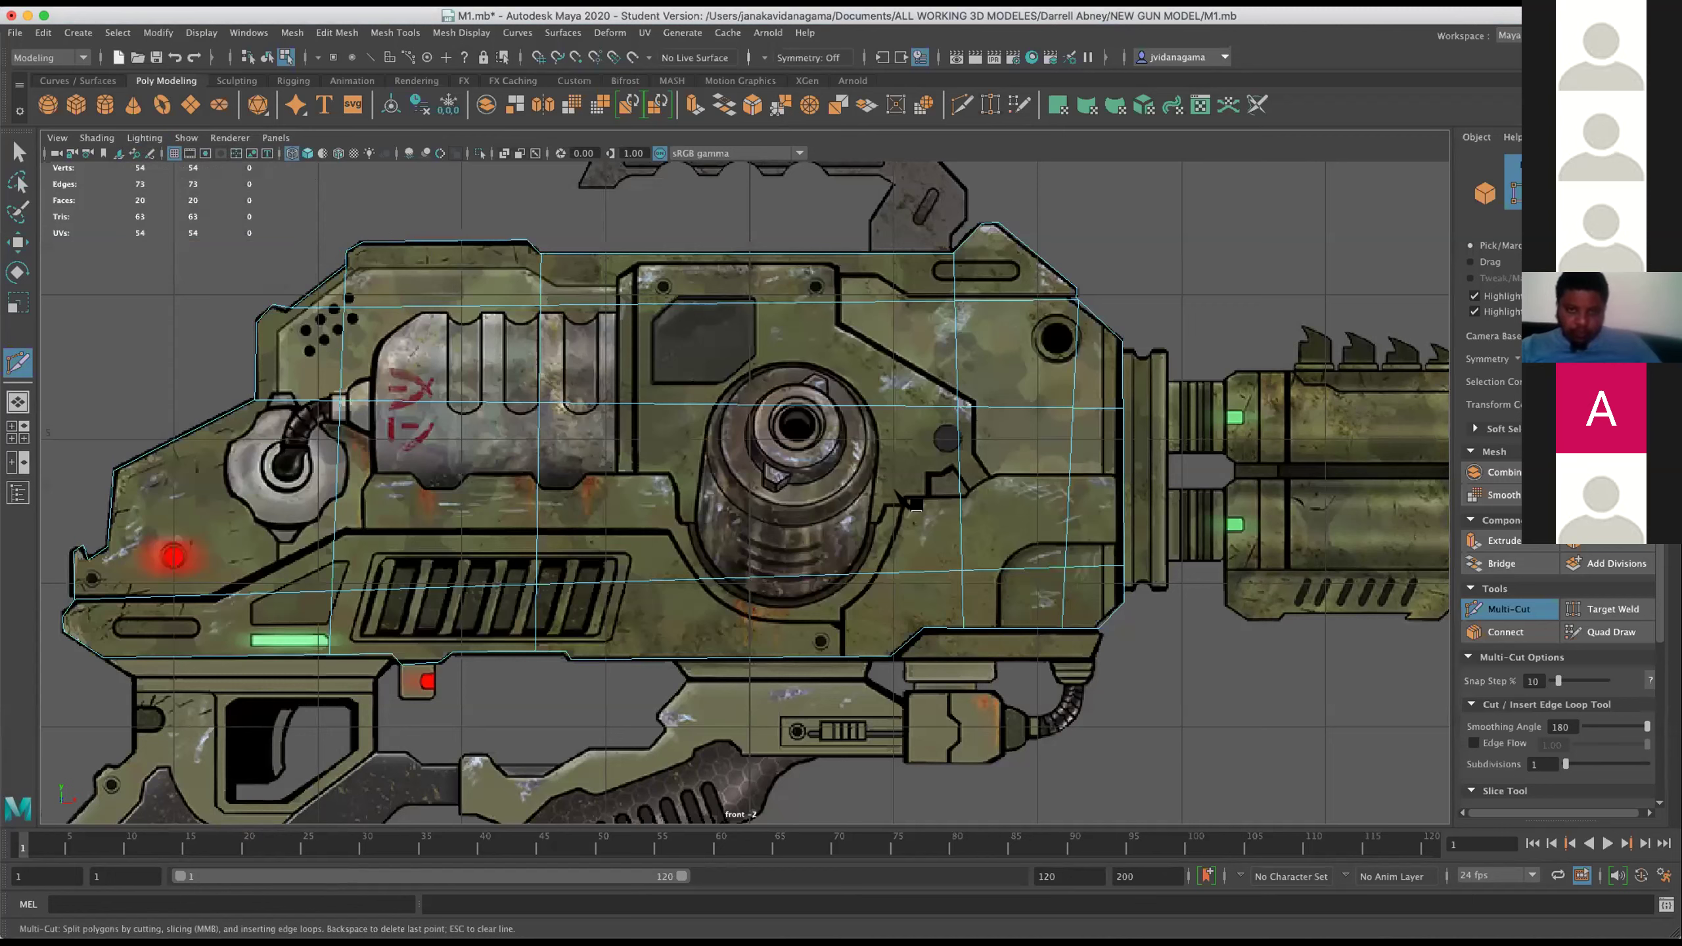
left_click(107, 547)
left_click(1124, 528)
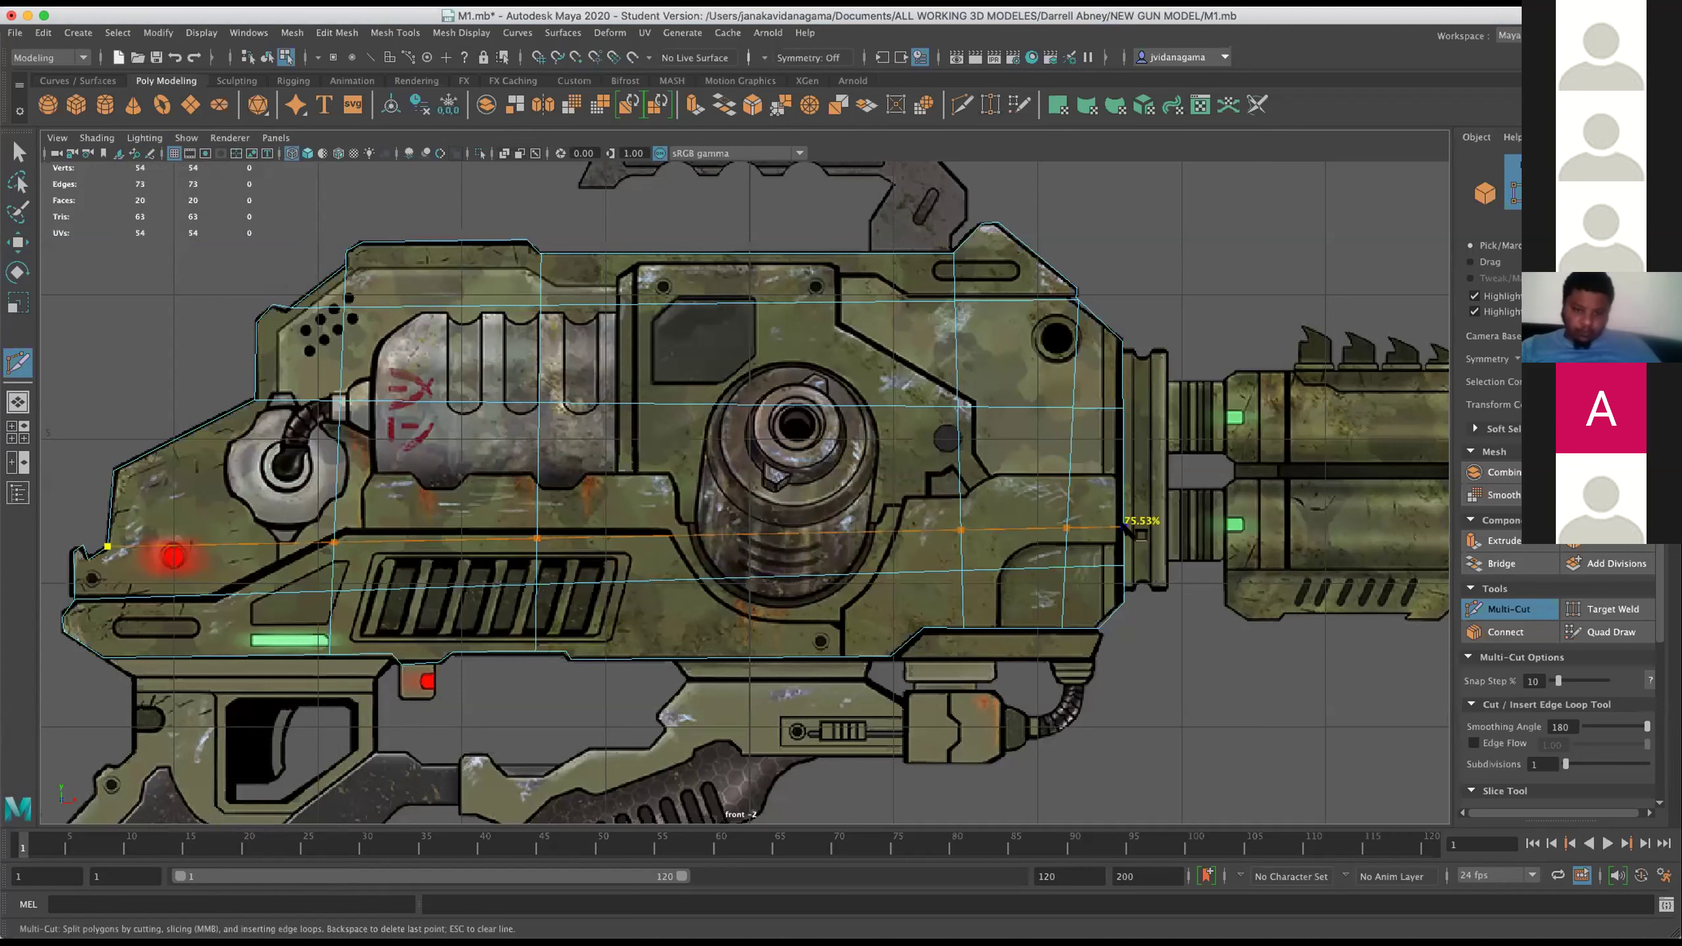
right_click(1125, 530)
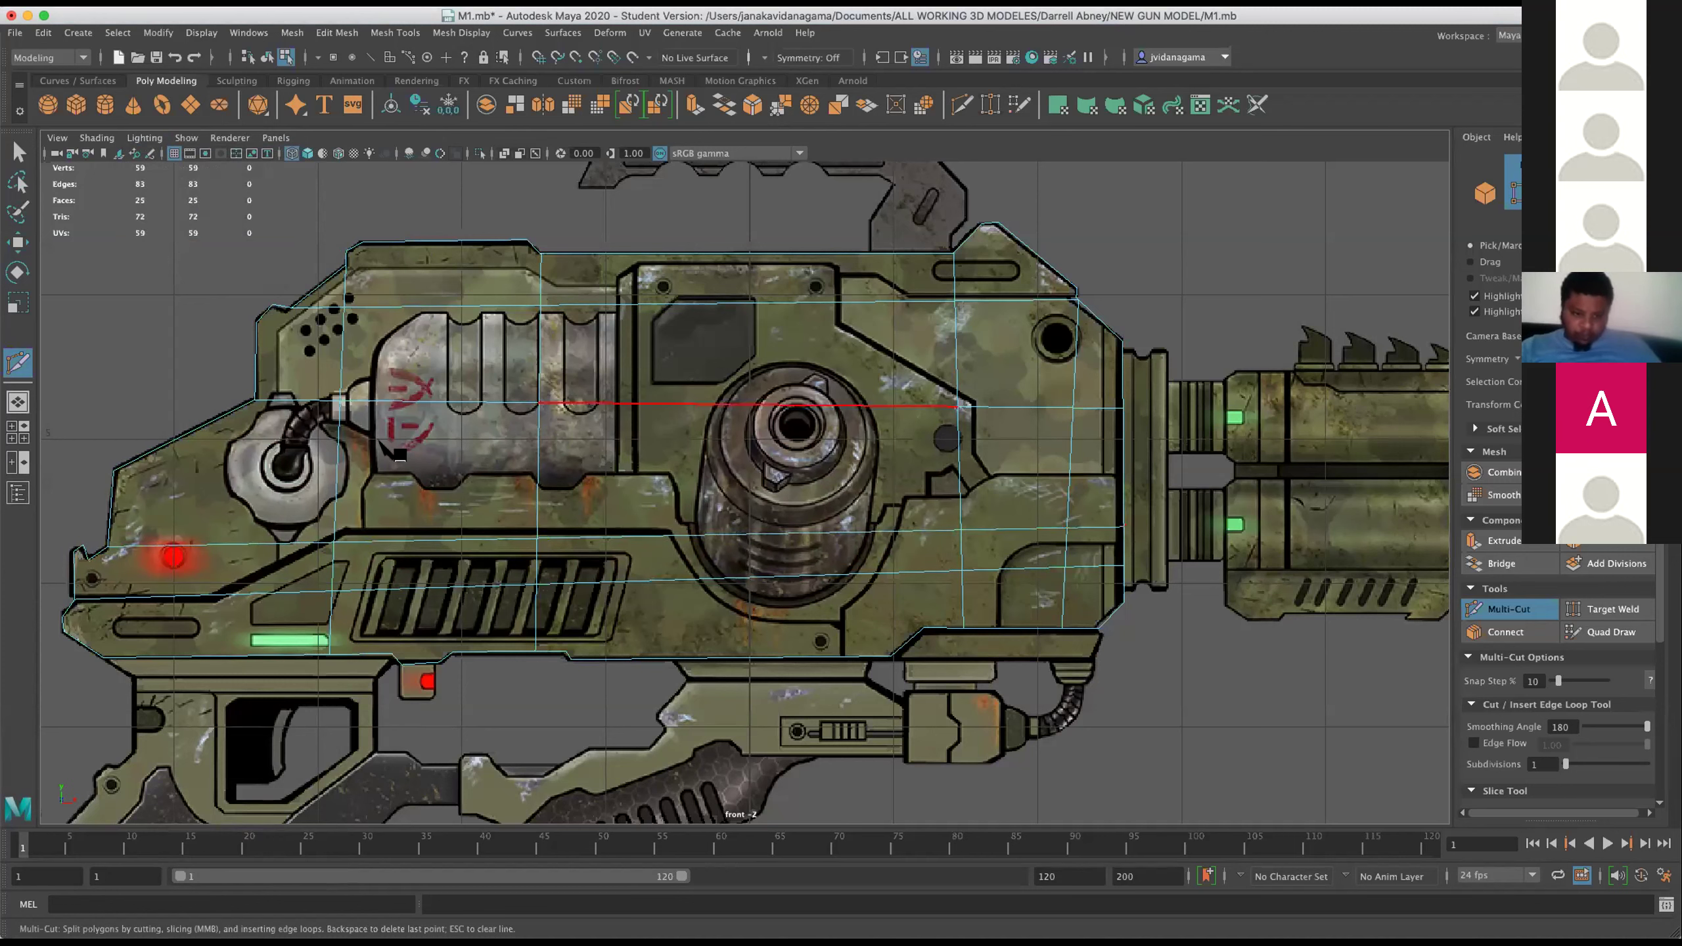
left_click(540, 305)
key("Escape")
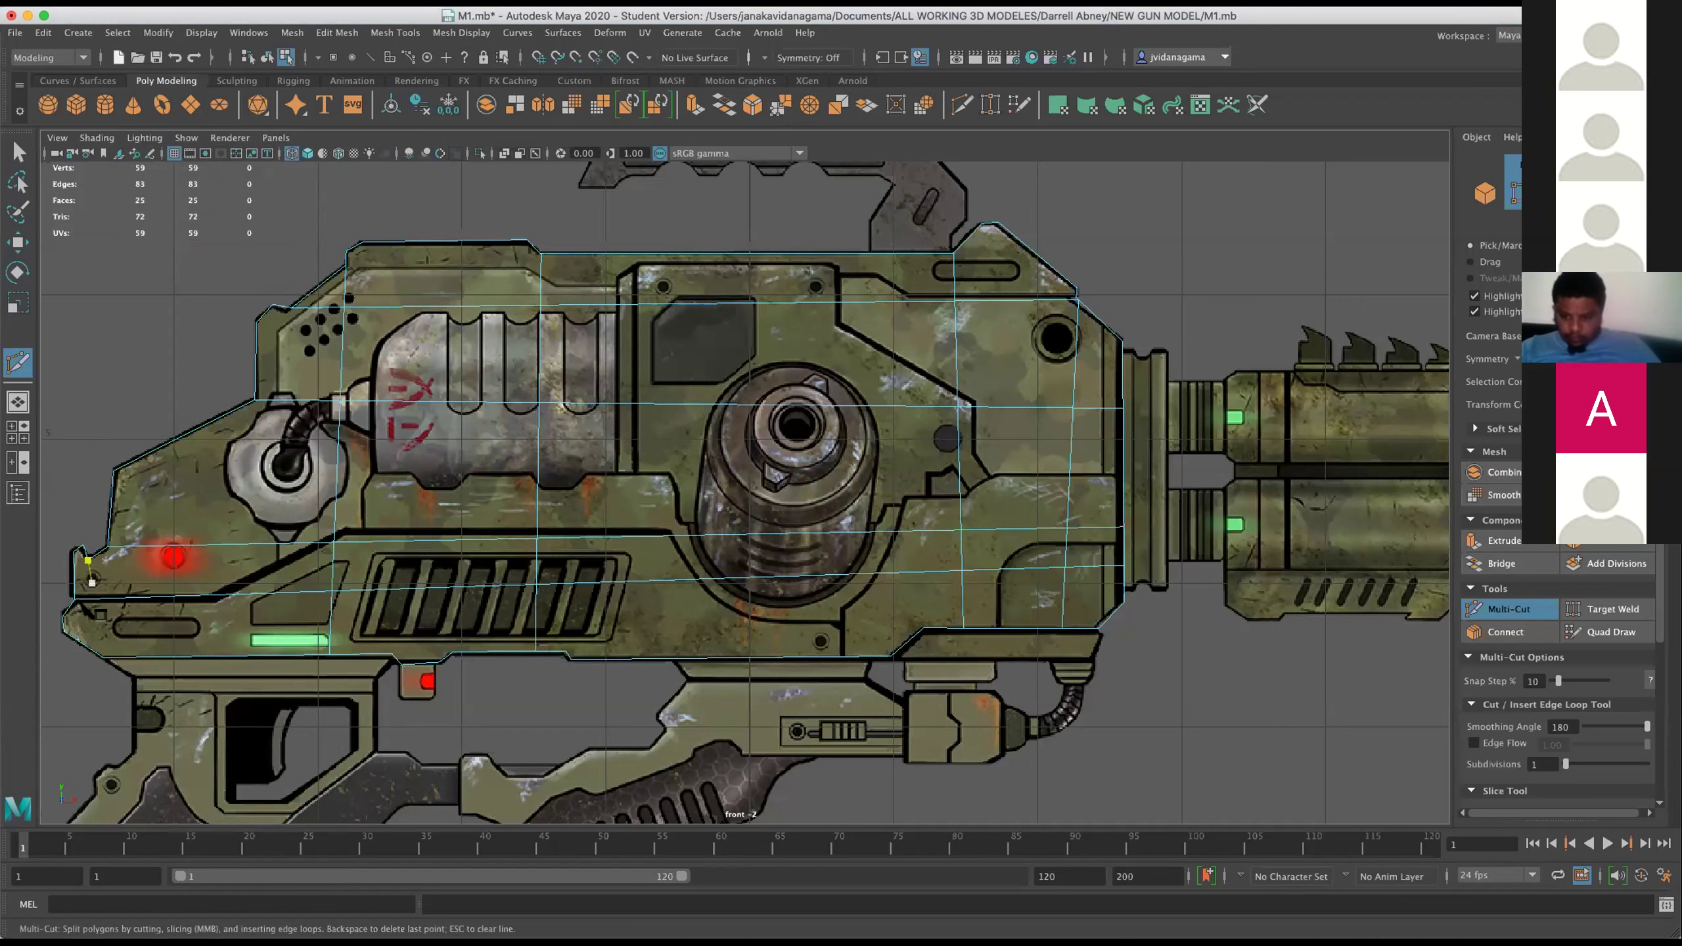
left_click(62, 618)
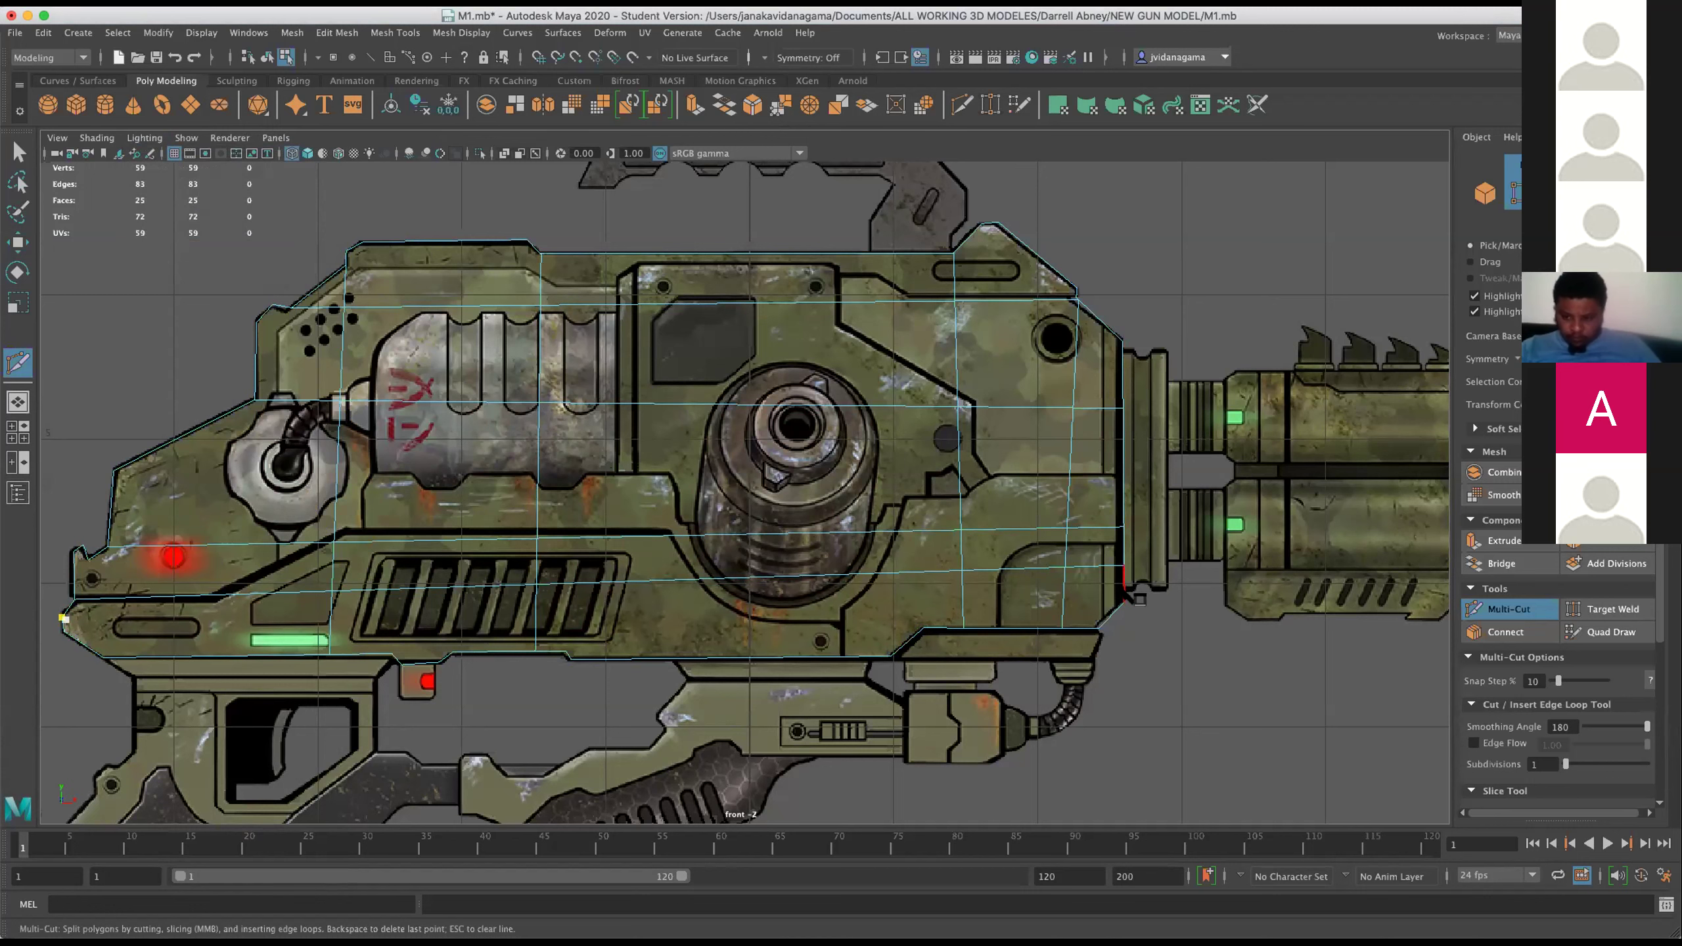
left_click(1130, 595)
key("Return")
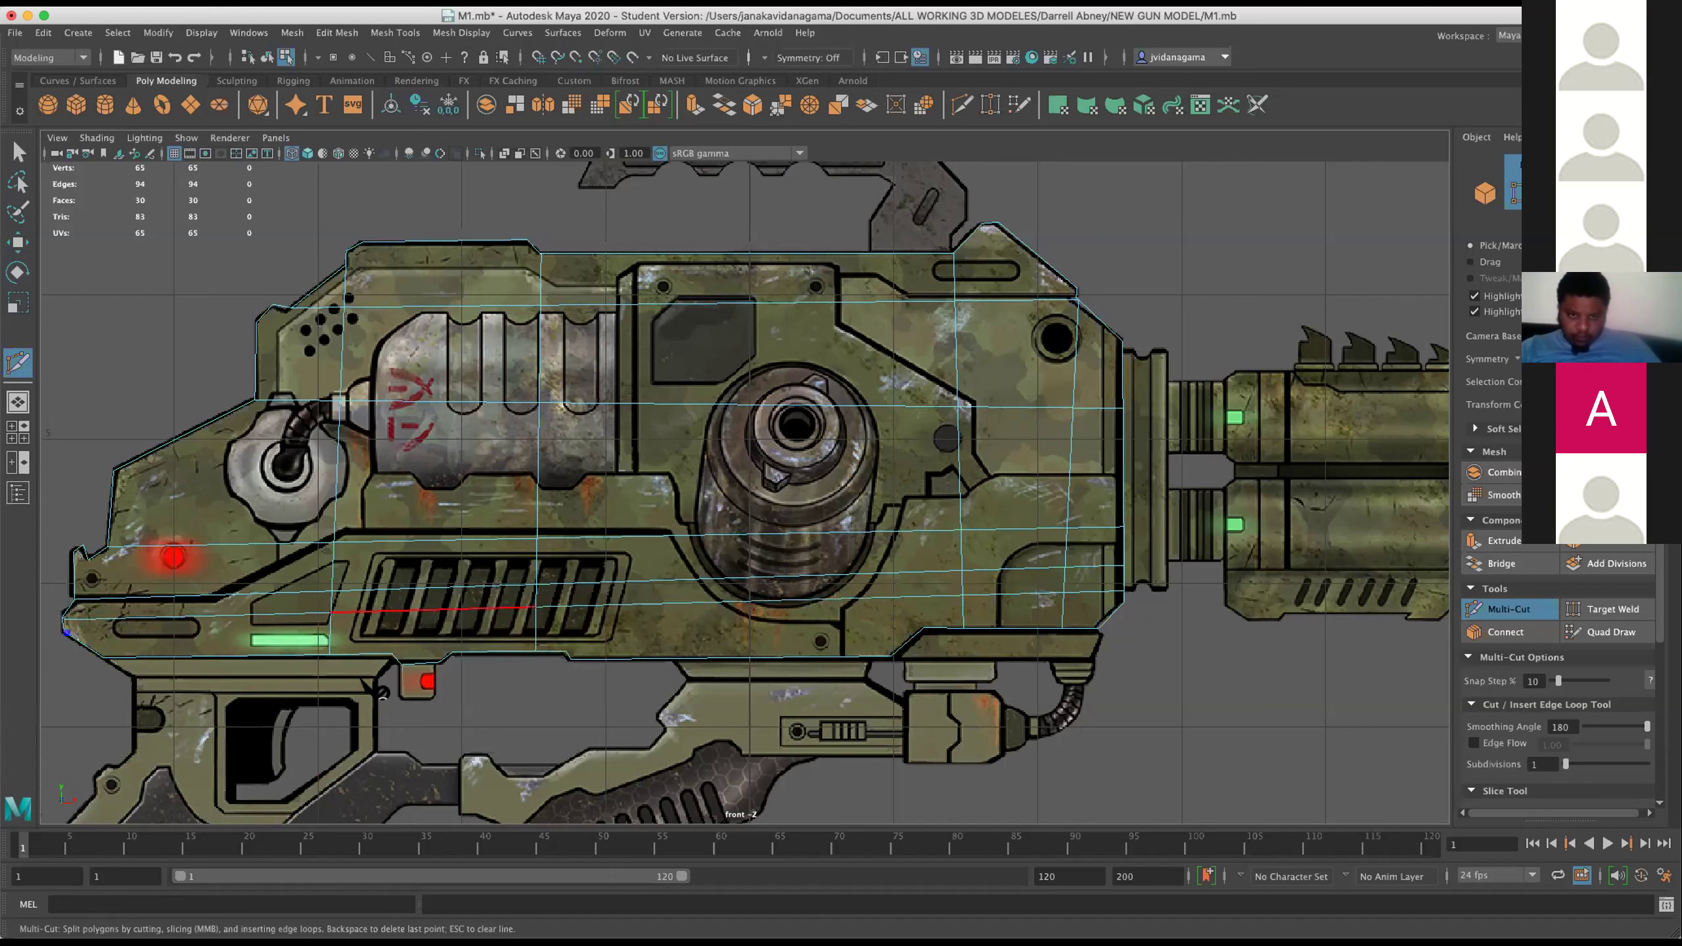
Add two vertical cuts from bottom to top near the body's left side.
left_click(410, 248)
key("ctrl+z")
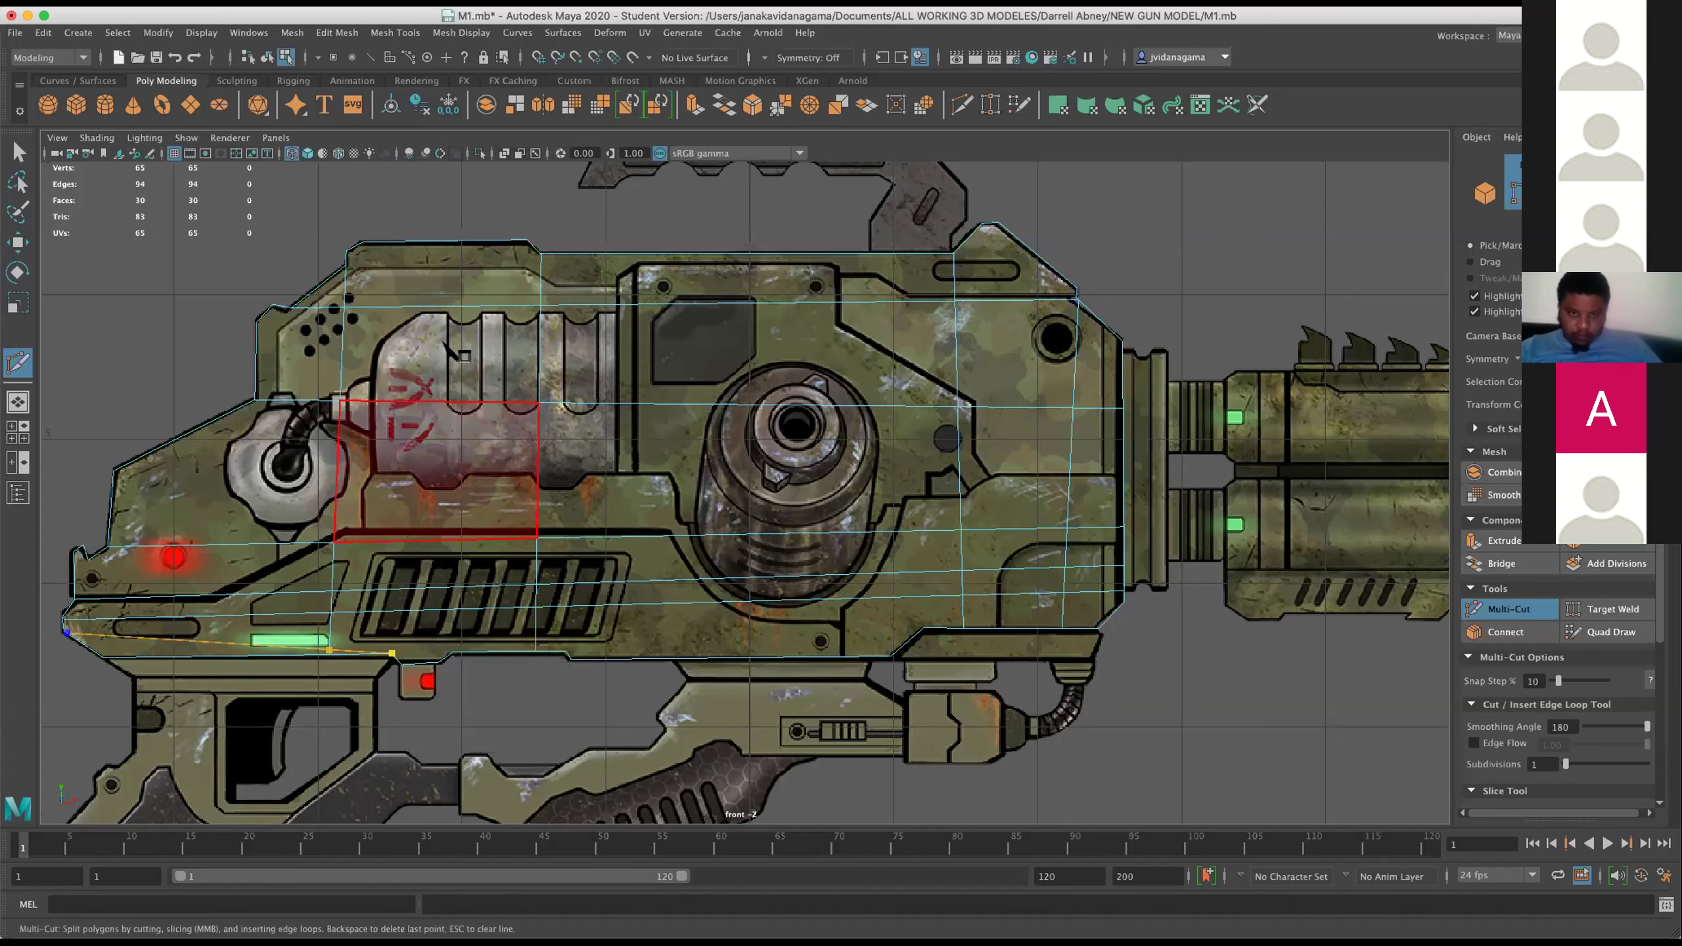
left_click(363, 242)
key("ctrl+z")
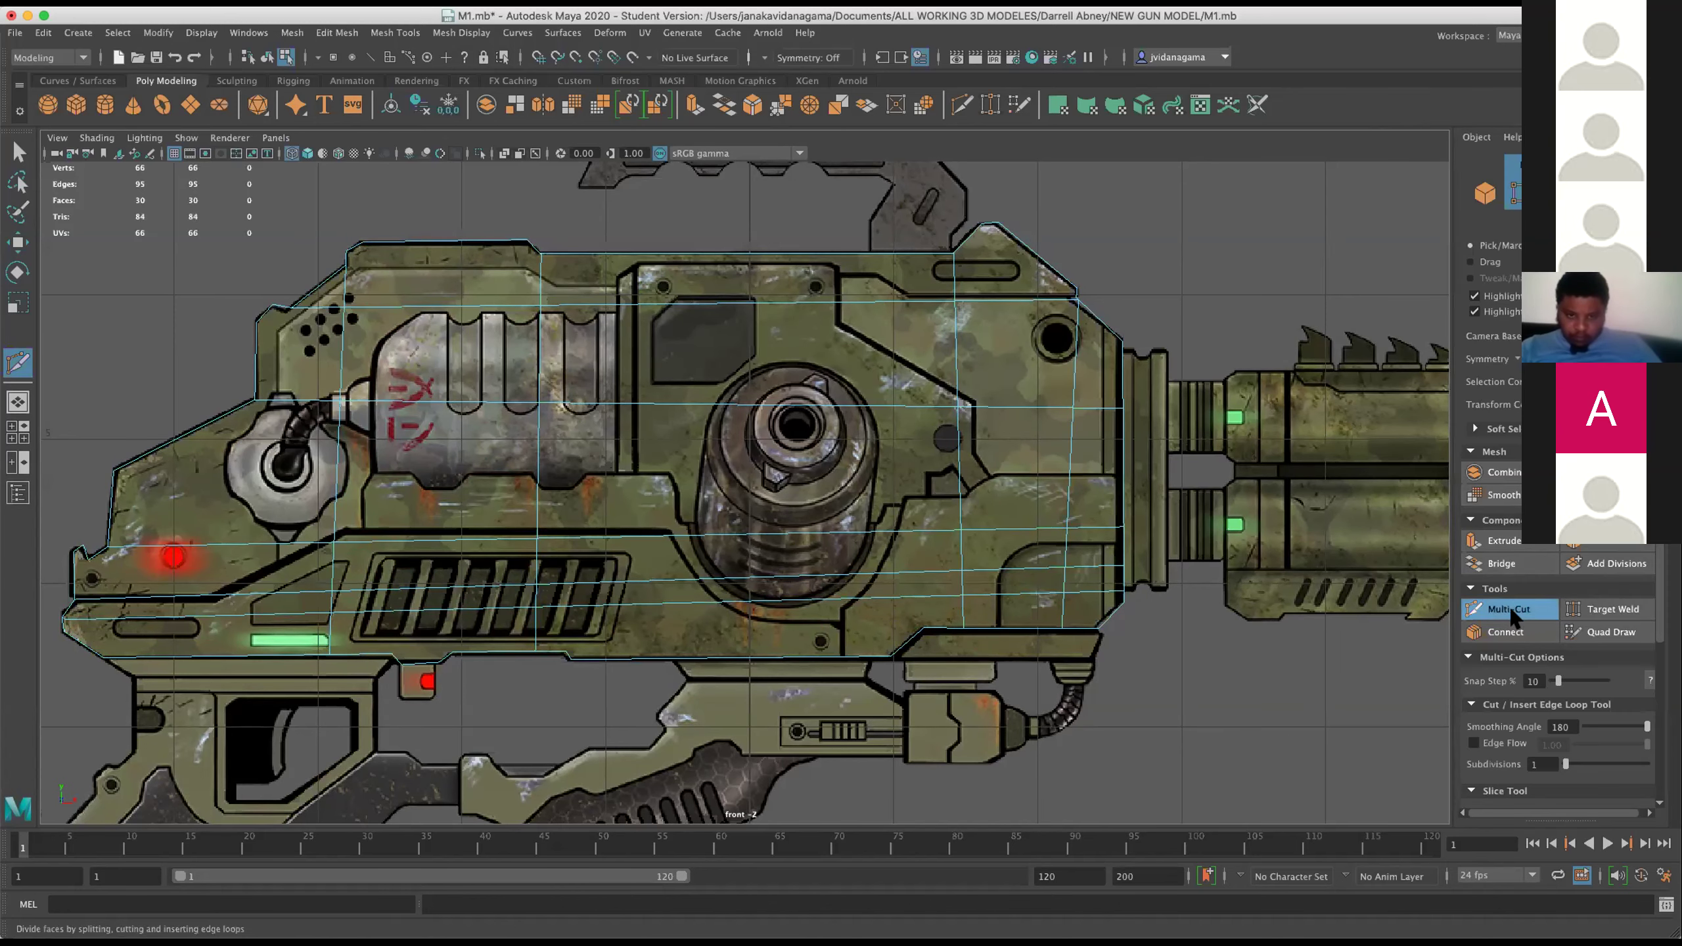
left_click(392, 654)
left_click(400, 241)
key("Return")
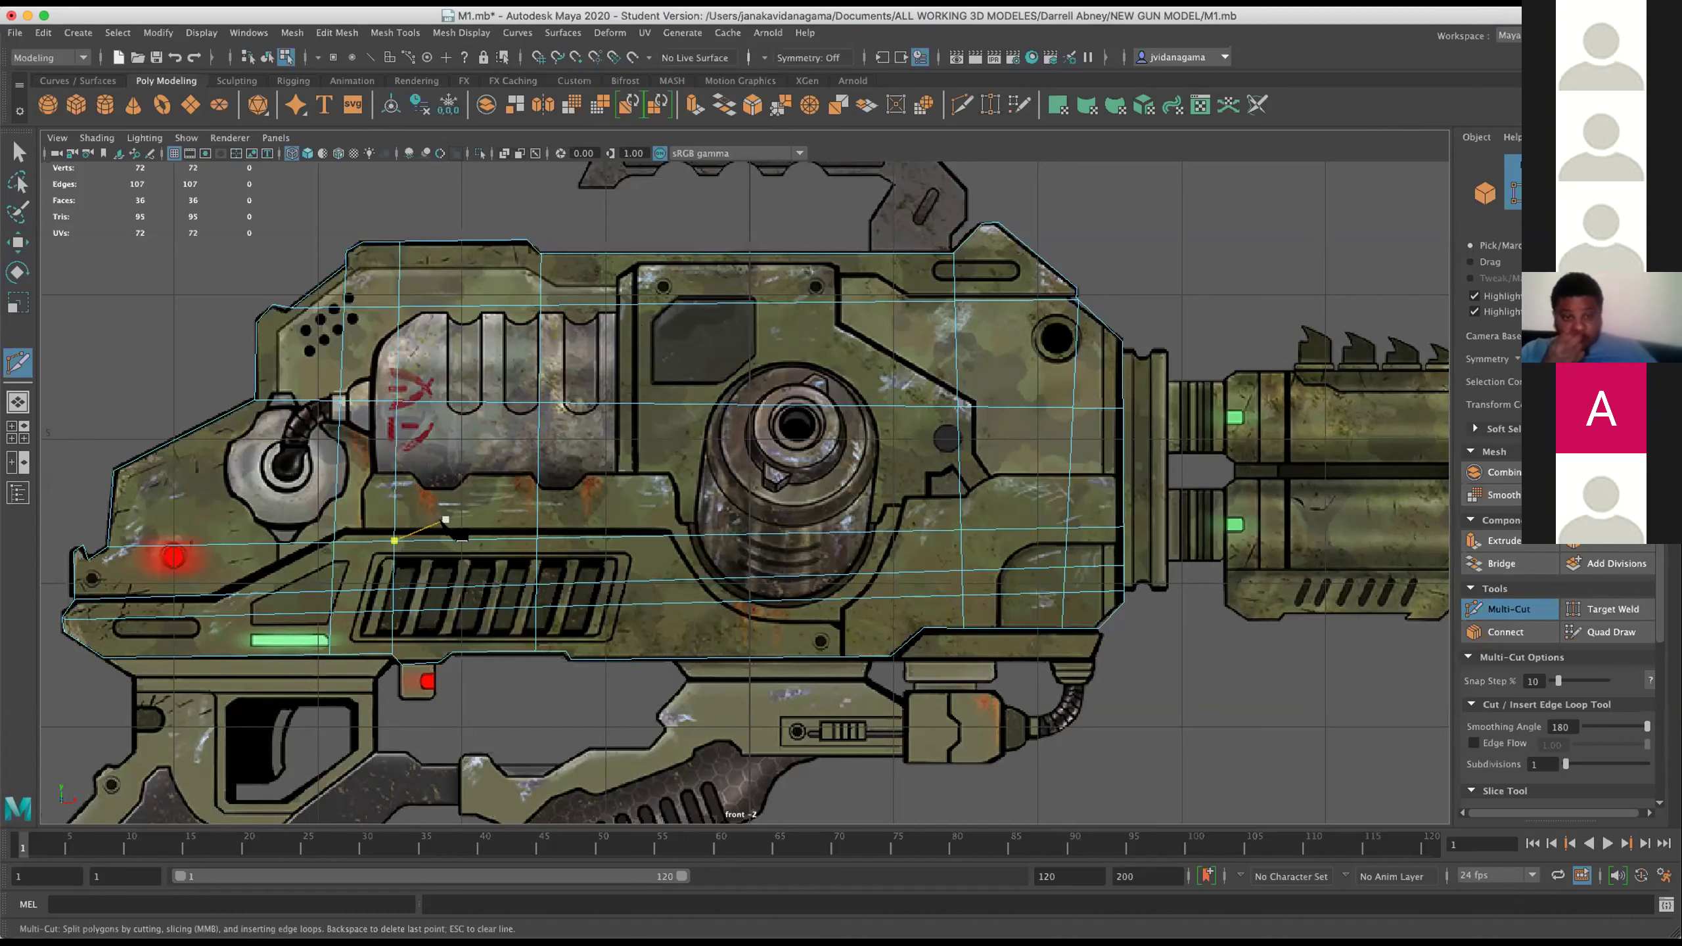
left_click(453, 652)
left_click(455, 241)
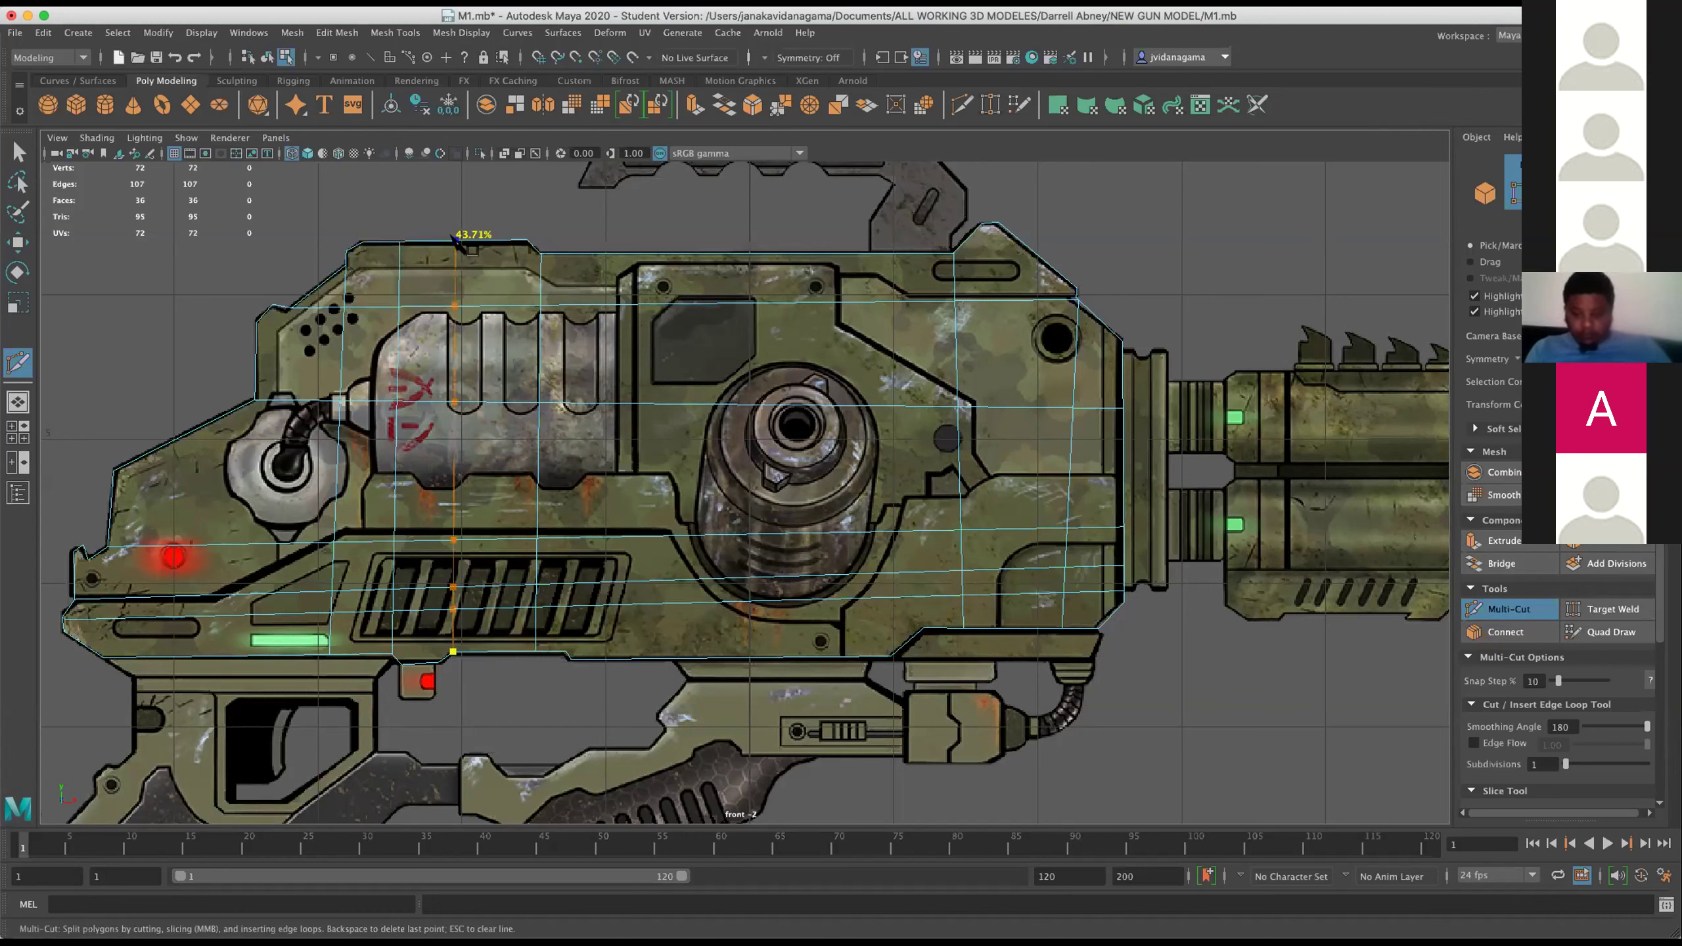
key("Return")
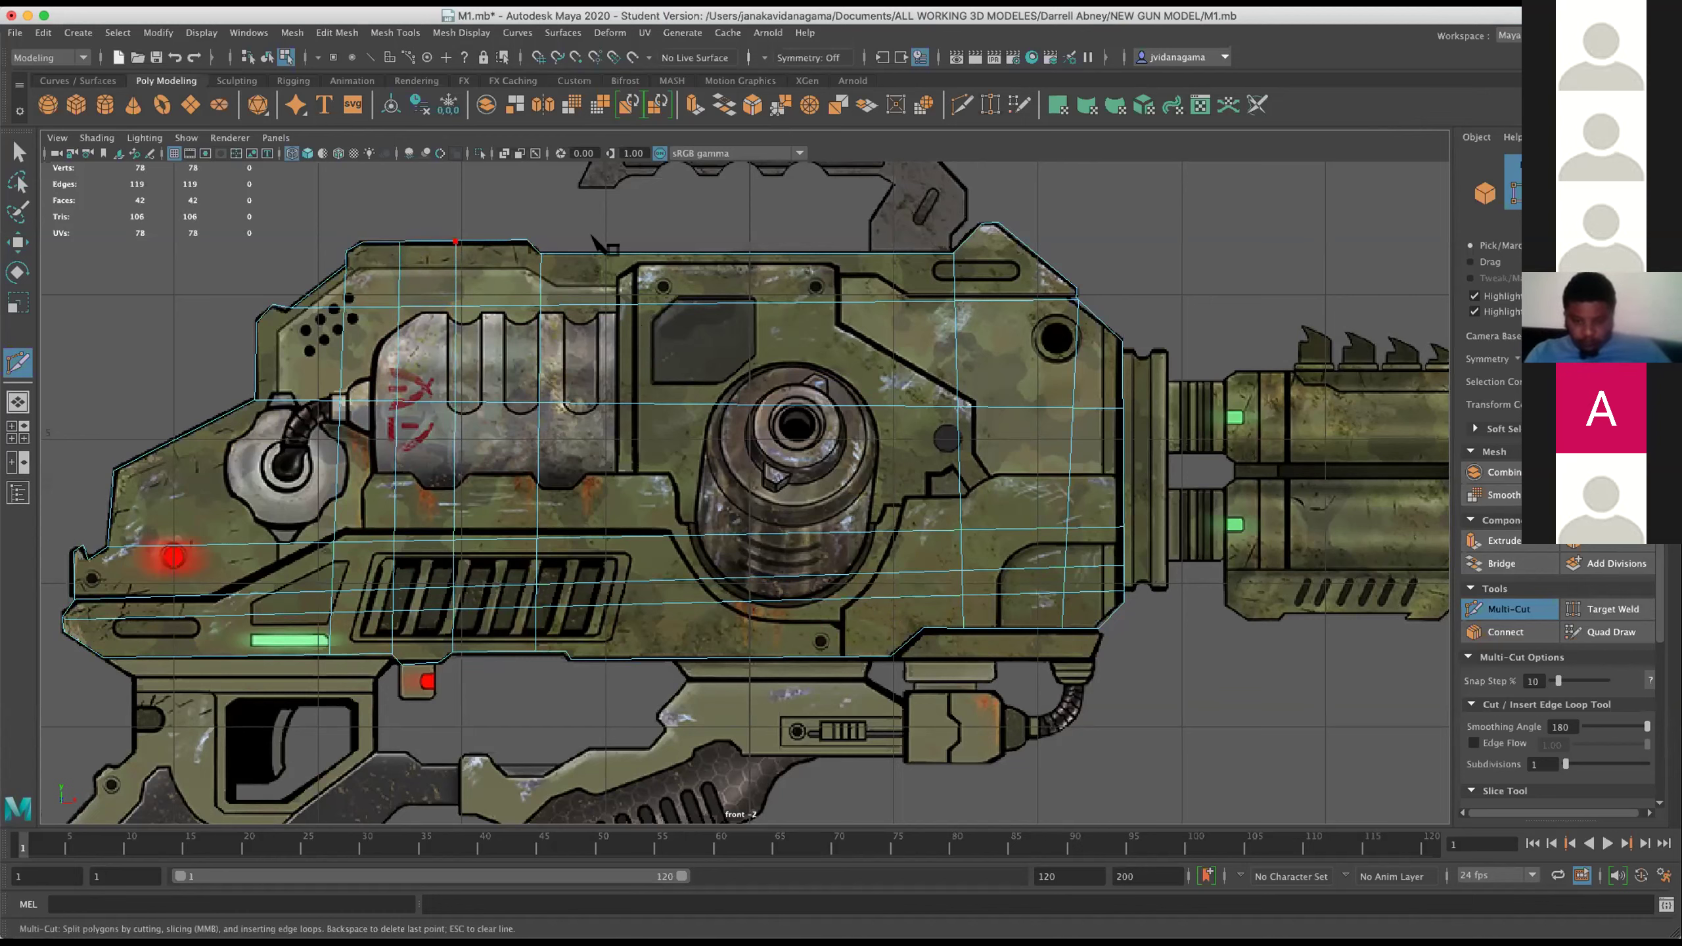
Add vertical cuts near the right side and centre, giving a 54-face grid.
left_click(923, 627)
left_click(904, 253)
key("Return")
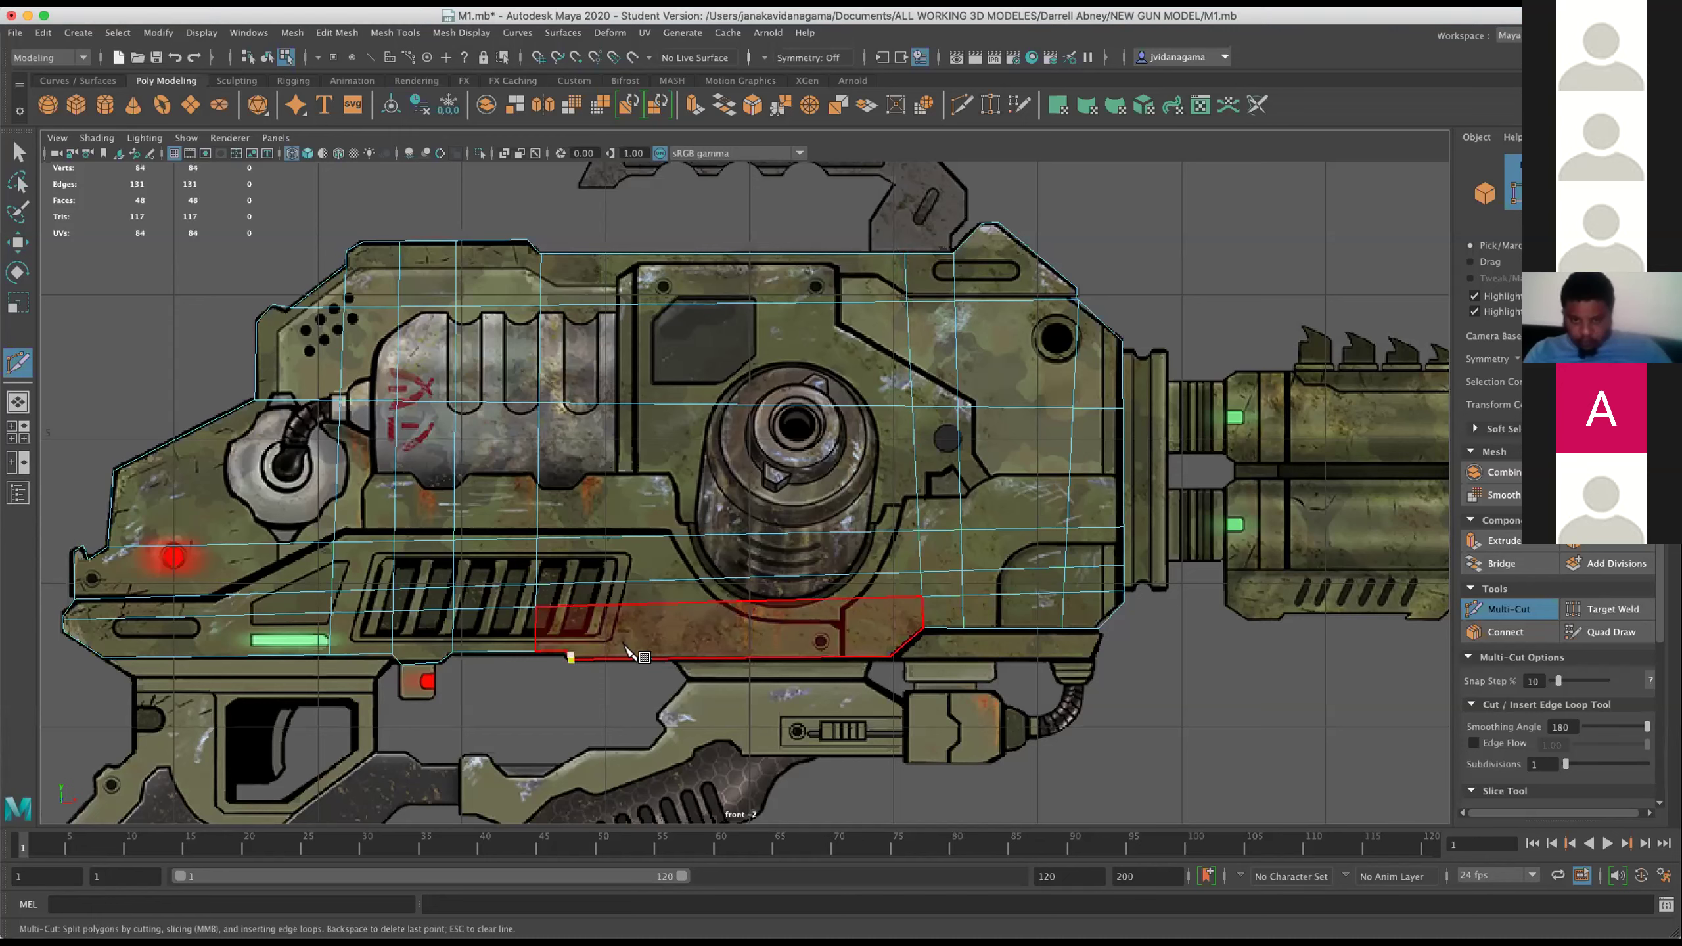
left_click(583, 253)
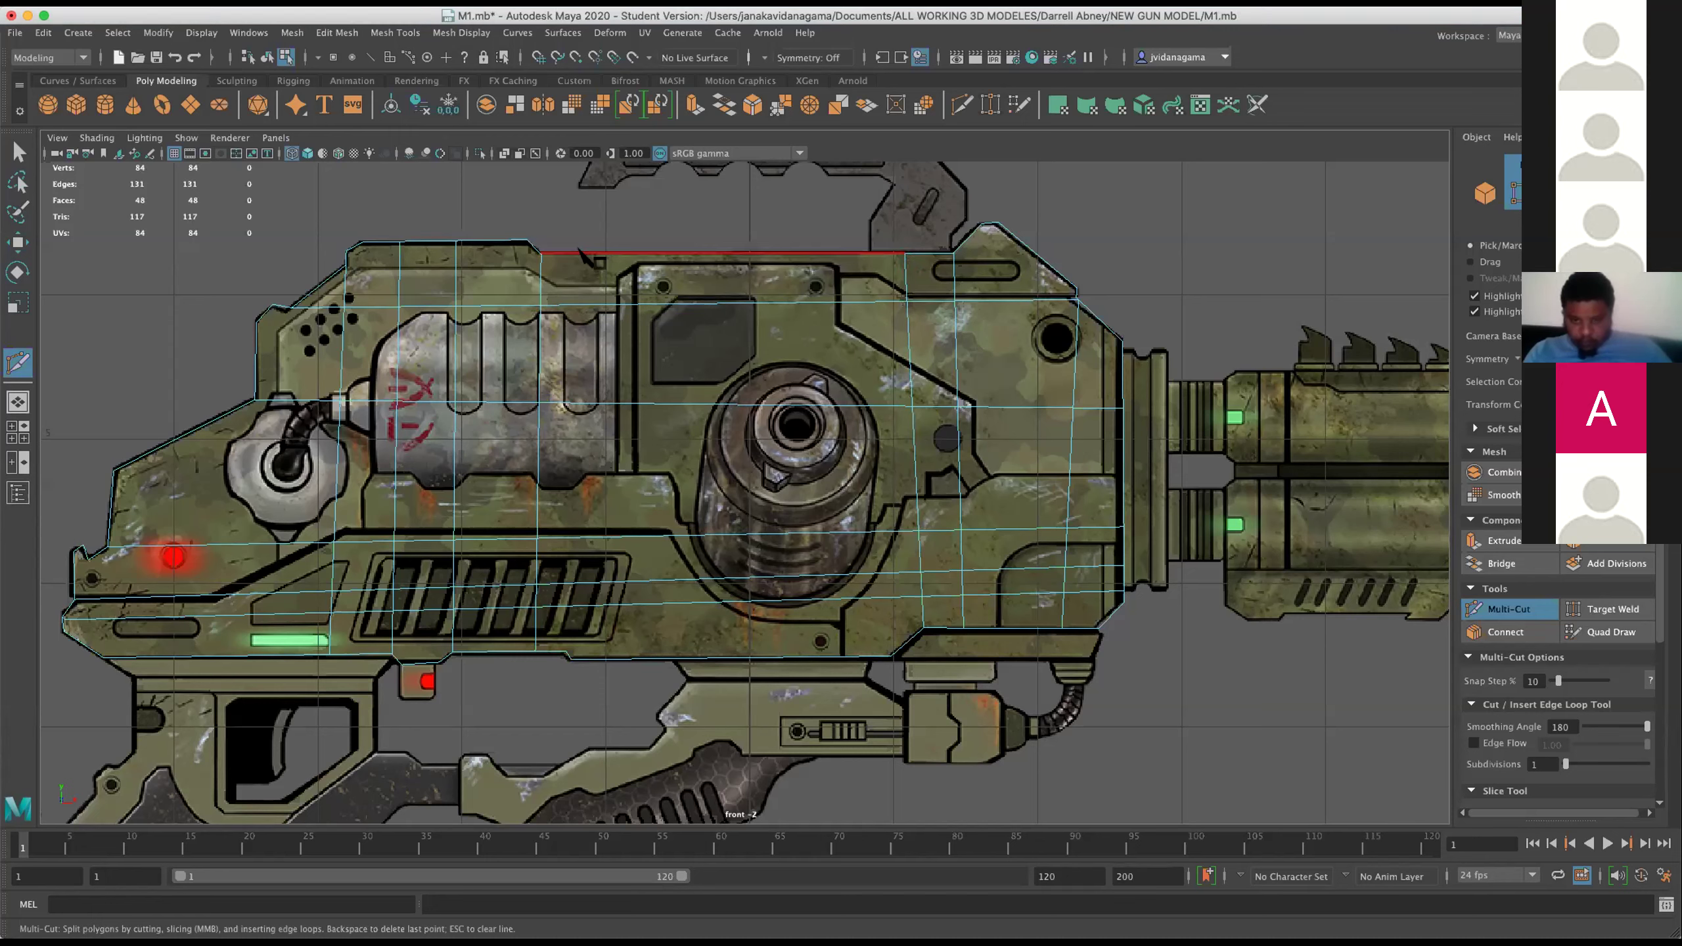
left_click(568, 656)
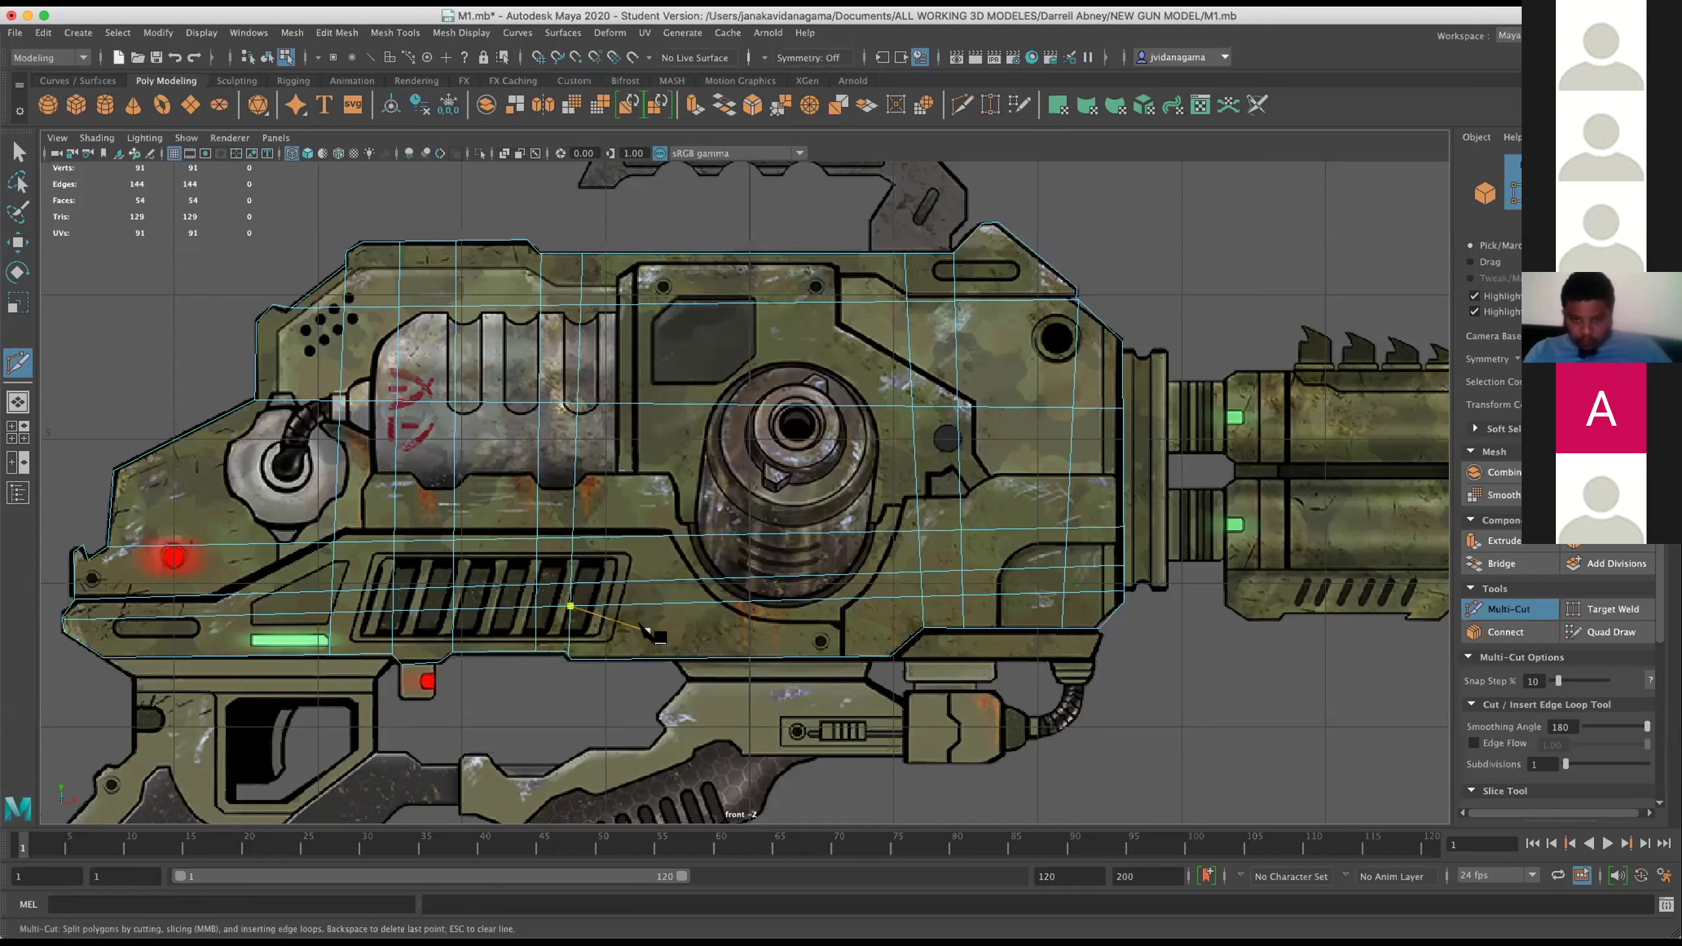
left_click(905, 253)
key("Escape")
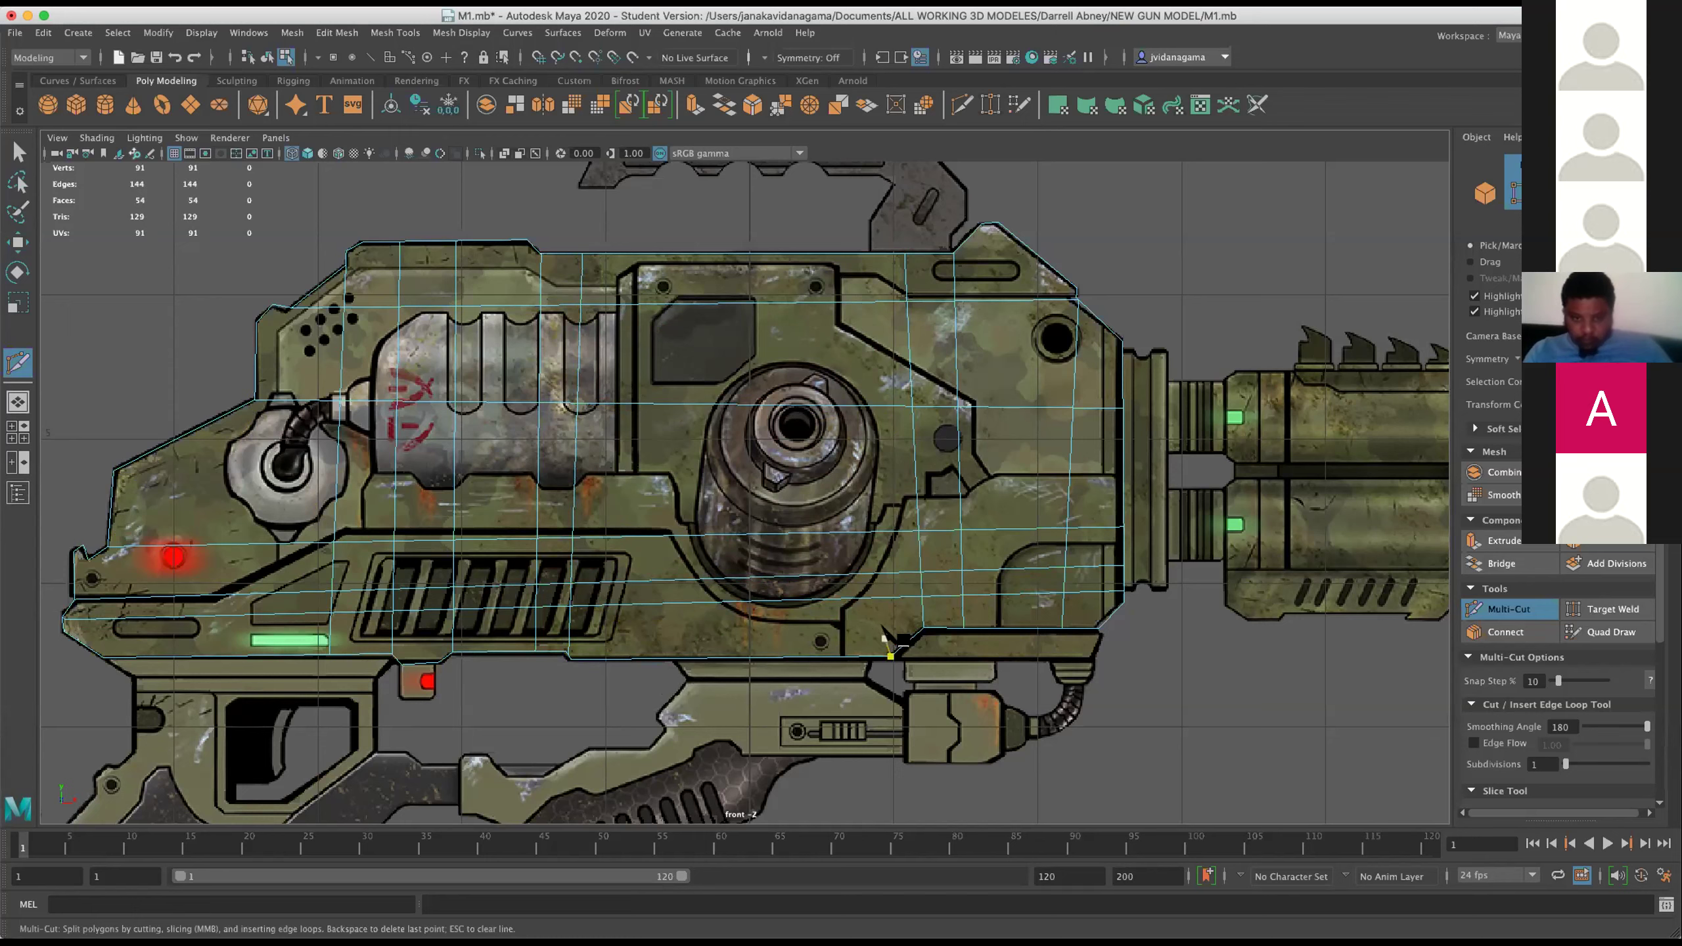
left_click(1073, 408)
key("Escape")
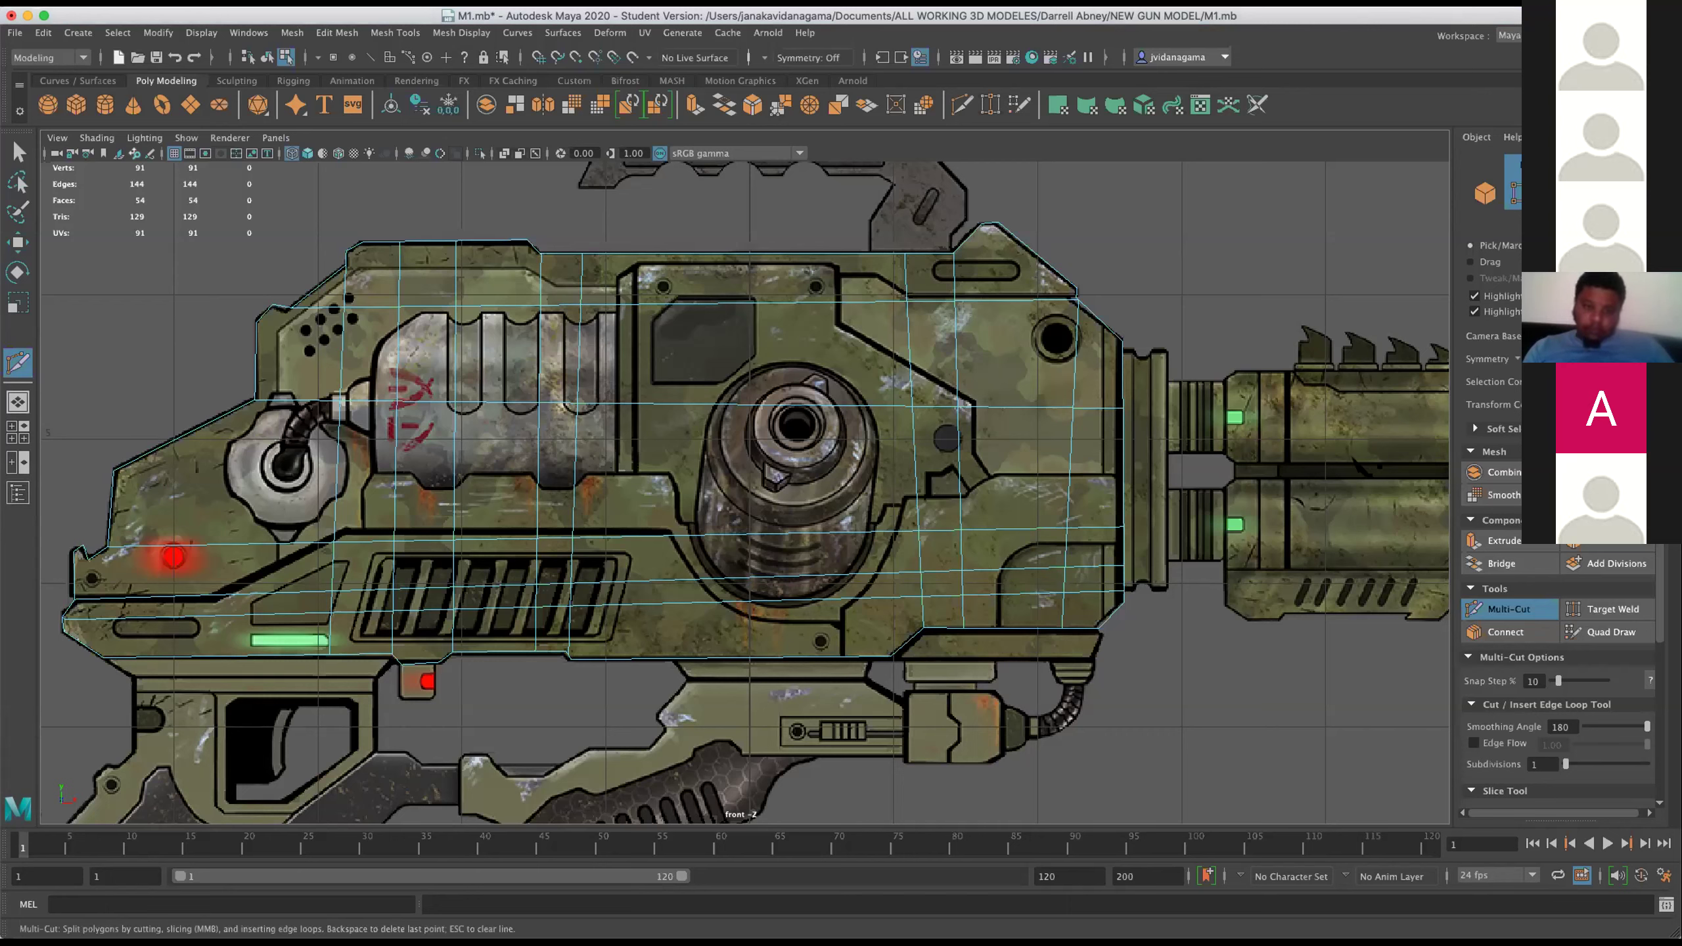
Leave Multi-Cut, switch to Move, and select the whole polySurface1 object.
left_click(538, 403)
left_click(16, 240)
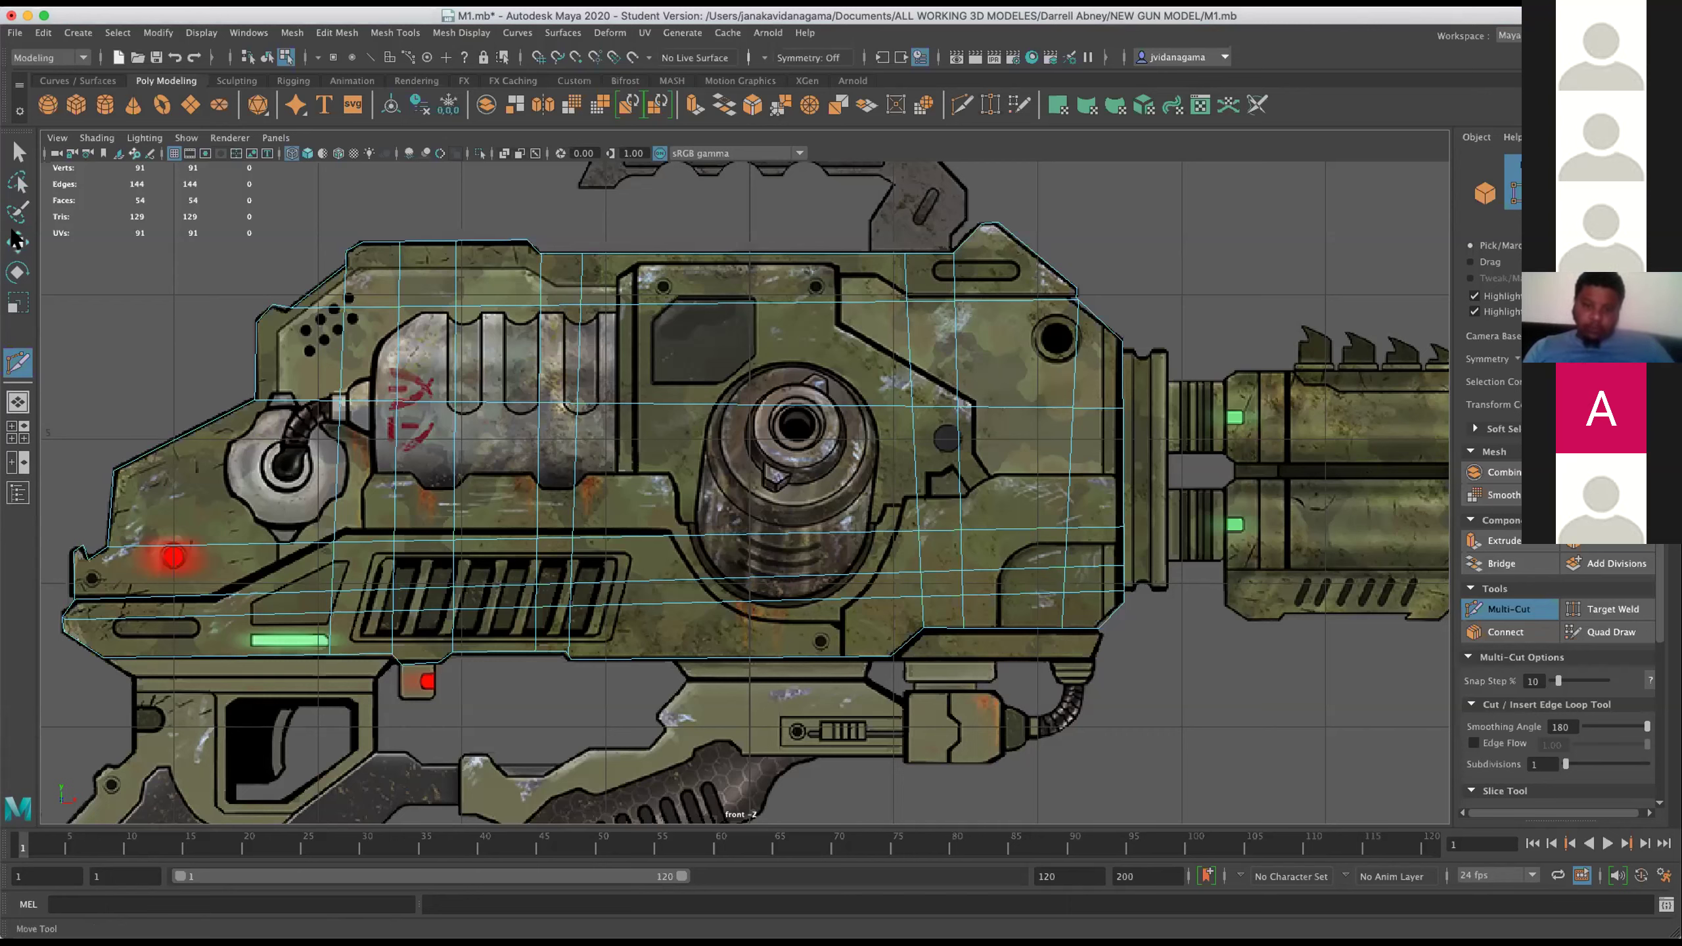
left_click_drag(348, 315, 404, 302)
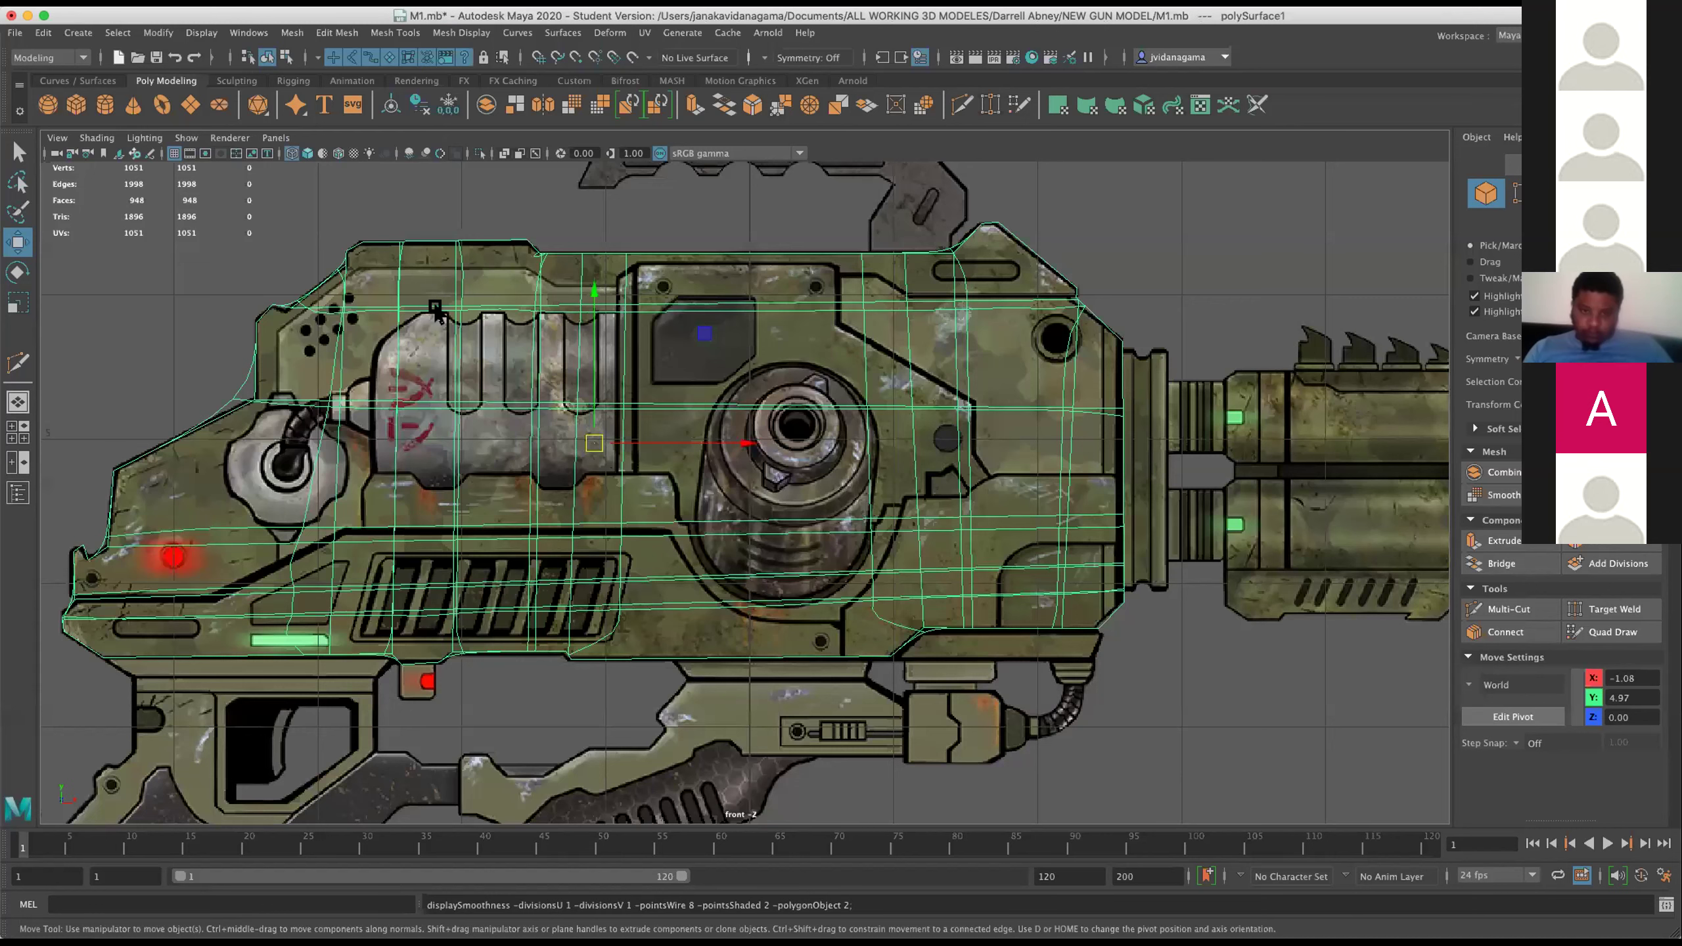
left_click(475, 308)
left_click(475, 299)
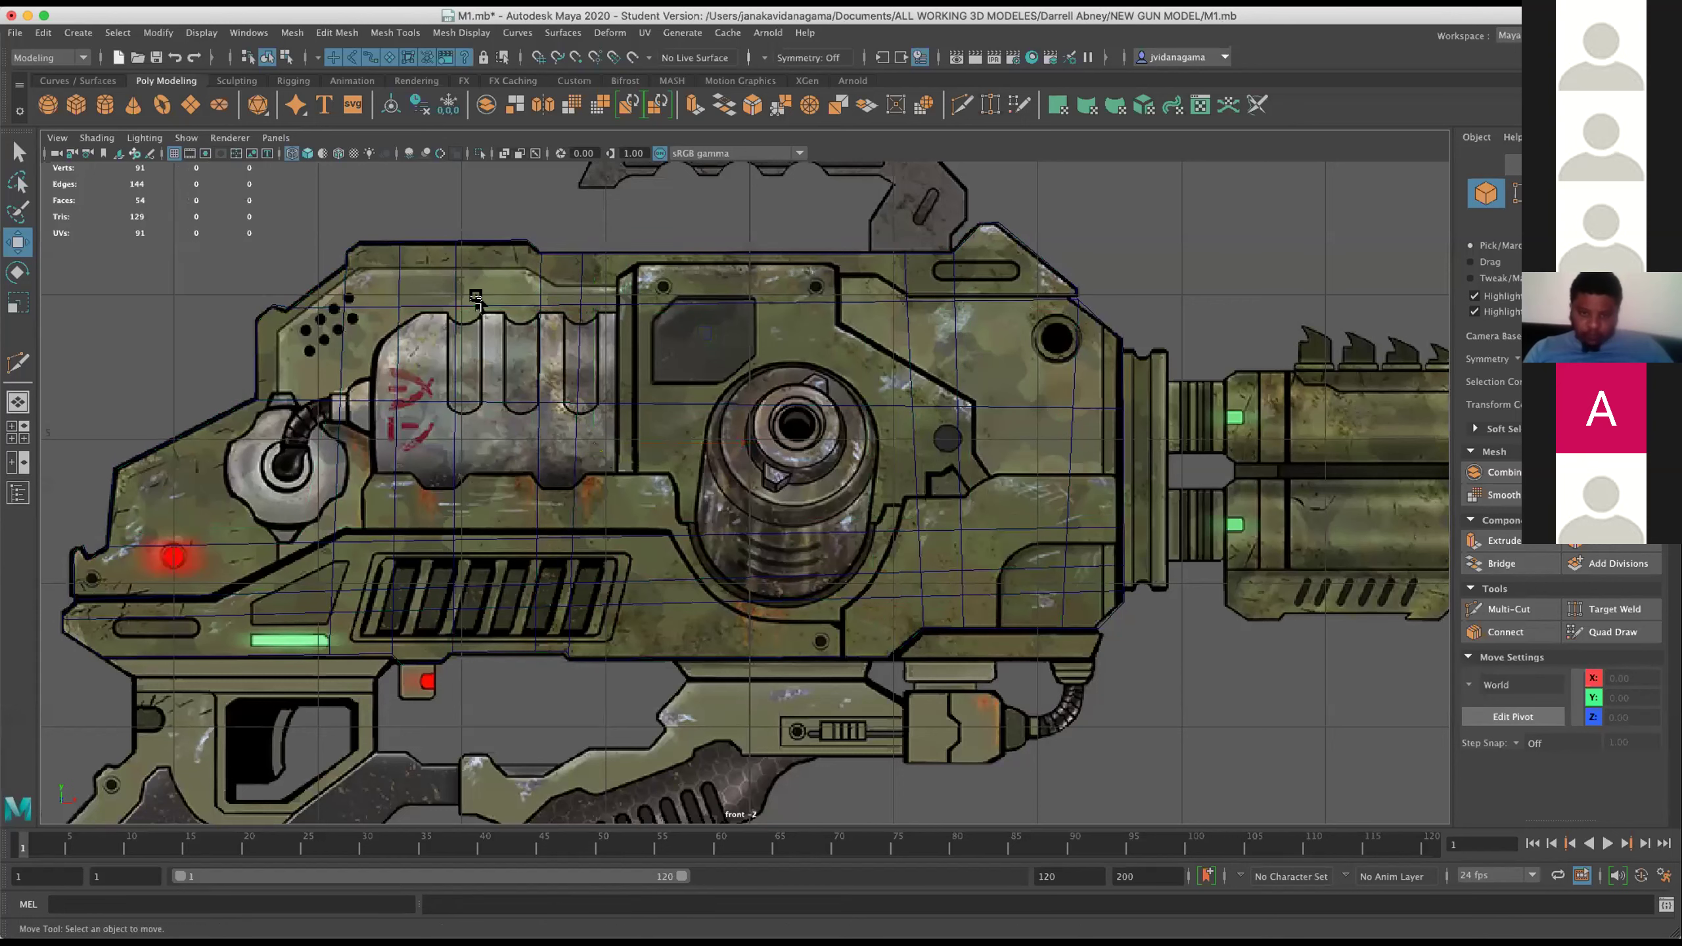
left_click(486, 306)
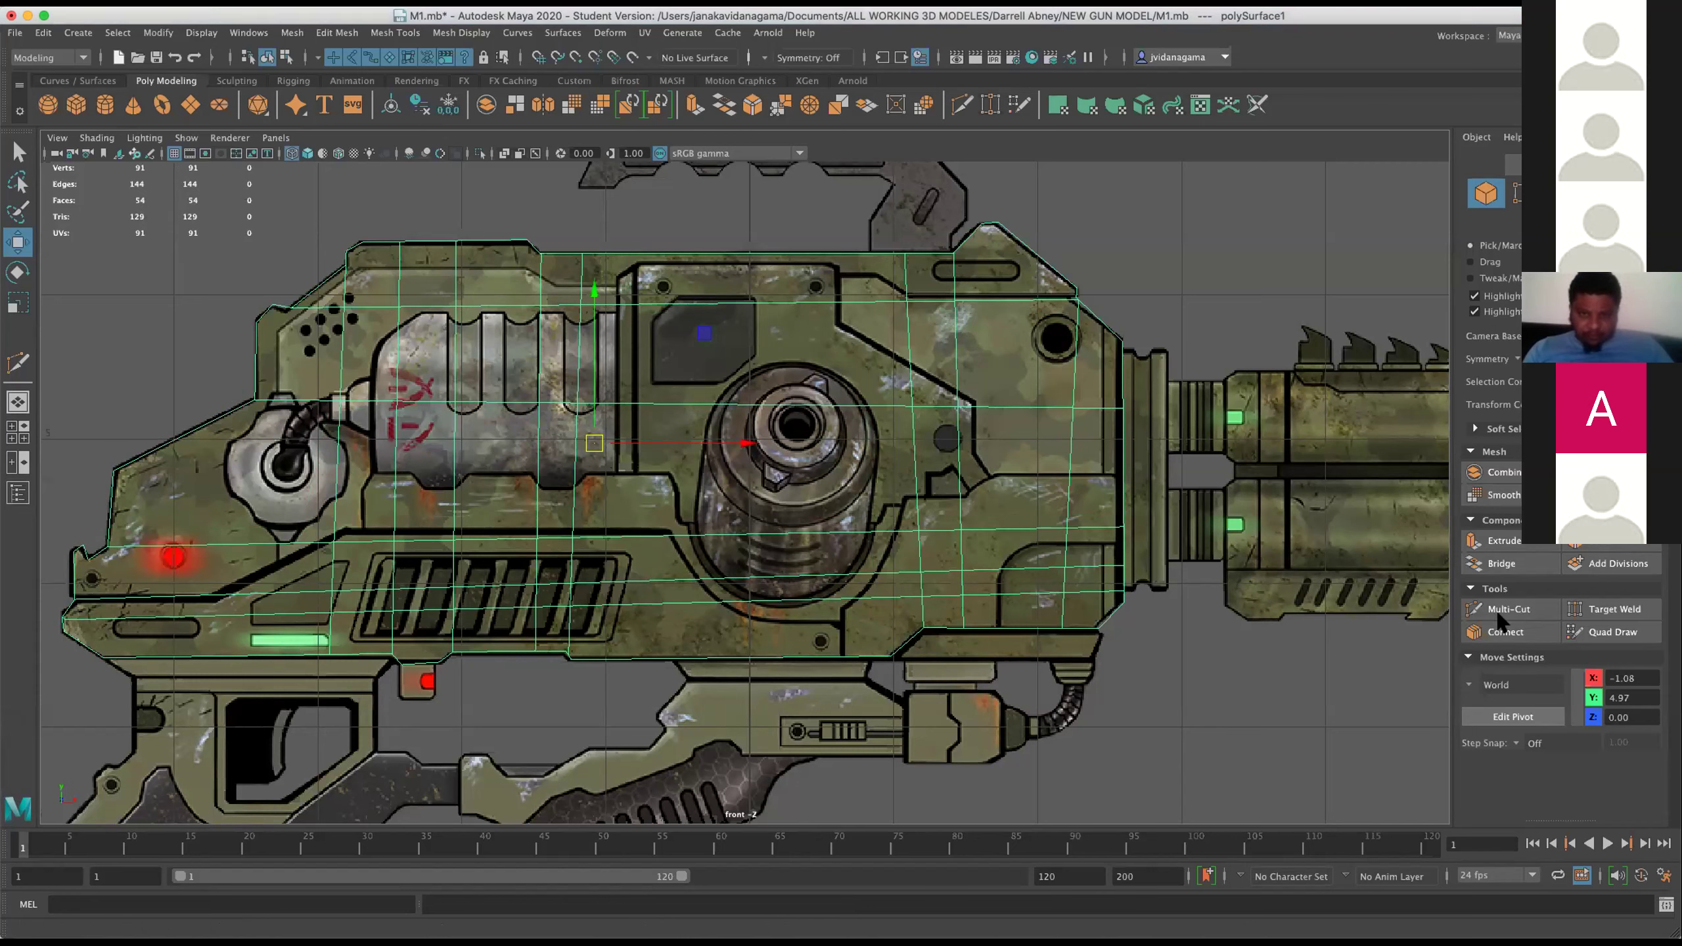
Slice extra full-length vertical and horizontal edge loops, reaching 104 faces and 147 vertices.
left_click(1507, 609)
left_click_drag(673, 211, 666, 769)
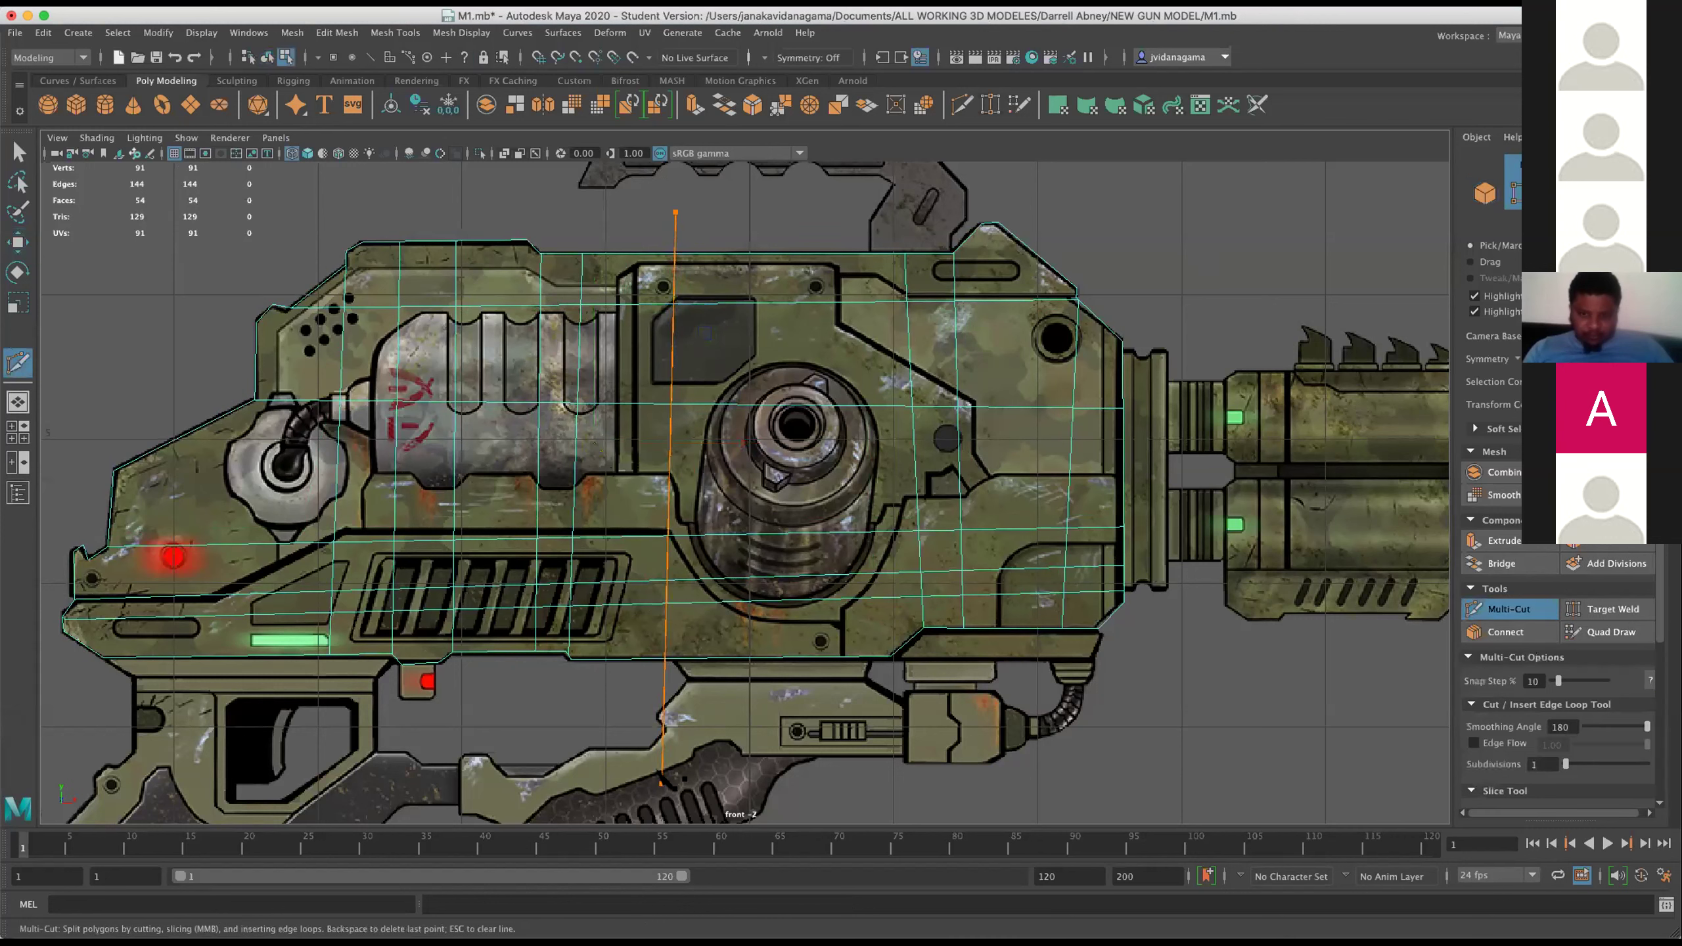
left_click_drag(792, 218, 783, 718)
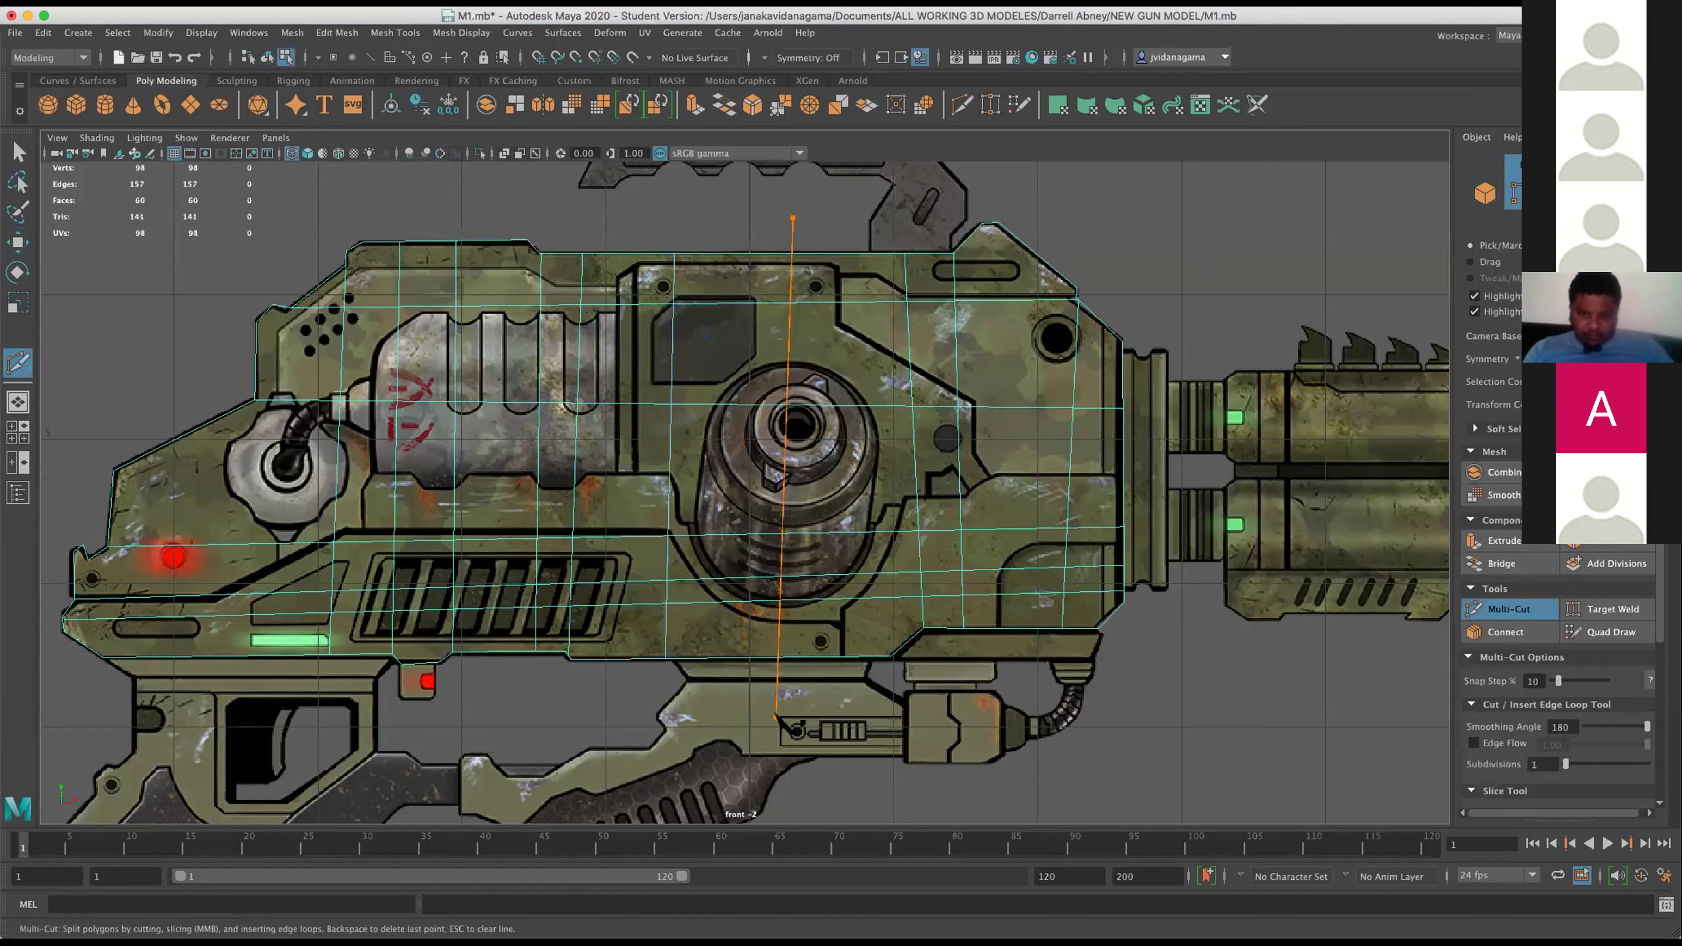
left_click_drag(783, 717, 782, 717)
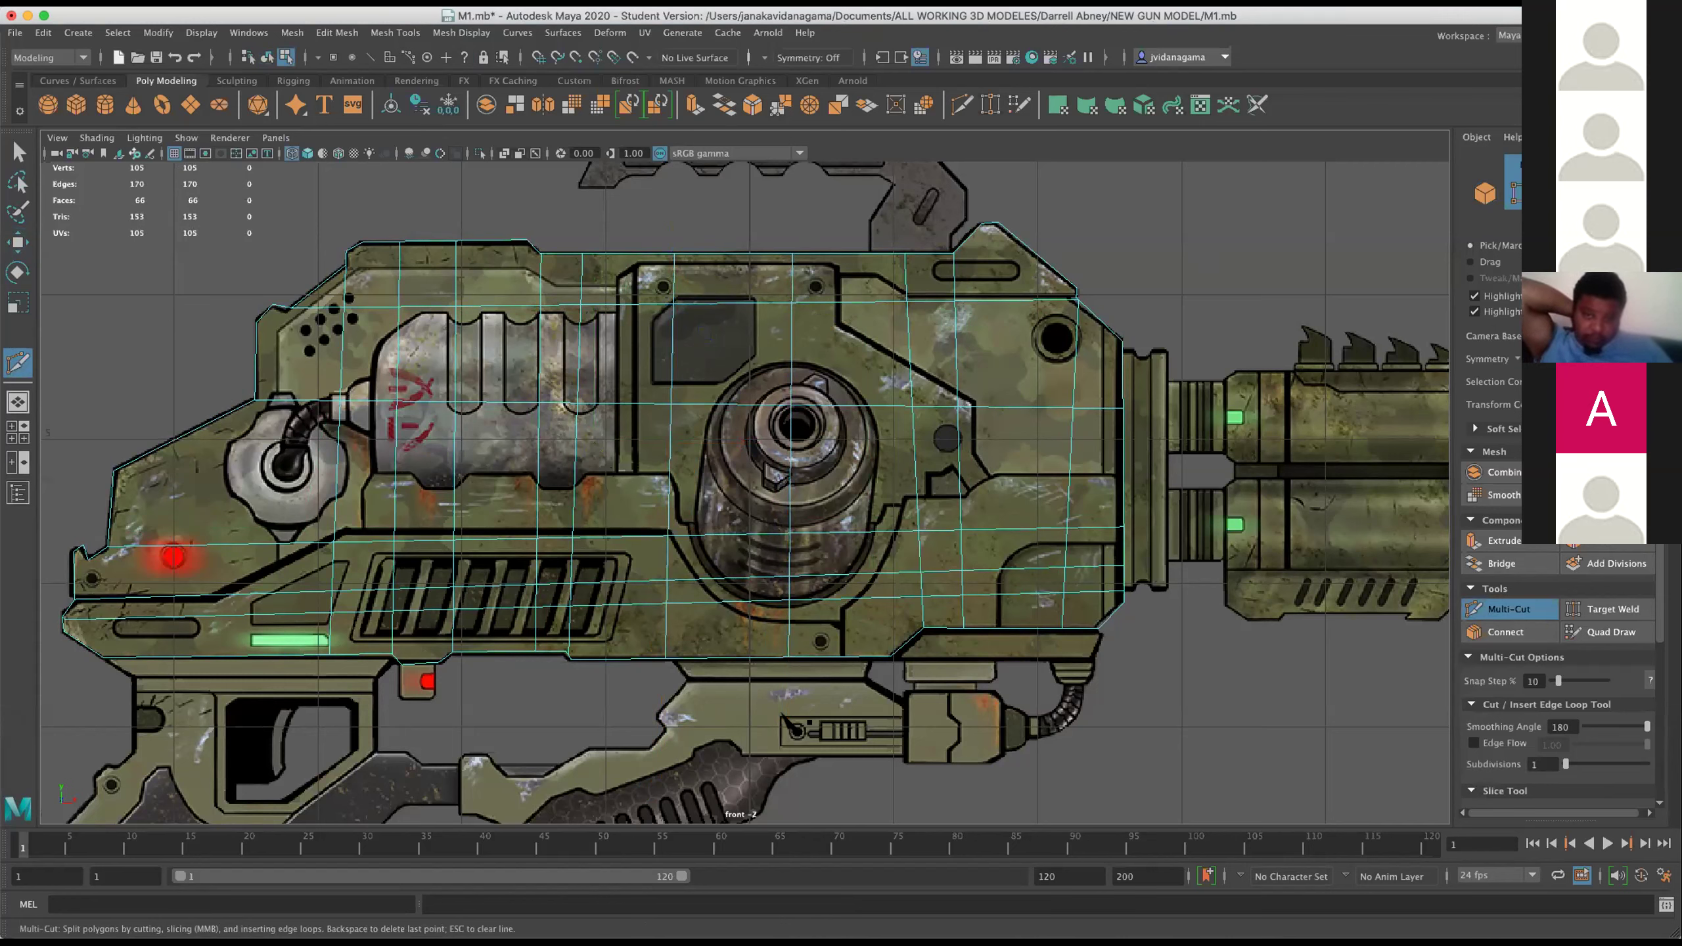
left_click_drag(117, 440, 992, 475)
left_click(918, 531)
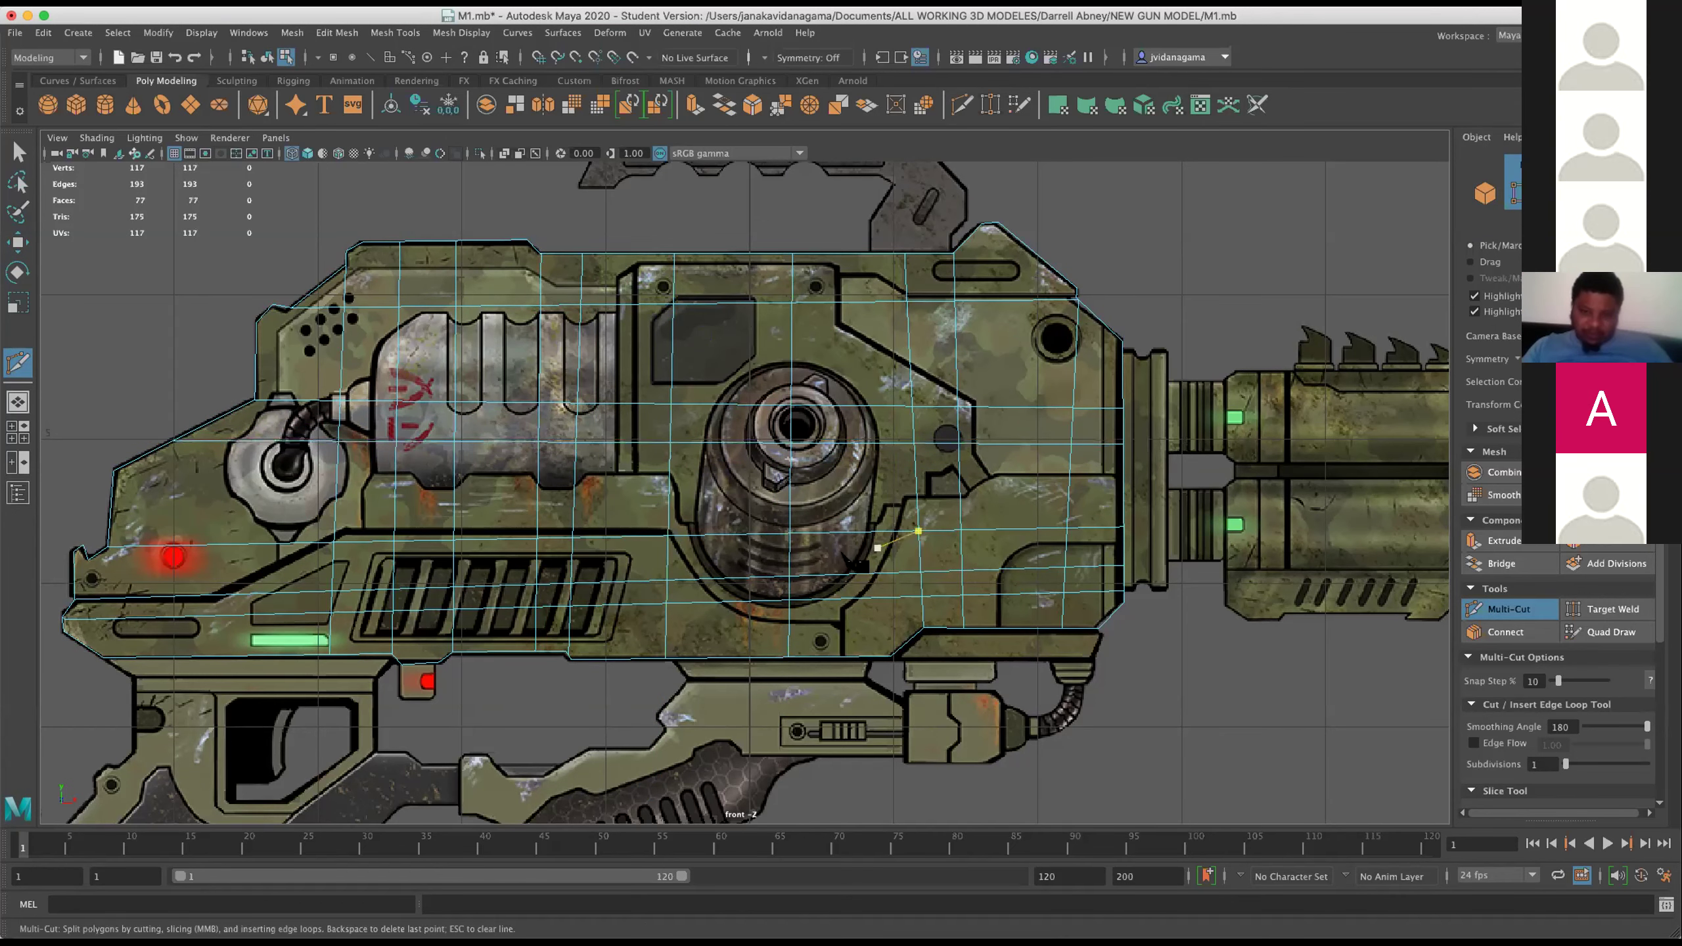
left_click_drag(187, 347, 1243, 366)
left_click_drag(738, 192, 738, 734)
left_click_drag(844, 211, 852, 706)
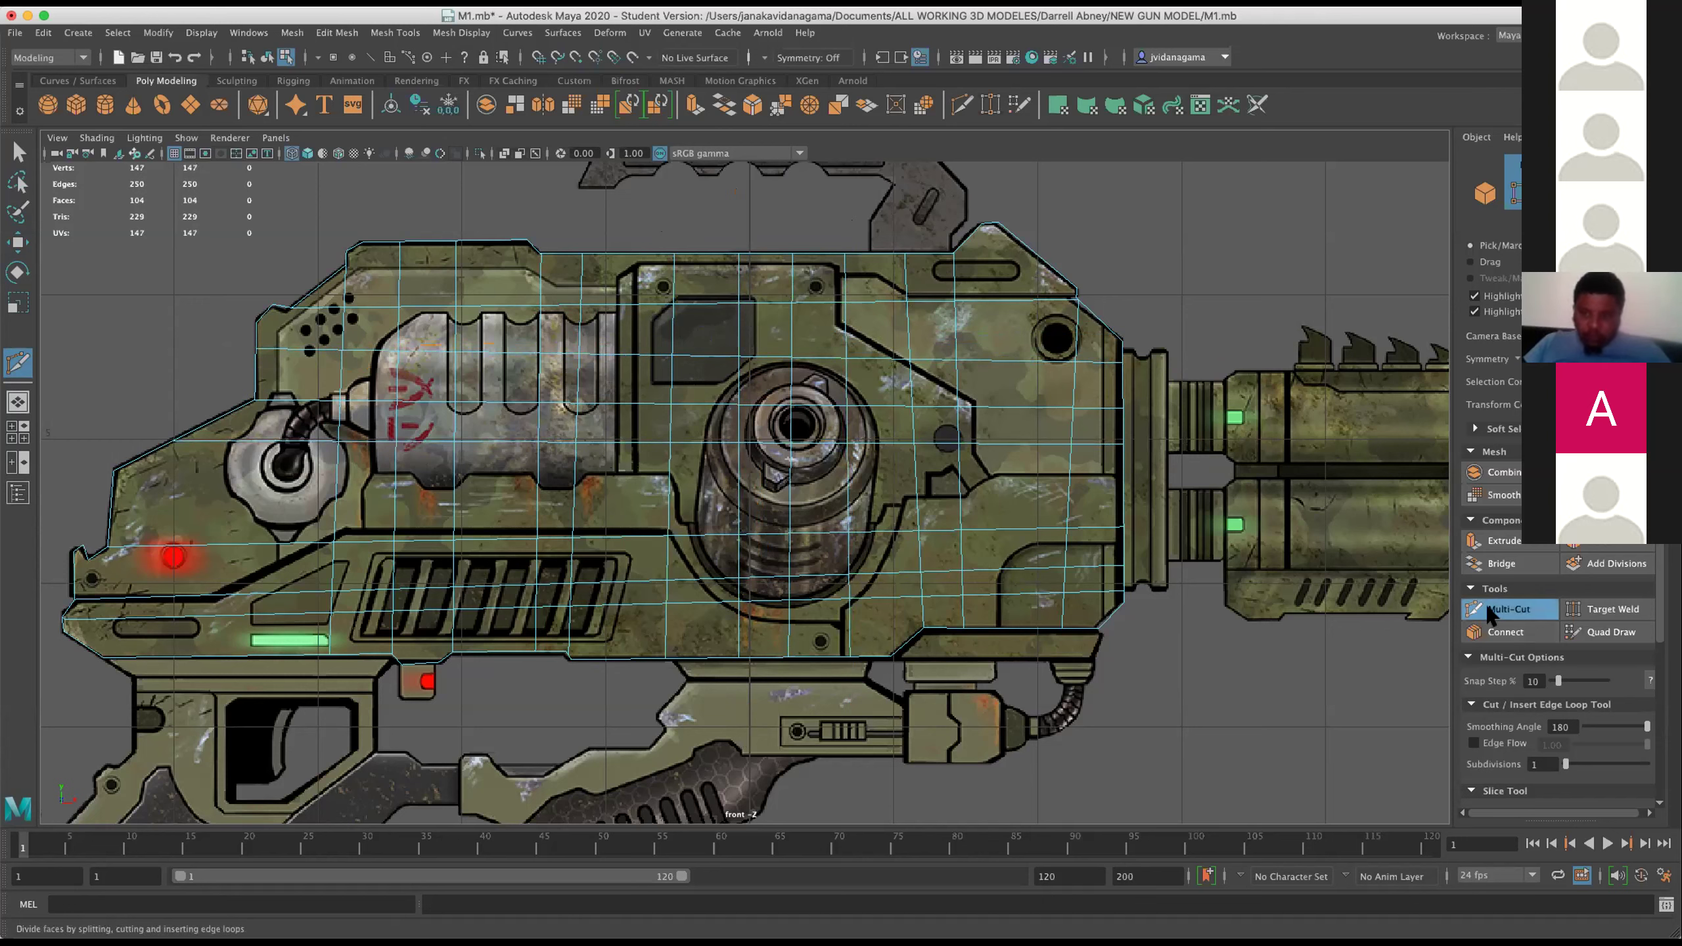
left_click(1487, 613)
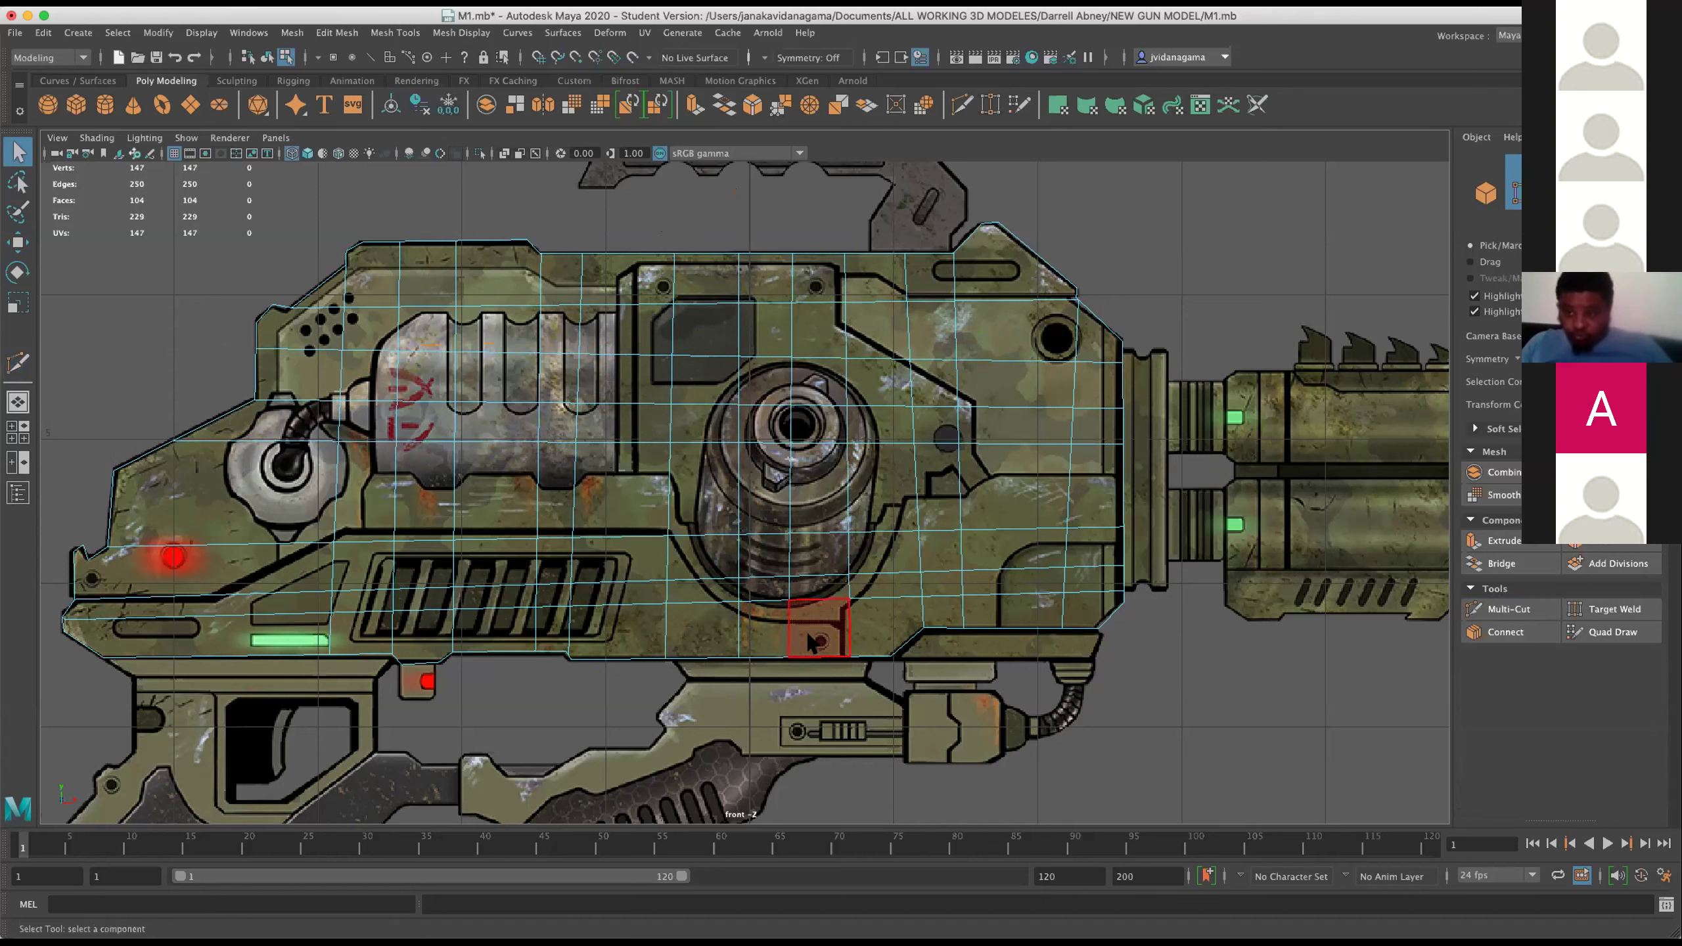
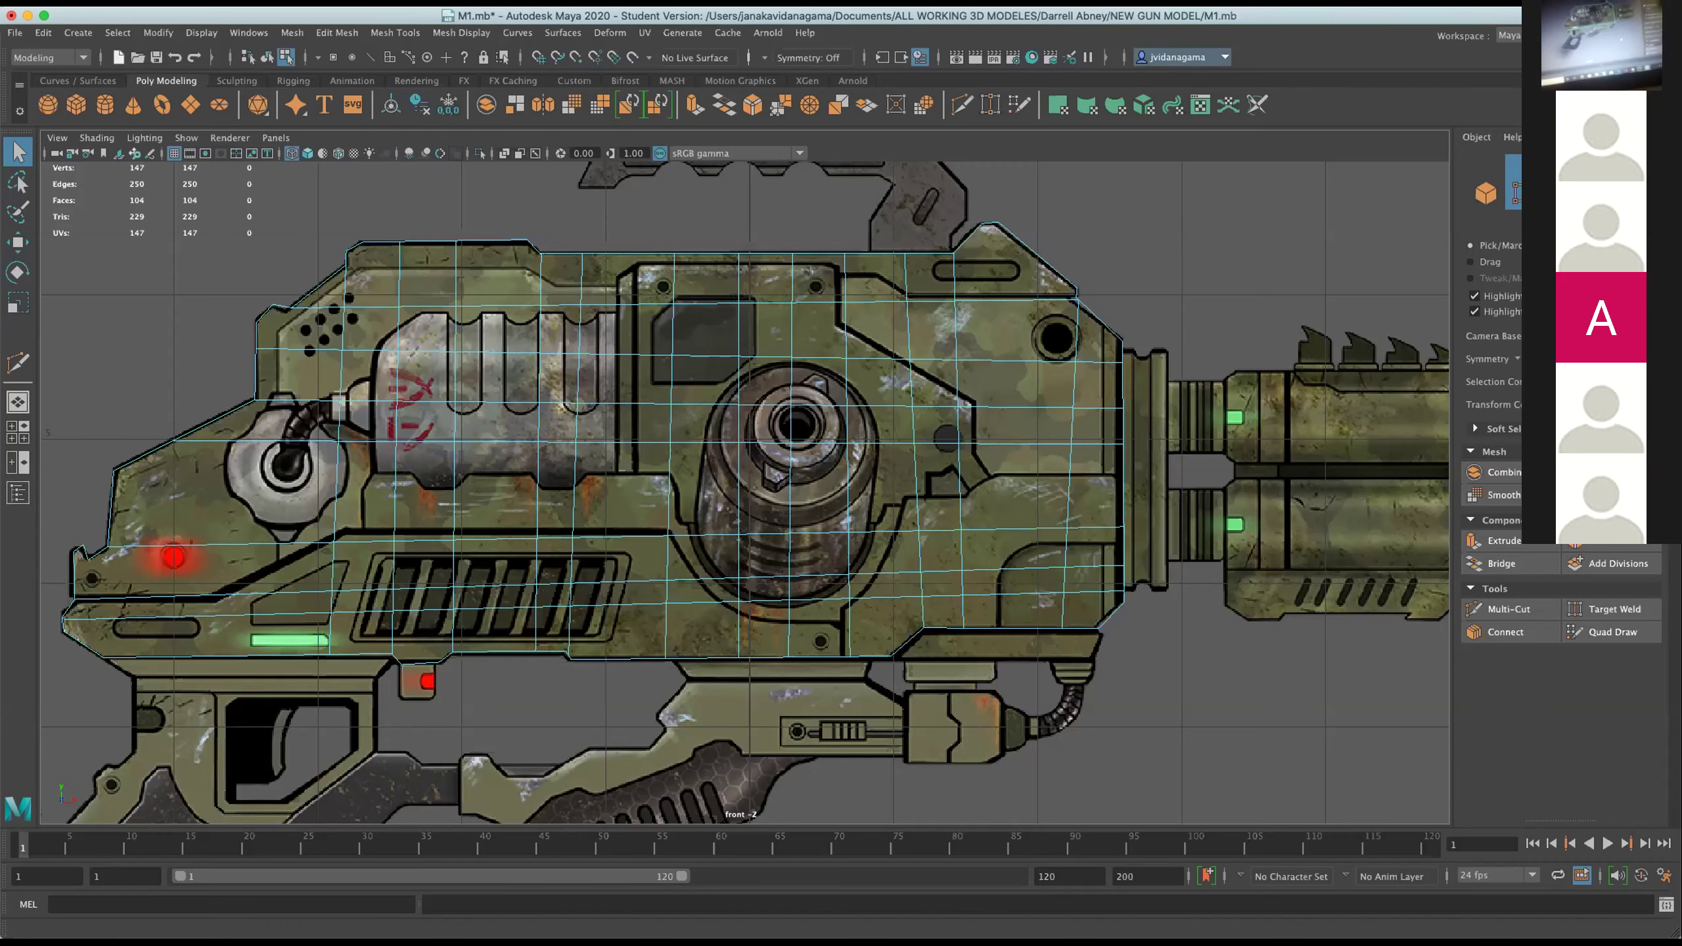
Zoom out the front view, pan the gun down-left, and bring up the Mesh Tools list.
scroll("down", 3)
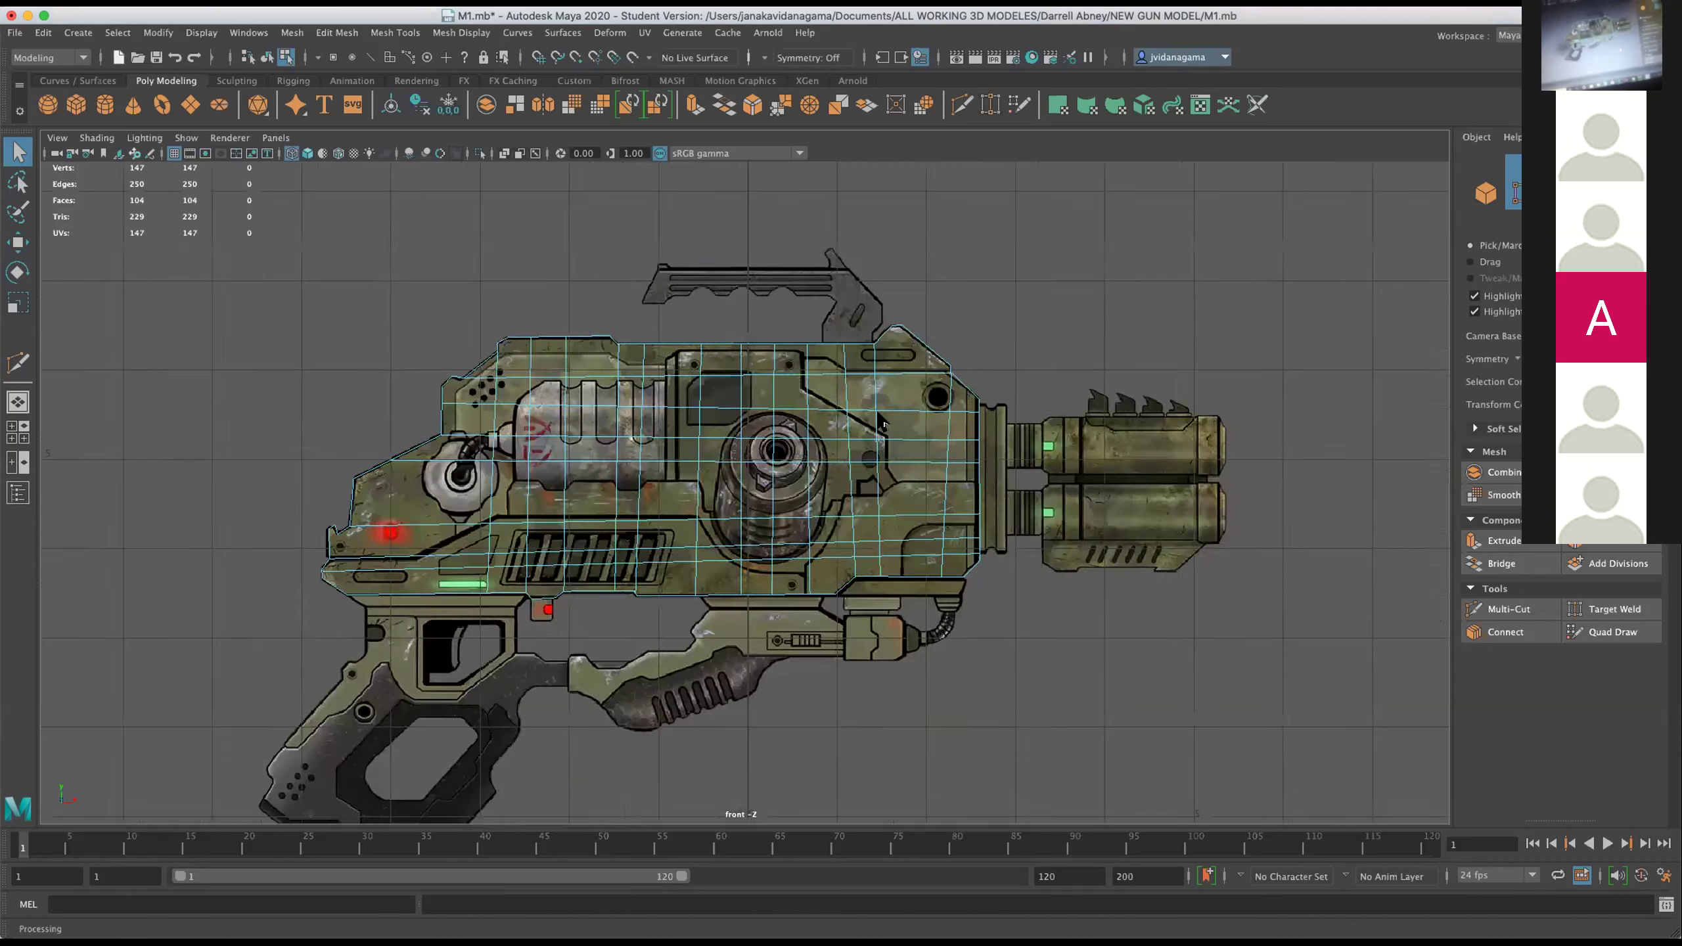
scroll("down", 3)
scroll("up", 3)
scroll("up", 3)
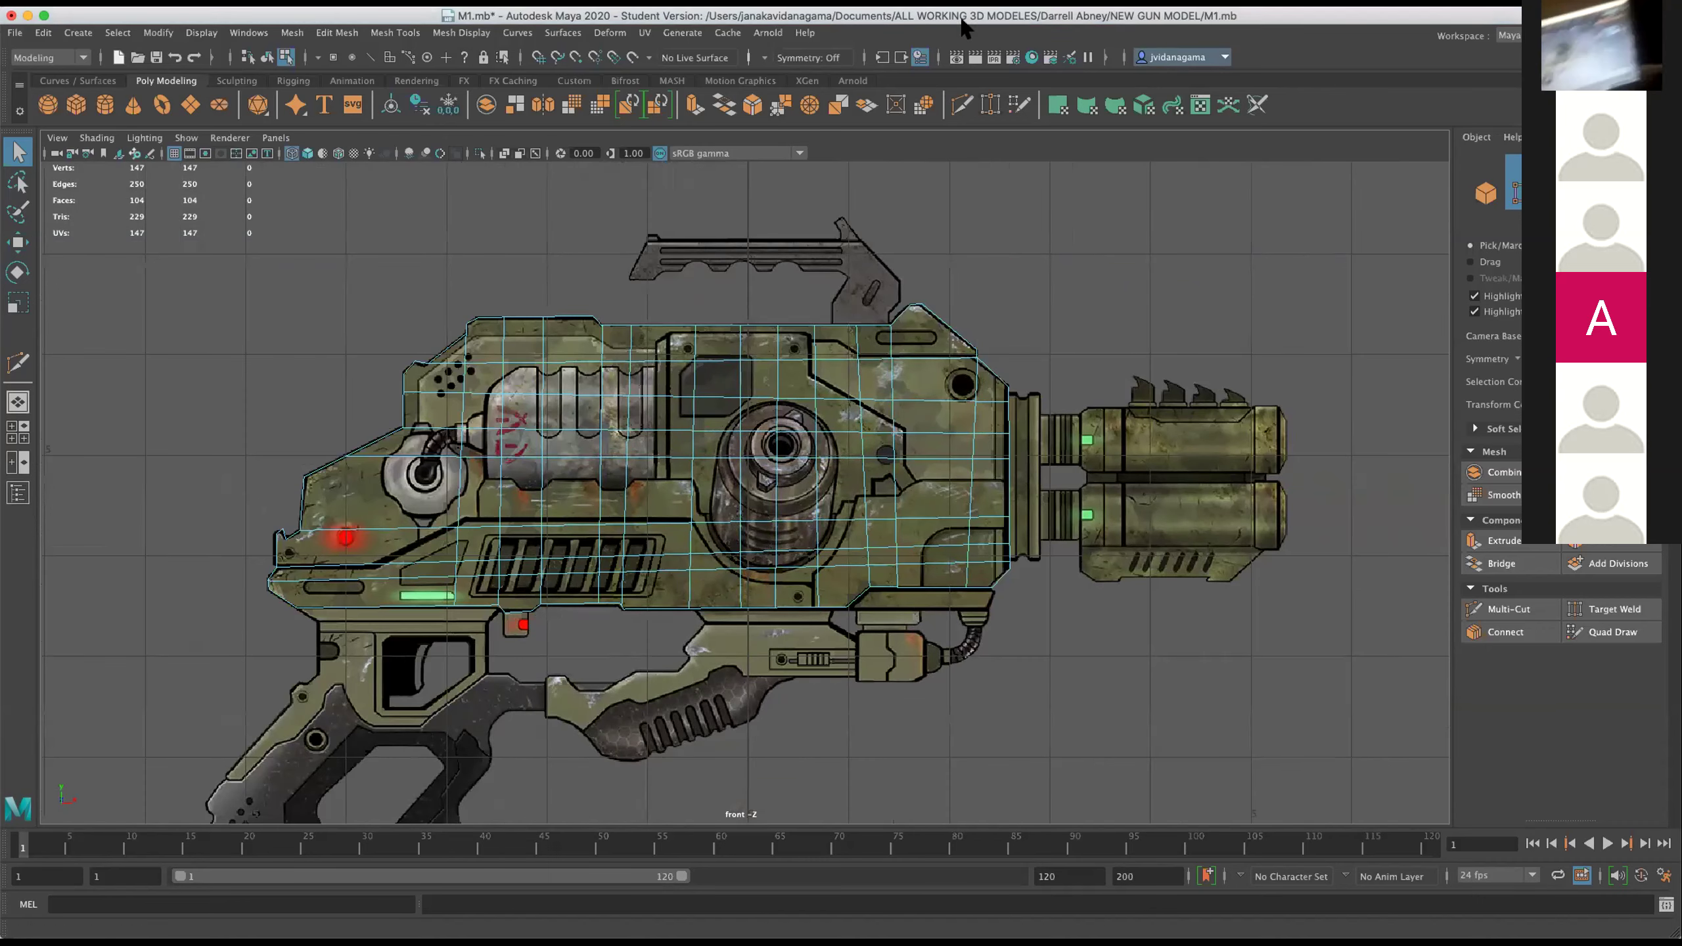
scroll("down", 3)
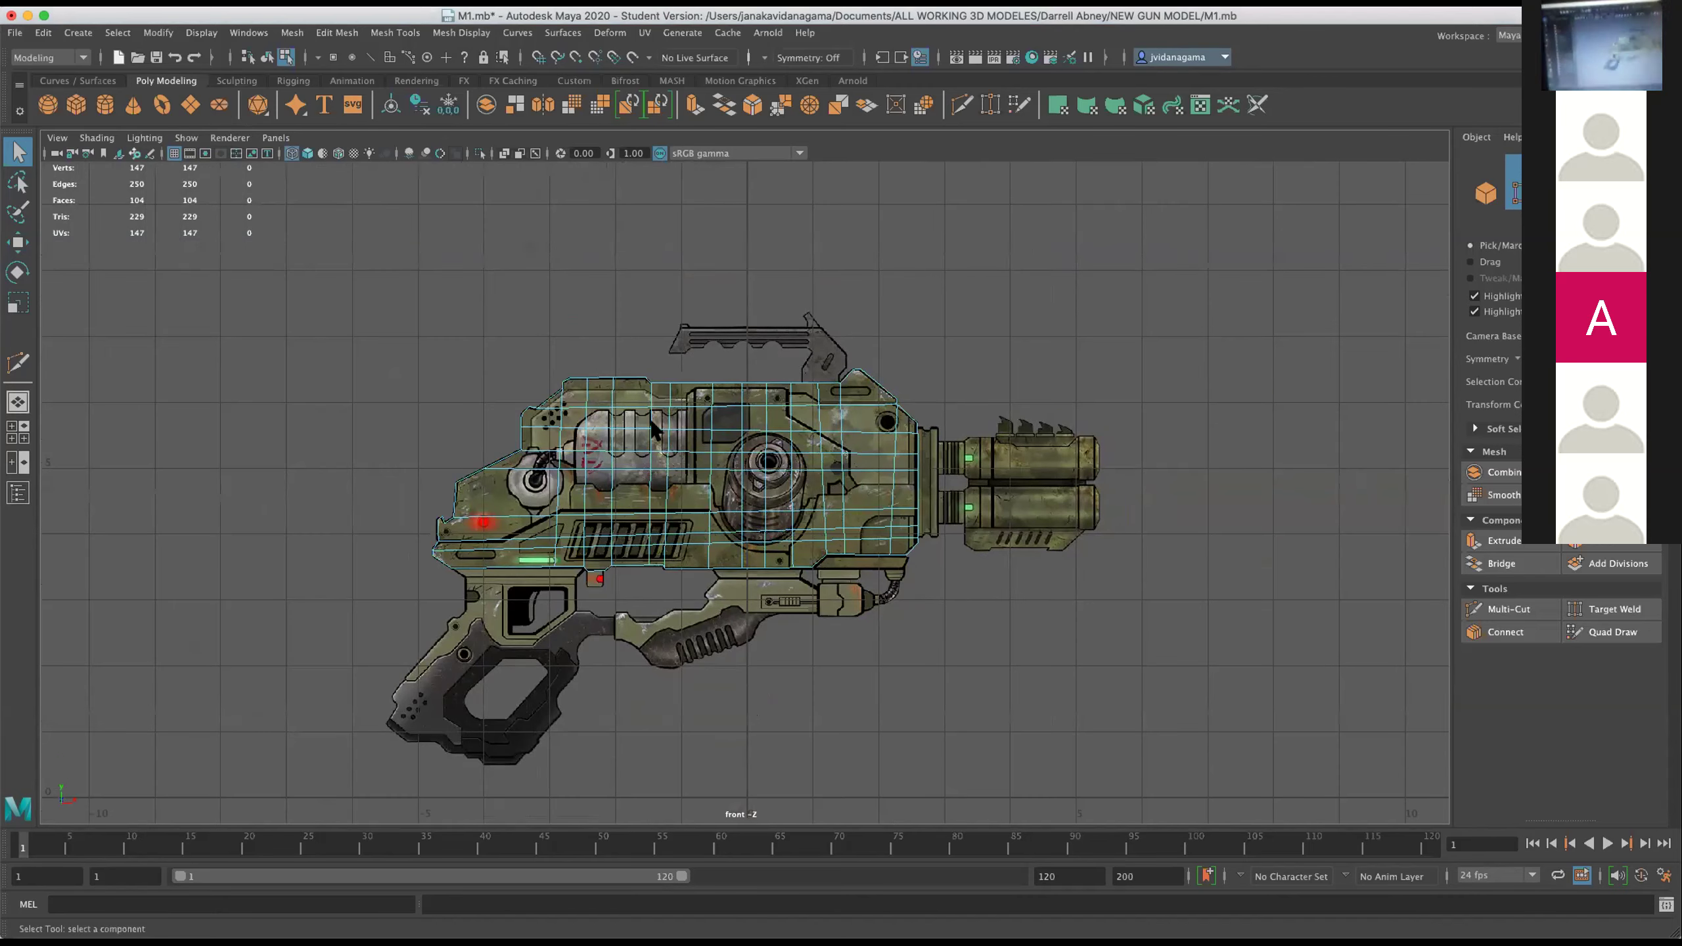
scroll("up", 3)
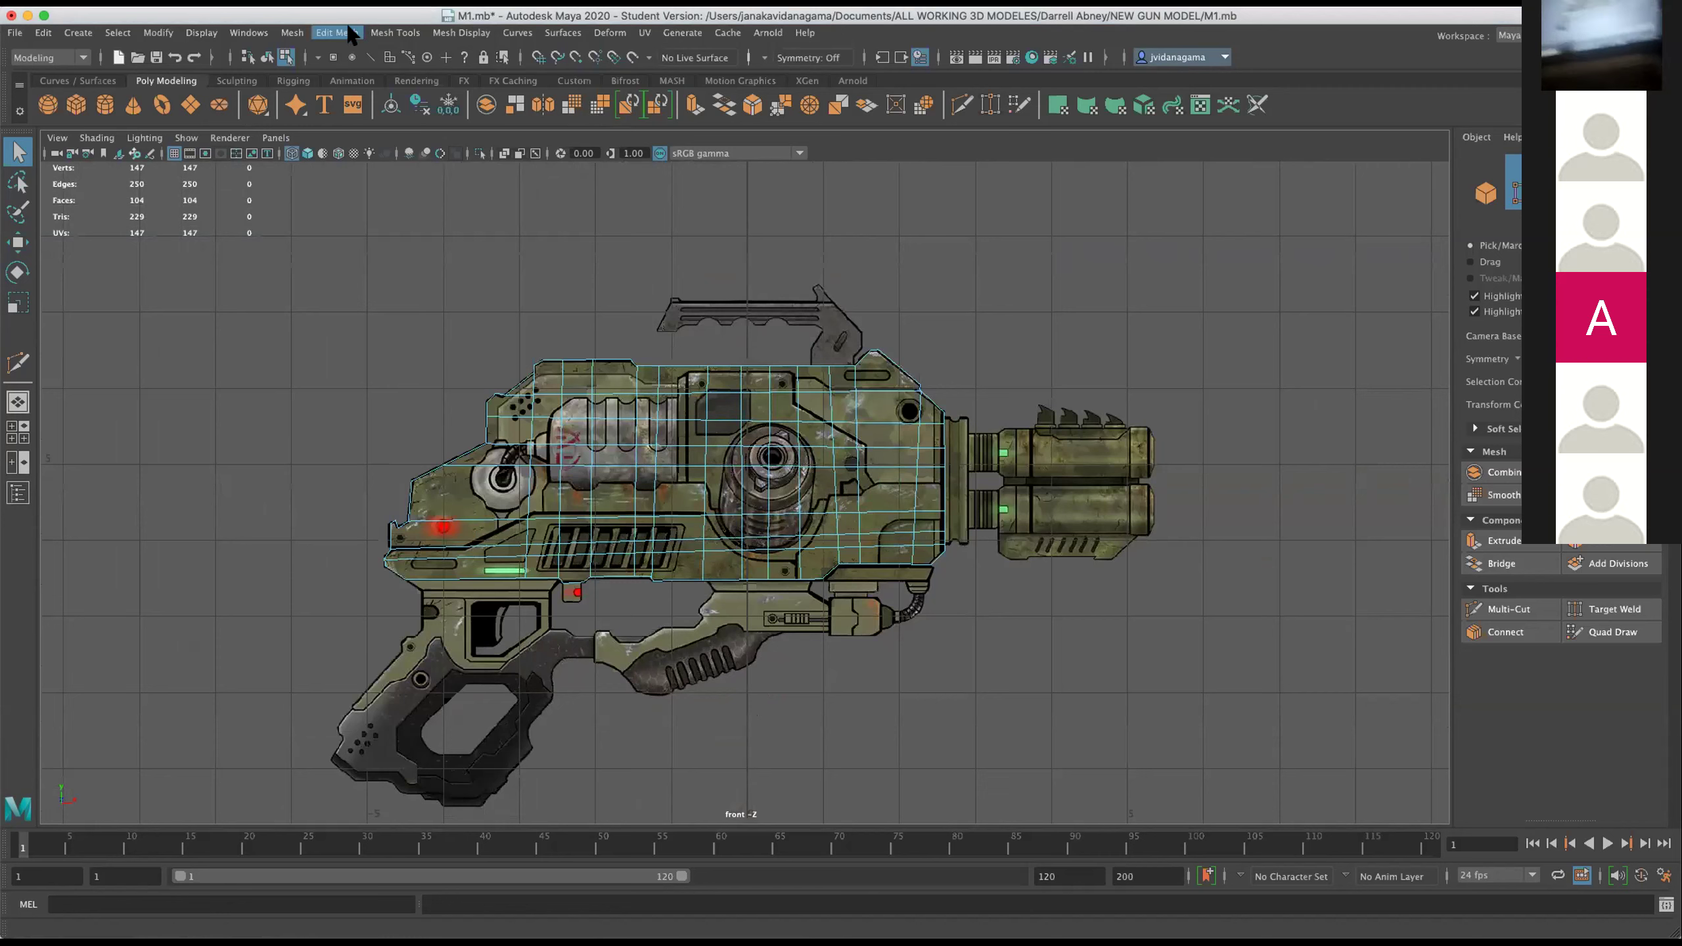
left_click(395, 33)
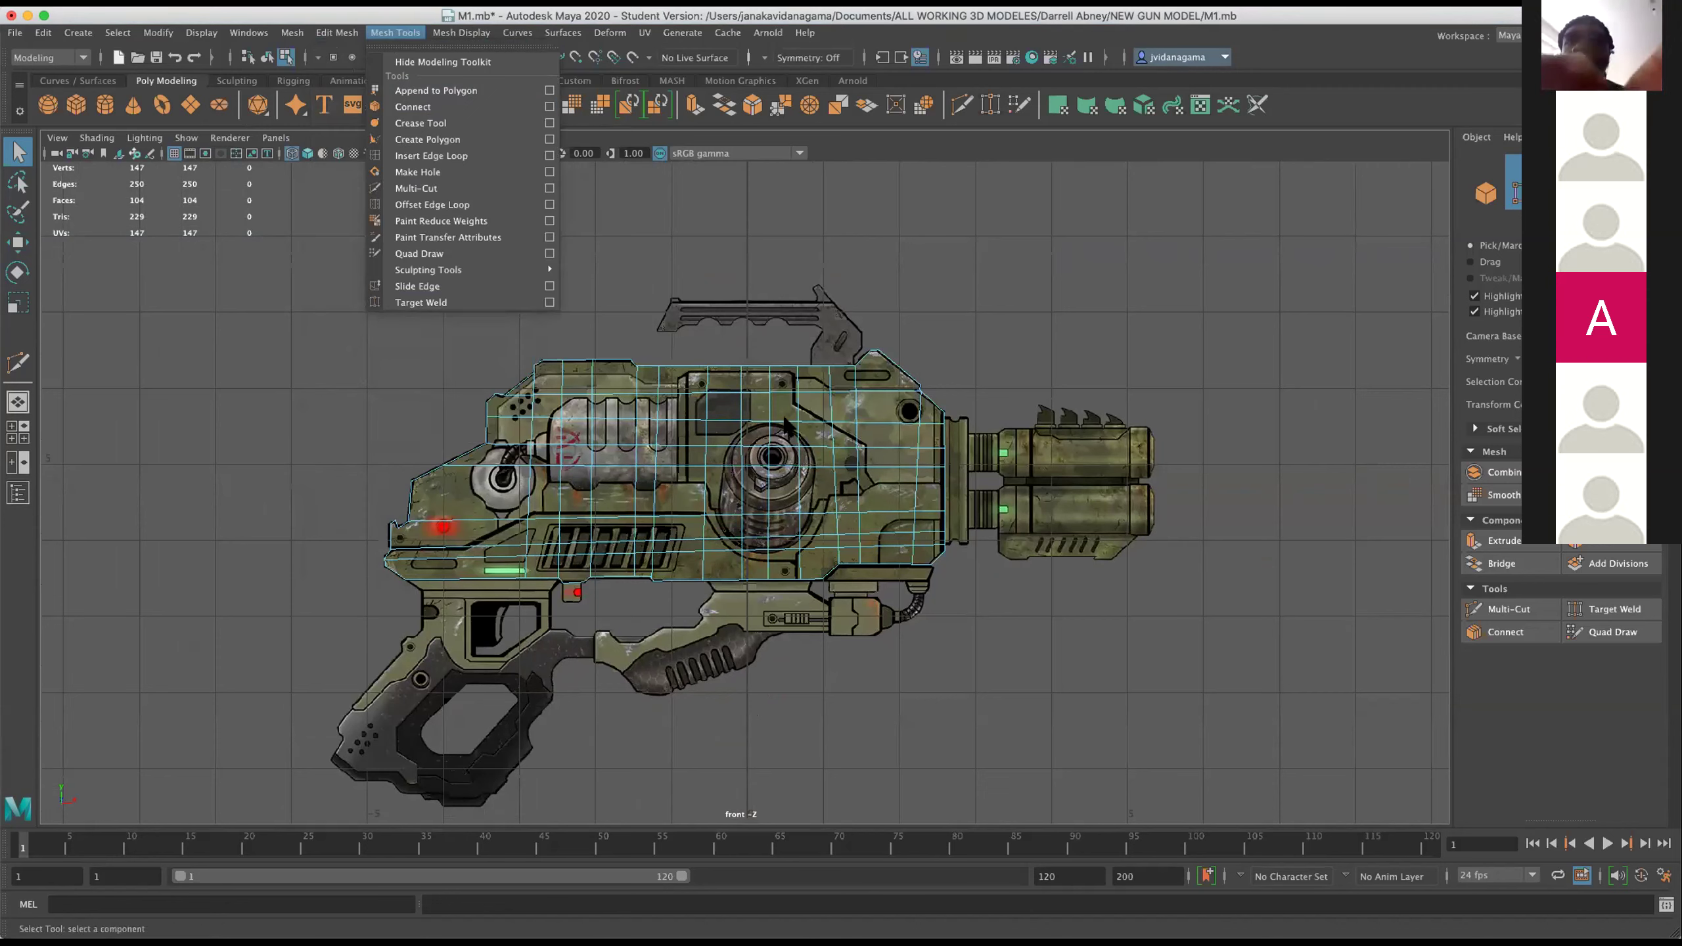
left_click_drag(1183, 277, 1006, 398)
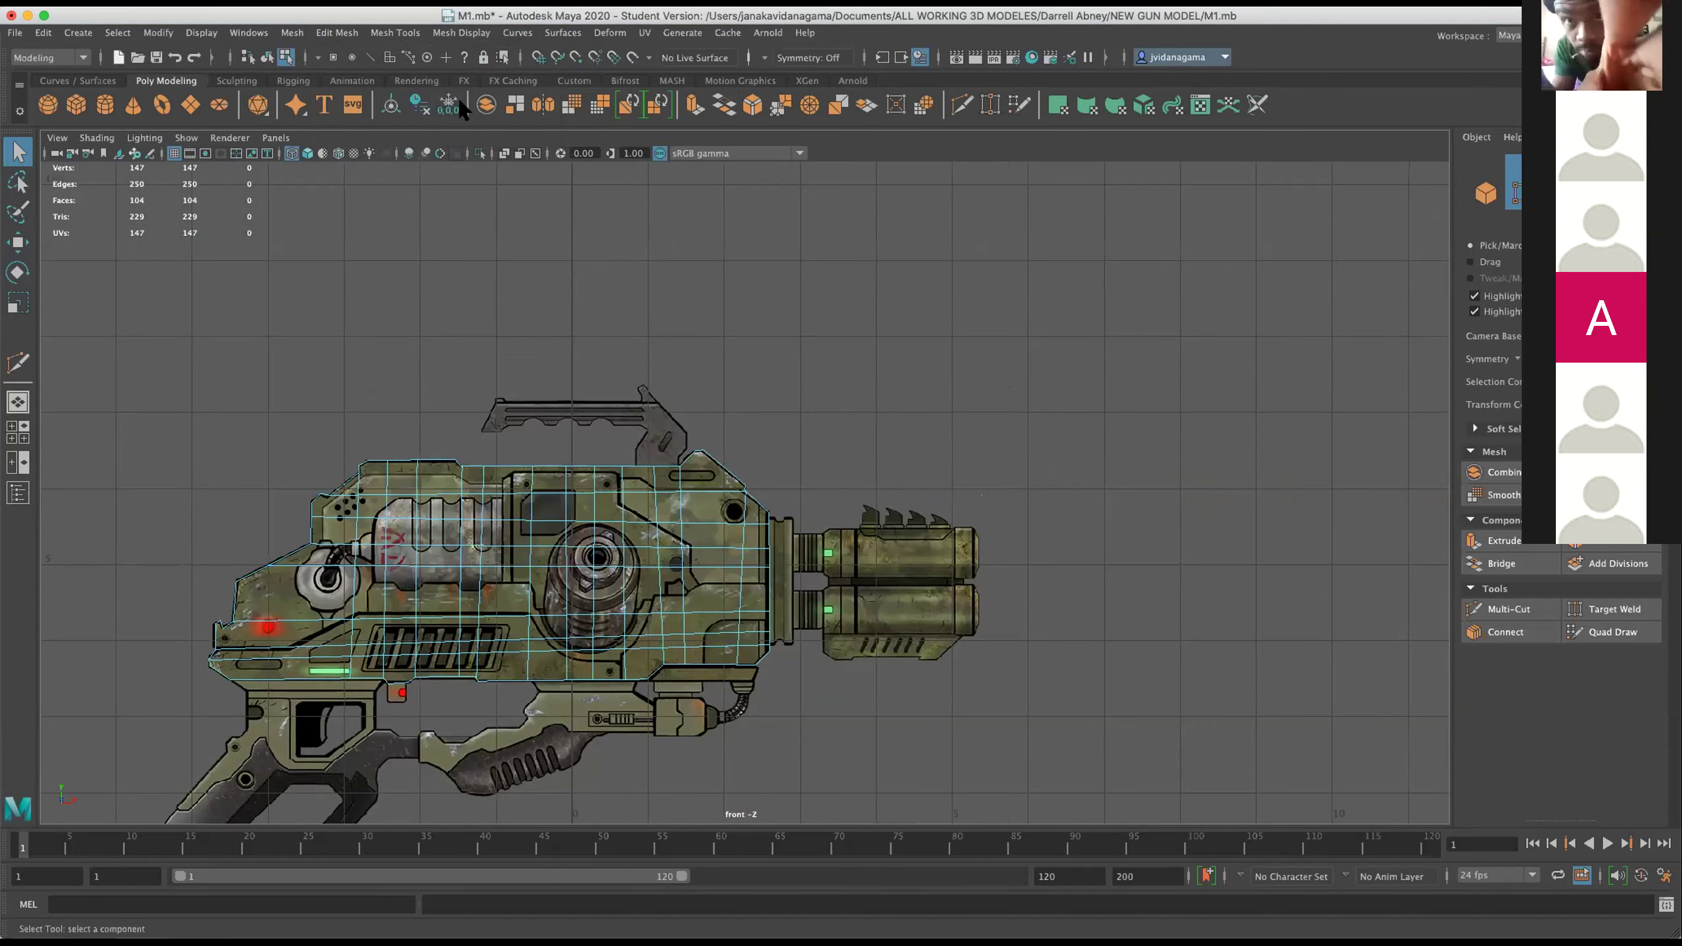
left_click(326, 34)
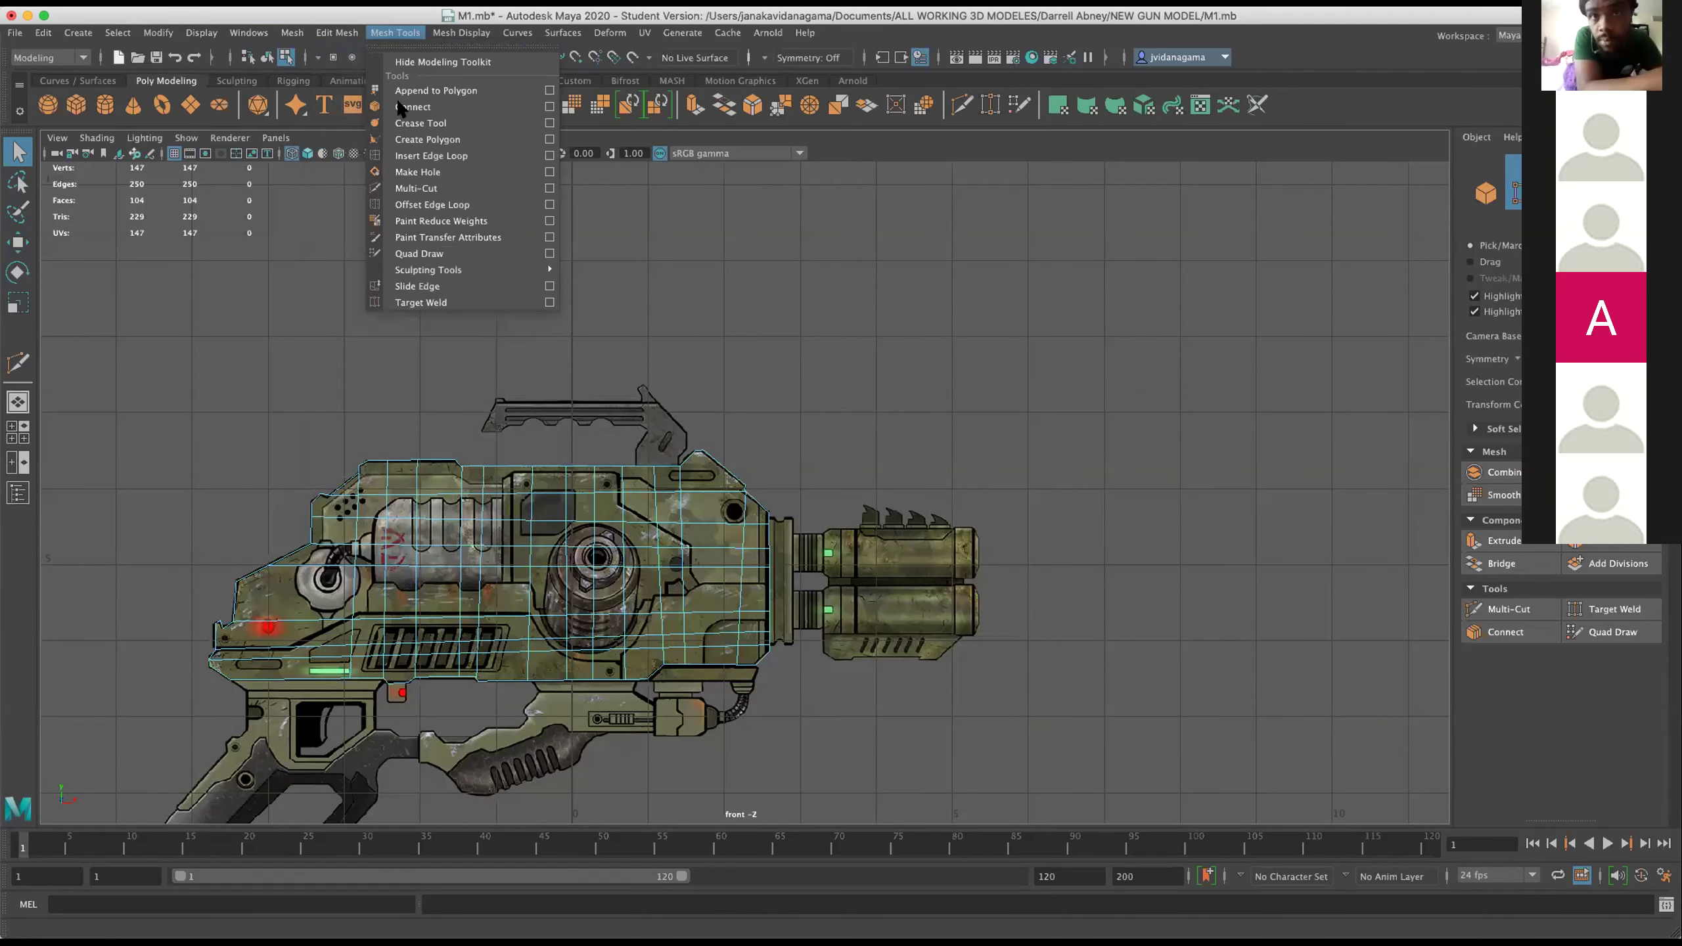
Draw an eight-point bent-arrow polygon face above-right of the gun with Create Polygon.
left_click(413, 136)
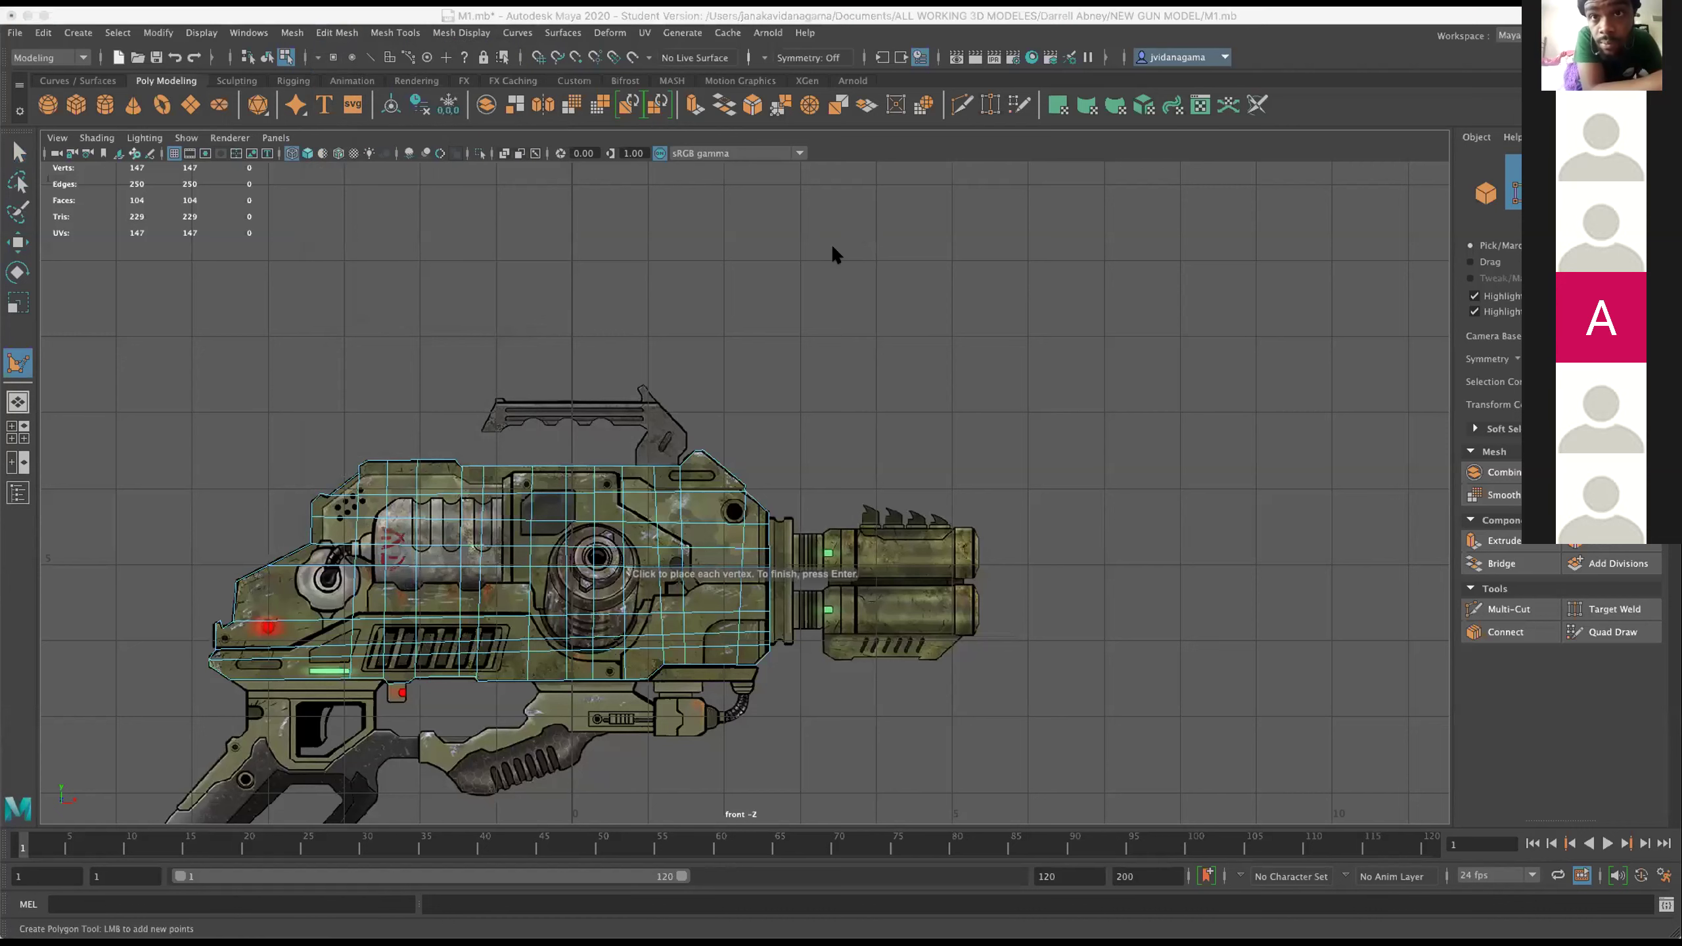
left_click(835, 252)
left_click(1109, 202)
left_click(1341, 209)
left_click(1406, 422)
left_click(1284, 540)
left_click(1152, 332)
left_click(907, 451)
key("Return")
Turn on smooth shading with lighting, then select the new face in face mode.
key("w")
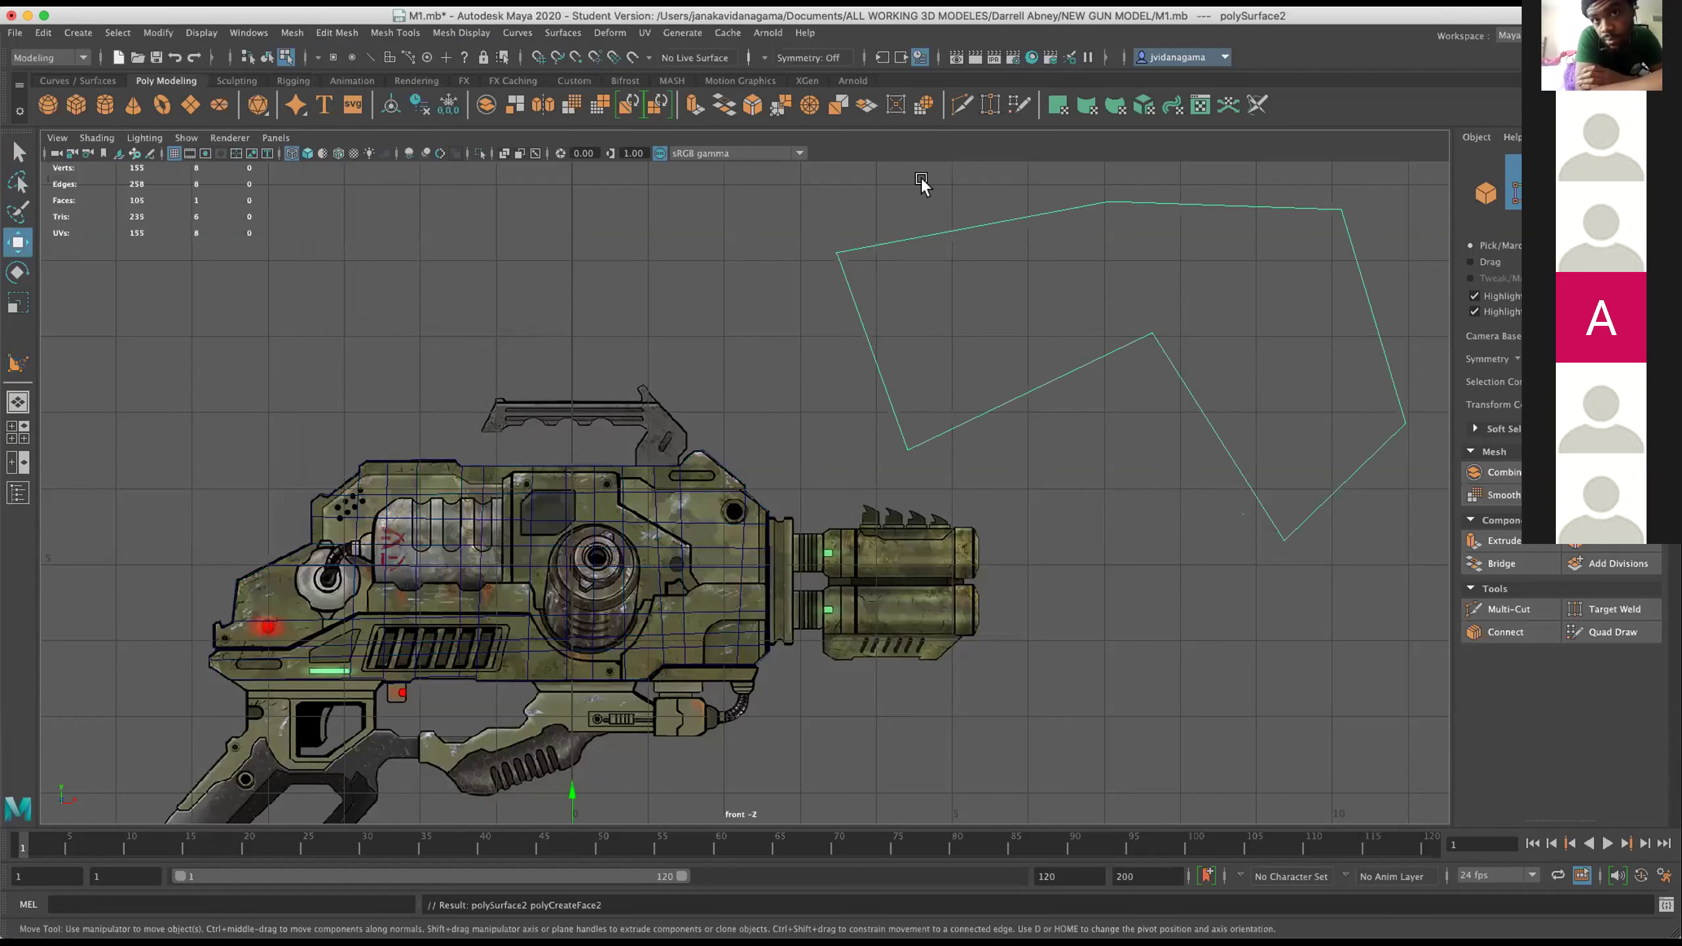
left_click(301, 152)
left_click(144, 137)
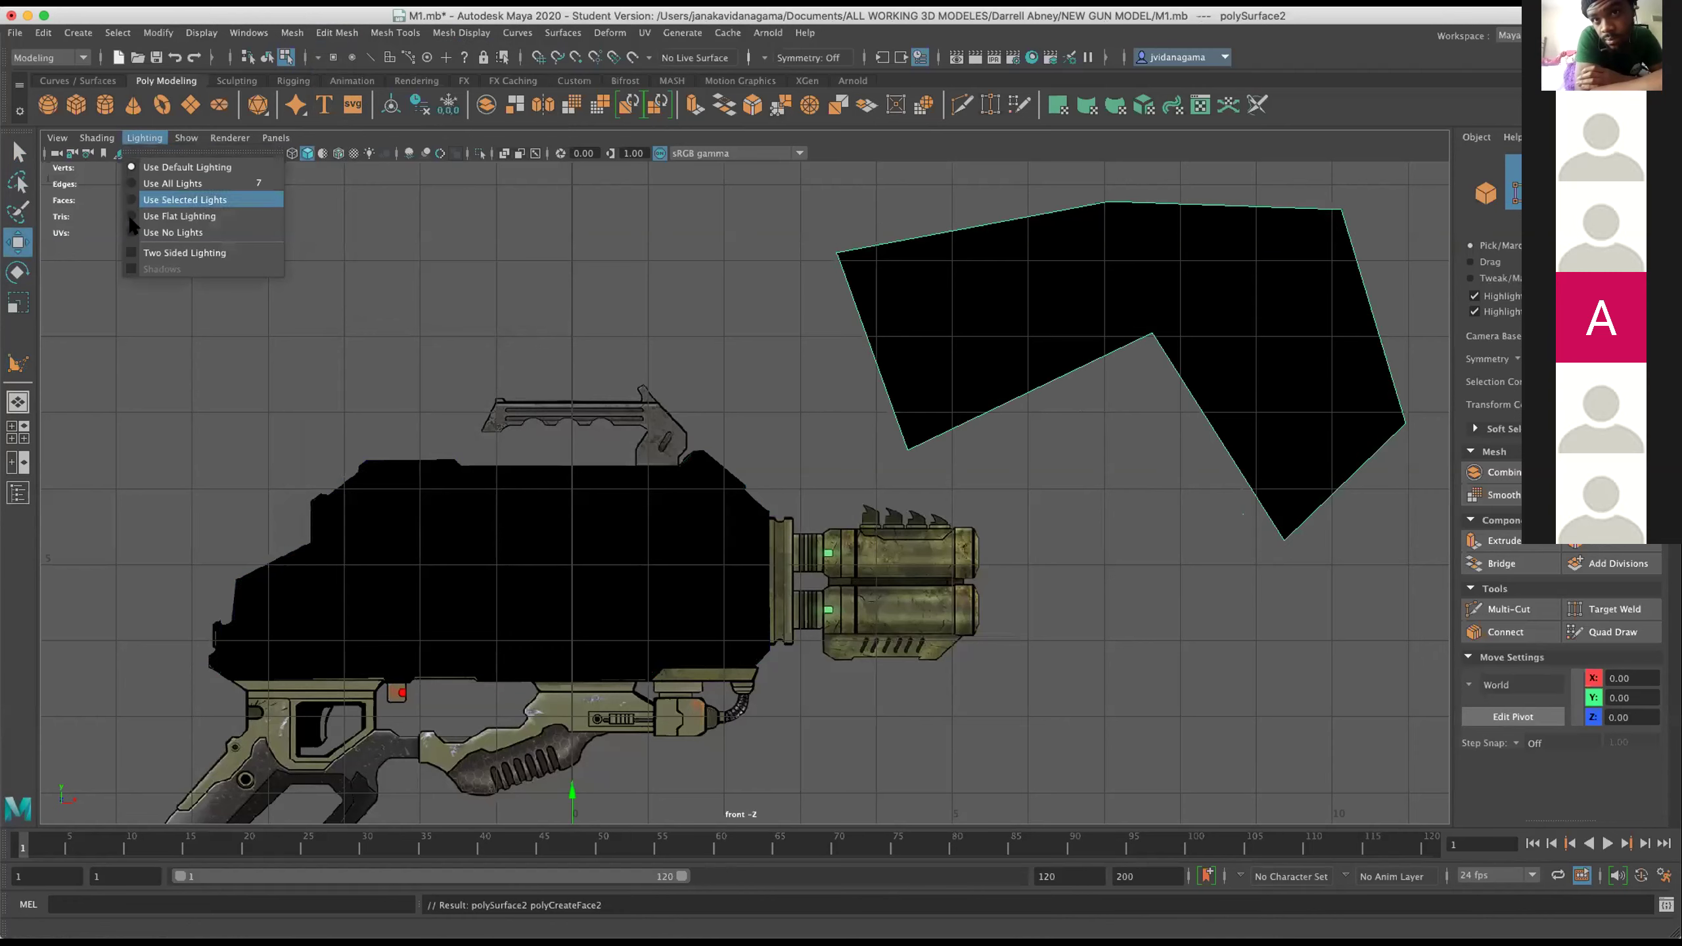
left_click(165, 251)
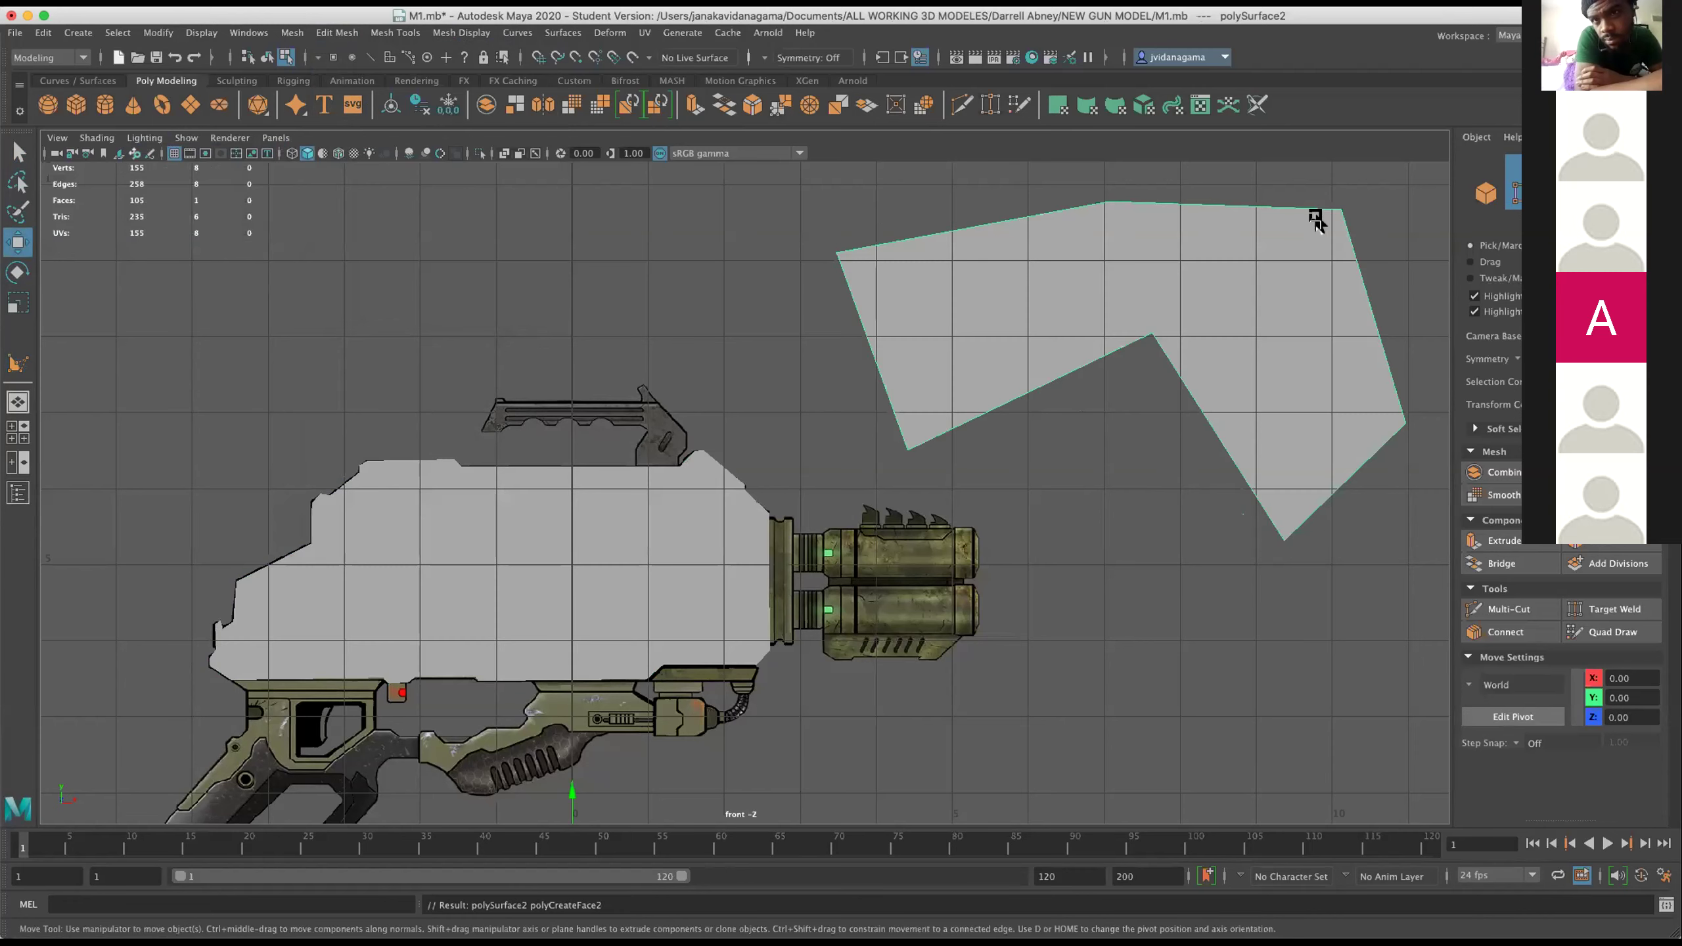
key("F11")
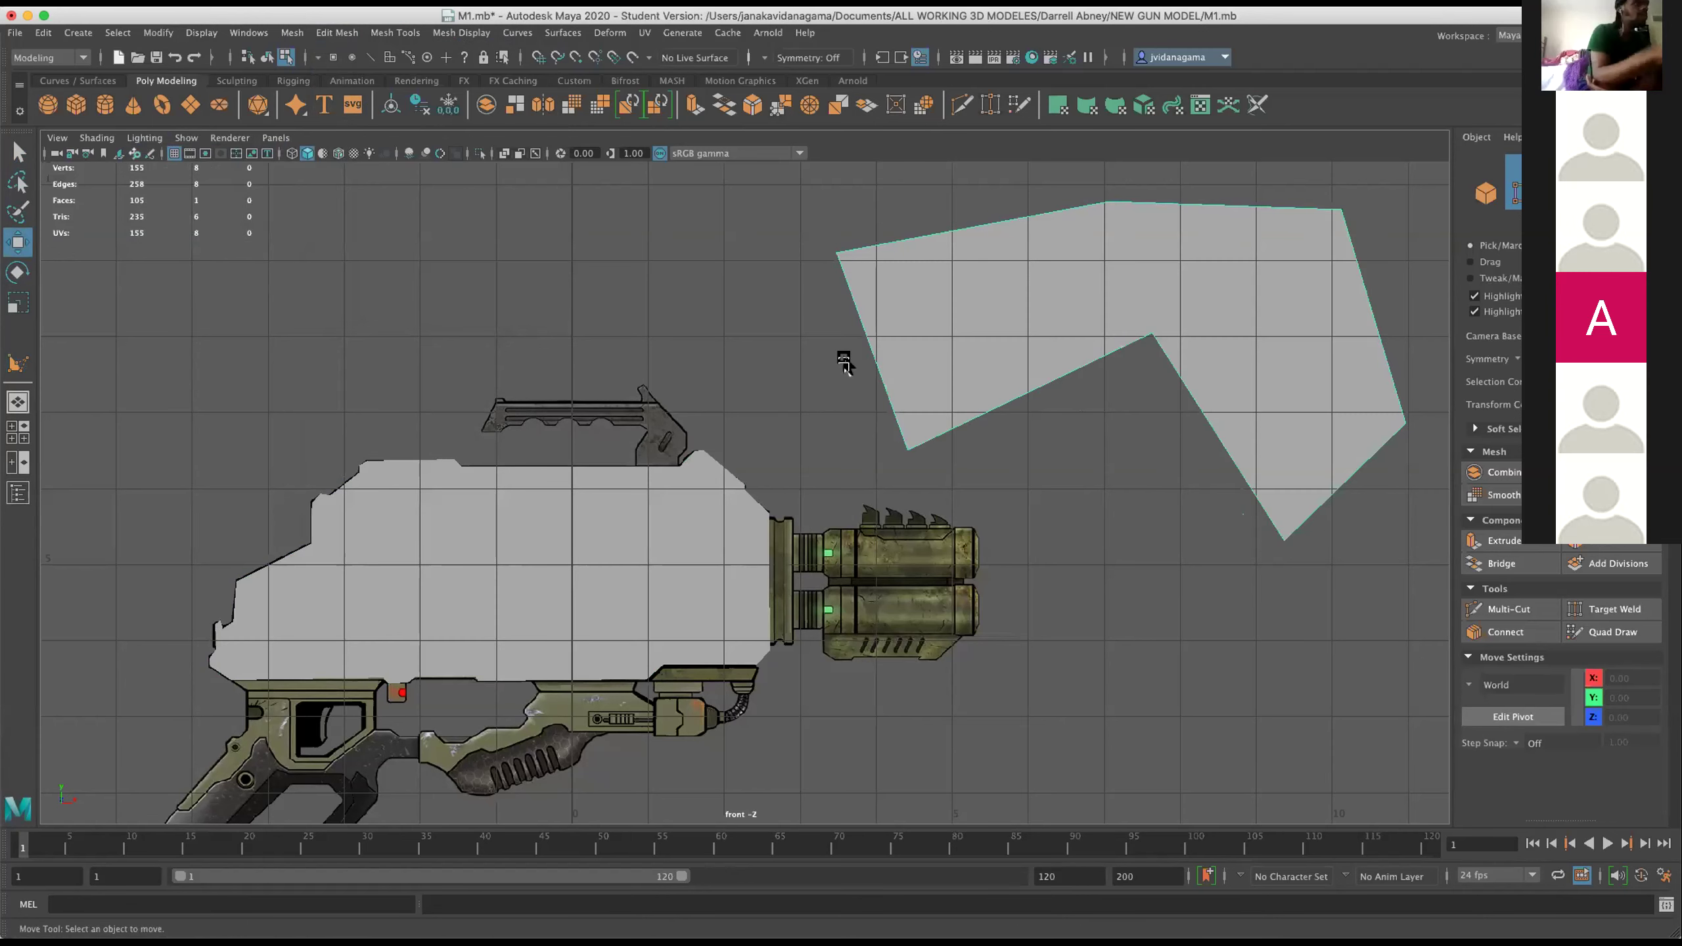
left_click(1125, 277)
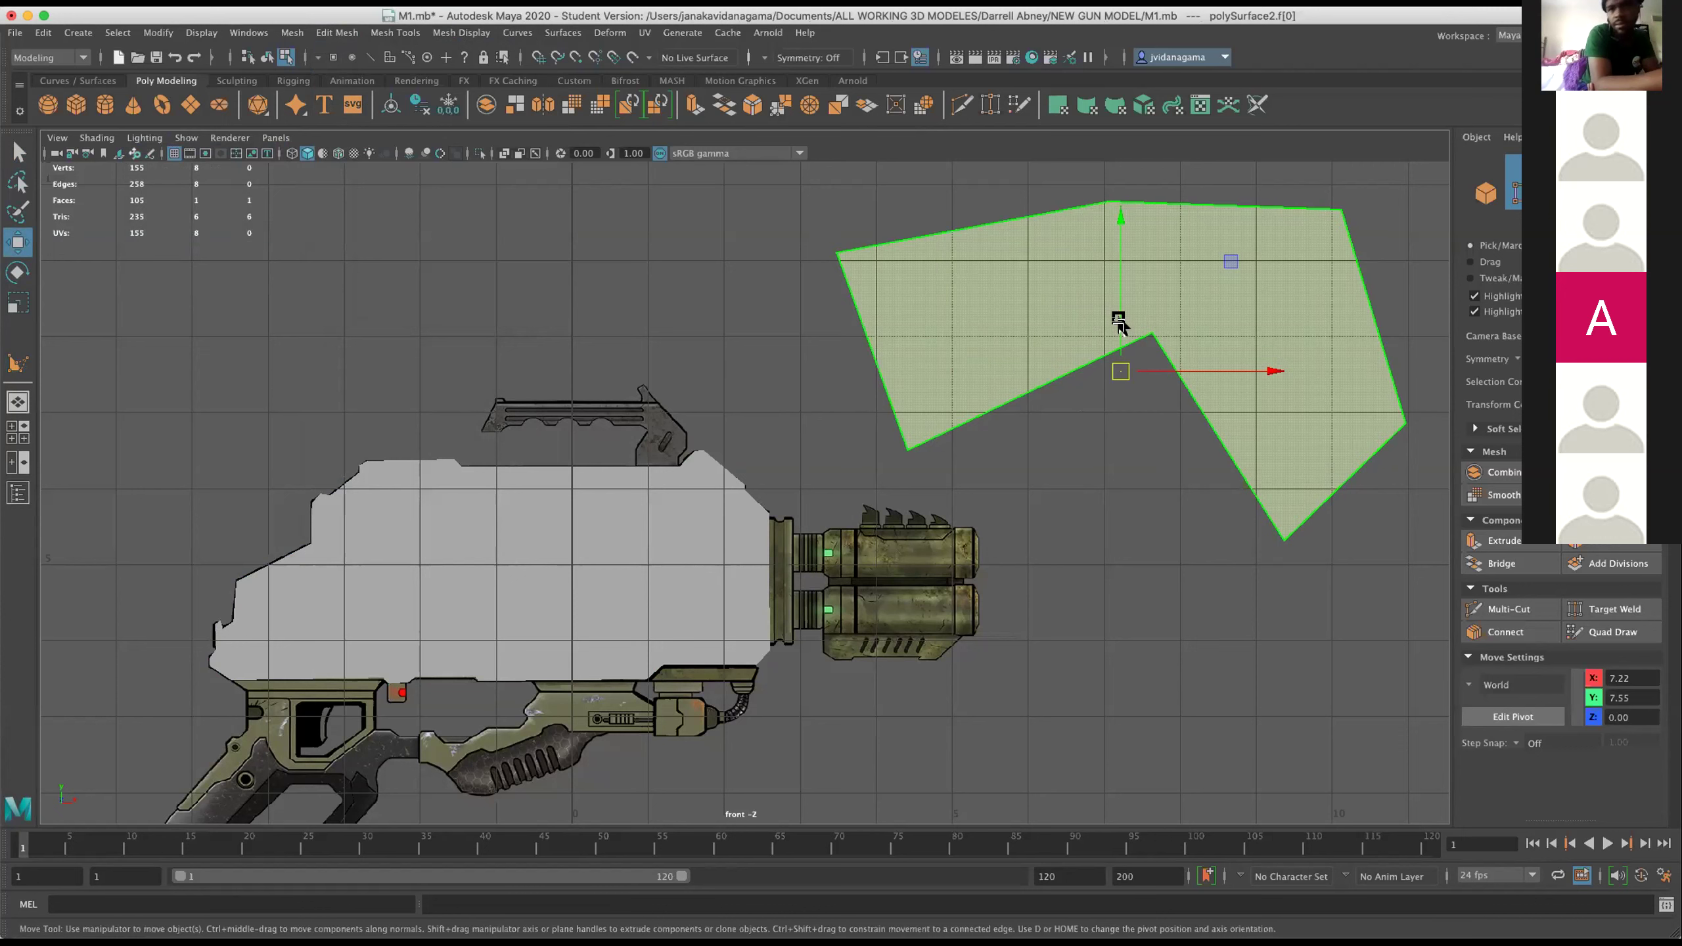
Multi-Cut the new face with crossing vertical and horizontal slices.
left_click(1498, 610)
left_click_drag(964, 177, 1030, 609)
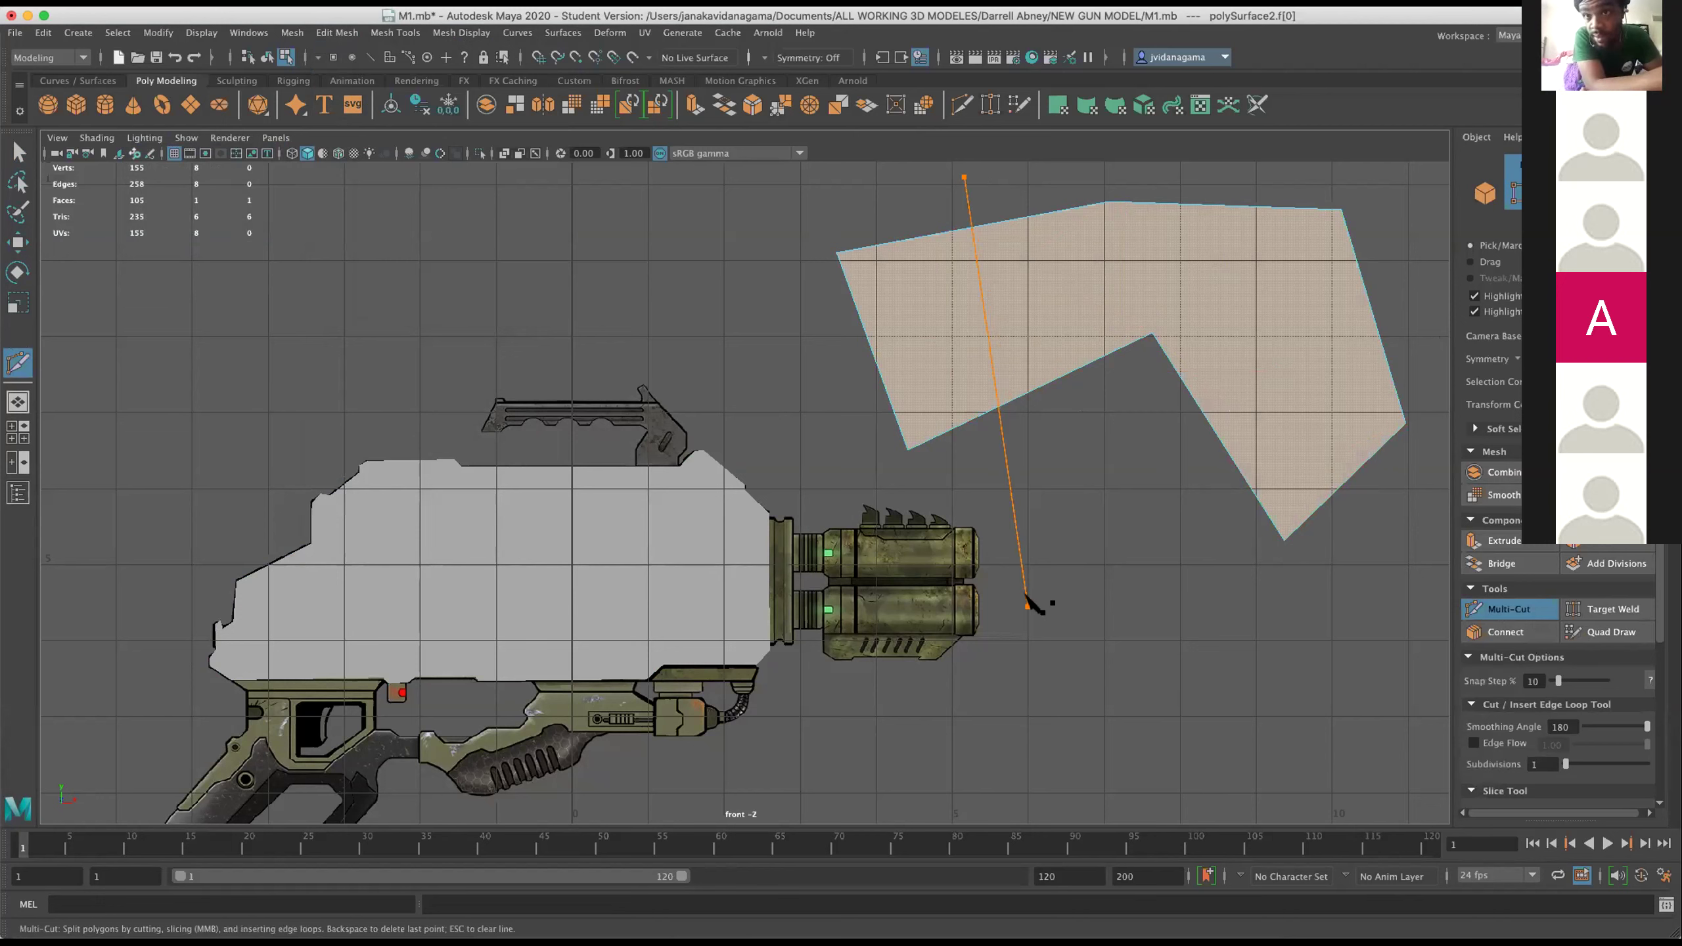
left_click_drag(1032, 169, 1077, 503)
left_click_drag(807, 343, 1484, 211)
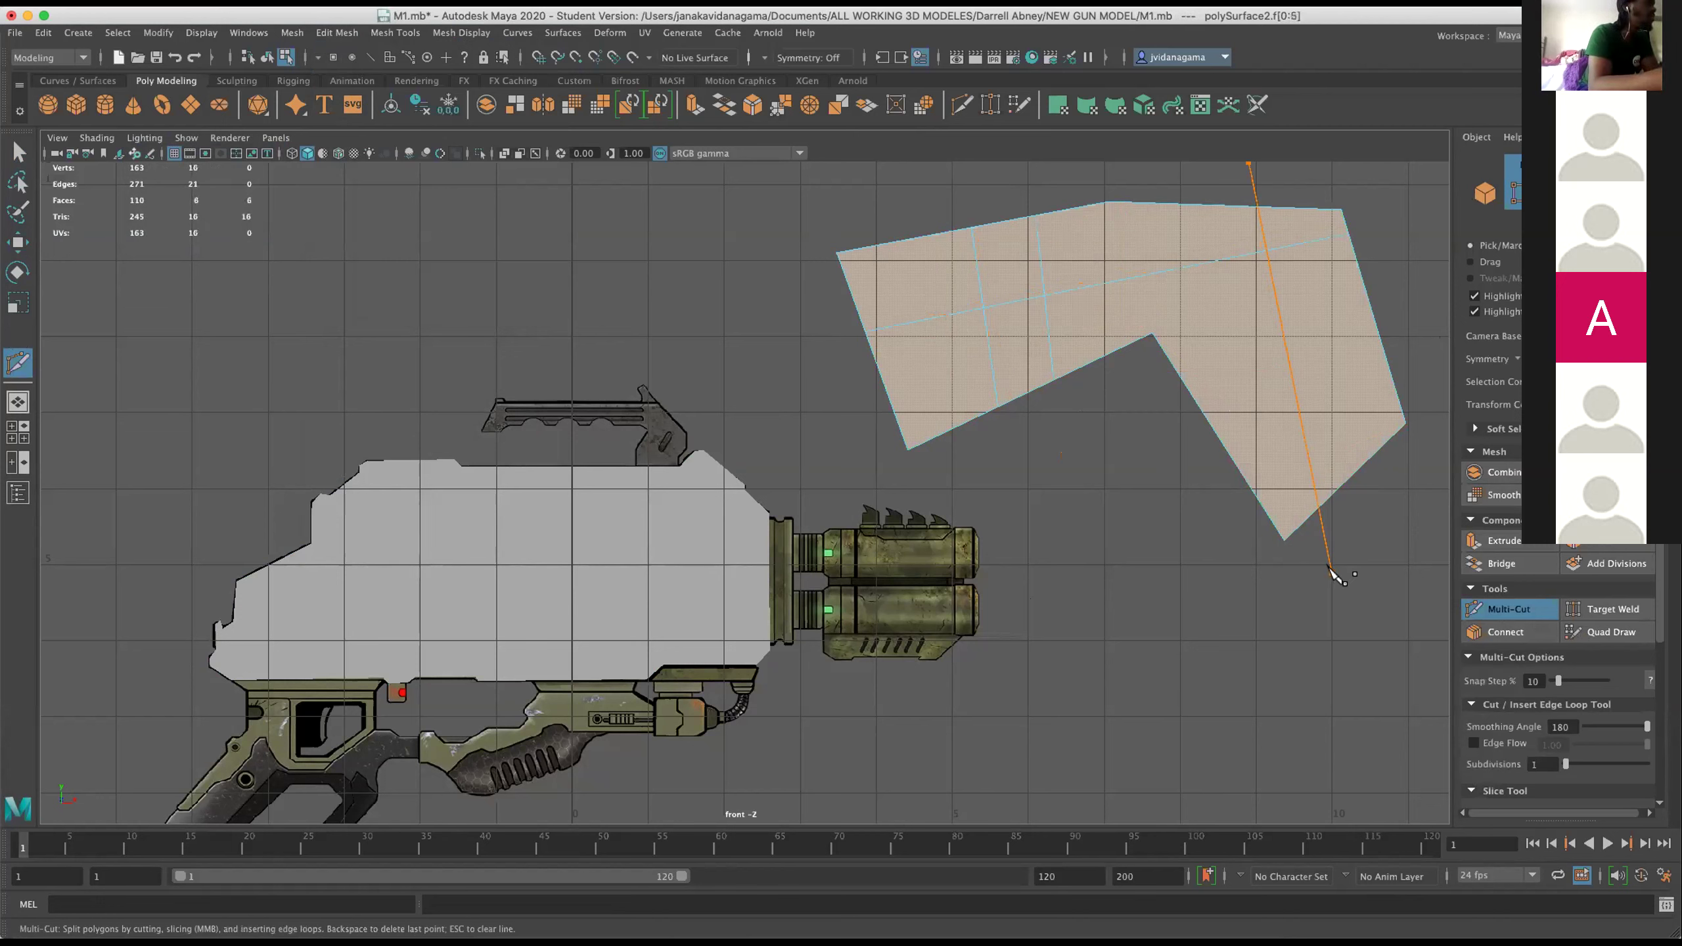
left_click_drag(1191, 549, 1390, 337)
left_click_drag(1191, 548, 1448, 365)
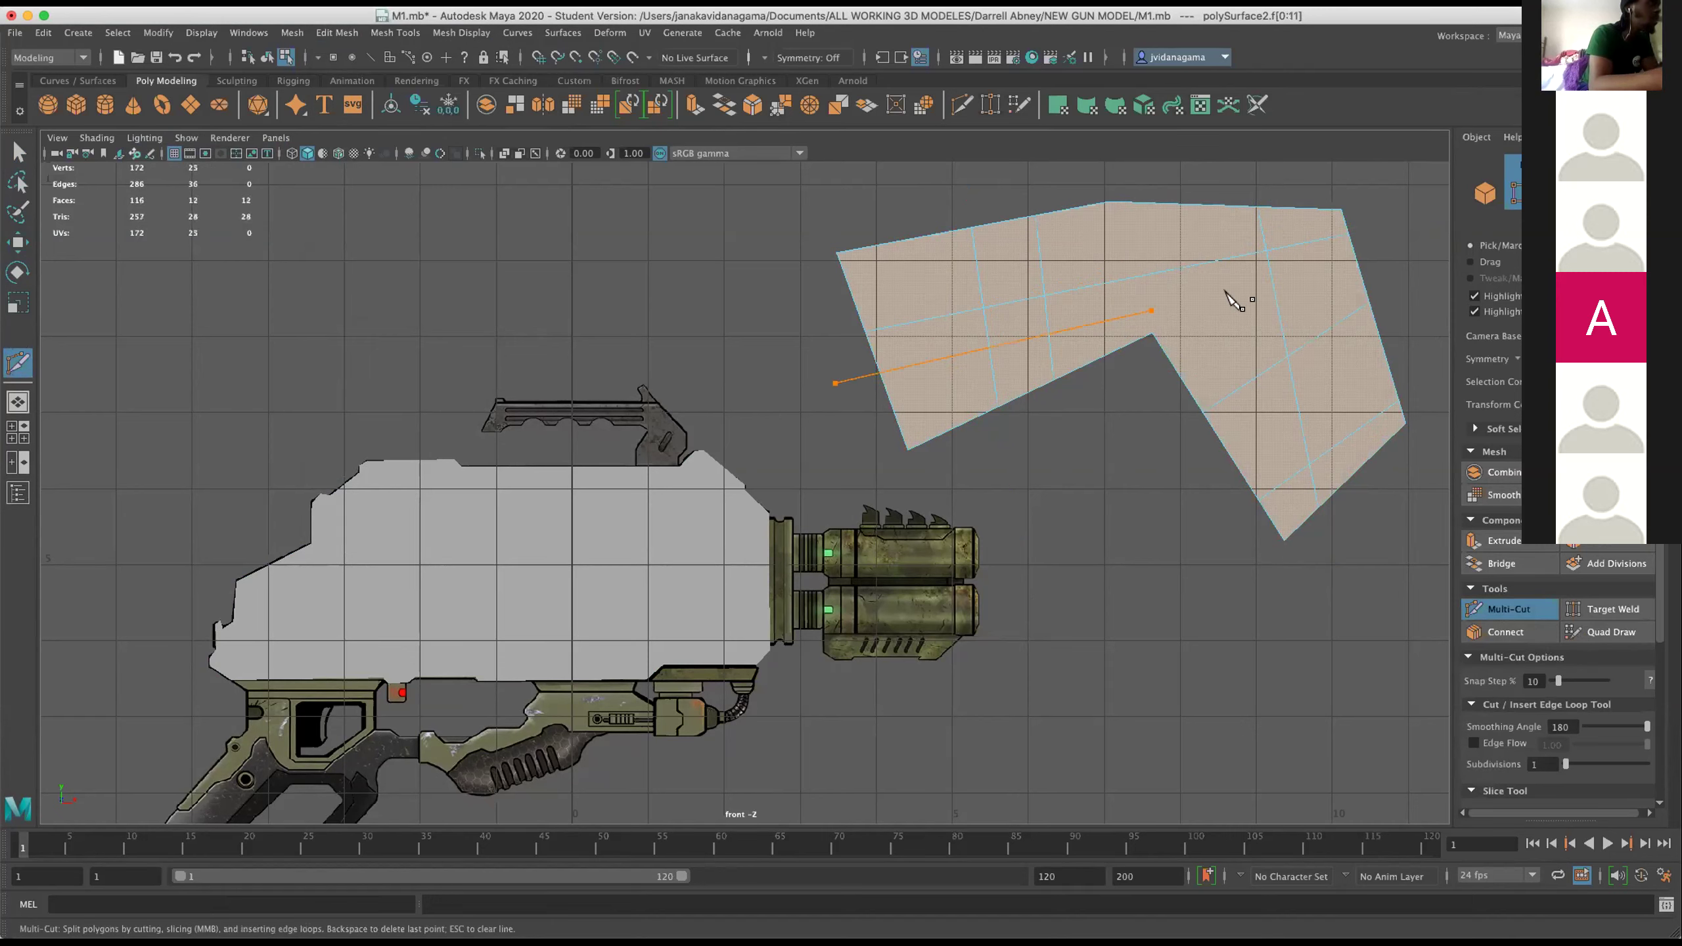
left_click_drag(1391, 282, 1390, 282)
left_click_drag(954, 495, 956, 497)
Add more slices through the face's right side, then return to the Move tool.
left_click_drag(1242, 193, 1167, 458)
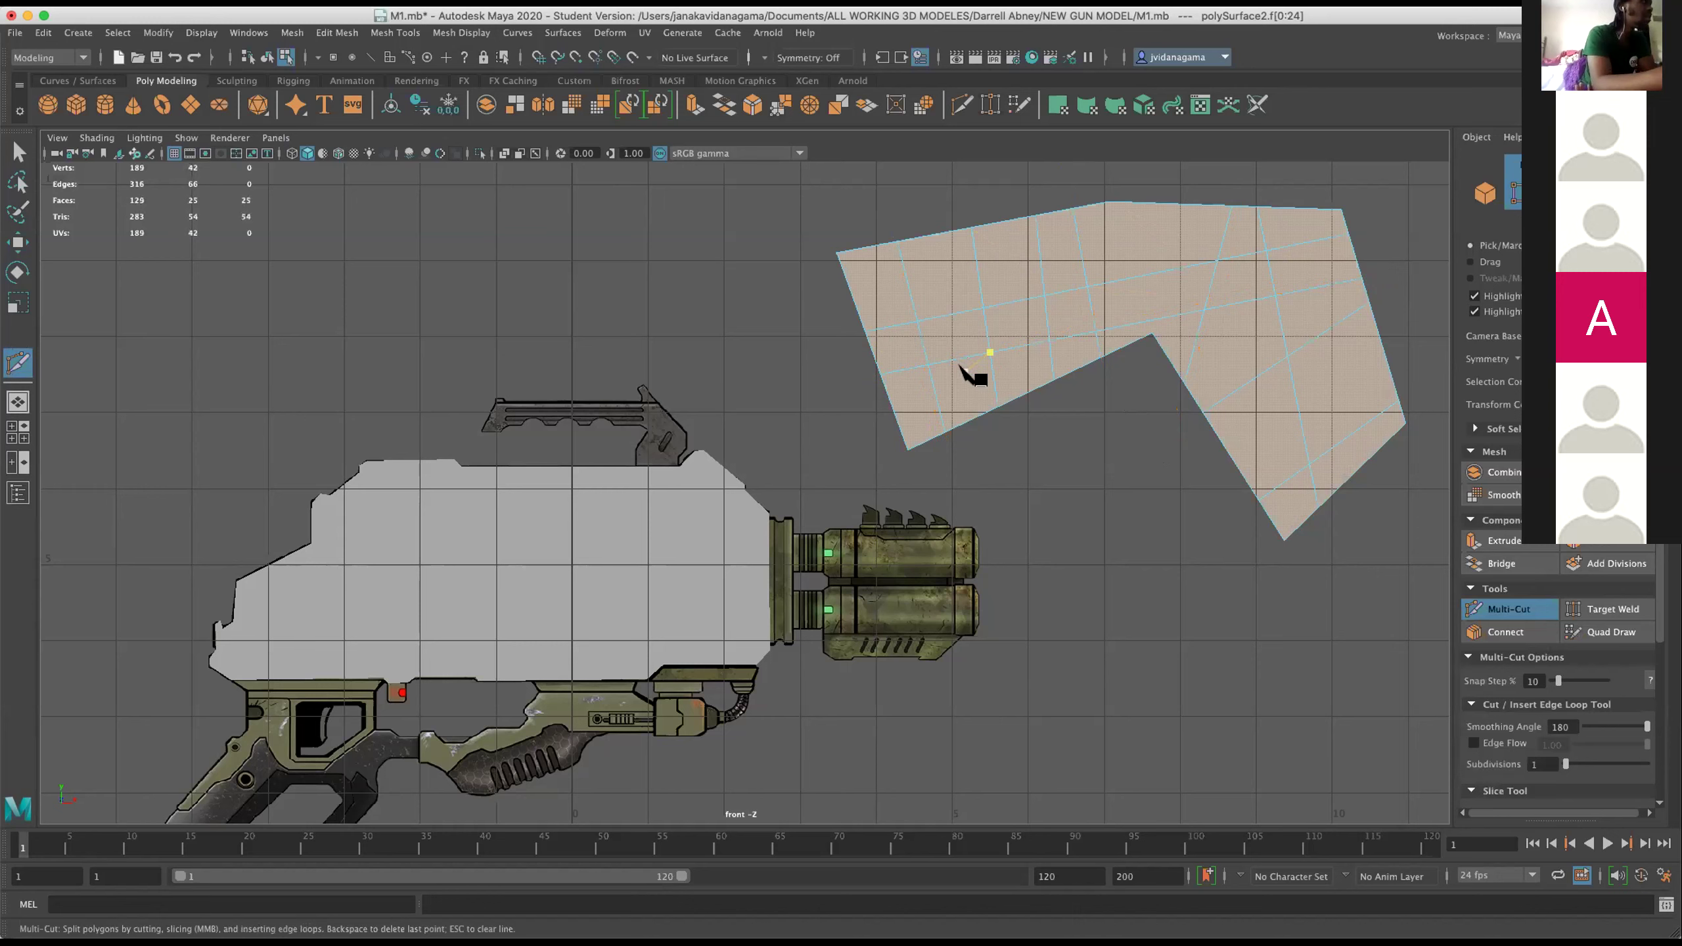
left_click_drag(1145, 401, 1145, 450)
left_click_drag(1128, 529, 1435, 295)
left_click_drag(1392, 504, 1297, 171)
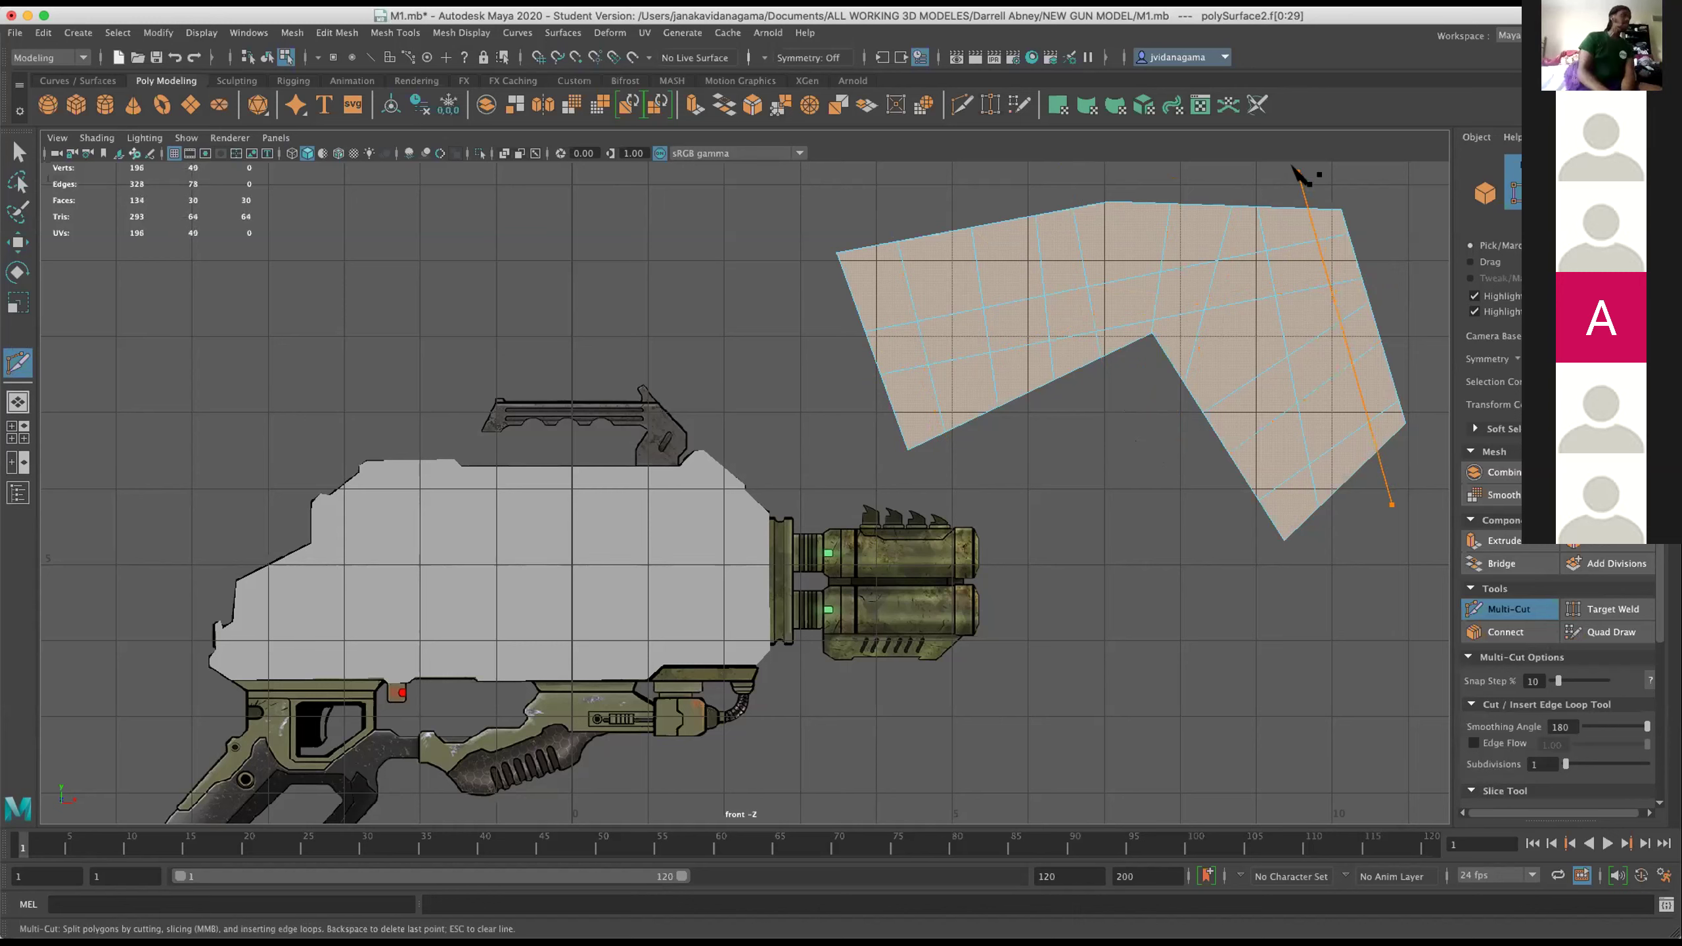
left_click_drag(1219, 223, 1242, 190)
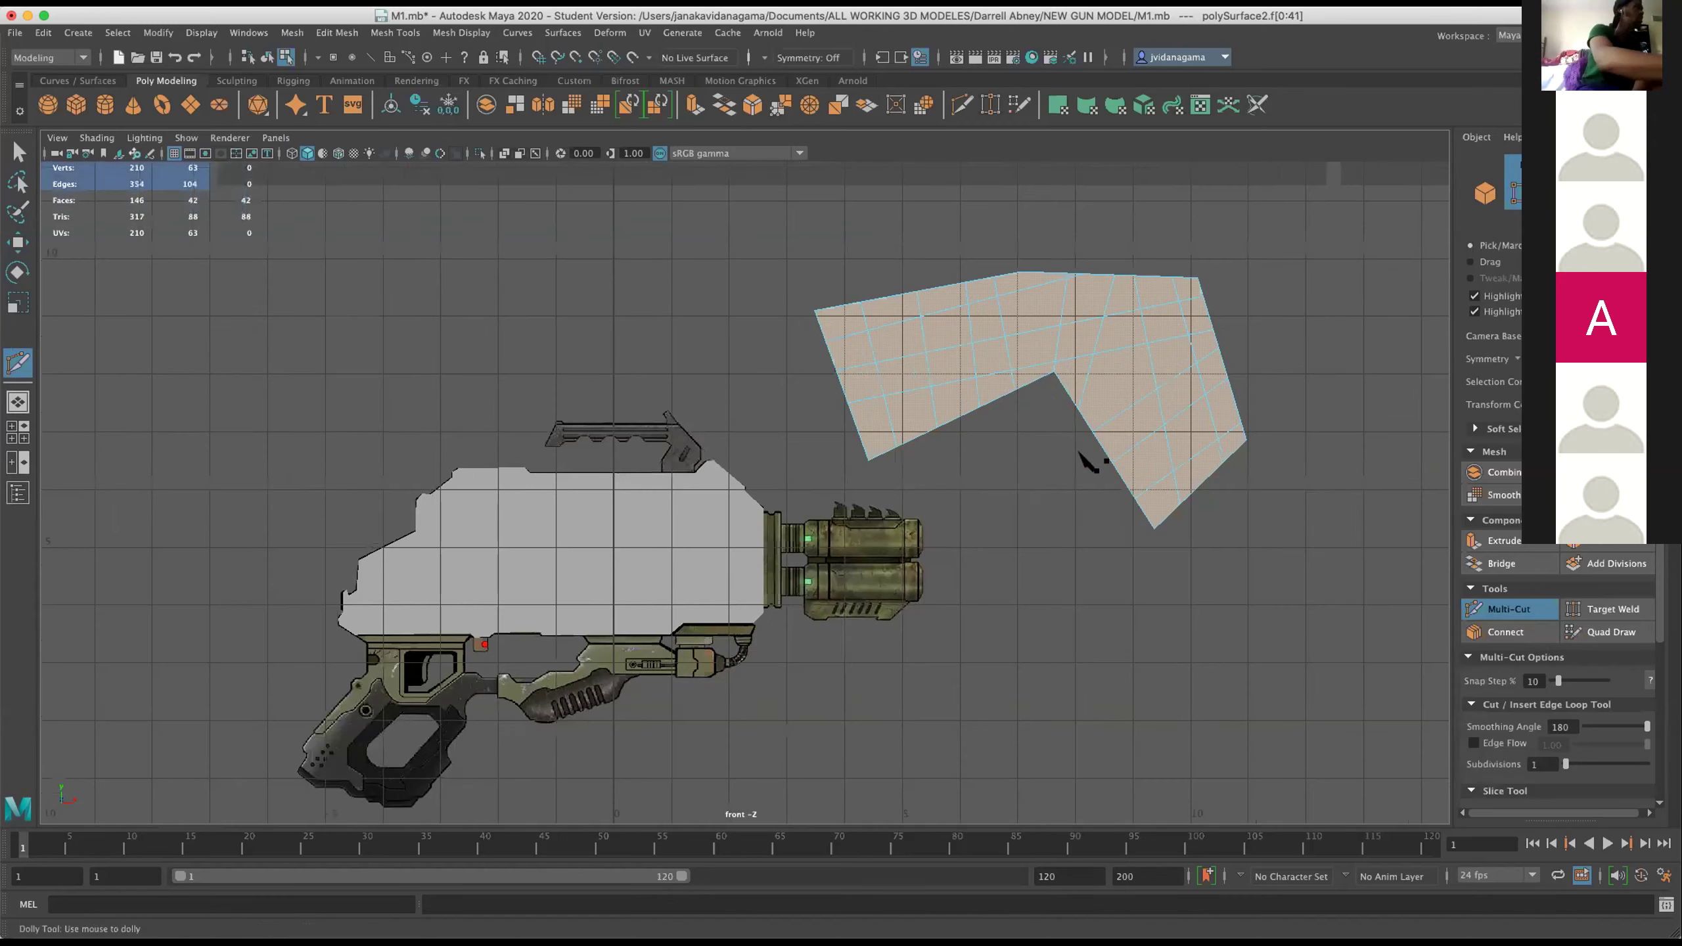
scroll("up", 3)
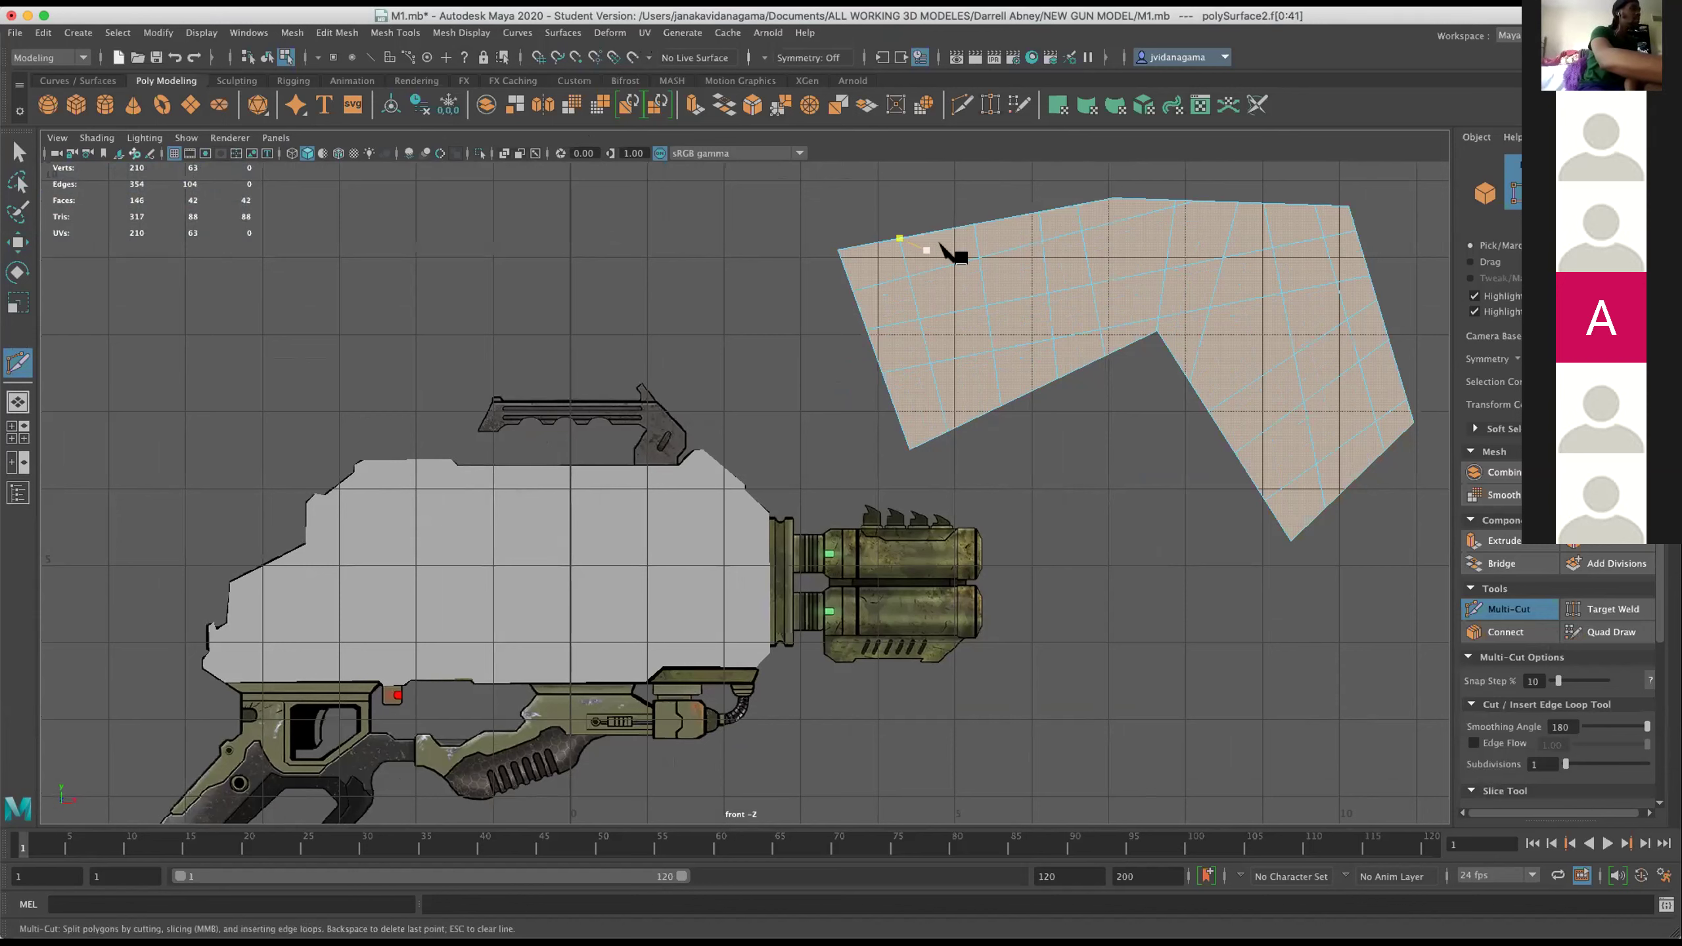
key("w")
left_click_drag(921, 258, 980, 244)
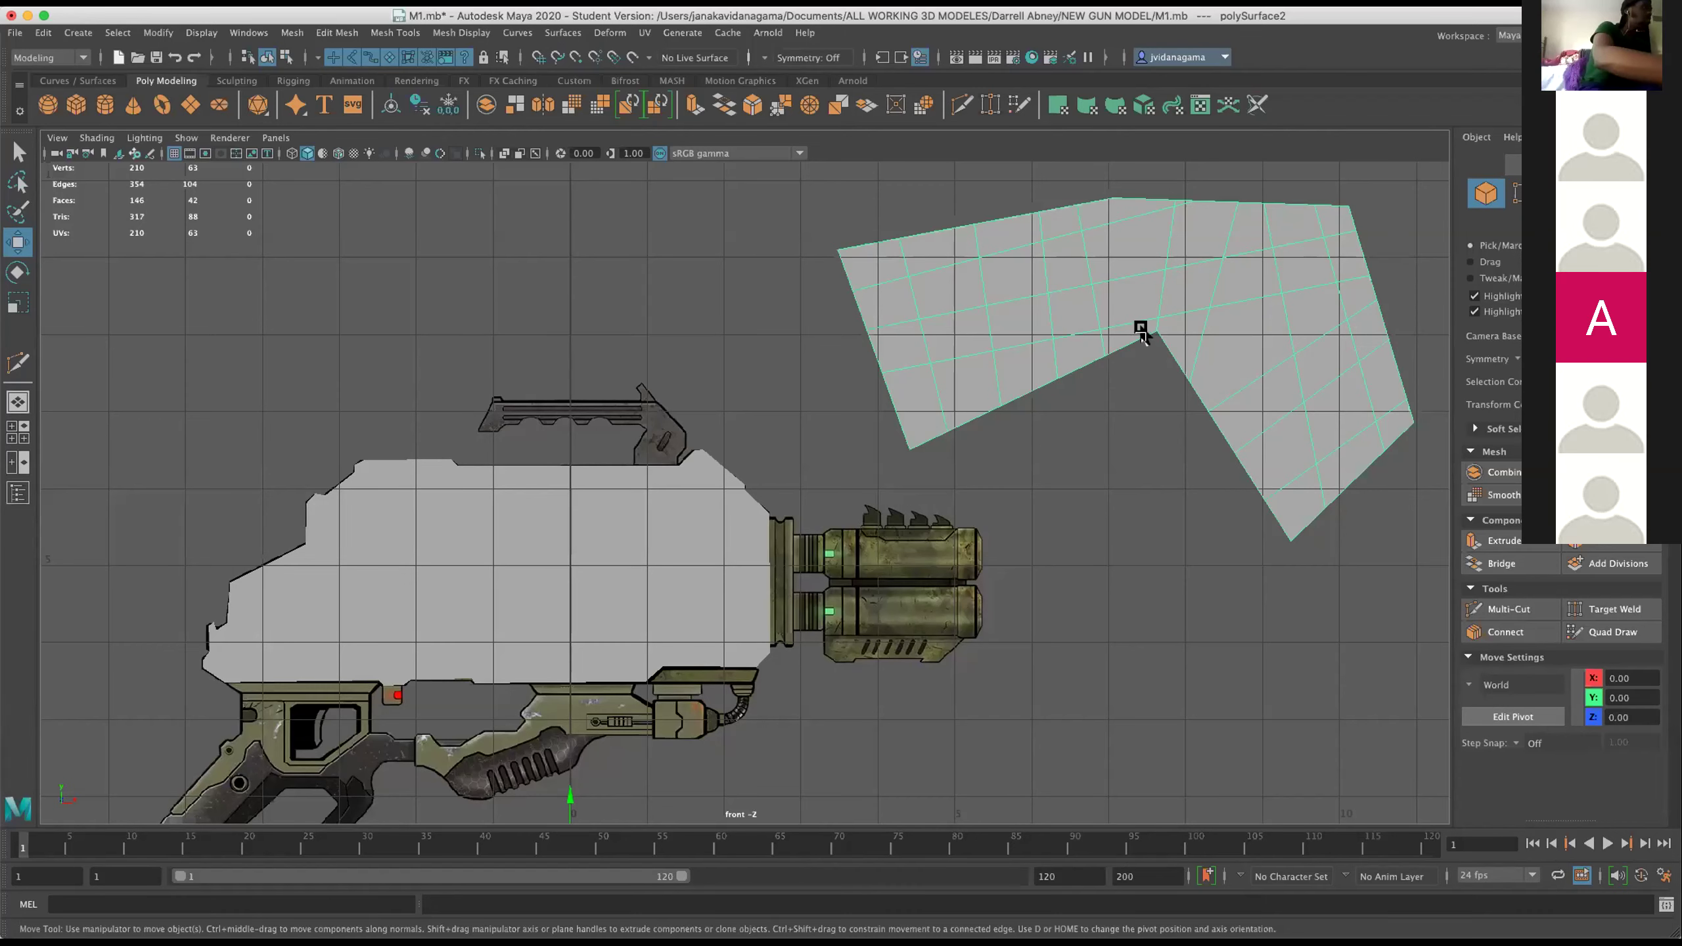
scroll("up", 3)
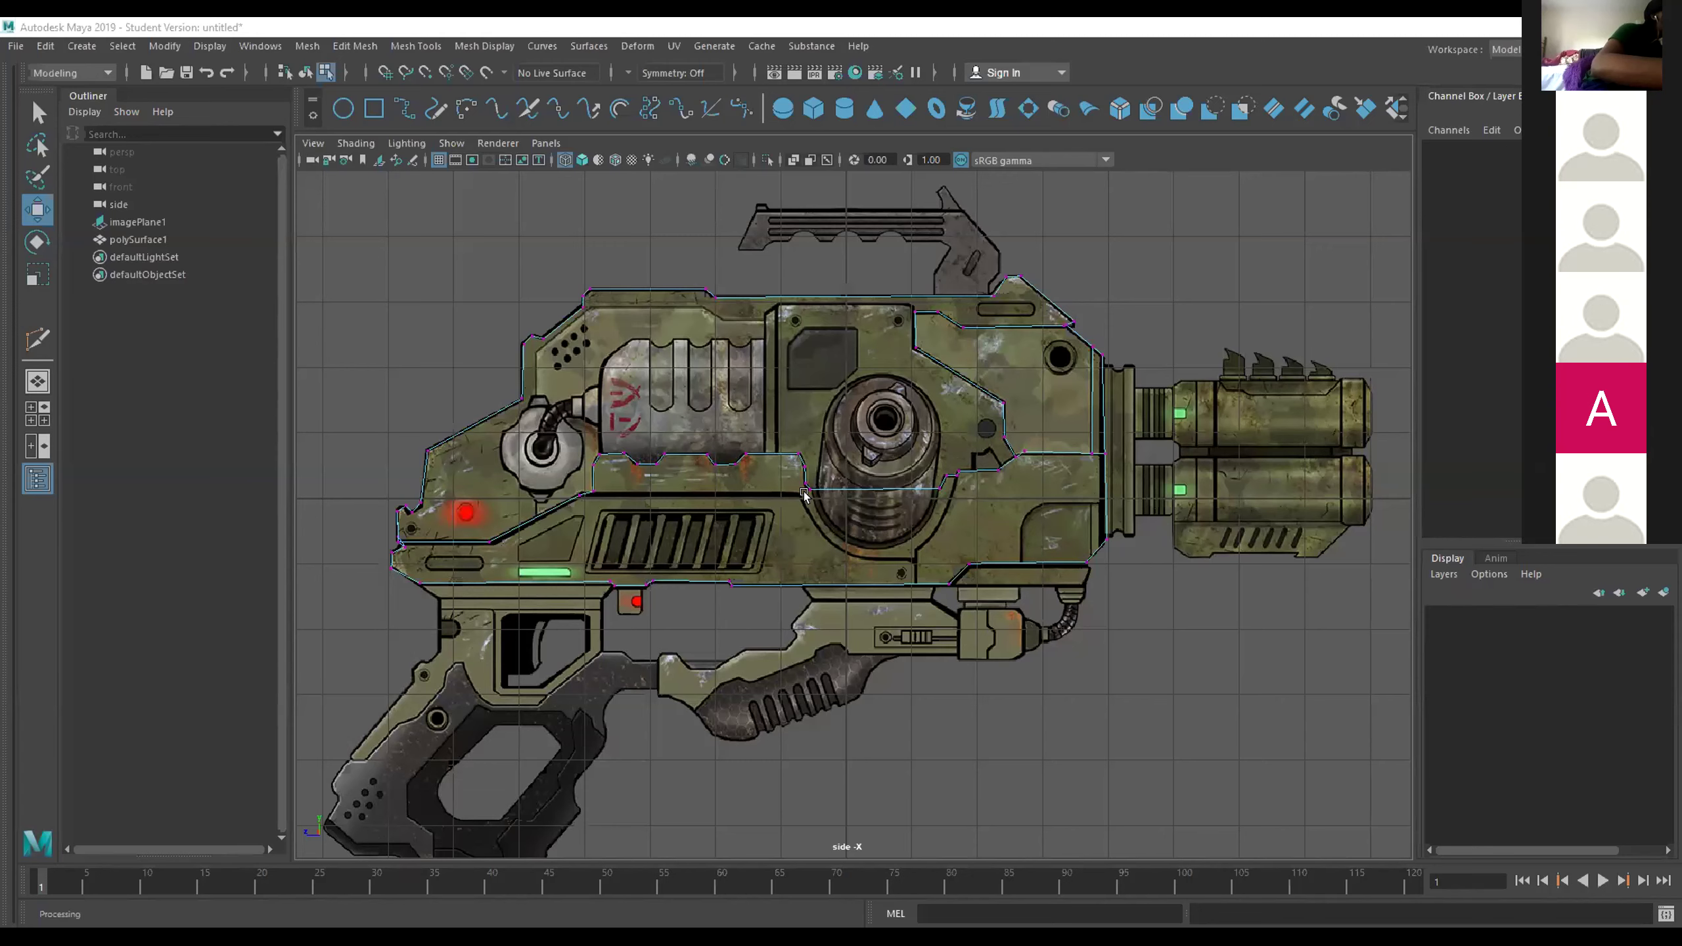
left_click_drag(805, 494, 1110, 467)
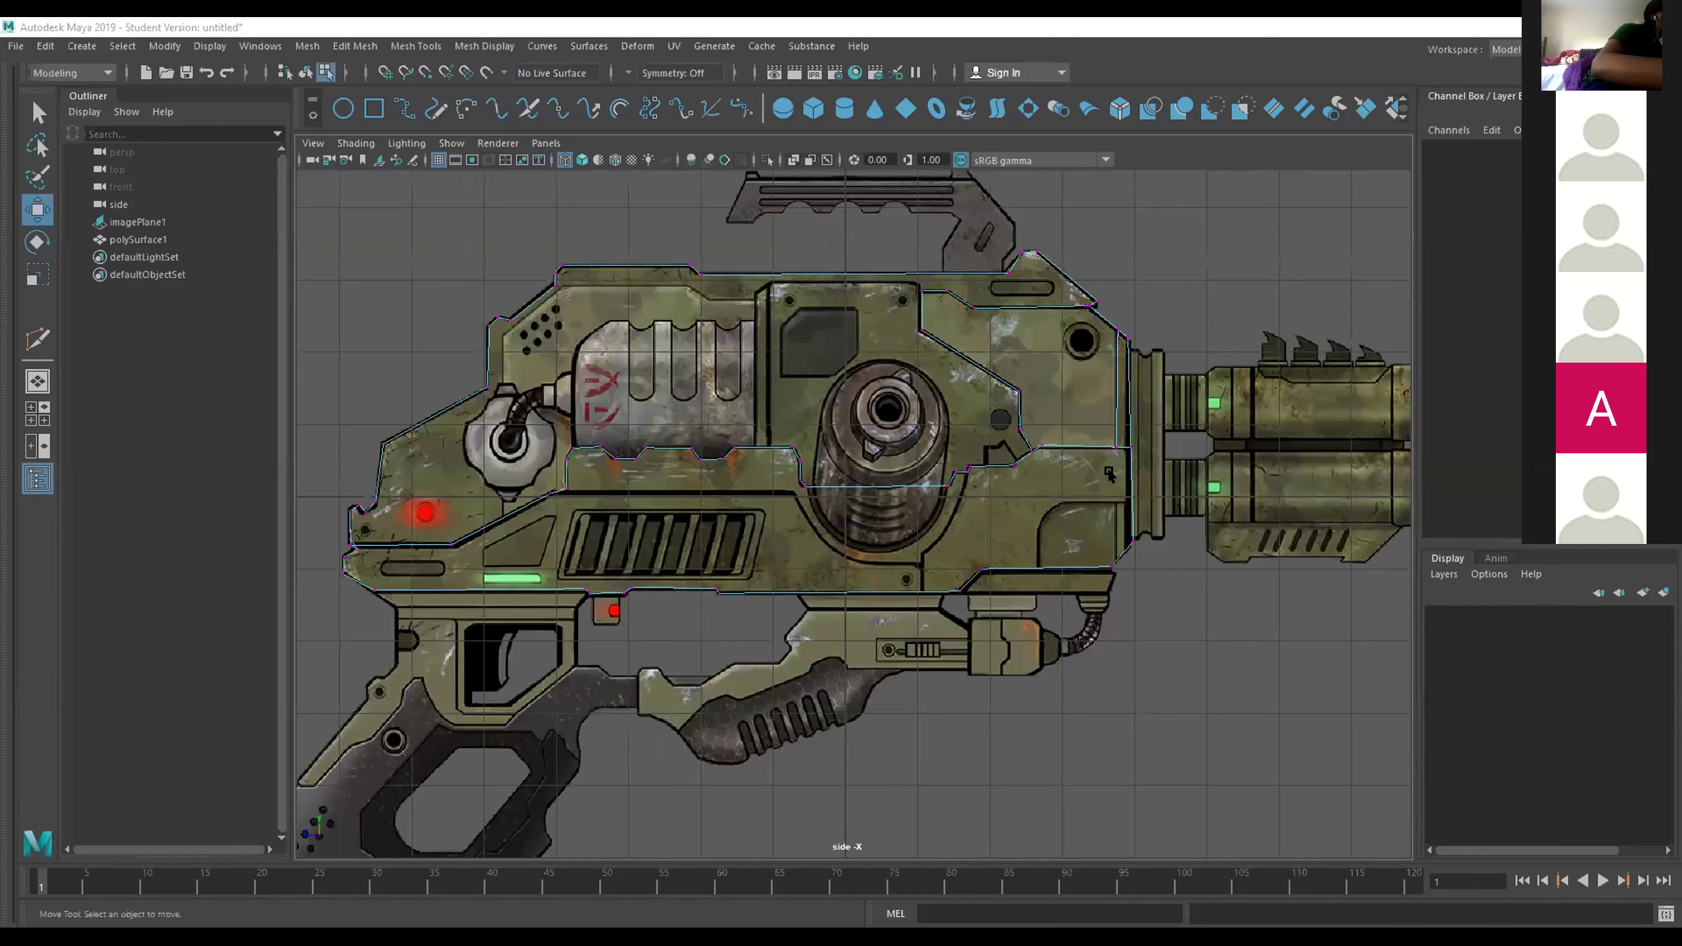
left_click_drag(1108, 476, 1132, 732)
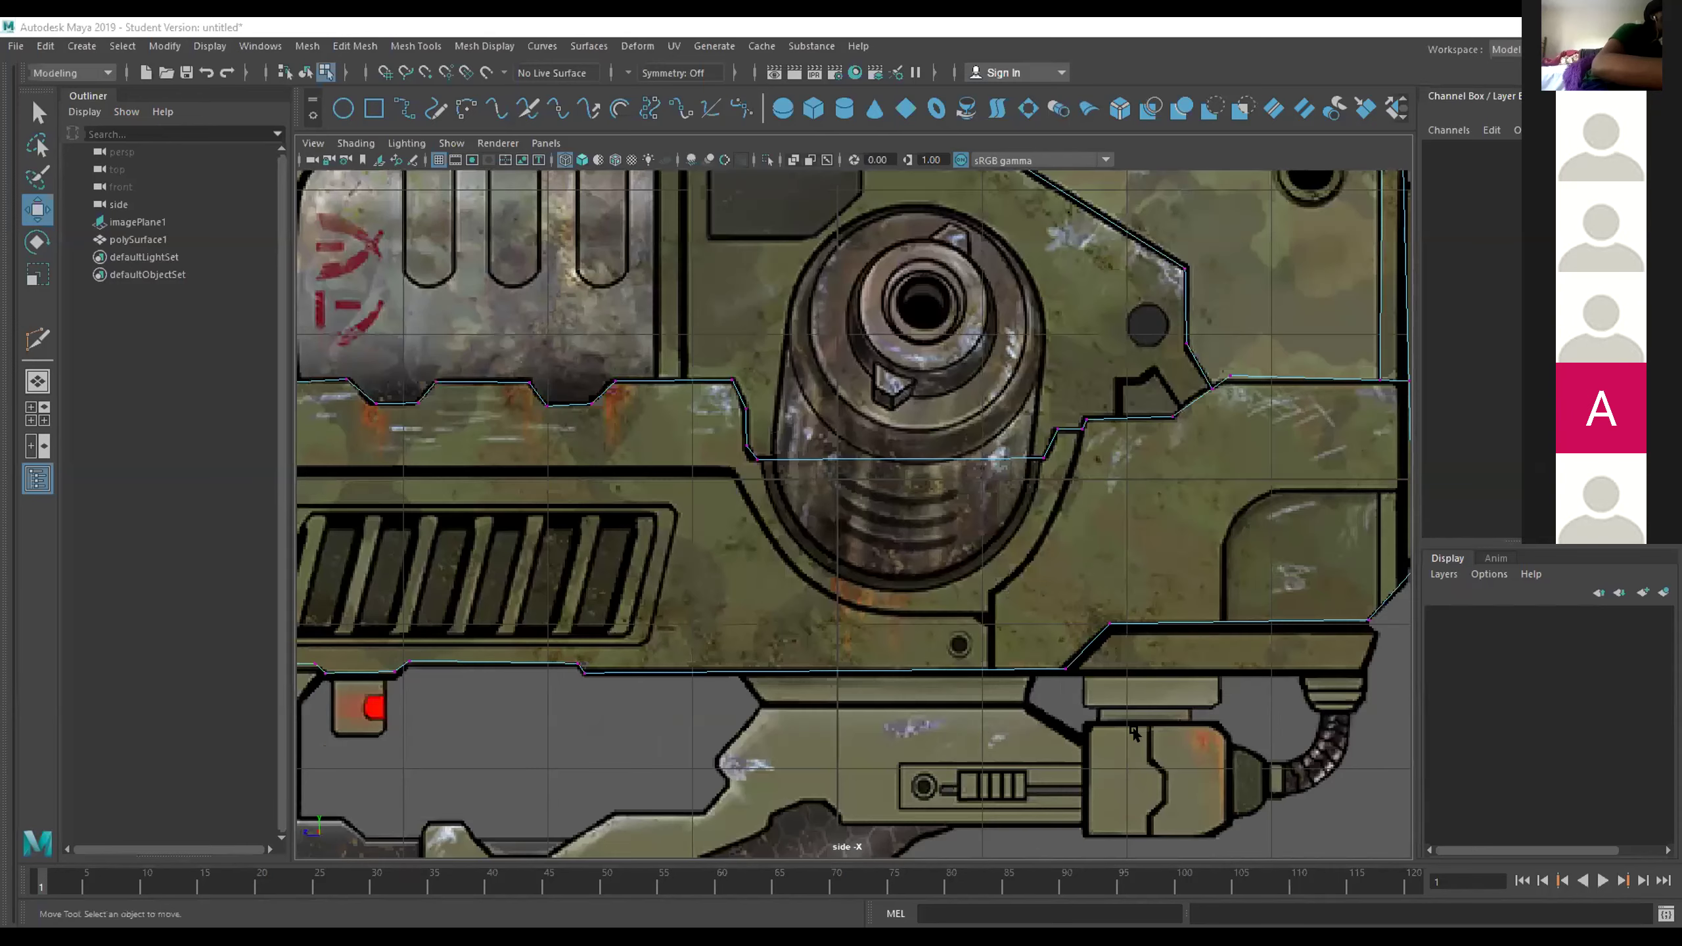
key("a")
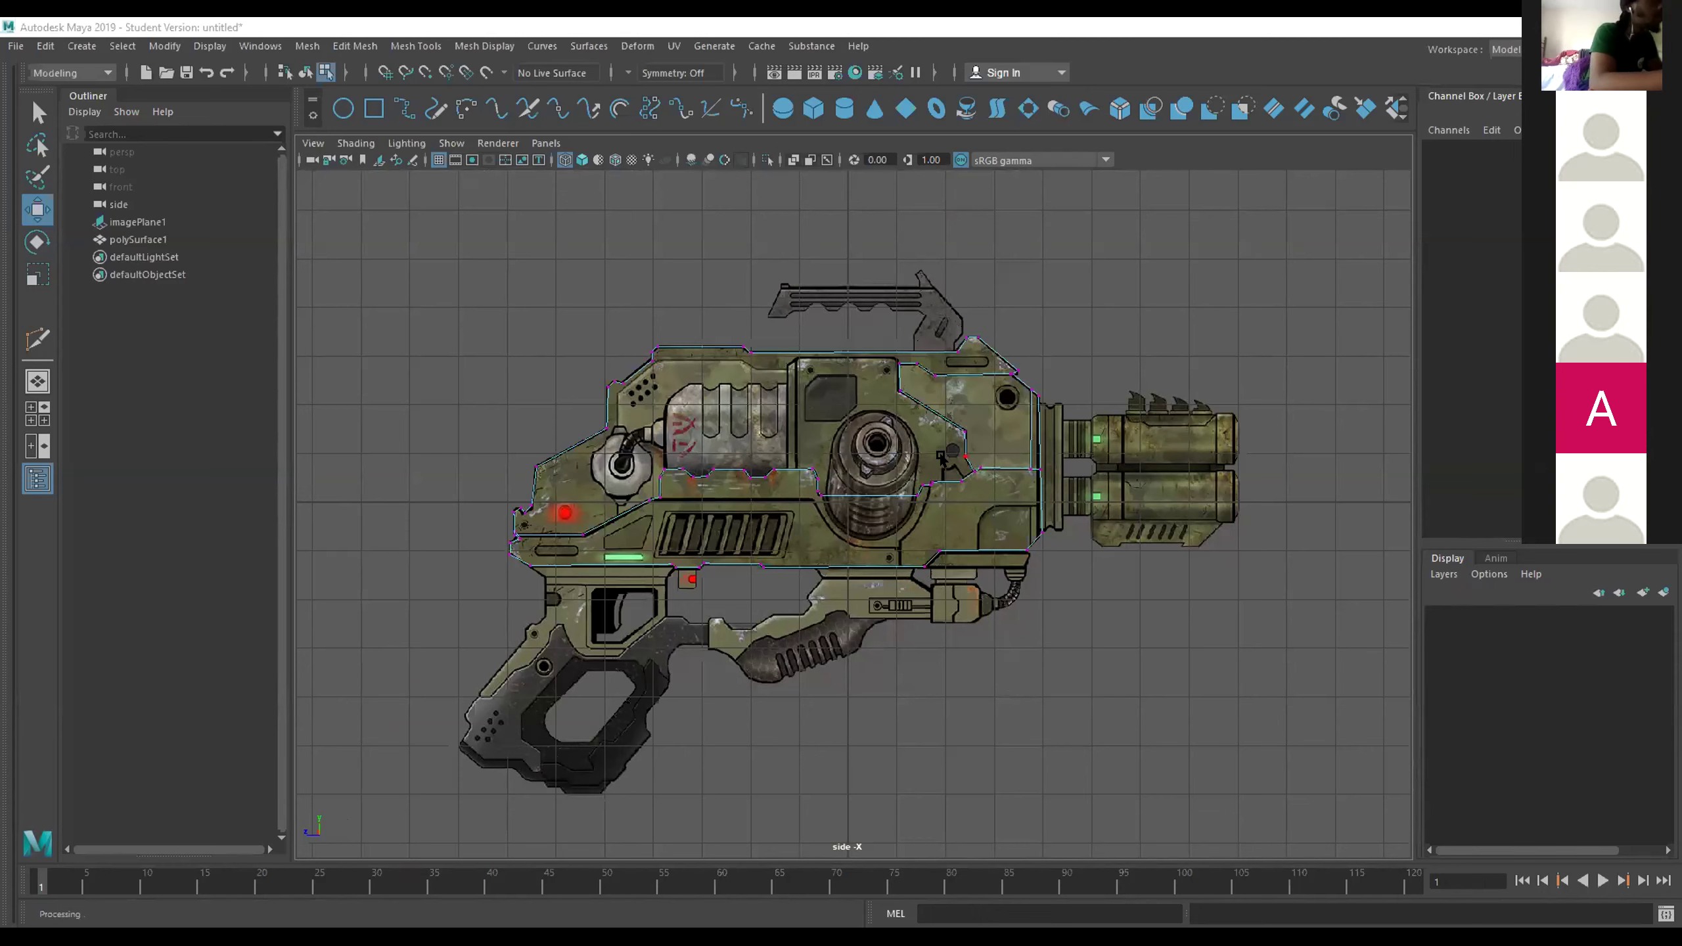
scroll("up", 3)
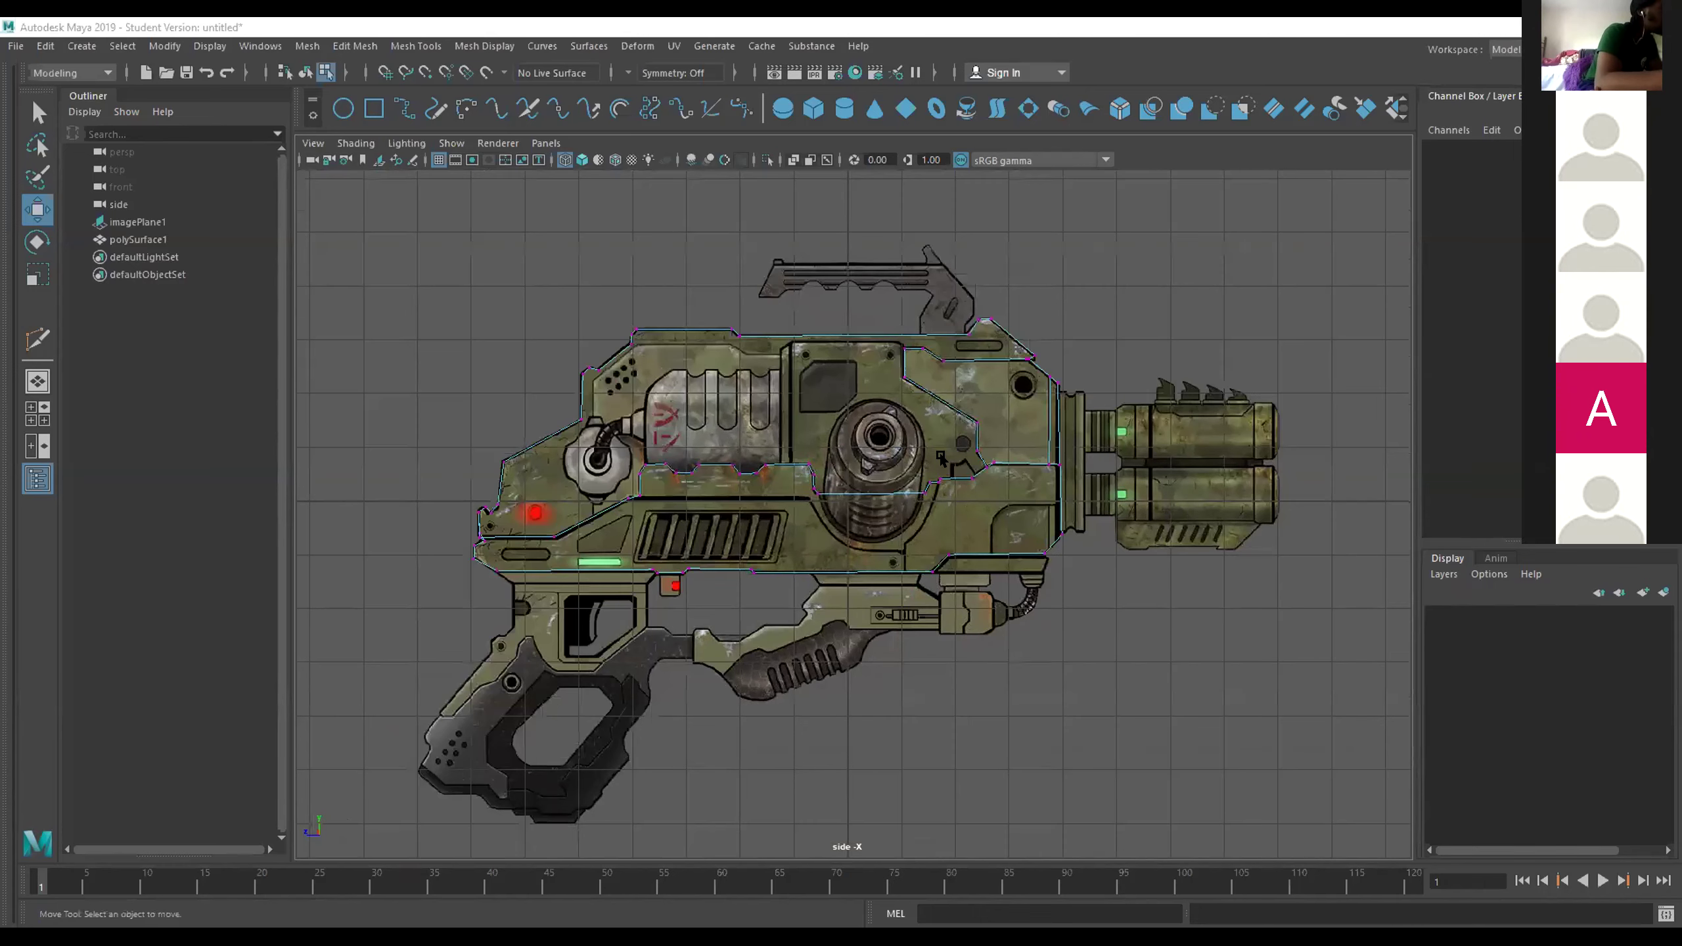
scroll("up", 3)
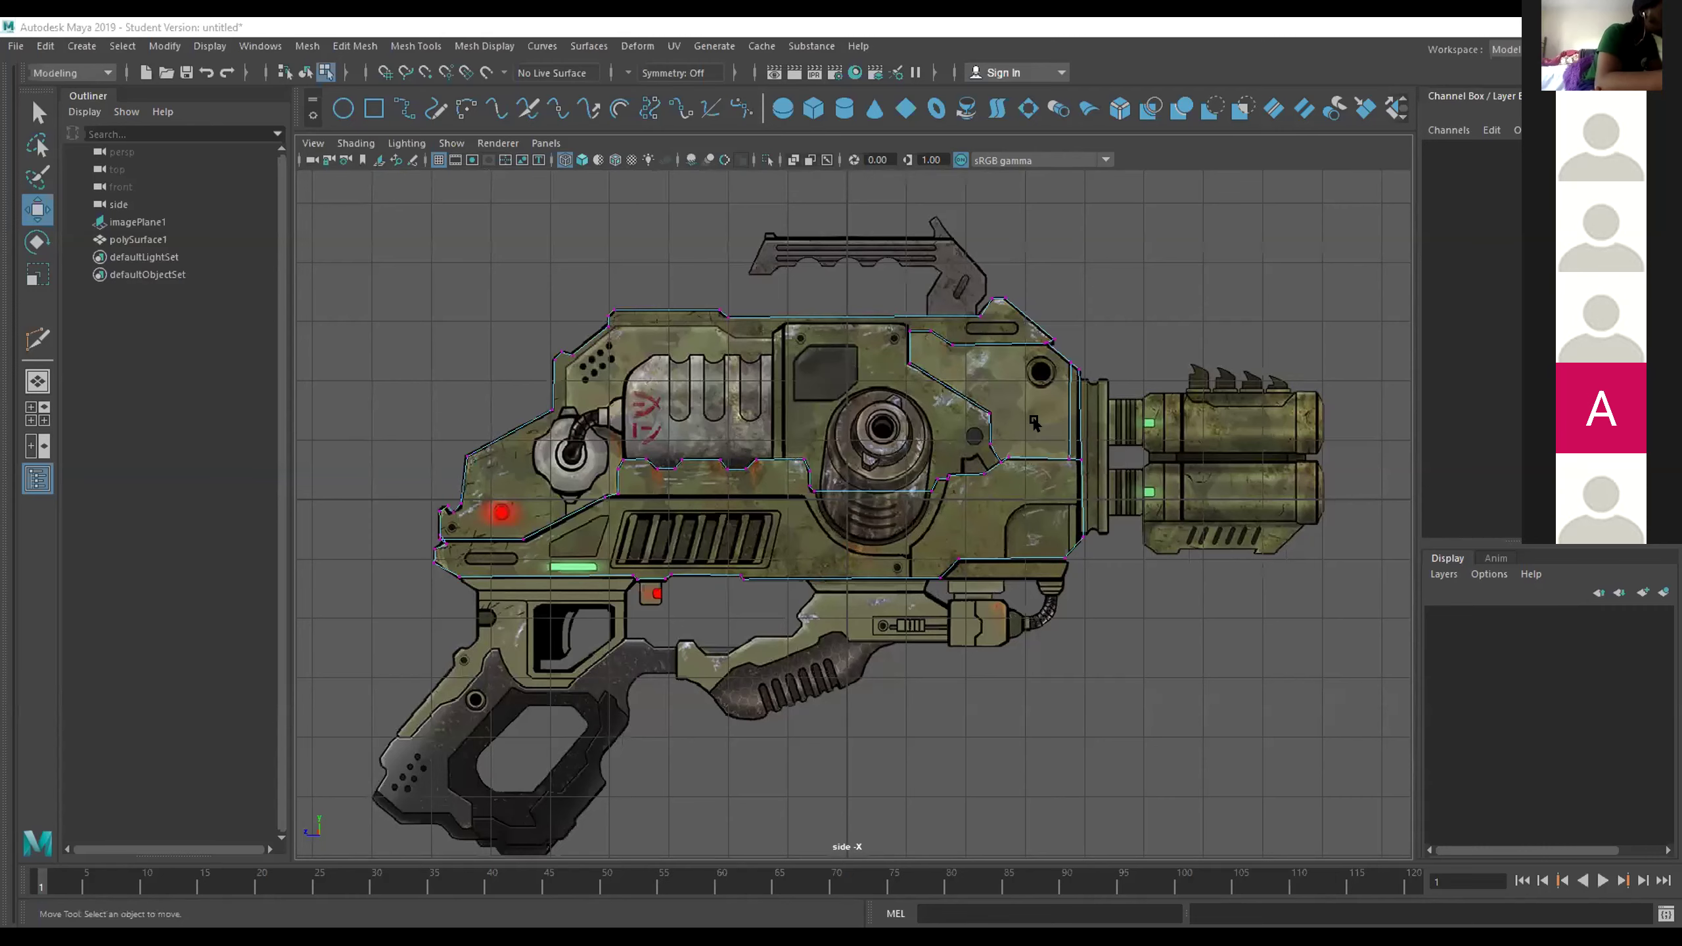
scroll("up", 3)
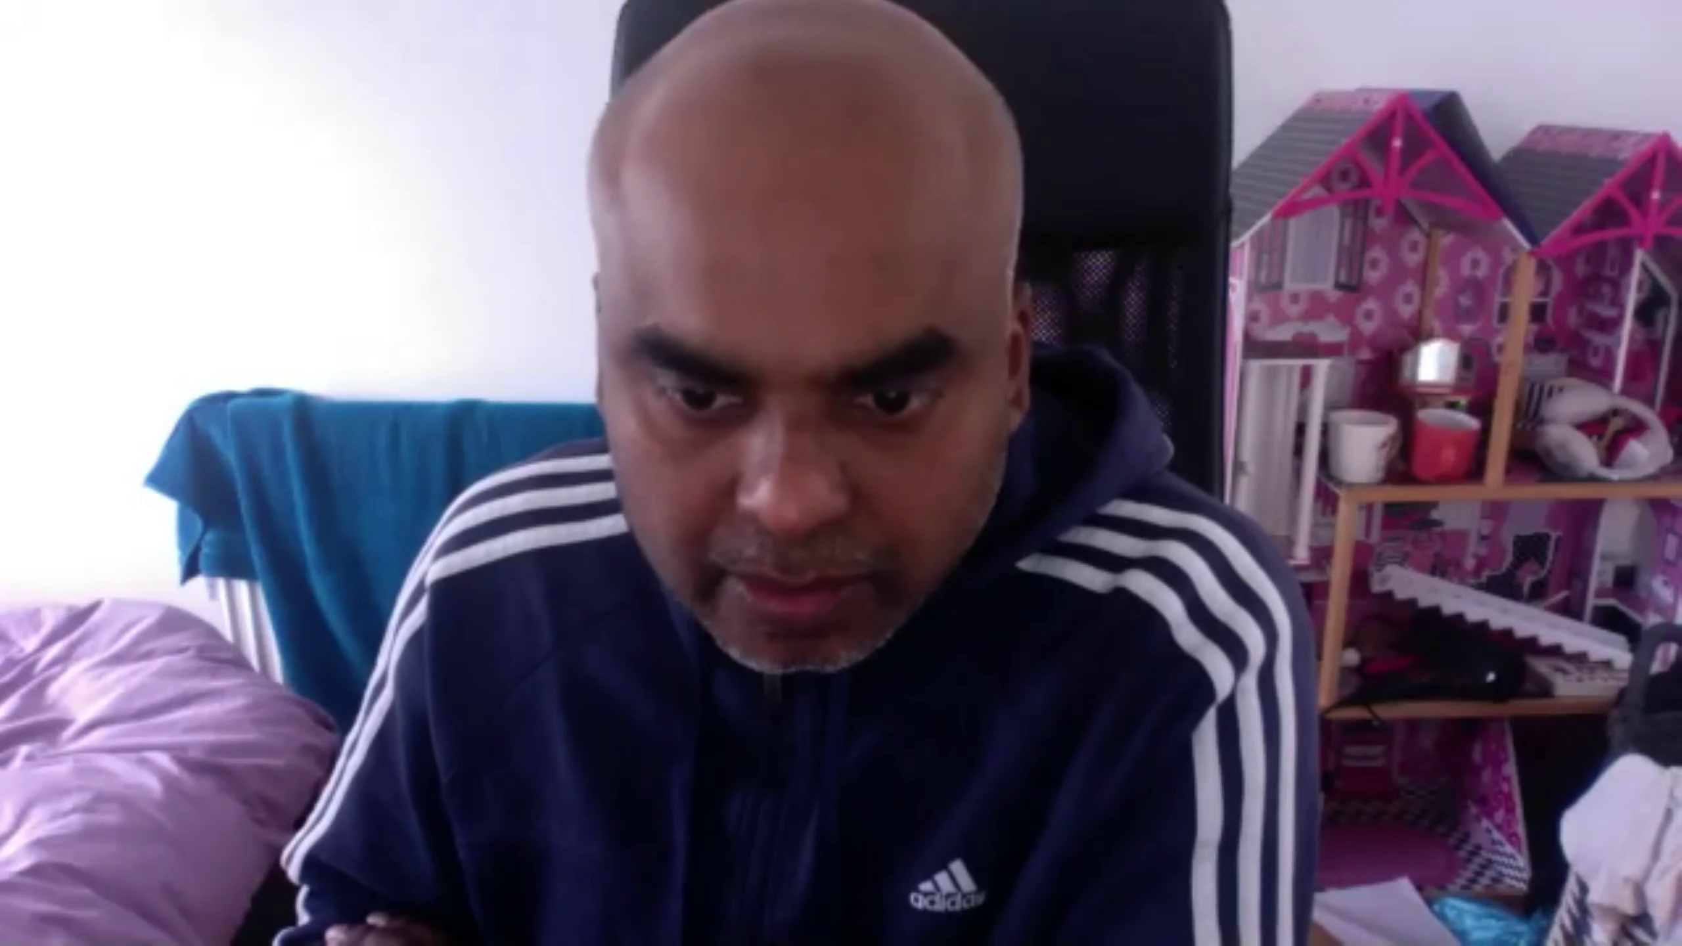
left_click_drag(934, 256, 996, 239)
Delete the sliced practice plane, then frame the gun body mesh and show it as wireframe.
key("Delete")
left_click(612, 548)
key("f")
scroll("up", 3)
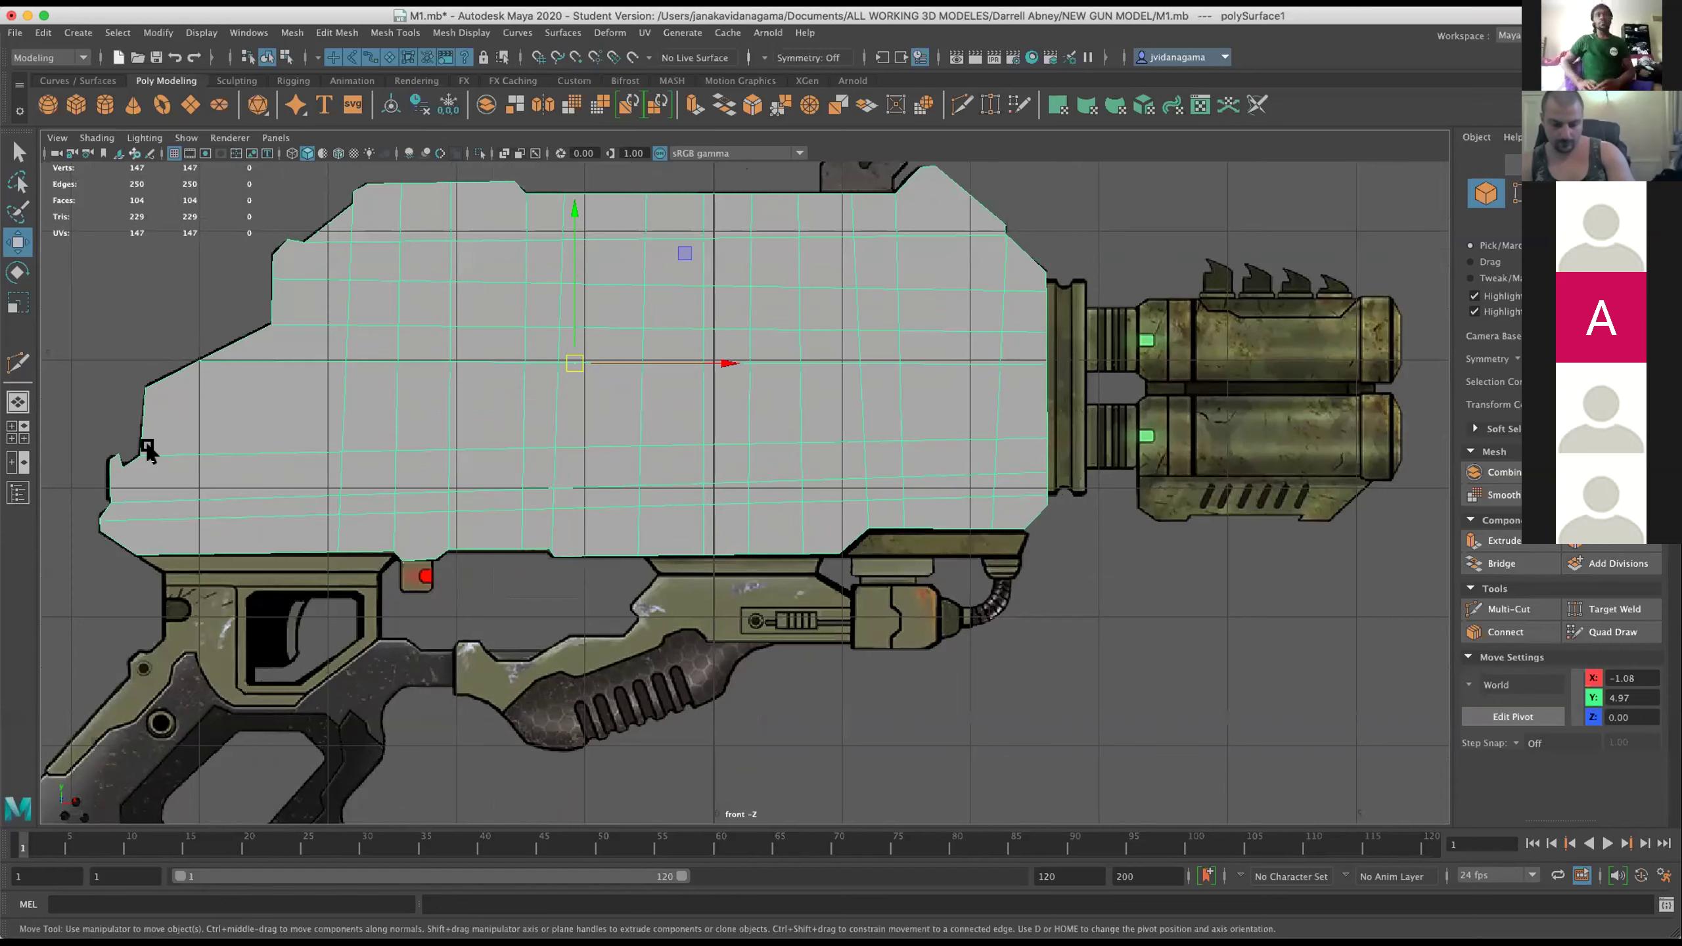
left_click(286, 149)
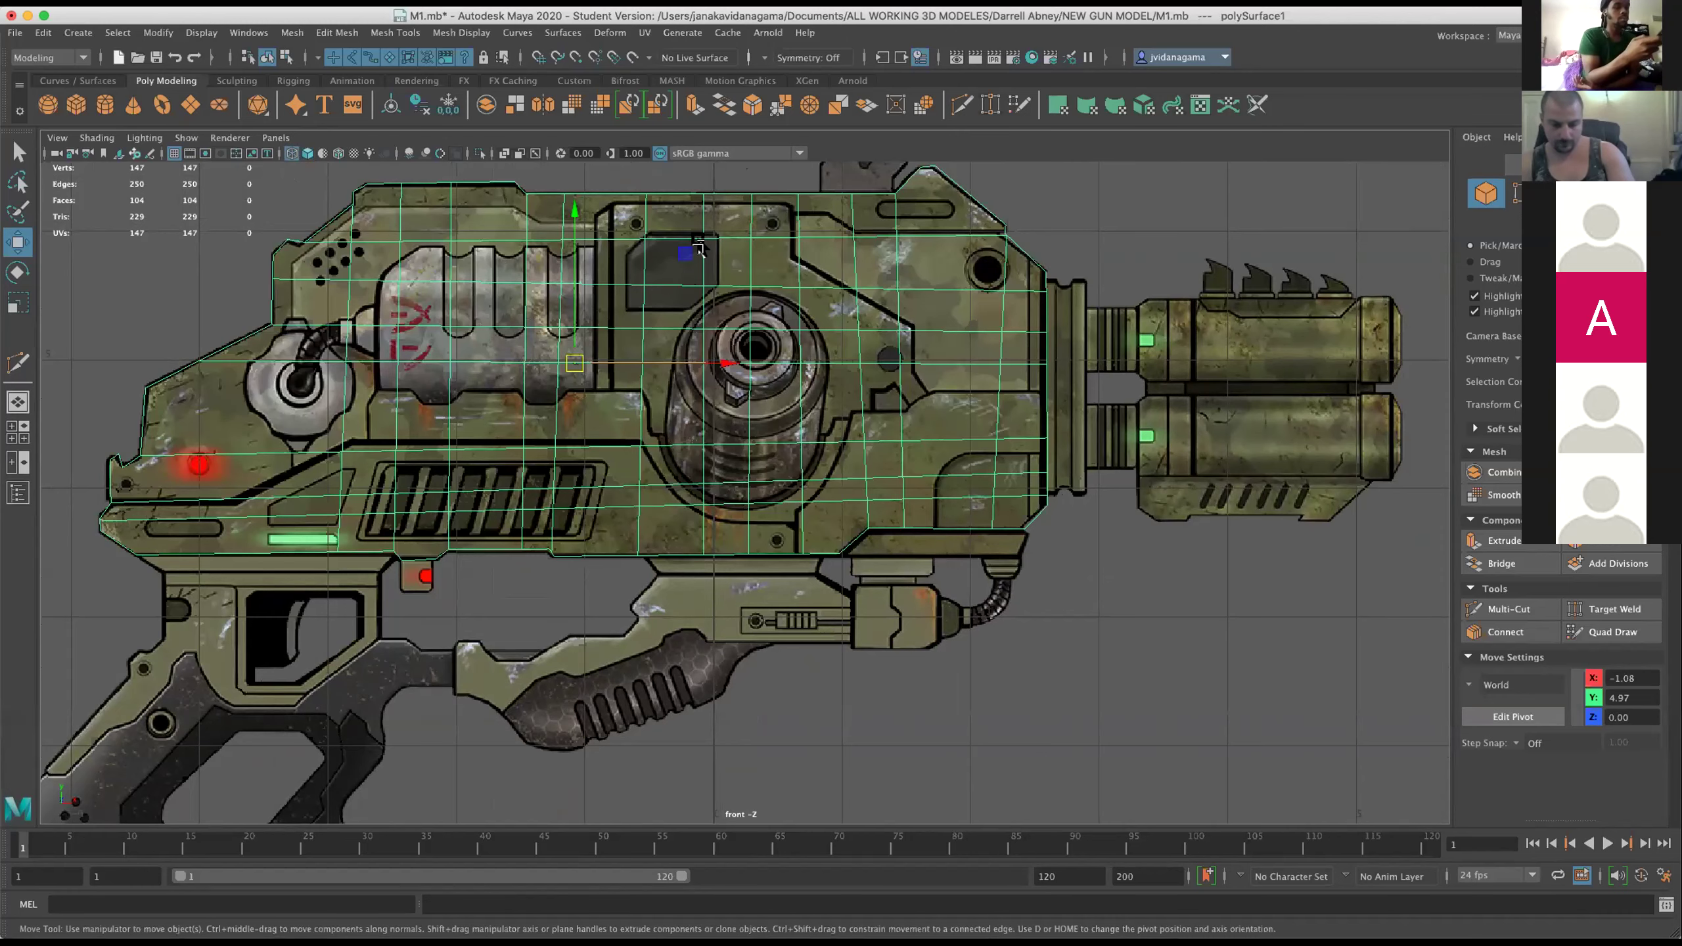
In edge mode, delete two vertical edge loops from the gun body.
right_click(613, 255)
left_click(626, 230)
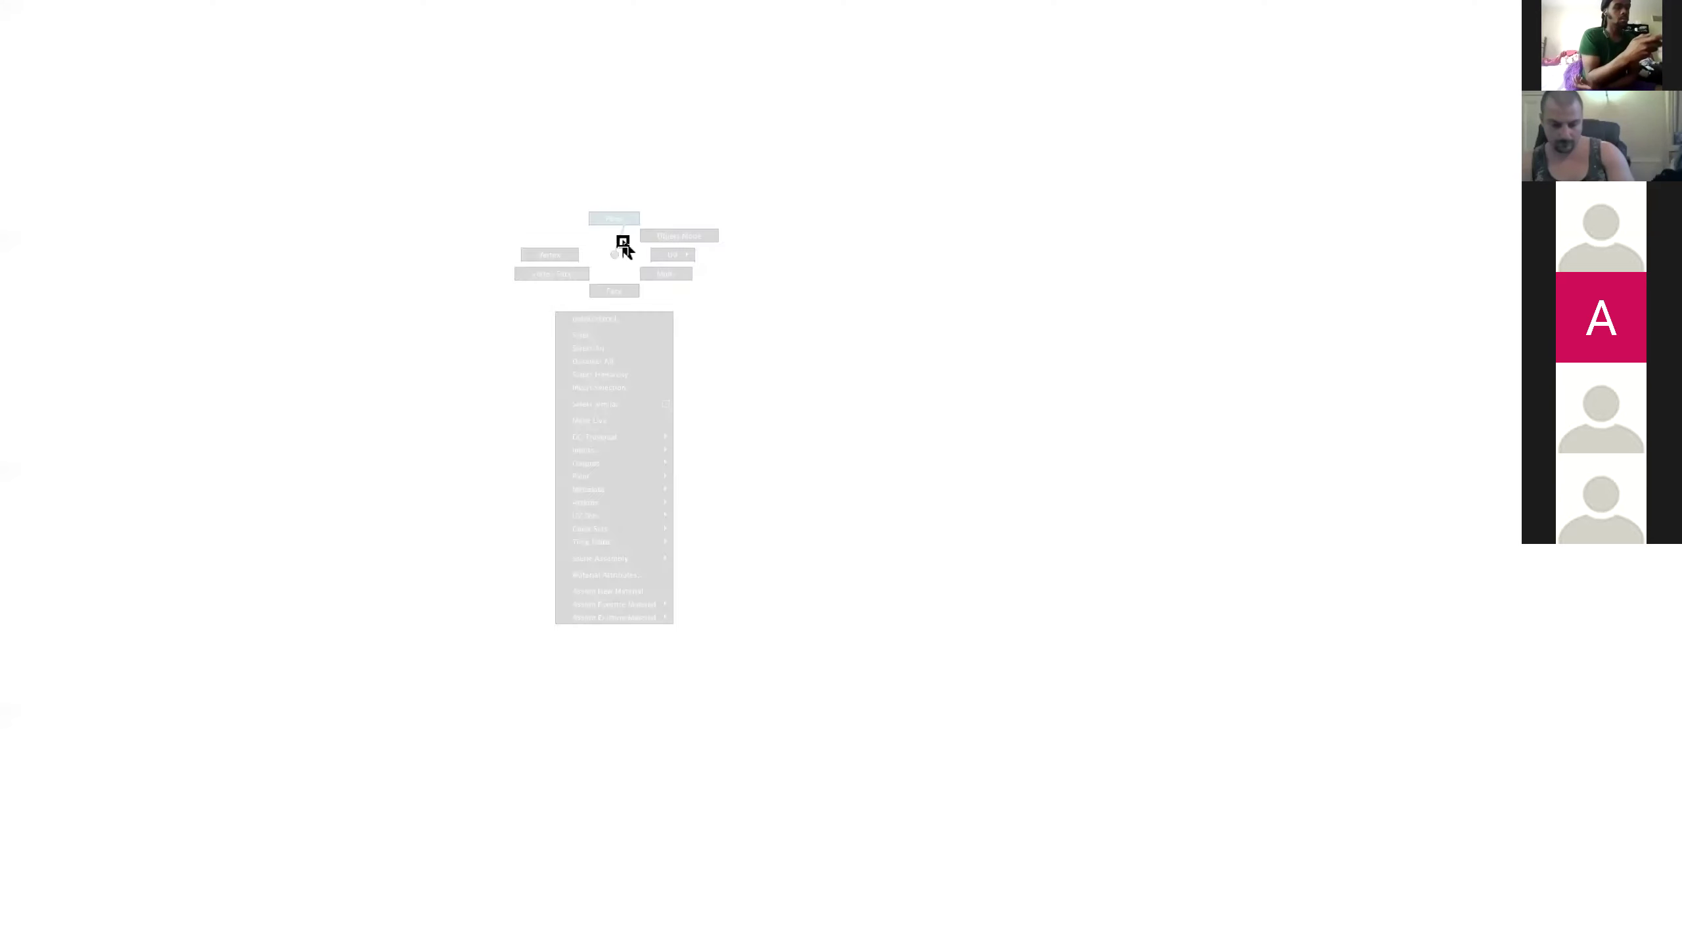
left_click(338, 33)
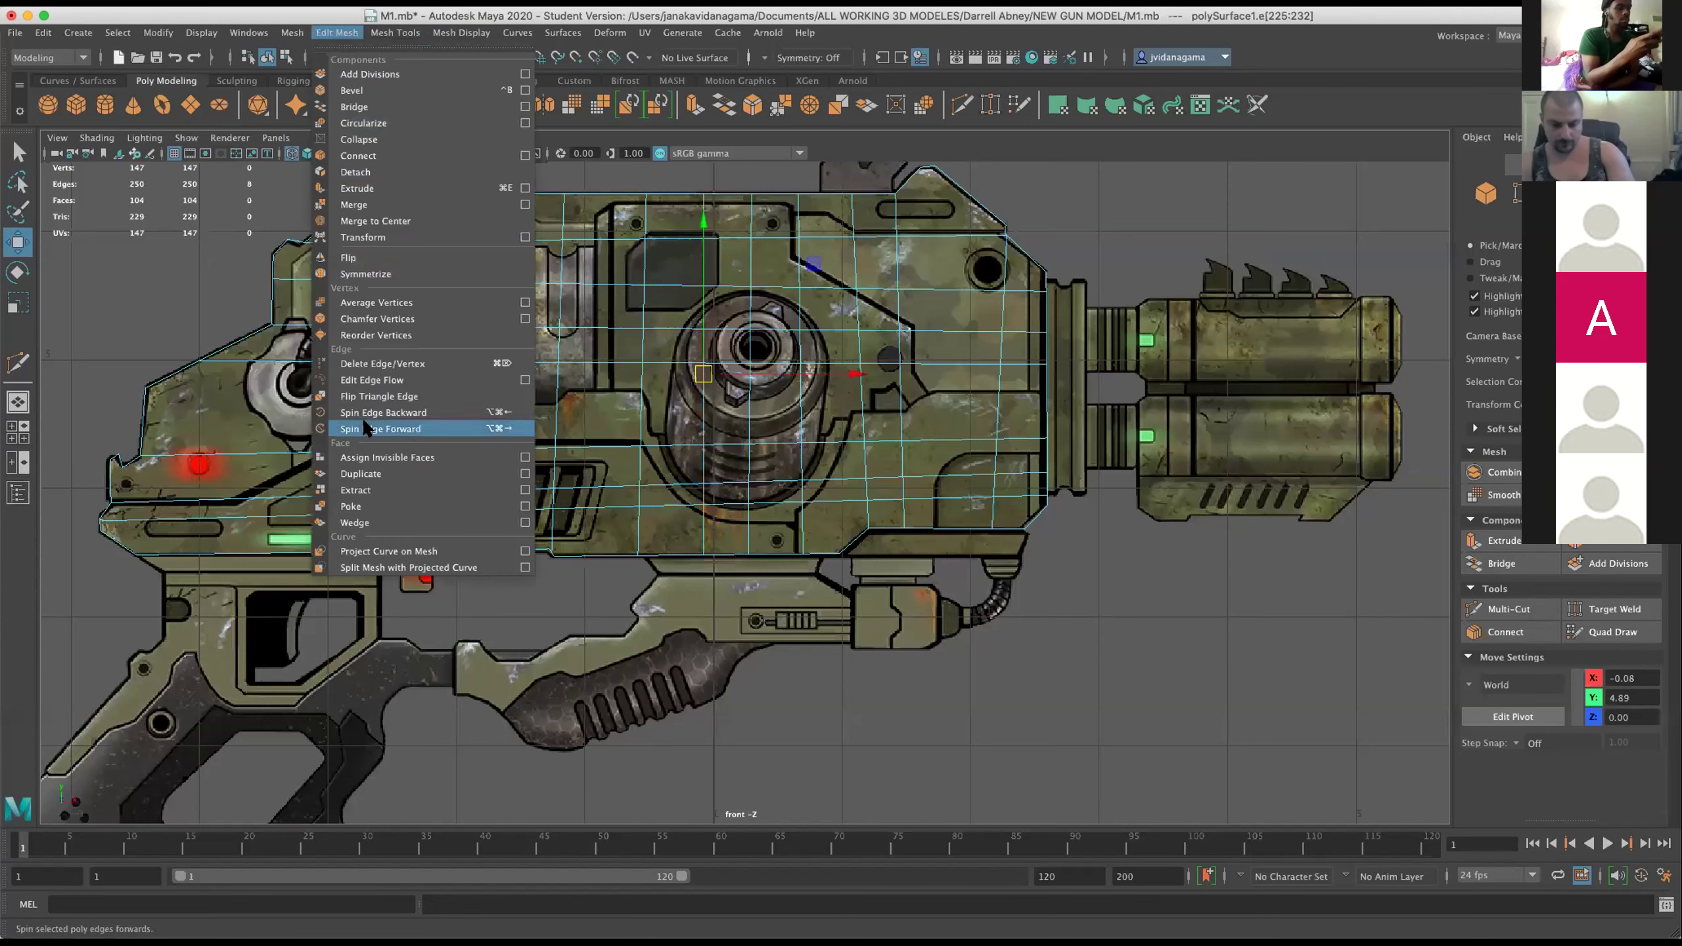
left_click(386, 364)
double_click(794, 257)
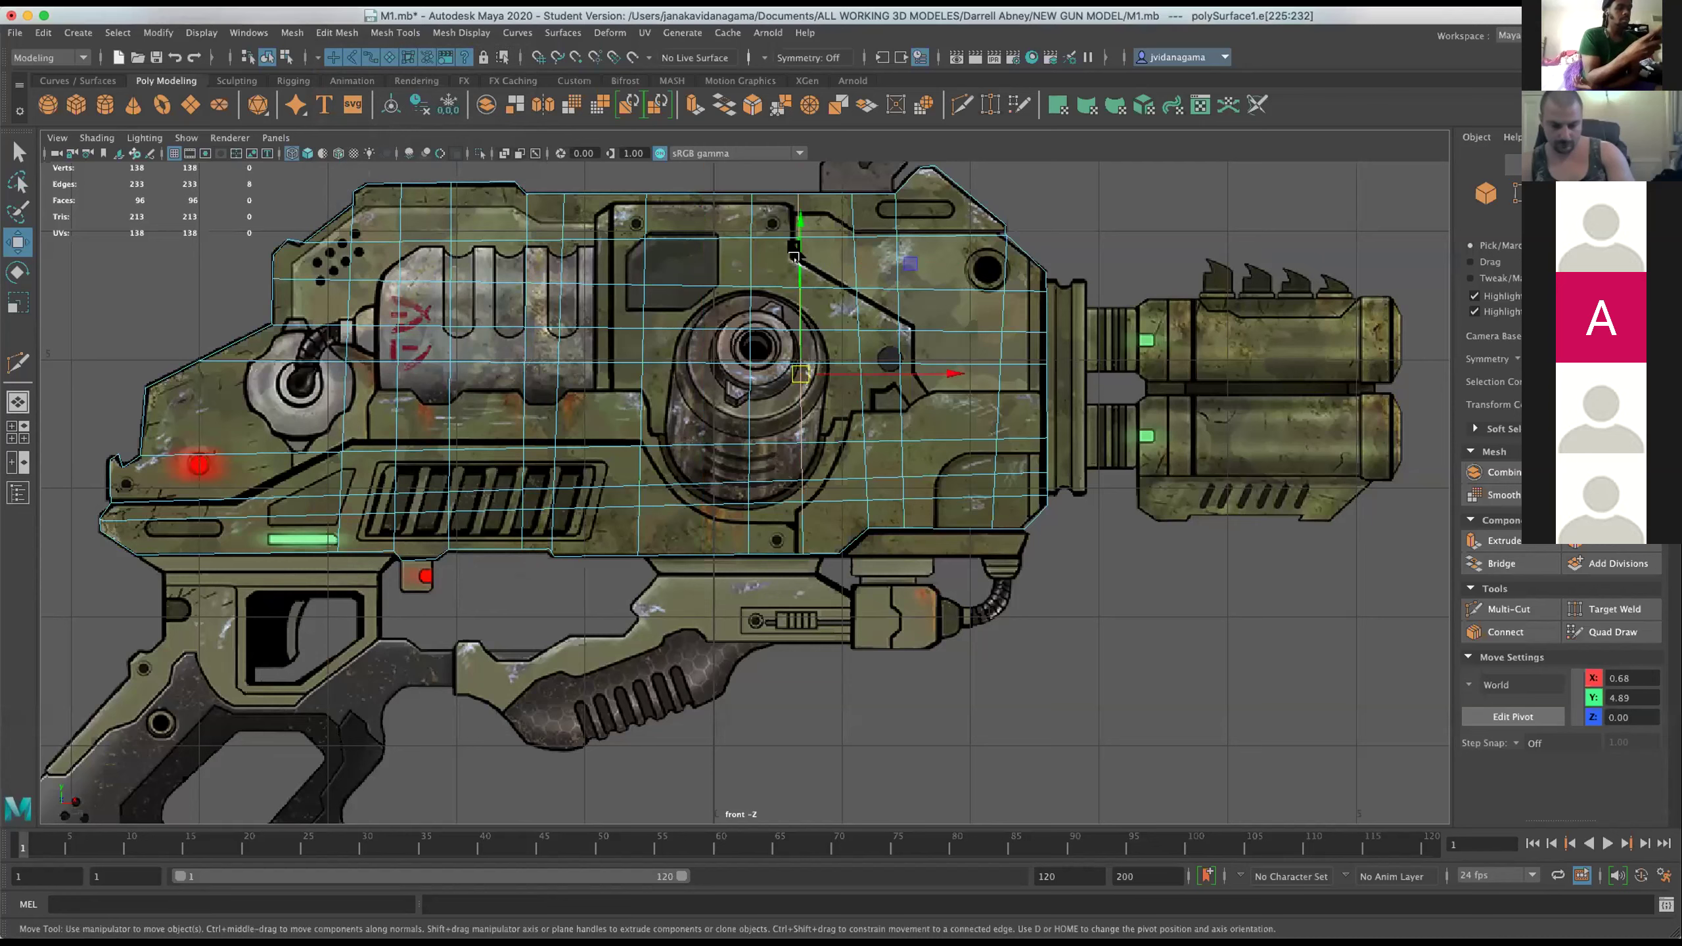
key("Delete")
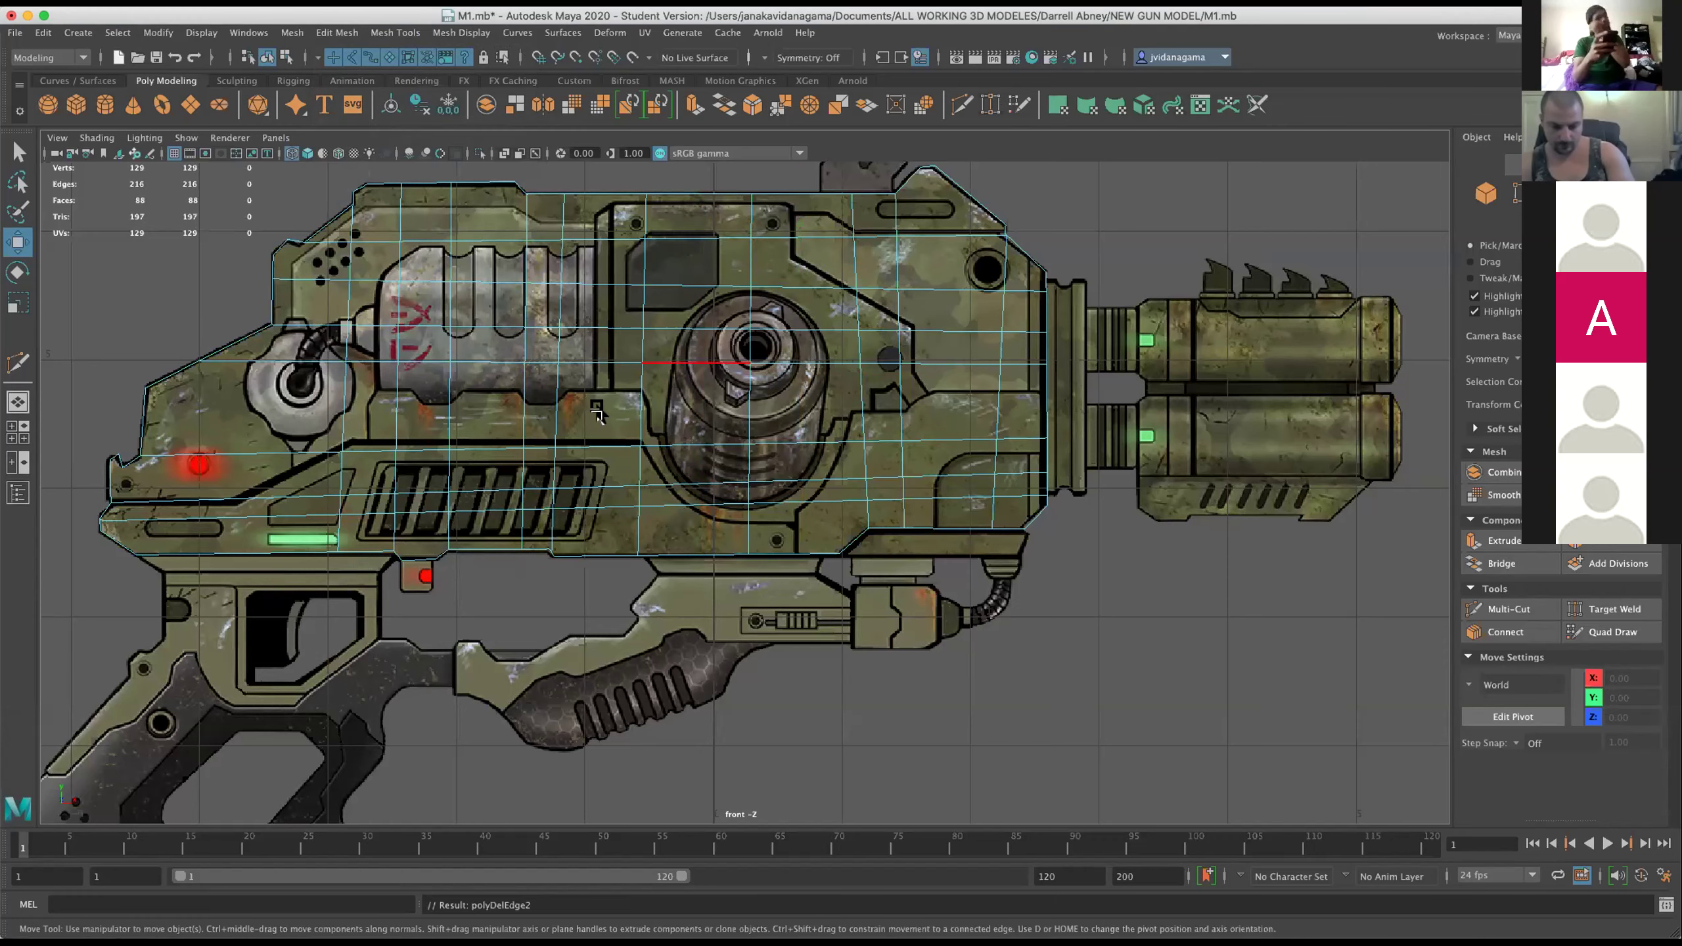
key("space")
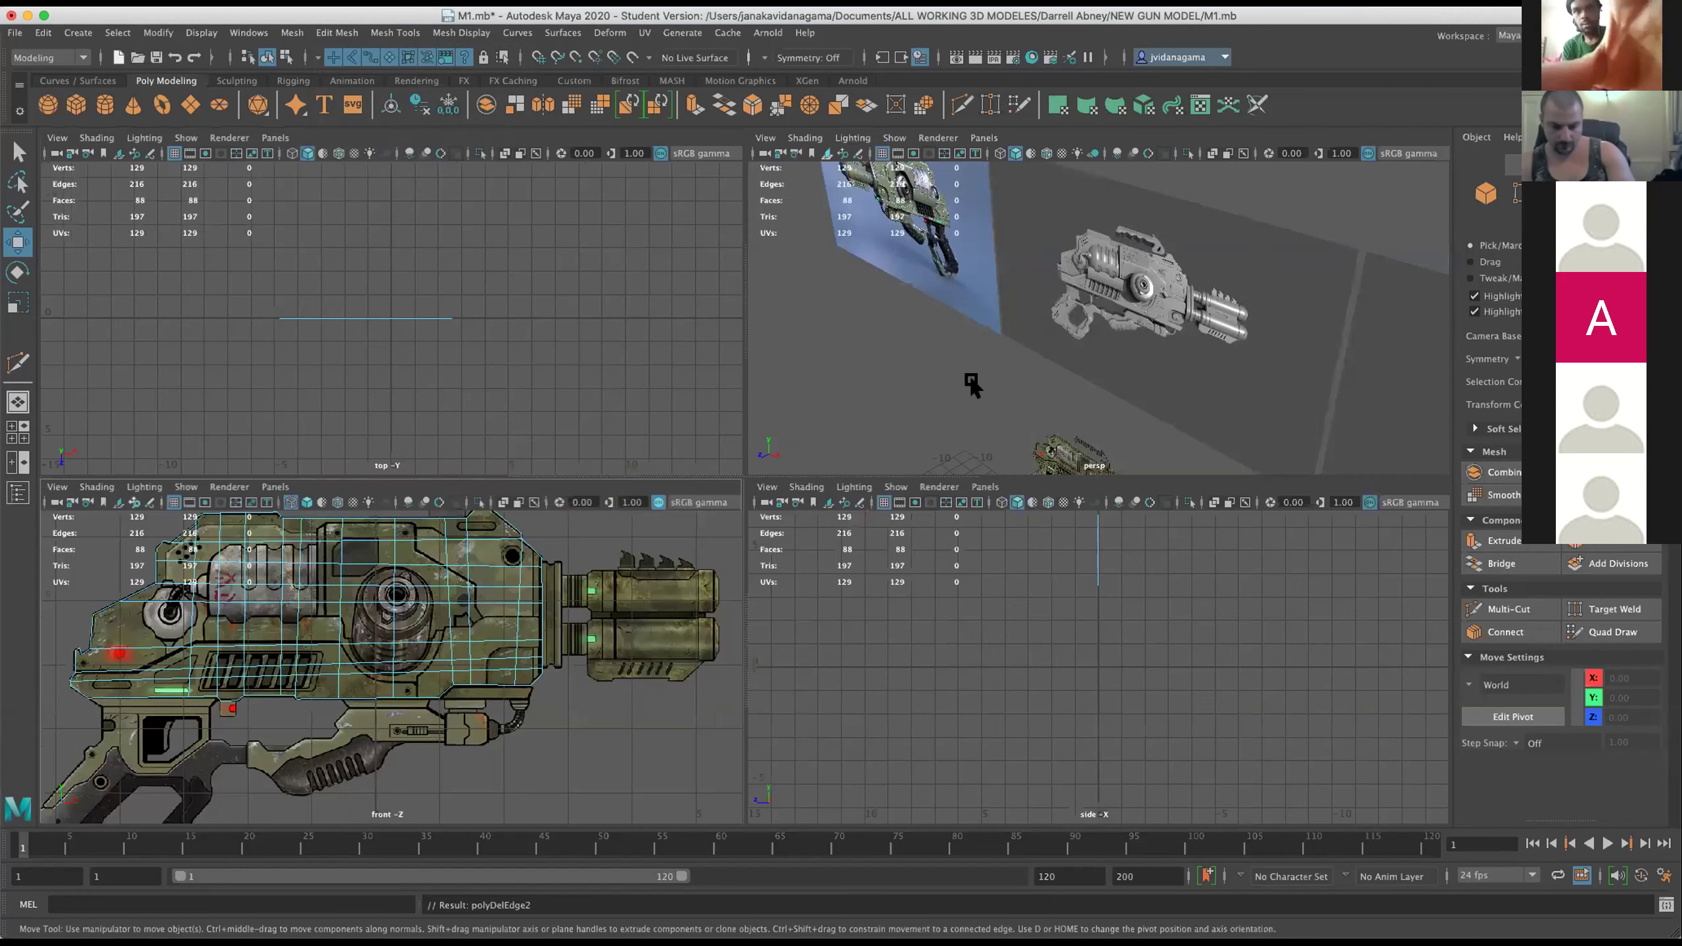
Select all body faces in perspective and extrude them with Ctrl+E to give thickness.
key("space")
left_click_drag(740, 451, 544, 537)
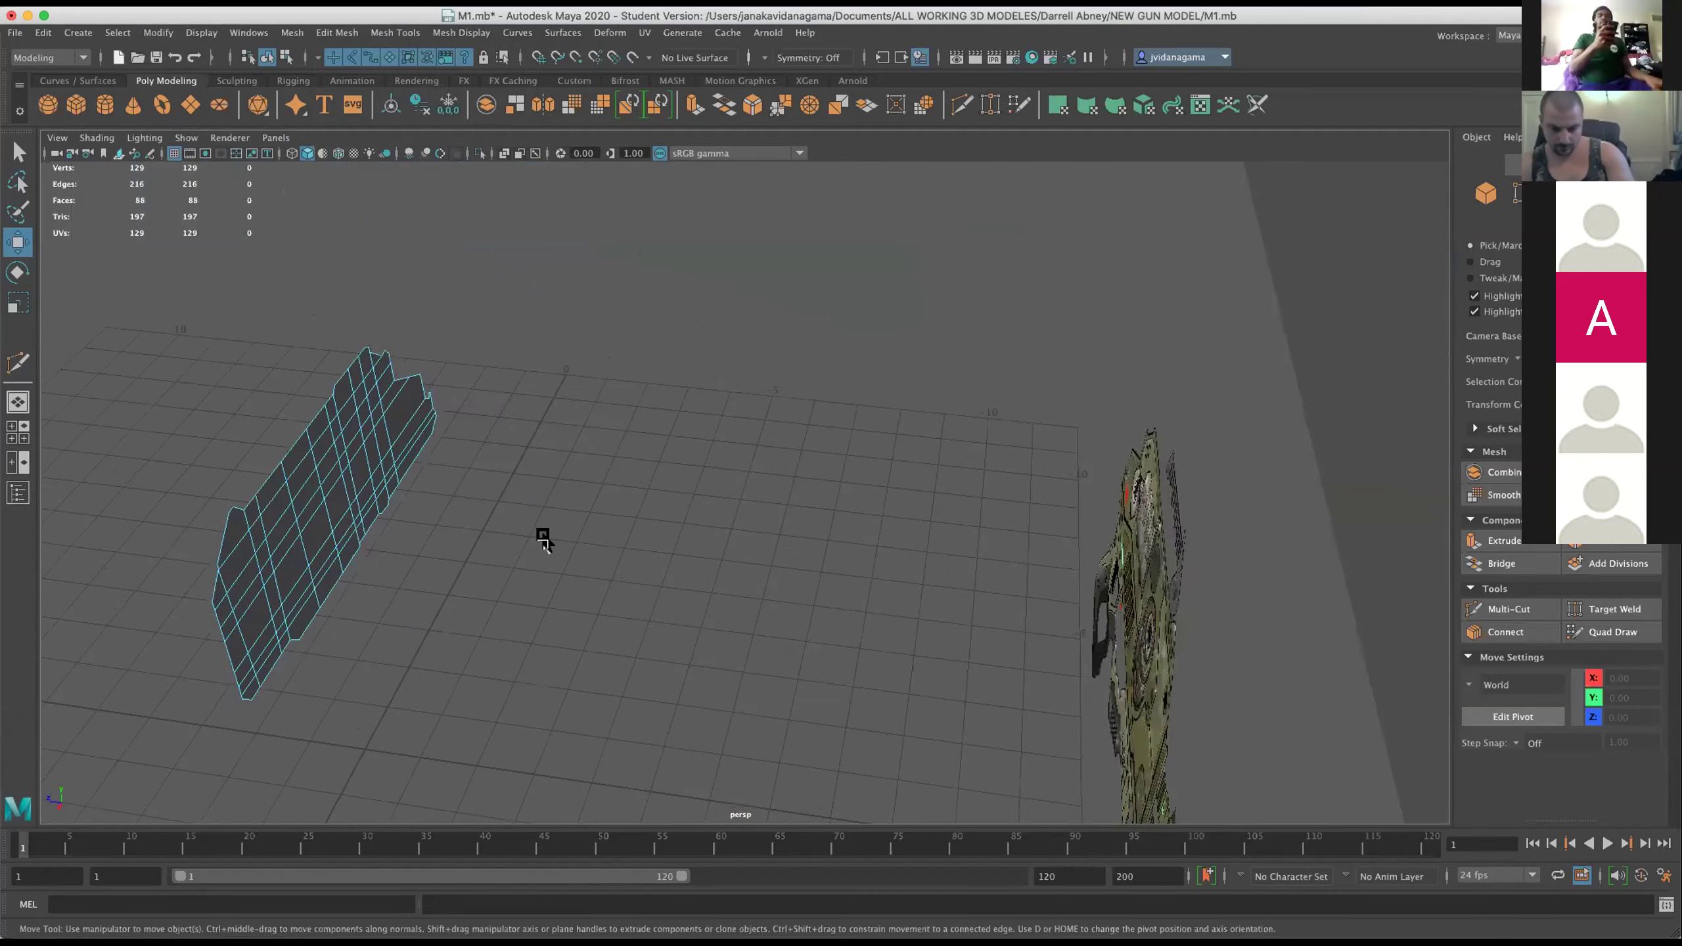
left_click_drag(545, 537, 867, 438)
left_click_drag(867, 437, 767, 448)
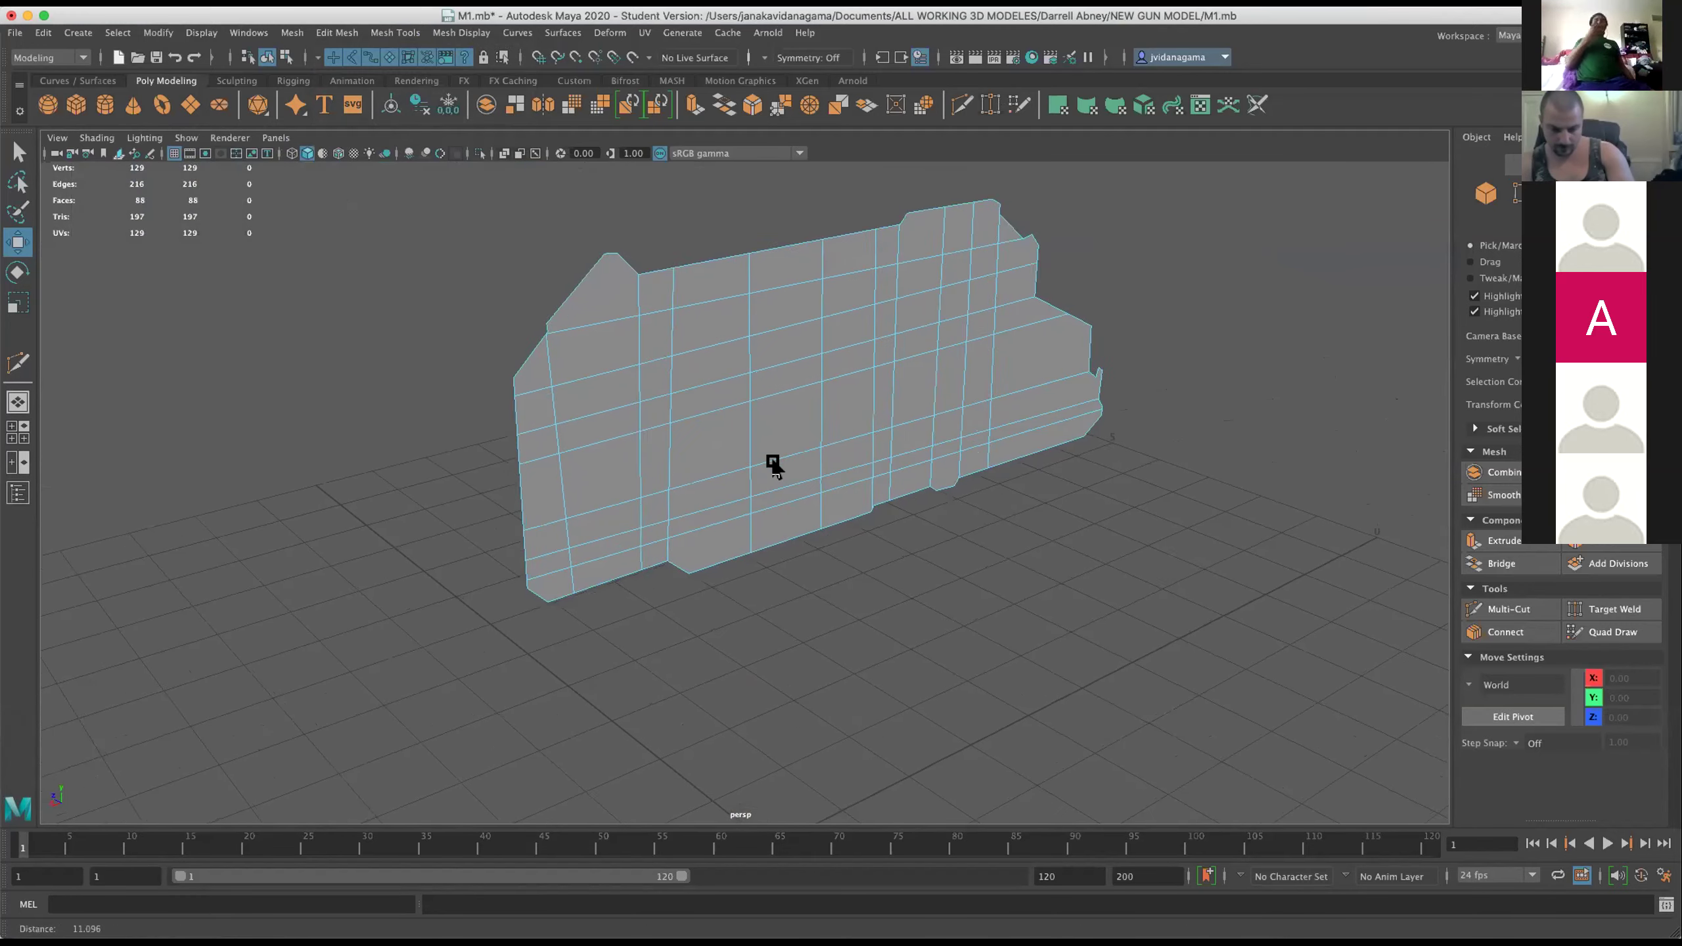
left_click_drag(680, 424, 682, 451)
double_click(591, 284)
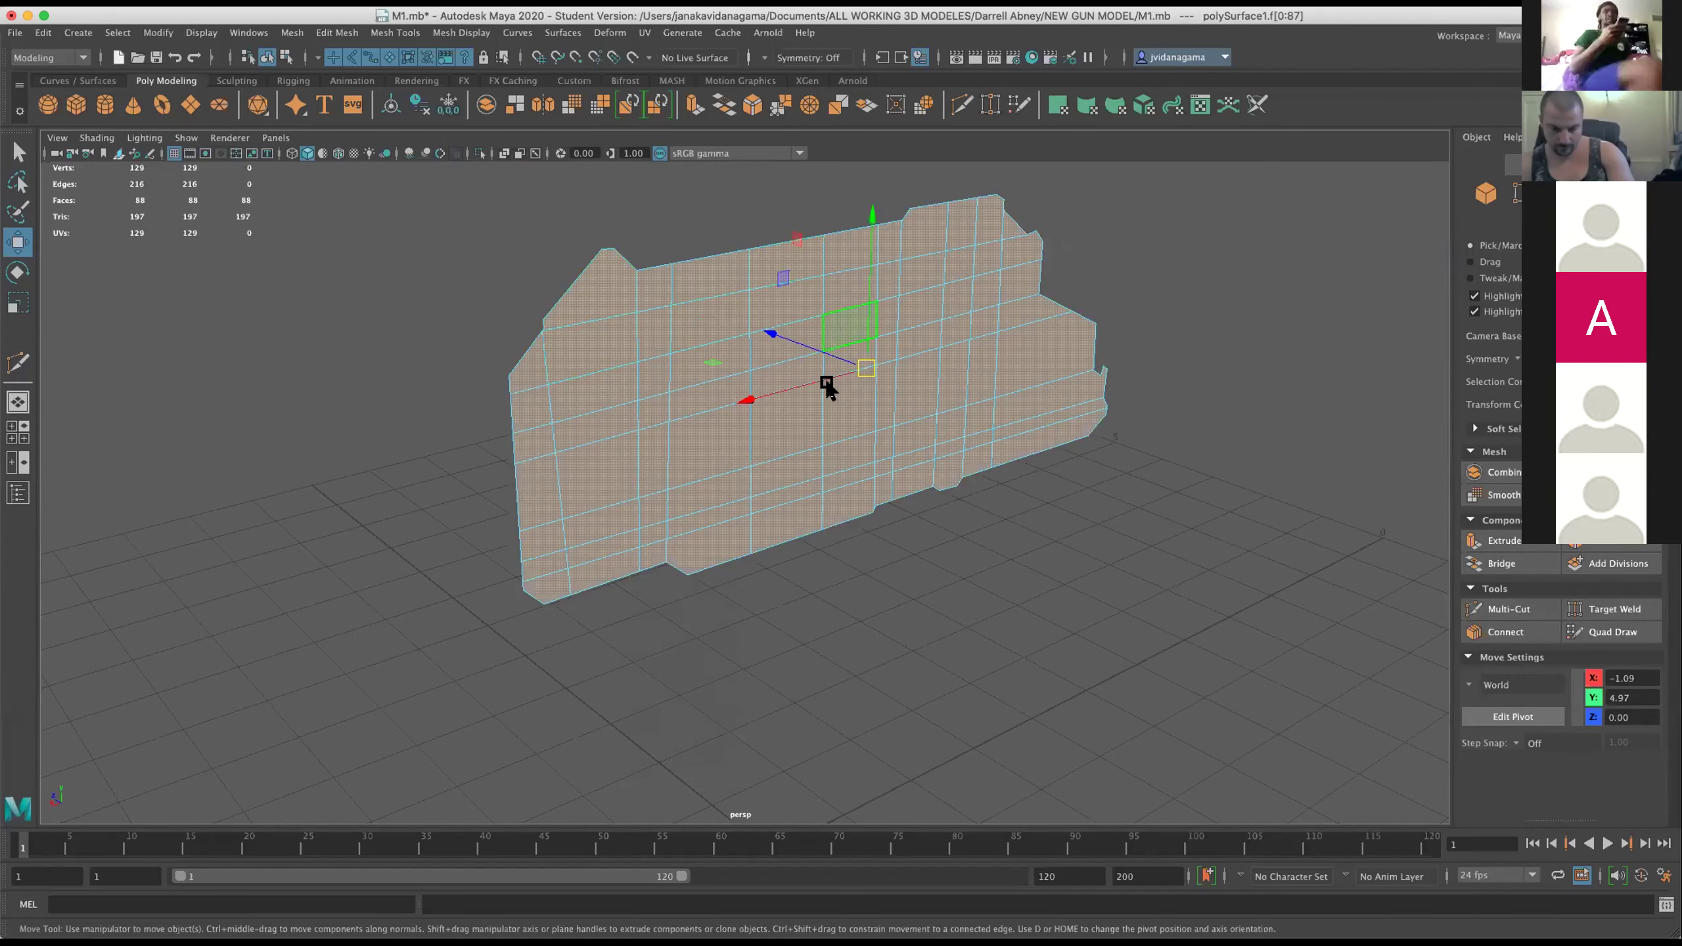
key("ctrl+e")
left_click_drag(916, 383, 853, 414)
left_click(1223, 264)
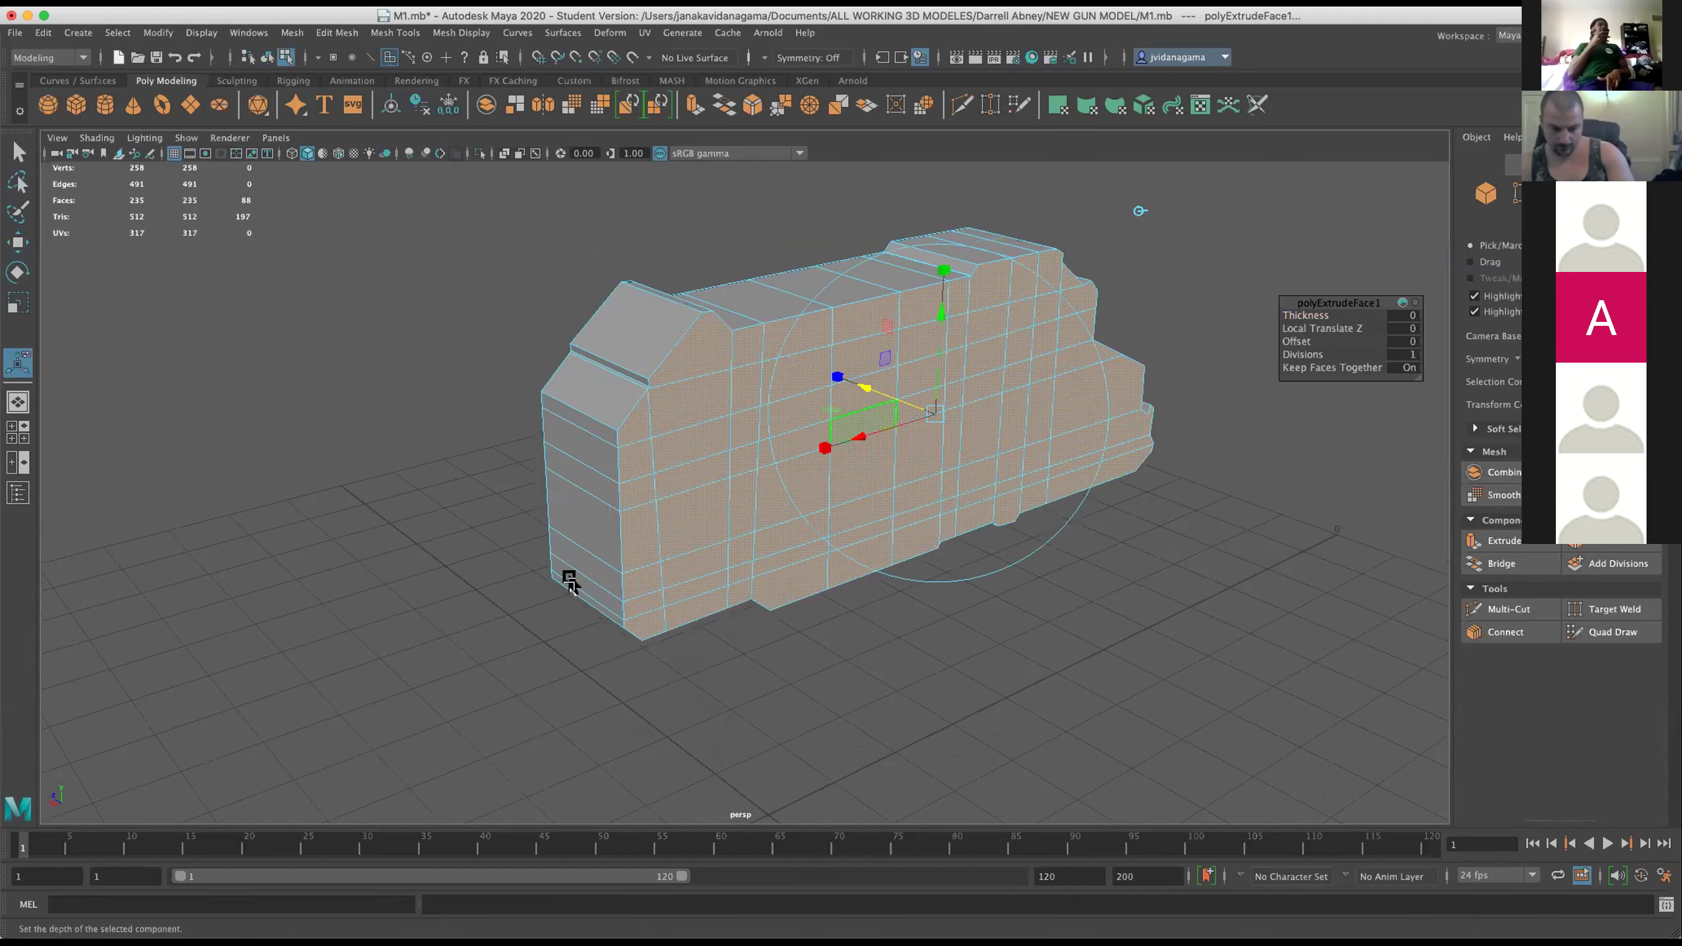
left_click_drag(544, 608, 943, 549)
scroll("up", 3)
Compare the smoothed previews (2 and 3) of the block, then revert to unsmoothed (1).
key("2")
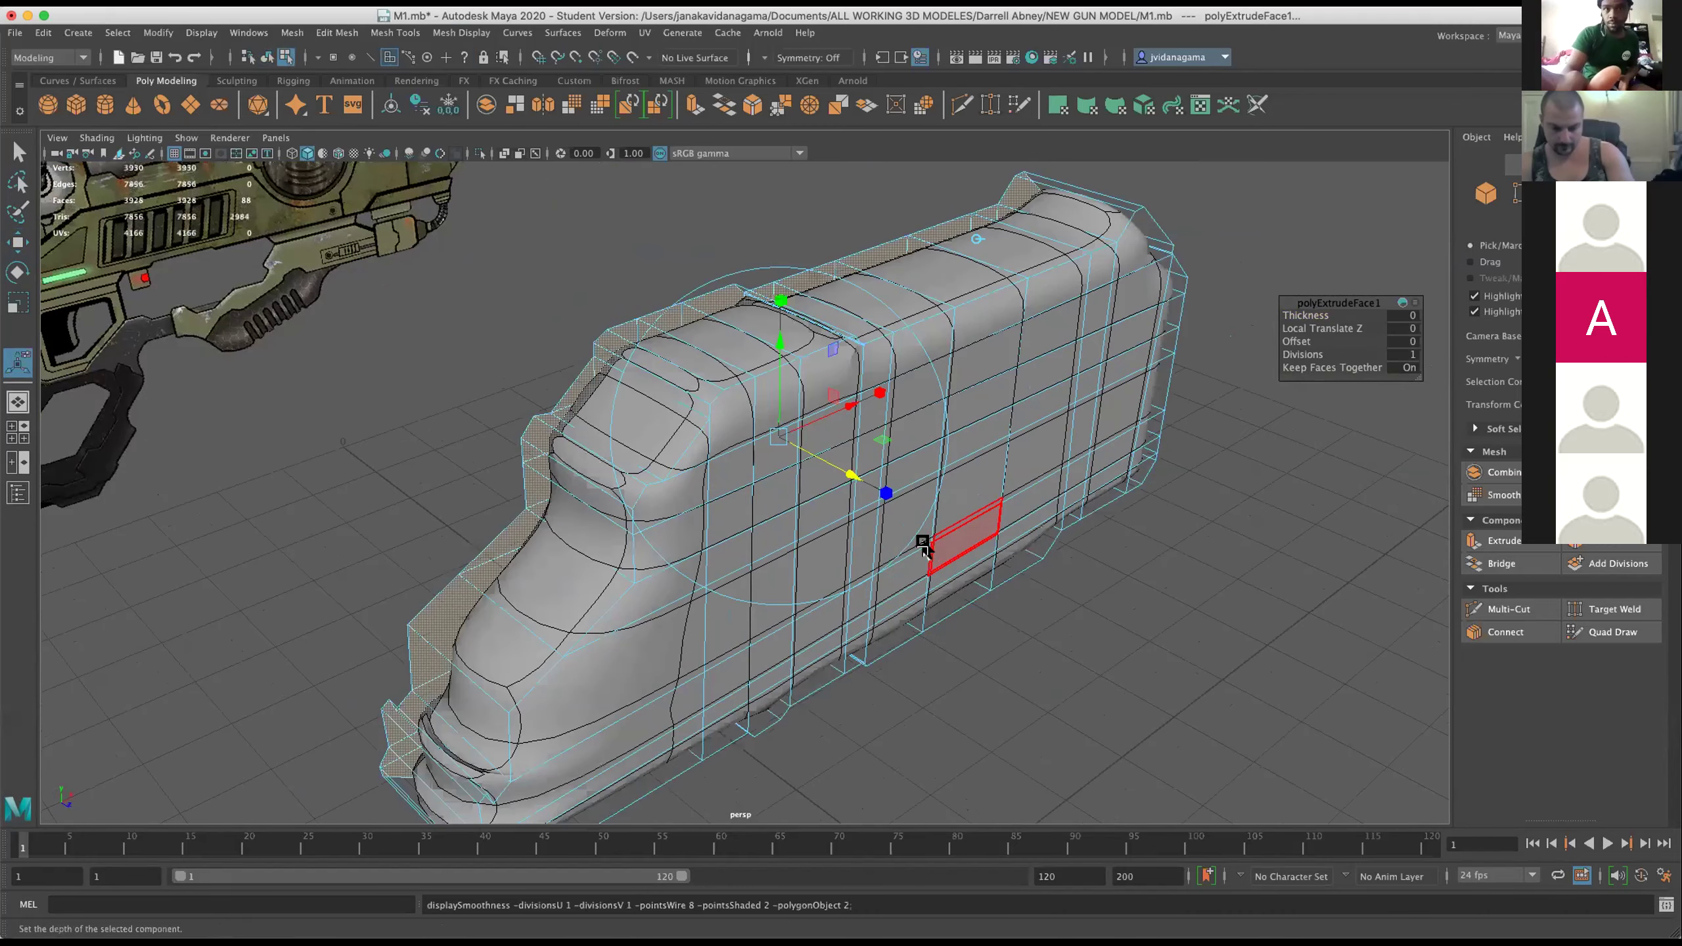
key("3")
key("2")
left_click_drag(1119, 521, 1117, 531)
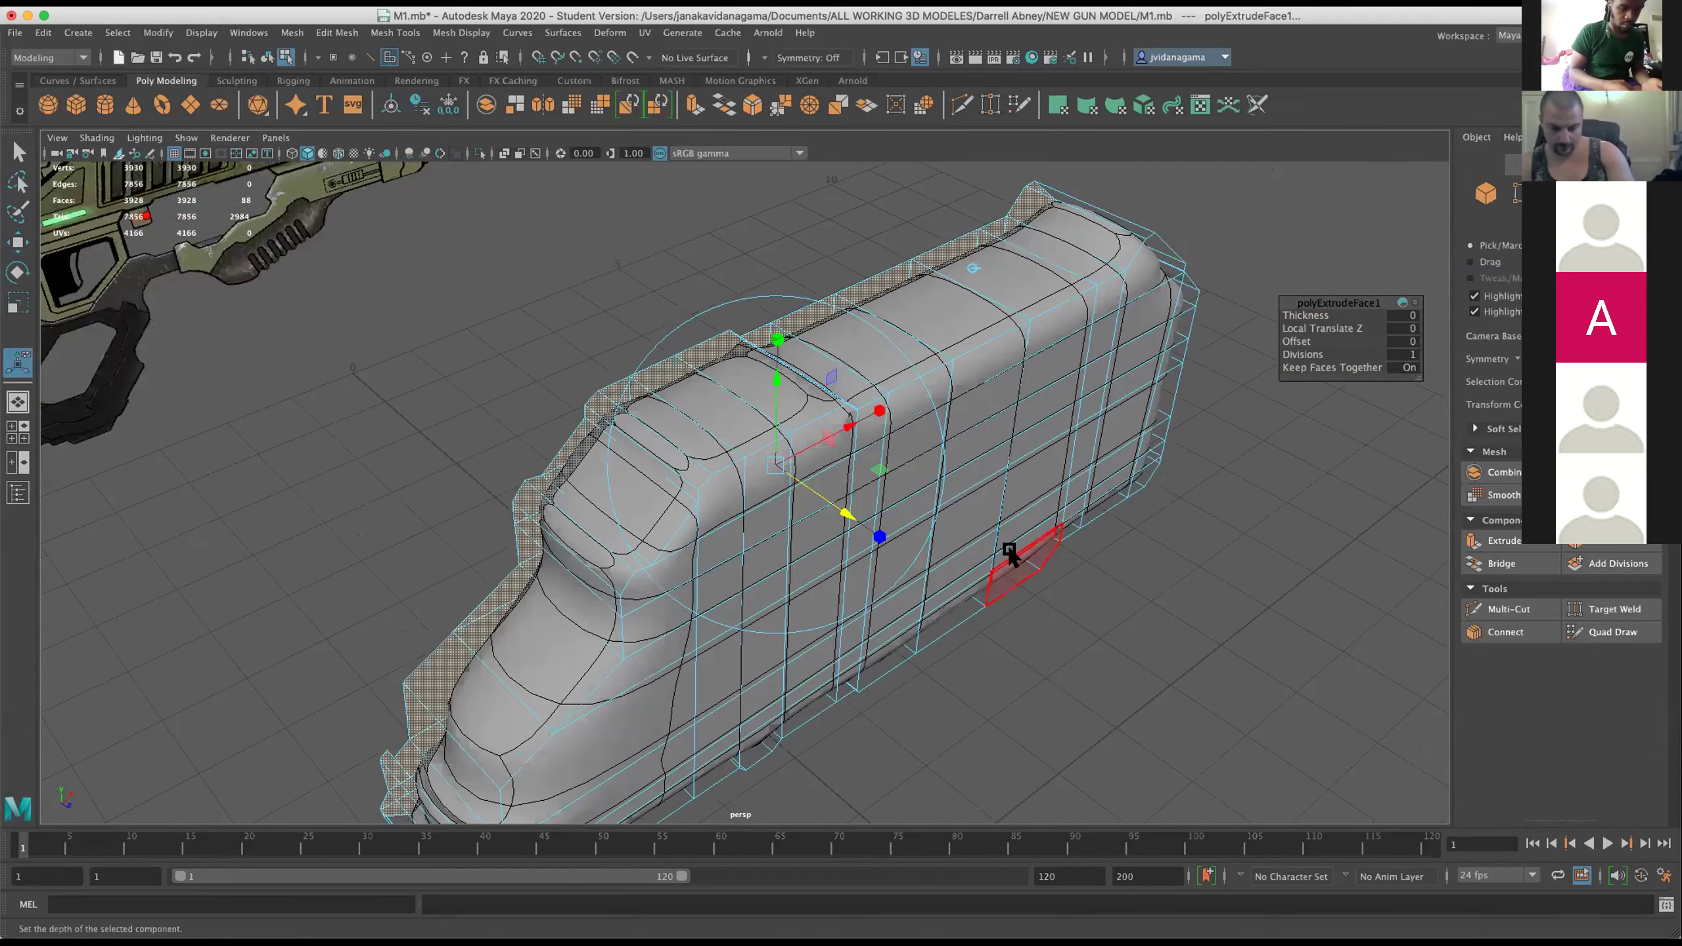
key("1")
key("f")
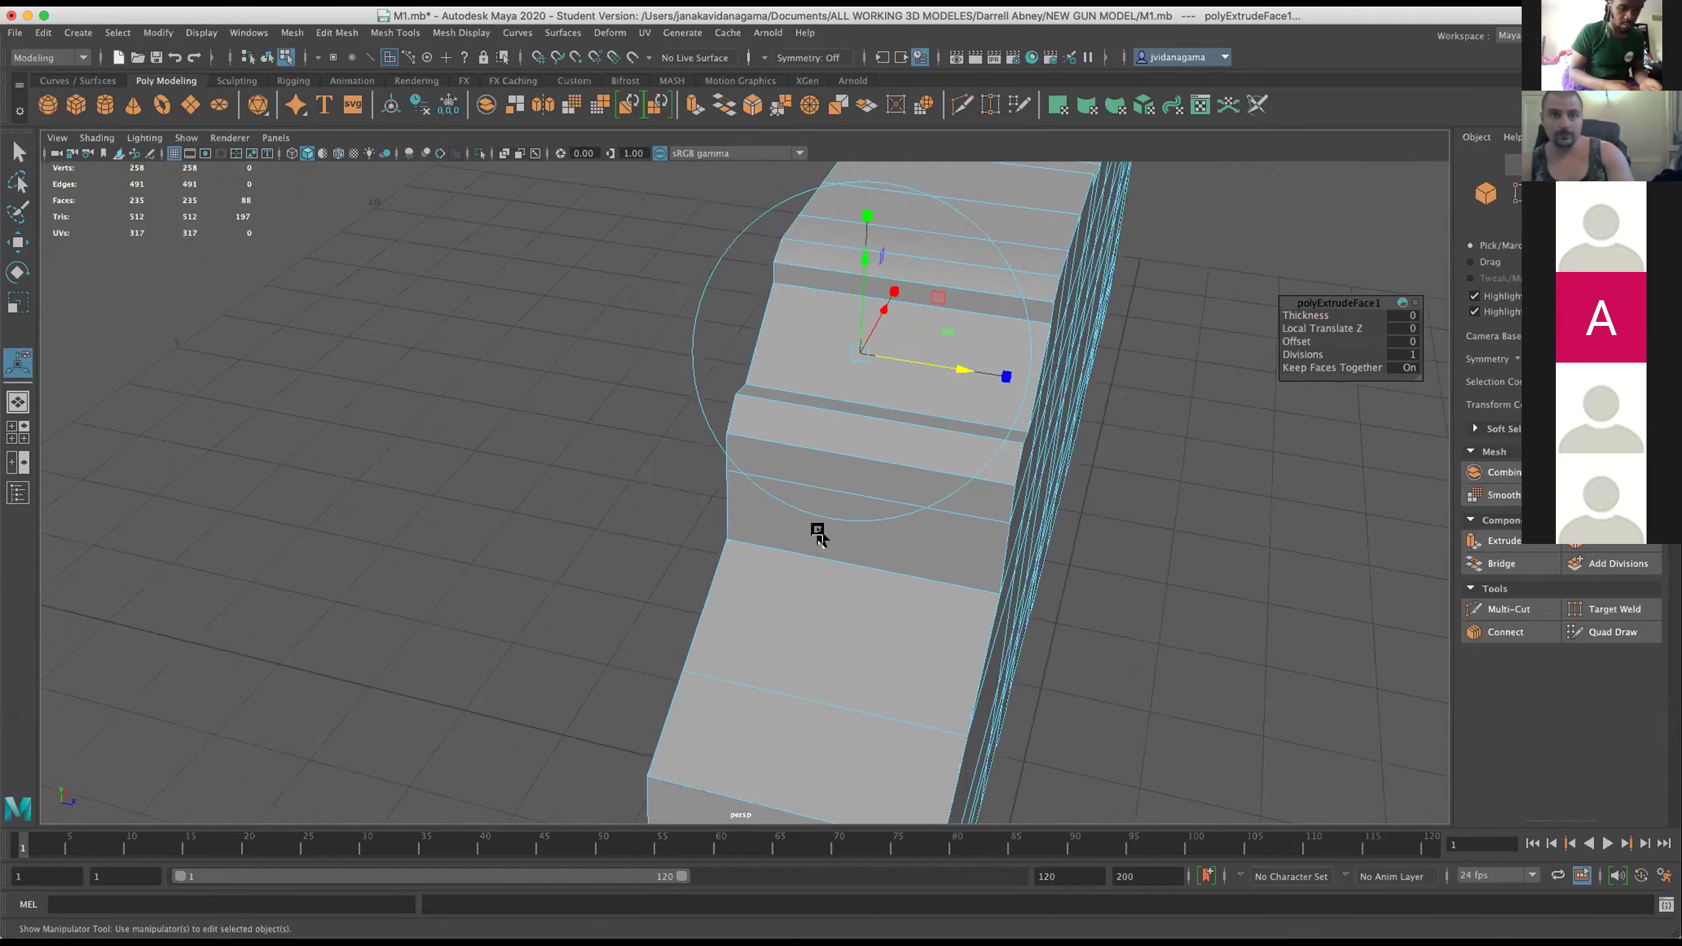
scroll("down", 3)
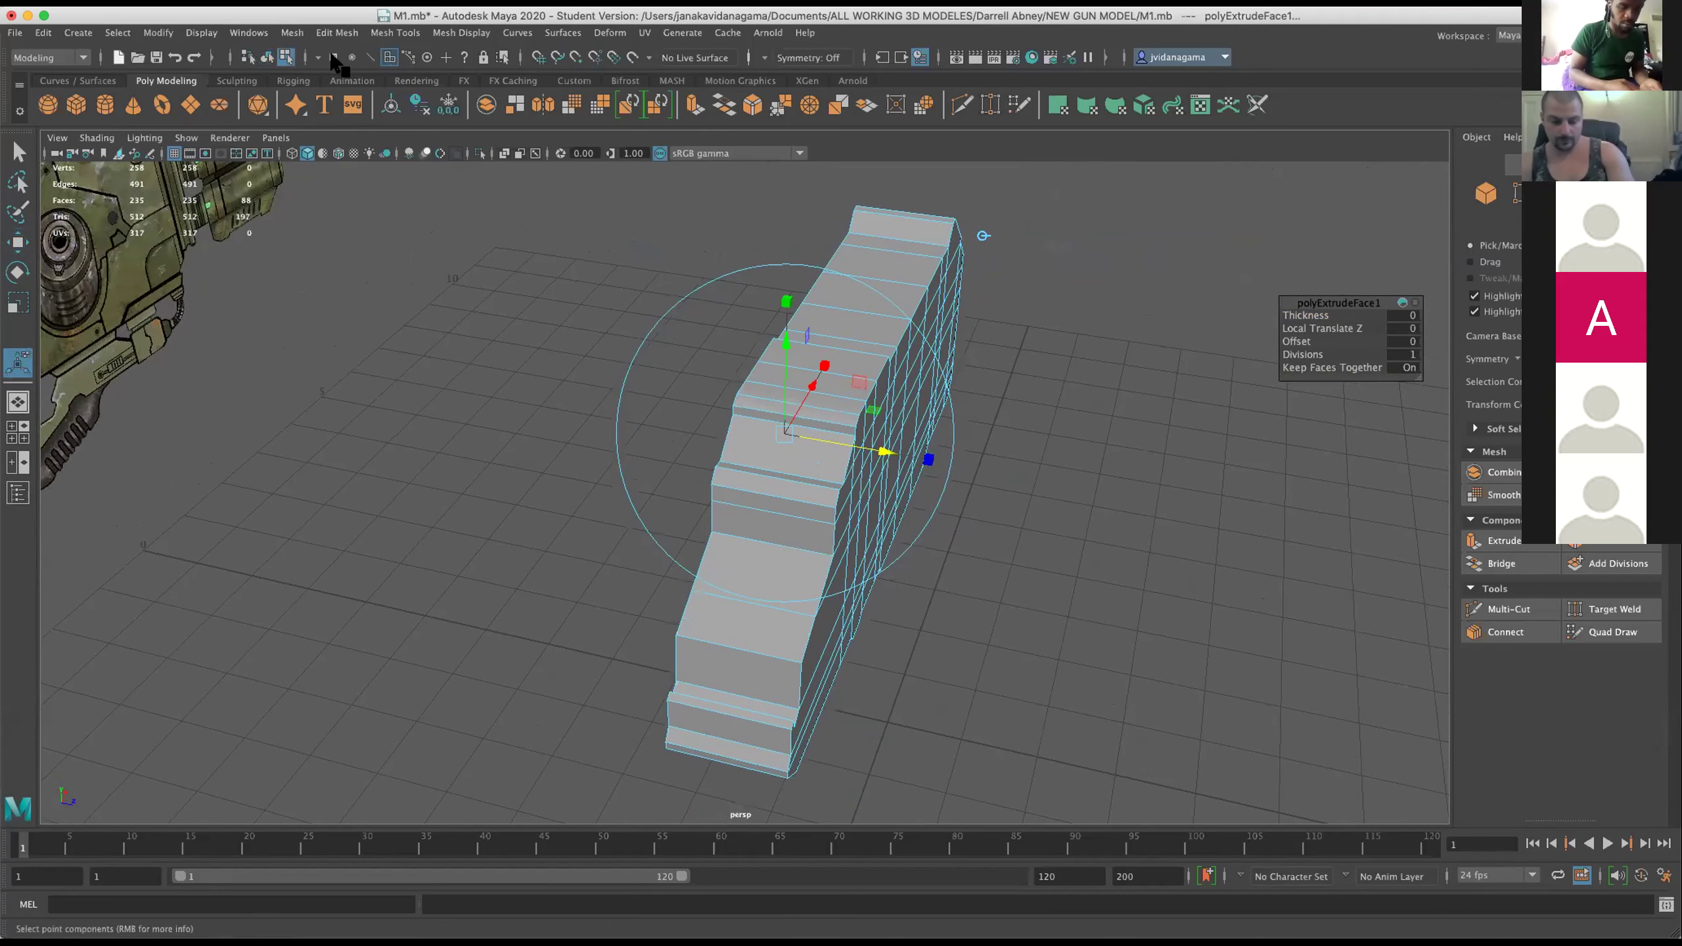
Insert three lengthwise edge loops along the gun body block.
left_click(336, 32)
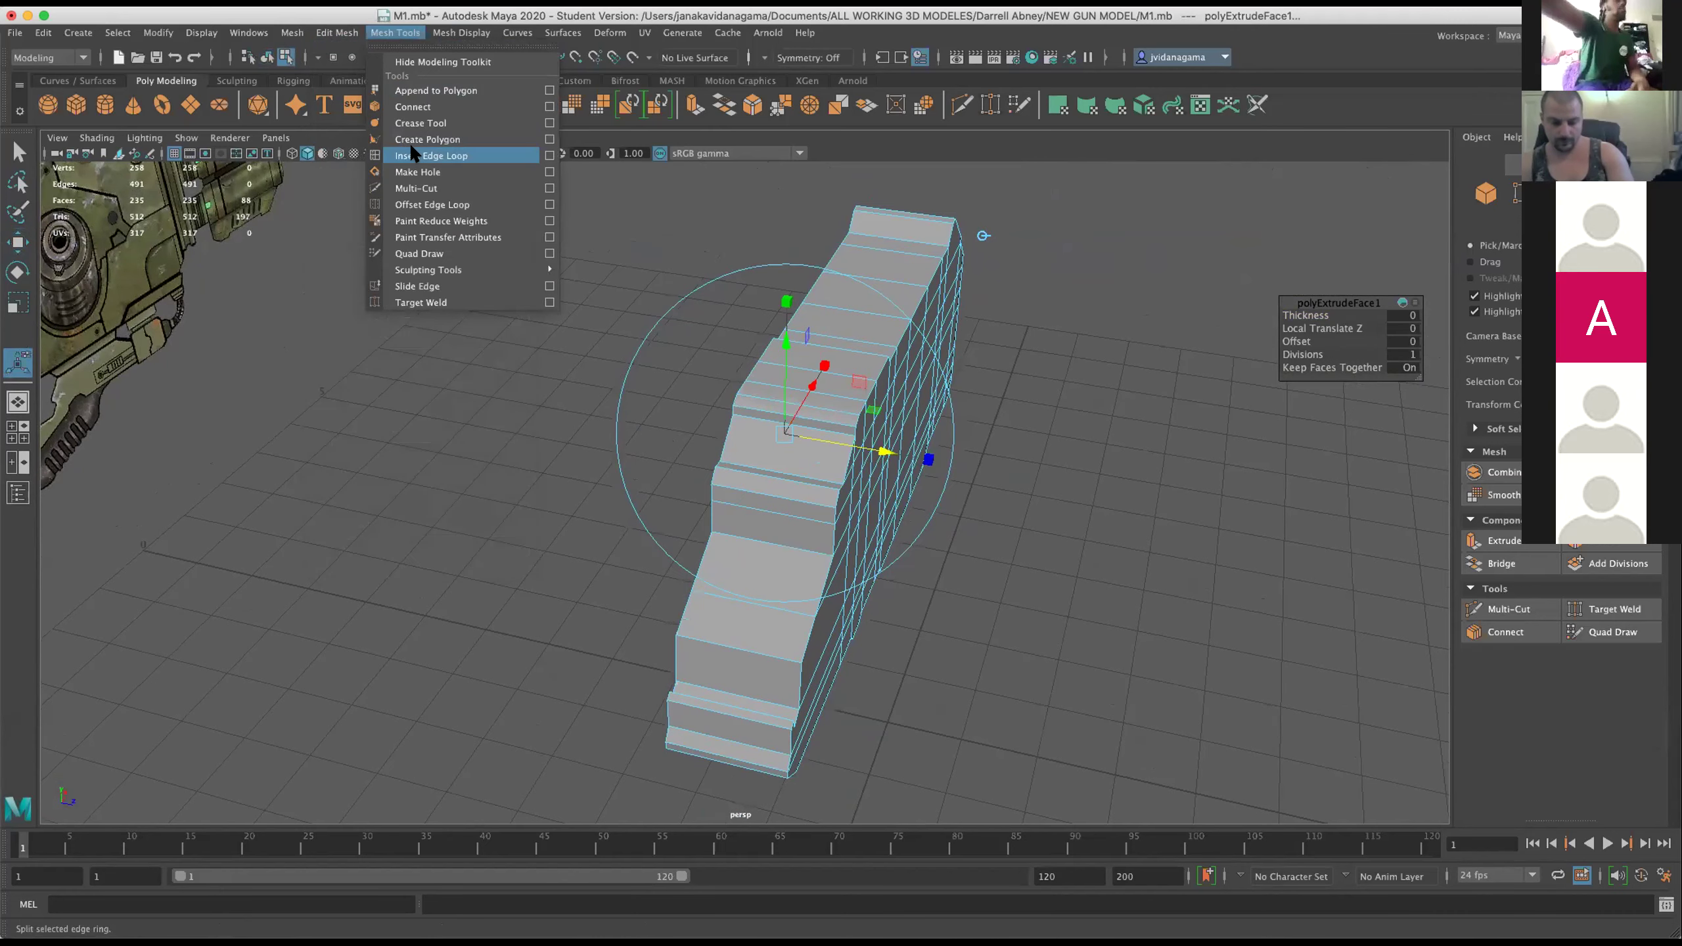
left_click(410, 155)
scroll("up", 3)
left_click(773, 375)
left_click(854, 391)
left_click(814, 387)
Preview the block smoothed with the new loops and orbit to inspect it.
key("3")
scroll("down", 3)
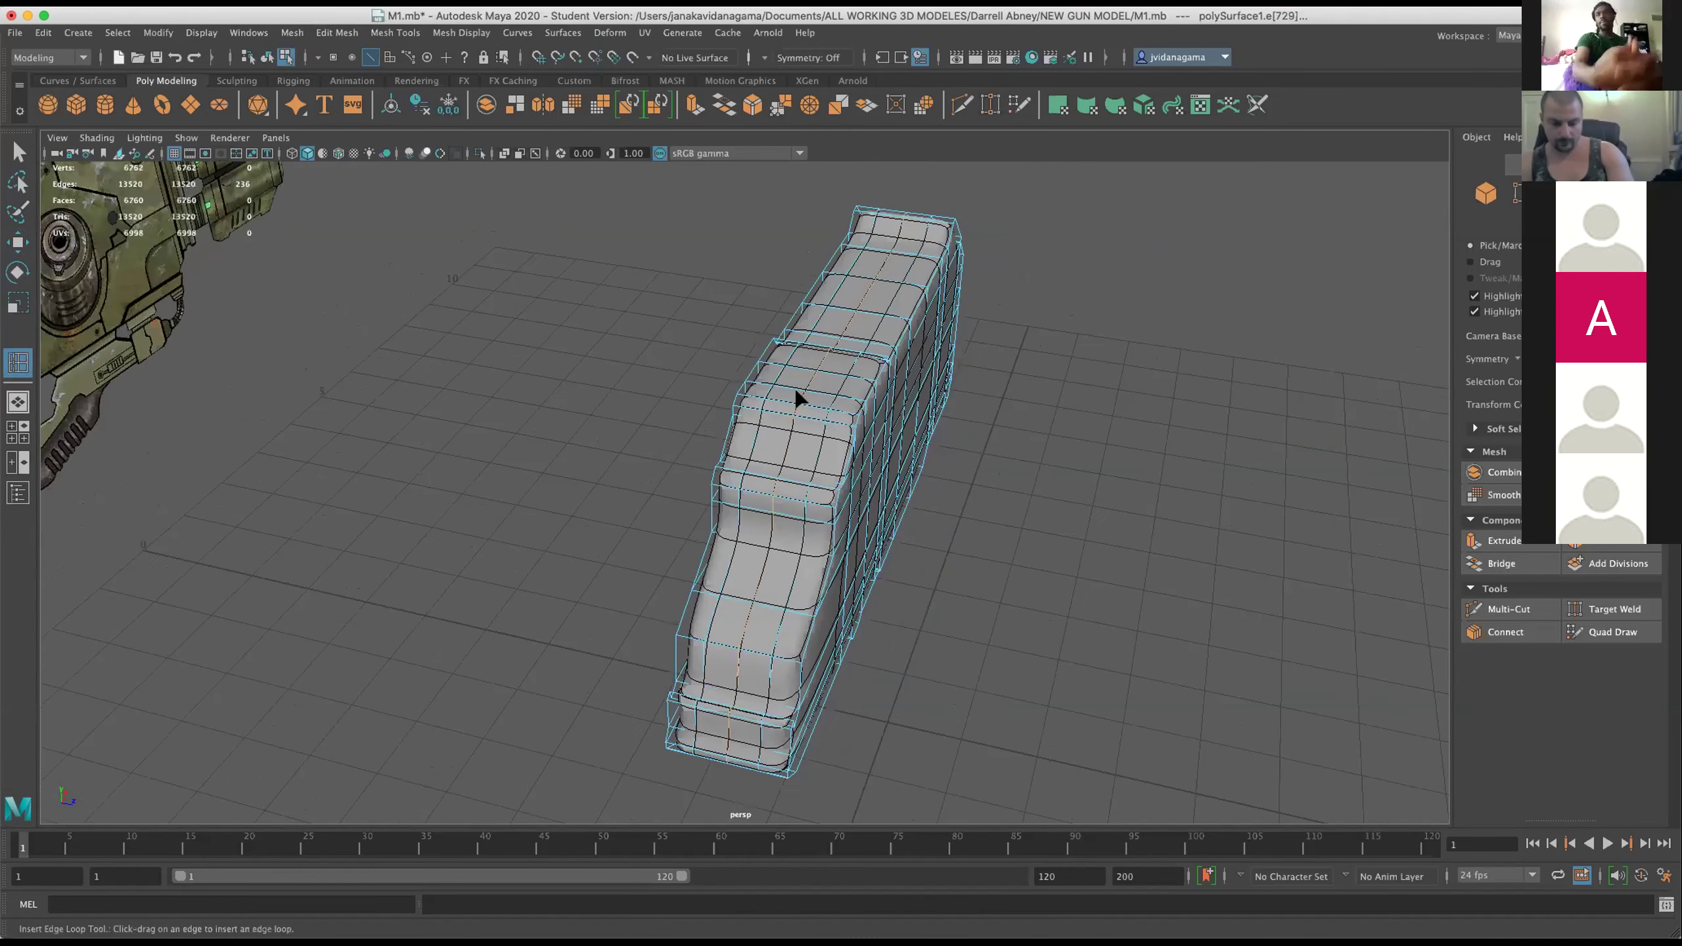
scroll("up", 3)
left_click_drag(800, 428, 599, 445)
scroll("up", 3)
scroll("down", 3)
scroll("up", 3)
scroll("down", 3)
Recentre the maximized front view and select the body mesh for component editing.
key("space")
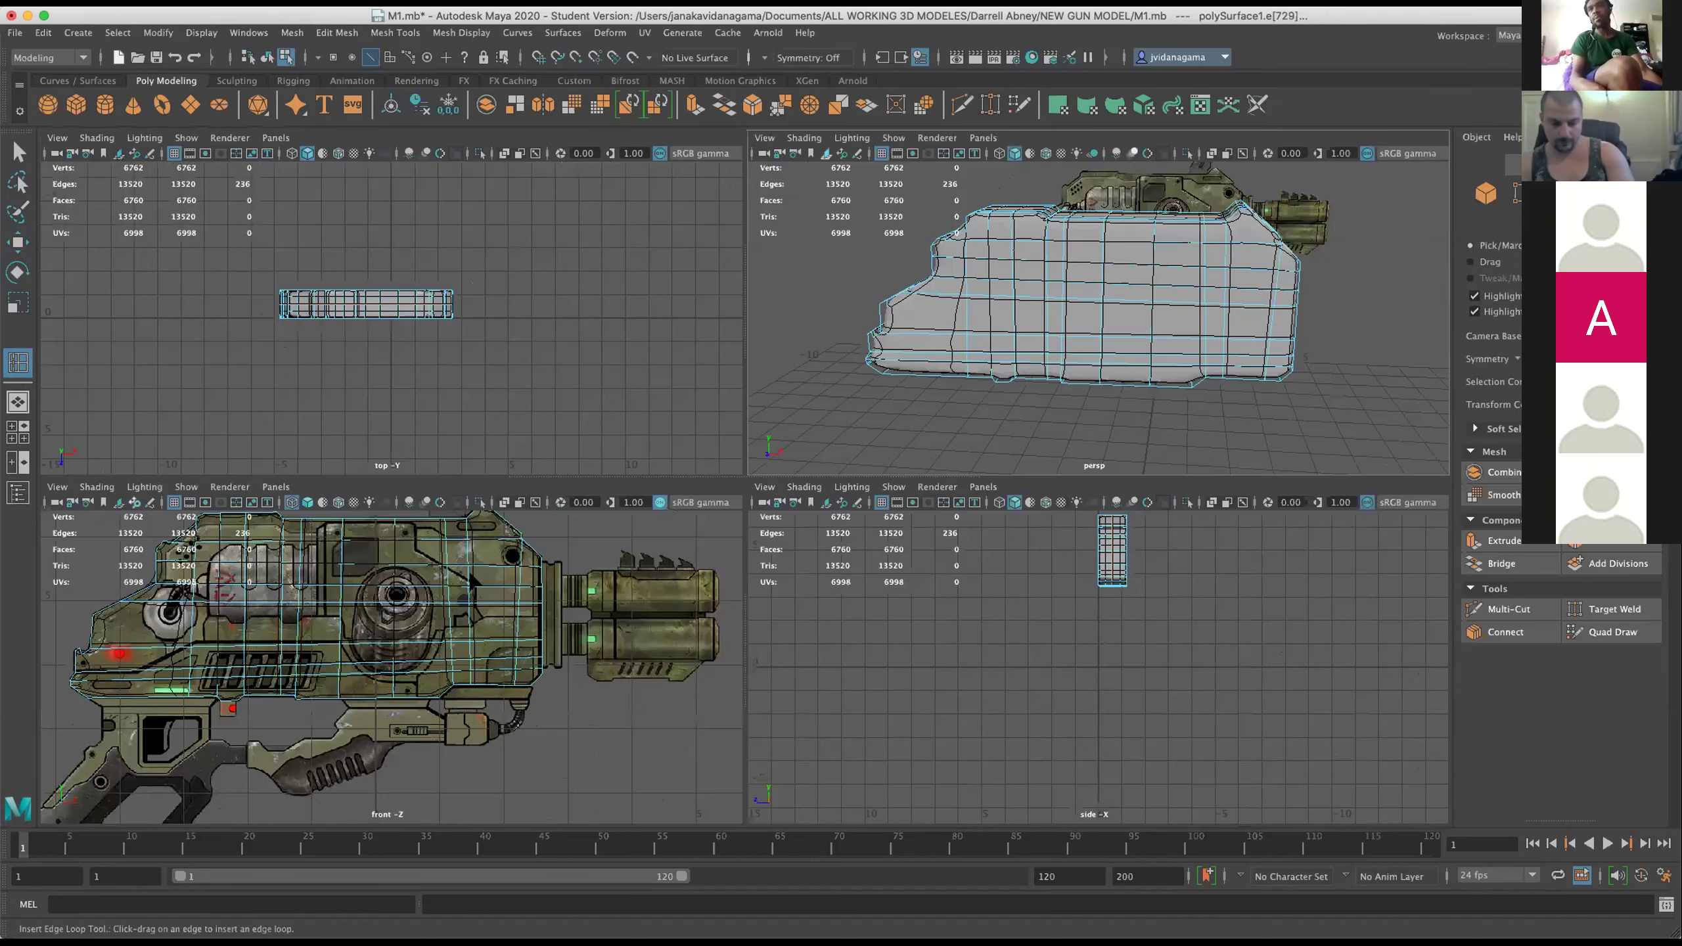
key("space")
left_click_drag(133, 265, 190, 323)
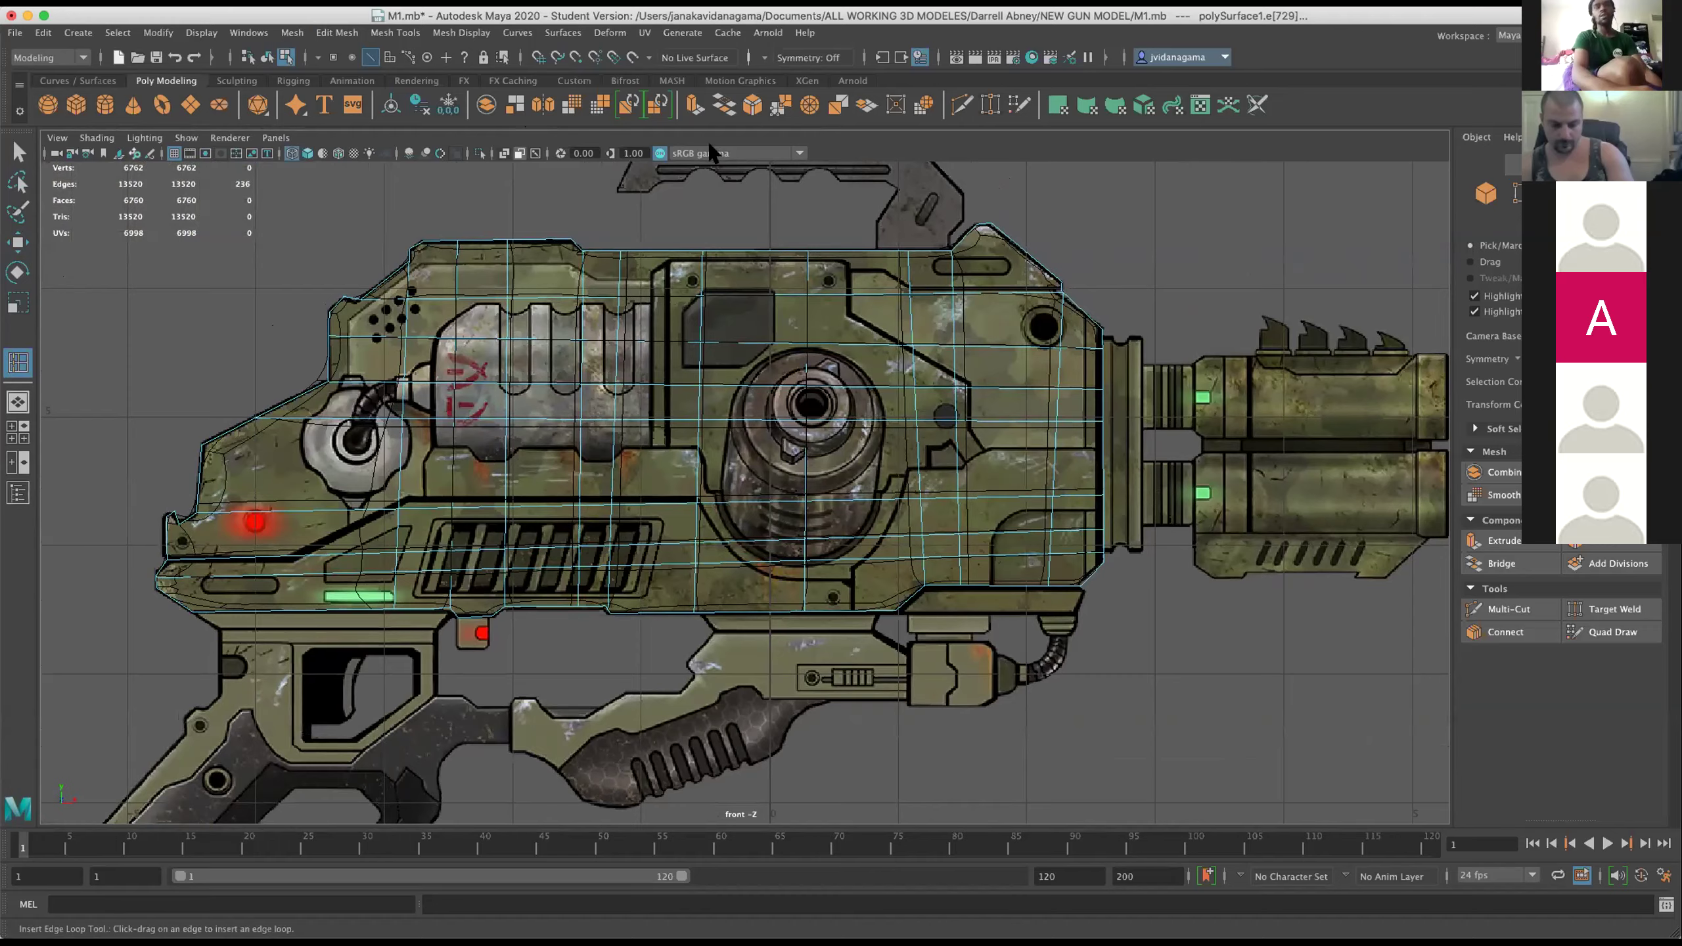
scroll("up", 3)
left_click_drag(525, 293, 454, 140)
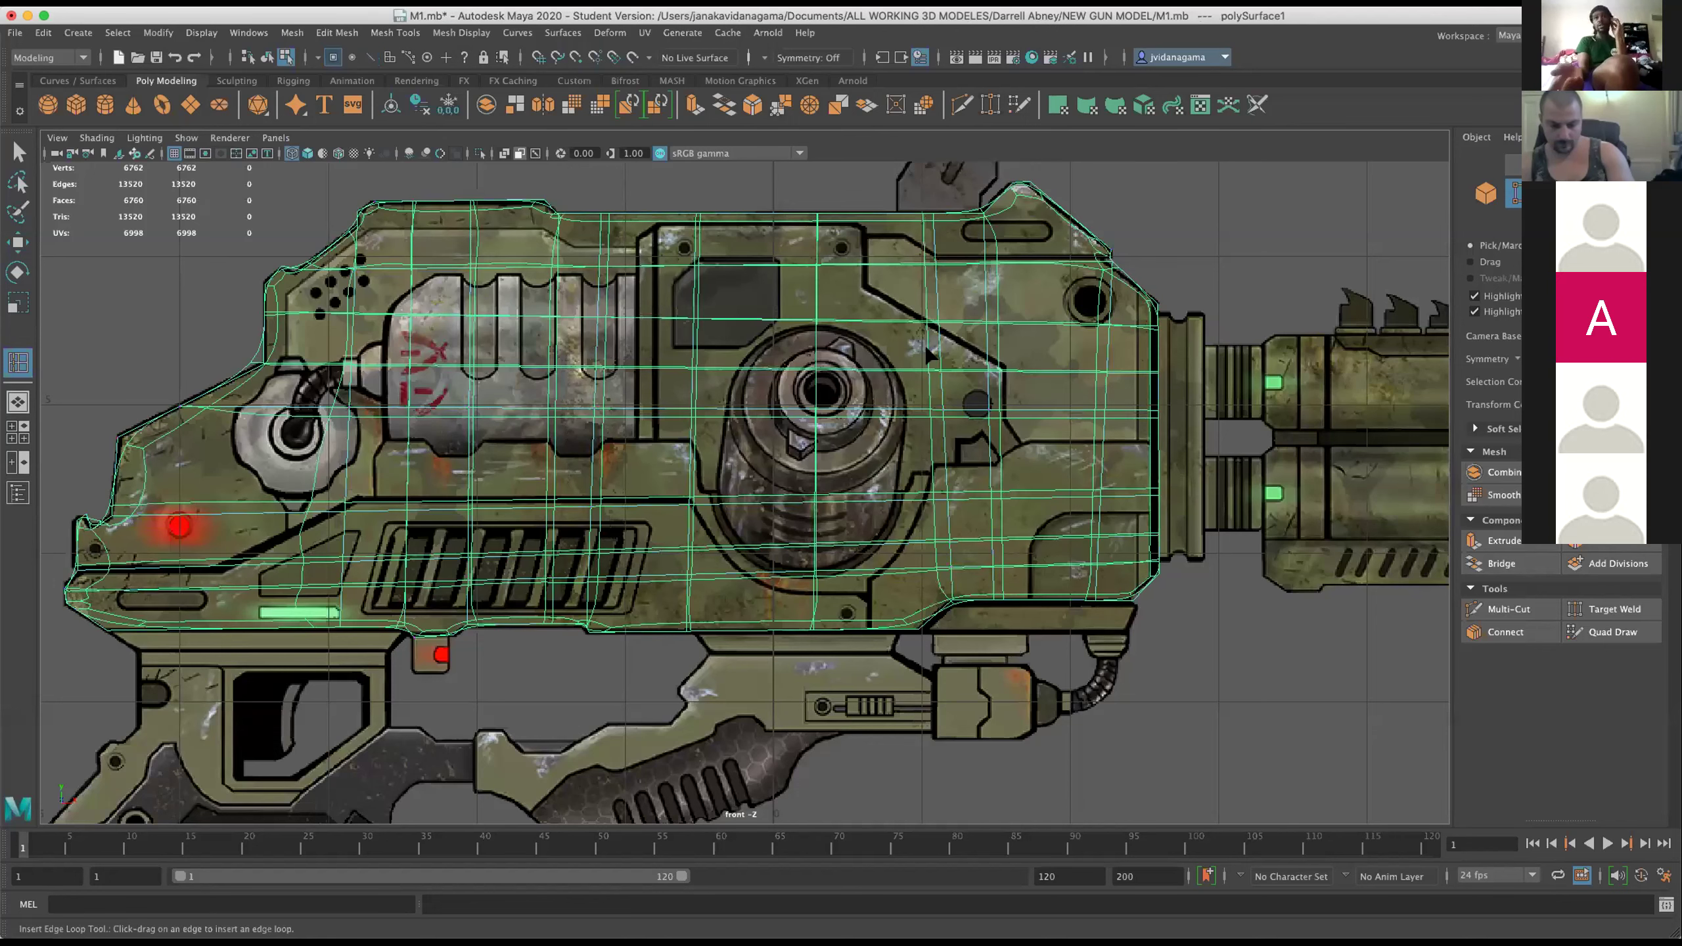
key("F9")
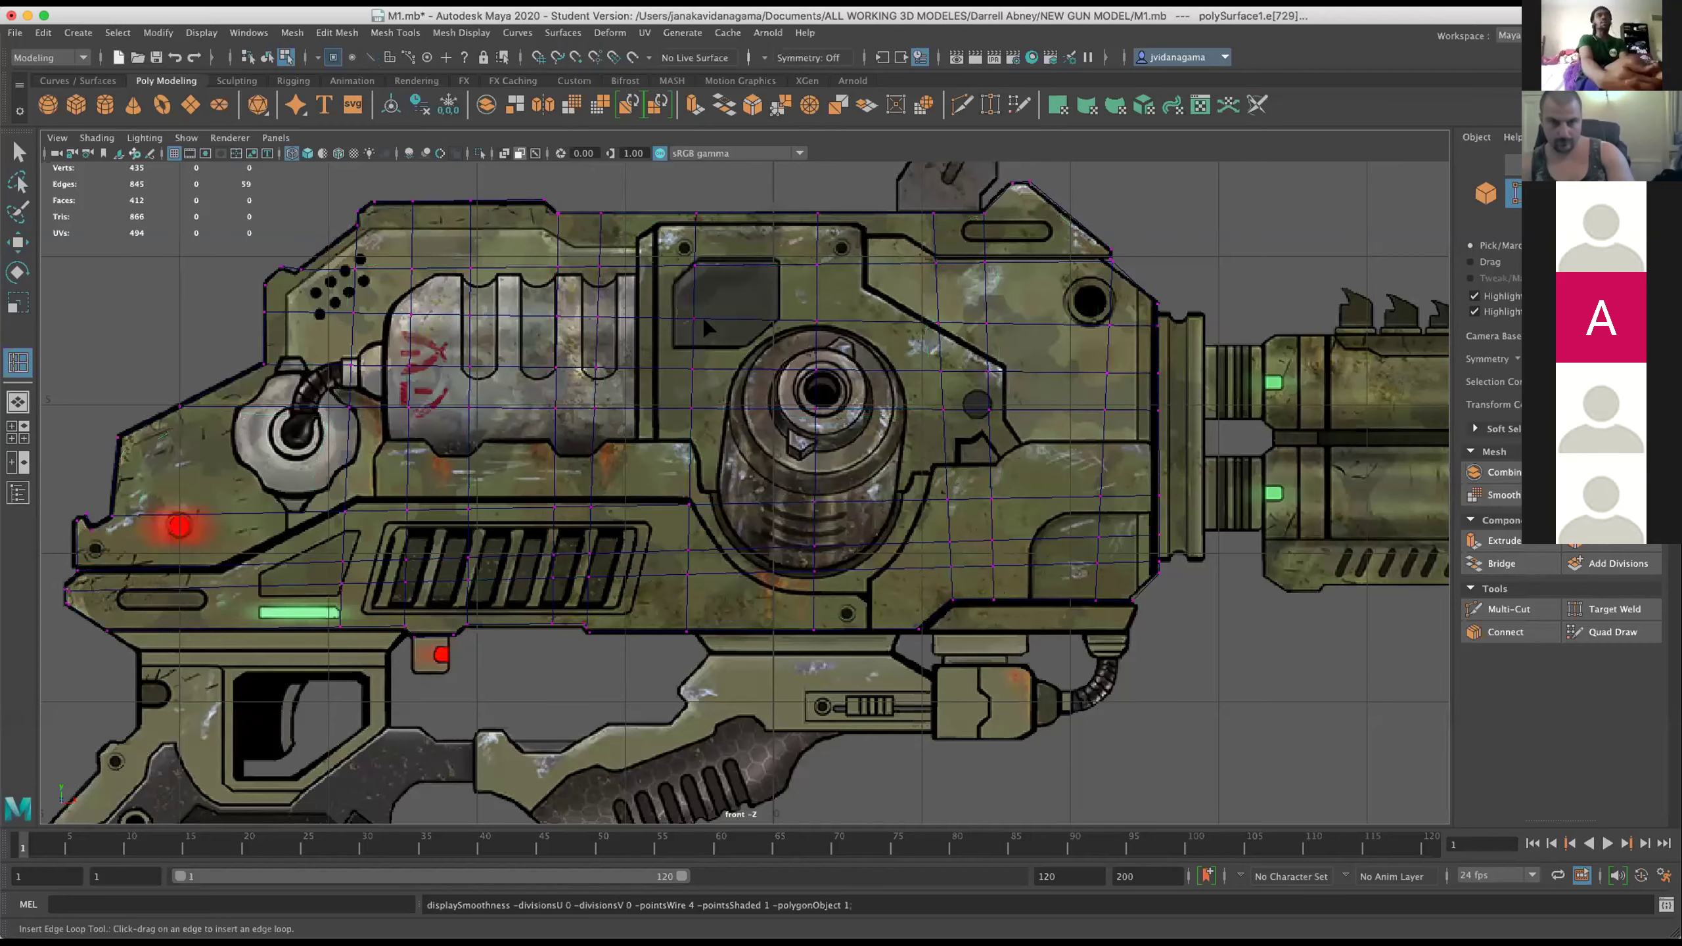
Switch the body mesh to vertex mode, inspect it in perspective, and return to the front view.
key("space")
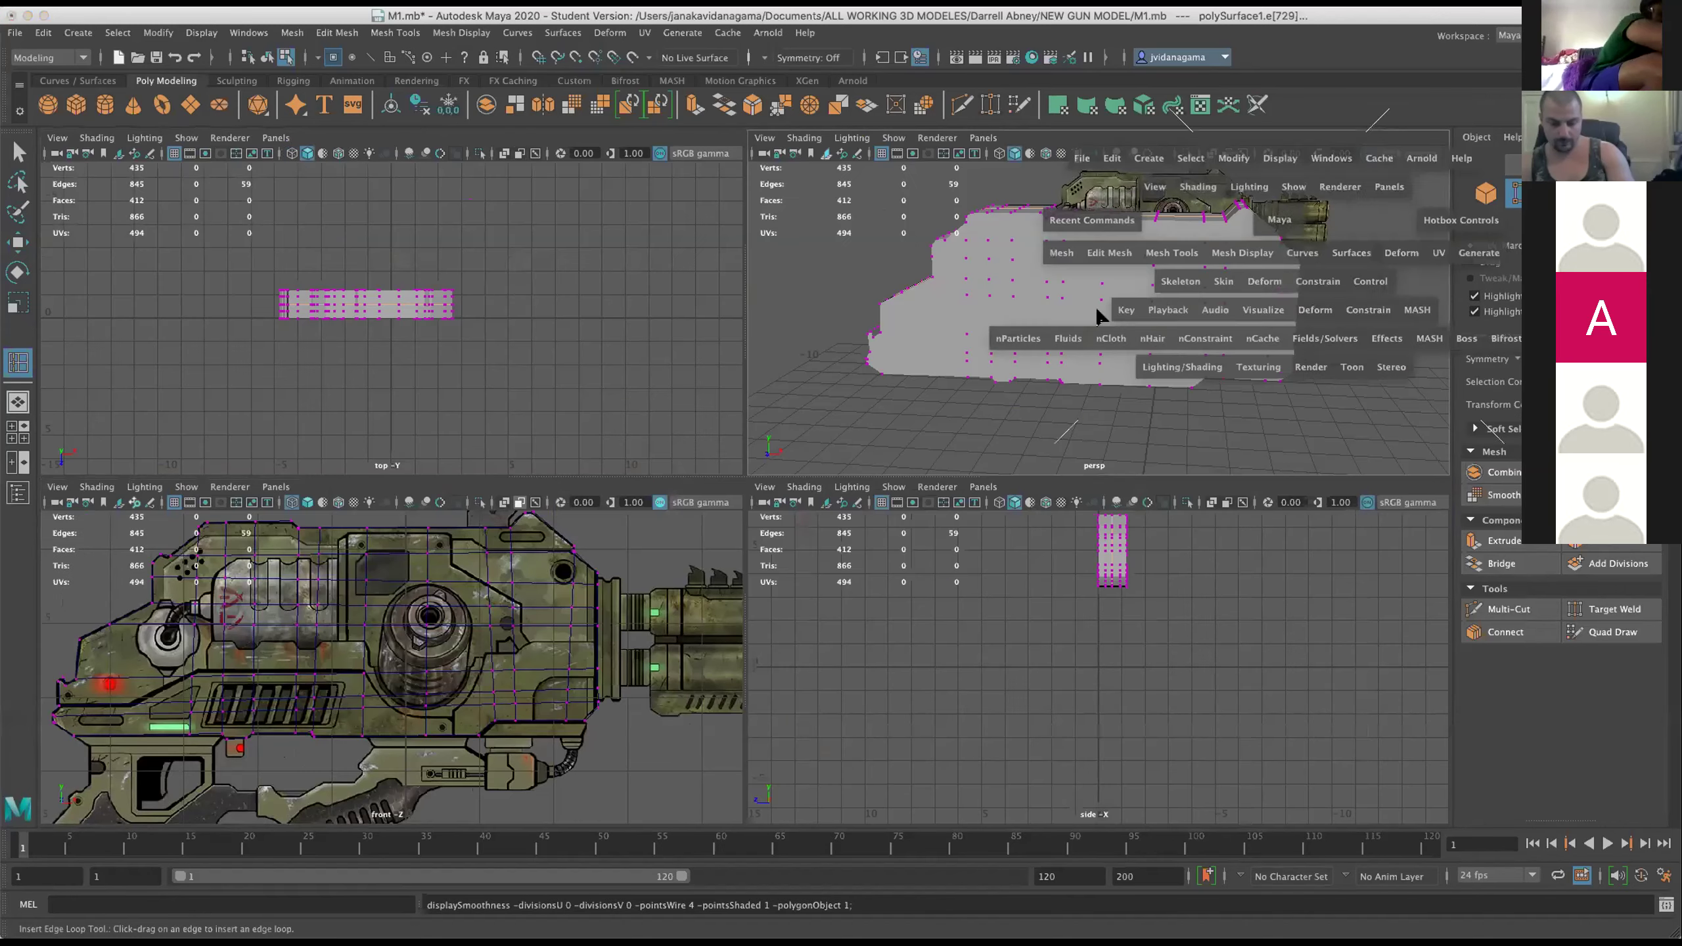
right_click(616, 373)
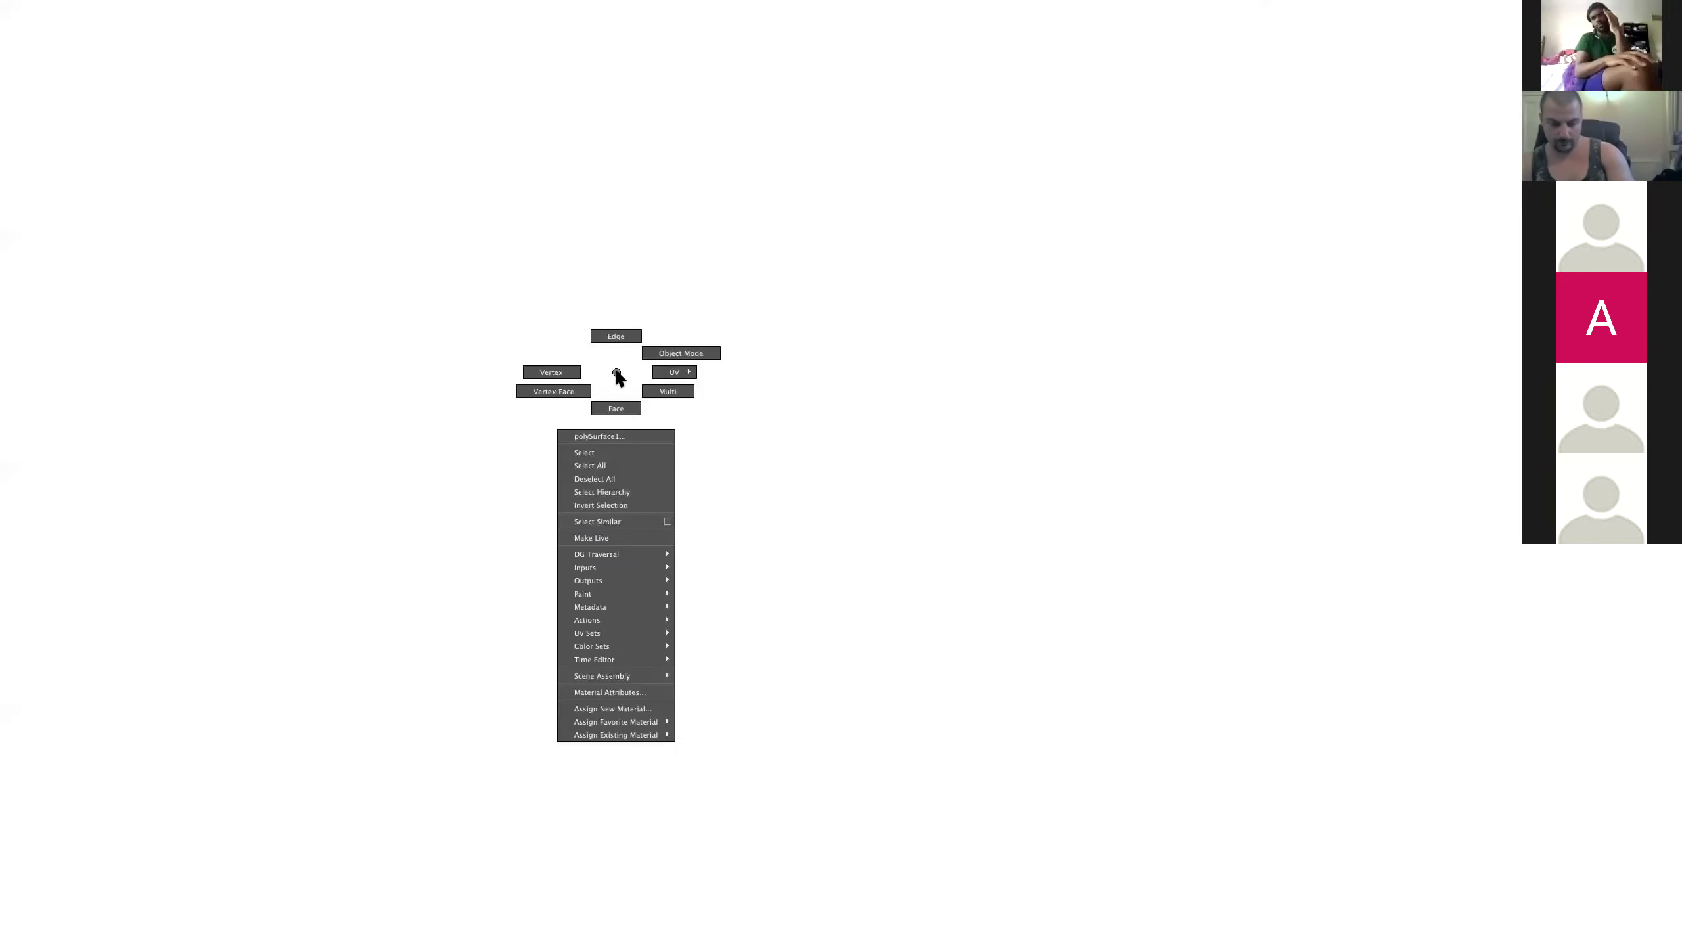
left_click(569, 383)
left_click_drag(623, 410, 718, 256)
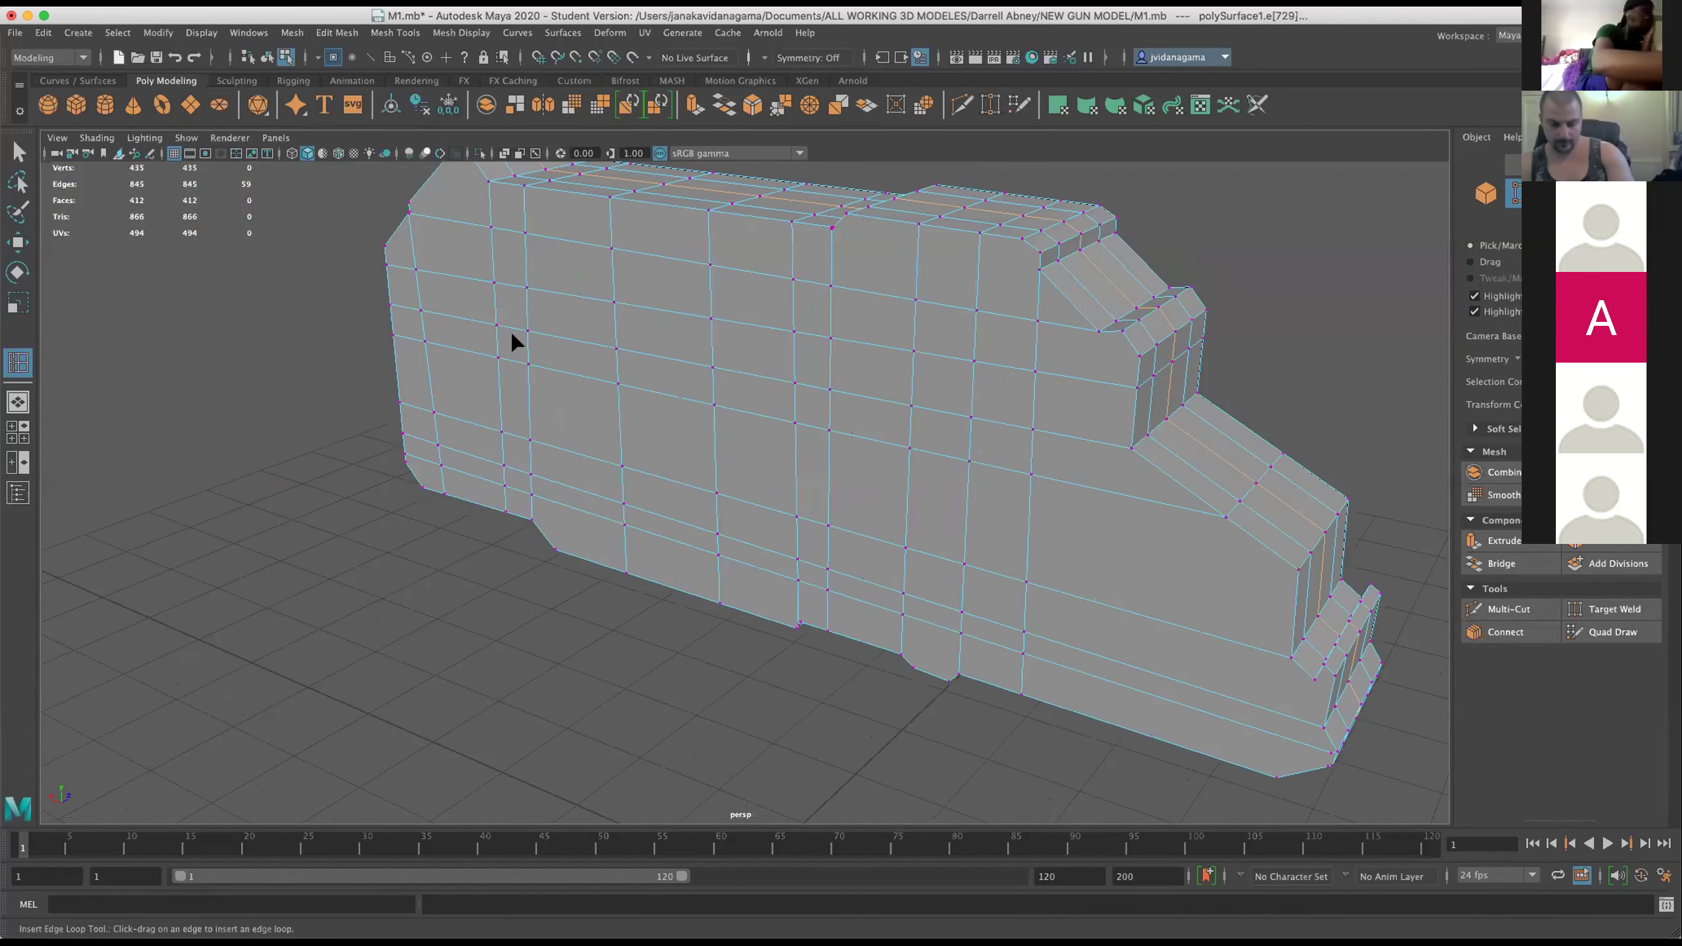
left_click_drag(514, 342, 583, 349)
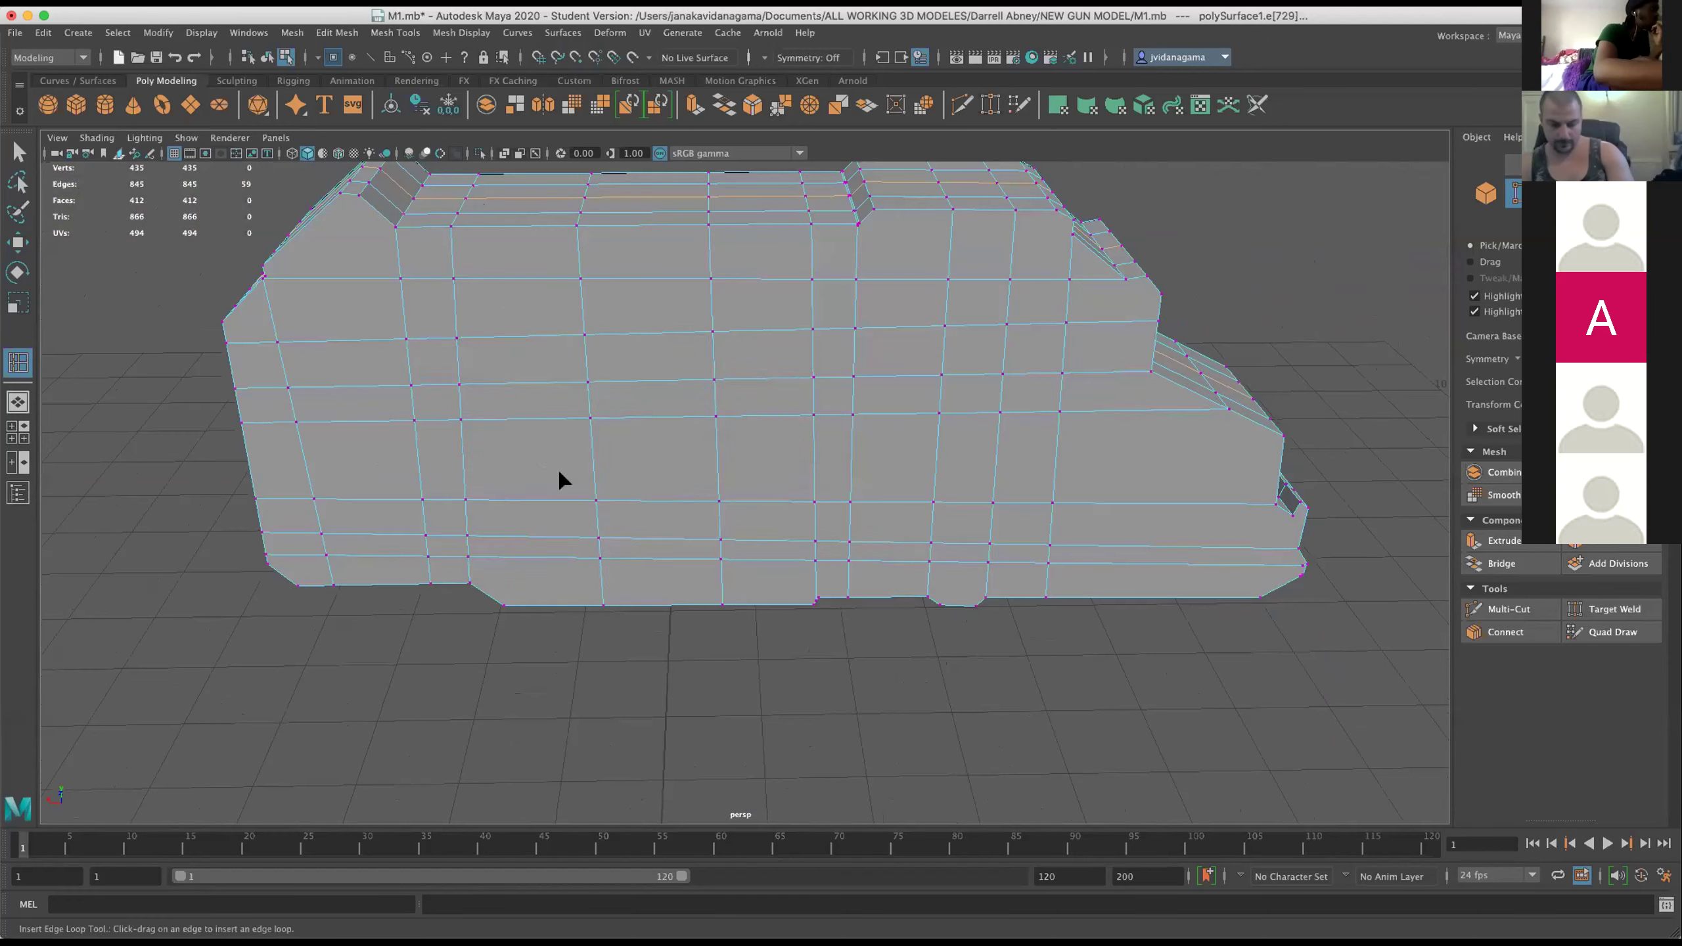
key("space")
key("space")
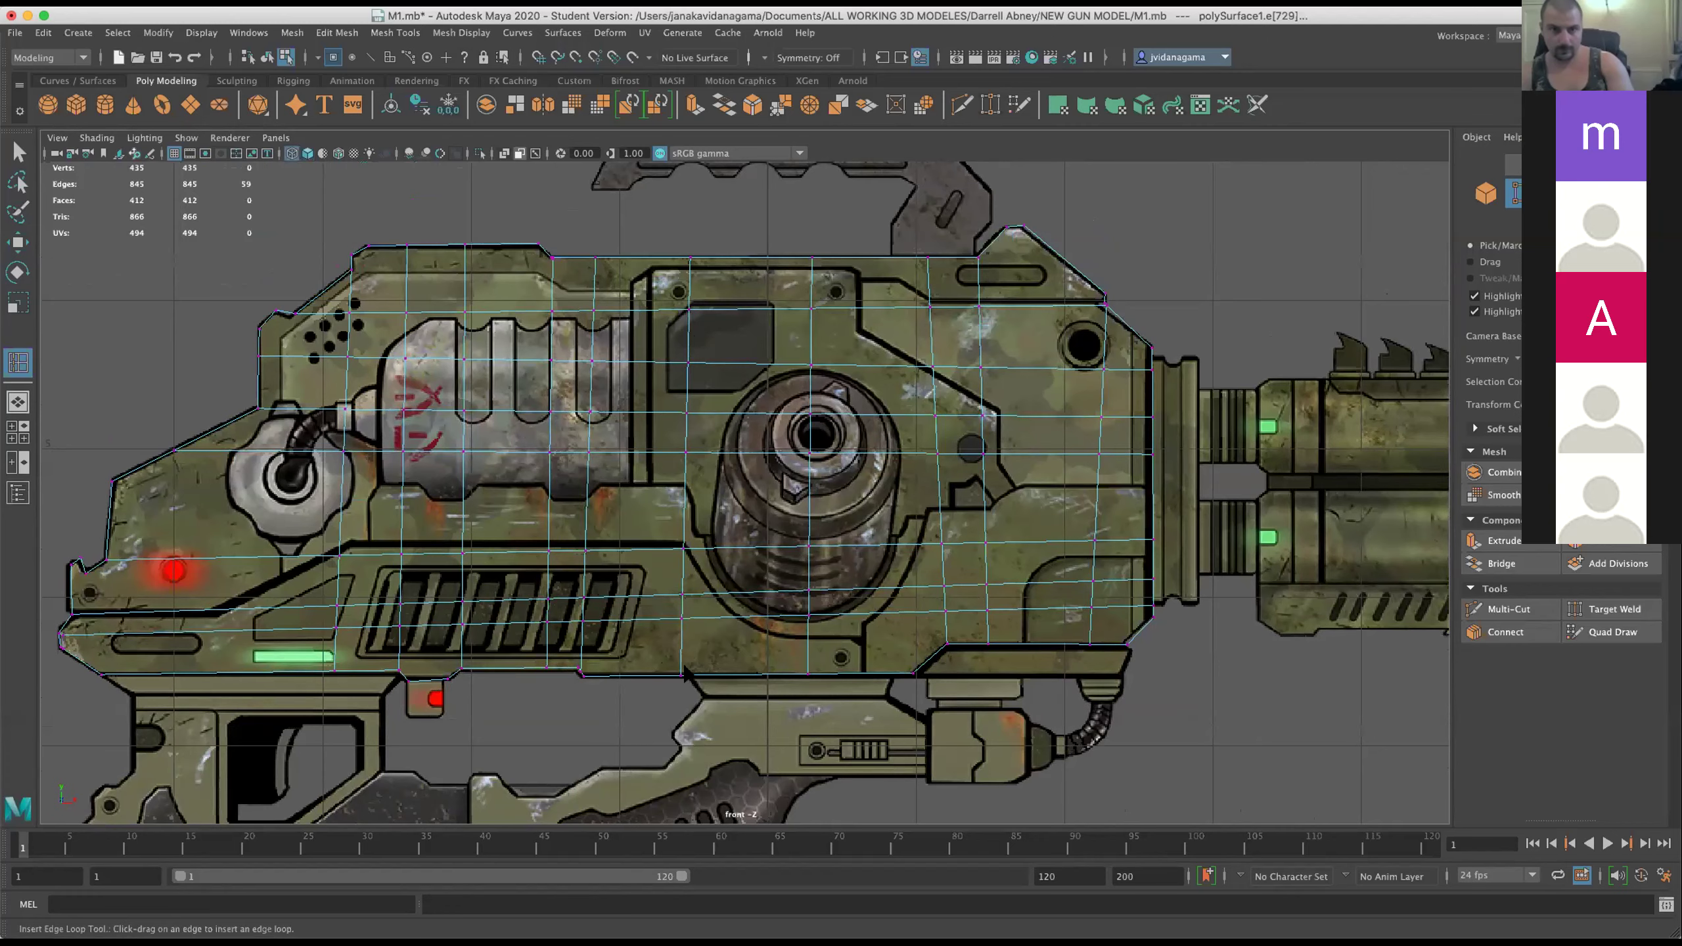
scroll("down", 3)
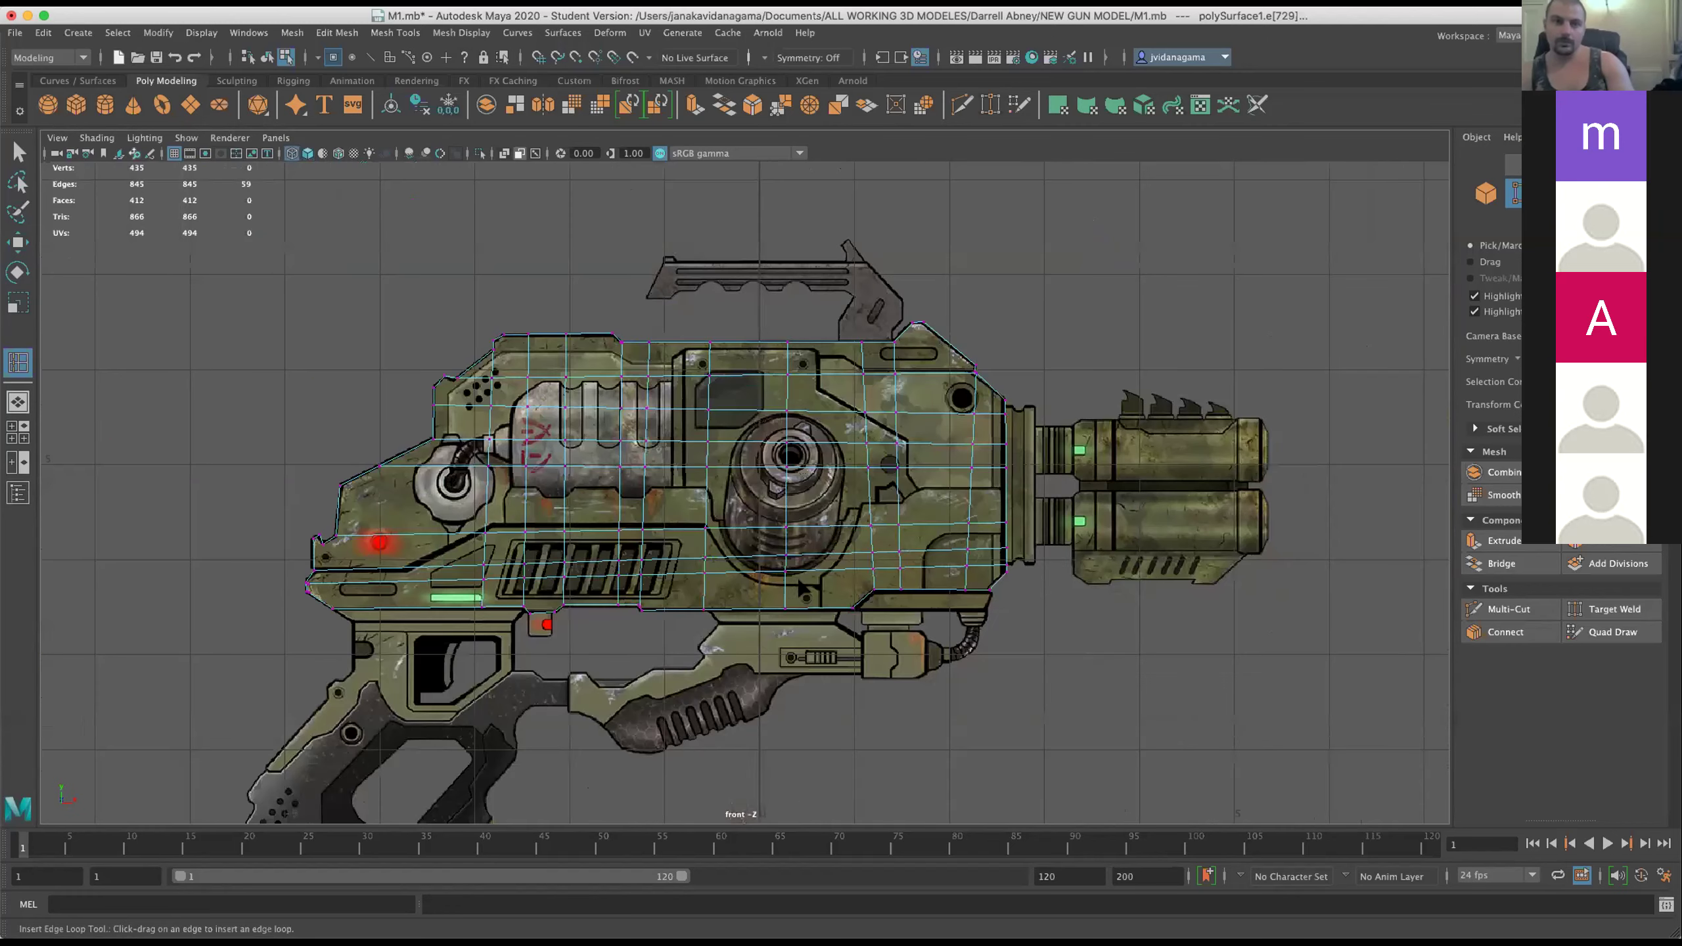
scroll("up", 3)
Select the first vertical vertex column and scale it flat in X into a straight line.
key("w")
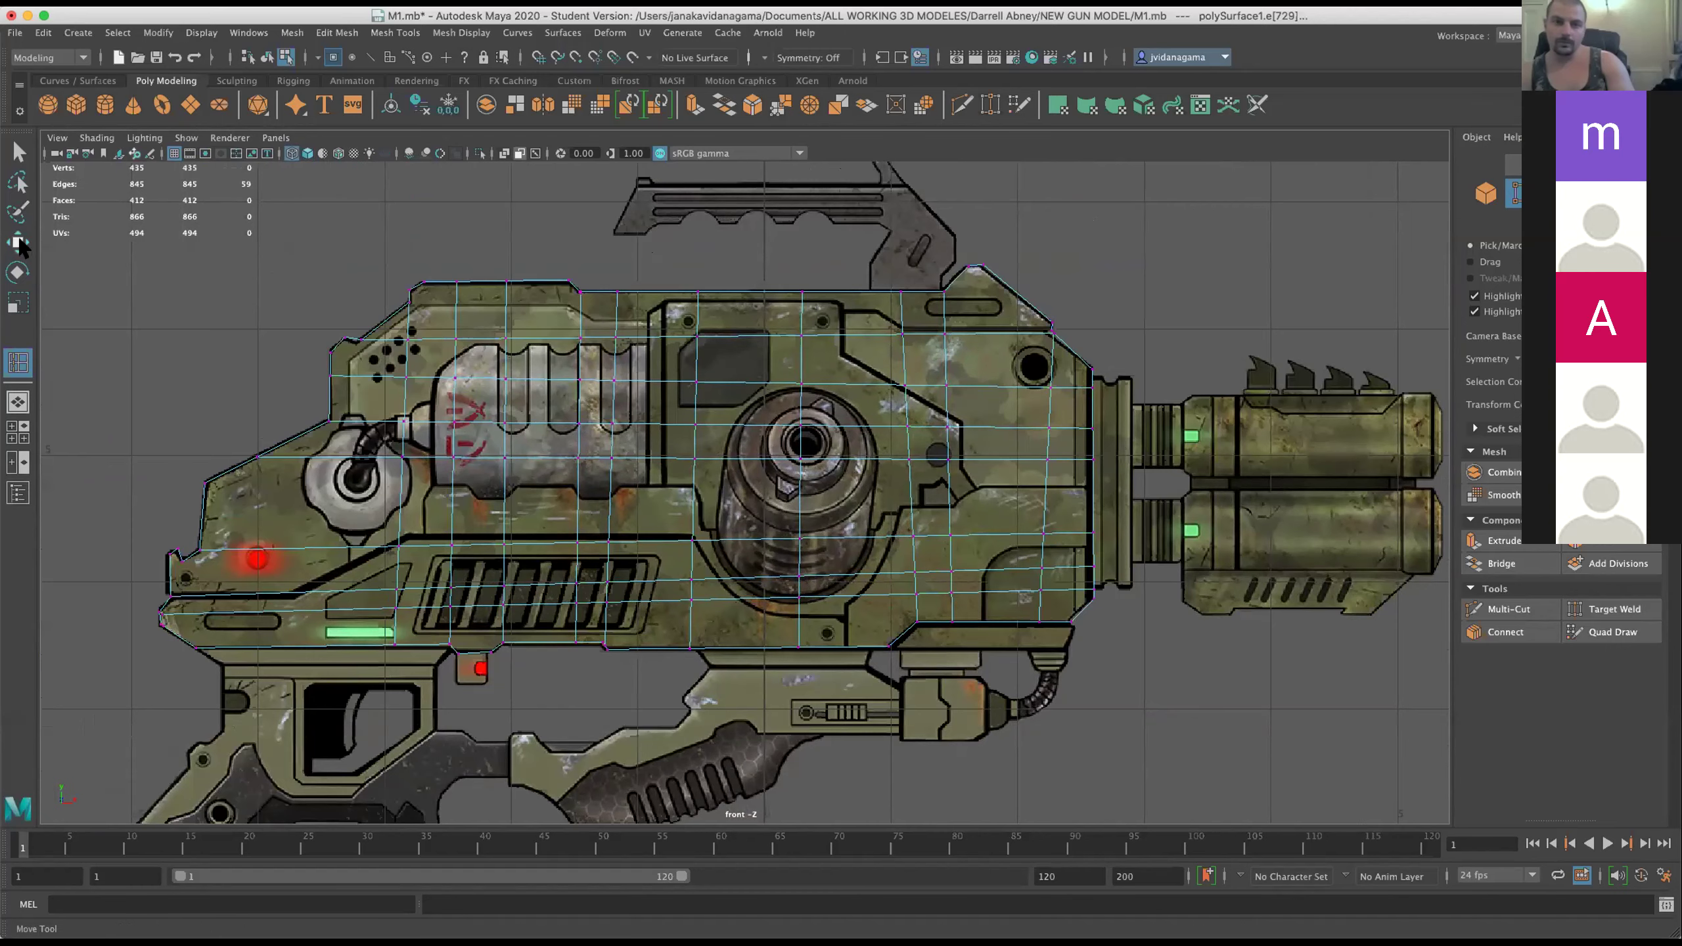
left_click_drag(666, 258, 735, 696)
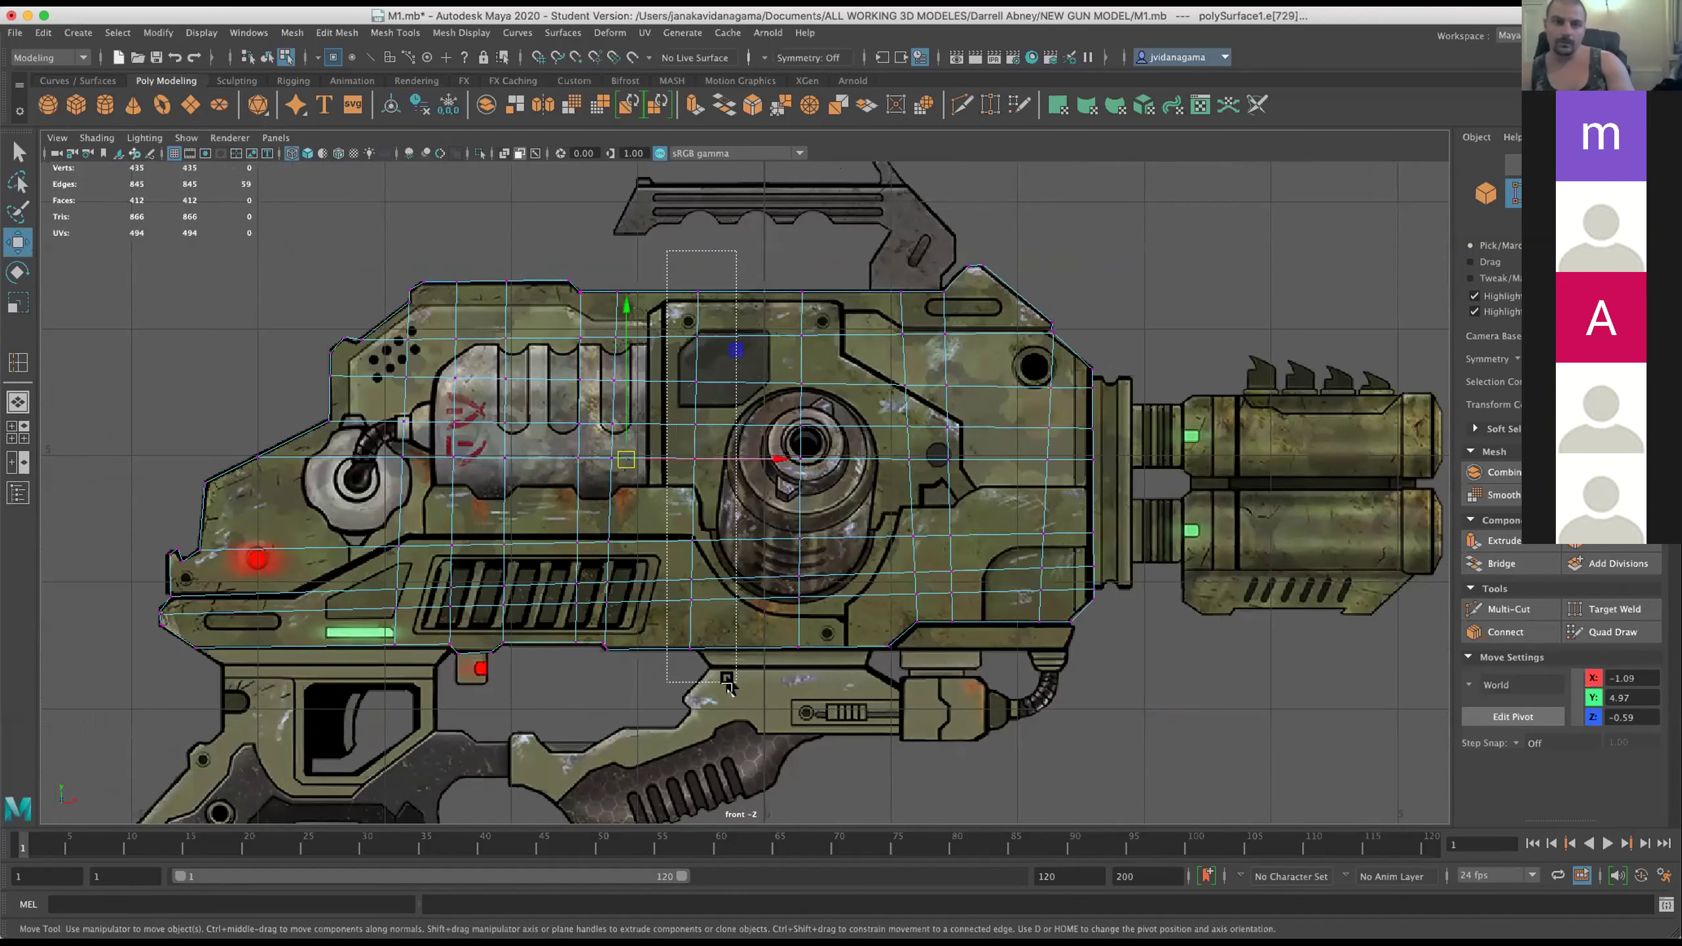
scroll("up", 3)
scroll("up", 3)
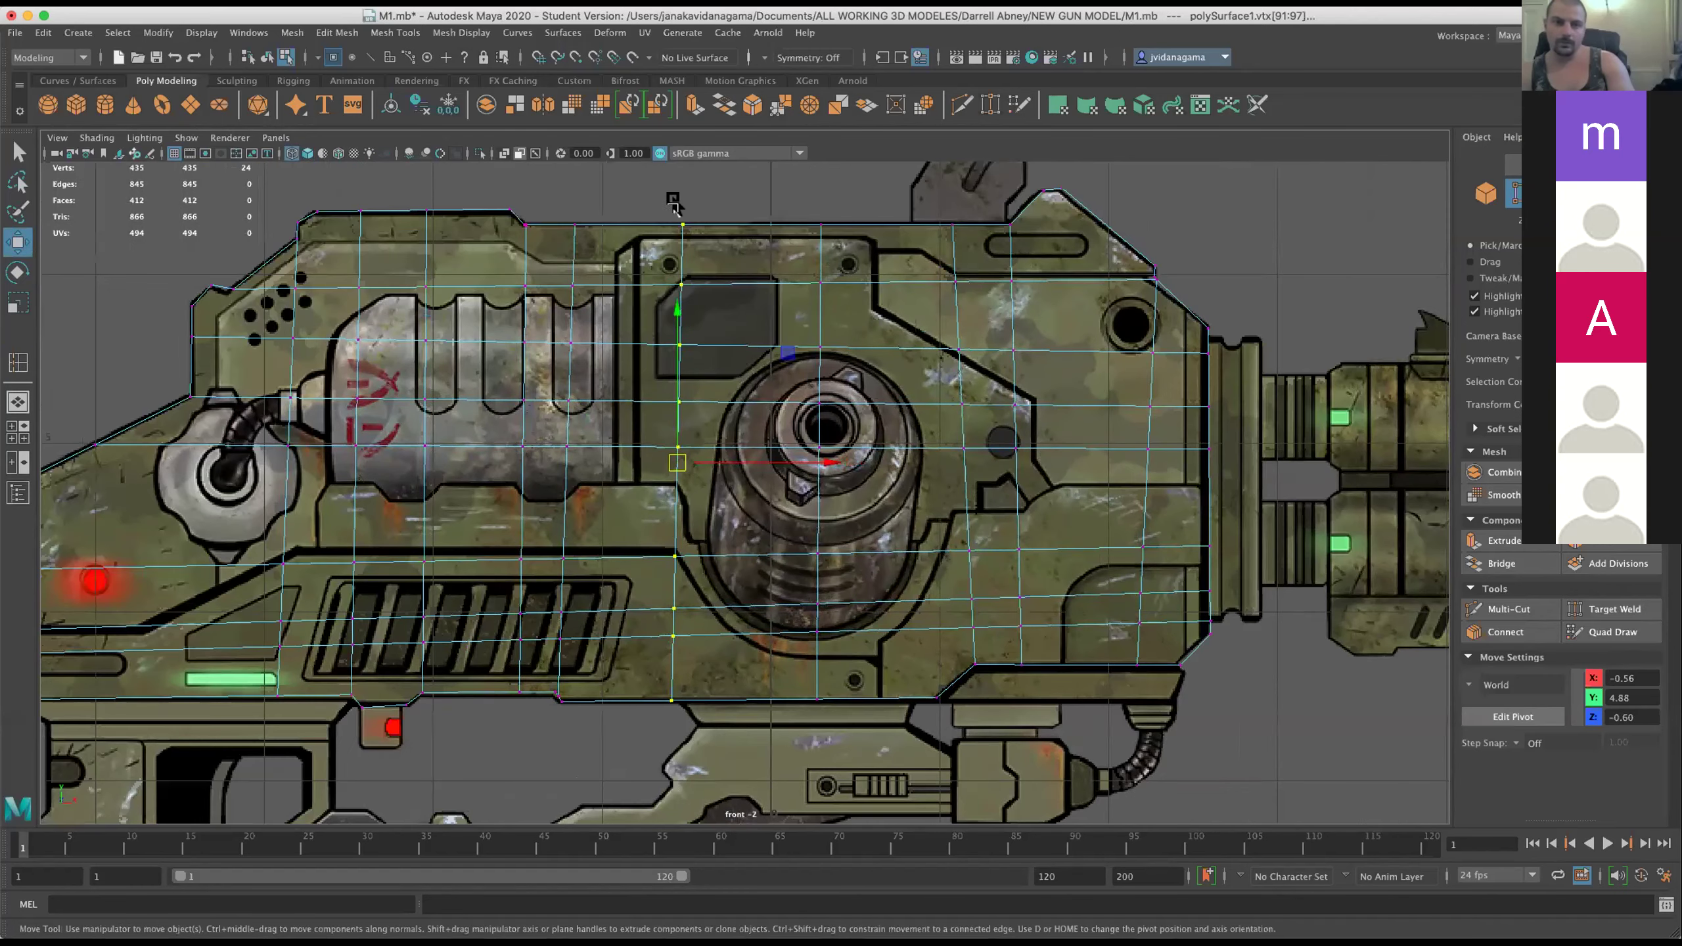
left_click_drag(646, 174, 705, 721)
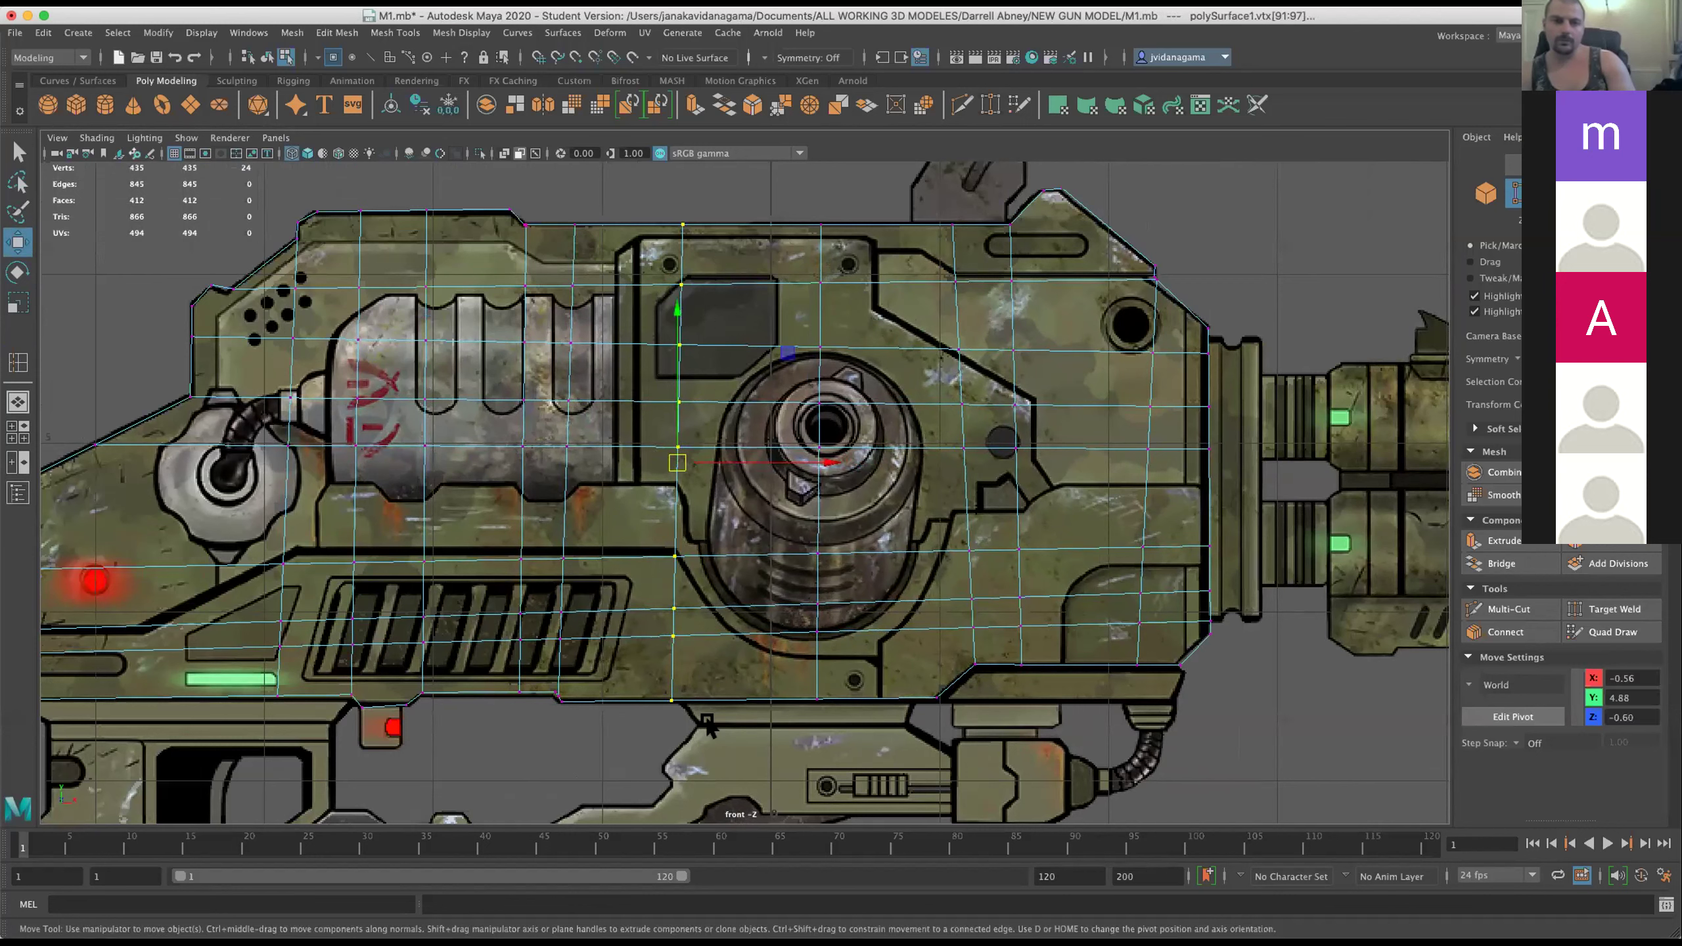
left_click(26, 301)
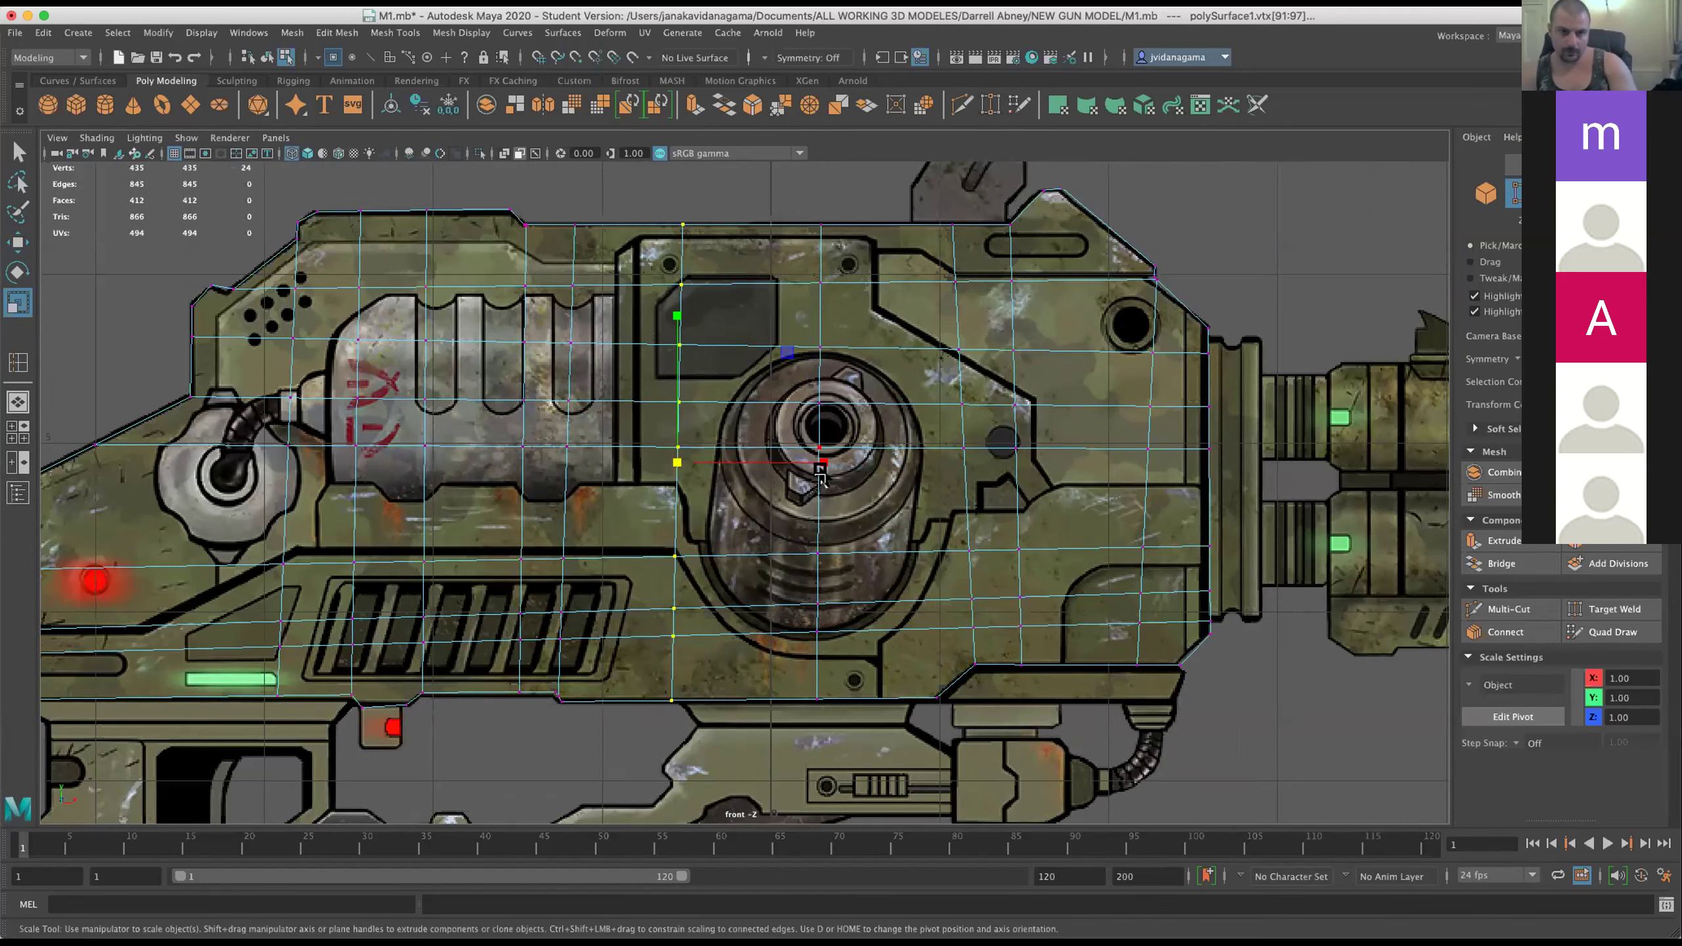
left_click_drag(820, 464, 761, 464)
left_click_drag(786, 180, 850, 755)
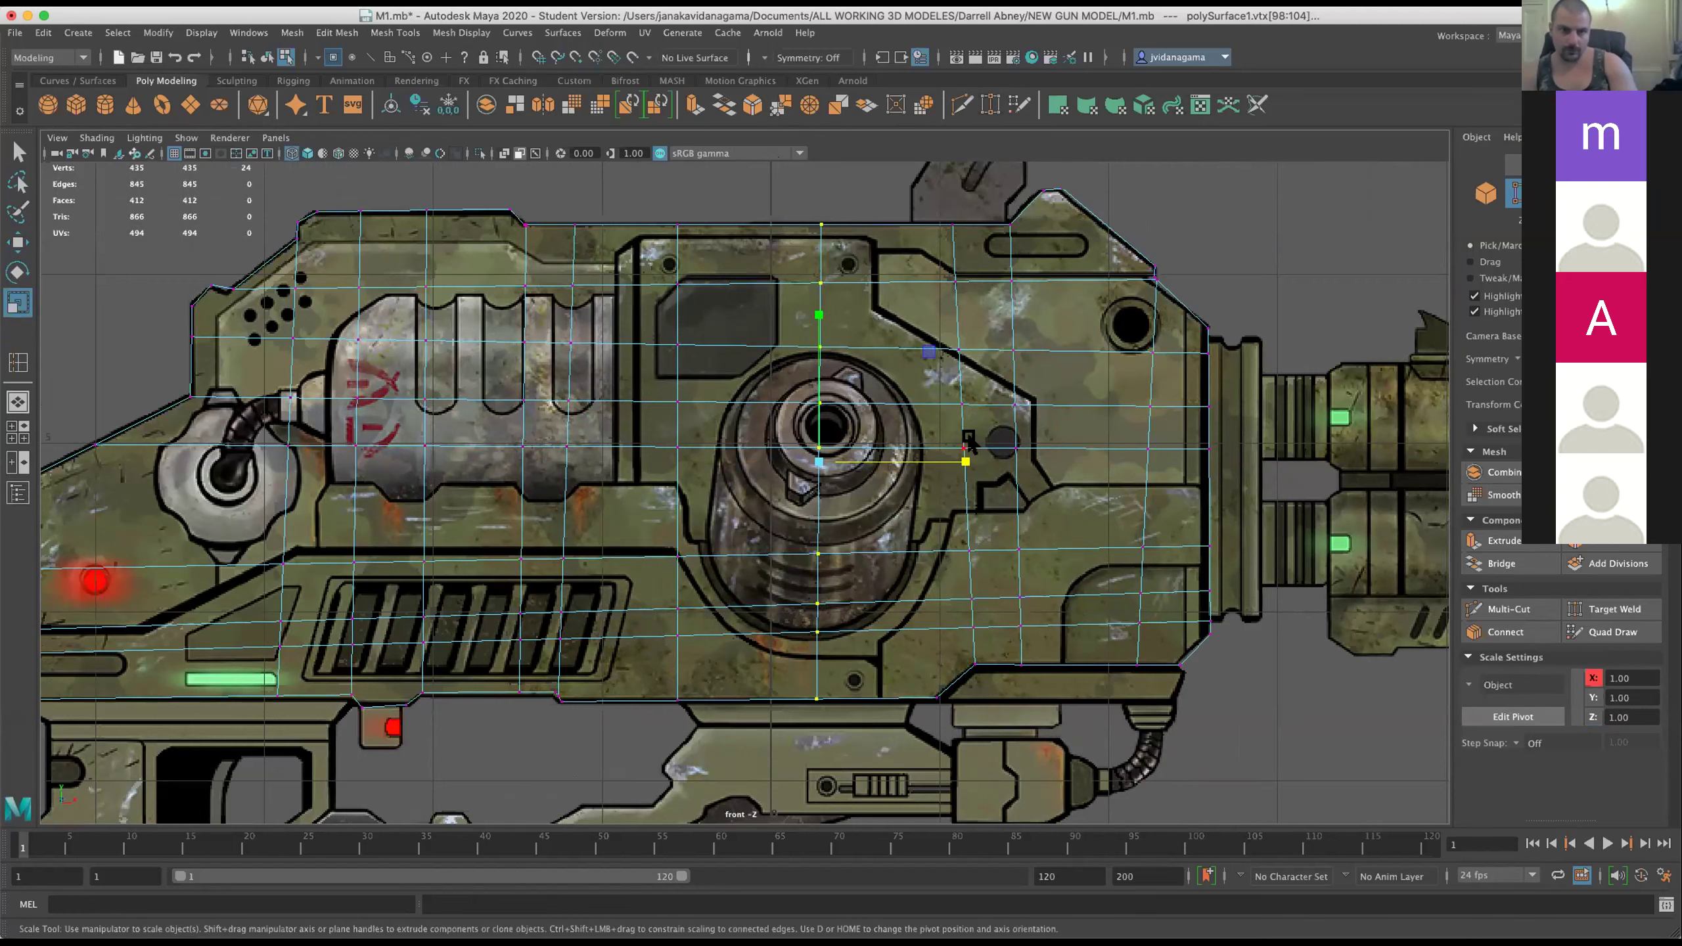
left_click_drag(963, 461, 959, 462)
left_click_drag(780, 468, 781, 467)
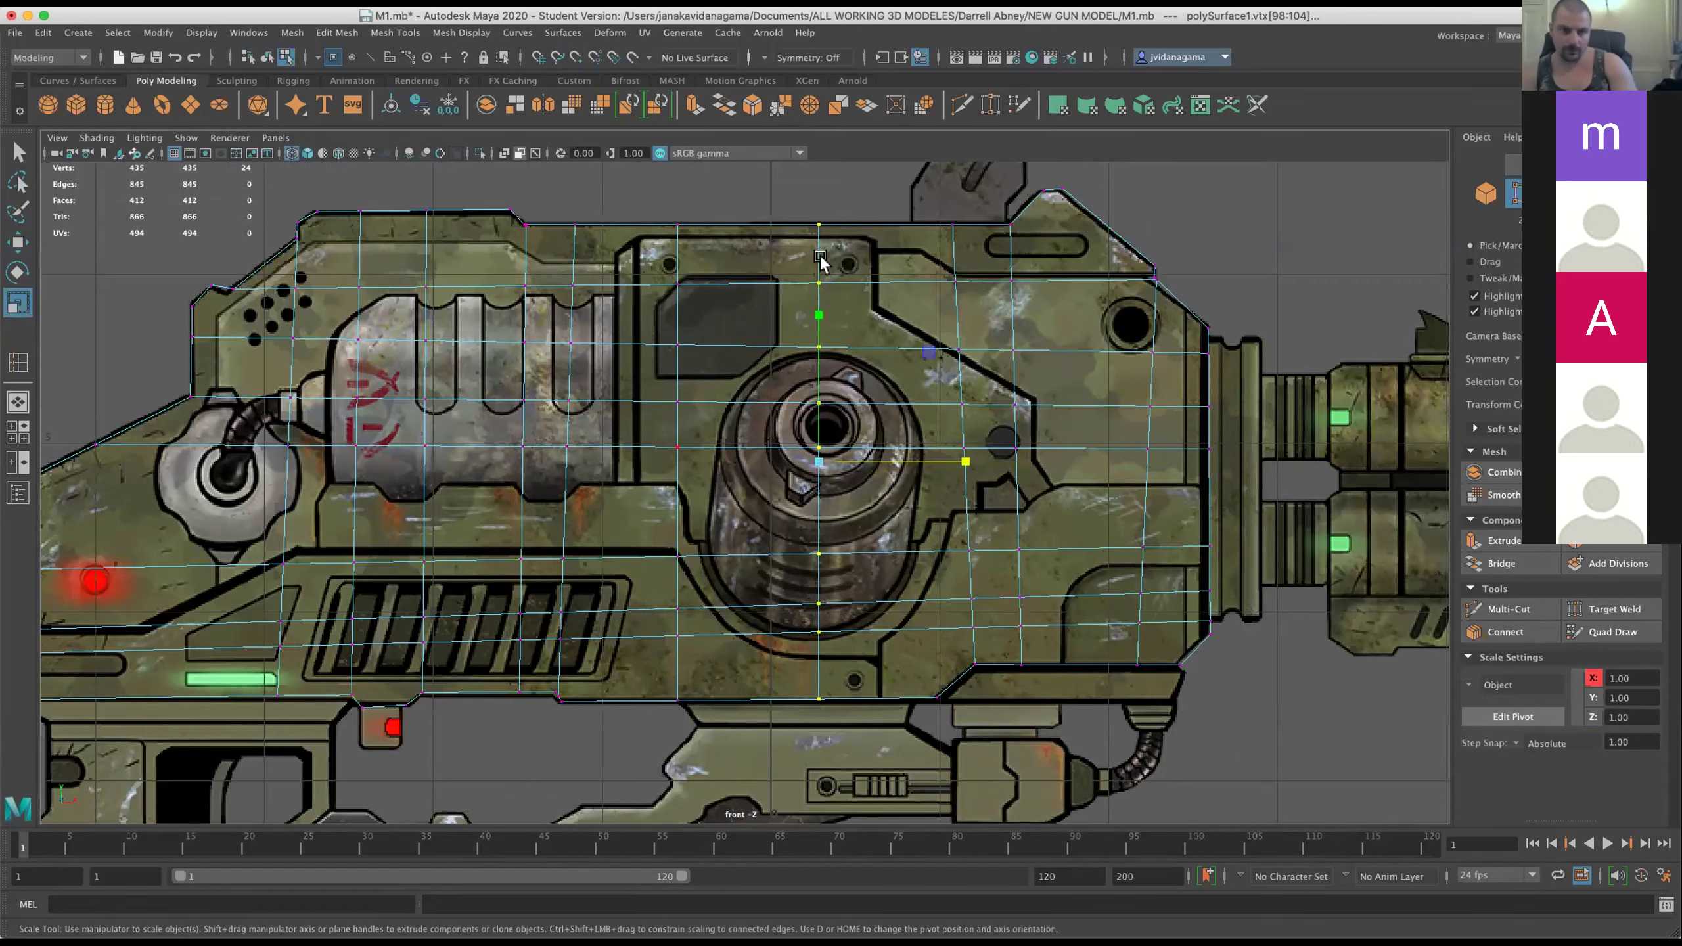
Straighten the next vertex columns to the left by scaling each flat in X.
left_click_drag(560, 187, 560, 165)
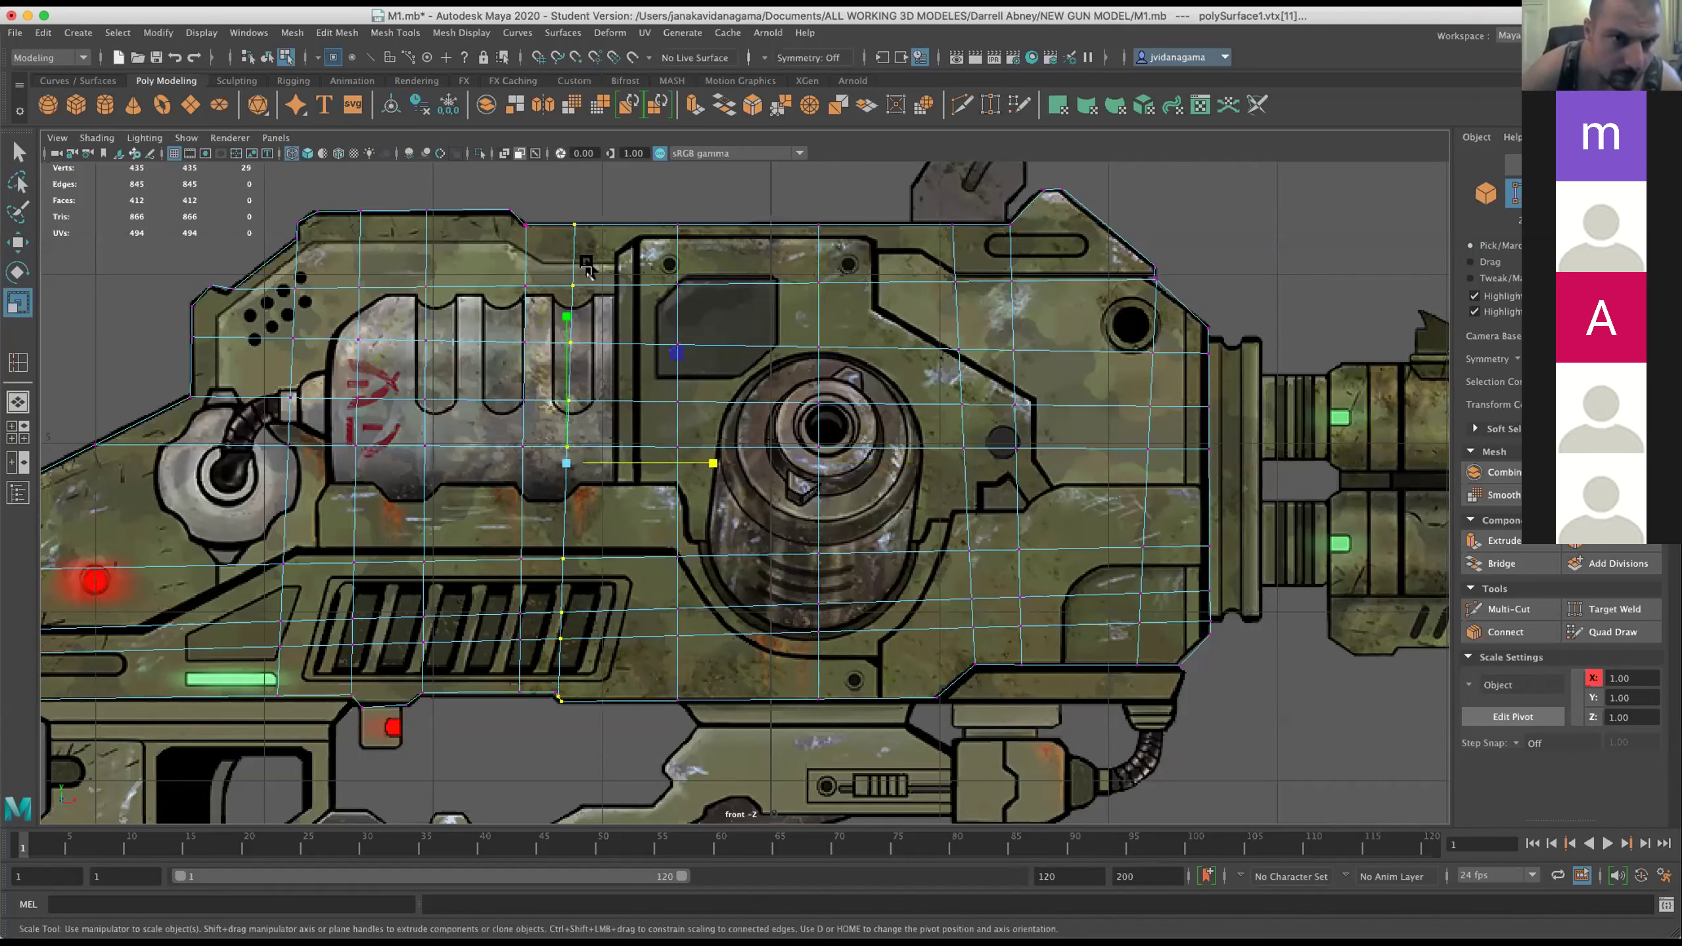
left_click_drag(699, 464, 711, 466)
left_click_drag(548, 458, 565, 462)
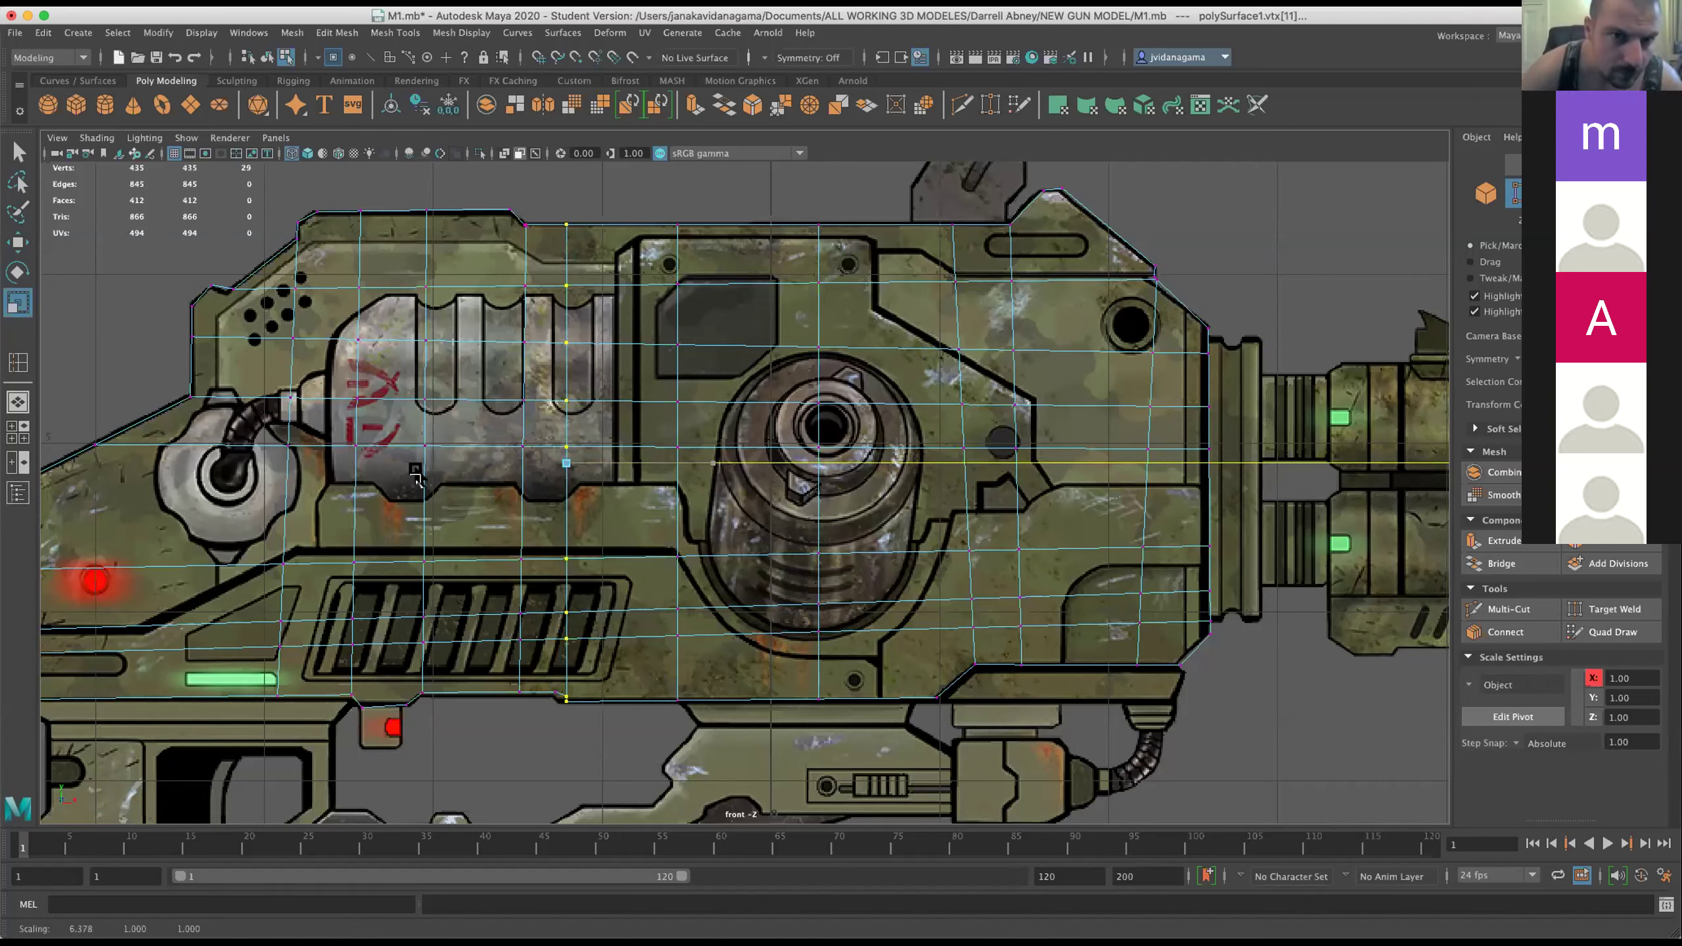
left_click_drag(509, 178, 532, 765)
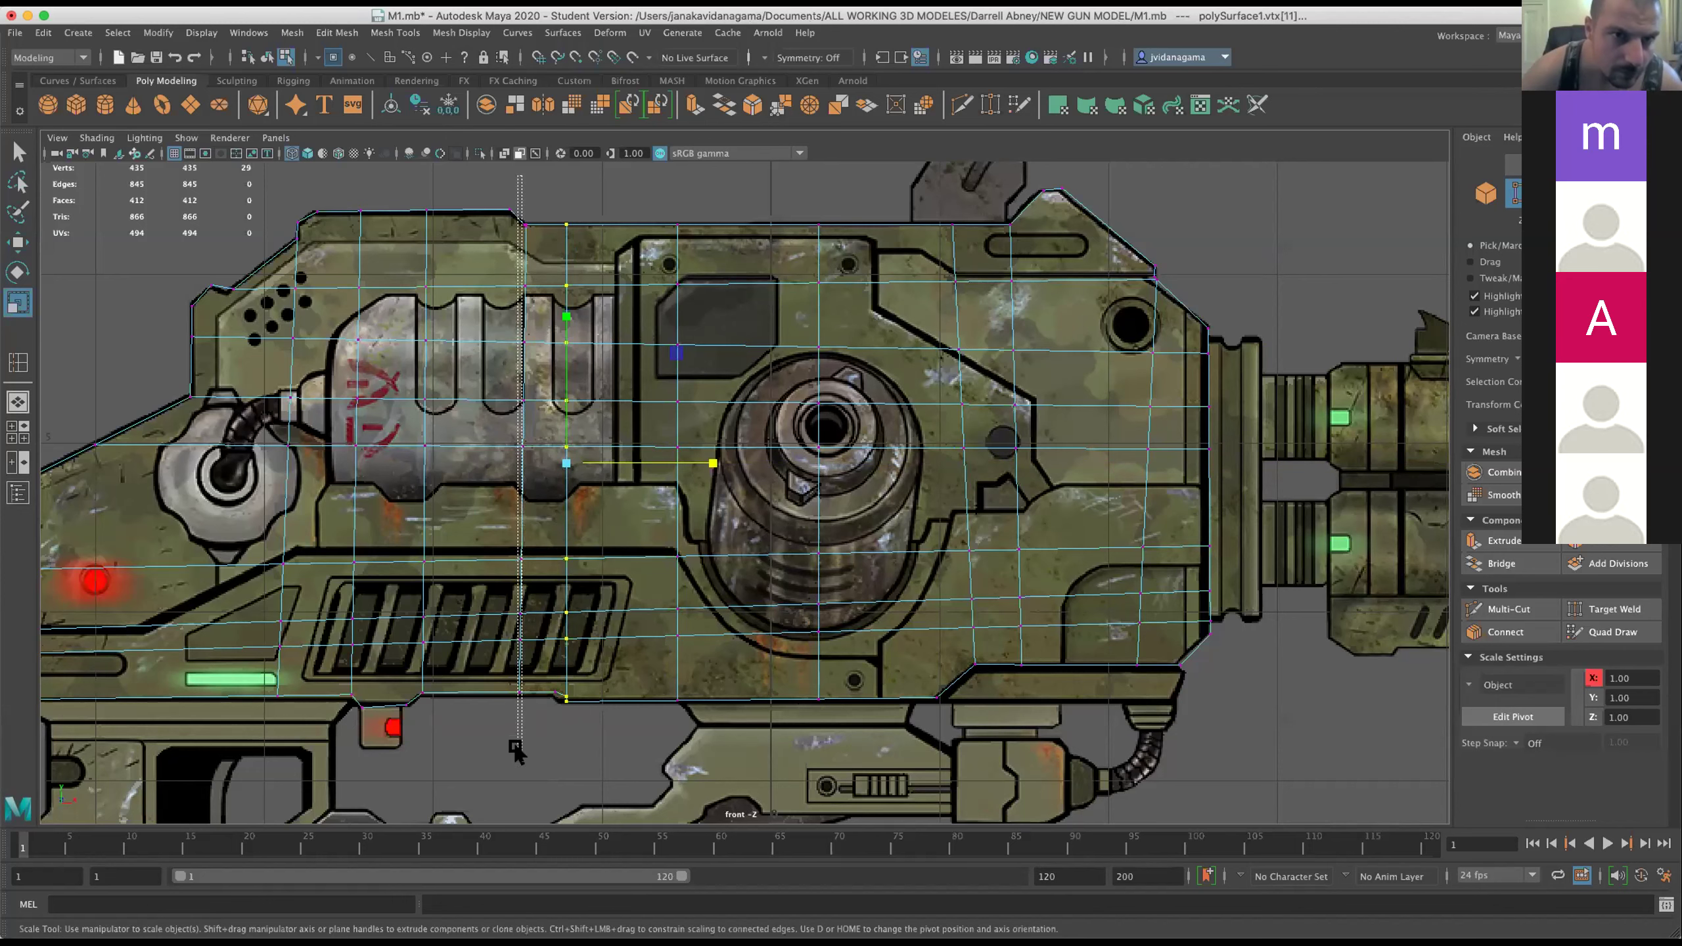
left_click_drag(646, 466, 503, 441)
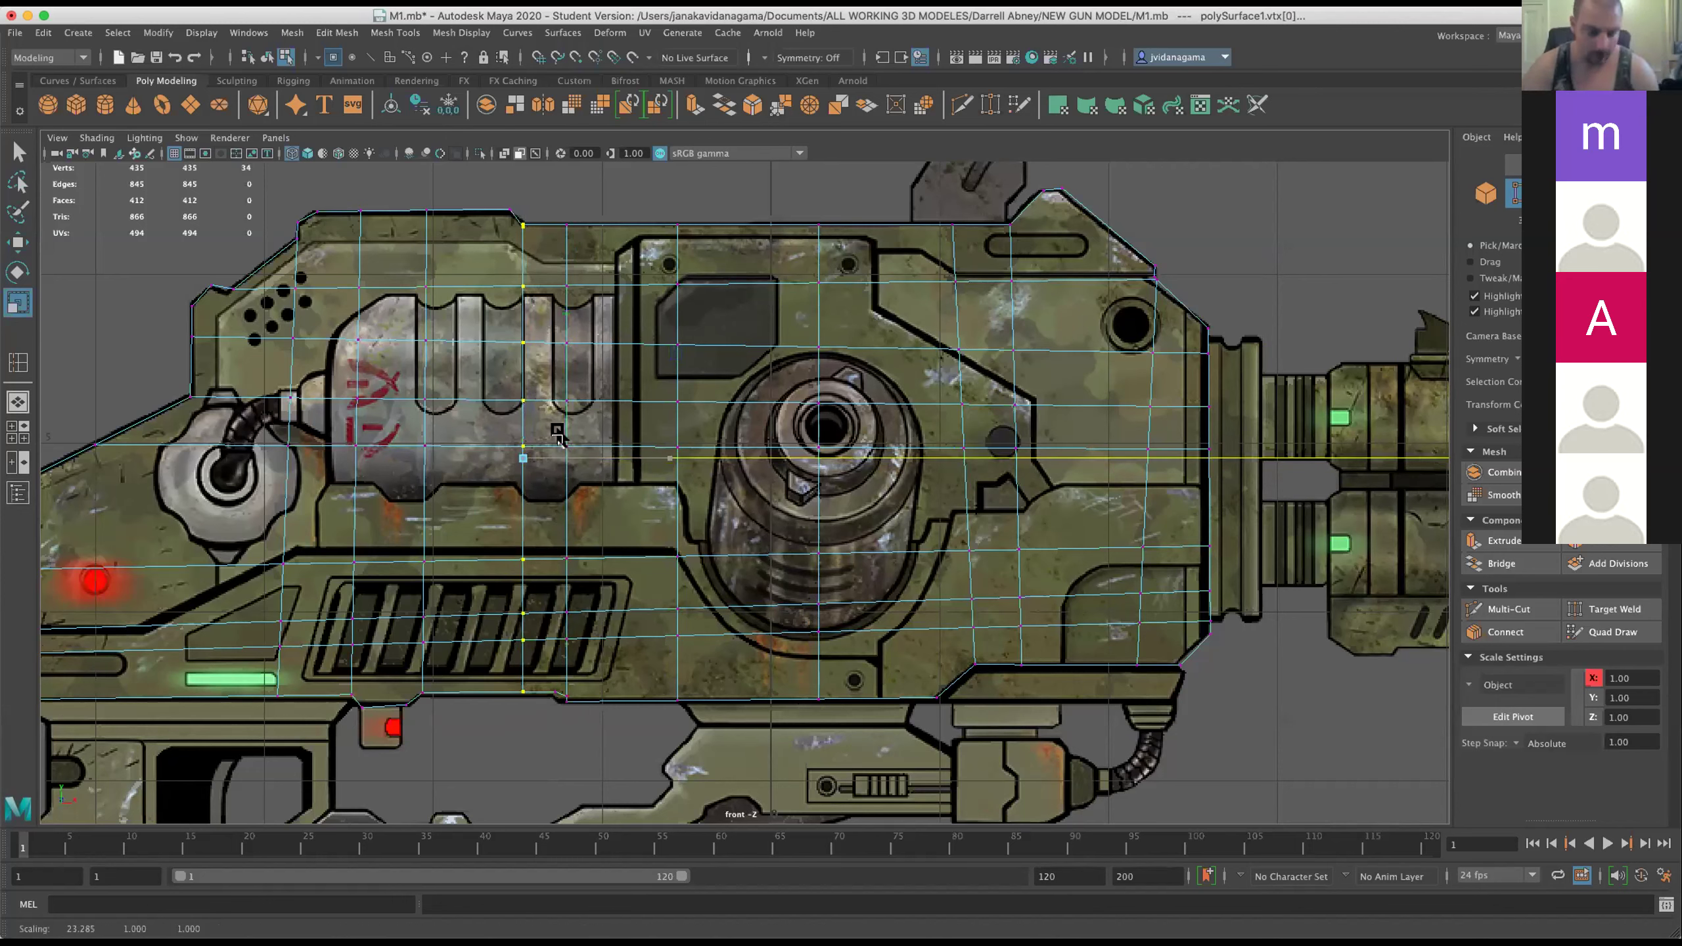
left_click_drag(401, 186, 480, 728)
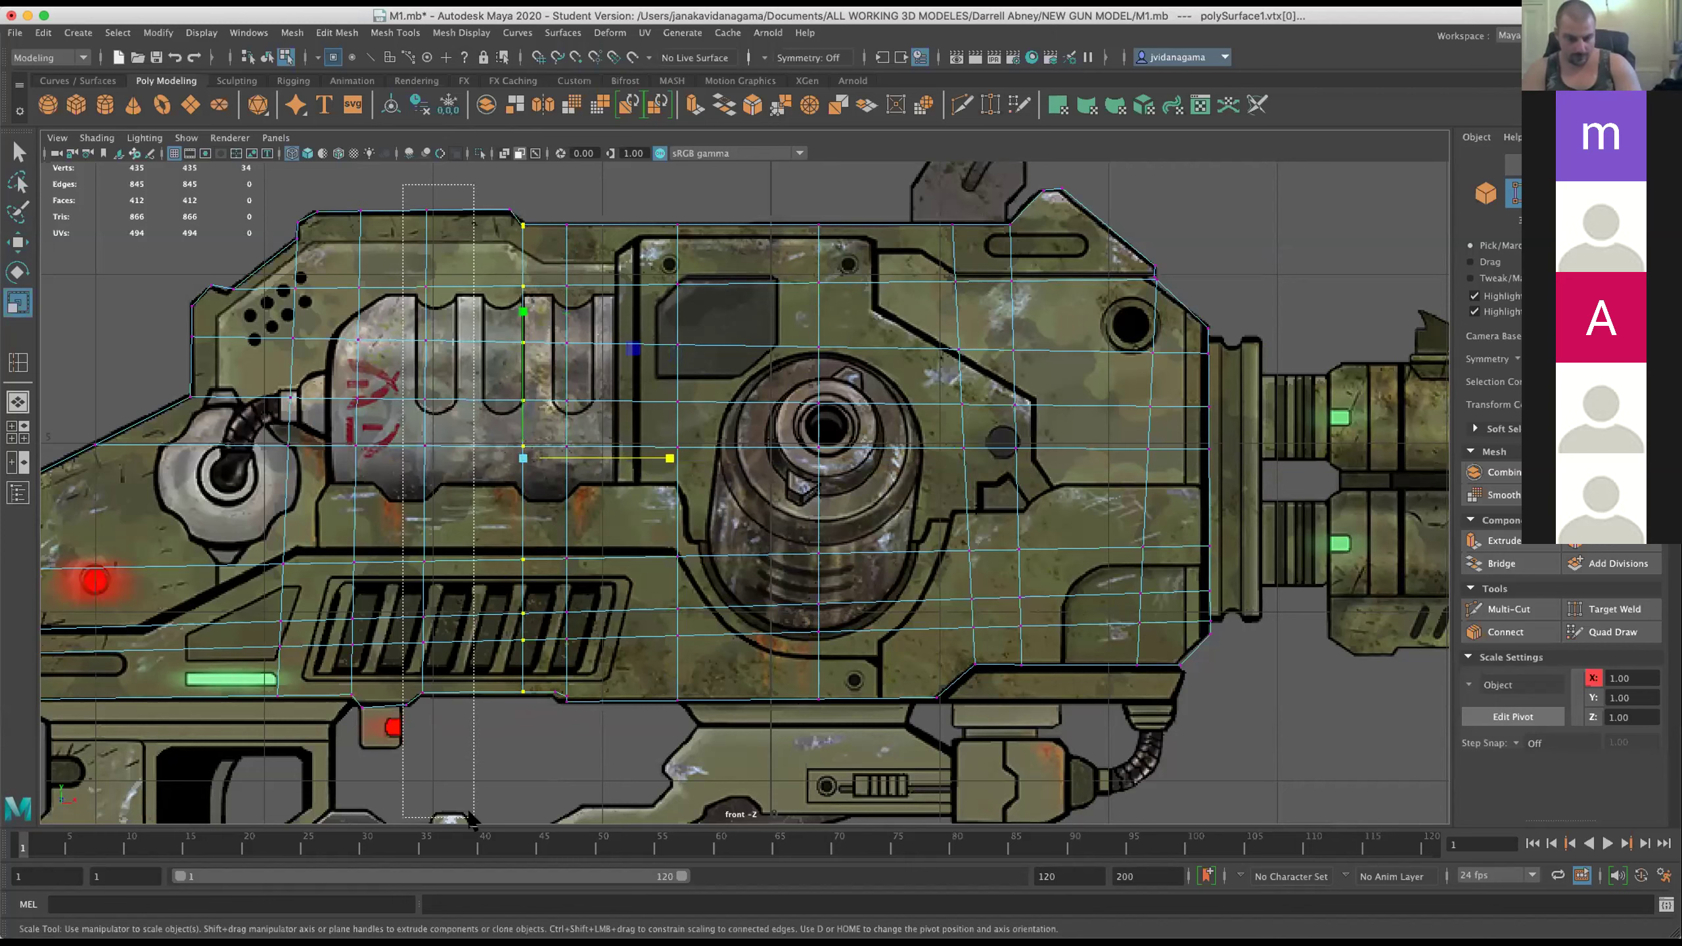
left_click_drag(405, 182, 456, 693)
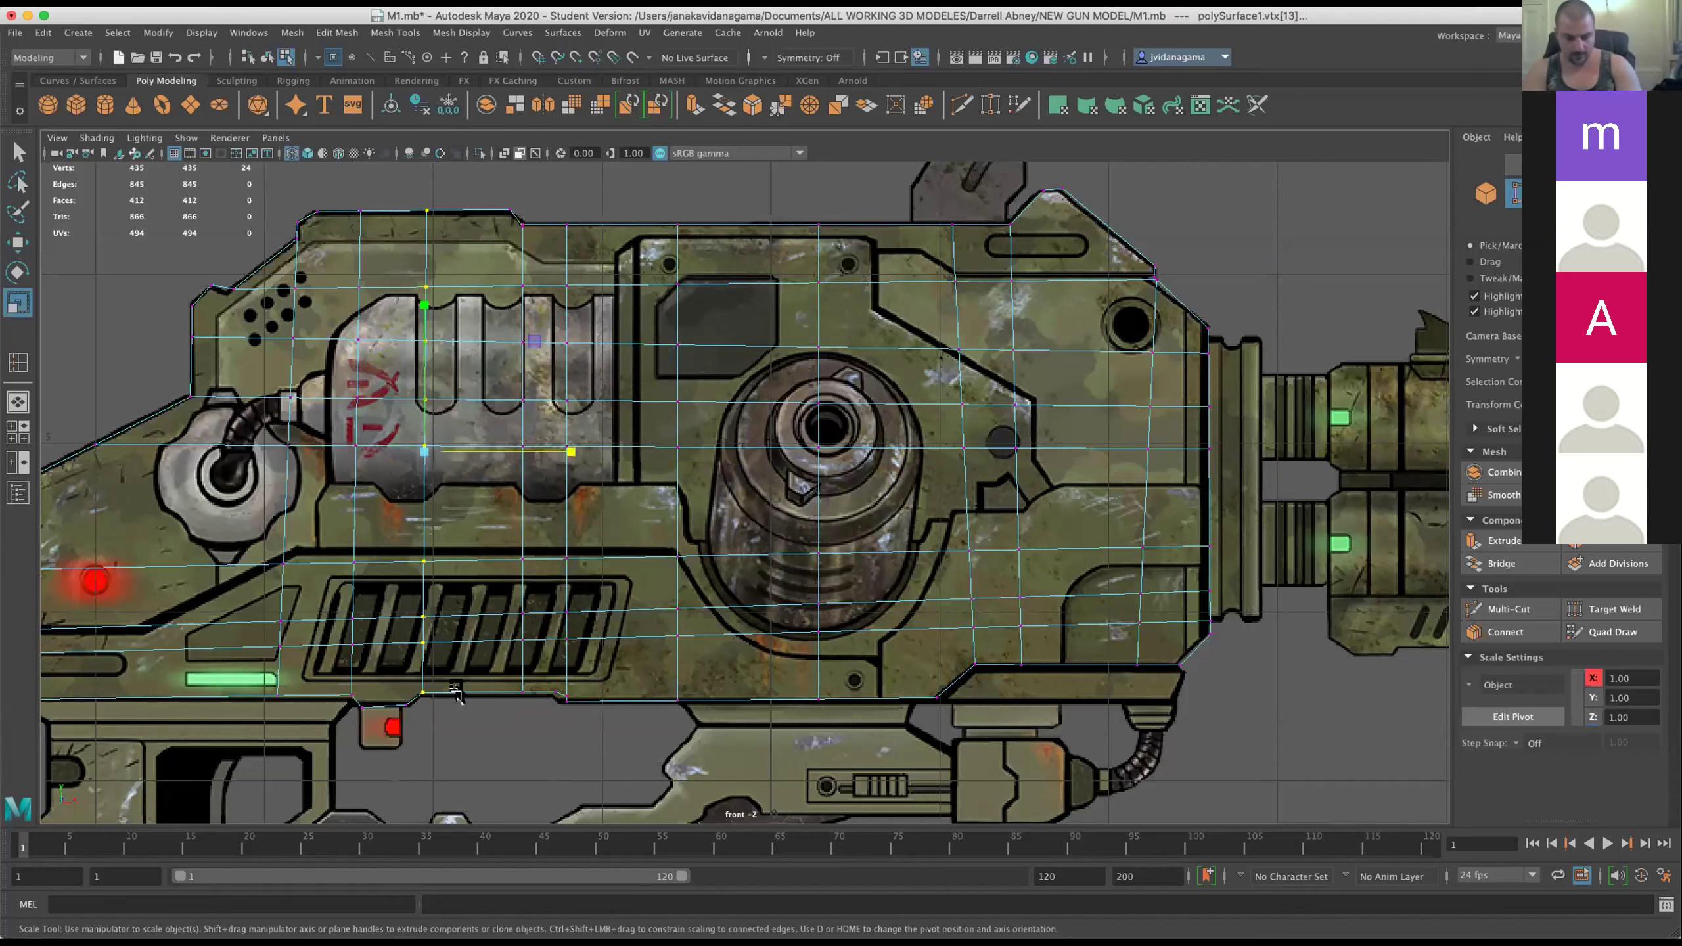
left_click_drag(567, 451, 571, 452)
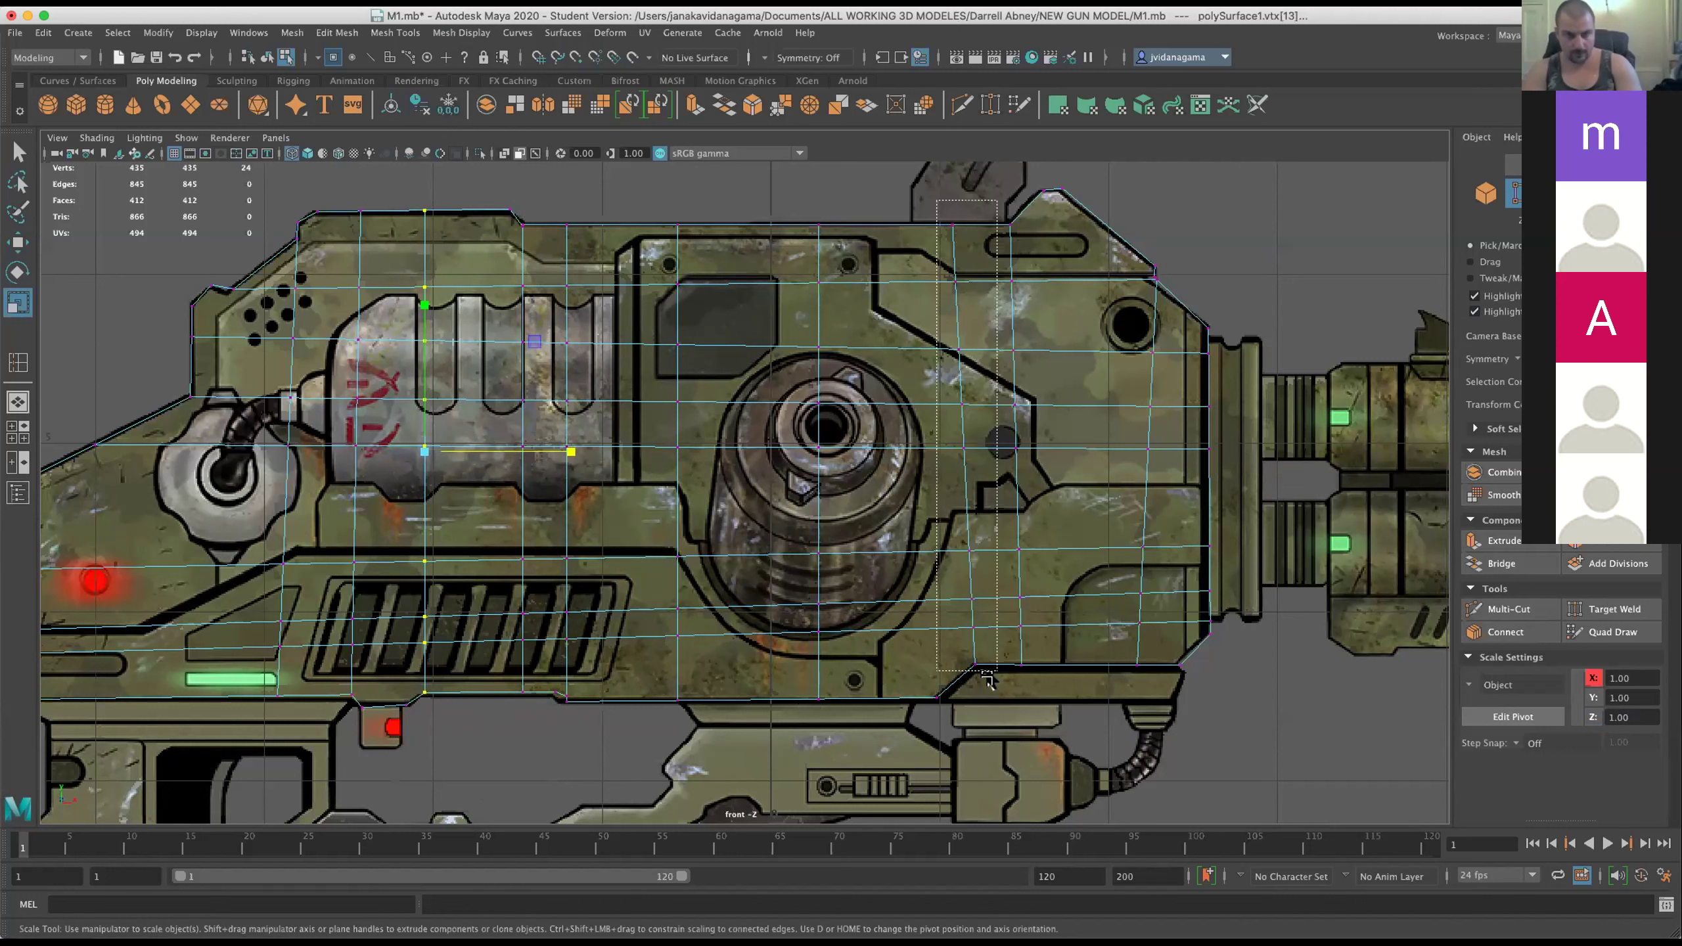
Straighten three vertex columns near the body's right end by scaling them flat in X.
left_click_drag(985, 354, 1000, 693)
left_click_drag(1102, 441, 973, 443)
left_click_drag(1004, 204, 1030, 713)
left_click_drag(1159, 444, 1019, 445)
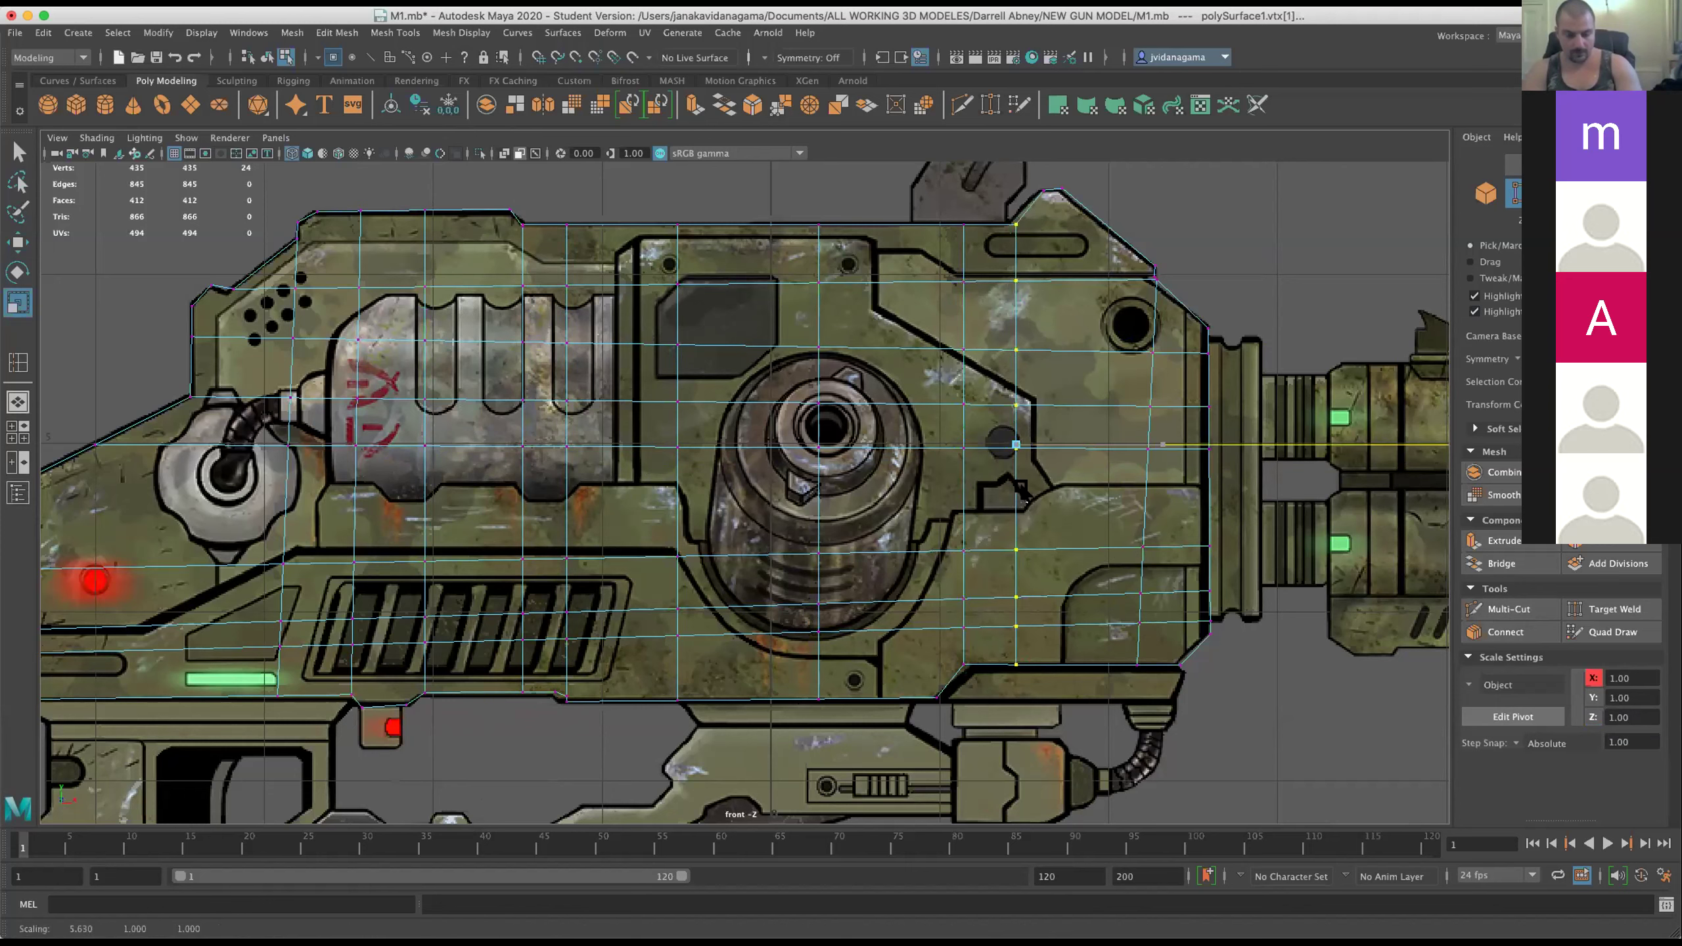
left_click_drag(1133, 225, 1138, 706)
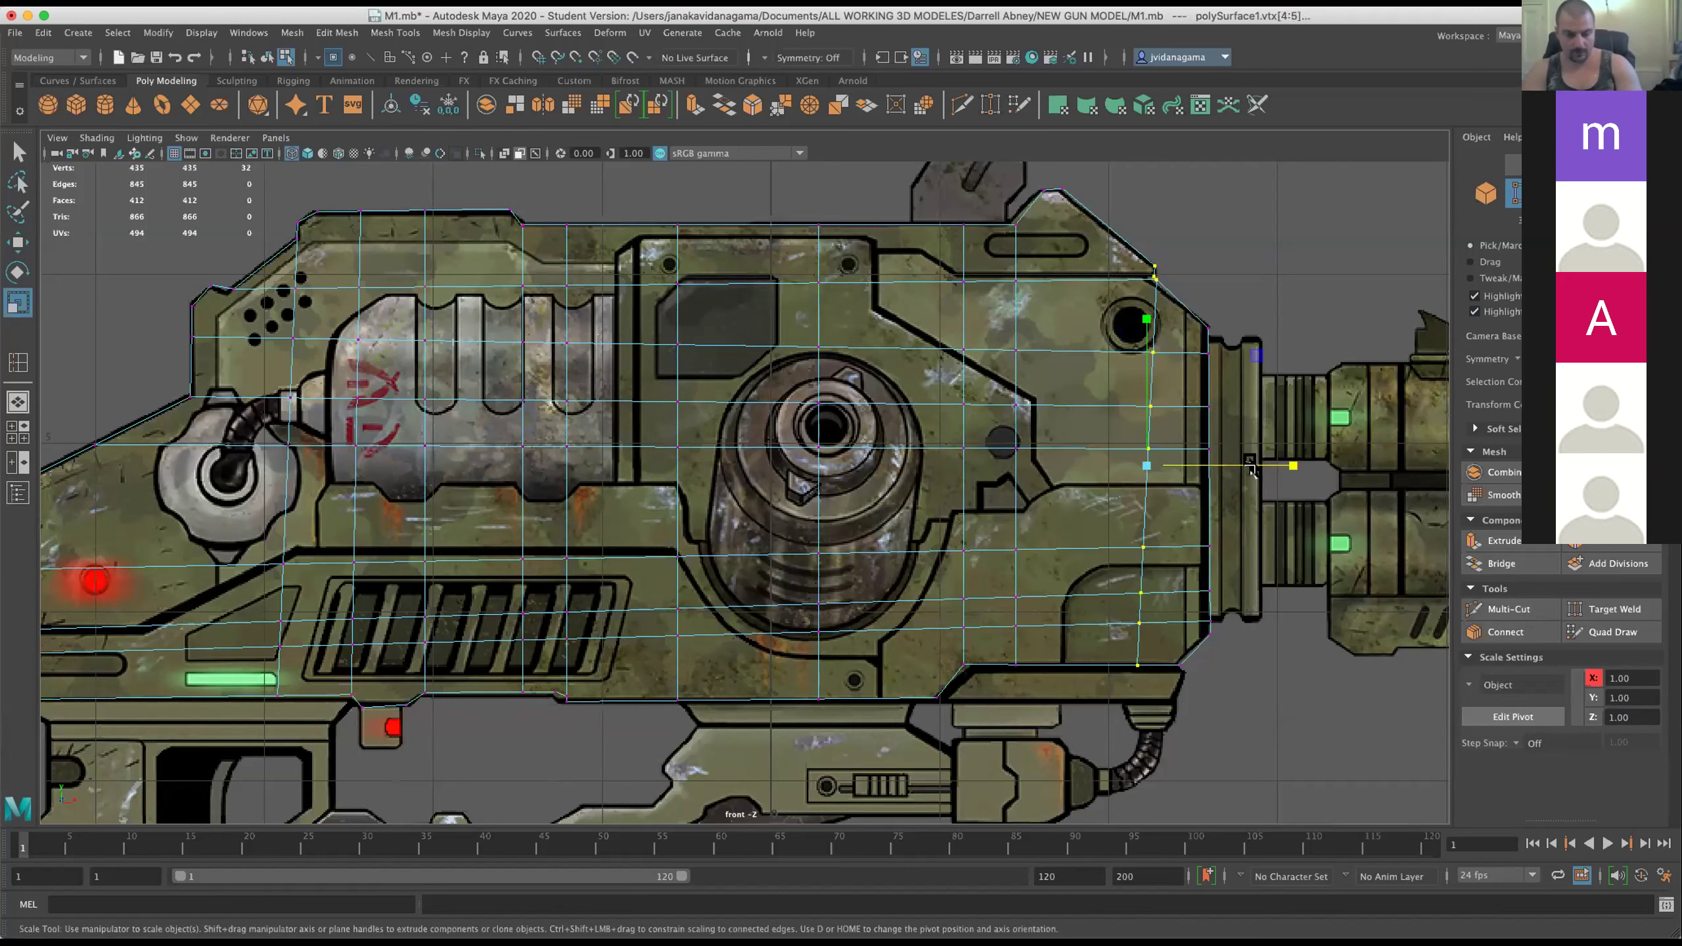
left_click_drag(1294, 467, 1152, 467)
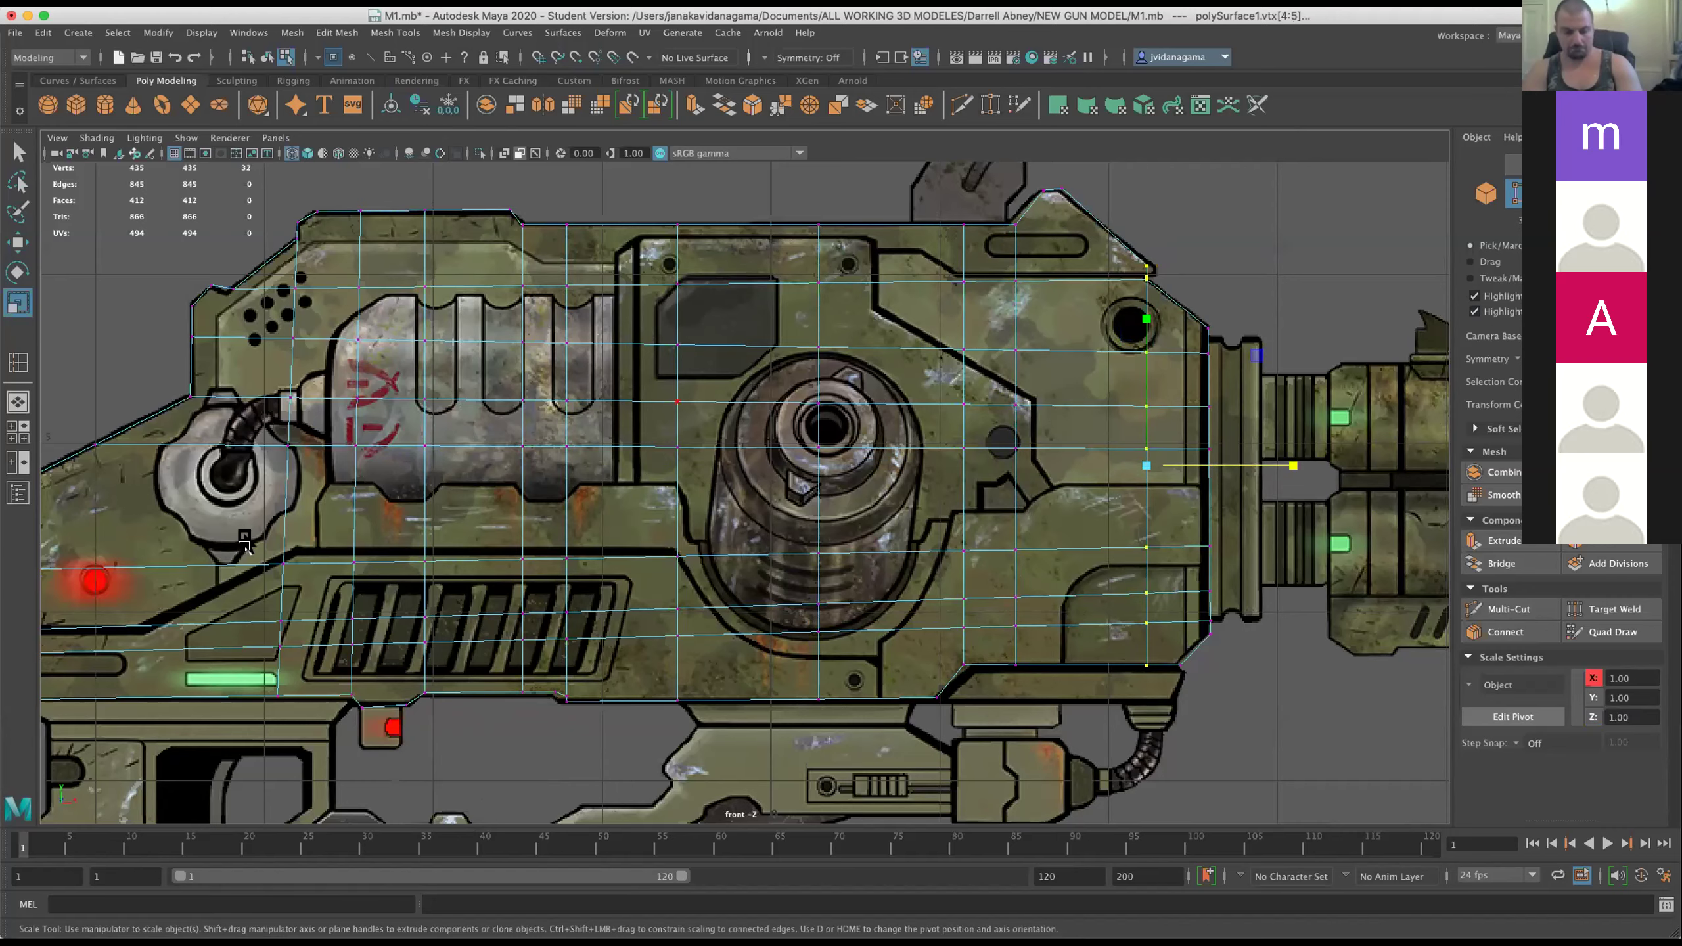
Straighten two vertex columns near the gun's front end by scaling them flat in X.
scroll("down", 3)
scroll("up", 3)
left_click_drag(393, 264, 405, 671)
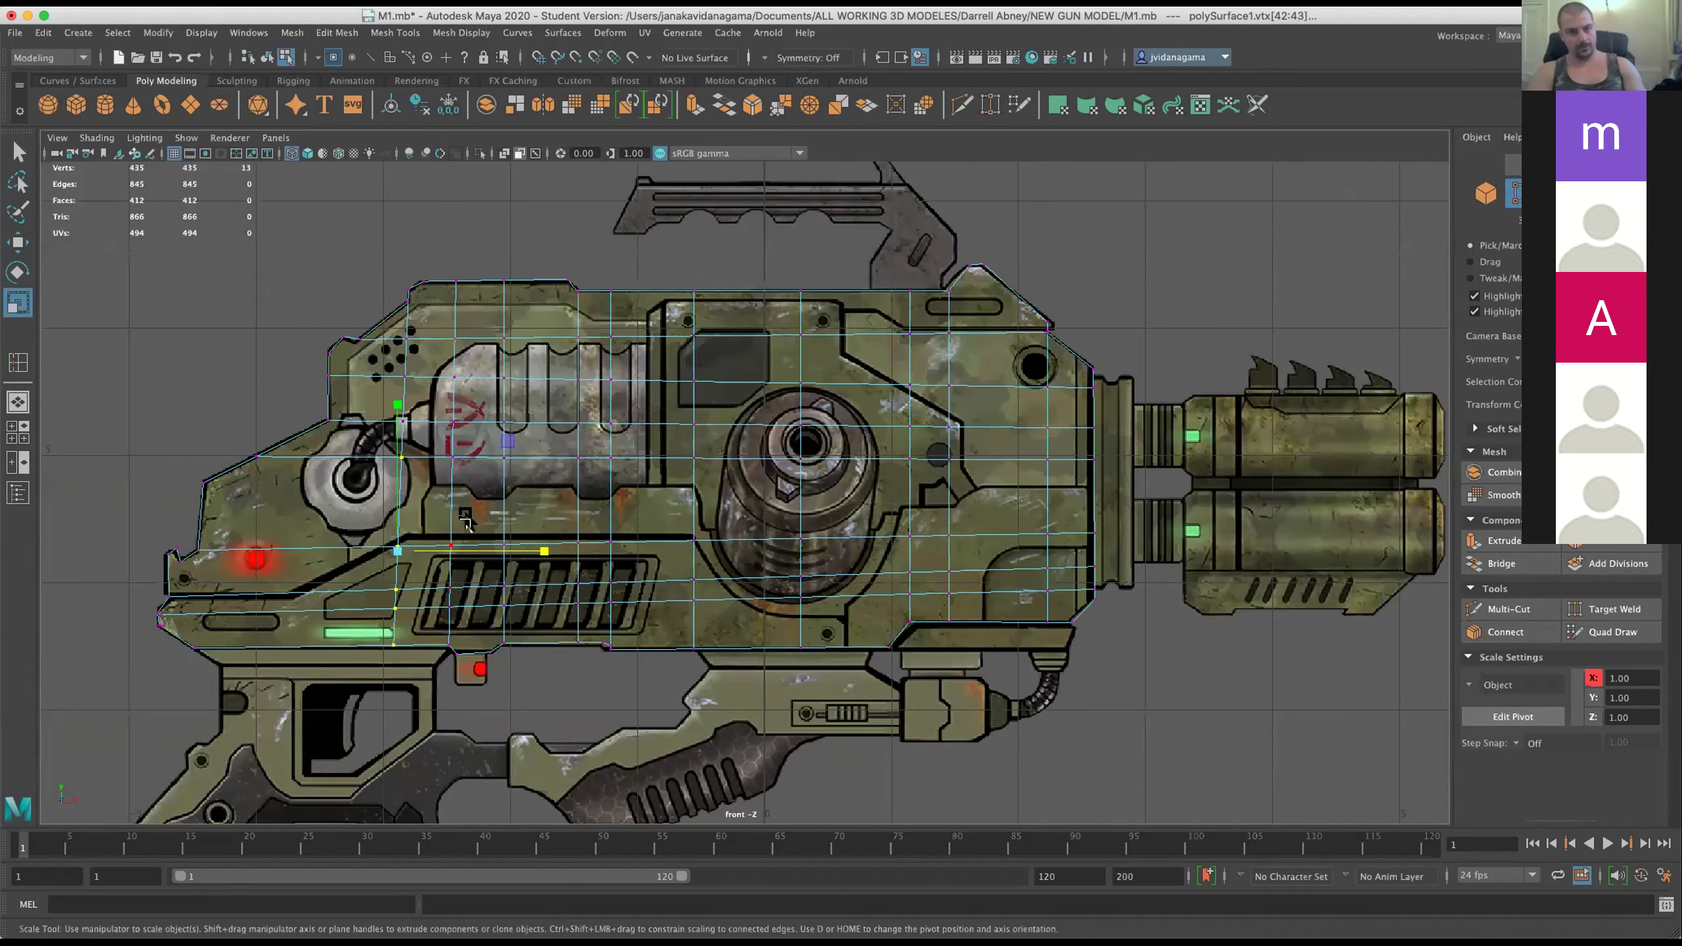
left_click_drag(538, 560, 411, 556)
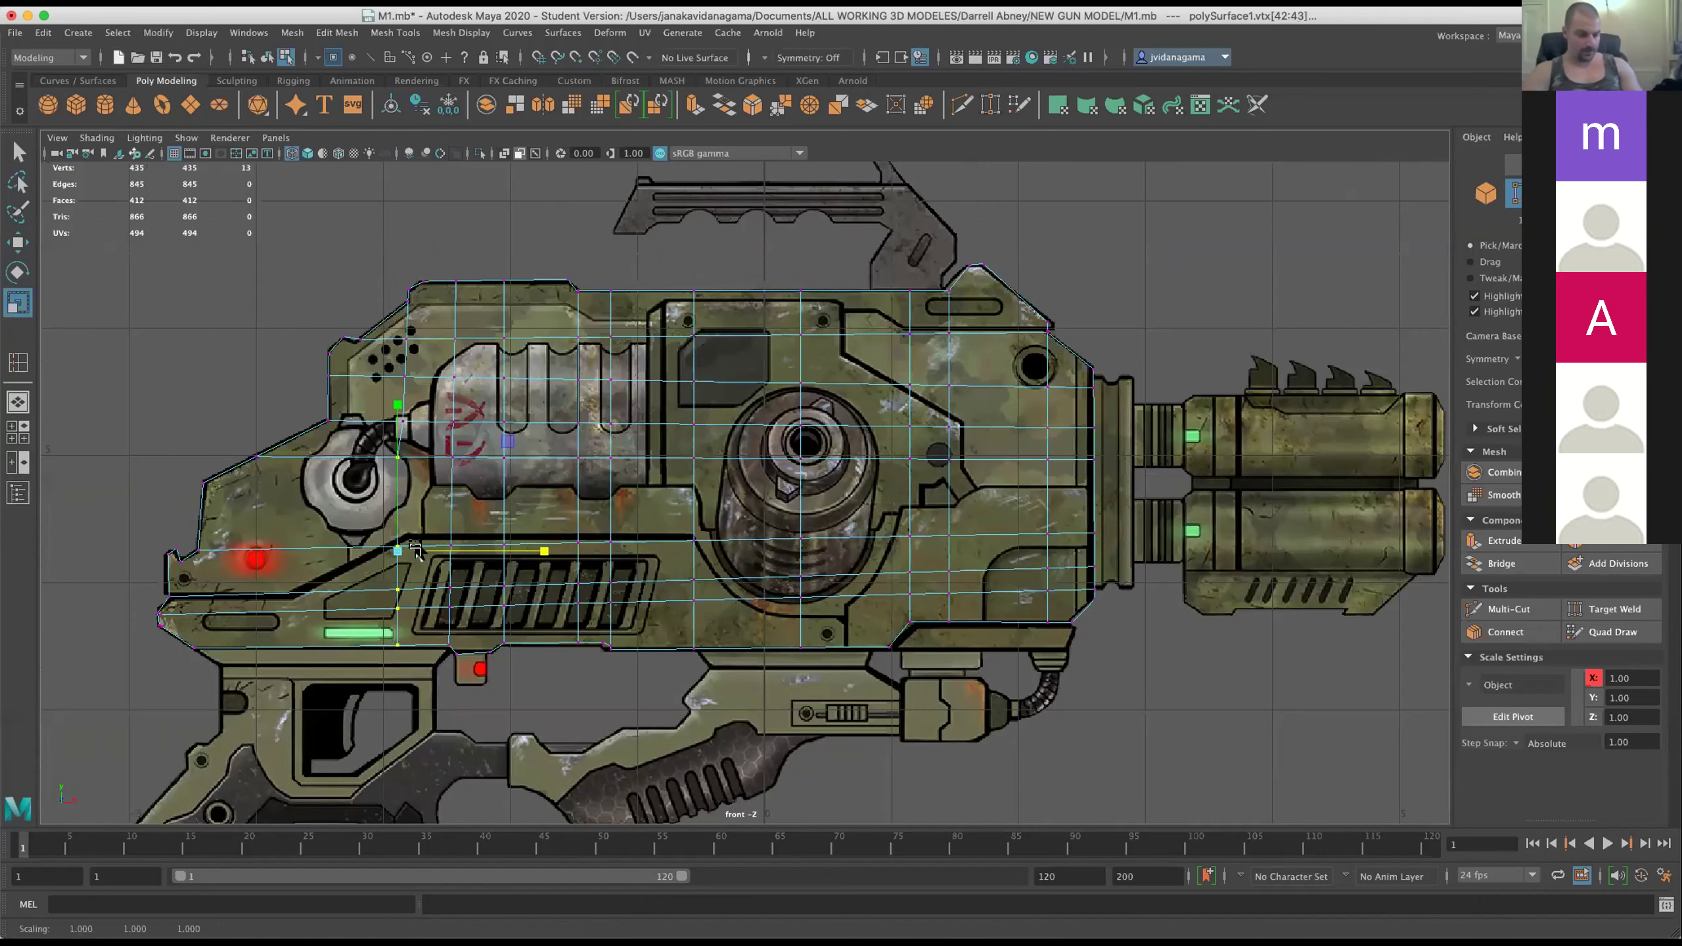
scroll("down", 3)
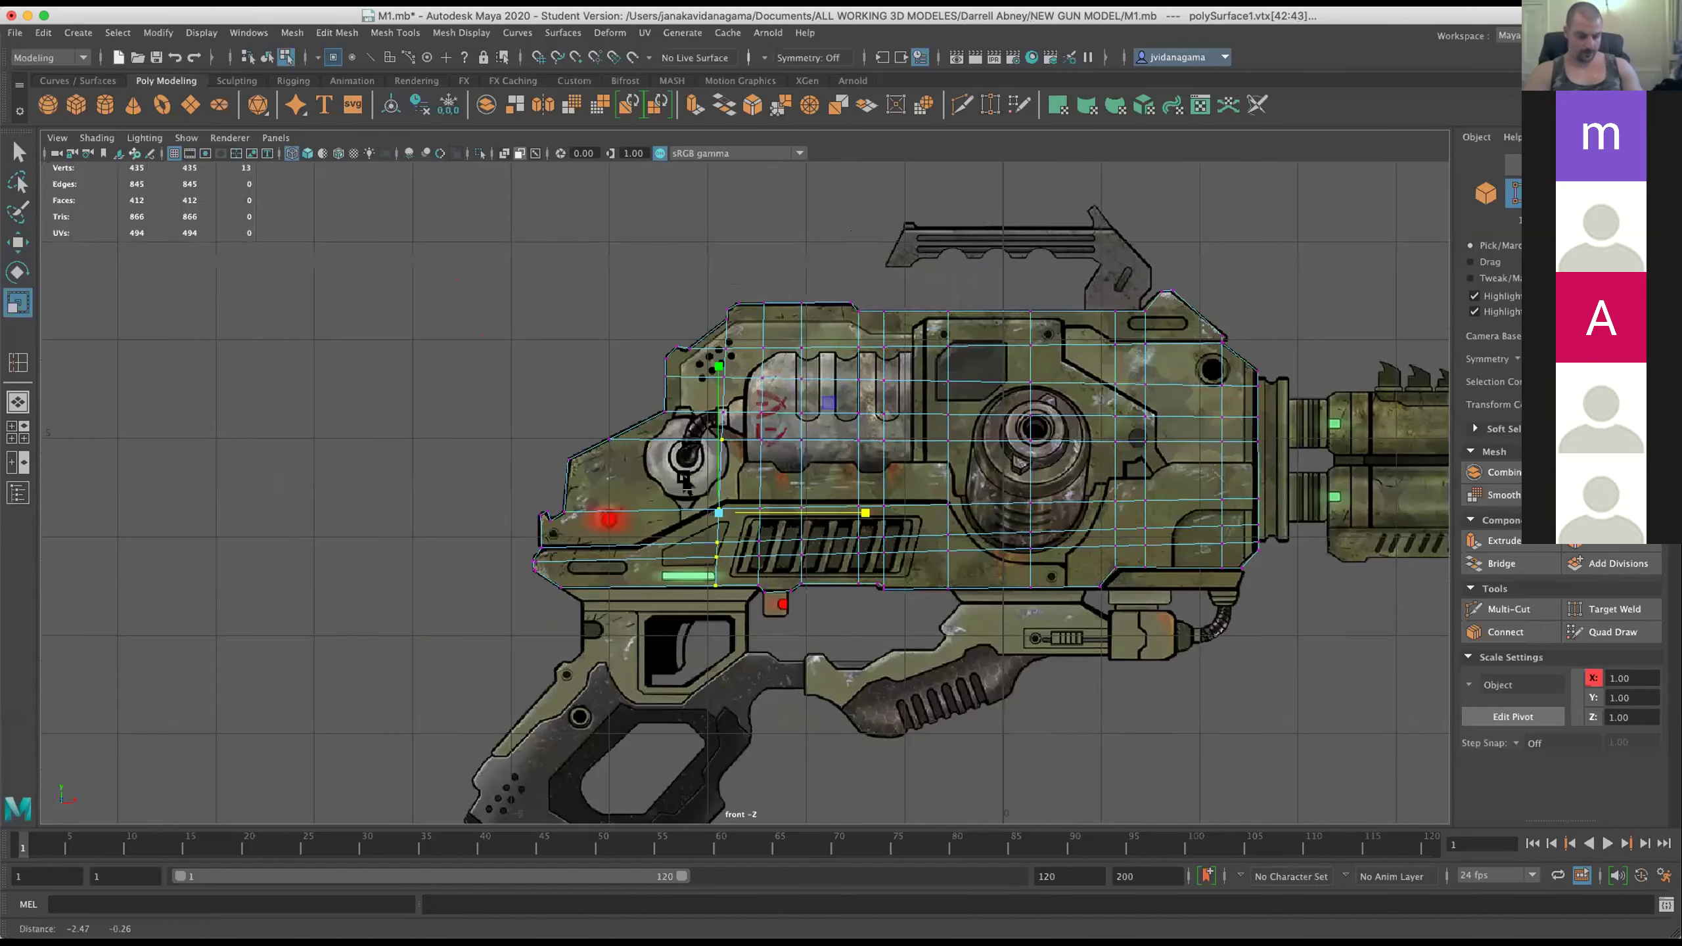
left_click_drag(415, 510, 684, 167)
scroll("up", 3)
left_click_drag(690, 164, 724, 678)
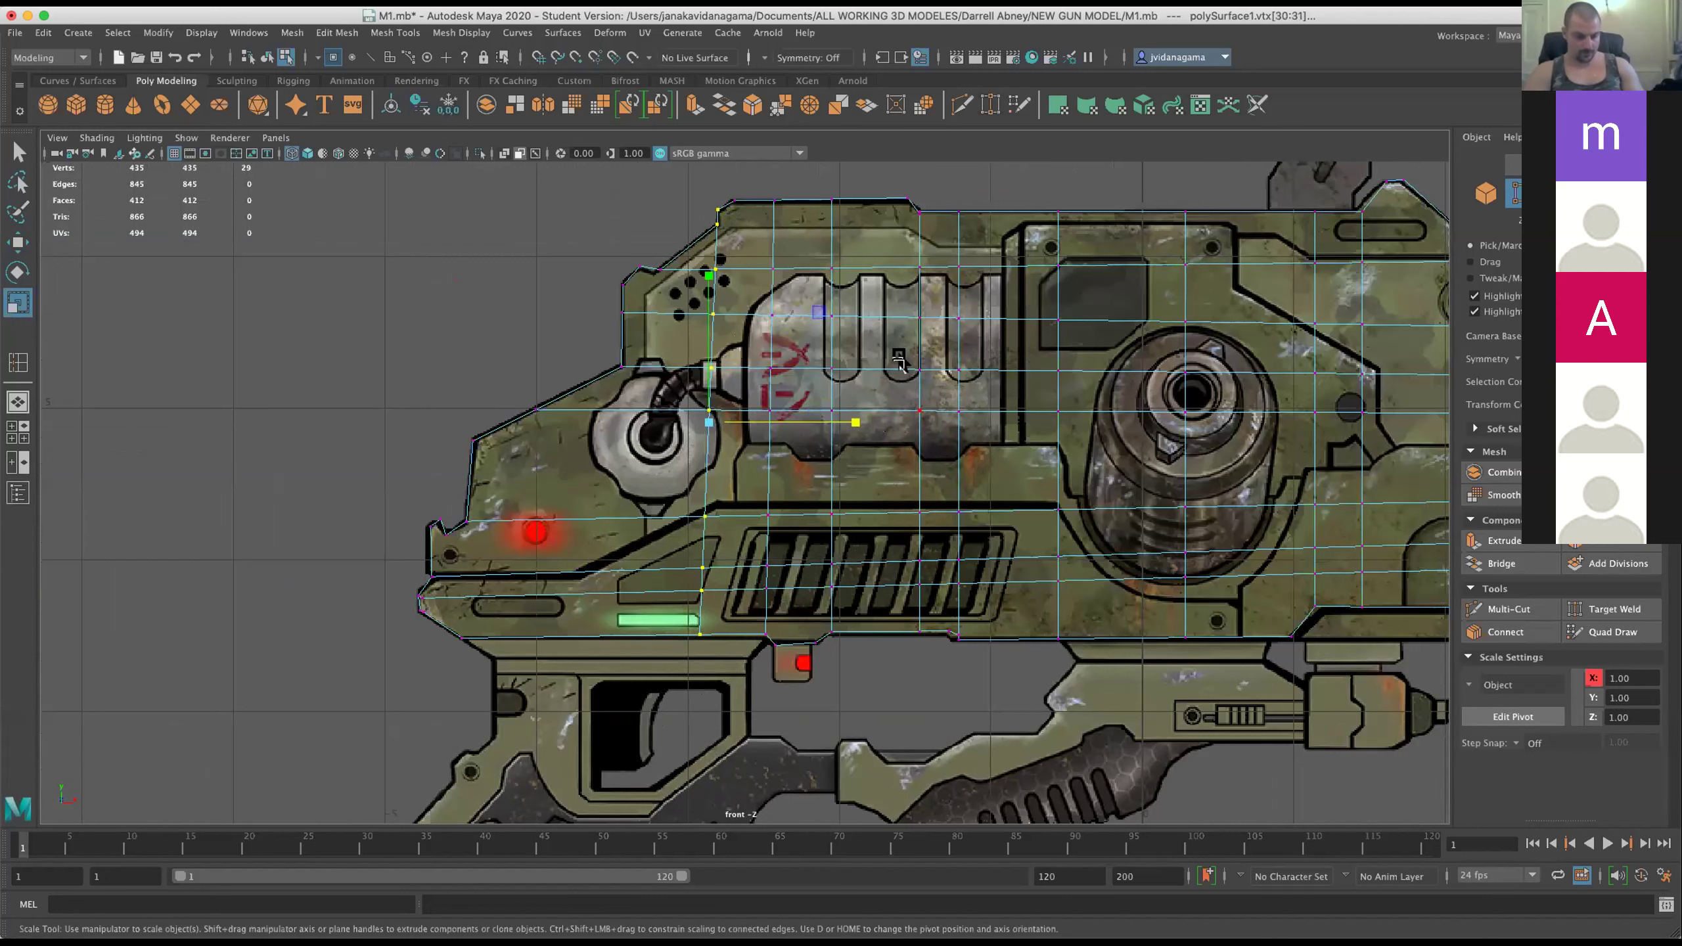
left_click_drag(853, 417, 619, 325)
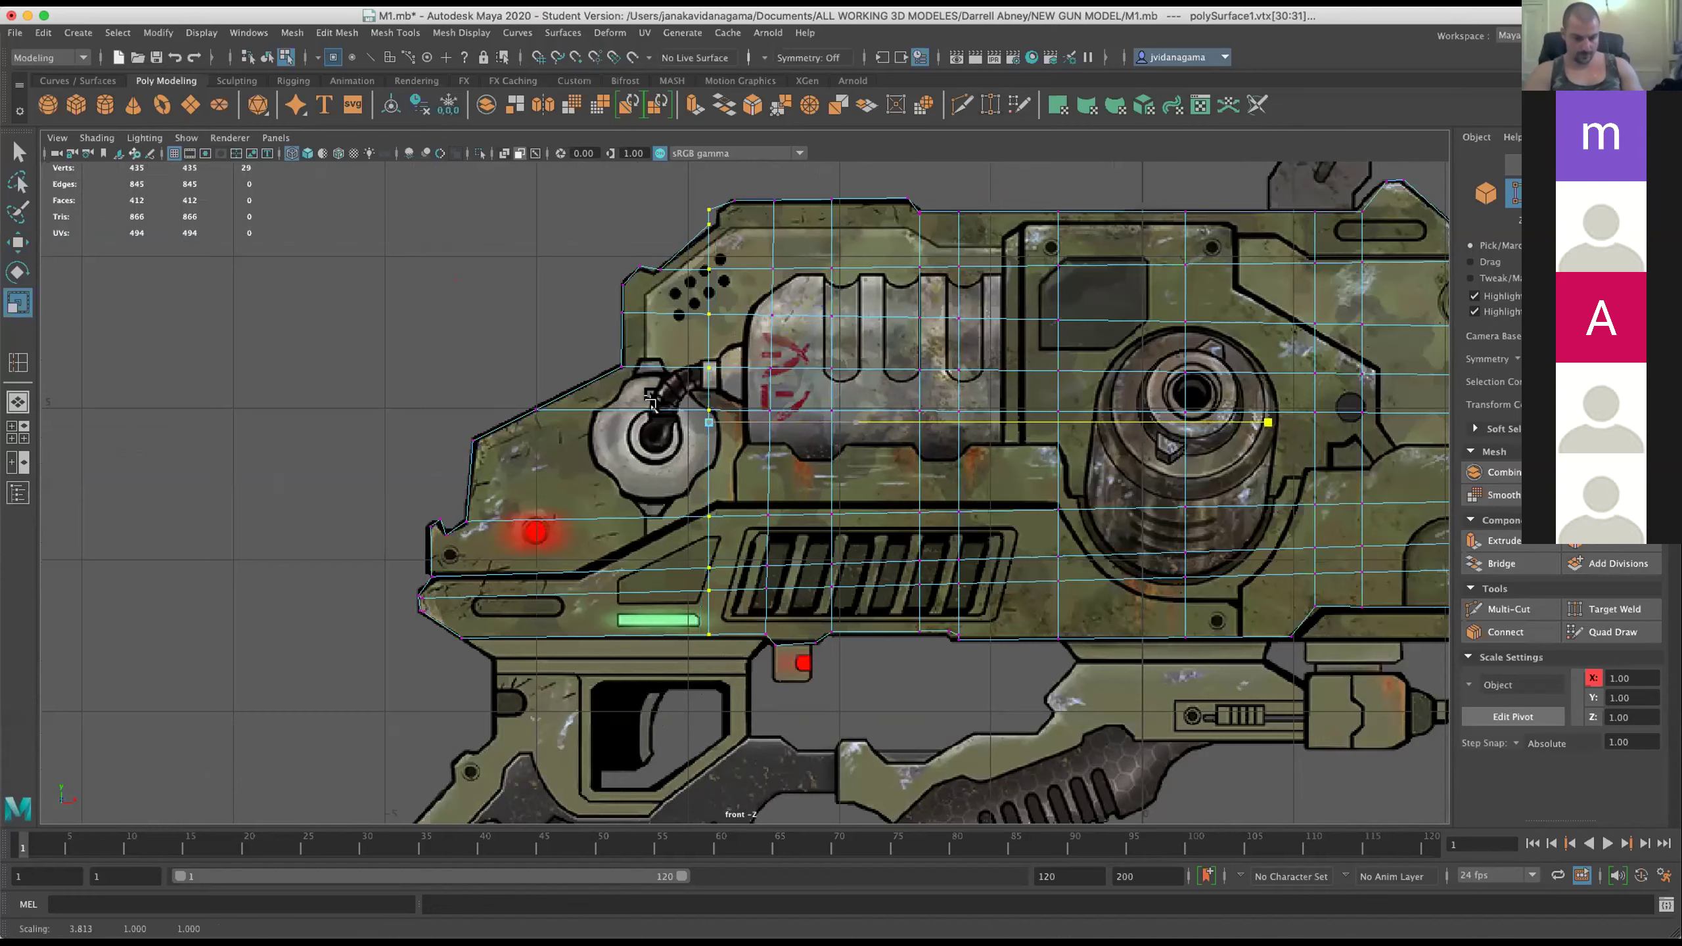
Select another set of vertices near the front, clearing the first attempt.
scroll("down", 3)
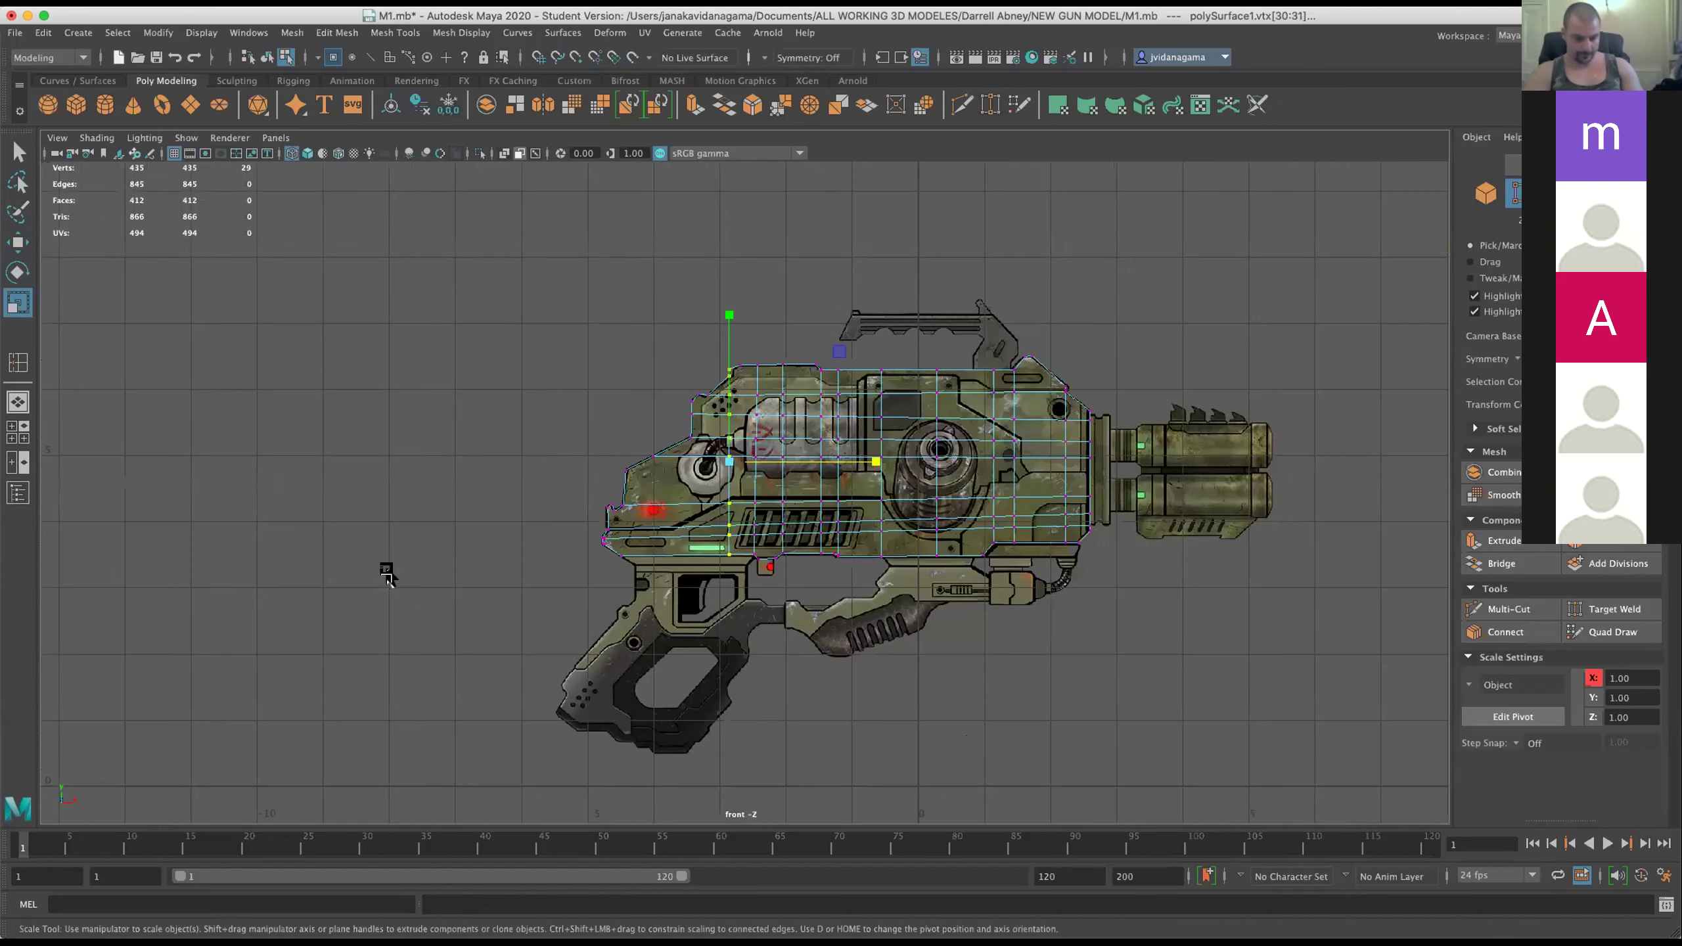
scroll("up", 3)
left_click_drag(436, 507, 1248, 537)
left_click(473, 576)
left_click_drag(491, 529, 1209, 535)
left_click(18, 177)
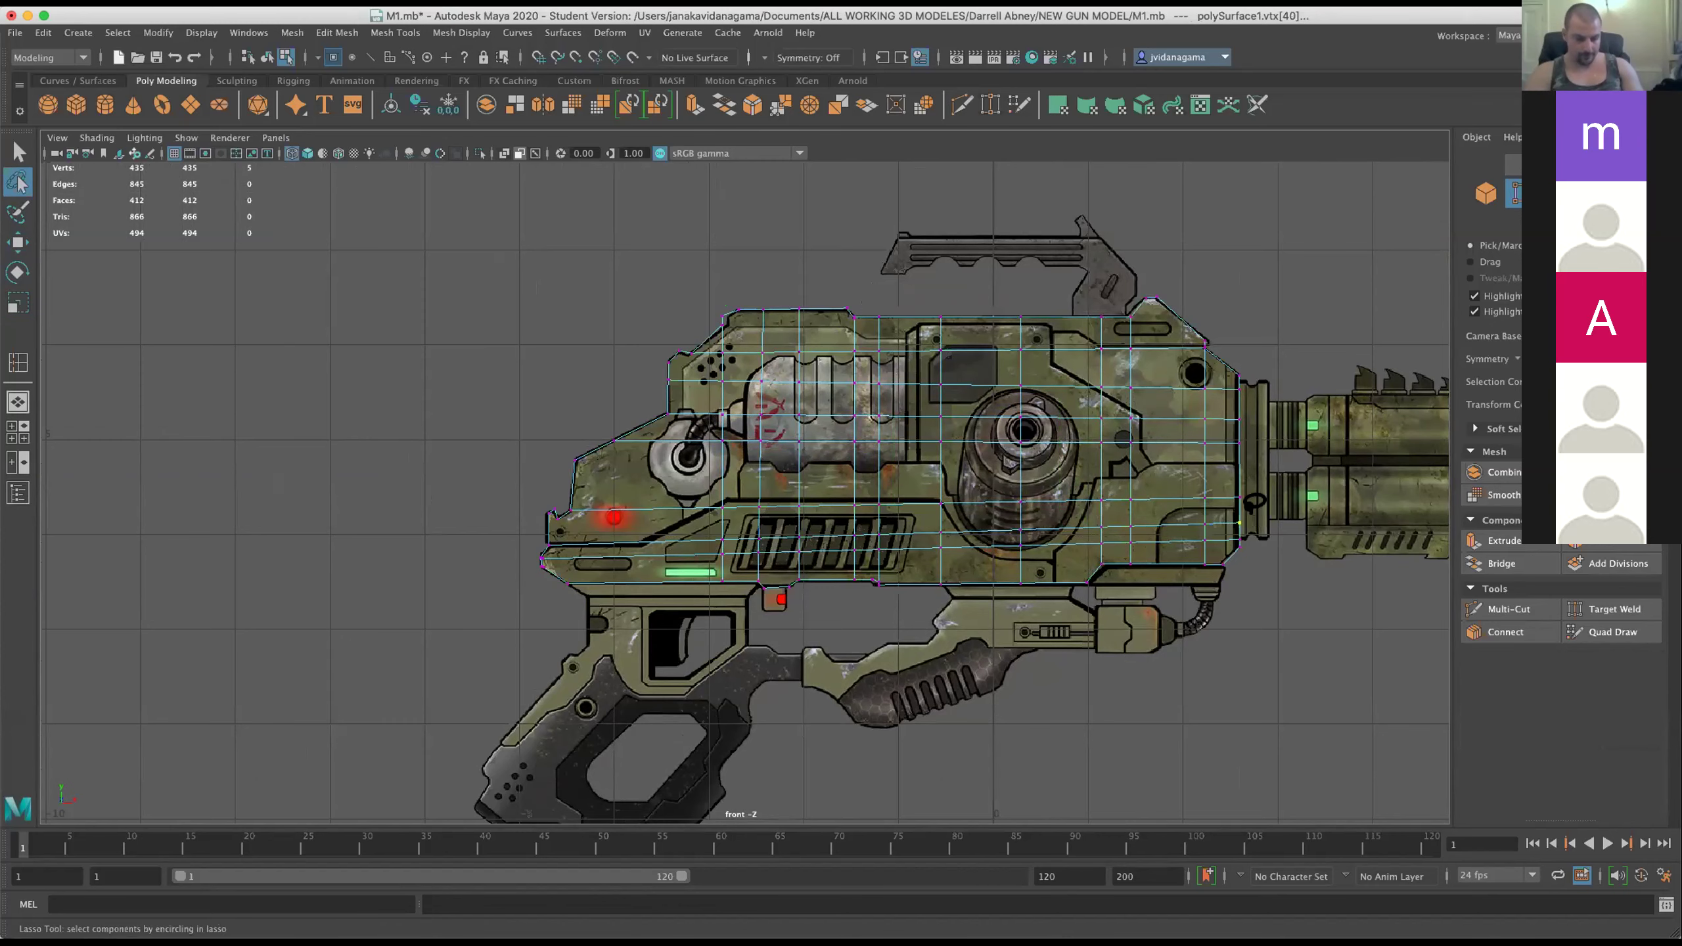
Lasso-select the lower vertex row from the gun's front tip rightward and switch to Scale.
left_click_drag(1259, 522, 1258, 524)
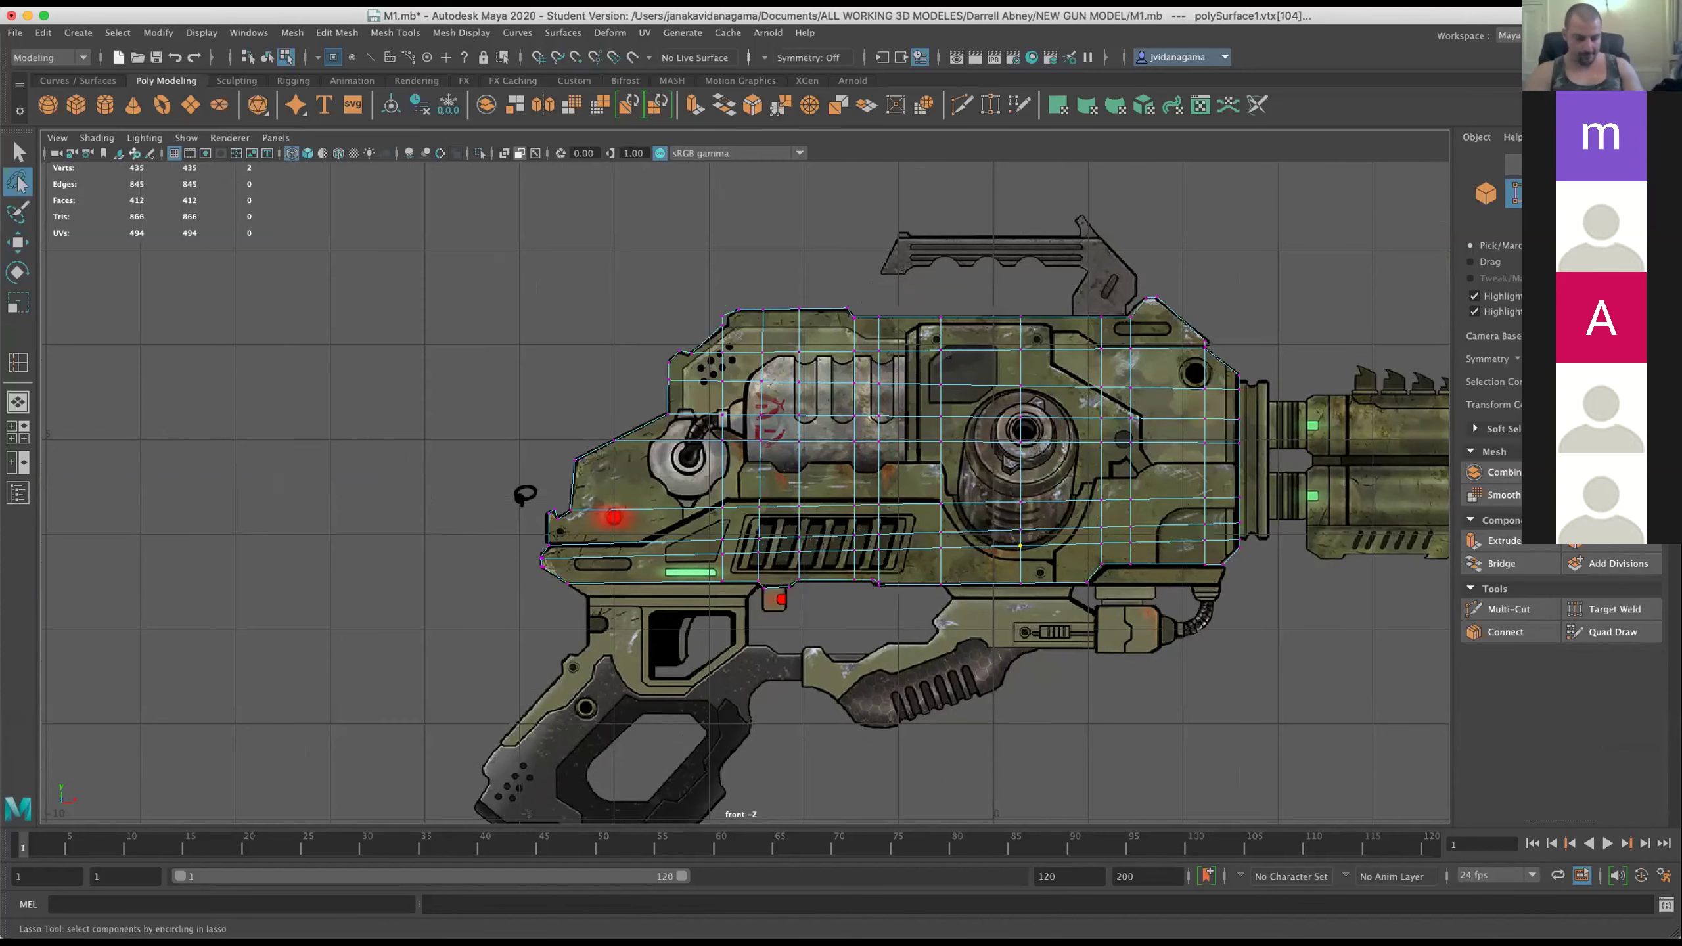
scroll("up", 3)
left_click_drag(881, 328, 557, 318)
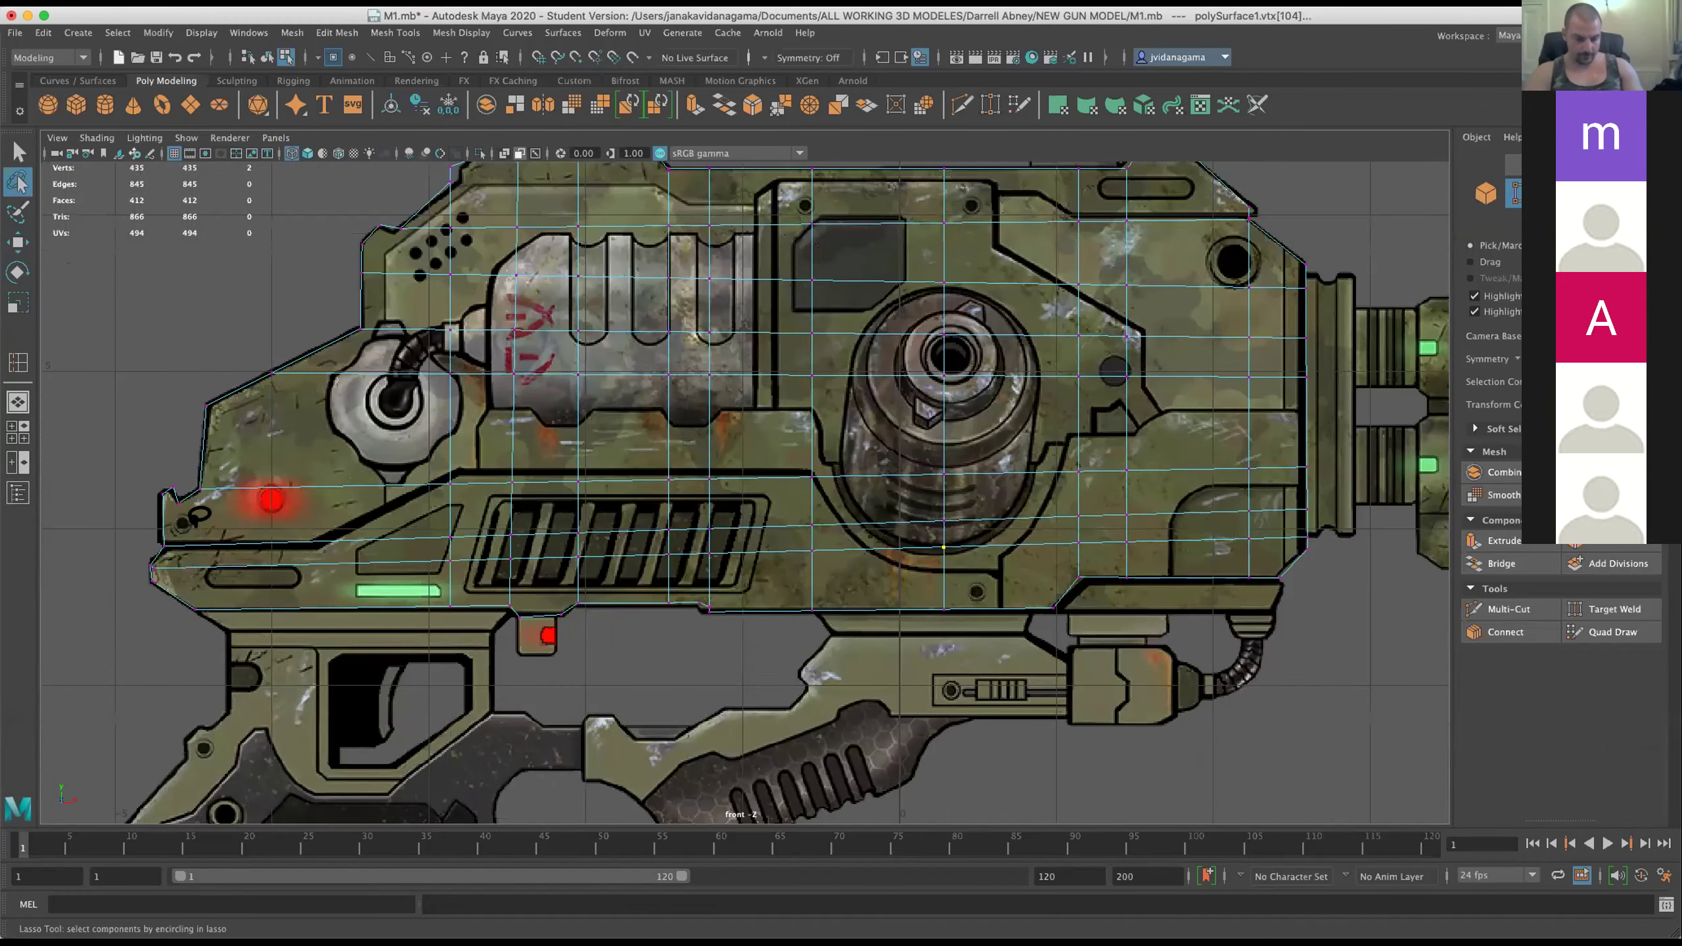
left_click_drag(154, 546, 208, 511)
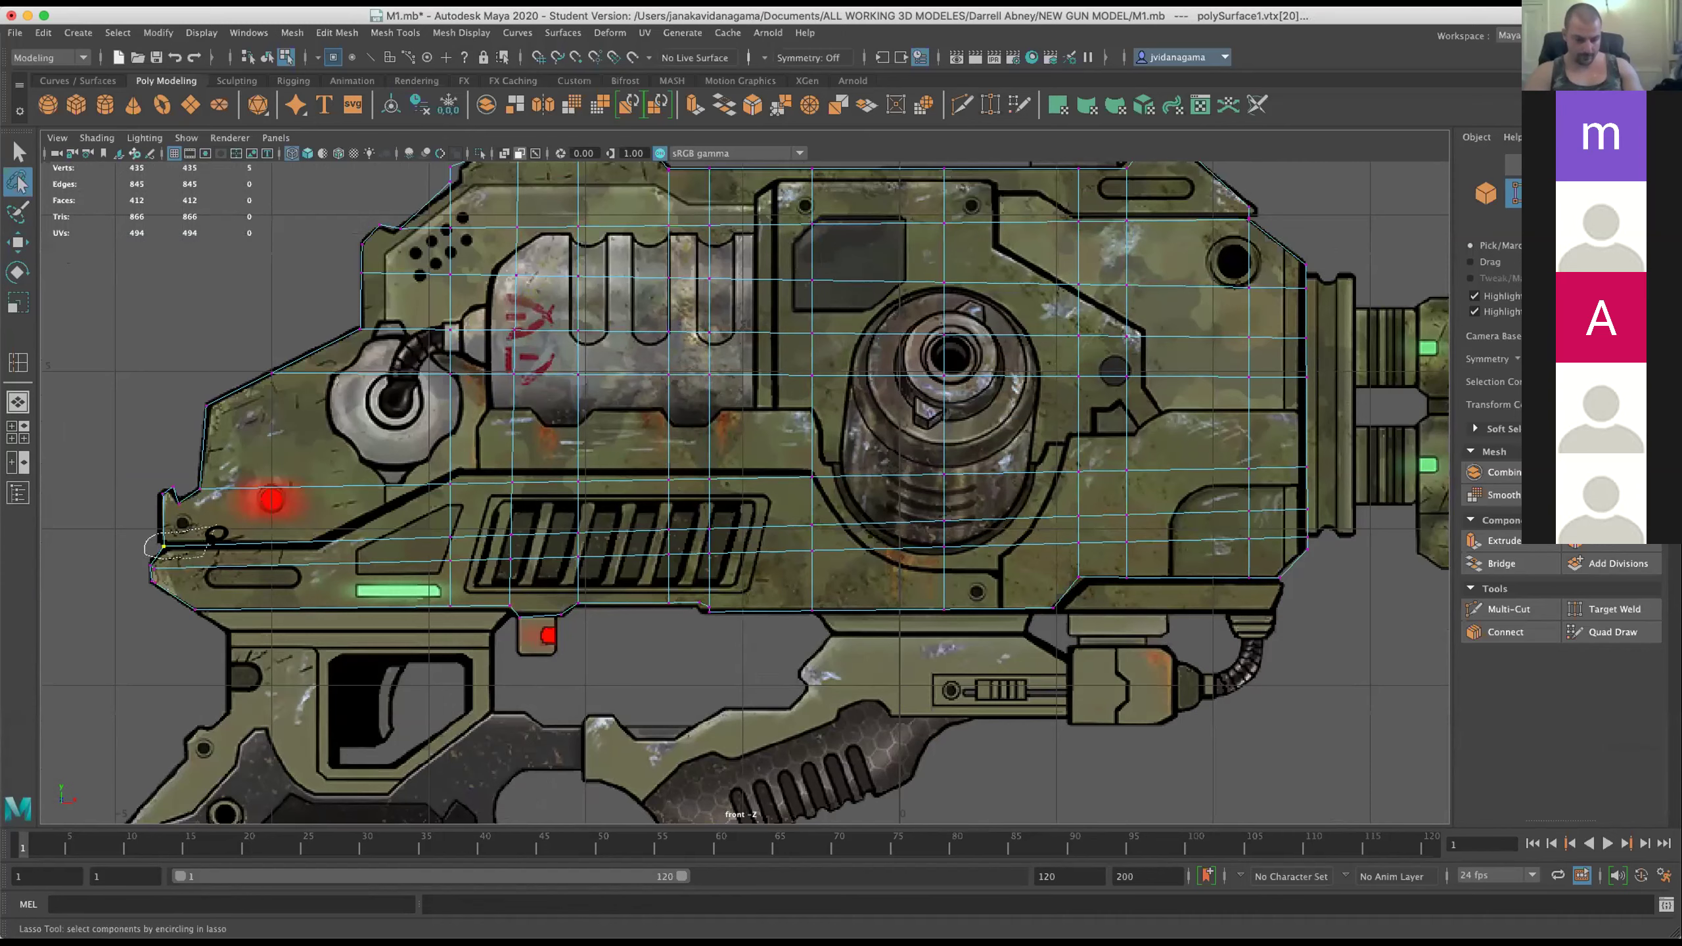
left_click_drag(563, 551, 239, 510)
left_click(17, 303)
Flatten the lower row in Y, then flatten it with the adjacent row onto one snapped line.
left_click_drag(726, 379, 726, 589)
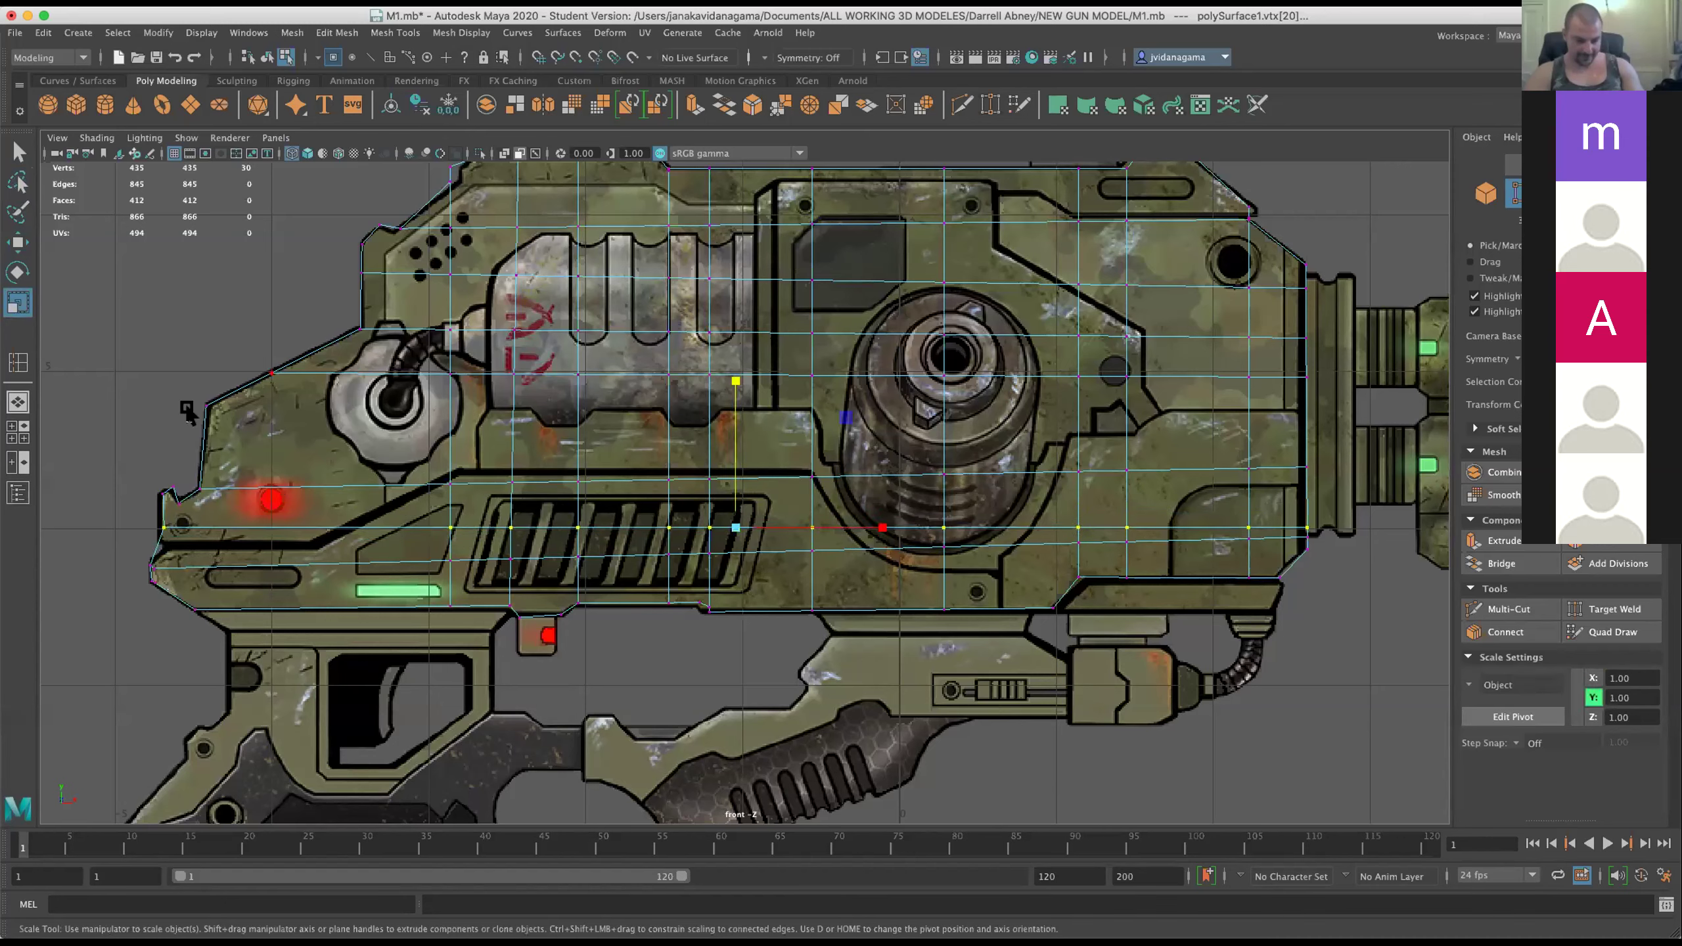
left_click_drag(346, 490, 1310, 469)
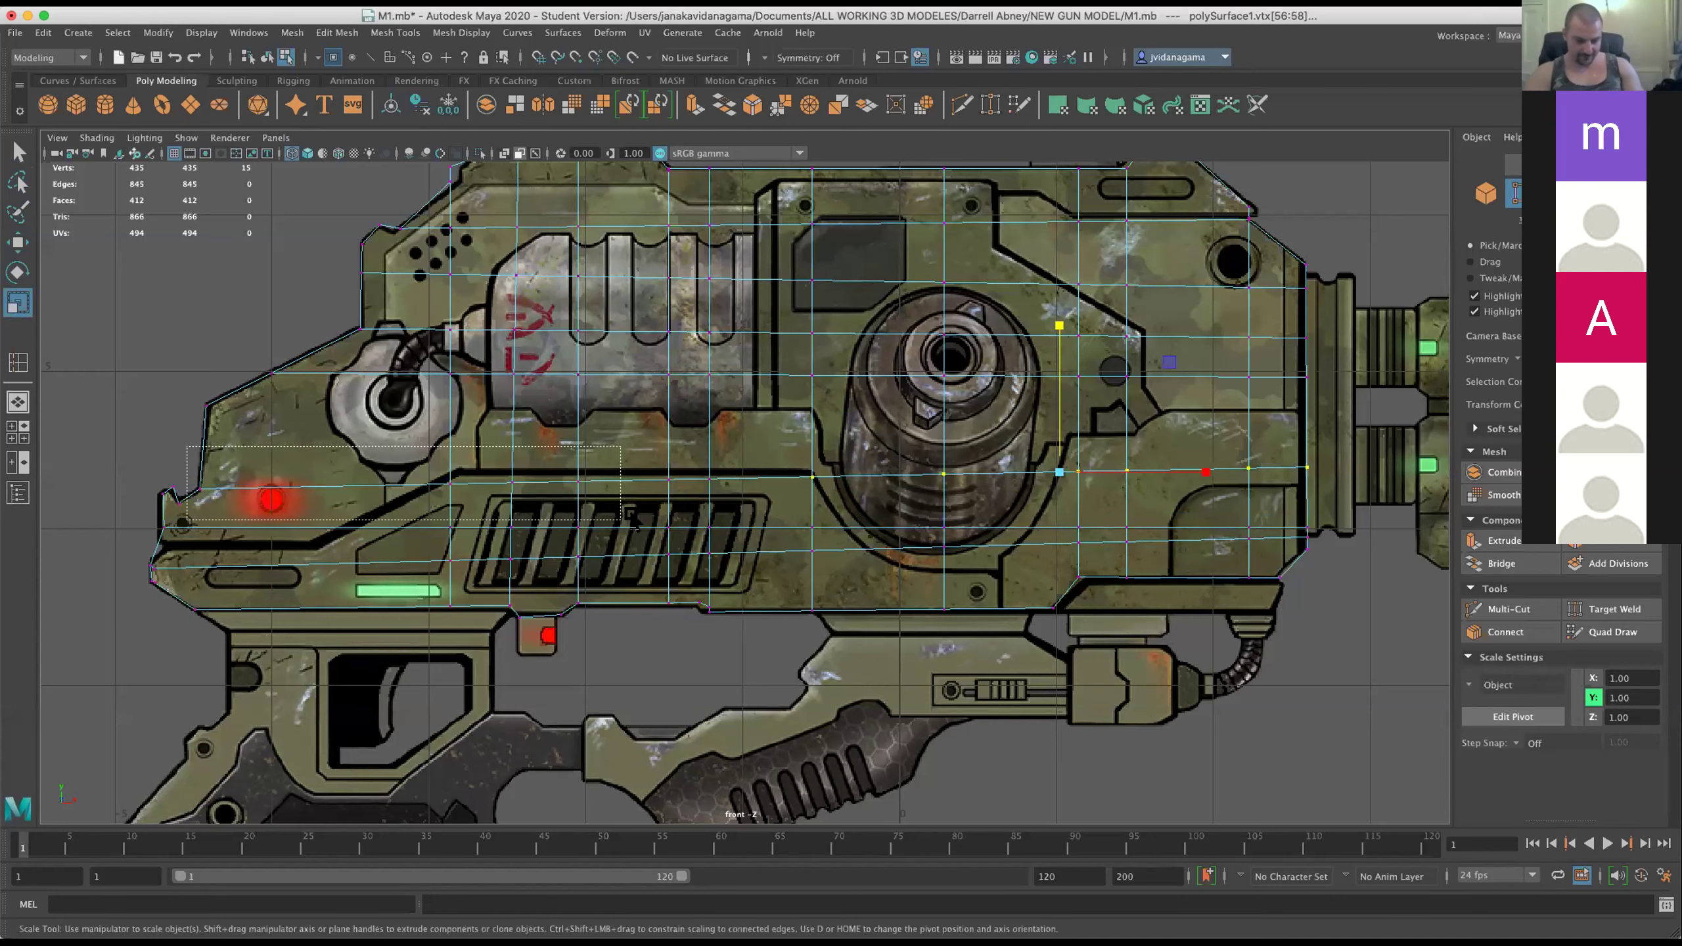
left_click_drag(227, 466, 1347, 530)
key("j")
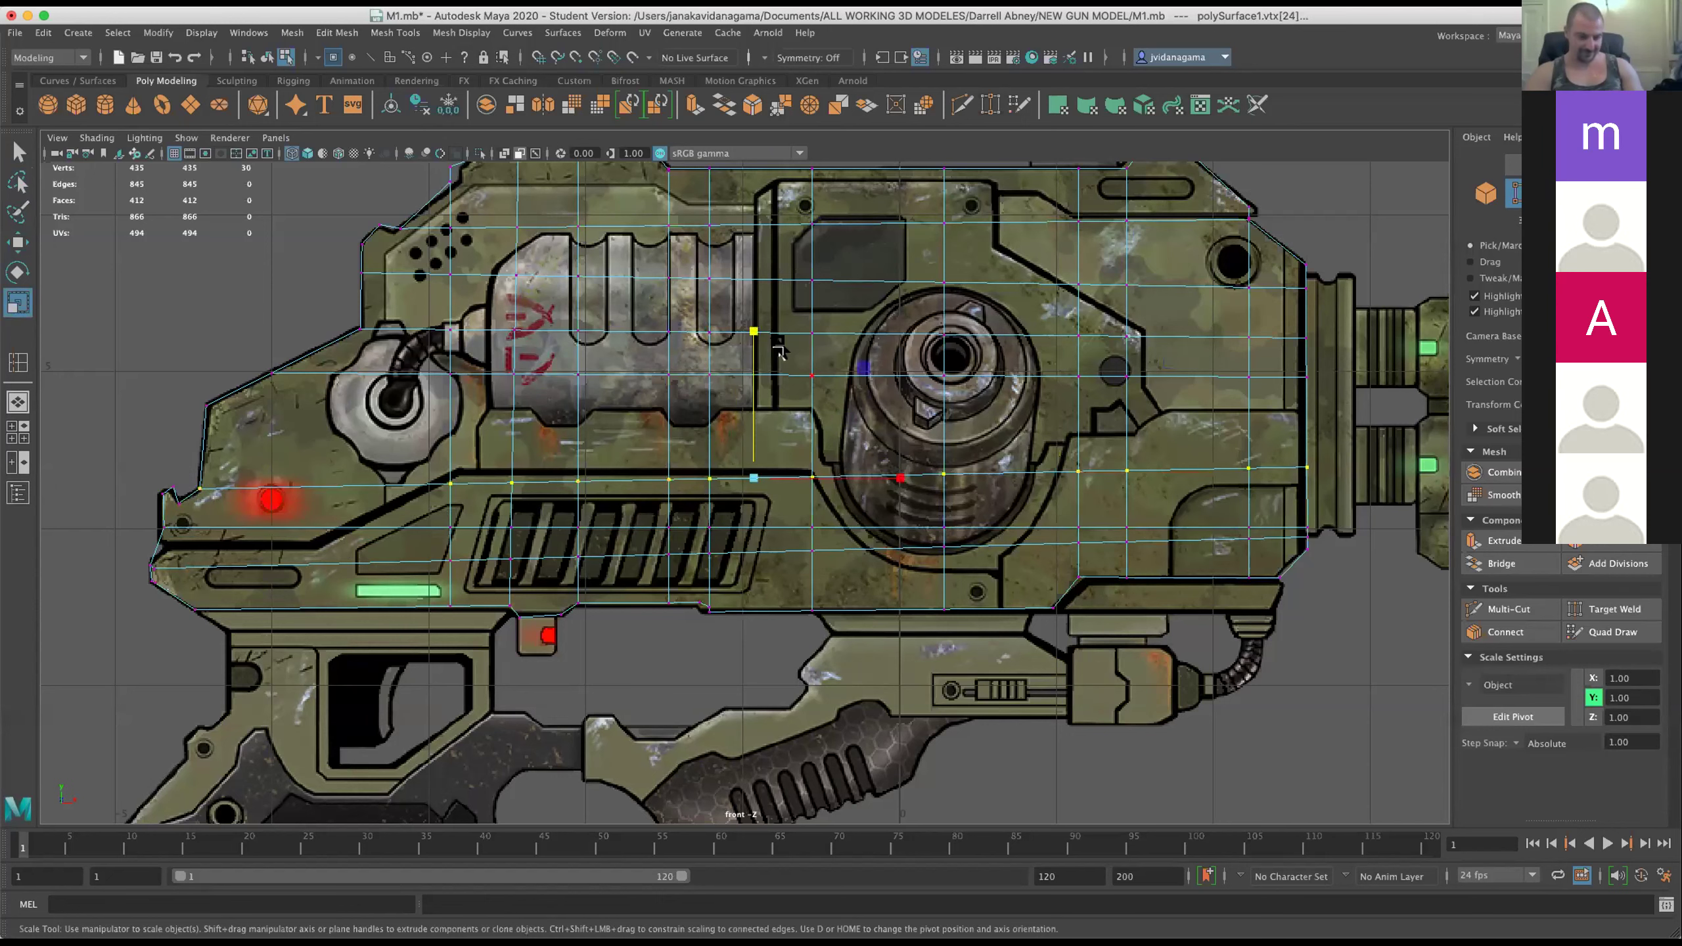
left_click_drag(746, 329, 734, 418)
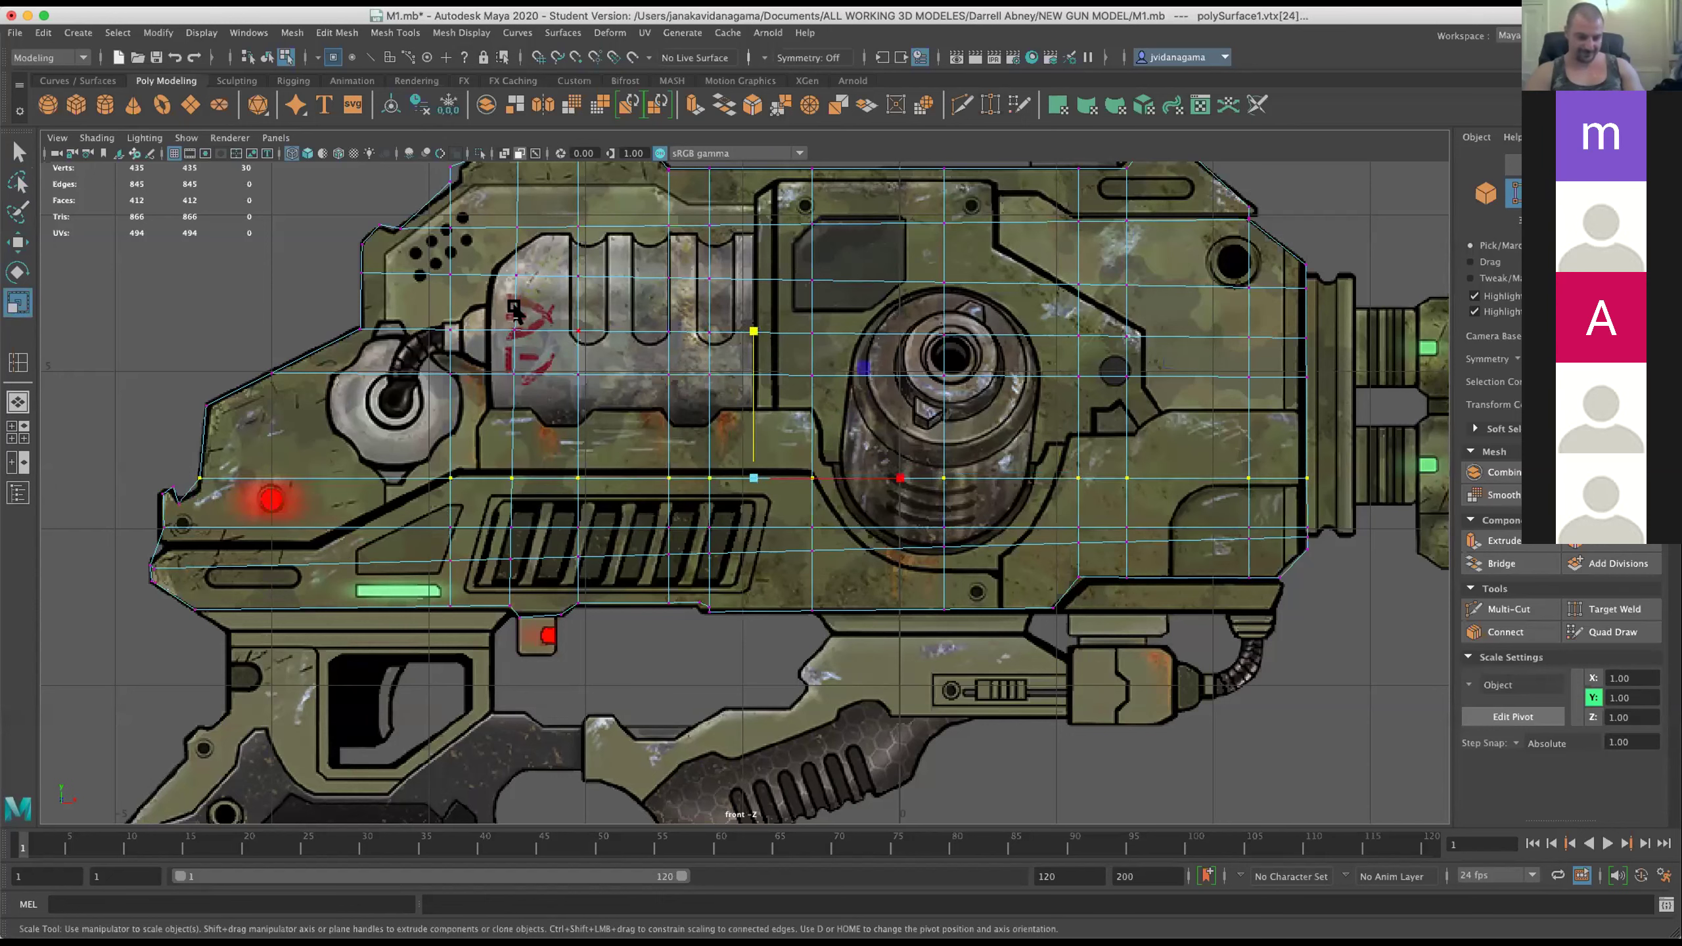
Flatten the next vertex row up and select the higher row.
left_click_drag(237, 356, 1364, 430)
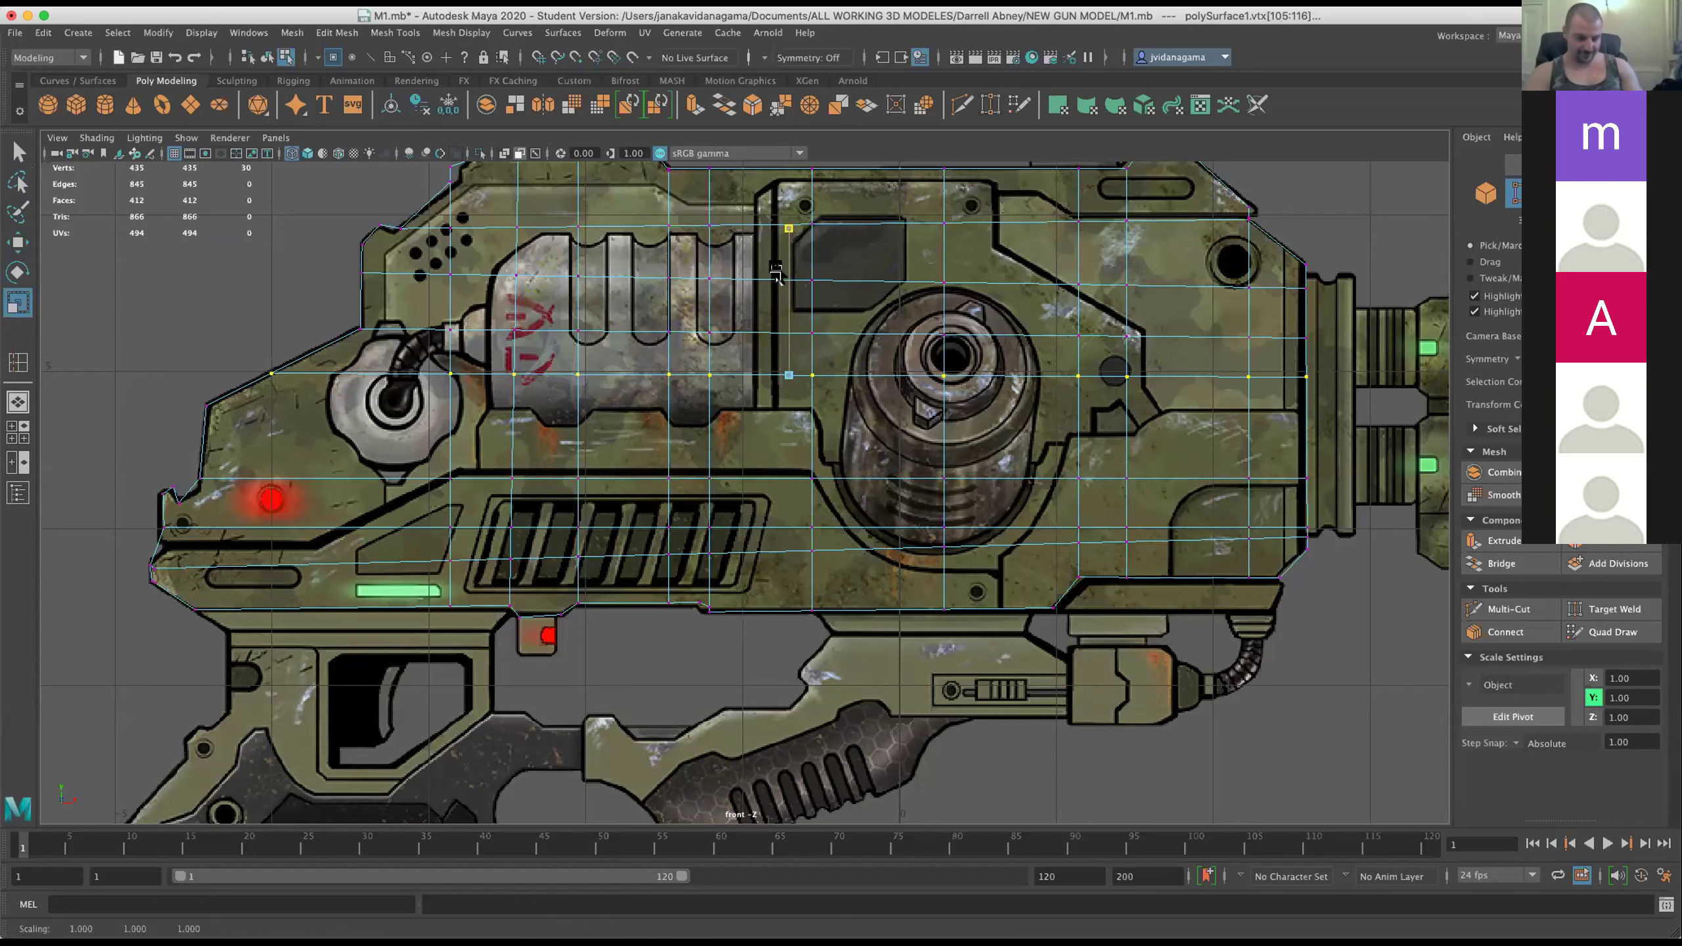
left_click_drag(324, 309, 1322, 351)
left_click_drag(829, 190, 806, 138)
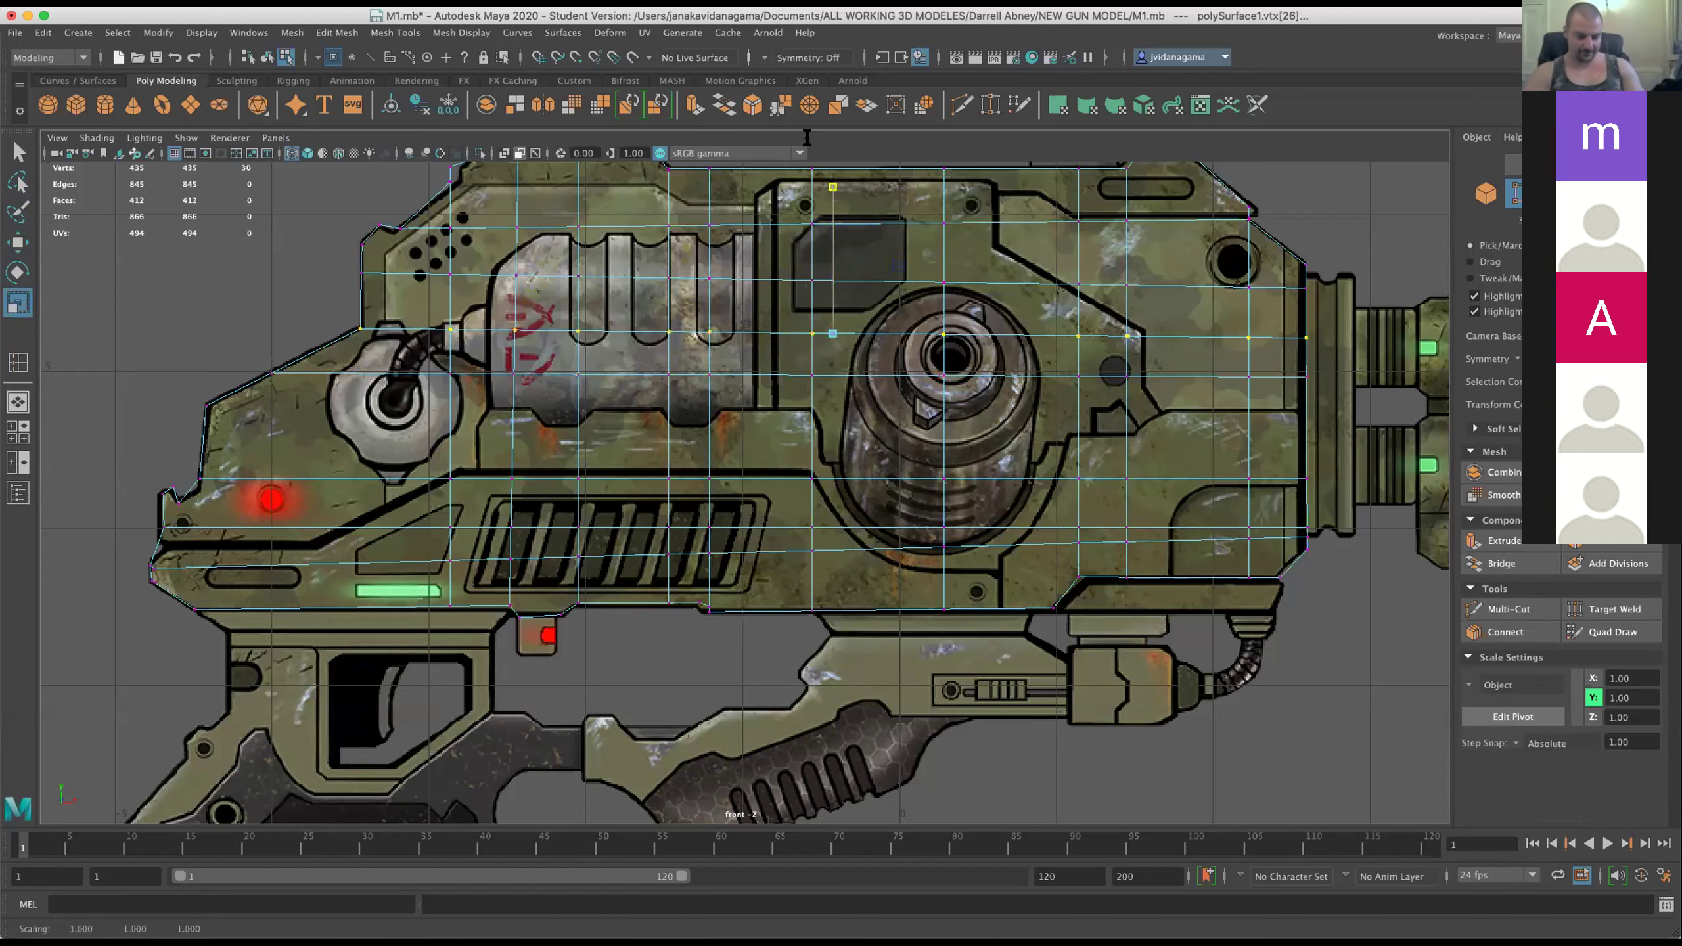
left_click_drag(319, 258, 1390, 323)
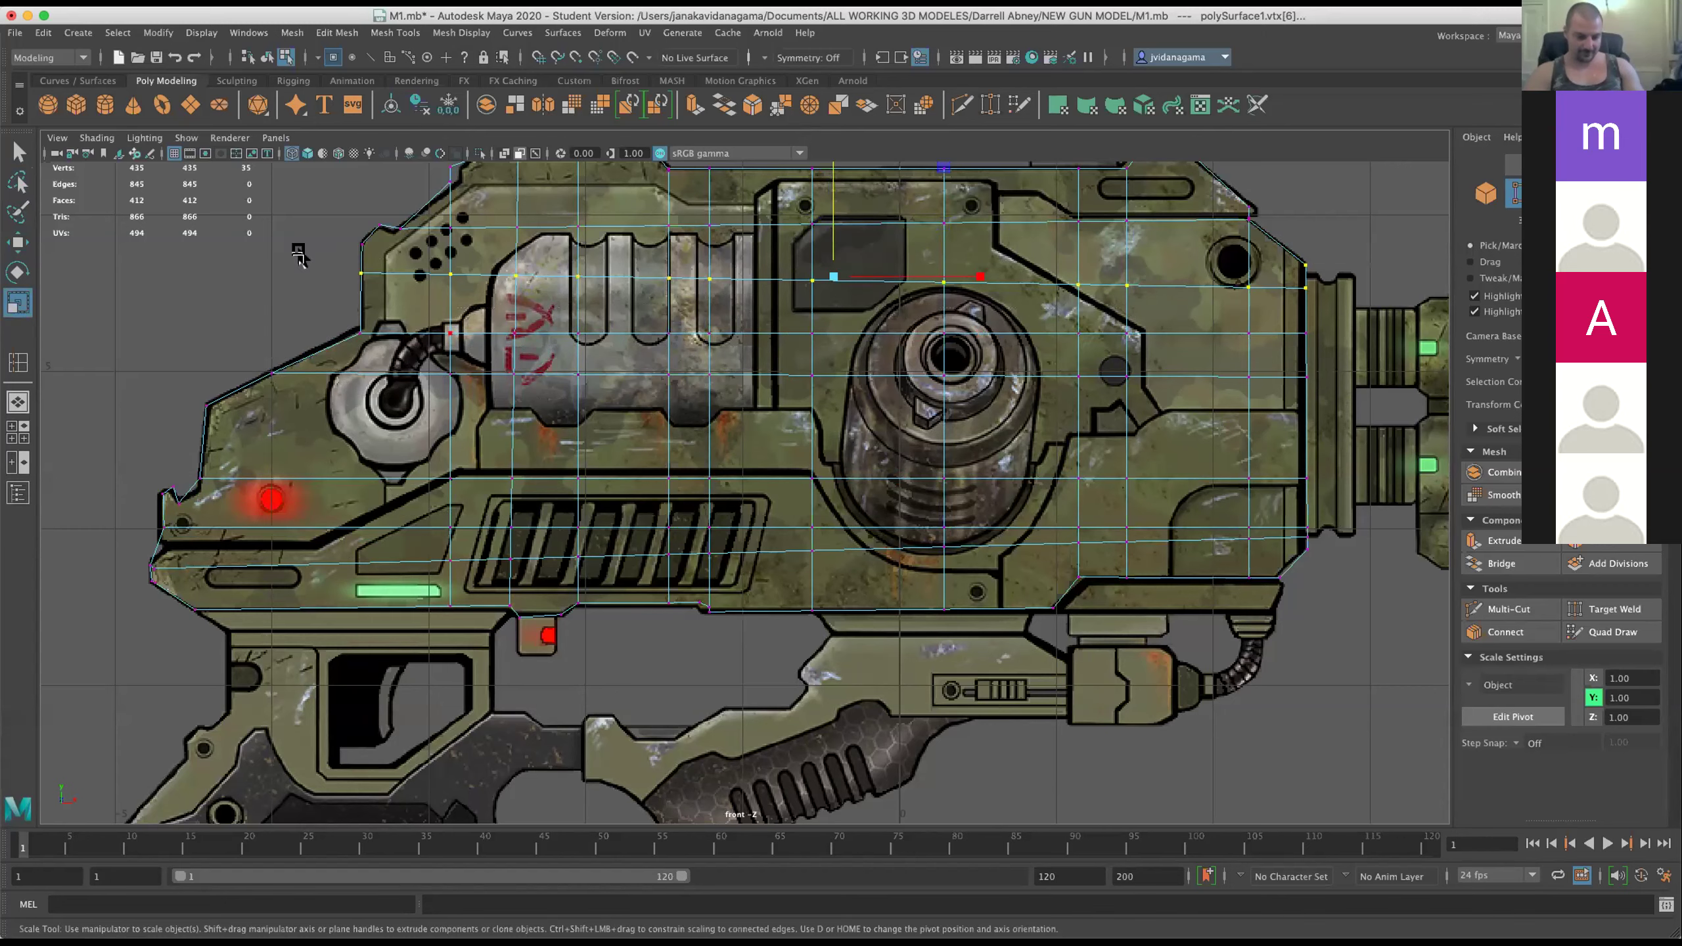
left_click_drag(298, 256, 305, 266)
Flatten the upper row with snapped Y scaling, then straighten and reselect the lower body row.
key("j")
left_click_drag(905, 185, 699, 133)
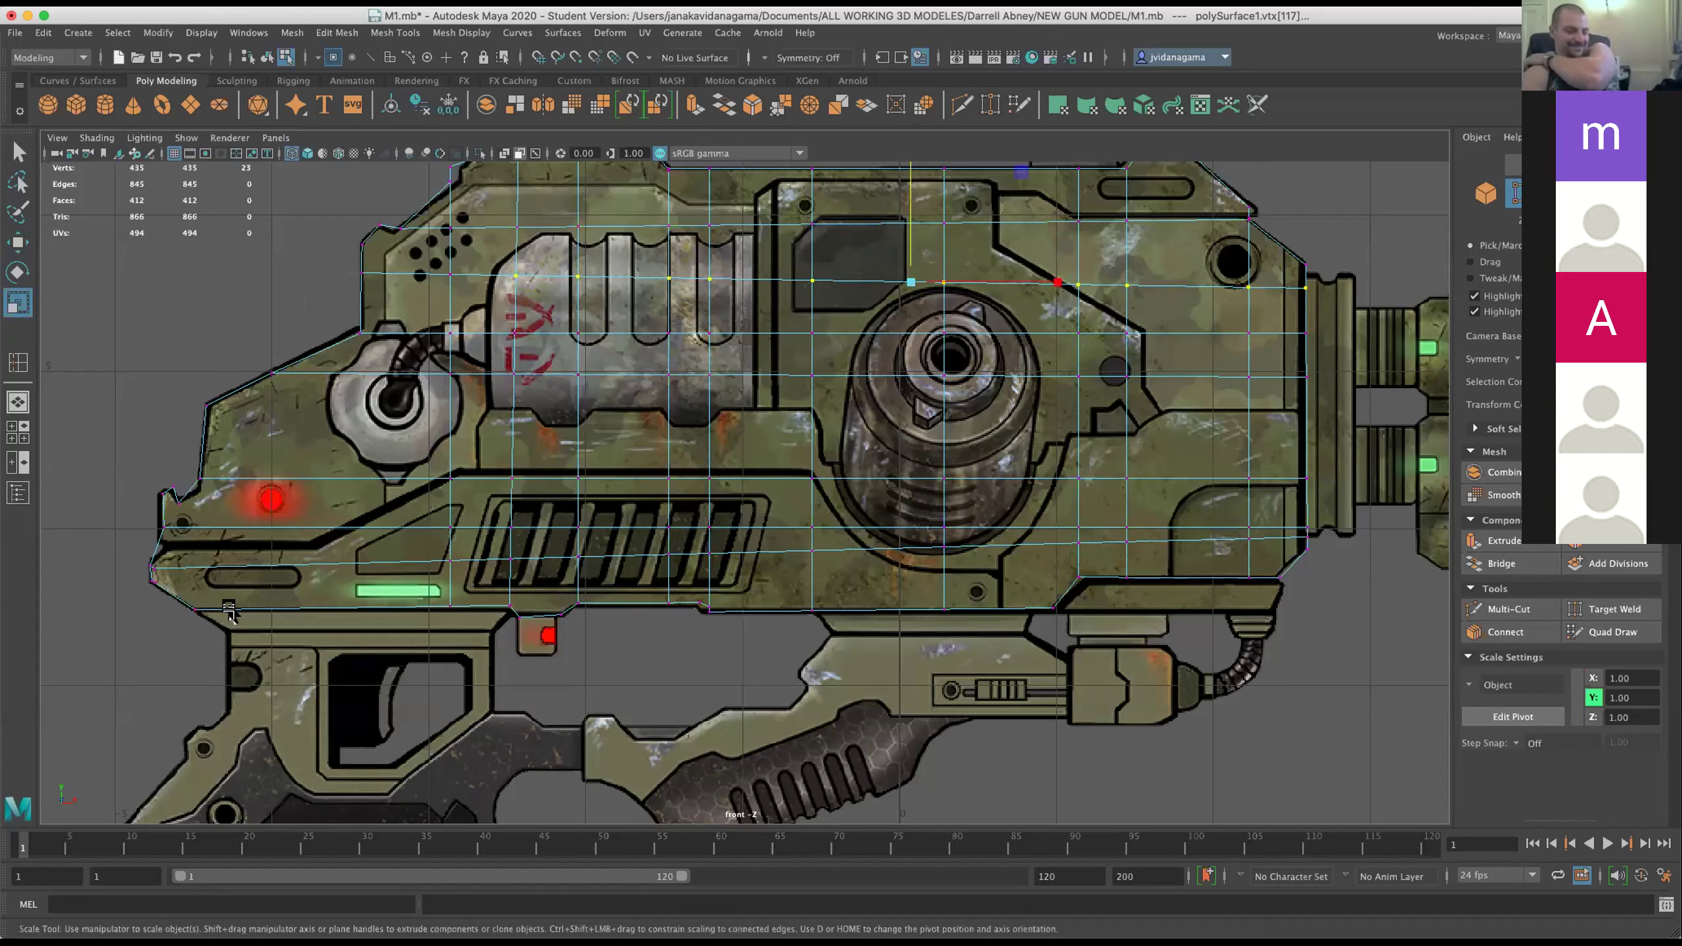
left_click_drag(605, 599, 695, 627)
left_click_drag(635, 465, 677, 613)
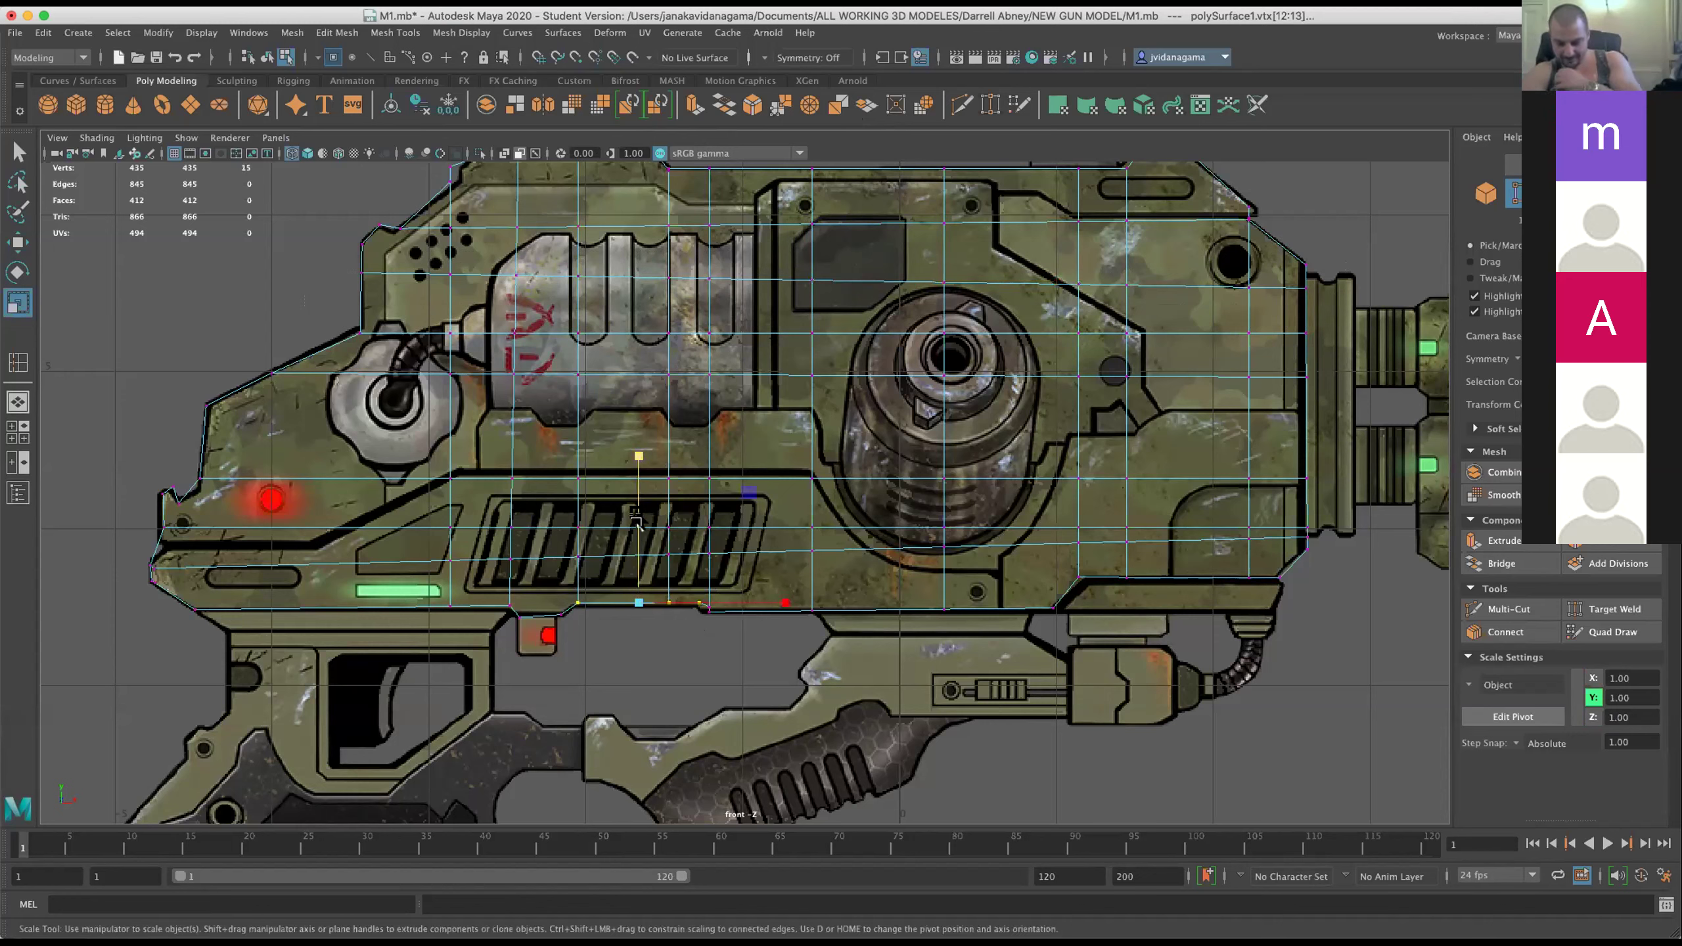
left_click_drag(1048, 551, 1338, 601)
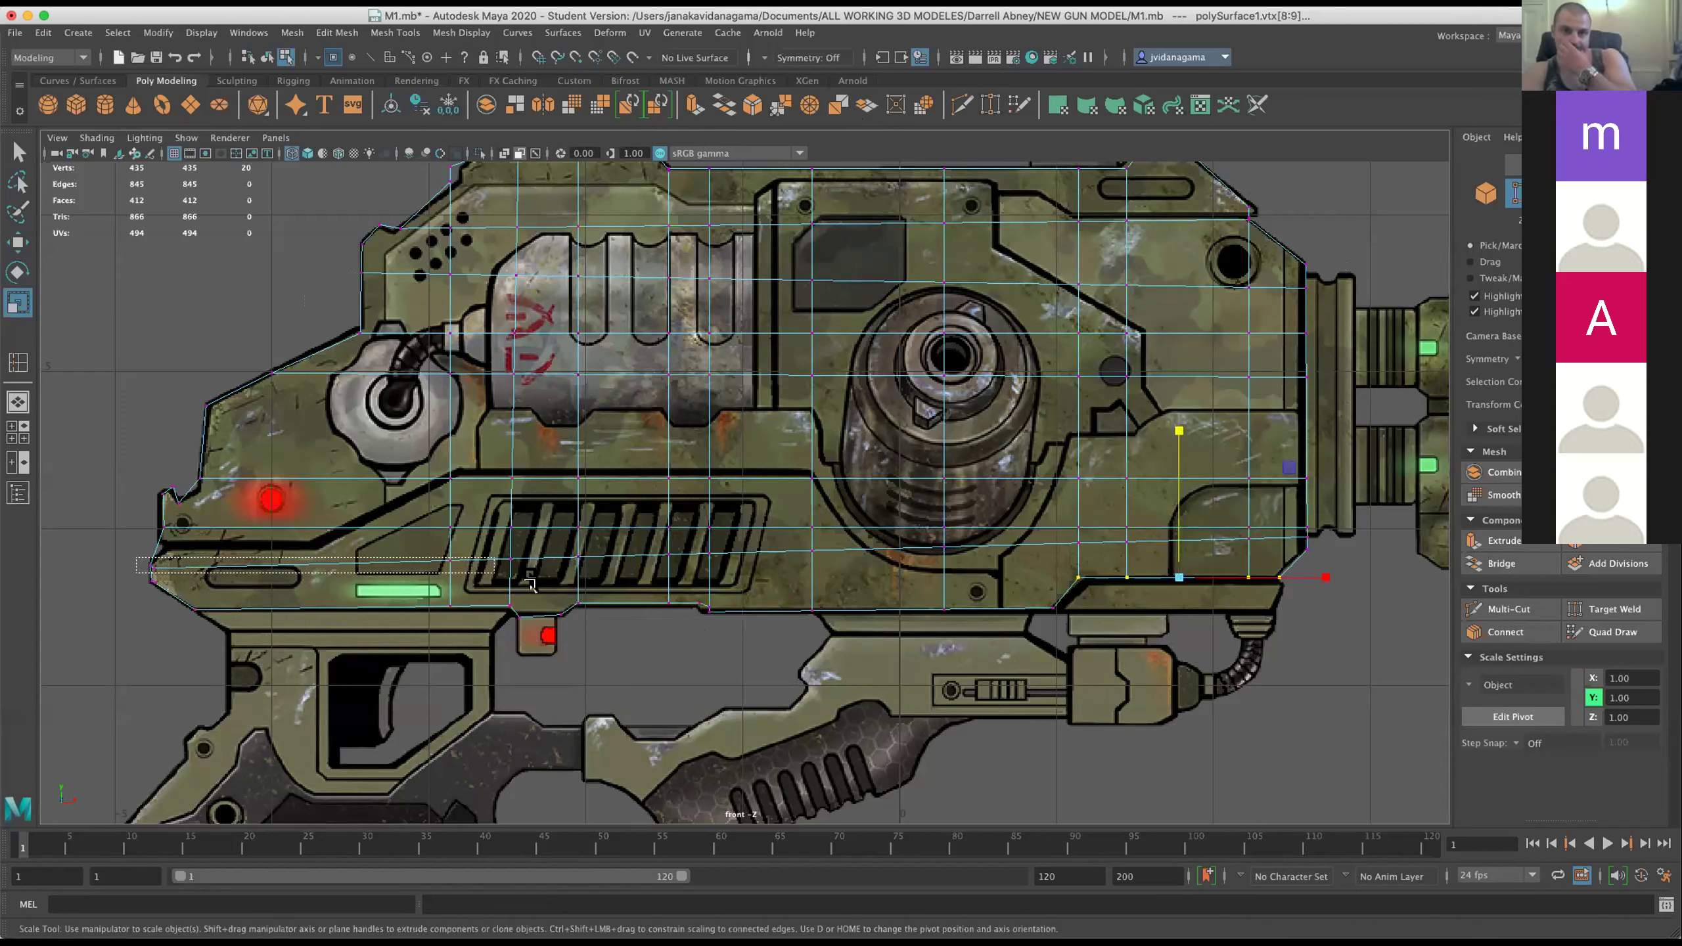
left_click_drag(212, 570, 788, 582)
left_click_drag(1332, 544, 771, 575)
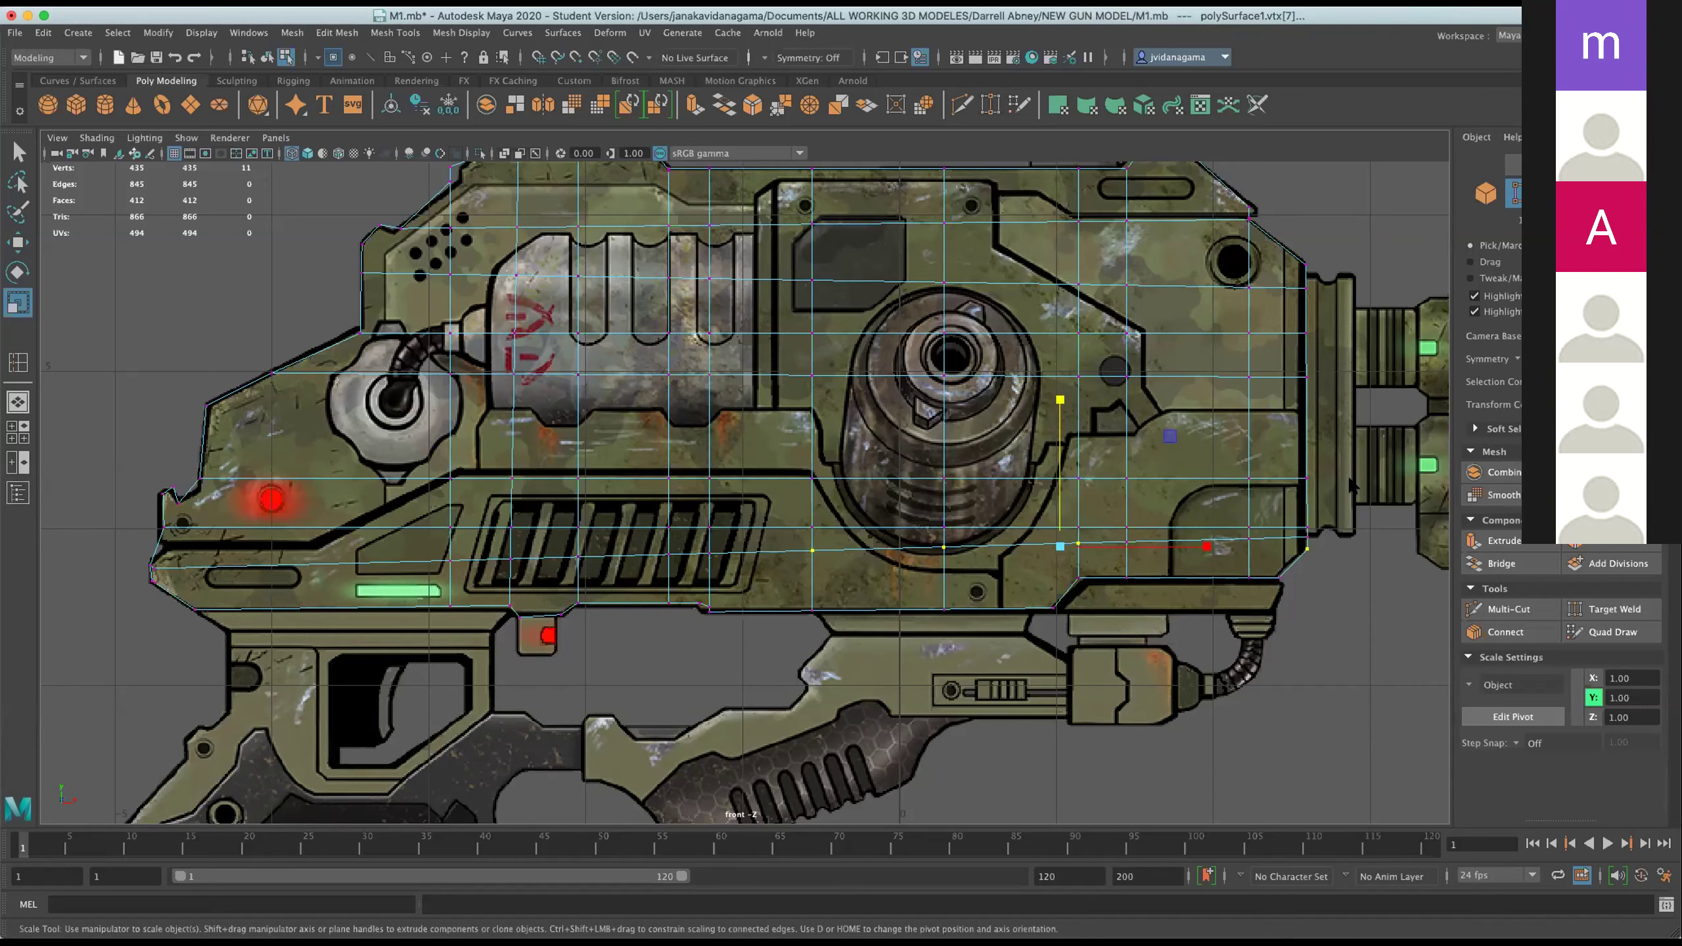
Lasso-select the middle vertex row from the front nose along the body.
scroll("up", 3)
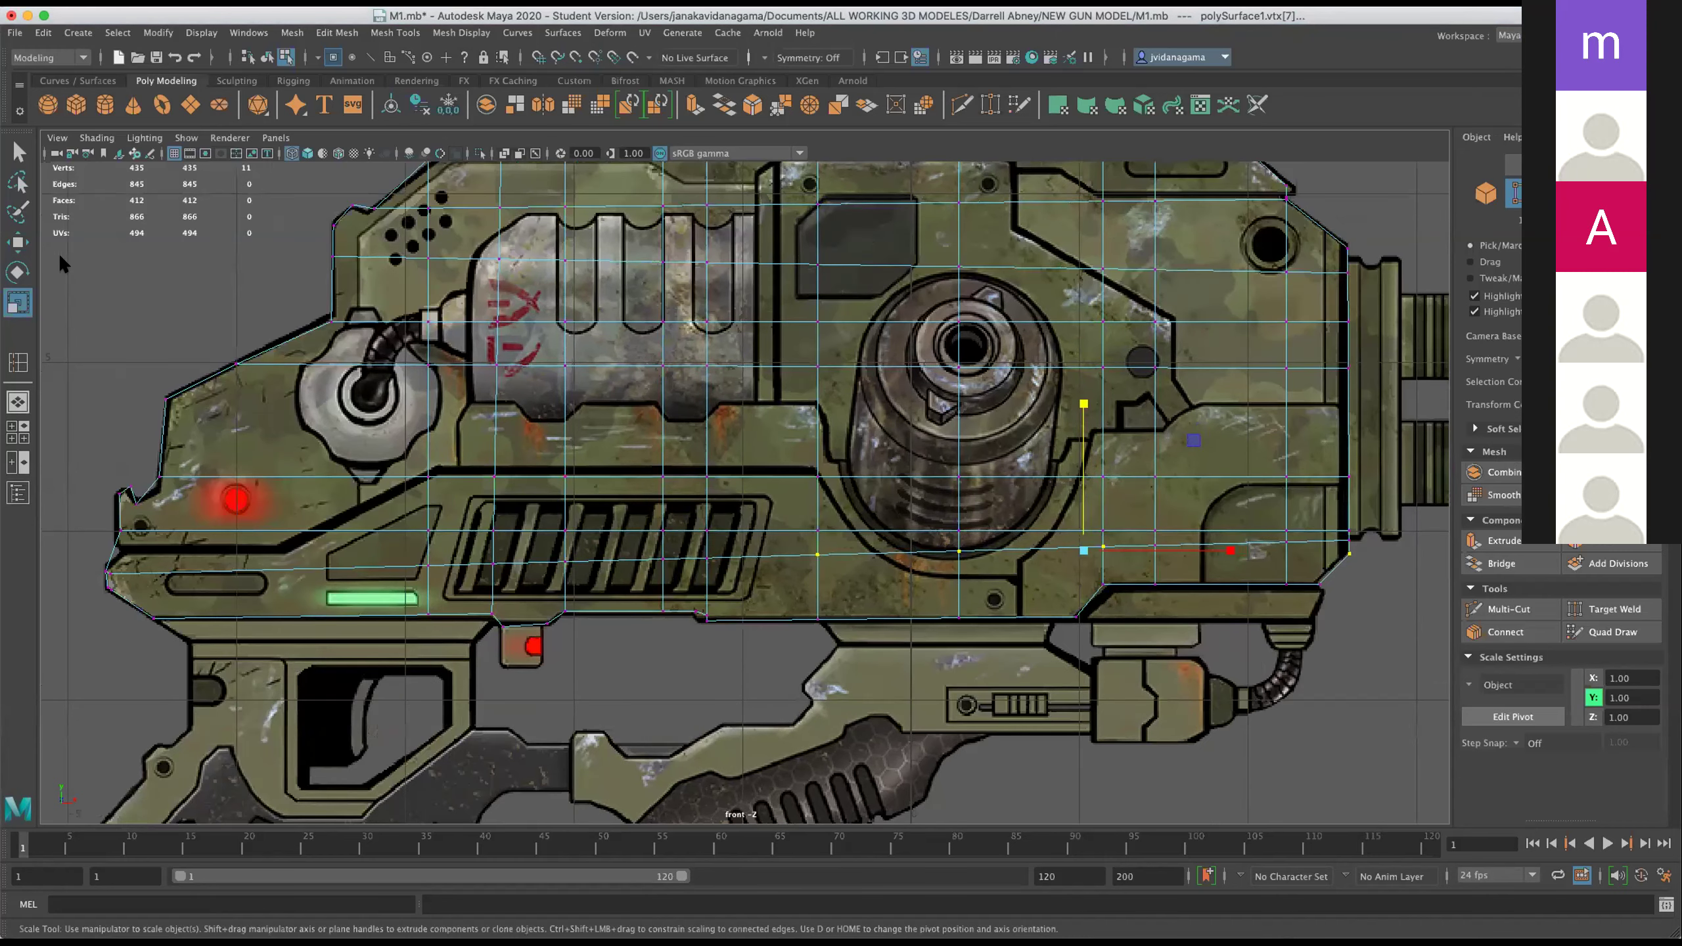
left_click(18, 182)
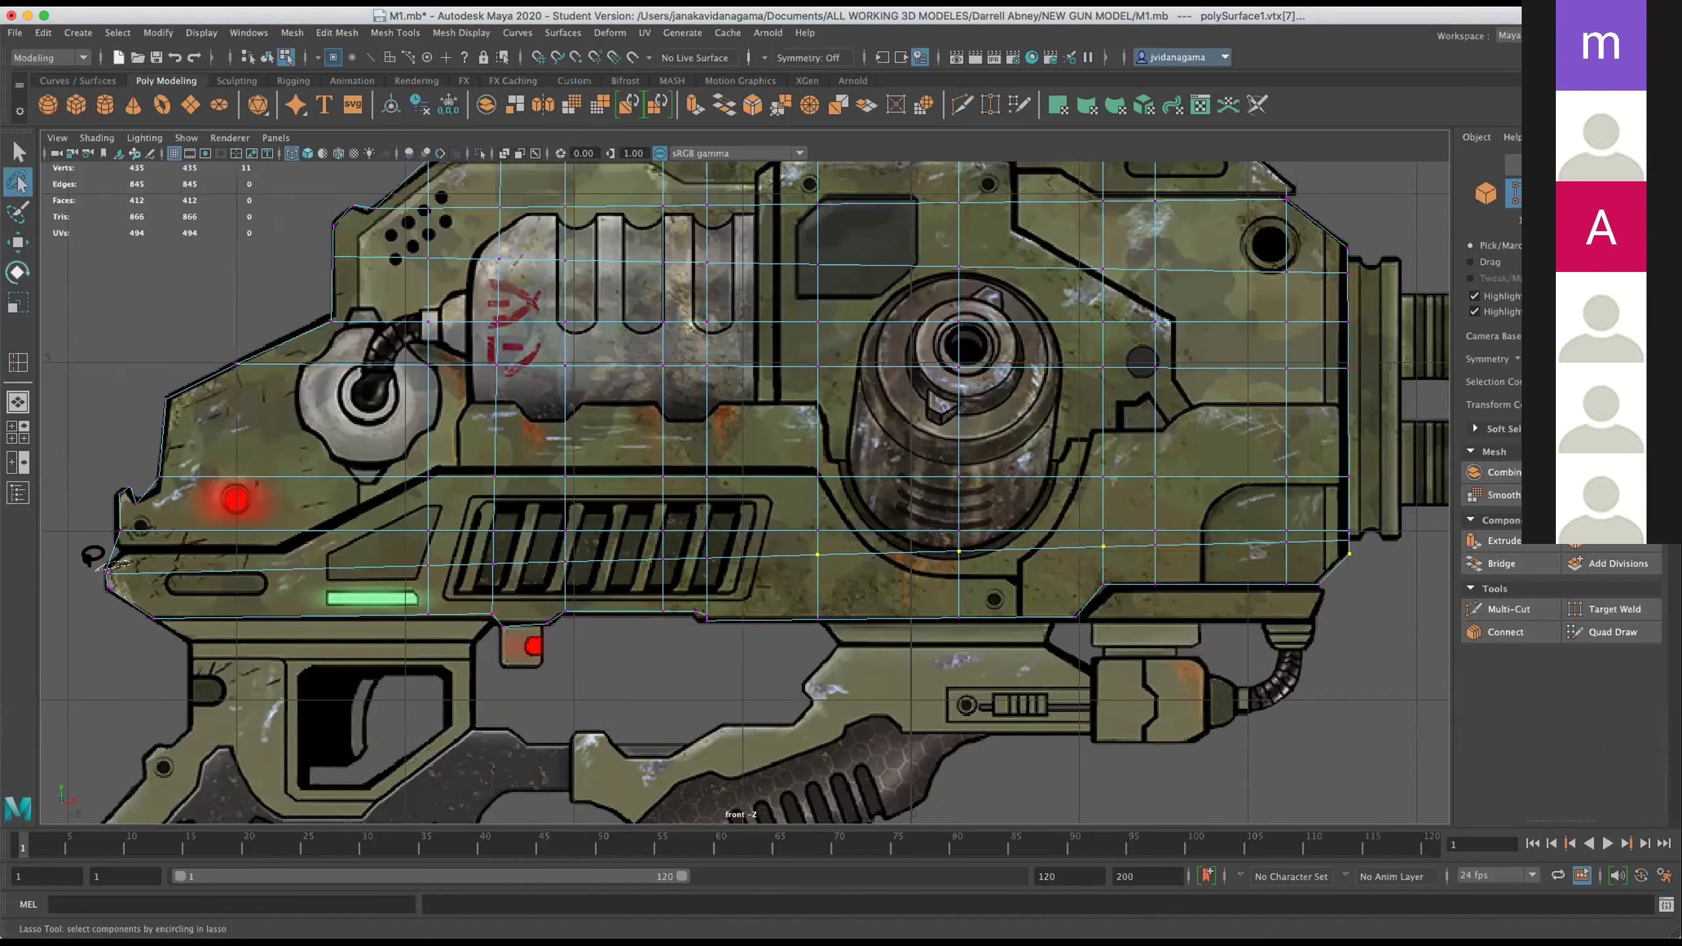
left_click_drag(198, 549, 1196, 534)
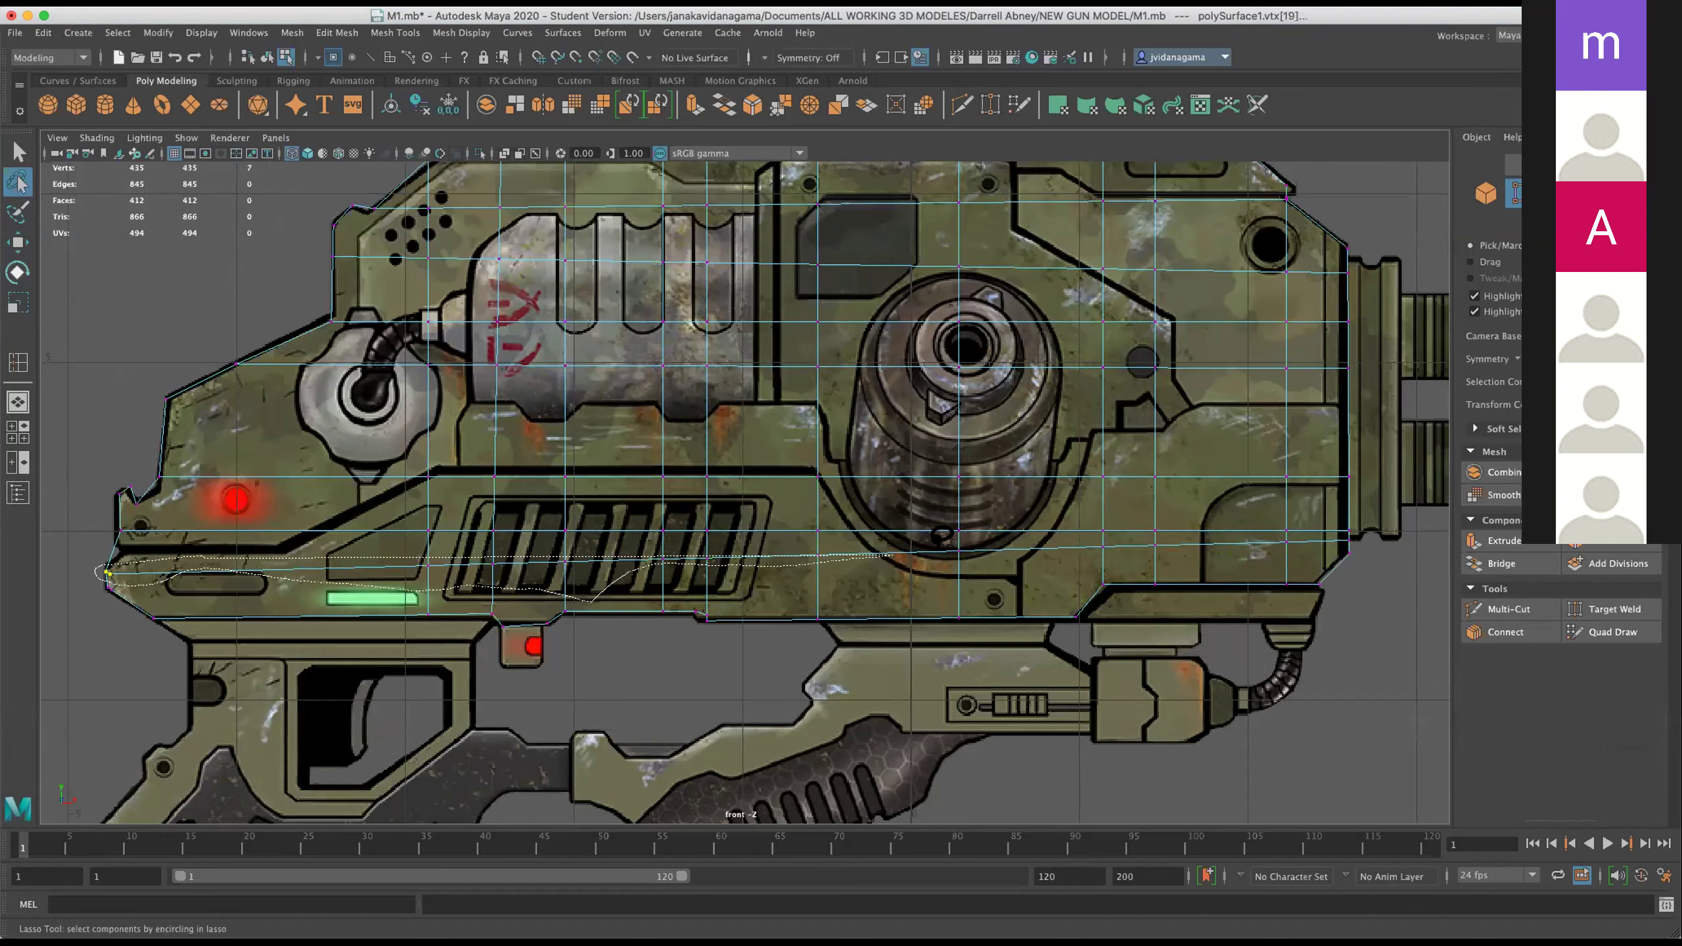
left_click_drag(1195, 534, 109, 571)
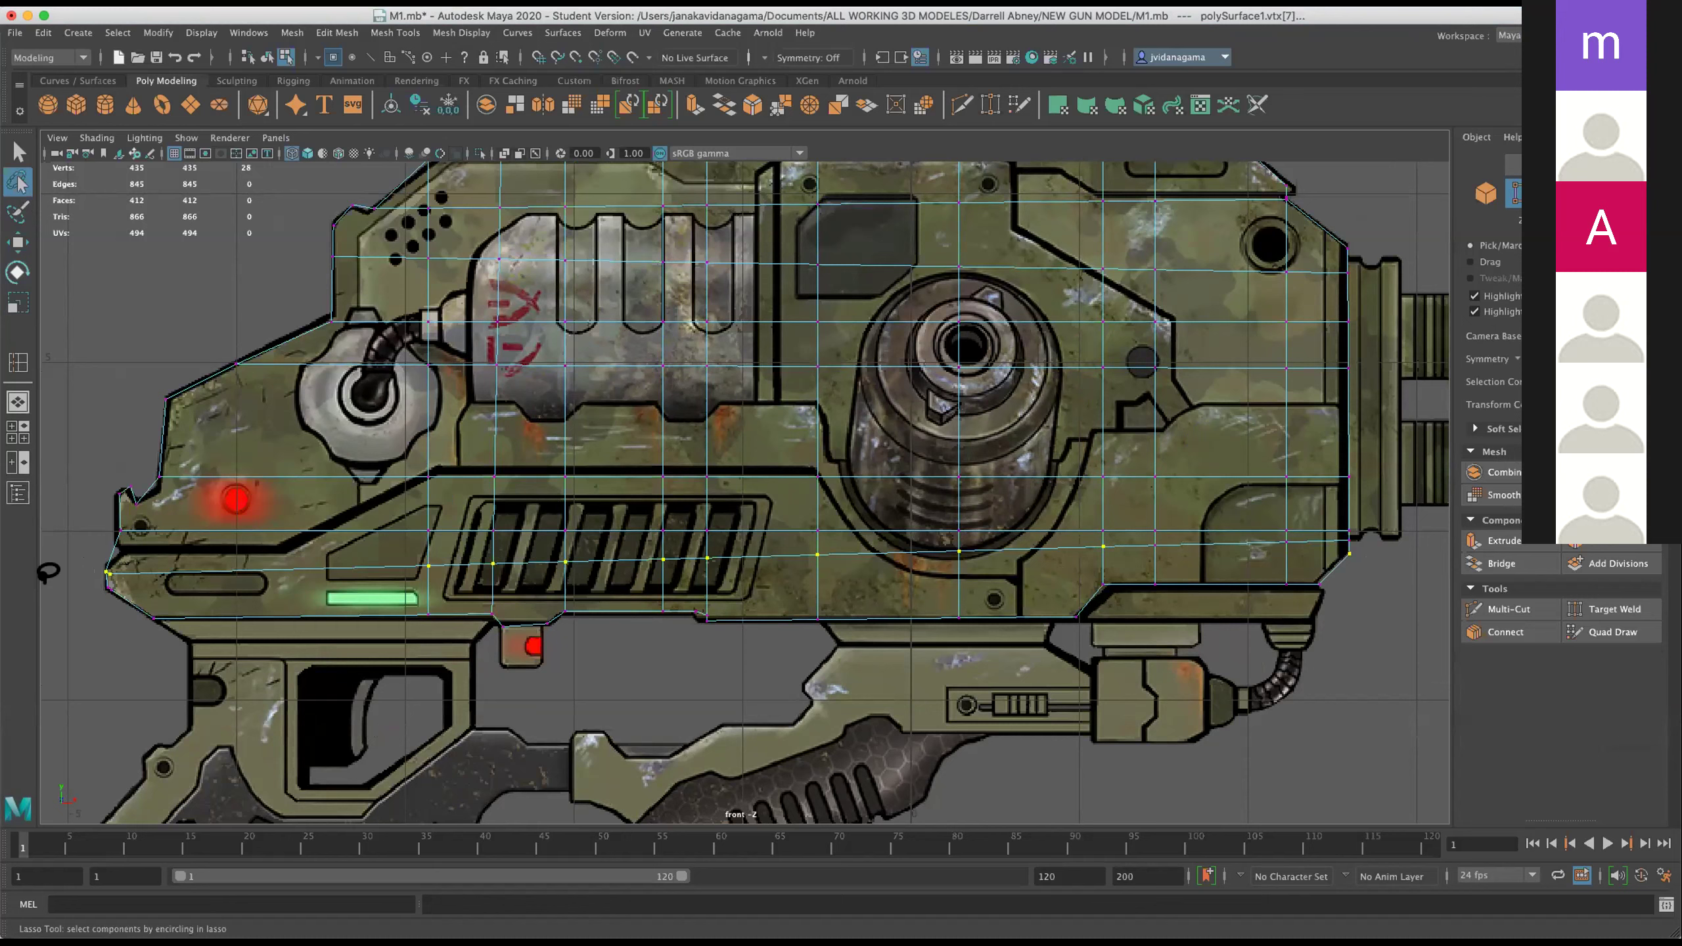
left_click(18, 242)
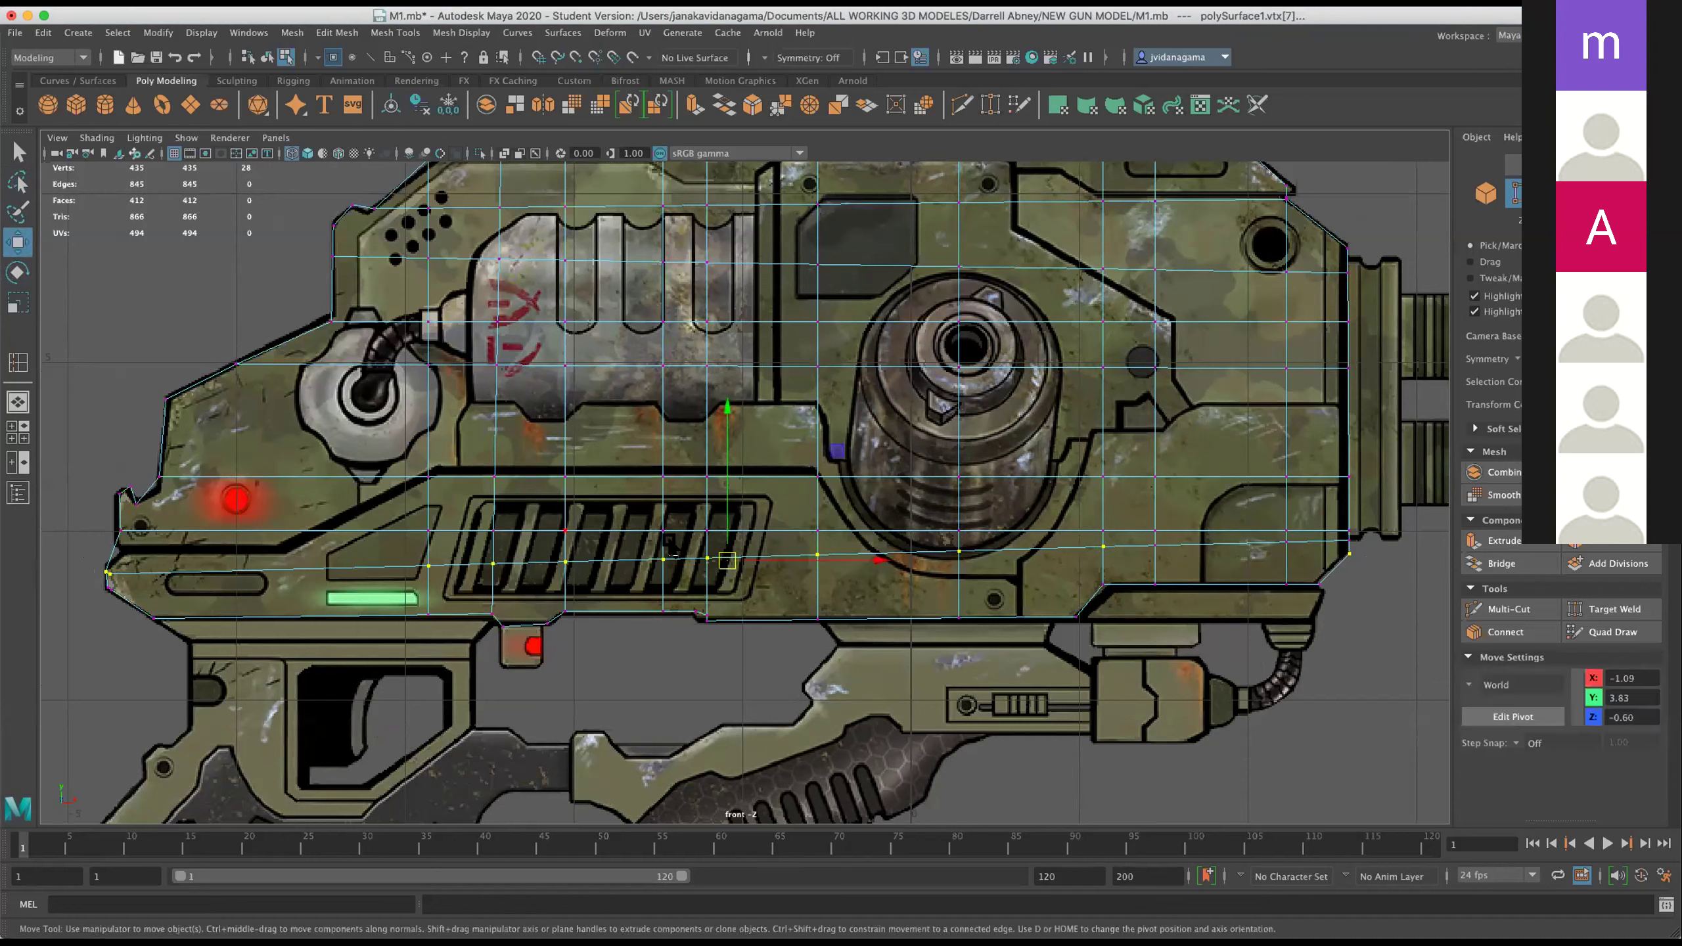
Reposition the two rear vertices at the middle row's right end, then zoom out.
left_click_drag(1134, 548, 1149, 545)
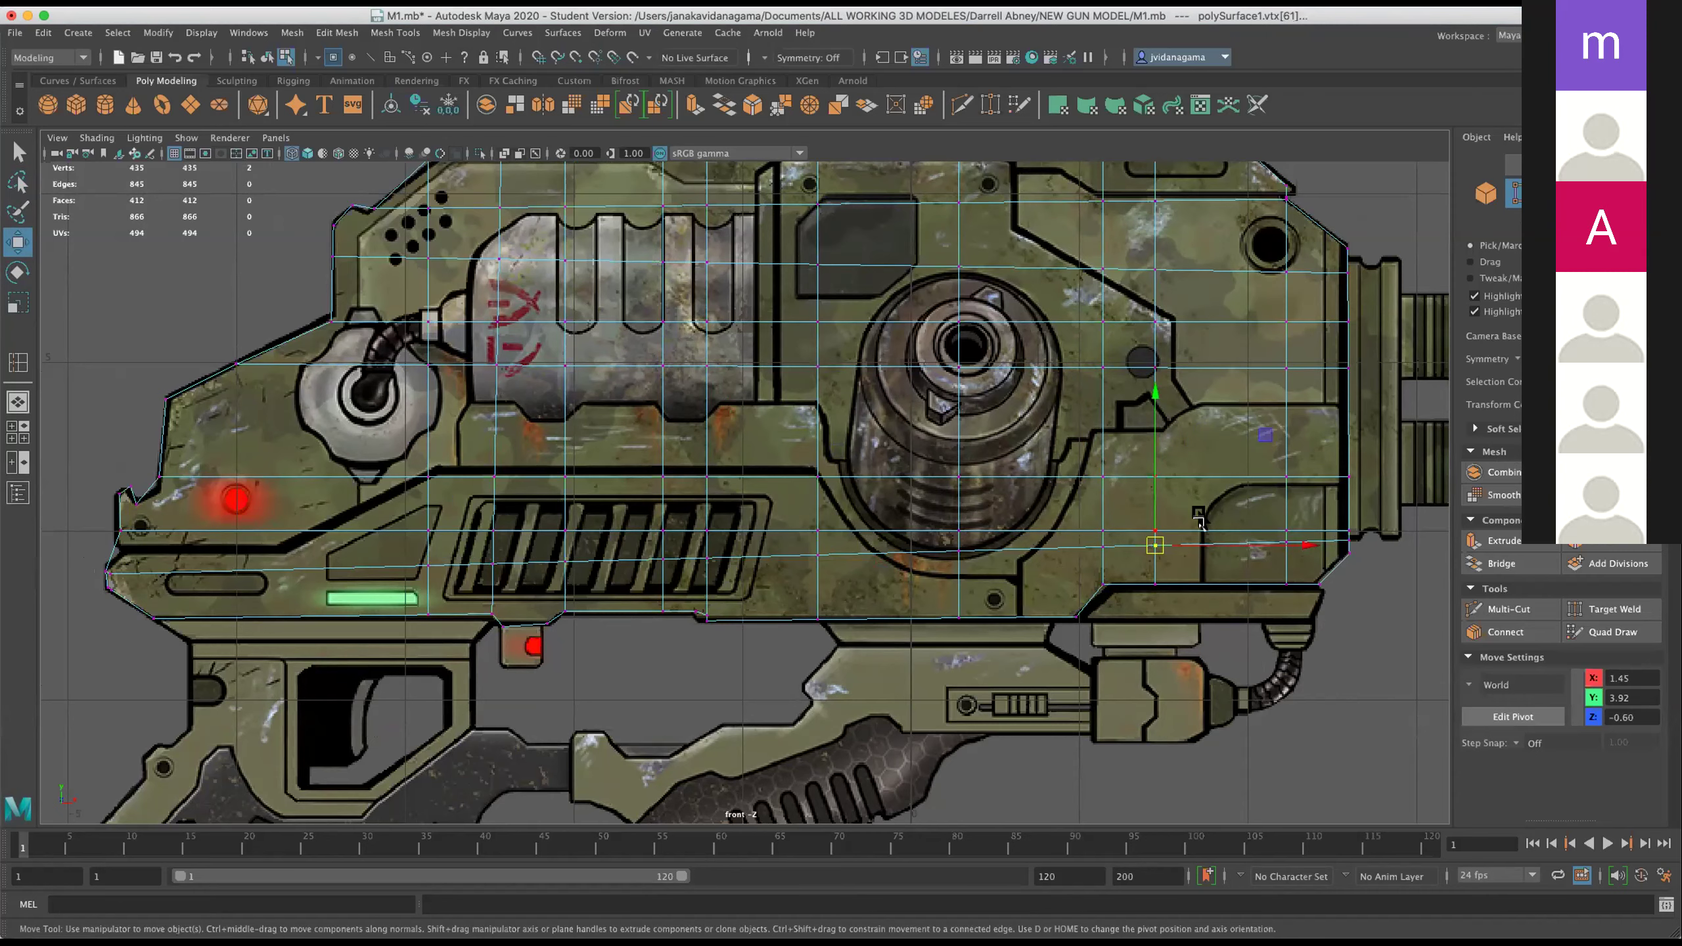
key("d")
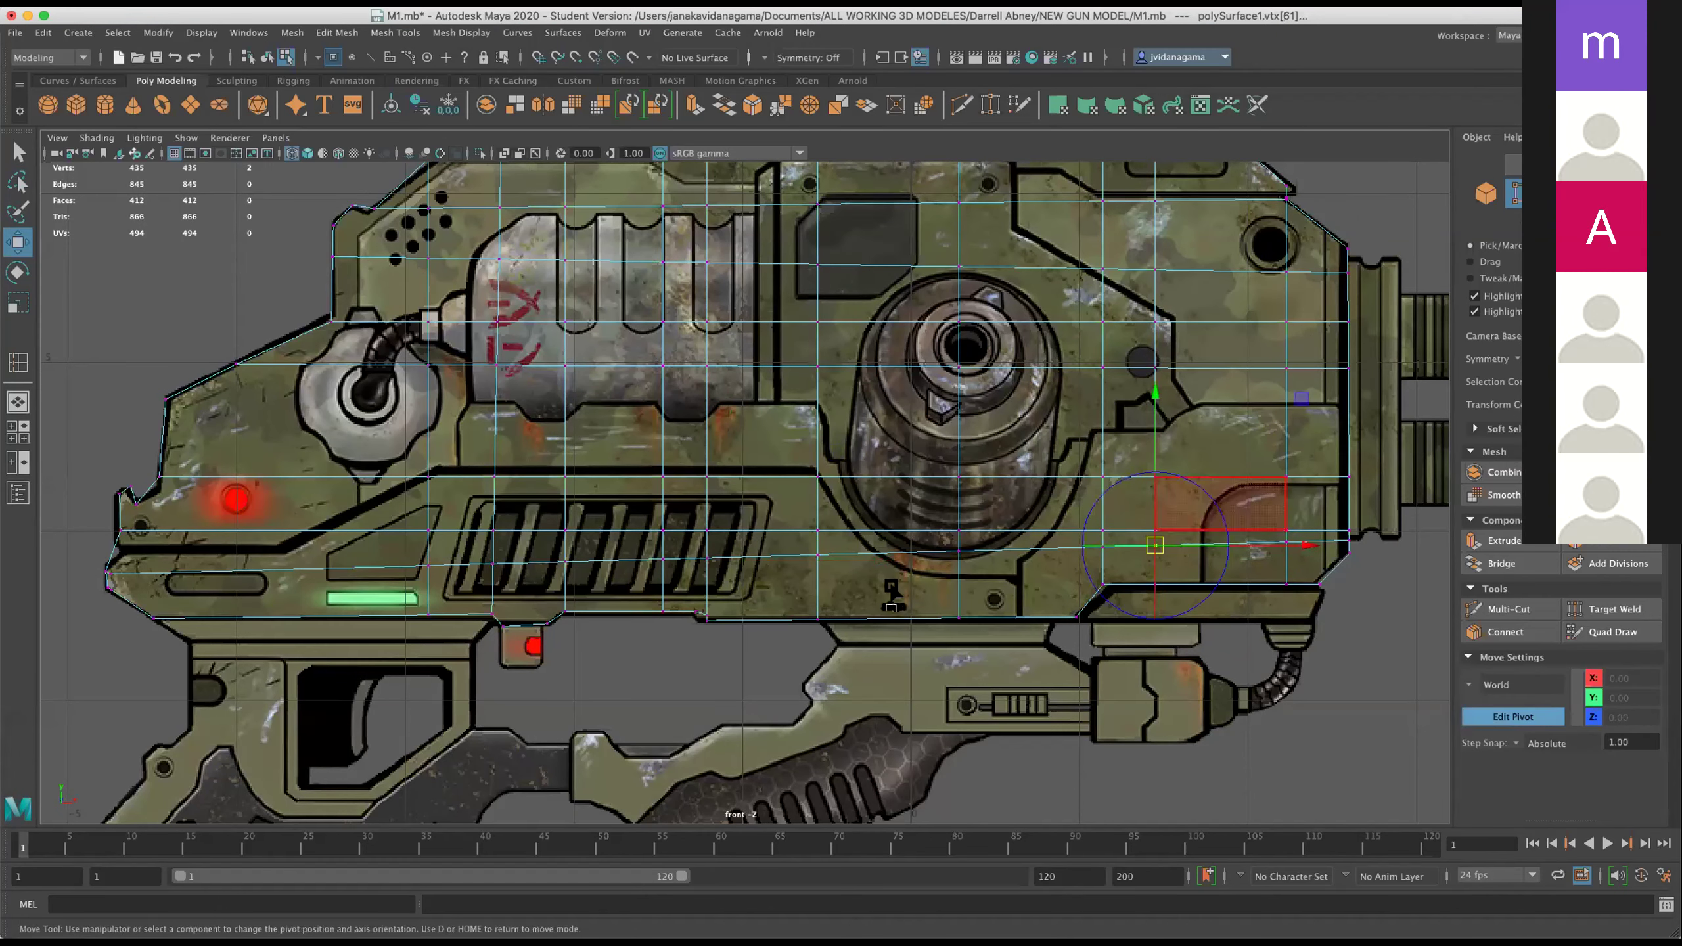
key("q")
scroll("down", 3)
scroll("up", 3)
scroll("up", 3)
scroll("up", 3)
scroll("up", 3)
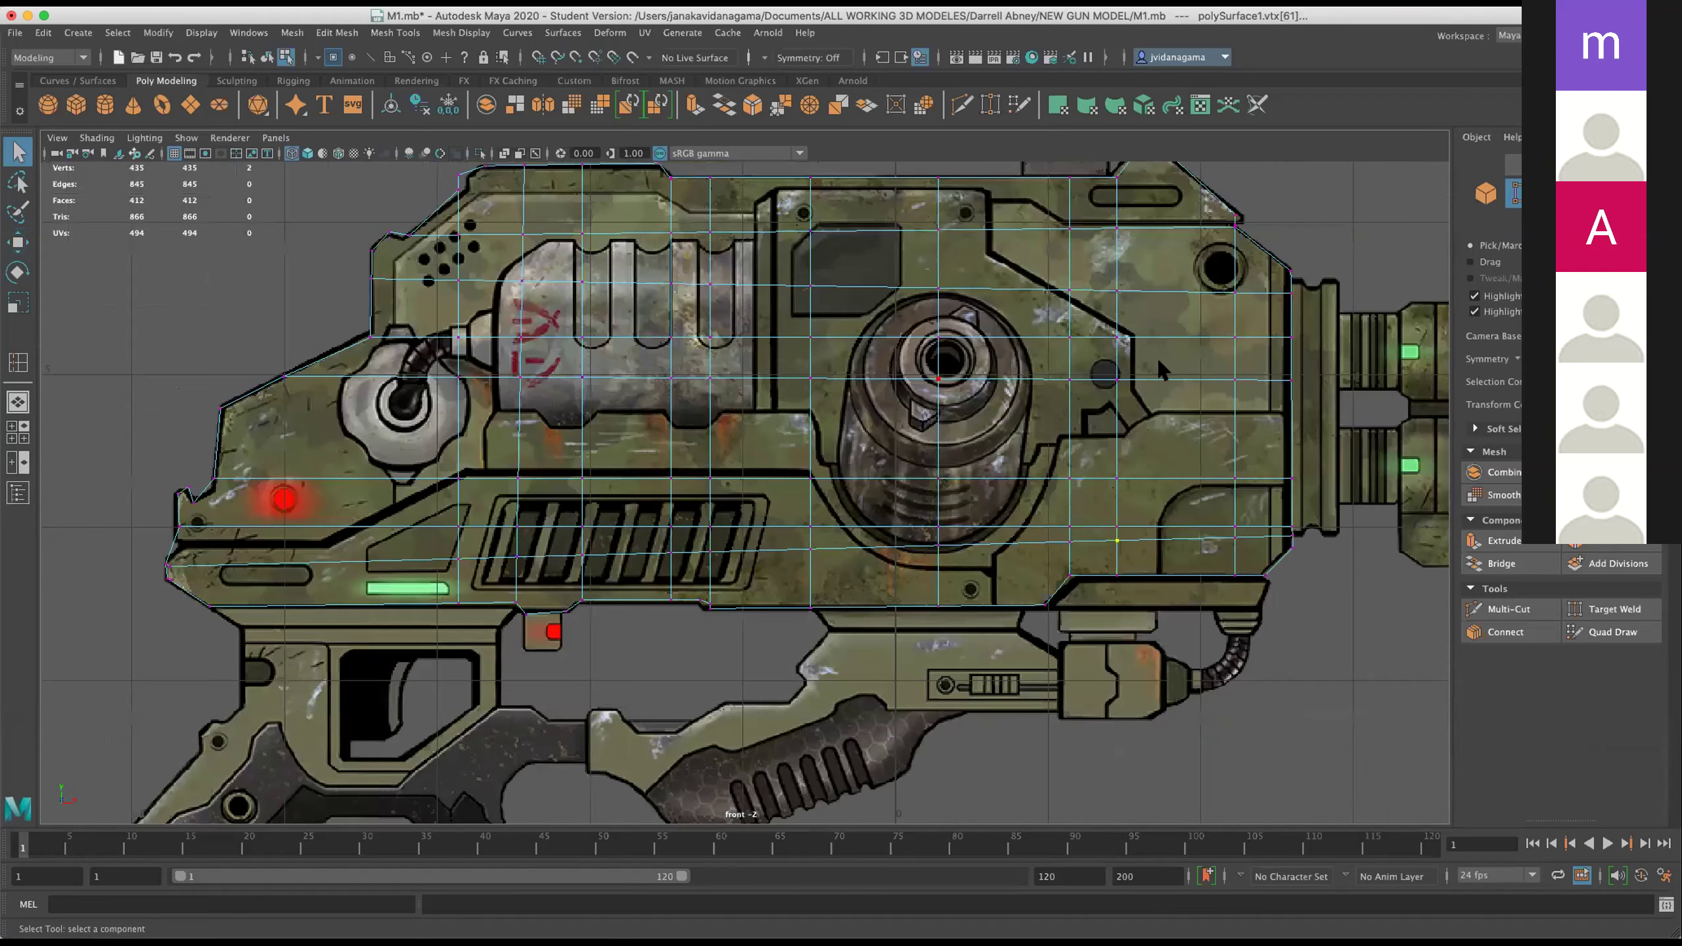
key("space")
Maximize the perspective view, orbit around the gun body, and turn on smooth preview (3).
left_click_drag(1246, 316, 1086, 371)
key("space")
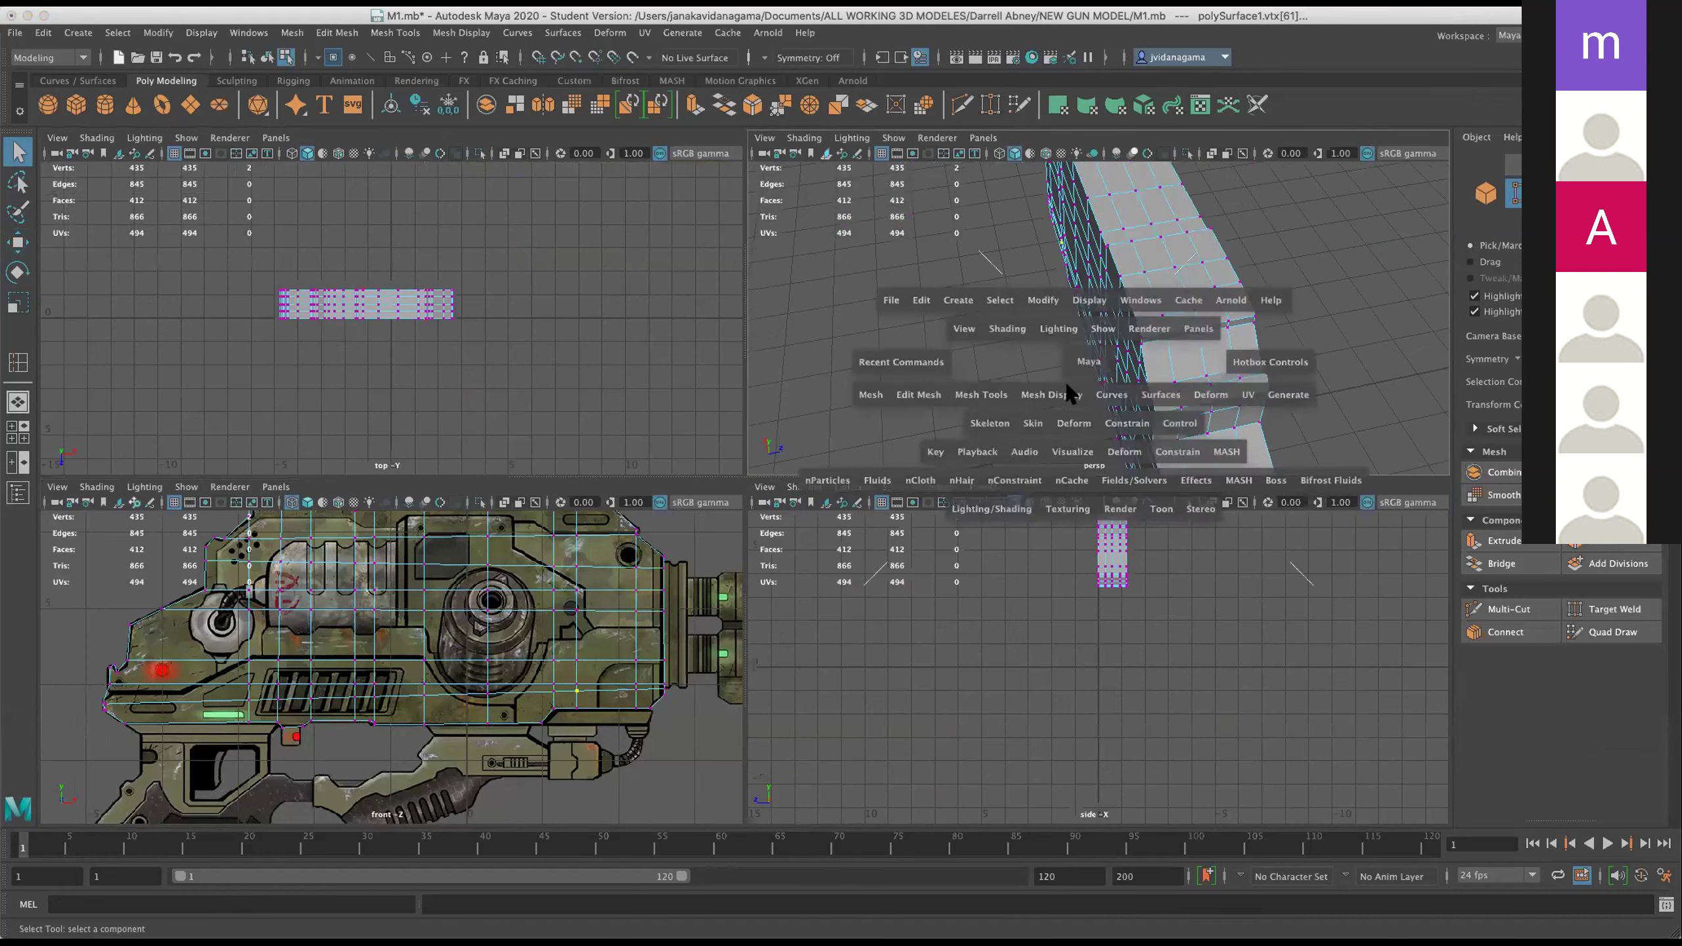
left_click_drag(1017, 427, 1059, 439)
left_click_drag(682, 479, 768, 476)
scroll("down", 3)
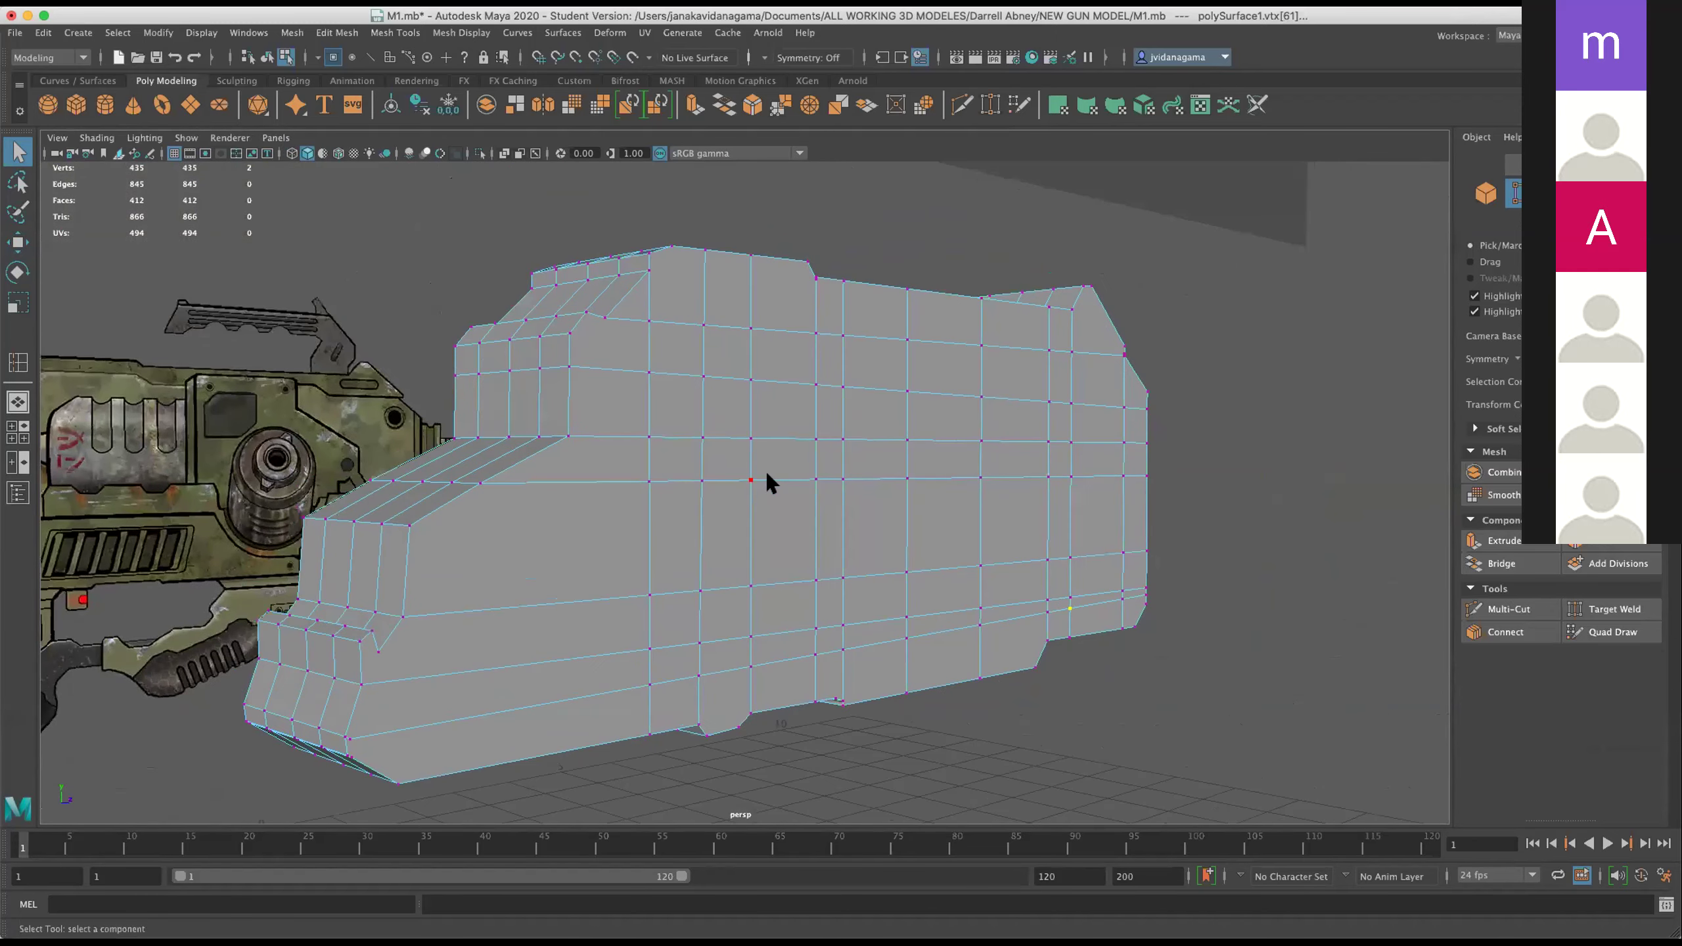
key("3")
left_click_drag(995, 477, 902, 510)
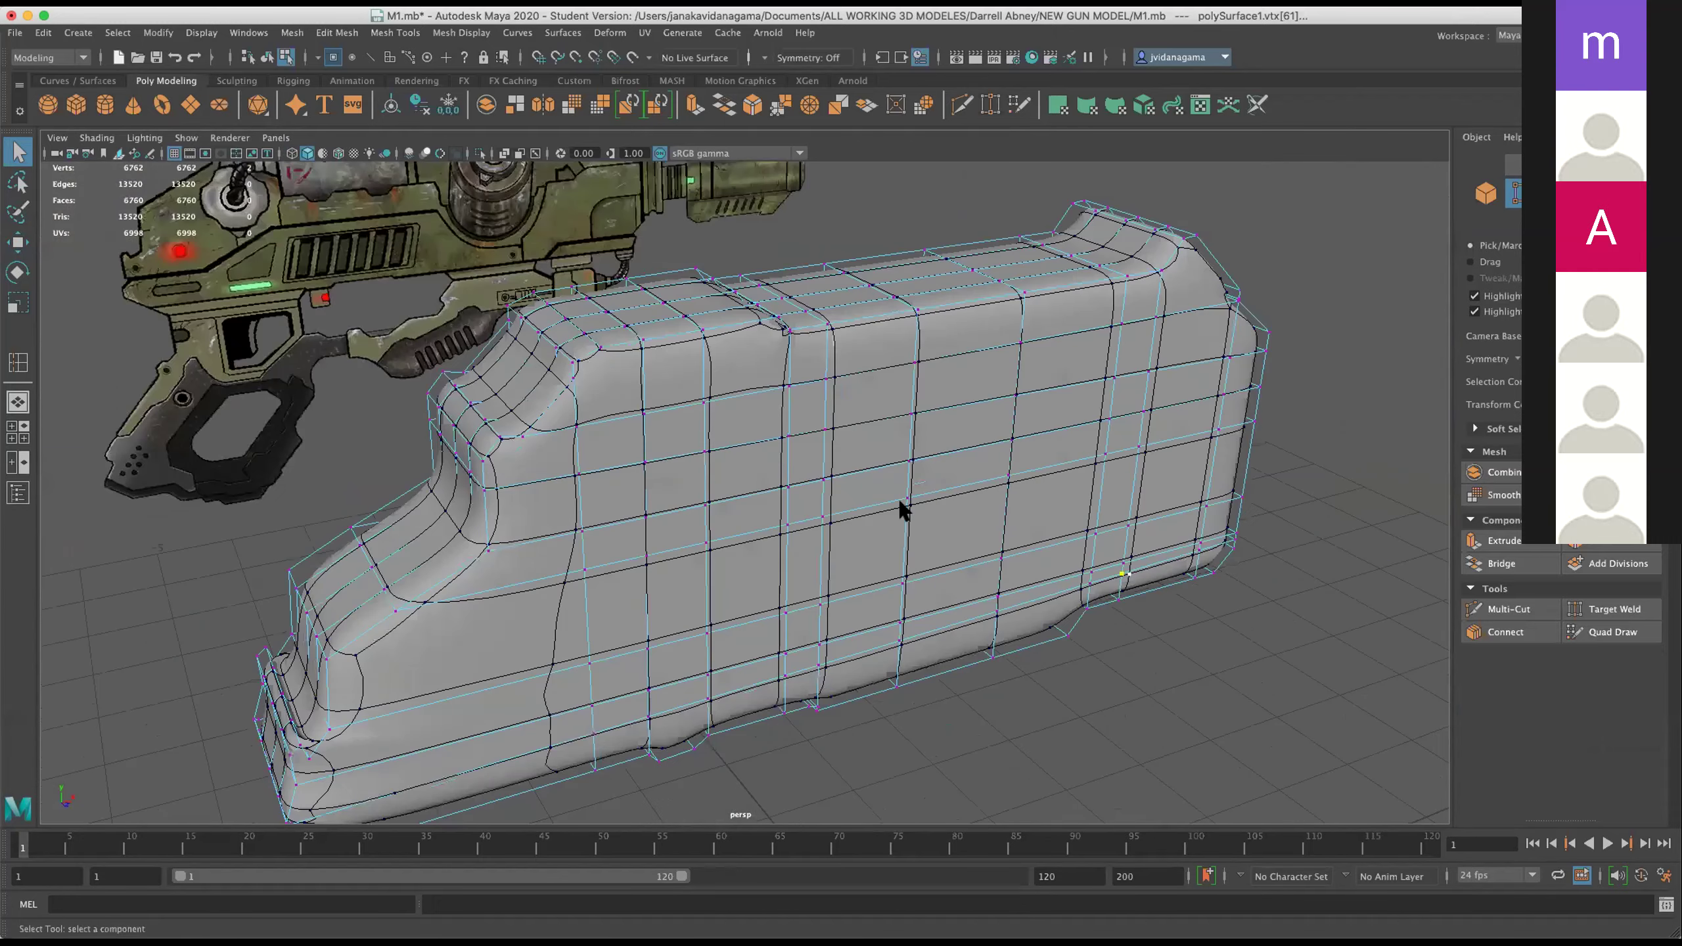
scroll("up", 3)
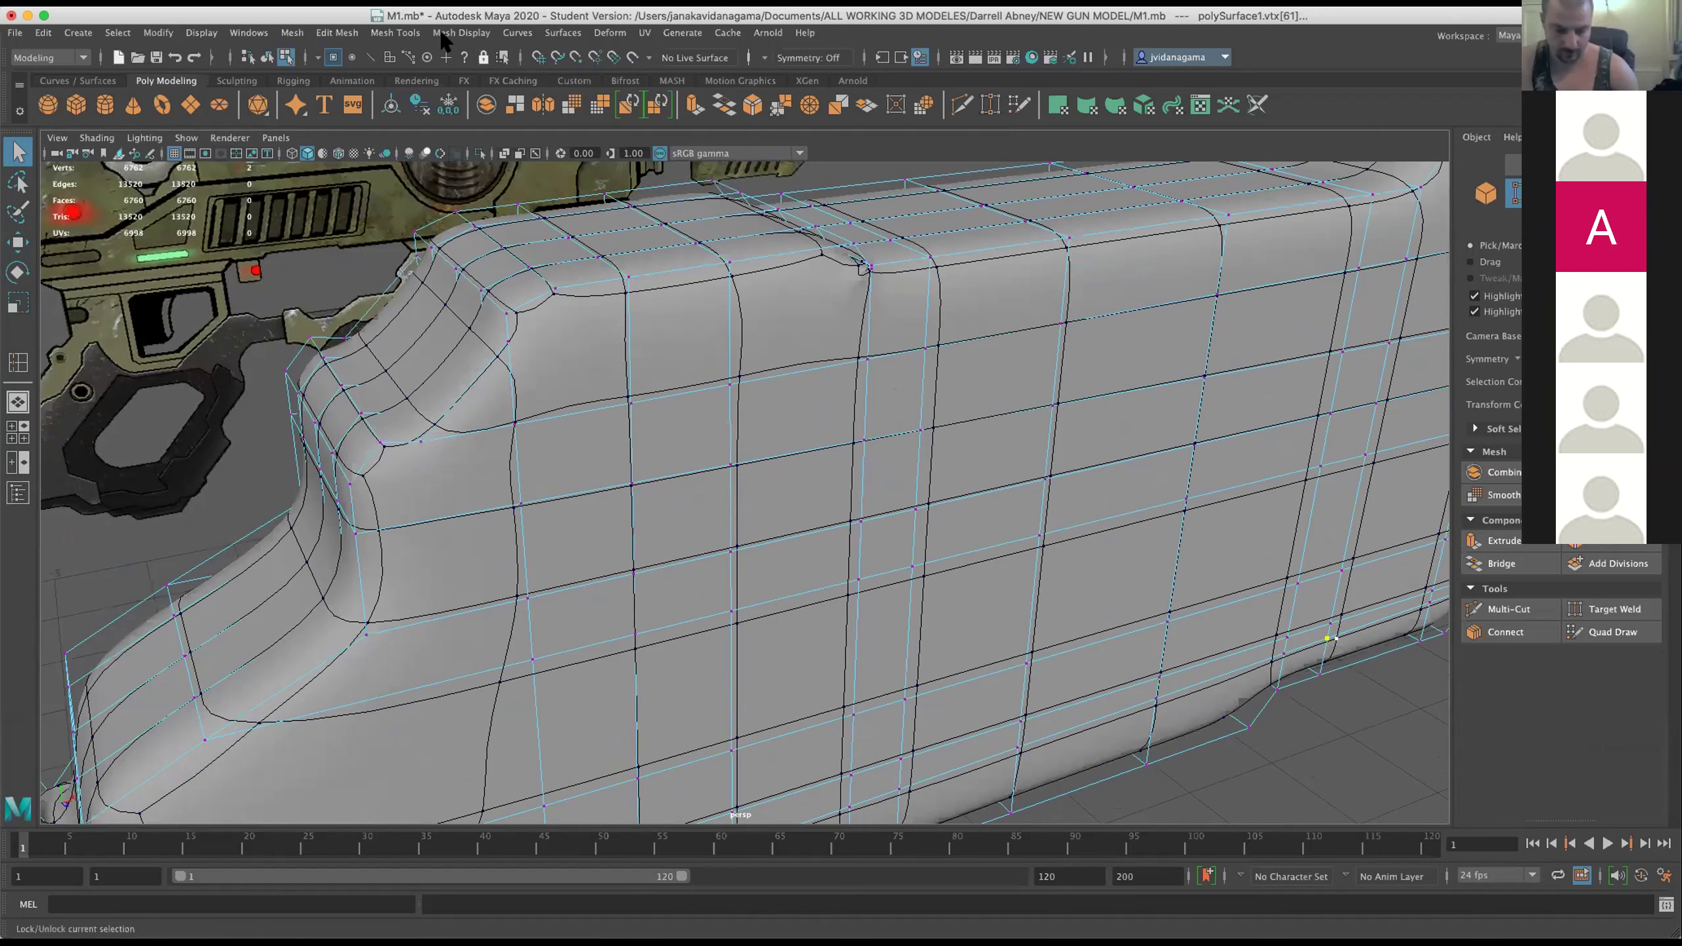
Insert an edge loop near the body's upper corner with Insert Edge Loop, then orbit to inspect it.
left_click(395, 32)
left_click(430, 155)
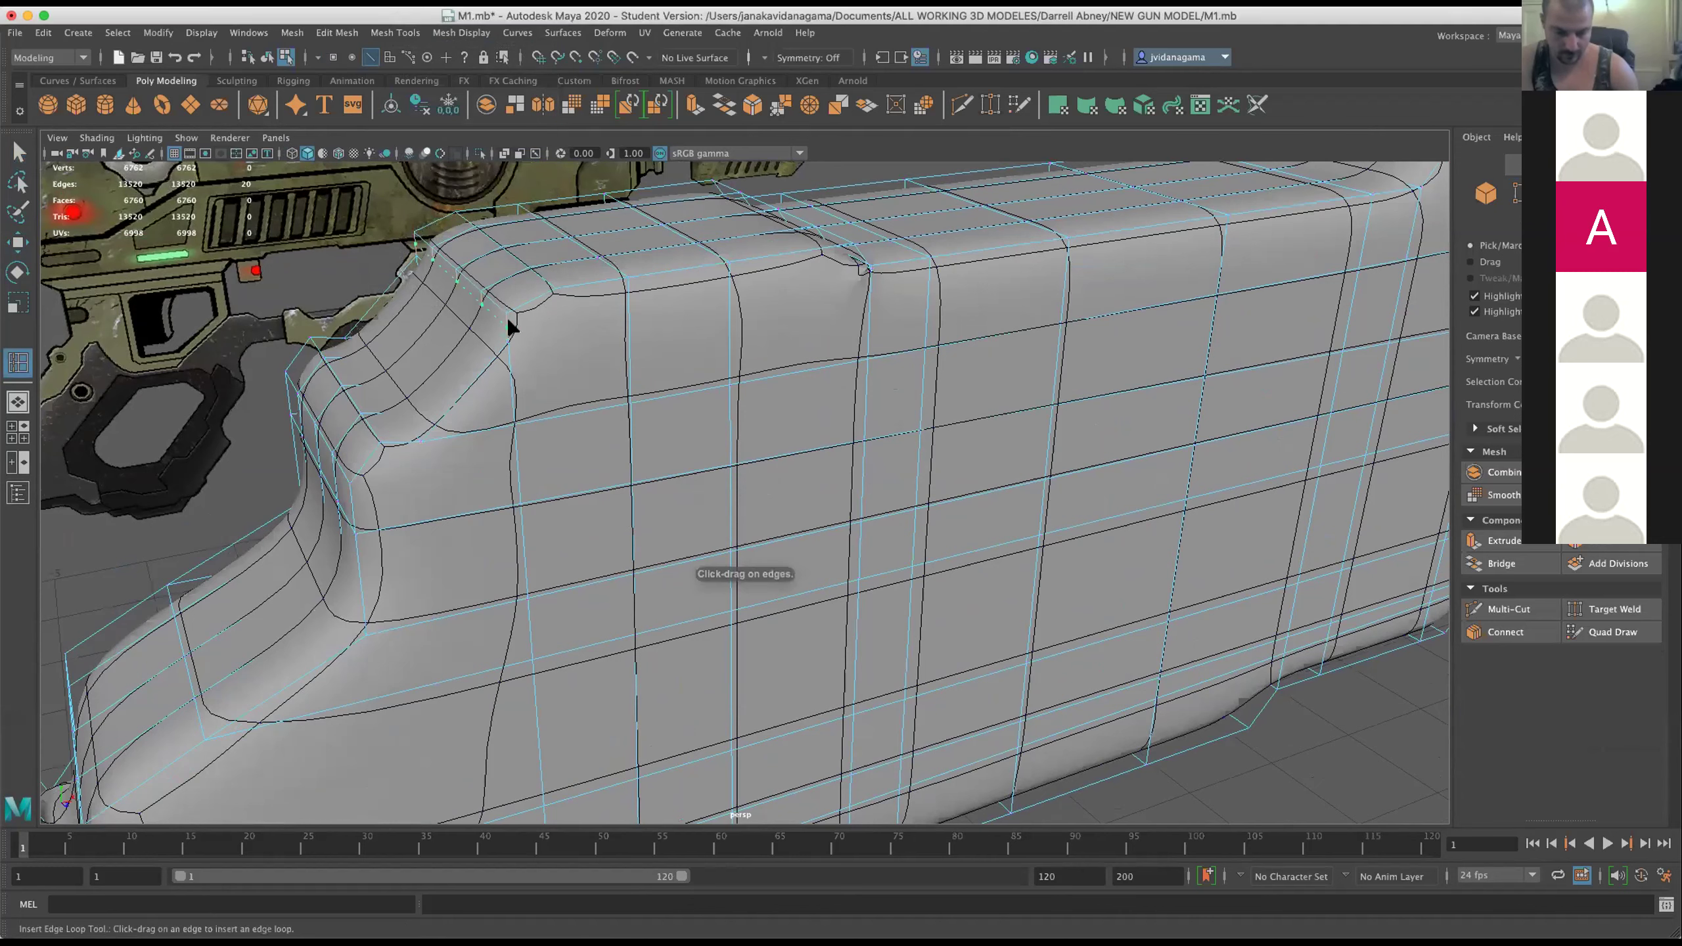
left_click_drag(507, 326, 535, 322)
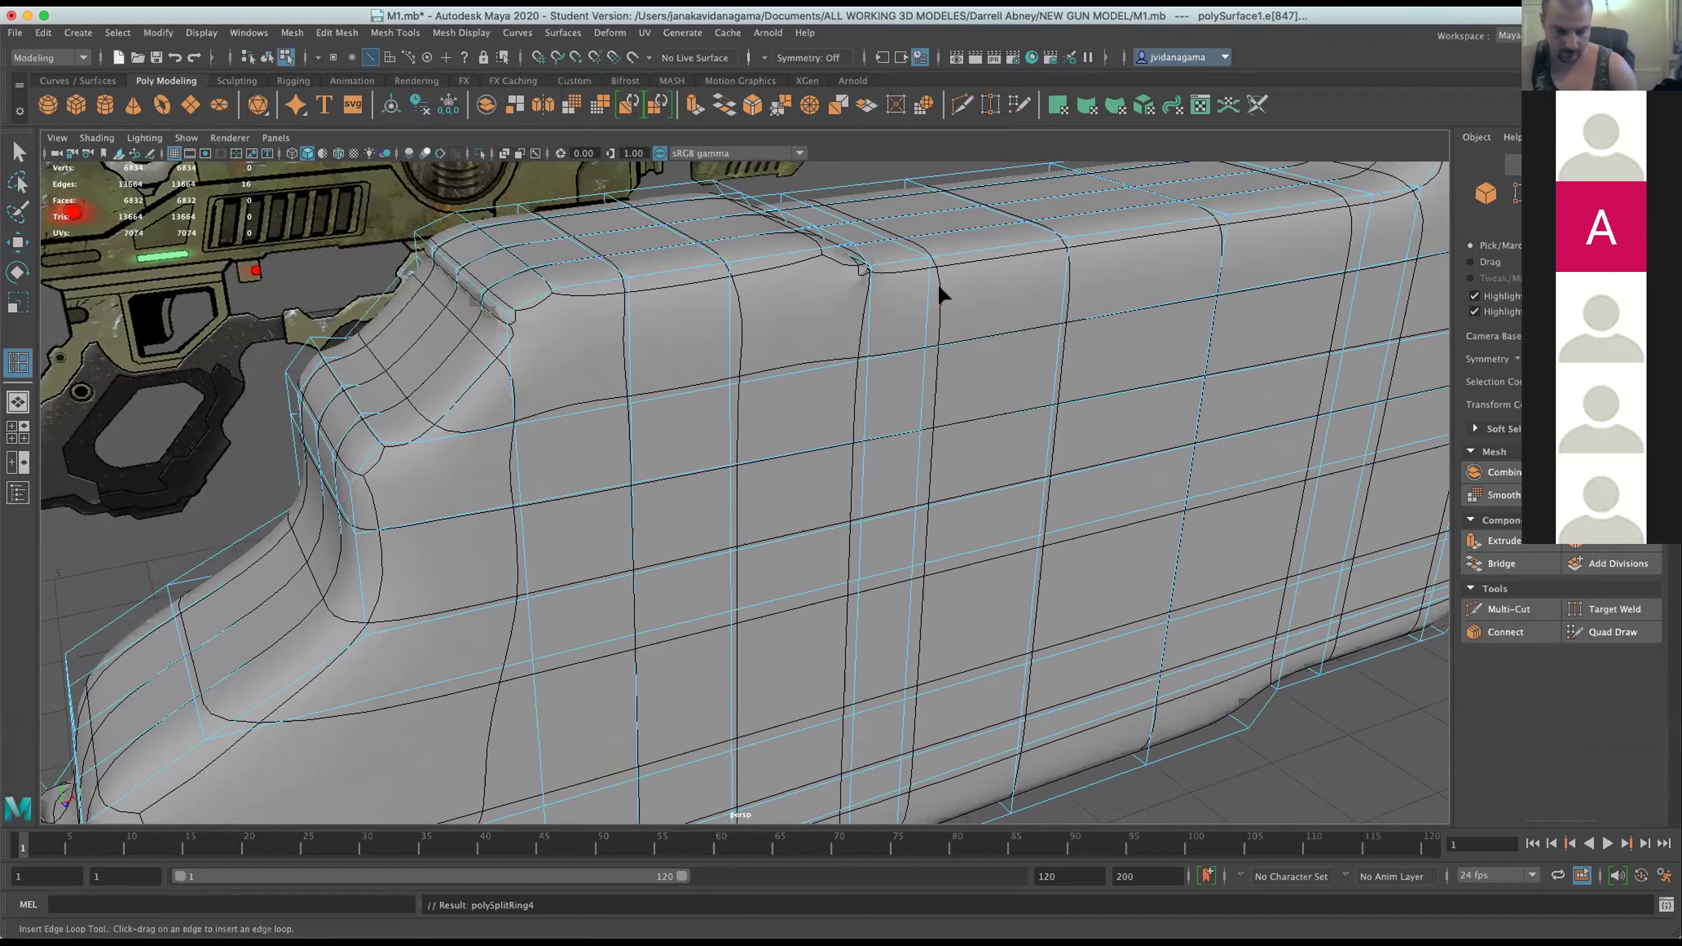
left_click_drag(925, 301, 914, 308)
scroll("down", 3)
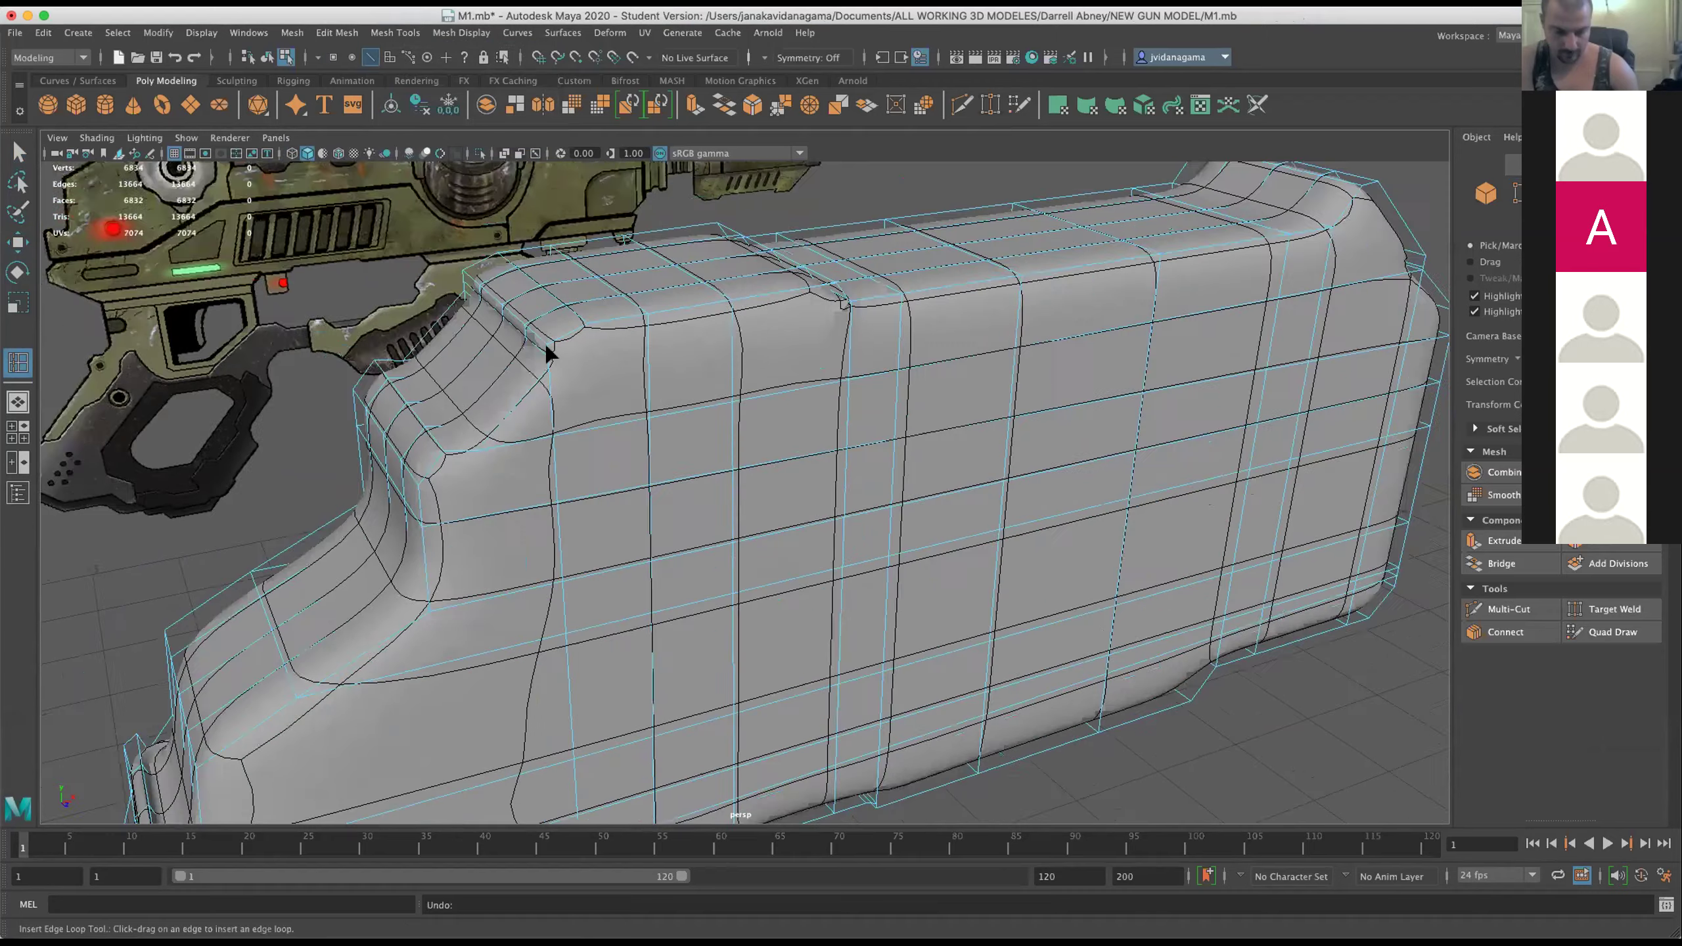
scroll("down", 3)
left_click_drag(709, 334, 703, 497)
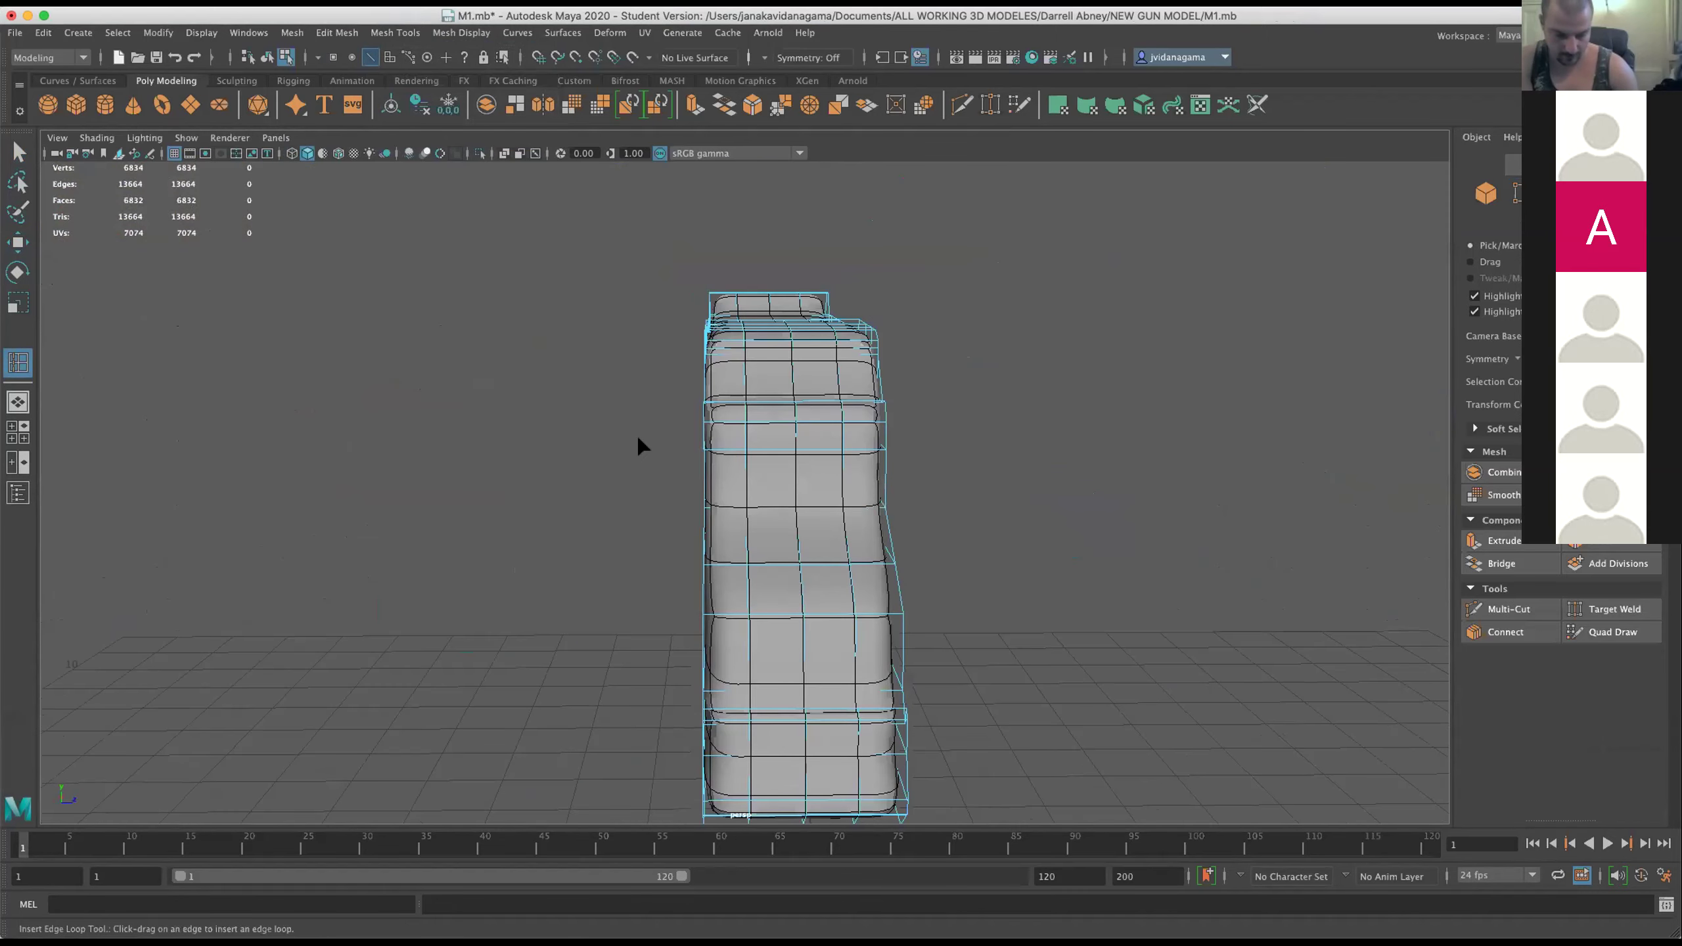
left_click(18, 242)
left_click_drag(815, 506, 857, 608)
Try a Multi-Cut point on the body's lower edge, then return to the Move tool.
scroll("up", 3)
scroll("up", 3)
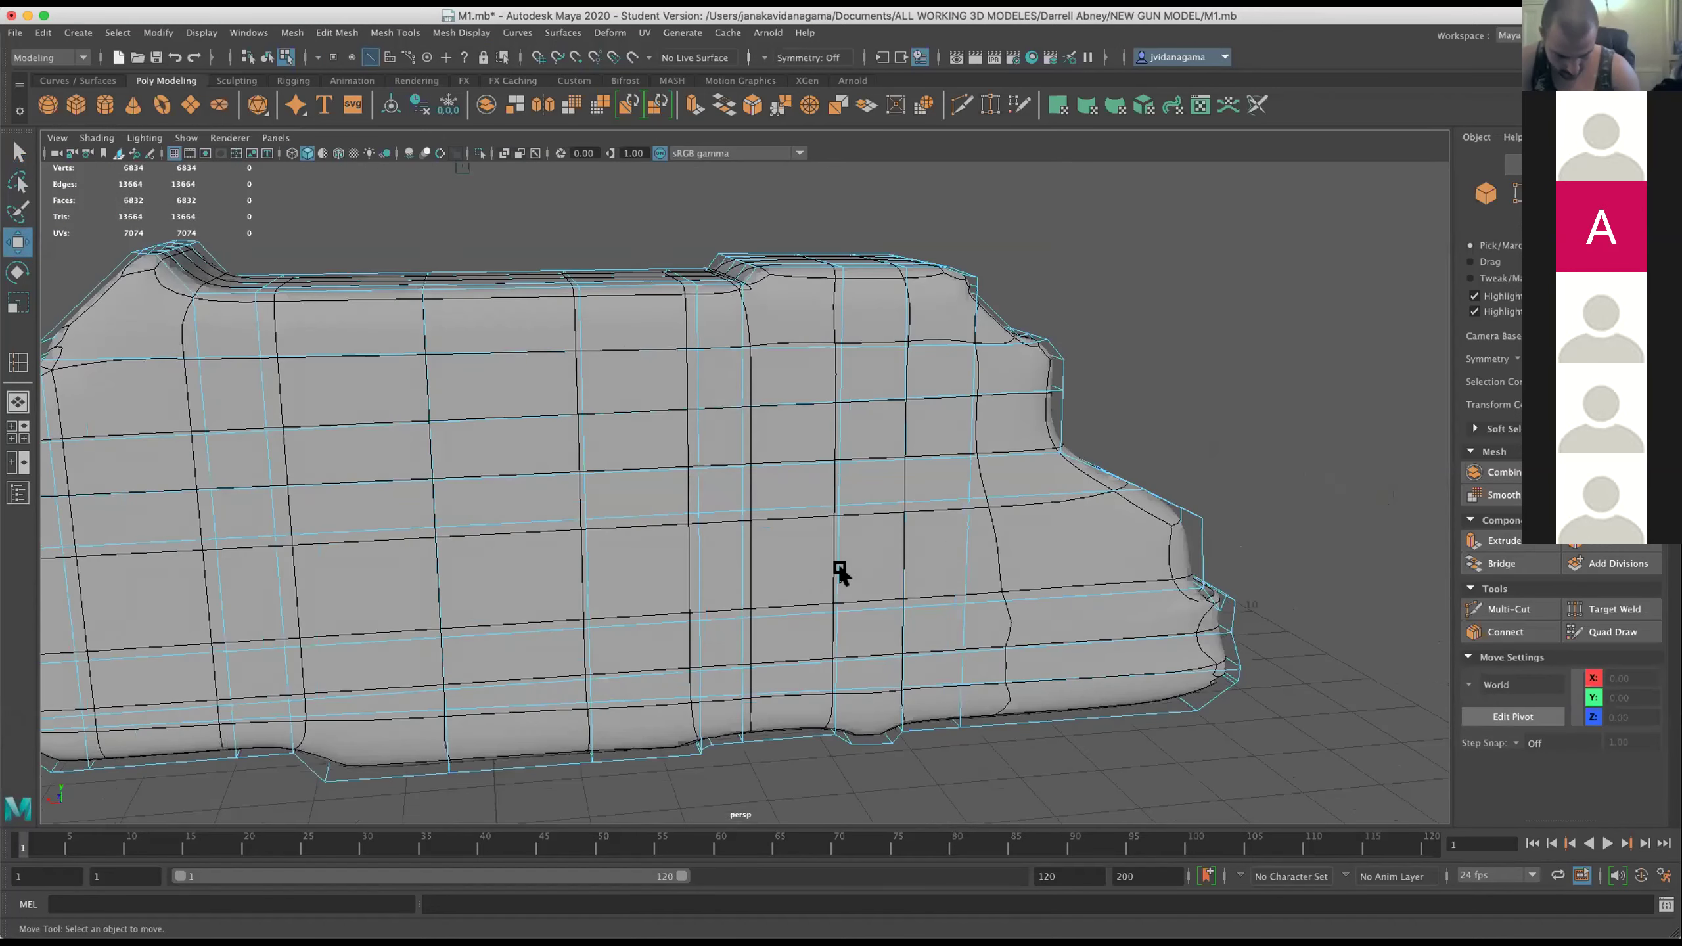
scroll("down", 3)
scroll("up", 3)
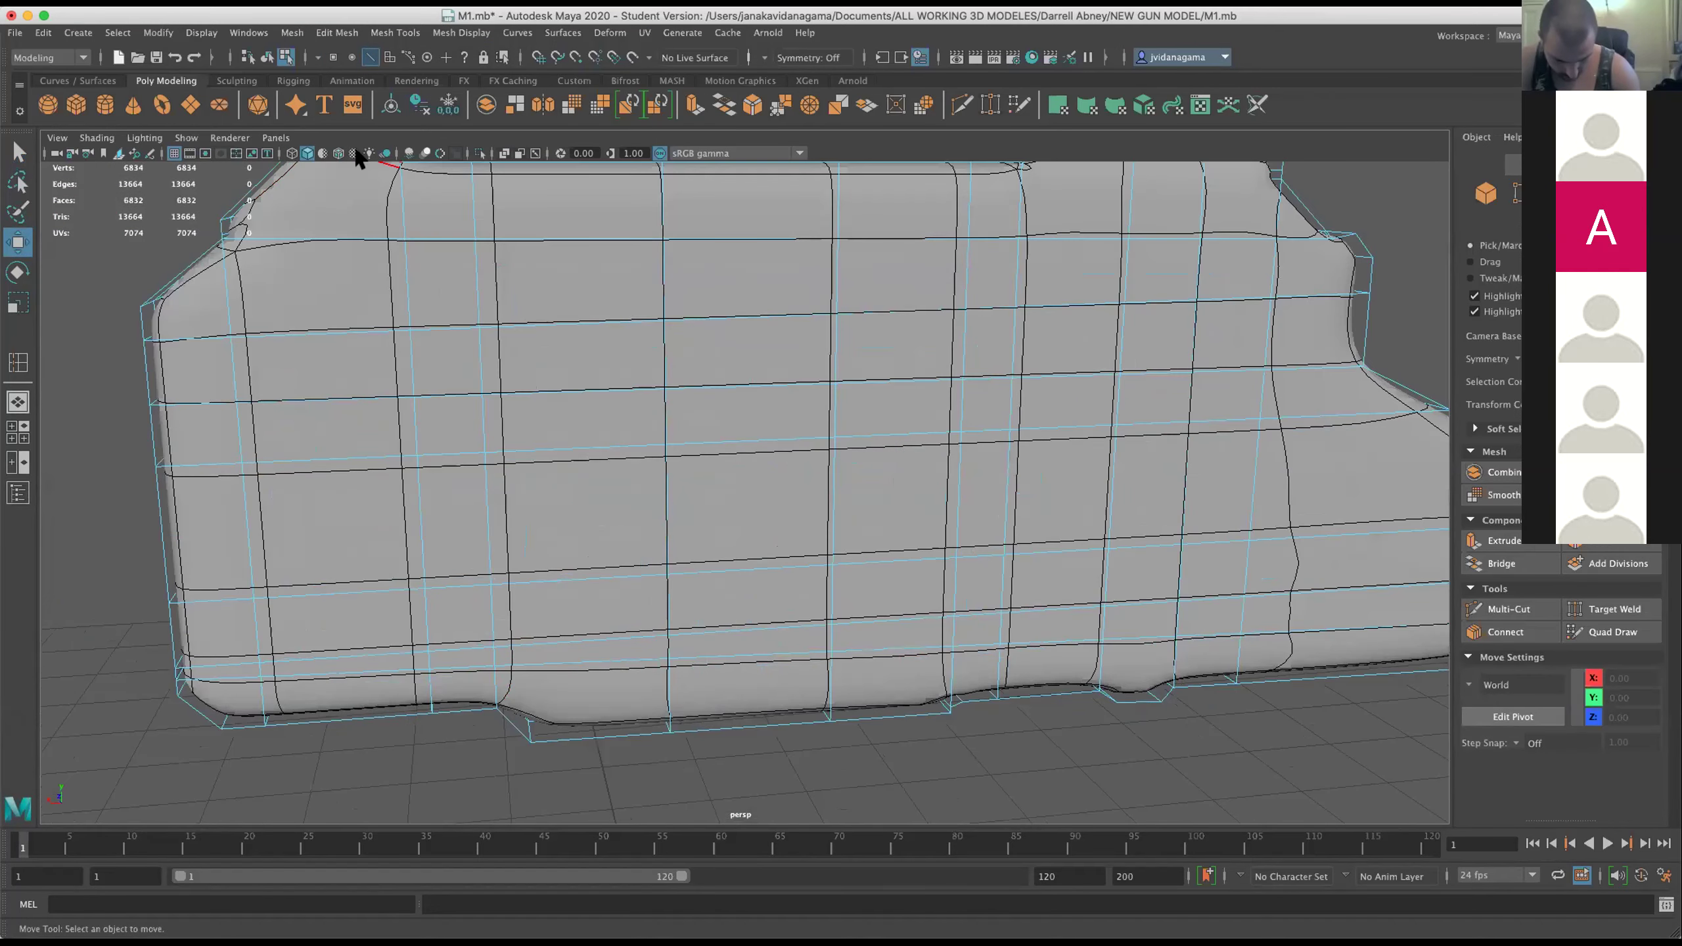
left_click(961, 104)
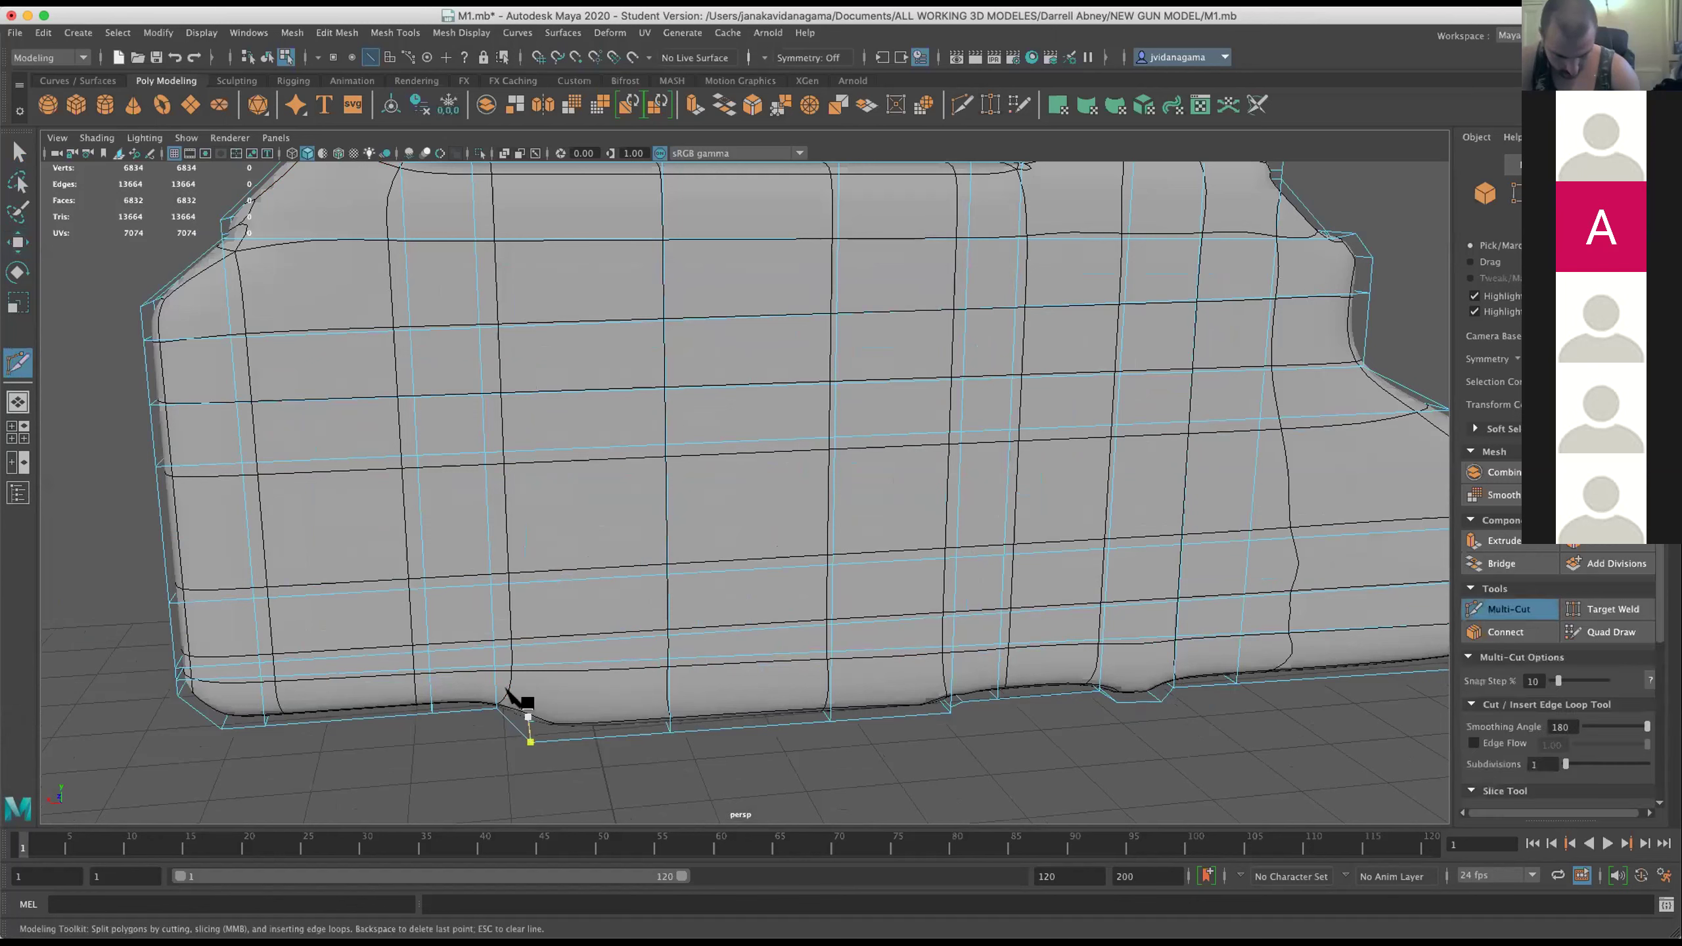
left_click(396, 370)
left_click(18, 242)
Orbit to the body's narrow front end and marquee-select the front-tip vertices.
left_click_drag(601, 300, 618, 352)
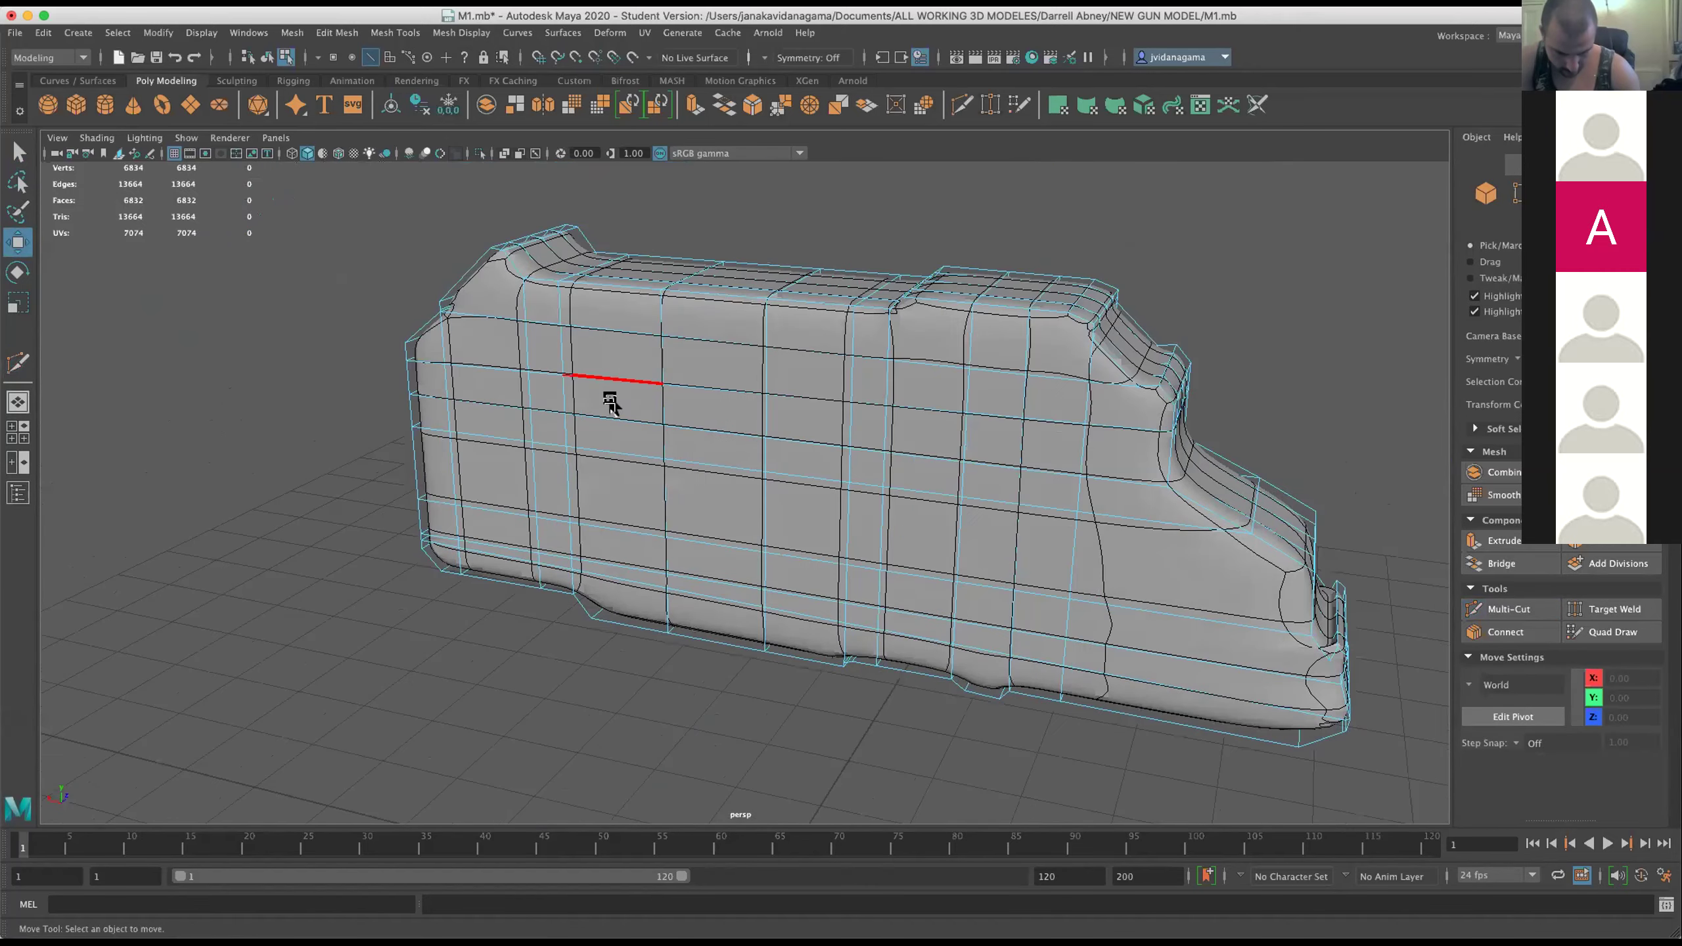
scroll("up", 3)
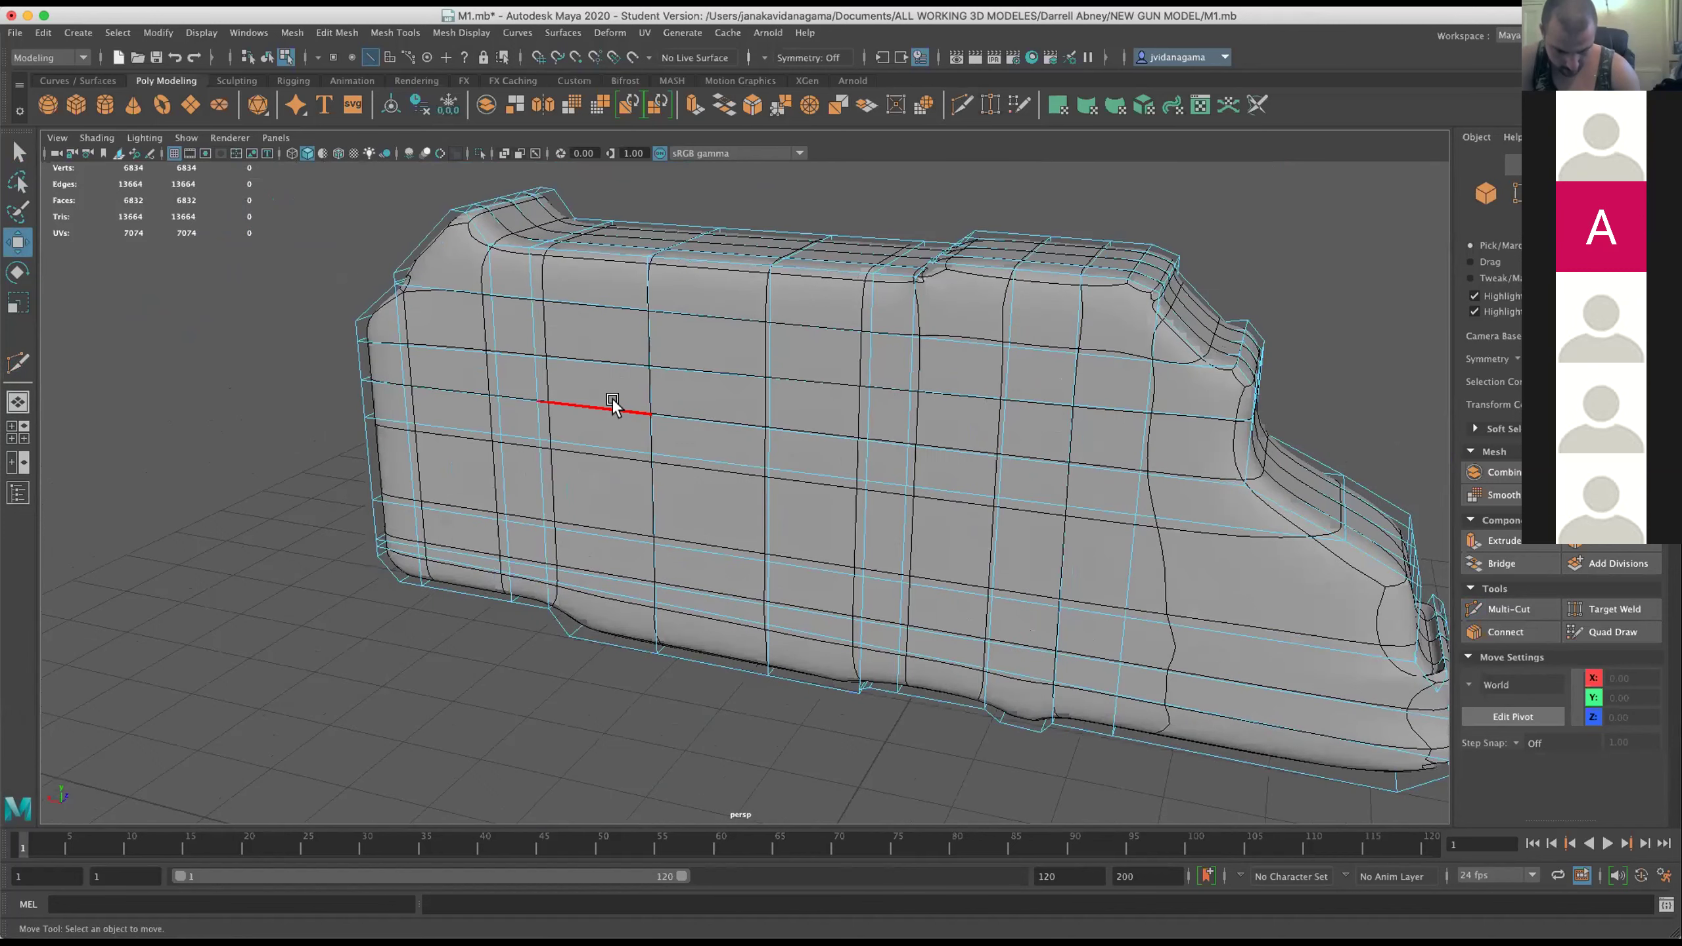
left_click_drag(984, 439, 813, 466)
scroll("up", 3)
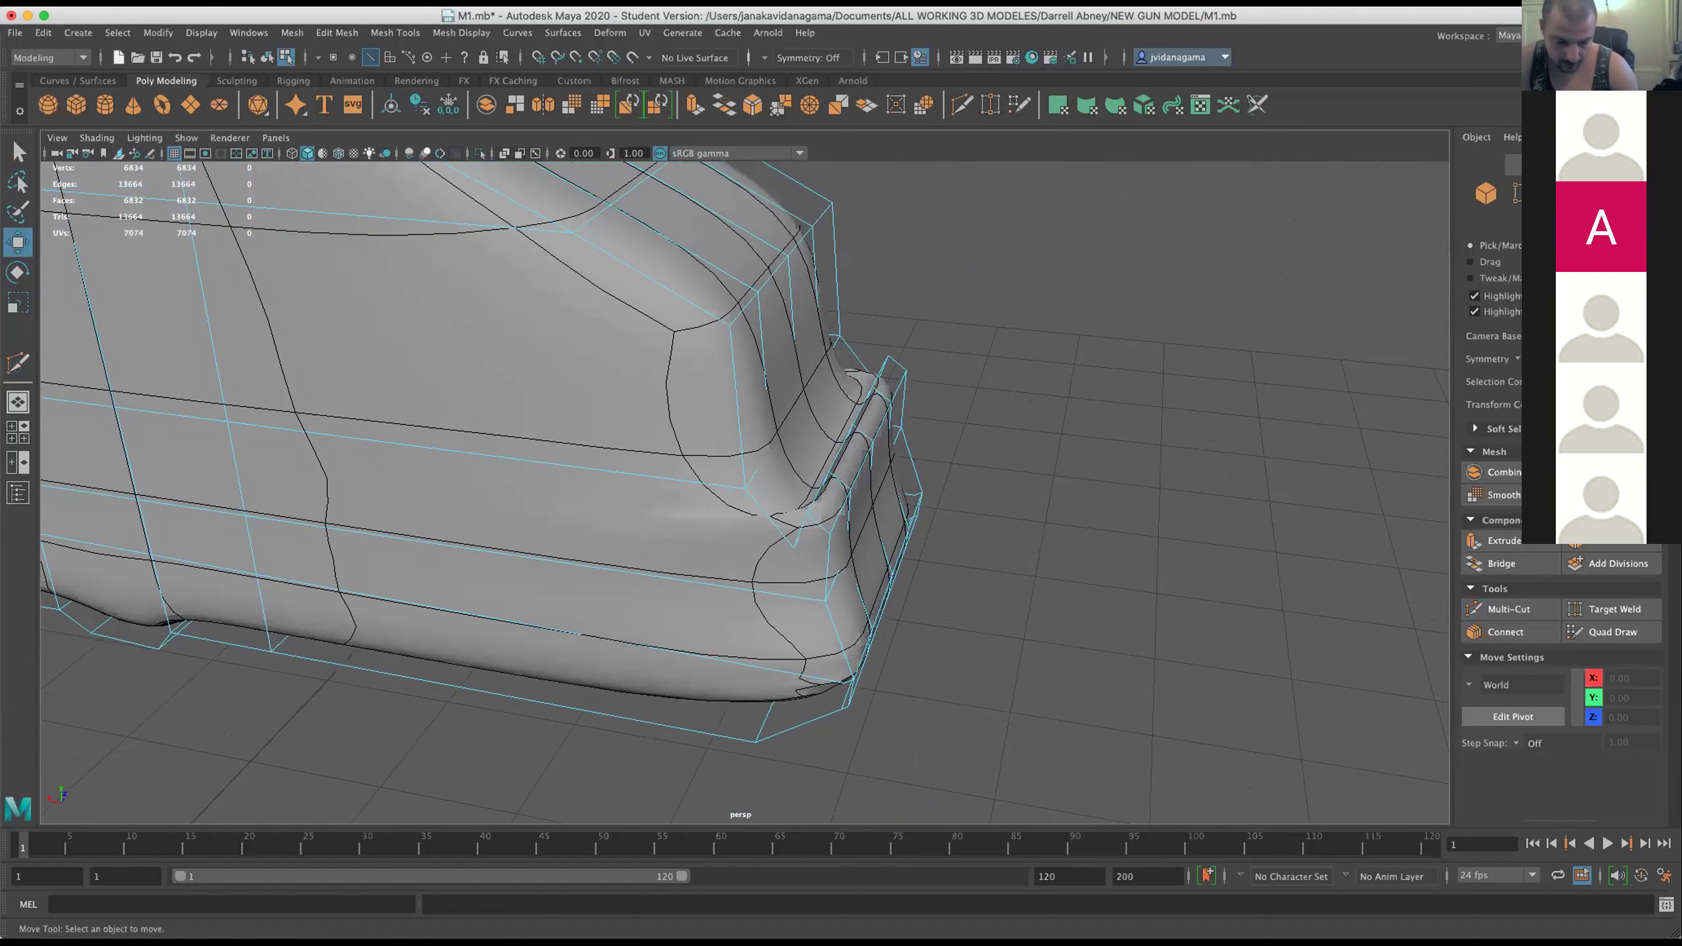
left_click(18, 241)
scroll("up", 3)
scroll("up", 3)
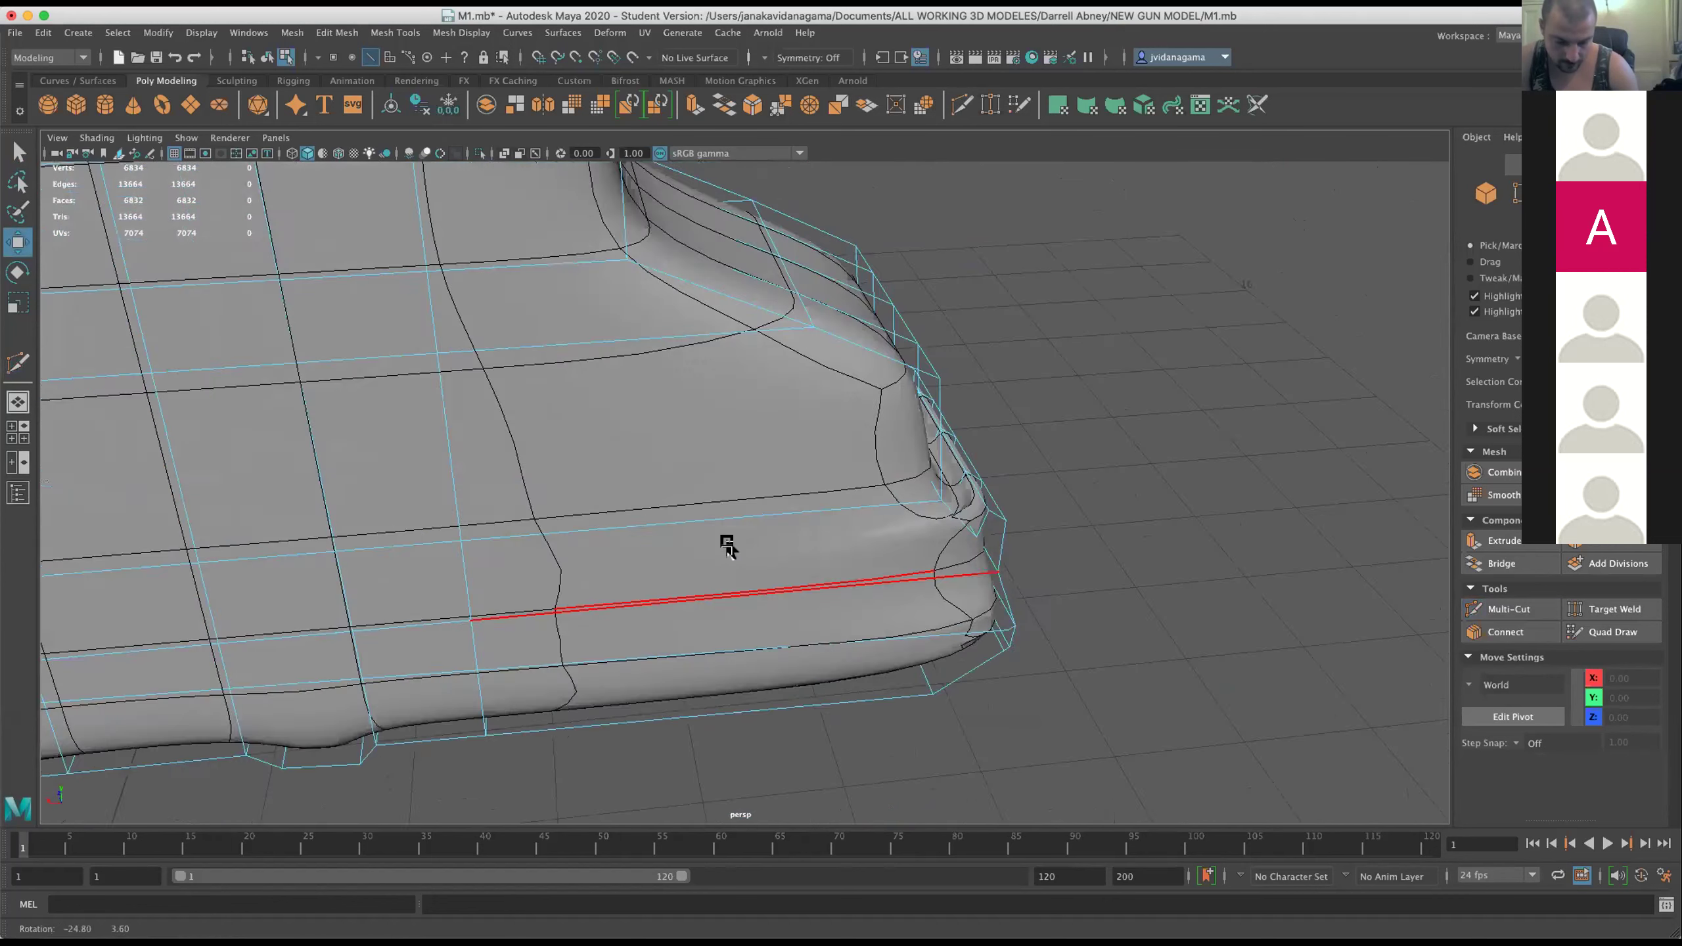
left_click_drag(725, 545, 679, 547)
scroll("up", 3)
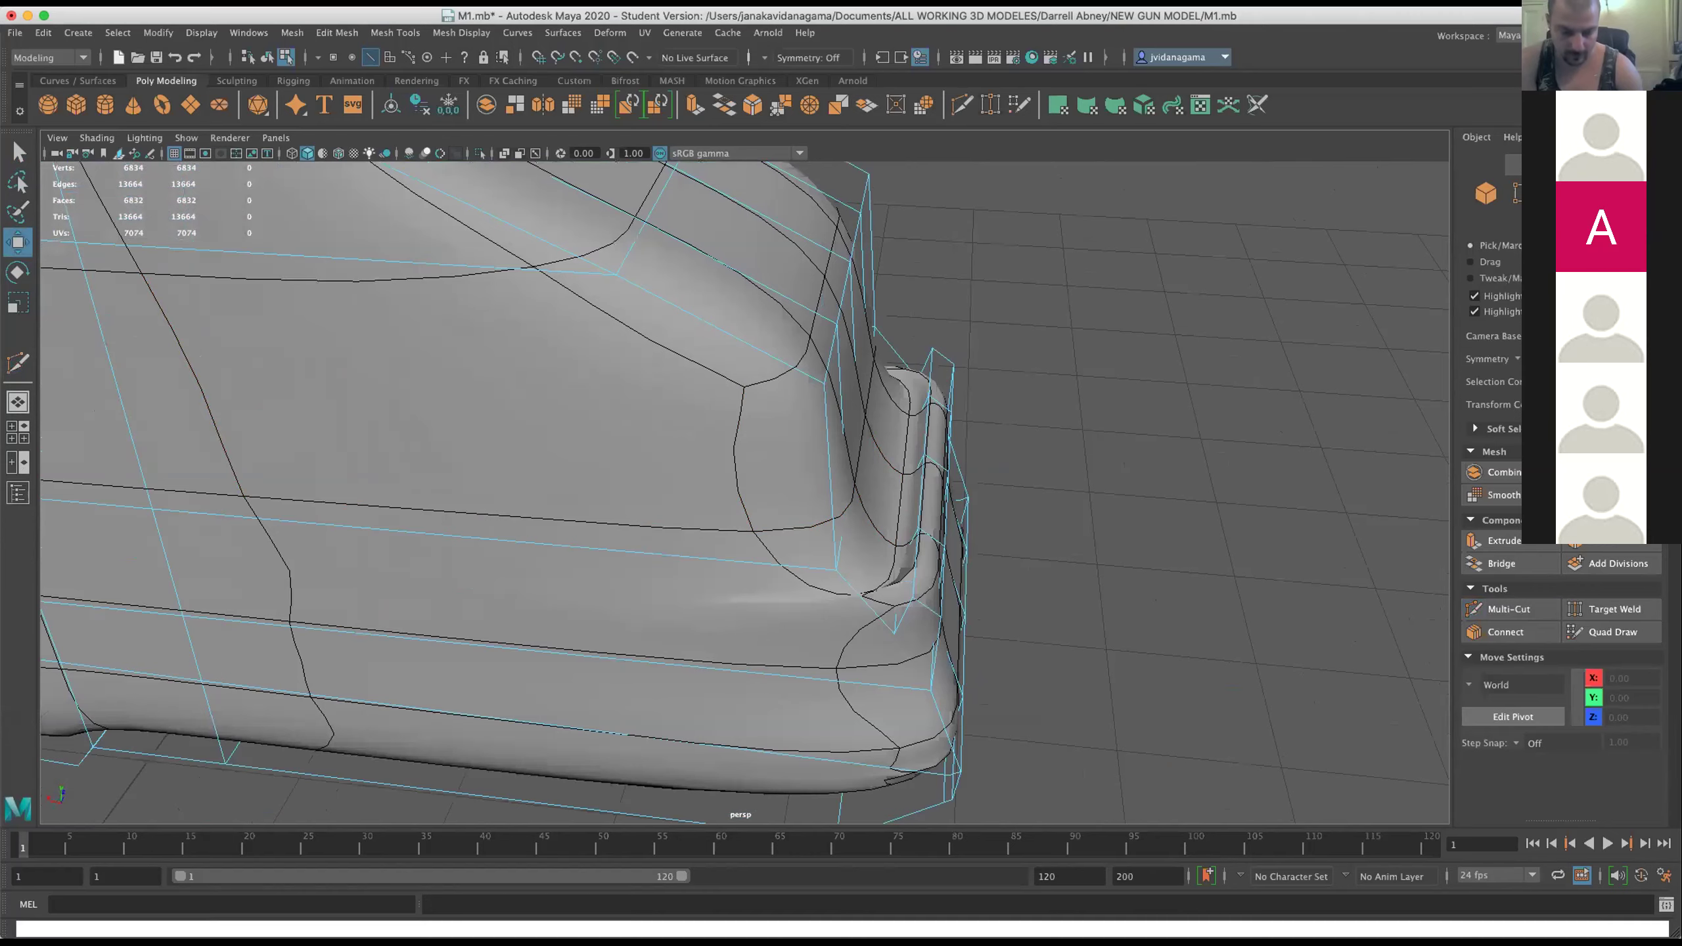
left_click_drag(804, 411, 739, 414)
left_click_drag(908, 292, 1021, 480)
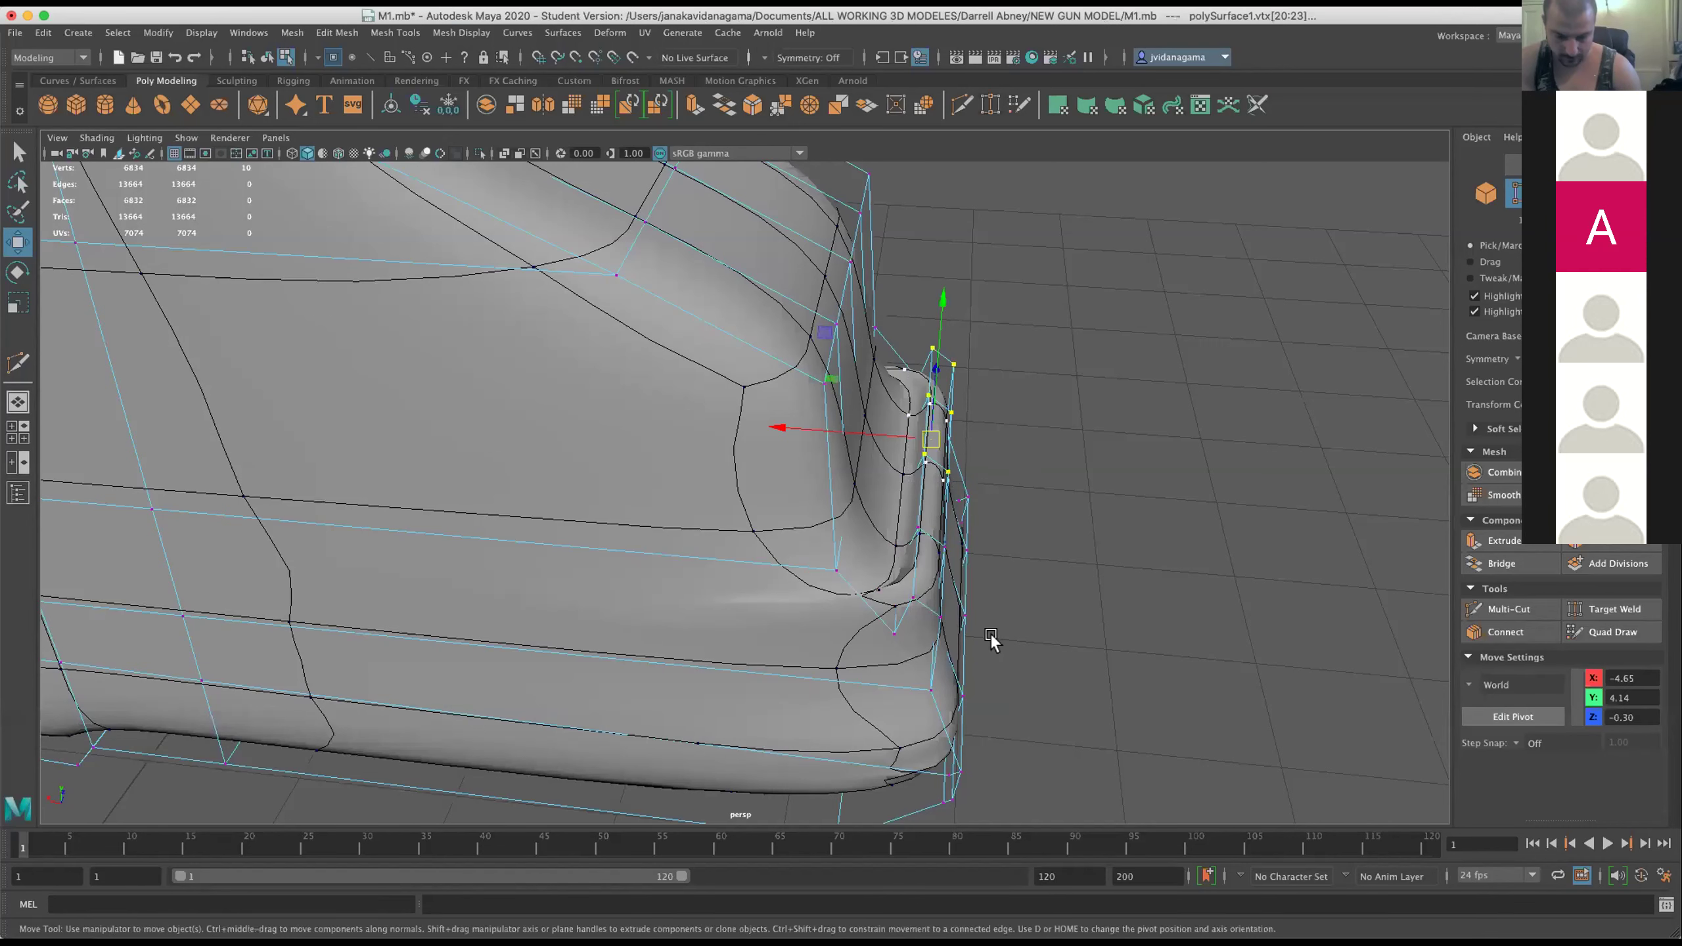
left_click_drag(991, 634, 875, 484)
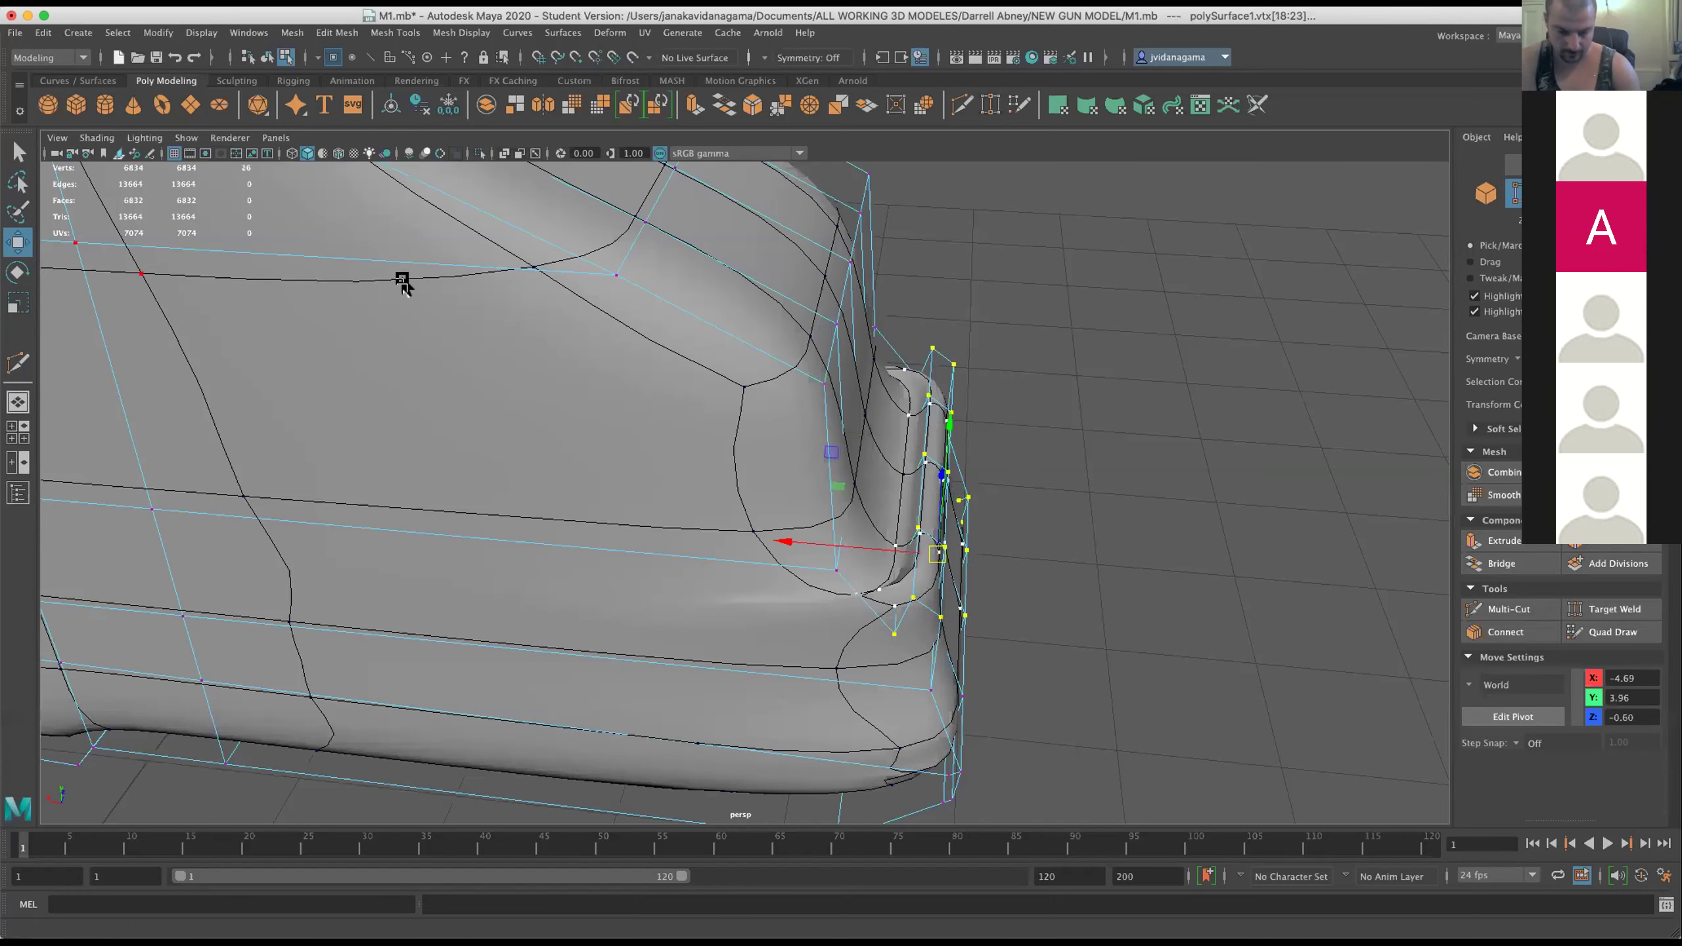
Maximize the textured front reference view, zoom in, and select the front-tip vertices.
key("space")
key("space")
scroll("down", 3)
scroll("up", 3)
scroll("up", 3)
left_click(349, 548)
left_click_drag(278, 528, 349, 562)
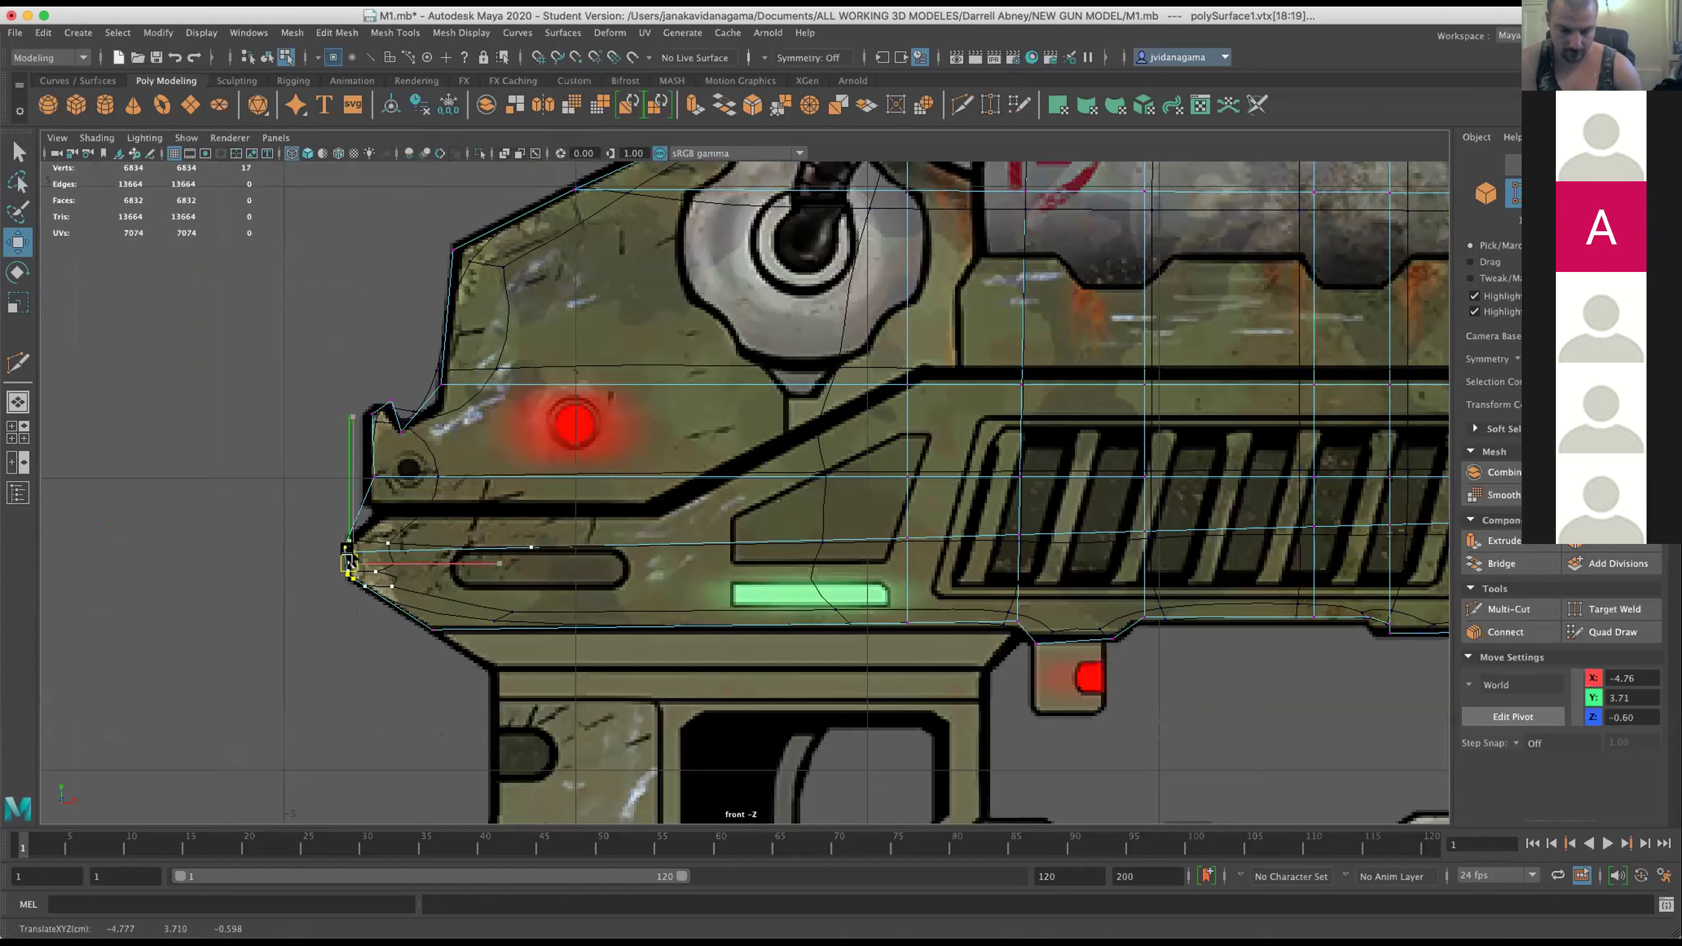
Select the two upper-notch nose vertices and fit them to the reference outline.
left_click_drag(329, 375, 391, 418)
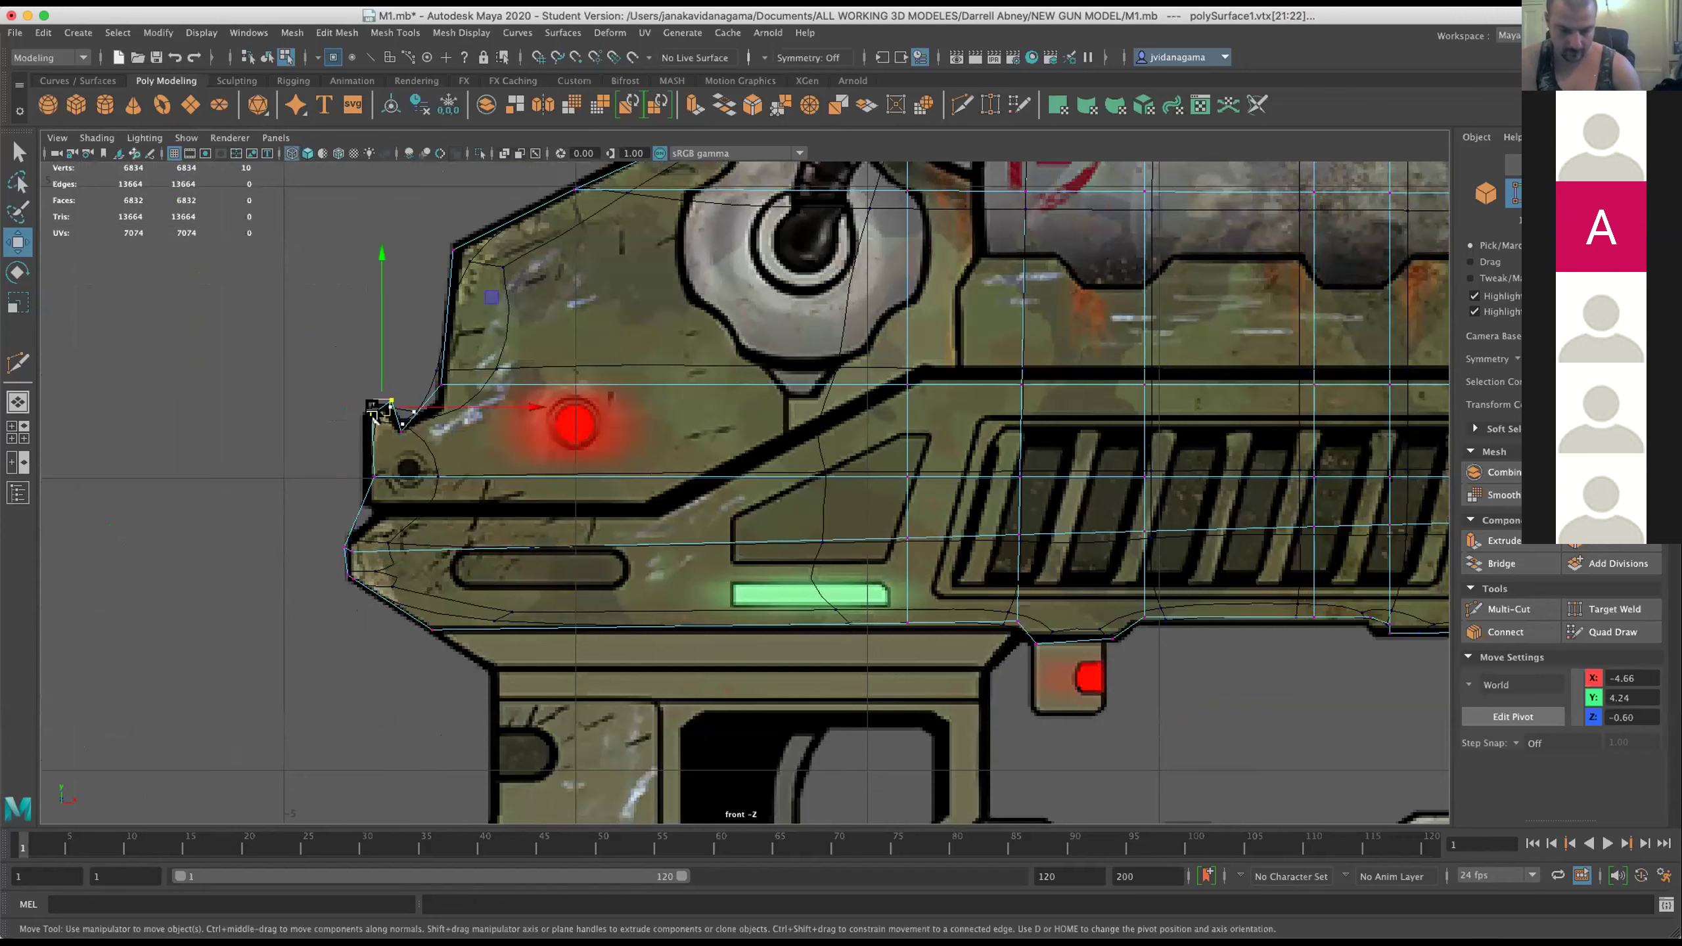
scroll("down", 3)
scroll("down", 3)
scroll("up", 3)
scroll("up", 3)
scroll("down", 3)
scroll("up", 3)
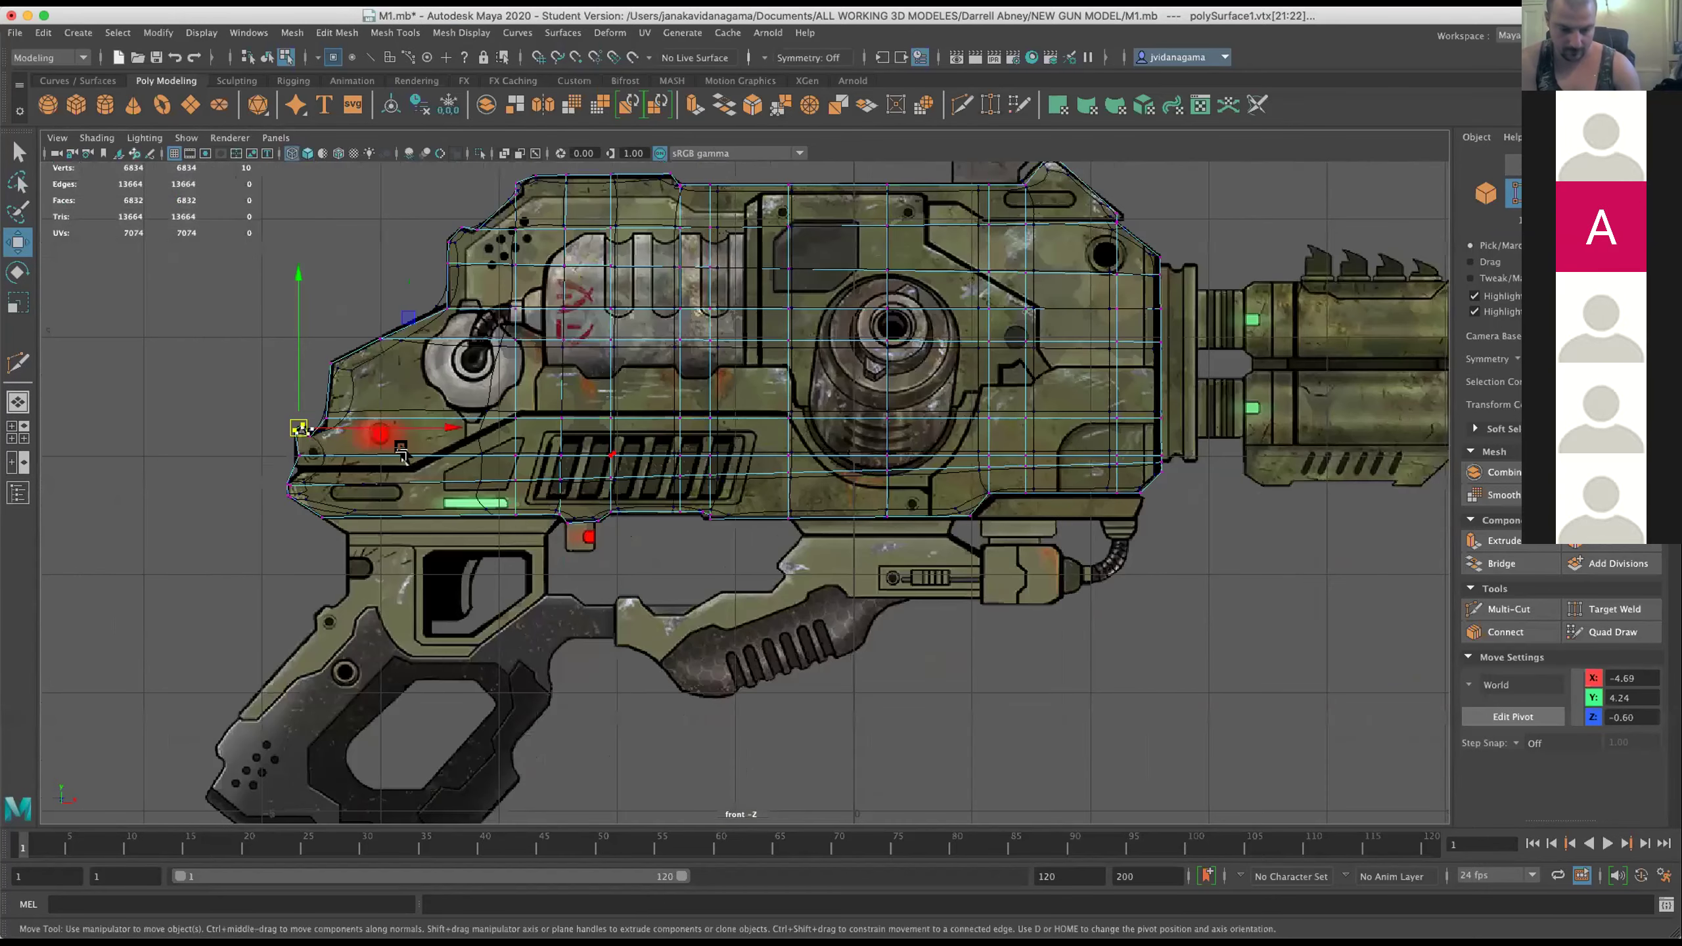
scroll("up", 3)
scroll("up", 3)
scroll("up", 3)
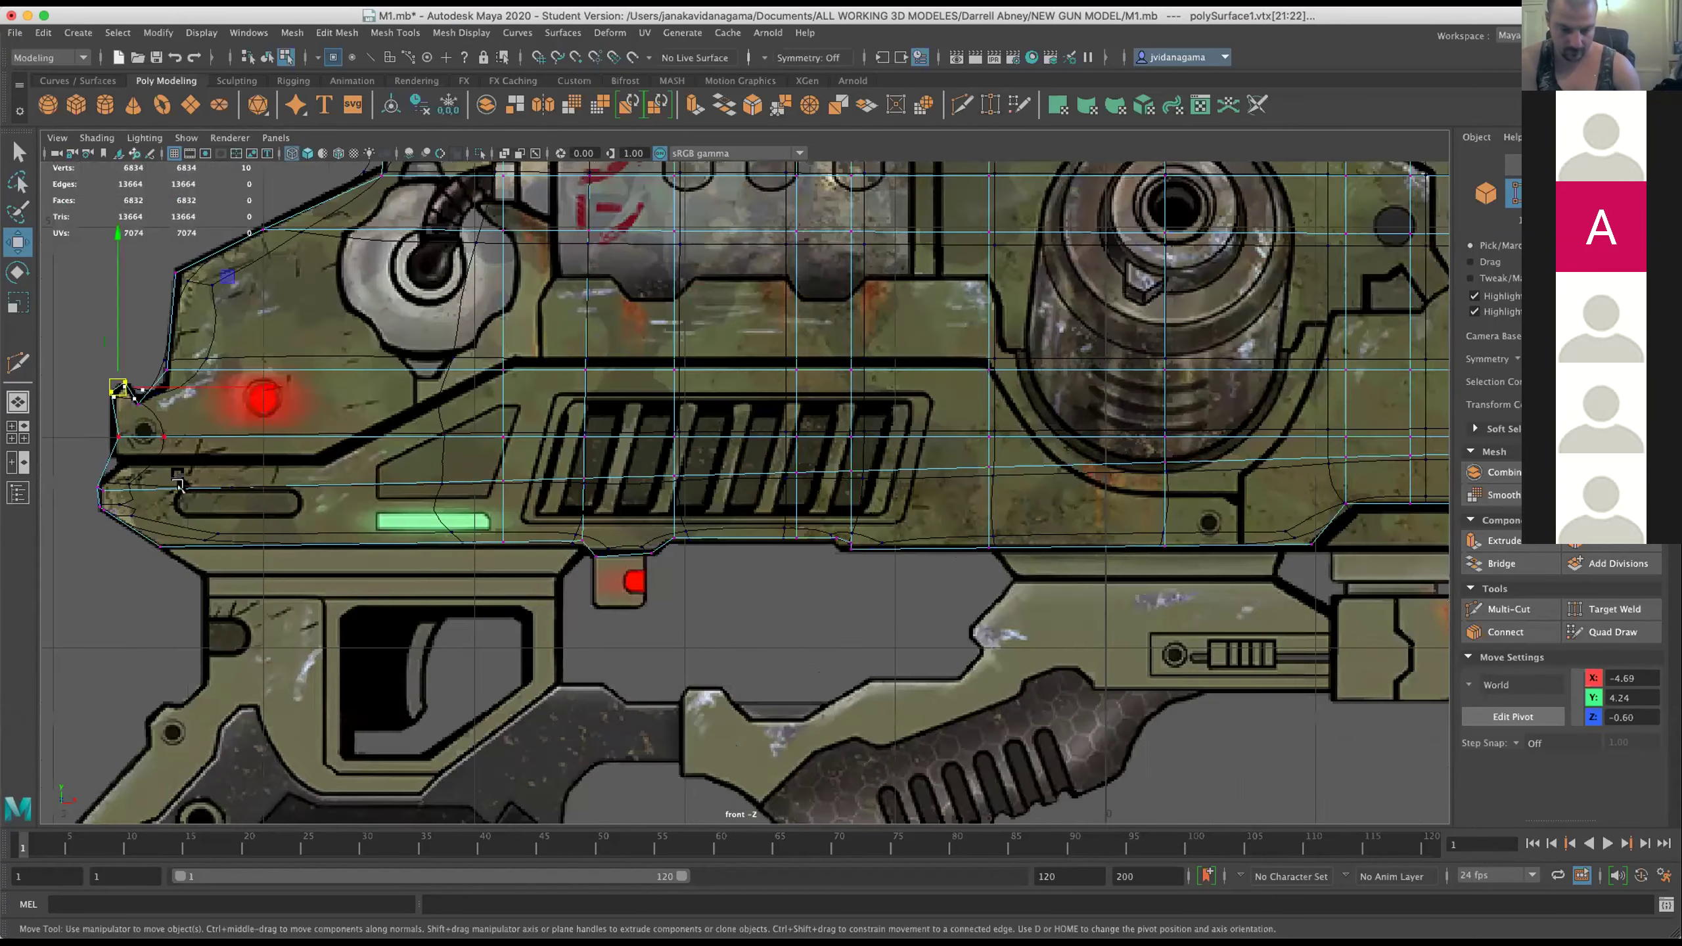
Move the lower nose-tip vertex vertically to match the reference nose outline.
left_click_drag(80, 477, 126, 493)
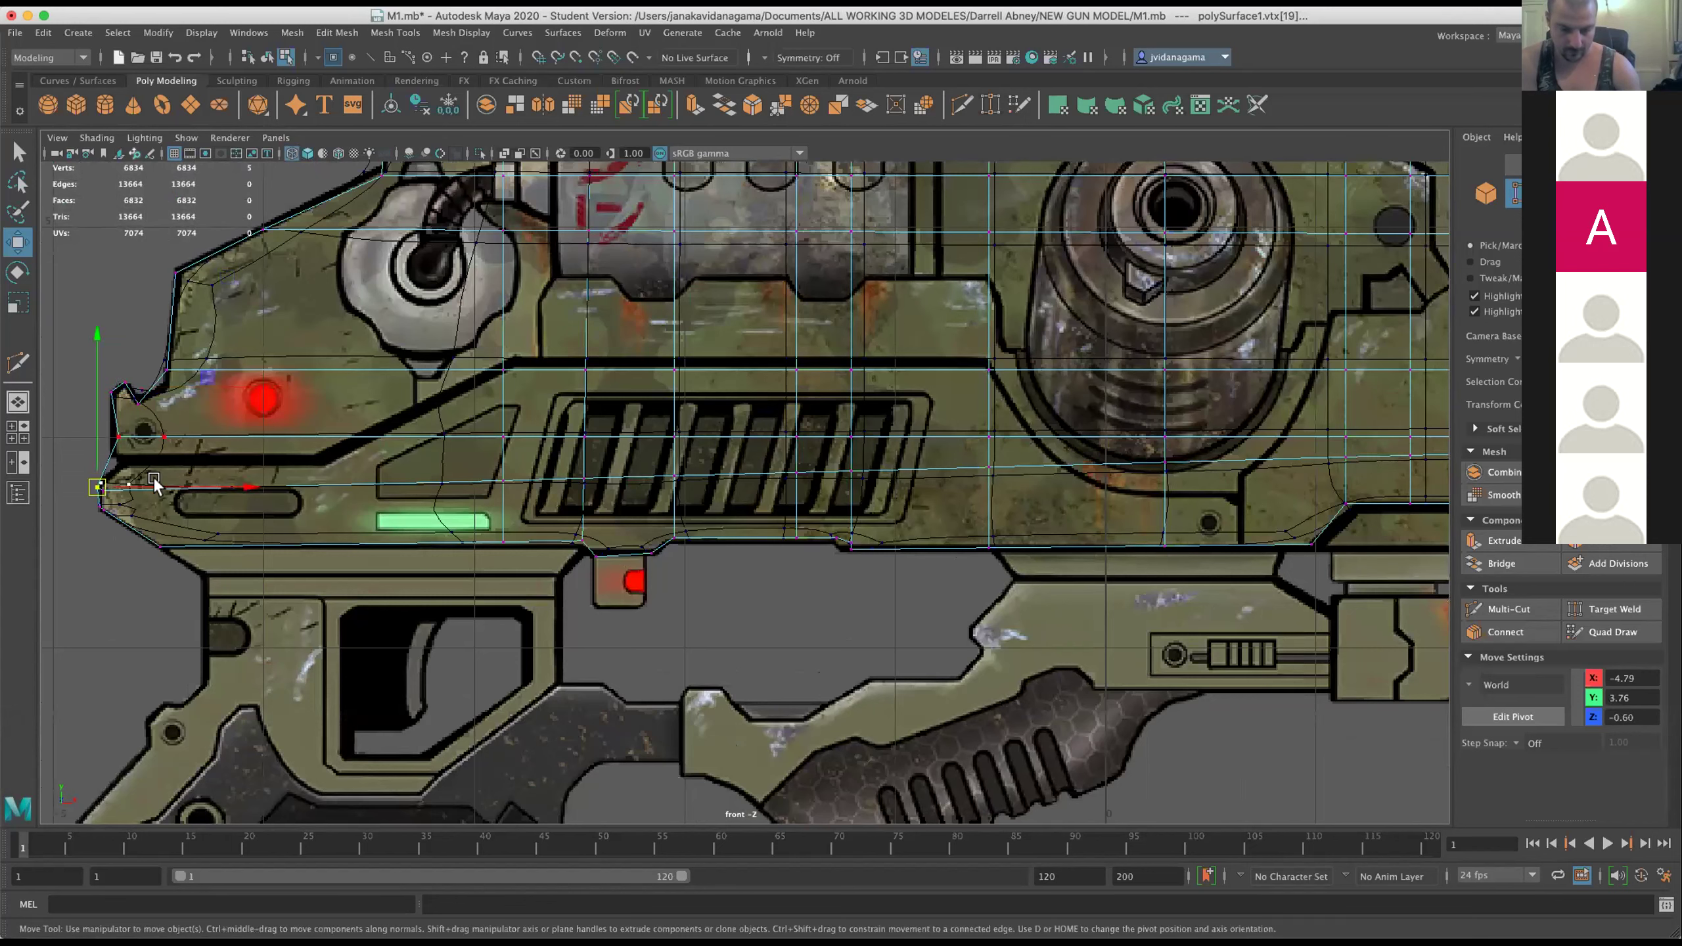
left_click(87, 375)
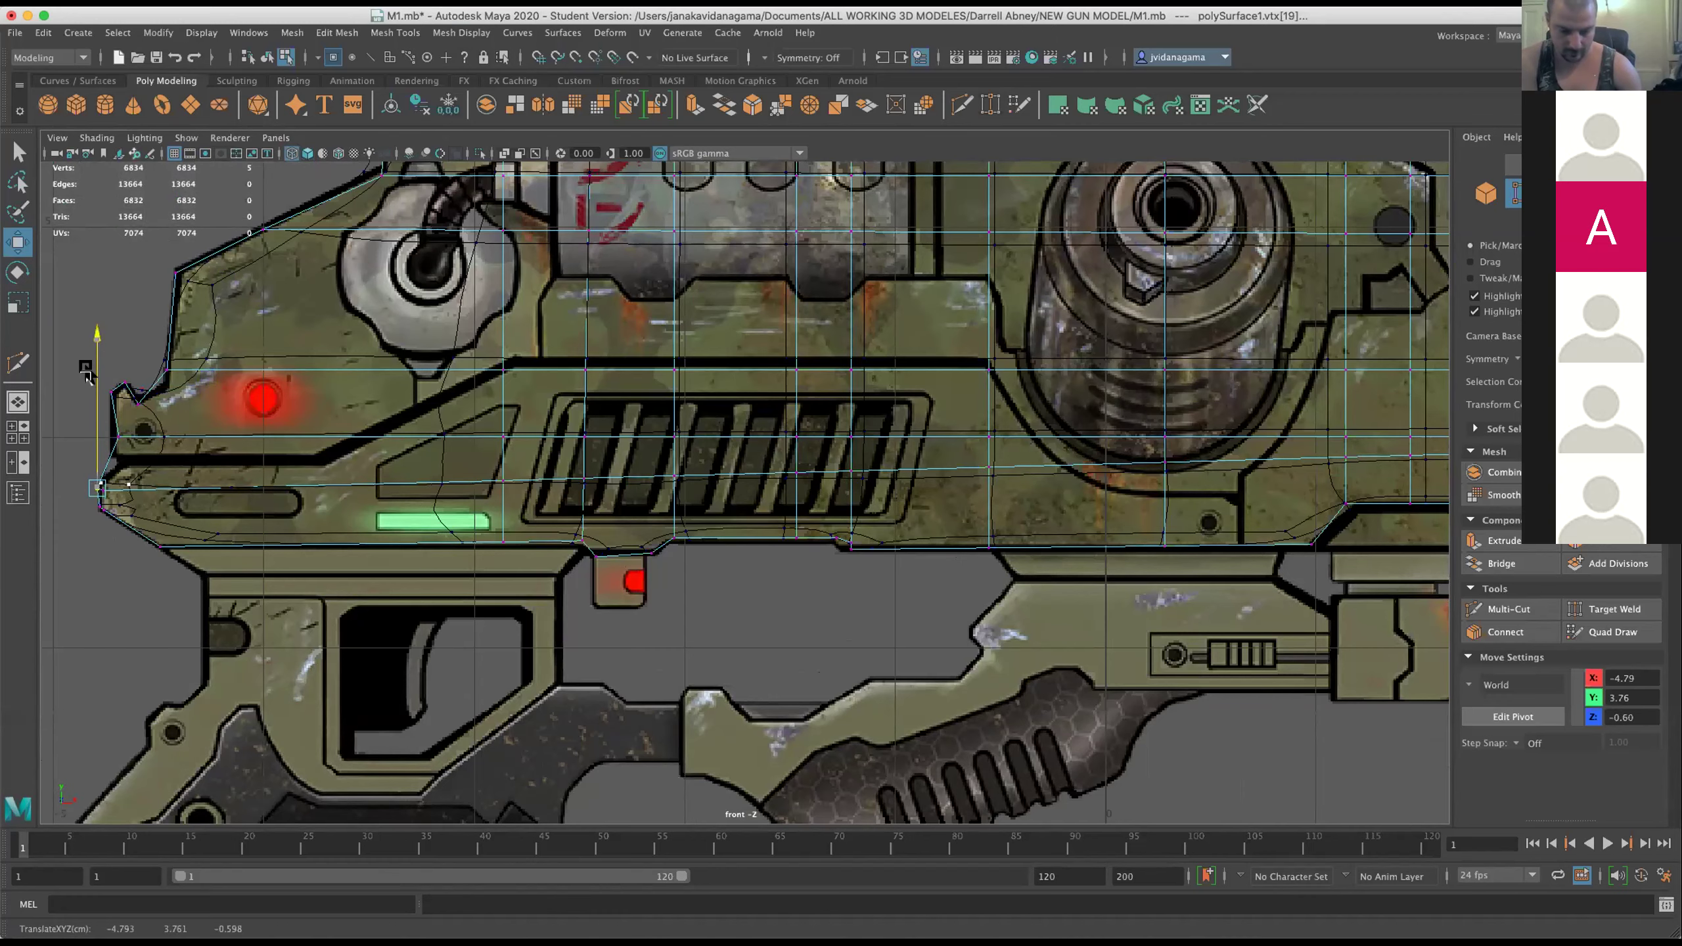
scroll("down", 3)
scroll("up", 3)
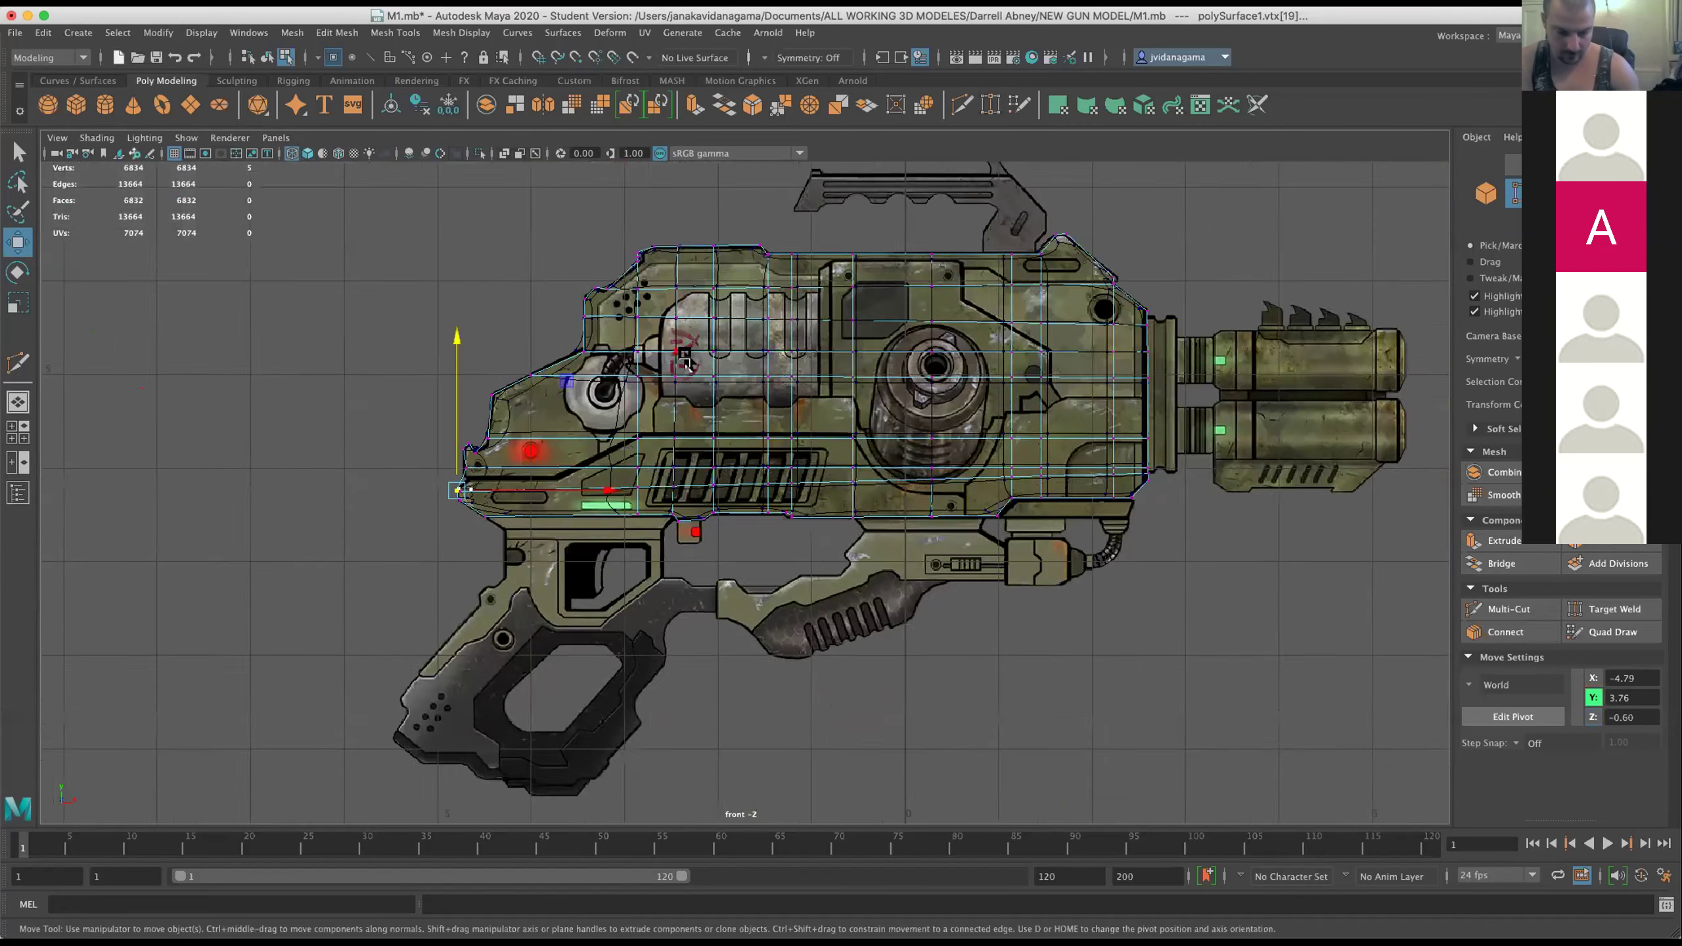
scroll("up", 3)
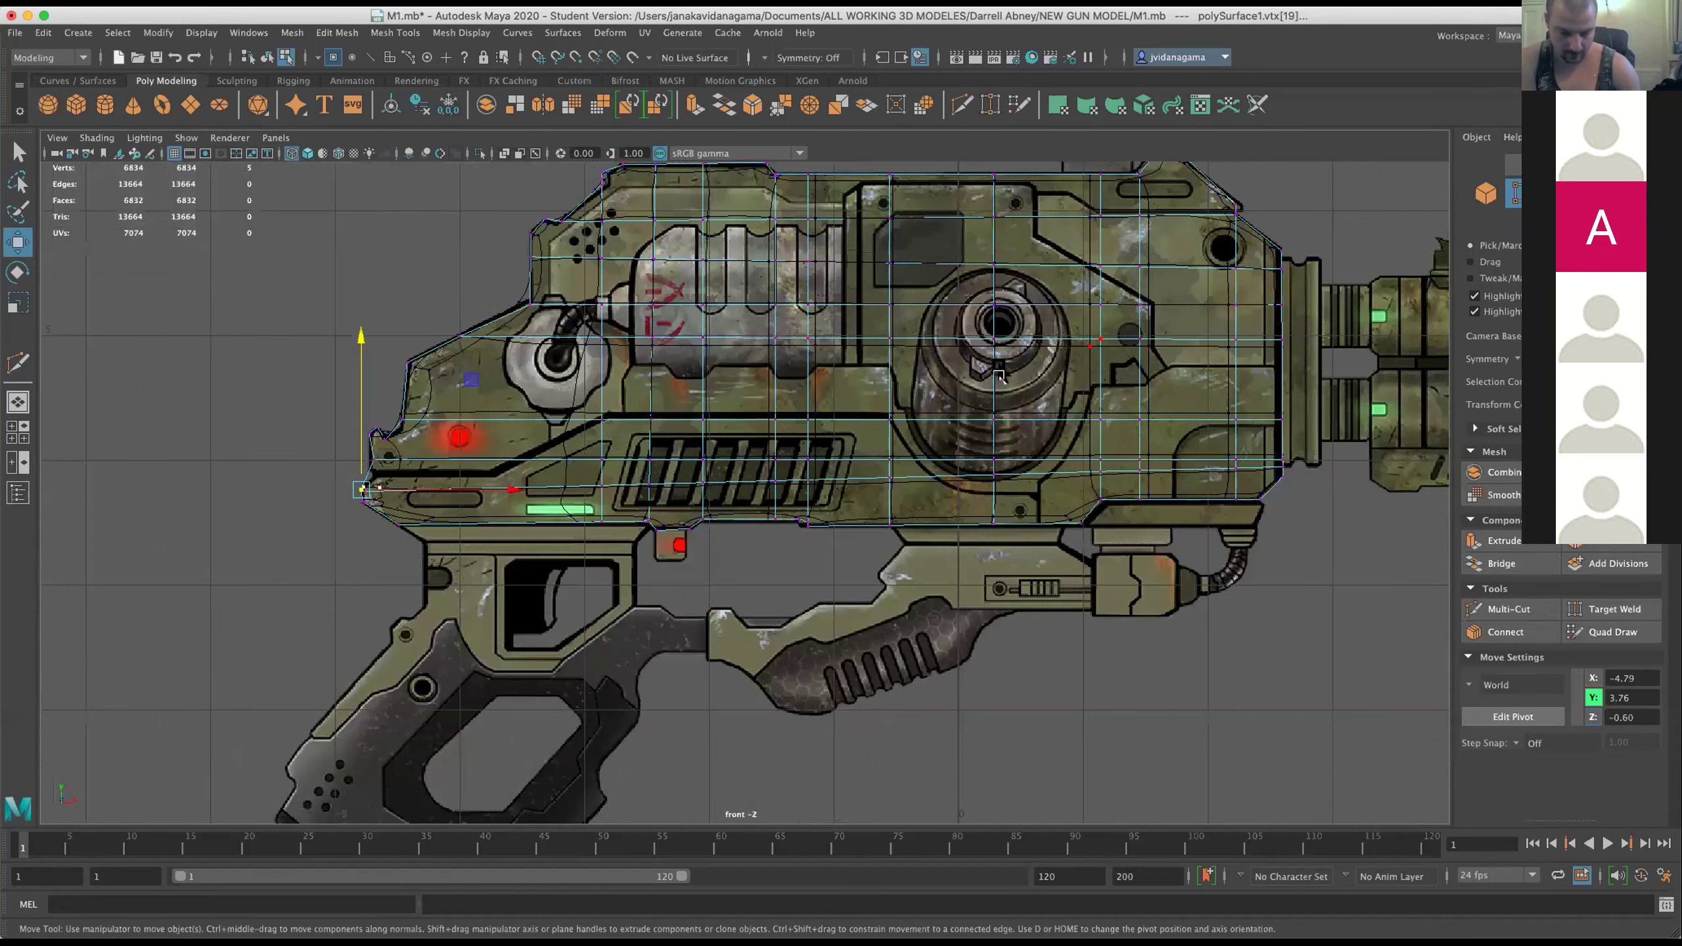
scroll("up", 3)
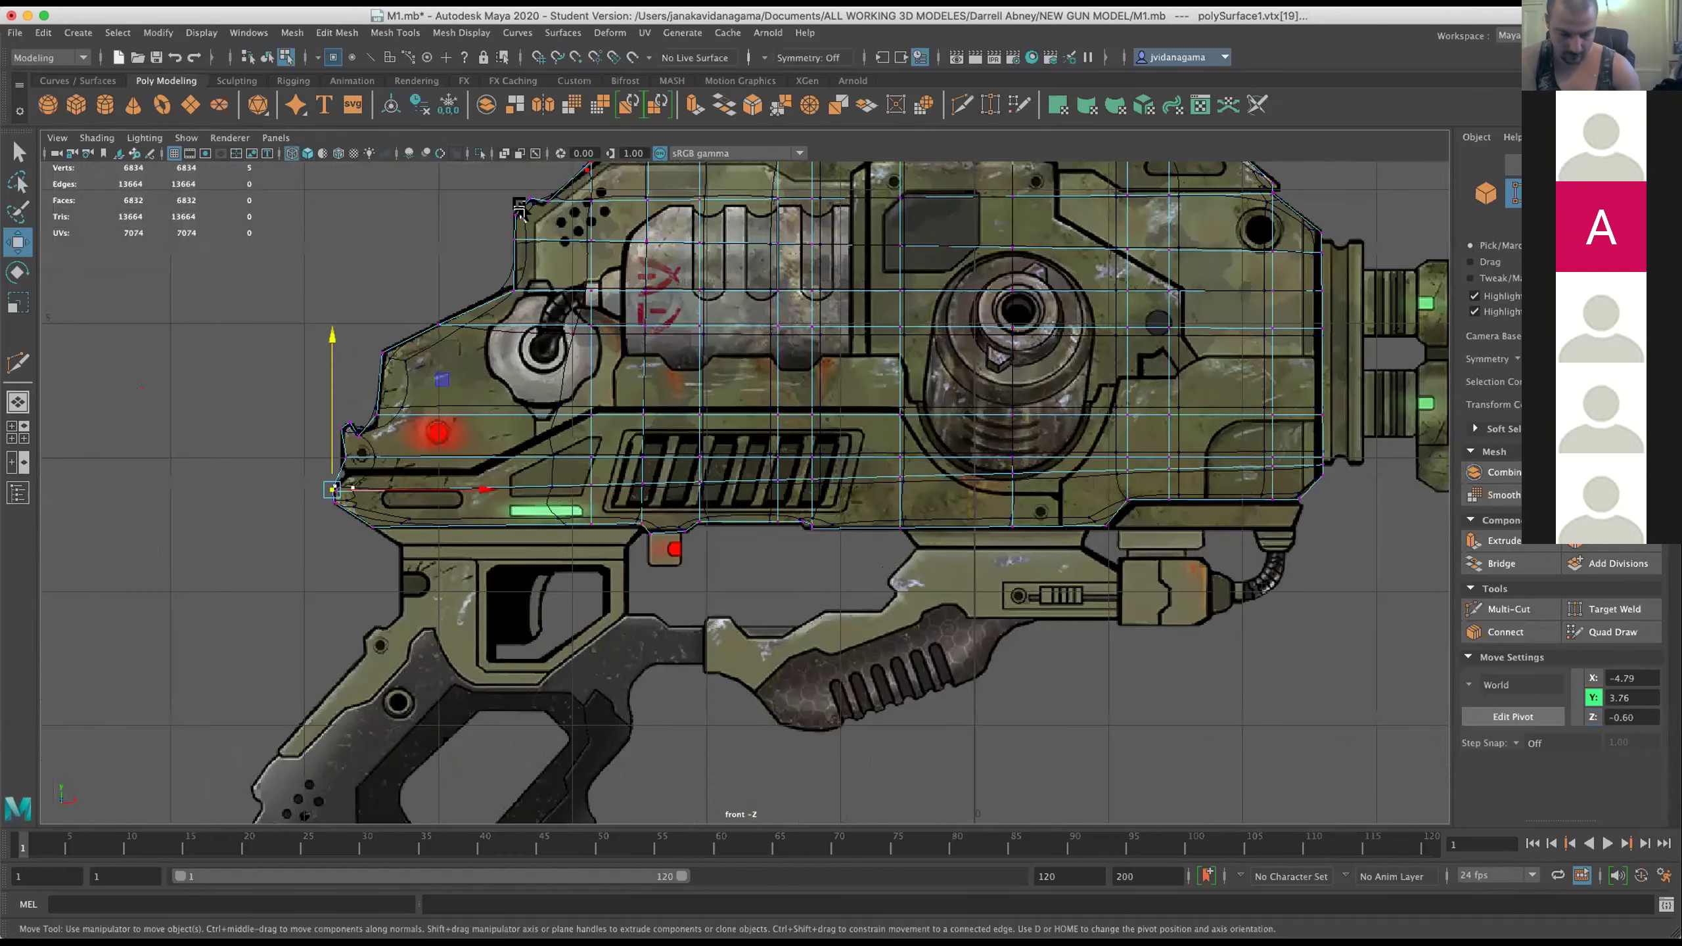
scroll("down", 3)
scroll("down", 3)
Multi-Cut a horizontal edge loop across the upper gun body and commit it.
key("ctrl+shift+x")
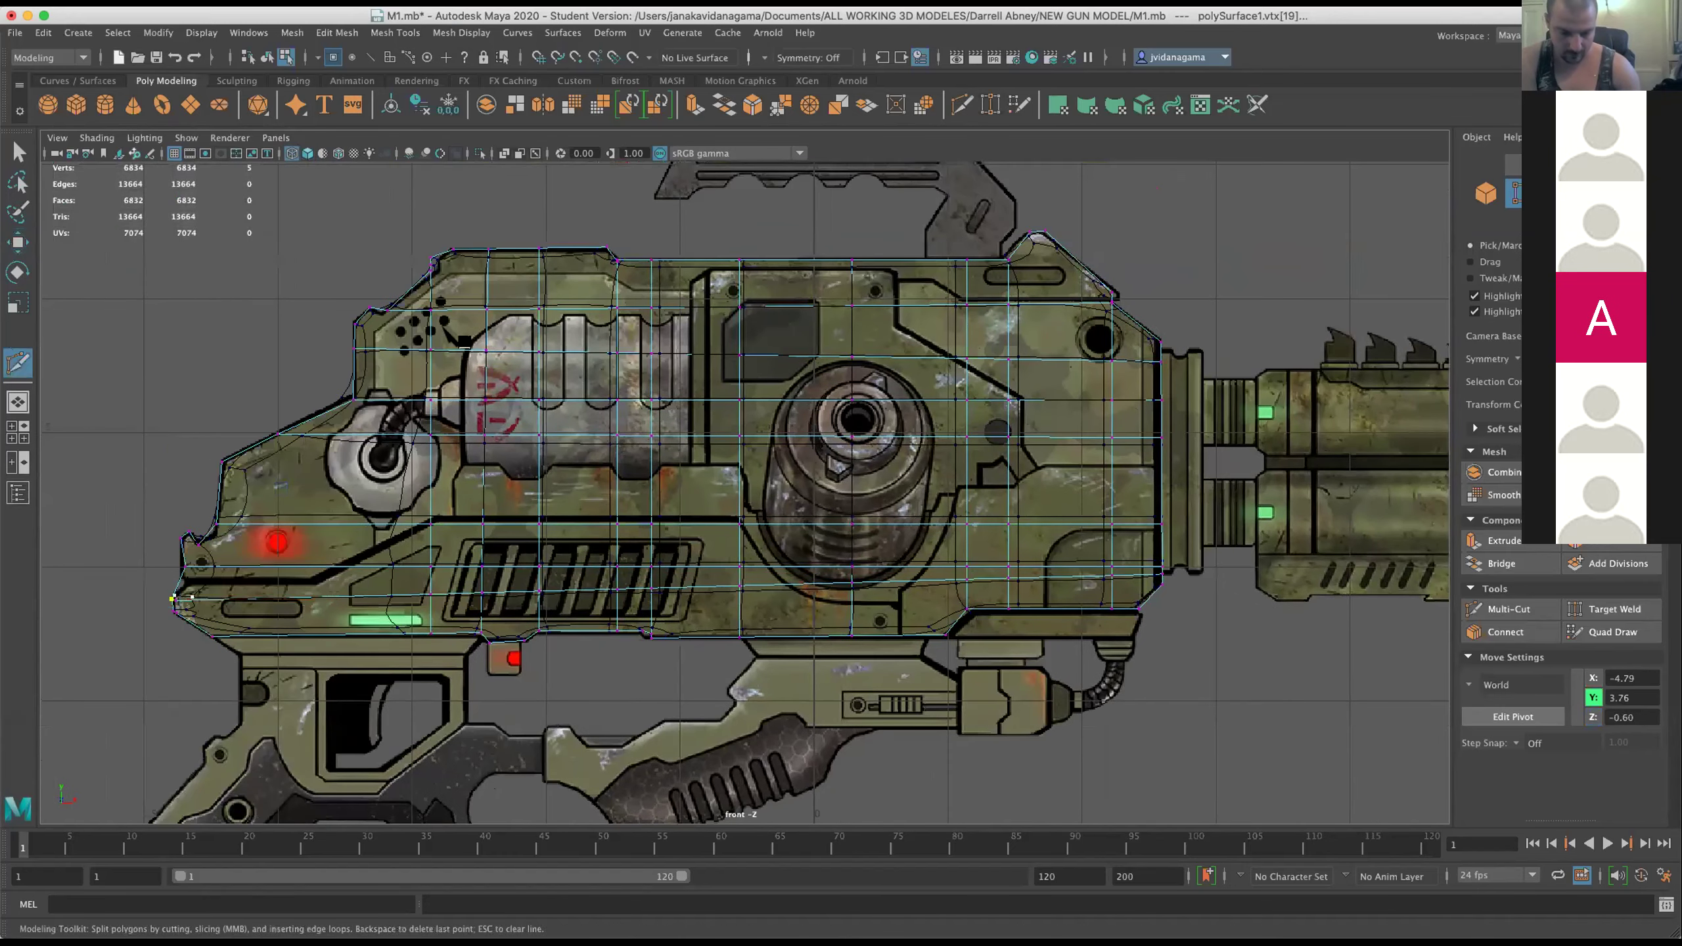
left_click(355, 324)
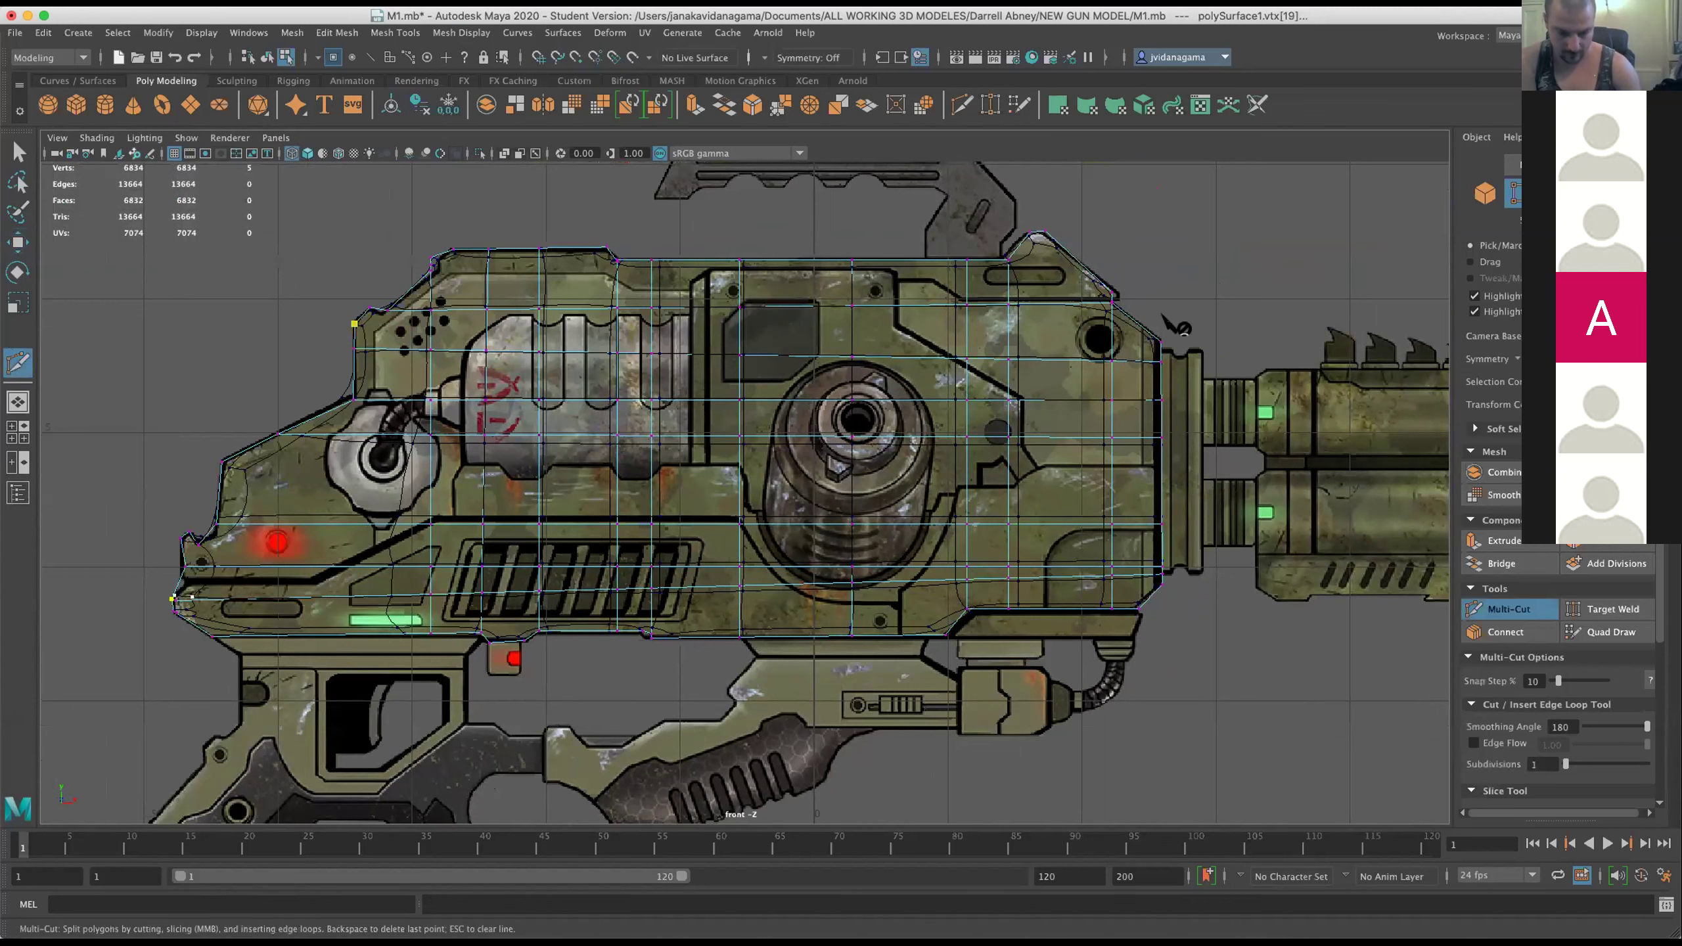
left_click(1141, 326)
right_click(1149, 341)
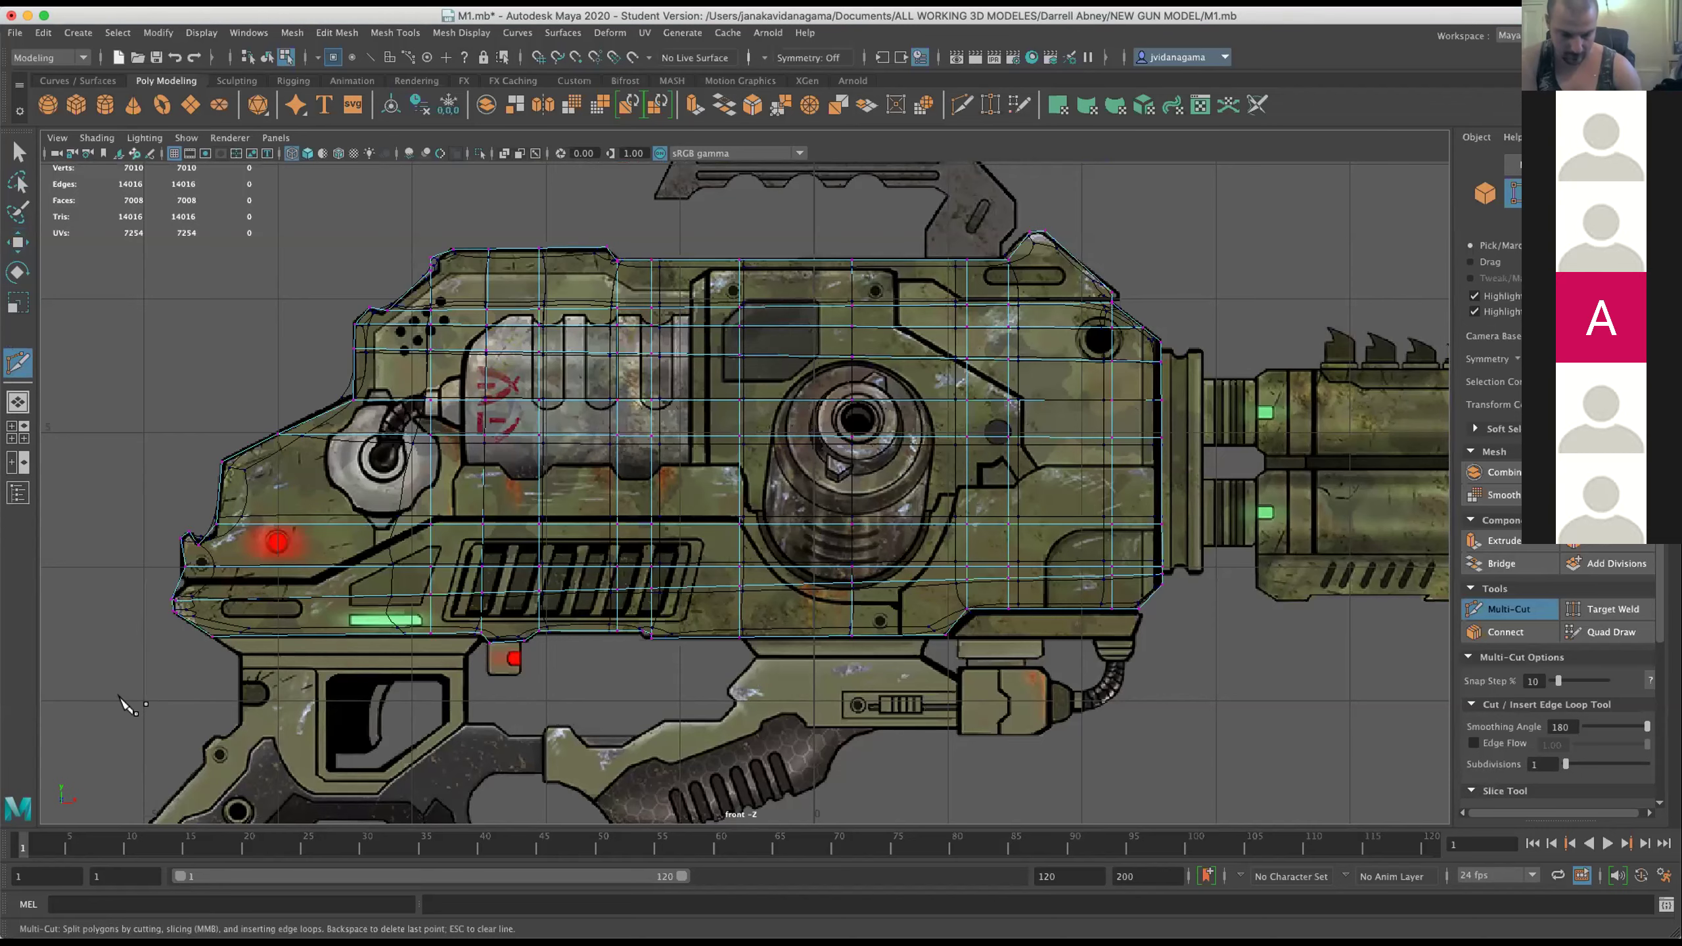
scroll("up", 3)
scroll("up", 3)
scroll("up", 3)
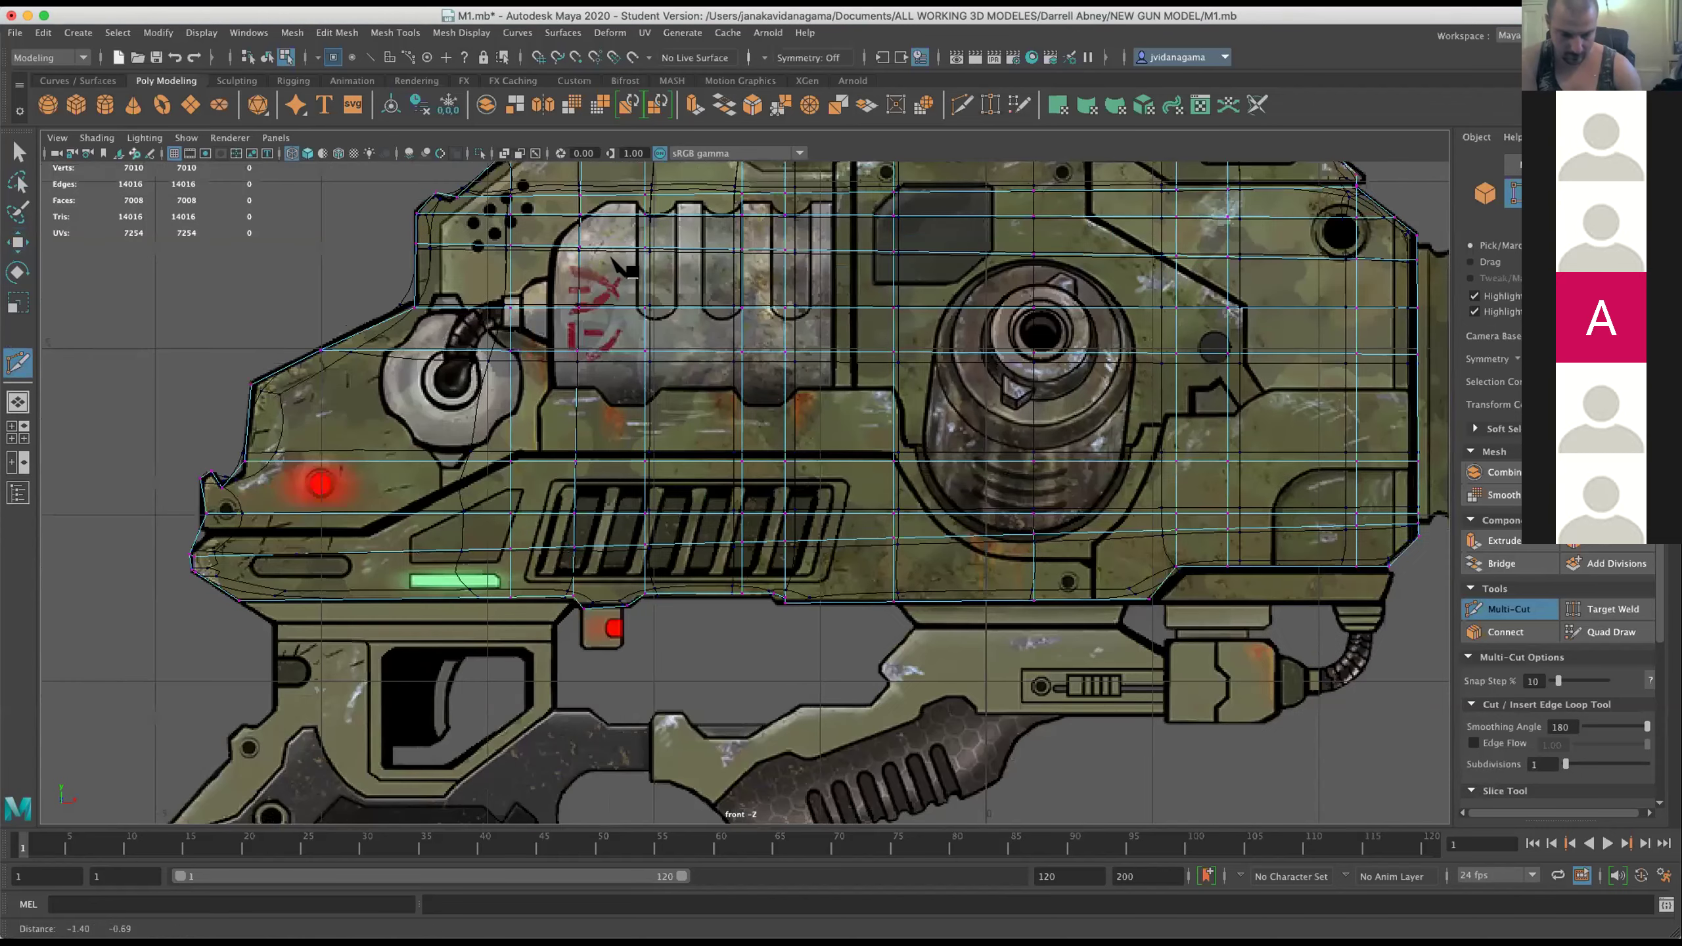
scroll("up", 3)
Add a cut point near the lower nose, then pan in toward the nose.
left_click(519, 211)
scroll("up", 3)
scroll("up", 3)
left_click_drag(398, 331, 464, 377)
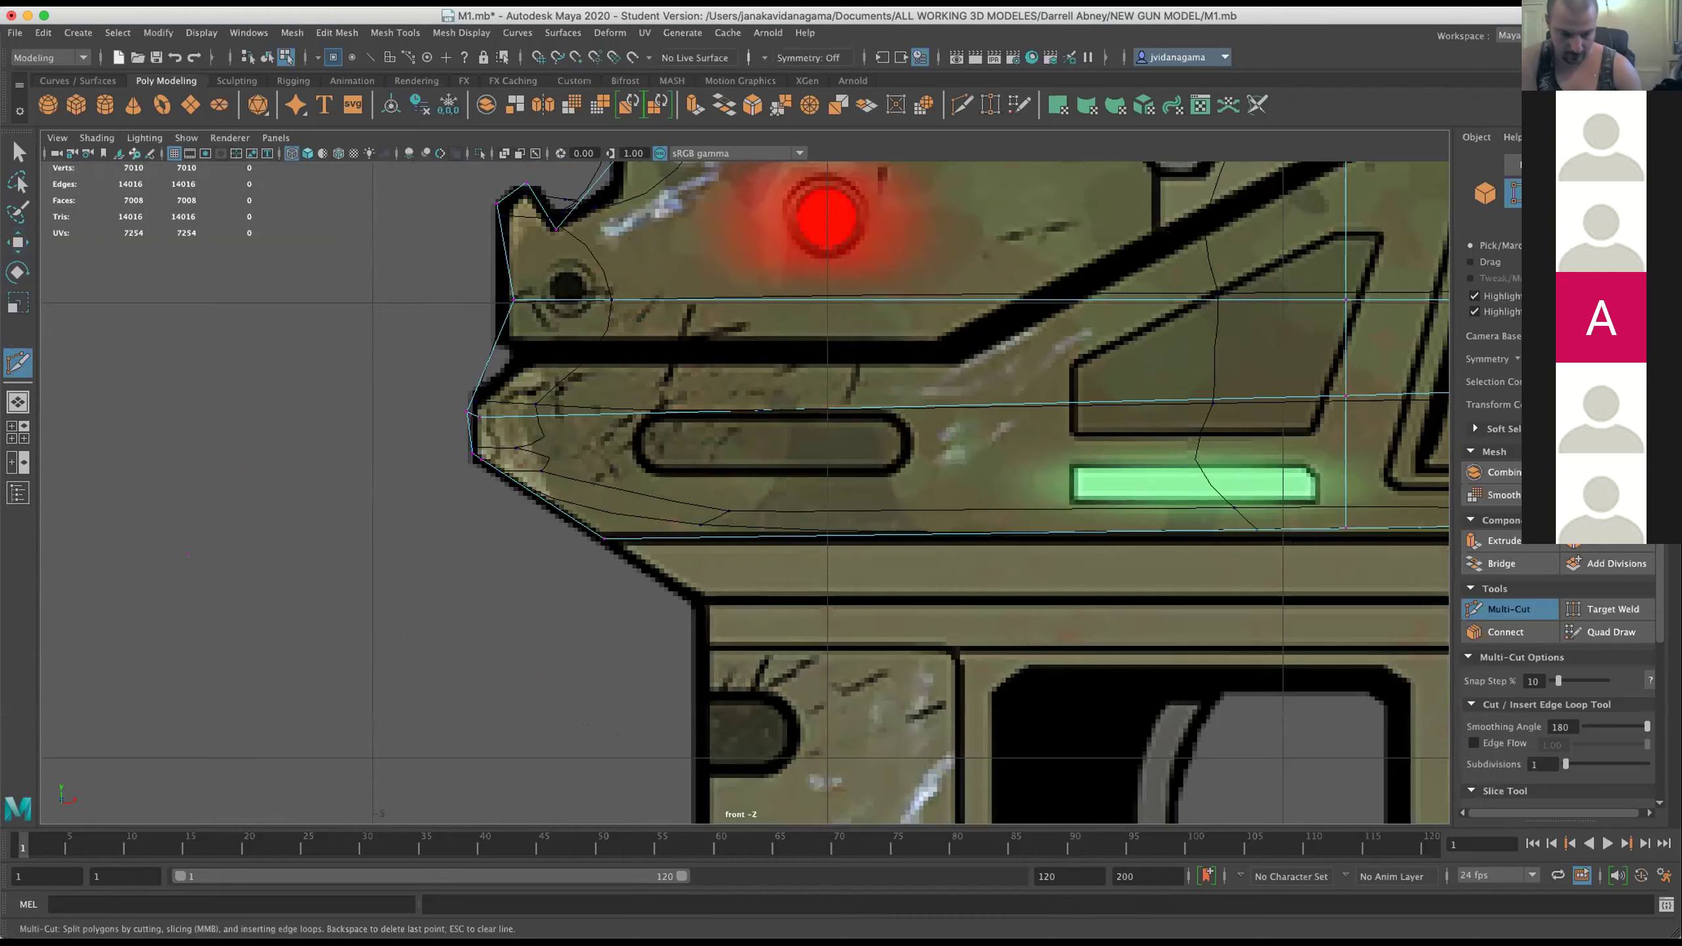
left_click(17, 242)
scroll("up", 3)
scroll("up", 3)
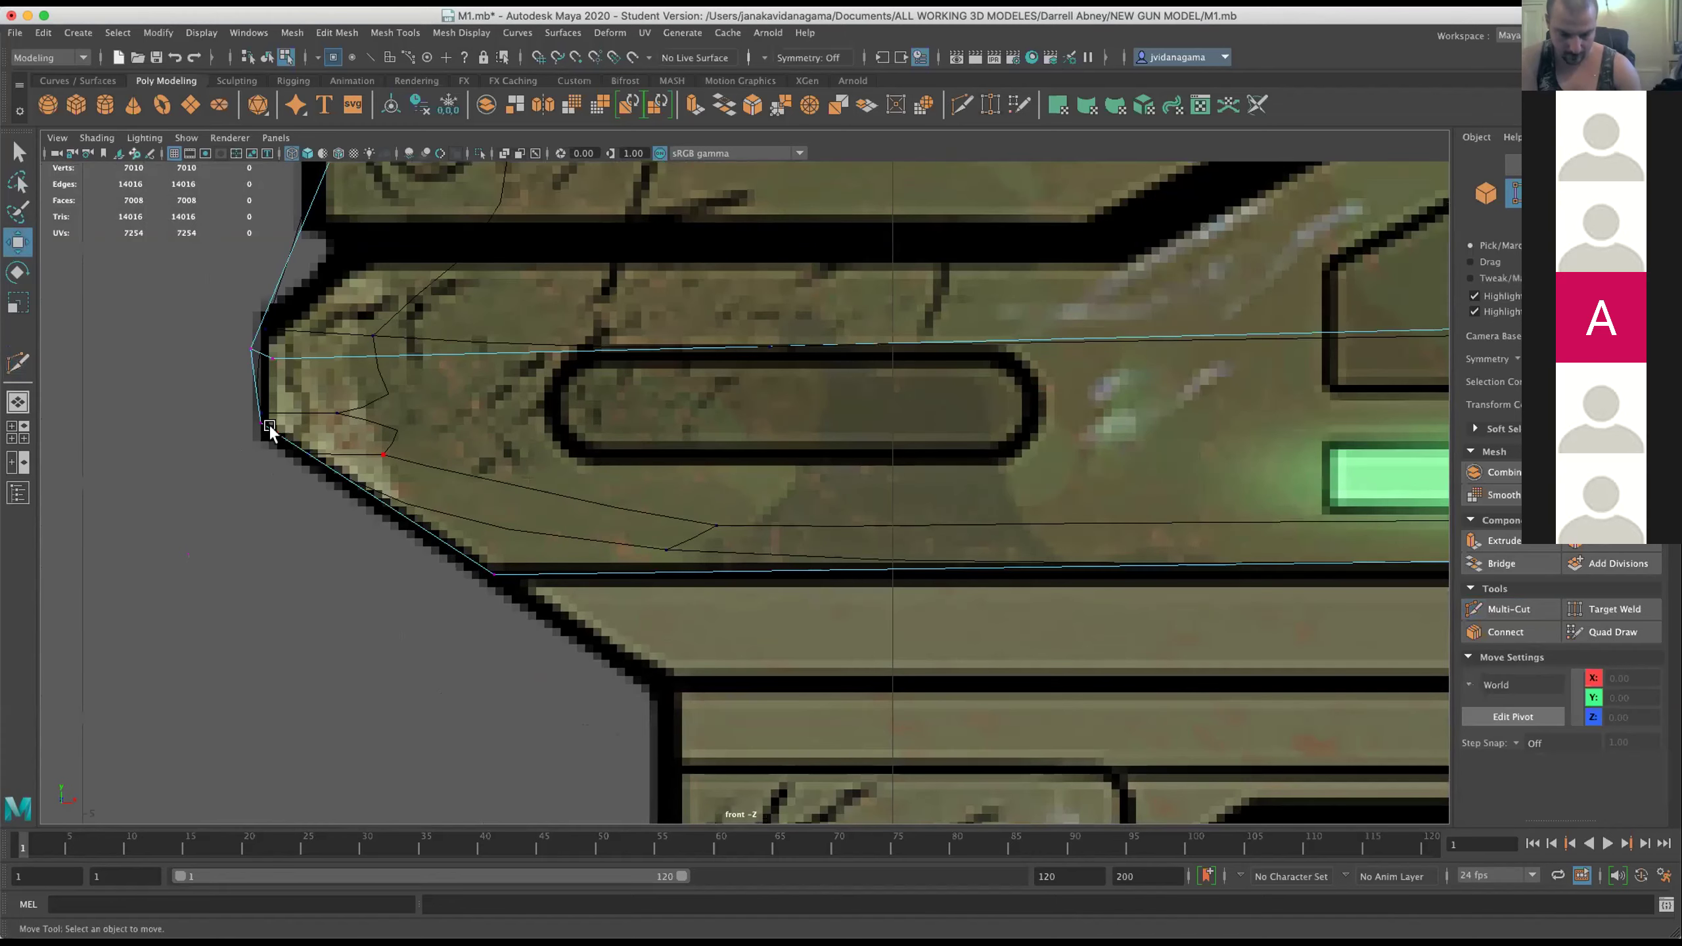
Delete the stray vertex vtx[65] at the nose's lower-left corner with Delete Edge/Vertex.
left_click(277, 435)
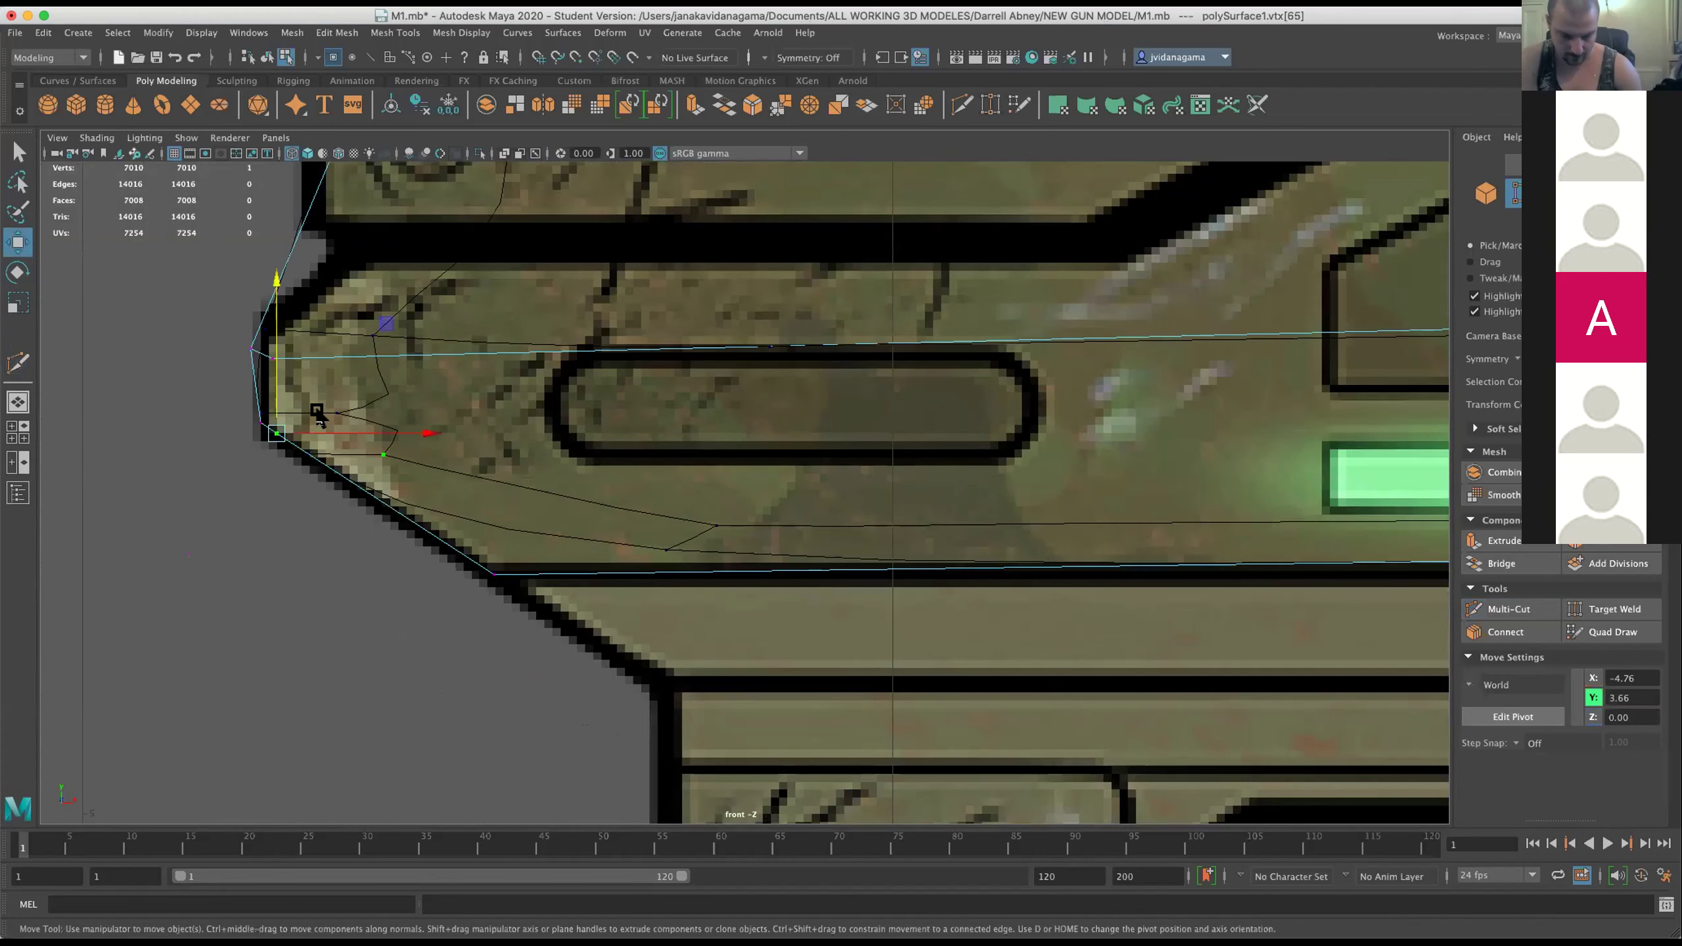
left_click(336, 413)
right_click(274, 391)
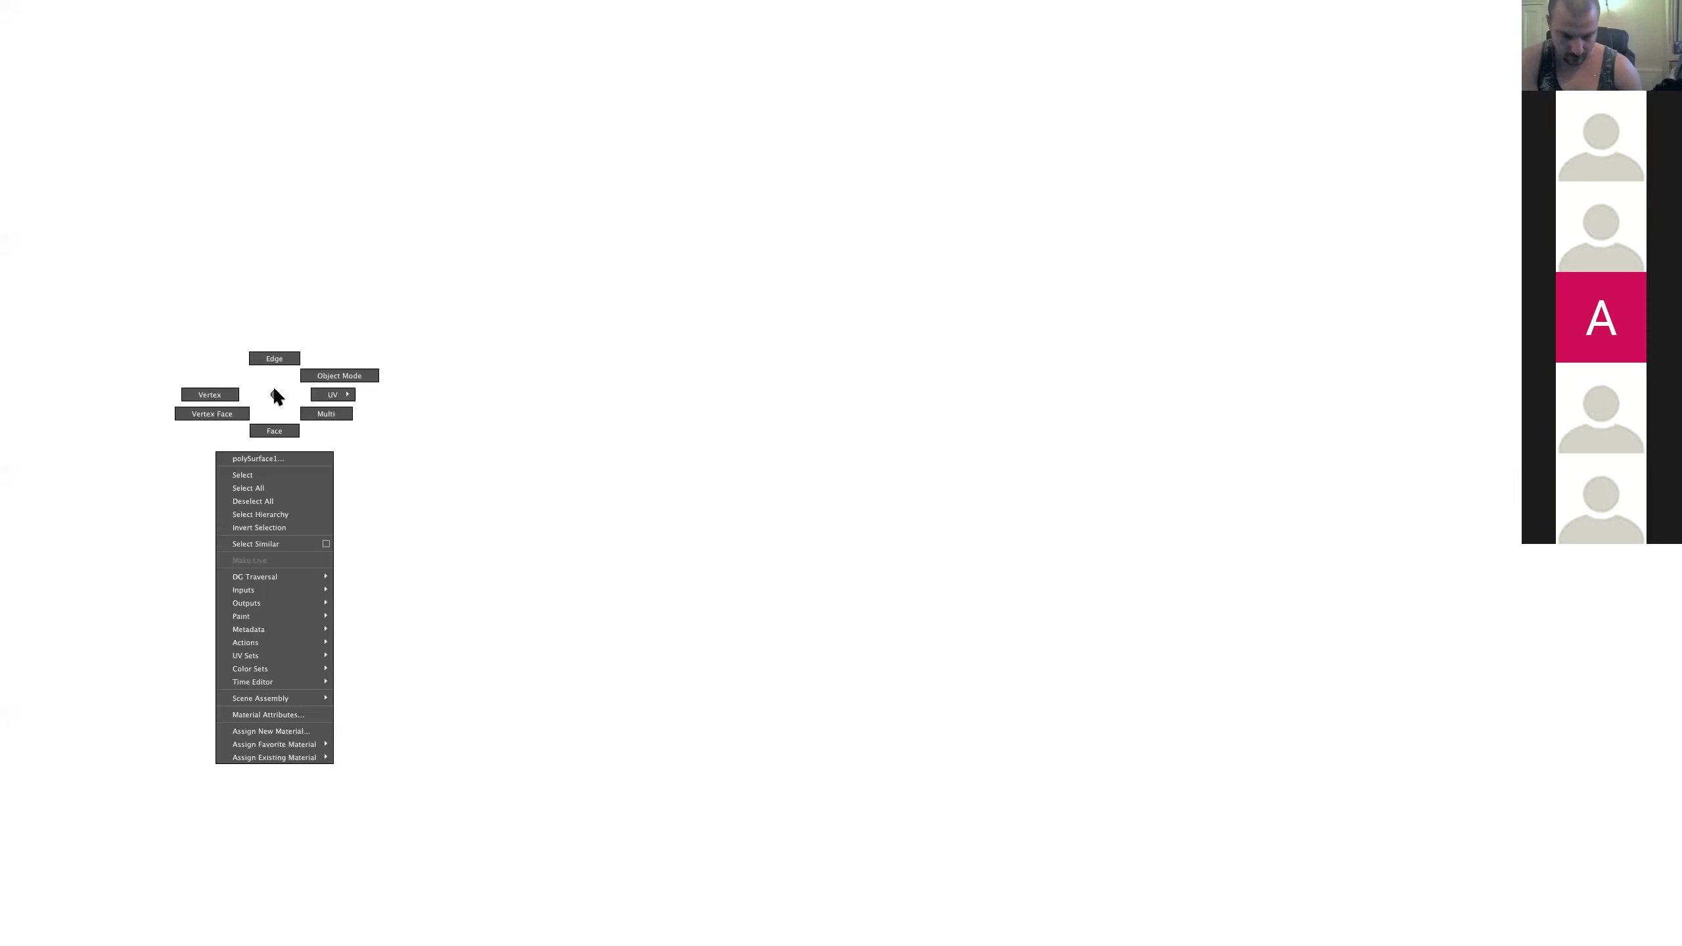
left_click_drag(266, 402, 223, 413)
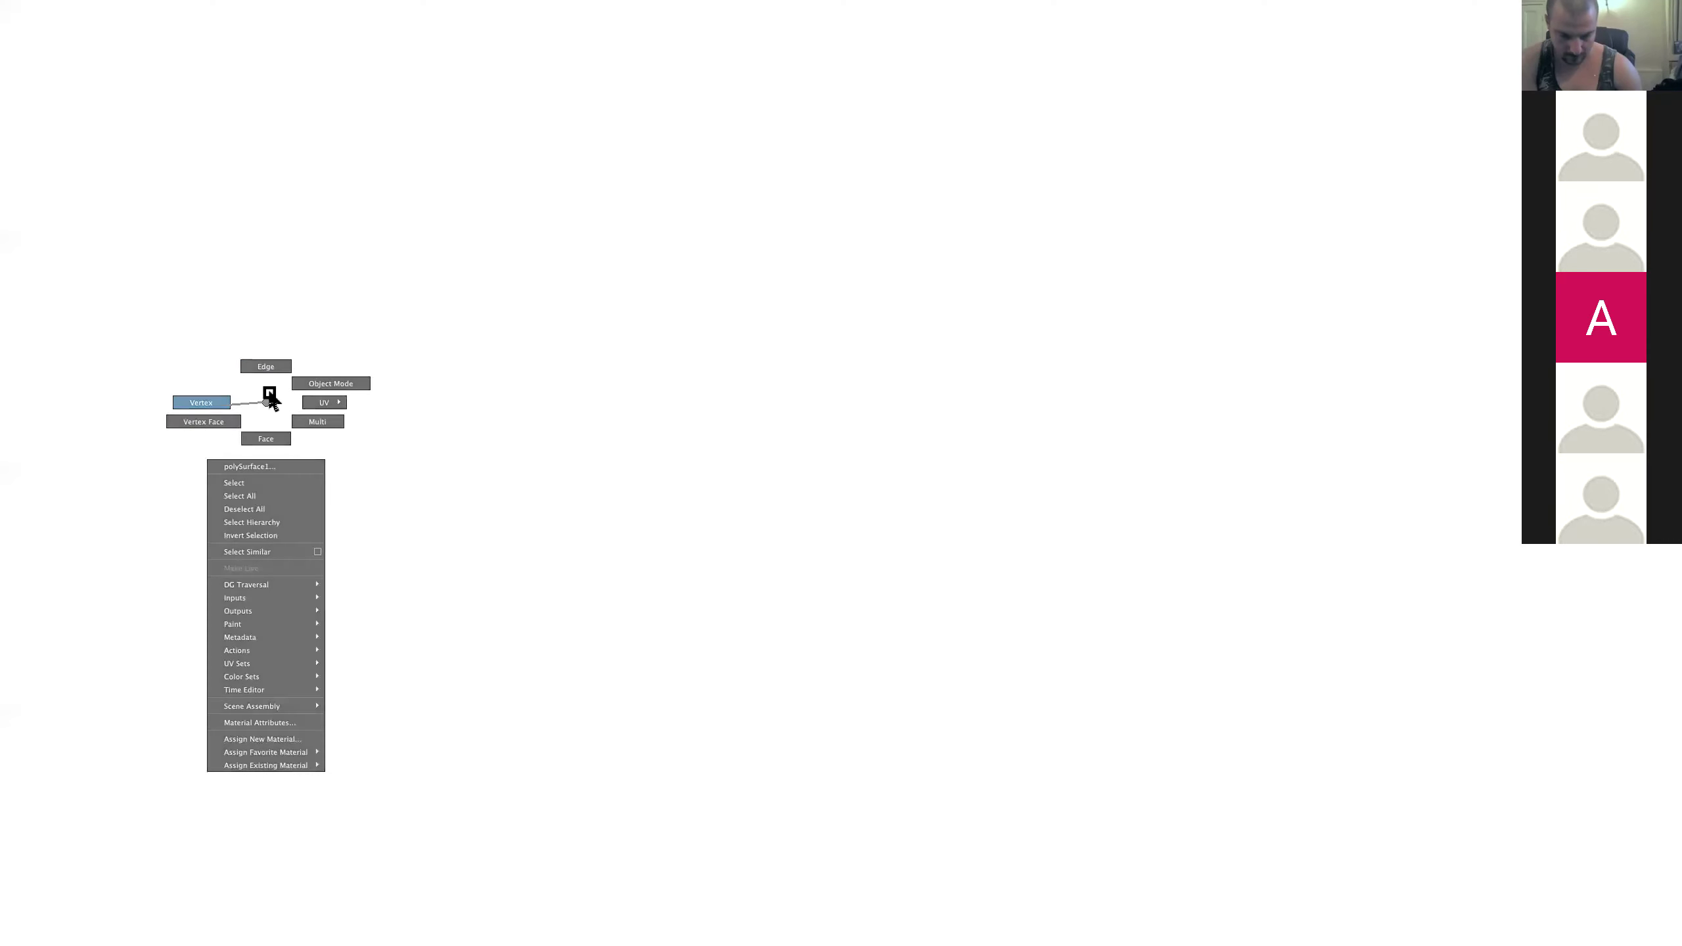
left_click(277, 432)
left_click(387, 34)
mouse_move(336, 32)
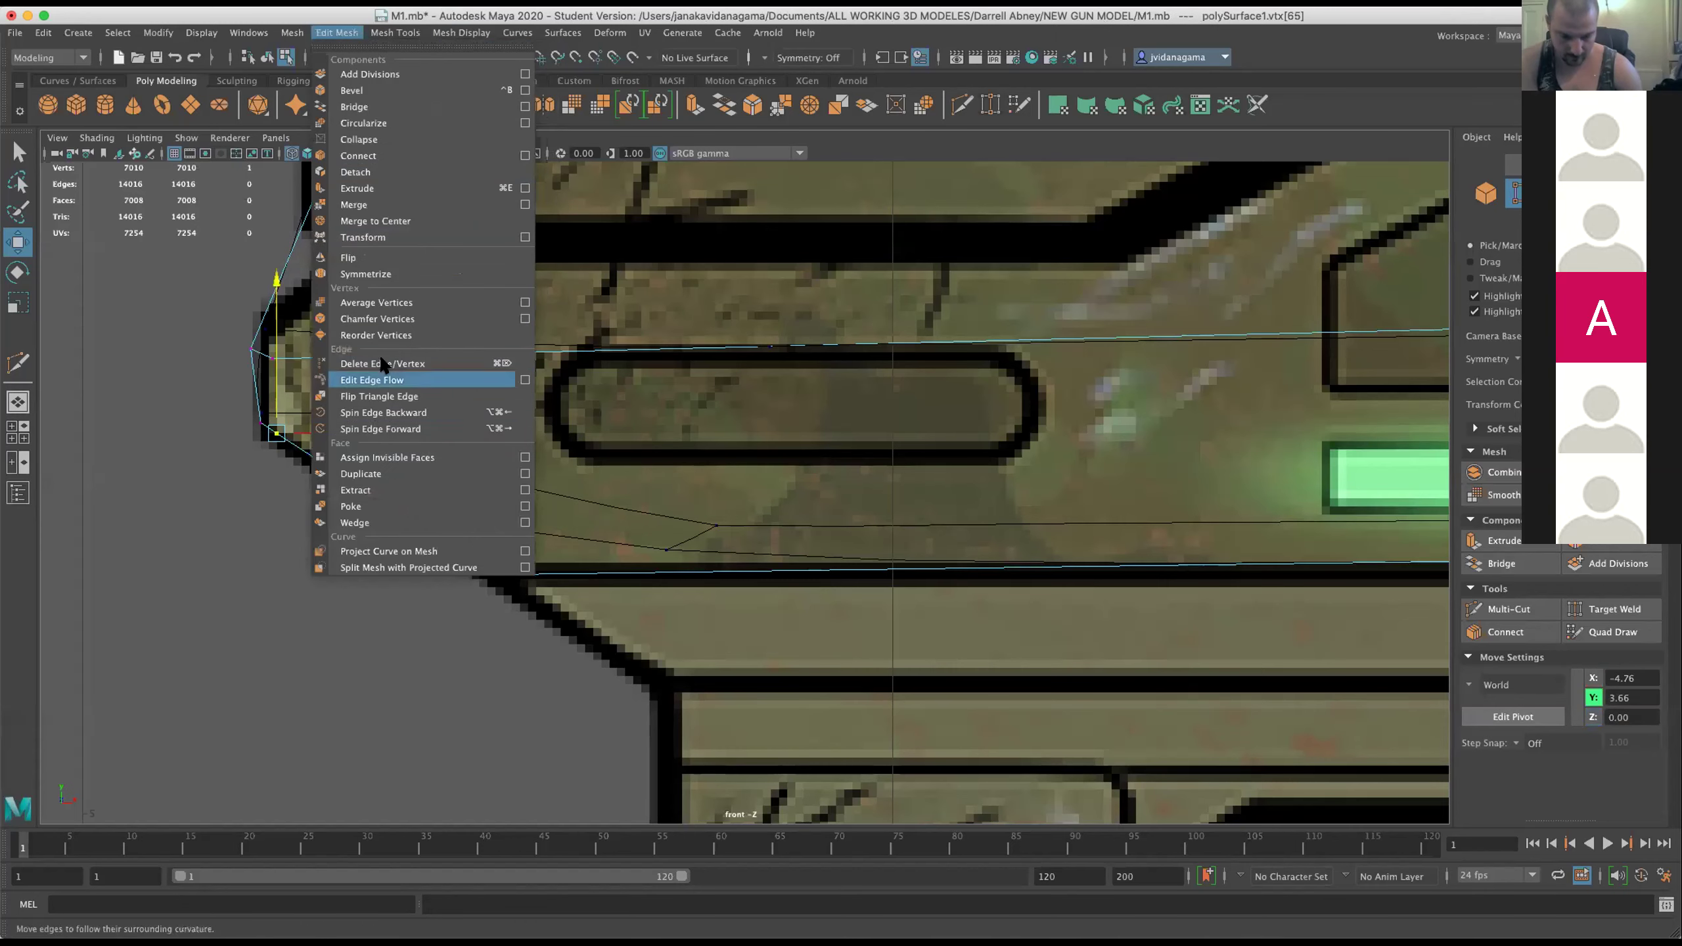
left_click(383, 363)
Turn off smooth preview and move the lower nose vertex vtx[332] up and right.
key("1")
left_click(272, 435)
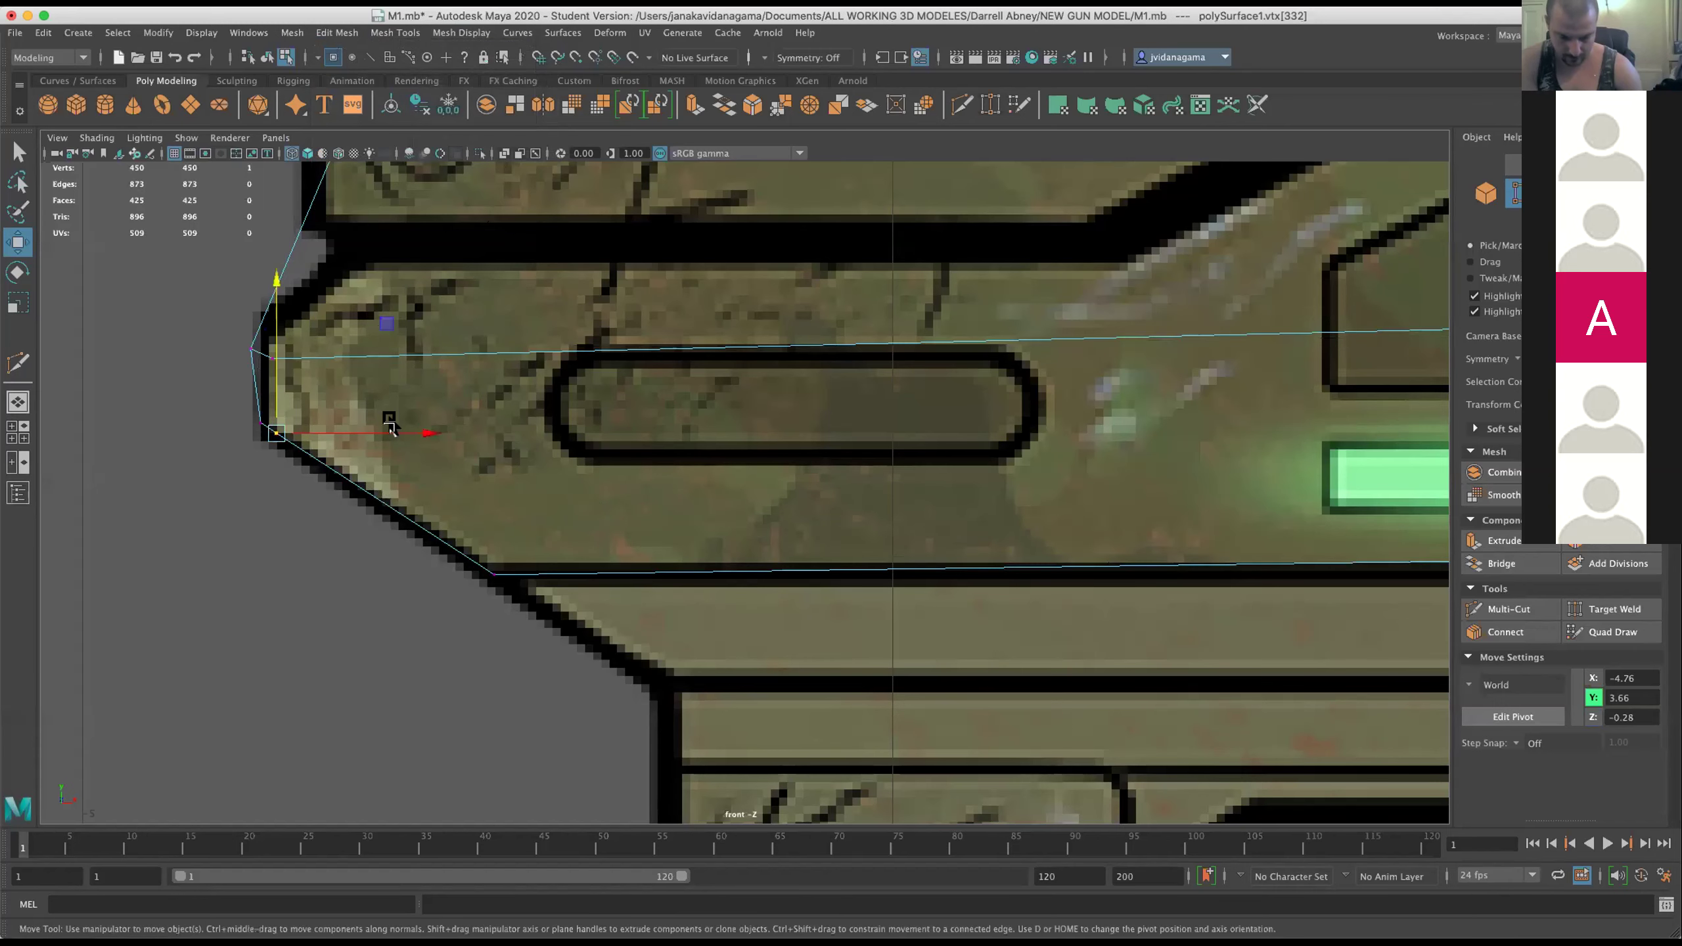
left_click(375, 430)
left_click(271, 435)
left_click_drag(272, 435, 389, 404)
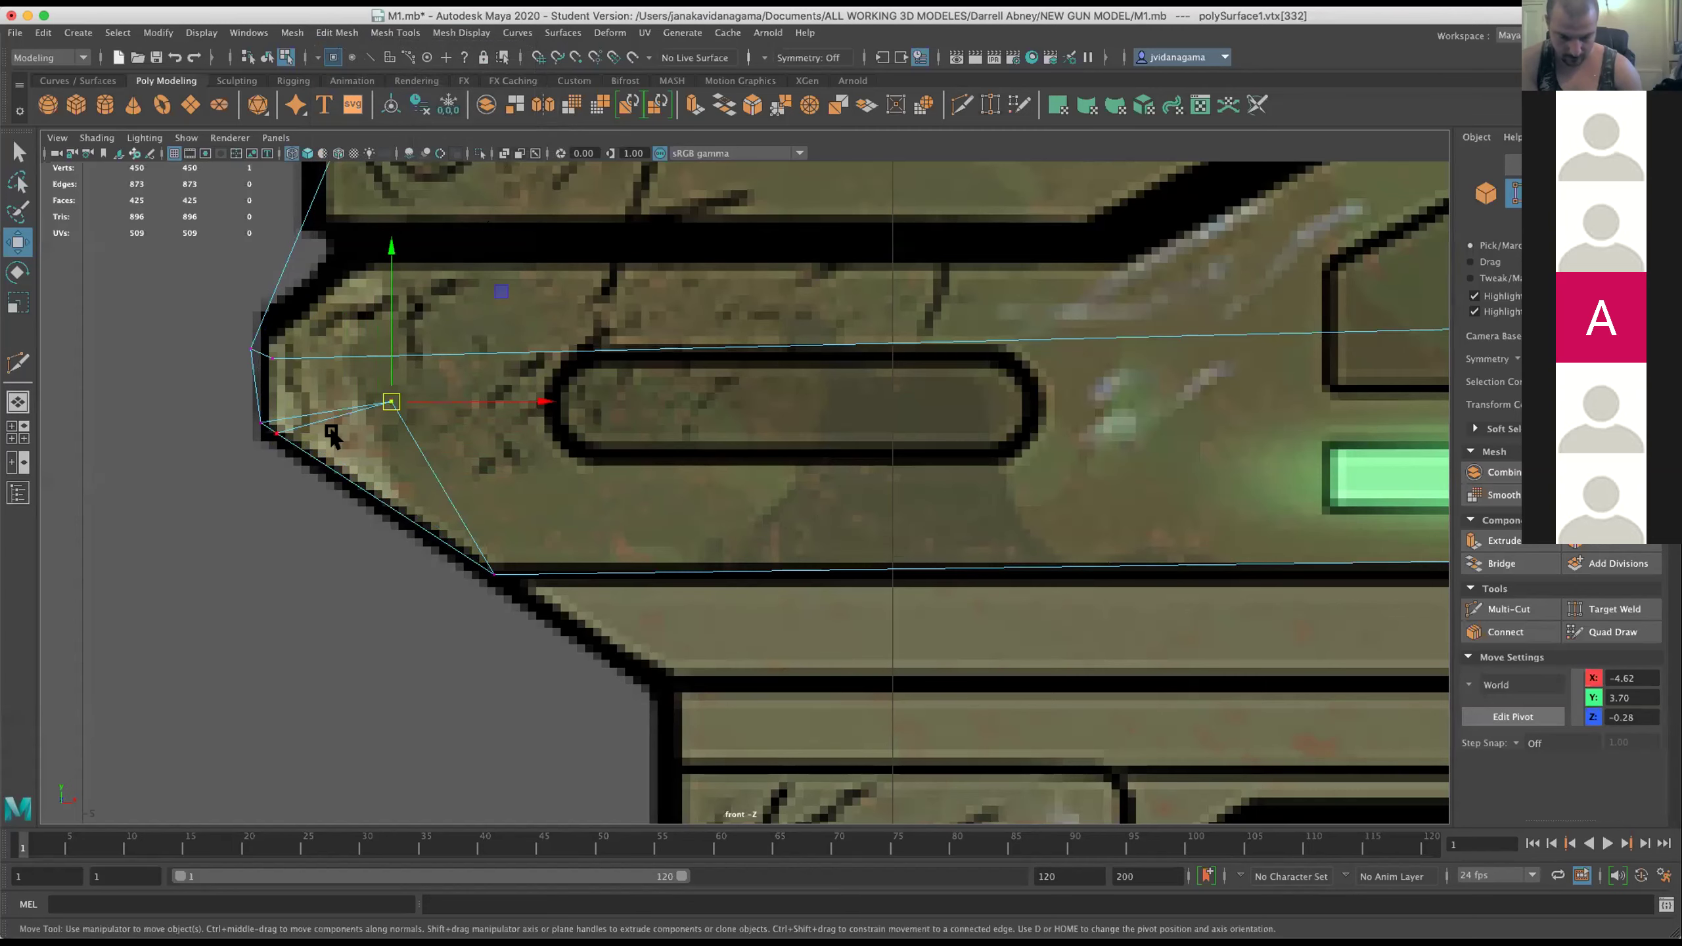
Delete the short edge at the nose tip and frame the whole gun.
right_click(325, 398)
left_click_drag(328, 365, 328, 366)
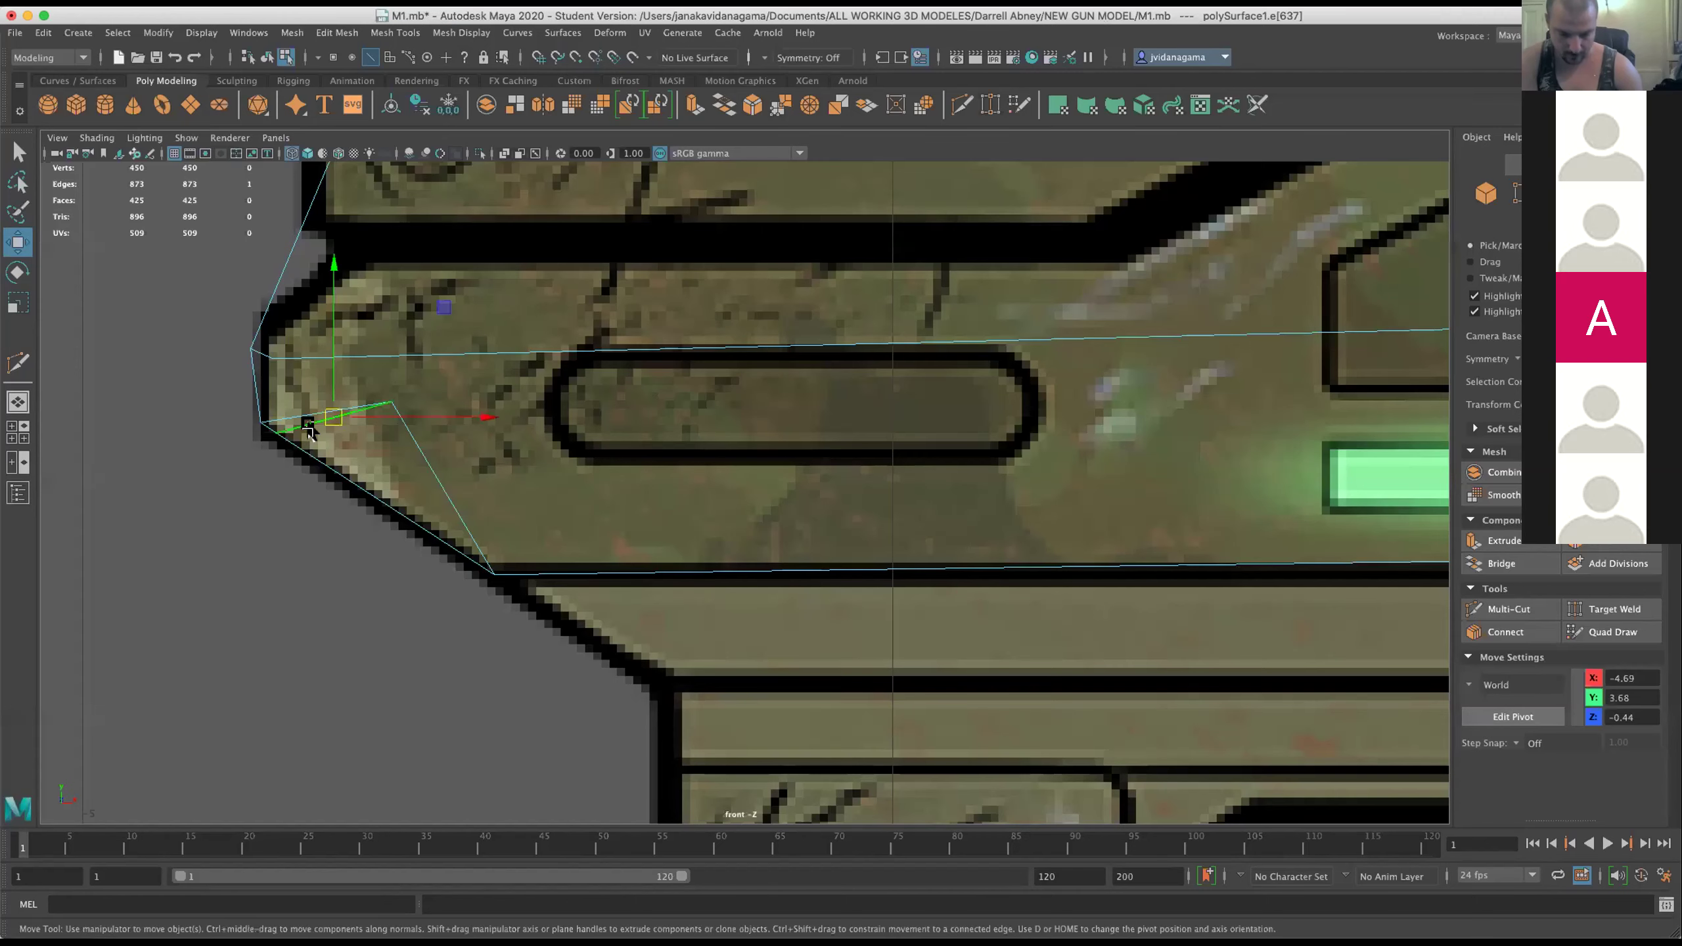
left_click(333, 414)
key("Delete")
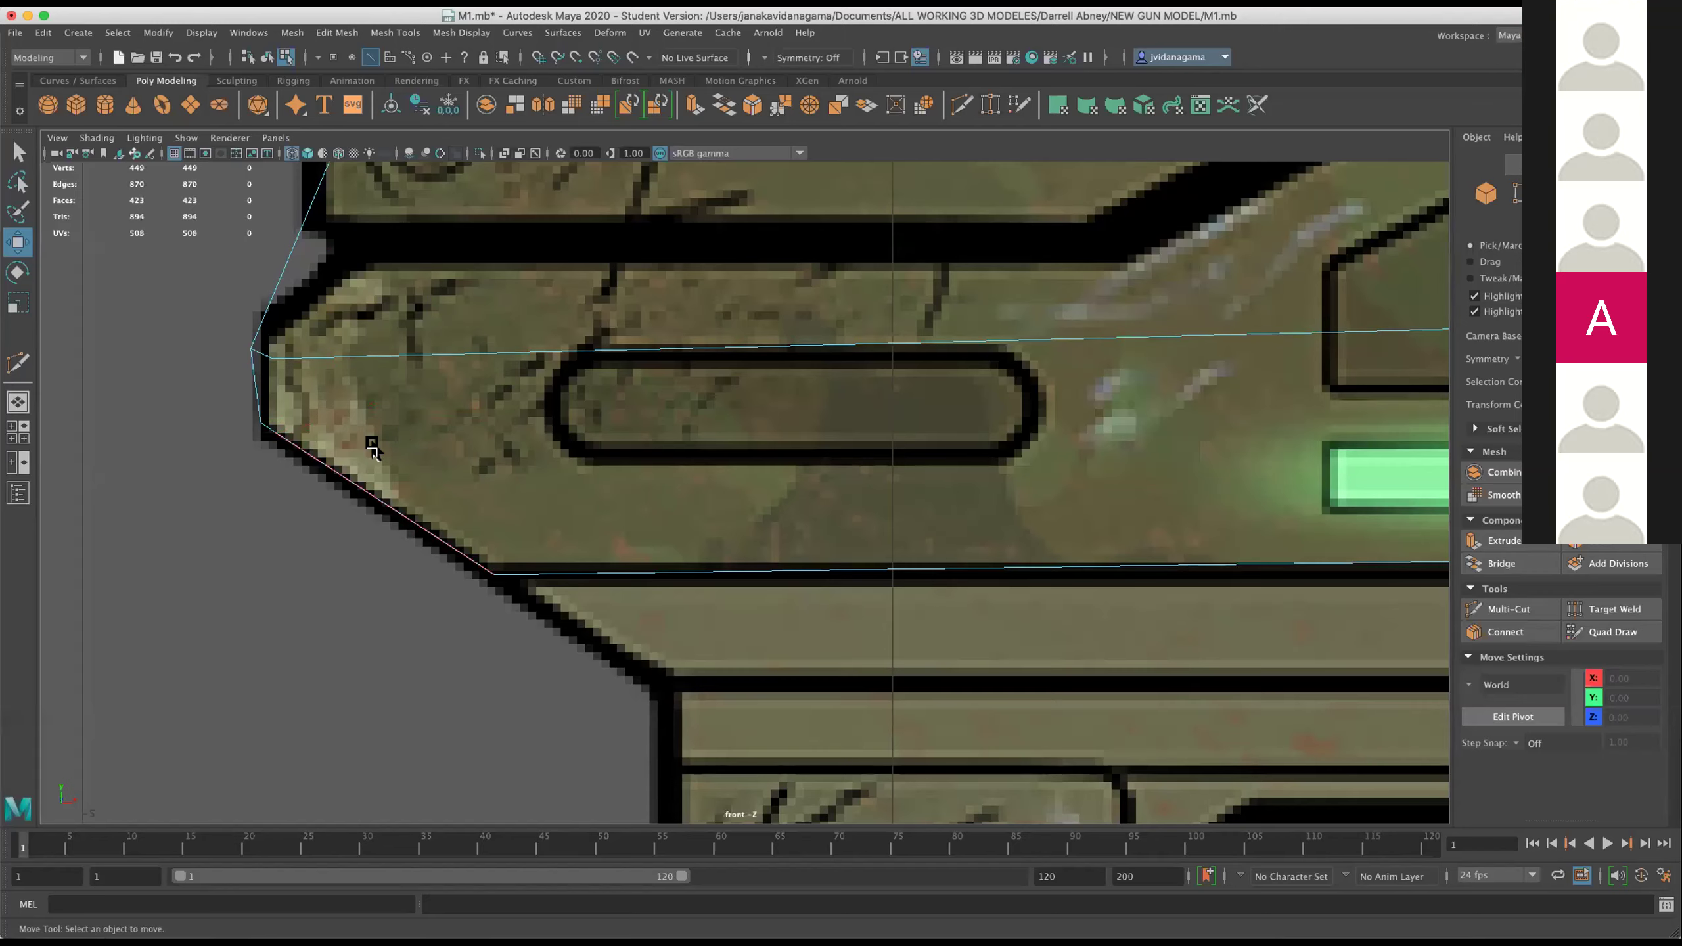
key("a")
scroll("up", 3)
Maximize the perspective view and inspect the gun body, toggling smooth preview on and off.
key("space")
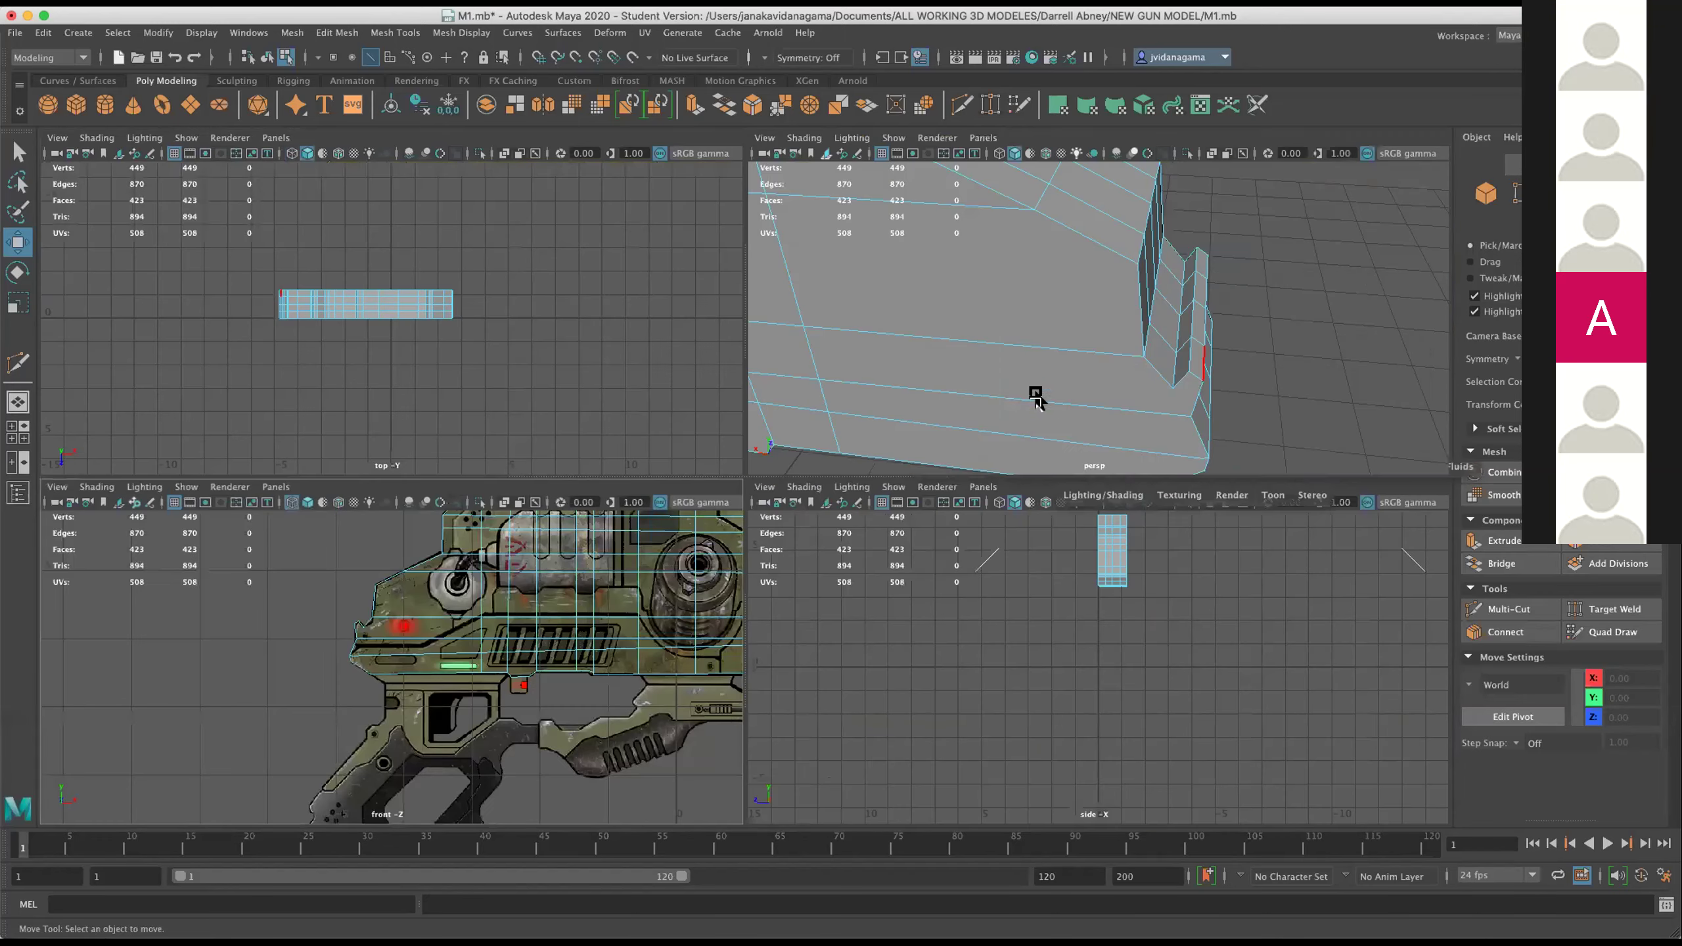
key("space")
left_click_drag(856, 440, 734, 466)
key("f")
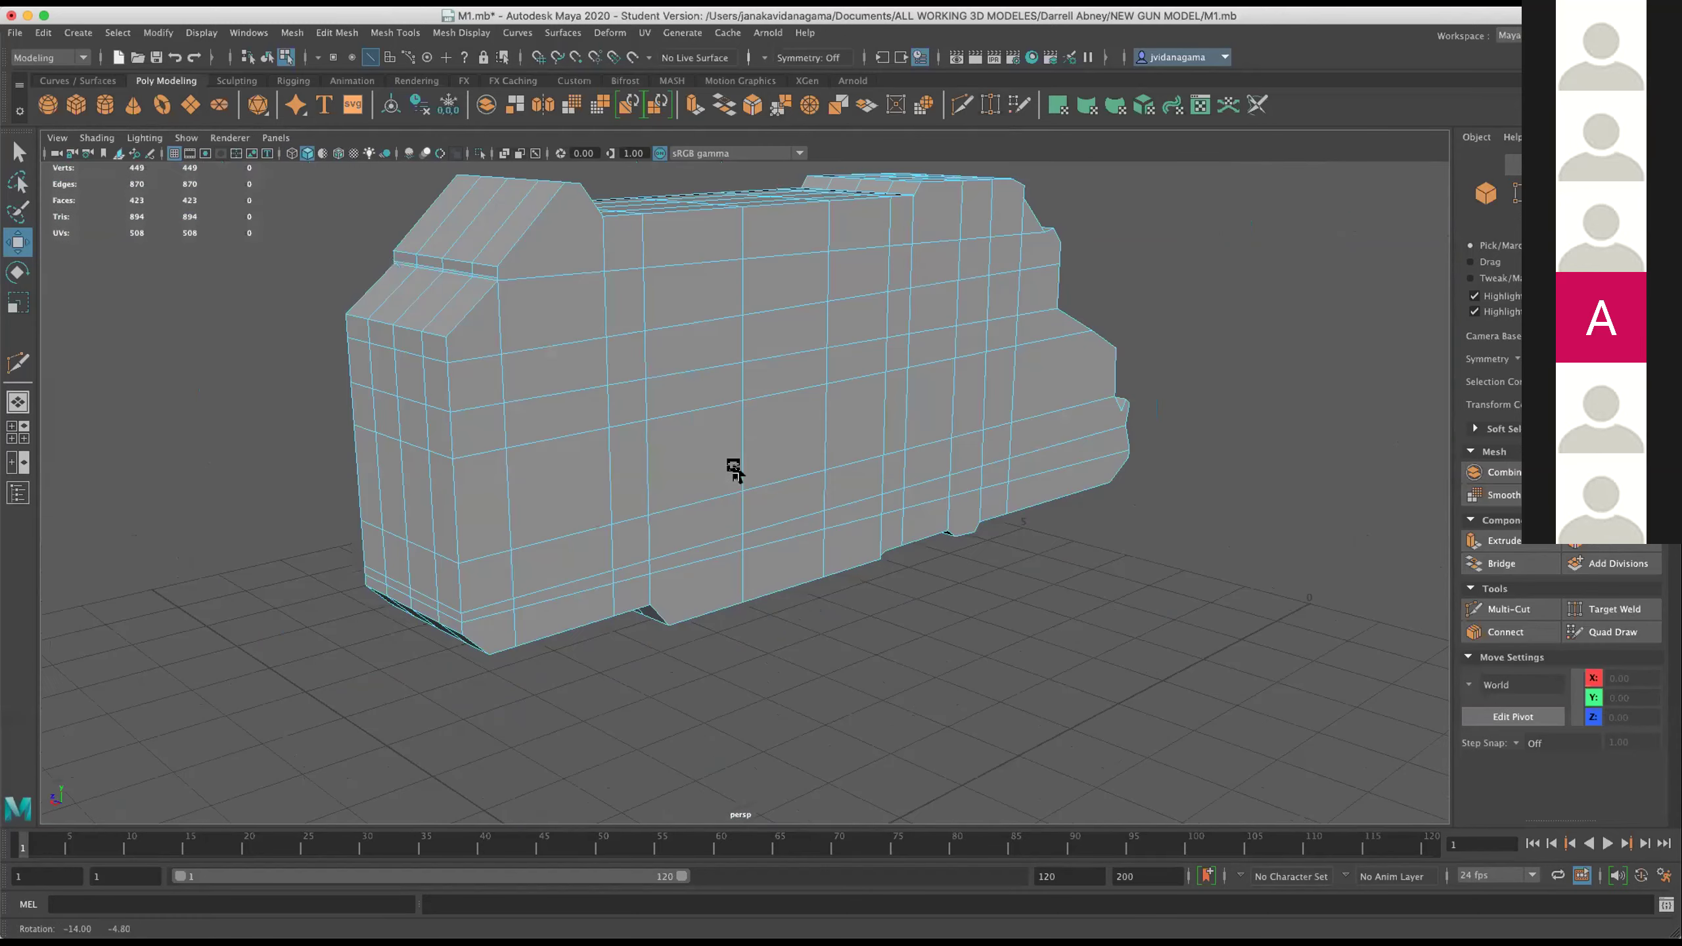
key("2")
left_click_drag(643, 504, 649, 481)
key("1")
left_click_drag(763, 383, 593, 500)
scroll("up", 3)
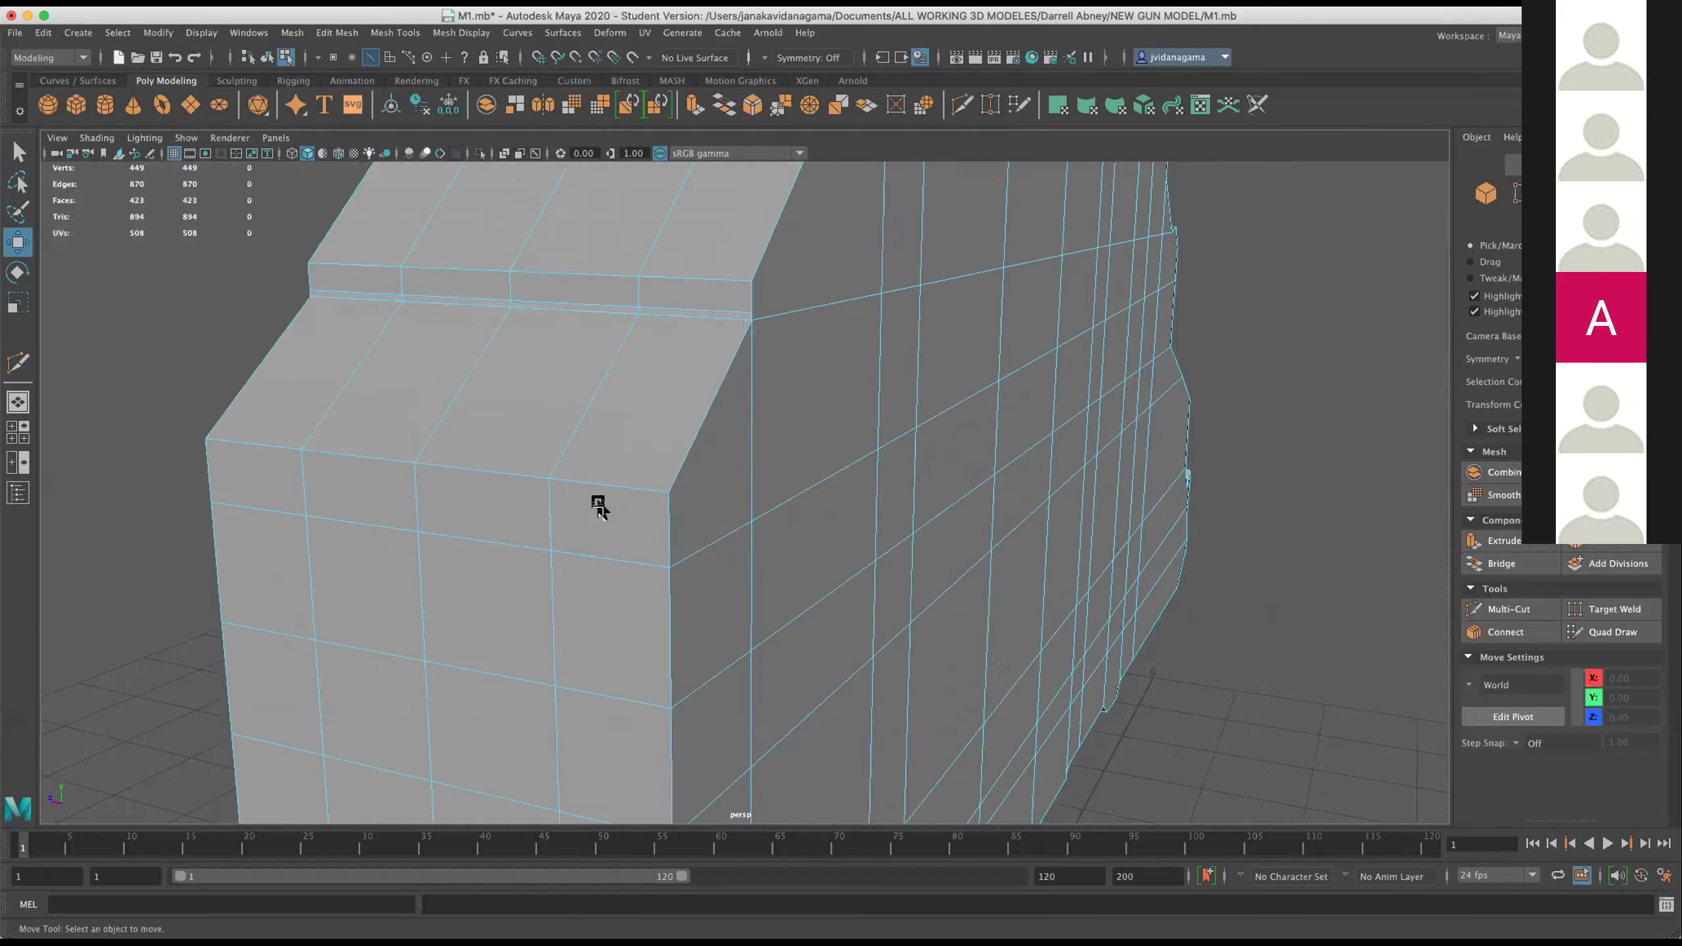
scroll("up", 3)
Delete the edge loop along the body's upper side with Edit Mesh > Delete Edge/Vertex.
double_click(608, 560)
left_click_drag(608, 557, 545, 401)
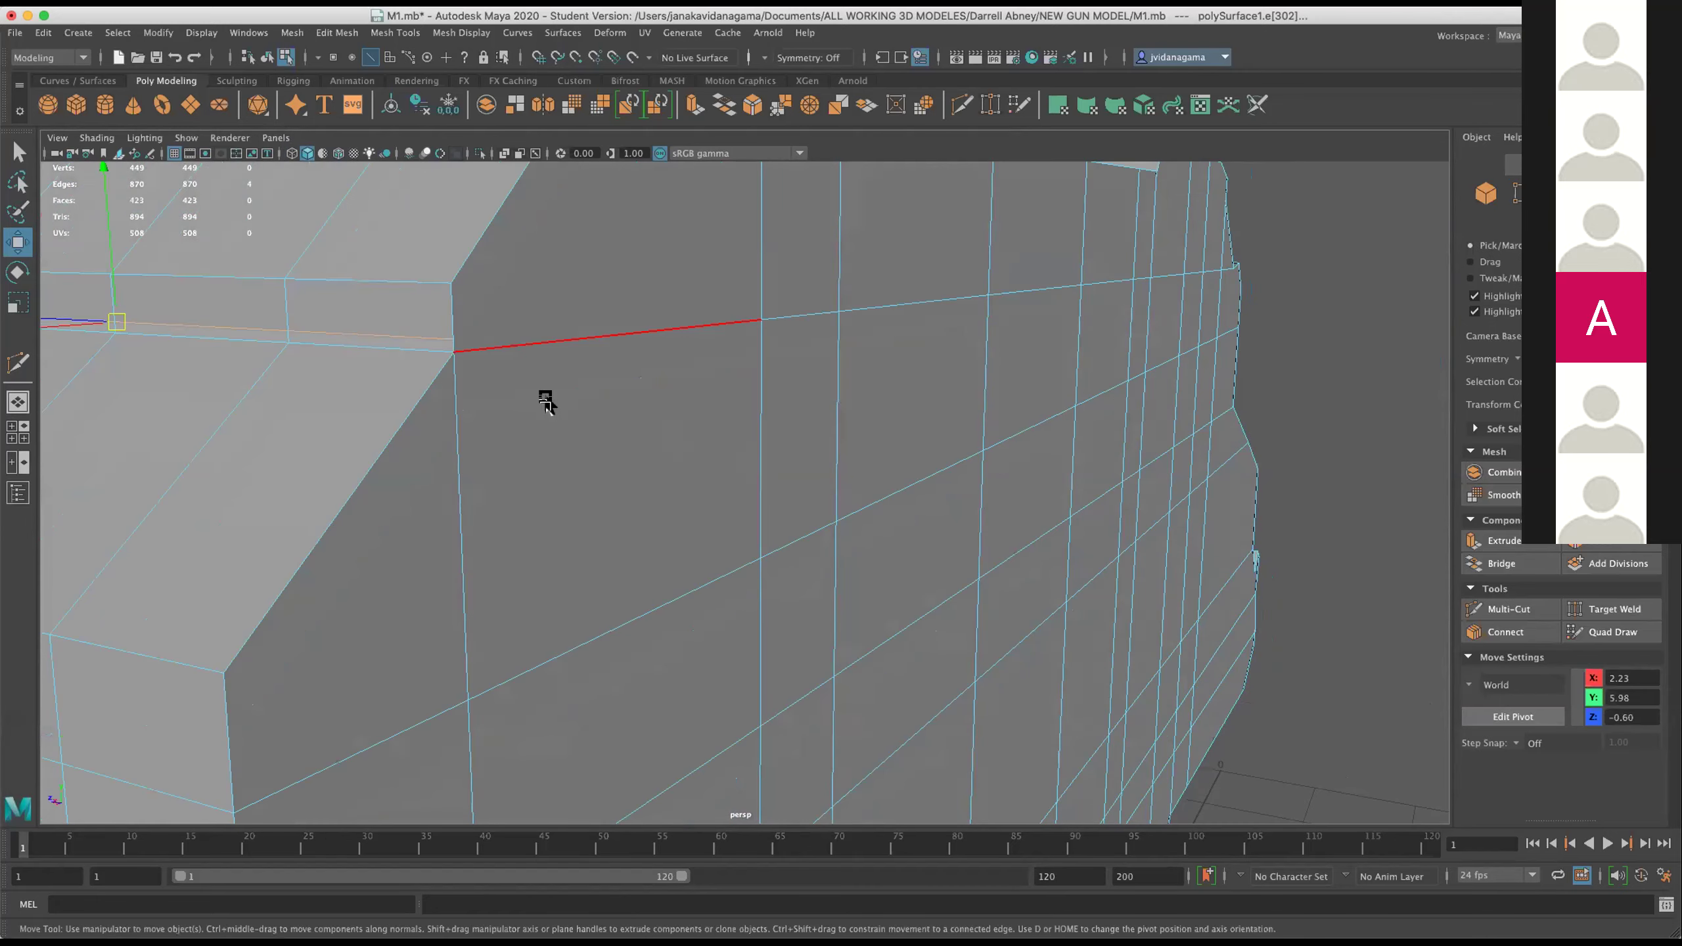
left_click_drag(1126, 265, 828, 424)
left_click(434, 34)
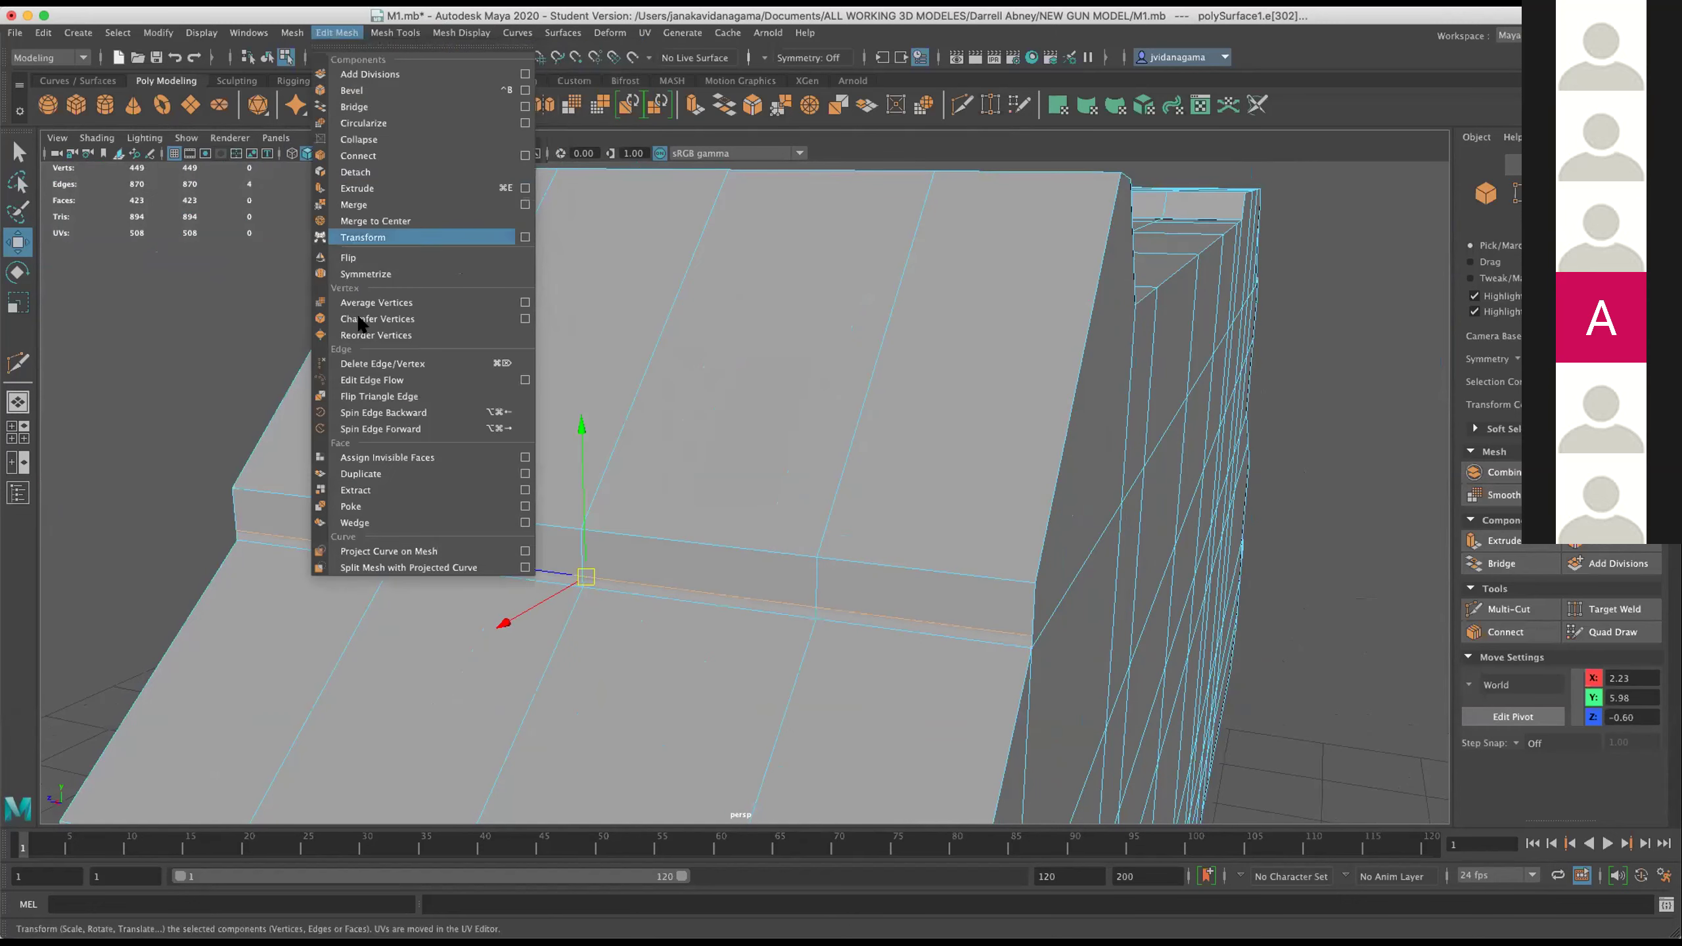
left_click(450, 364)
Orbit out over the whole gun body and select an edge on its side.
scroll("down", 3)
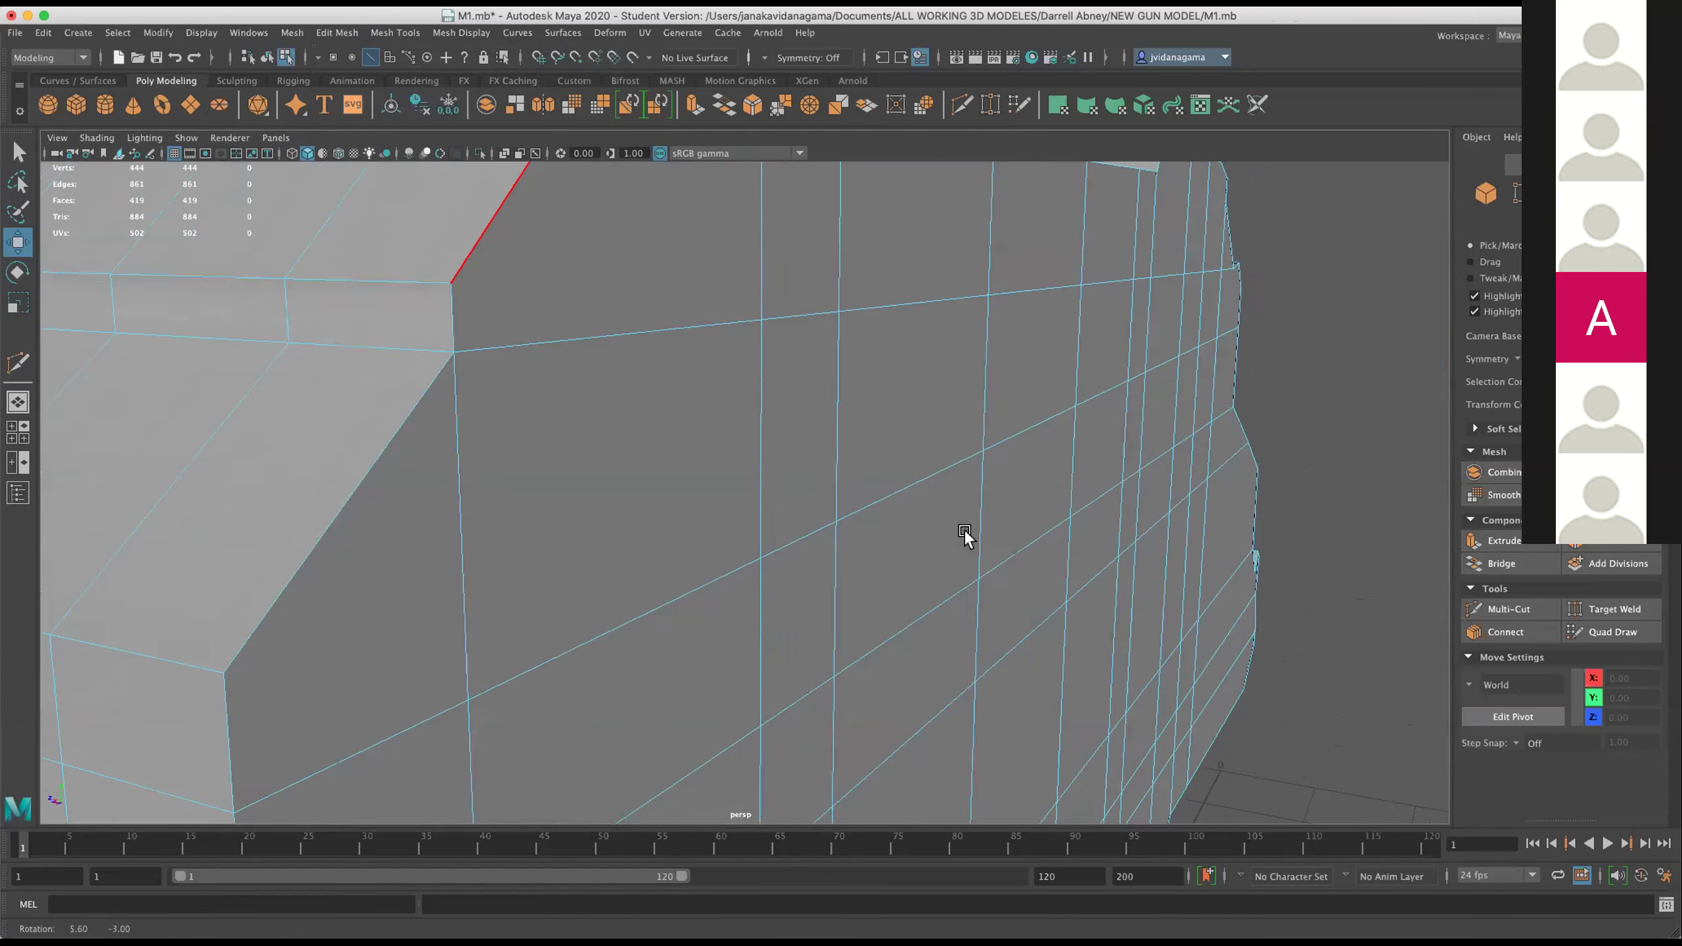
left_click_drag(961, 537, 860, 559)
left_click(768, 617)
scroll("up", 3)
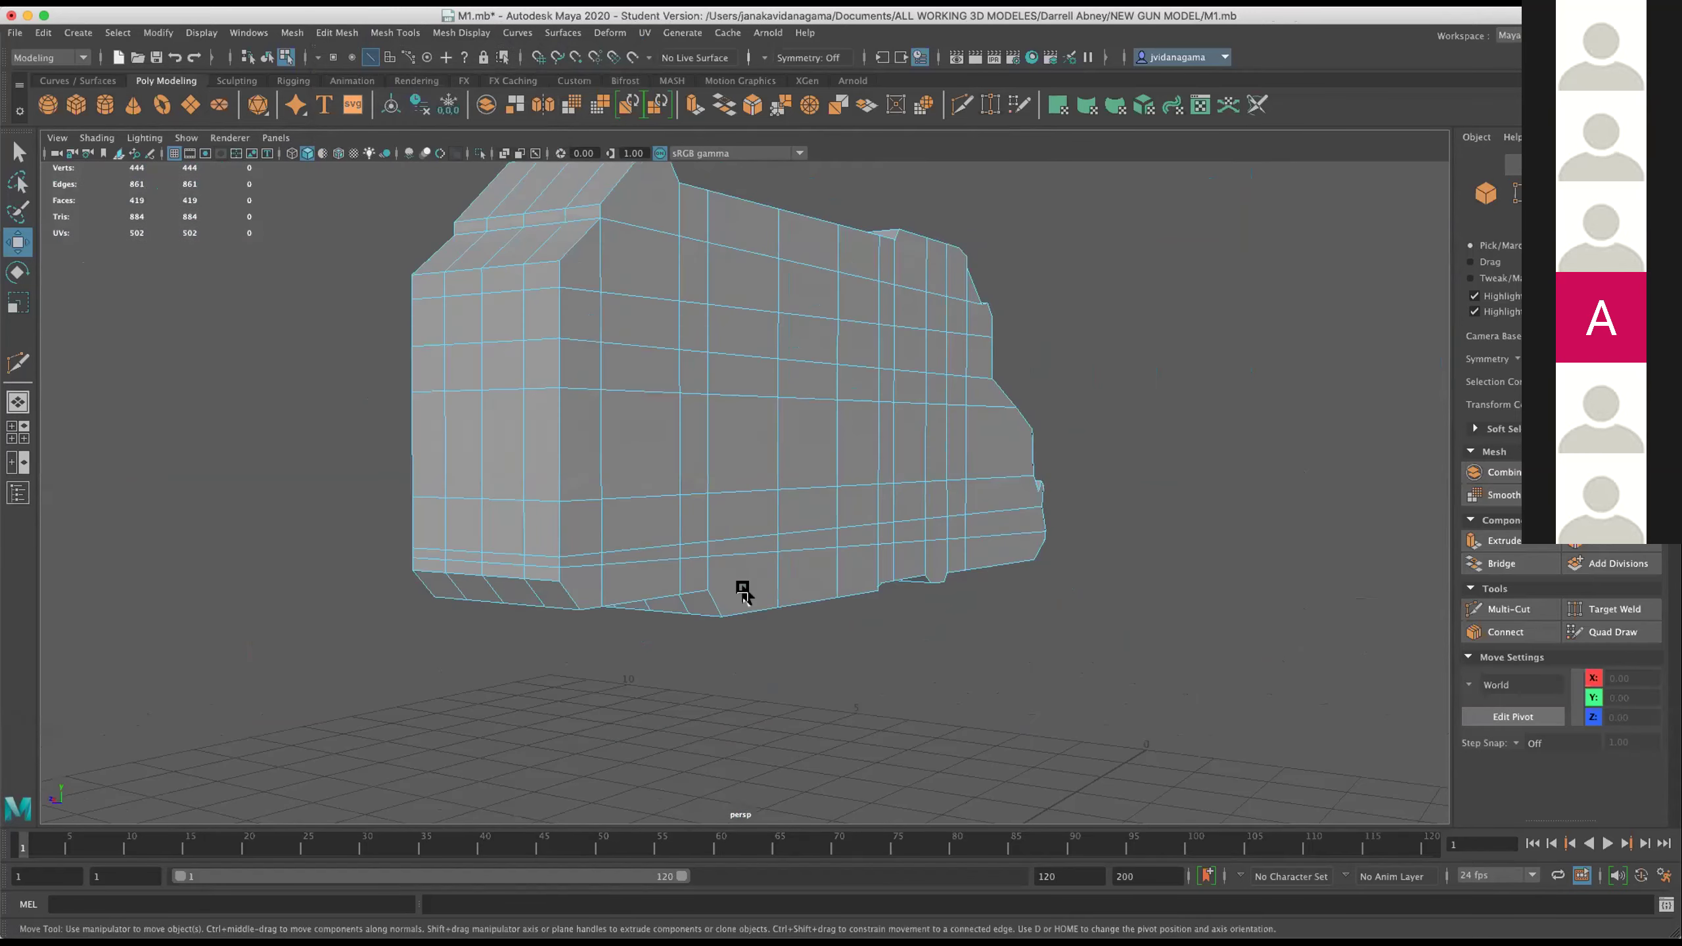
scroll("up", 3)
left_click_drag(605, 490, 603, 456)
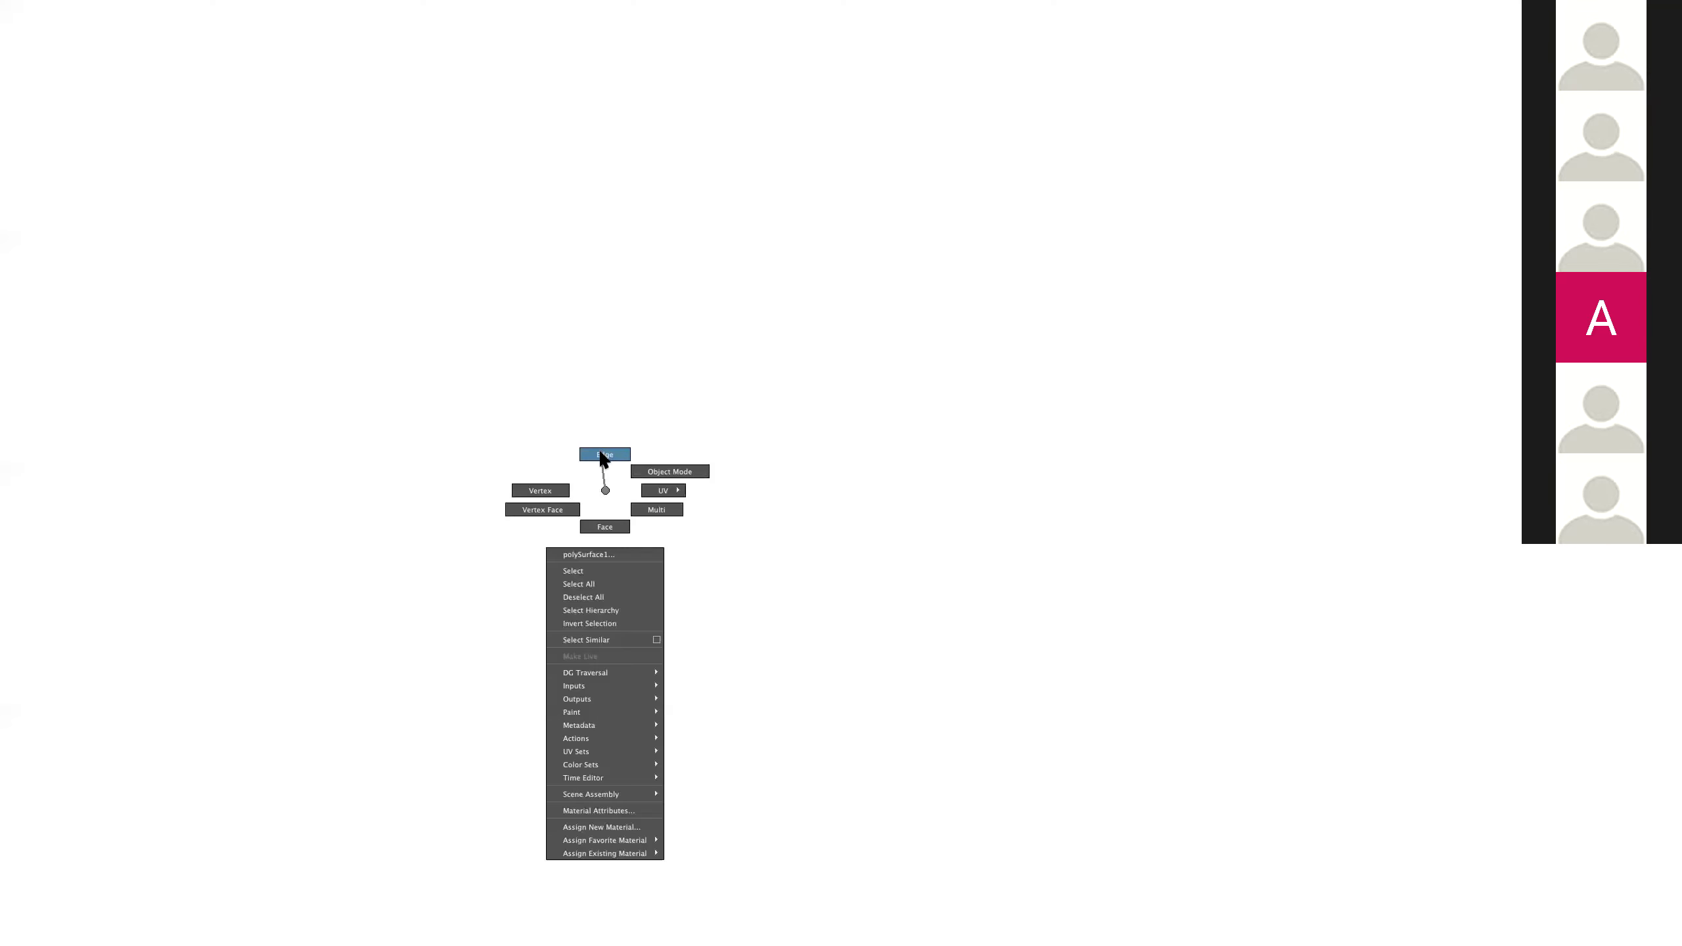
Scale the two side edges to zero in Y so they form a level line.
left_click(689, 524)
left_click(702, 563)
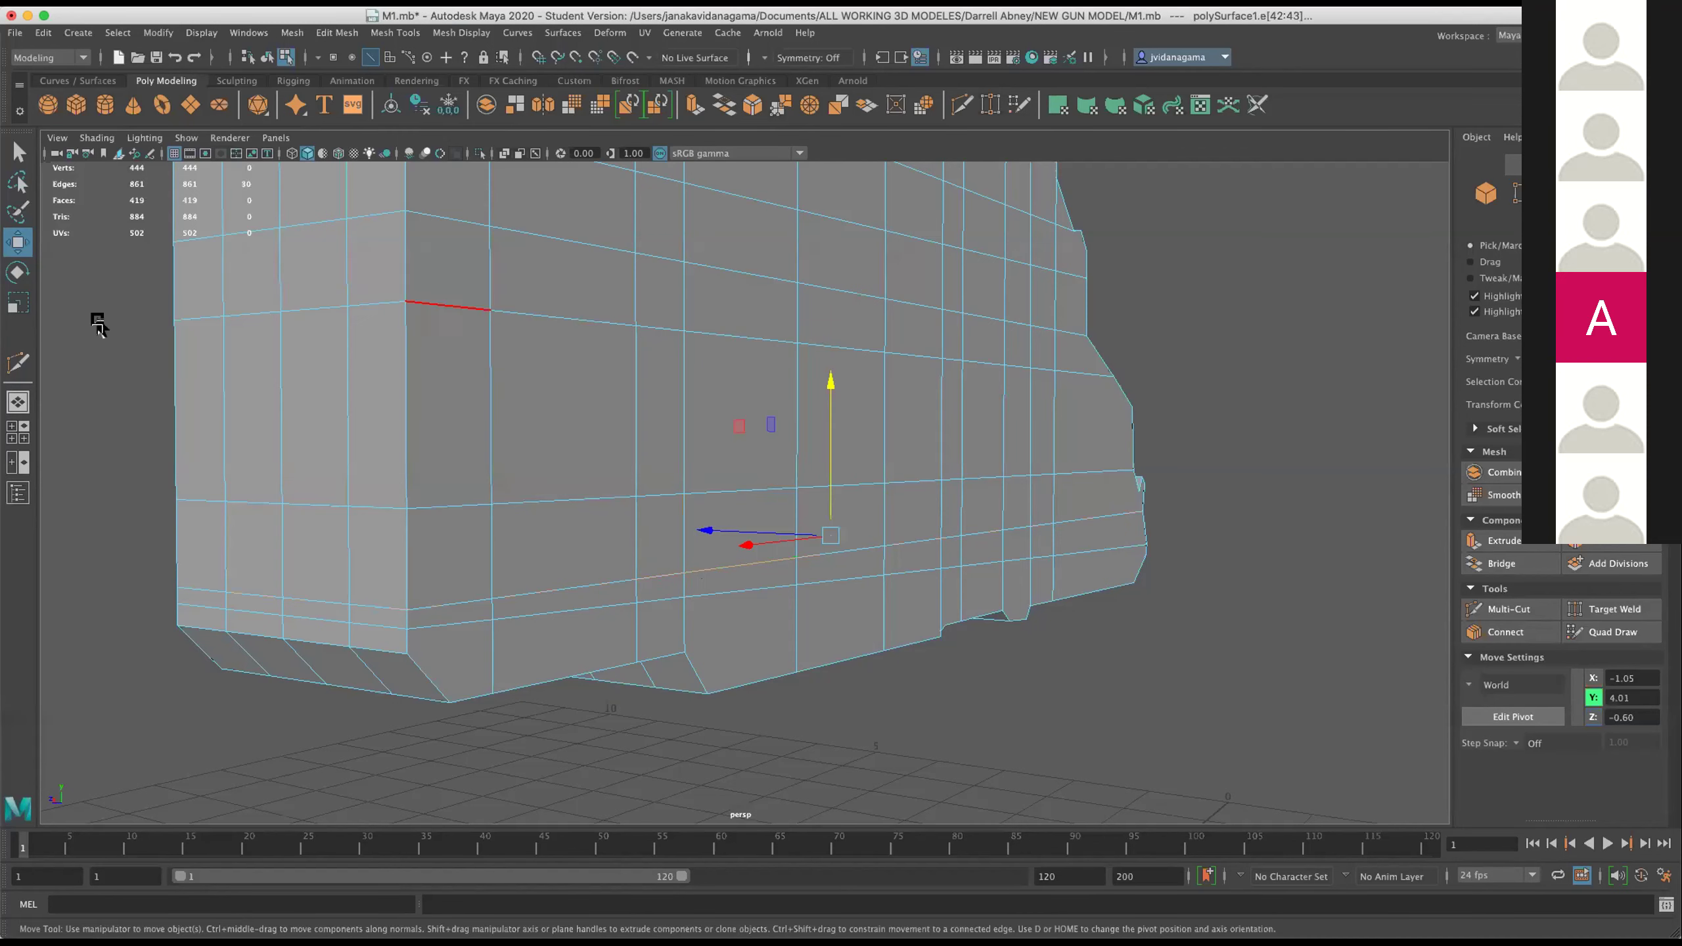
key("r")
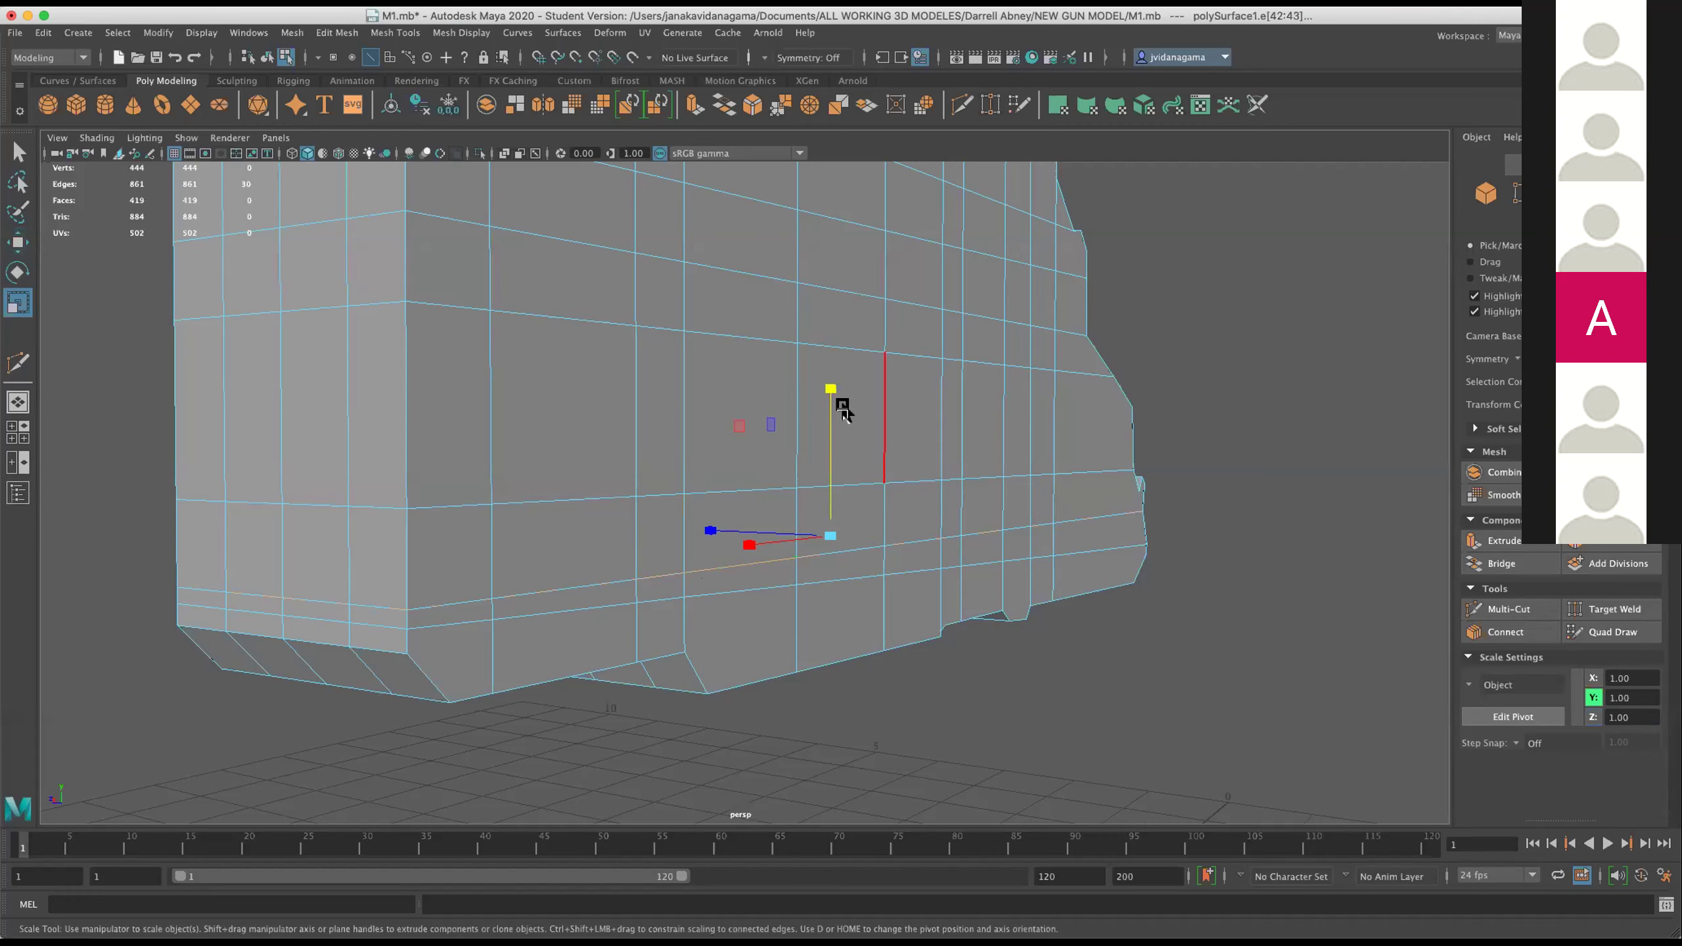
left_click_drag(833, 391, 830, 415)
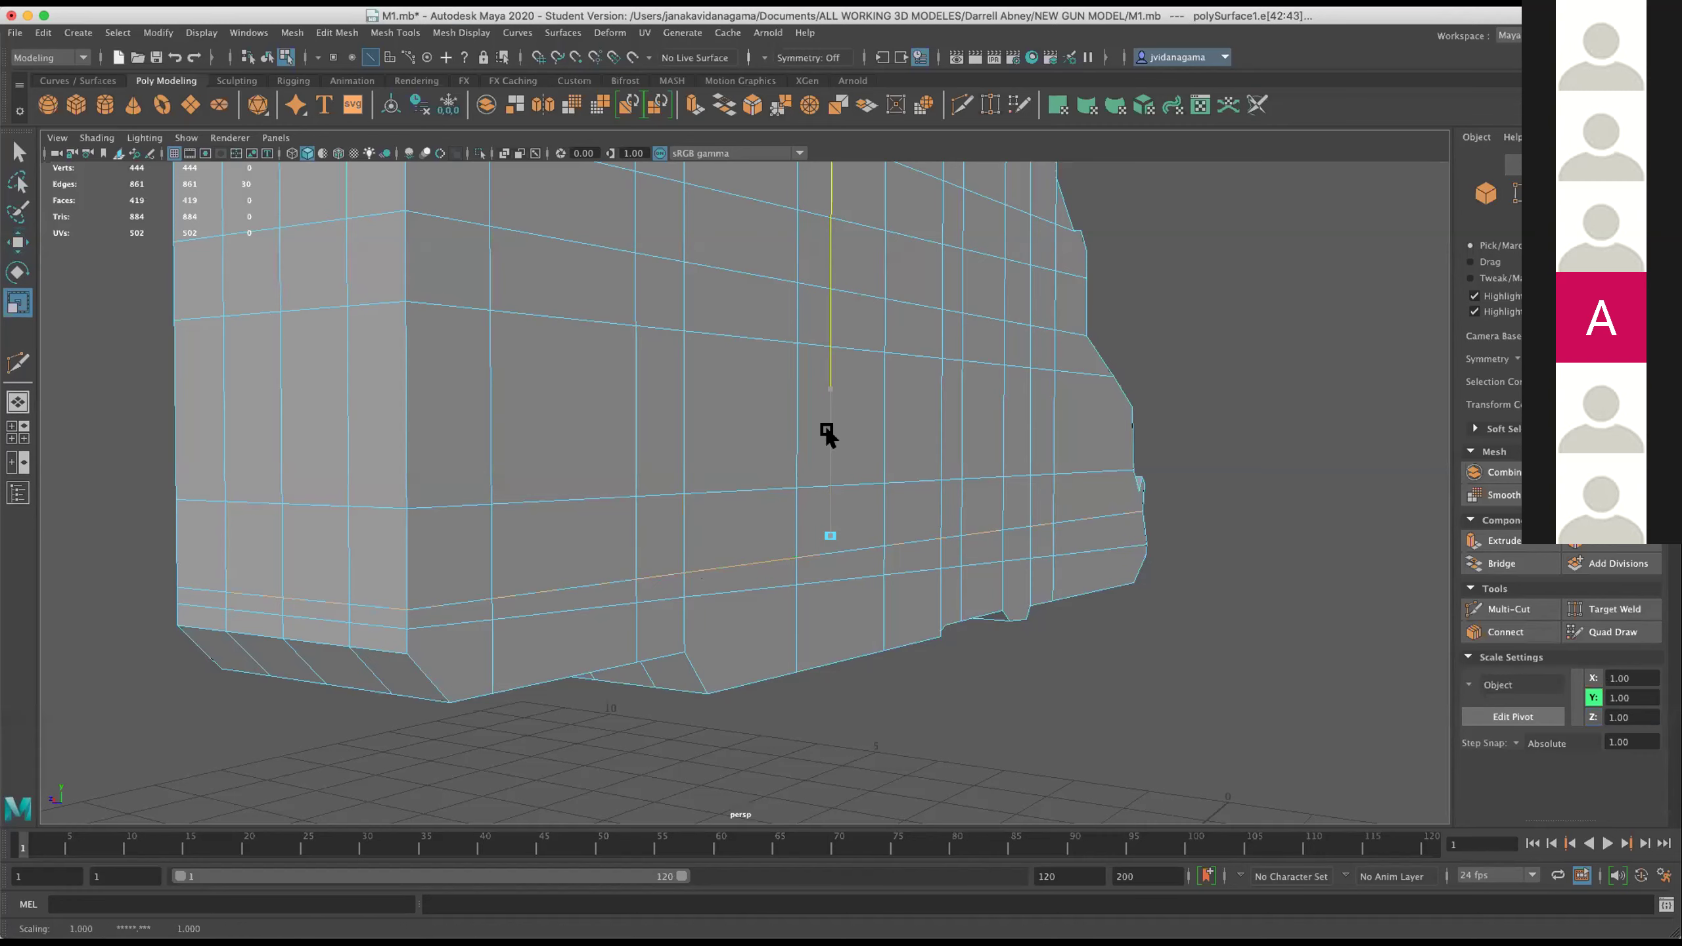
left_click_drag(946, 470, 841, 440)
left_click_drag(781, 385, 809, 446)
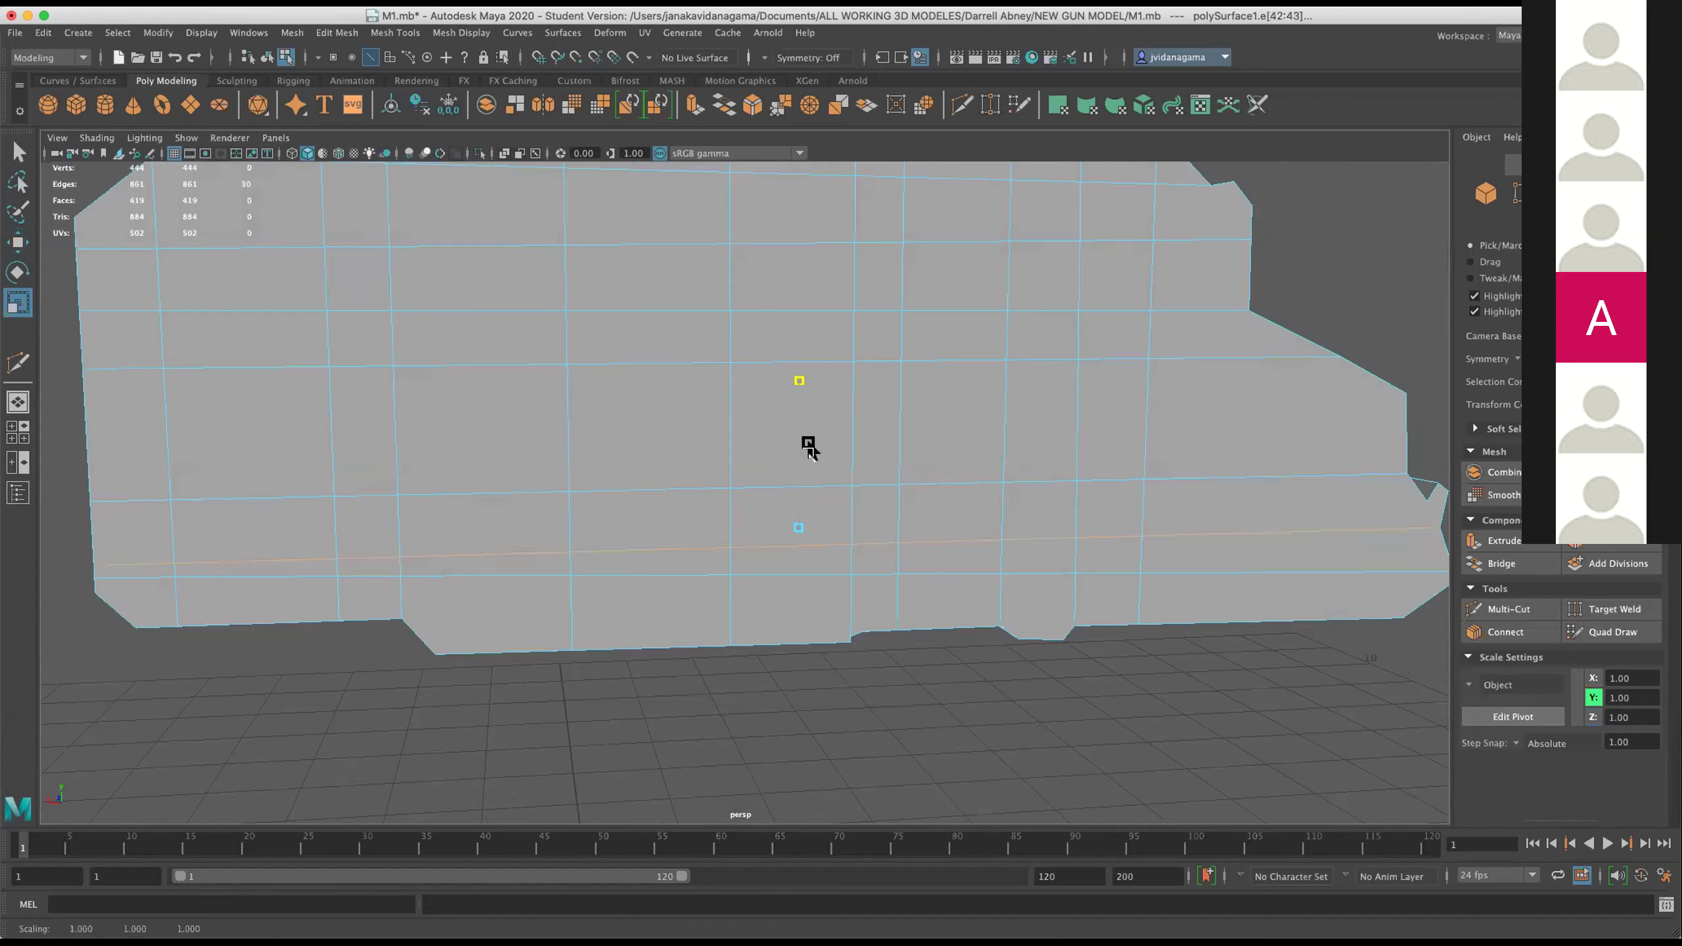
left_click_drag(800, 524, 755, 523)
In the front view, delete the stray vertex at the gun body's front tip.
left_click_drag(351, 464, 277, 466)
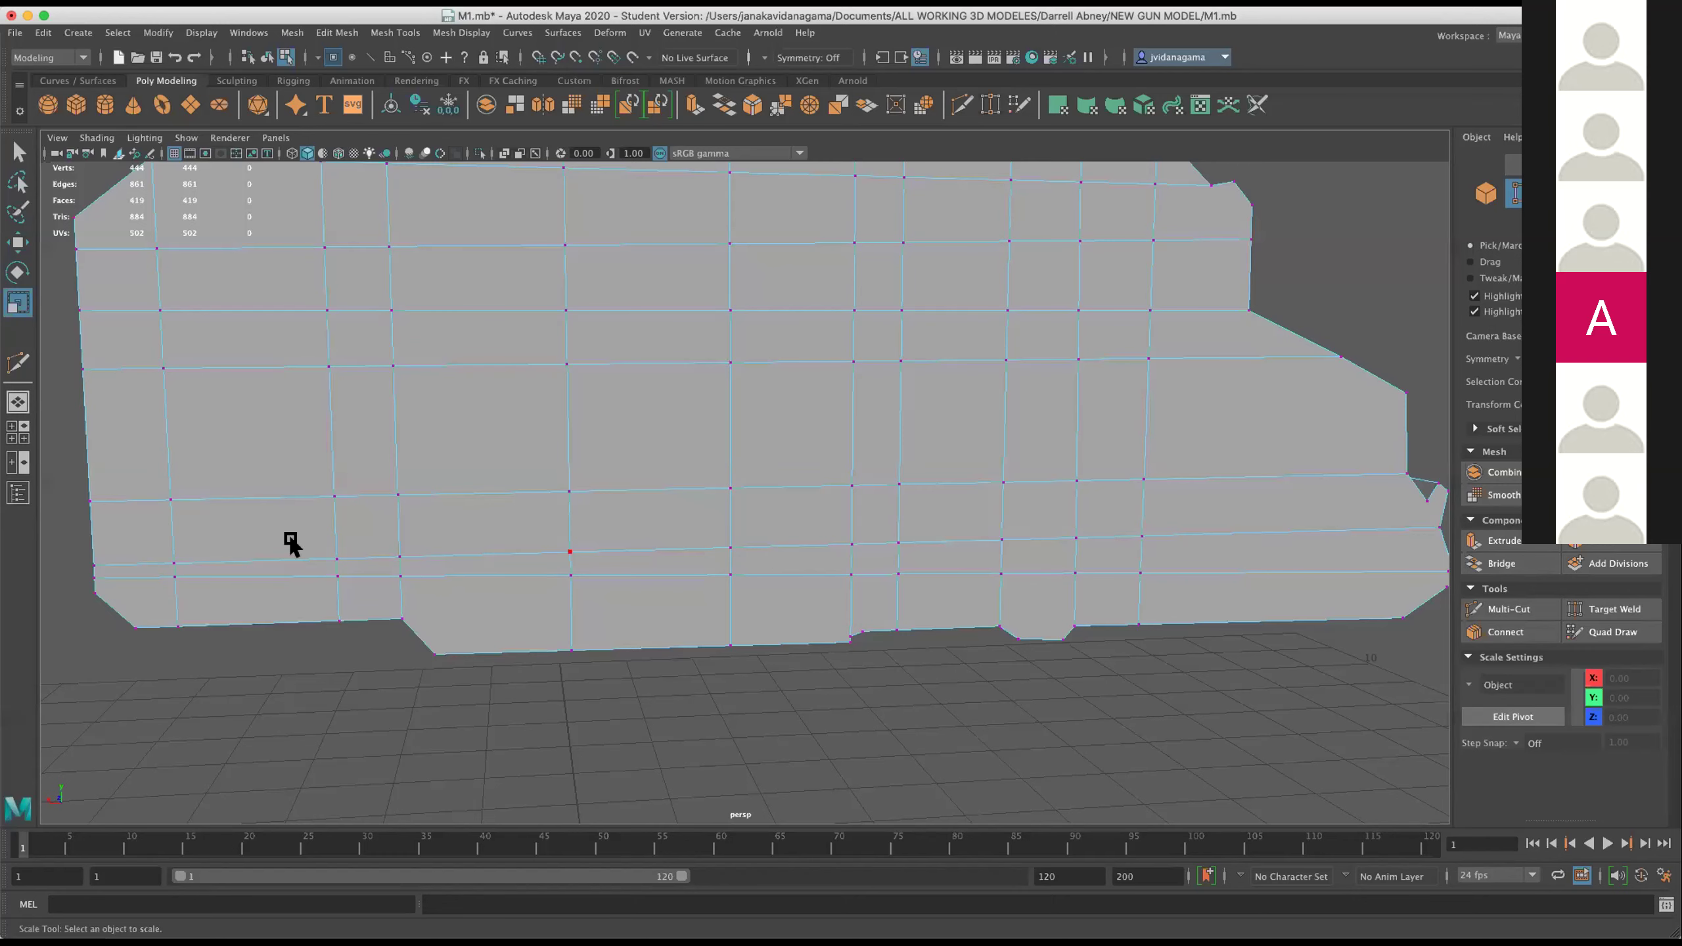
key("space")
key("space")
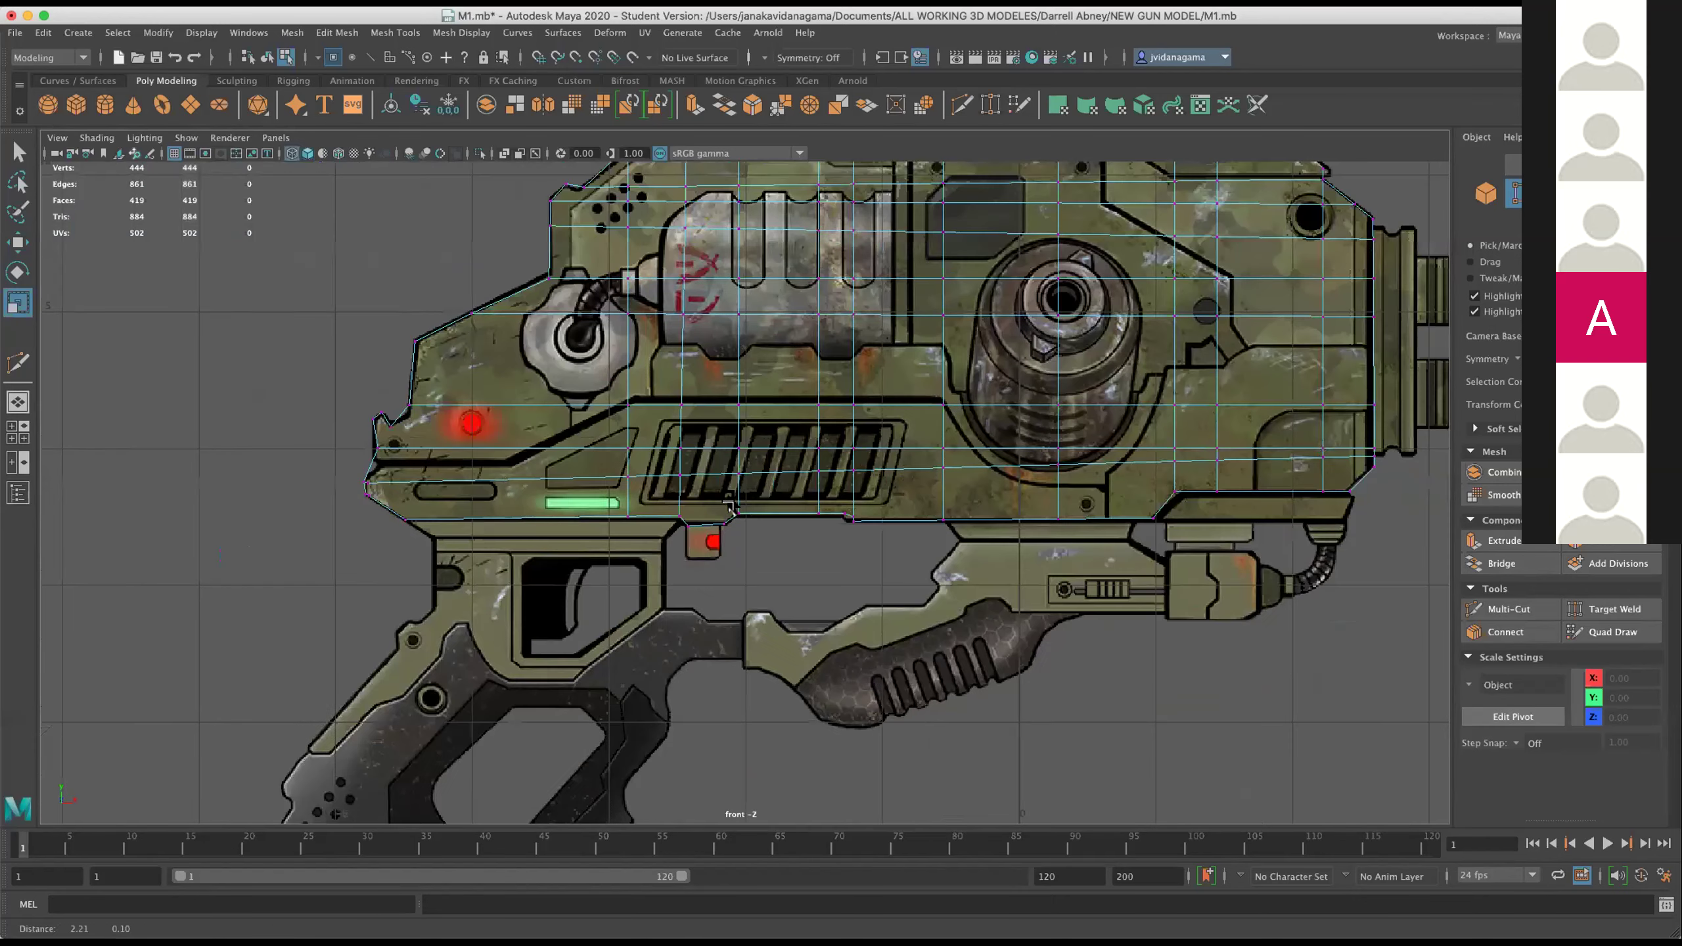
scroll("up", 3)
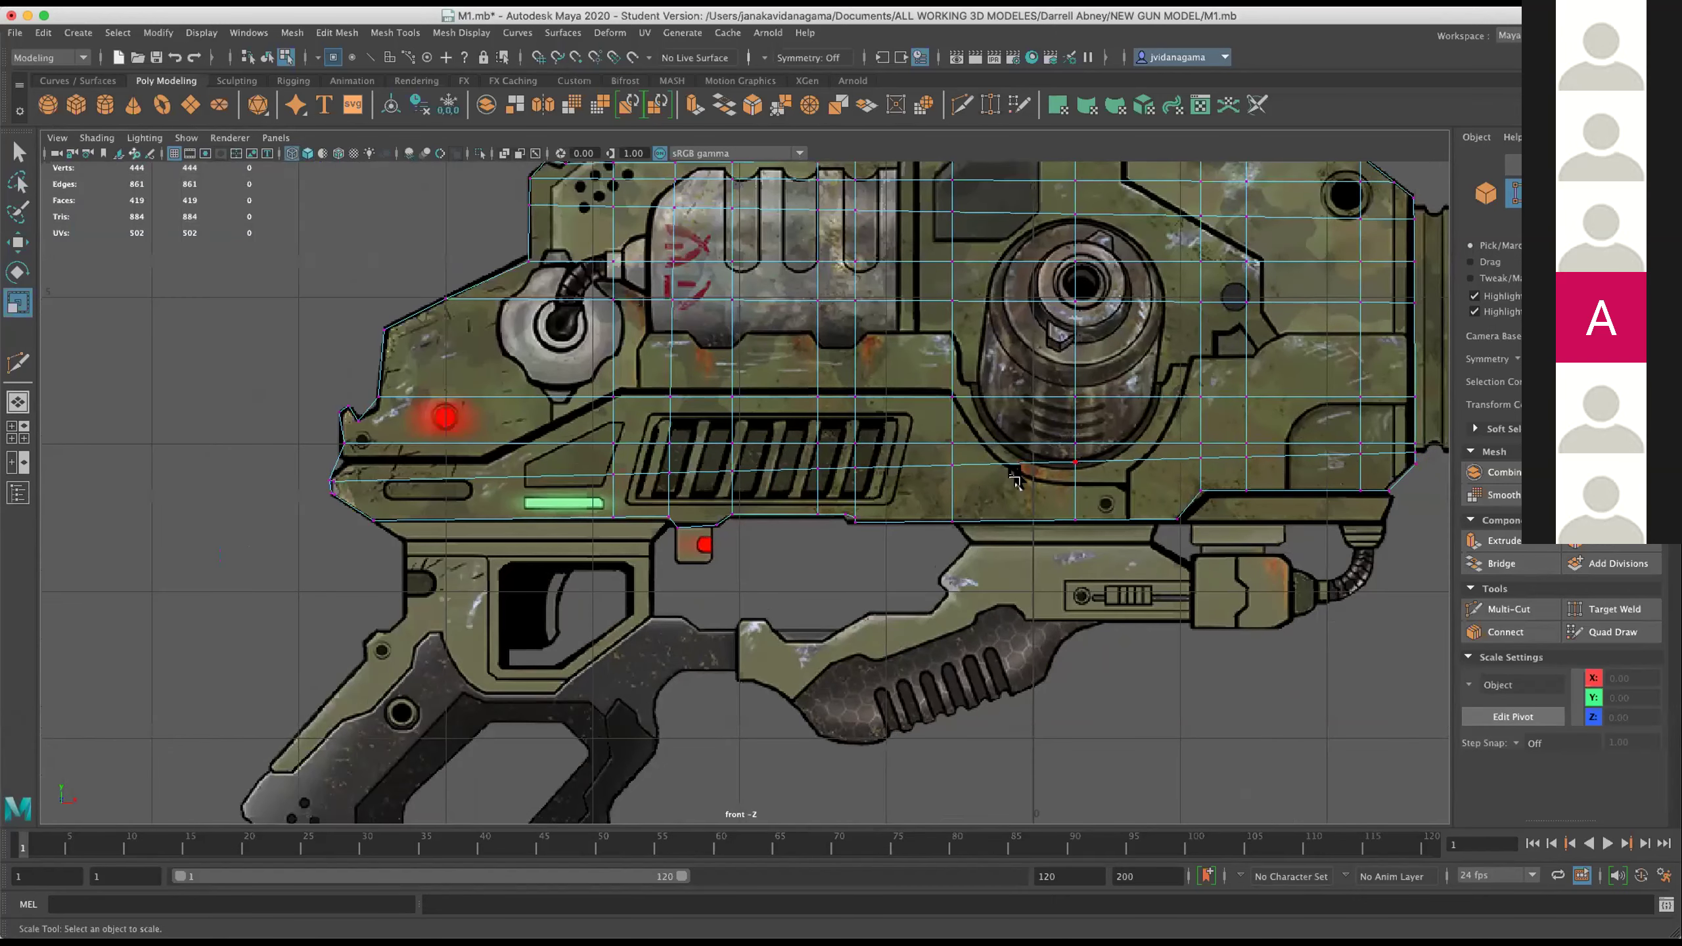
scroll("up", 3)
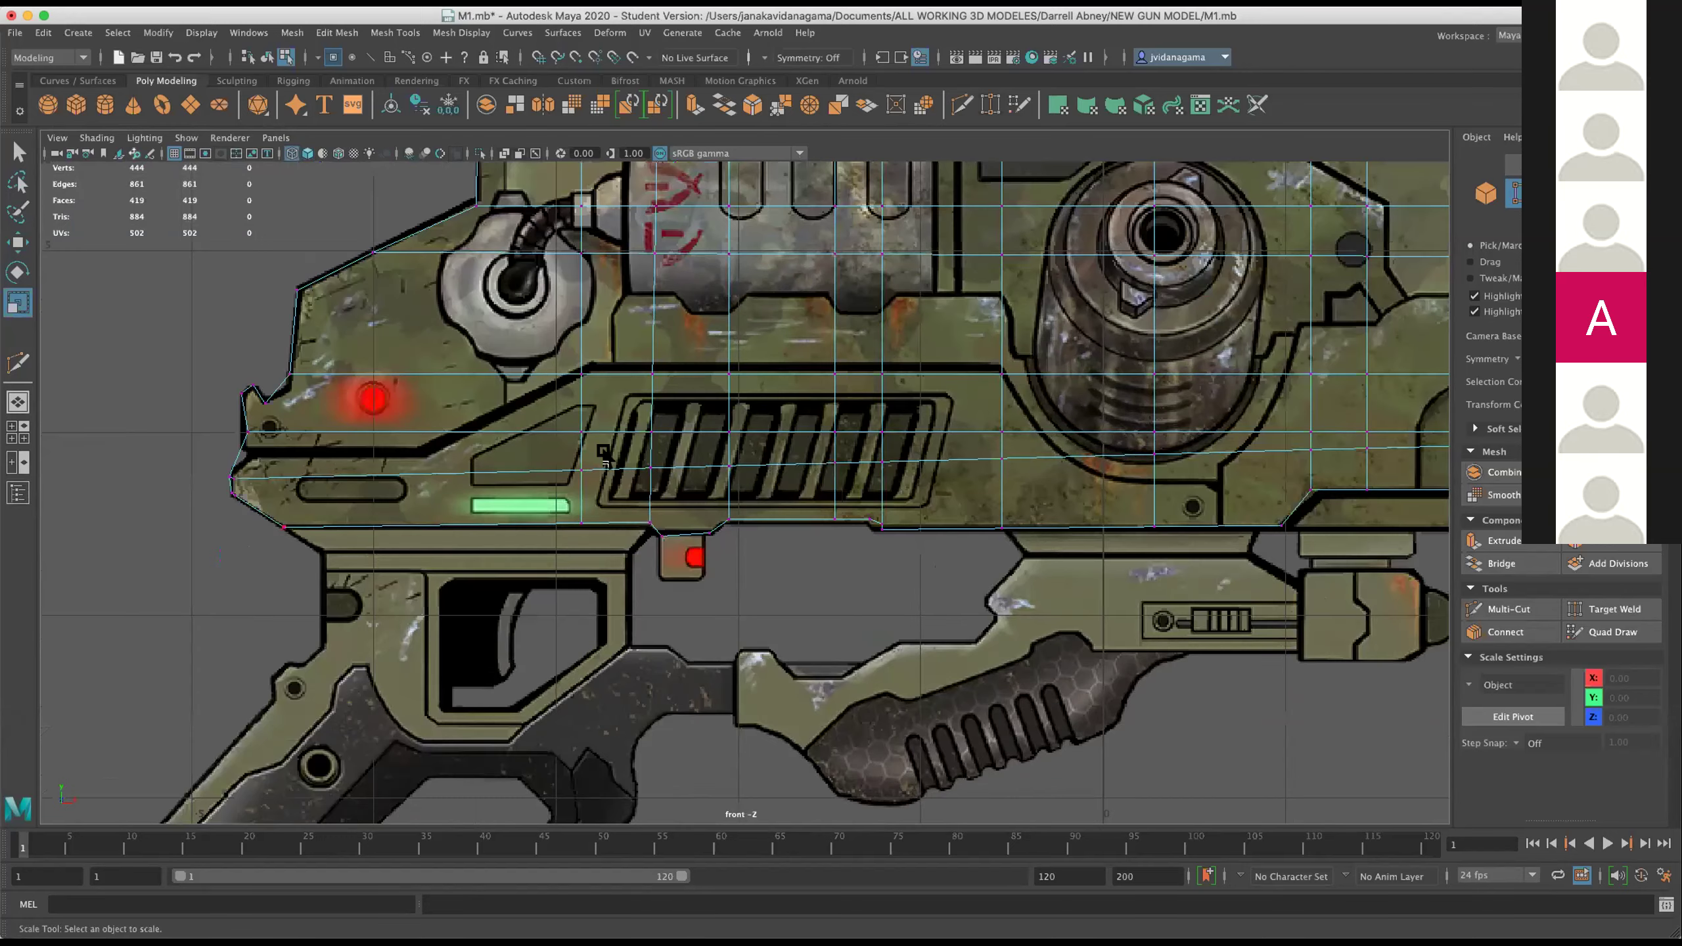
scroll("up", 3)
scroll("up", 3)
left_click(782, 349)
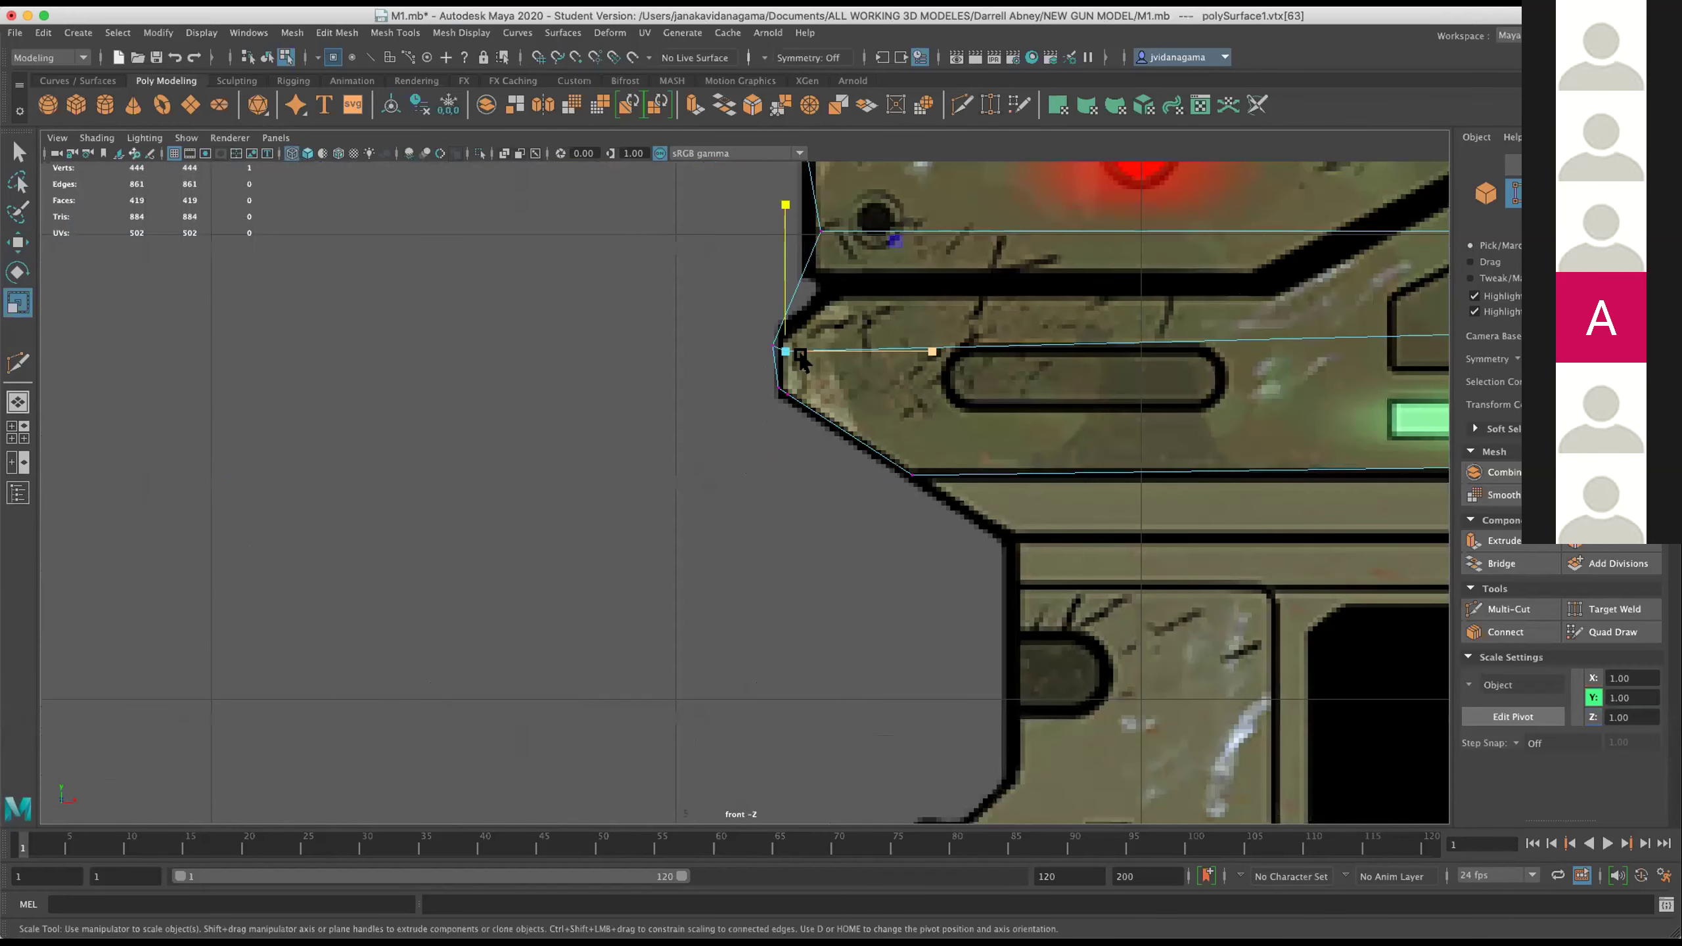
key("Delete")
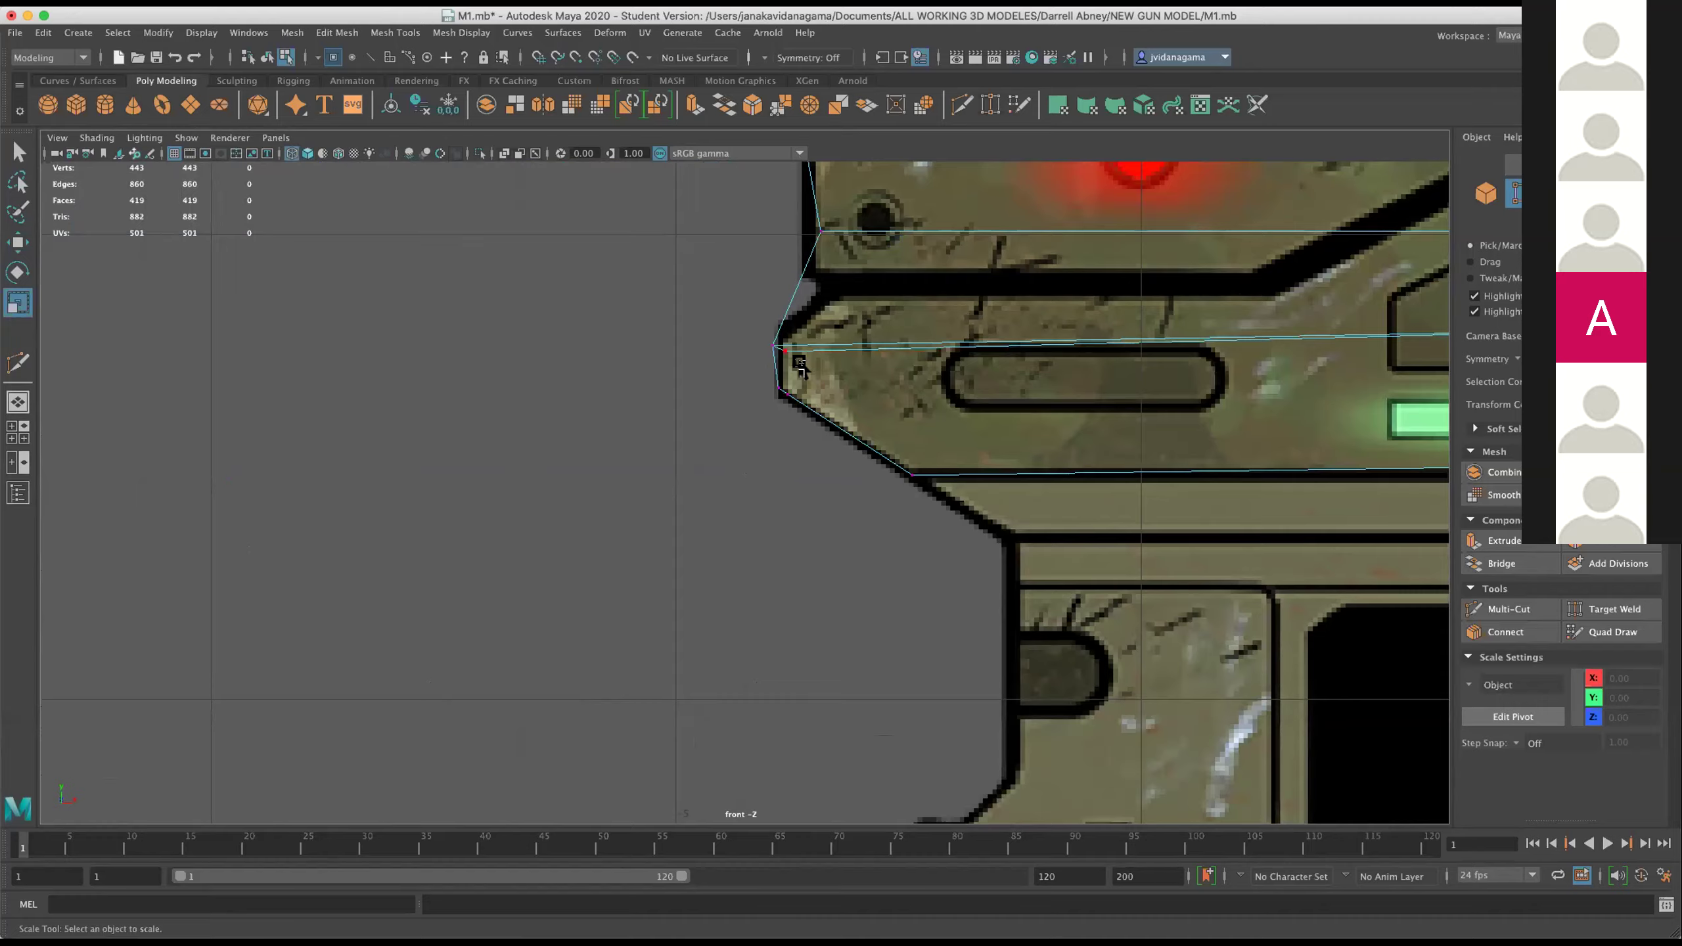
scroll("down", 3)
scroll("down", 3)
left_click_drag(715, 364, 668, 381)
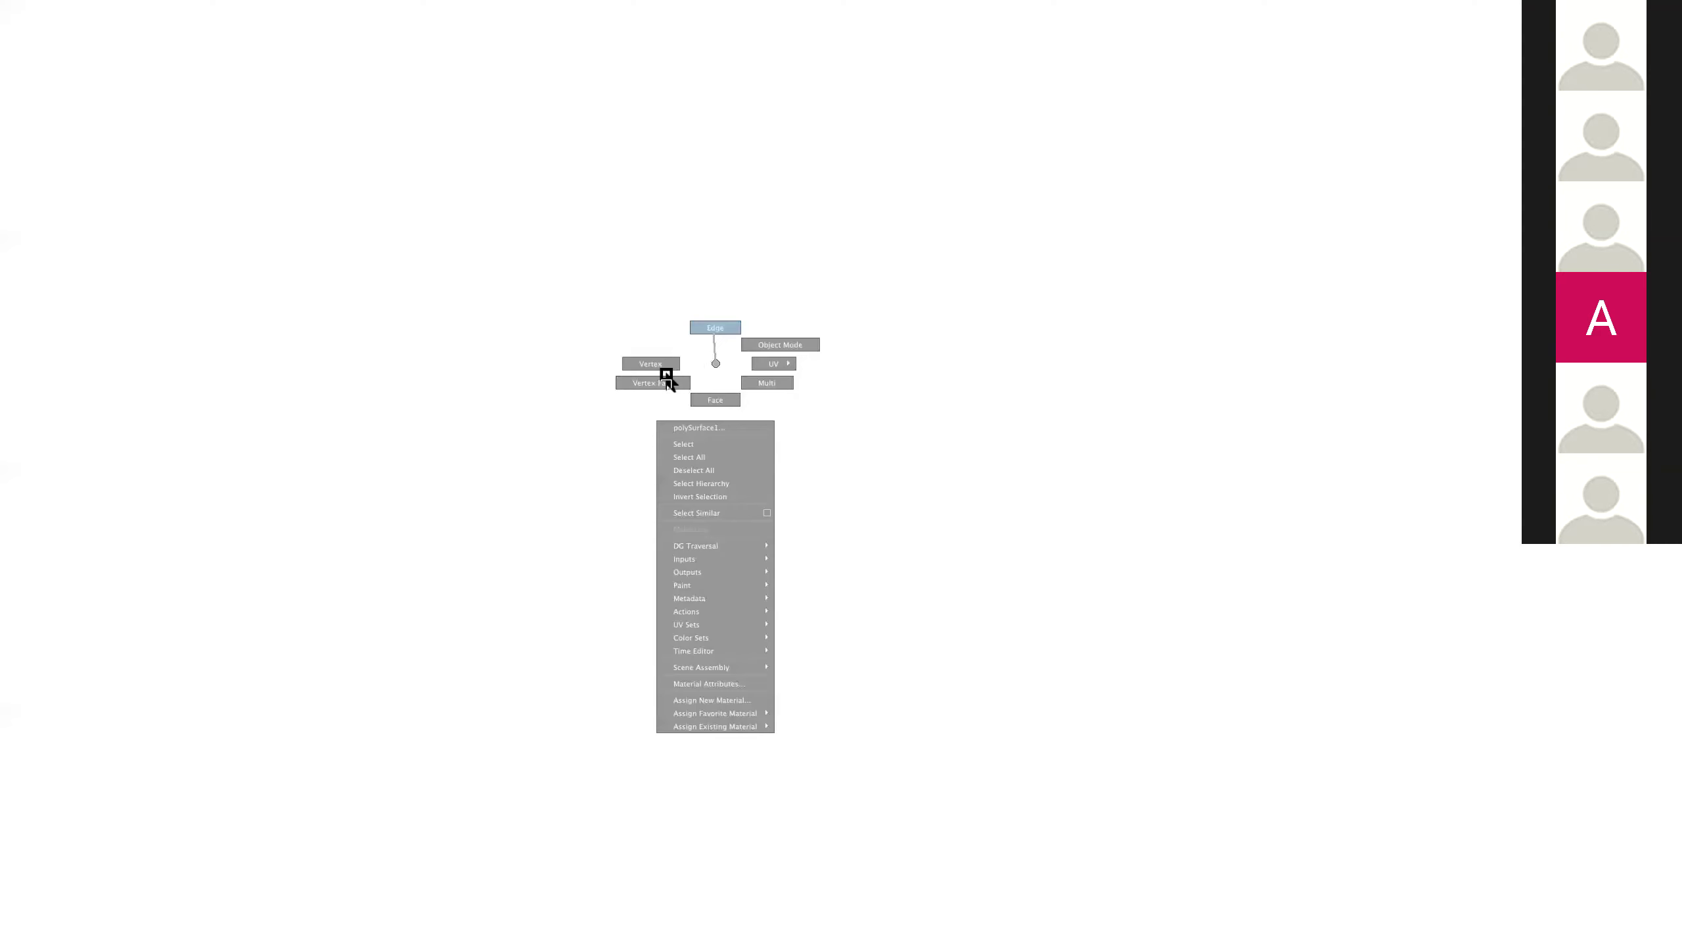
Zoom in close on the gun body's lower edge in vertex mode.
left_click(1321, 378)
key("space")
key("space")
left_click_drag(969, 473, 1025, 469)
scroll("up", 3)
scroll("up", 3)
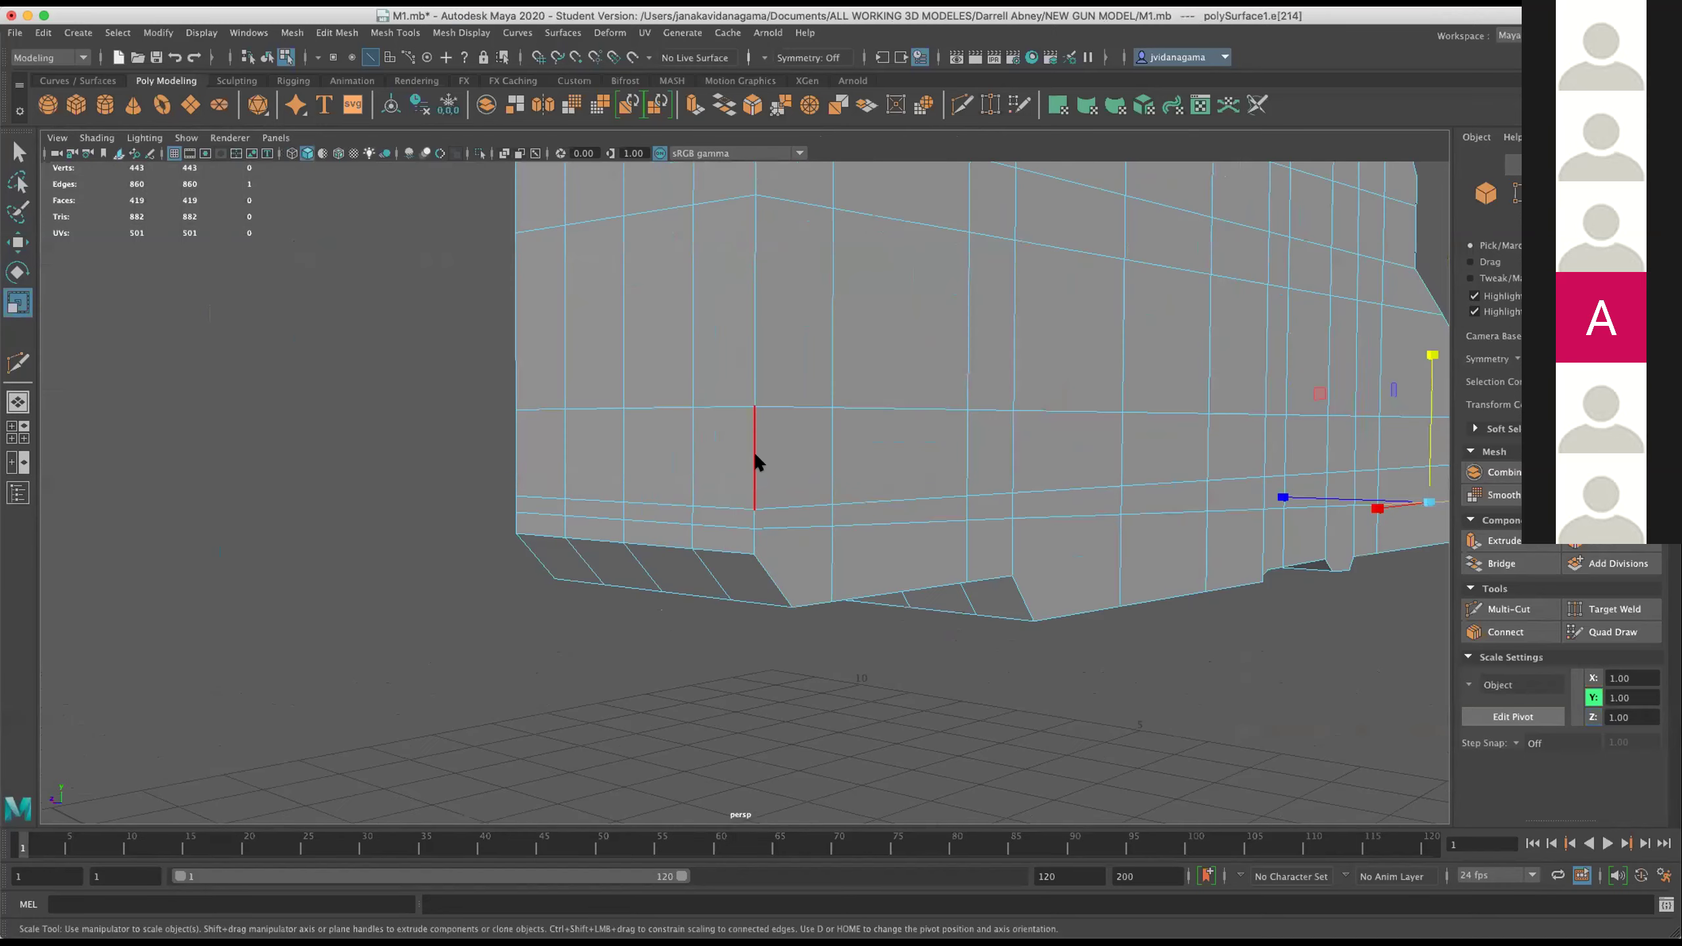
left_click_drag(757, 462, 585, 421)
scroll("up", 3)
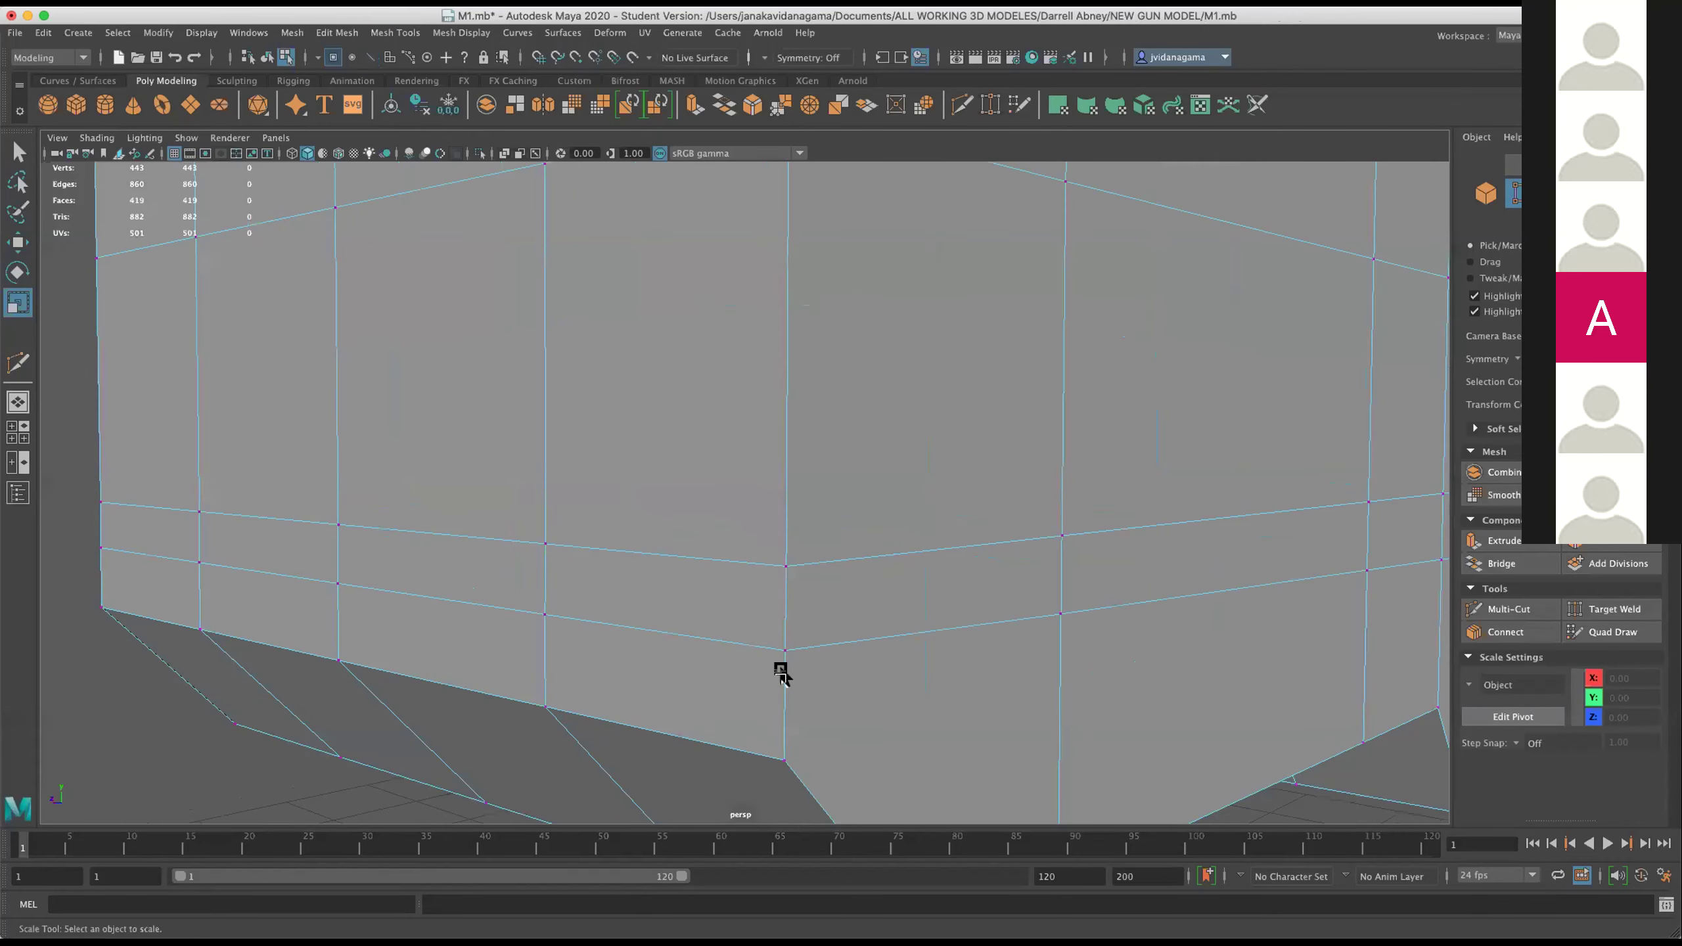
Trial-move two vertices on the lower edge and undo both moves.
left_click(784, 652)
key("w")
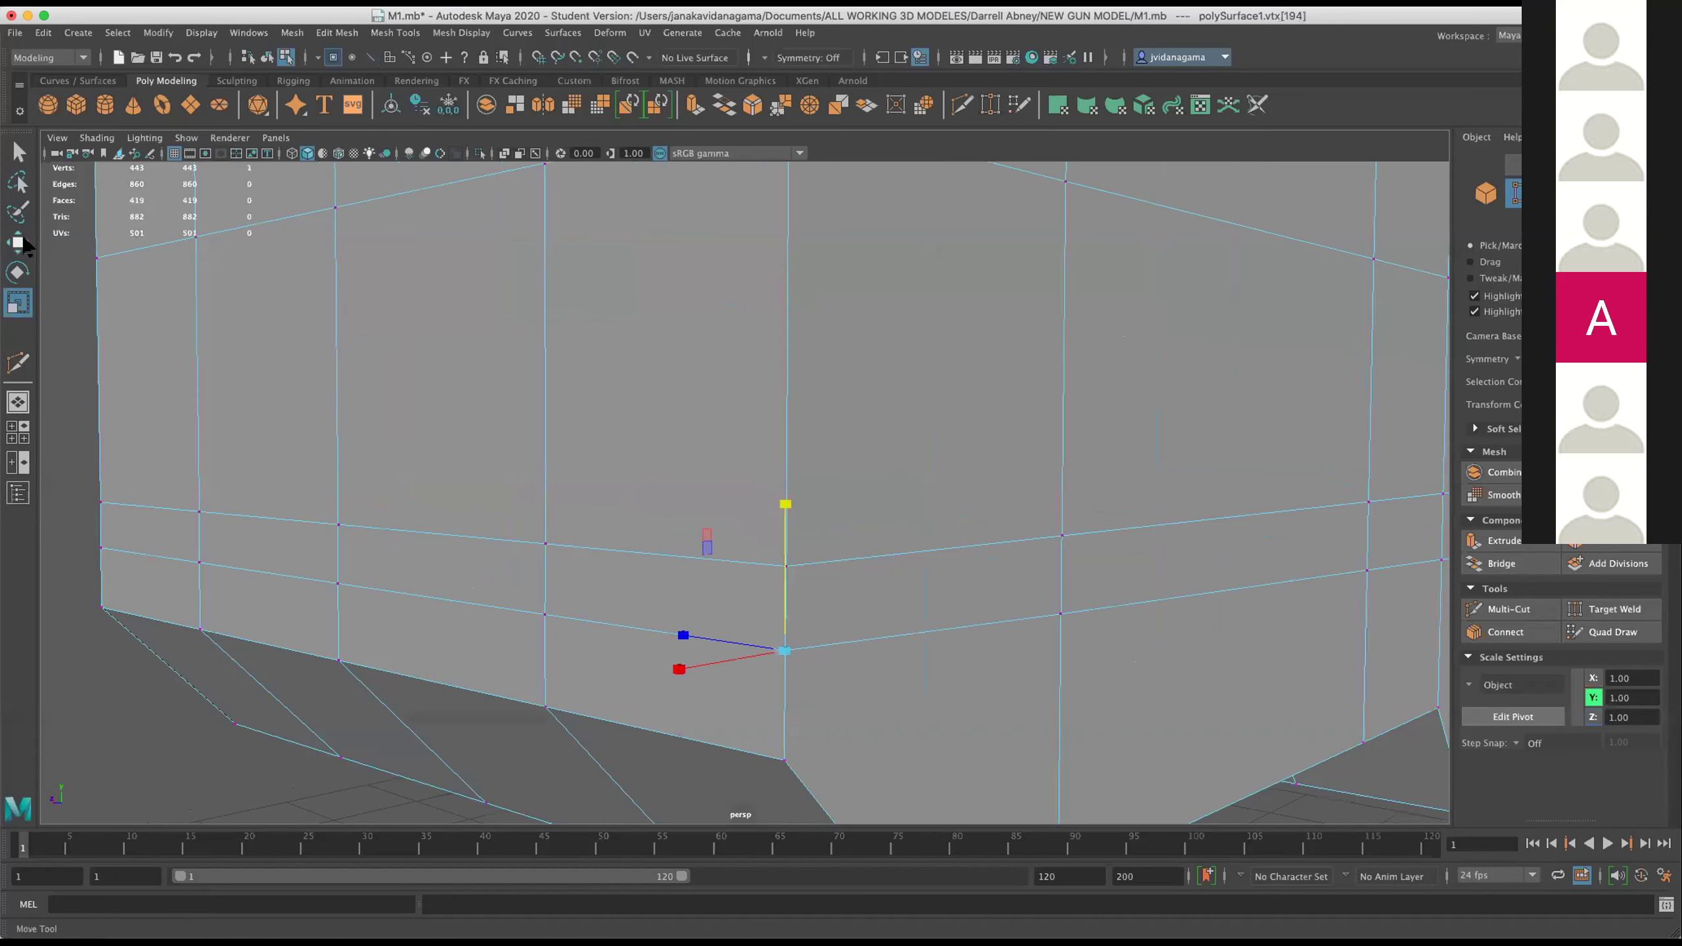
left_click_drag(776, 652, 879, 619)
key("ctrl+z")
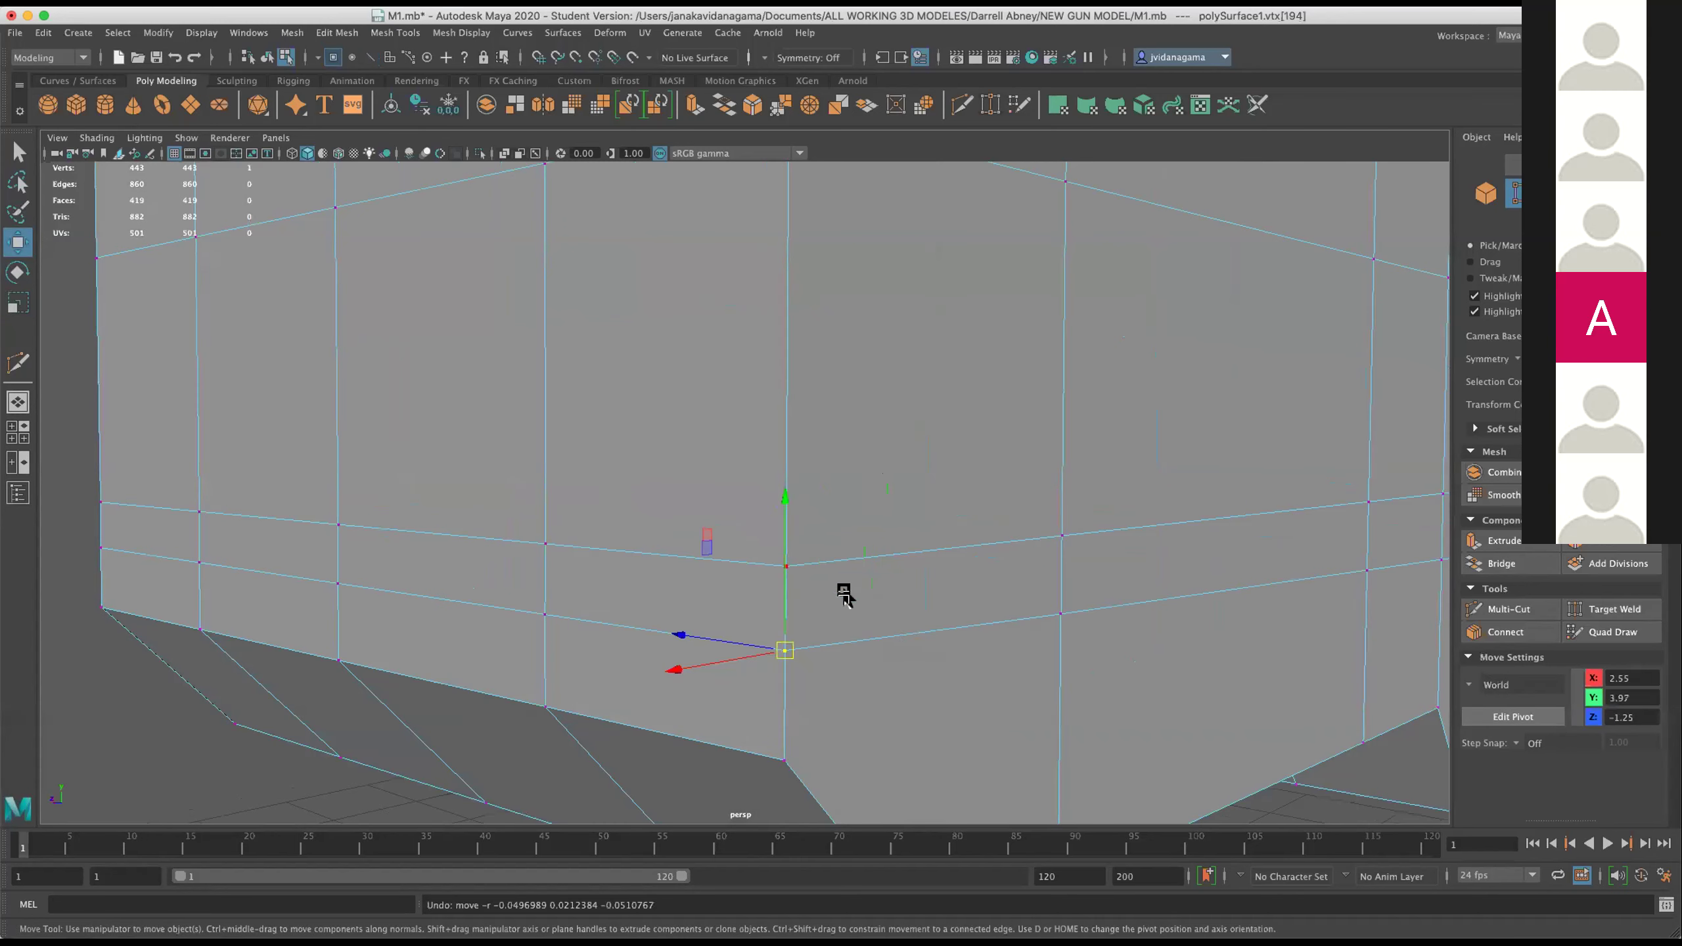
left_click(1060, 615)
left_click_drag(1060, 614, 1115, 578)
key("ctrl+z")
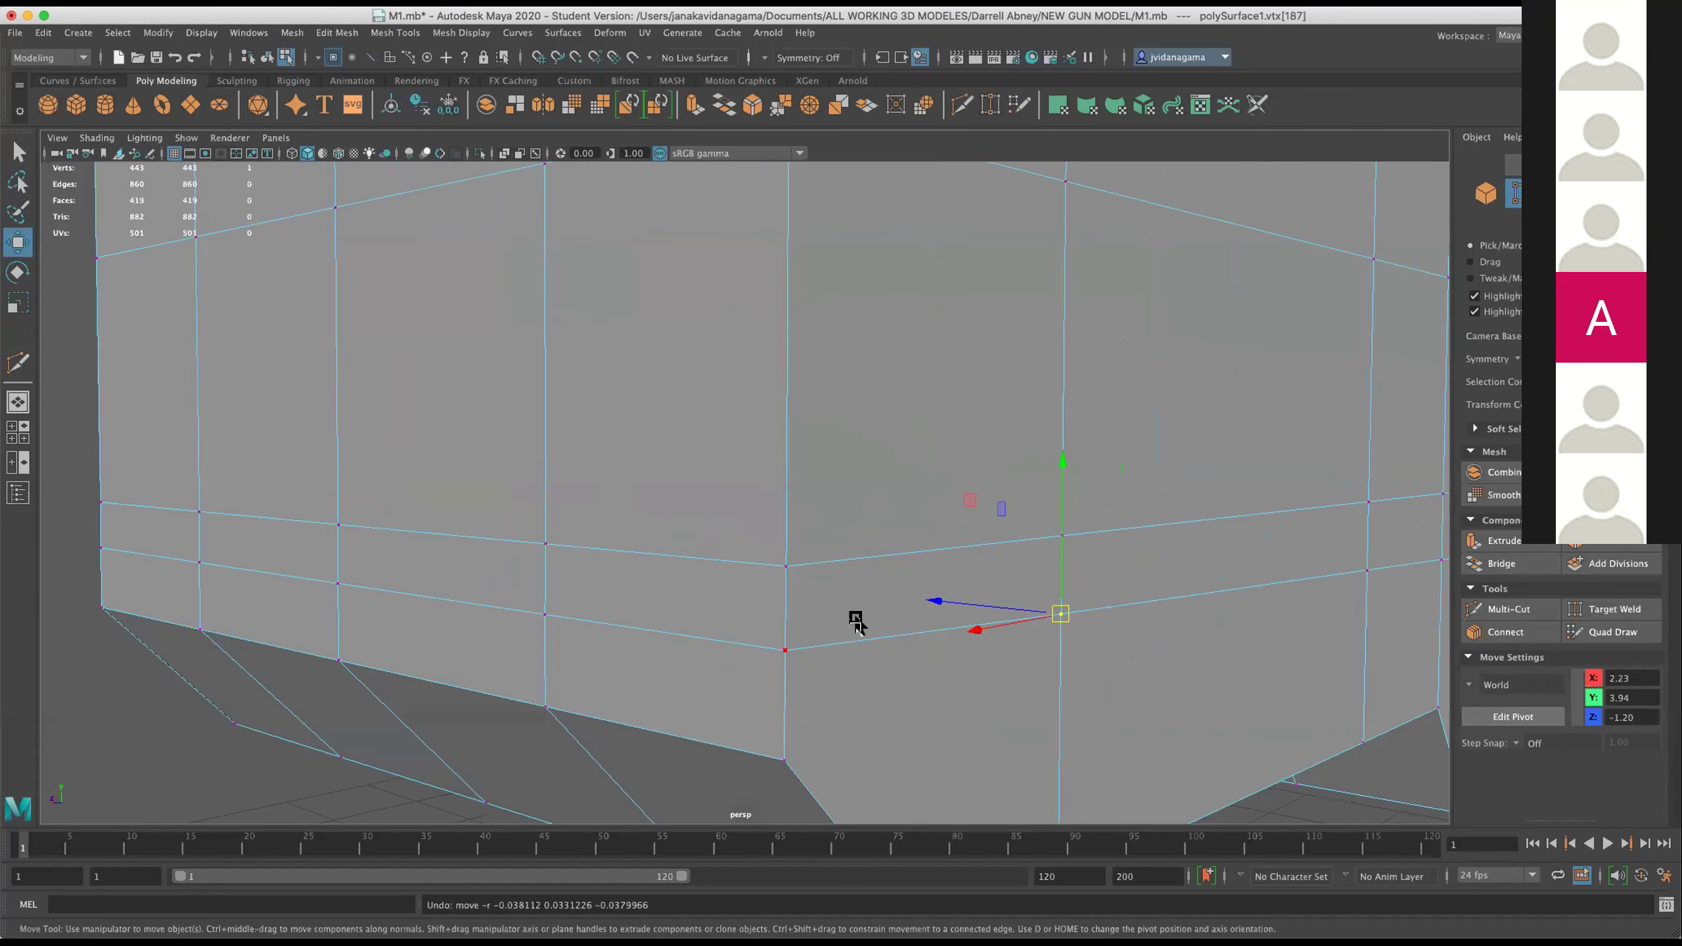
Delete the extra vertex on the lower gun body.
scroll("down", 3)
left_click_drag(855, 616, 729, 518)
scroll("down", 3)
scroll("down", 3)
scroll("up", 3)
scroll("down", 3)
scroll("up", 3)
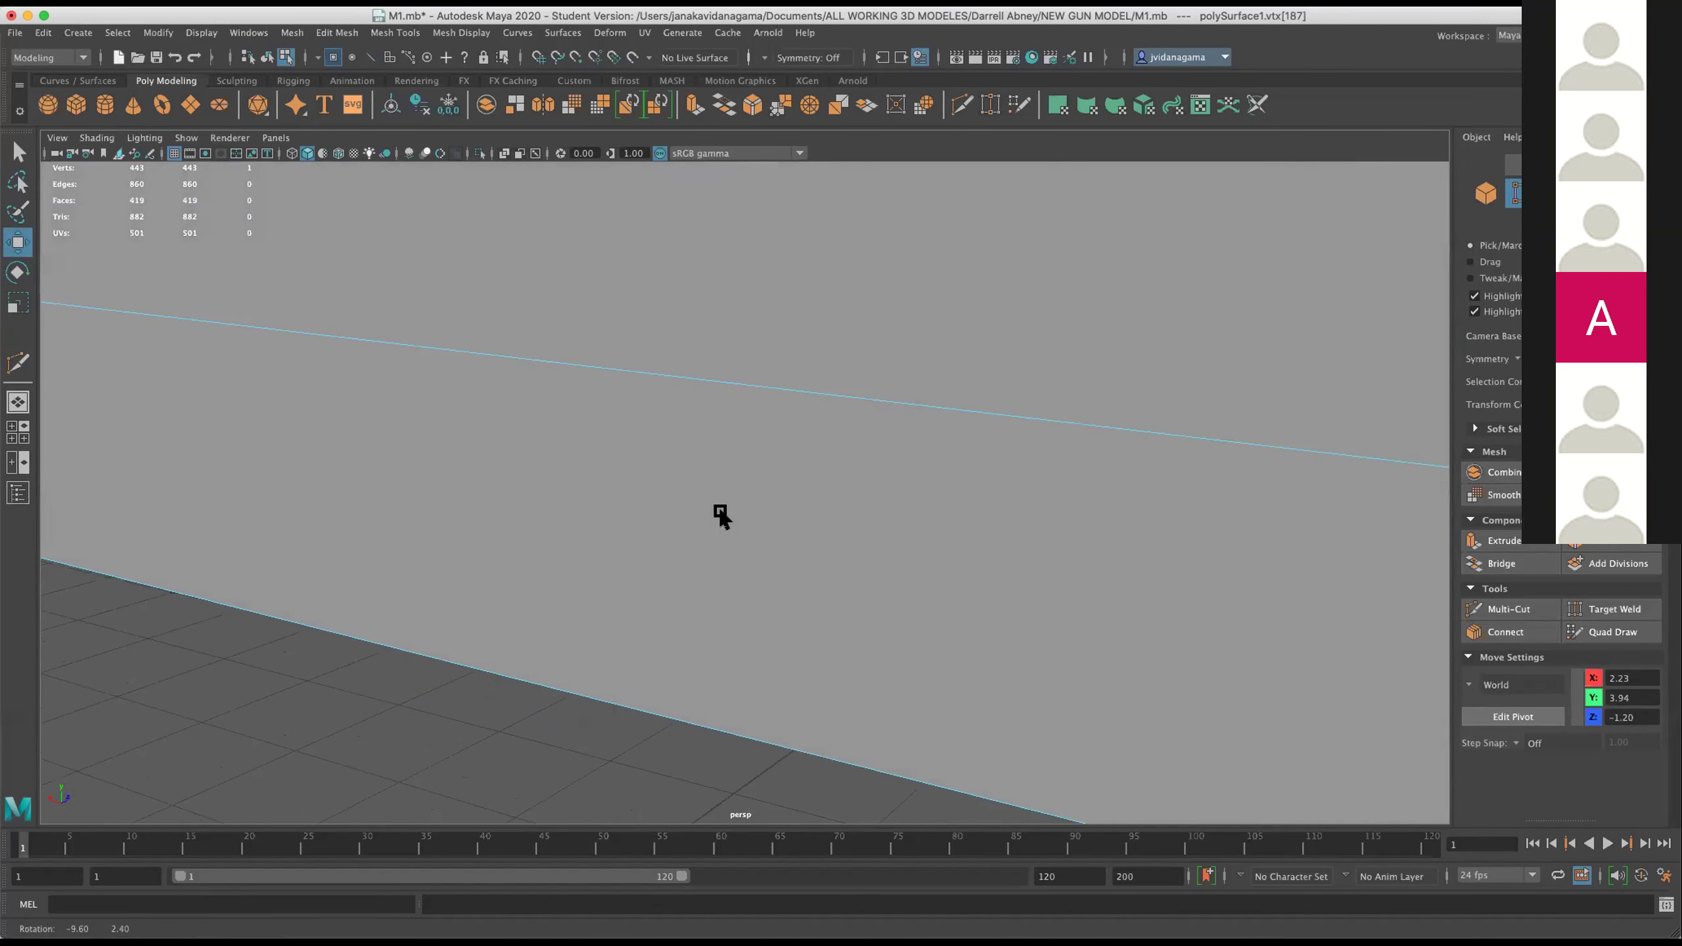
scroll("up", 3)
scroll("down", 3)
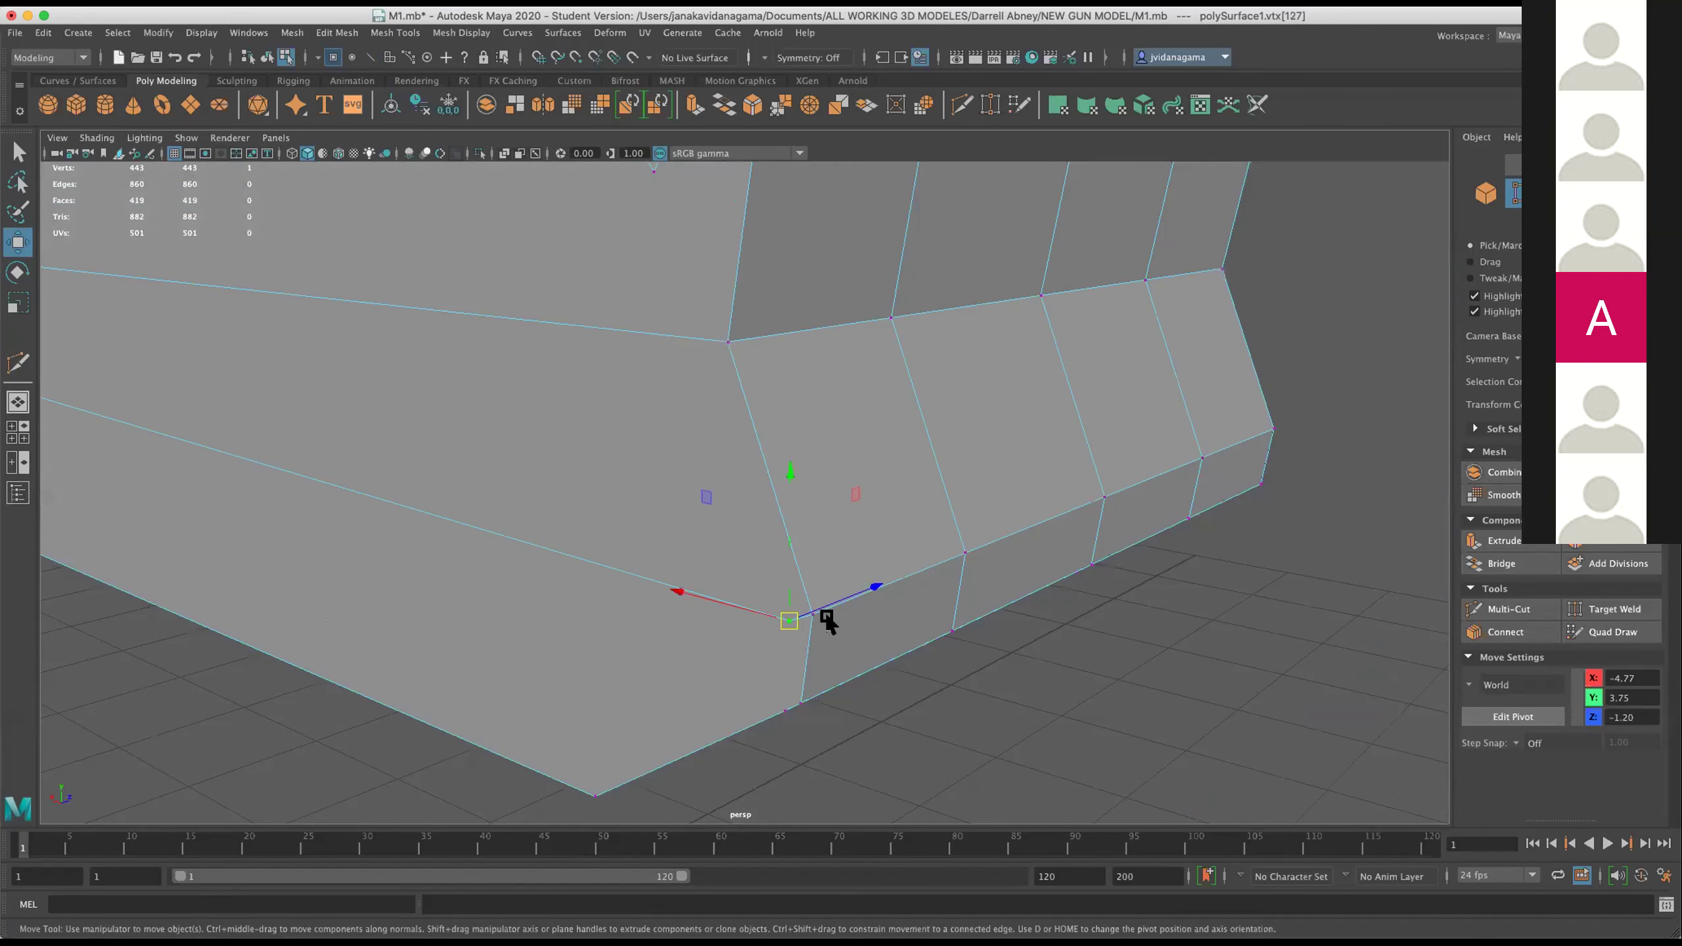
key("Delete")
Select the lengthwise edge loop along the lower body, undoing a trial slide.
scroll("down", 3)
left_click_drag(924, 571, 742, 581)
left_click_drag(652, 501, 659, 490)
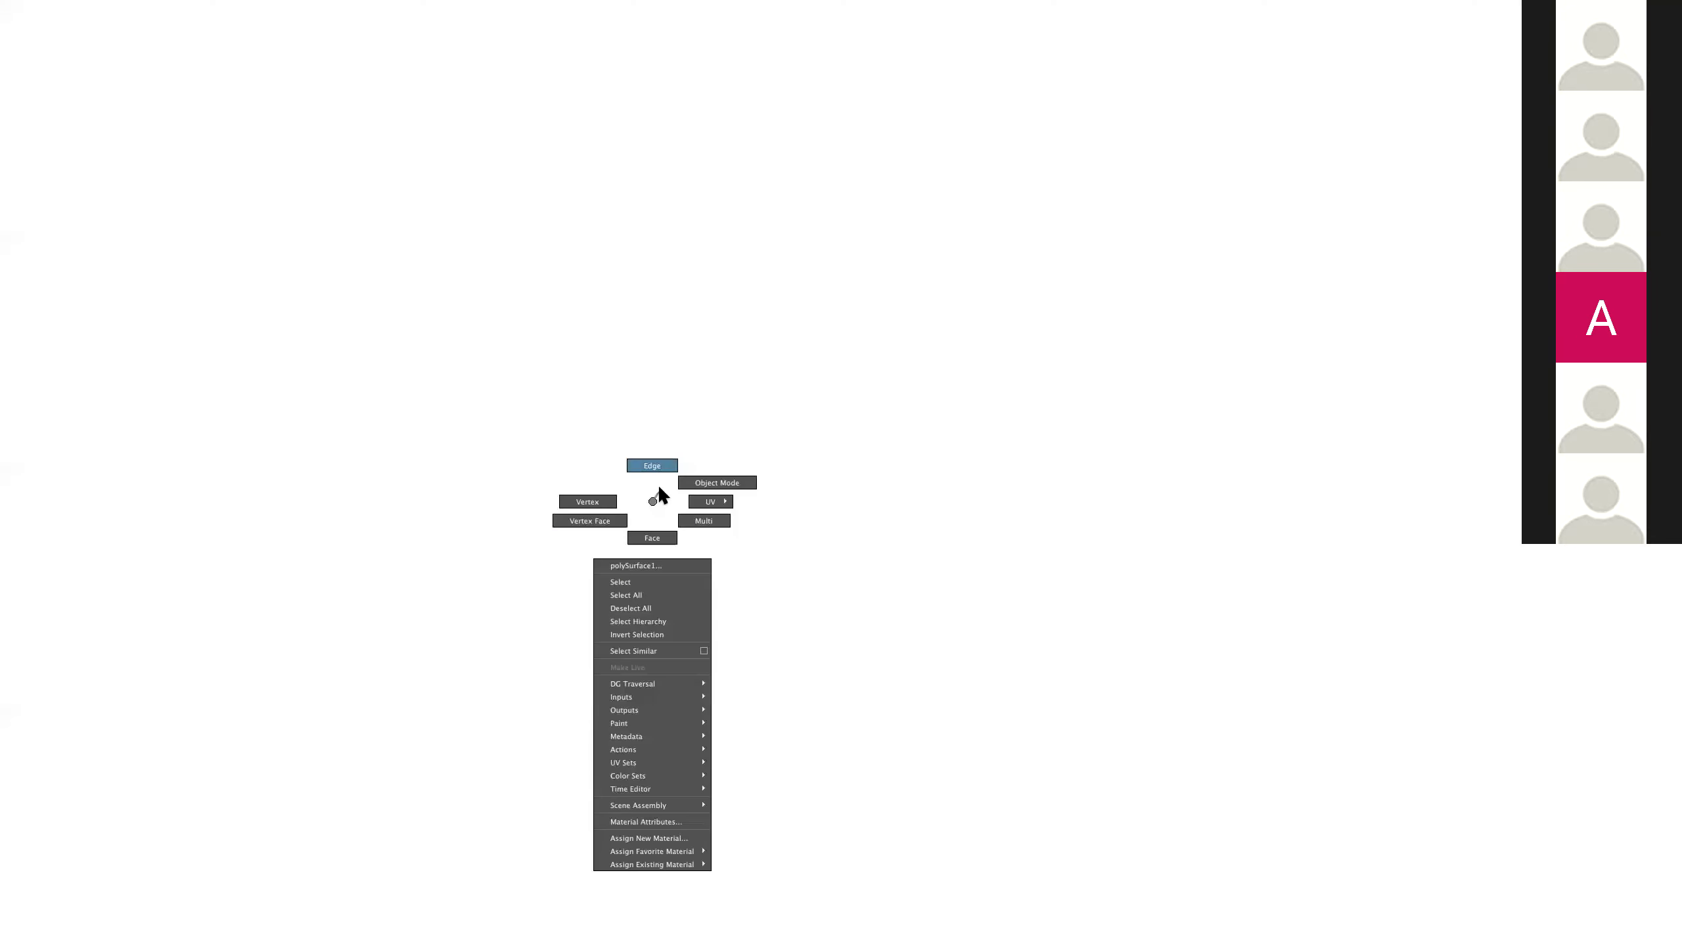
double_click(755, 550)
left_click_drag(890, 362, 969, 425)
key("ctrl+z")
Remove the lower edge loop with Delete Edge/Vertex, leaving 412 vertices and 389 faces.
scroll("up", 3)
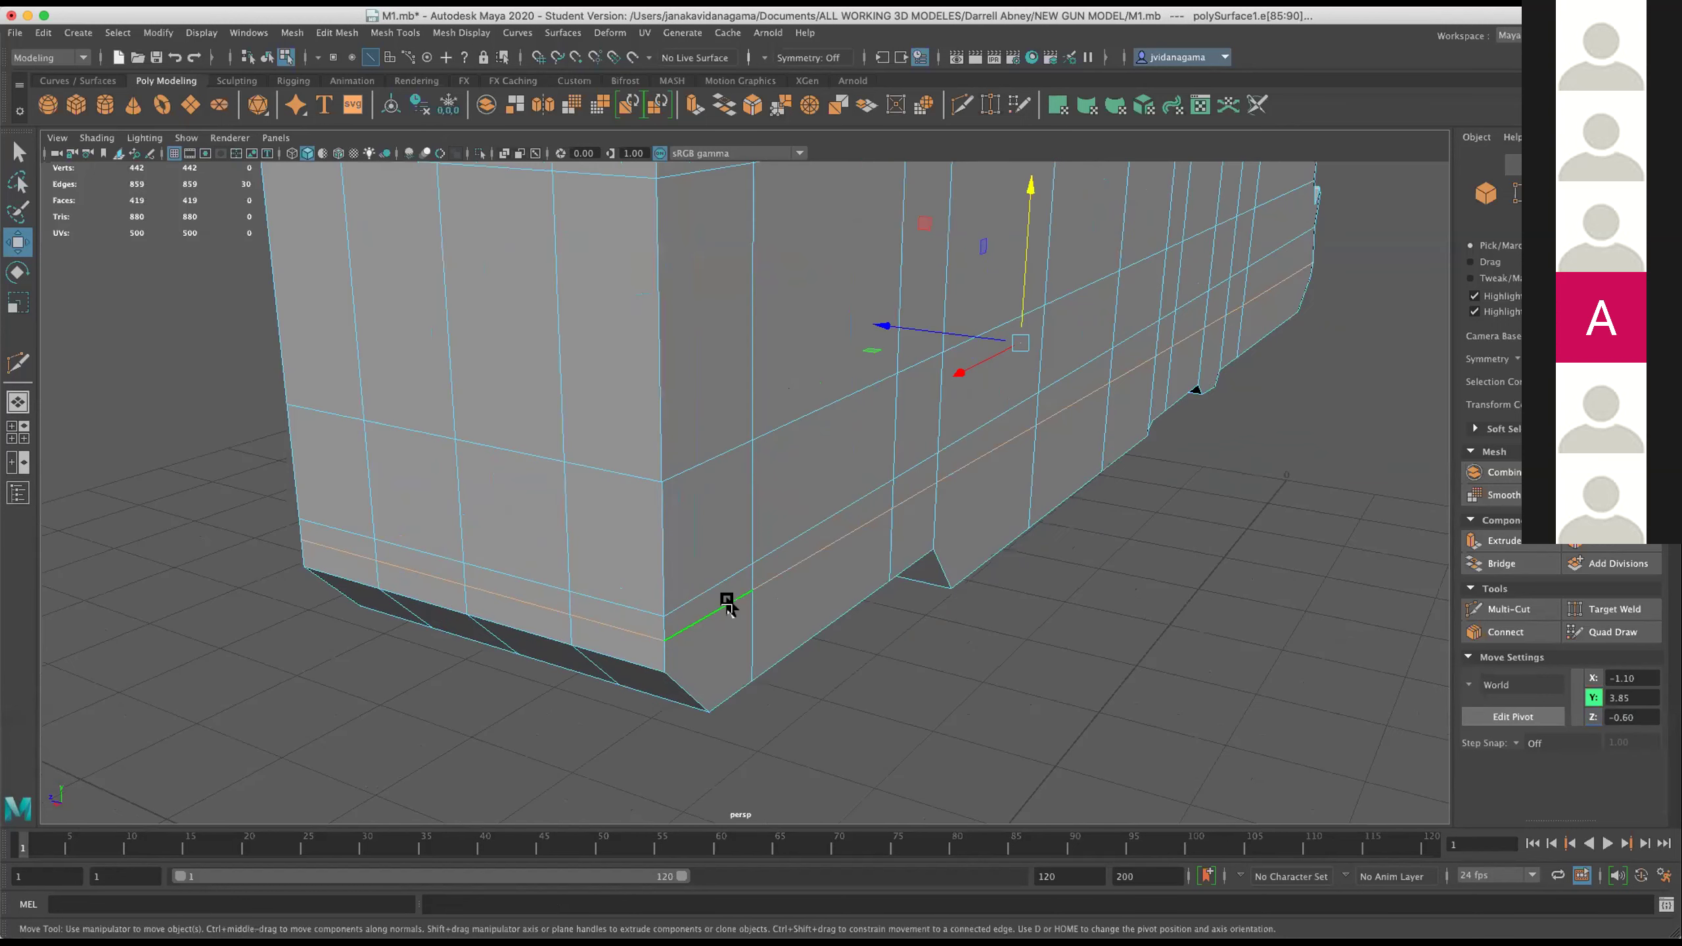
left_click(331, 32)
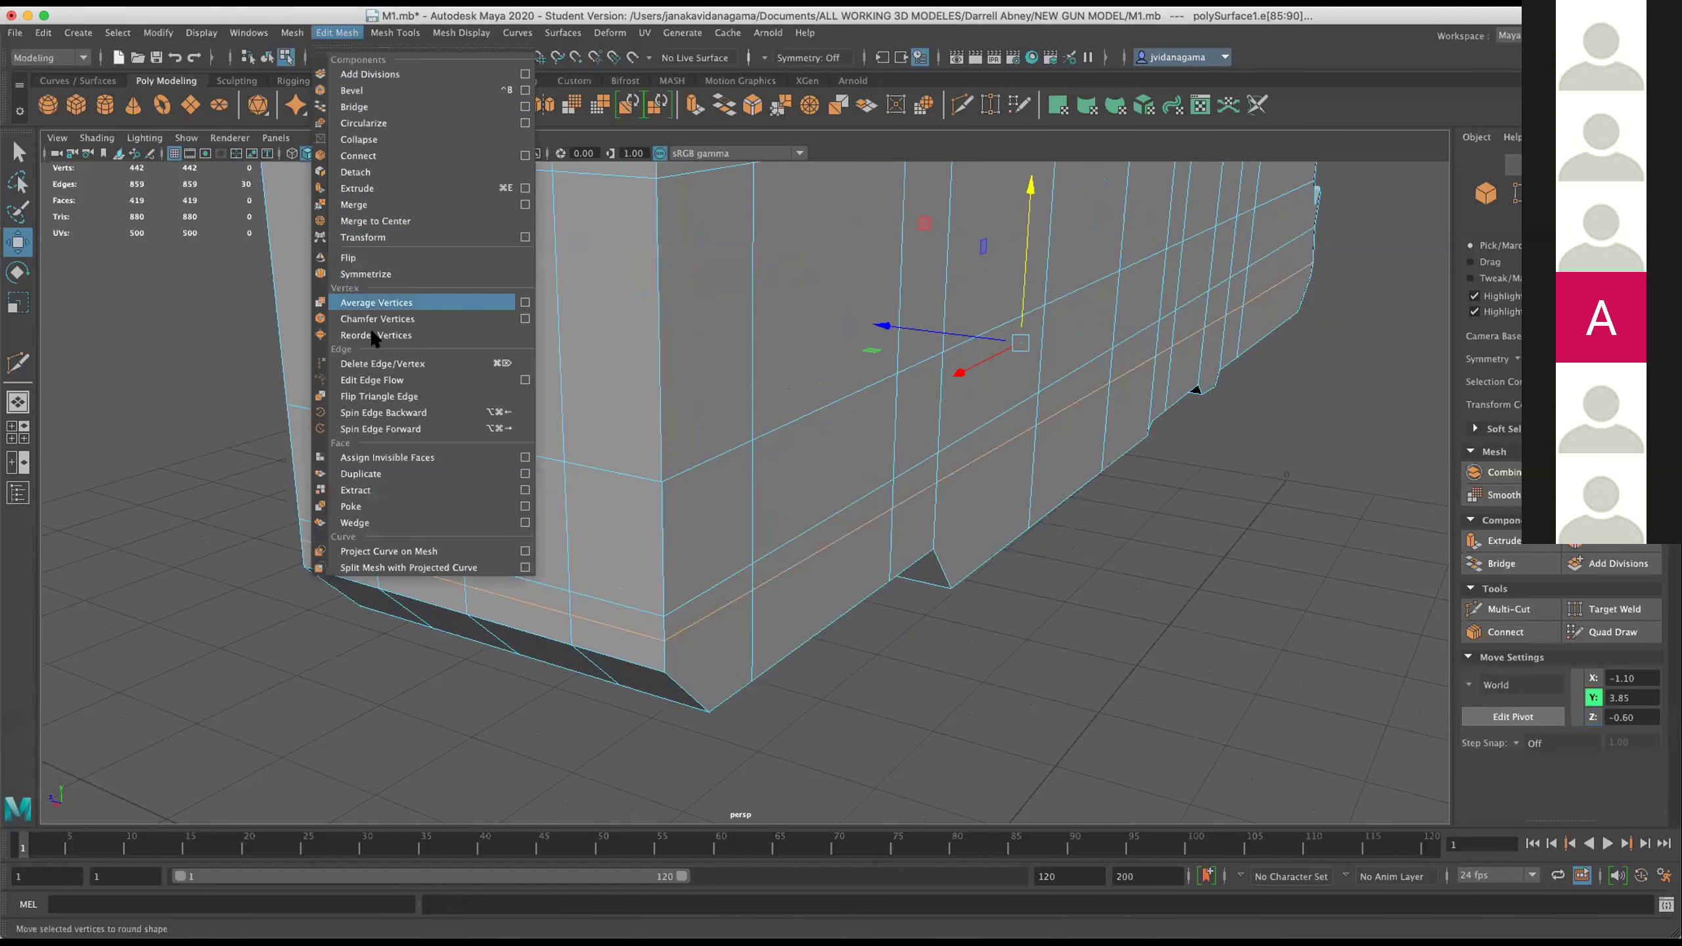
left_click(371, 369)
left_click_drag(695, 488, 722, 459)
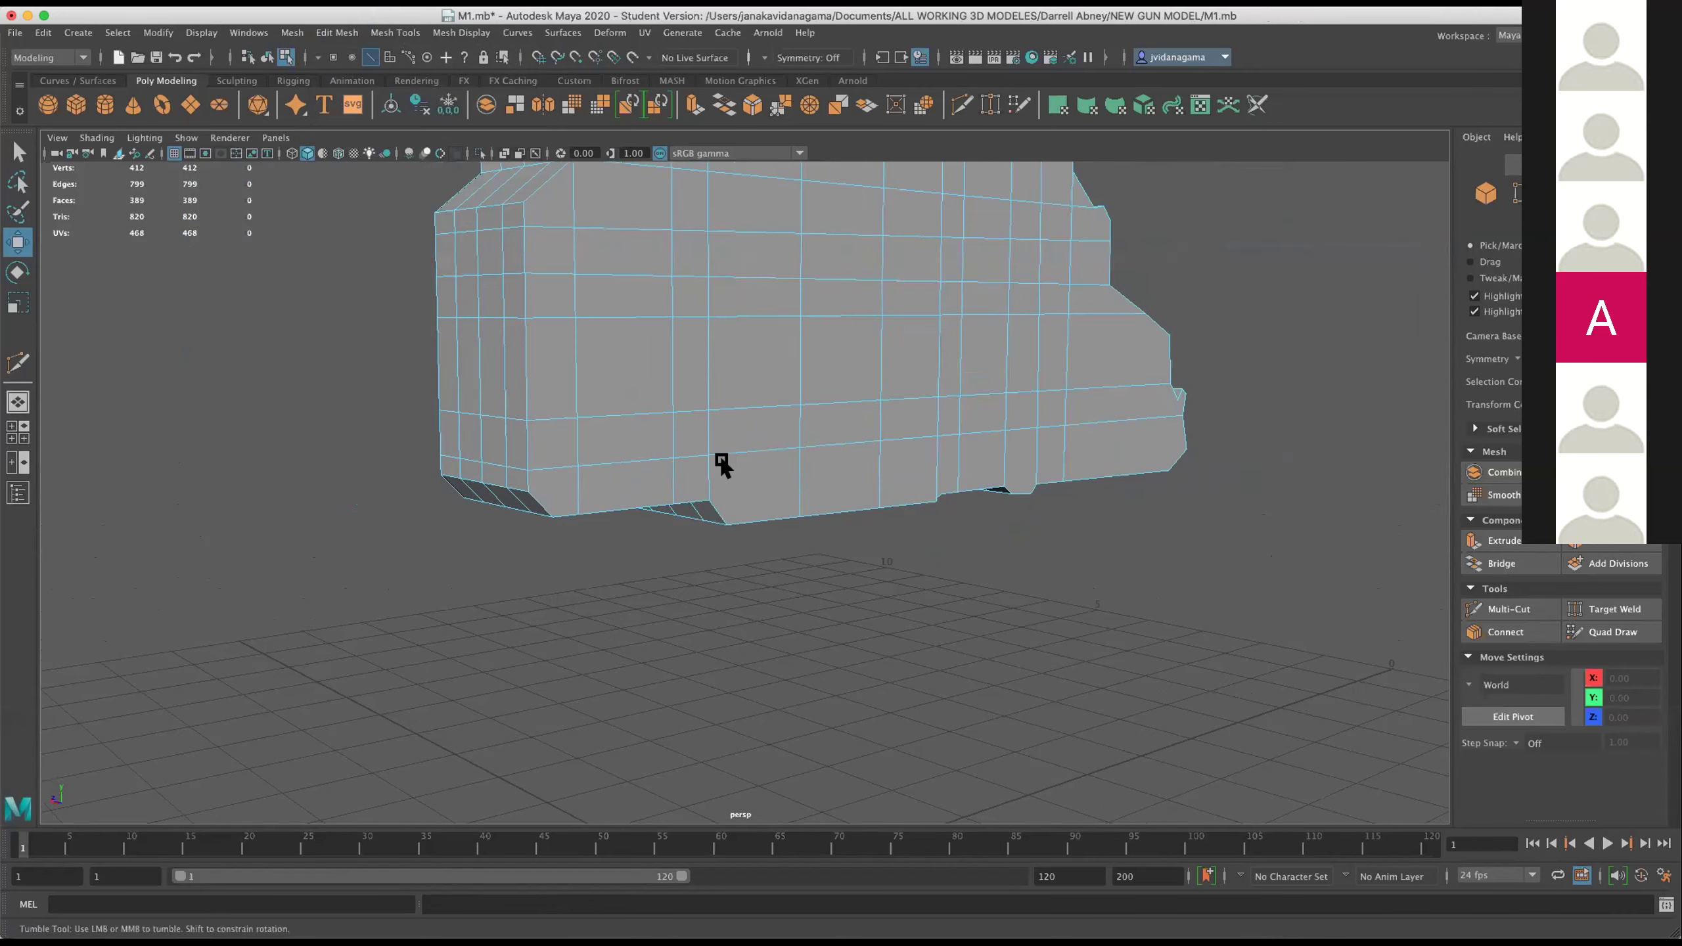
key("space")
key("space")
In the front view, Multi-Cut a lengthwise edge loop from the body's left edge to its right edge.
scroll("up", 3)
scroll("up", 3)
left_click_drag(477, 501, 26, 490)
scroll("up", 3)
left_click_drag(503, 424, 636, 417)
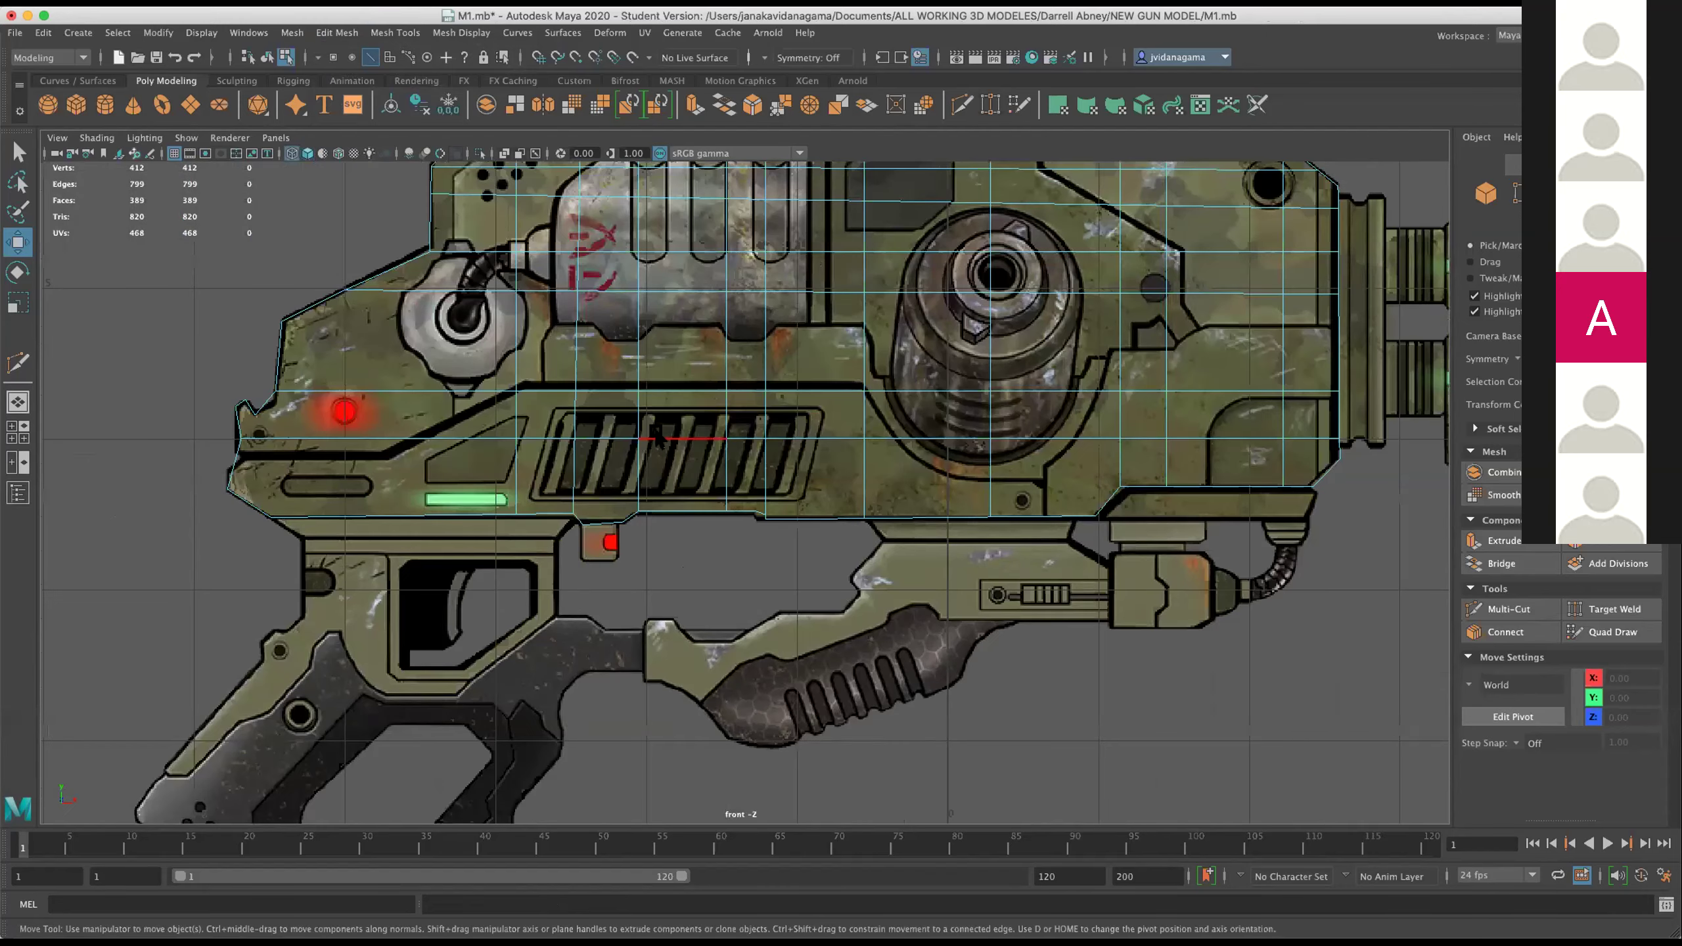
scroll("up", 3)
scroll("up", 3)
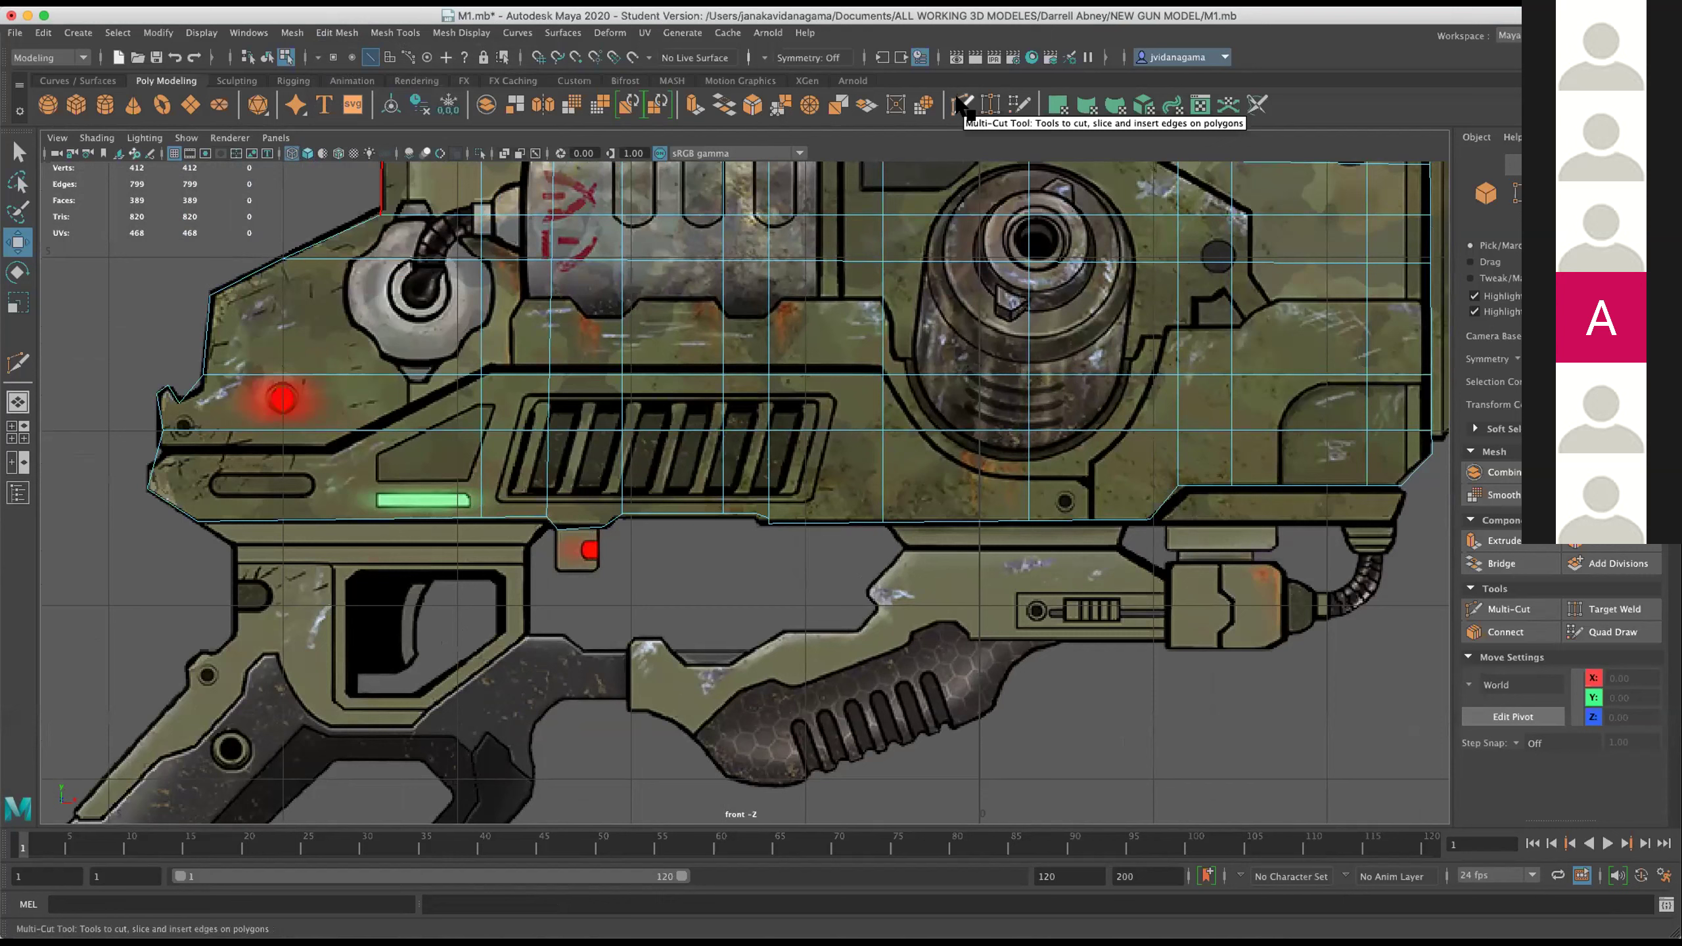
key("y")
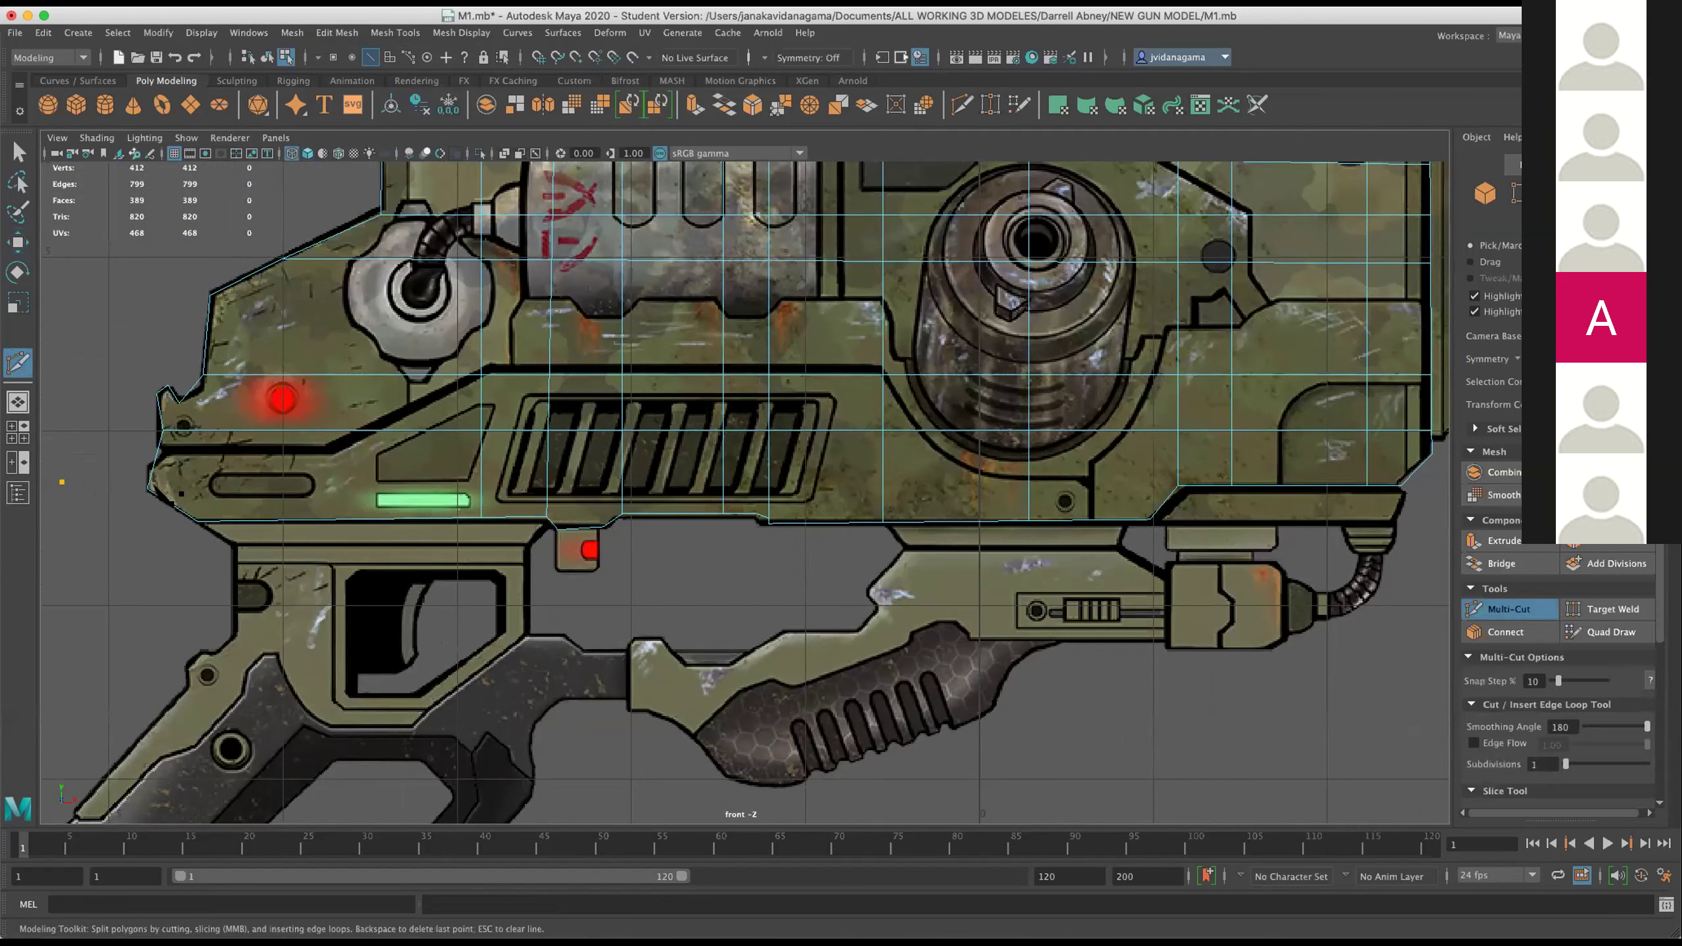
left_click(148, 489)
left_click(1431, 456)
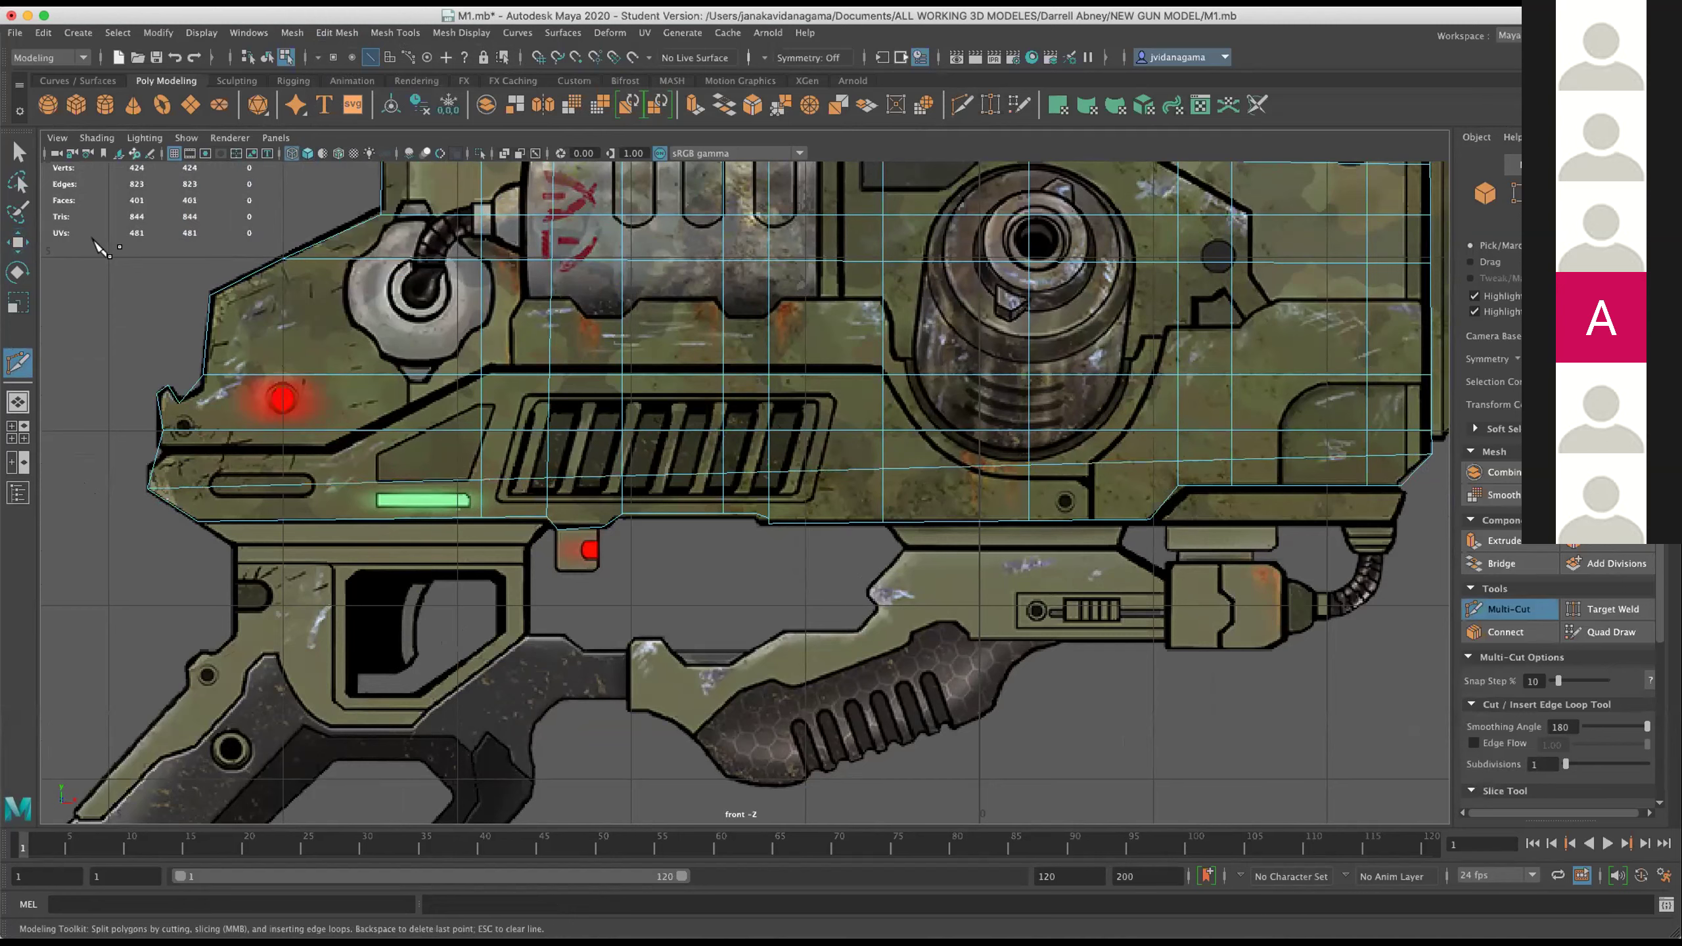
left_click(17, 241)
Select the new horizontal edge loop along the gun body and zoom around it.
right_click(415, 437)
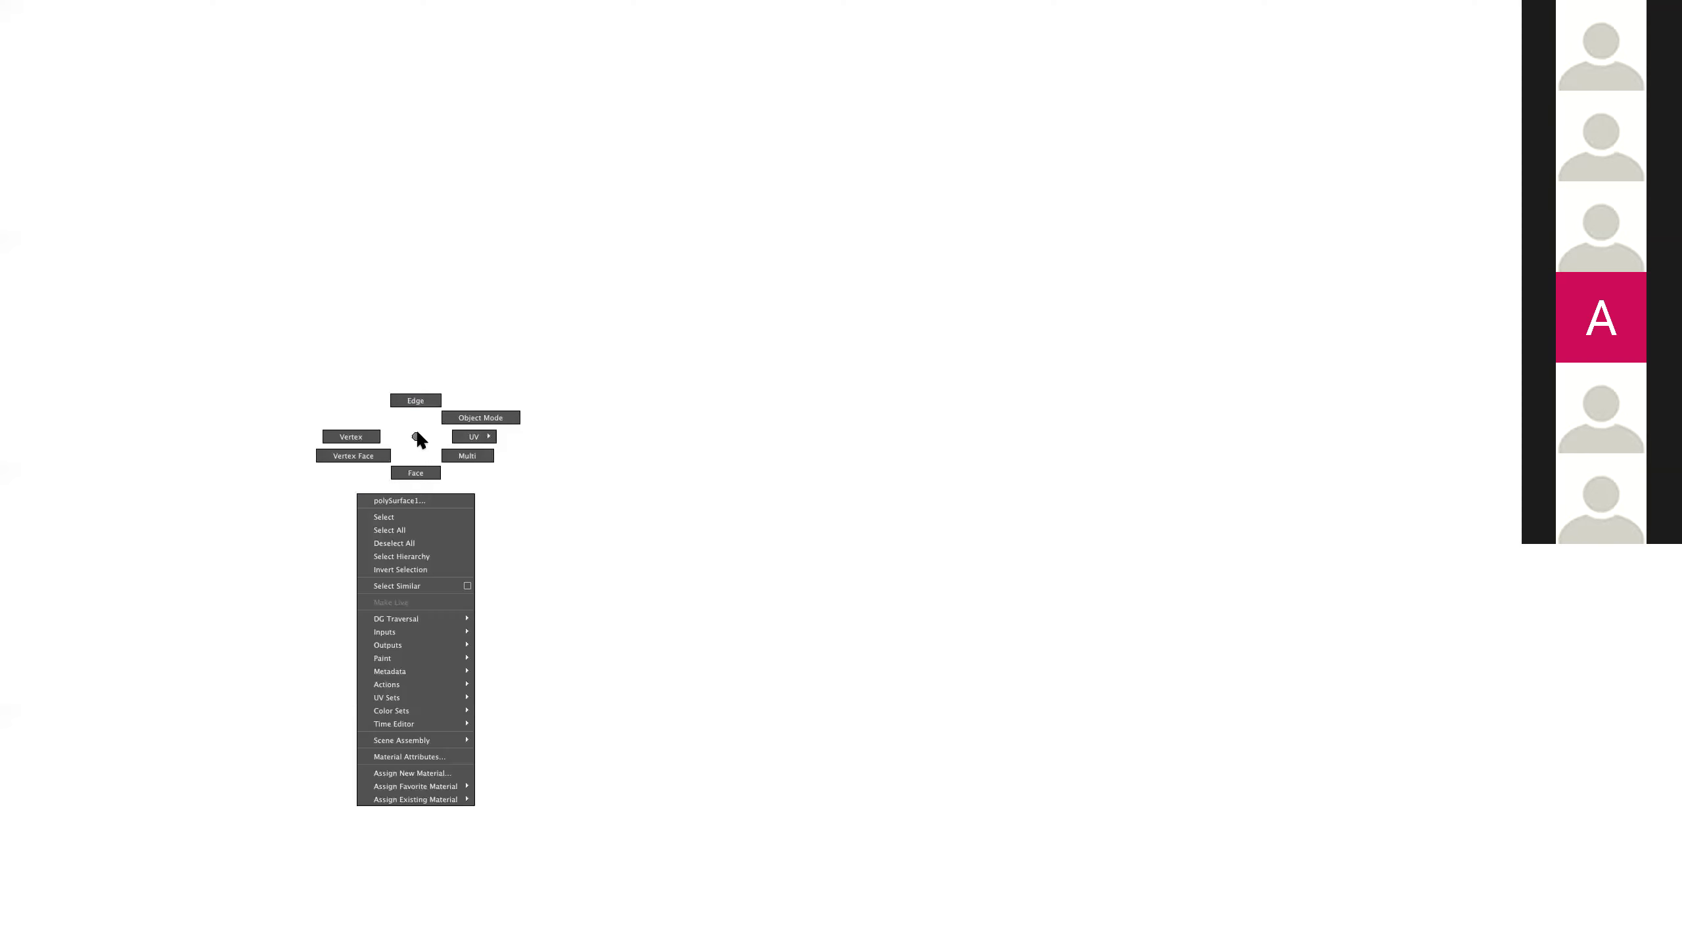
left_click(467, 424)
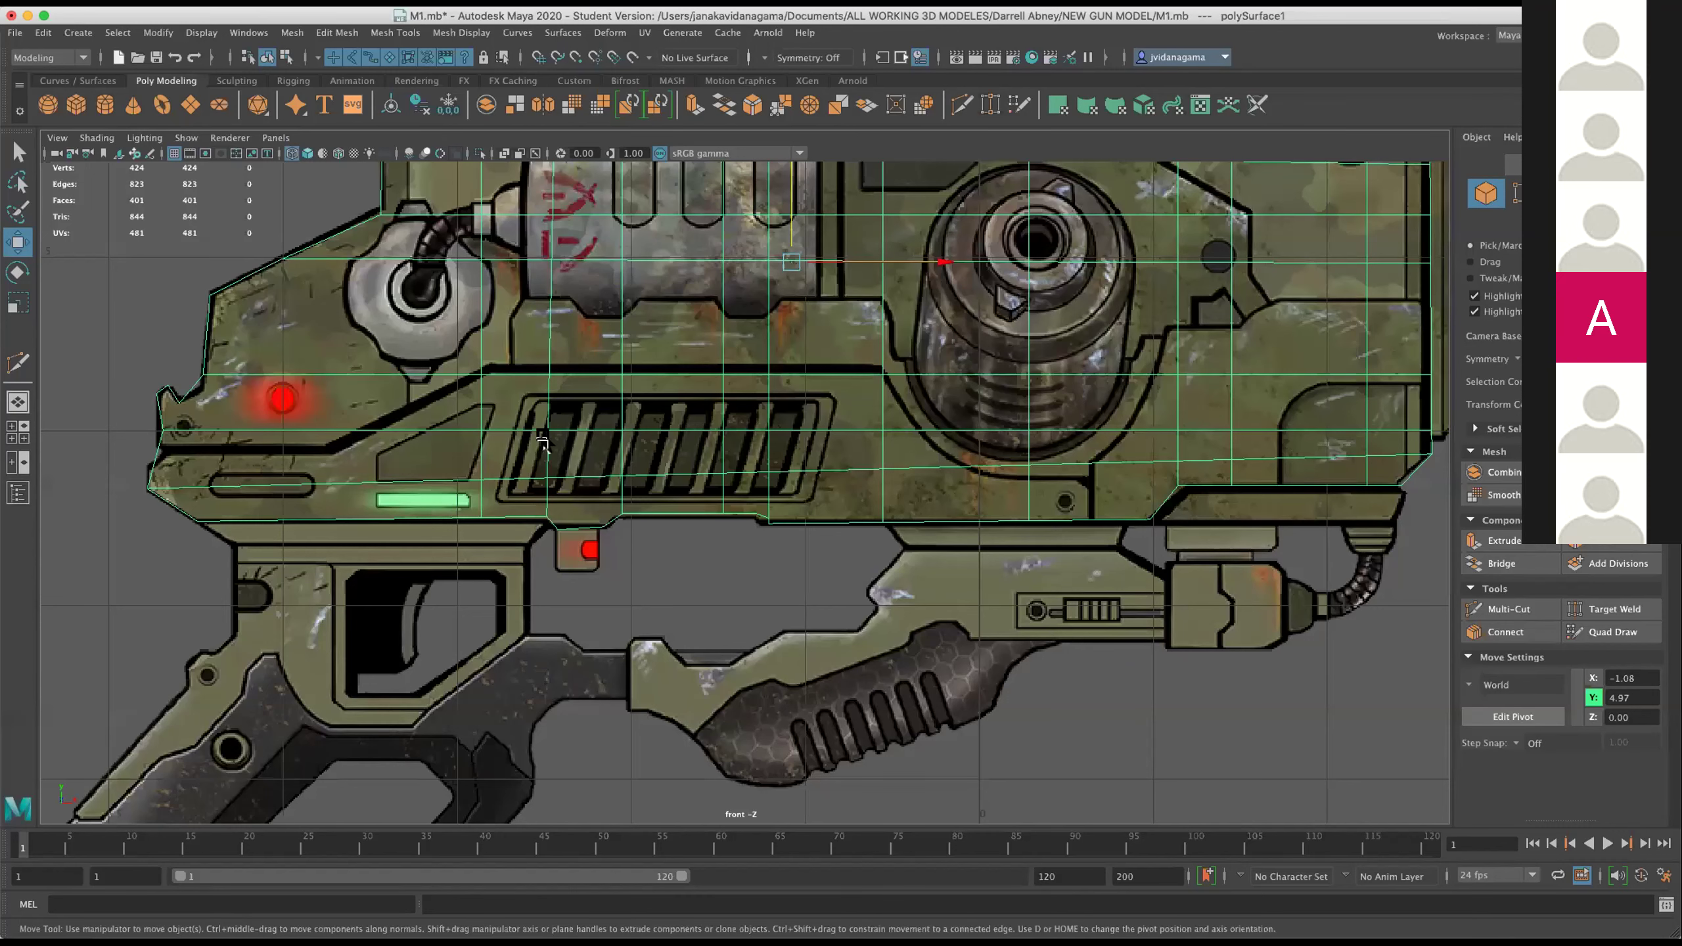
scroll("down", 3)
scroll("down", 3)
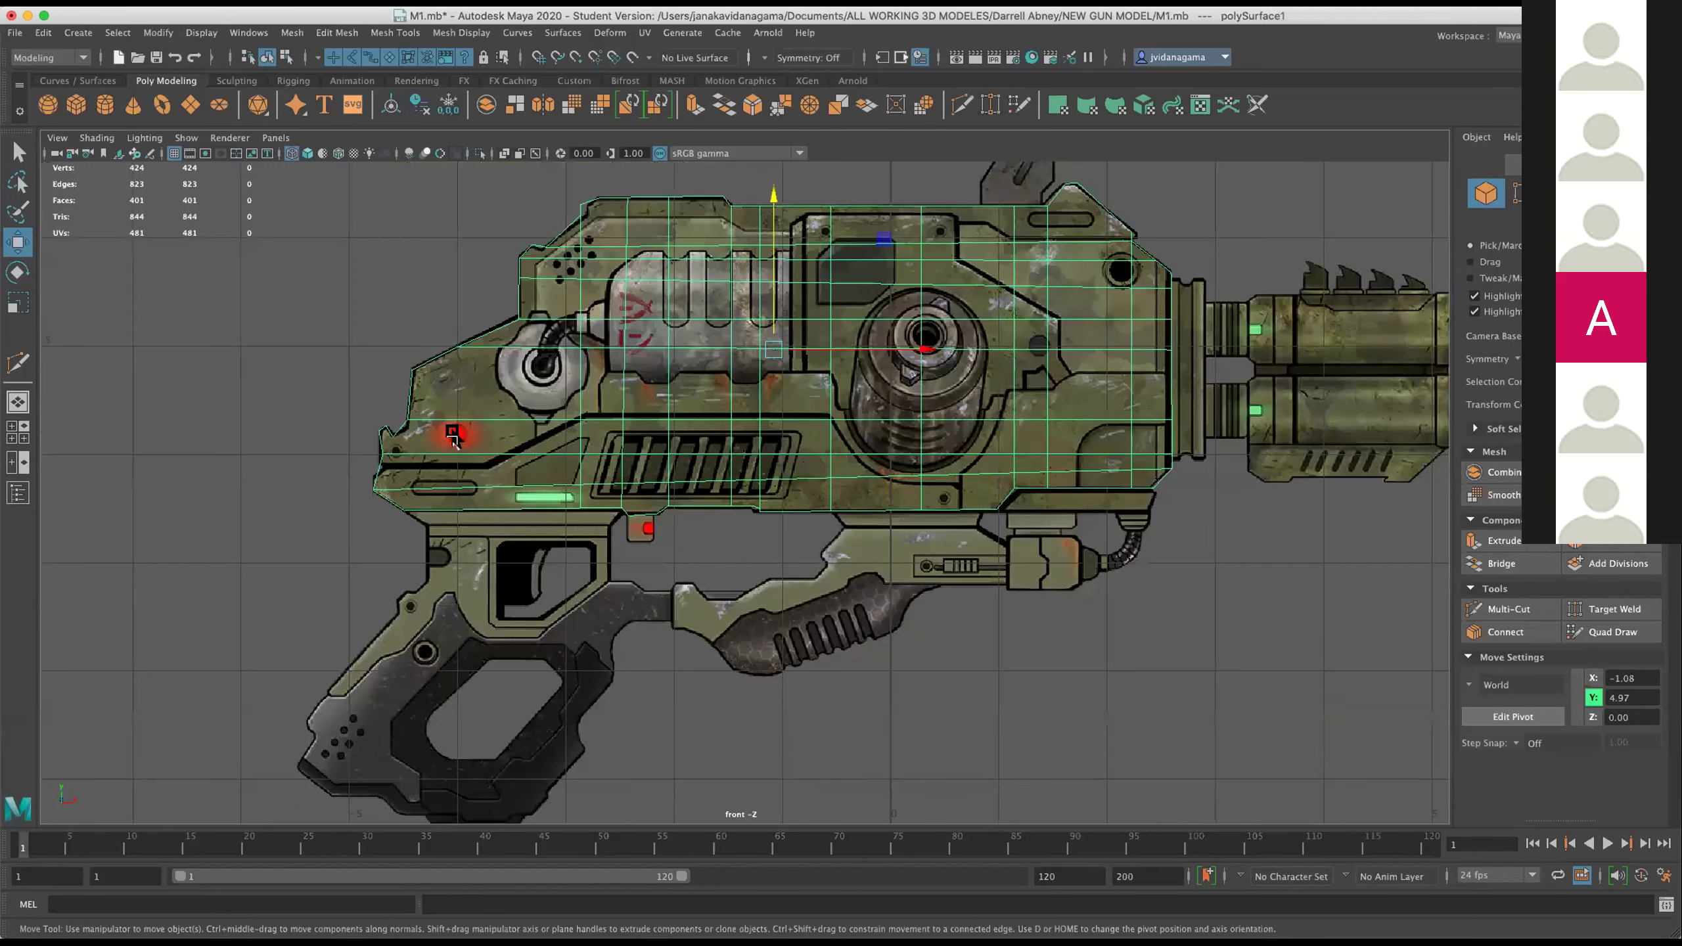
scroll("up", 3)
right_click(592, 436)
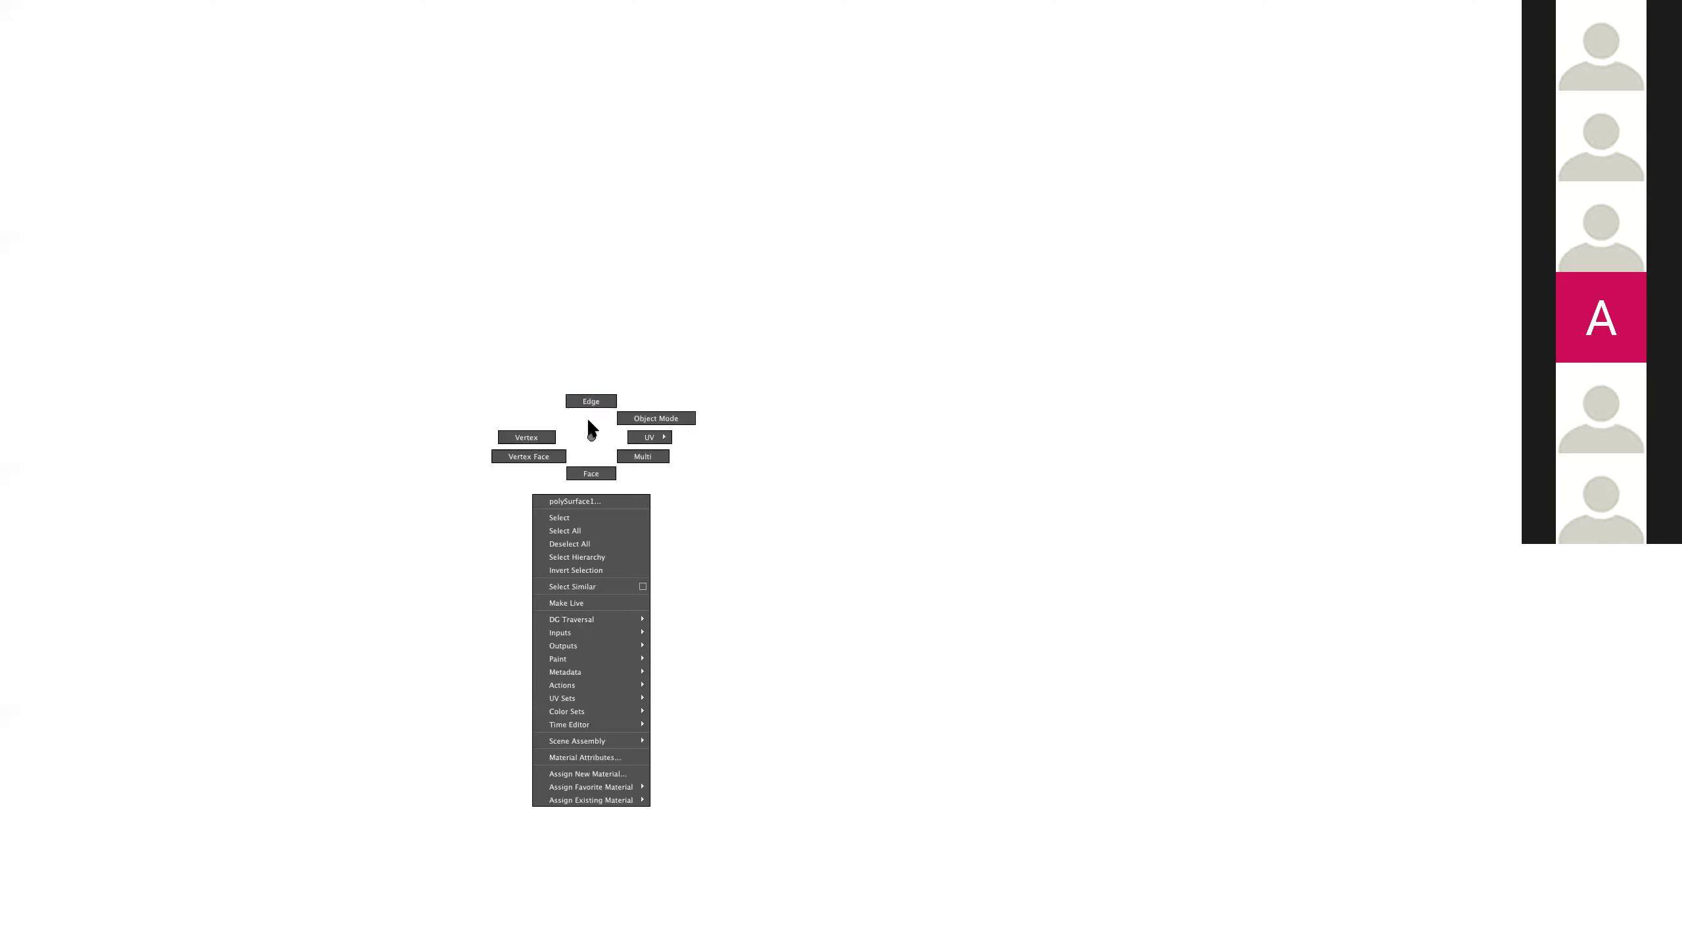
left_click(634, 486)
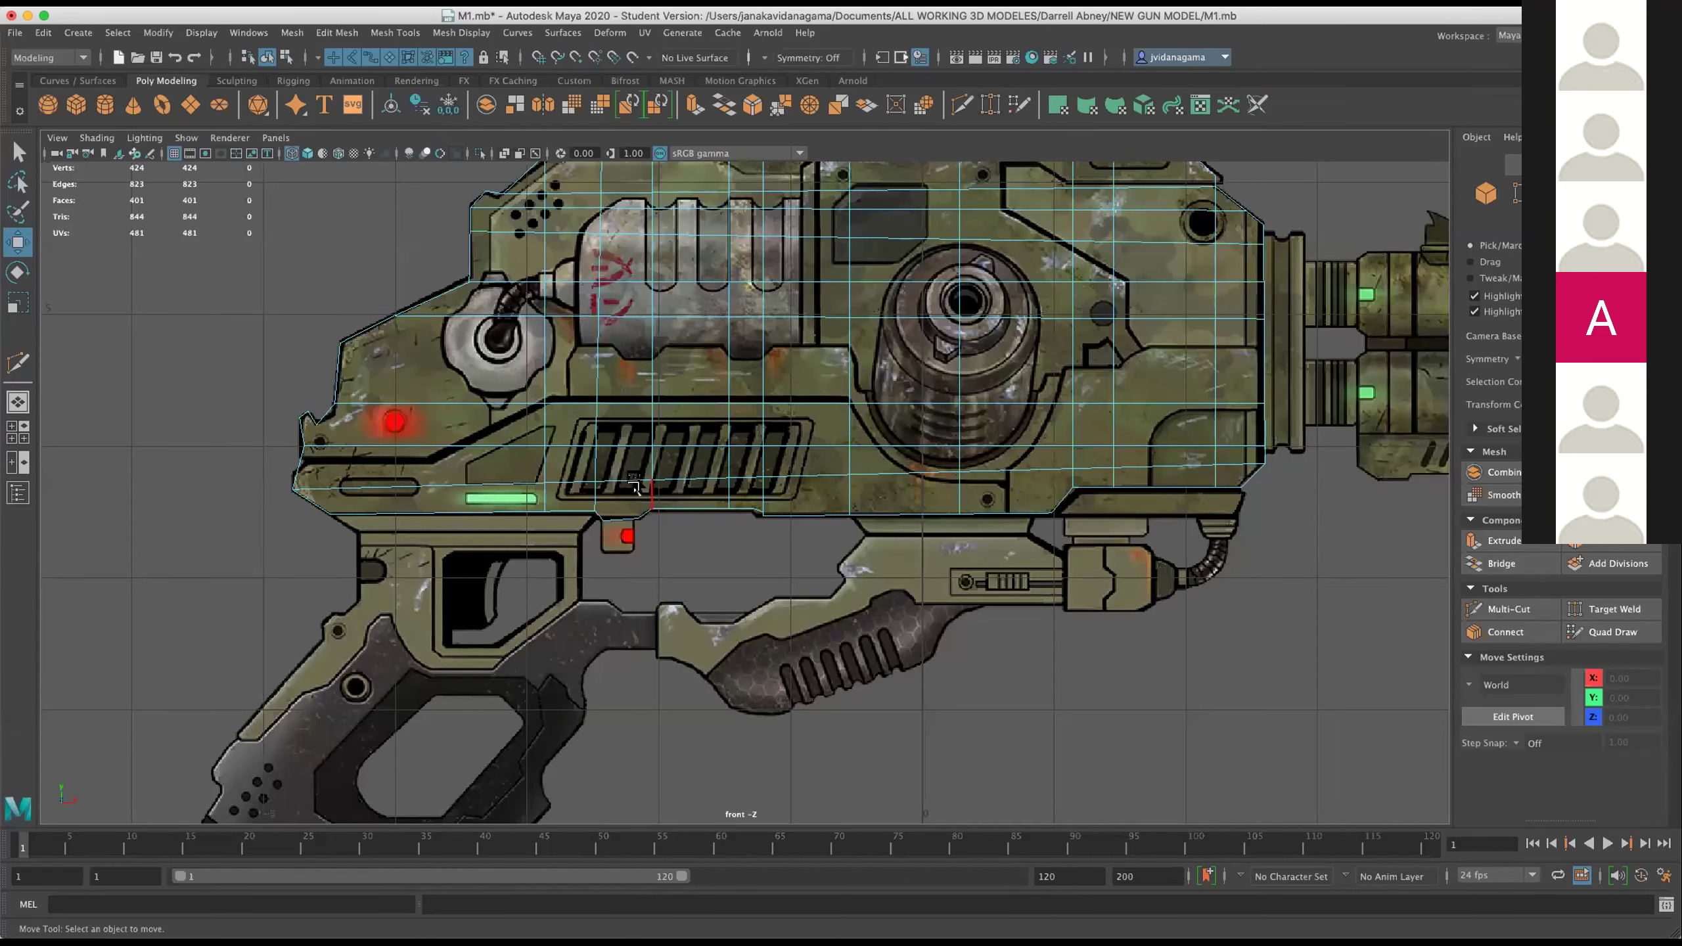
double_click(626, 483)
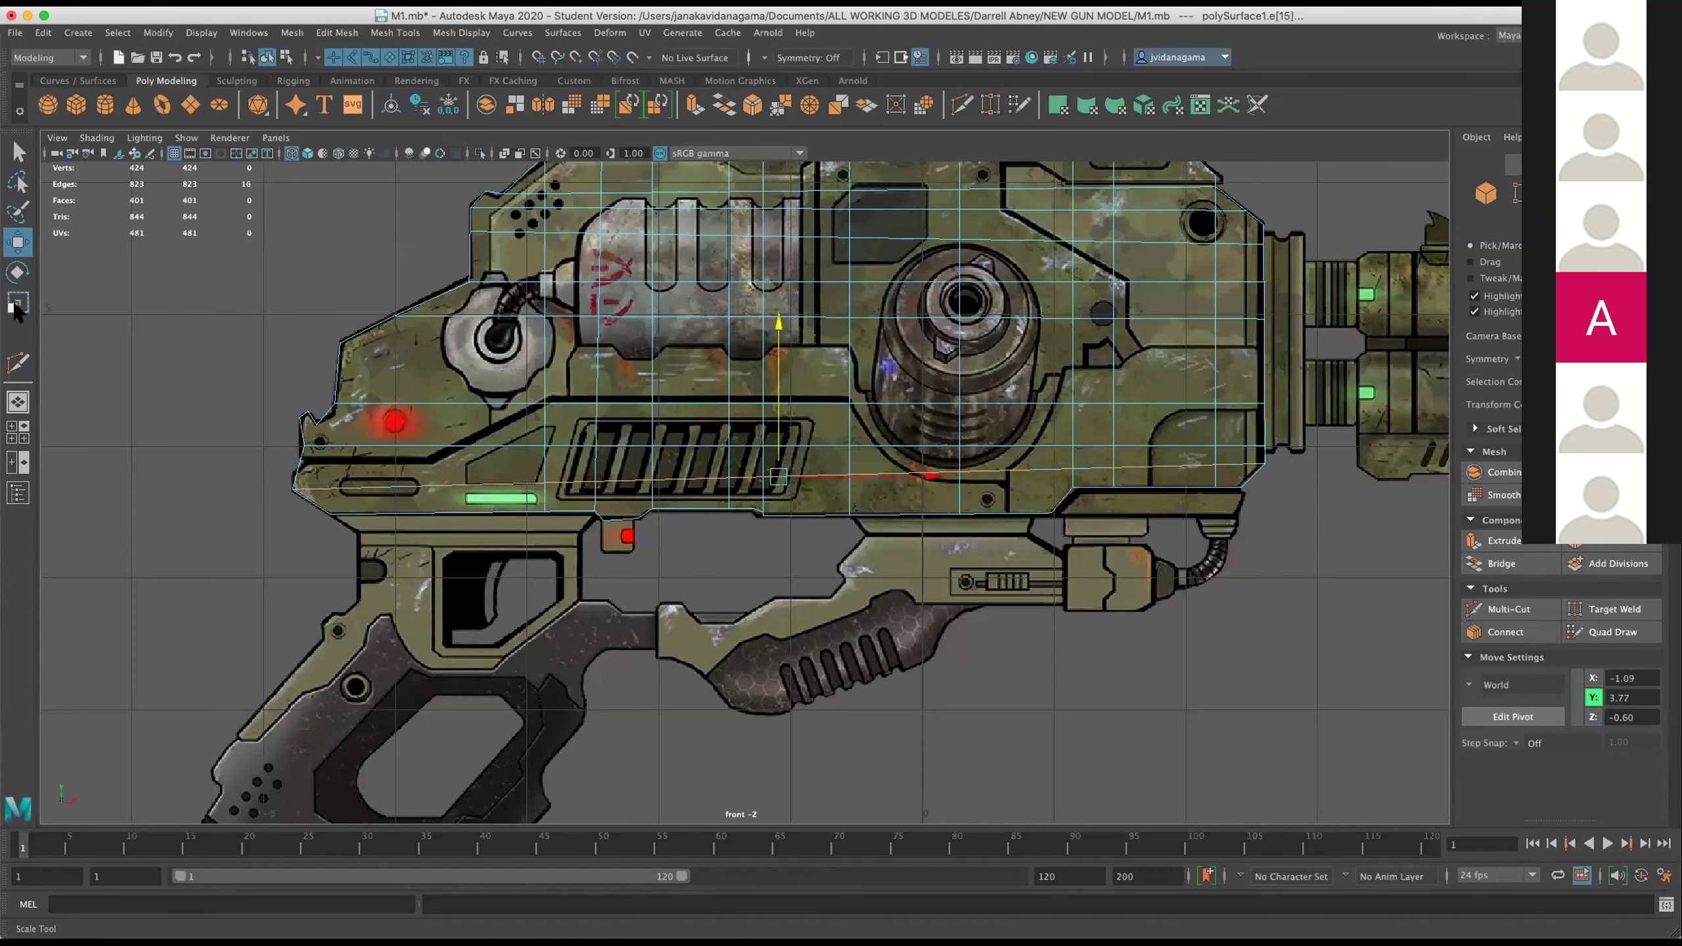
scroll("down", 3)
scroll("down", 3)
scroll("down", 3)
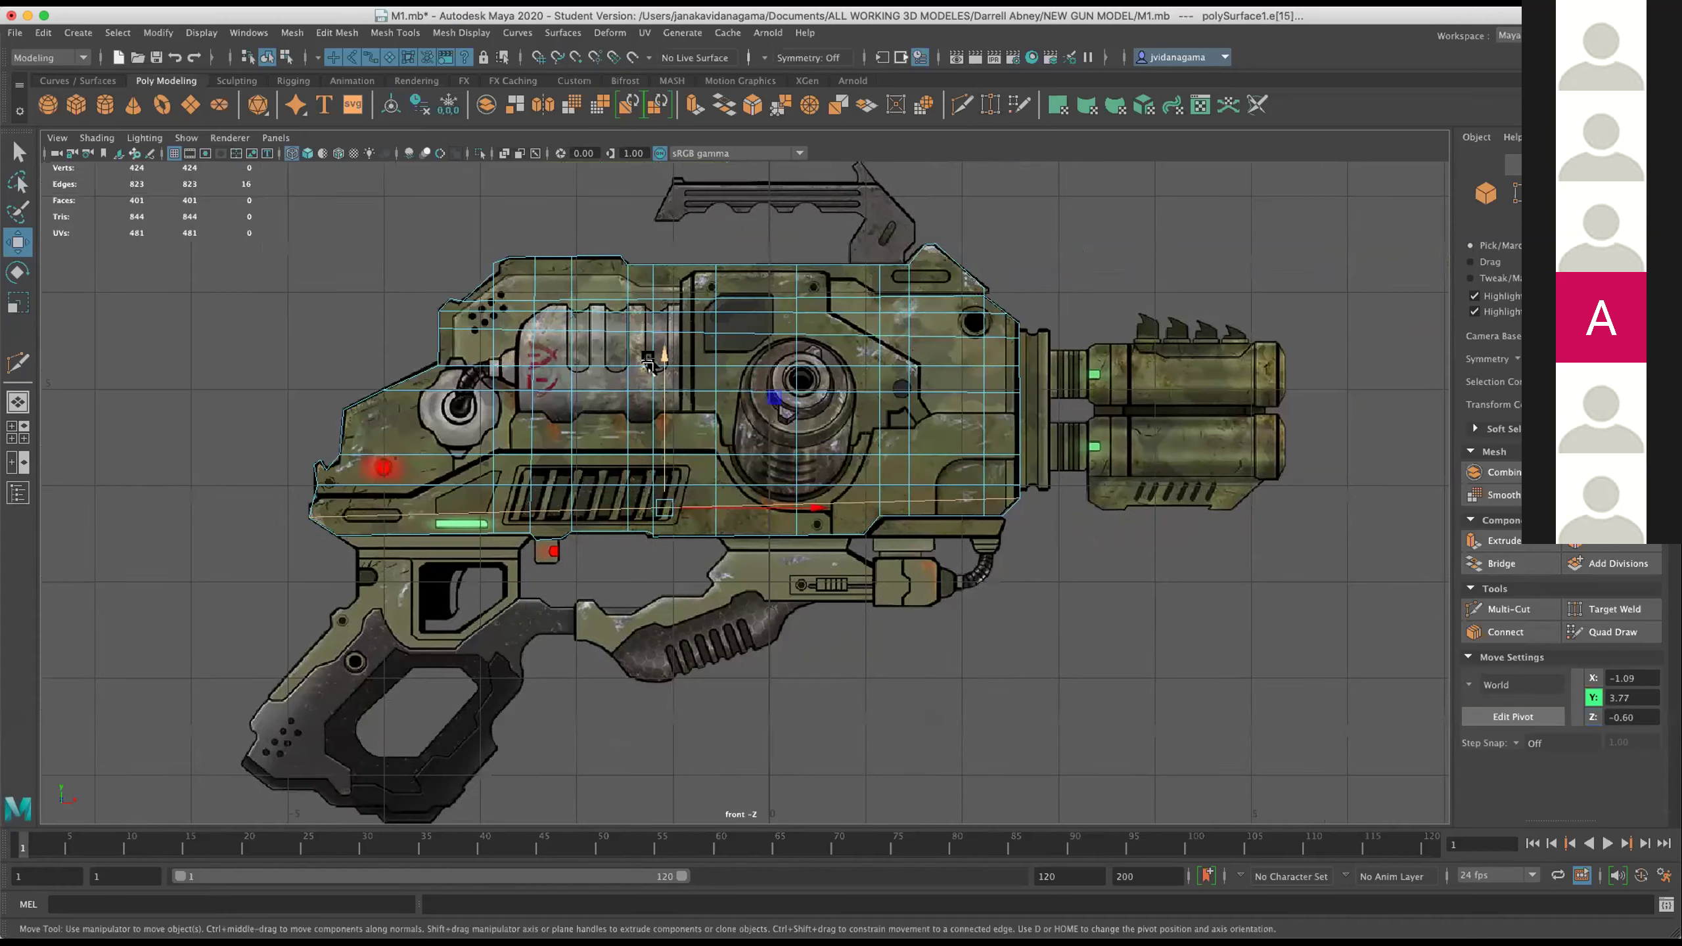
scroll("up", 3)
scroll("up", 3)
scroll("up", 3)
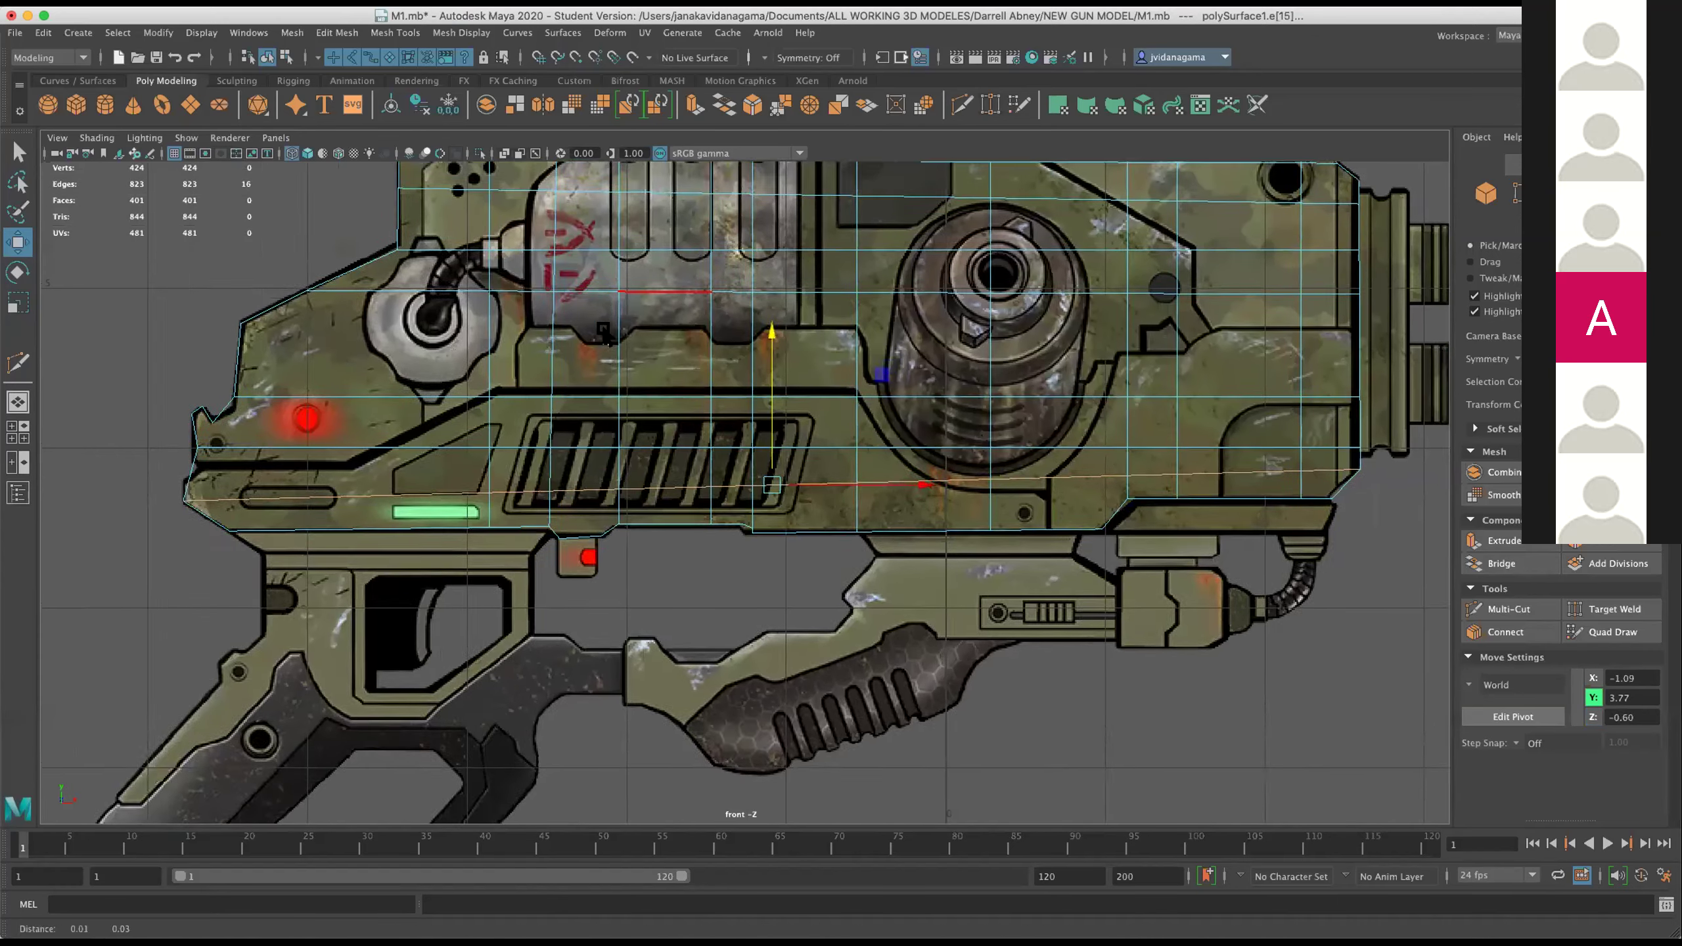
scroll("up", 3)
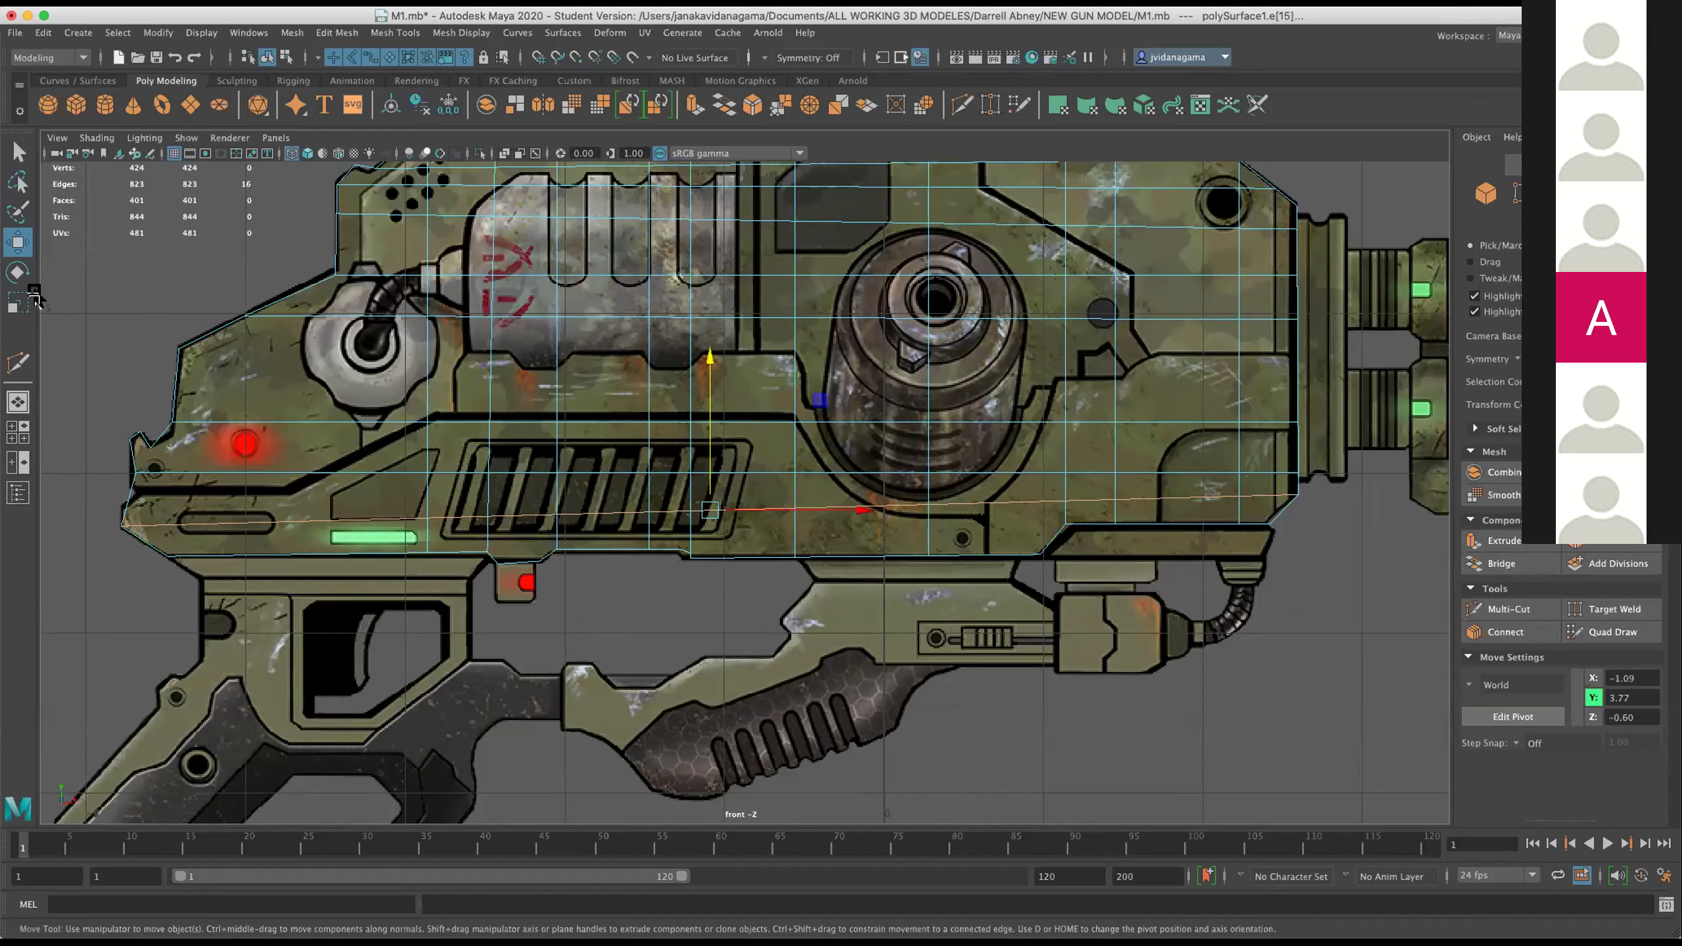
Merge the stacked vertices at the nose corner with Edit Mesh > Merge.
right_click(378, 407)
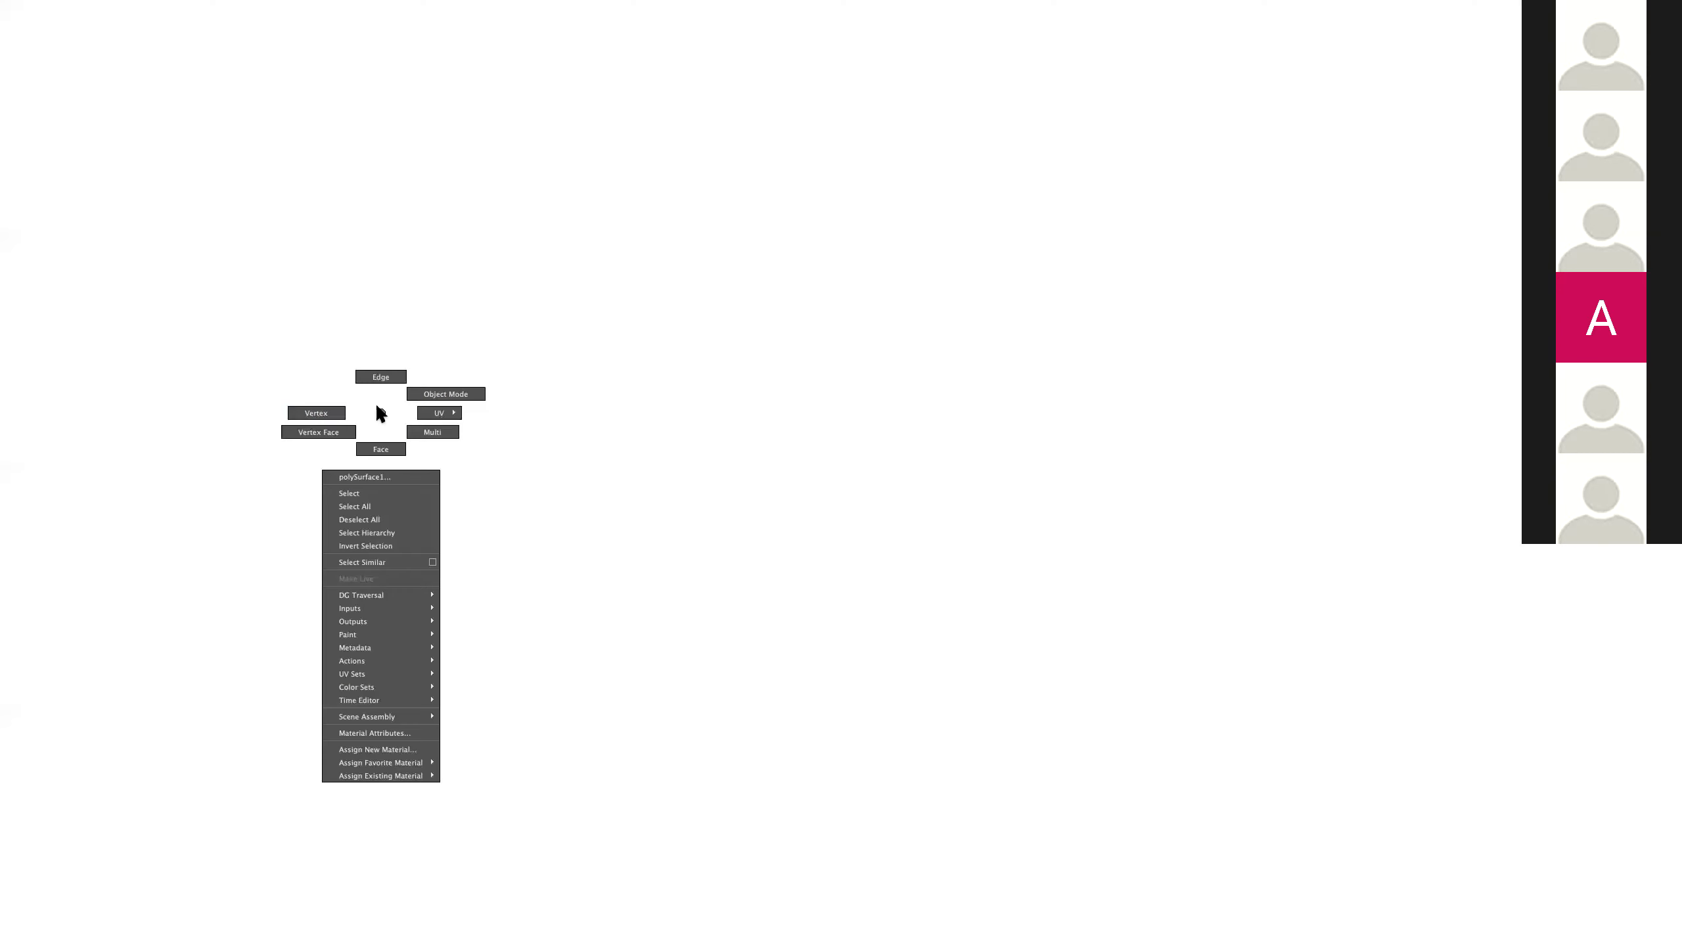
left_click(331, 417)
scroll("up", 3)
left_click_drag(125, 524, 635, 504)
scroll("up", 3)
scroll("up", 3)
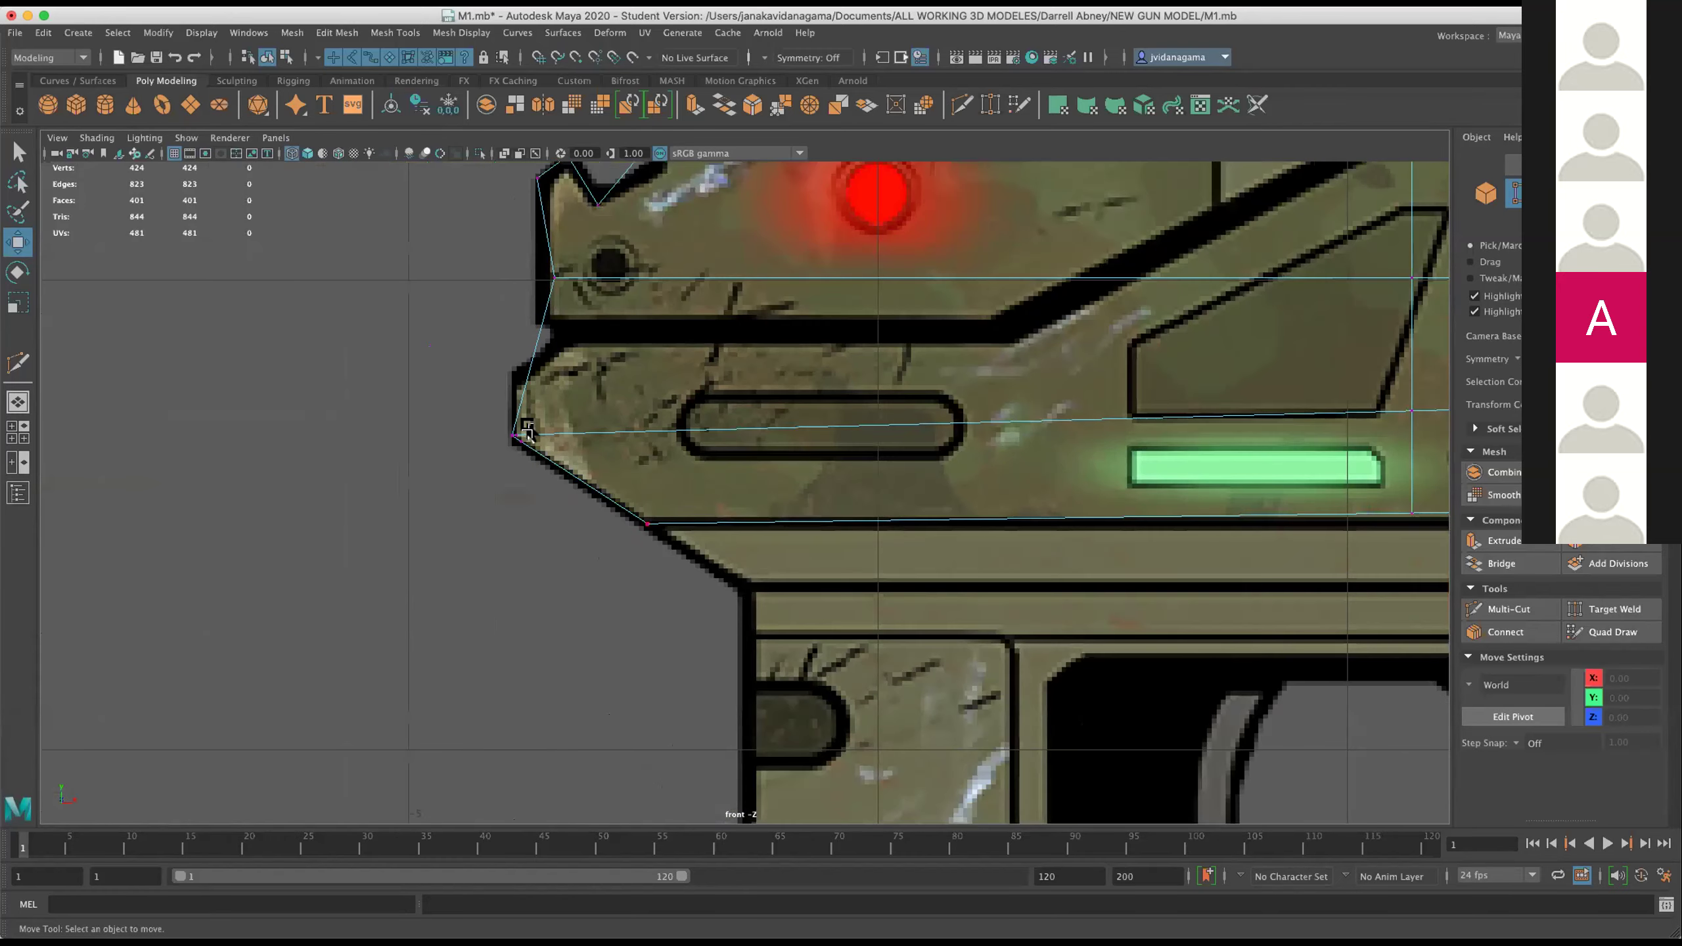
left_click_drag(490, 398, 550, 454)
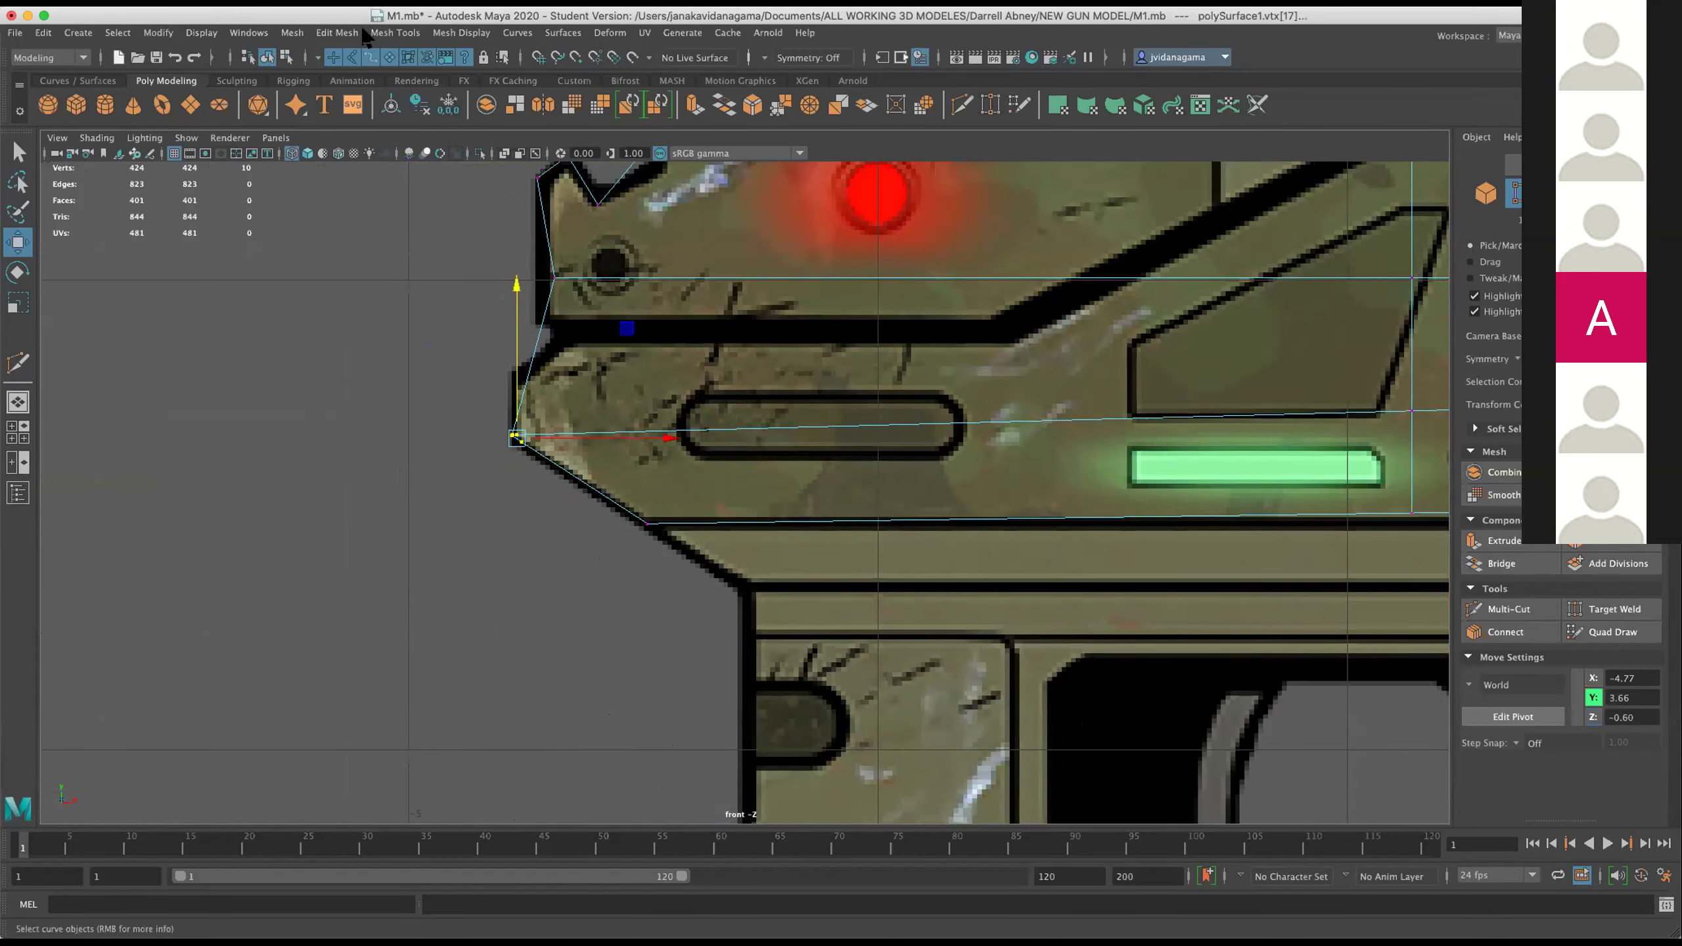
left_click(337, 33)
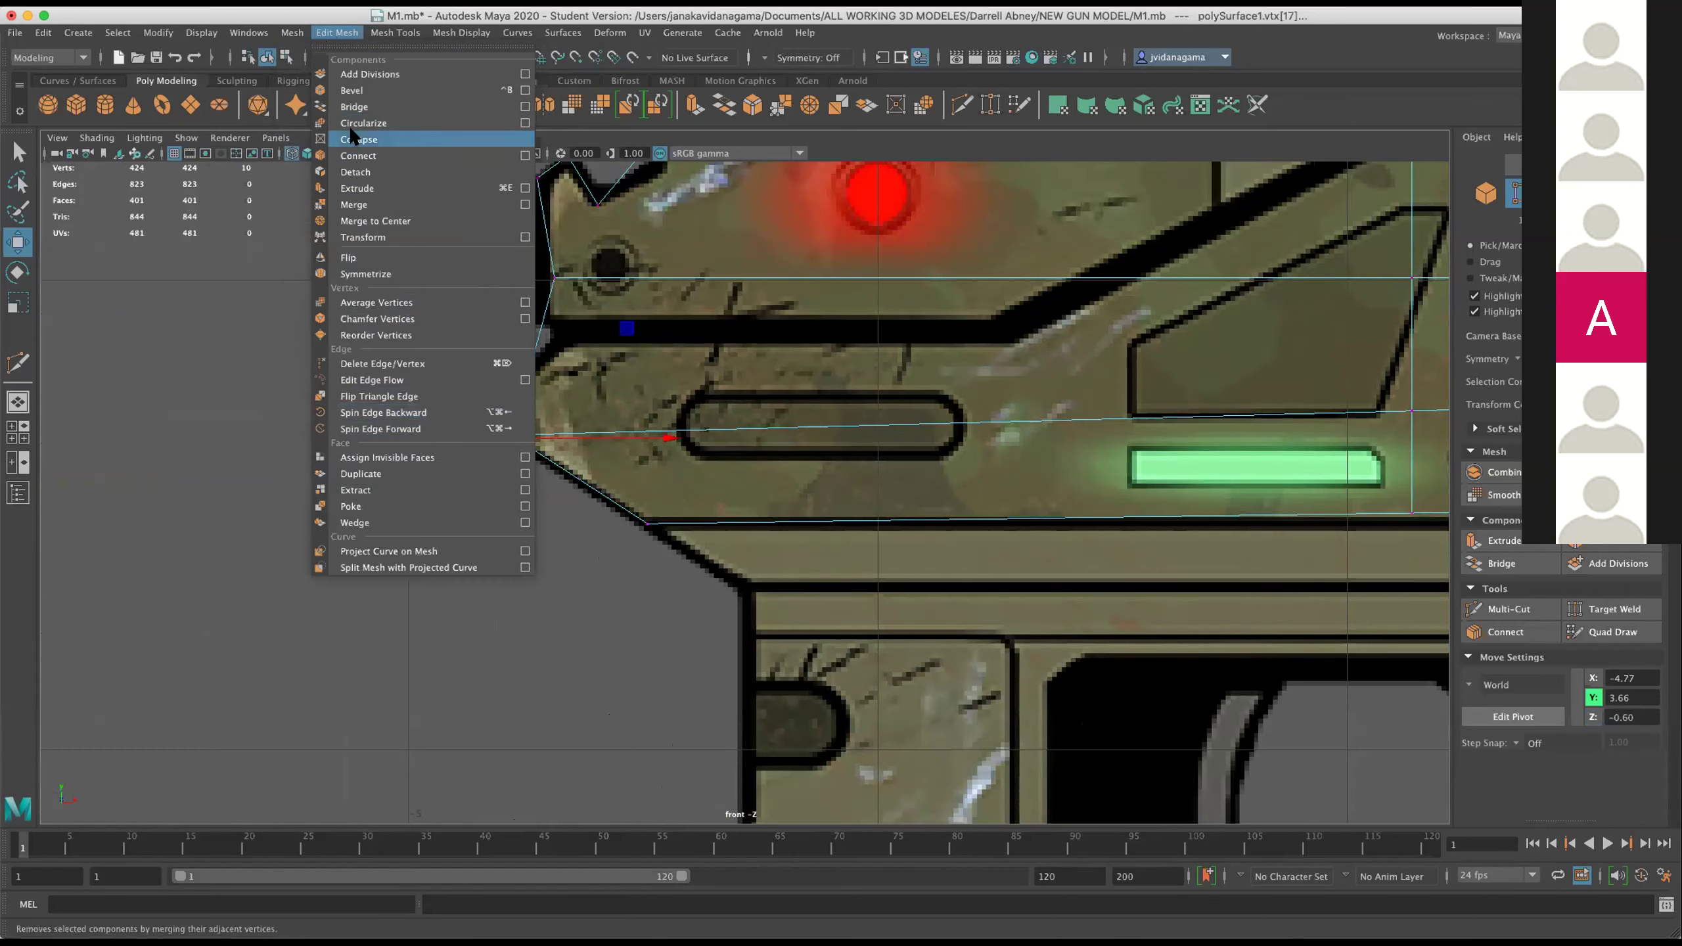
left_click(371, 203)
Move the nose tip vertex onto the reference outline's edge.
scroll("up", 3)
right_click(408, 377)
left_click_drag(363, 384, 365, 384)
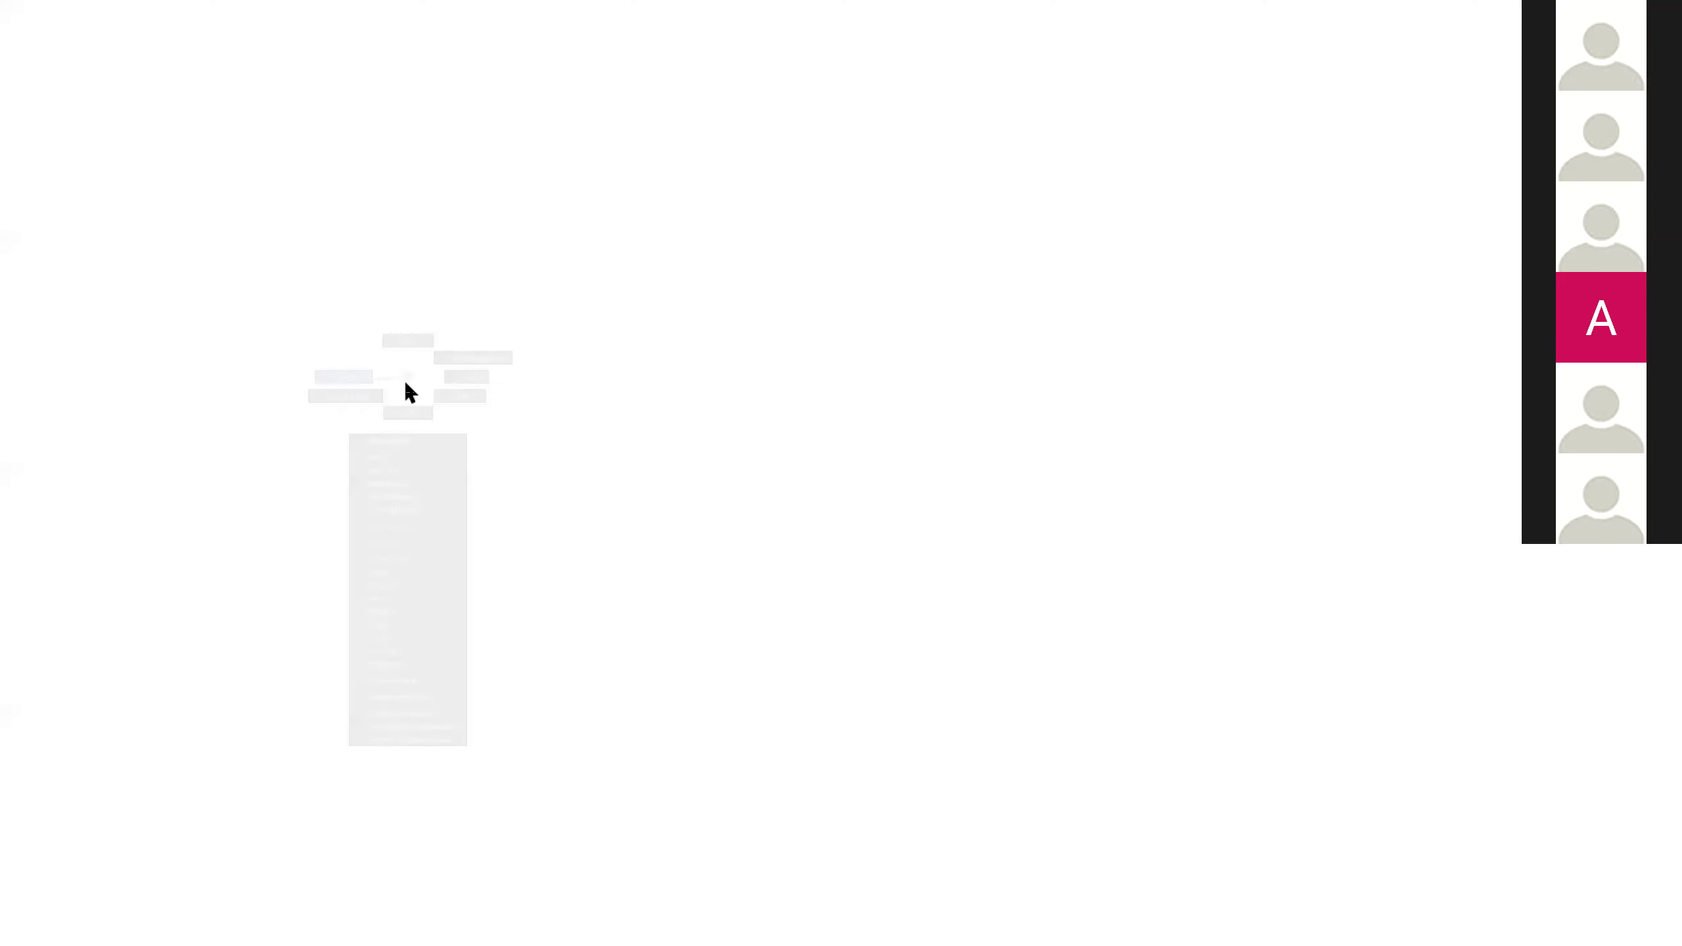
key("w")
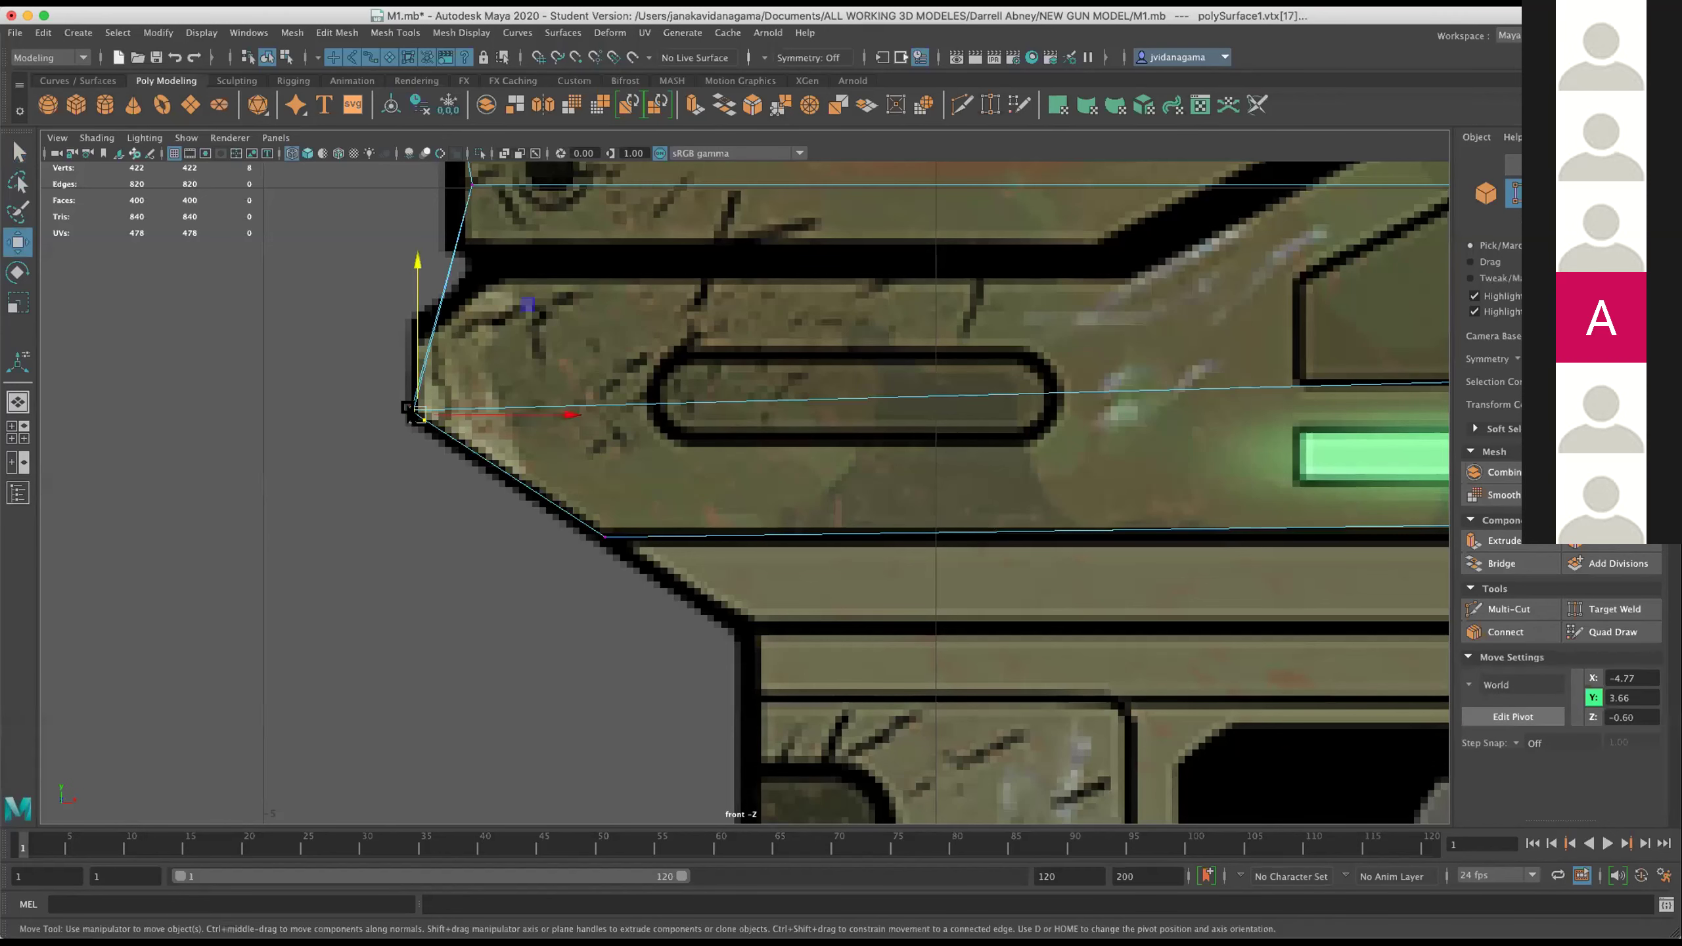
left_click_drag(408, 407, 494, 366)
left_click(338, 406)
left_click(425, 407)
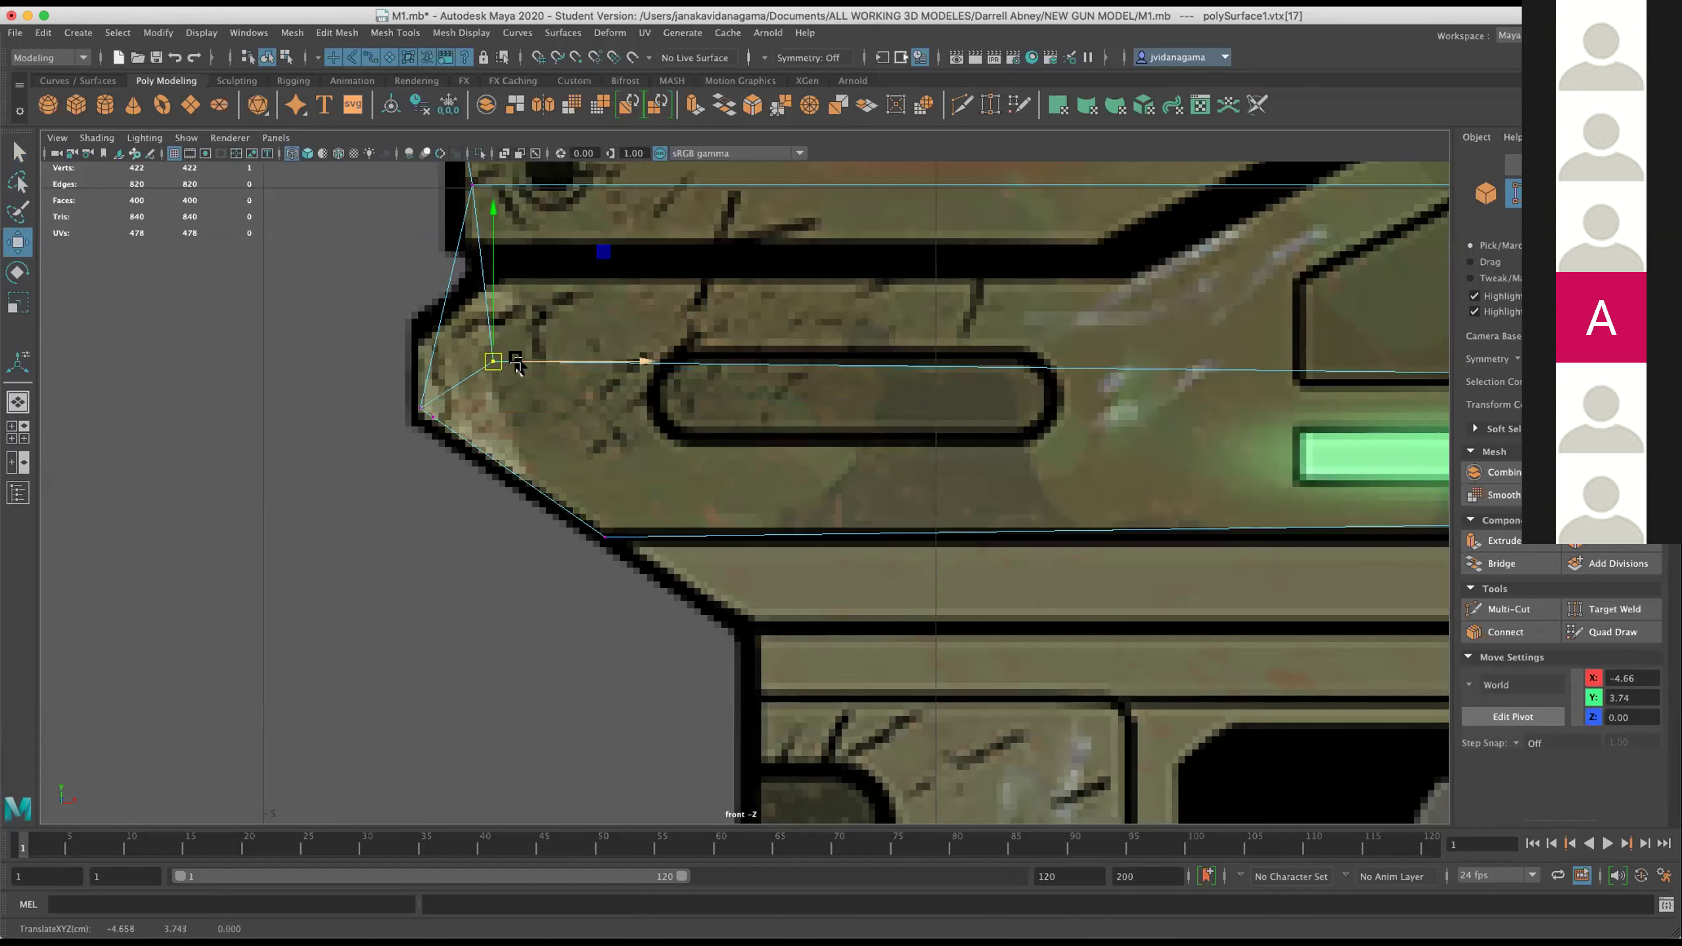
left_click_drag(467, 387, 418, 418)
Slide the lower nose corner vertex along the lower nose edge.
left_click_drag(387, 388, 429, 429)
left_click(432, 417)
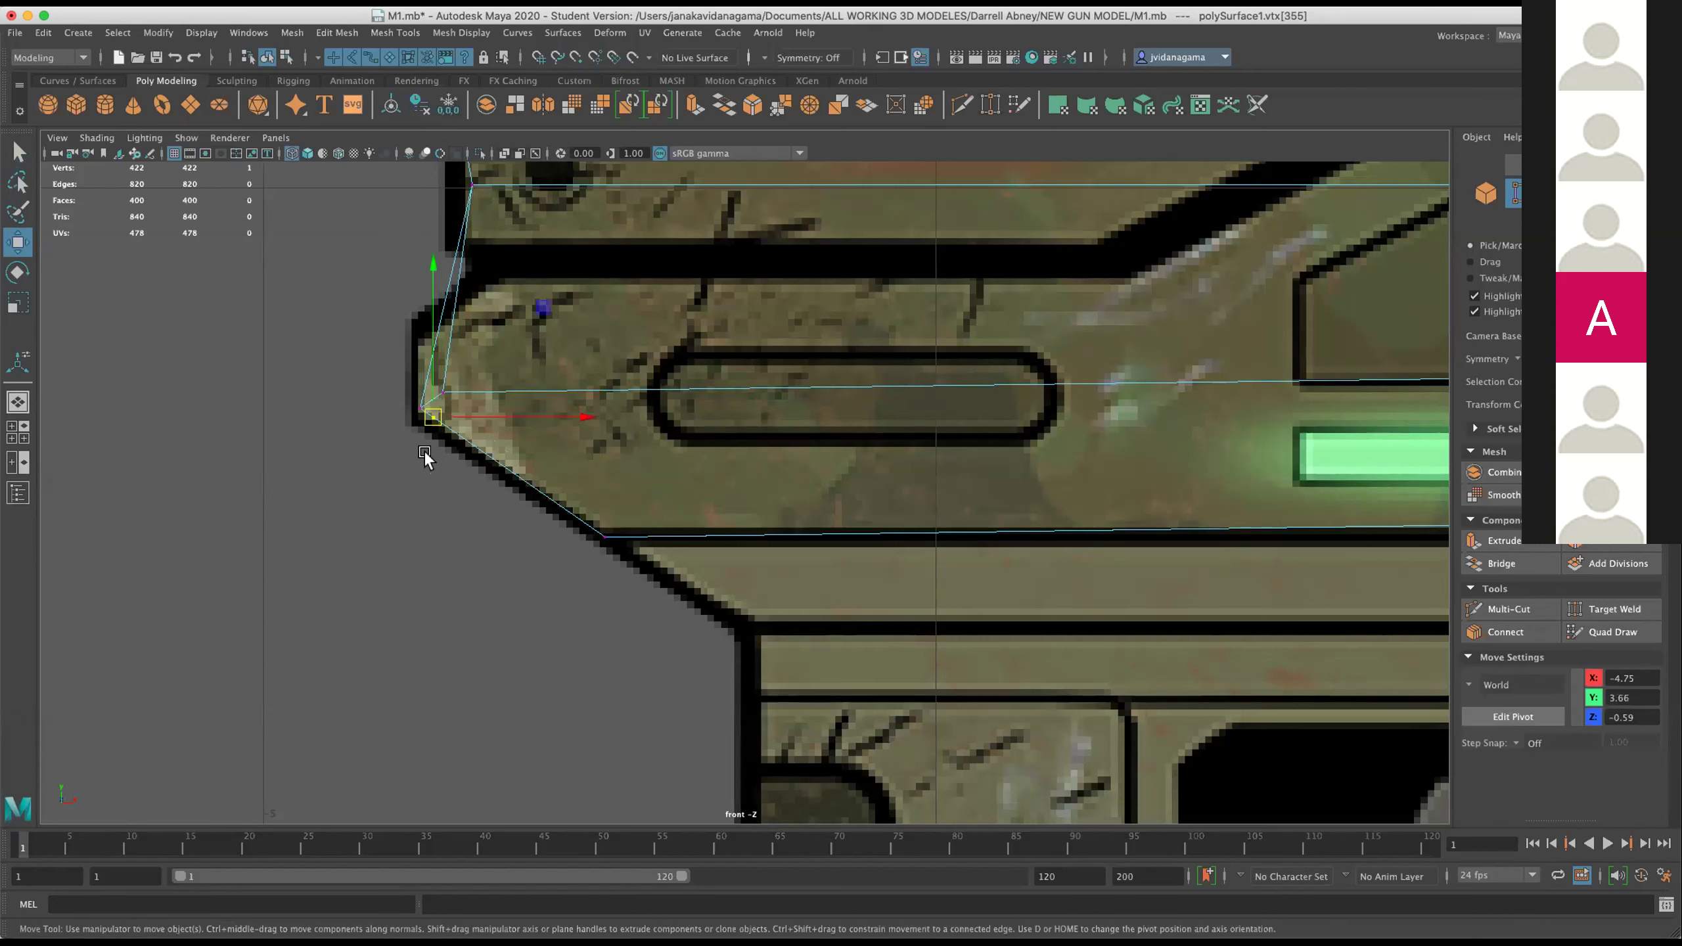
left_click(424, 457)
scroll("up", 3)
left_click(325, 396)
left_click(300, 427)
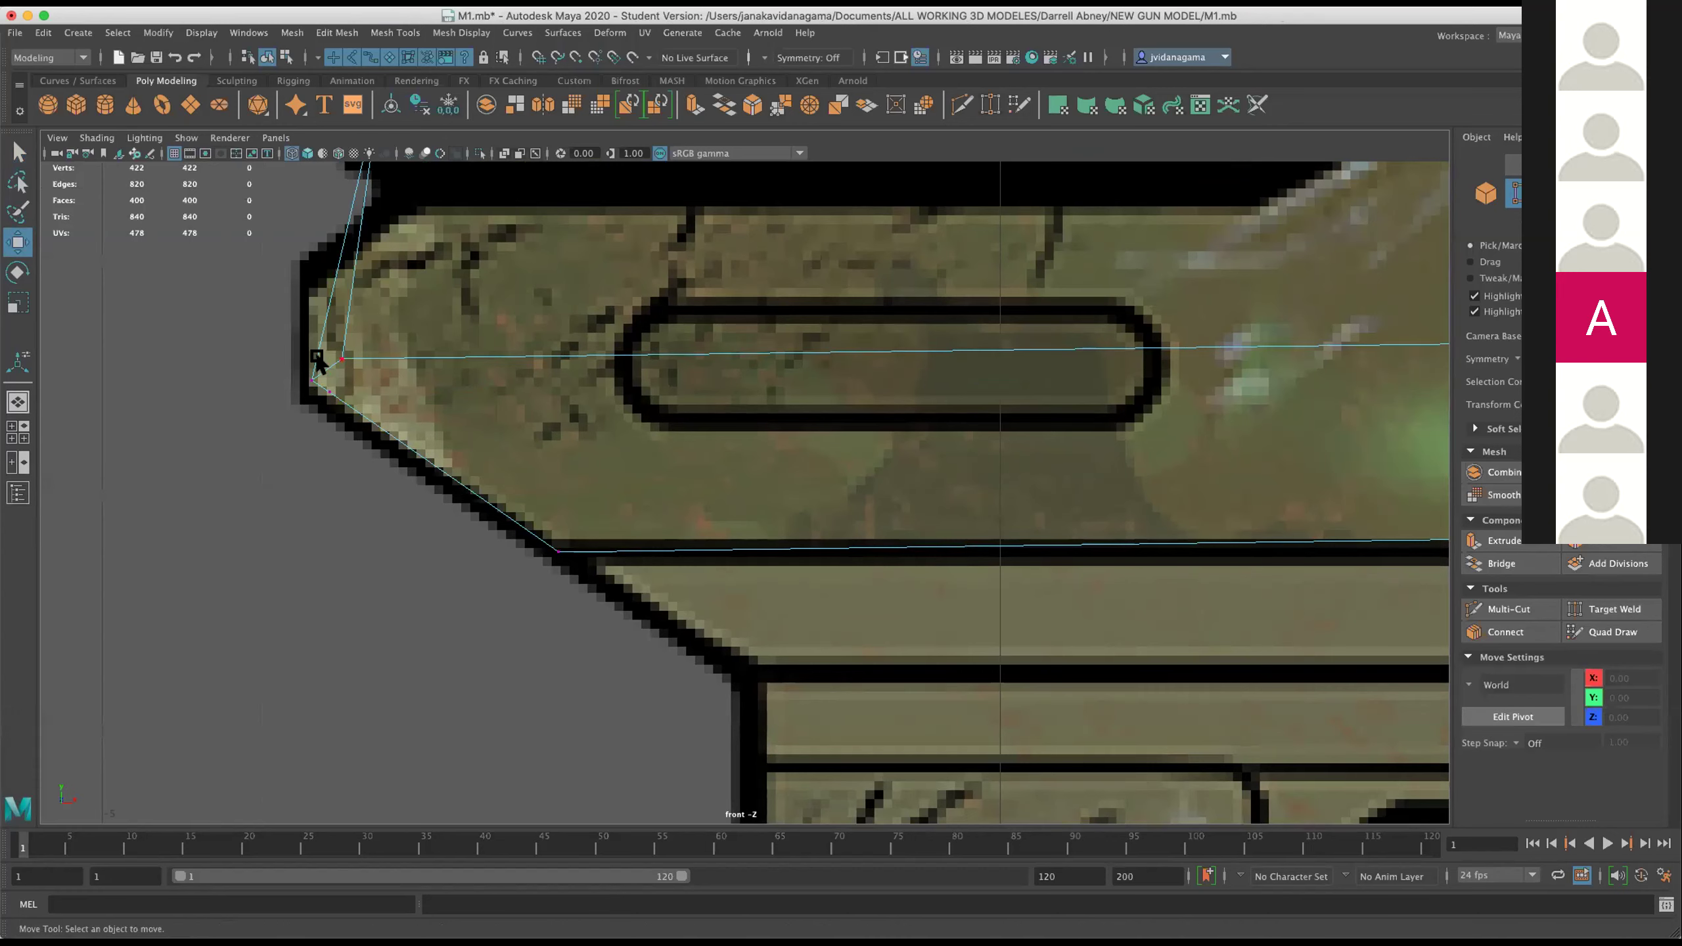
left_click(329, 394)
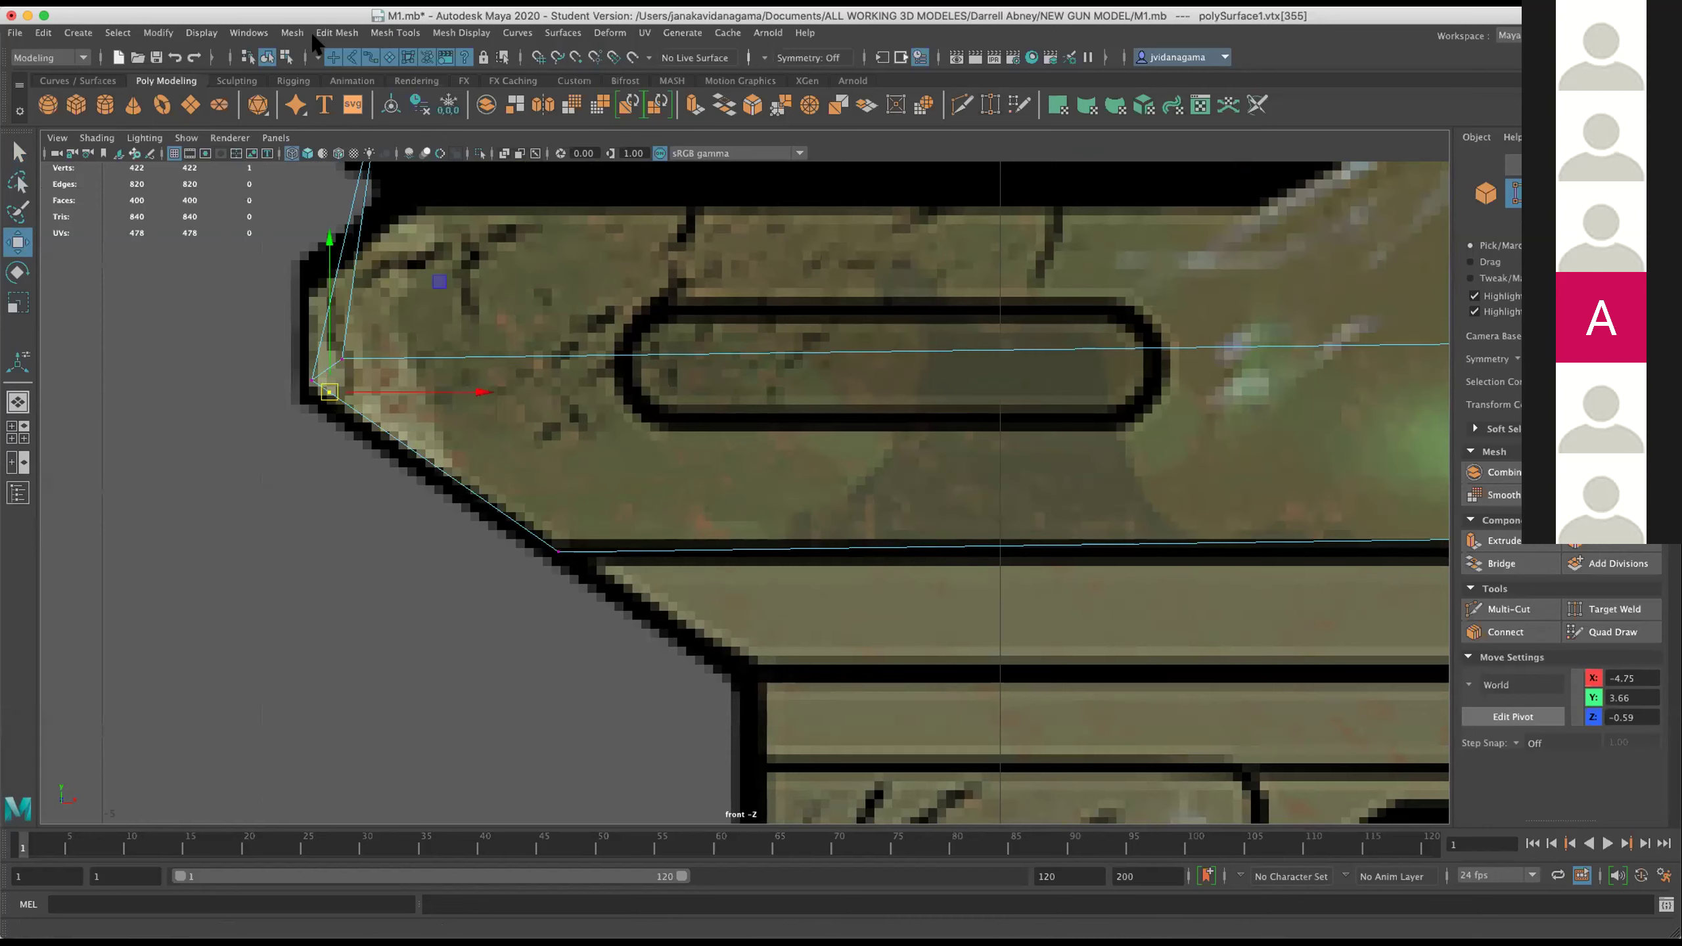
left_click(316, 33)
mouse_move(78, 32)
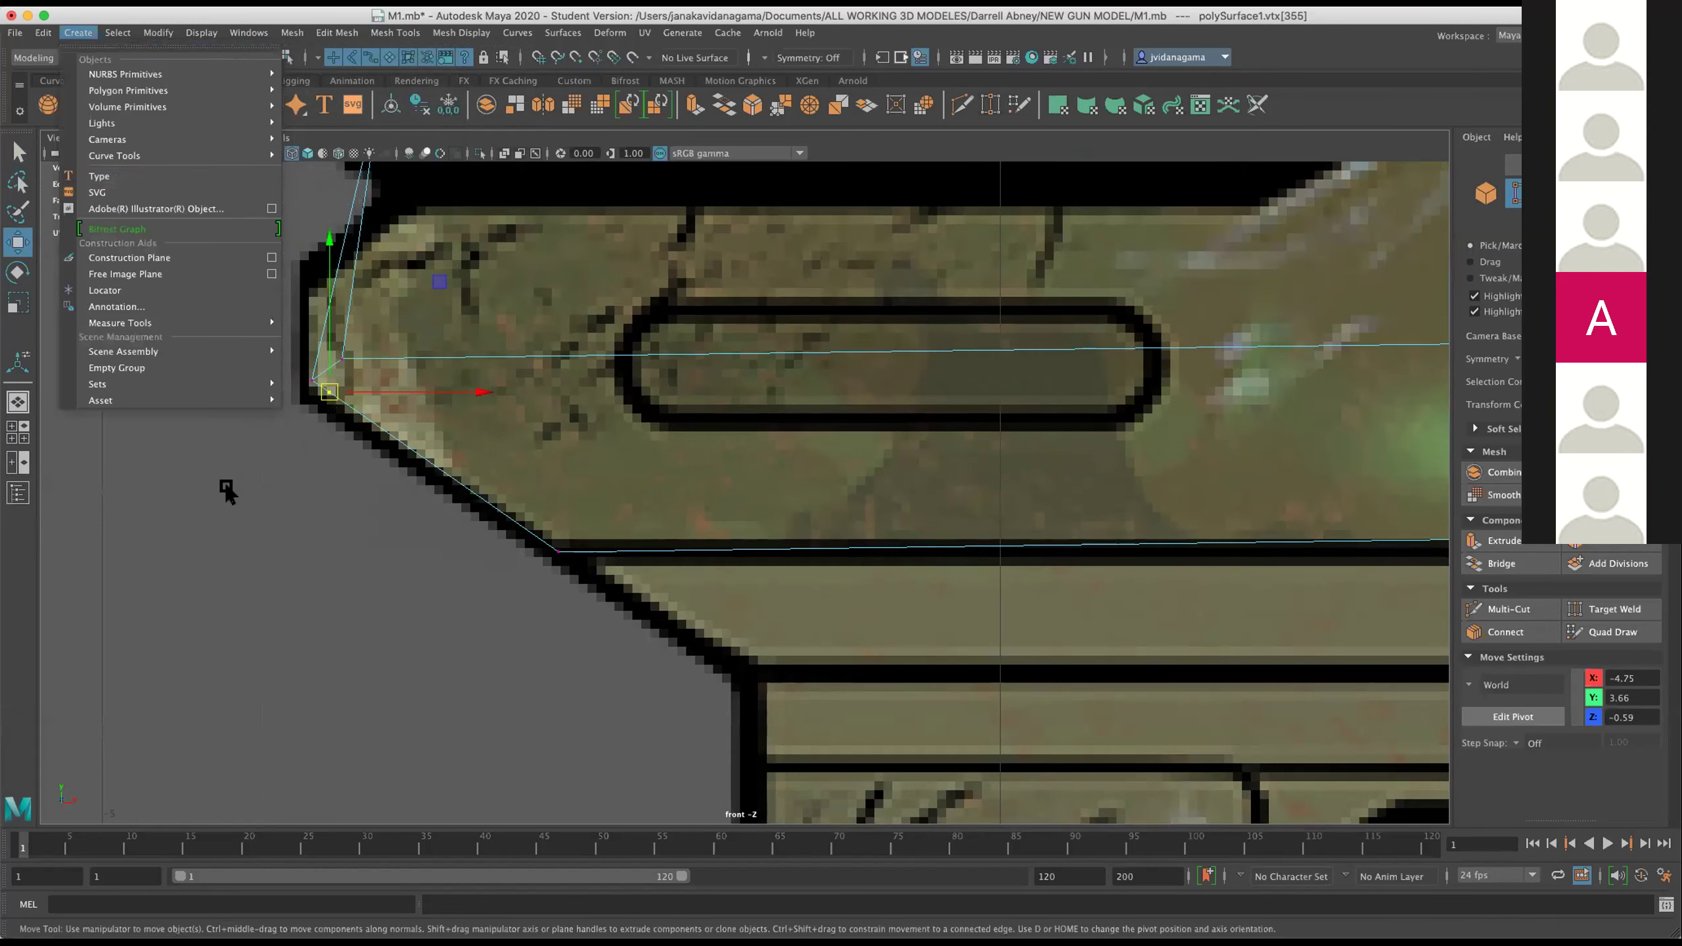
left_click(226, 491)
scroll("up", 3)
left_click_drag(219, 391, 349, 391)
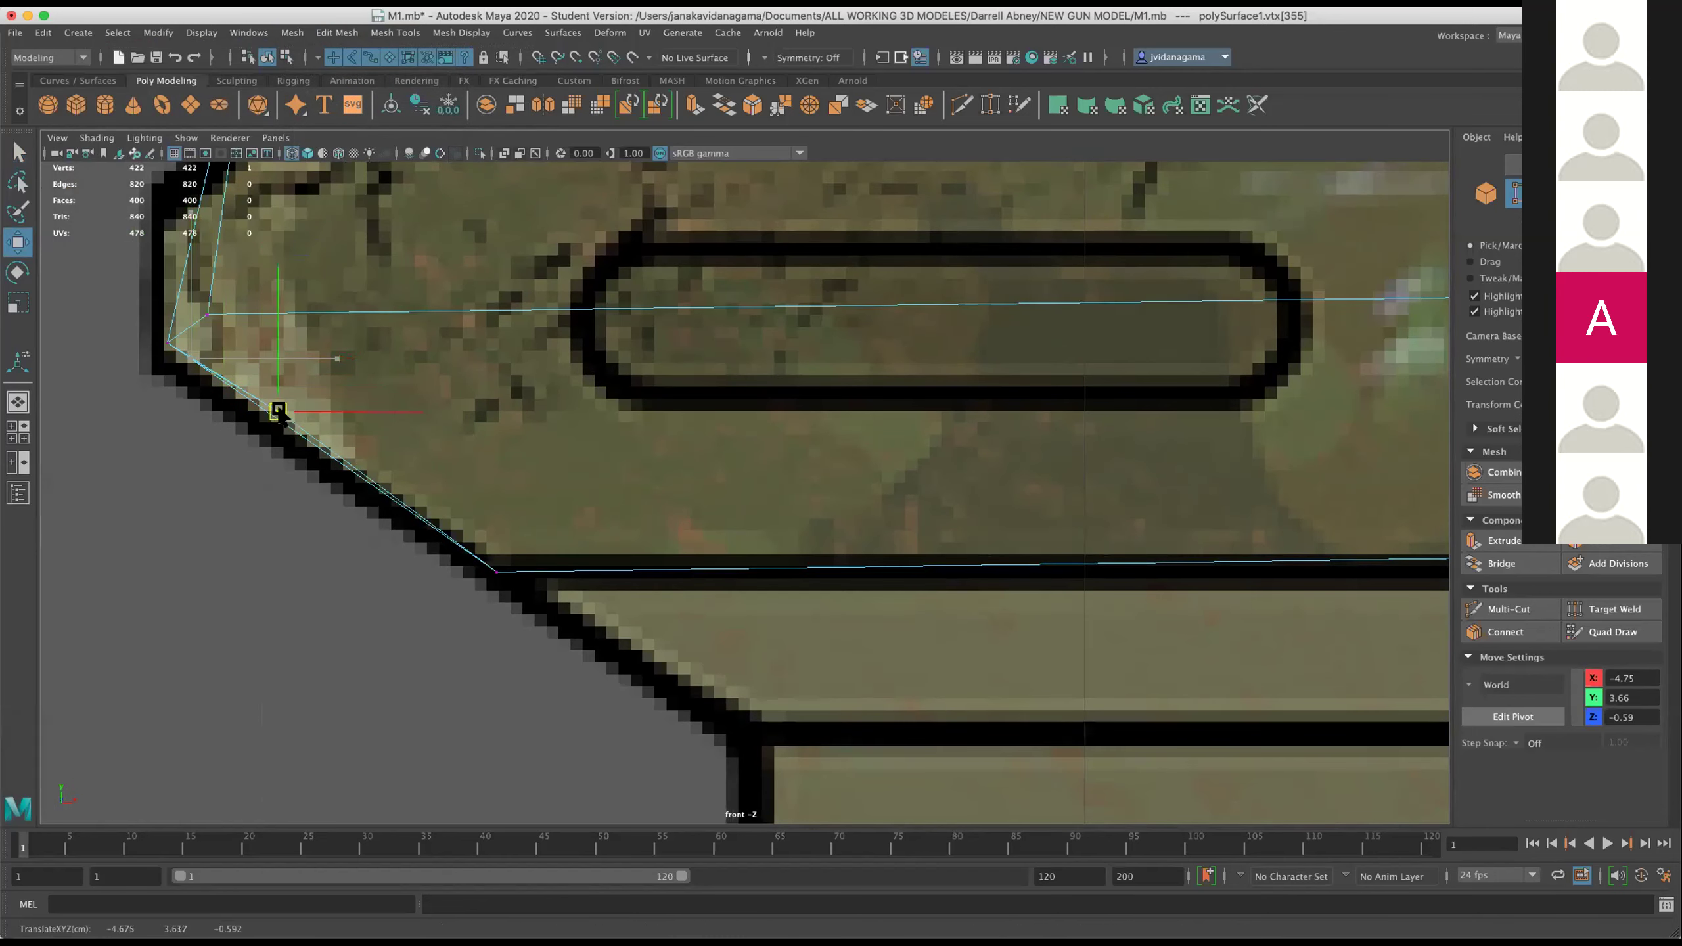
Move the inner vertex near the nose onto the reference's nose crease.
left_click_drag(341, 371, 281, 308)
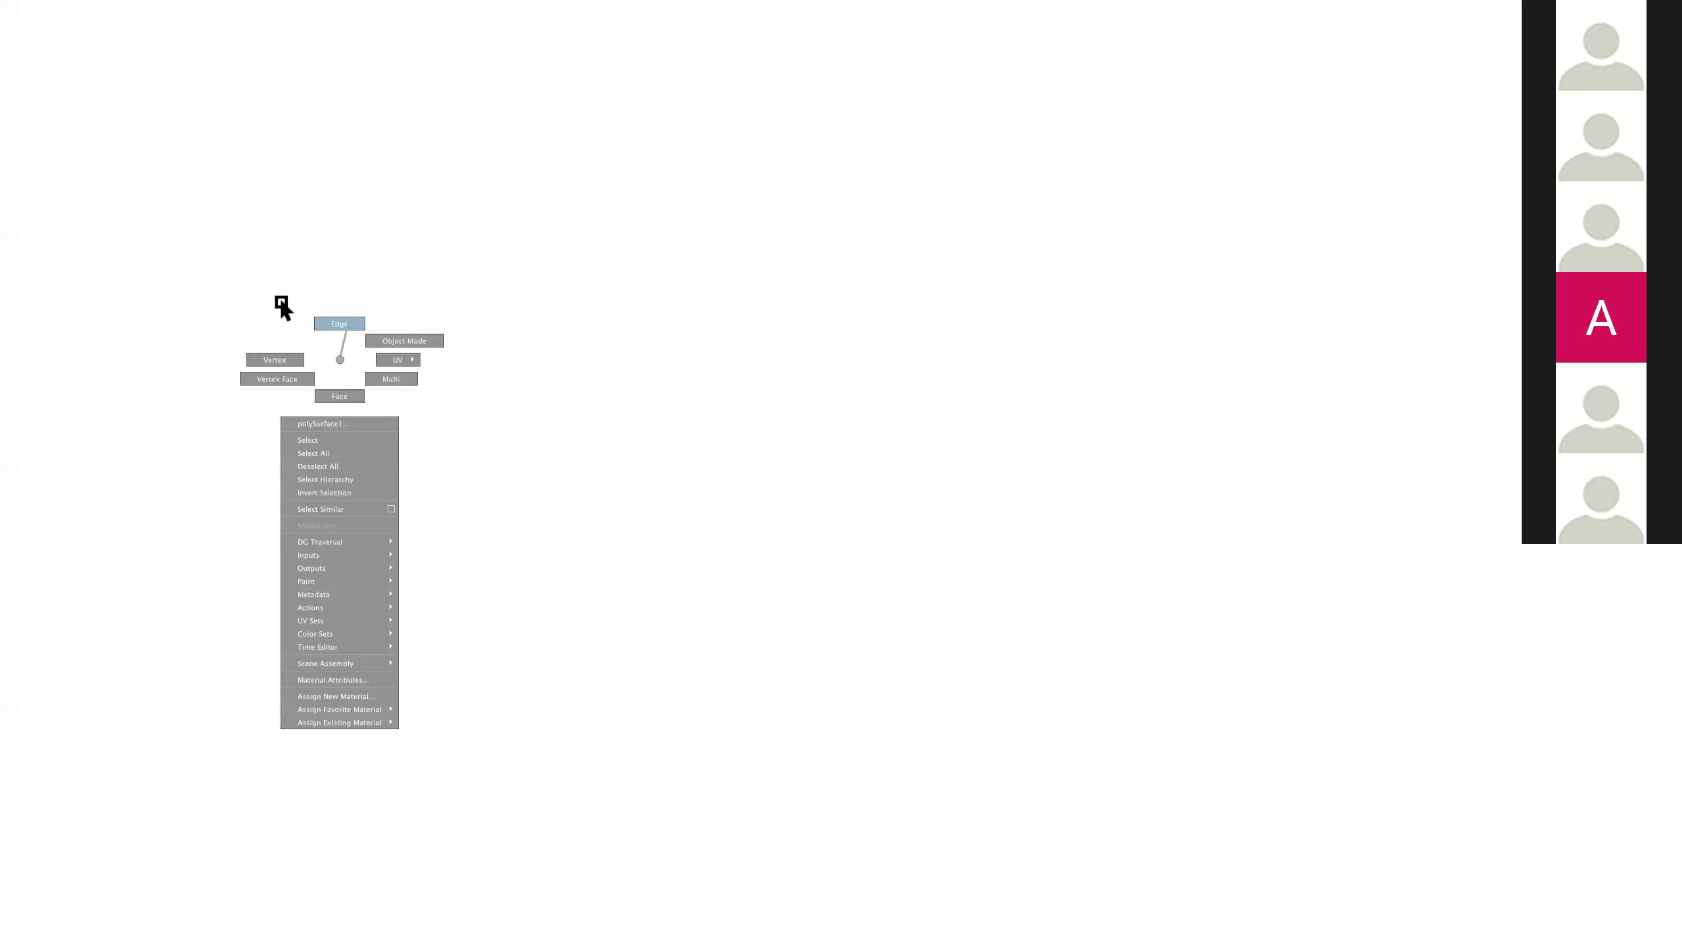
left_click(209, 313)
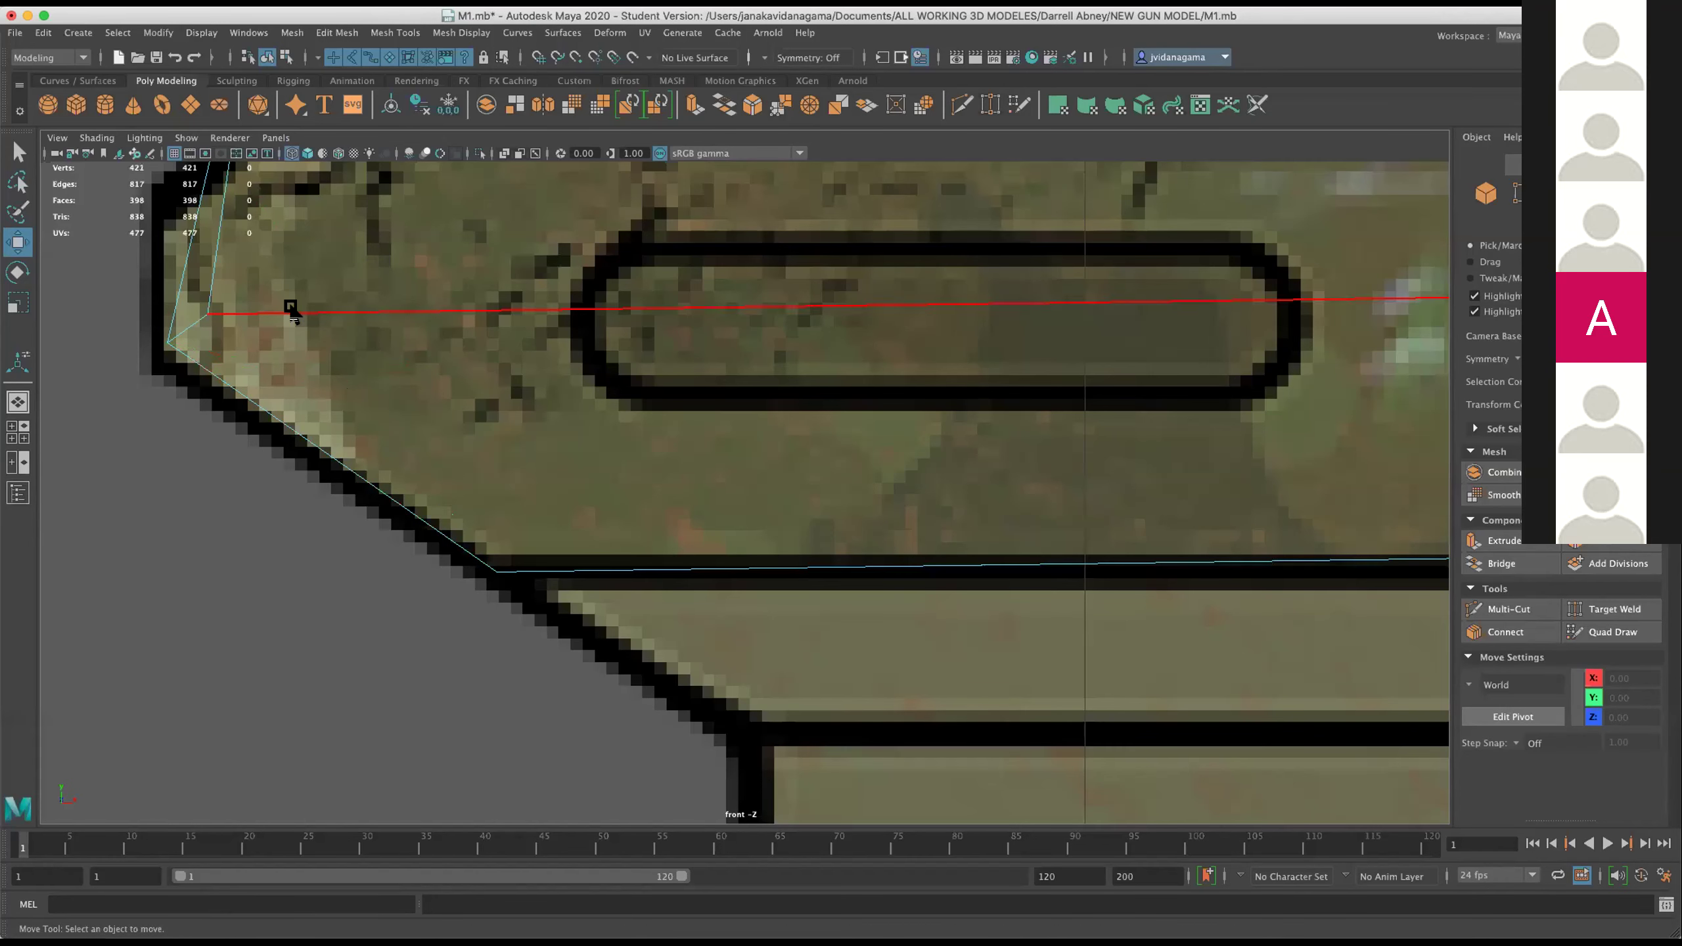
left_click(208, 313)
left_click_drag(209, 317, 168, 255)
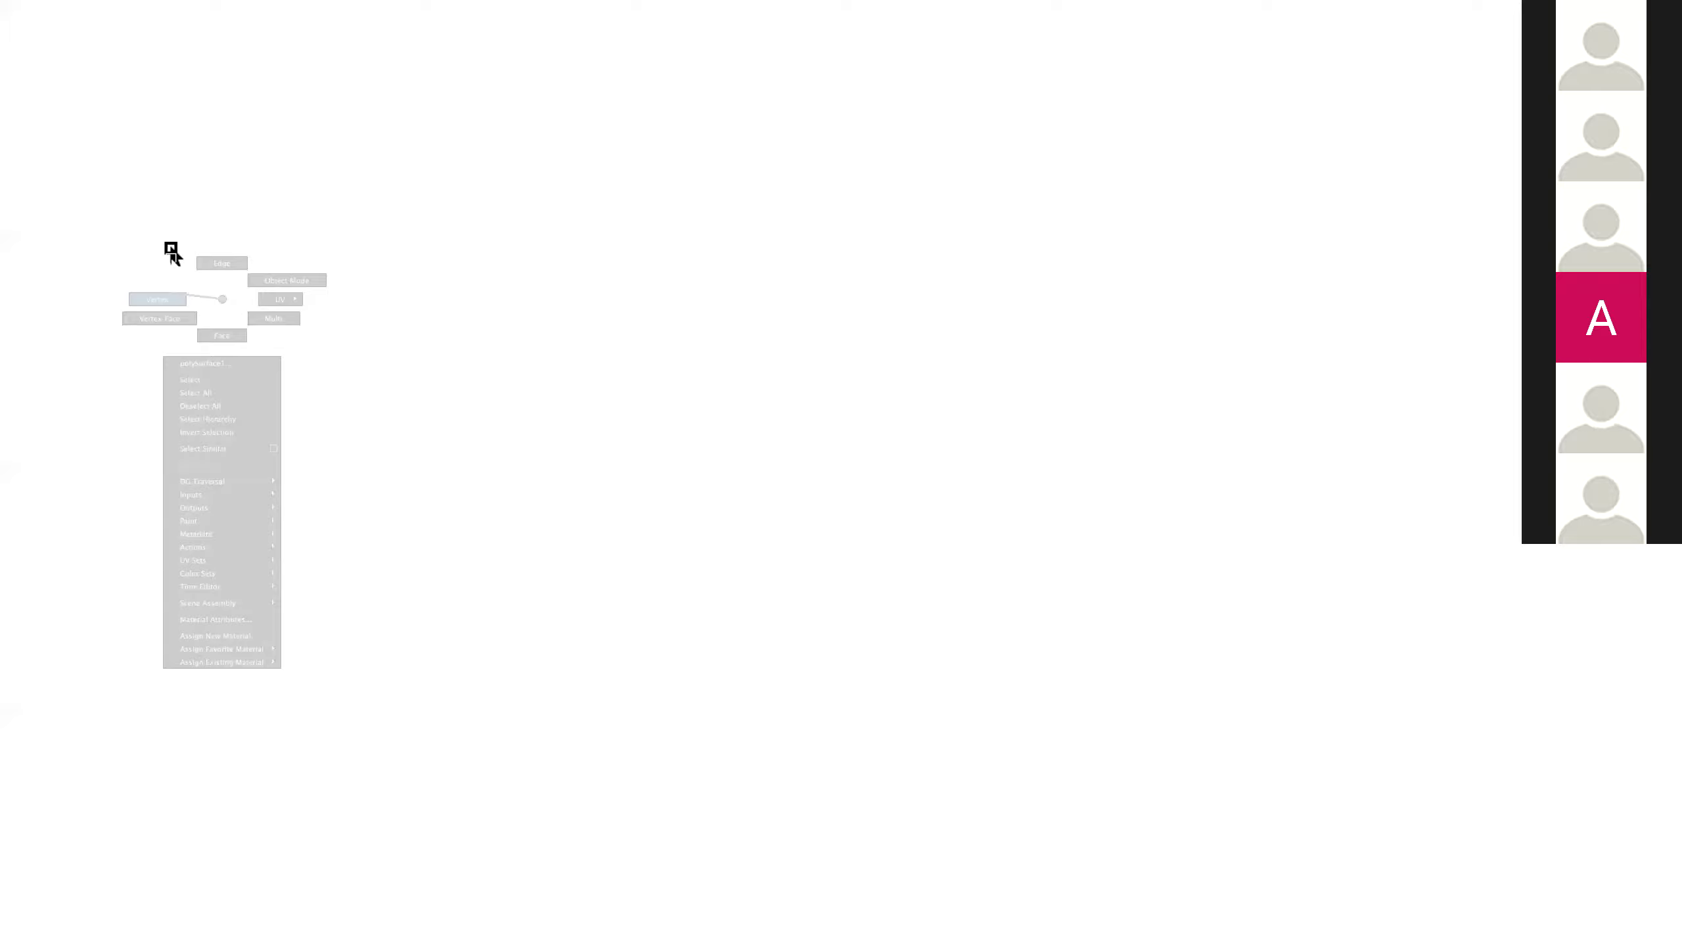
left_click(207, 313)
left_click(183, 366)
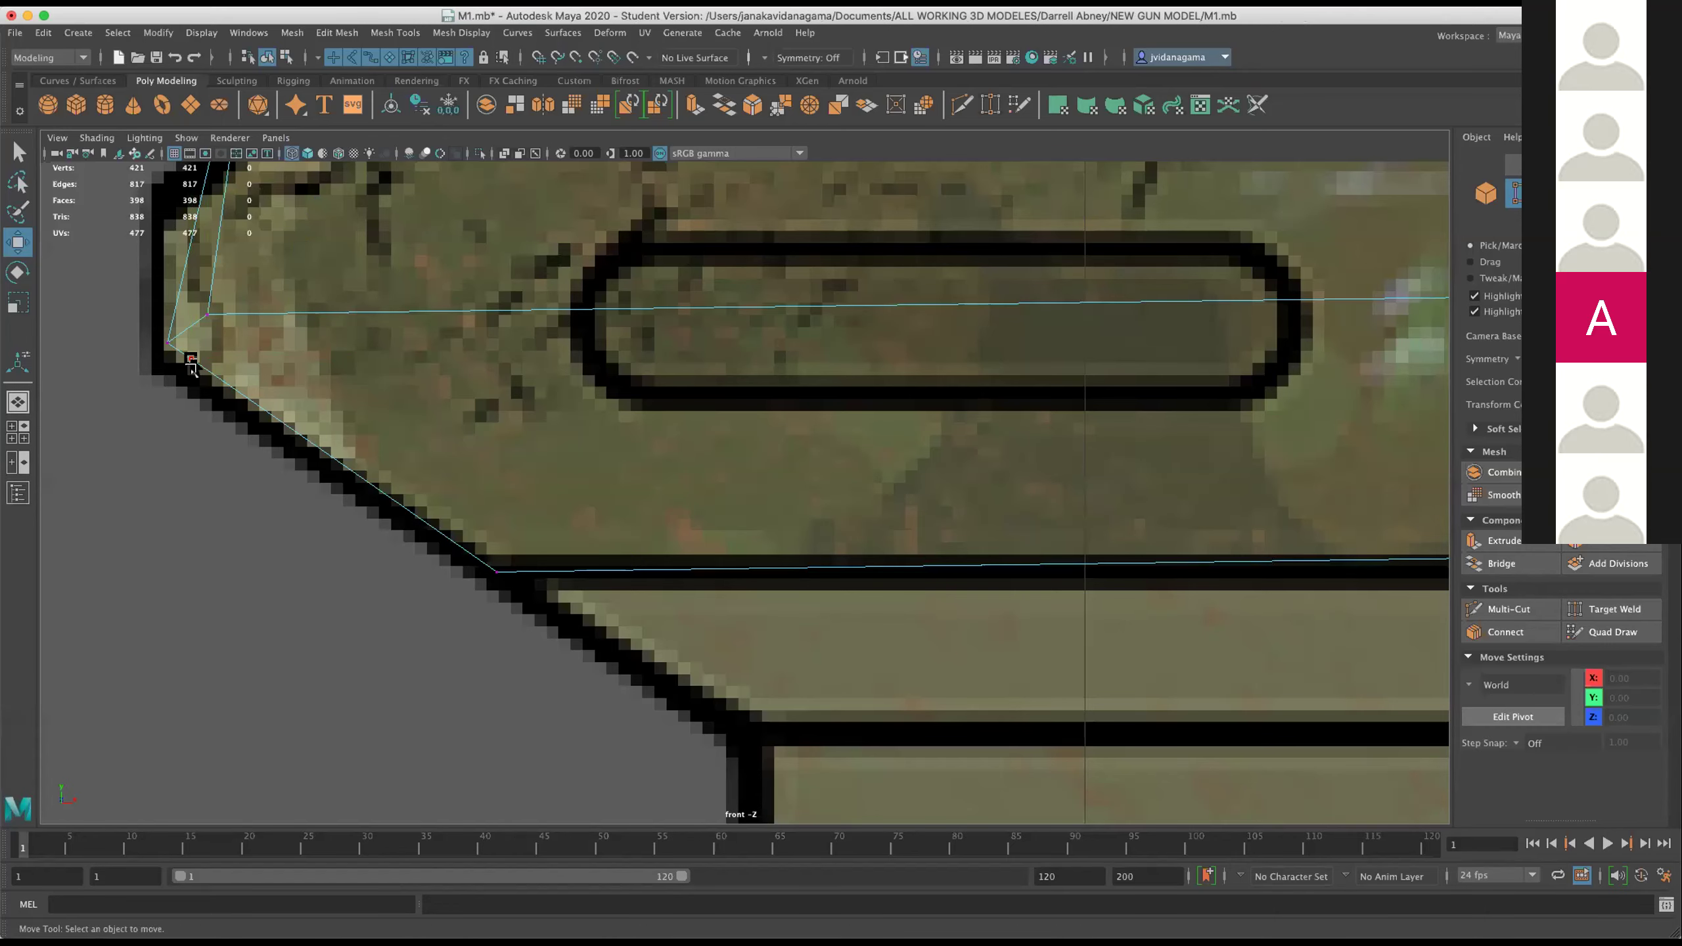
left_click_drag(207, 339, 218, 346)
left_click_drag(190, 358, 285, 351)
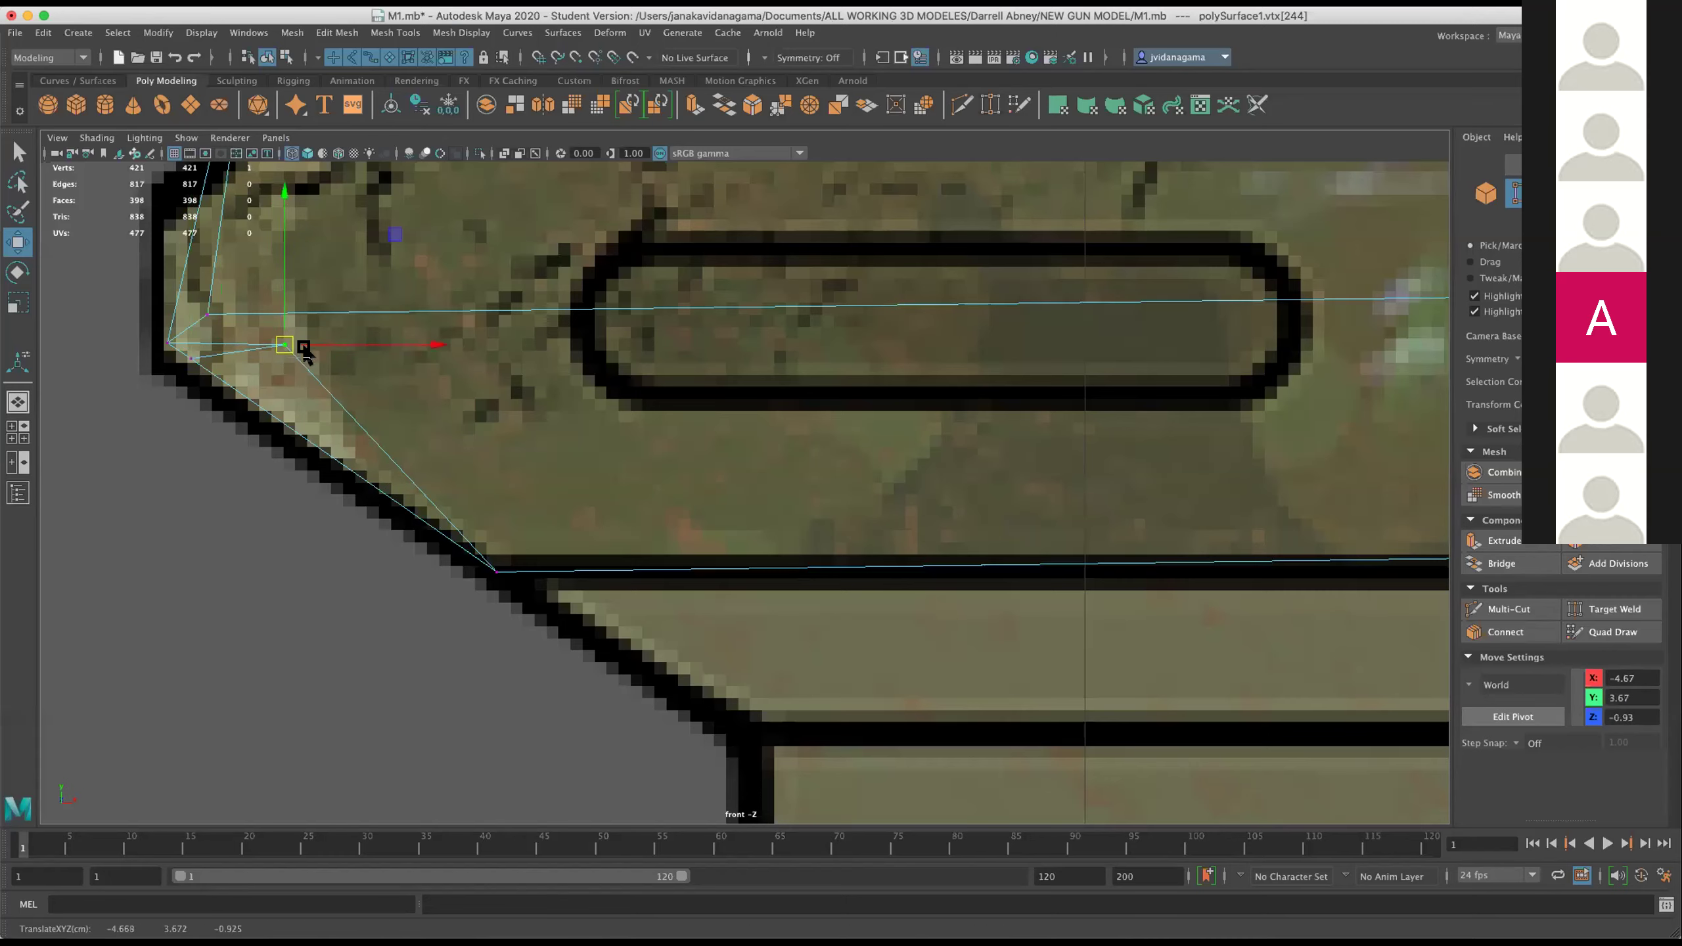
right_click(289, 330)
left_click(295, 304)
key("space")
key("space")
left_click_drag(846, 516, 901, 520)
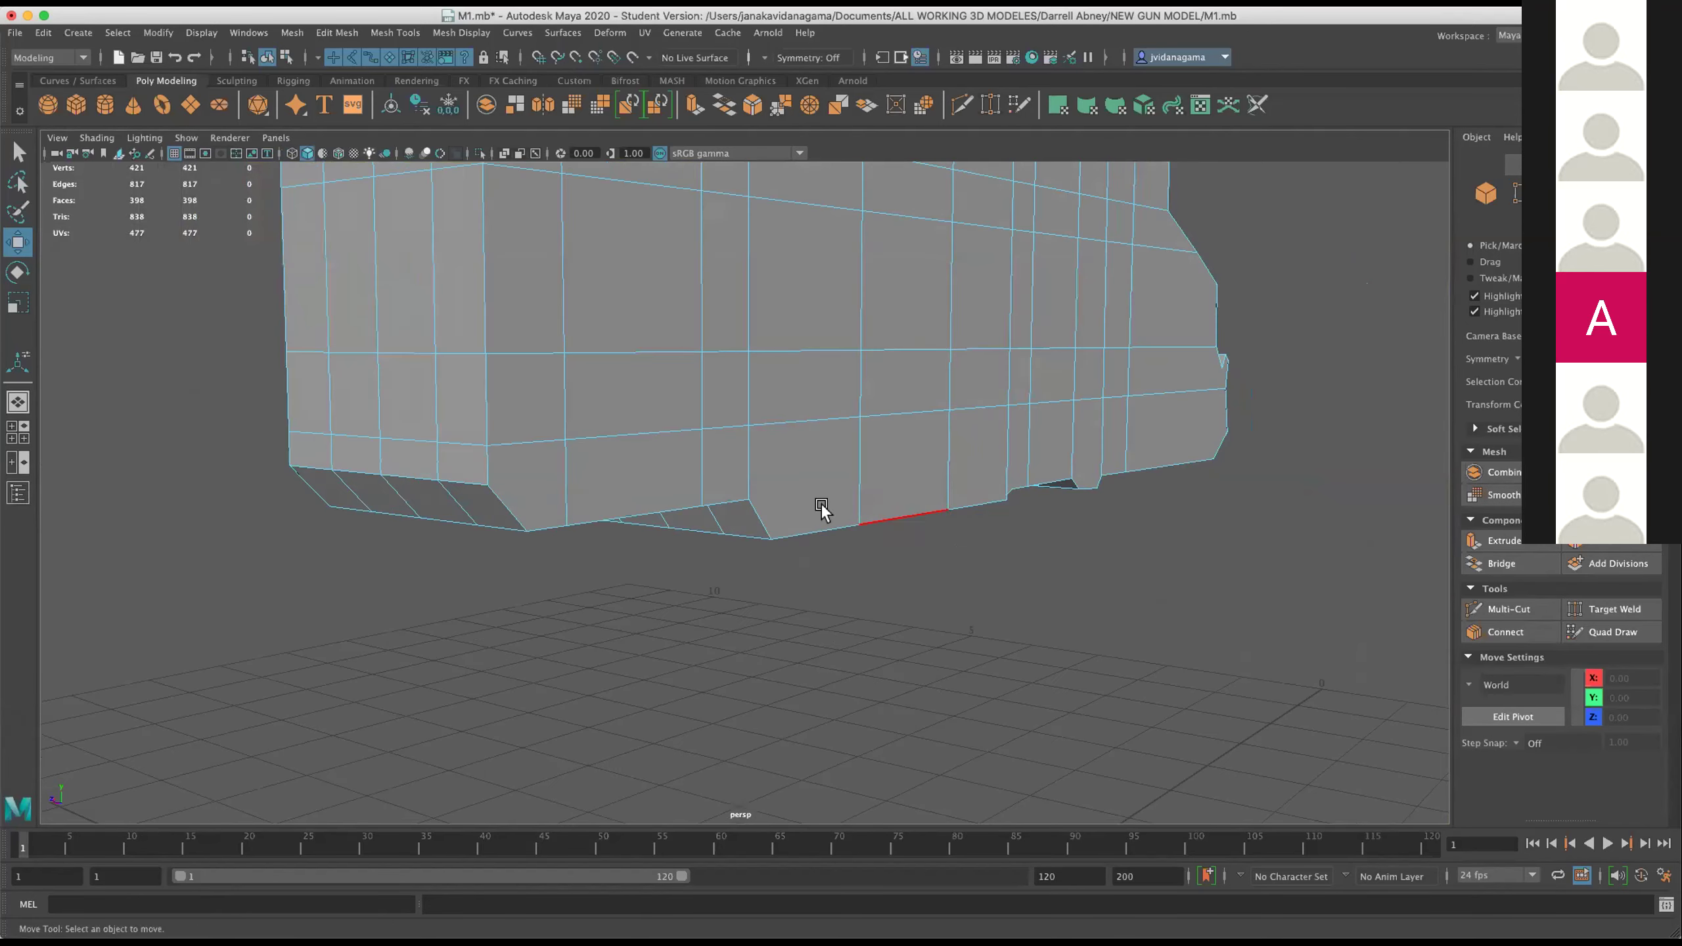
left_click_drag(954, 375, 1047, 415)
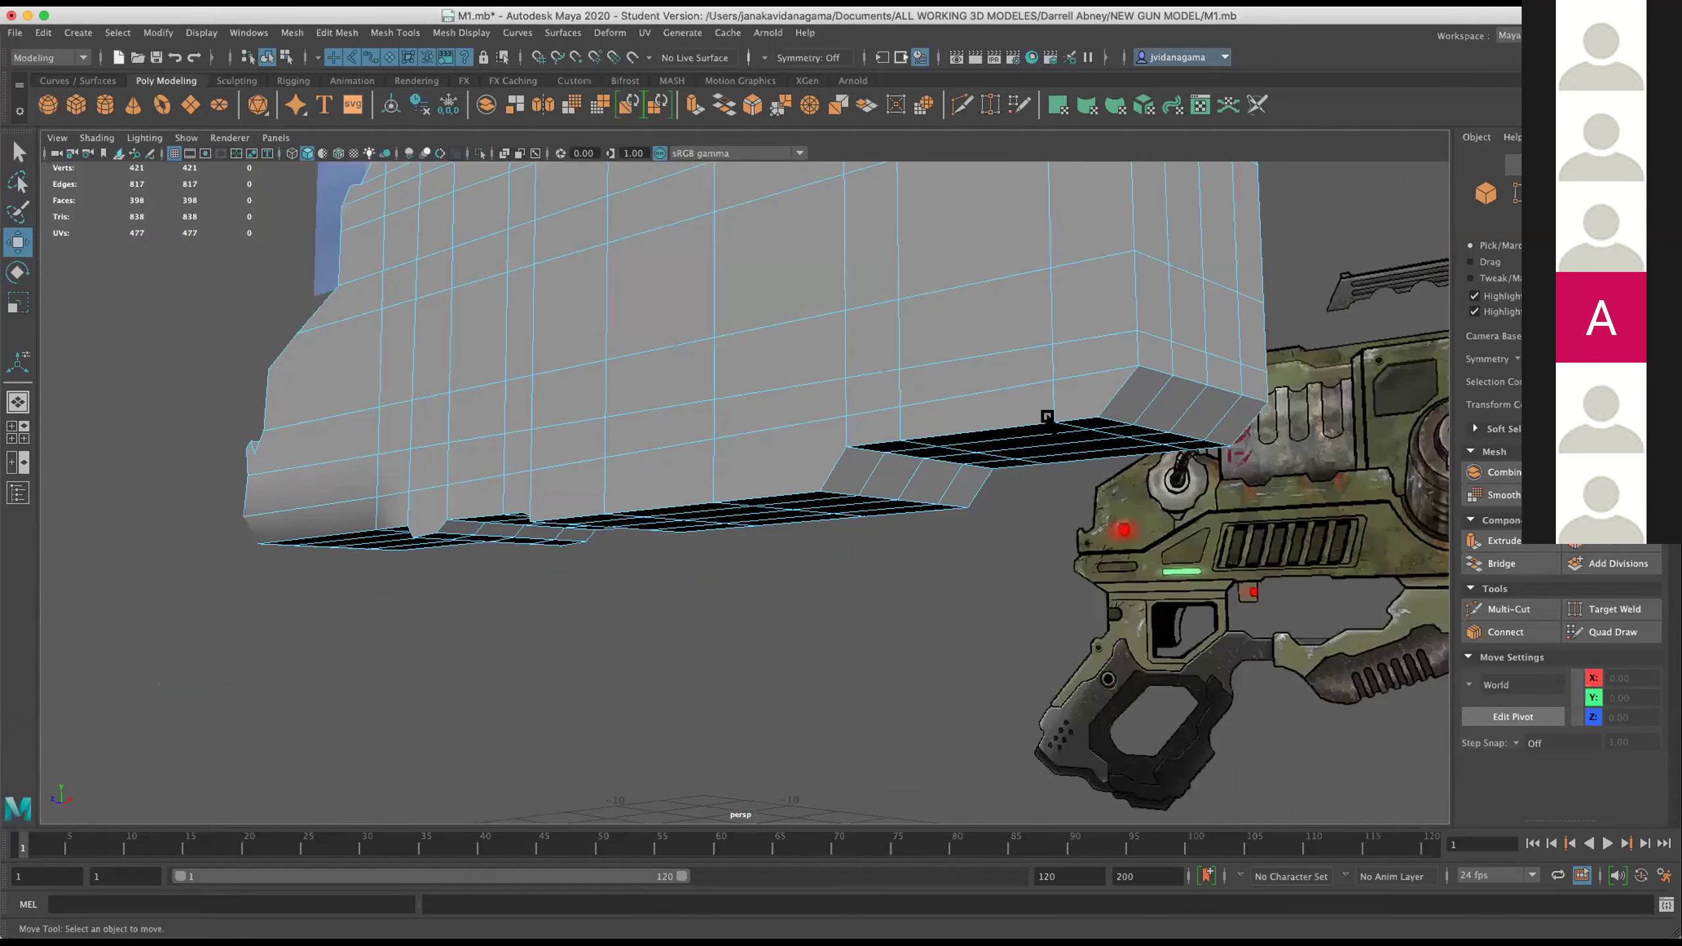
key("3")
left_click_drag(1192, 407, 969, 436)
scroll("up", 3)
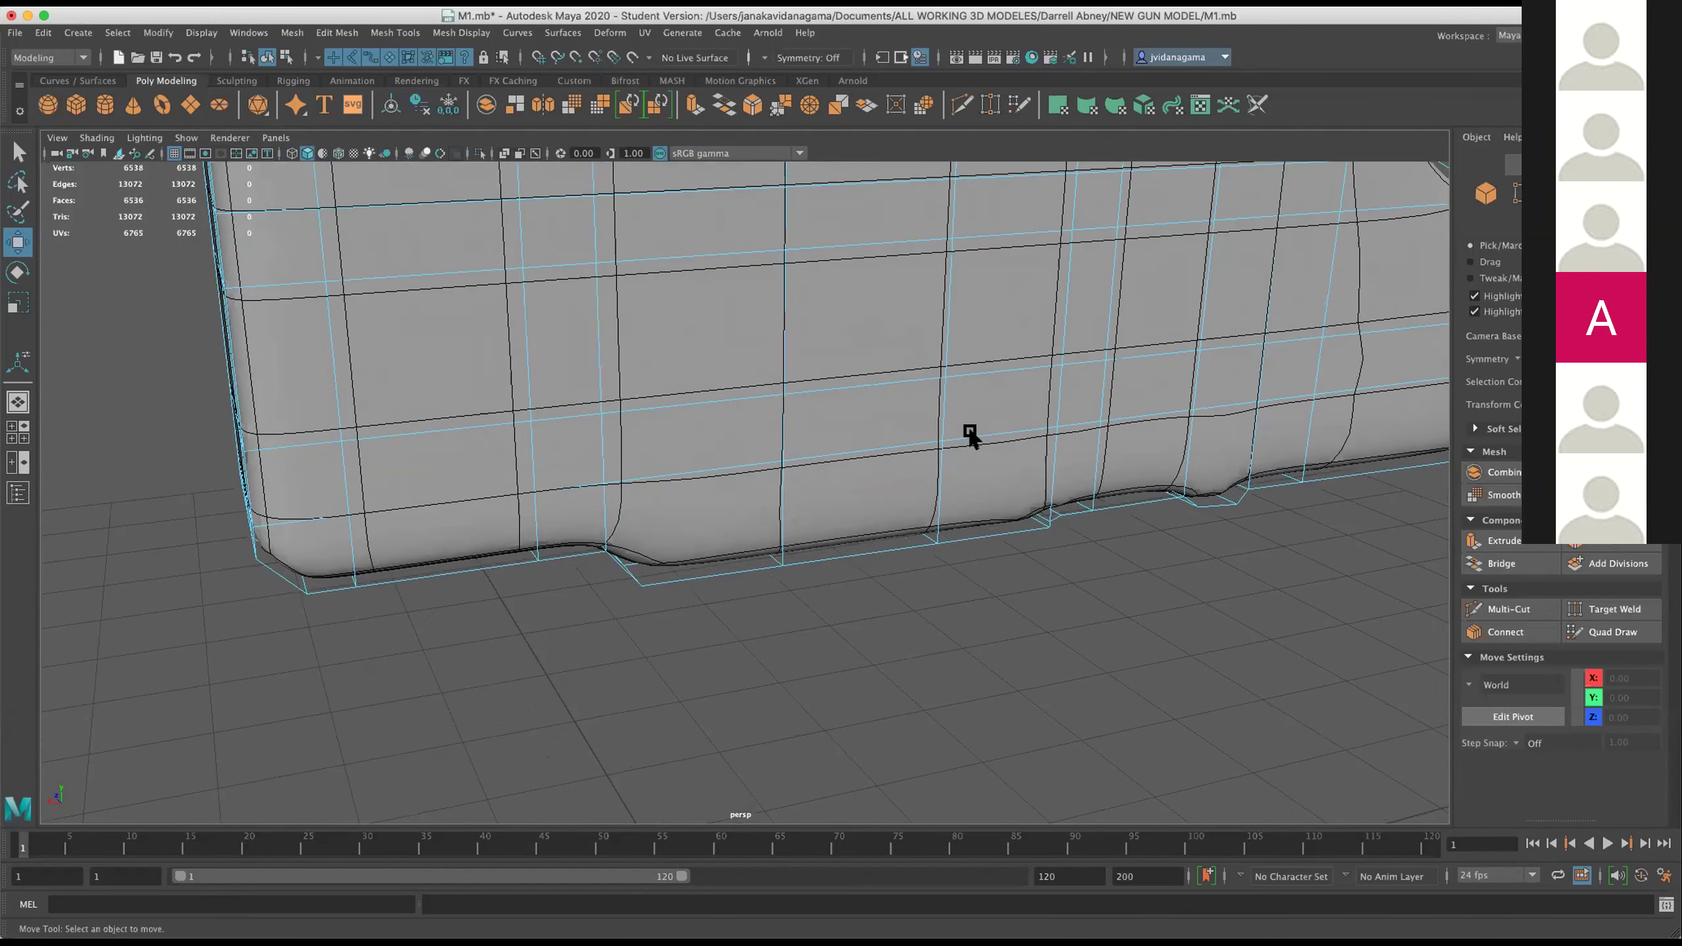
scroll("down", 3)
left_click_drag(1113, 416, 540, 583)
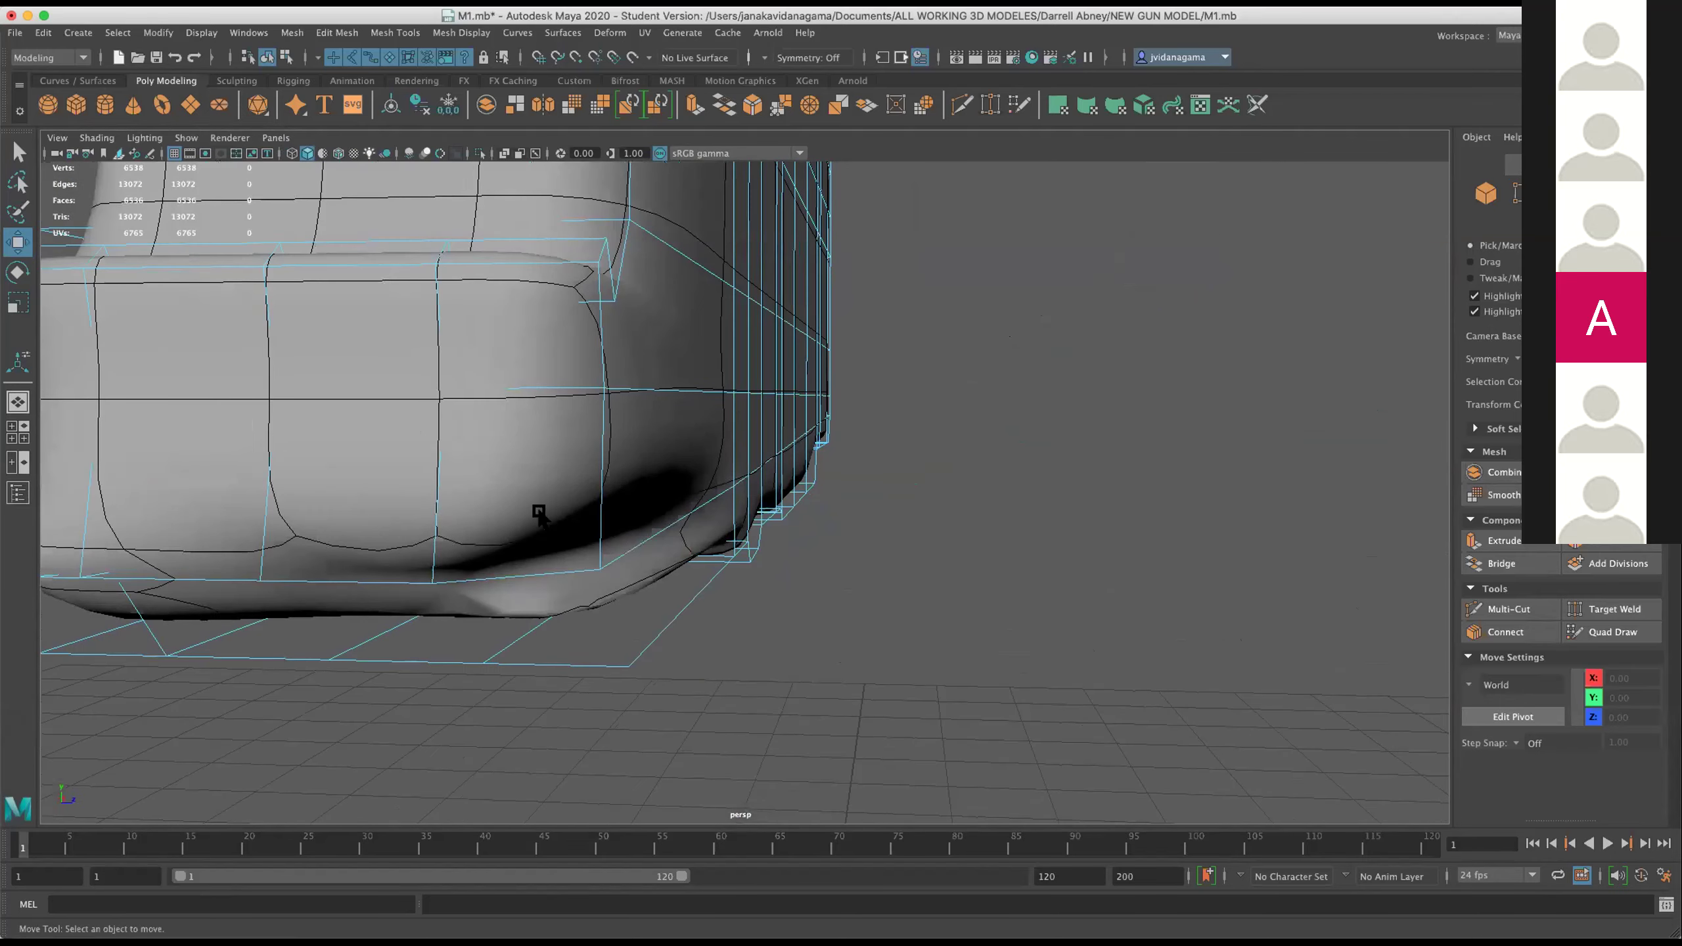
scroll("down", 3)
scroll("up", 3)
scroll("down", 3)
left_click_drag(655, 559, 659, 559)
right_click(631, 484)
left_click(627, 522)
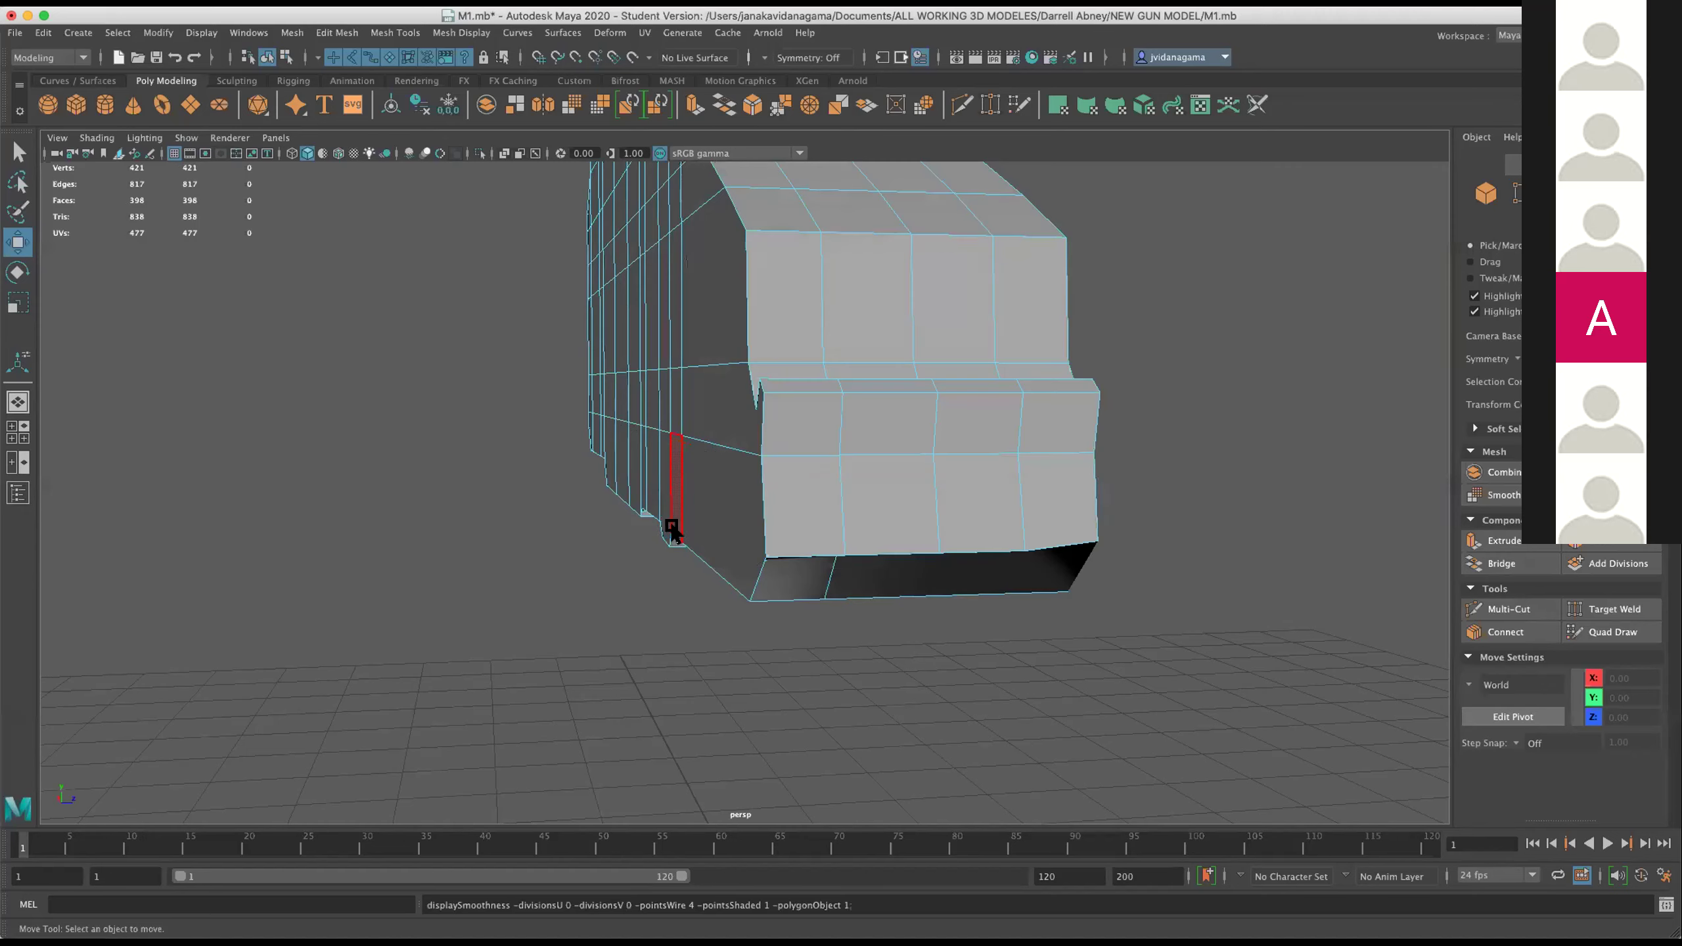
left_click_drag(582, 493, 725, 499)
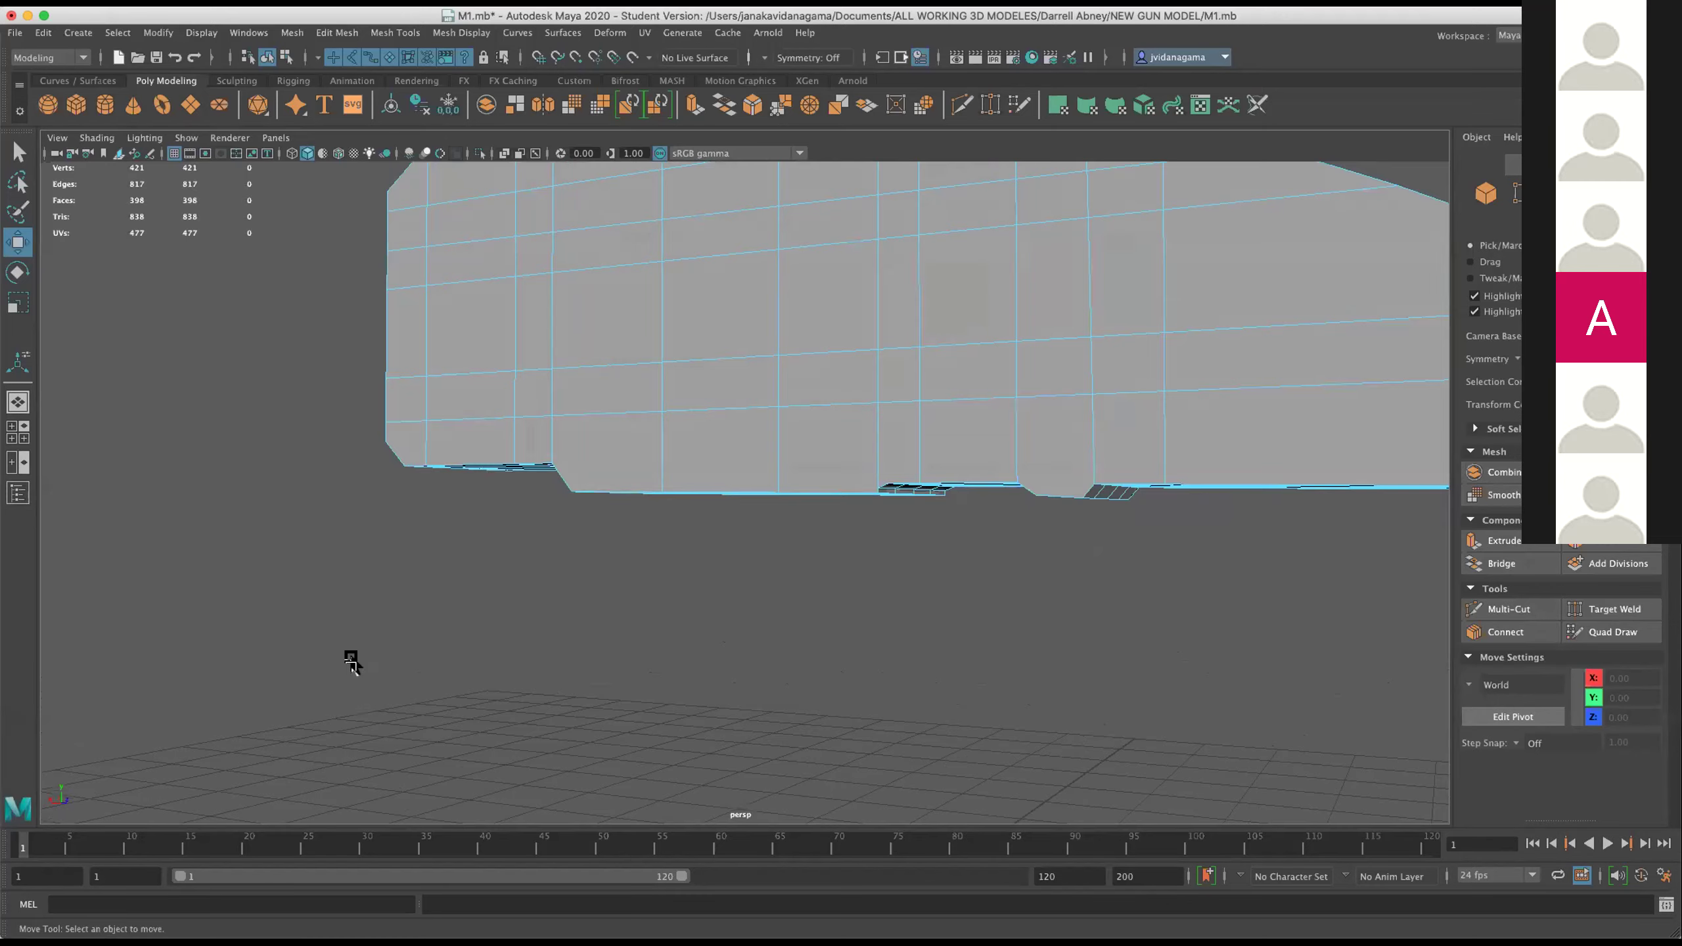
key("space")
key("space")
scroll("down", 3)
scroll("up", 3)
scroll("up", 3)
left_click_drag(957, 517, 507, 442)
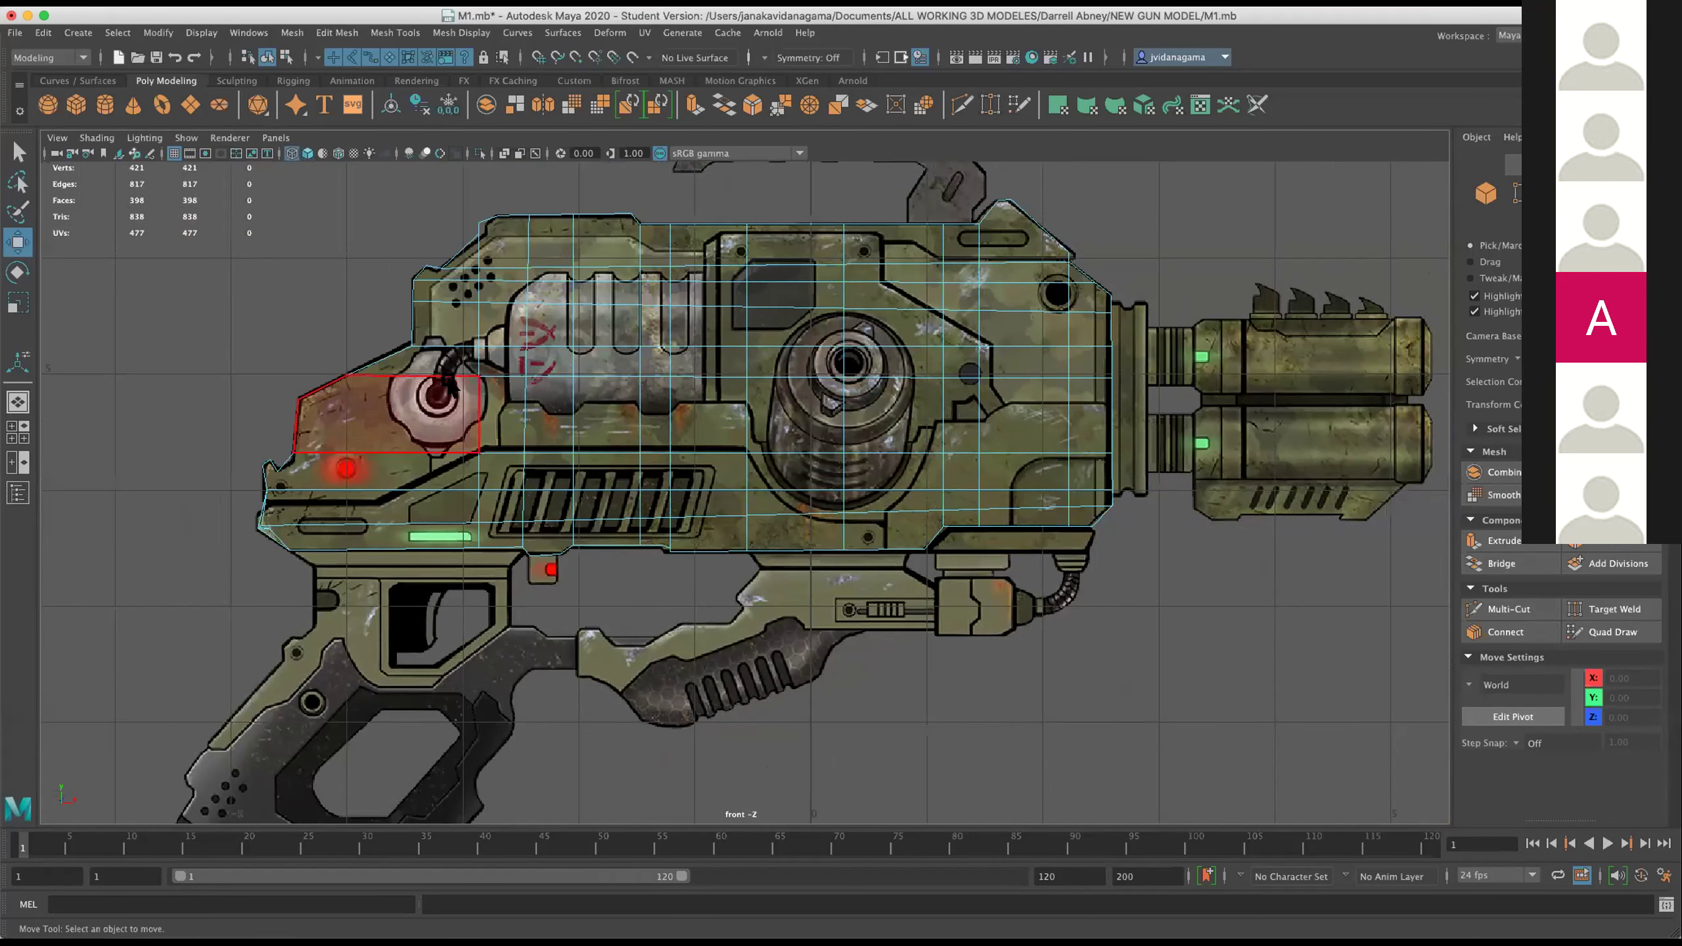
Select the bottom edge loop of the gun body and delete it with Delete Edge/Vertex.
scroll("up", 3)
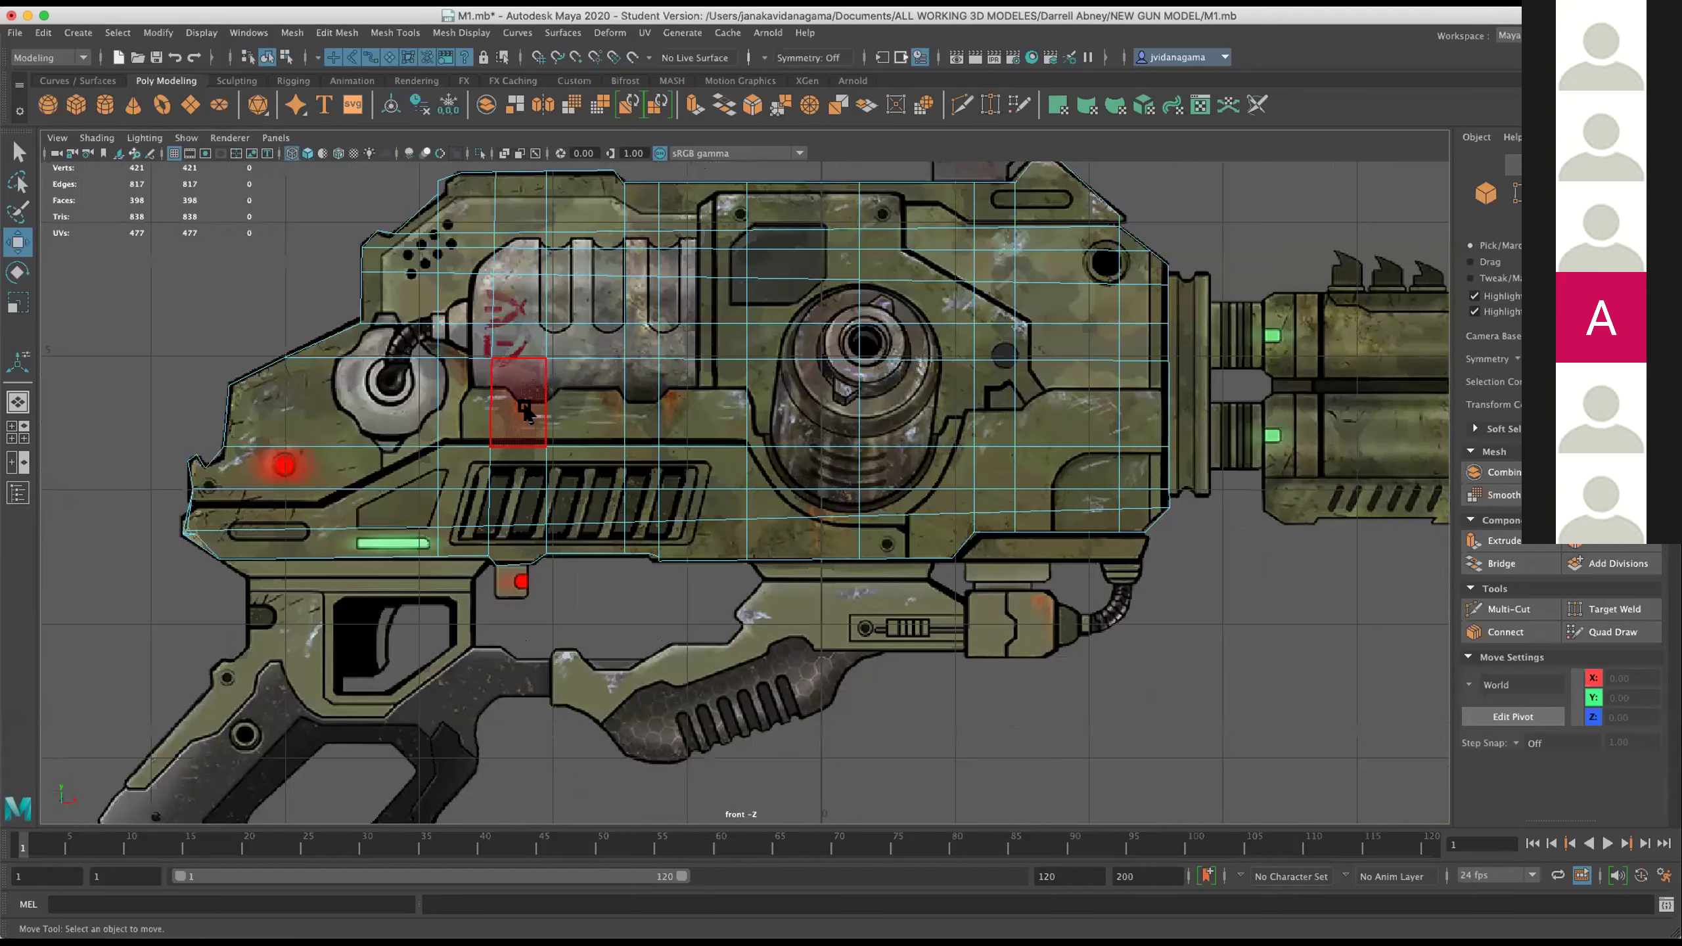
right_click(559, 334)
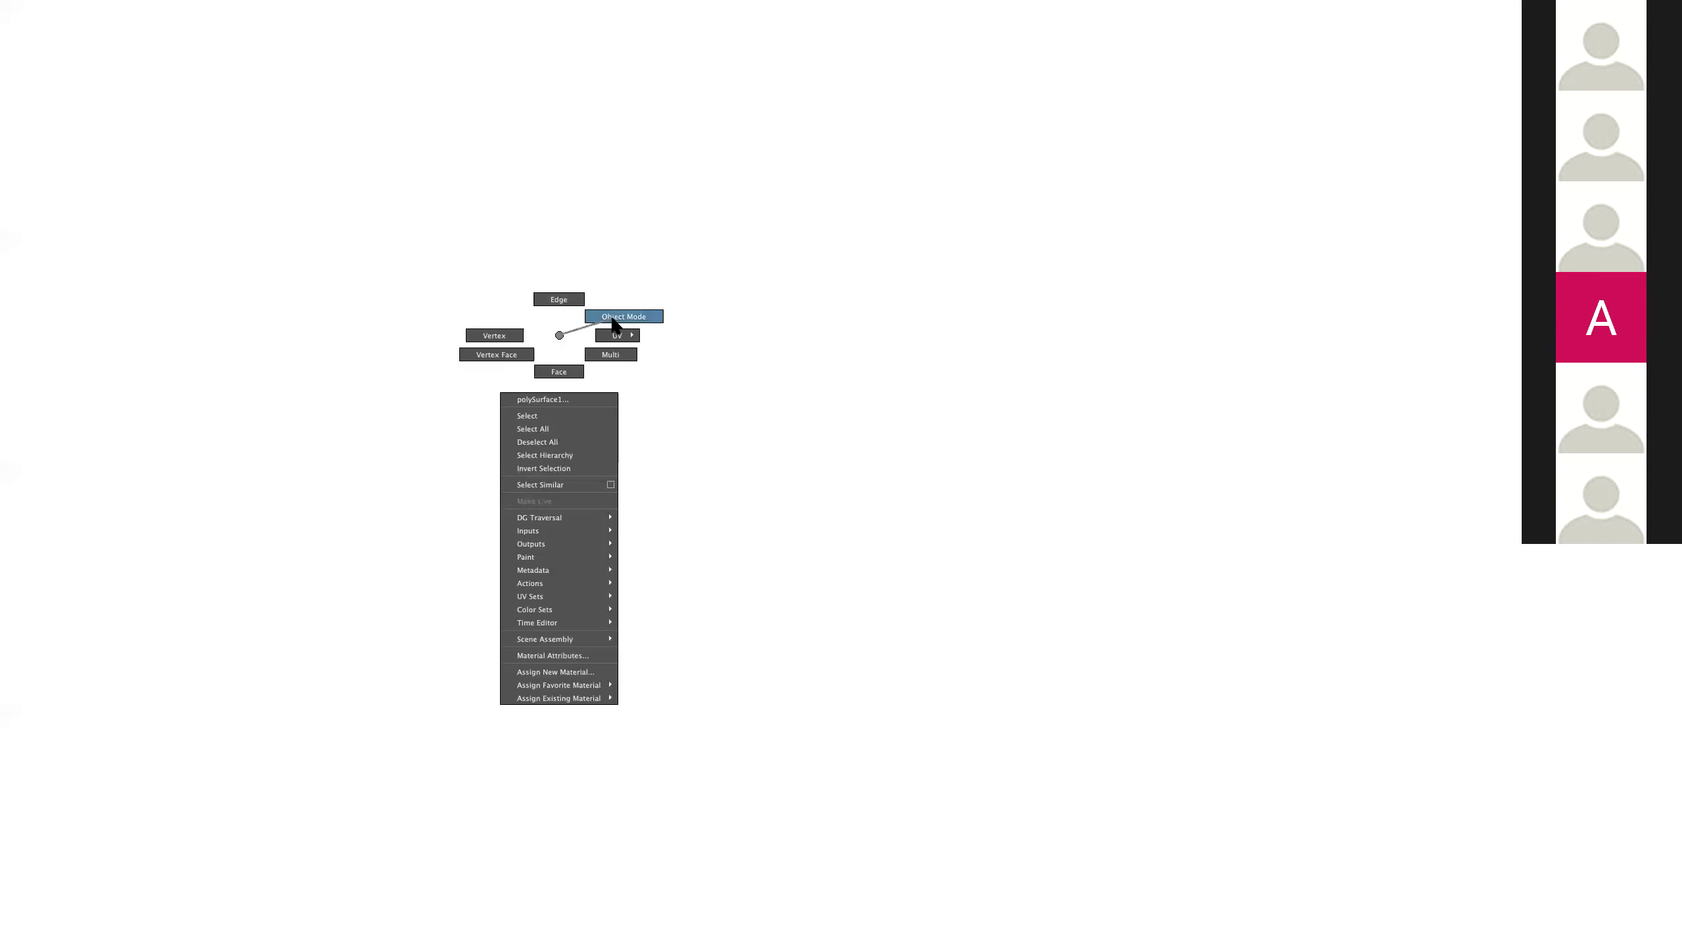
left_click(613, 320)
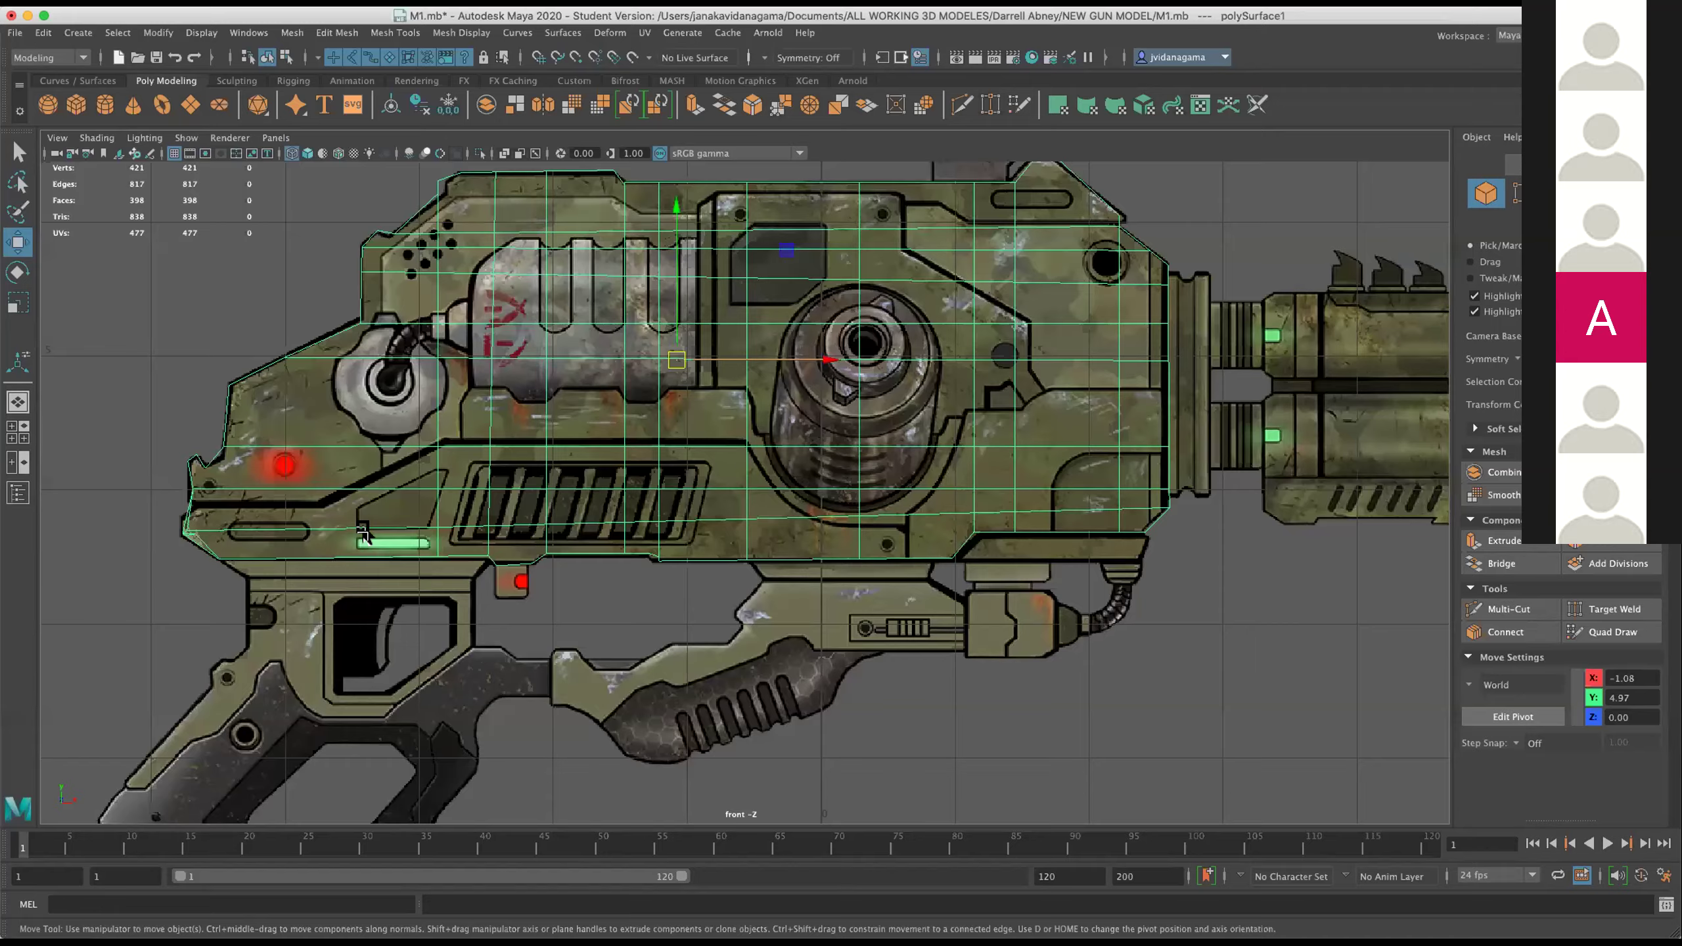
right_click(355, 480)
left_click(345, 436)
double_click(376, 529)
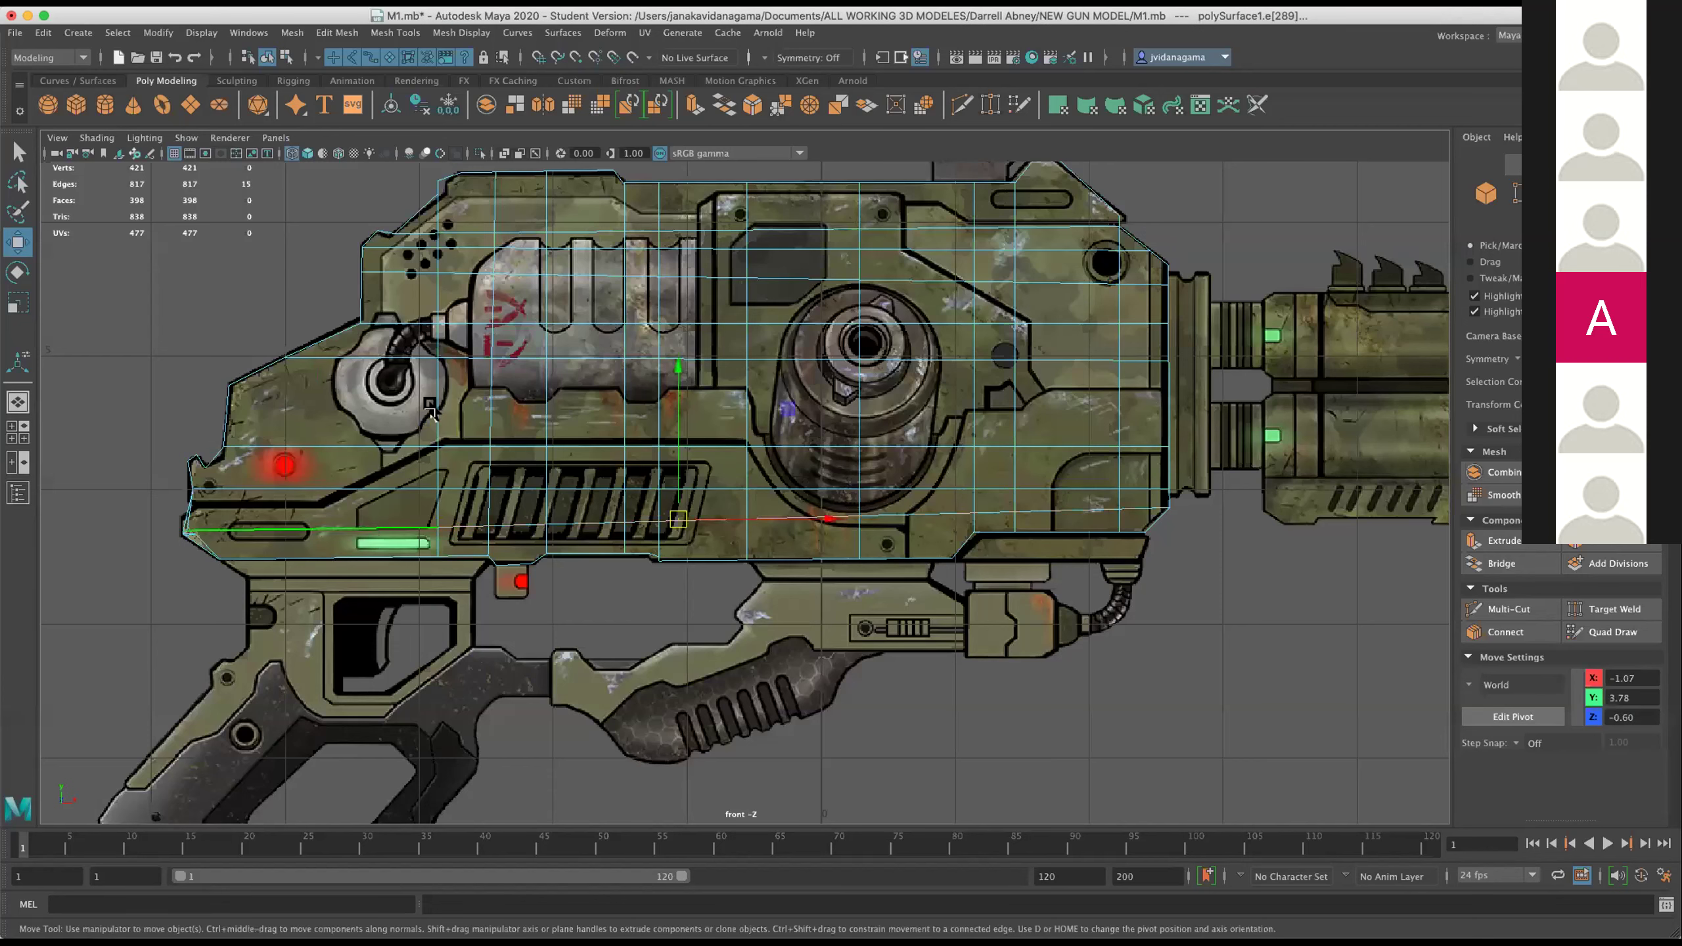
left_click(331, 28)
mouse_move(335, 31)
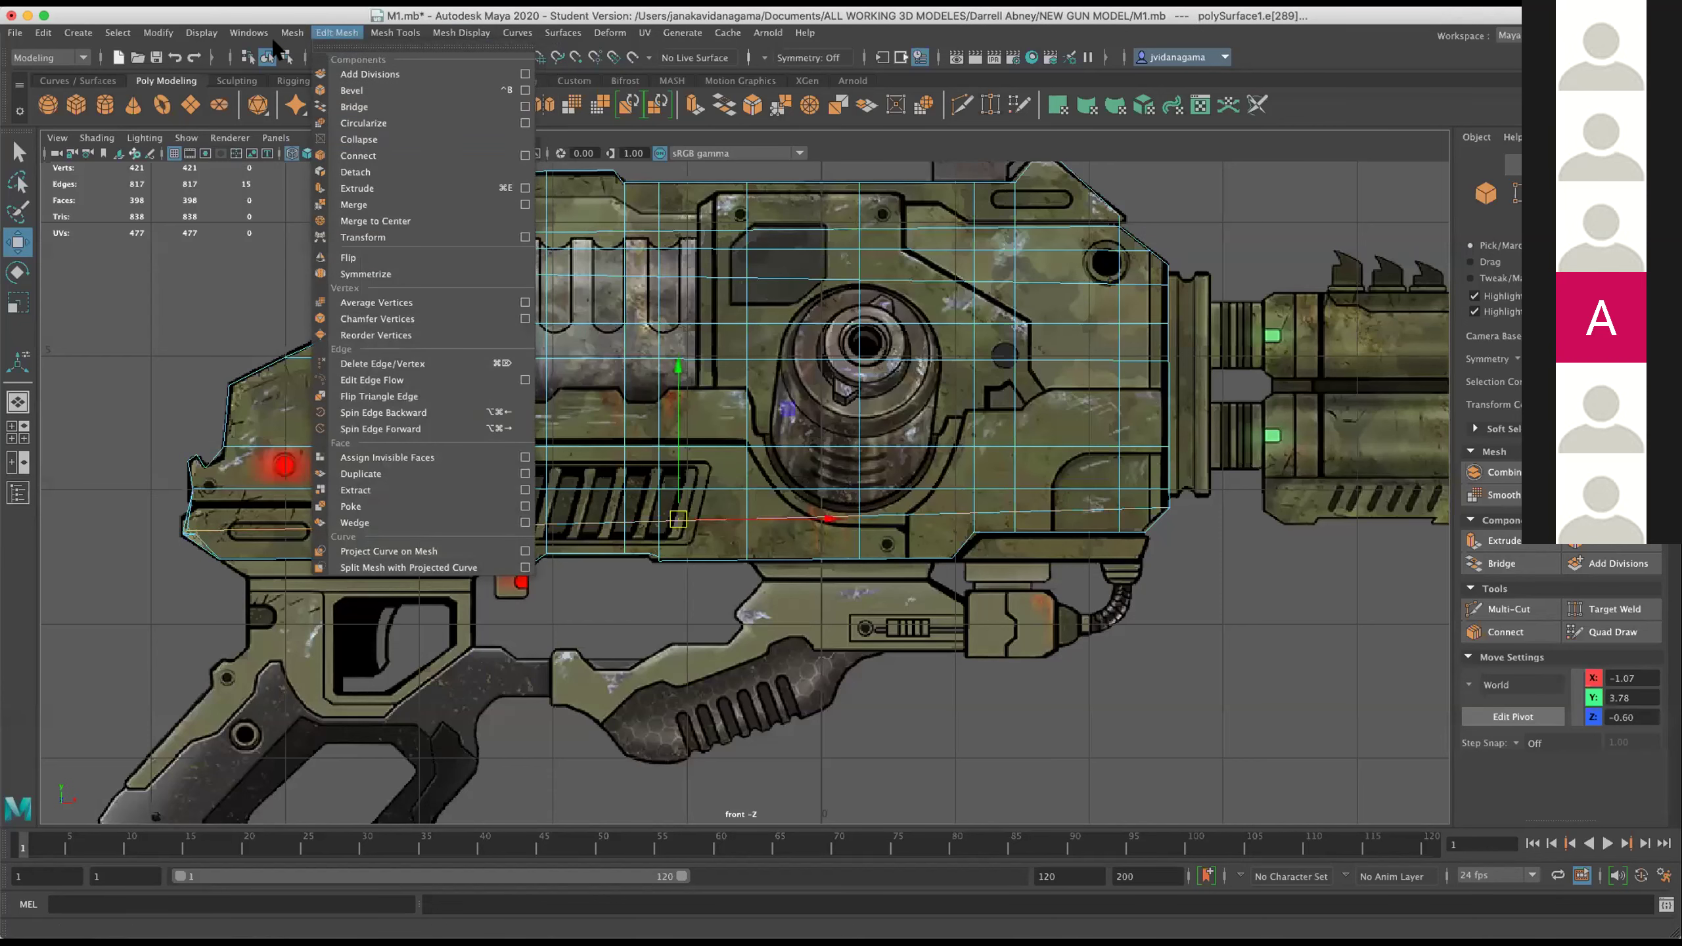
left_click(376, 365)
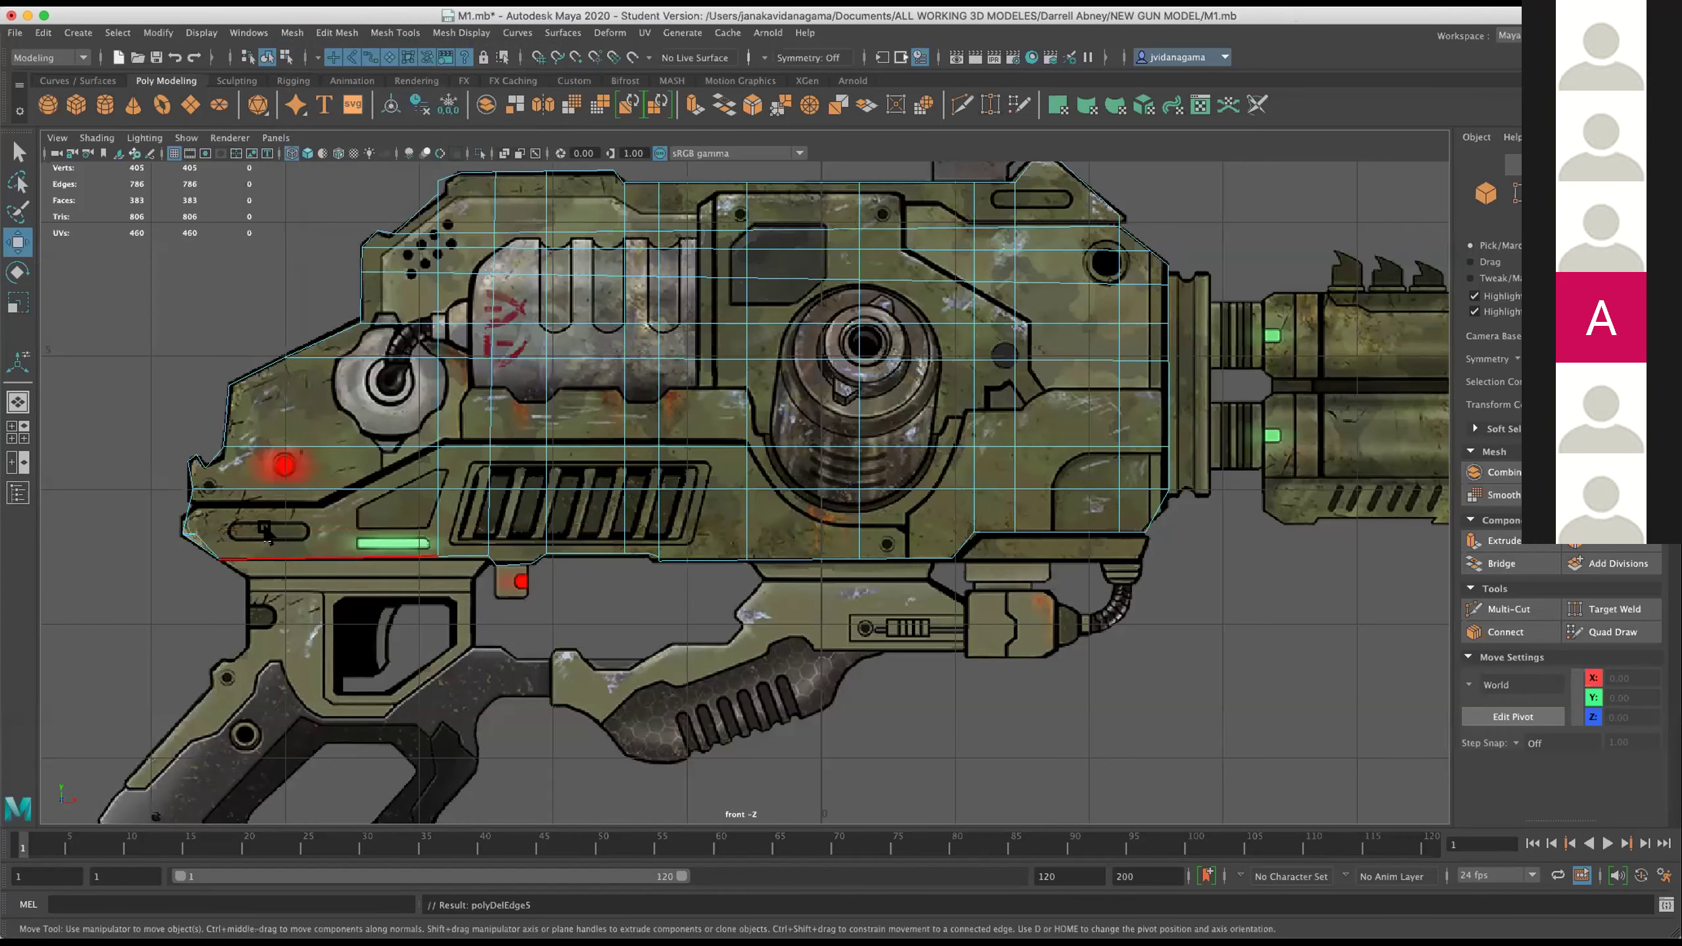
Preview the trimmed mesh smoothed (3) and inspect it from below, the side and top view.
left_click_drag(1073, 328, 753, 540)
key("3")
left_click_drag(848, 498, 600, 507)
scroll("down", 3)
left_click_drag(800, 507, 845, 488)
scroll("down", 3)
scroll("up", 3)
left_click_drag(911, 436, 870, 482)
key("space")
key("space")
scroll("up", 3)
scroll("up", 3)
Turn off smooth preview and try box-selecting rows of faces in Face mode.
key("1")
right_click(451, 378)
left_click_drag(82, 261, 640, 375)
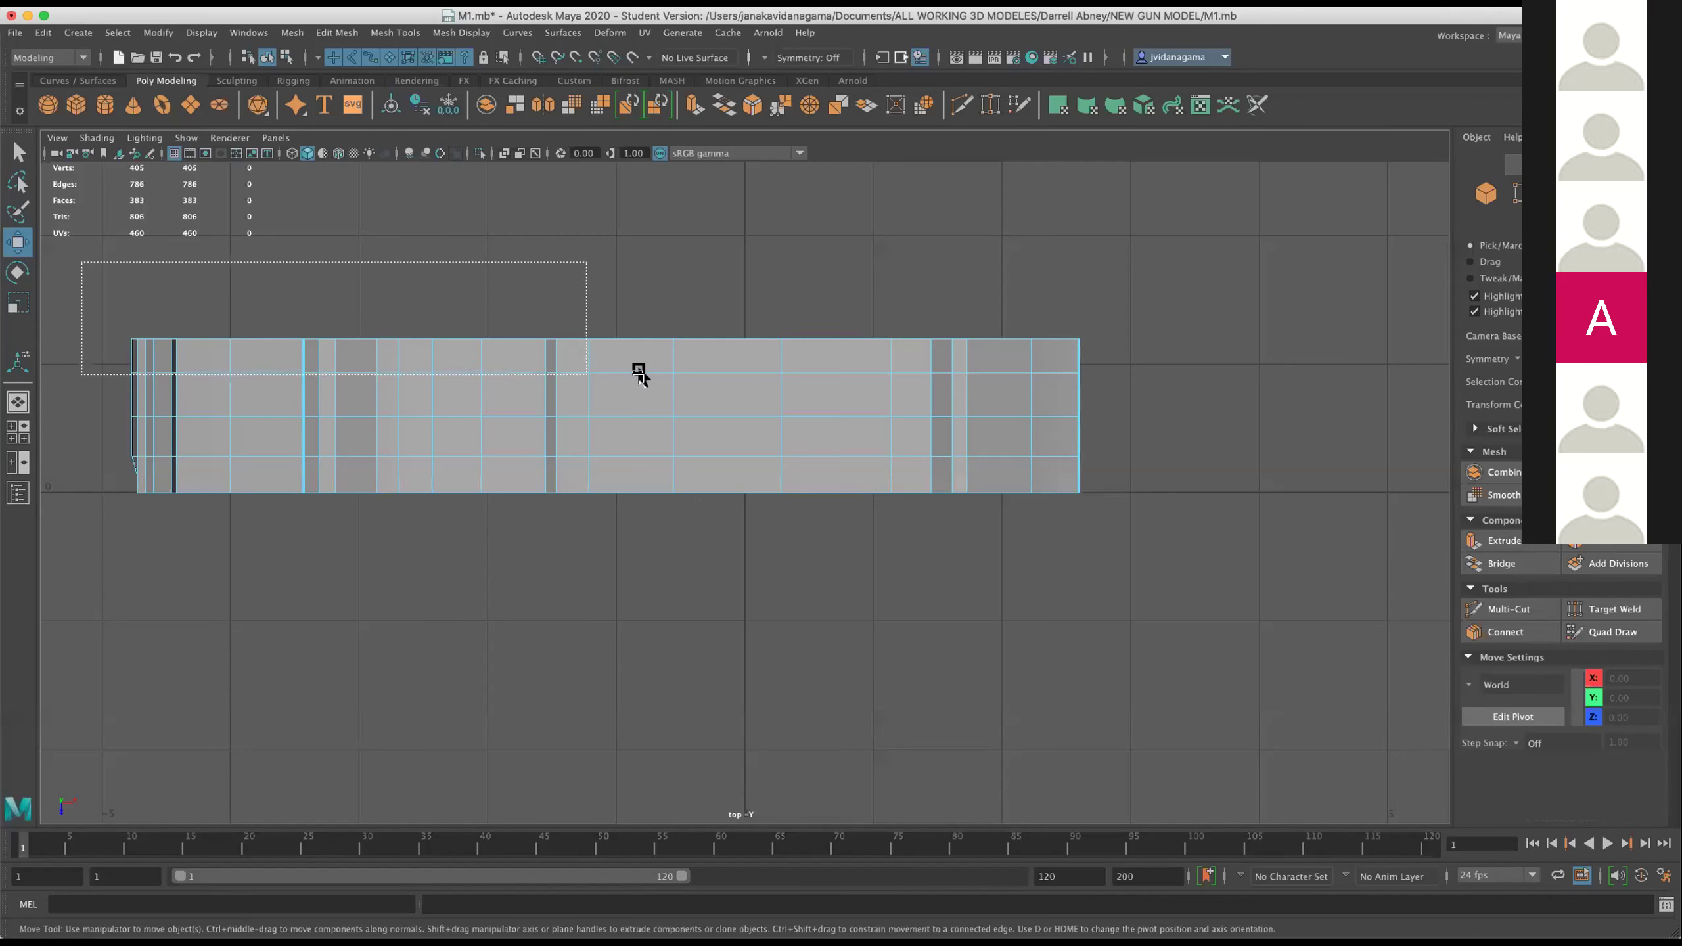
left_click_drag(1068, 396, 1143, 405)
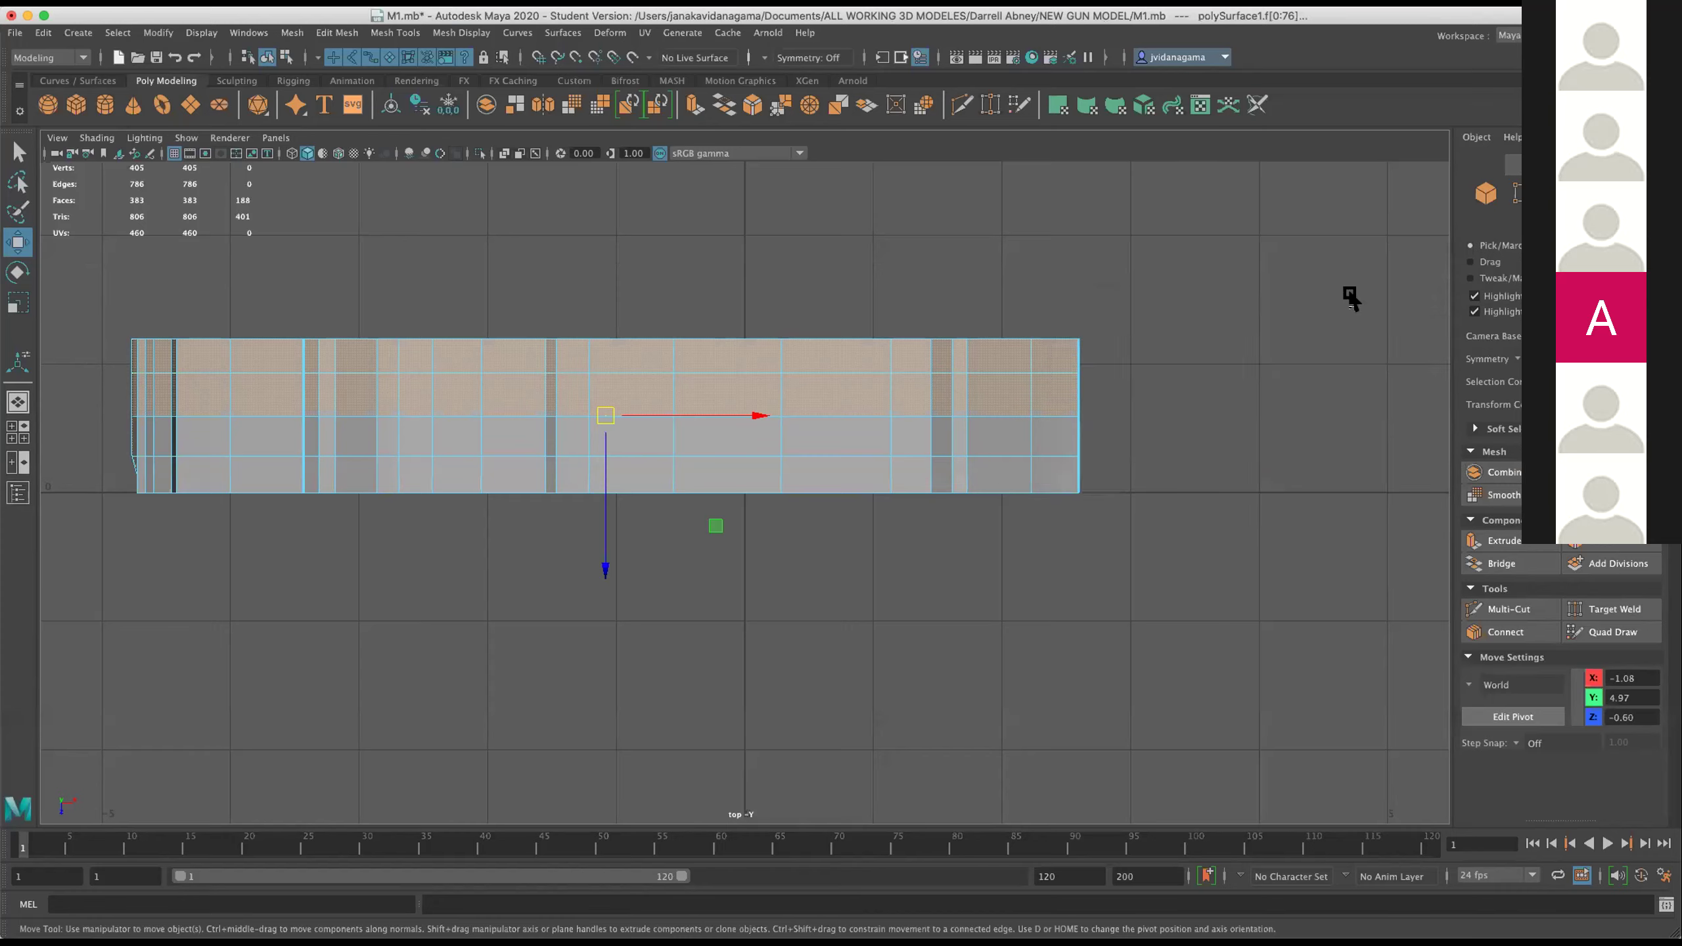
key("space")
Select the back rows of faces in top view and delete them, leaving a 187-face half.
key("space")
left_click_drag(1186, 311, 1014, 420)
left_click(1032, 638)
left_click_drag(882, 383, 818, 214)
left_click_drag(871, 266, 976, 459)
key("space")
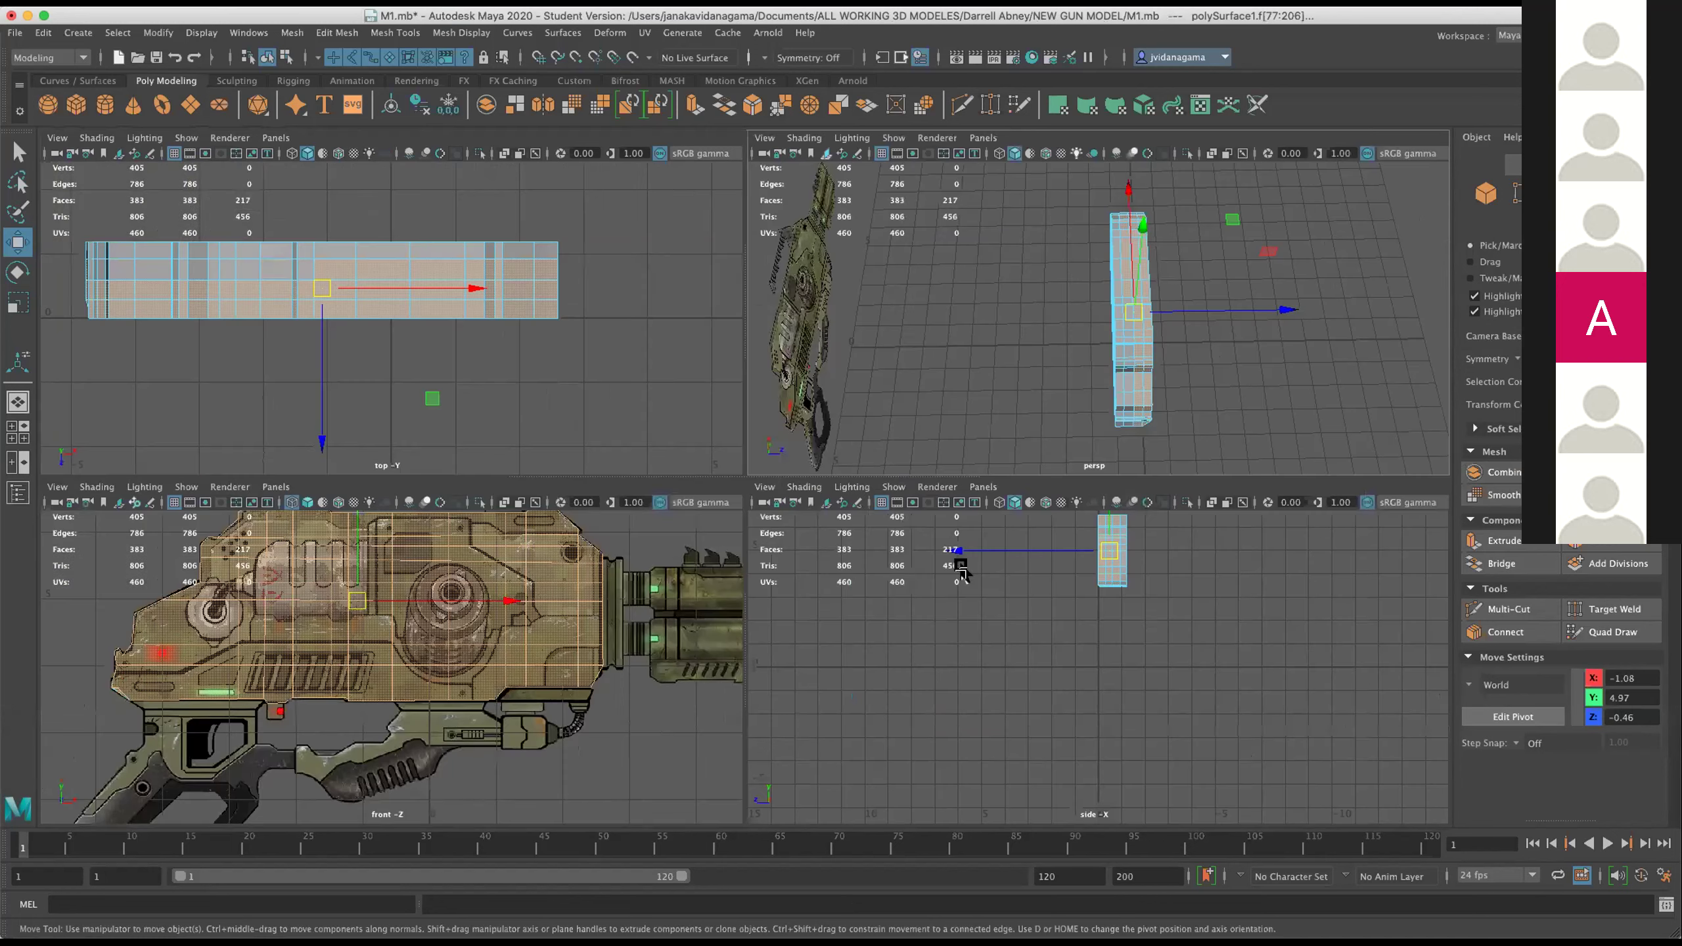
key("space")
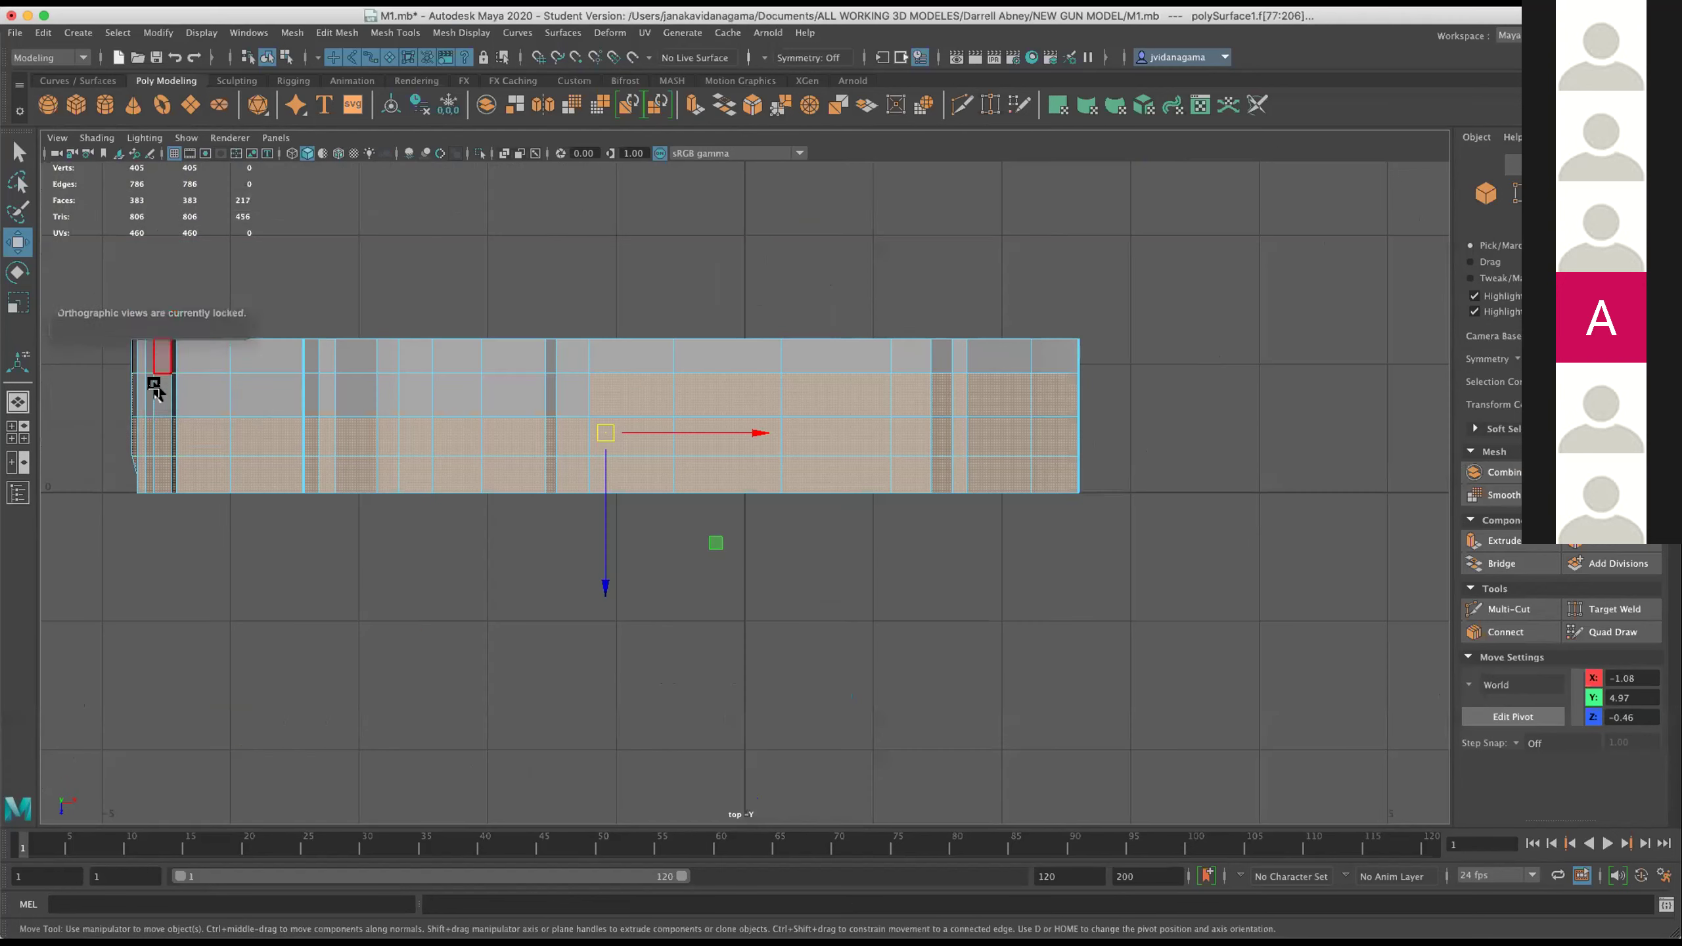
left_click_drag(81, 431, 1170, 524)
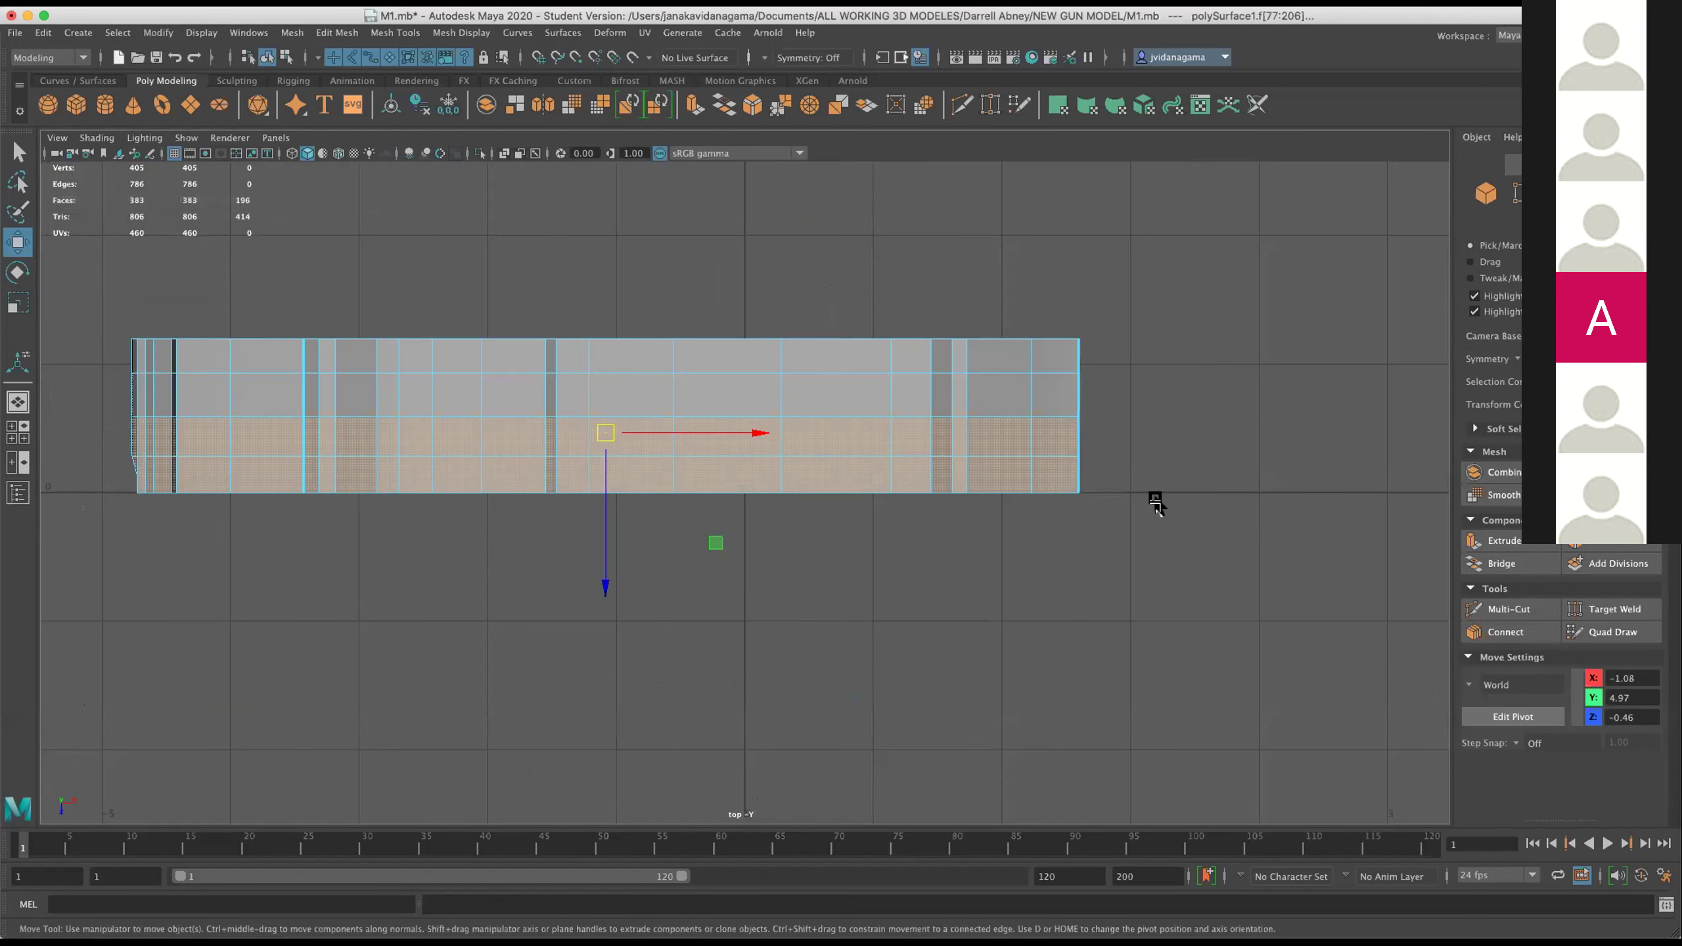
left_click(1318, 295)
key("space")
key("space")
Orbit in close to the front tip of the remaining half mesh.
left_click_drag(1138, 349, 709, 360)
left_click_drag(710, 369, 724, 579)
left_click_drag(724, 580, 600, 387)
left_click_drag(541, 370, 536, 341)
Extrude the front tip edge and pull it down and outward.
left_click(609, 444)
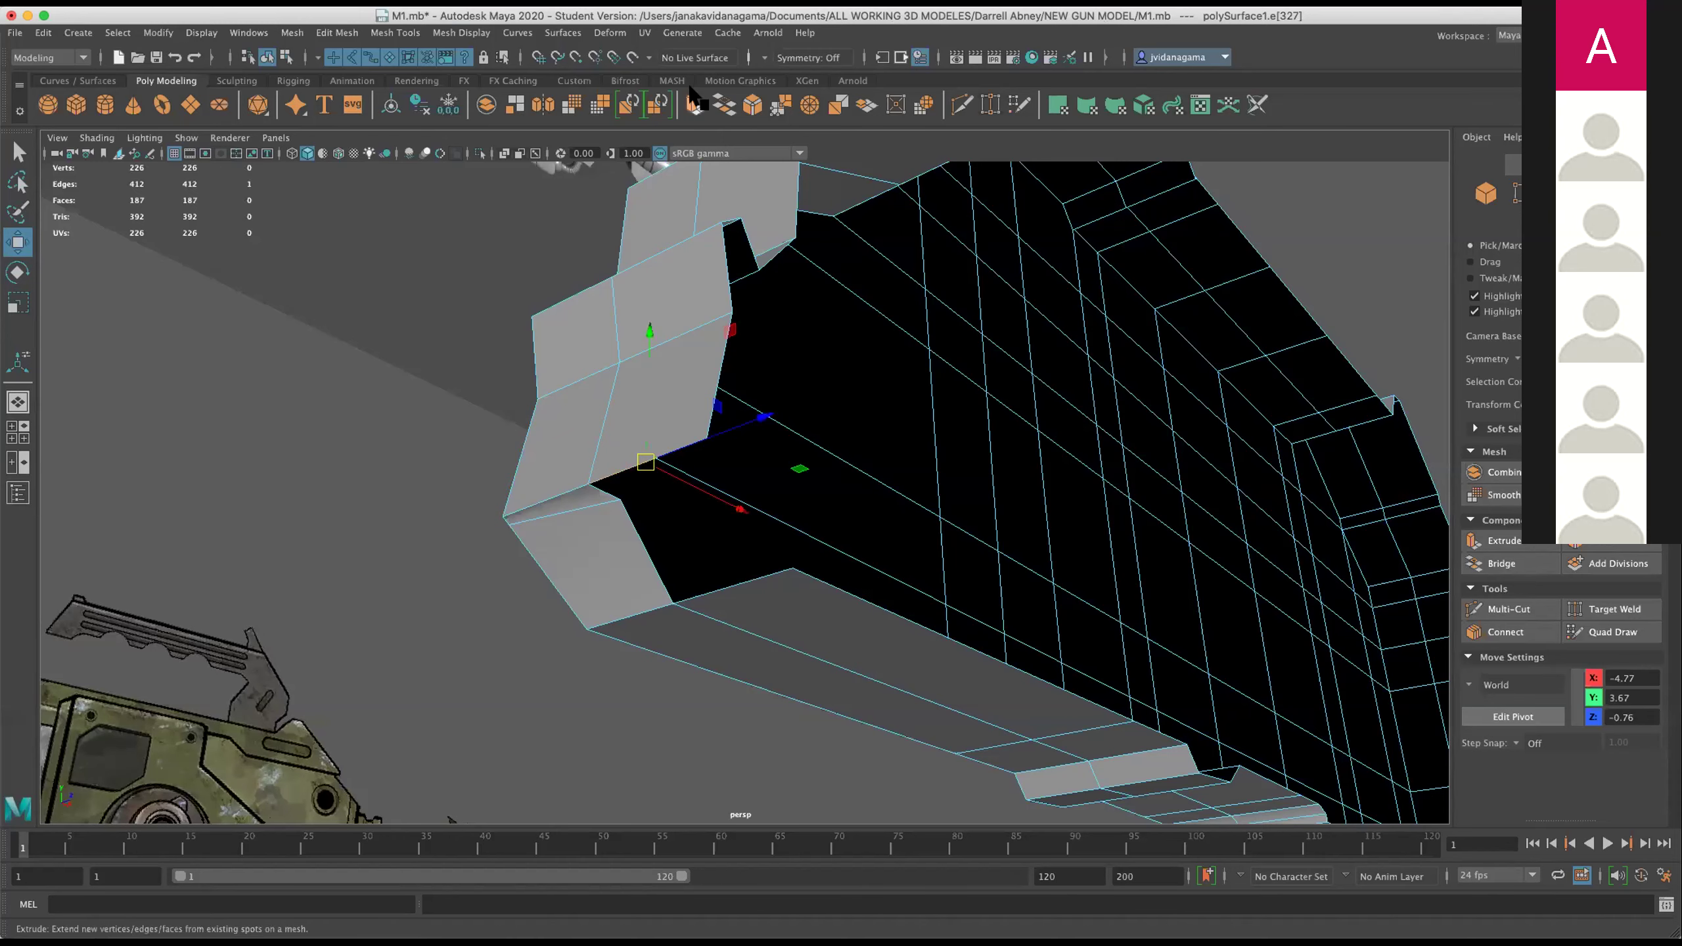
left_click(695, 103)
left_click_drag(647, 463, 823, 477)
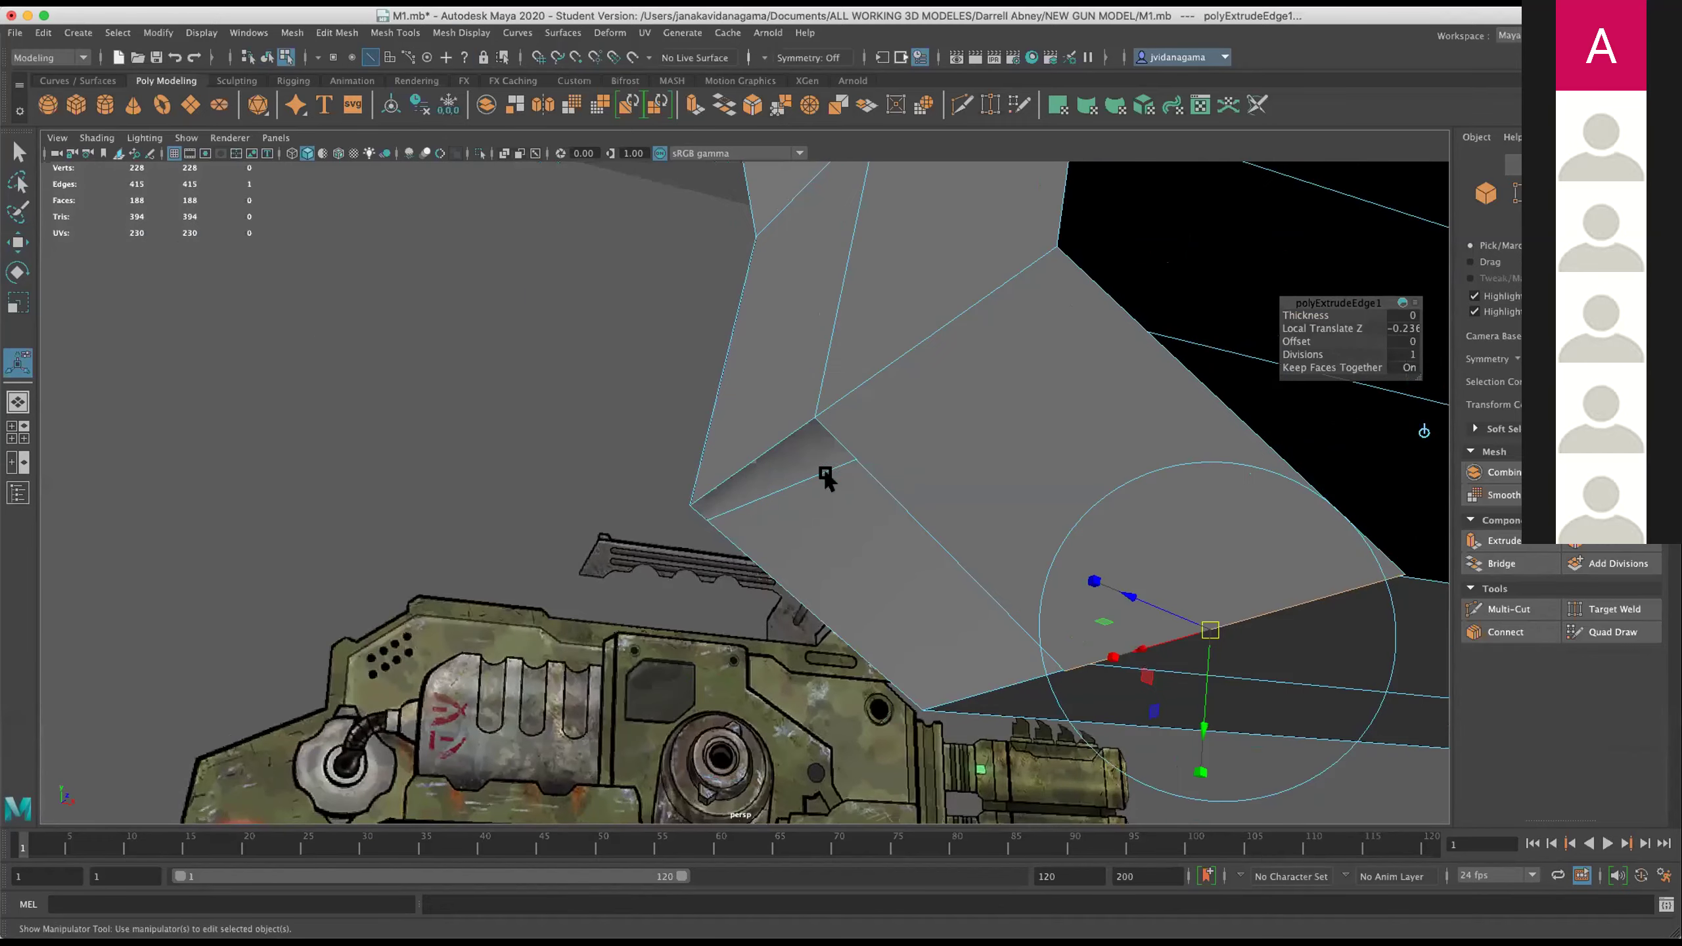
Delete the unwanted extra tip edge, then orbit to check the reshaped tip.
right_click(705, 434)
left_click(707, 398)
left_click(801, 484)
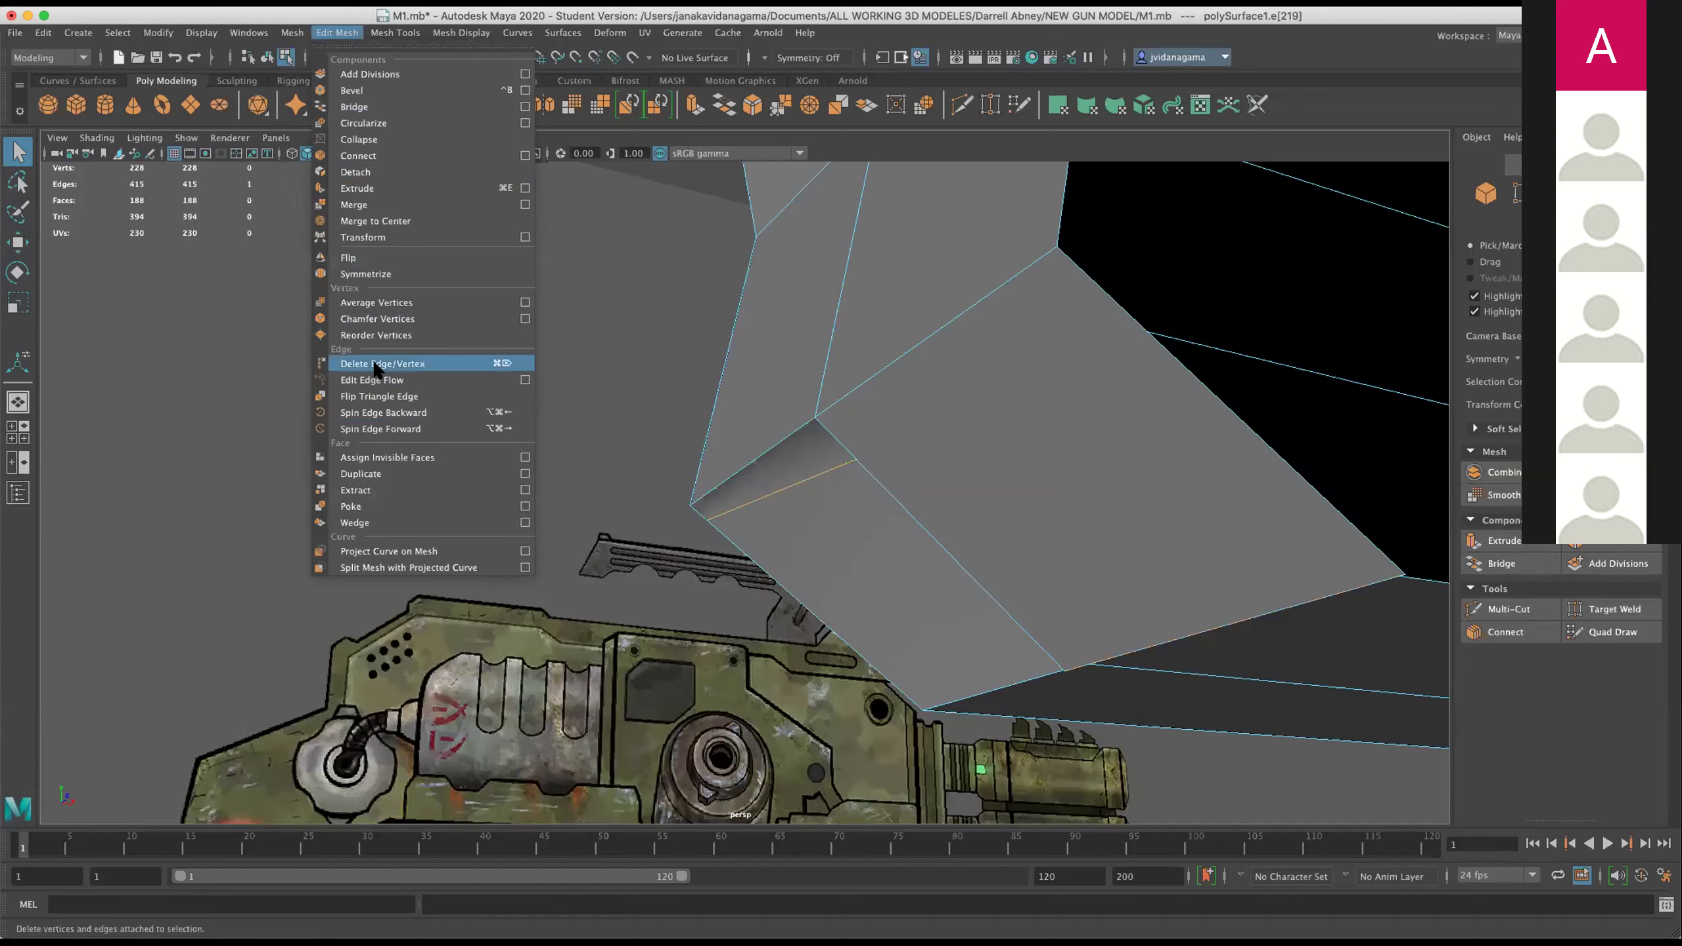
left_click(374, 365)
key("w")
left_click_drag(734, 454, 937, 456)
left_click_drag(937, 543, 762, 504)
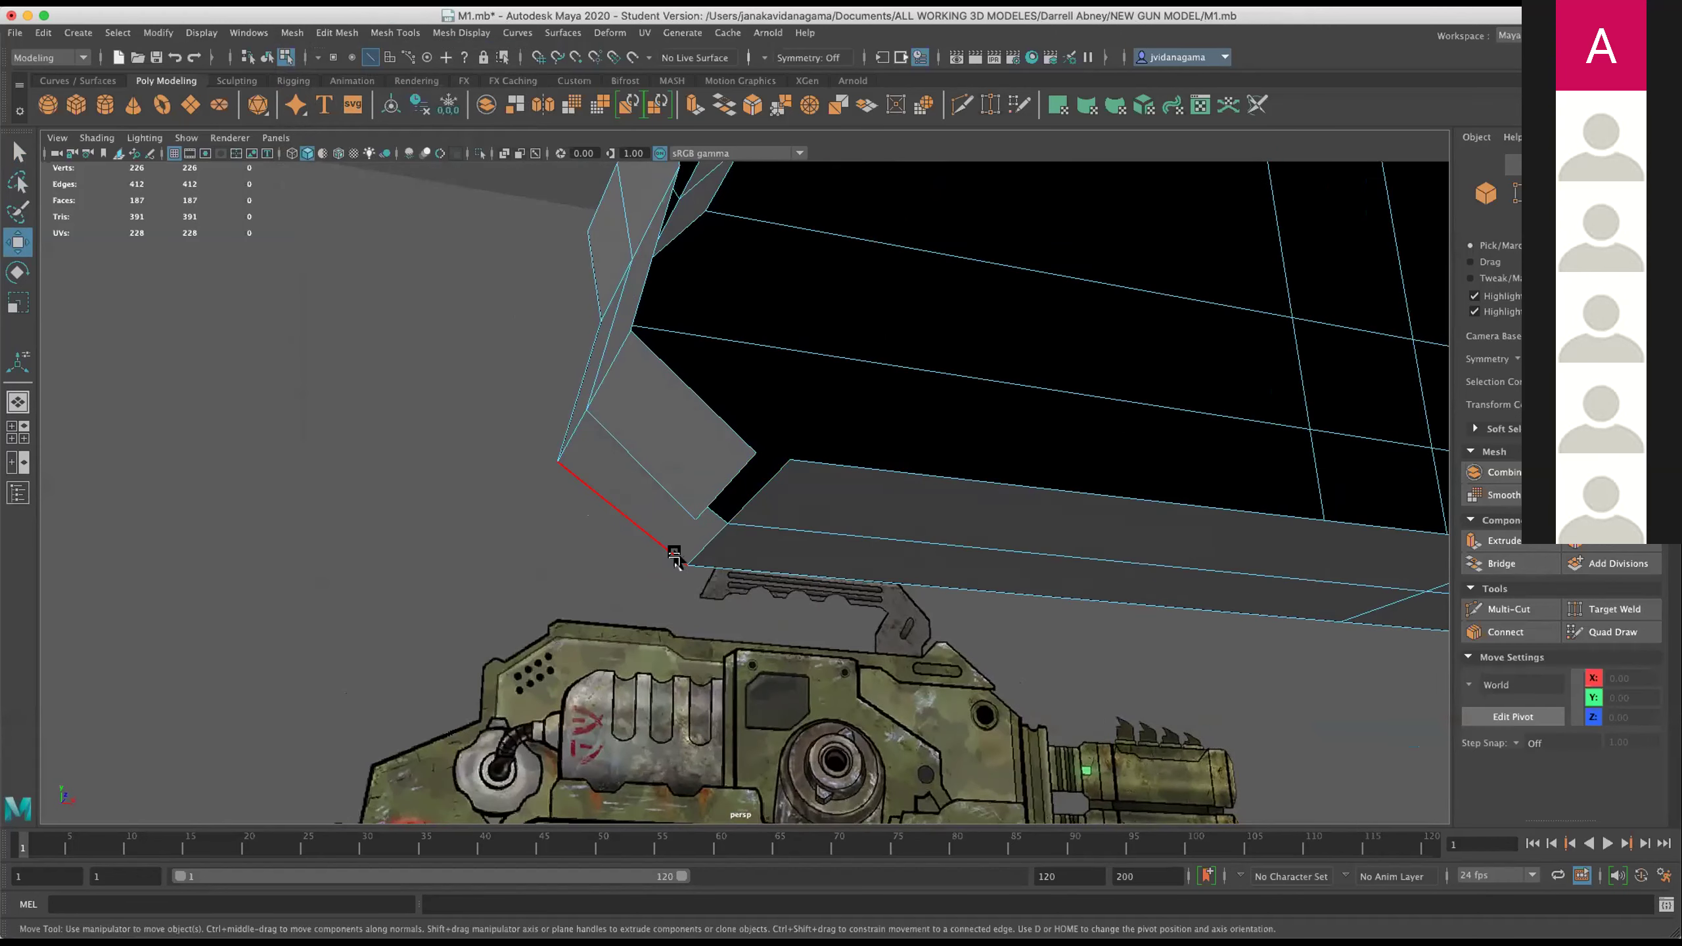
key("space")
key("space")
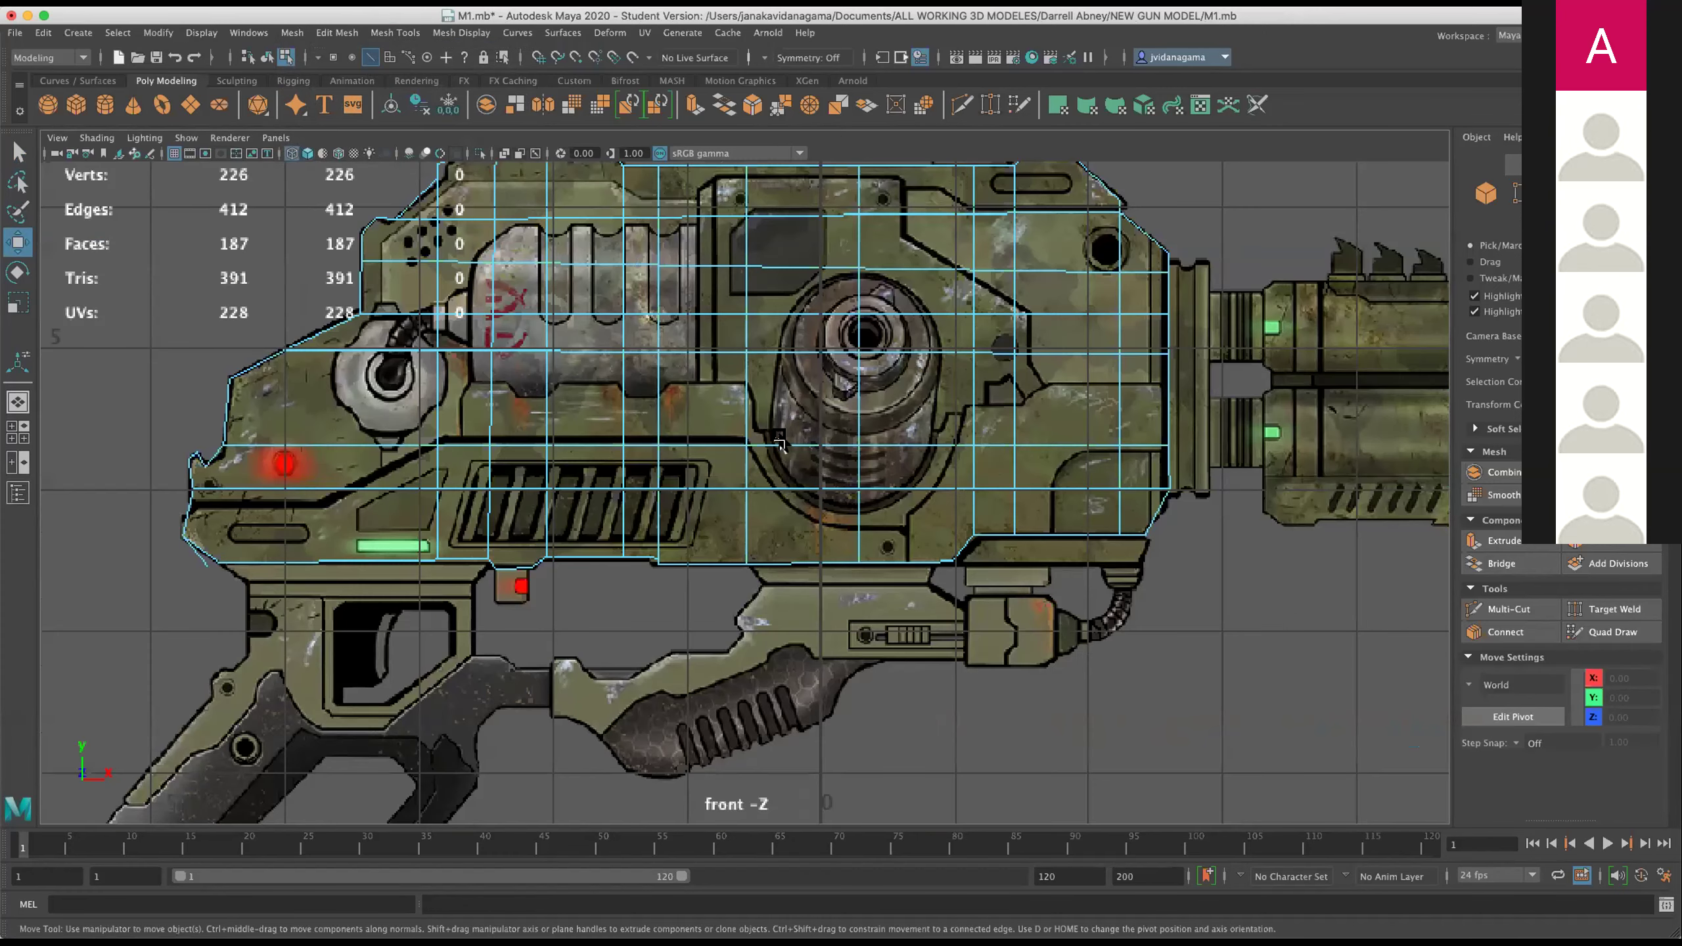
Zoom to the nose in front view and move its bottom corner vertex onto the reference outline.
left_click_drag(136, 530, 517, 497)
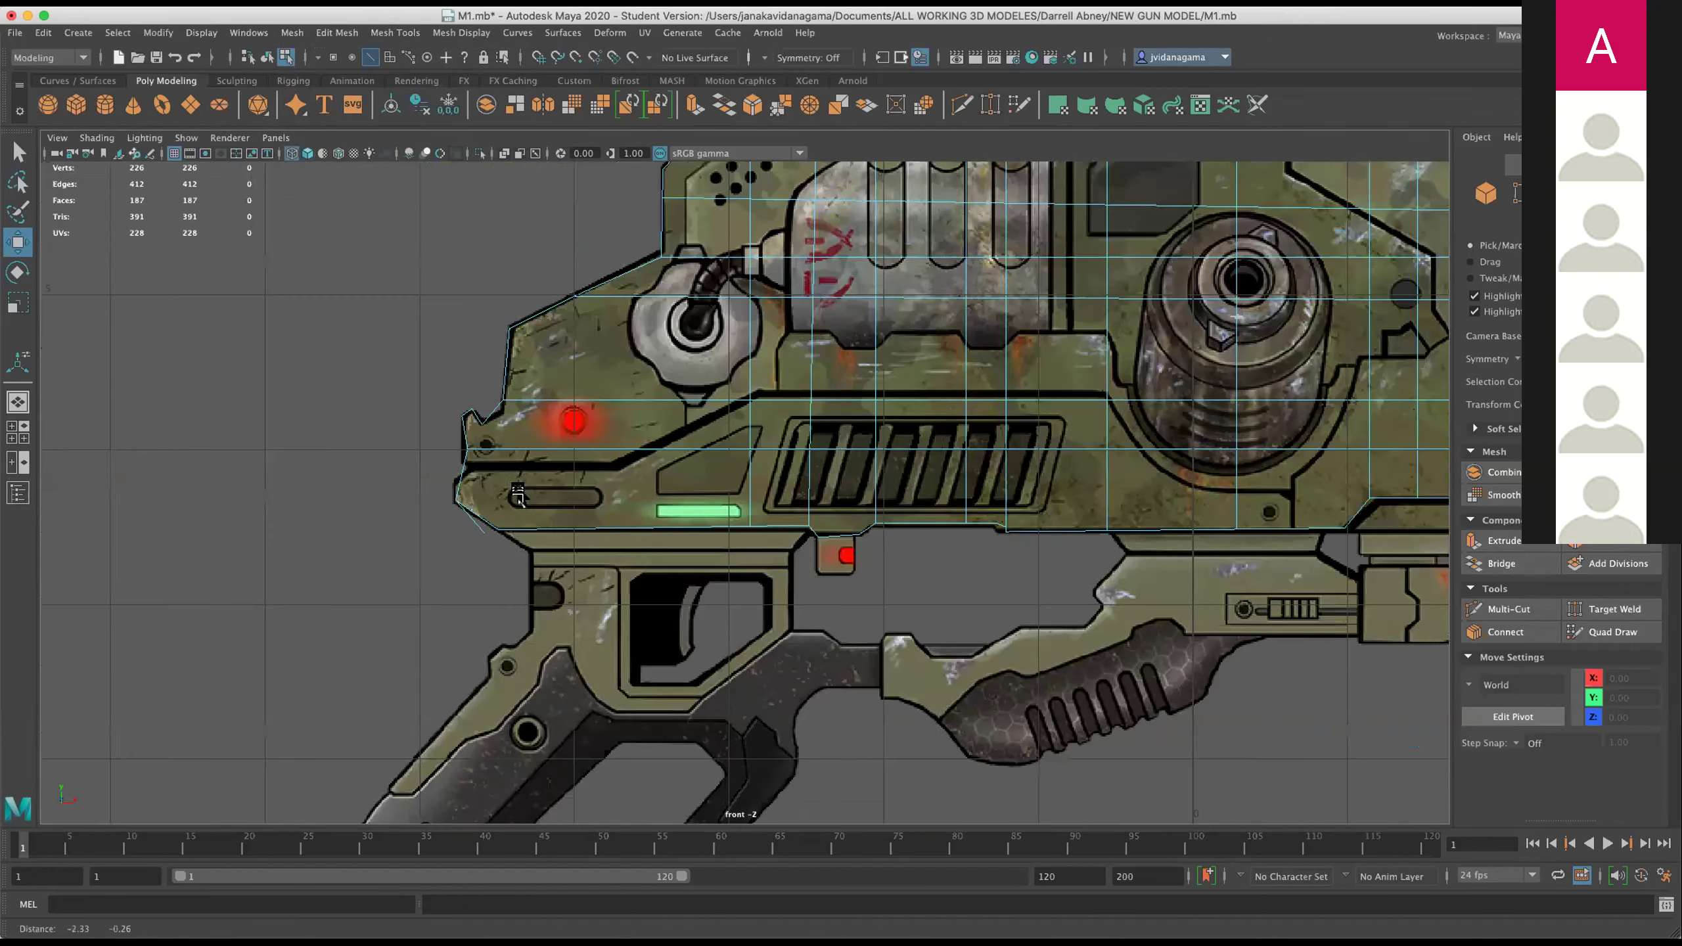
scroll("up", 3)
scroll("up", 3)
scroll("up", 3)
scroll("up", 3)
left_click(623, 504)
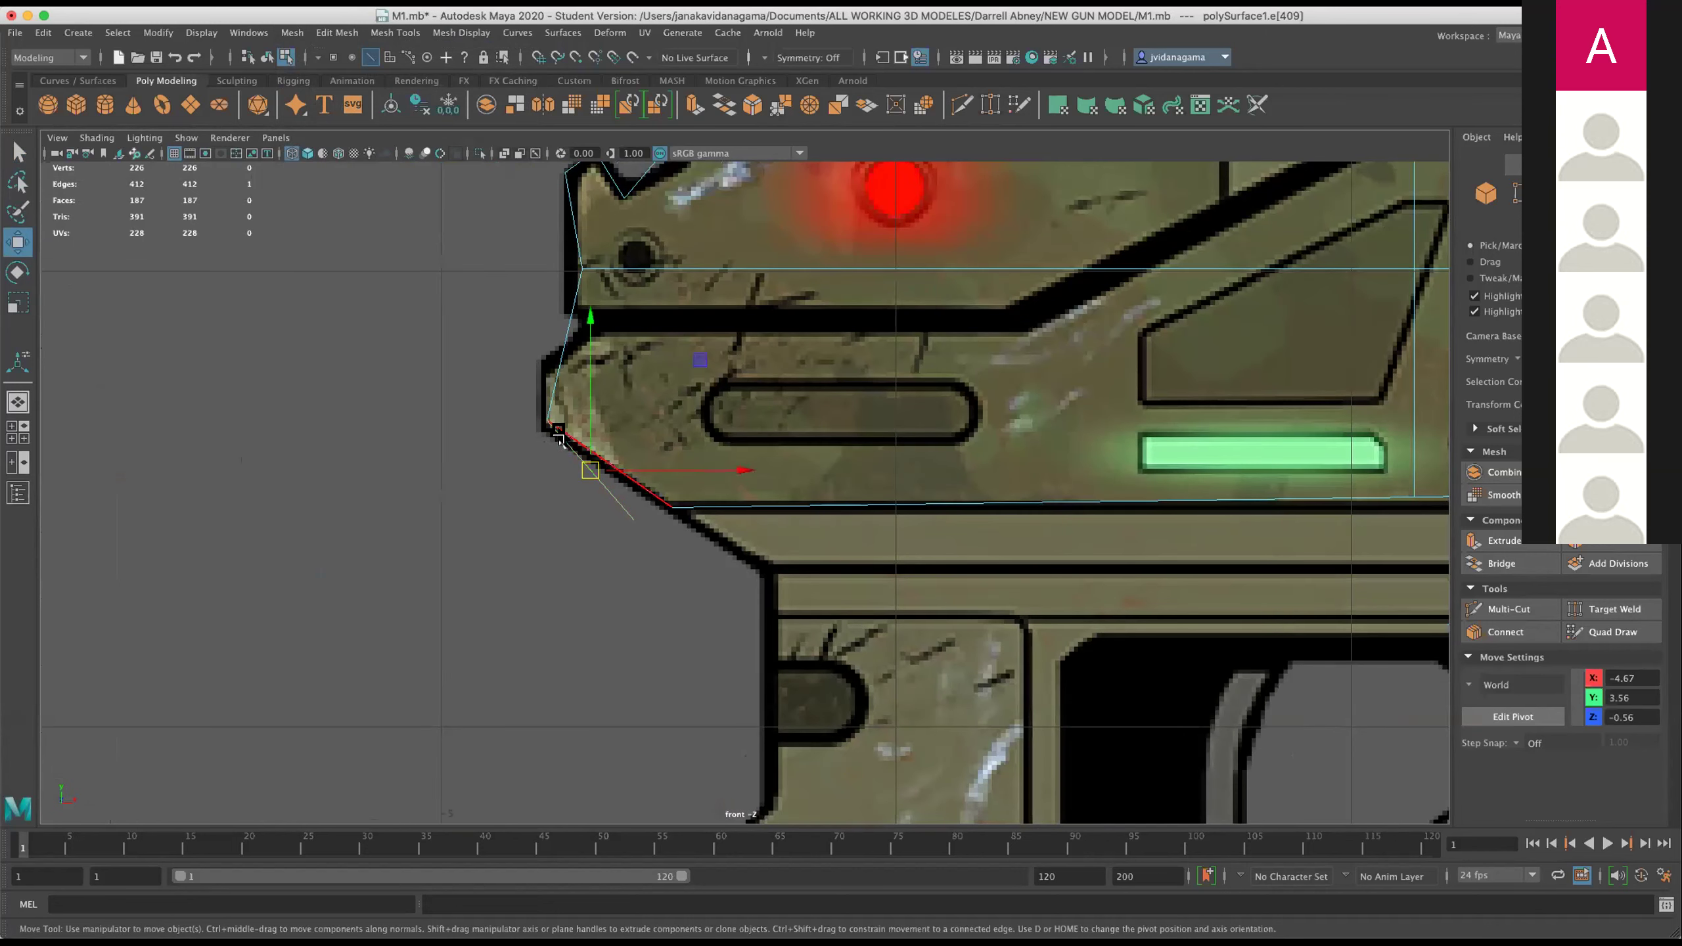
left_click_drag(559, 438, 443, 396)
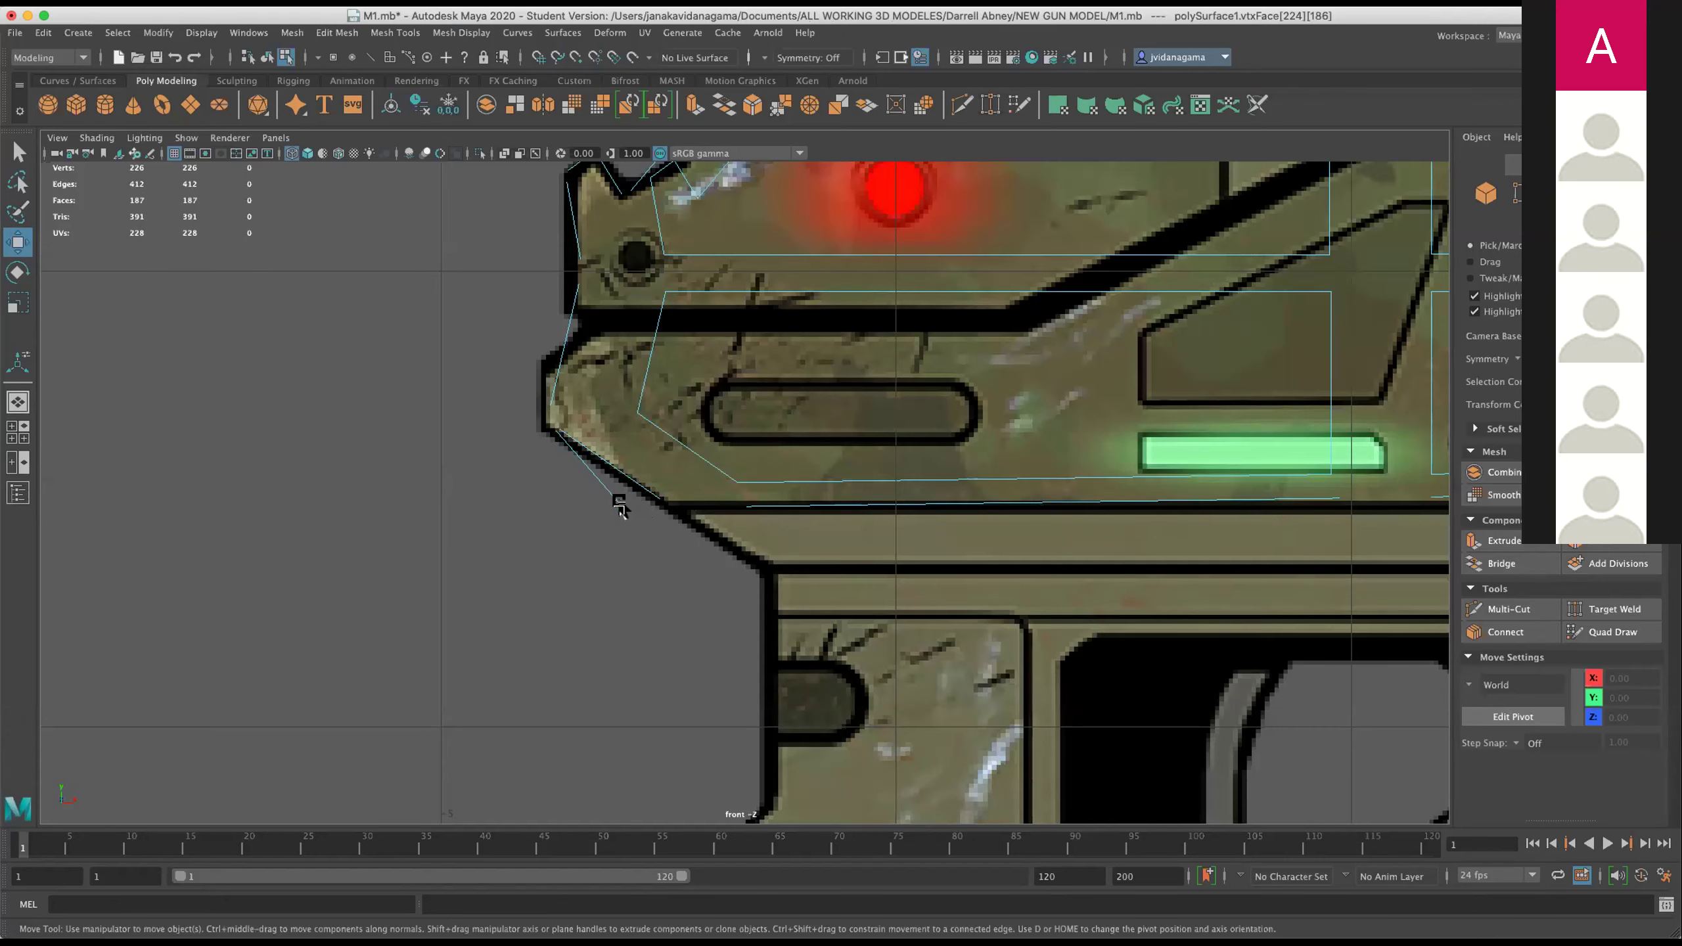
left_click_drag(555, 451, 477, 455)
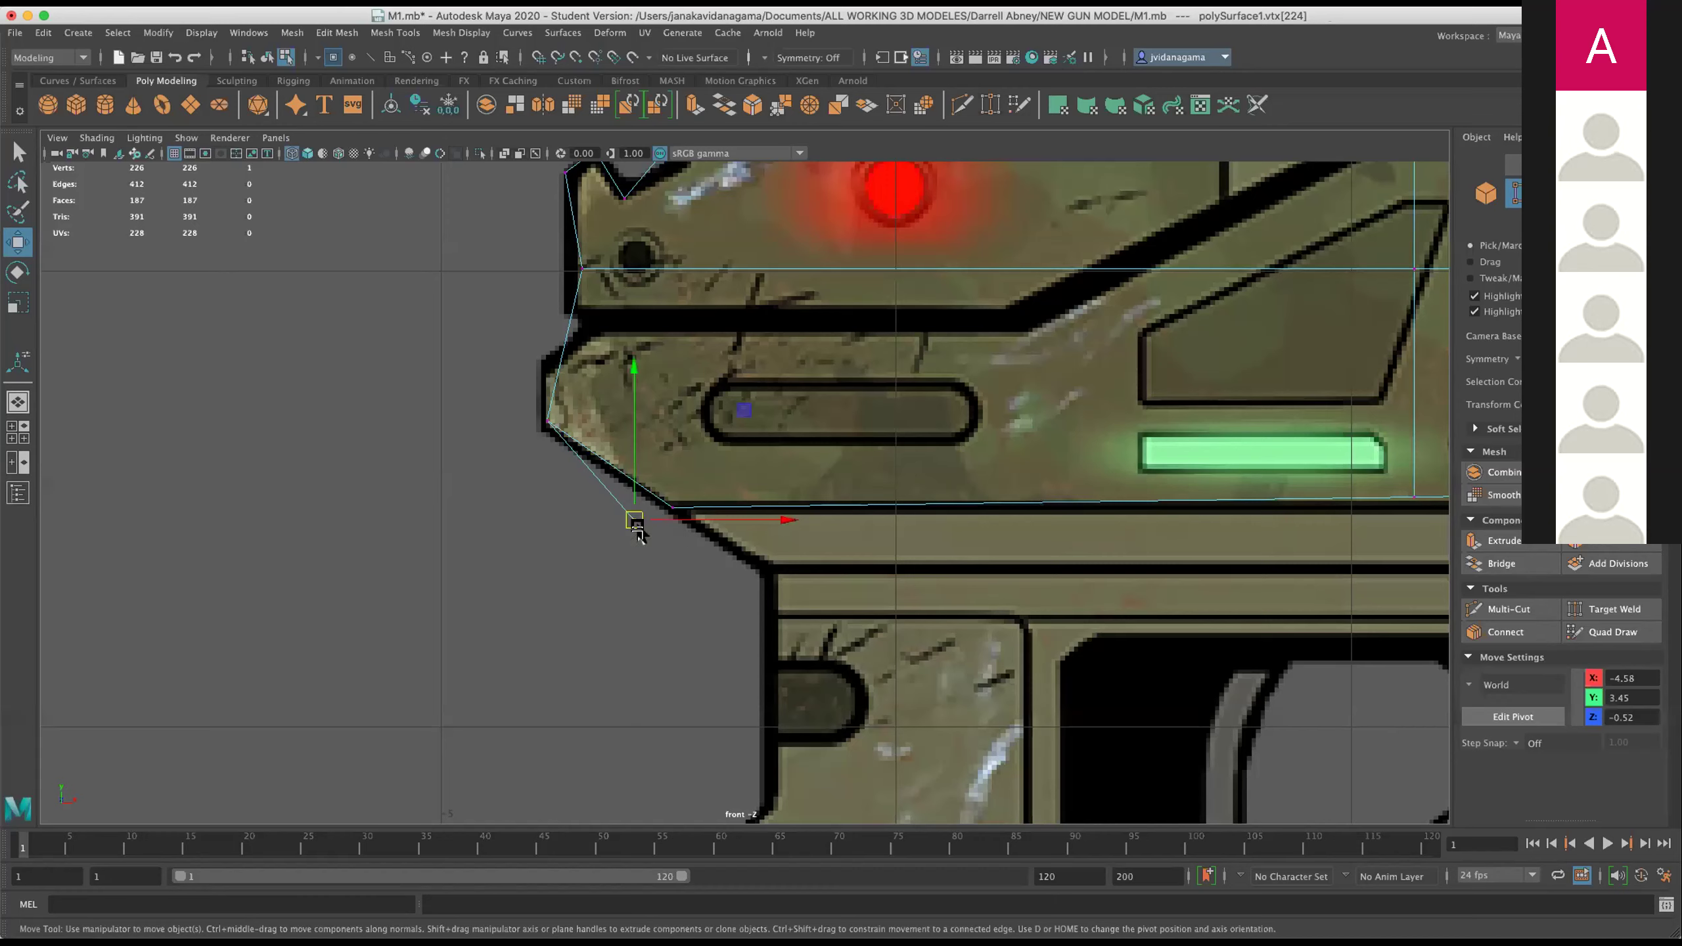
left_click_drag(634, 519, 665, 510)
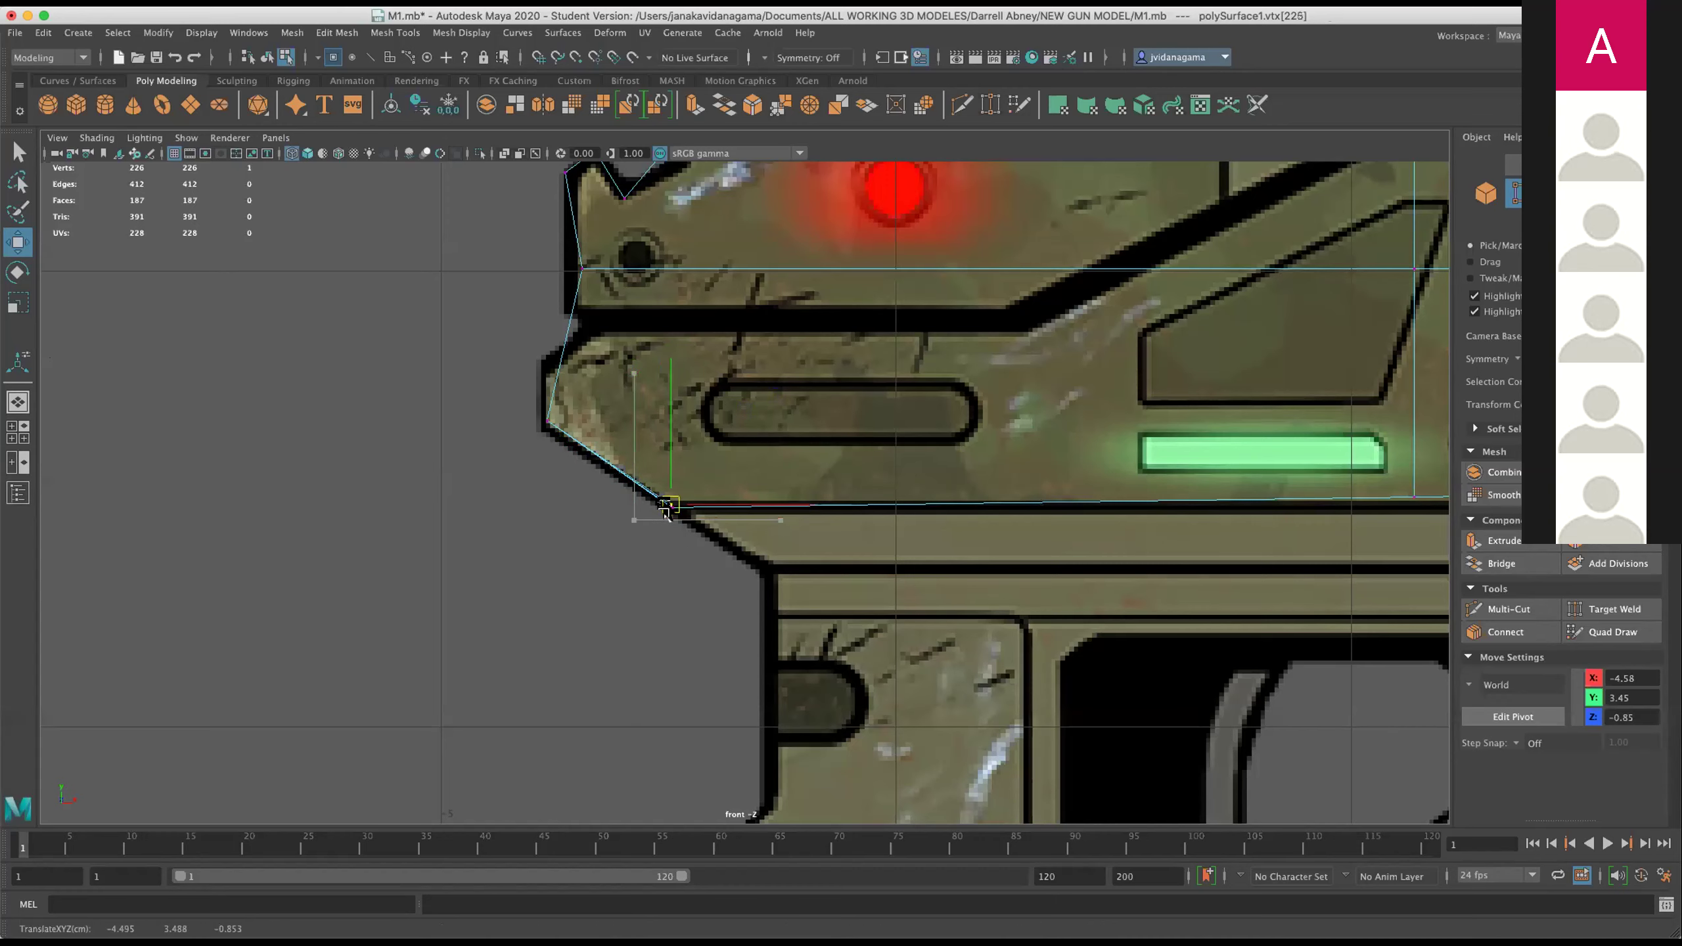
Check the corner in perspective and nudge the vertex into place.
key("space")
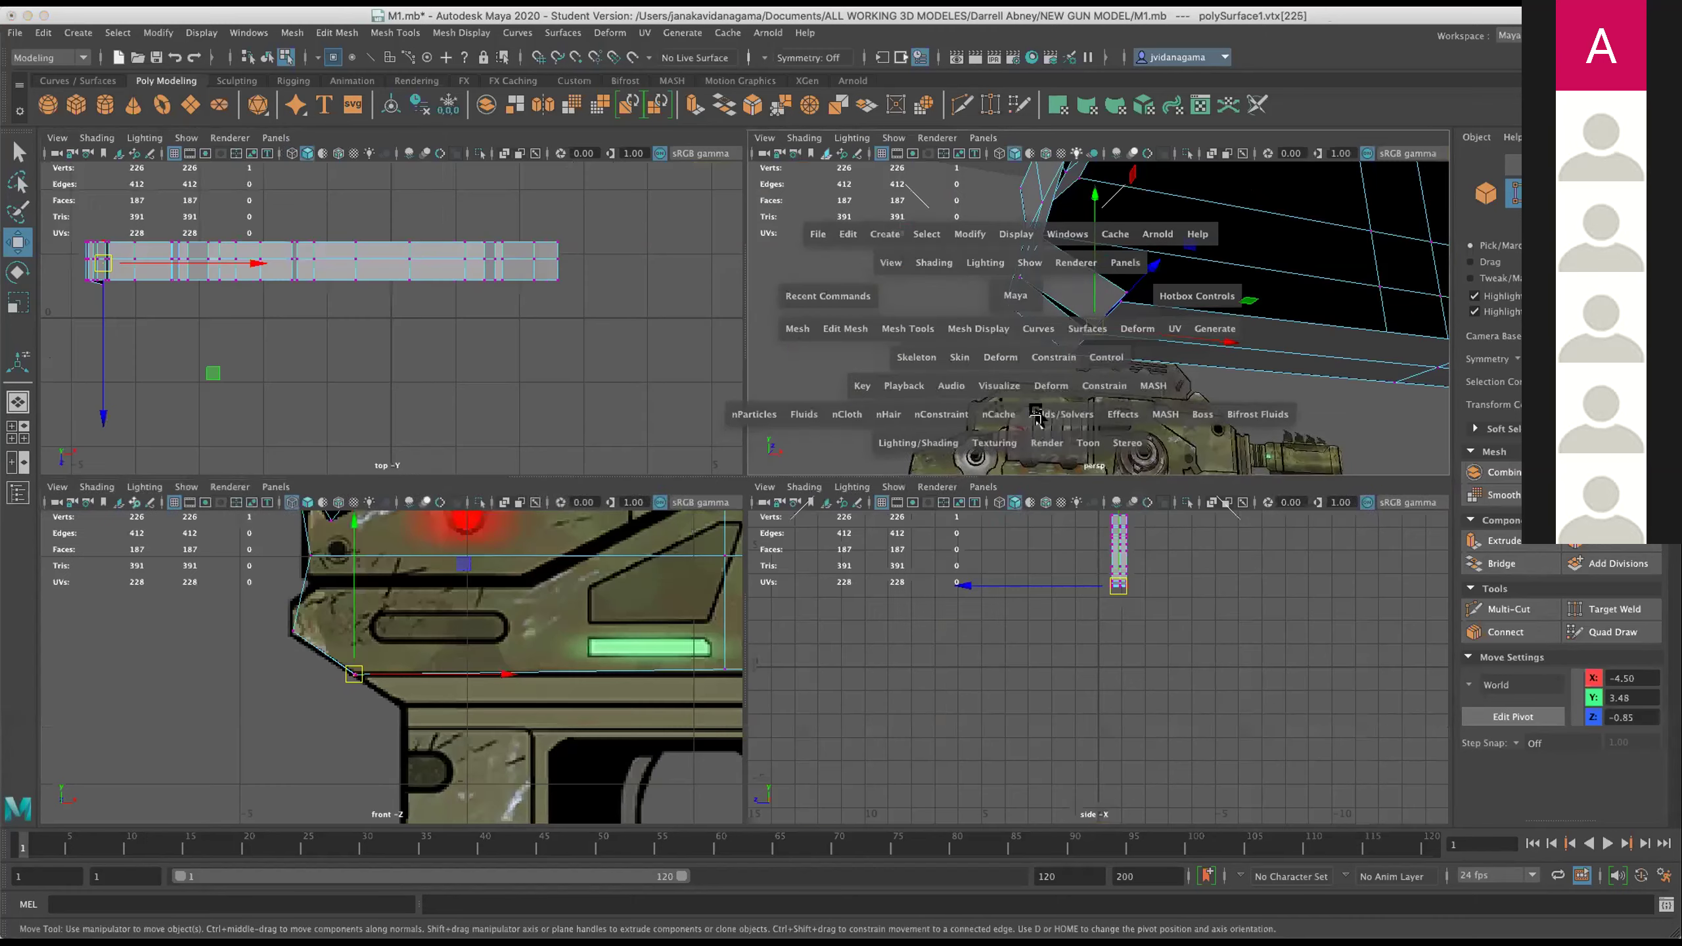
key("space")
left_click_drag(1001, 420, 776, 621)
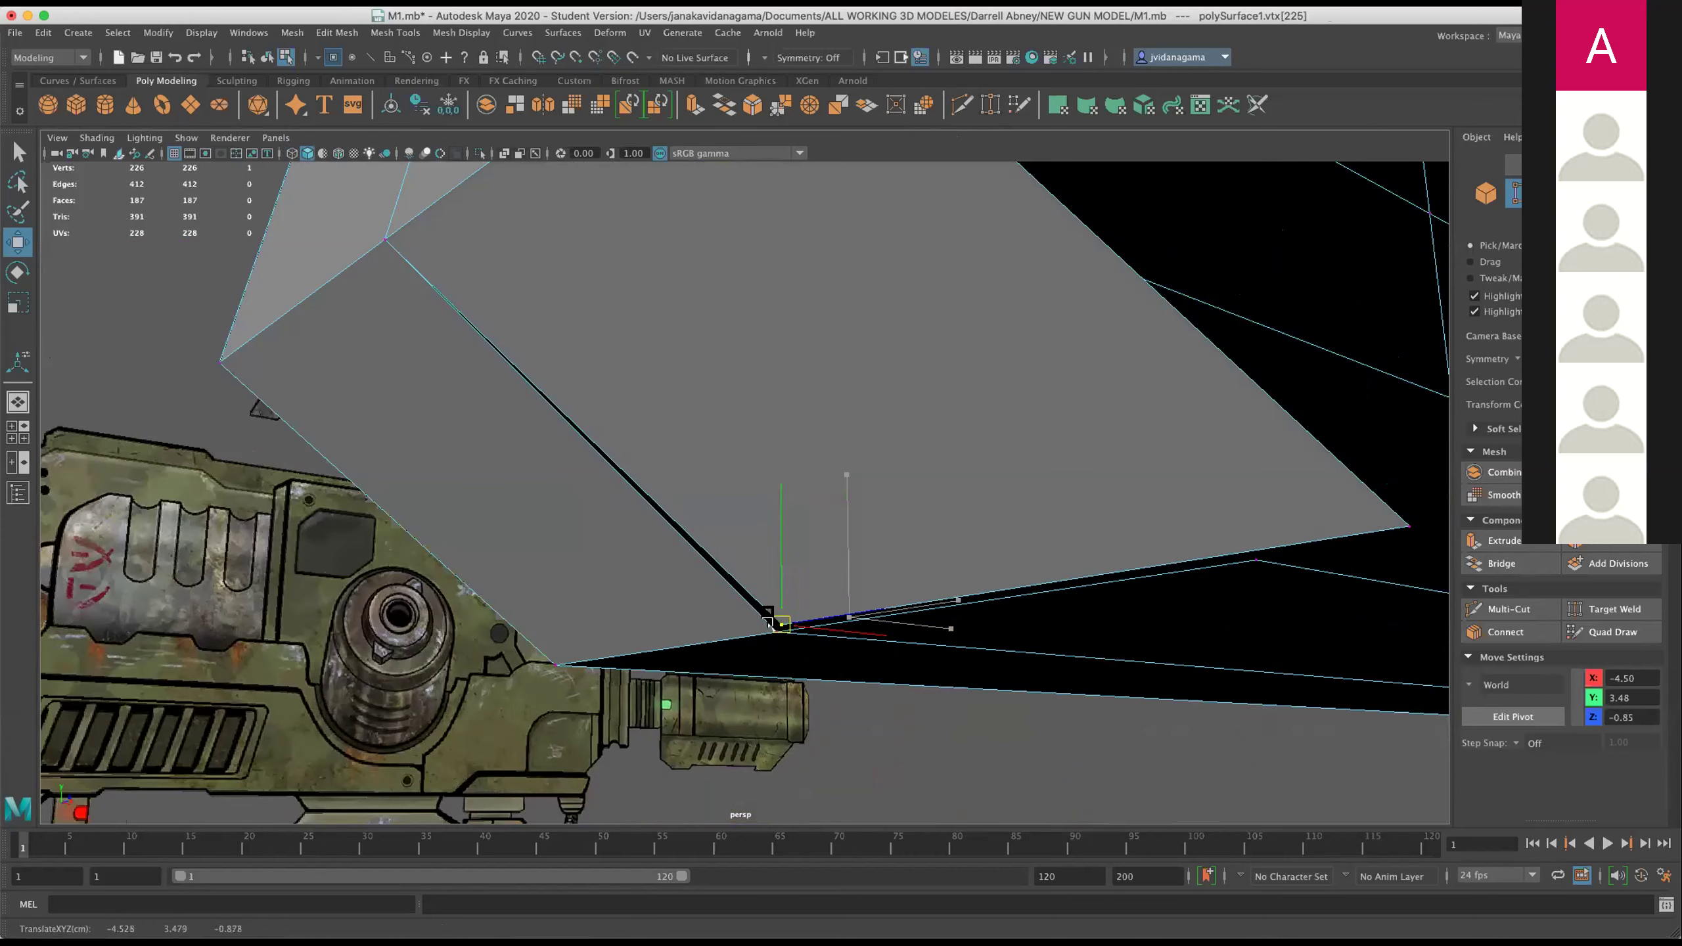
left_click_drag(1416, 534, 1063, 645)
scroll("up", 3)
scroll("down", 3)
left_click_drag(694, 638, 724, 450)
left_click(331, 31)
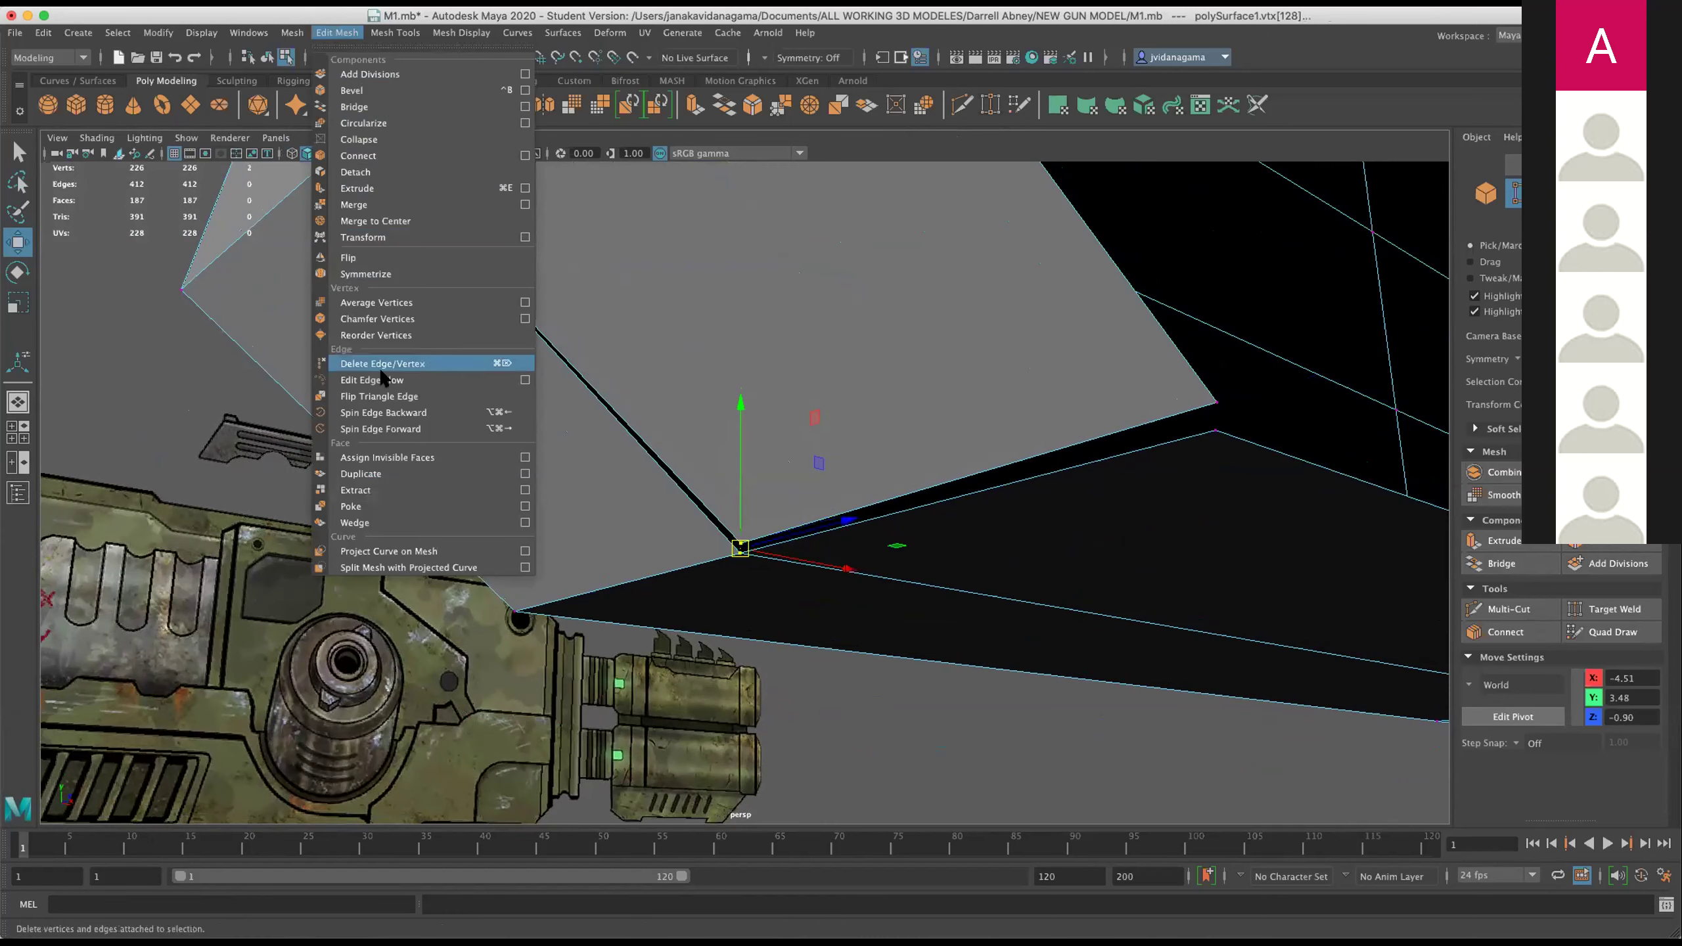
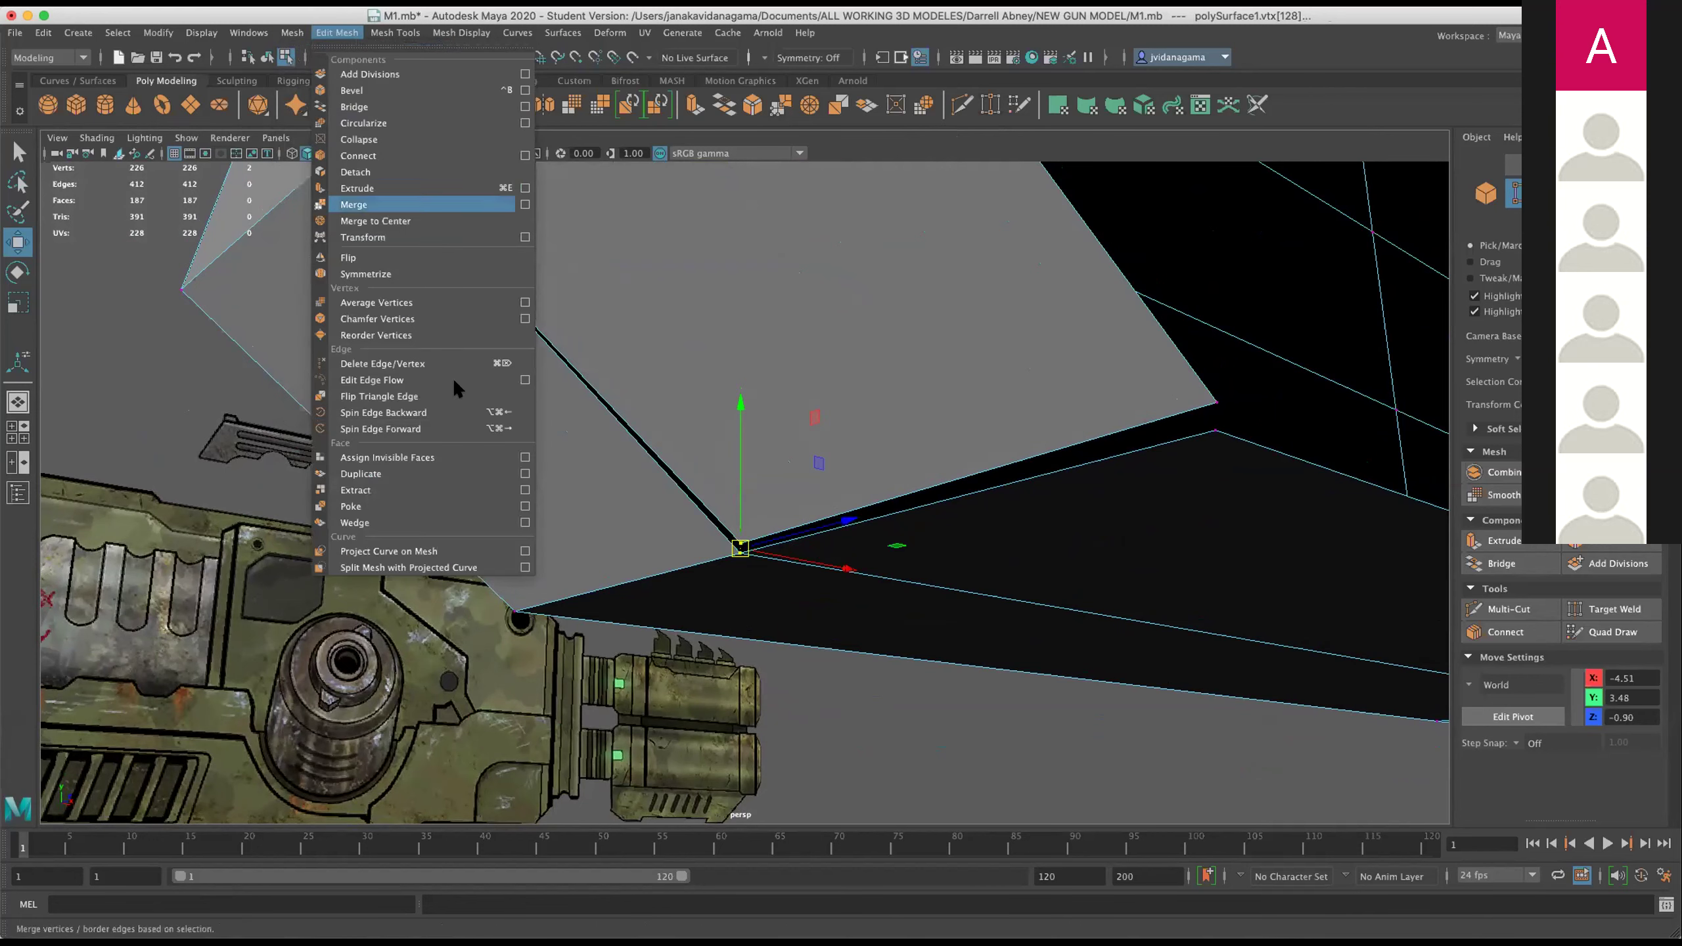
Merge the selected overlapping vertices at a 0.01 threshold, leaving 225 vertices.
left_click(361, 205)
scroll("up", 3)
left_click_drag(1081, 479, 701, 441)
Move the stray corner vertex onto its neighbouring corner.
left_click(700, 440)
key("w")
left_click_drag(702, 436, 754, 455)
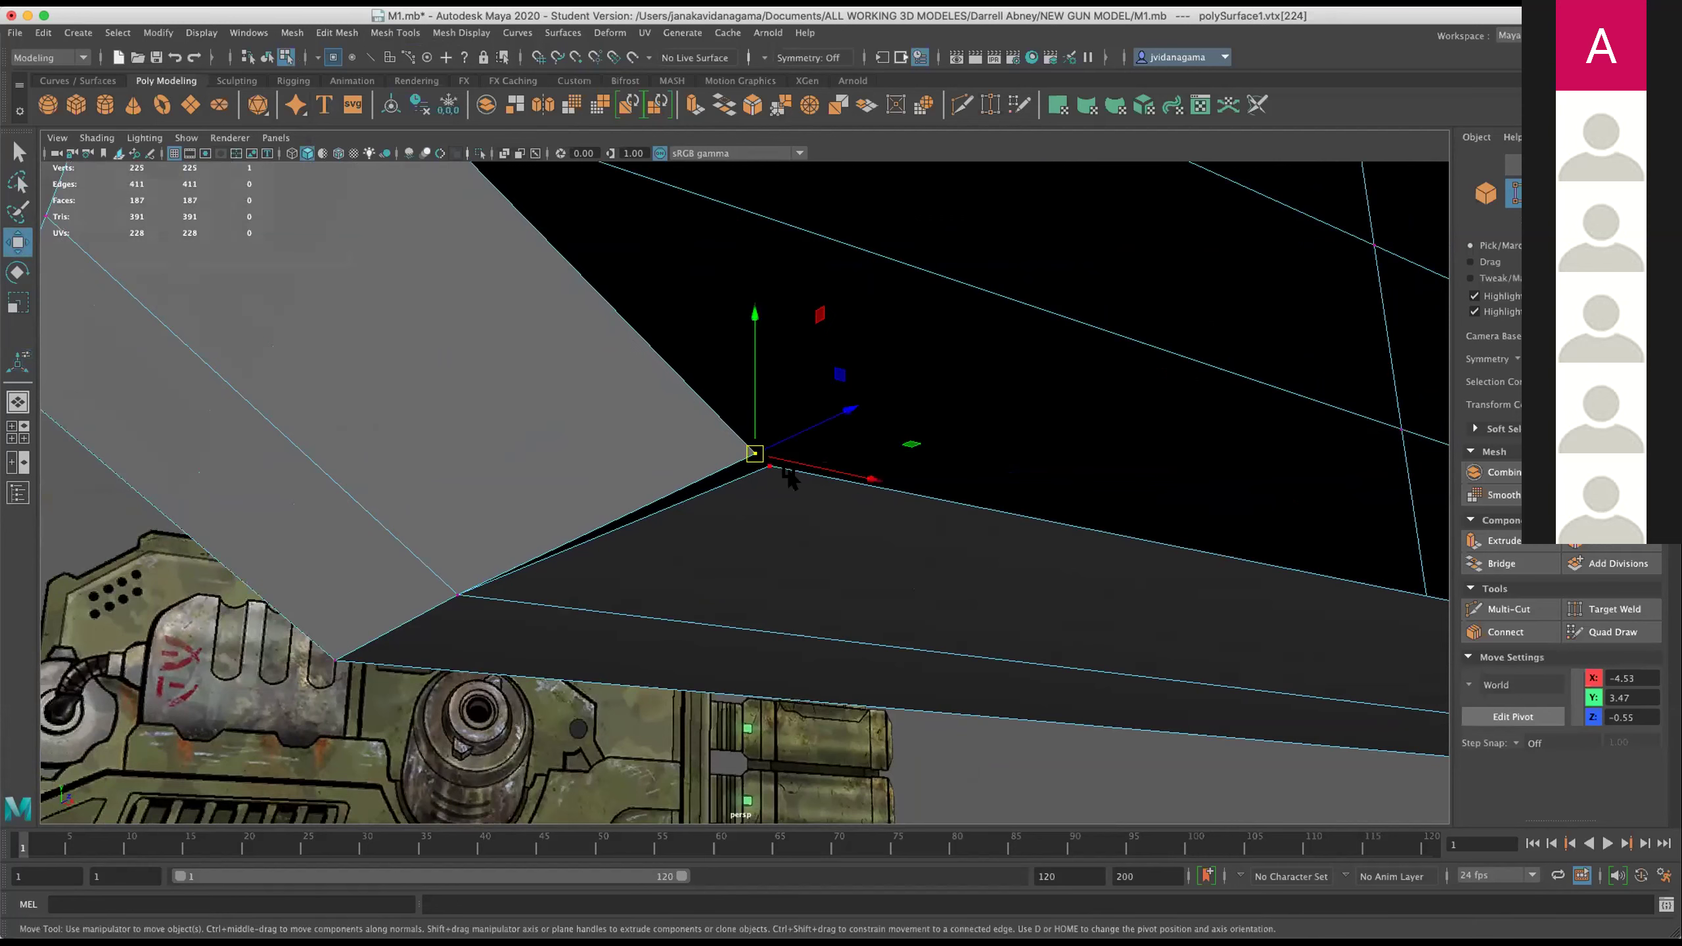
Box-select the overlapping corner vertex pair for merging.
left_click(762, 465)
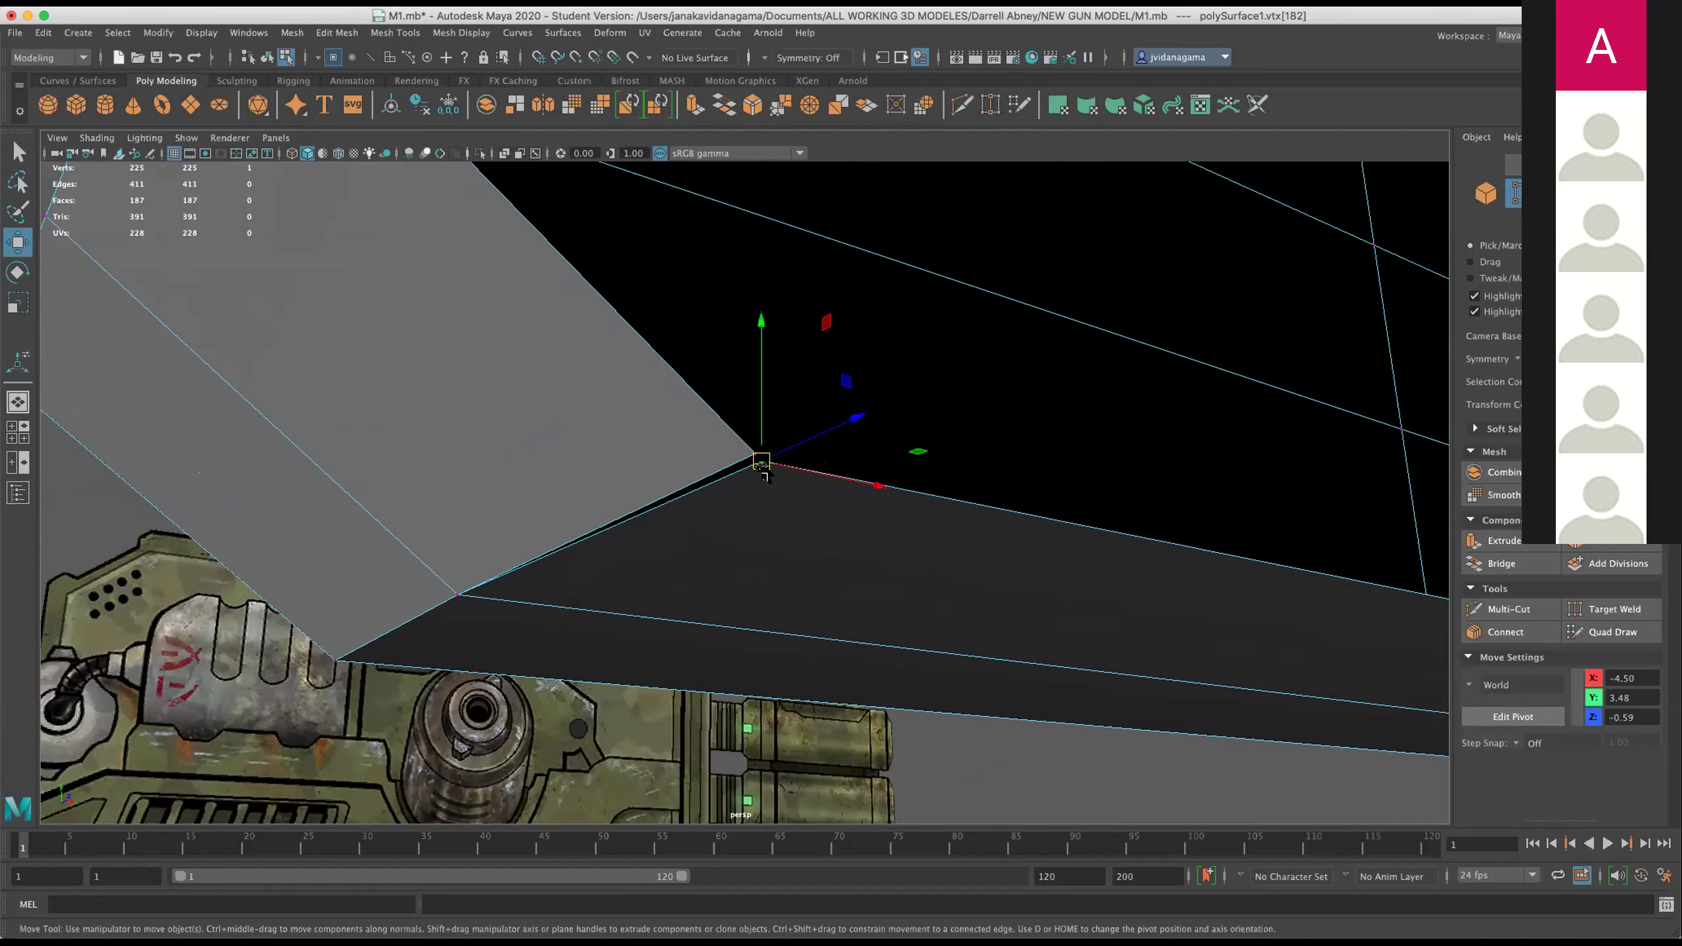
scroll("up", 3)
left_click(753, 297)
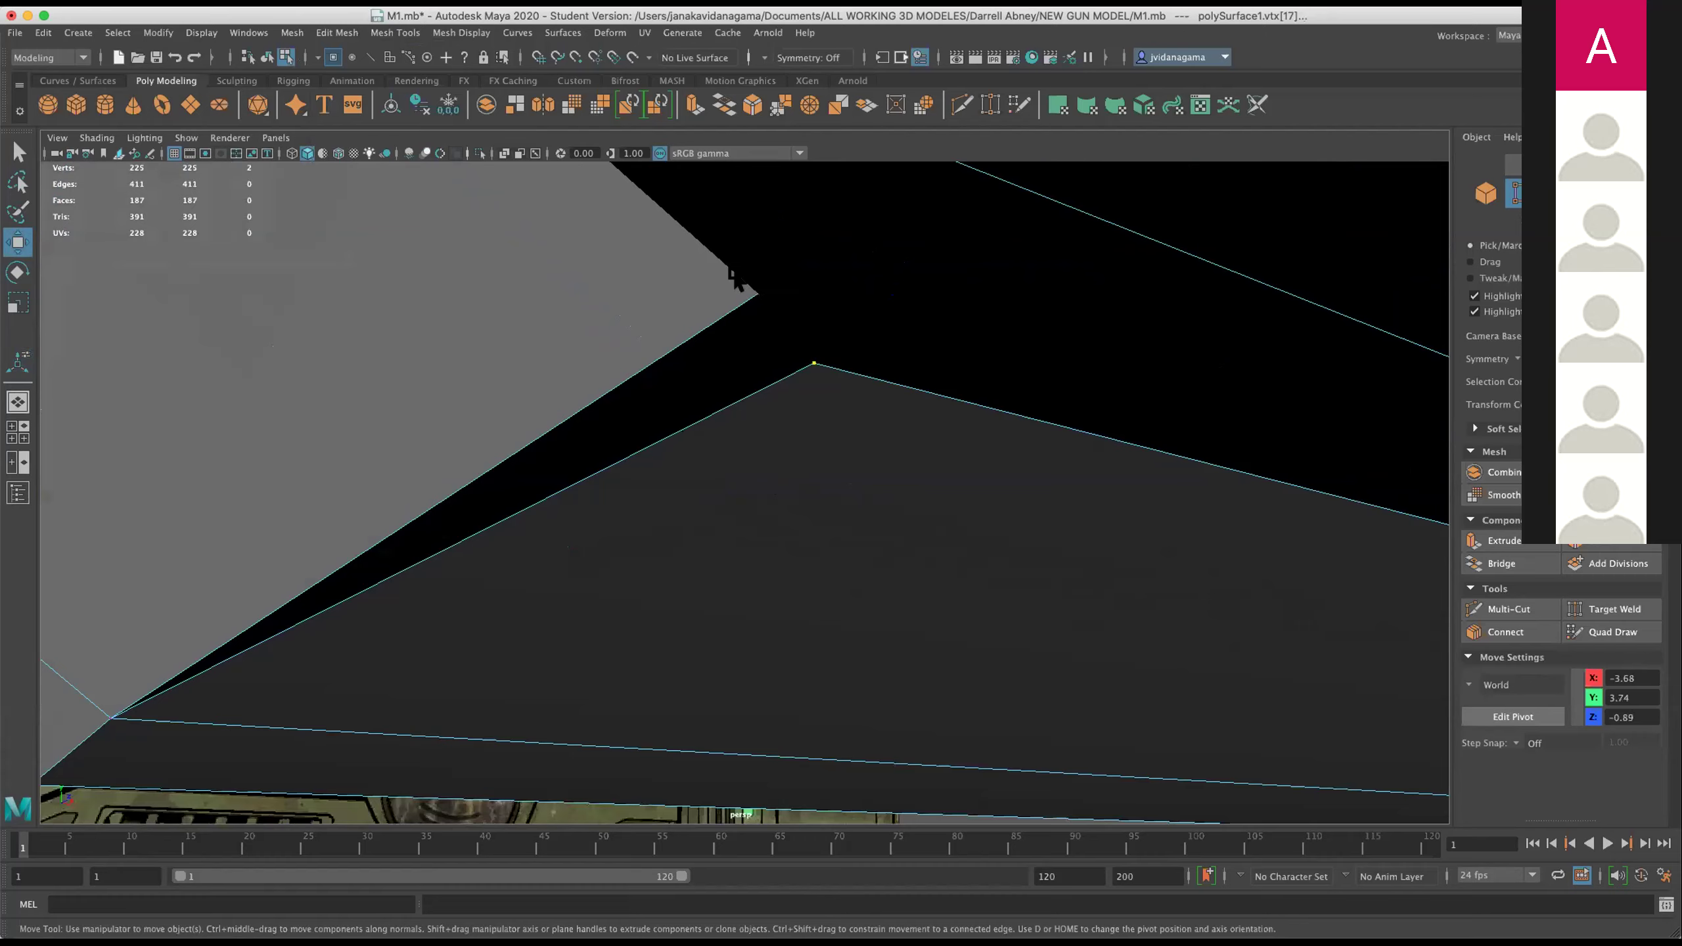
scroll("down", 3)
scroll("down", 3)
scroll("down", 3)
left_click_drag(702, 376, 706, 473)
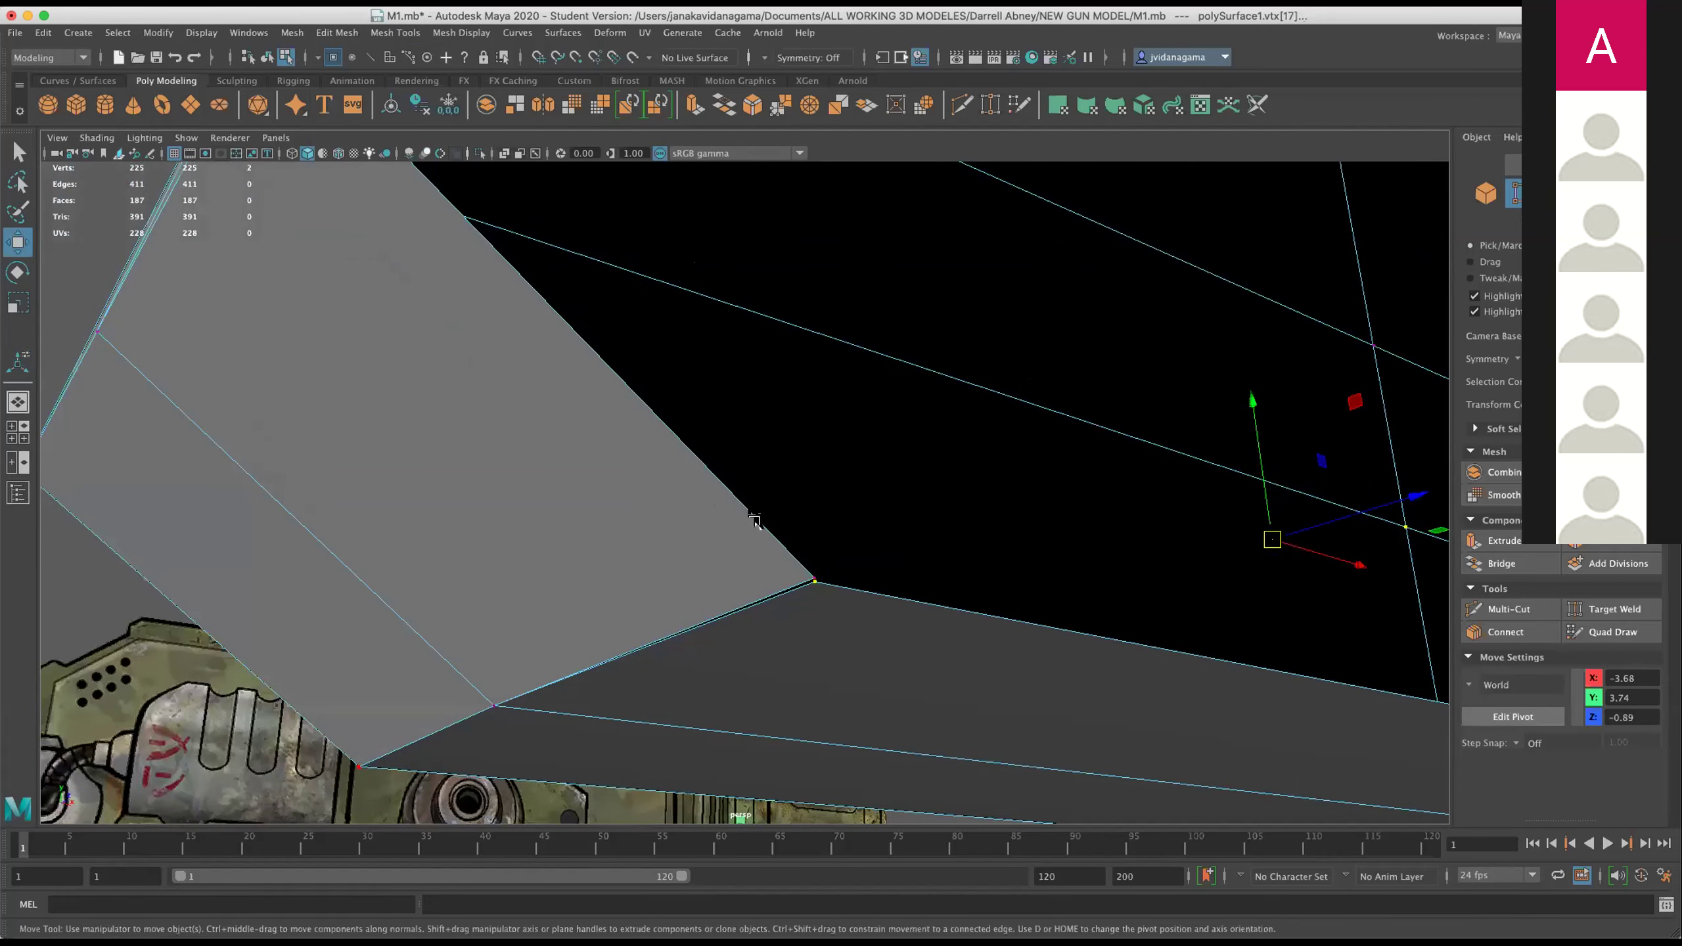
left_click_drag(817, 583, 816, 579)
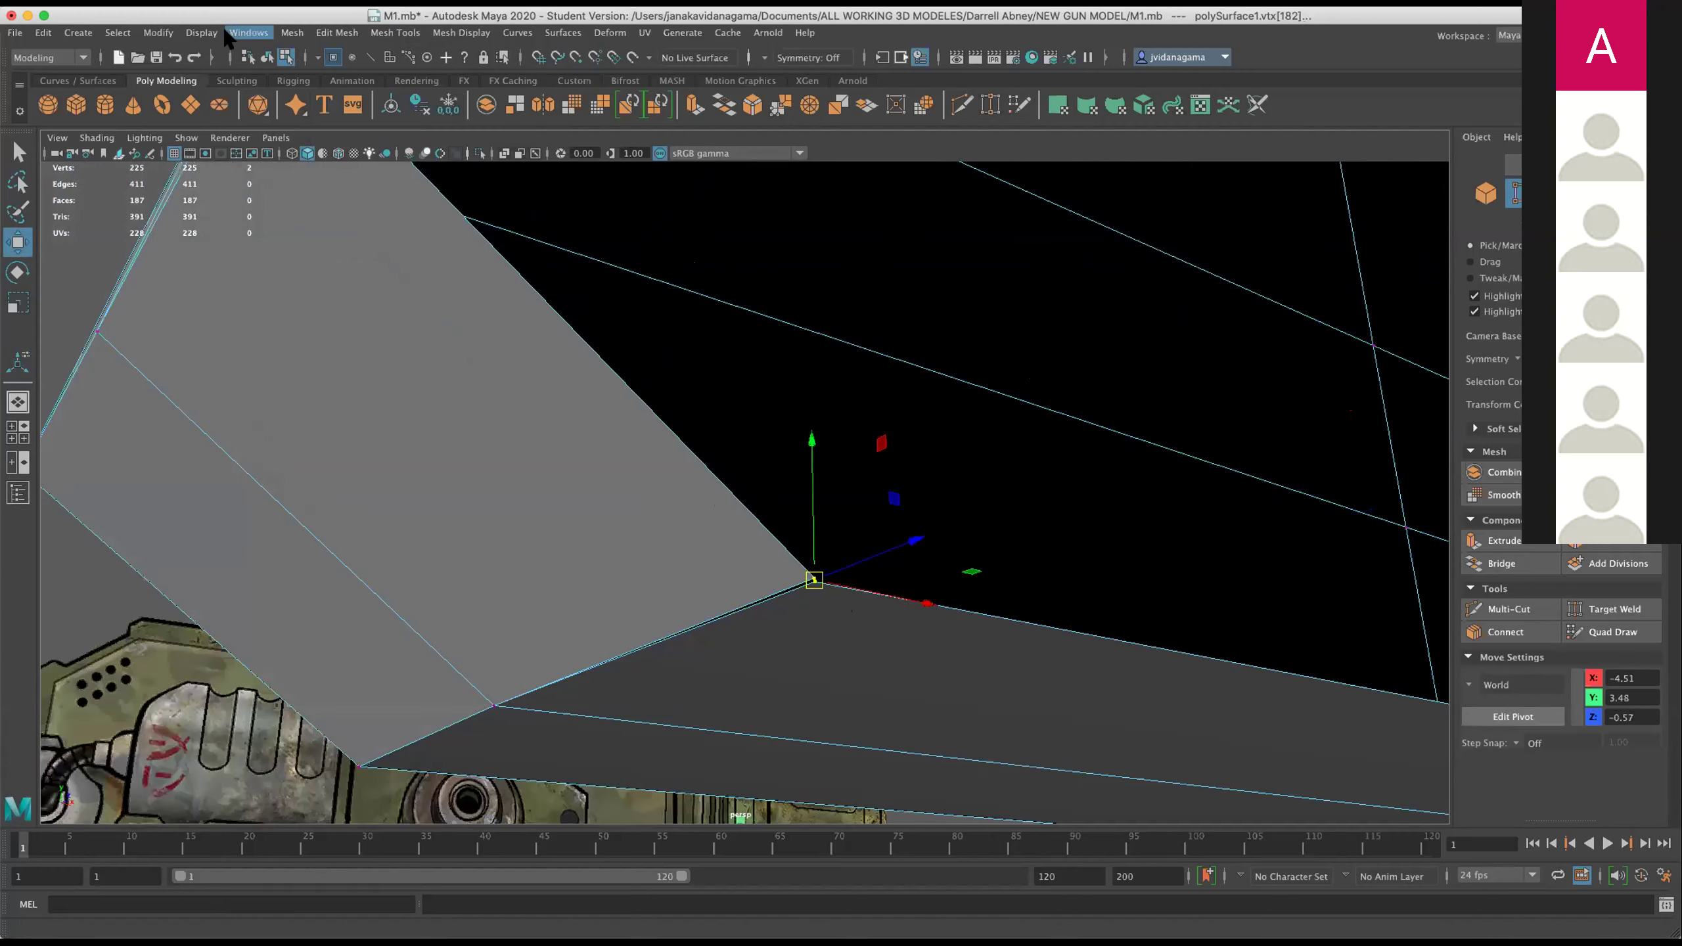
left_click(248, 33)
mouse_move(336, 32)
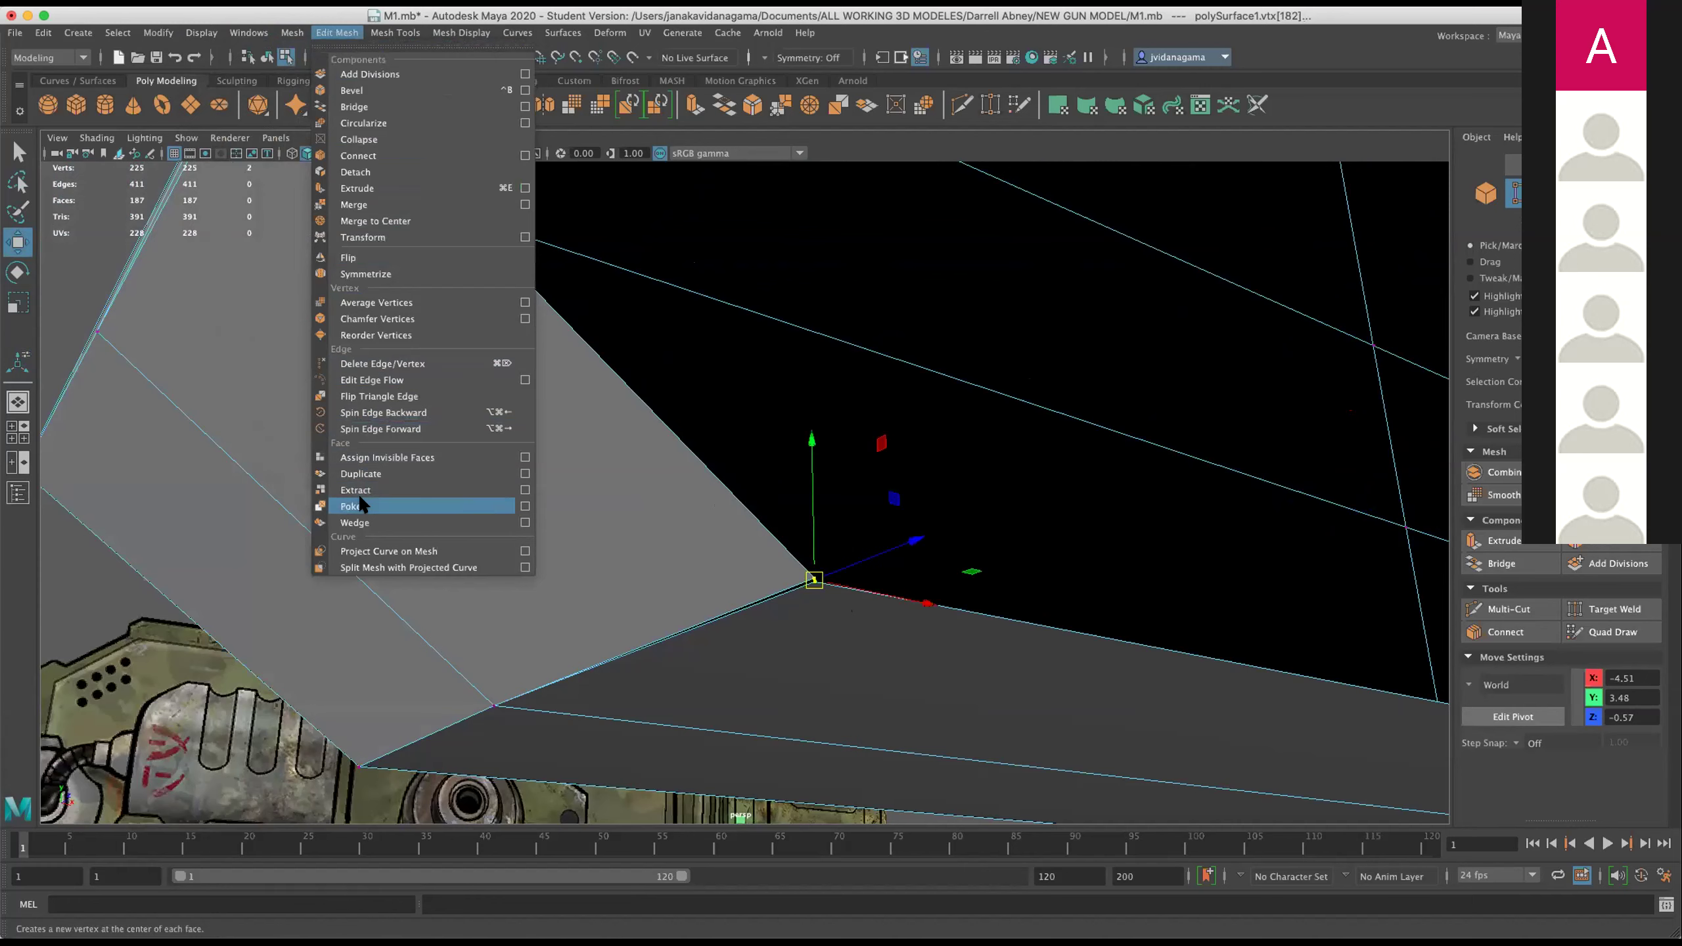
Merge the second corner pair to reach 224 vertices and 187 faces, then preview it smoothed.
left_click(357, 194)
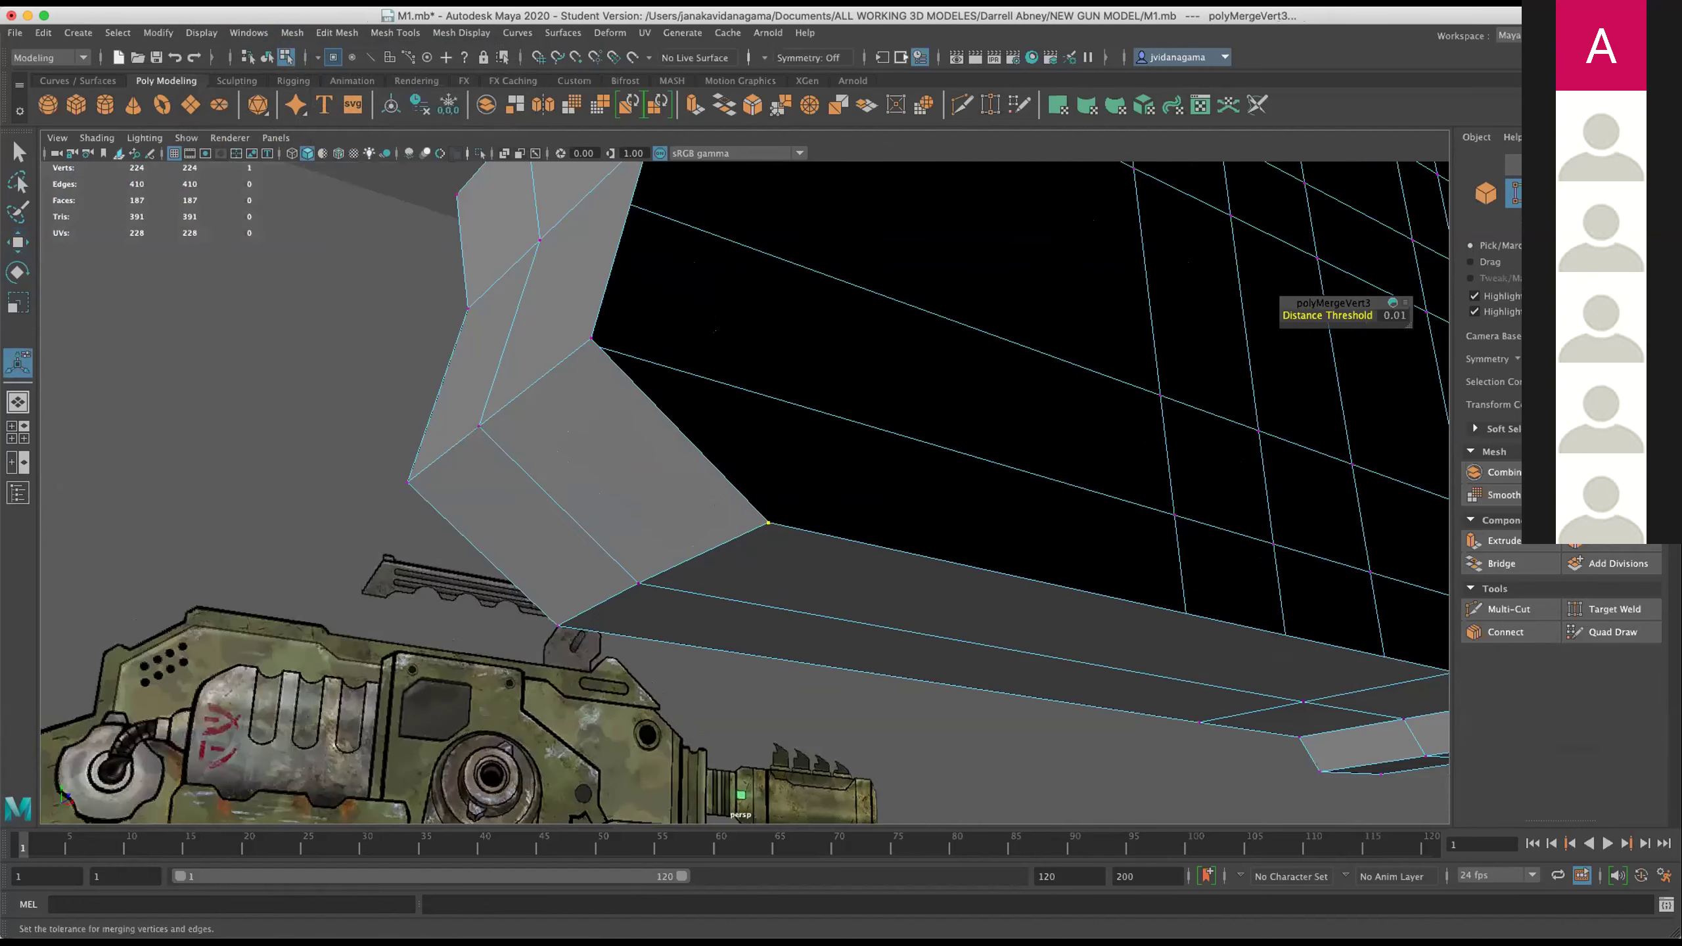
key("2")
scroll("down", 3)
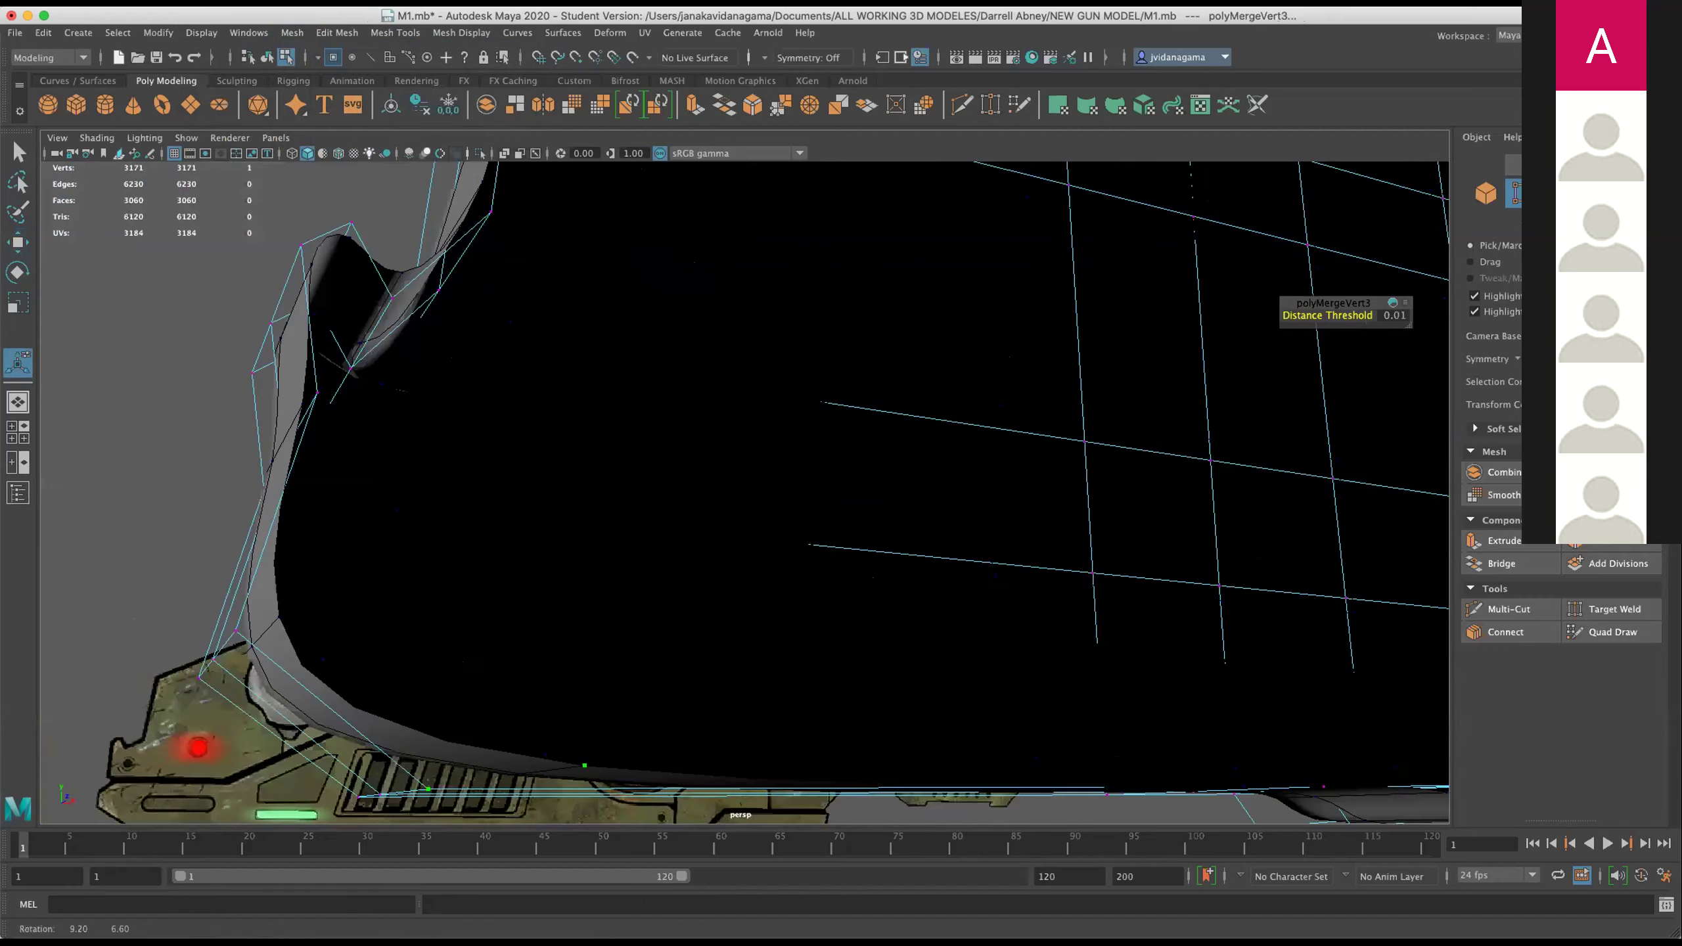
scroll("down", 3)
scroll("down", 3)
scroll("down", 3)
left_click_drag(951, 468, 849, 556)
left_click_drag(848, 556, 907, 661)
left_click_drag(906, 661, 1003, 526)
Orbit around the smoothed gun mesh to inspect it from several angles.
scroll("up", 3)
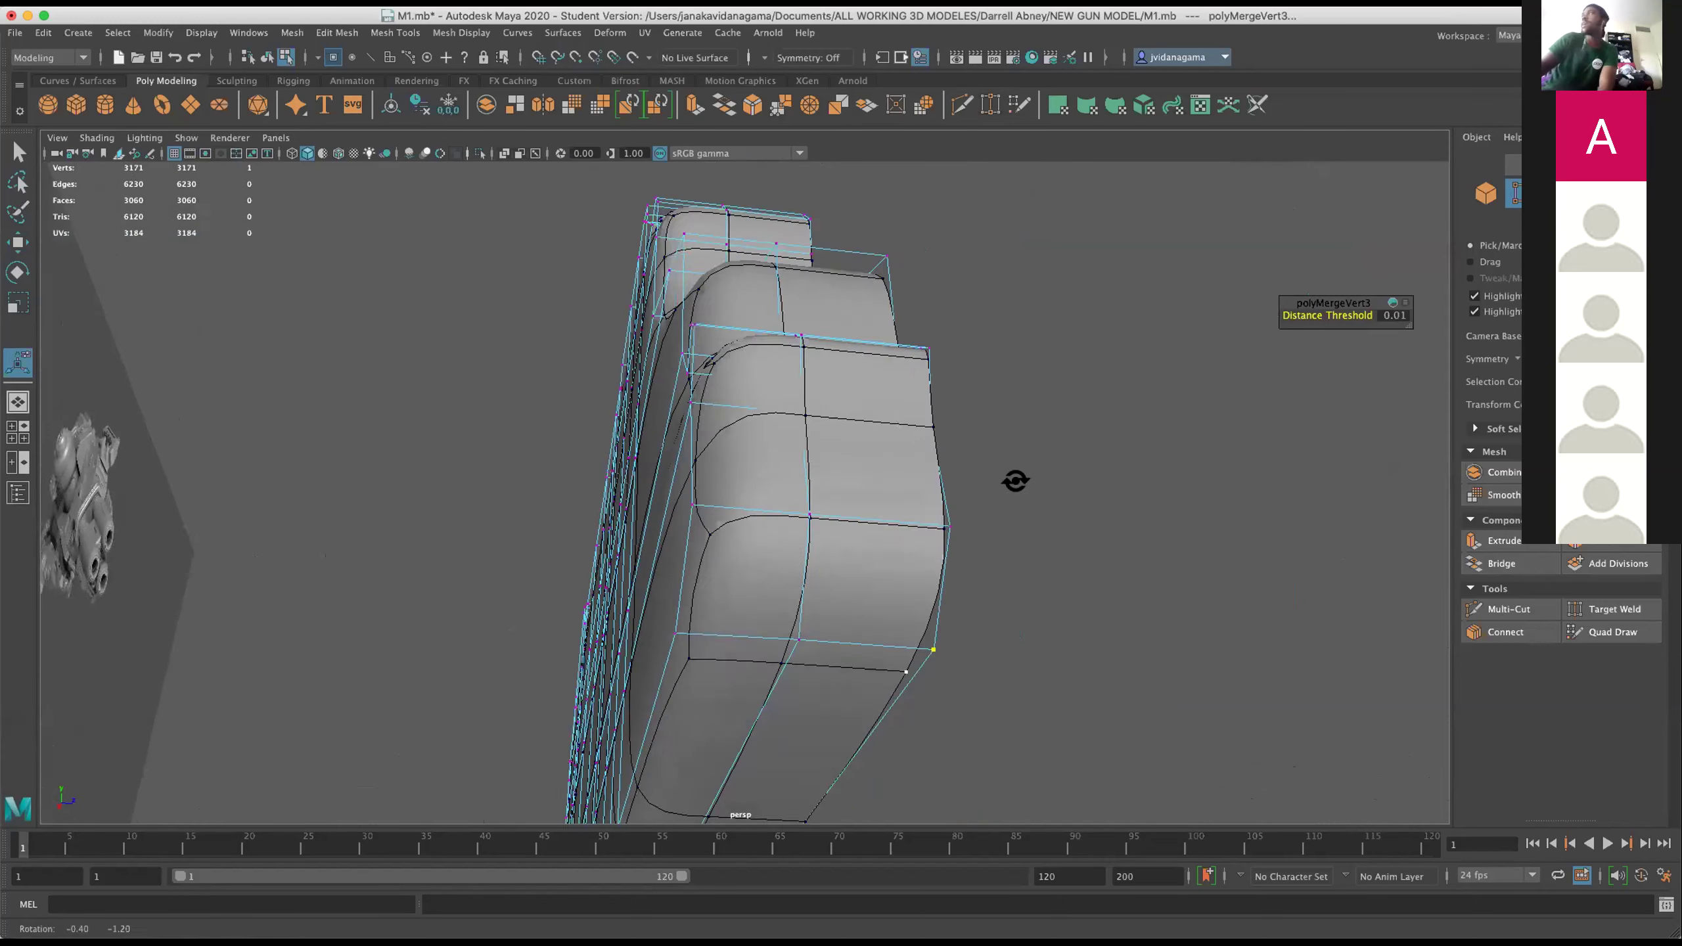
scroll("up", 3)
left_click_drag(1002, 481, 1004, 575)
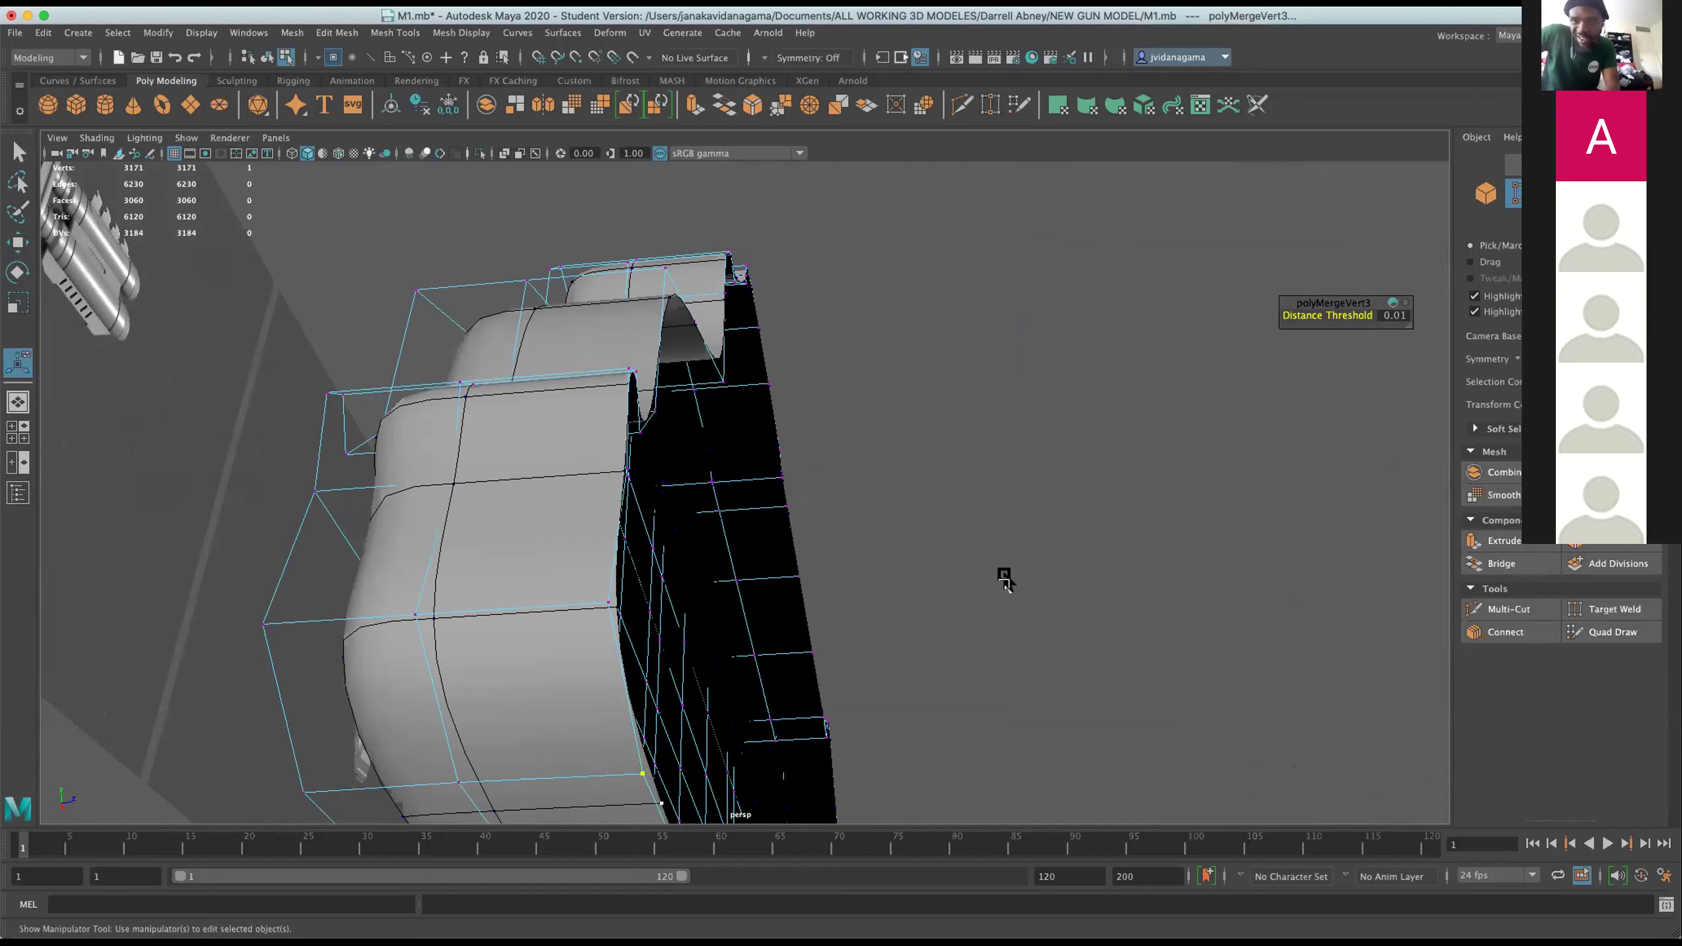
left_click_drag(602, 229, 935, 367)
left_click_drag(934, 368, 857, 405)
scroll("up", 3)
left_click_drag(751, 431, 726, 484)
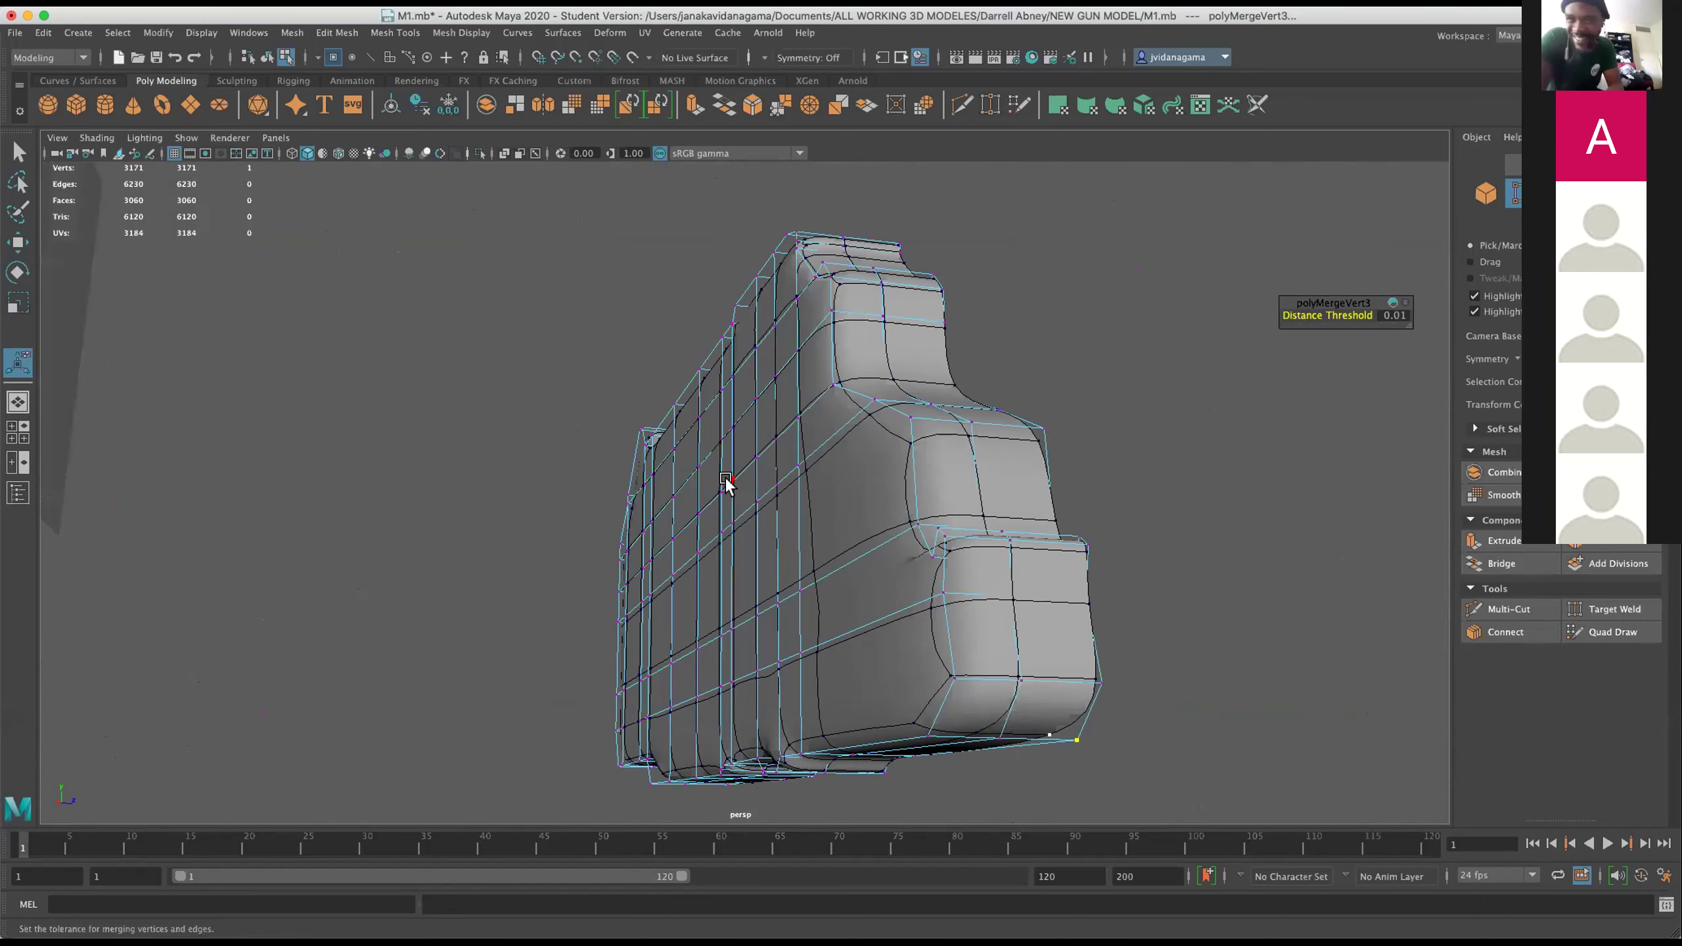
Return to the low-poly cage and briefly toggle the textured gun artwork.
key("1")
left_click_drag(848, 466, 832, 376)
key("6")
scroll("up", 3)
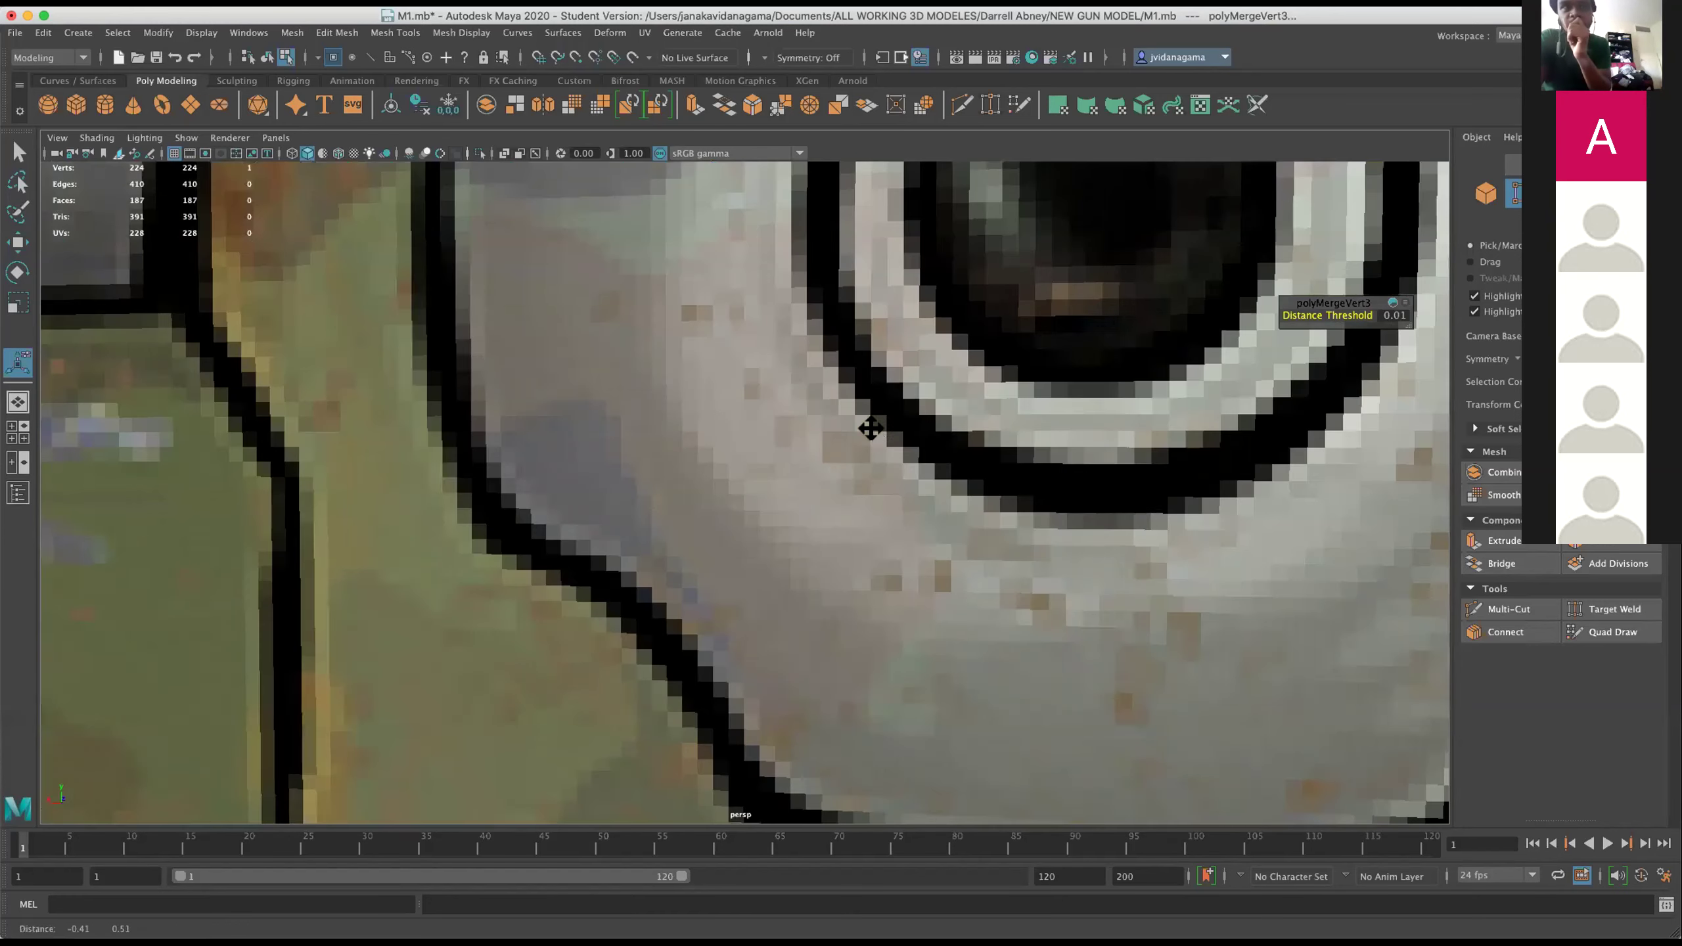
scroll("down", 3)
scroll("down", 3)
key("5")
scroll("down", 3)
left_click_drag(924, 387, 813, 437)
key("space")
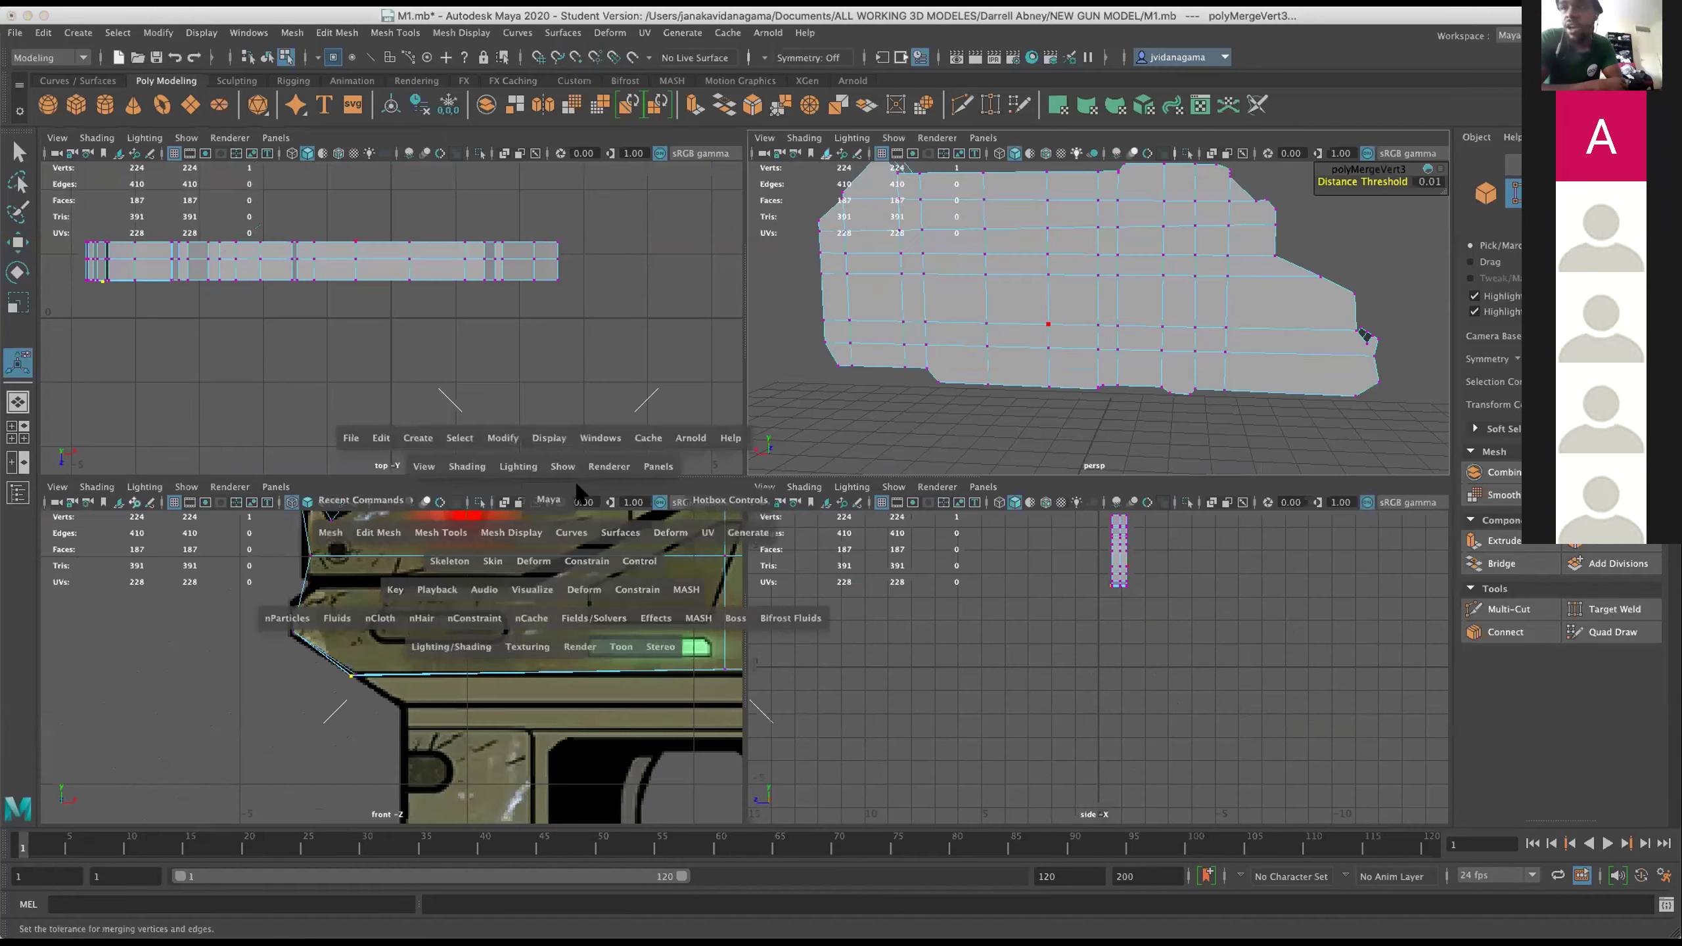
key("space")
key("space")
right_click(521, 596)
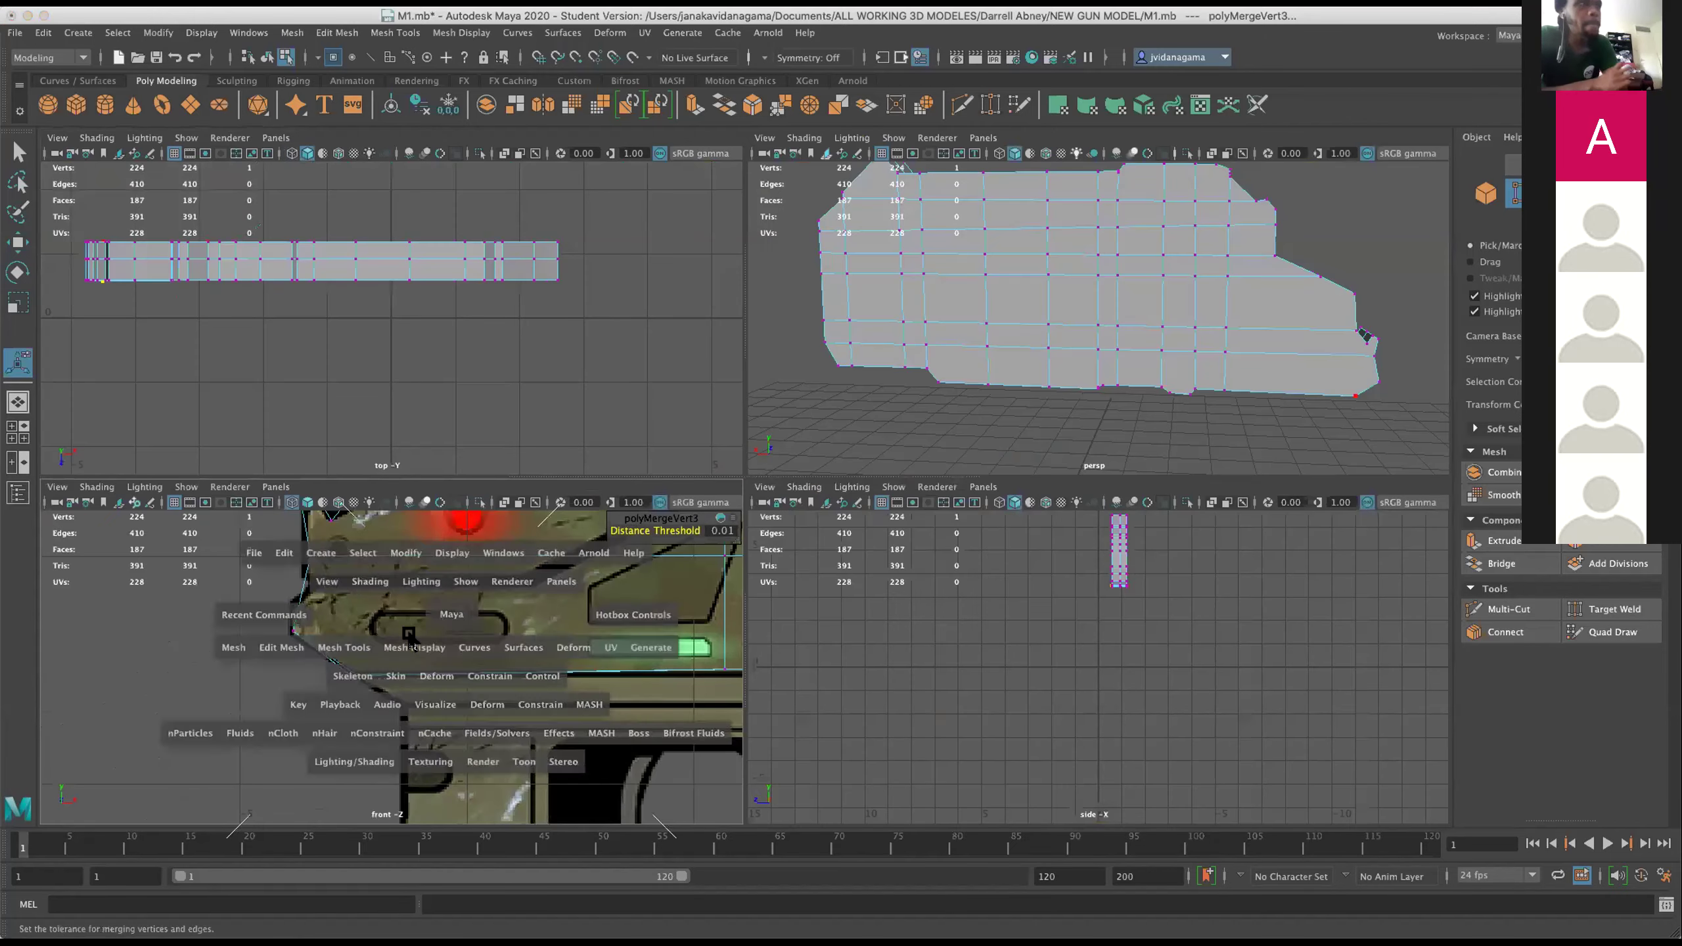
key("space")
left_click_drag(587, 435, 525, 431)
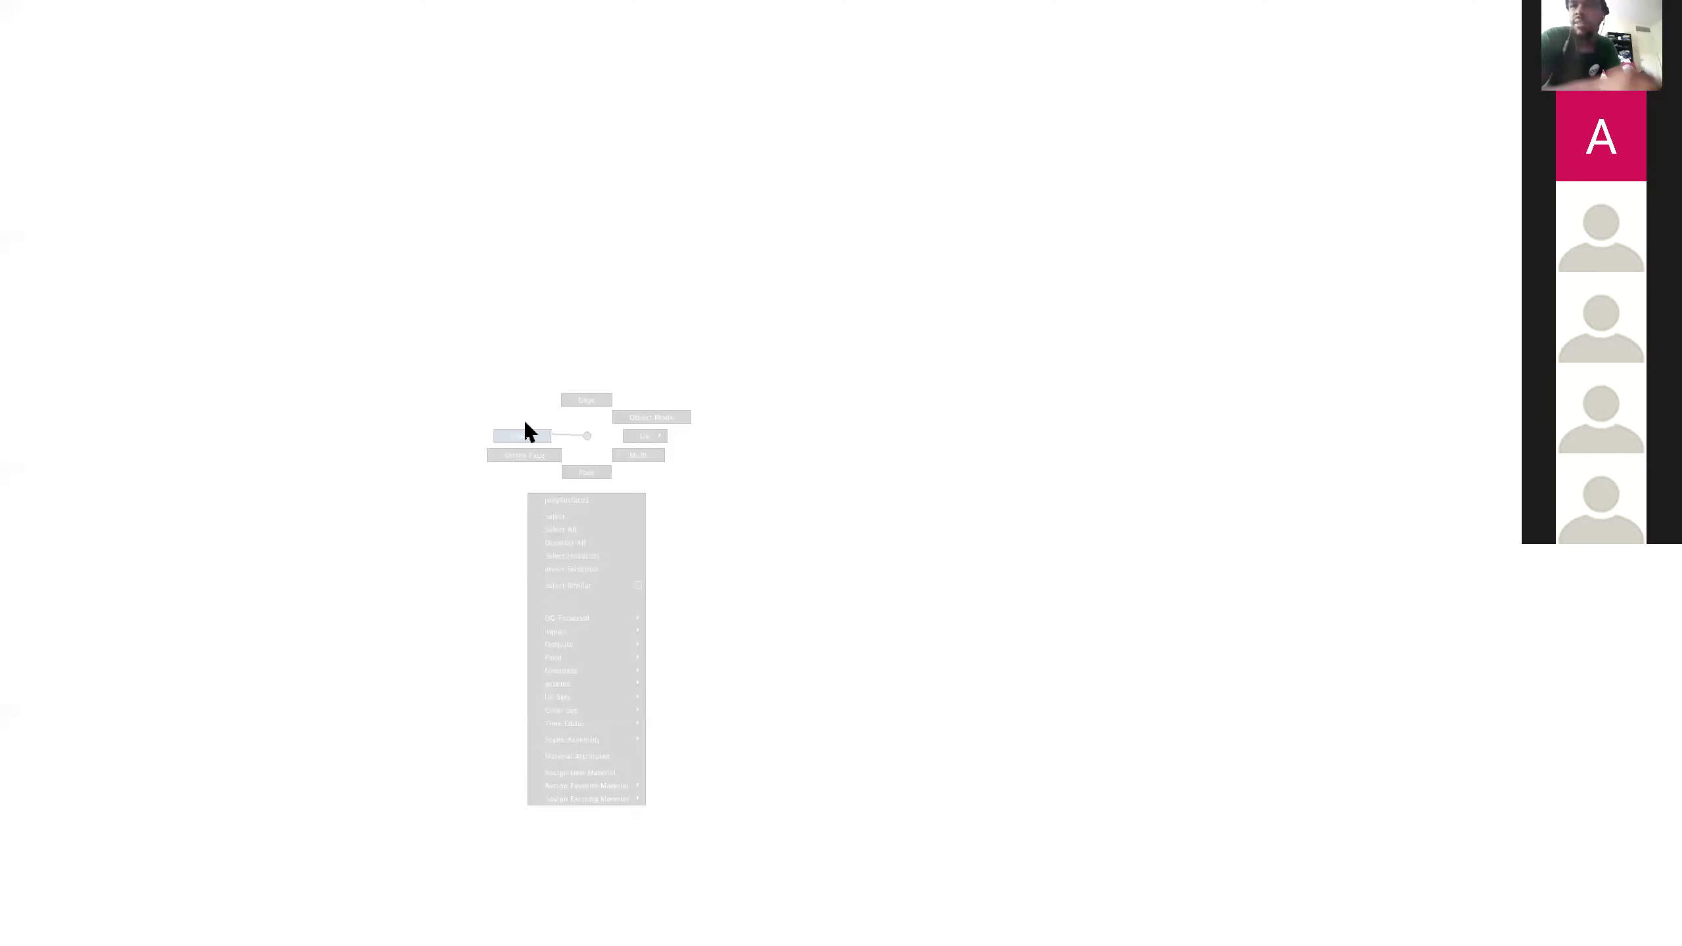
left_click(448, 432)
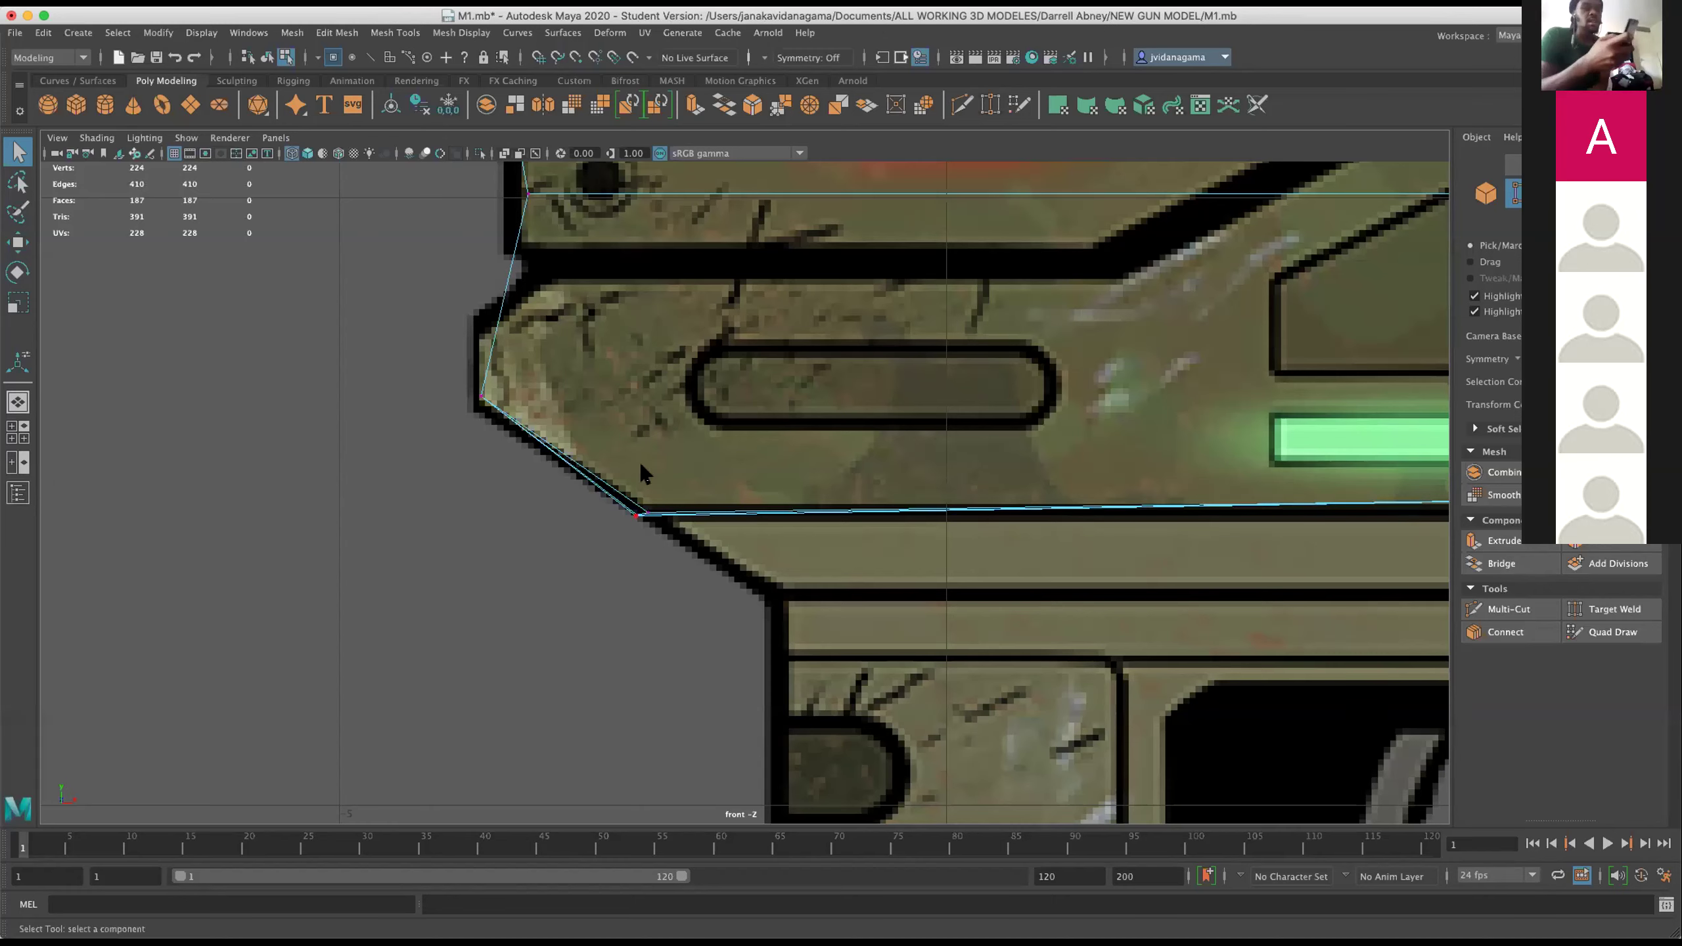
key("space")
key("space")
left_click_drag(801, 406, 1066, 381)
scroll("up", 3)
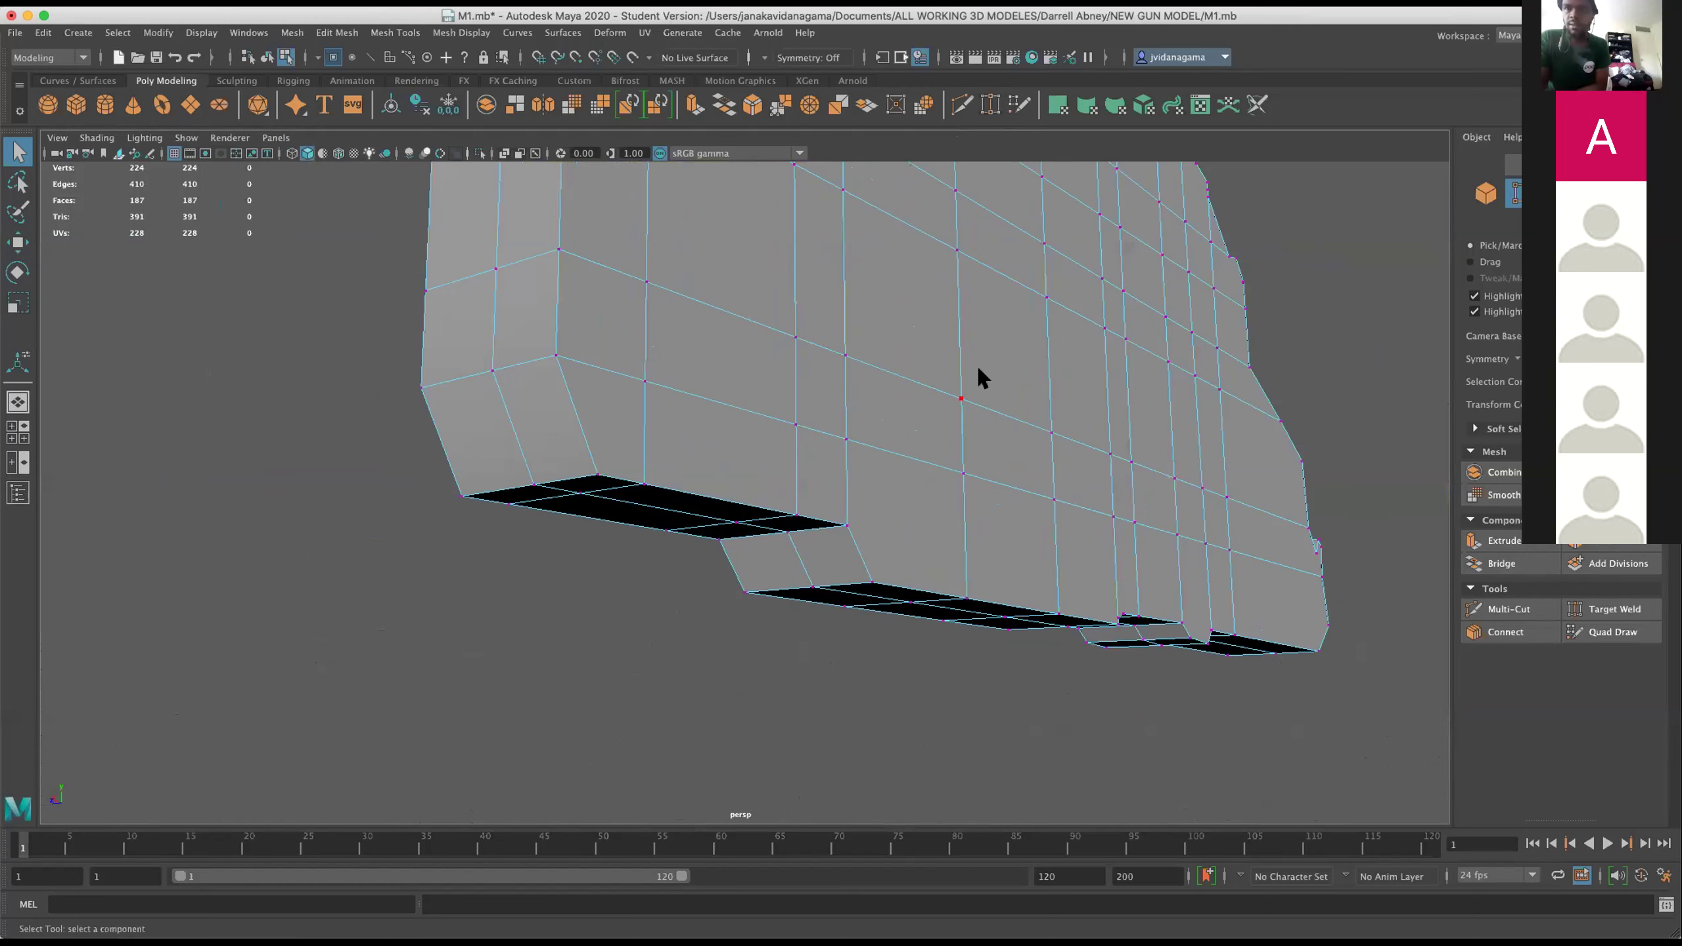
left_click_drag(702, 306, 901, 242)
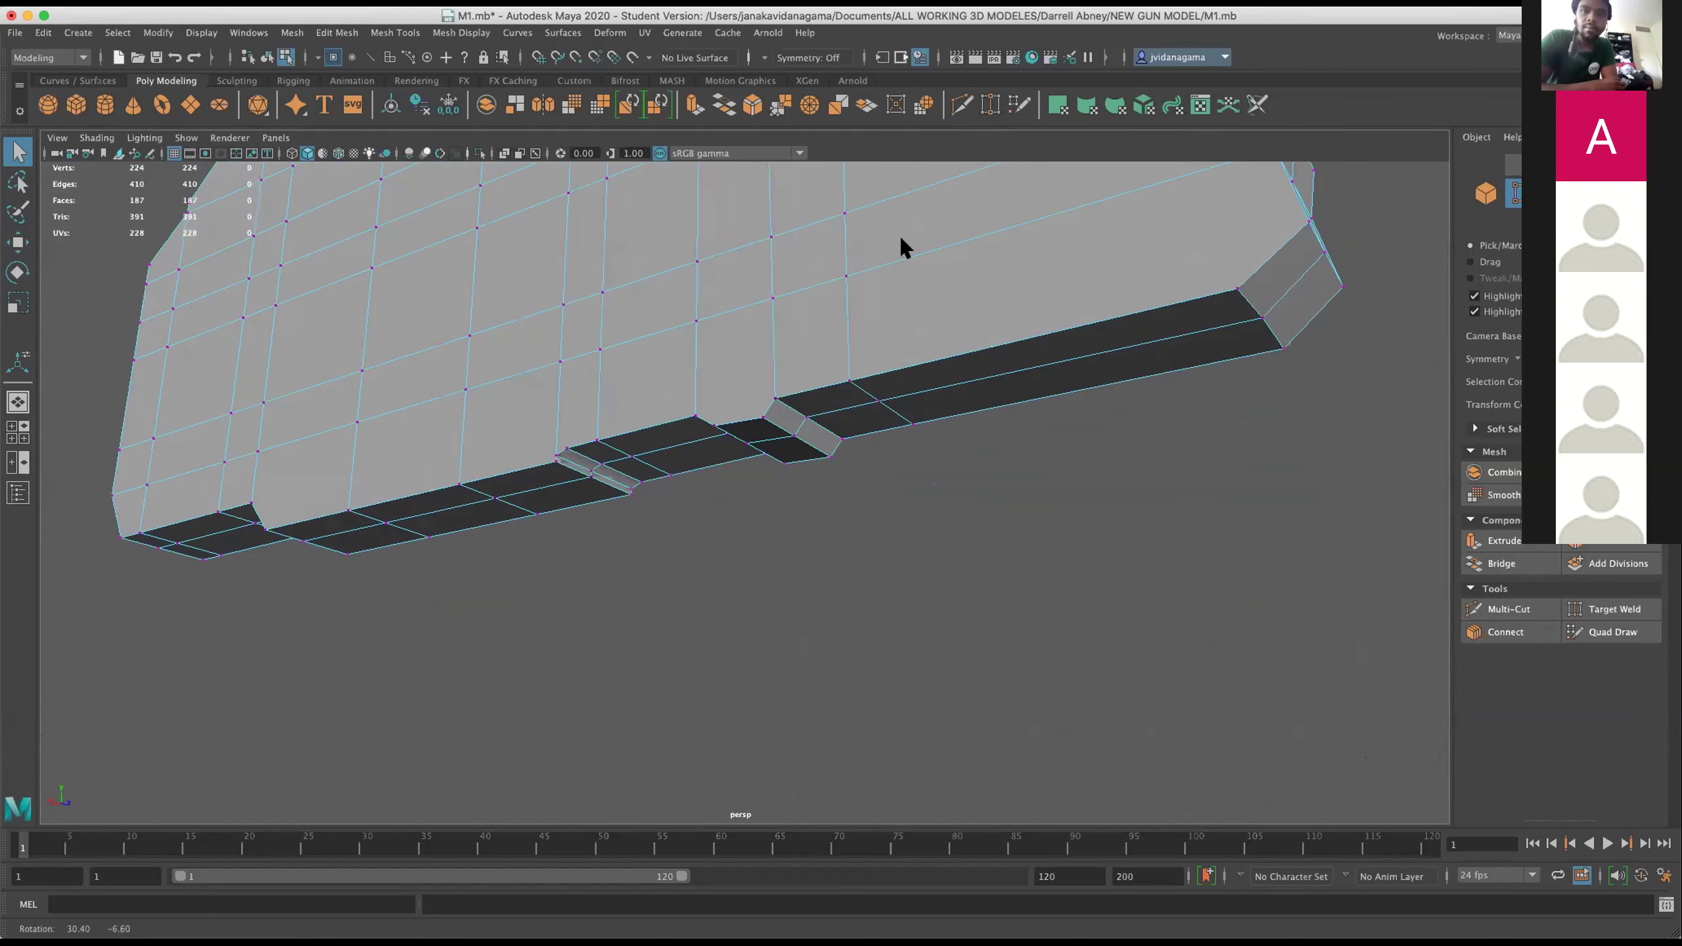
left_click_drag(1189, 354, 847, 418)
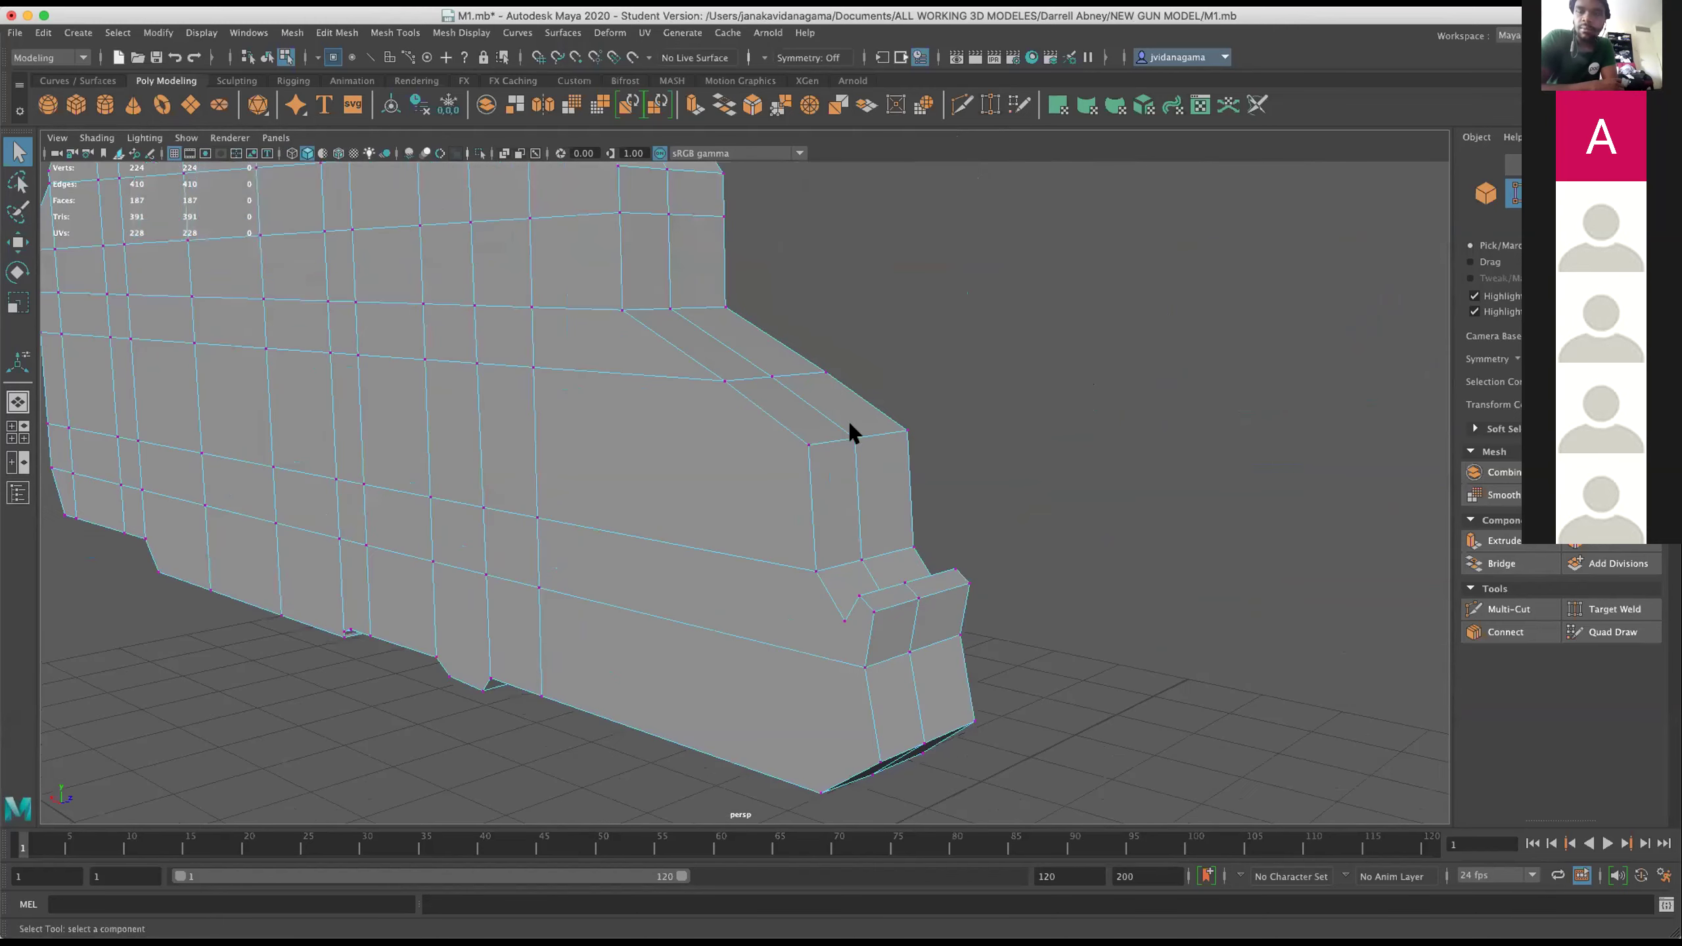
left_click_drag(931, 571, 968, 389)
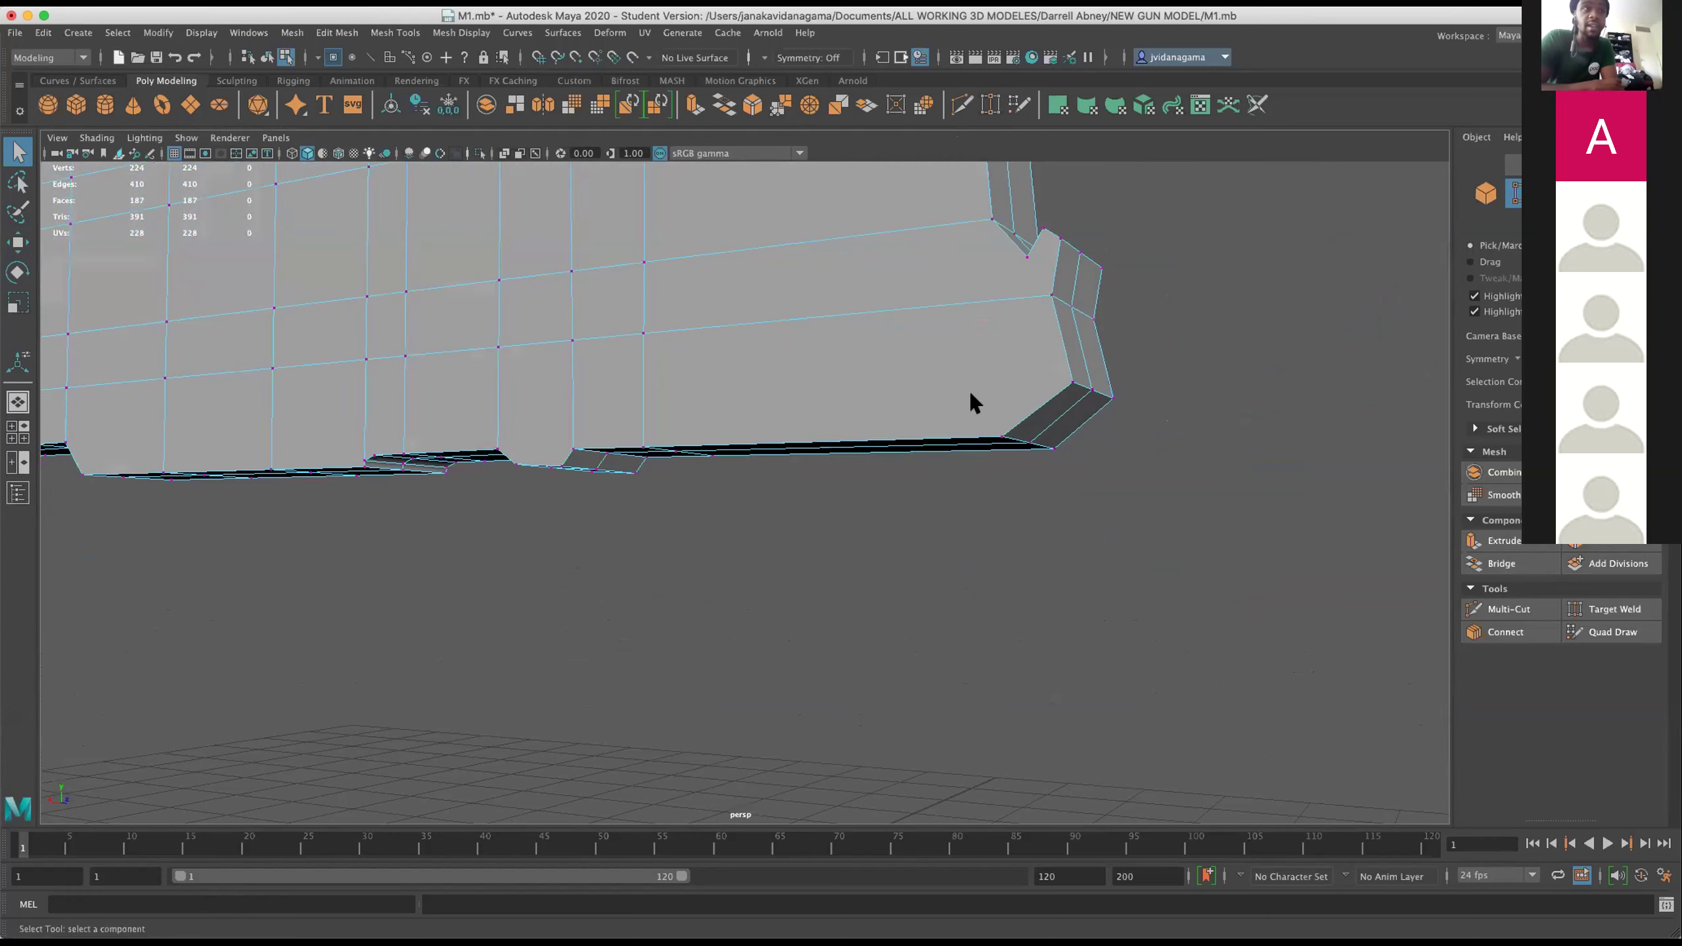
left_click_drag(634, 390, 734, 415)
left_click_drag(733, 416, 650, 409)
key("space")
key("space")
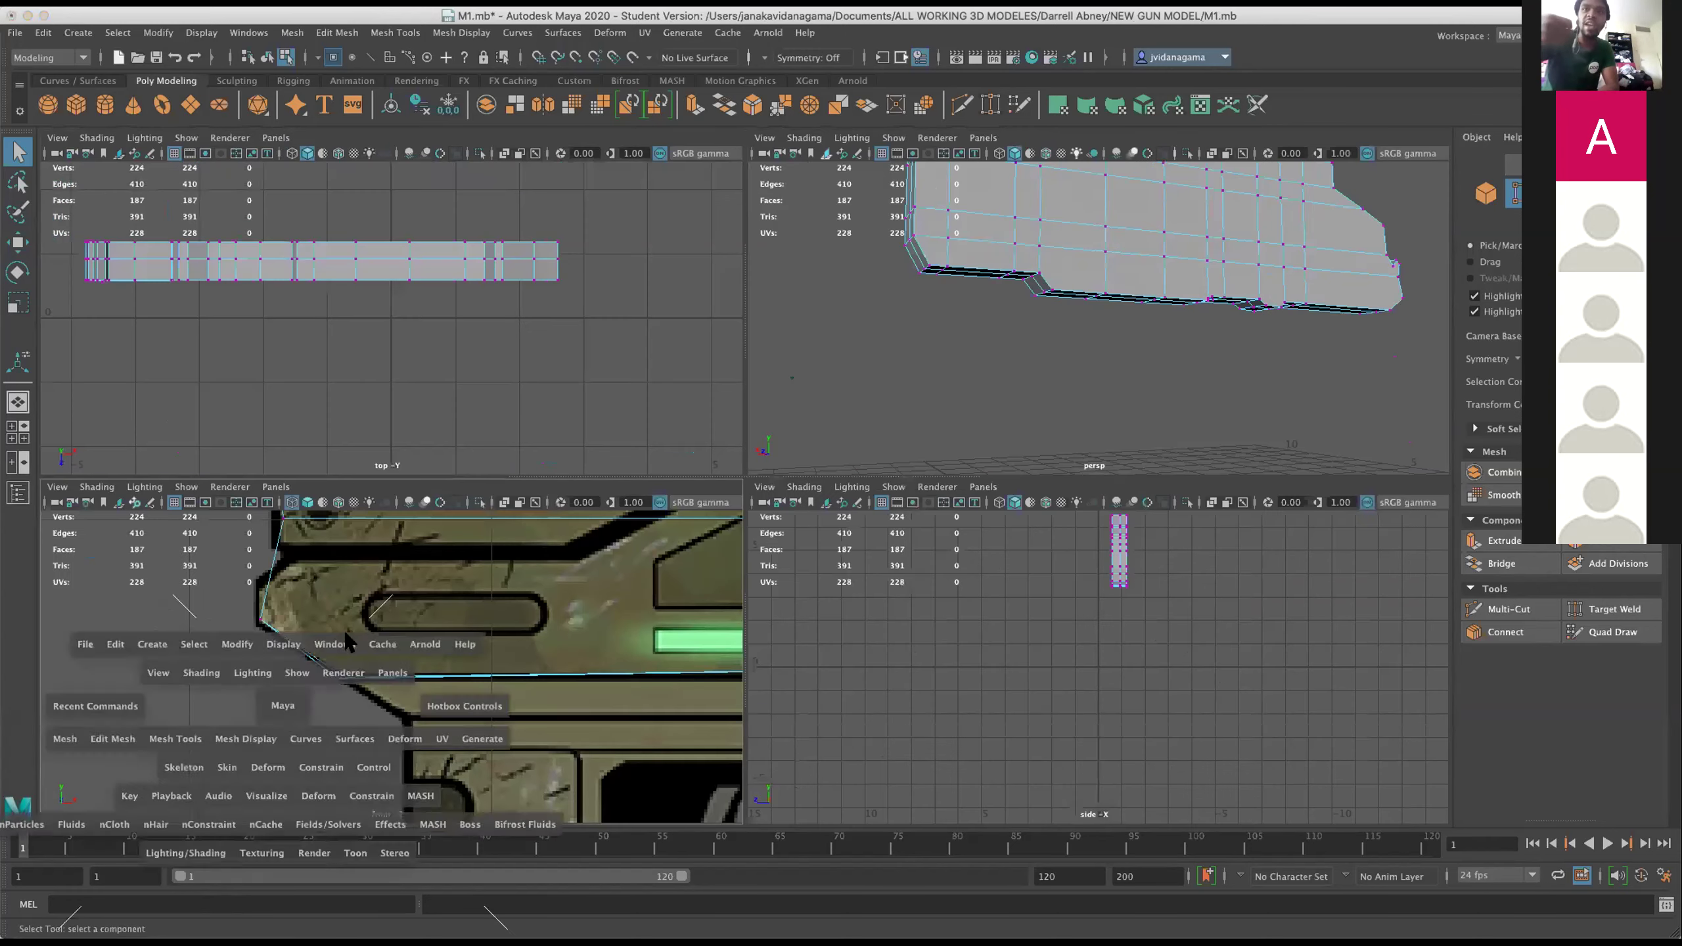
left_click_drag(622, 490, 674, 549)
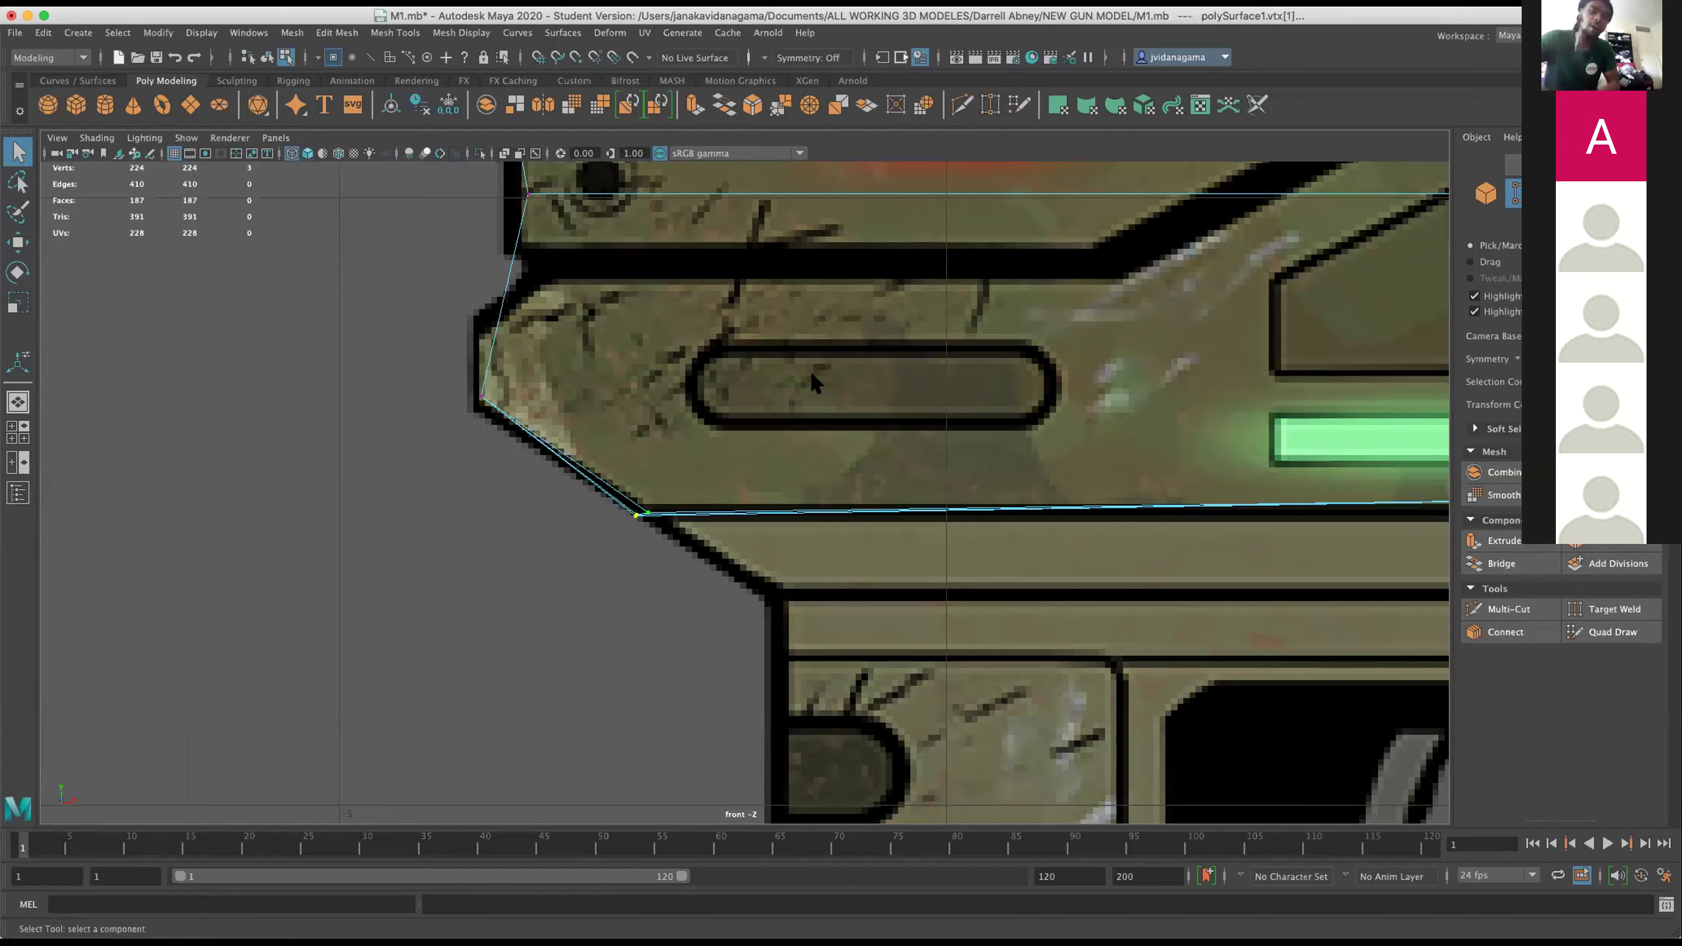
key("space")
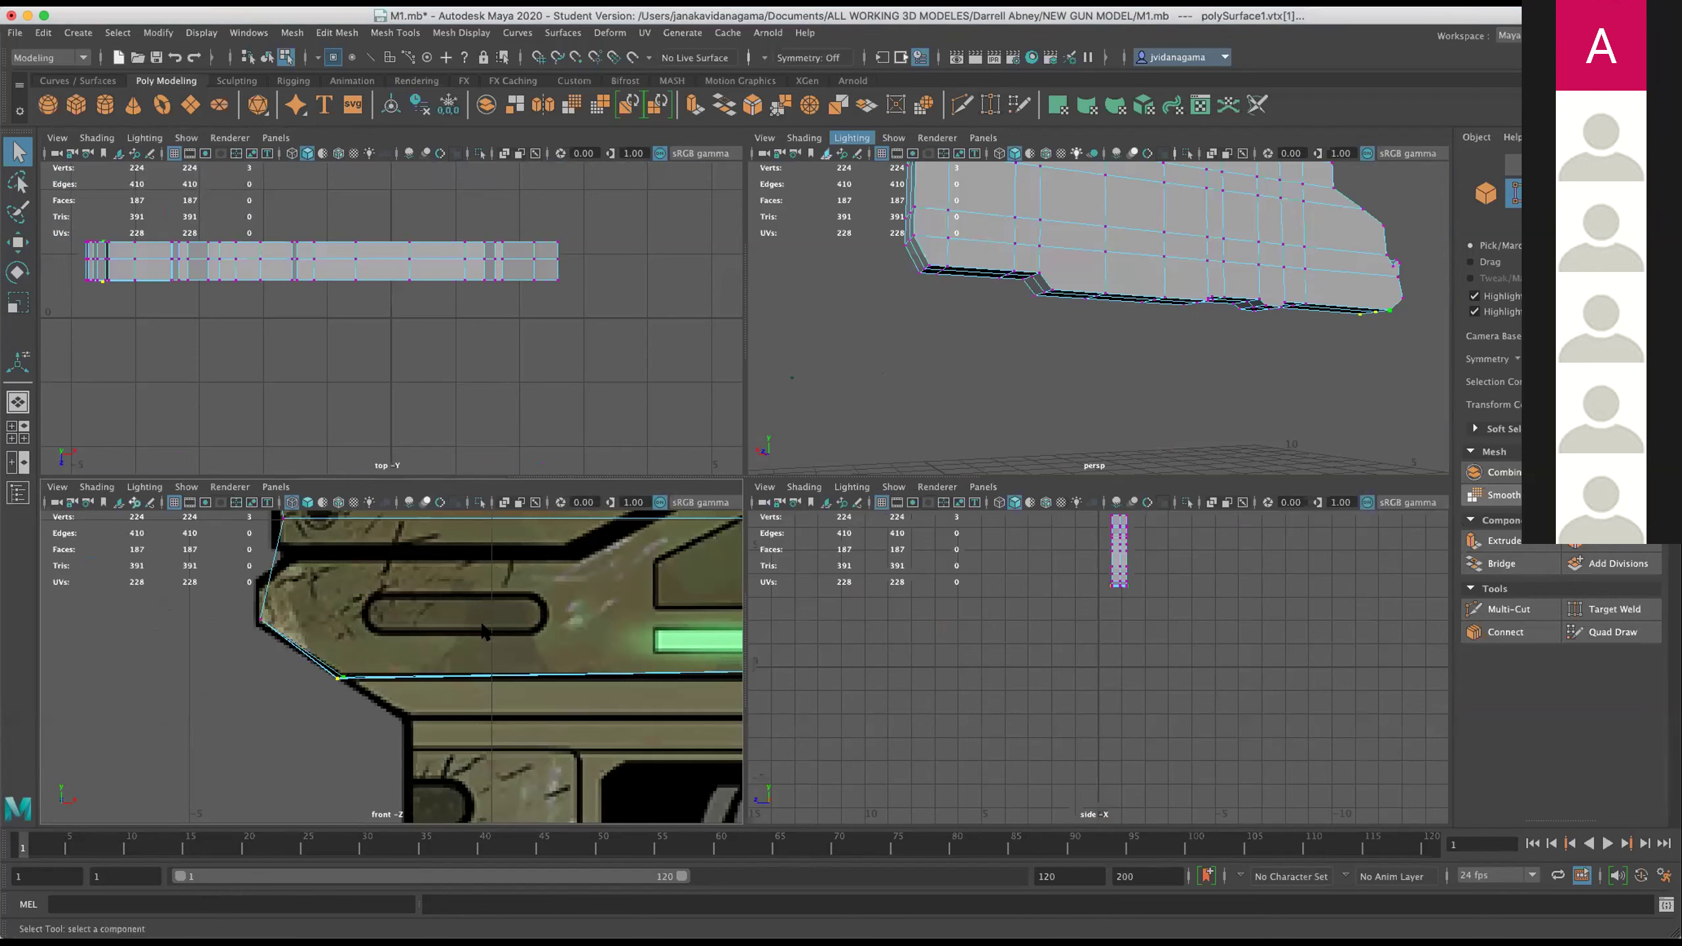
Keep a single corner vertex selected and check it in the four-view layout.
key("space")
left_click(583, 510)
key("space")
key("space")
scroll("down", 3)
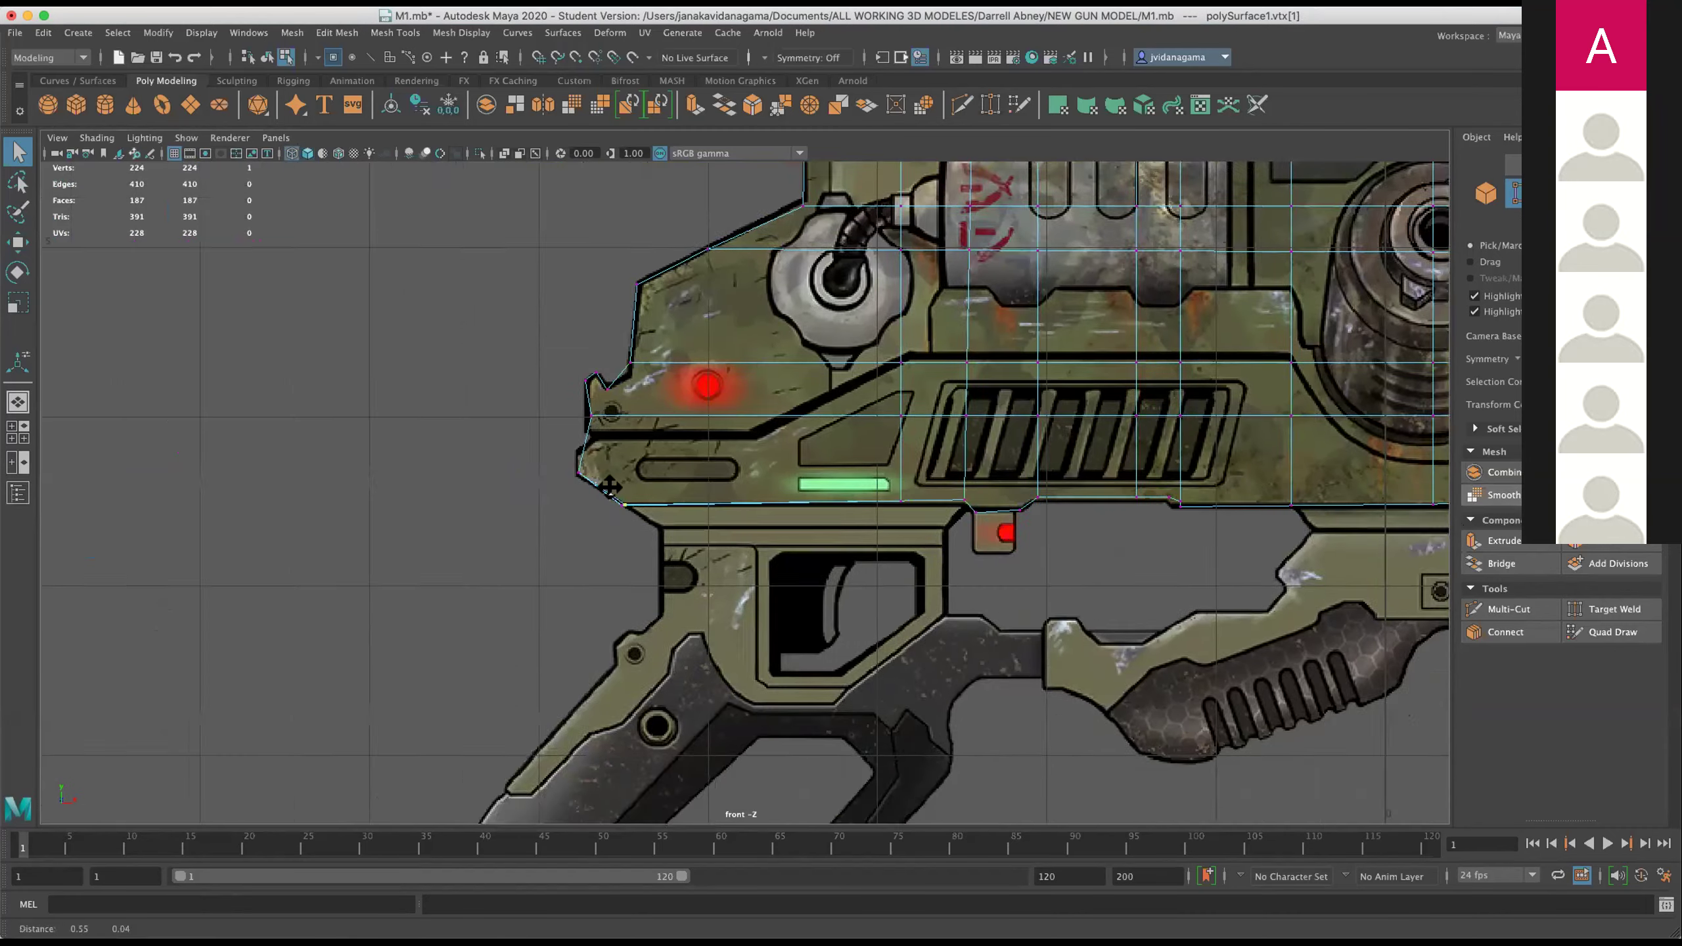
scroll("down", 3)
scroll("down", 3)
scroll("up", 3)
scroll("up", 3)
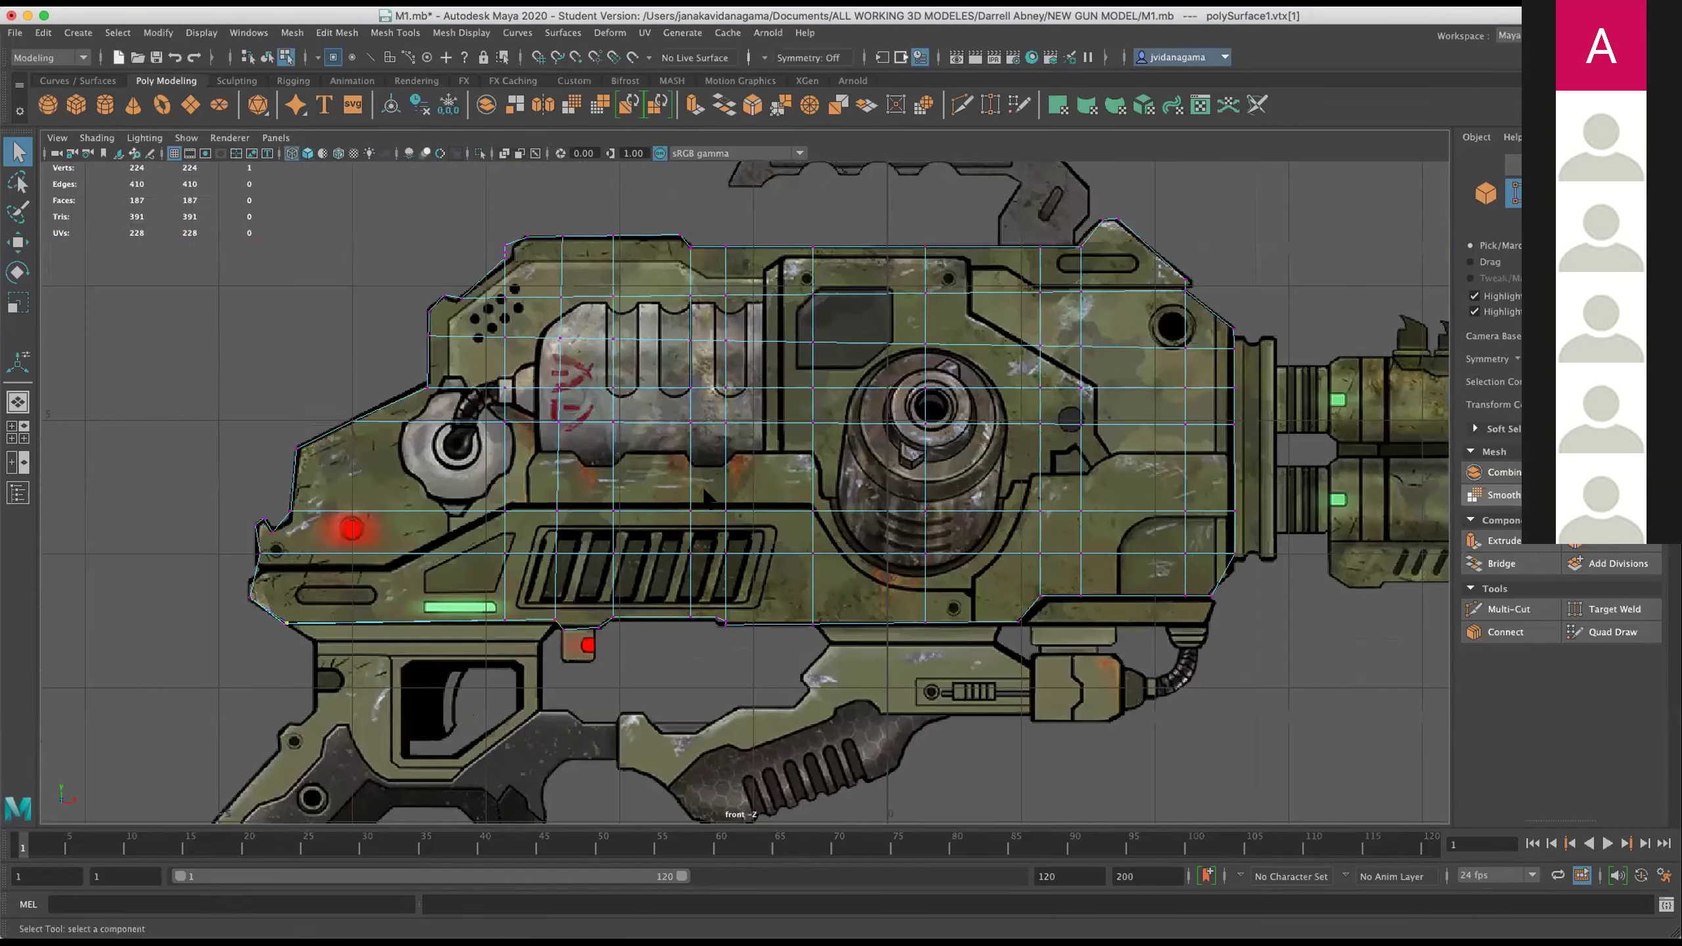
scroll("up", 3)
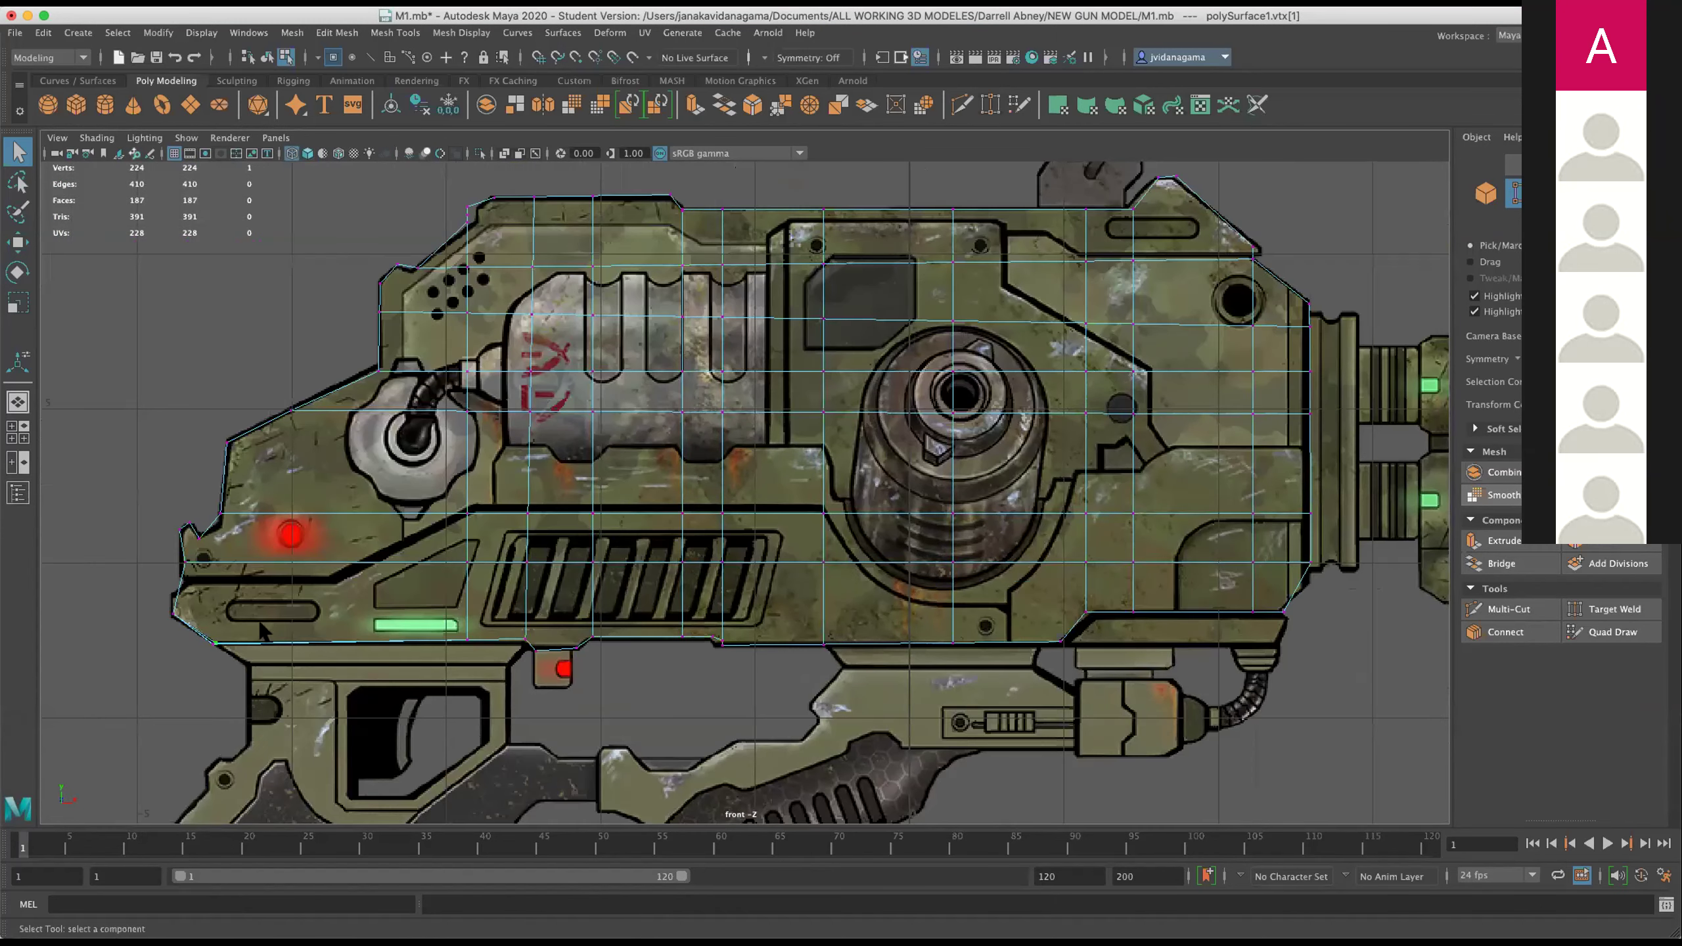
Maximize the perspective view and orbit around the smoothed gun preview.
key("space")
key("space")
left_click_drag(1156, 421, 1109, 416)
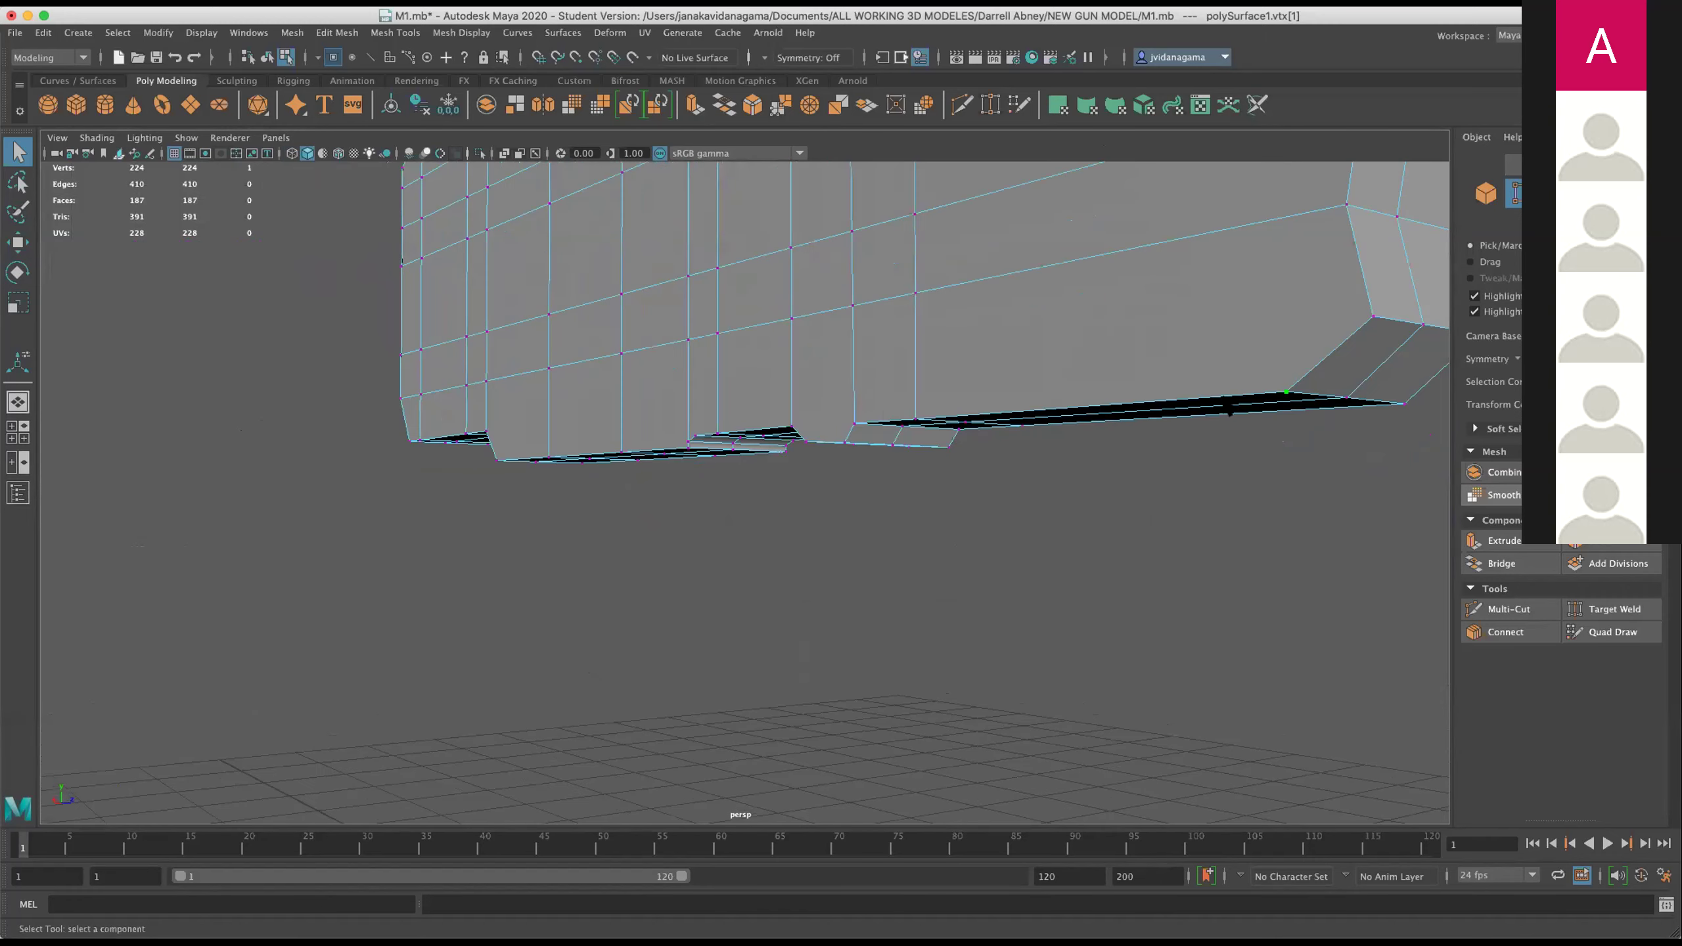
key("3")
left_click_drag(1262, 369, 1363, 312)
left_click_drag(1362, 312, 1153, 515)
left_click_drag(1154, 515, 1092, 527)
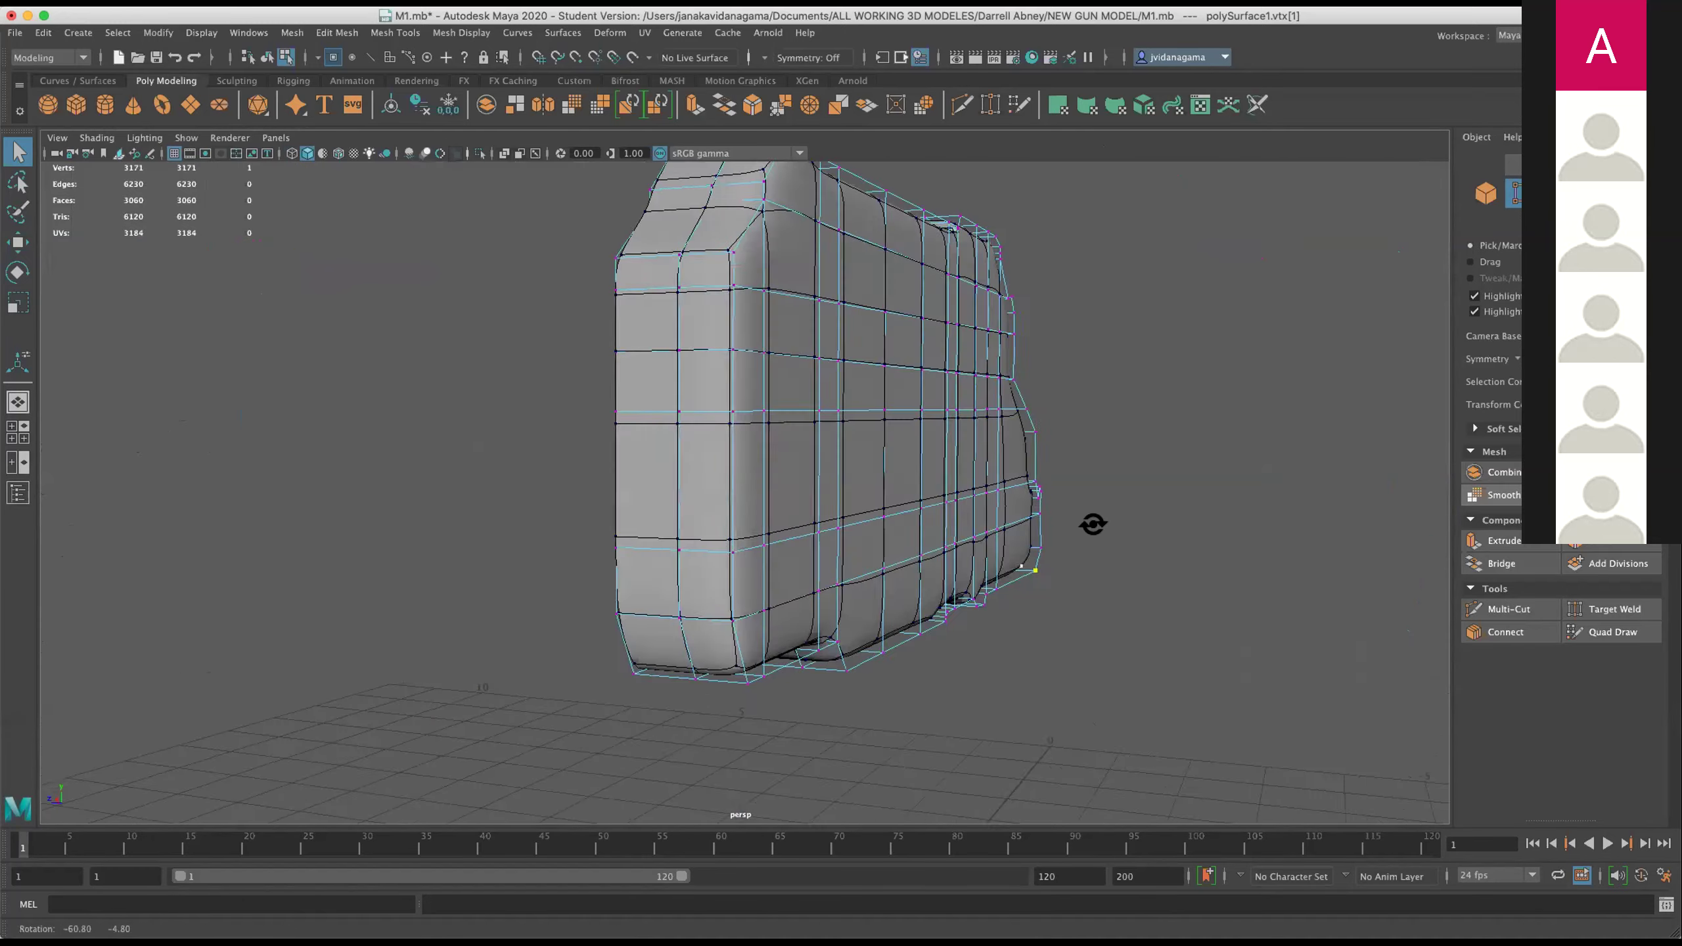
left_click_drag(1093, 527, 1000, 565)
left_click_drag(1000, 565, 791, 594)
left_click_drag(790, 594, 916, 455)
scroll("up", 3)
scroll("up", 3)
left_click_drag(856, 538, 732, 473)
scroll("down", 3)
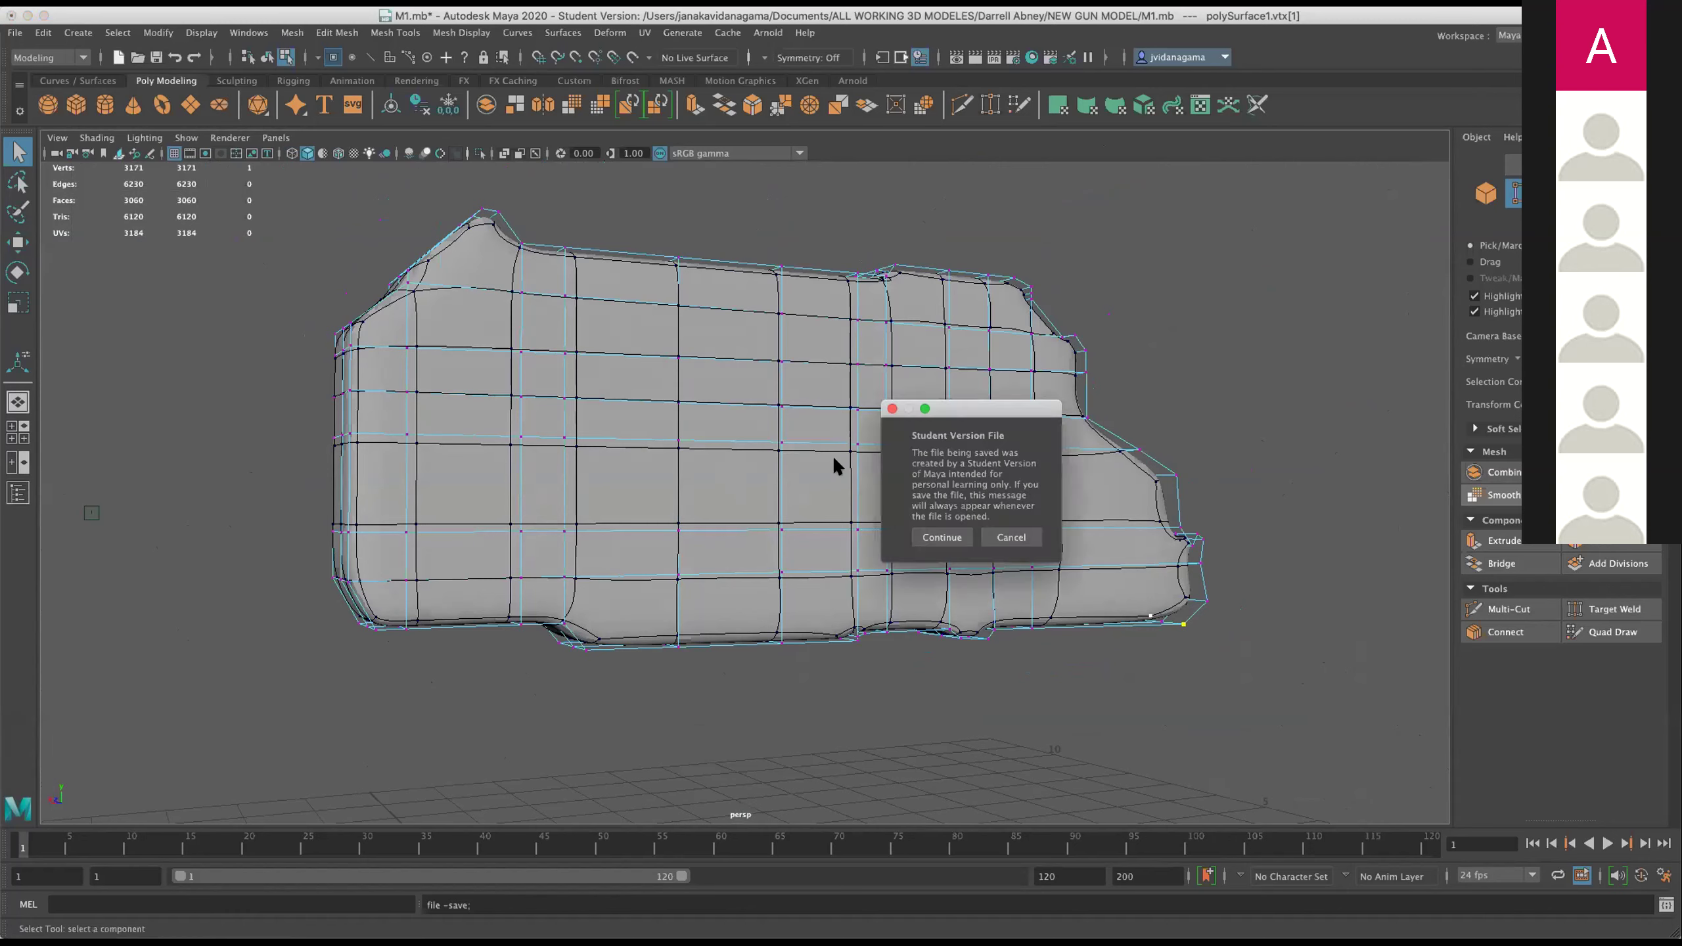
Confirm the save past the student-version warning and return to the low-poly cage.
left_click(942, 537)
left_click_drag(1142, 457, 951, 489)
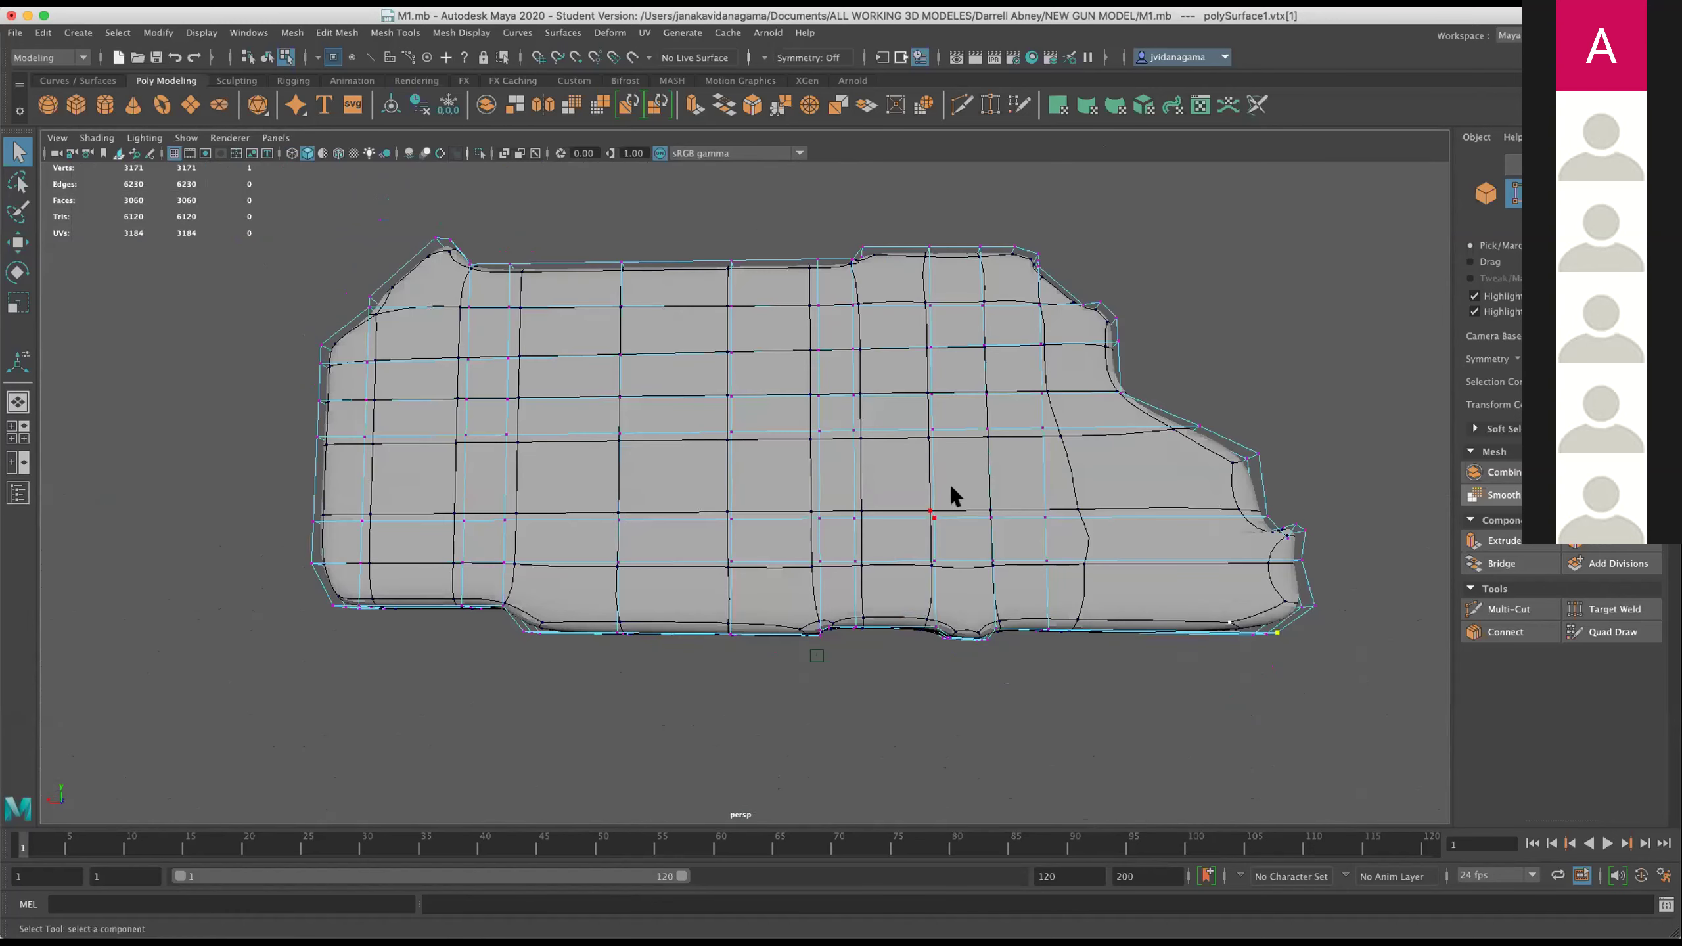
key("1")
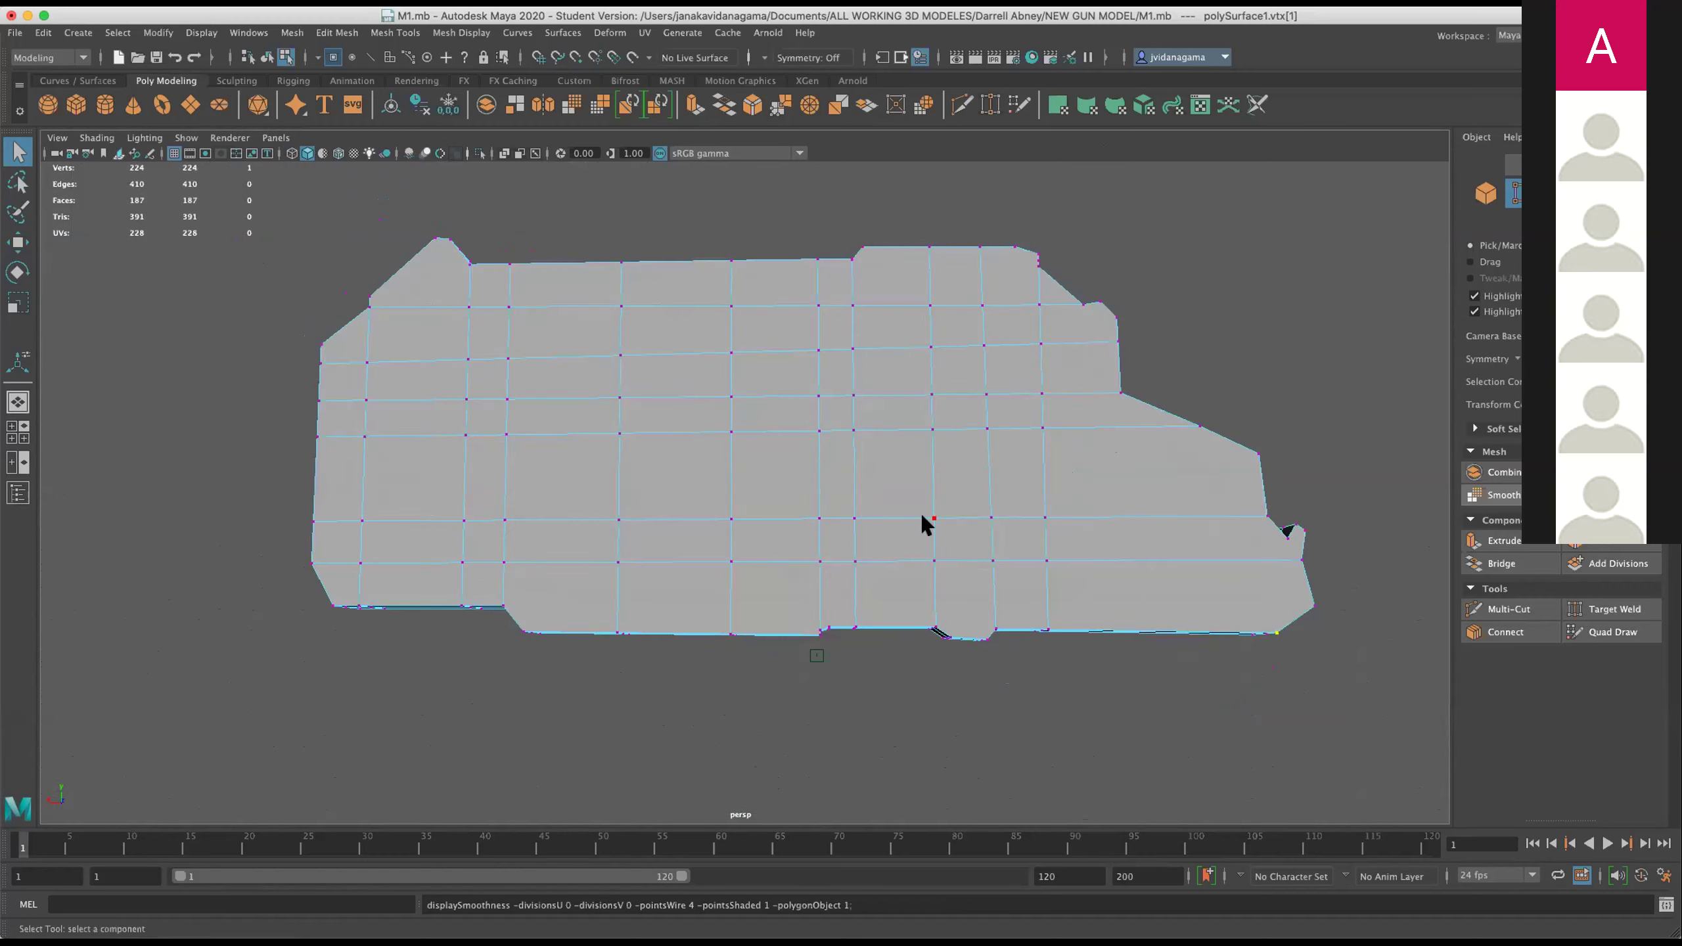
scroll("up", 3)
left_click_drag(869, 508, 920, 470)
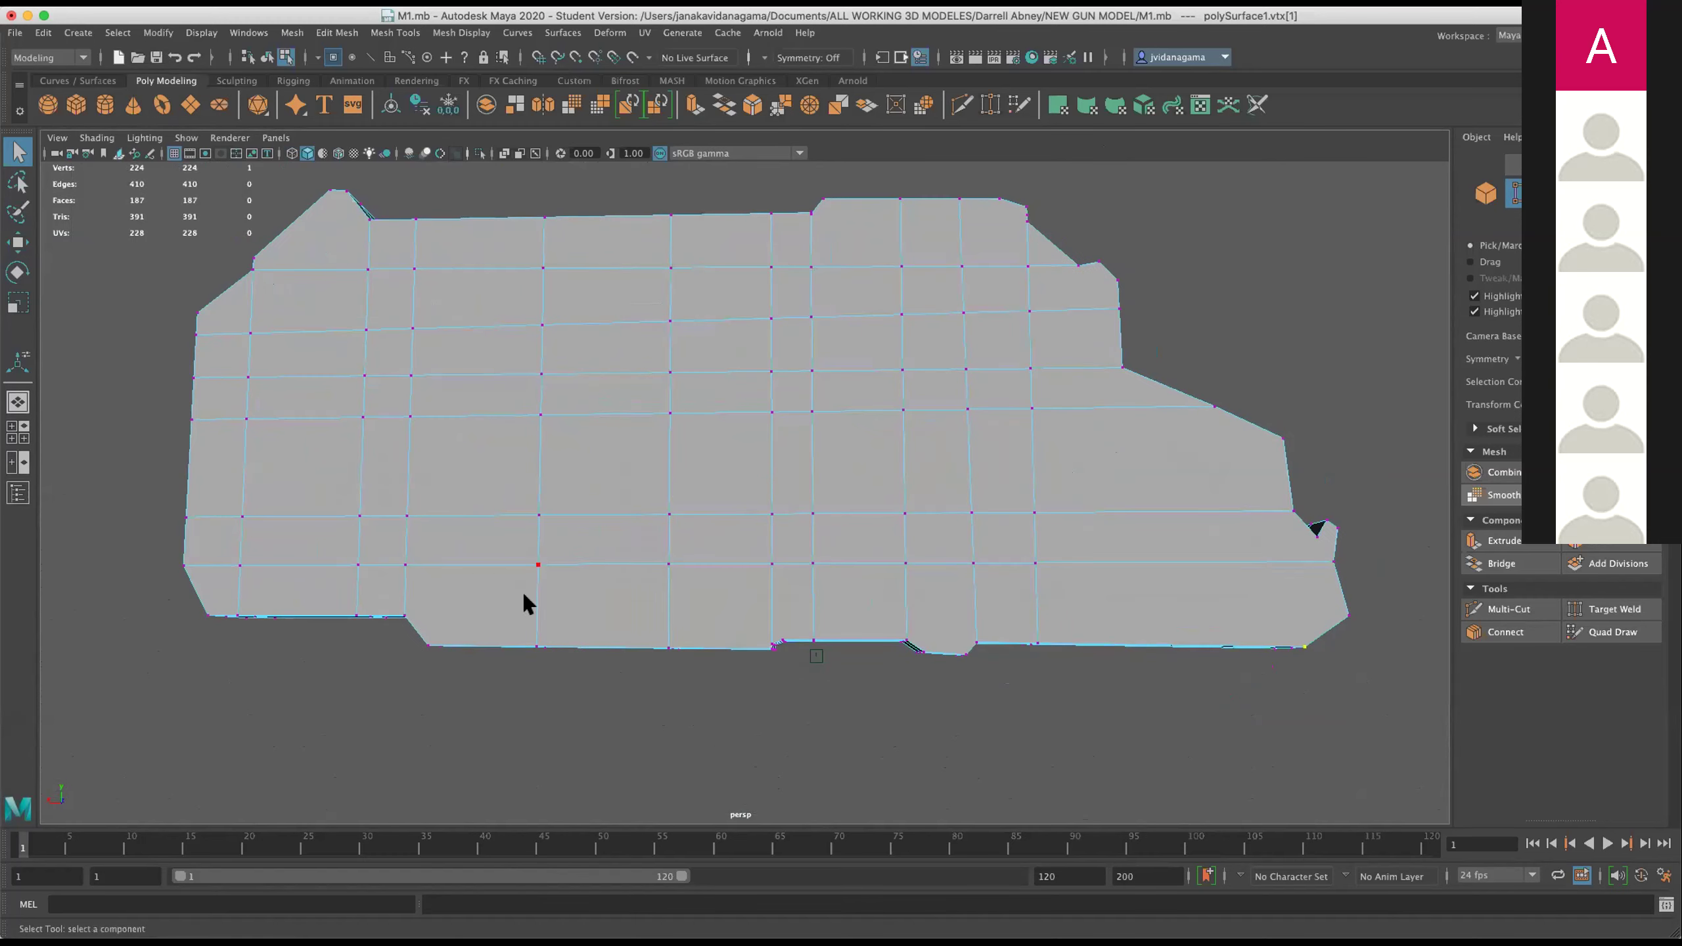
Switch to the front view over the reference and frame the gun.
key("space")
key("space")
scroll("down", 3)
scroll("up", 3)
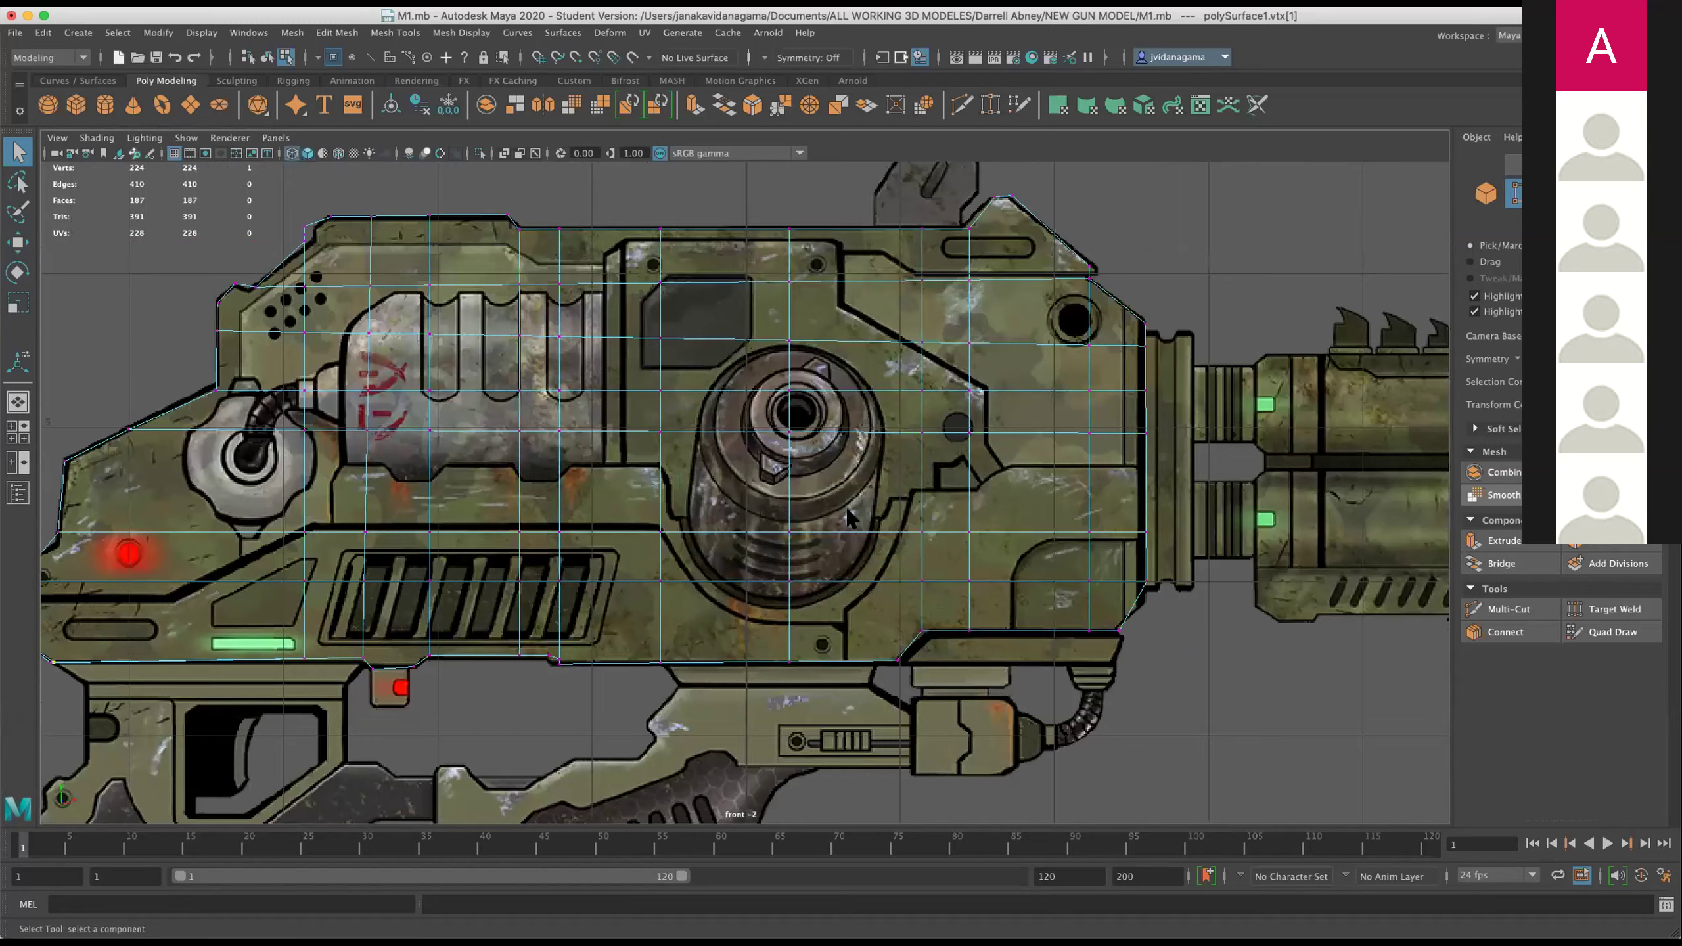
scroll("down", 3)
scroll("down", 3)
scroll("down", 3)
scroll("up", 3)
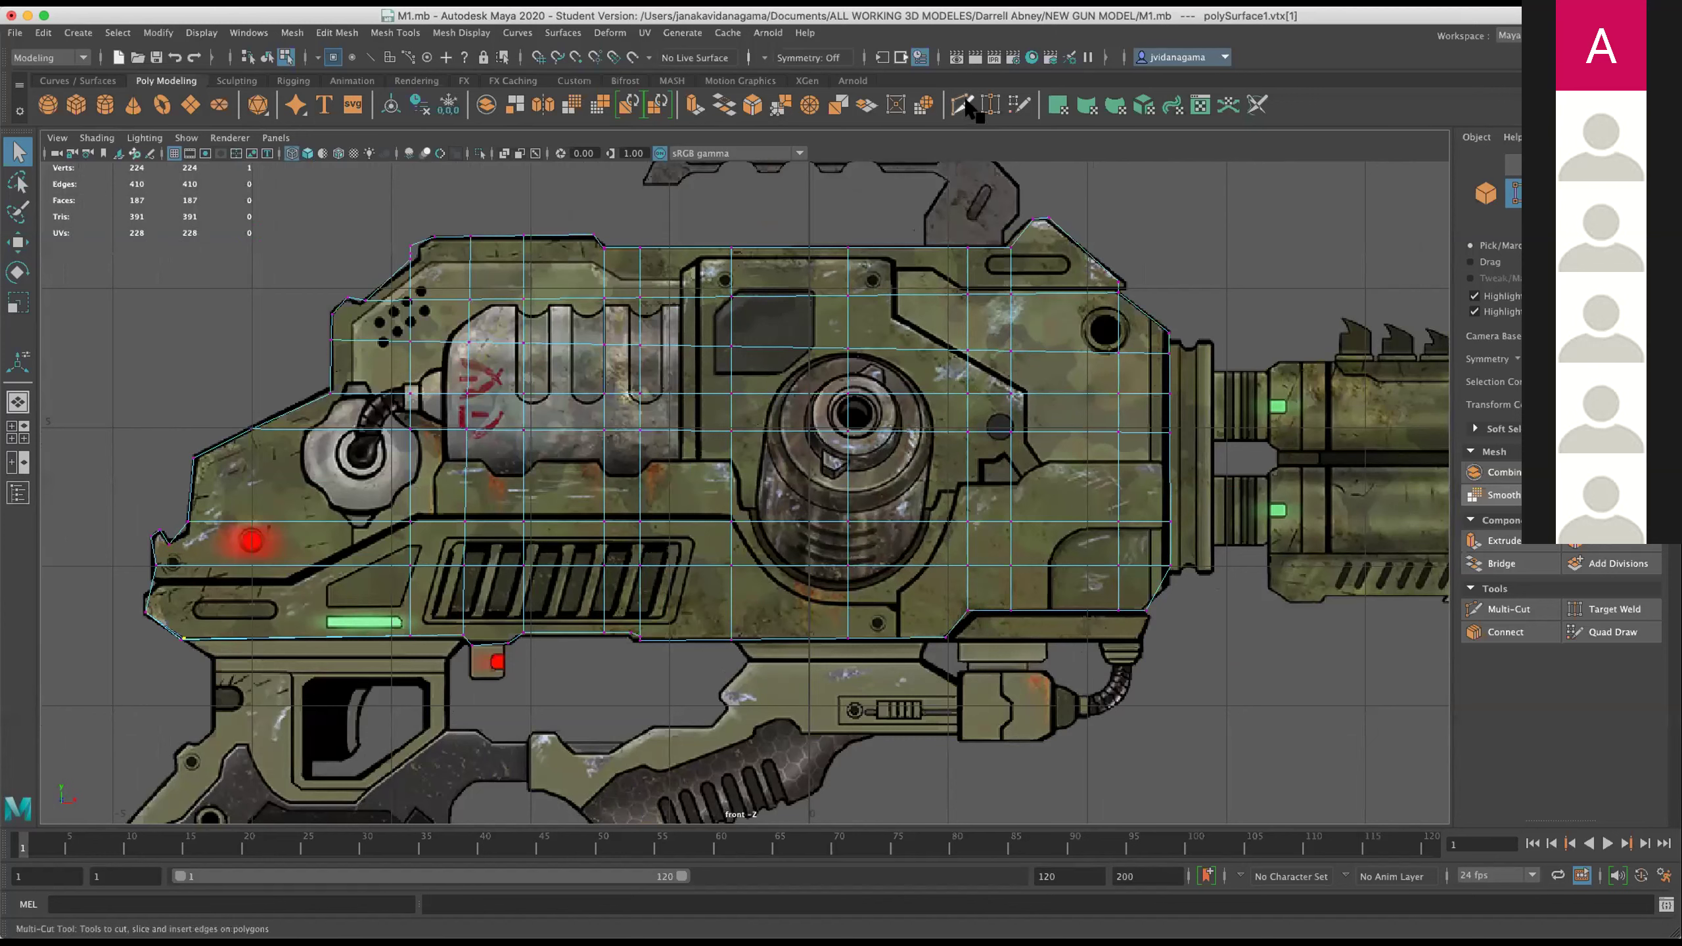
Multi-cut a horizontal edge loop level with the red light, then select the front-tip vertex.
left_click(963, 105)
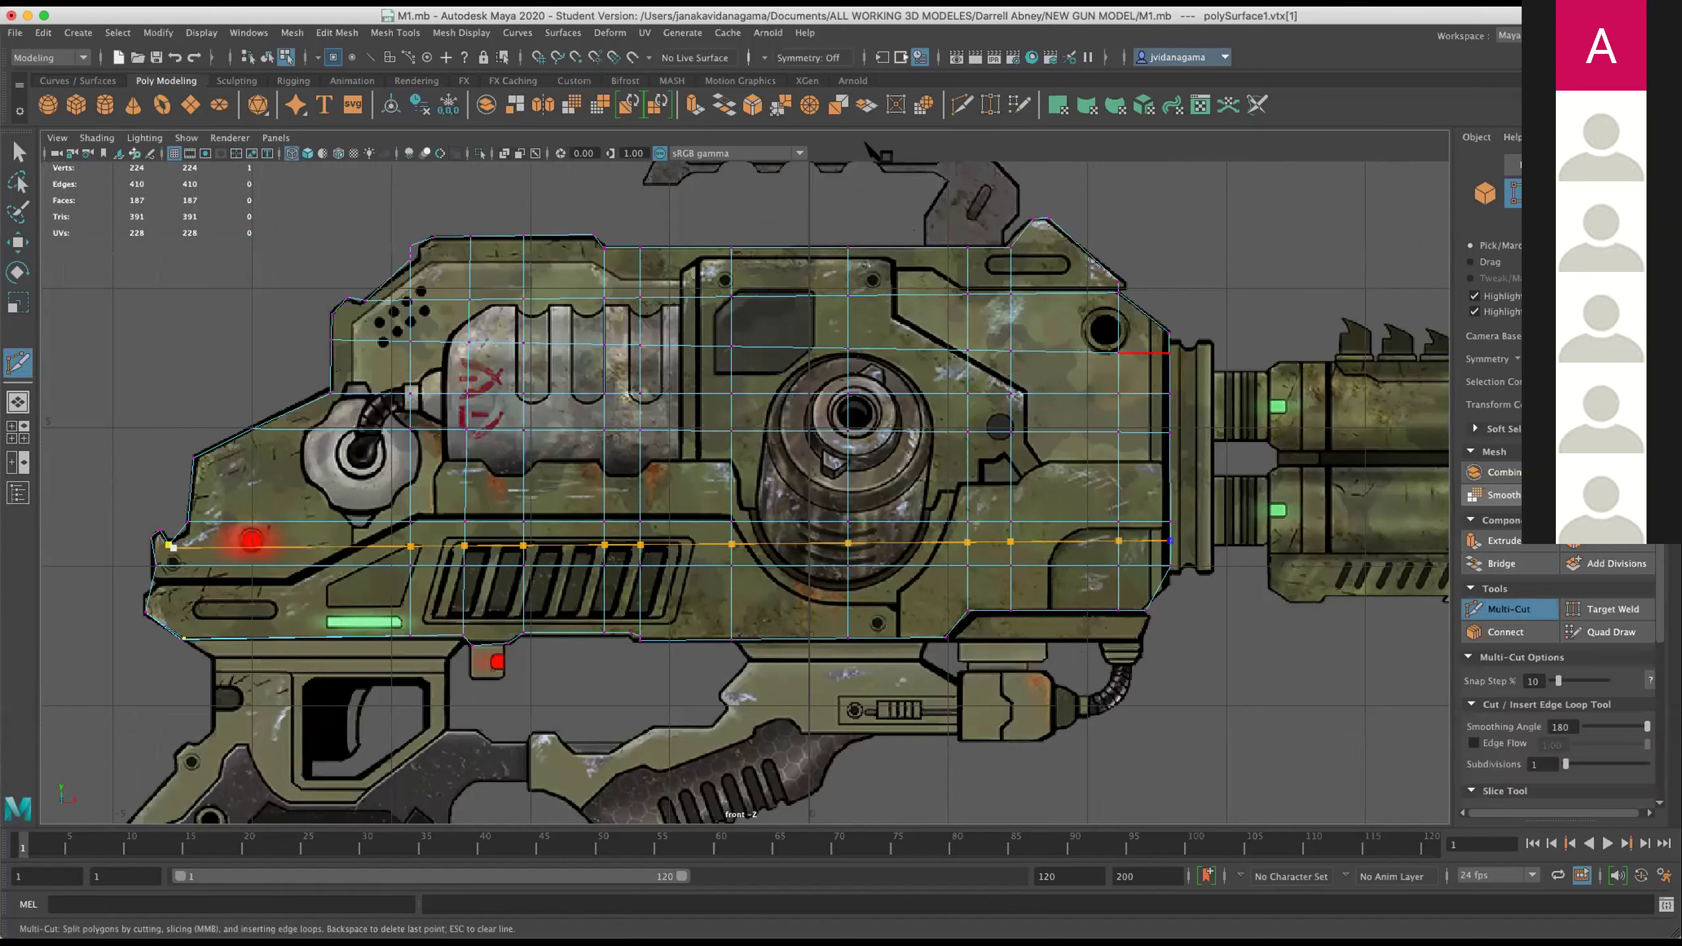
left_click(18, 242)
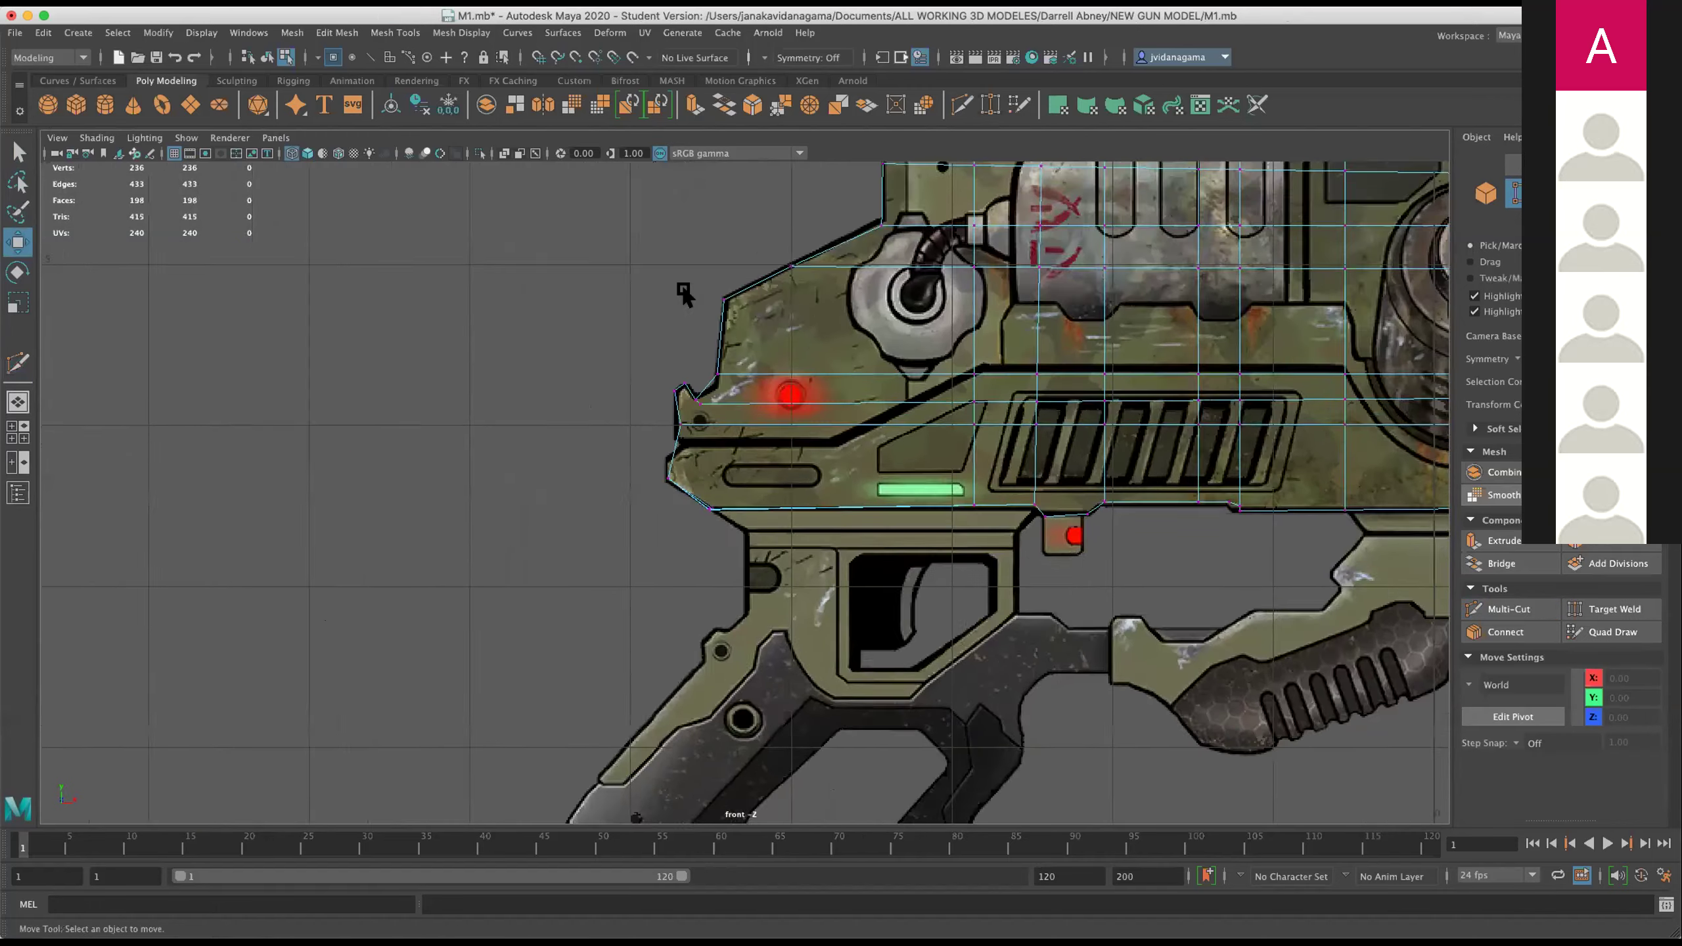
scroll("up", 3)
left_click_drag(659, 307, 625, 374)
scroll("up", 3)
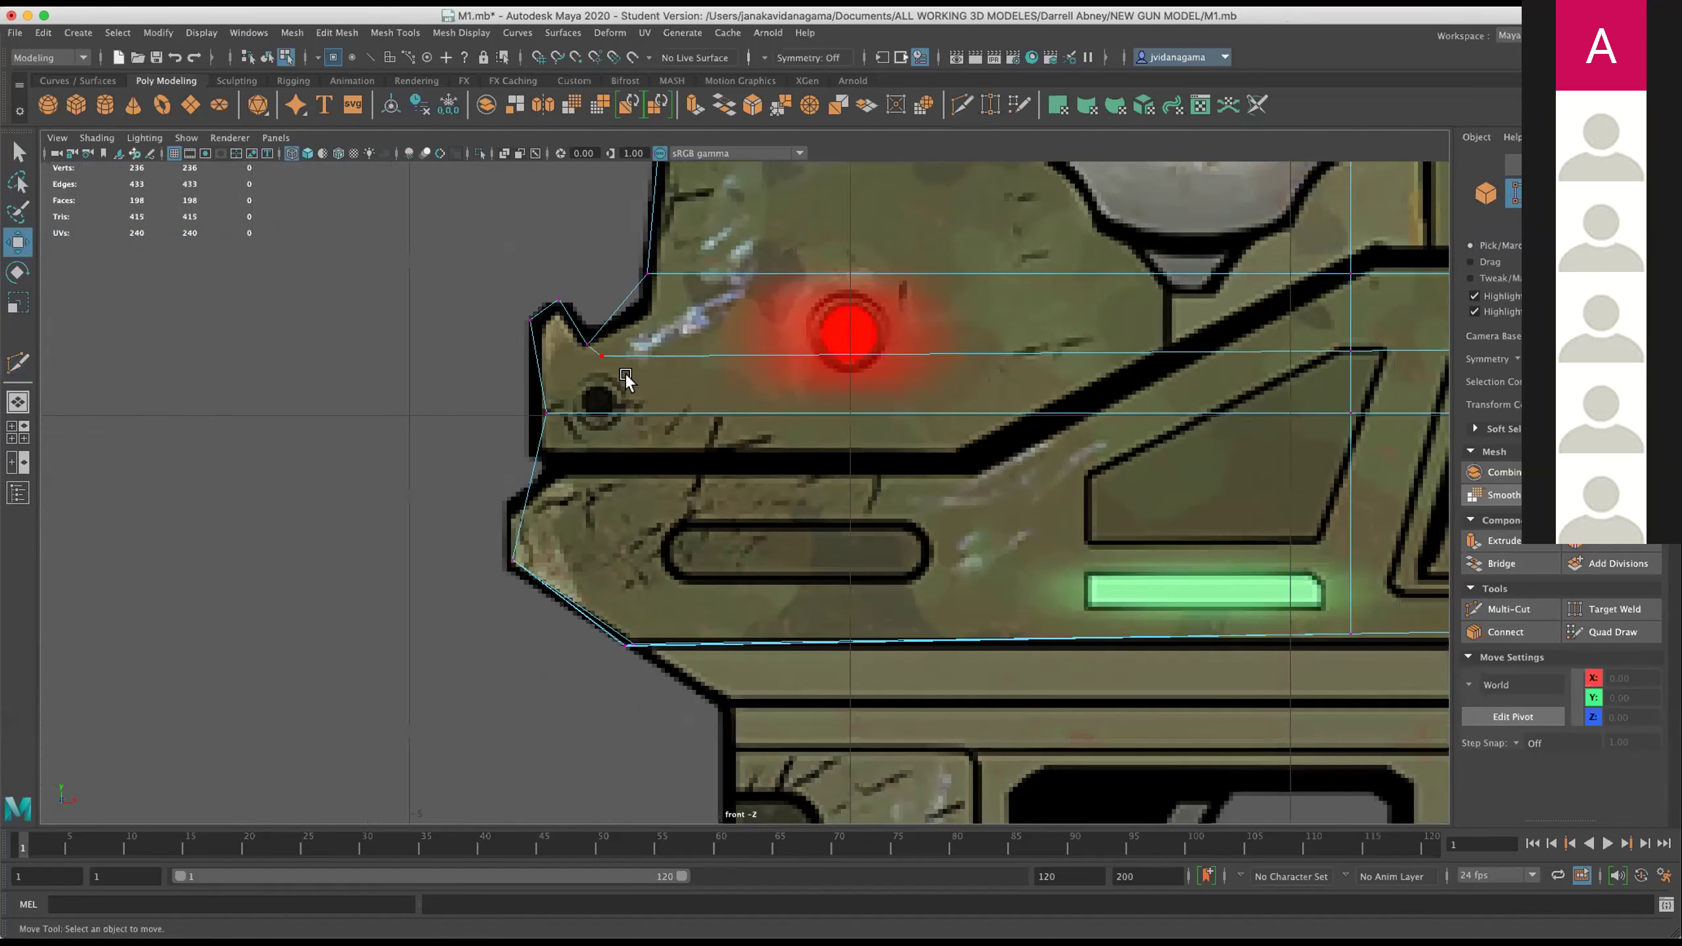
left_click_drag(569, 327, 626, 374)
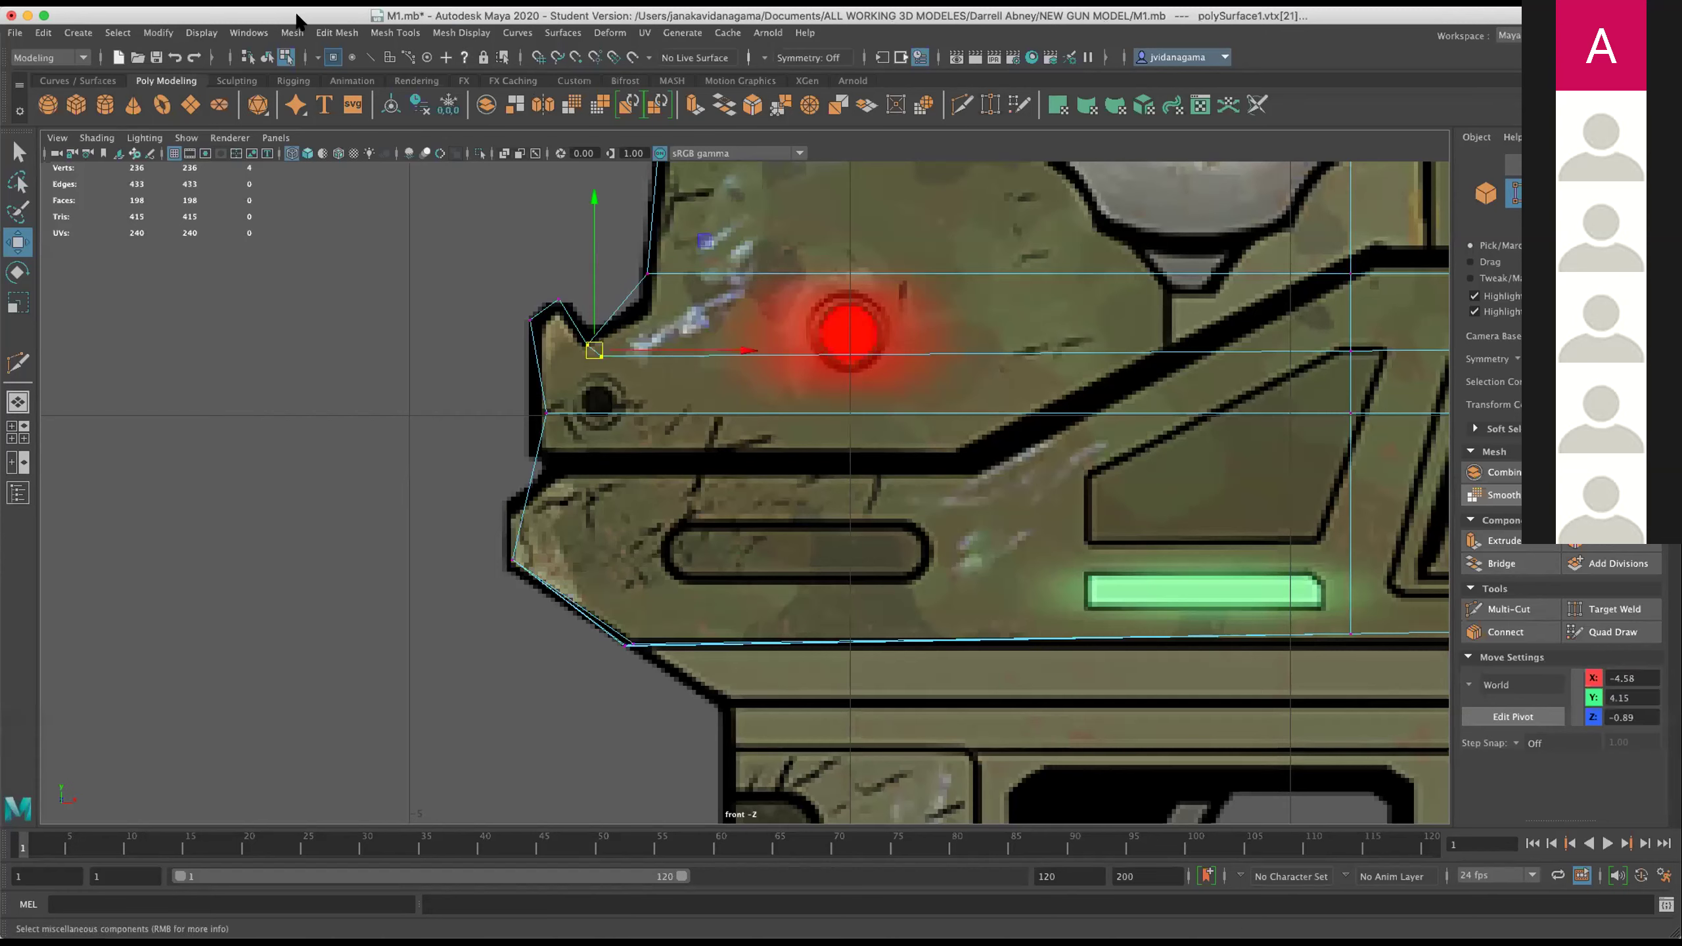
left_click(277, 30)
mouse_move(336, 31)
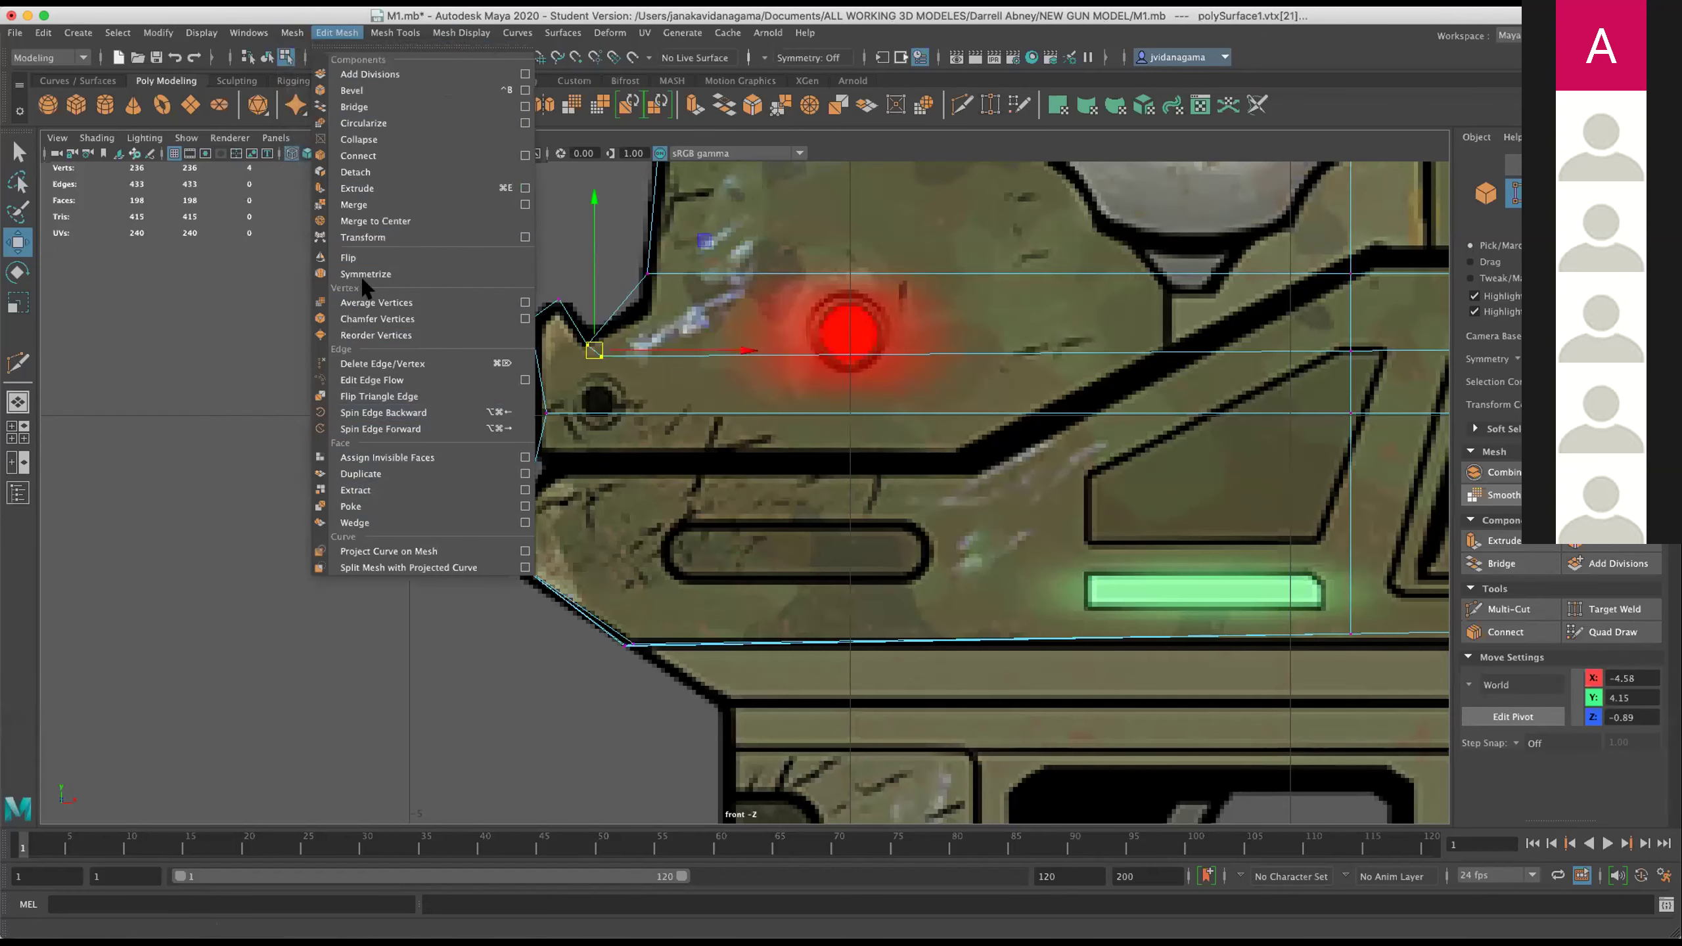
Merge the new loop's end vertex with the nearby tip vertex.
left_click(355, 204)
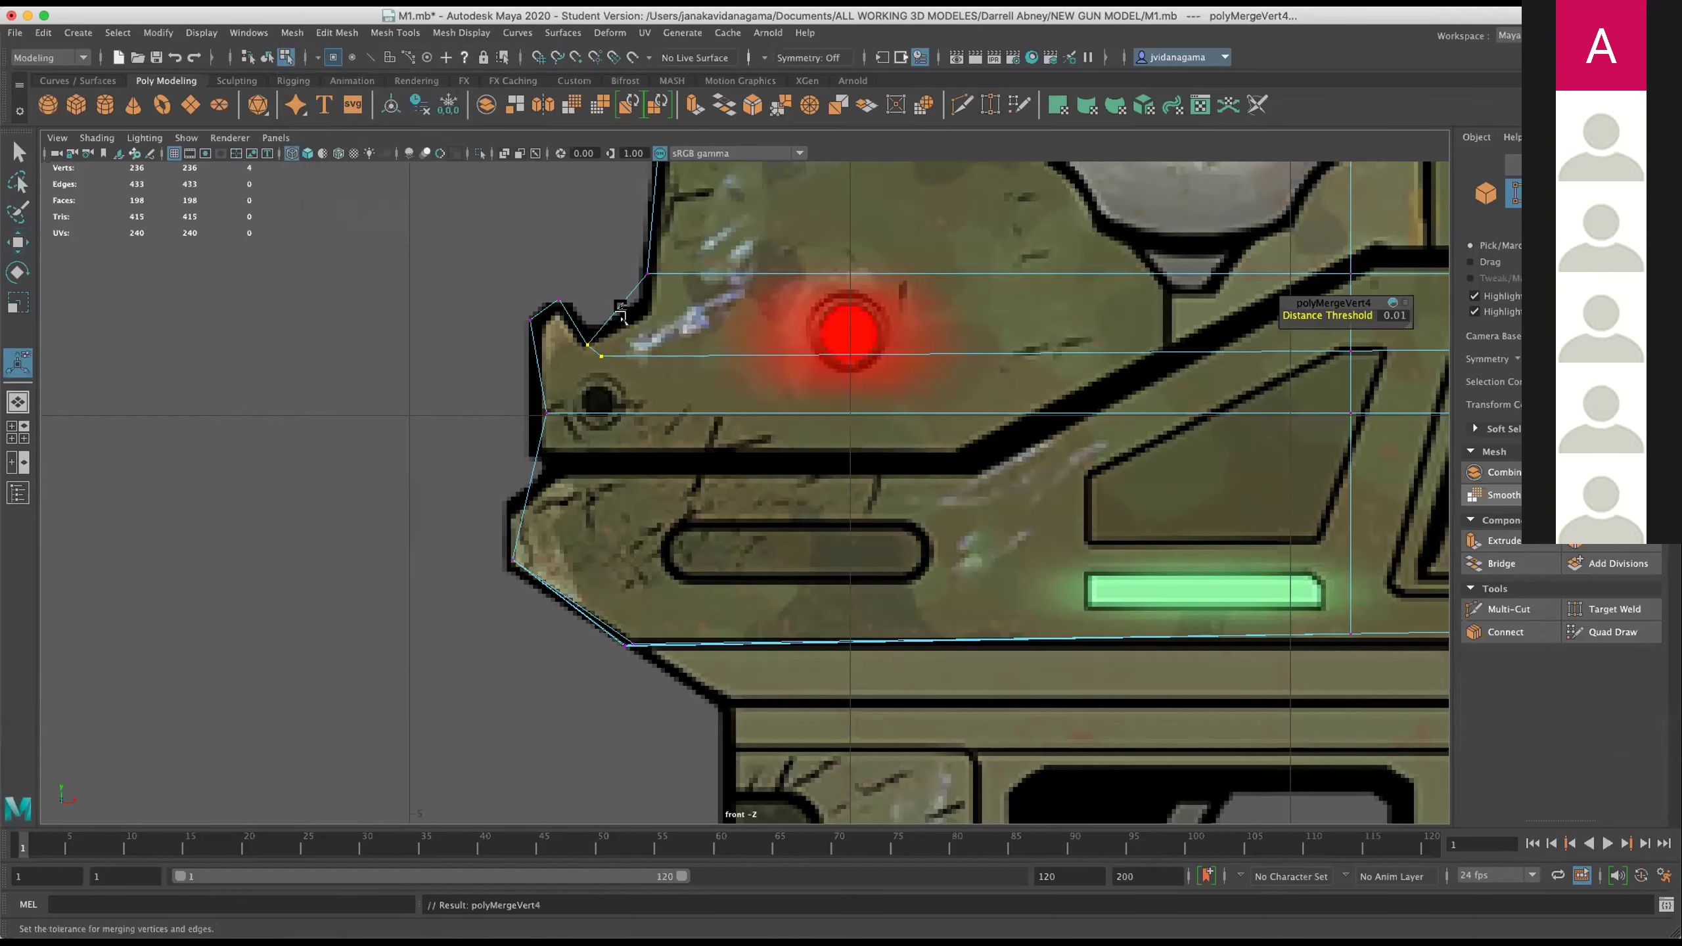
scroll("up", 3)
scroll("up", 3)
left_click(577, 339)
left_click(562, 322)
left_click(334, 35)
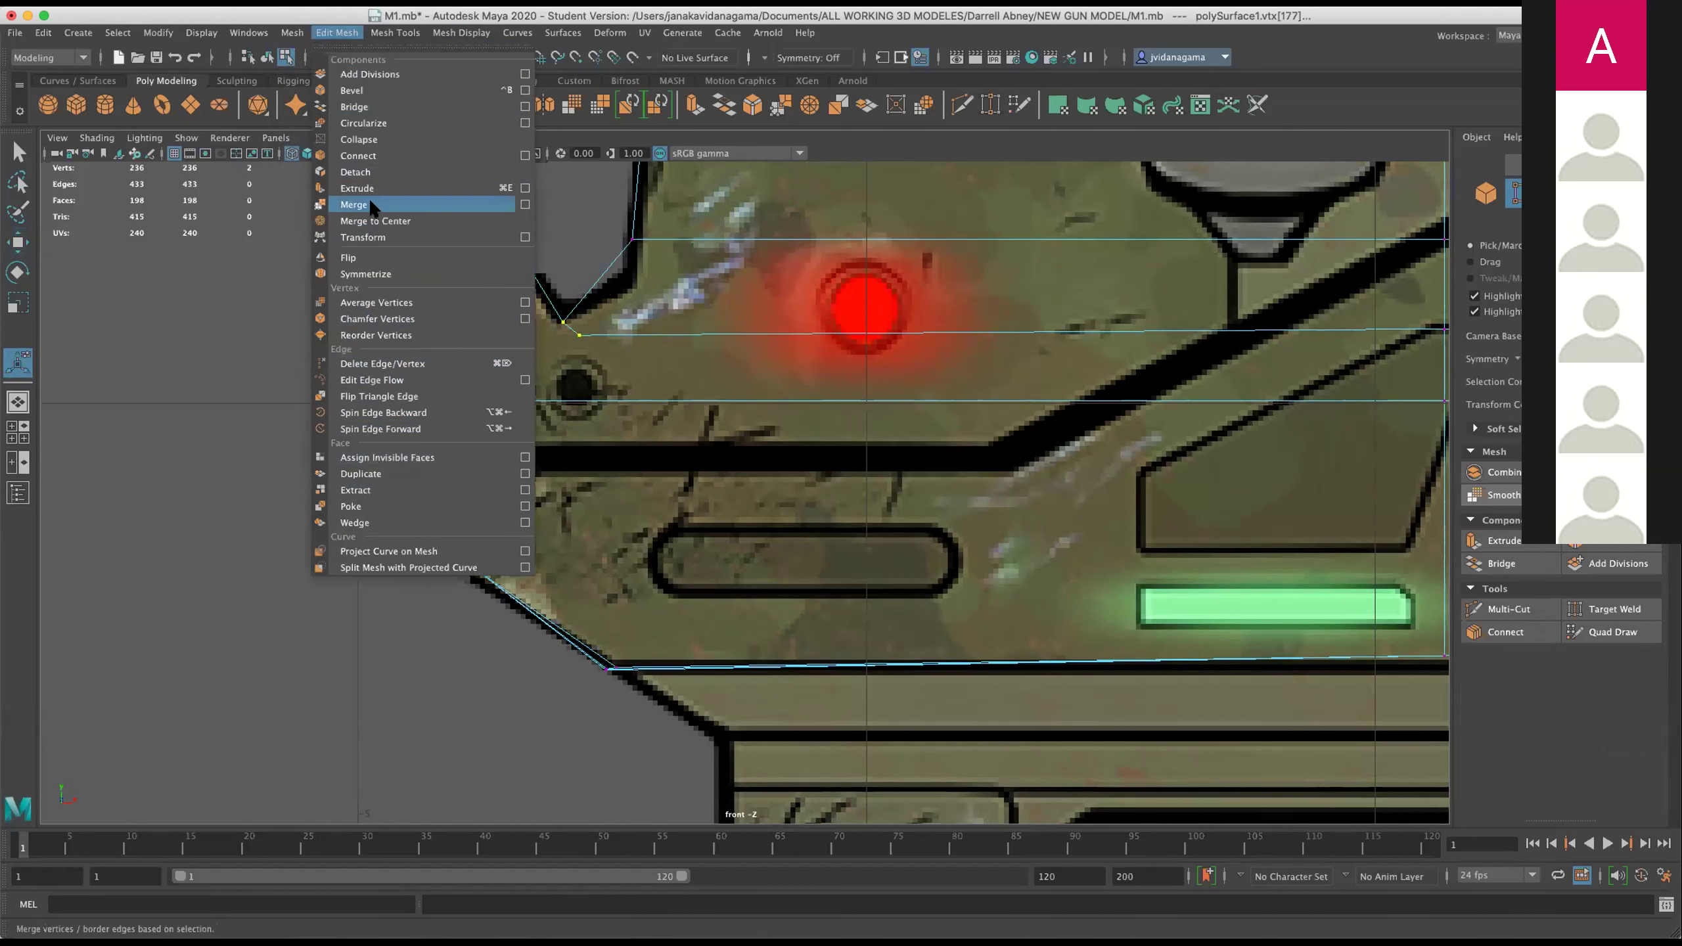
left_click(368, 204)
Merge the remaining tip-corner vertices, leaving 235 vertices.
scroll("up", 3)
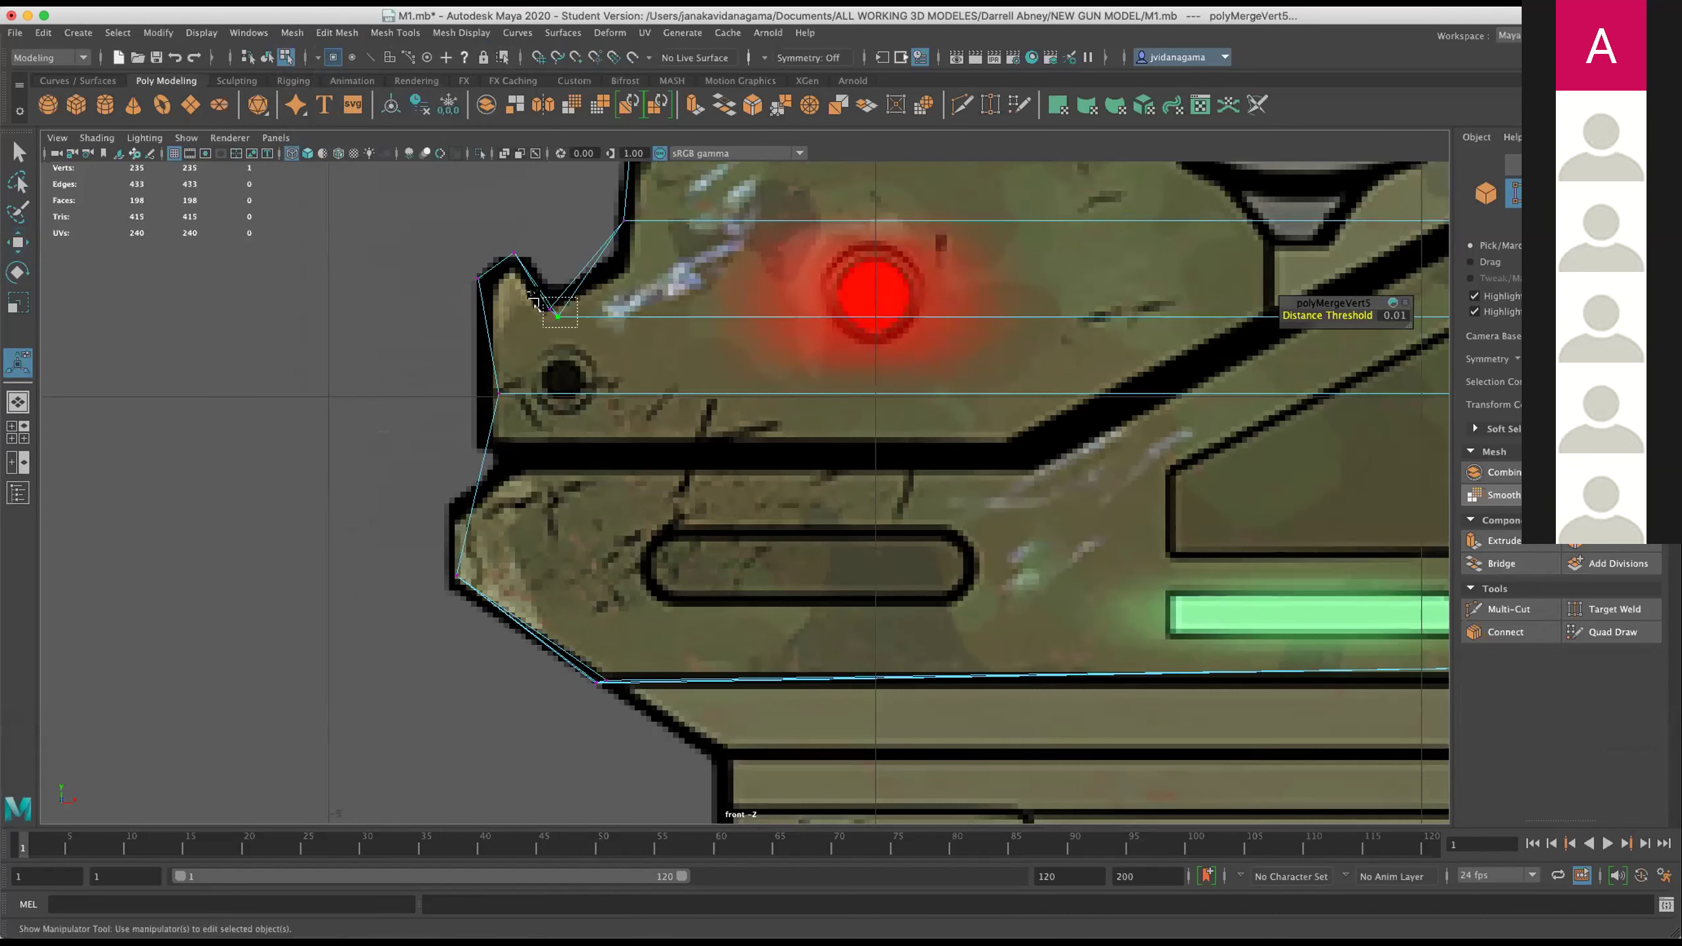
left_click_drag(577, 326, 534, 299)
left_click(325, 34)
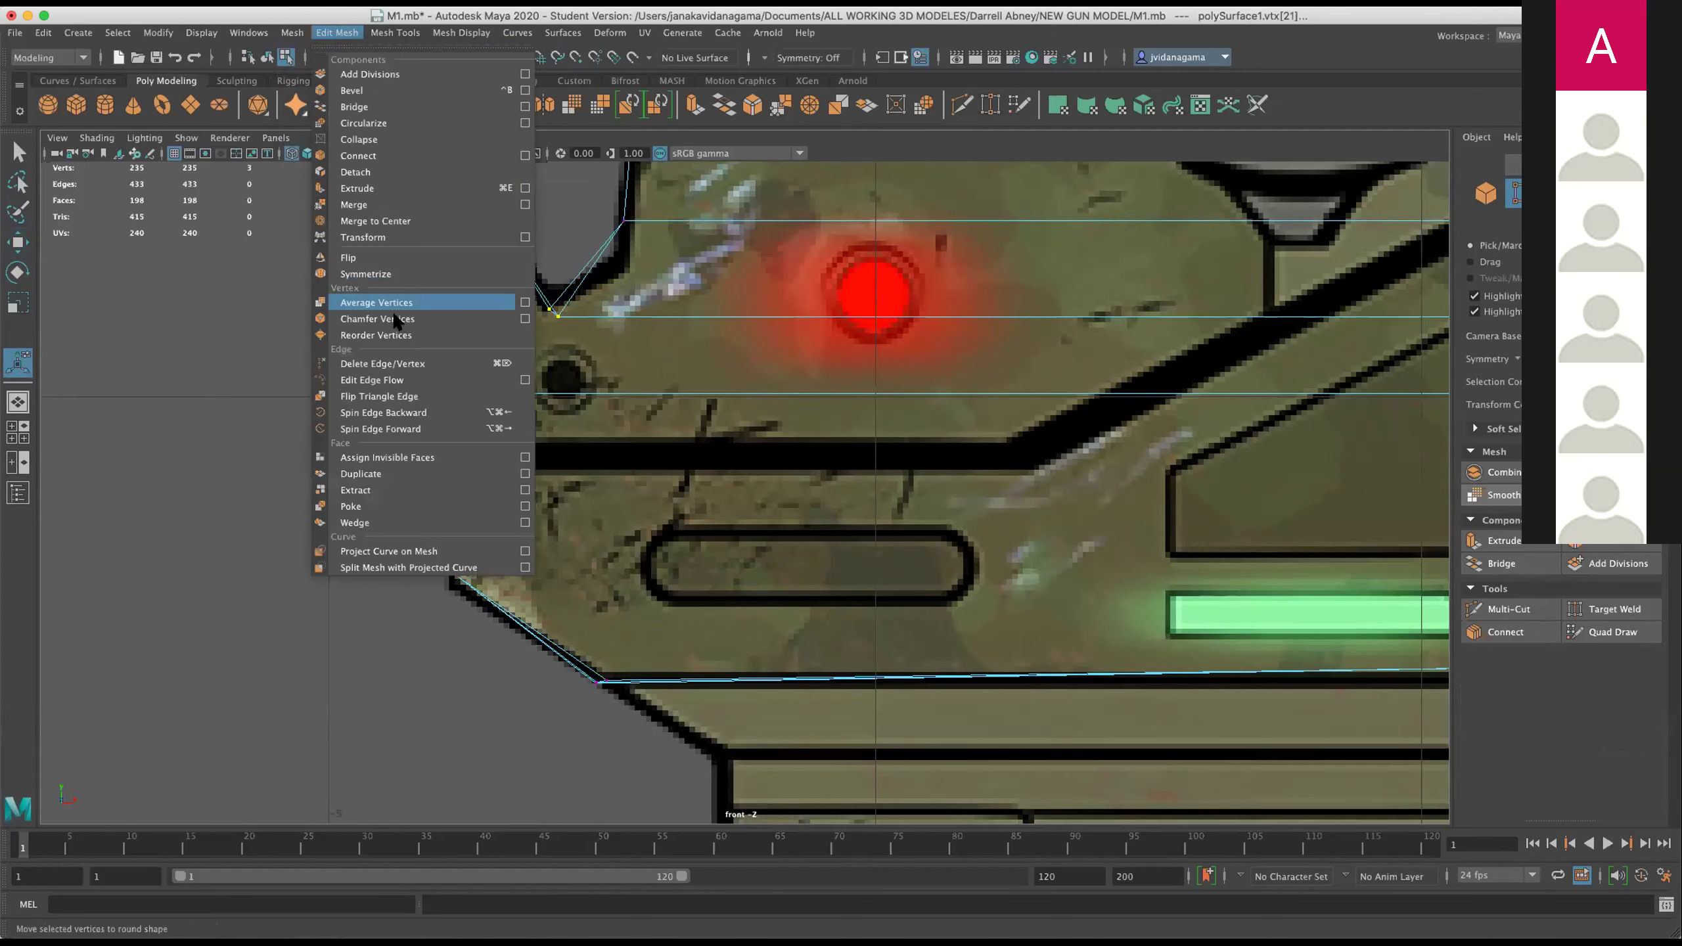
left_click(350, 204)
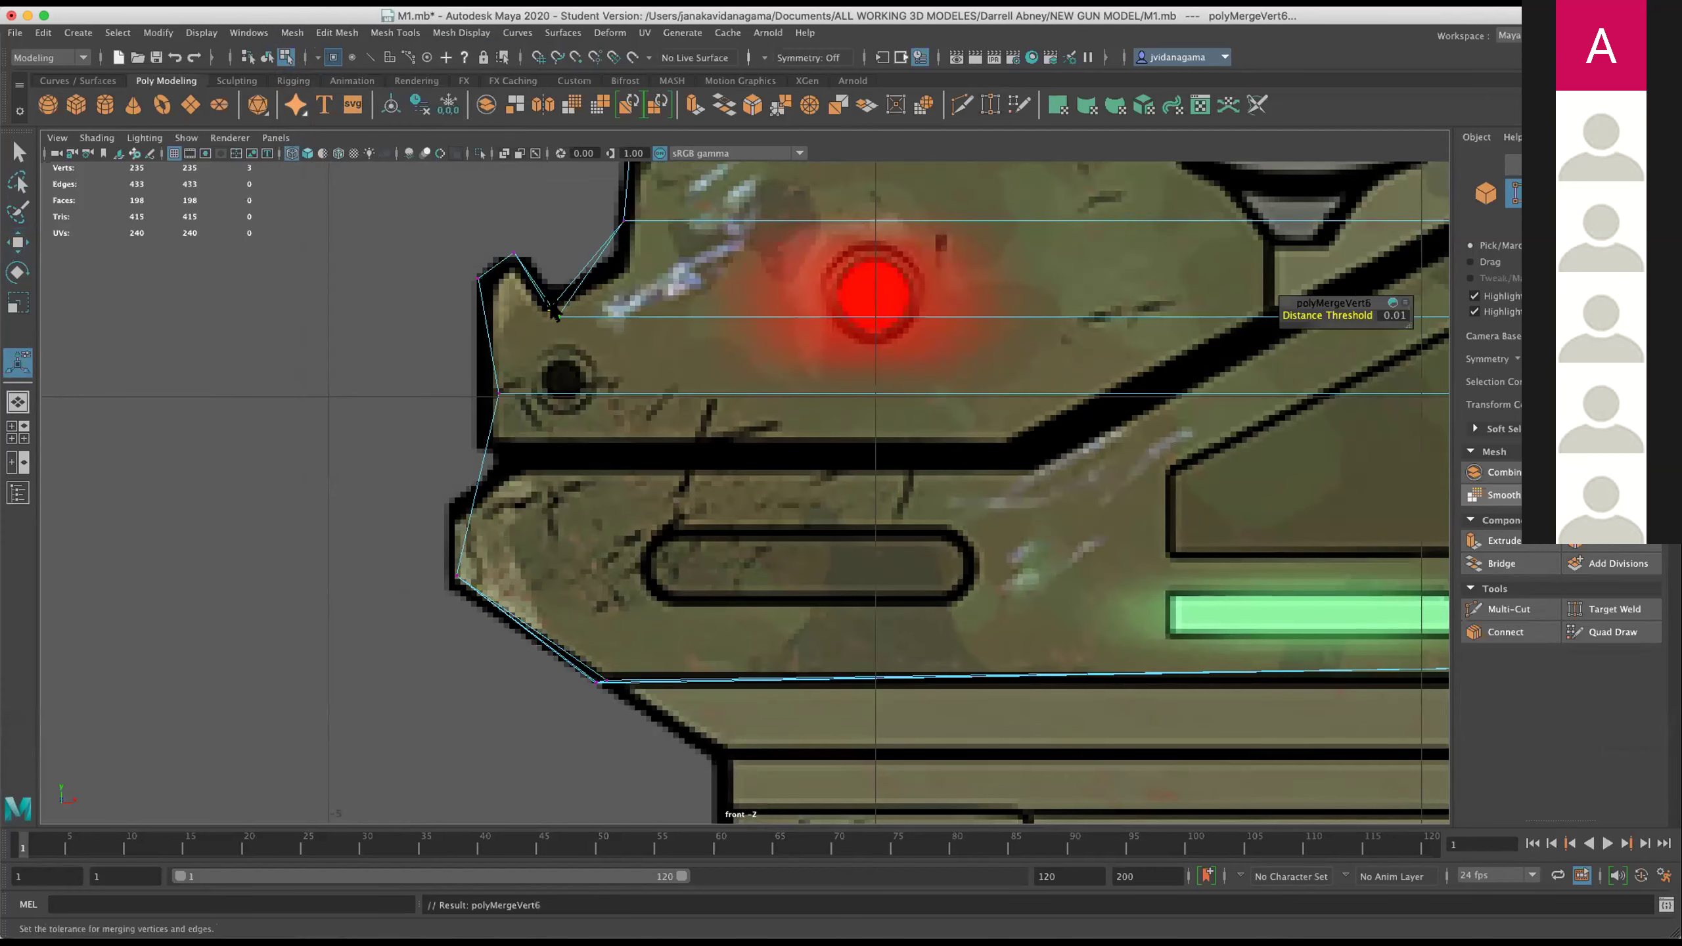
scroll("up", 3)
left_click_drag(418, 309, 362, 310)
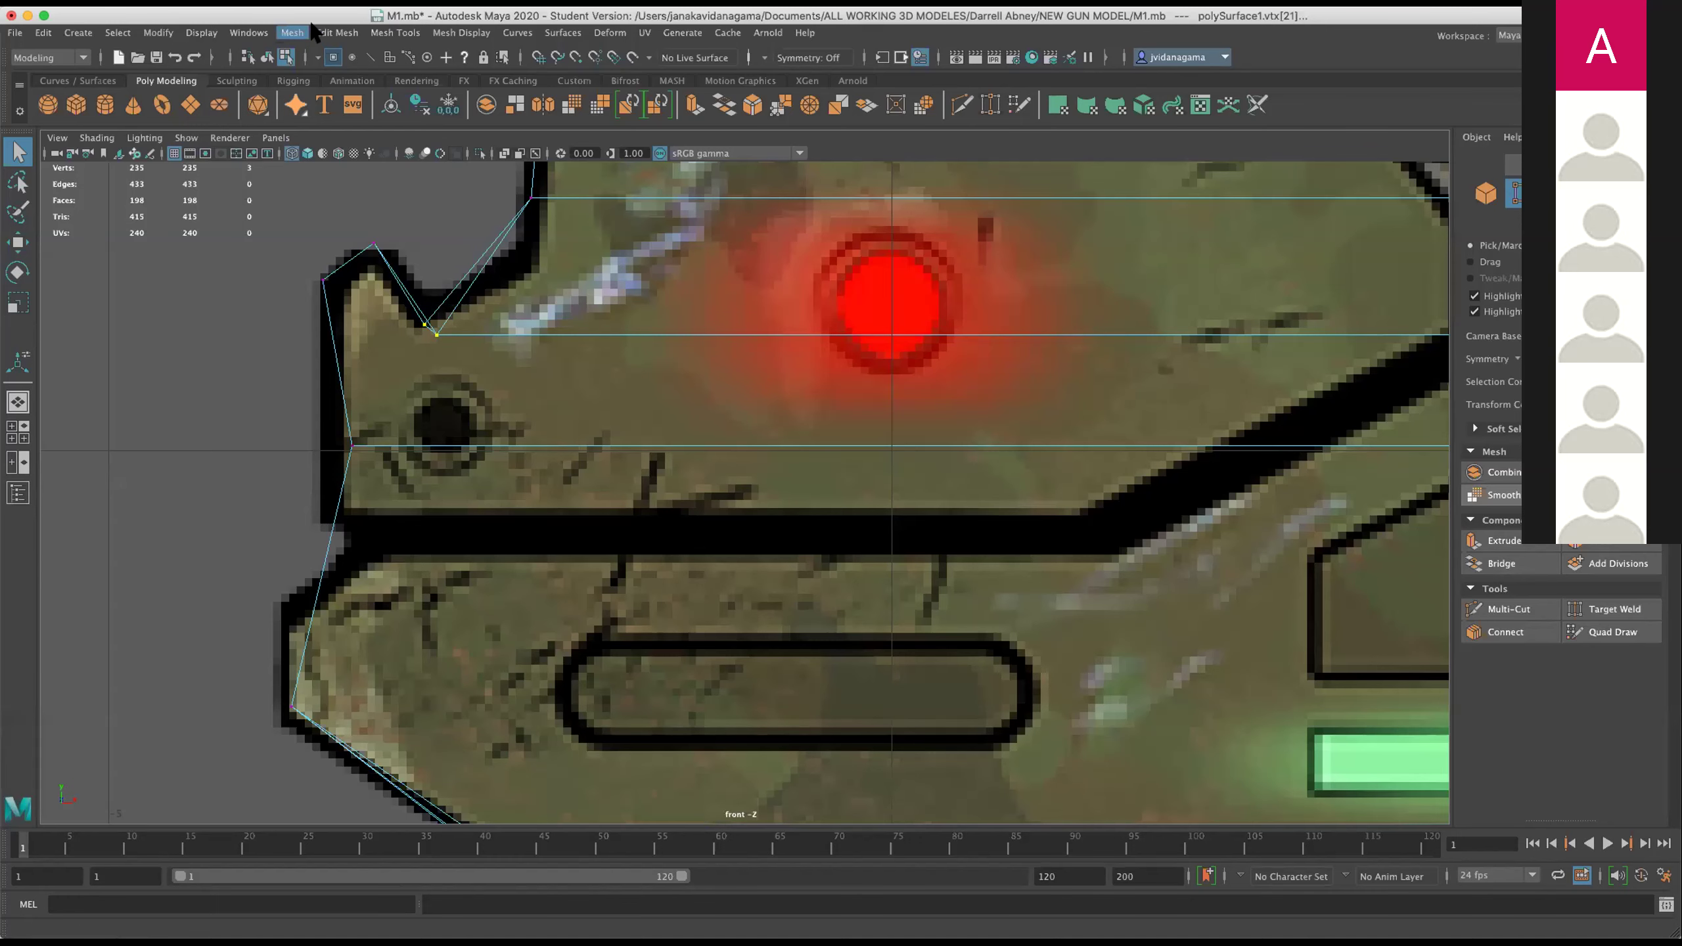
left_click(317, 32)
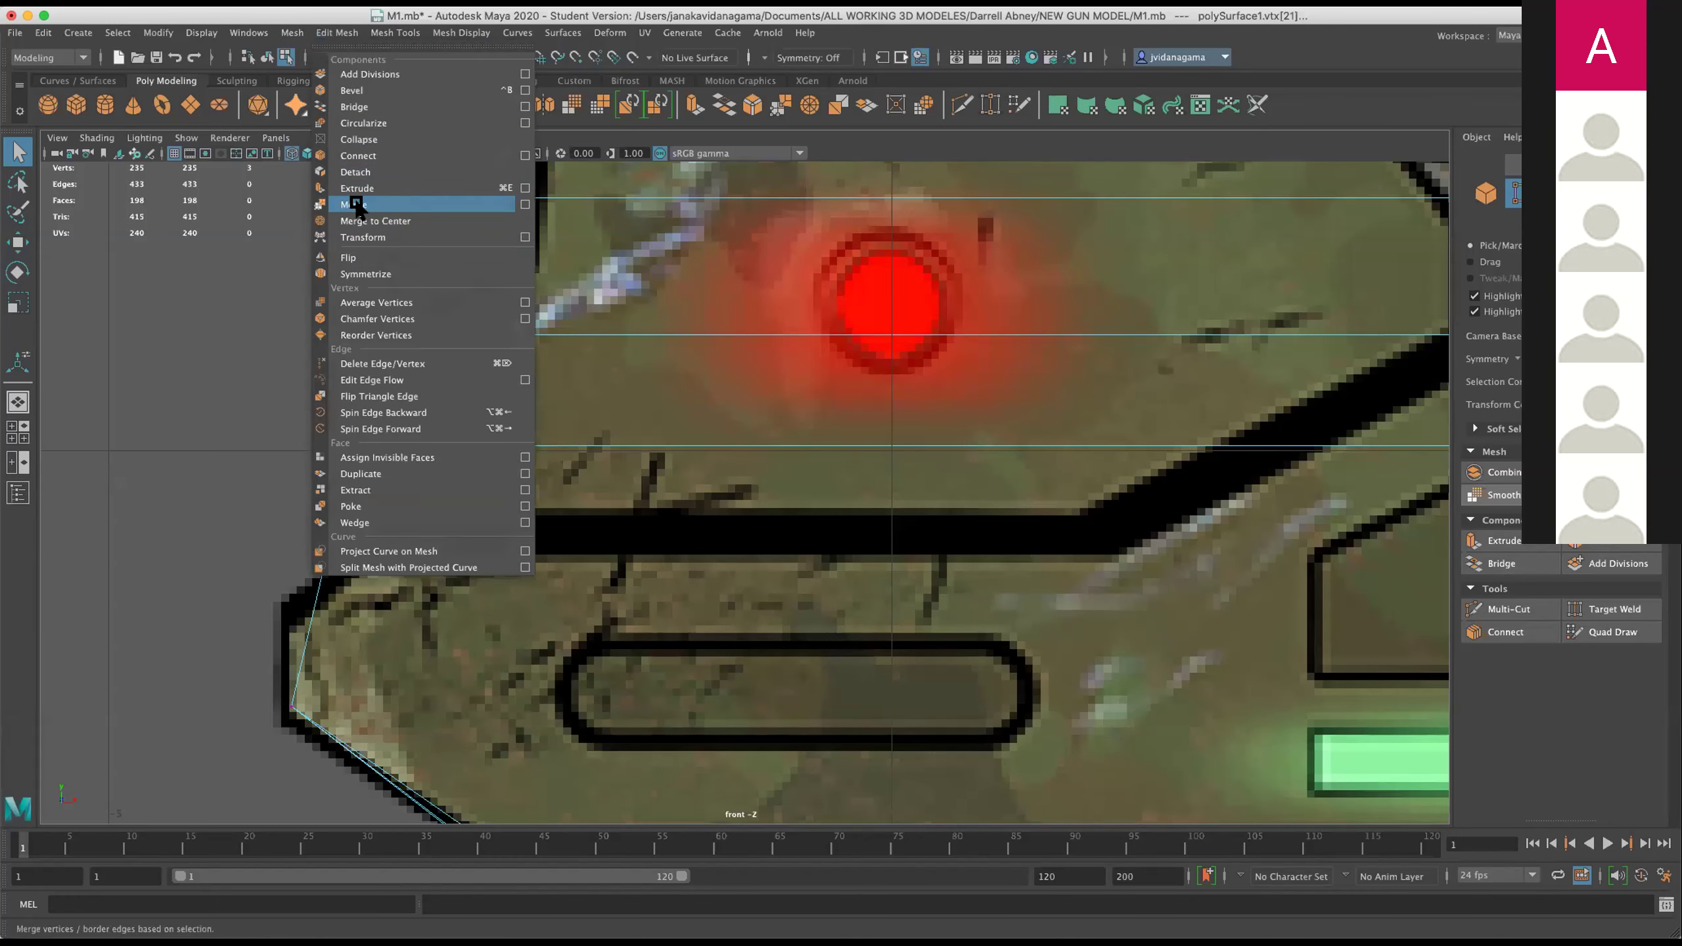
left_click(358, 204)
Nudge the front tip corner vertex onto the reference outline.
scroll("down", 3)
scroll("down", 3)
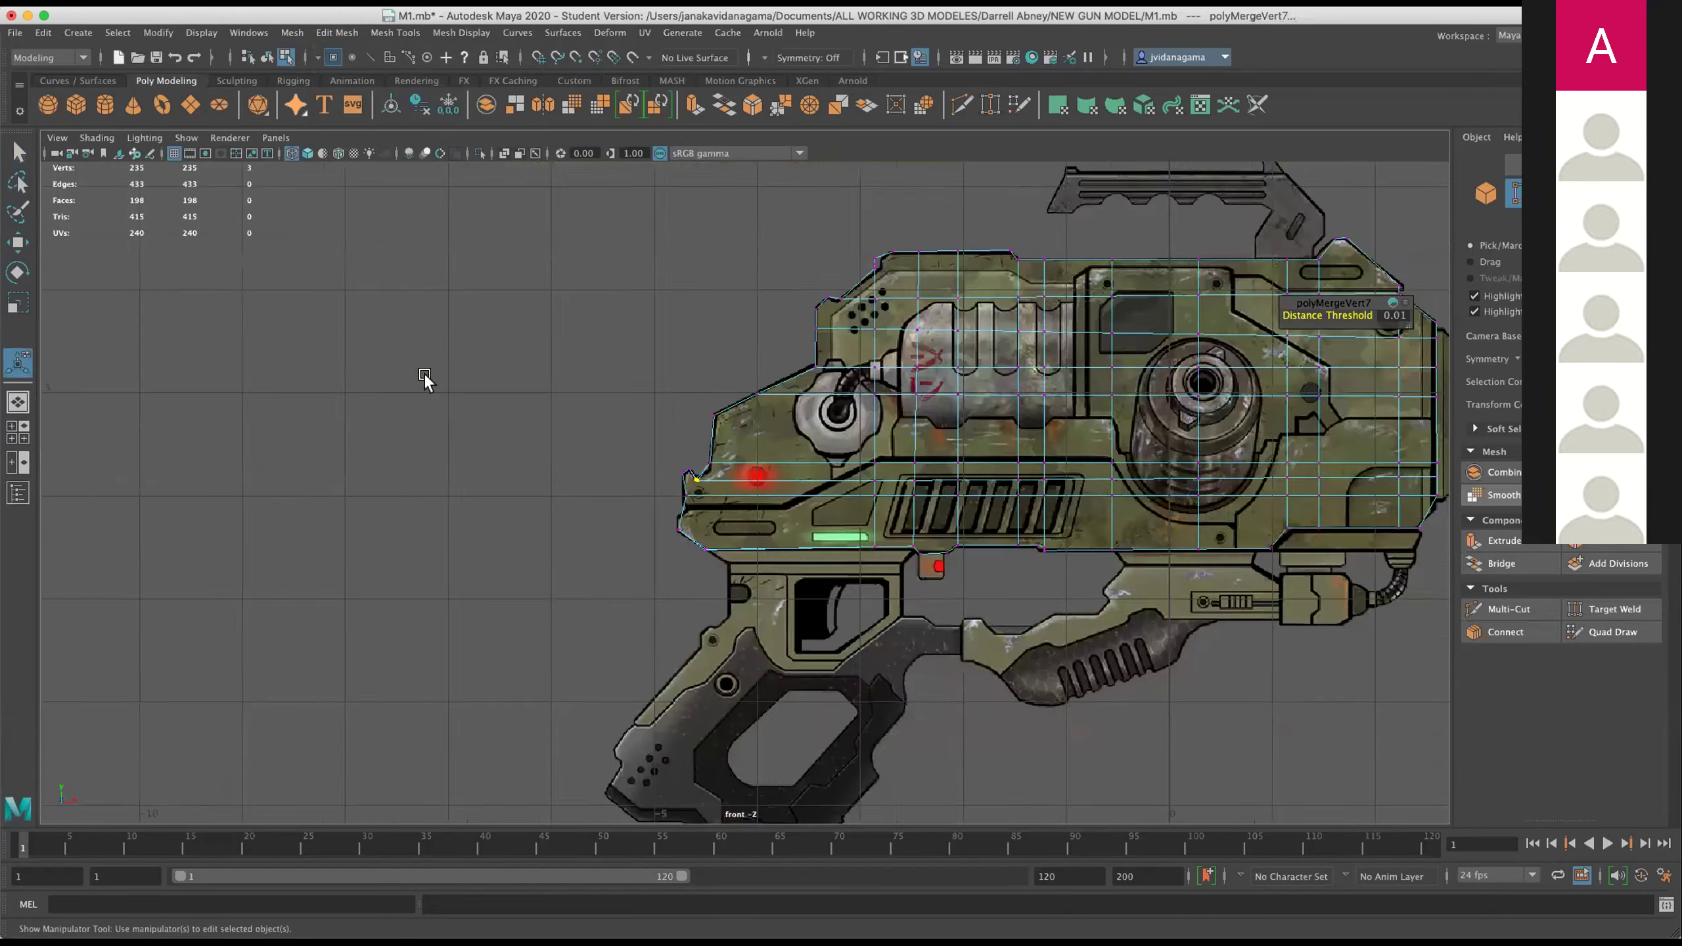
left_click_drag(571, 338, 656, 303)
scroll("up", 3)
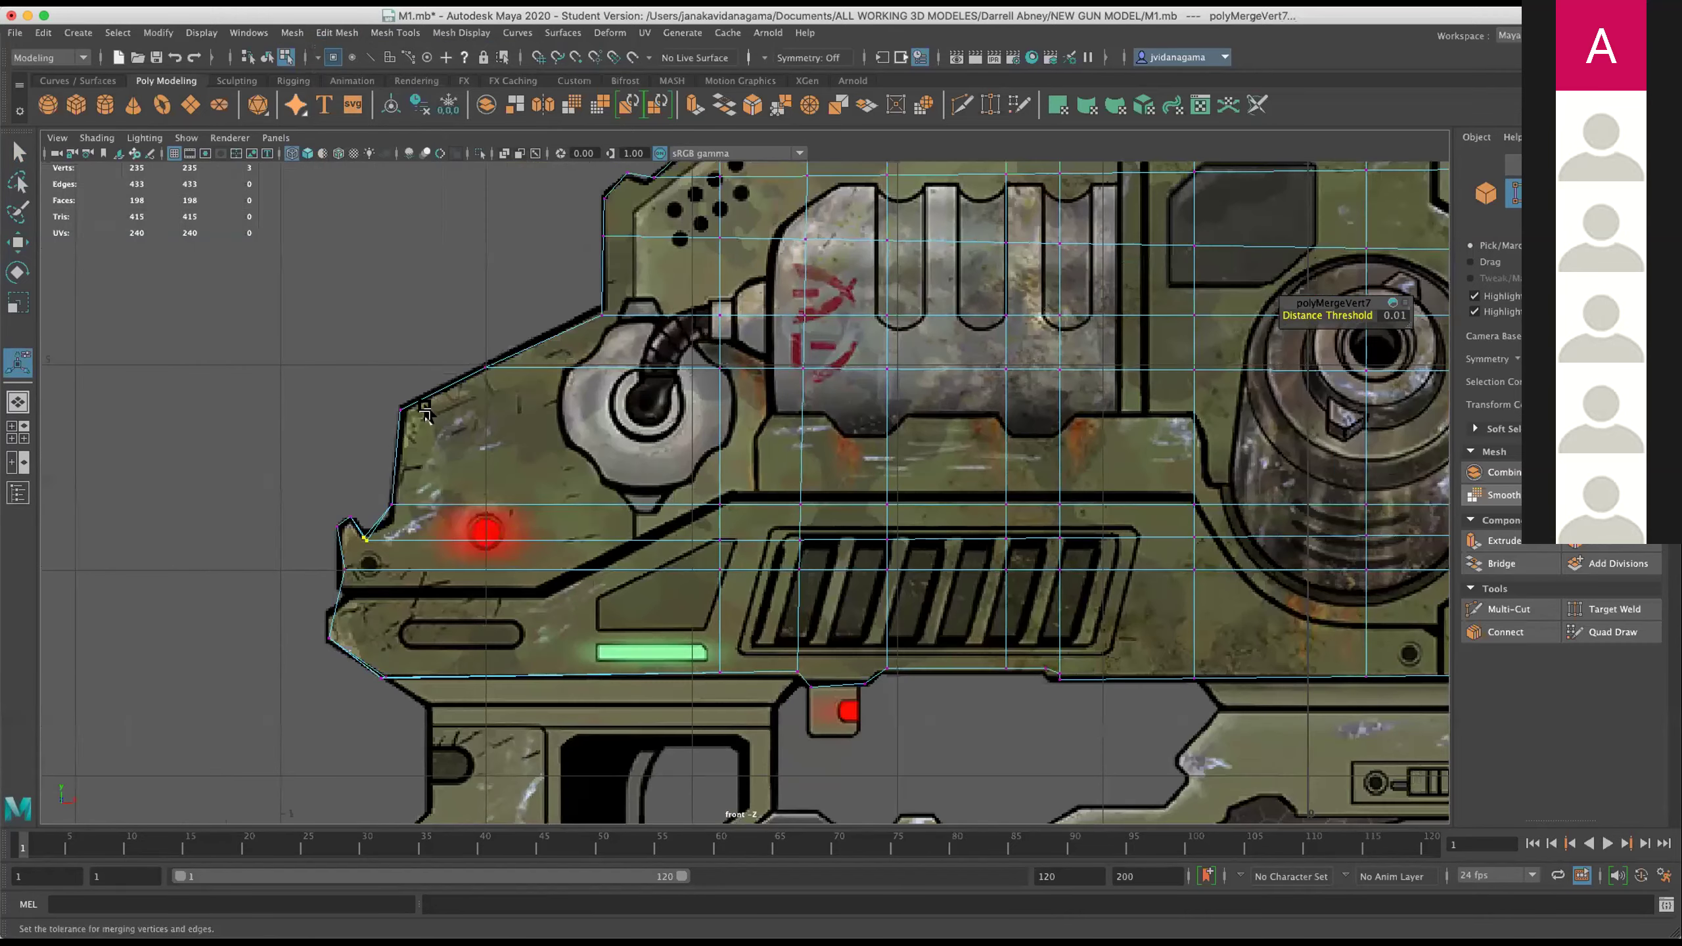
scroll("up", 3)
scroll("up", 3)
scroll("up", 3)
scroll("up", 3)
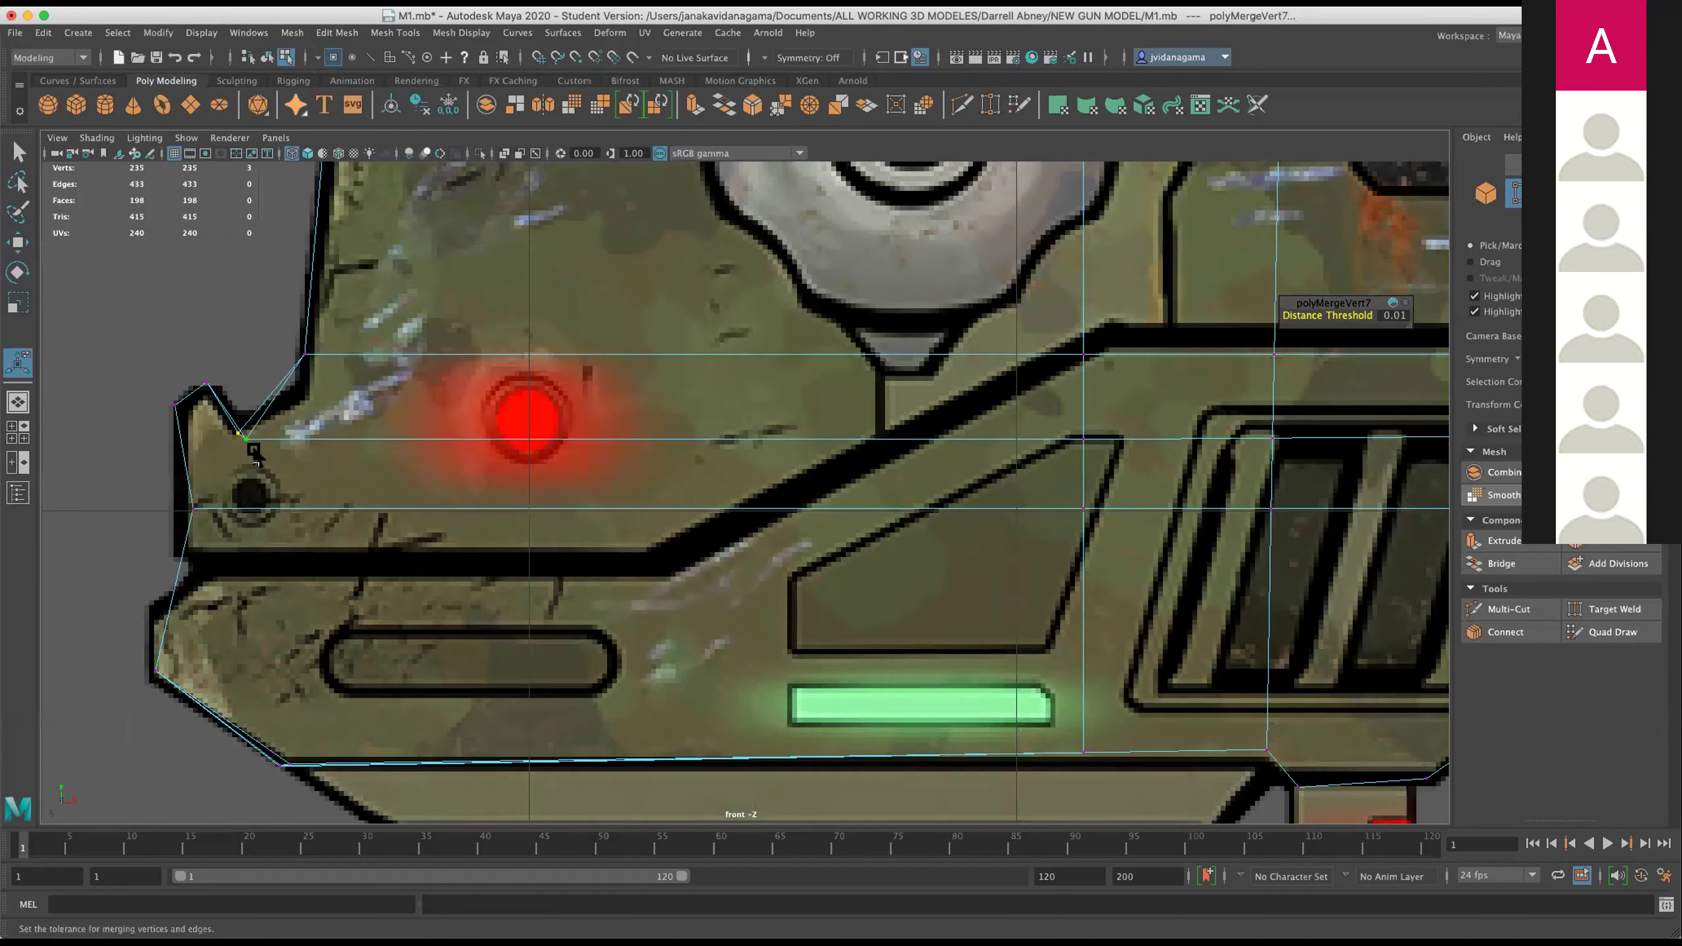
left_click_drag(203, 414, 230, 416)
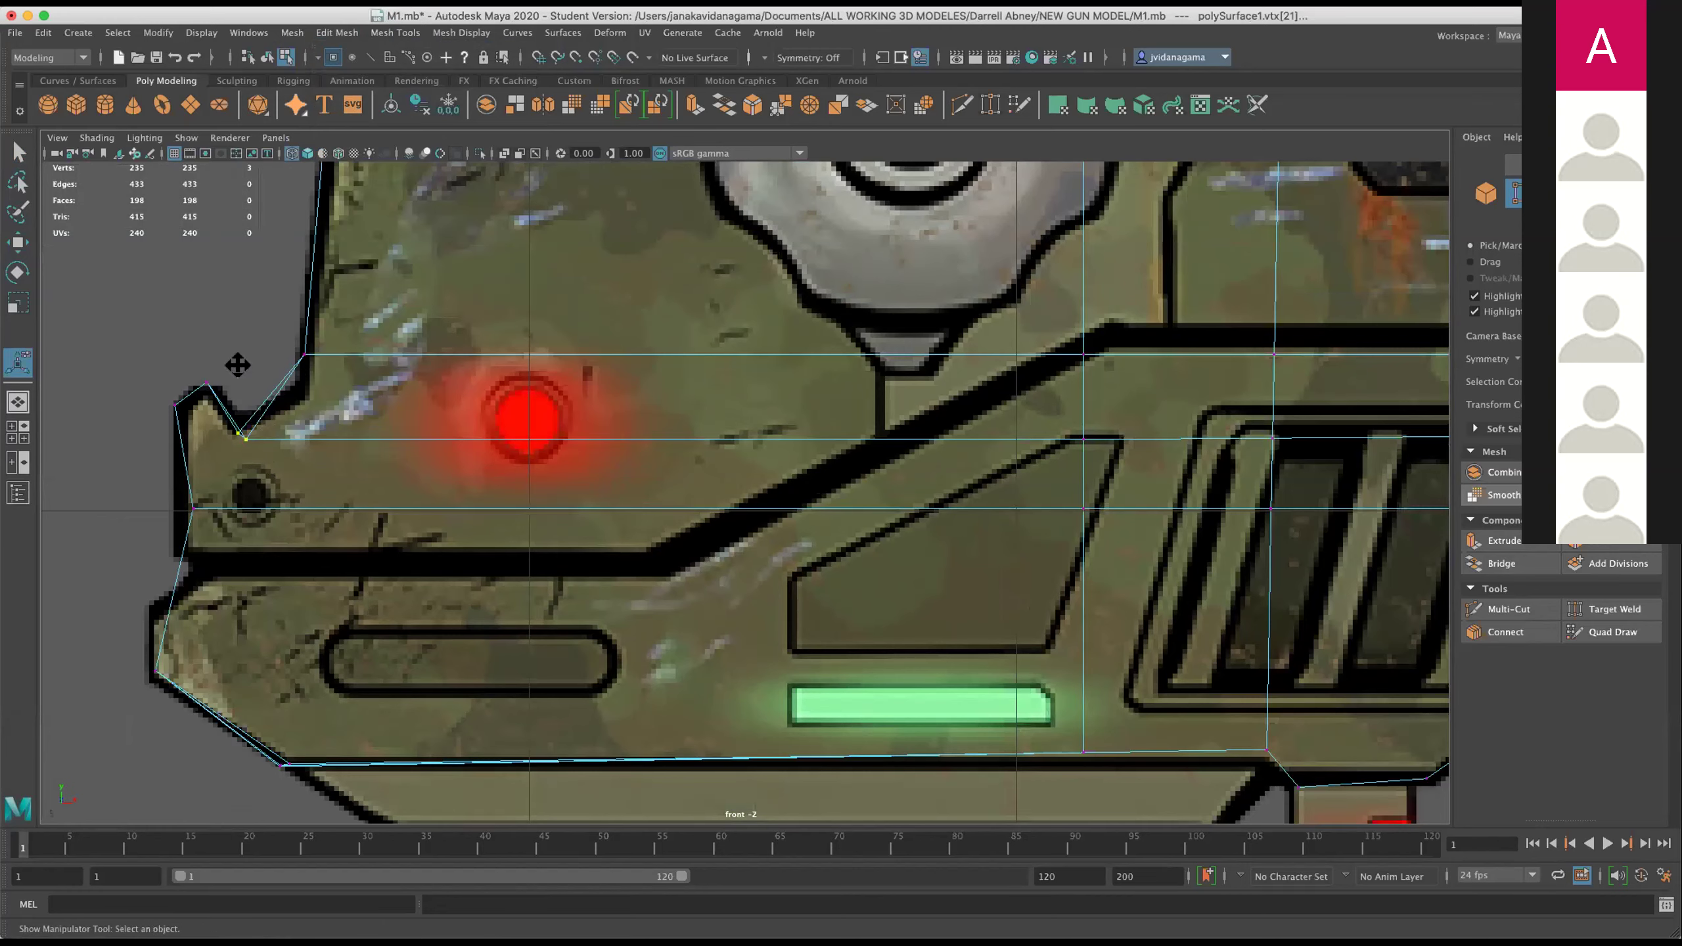
left_click_drag(238, 365, 334, 316)
scroll("up", 3)
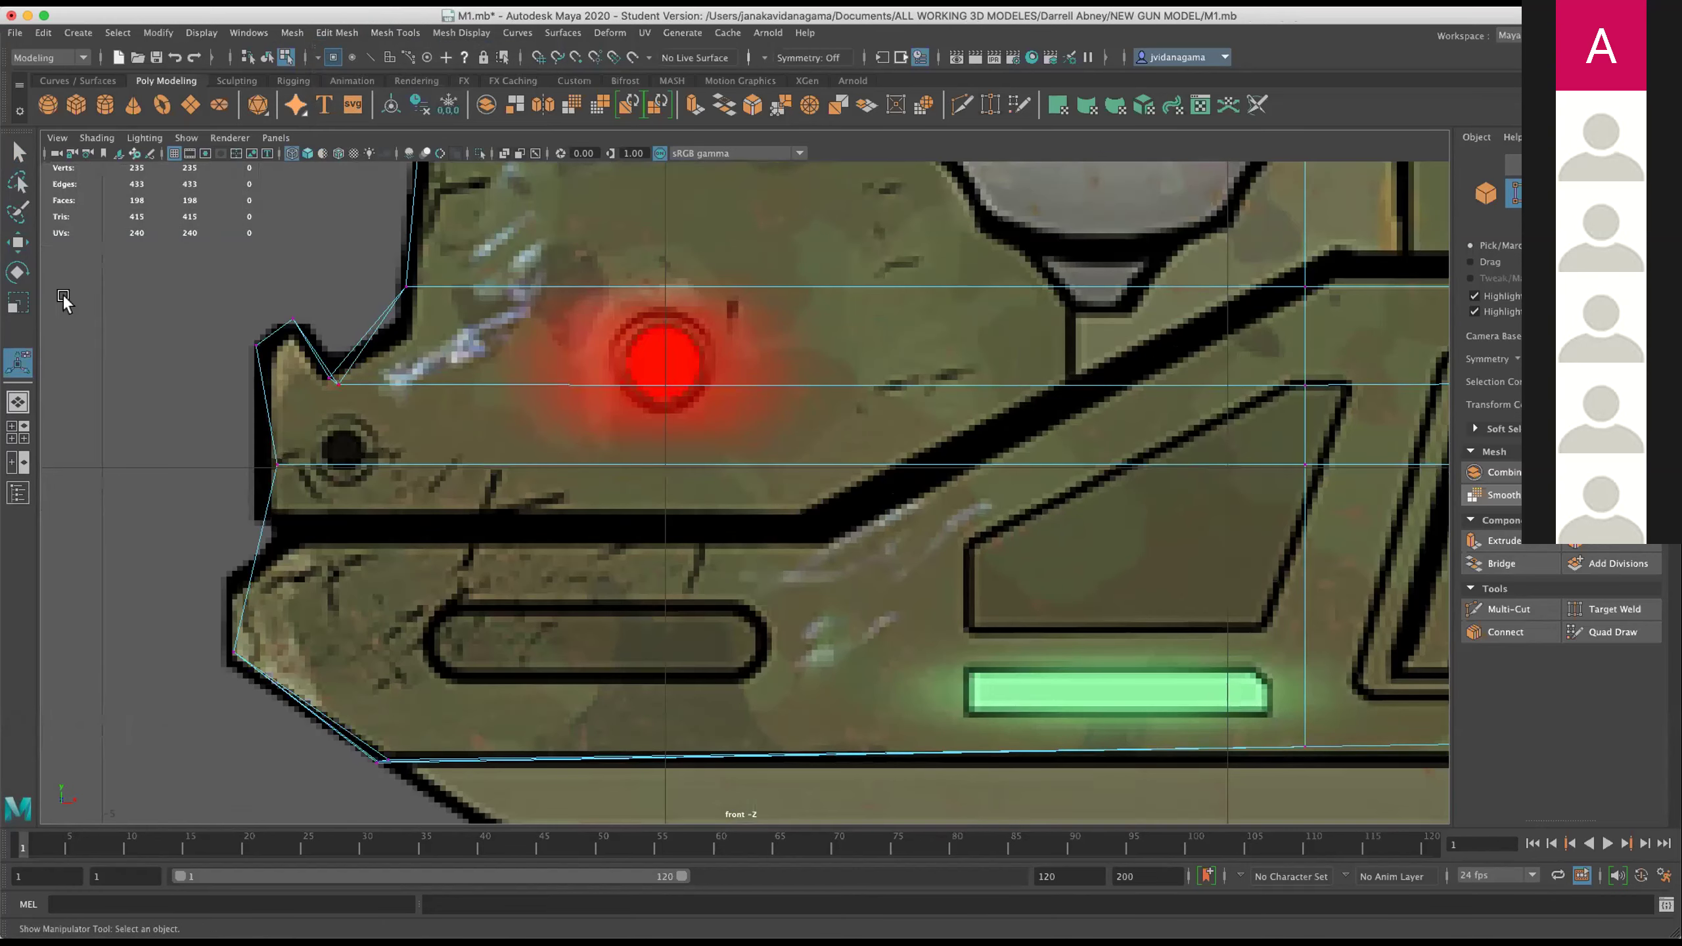
key("w")
left_click(332, 382)
left_click_drag(334, 387, 312, 388)
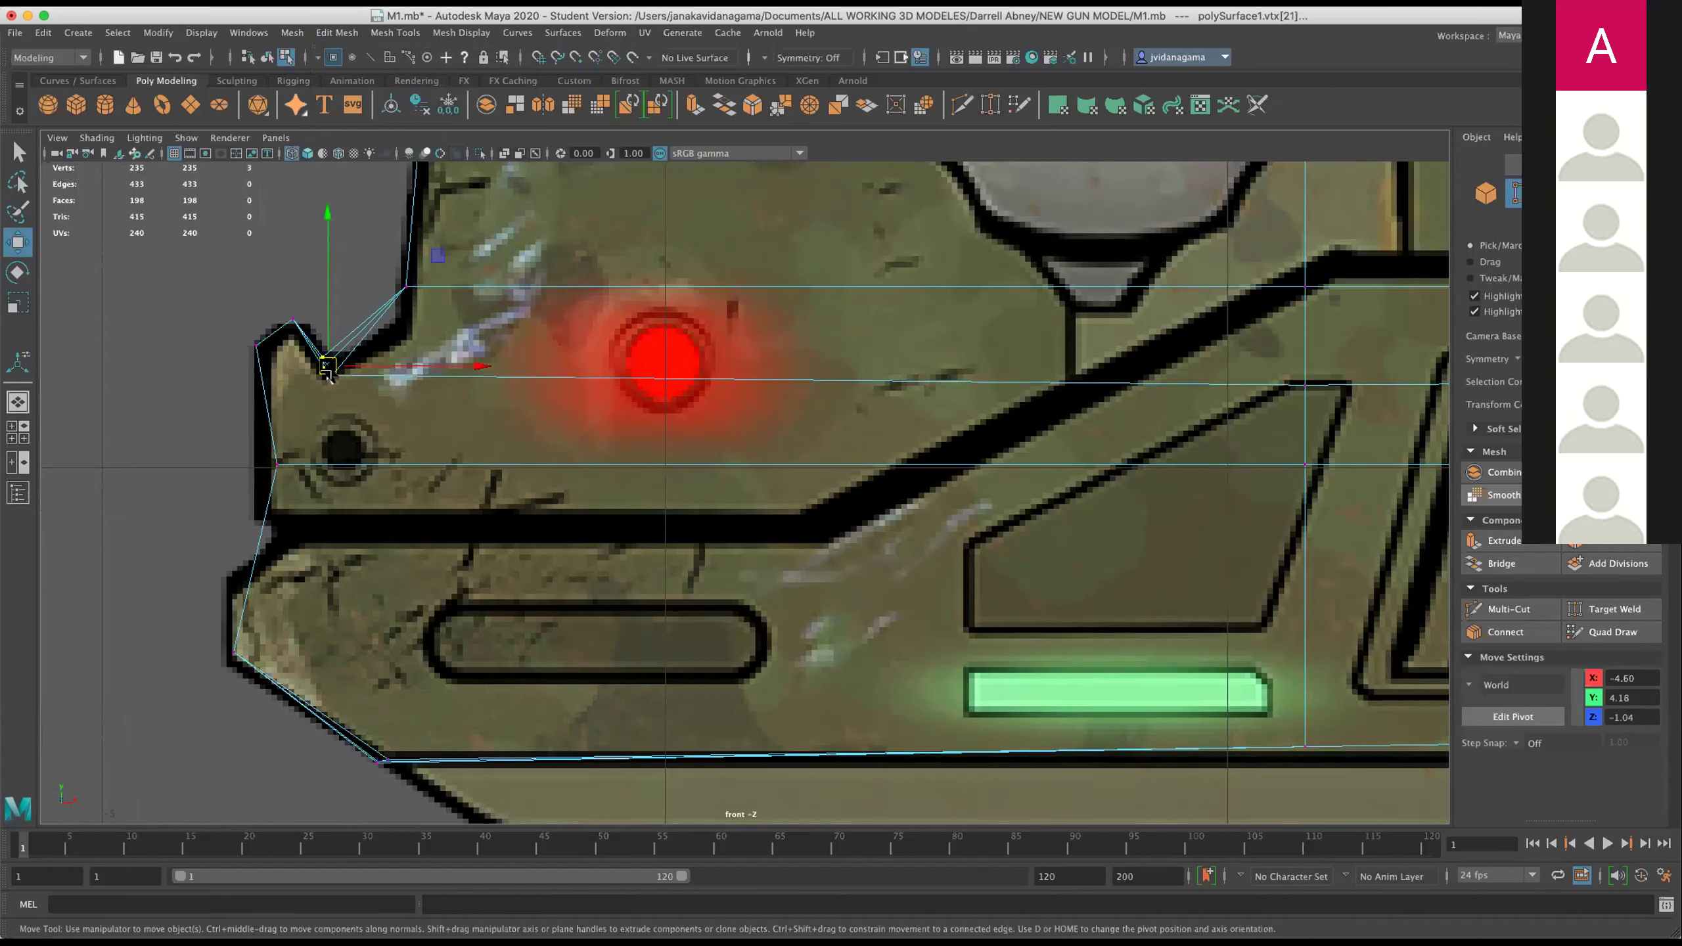
Switch to the perspective view and undo the last tip vertex merge.
scroll("up", 3)
key("space")
left_click_drag(1201, 345, 857, 454)
left_click_drag(857, 454, 843, 331)
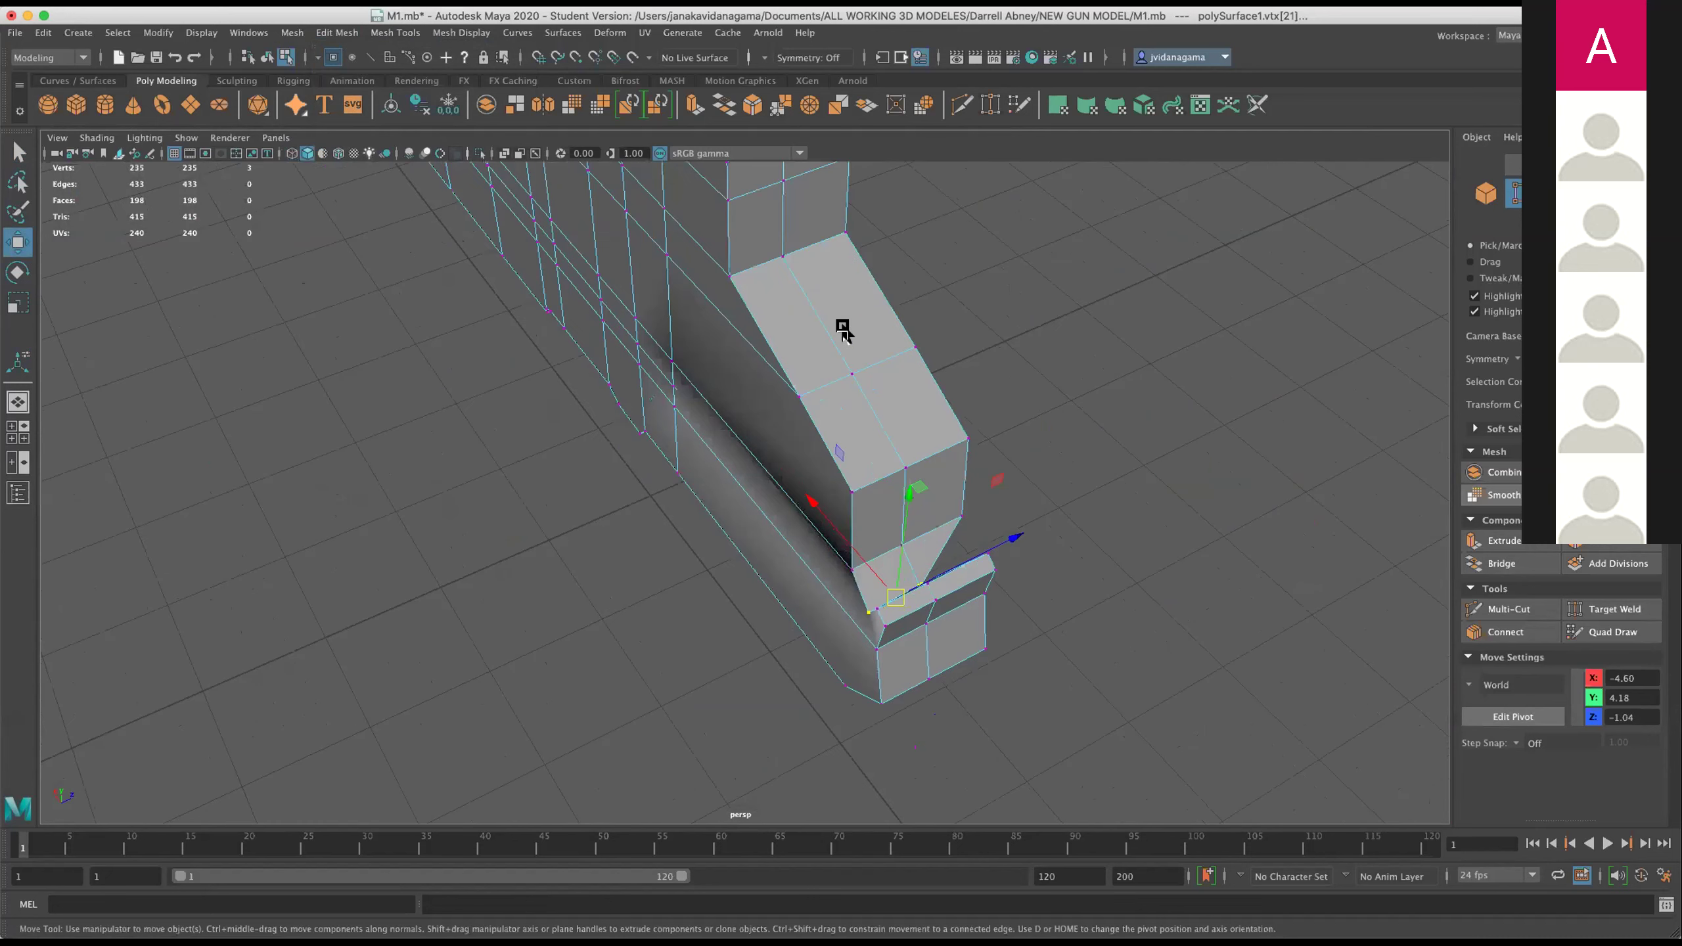
key("ctrl+z")
key("ctrl+z")
key("ctrl+z")
key("ctrl+z")
key("ctrl+z")
key("ctrl+z")
key("ctrl+z")
key("ctrl+z")
key("ctrl+z")
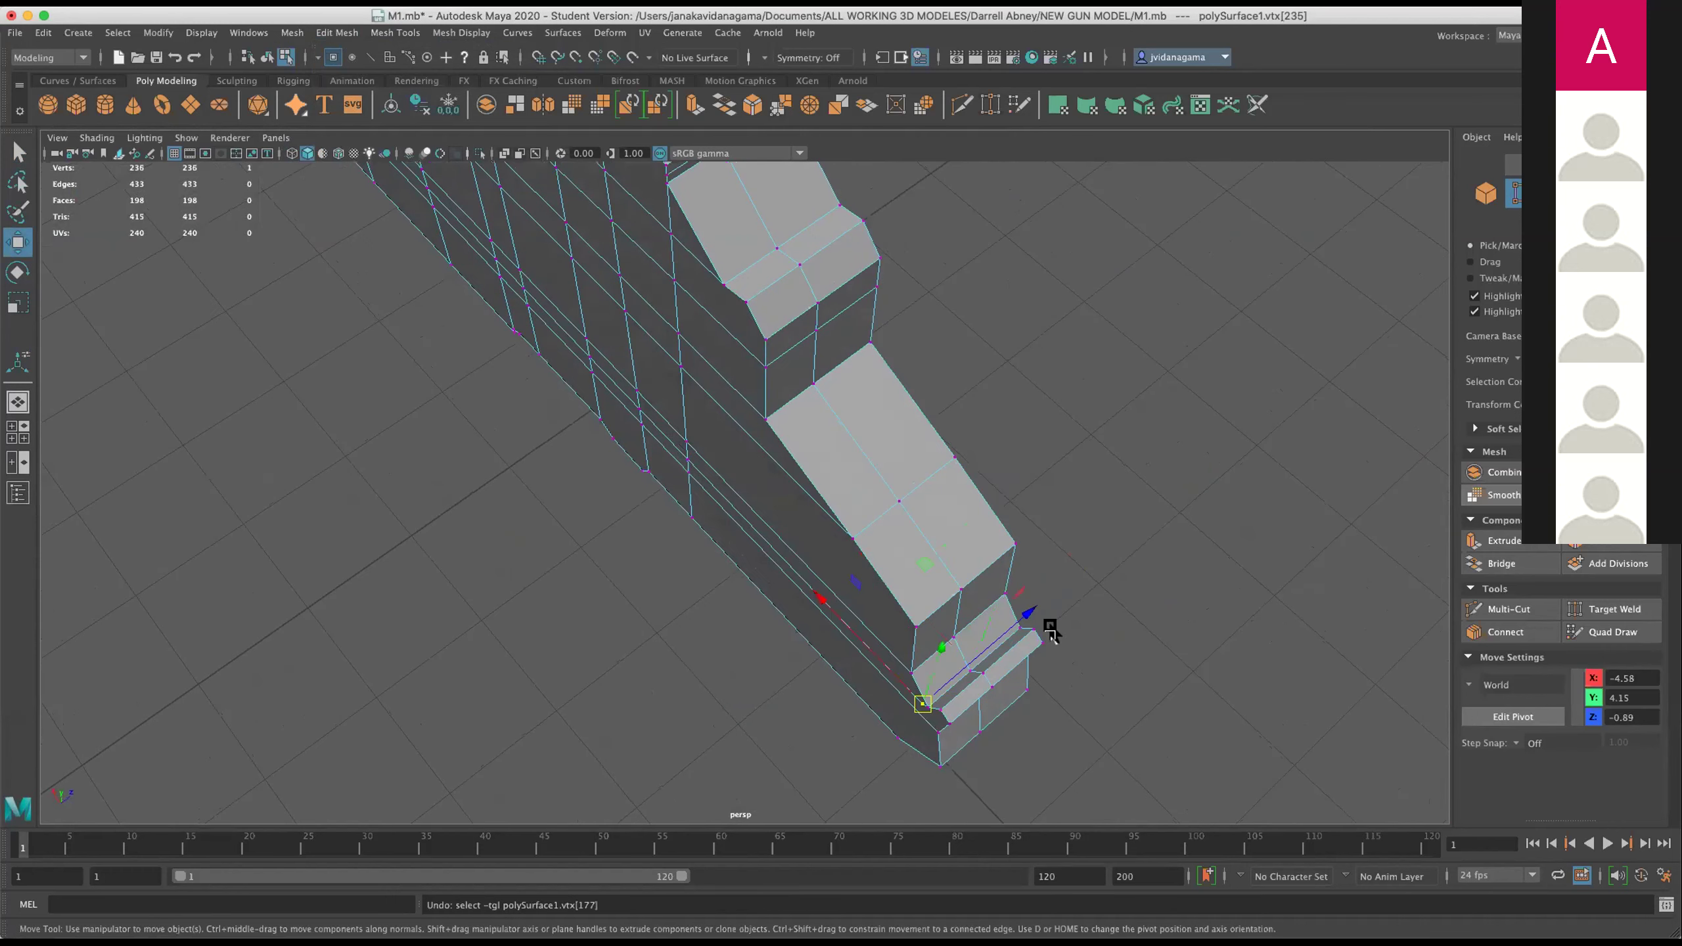
Compare smoothed and low-poly views of the front tip, then select the stray corner vertex.
left_click_drag(1065, 635, 837, 673)
left_click(1115, 556)
left_click_drag(1115, 556, 1147, 534)
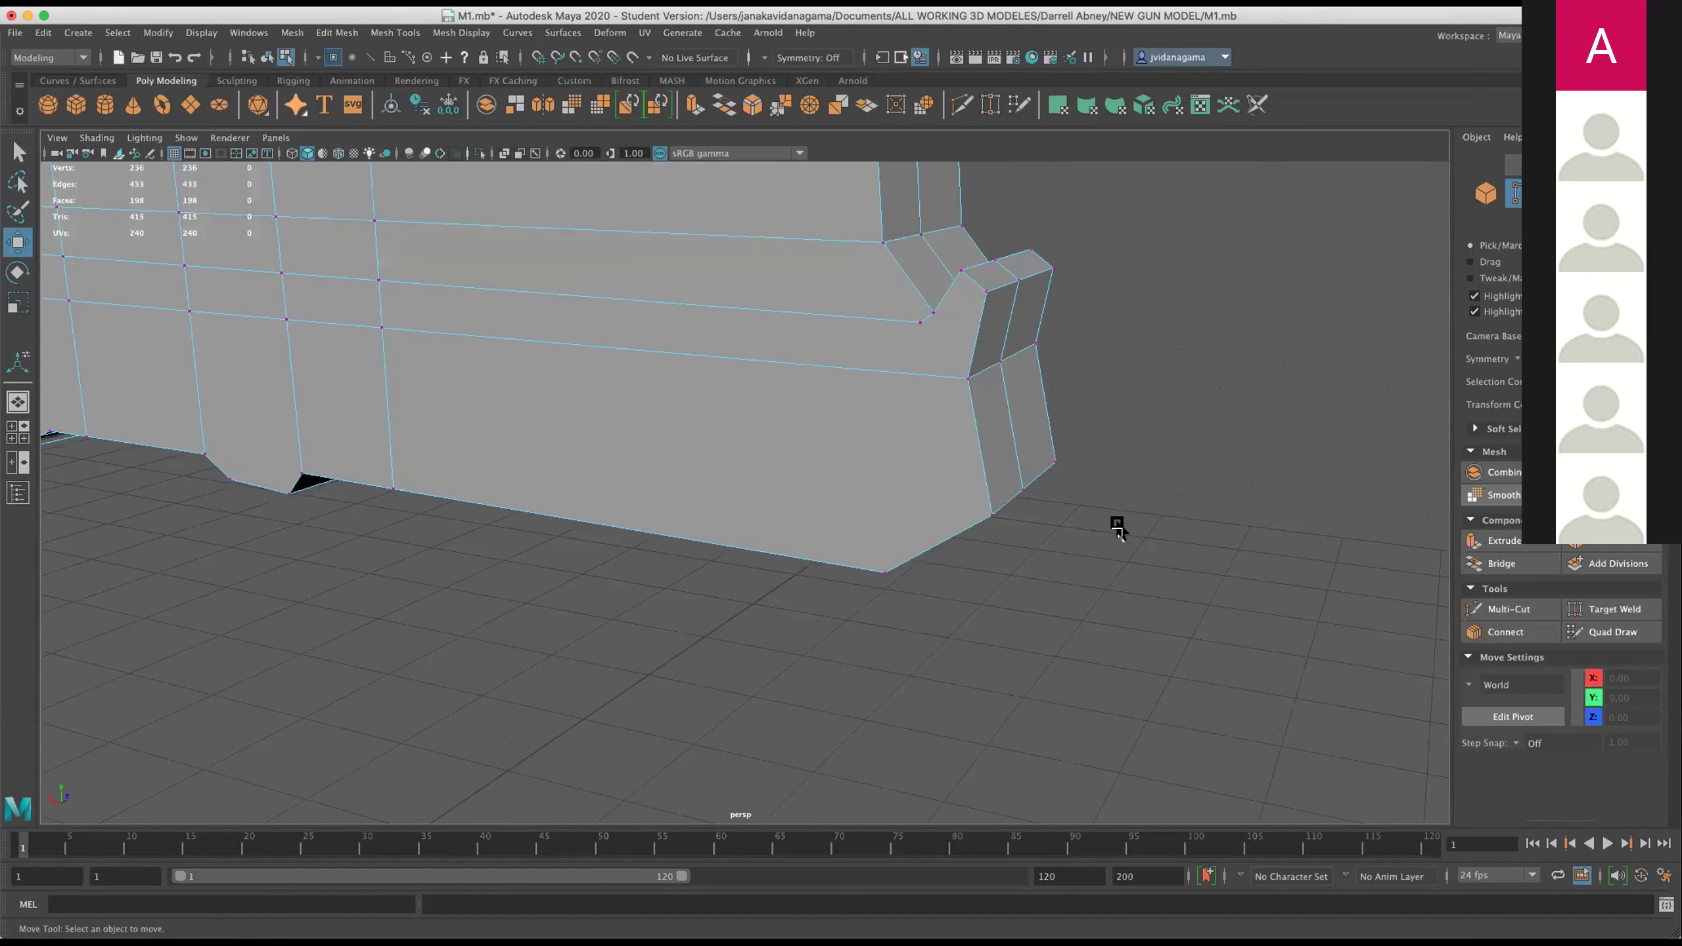
key("3")
left_click_drag(913, 549, 952, 472)
key("1")
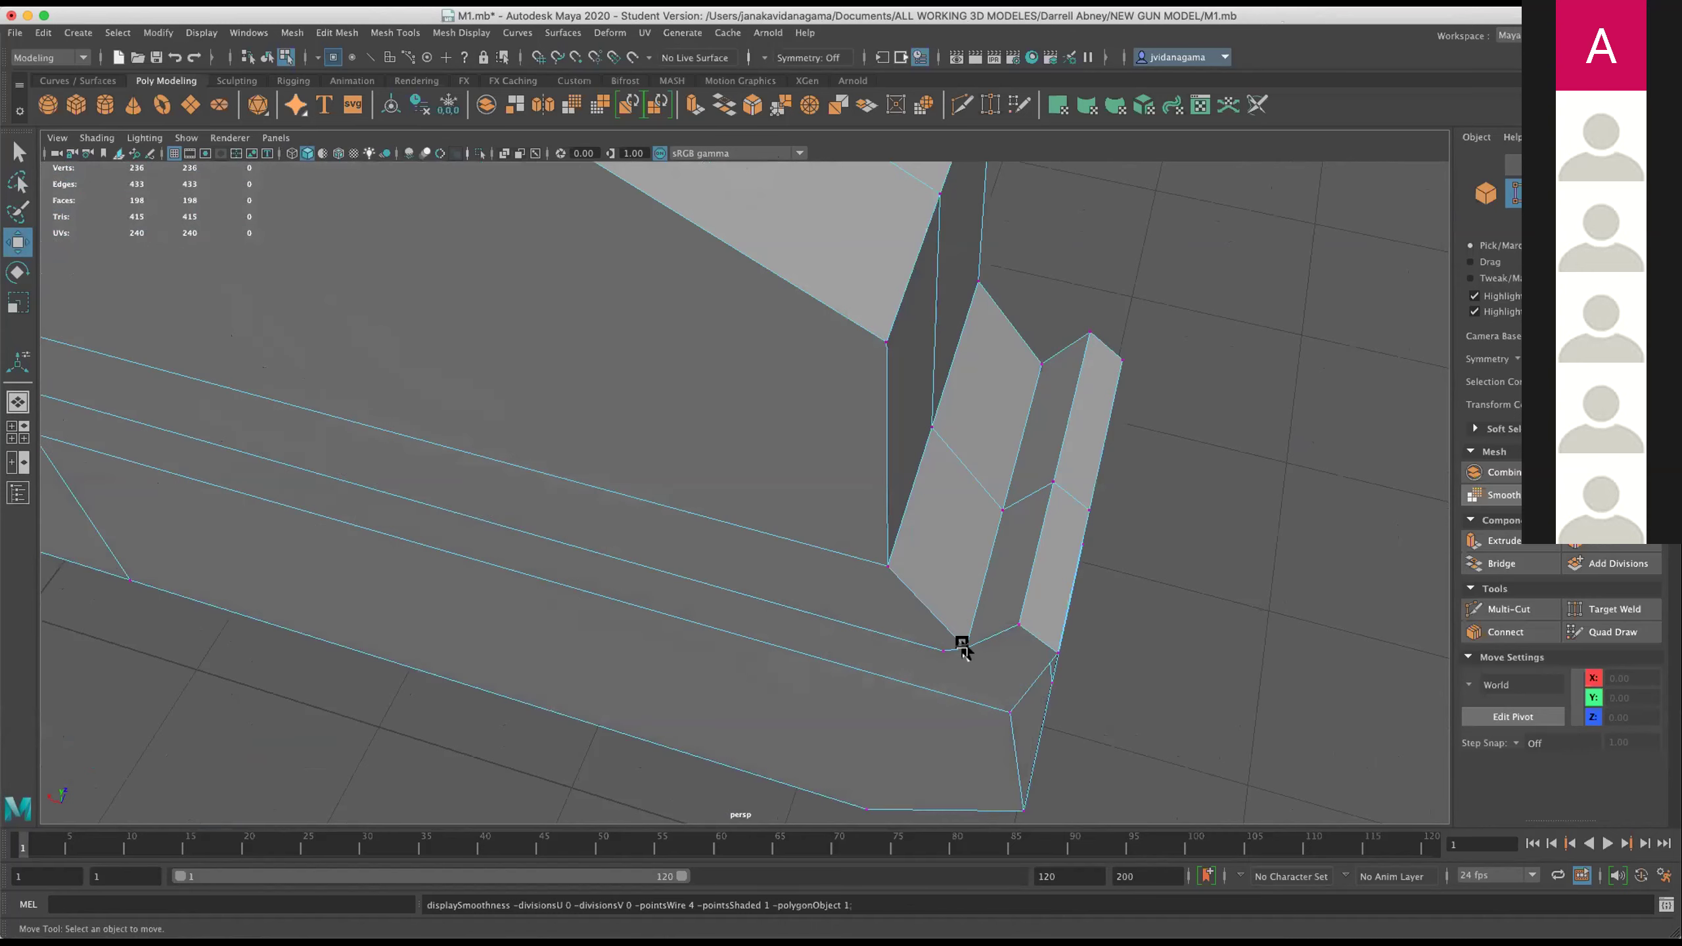
key("3")
key("1")
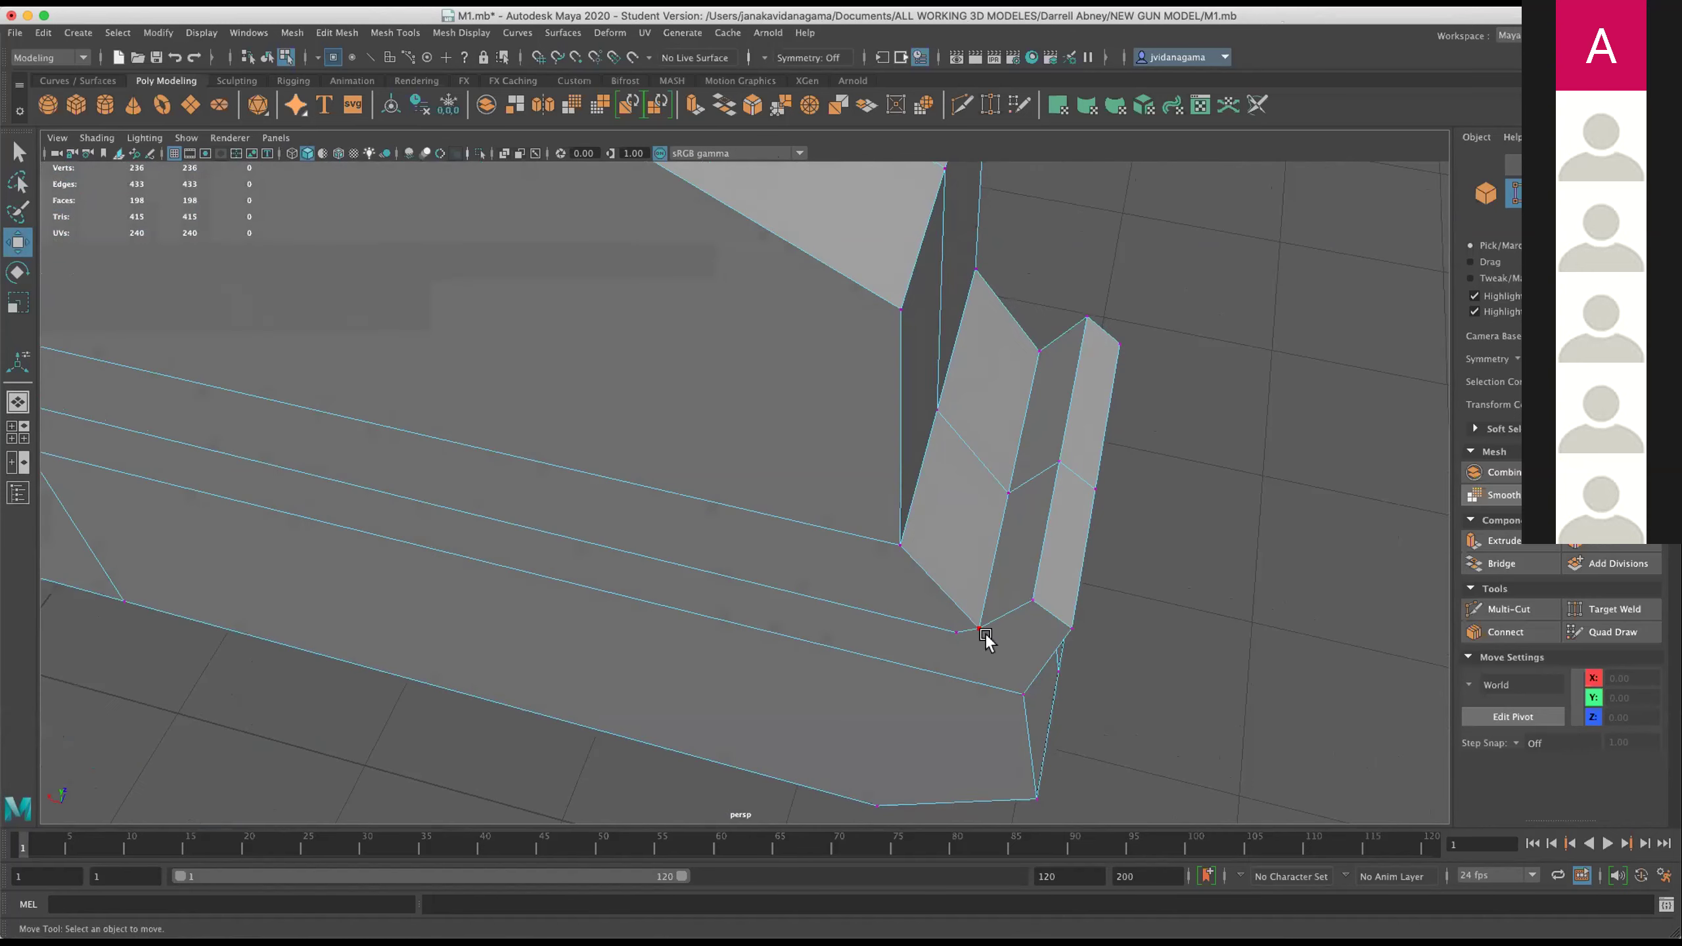
left_click_drag(918, 605, 918, 604)
Merge the stray corner vertex into its neighbour and check the result in smooth preview.
left_click(318, 33)
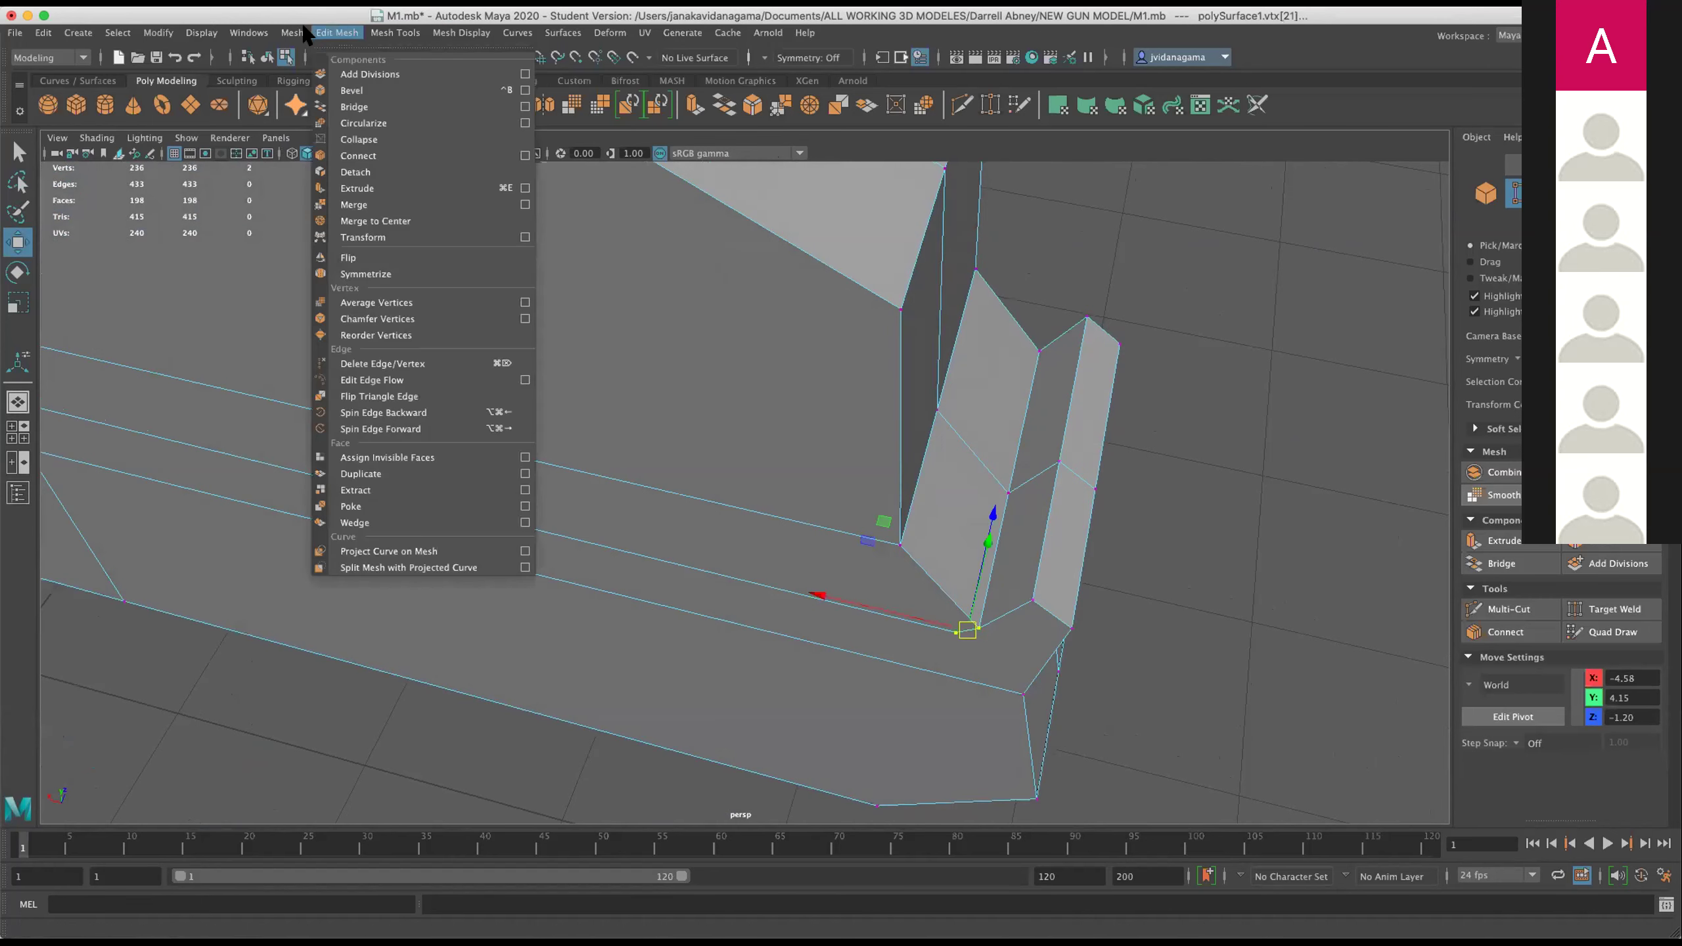
left_click(364, 211)
key("3")
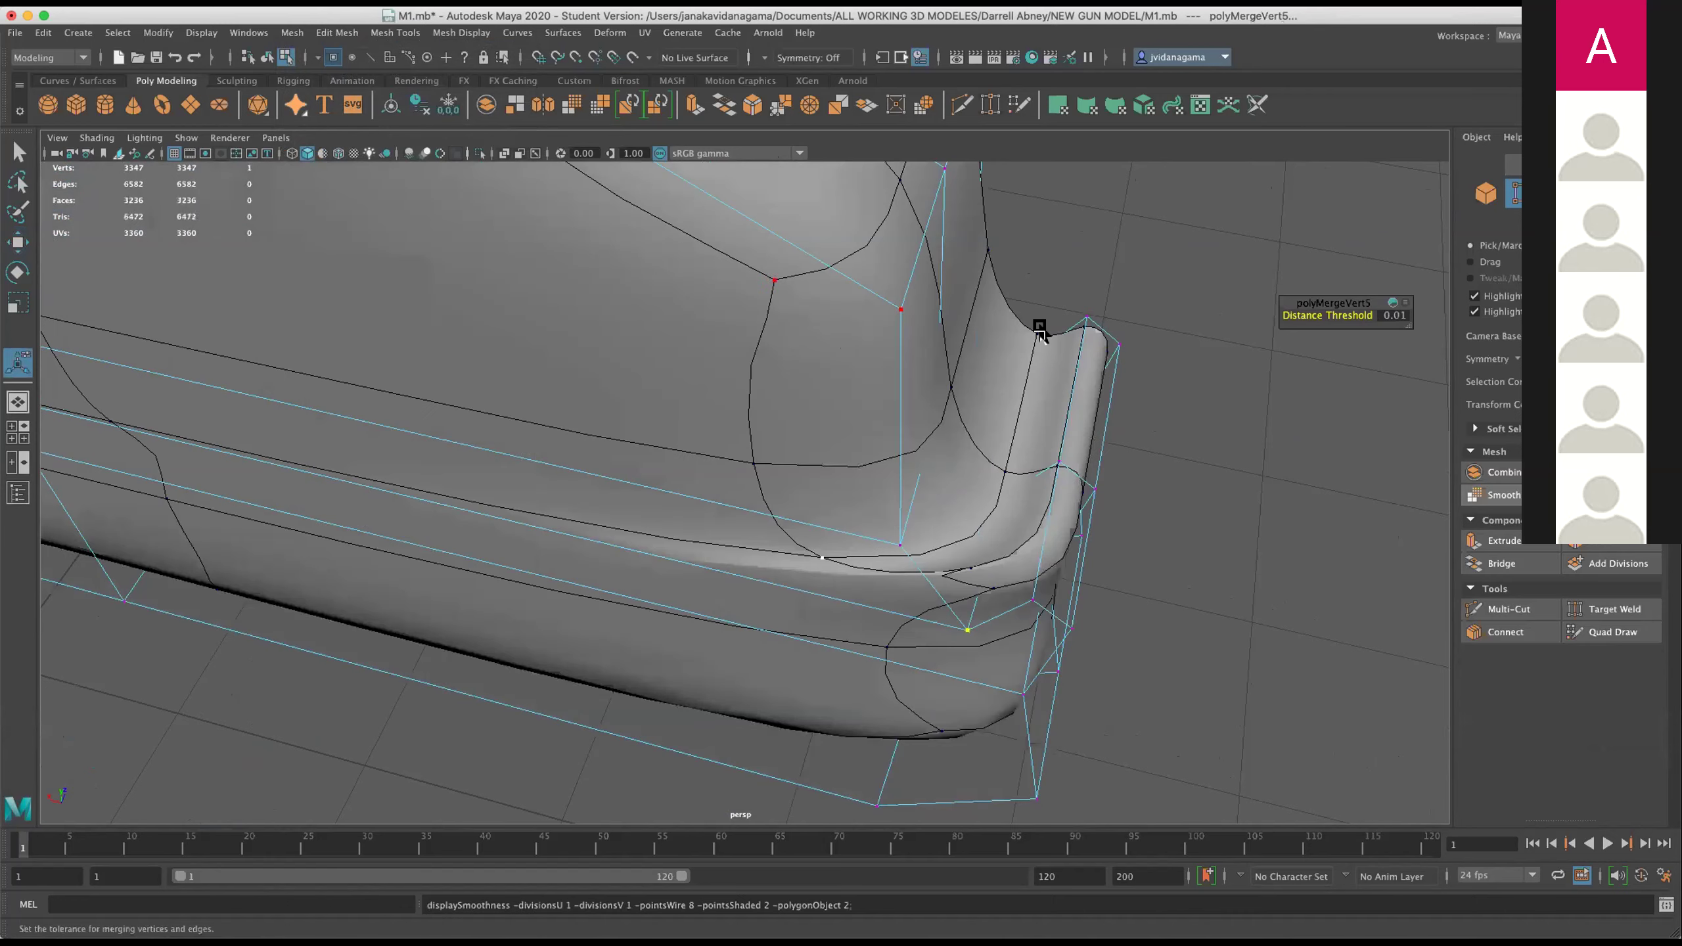
left_click_drag(1006, 356, 1060, 320)
key("1")
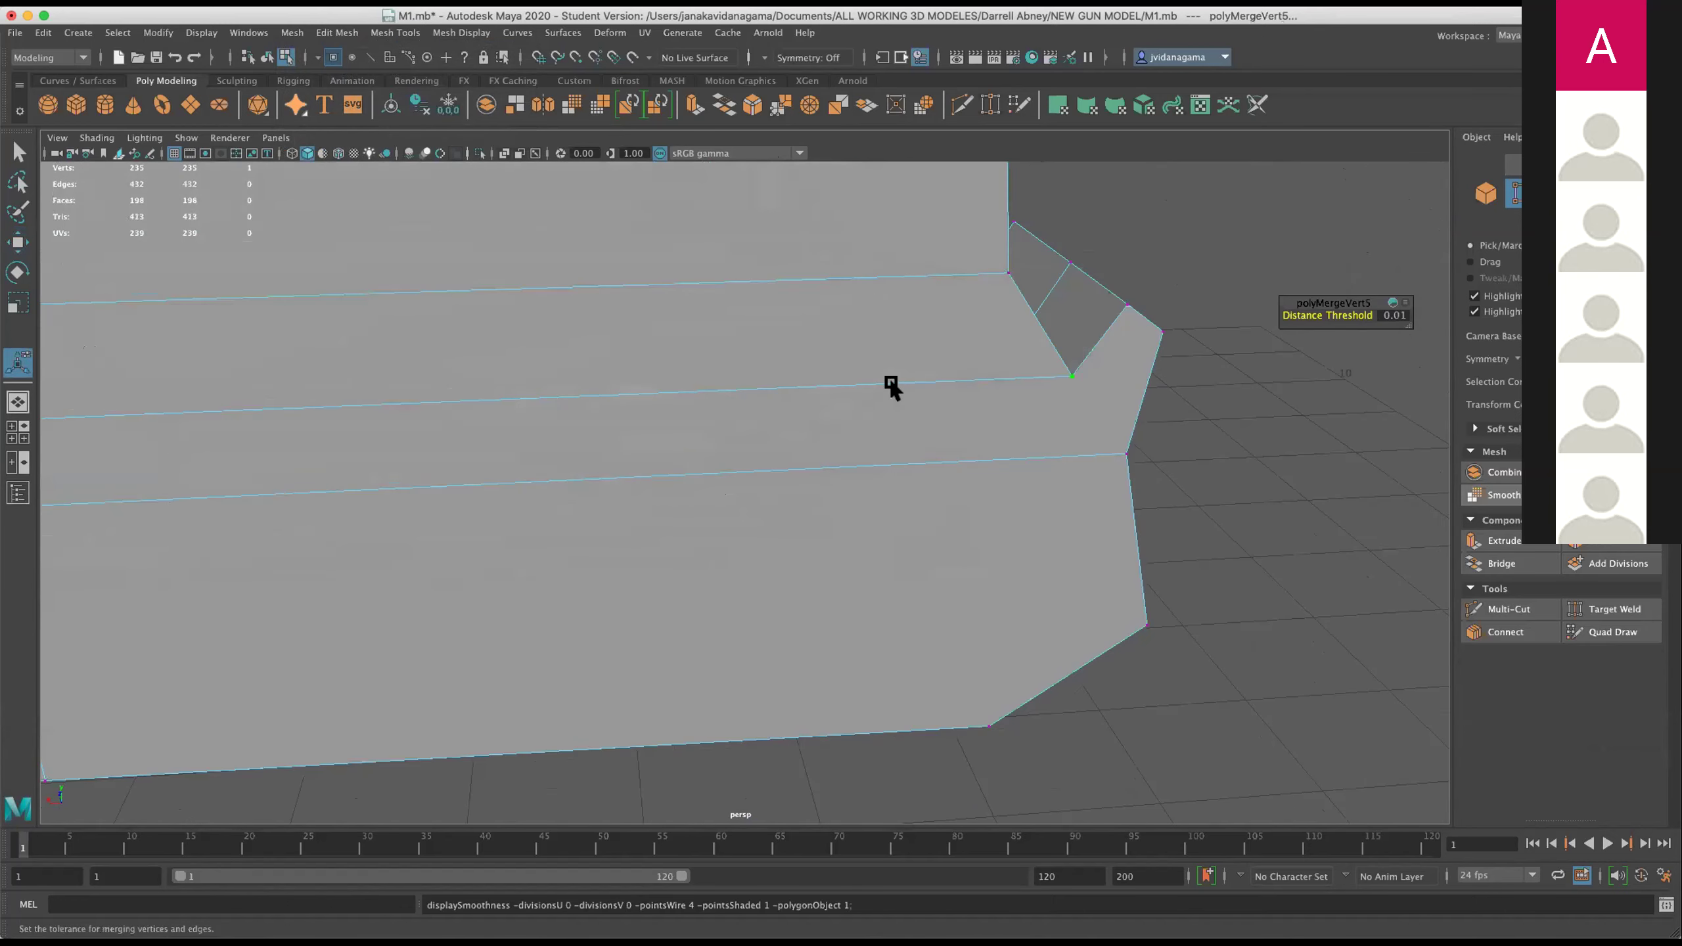
left_click_drag(950, 387, 830, 413)
Multi-Cut a new edge from the corner vertex down the rear corner face to the bottom edge.
left_click(962, 92)
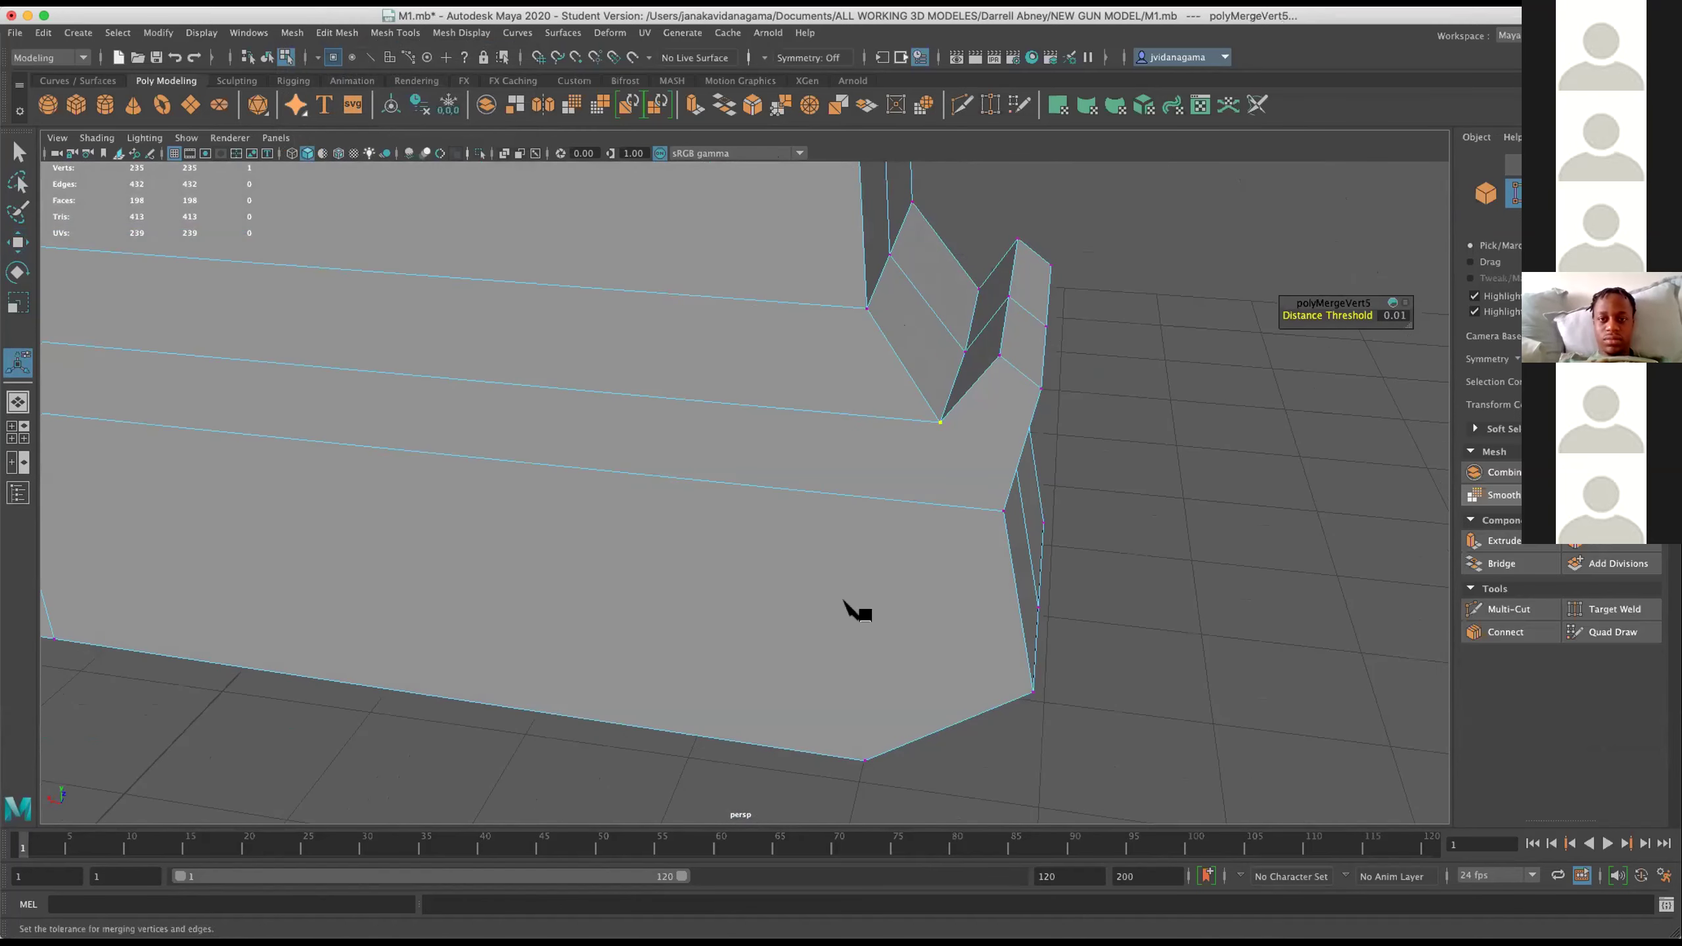
left_click(940, 422)
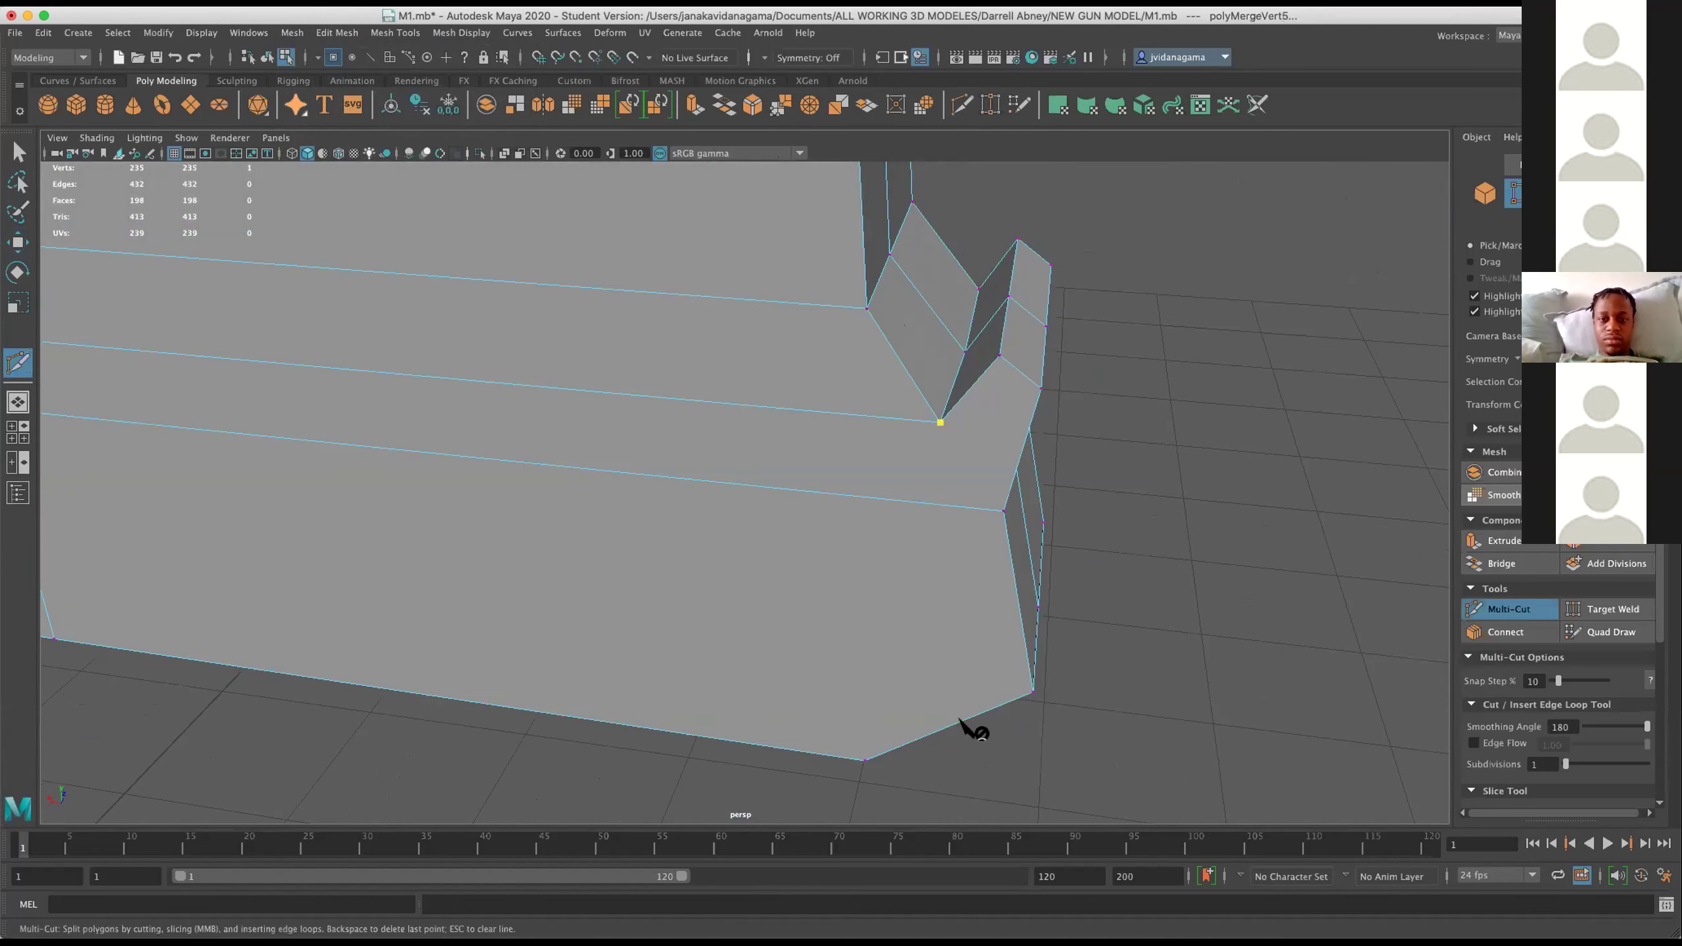
left_click(938, 505)
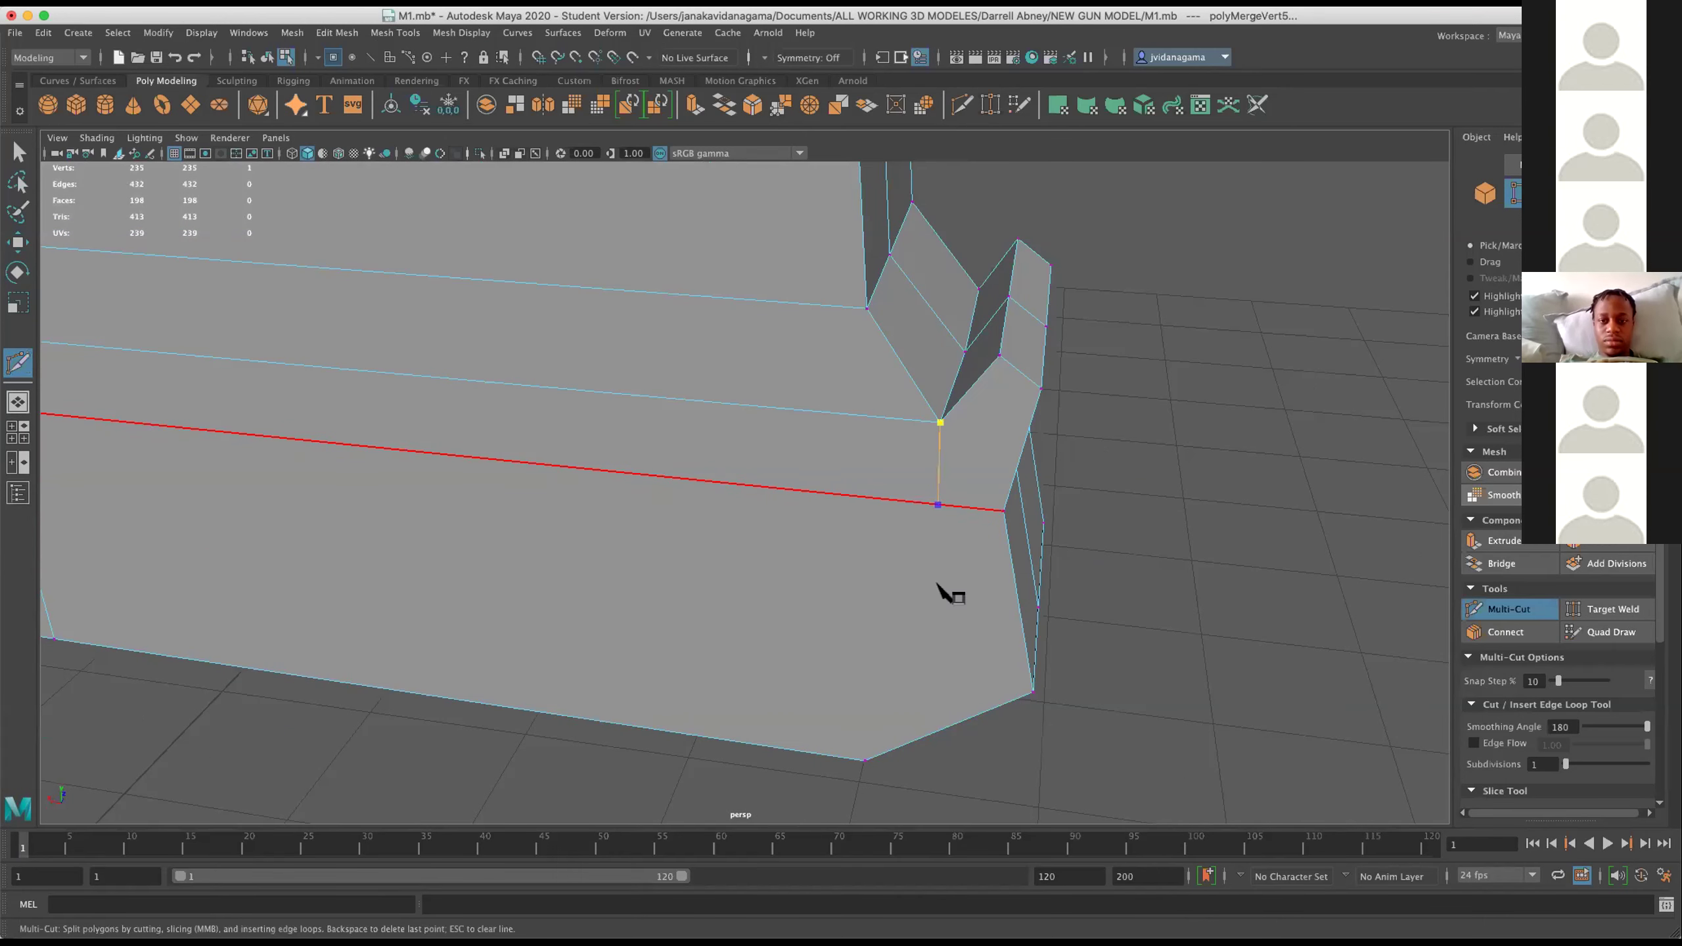
left_click(815, 753)
key("w")
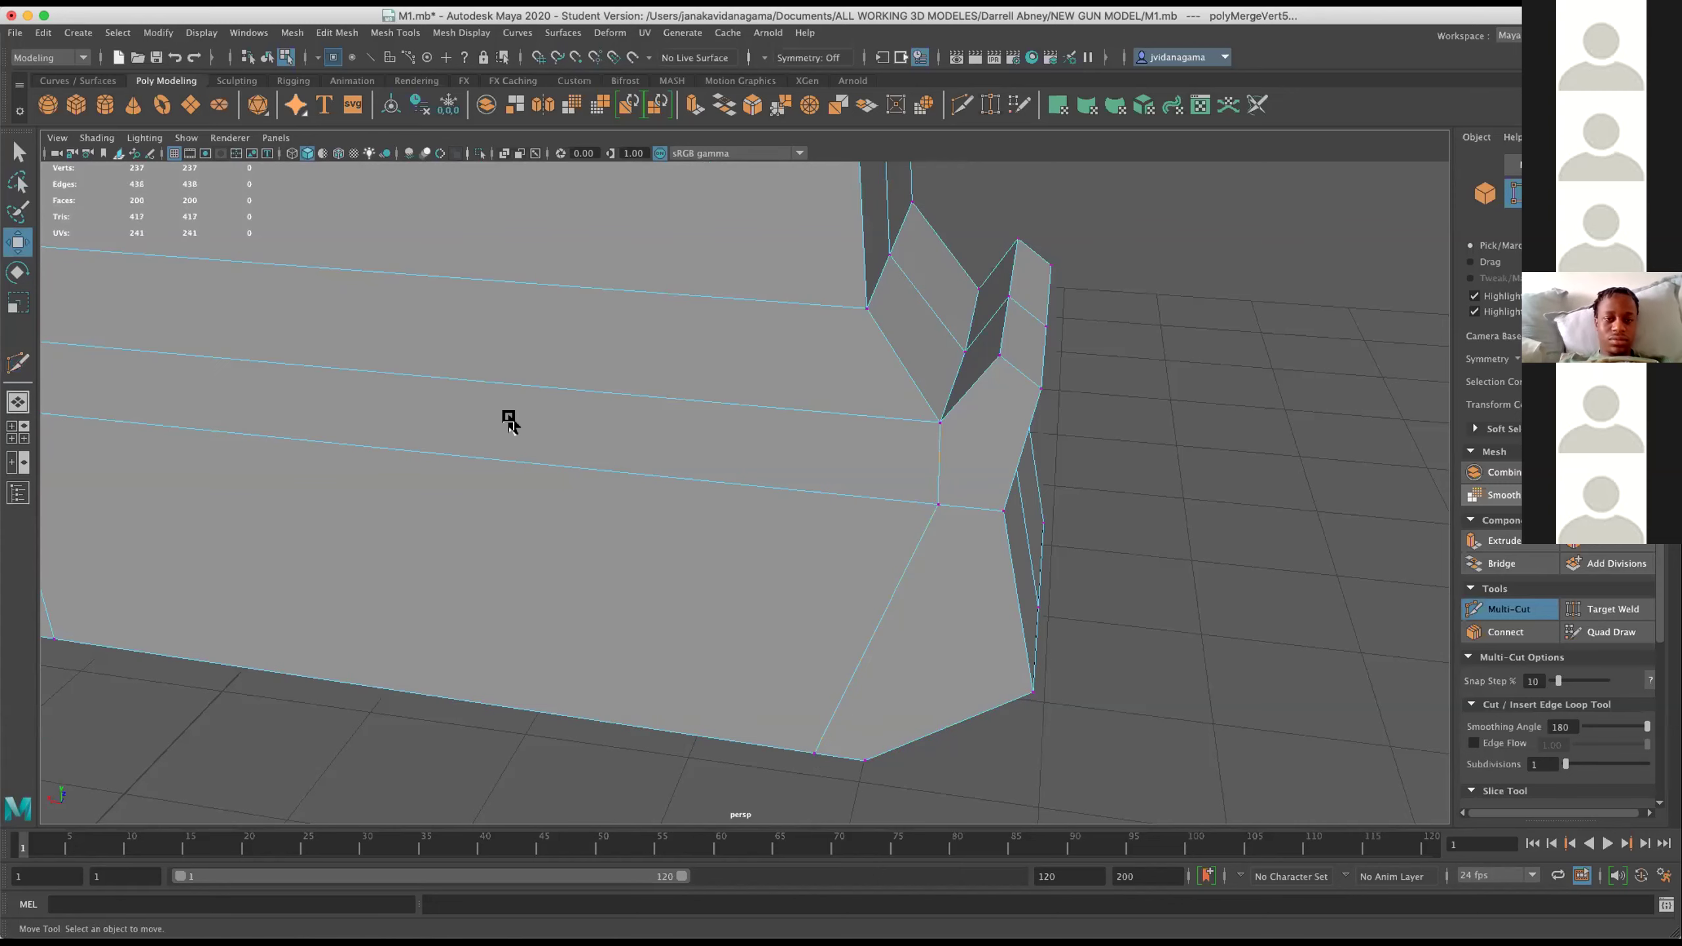
key("3")
left_click_drag(972, 552, 932, 606)
key("1")
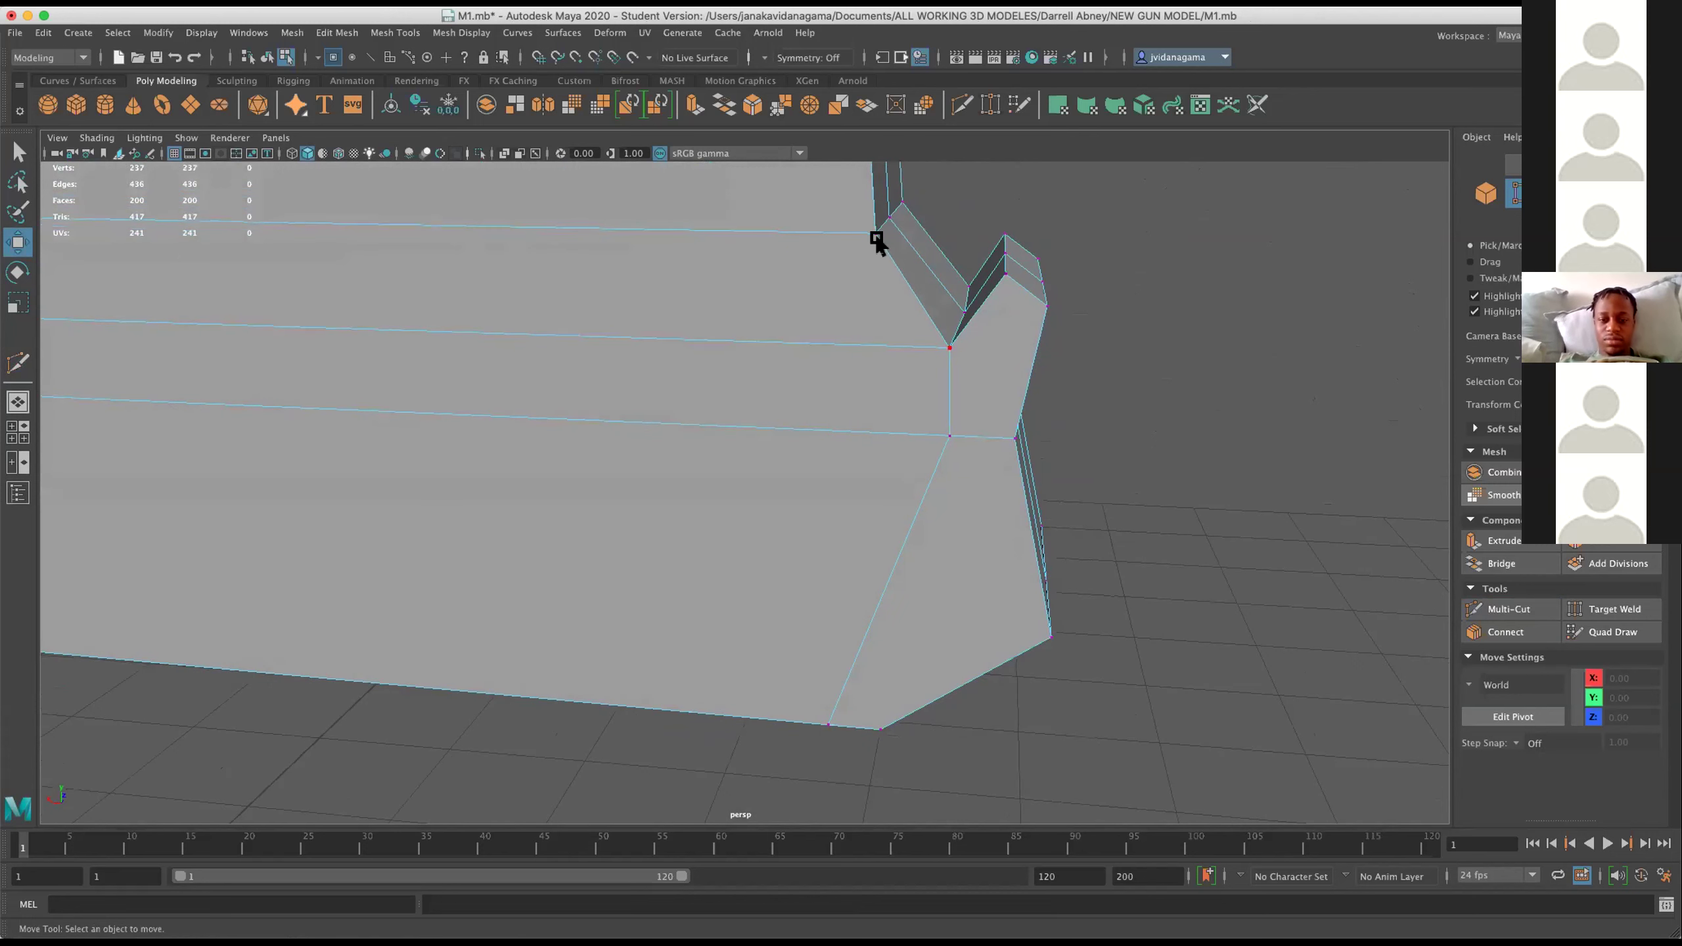
Start another cut on the corner edge, inspect it smoothed, then view the whole gun body.
left_click(961, 104)
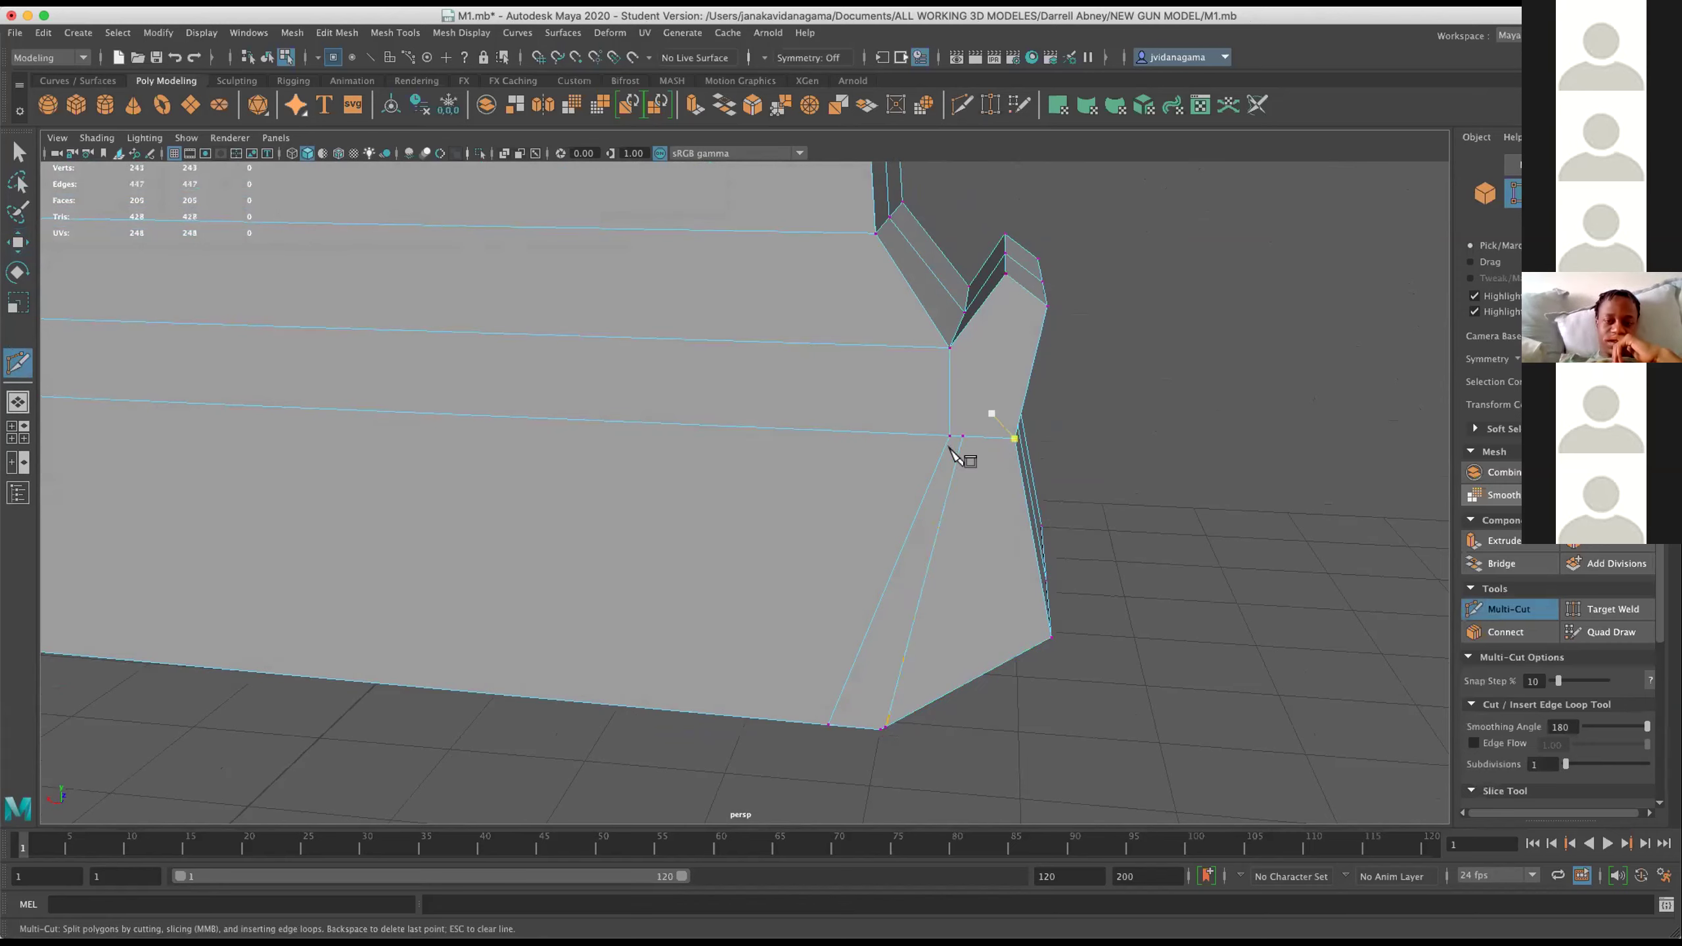
left_click(961, 436)
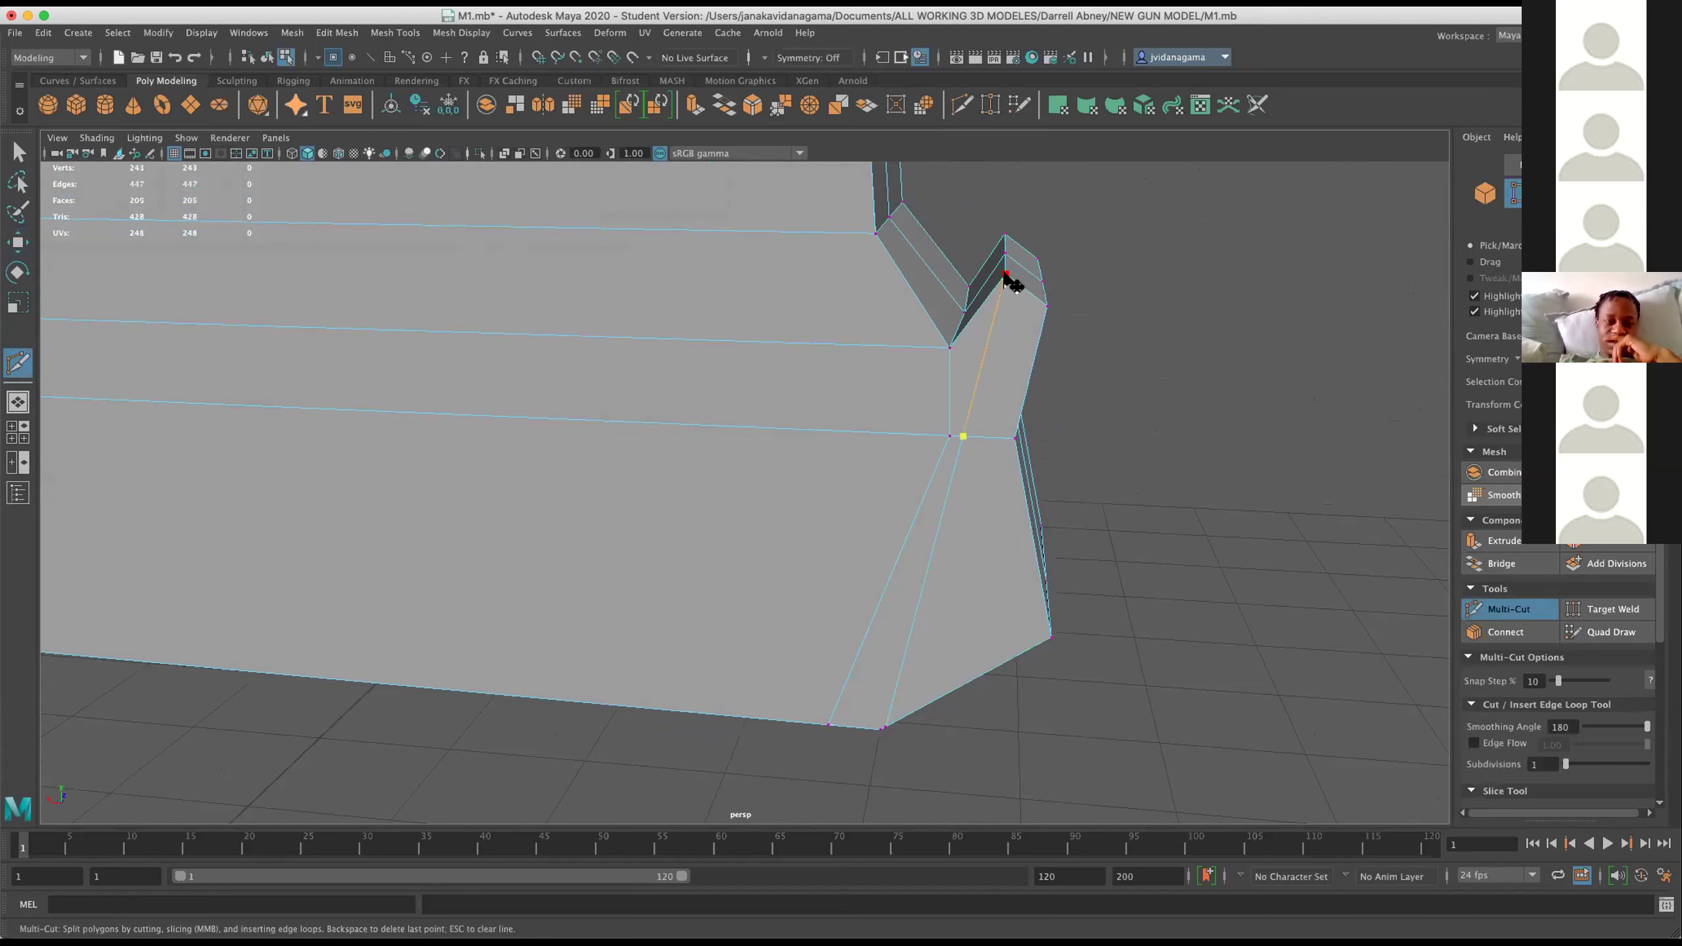
key("3")
left_click_drag(1212, 431, 995, 527)
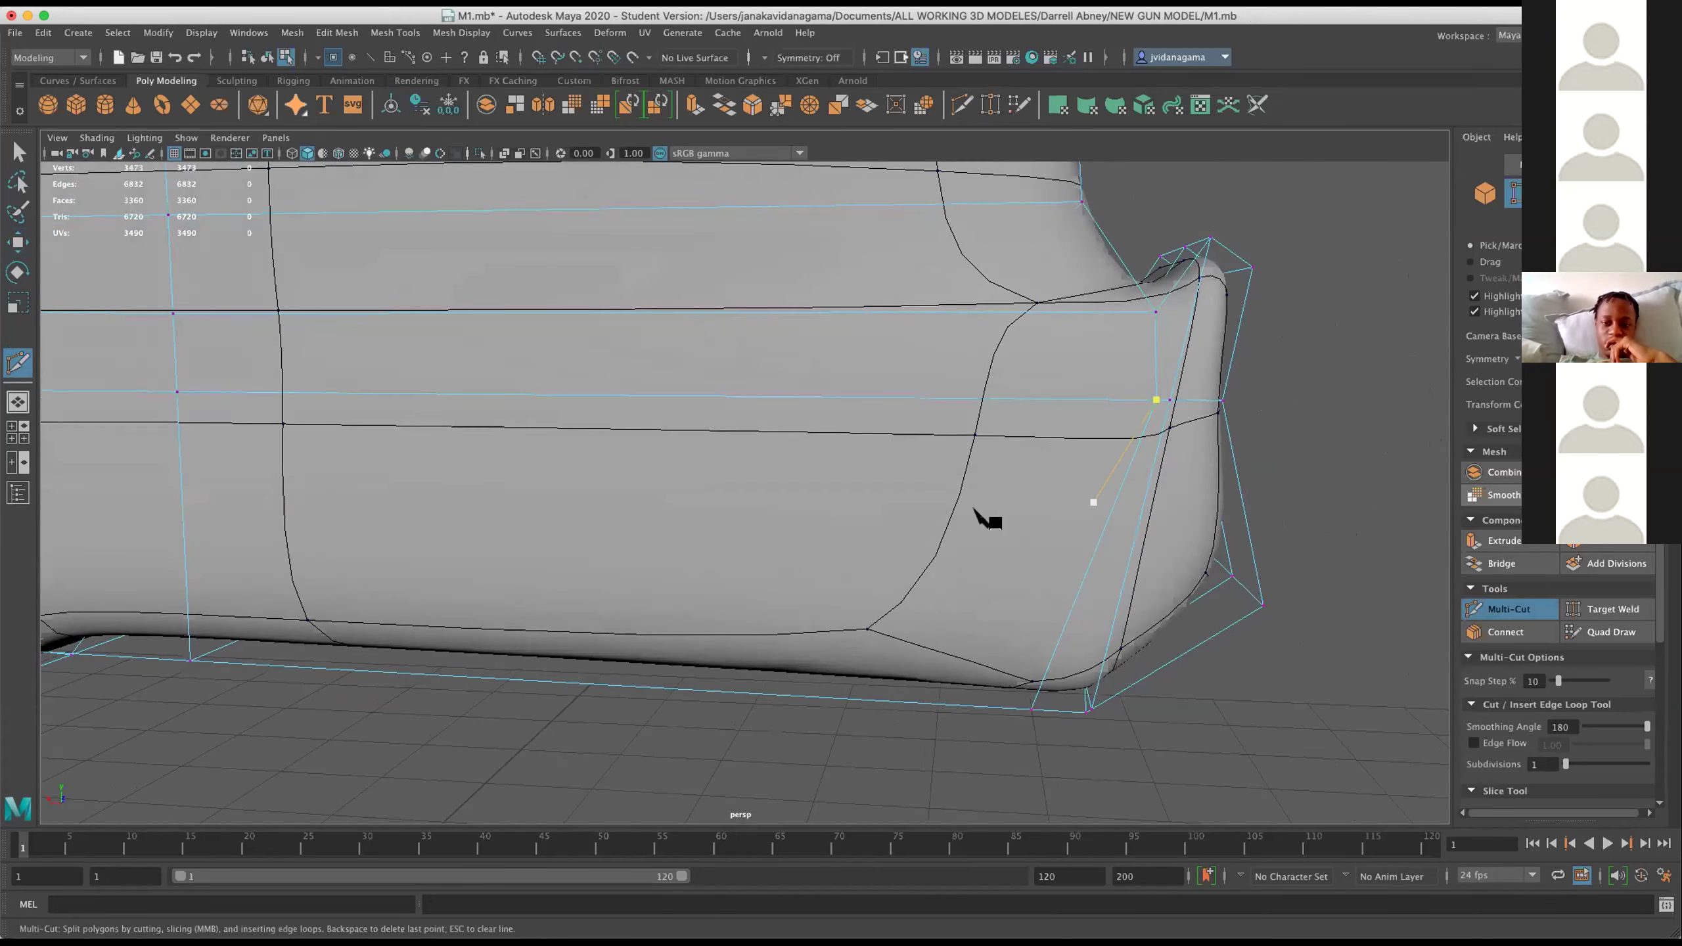
key("1")
left_click_drag(945, 524, 1333, 552)
left_click_drag(1333, 552, 909, 613)
left_click_drag(909, 613, 804, 620)
left_click_drag(804, 620, 963, 646)
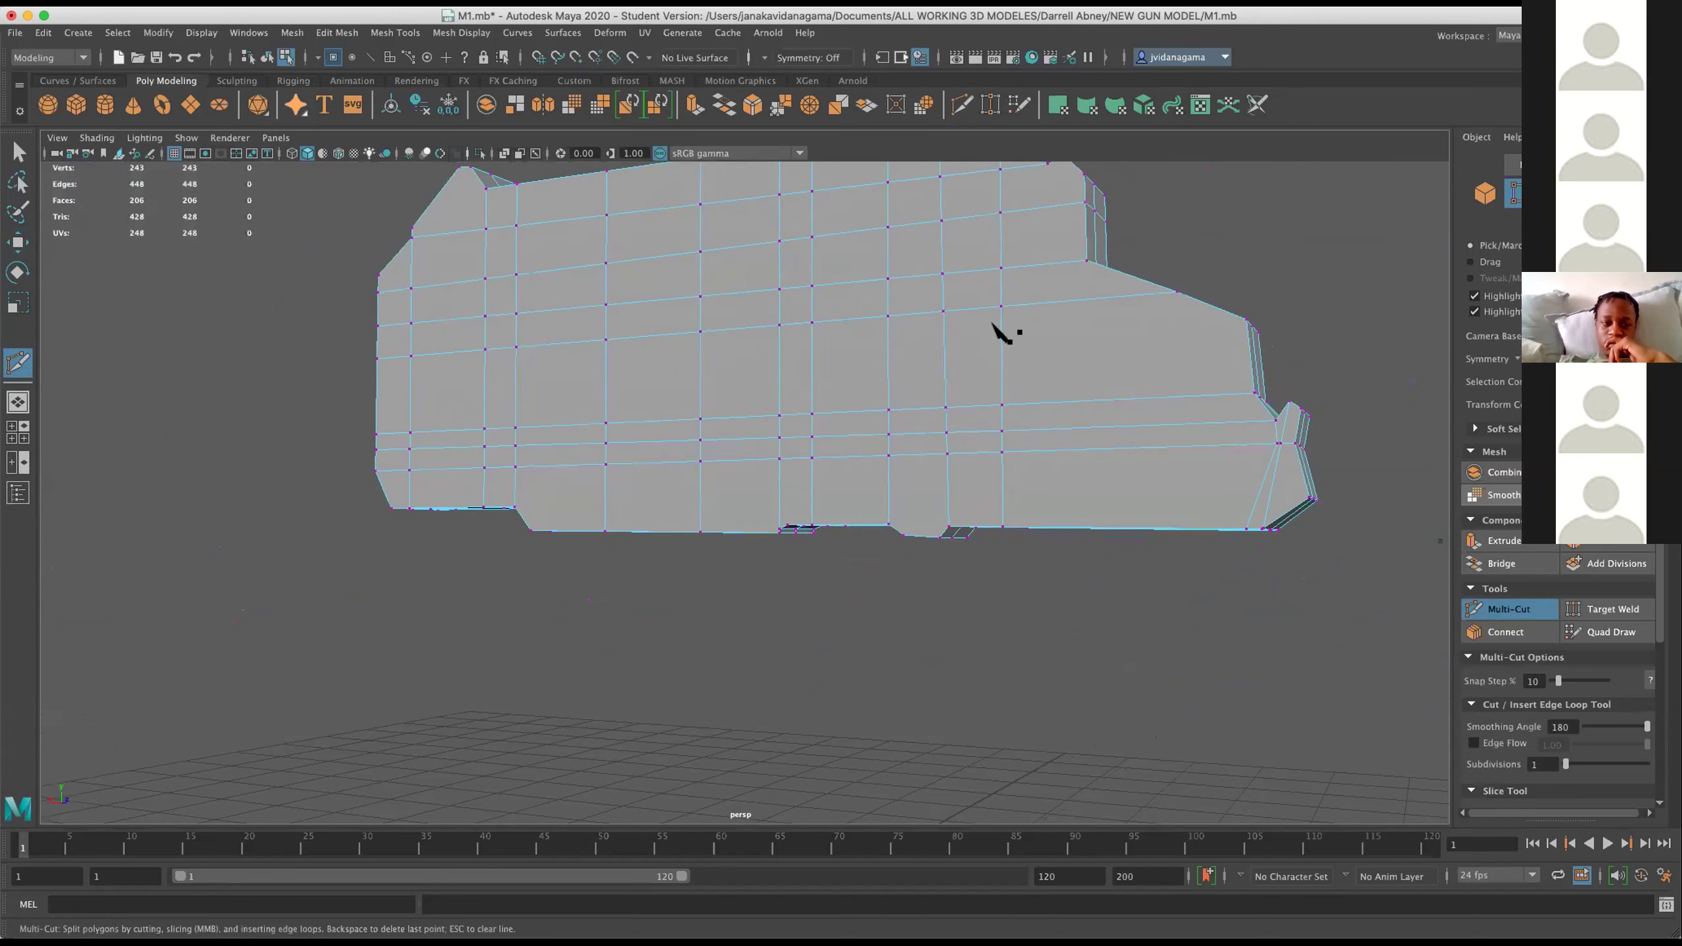
Cut a long horizontal edge along the lower gun body and commit it.
left_click(395, 32)
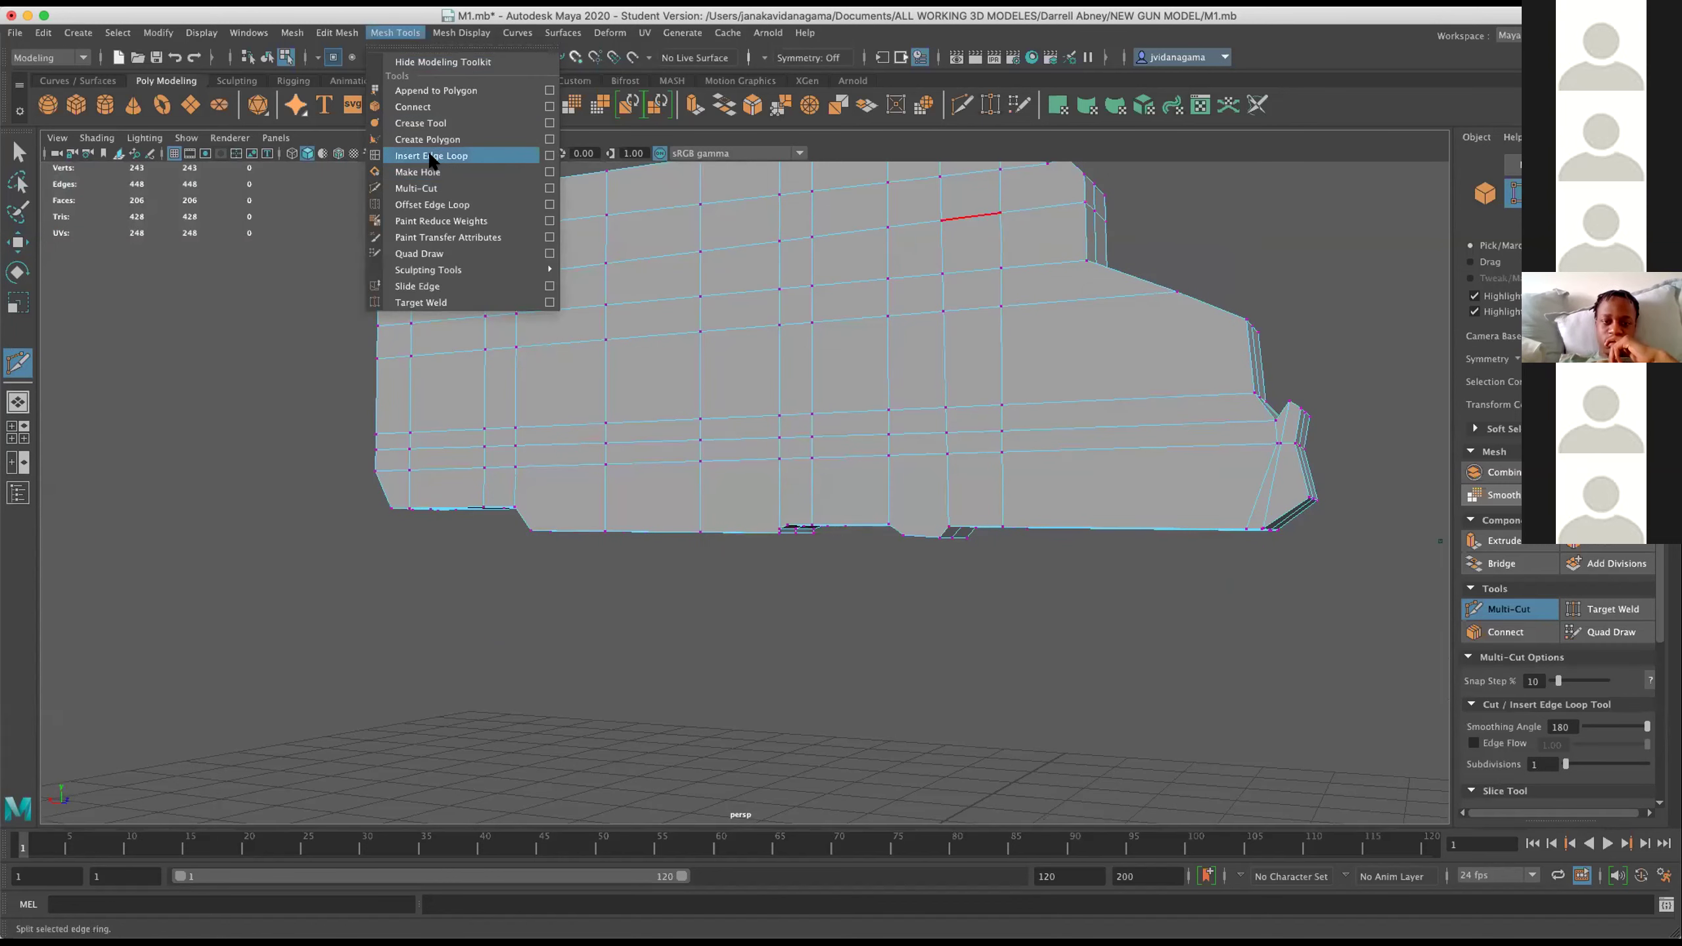
left_click(431, 155)
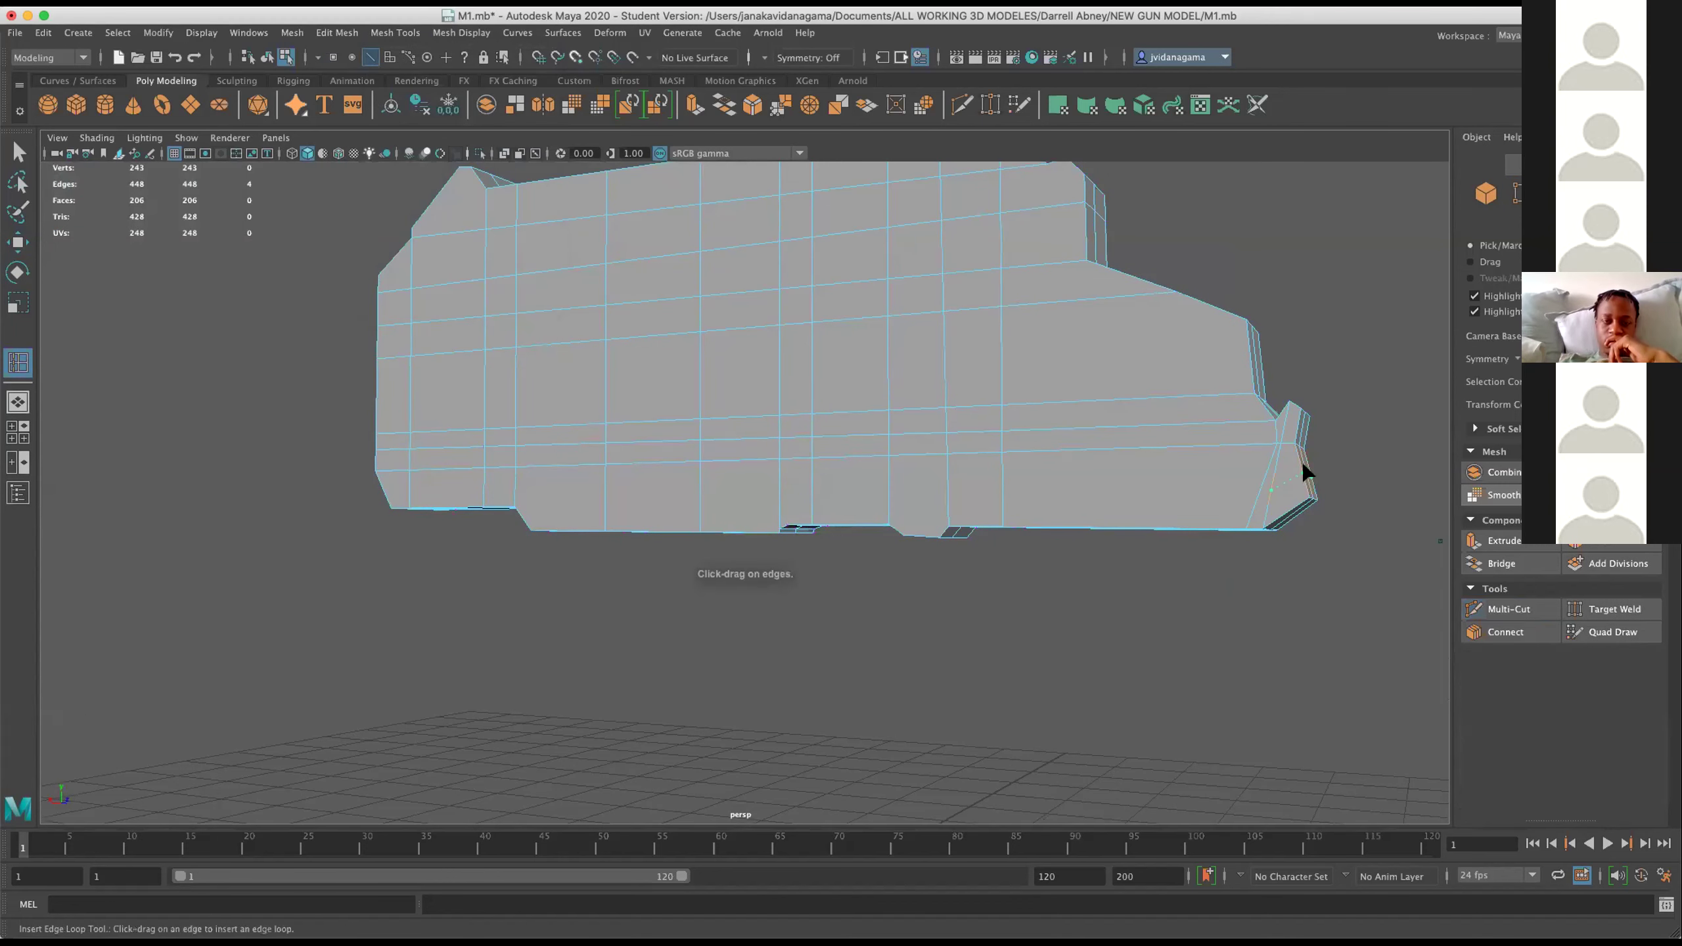
scroll("up", 3)
scroll("up", 3)
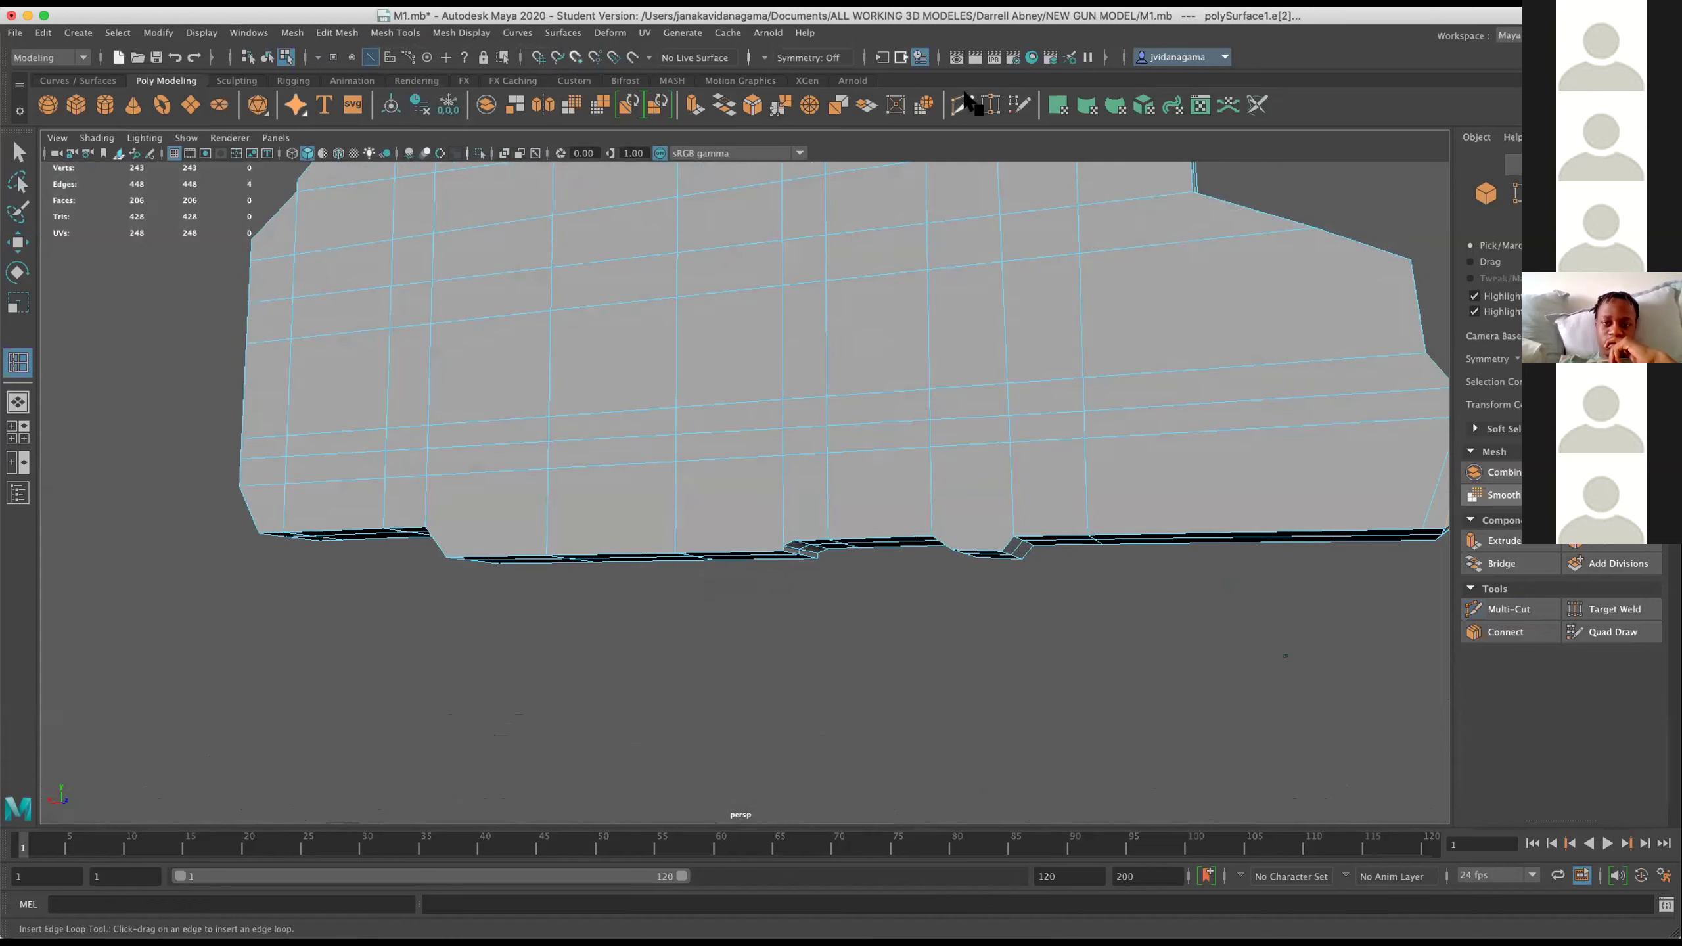
left_click(968, 100)
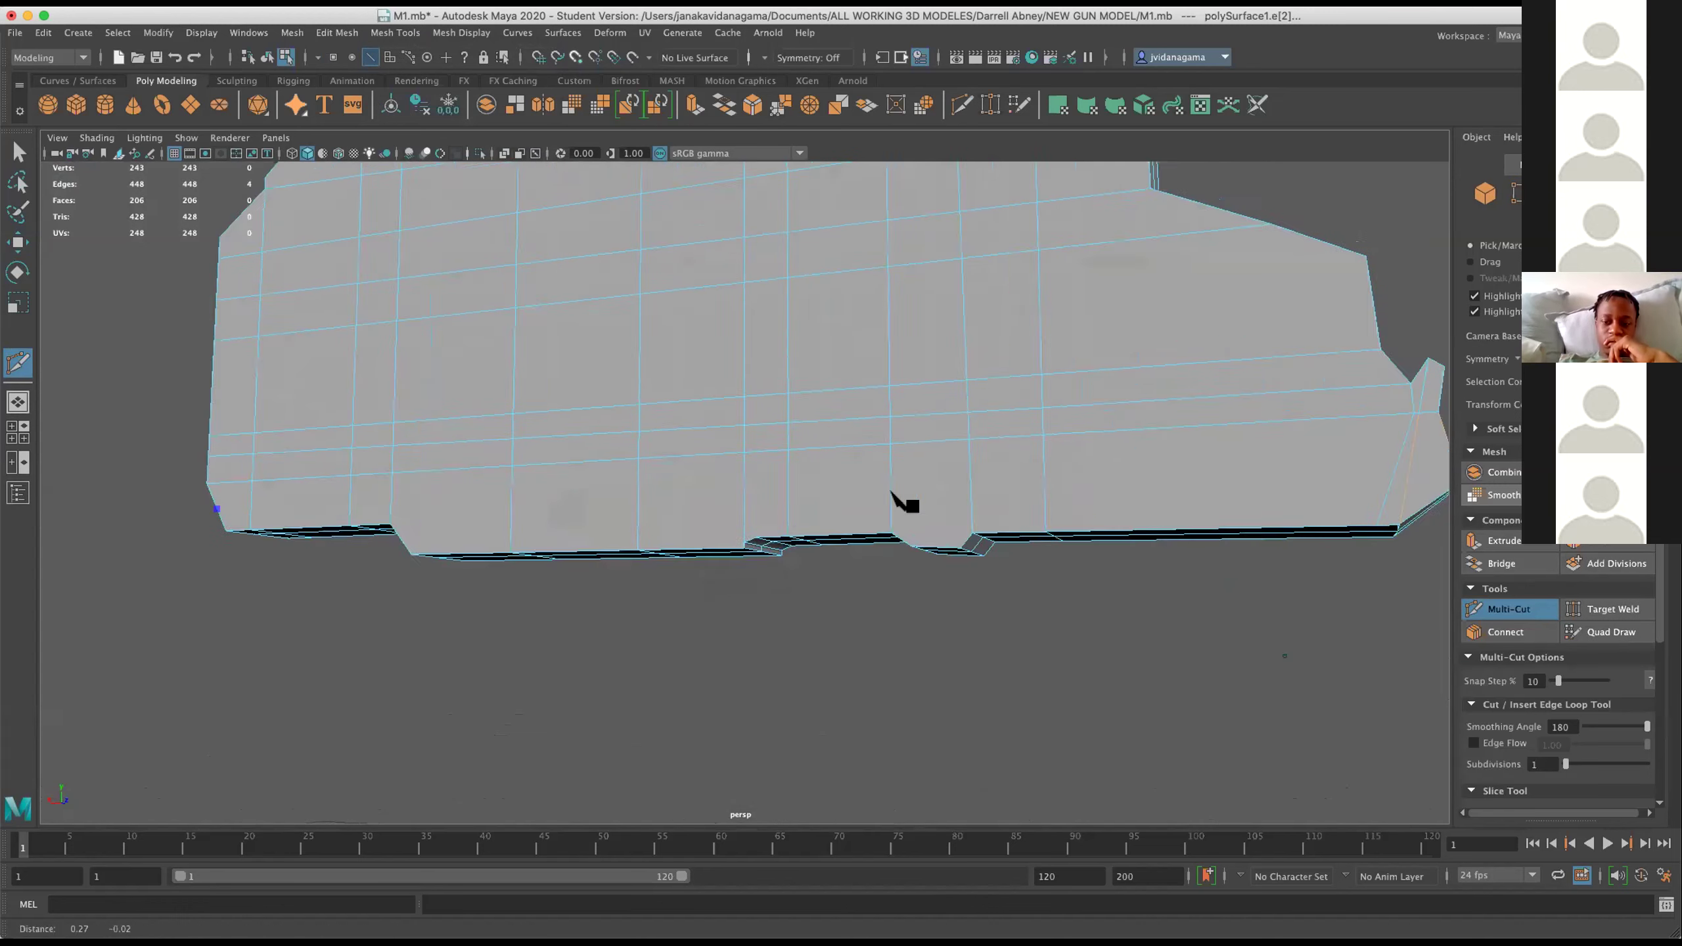
left_click_drag(902, 498, 1176, 515)
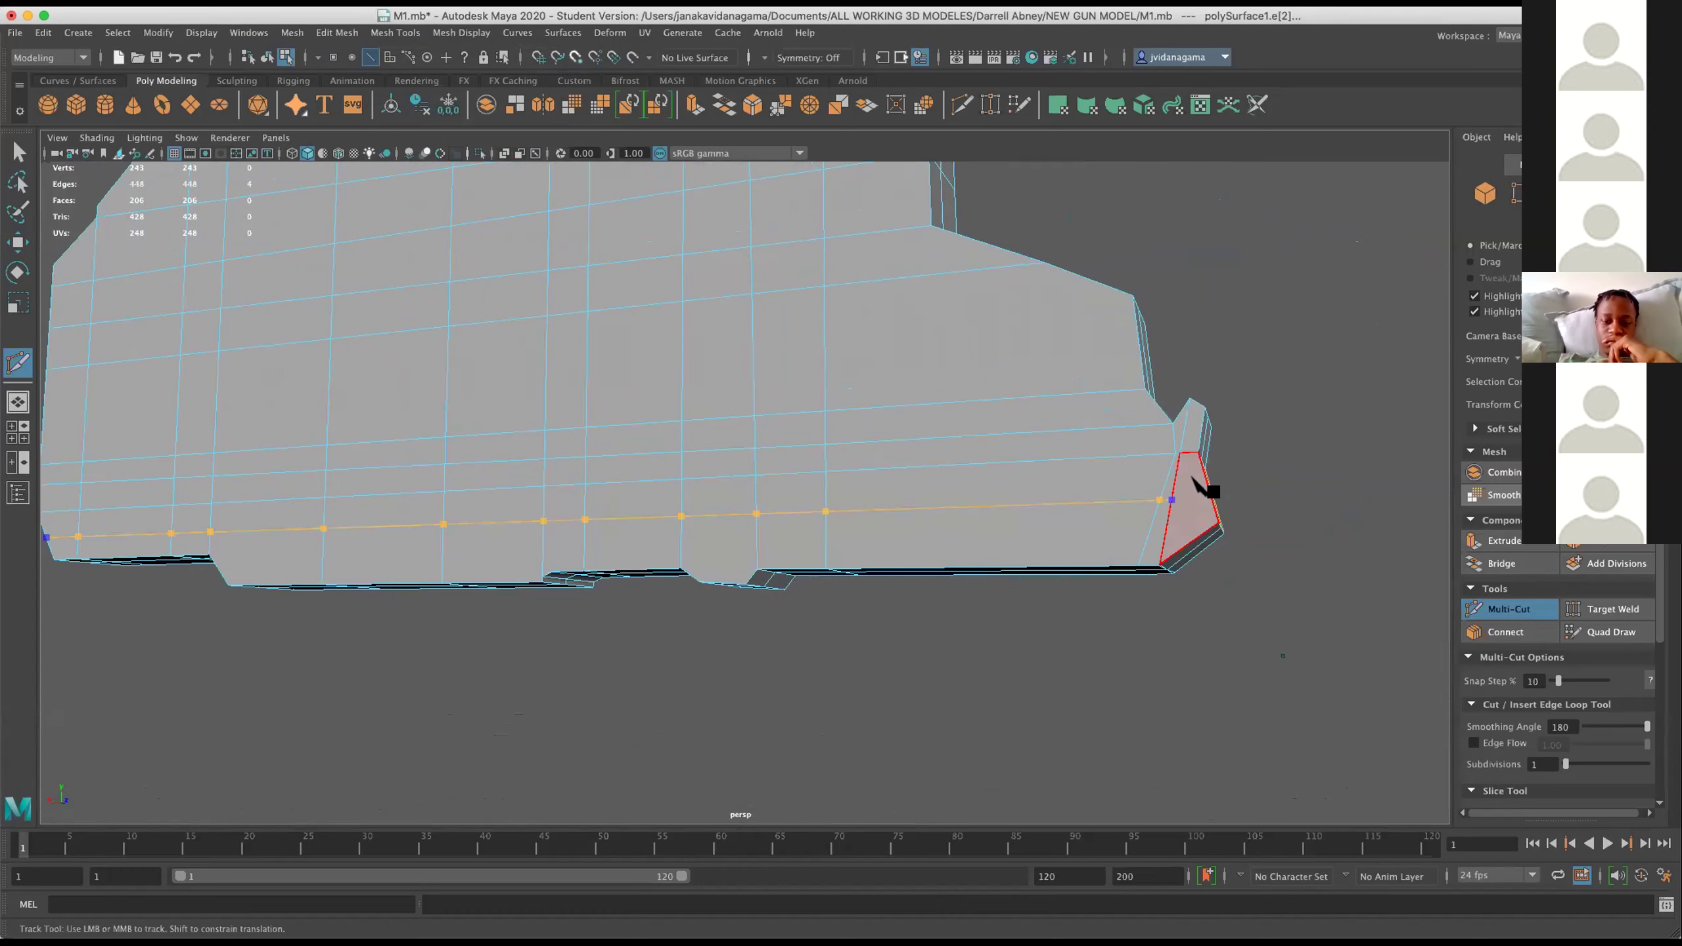
left_click_drag(1288, 489, 1177, 565)
right_click(1172, 586)
Add a short cut across the front face of the body.
key("3")
left_click_drag(870, 246, 471, 419)
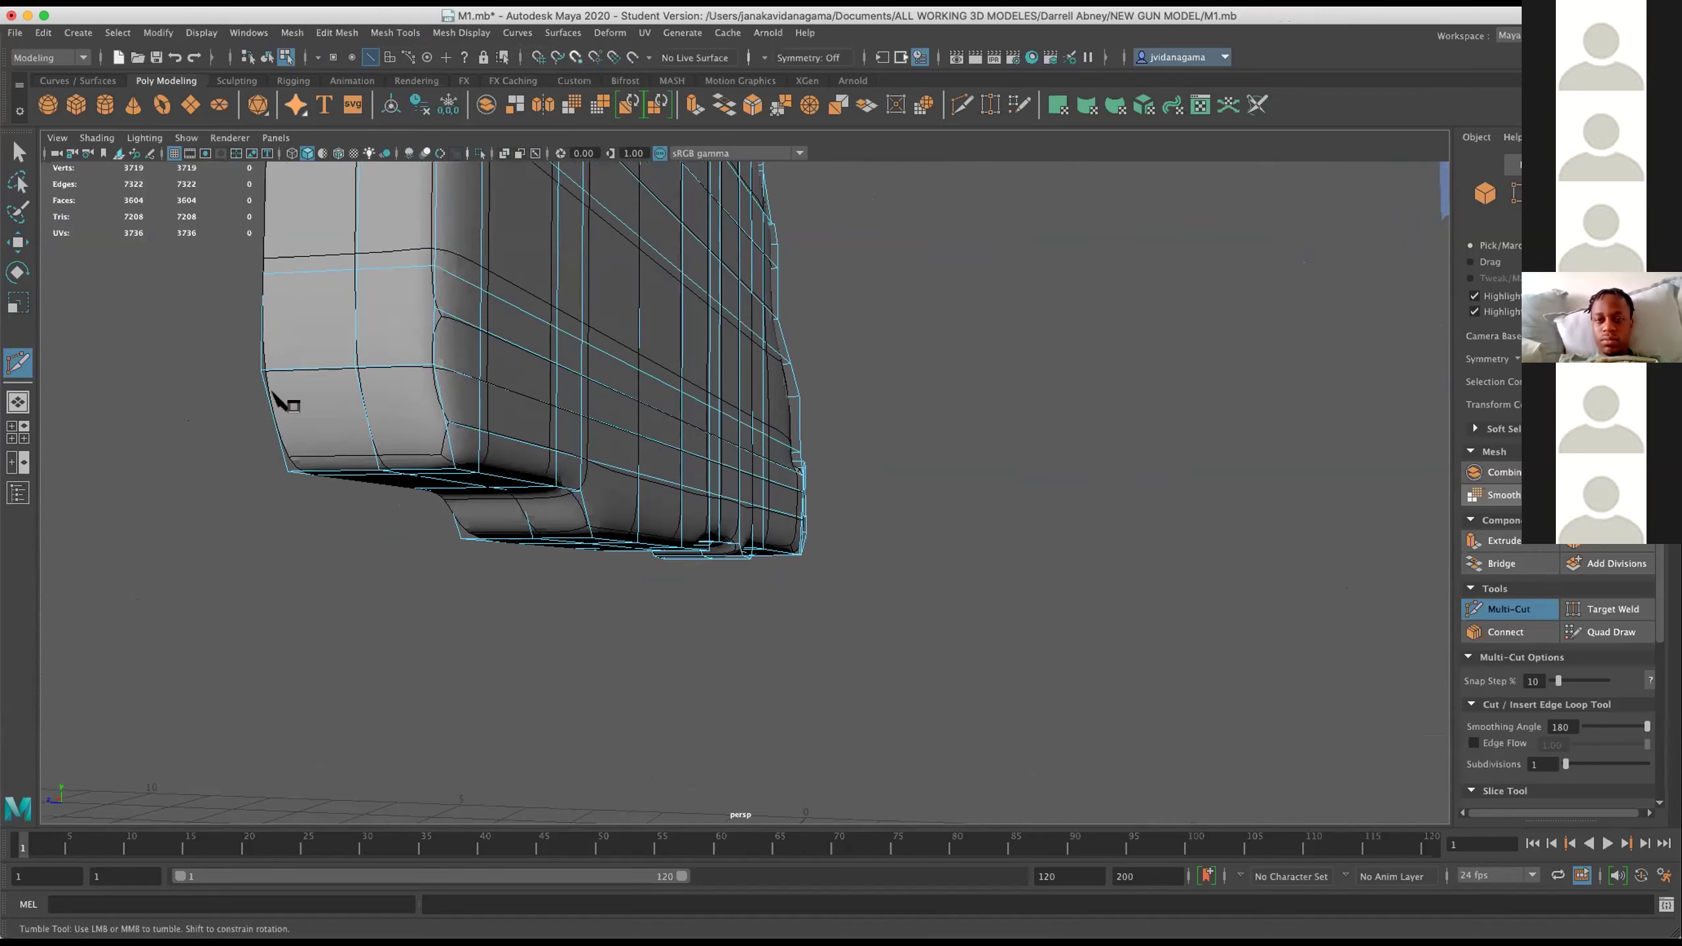
left_click(277, 427)
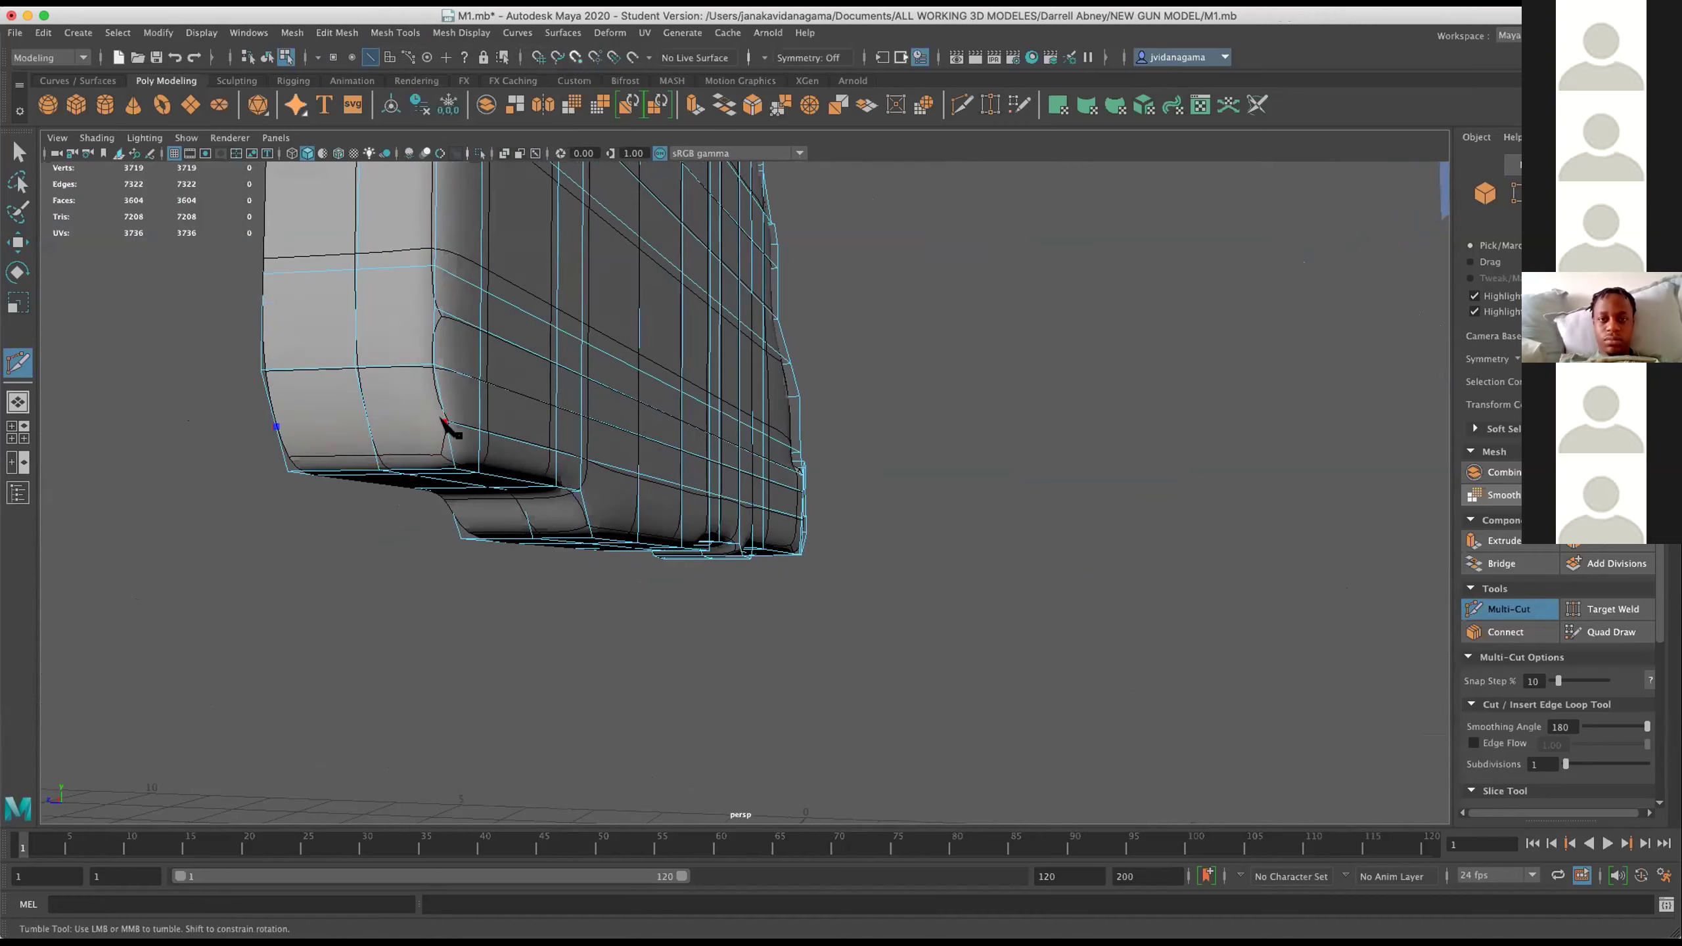
left_click(444, 421)
right_click(445, 421)
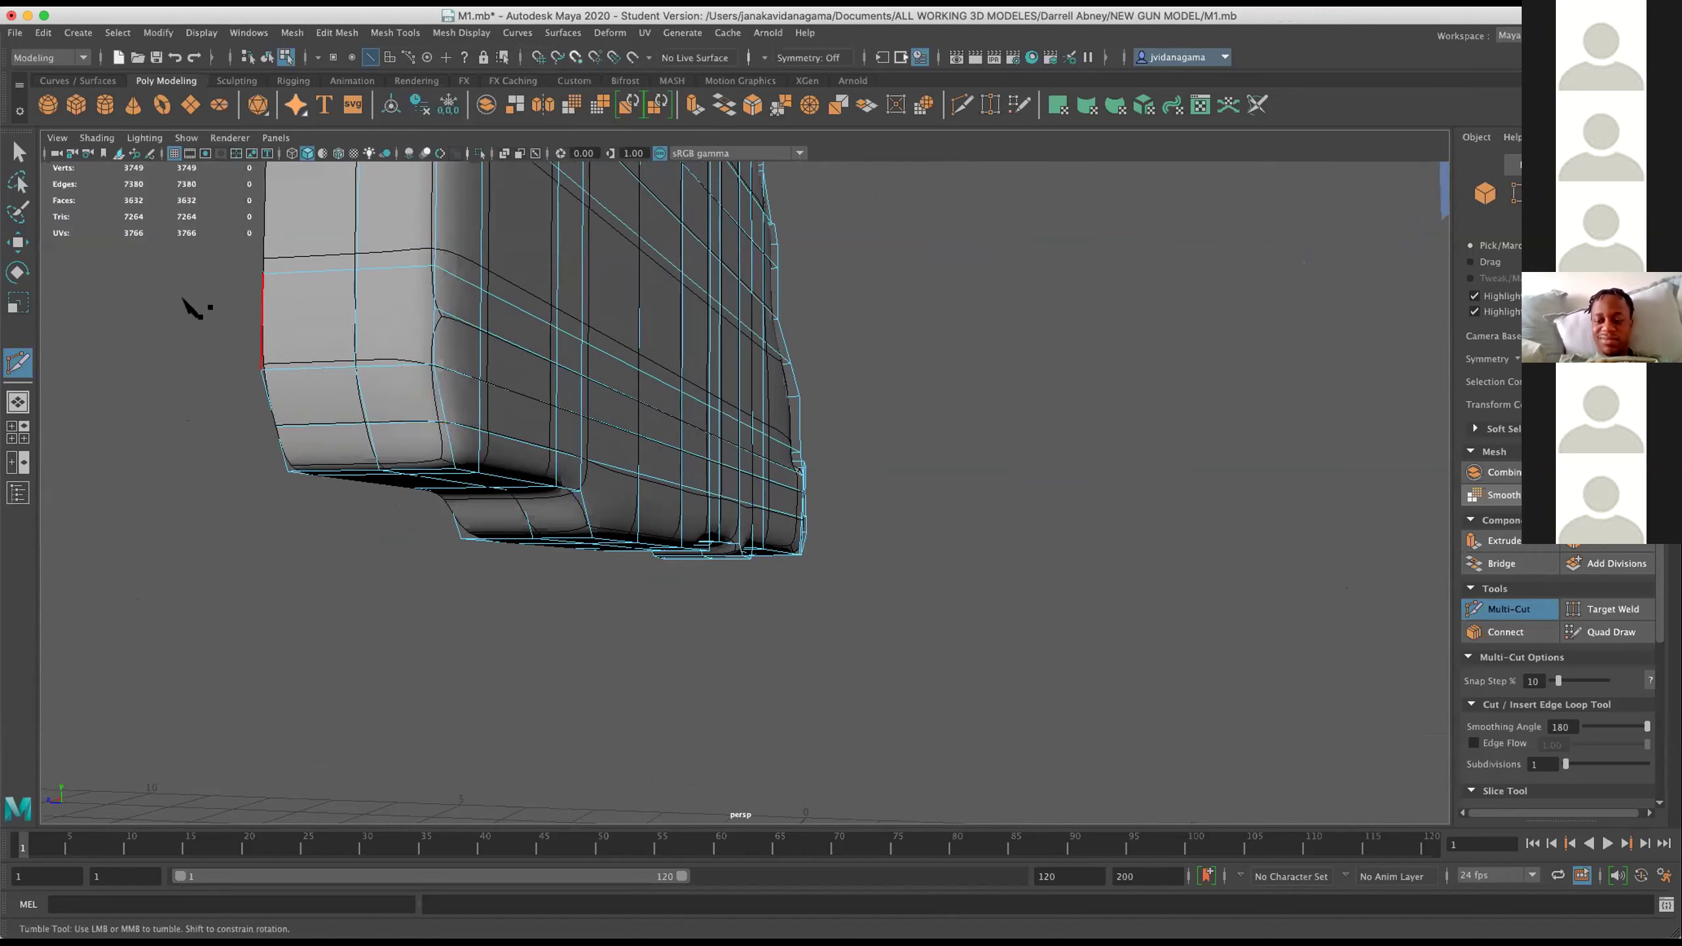
Review the low-poly body with the Move tool and save the scene as M1.mb.
left_click(15, 243)
scroll("up", 3)
scroll("up", 3)
scroll("down", 3)
left_click_drag(913, 488, 820, 579)
key("1")
left_click_drag(689, 669, 854, 493)
key("ctrl+s")
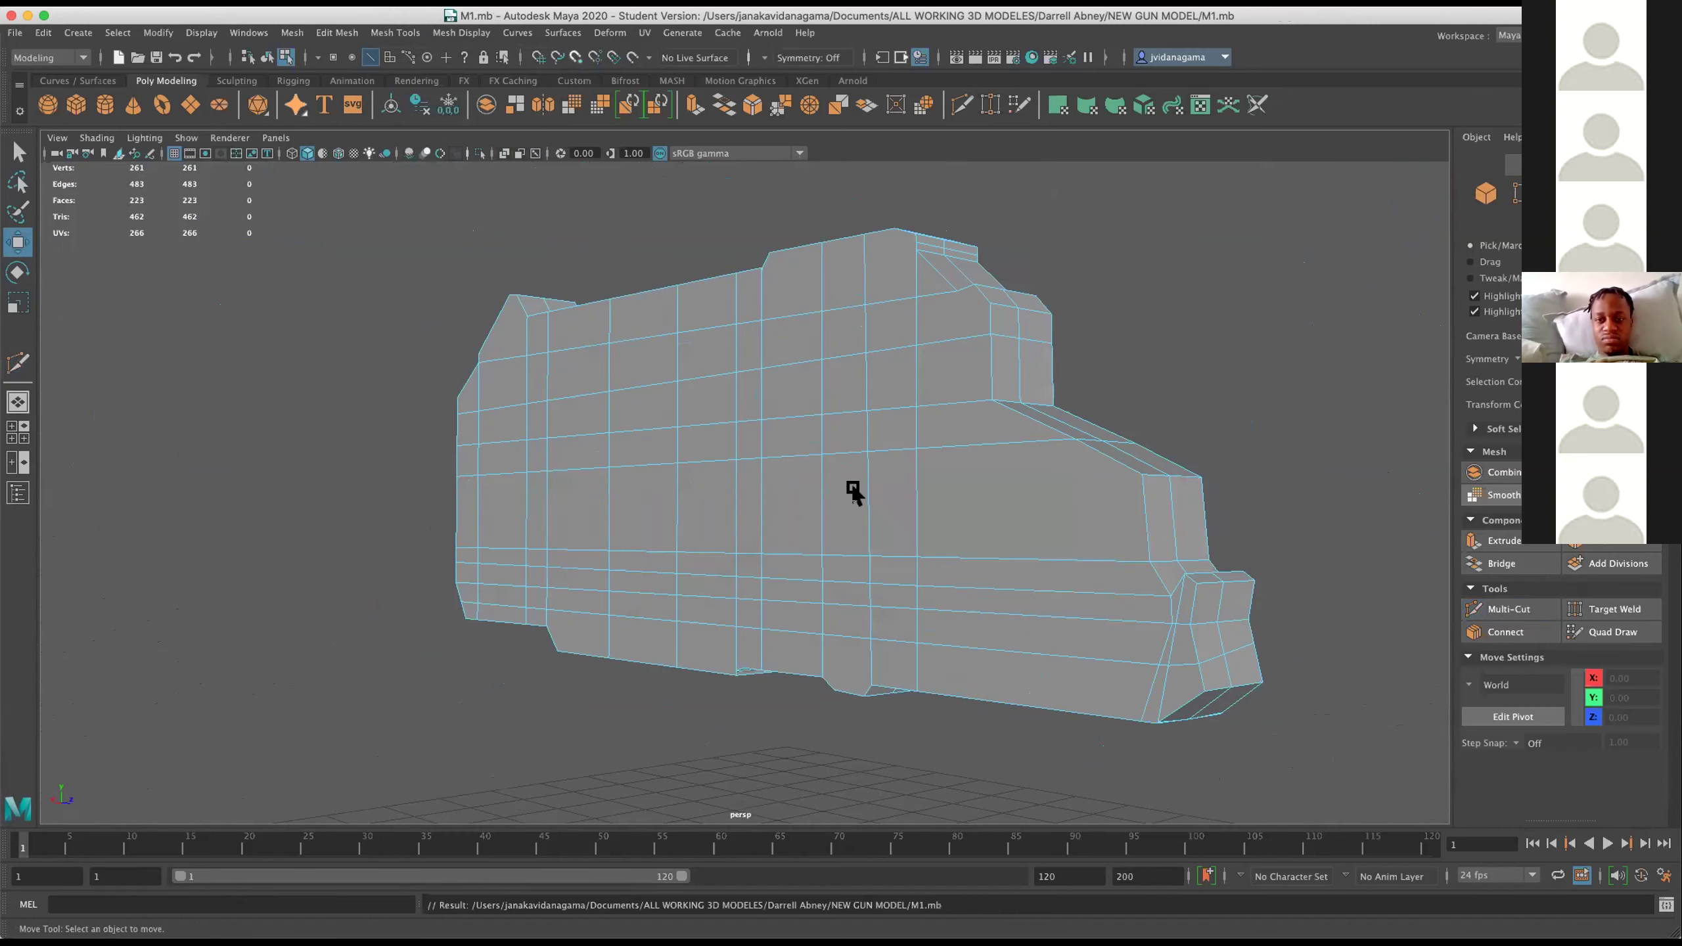
left_click_drag(546, 444, 590, 451)
left_click(590, 451)
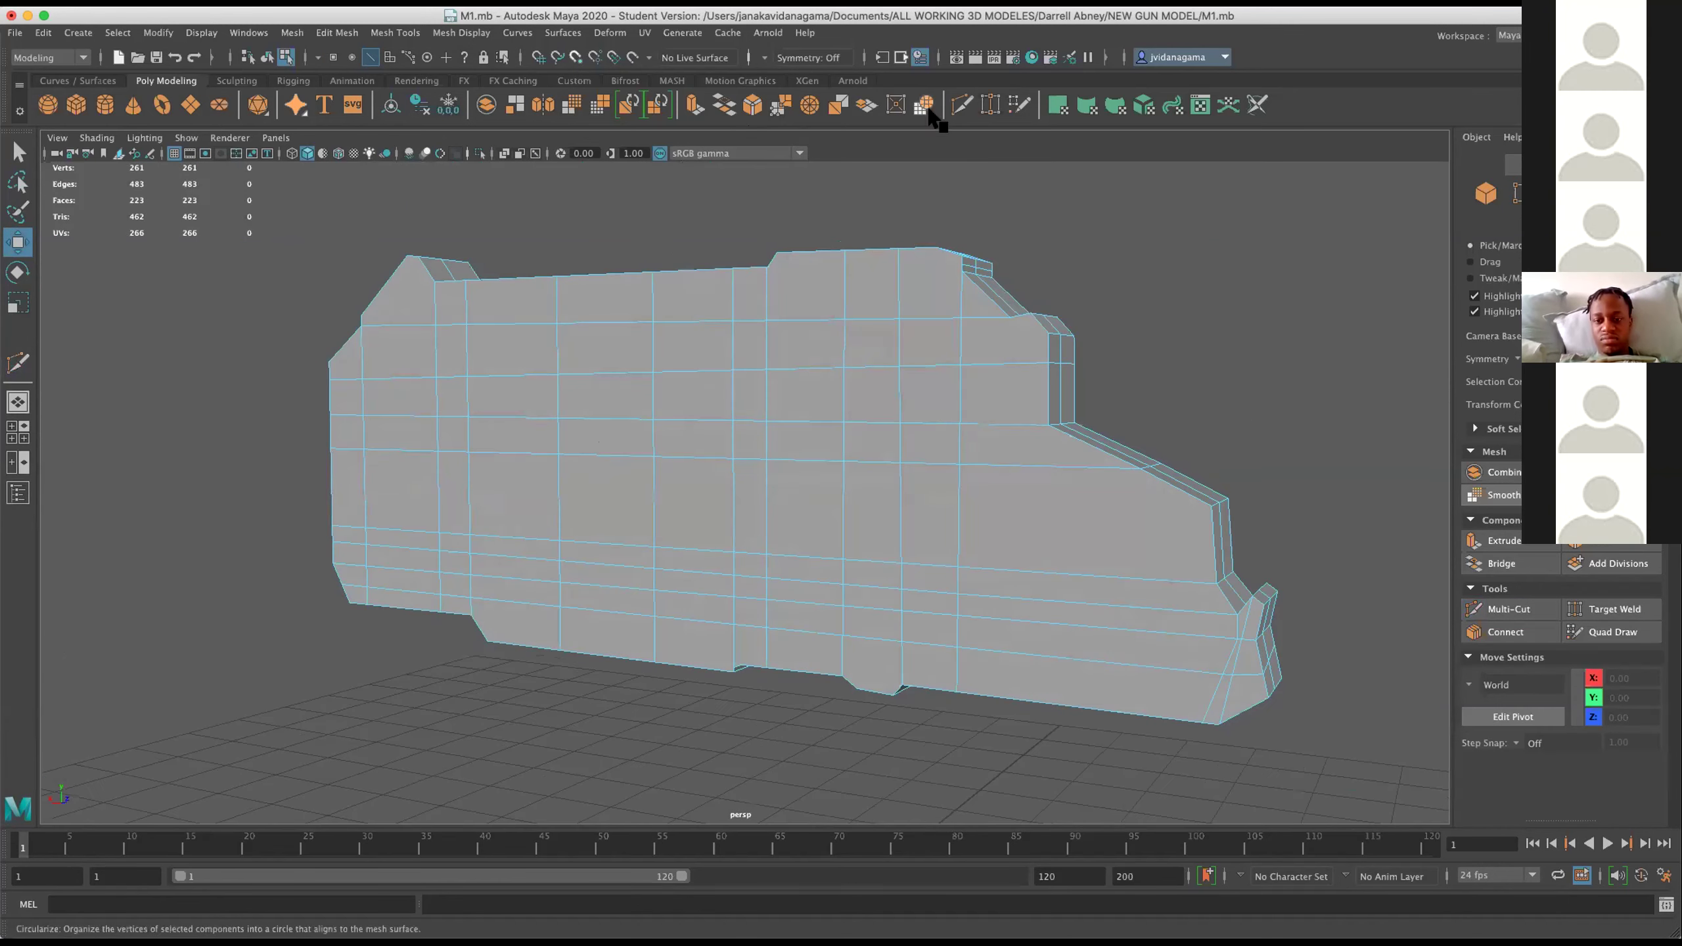
Commit a new cut line across the body and inspect it in smooth preview.
left_click(964, 106)
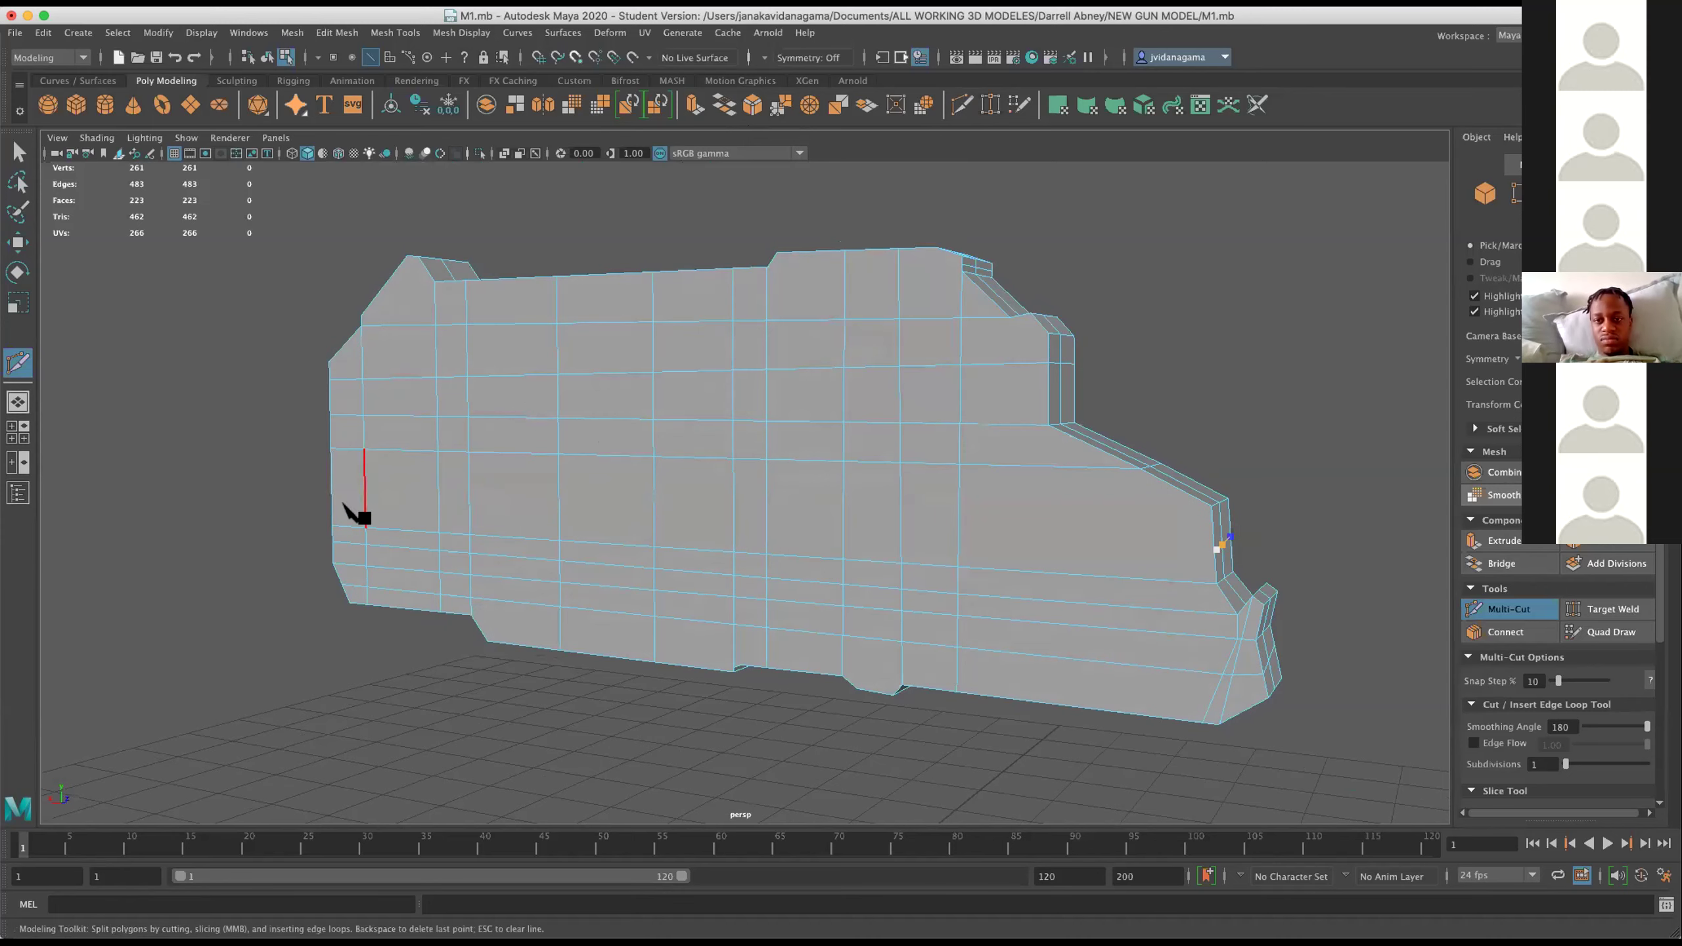
left_click(333, 498)
left_click_drag(333, 498, 281, 594)
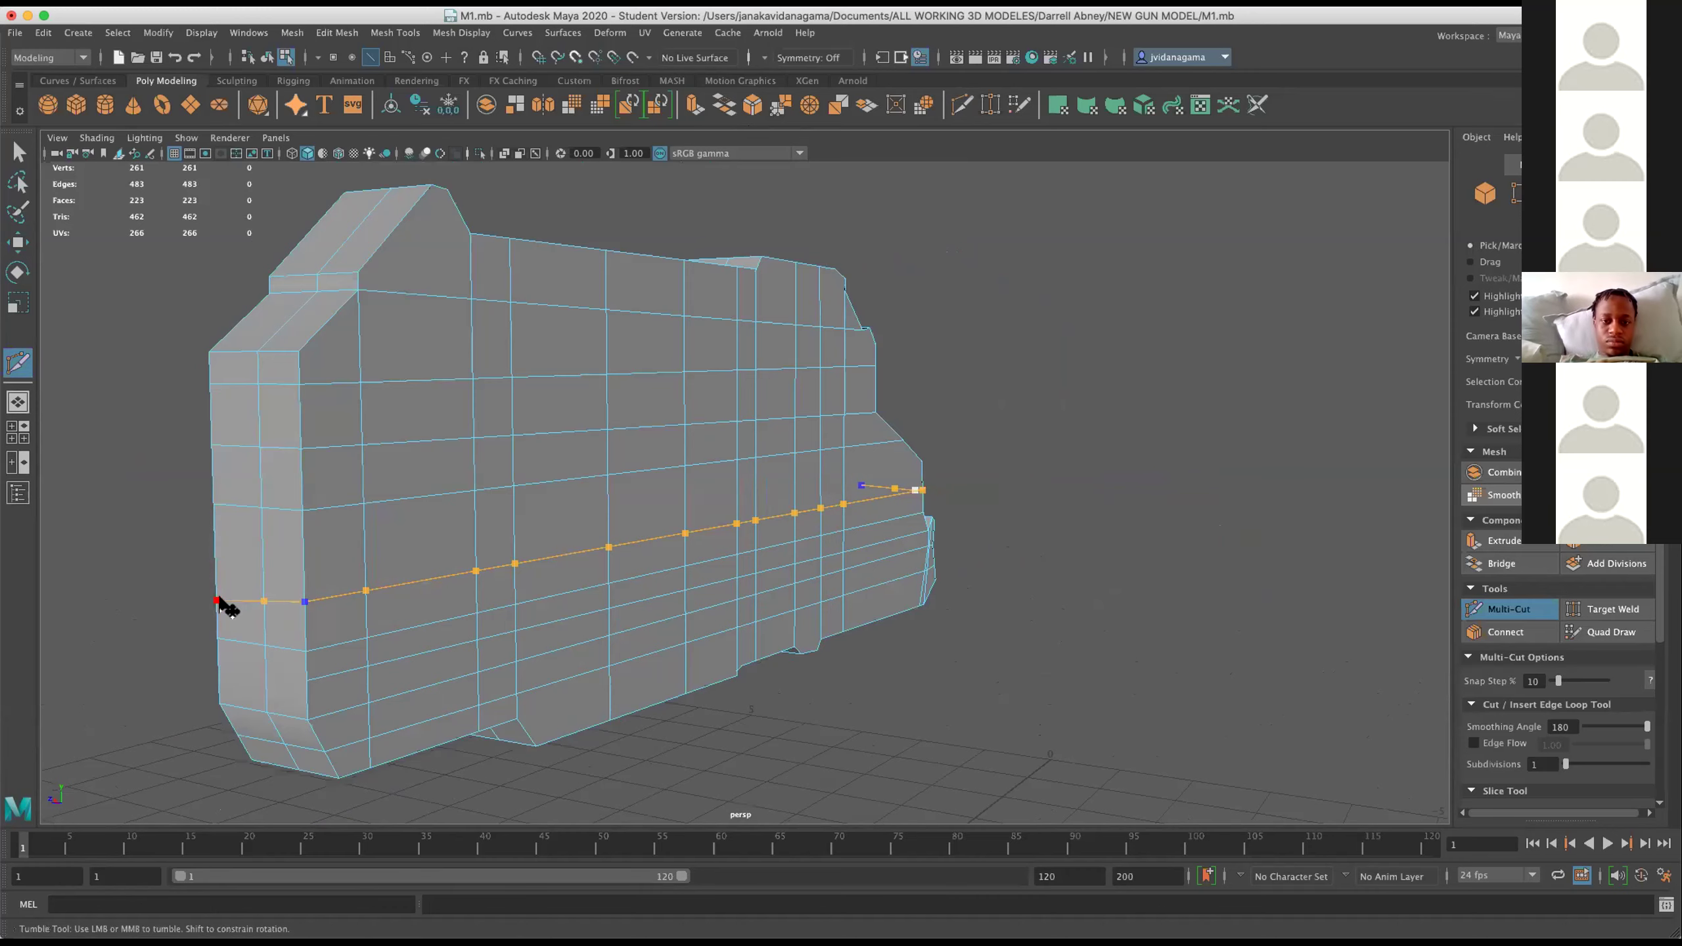
key("Return")
key("3")
left_click_drag(901, 531, 679, 560)
left_click_drag(679, 560, 667, 669)
left_click_drag(682, 676, 823, 366)
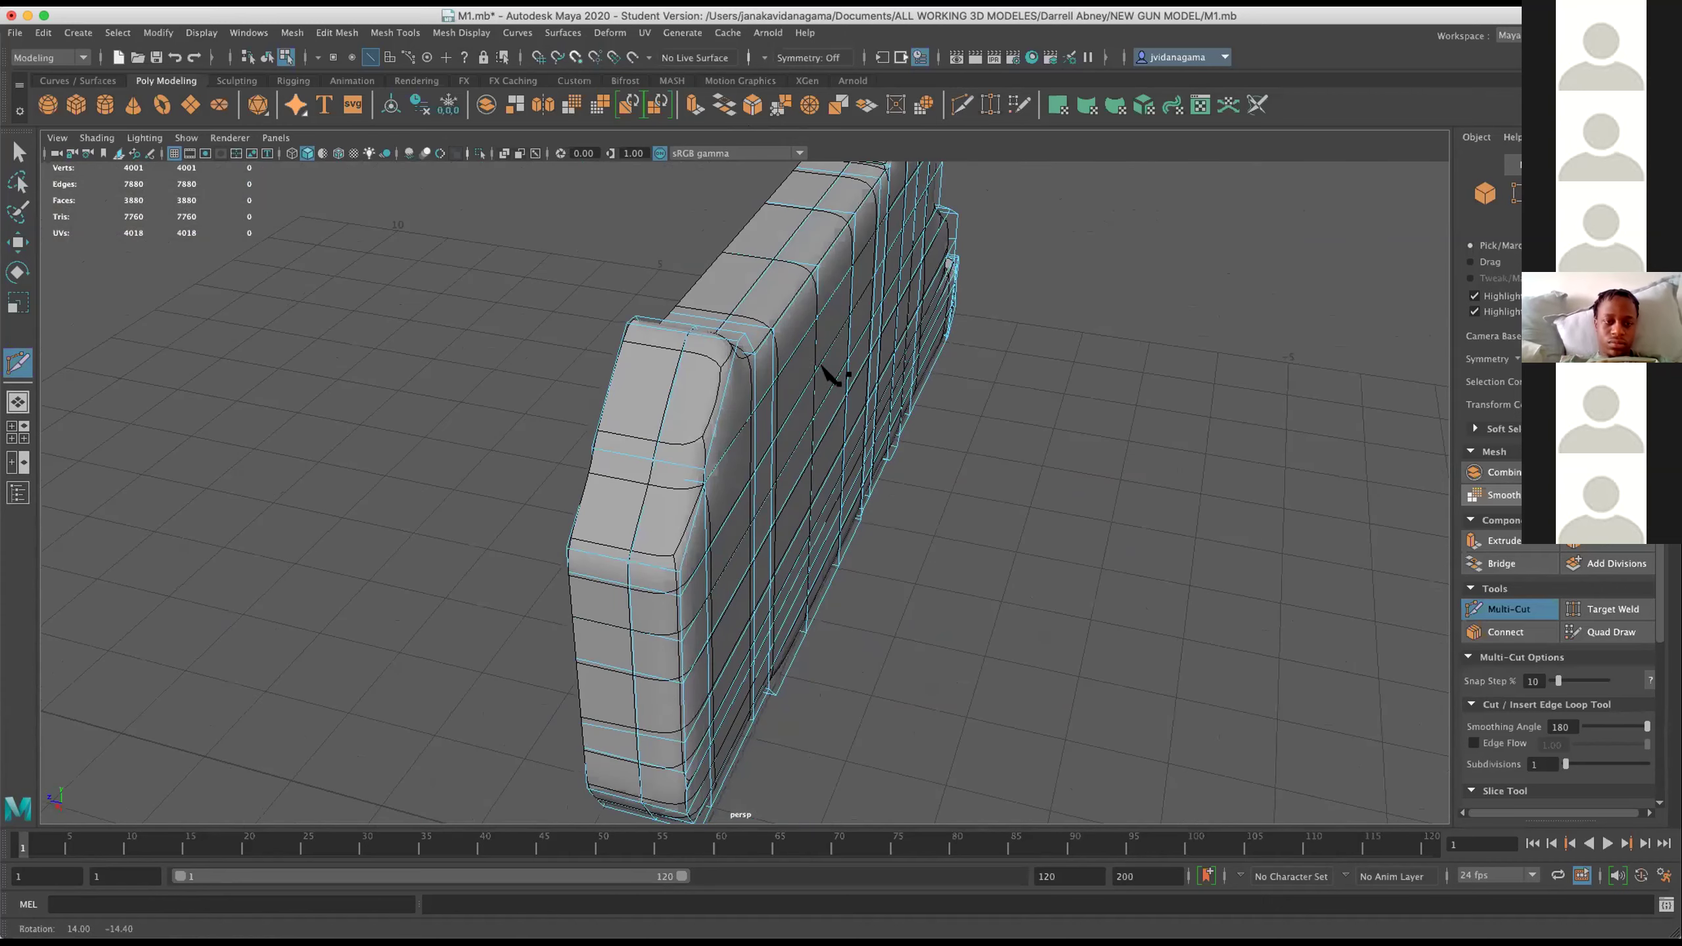
left_click_drag(826, 301, 808, 298)
Insert an edge loop near the front end of the gun body.
left_click(394, 32)
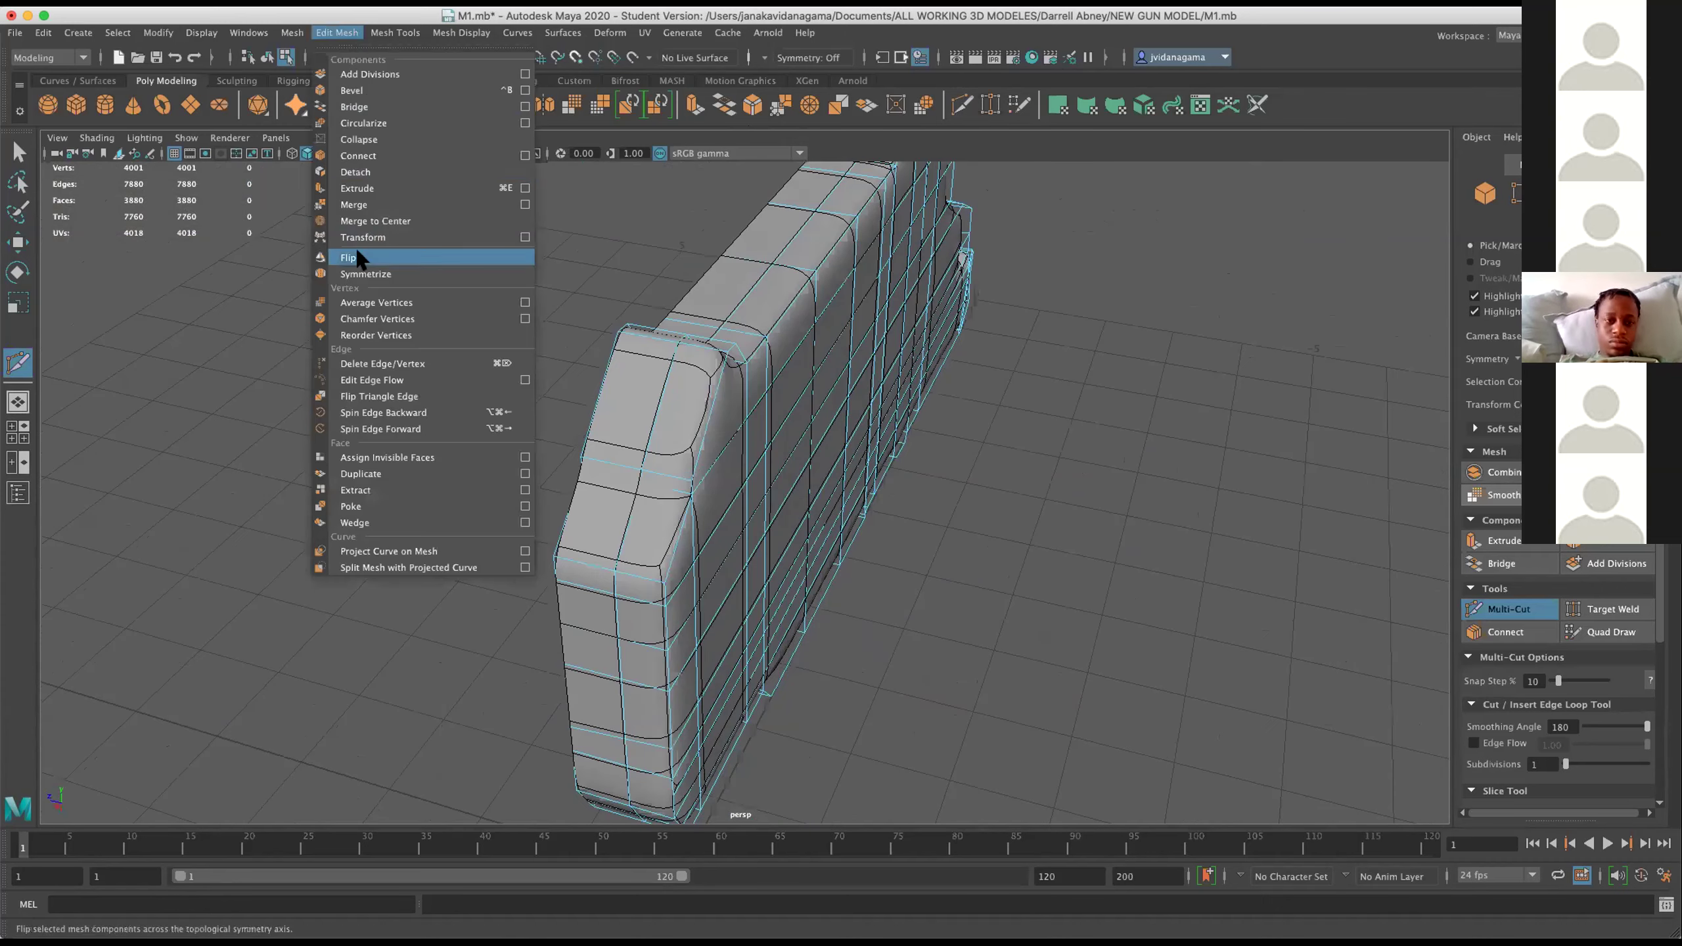
left_click(436, 156)
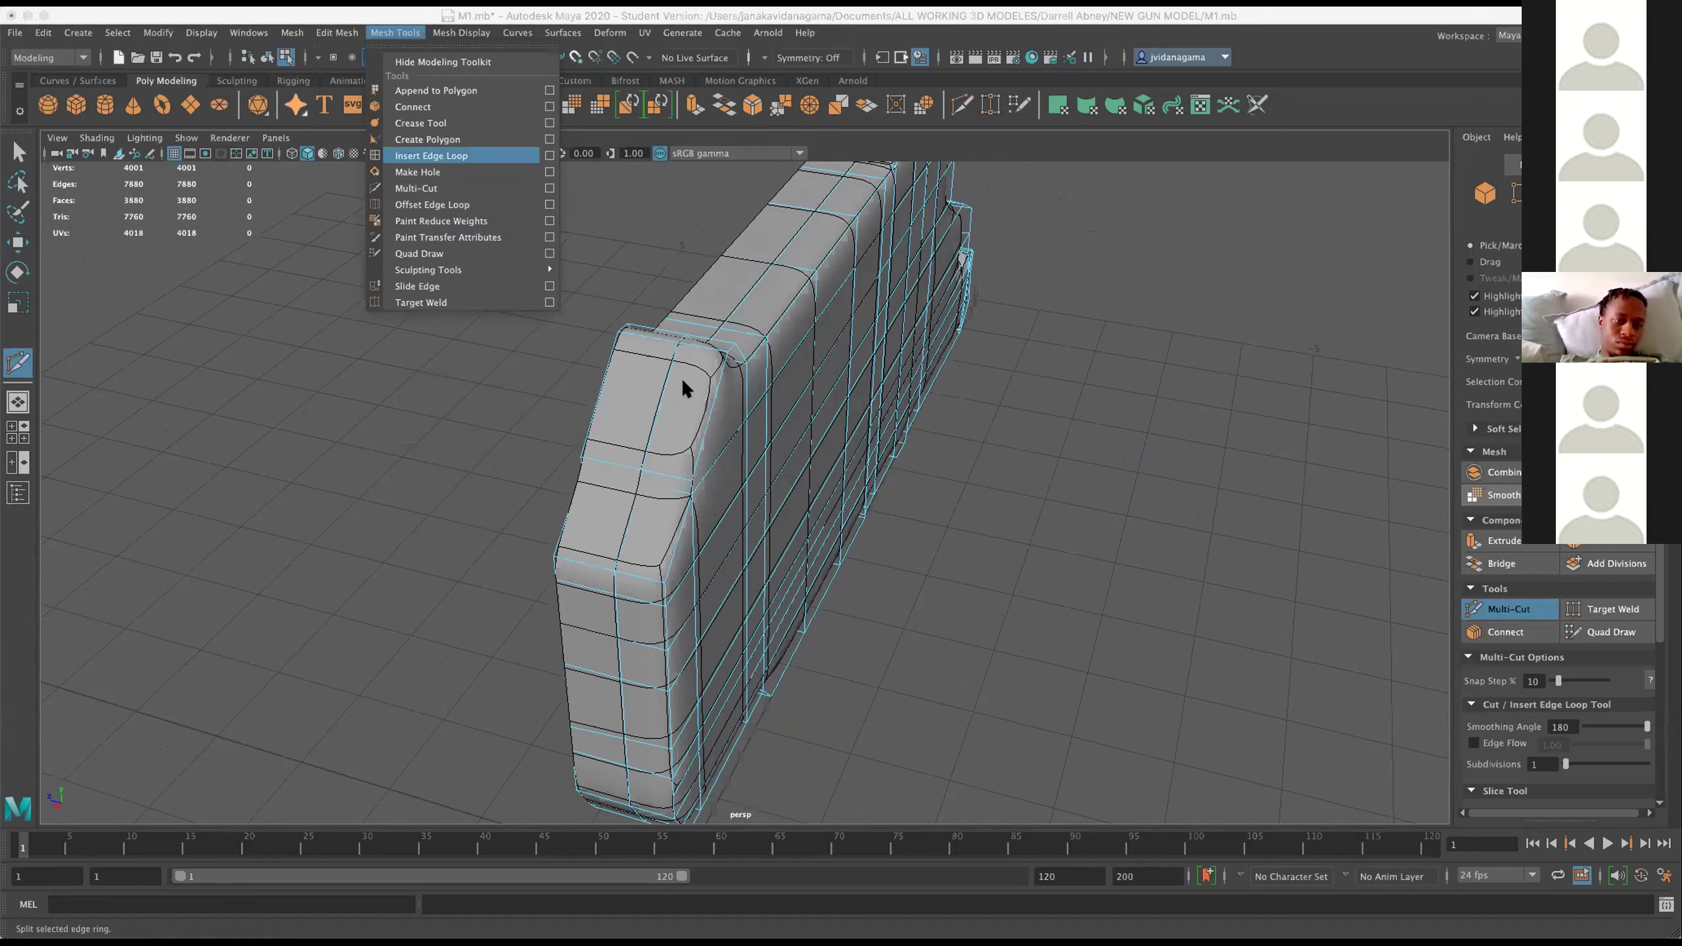
left_click_drag(712, 358, 706, 351)
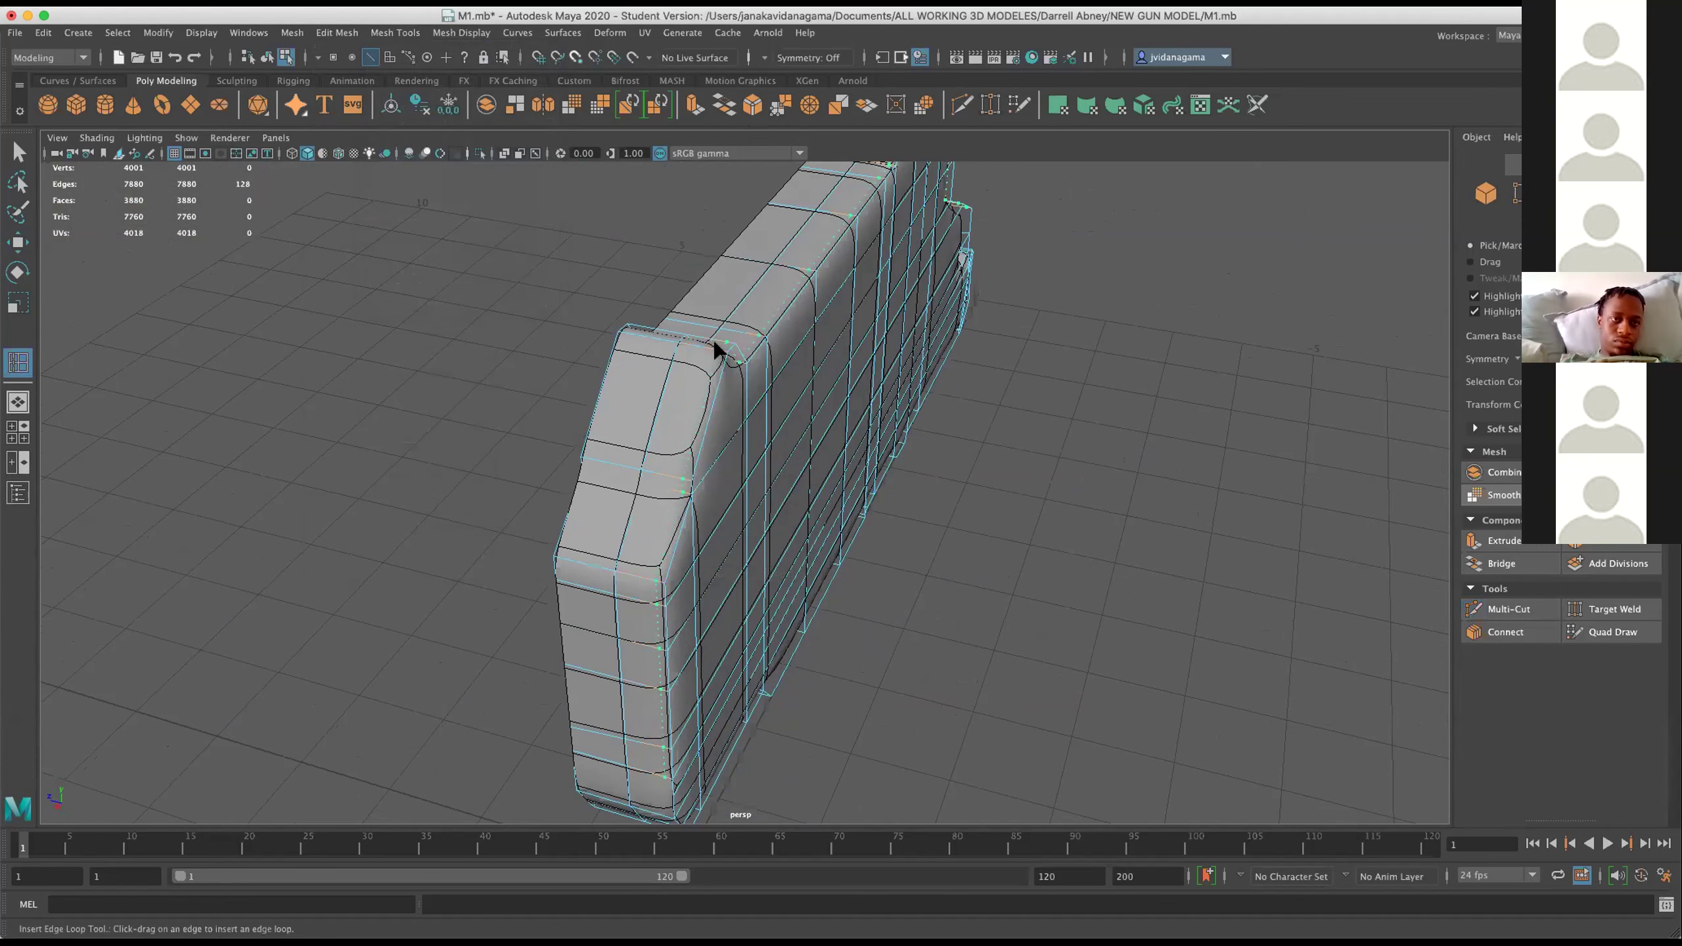
left_click_drag(716, 344, 716, 343)
left_click_drag(1173, 356, 950, 470)
left_click_drag(949, 470, 920, 549)
left_click_drag(817, 561, 811, 684)
Multi-Cut a new edge down the rounded front corner and commit it.
left_click(960, 106)
left_click(717, 634)
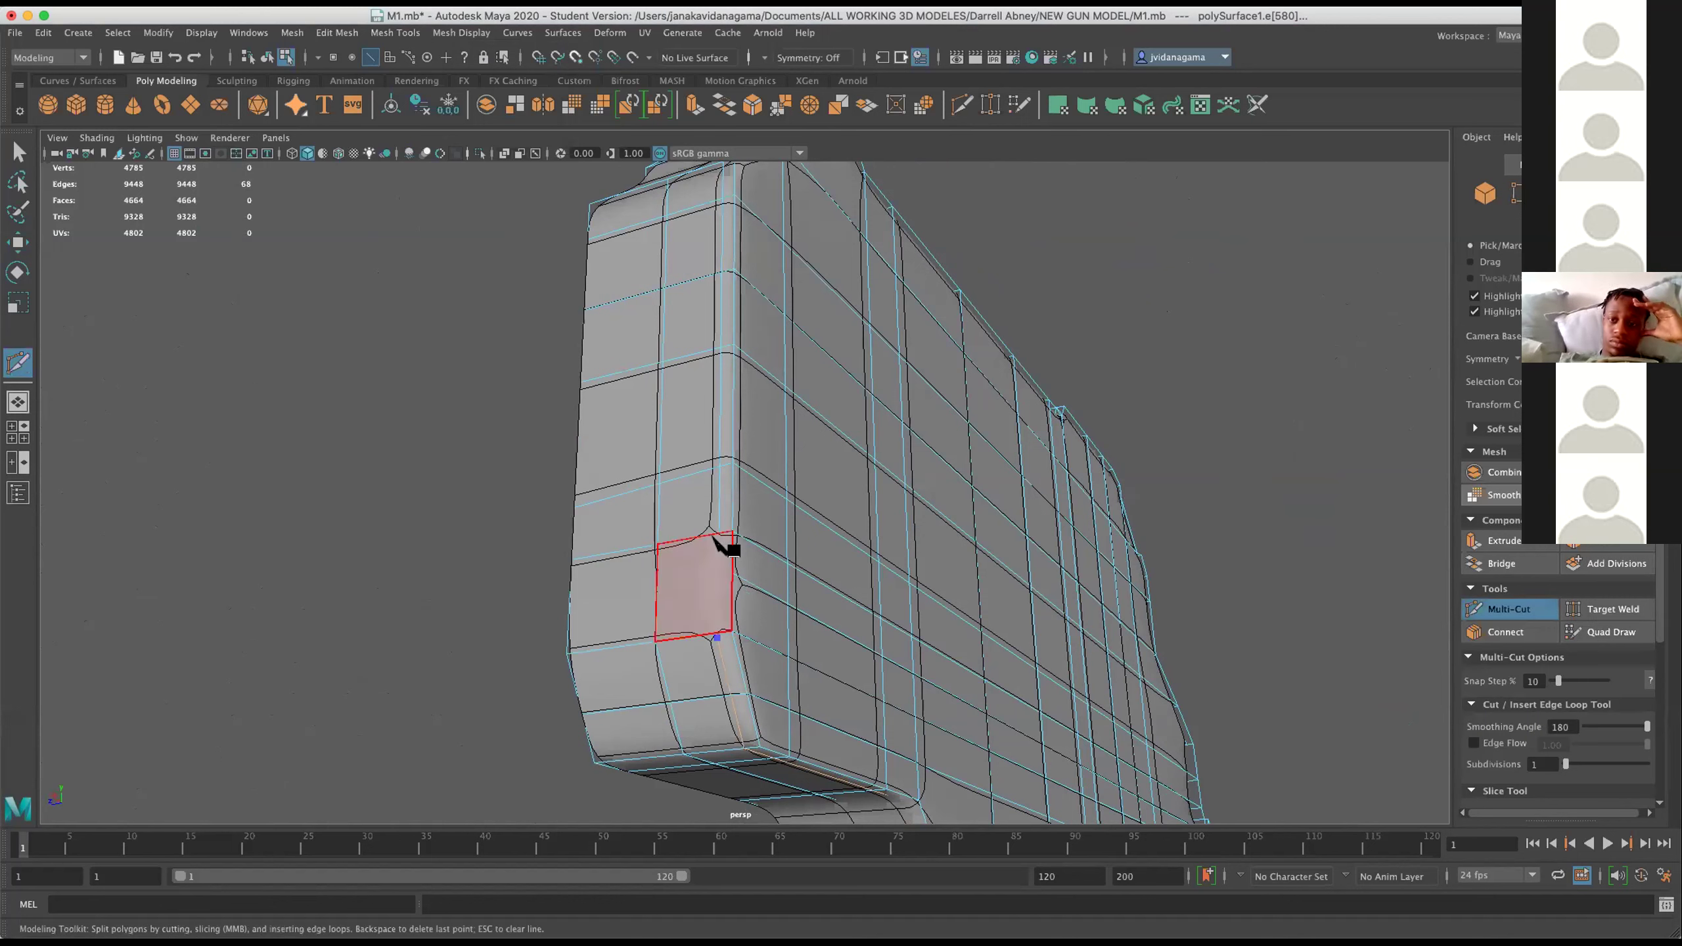
left_click(720, 534)
key("Return")
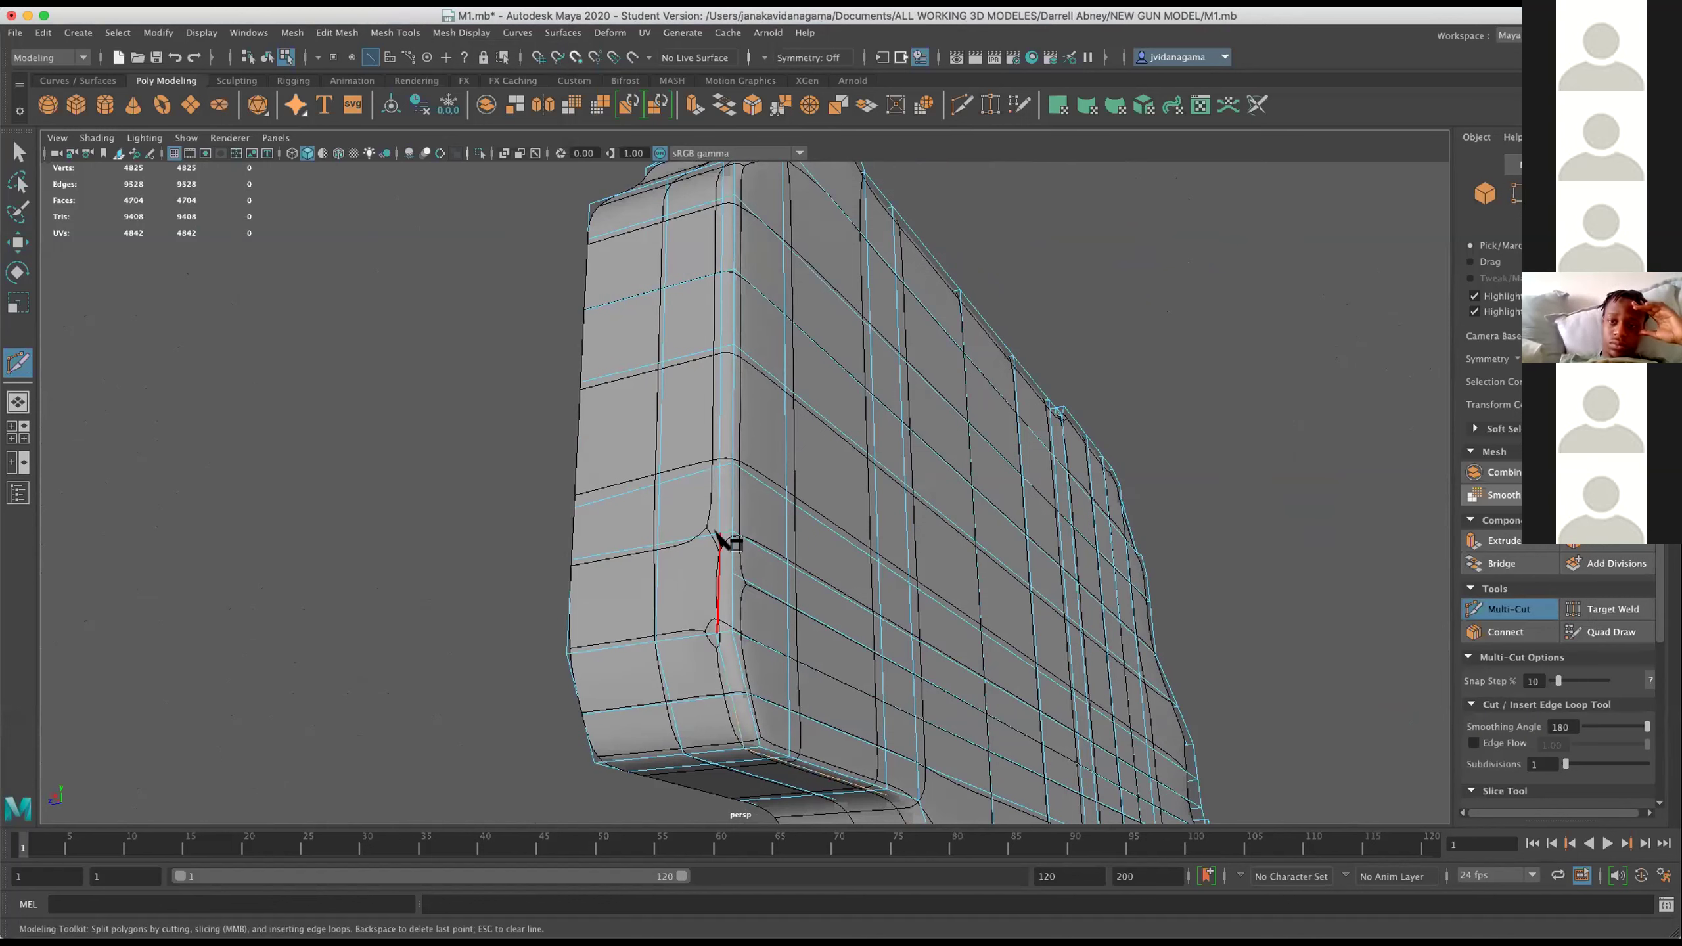
In vertex mode, merge the stray vertices at the front corner.
key("1")
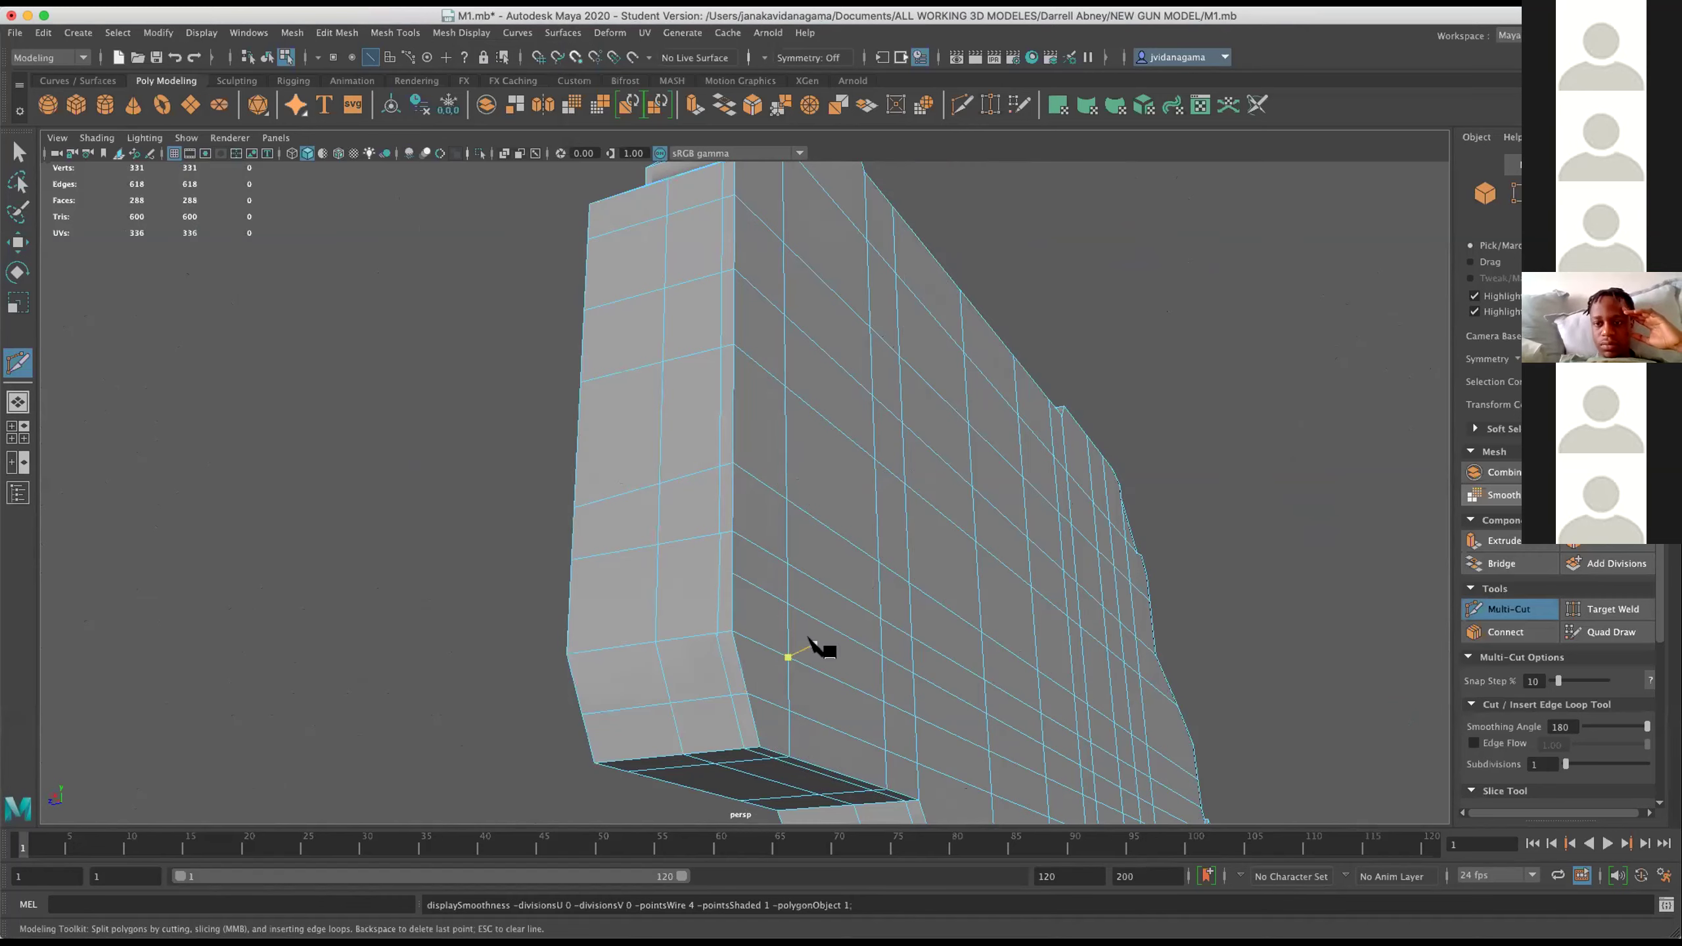
scroll("up", 3)
key("w")
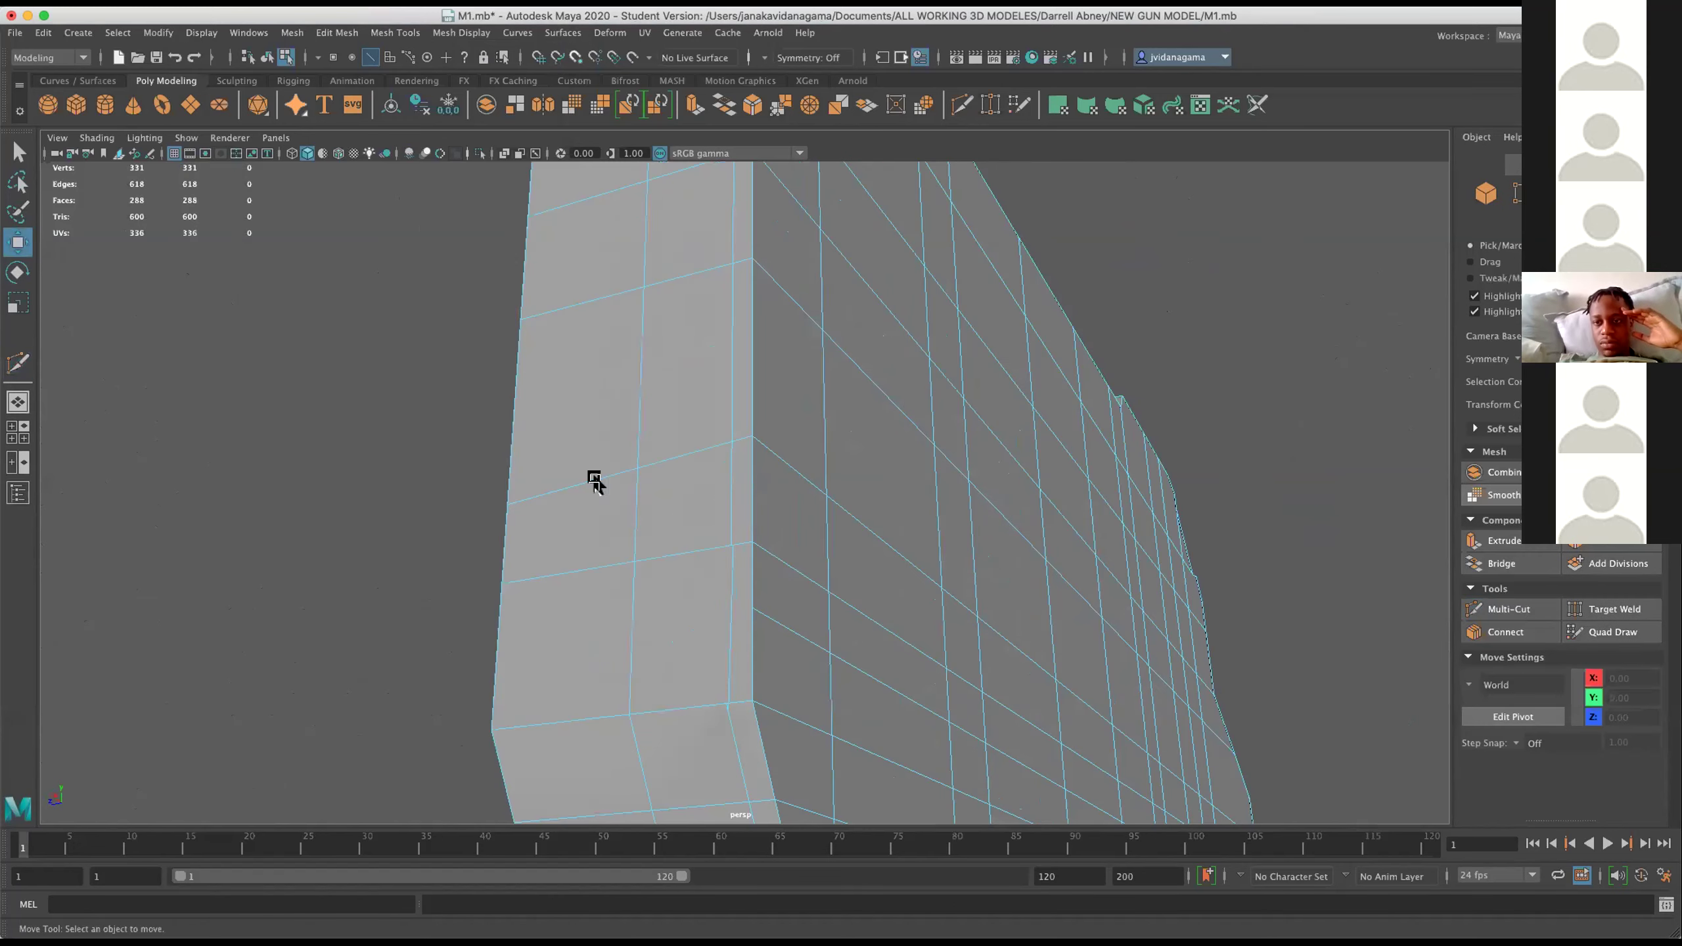
left_click_drag(594, 482, 650, 440)
scroll("up", 3)
right_click(729, 365)
left_click(669, 362)
left_click(832, 388)
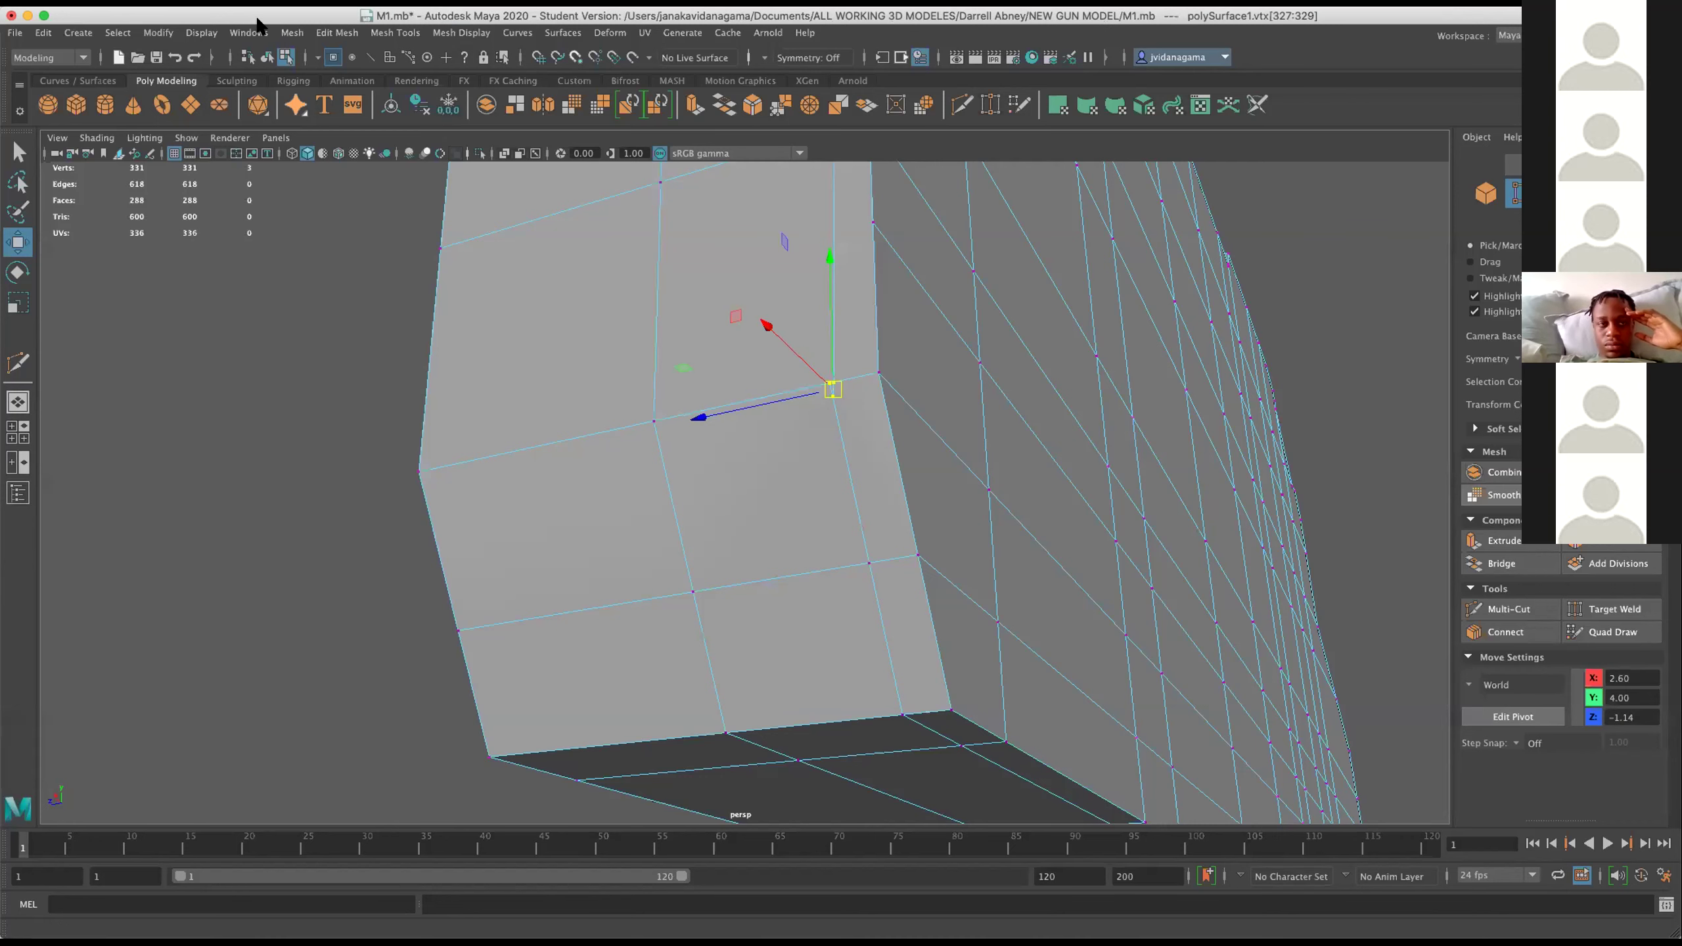
left_click(291, 32)
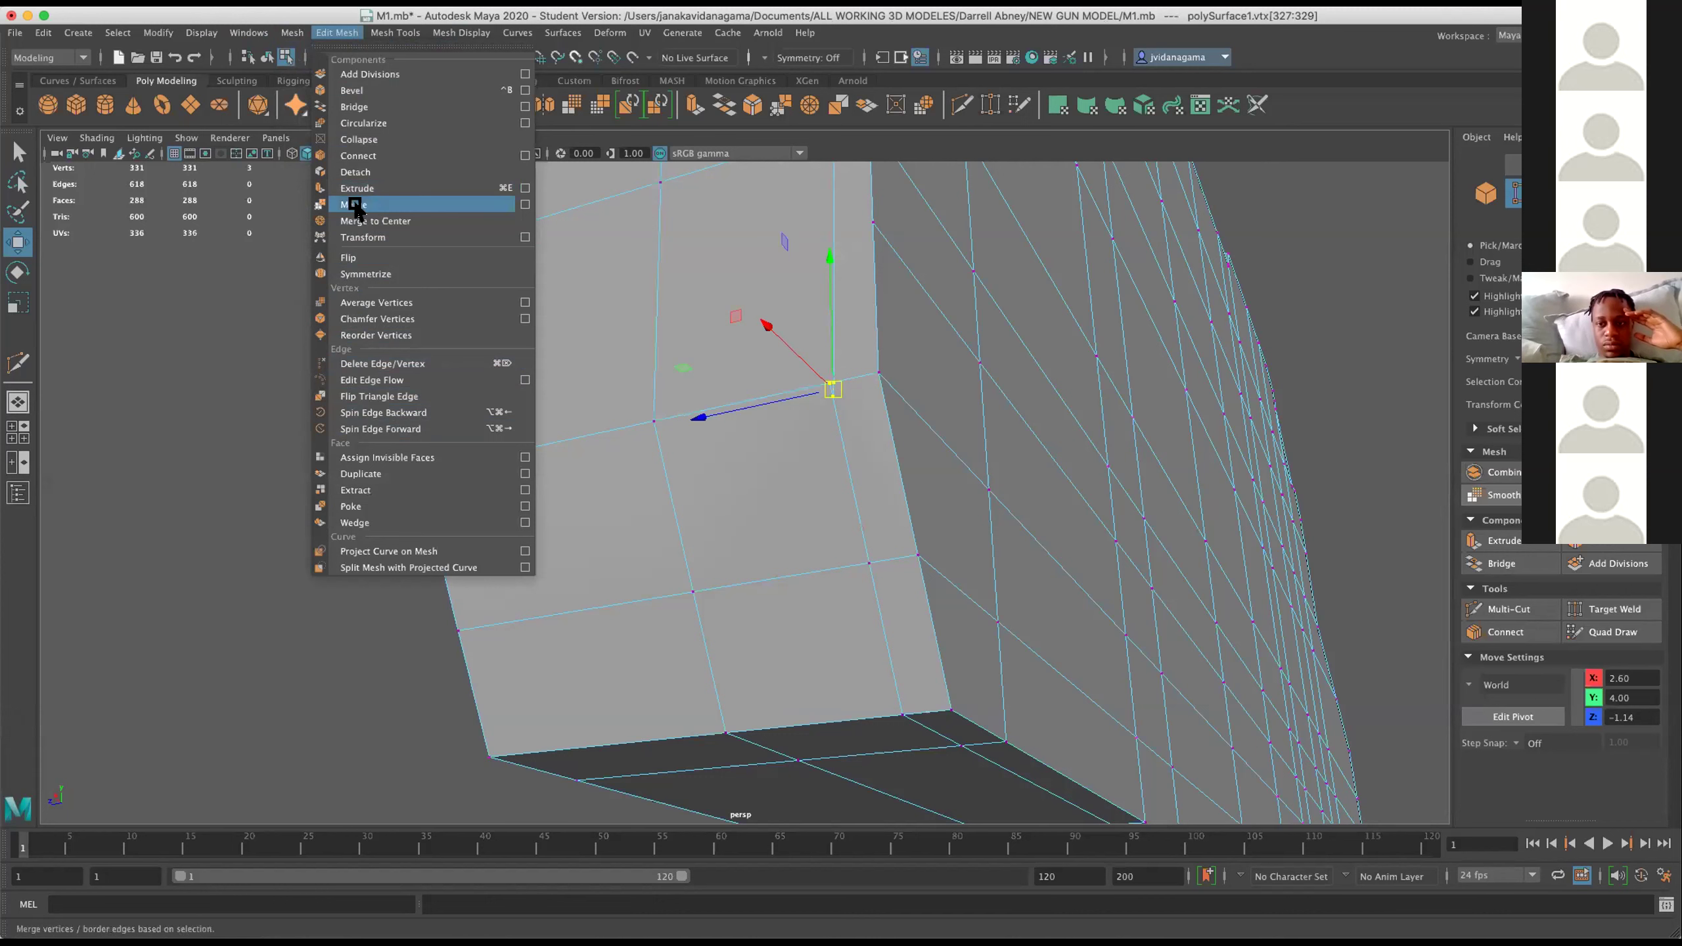
left_click(355, 206)
Delete the leftover edge vertex, then merge the stray vertices near the upper corner.
left_click(851, 410)
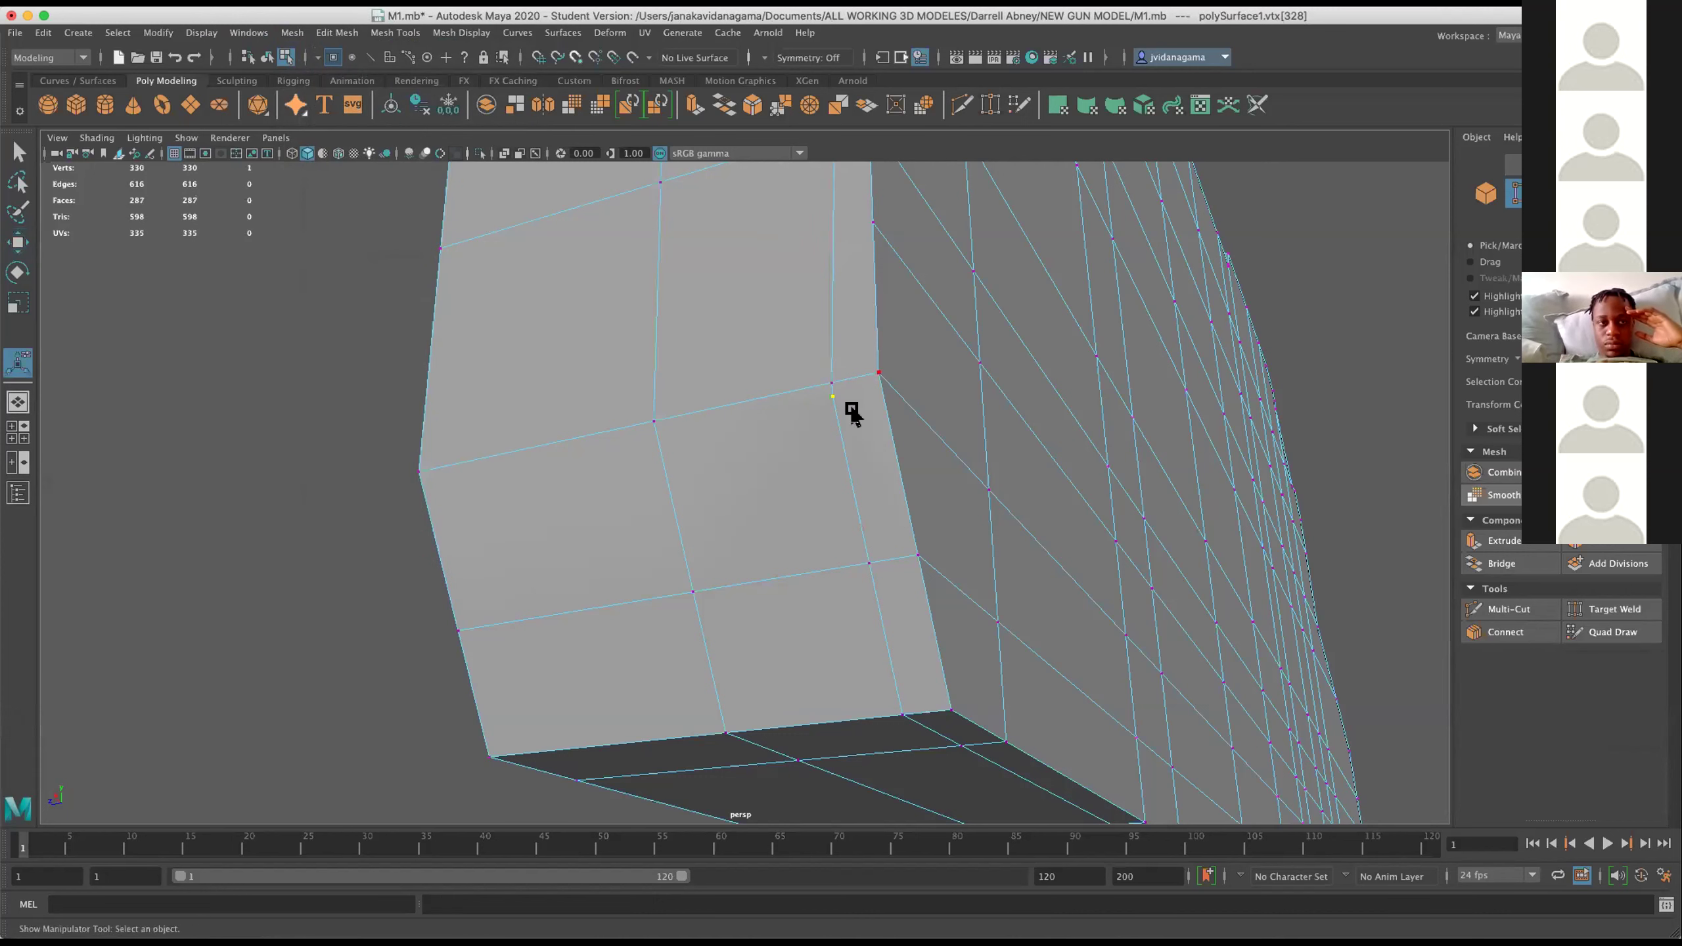
key("Delete")
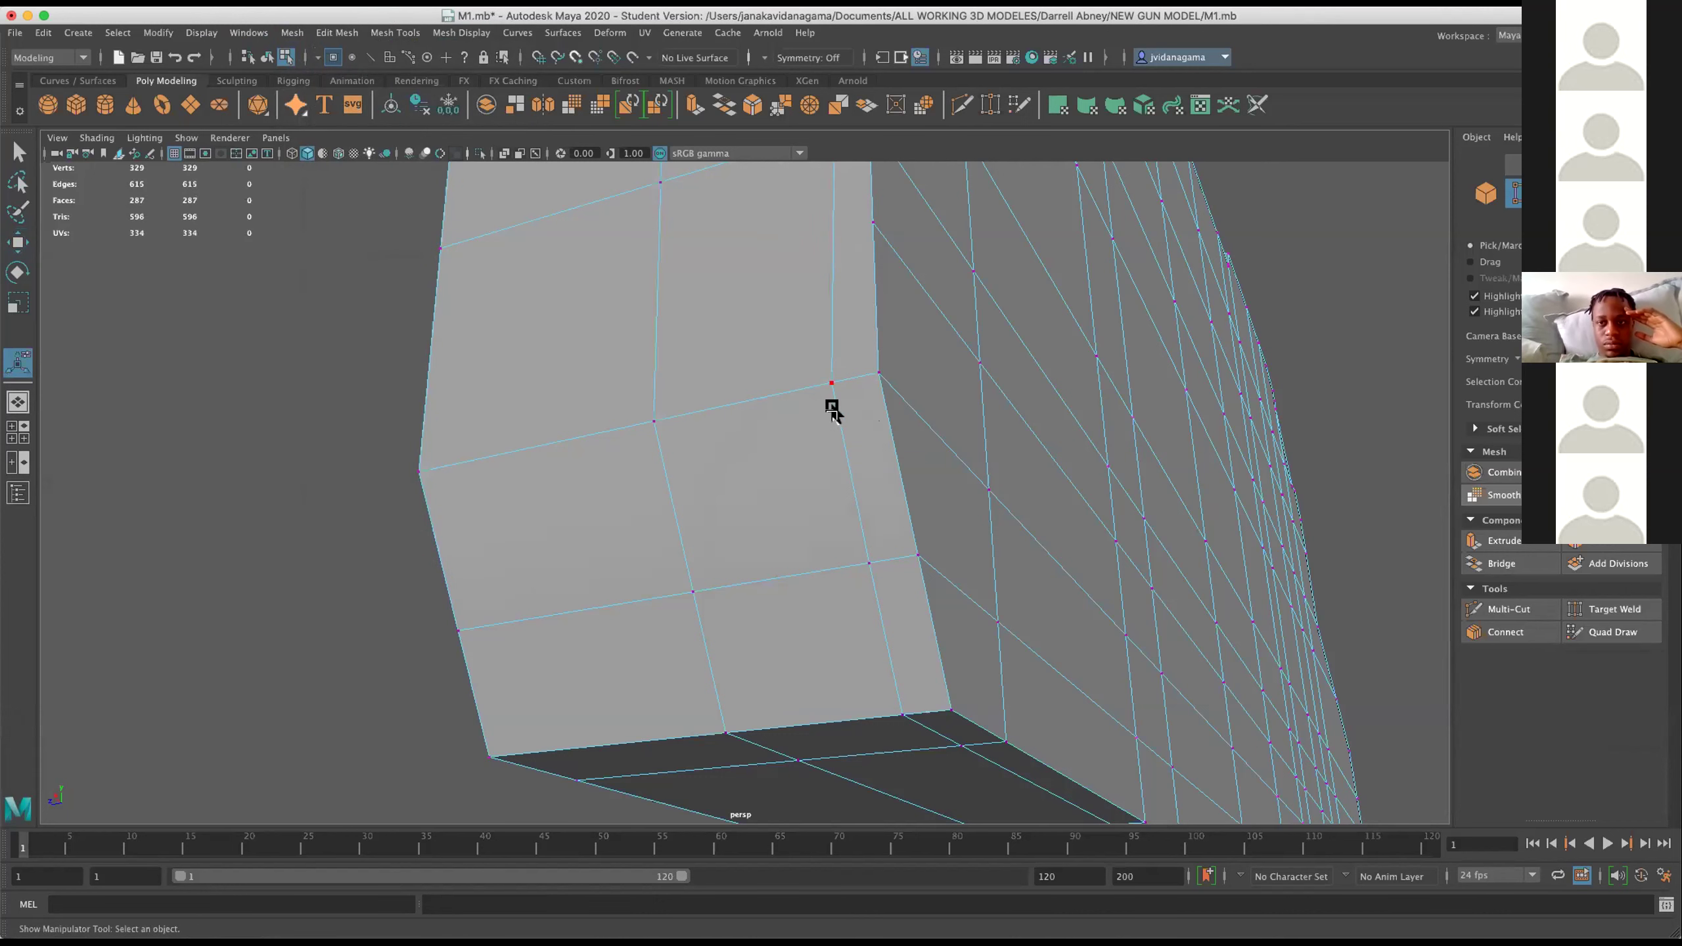
key("3")
left_click_drag(969, 451, 1044, 443)
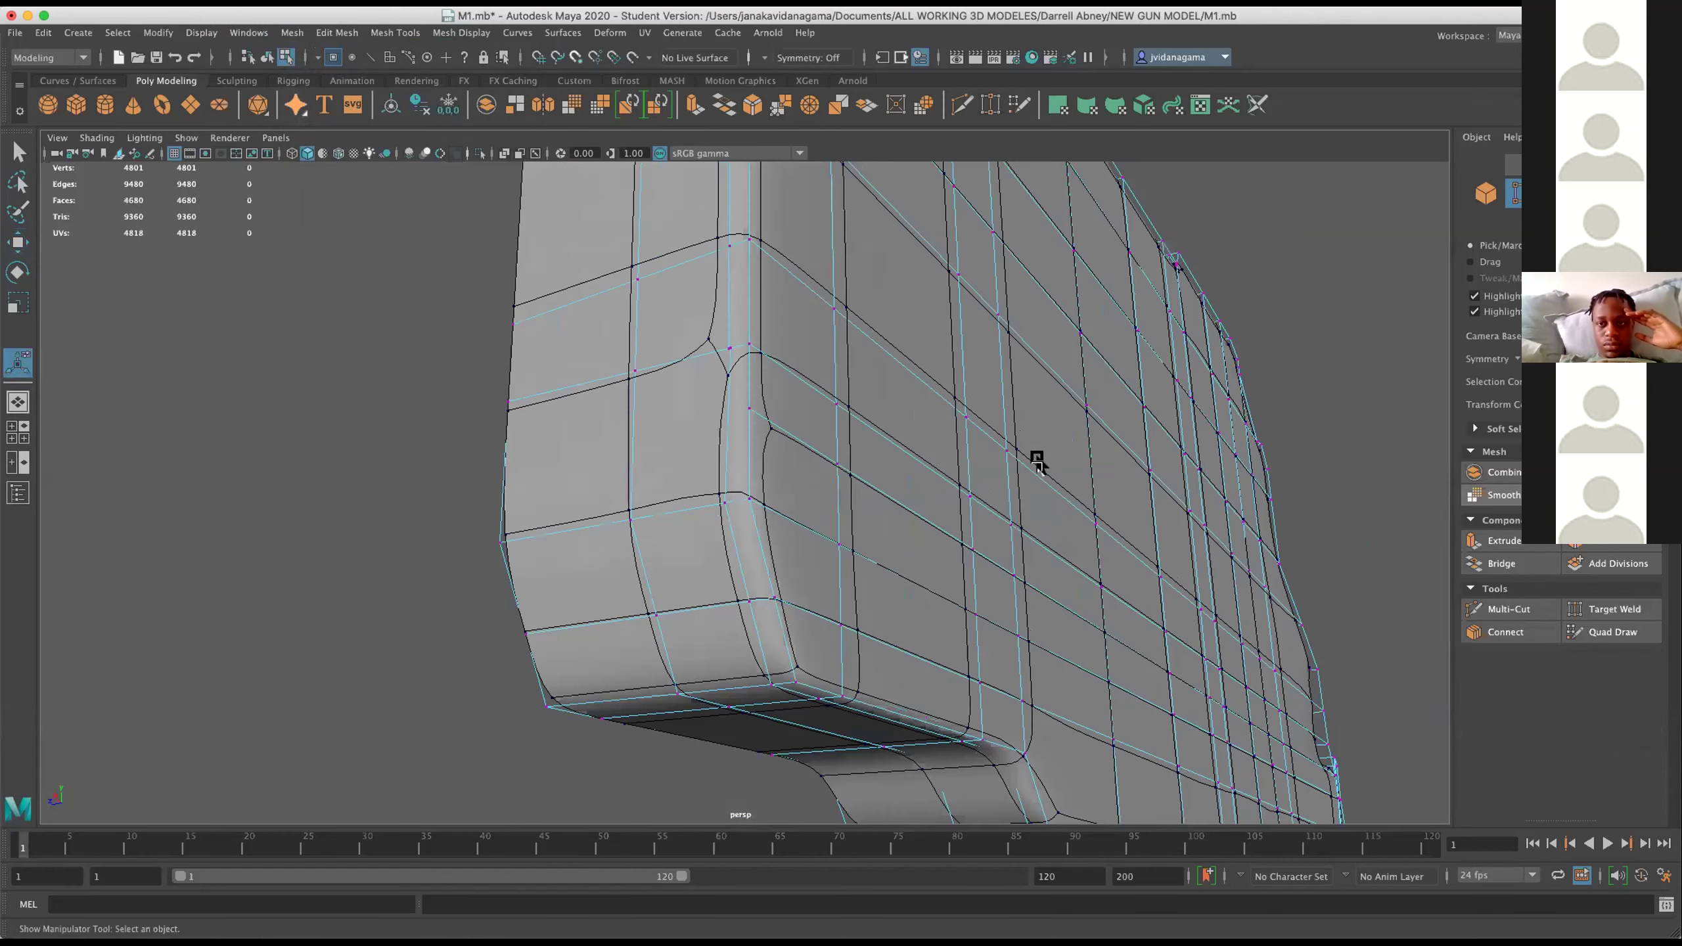
scroll("up", 3)
left_click_drag(716, 249, 725, 252)
left_click(336, 33)
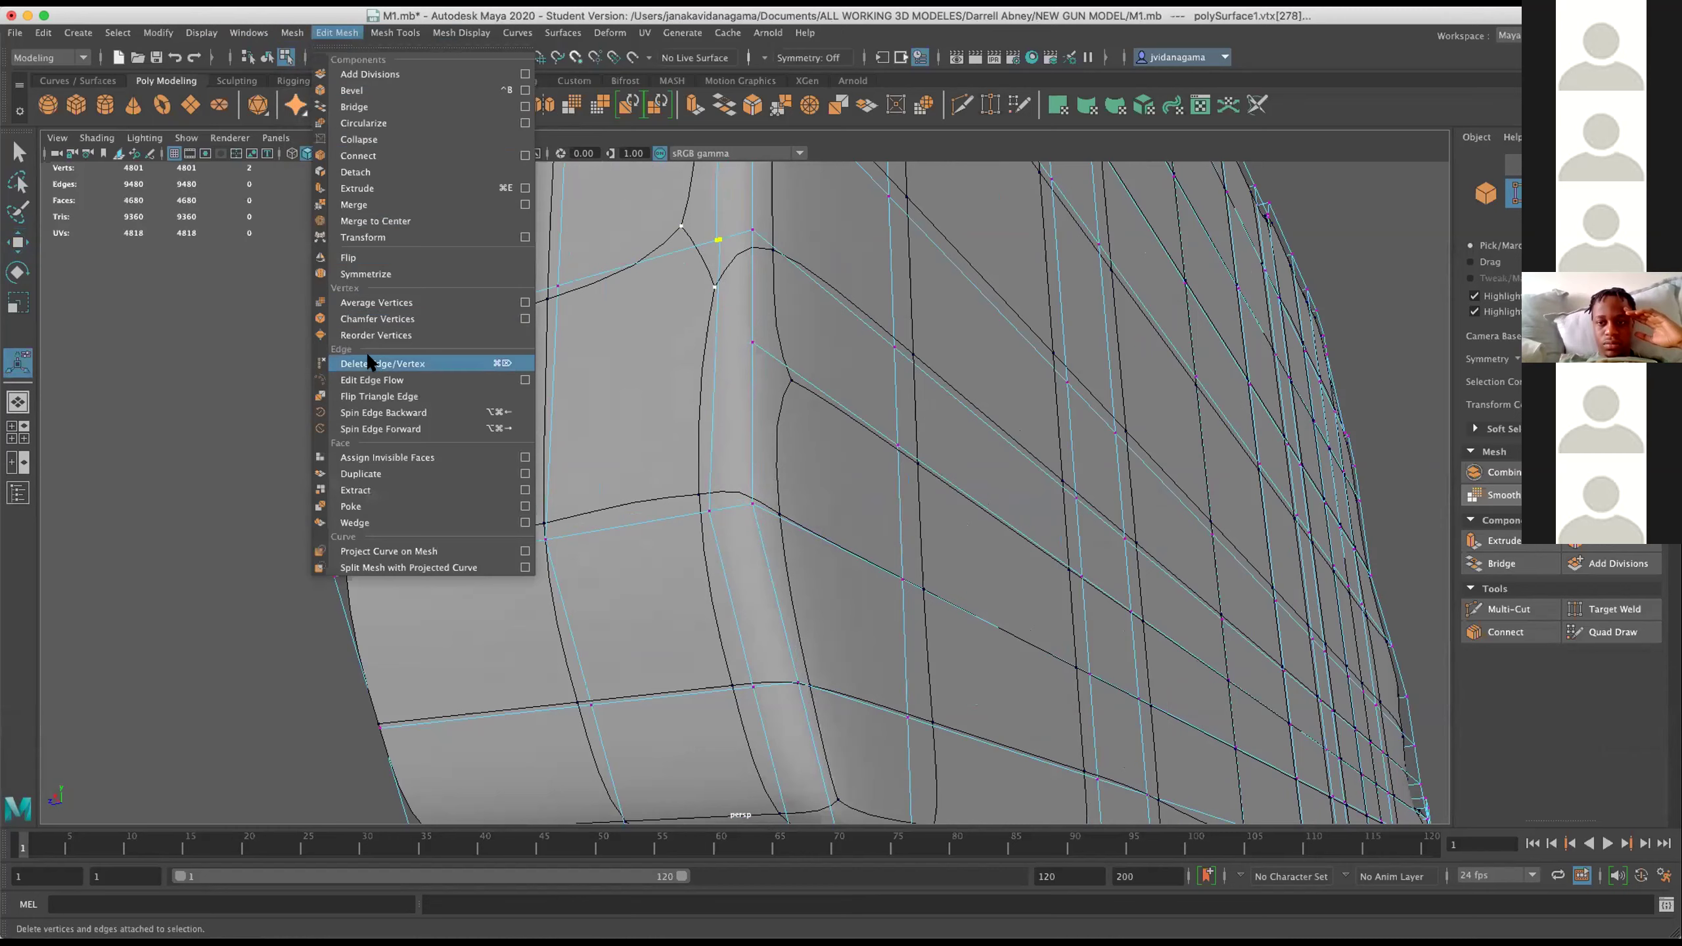
left_click(358, 204)
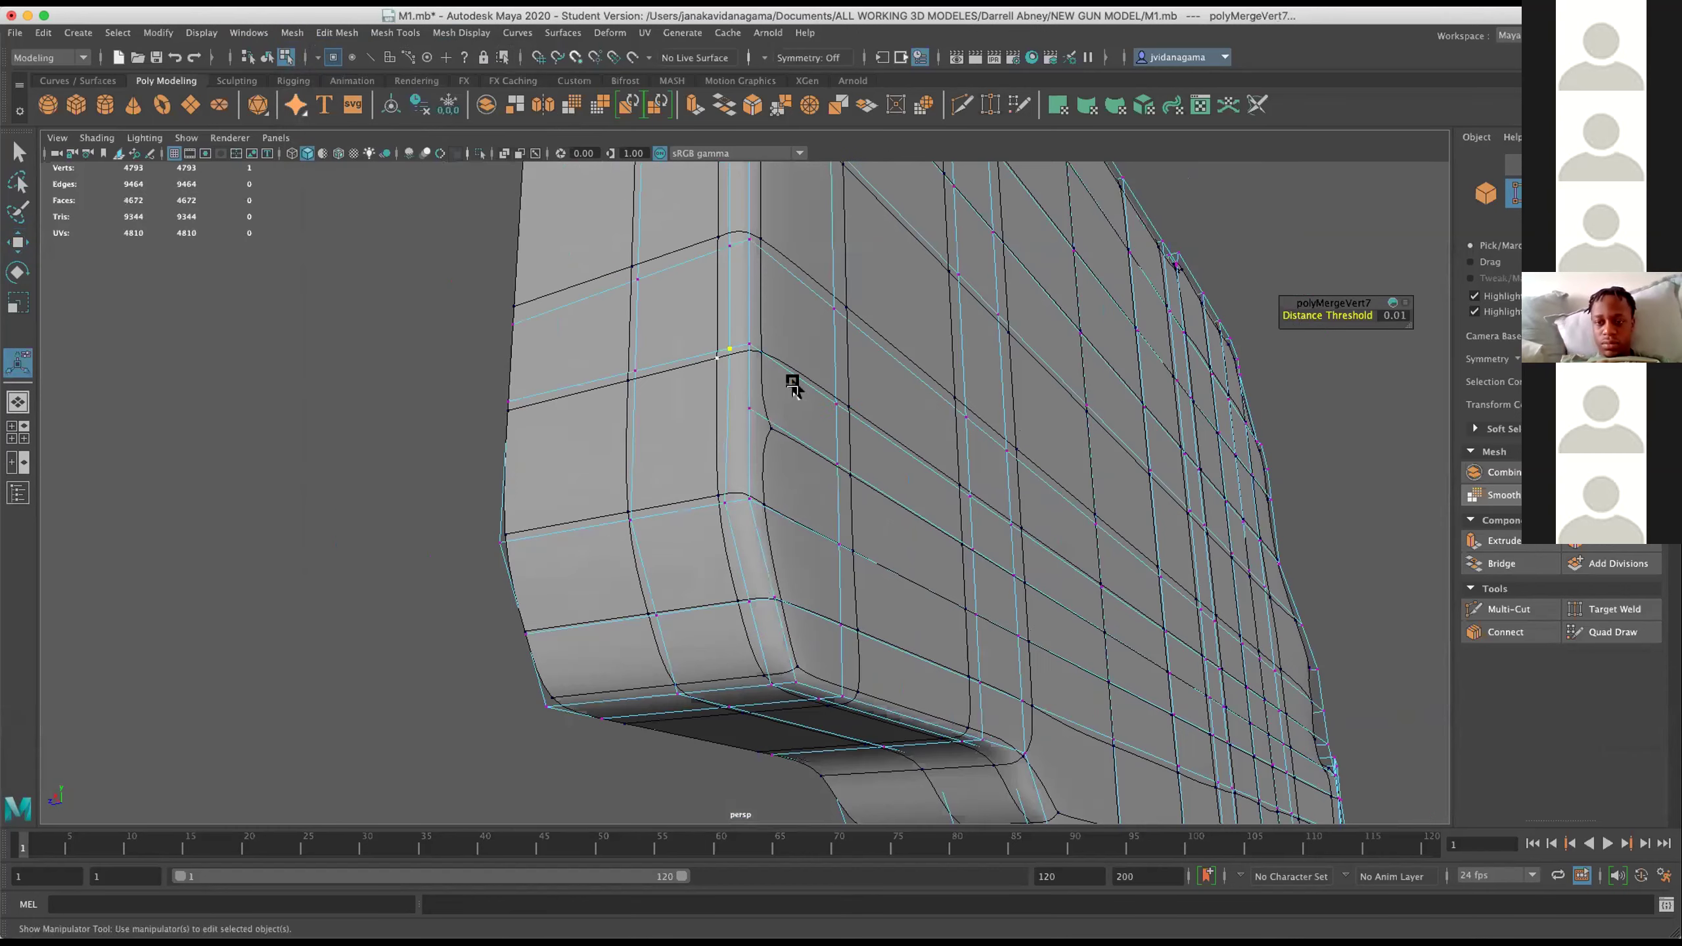
Cut an edge across the front of the gun body to the left edge.
left_click(962, 104)
left_click(748, 409)
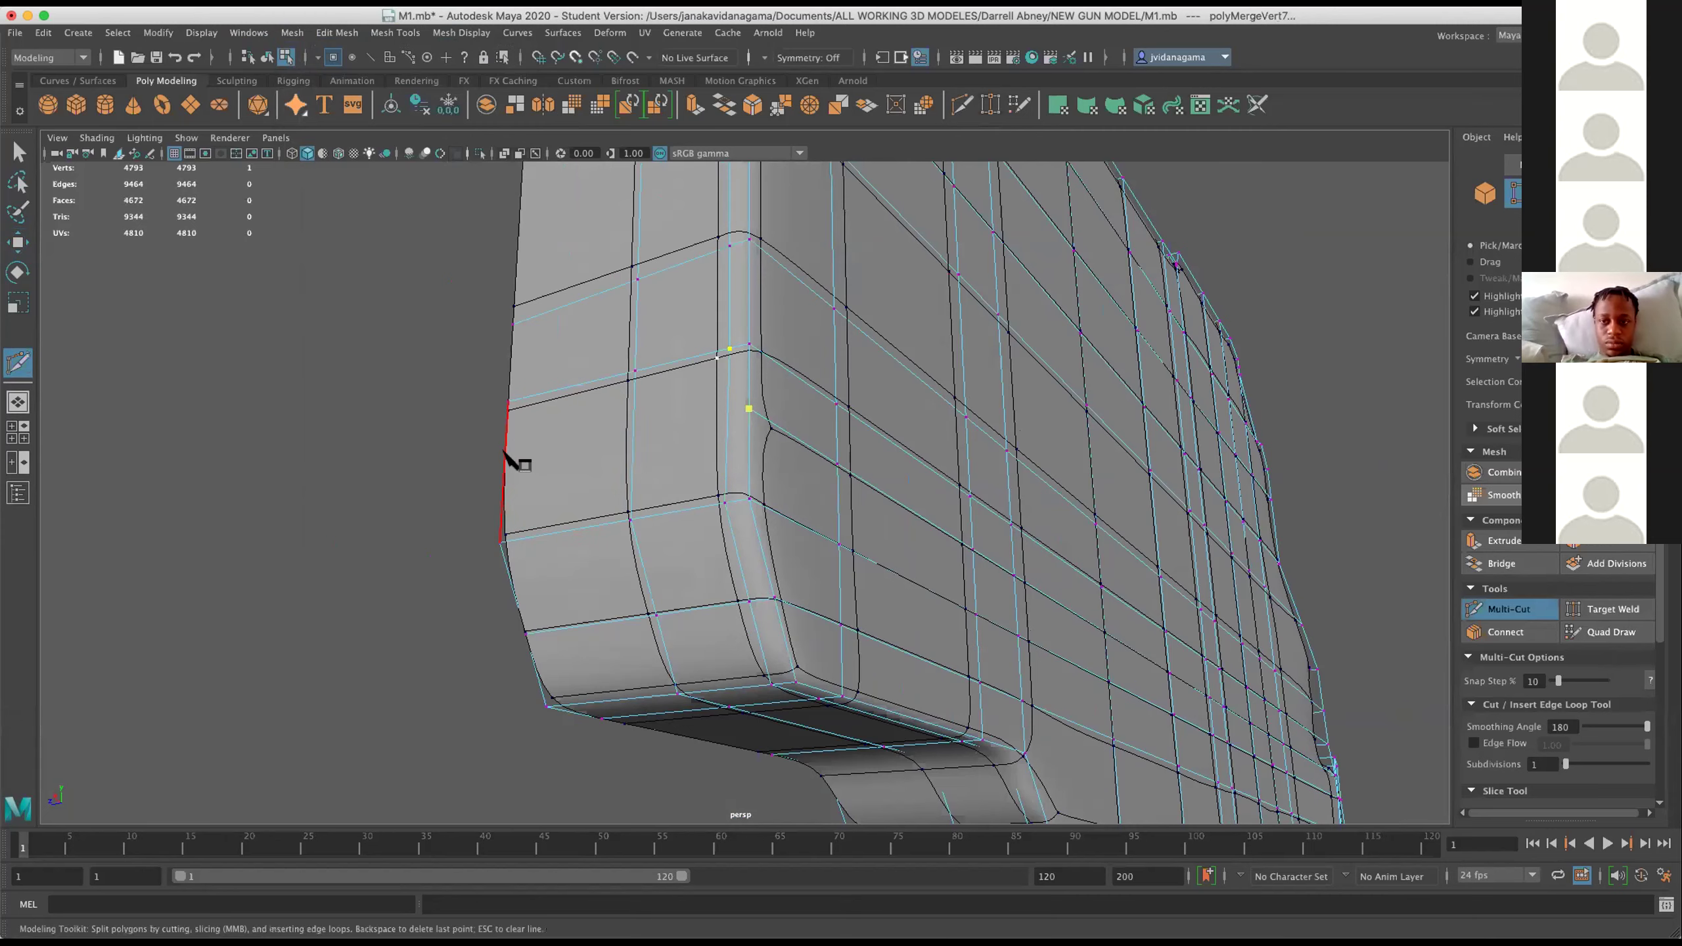
left_click(505, 457)
left_click_drag(695, 474, 892, 498)
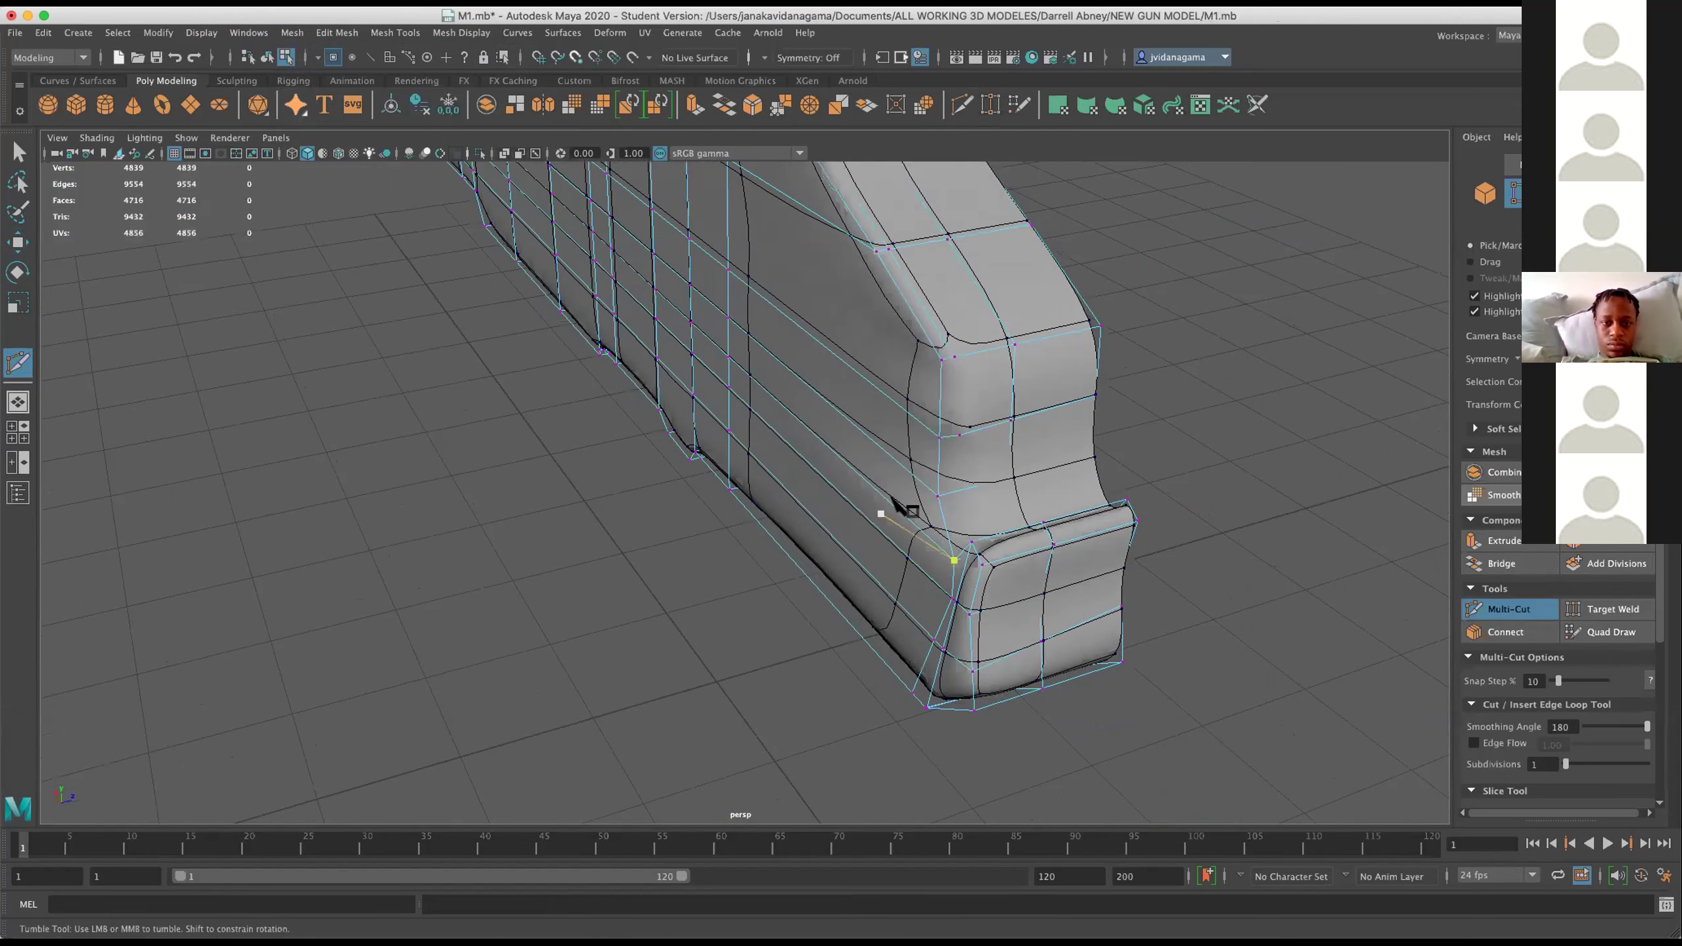
left_click_drag(894, 503, 1079, 323)
Continue a vertical cut line down the front corner to the lower edge and underside.
left_click(1053, 411)
left_click_drag(1059, 457, 1060, 419)
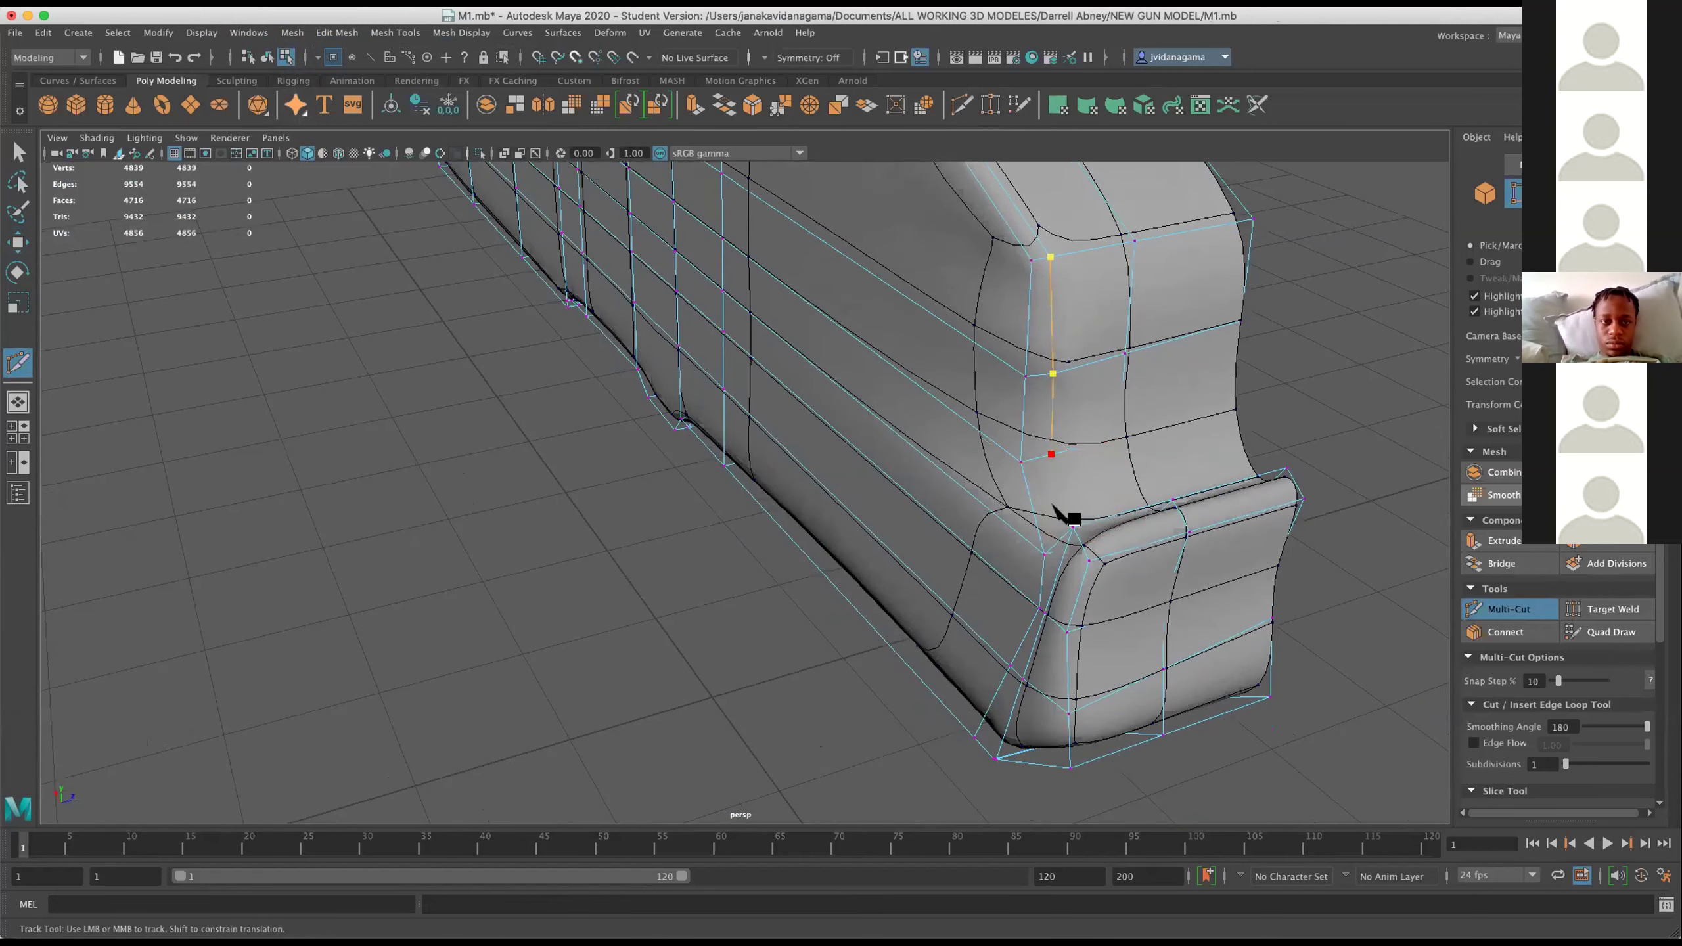
left_click_drag(1055, 505, 1058, 559)
left_click_drag(1146, 719, 1110, 682)
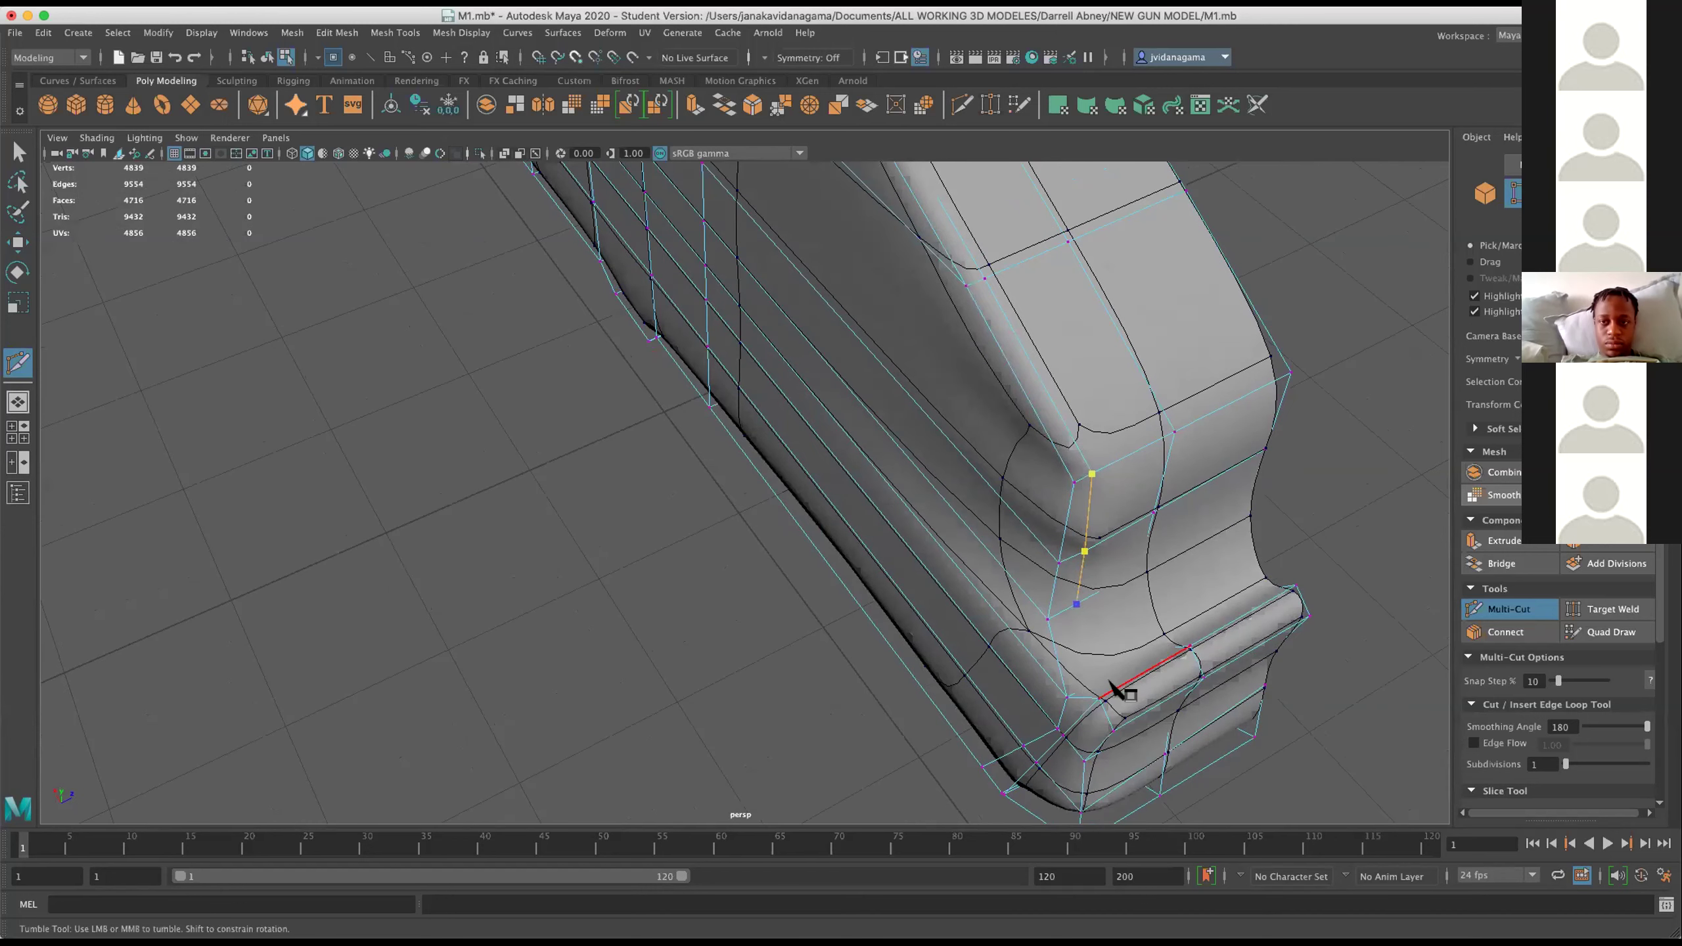
key("1")
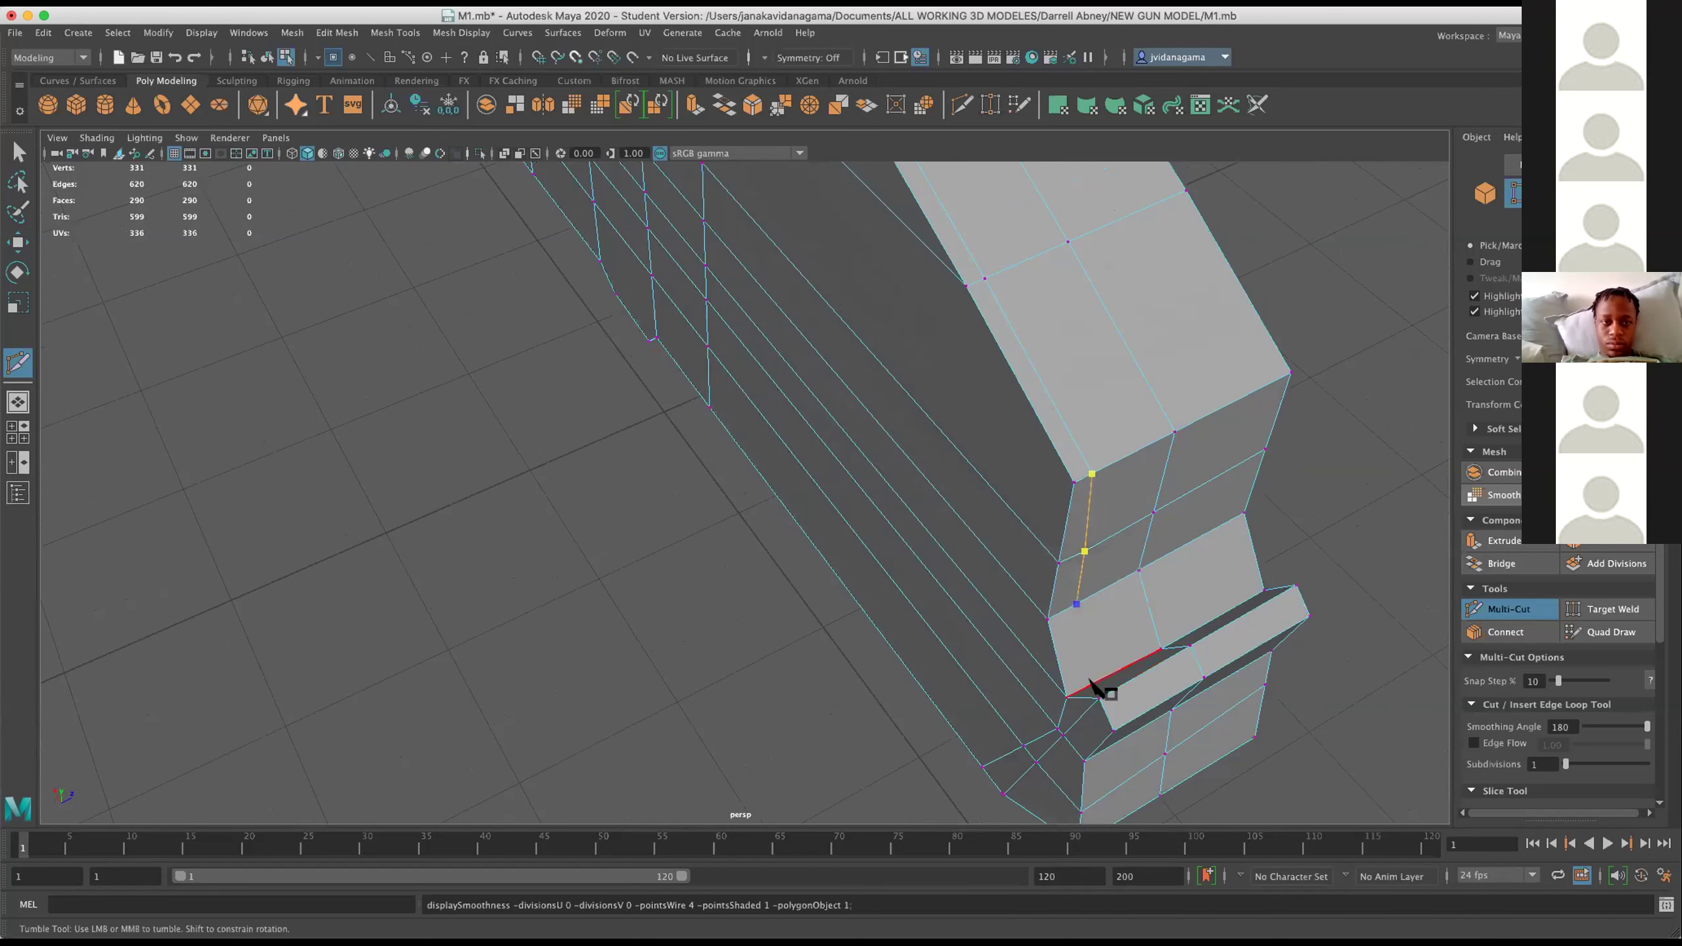
left_click(1090, 684)
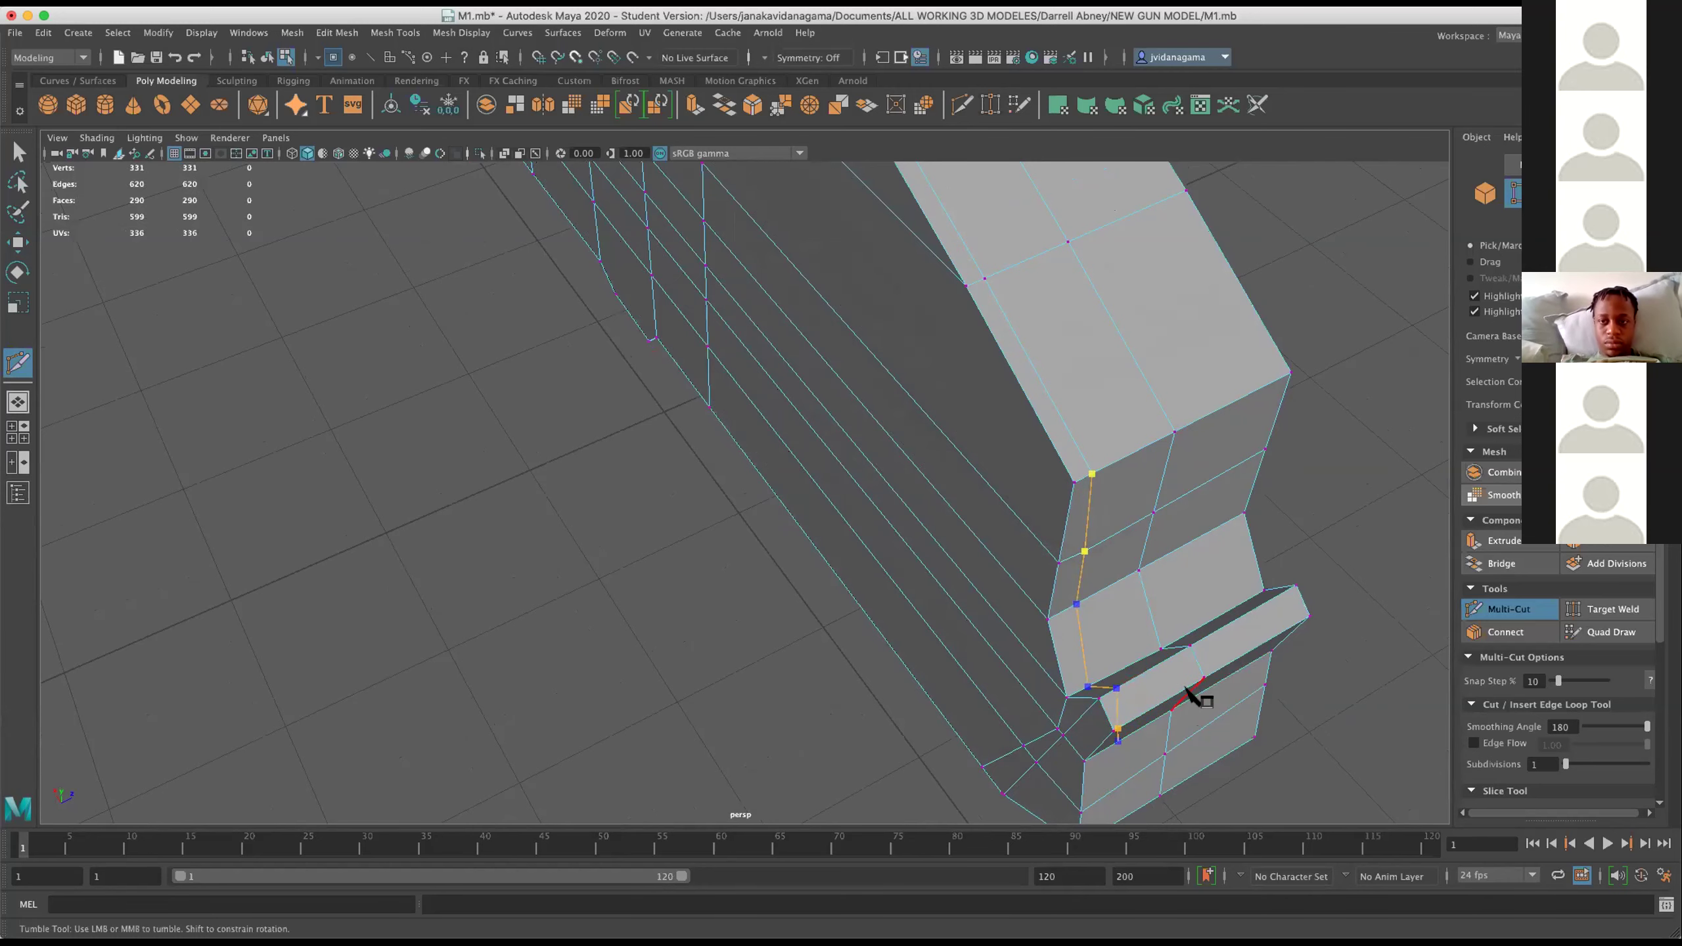
left_click_drag(1139, 725, 1169, 341)
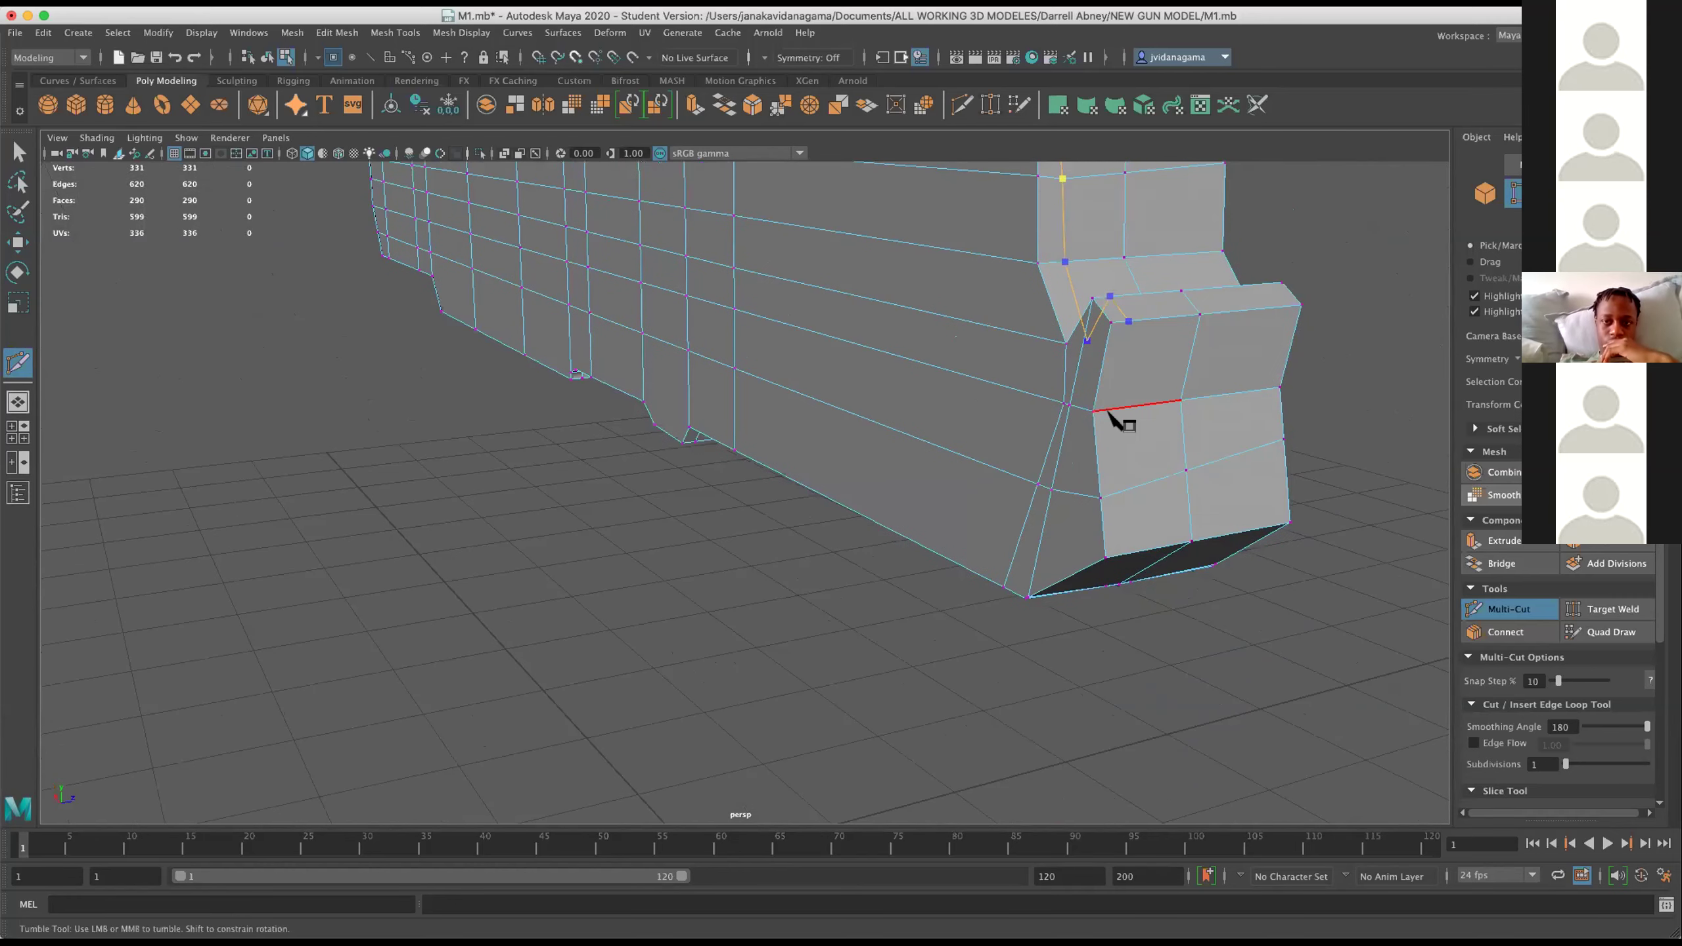
left_click(1119, 406)
left_click_drag(1119, 494, 1176, 477)
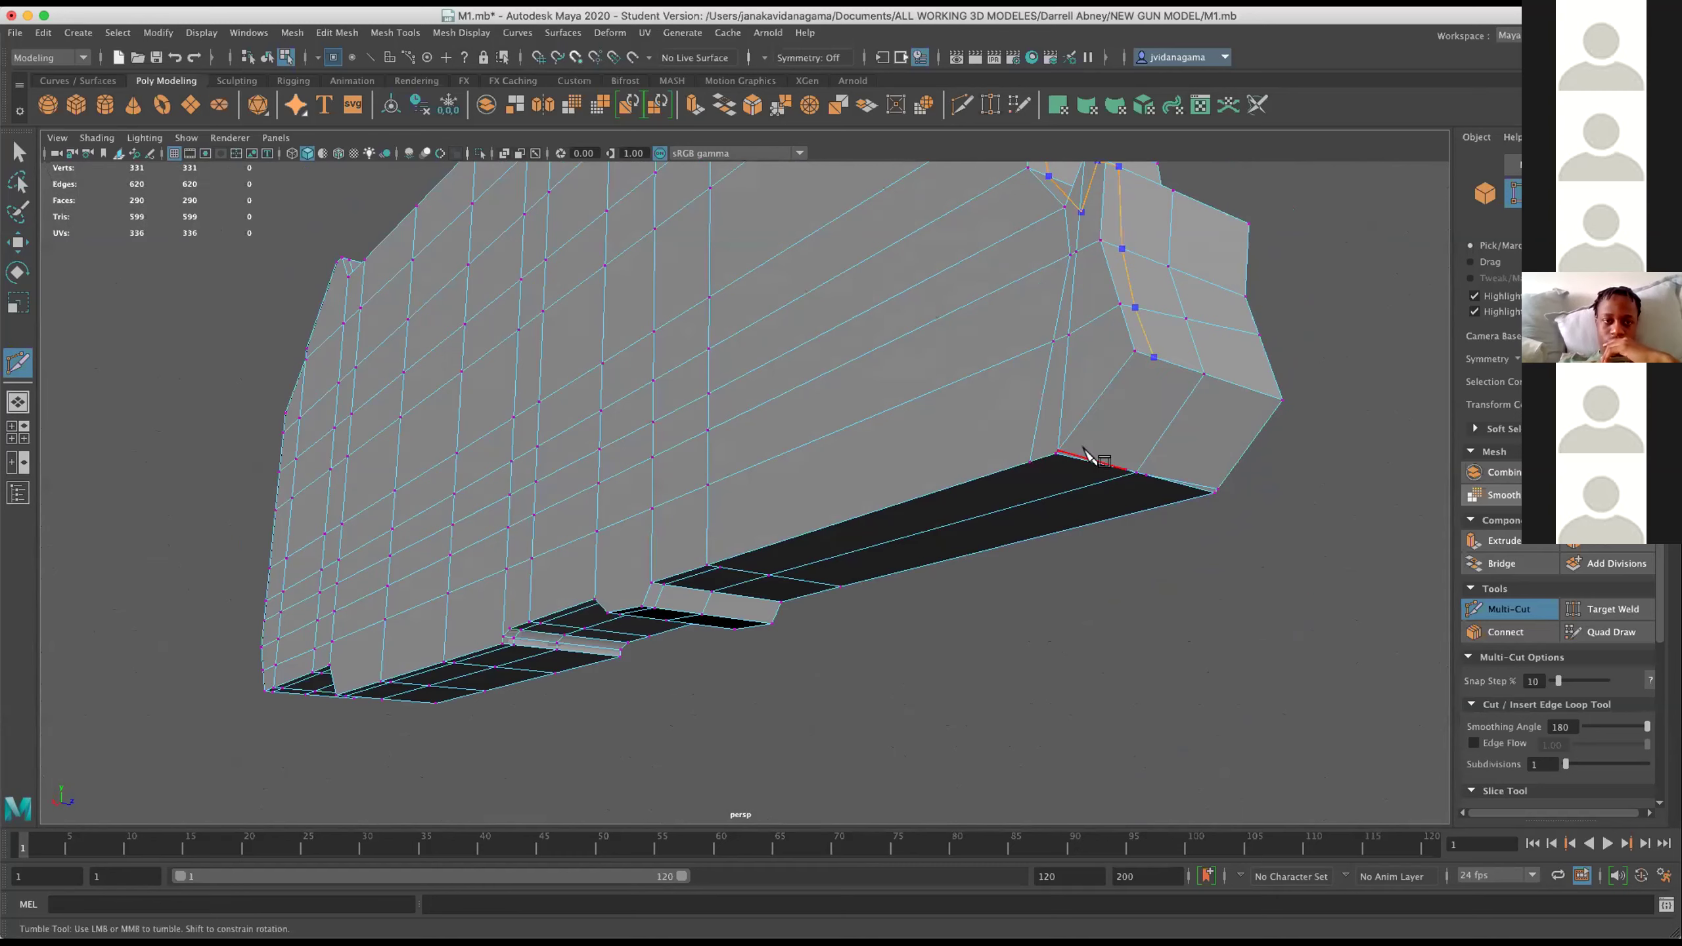
left_click_drag(1078, 477, 788, 609)
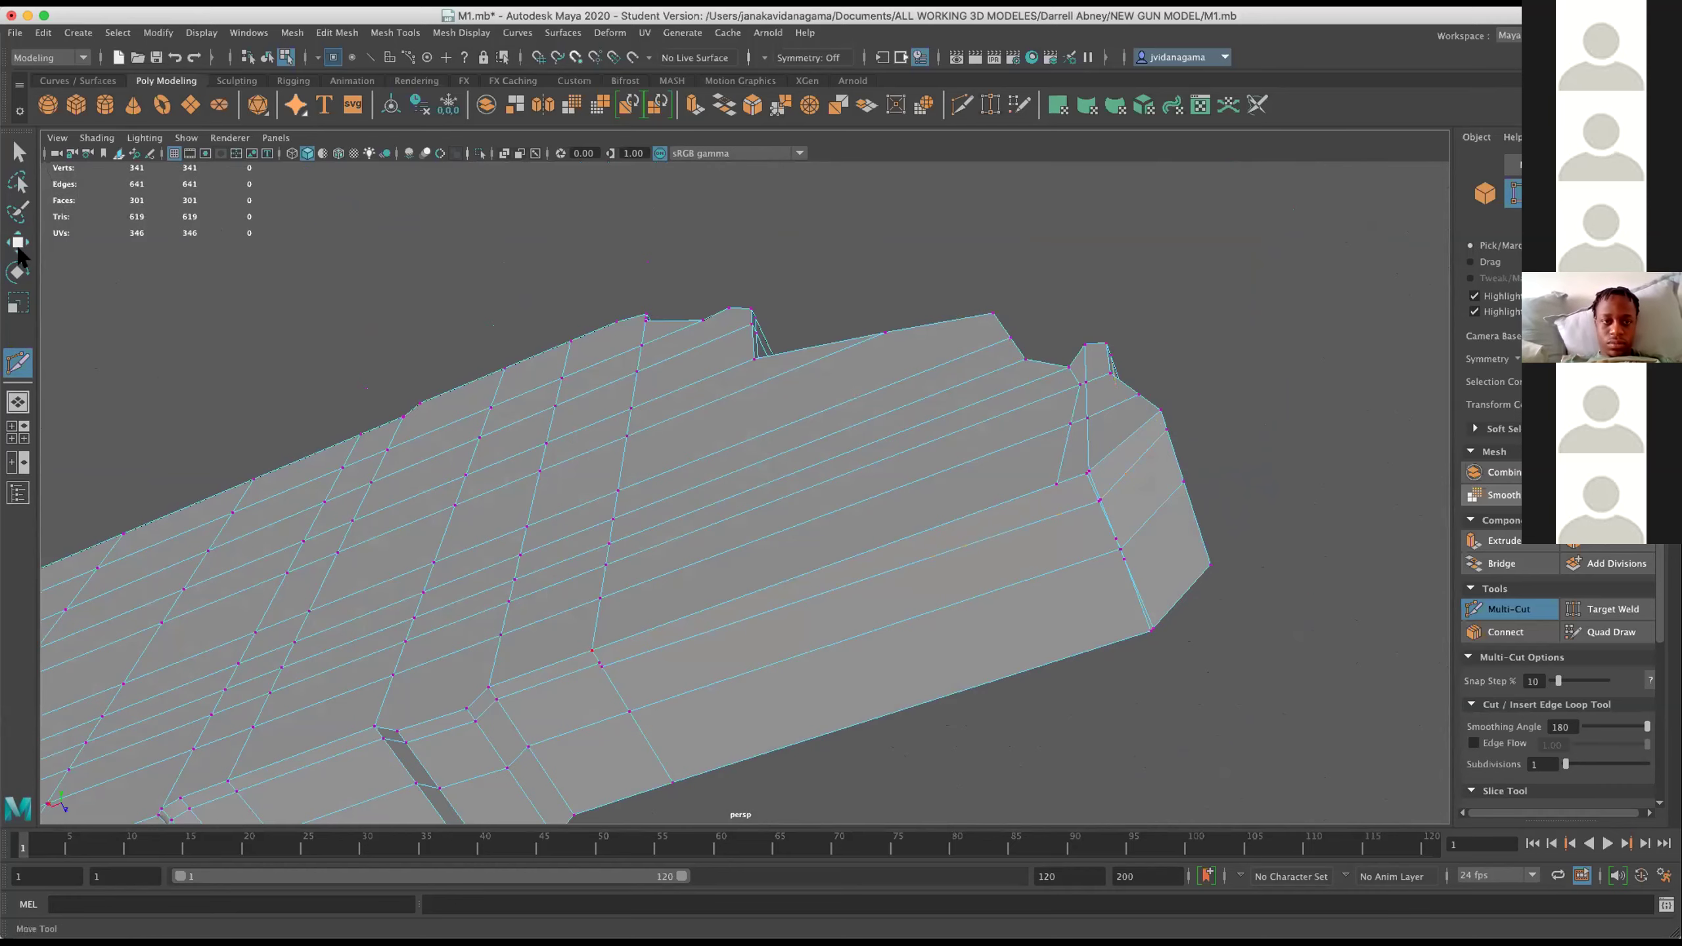
Merge the two stray vertices on the gun body's underside with Edit Mesh > Merge.
key("w")
left_click_drag(612, 395, 942, 624)
right_click(818, 530)
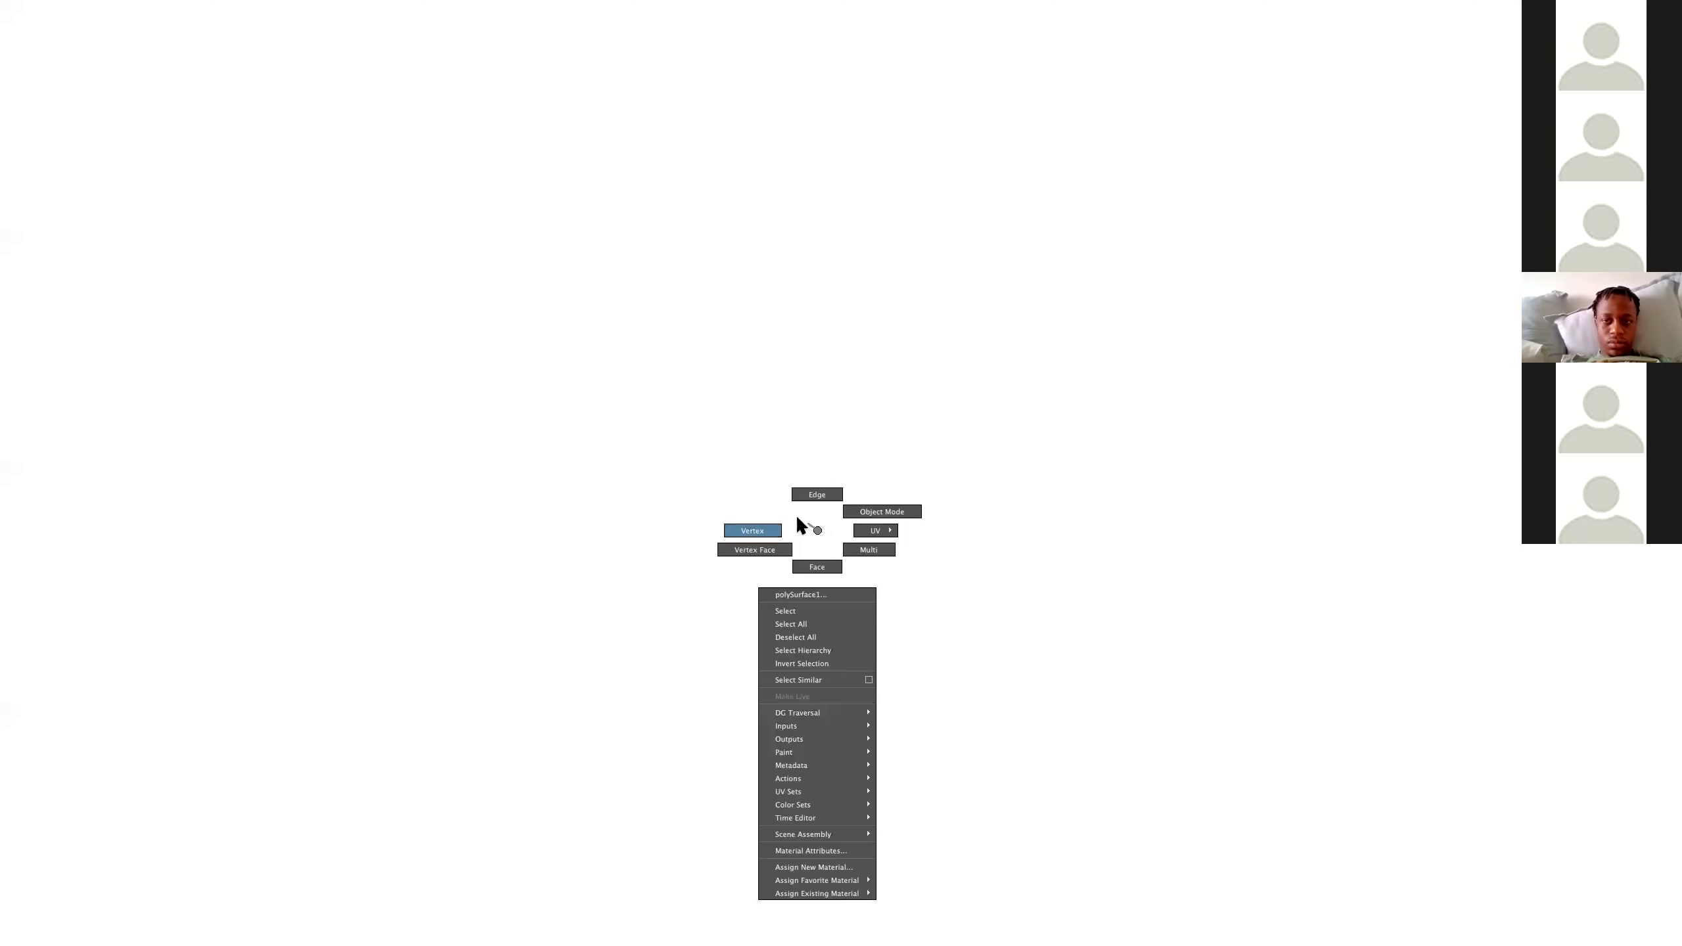
left_click(914, 574)
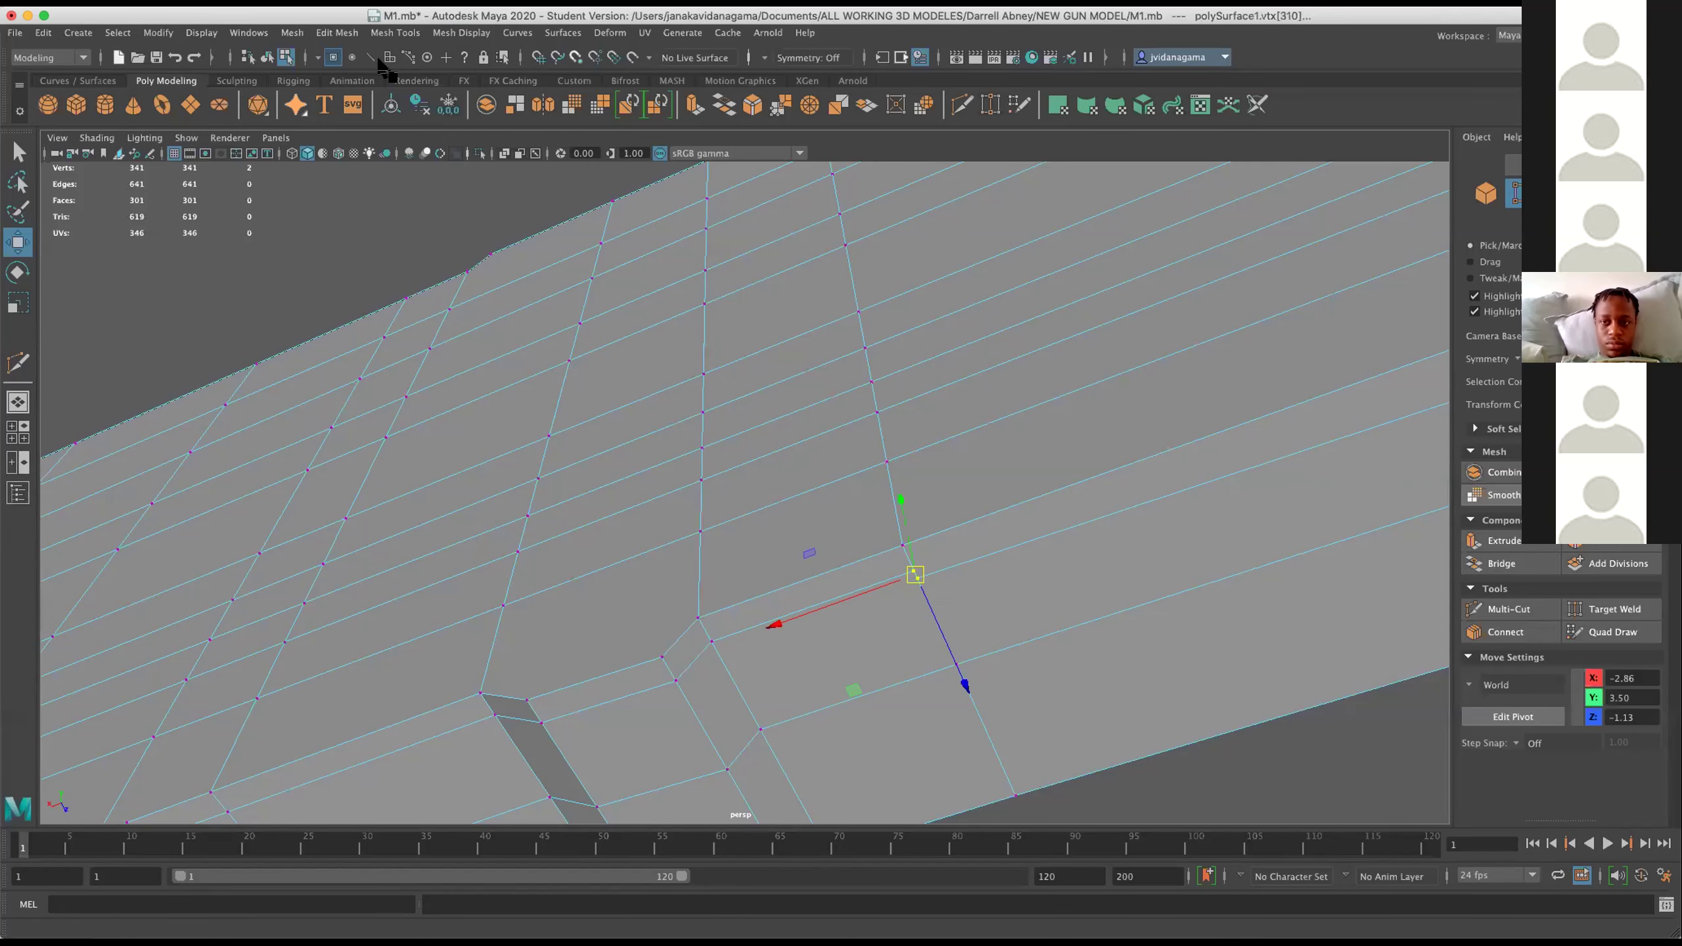
left_click(336, 32)
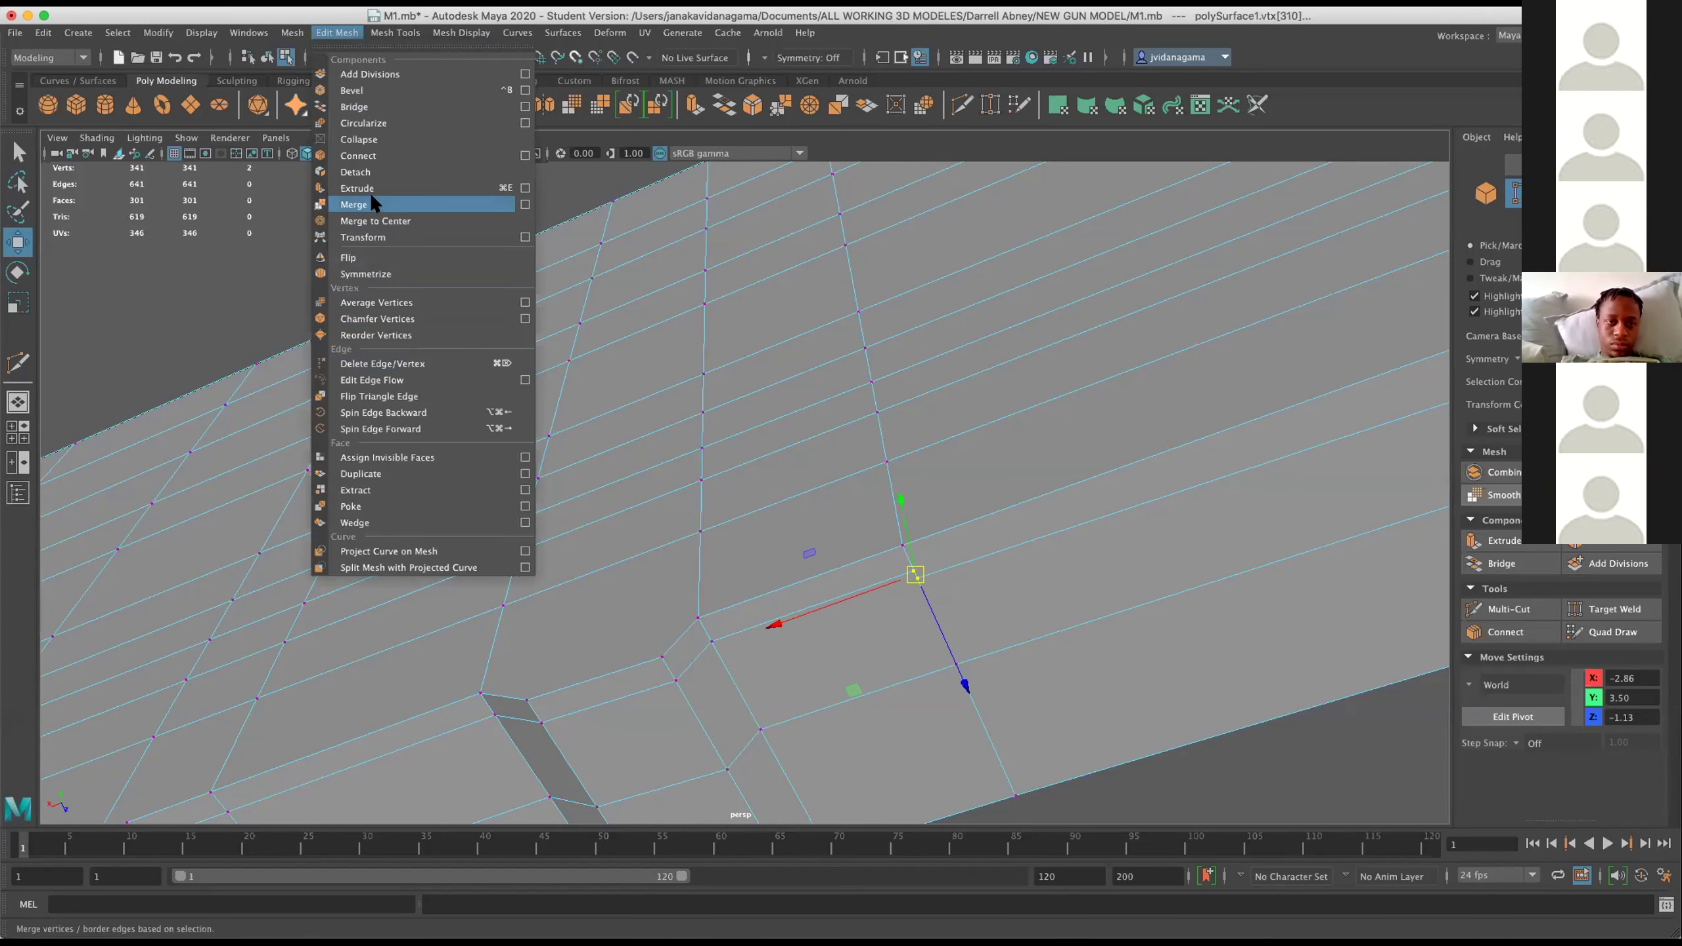
left_click(371, 203)
Orbit around to the underside block and select an edge loop there.
left_click_drag(978, 449, 818, 515)
left_click_drag(819, 515, 960, 473)
left_click_drag(961, 473, 1100, 470)
left_click_drag(1100, 470, 1006, 470)
left_click_drag(1006, 470, 1146, 477)
left_click_drag(1146, 477, 1125, 440)
left_click_drag(1126, 440, 1108, 462)
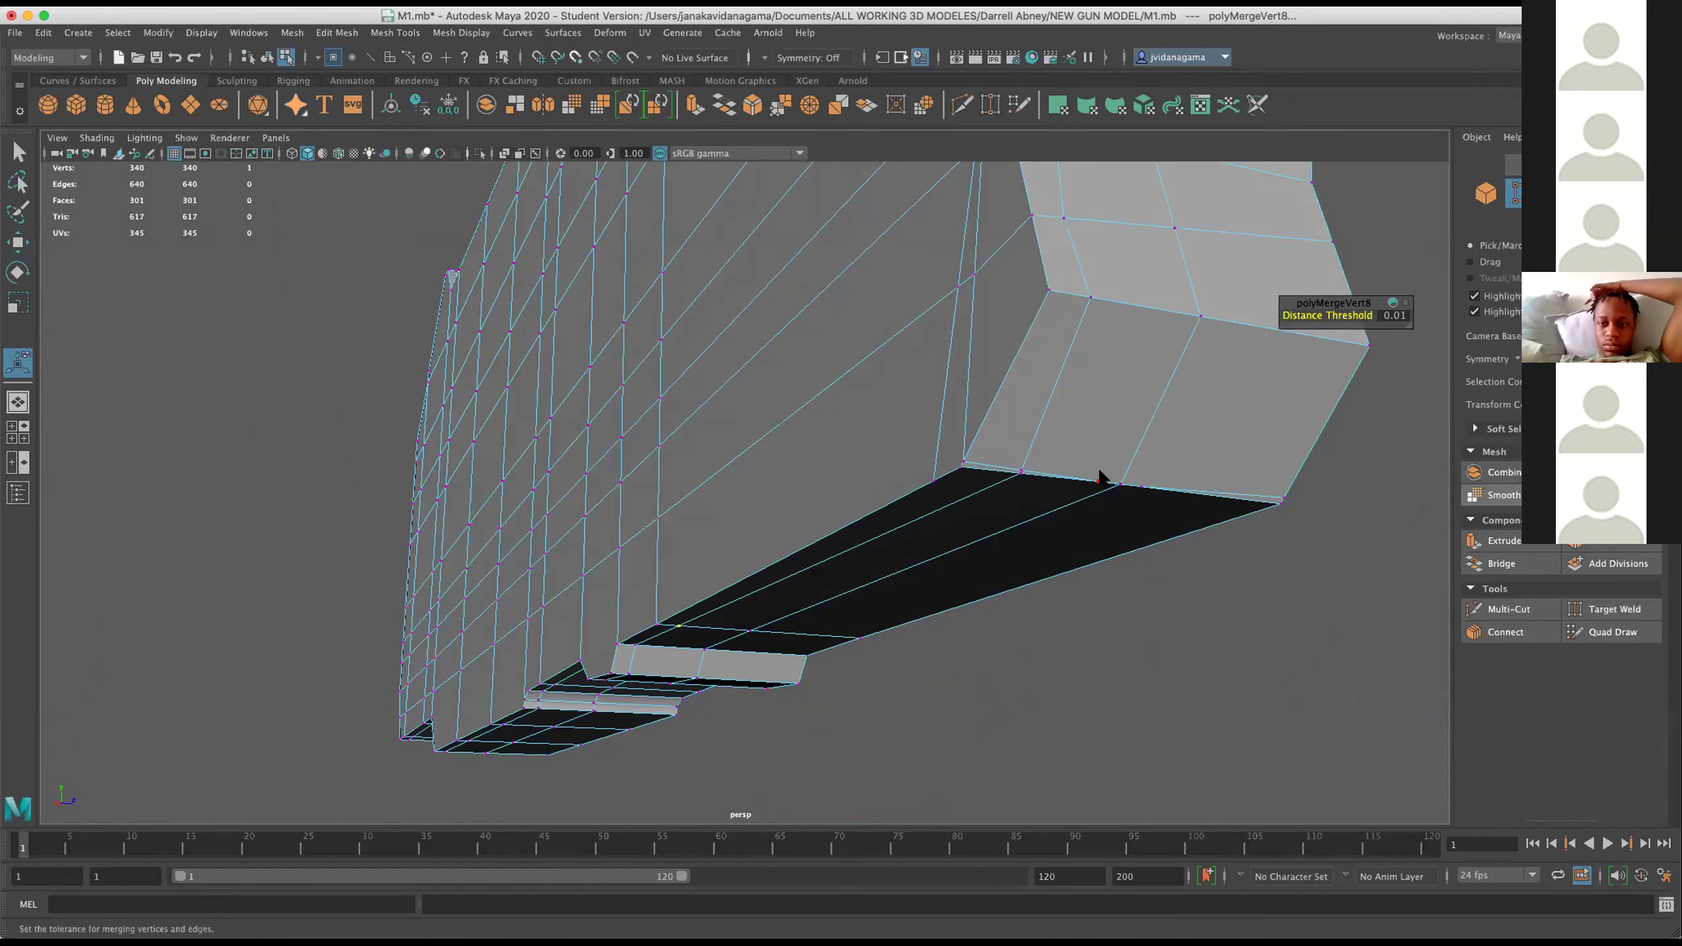
left_click_drag(940, 429, 941, 414)
double_click(1054, 476)
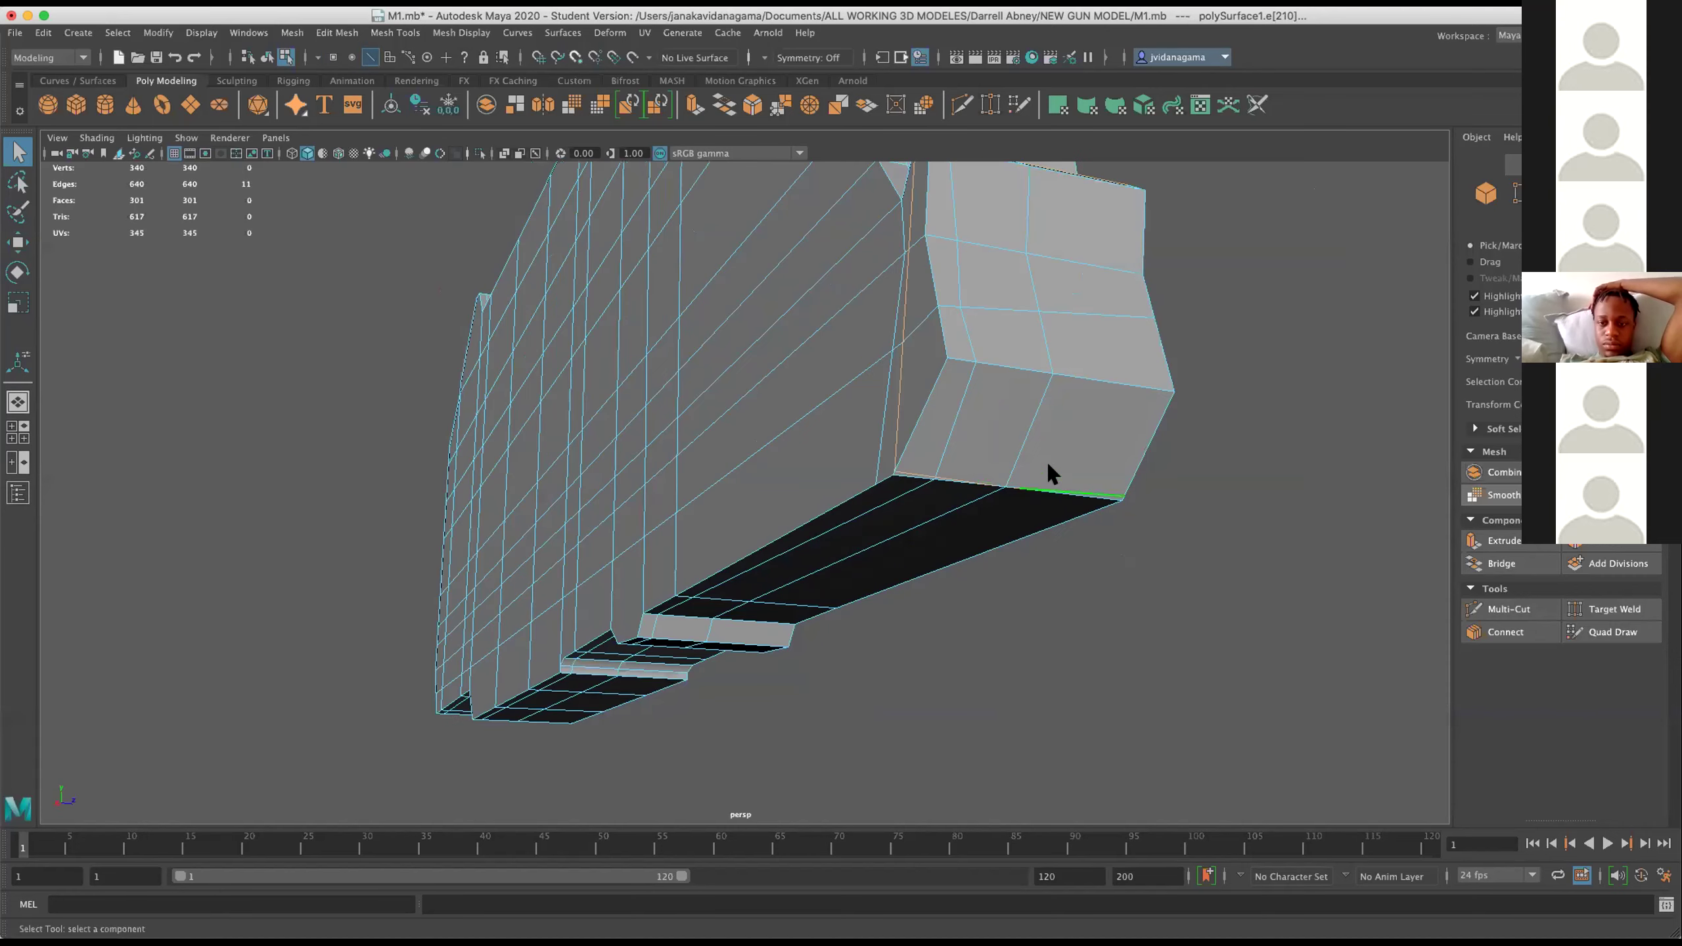
Delete the two unwanted short edges at the front bottom corner.
left_click_drag(1048, 463, 1052, 469)
left_click_drag(1052, 470, 958, 529)
scroll("up", 3)
left_click_drag(1003, 499, 1001, 487)
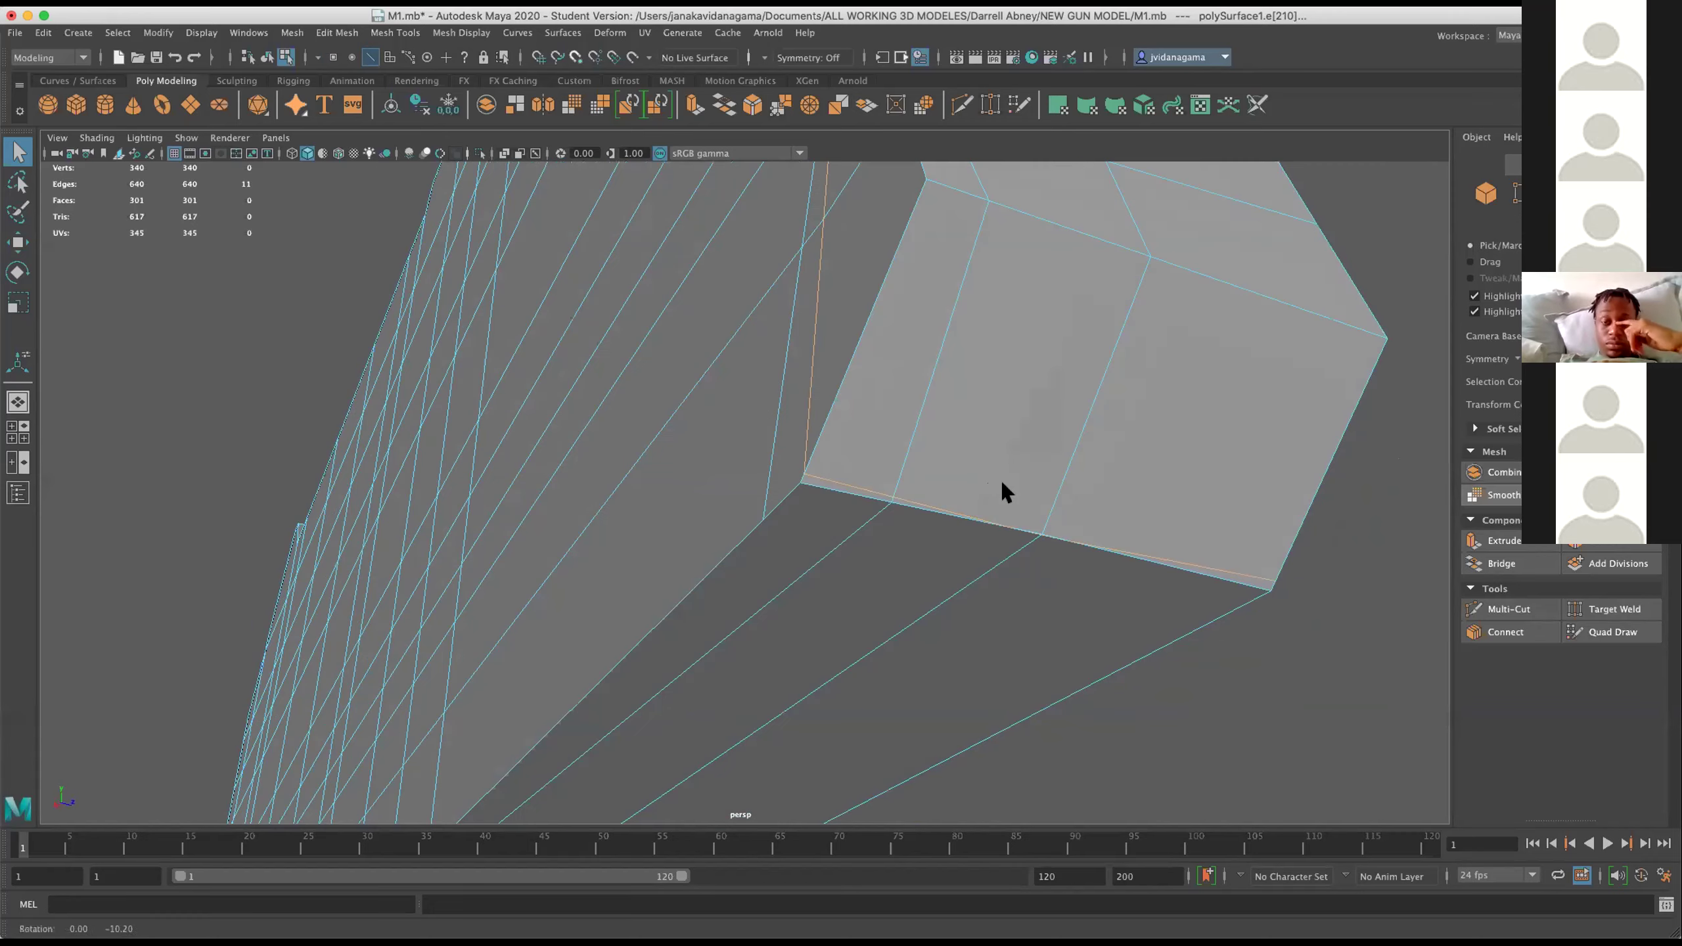
left_click(885, 473)
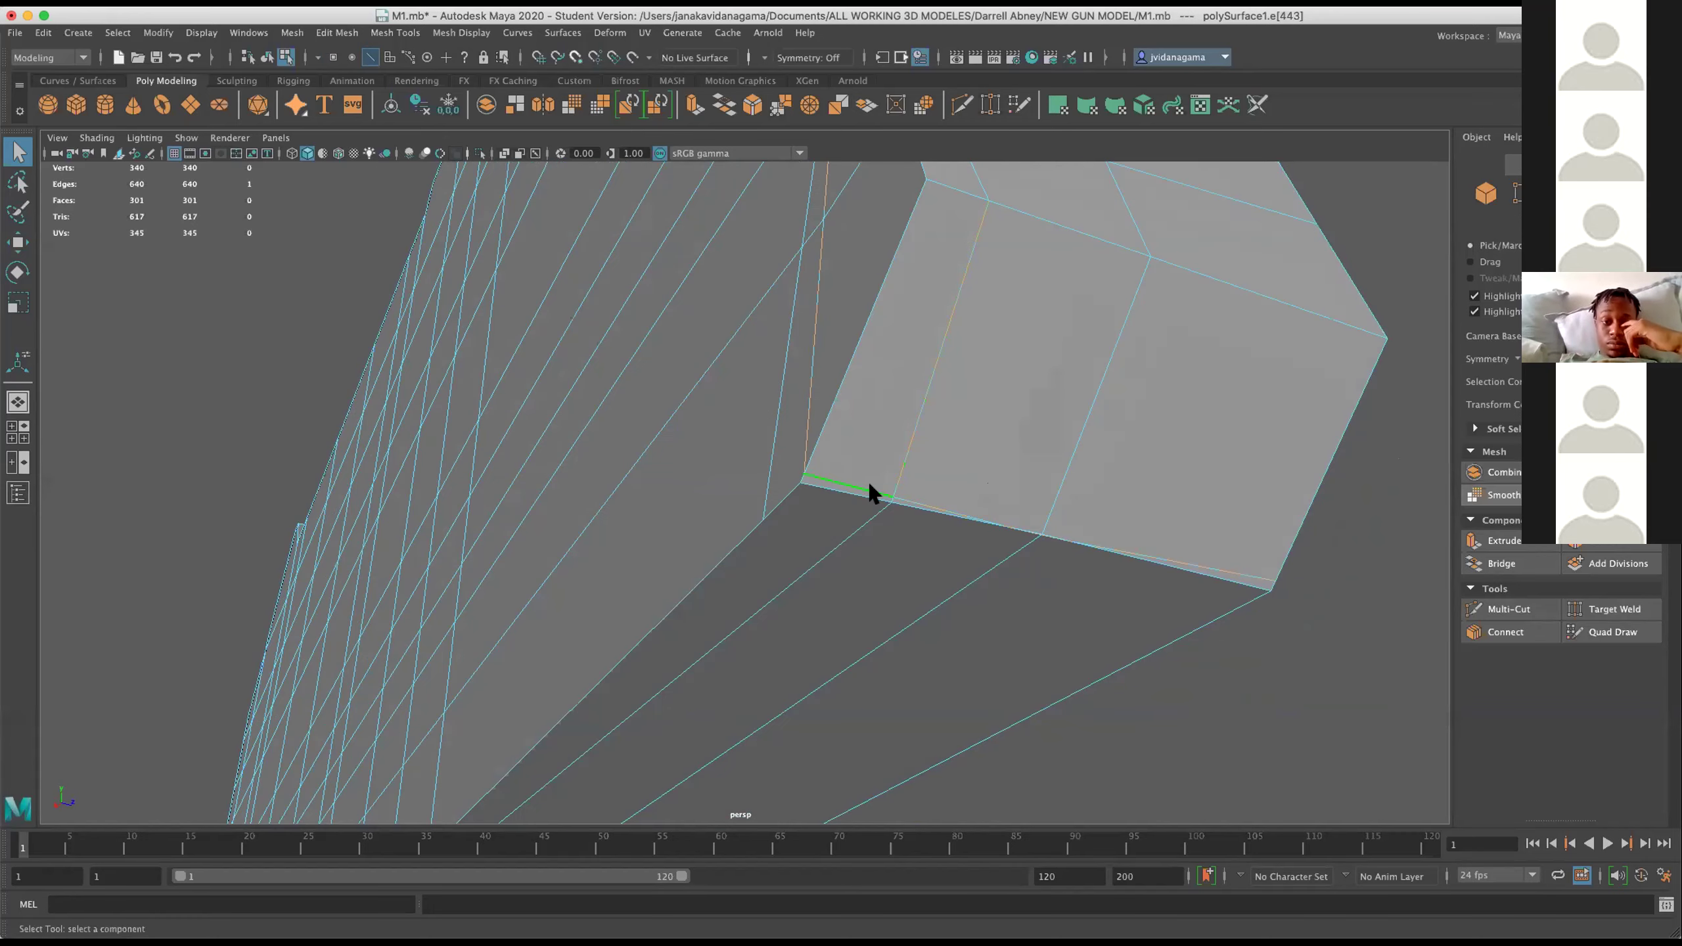
key("Delete")
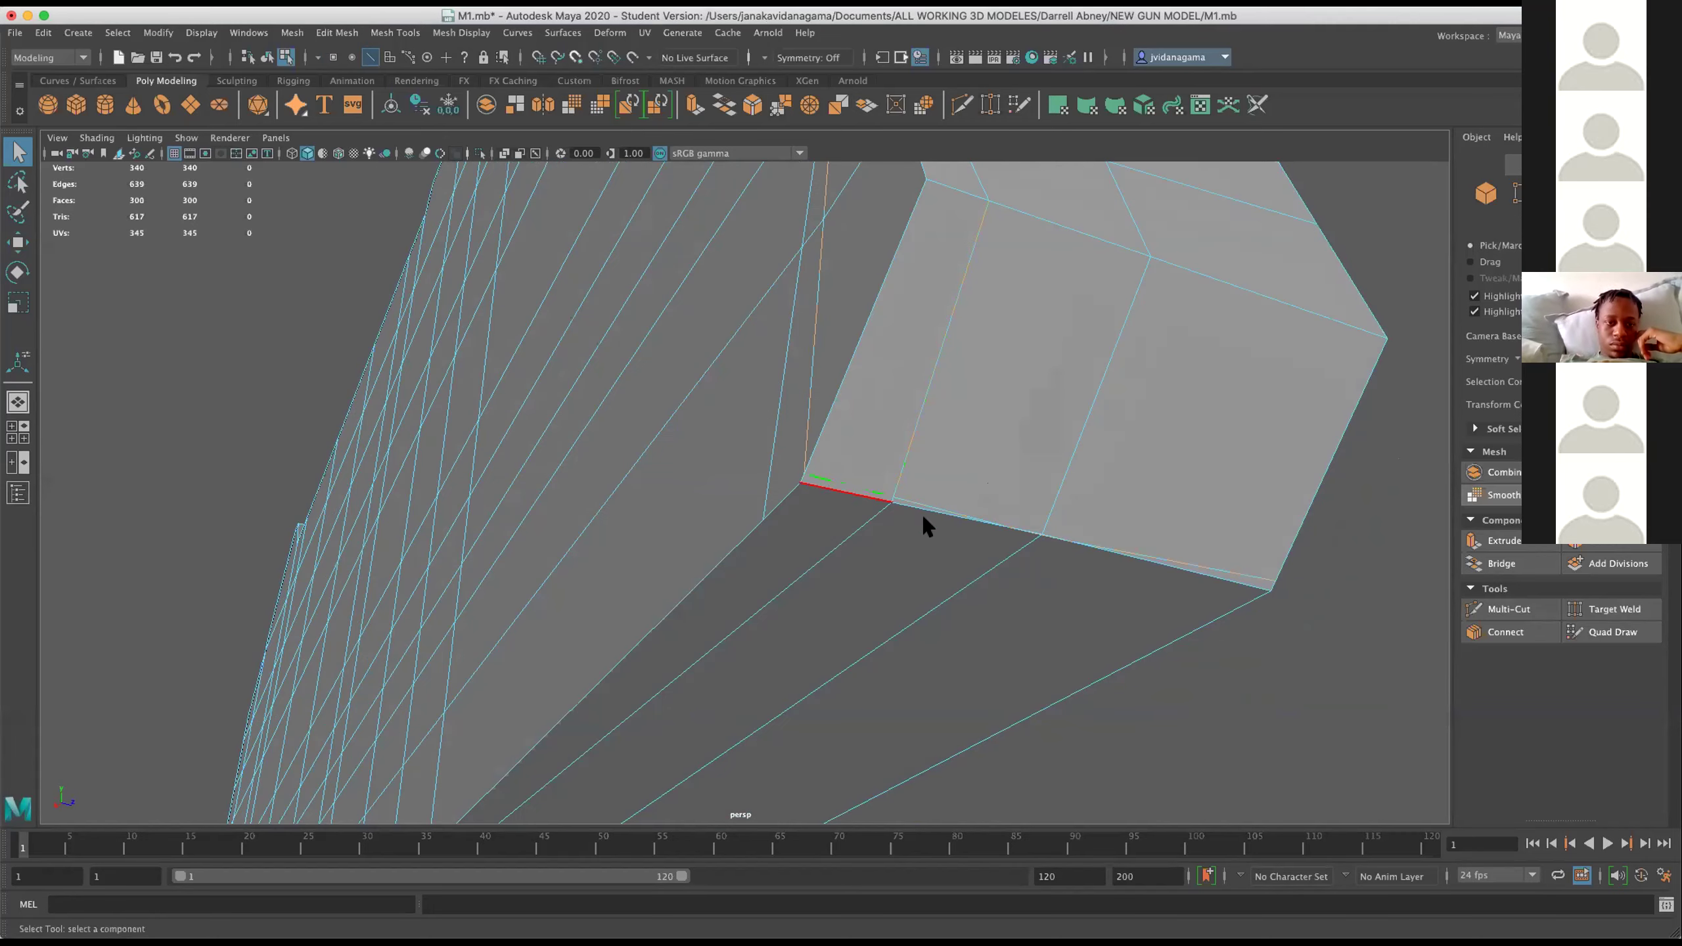
left_click(940, 506)
key("Delete")
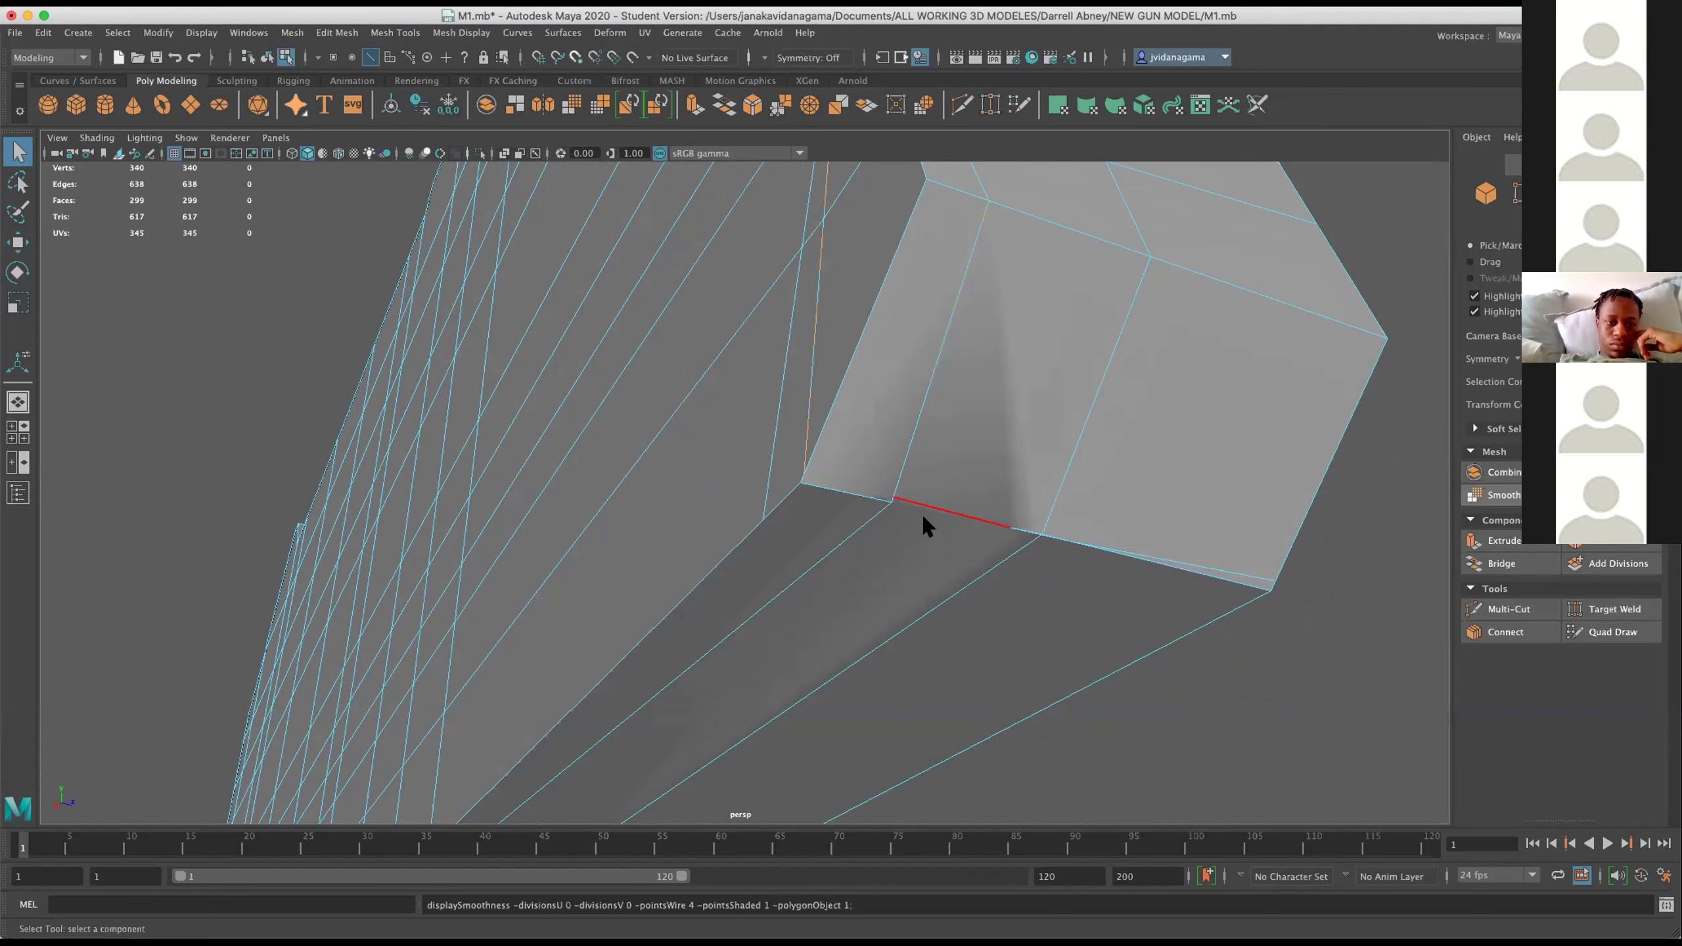
Select the front-face vertical edge, then return to vertex mode and pick the stray corner vertex.
left_click(892, 466)
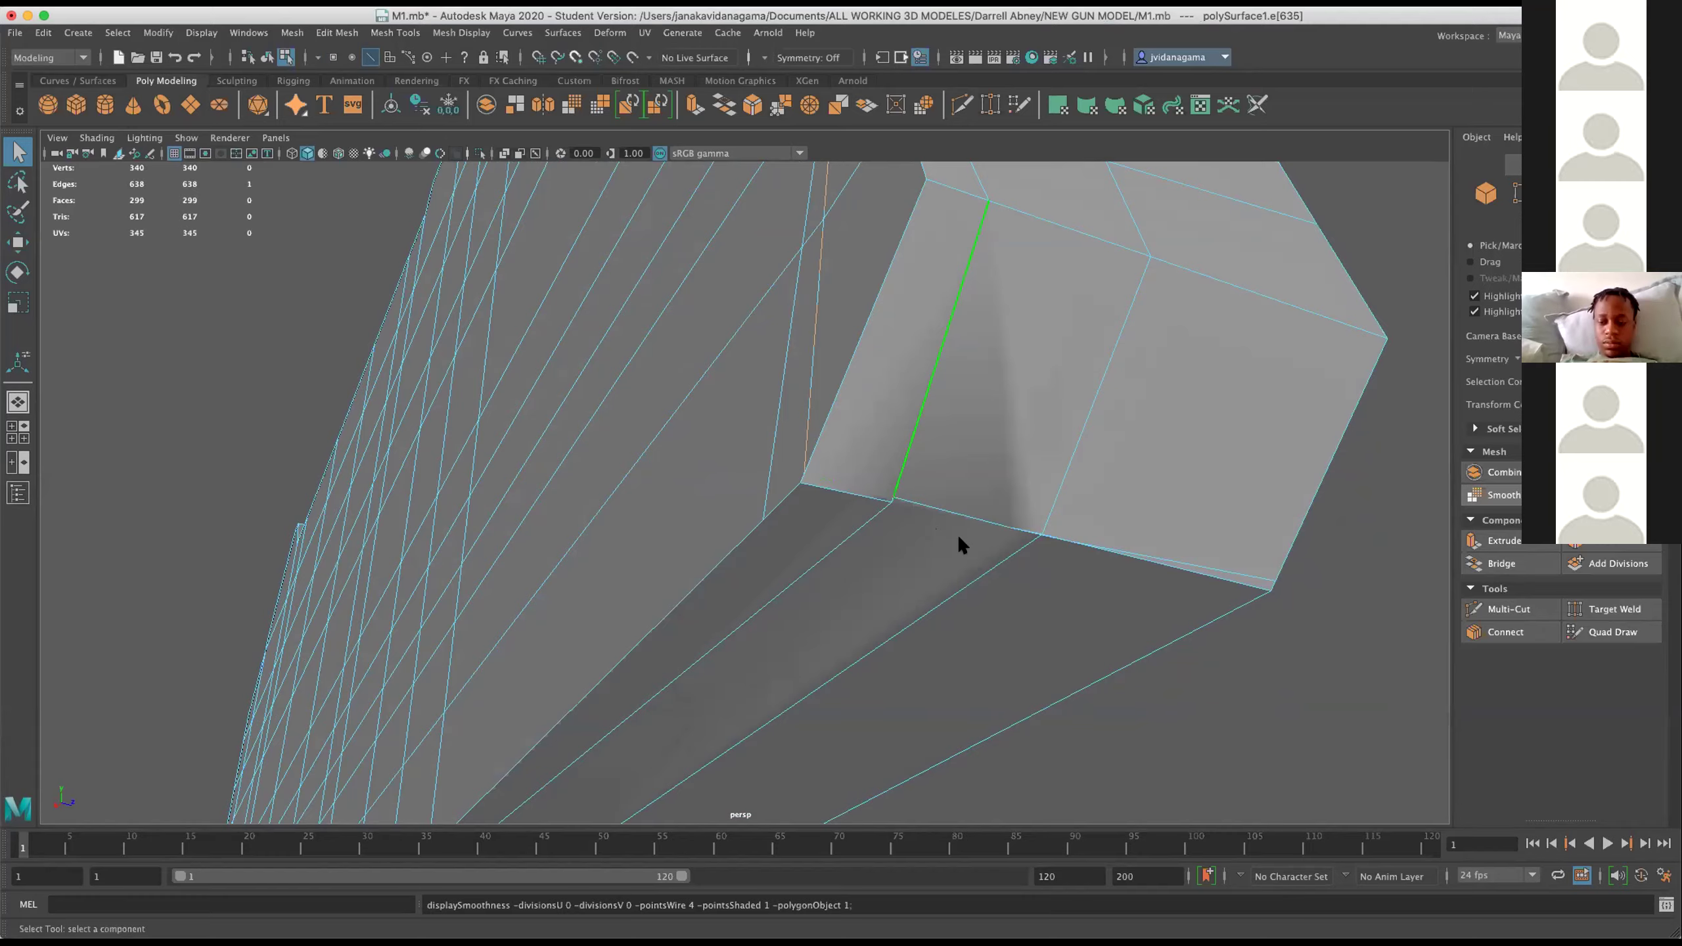
left_click_drag(775, 431, 807, 420)
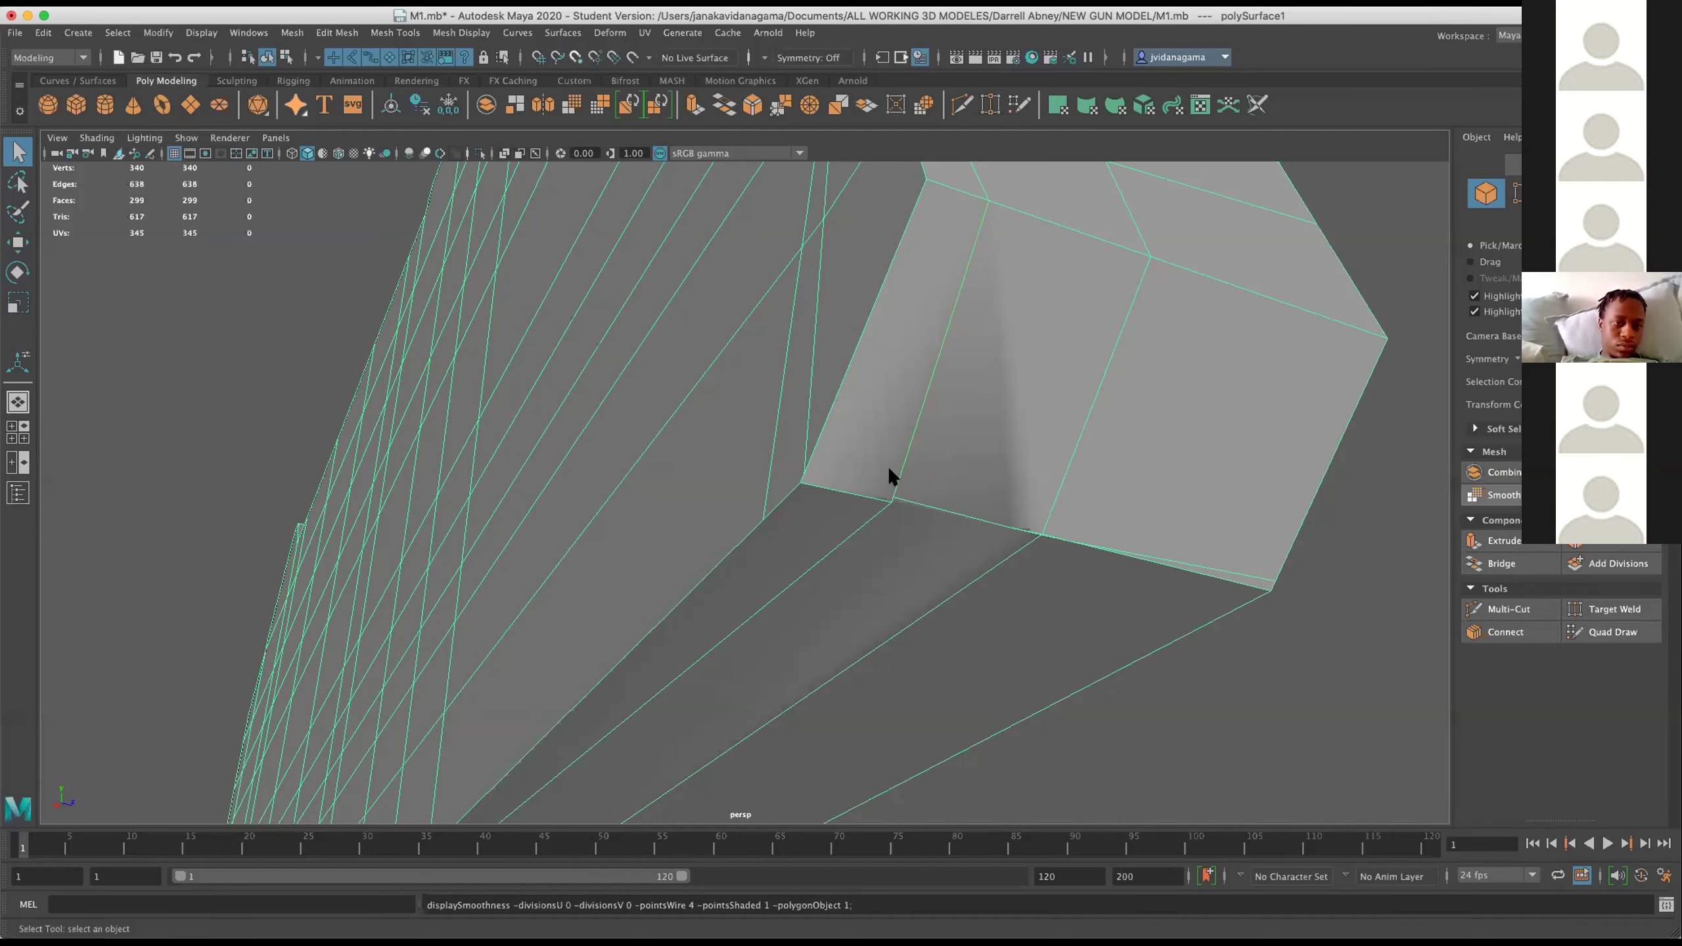
right_click(889, 465)
left_click_drag(717, 435, 718, 437)
left_click_drag(795, 481, 888, 483)
right_click(771, 466)
left_click_drag(727, 471, 727, 472)
left_click(875, 542)
Merge the stray corner vertices, repeating the merge with G on the next overlapping pair.
left_click(292, 33)
mouse_move(337, 32)
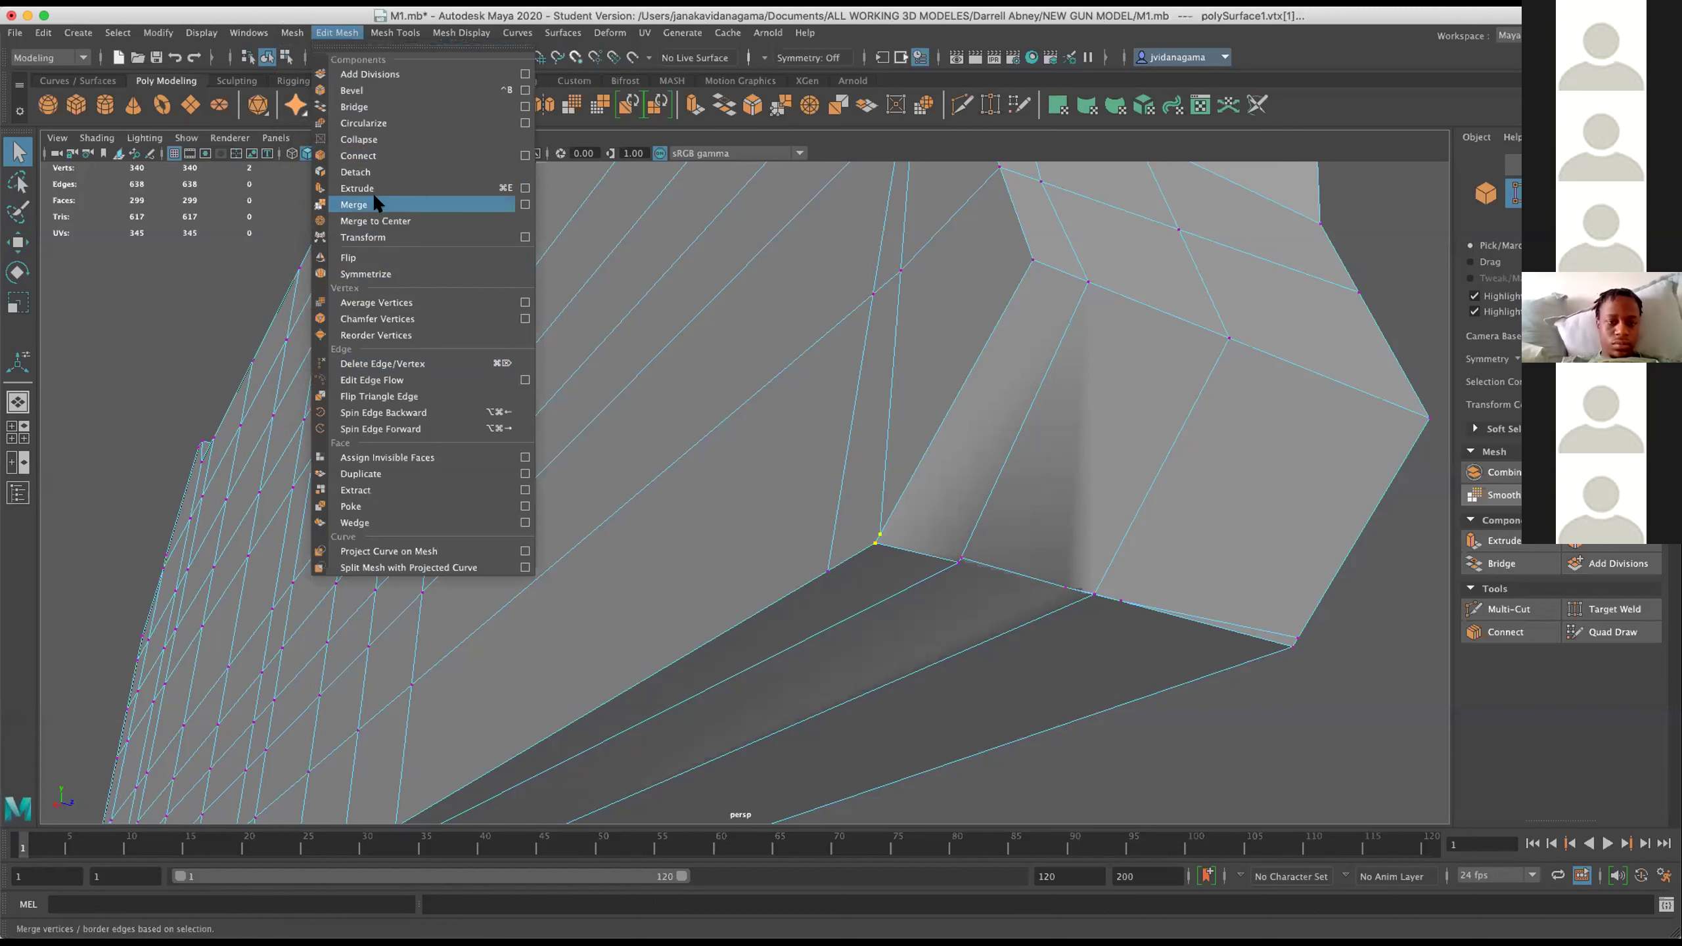
left_click(373, 203)
left_click_drag(949, 545, 982, 583)
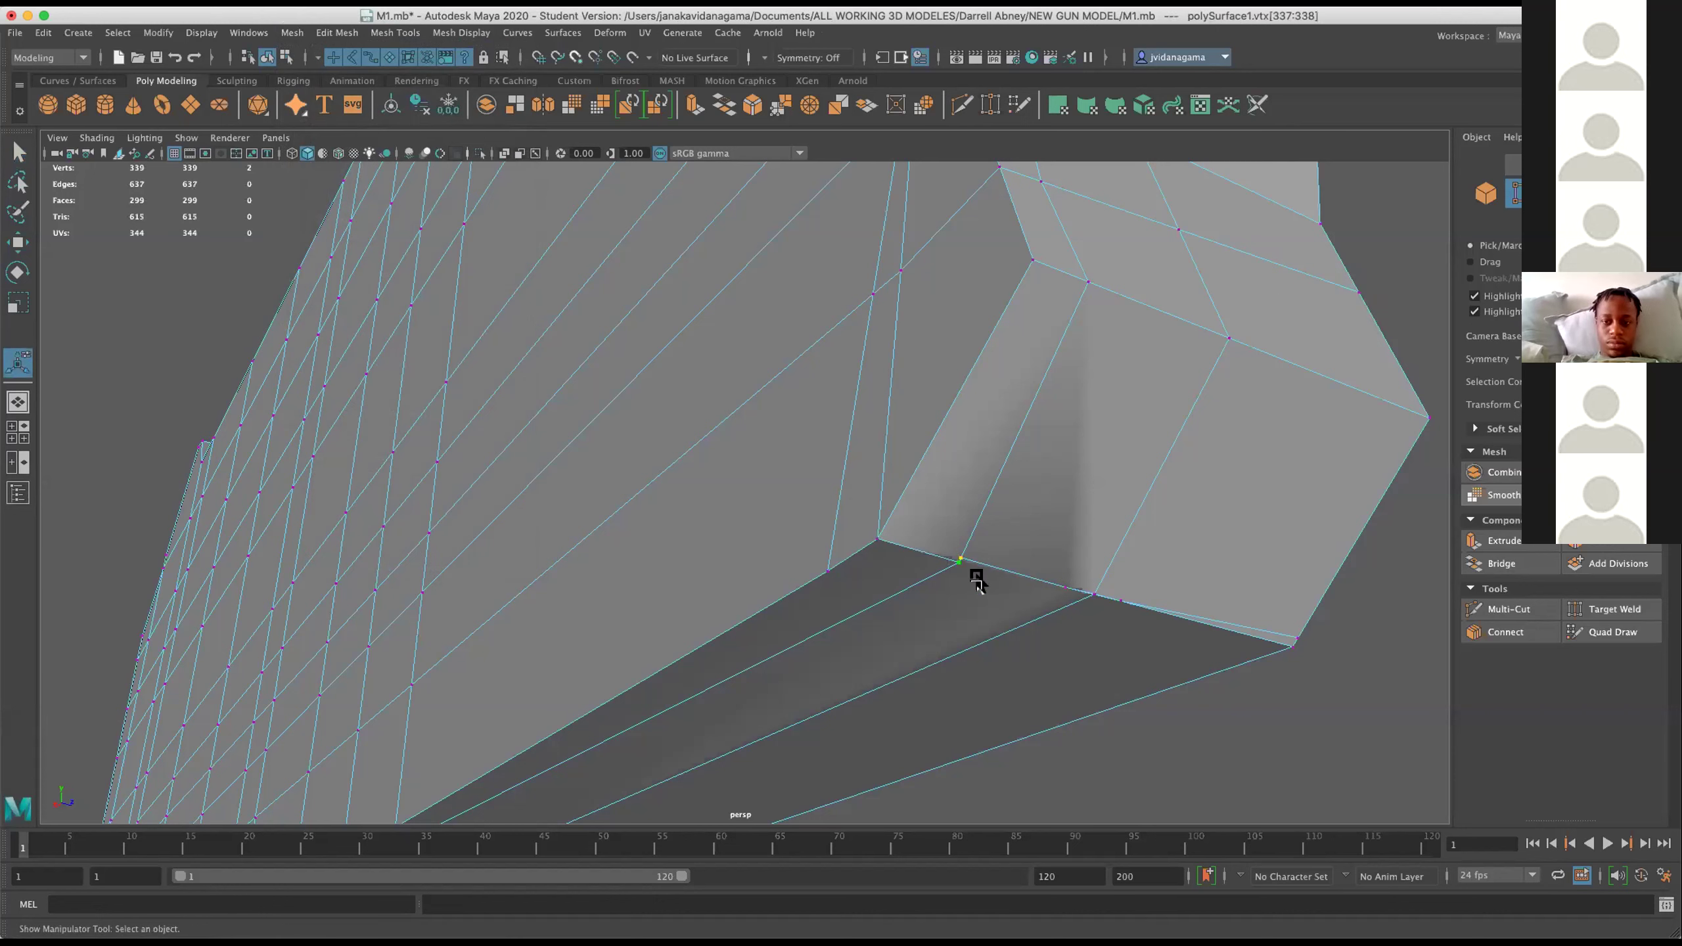
key("g")
left_click(1059, 586)
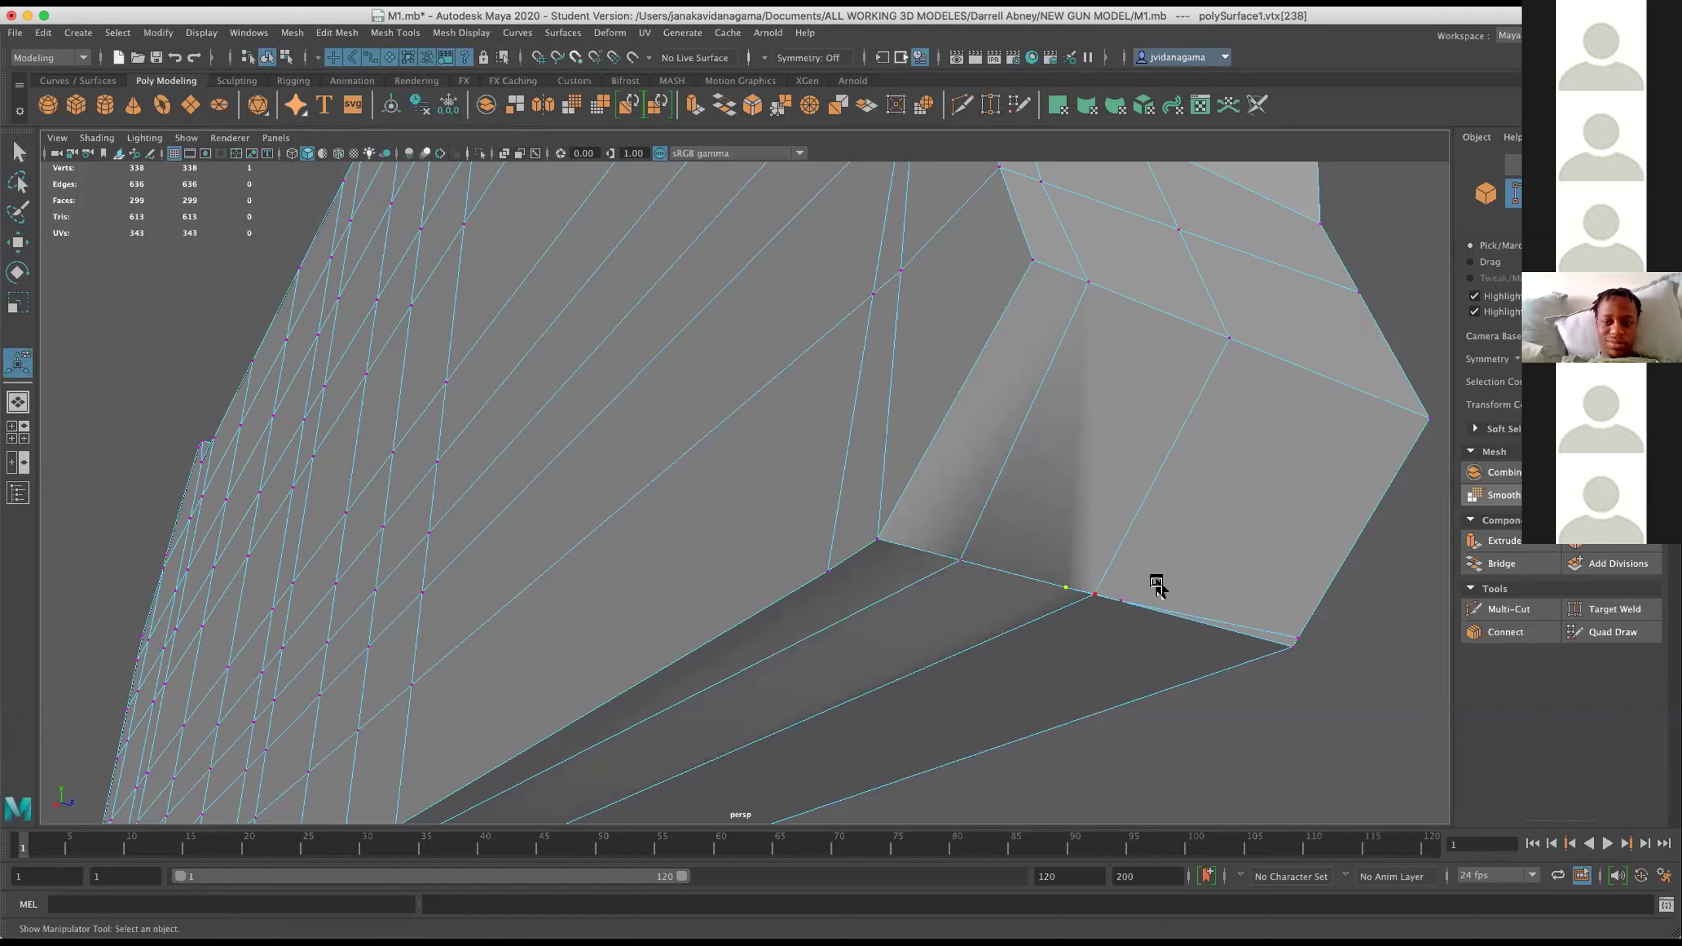
left_click(1156, 586)
scroll("up", 3)
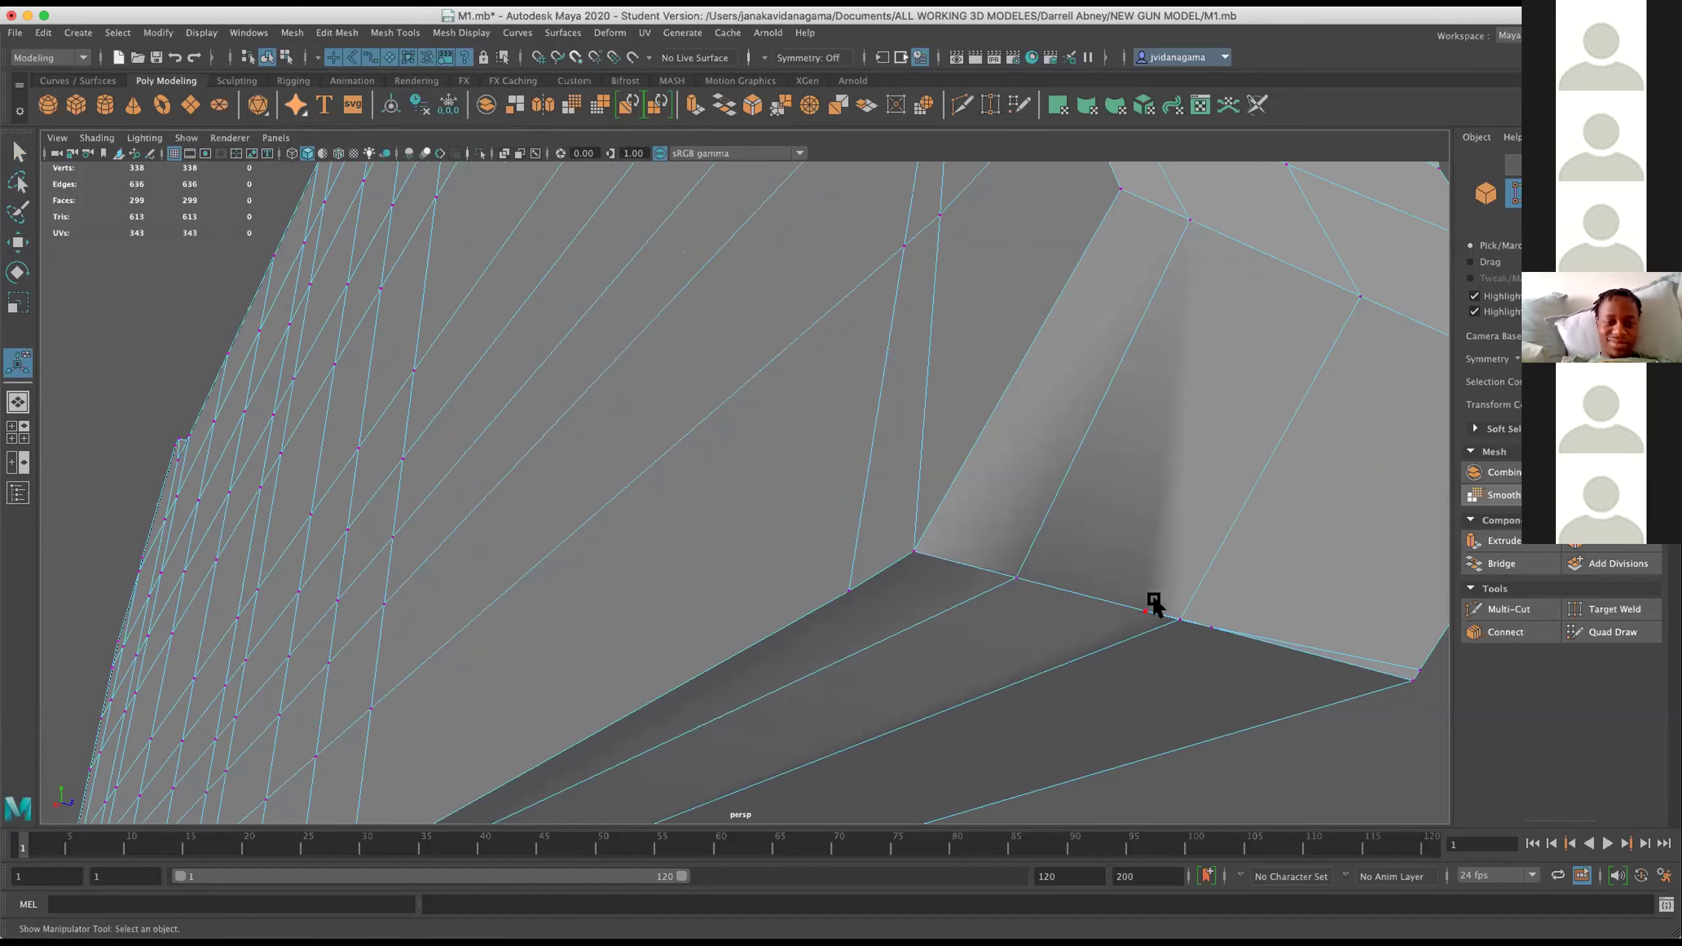
left_click_drag(1179, 628, 1182, 629)
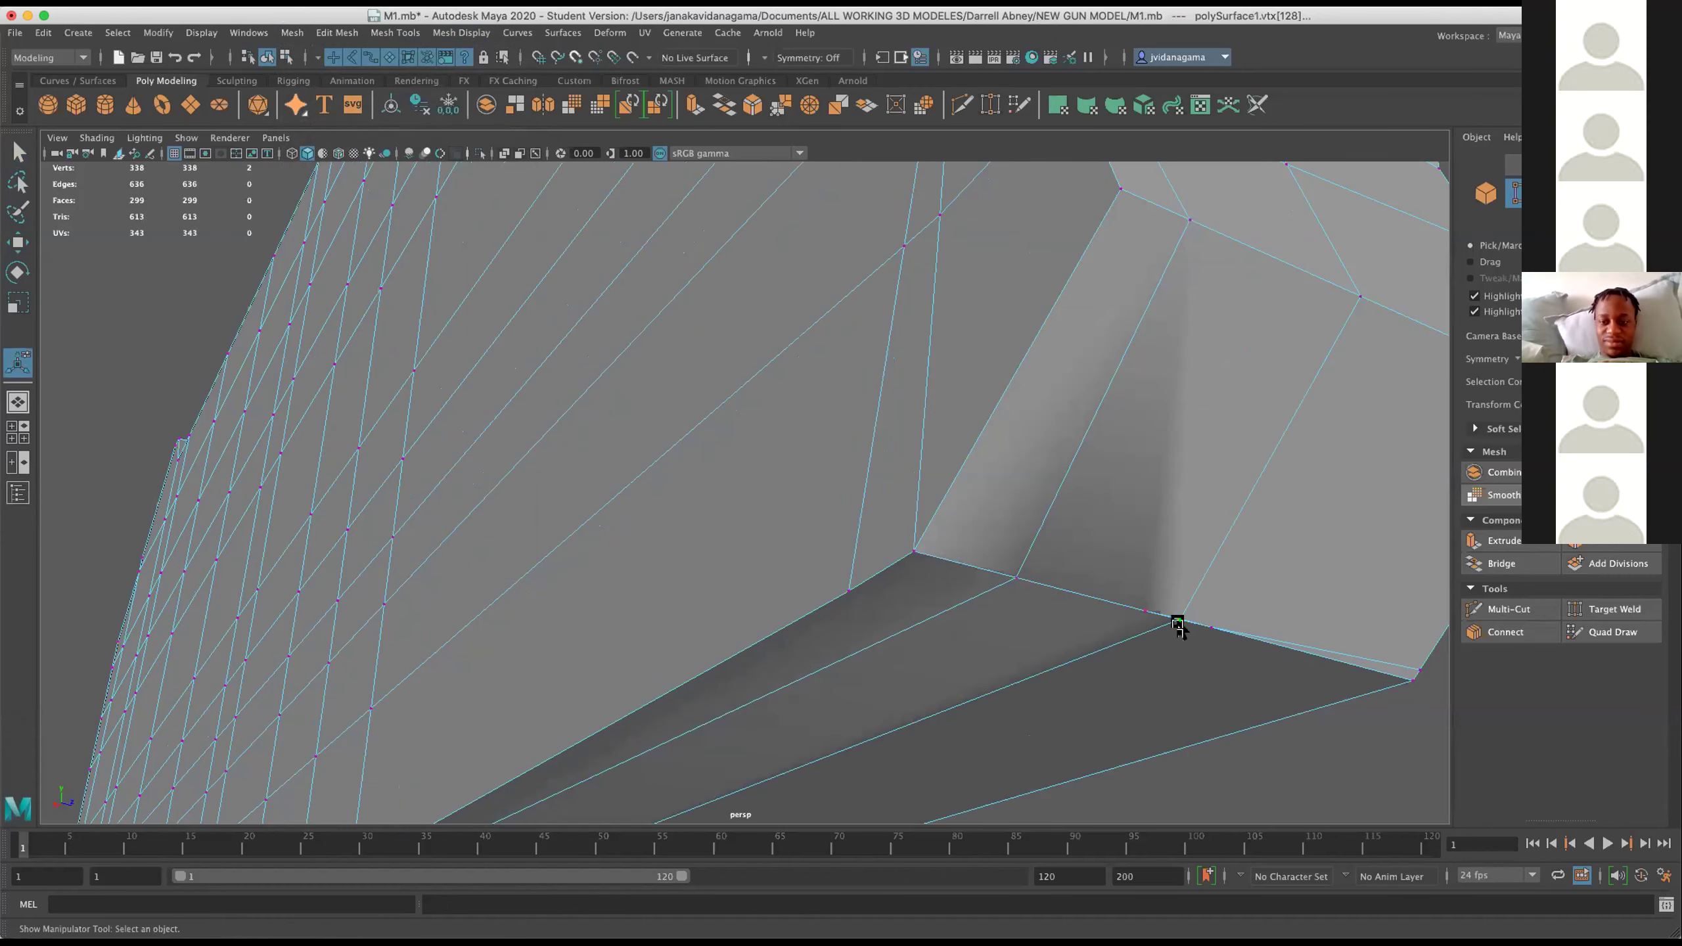
Remove the extra bottom edge with Edit Mesh > Delete Edge/Vertex.
left_click_drag(1178, 627, 1258, 564)
left_click_drag(1257, 550, 1140, 630)
left_click_drag(976, 557, 979, 523)
left_click(1153, 691)
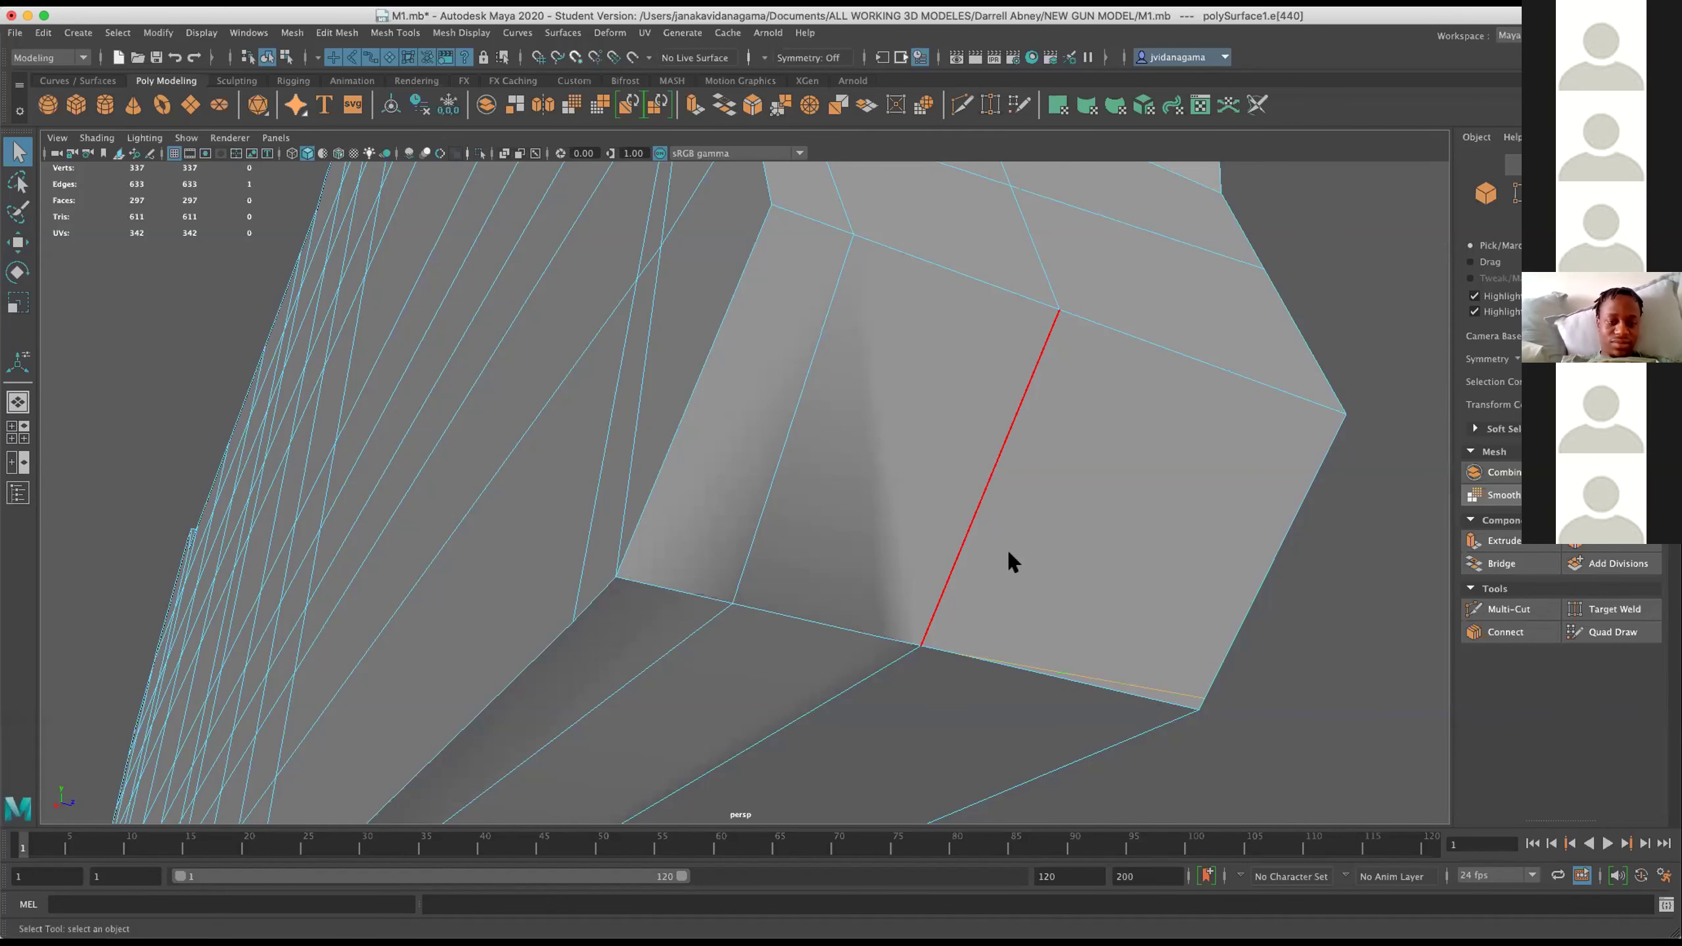
key("t")
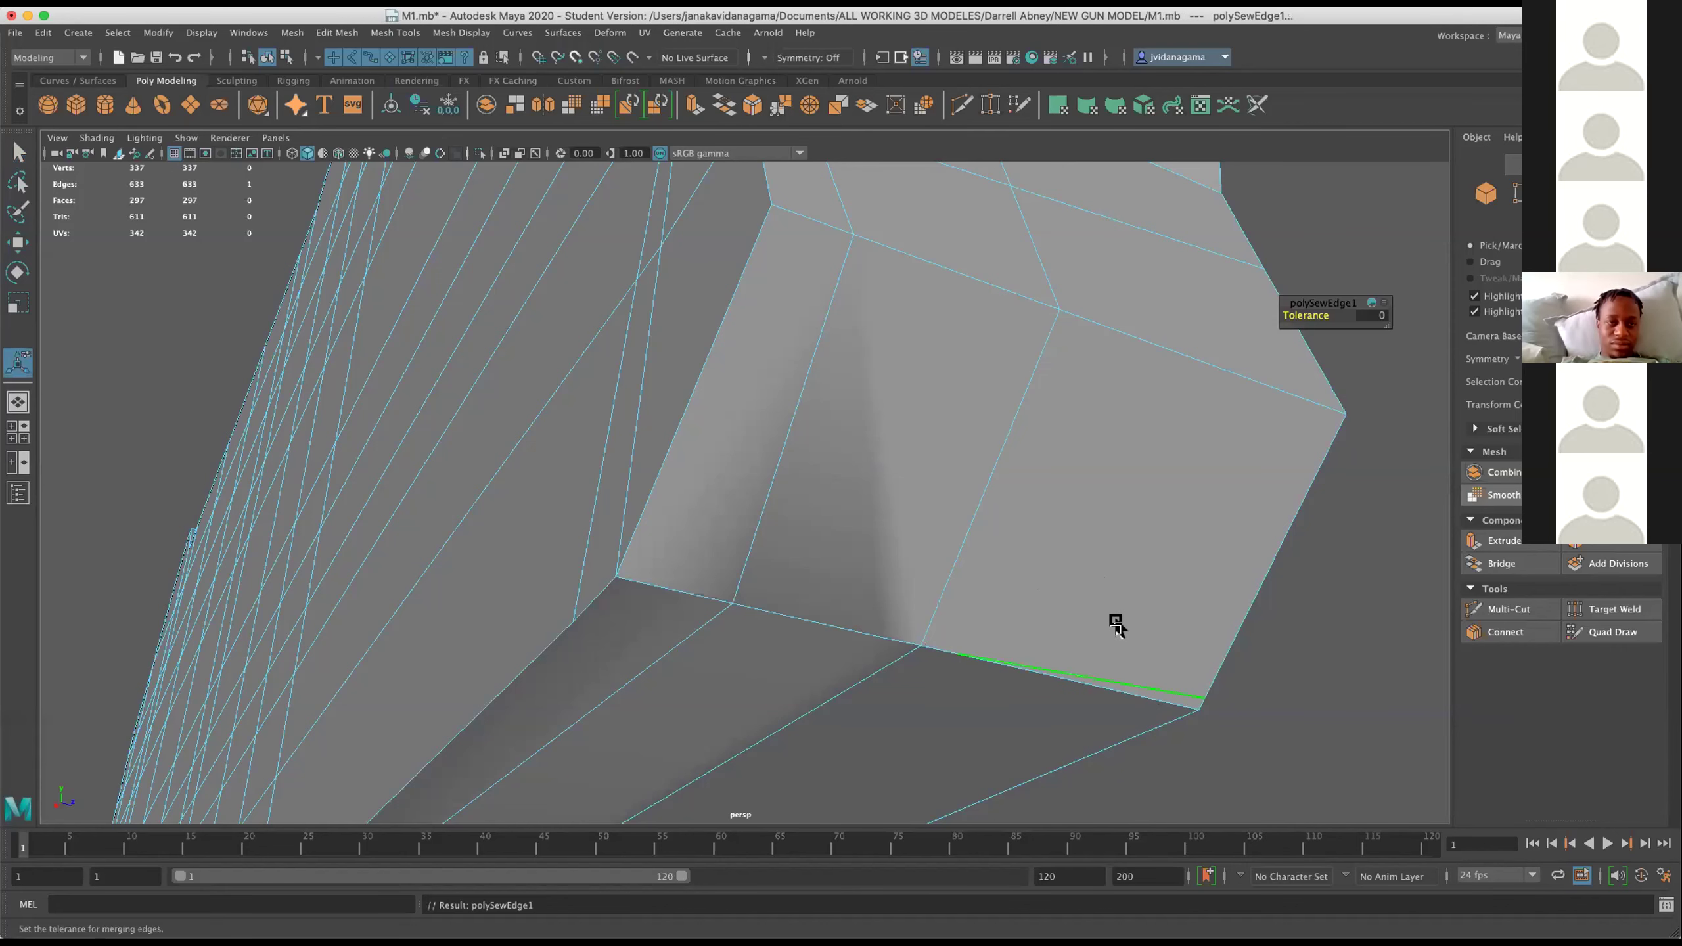
key("q")
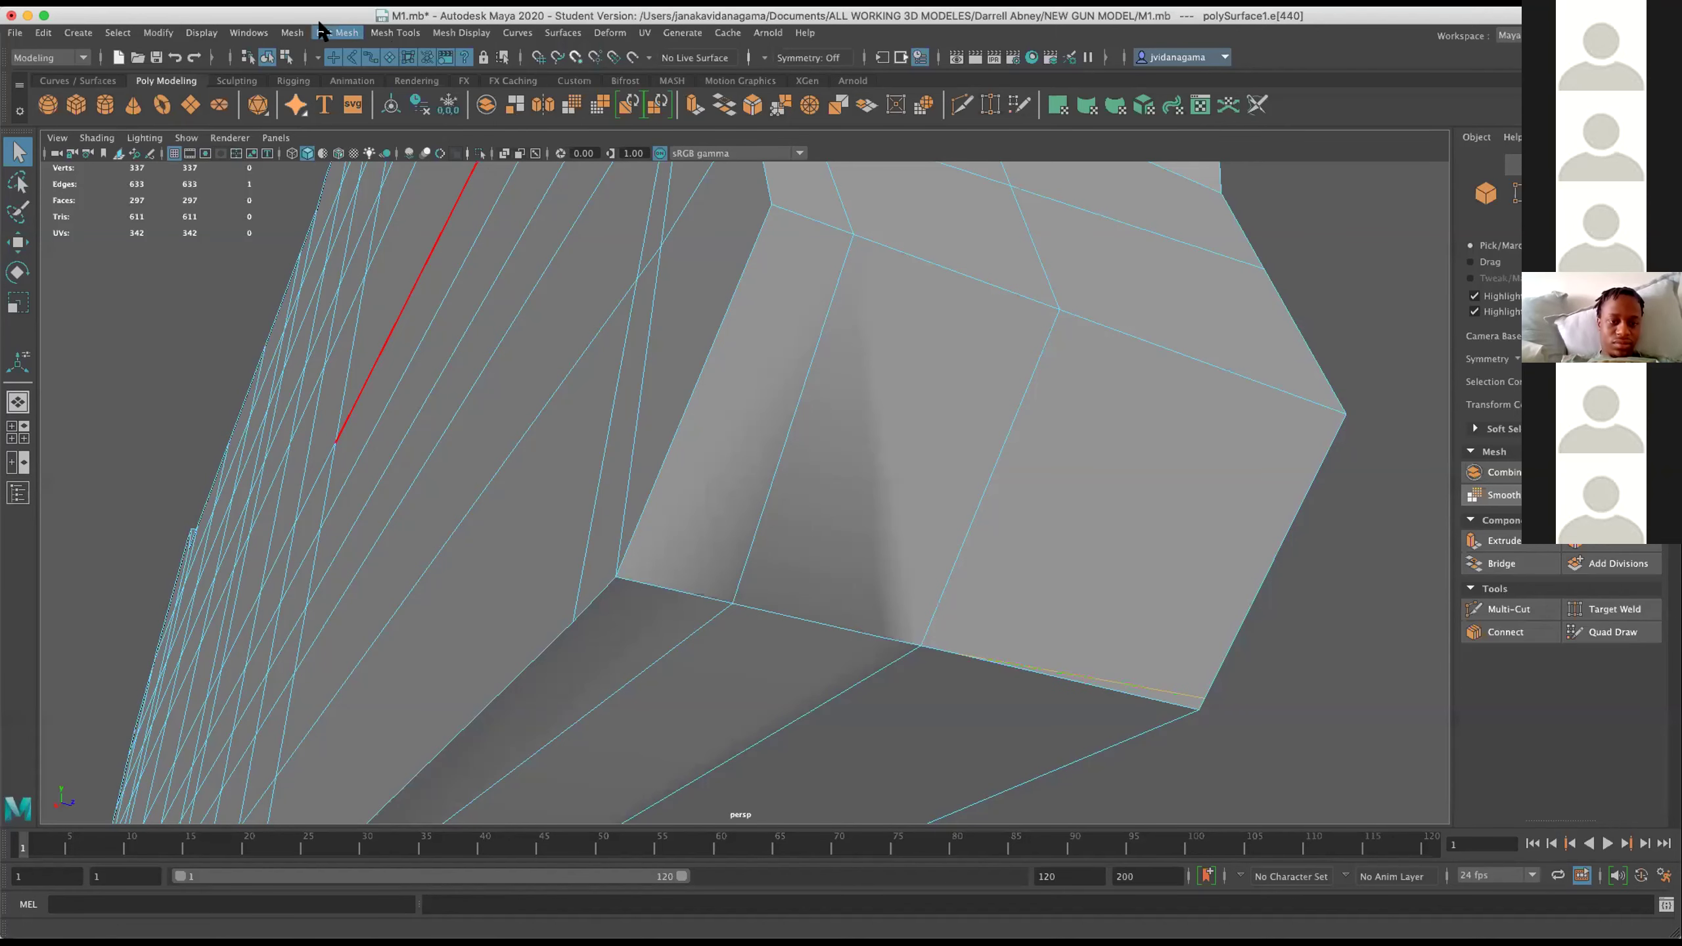
left_click(323, 29)
left_click(465, 363)
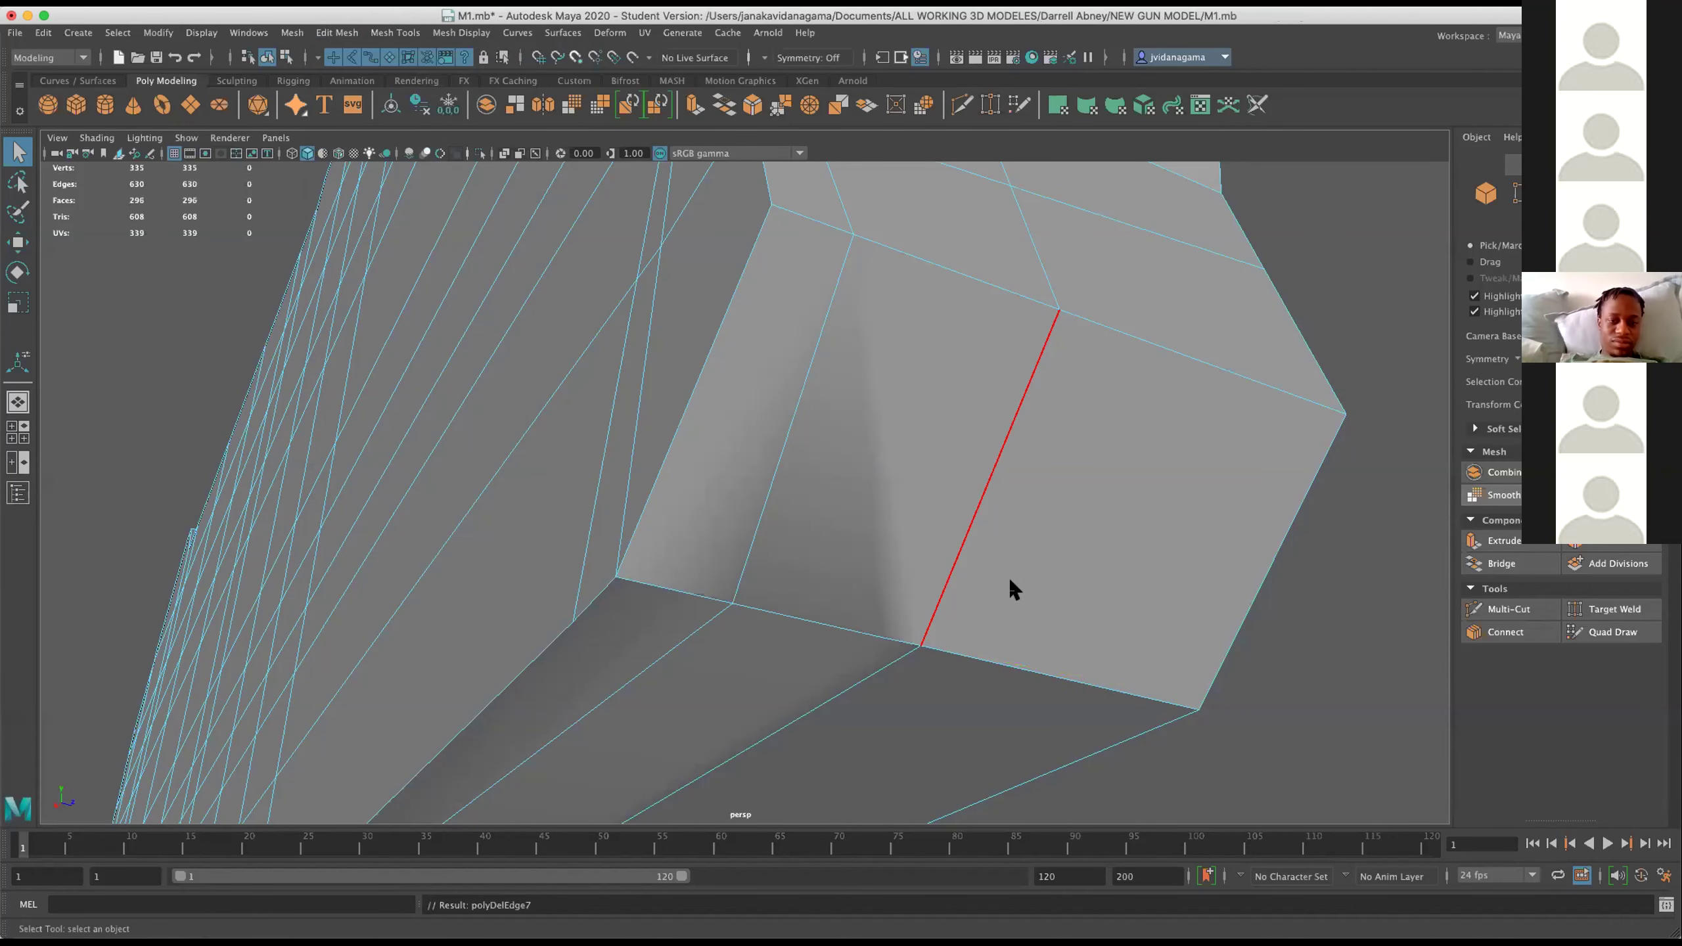
Check the smoothed preview, then slide a side vertex along X to line it up.
key("3")
left_click_drag(1030, 484, 920, 424)
key("1")
left_click_drag(796, 390, 732, 353)
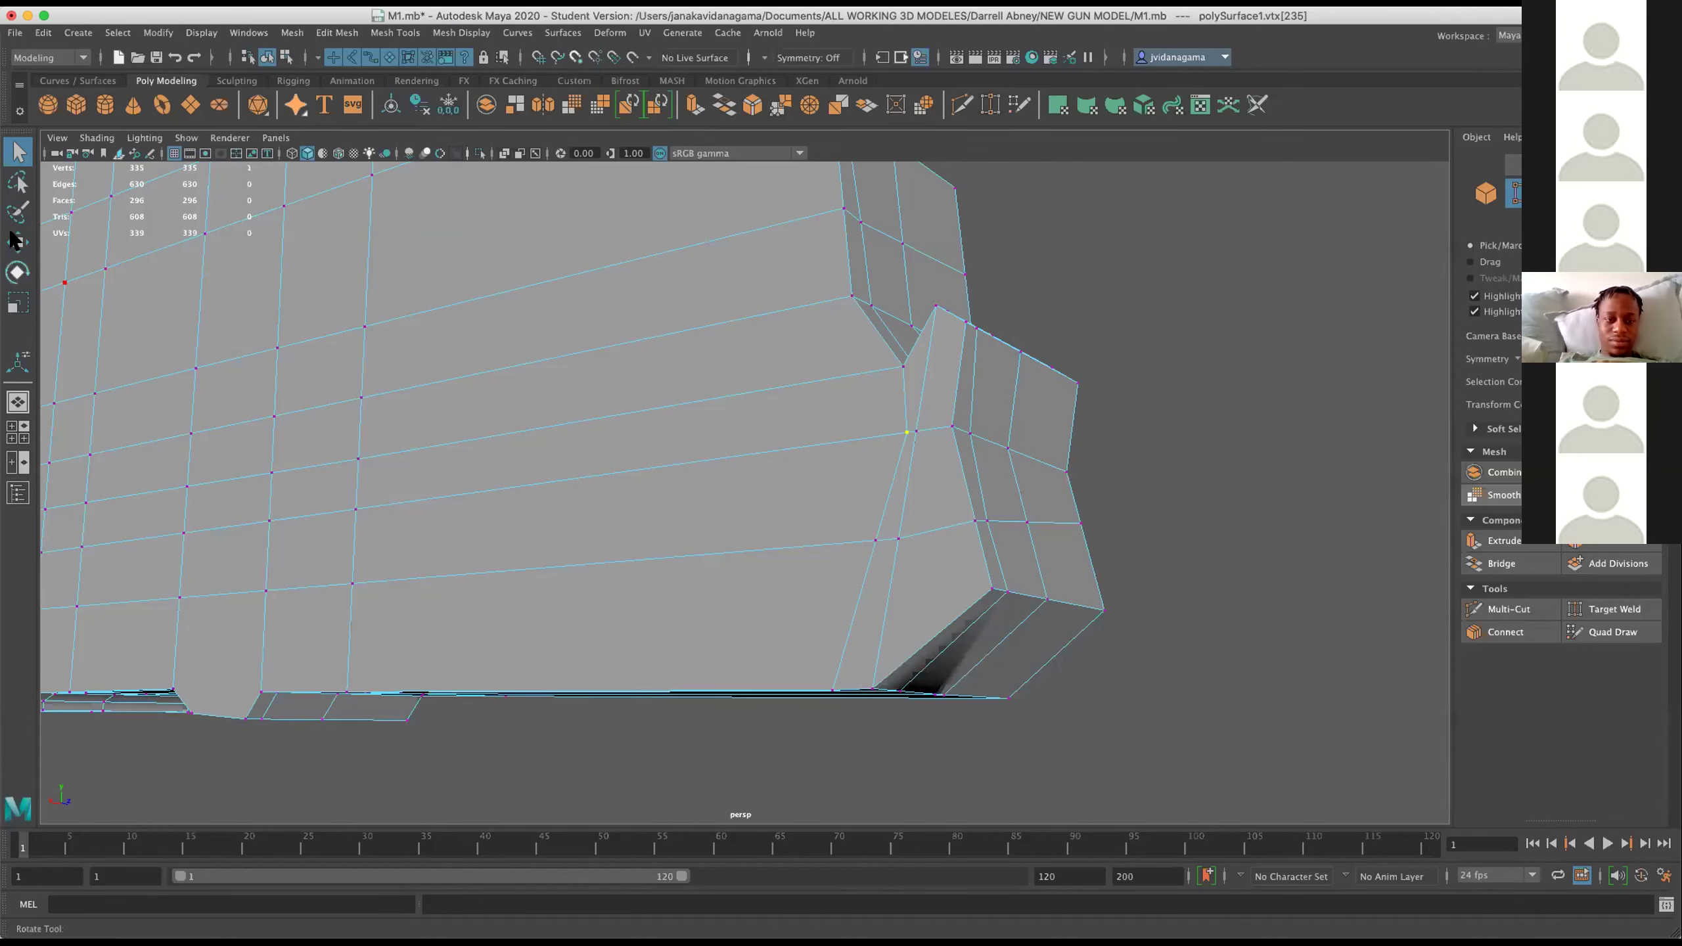
left_click(13, 238)
left_click_drag(858, 423, 847, 435)
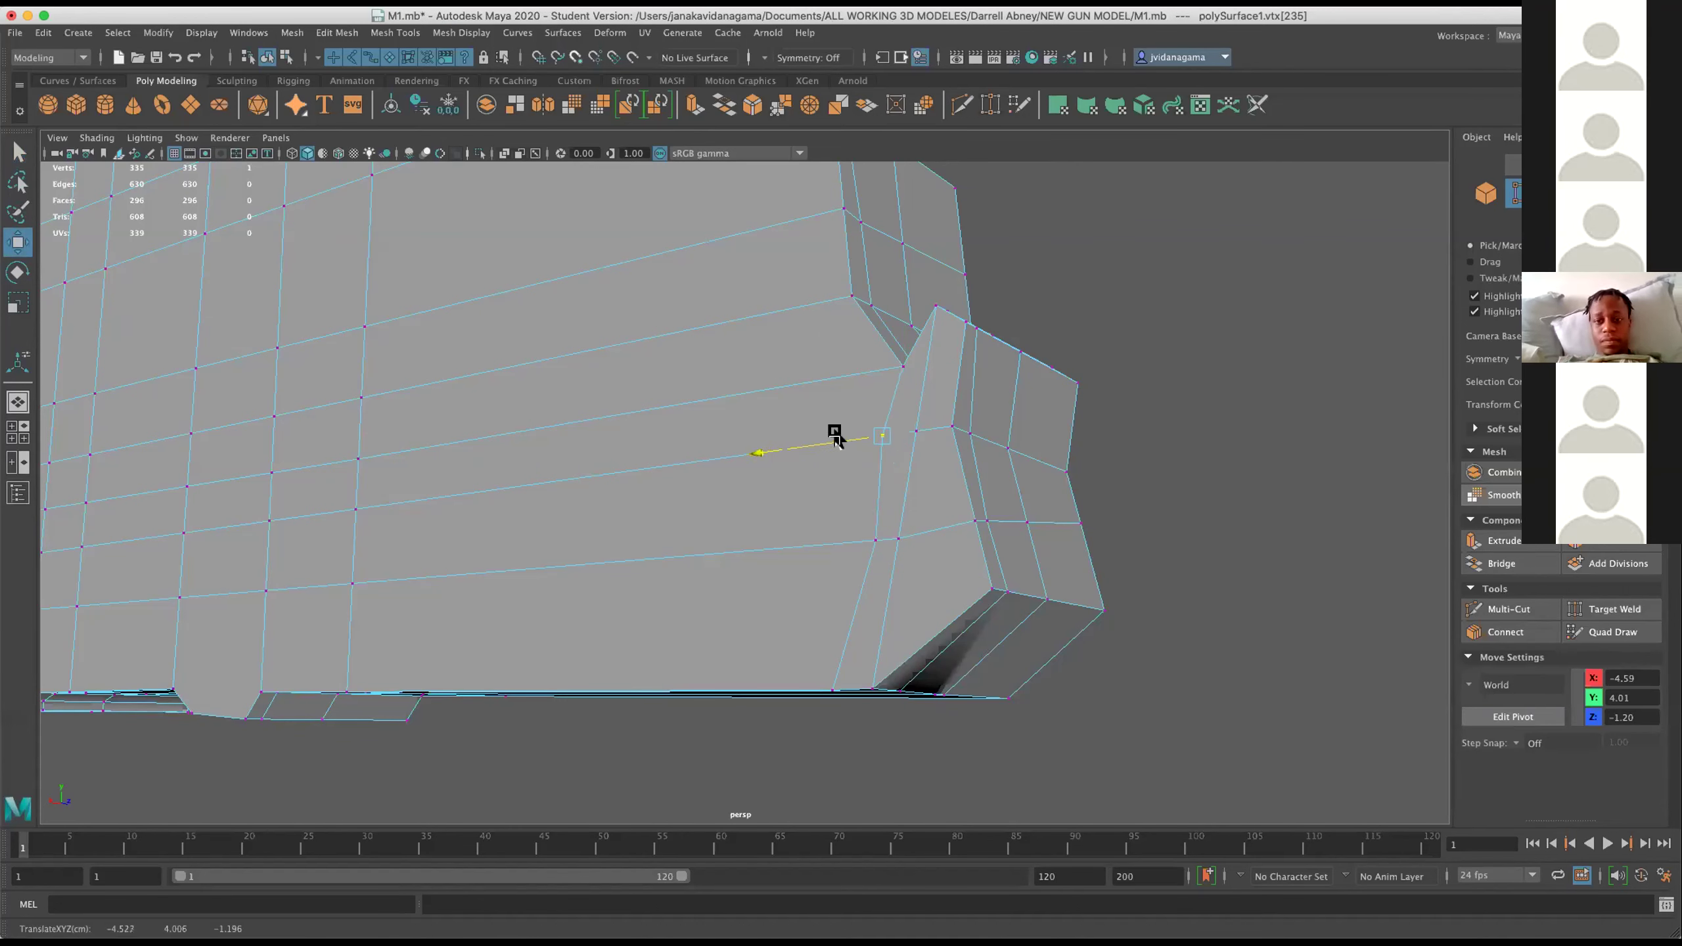
Multi-Cut a new vertical edge loop on the side, from the top vertex to the bottom edge.
left_click_drag(843, 690, 937, 669)
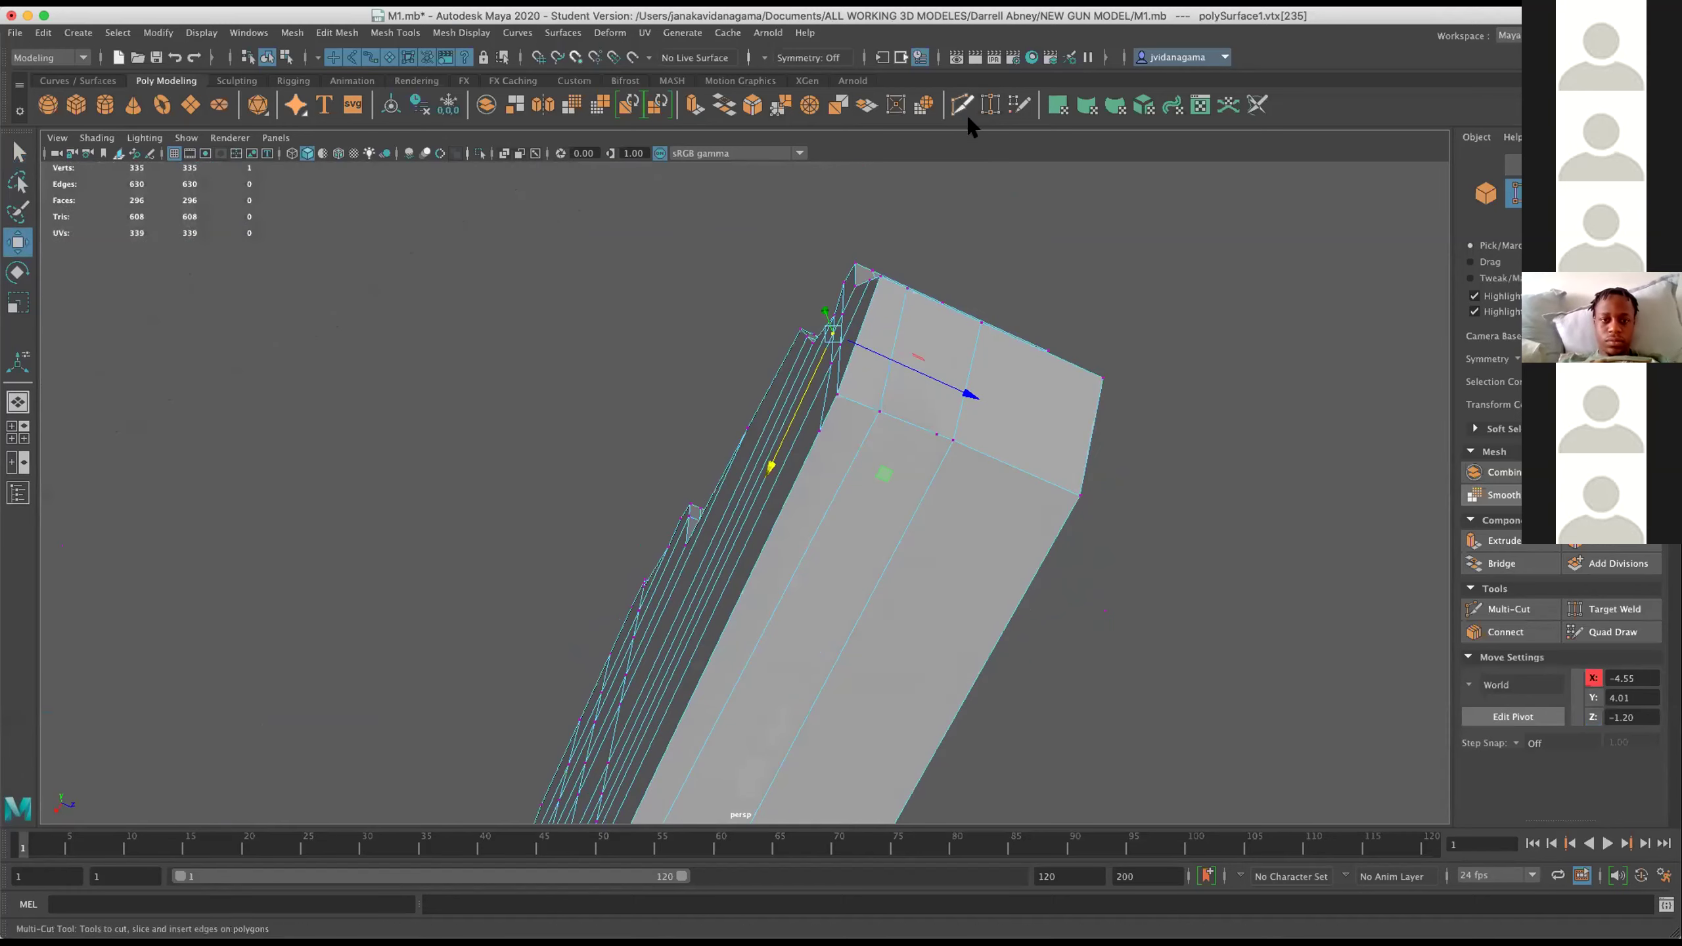
left_click(963, 106)
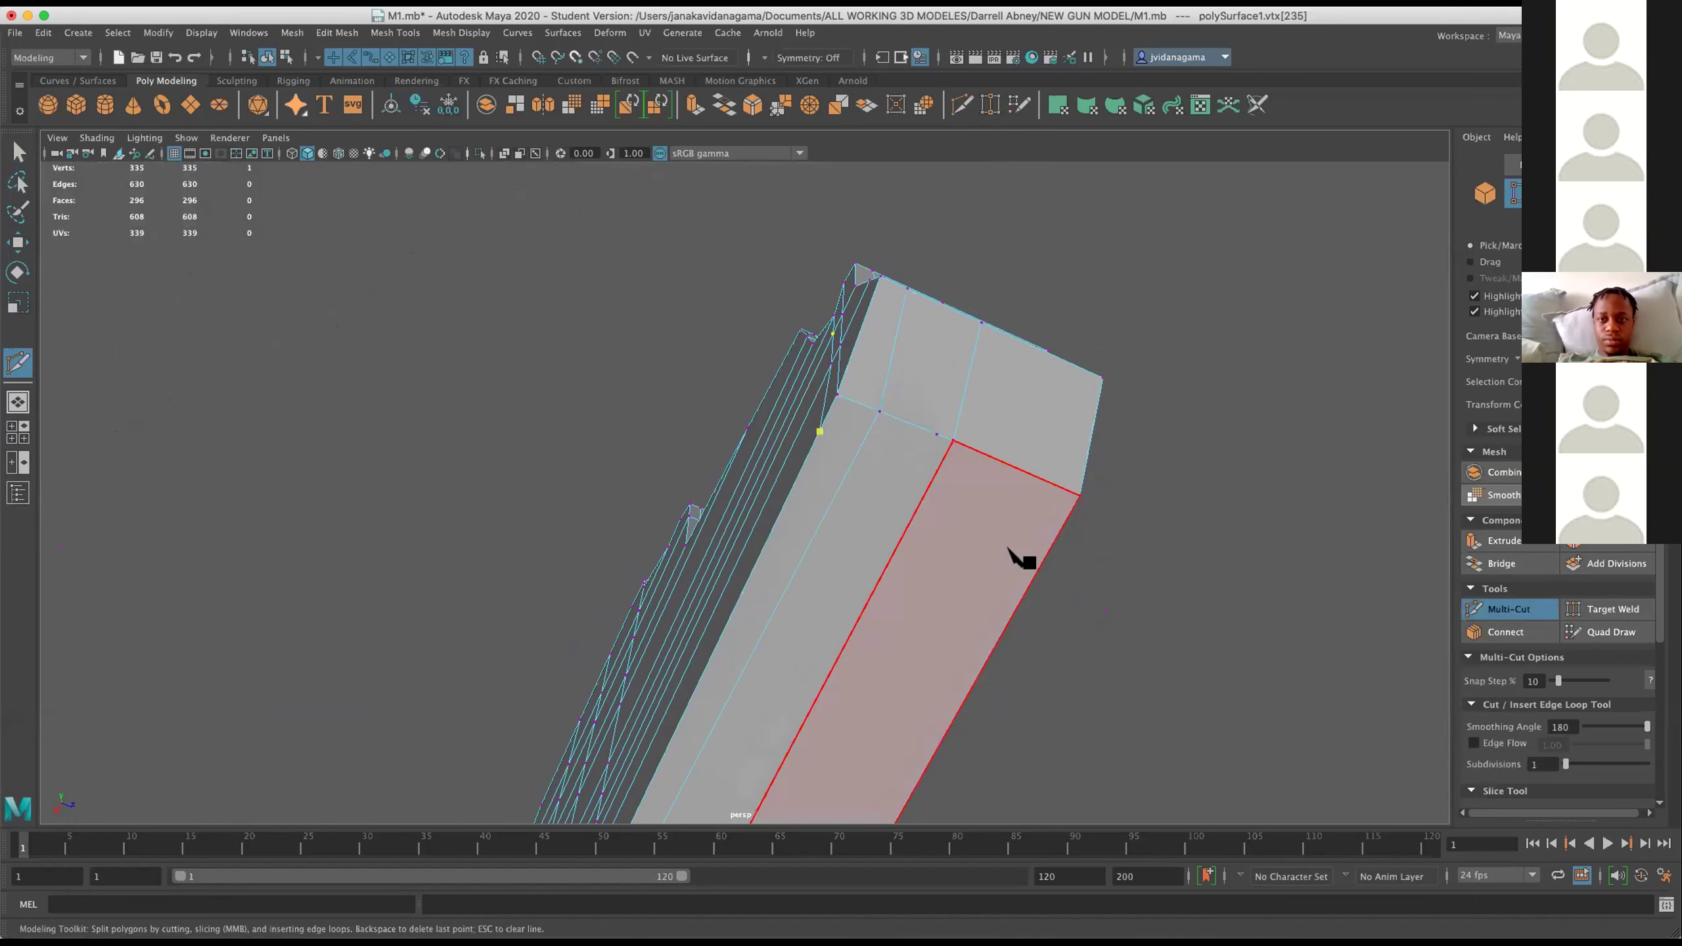
left_click_drag(1021, 563, 1006, 676)
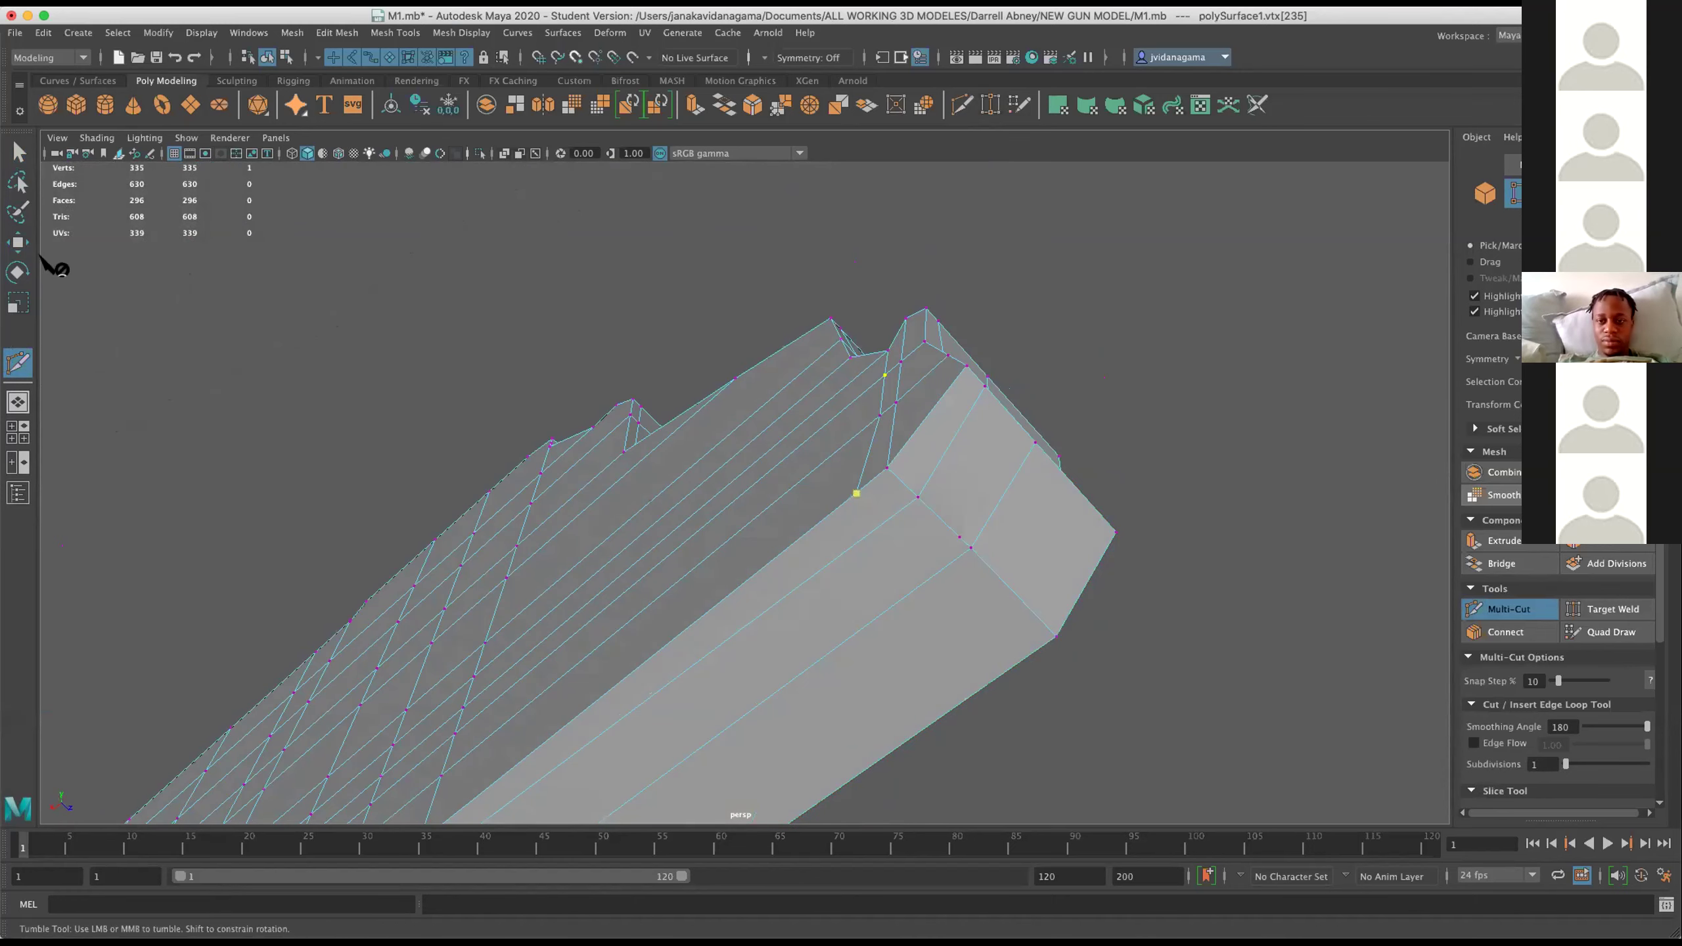
key("w")
left_click_drag(323, 376, 790, 180)
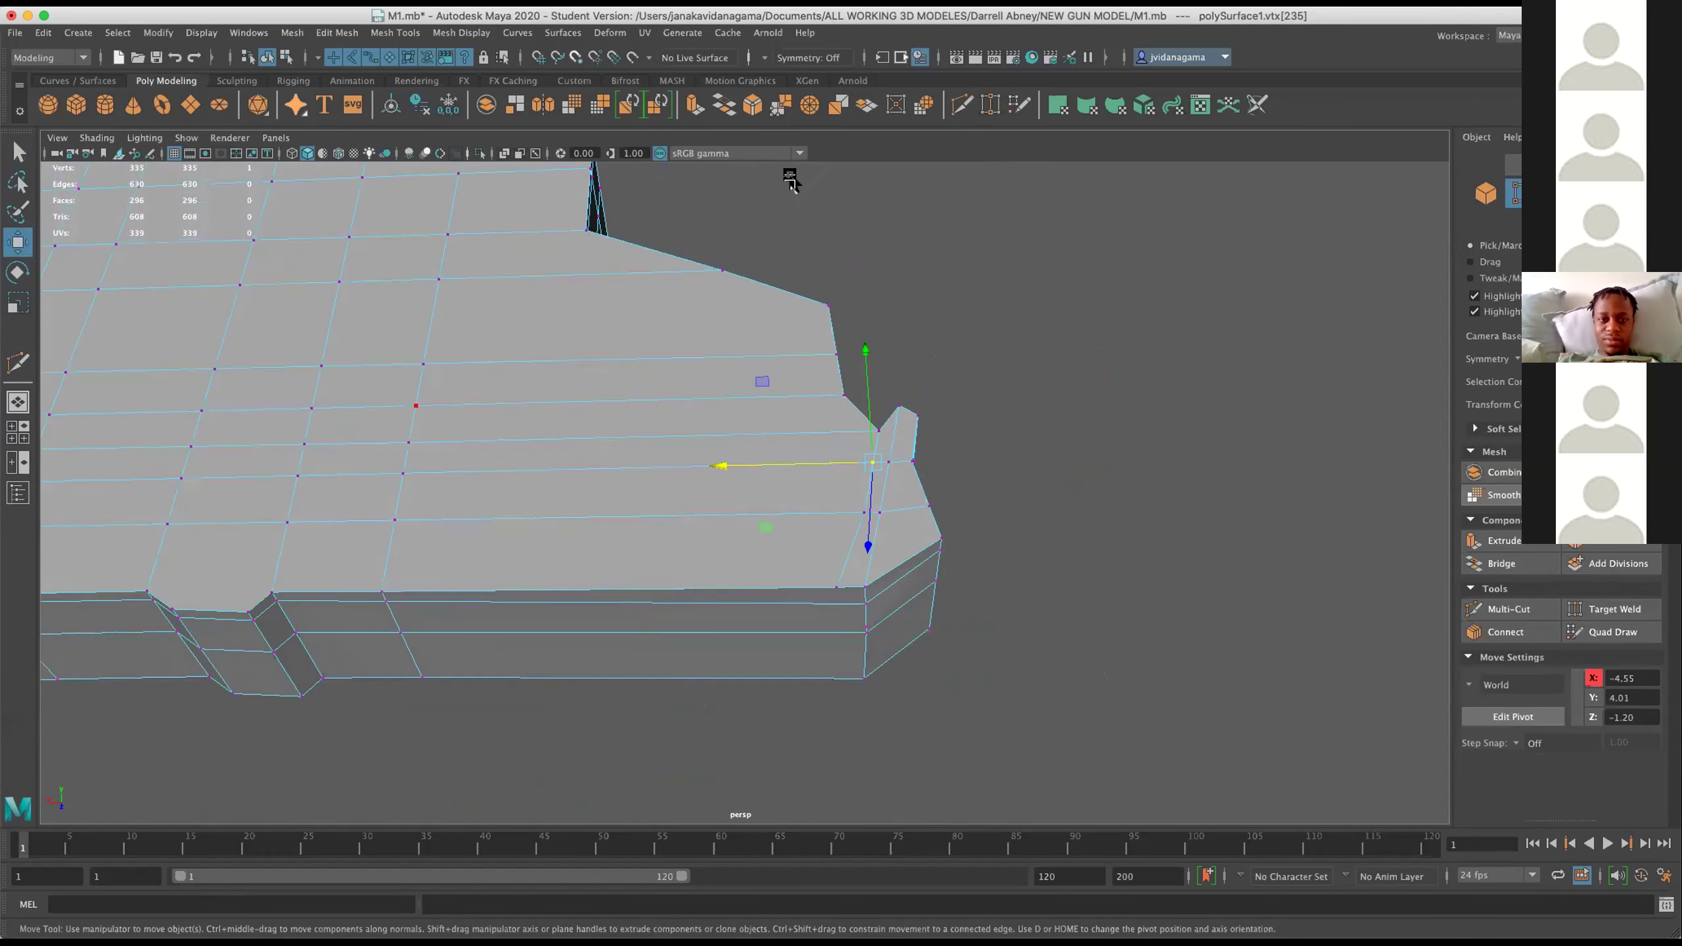
left_click(967, 104)
left_click(586, 230)
left_click(553, 589)
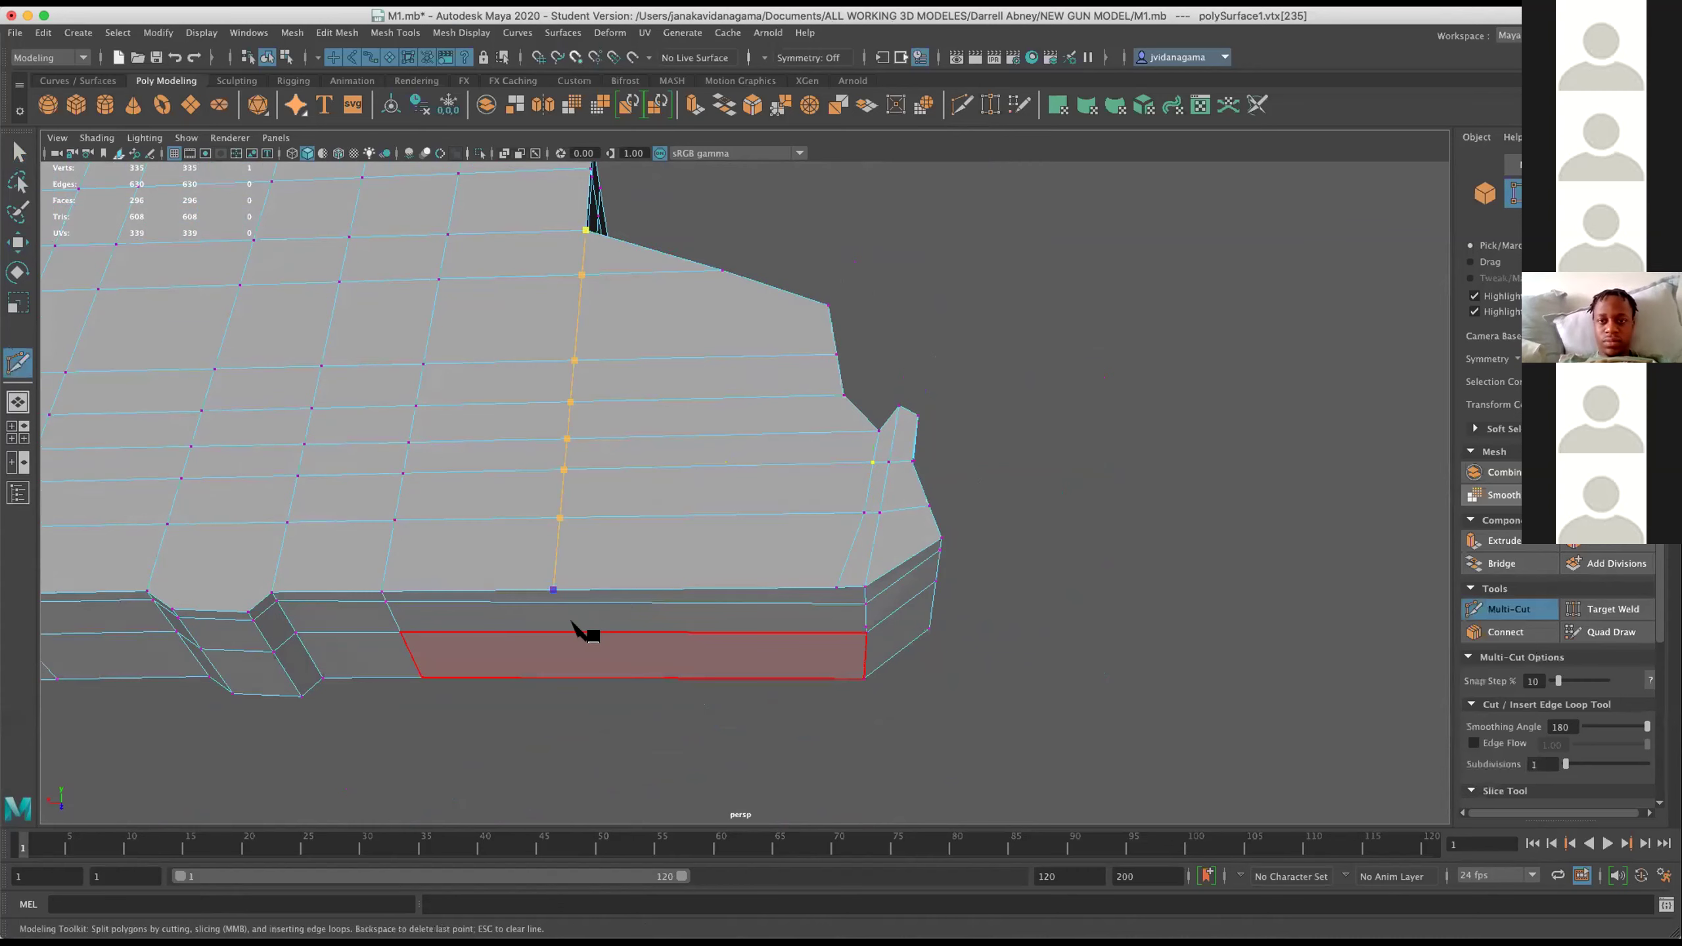
left_click_drag(572, 621, 559, 709)
key("Return")
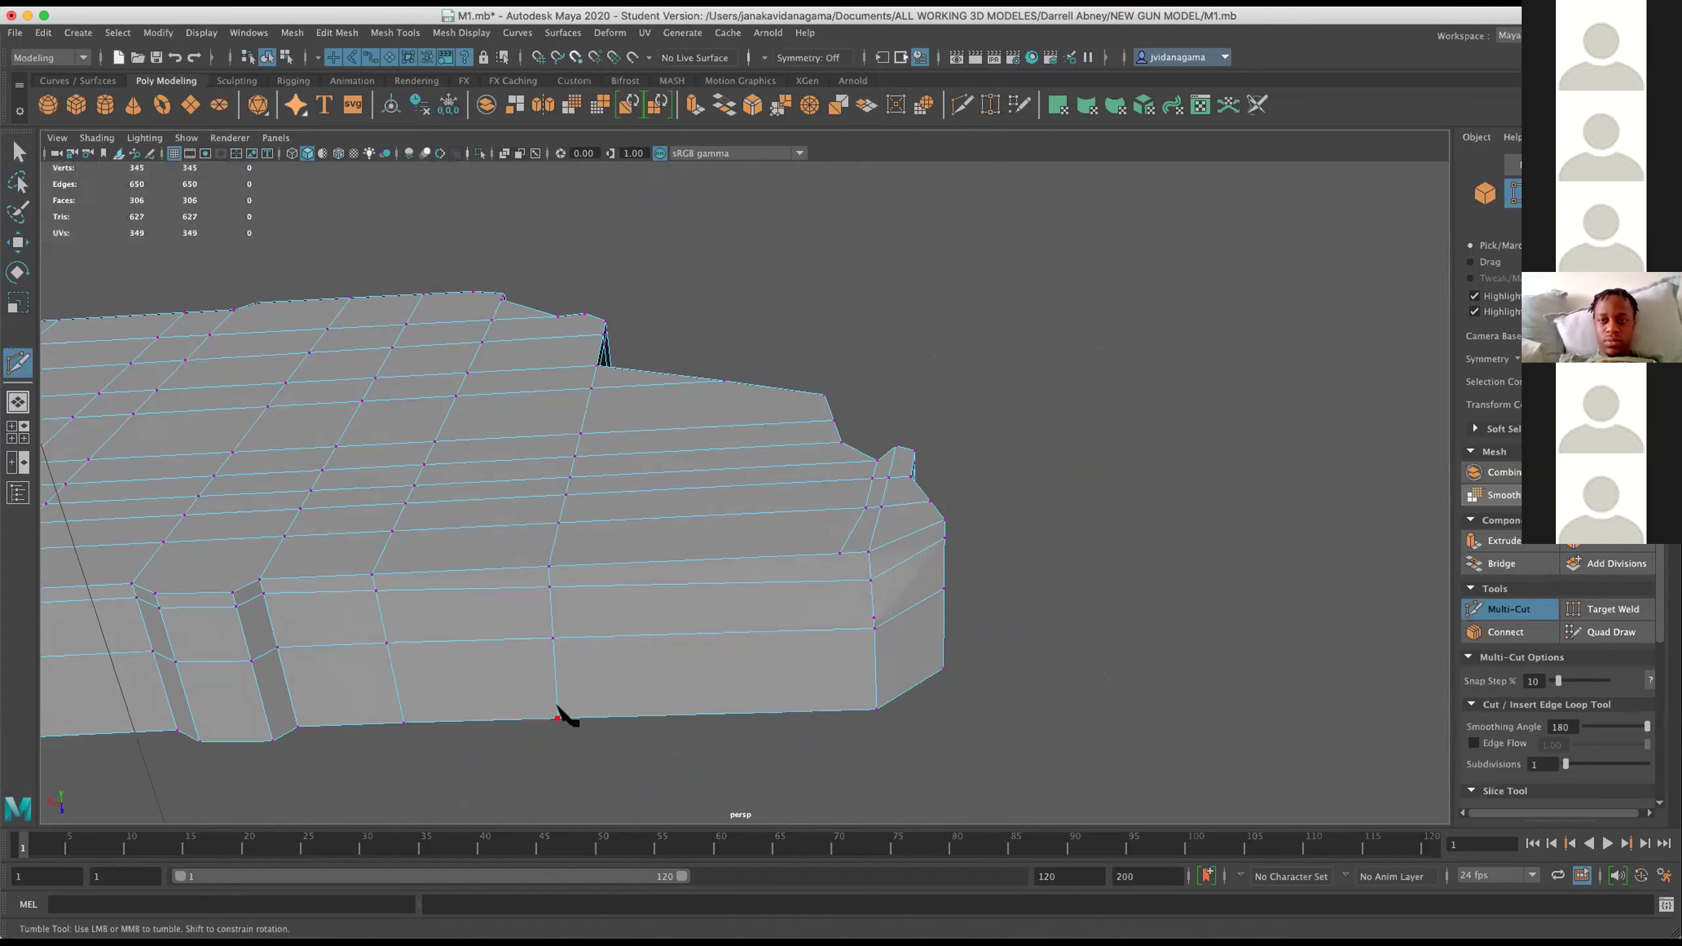
Exit the cut tool and save the gun model file with Ctrl+S.
left_click_drag(769, 390, 1096, 175)
key("q")
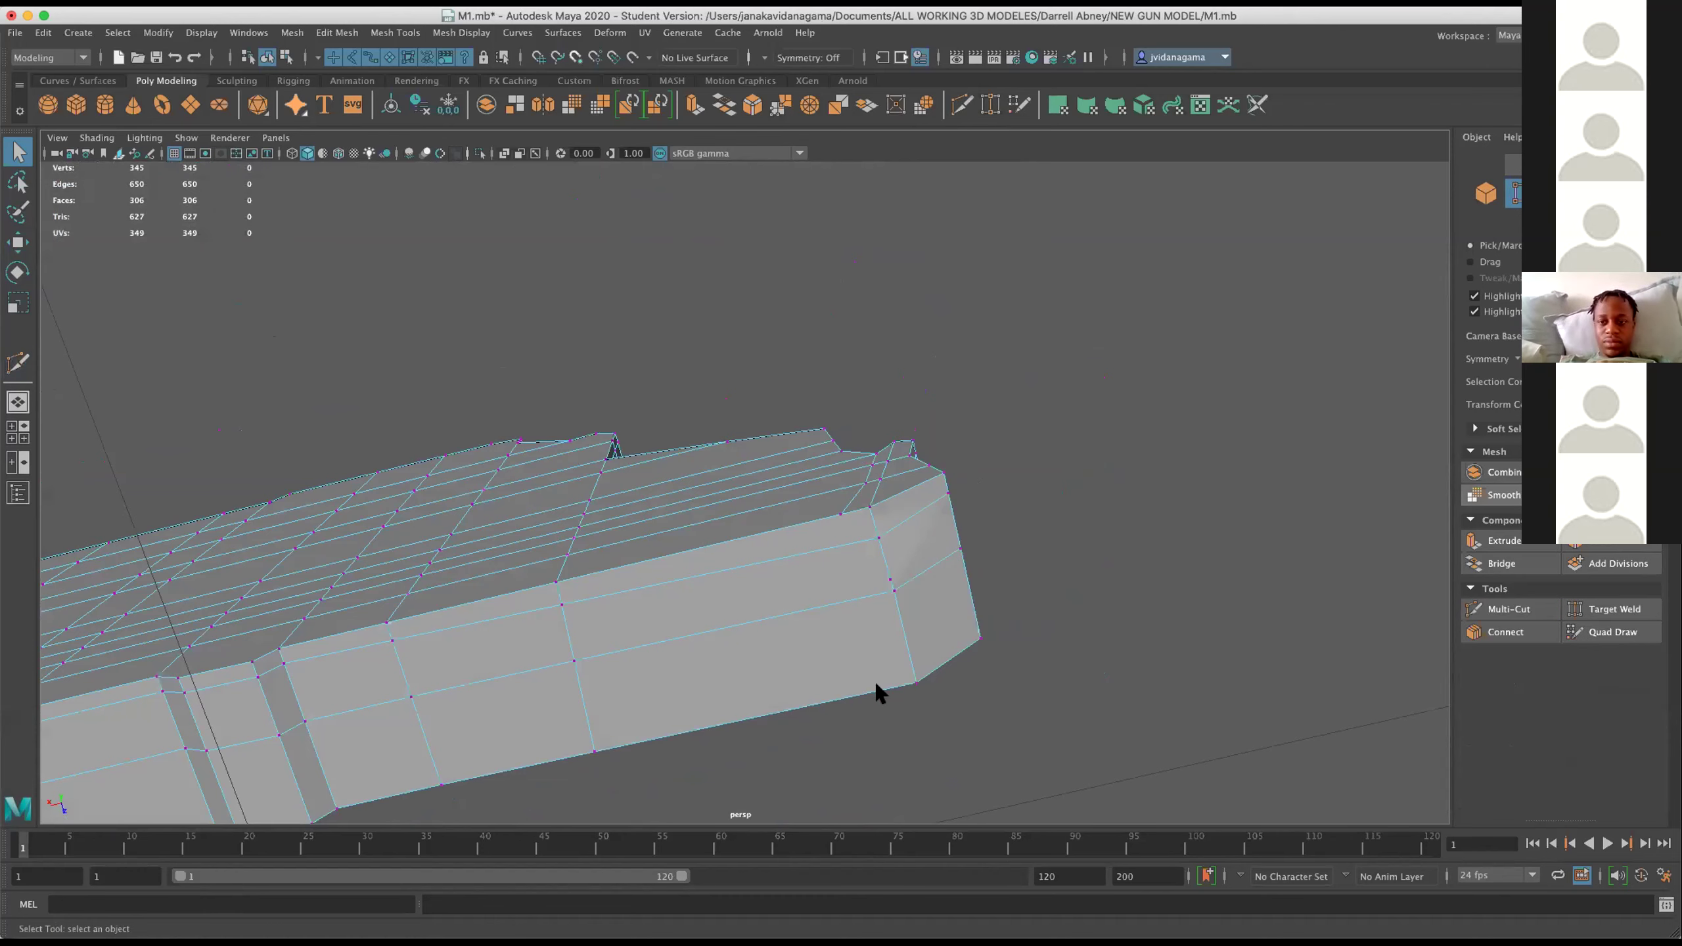
scroll("up", 3)
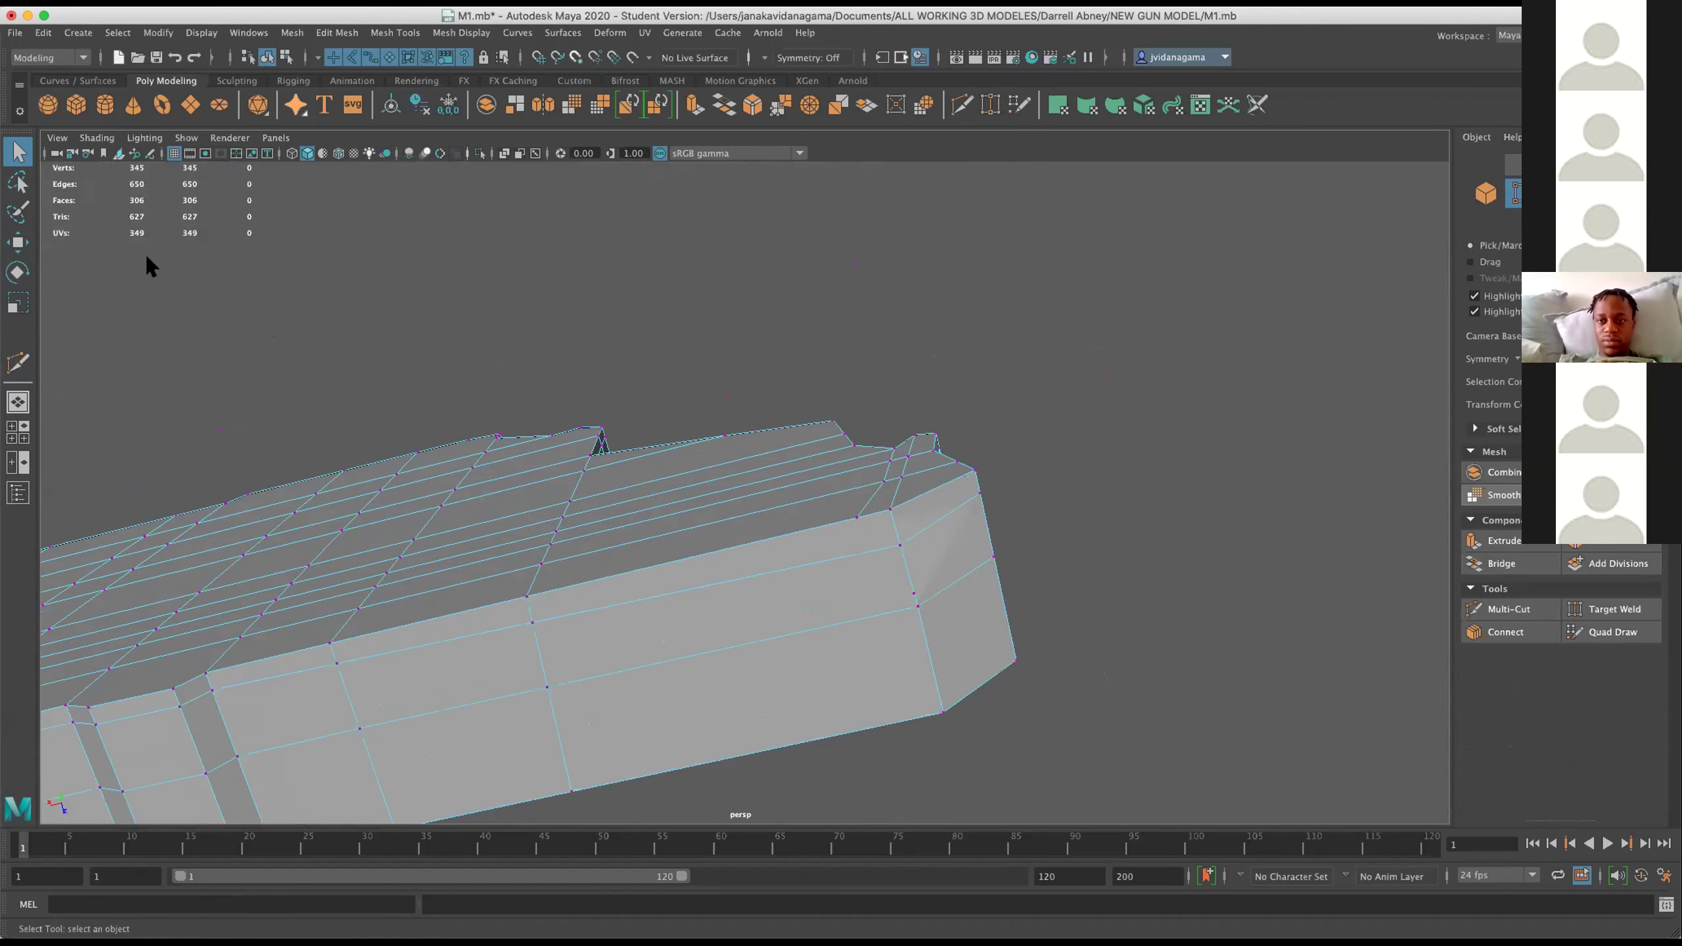
left_click(29, 242)
key("ctrl+s")
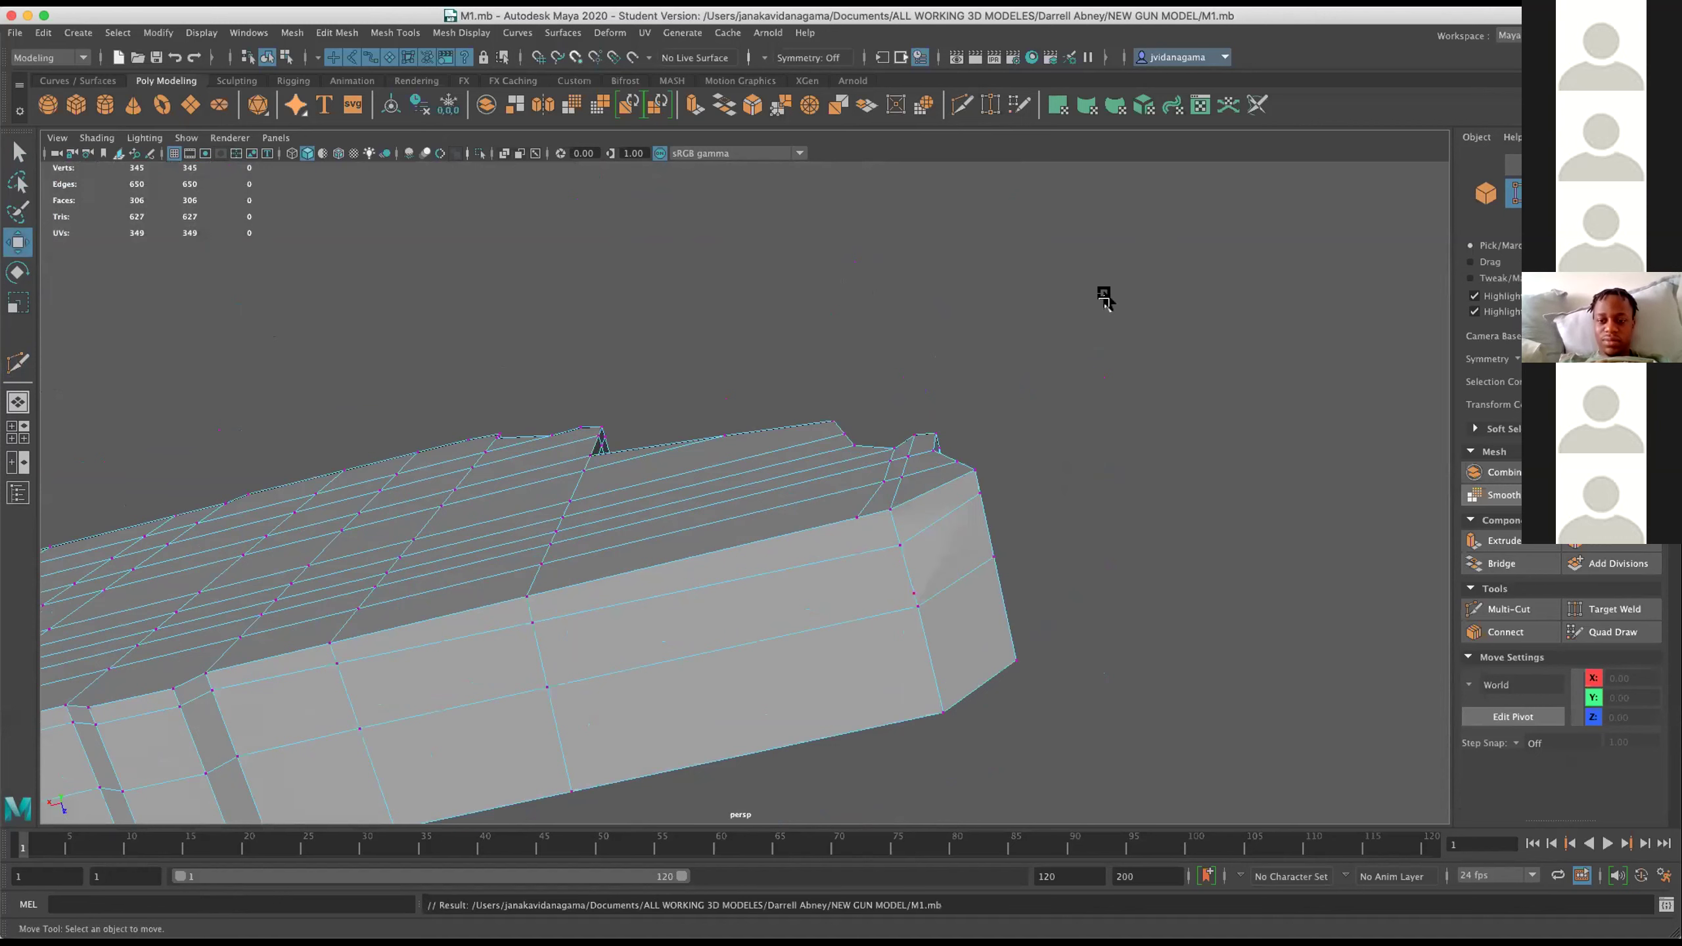
Add a short Multi-Cut across the side face and preview the body smoothed.
left_click(954, 104)
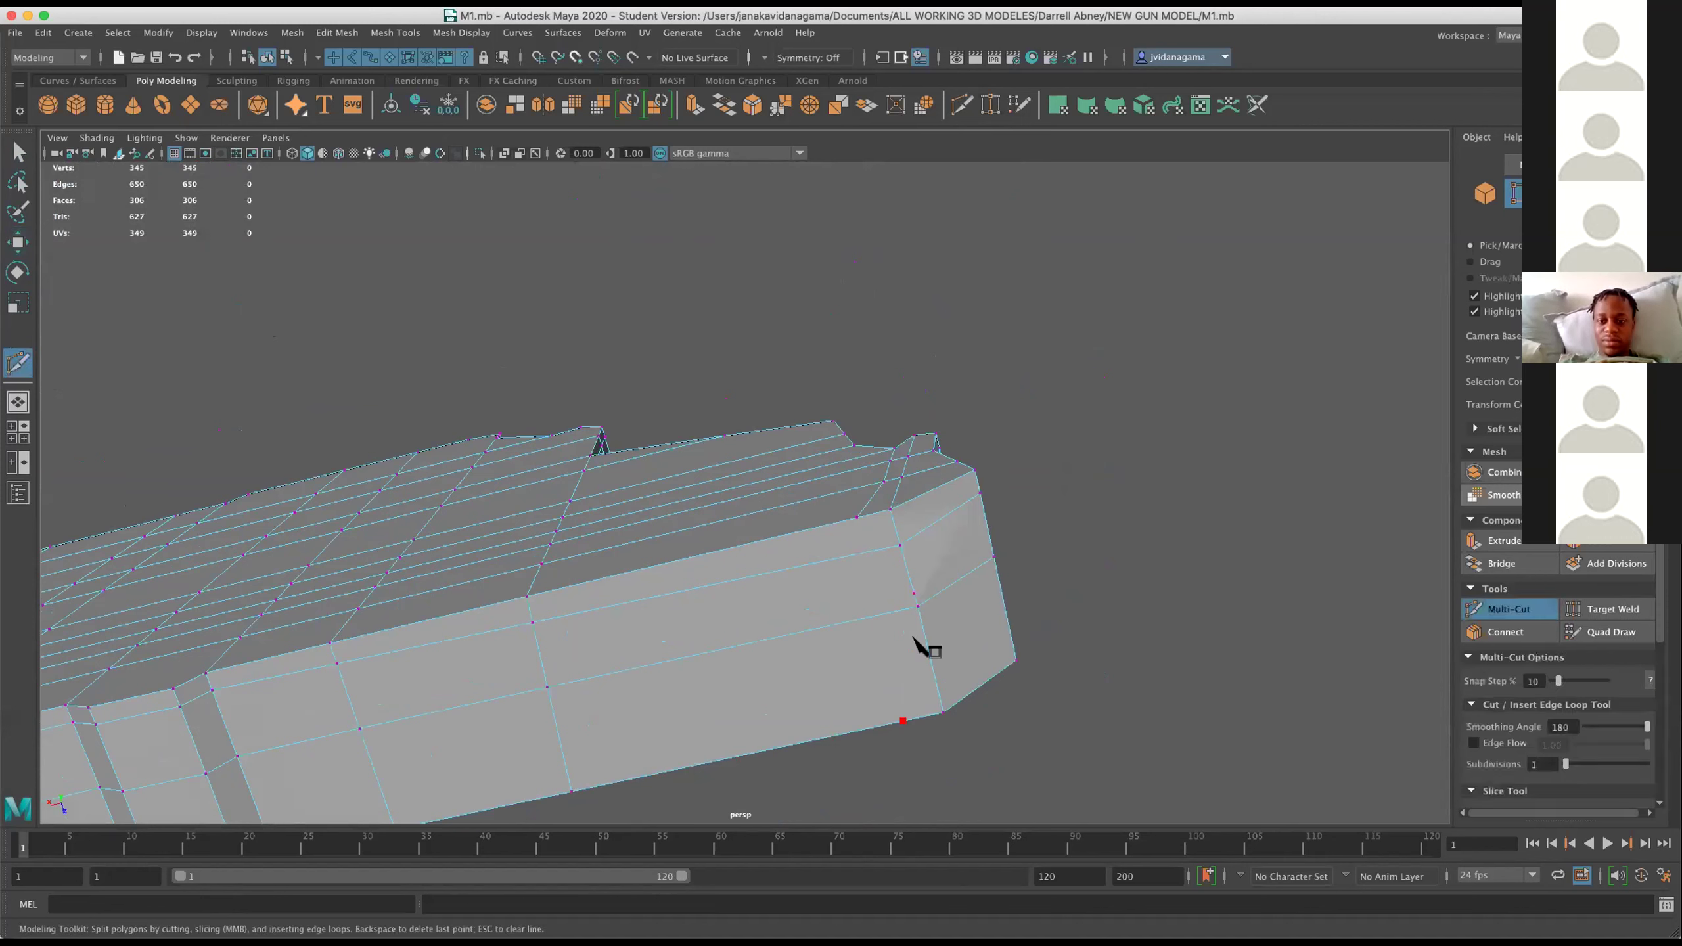
left_click(879, 526)
right_click(880, 526)
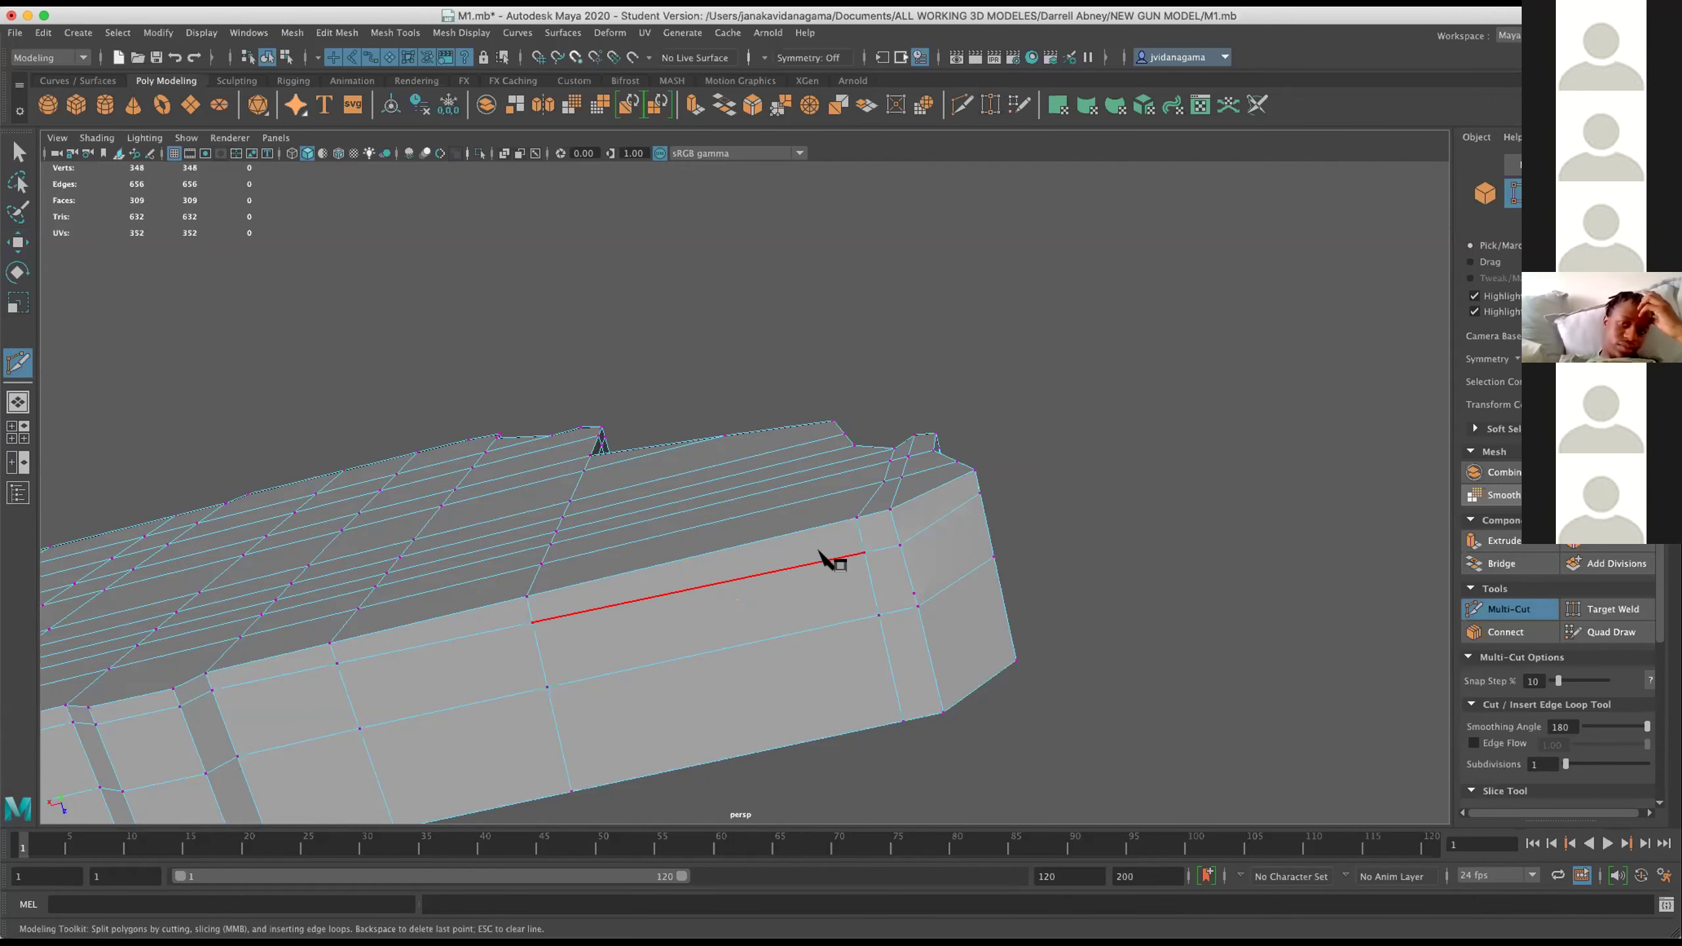
key("2")
key("w")
left_click_drag(153, 318, 1060, 616)
left_click_drag(1059, 617, 773, 556)
Merge the overlapping vertices at the pinched top corner.
left_click_drag(772, 556, 808, 552)
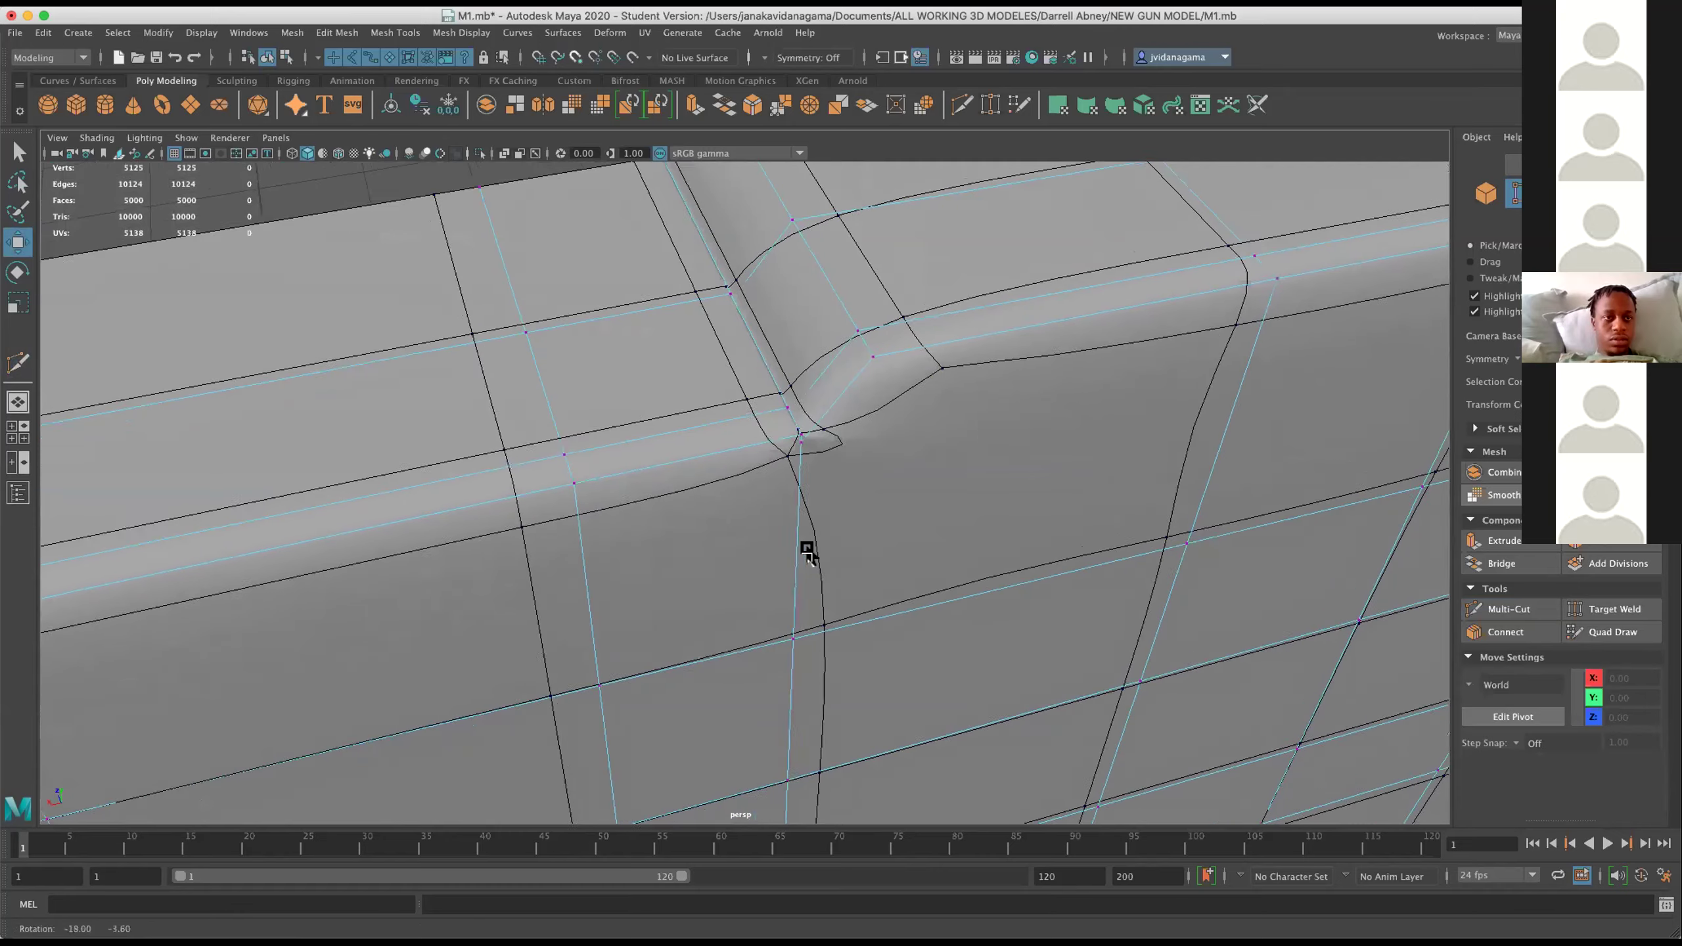
right_click(713, 399)
left_click_drag(694, 399, 696, 404)
left_click(799, 439)
left_click(335, 32)
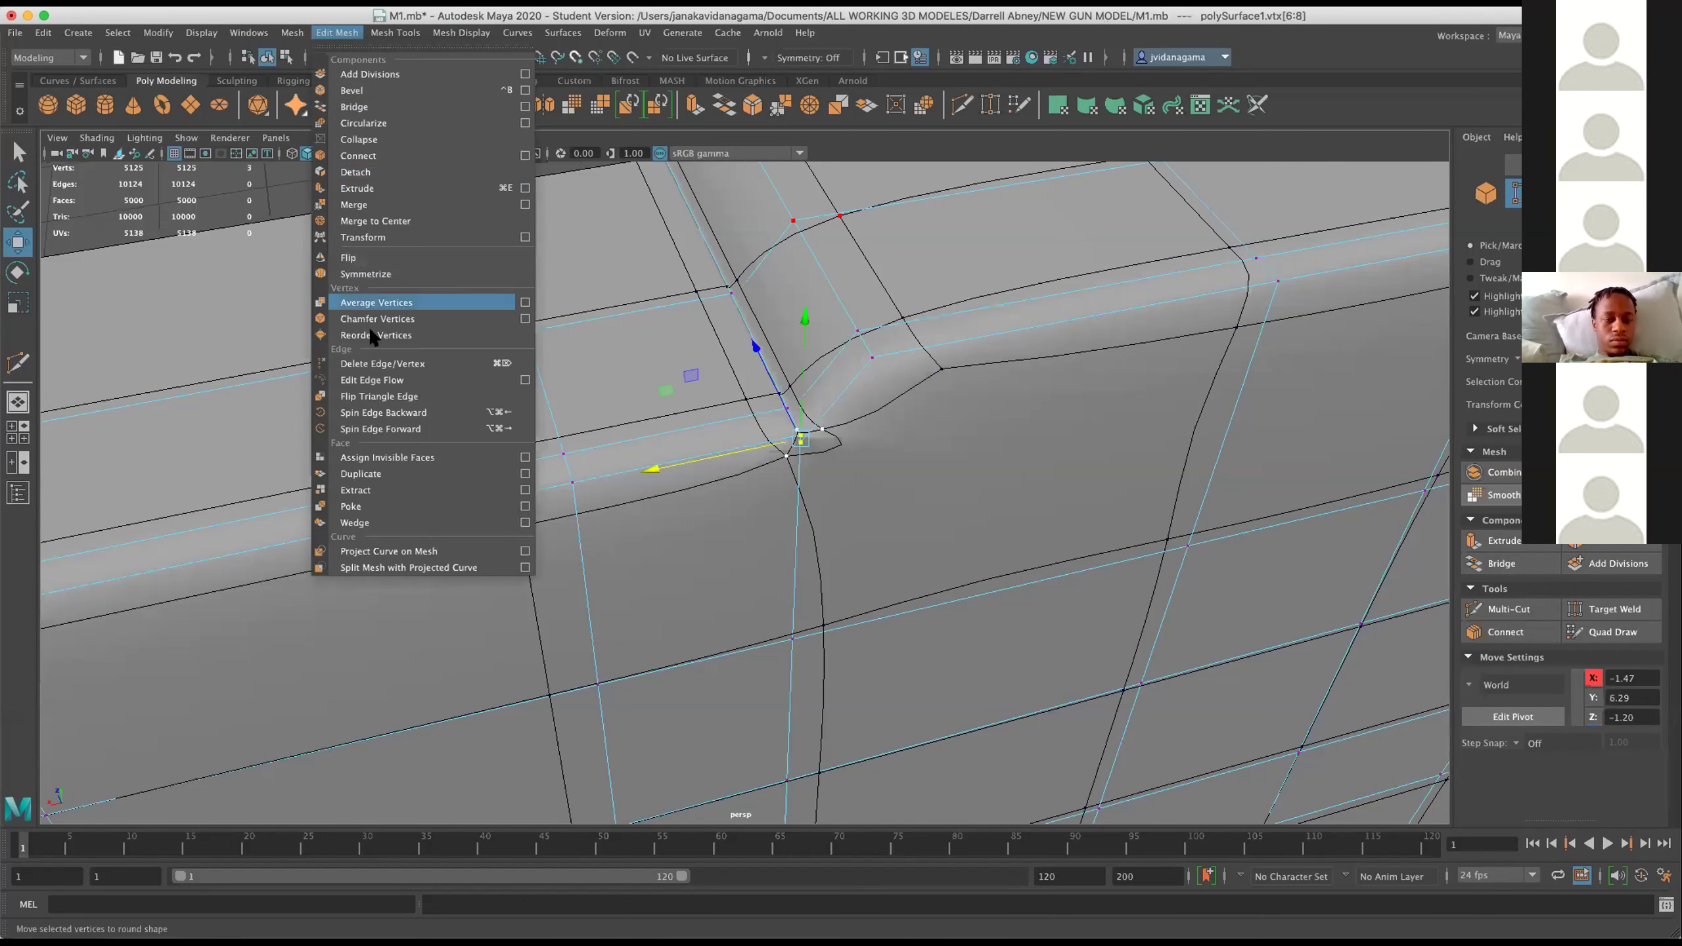
left_click(376, 203)
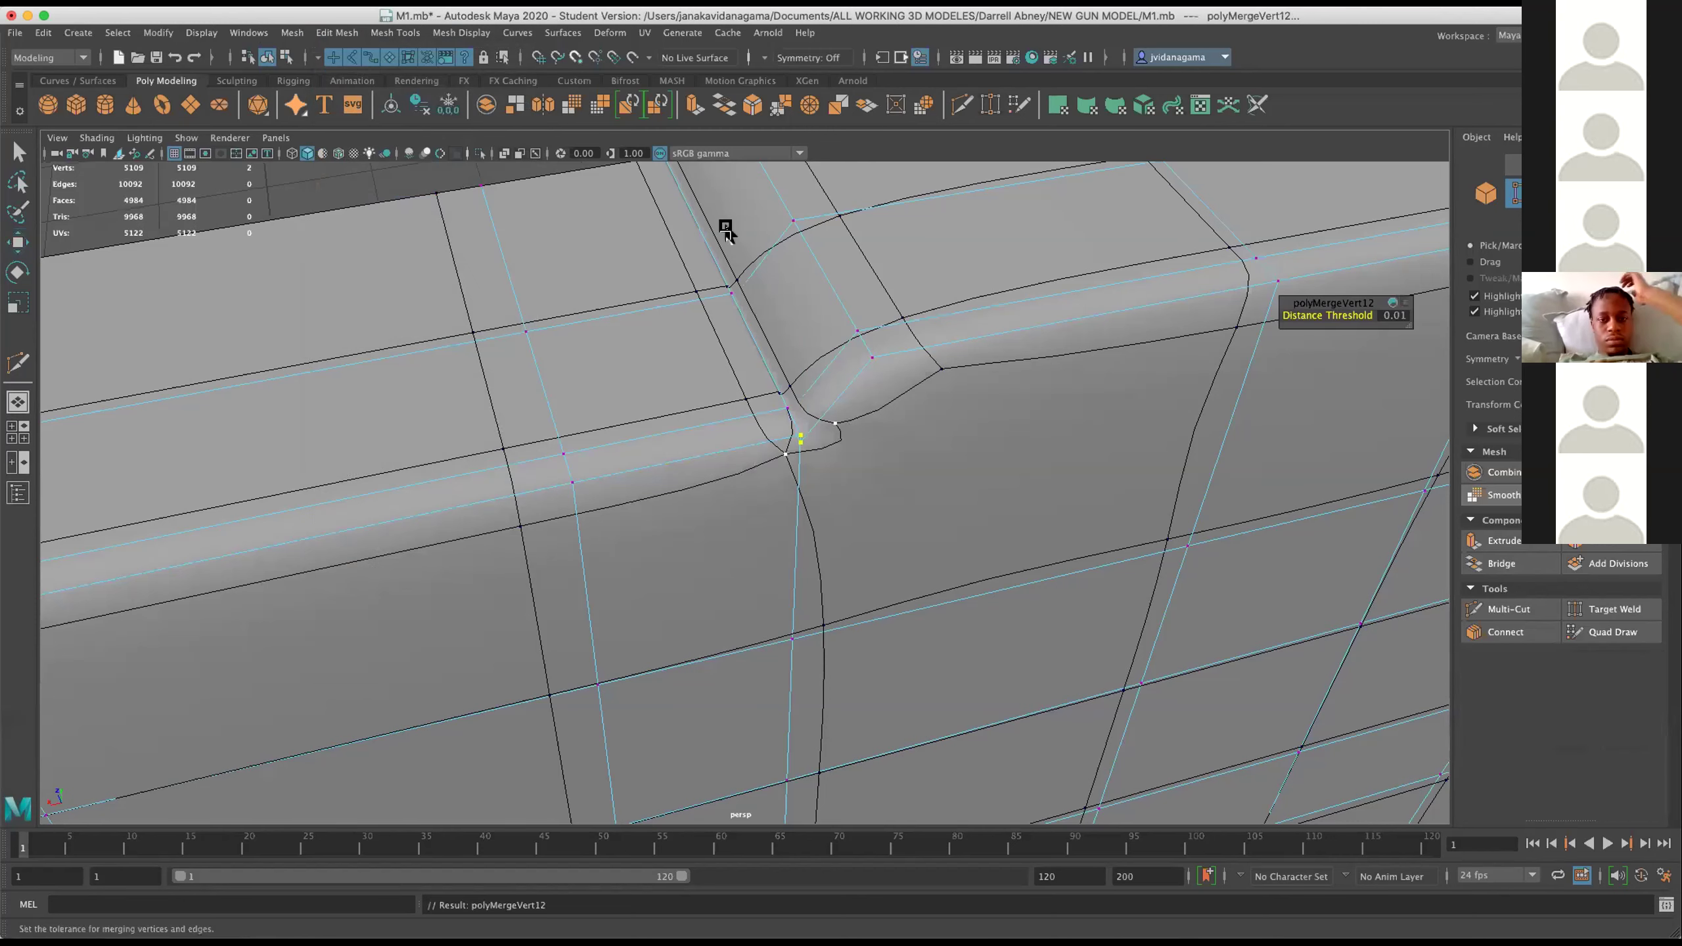
Return to the low-poly view and merge the selected corner vertices again.
key("1")
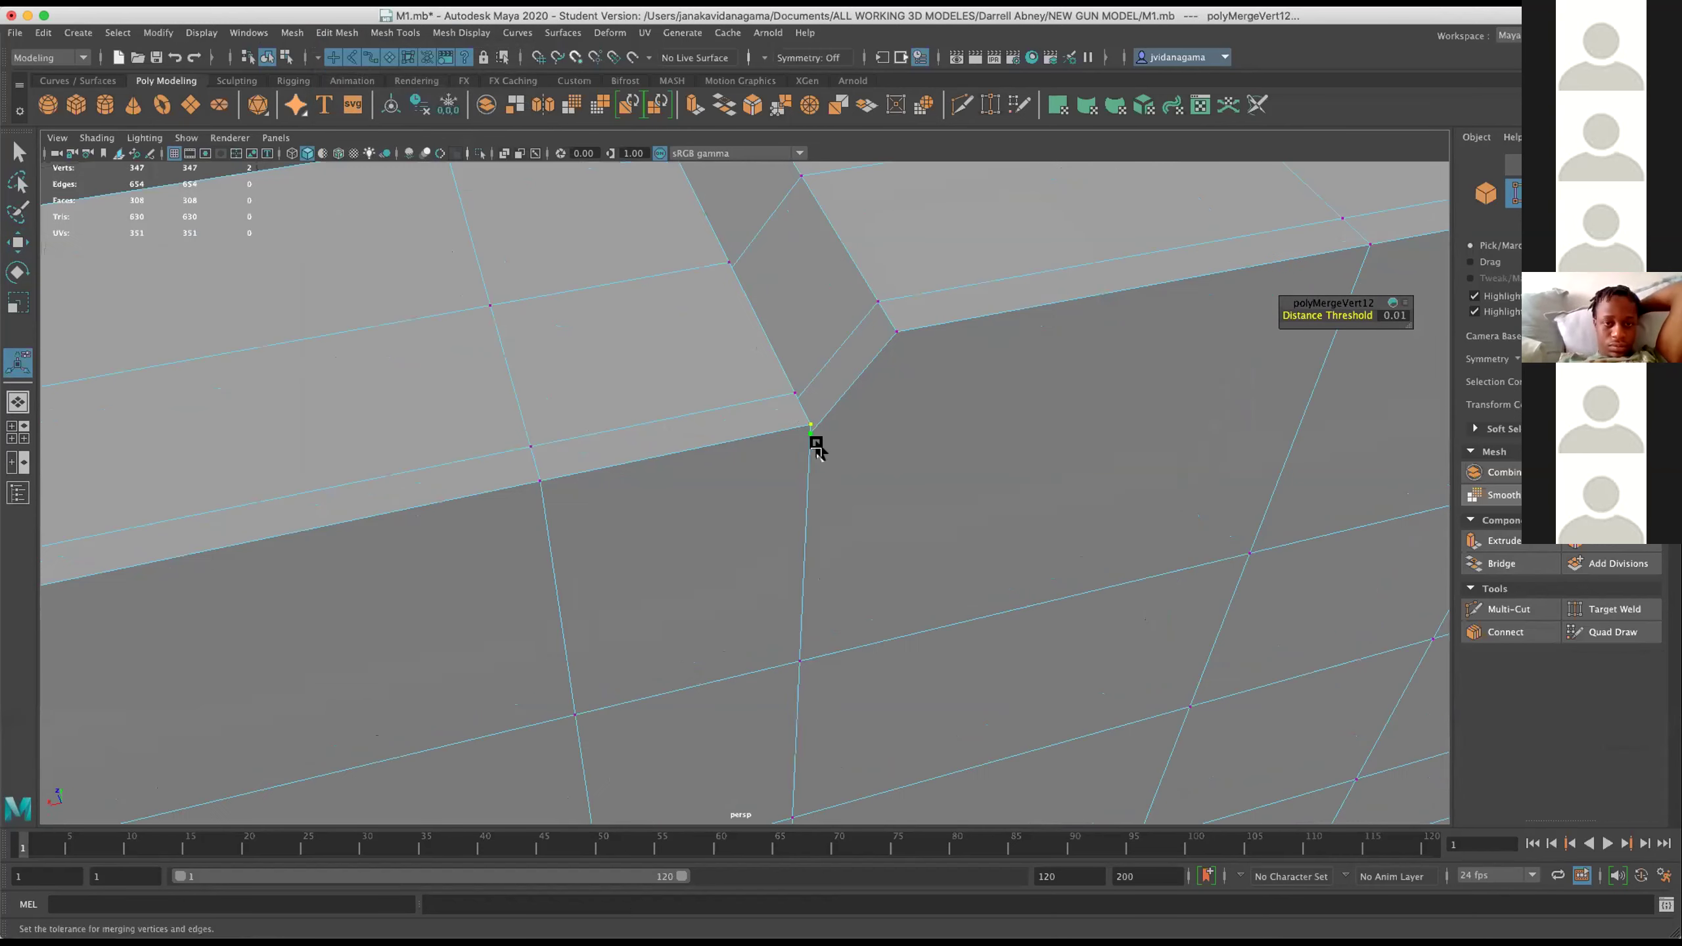
key("t")
scroll("up", 3)
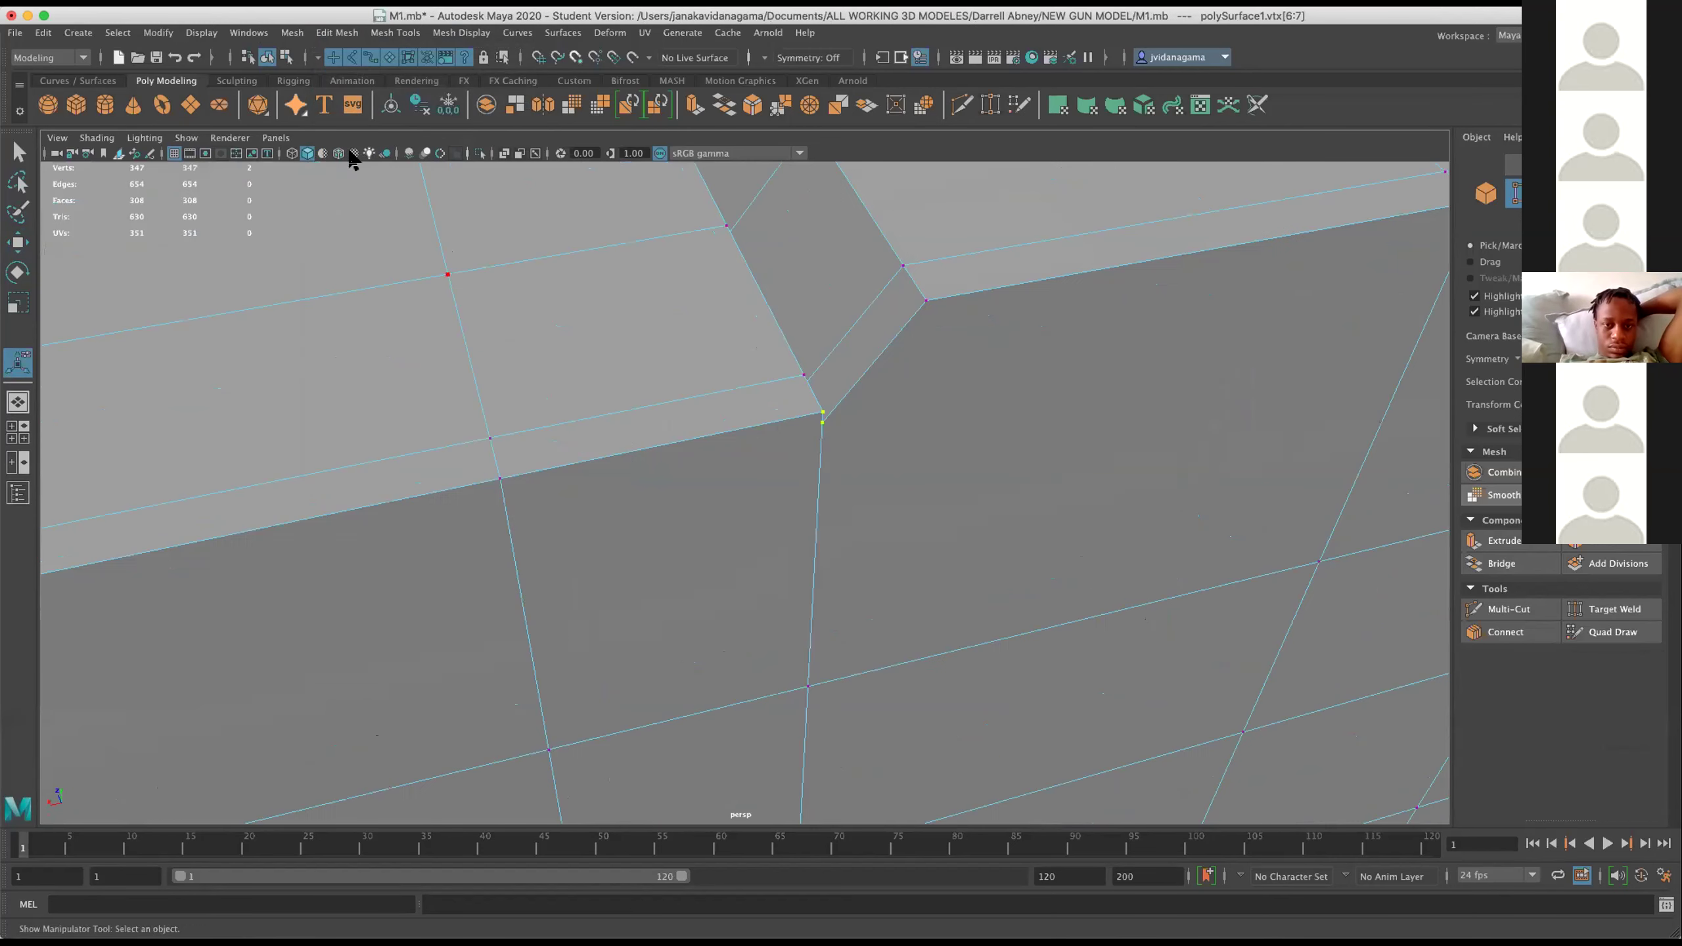
left_click(329, 29)
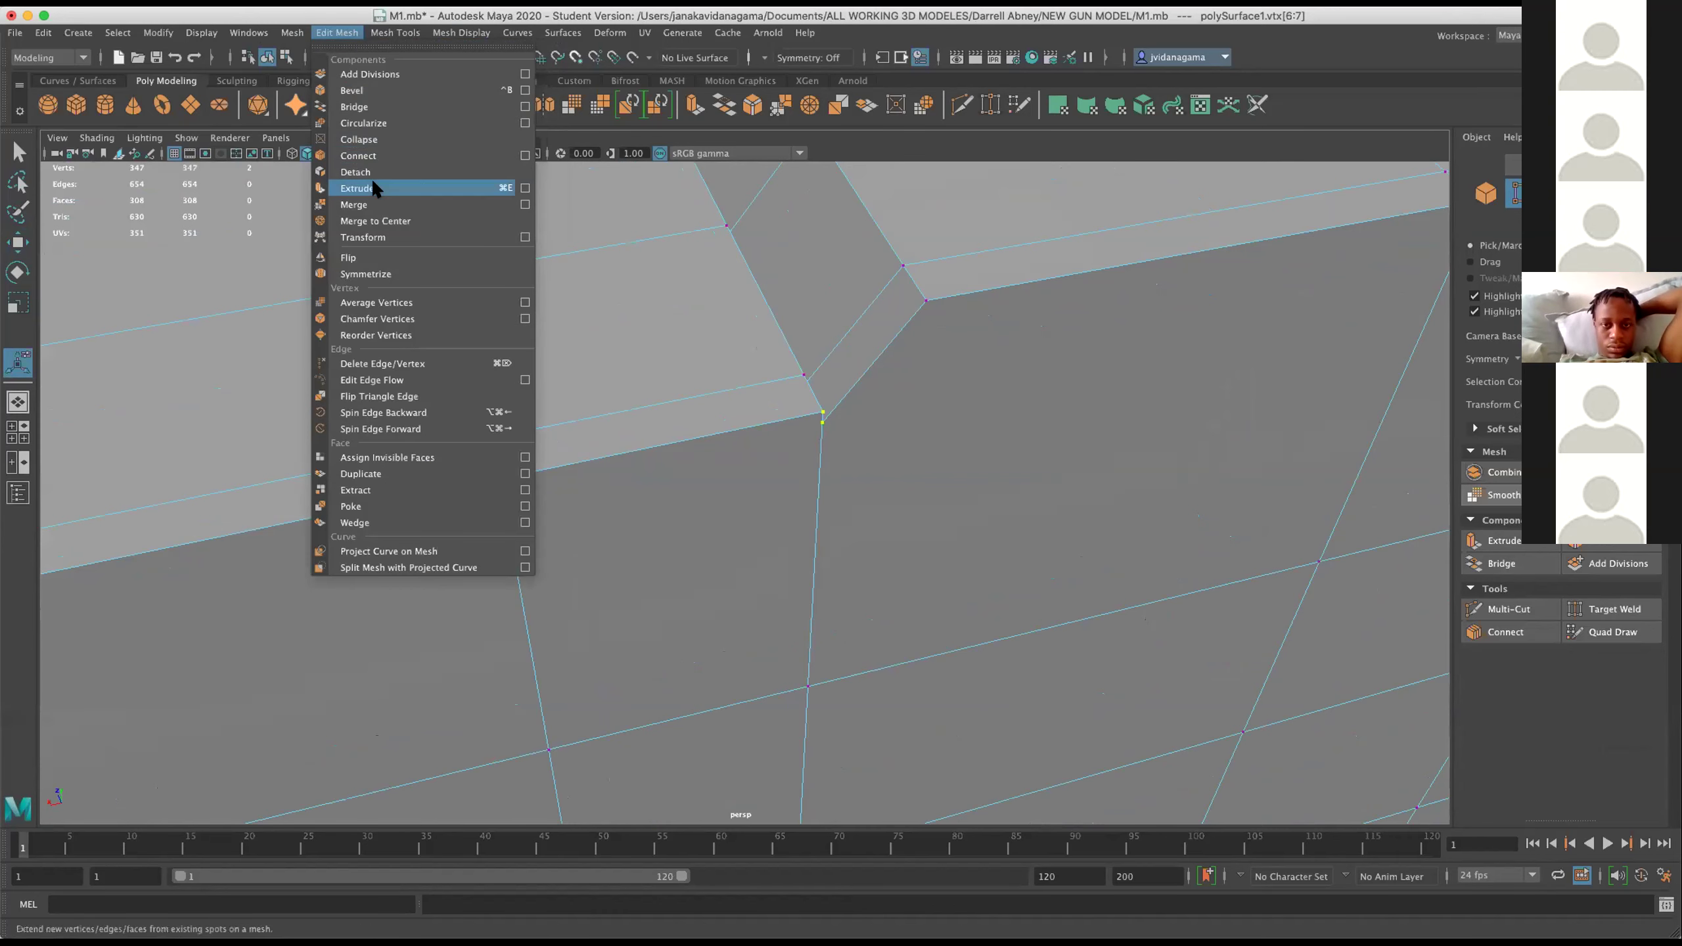
left_click(370, 200)
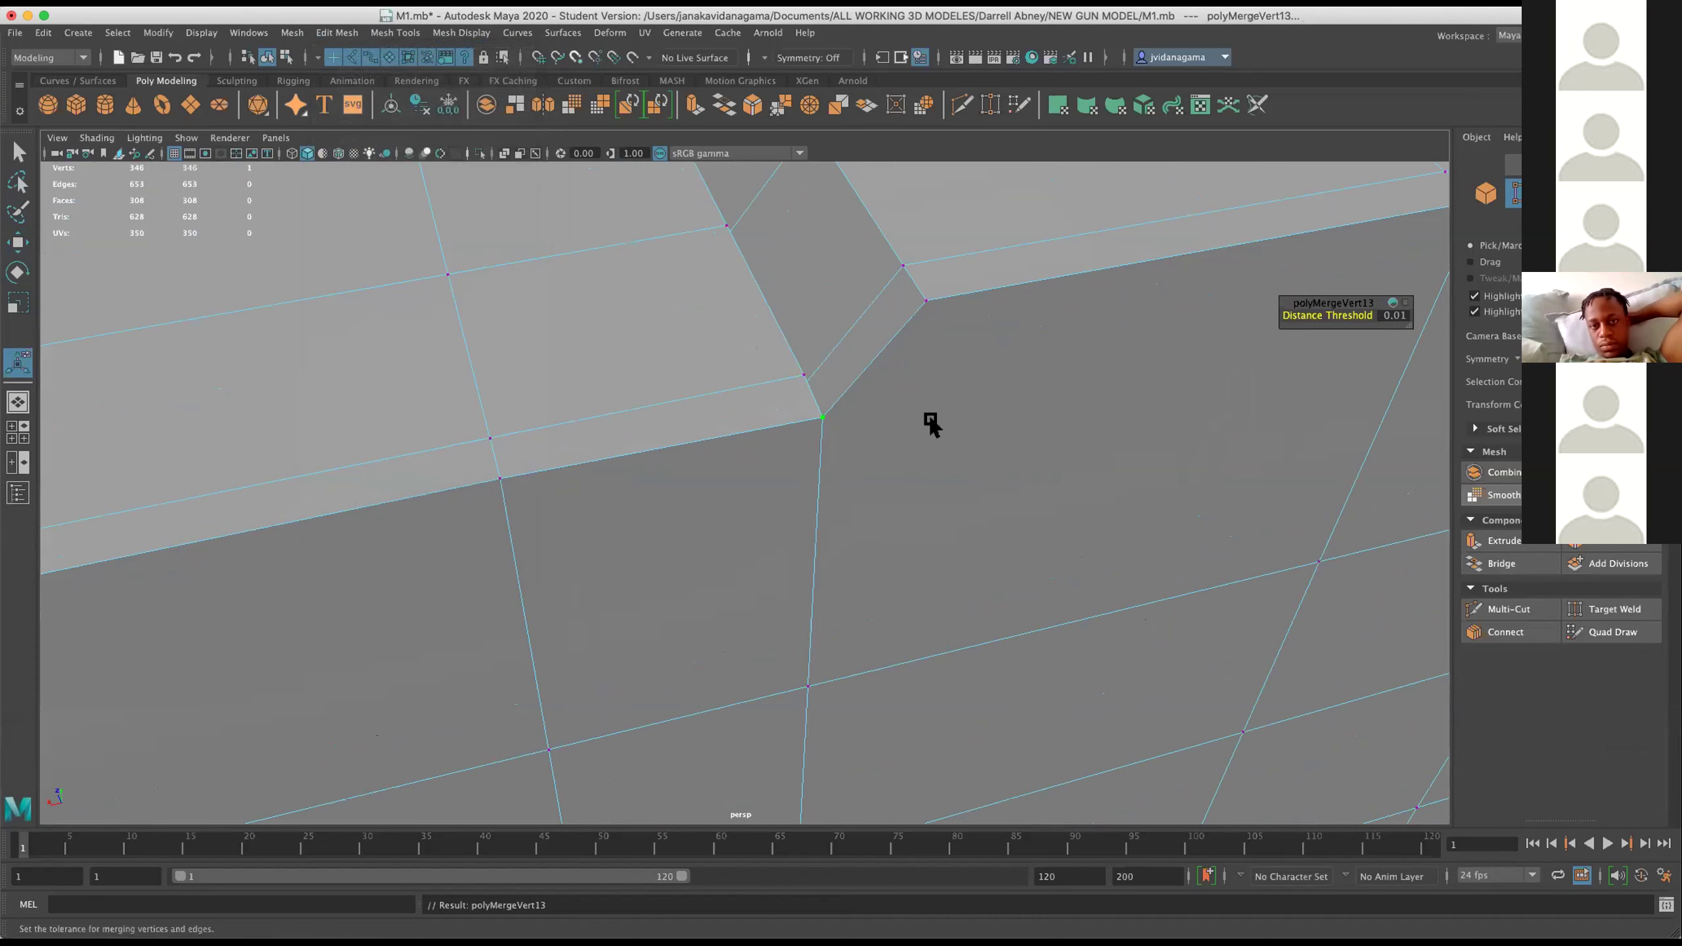
scroll("up", 3)
scroll("up", 3)
Select the top corner vertex and move it toward the step.
left_click(826, 495)
right_click(827, 496)
right_click(832, 498)
left_click_drag(682, 434, 684, 435)
left_click(18, 242)
left_click(821, 493)
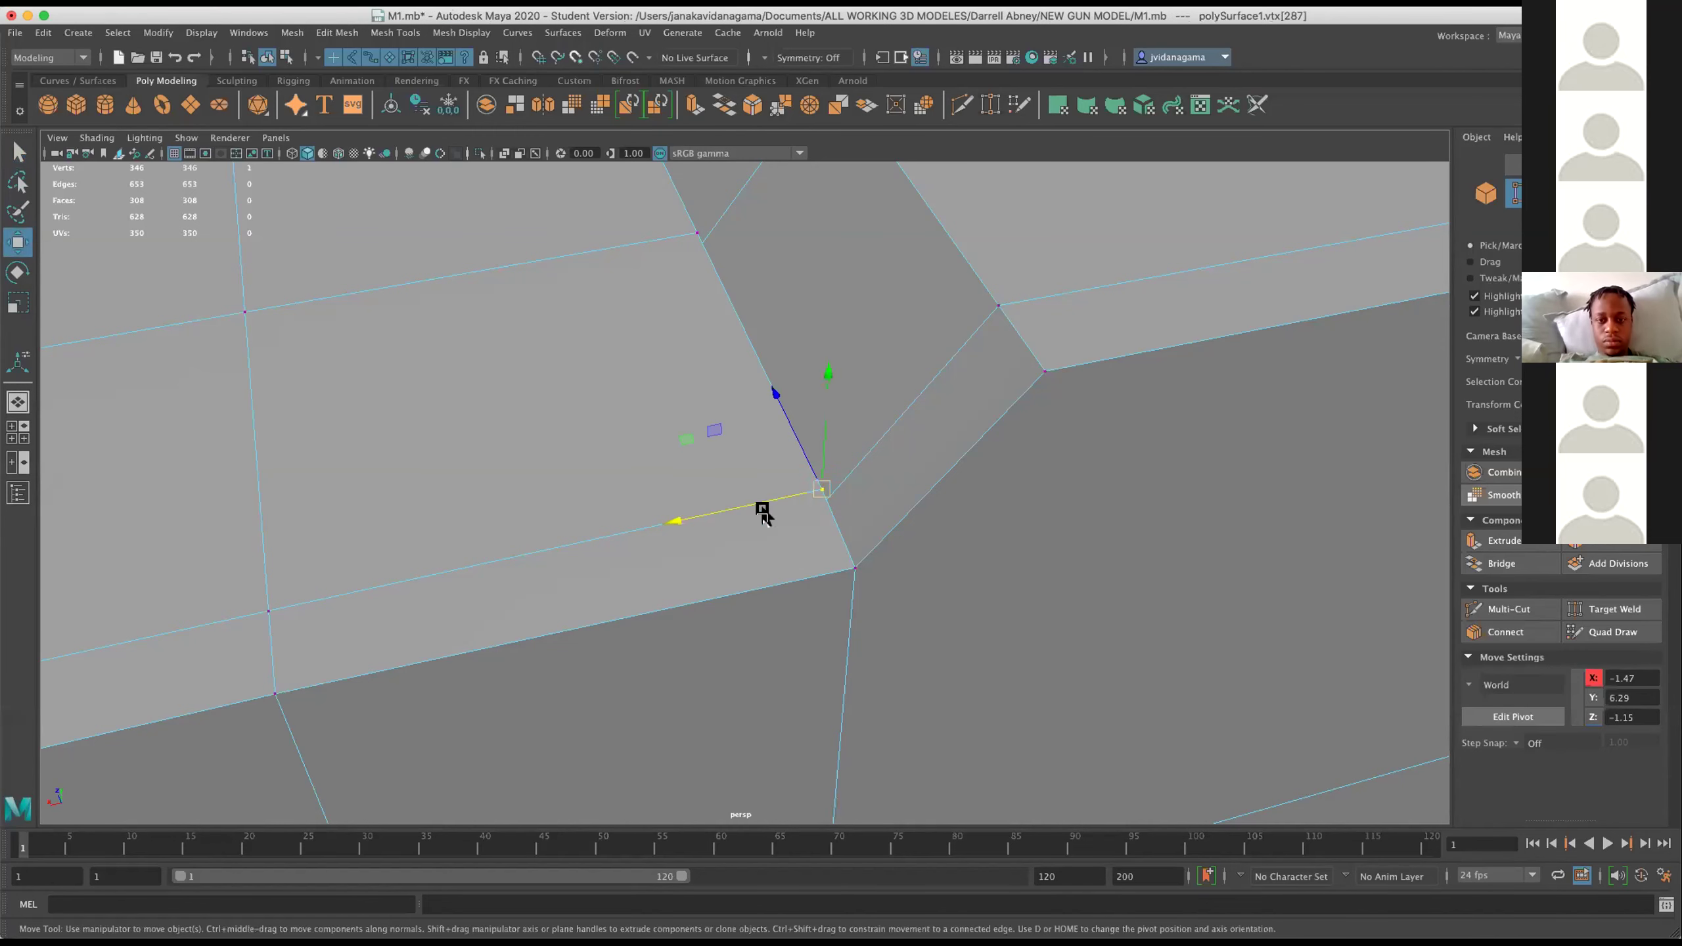
left_click_drag(770, 515, 632, 418)
scroll("down", 3)
left_click(674, 389)
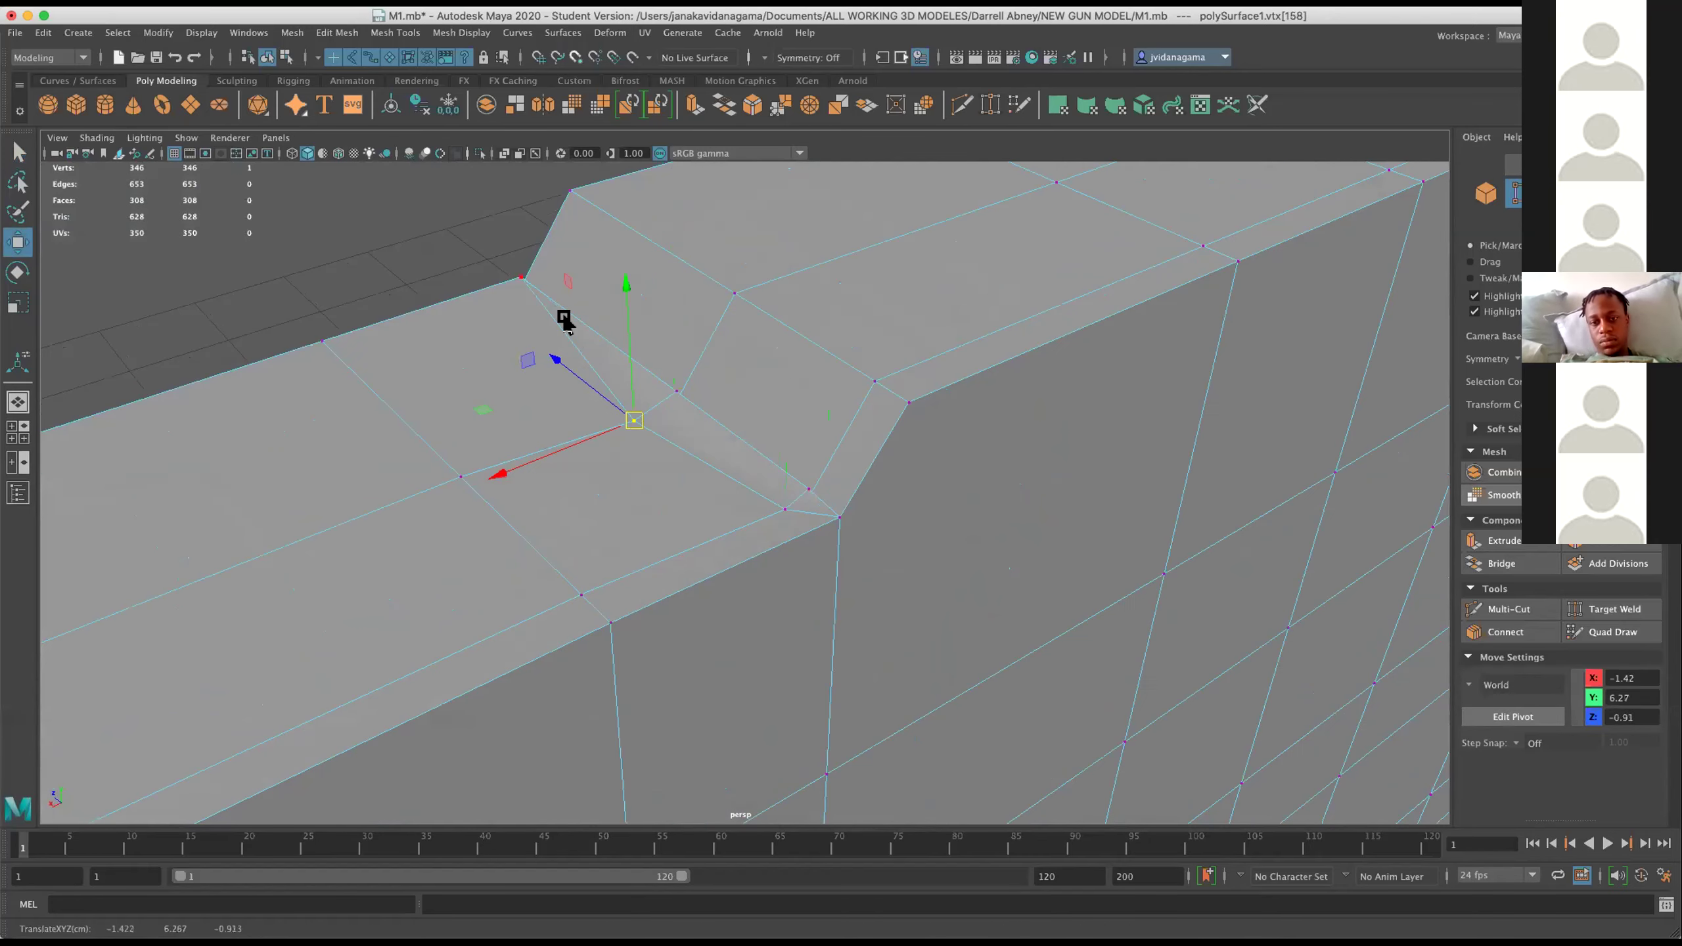
left_click(519, 278)
left_click_drag(519, 279, 489, 298)
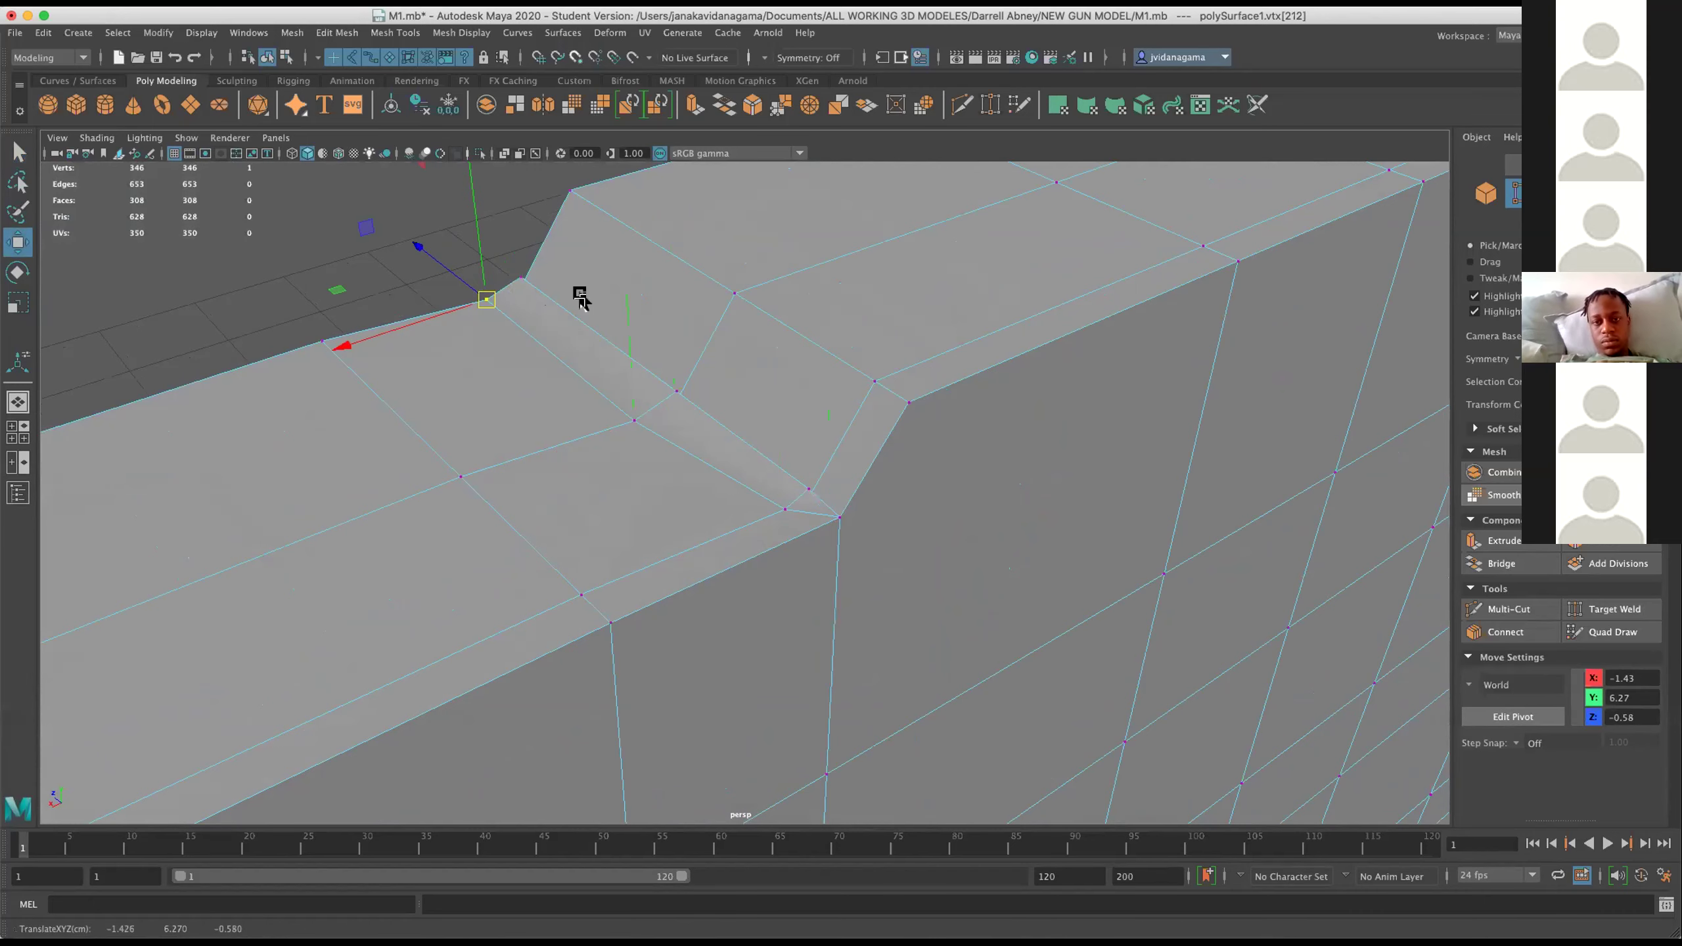
Delete the extra edge at the stepped corner with Edit Mesh > Delete Edge/Vertex.
right_click(597, 365)
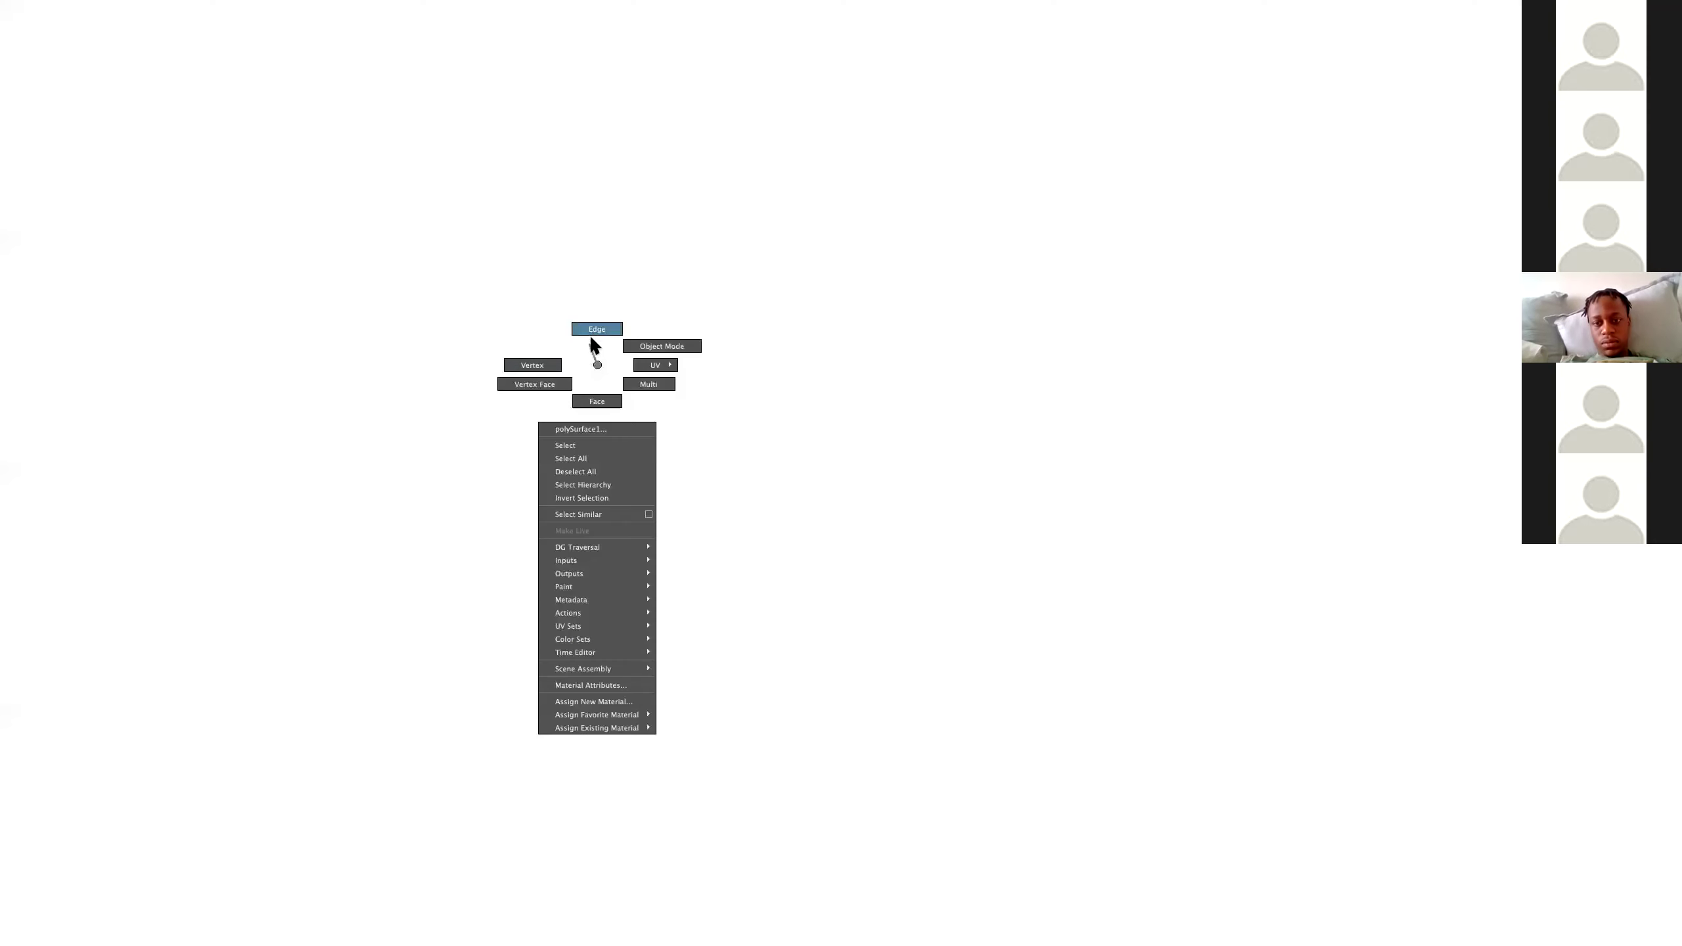
left_click(662, 383)
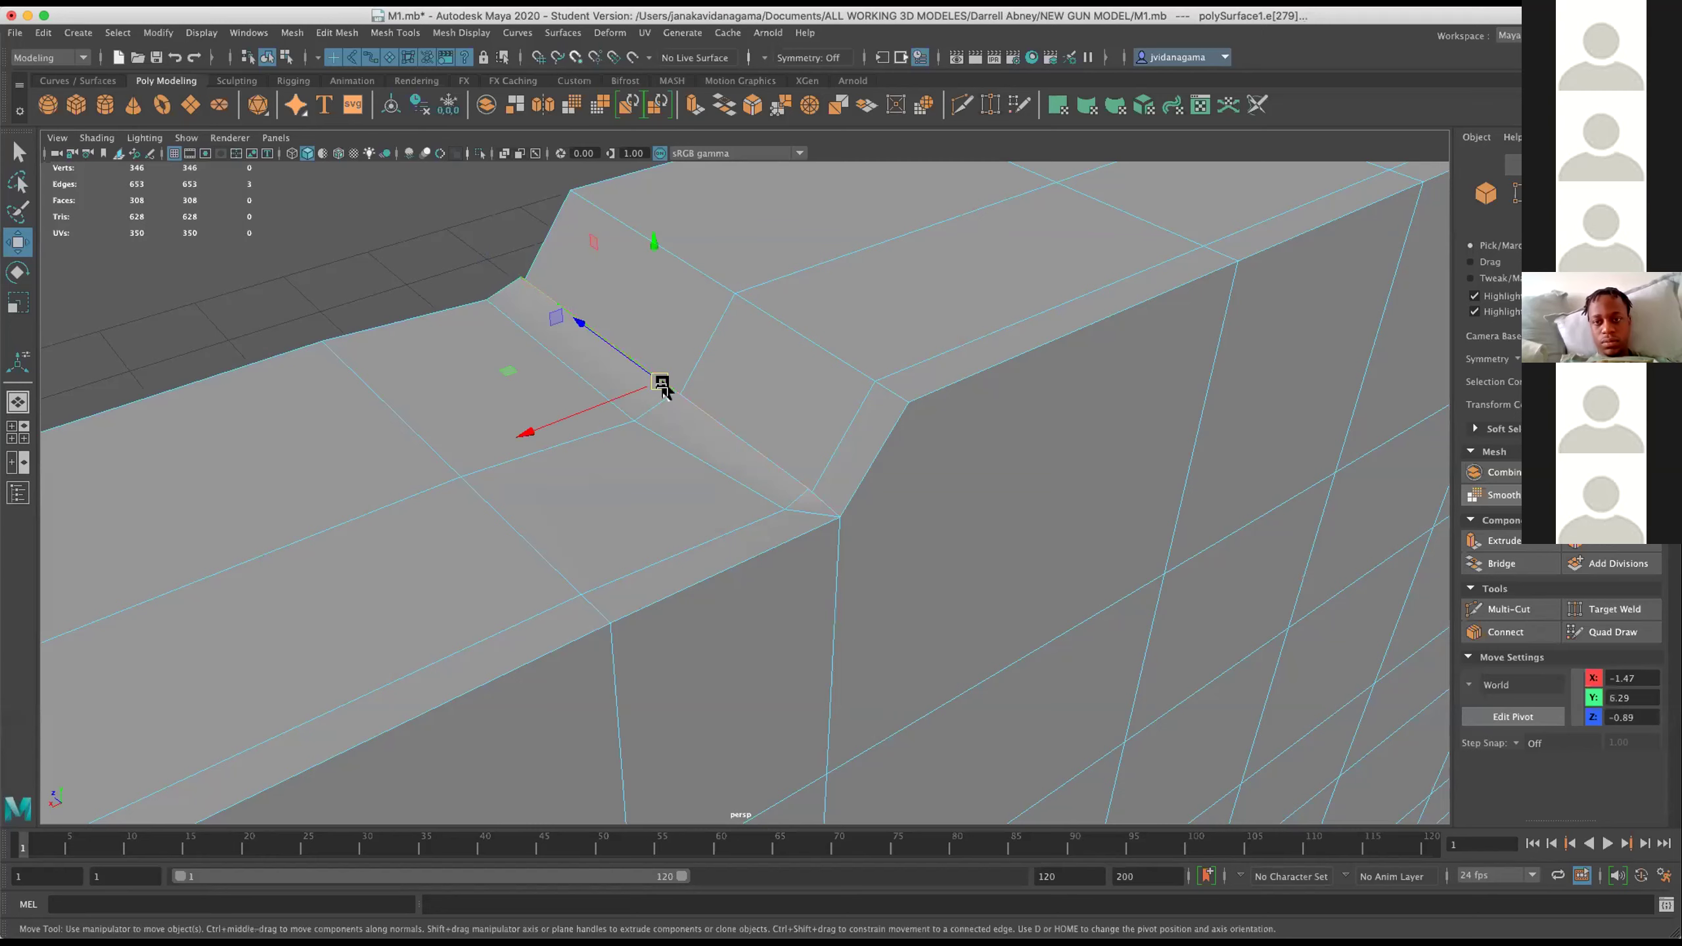
left_click(392, 32)
mouse_move(336, 33)
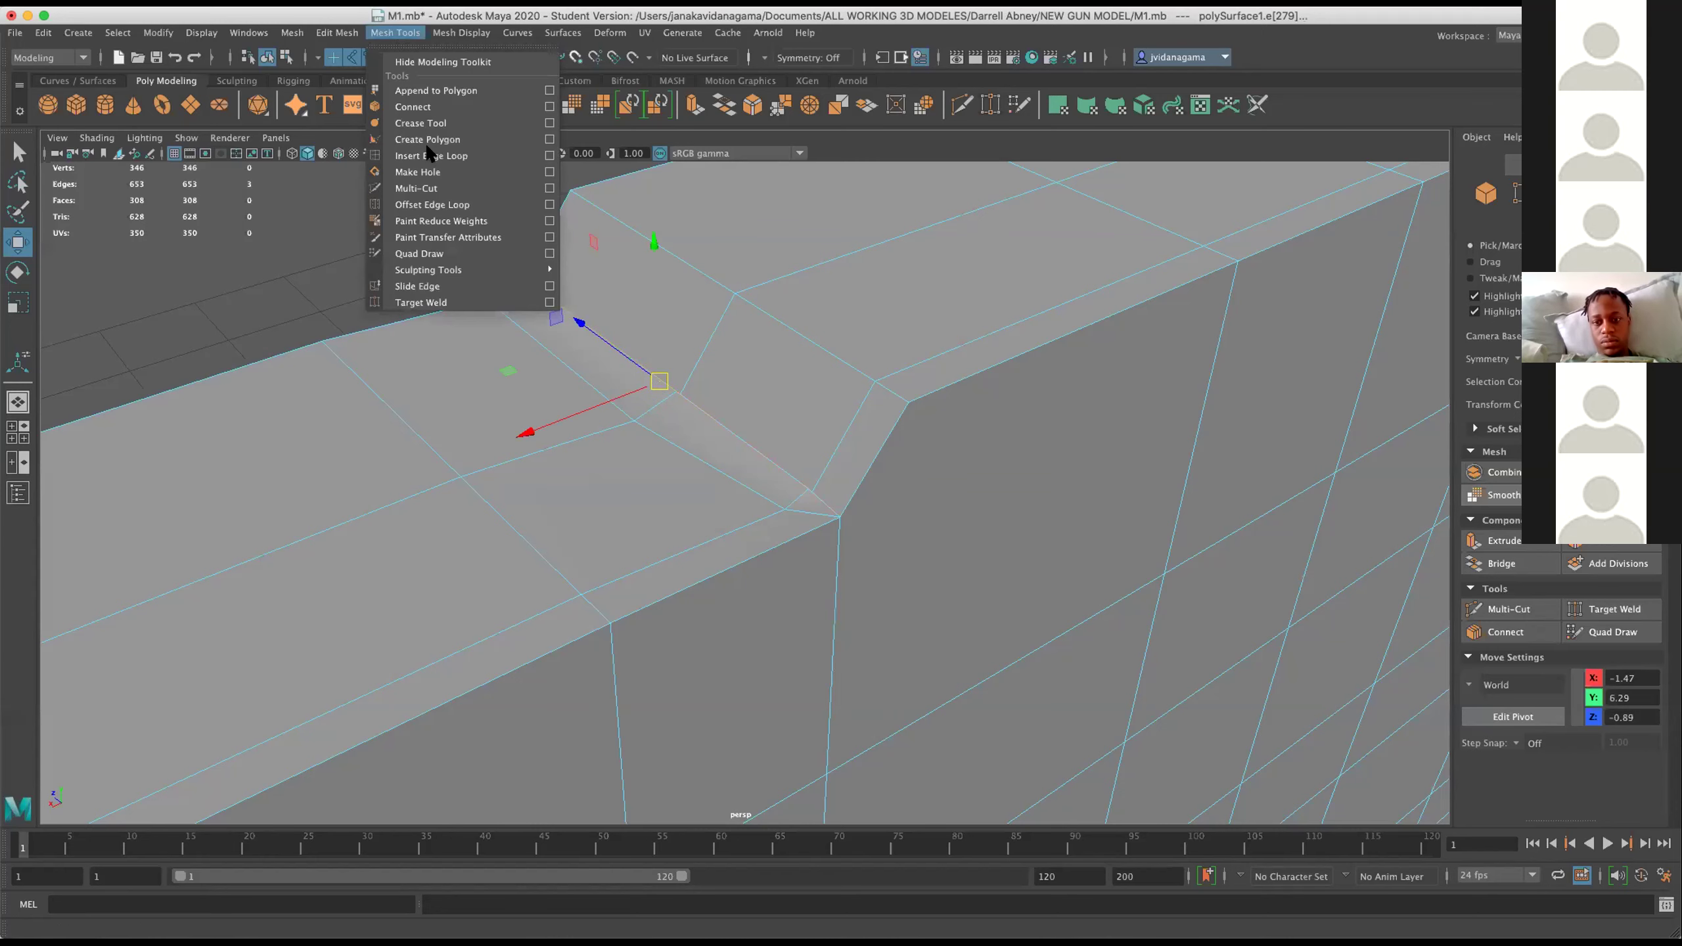
left_click(411, 364)
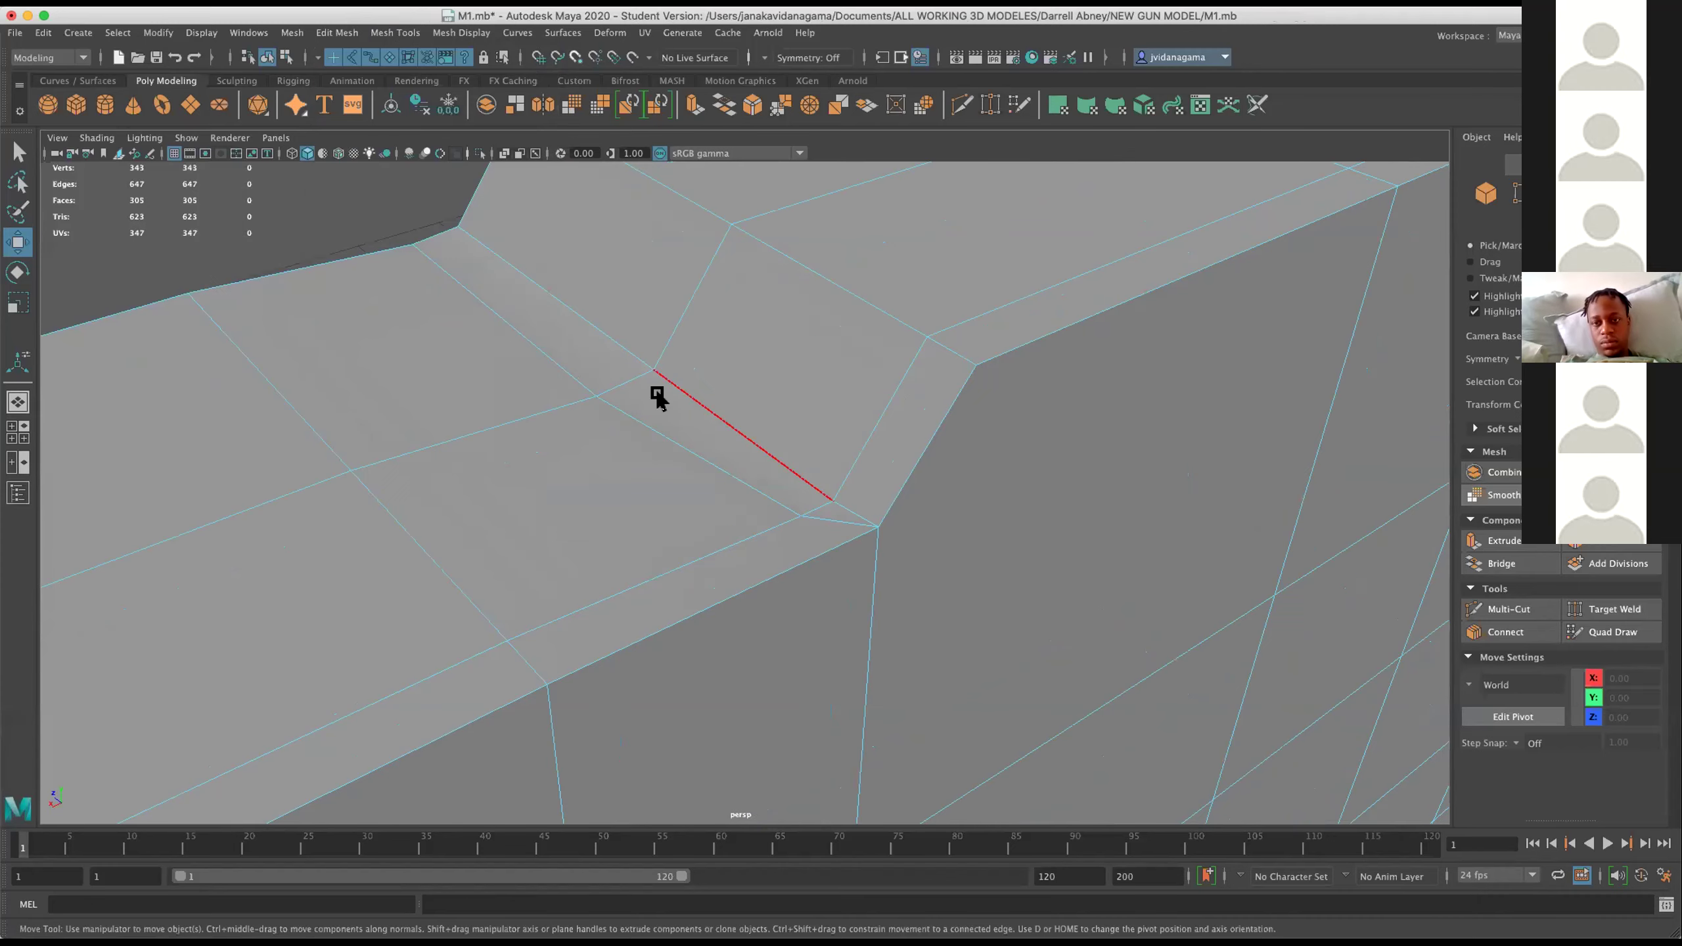
Merge the leftover corner vertices, repeating the merge with G on two more selections.
right_click(552, 347)
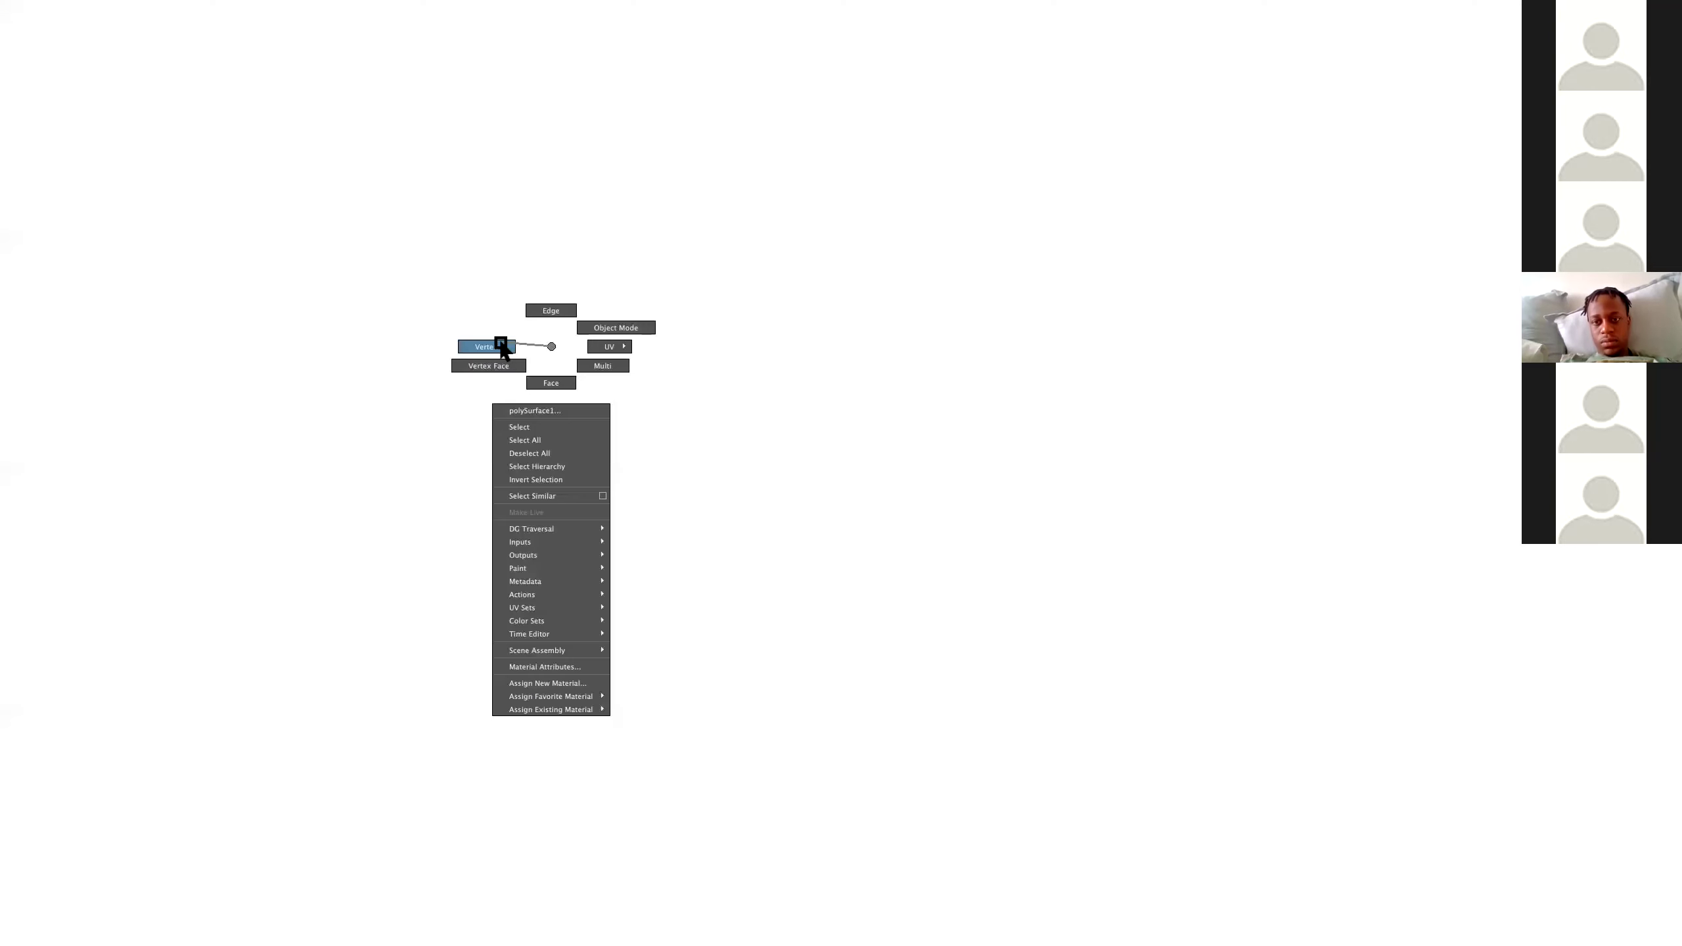
left_click_drag(502, 349, 501, 348)
left_click(395, 32)
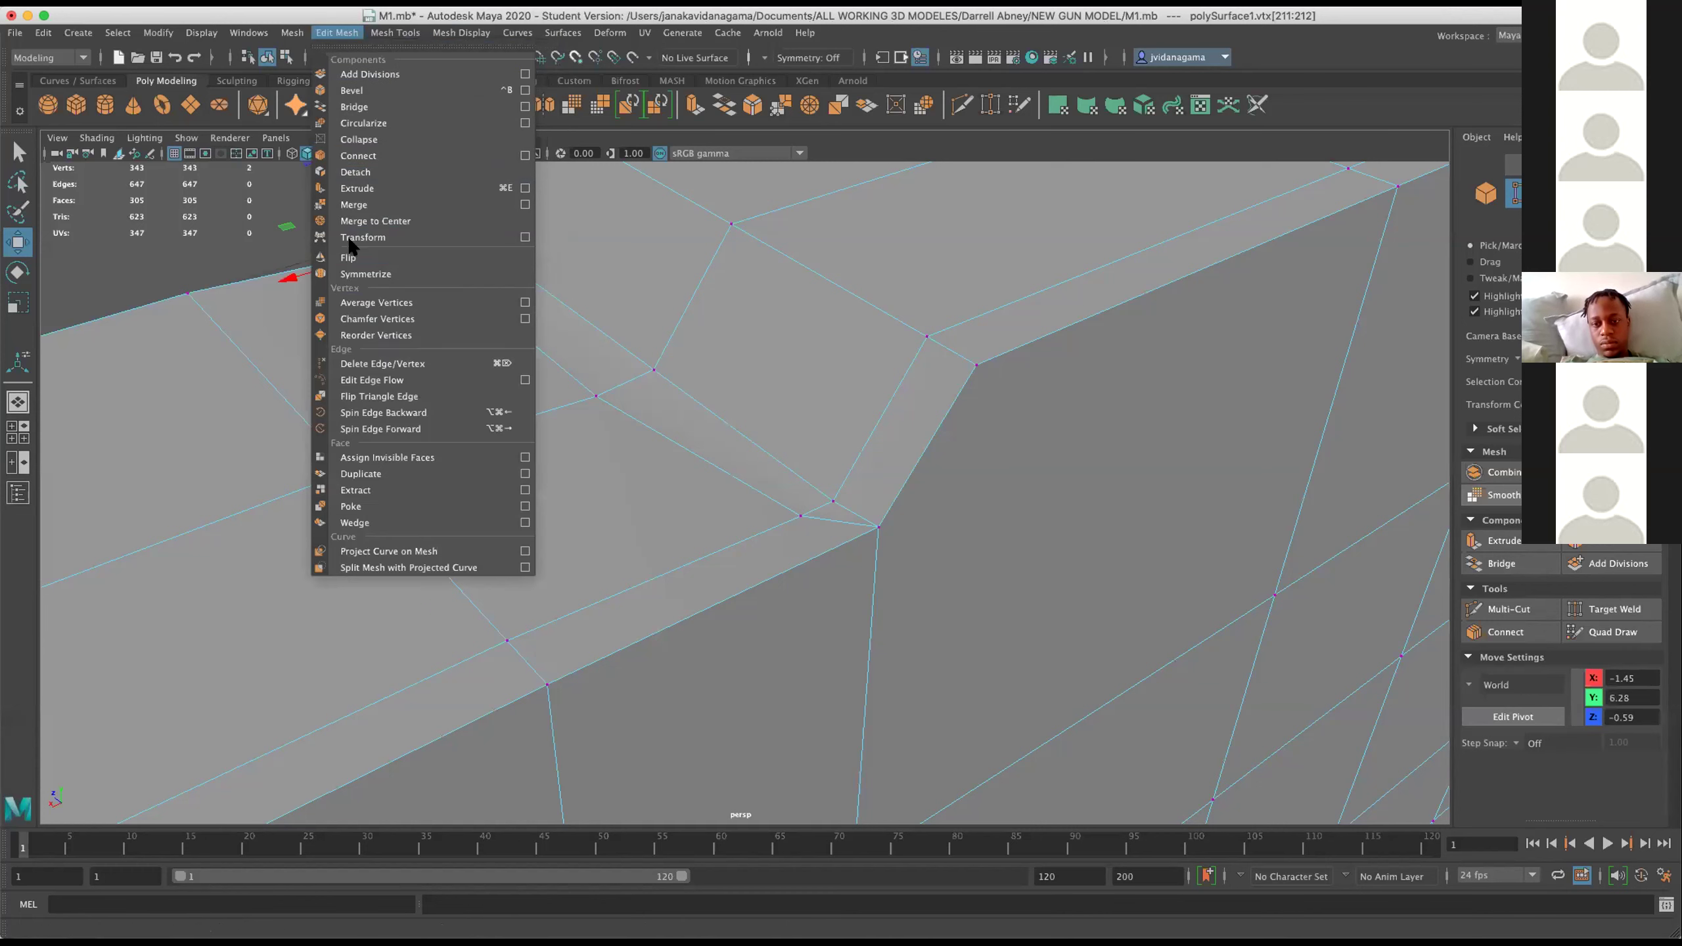
left_click(353, 205)
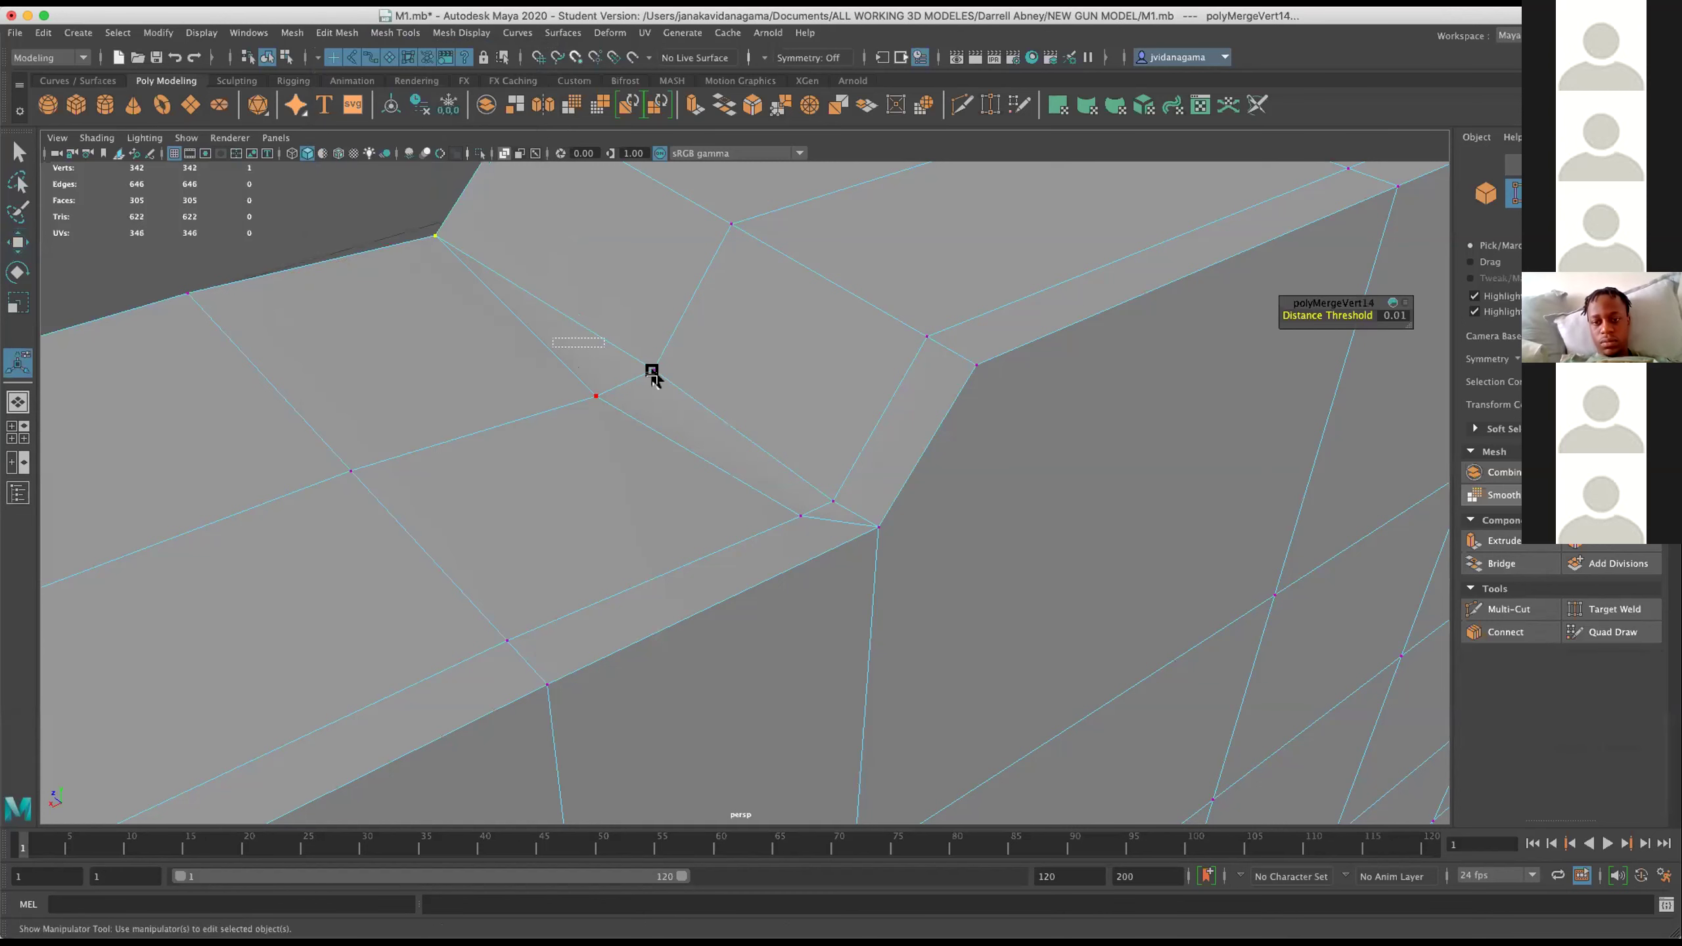
left_click(653, 370)
key("g")
left_click_drag(781, 478, 849, 525)
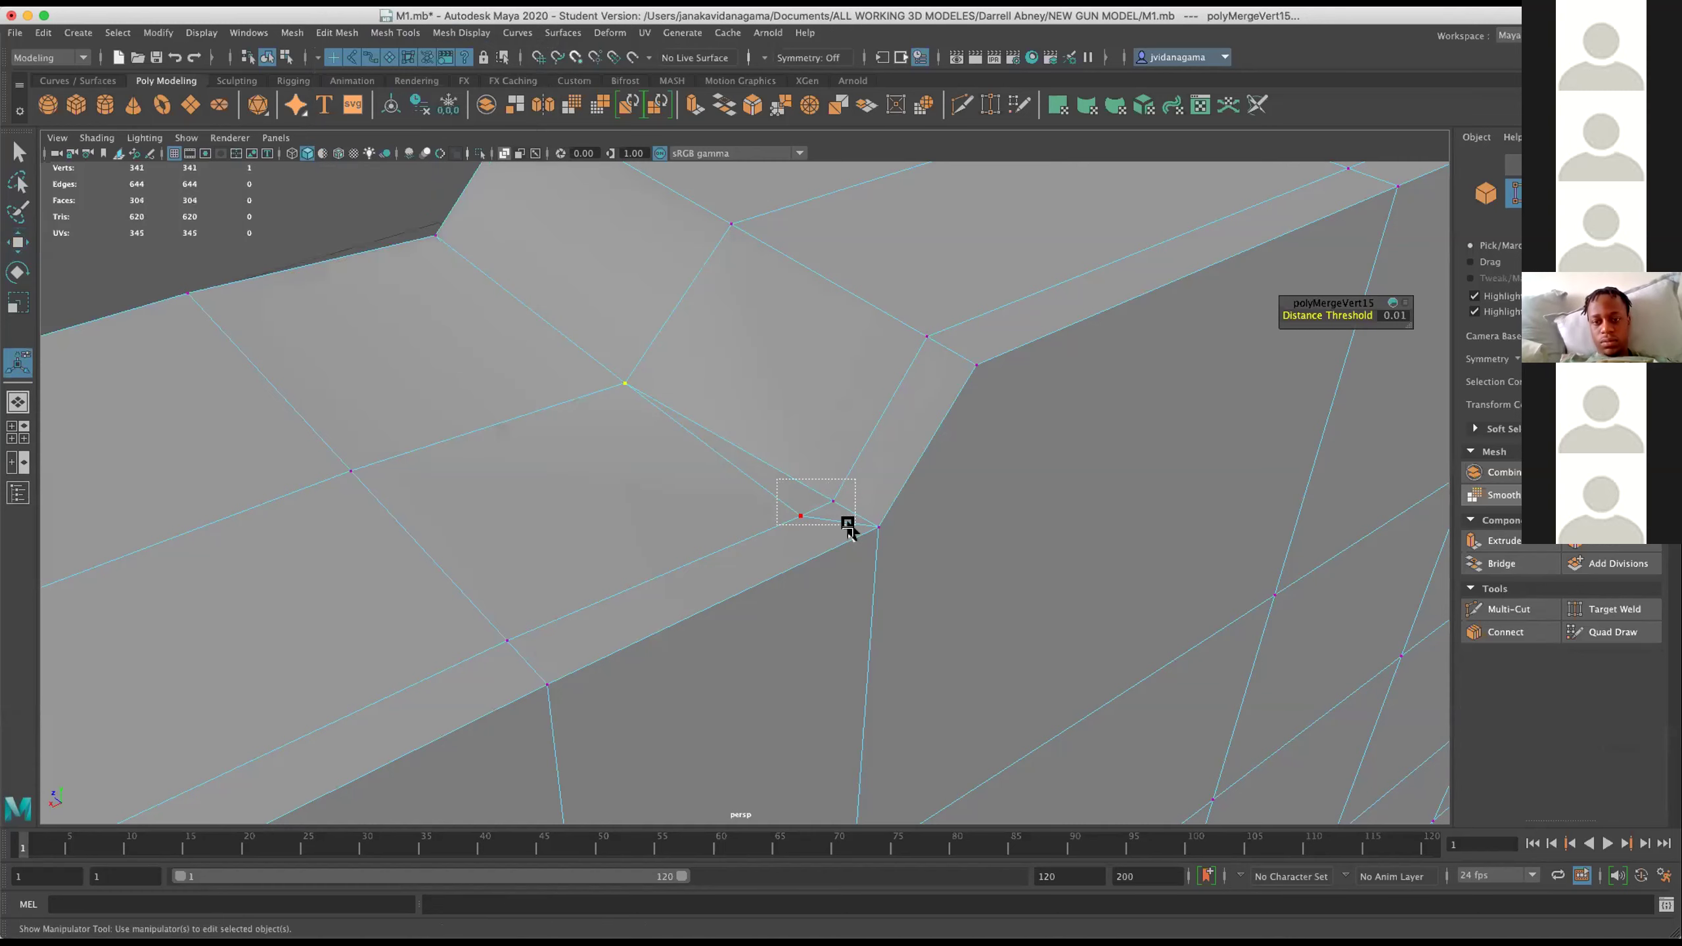
key("g")
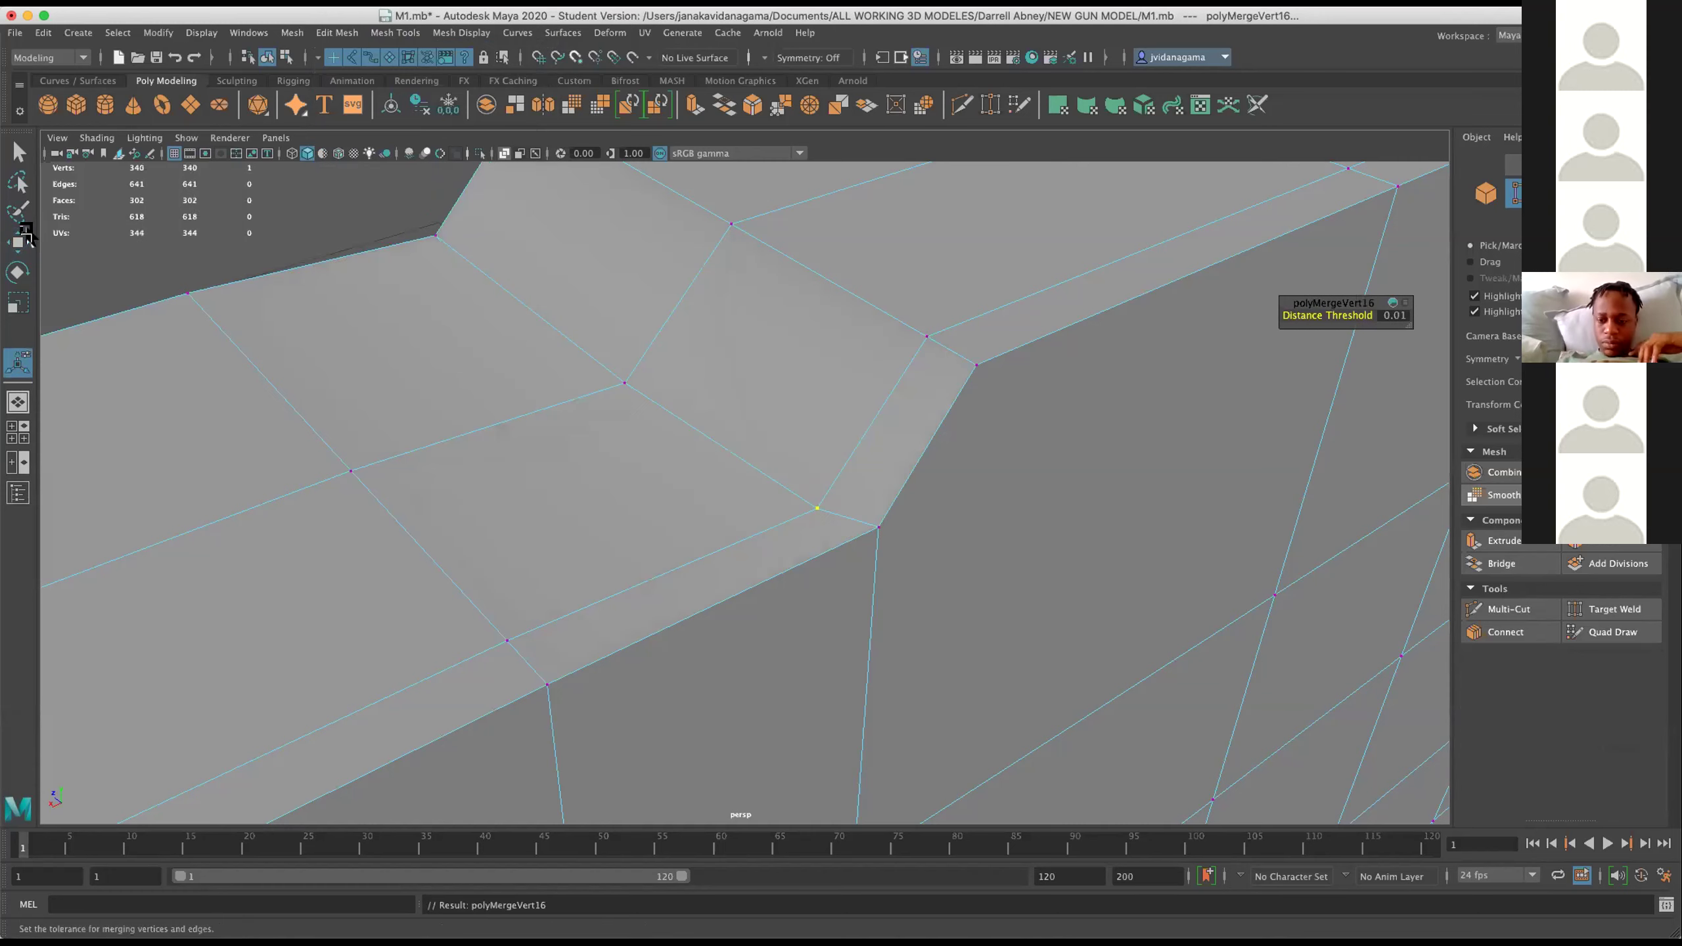
Nudge the corner vertex down and to the left.
scroll("down", 3)
right_click(755, 464)
left_click(691, 464)
left_click_drag(885, 535, 869, 545)
Preview the gun body as a smooth mesh and orbit around it to inspect.
key("3")
scroll("down", 3)
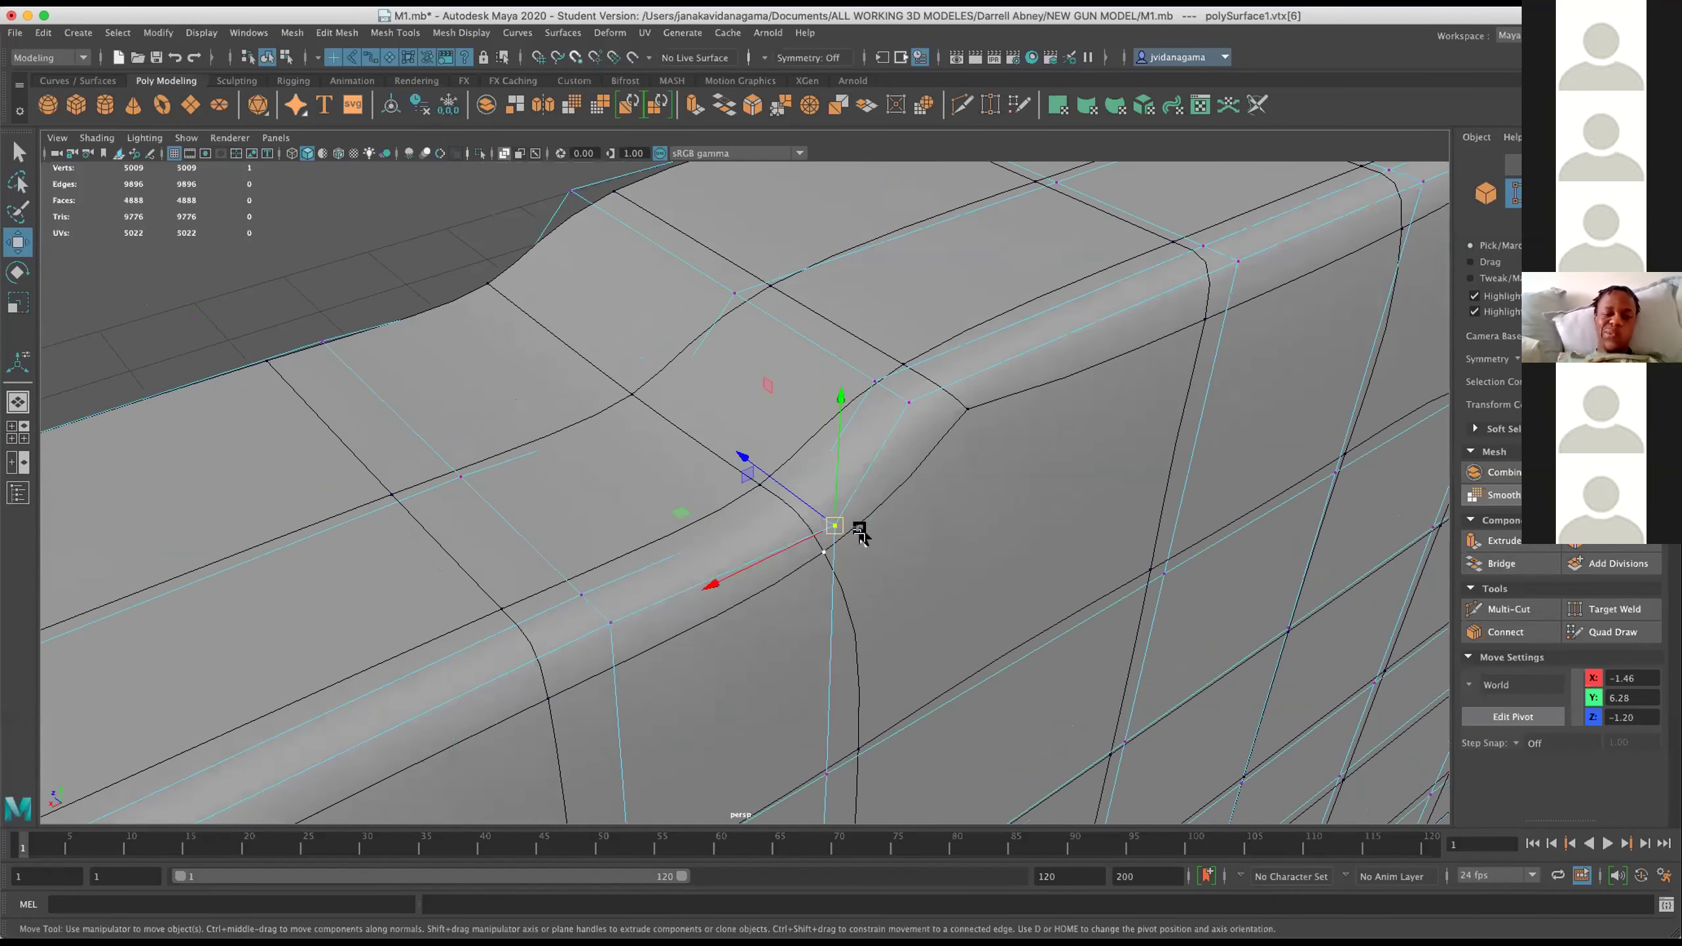
scroll("up", 3)
left_click_drag(951, 562, 785, 493)
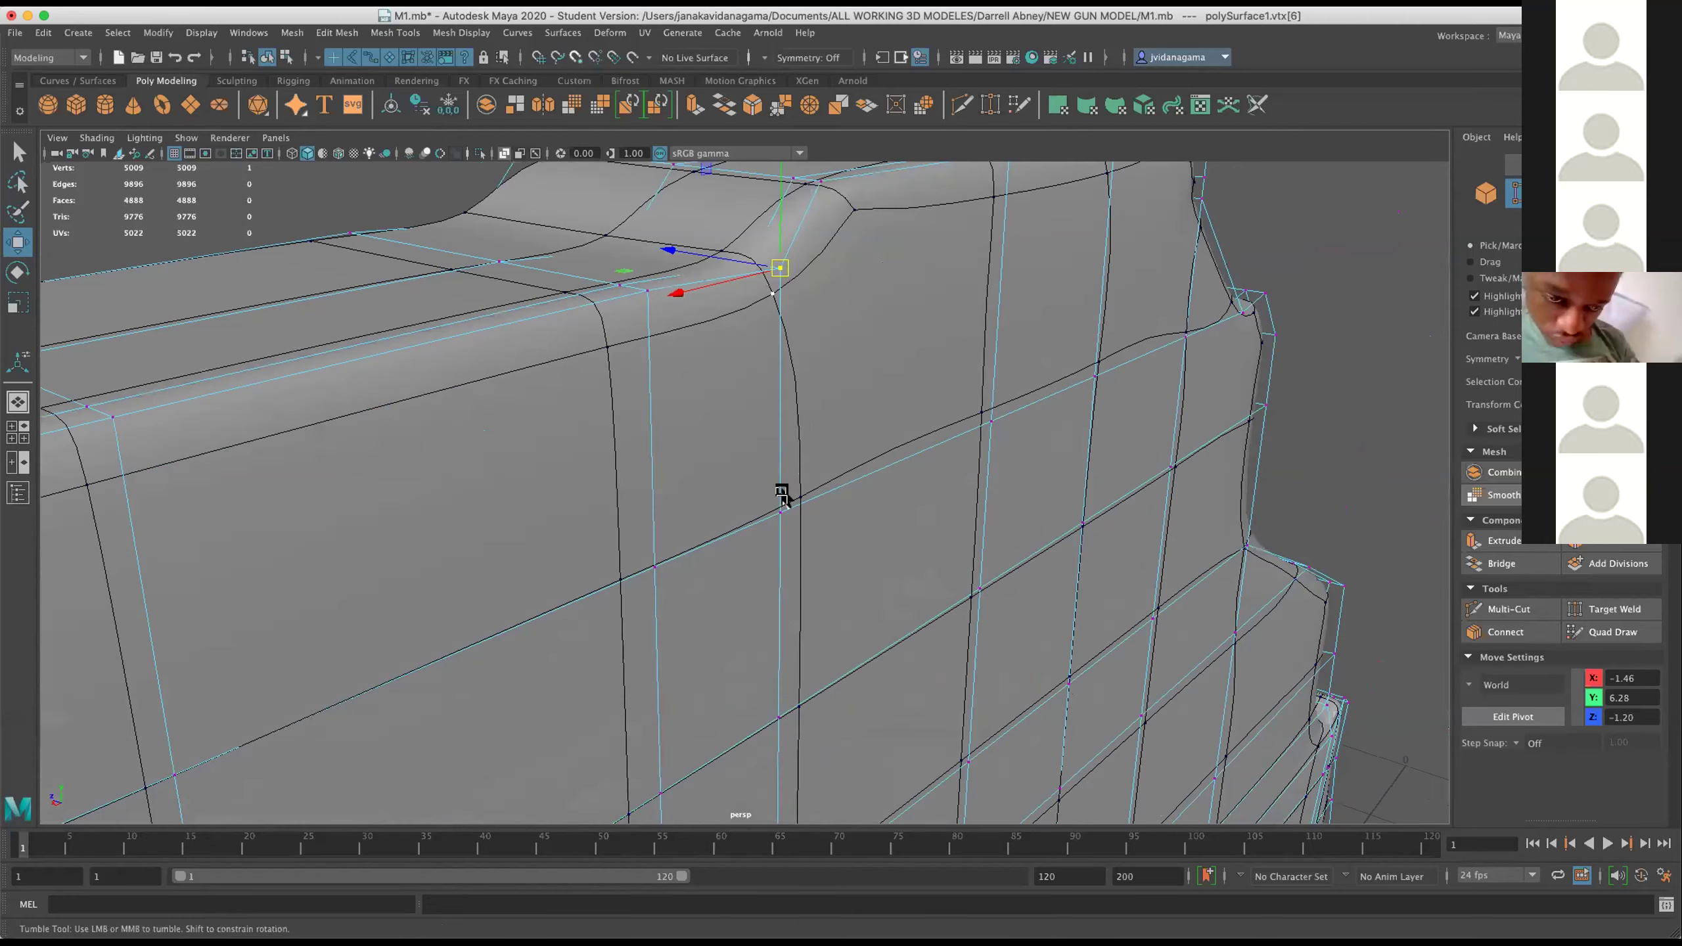
scroll("up", 3)
scroll("down", 3)
scroll("up", 3)
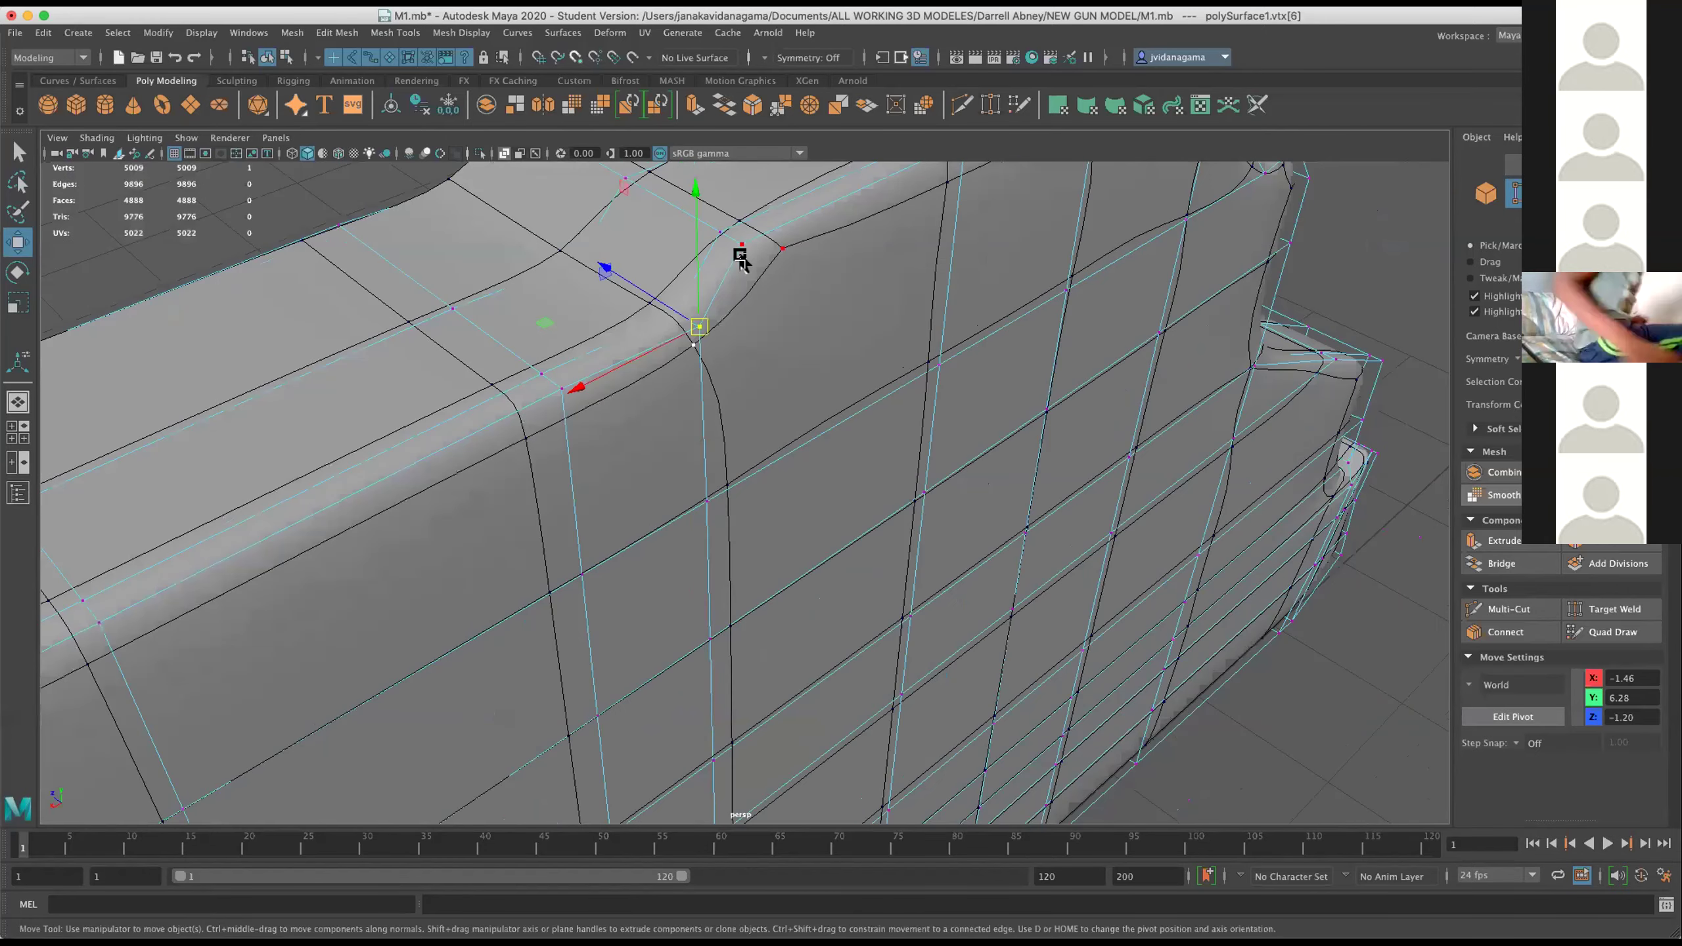
scroll("up", 3)
scroll("down", 3)
scroll("up", 3)
left_click(961, 105)
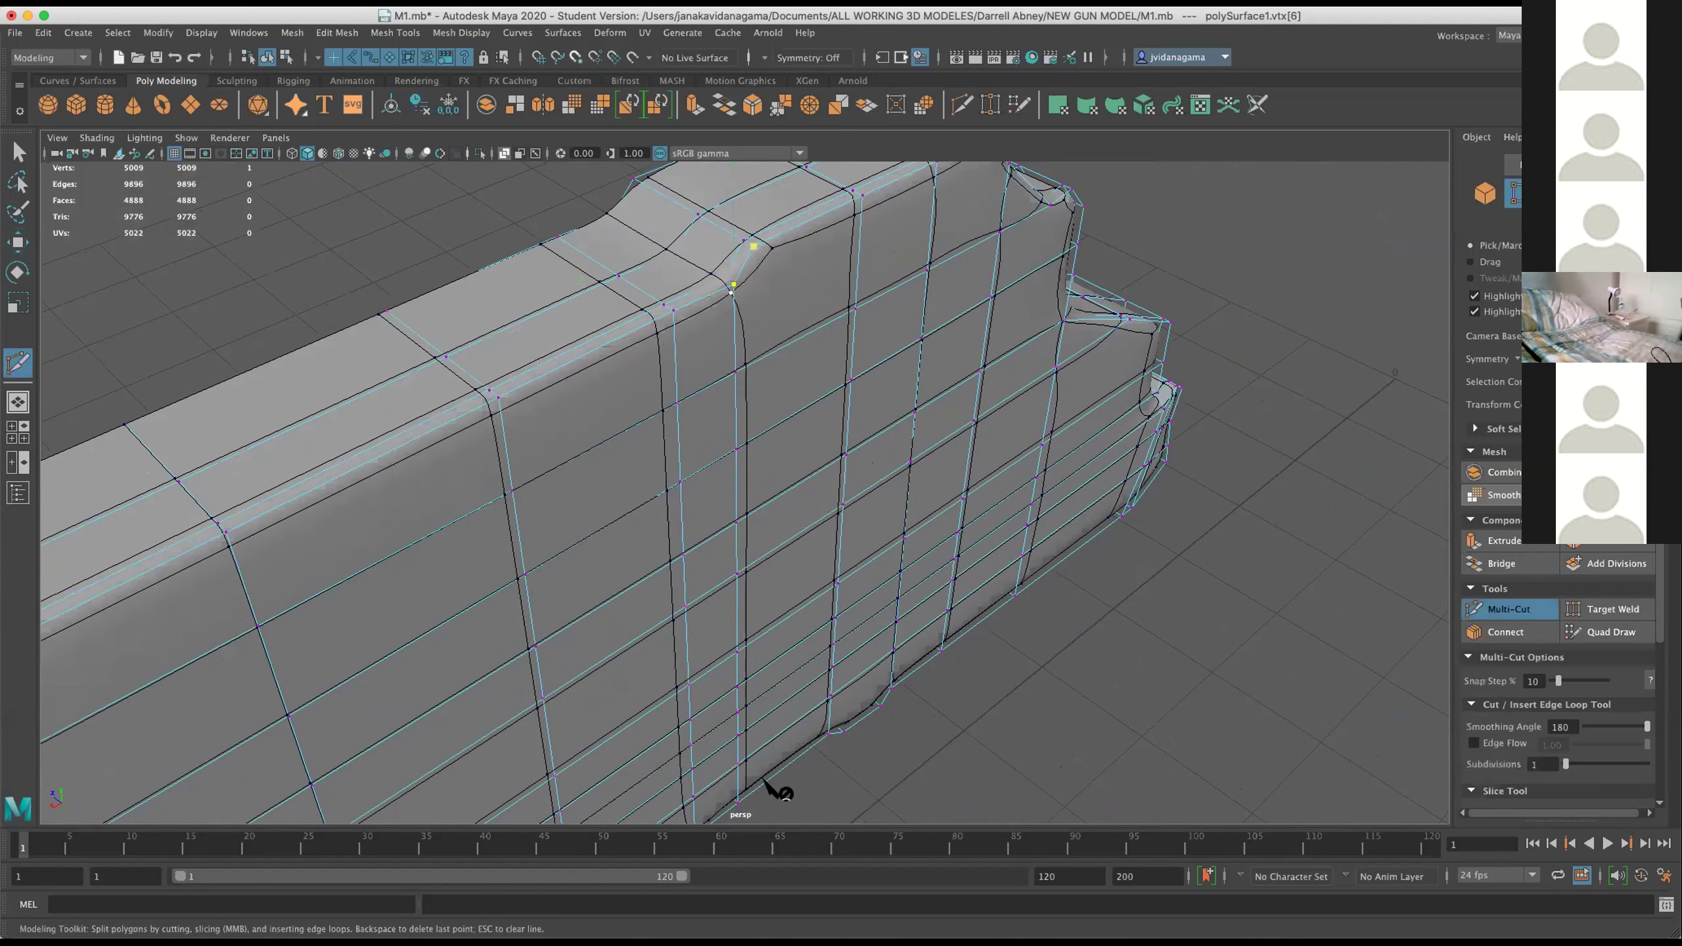
left_click_drag(805, 767, 803, 704)
Return to the low-poly view and save the model with Cmd+S.
key("1")
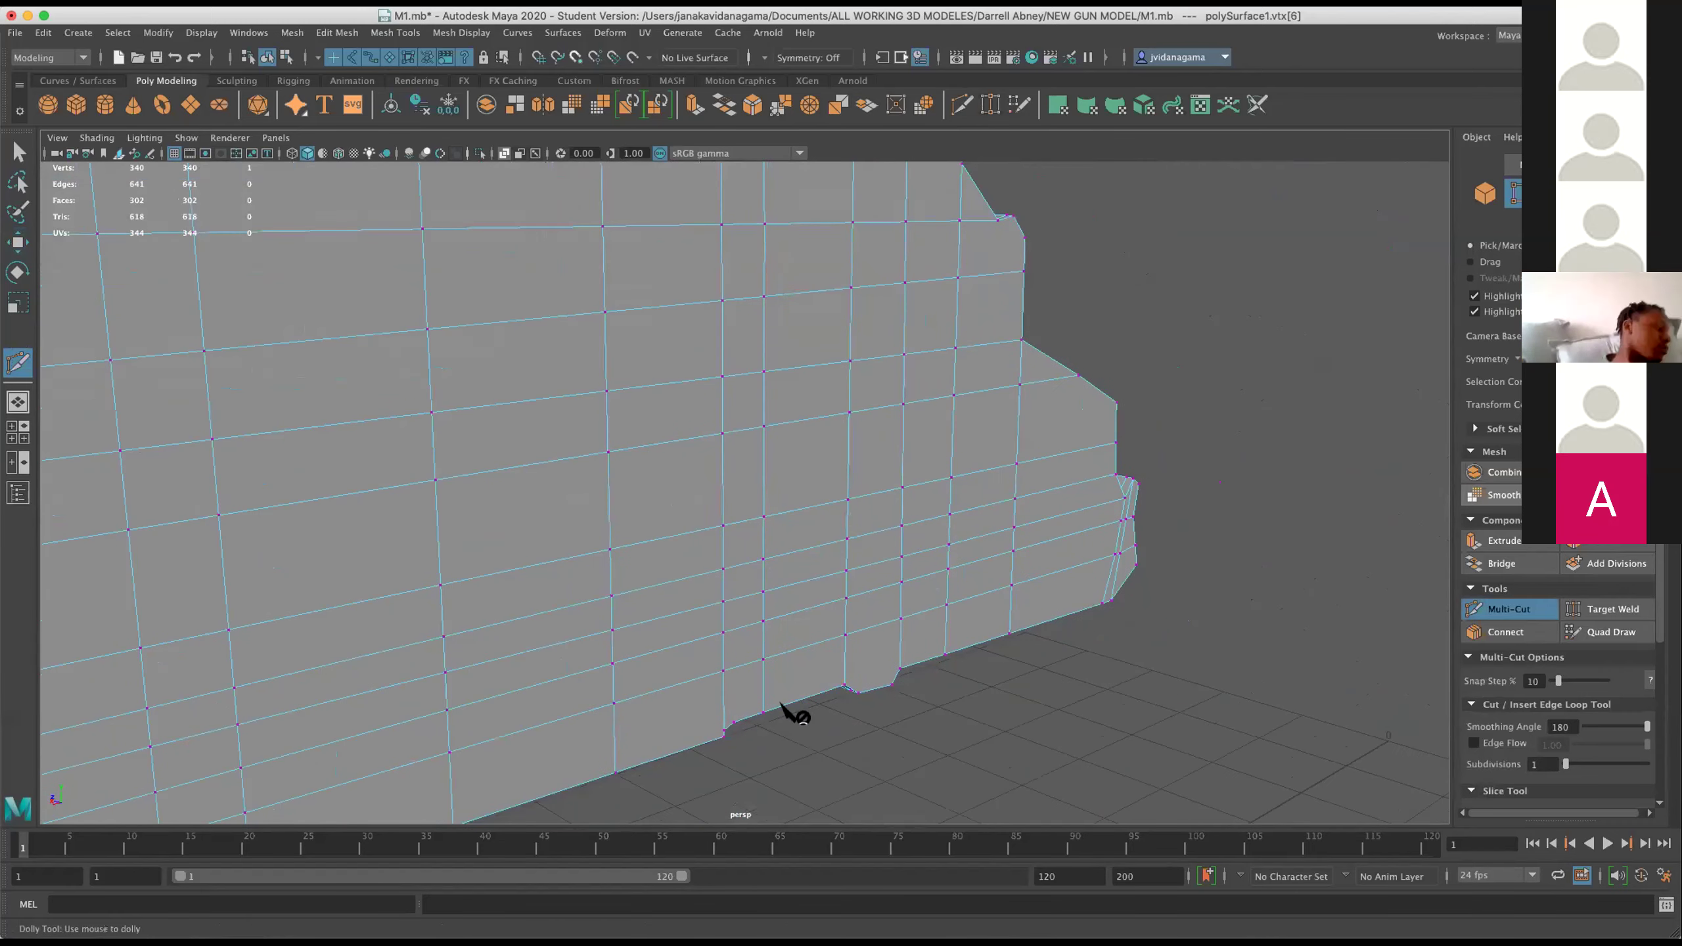
left_click_drag(927, 451, 755, 556)
key("super+s")
left_click_drag(755, 556, 735, 560)
left_click_drag(732, 551, 812, 364)
left_click_drag(812, 365, 859, 343)
Activate the Move tool and frame the selected top-edge vertex, viewing toward the gun's side.
left_click_drag(860, 351, 938, 365)
scroll("up", 3)
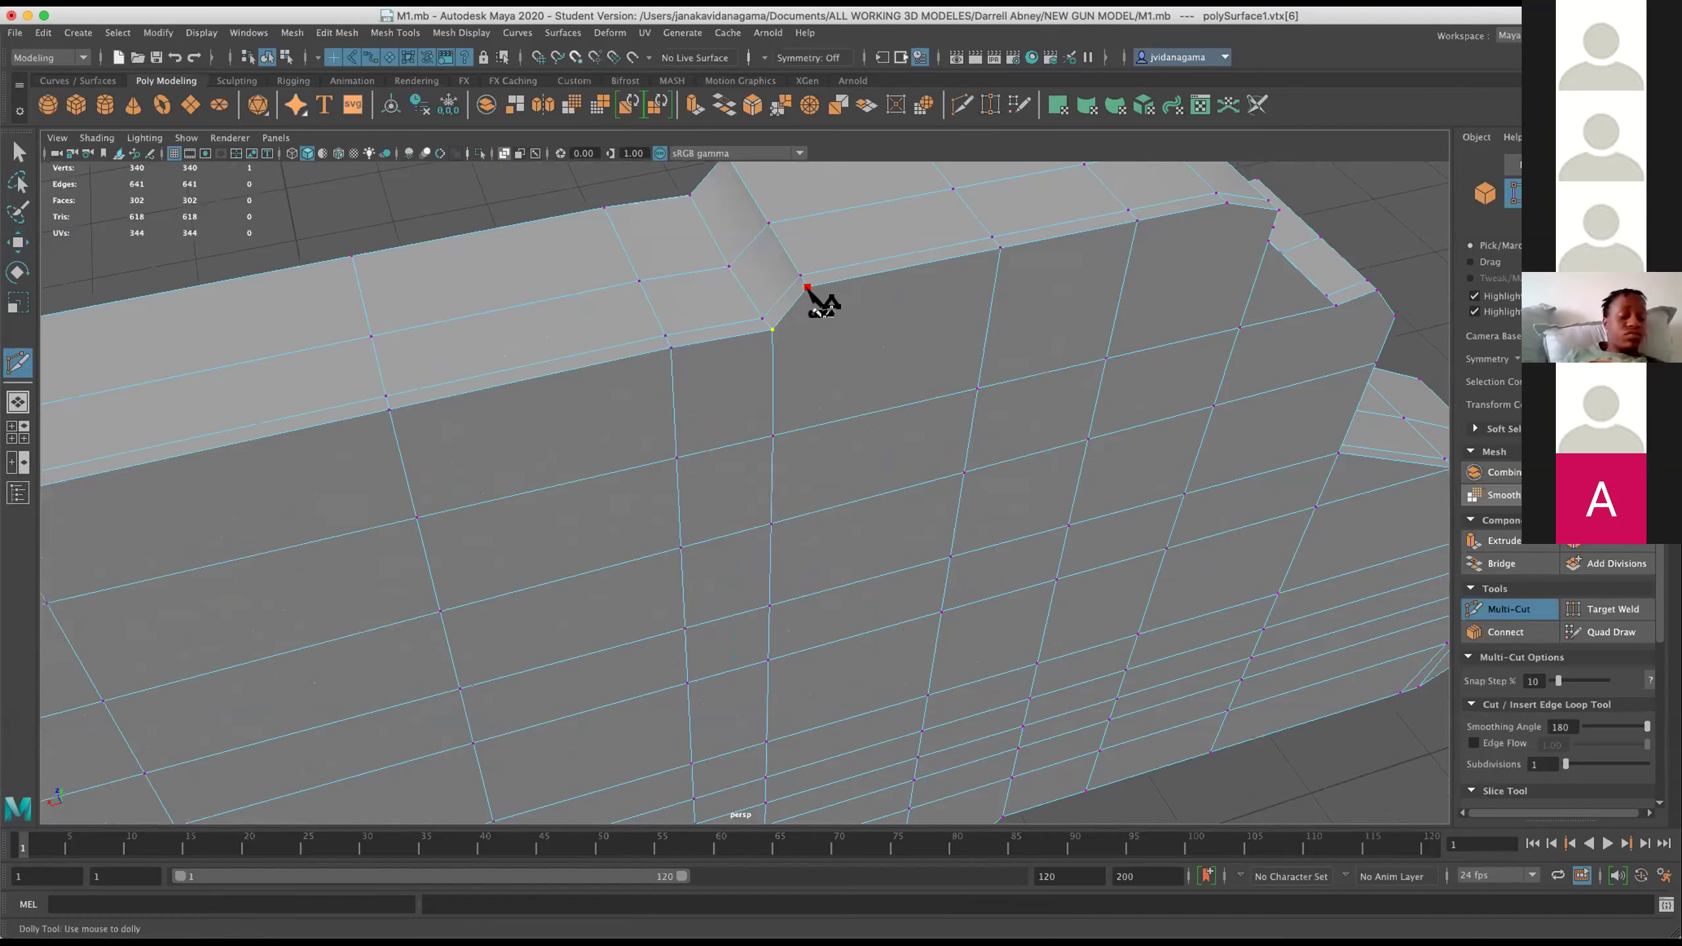
scroll("down", 3)
scroll("down", 3)
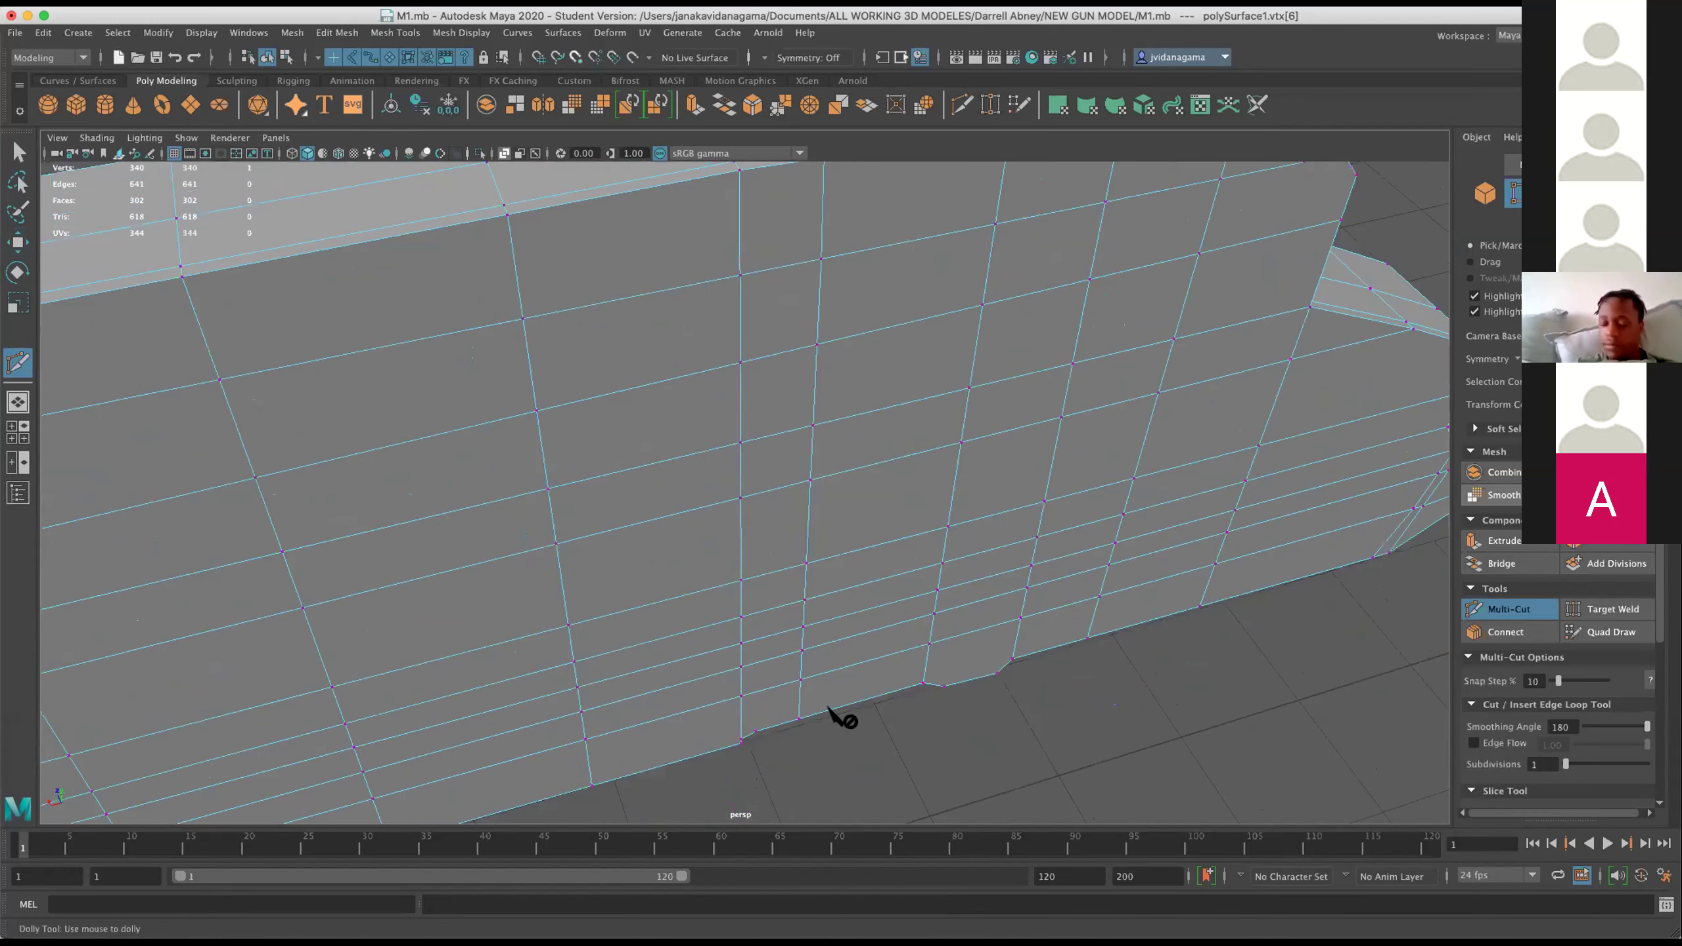
left_click_drag(863, 669, 845, 639)
scroll("down", 3)
key("w")
key("f")
left_click_drag(977, 270, 1041, 384)
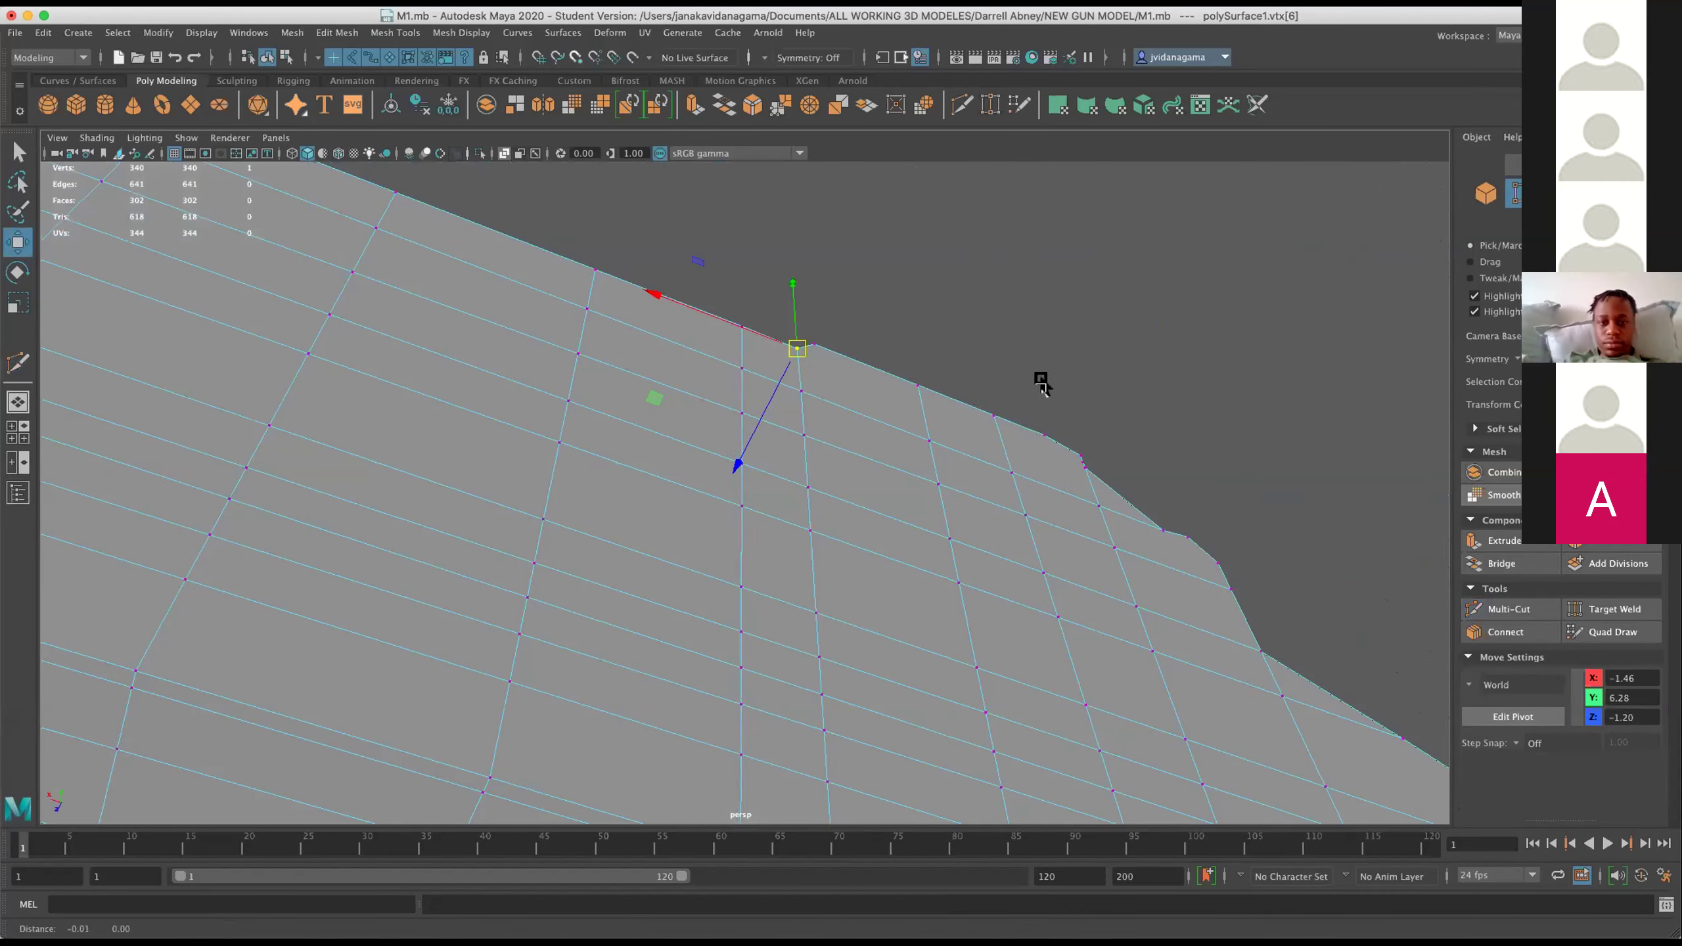
scroll("down", 3)
left_click_drag(863, 556, 901, 556)
scroll("up", 3)
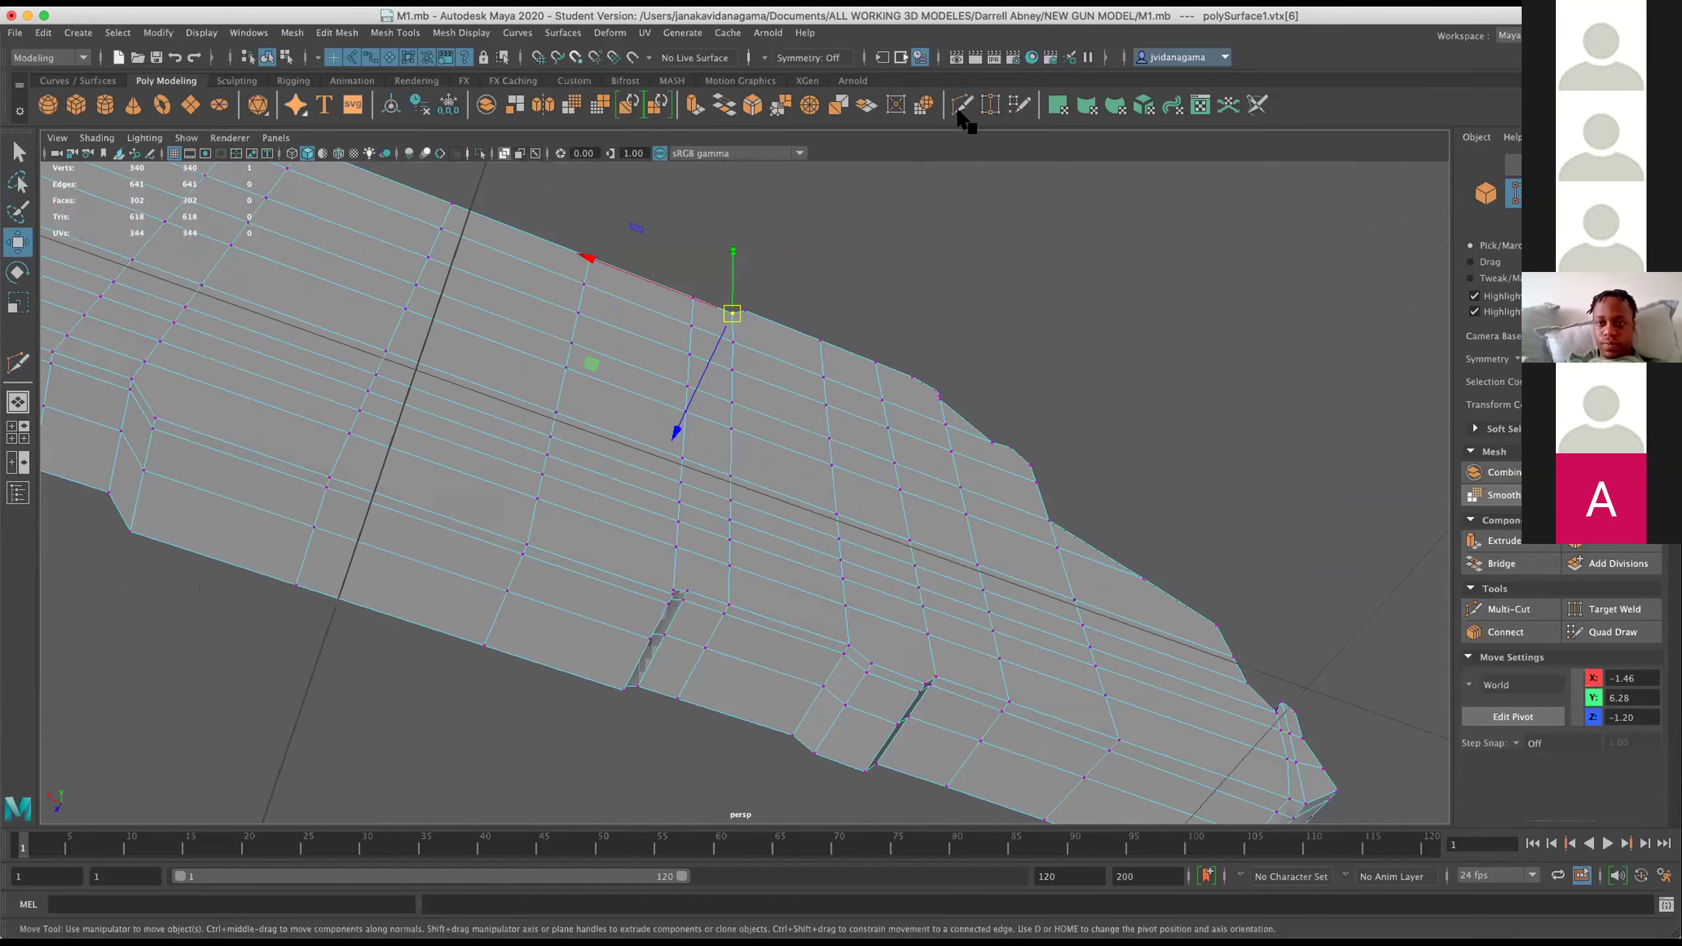
Start a Multi-Cut from the body's bottom edge, then leave it unfinished.
left_click(960, 106)
left_click(711, 709)
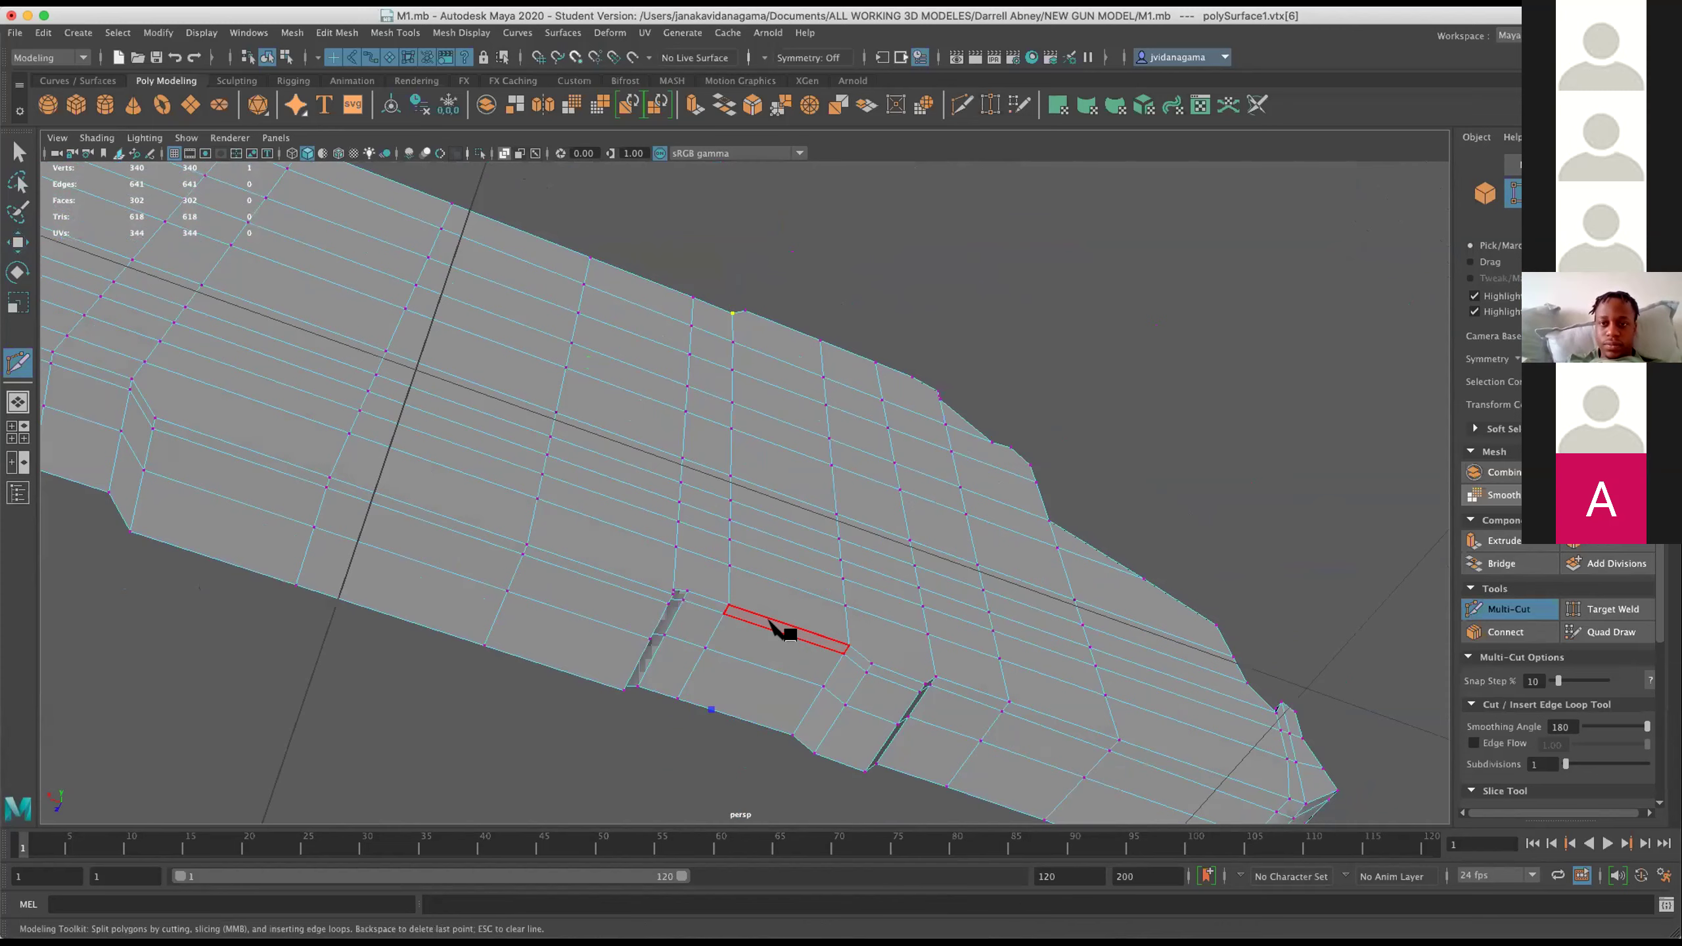
left_click(762, 626)
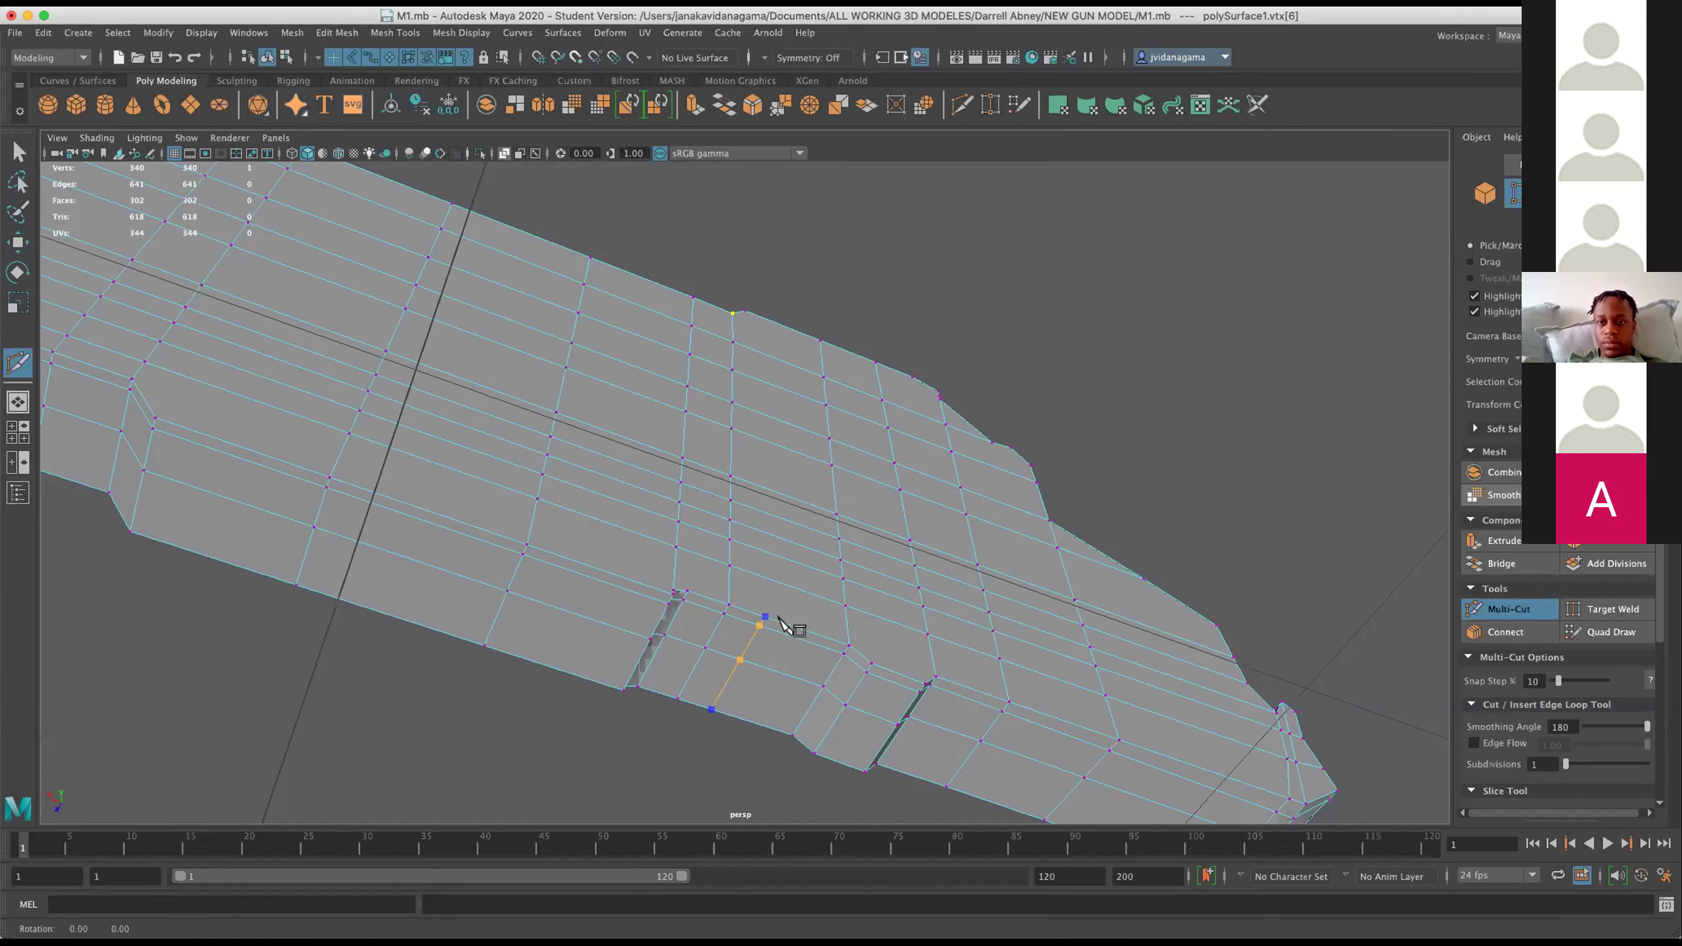
left_click_drag(795, 631, 836, 524)
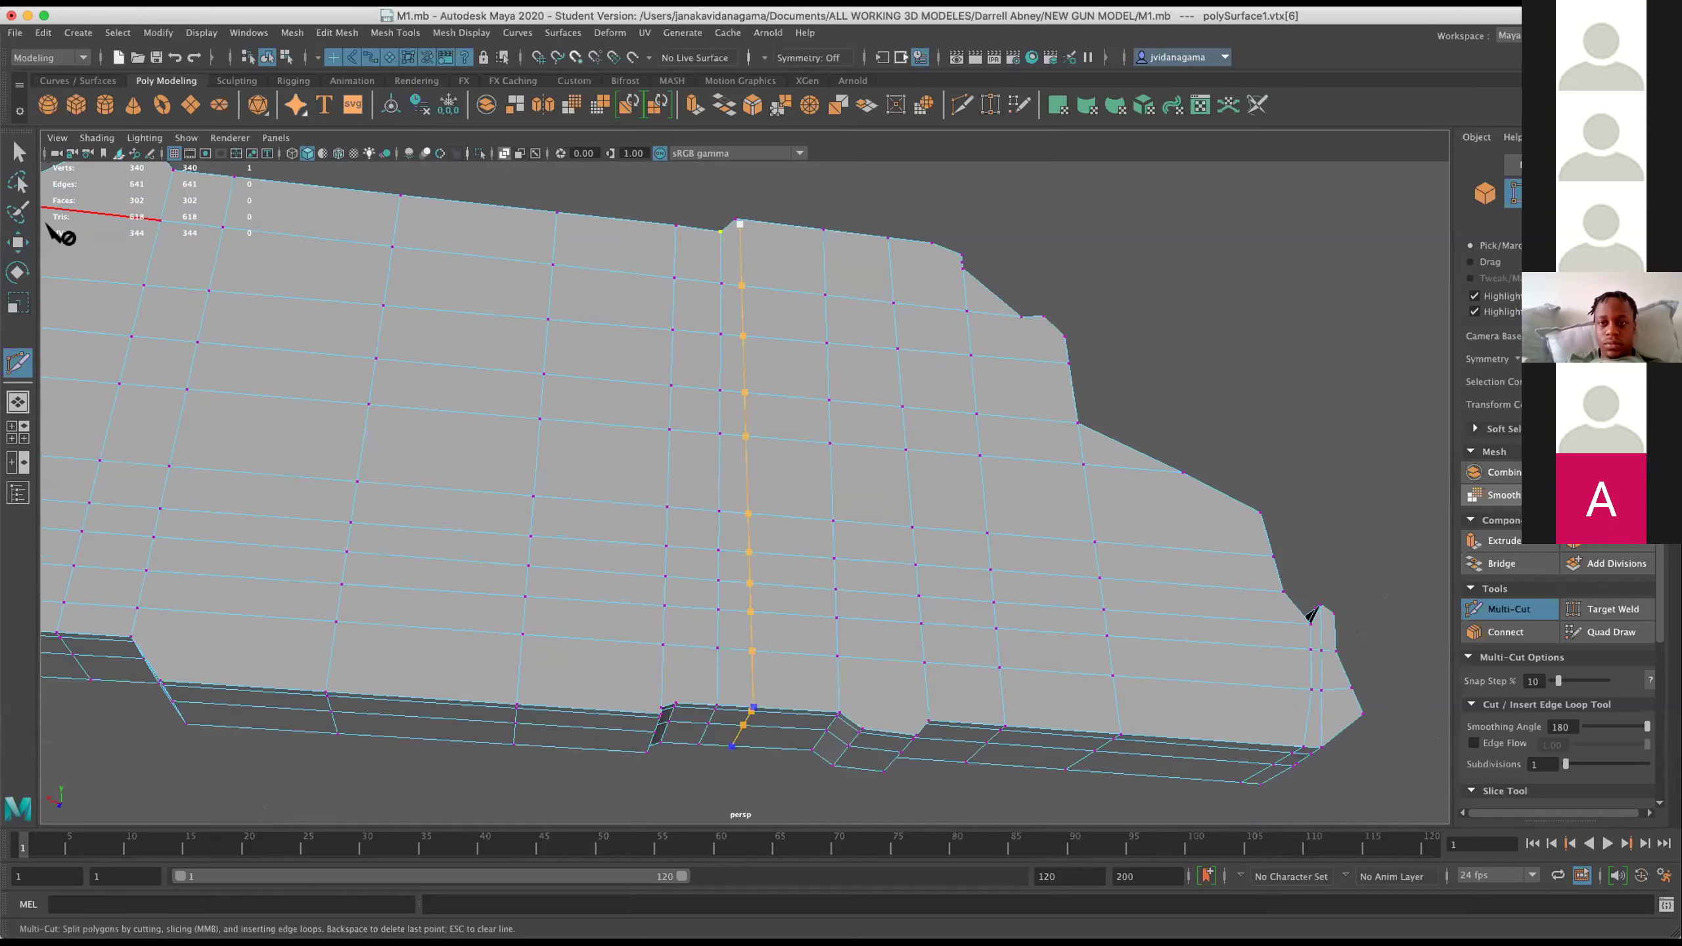
left_click(18, 241)
left_click_drag(725, 312, 788, 199)
Multi-Cut a vertical edge line from the lower edge up across the body side.
left_click(962, 105)
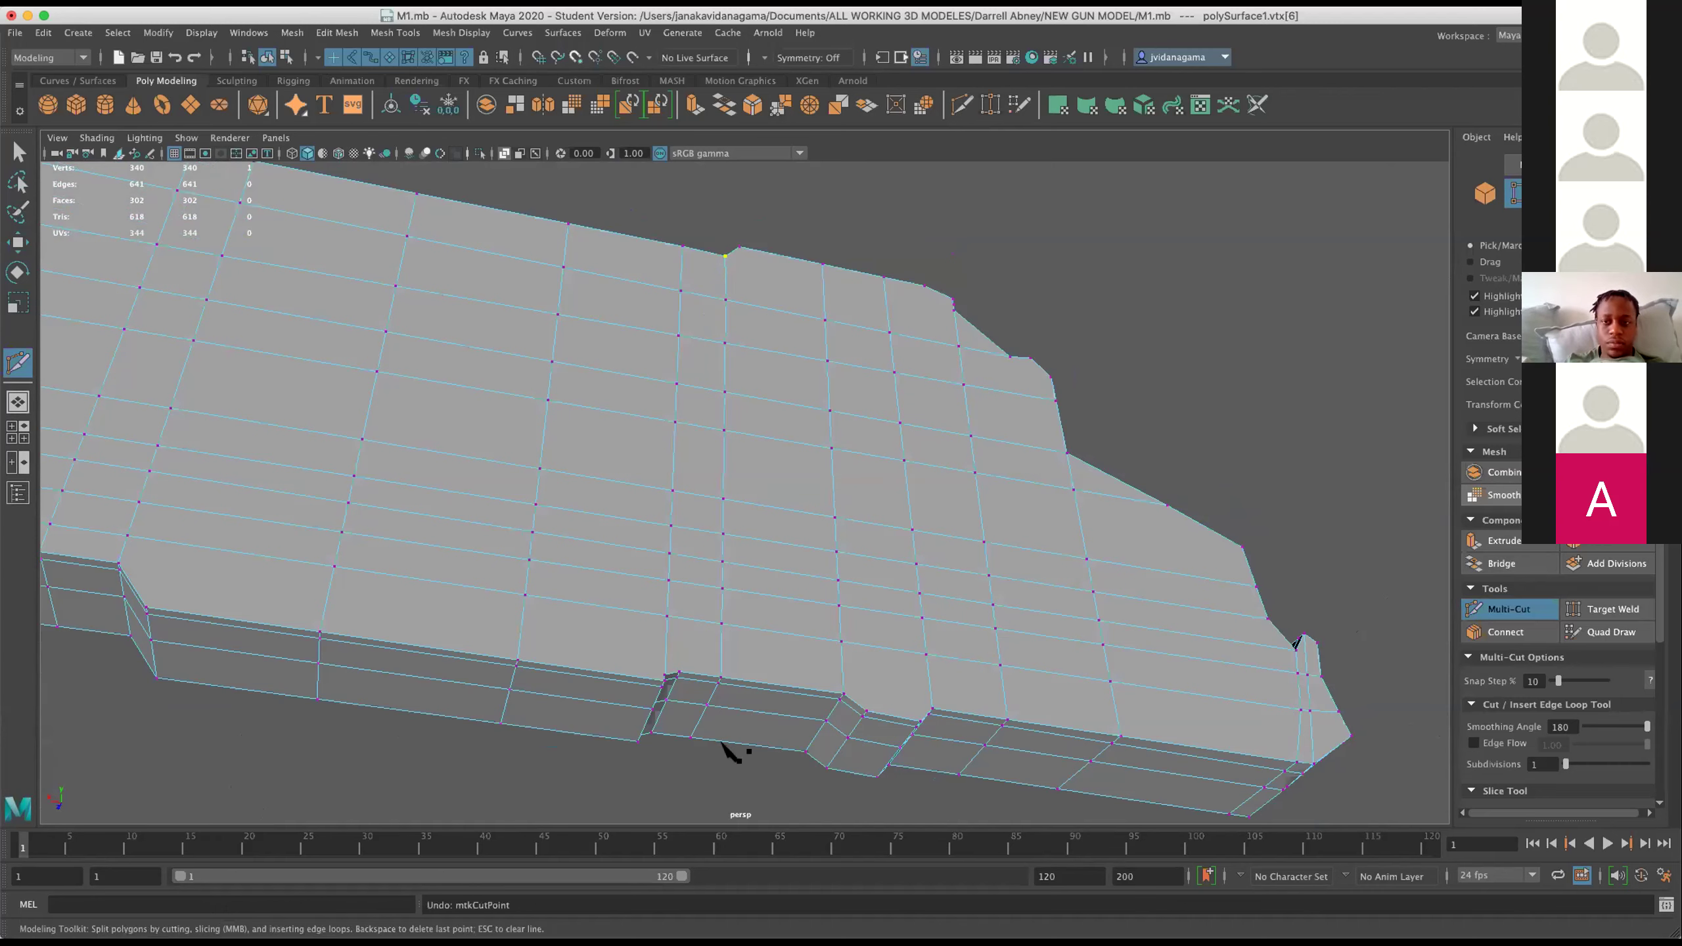
left_click(726, 745)
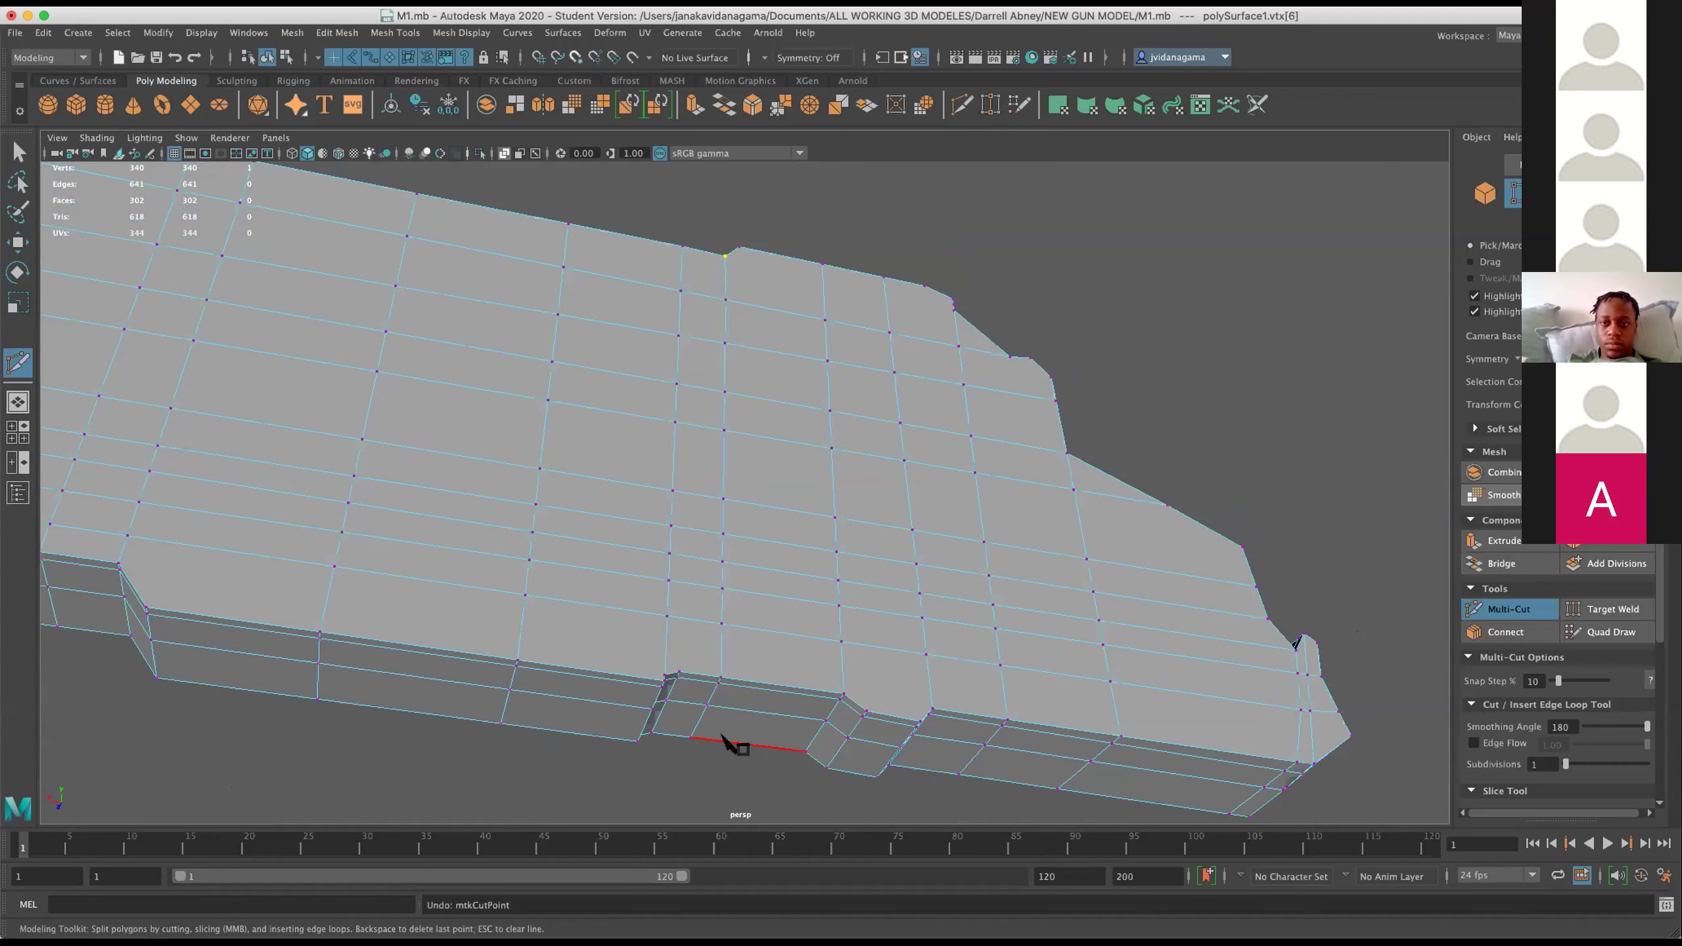
left_click(755, 687)
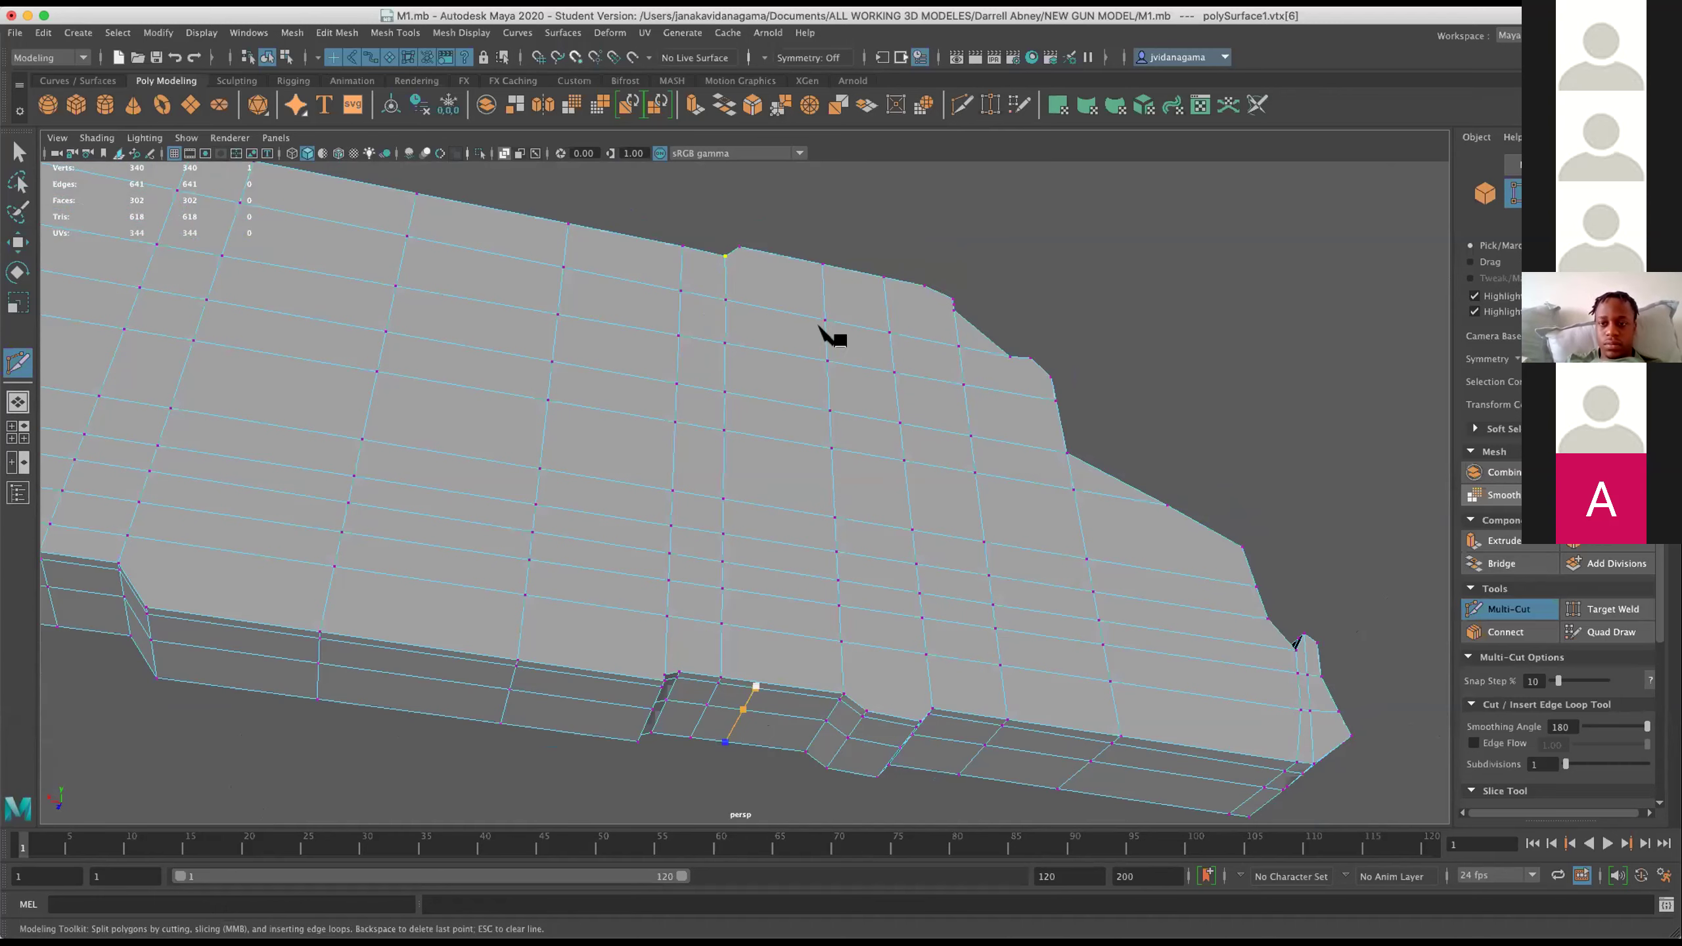
left_click(741, 250)
key("Return")
left_click(18, 242)
left_click_drag(808, 552, 828, 569)
Merge the stray vertices at the step corner into one with Edit Mesh > Merge.
left_click(842, 523)
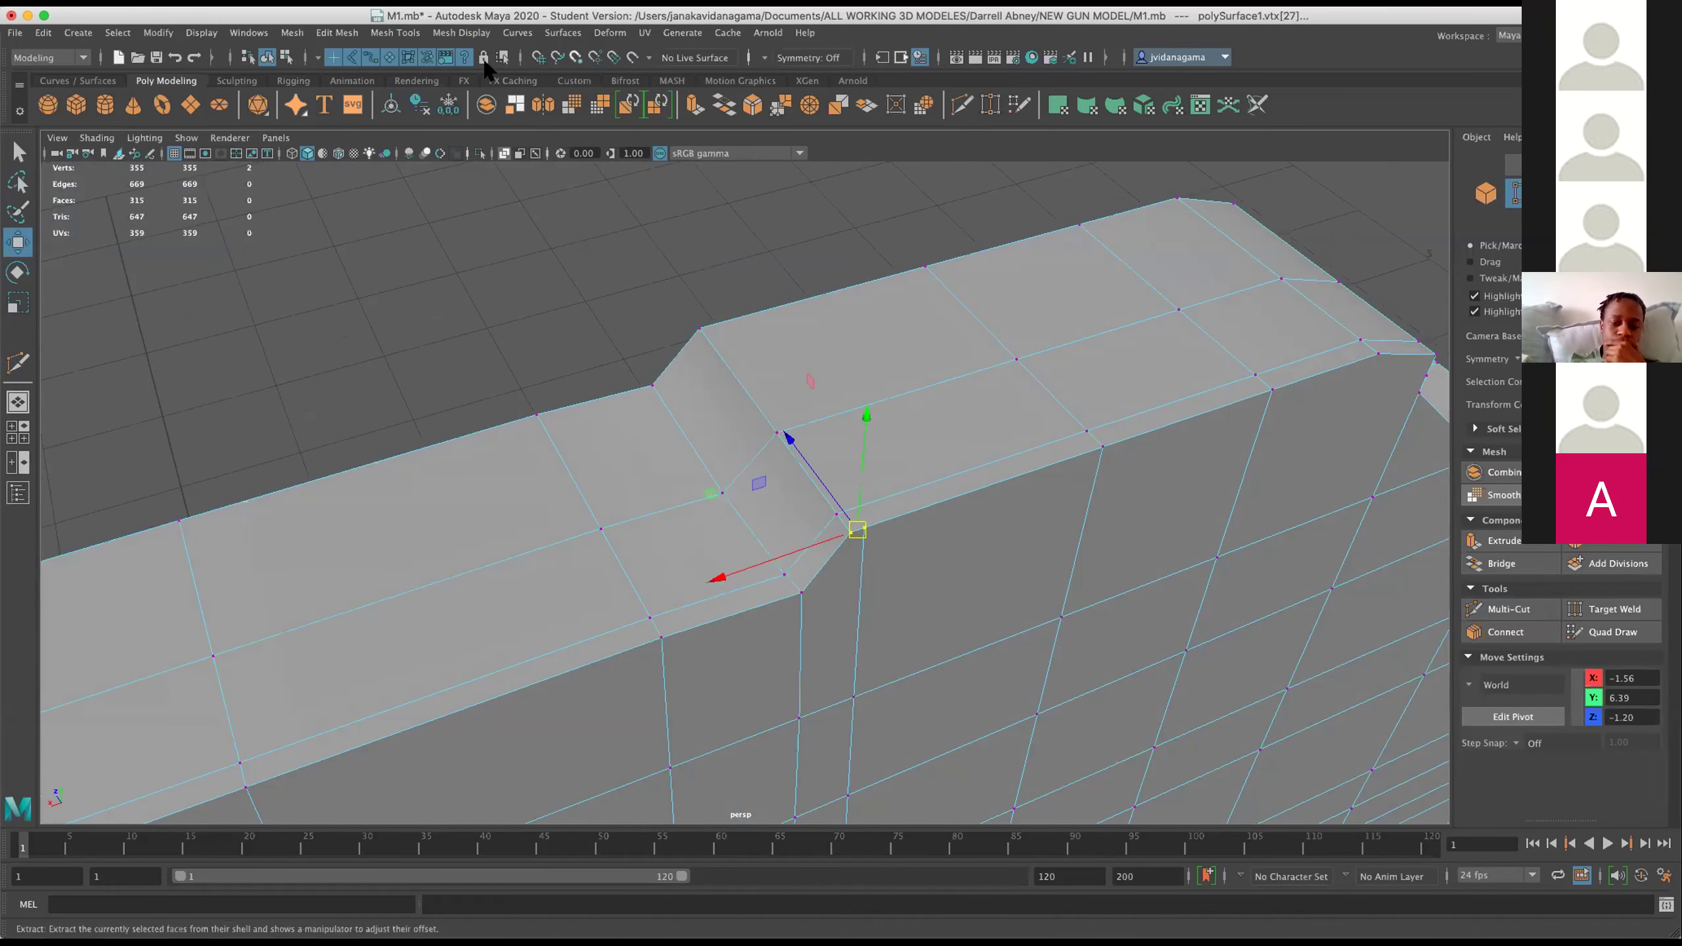
left_click(394, 33)
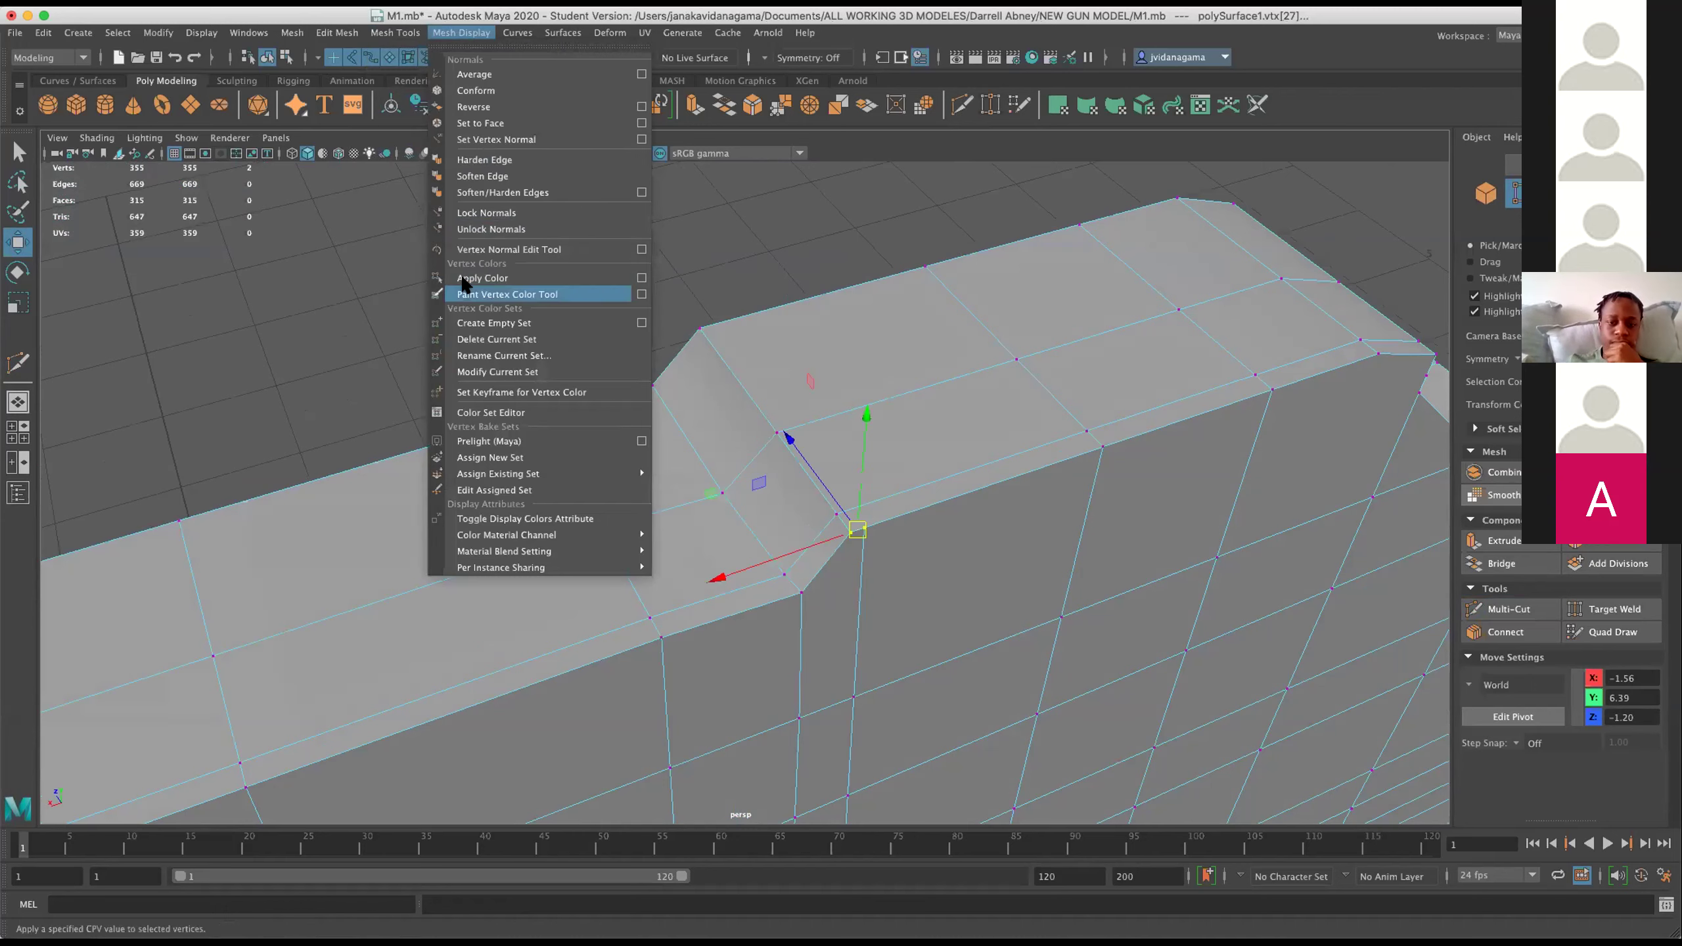
left_click(344, 205)
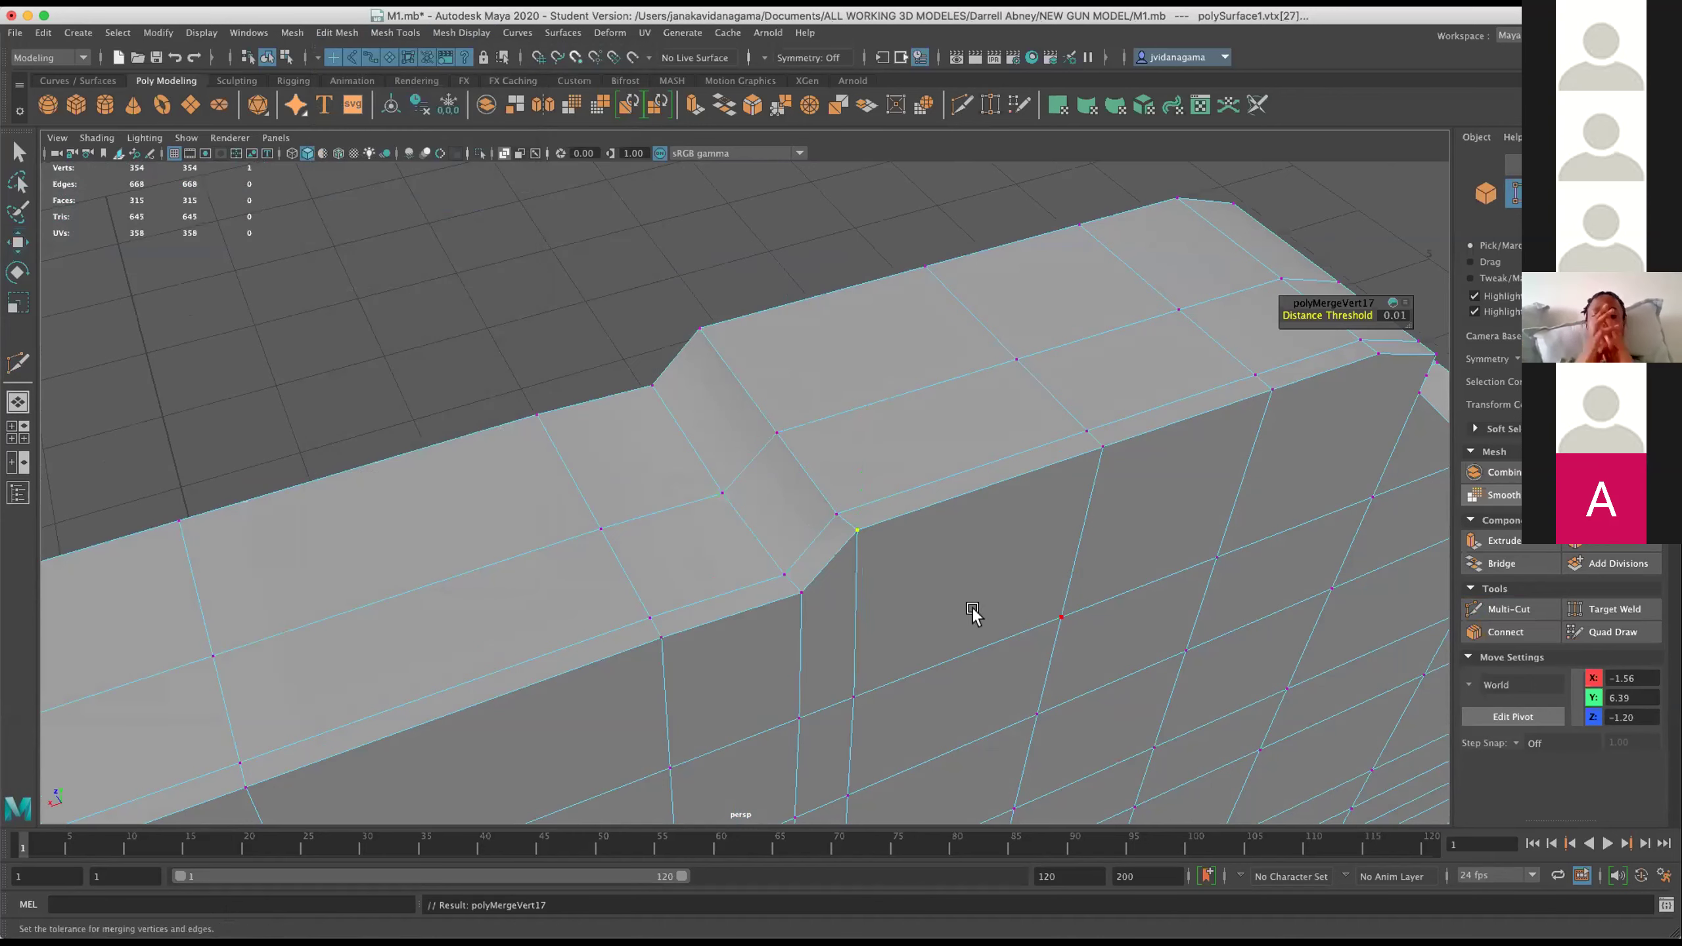
scroll("up", 3)
left_click(925, 285)
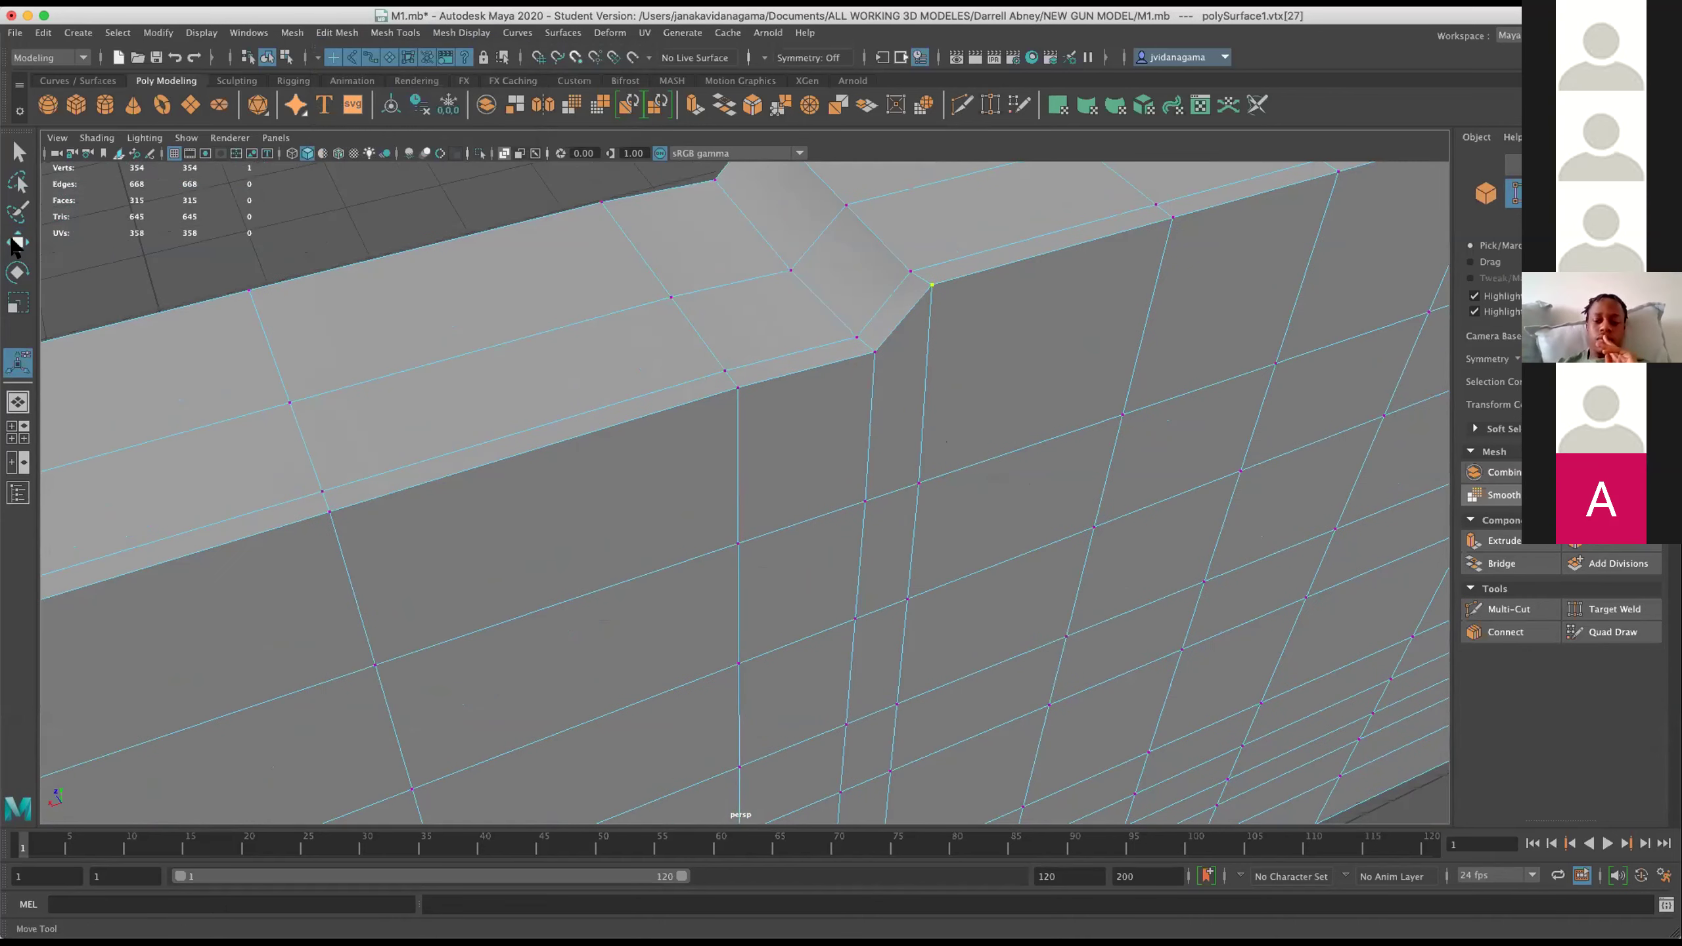
left_click(17, 242)
left_click_drag(1050, 413, 765, 578)
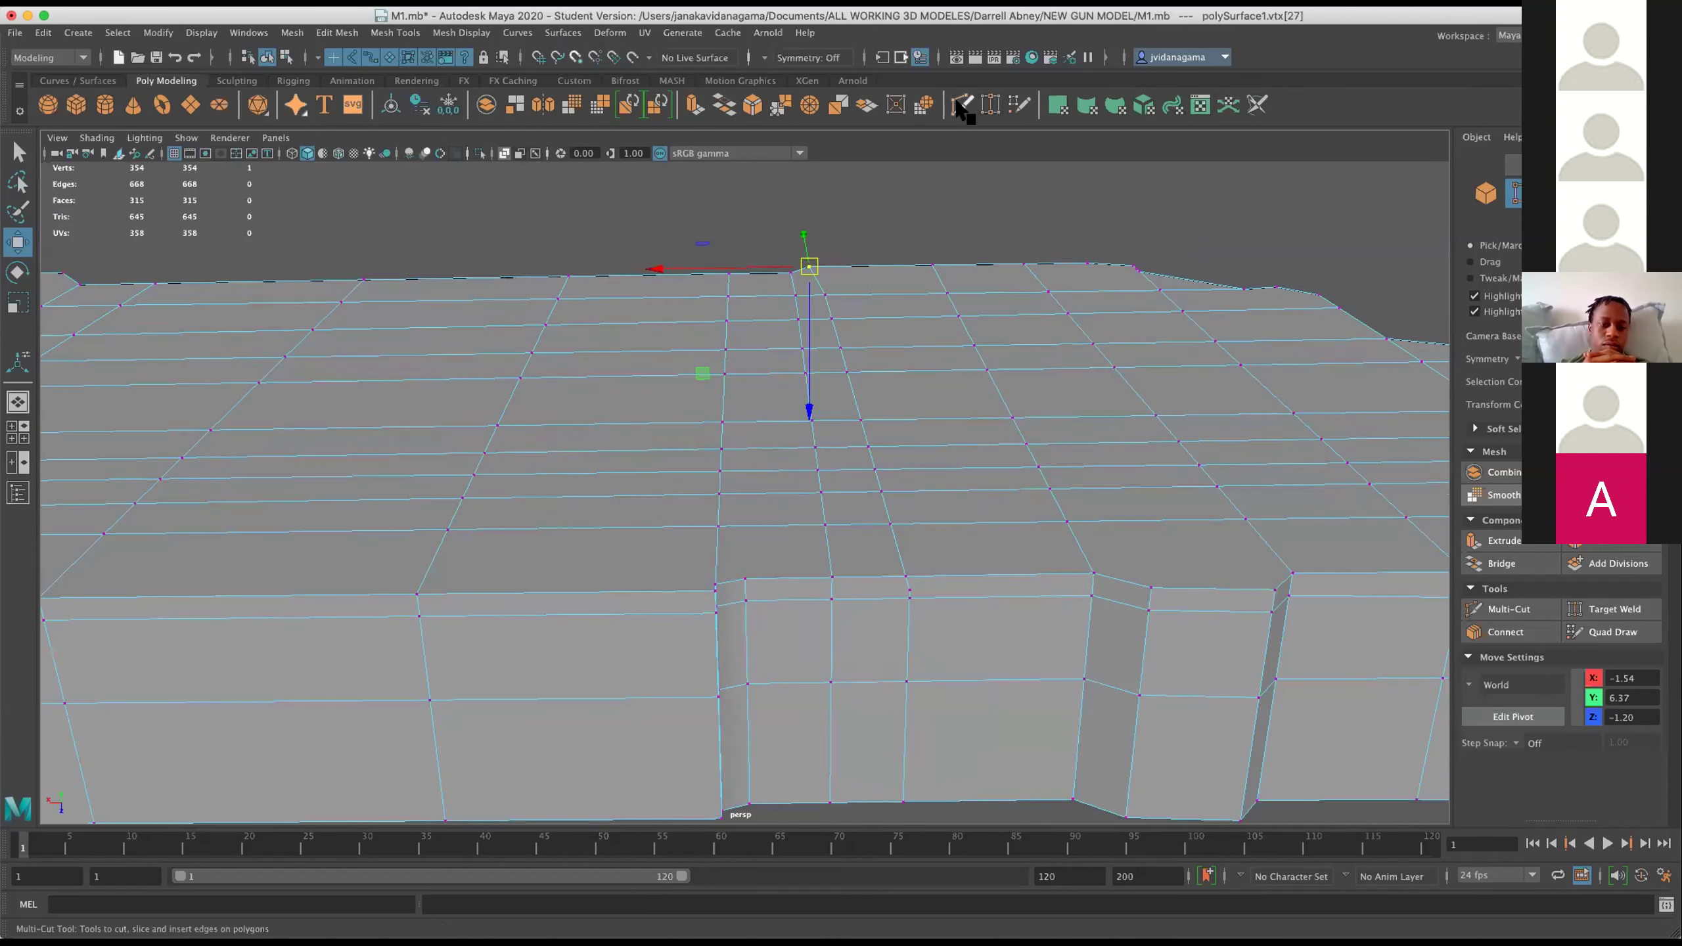
Multi-Cut a new edge line down the gun body's side to the top edge.
left_click(962, 105)
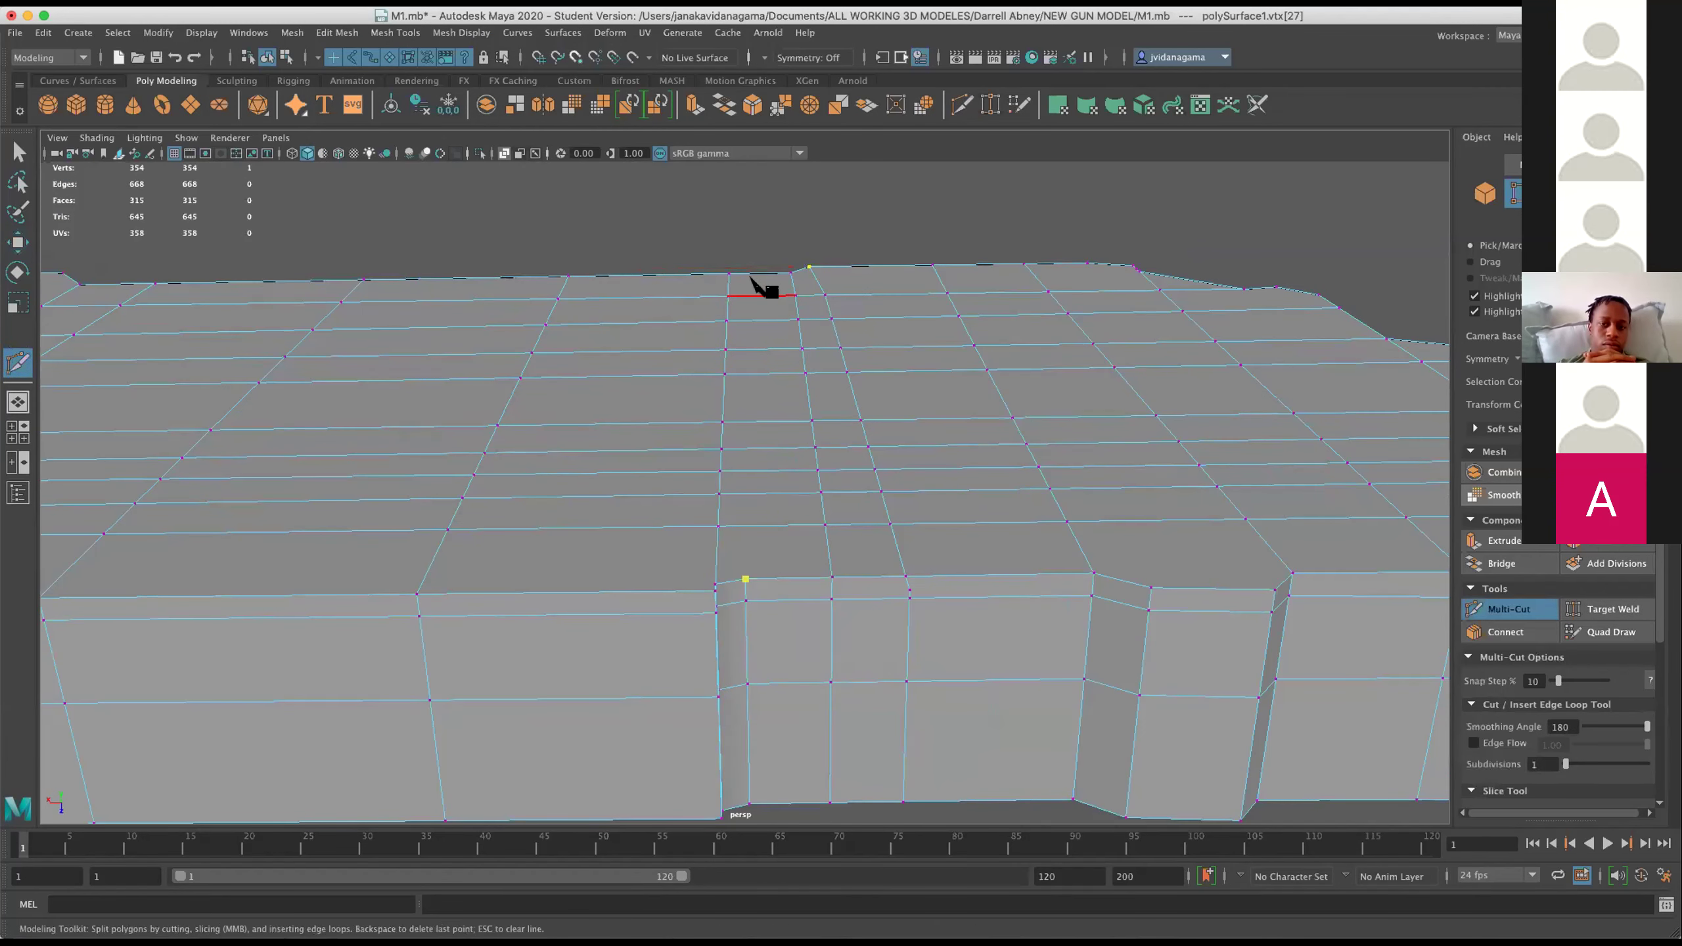
left_click(748, 273)
key("Return")
left_click_drag(777, 309, 800, 571)
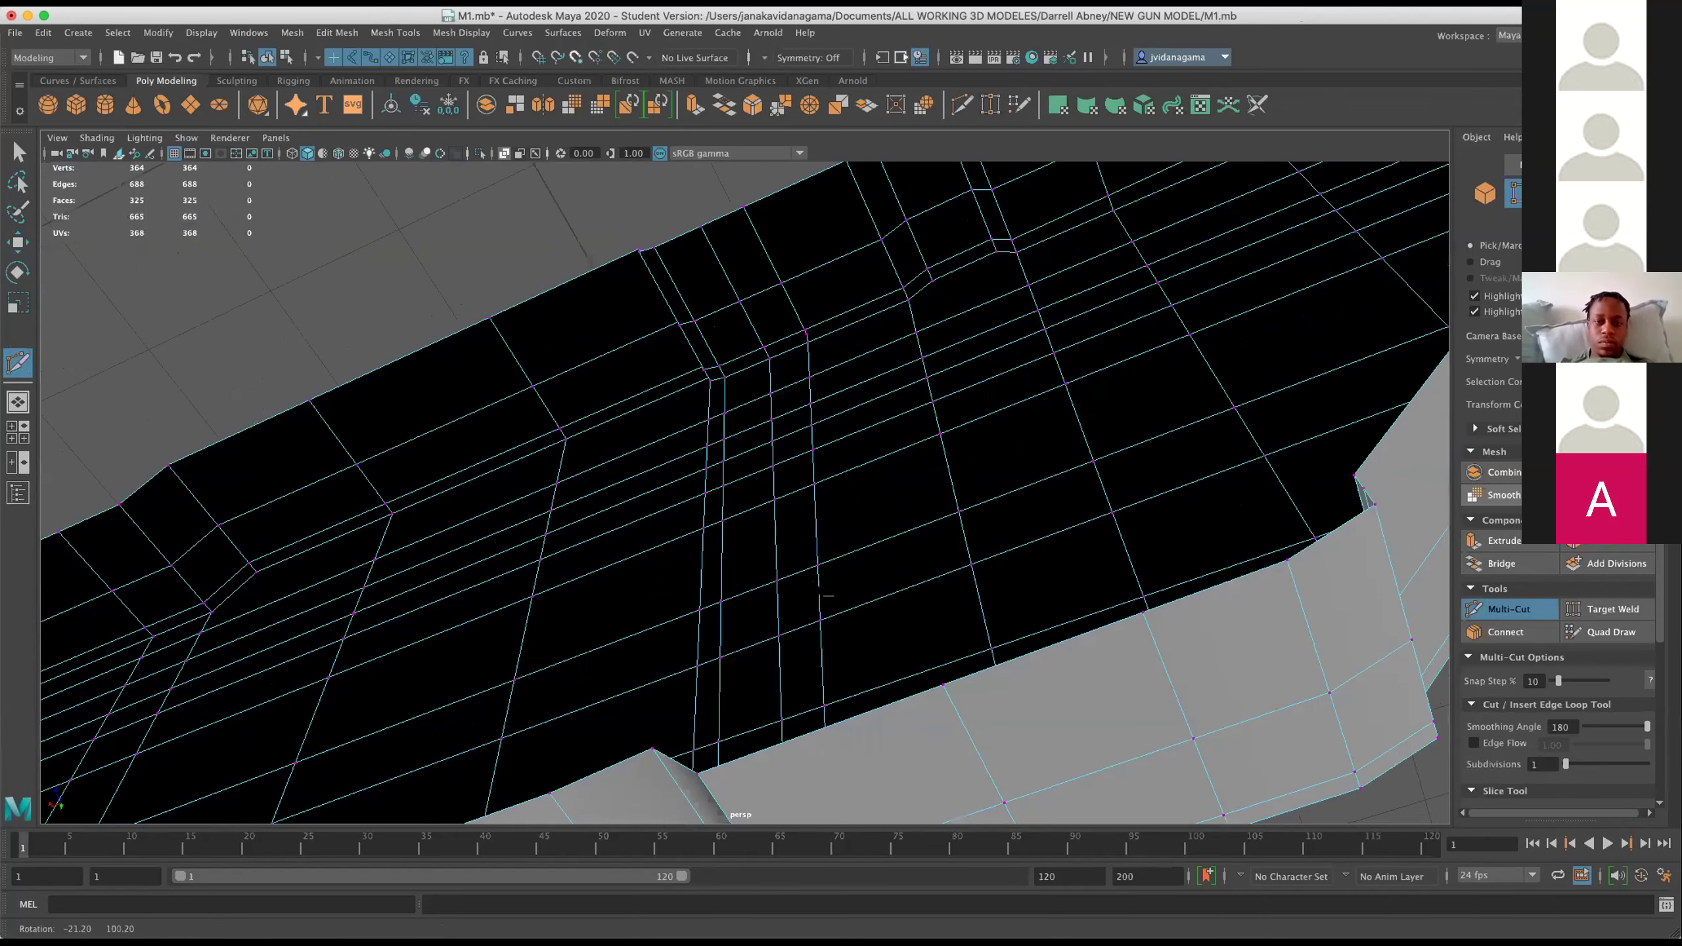
left_click_drag(807, 563, 724, 570)
left_click(720, 567)
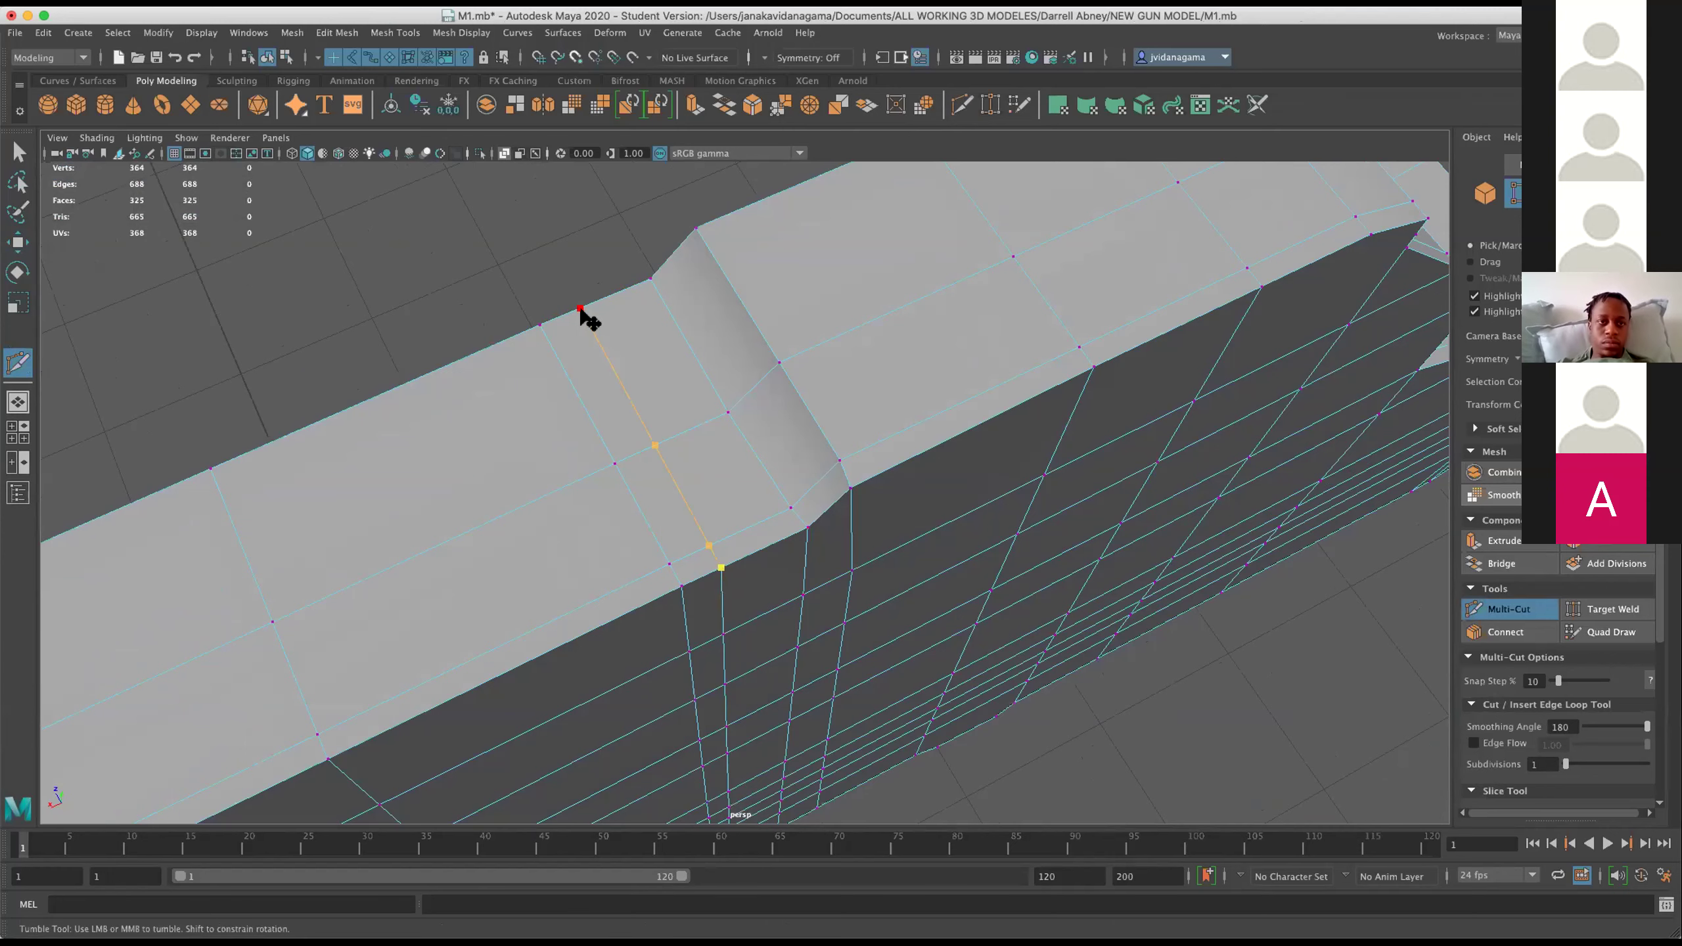
Show the smoothed preview and save M1.mb, accepting the student version warning.
key("3")
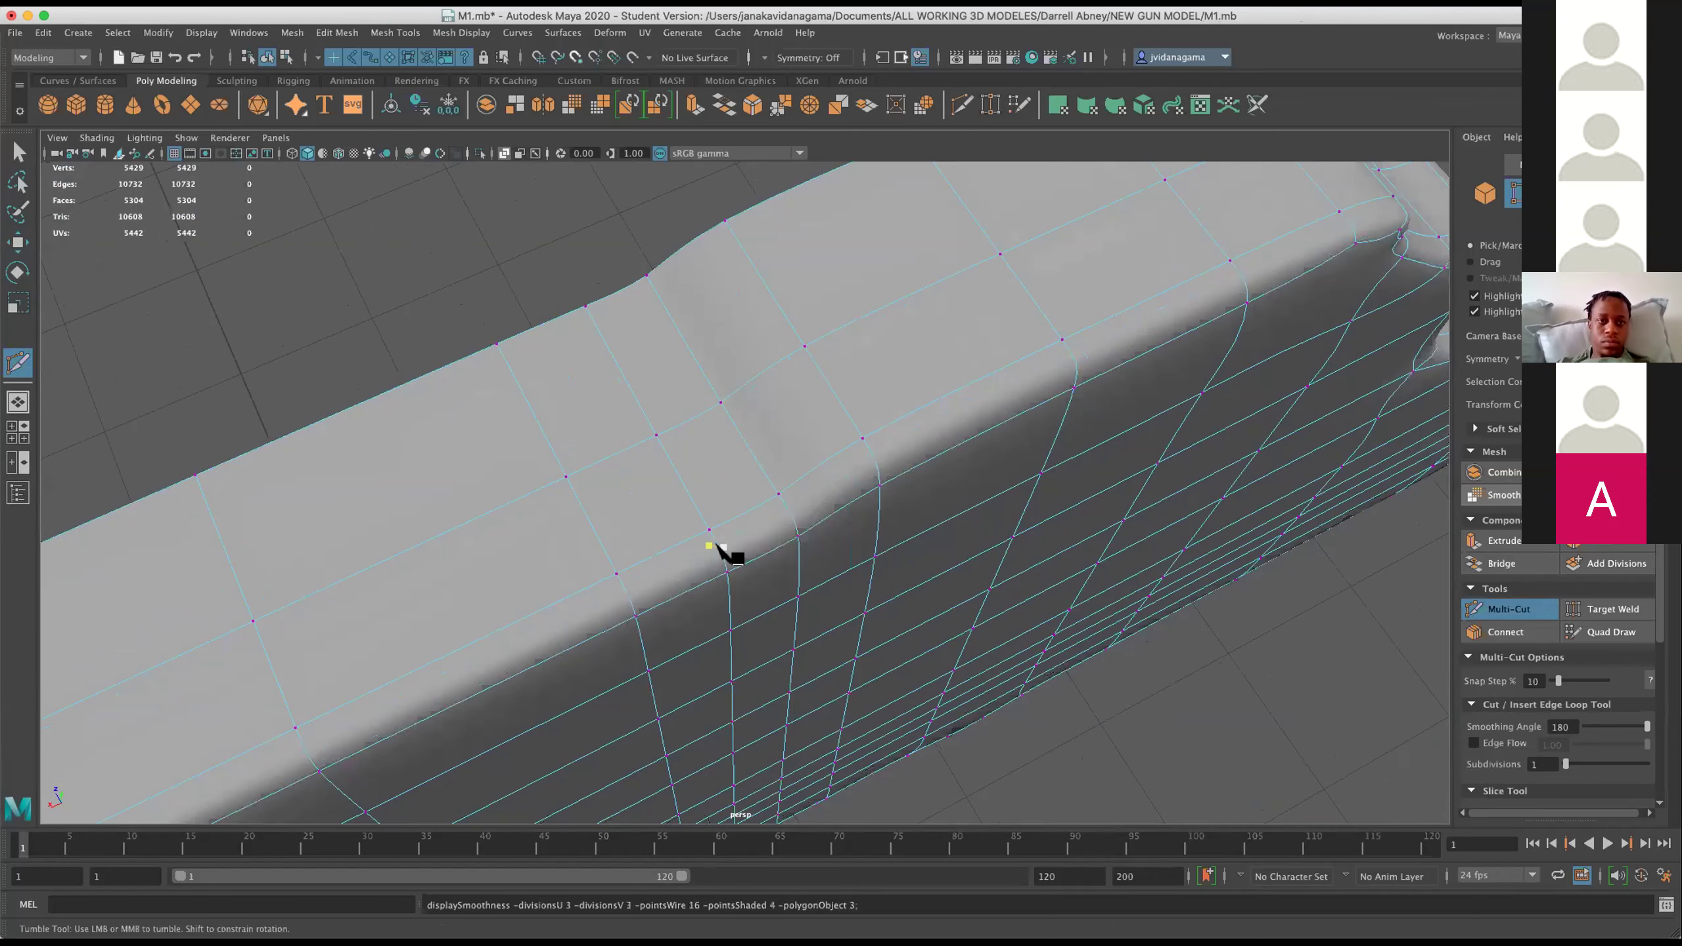
scroll("down", 3)
scroll("down", 3)
key("ctrl+s")
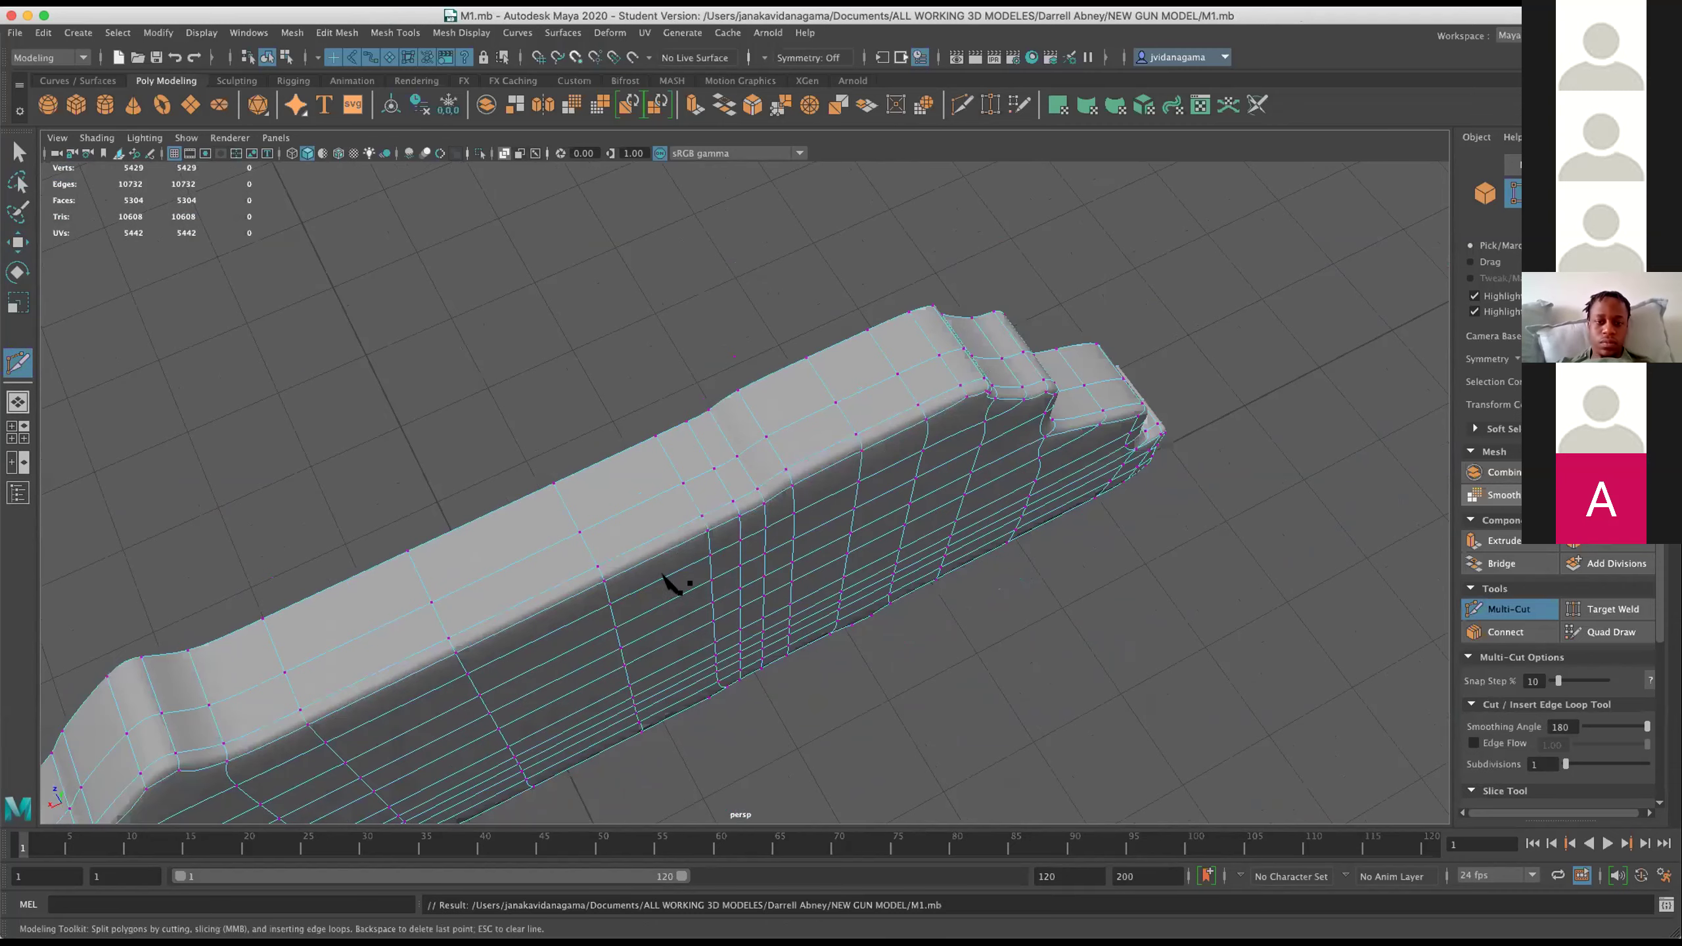
left_click(15, 239)
left_click_drag(984, 345, 852, 391)
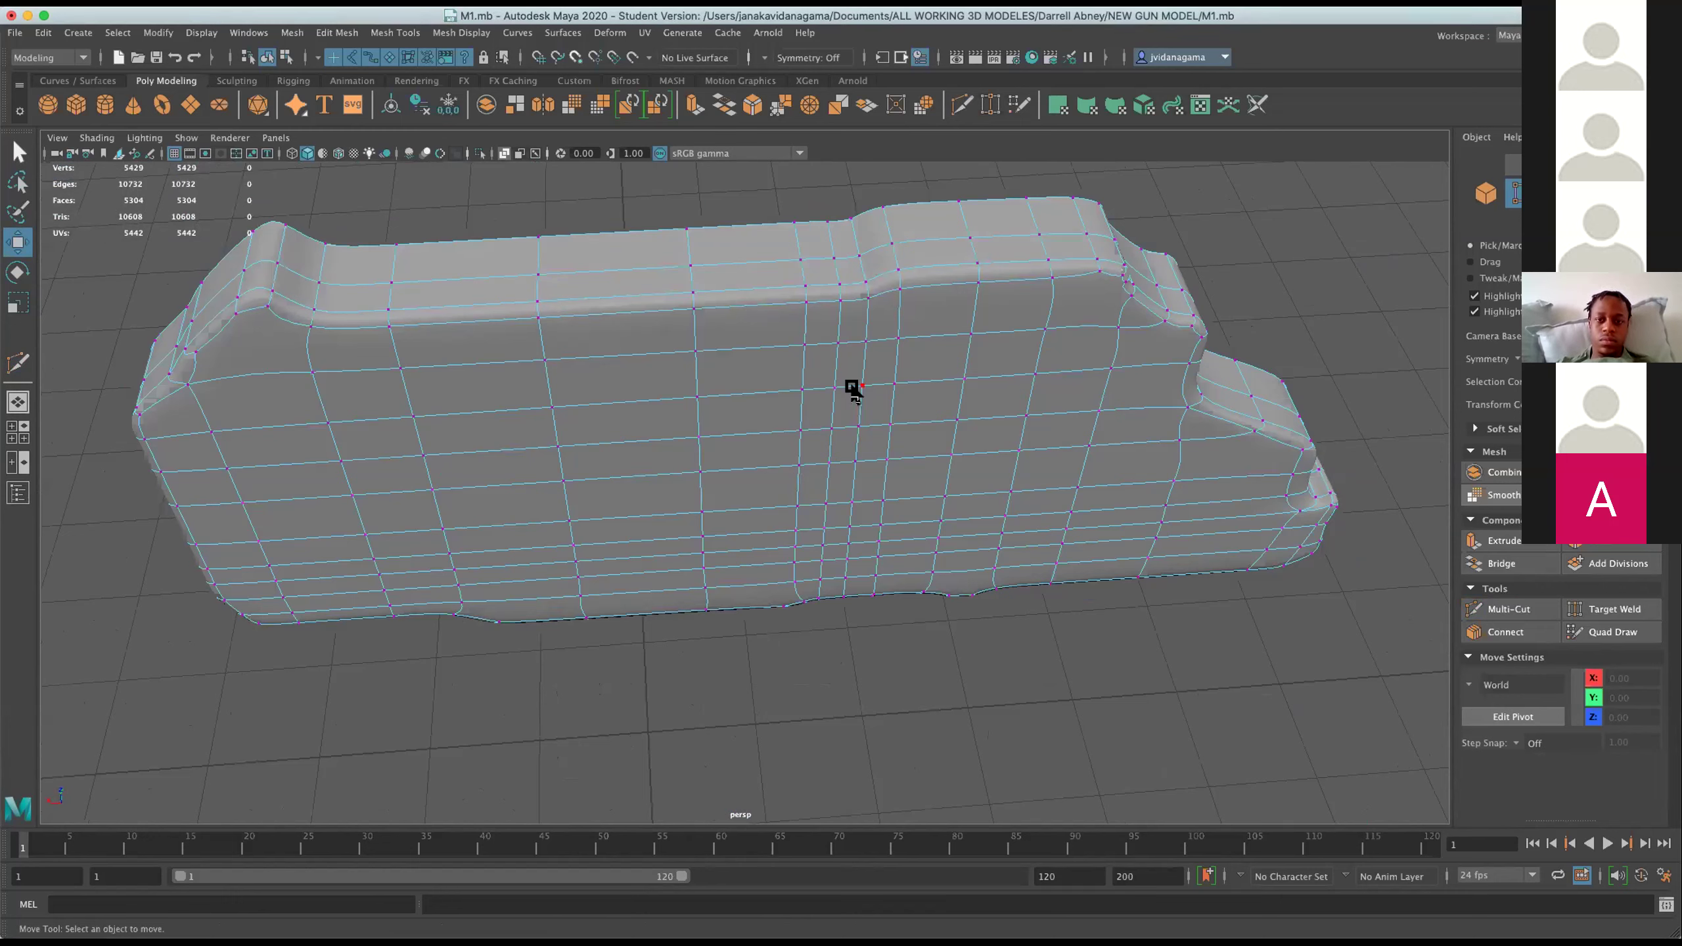
key("ctrl+s")
left_click(935, 538)
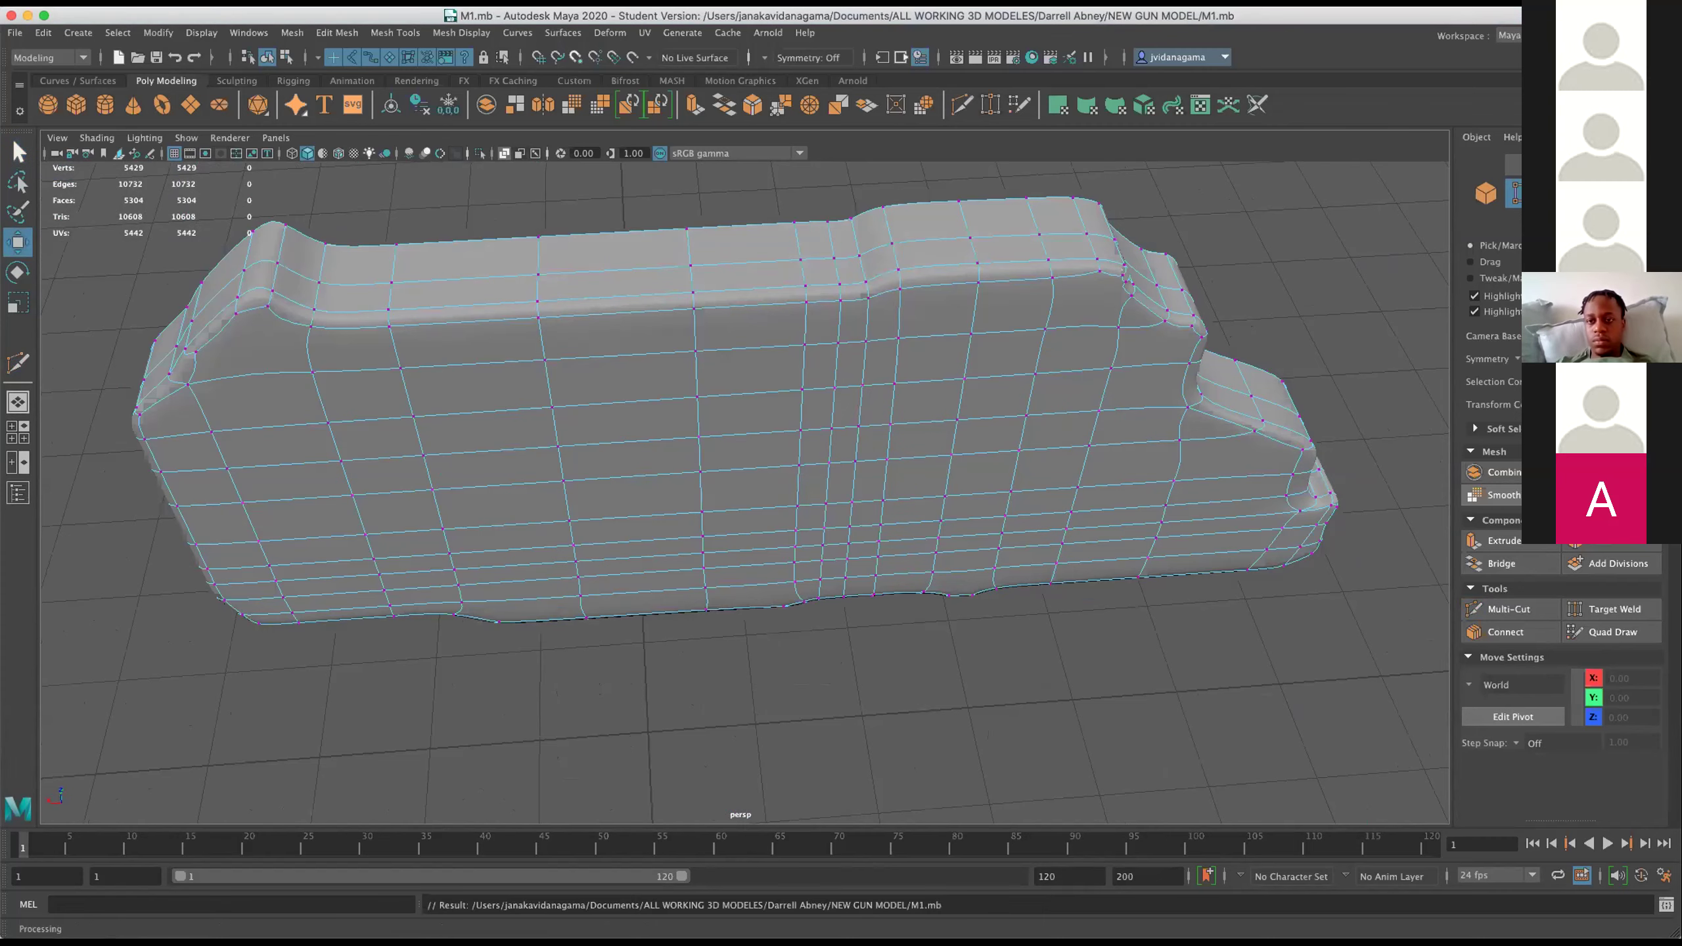
Switch to a maximized front view and show the channel box and Layer Editor.
left_click_drag(743, 364, 491, 446)
key("space")
key("space")
key("f")
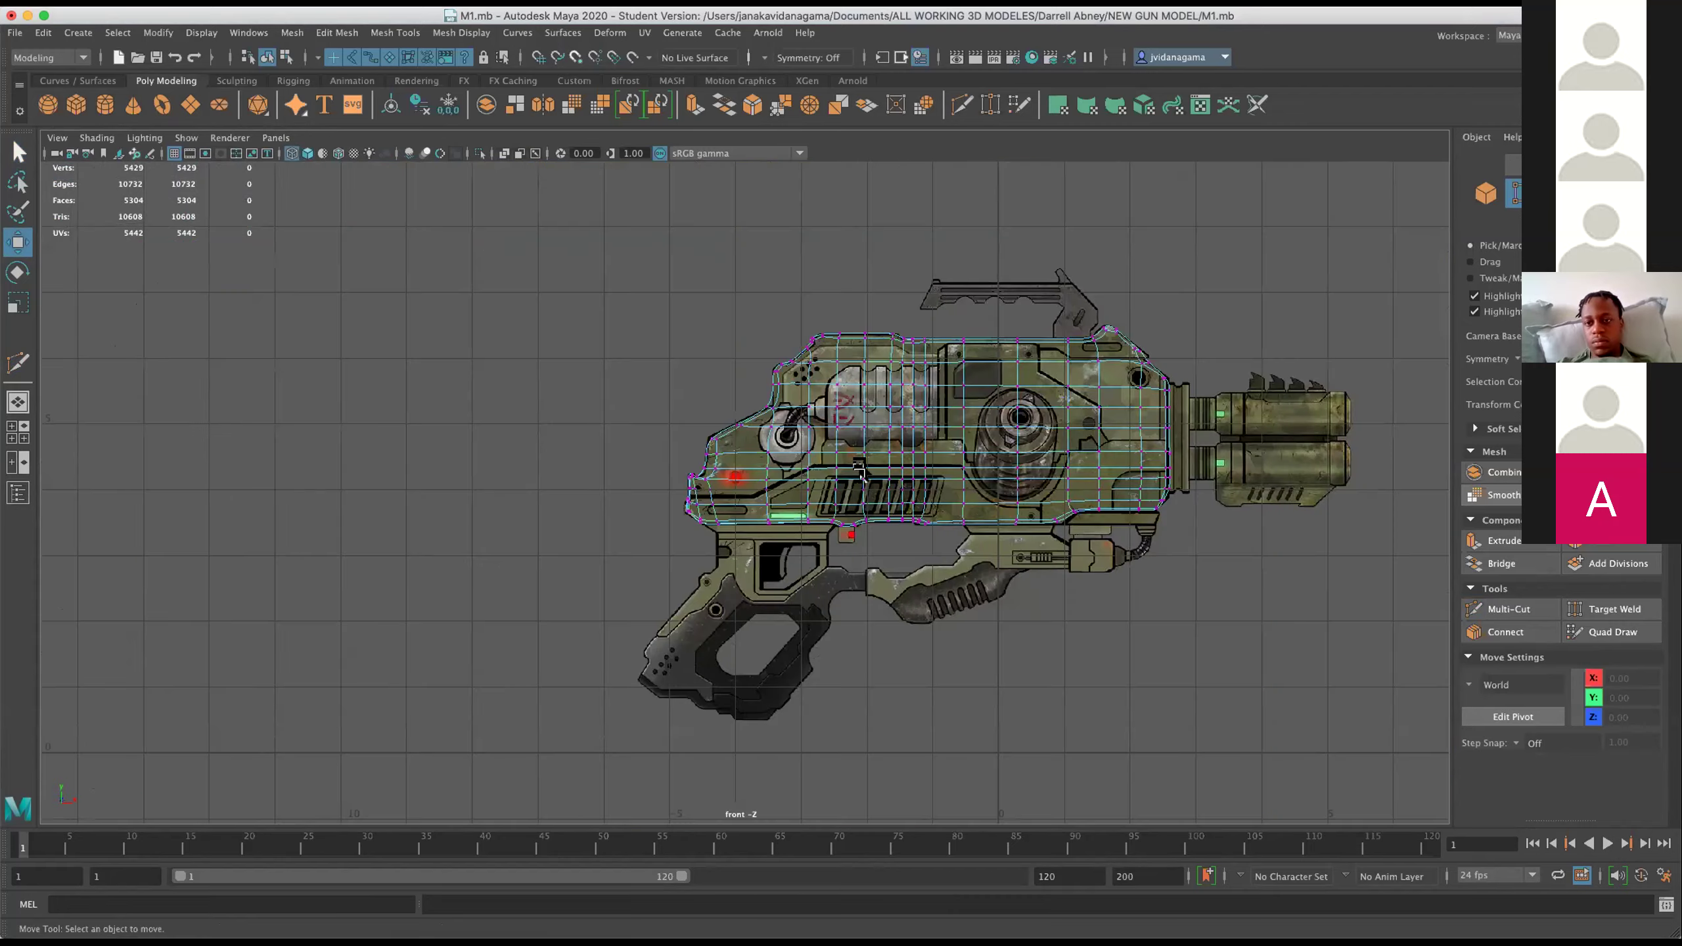
scroll("up", 3)
scroll("up", 3)
scroll("up", 3)
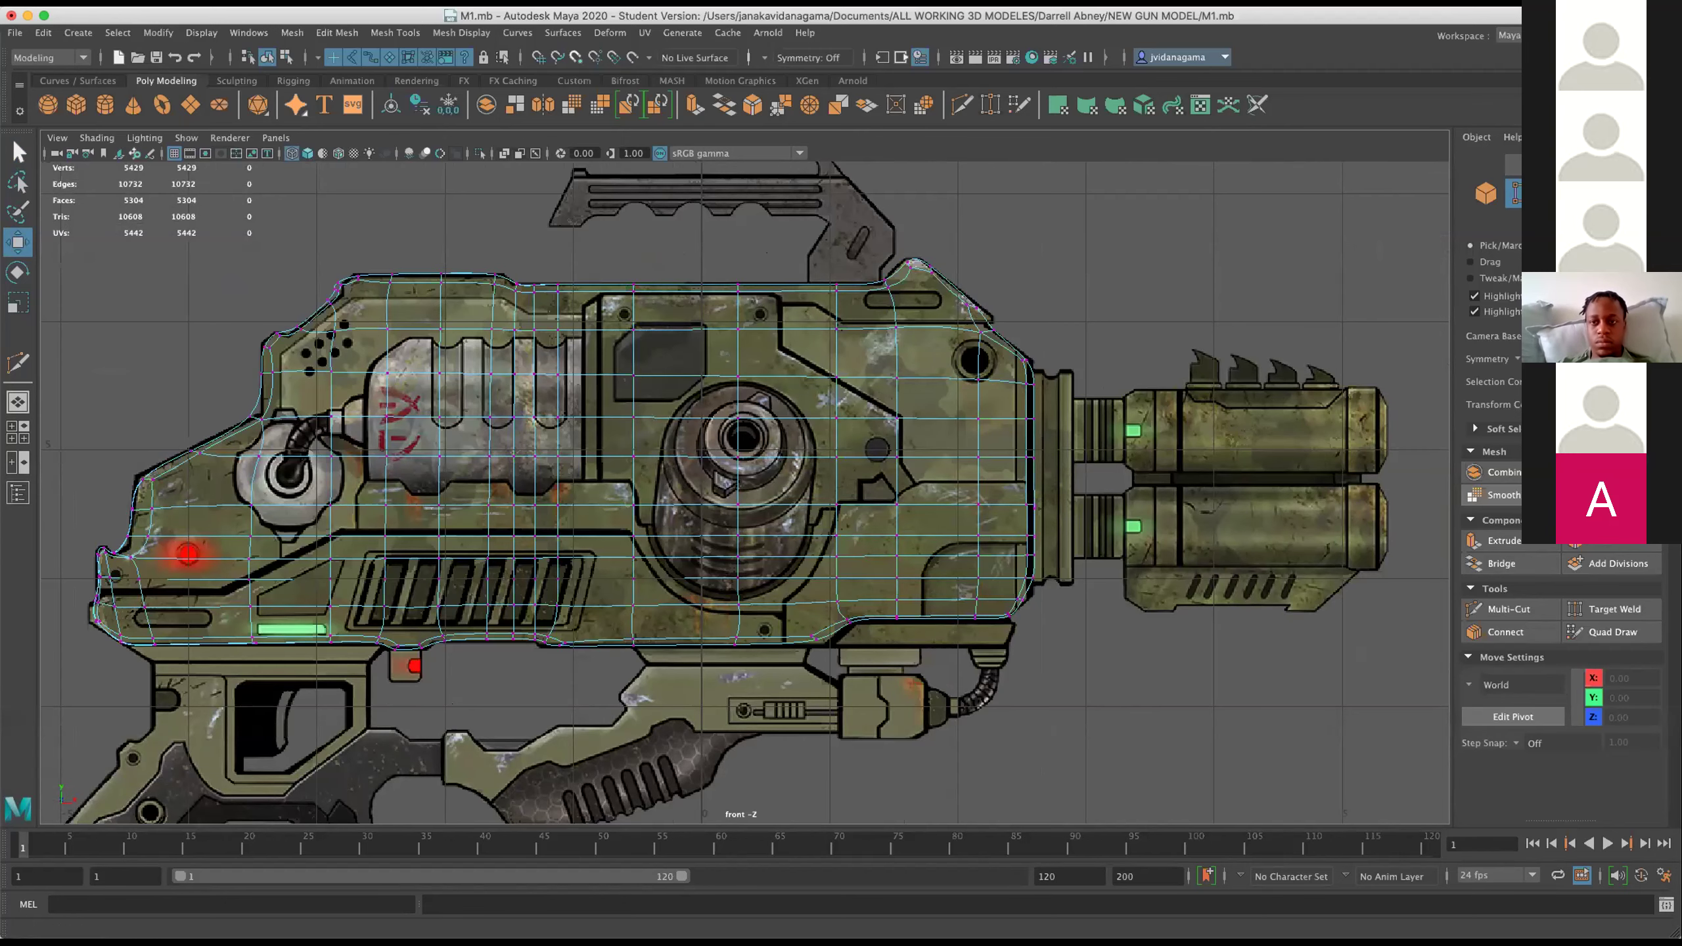
key("ctrl+a")
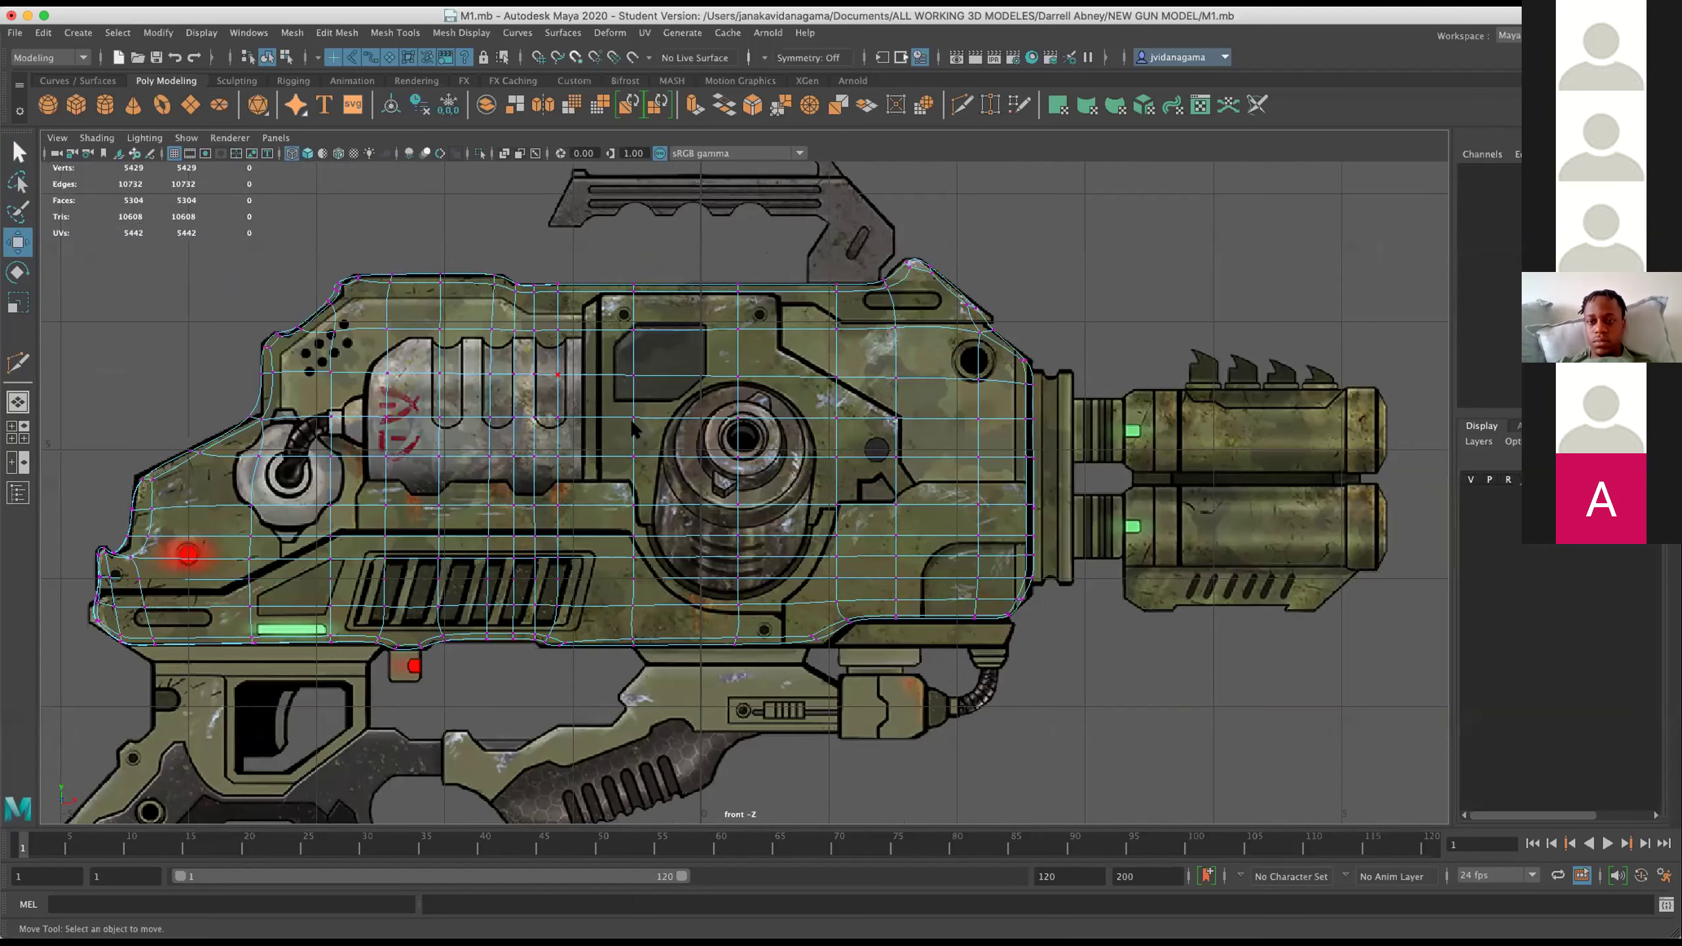
Create display layer layer2 from the selected gun body mesh.
left_click_drag(510, 339, 598, 334)
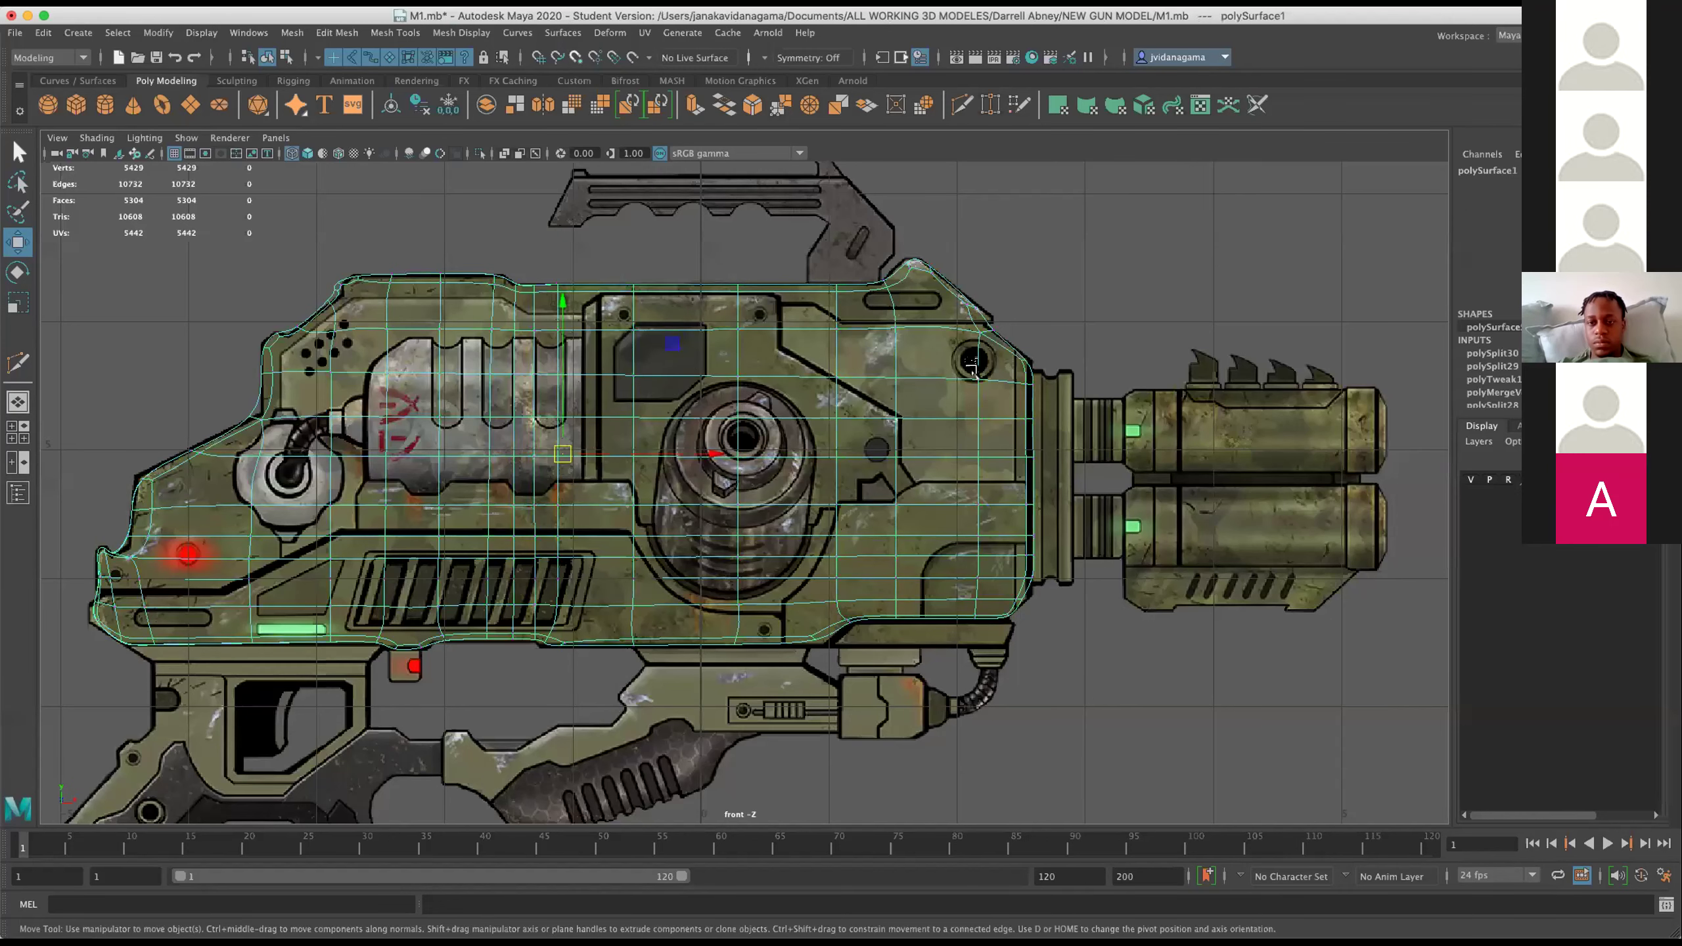
left_click(1479, 439)
left_click(1503, 470)
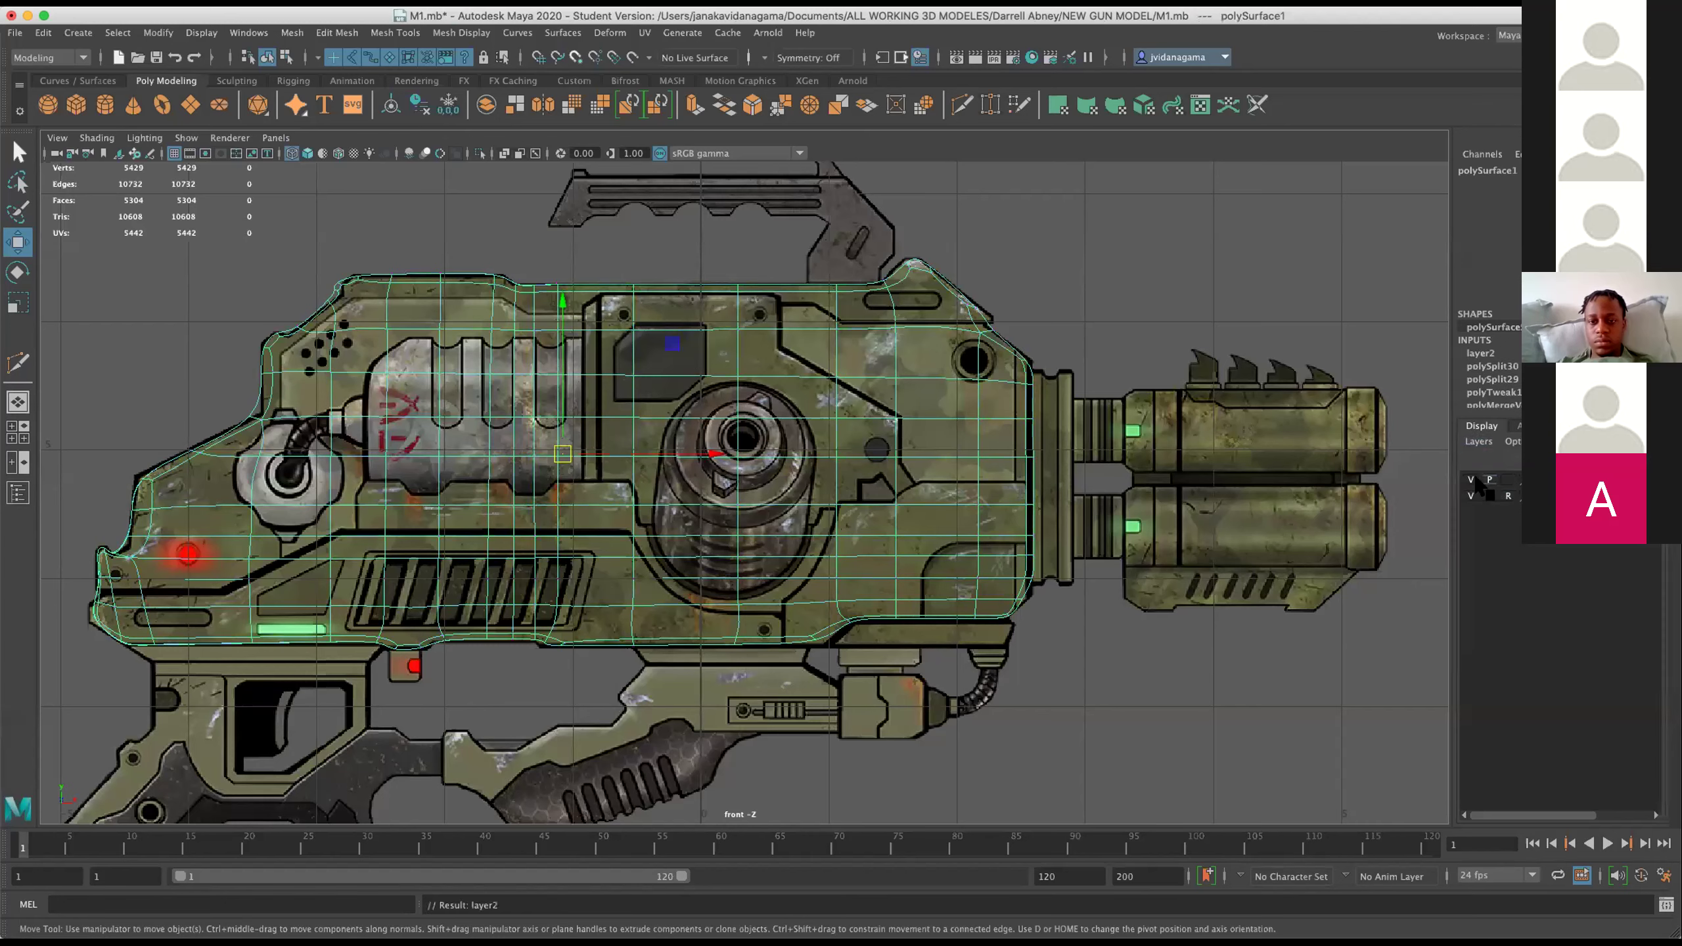
left_click(1469, 479)
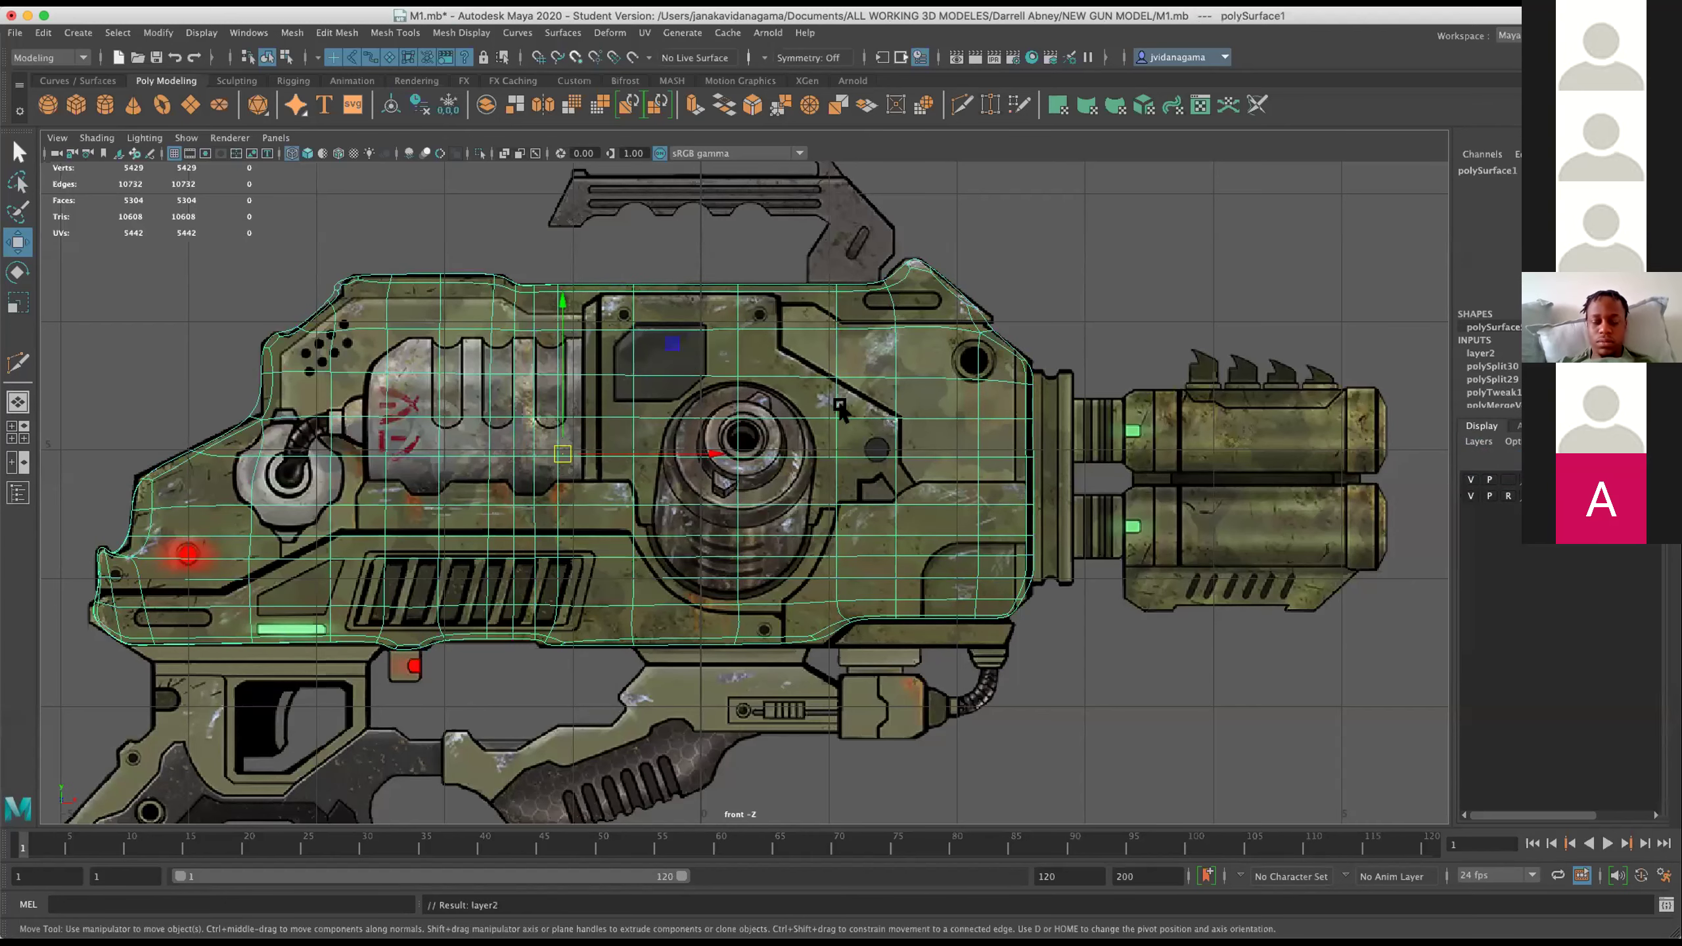
left_click(407, 227)
left_click(507, 293)
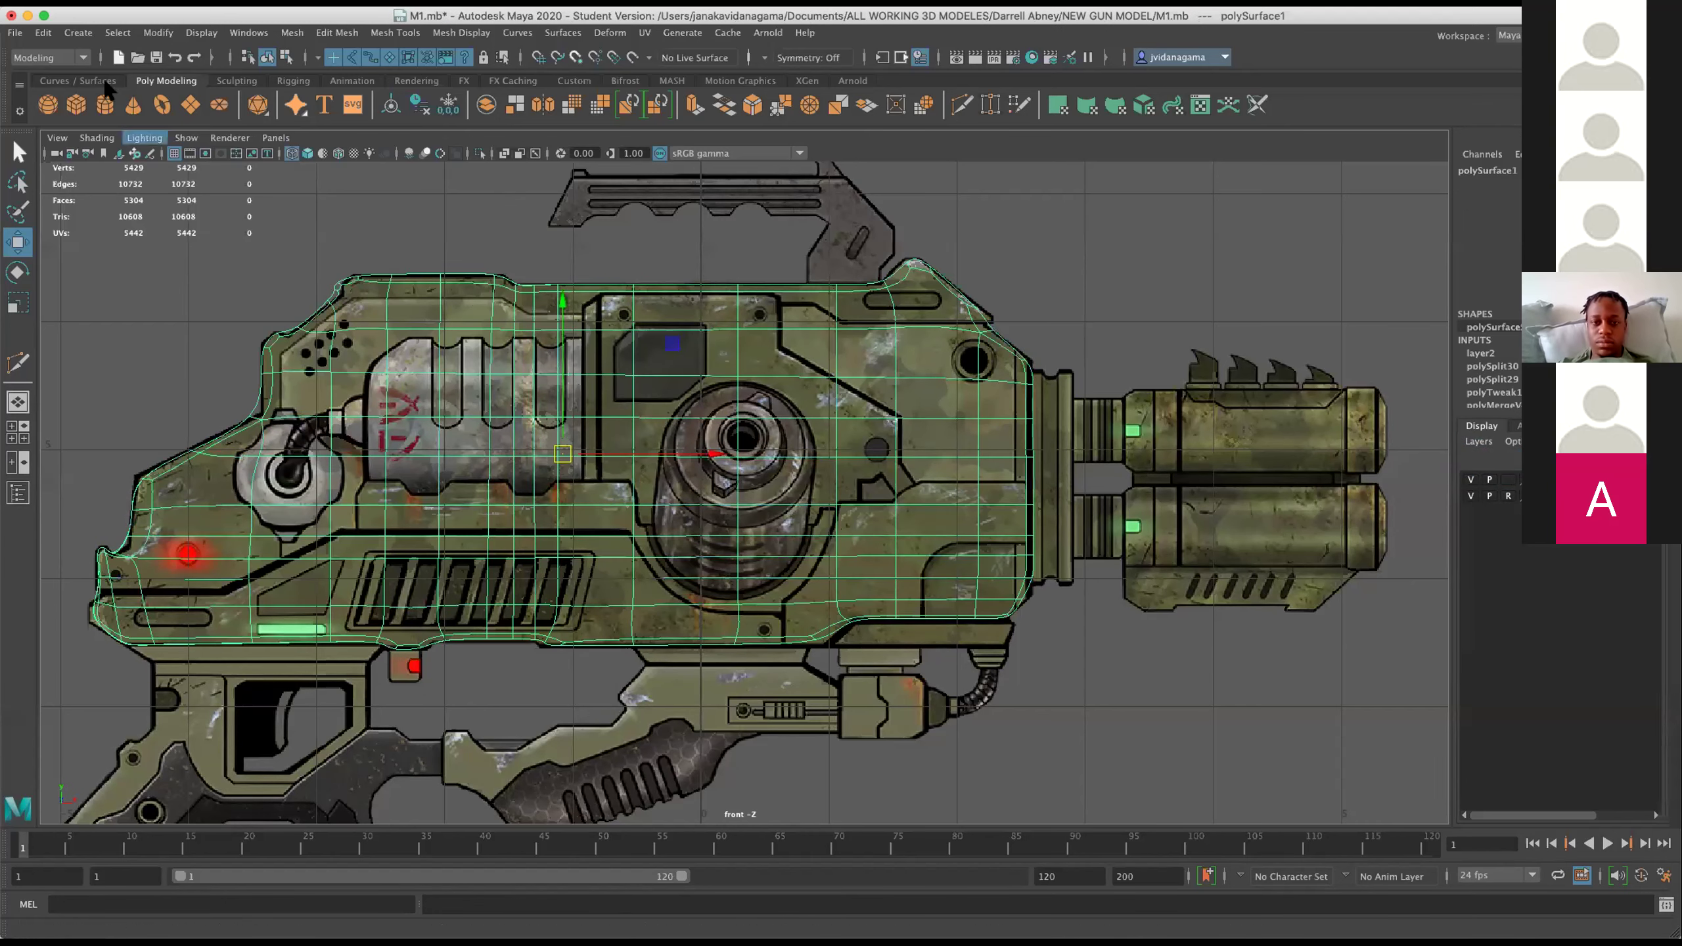
Delete the mesh's construction history and save M1.mb.
left_click(33, 31)
mouse_move(90, 225)
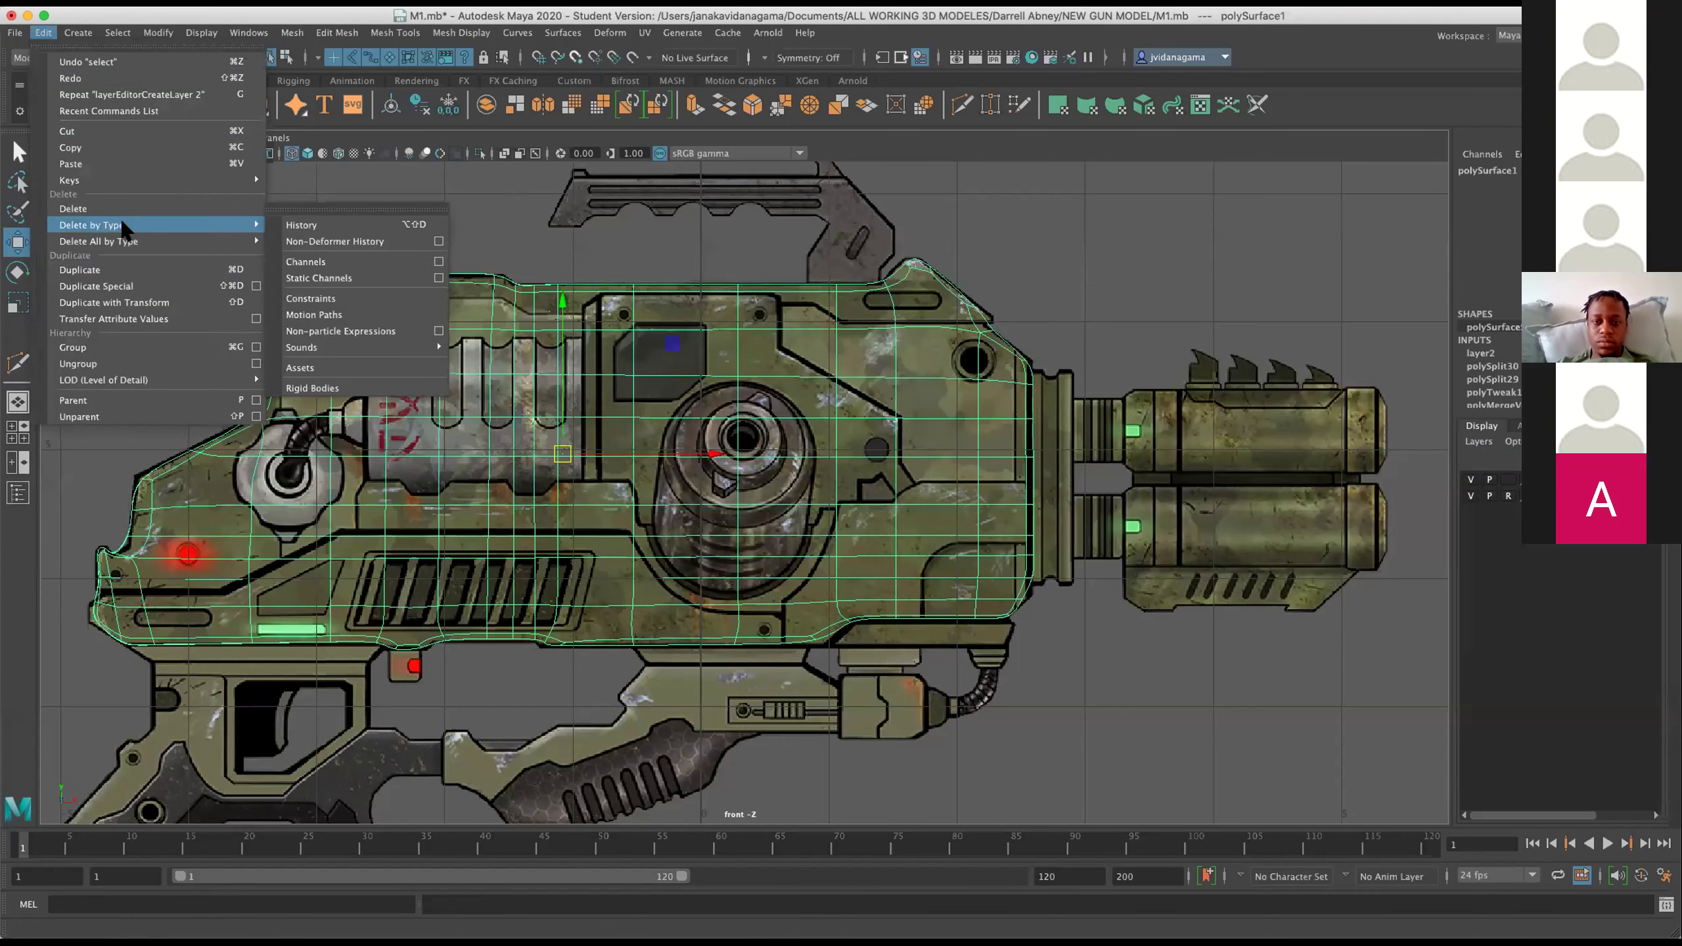
left_click(336, 225)
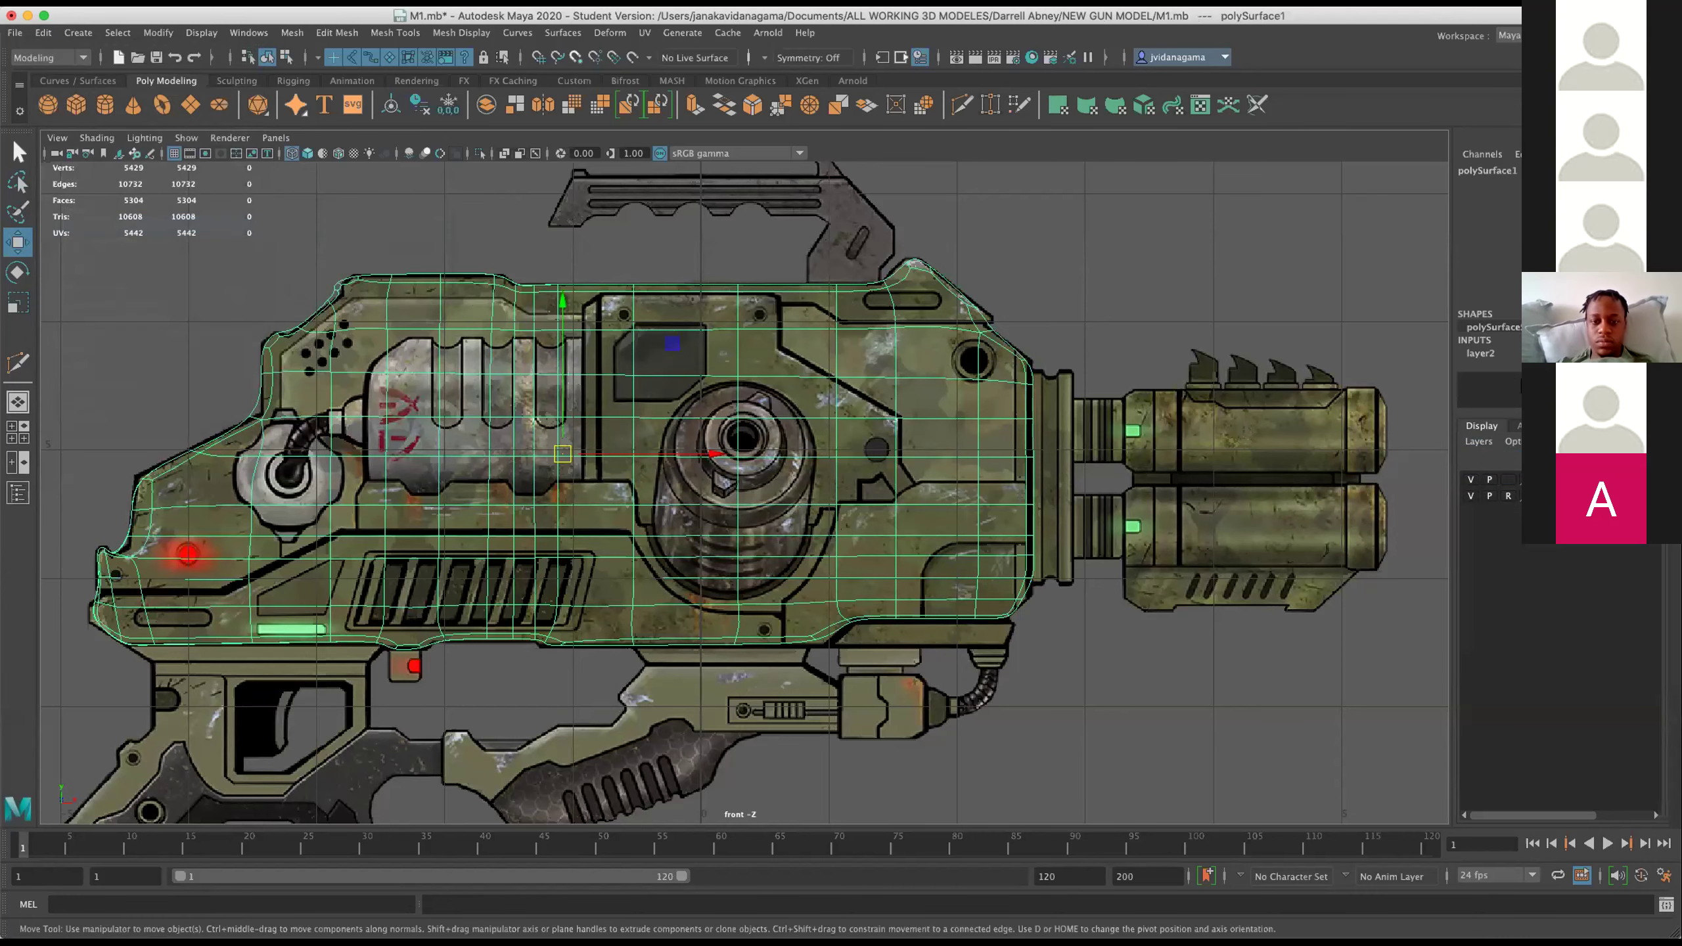
left_click(252, 271)
key("q")
key("ctrl+s")
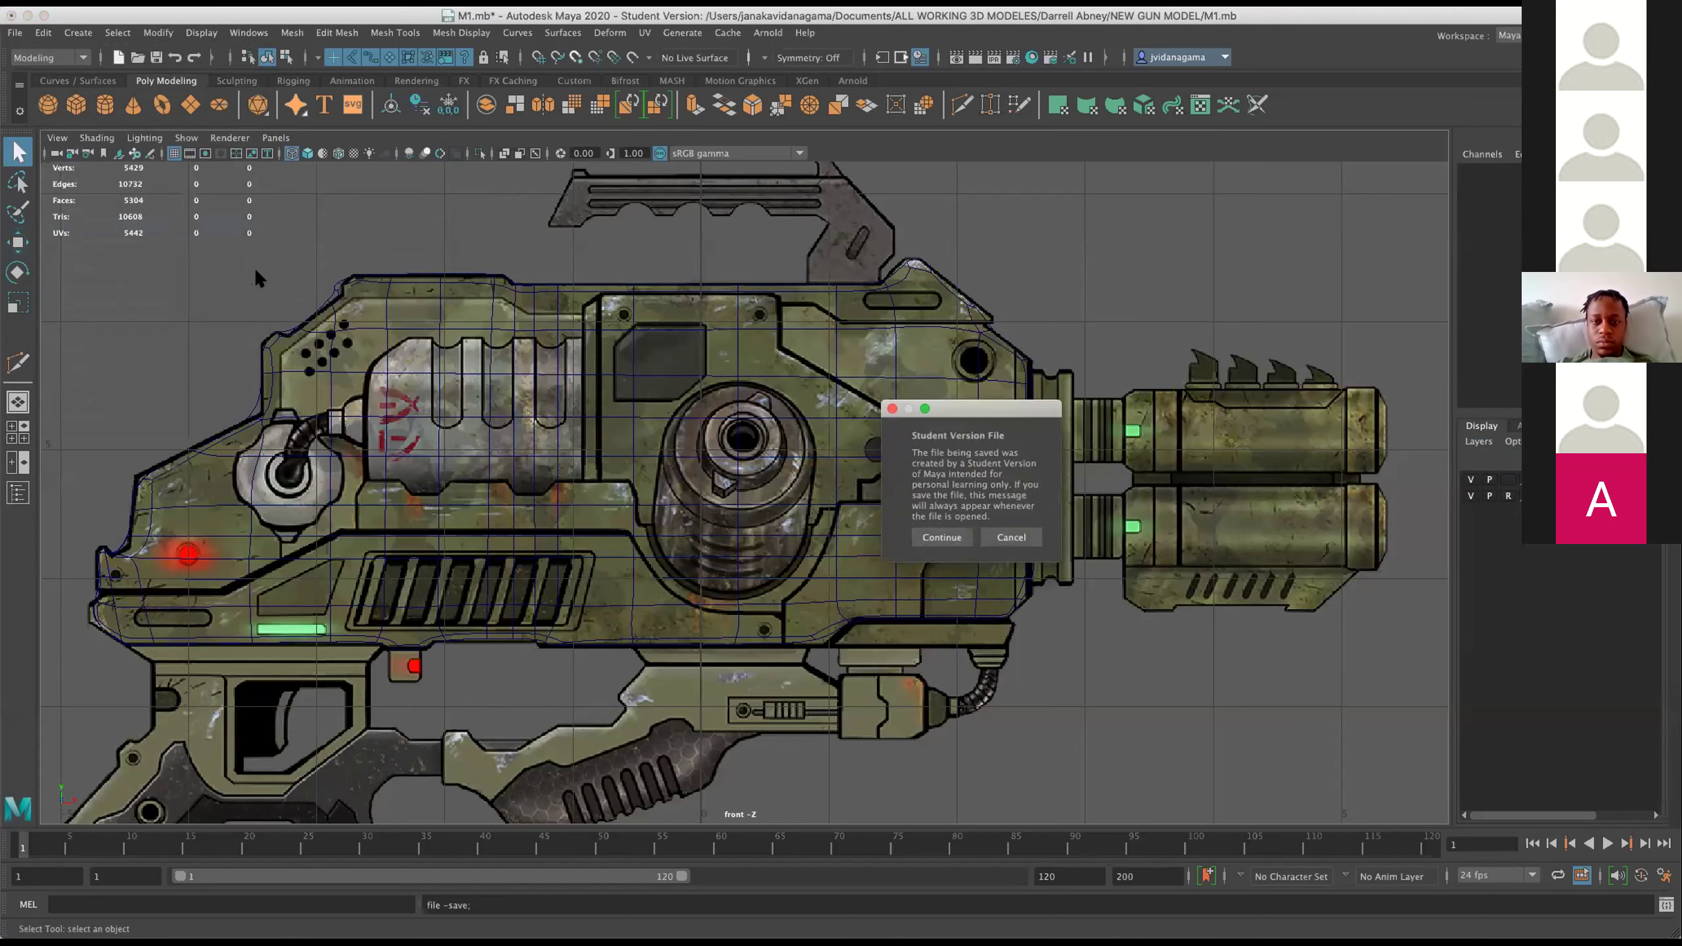
key("Return")
Select the gun body mesh, toggle its layer visibility, and frame it in the front view.
key("w")
left_click(487, 341)
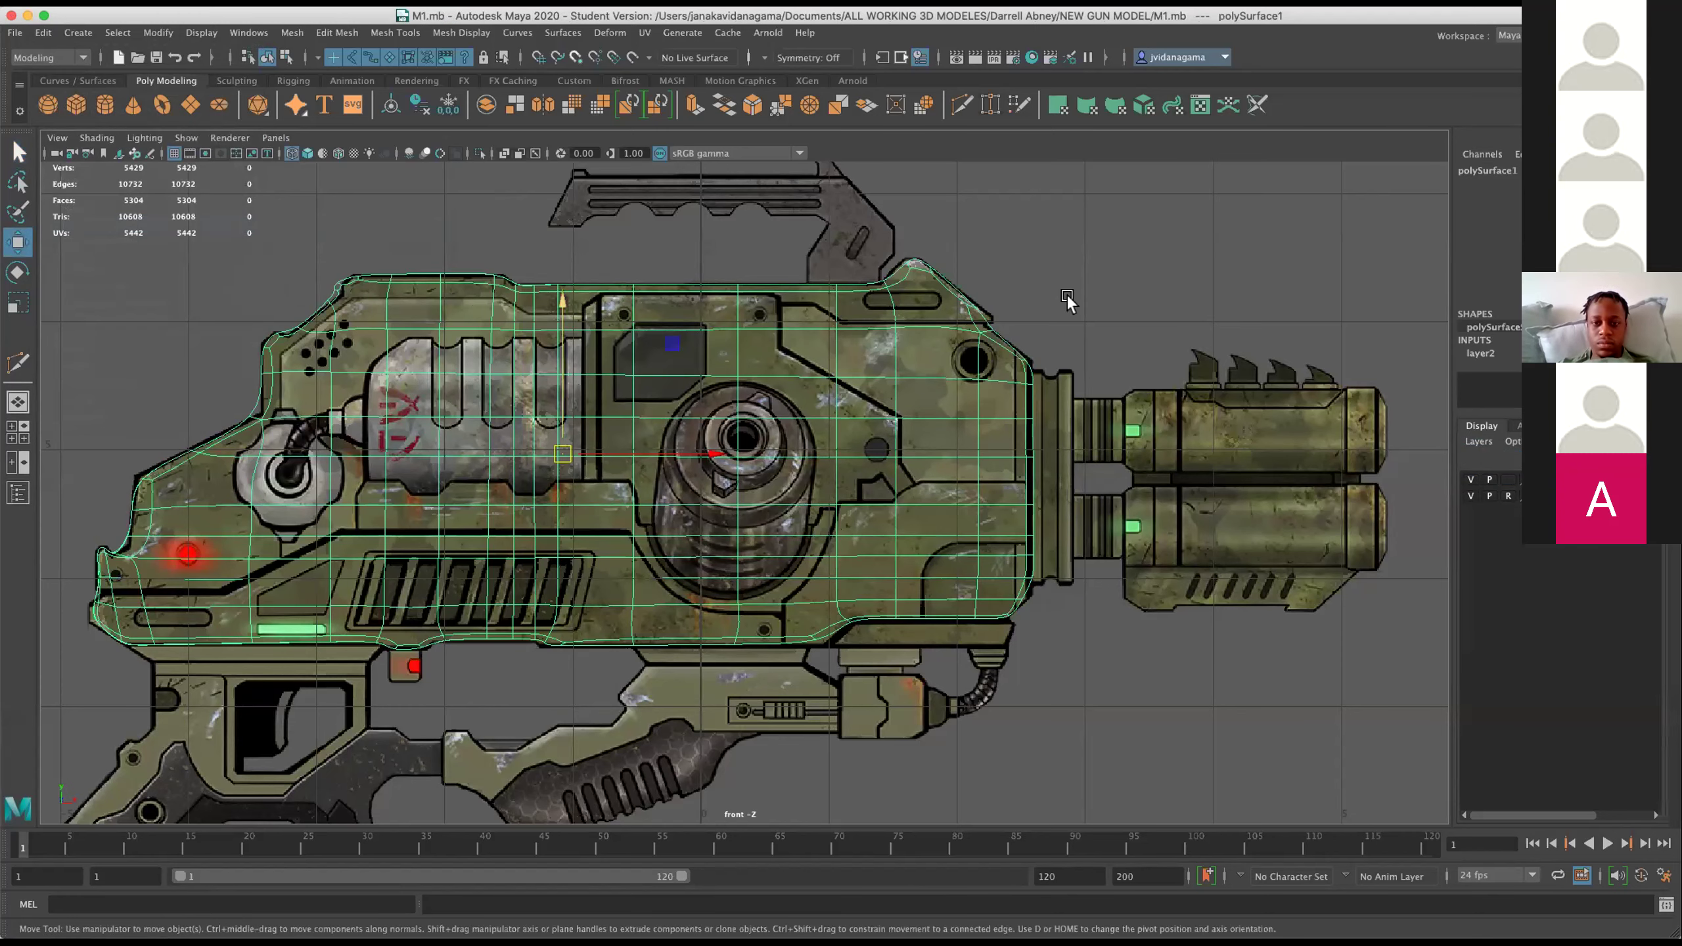
left_click(1469, 480)
left_click(1470, 479)
left_click_drag(387, 659, 651, 662)
scroll("up", 3)
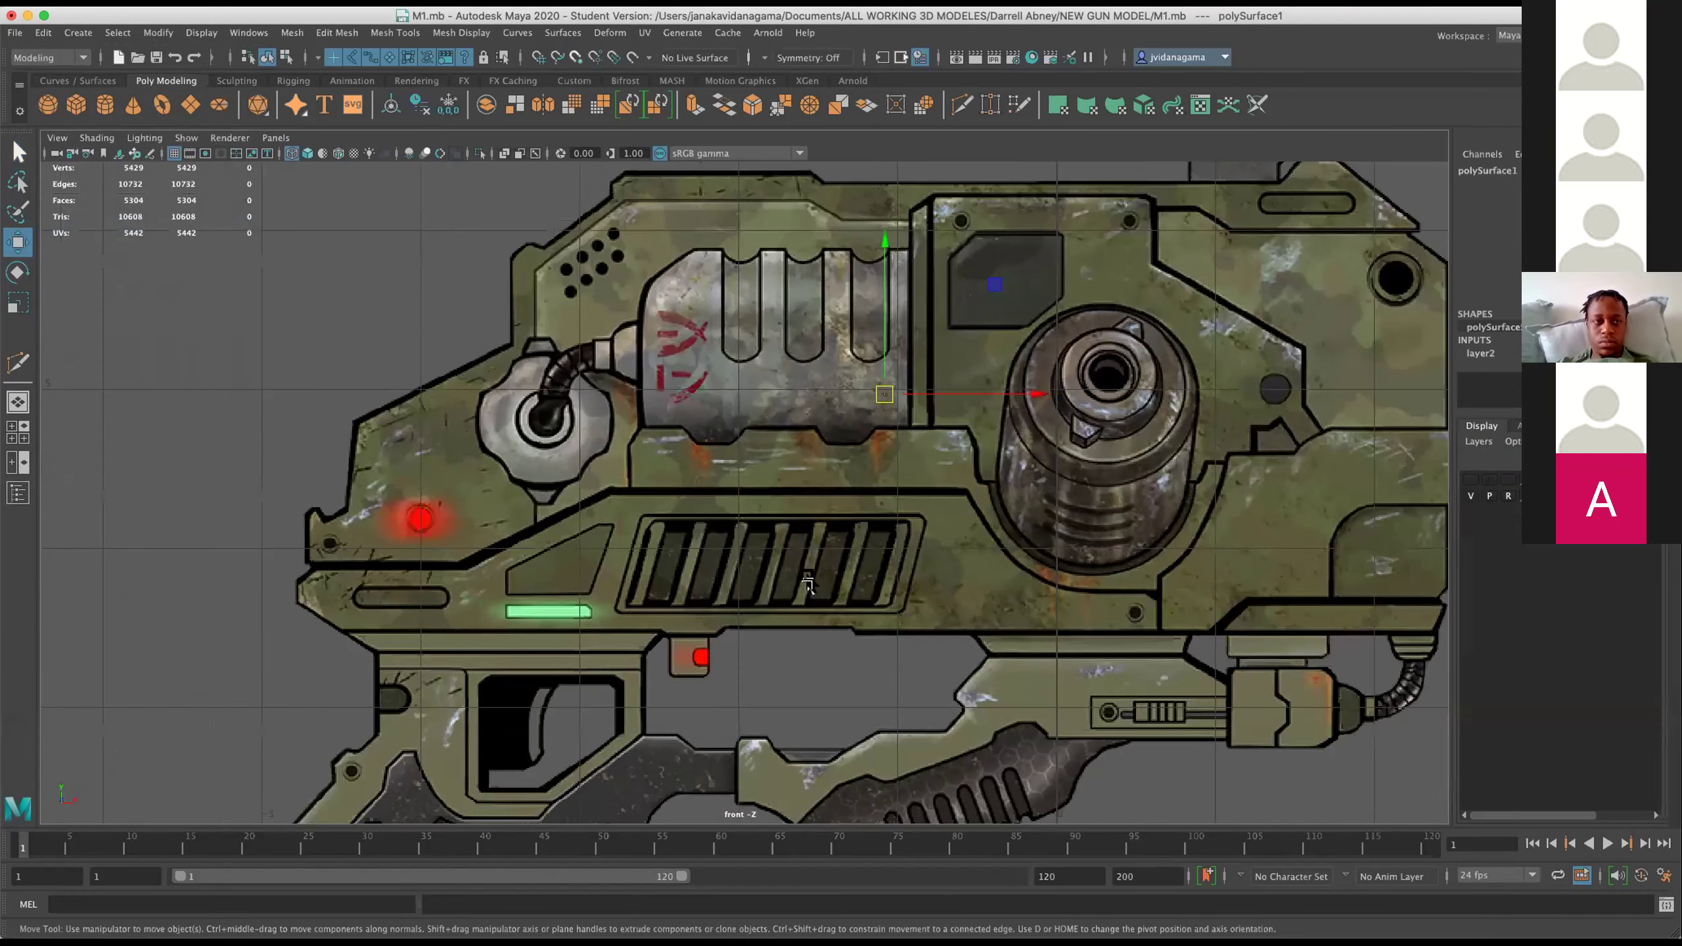
scroll("up", 3)
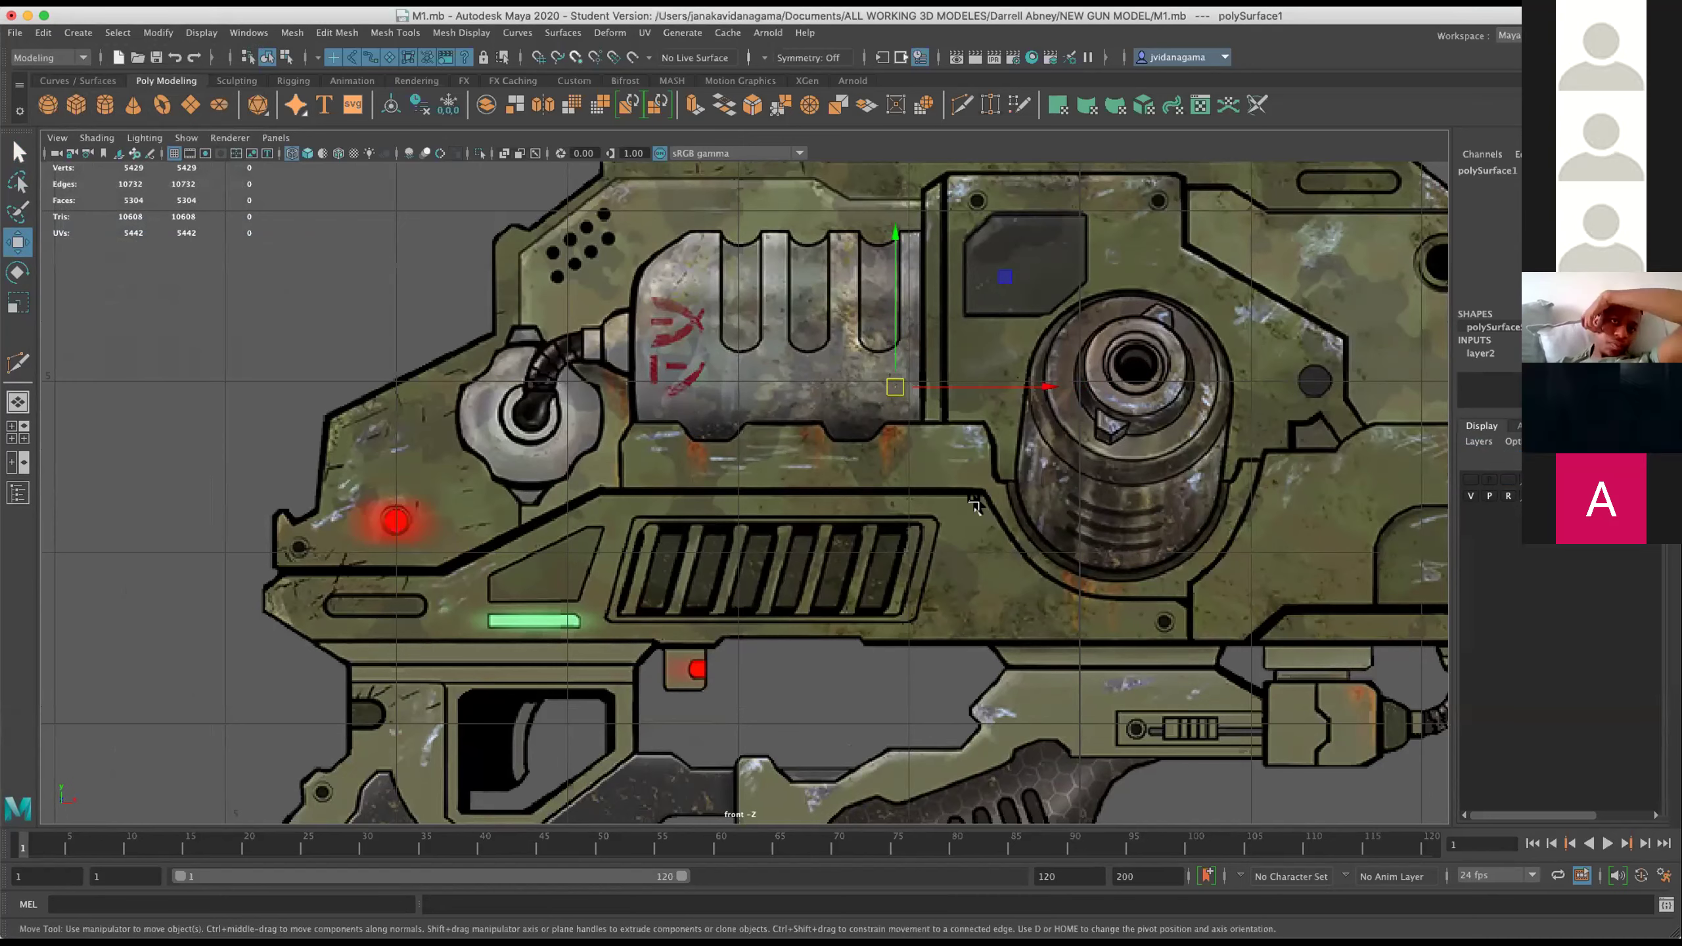
left_click_drag(993, 507, 828, 550)
scroll("up", 3)
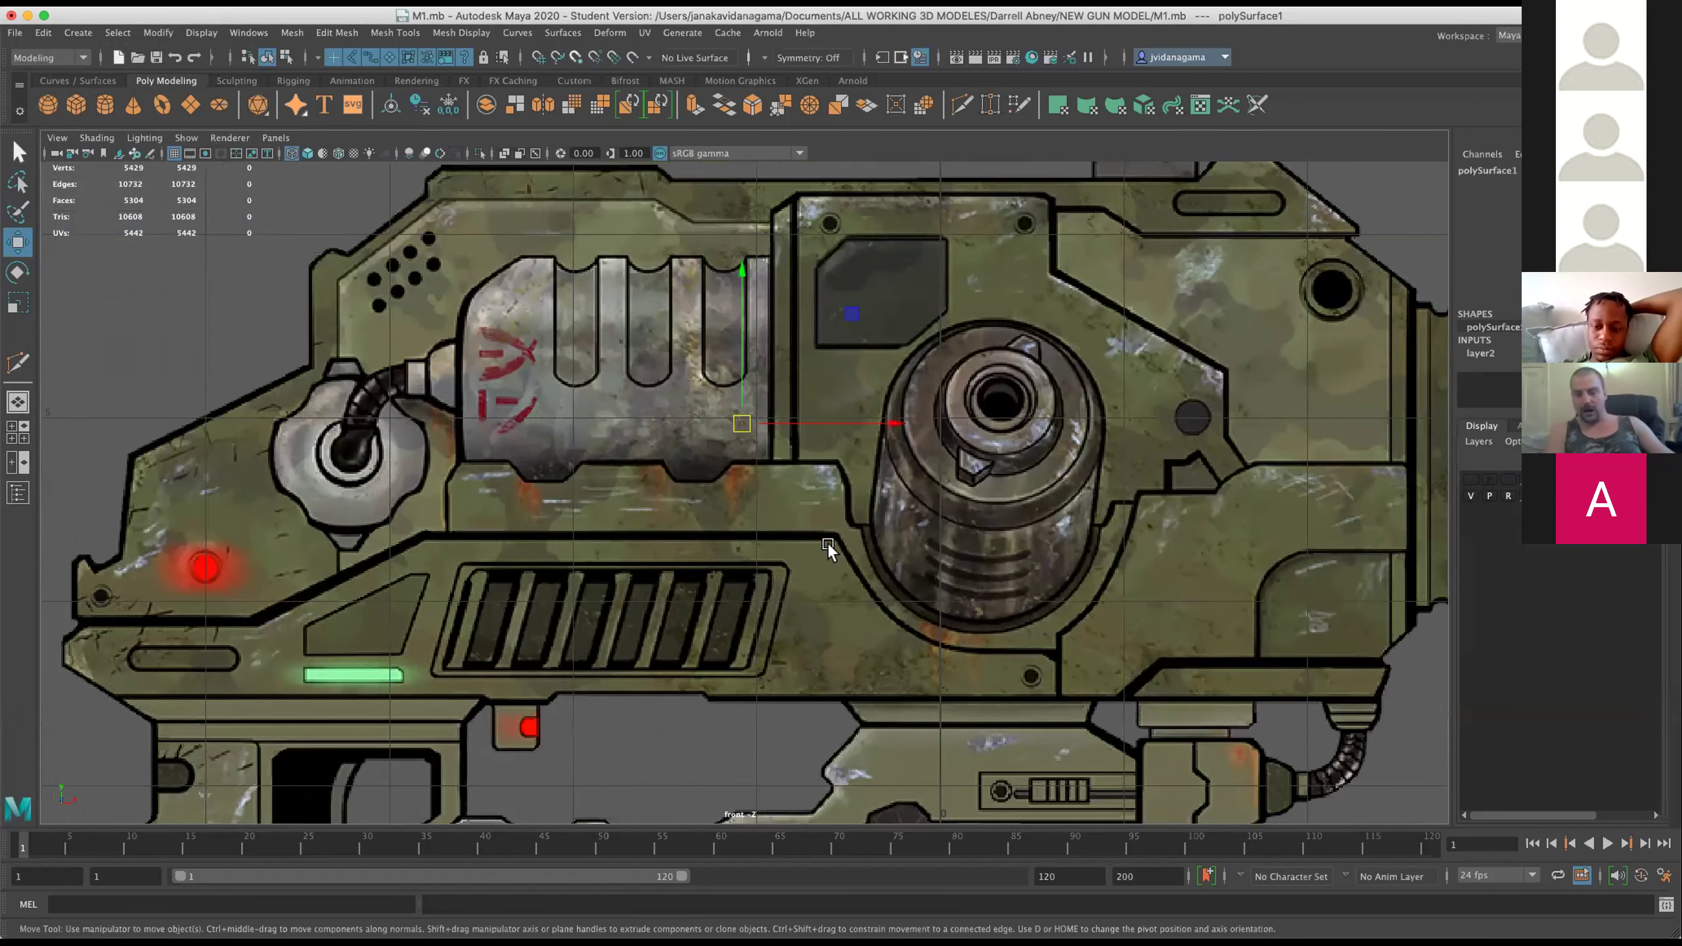
Hide the gun body's layer so only the reference image shows, zooming the front view.
left_click(1470, 478)
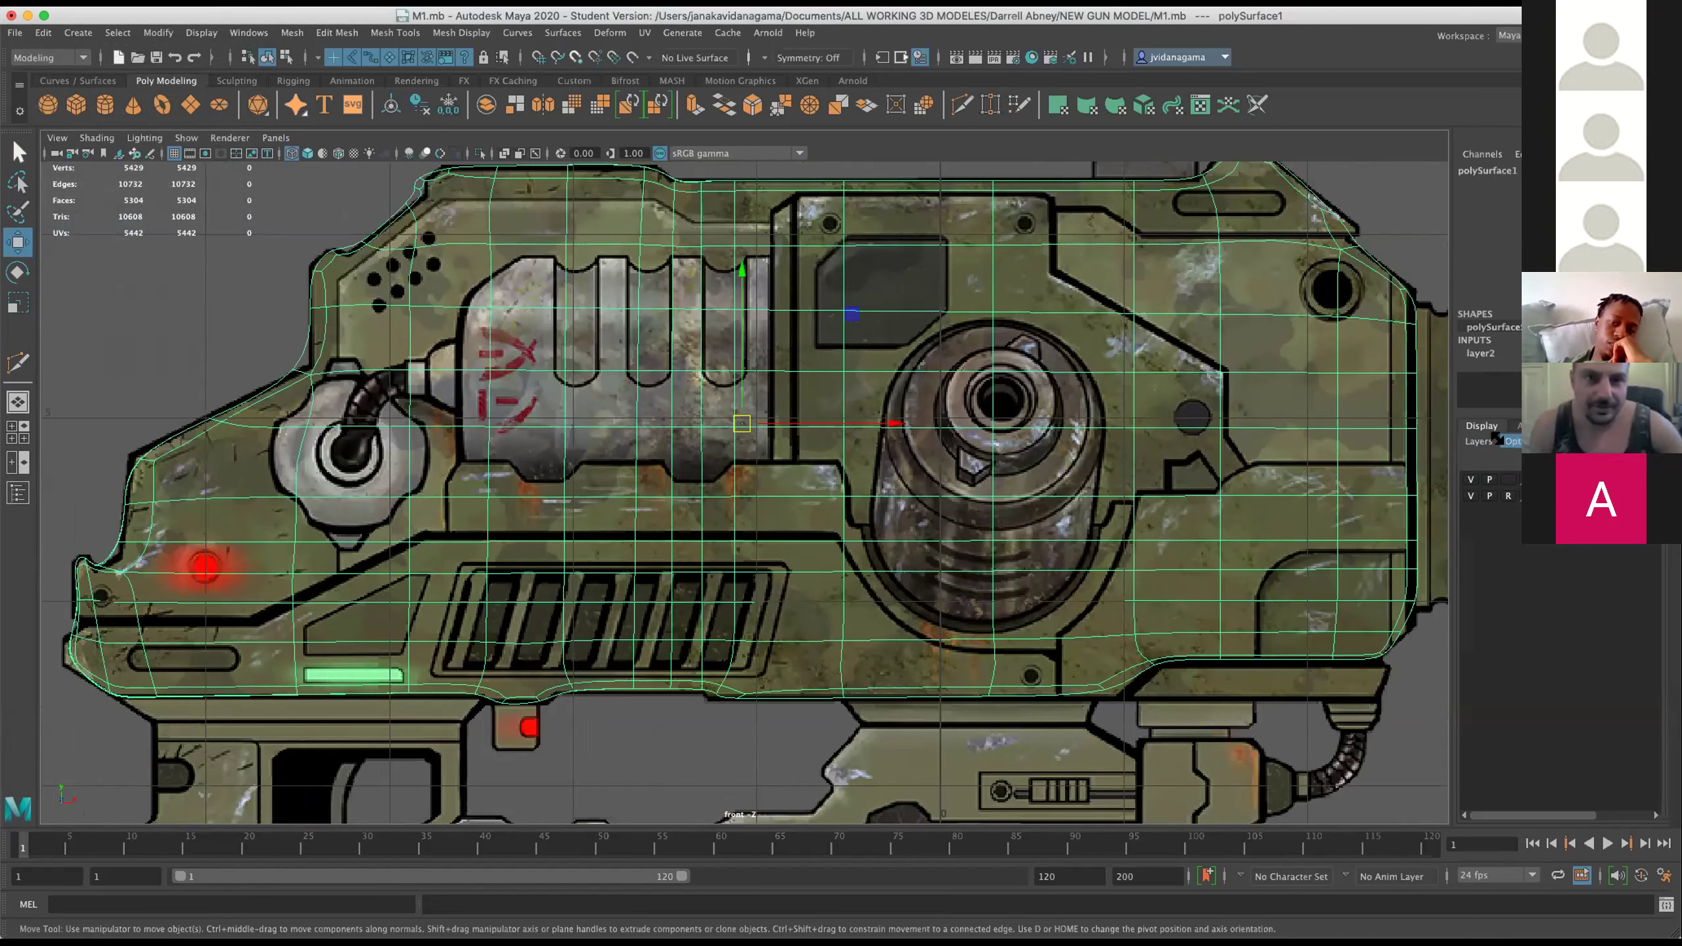
left_click(1470, 479)
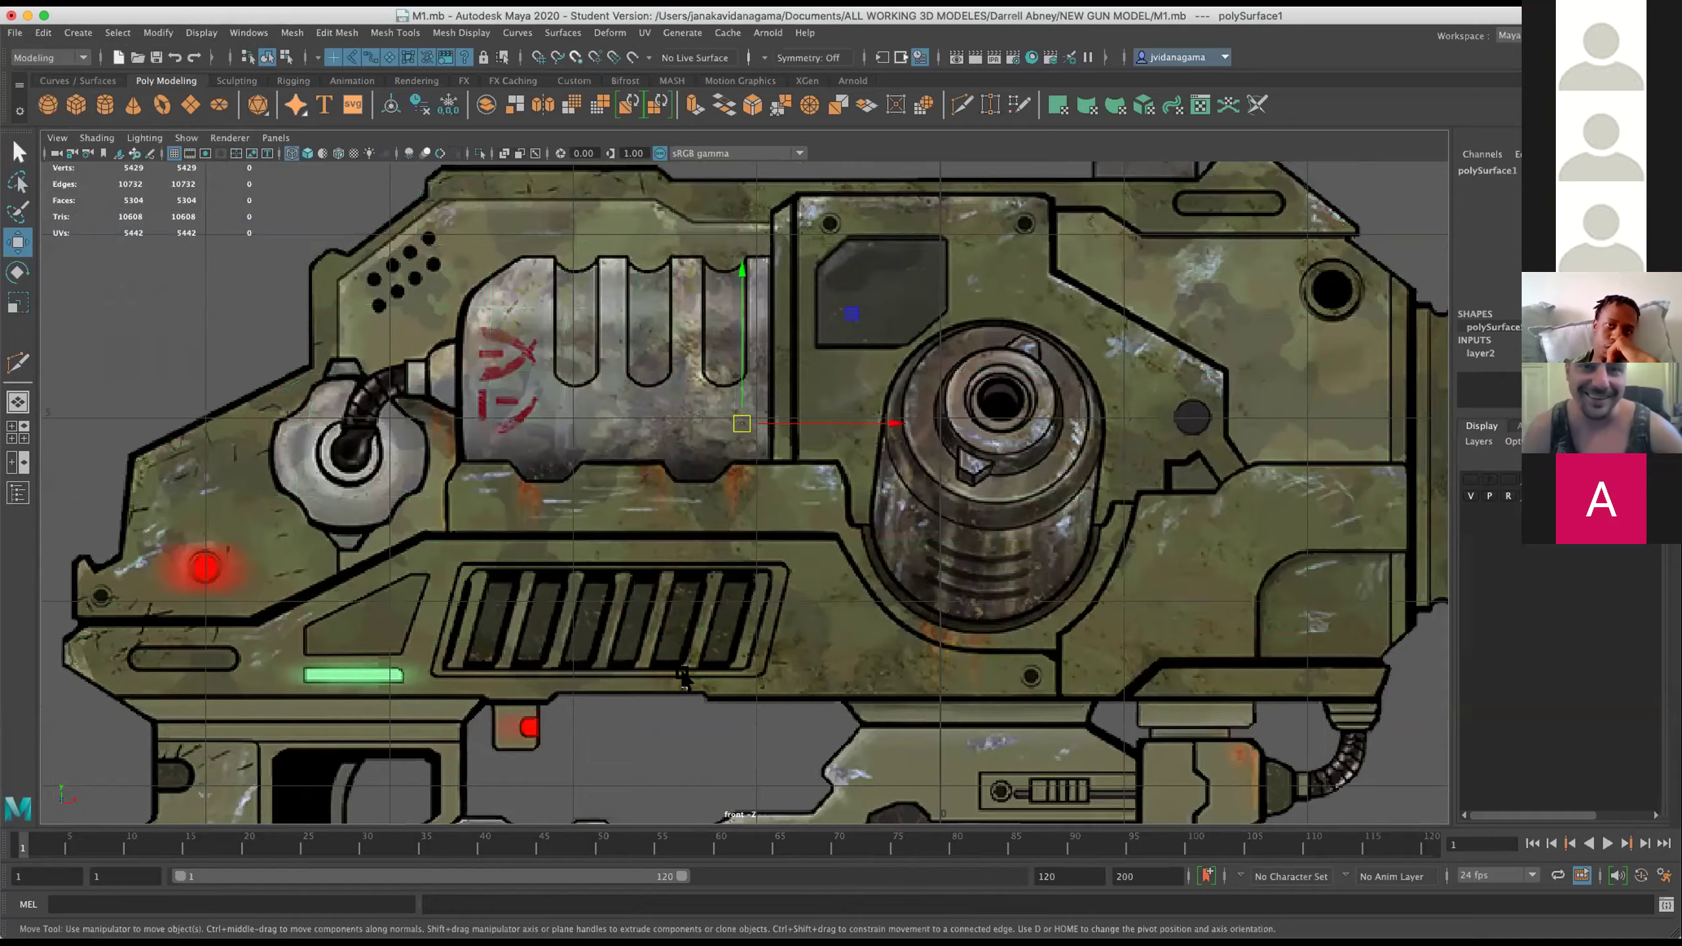
scroll("down", 3)
scroll("down", 3)
scroll("up", 3)
scroll("up", 3)
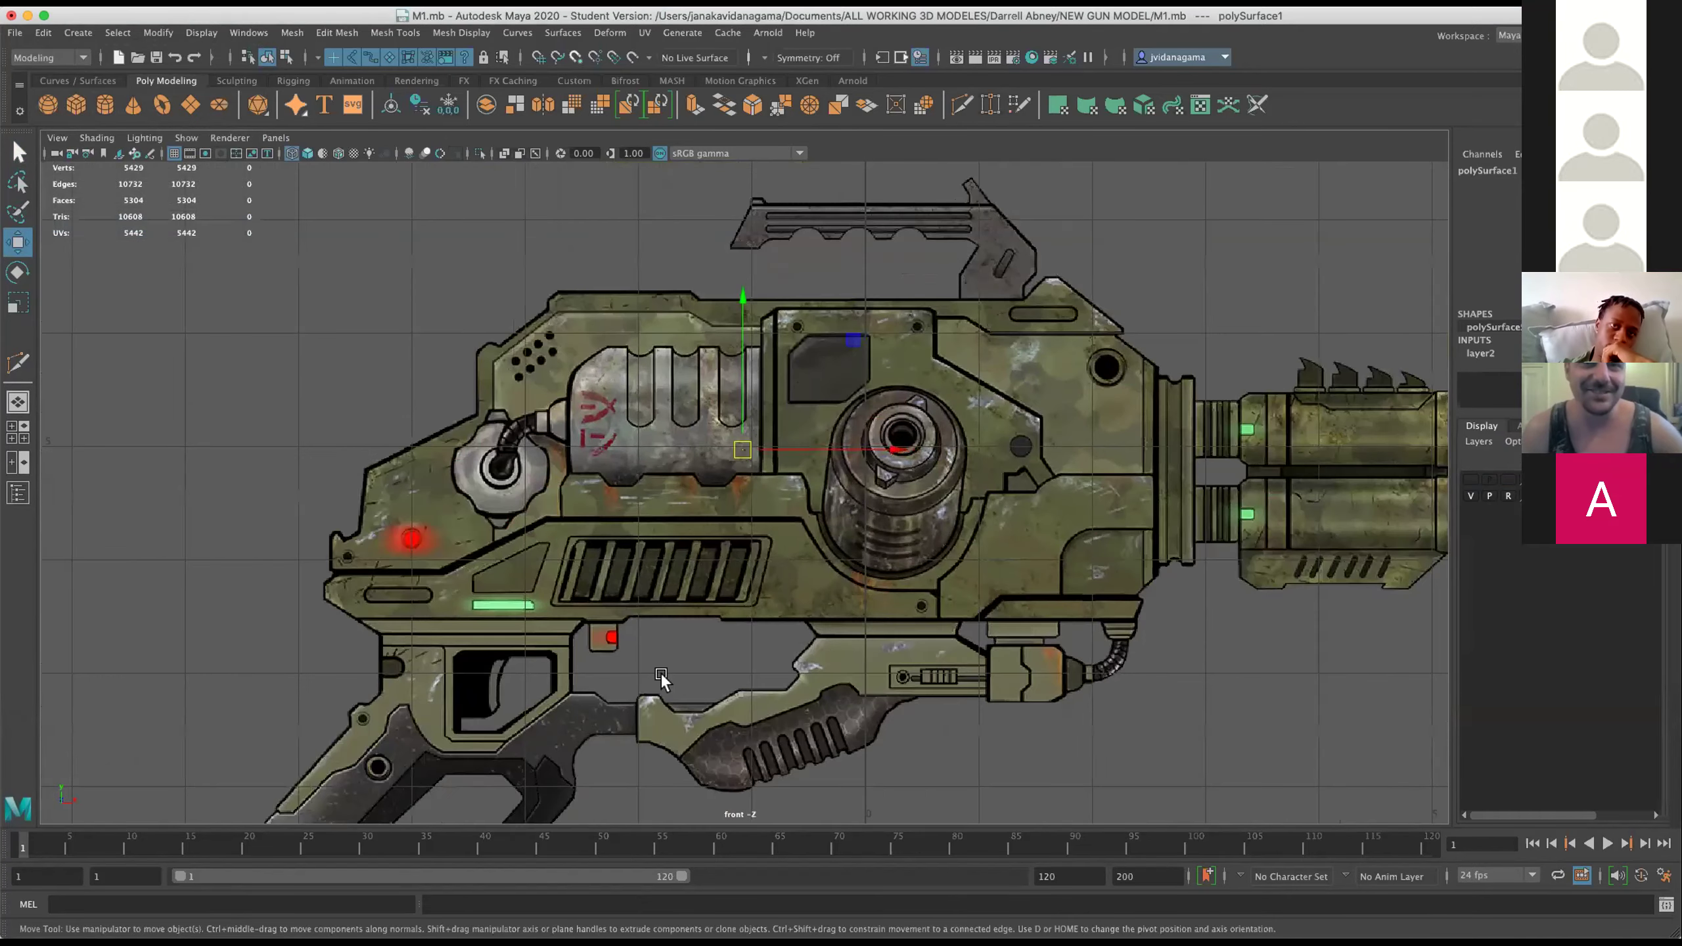
scroll("up", 3)
scroll("up", 3)
scroll("up", 3)
scroll("up", 3)
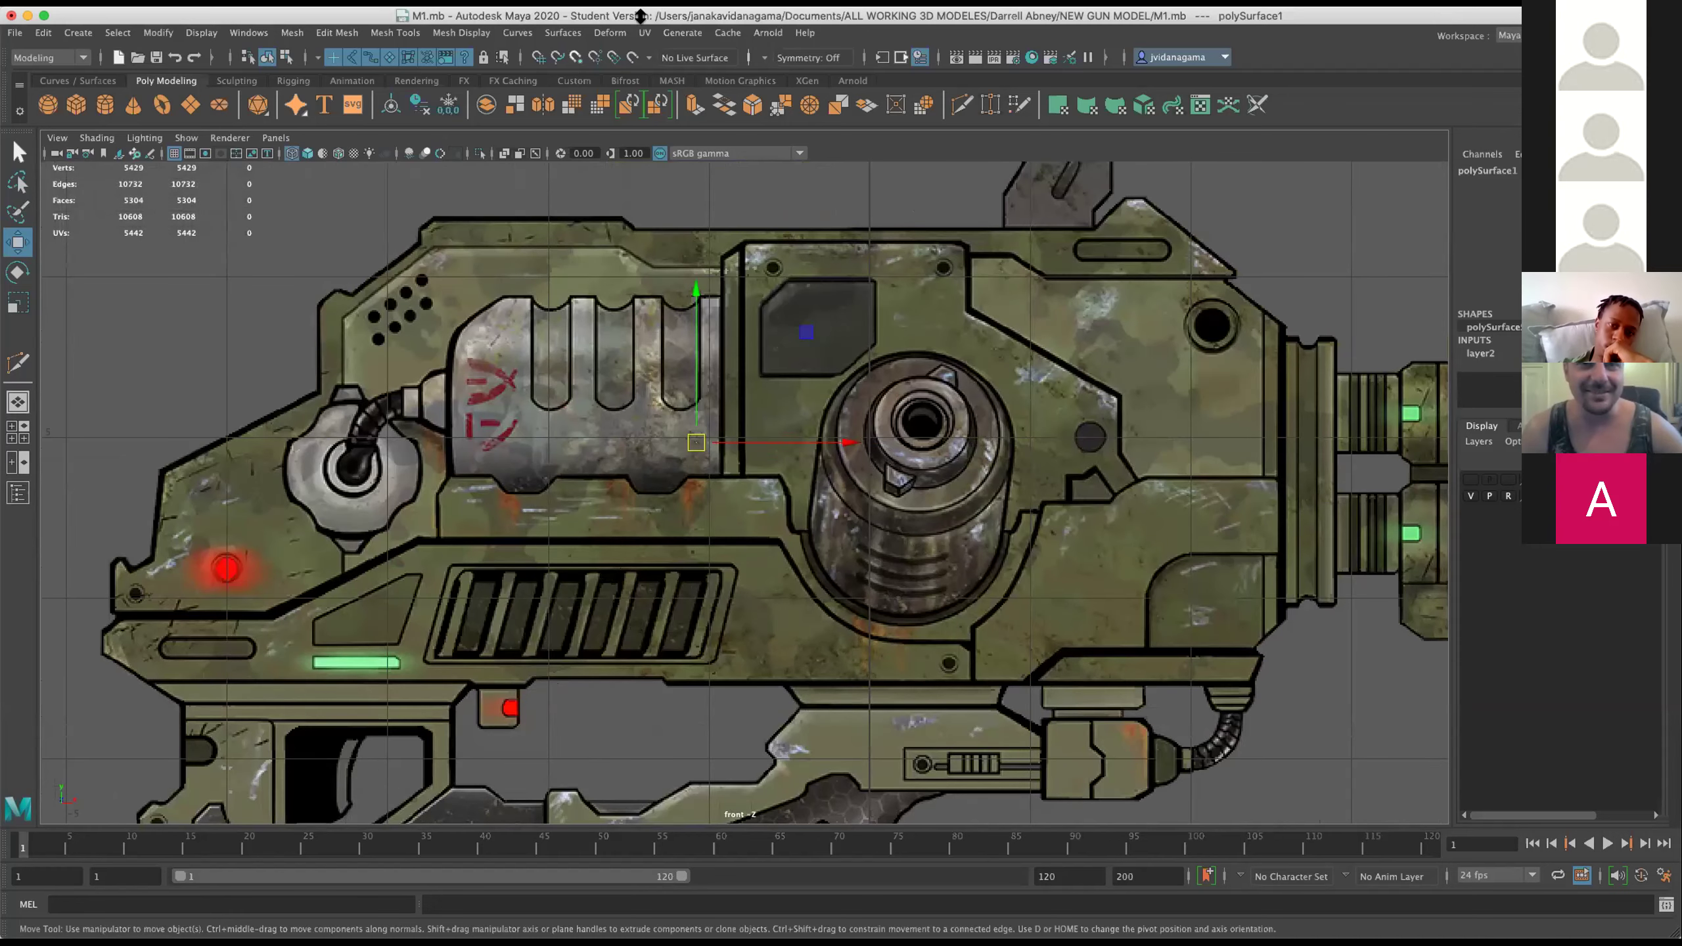
left_click(337, 32)
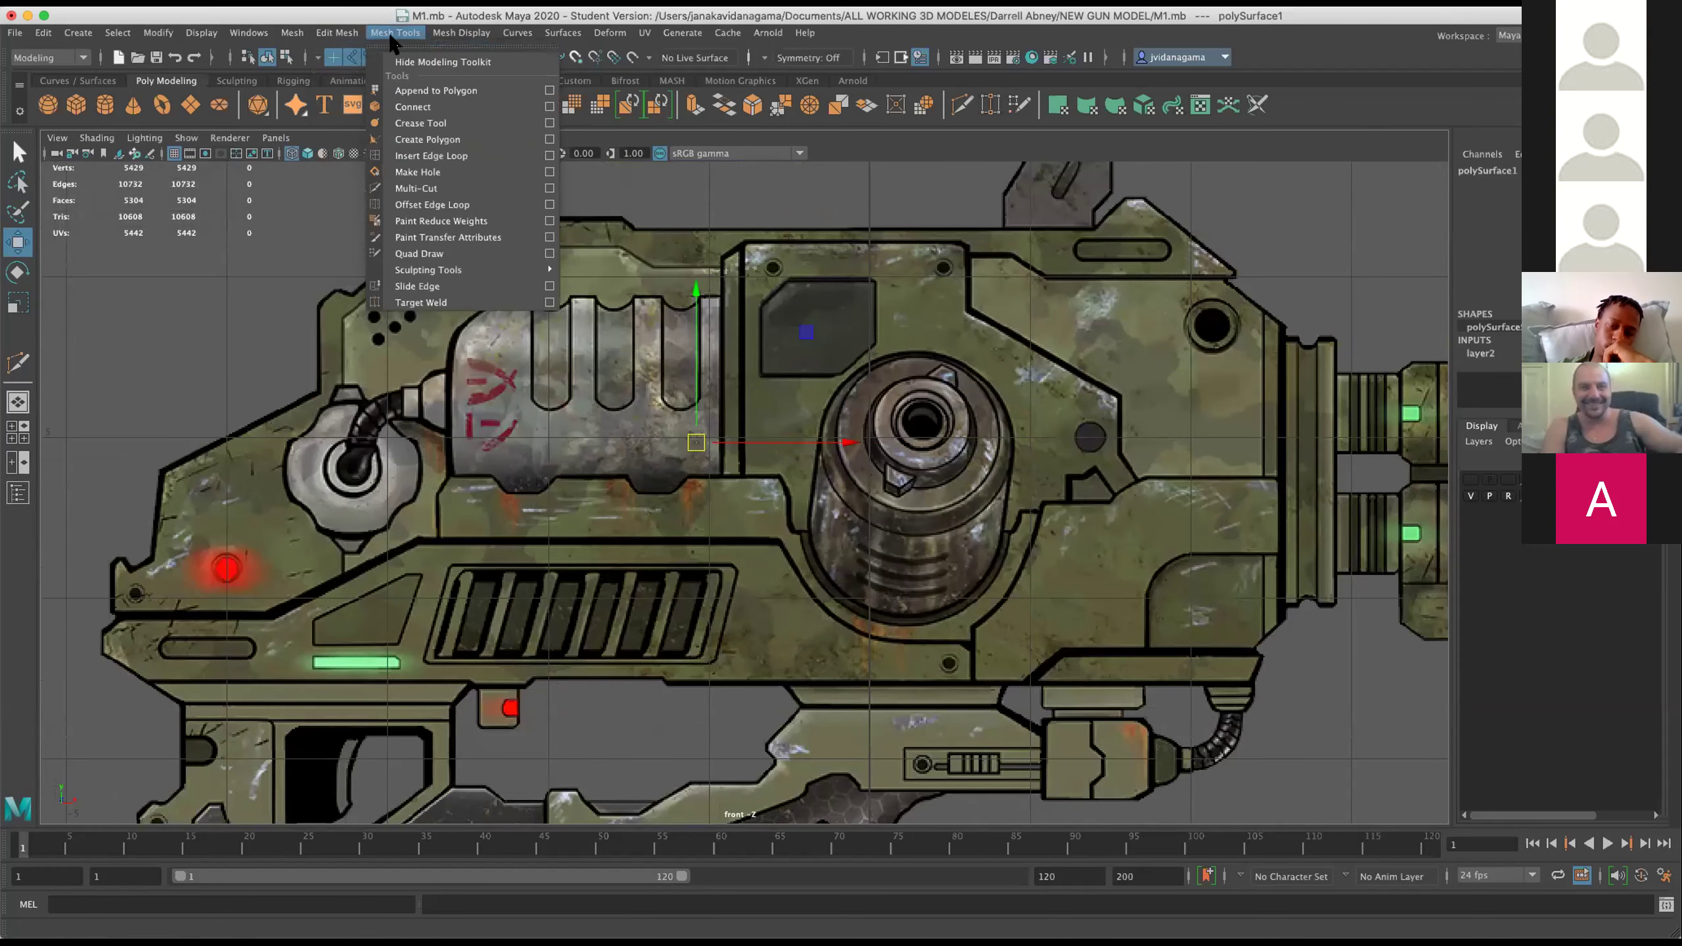
Trace the lower rail panel outline with Create Polygon and close it as one face.
left_click(429, 141)
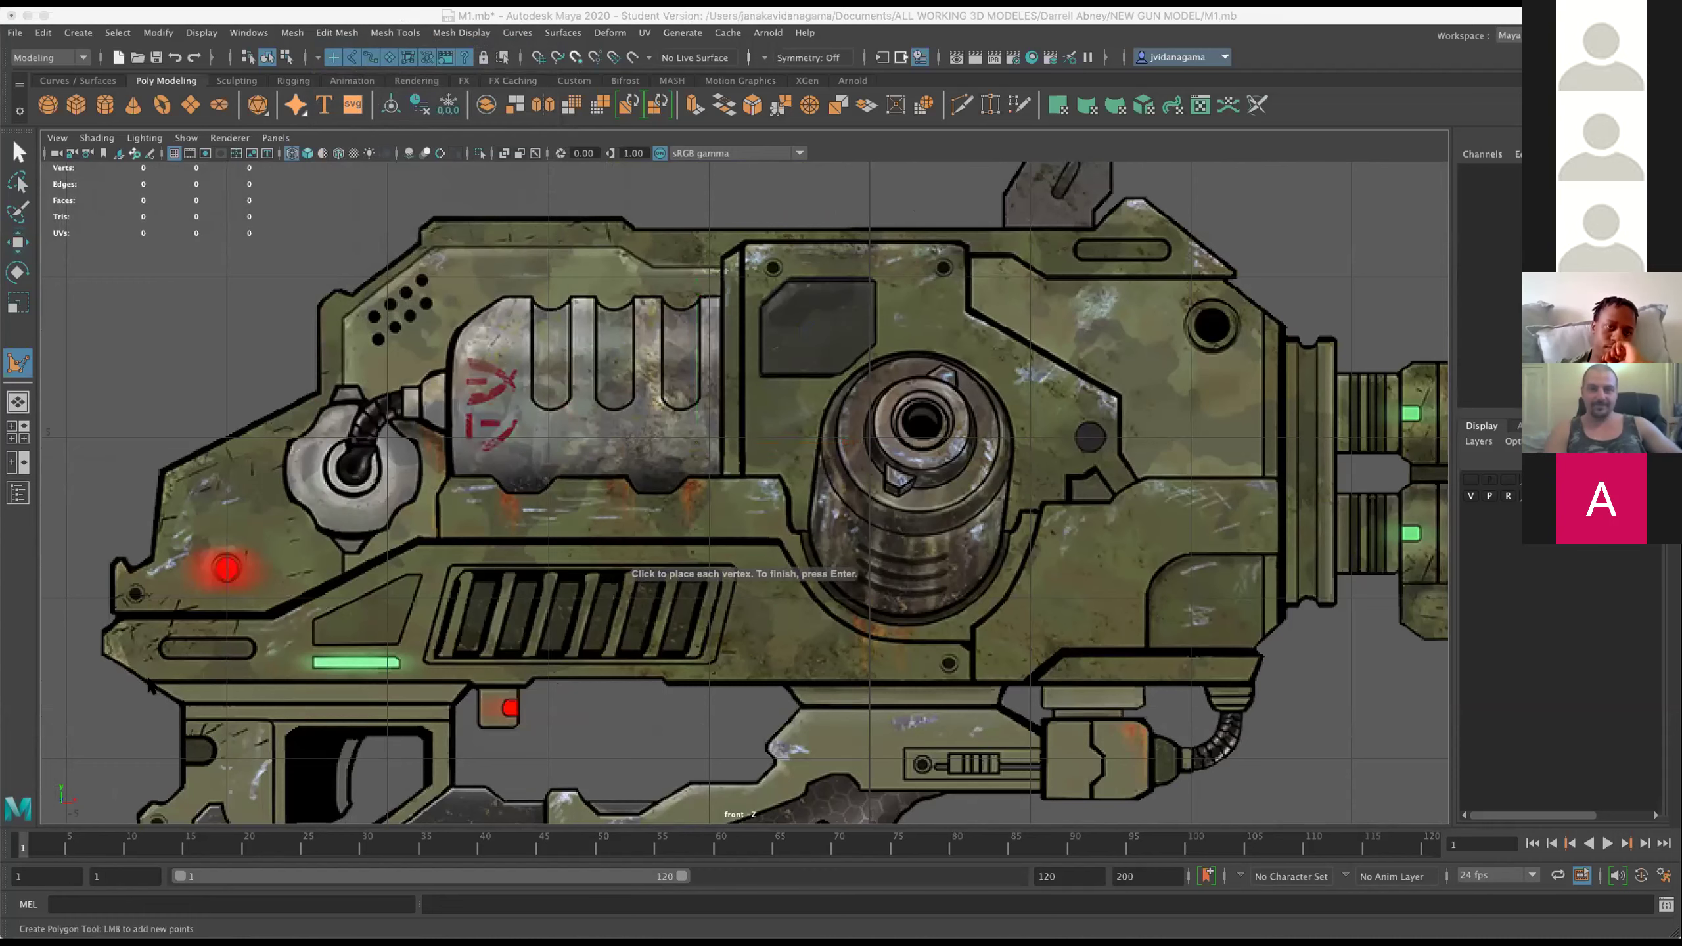
left_click(147, 683)
left_click(472, 683)
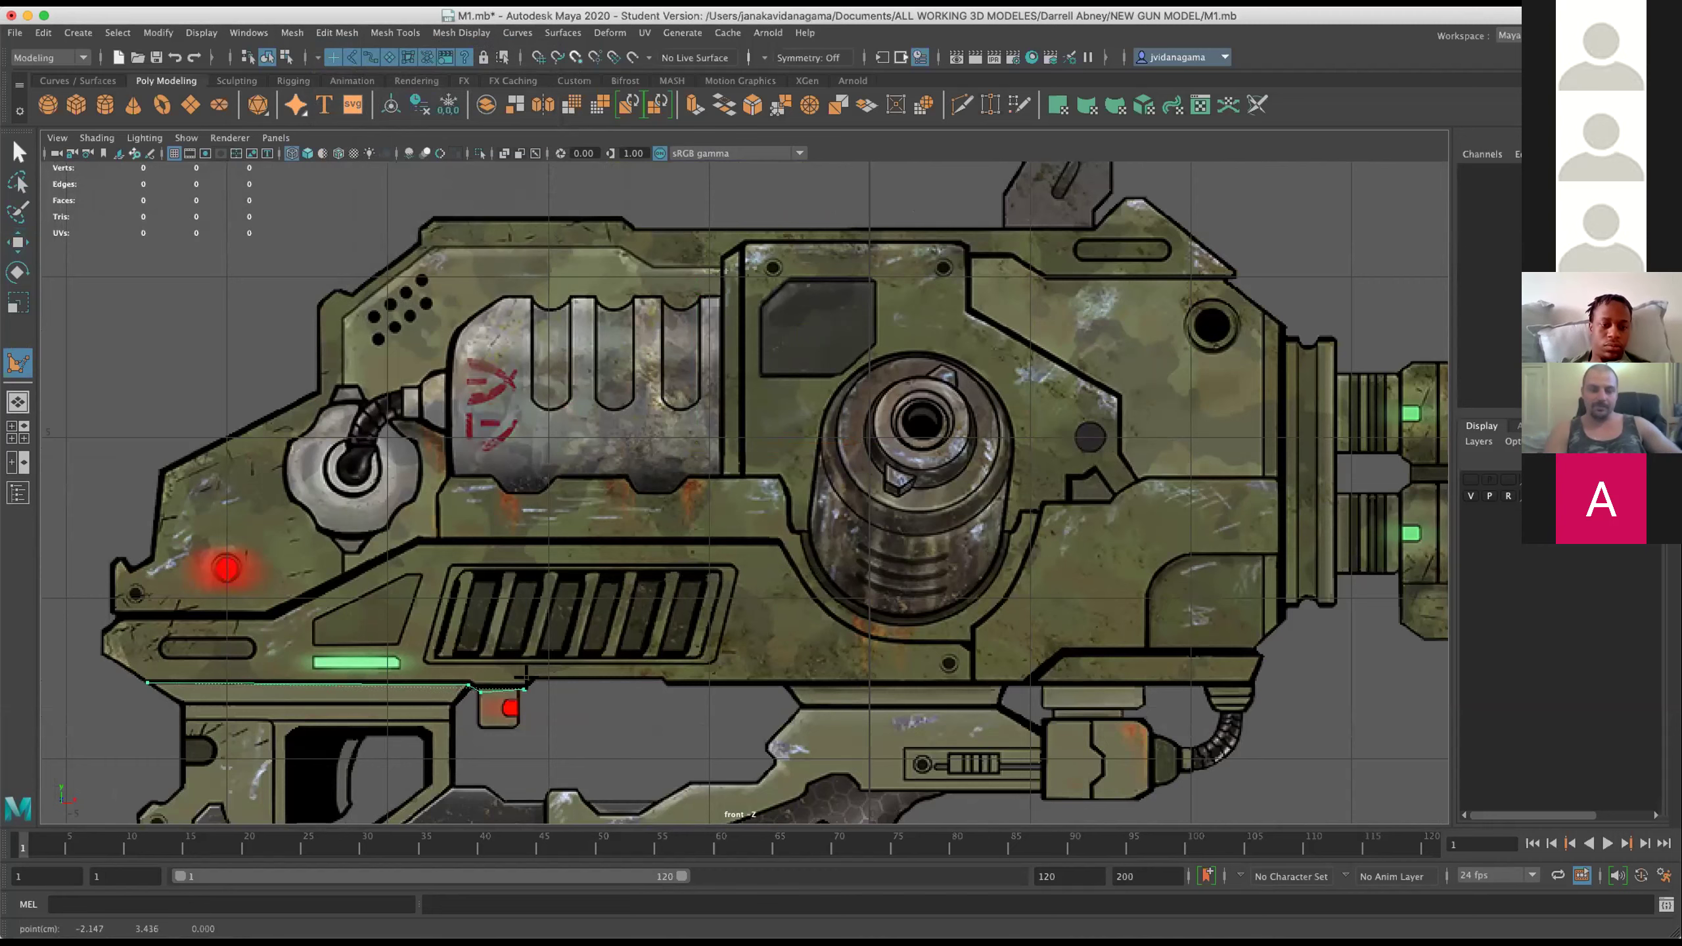
left_click(662, 680)
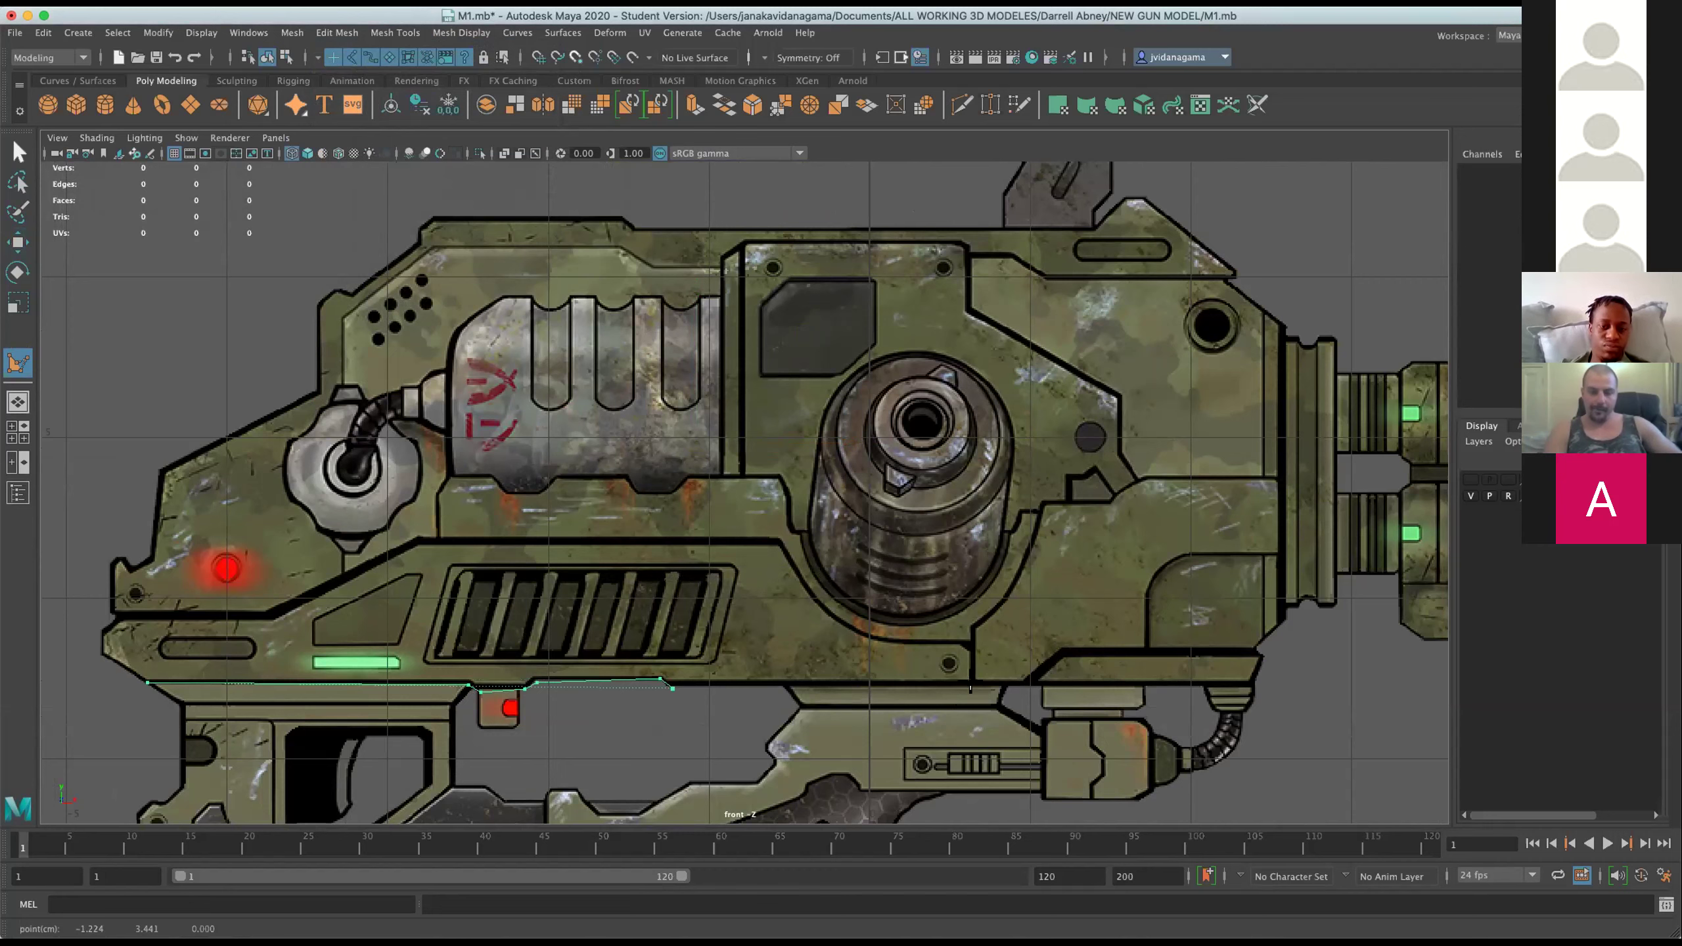
left_click(971, 686)
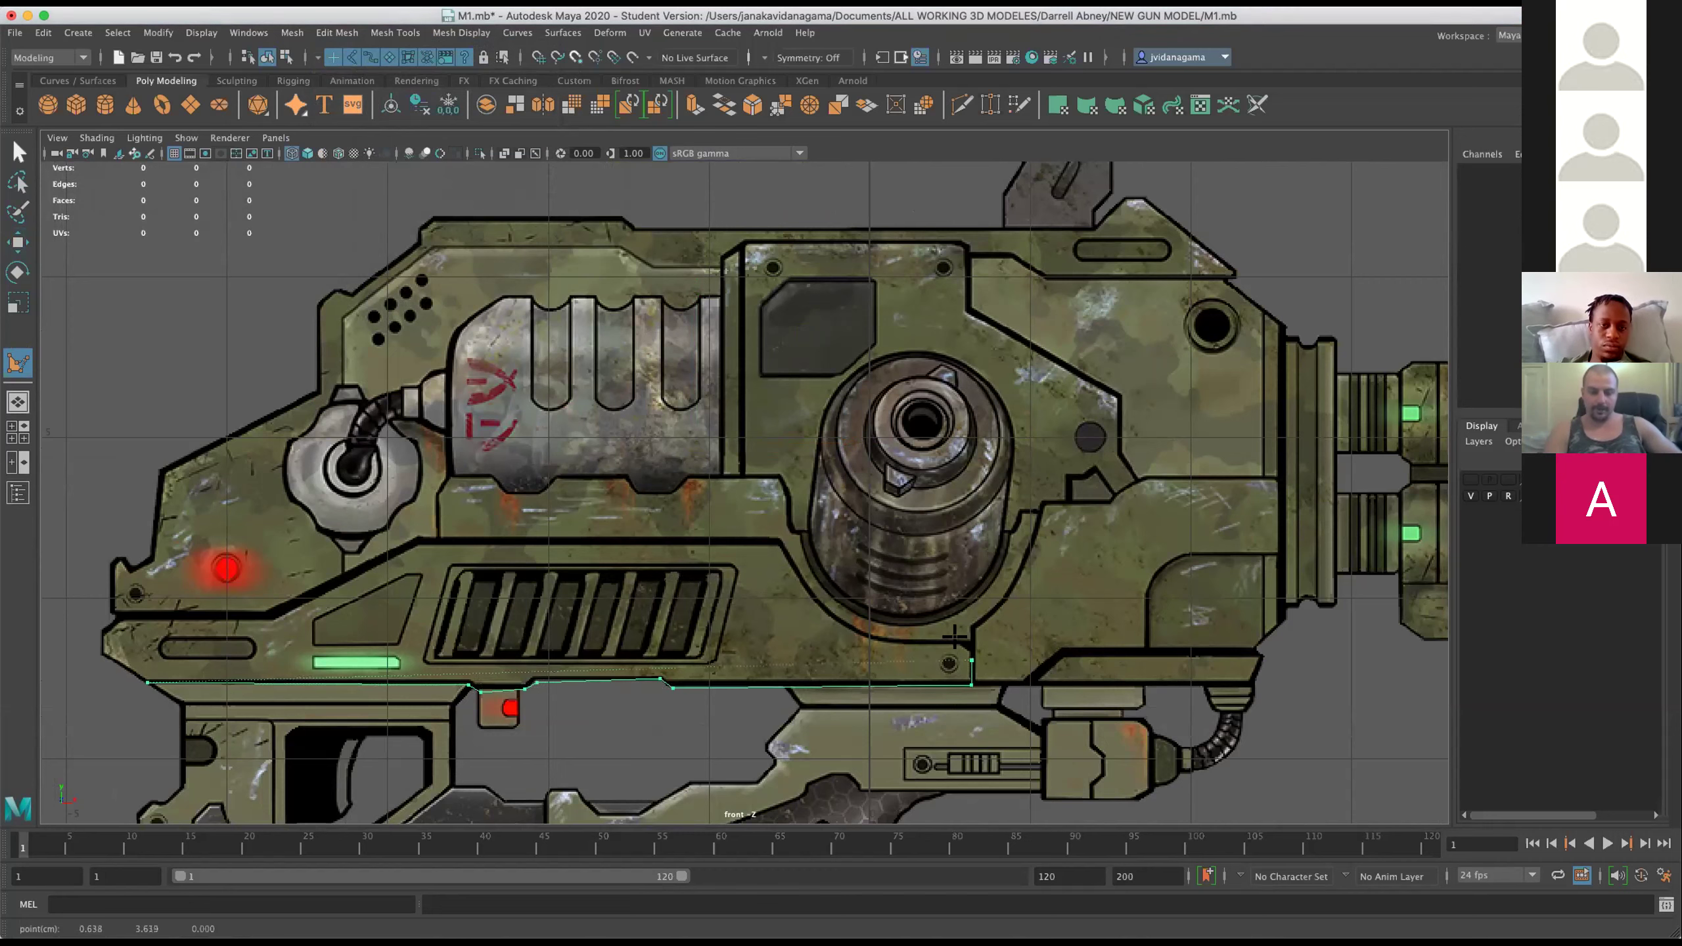
left_click(861, 635)
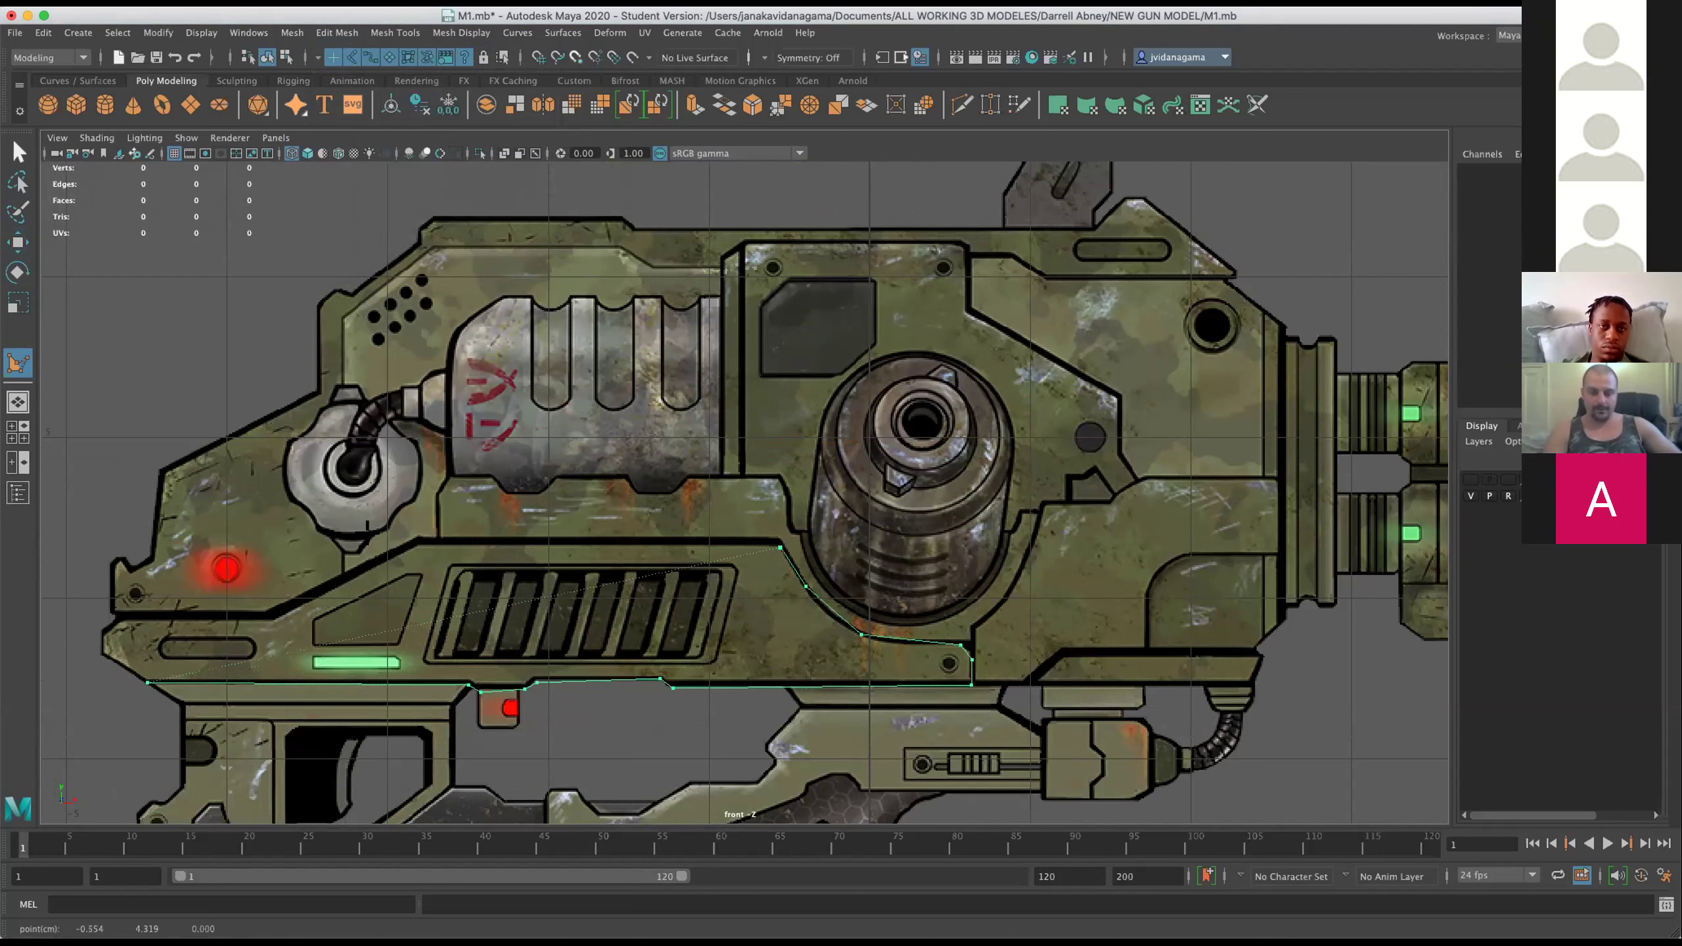
left_click(419, 545)
left_click(276, 626)
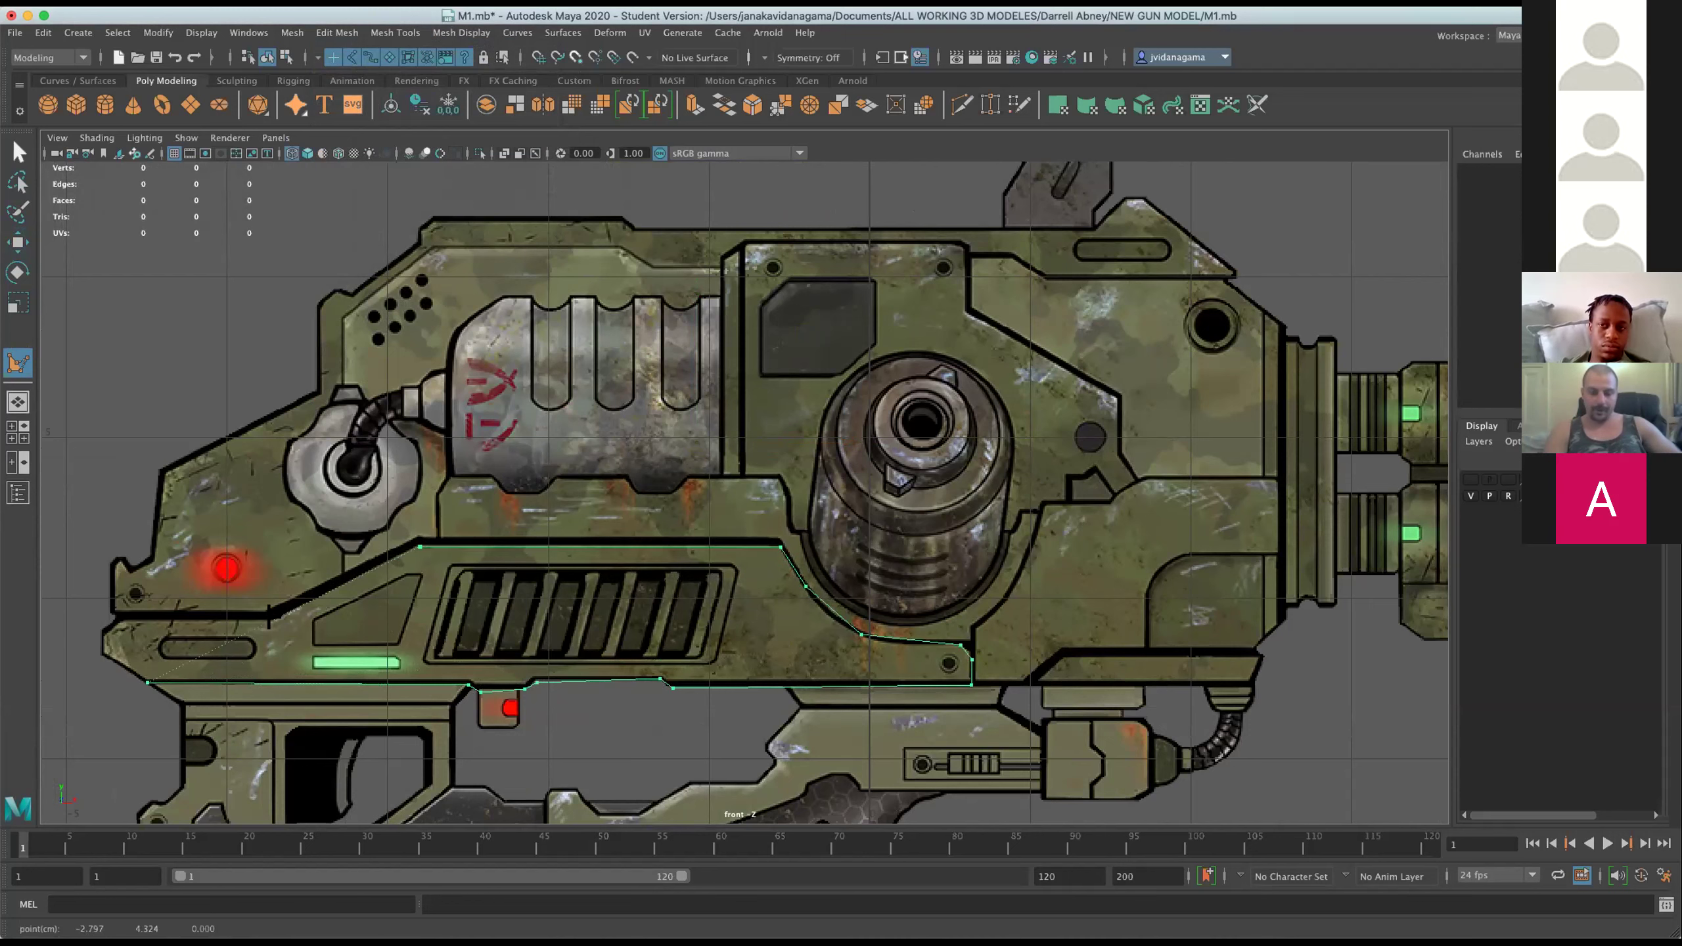
left_click(118, 623)
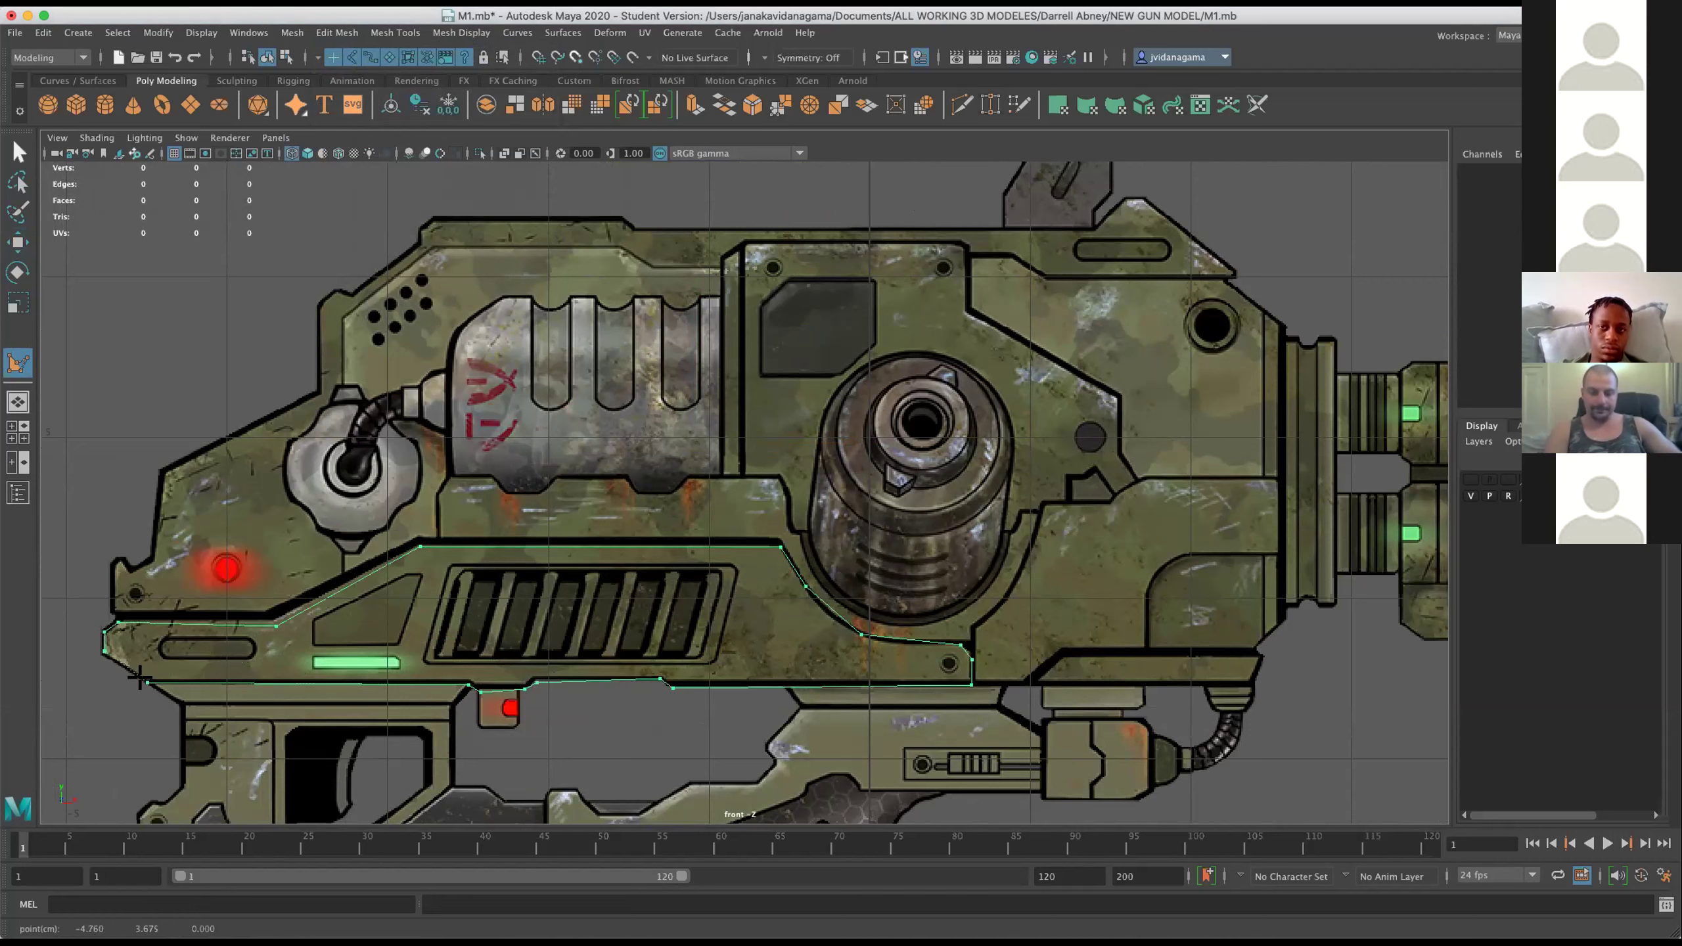
key("Return")
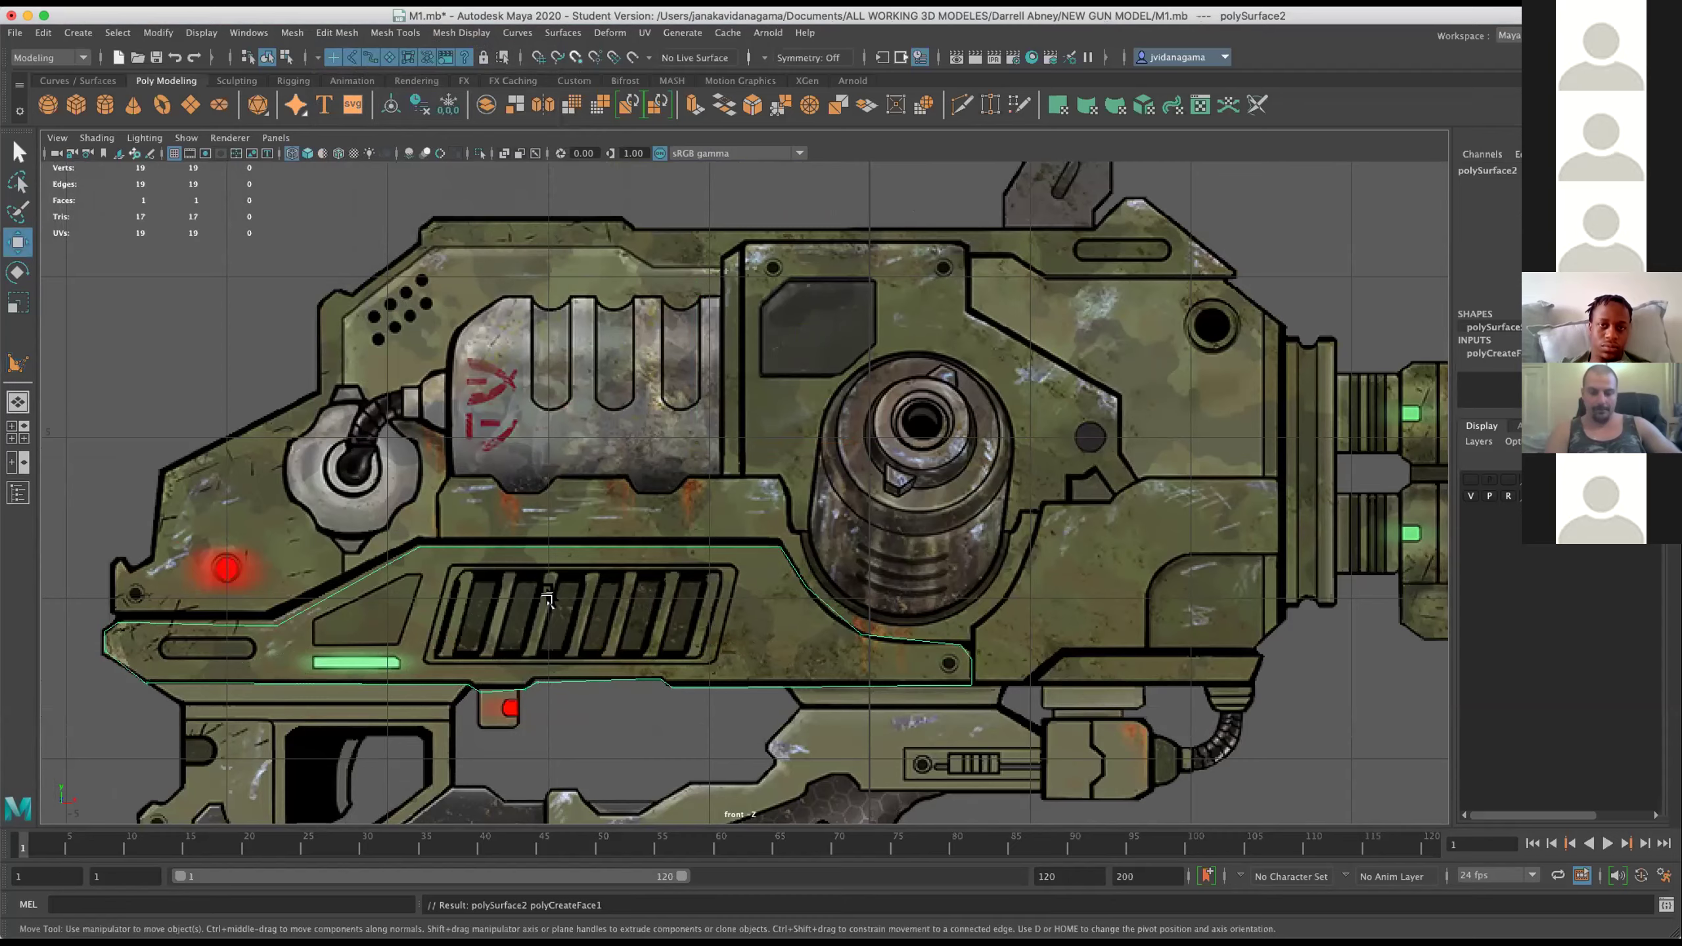
Center the new panel's pivot via Modify > Center Pivot and frame the panel.
left_click_drag(564, 501, 627, 484)
left_click(159, 32)
mouse_move(249, 31)
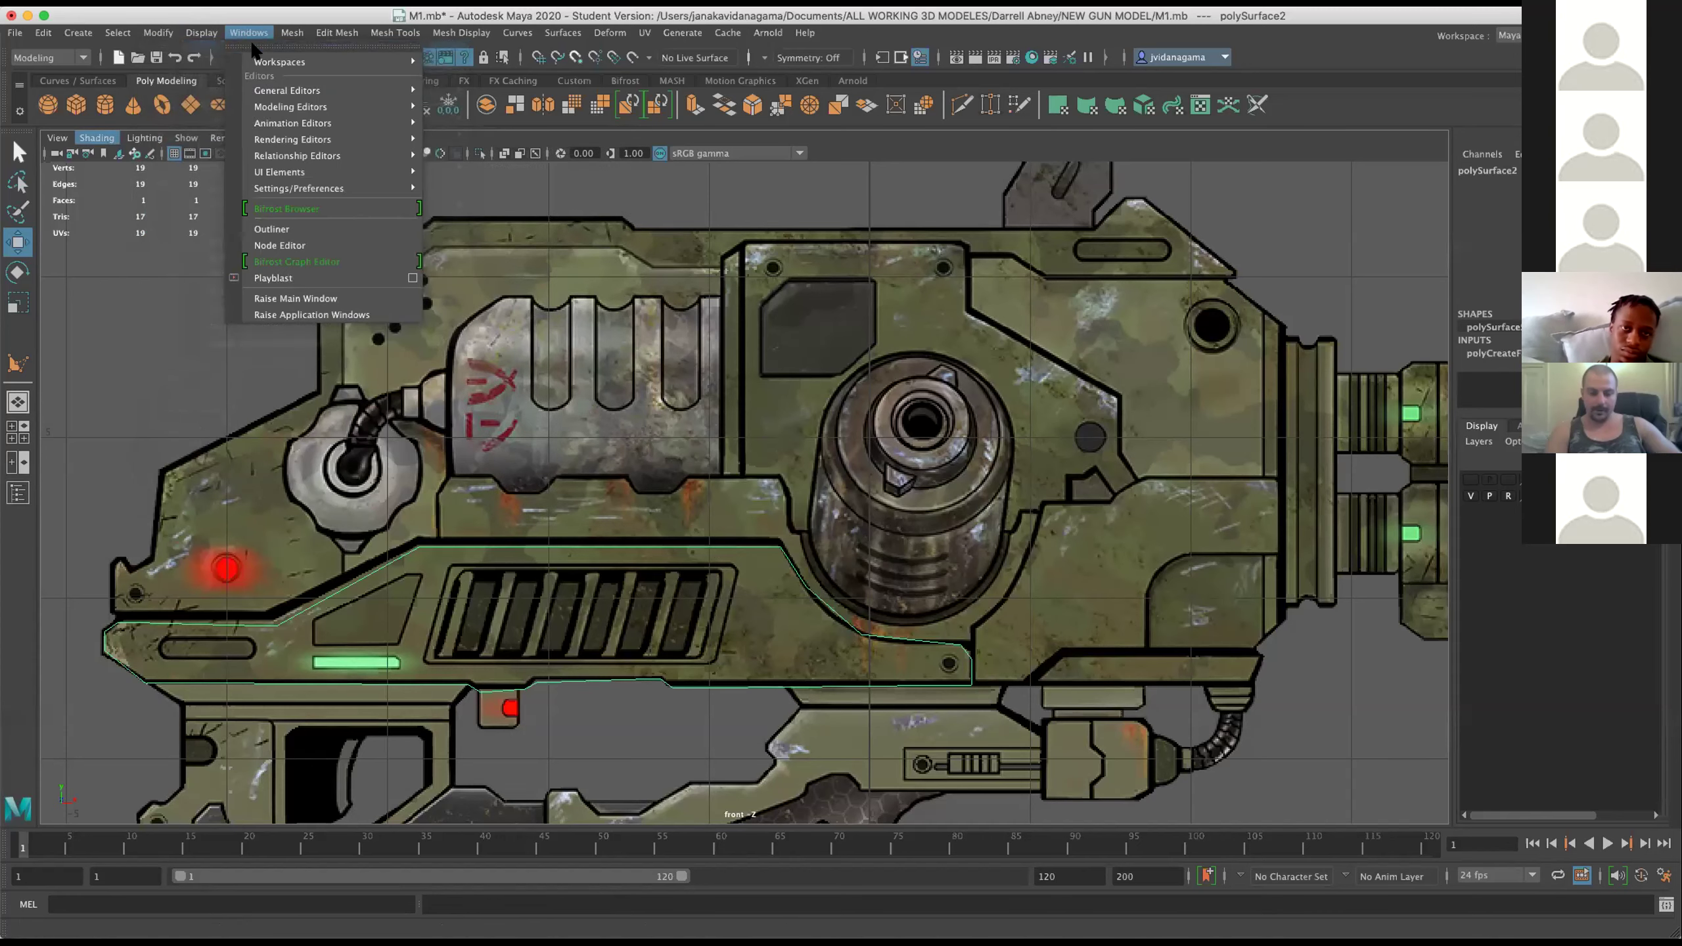
left_click(188, 151)
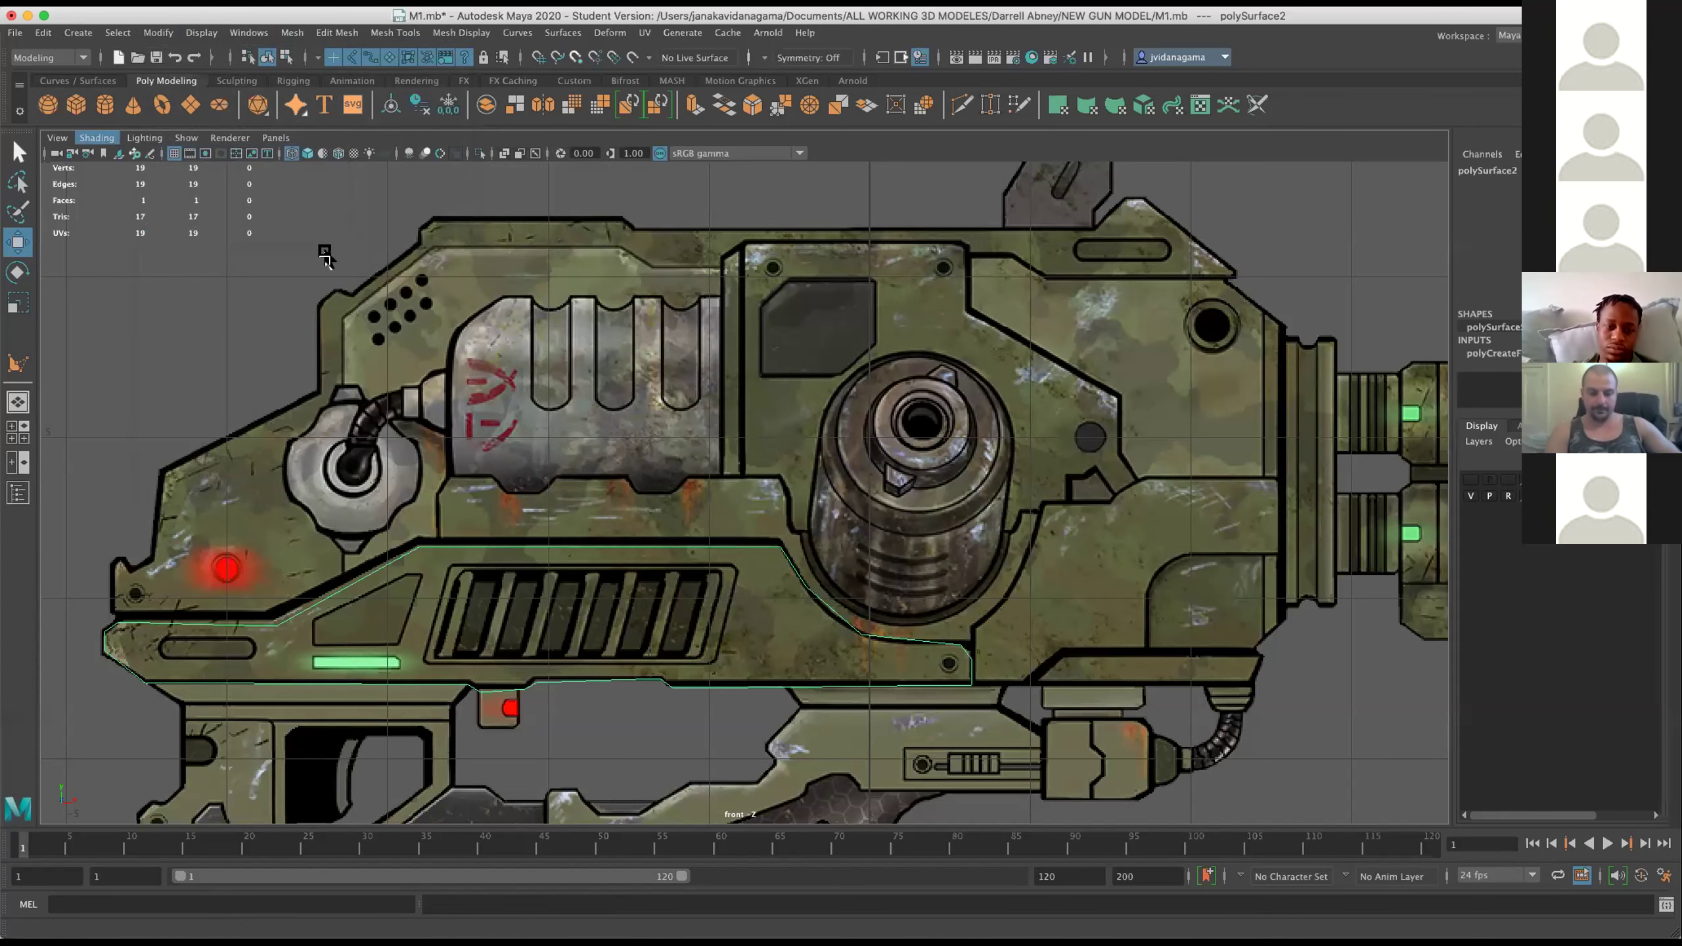
scroll("up", 3)
scroll("up", 3)
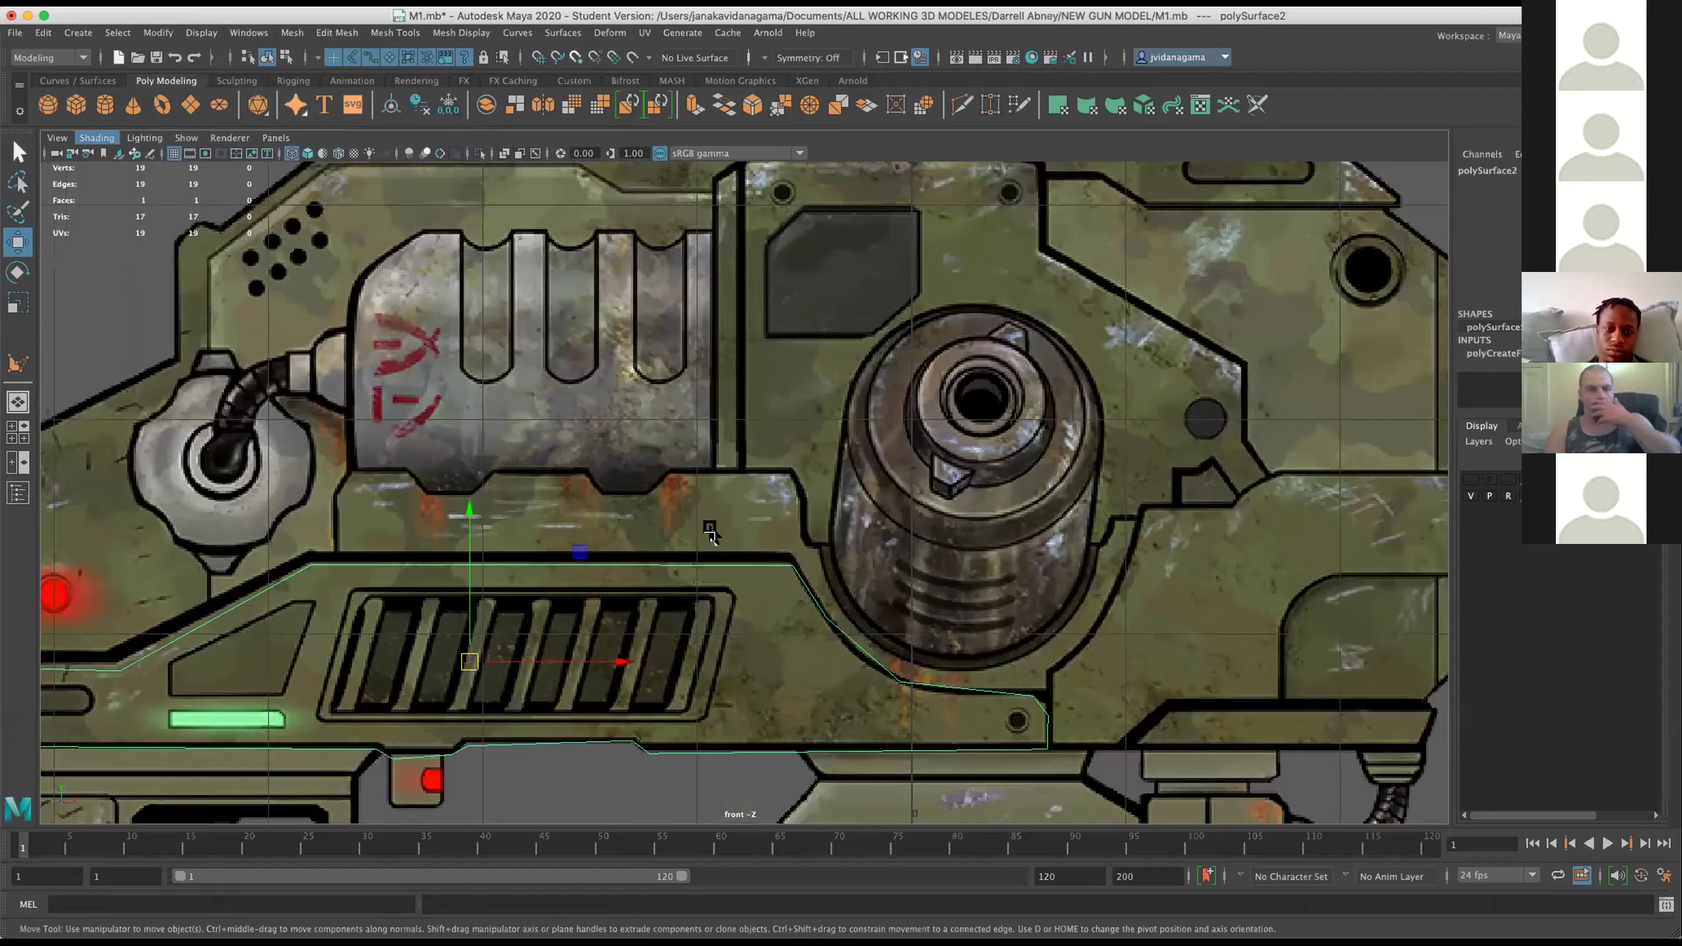
scroll("up", 3)
left_click_drag(794, 489, 1036, 409)
scroll("down", 3)
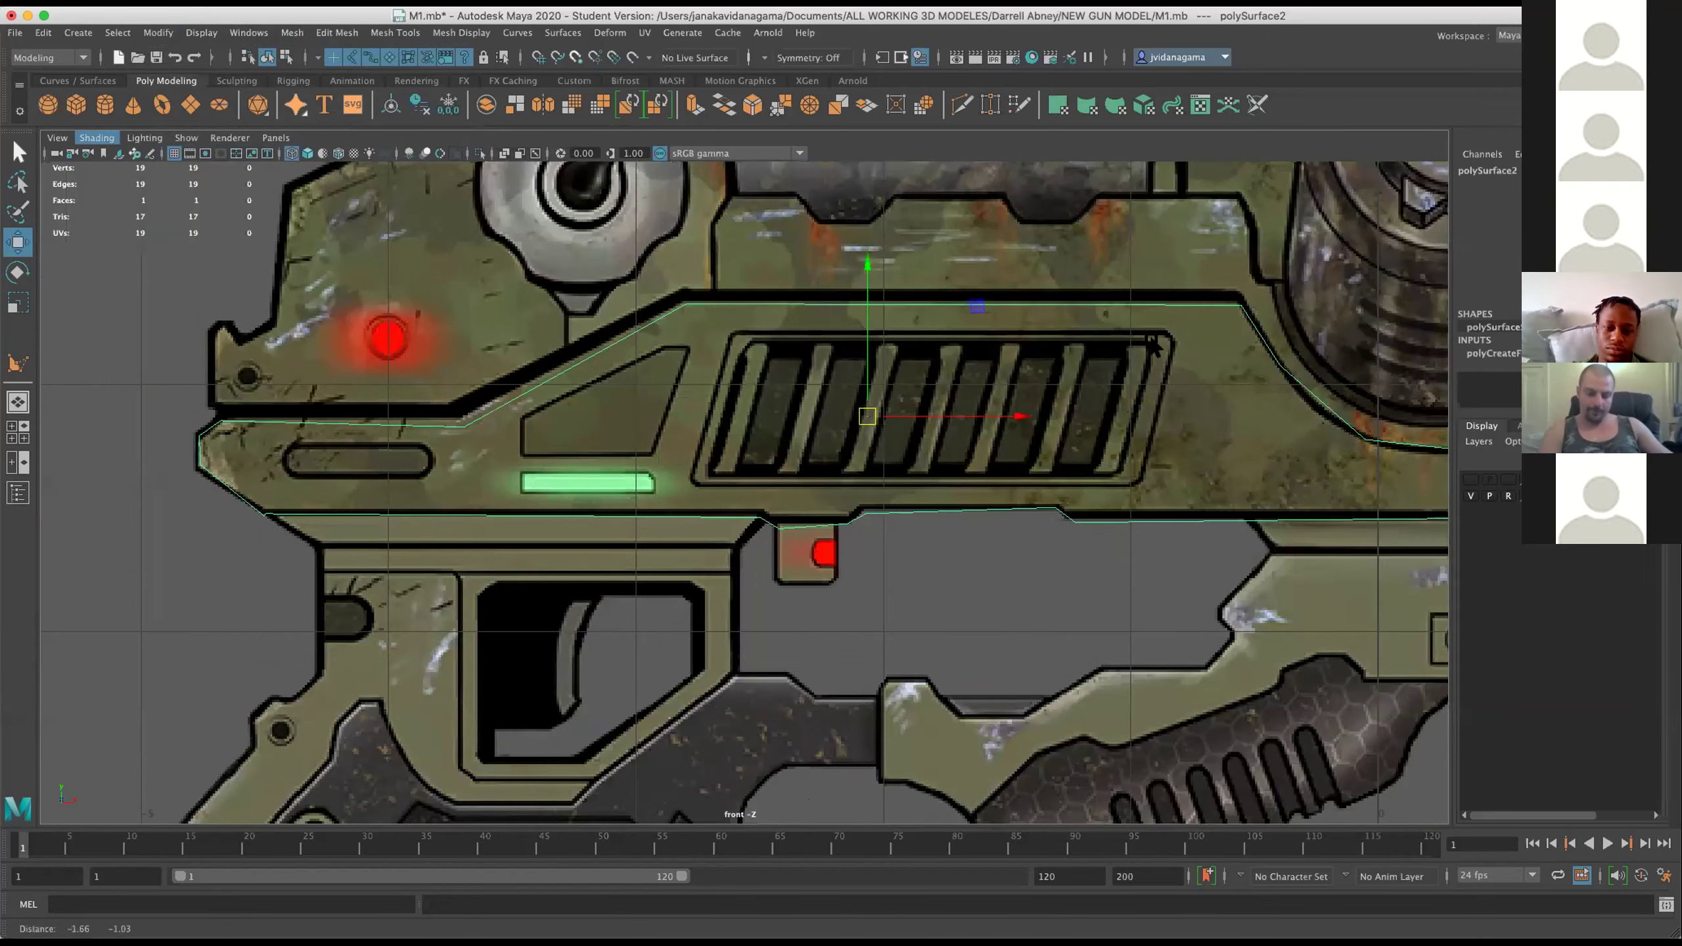
scroll("down", 3)
scroll("up", 3)
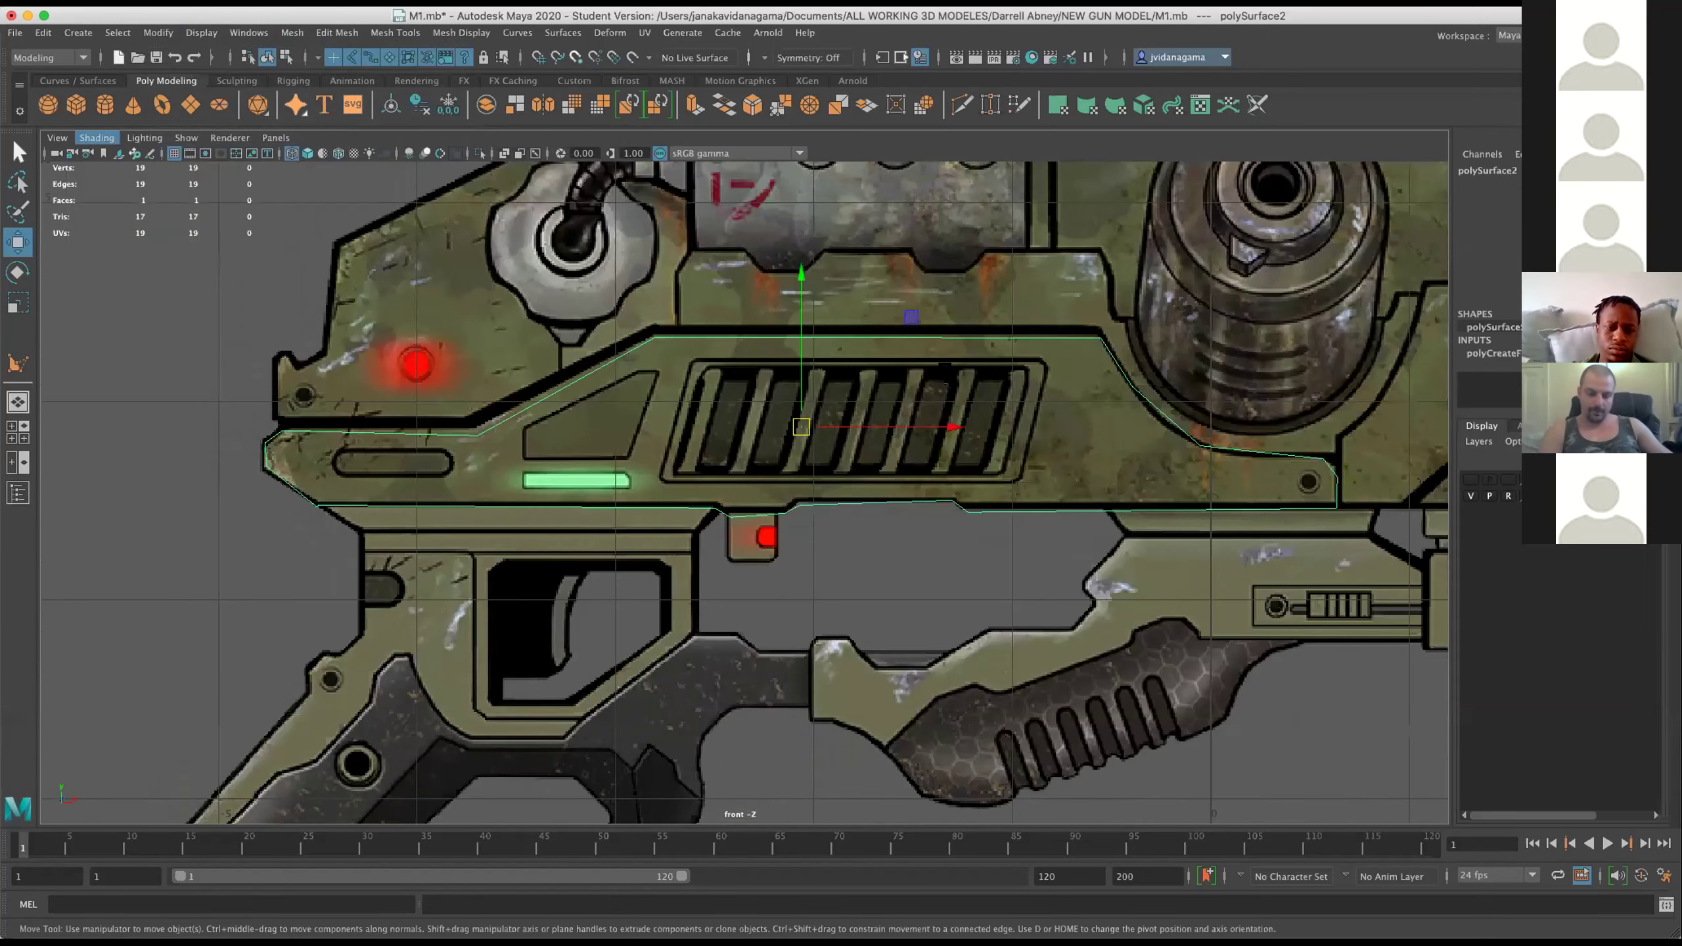
scroll("up", 3)
left_click_drag(854, 374, 720, 375)
Multi-Cut vertical edges across the panel from its bottom edge to the top edge.
key("y")
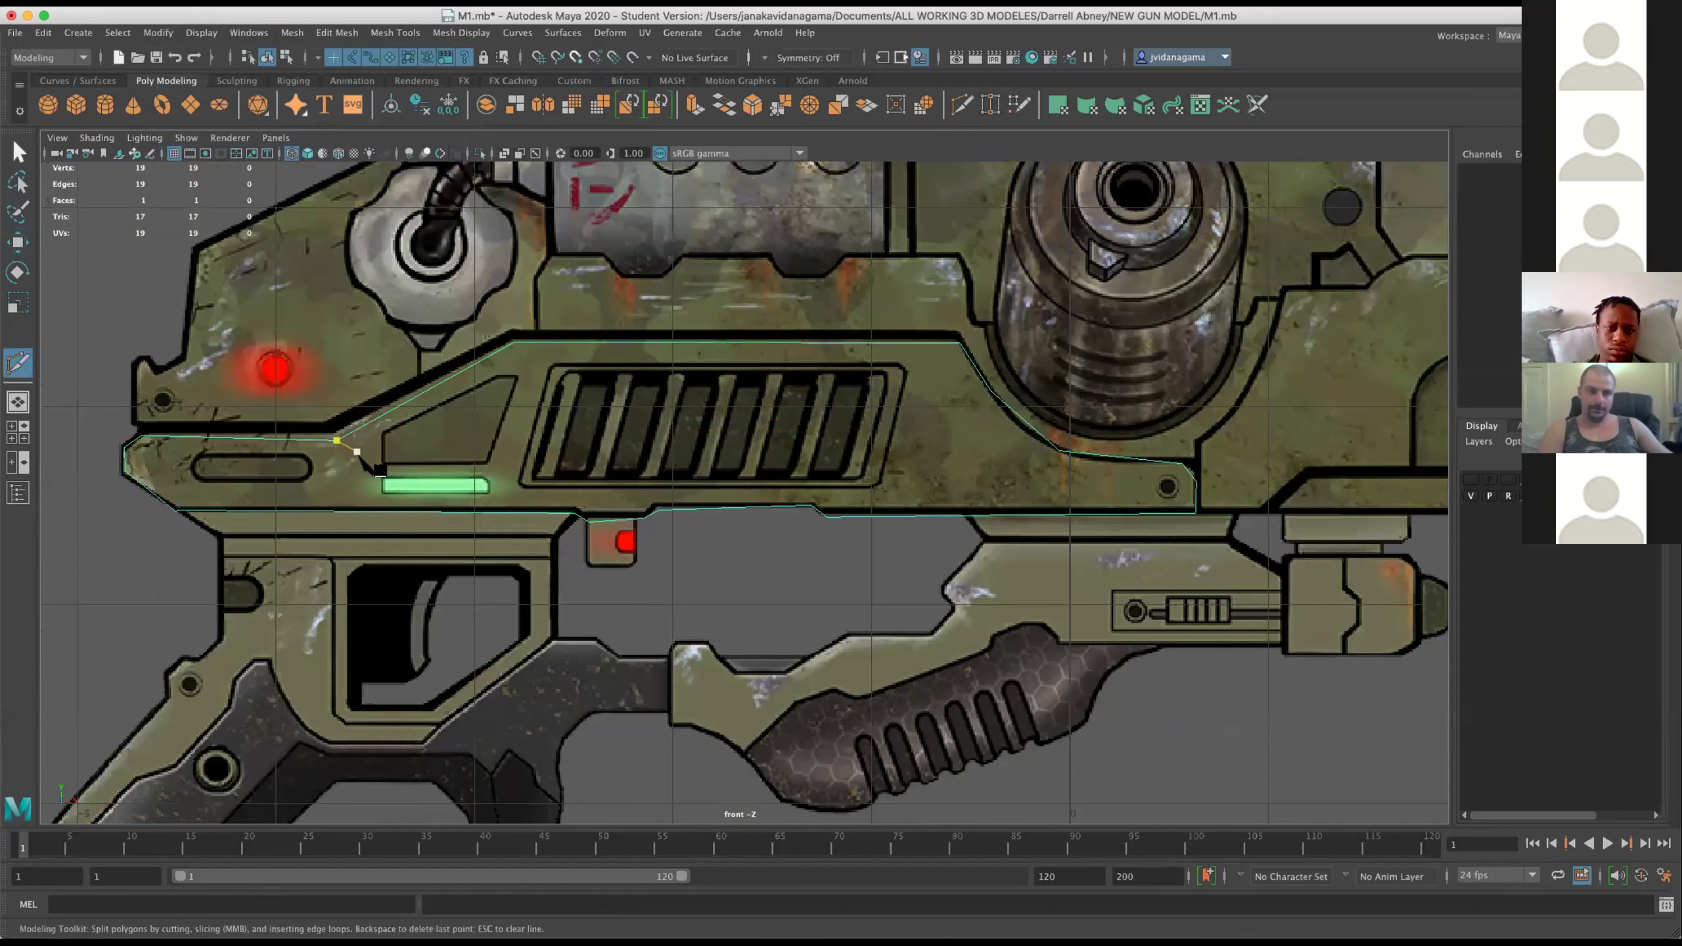
left_click(353, 436)
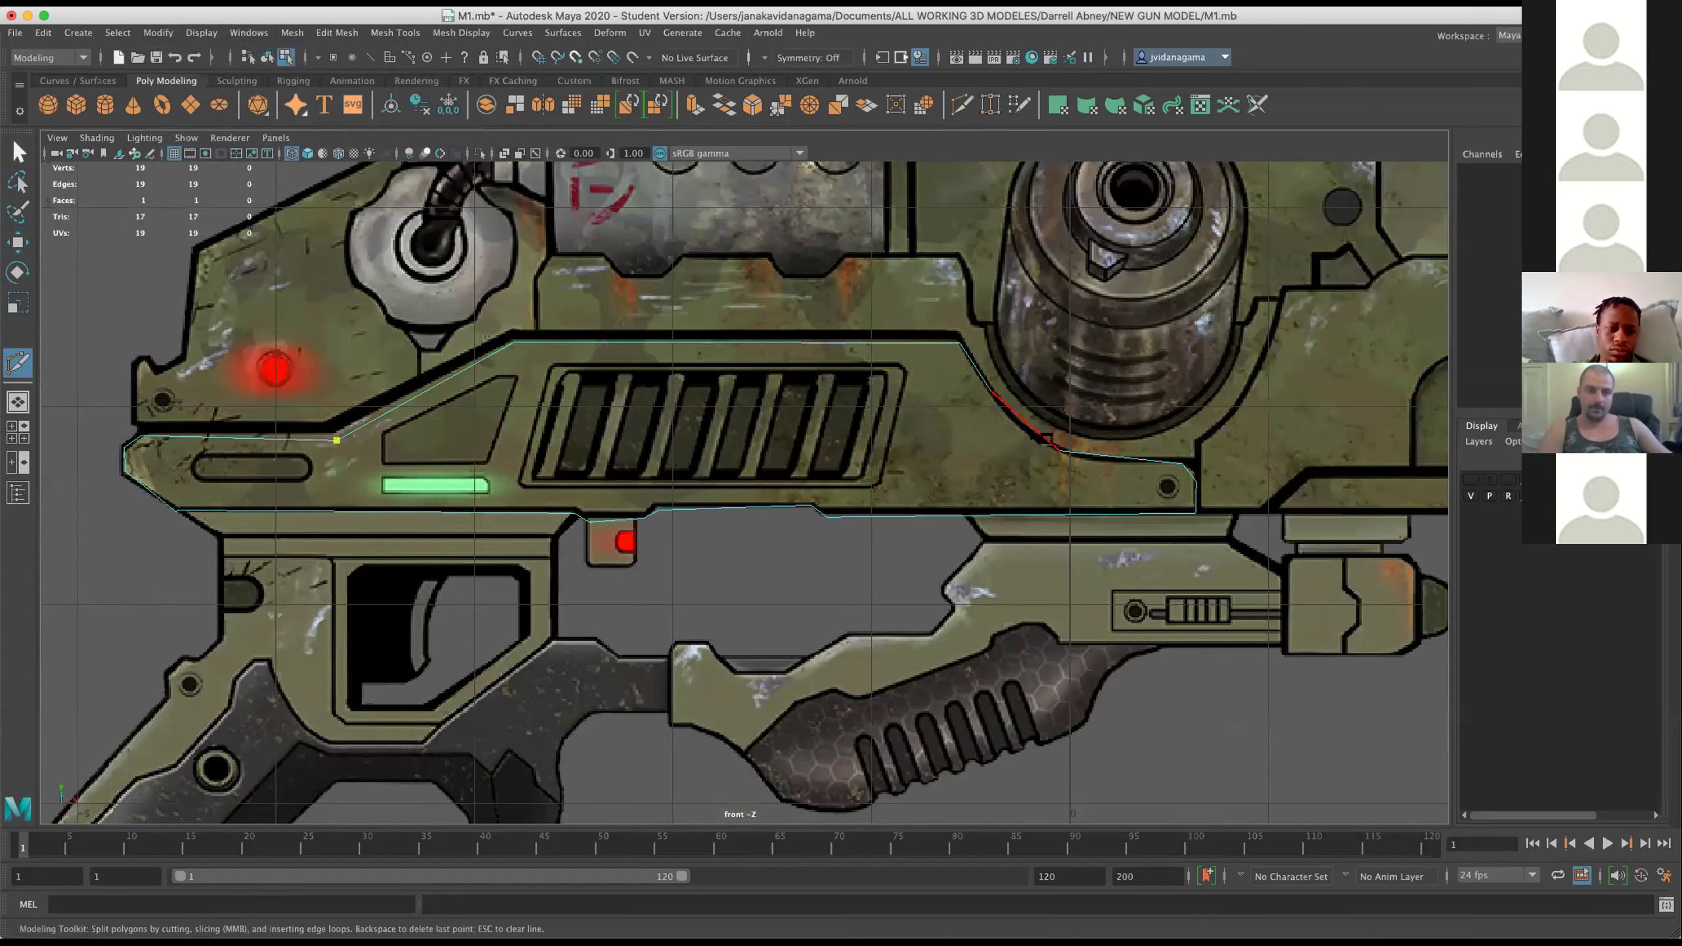
key("Escape")
left_click(658, 510)
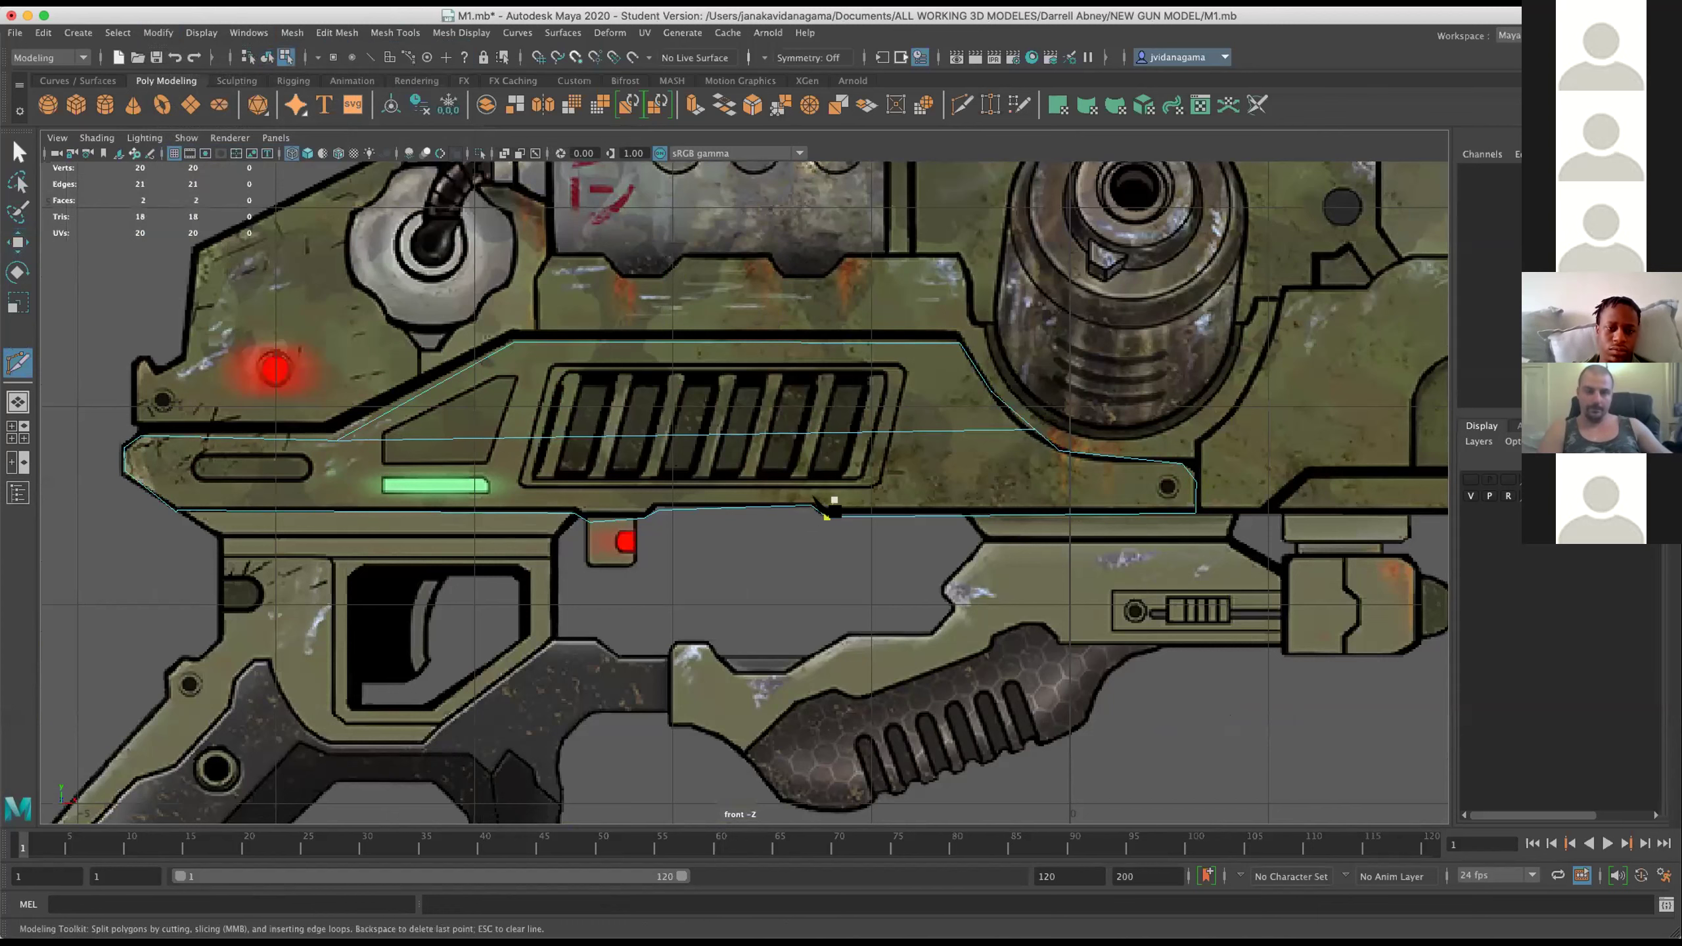
left_click(809, 503)
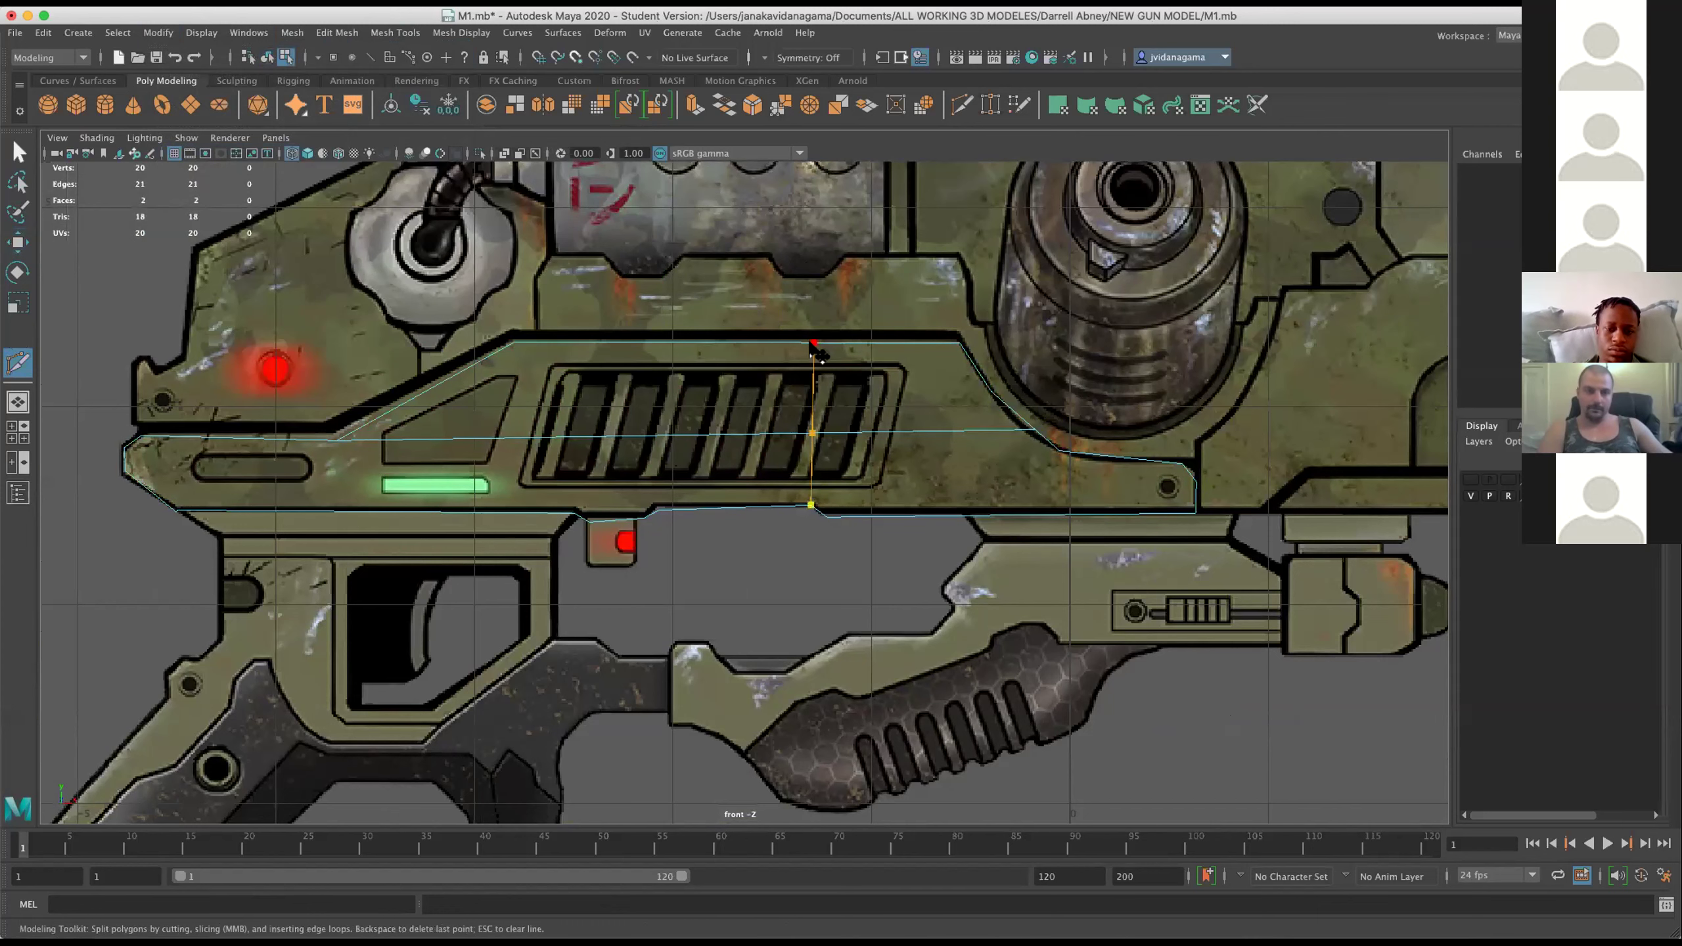
left_click(658, 510)
left_click(665, 343)
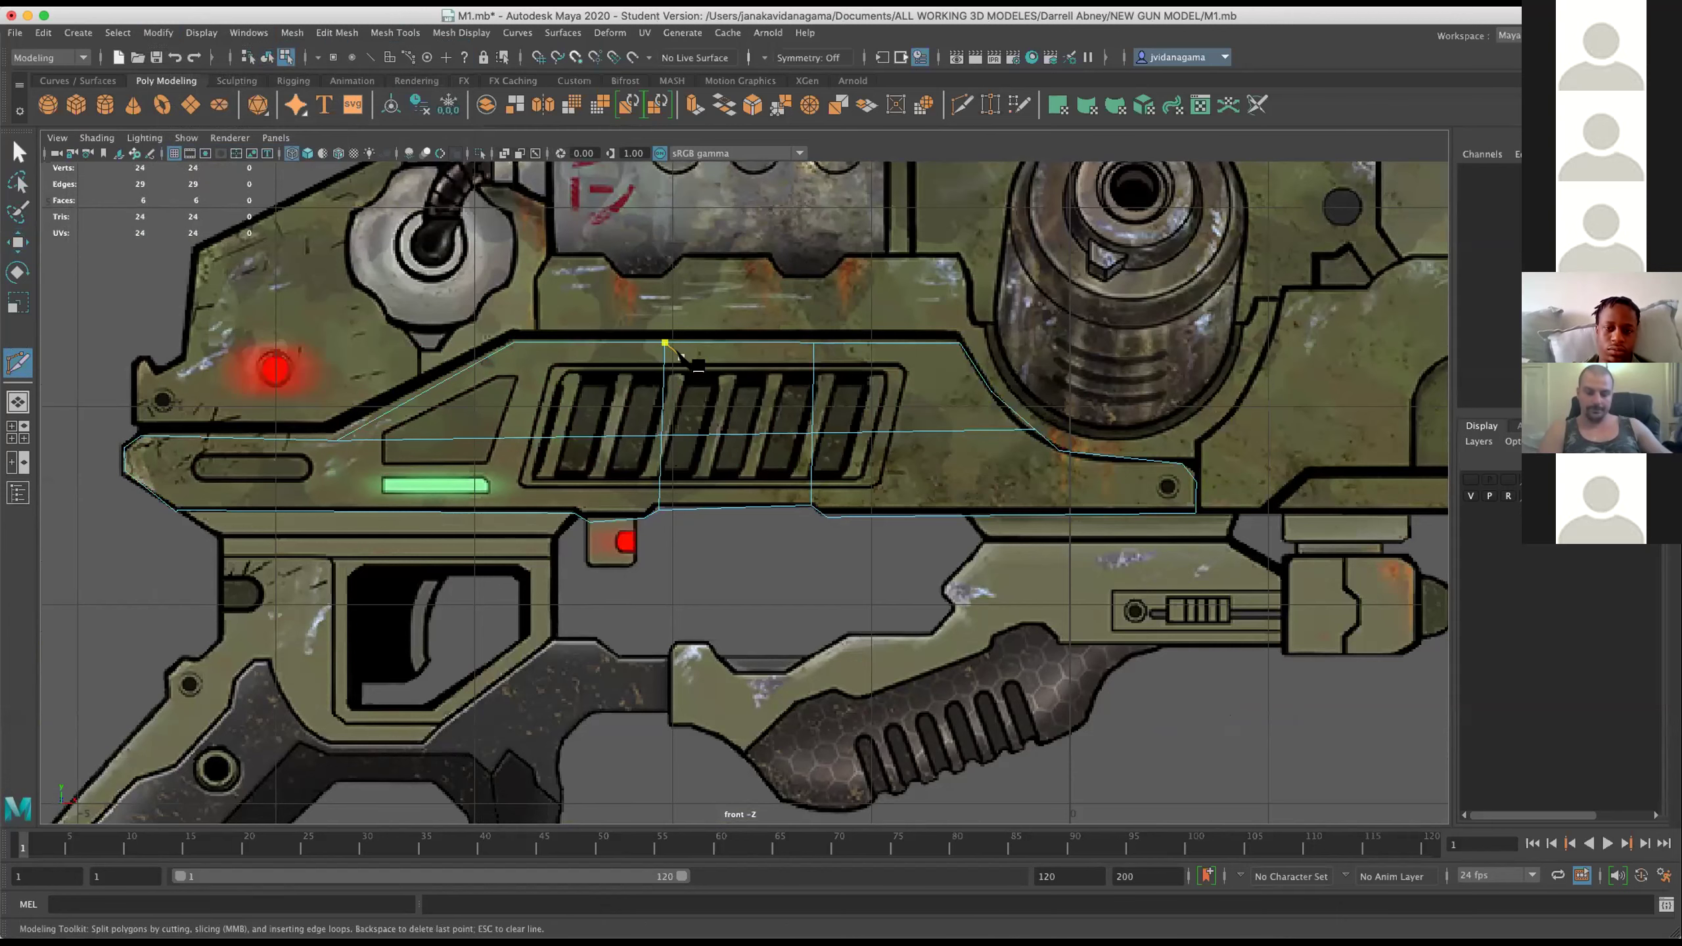
left_click(575, 512)
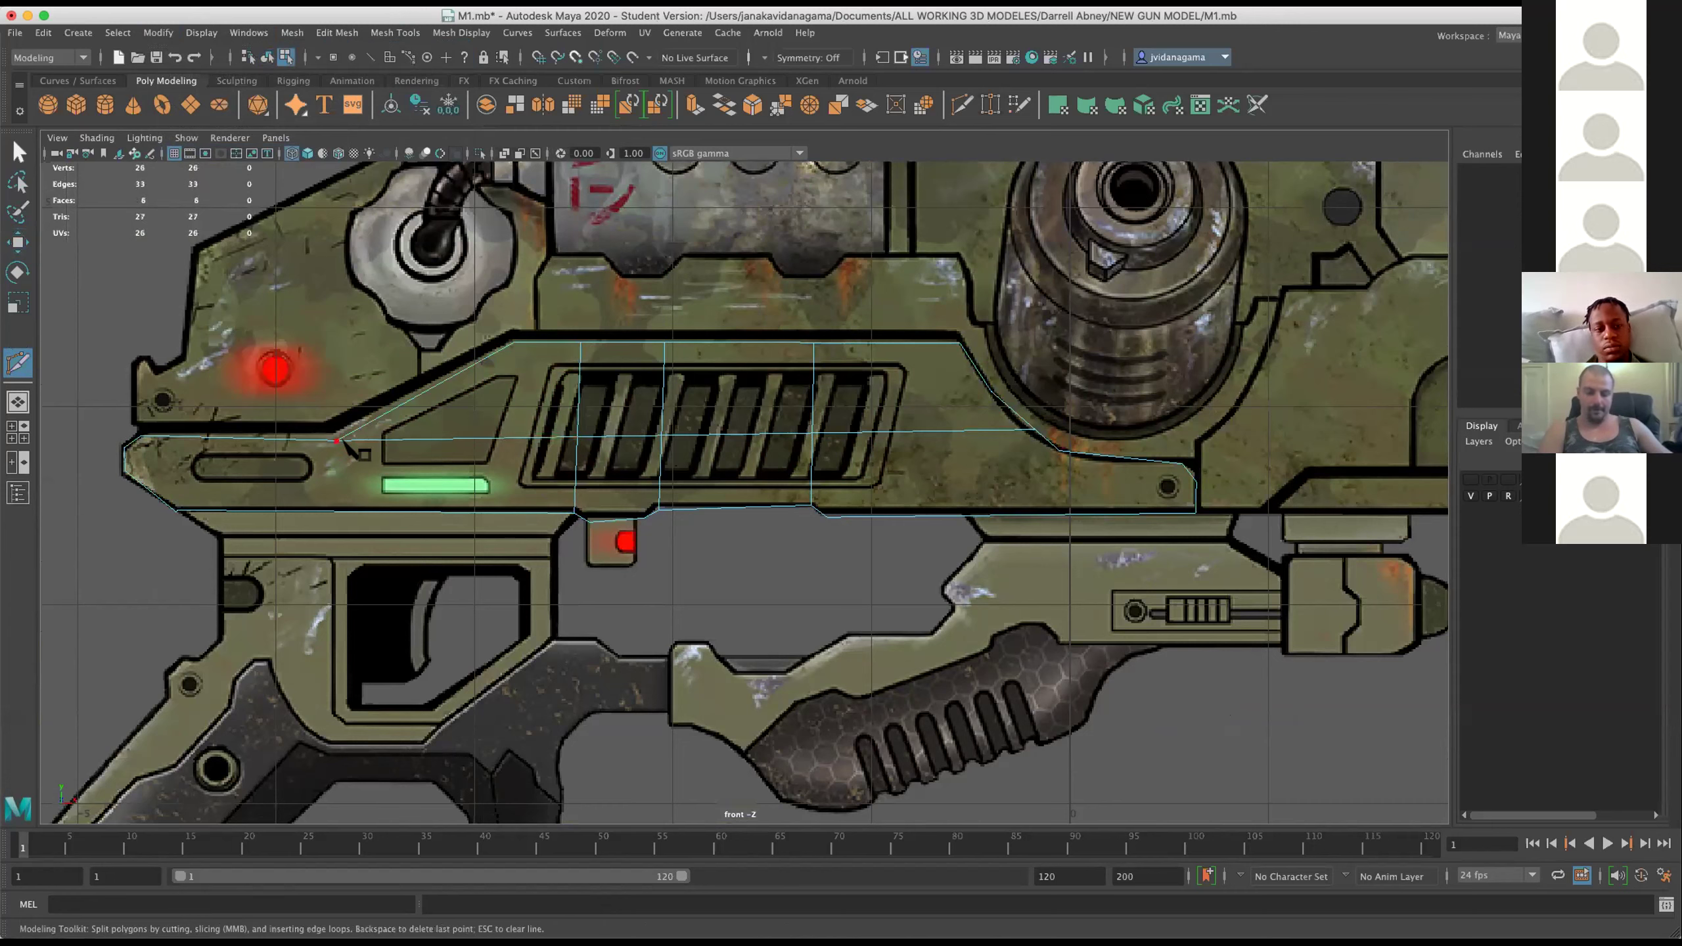
left_click(335, 441)
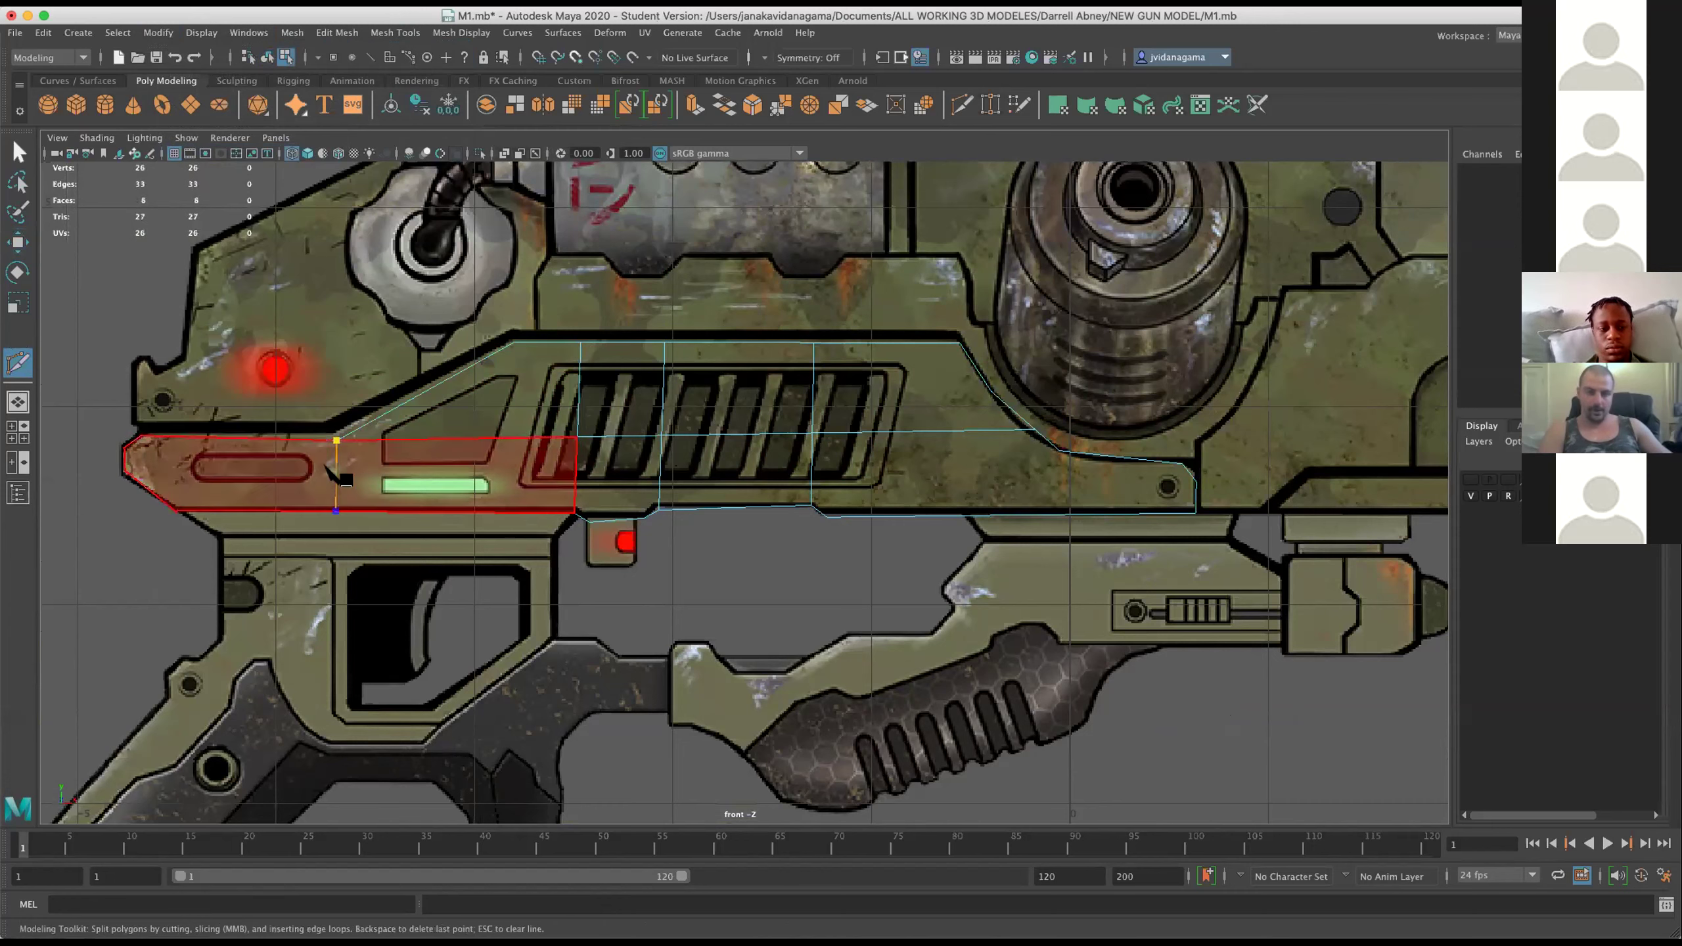
Add a lengthwise cut through the panel from its left tip to the right end.
left_click(124, 472)
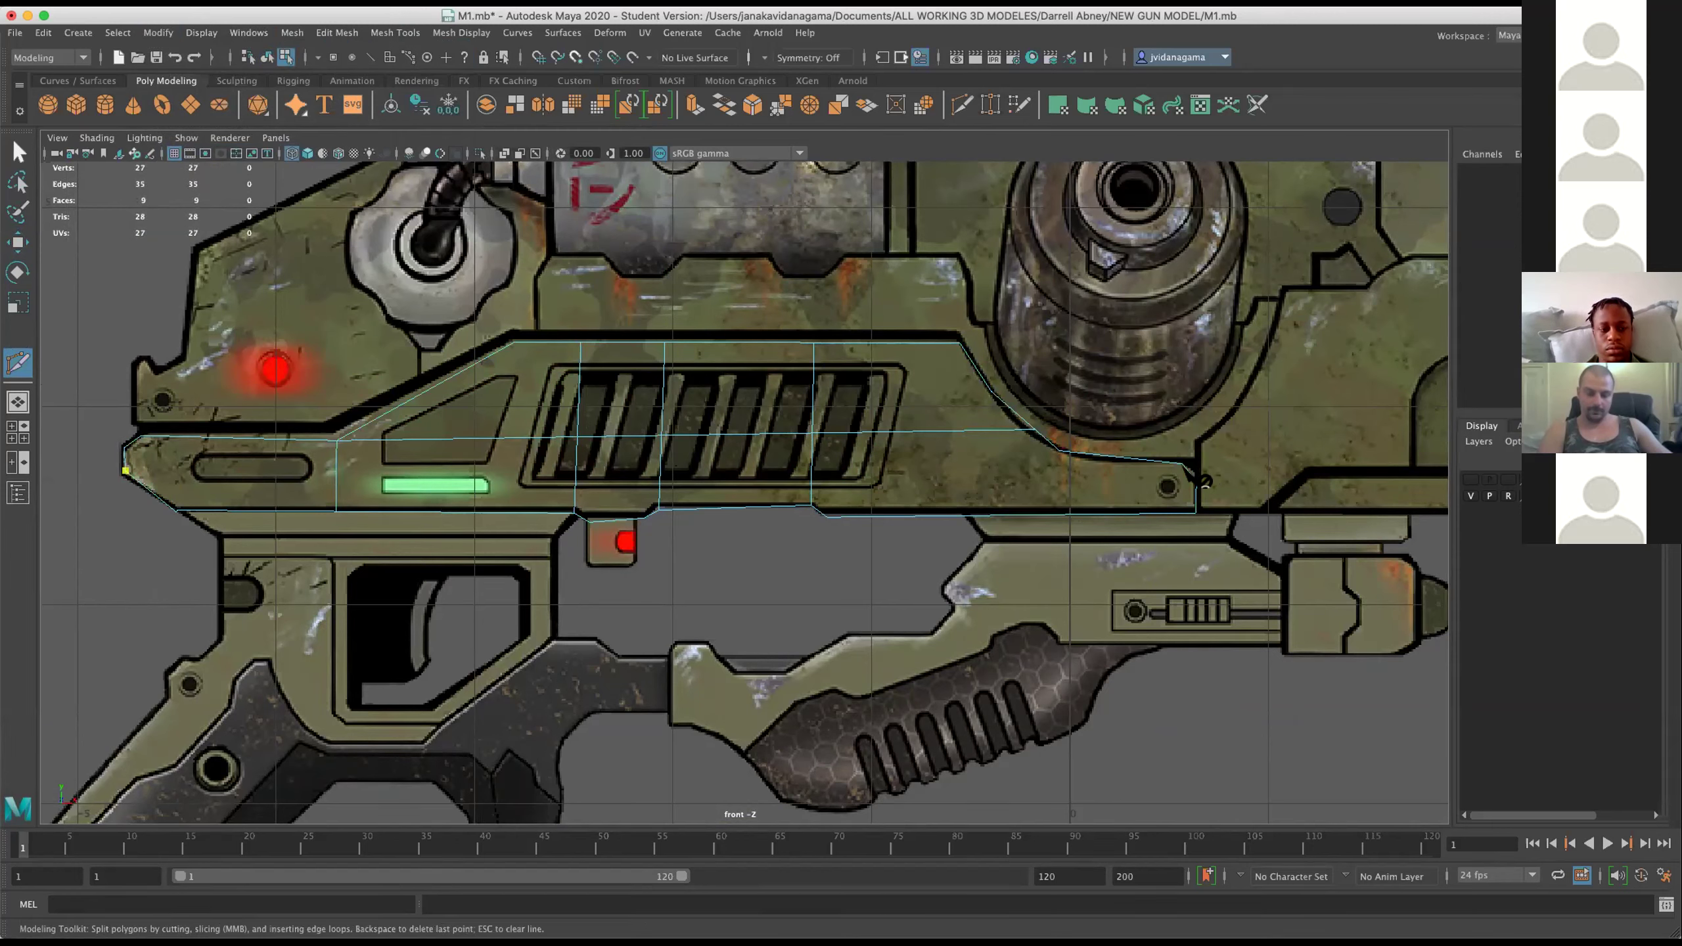
left_click(1060, 452)
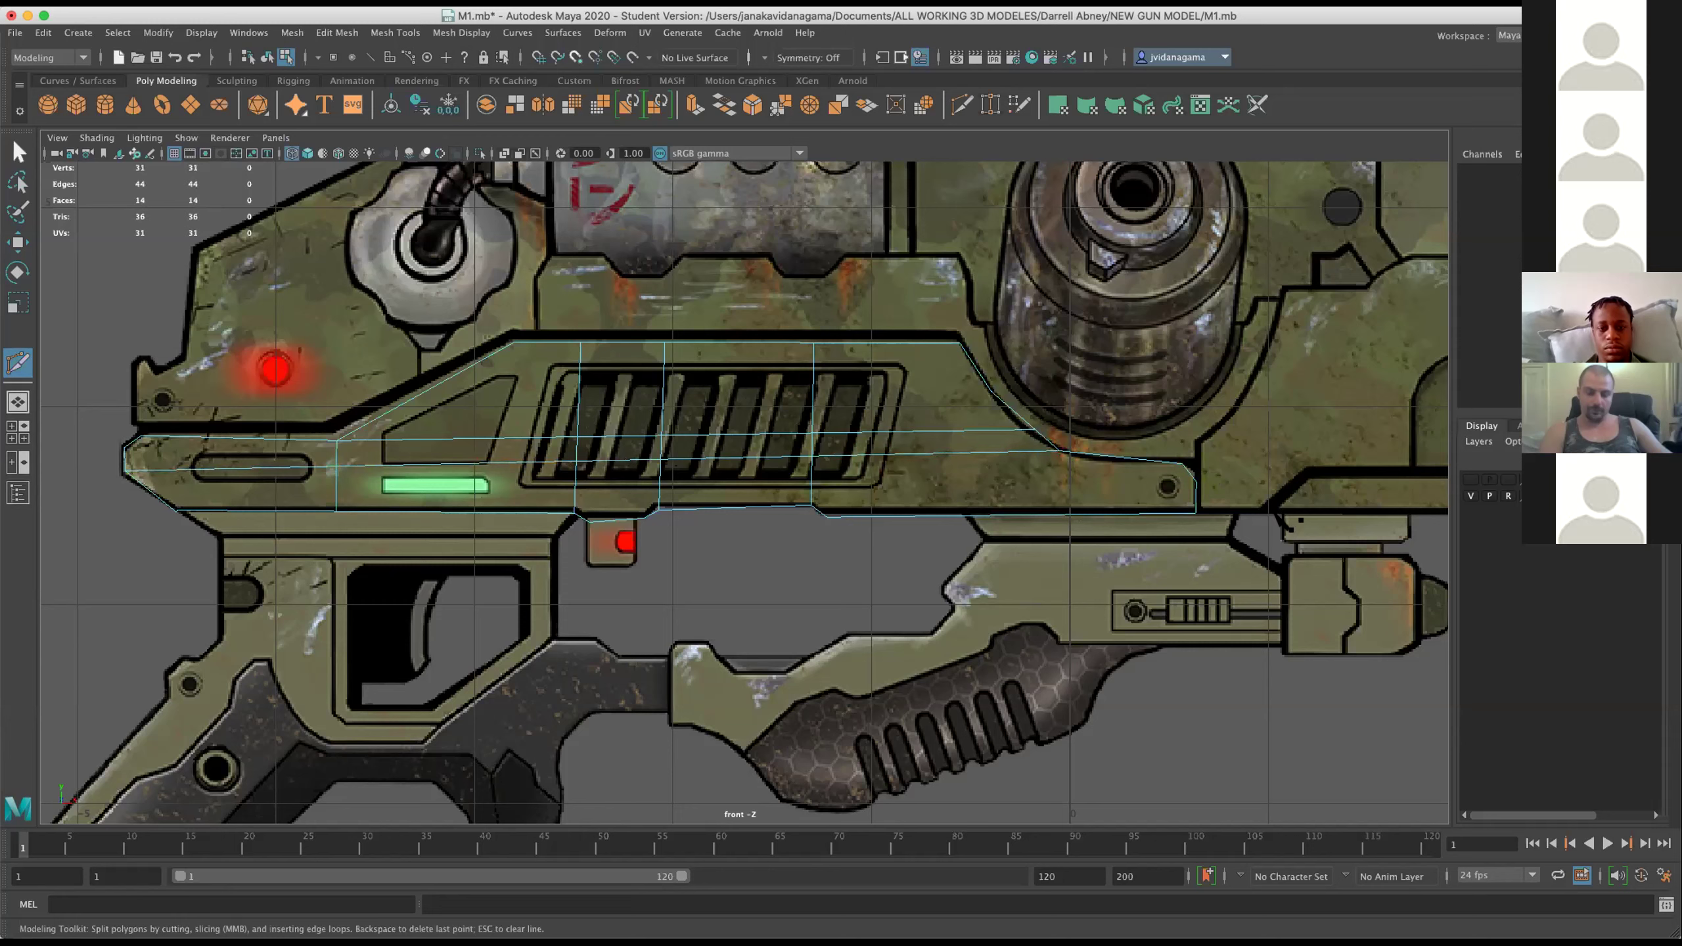
left_click(1196, 482)
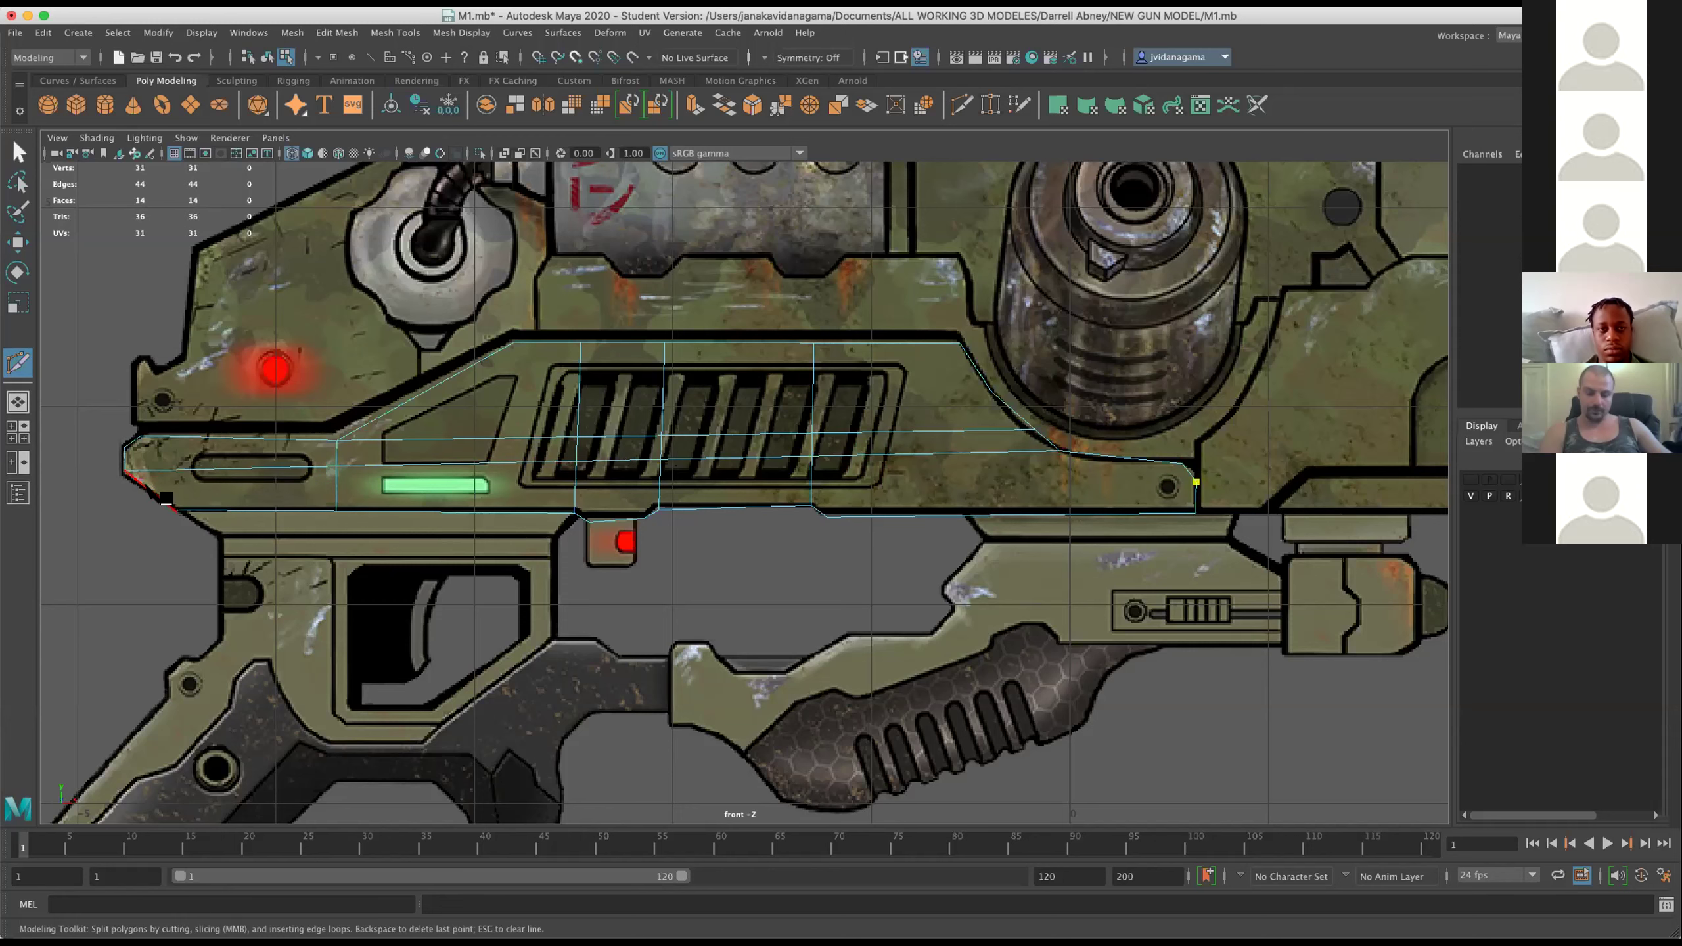
left_click(150, 490)
key("Return")
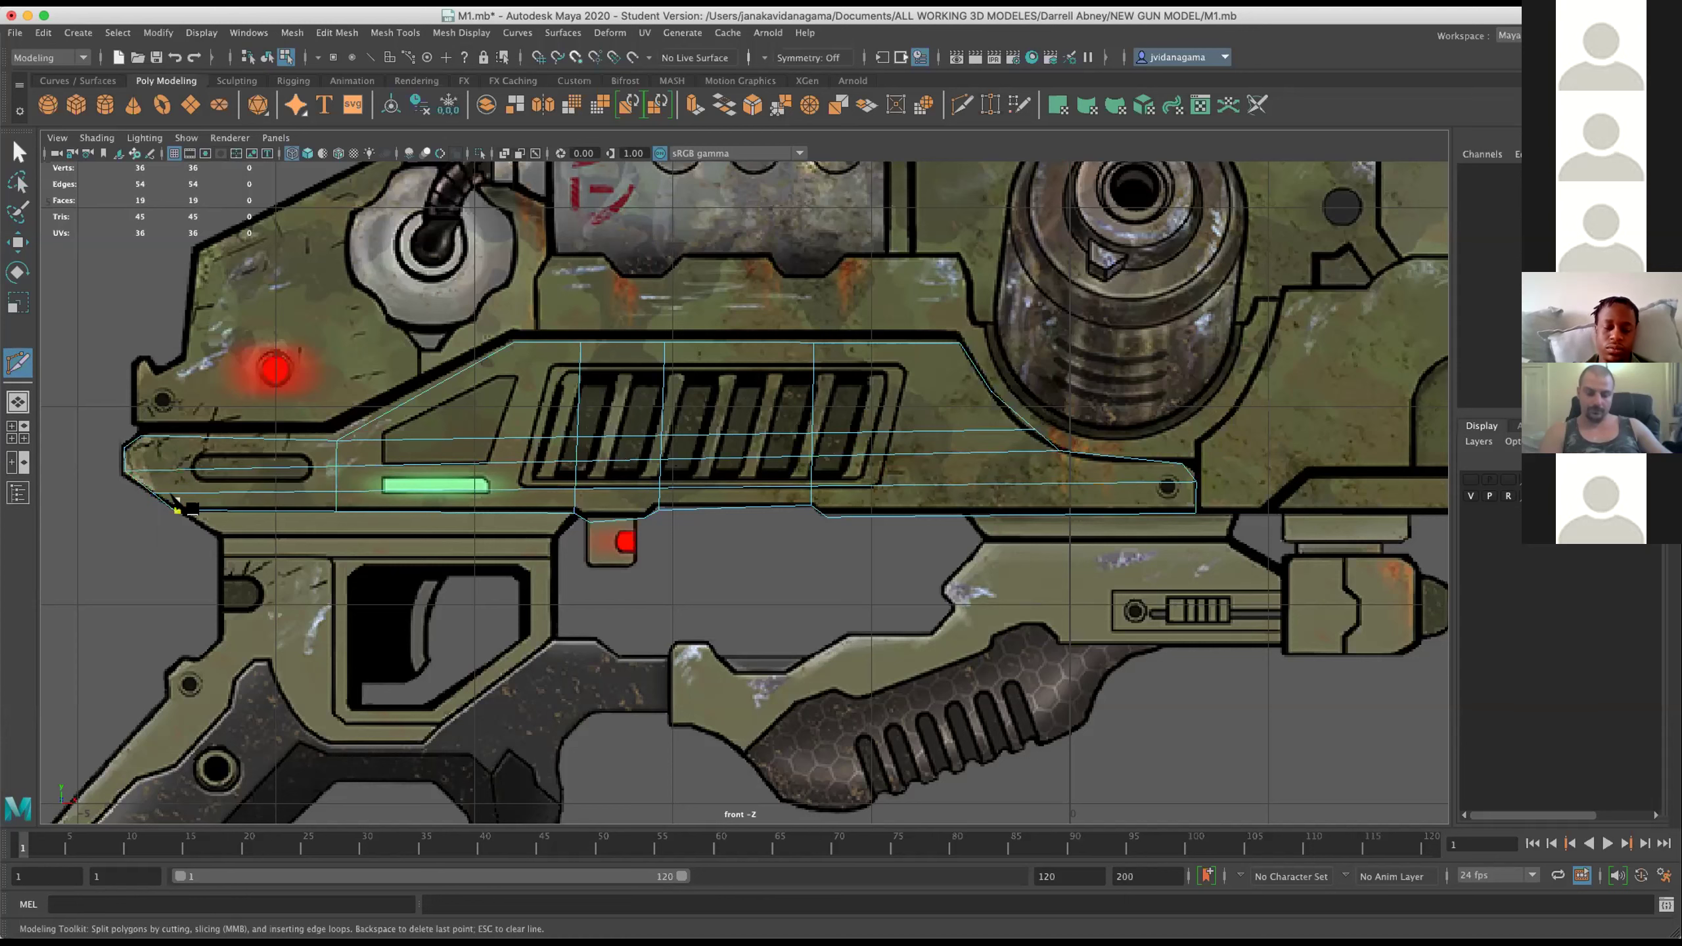
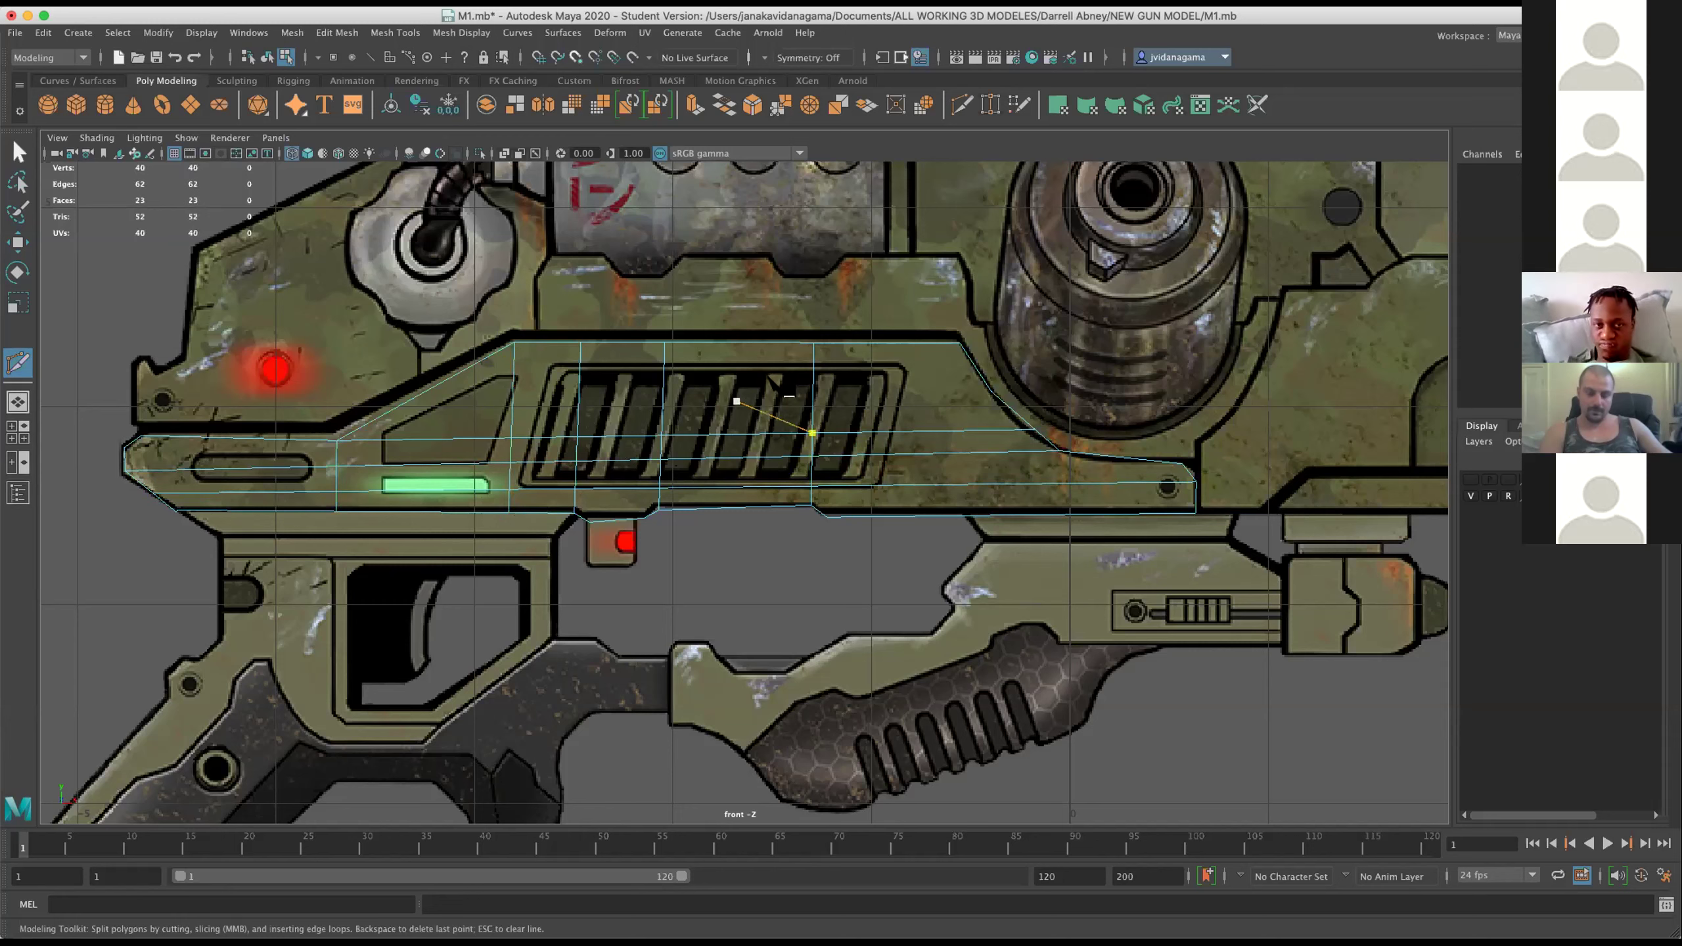
Cut a first lengthwise edge loop across the gun body from its upper-right edge.
left_click(992, 393)
left_click(419, 393)
key("Return")
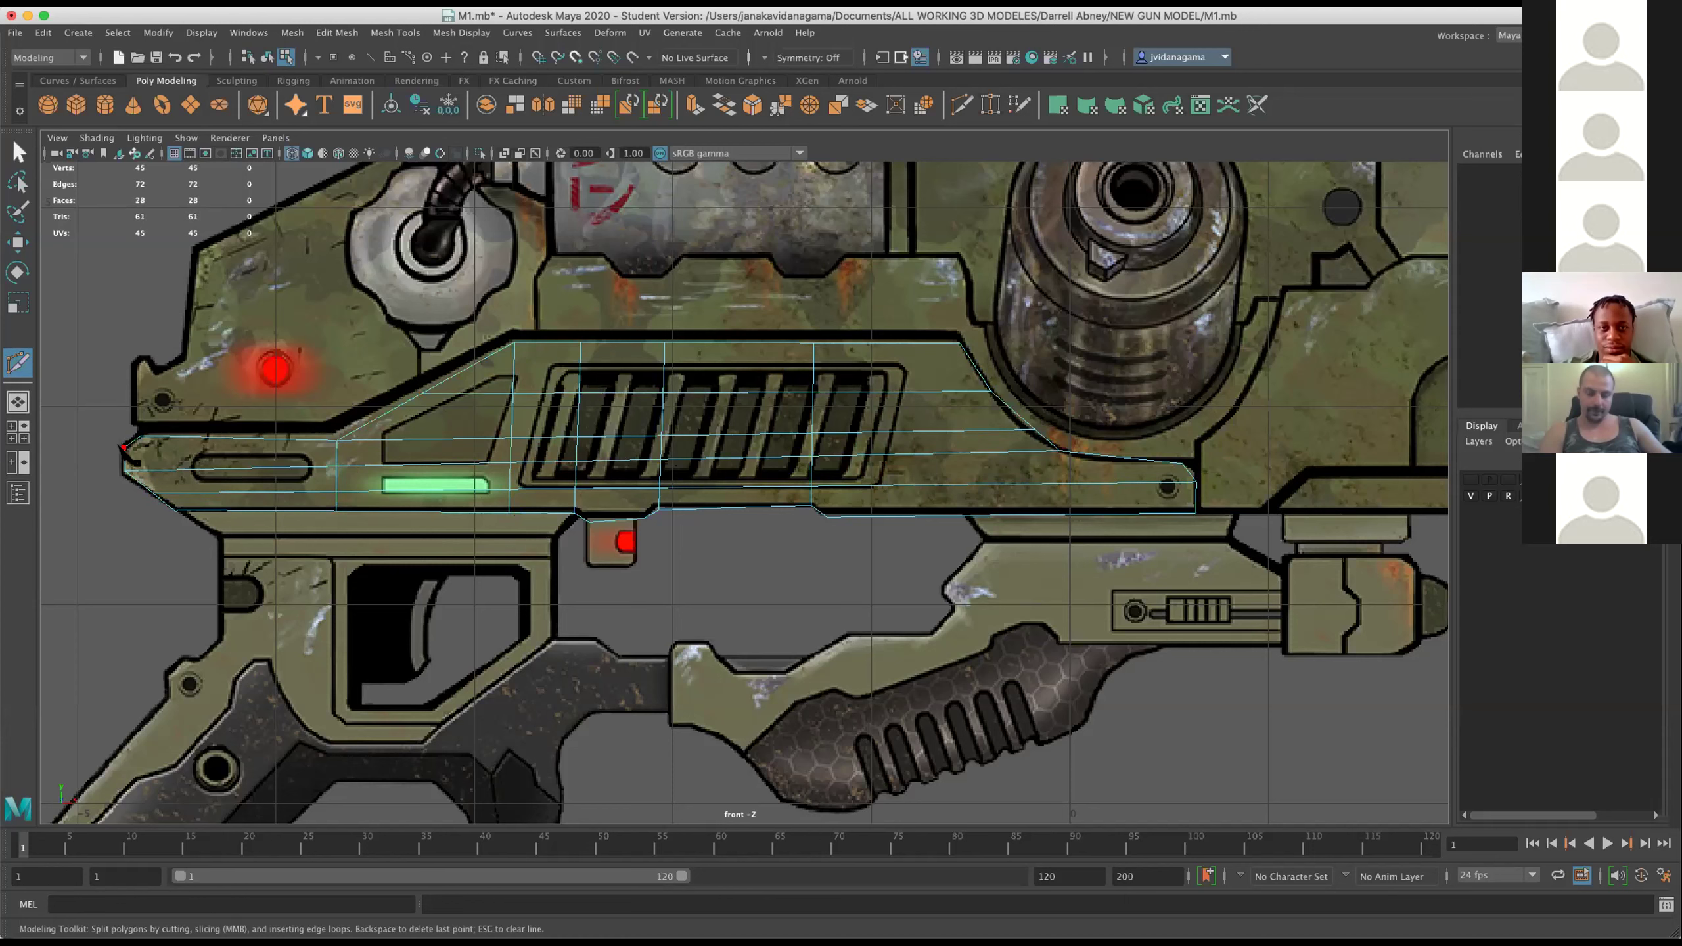
key("Escape")
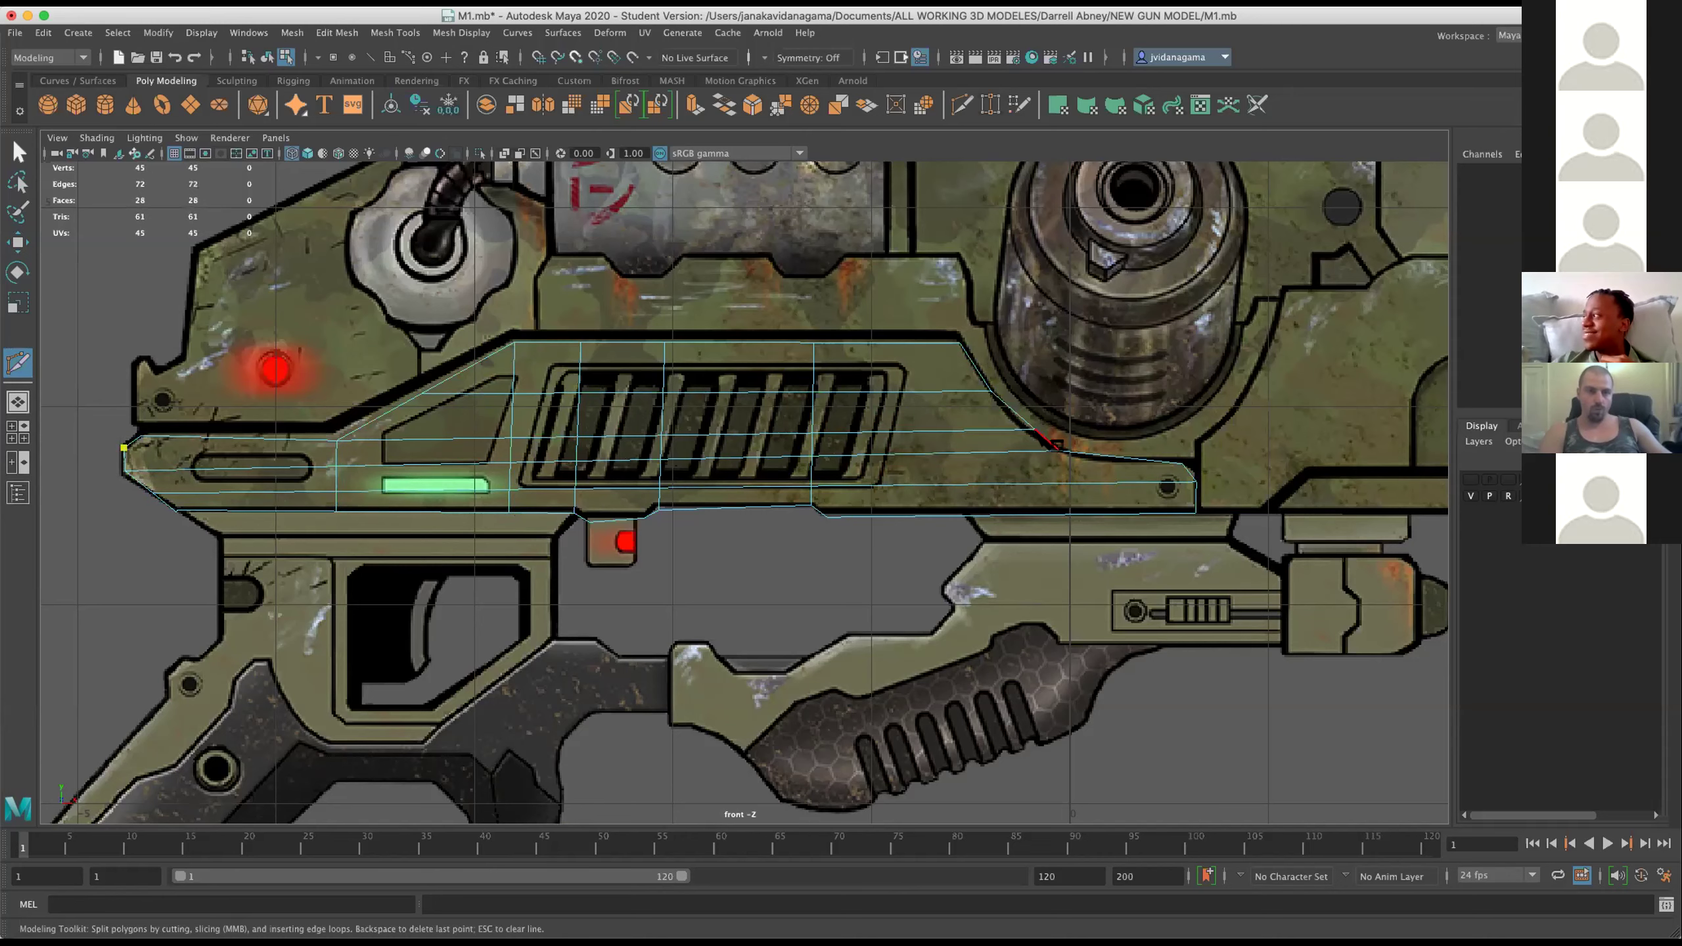
Cut a second edge loop across the front face, bringing the mesh to 51 vertices.
left_click(1053, 445)
key("Return")
scroll("up", 3)
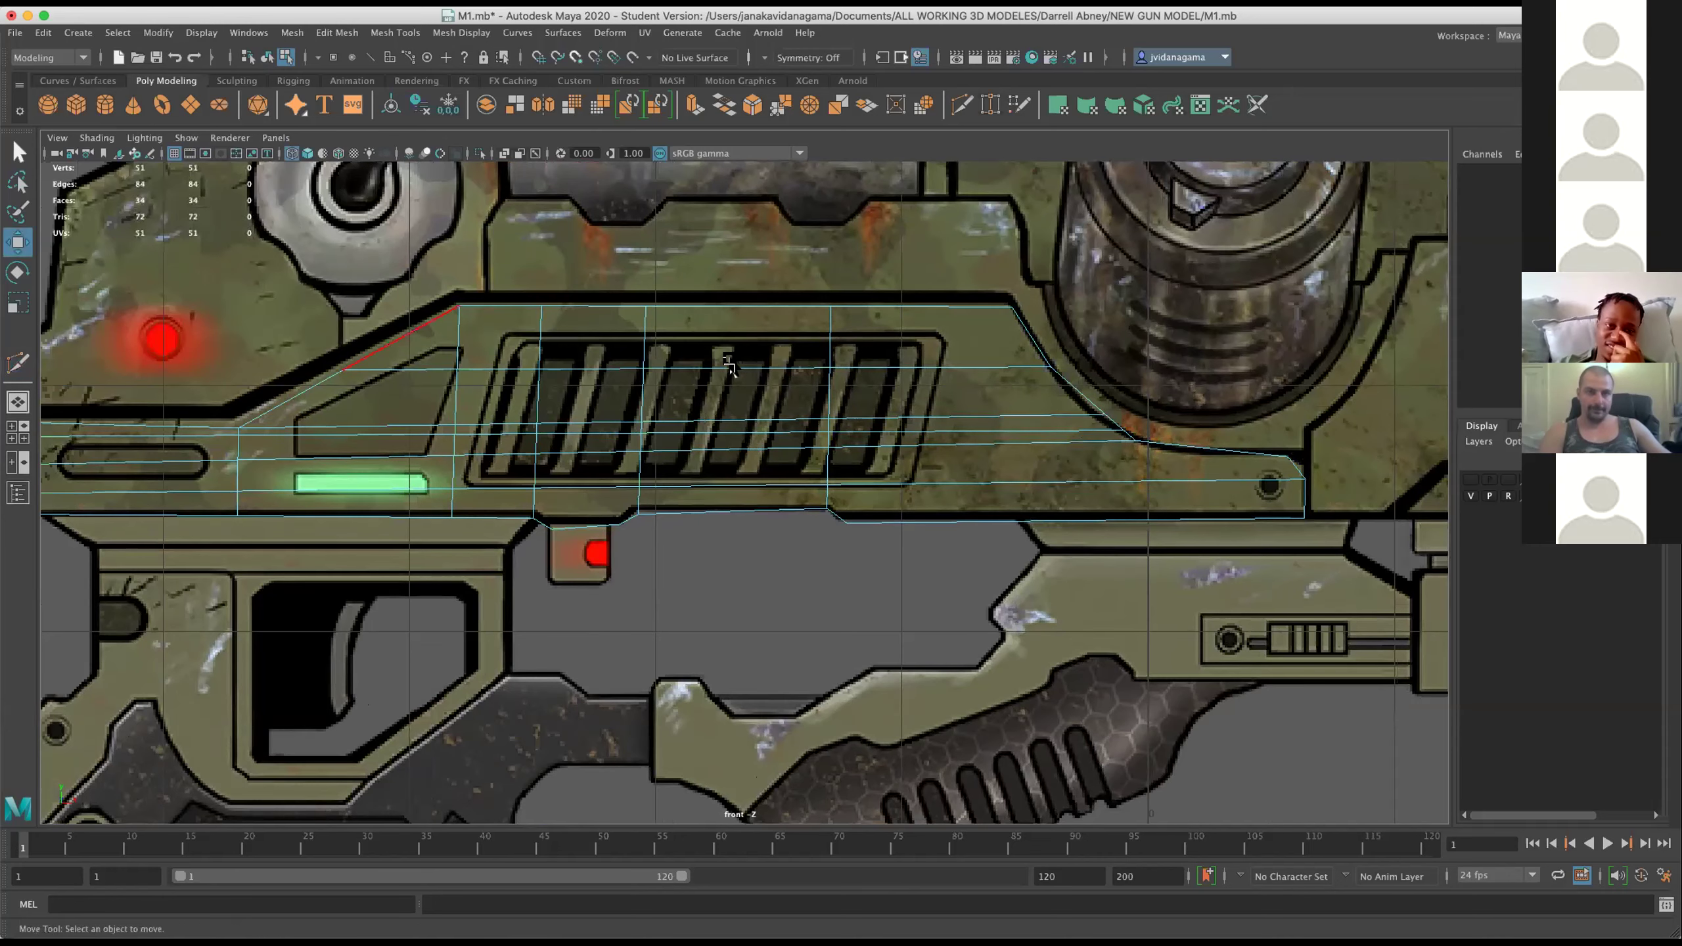
left_click_drag(751, 346, 833, 322)
left_click_drag(833, 323, 781, 335)
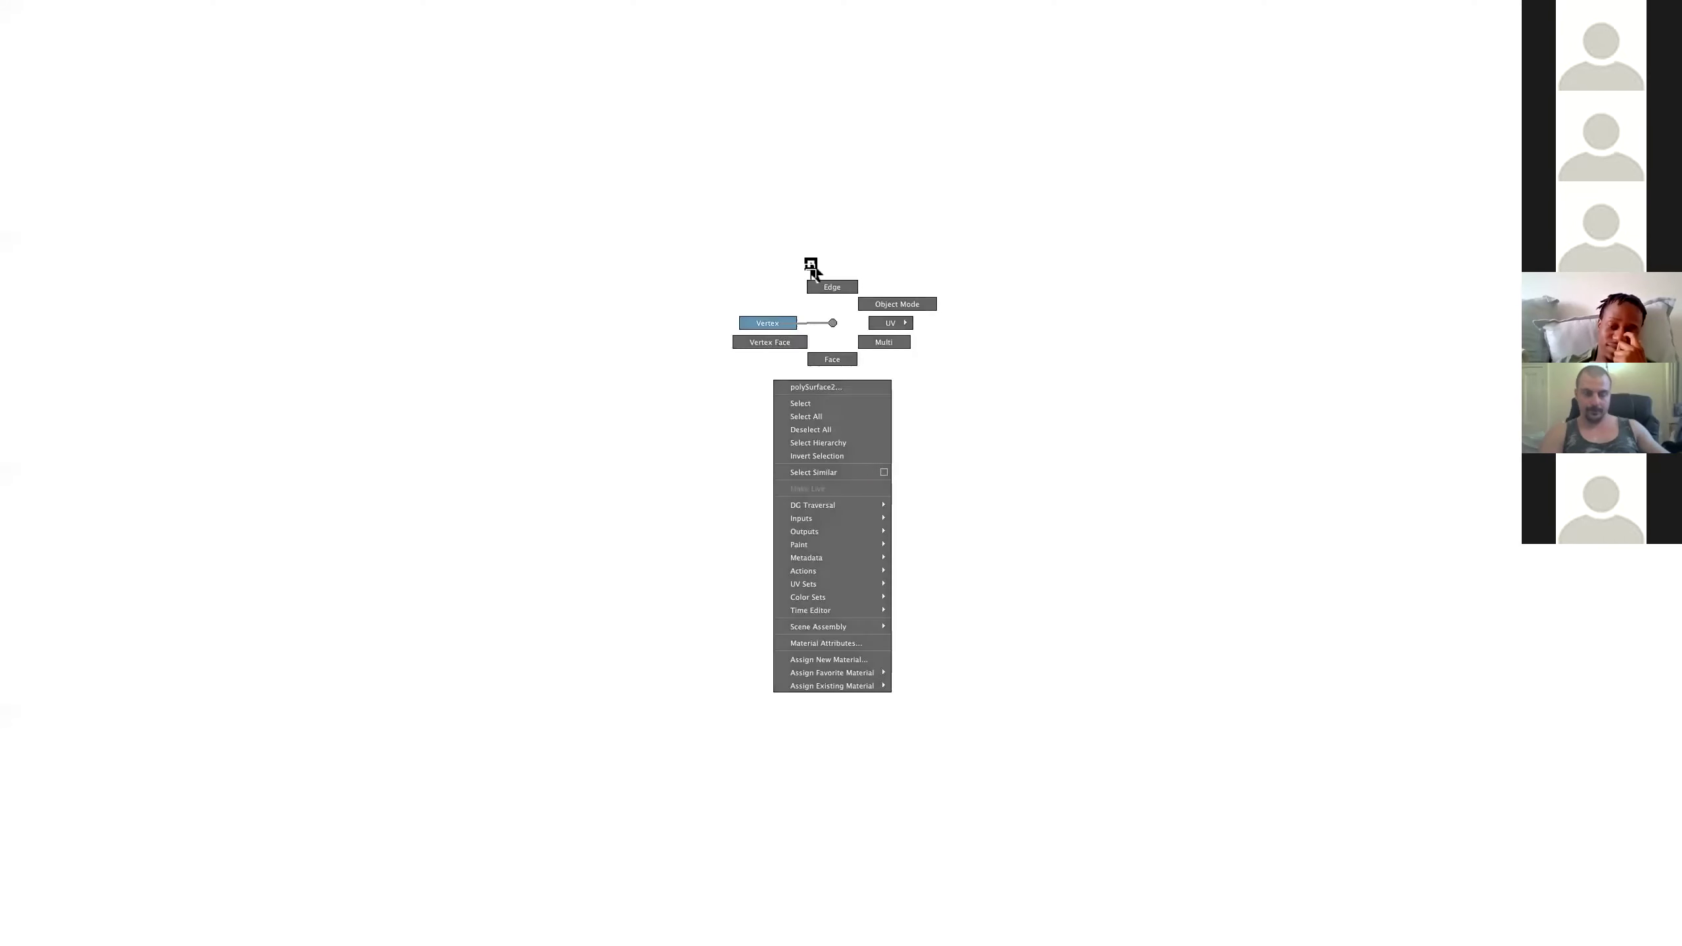
Scale four vertex columns flat on X so each forms a vertical line.
left_click_drag(931, 229, 987, 531)
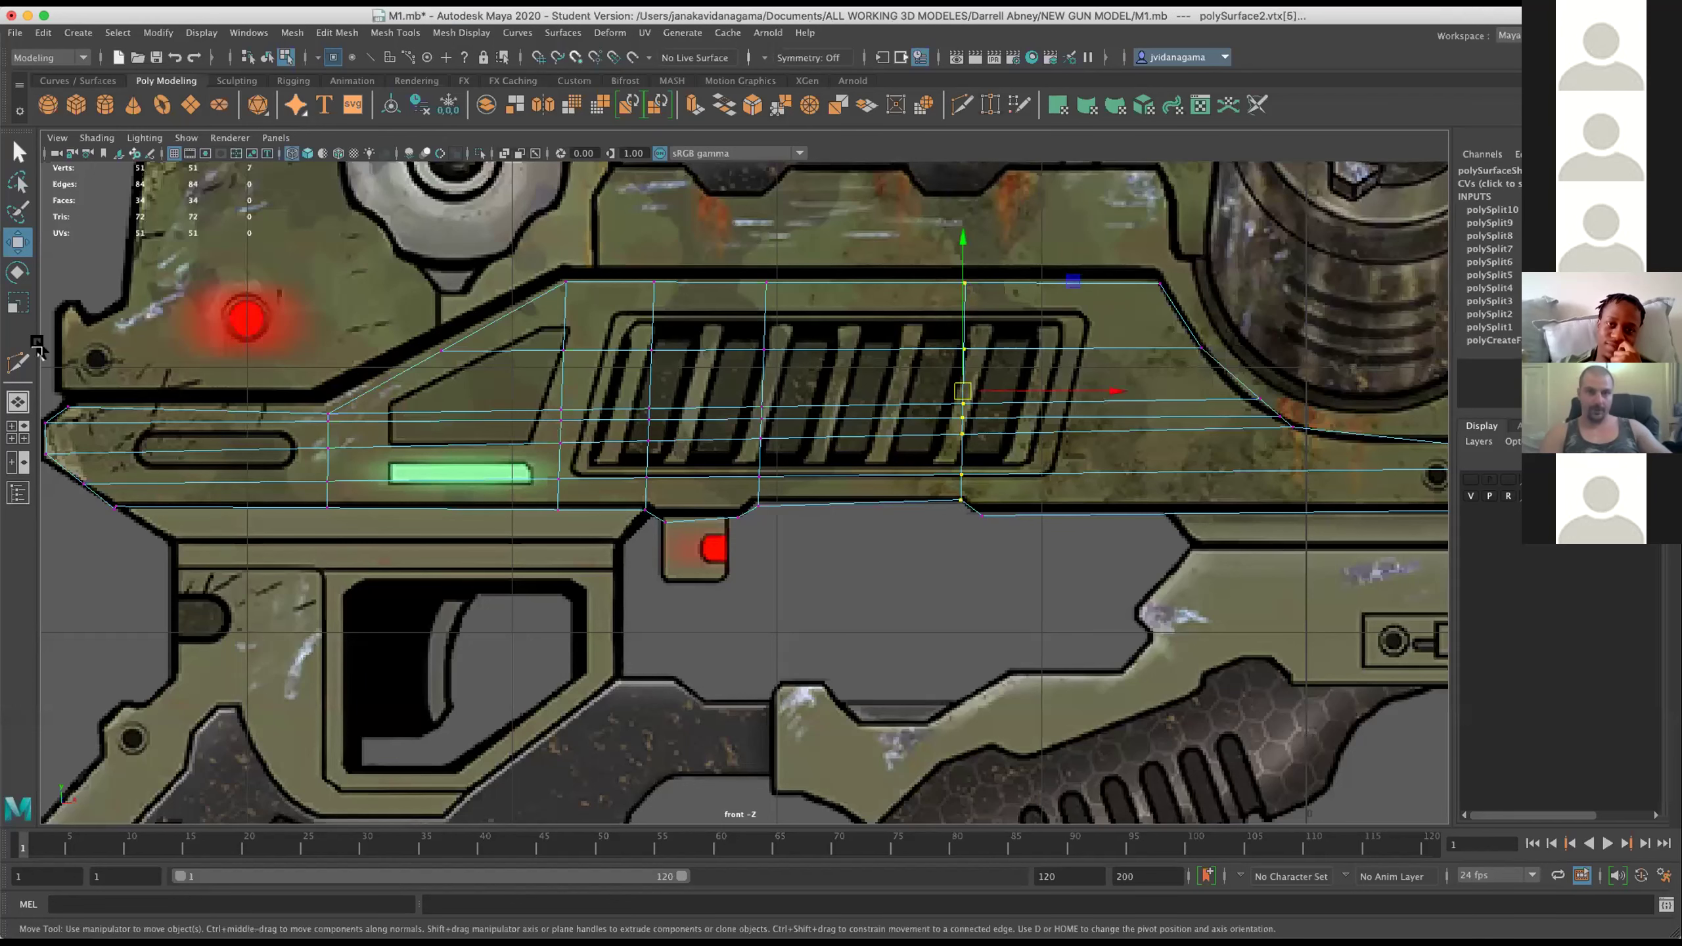
key("r")
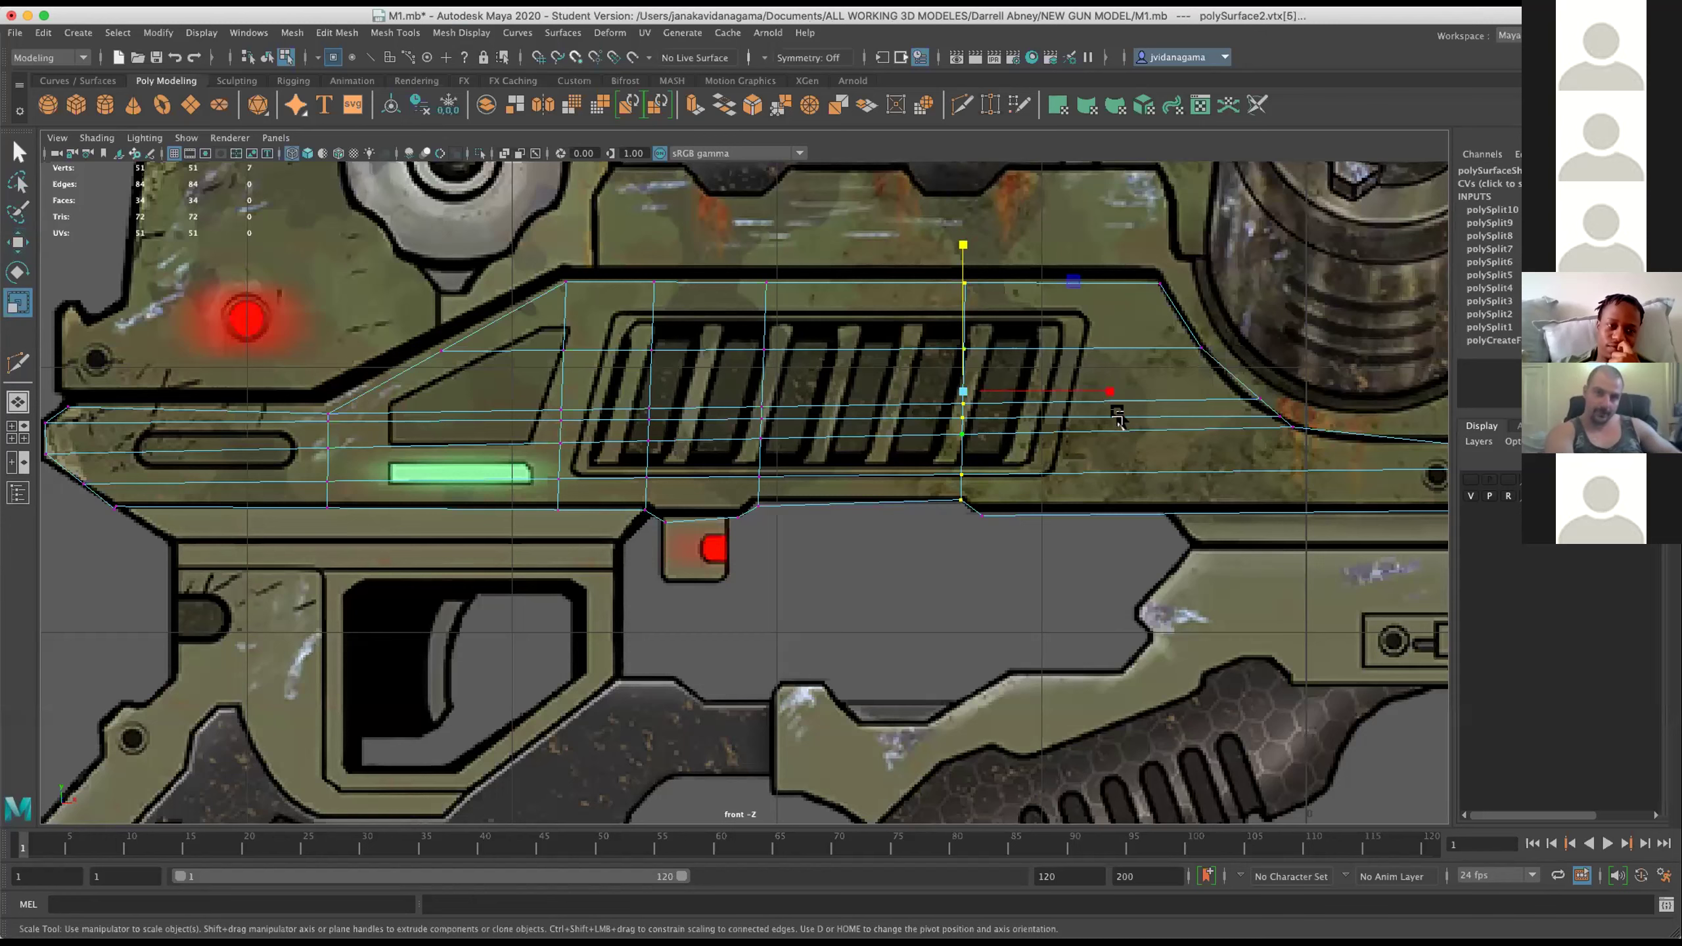
left_click_drag(1106, 391, 938, 410)
left_click_drag(754, 257, 808, 563)
left_click_drag(901, 398, 762, 395)
left_click_drag(627, 252, 659, 531)
left_click_drag(781, 399, 719, 395)
left_click_drag(527, 227, 599, 524)
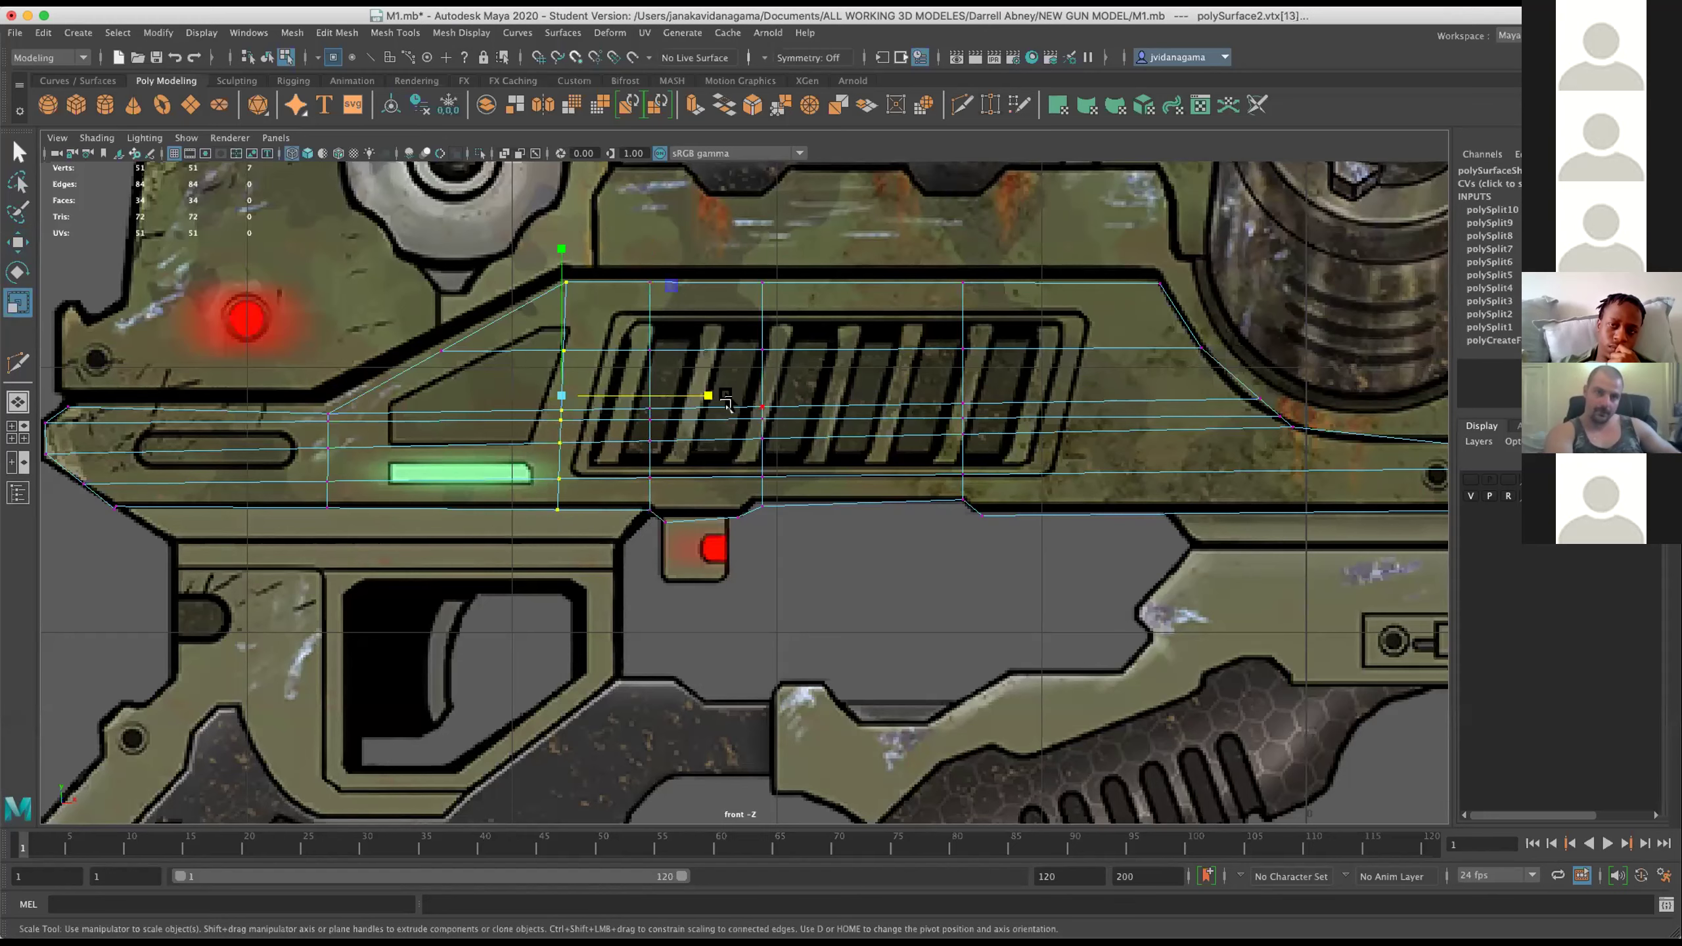
left_click_drag(708, 395, 601, 392)
Select the lower-right end vertices and top-edge vertices and try scaling them vertically.
scroll("down", 3)
scroll("up", 3)
scroll("up", 3)
left_click_drag(911, 492, 1401, 589)
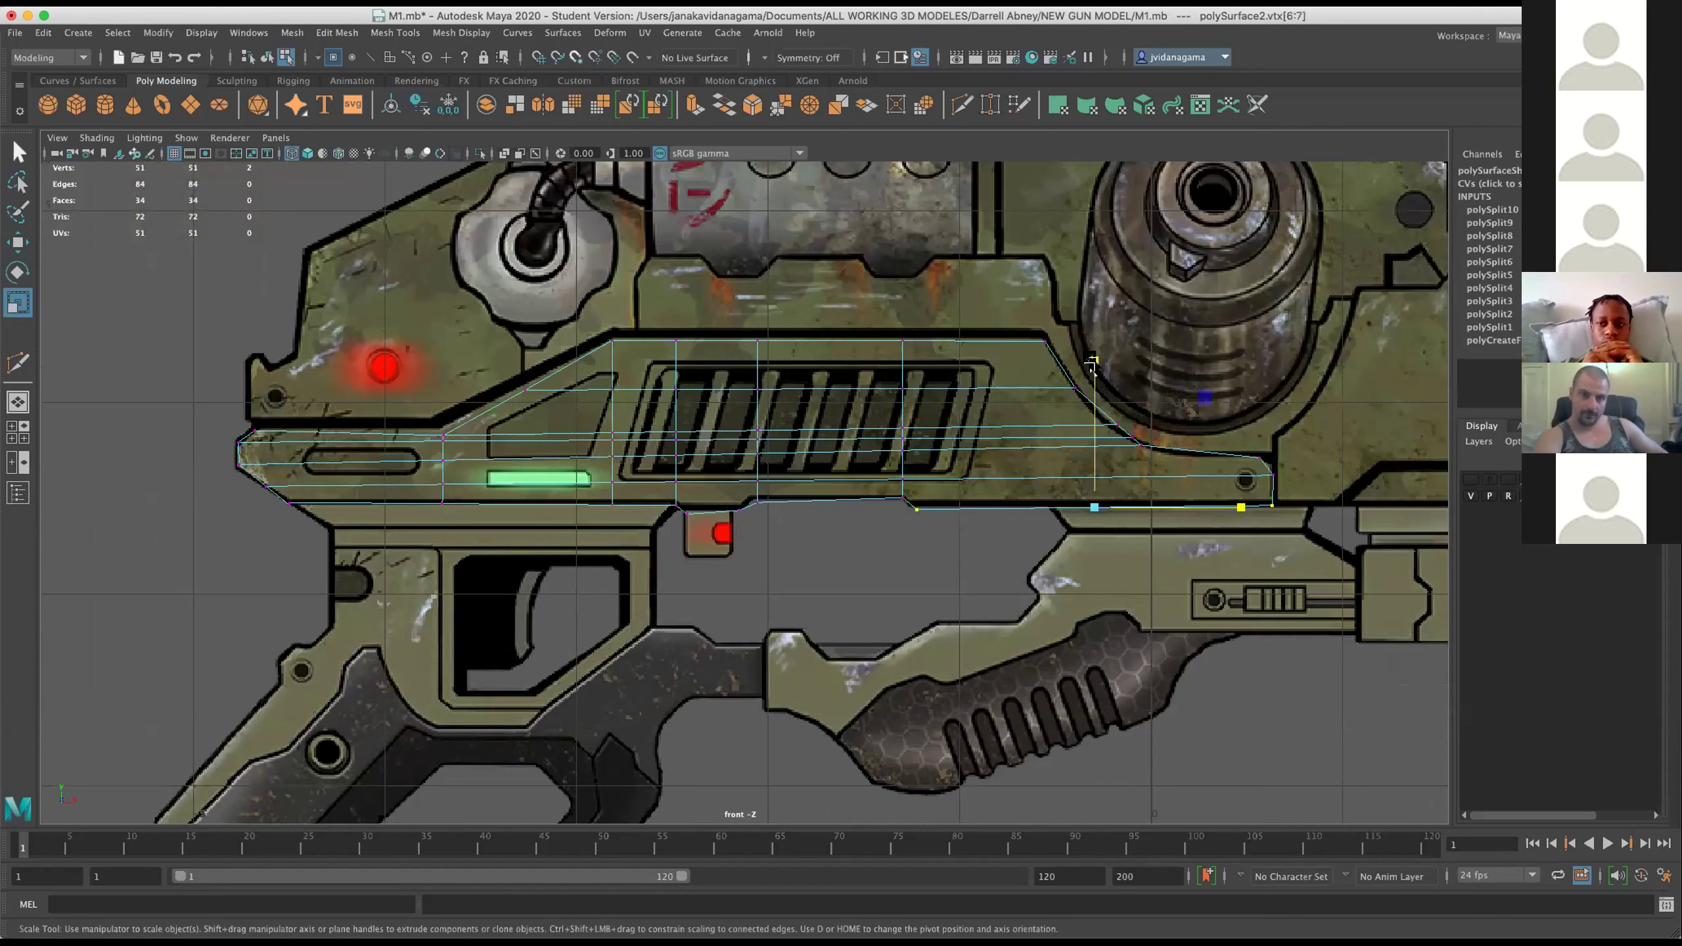
left_click_drag(563, 279, 1027, 344)
left_click_drag(828, 195, 833, 259)
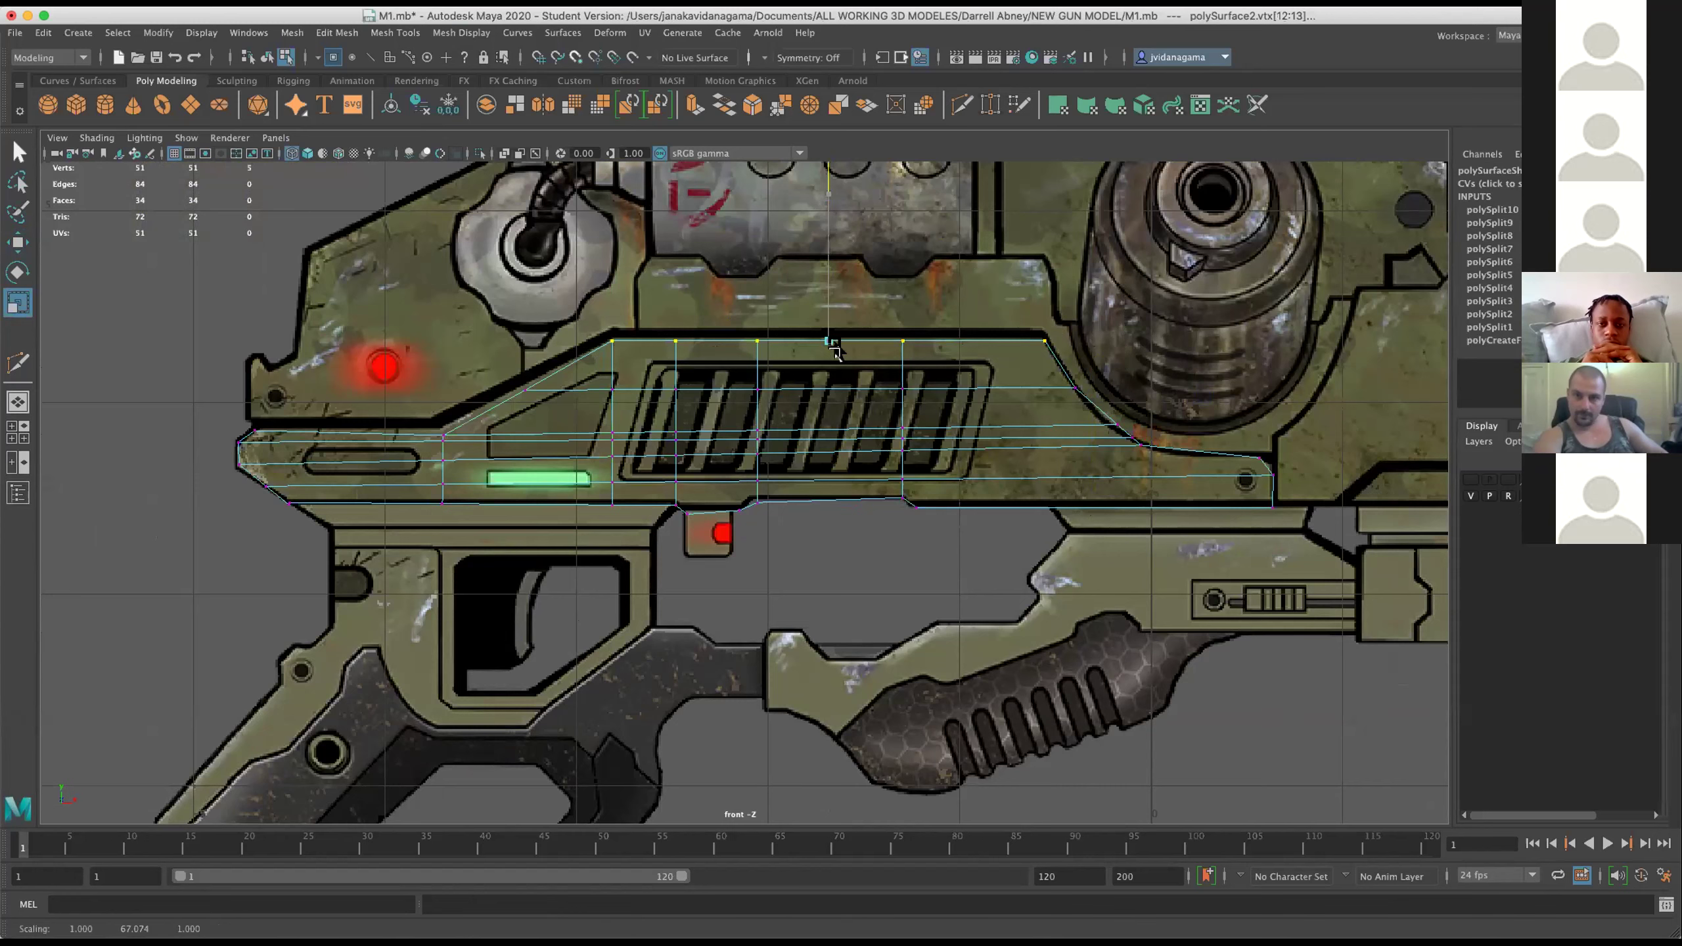
Select the middle vertex row, drop one stray vertex, and scale it flat on Y.
left_click_drag(481, 355, 1125, 417)
left_click(804, 255)
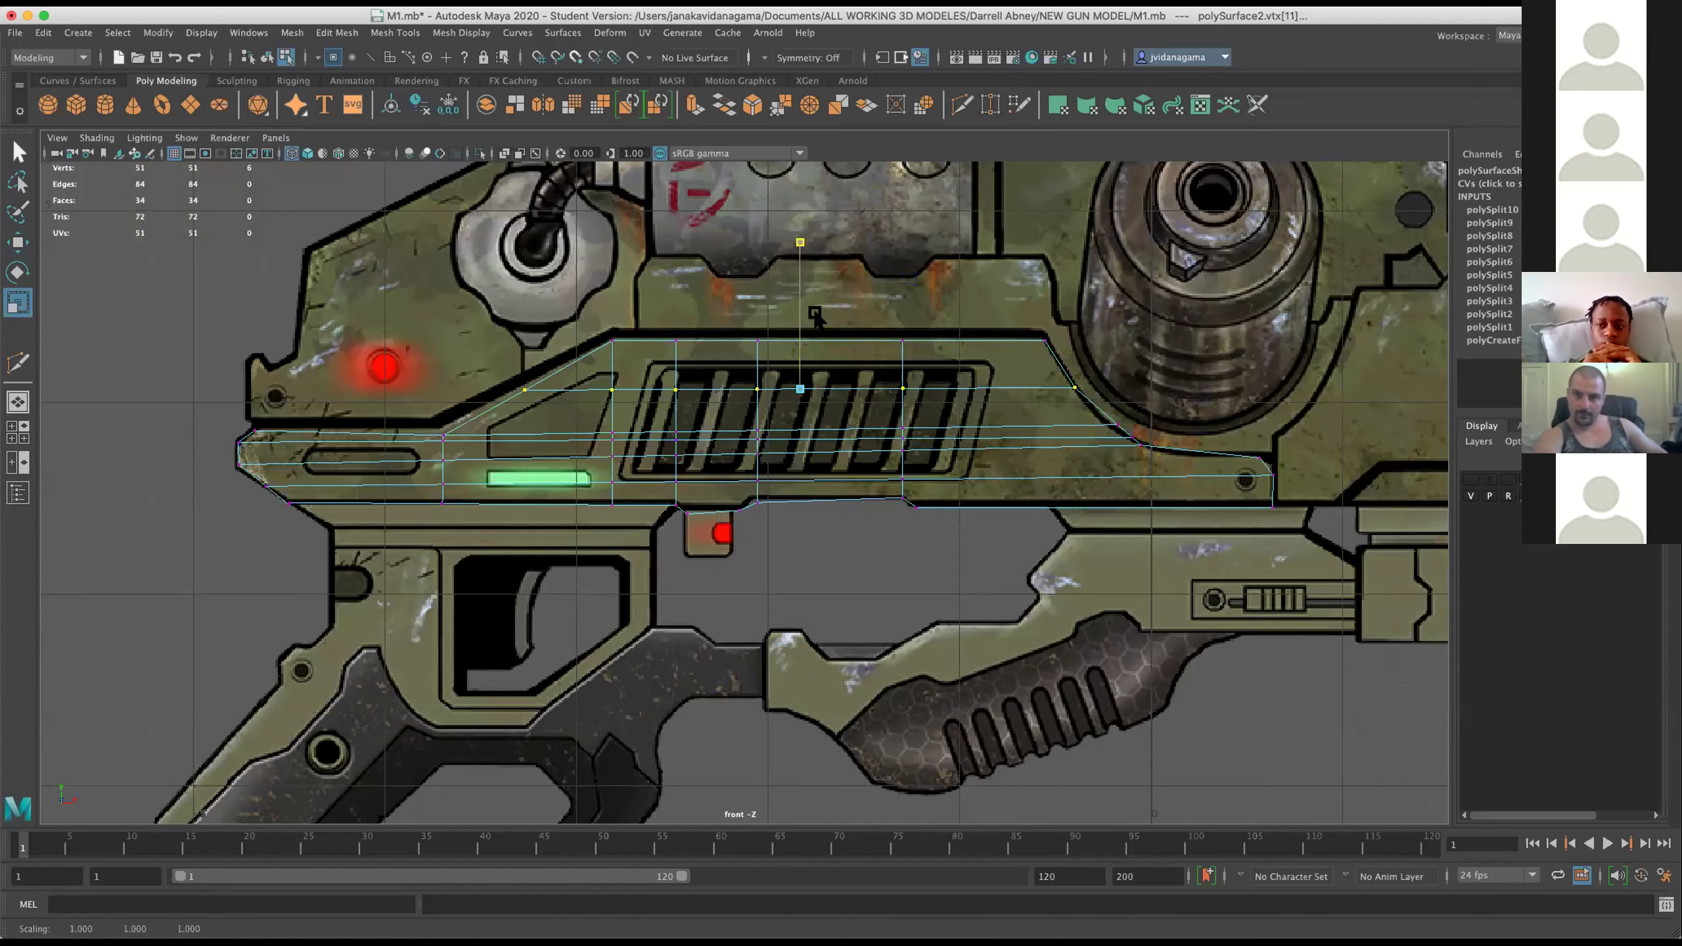
left_click_drag(212, 407, 776, 429)
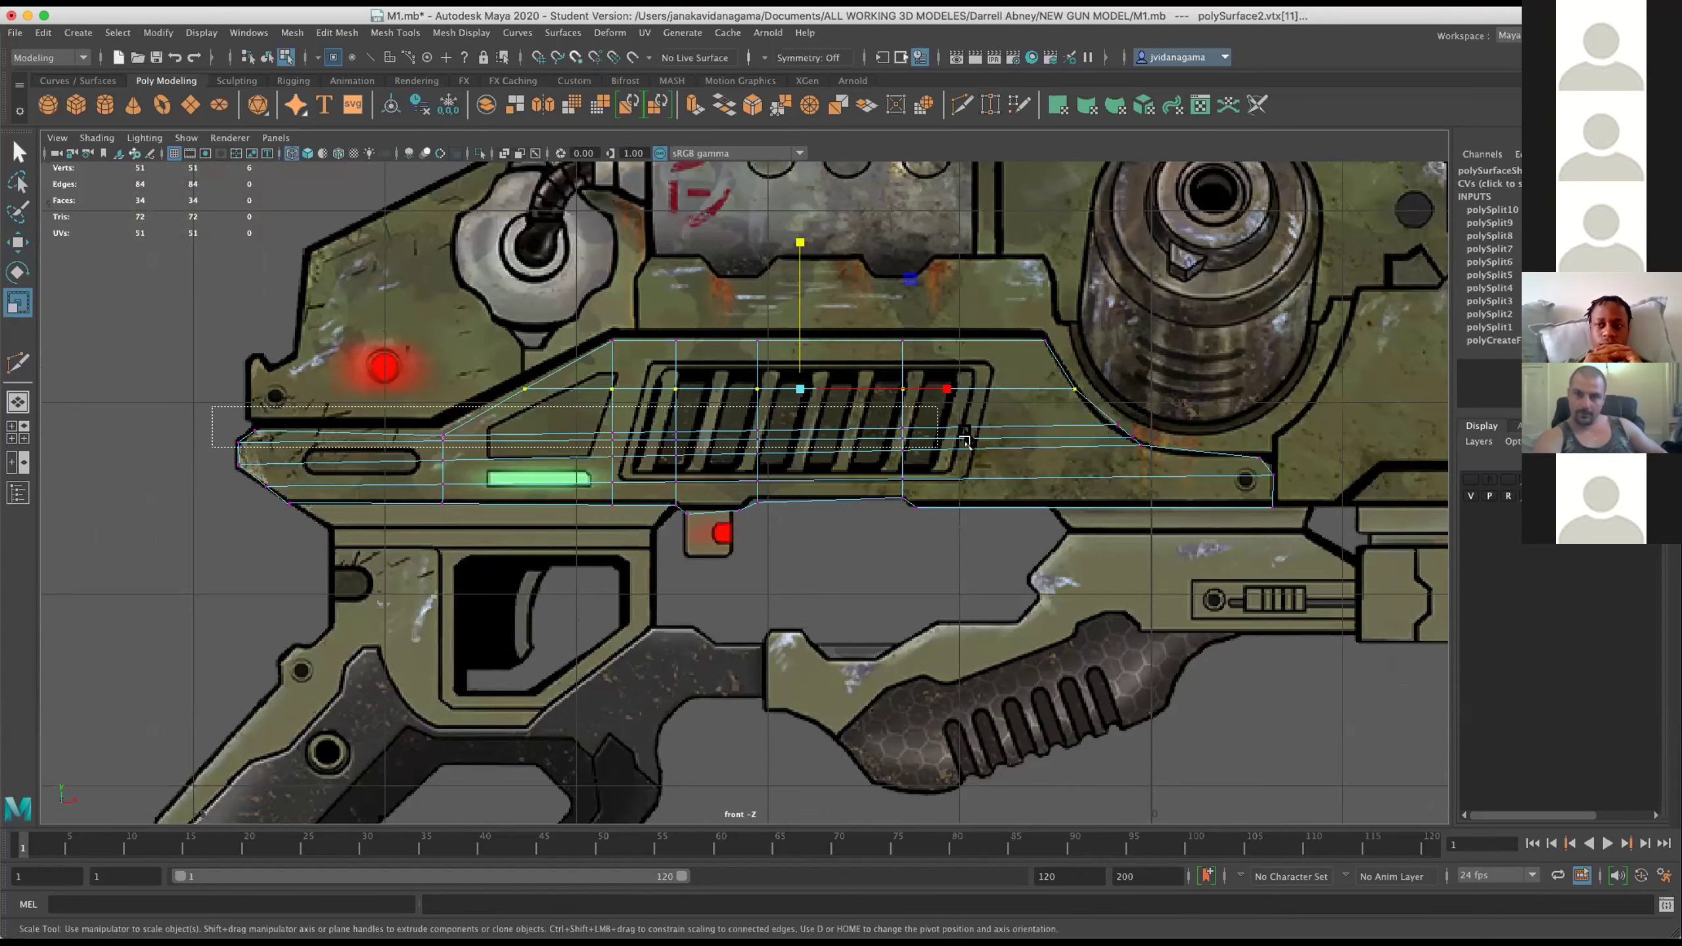
left_click_drag(776, 429, 1131, 444)
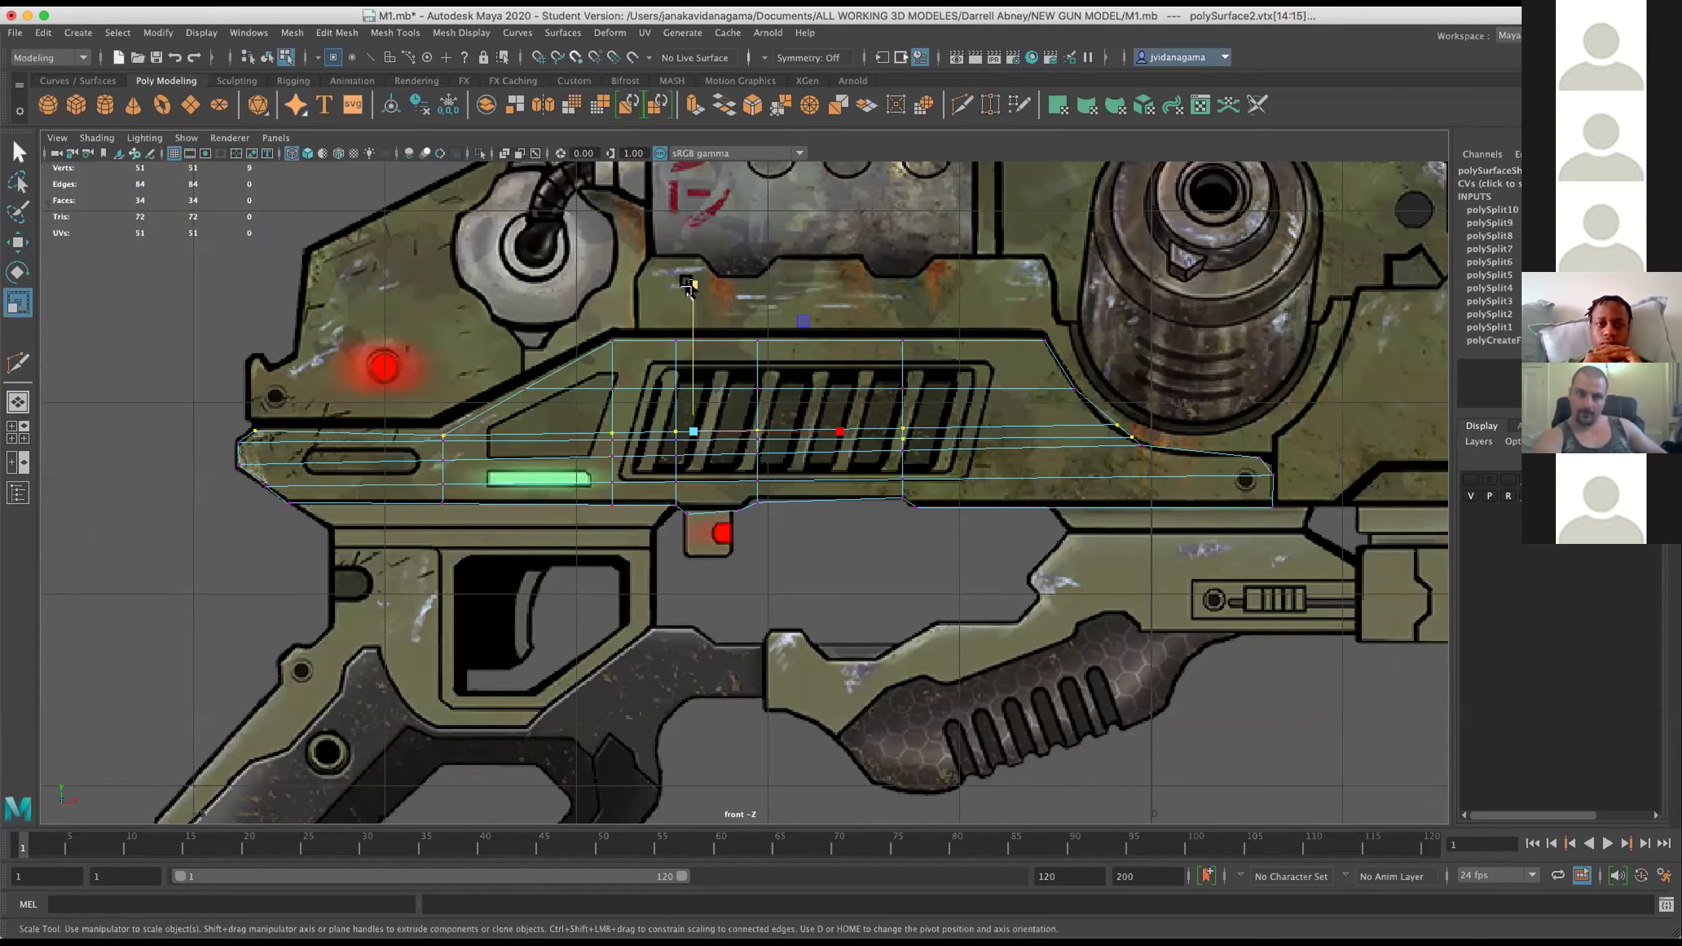
scroll("up", 3)
scroll("up", 3)
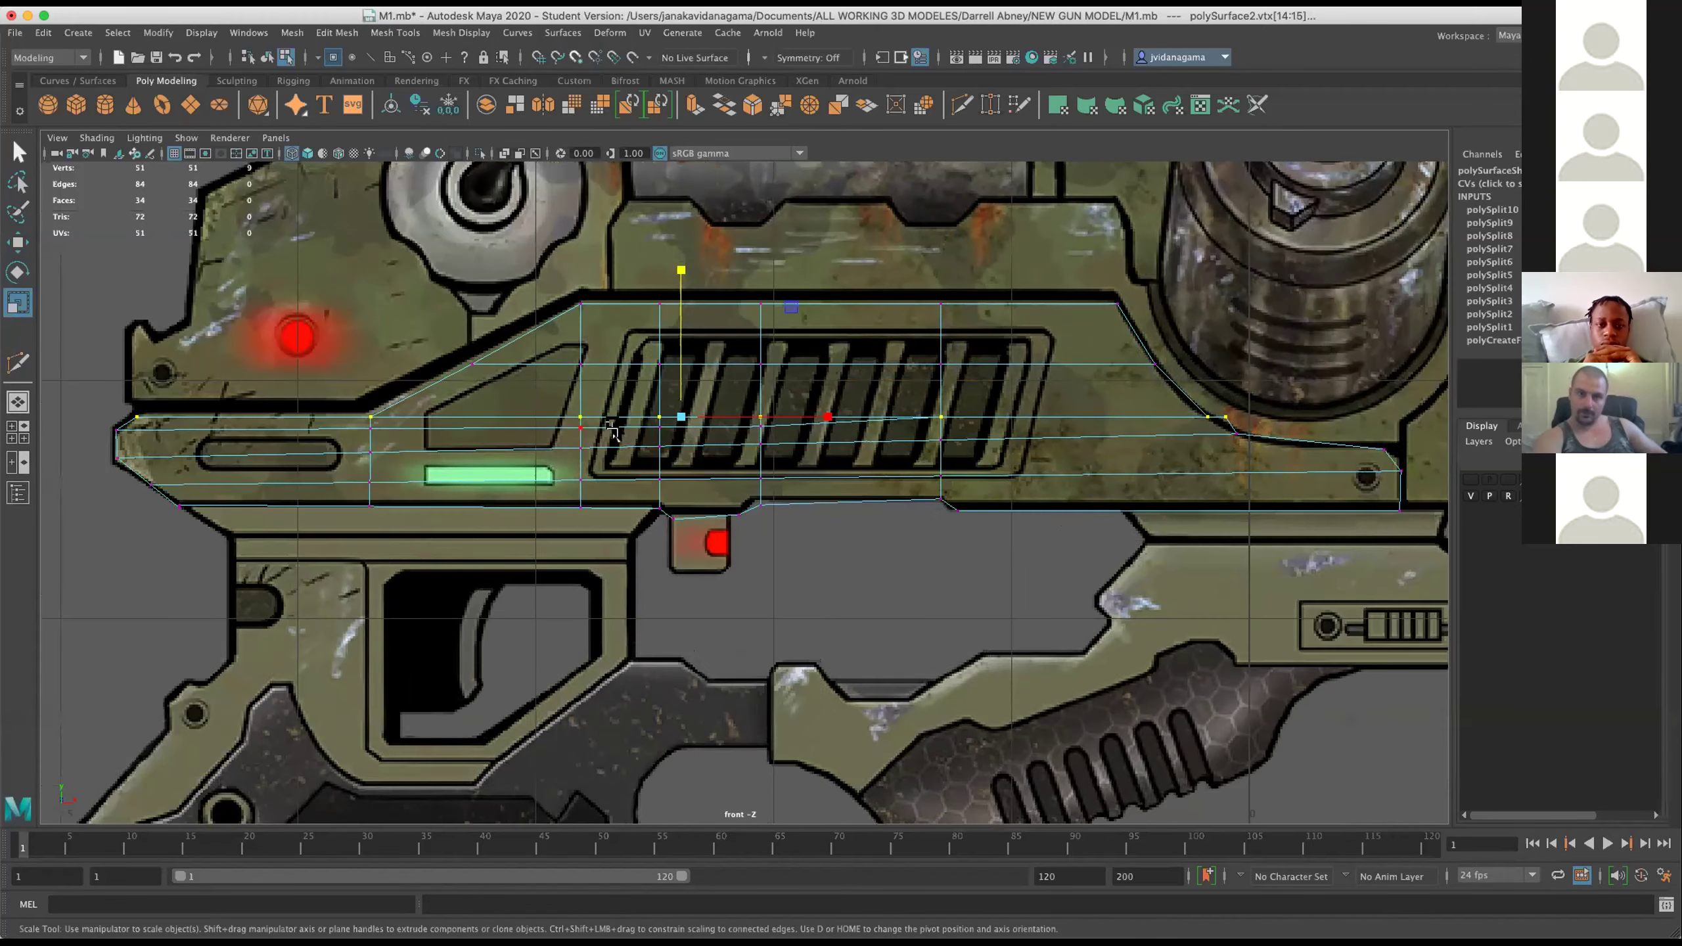
scroll("up", 3)
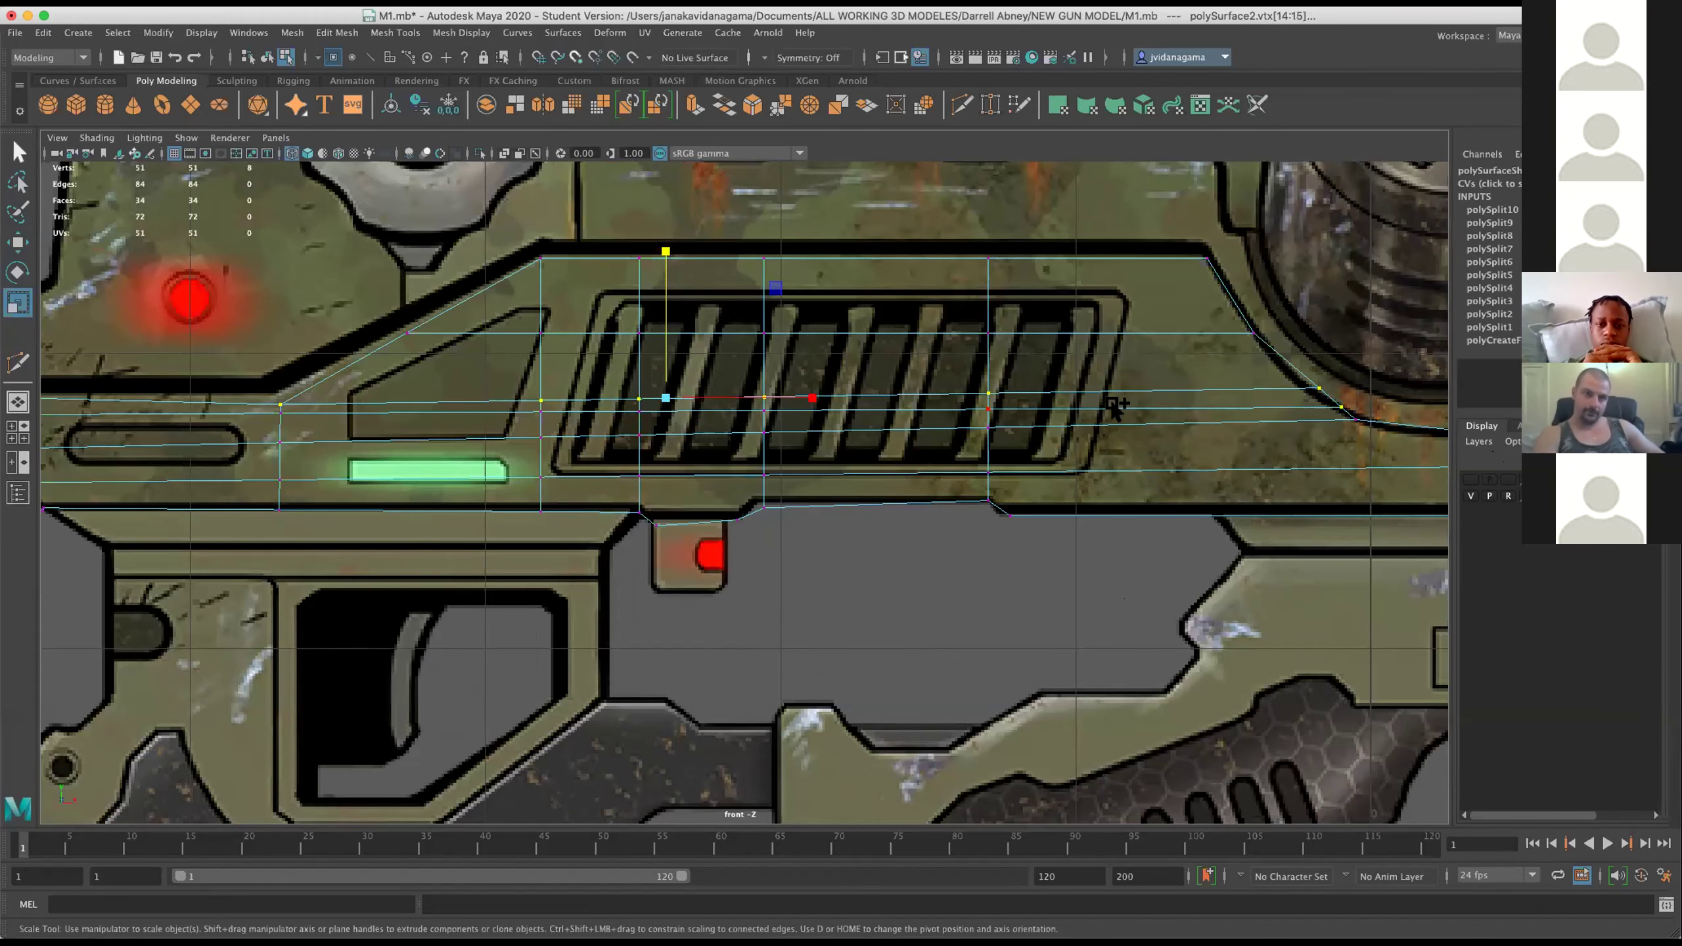
left_click(1328, 406)
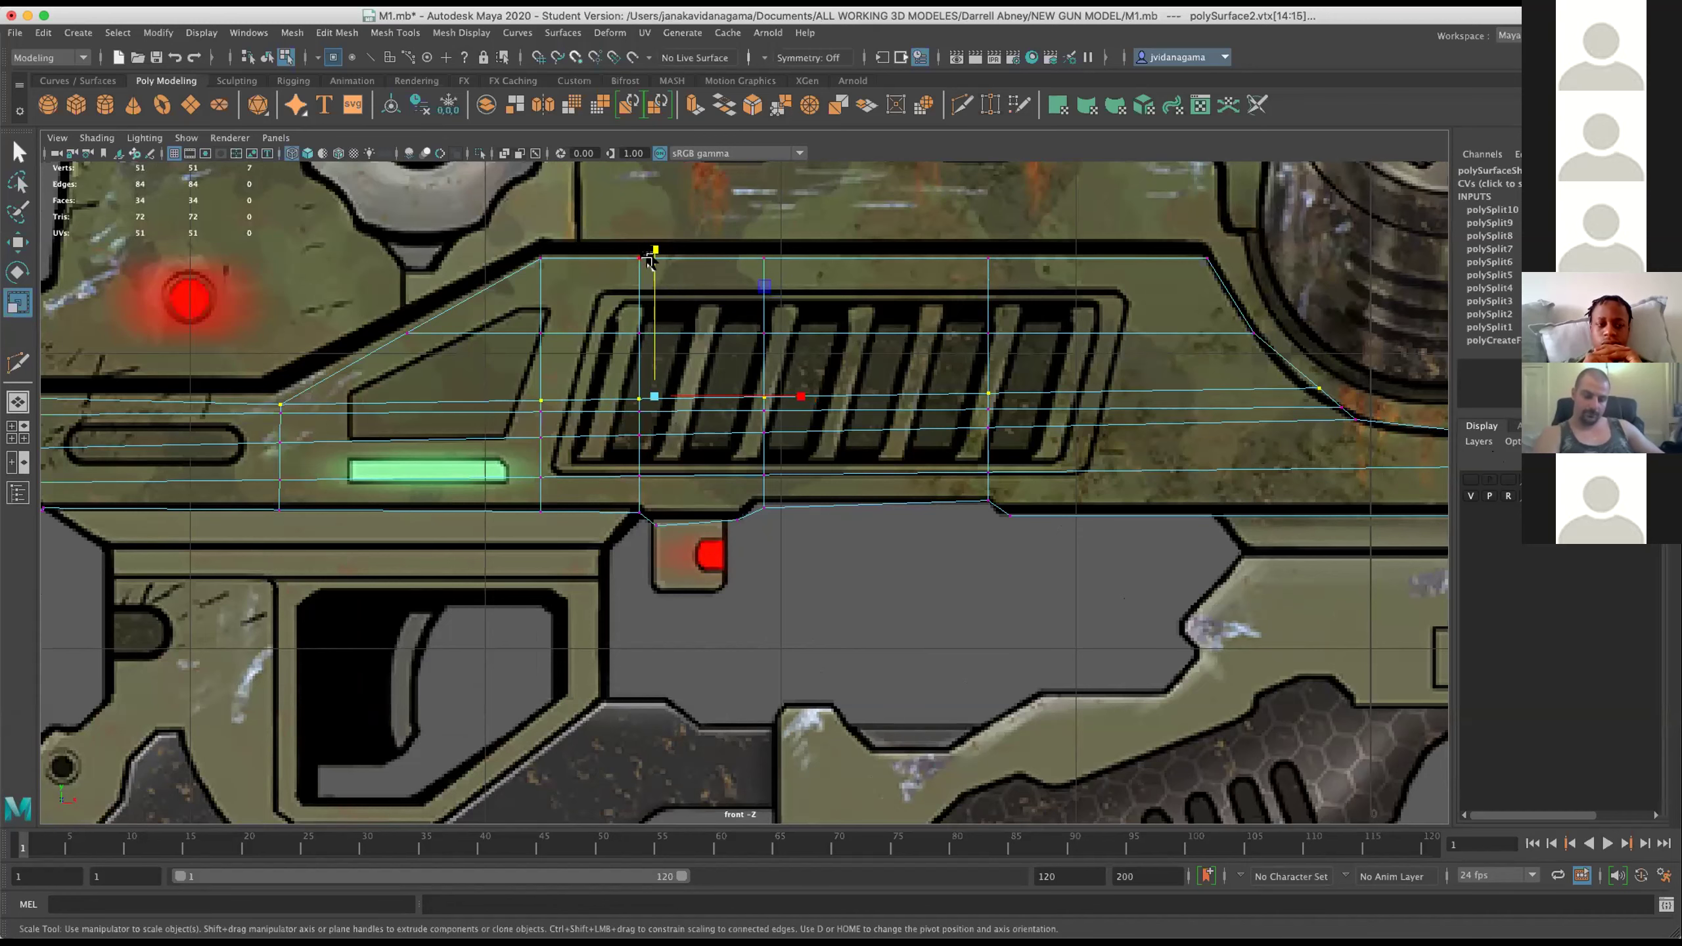
left_click_drag(652, 260, 662, 375)
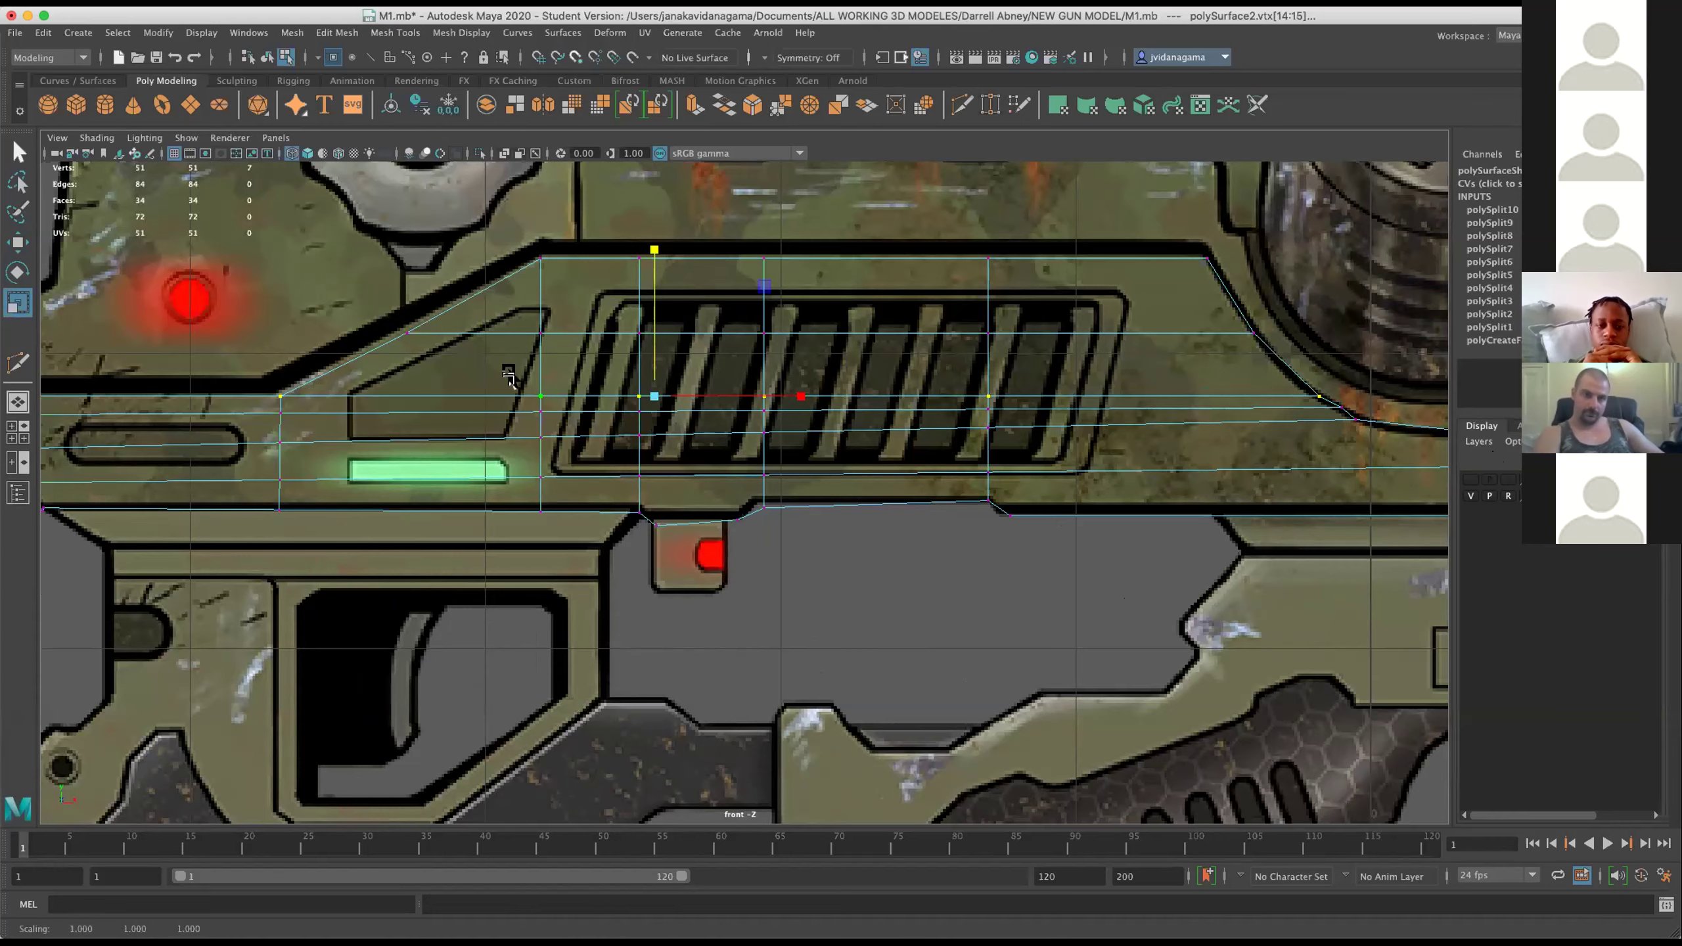
scroll("down", 3)
scroll("up", 3)
scroll("up", 3)
Select the edge-loop row from the left end to the far right and flatten it horizontally.
left_click_drag(265, 460, 333, 485)
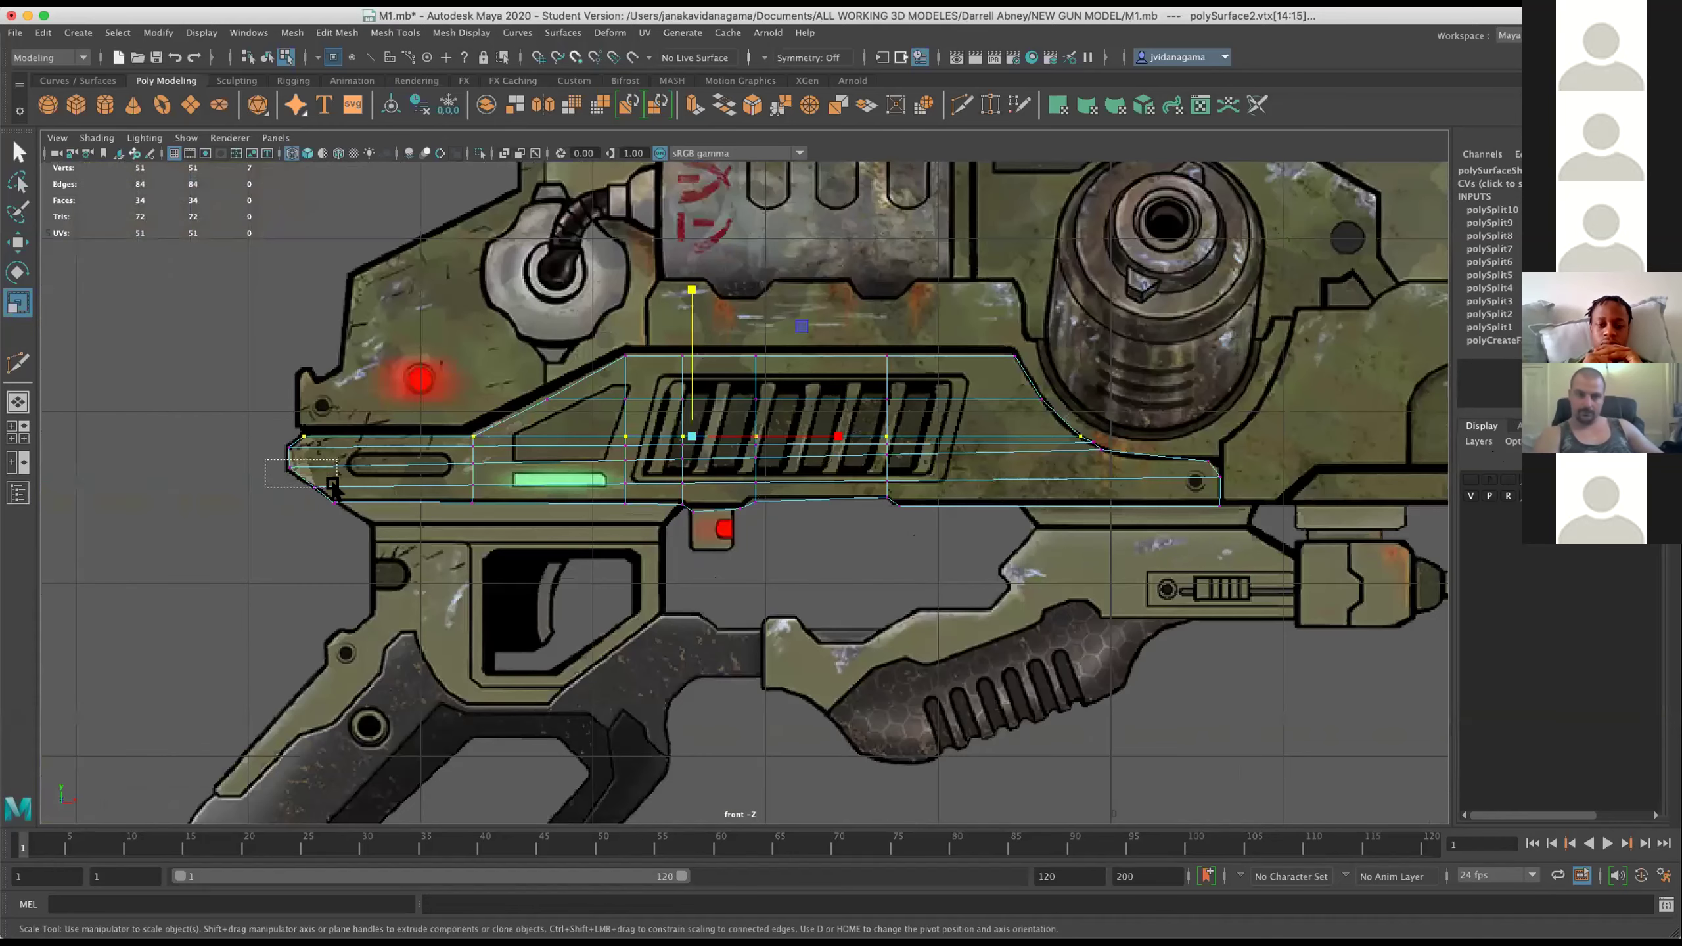
scroll("up", 3)
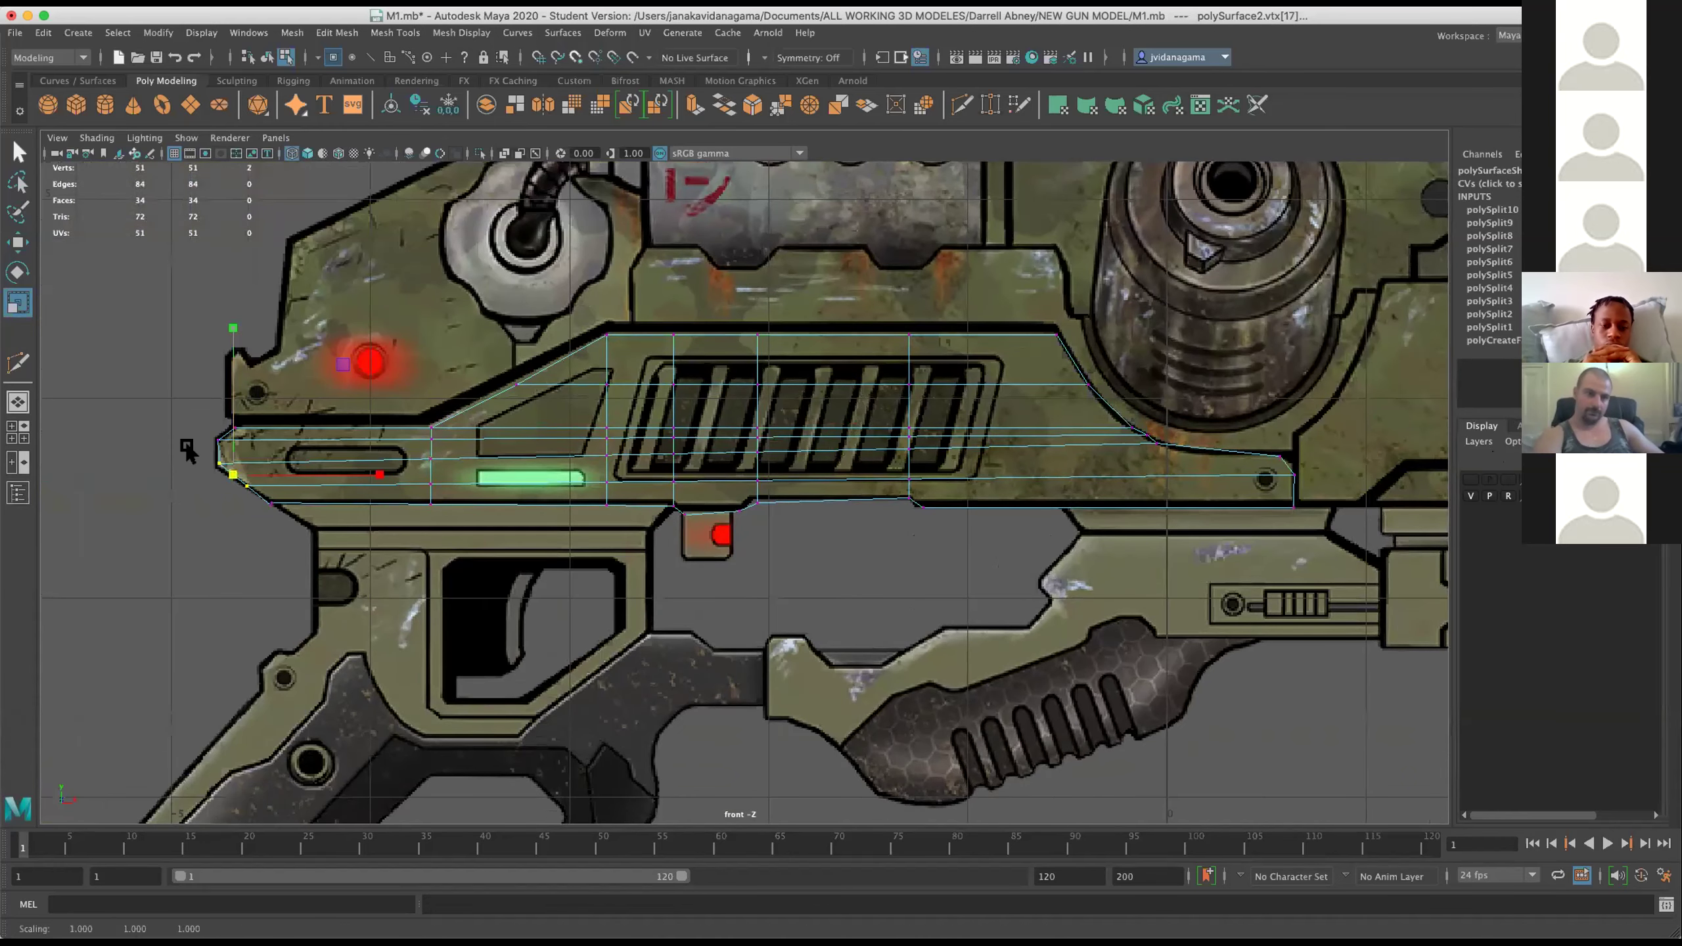
left_click(220, 463)
left_click(431, 458)
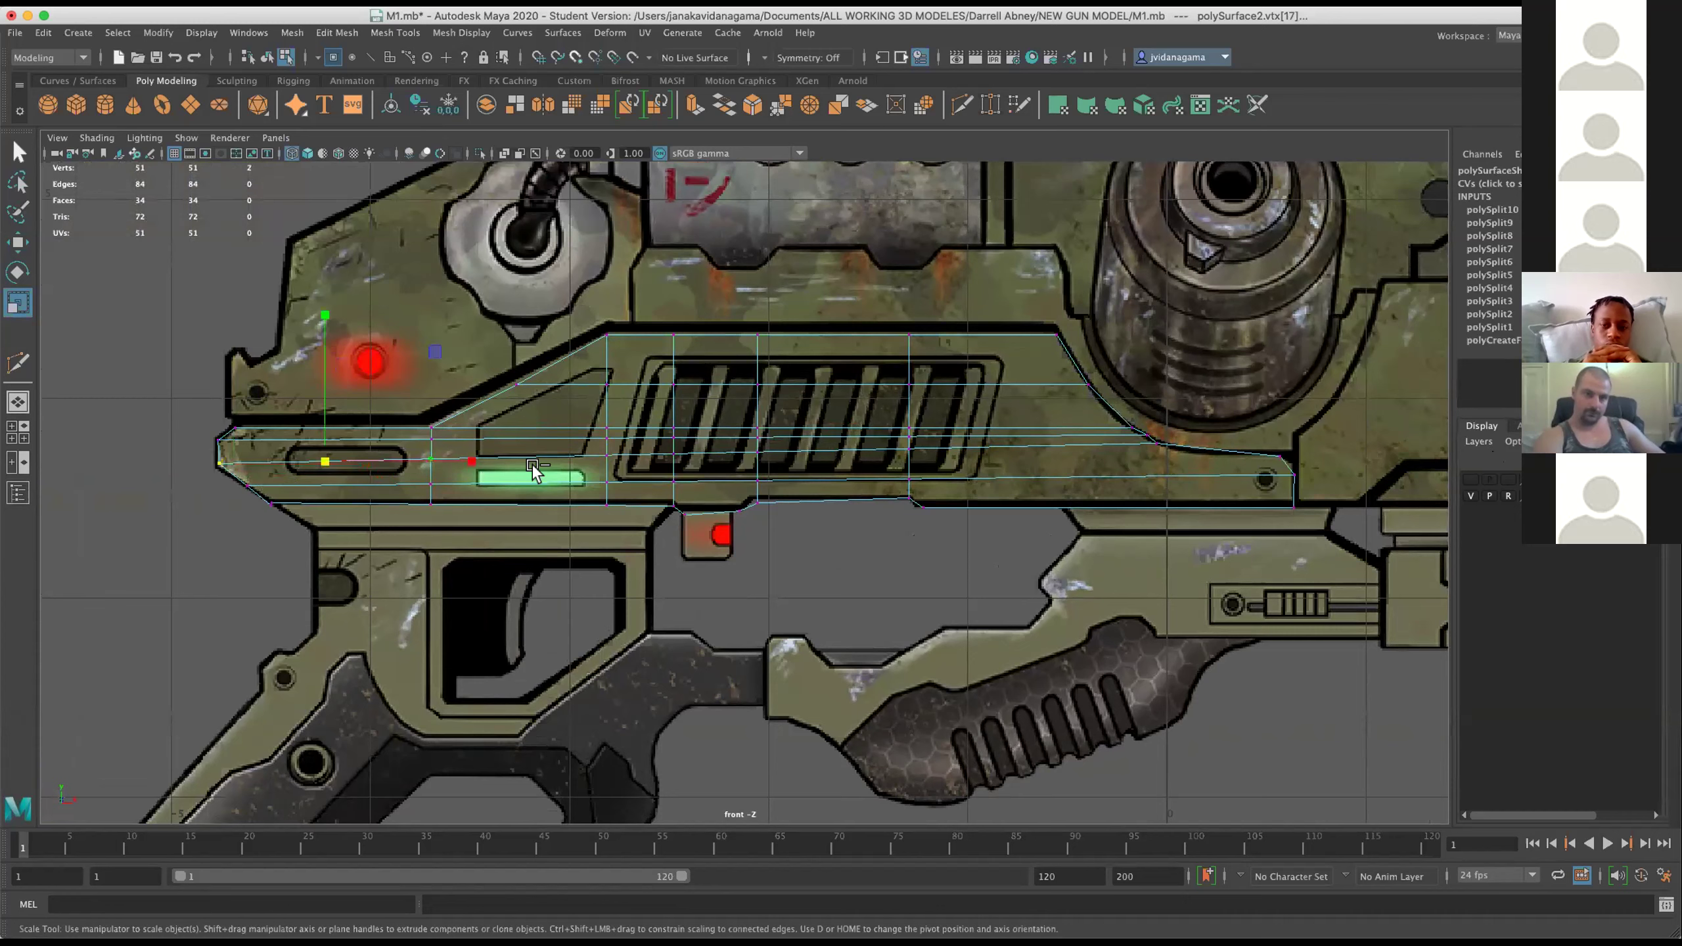
left_click_drag(648, 456, 838, 464)
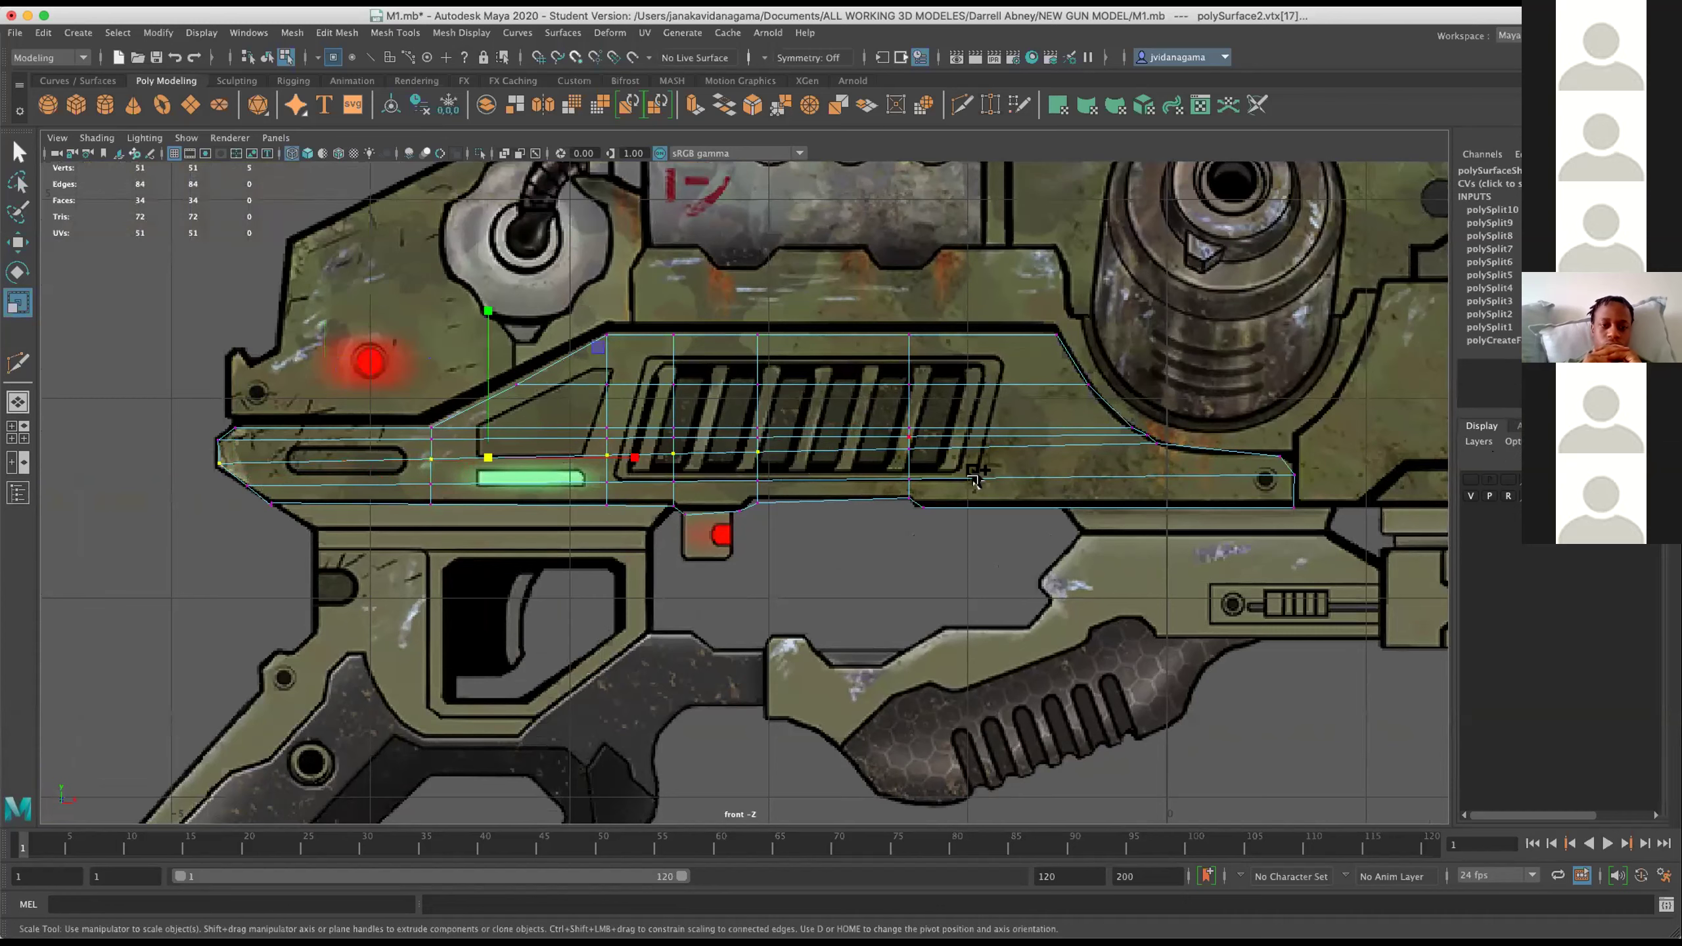
left_click(896, 442)
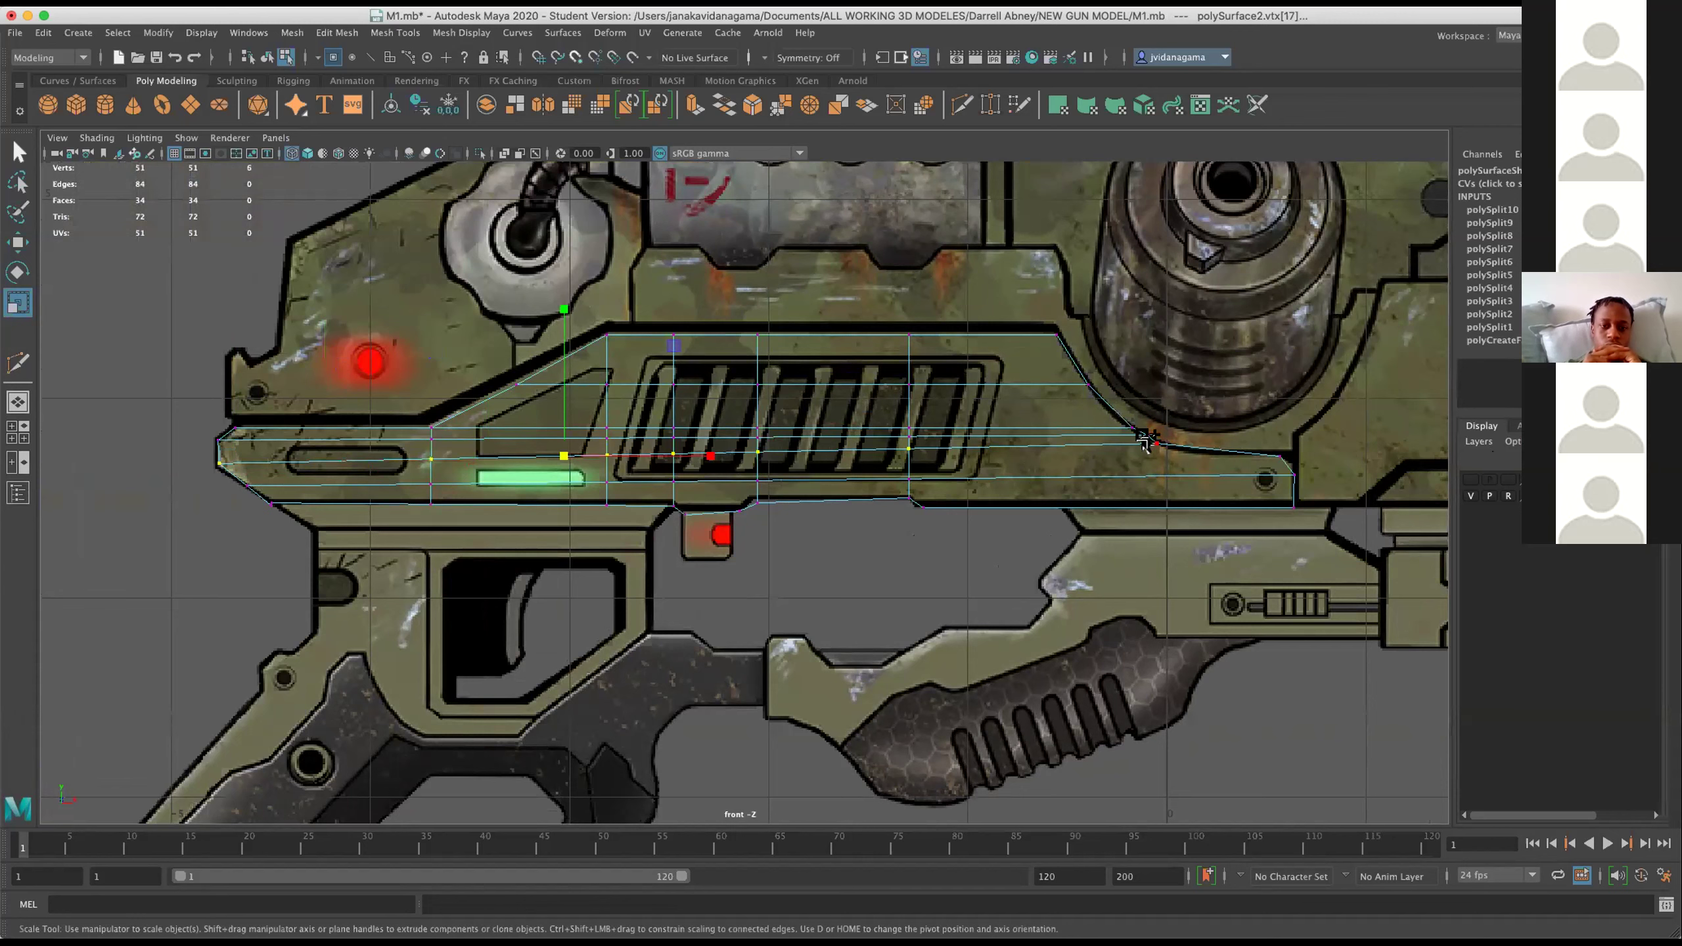
left_click(1160, 449)
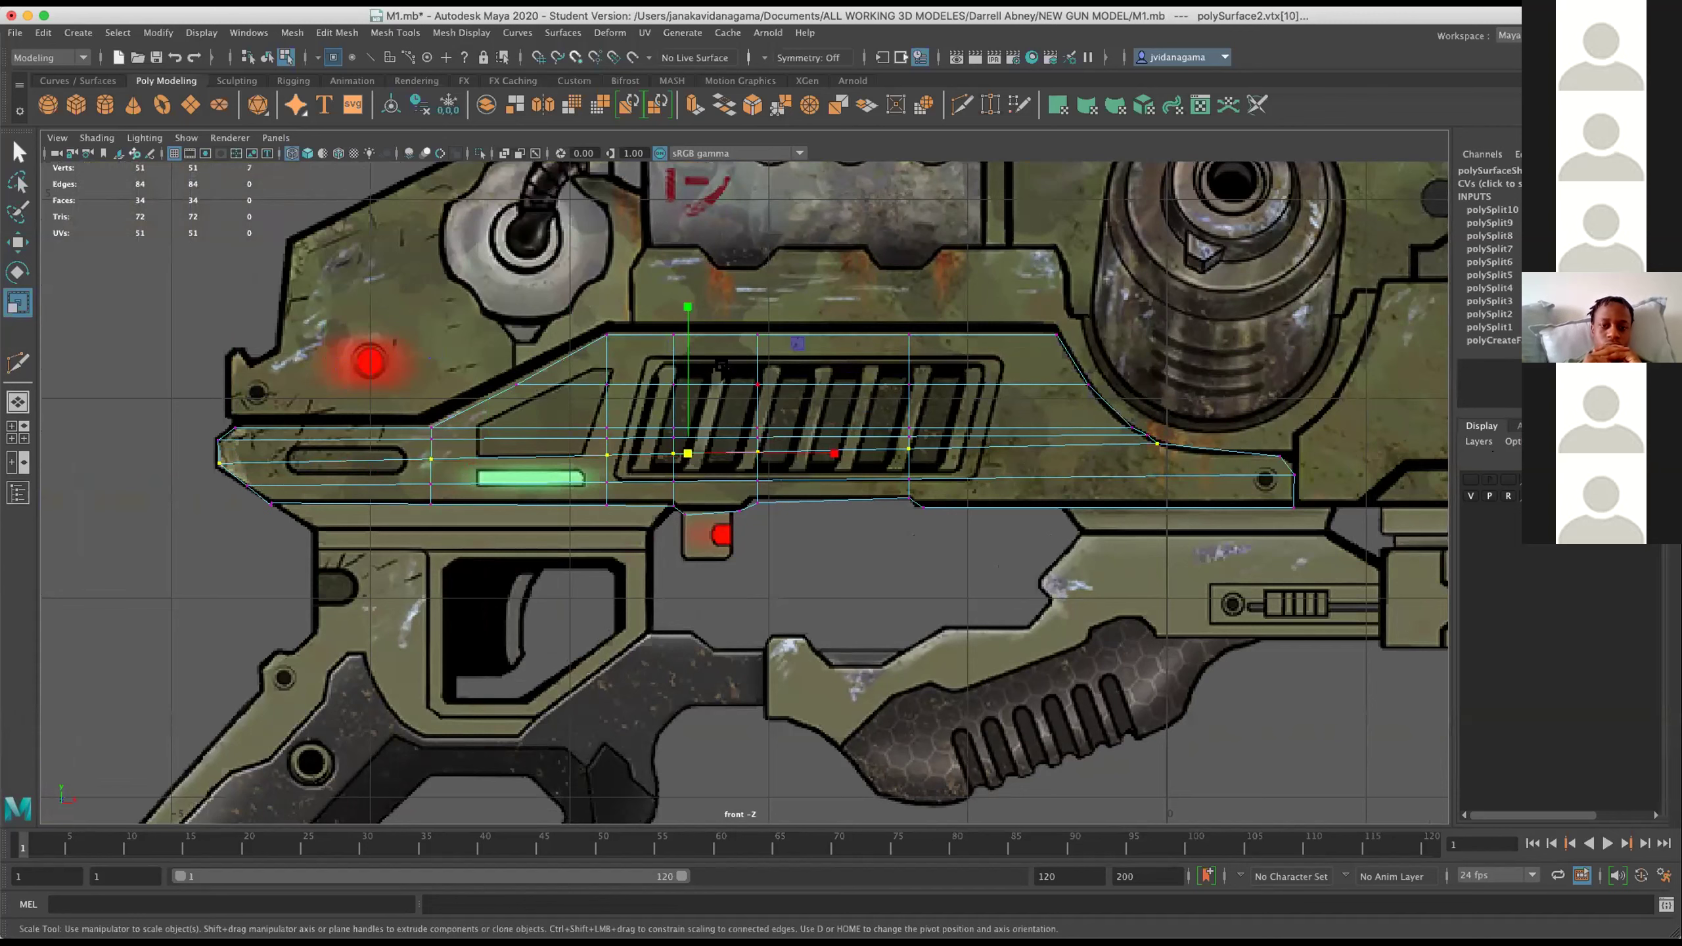
left_click_drag(689, 307, 688, 457)
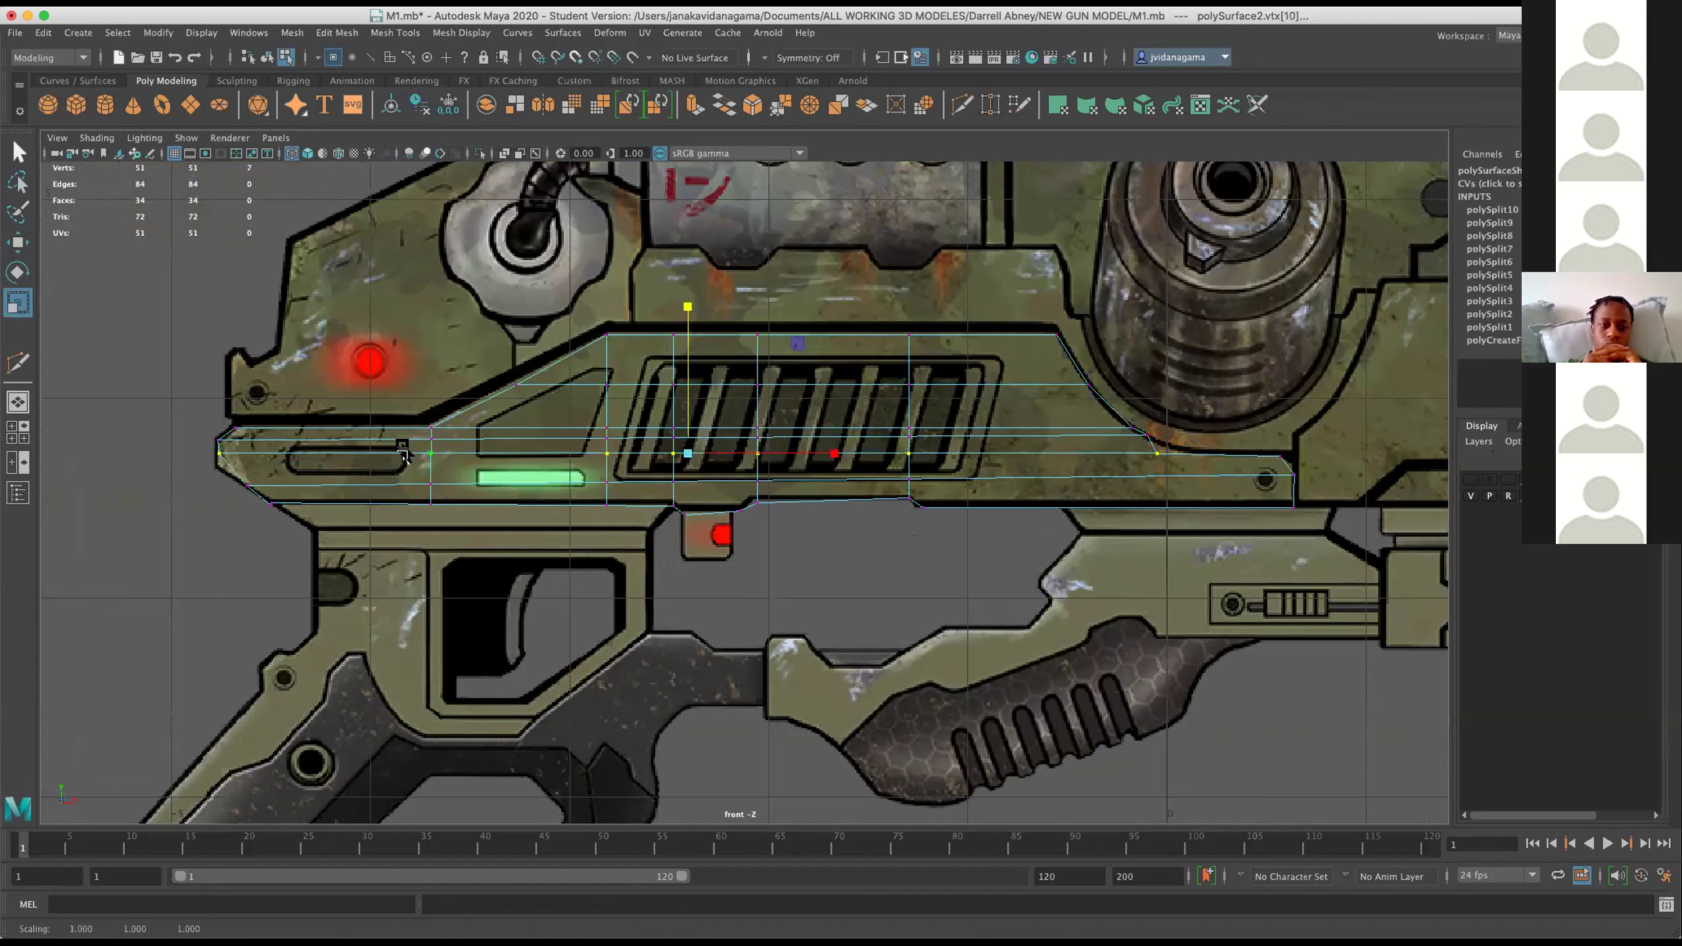
Select the lower vertex row and flatten it onto a horizontal line.
left_click(246, 486)
left_click_drag(409, 471, 791, 487)
left_click_drag(899, 470, 950, 501)
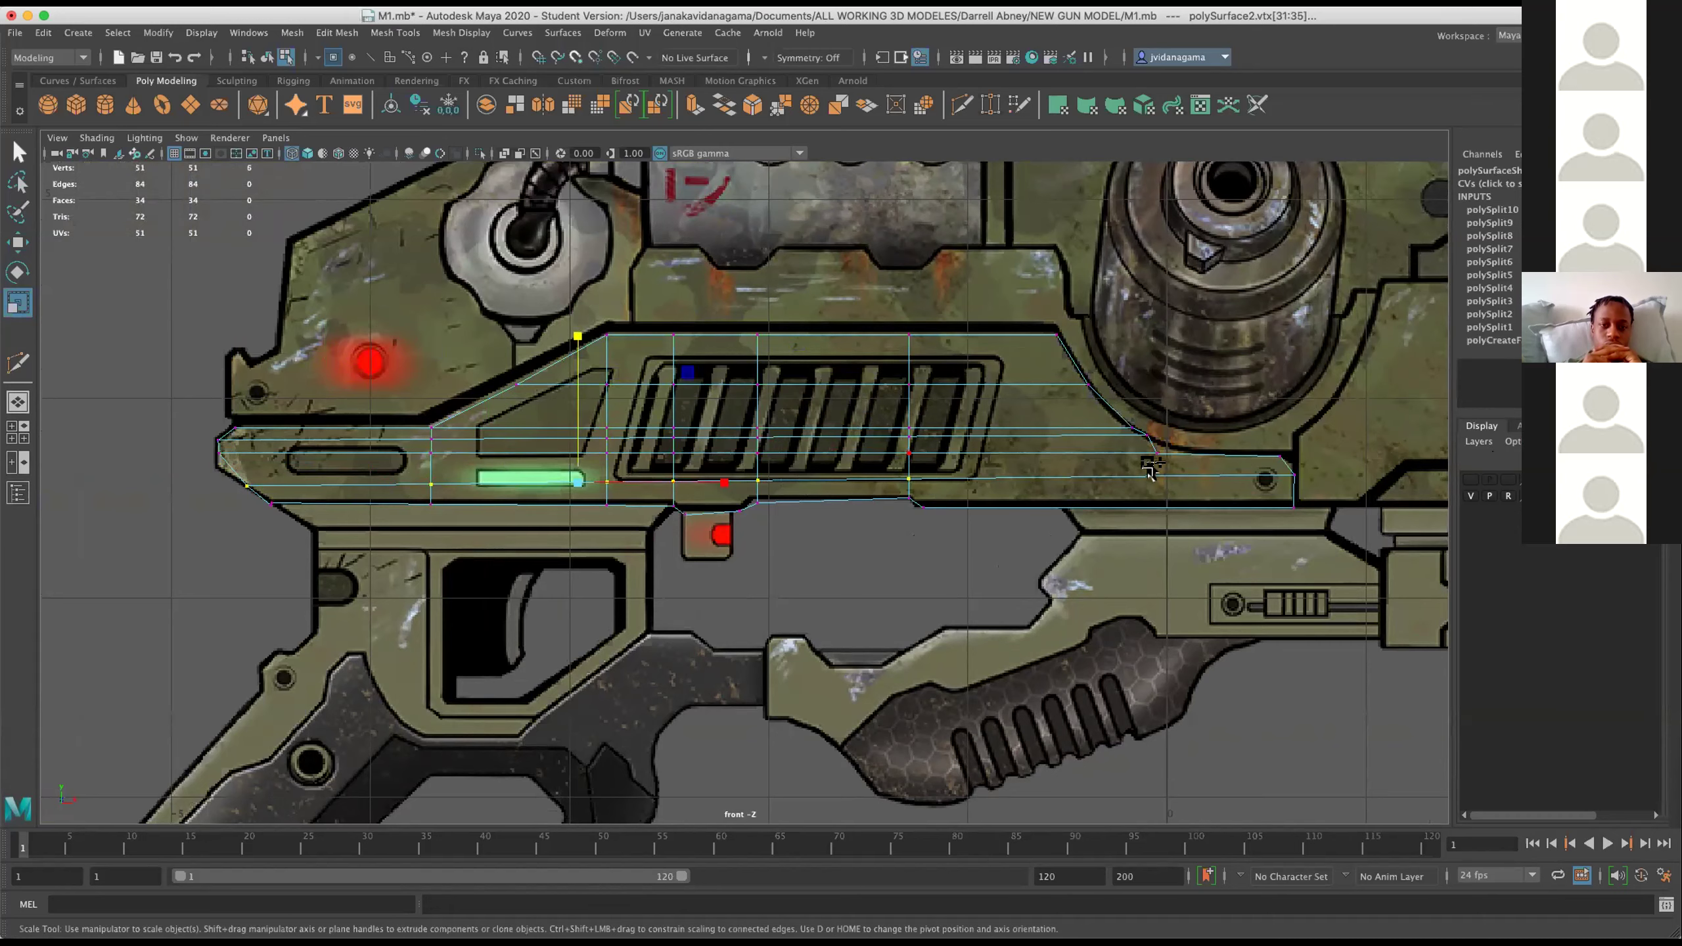
left_click_drag(1265, 467, 1364, 500)
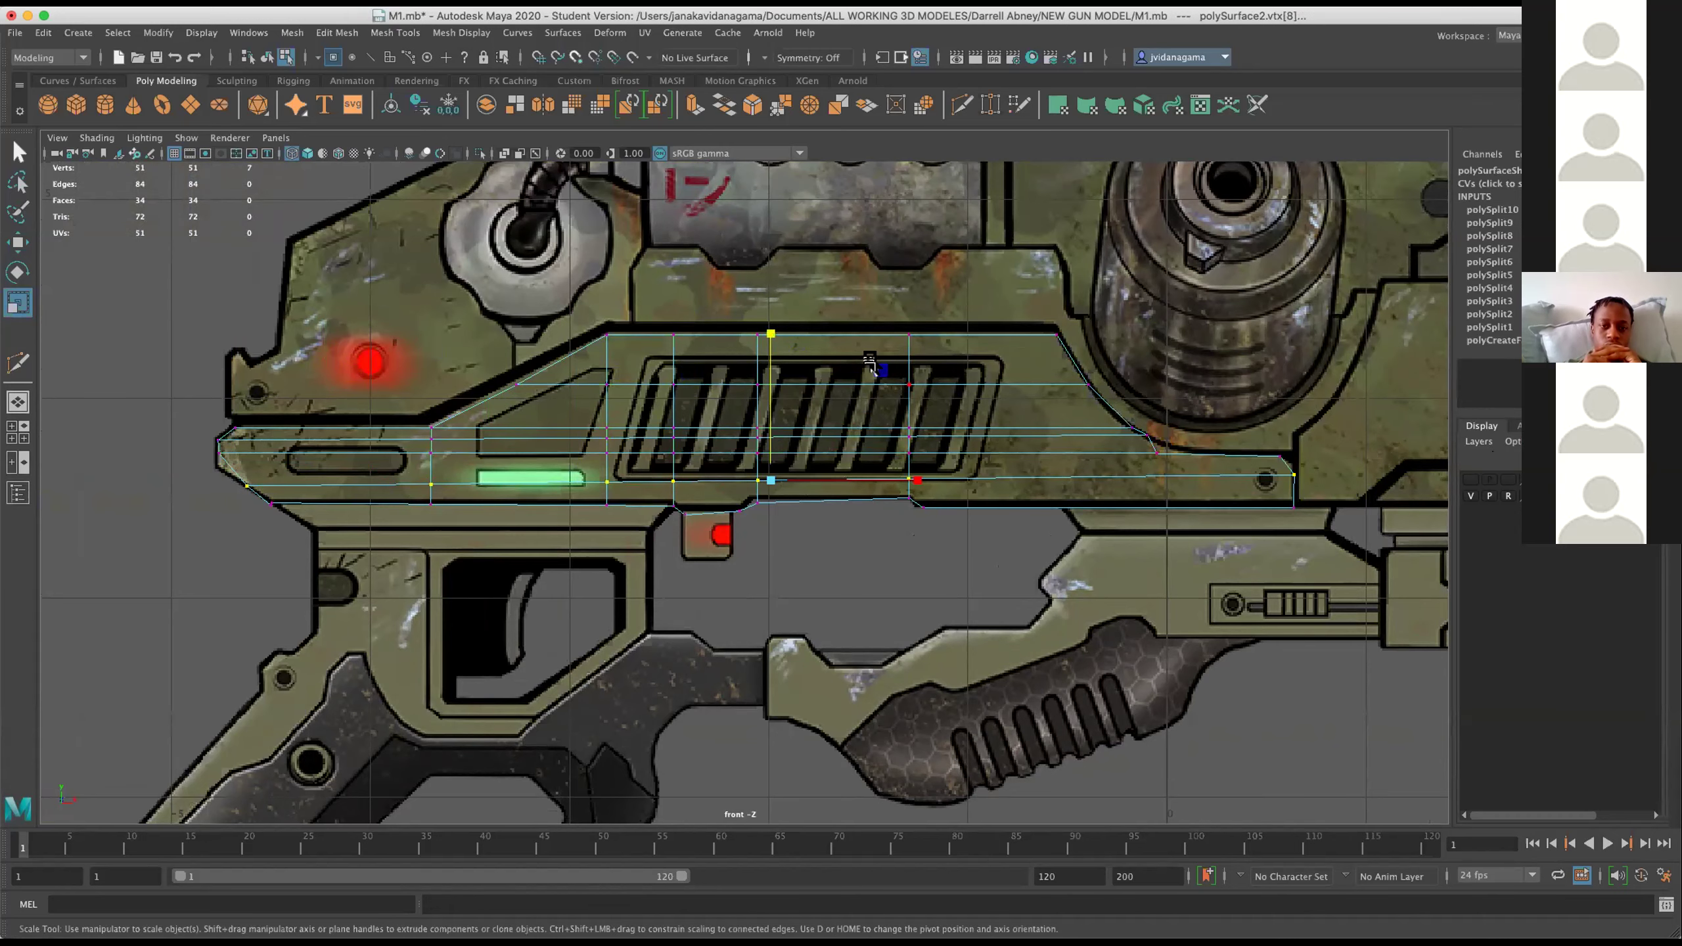
left_click_drag(766, 337, 742, 429)
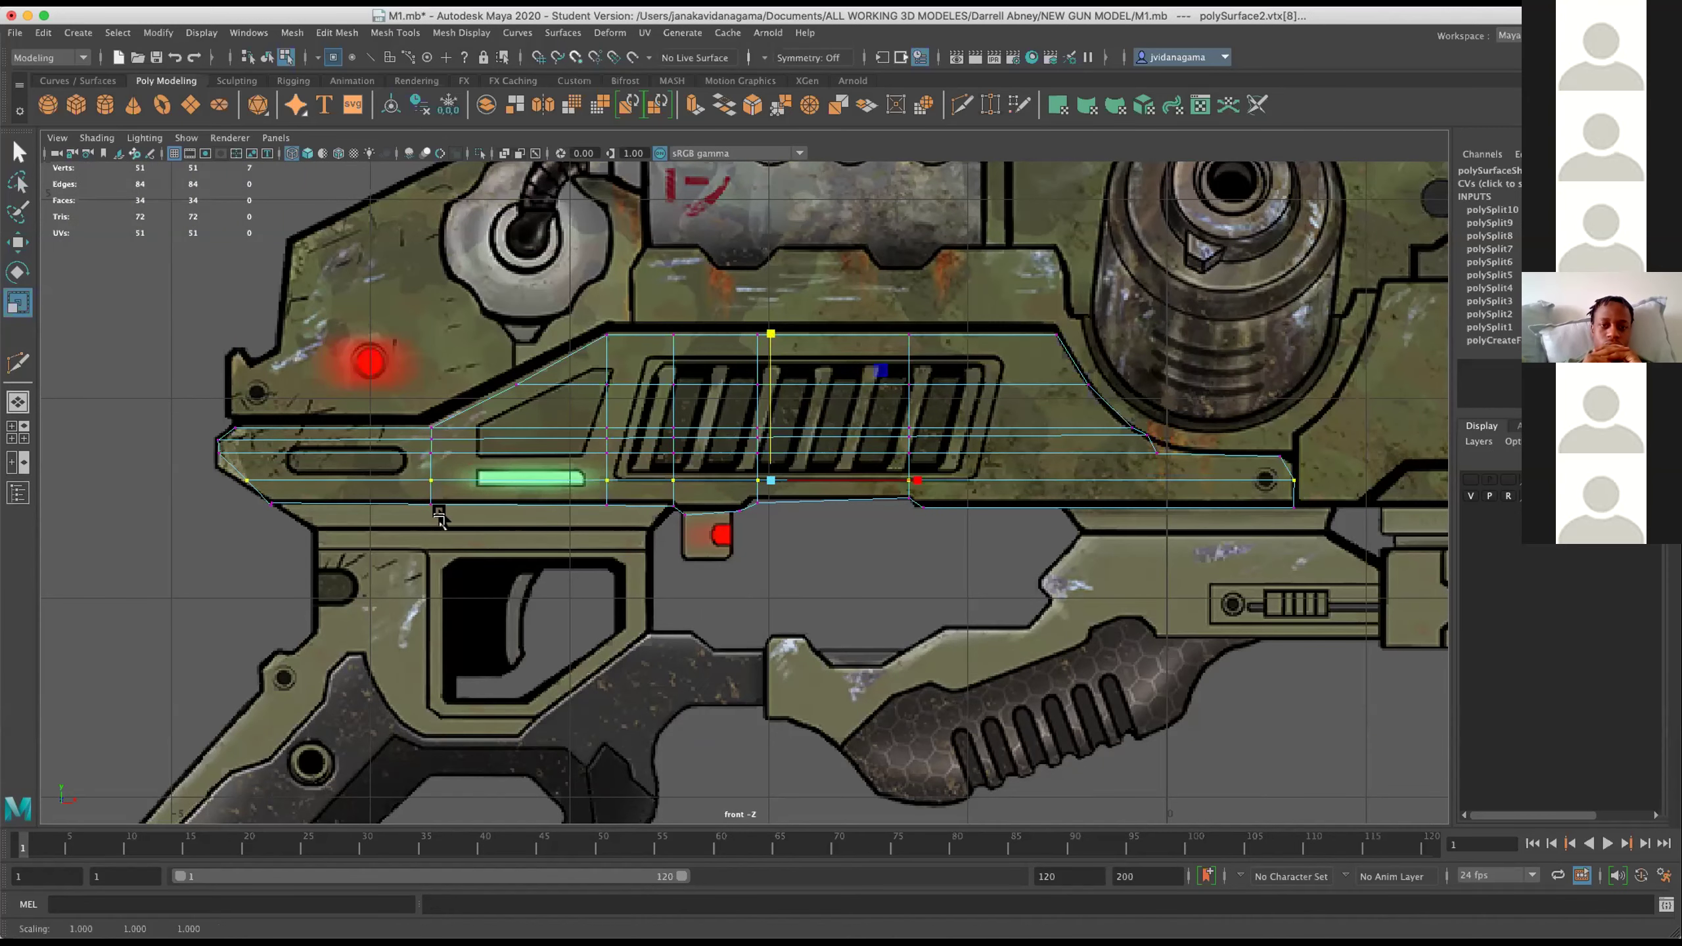
scroll("up", 3)
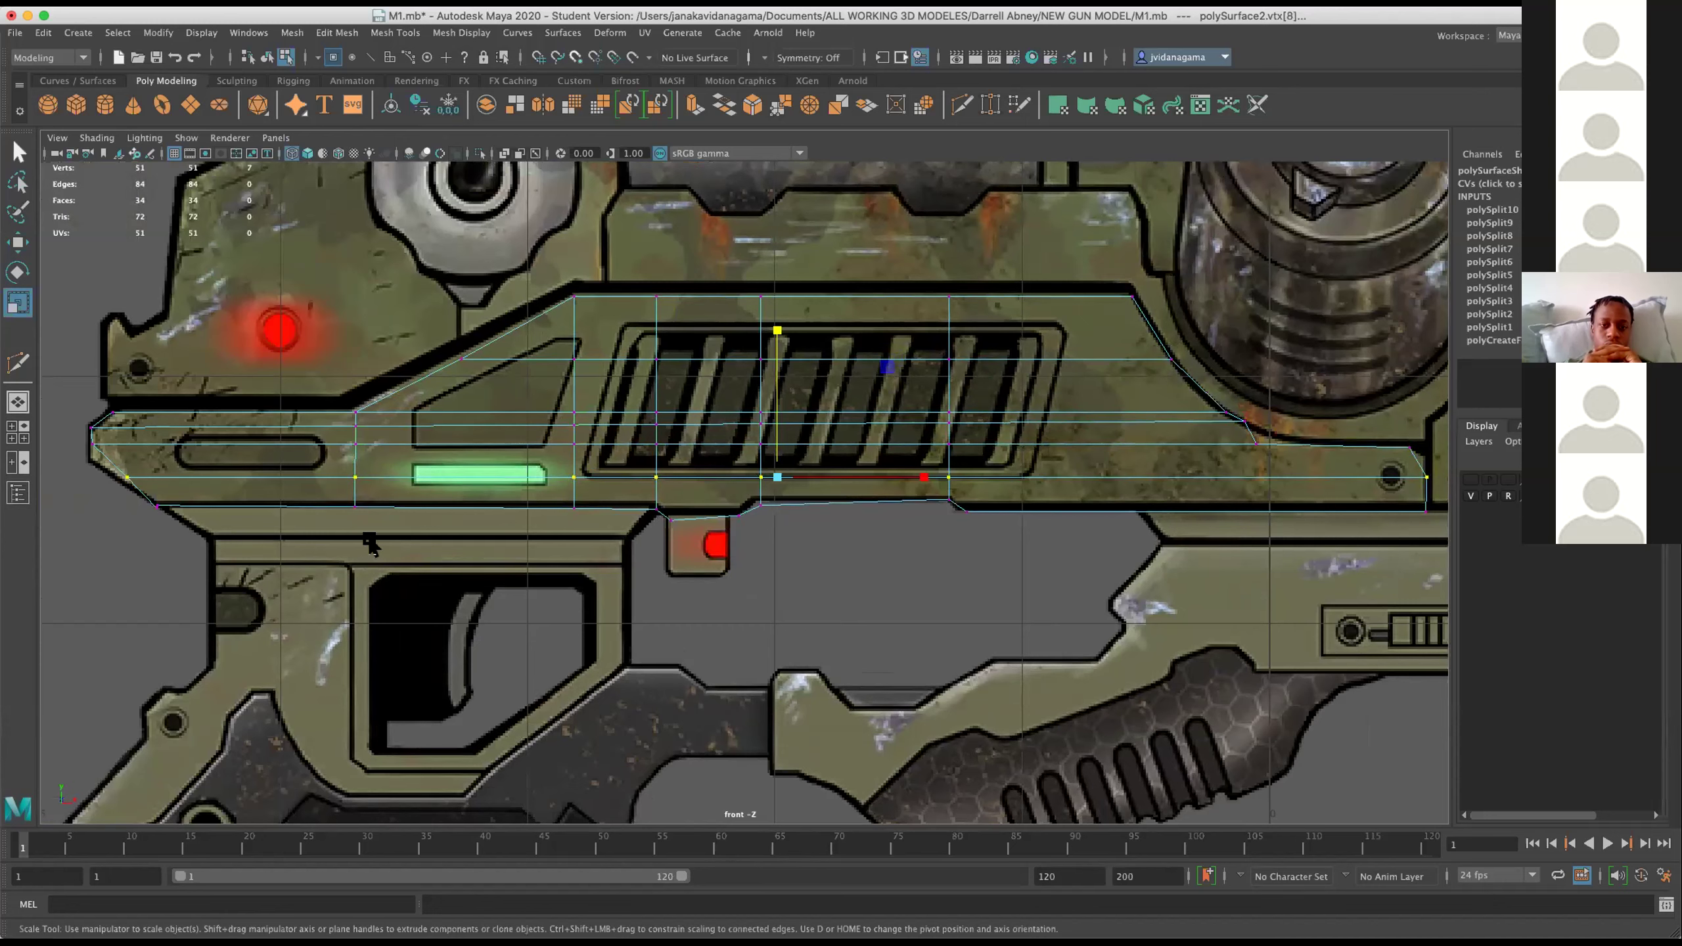
Select the vertex column beside the green light and set it up for horizontal scaling.
left_click_drag(390, 560, 335, 397)
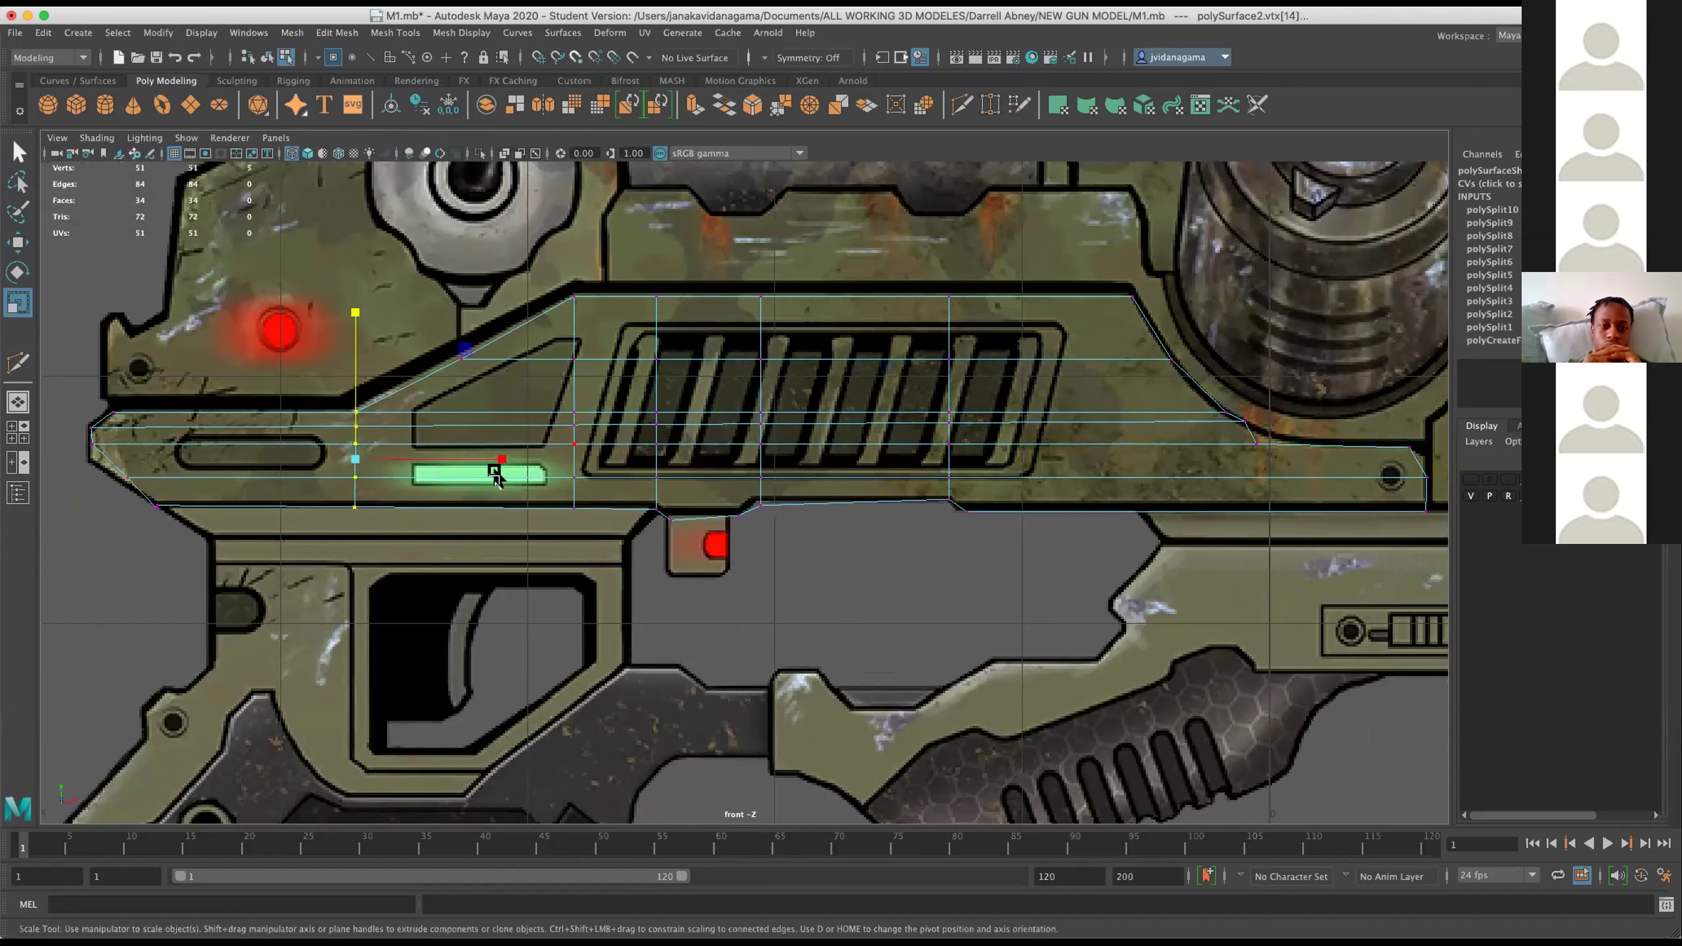
left_click(501, 459)
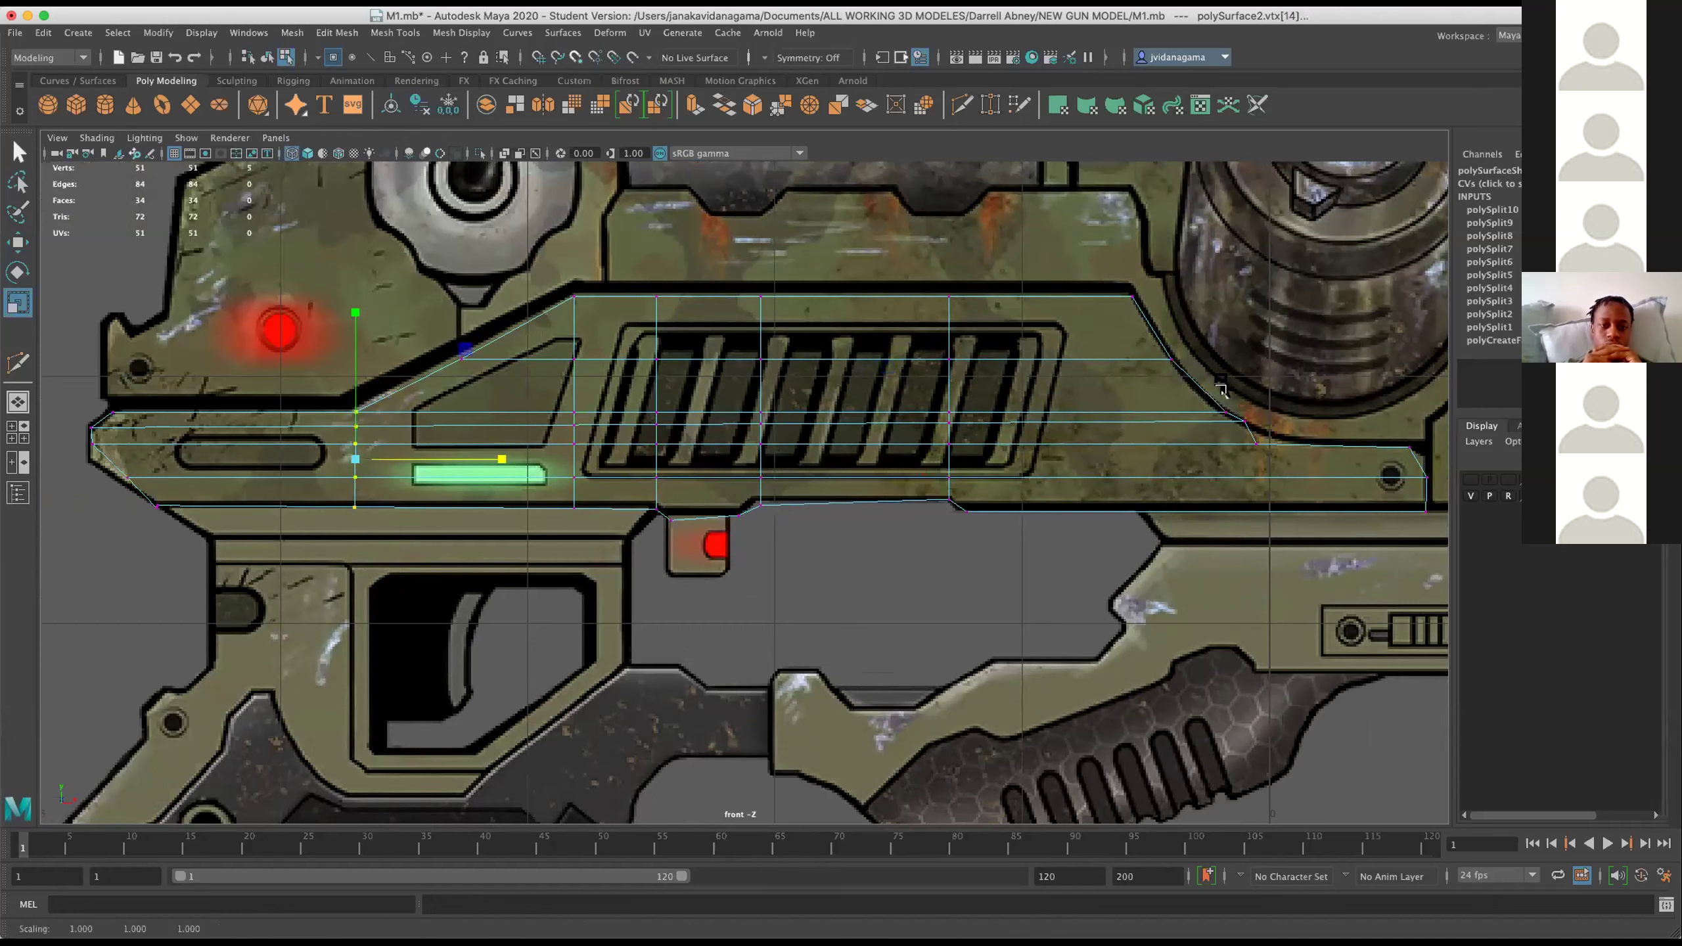
scroll("down", 3)
scroll("up", 3)
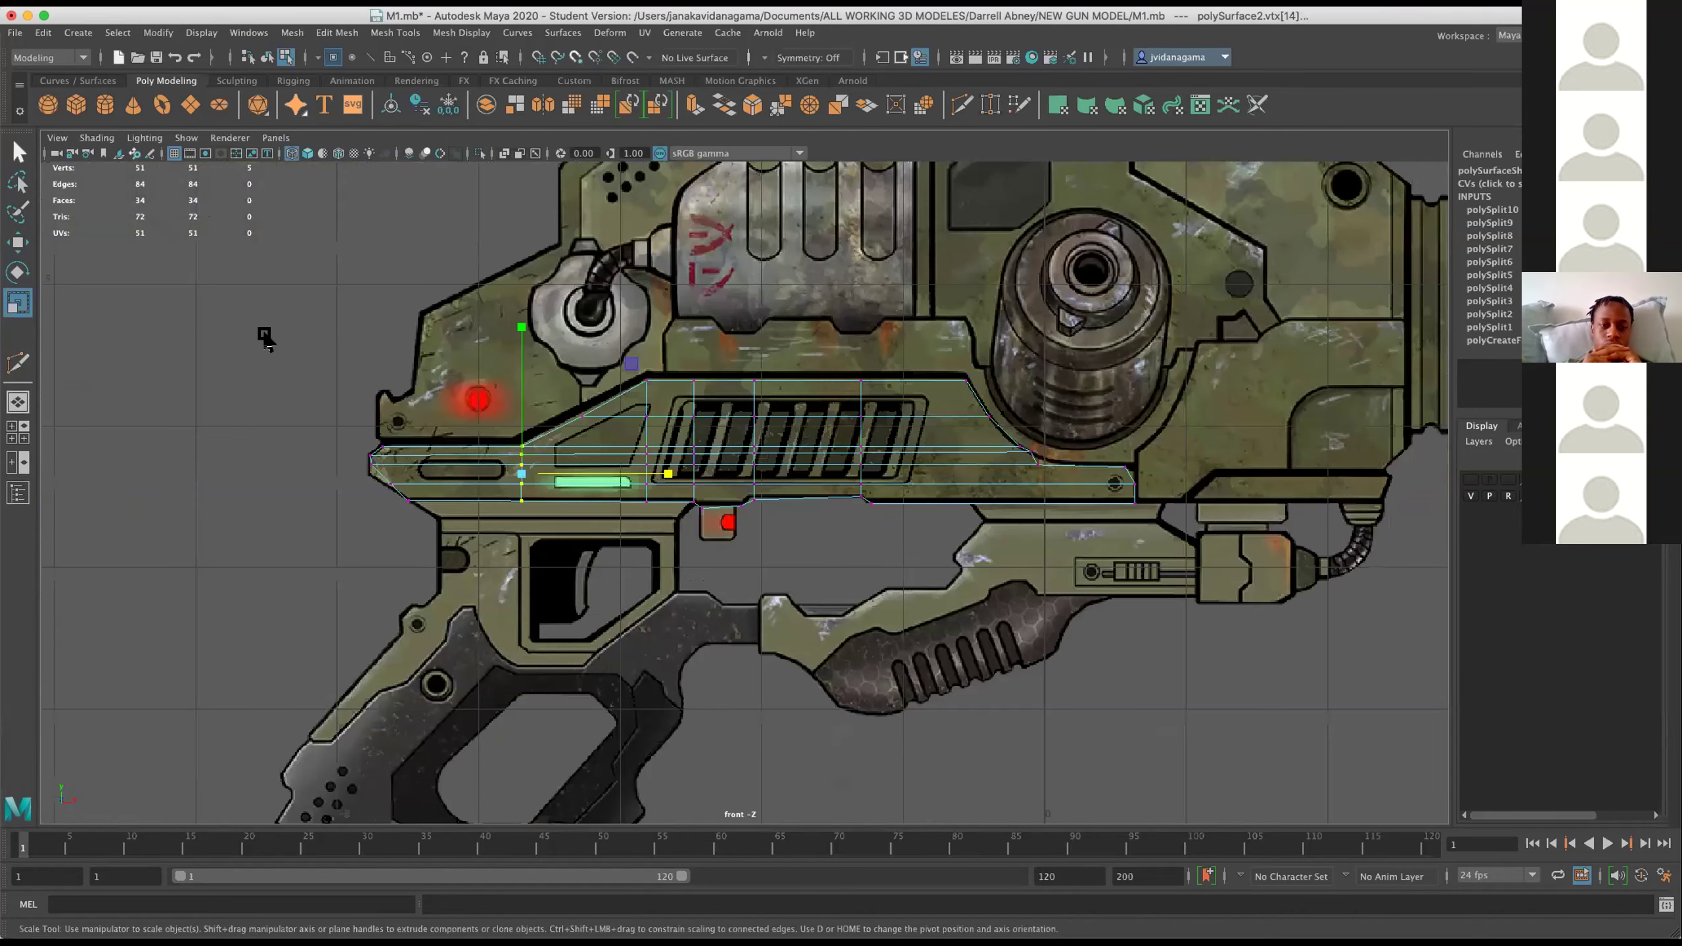
left_click_drag(763, 570, 590, 503)
Switch the strip to vertex mode and pick a vertex on its lower edge.
right_click(590, 466)
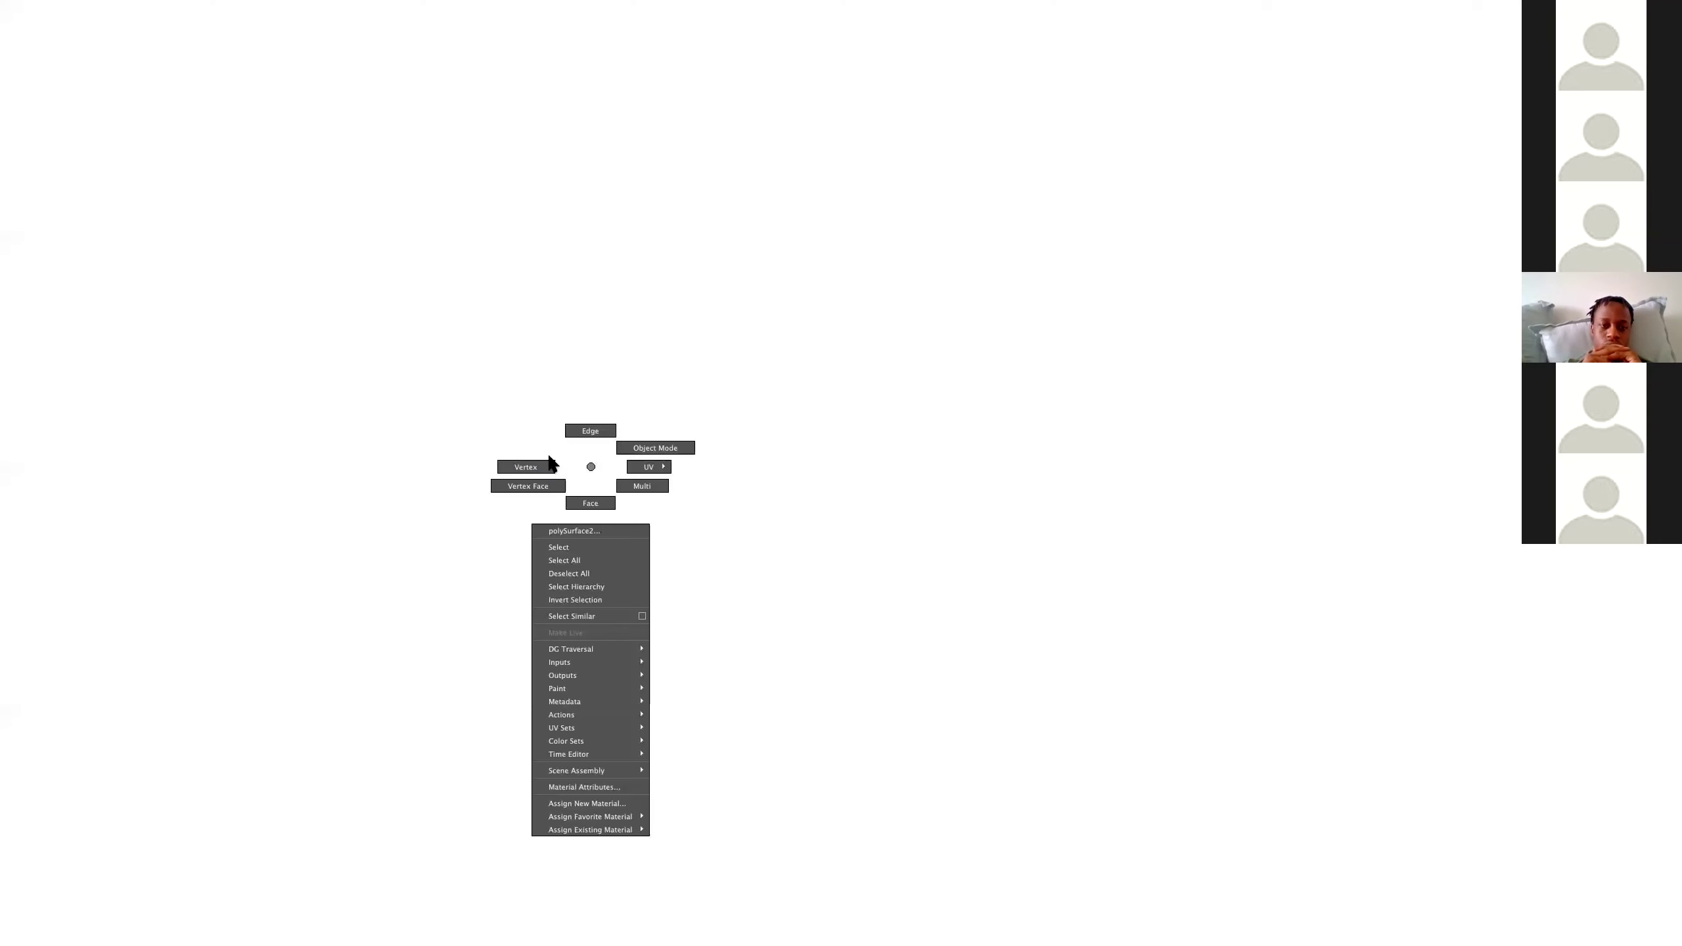
left_click(526, 467)
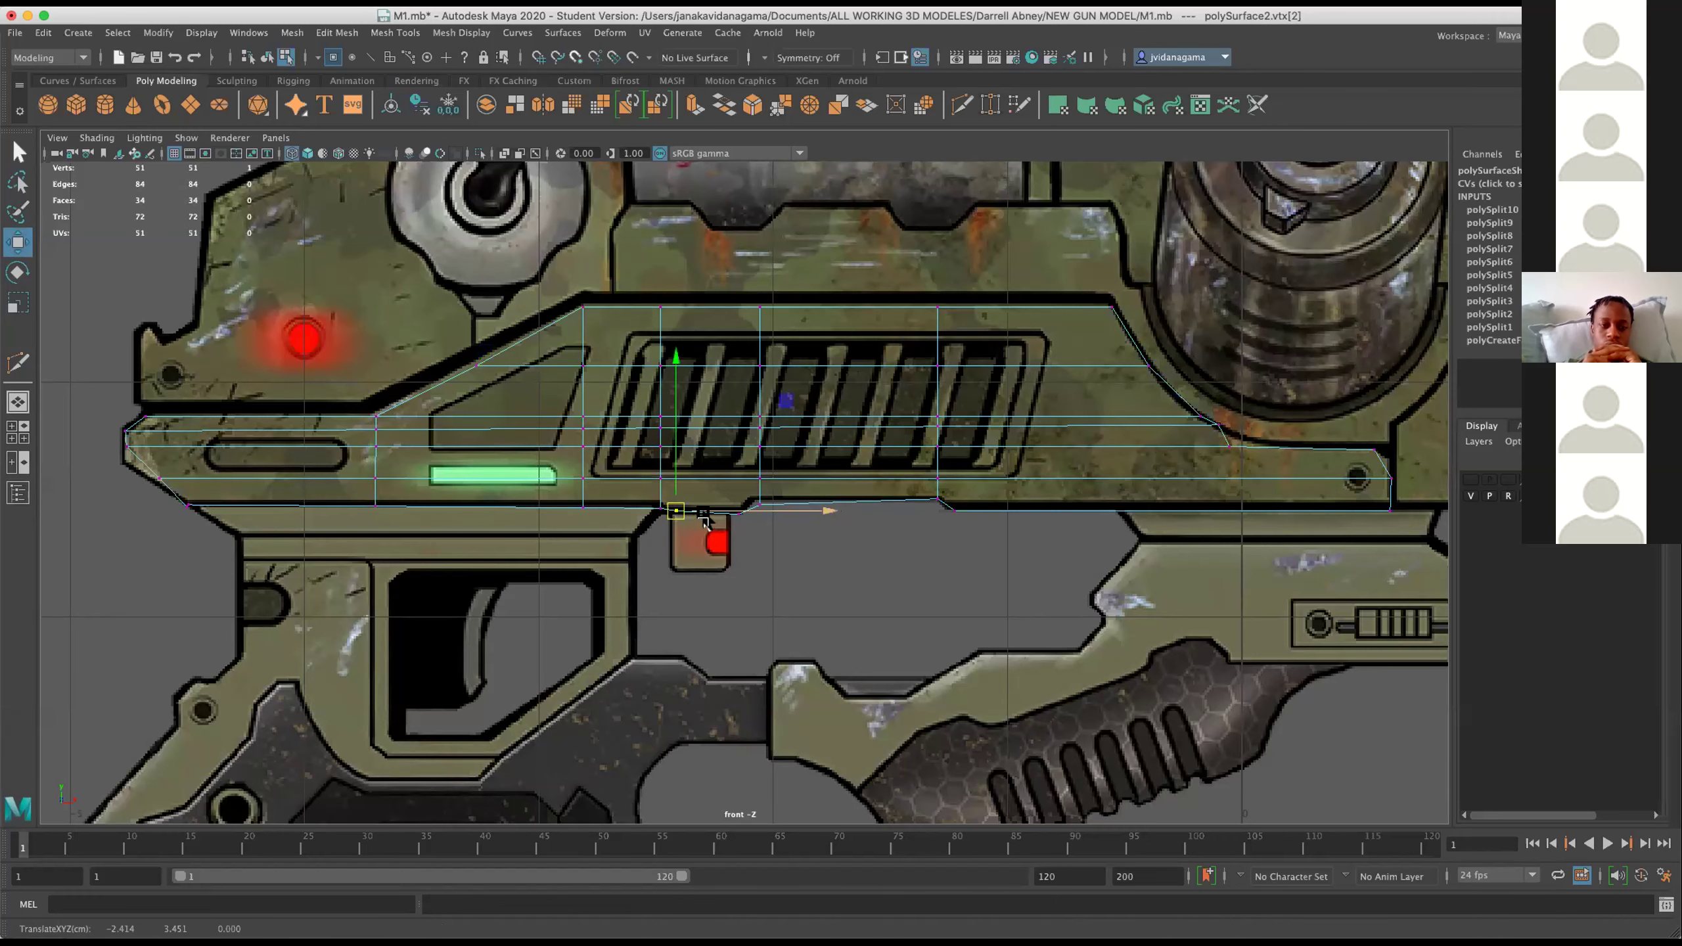
scroll("up", 3)
scroll("up", 3)
left_click(725, 558)
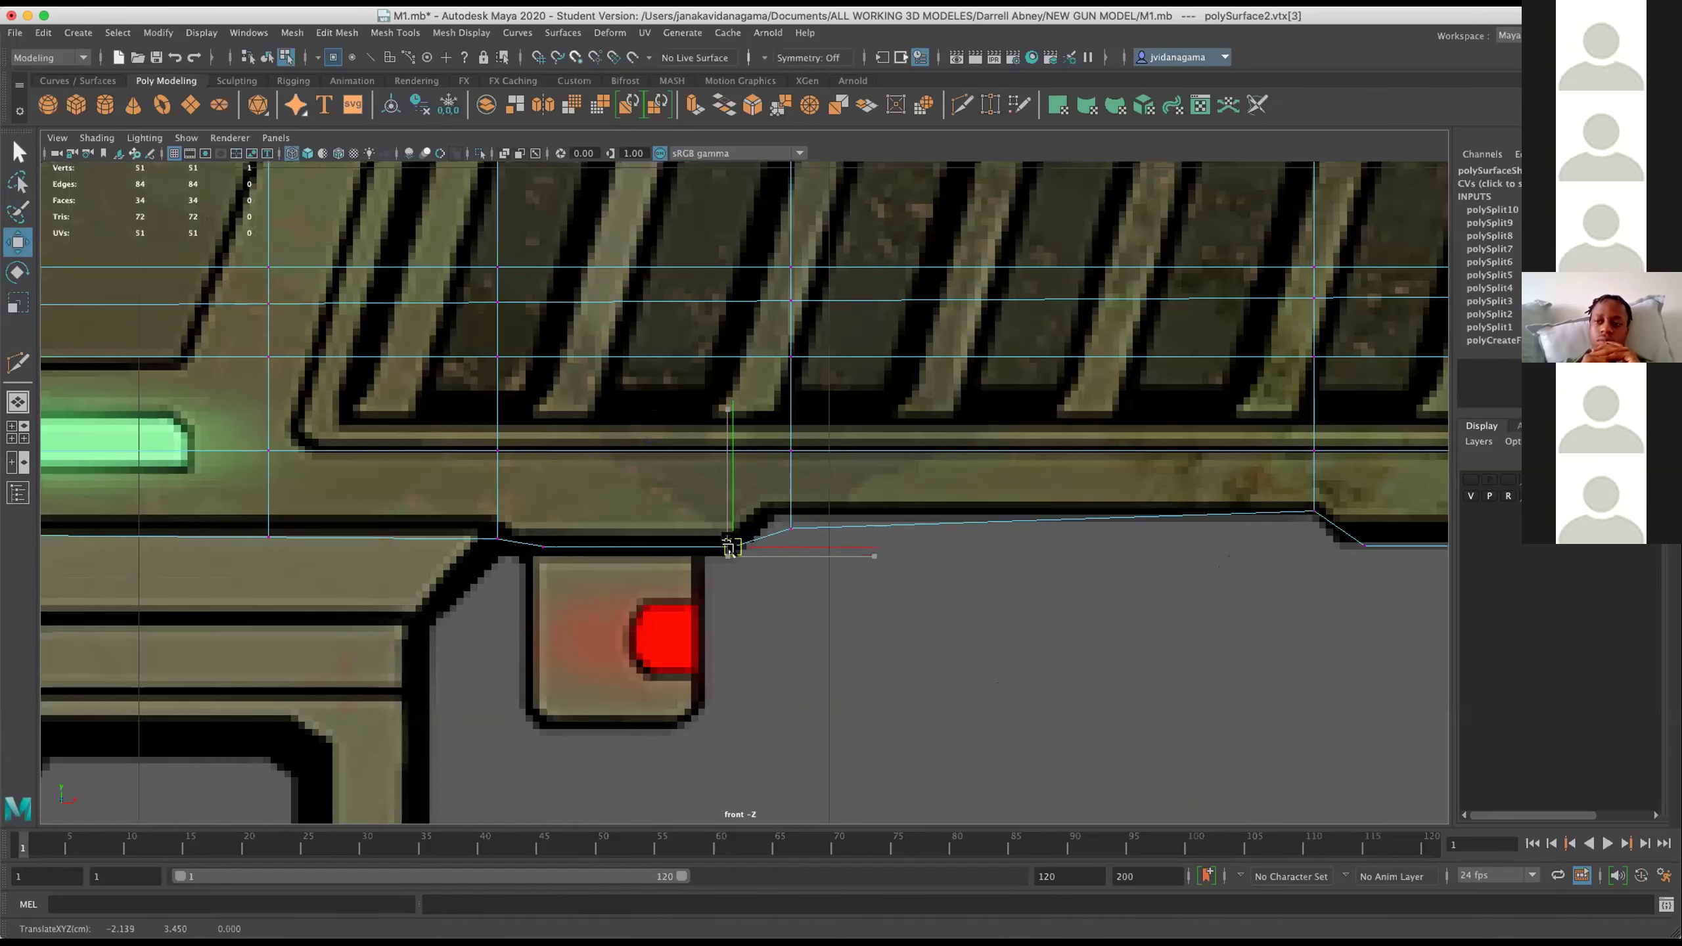
scroll("down", 3)
scroll("up", 3)
scroll("up", 3)
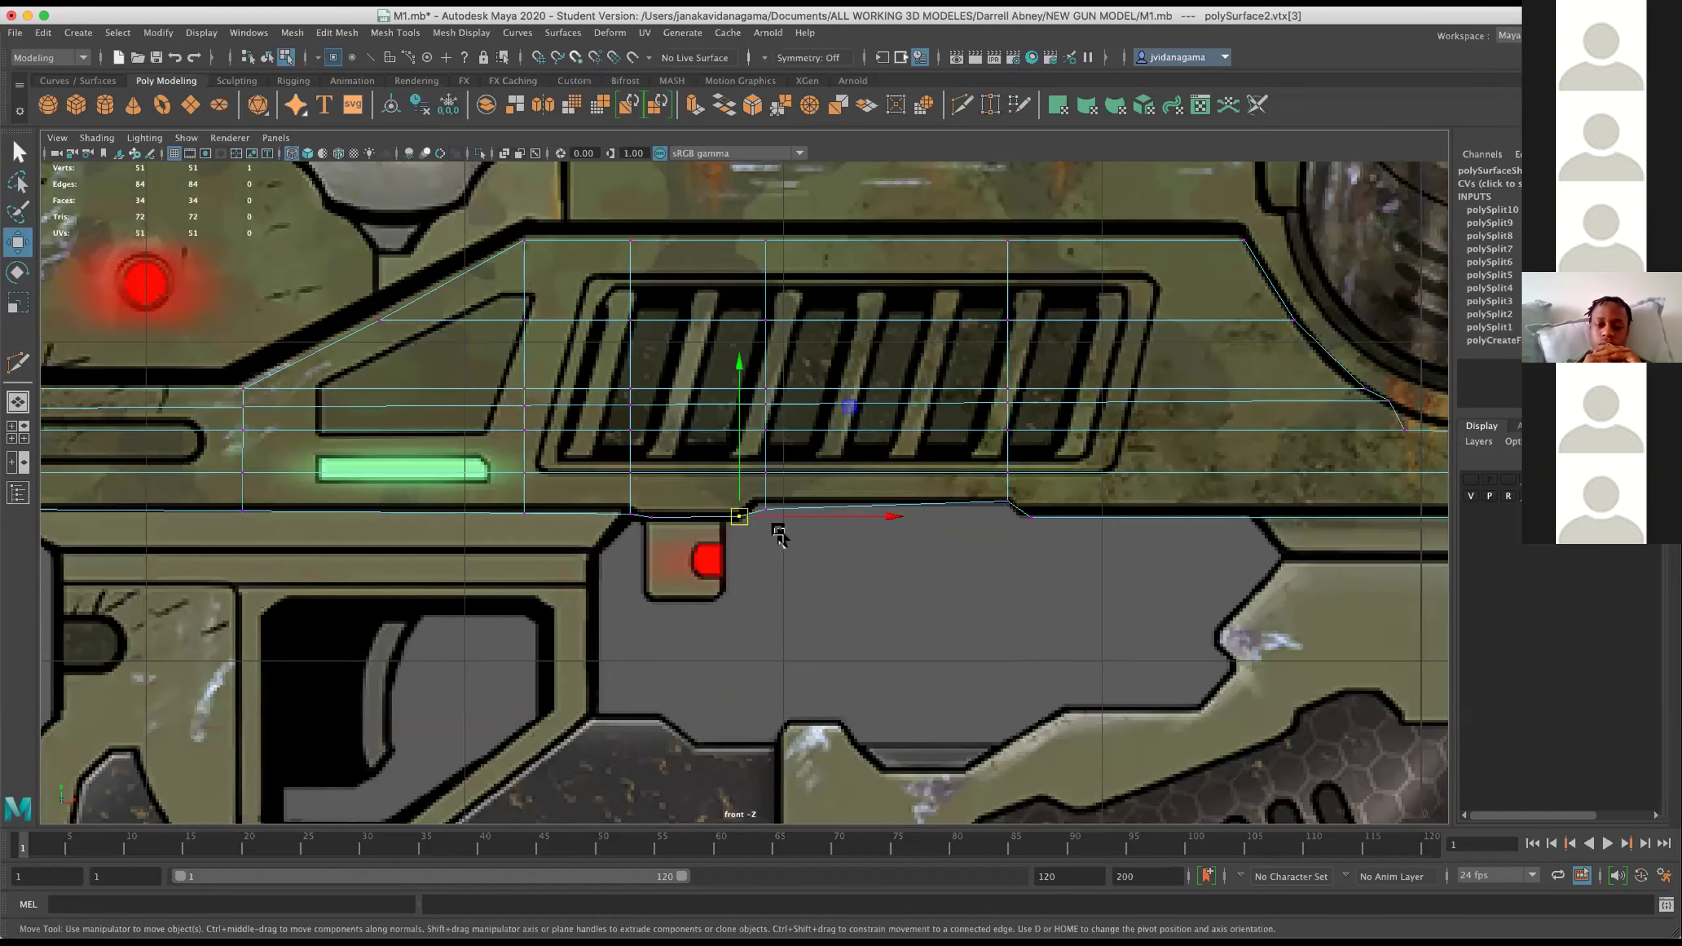
scroll("up", 3)
Select the extra vertex above the trigger notch and delete it.
left_click(781, 517)
scroll("down", 3)
scroll("up", 3)
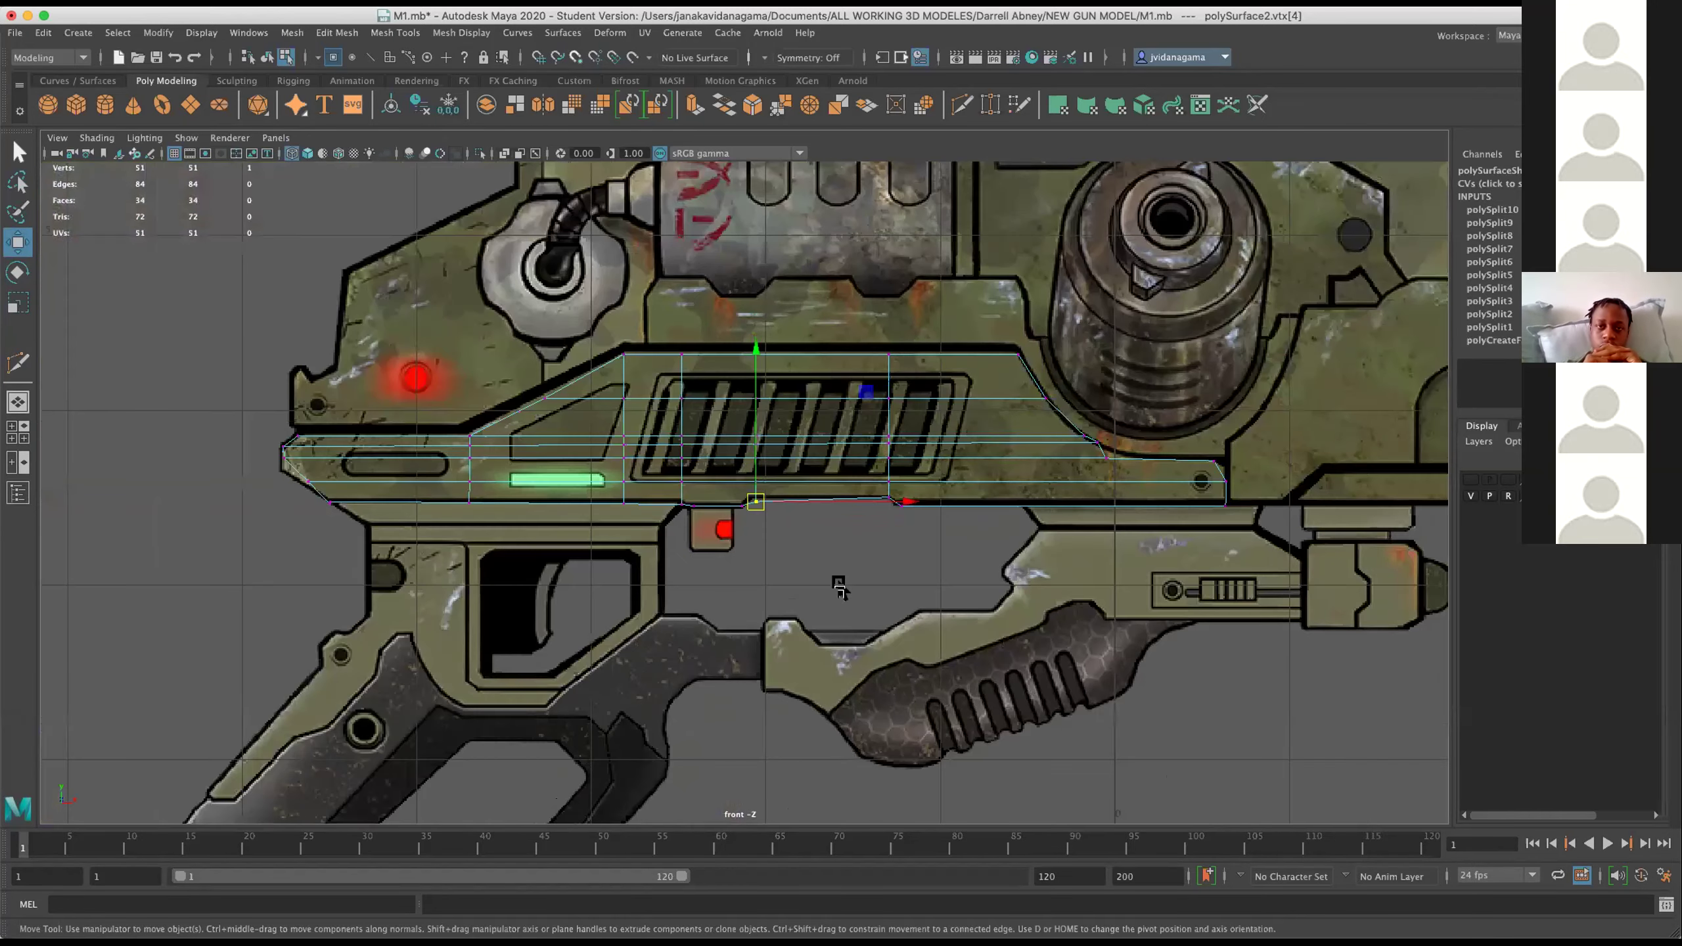
scroll("up", 3)
left_click(754, 557)
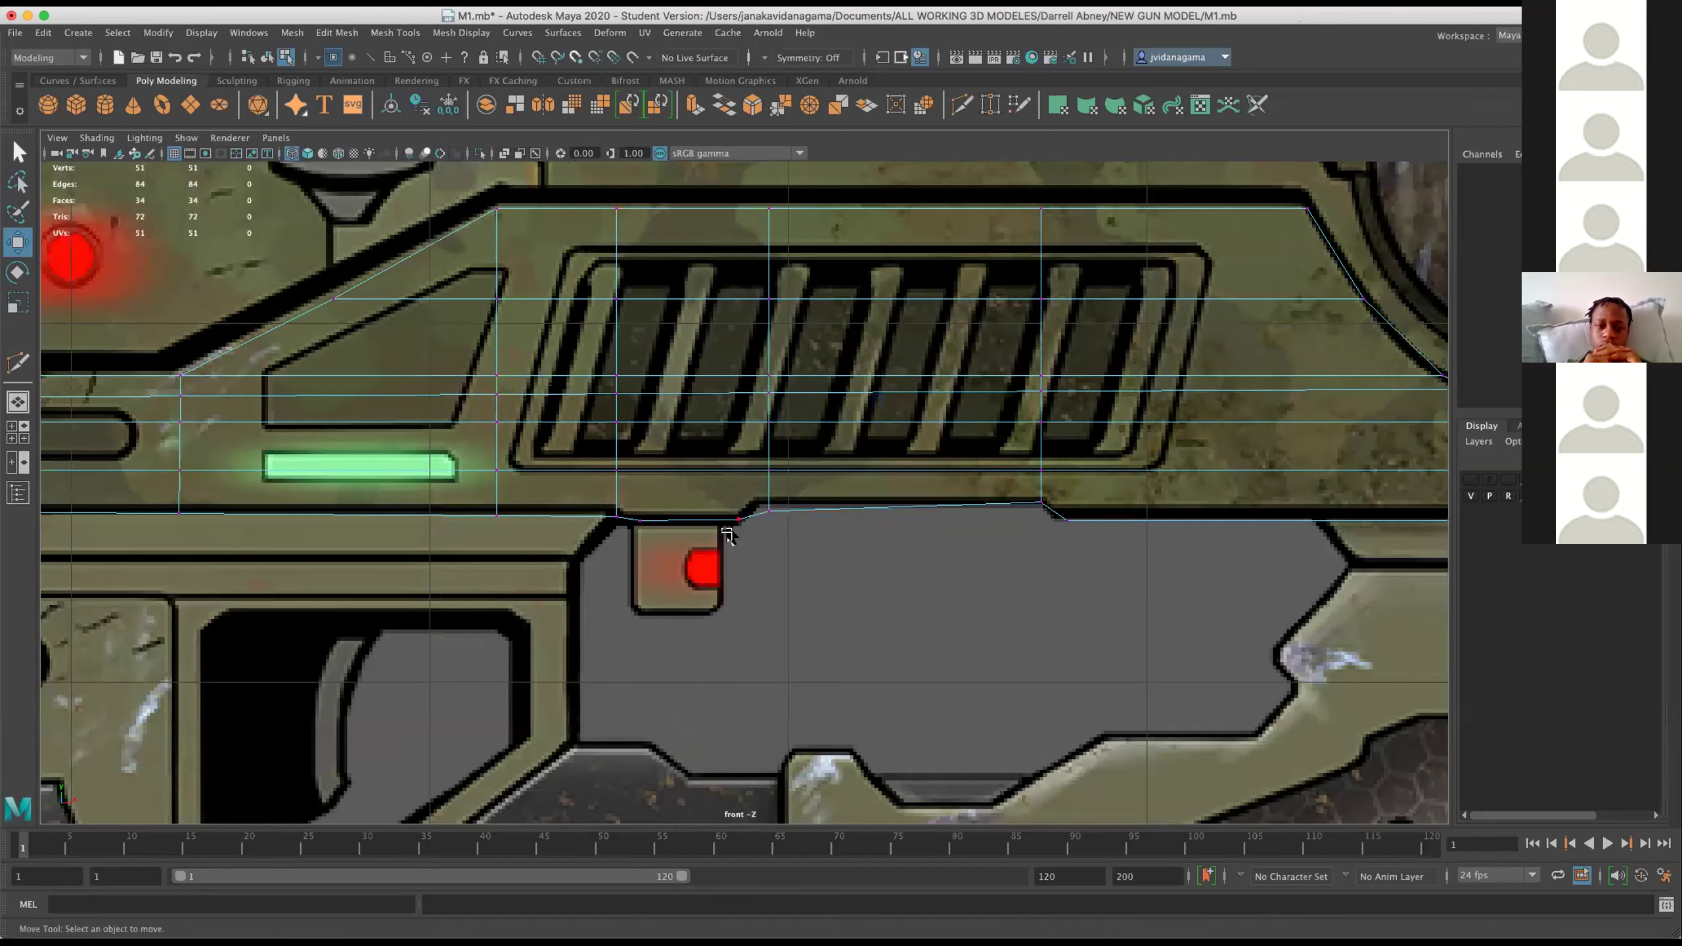
scroll("up", 3)
left_click(737, 524)
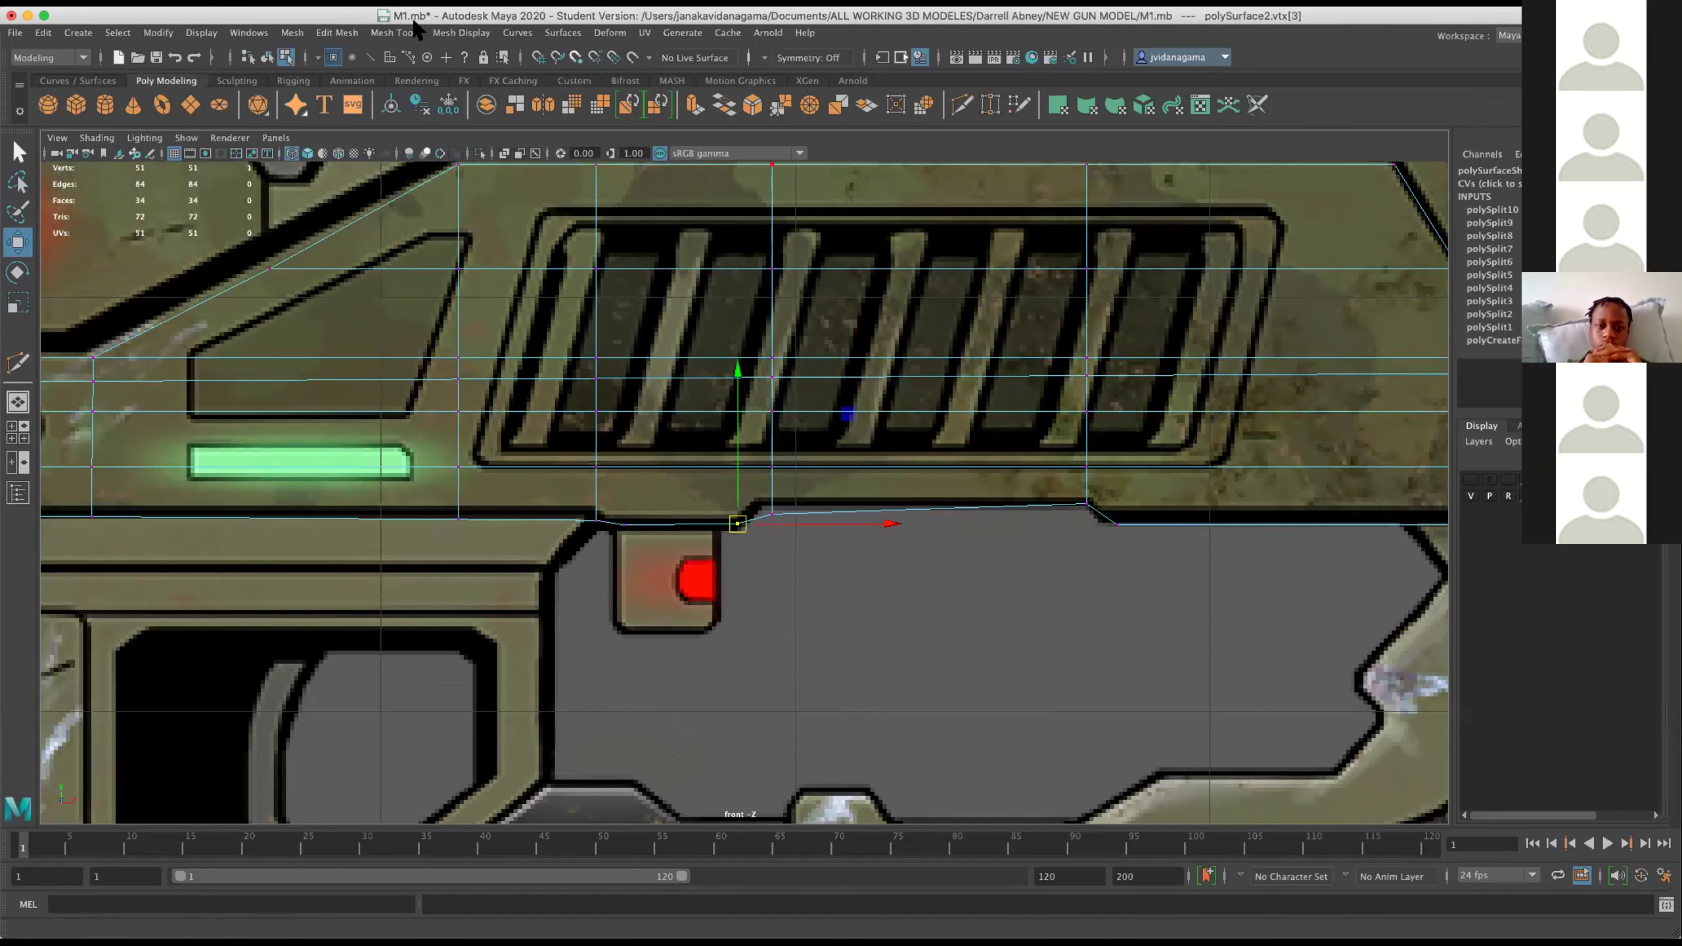
key("Delete")
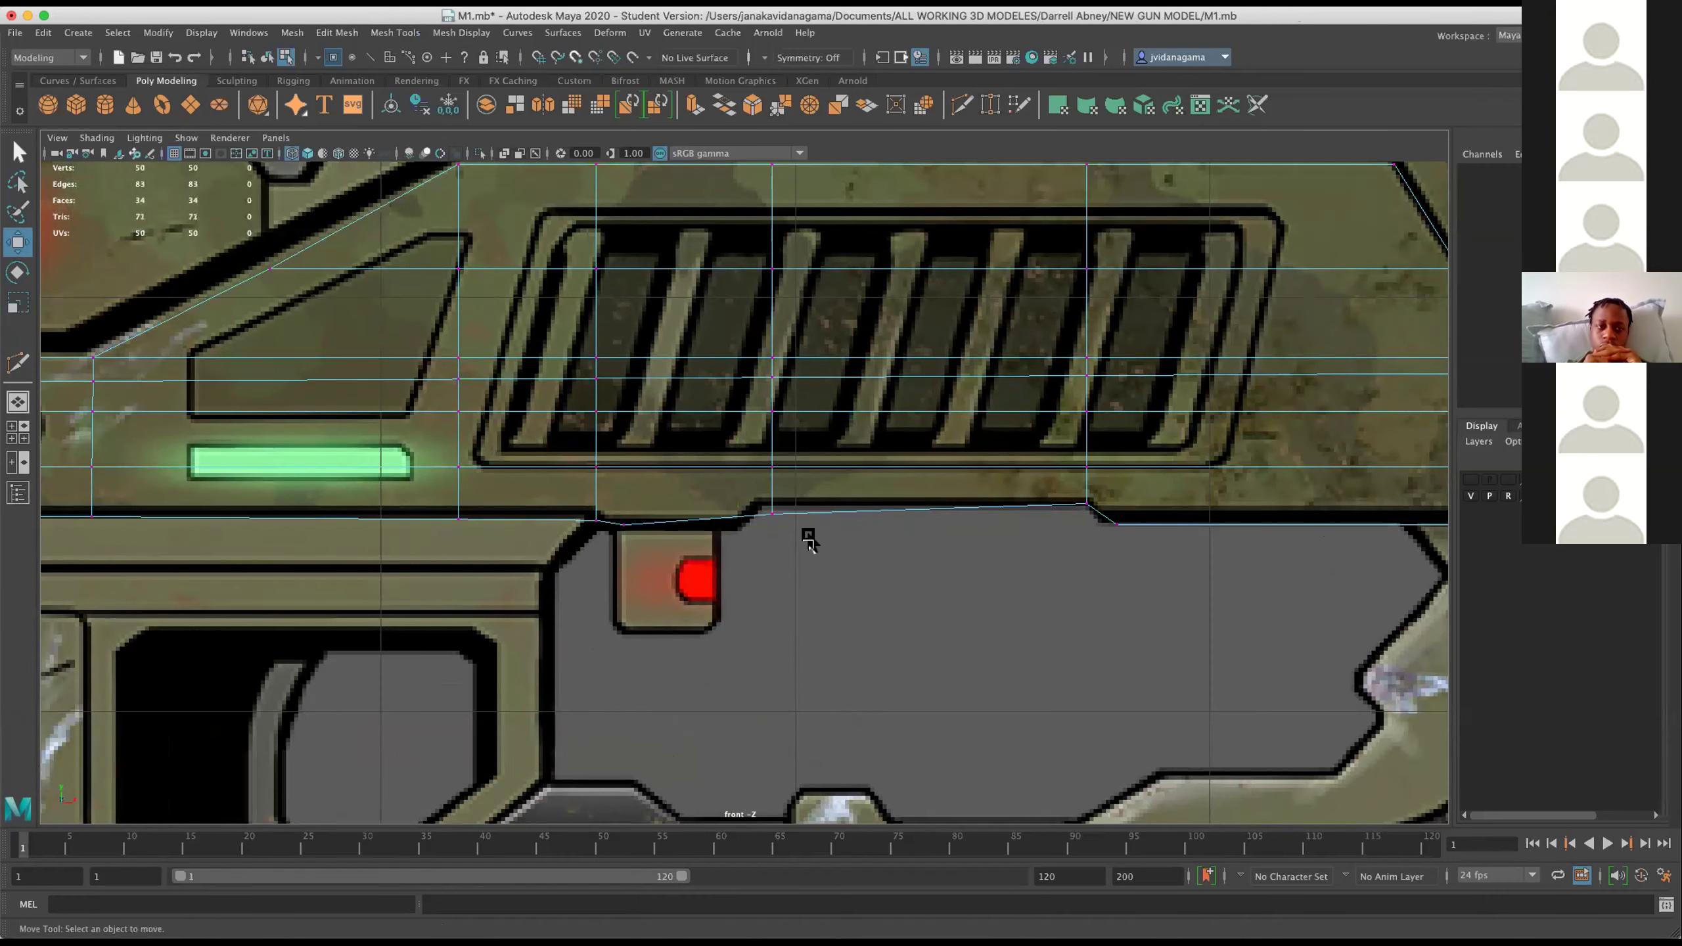
Slide a vertical column of strip vertices slightly left.
left_click_drag(809, 540, 739, 162)
left_click_drag(803, 349, 754, 329)
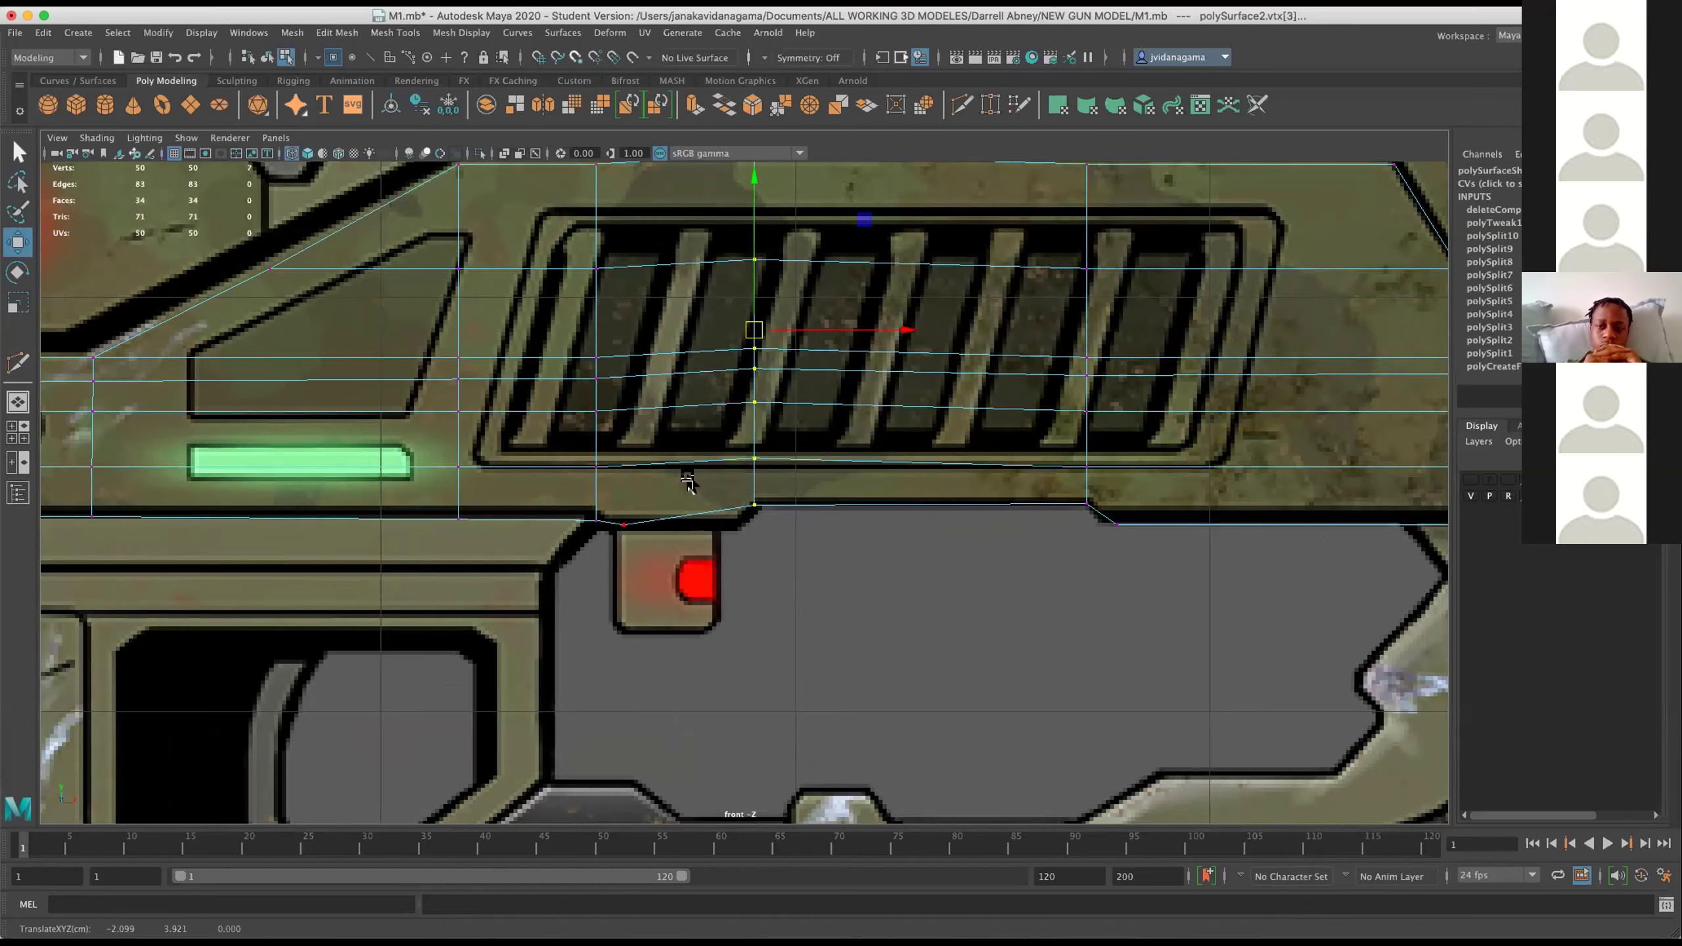
left_click_drag(687, 482, 709, 578)
Multi-Cut a vertical edge through the strip beside the vent.
left_click(965, 103)
left_click_drag(649, 187, 641, 689)
left_click_drag(722, 199, 735, 695)
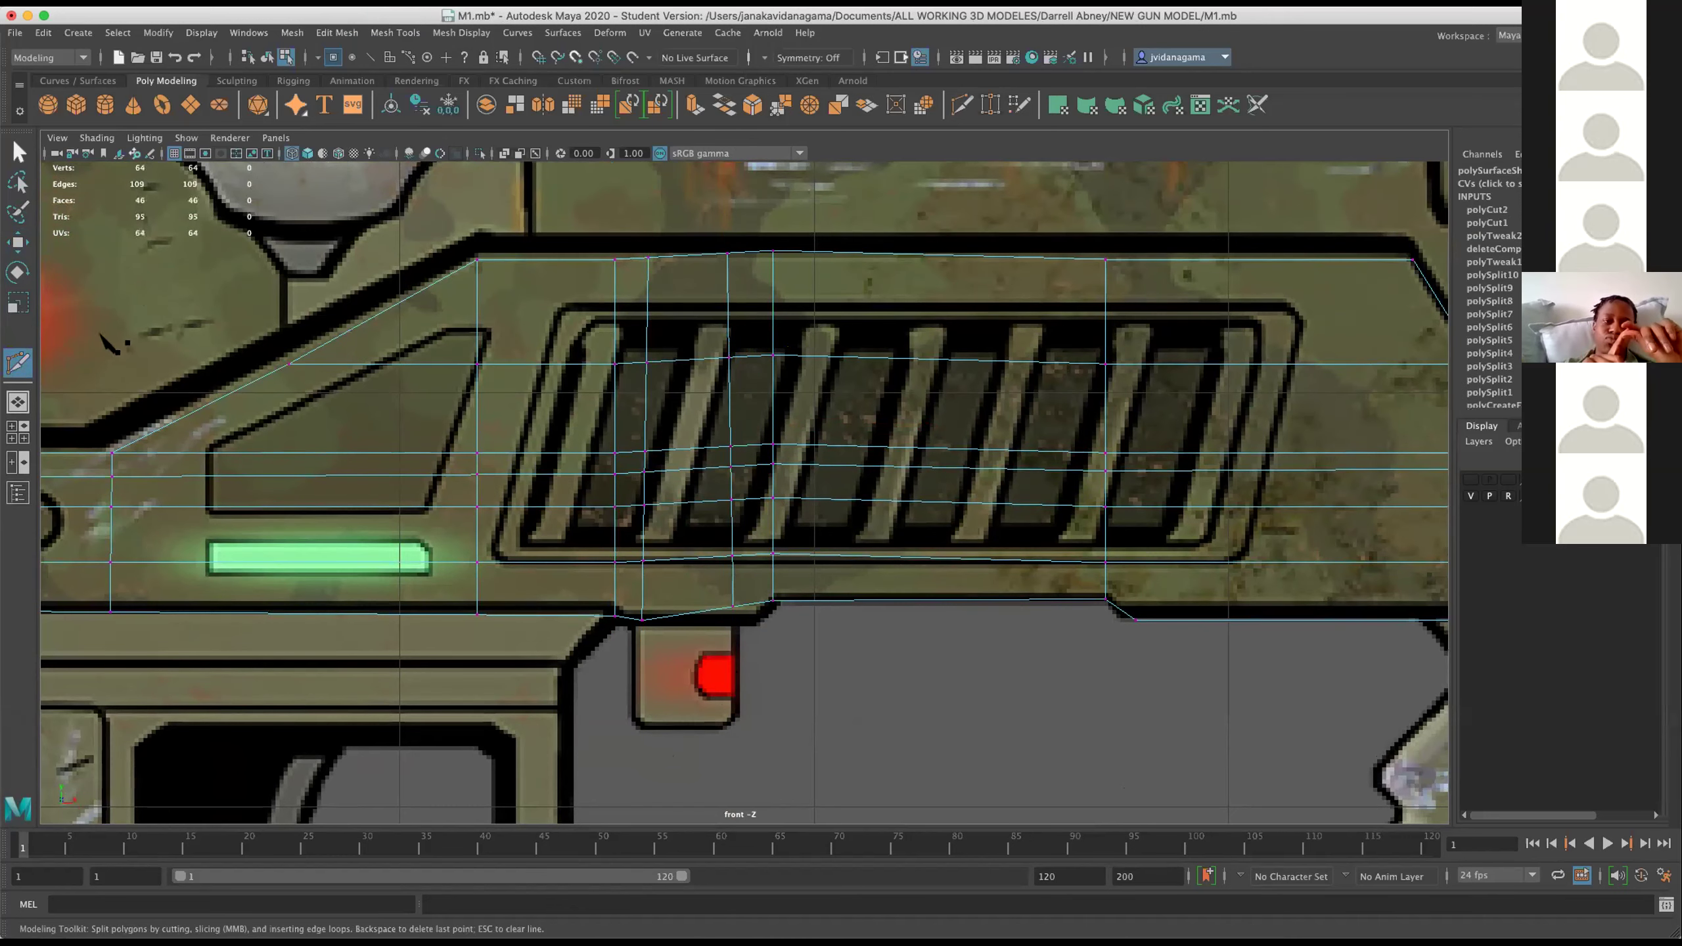
left_click_drag(619, 474, 559, 473)
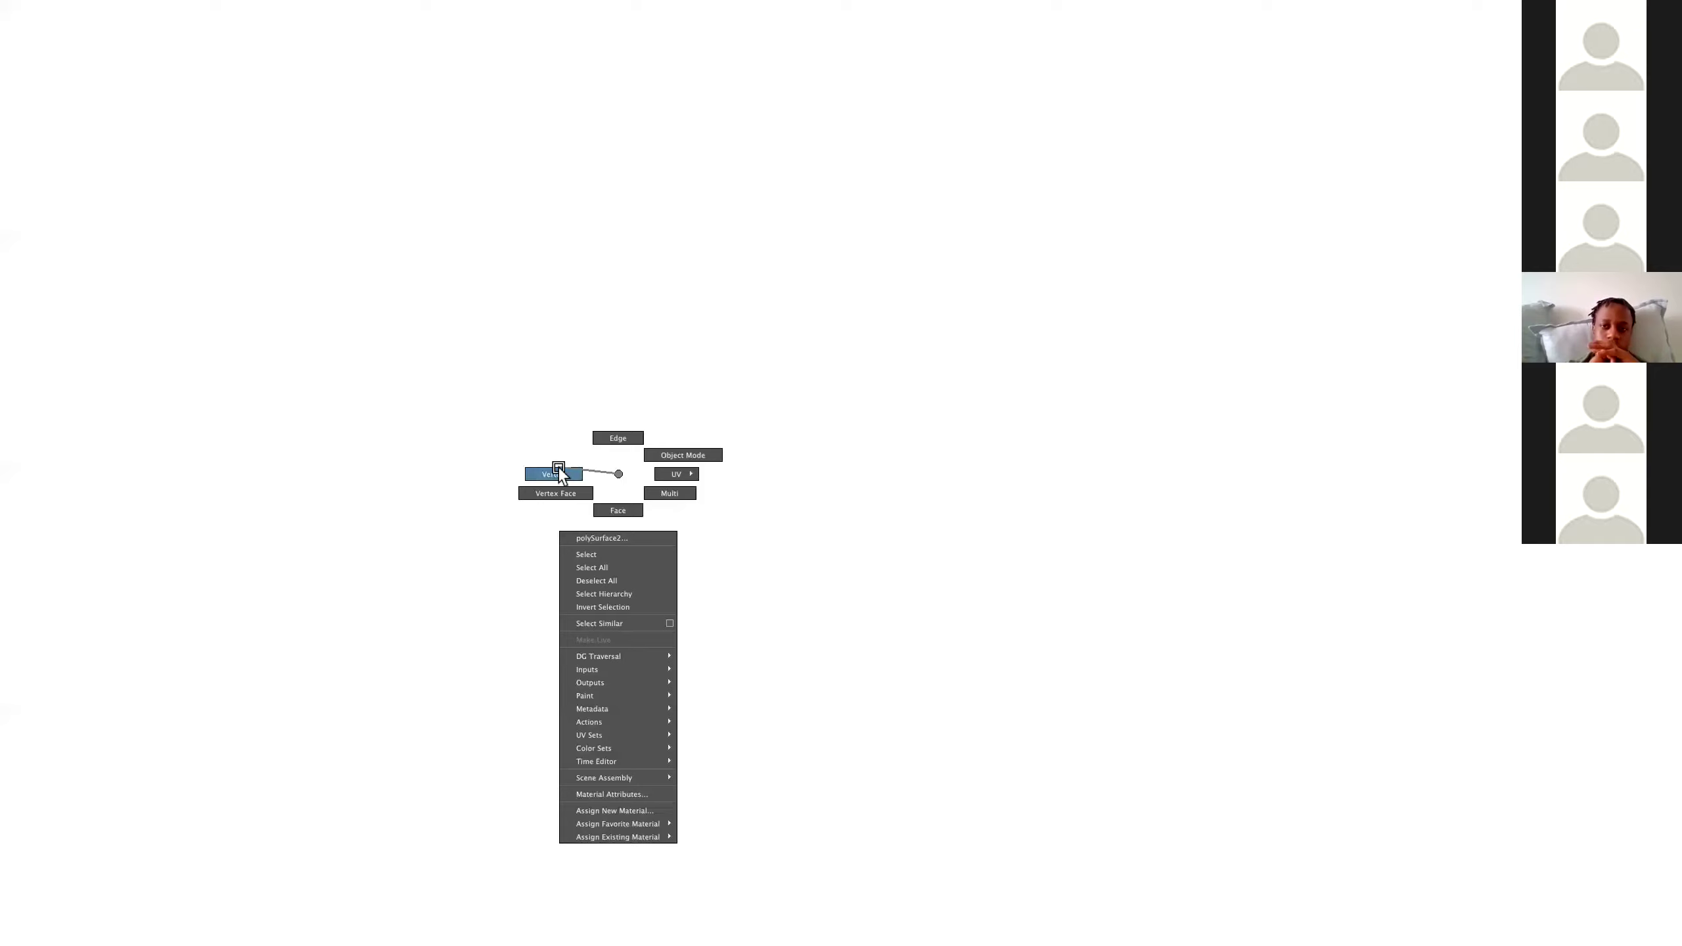
left_click_drag(629, 639, 659, 613)
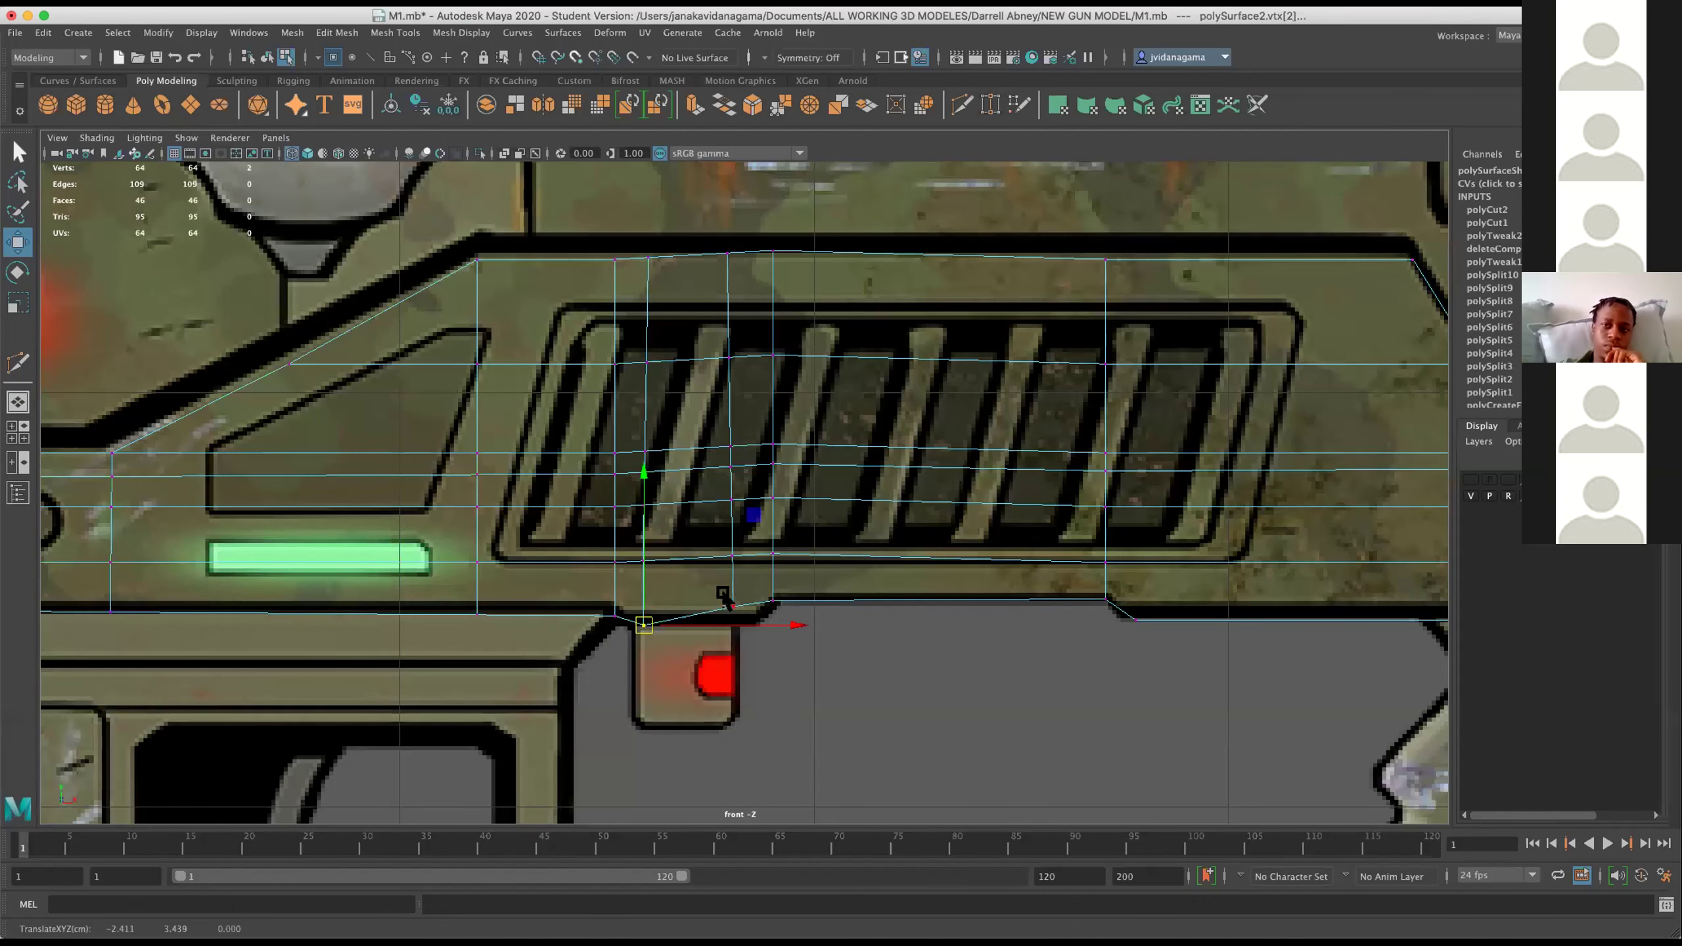
Select the new cut's lower vertex and a top-edge vertex, then frame the whole gun.
left_click(736, 621)
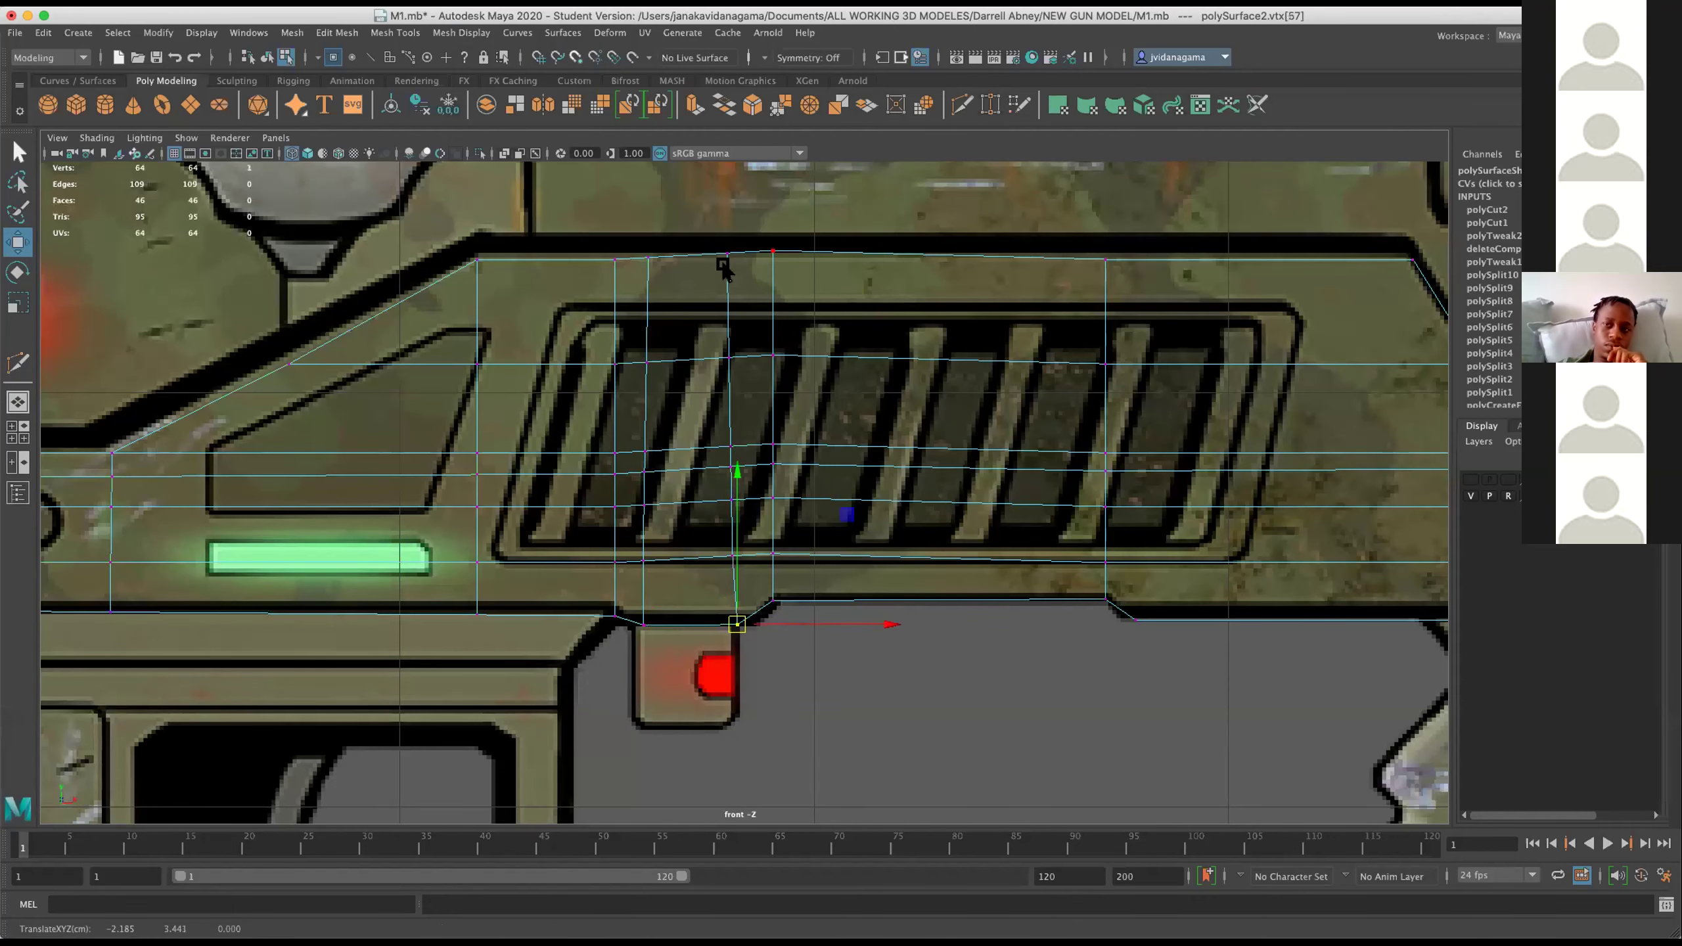
left_click(647, 256)
left_click_drag(583, 245, 622, 282)
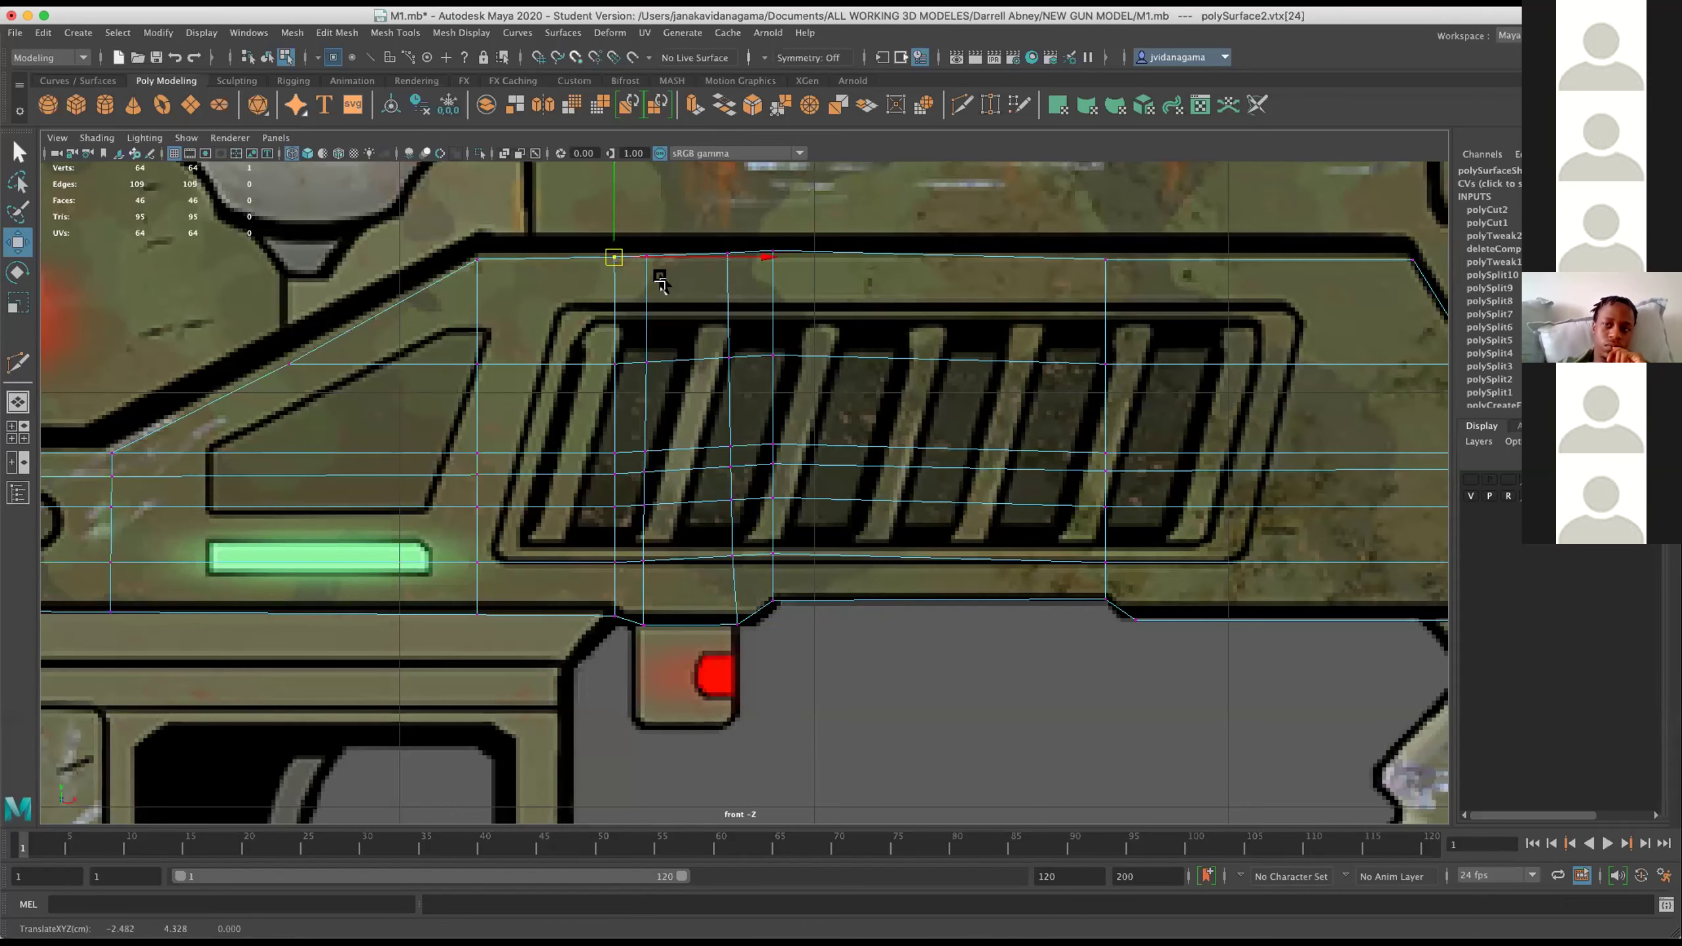
key("a")
scroll("up", 3)
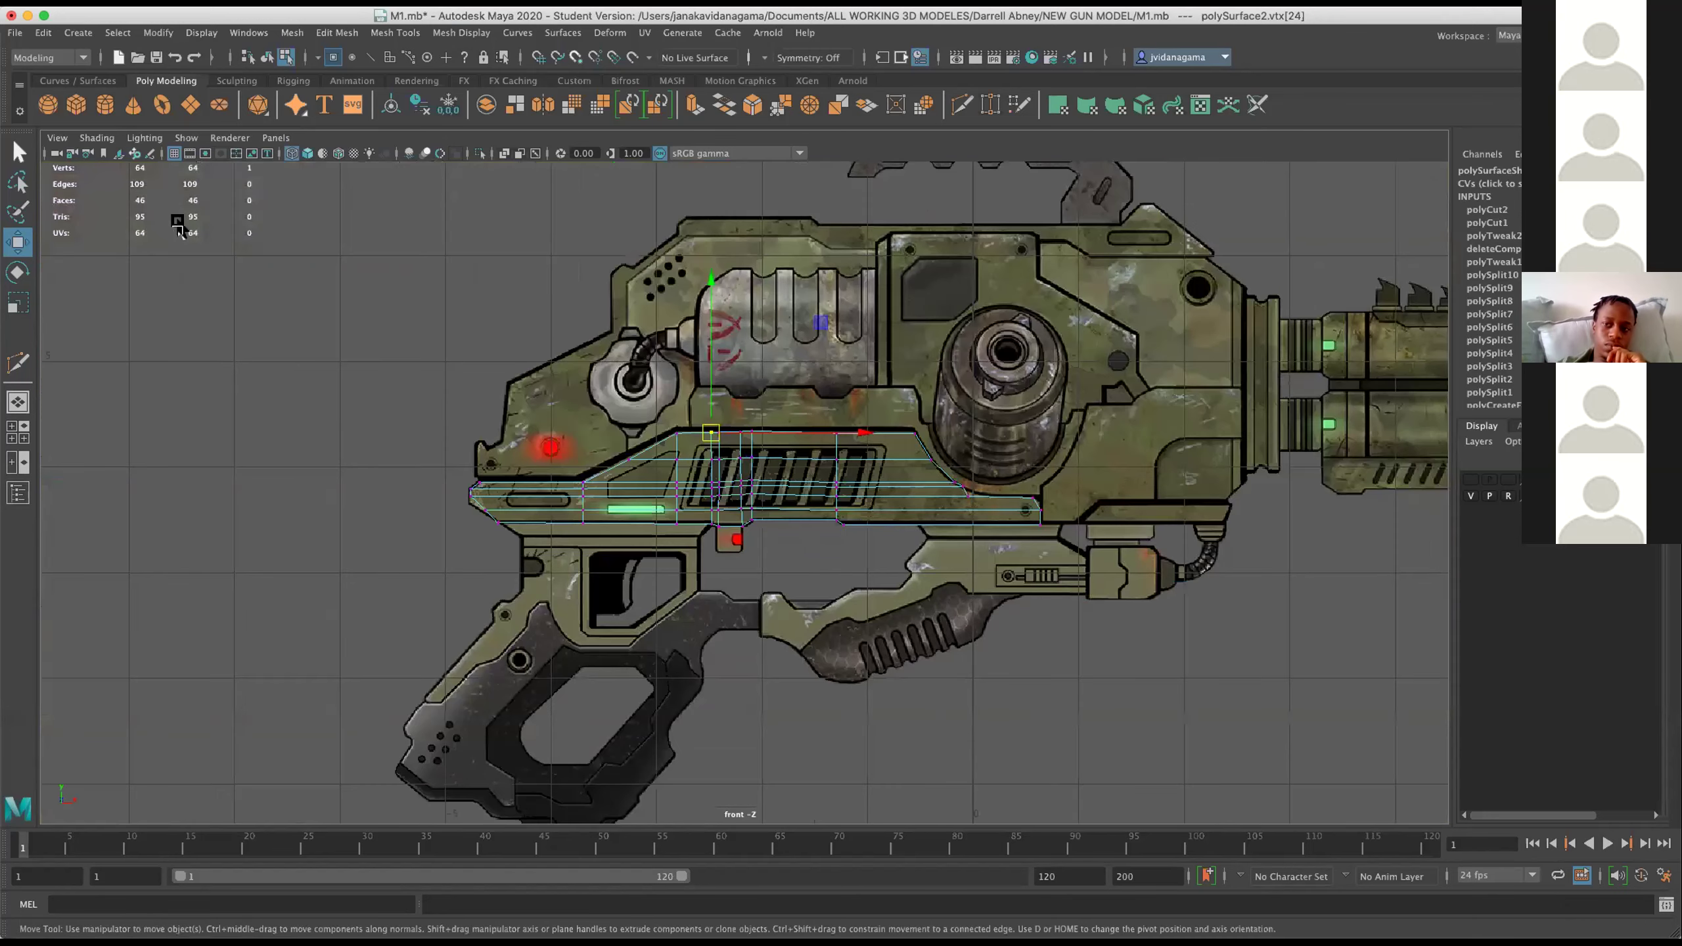
Save M1.mb and view the strip full-size in the perspective view from above.
left_click(158, 56)
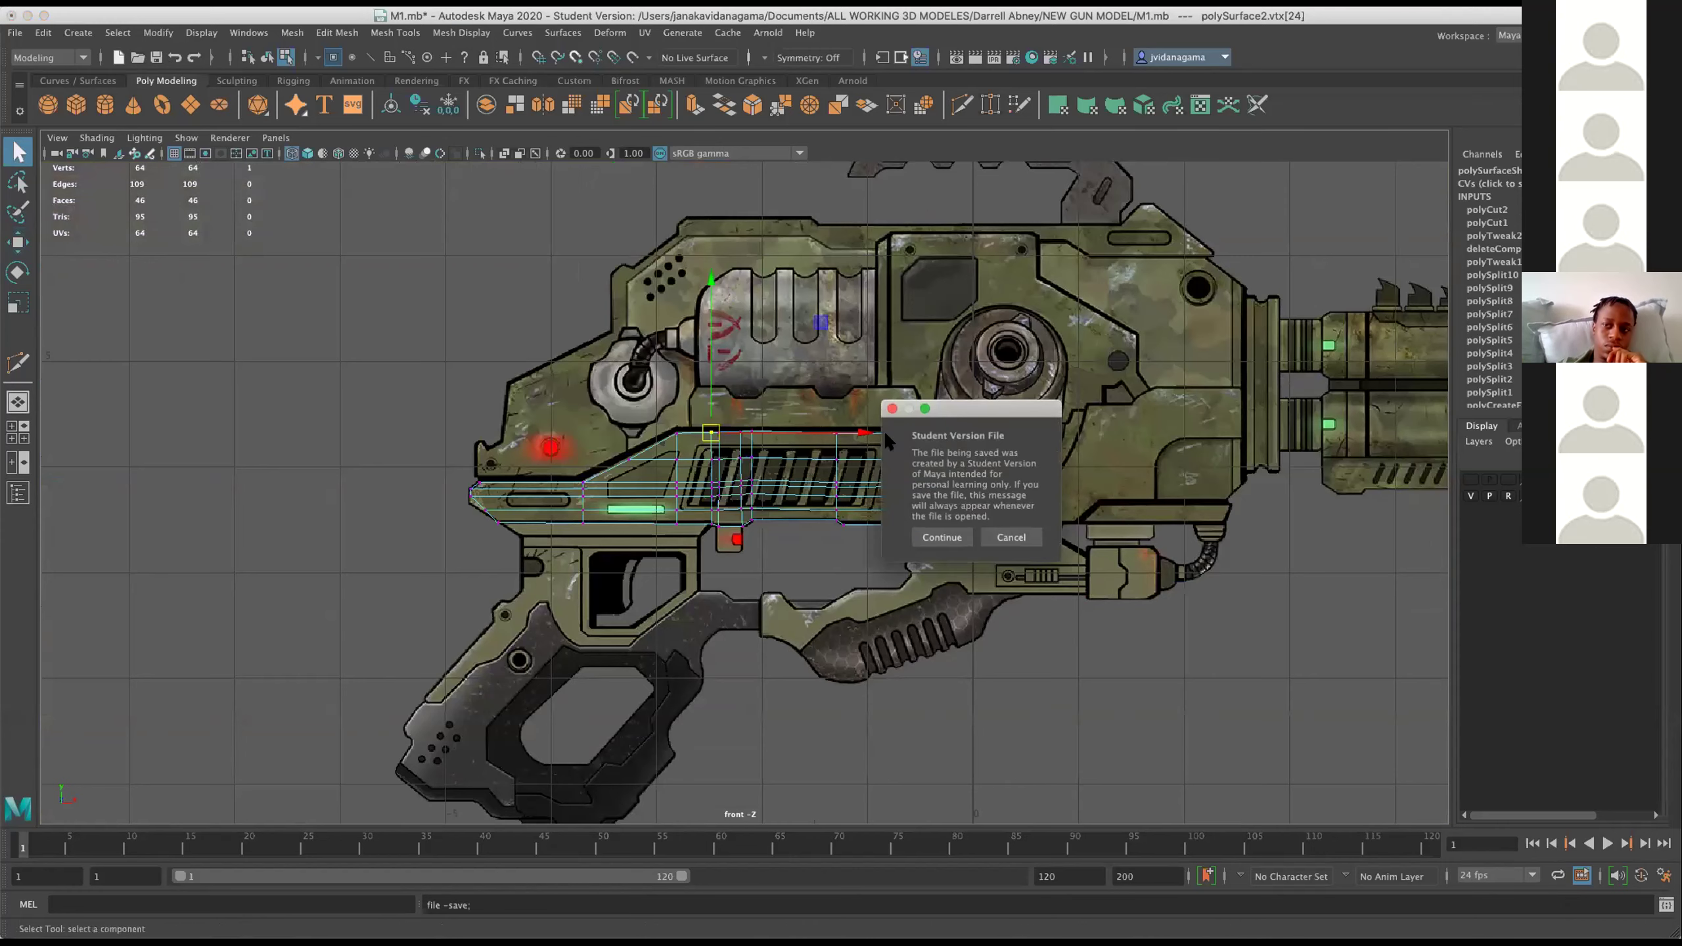
left_click(943, 540)
key("space")
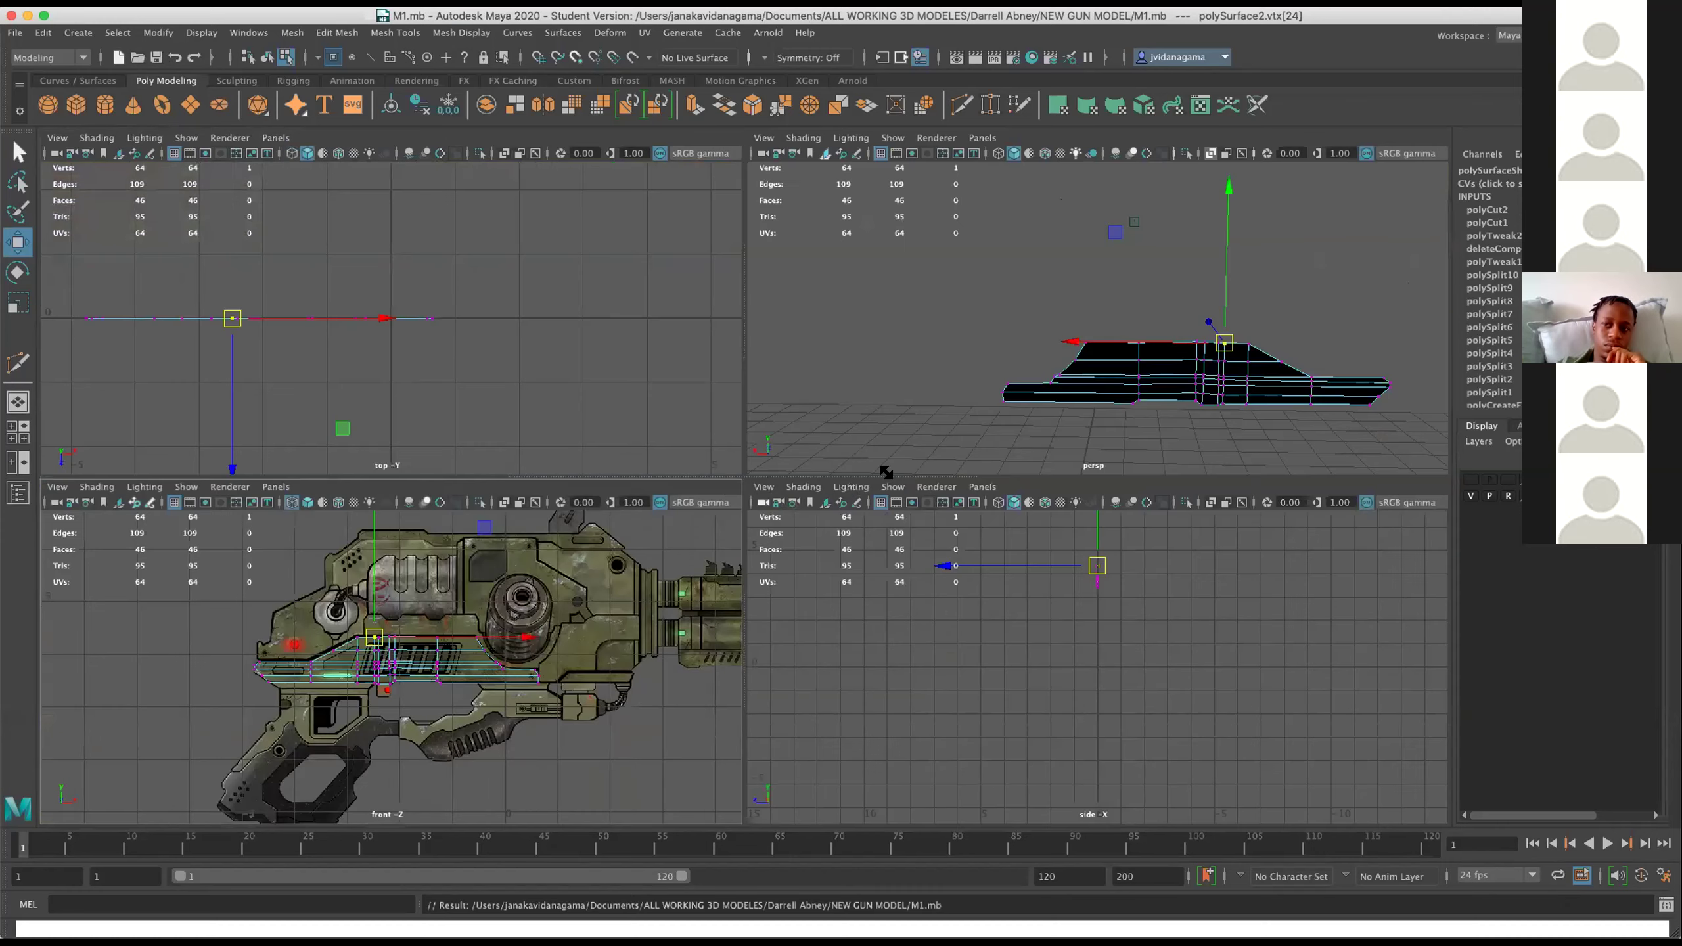
key("space")
key("space")
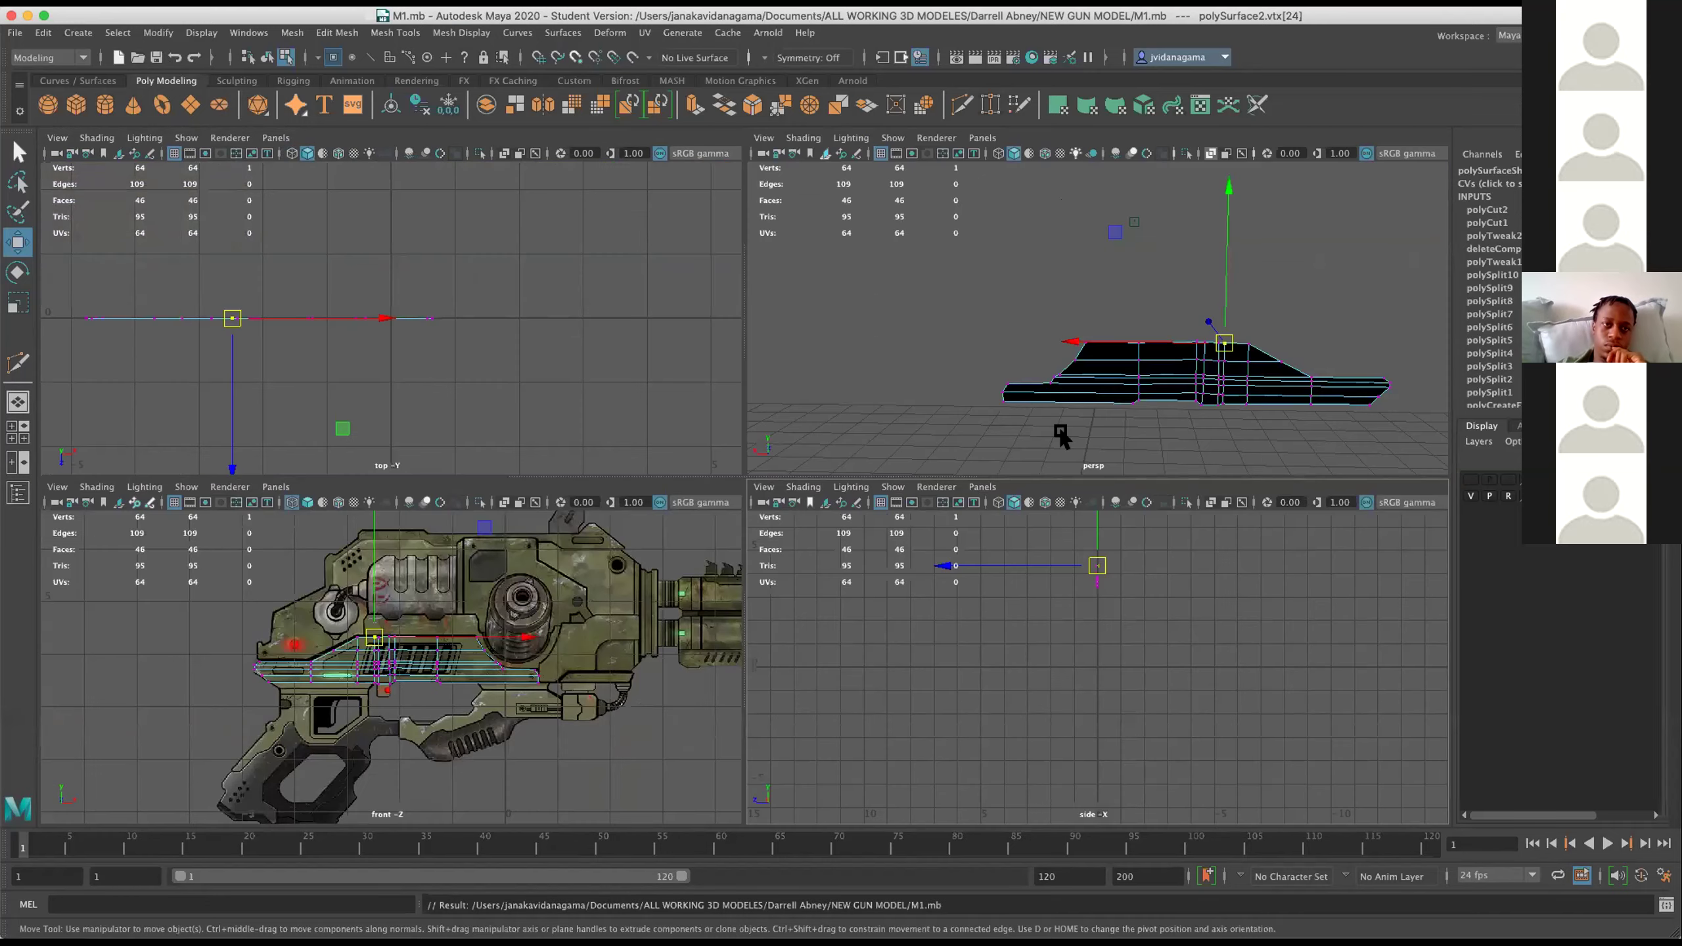
key("space")
left_click_drag(1087, 481, 794, 540)
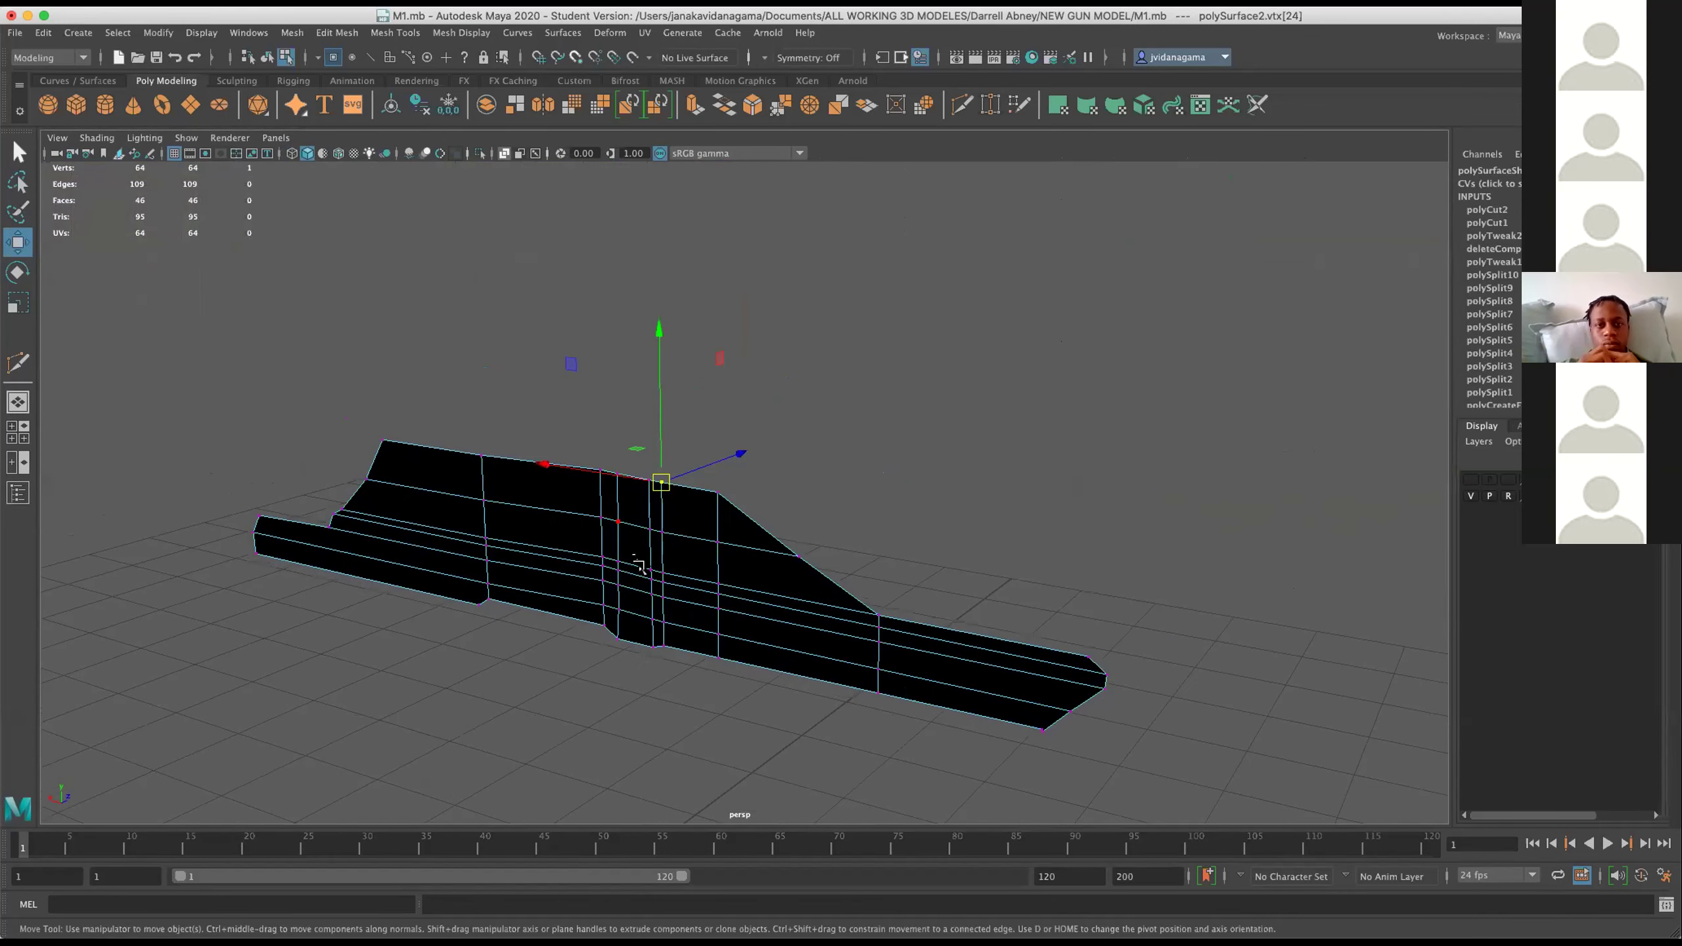
right_click(622, 461)
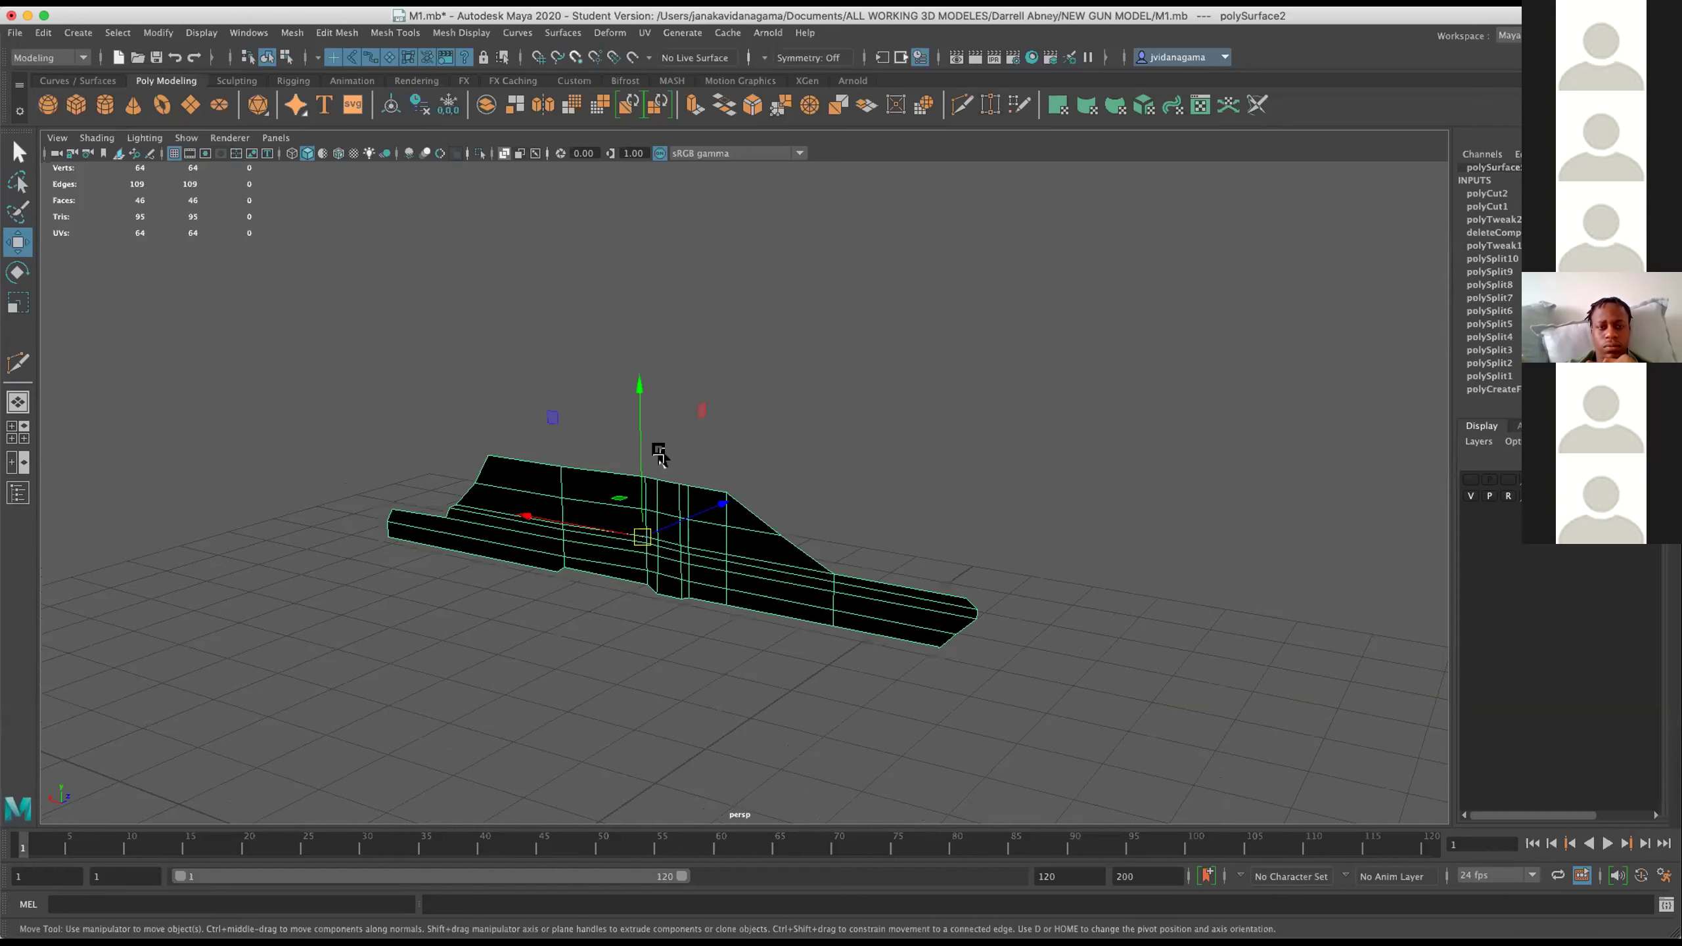
Delete the strip mesh's construction history via Edit > Delete by Type > History.
left_click(117, 33)
mouse_move(42, 32)
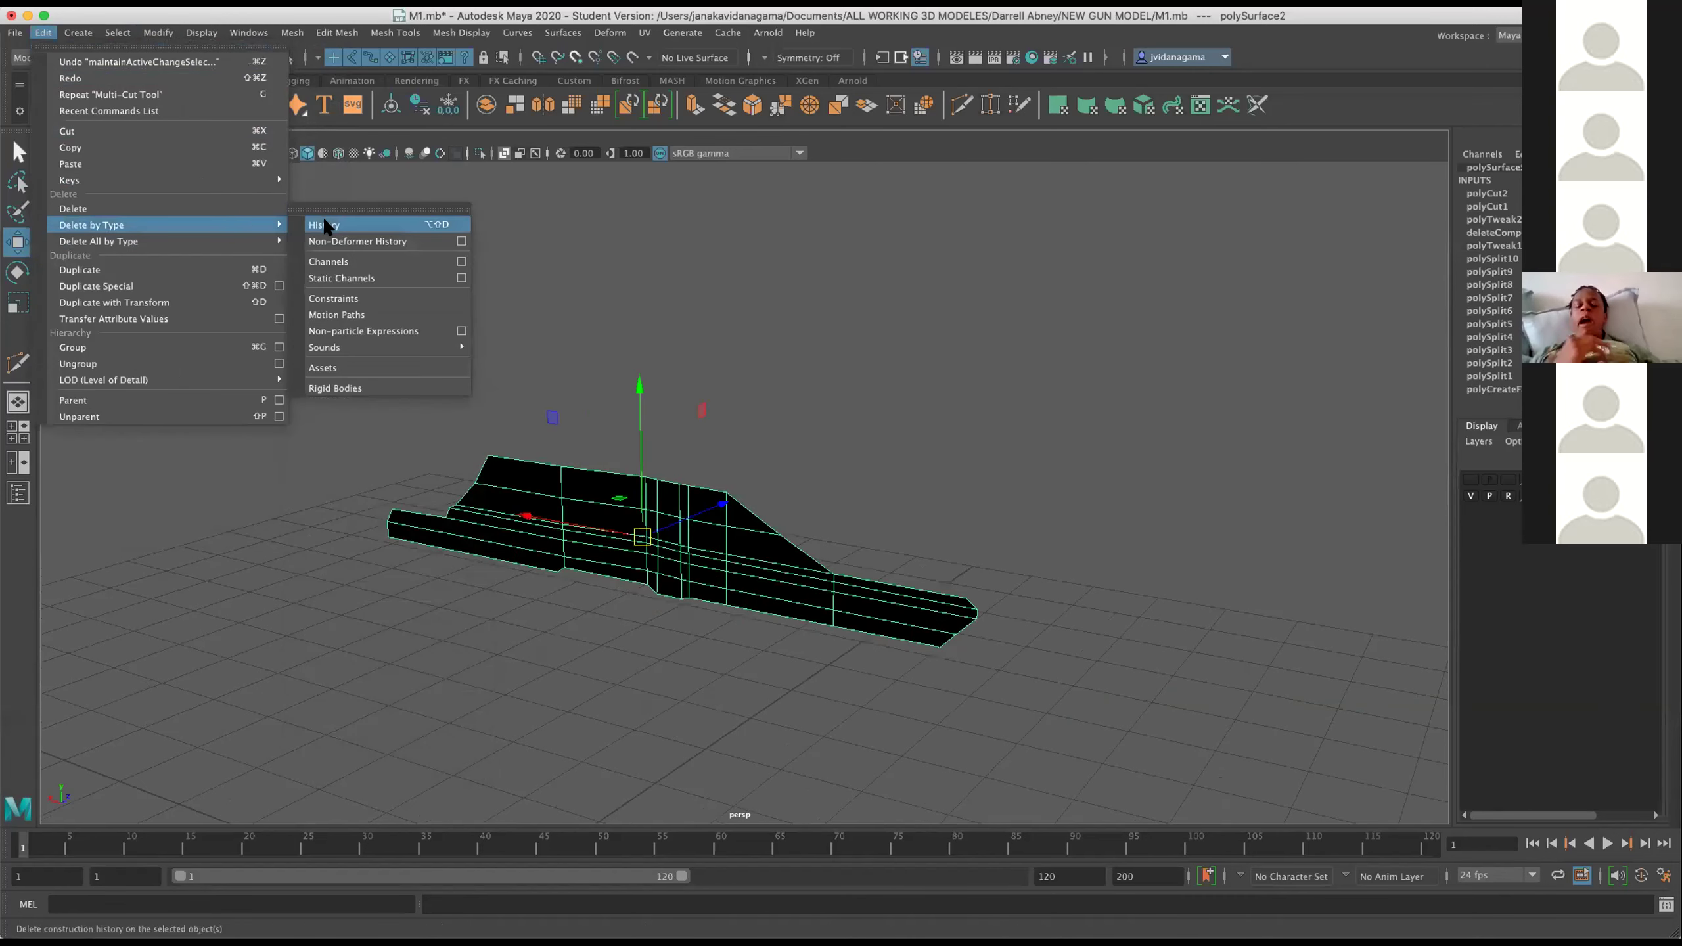
left_click(332, 225)
scroll("up", 3)
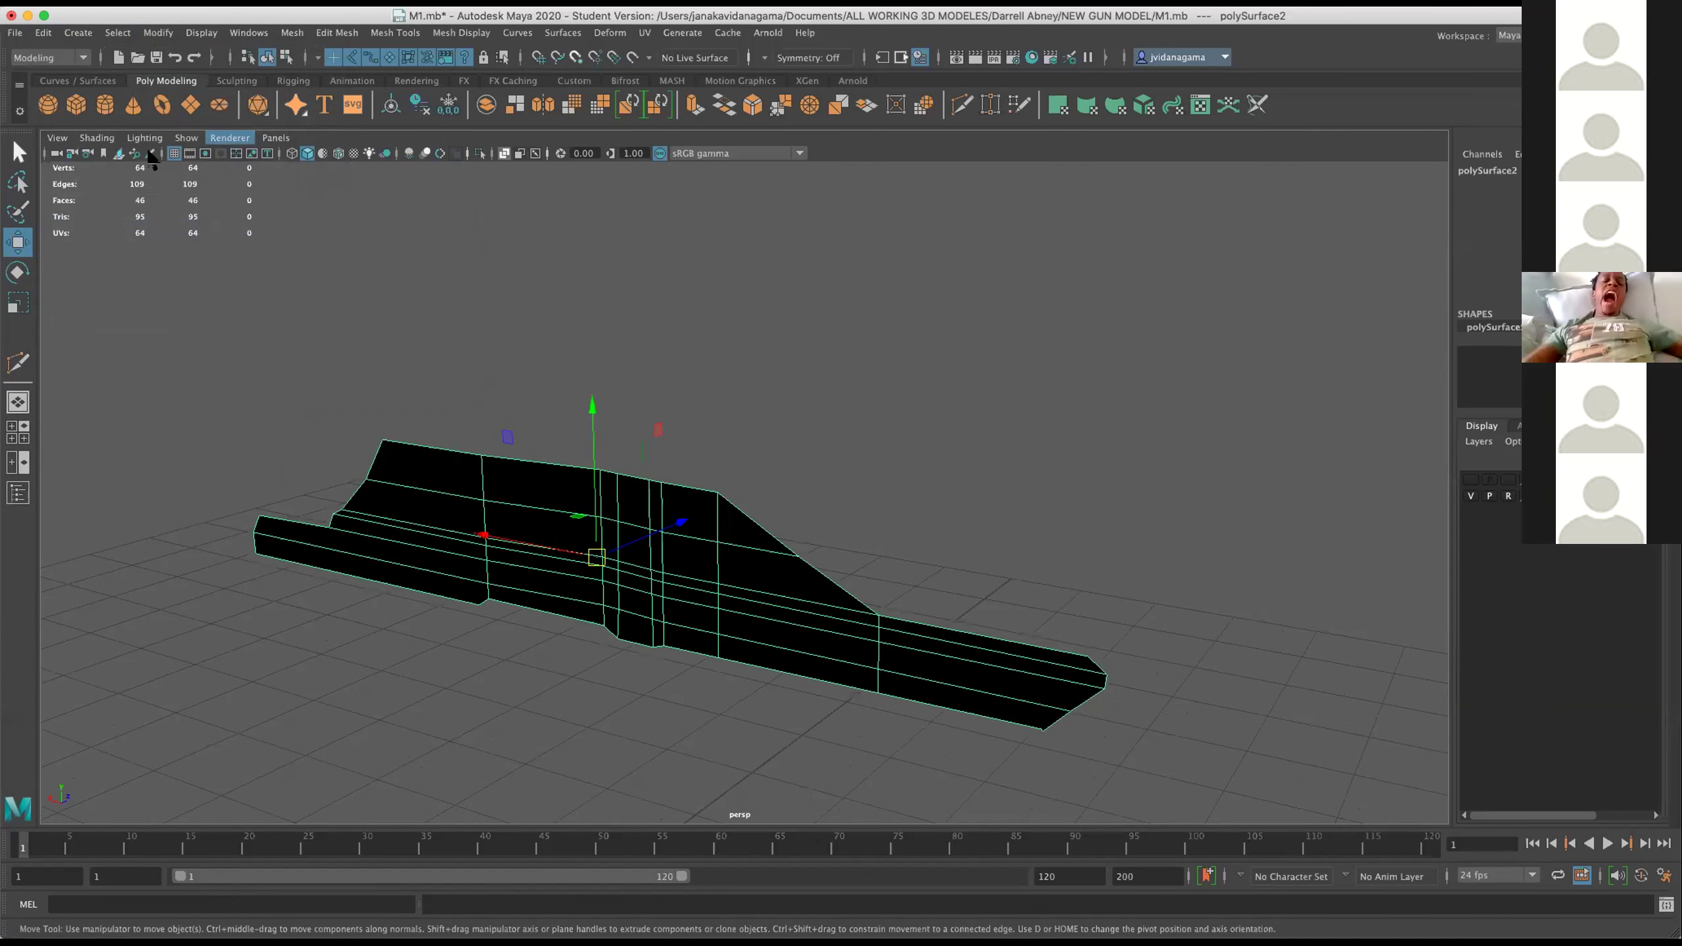
Enable Two Sided Lighting so the strip shows grey, then select all 46 faces.
left_click(142, 139)
left_click(179, 252)
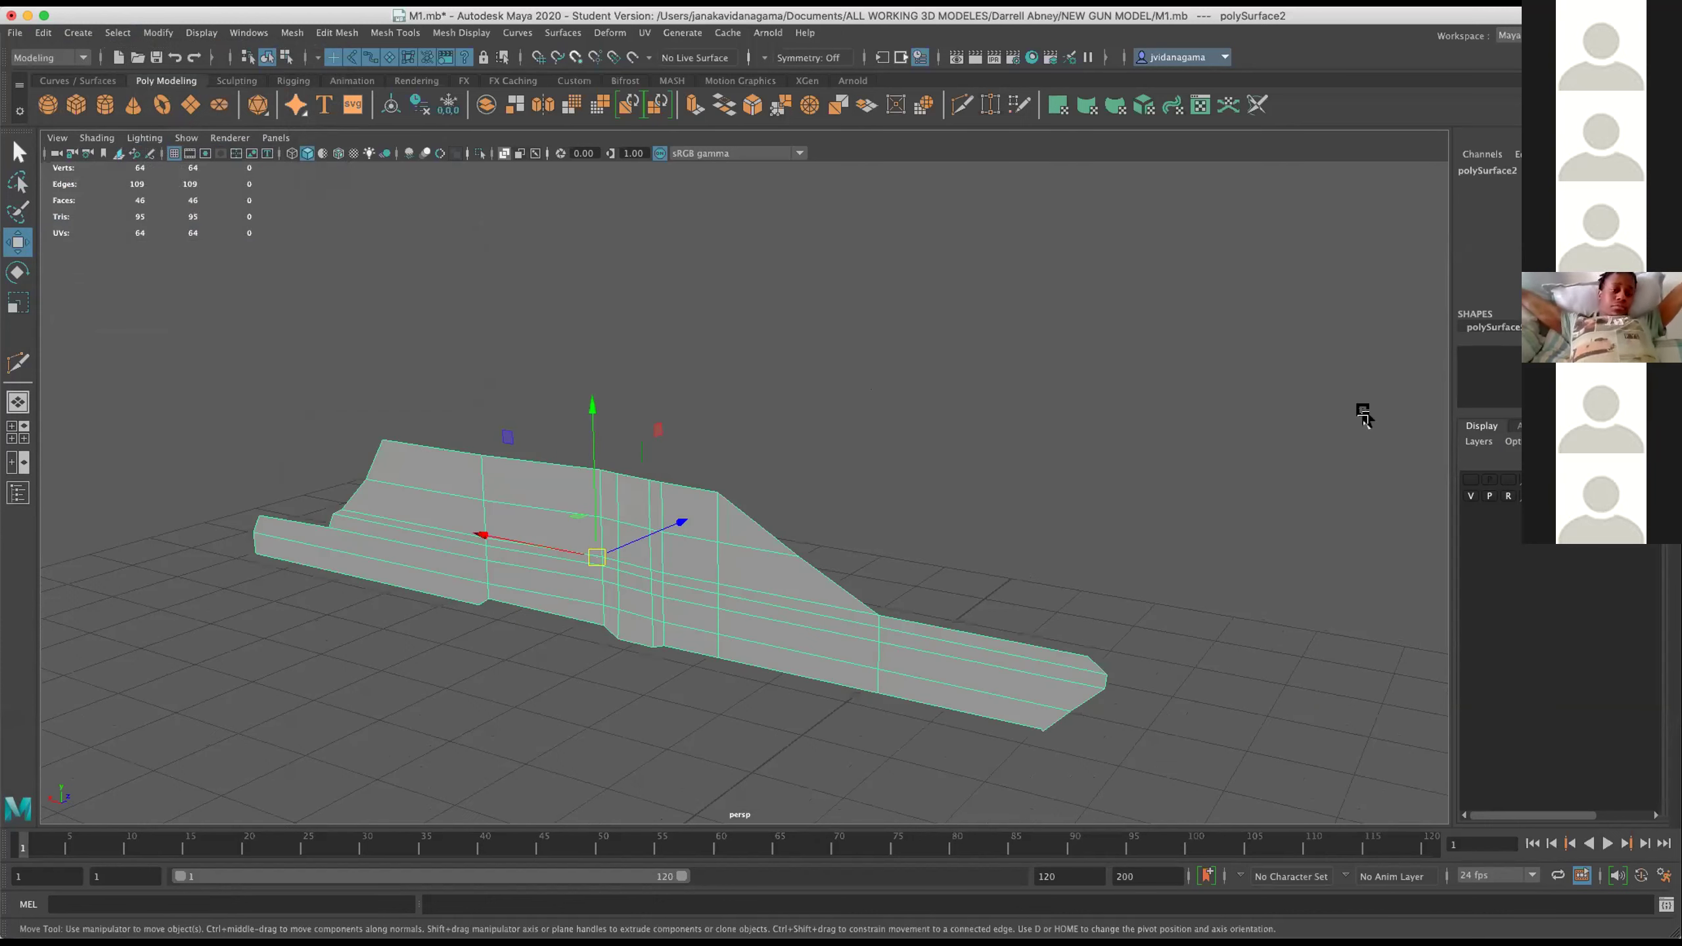
scroll("down", 3)
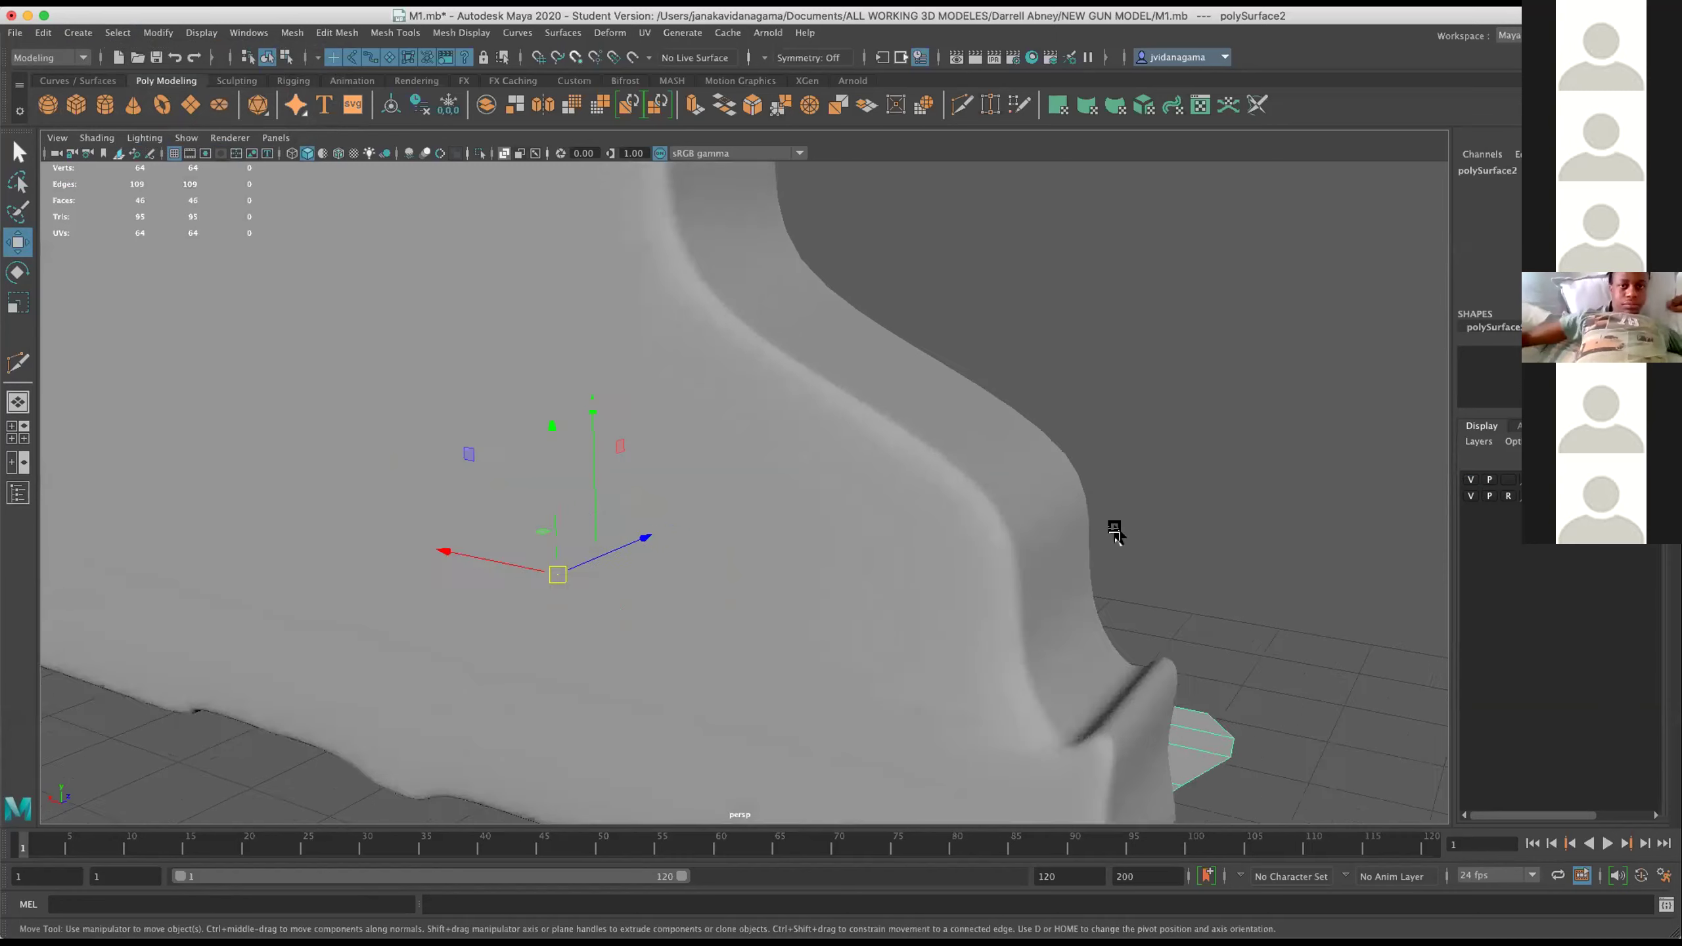
left_click_drag(708, 507, 430, 579)
left_click_drag(857, 508, 747, 527)
right_click(656, 471)
left_click_drag(641, 488, 646, 498)
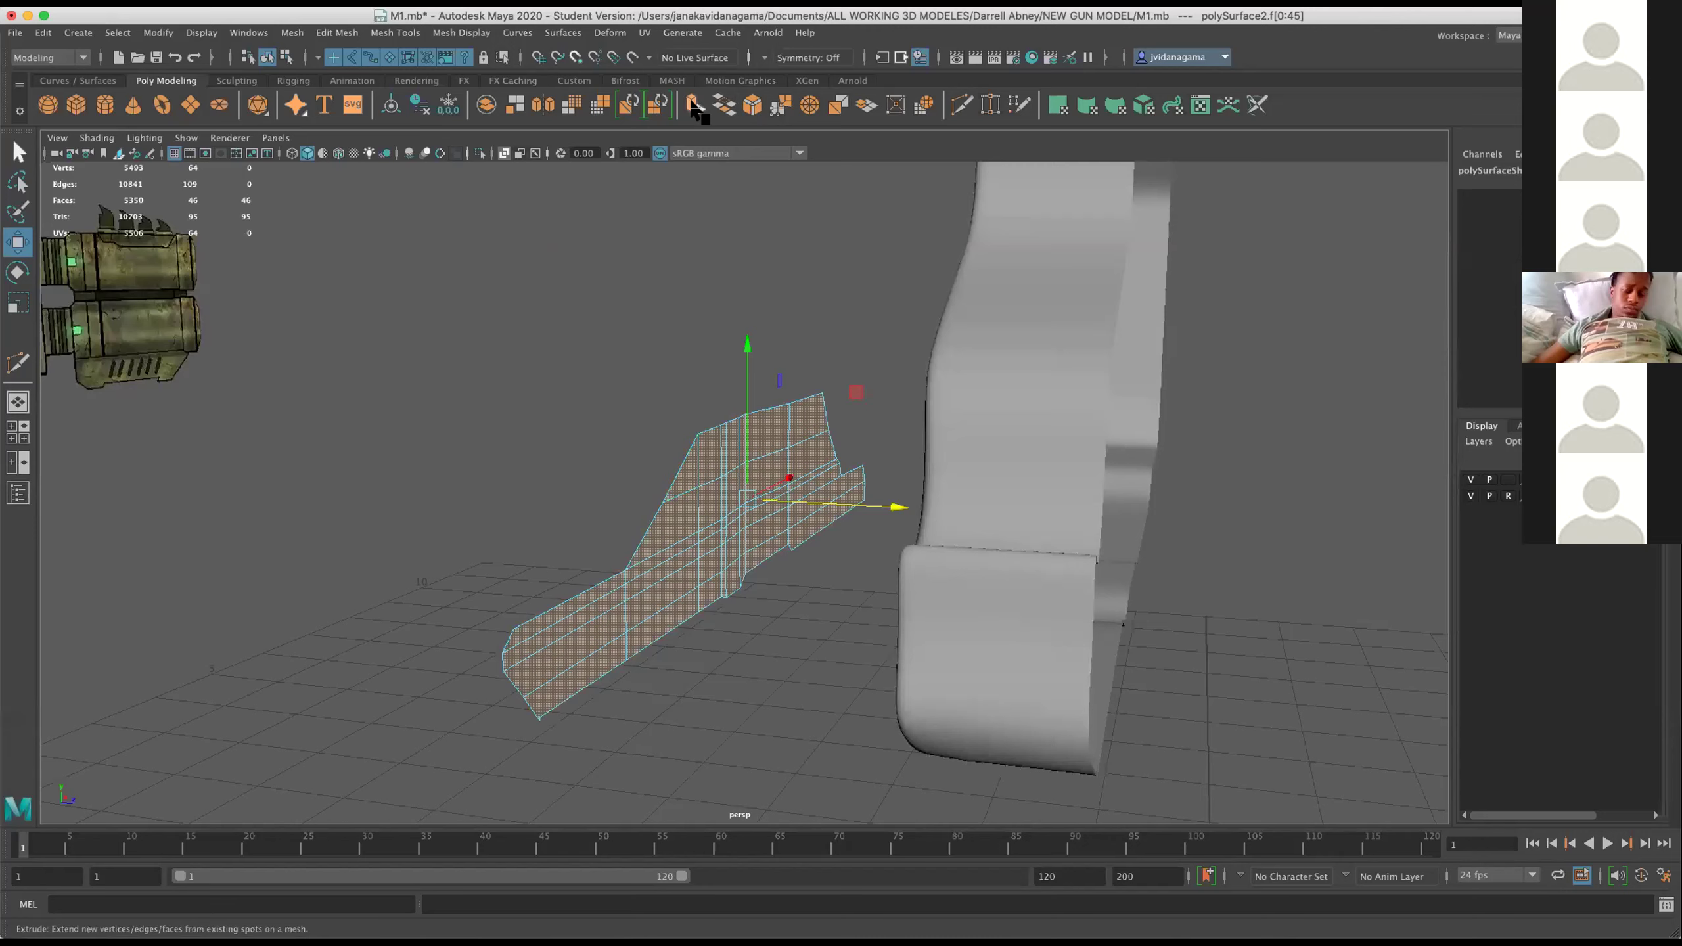
Extrude the strip's faces into a solid 128-vertex block.
left_click(695, 105)
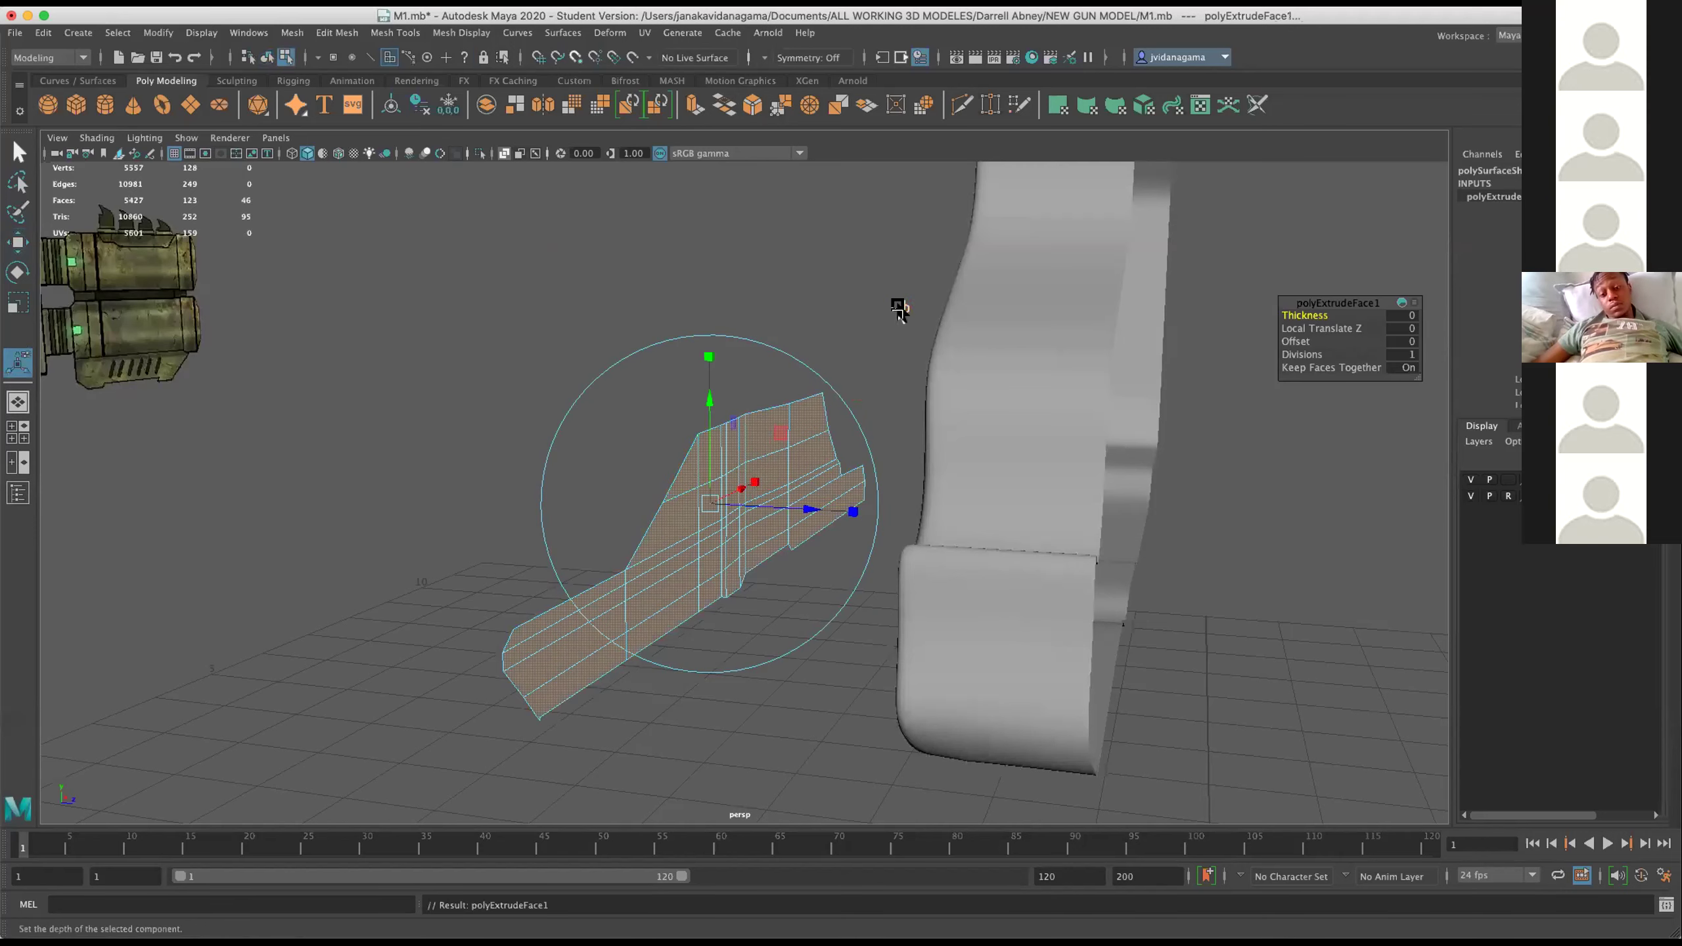
left_click_drag(841, 504, 969, 537)
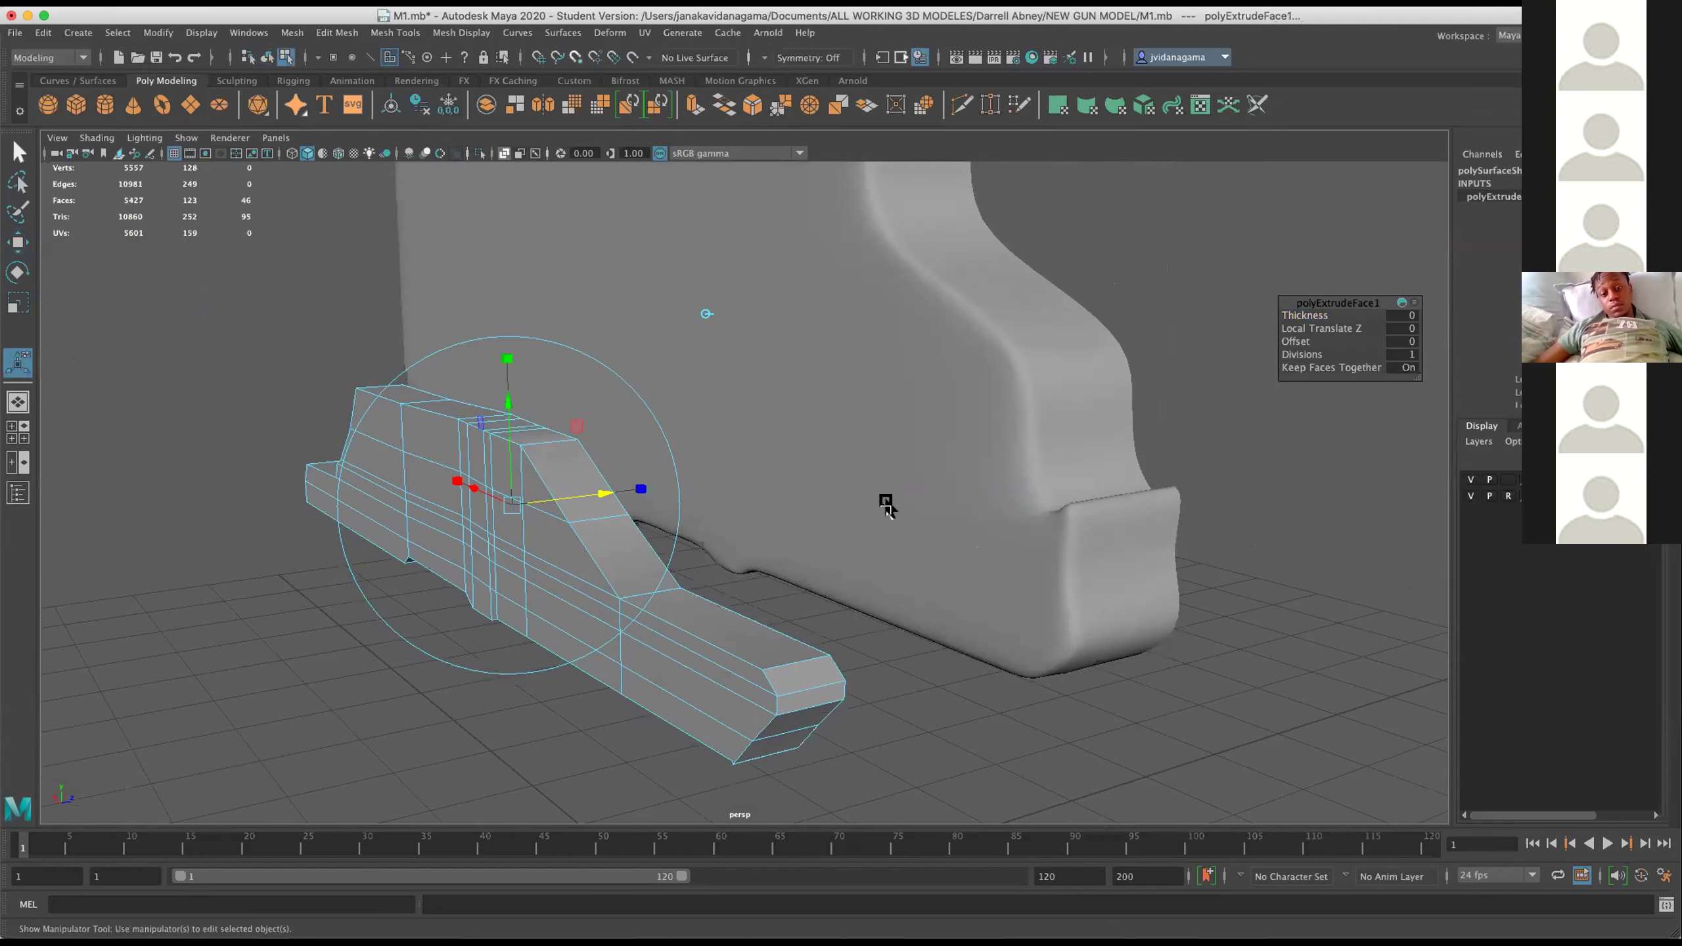
left_click_drag(886, 499, 988, 552)
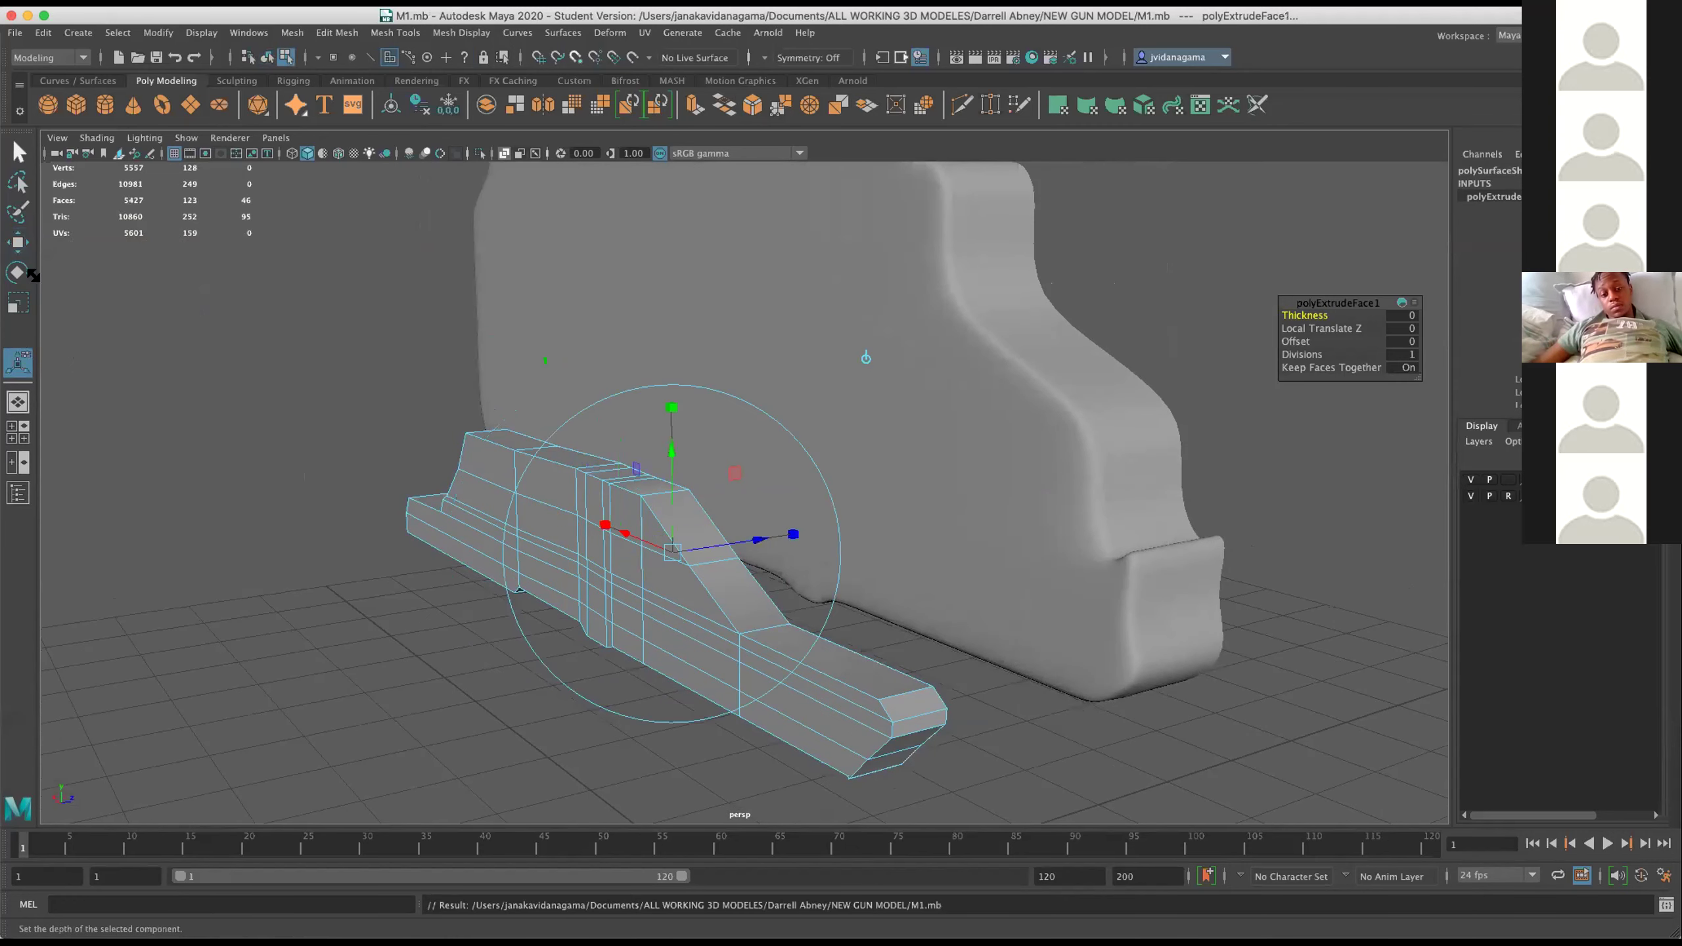
key("w")
left_click_drag(211, 420, 699, 631)
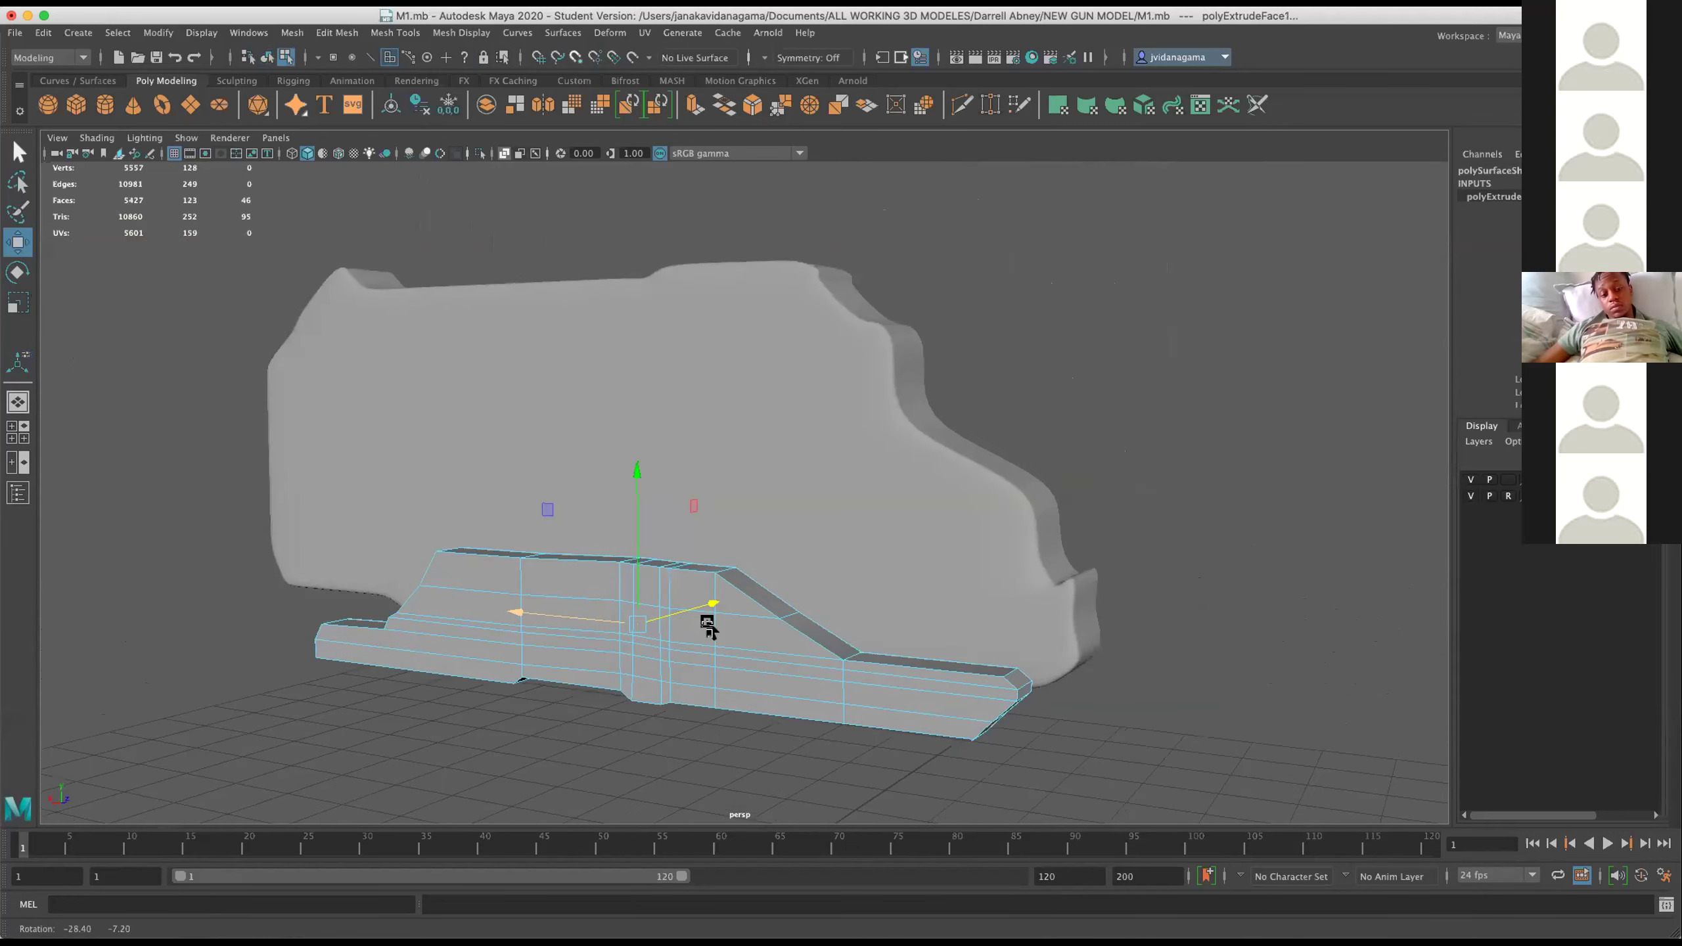
Move the whole strip back in depth until it sits flush against the body.
key("space")
key("space")
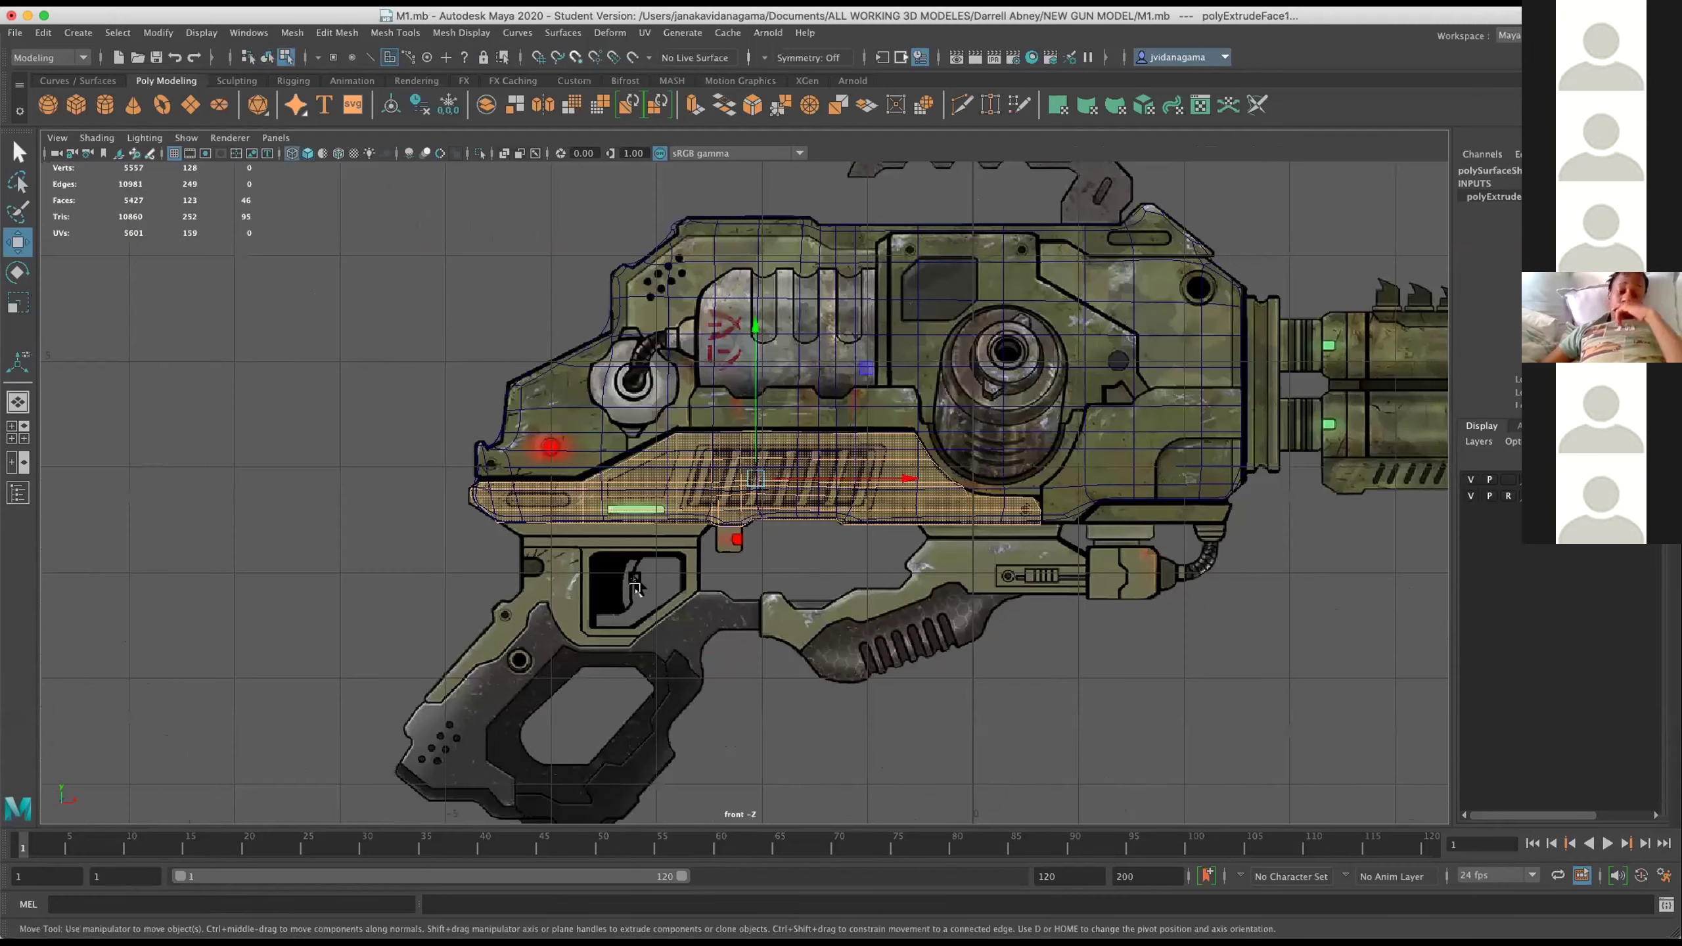
key("space")
key("space")
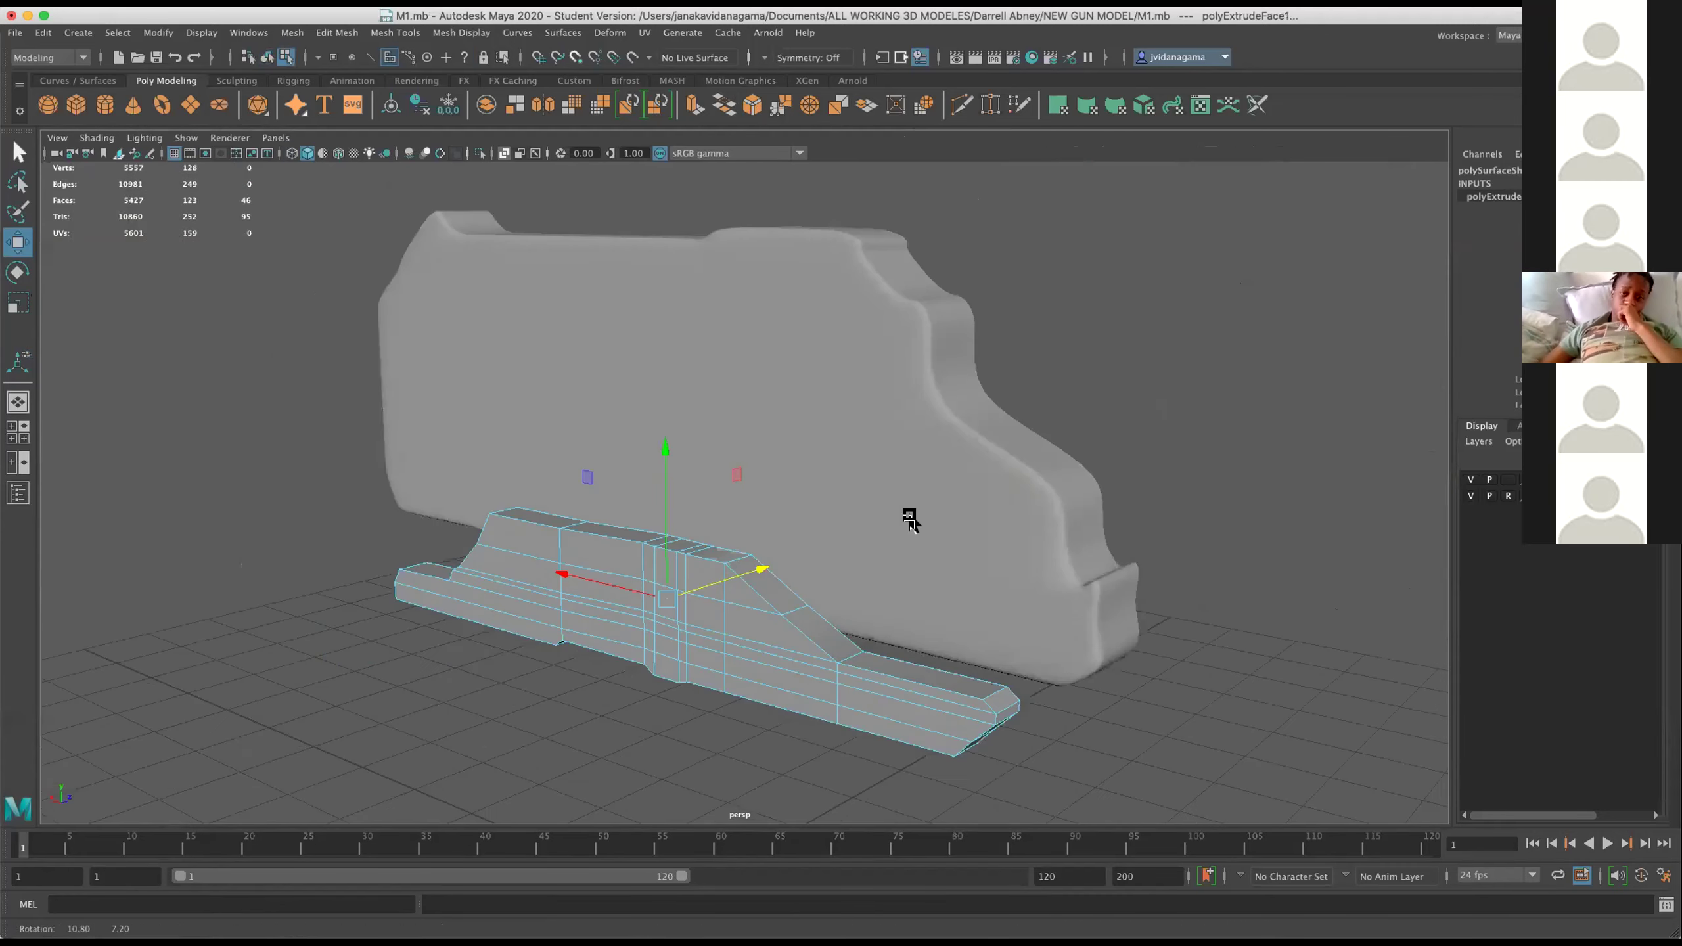
left_click_drag(909, 518, 861, 503)
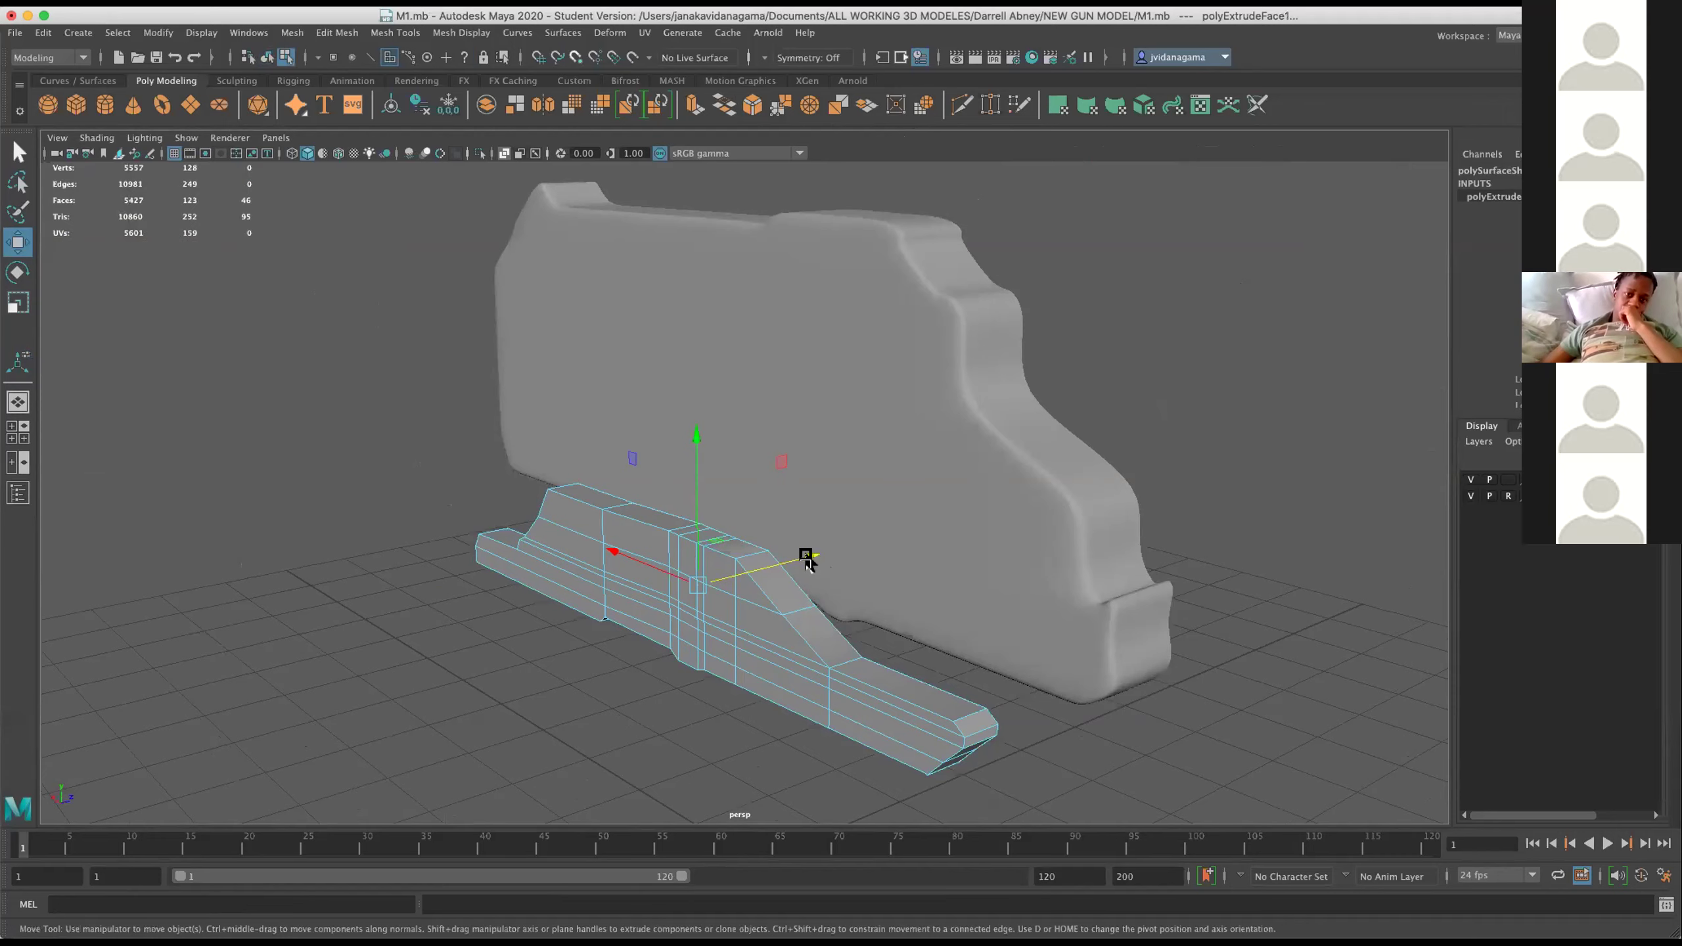
left_click_drag(806, 559, 867, 510)
key("ctrl+z")
left_click_drag(558, 450, 623, 429)
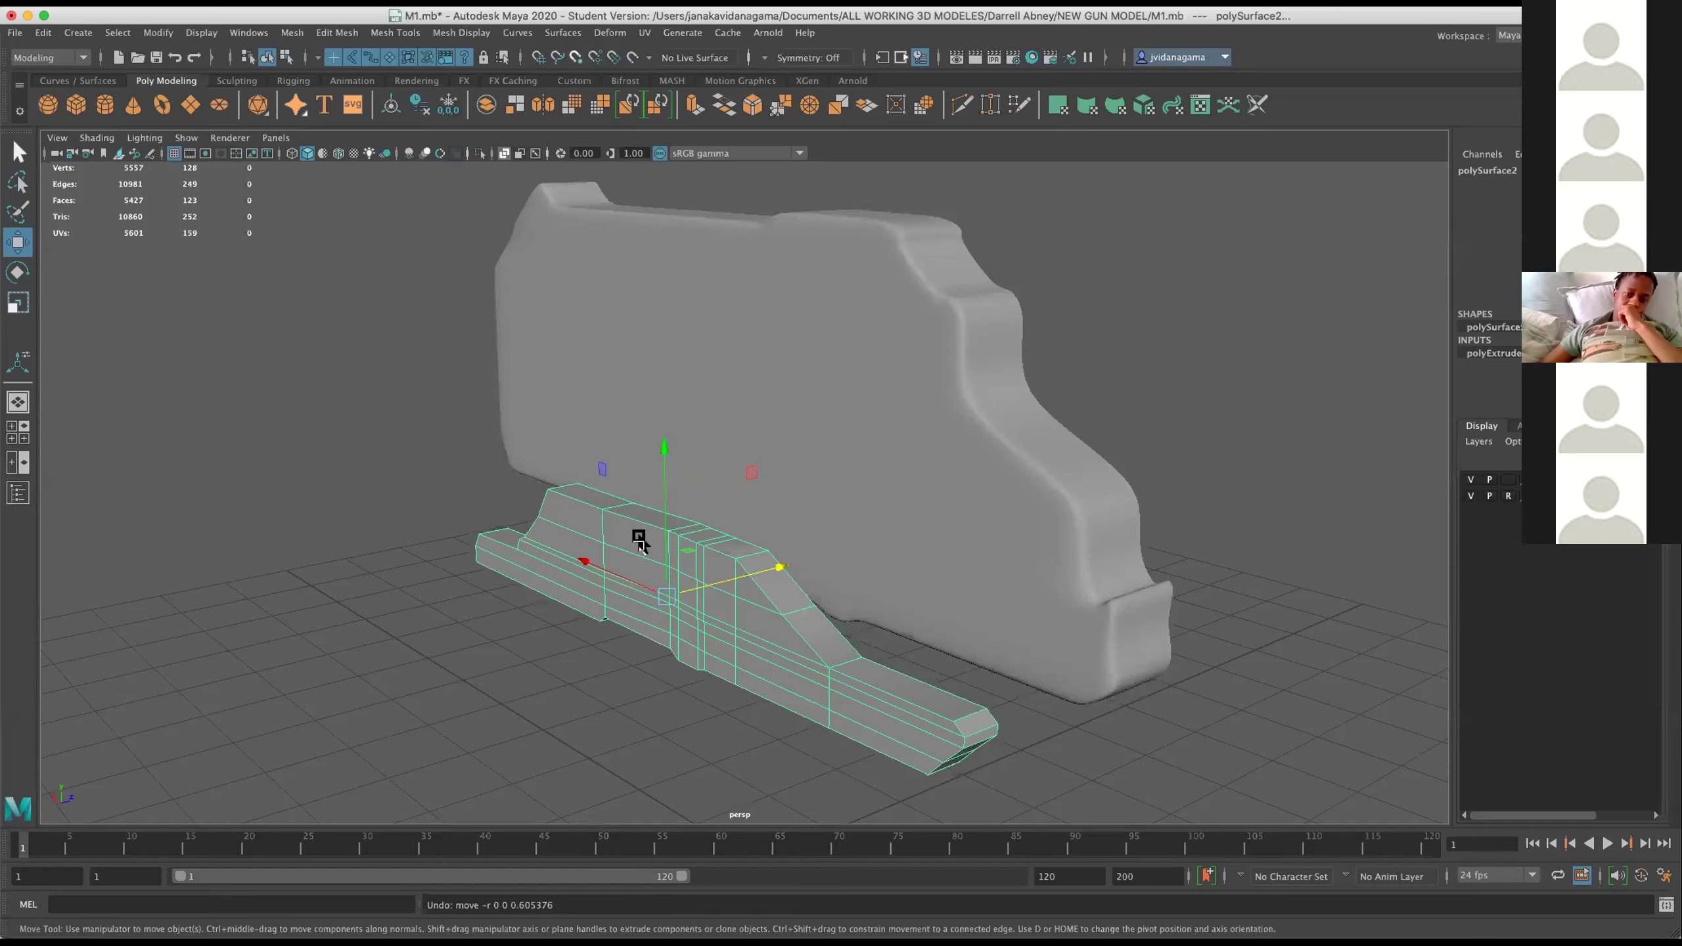
left_click_drag(767, 554, 1024, 597)
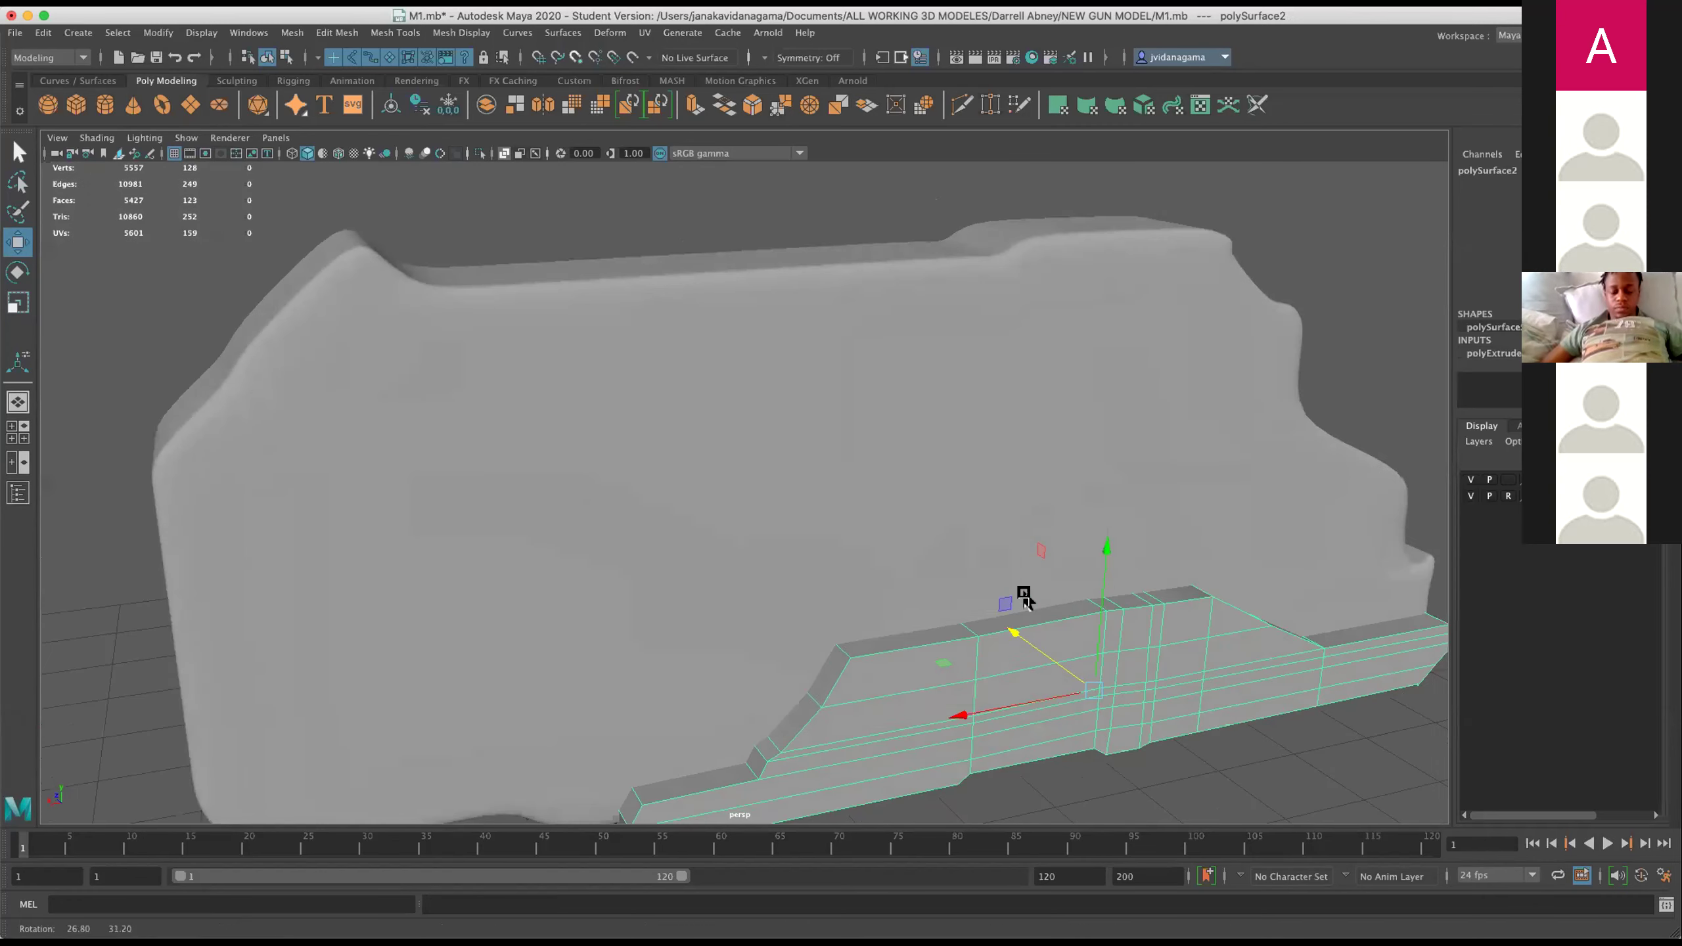
Check the strip in the maximized front view and save the scene as M1.mb.
key("space")
scroll("up", 3)
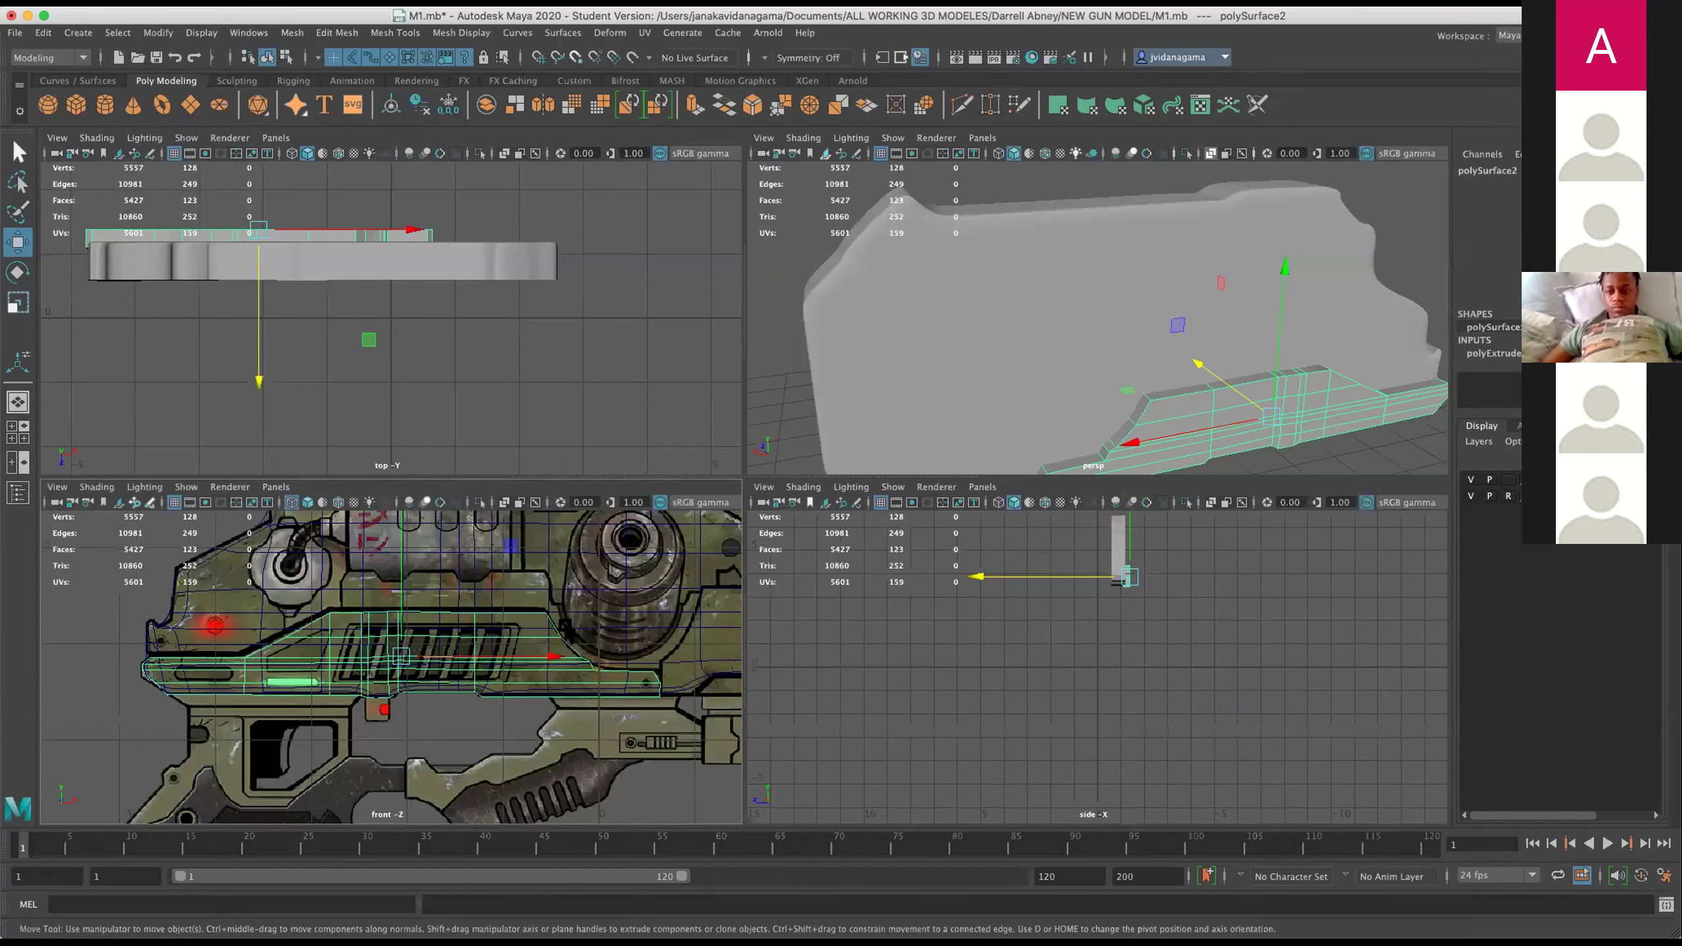
key("space")
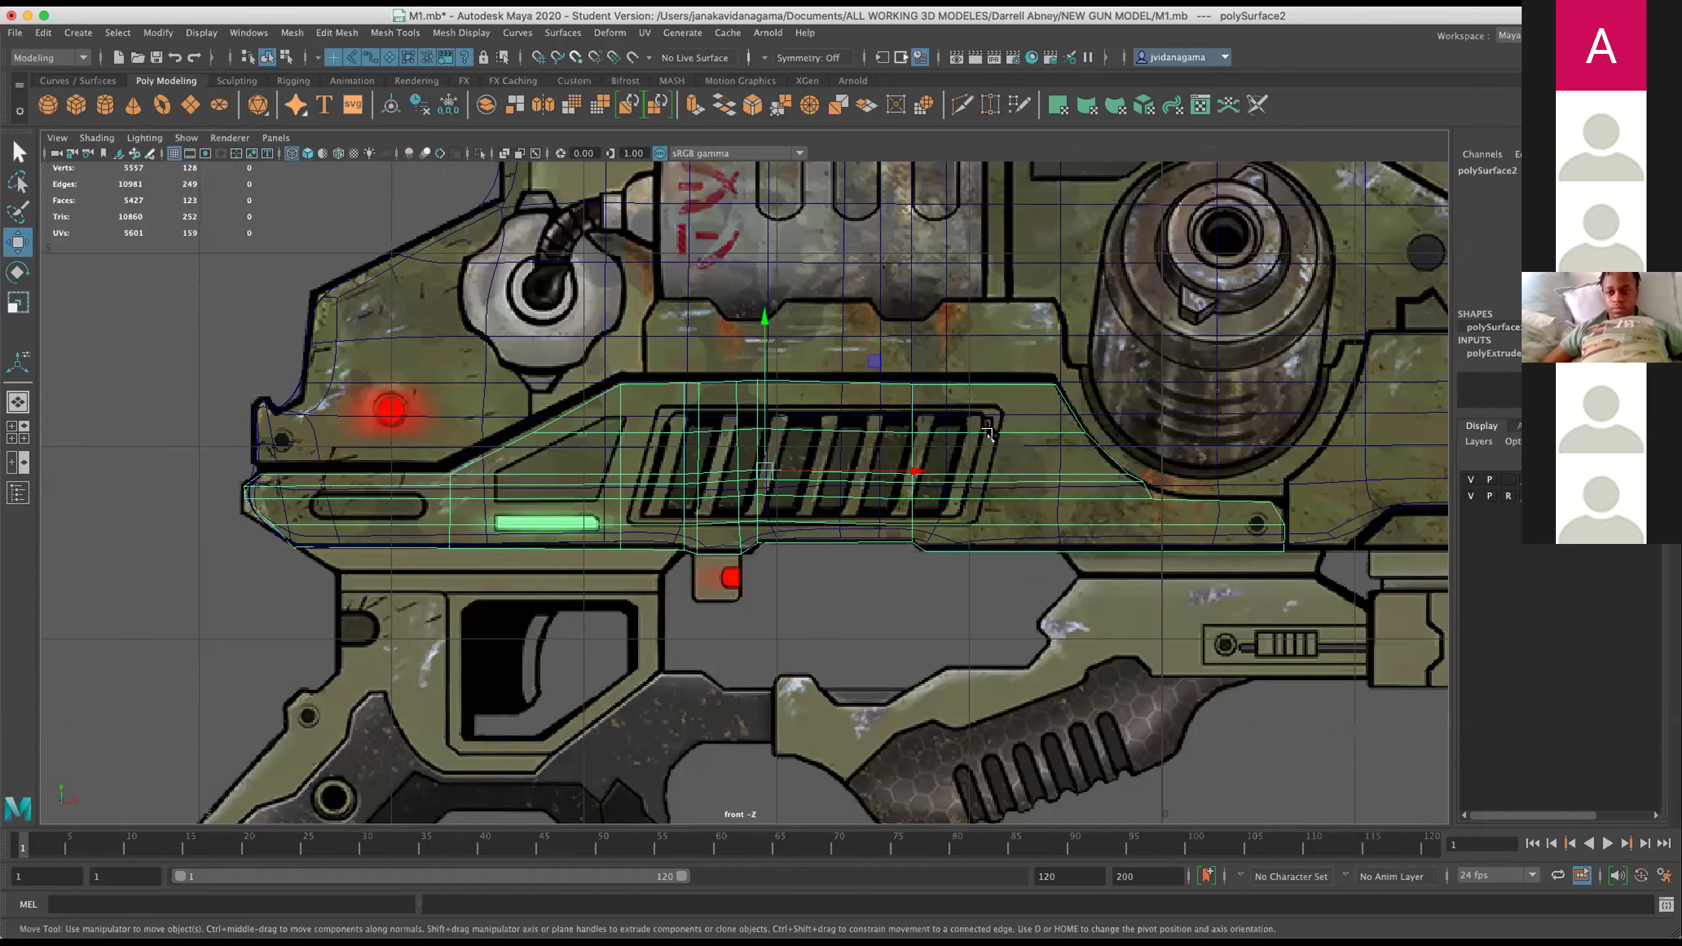
key("ctrl+s")
Zoom and pan the front view across the gun to inspect the strip near the trigger.
scroll("up", 3)
scroll("up", 3)
scroll("down", 3)
scroll("down", 3)
scroll("up", 3)
scroll("up", 3)
scroll("down", 3)
scroll("down", 3)
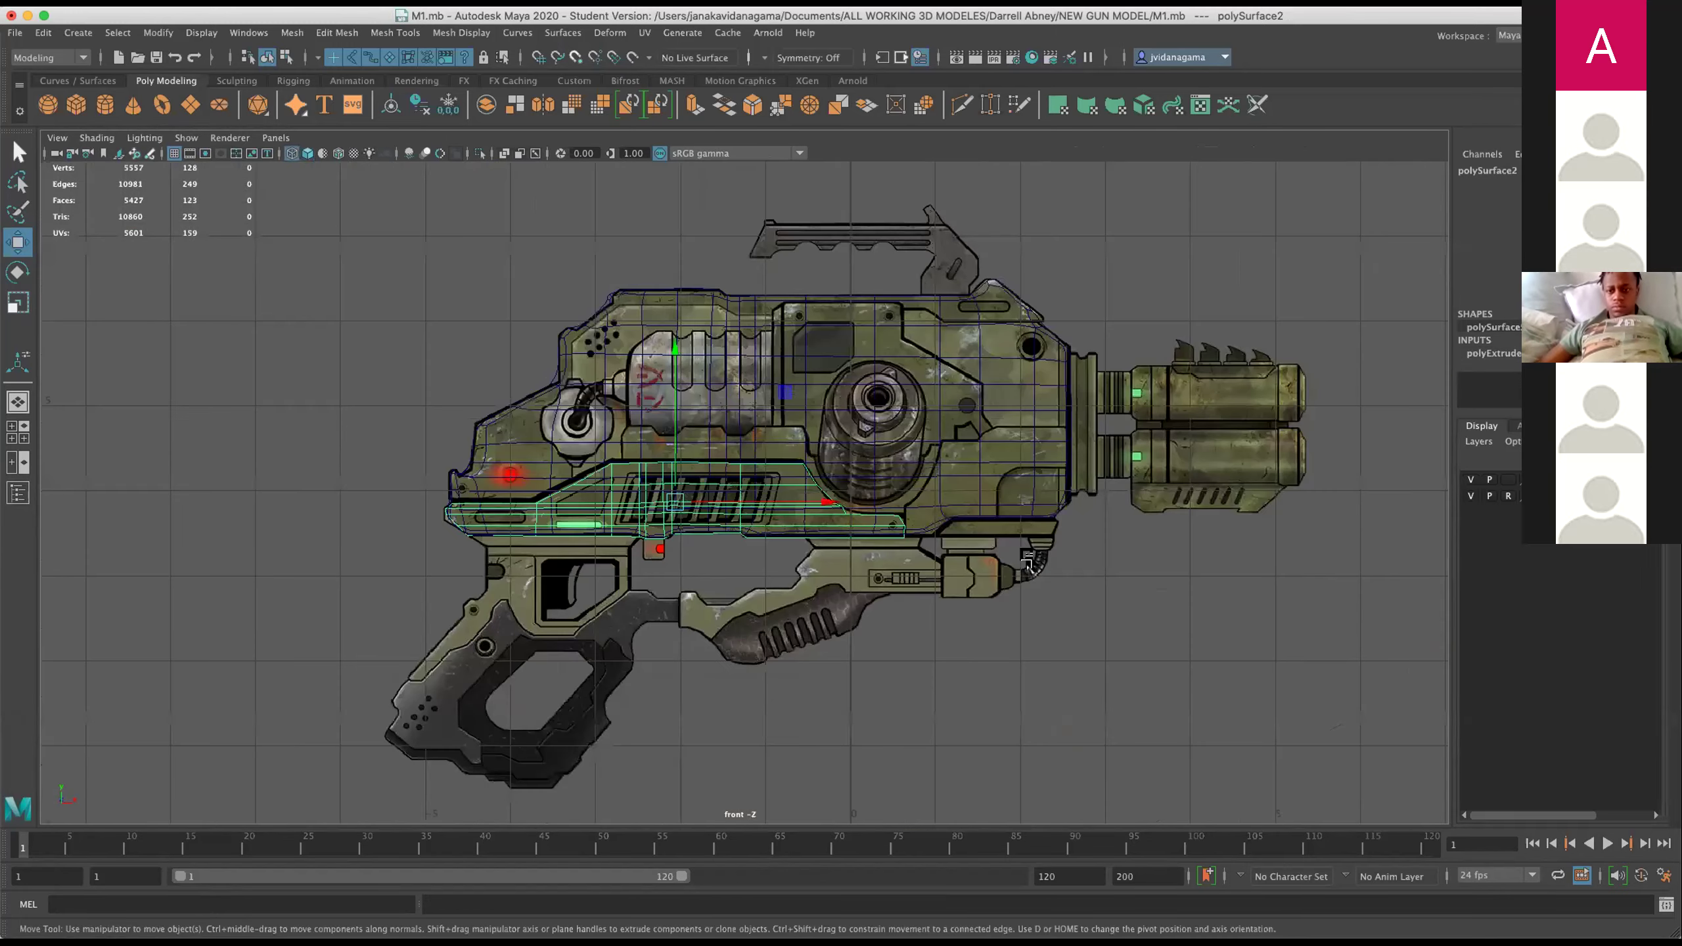
scroll("up", 3)
scroll("up", 3)
scroll("up", 3)
scroll("up", 3)
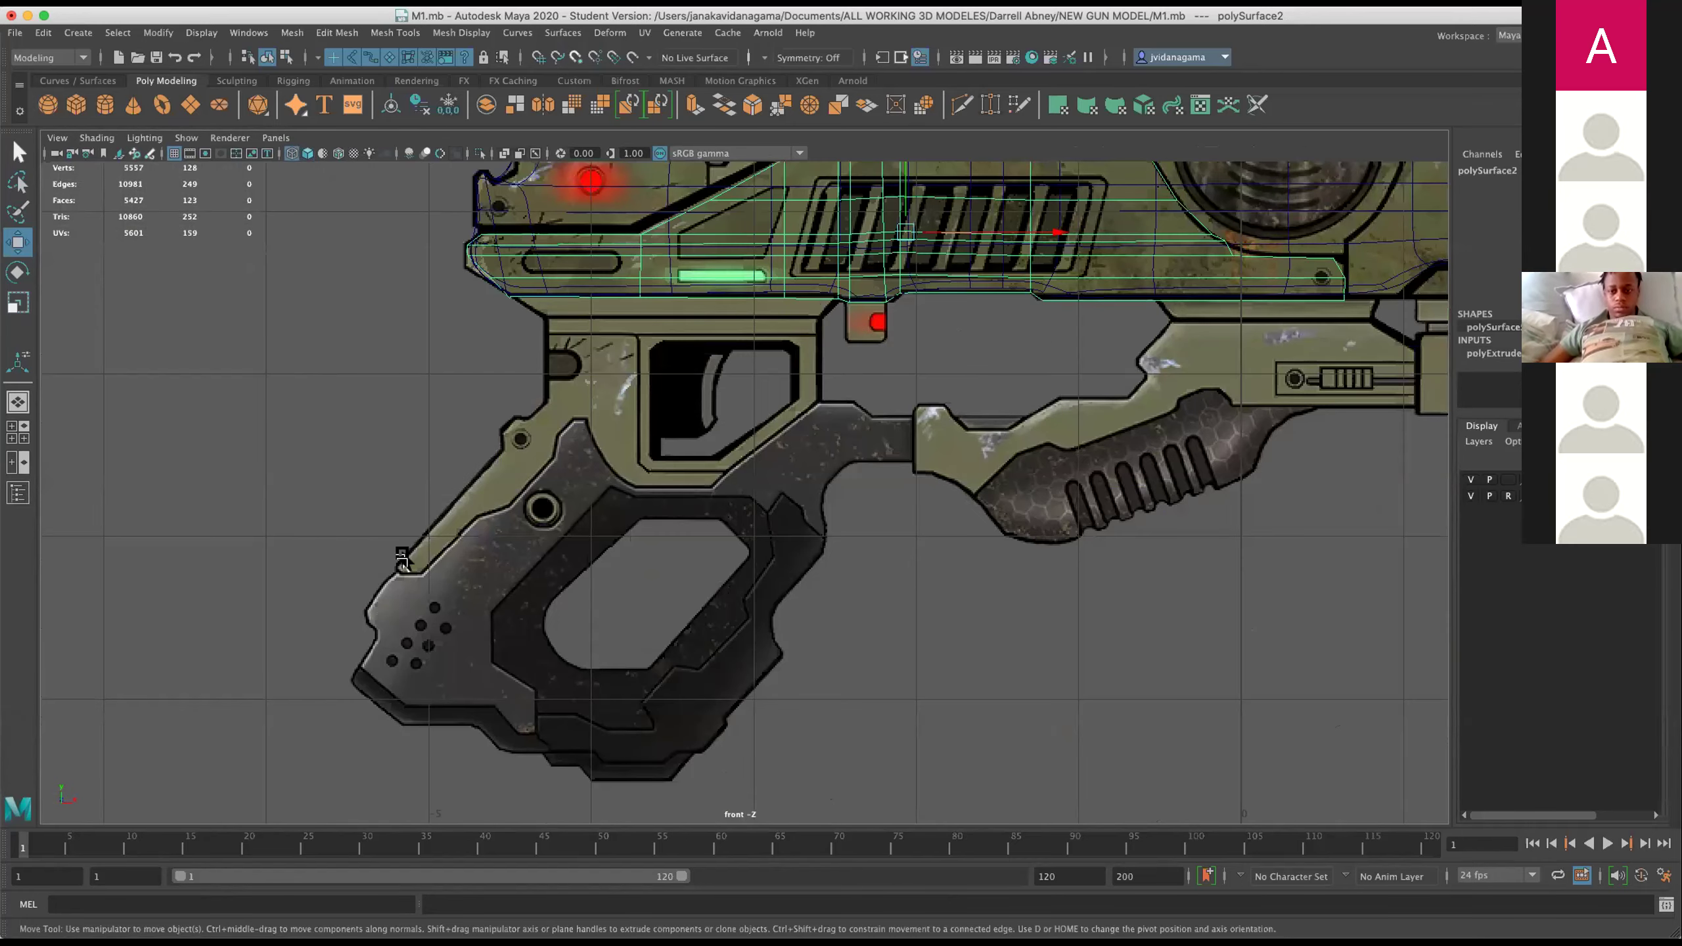
scroll("down", 3)
scroll("down", 3)
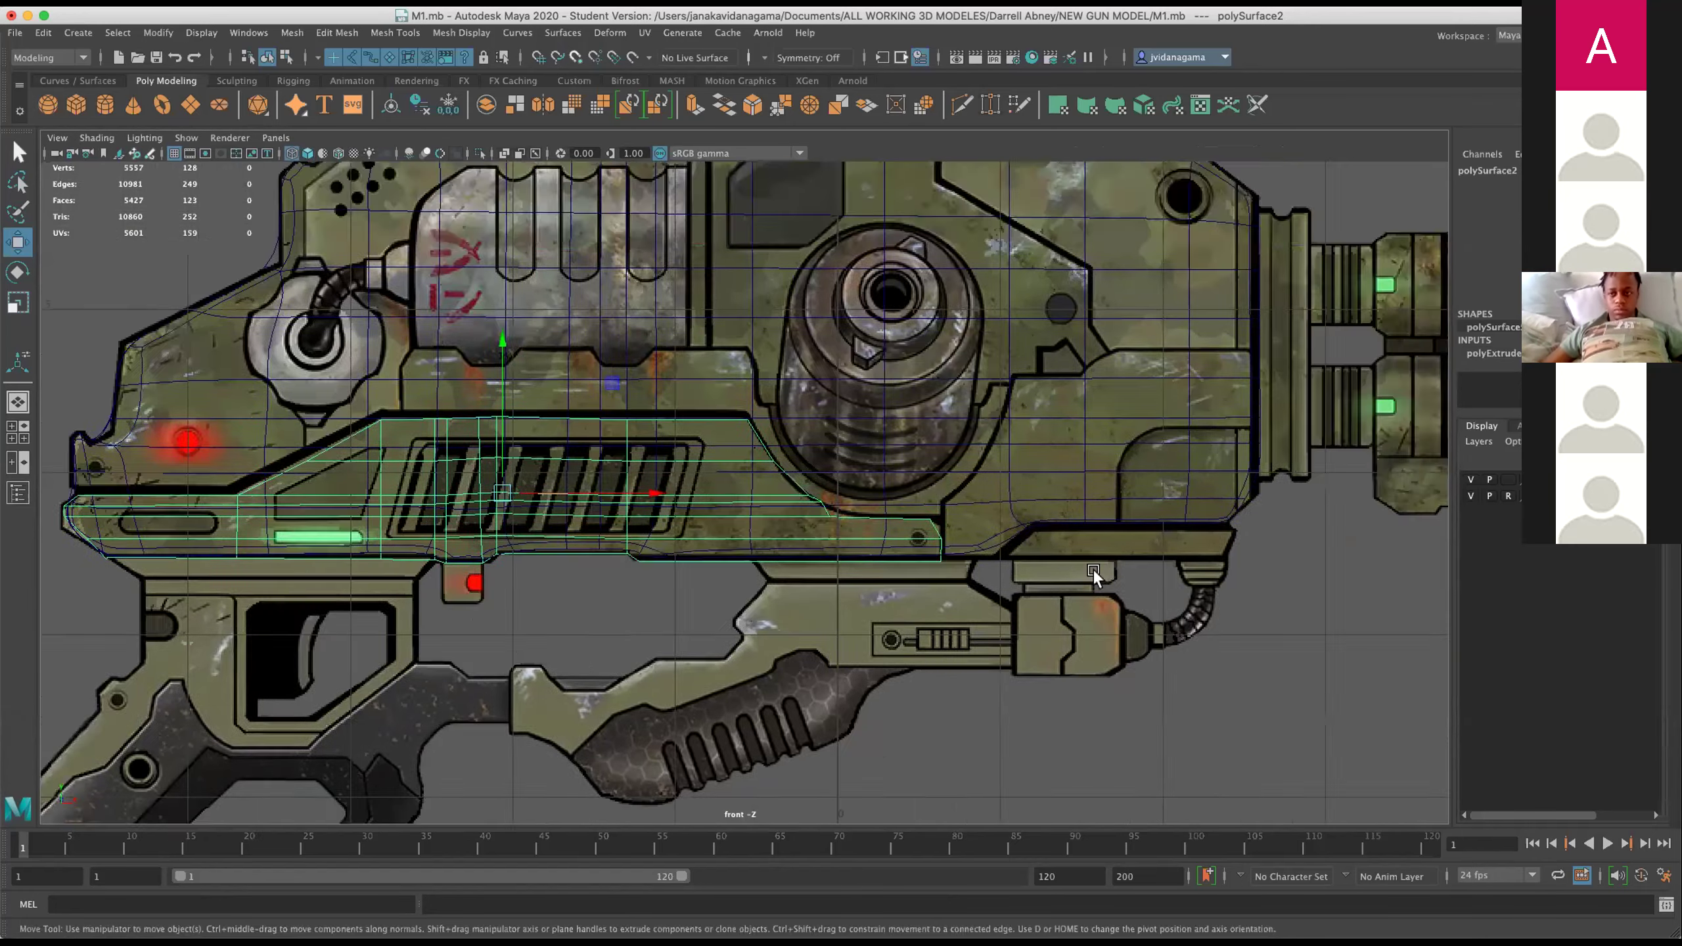
scroll("down", 3)
scroll("up", 3)
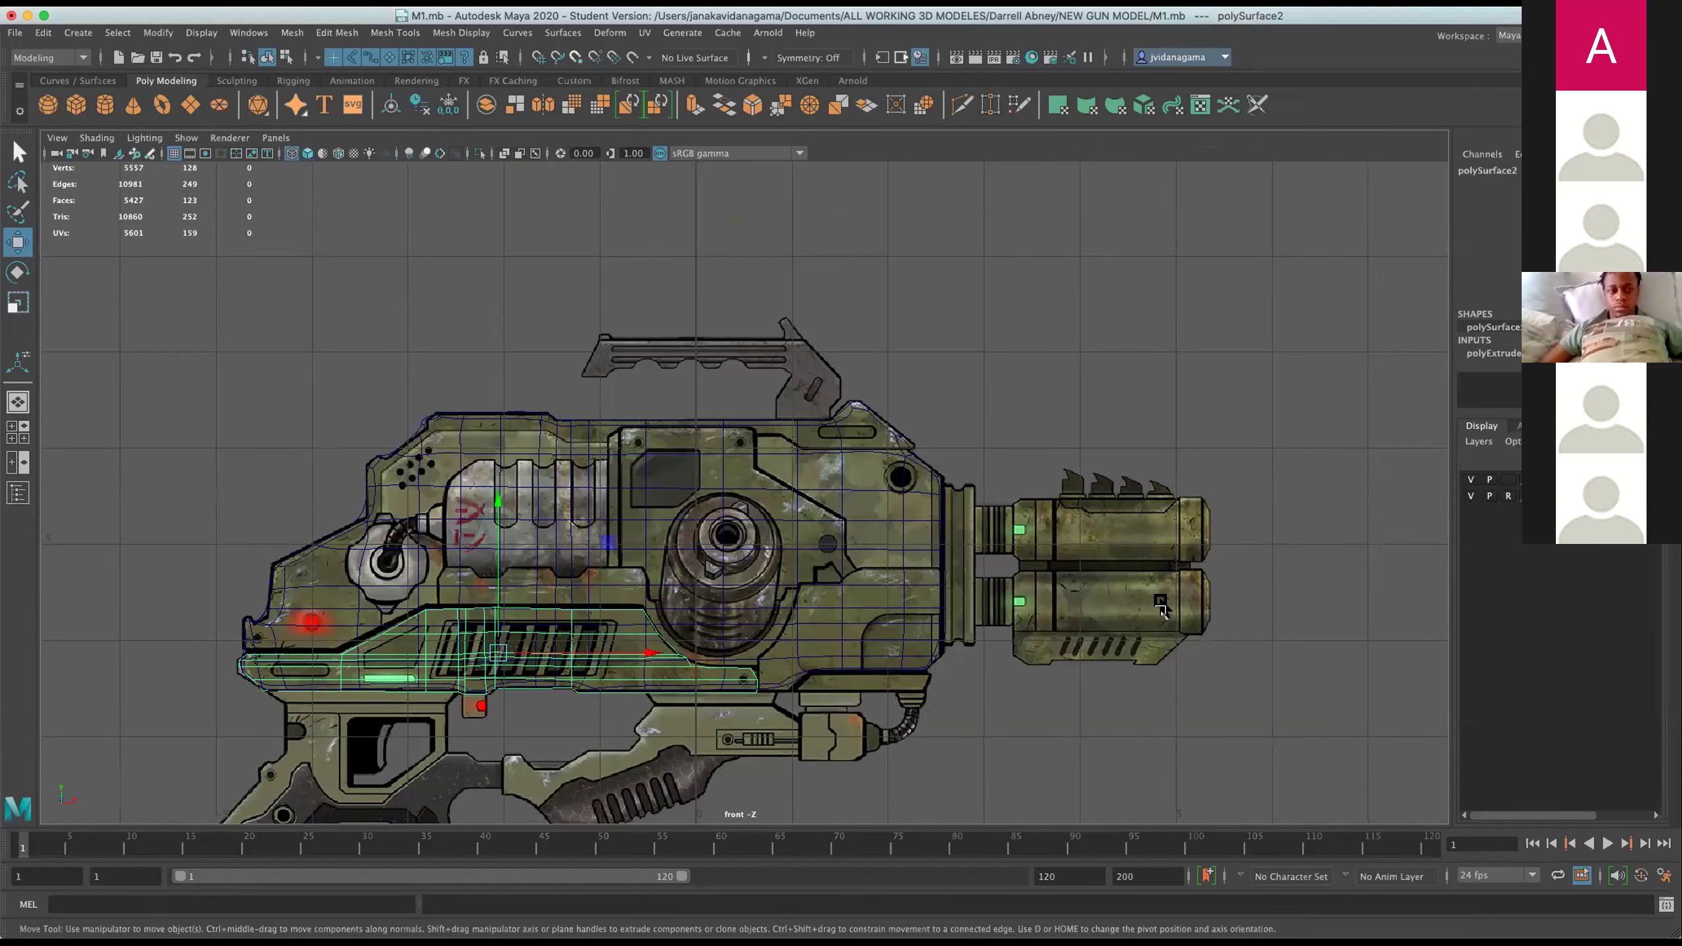
scroll("up", 3)
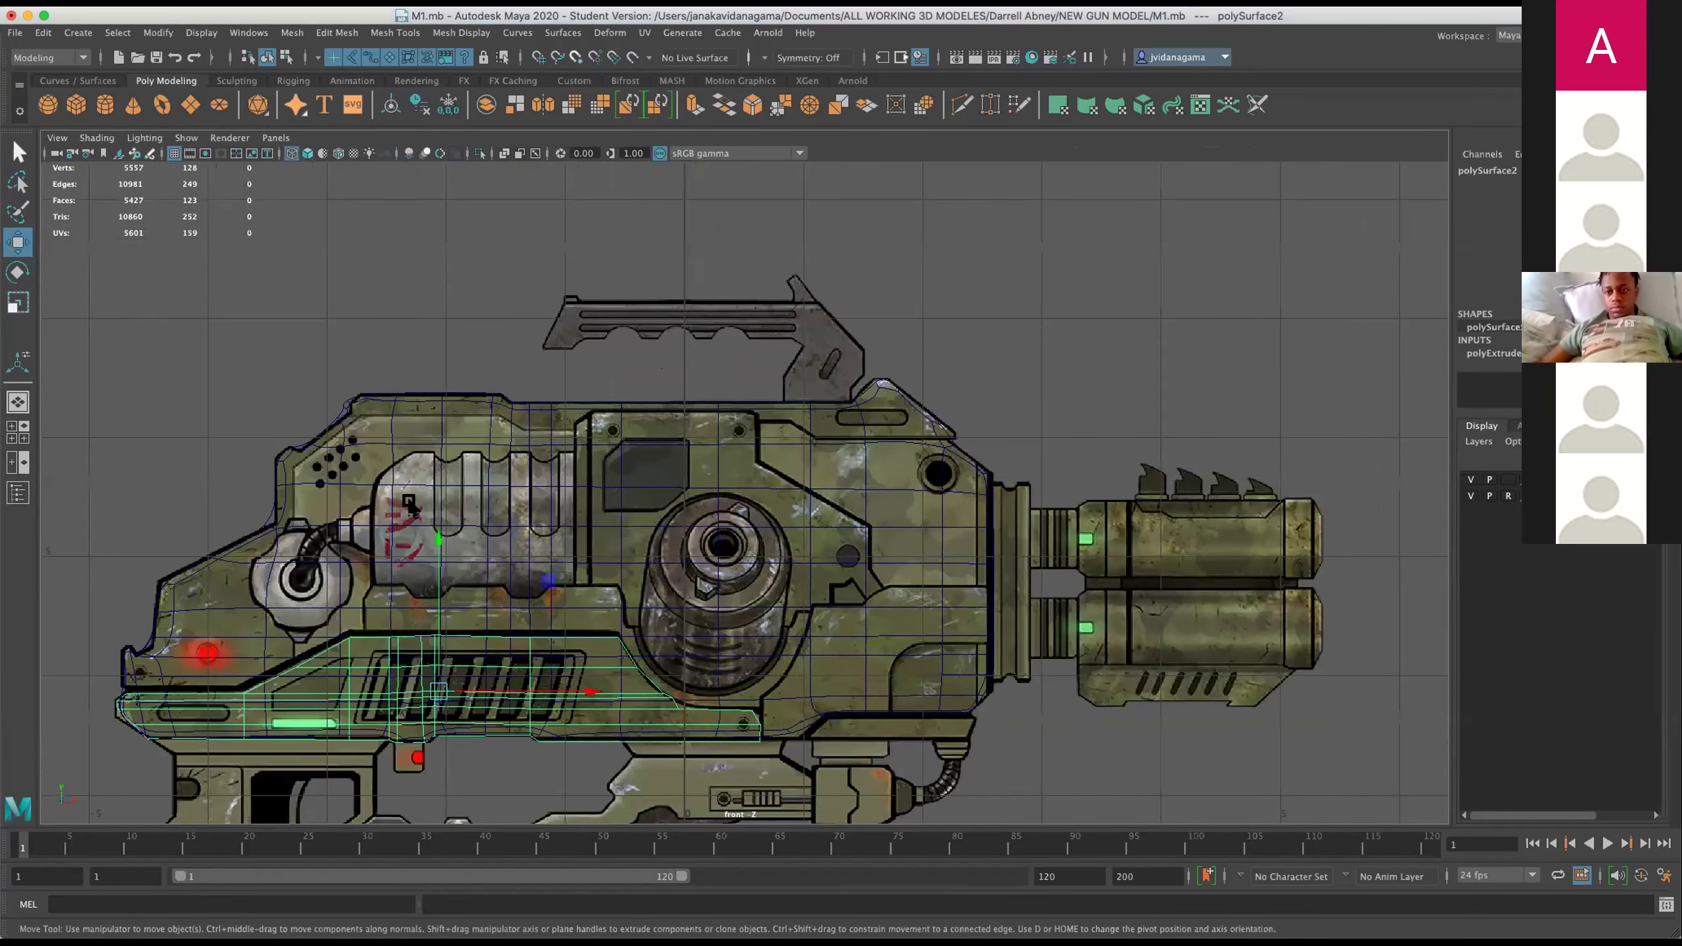
left_click_drag(651, 600, 806, 521)
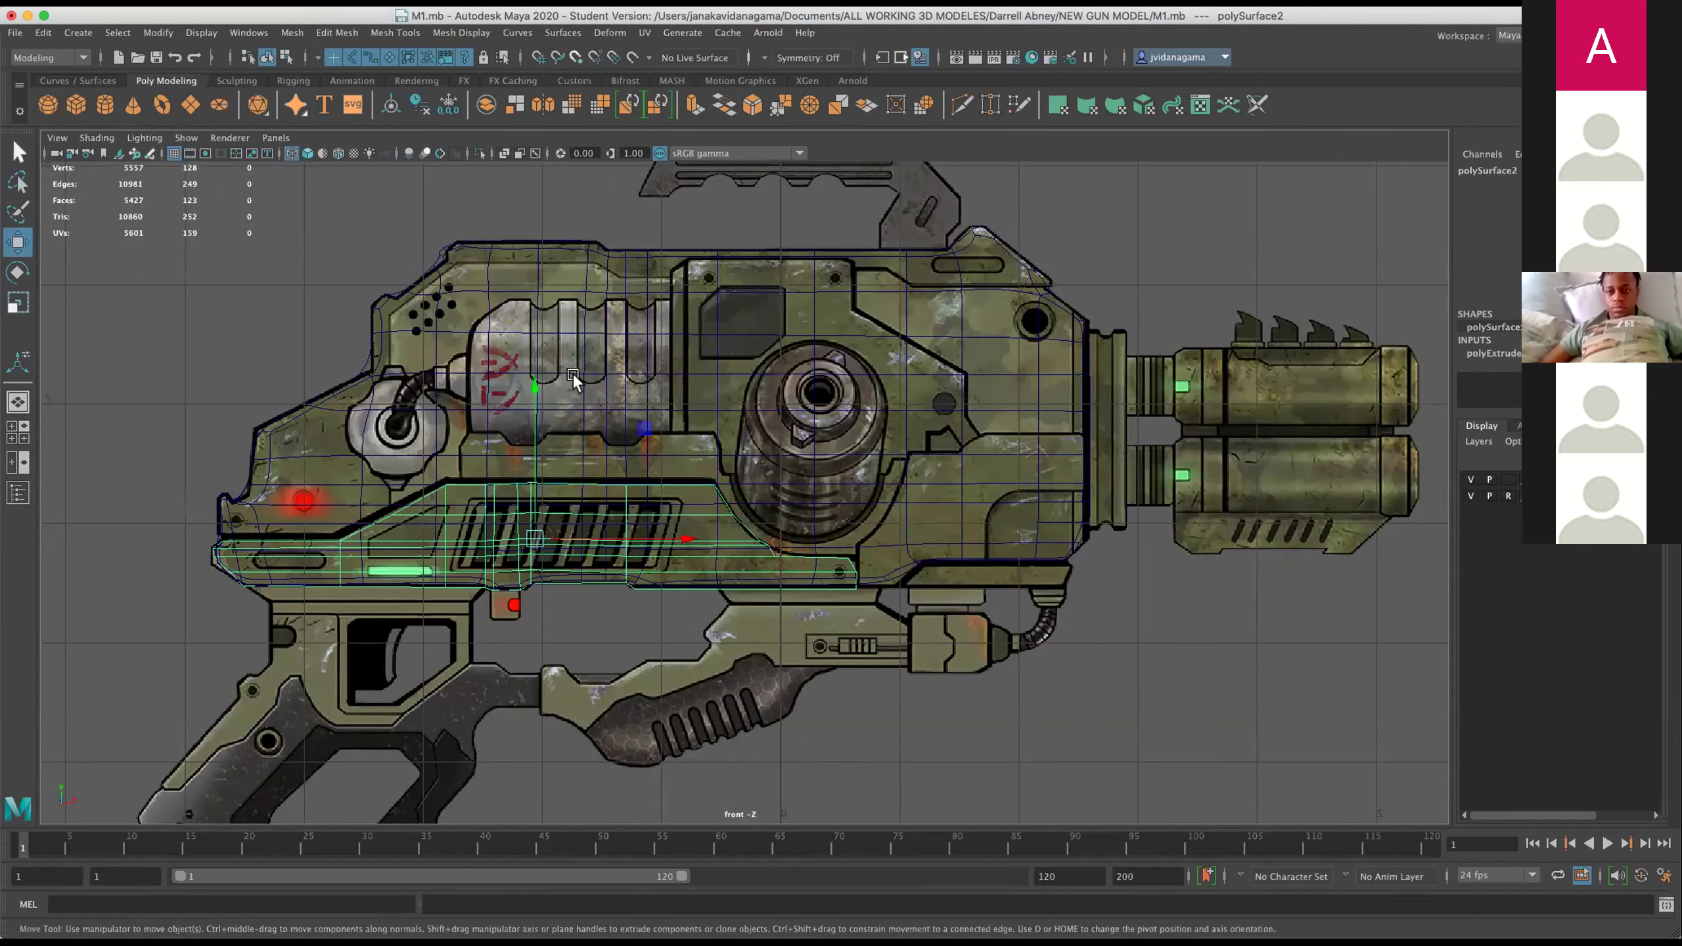
scroll("down", 3)
scroll("up", 3)
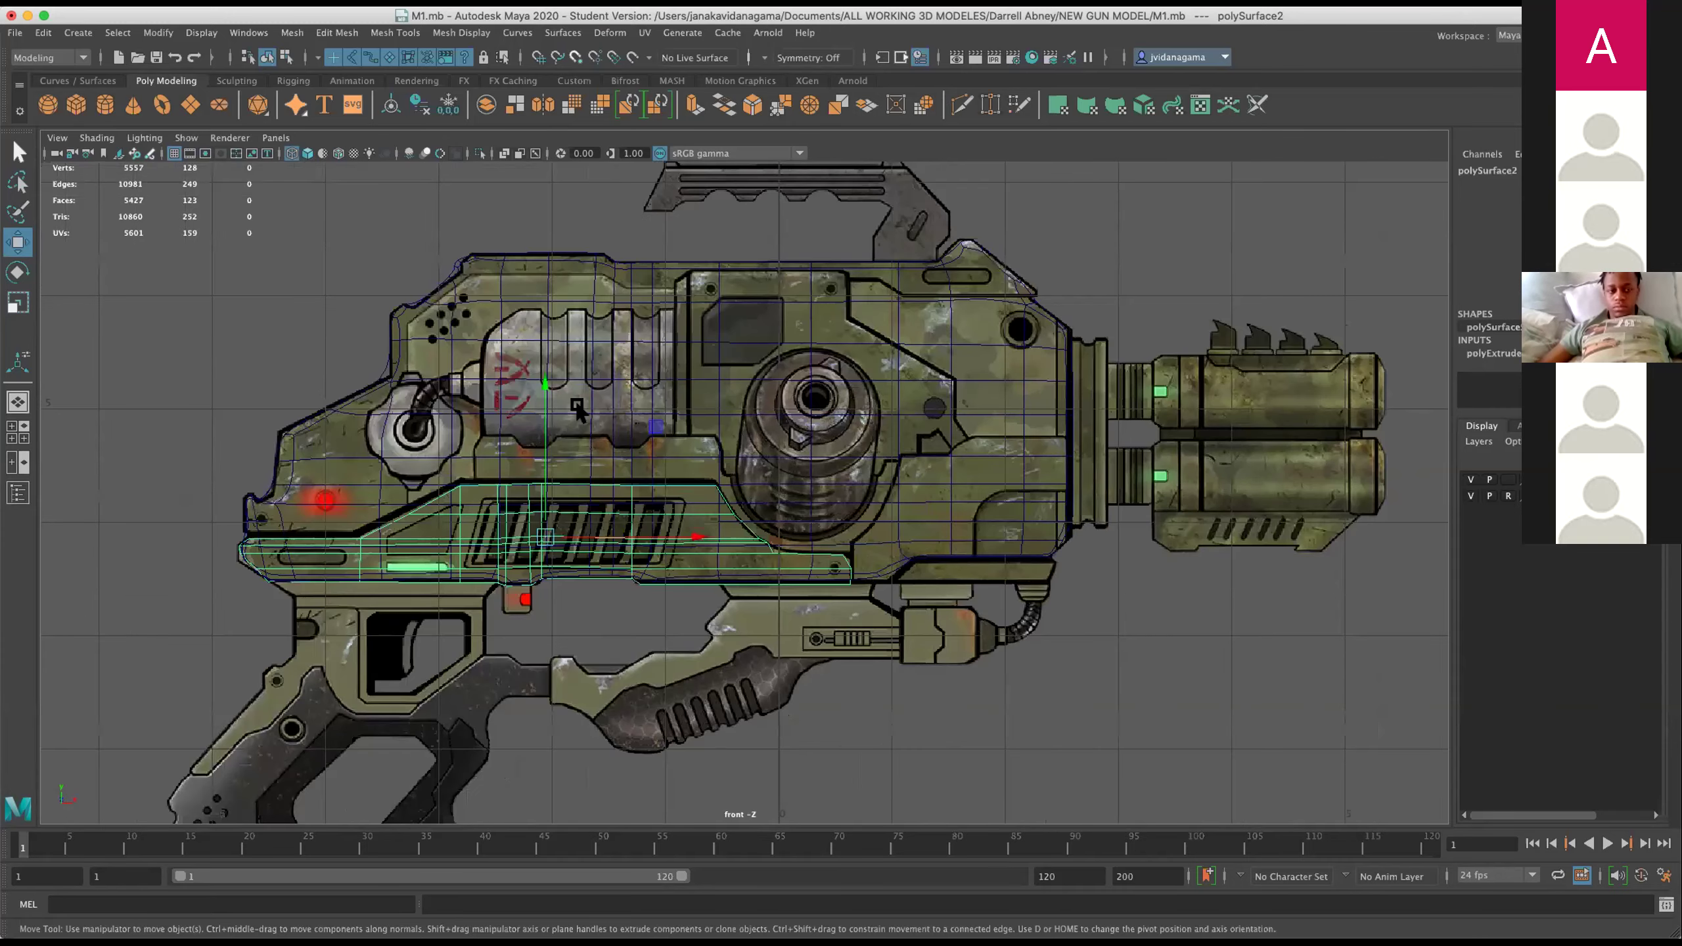
scroll("up", 3)
left_click_drag(421, 542, 504, 417)
scroll("up", 3)
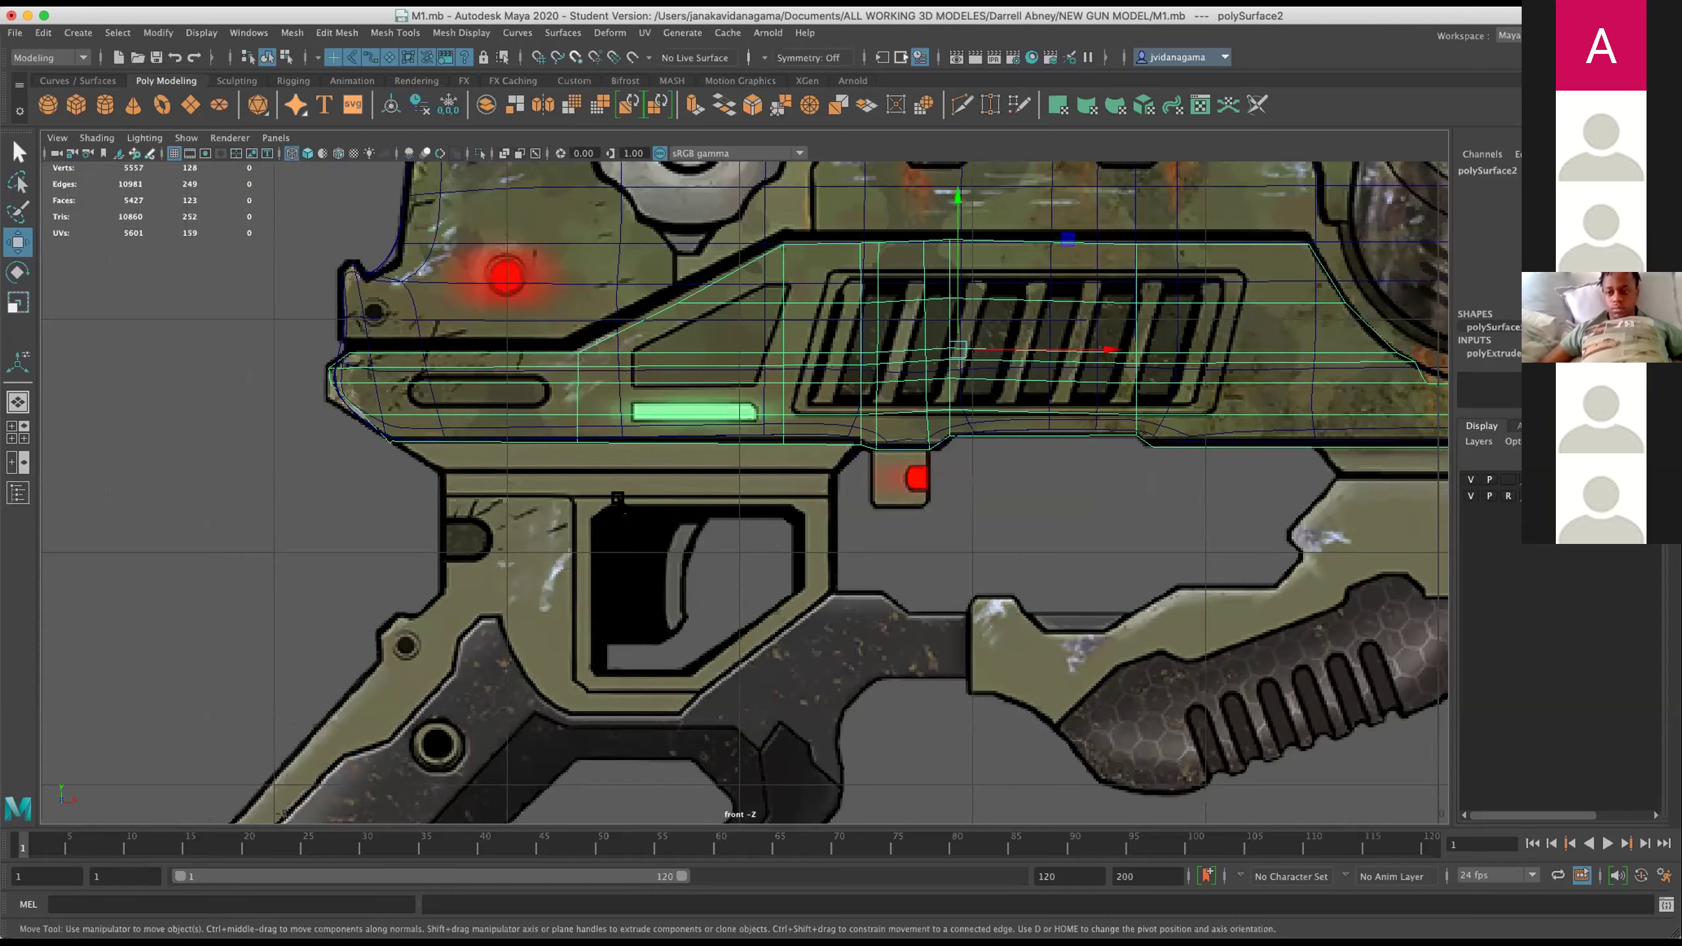
Orbit the strip mesh in perspective, then pull back to reveal the reference image planes.
key("space")
key("space")
left_click_drag(1153, 473, 676, 552)
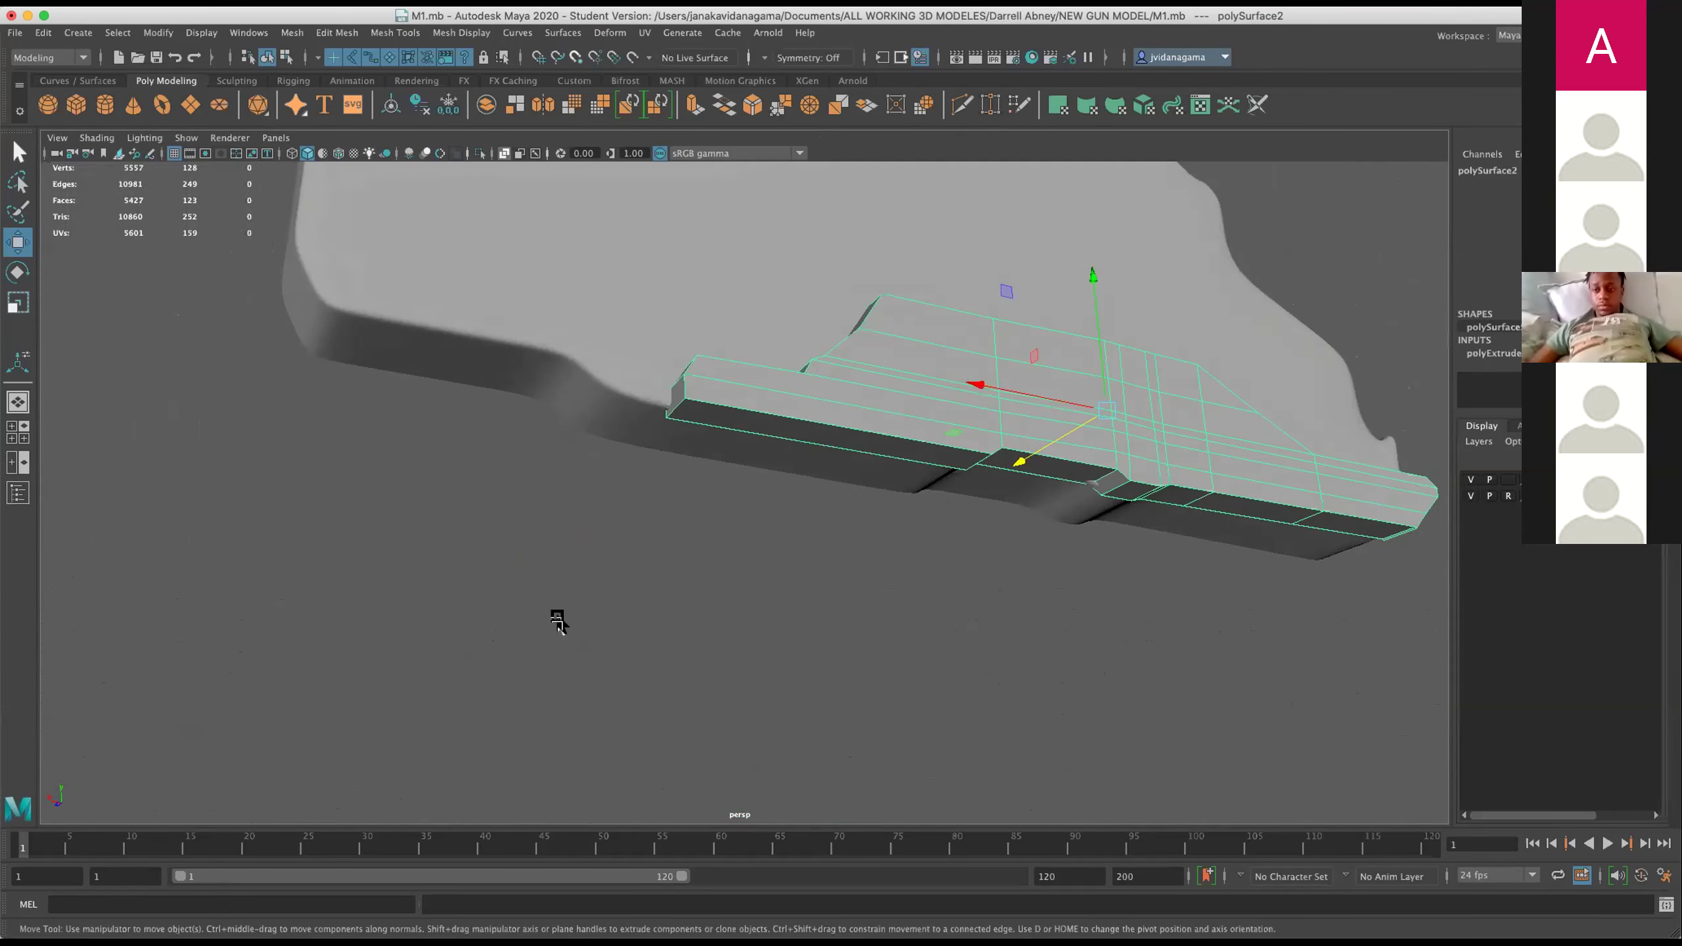
key("space")
left_click_drag(520, 639, 1232, 311)
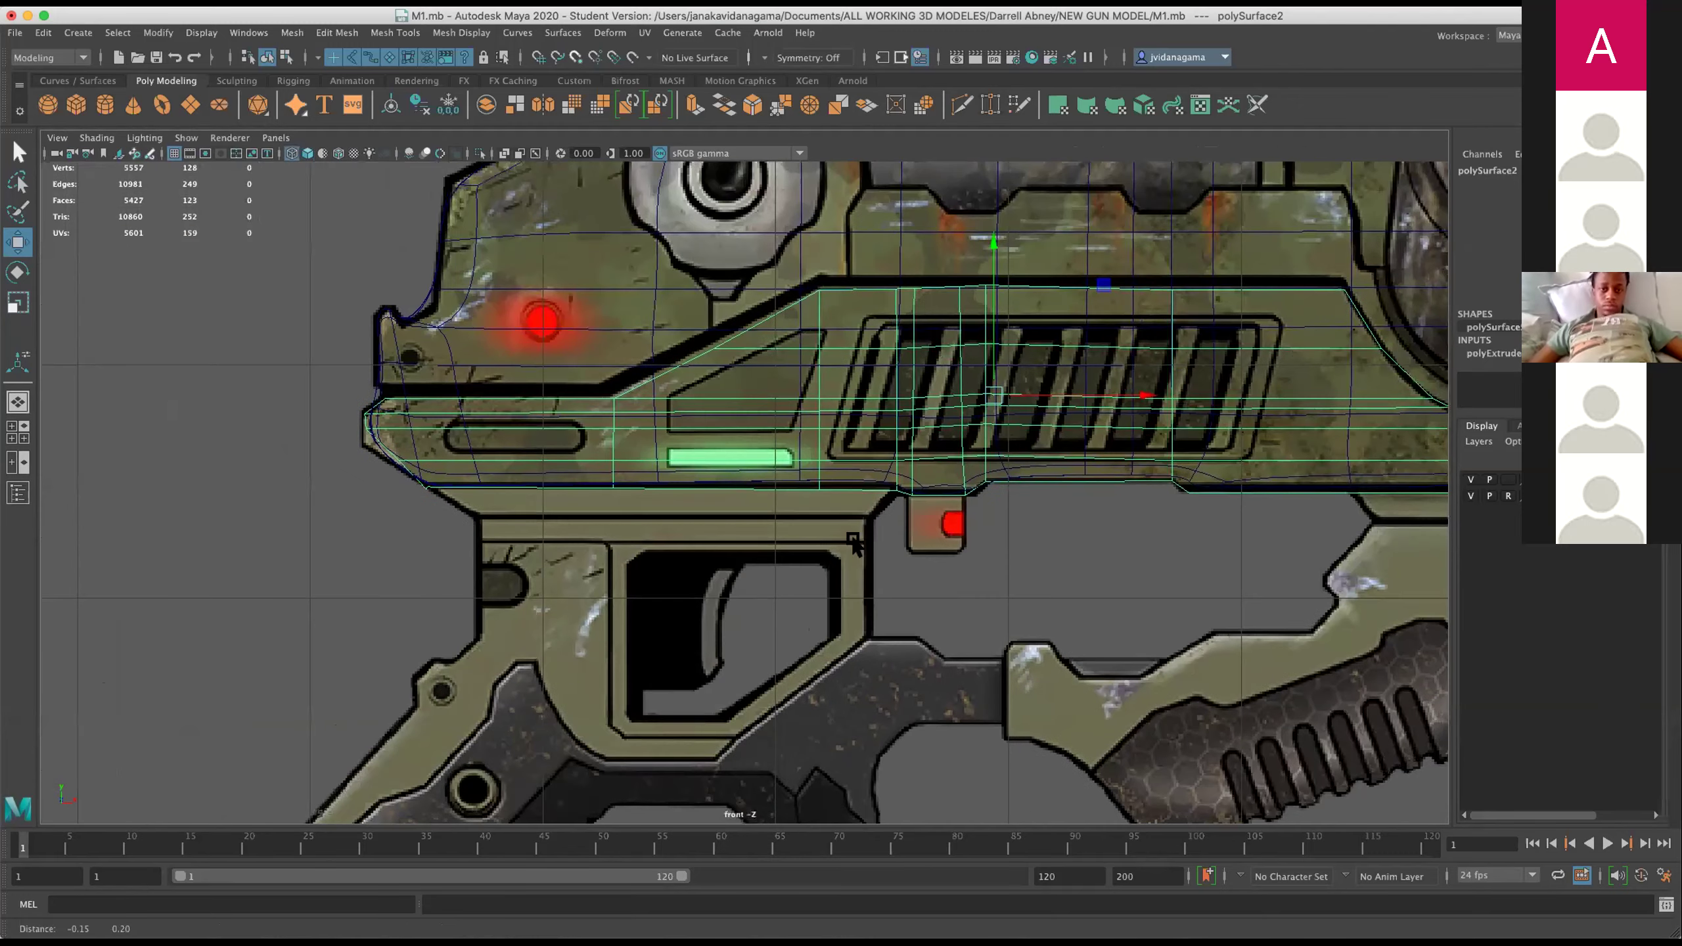
key("space")
key("space")
left_click_drag(1111, 432, 767, 454)
key("space")
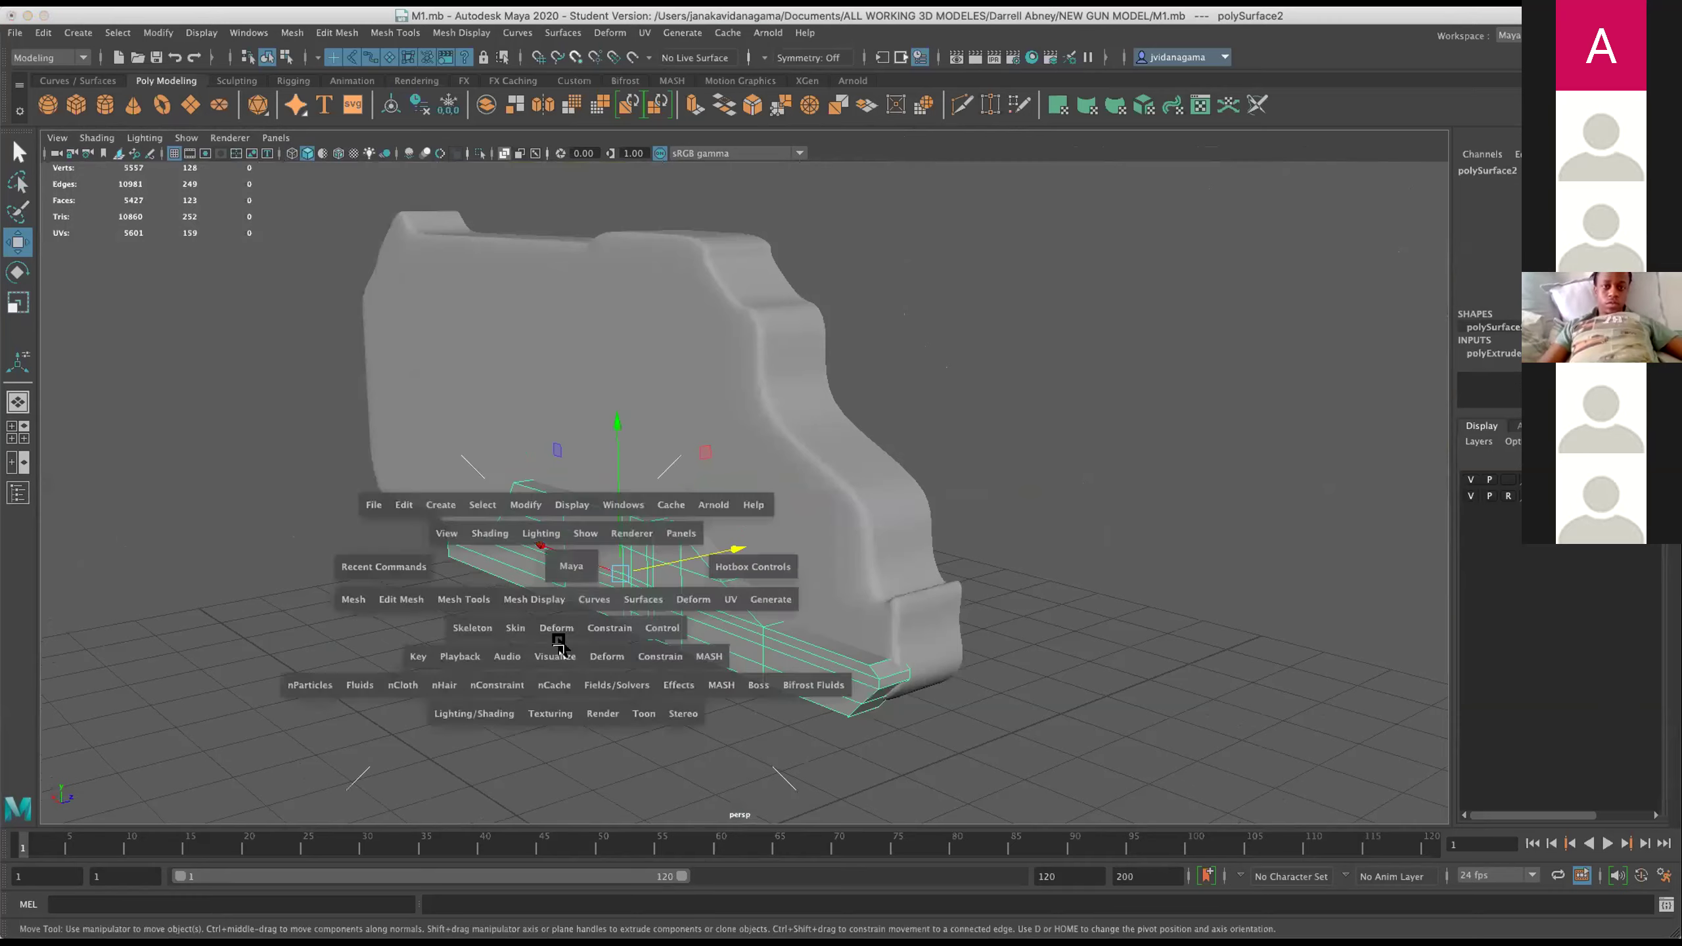
key("space")
scroll("down", 3)
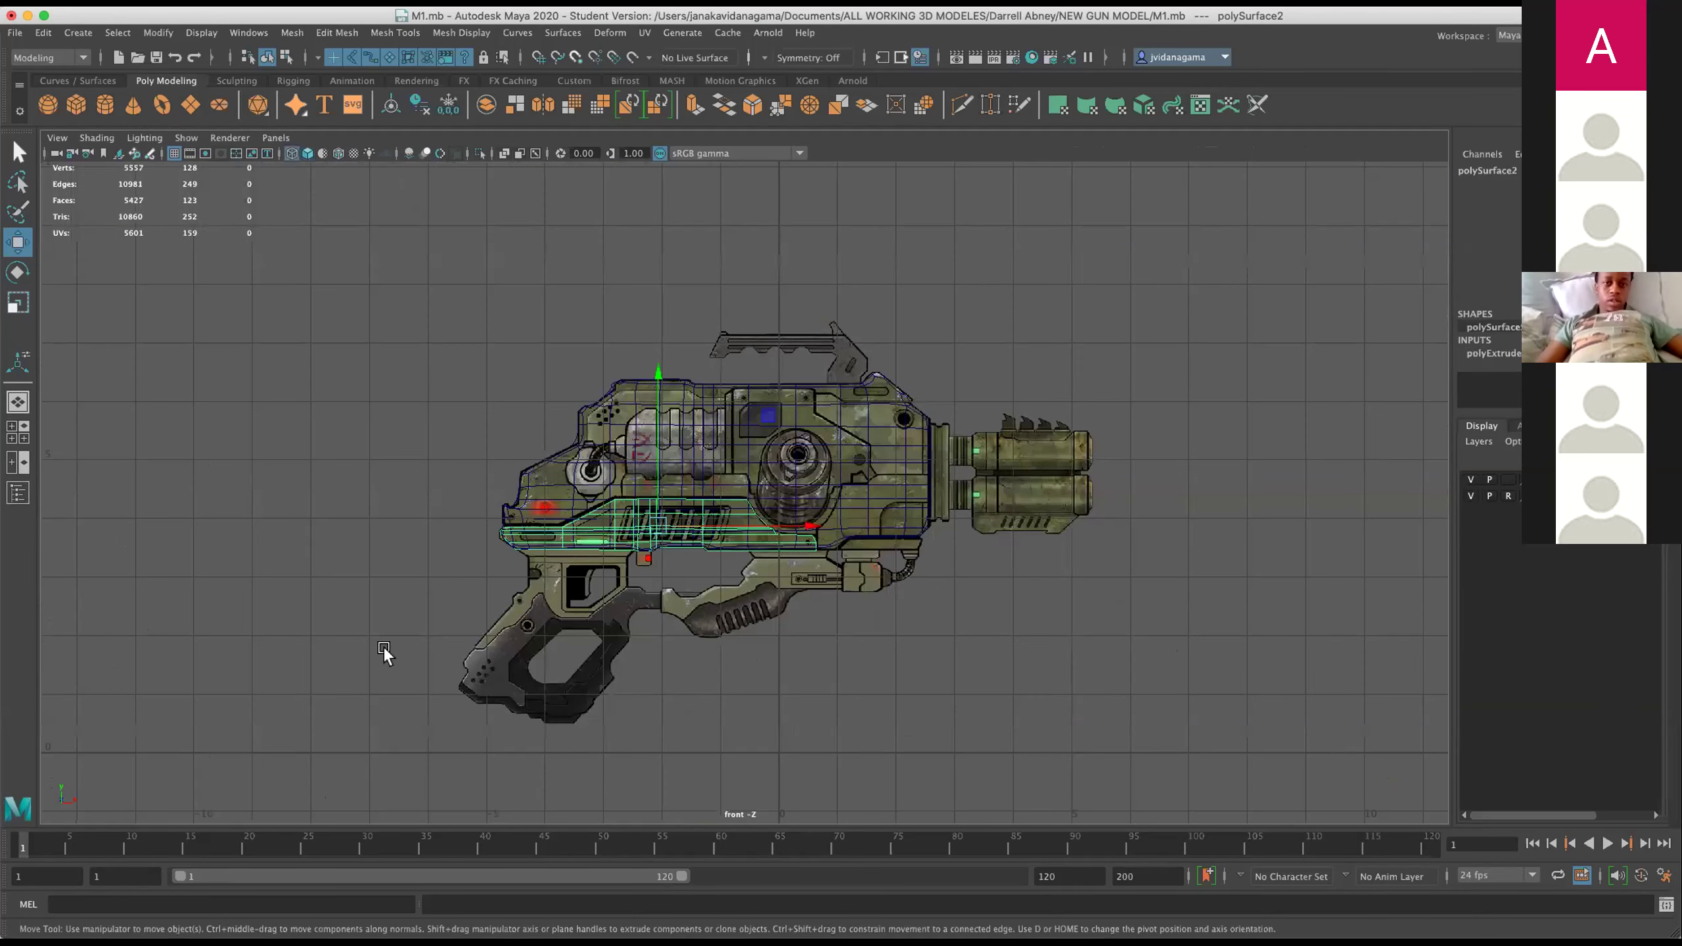
scroll("up", 3)
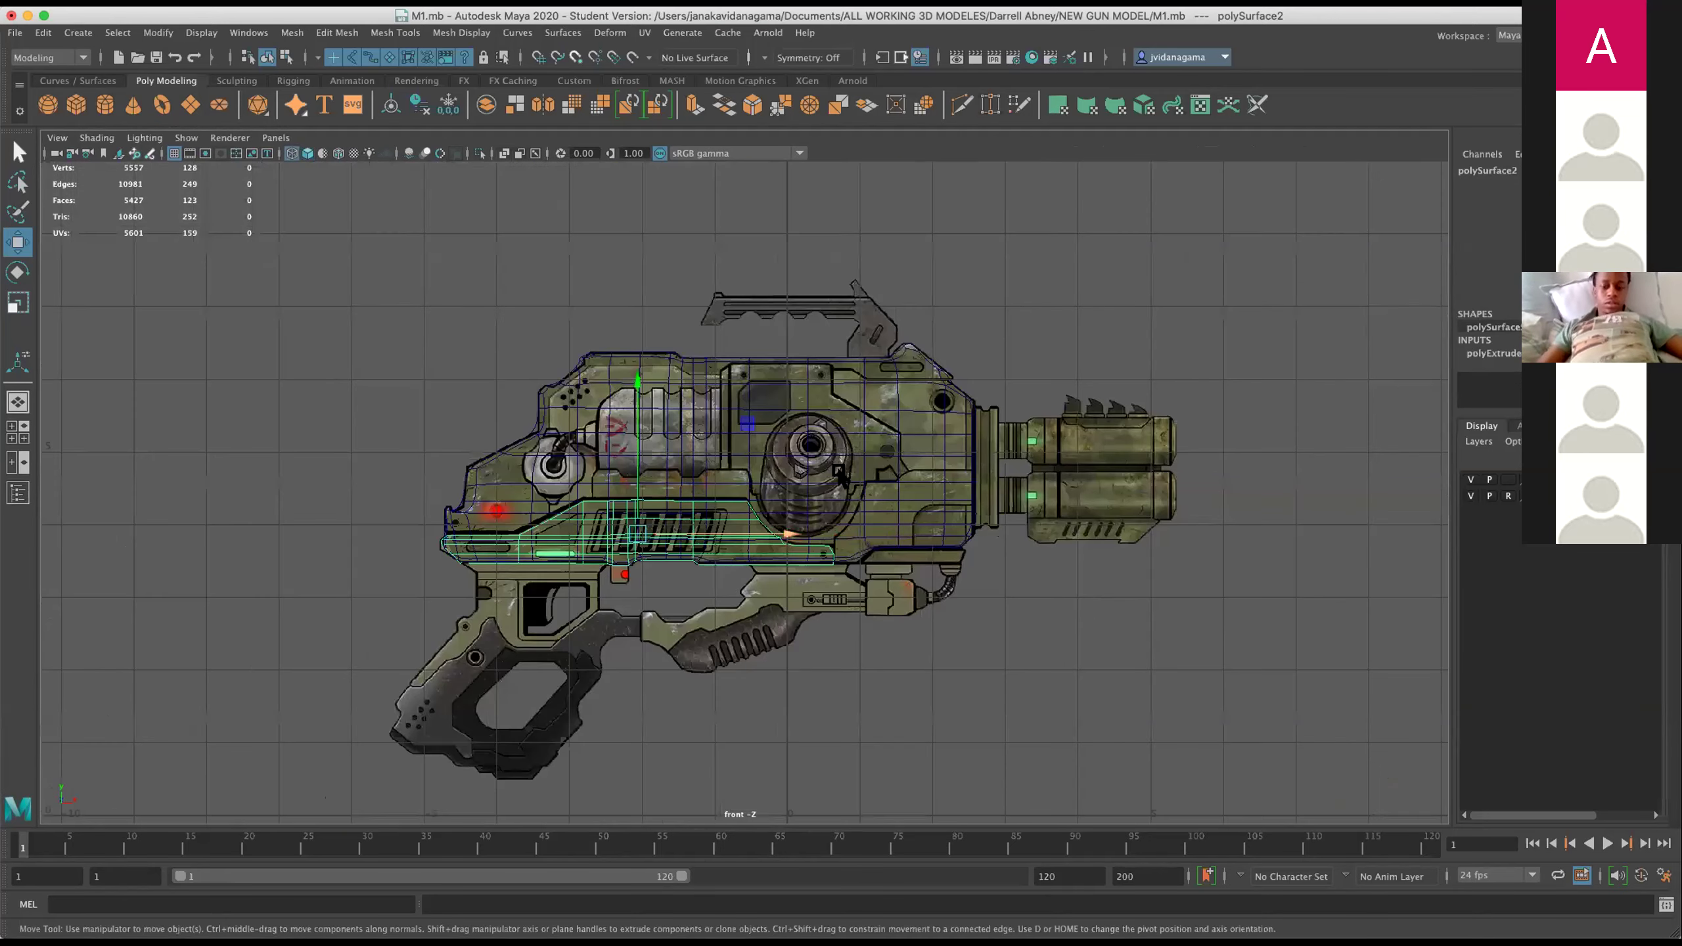
key("space")
key("space")
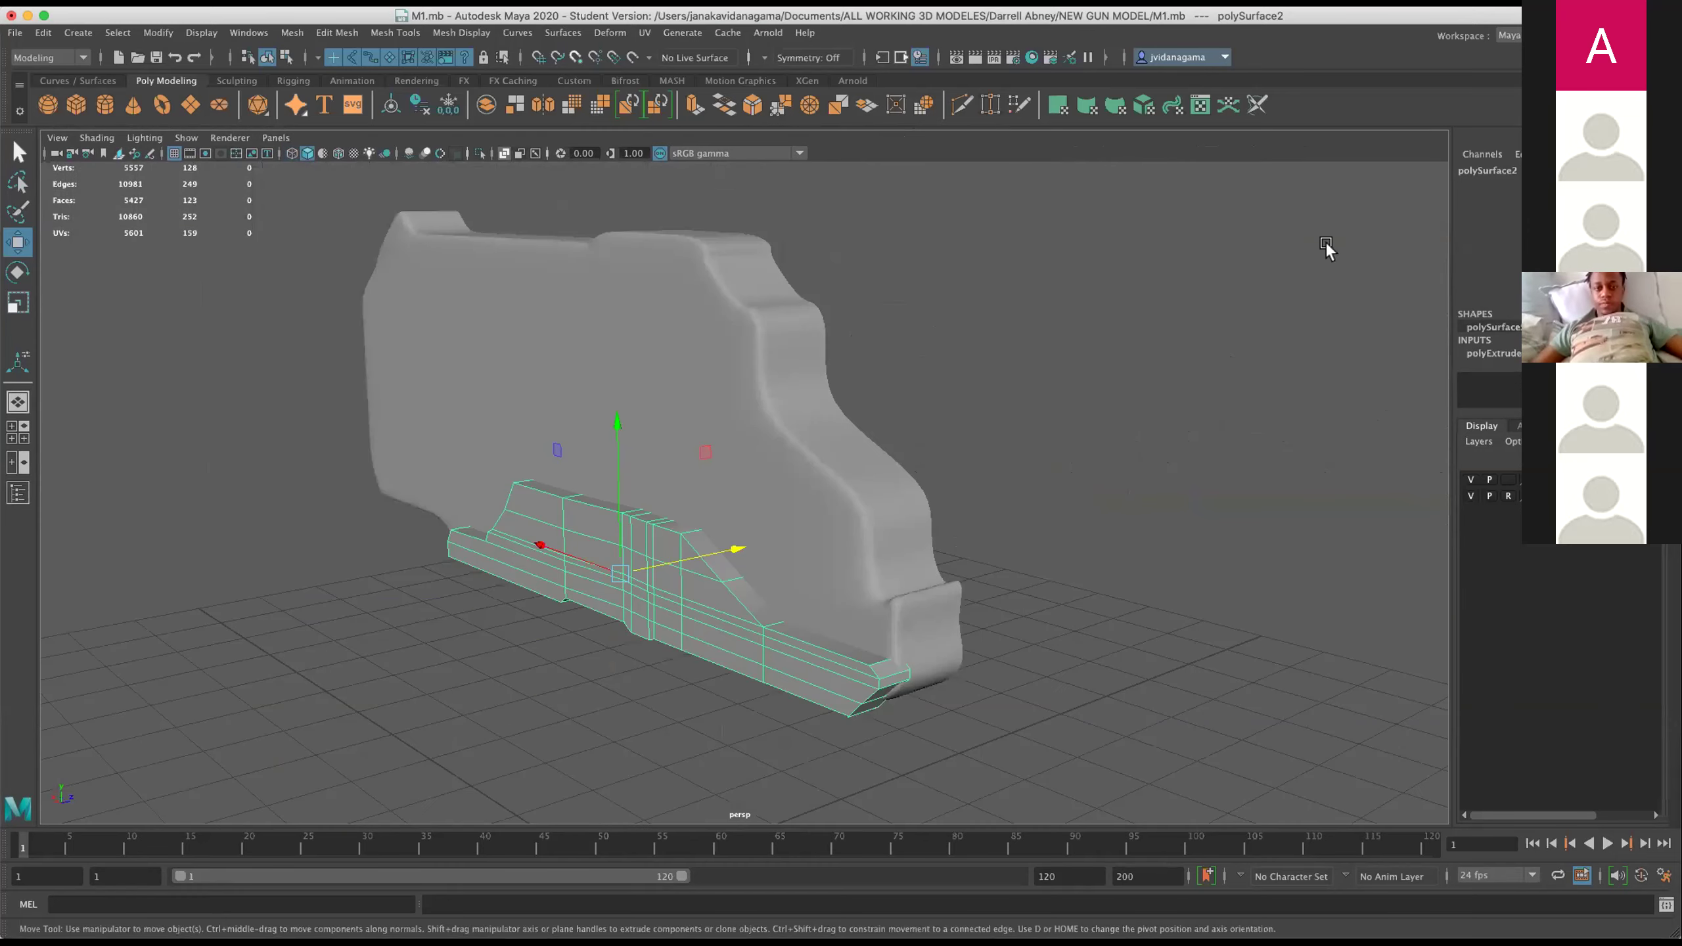
left_click_drag(1146, 454, 846, 666)
Orbit around the image planes to examine the sculpted reference gun model.
left_click_drag(845, 666, 821, 597)
left_click_drag(821, 597, 680, 589)
left_click_drag(680, 589, 503, 567)
left_click_drag(503, 567, 689, 583)
left_click_drag(688, 581, 767, 590)
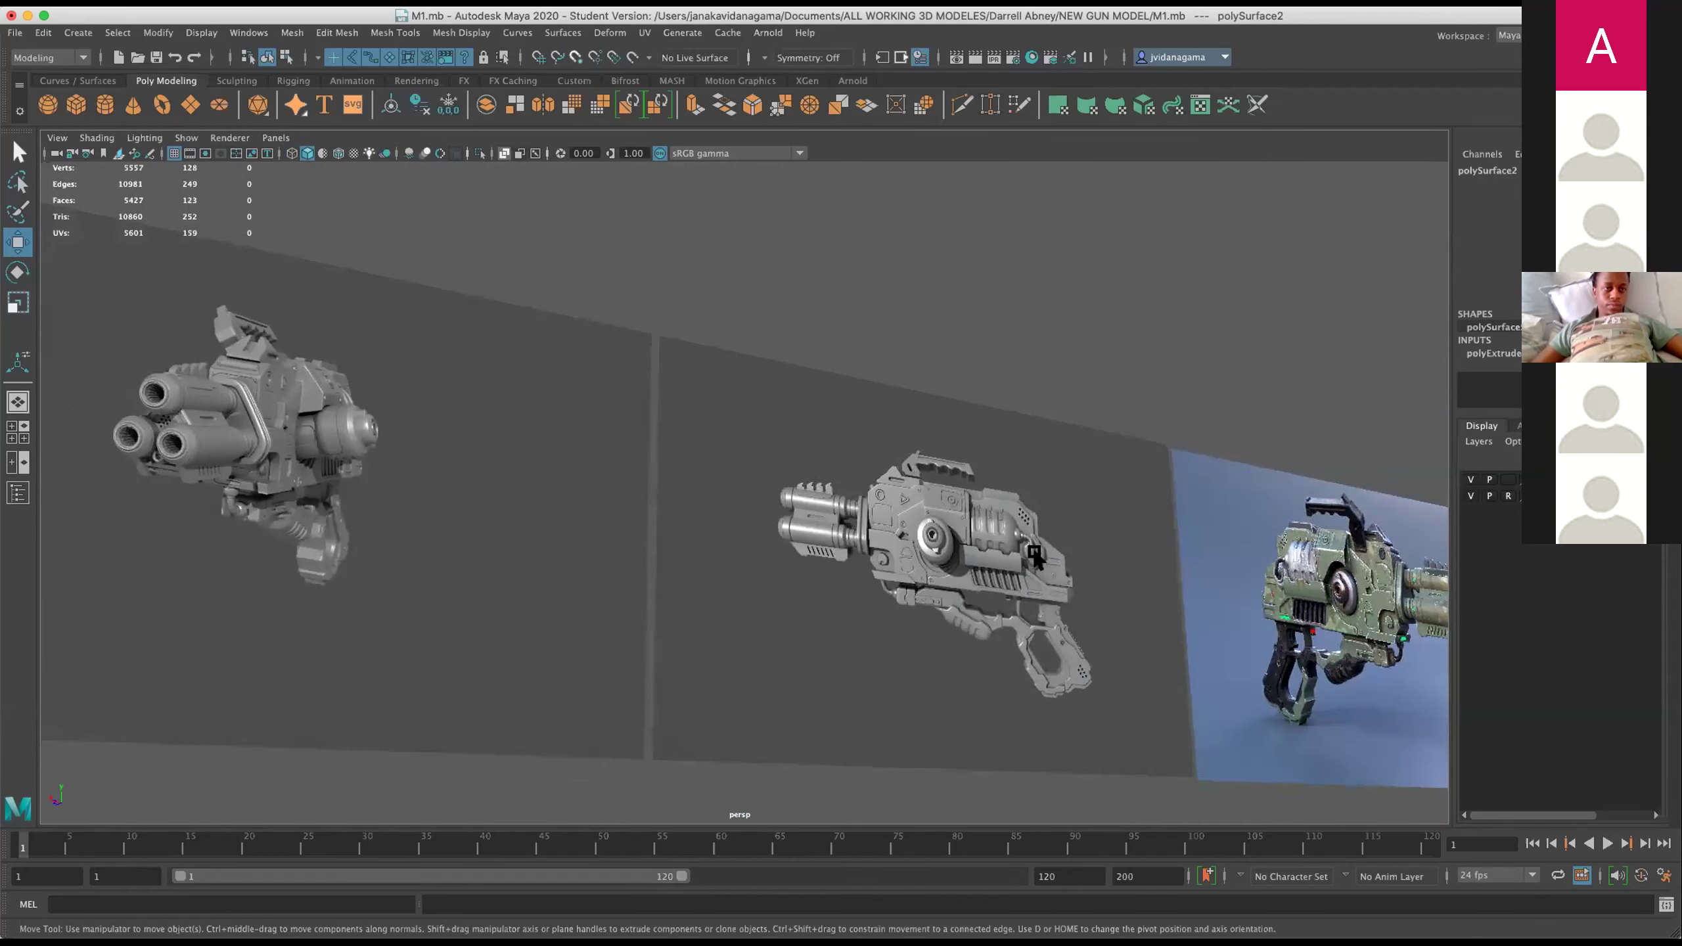
left_click_drag(384, 463, 503, 507)
left_click_drag(503, 507, 567, 503)
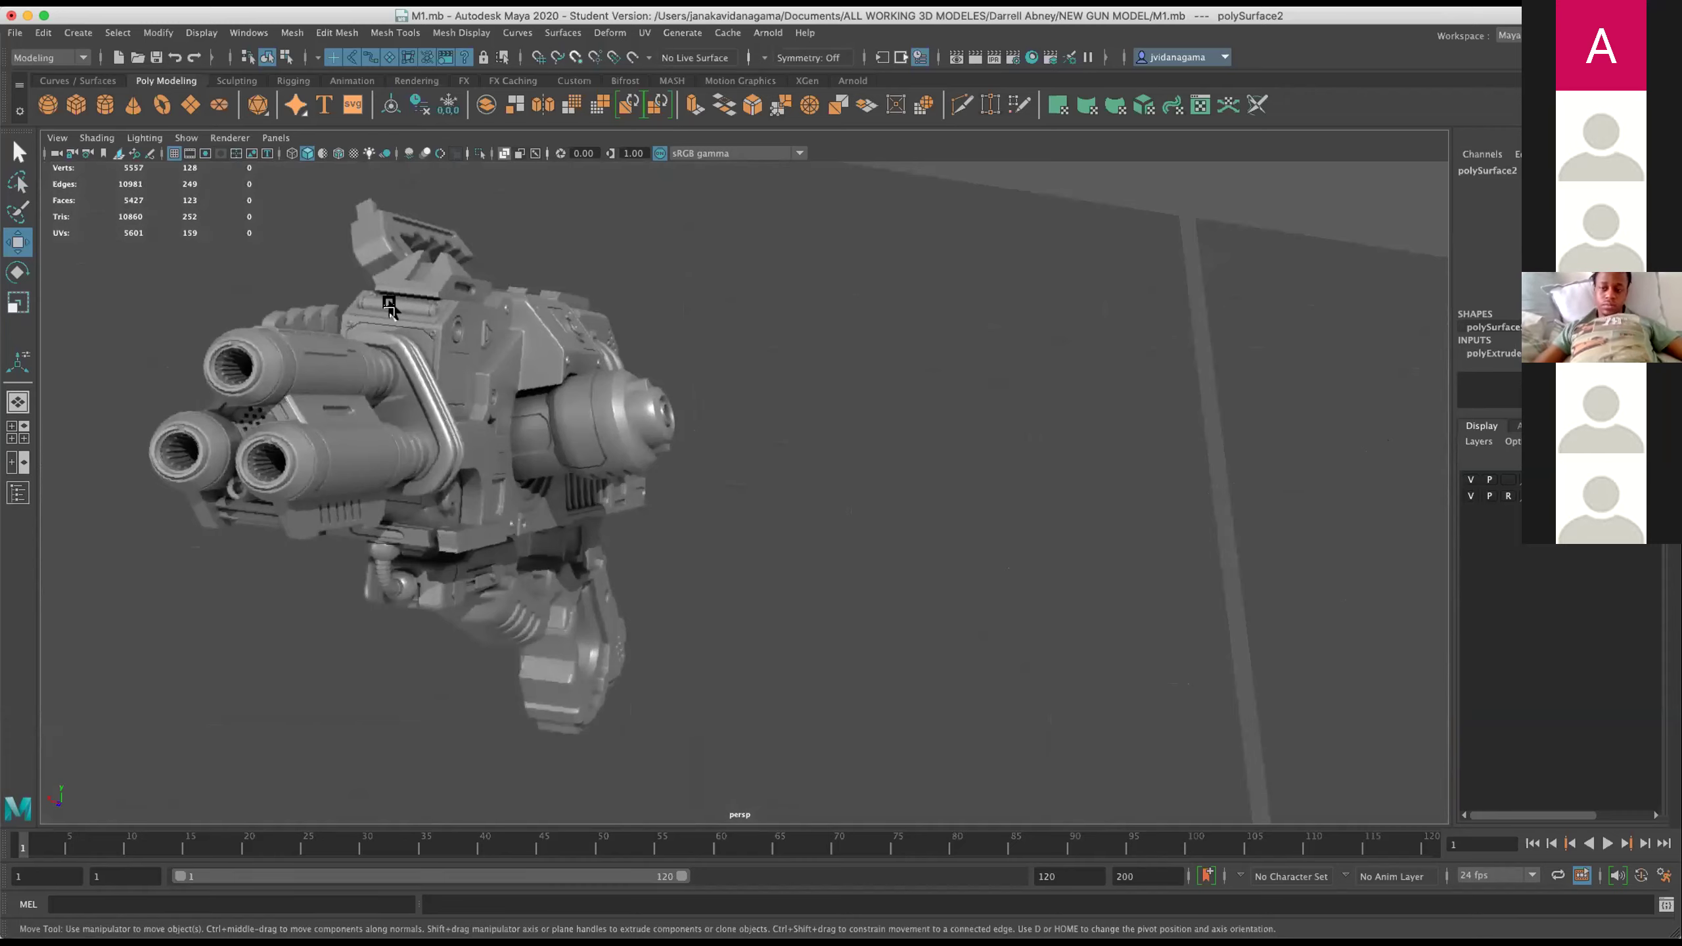
Inspect the textured green gun reference, then return to the maximized front view.
scroll("down", 3)
scroll("down", 3)
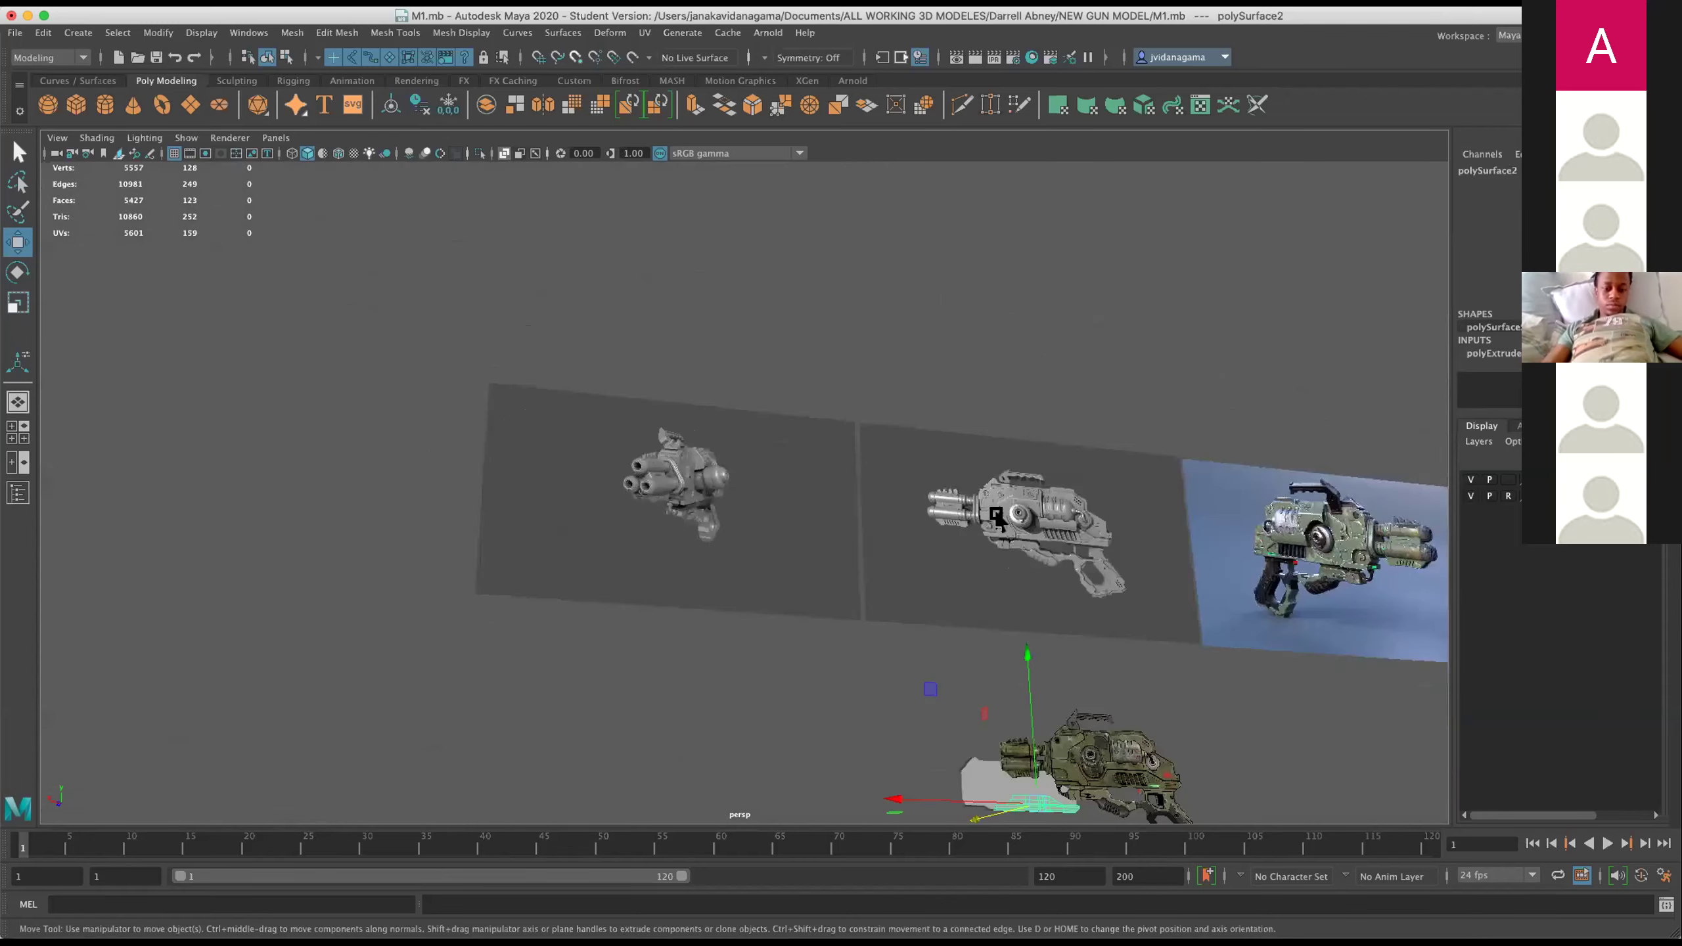
scroll("up", 3)
left_click_drag(960, 550, 796, 574)
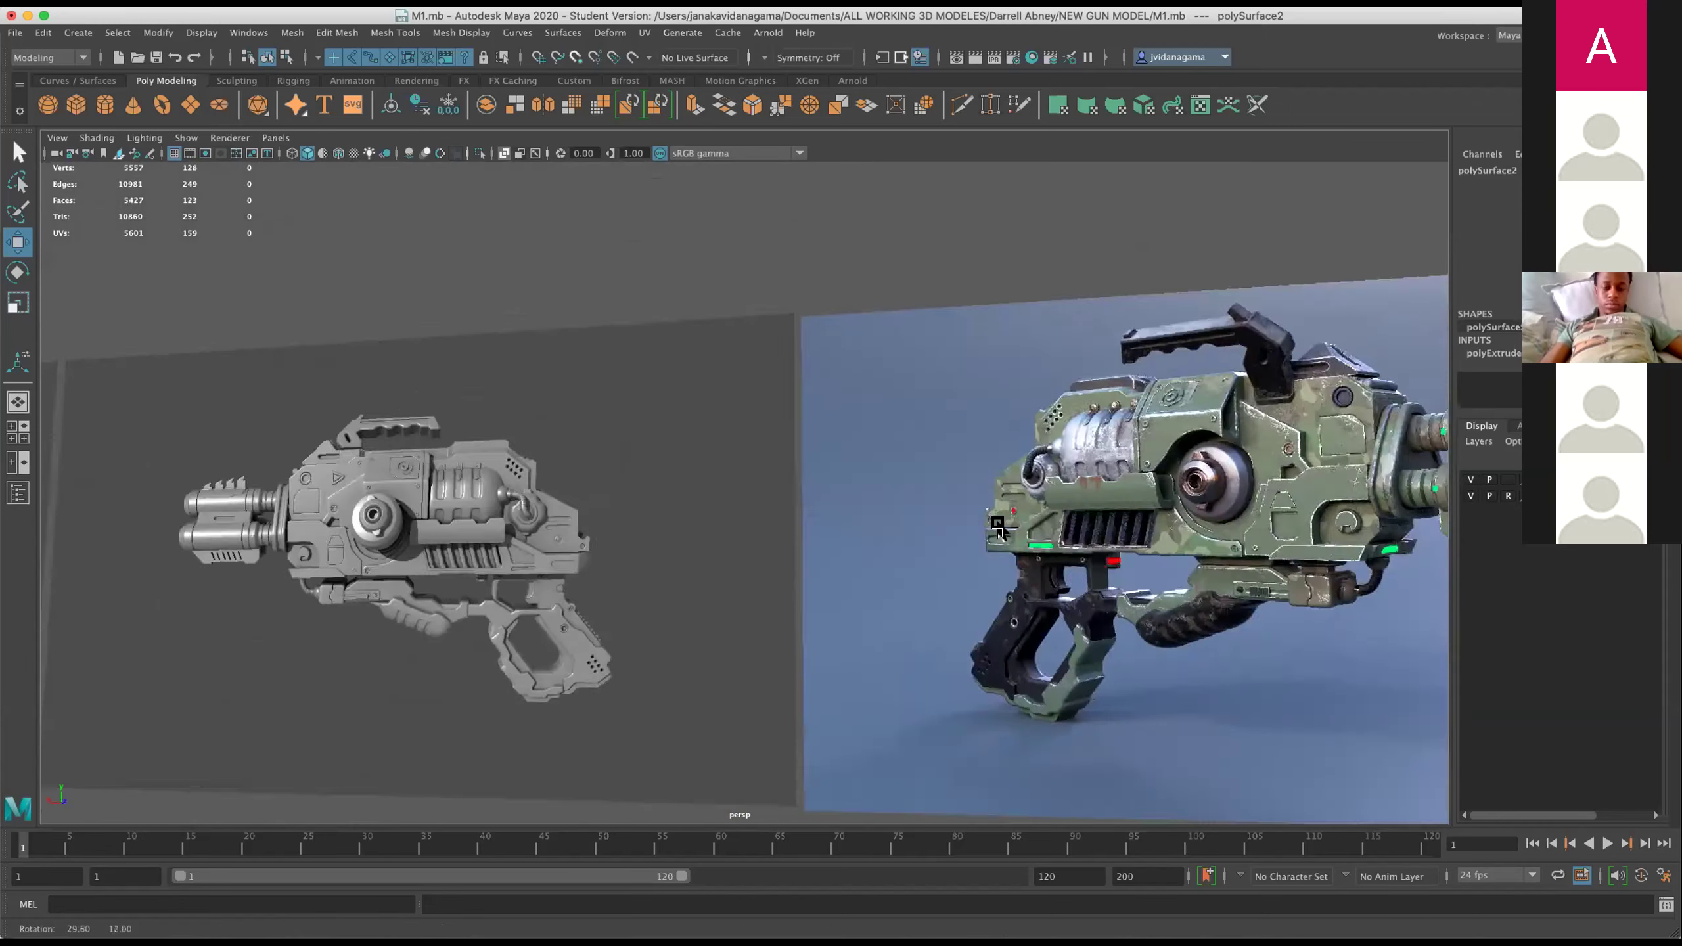
scroll("up", 3)
left_click_drag(987, 514, 960, 388)
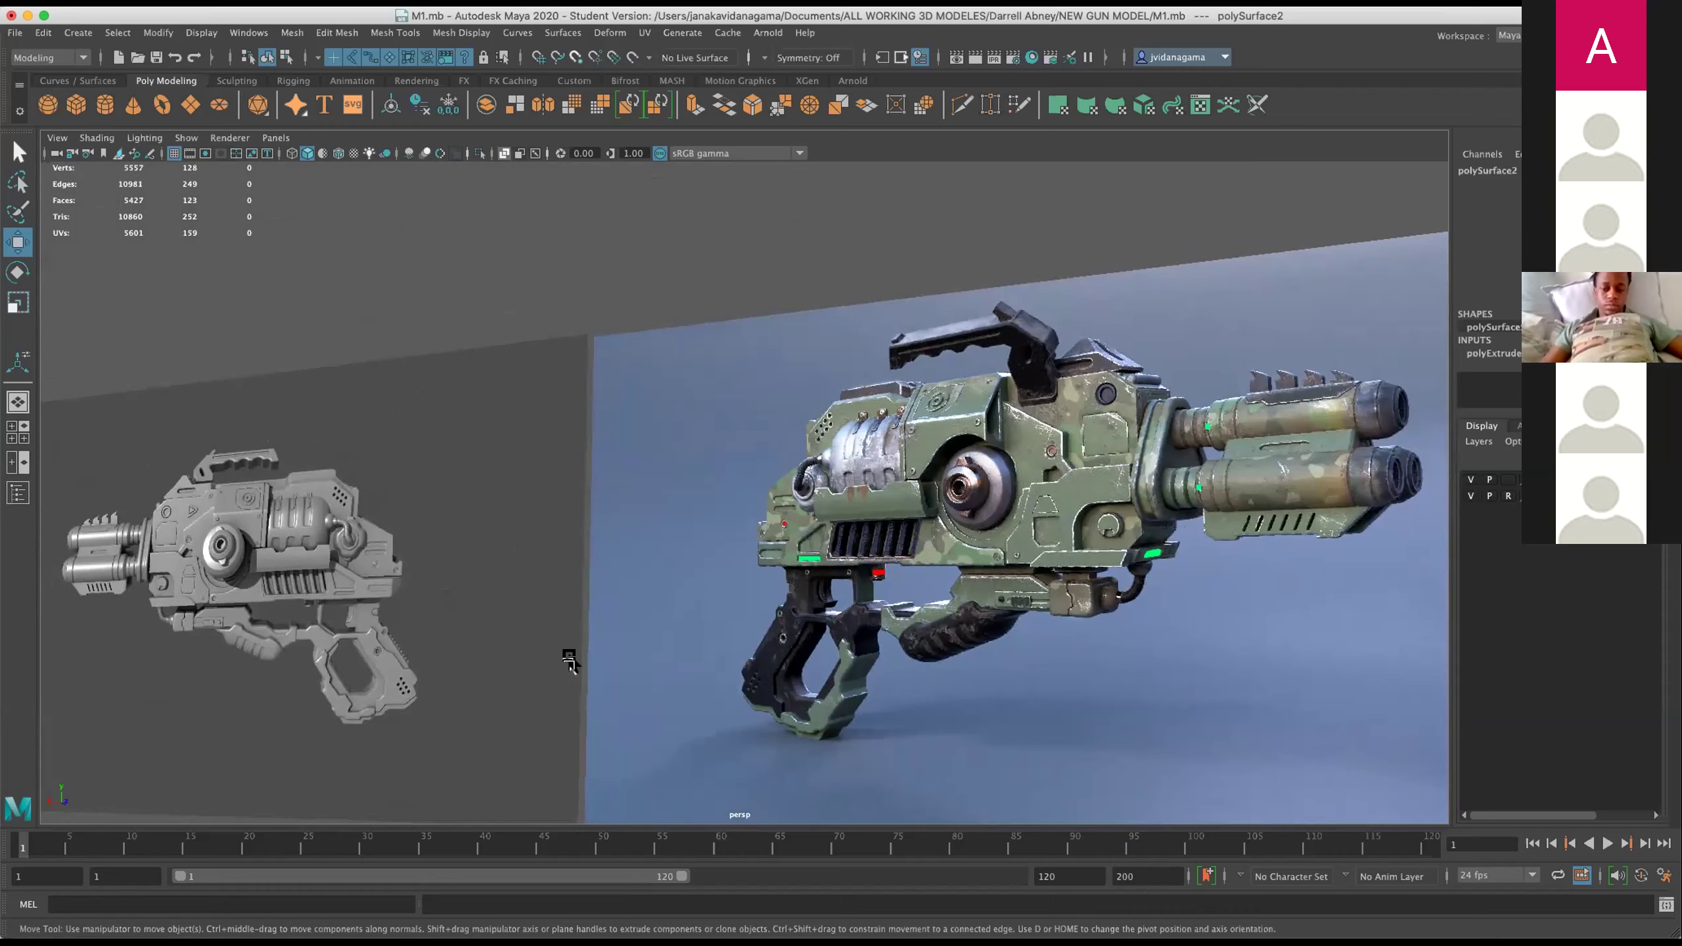
key("space")
key("space")
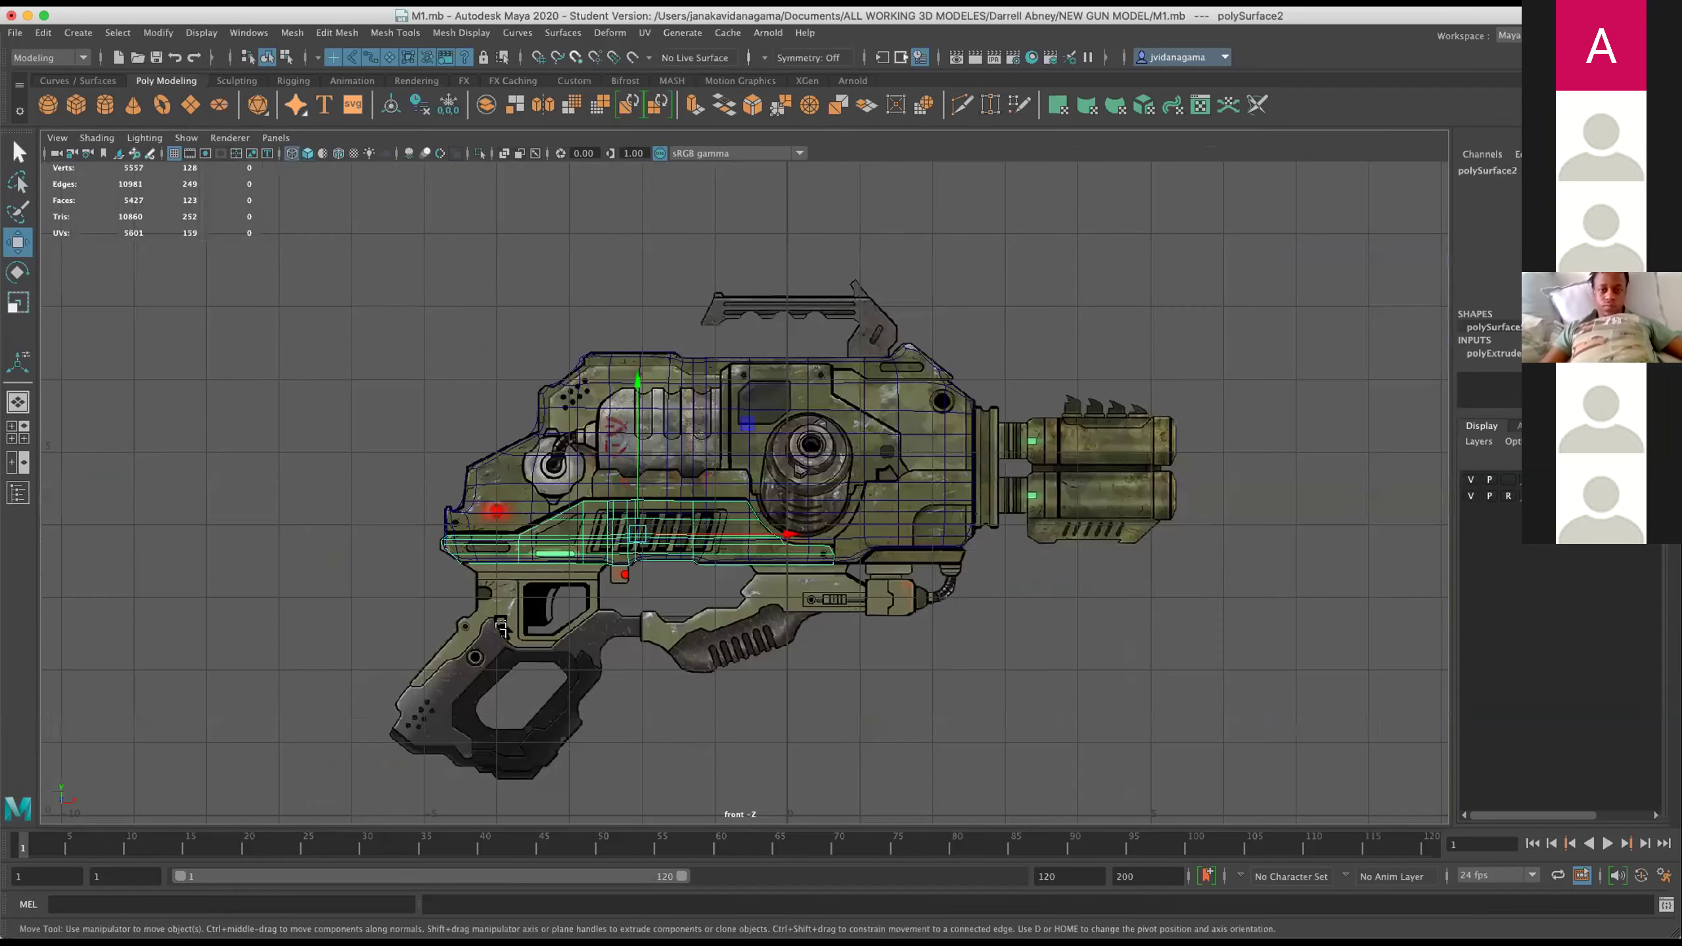
Zoom into the trigger area and move the strip mesh onto a new display layer, layer3.
scroll("up", 3)
scroll("up", 3)
scroll("up", 3)
scroll("up", 3)
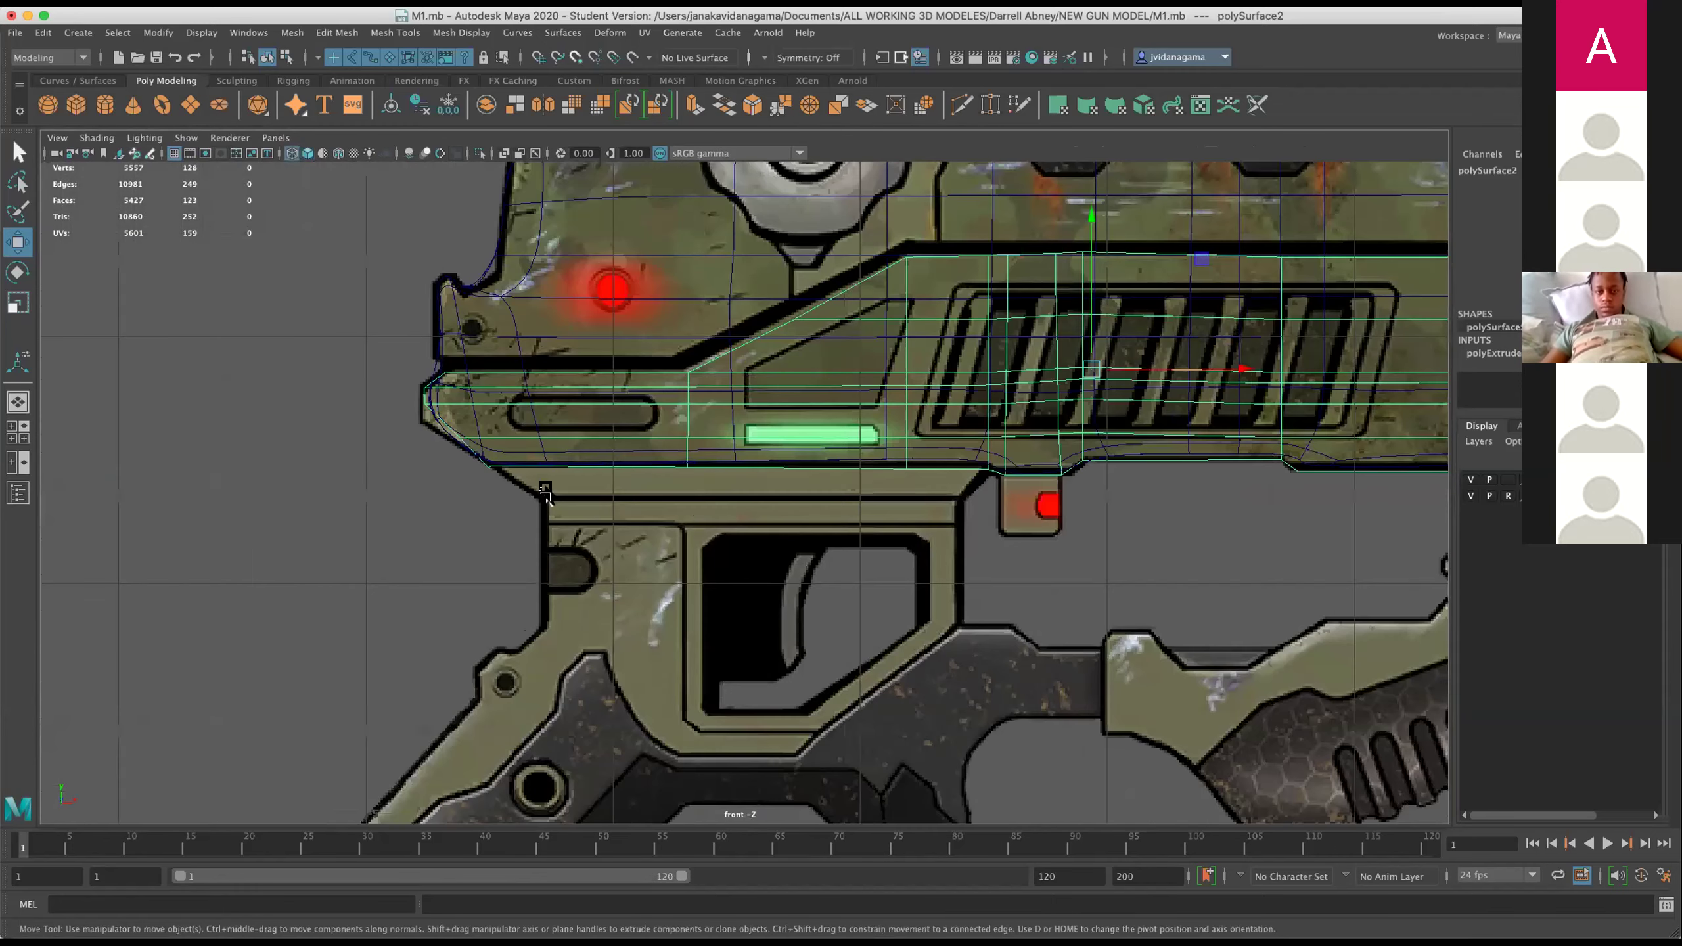
scroll("up", 3)
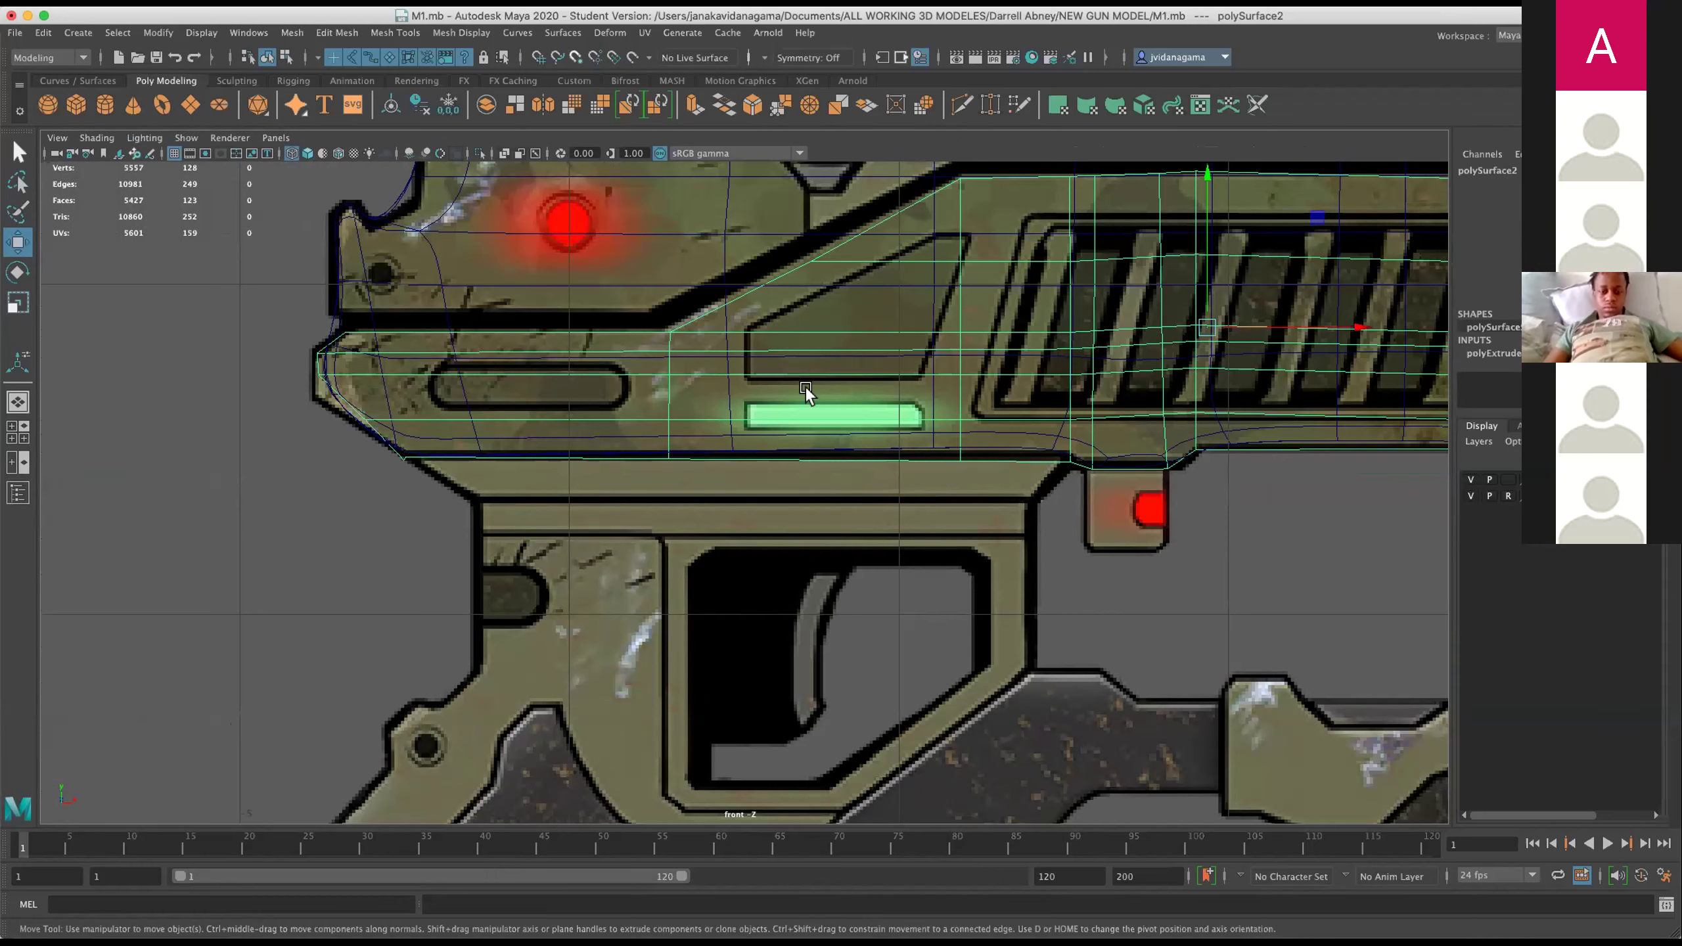
left_click(1481, 441)
left_click(1506, 468)
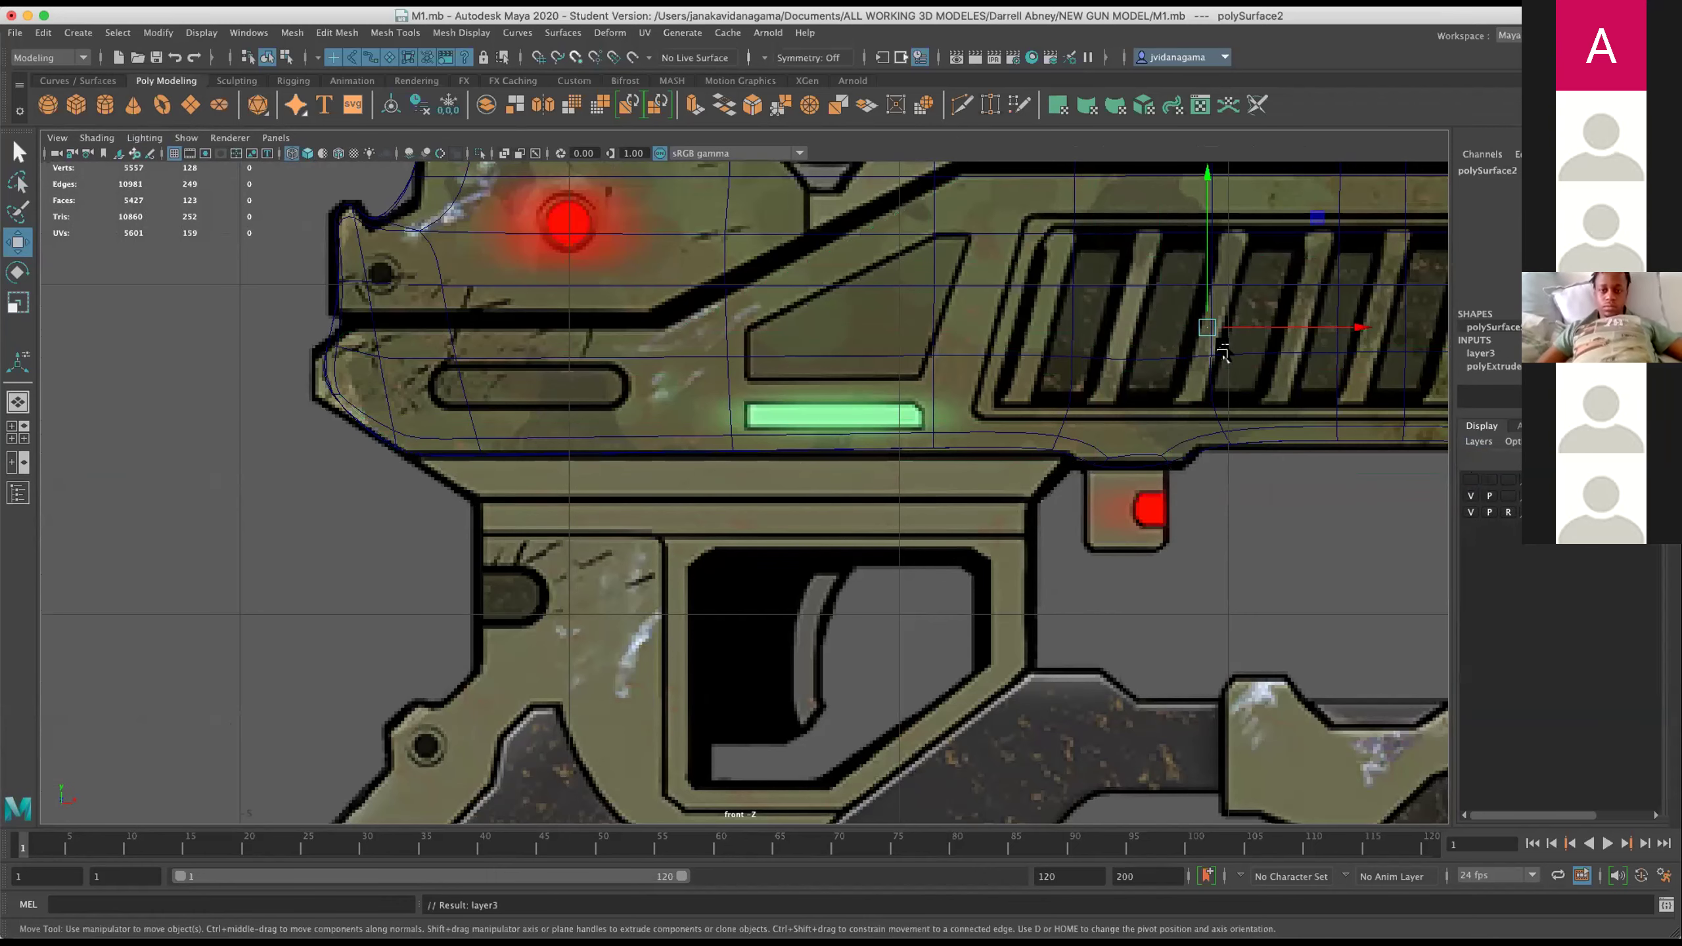
Zoom in closer on the strip above the trigger and open the Mesh Tools menu.
scroll("down", 3)
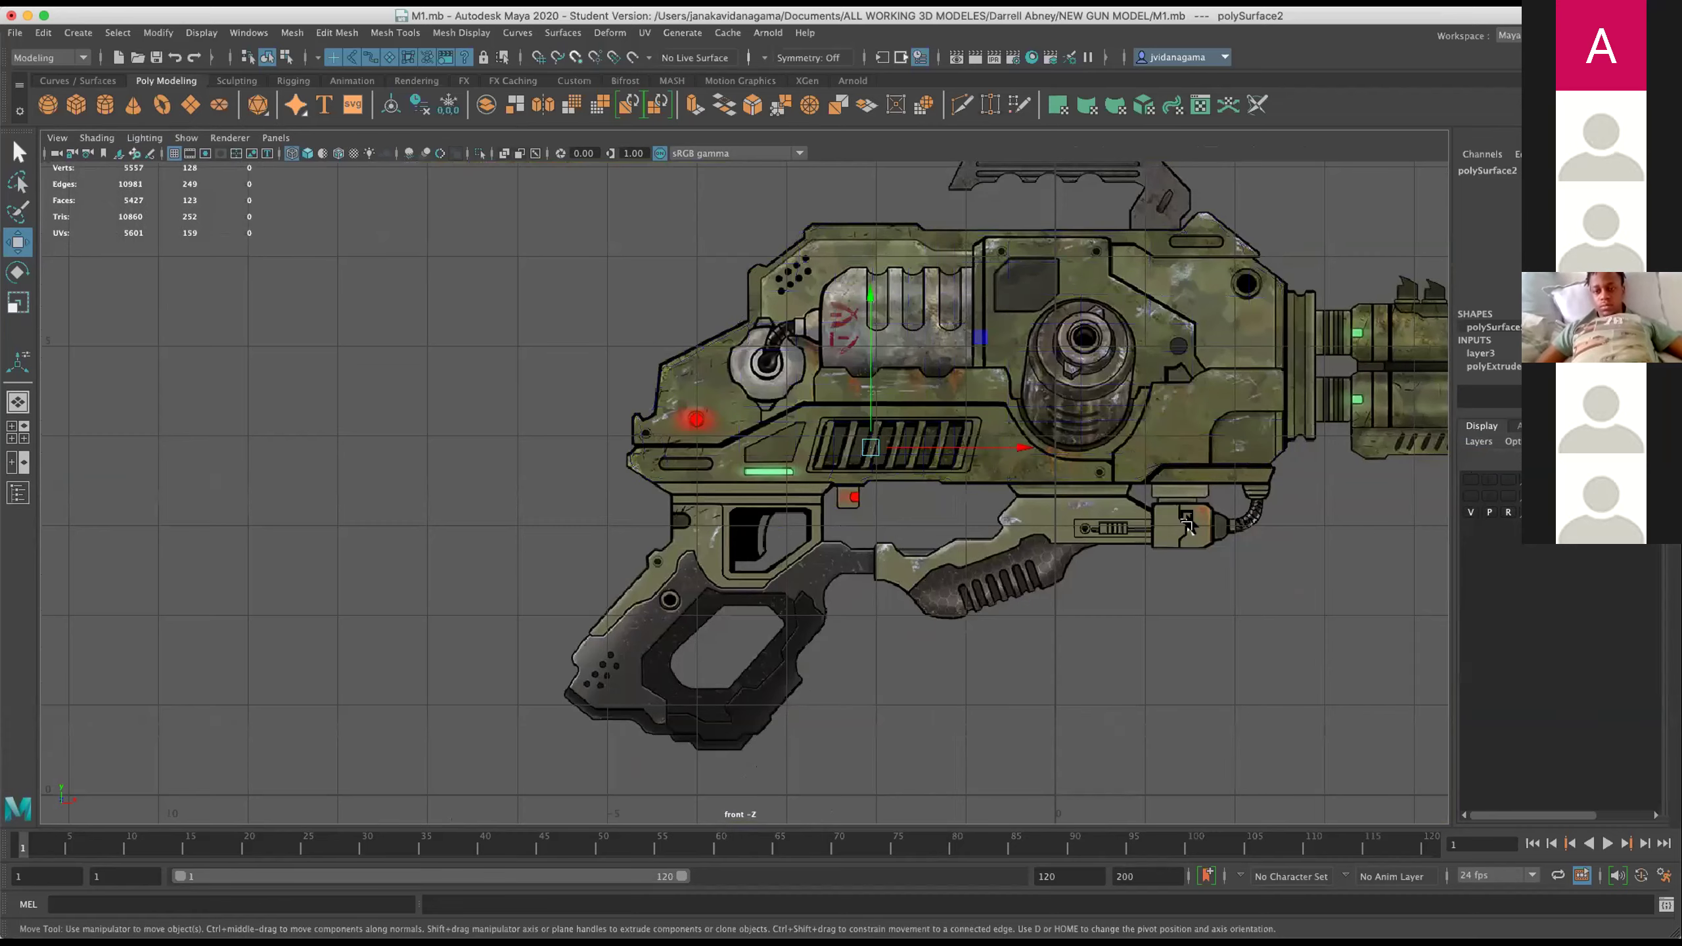
scroll("up", 3)
scroll("up", 3)
scroll("up", 3)
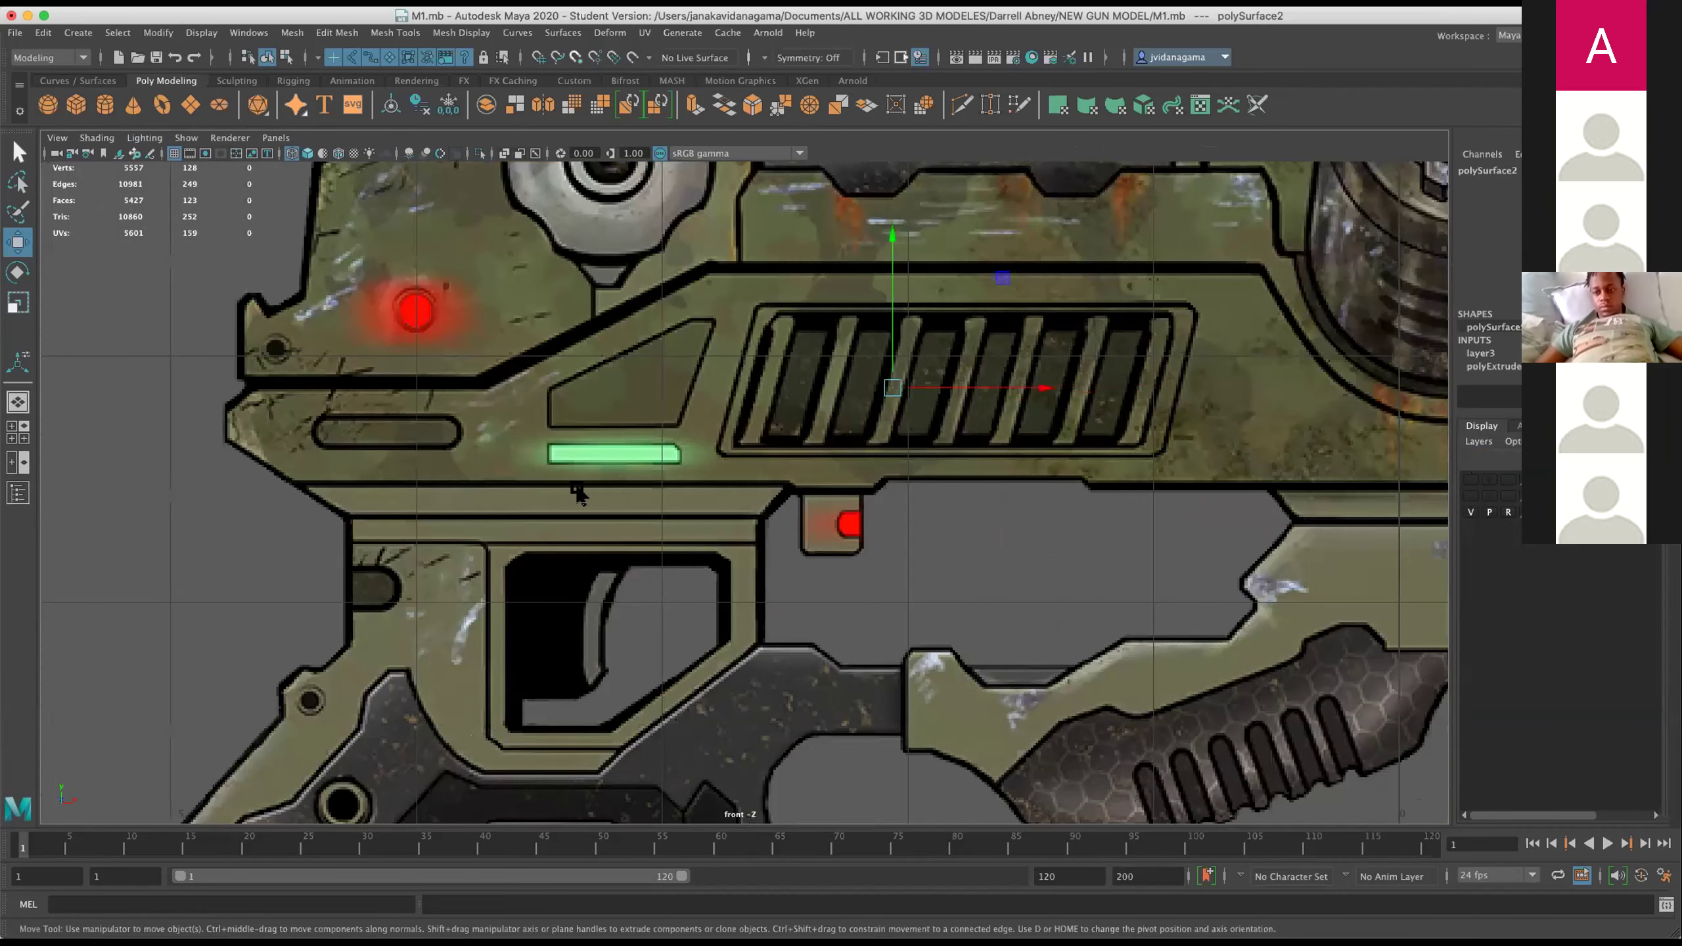
scroll("up", 3)
scroll("up", 3)
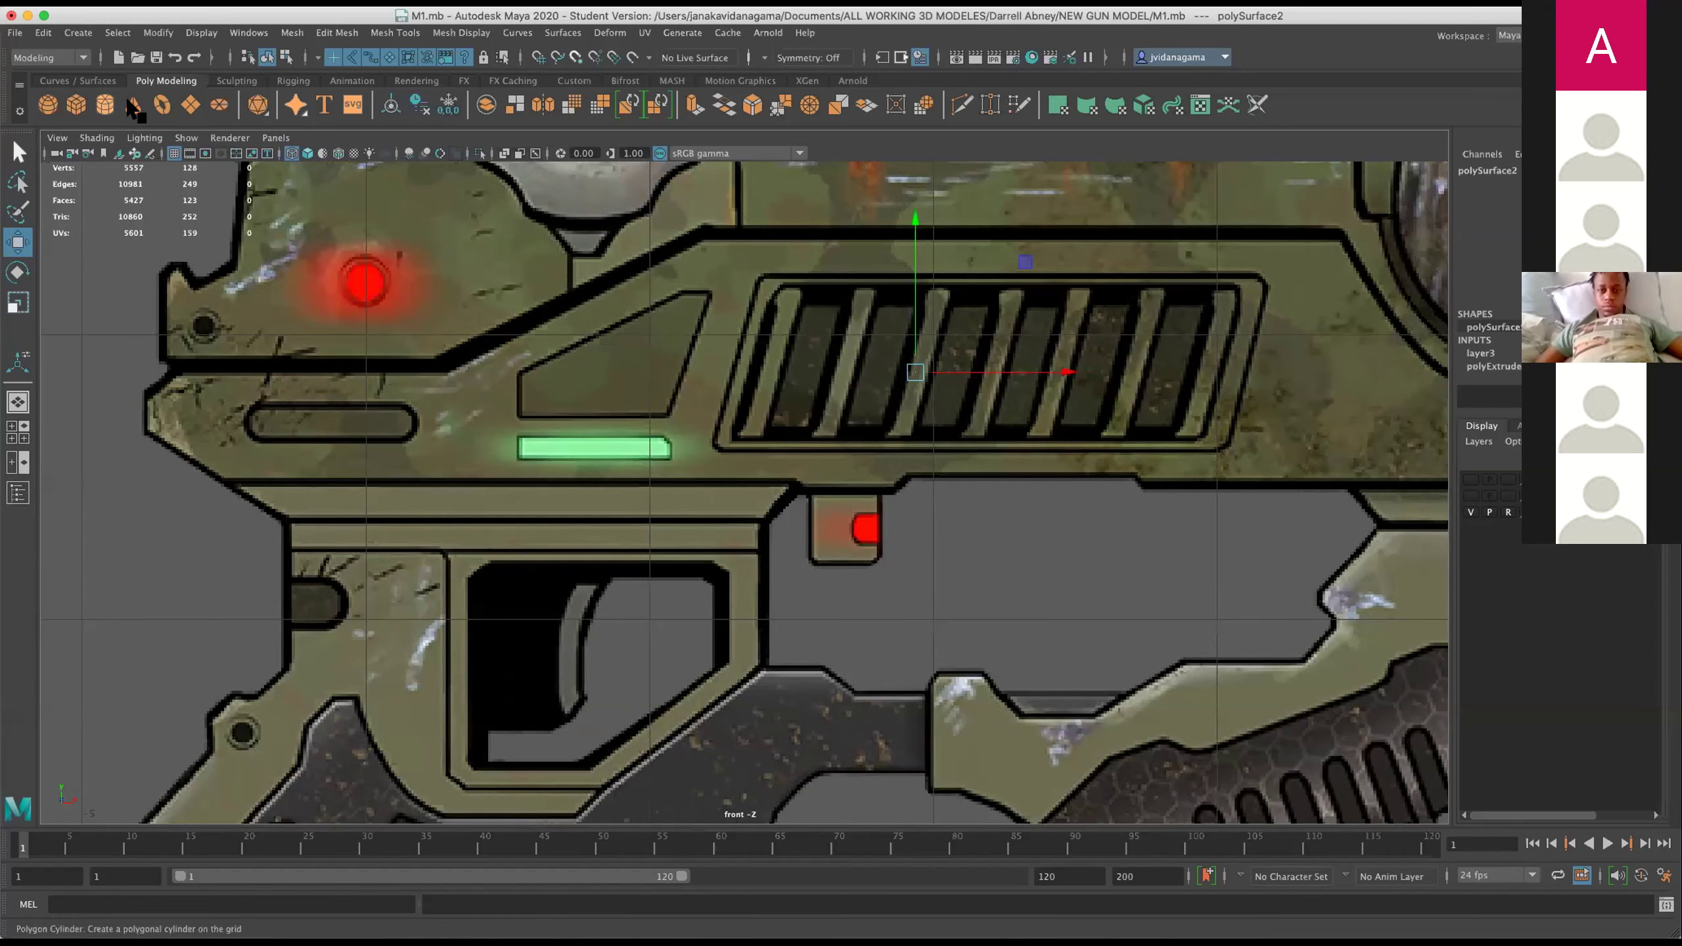
left_click(337, 32)
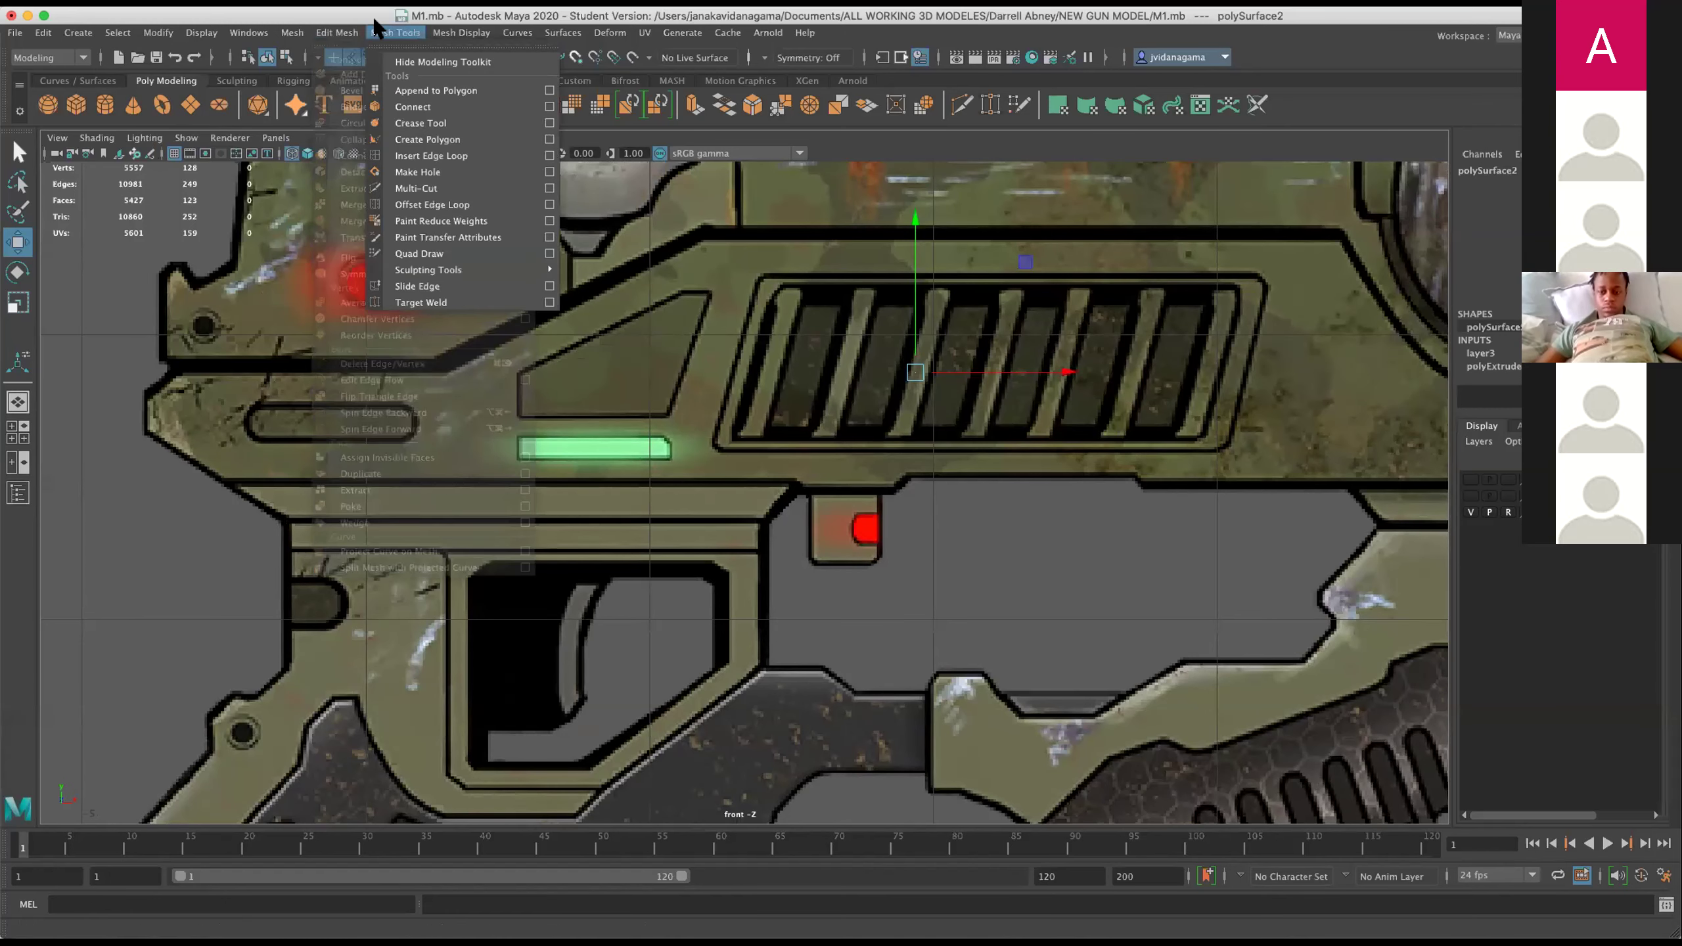
Draw a new polygon with Create Polygon along the strip above the trigger.
left_click(404, 140)
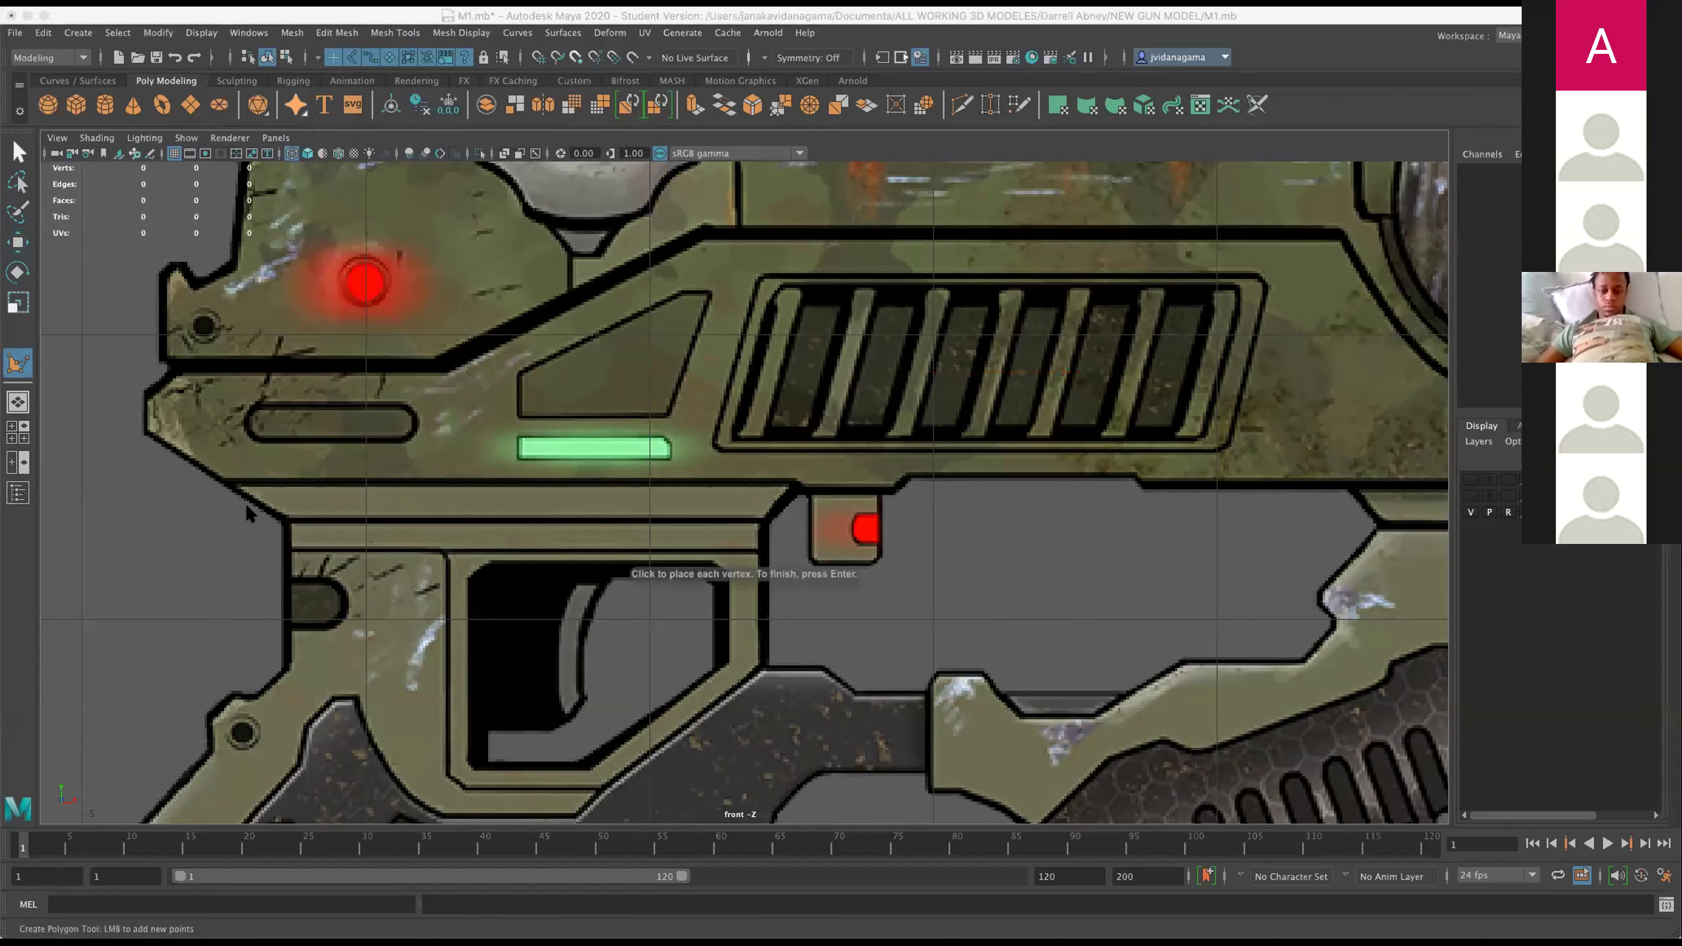
left_click(238, 488)
left_click(788, 488)
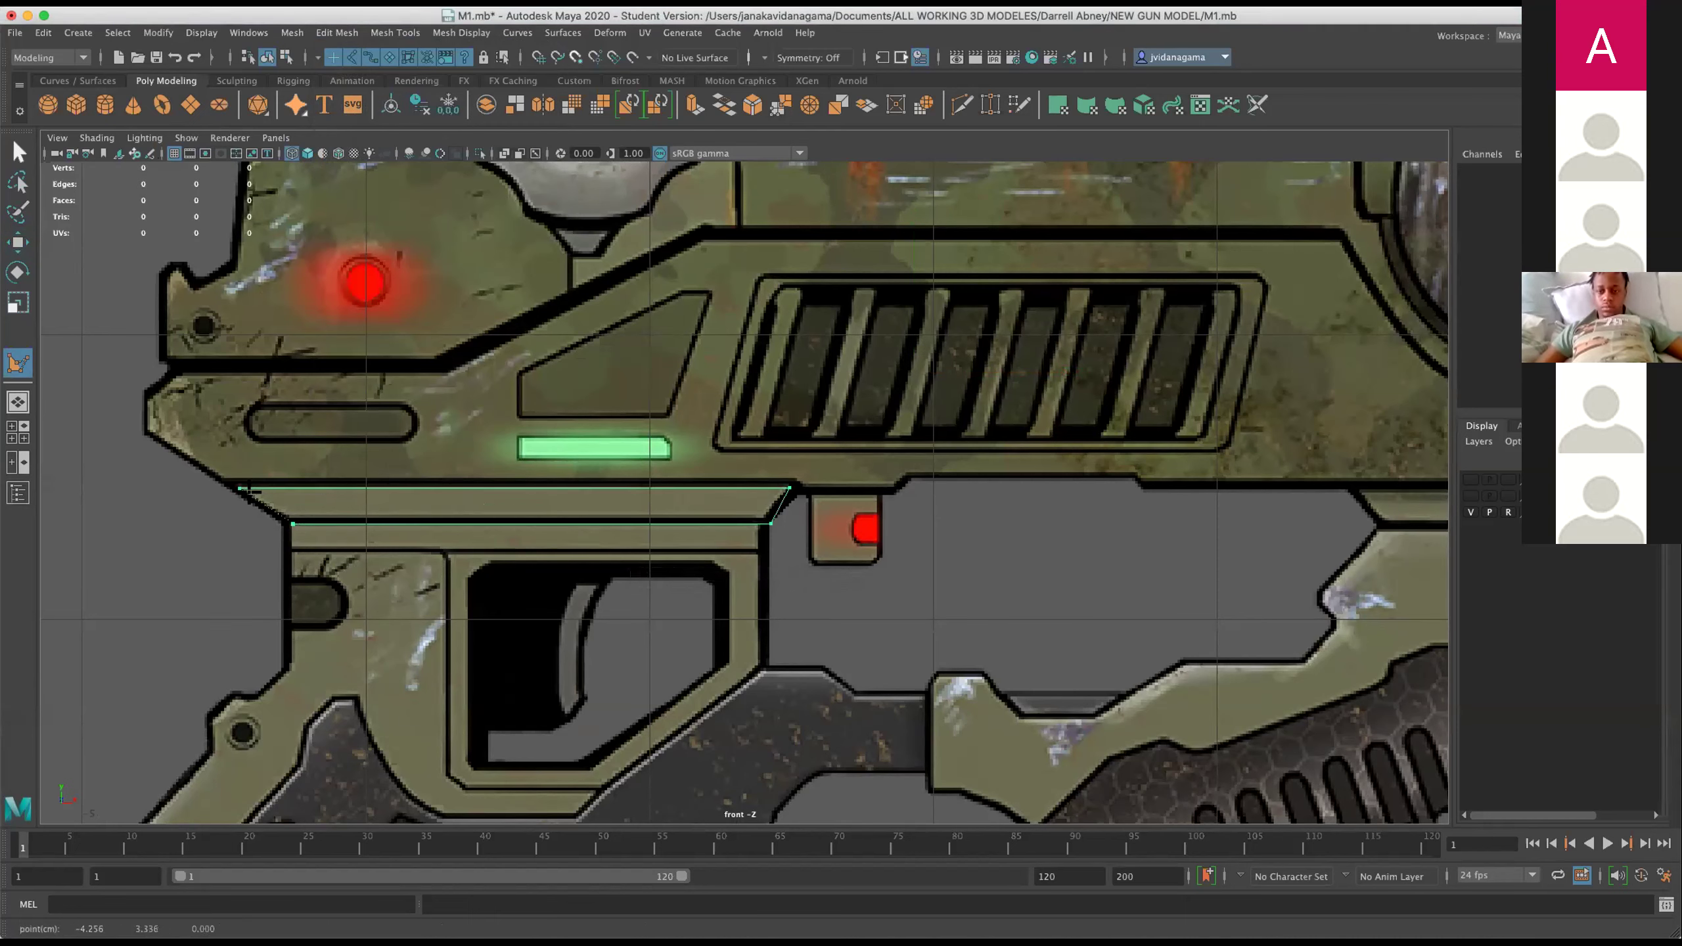
key("Return")
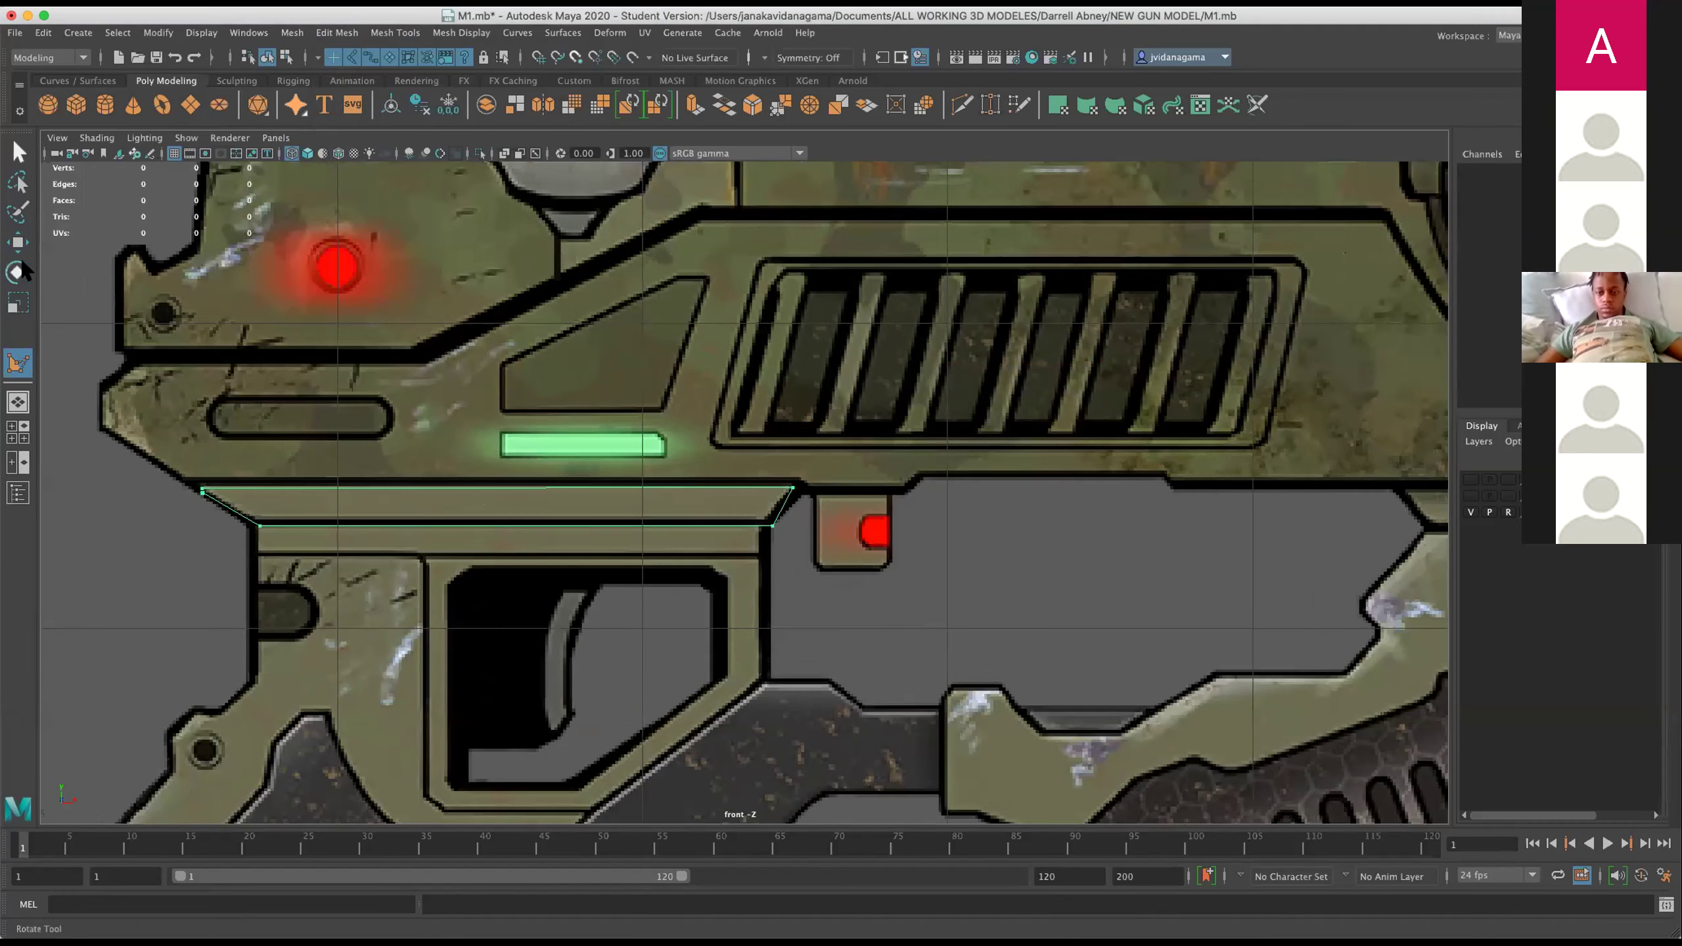
Merge the doubled left-end vertex and nudge the top-left corner onto the strip's edge.
right_click(243, 435)
left_click(187, 435)
left_click(201, 490)
left_click(337, 32)
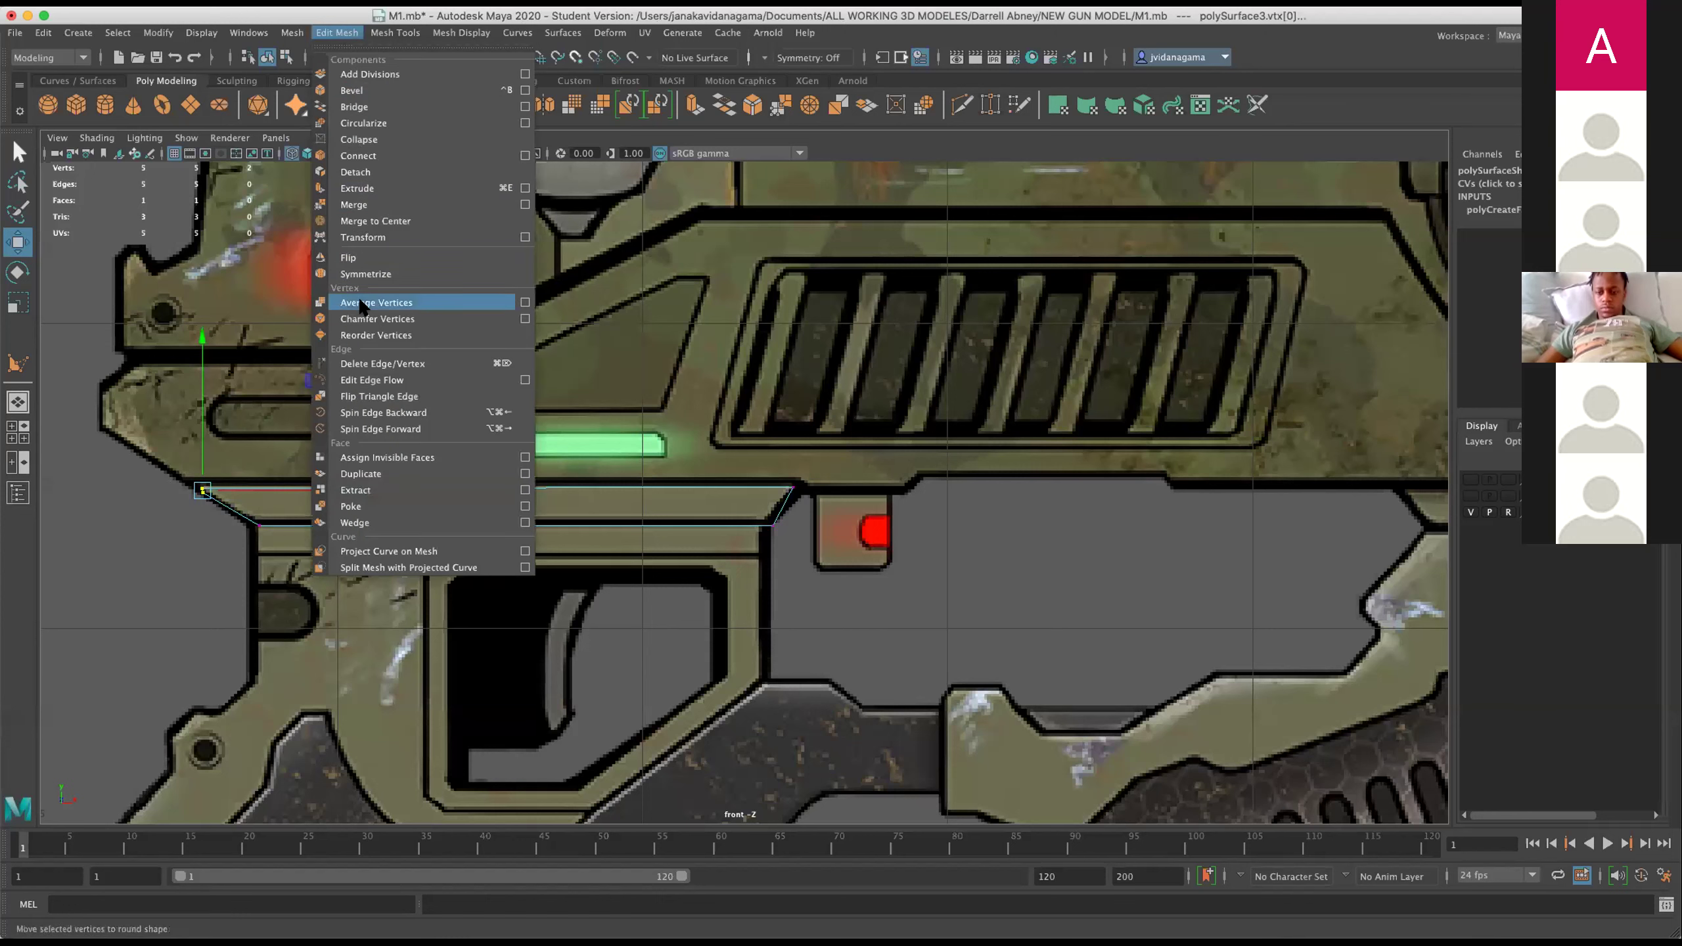
left_click(356, 204)
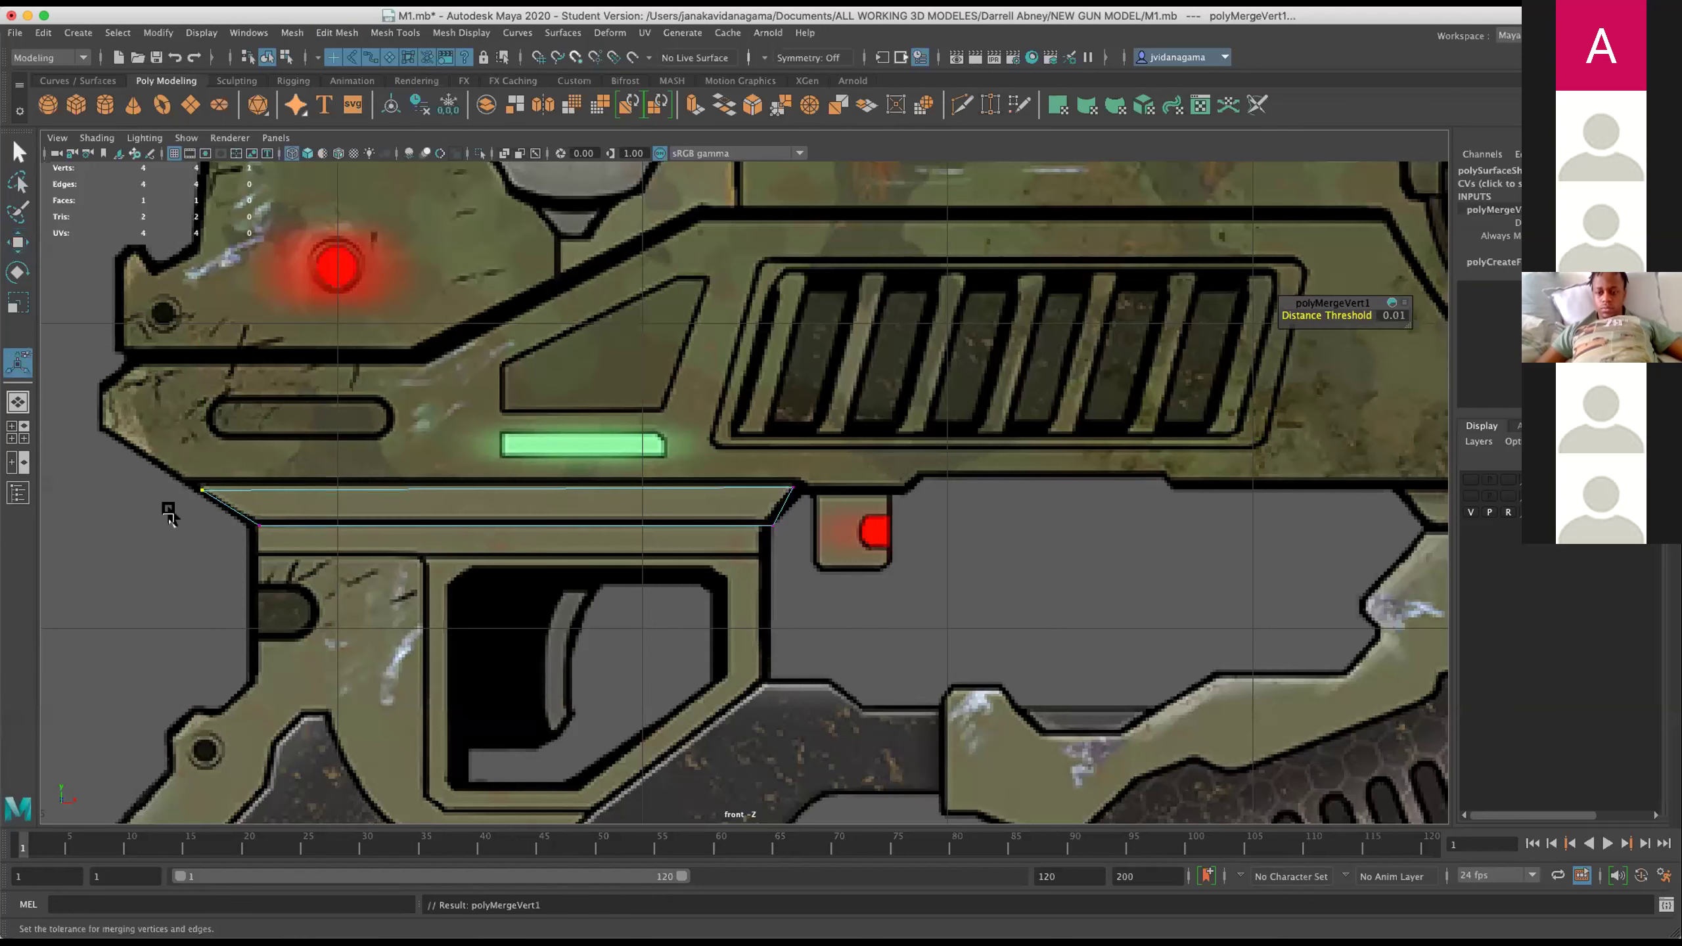
key("w")
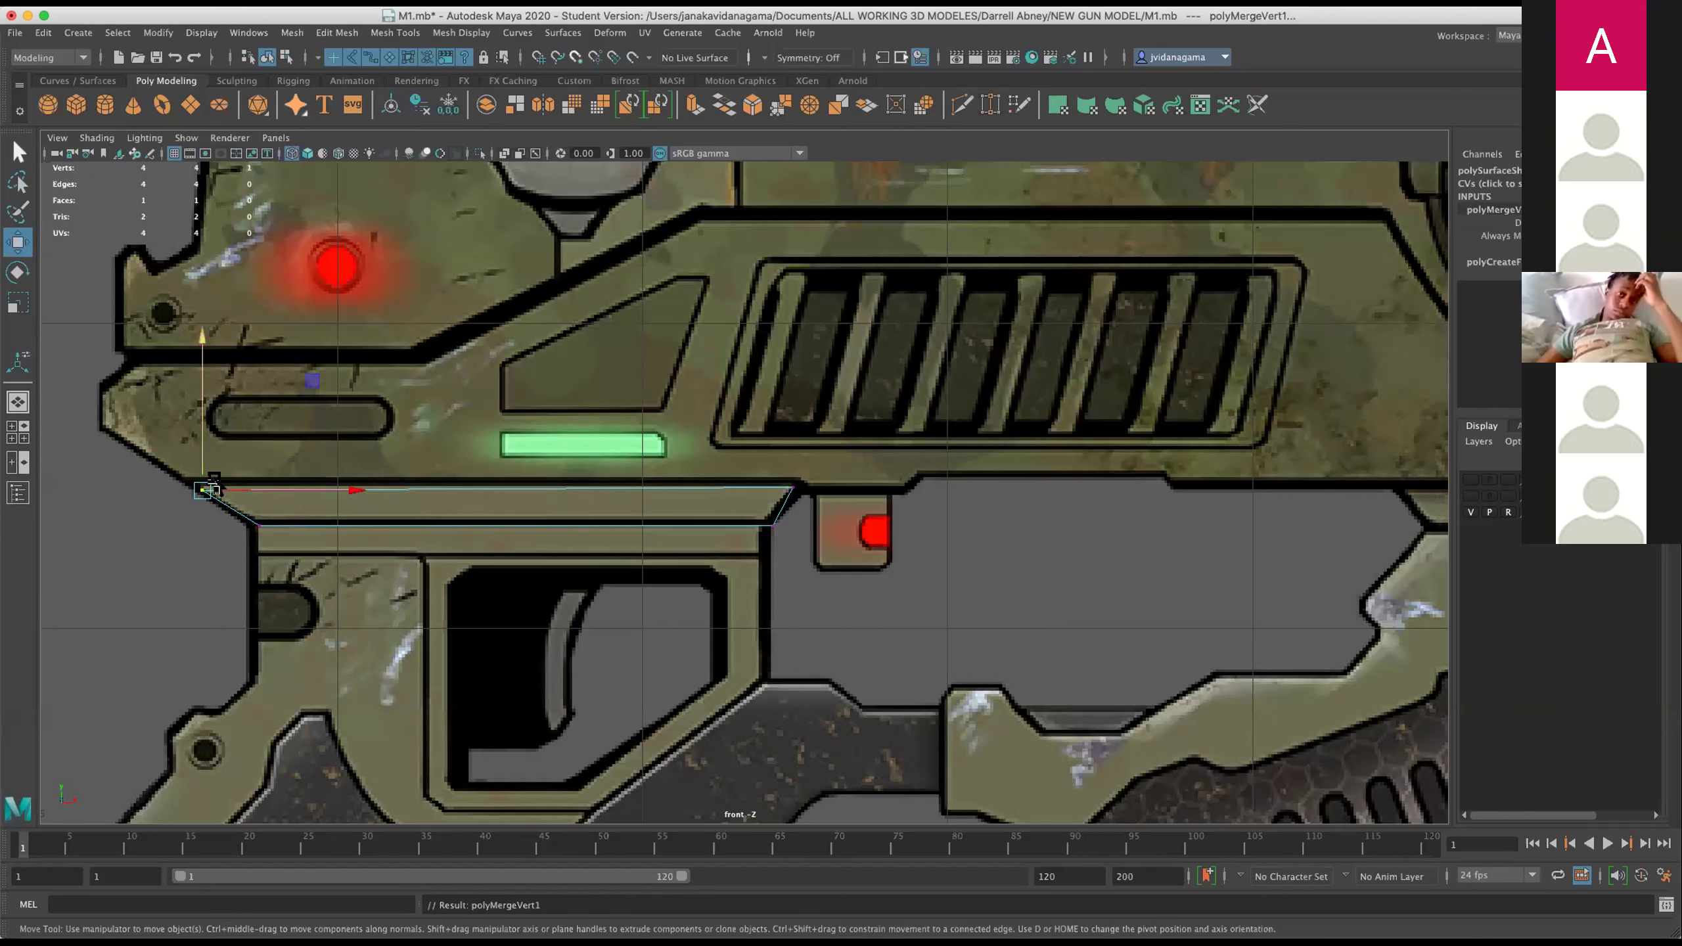
left_click_drag(200, 487, 197, 483)
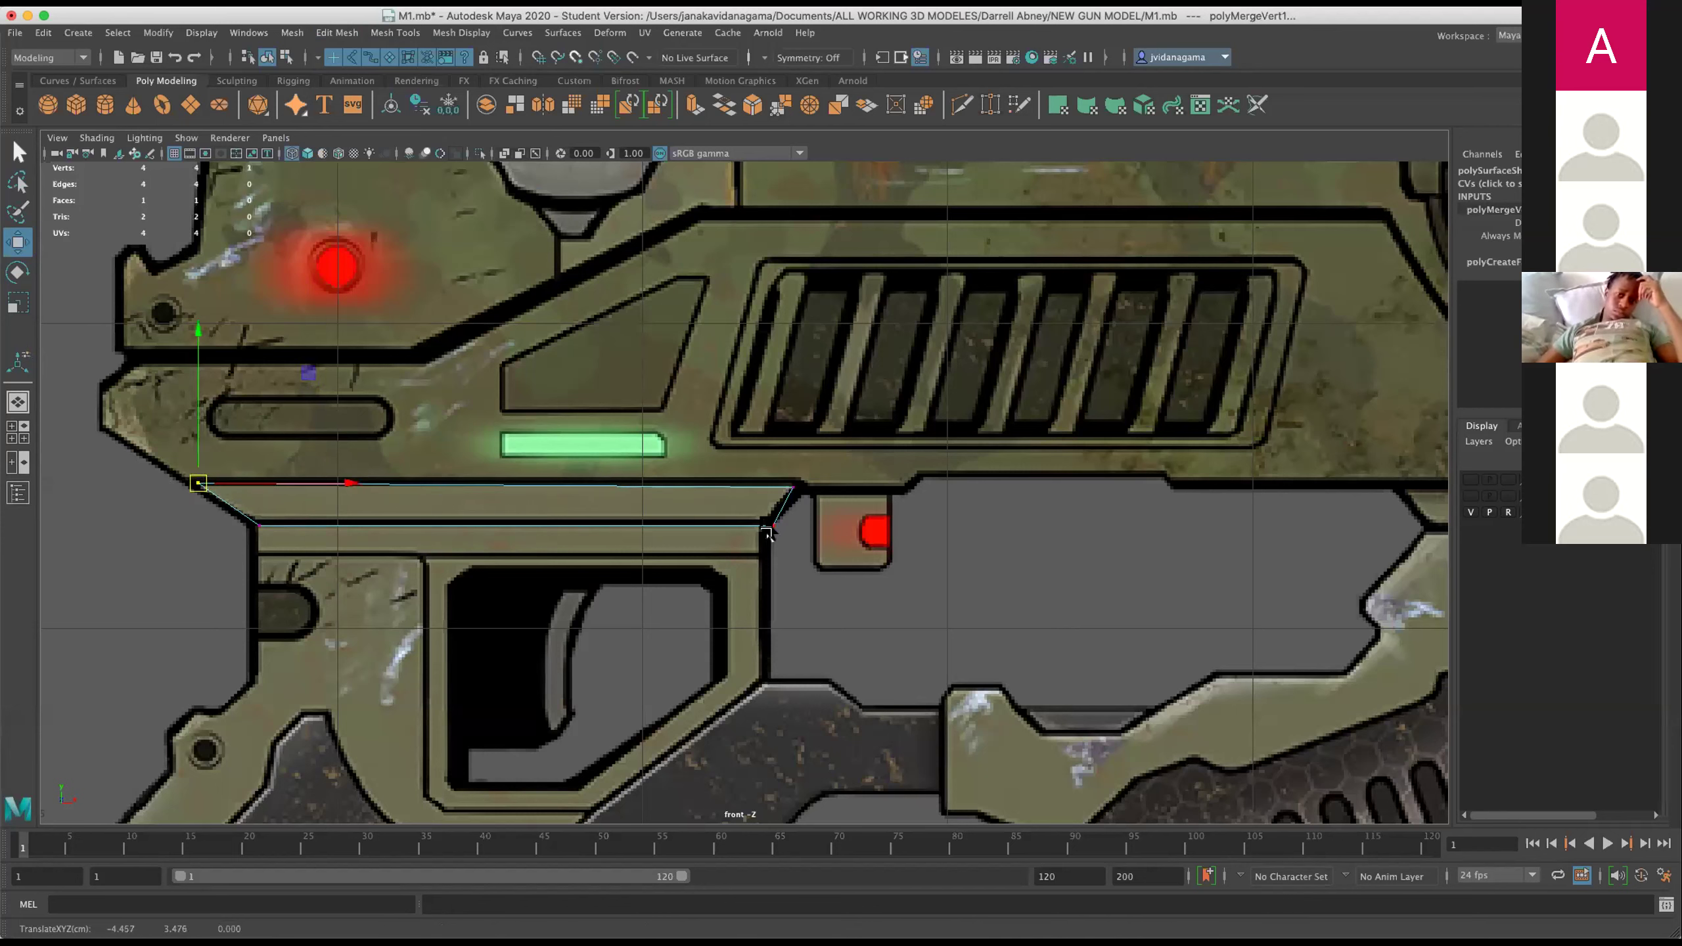
Select the bottom-left and top-right corner vertices and frame the strip's right end.
left_click(766, 529)
left_click(259, 540)
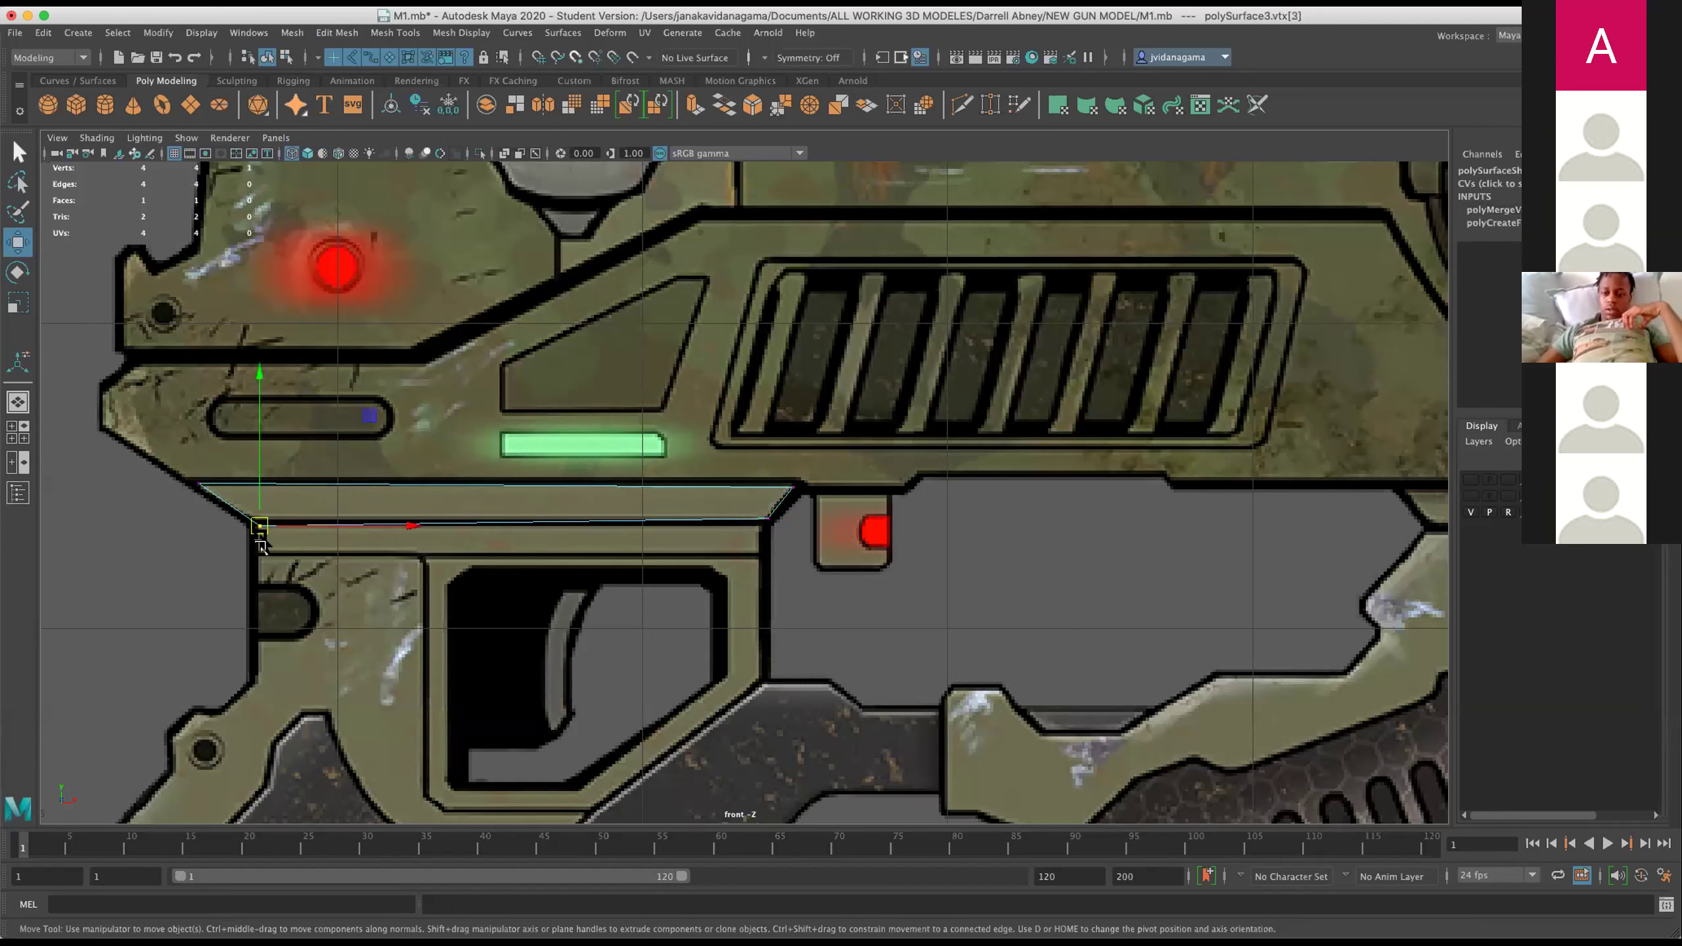
left_click(792, 488)
scroll("up", 3)
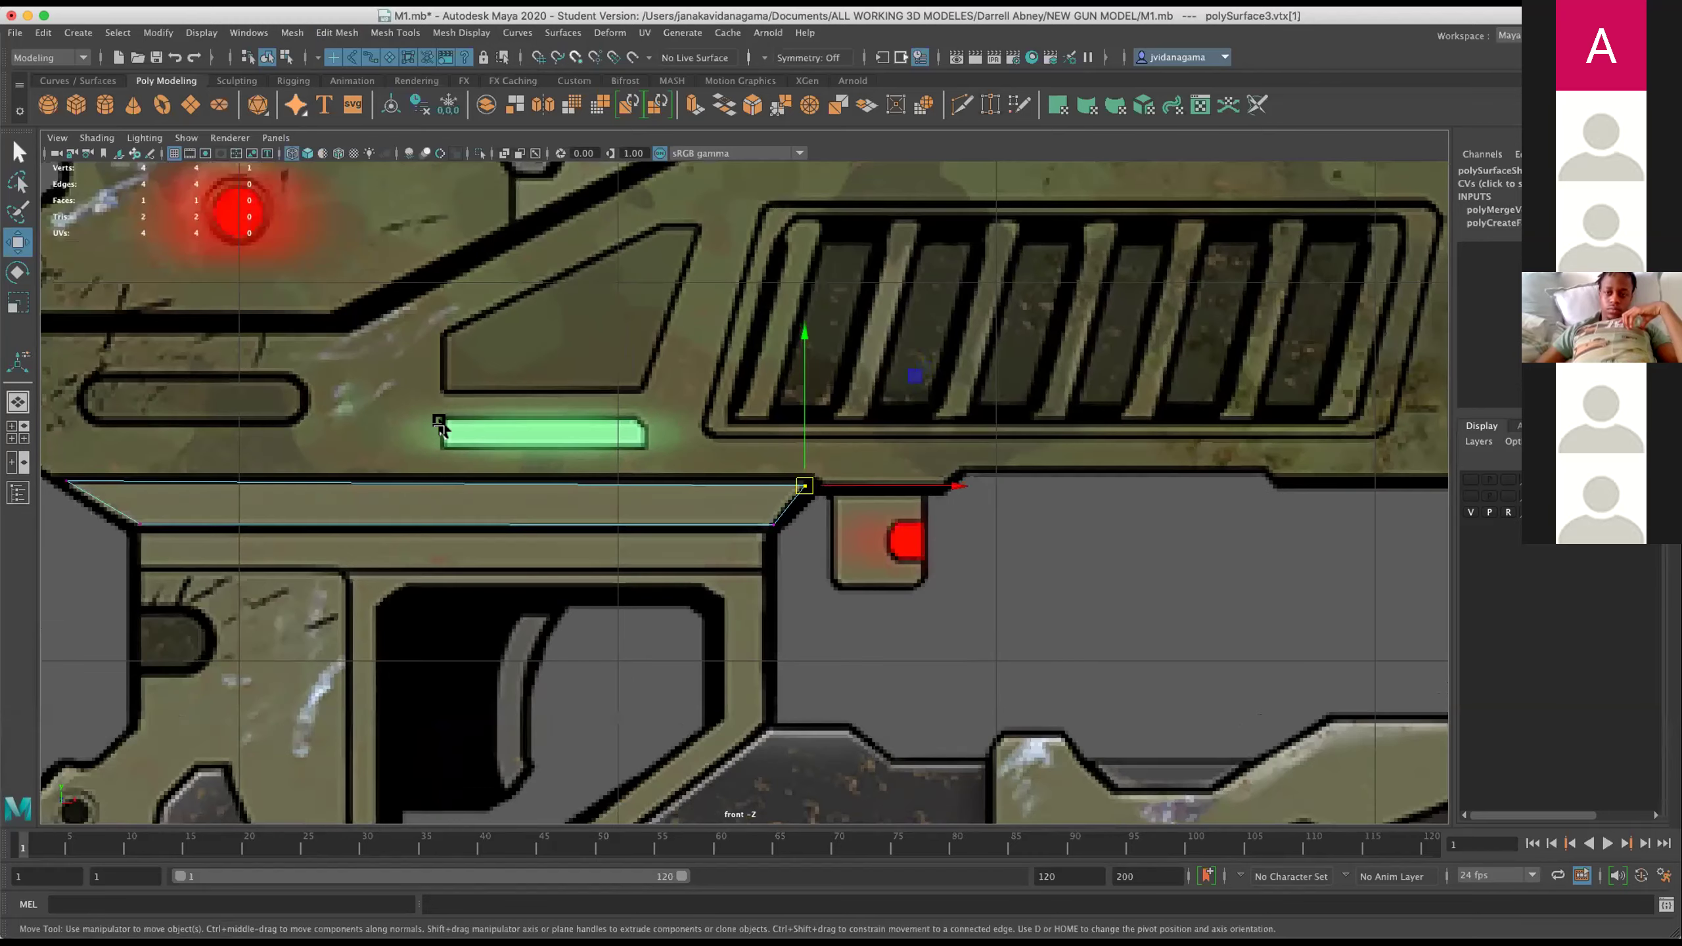
left_click_drag(608, 388, 881, 354)
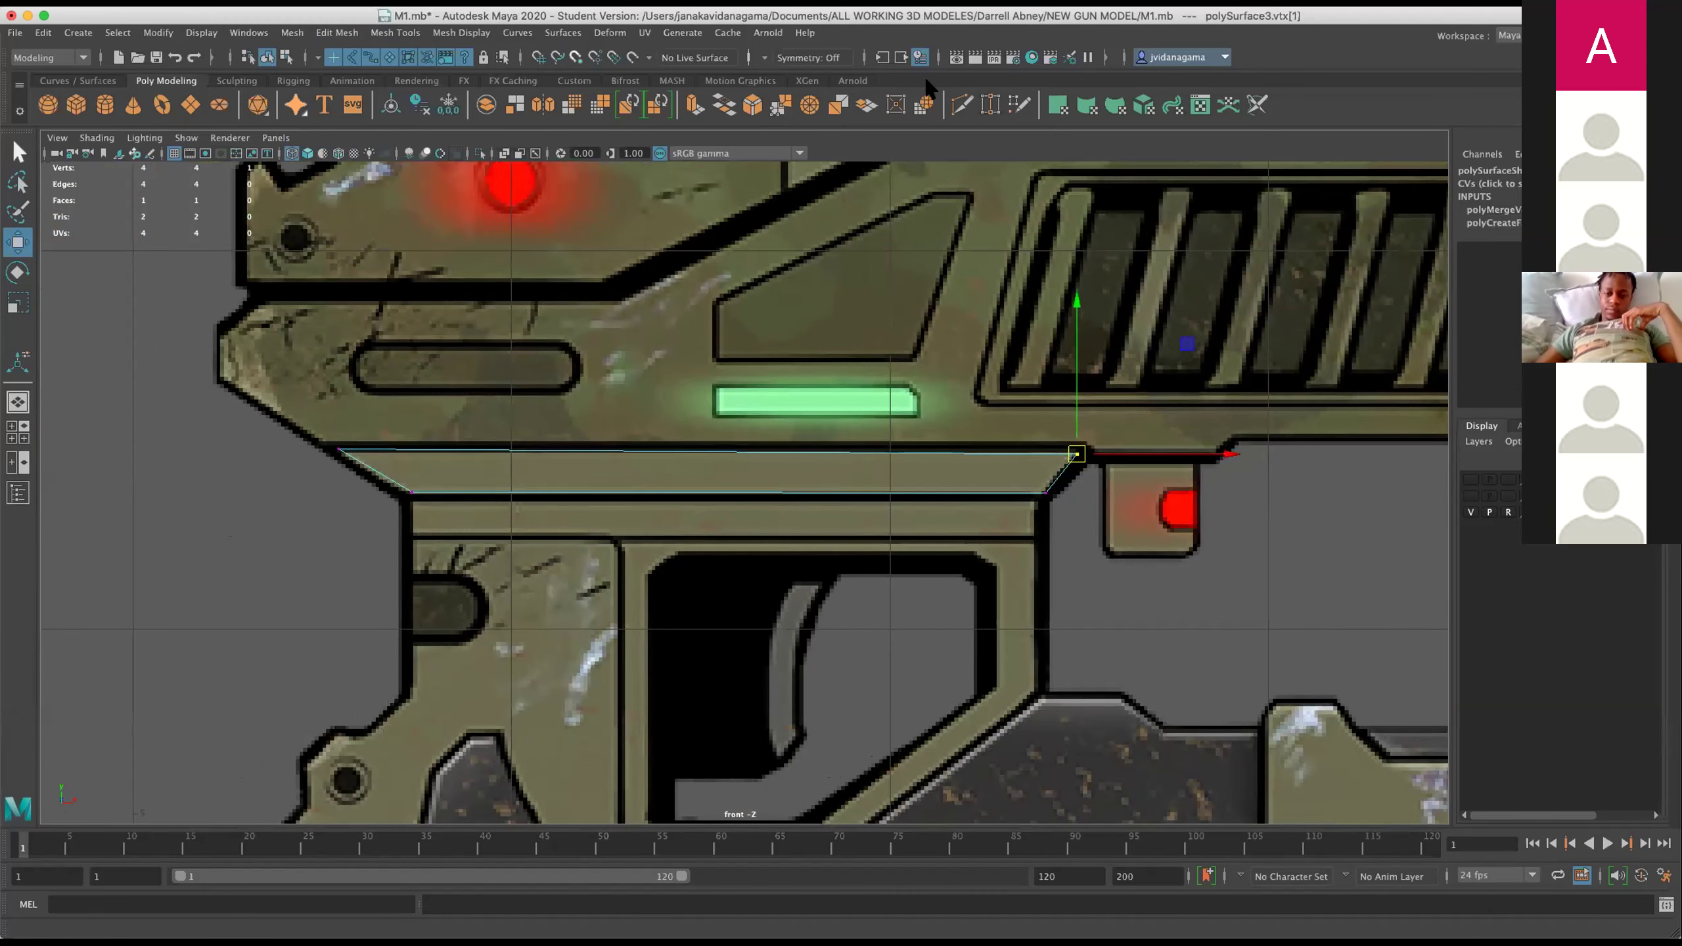
left_click(395, 32)
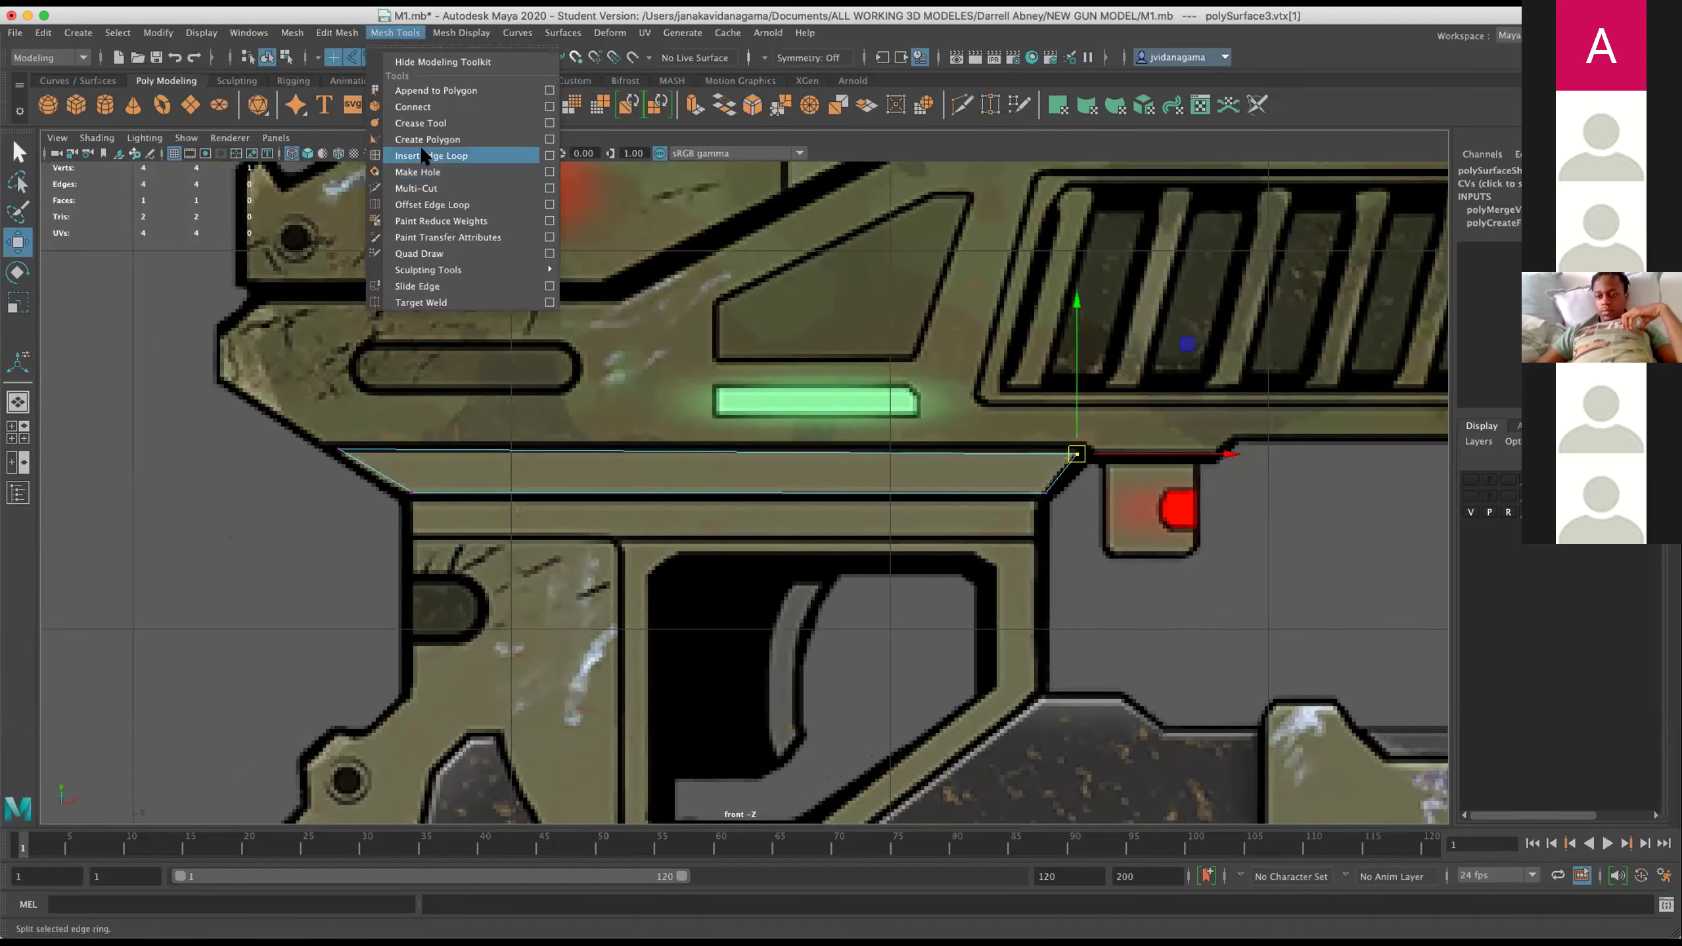
left_click(549, 156)
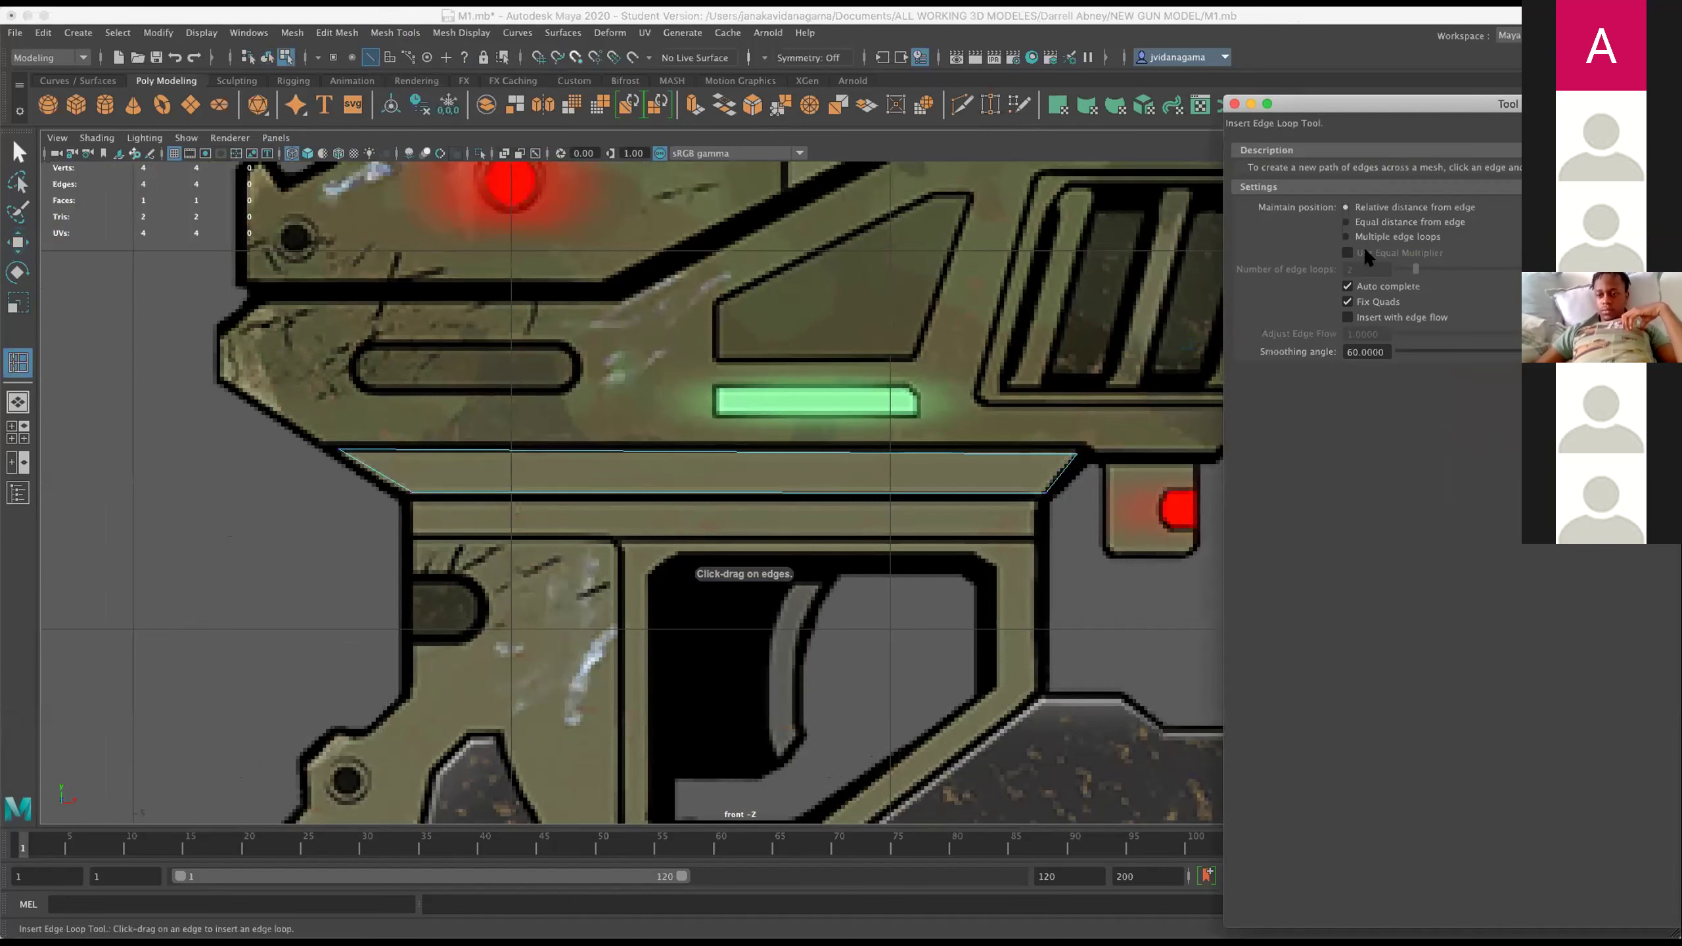
left_click_drag(1397, 102, 1242, 127)
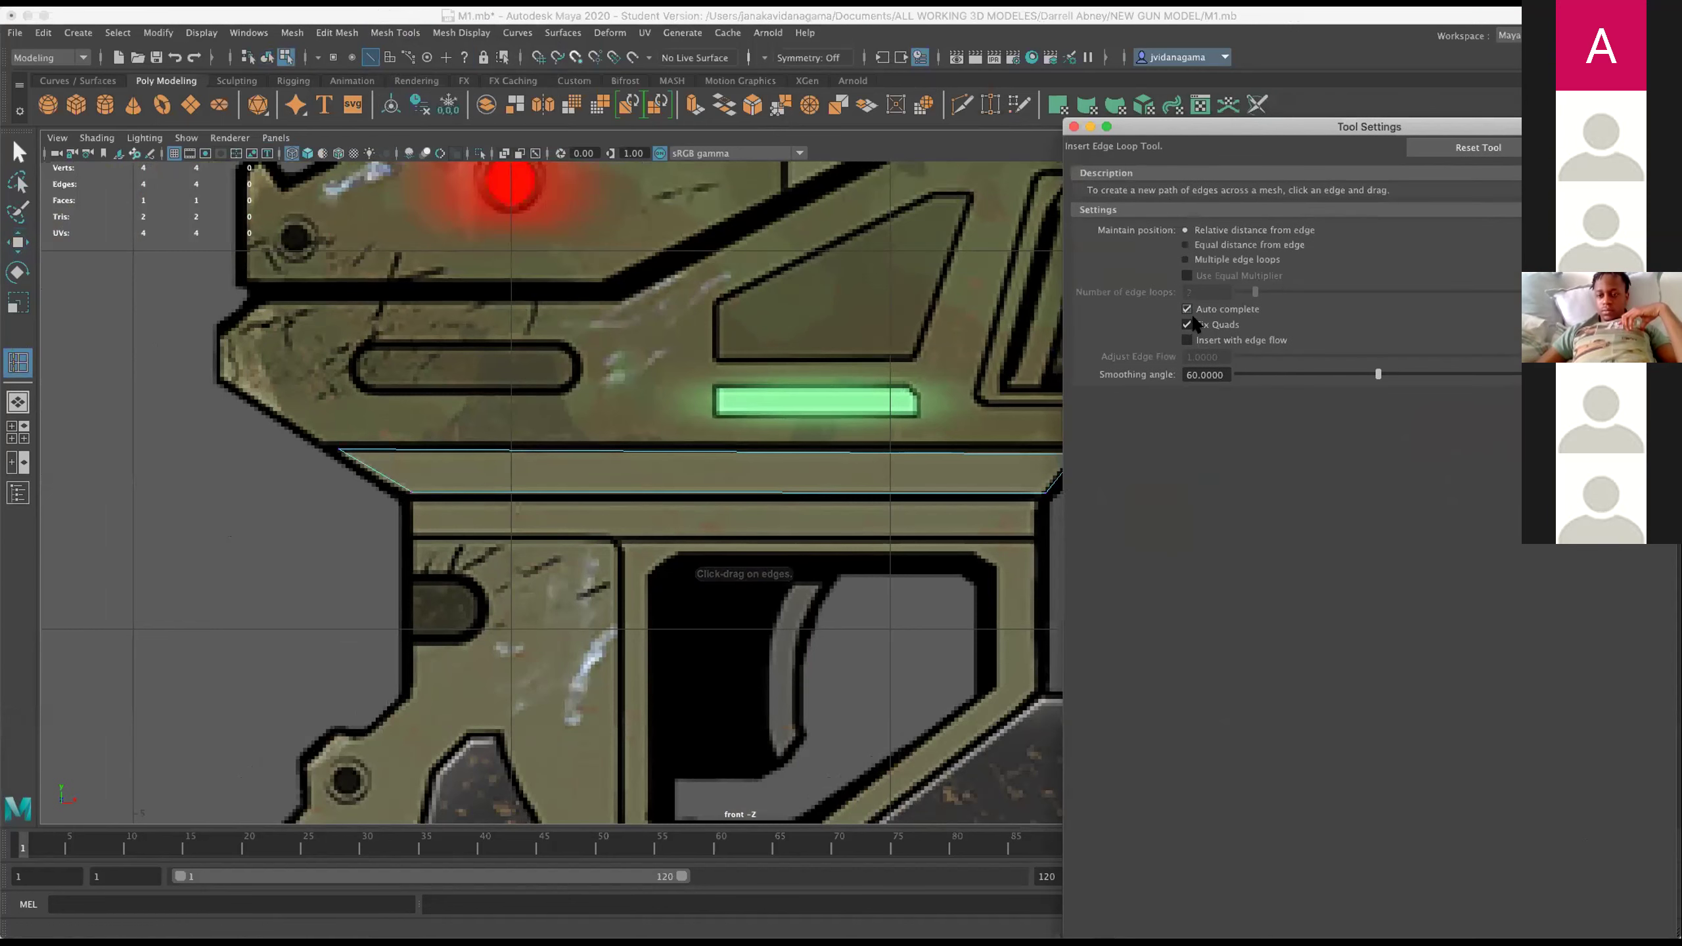
left_click(1183, 260)
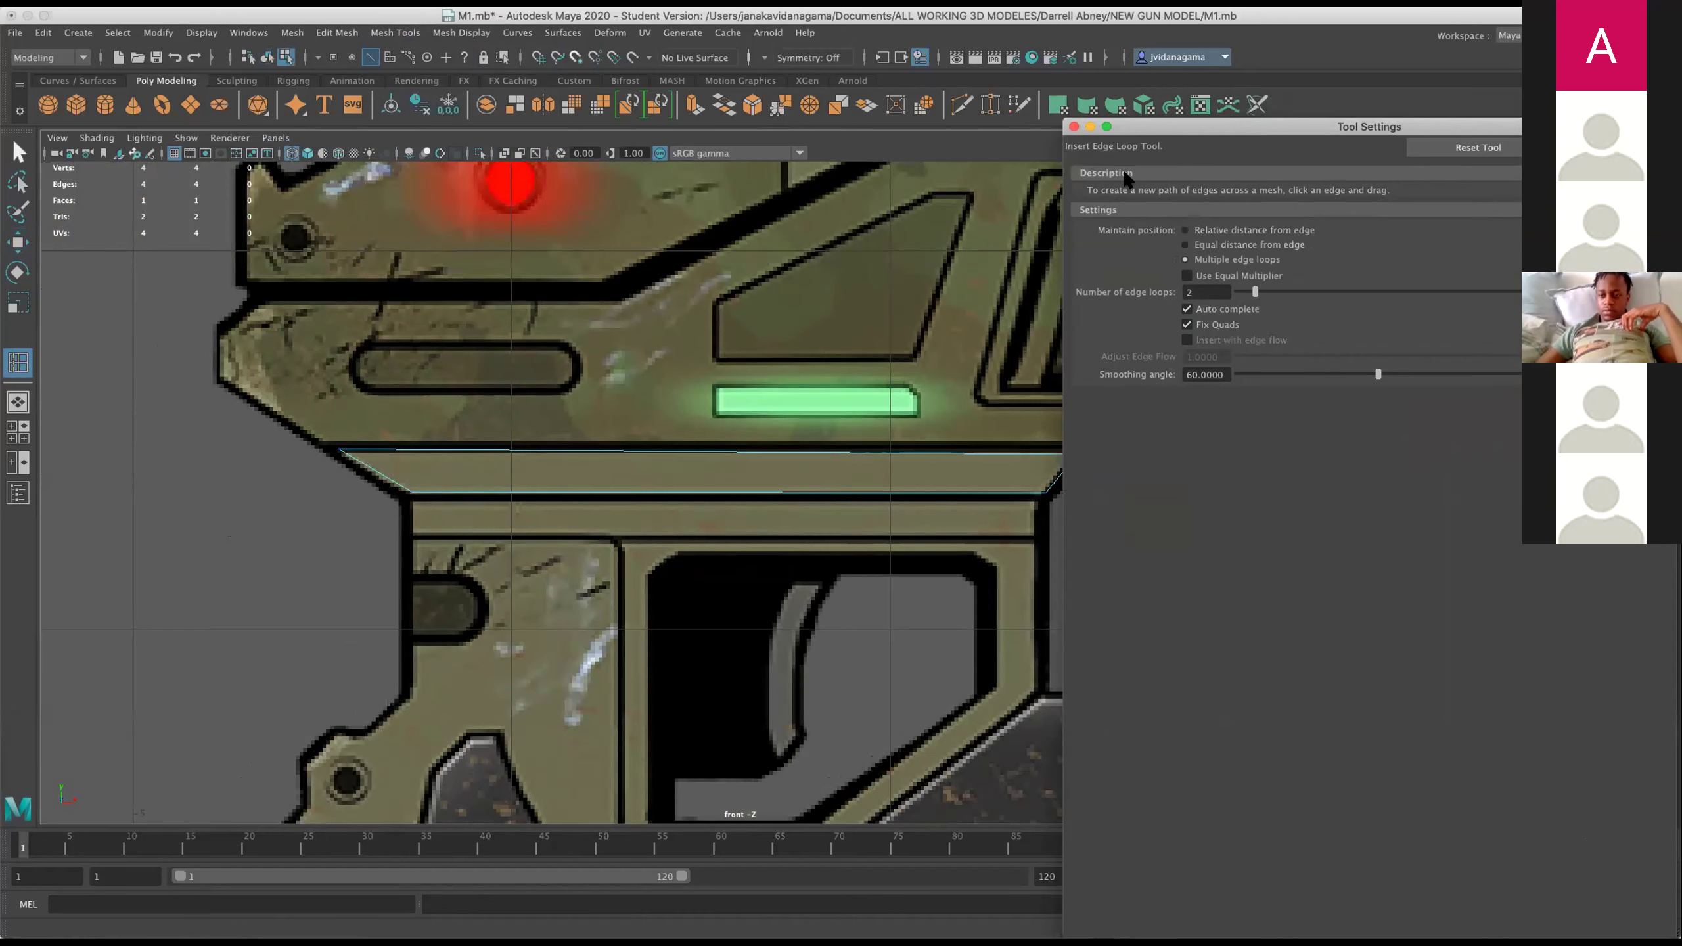
left_click(1075, 128)
left_click(575, 455)
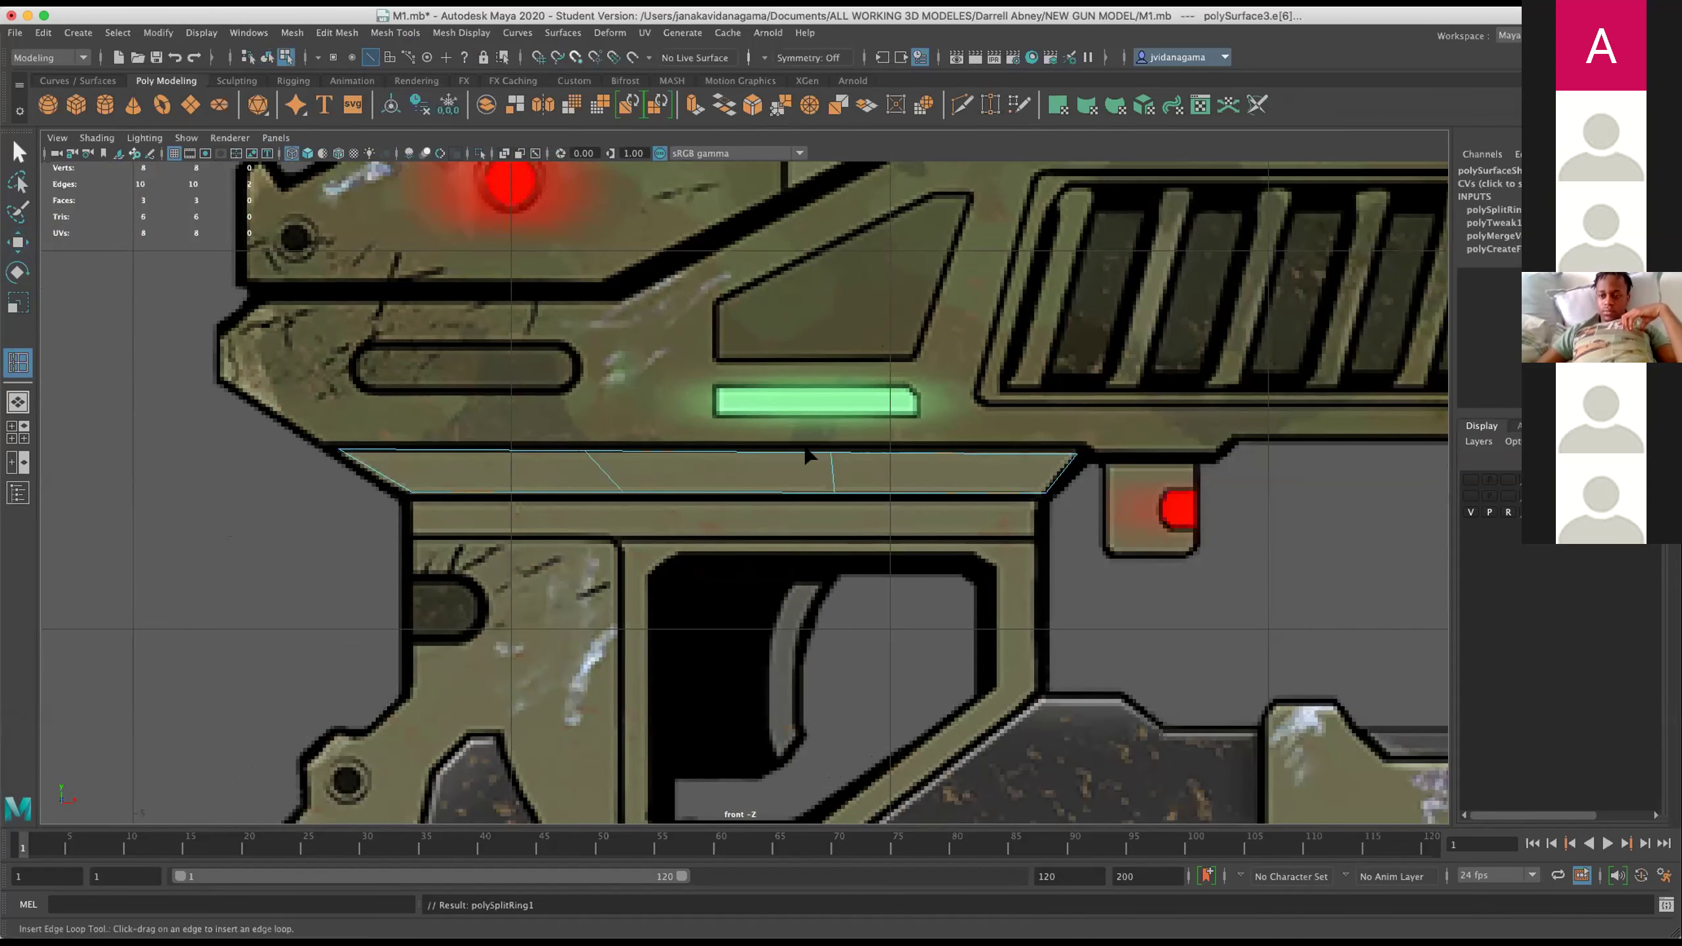
left_click(968, 464)
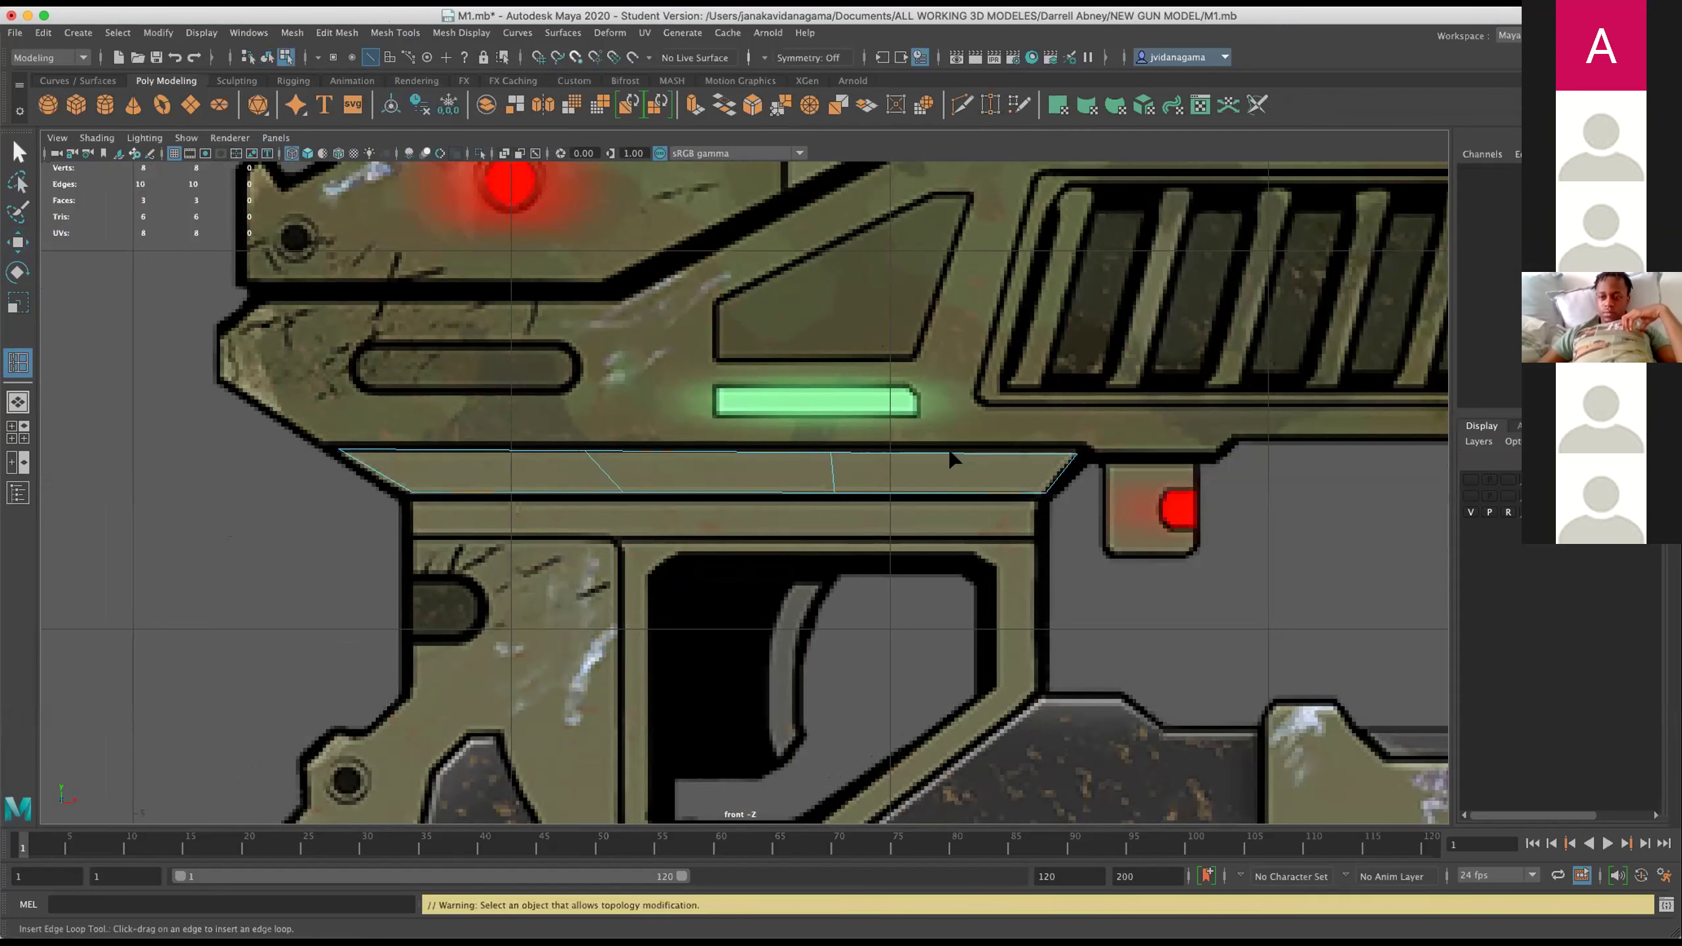
left_click(461, 453)
key("q")
key("ctrl+s")
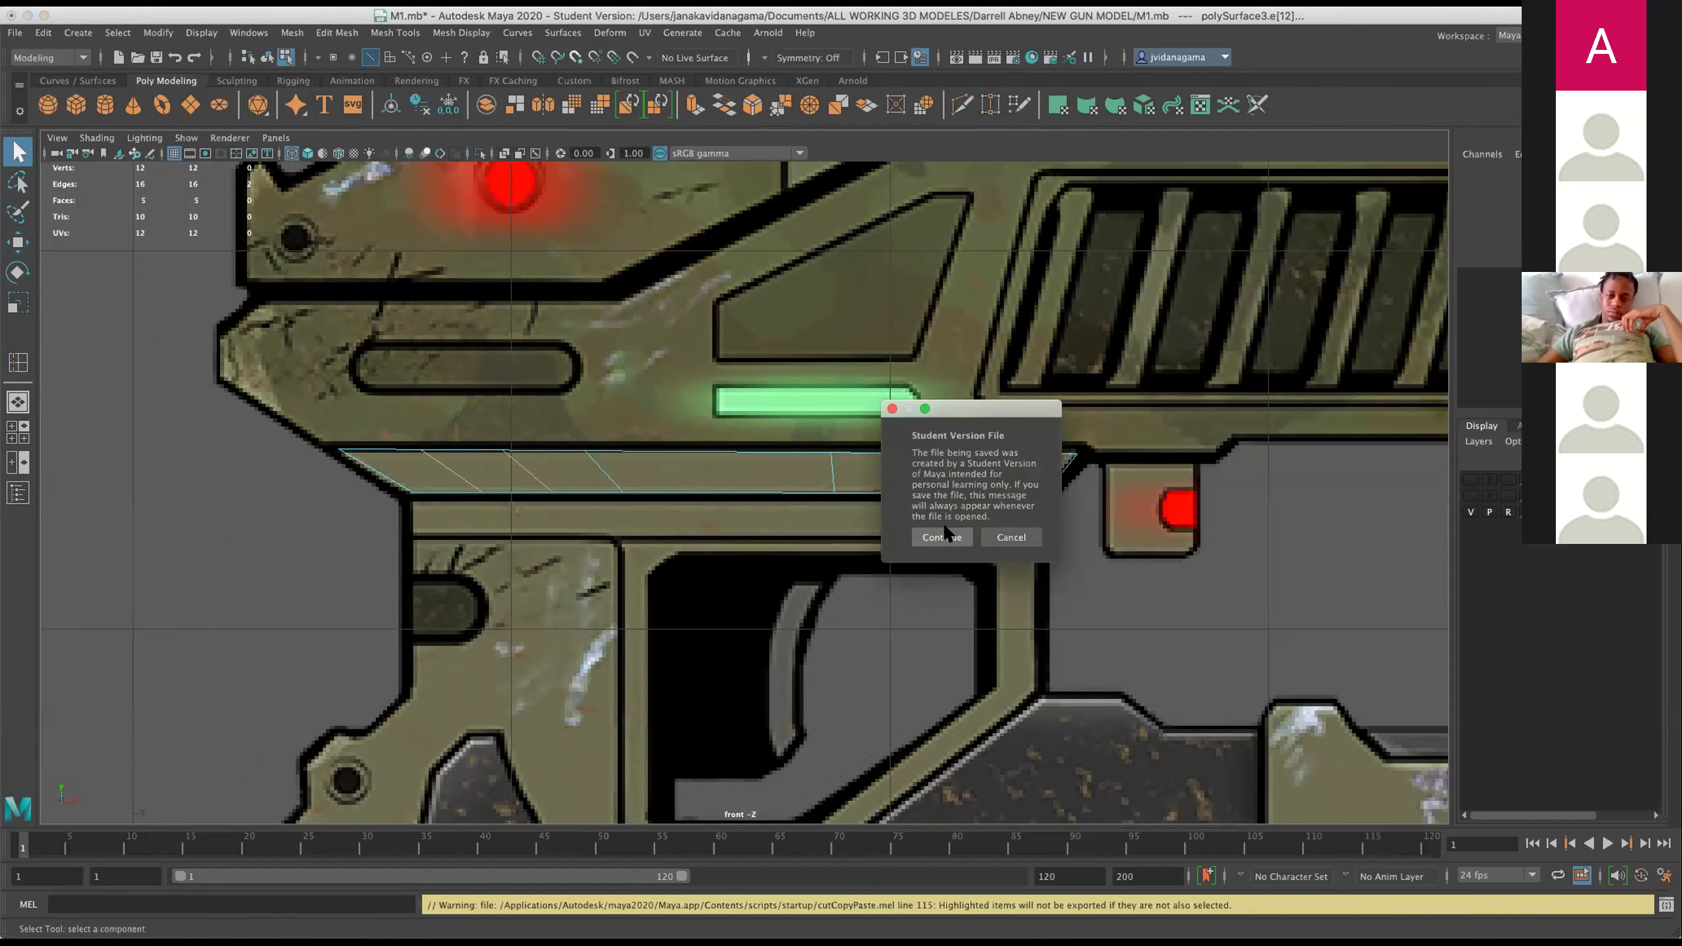
left_click(941, 537)
key("g")
key("z")
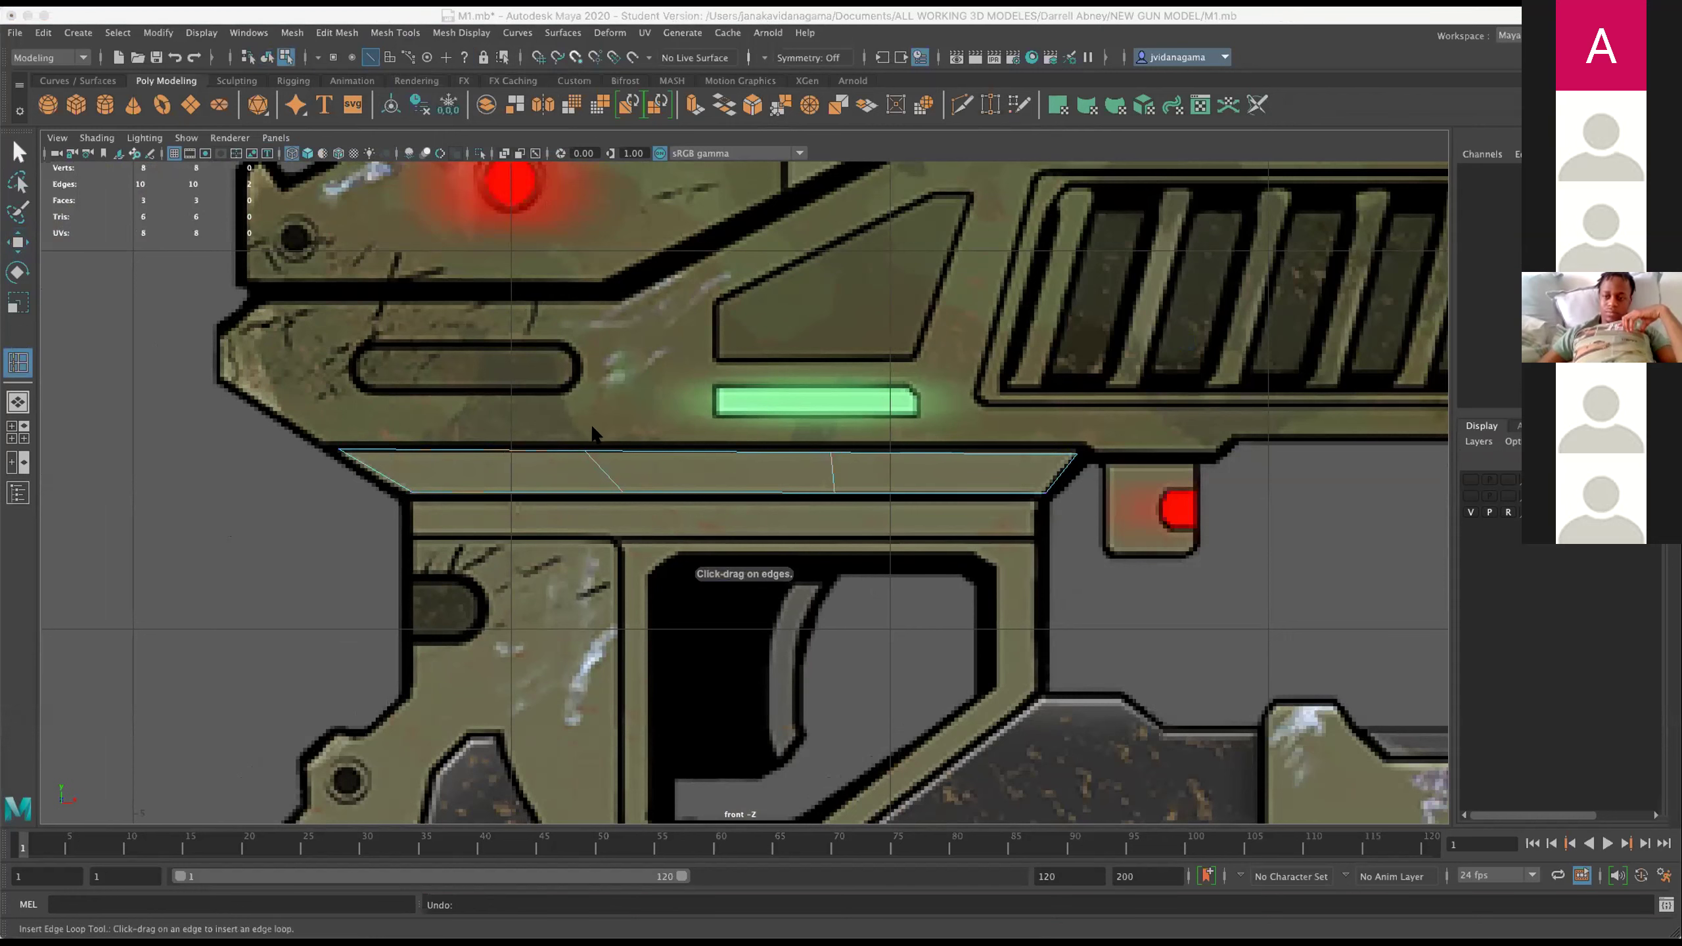
key("z")
Multi-Cut the strip polygon with vertical cuts and two lengthwise slices, giving 15 faces.
left_click(960, 104)
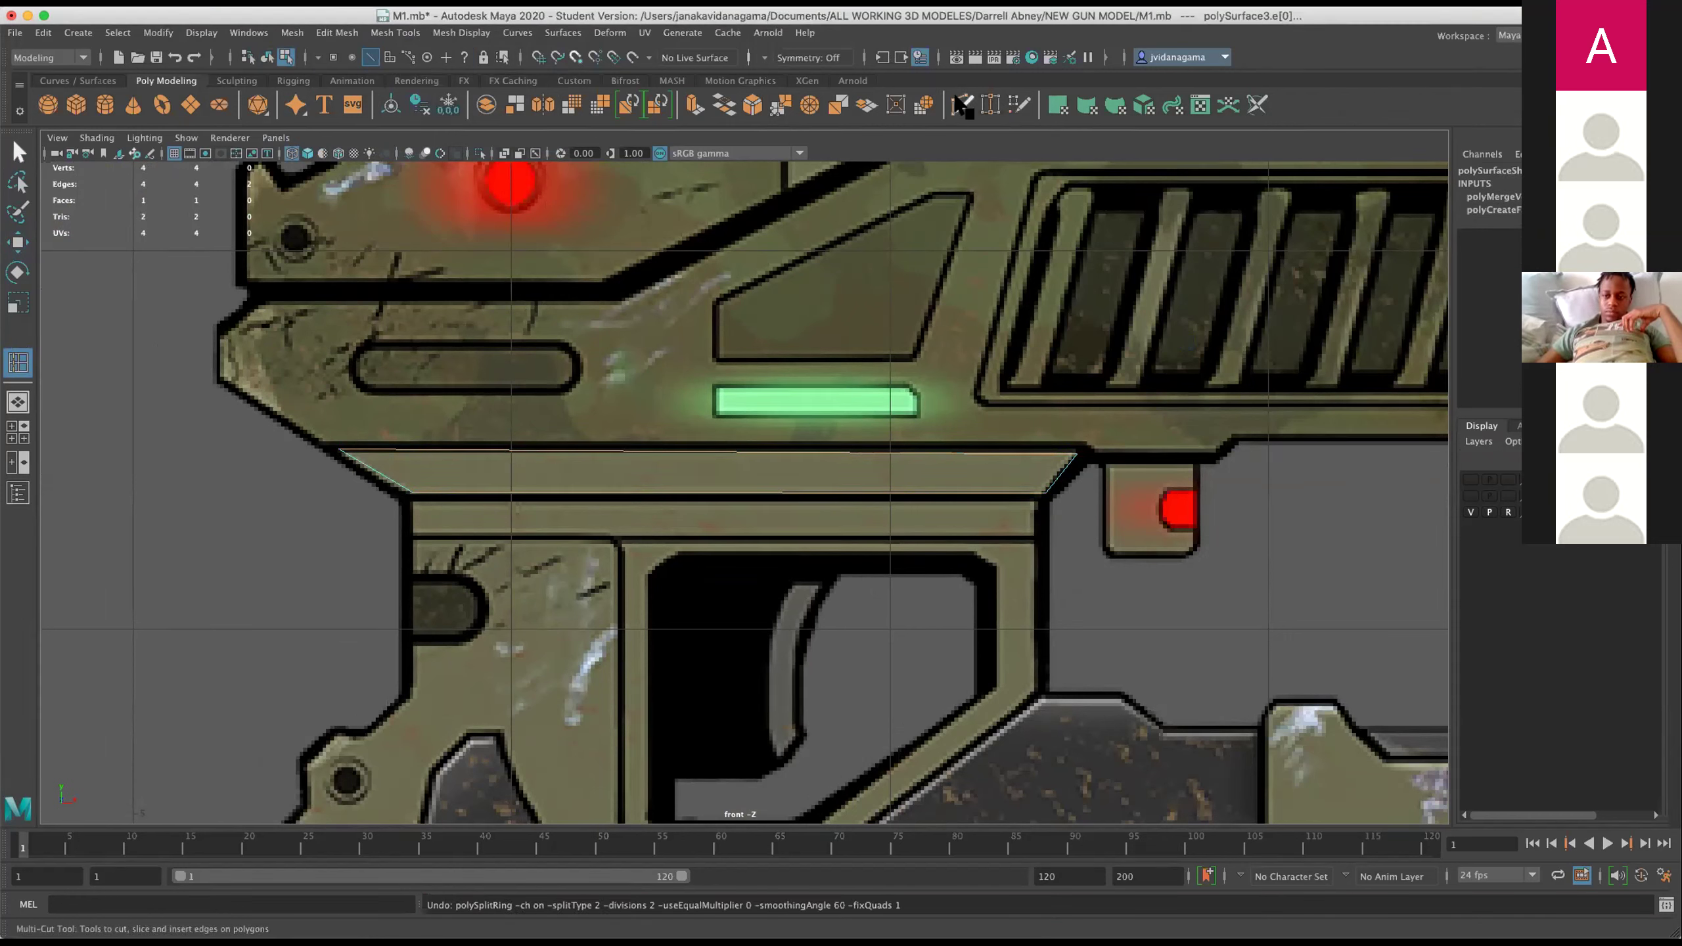
left_click_drag(516, 268, 515, 570)
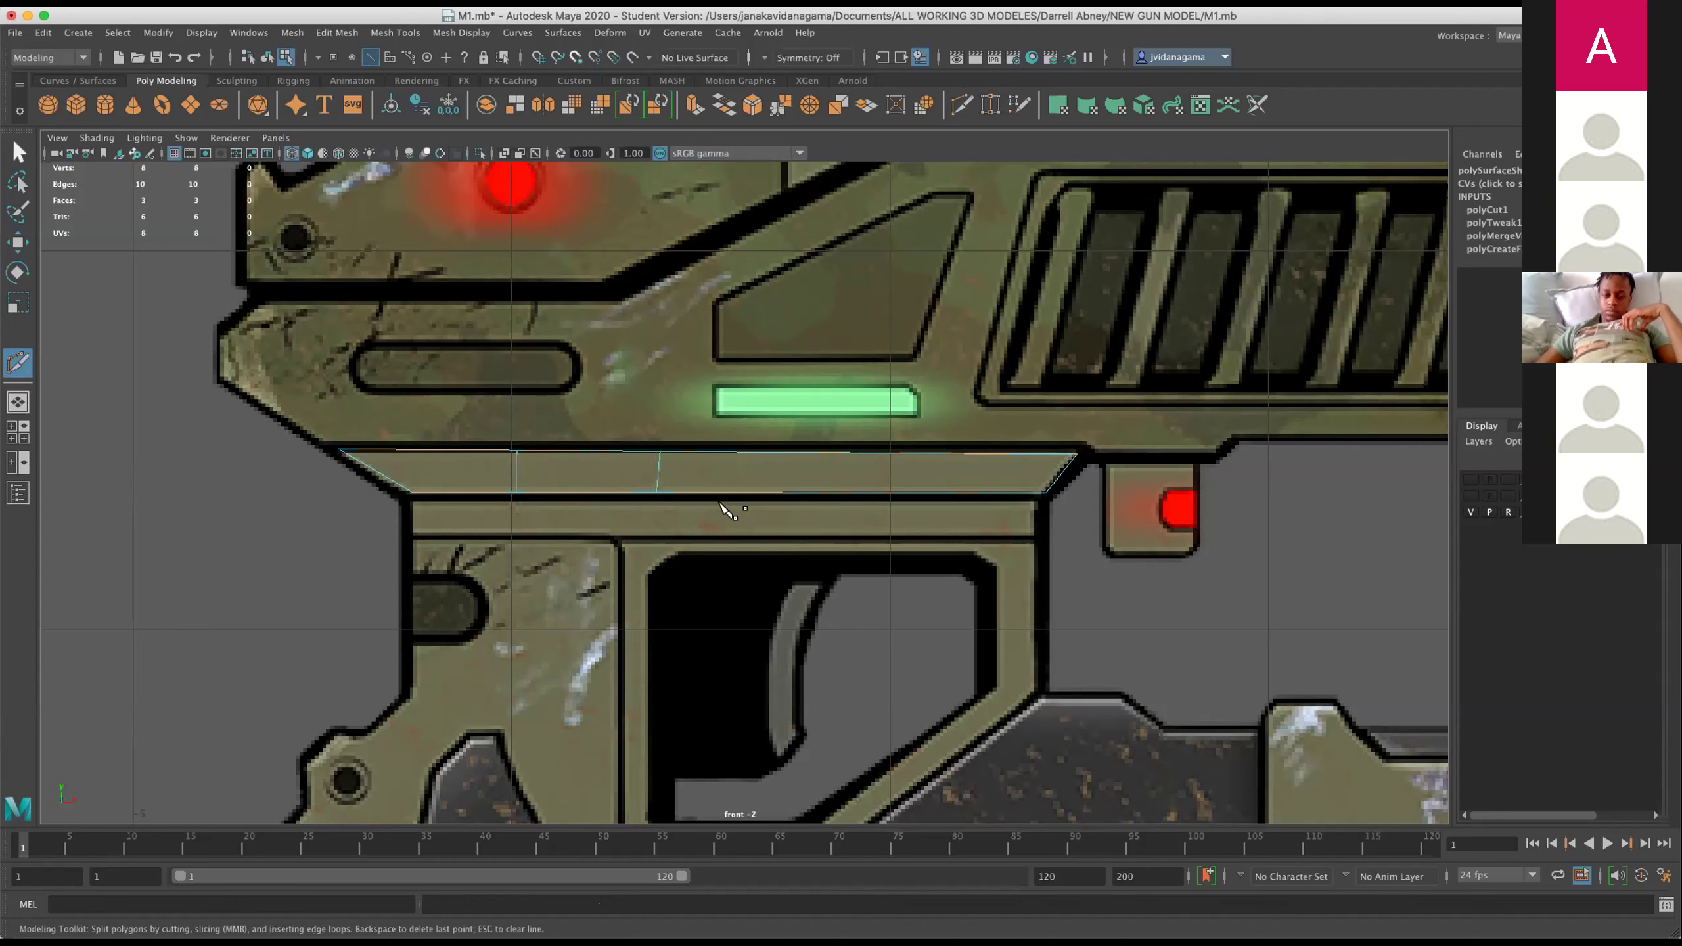
left_click_drag(975, 347, 958, 600)
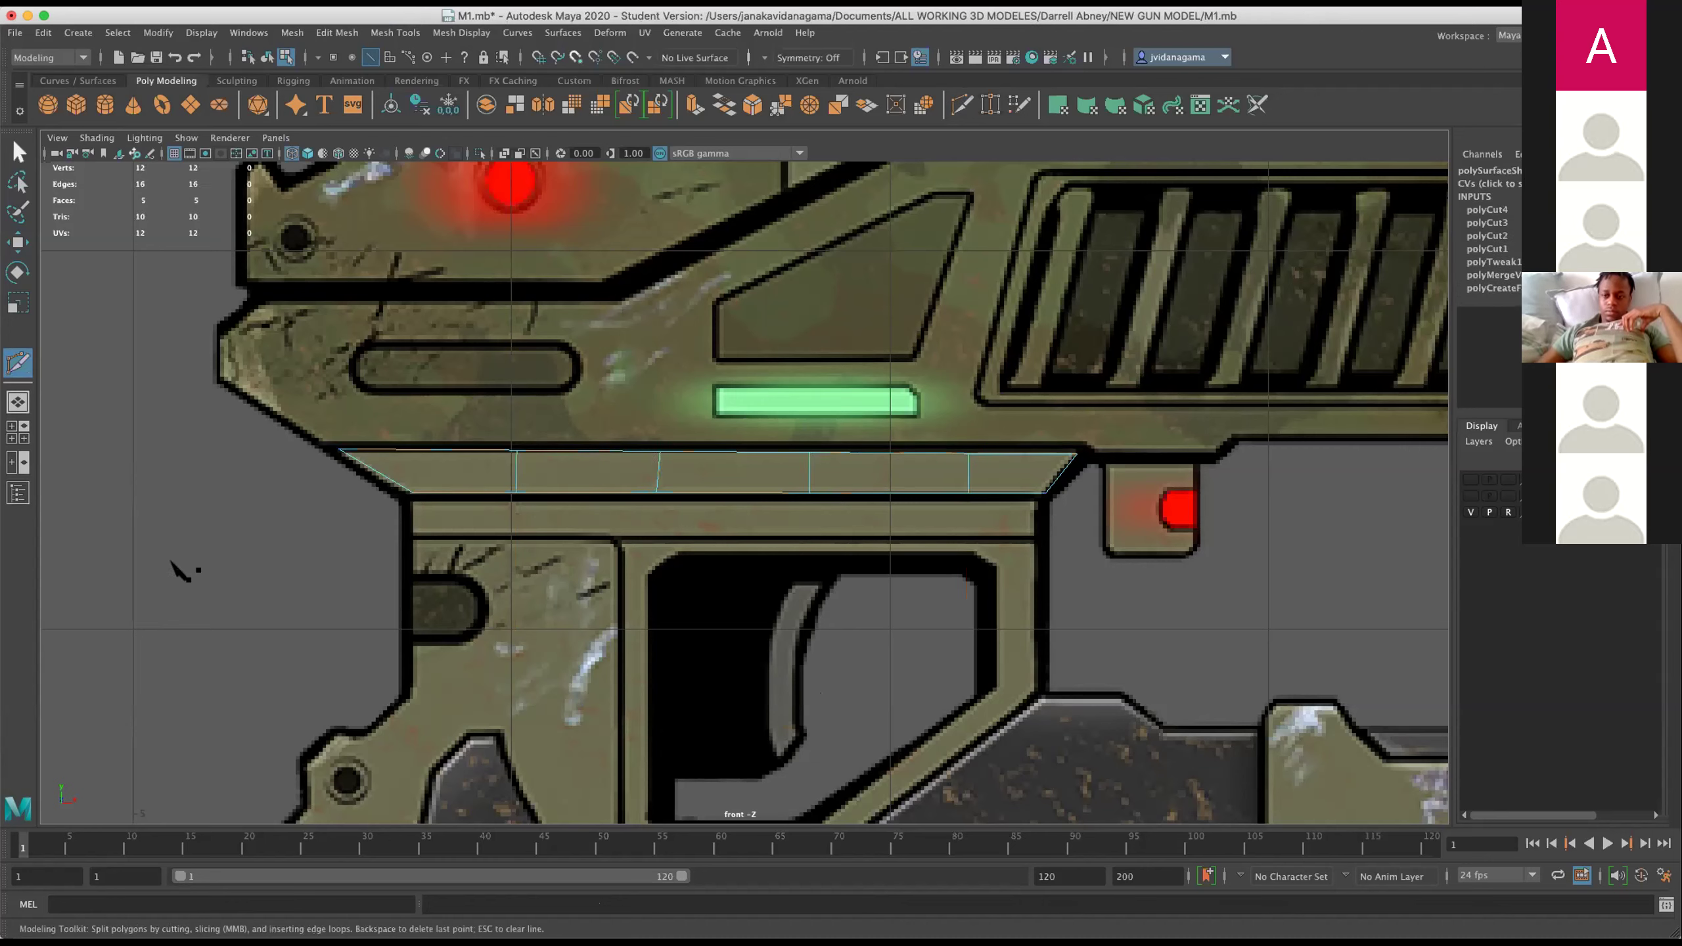
left_click_drag(400, 476, 1151, 449)
left_click_drag(268, 474, 1076, 471)
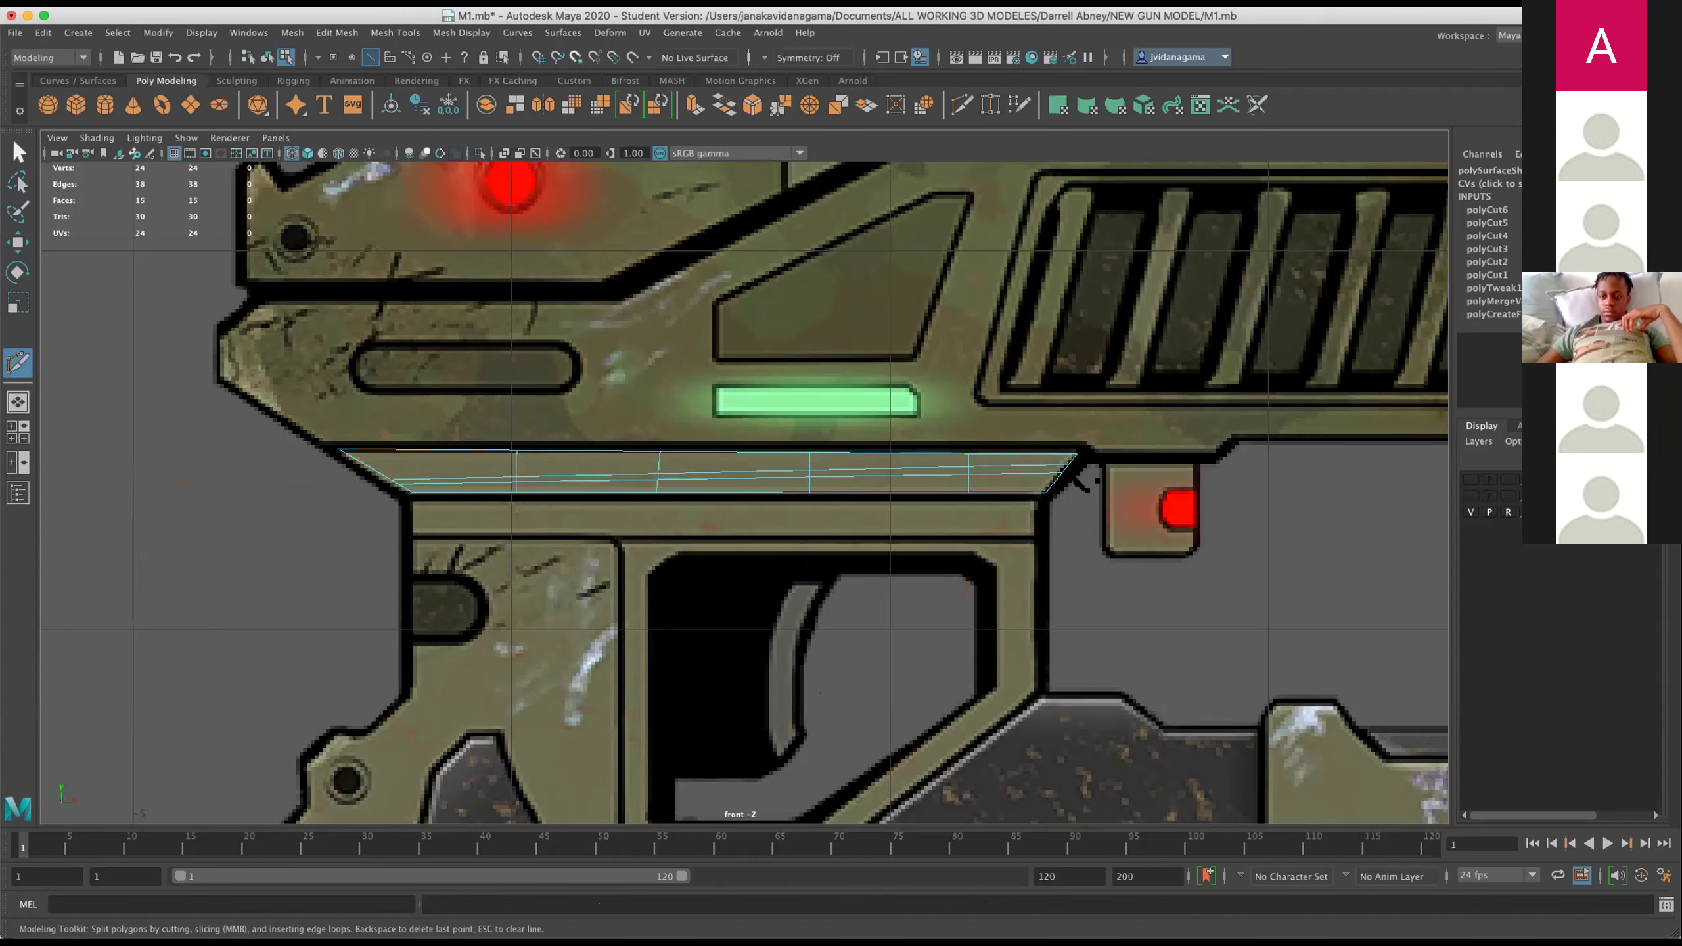
scroll("up", 3)
scroll("up", 3)
Select the vertex pairs along each vertical cut and try scaling them.
left_click(14, 244)
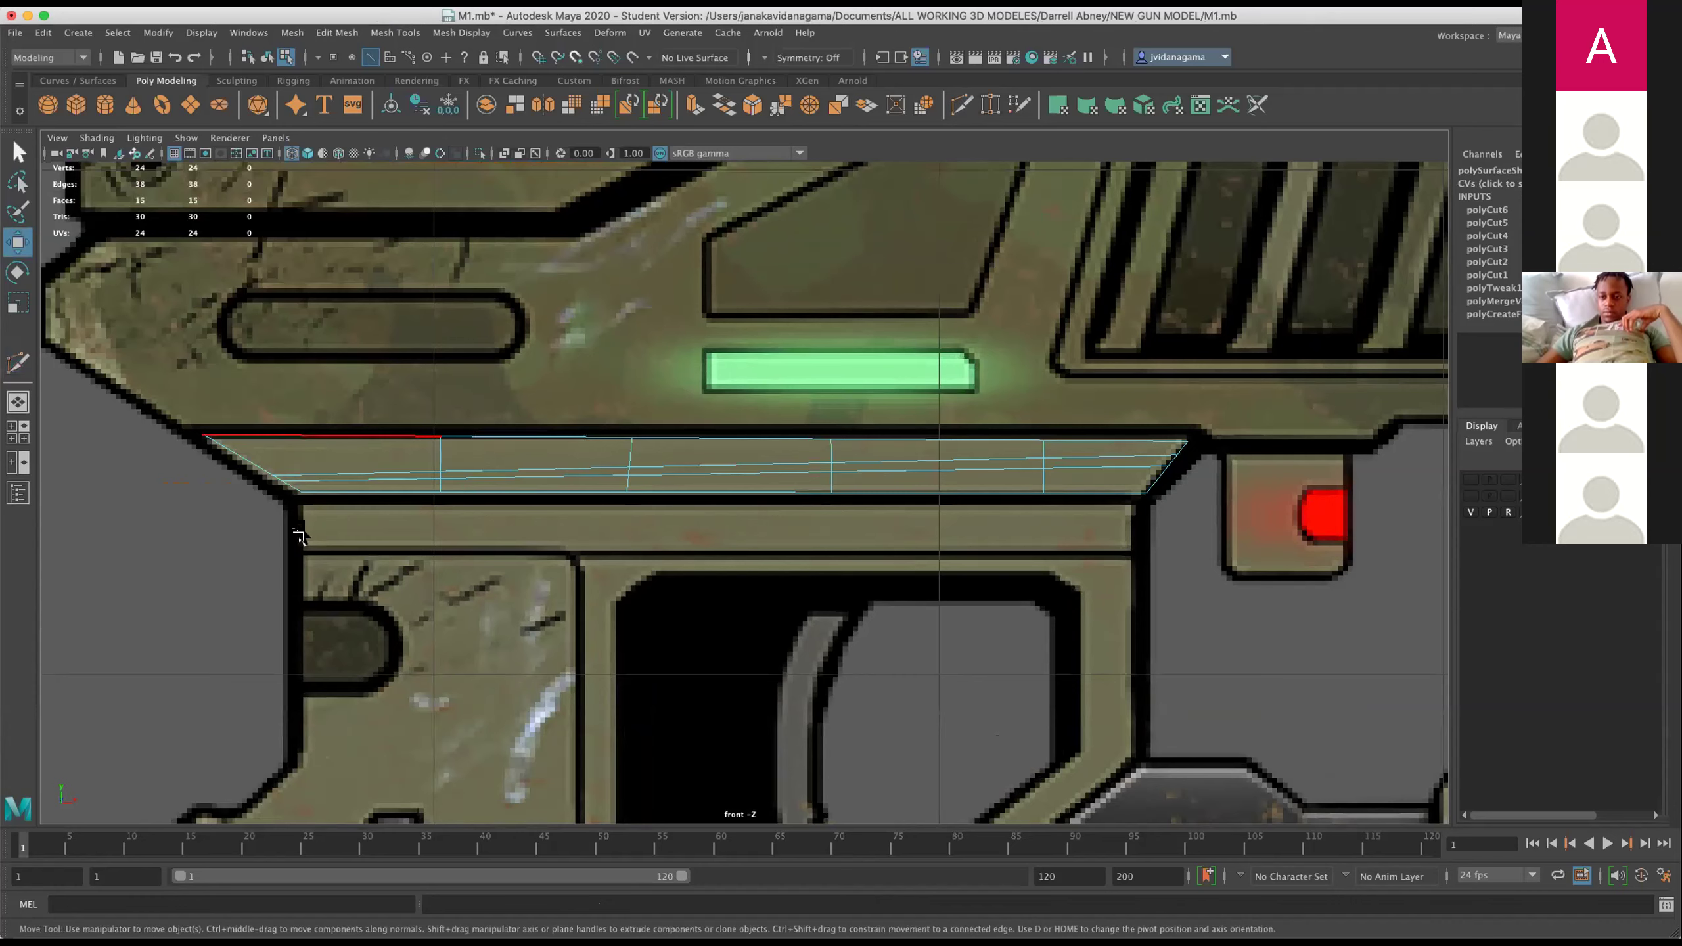
left_click_drag(470, 396, 391, 392)
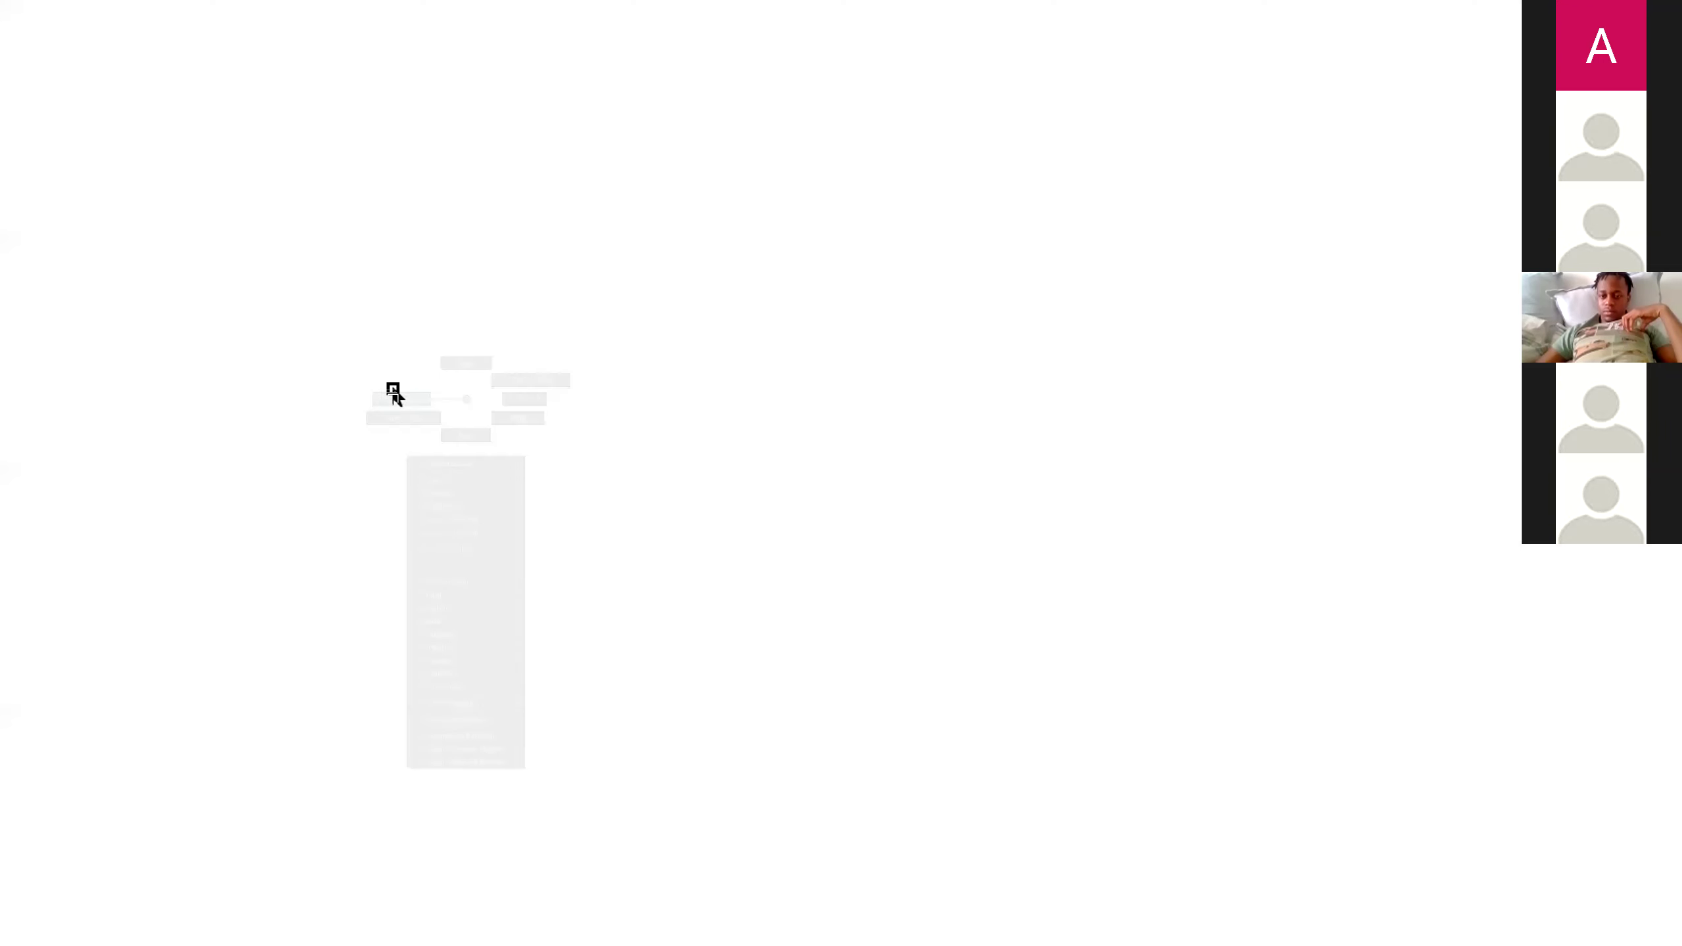
left_click_drag(424, 424, 457, 503)
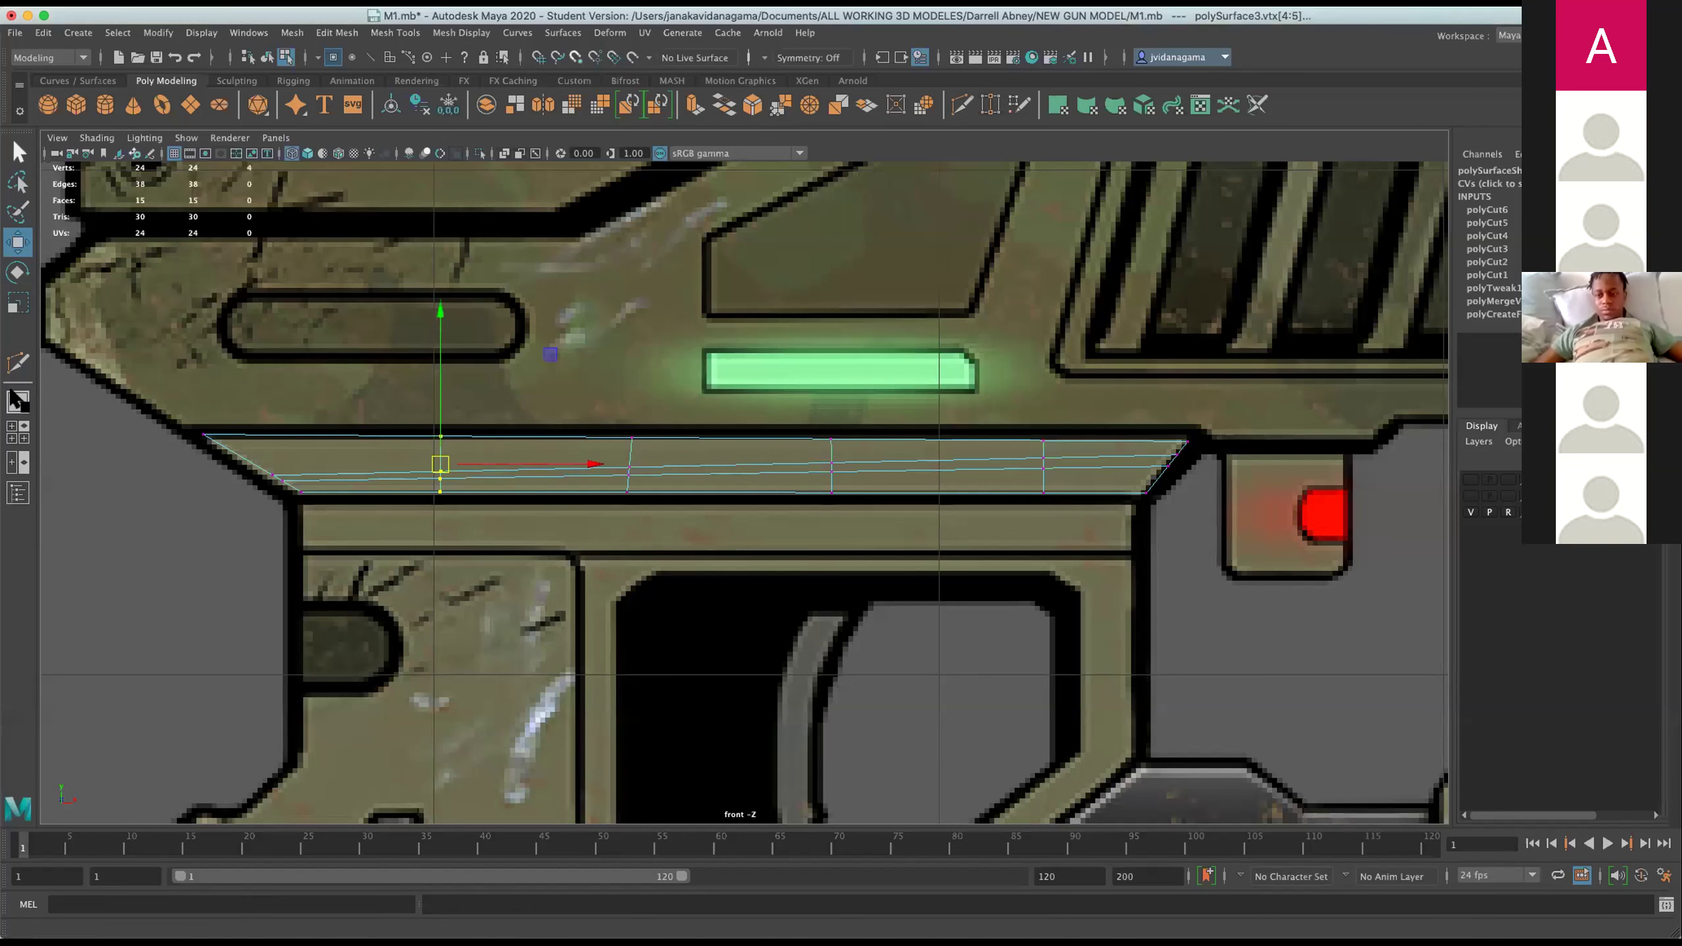
left_click(15, 304)
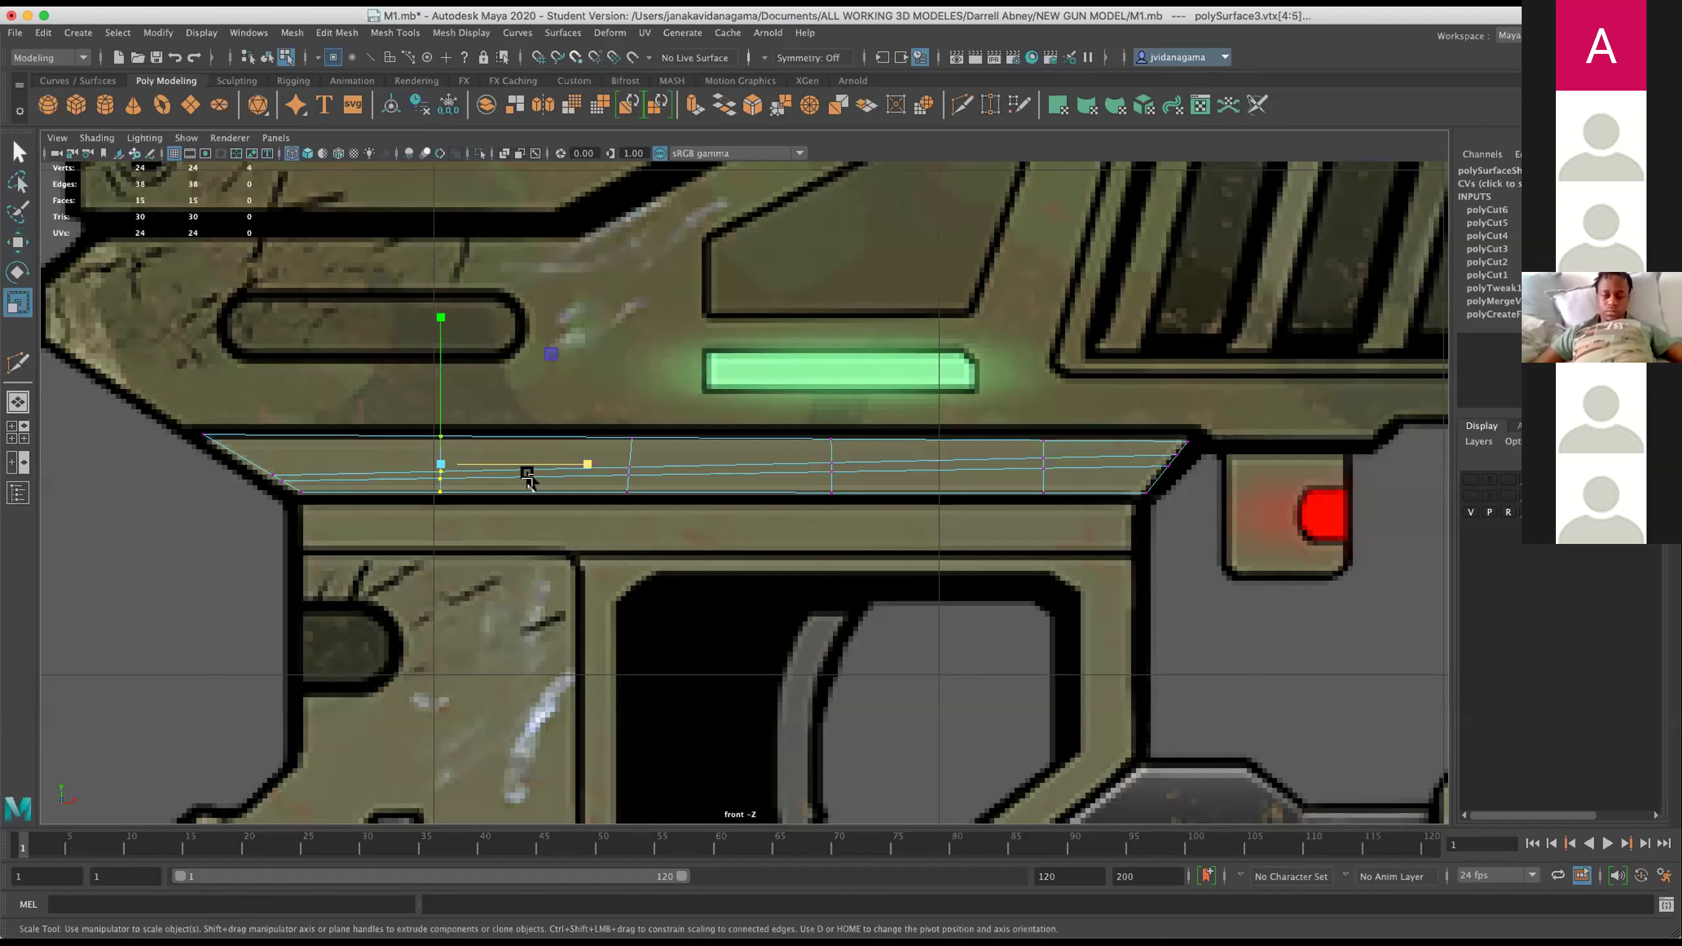
left_click_drag(589, 462, 587, 464)
left_click_drag(619, 305, 742, 494)
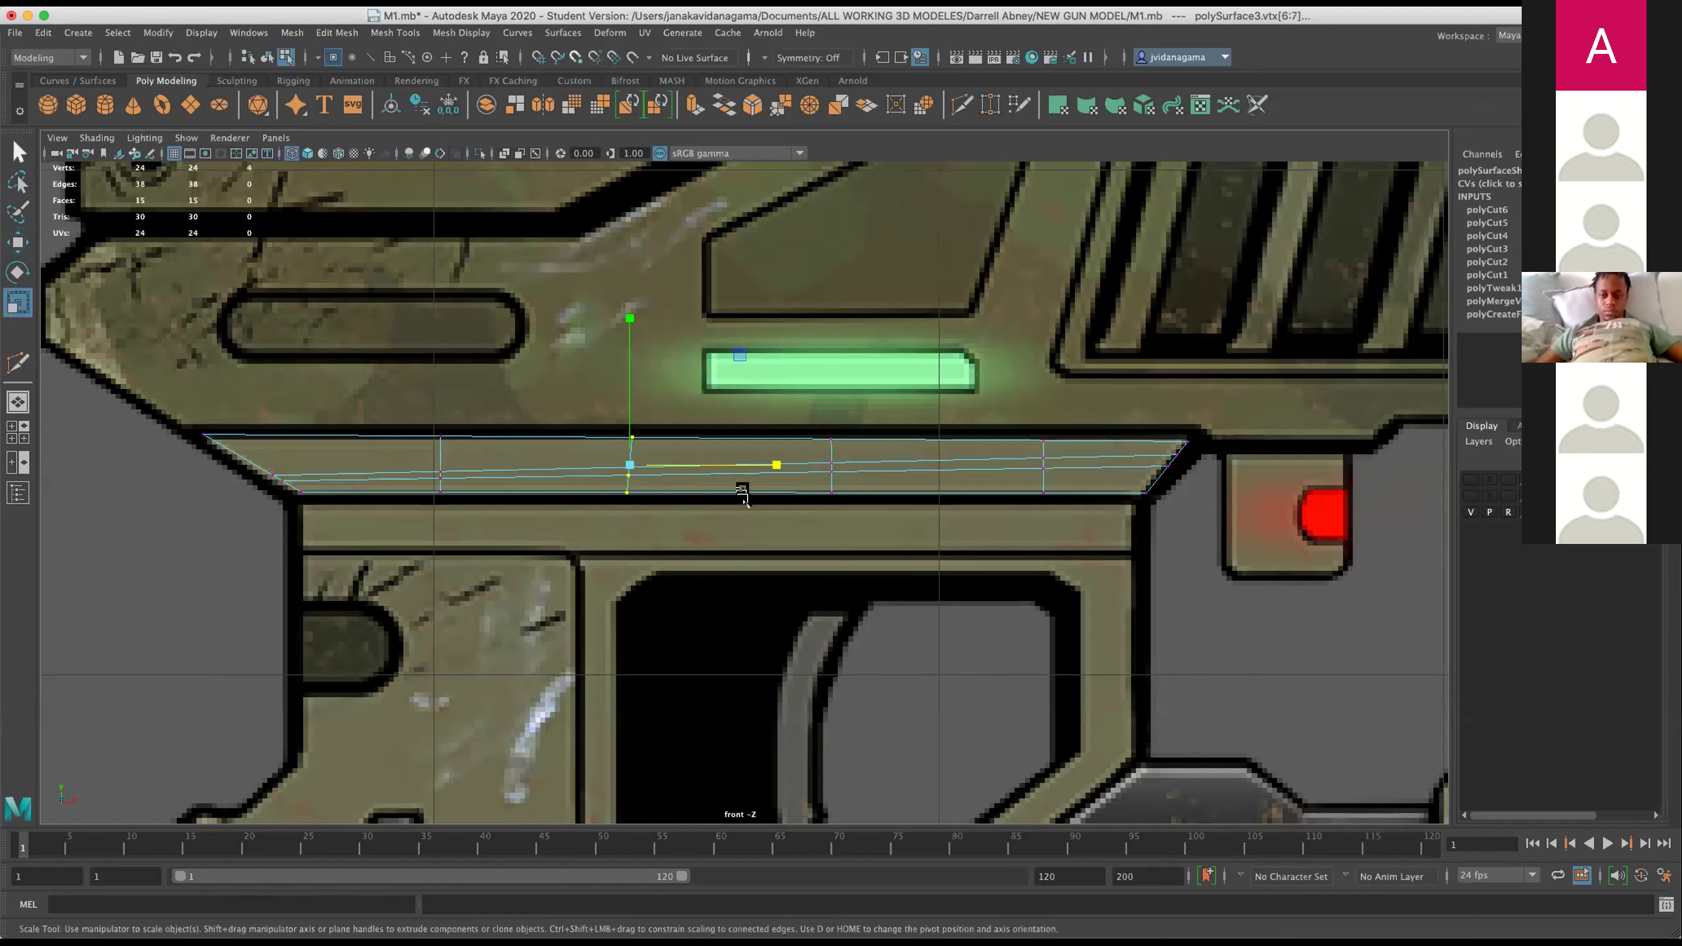
left_click_drag(819, 387, 854, 506)
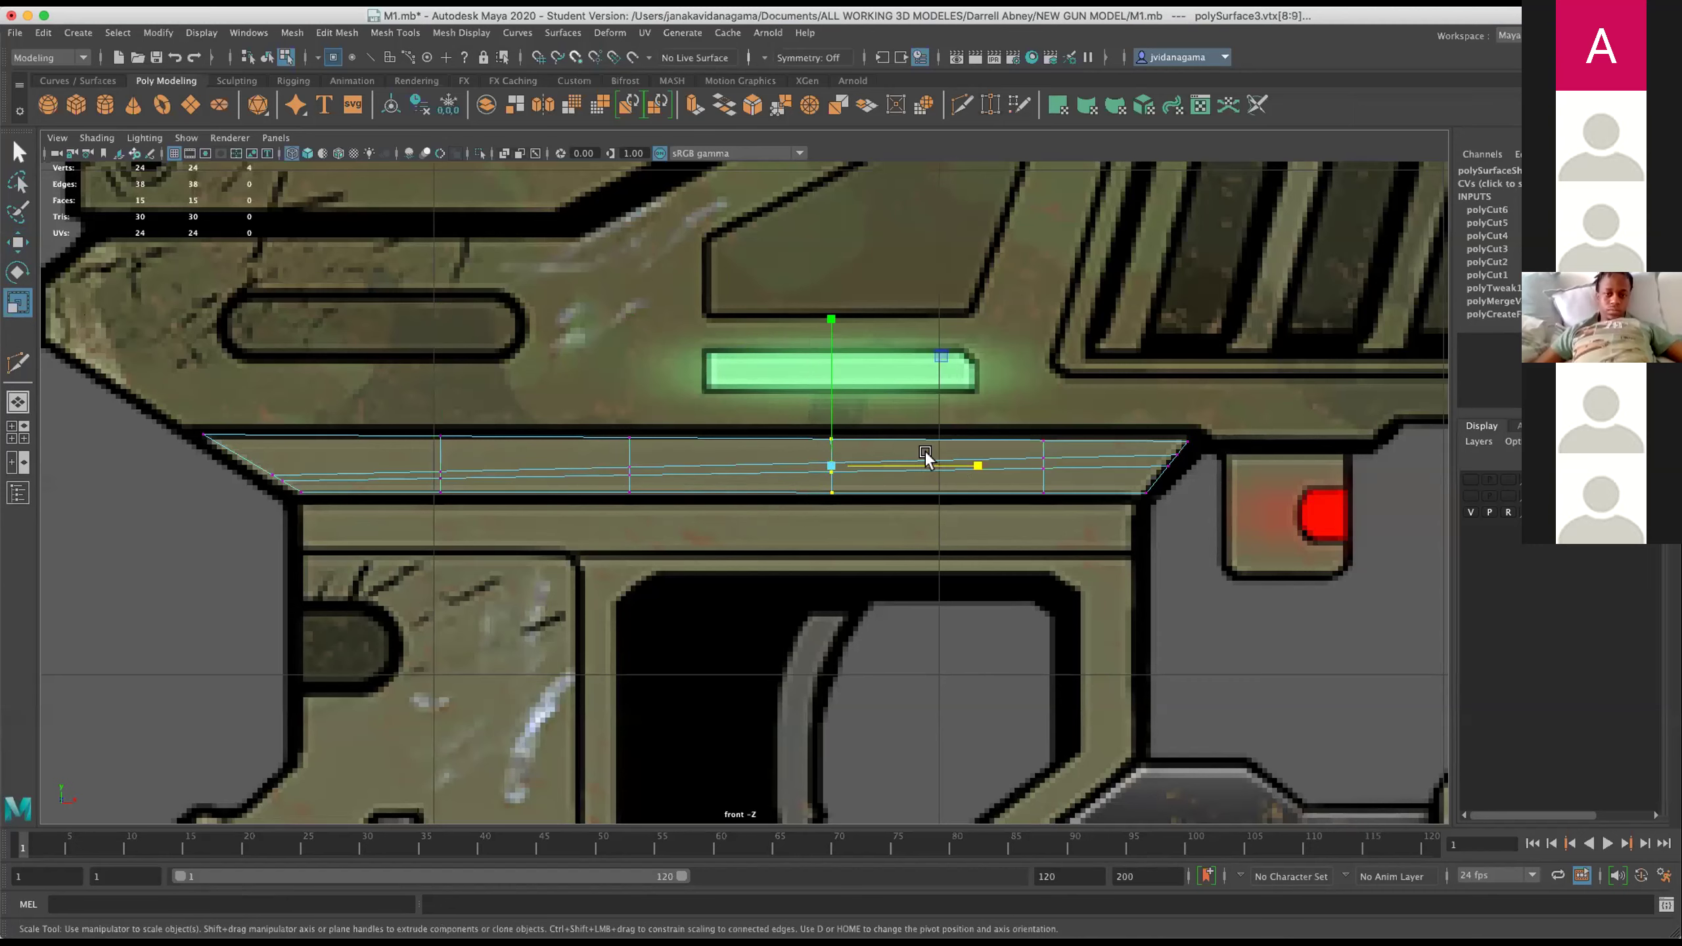
left_click_drag(1014, 376, 1089, 526)
scroll("up", 3)
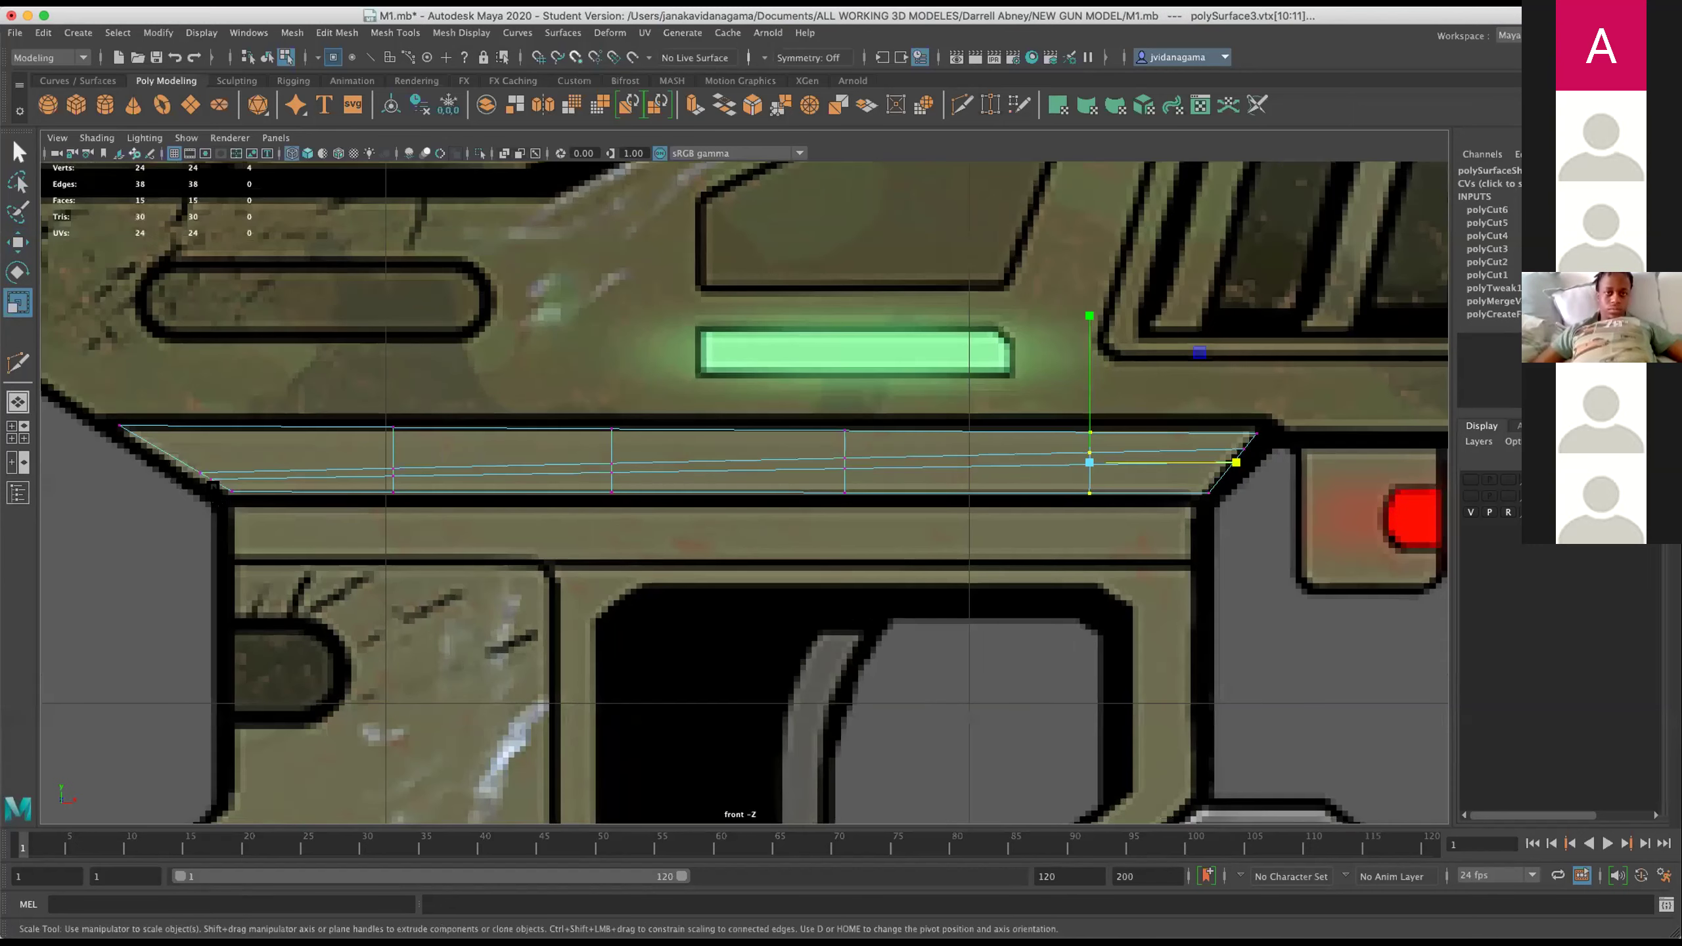
Flatten the six upper-row vertices into a straight line and raise the row slightly.
left_click(195, 471)
left_click(391, 468)
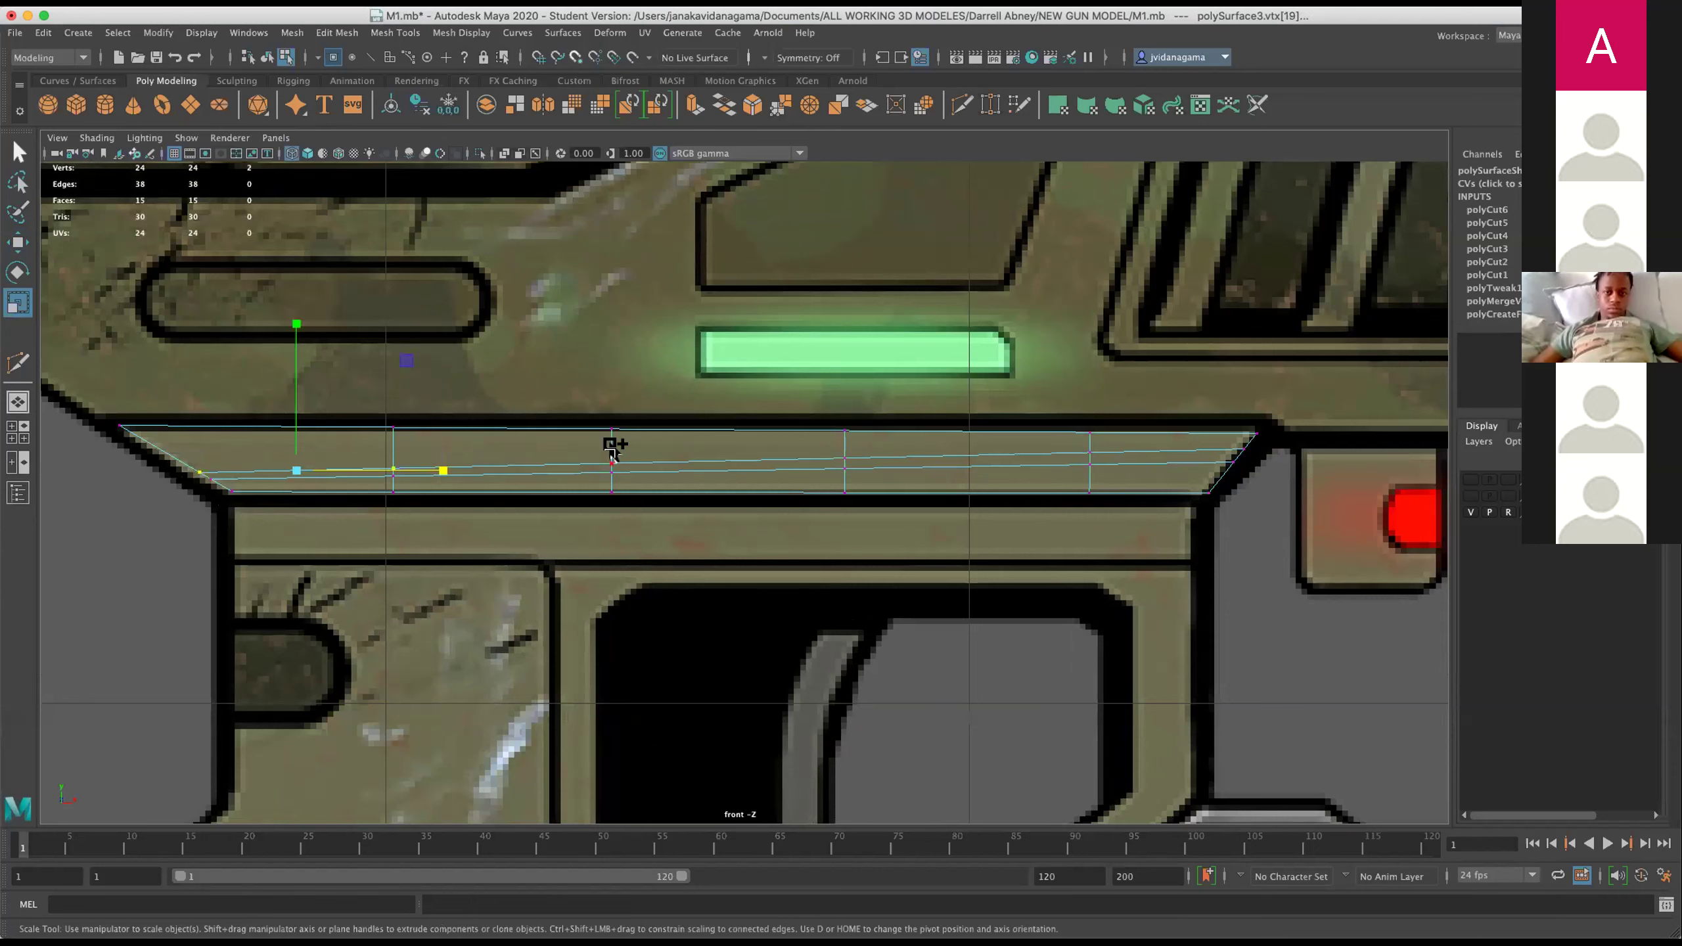
left_click(610, 464)
left_click(845, 458)
left_click(1088, 453)
left_click(1243, 446)
left_click_drag(715, 312, 760, 487)
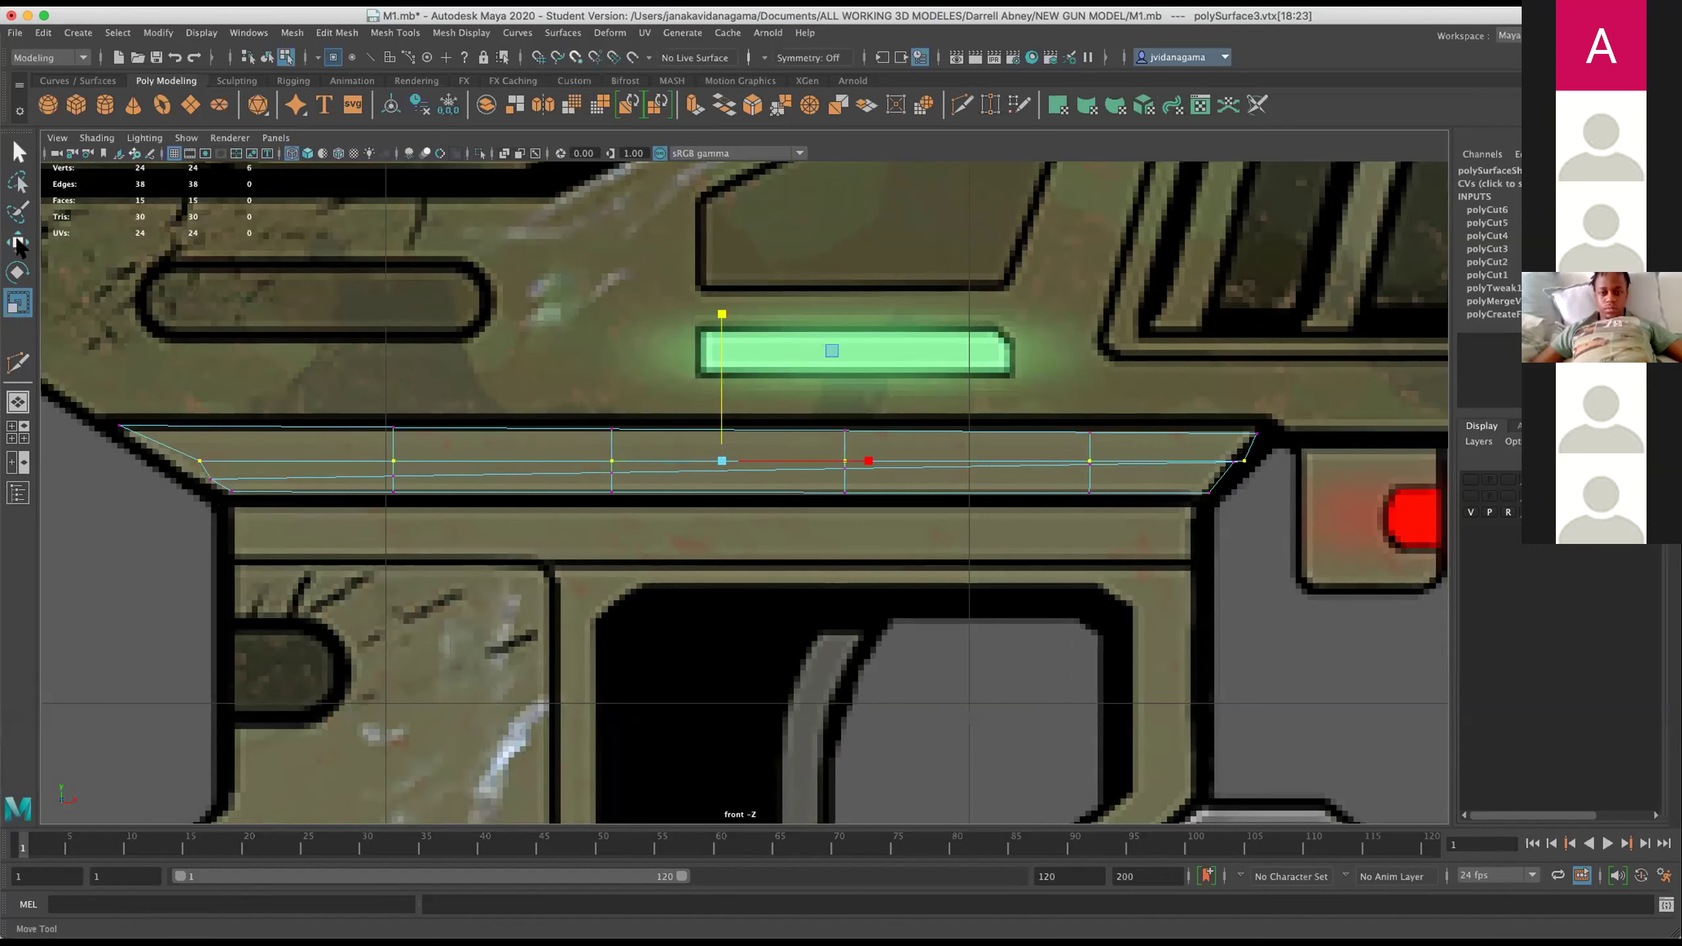
key("w")
left_click_drag(712, 358, 713, 349)
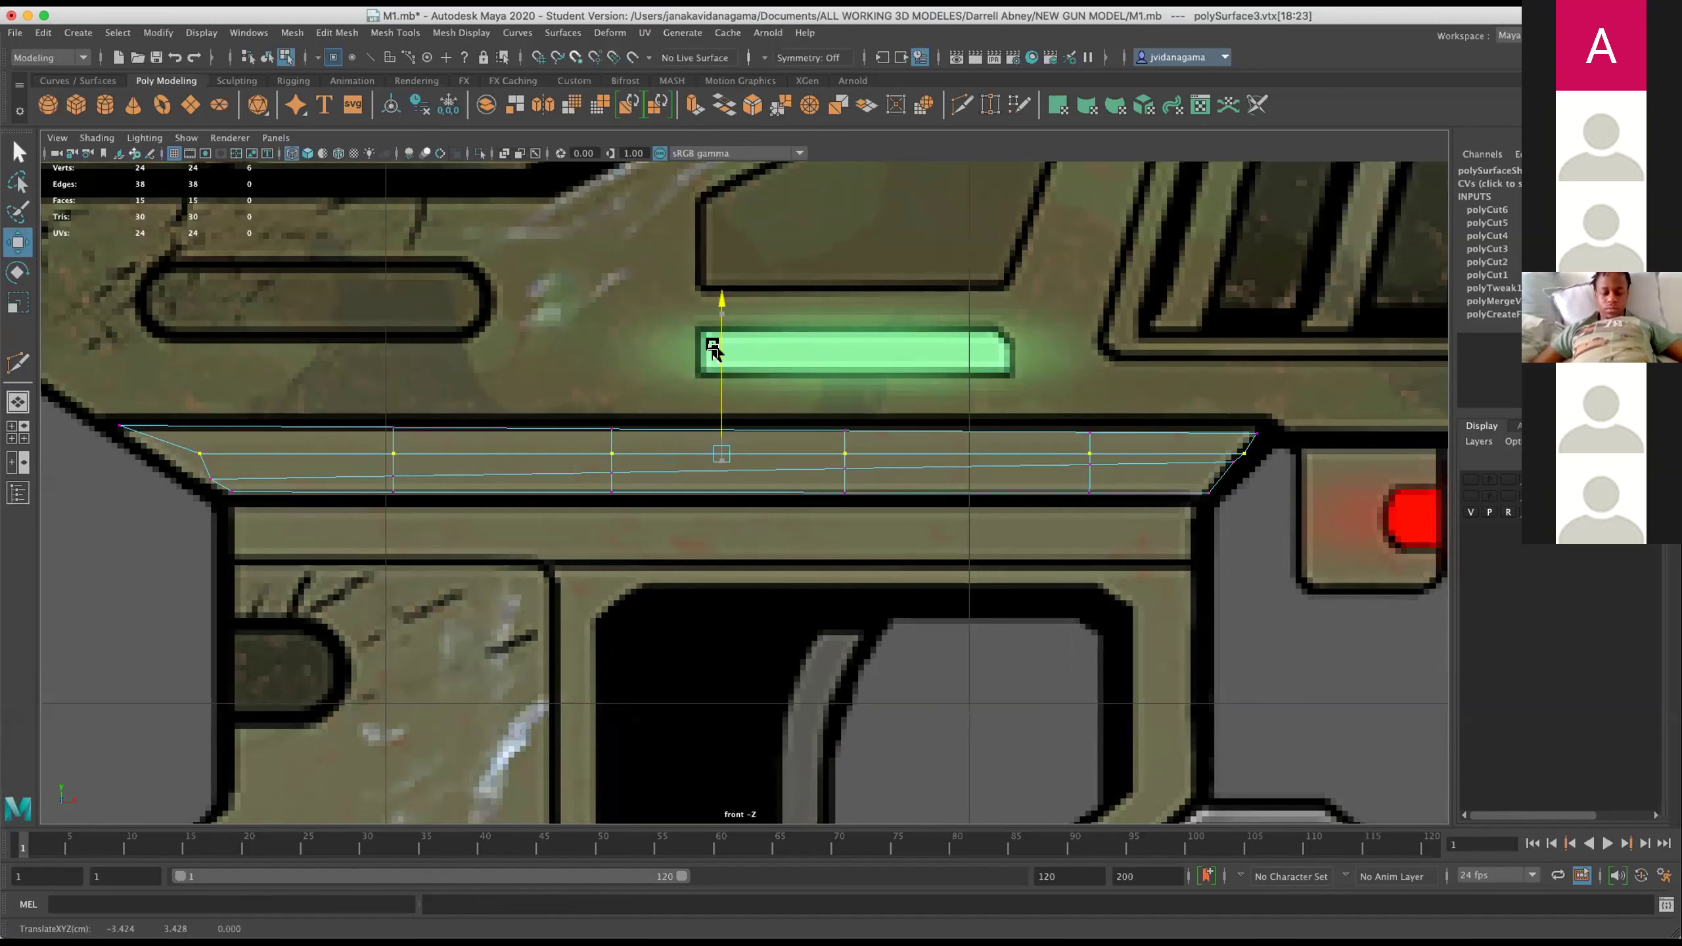
Select the six lower-row vertices and switch to scaling them.
left_click(201, 477)
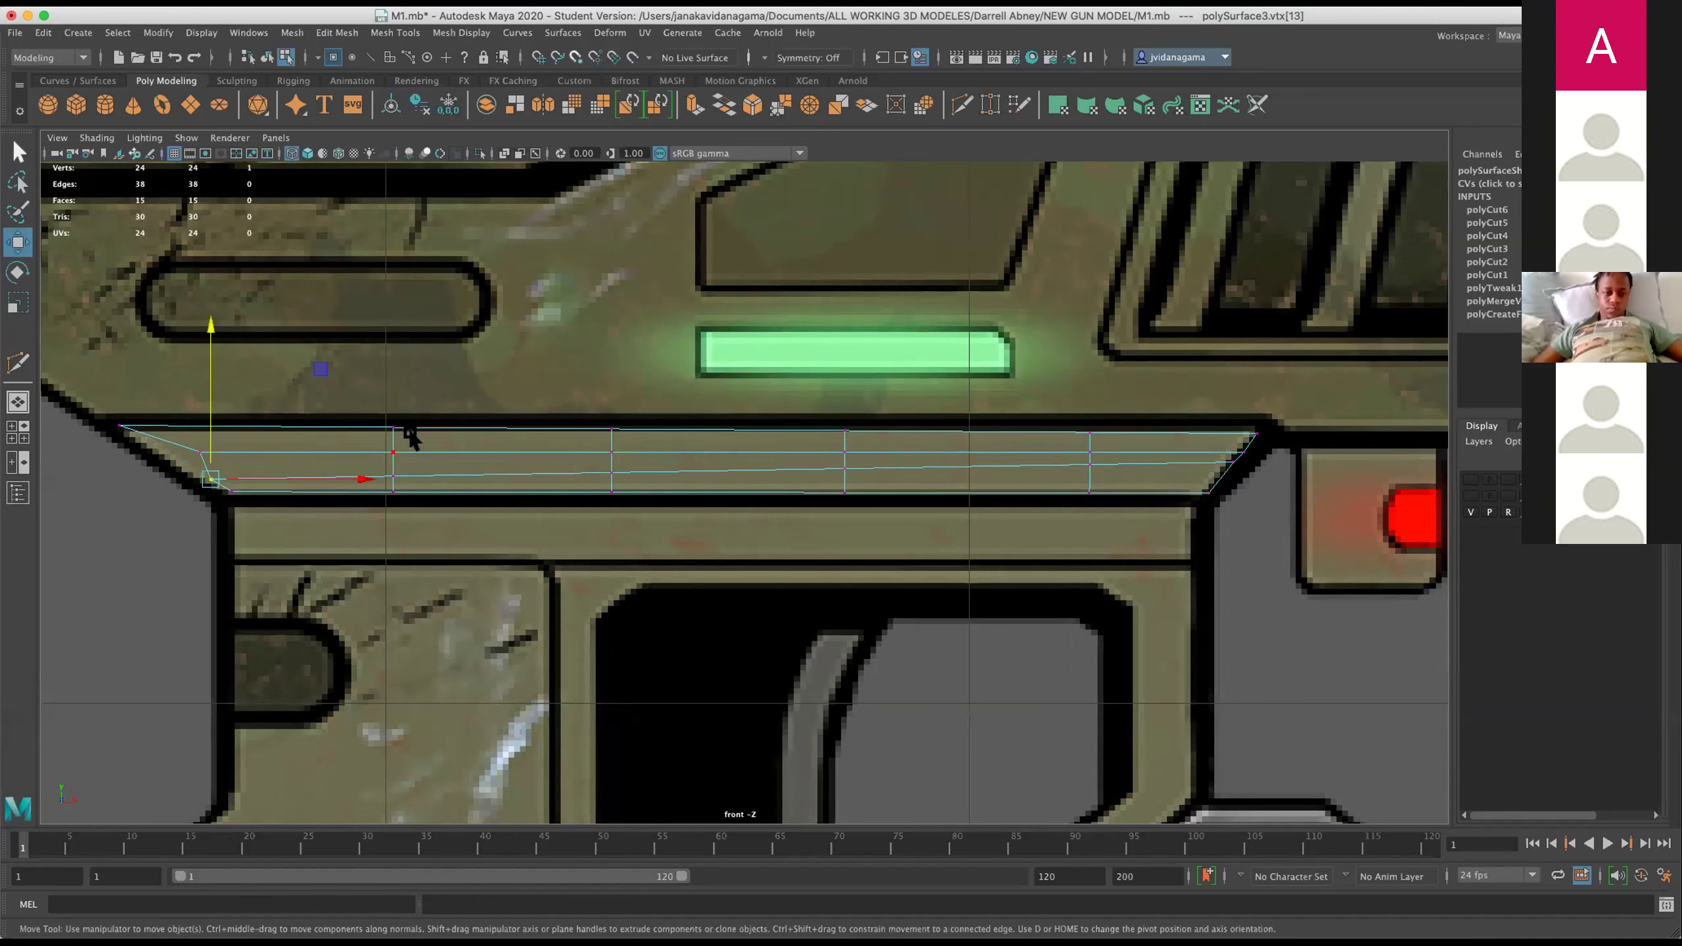
left_click(392, 476)
left_click(609, 472)
left_click(844, 468)
left_click(1090, 464)
left_click(1232, 461)
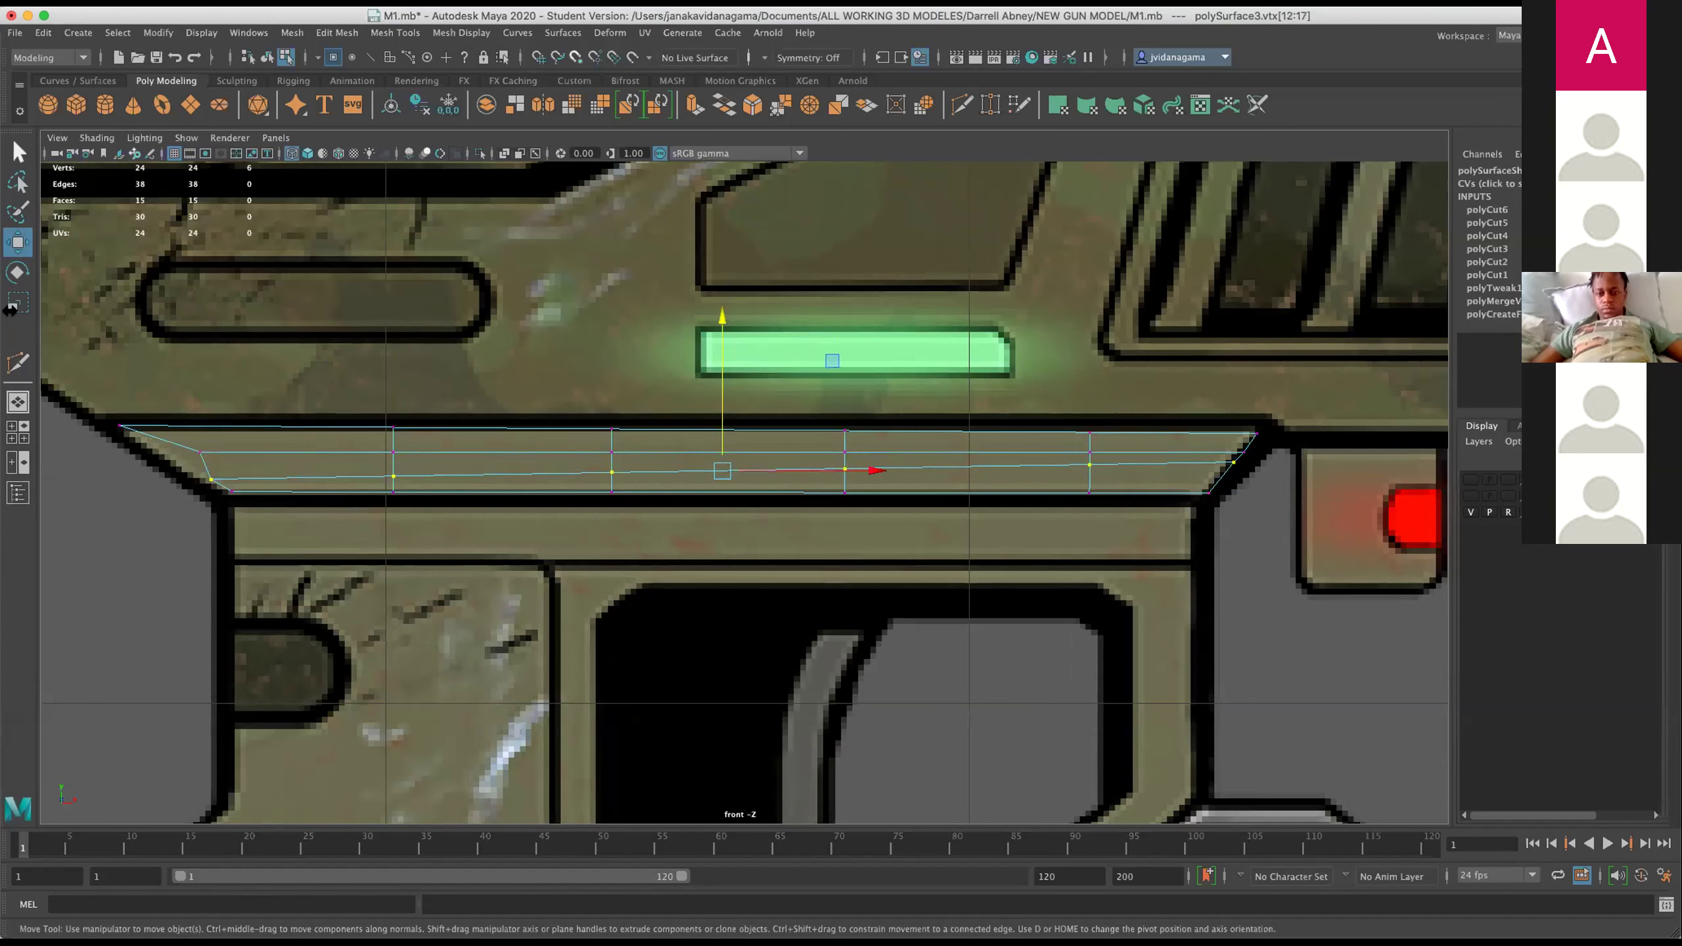
left_click(13, 306)
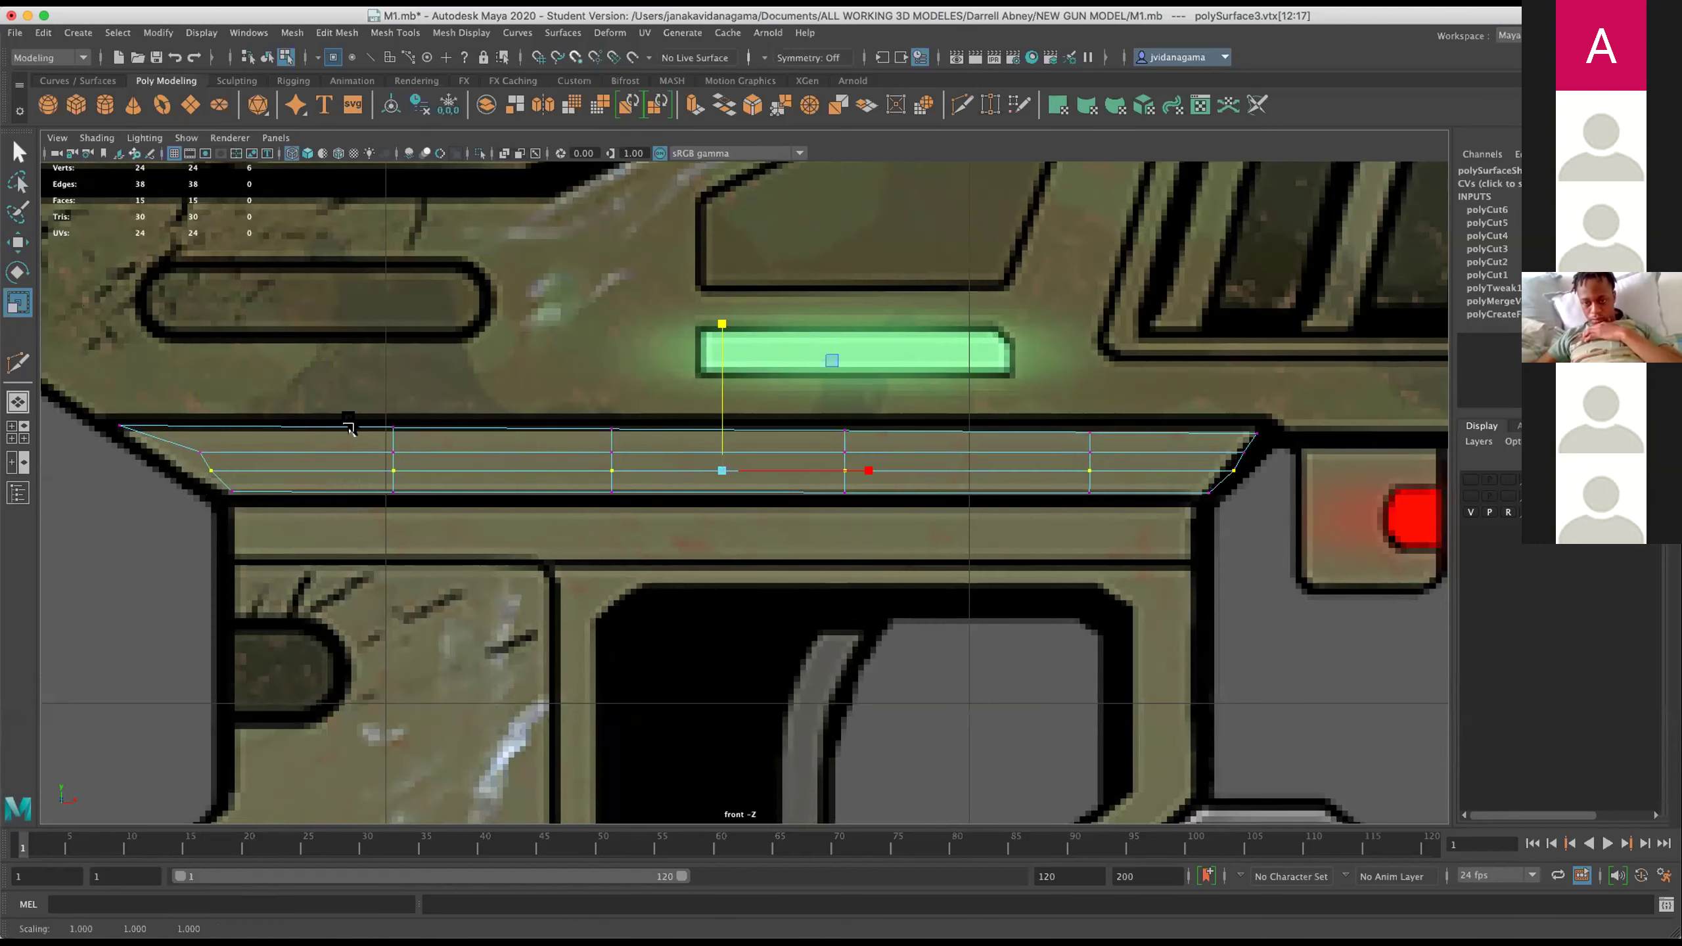
Move the left-end corner vertices onto the reference outline and select the right-end corners.
right_click(321, 400)
left_click_drag(268, 405, 266, 400)
left_click(199, 452)
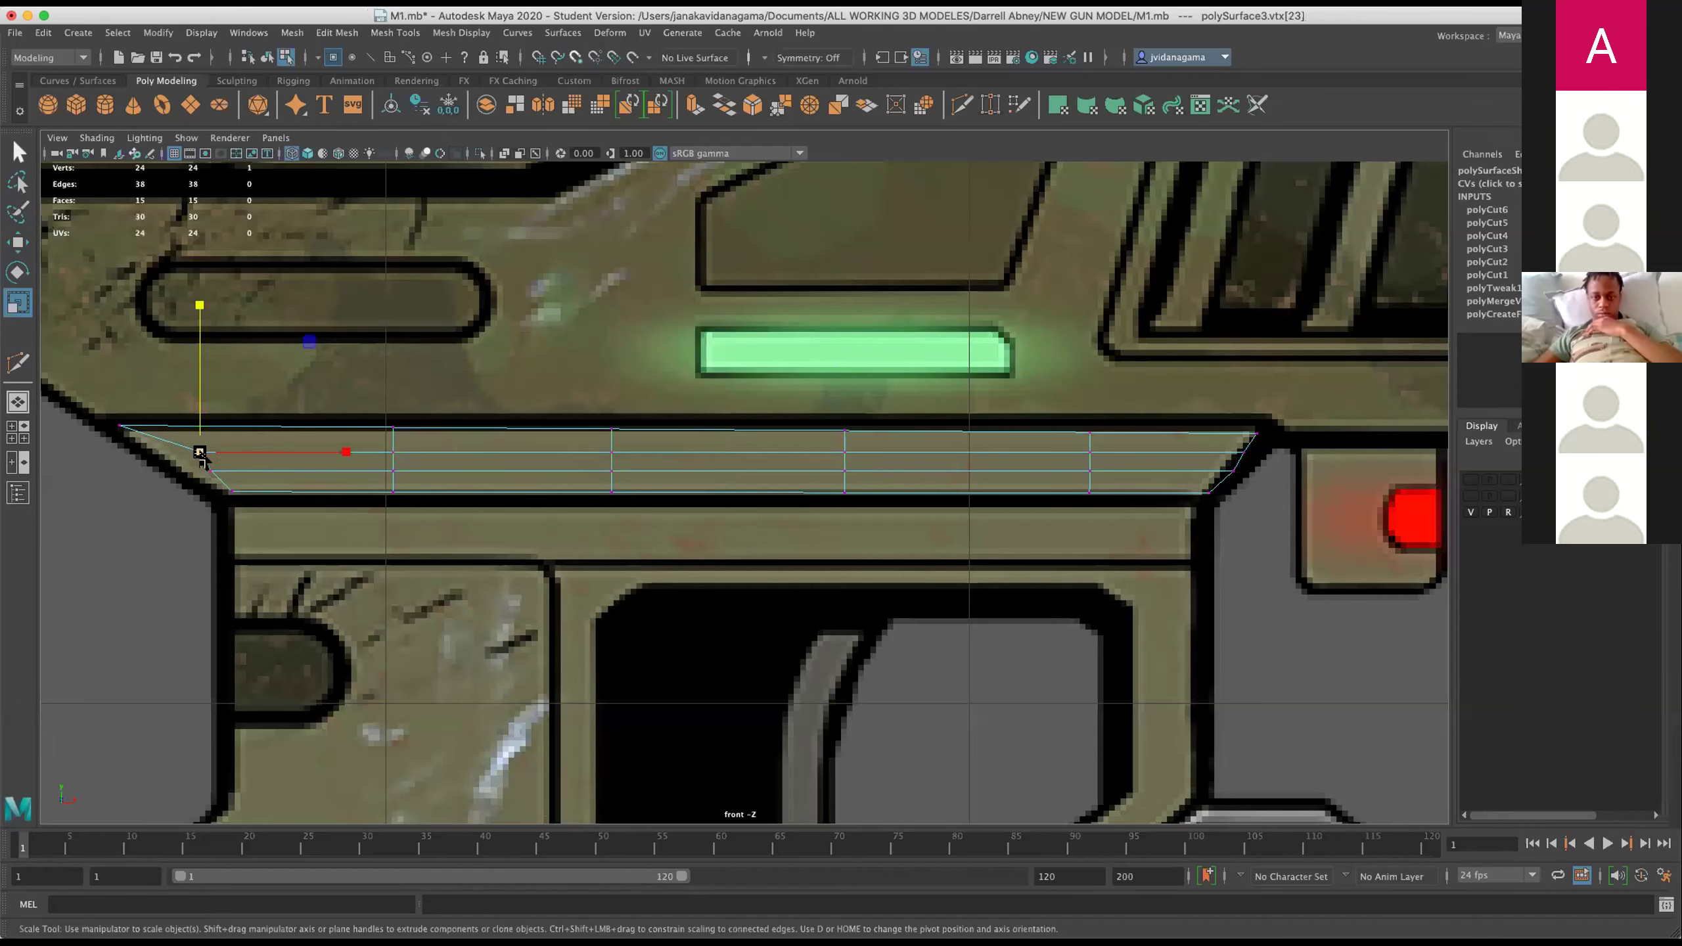
key("w")
left_click_drag(193, 456, 221, 495)
left_click(211, 470)
left_click(219, 493)
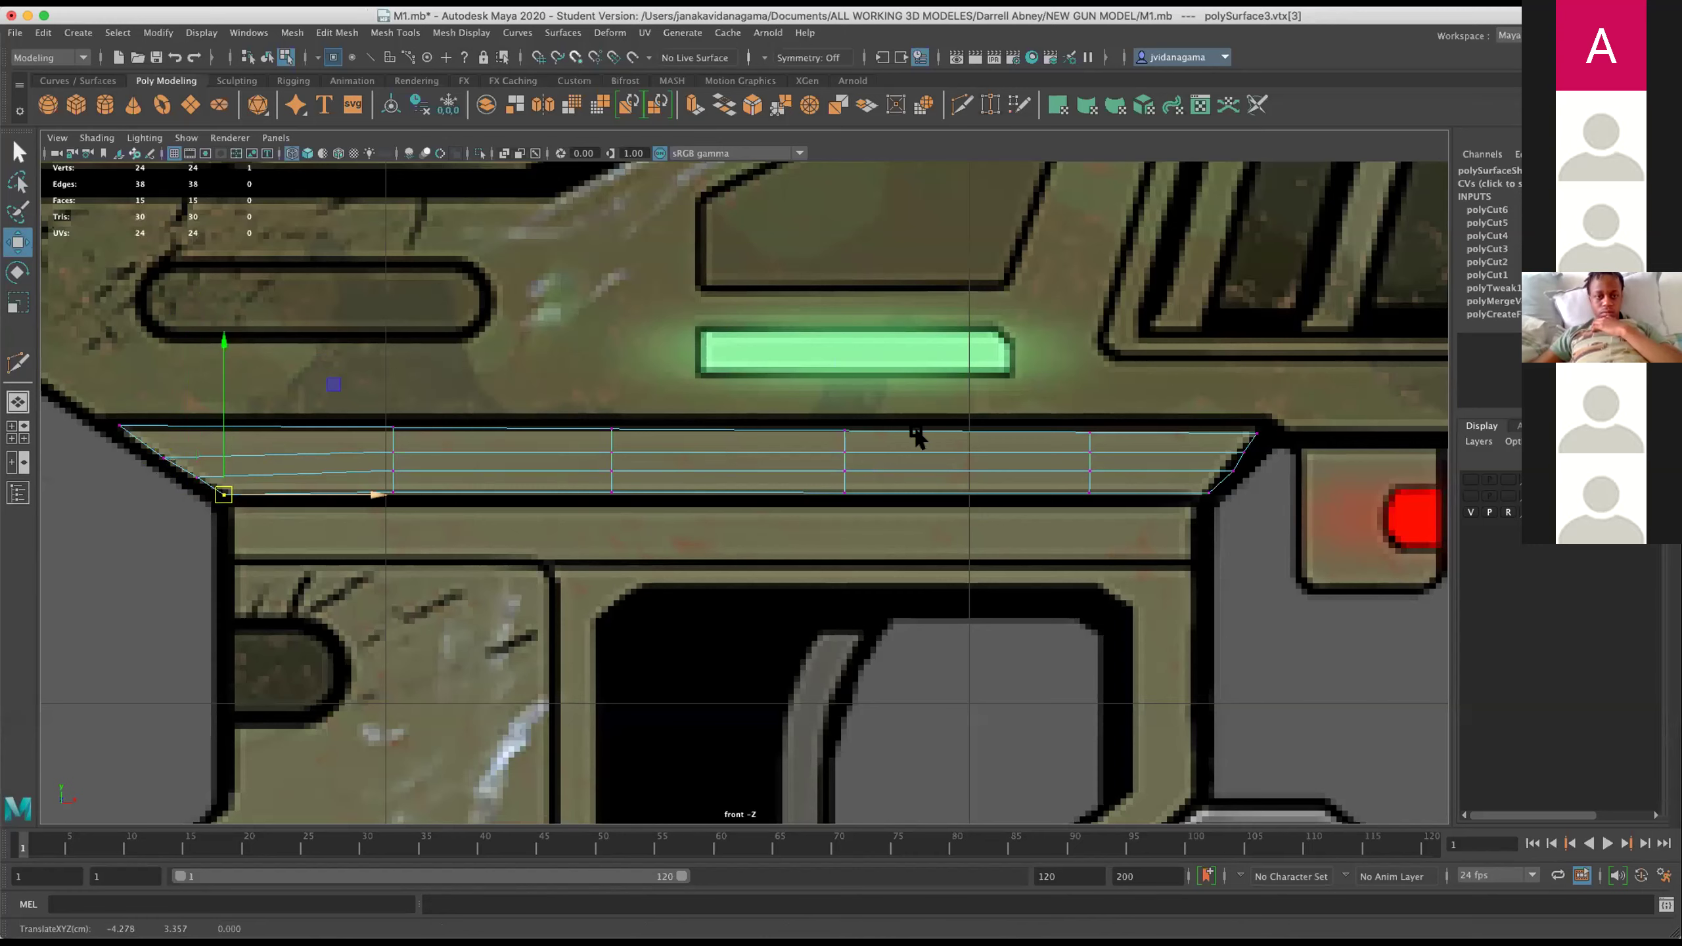
left_click(1225, 470)
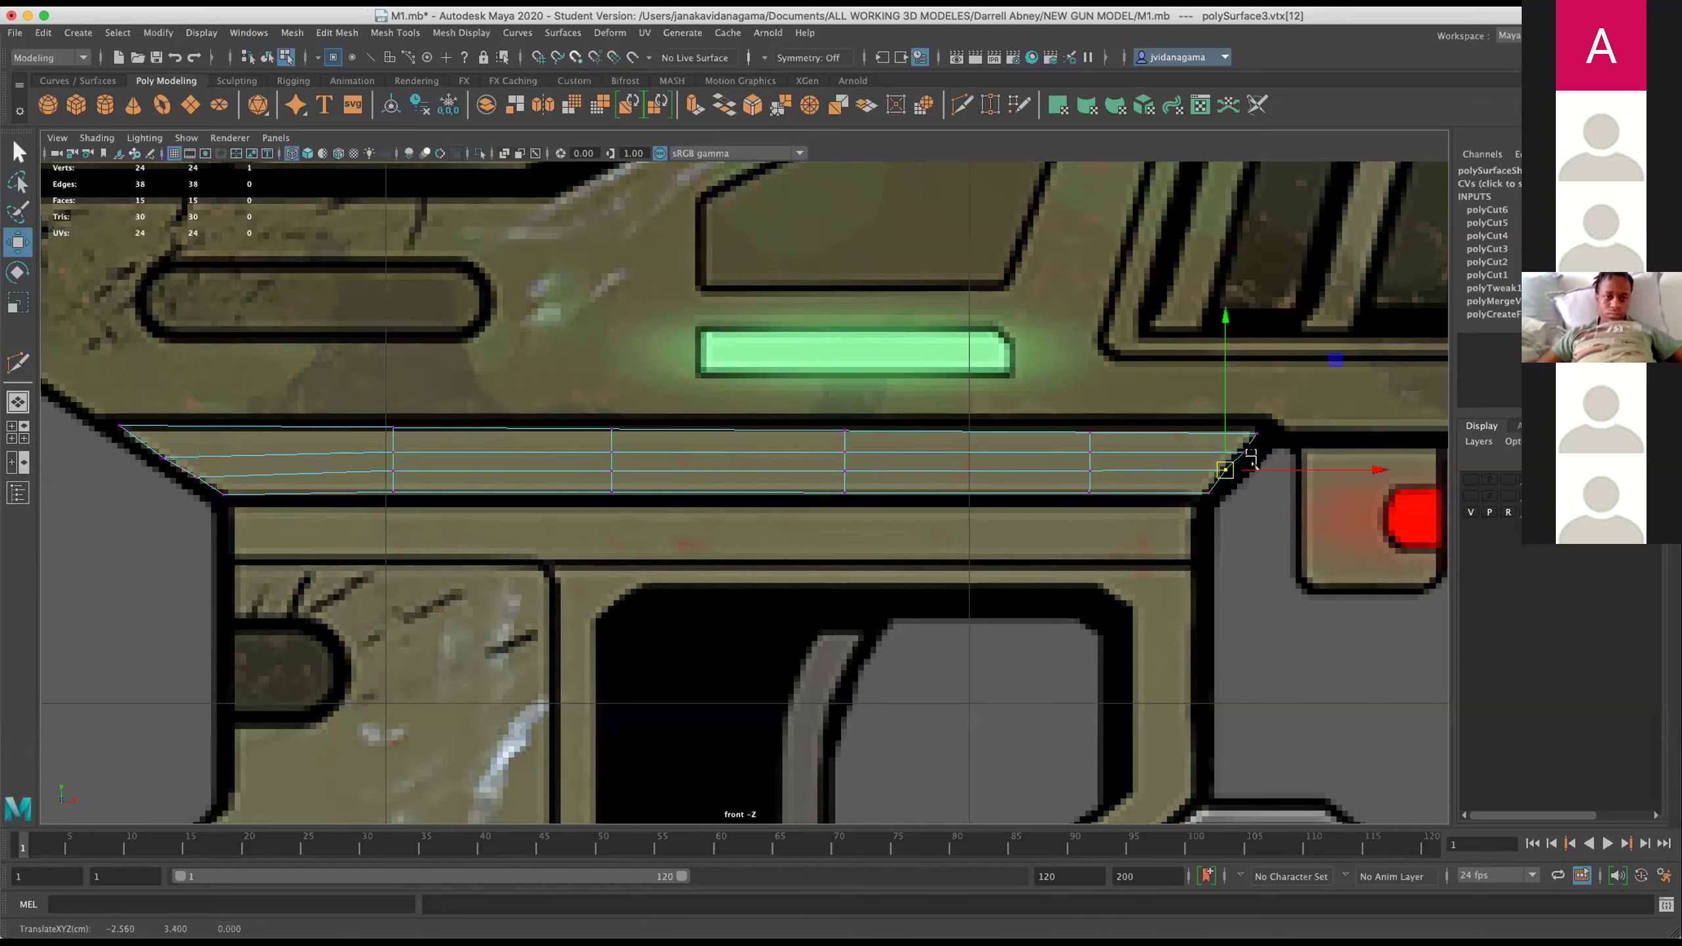
left_click(1238, 452)
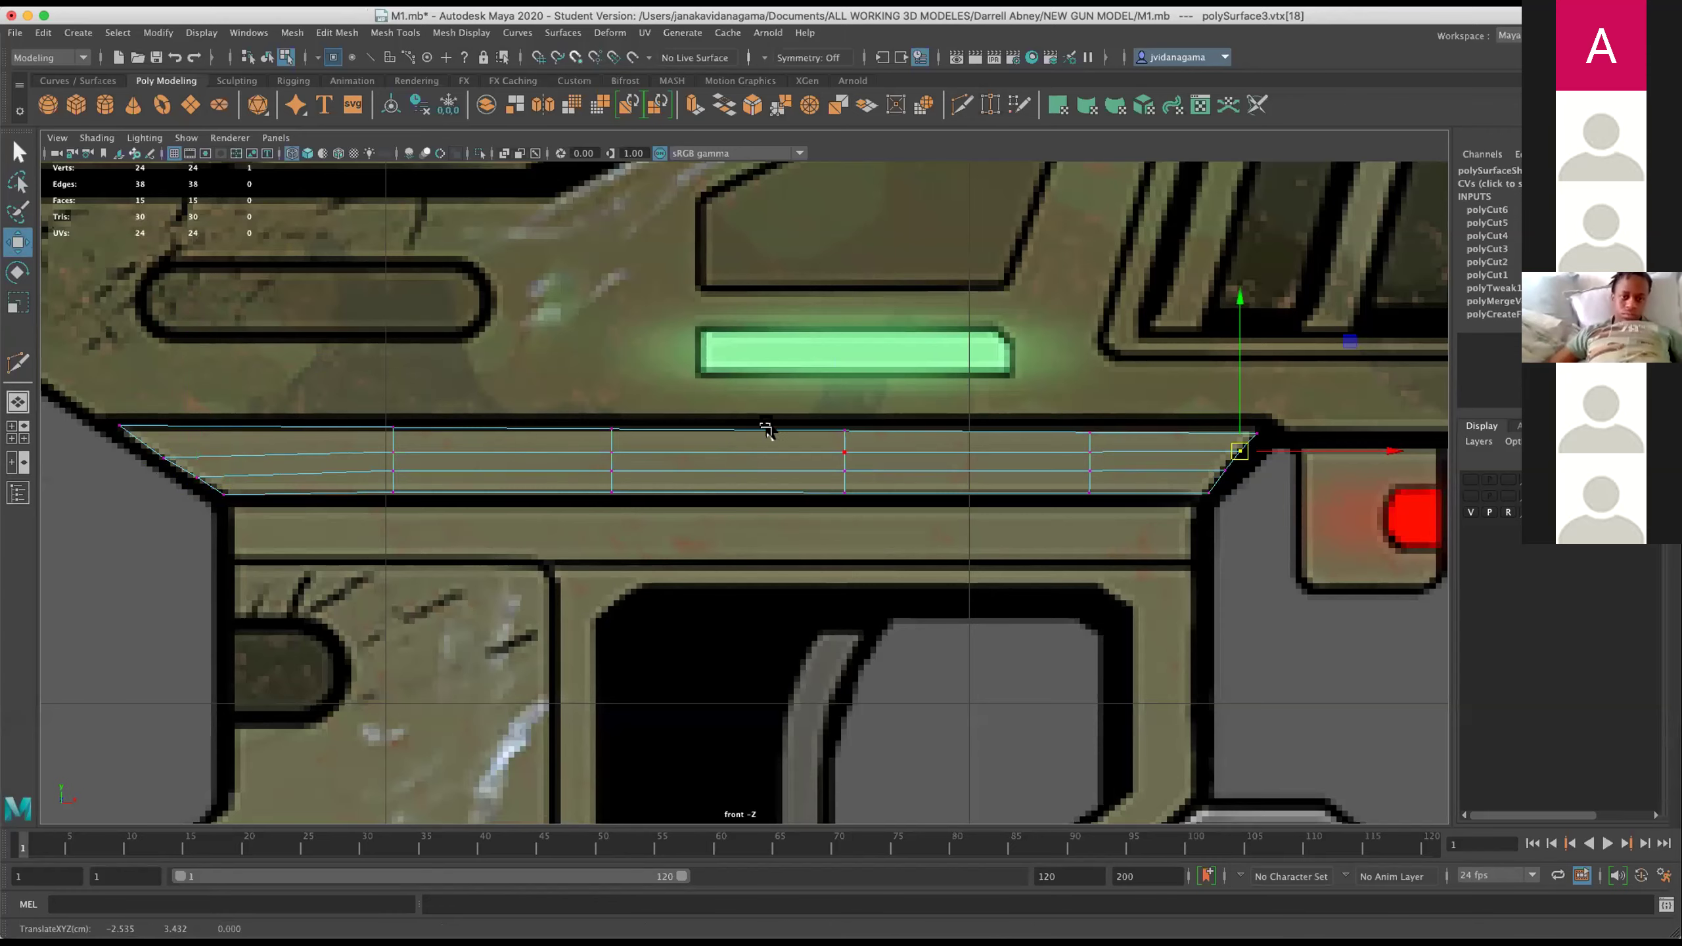
Return to object selection and frame the whole gun in view.
left_click_drag(762, 413, 826, 394)
key("space")
key("space")
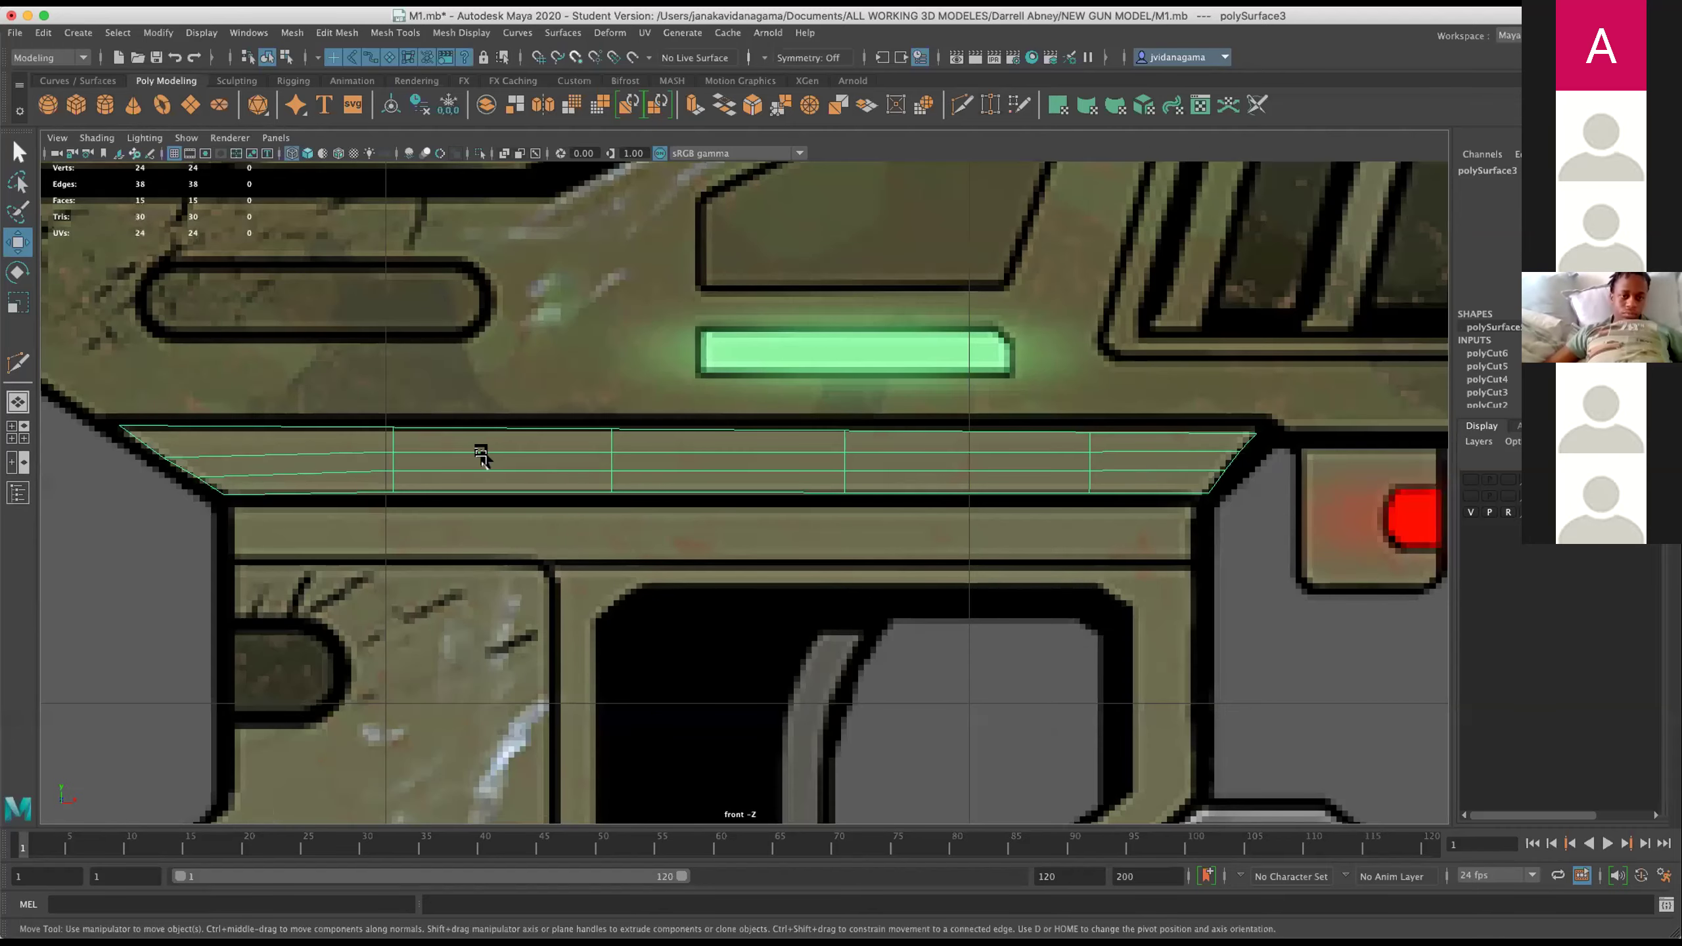
key("a")
scroll("up", 3)
scroll("down", 3)
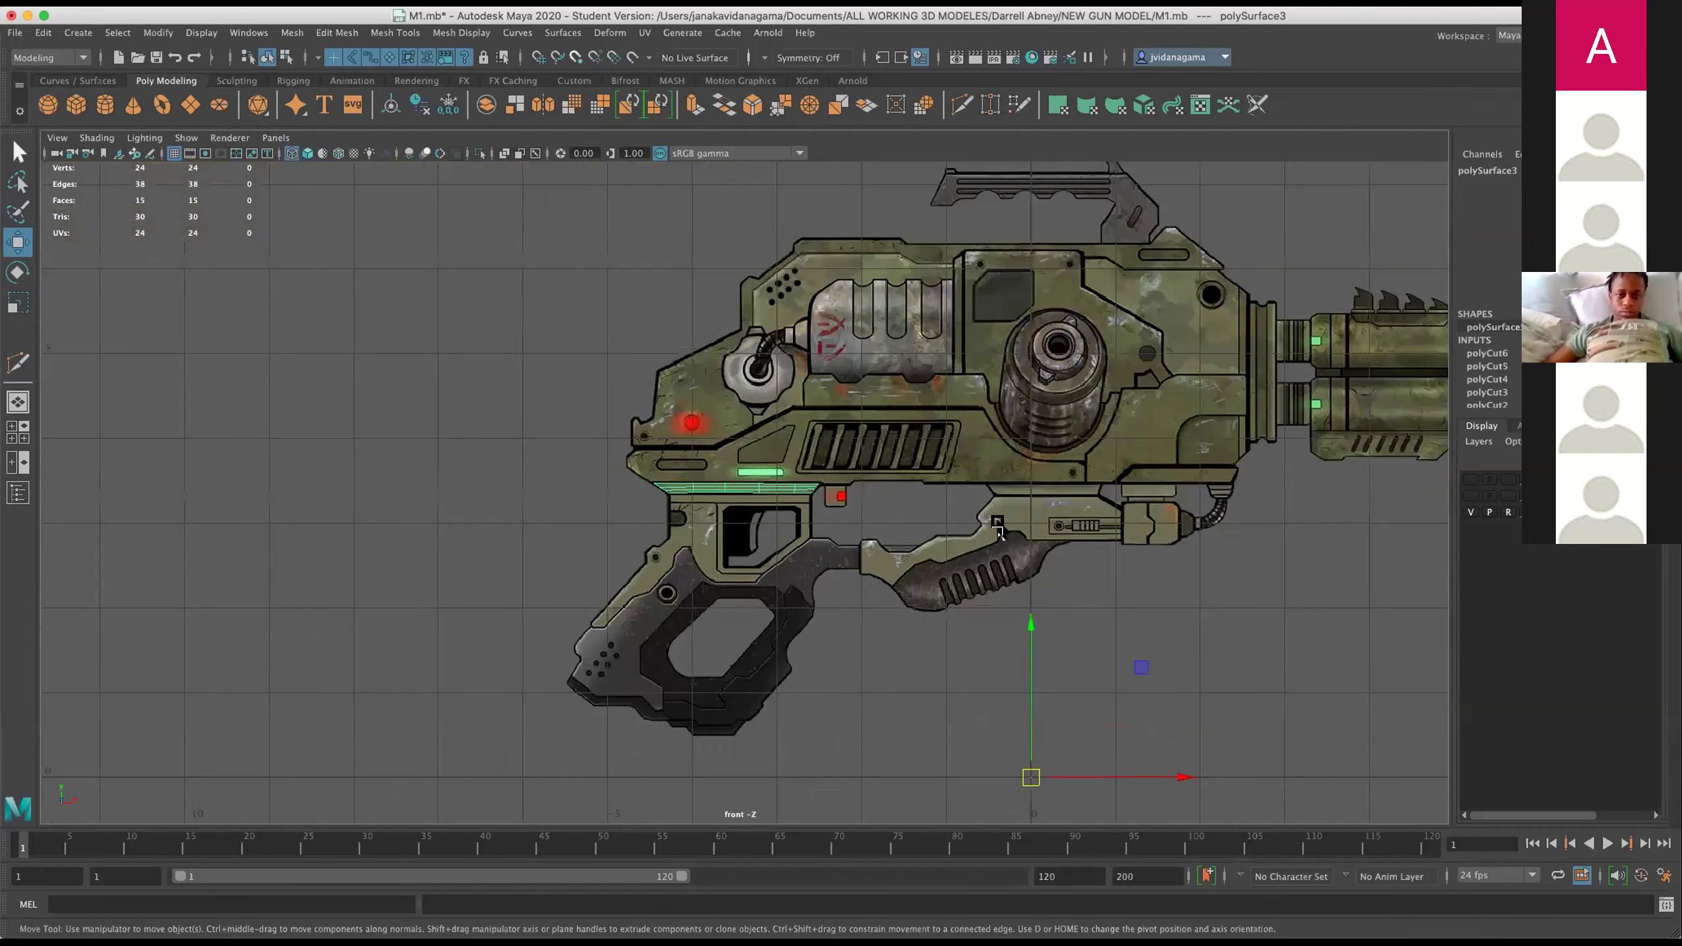
Centre the strip's pivot on the strip with Modify > Center Pivot.
scroll("up", 3)
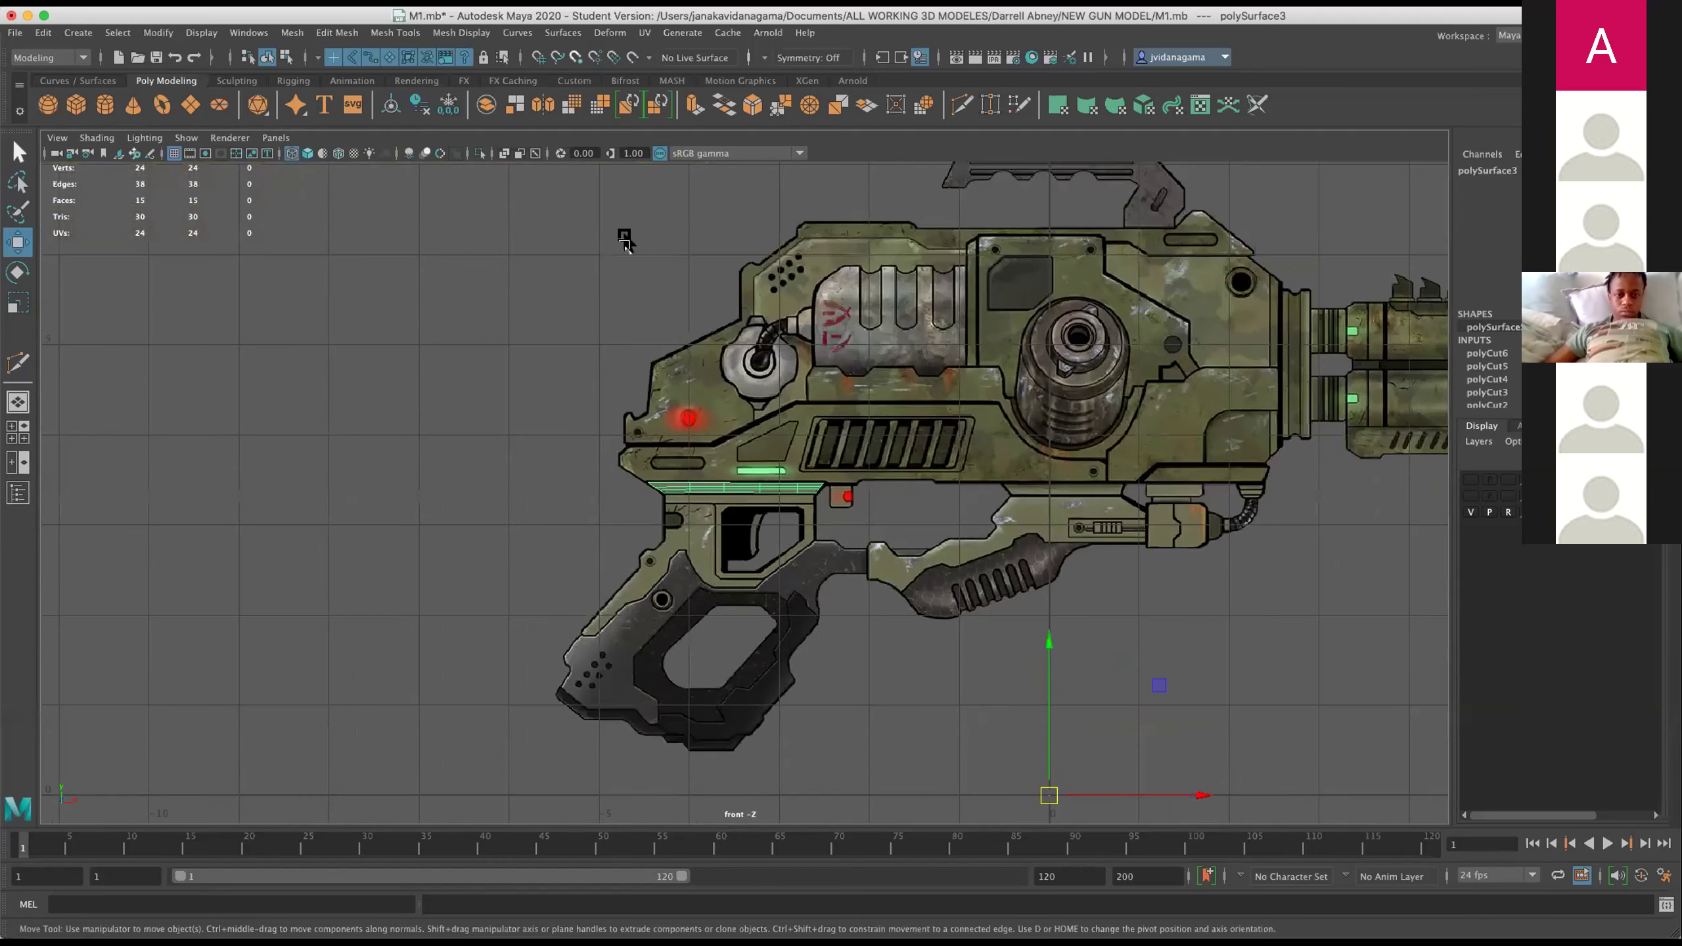
left_click(173, 28)
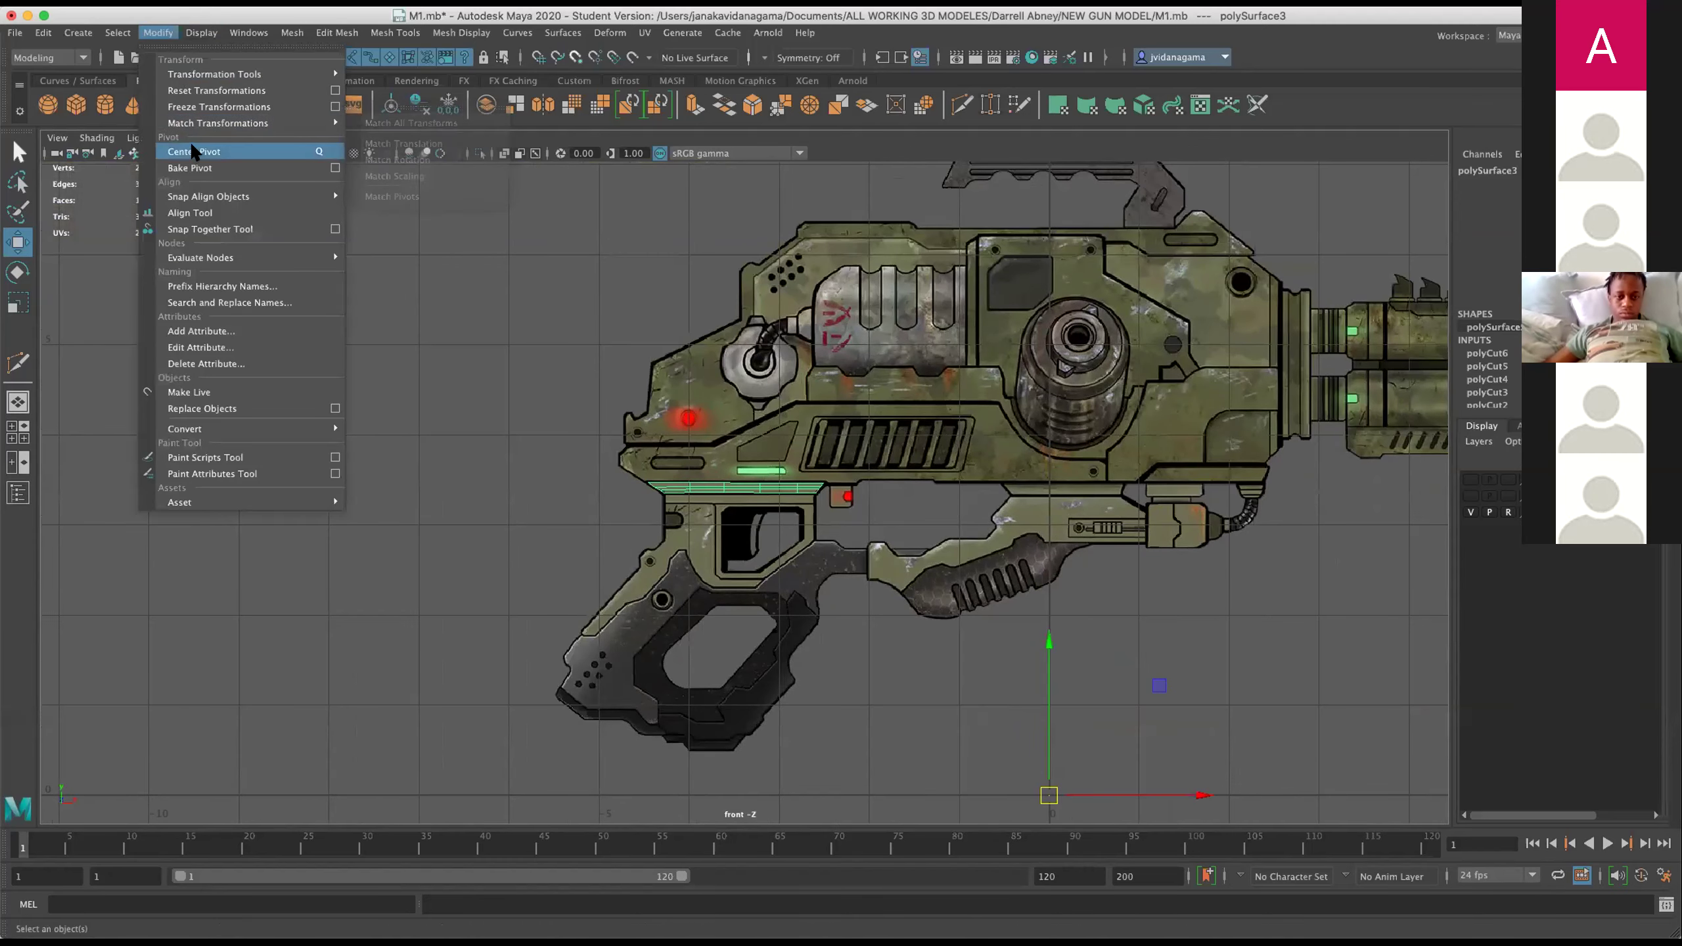
left_click(189, 141)
Switch to the maximized perspective view and frame the strip.
scroll("up", 3)
key("space")
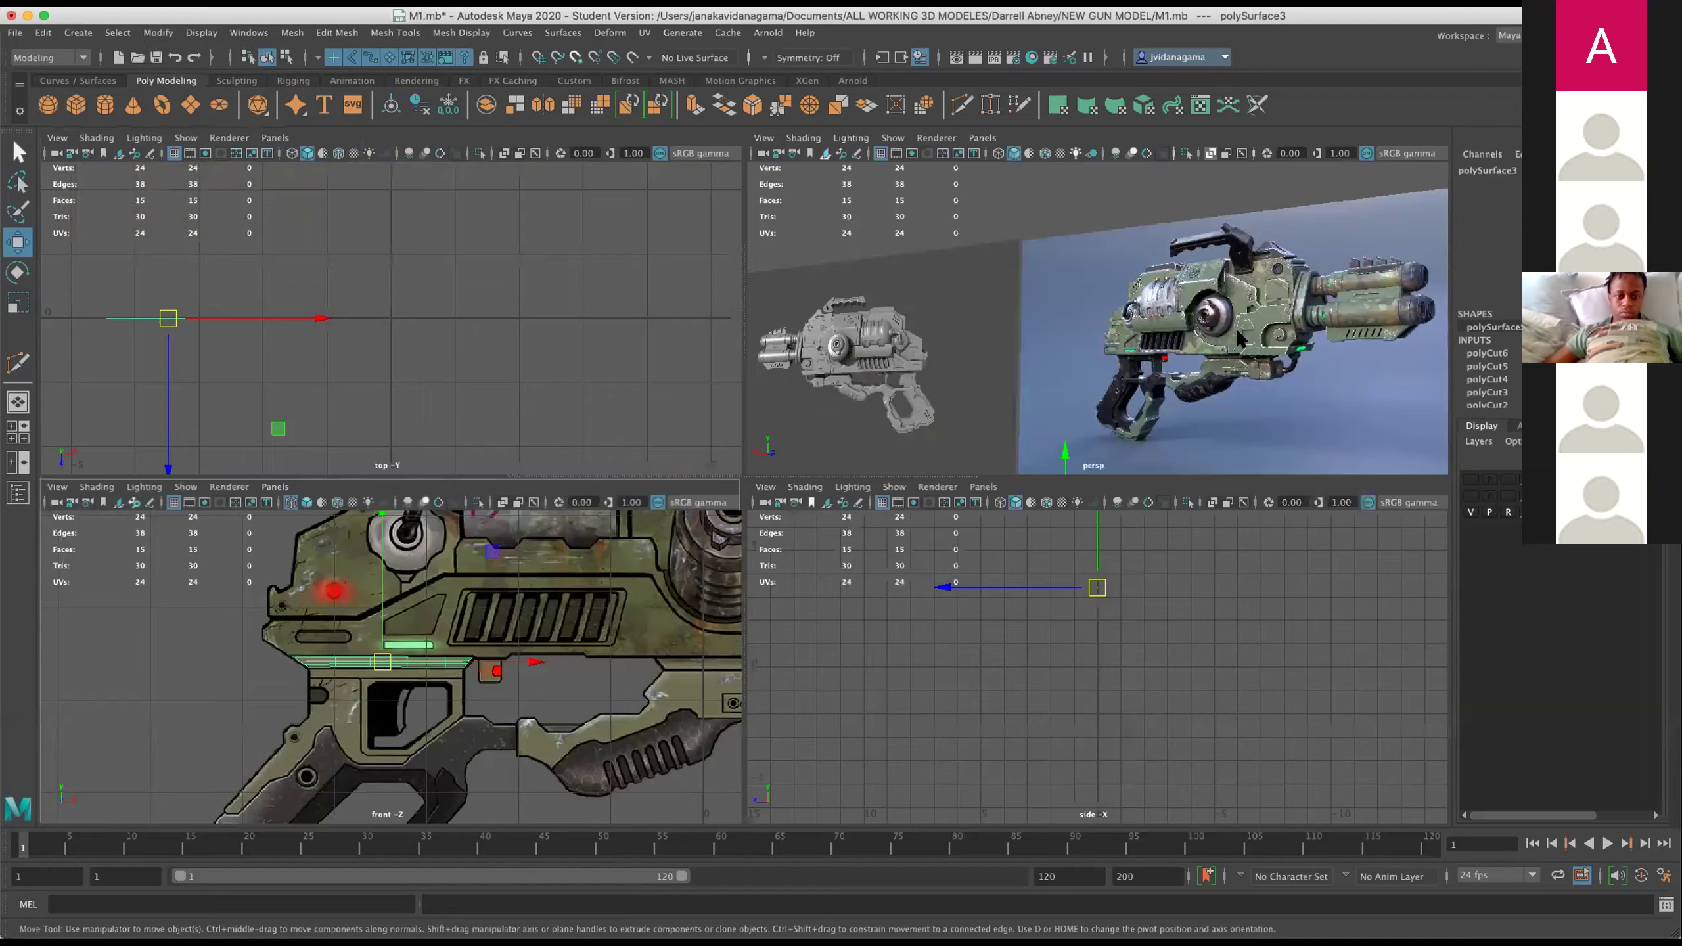
key("space")
scroll("down", 3)
left_click_drag(913, 555, 977, 527)
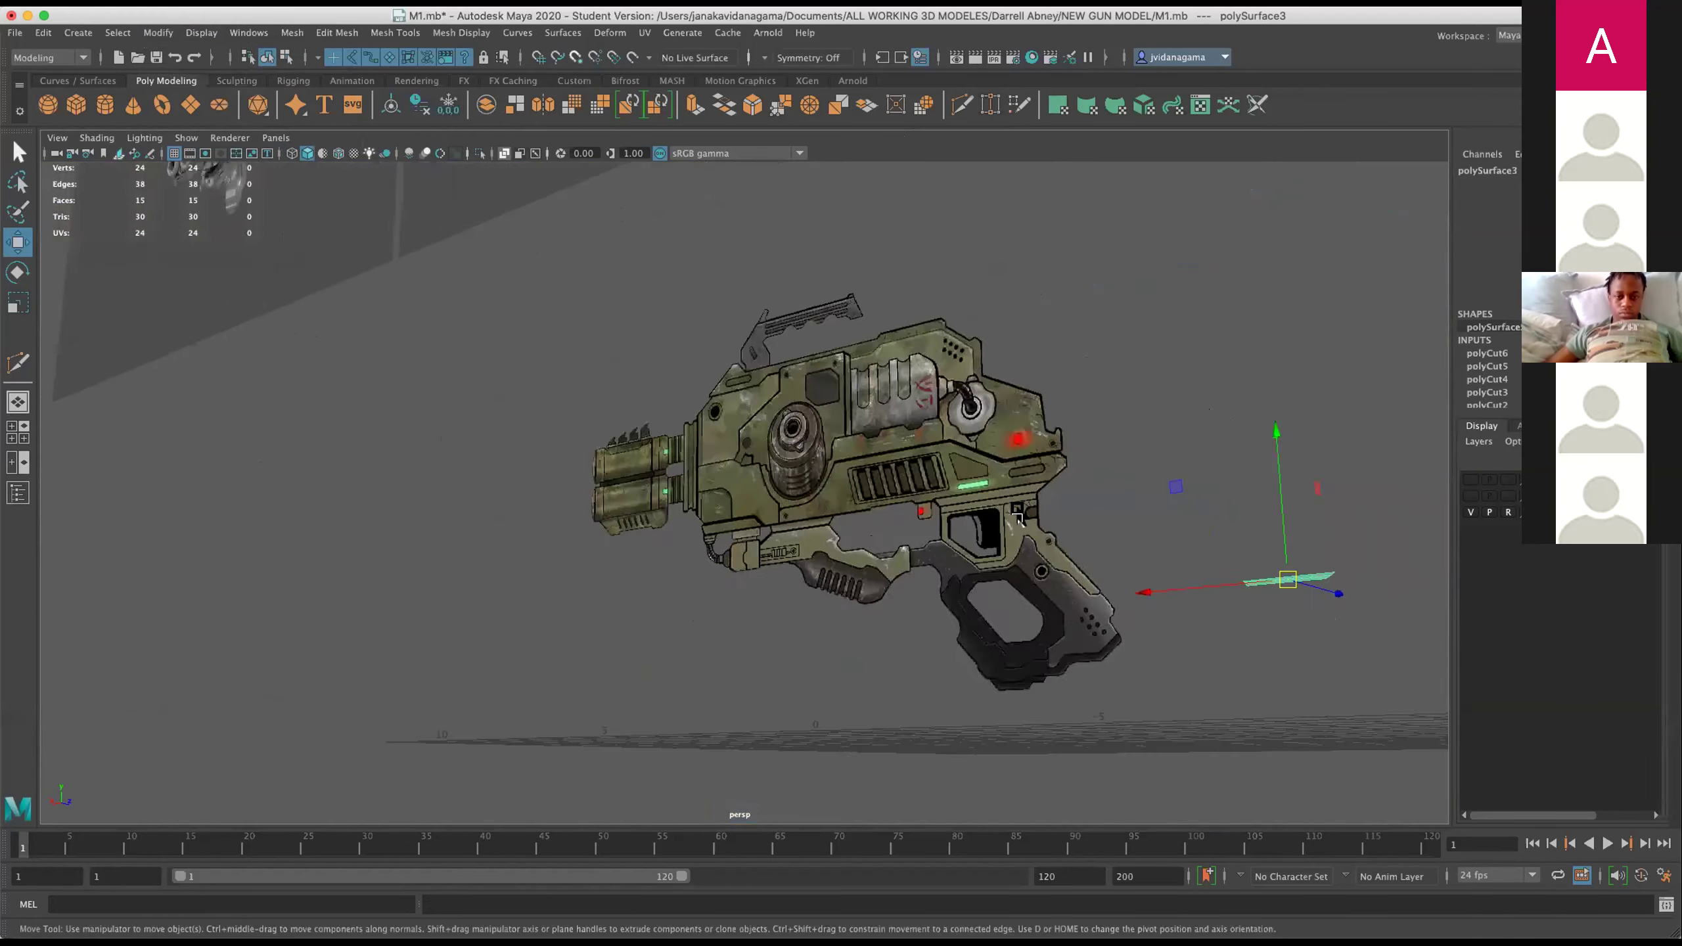
left_click_drag(871, 628, 886, 627)
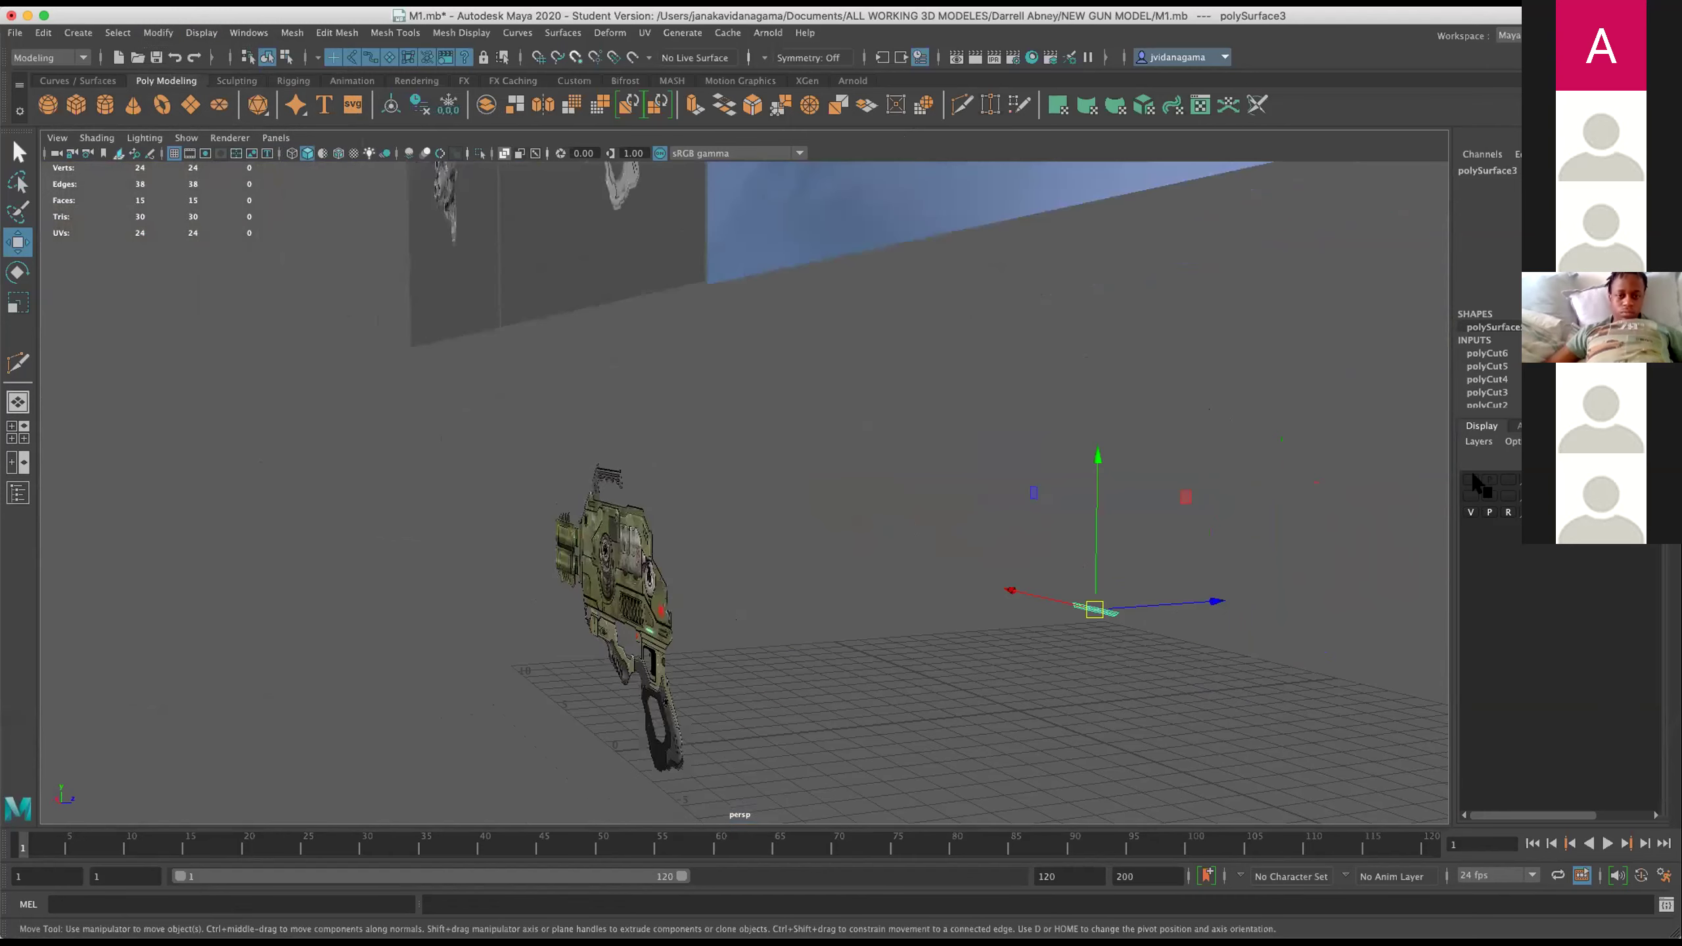
key("f")
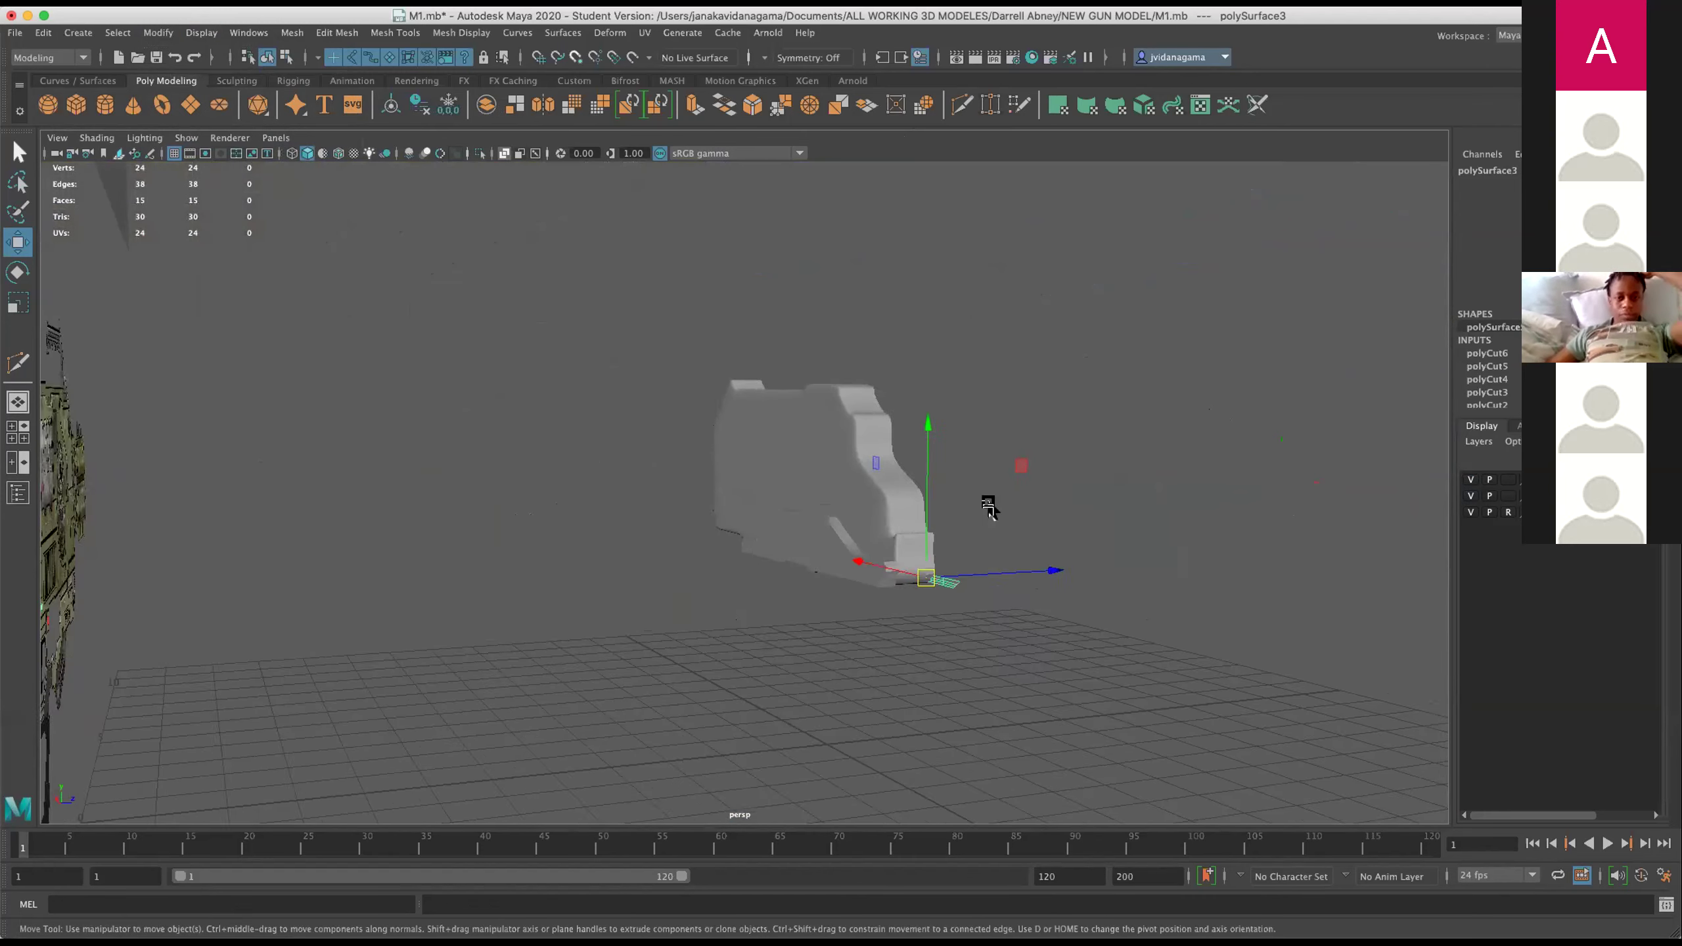
Tumble and dolly close around the flat strip, then select its faces.
left_click_drag(1172, 613, 1059, 552)
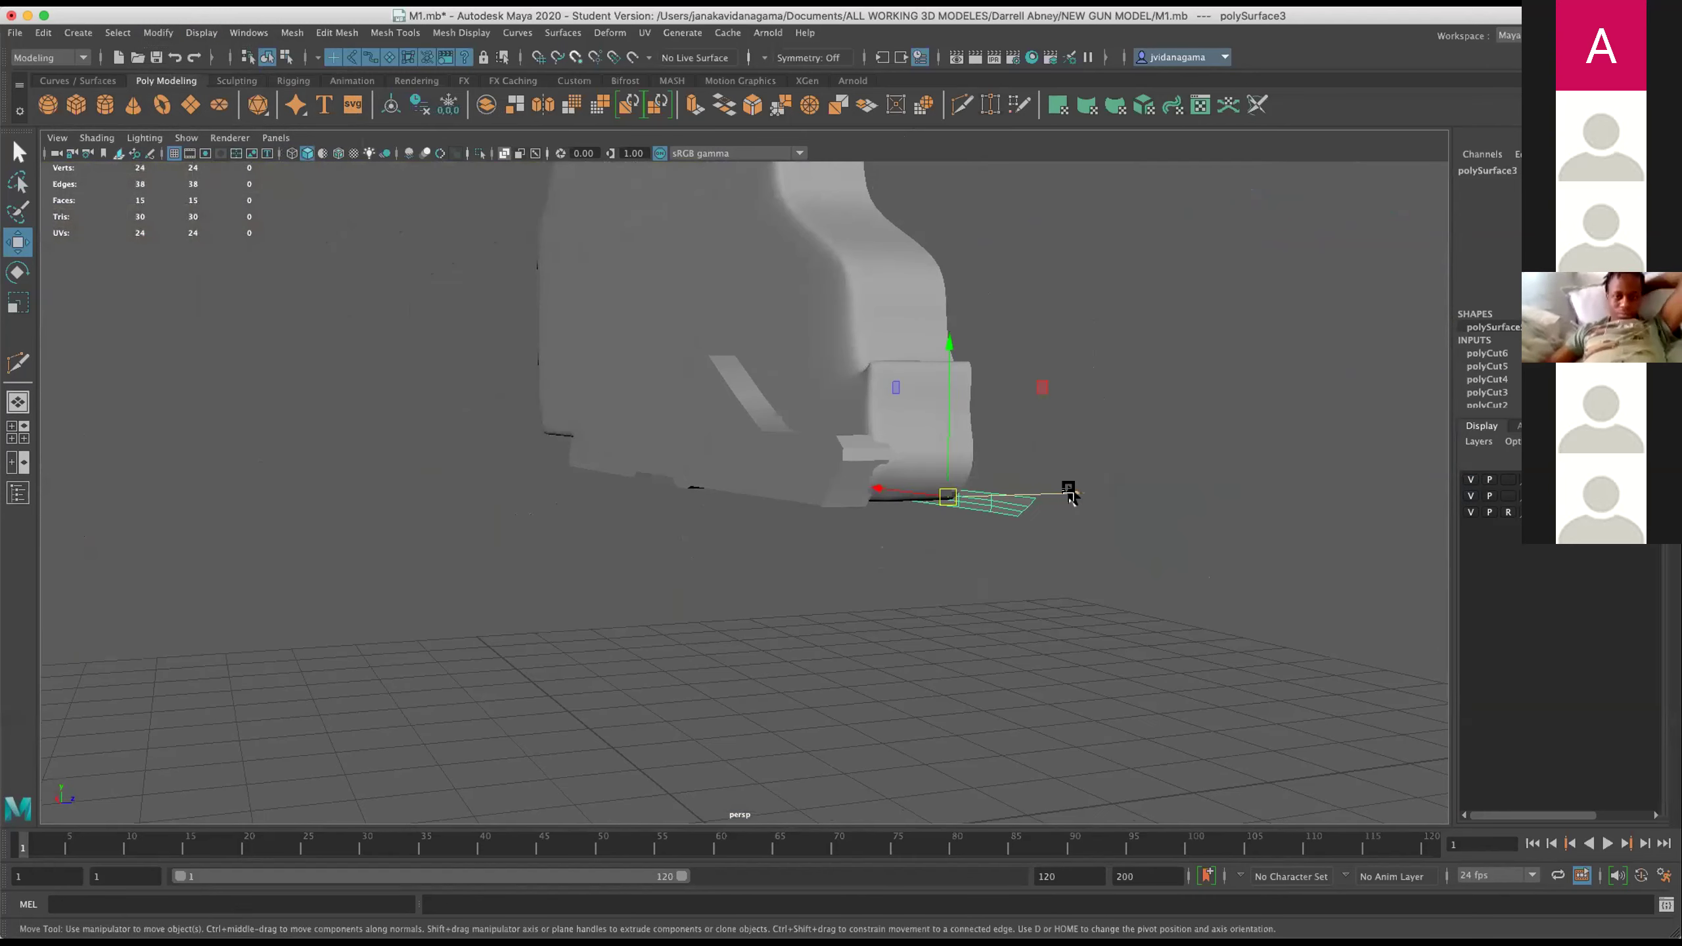
left_click_drag(1081, 493, 826, 549)
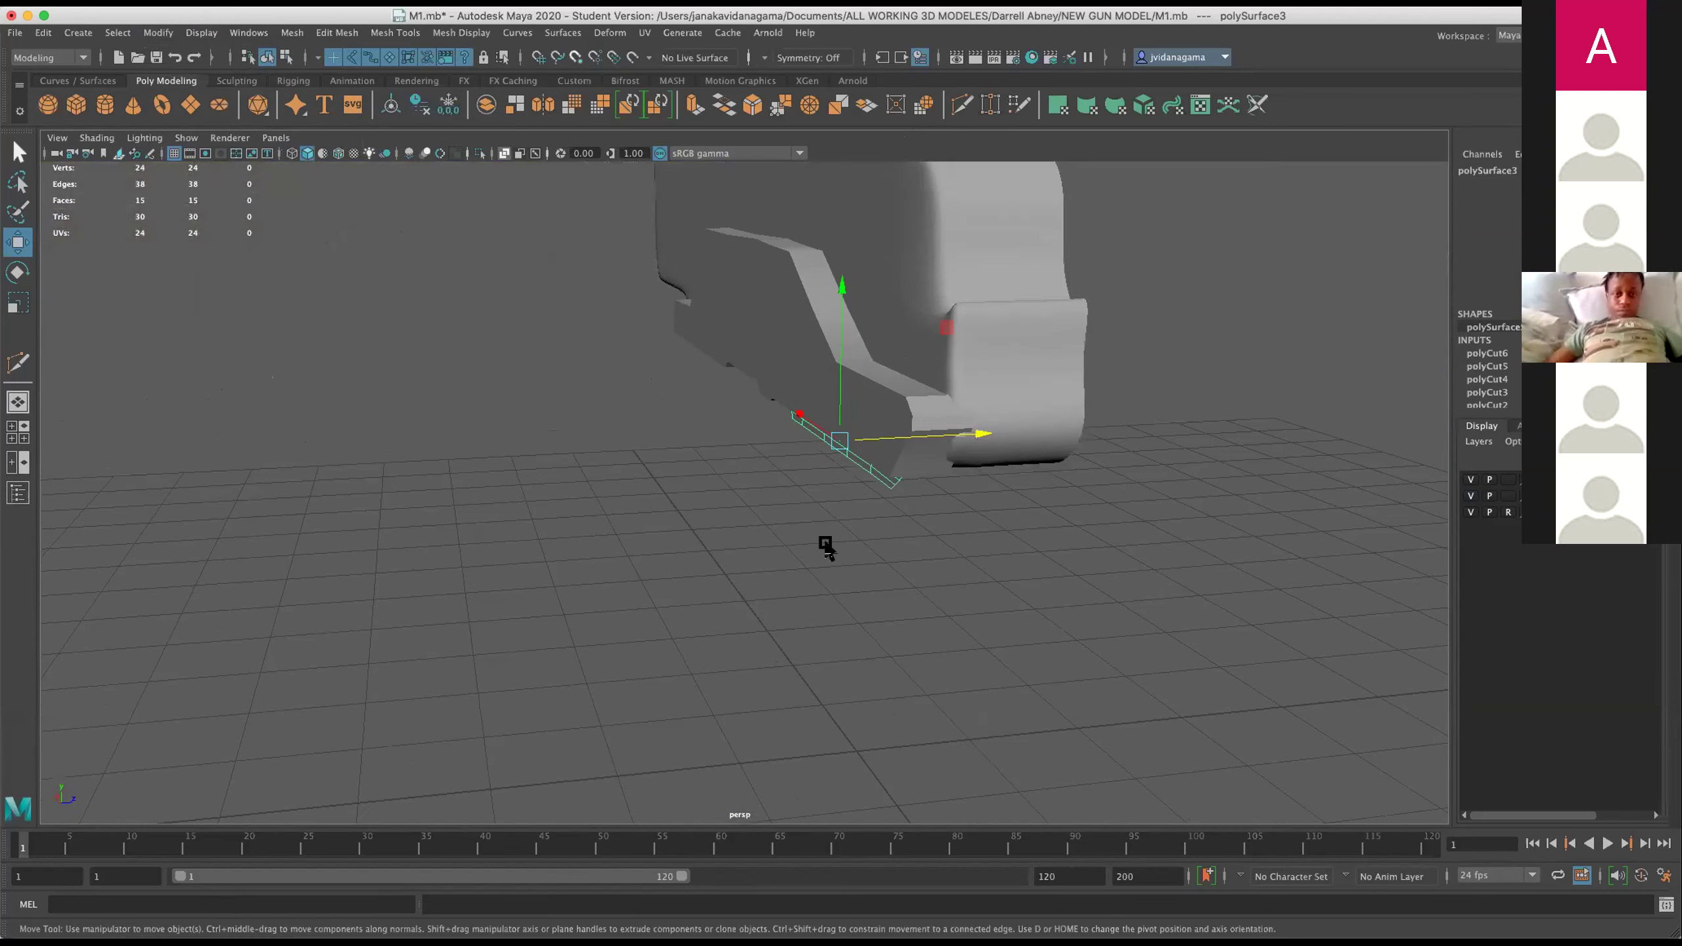
left_click_drag(975, 443, 567, 389)
left_click_drag(567, 389, 848, 391)
left_click_drag(848, 391, 823, 405)
left_click_drag(734, 357, 735, 393)
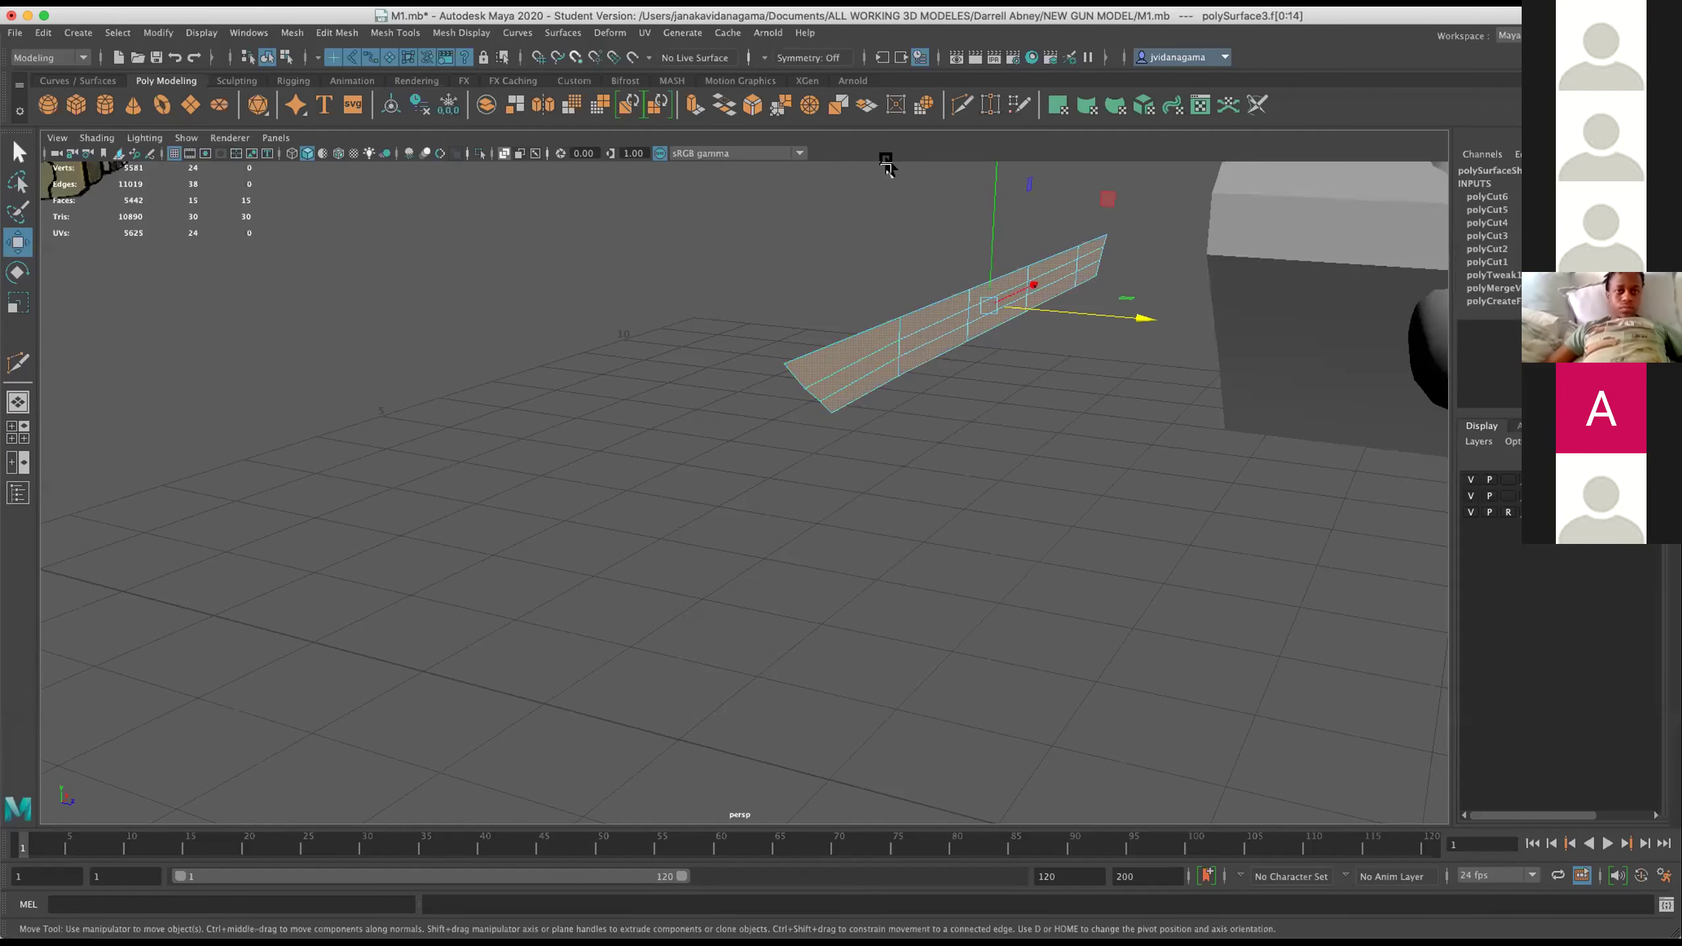
Extrude the strip's 15 faces into a thick 48-vertex block and view it smoothed.
left_click(695, 105)
left_click_drag(942, 272, 1033, 377)
left_click_drag(1044, 401, 835, 404)
key("f")
left_click_drag(946, 425, 956, 435)
key("2")
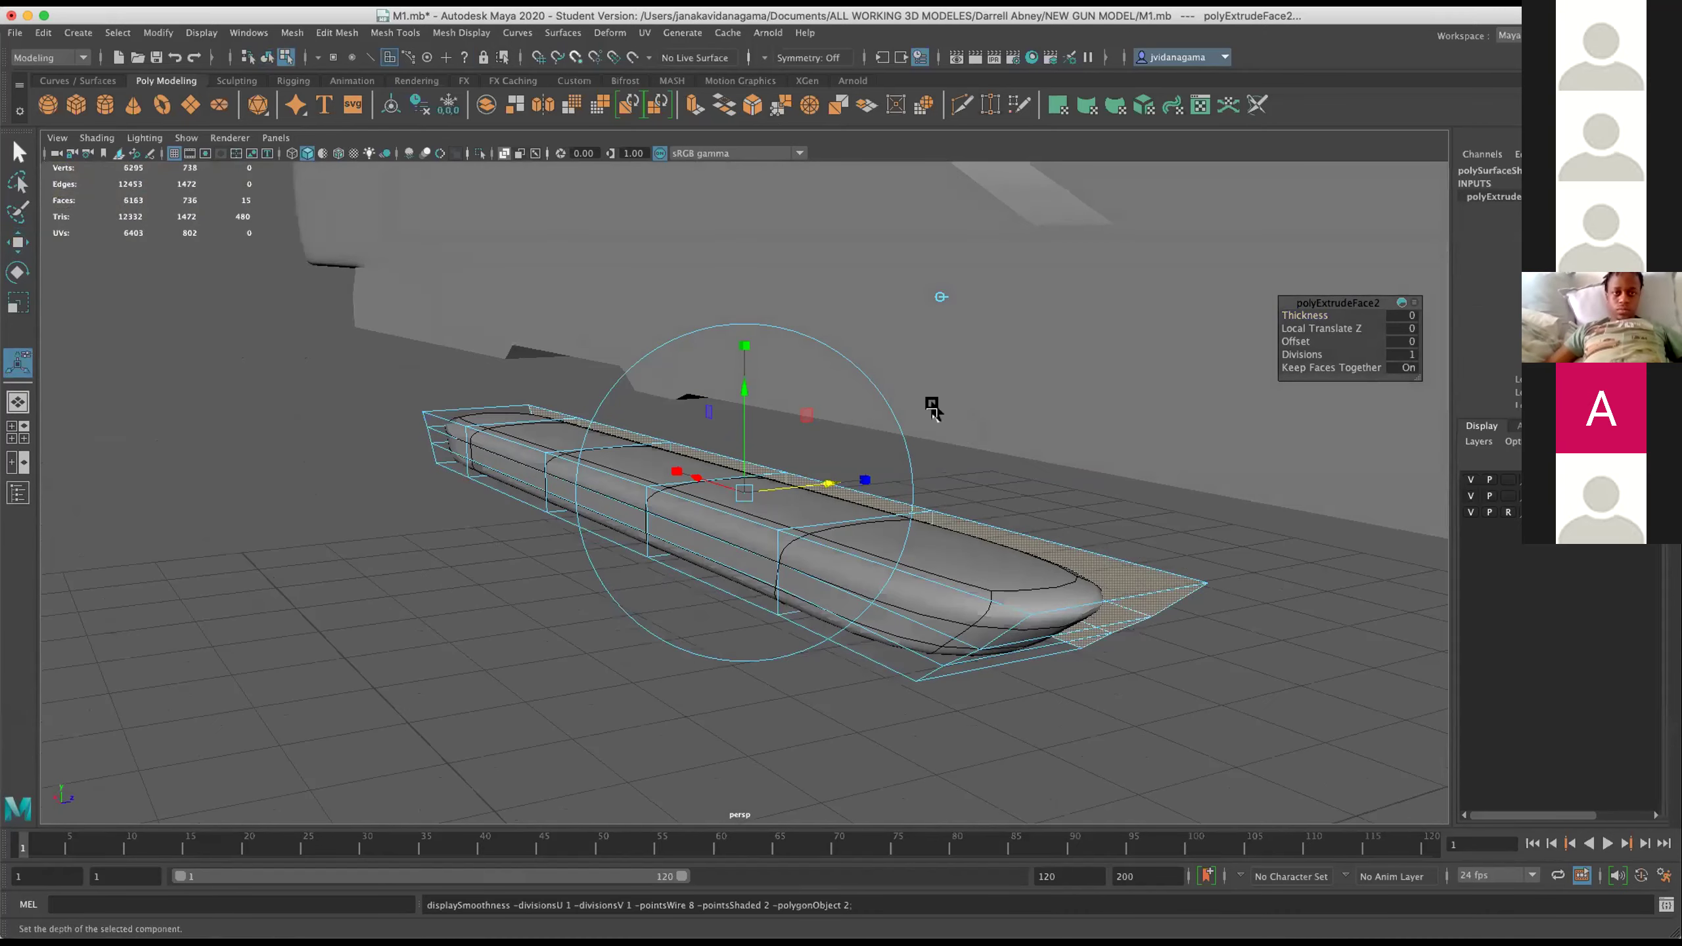
left_click_drag(977, 438, 942, 387)
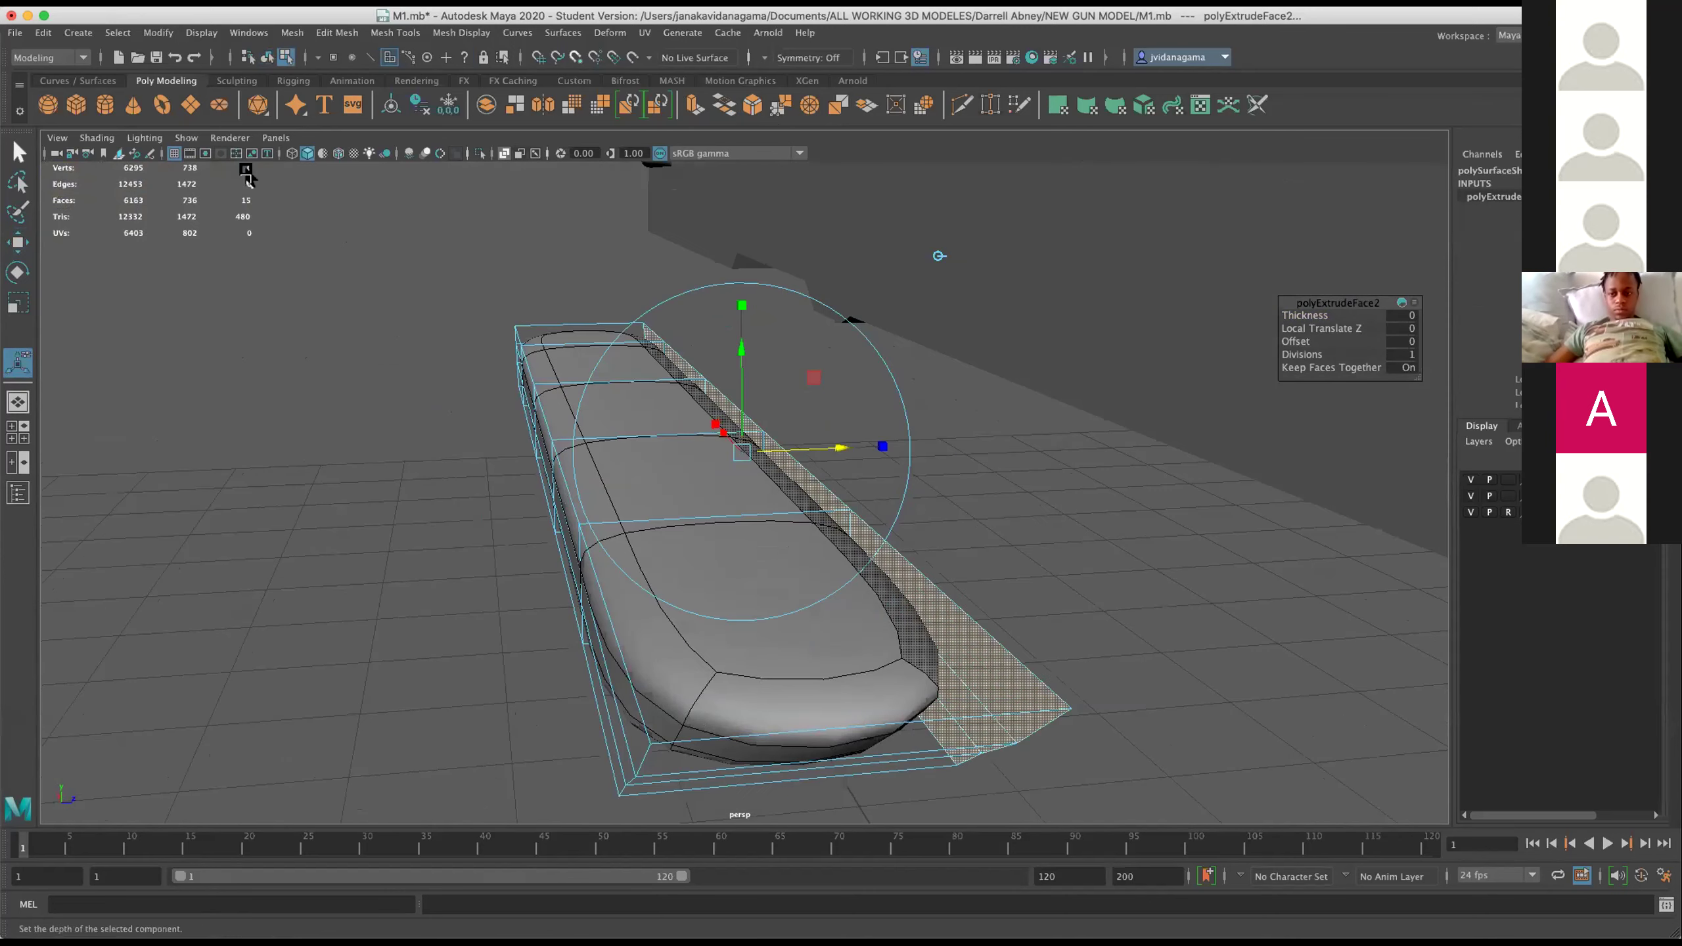
Activate the Insert Edge Loop Tool from the Mesh Tools menu.
left_click(339, 31)
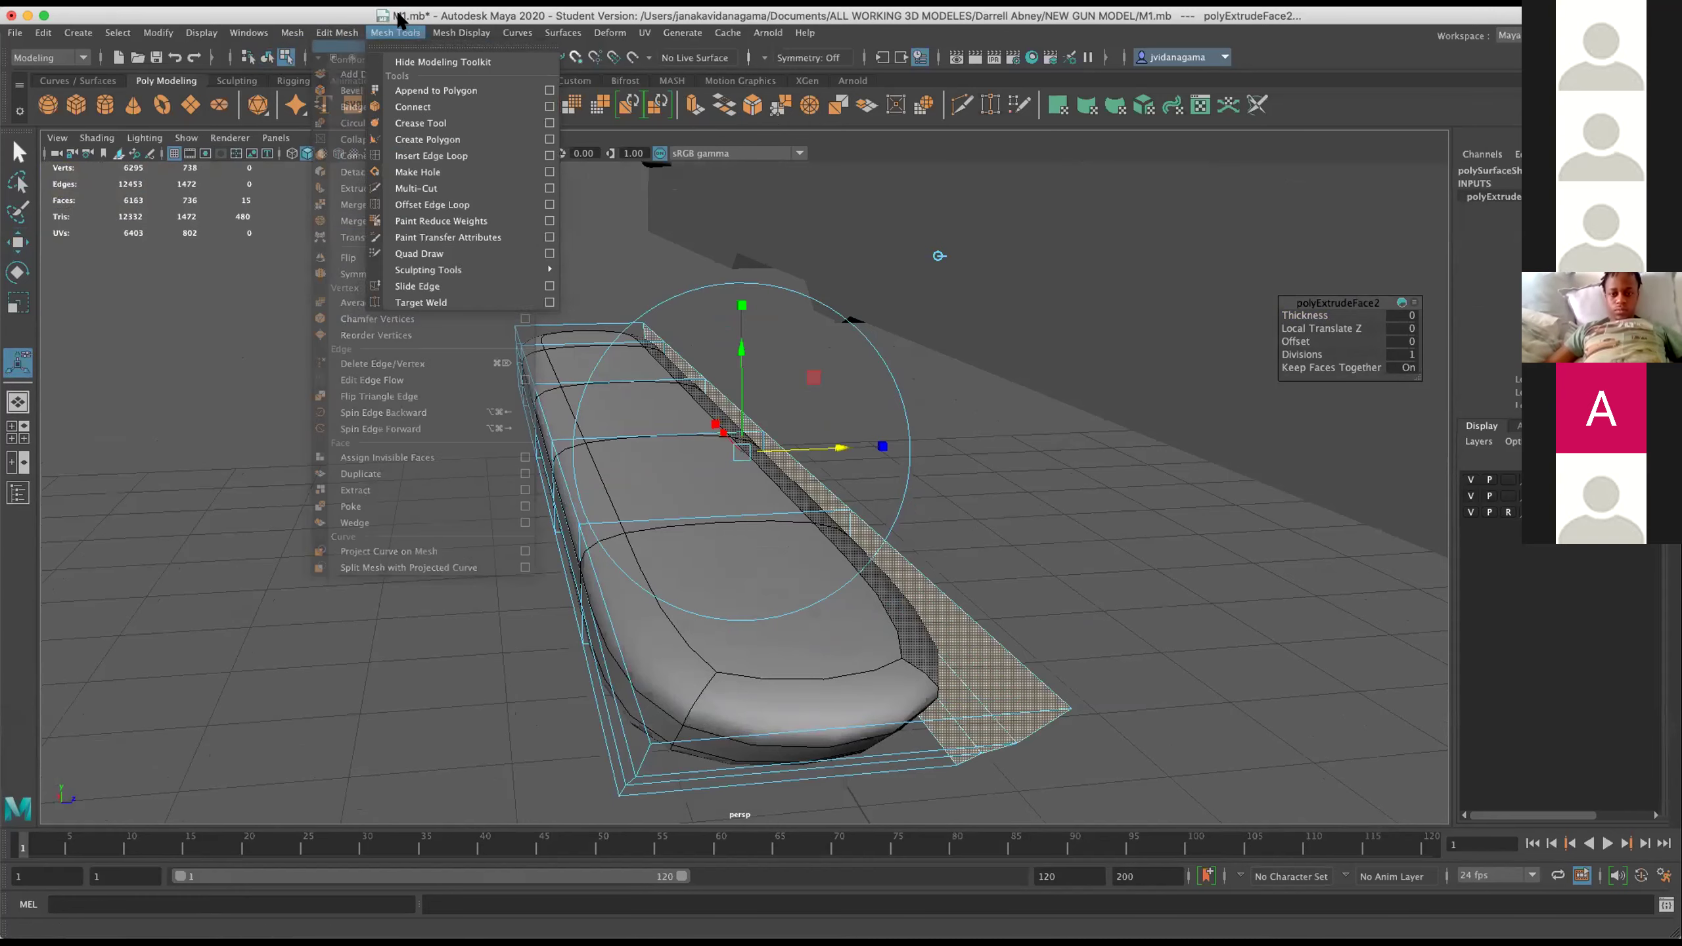
left_click(550, 154)
left_click_drag(1170, 127, 1278, 120)
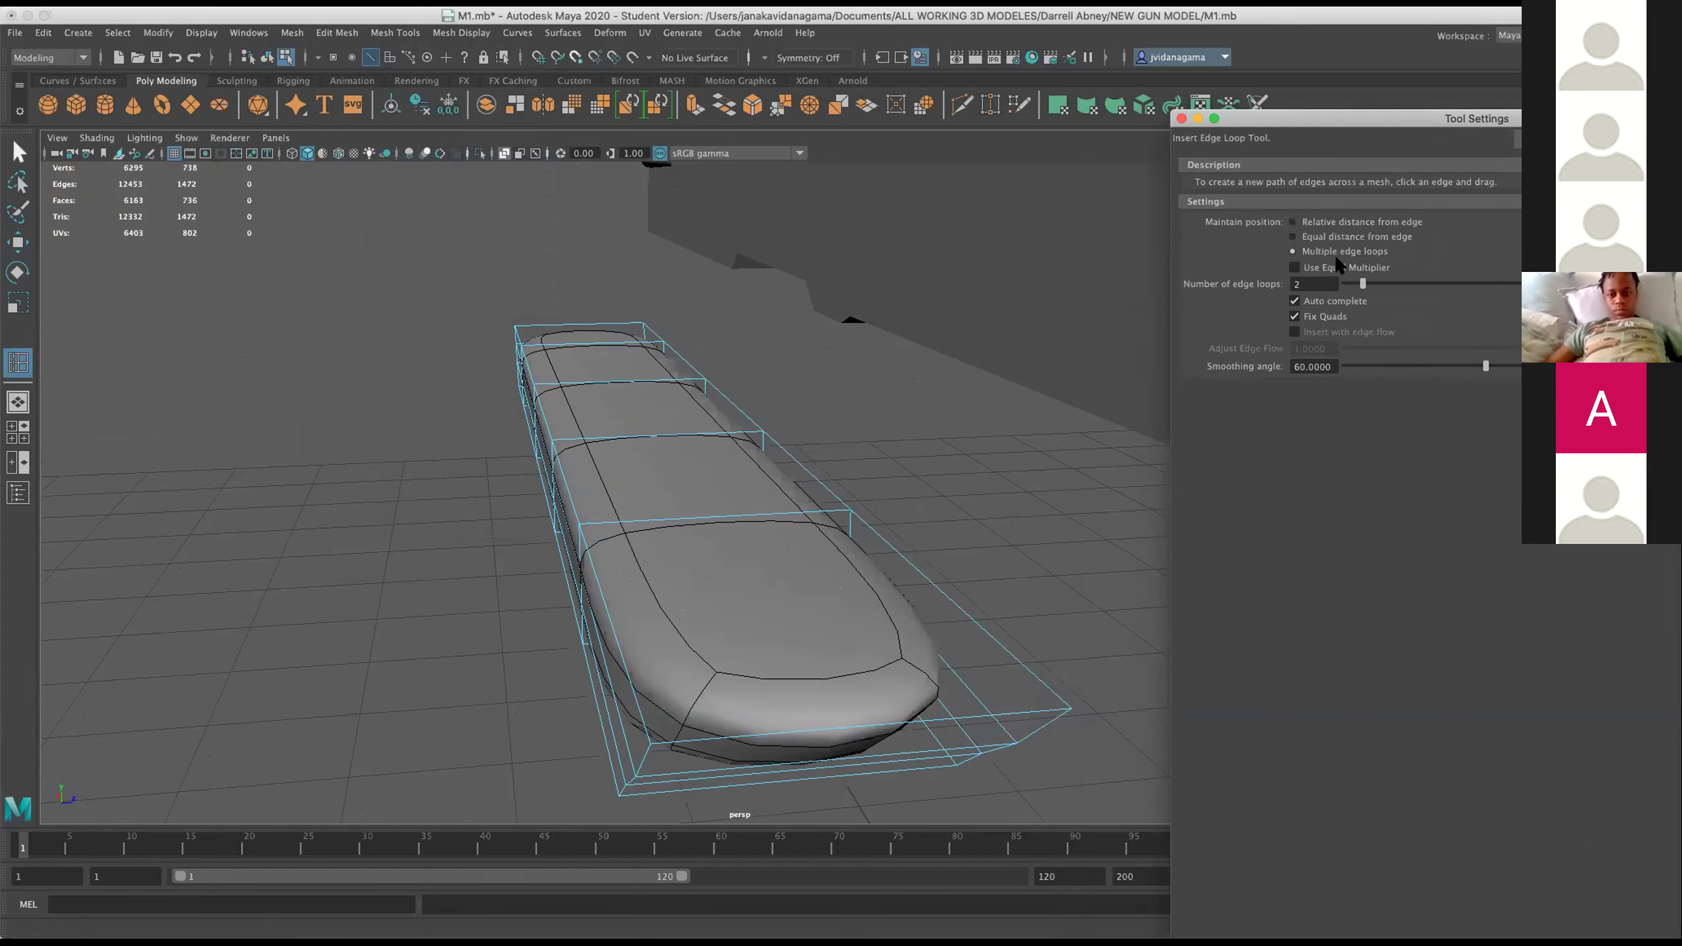
left_click(1180, 120)
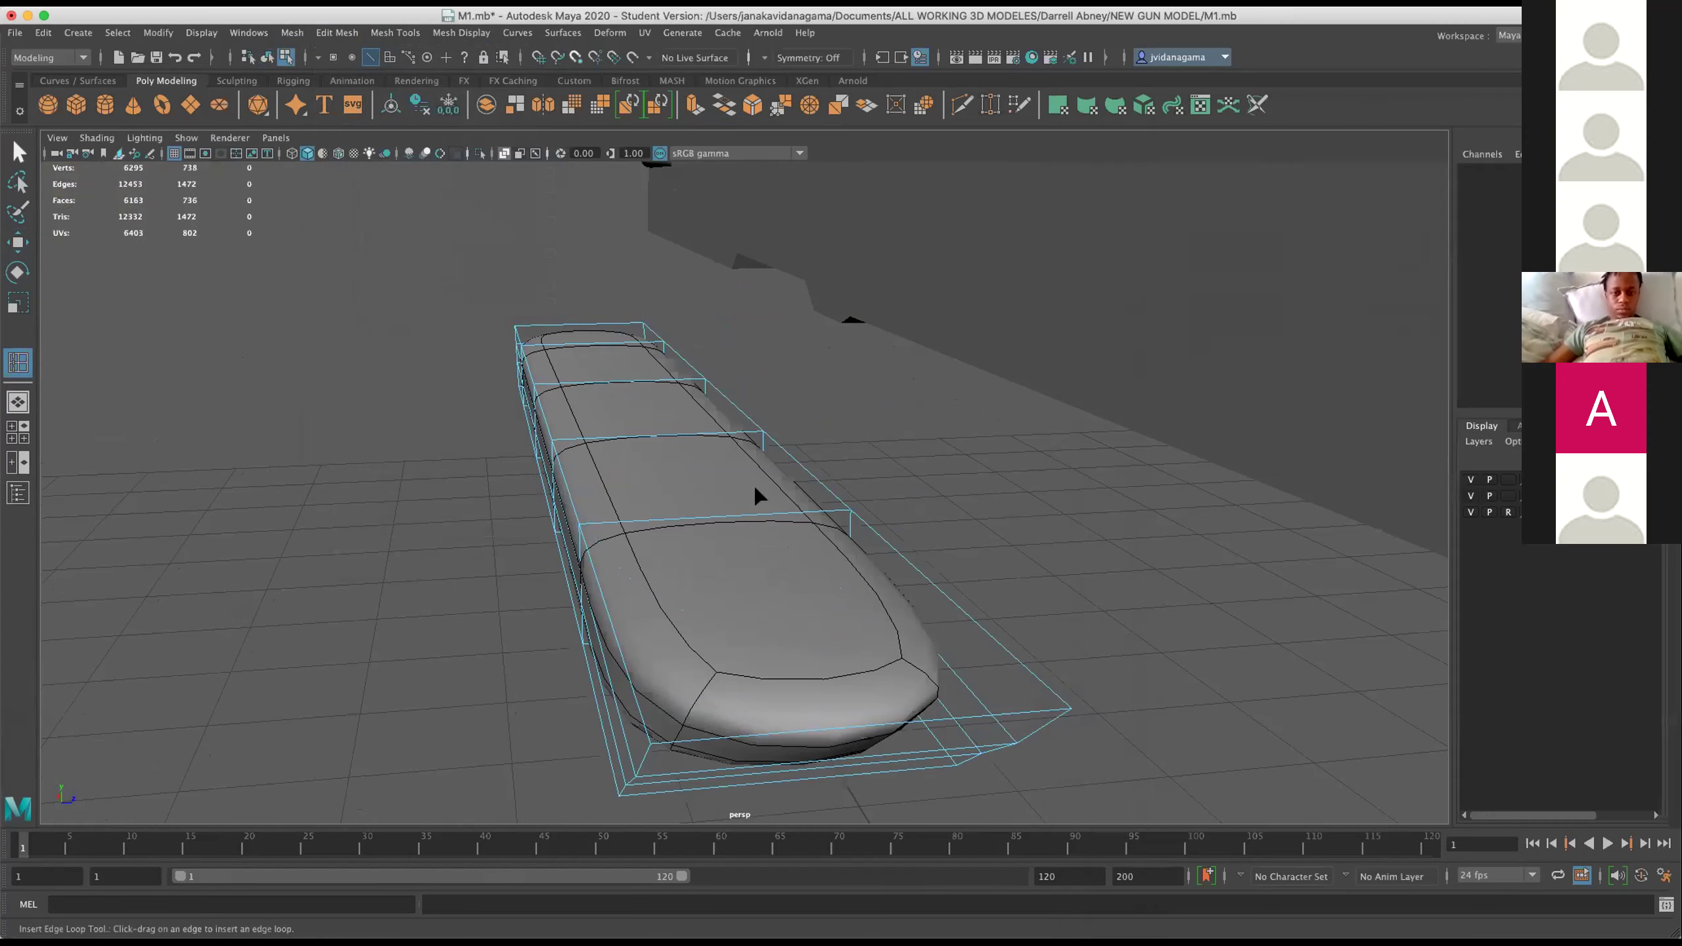
Insert lengthwise edge loops along the block and more along its side.
left_click(666, 522)
left_click_drag(652, 524, 656, 525)
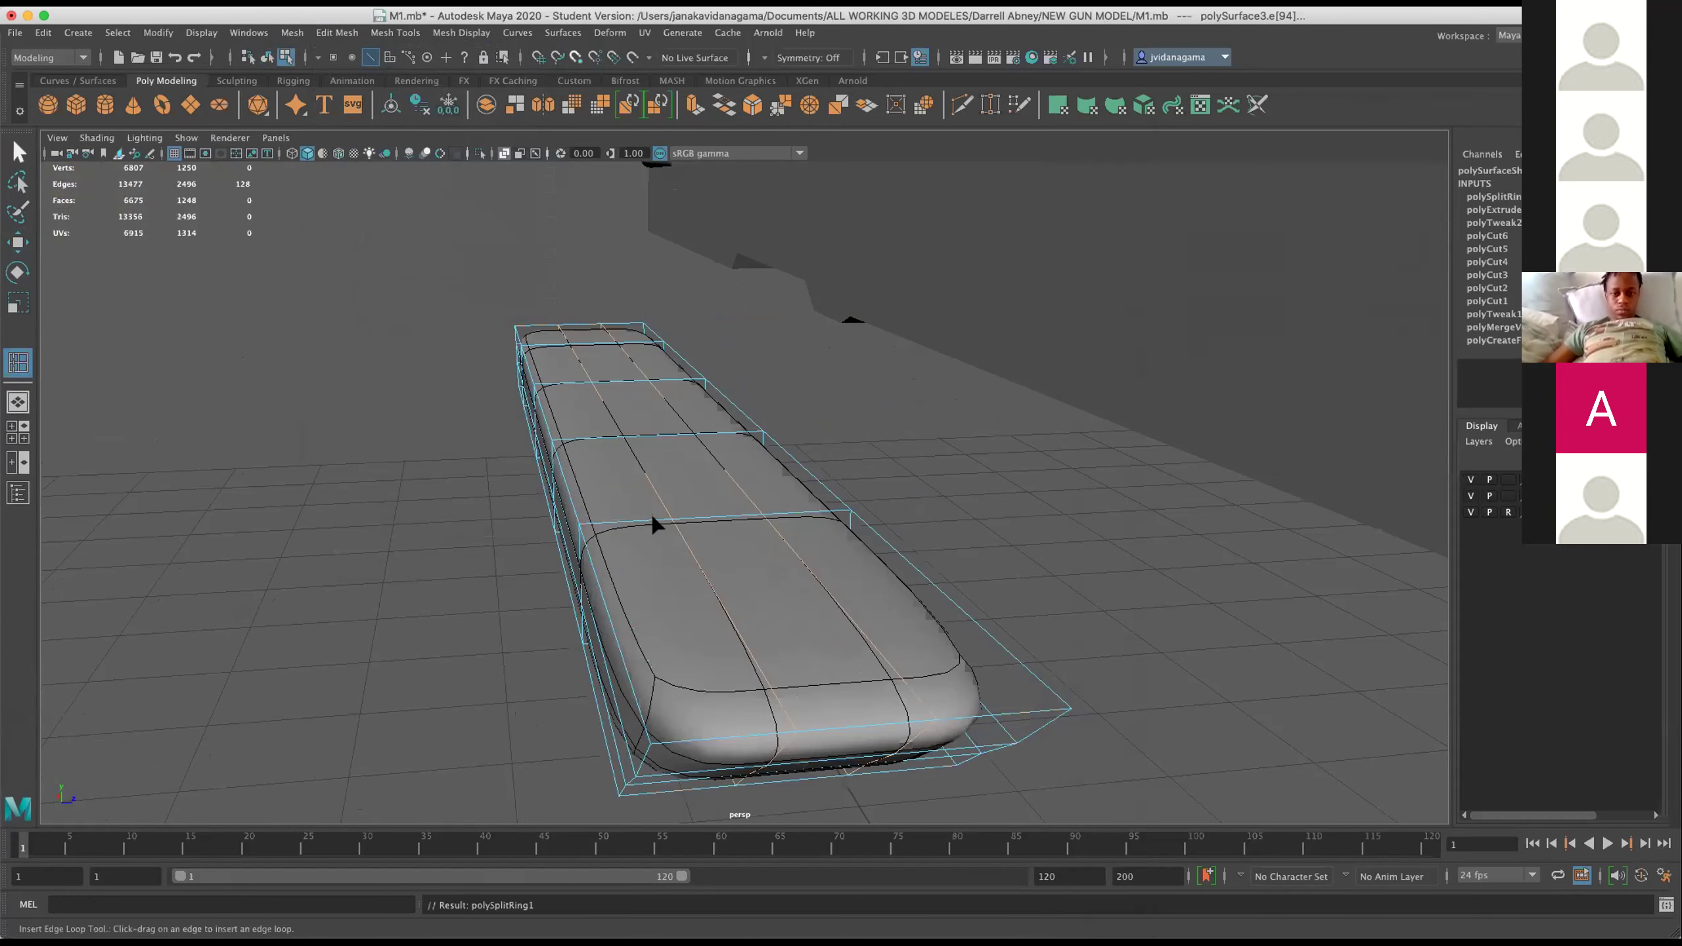
left_click(622, 522)
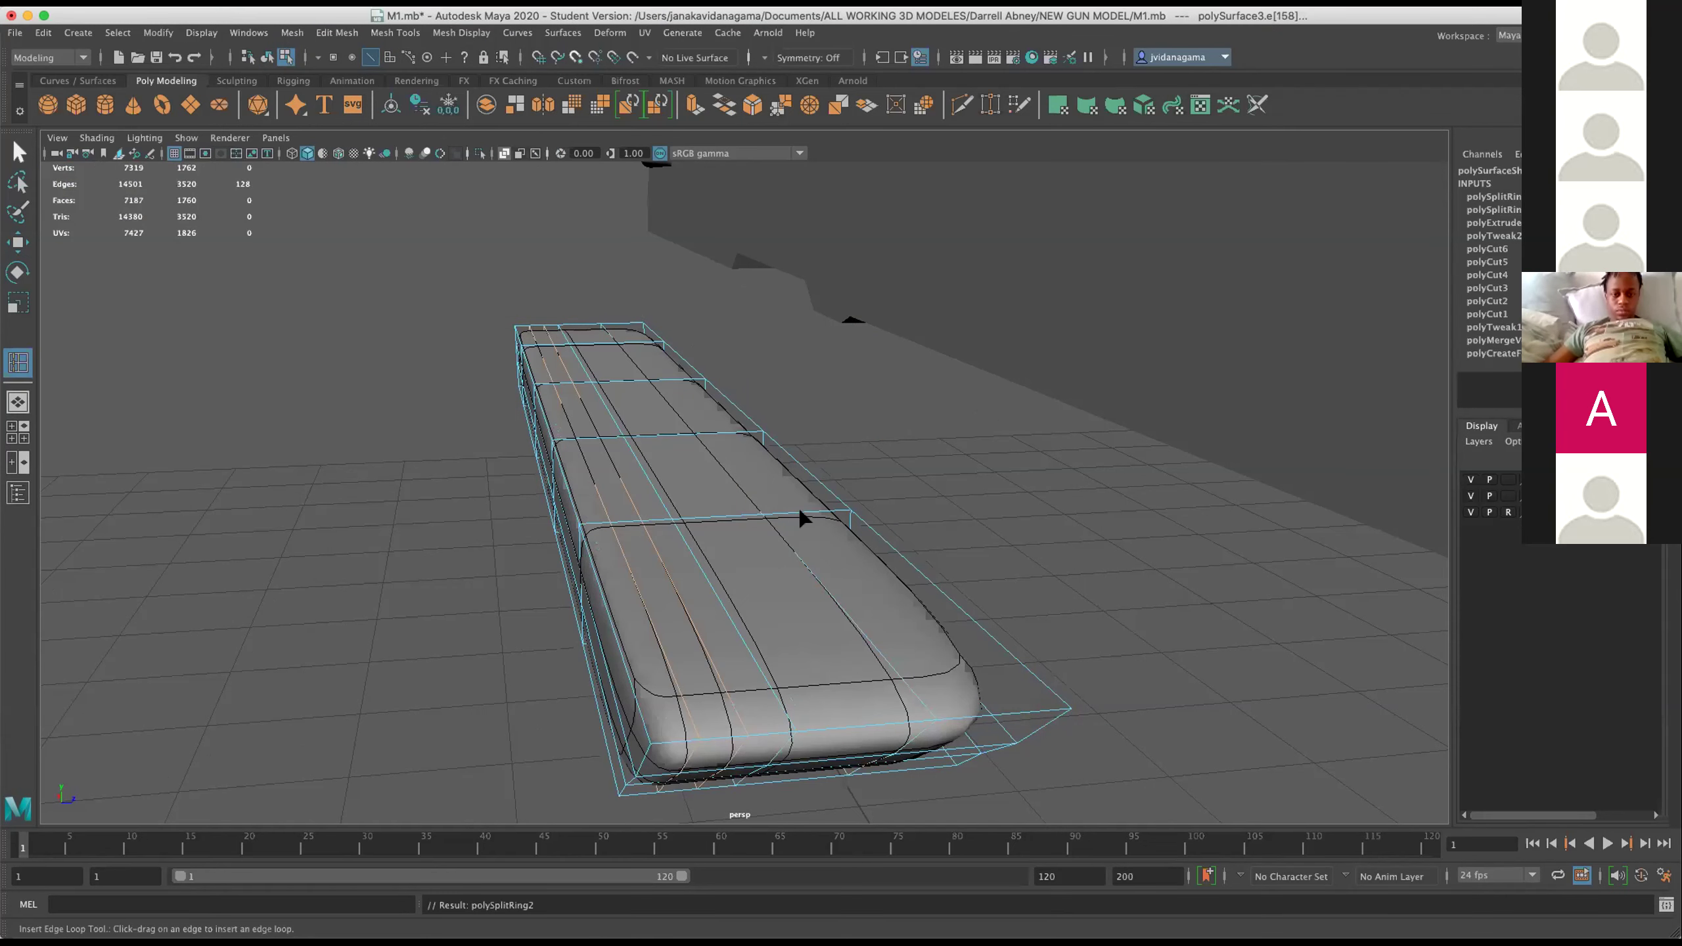
left_click(799, 514)
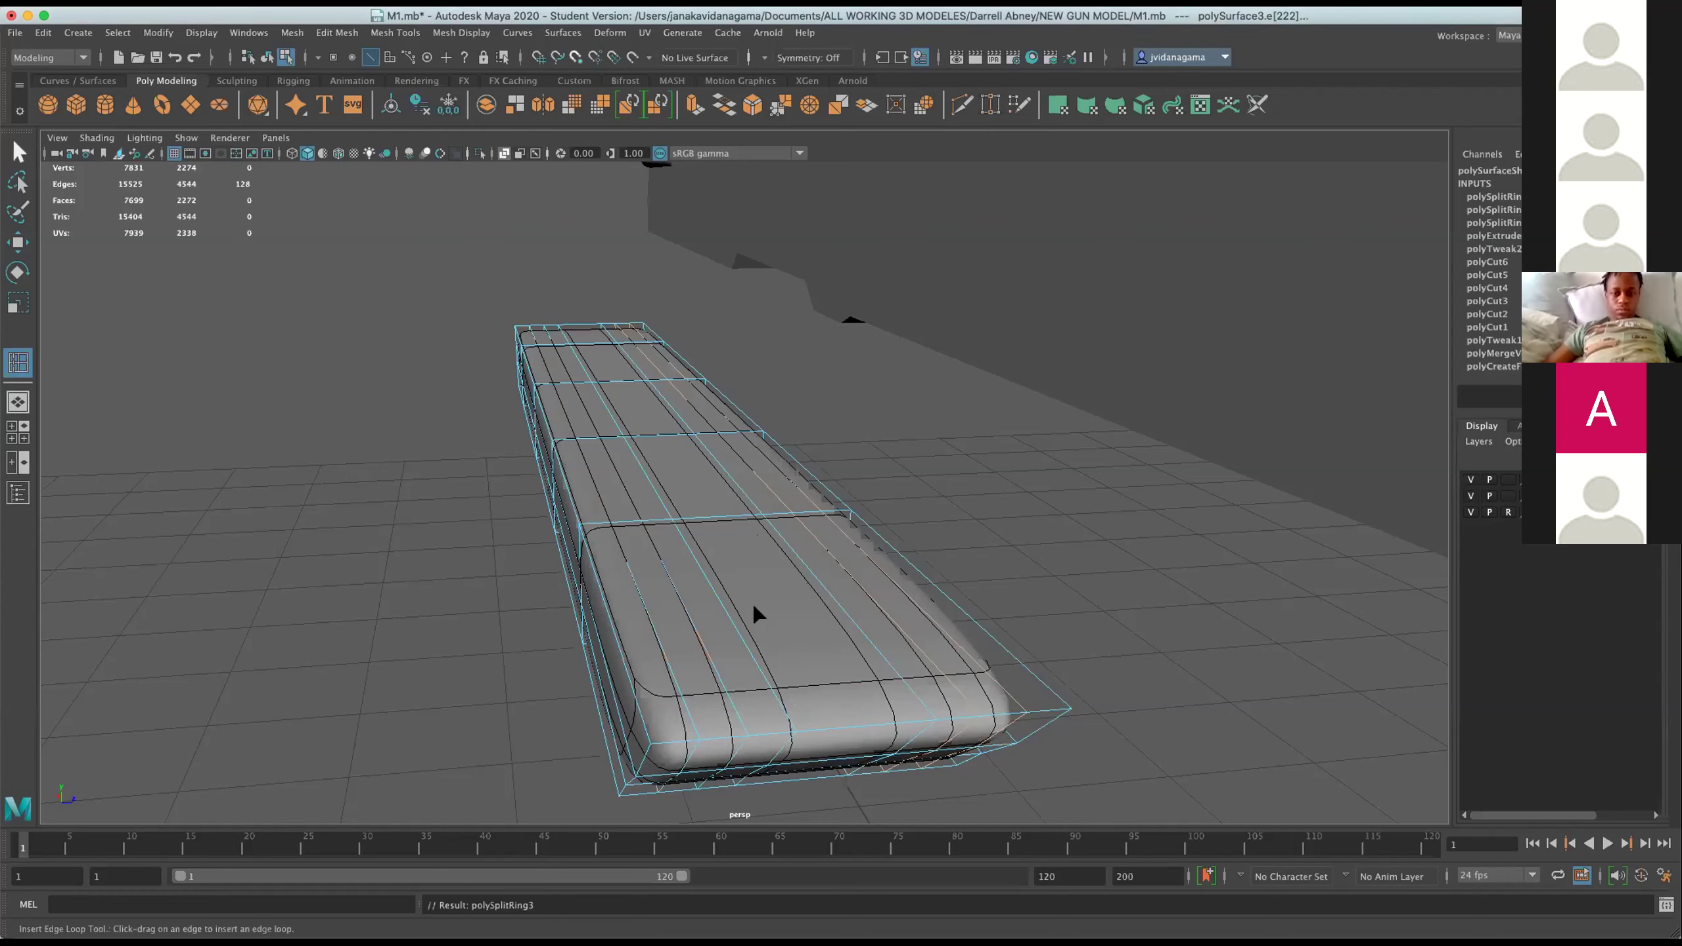
left_click(601, 598)
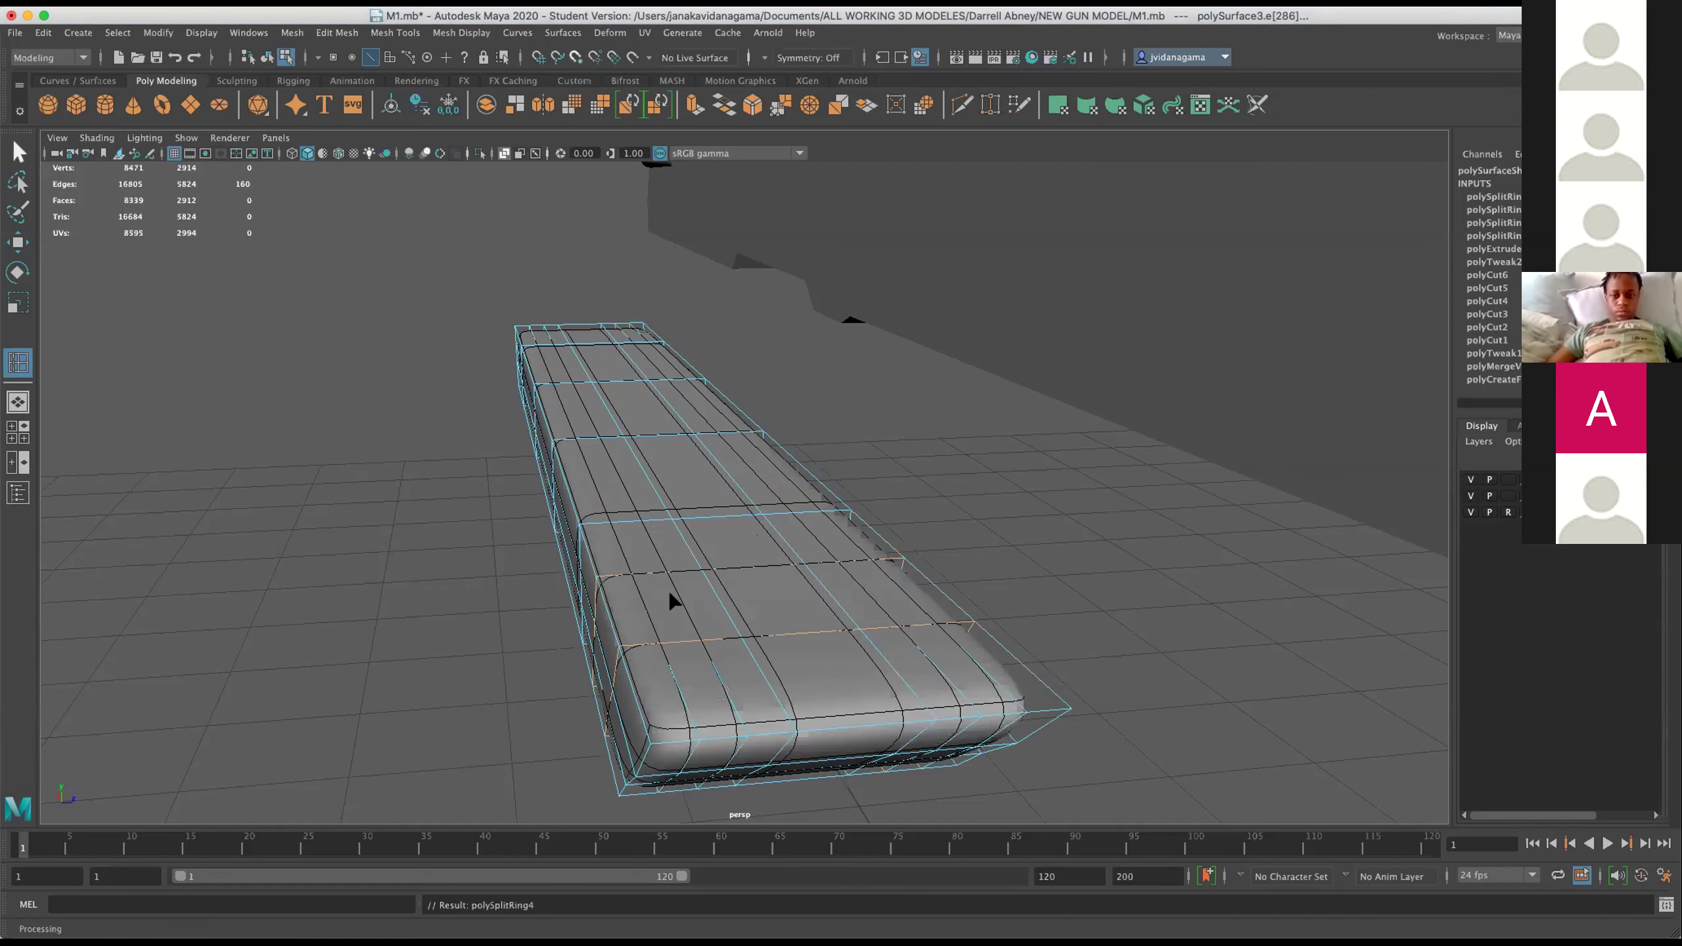
left_click_drag(716, 600, 763, 440)
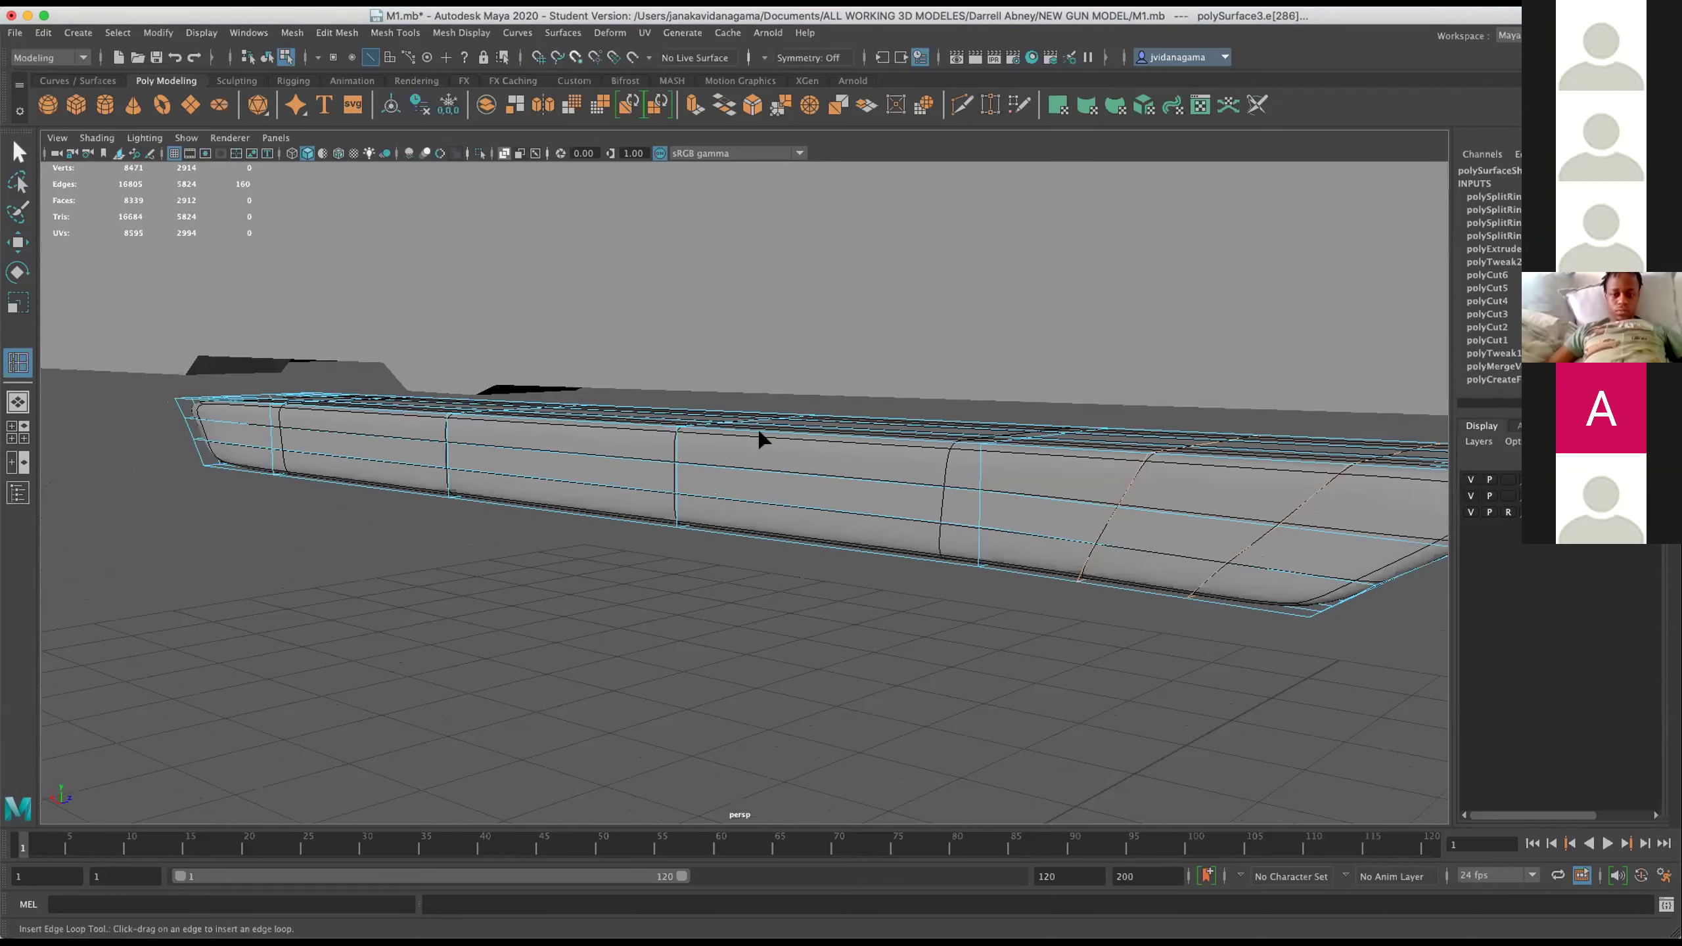
left_click(761, 432)
left_click(505, 417)
Add more crosswise edge loops, undoing and replacing the last one.
left_click_drag(537, 444, 270, 500)
left_click(394, 474)
left_click(265, 503)
key("ctrl+z")
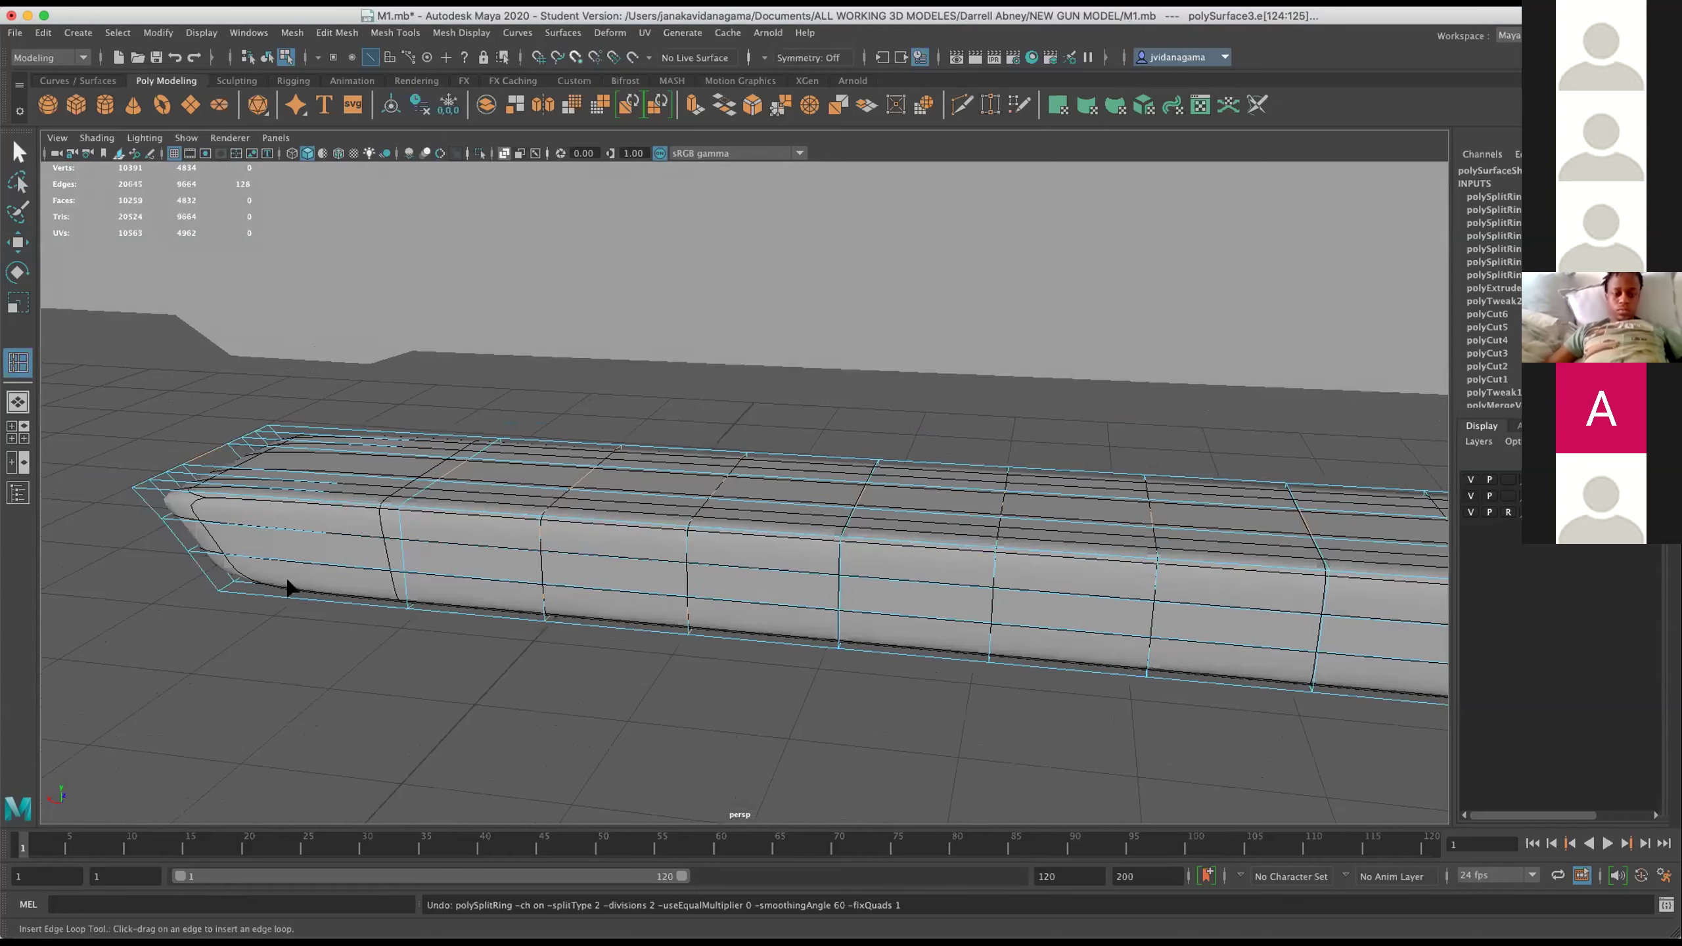
left_click(276, 600)
left_click_drag(403, 571, 936, 493)
left_click_drag(1140, 454, 1041, 370)
left_click(337, 34)
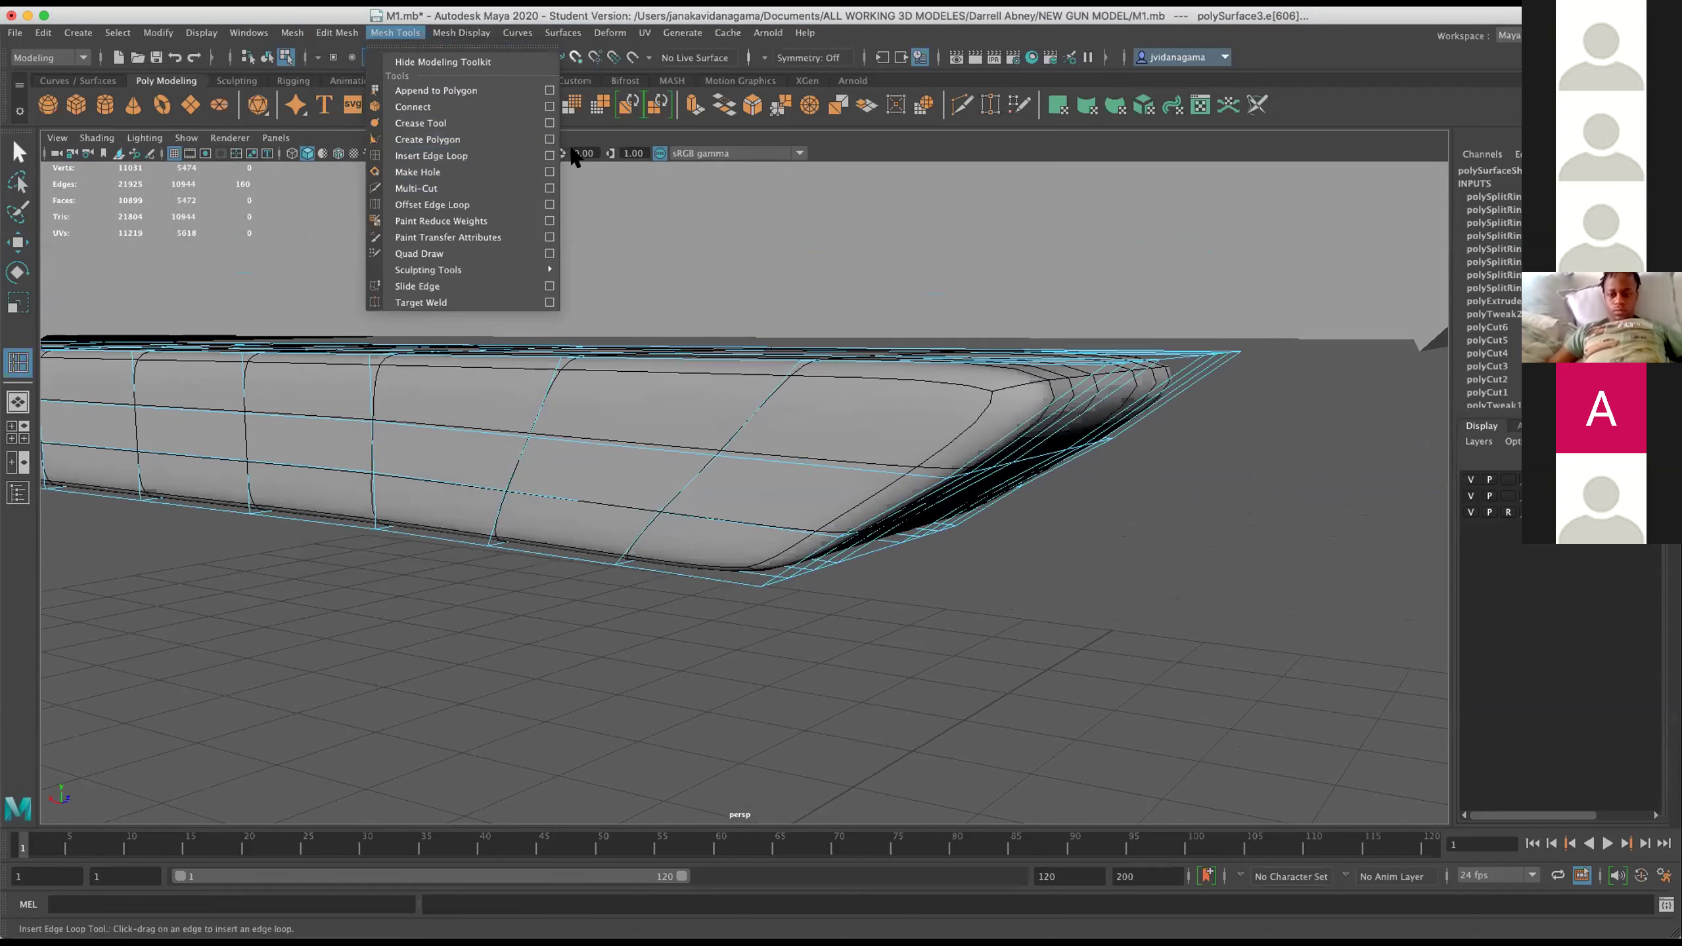
Reactivate Insert Edge Loop and add a loop along the block's corner.
left_click(549, 155)
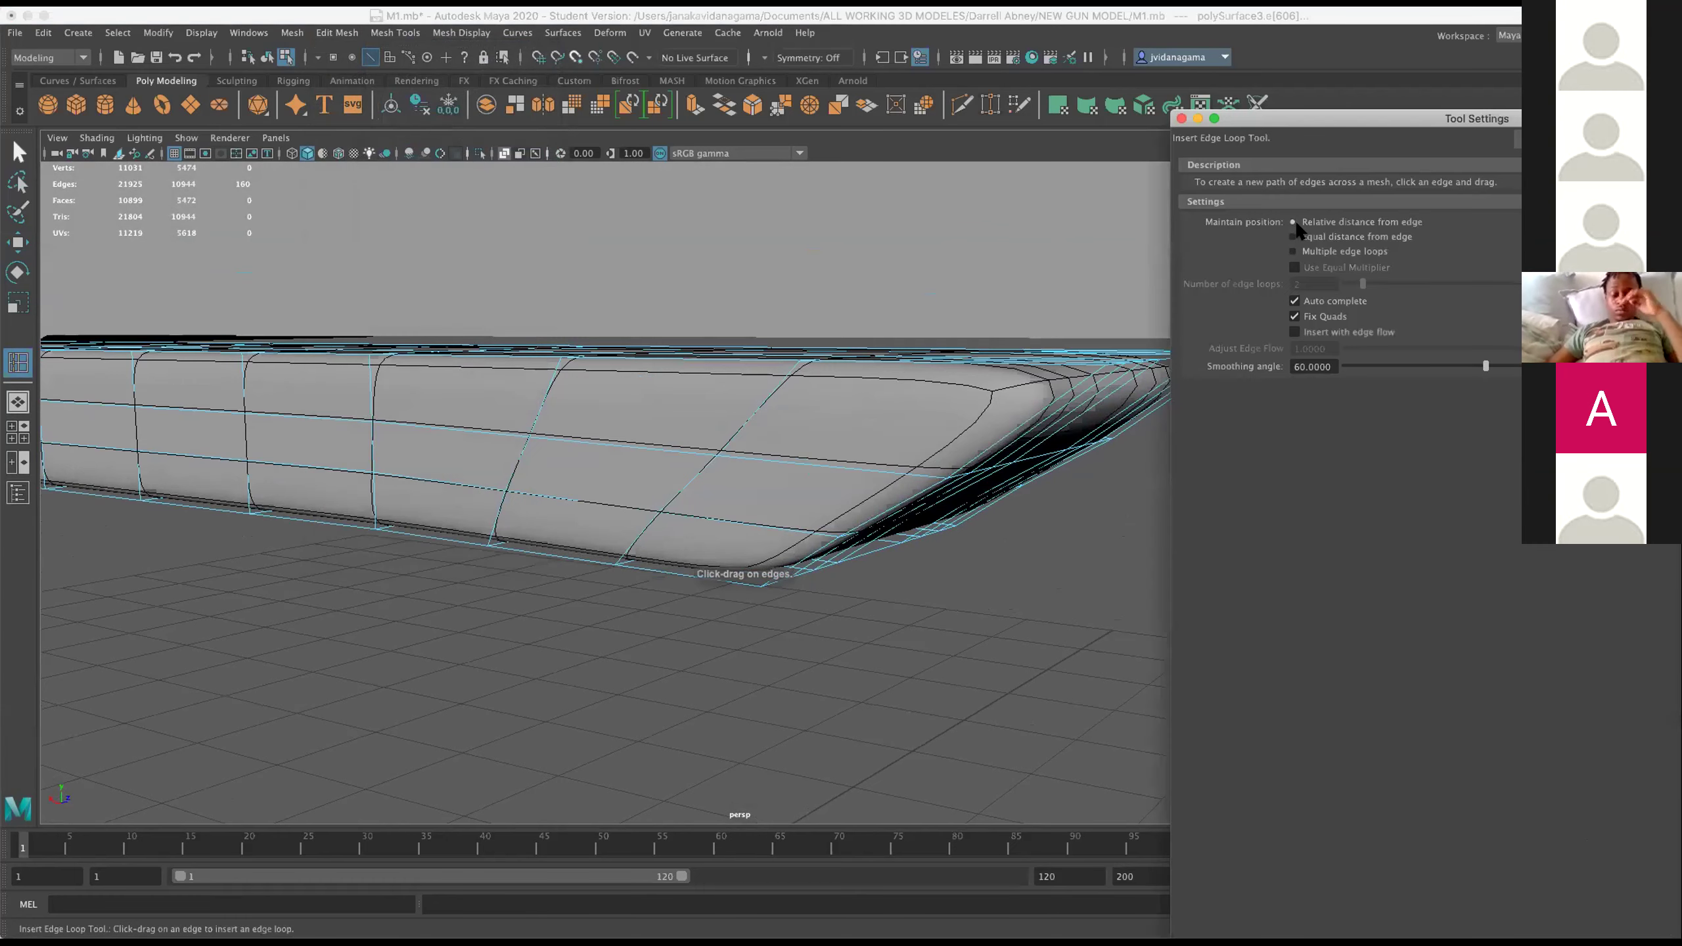
left_click(1182, 118)
left_click_drag(916, 472, 912, 471)
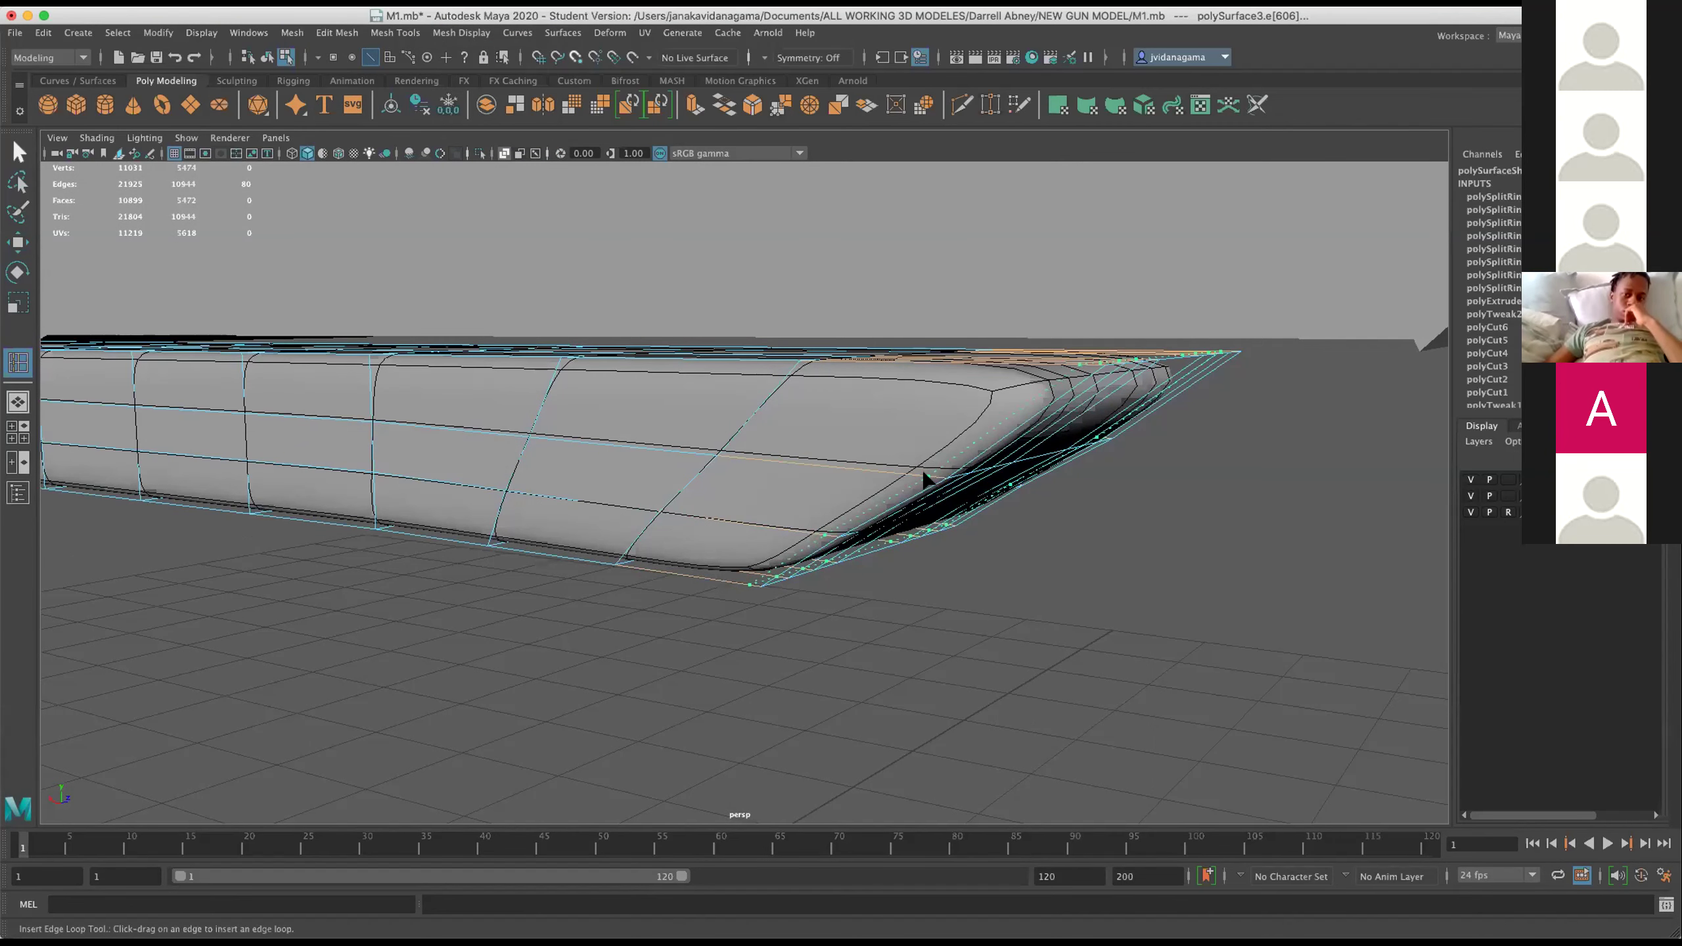
left_click_drag(925, 478, 930, 477)
Add edge loops near the underside corner and along the bottom edge.
left_click_drag(1094, 404, 697, 590)
left_click_drag(697, 591, 698, 583)
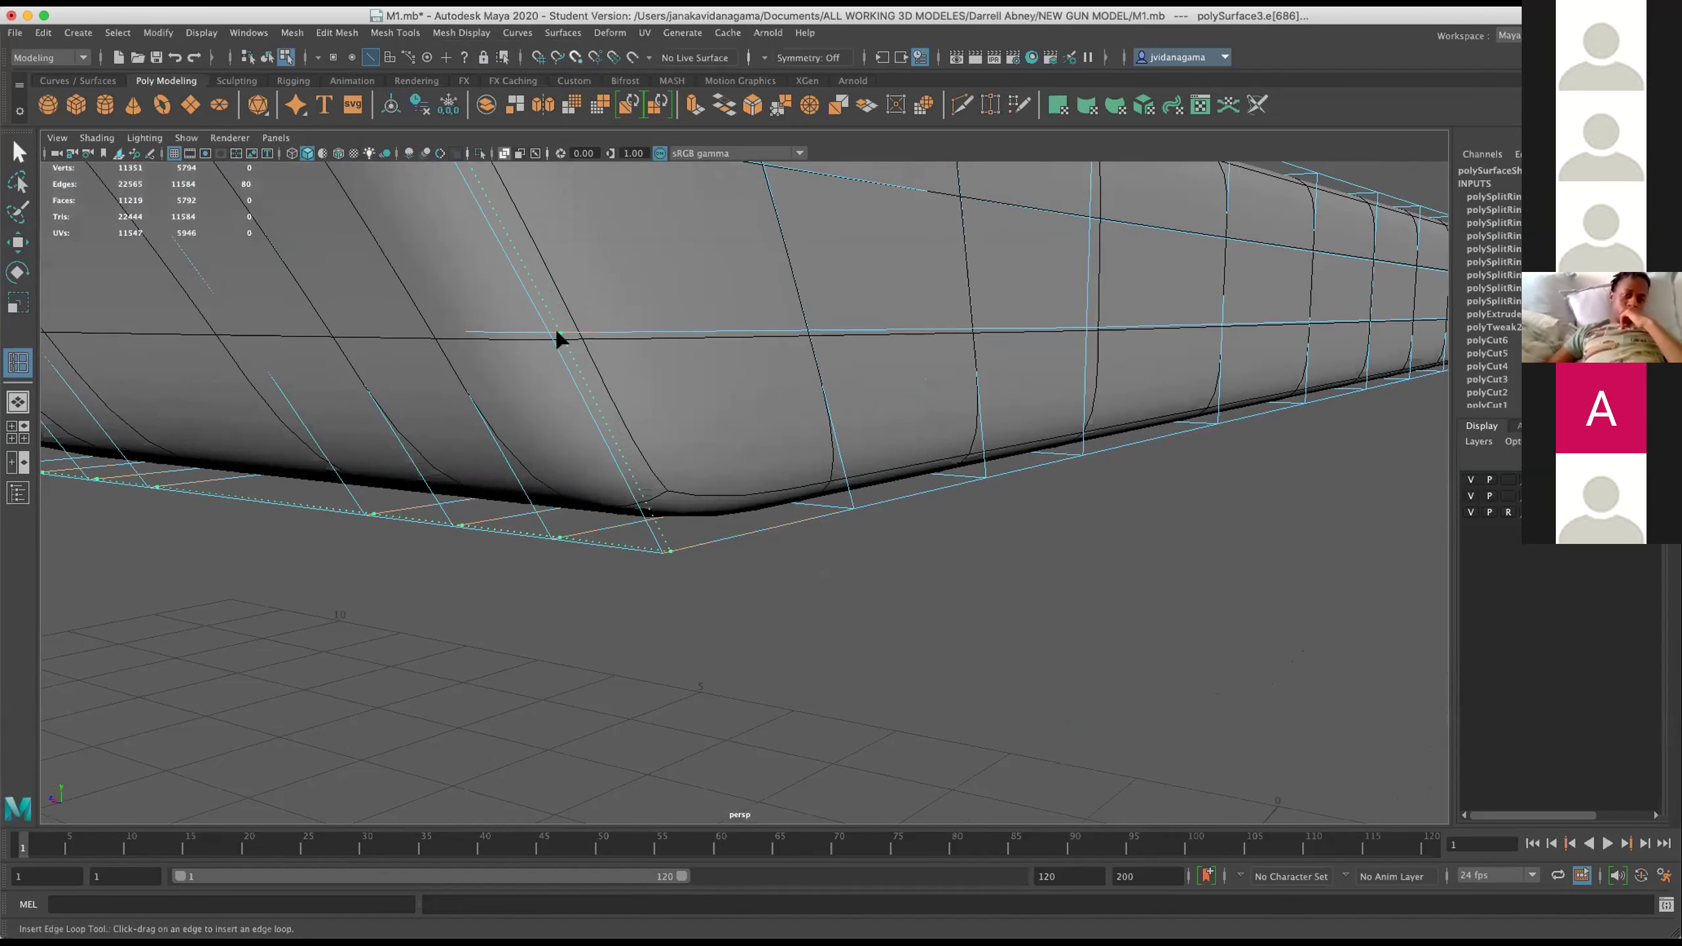
left_click(557, 338)
left_click_drag(666, 526, 659, 534)
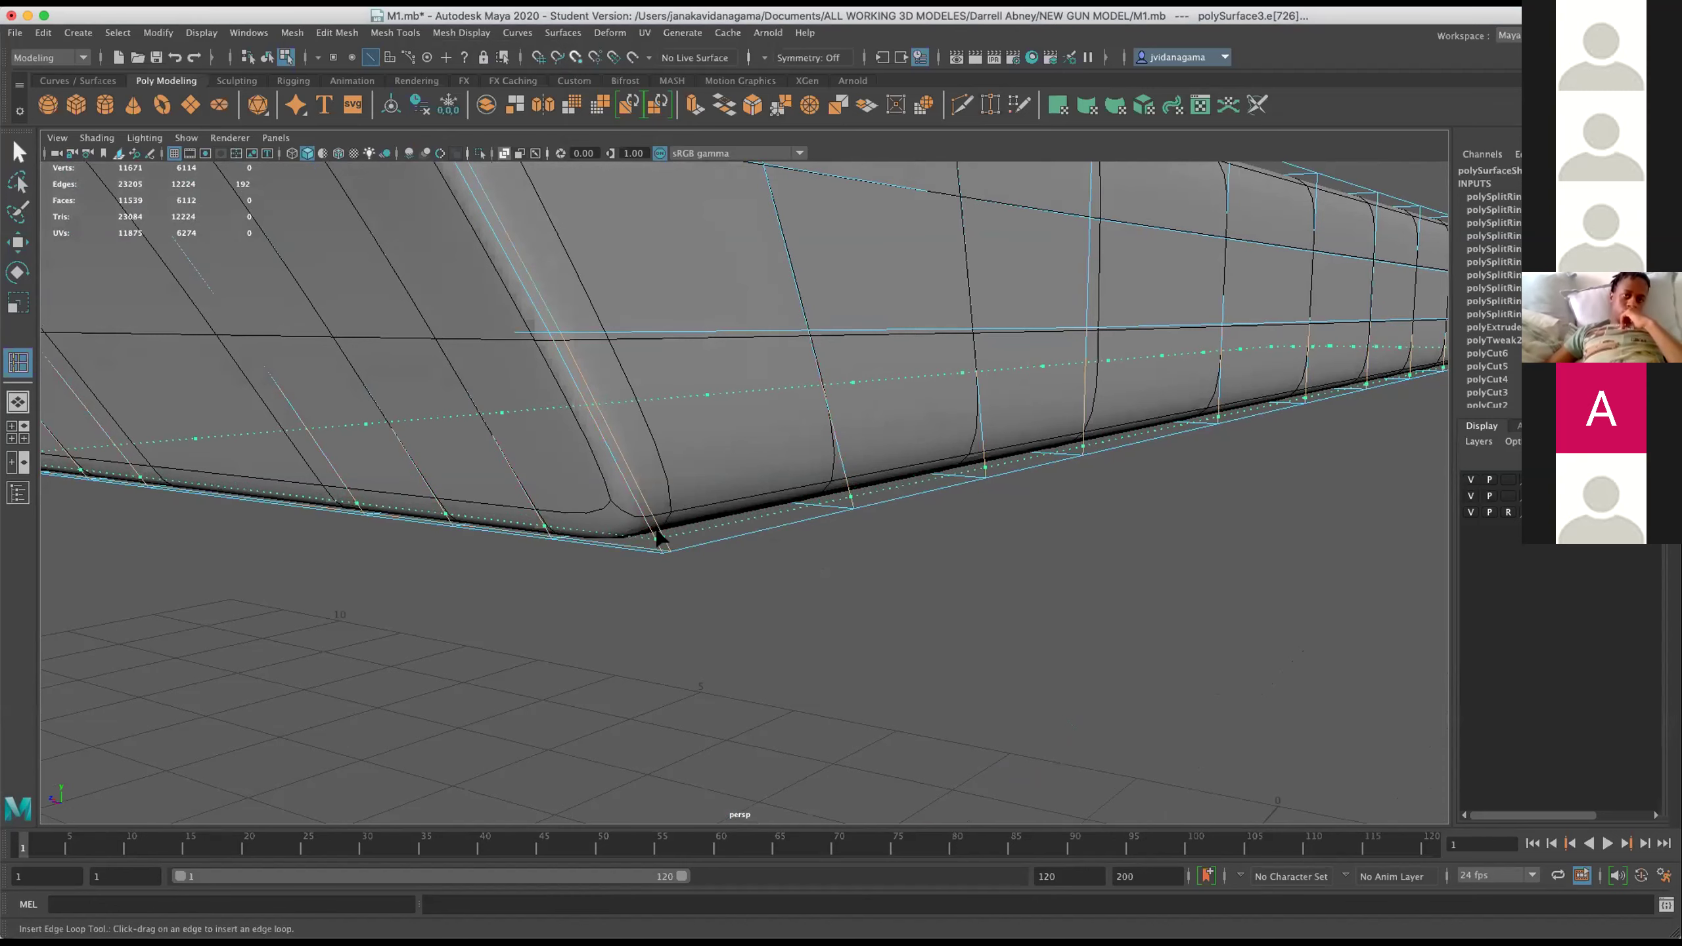
left_click_drag(657, 542, 676, 531)
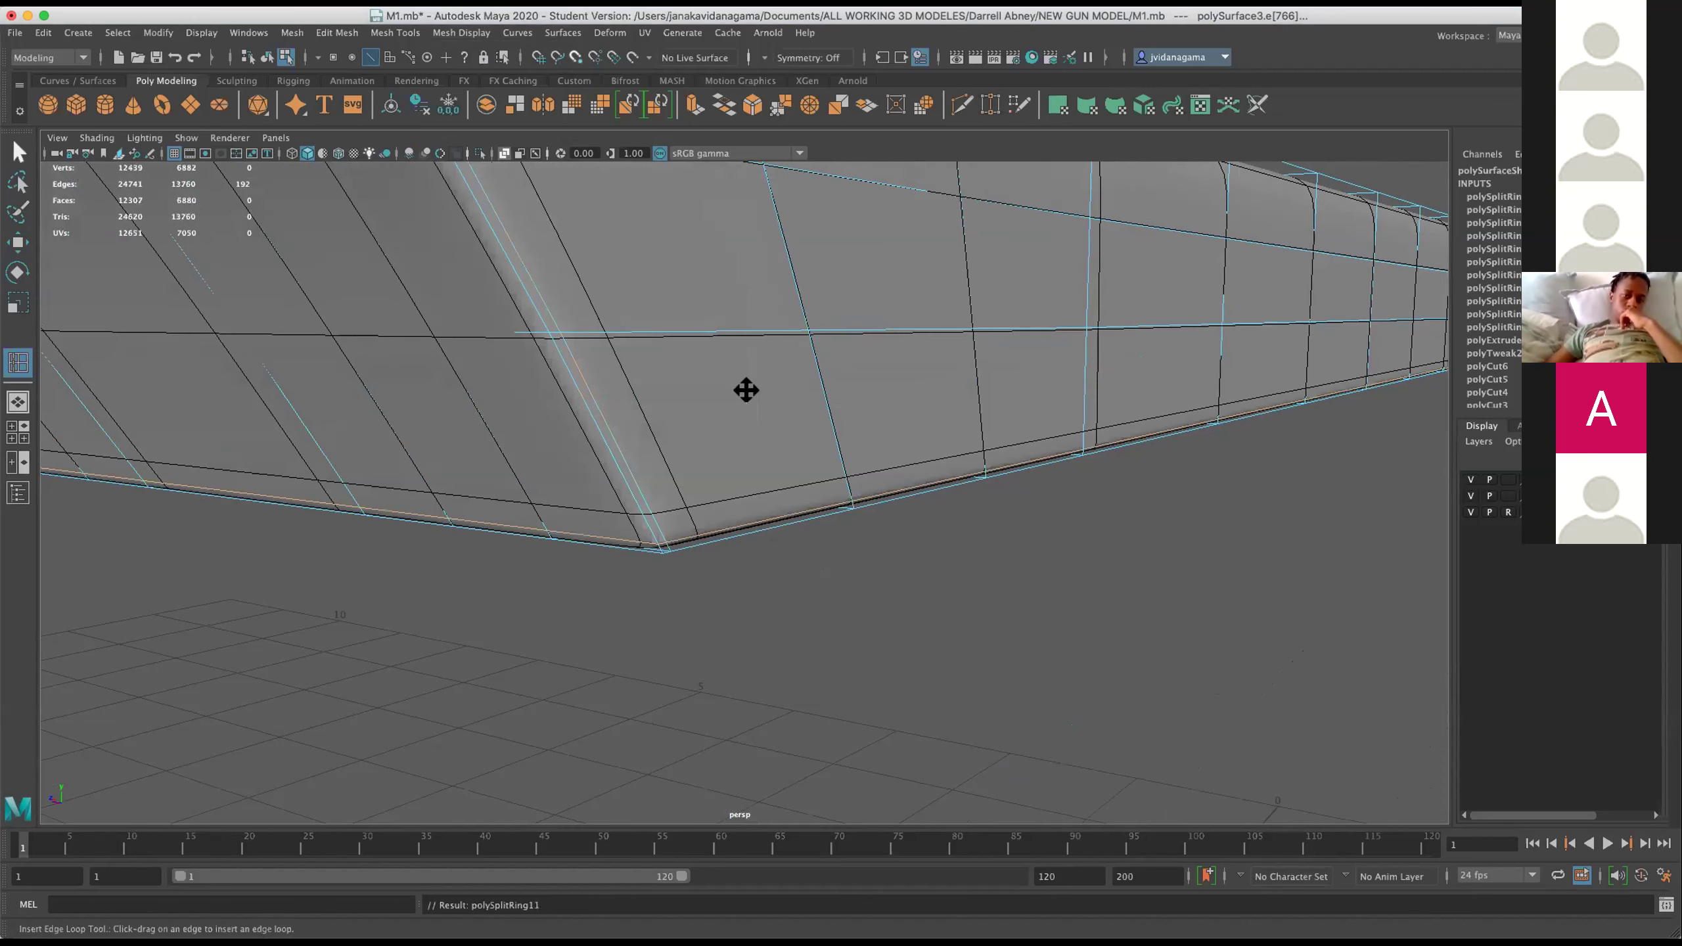
Add a loop near the rounded top edge and save M1.mb.
left_click_drag(746, 390, 750, 518)
left_click_drag(712, 456, 591, 520)
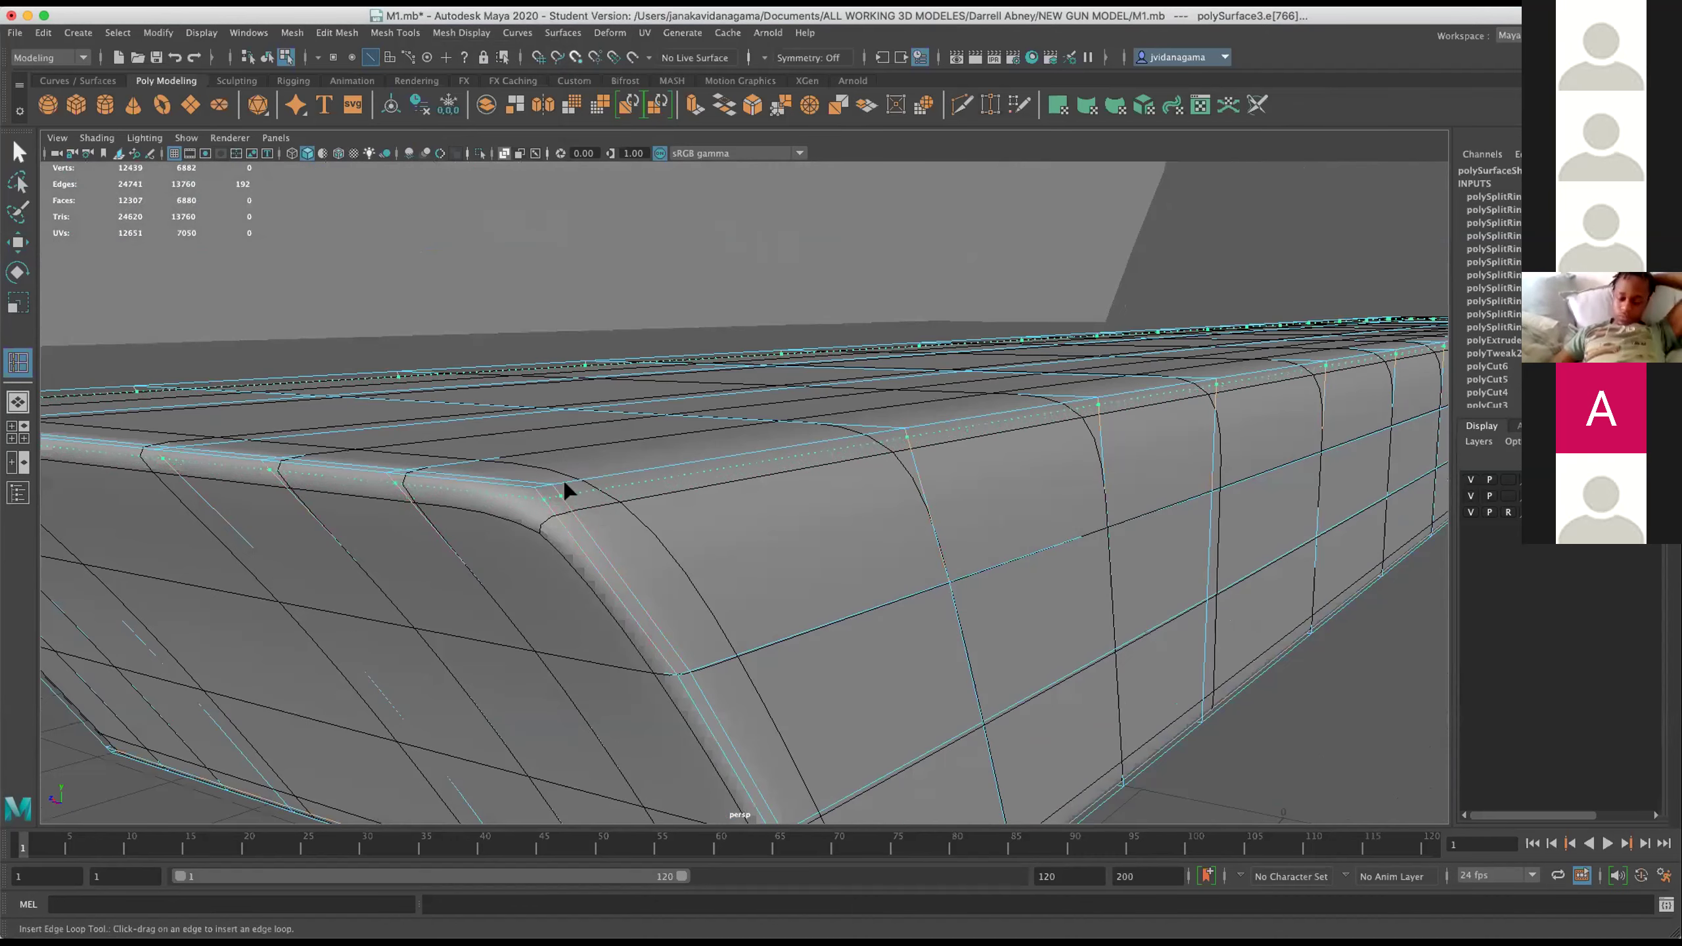
left_click(565, 490)
left_click_drag(698, 477, 297, 297)
key("ctrl+s")
left_click(18, 242)
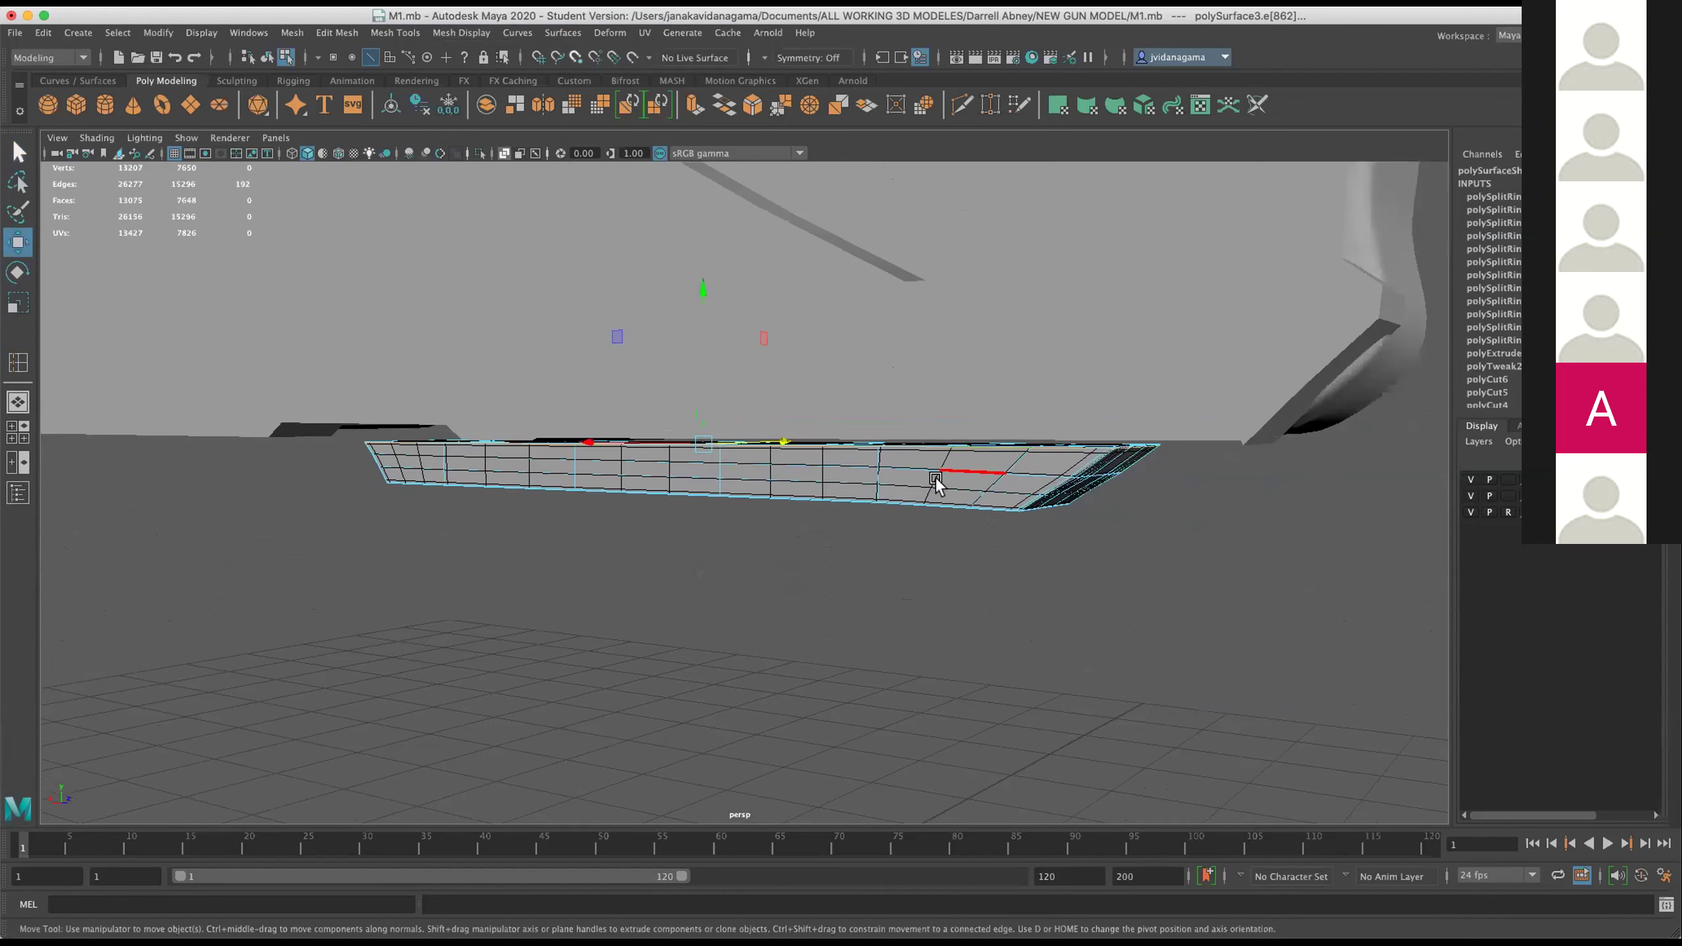
In the front view, create a display layer and delete the strip's extra edges.
key("space")
key("space")
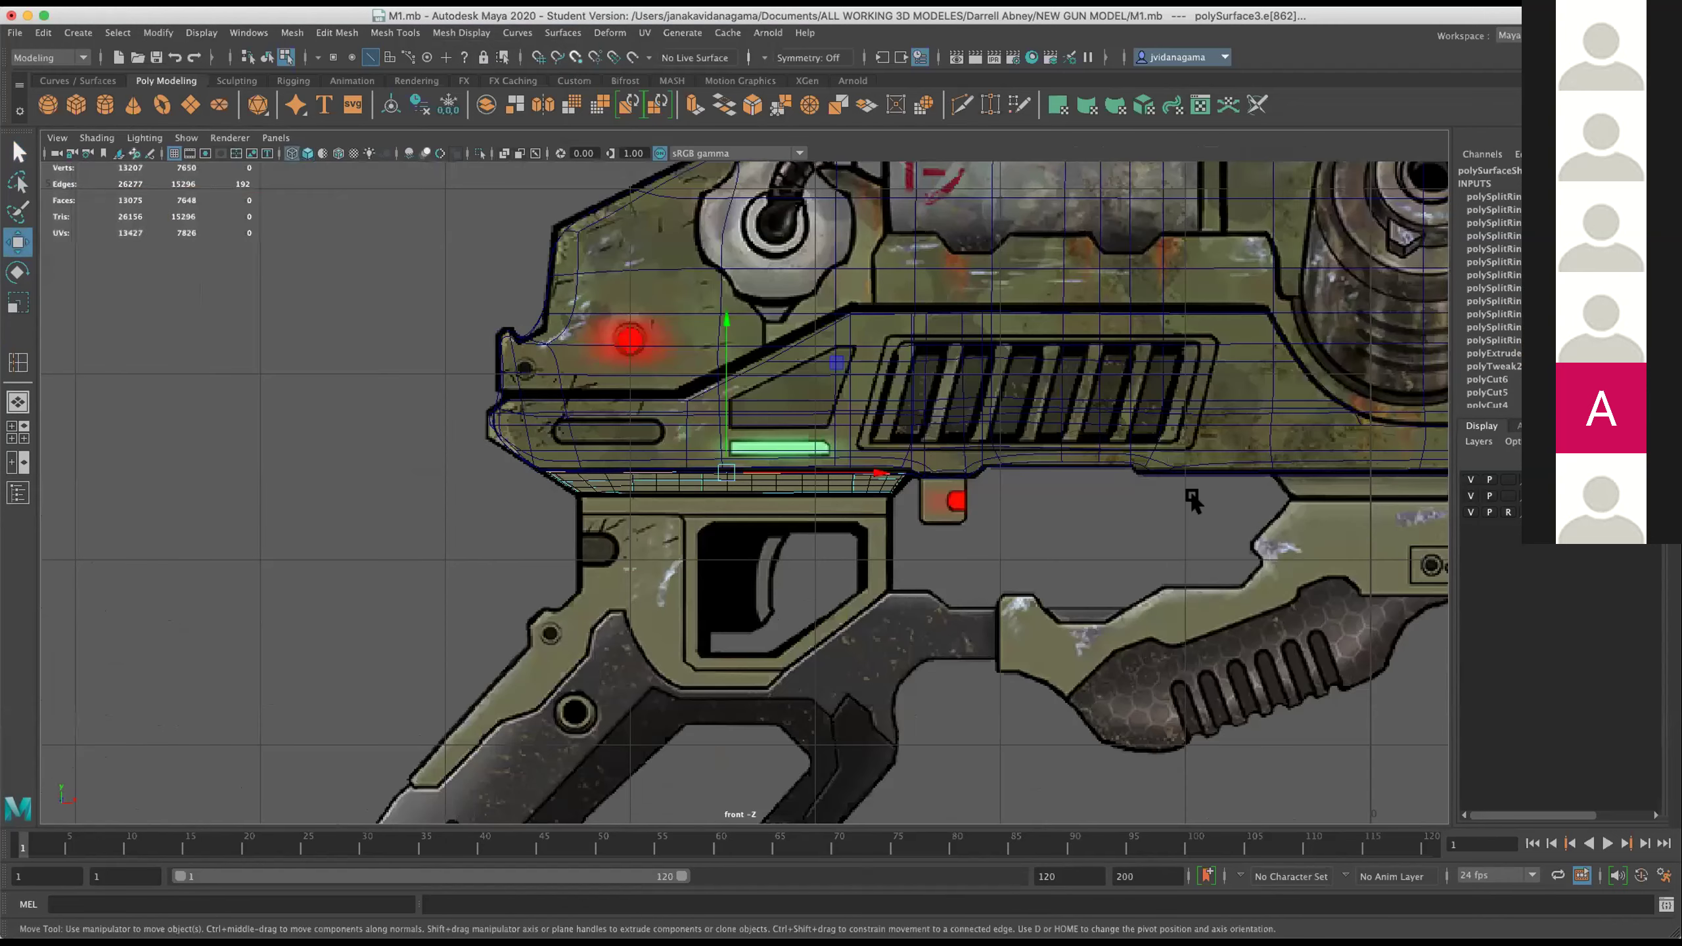
left_click(1470, 443)
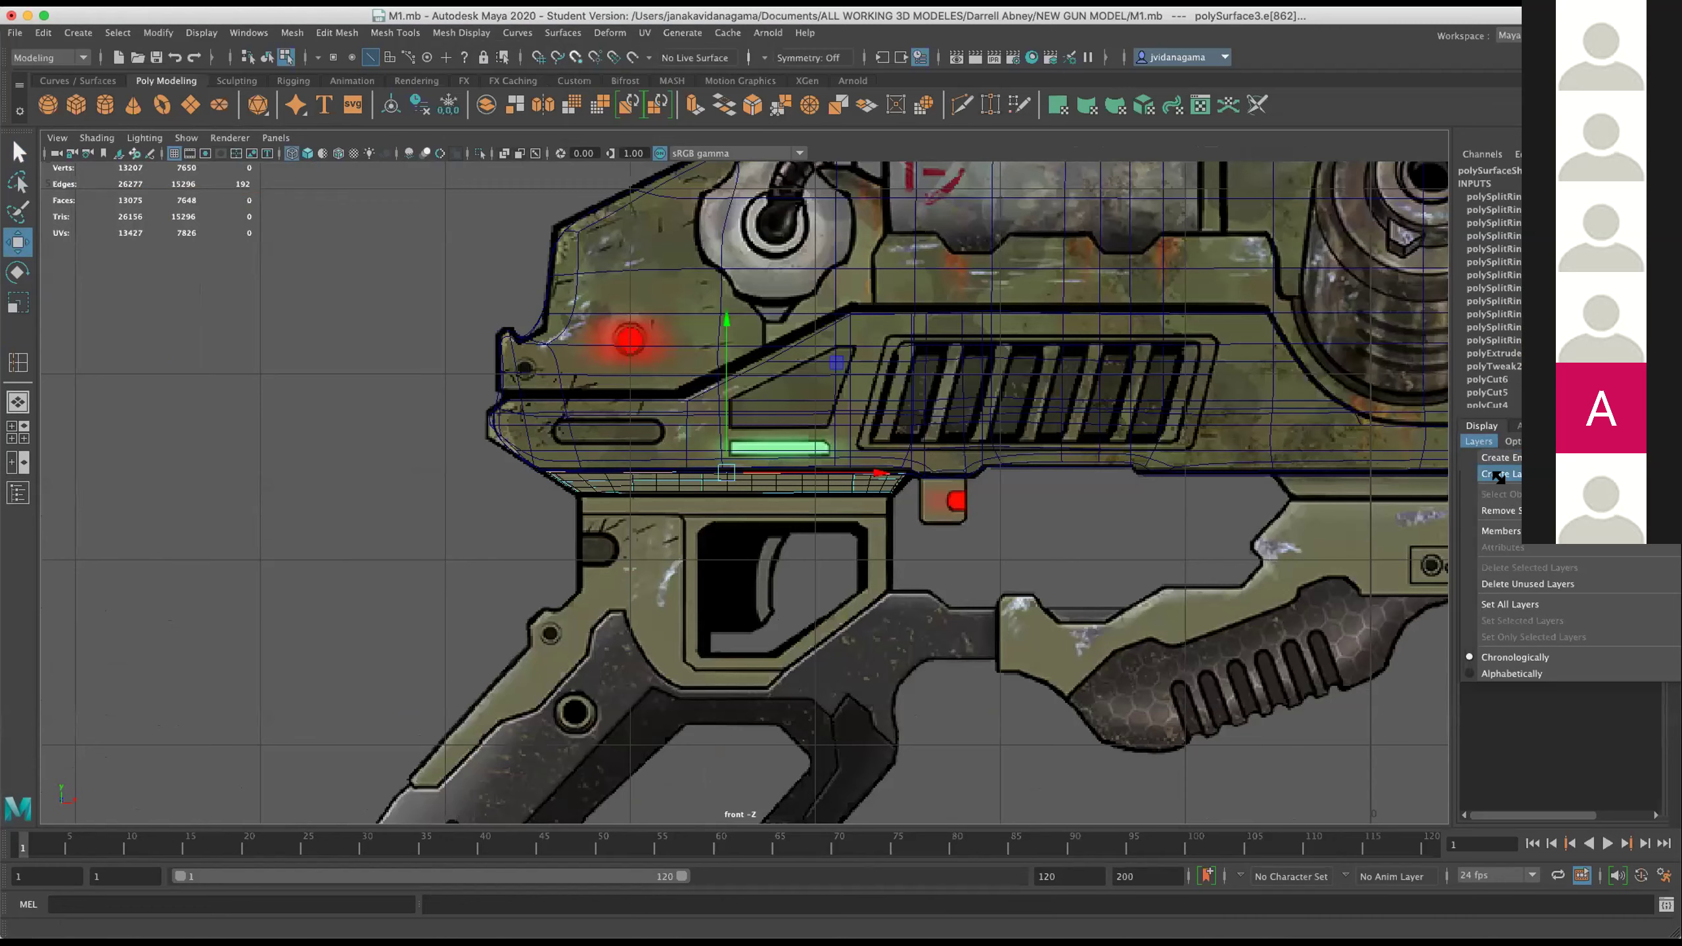
left_click(1498, 474)
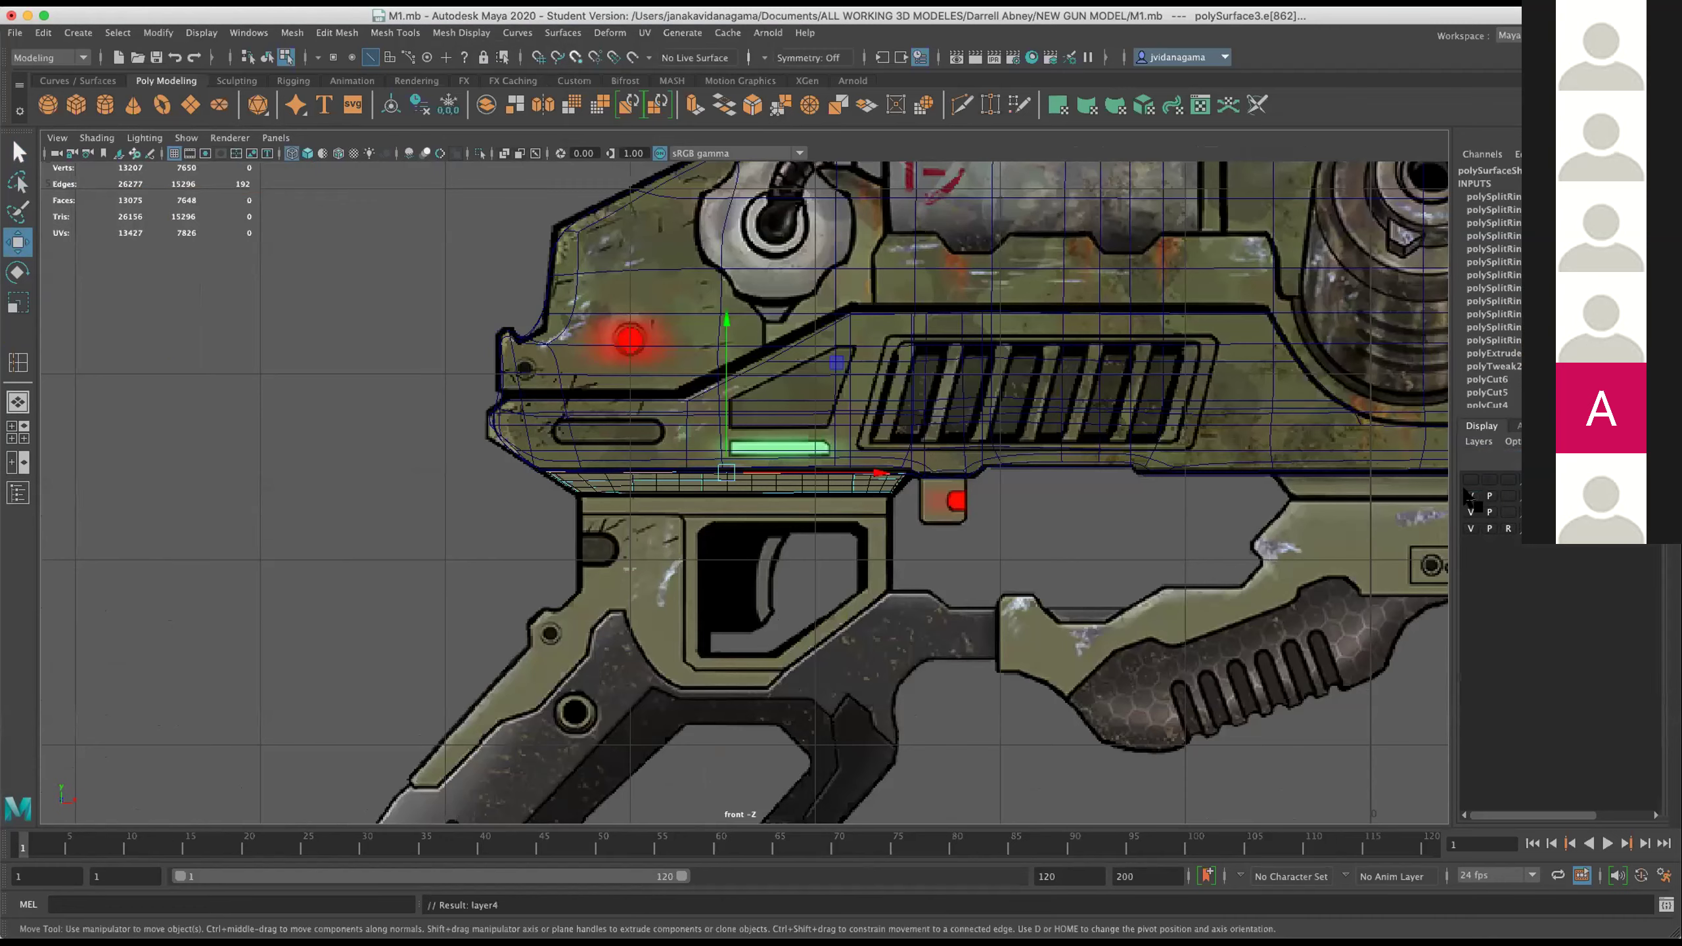
scroll("up", 3)
scroll("up", 3)
left_click_drag(717, 440, 780, 425)
Create a display layer from the selected block and save the scene.
left_click(1476, 460)
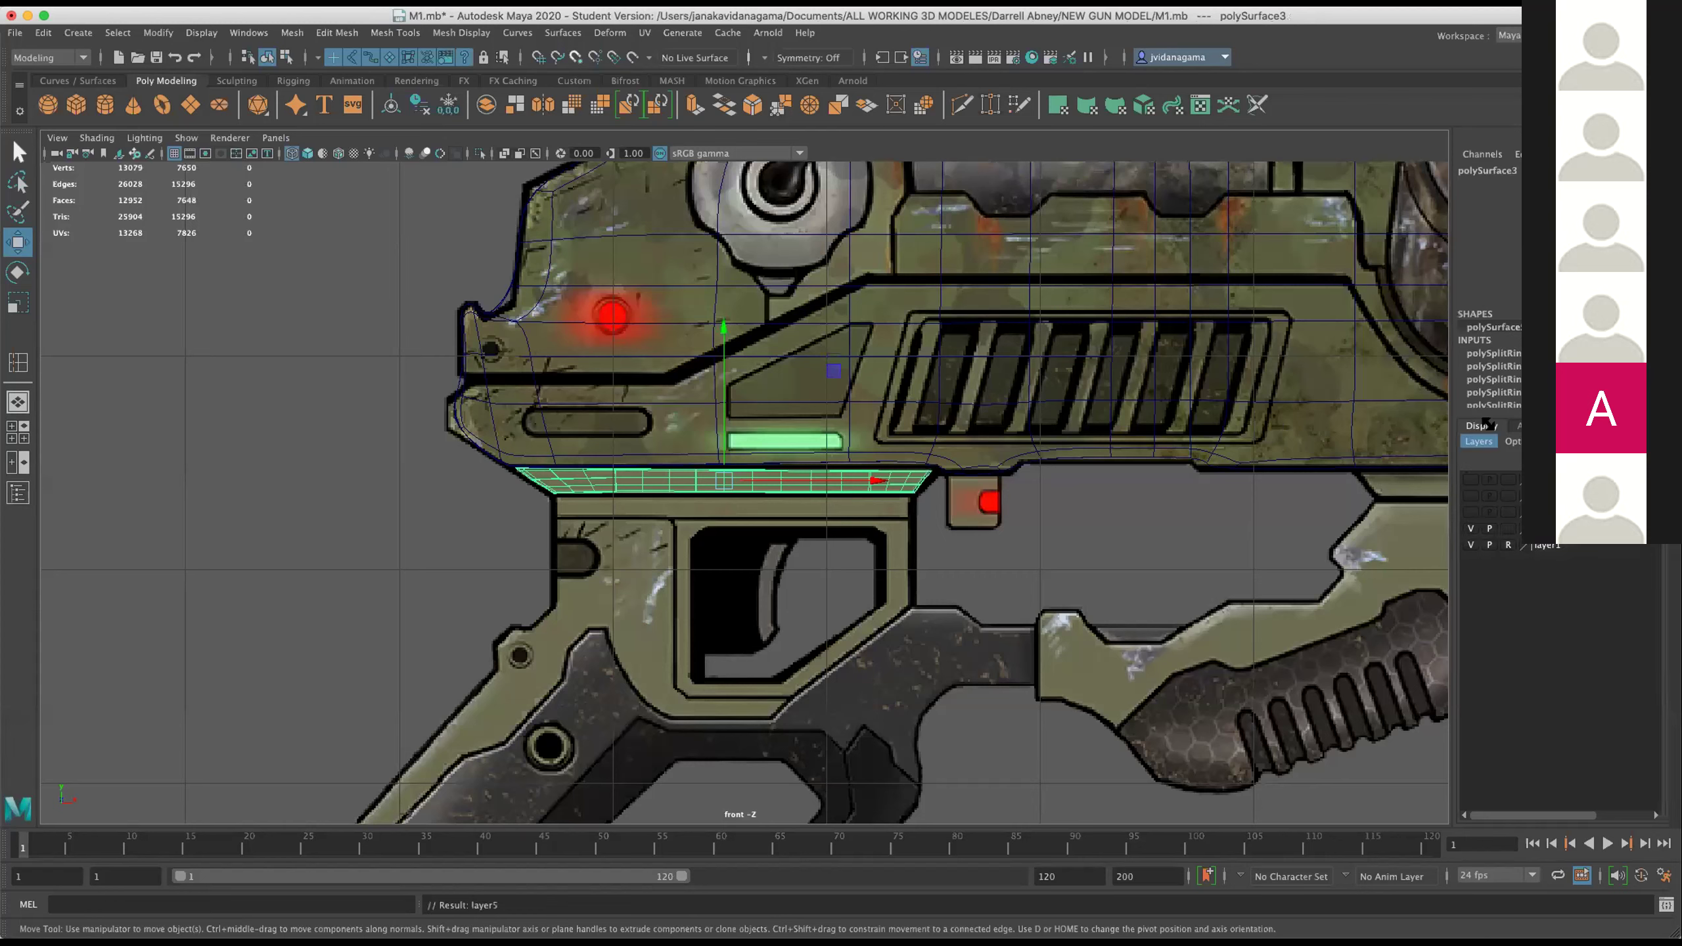
left_click(1479, 441)
left_click(1502, 473)
left_click(1141, 294)
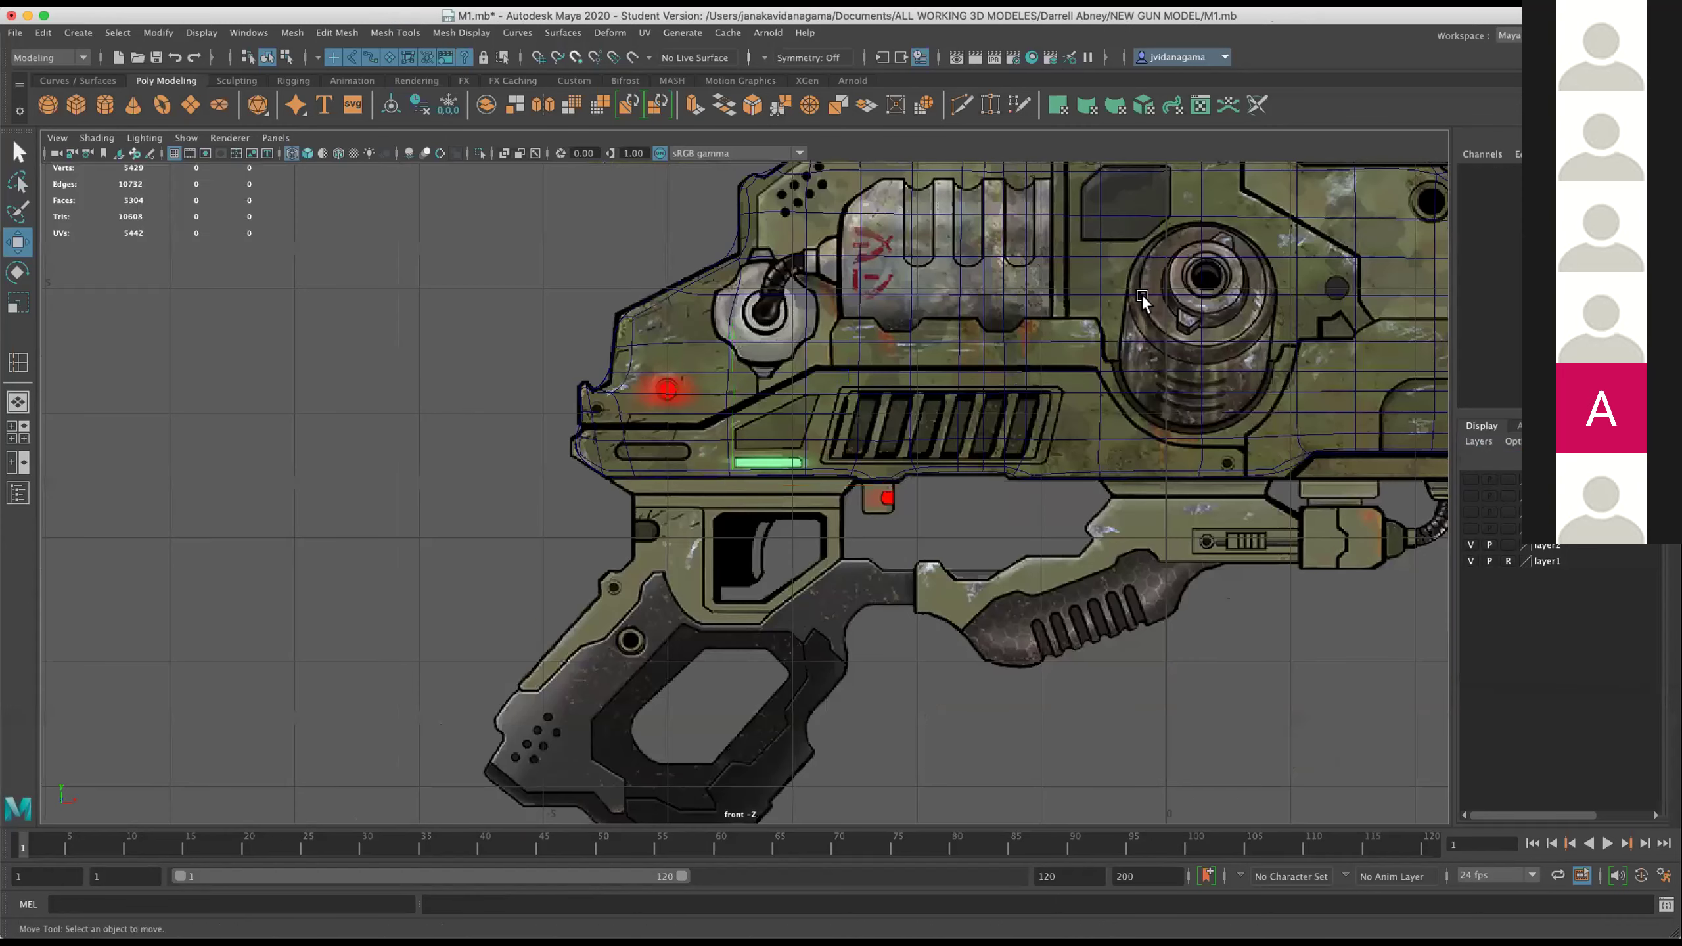
scroll("down", 3)
scroll("down", 3)
scroll("down", 3)
key("ctrl+s")
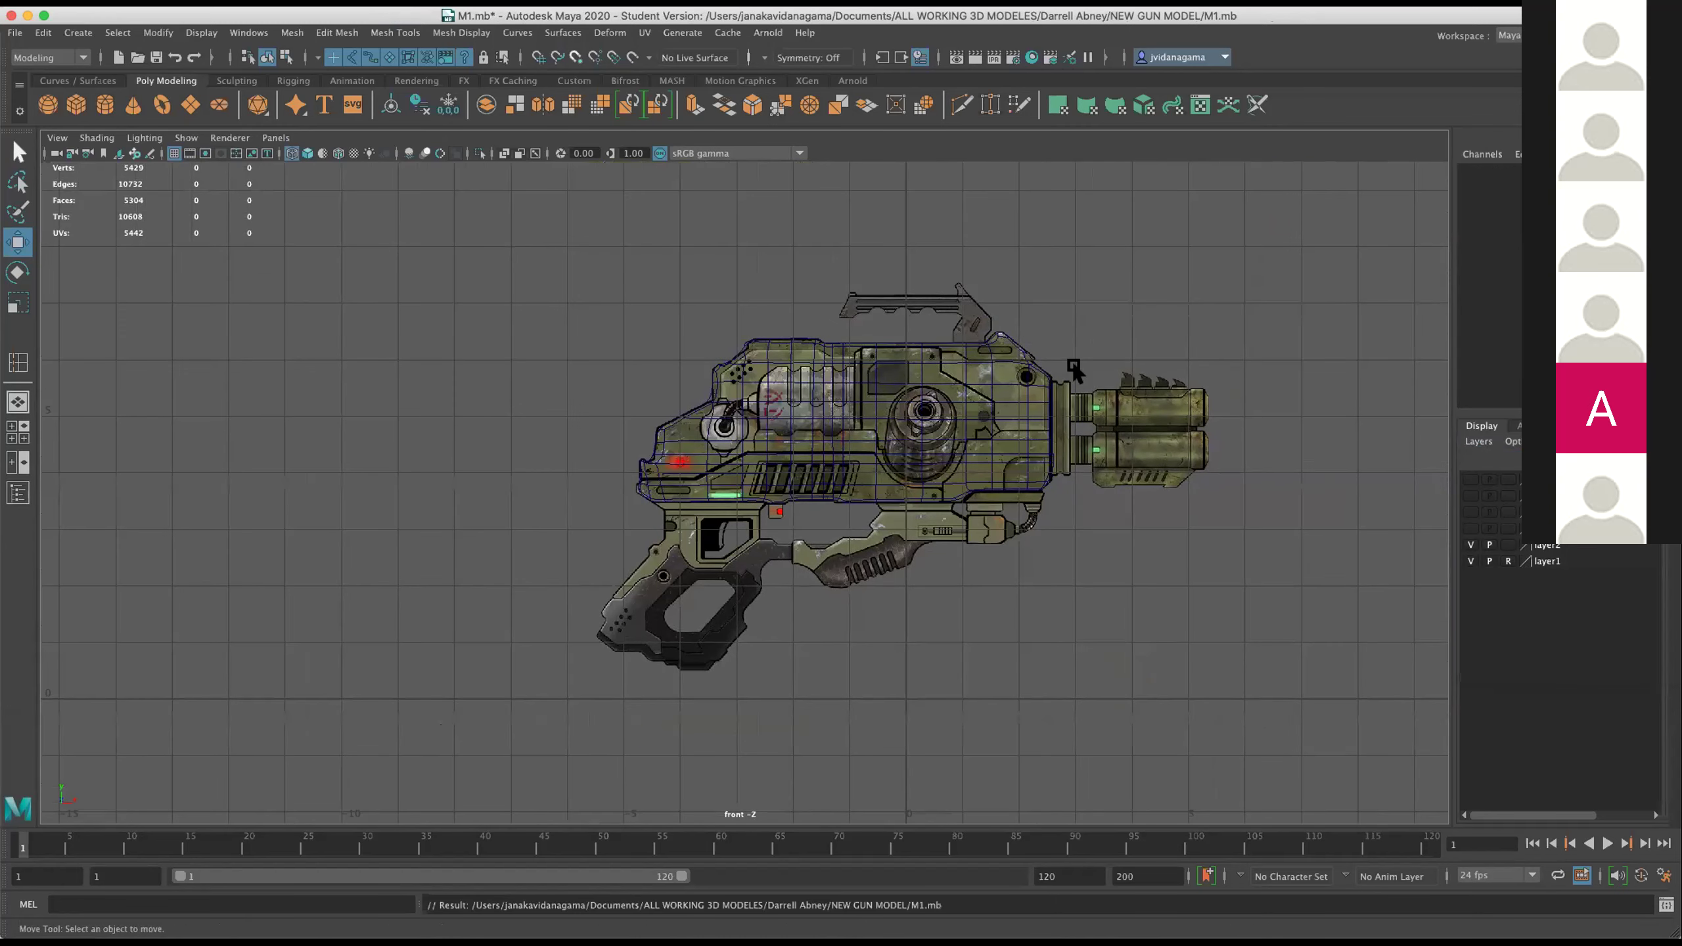
Toggle a display layer's visibility and pick a layer in the list.
scroll("up", 3)
scroll("up", 3)
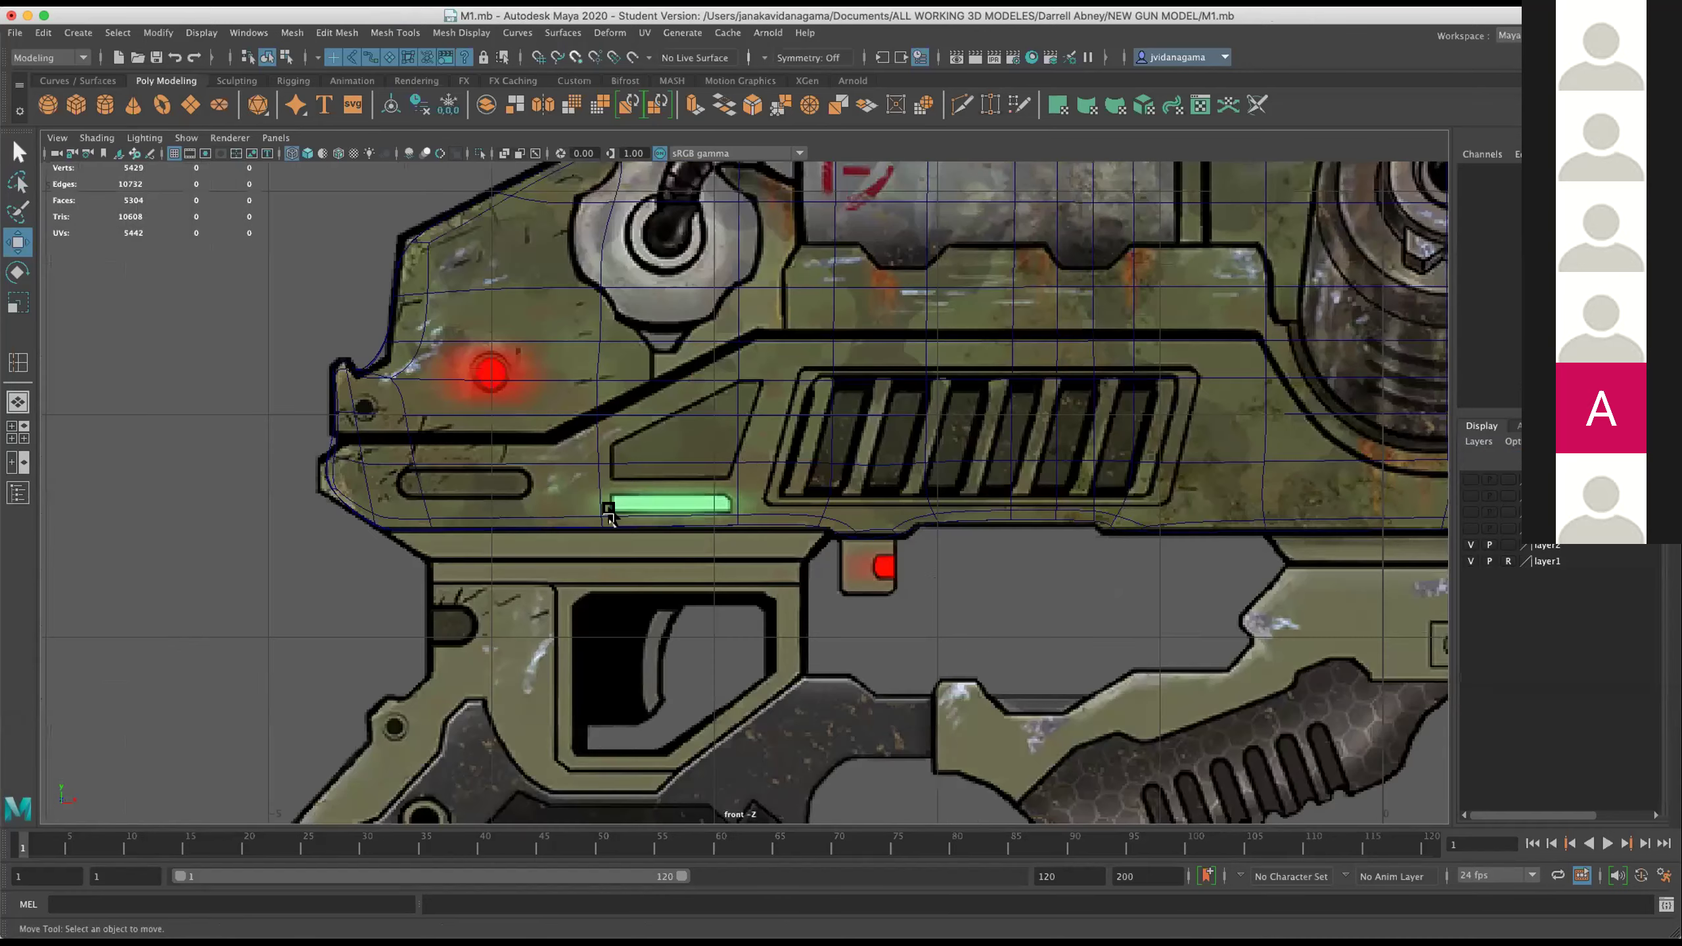
scroll("up", 3)
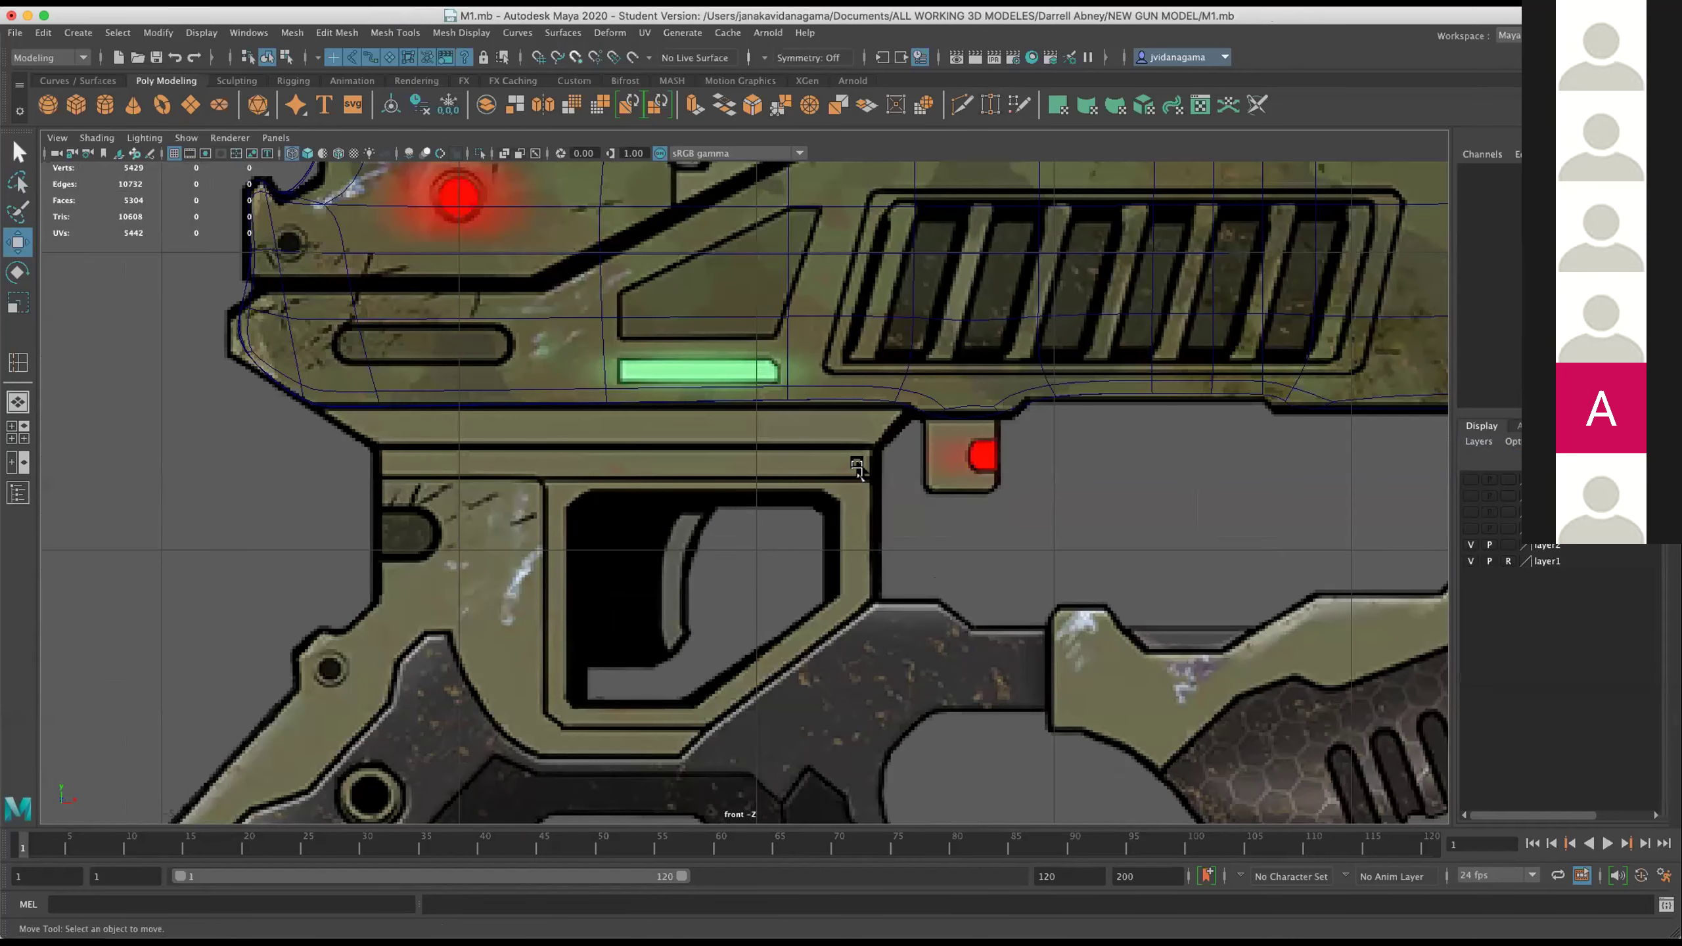
left_click(1469, 529)
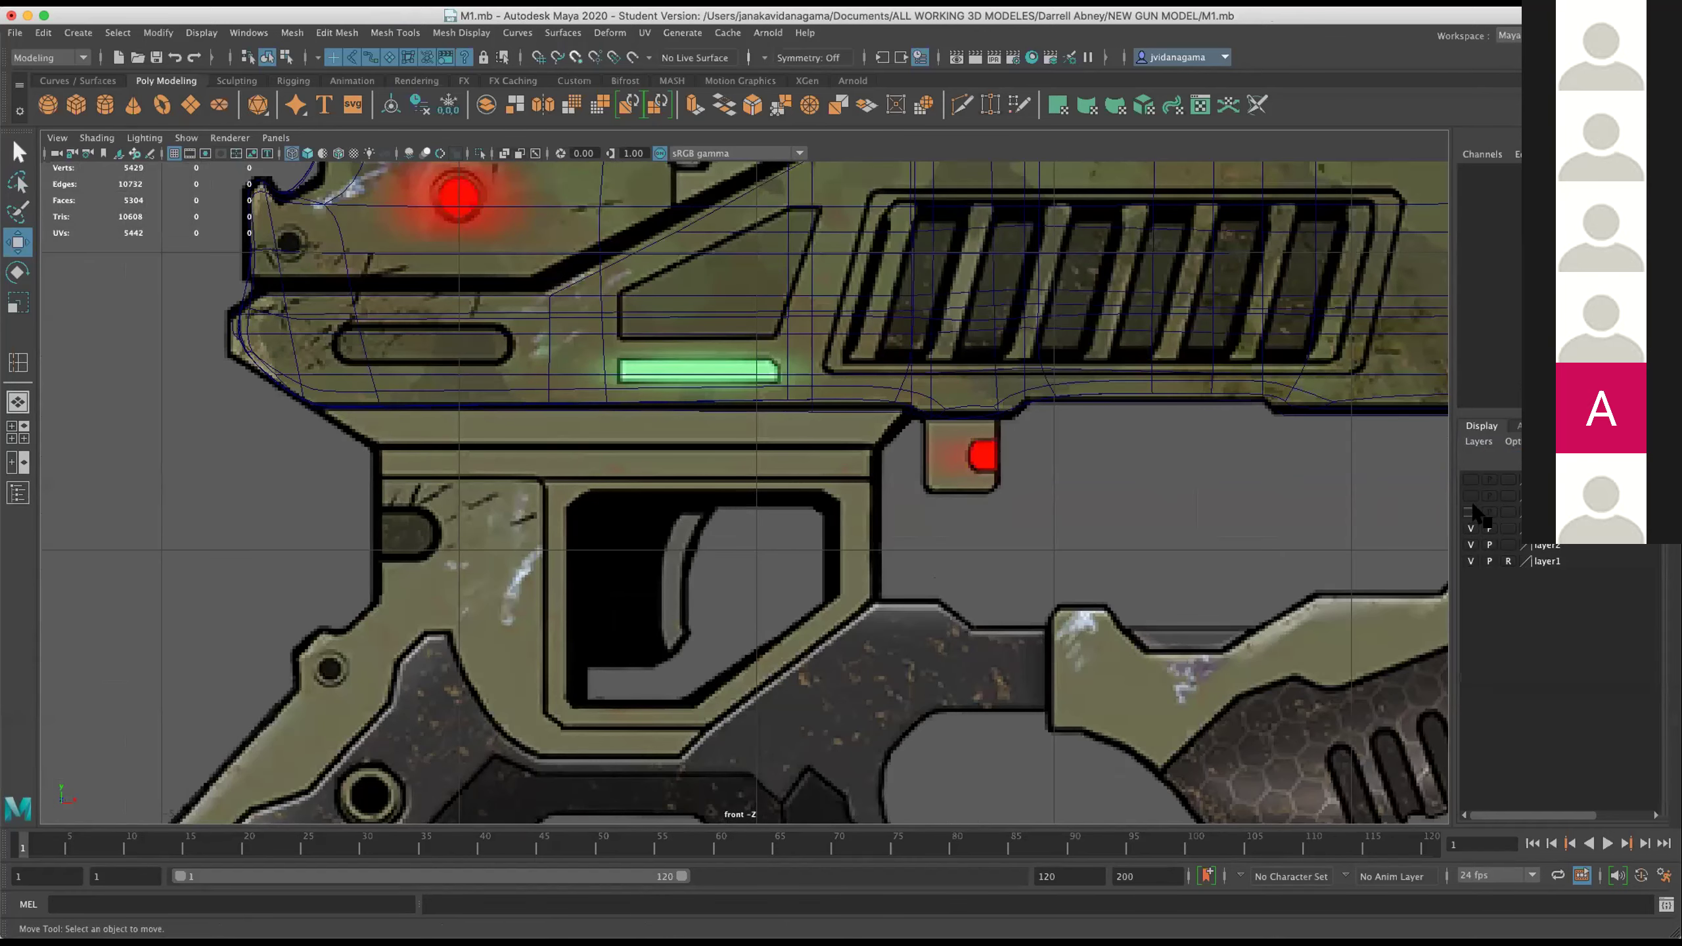
left_click(1470, 494)
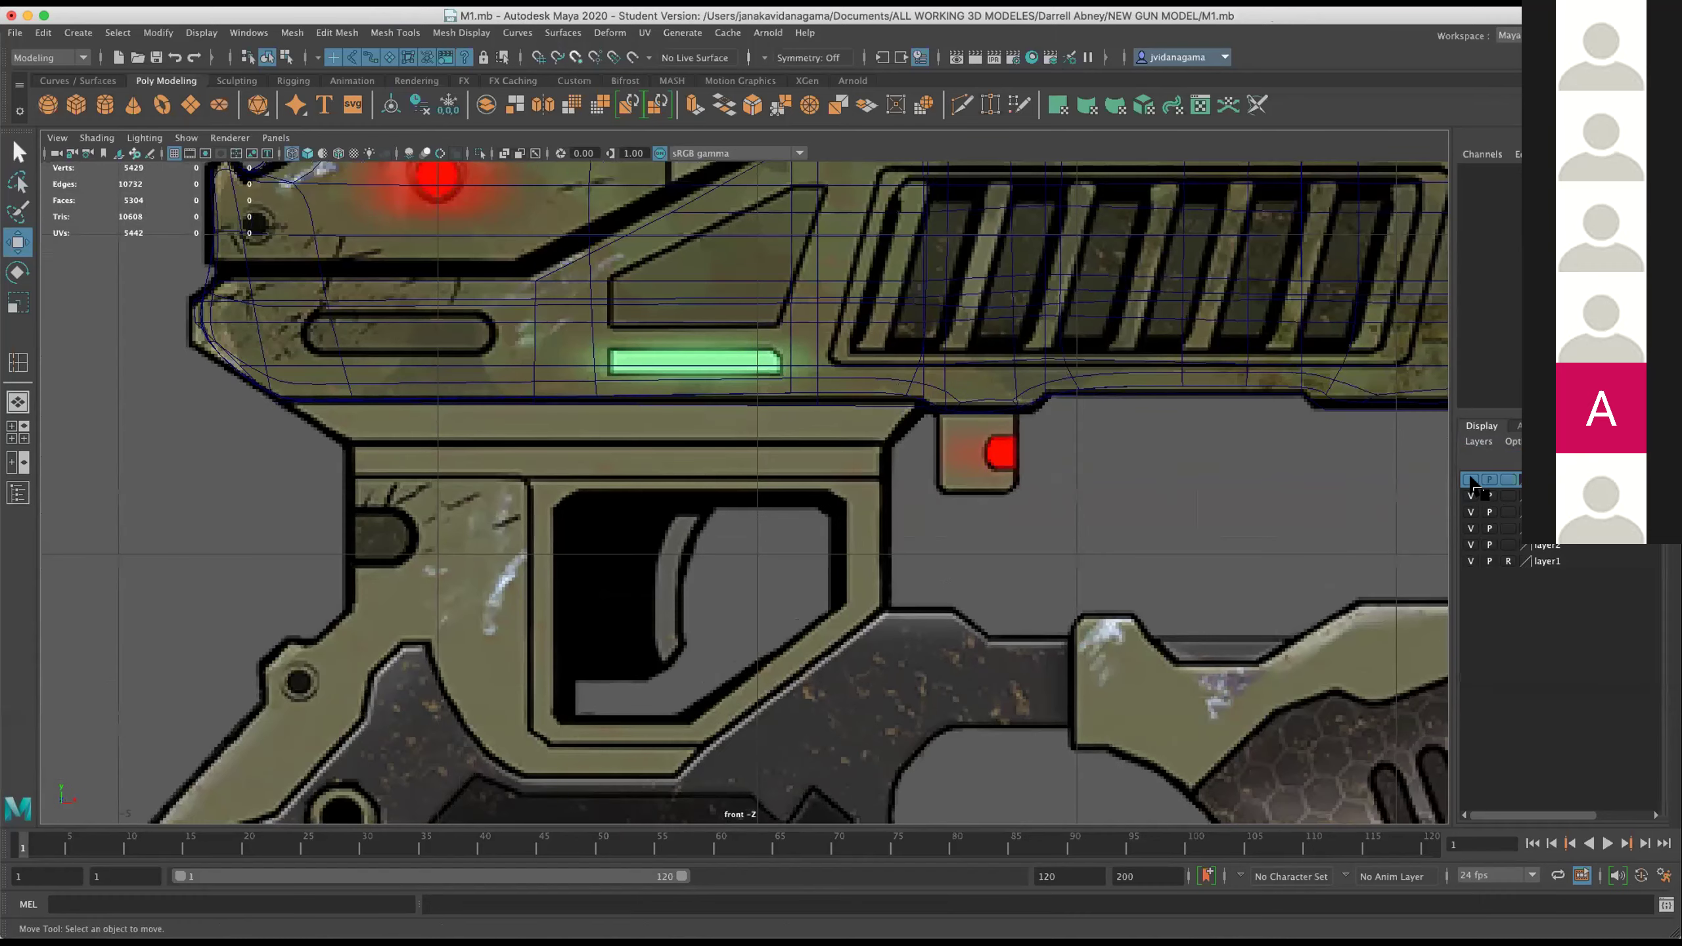
Return to the perspective view and select polySurface2 and the gun body polySurface1.
key("a")
key("space")
left_click_drag(1228, 391, 845, 387)
key("space")
left_click(845, 387)
left_click(965, 232)
left_click_drag(985, 437, 1016, 345)
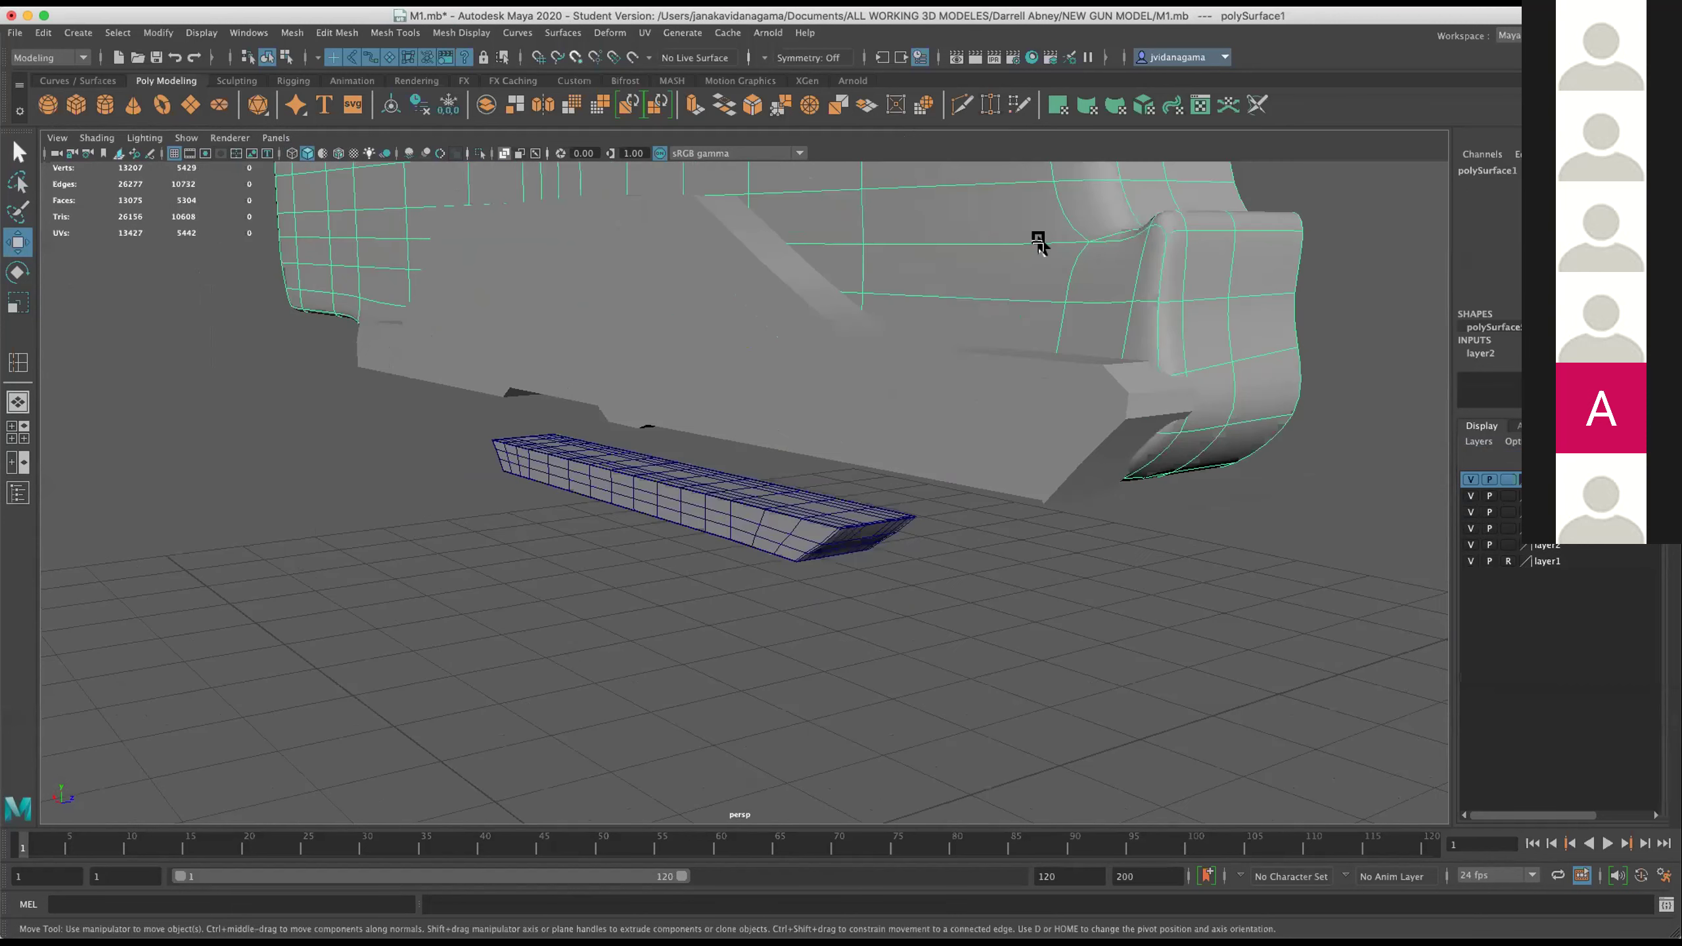
Select block polySurface3 and open its layer settings, closing them without renaming.
left_click(907, 376)
left_click(778, 498)
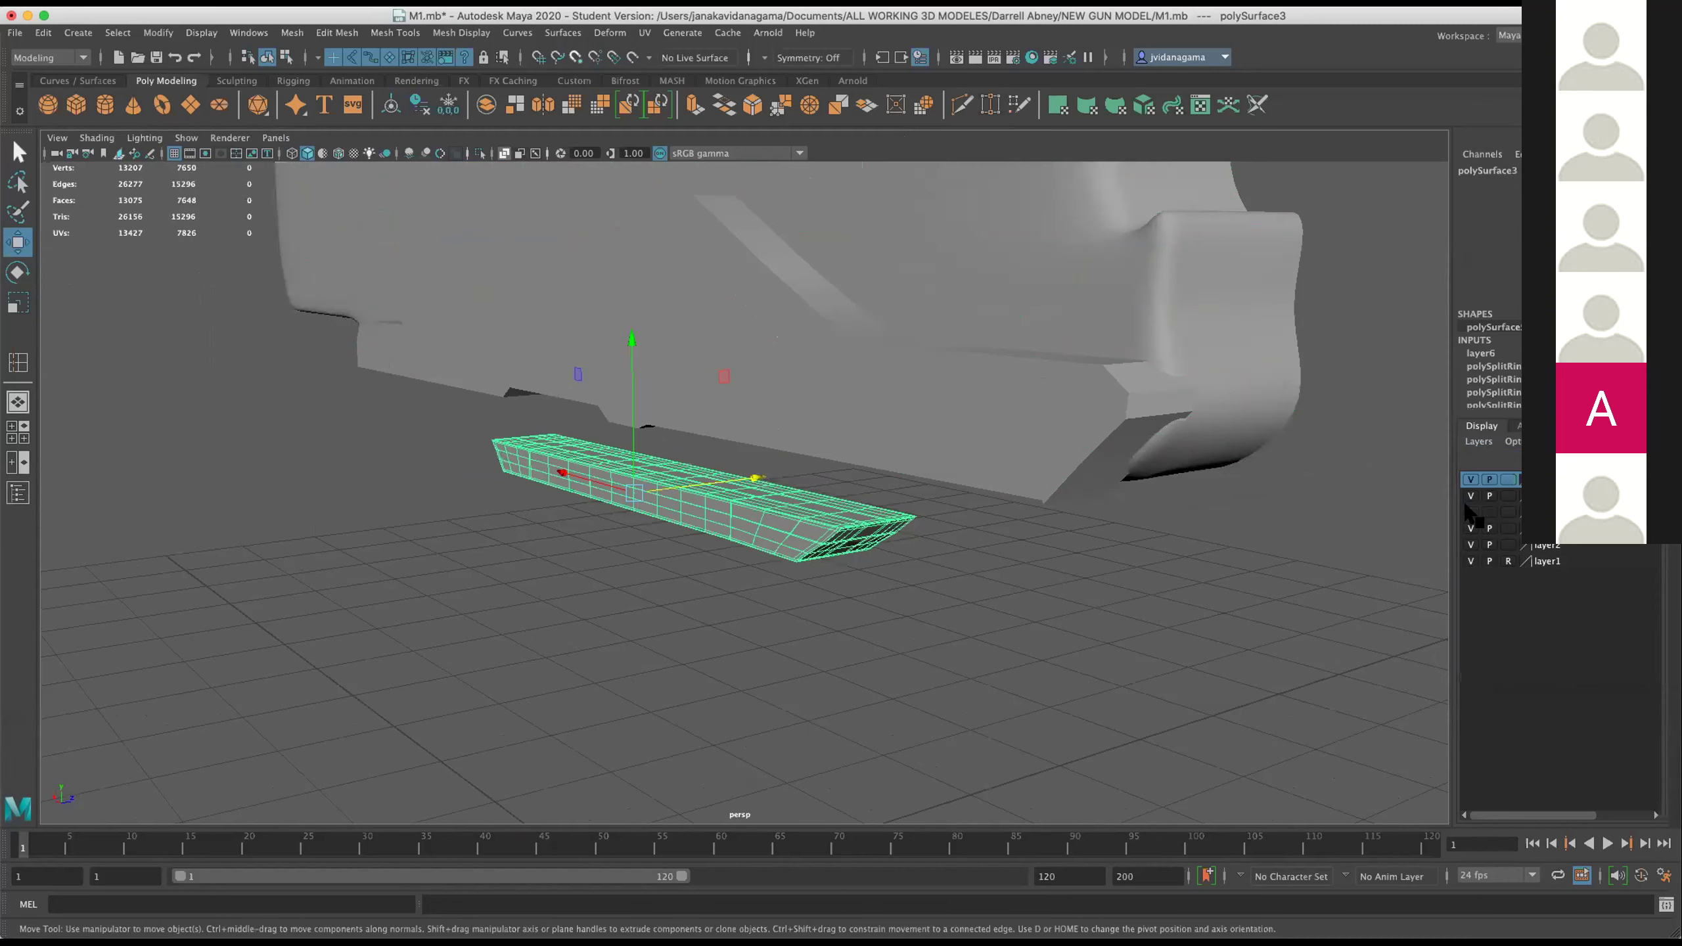
left_click(1470, 478)
double_click(1516, 478)
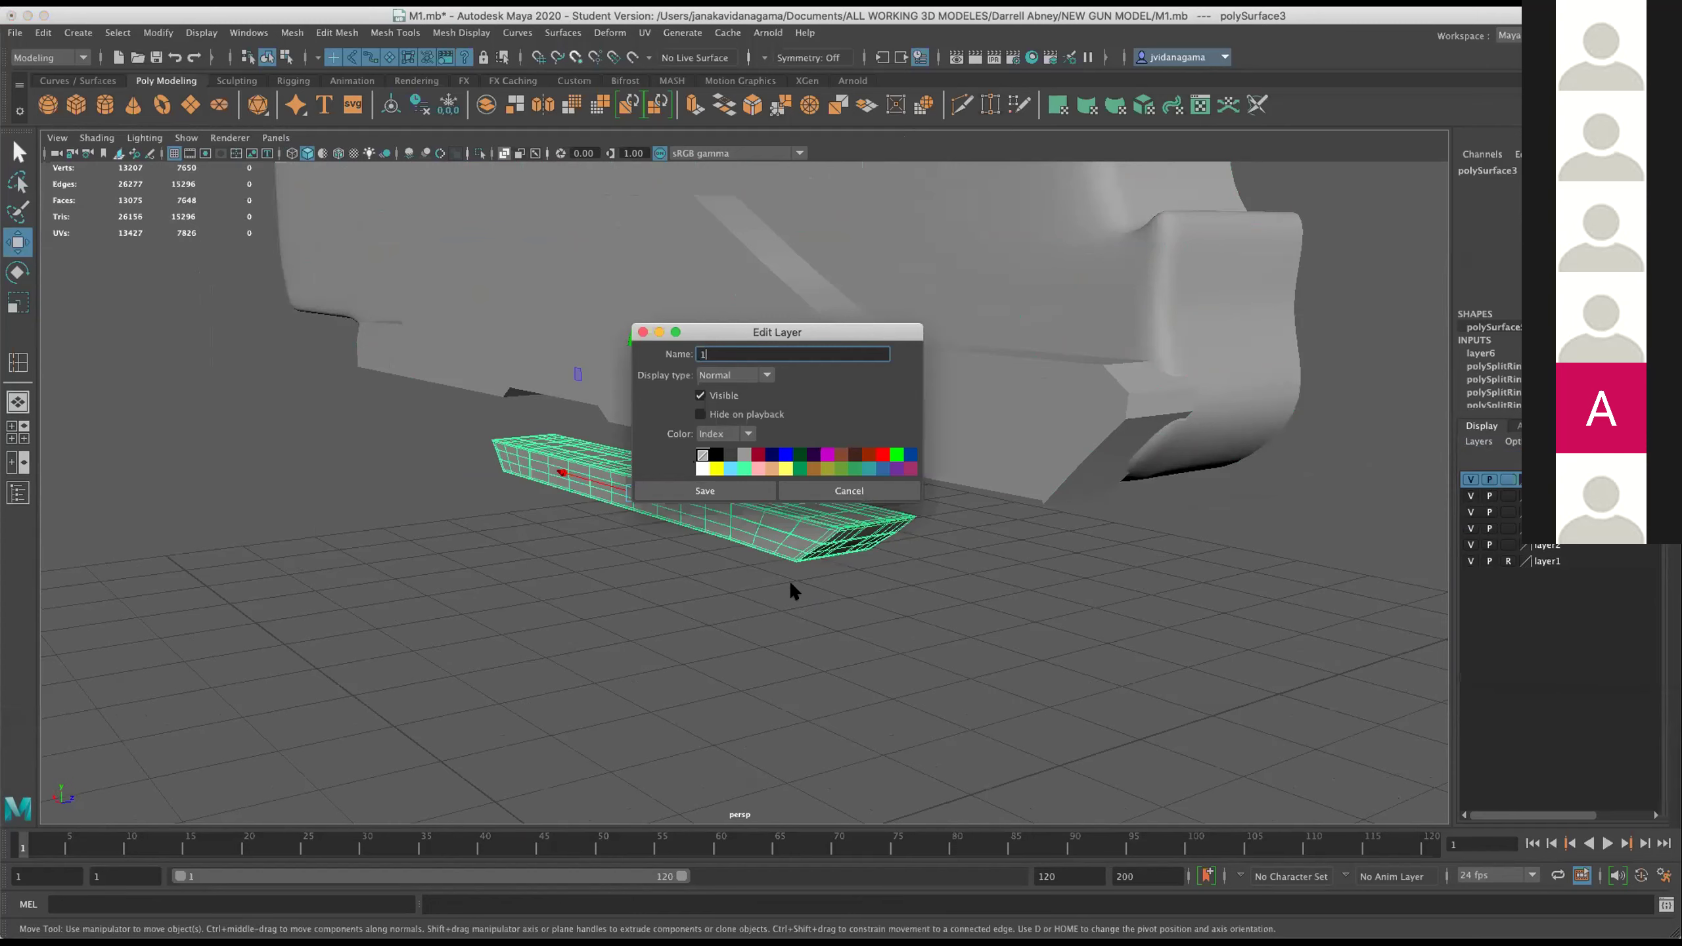
key("Return")
left_click(772, 449)
left_click(838, 484)
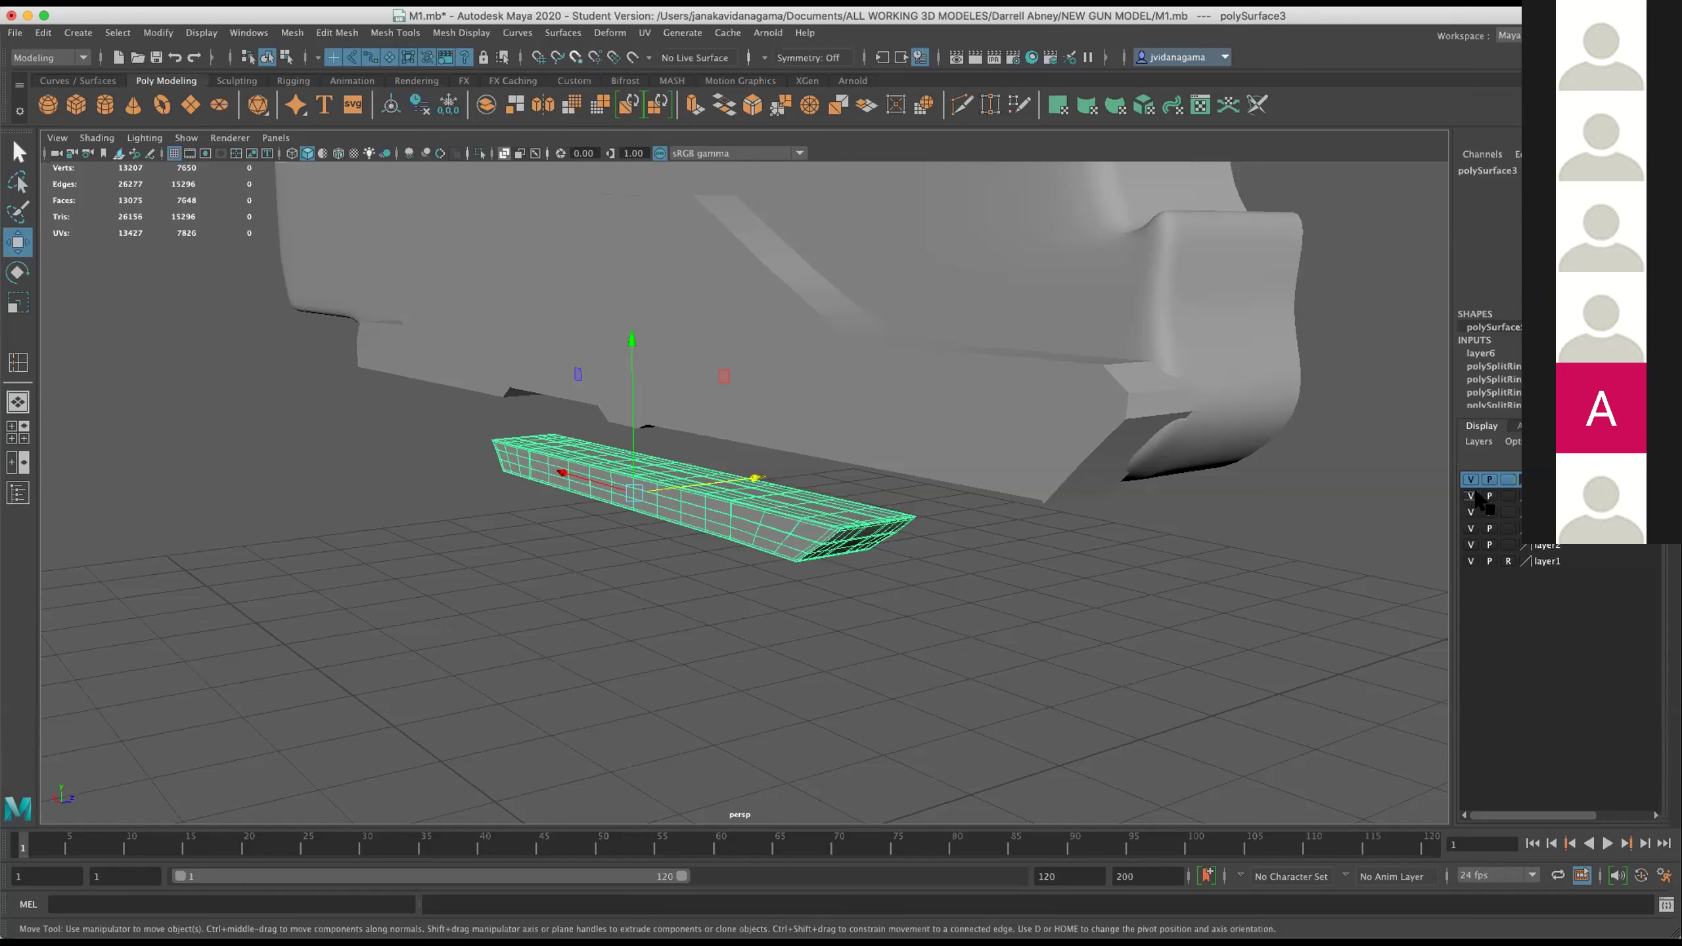
Check a layer's member objects, then delete the second display layer.
right_click(1535, 546)
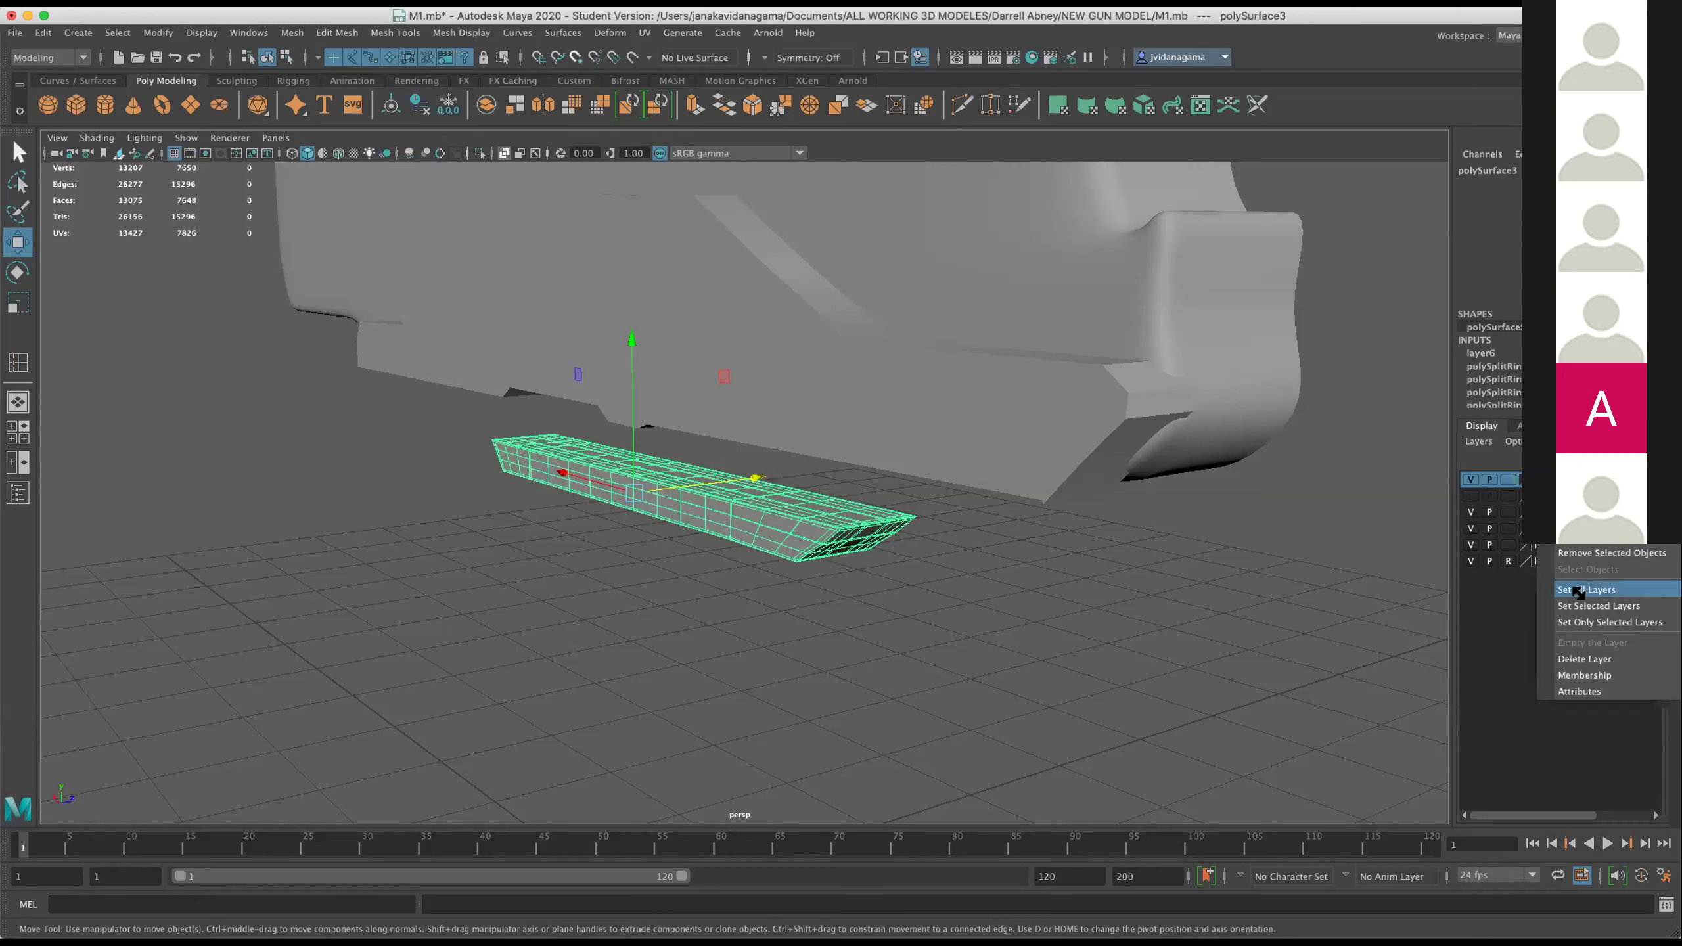
left_click(1584, 668)
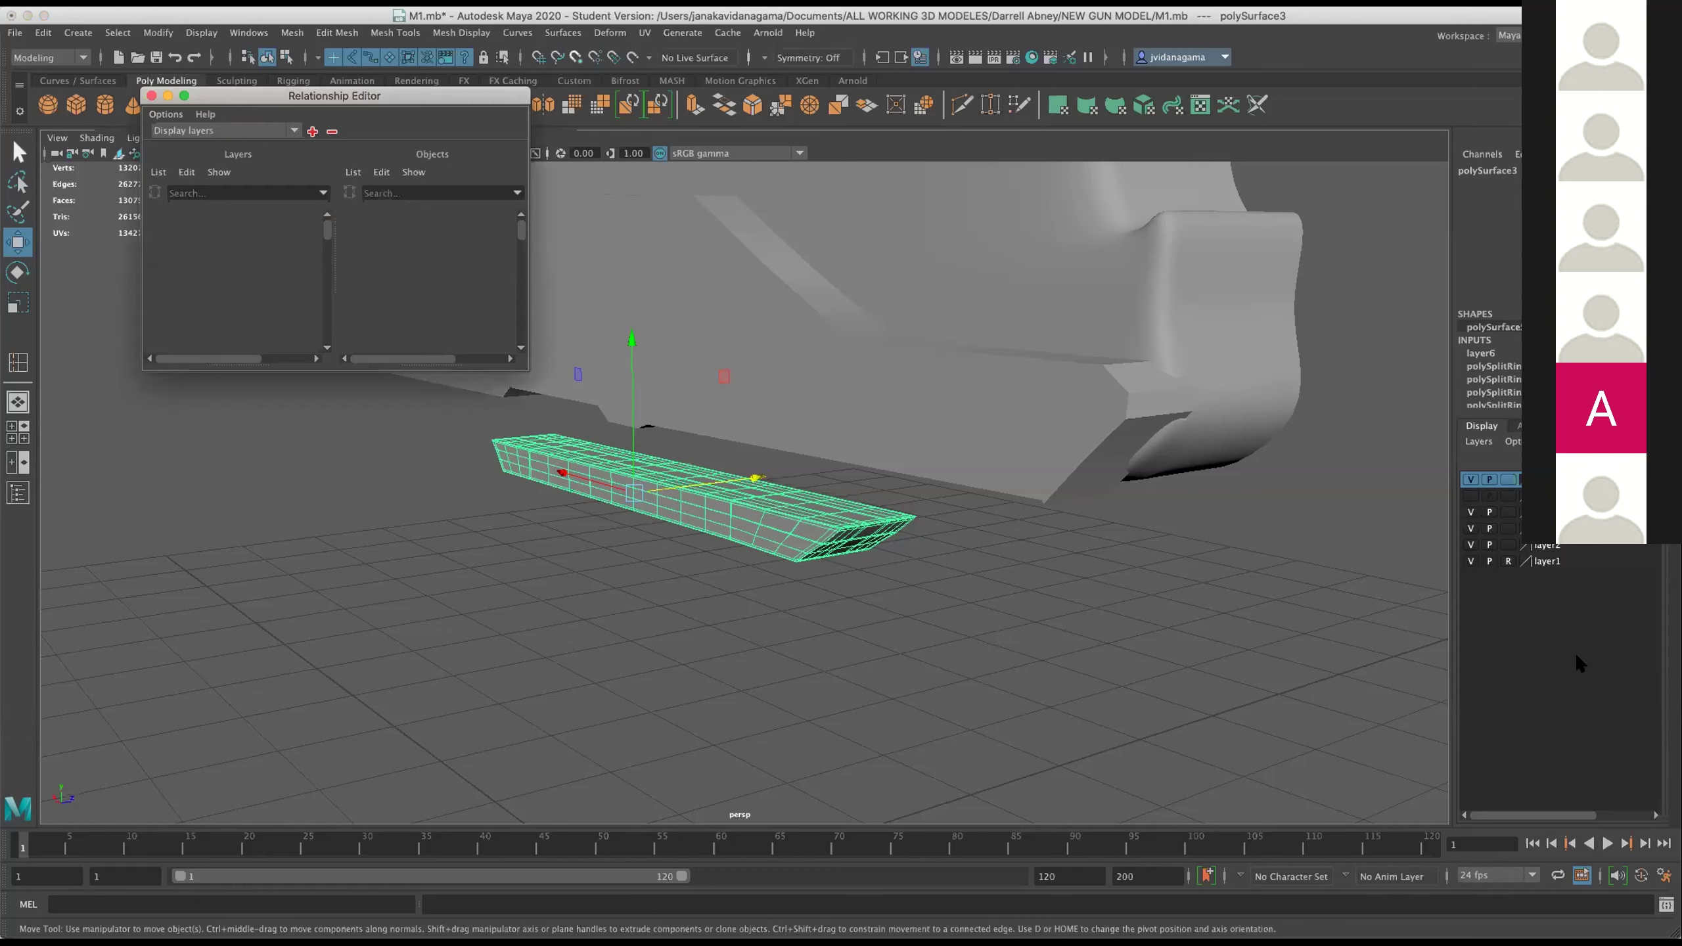
left_click(151, 96)
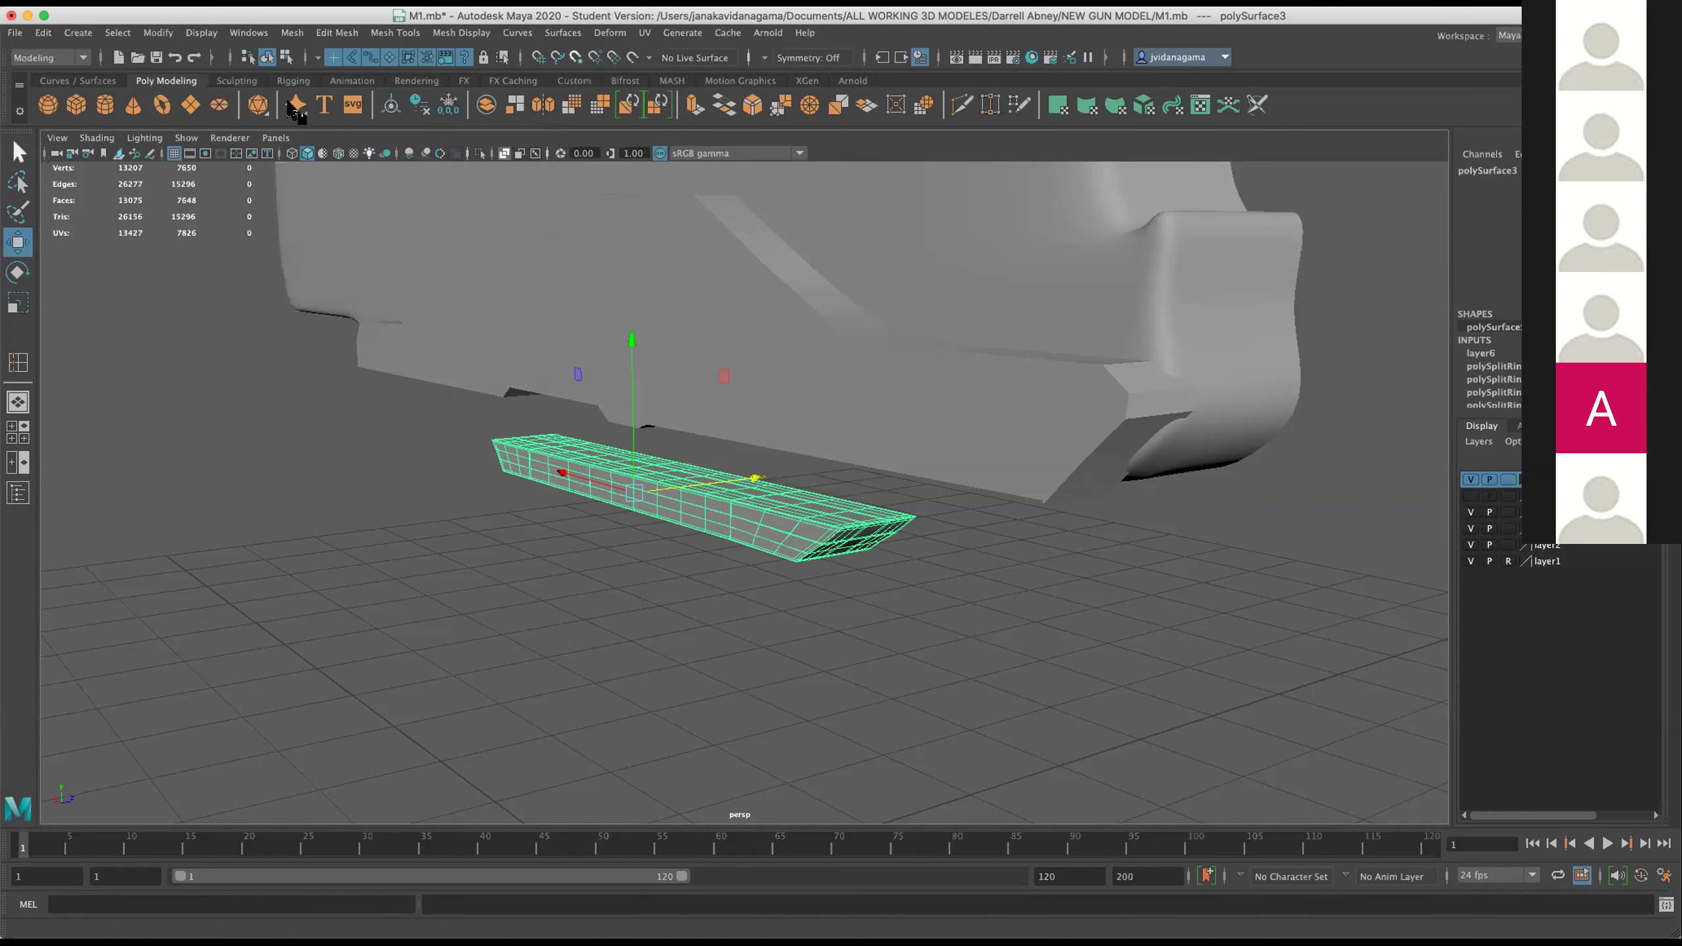
left_click(1536, 496)
right_click(1536, 496)
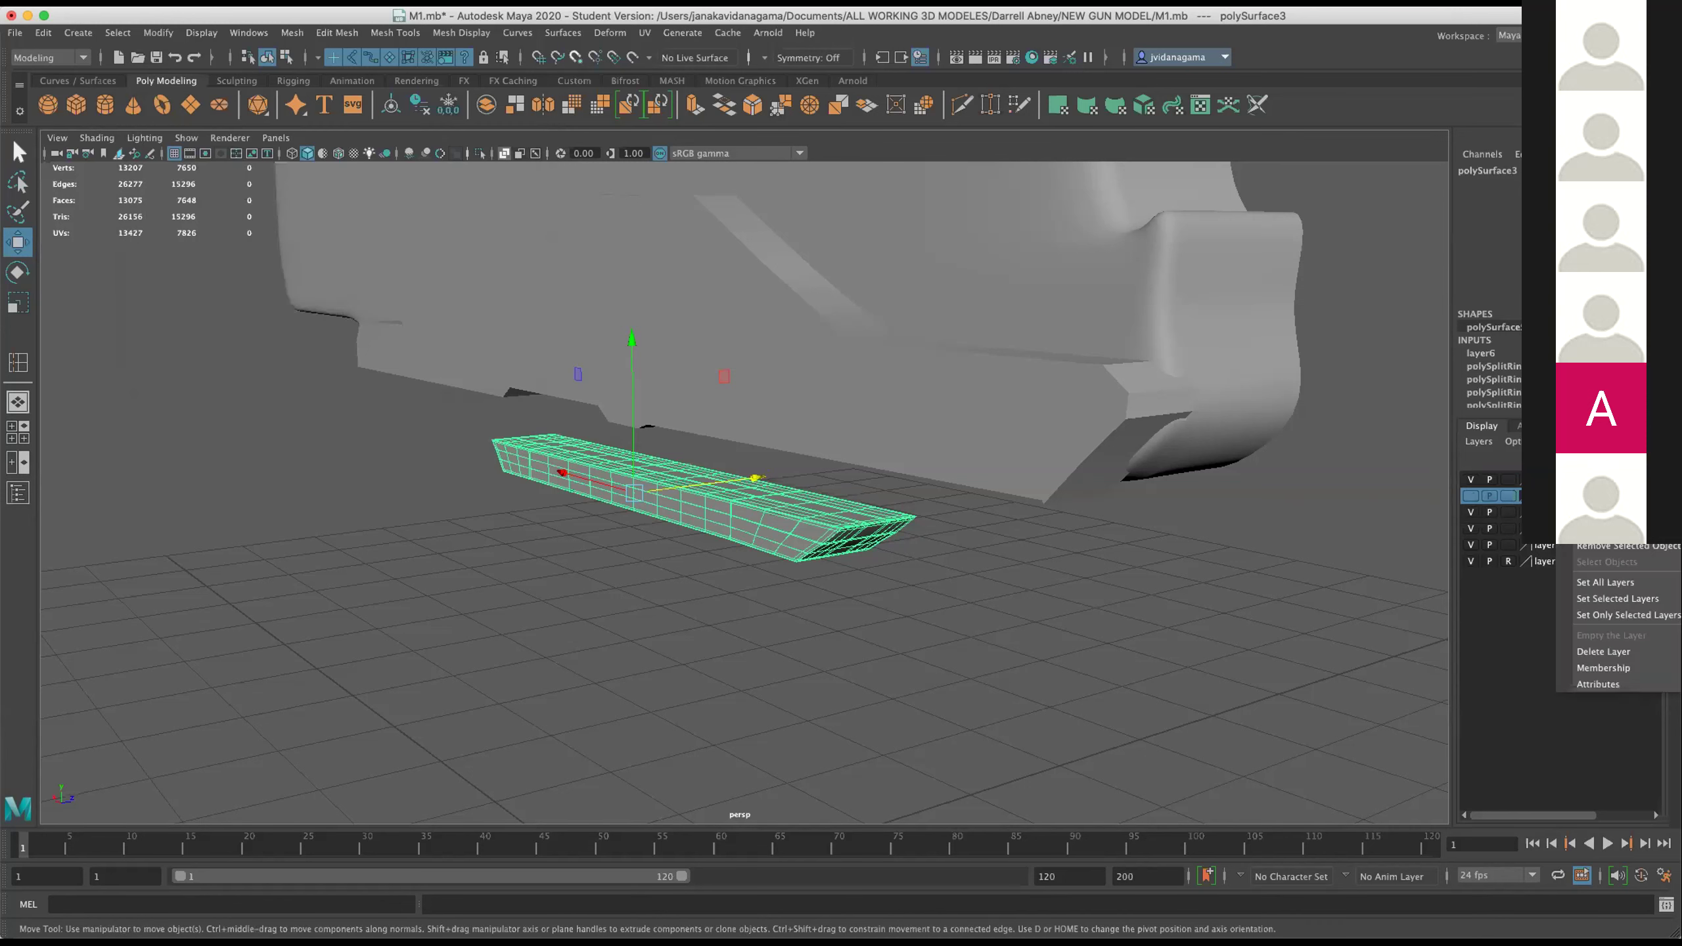
left_click(1603, 651)
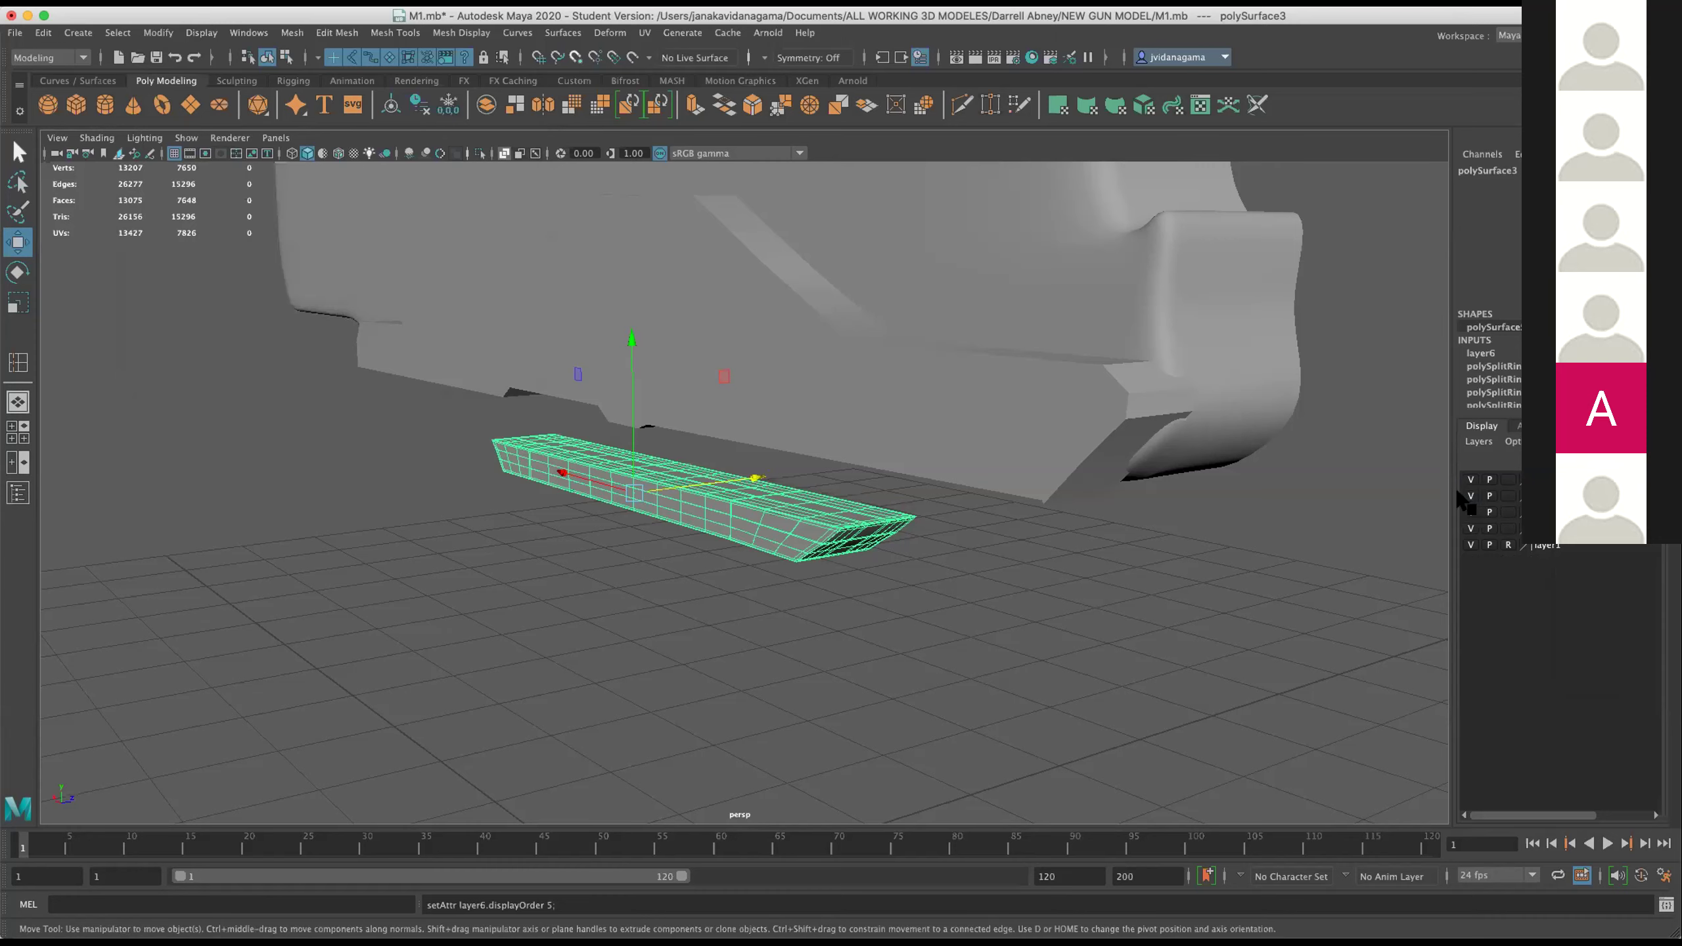
Hide the green mesh's layer and delete the top display layer.
left_click(1469, 480)
left_click(1470, 480)
scroll("down", 3)
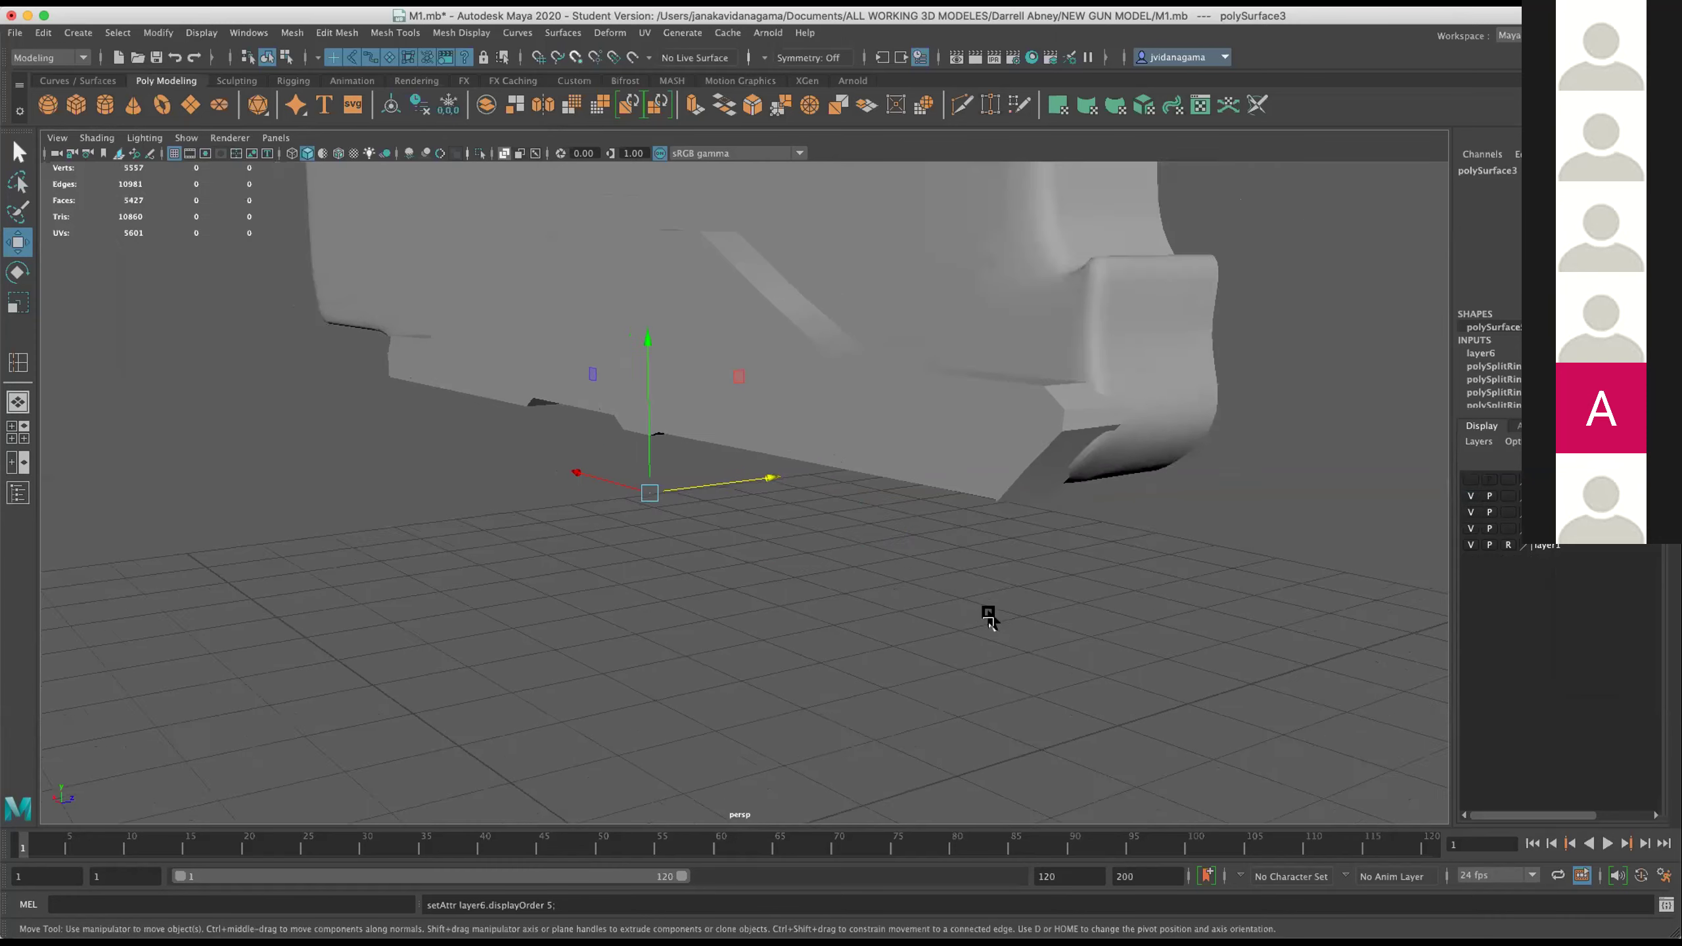
scroll("down", 3)
left_click(1497, 496)
right_click(1549, 546)
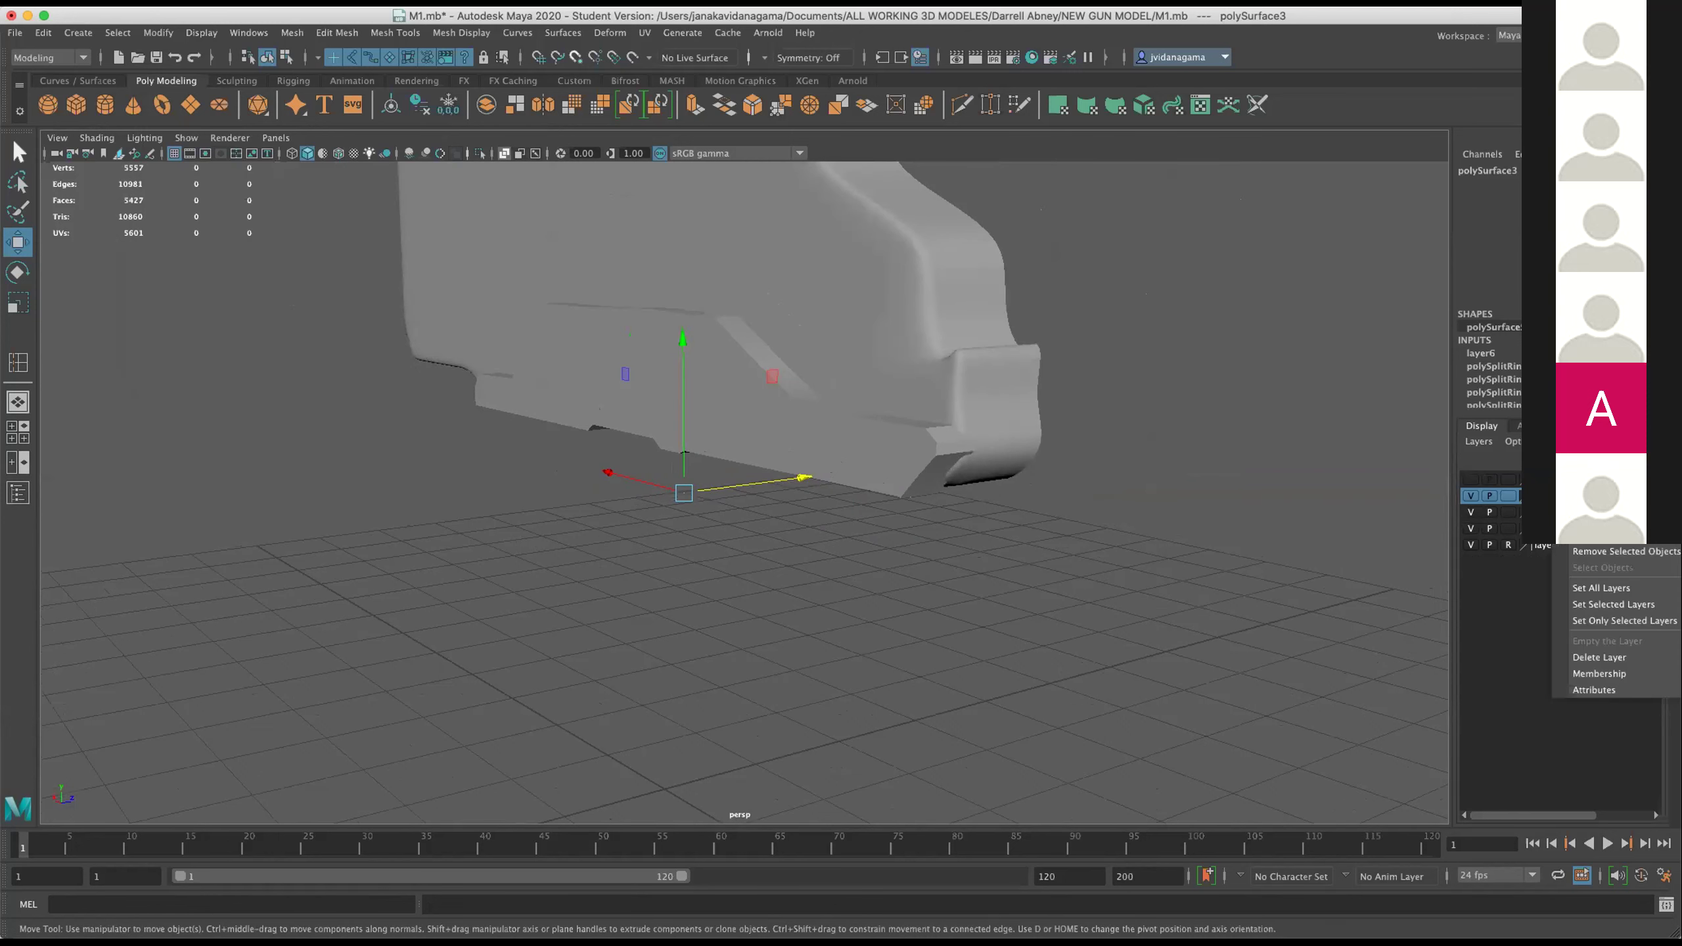
left_click(1590, 657)
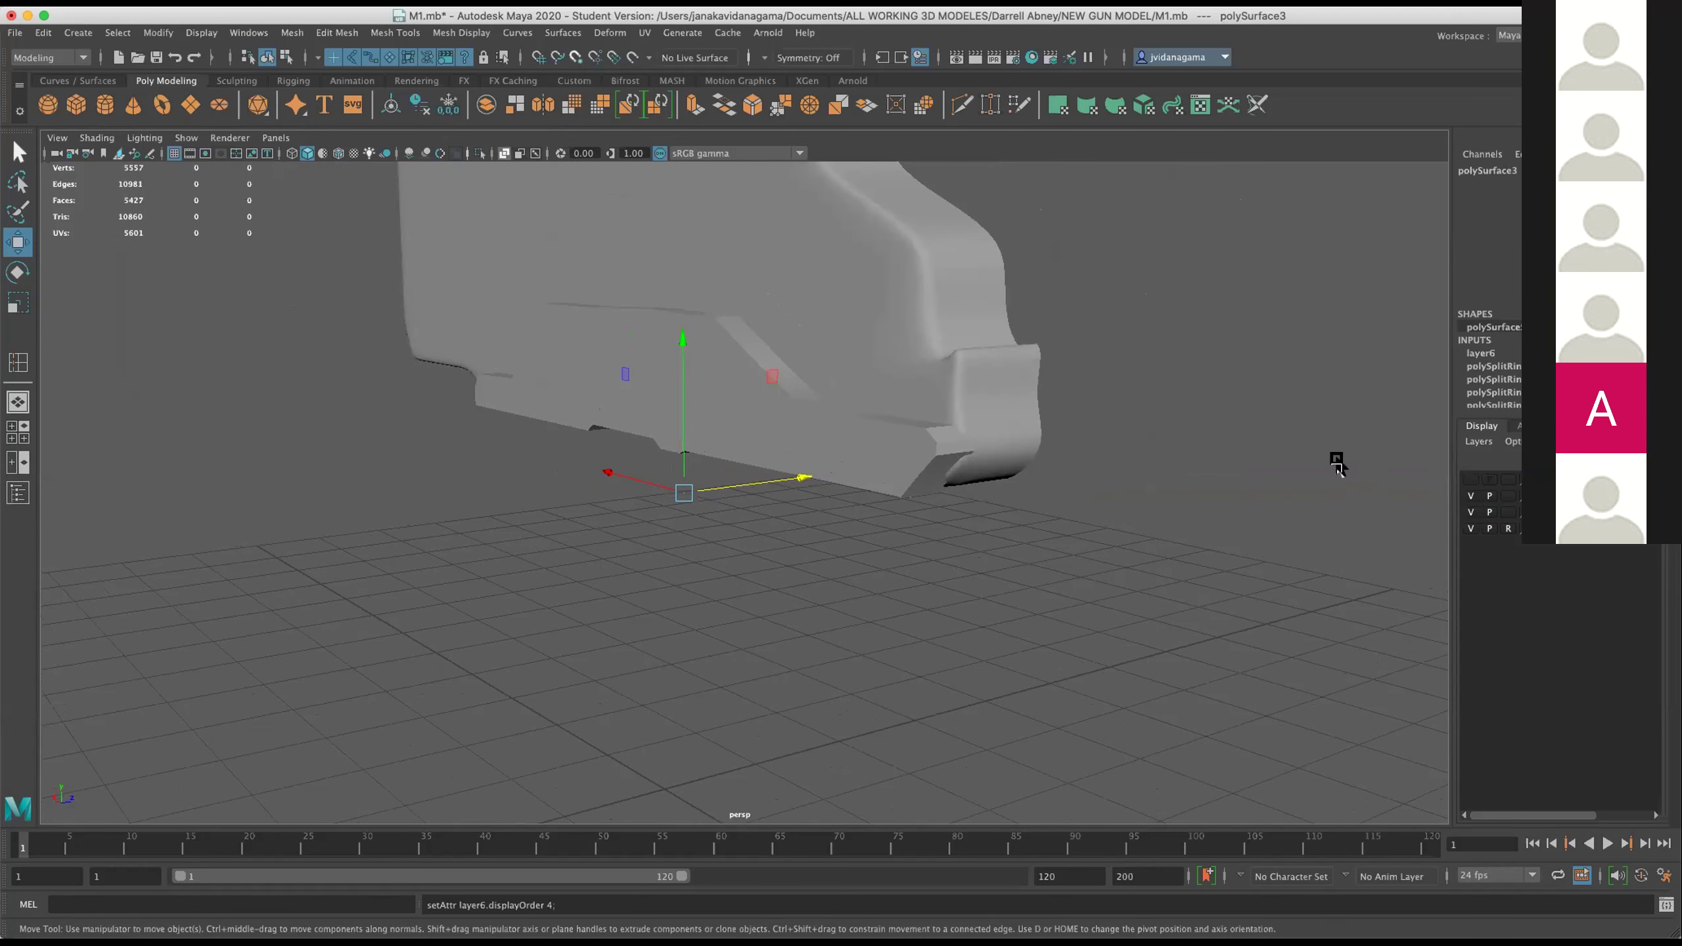
Toggle each layer's visibility to check its parts, then show everything again.
left_click(1470, 495)
left_click(1470, 495)
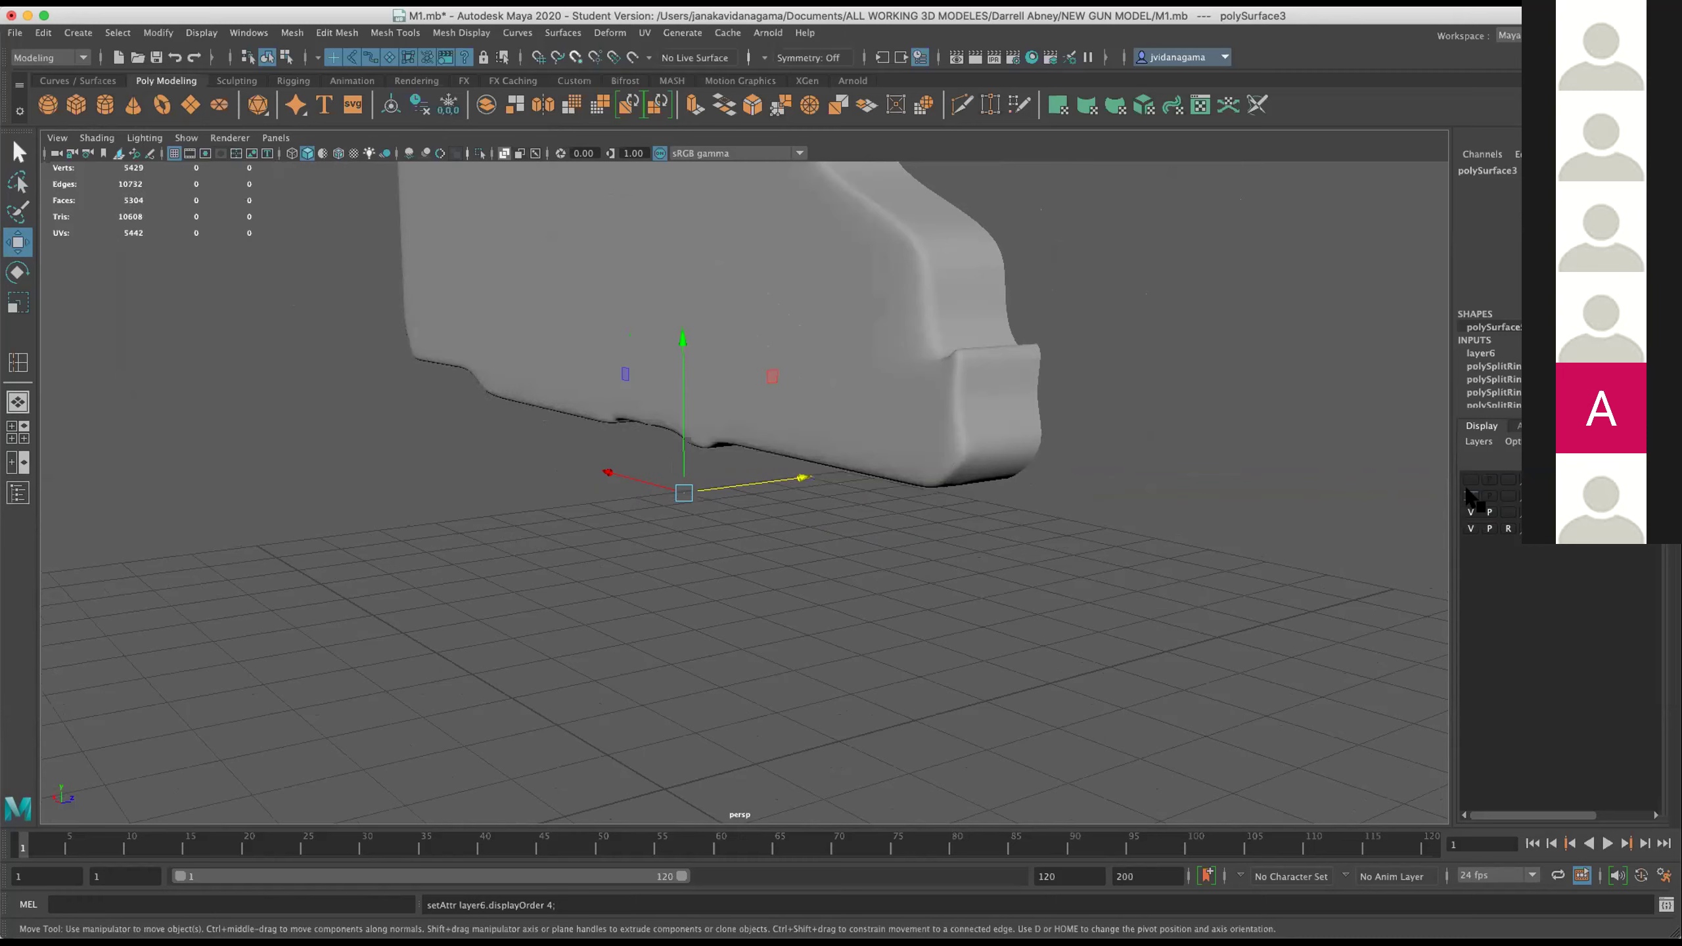
left_click(1469, 495)
left_click(1470, 480)
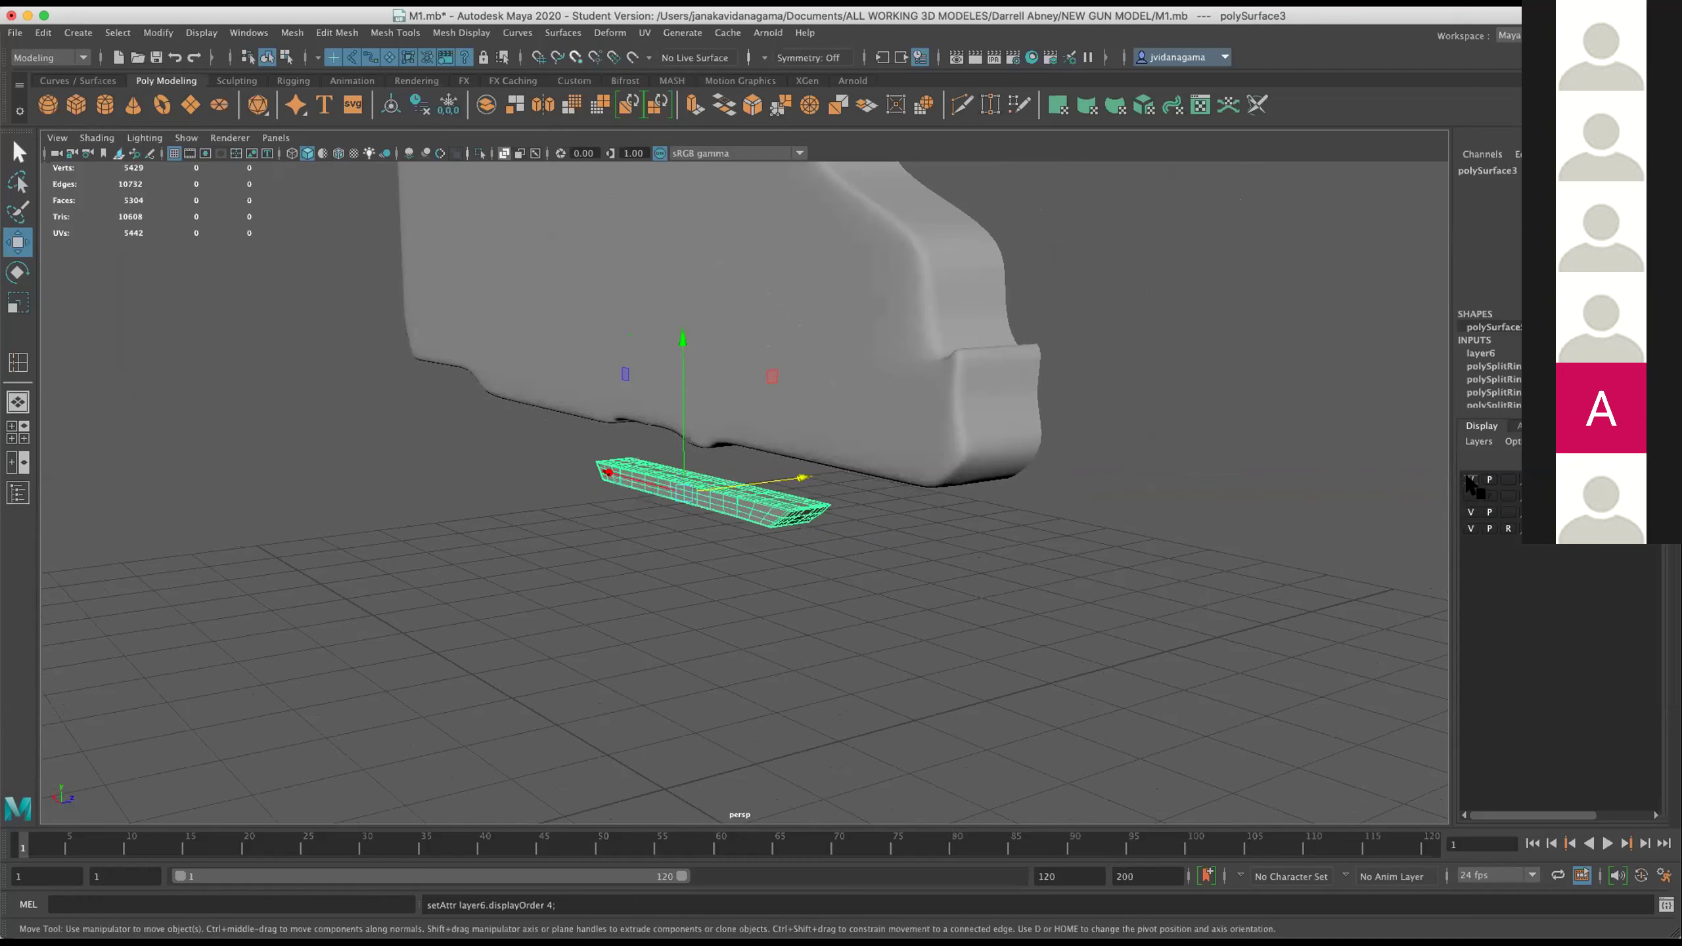
left_click(1469, 496)
left_click(1469, 512)
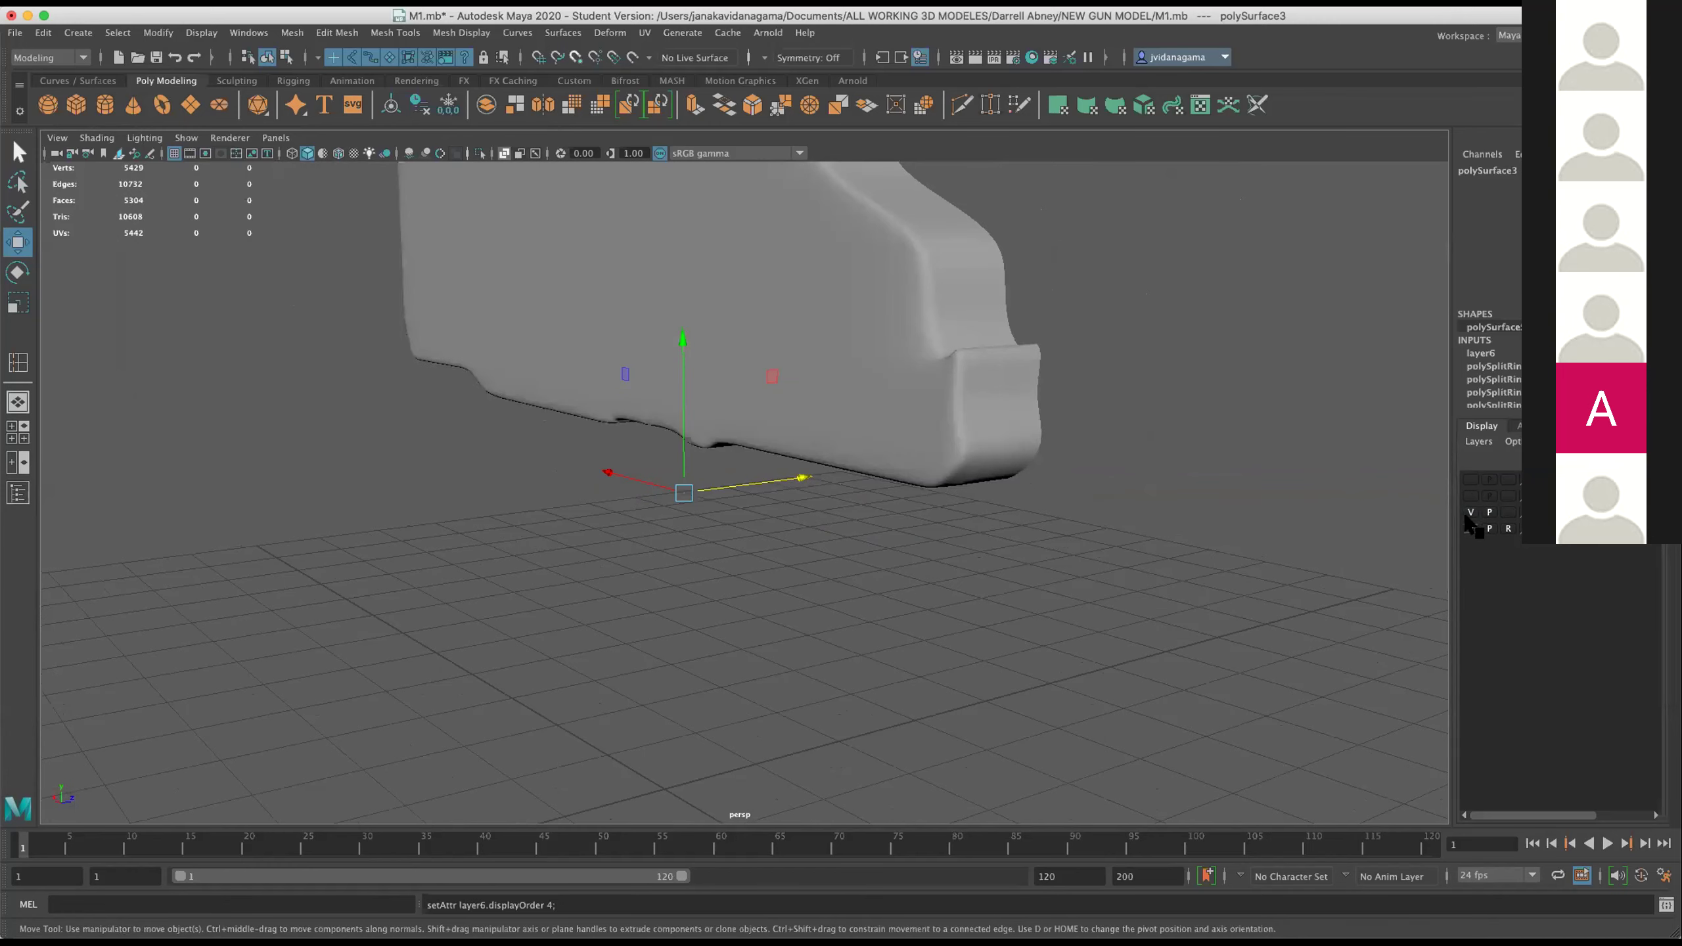
left_click(1469, 495)
left_click(1470, 480)
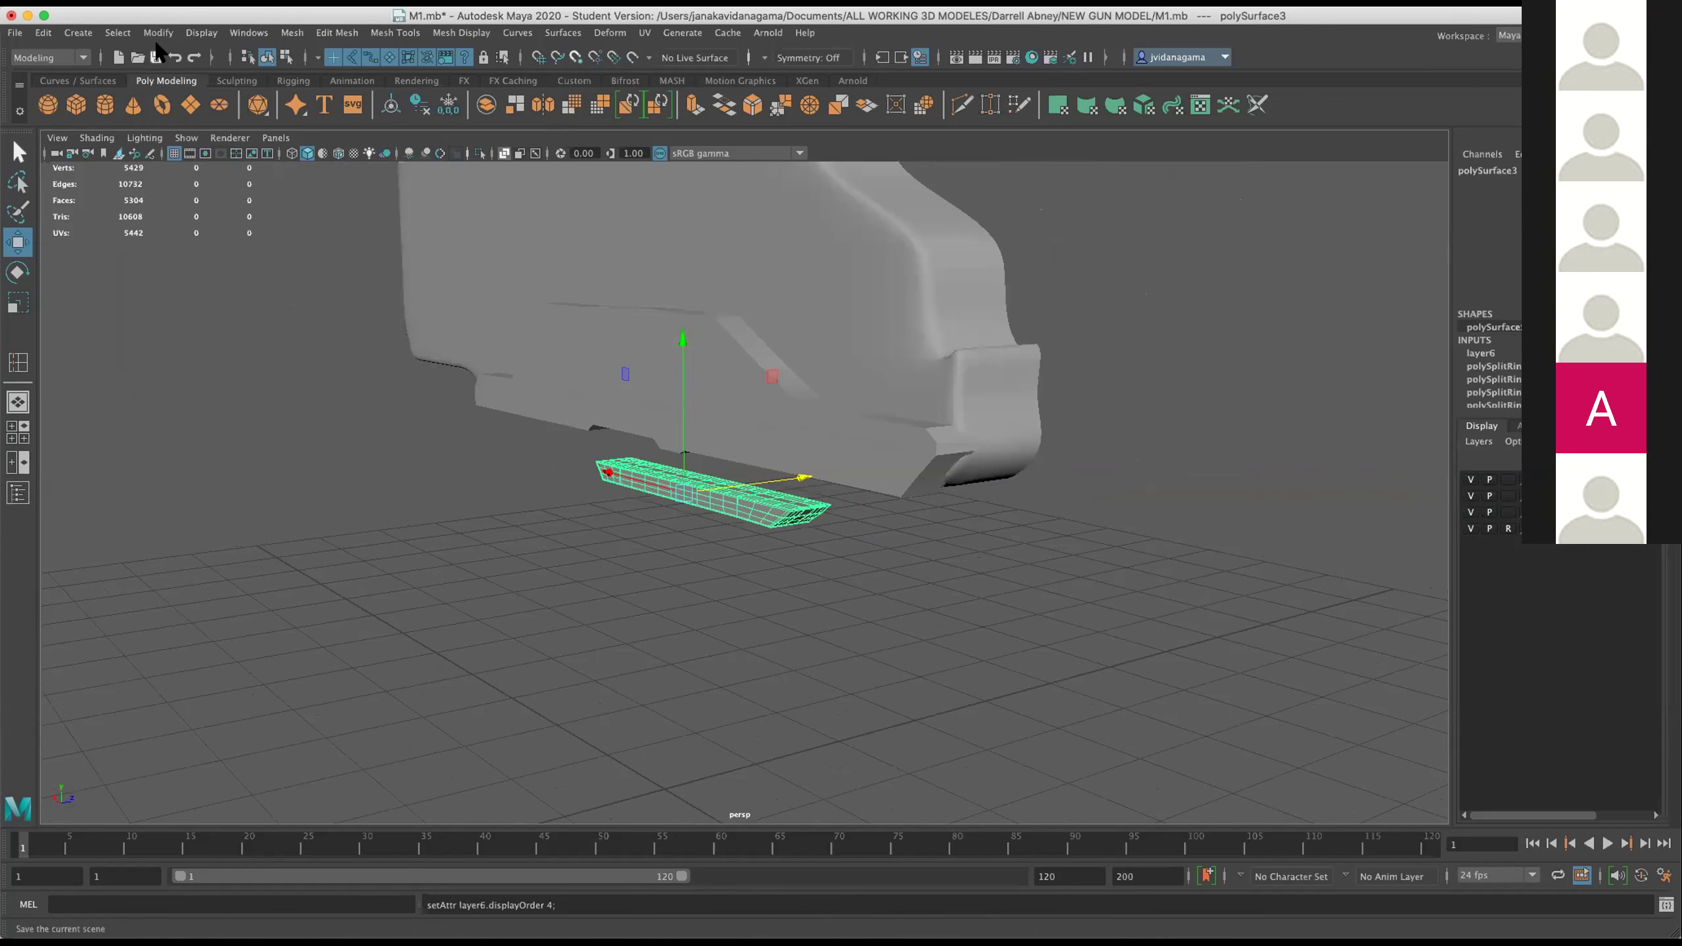
Save the scene as a student file and select the upper gun body.
left_click(157, 55)
left_click(940, 537)
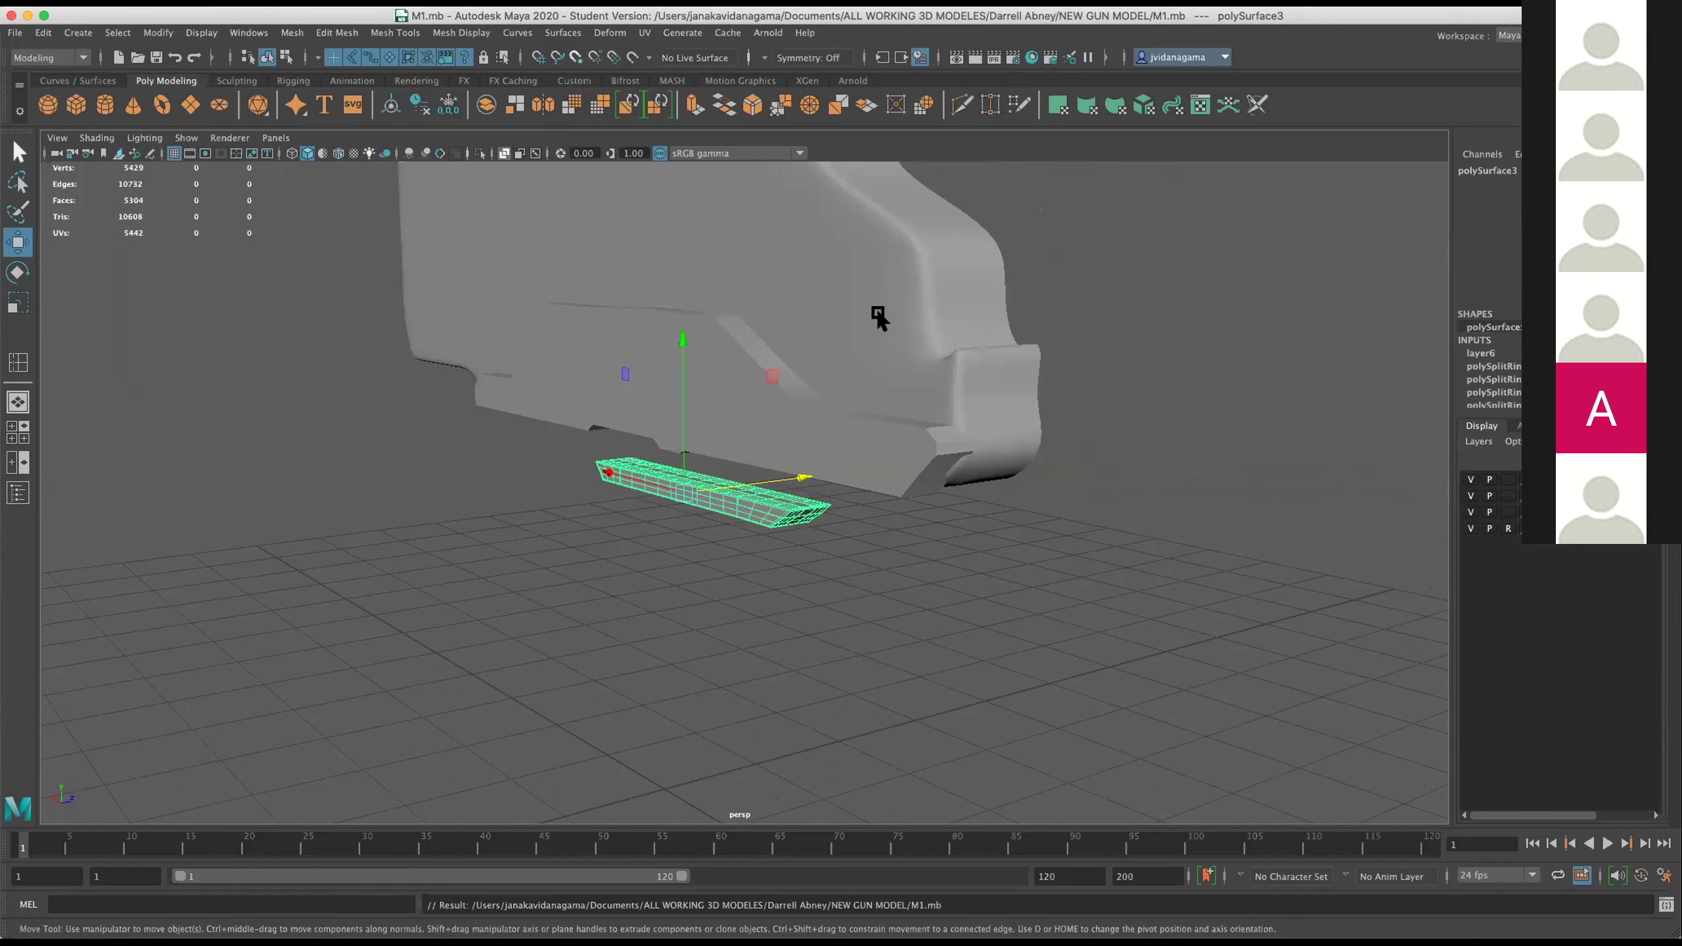
left_click(887, 315)
key("w")
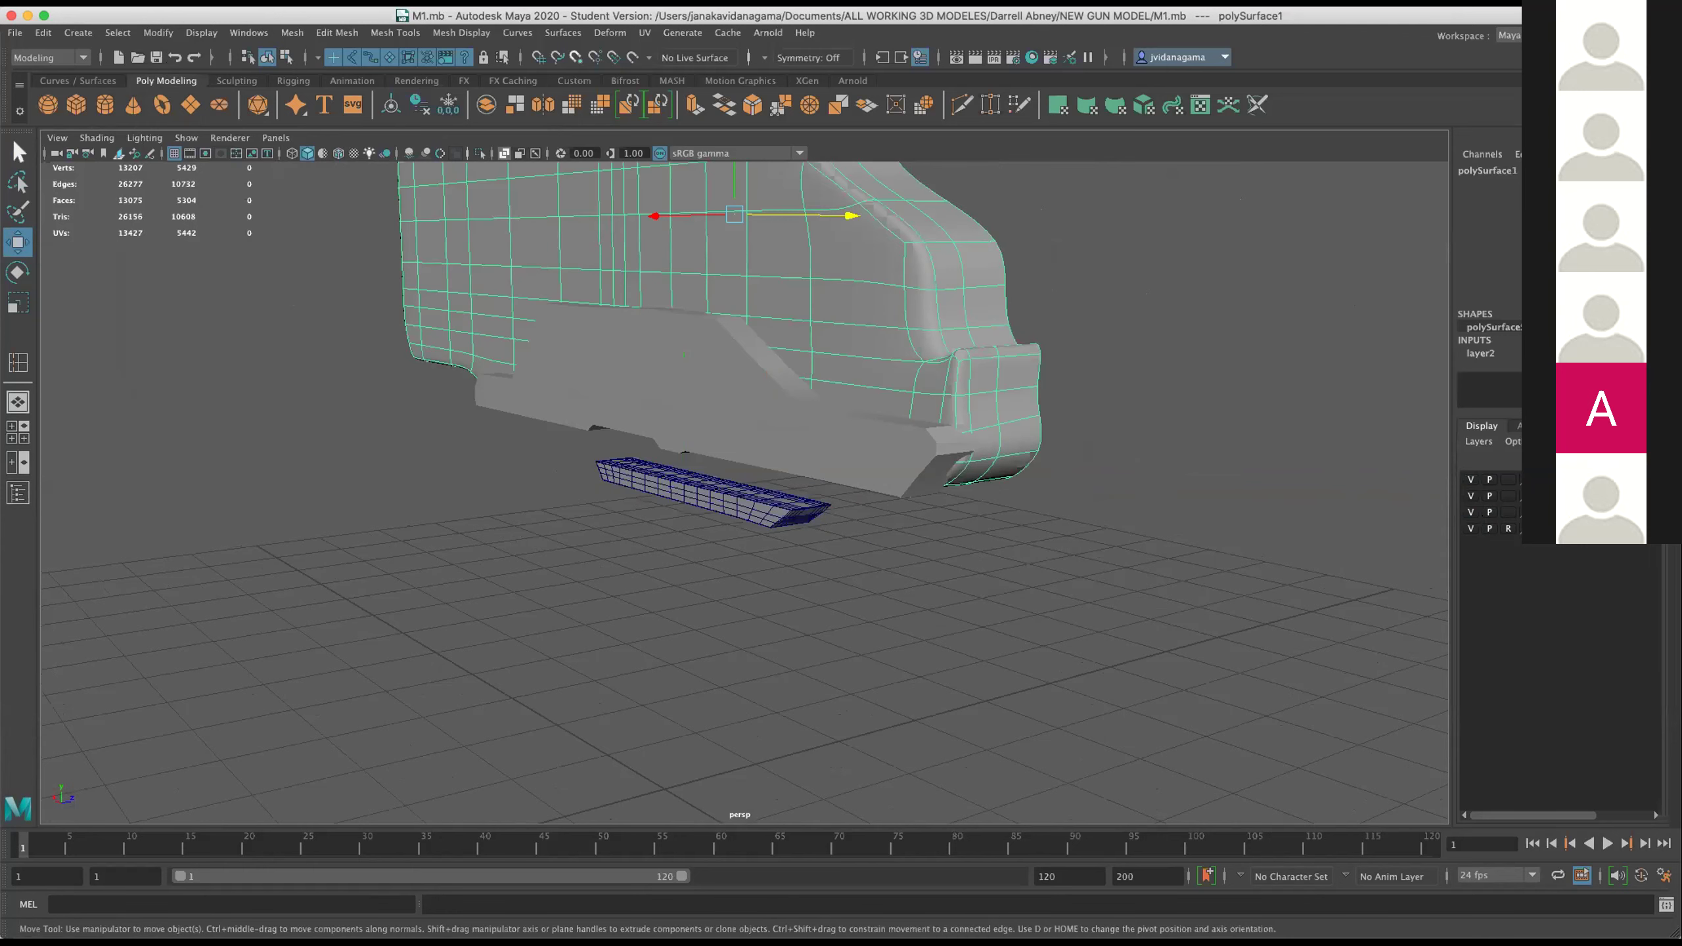
left_click(1517, 425)
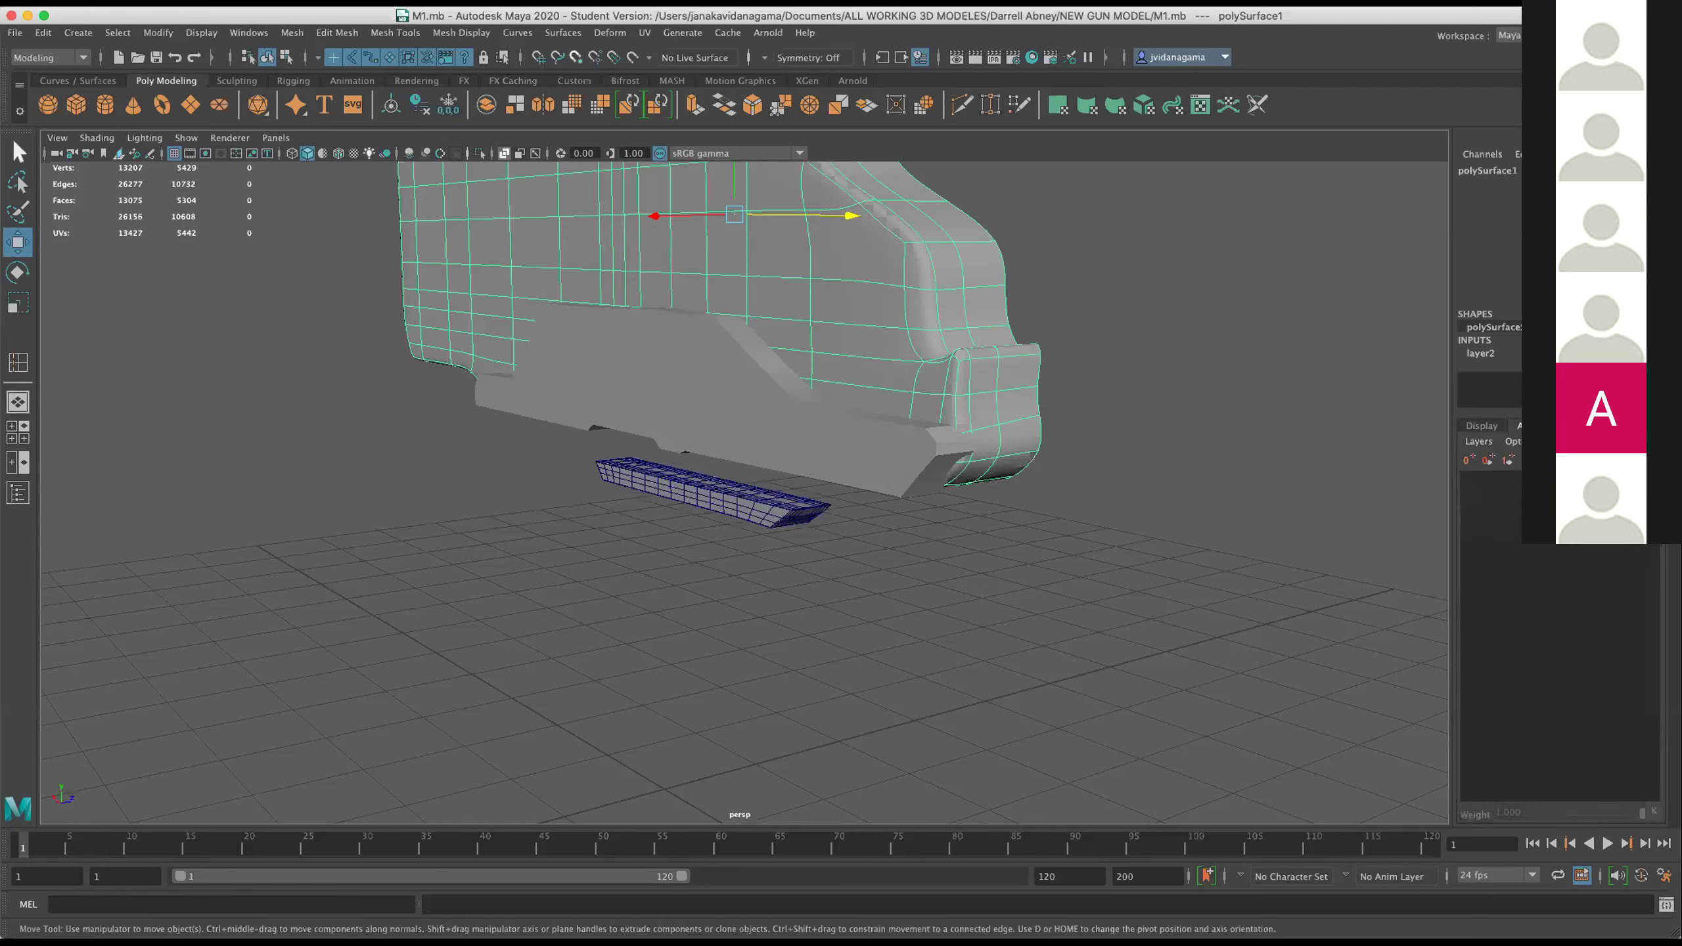
left_click(1478, 422)
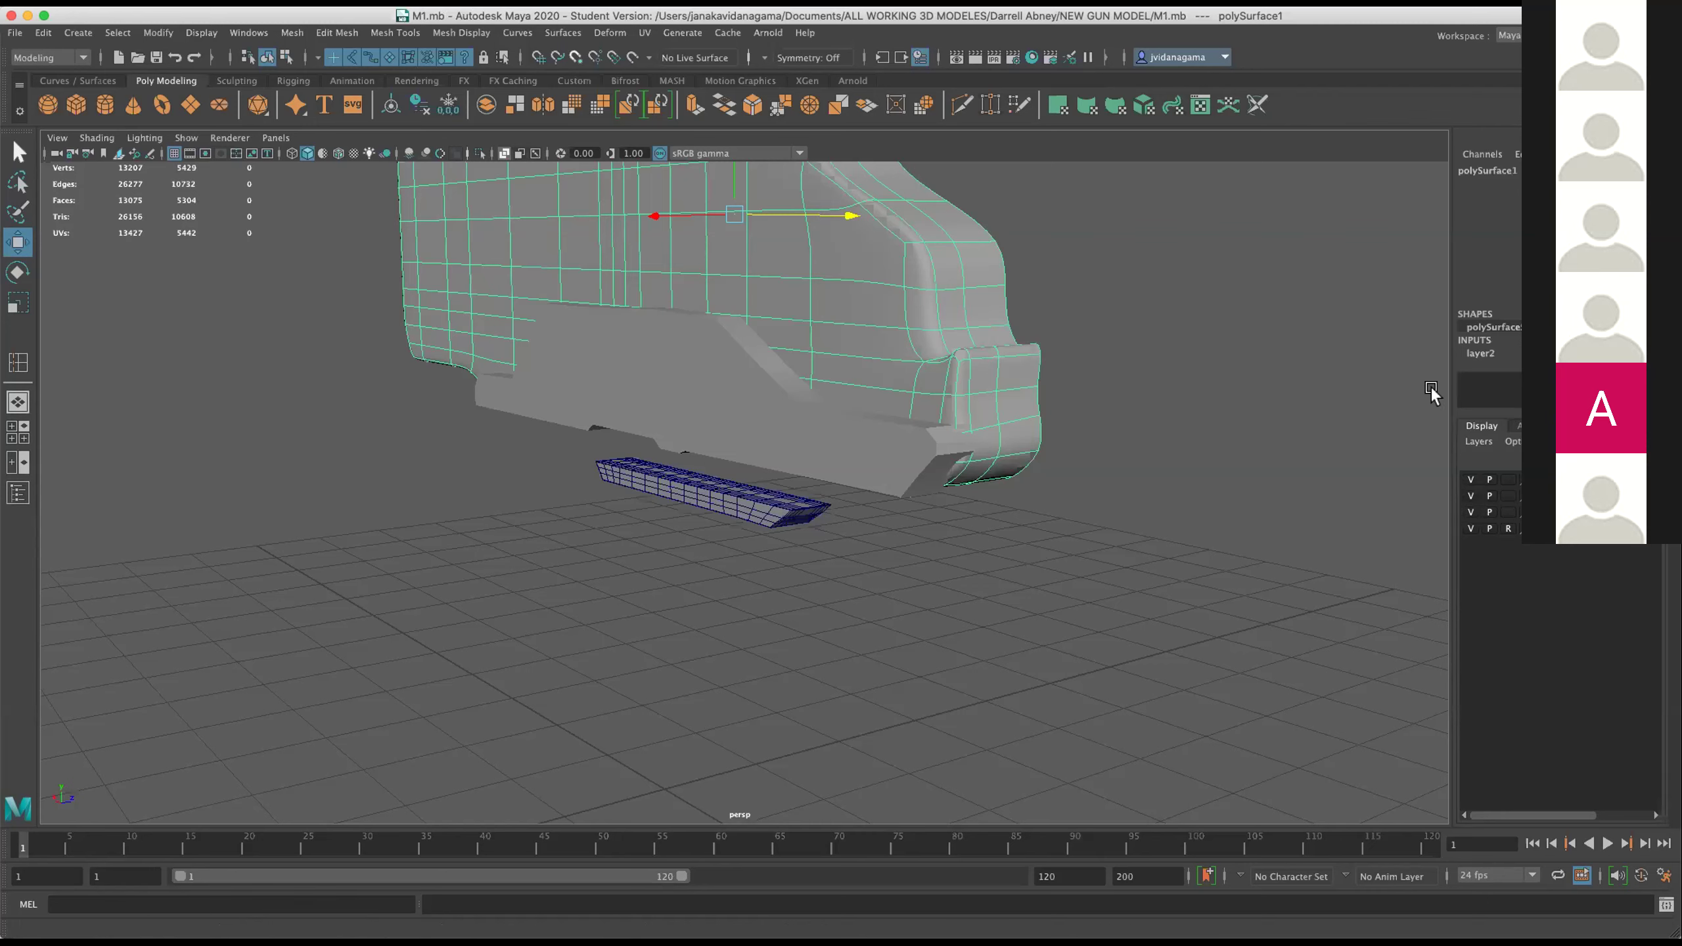
Delete history on all objects and save M1.mb again as a student file.
left_click(841, 461)
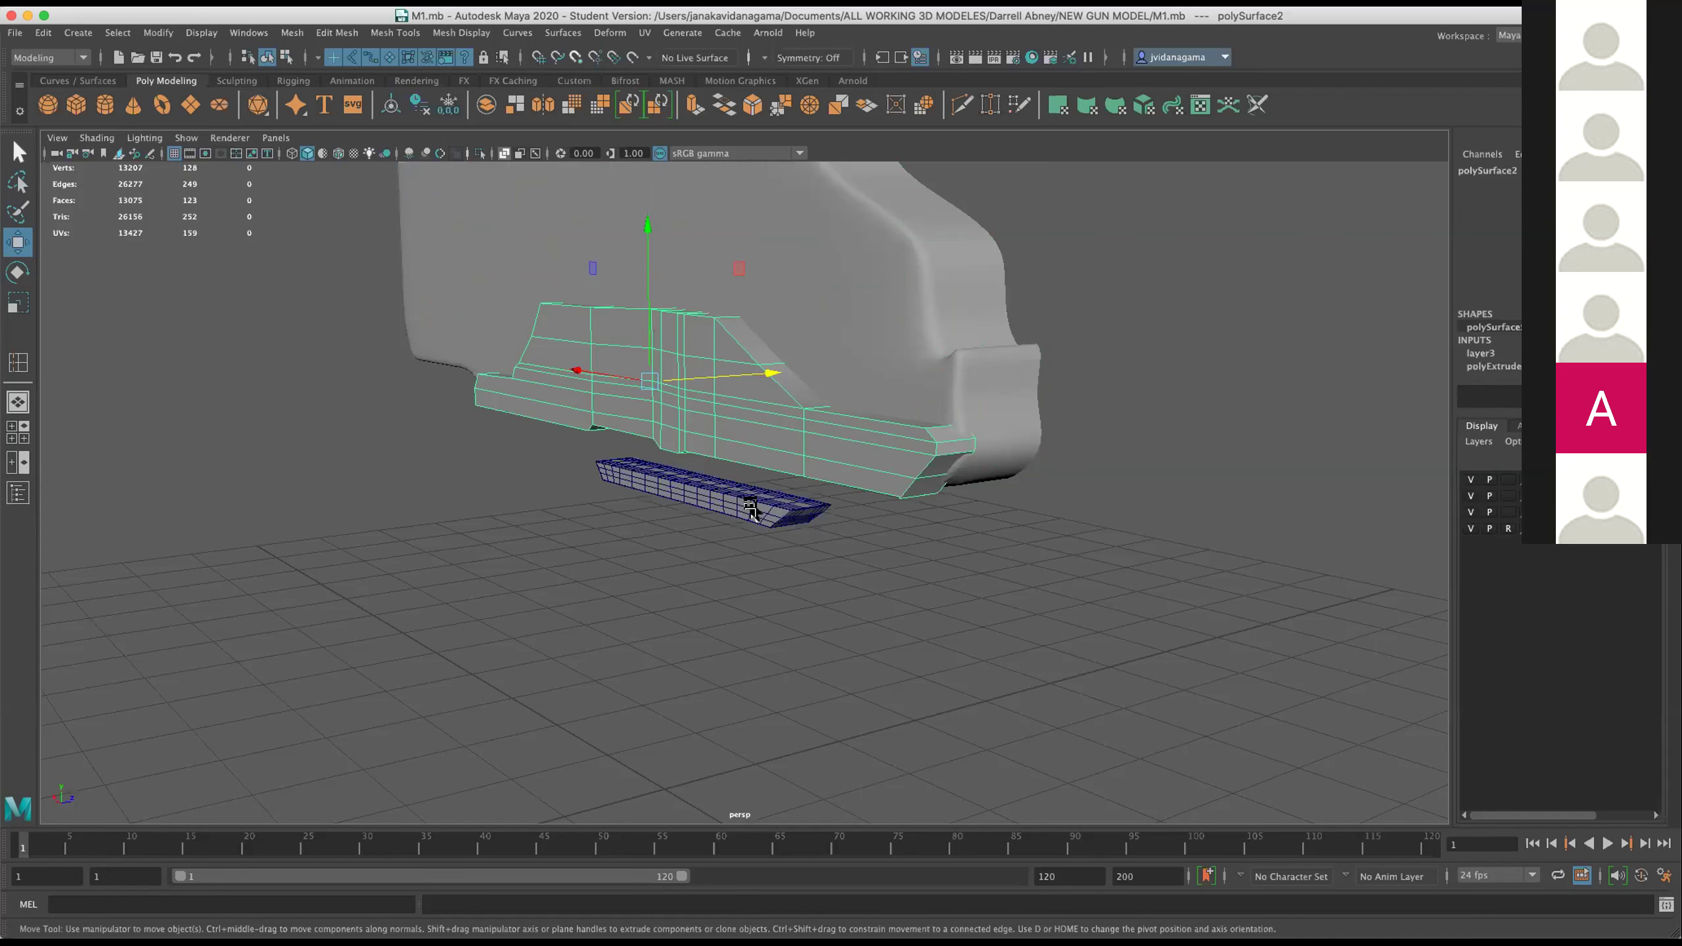
left_click(751, 507)
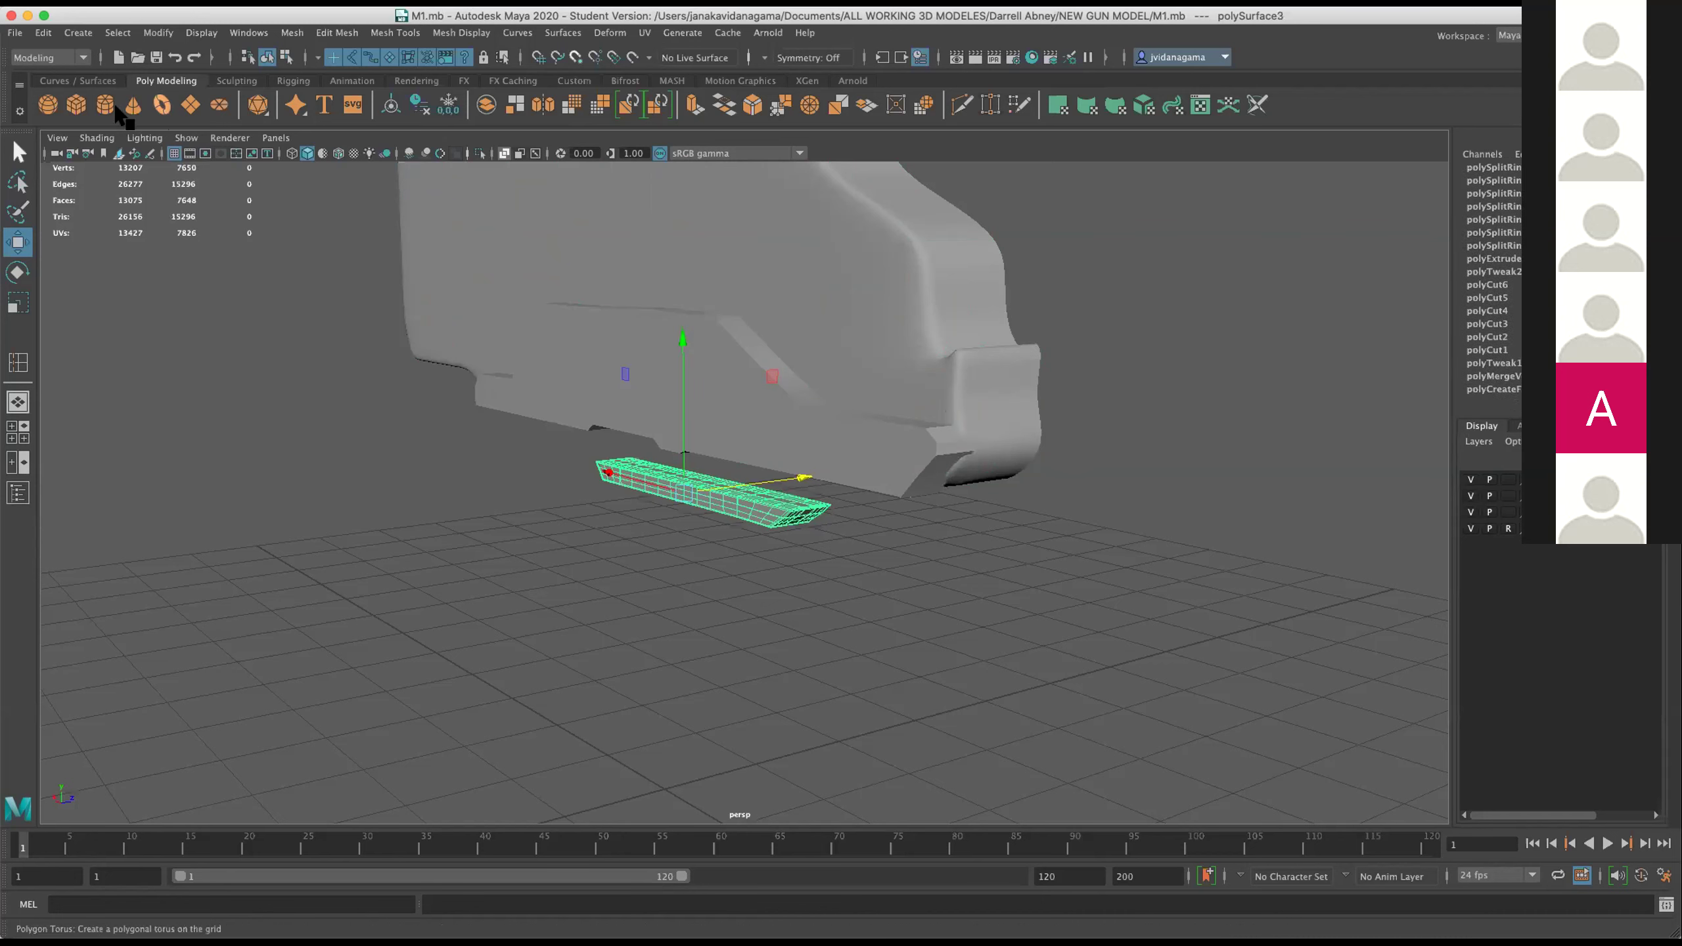
left_click(44, 32)
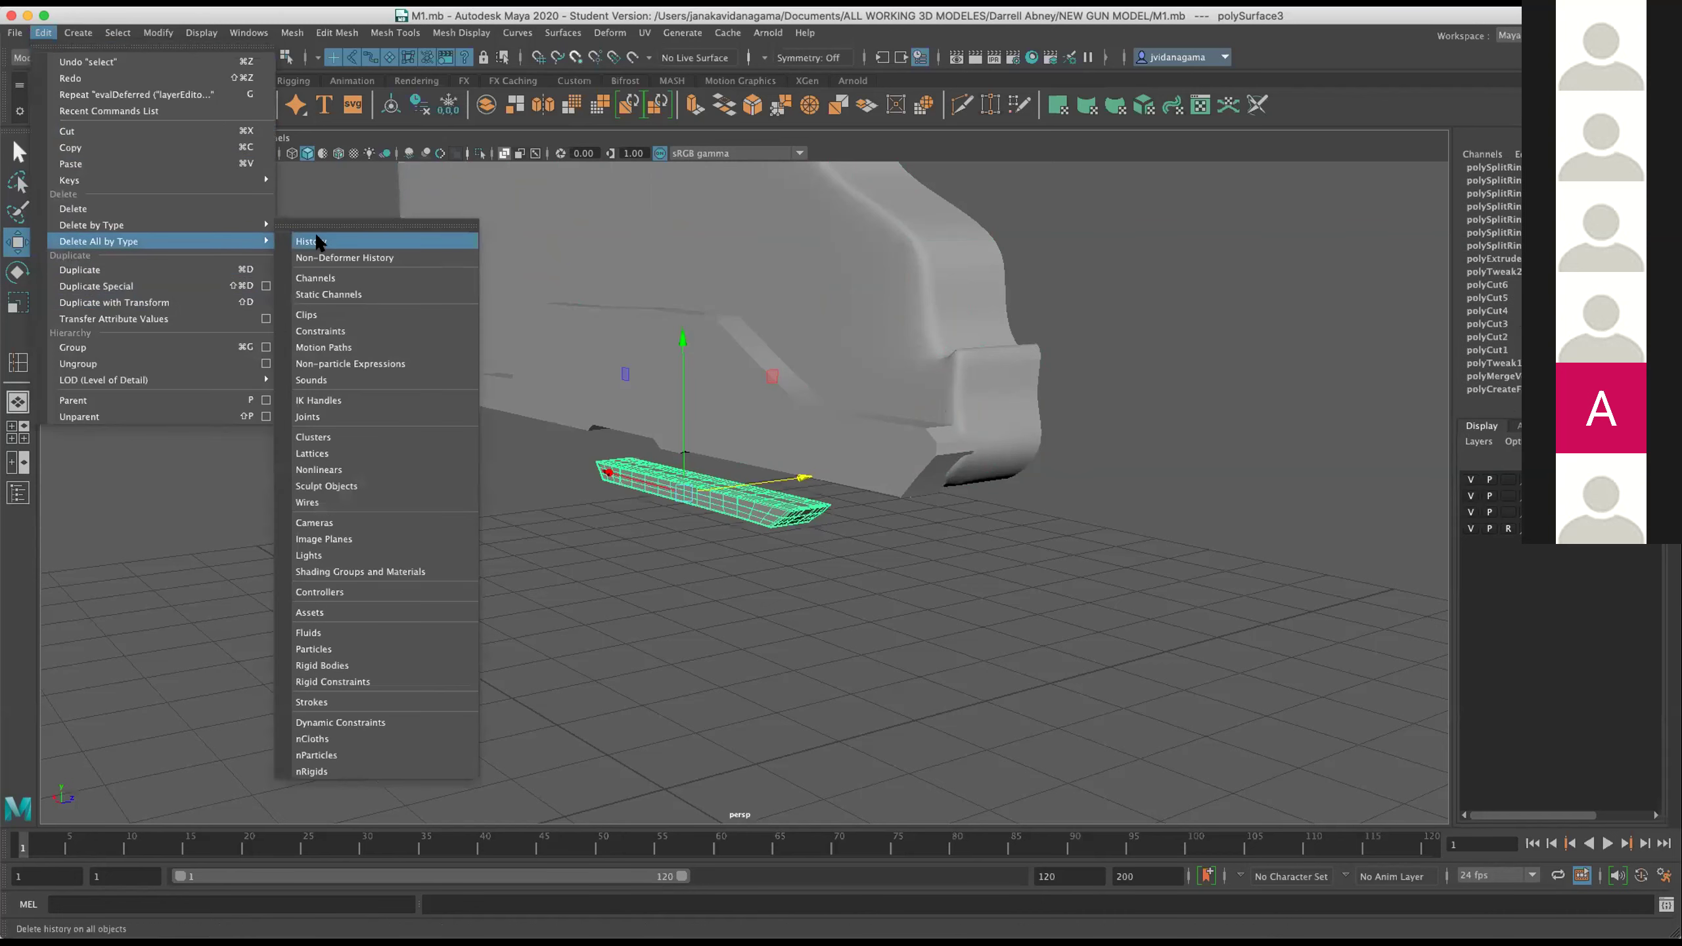
left_click(317, 241)
left_click(156, 58)
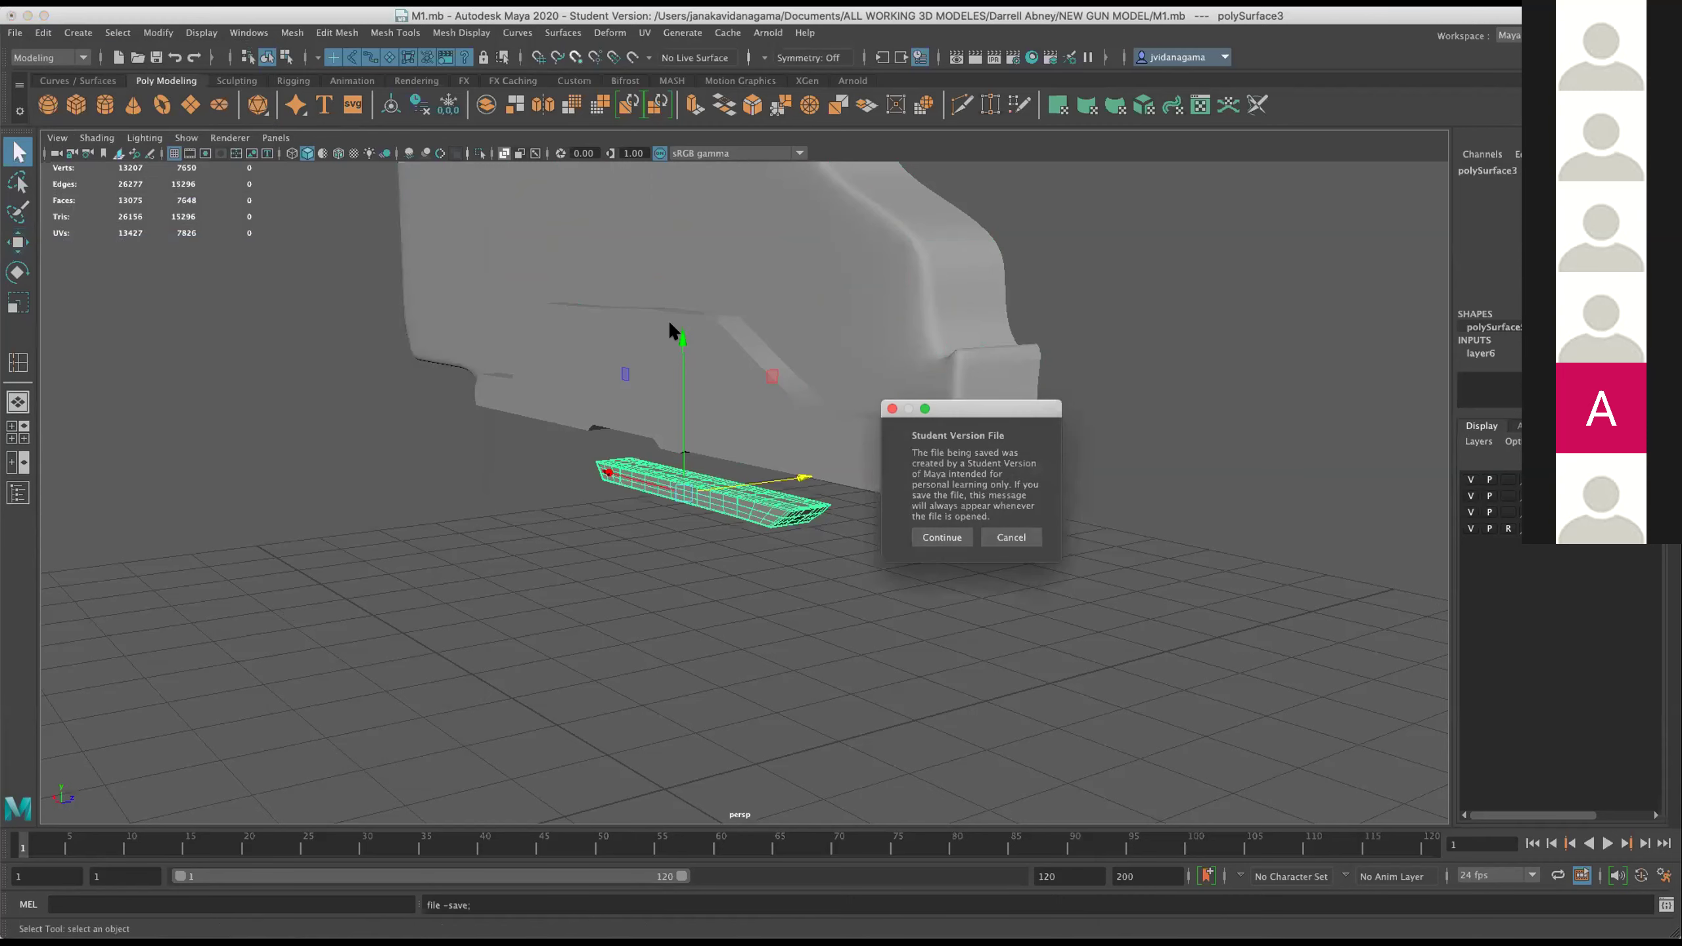
left_click(944, 534)
key("w")
key("space")
key("space")
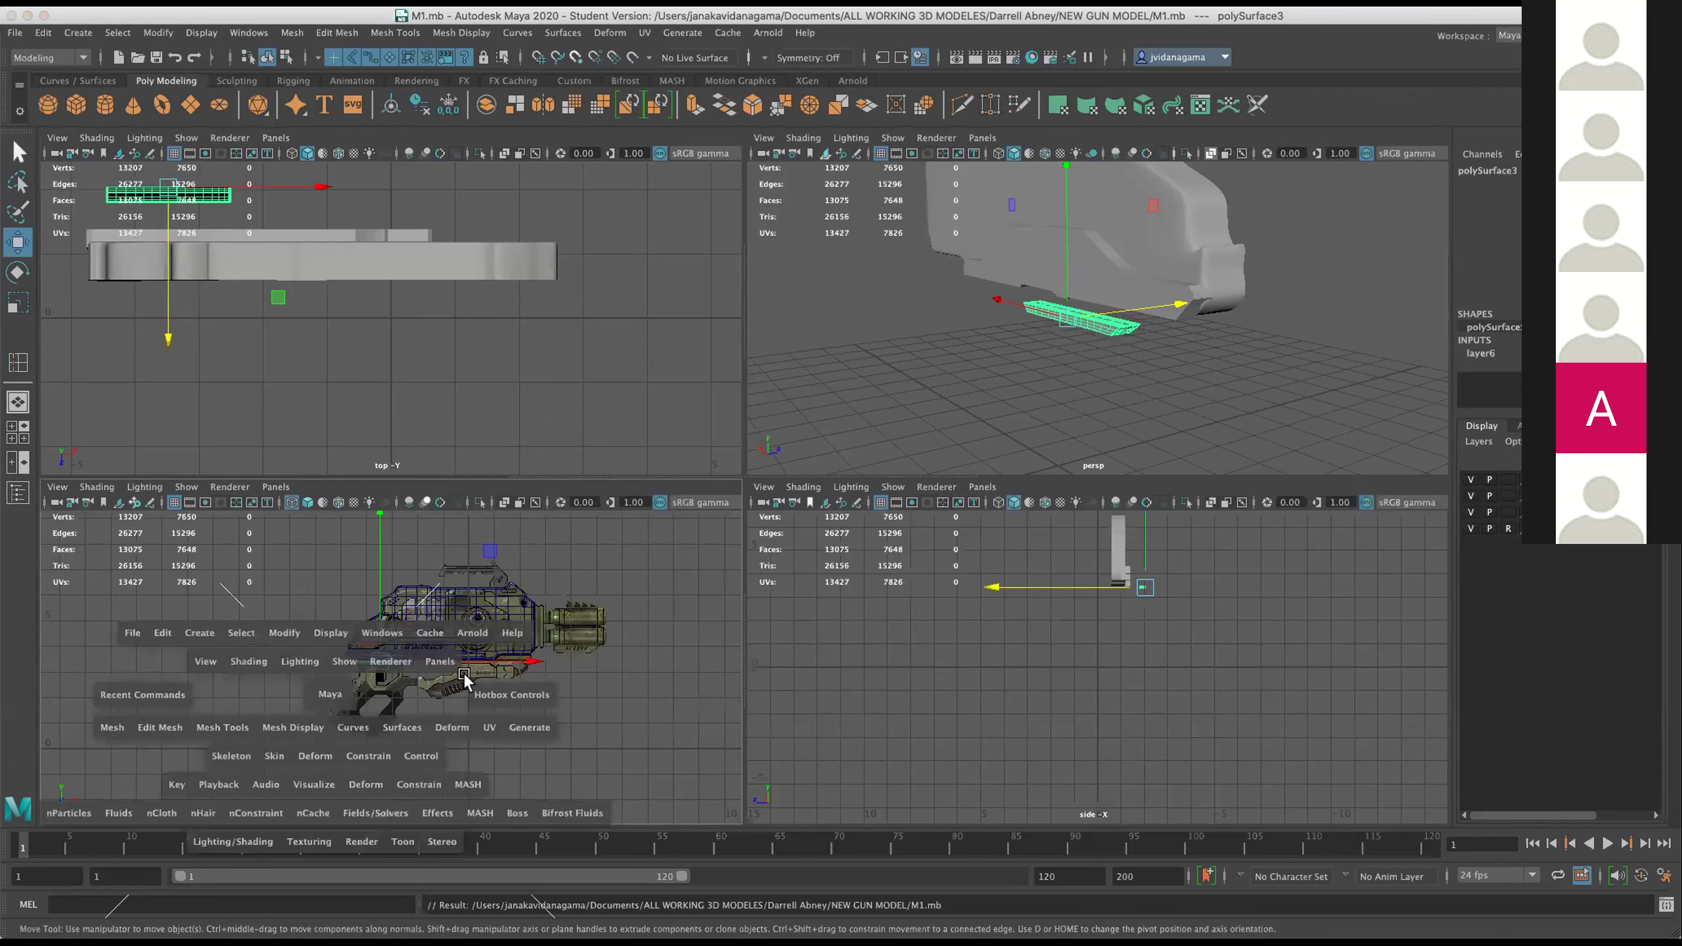
Create a new polygon cube and move it up onto the trigger housing.
scroll("up", 3)
scroll("up", 3)
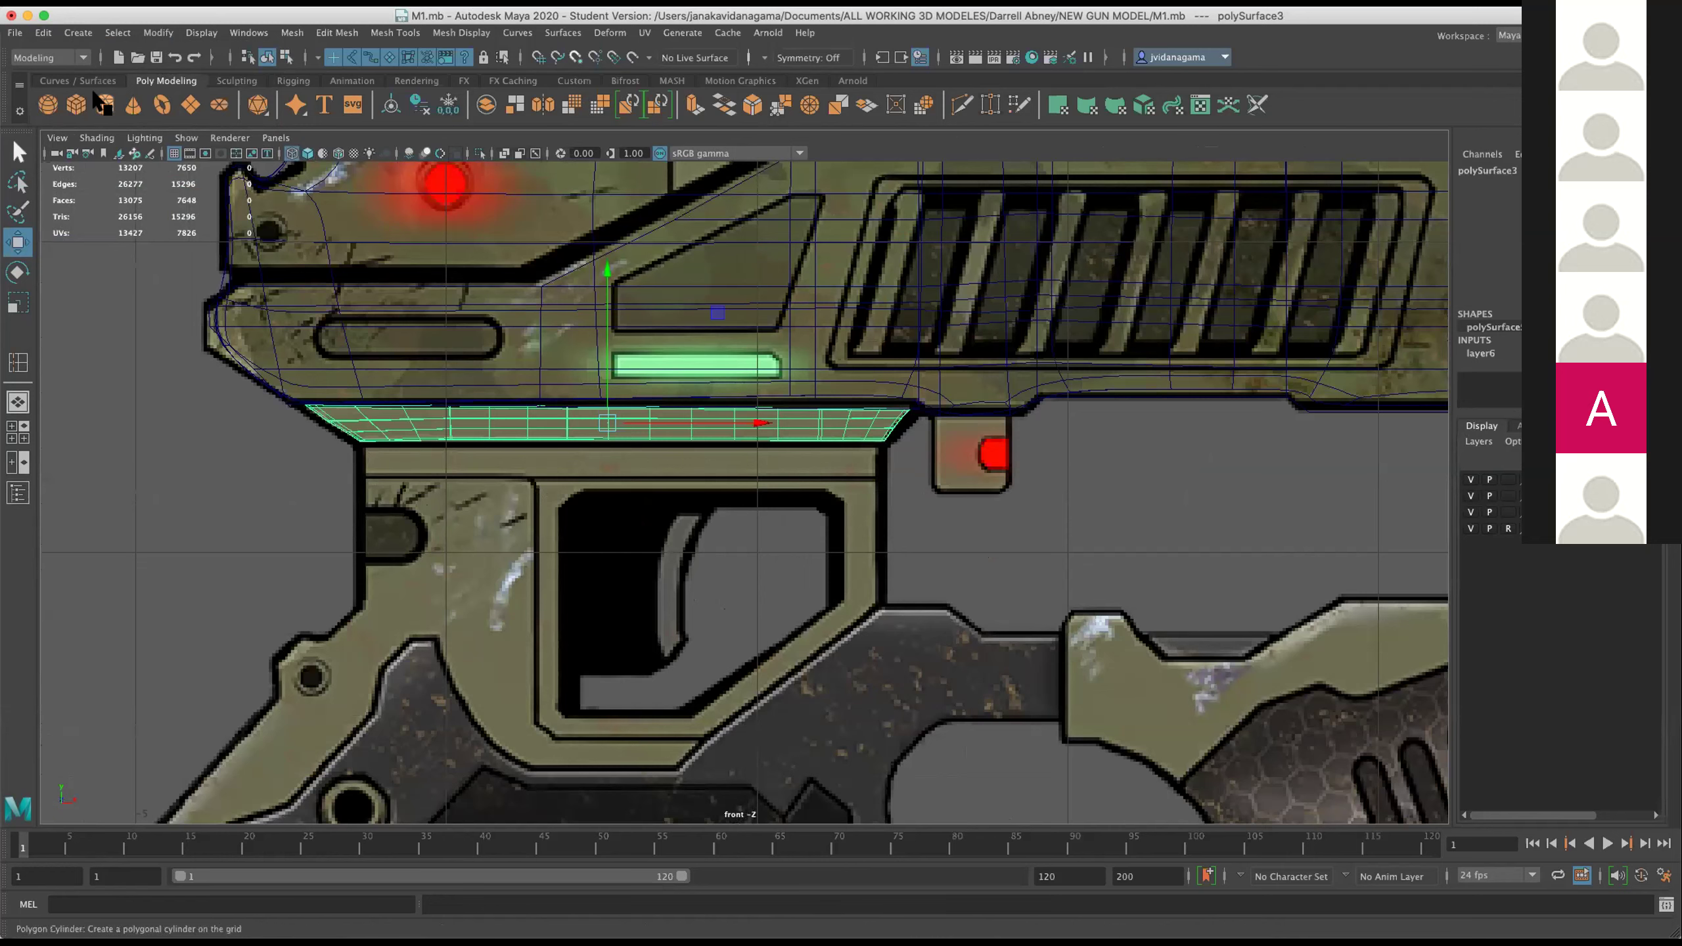
left_click(101, 107)
scroll("down", 3)
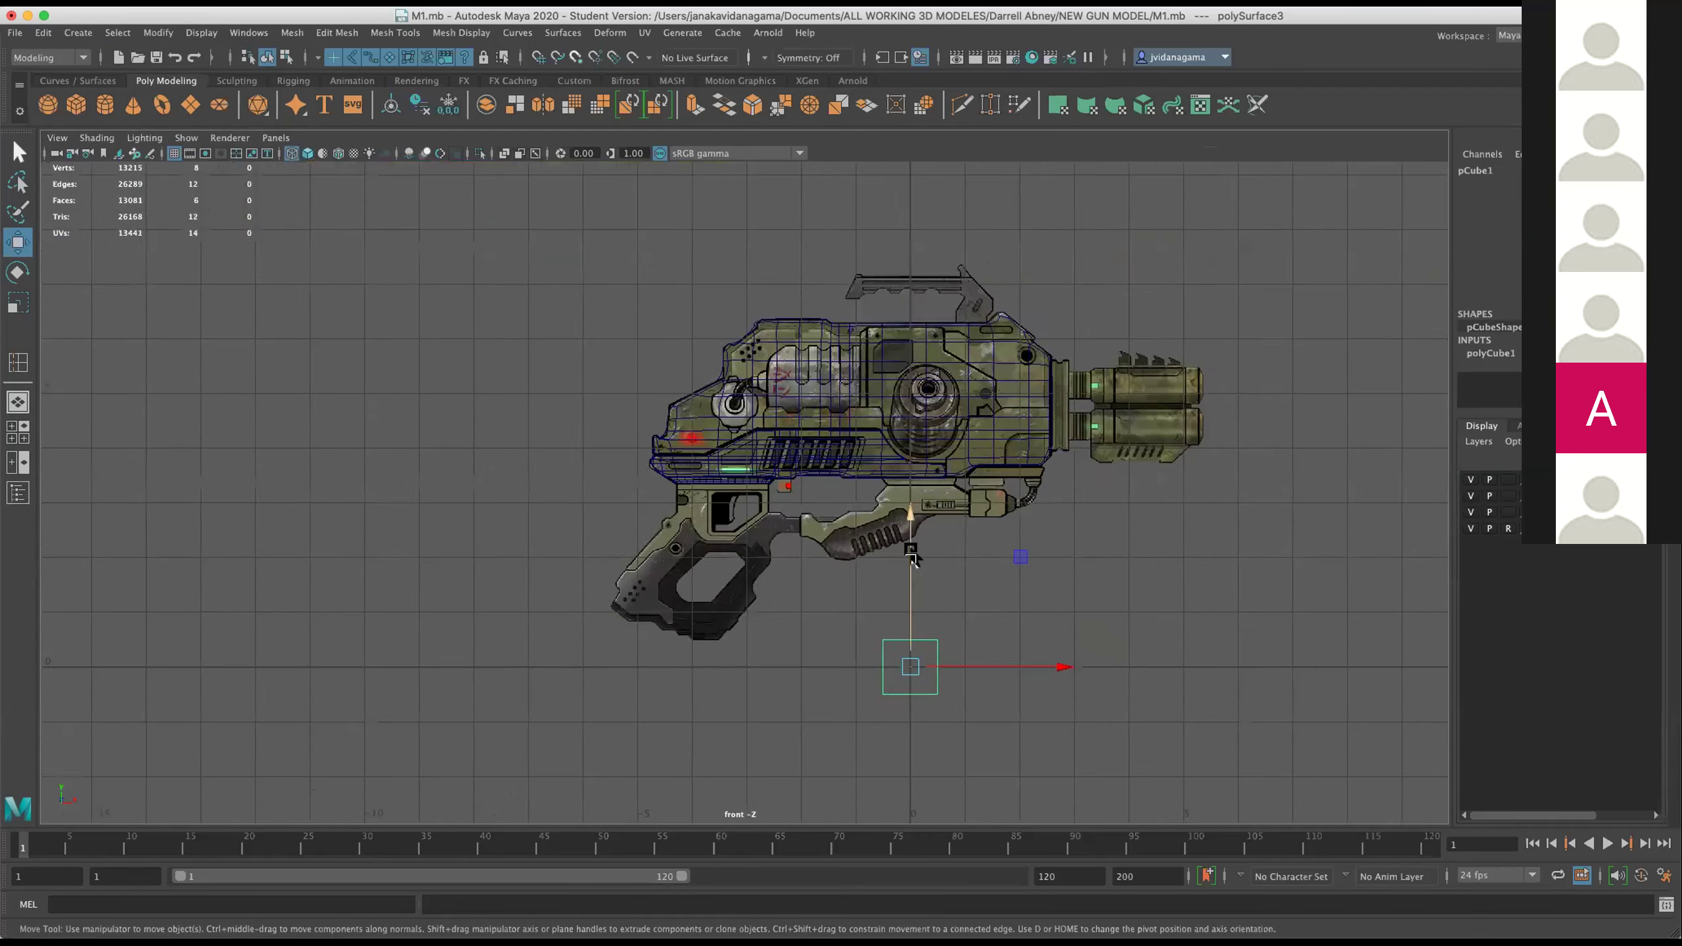
scroll("up", 3)
scroll("up", 3)
left_click_drag(990, 767, 688, 568)
scroll("up", 3)
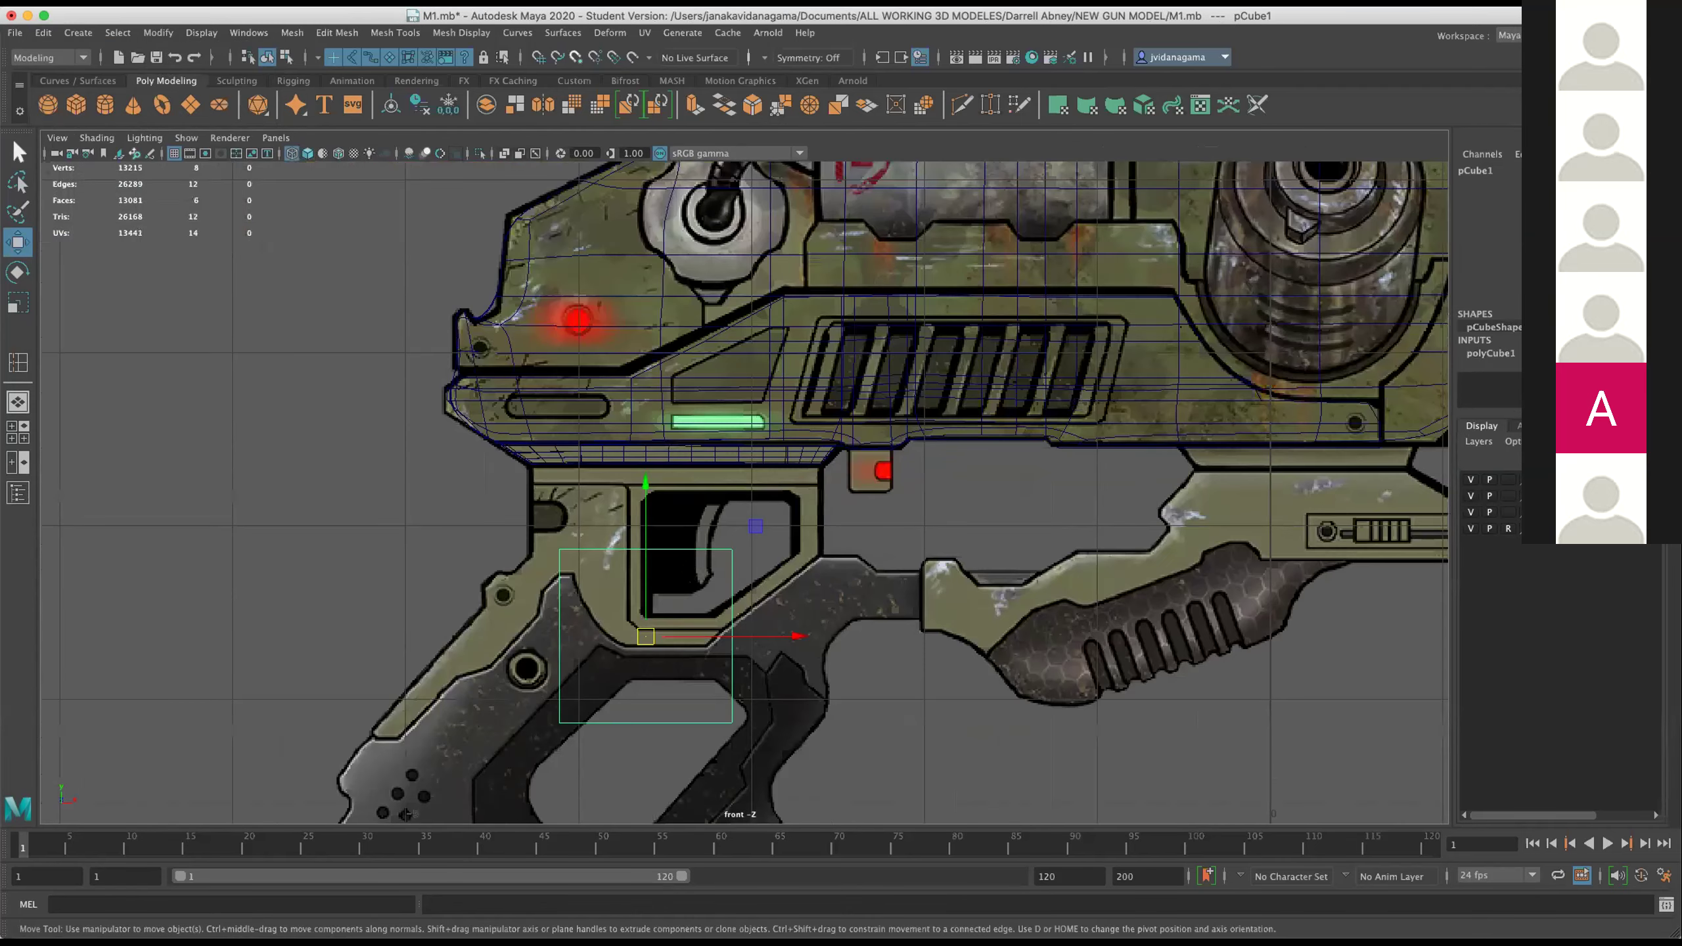
scroll("up", 3)
left_click_drag(626, 666, 592, 580)
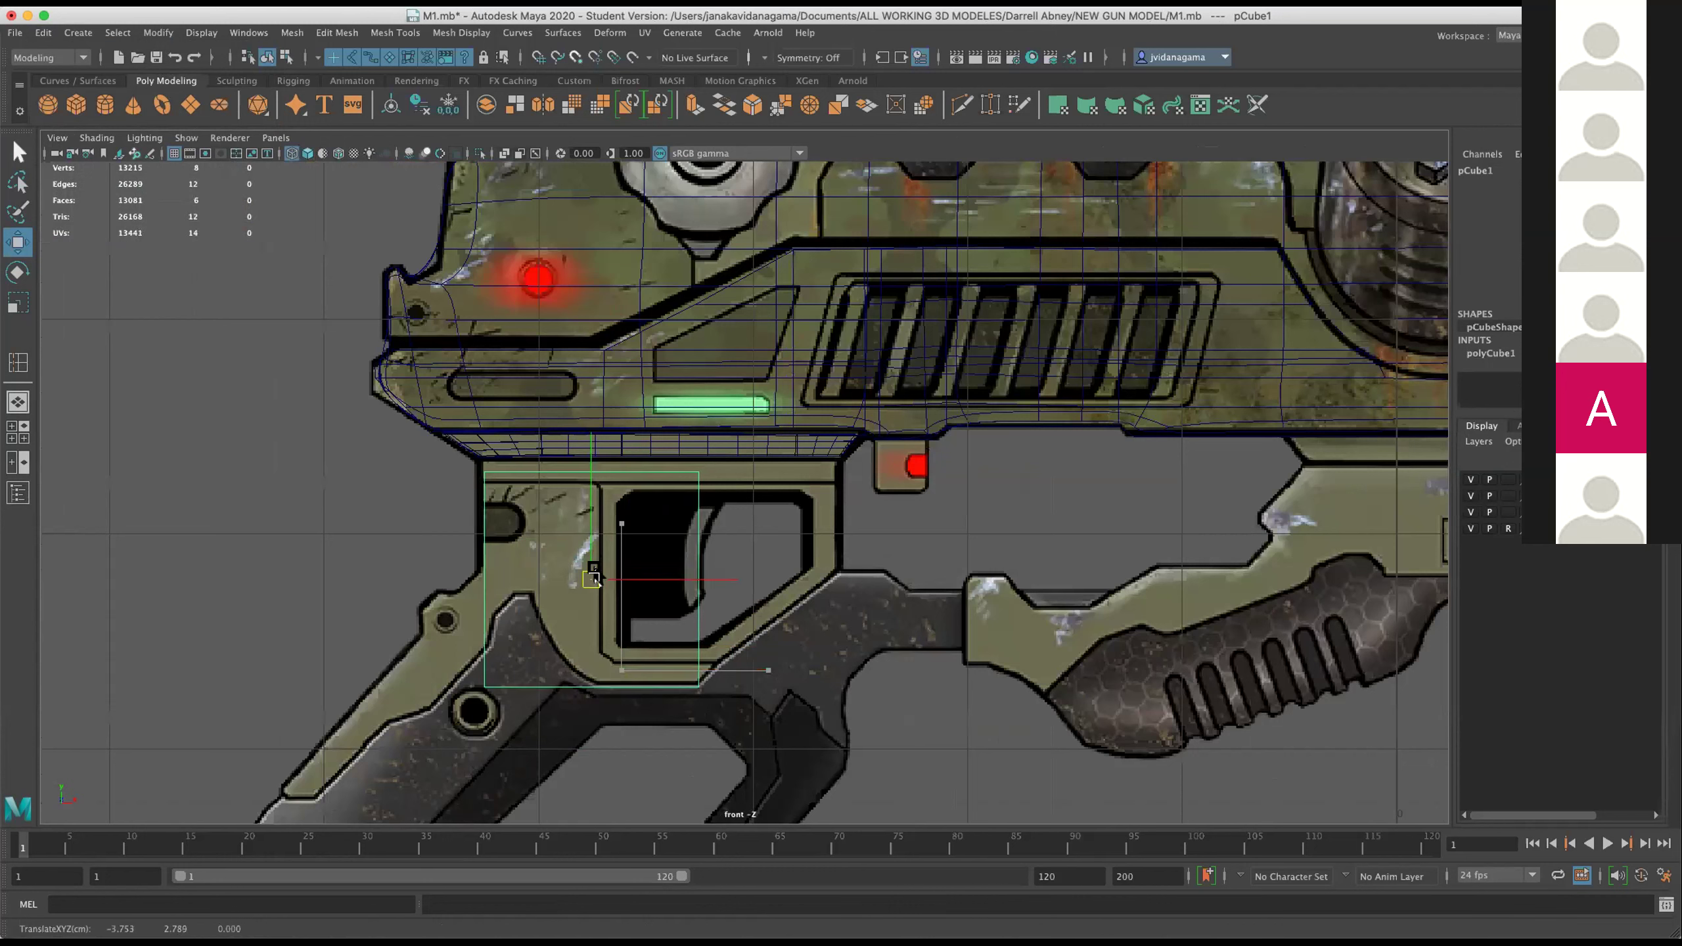
Add extra subdivisions to the cube in its construction settings.
left_click(1490, 354)
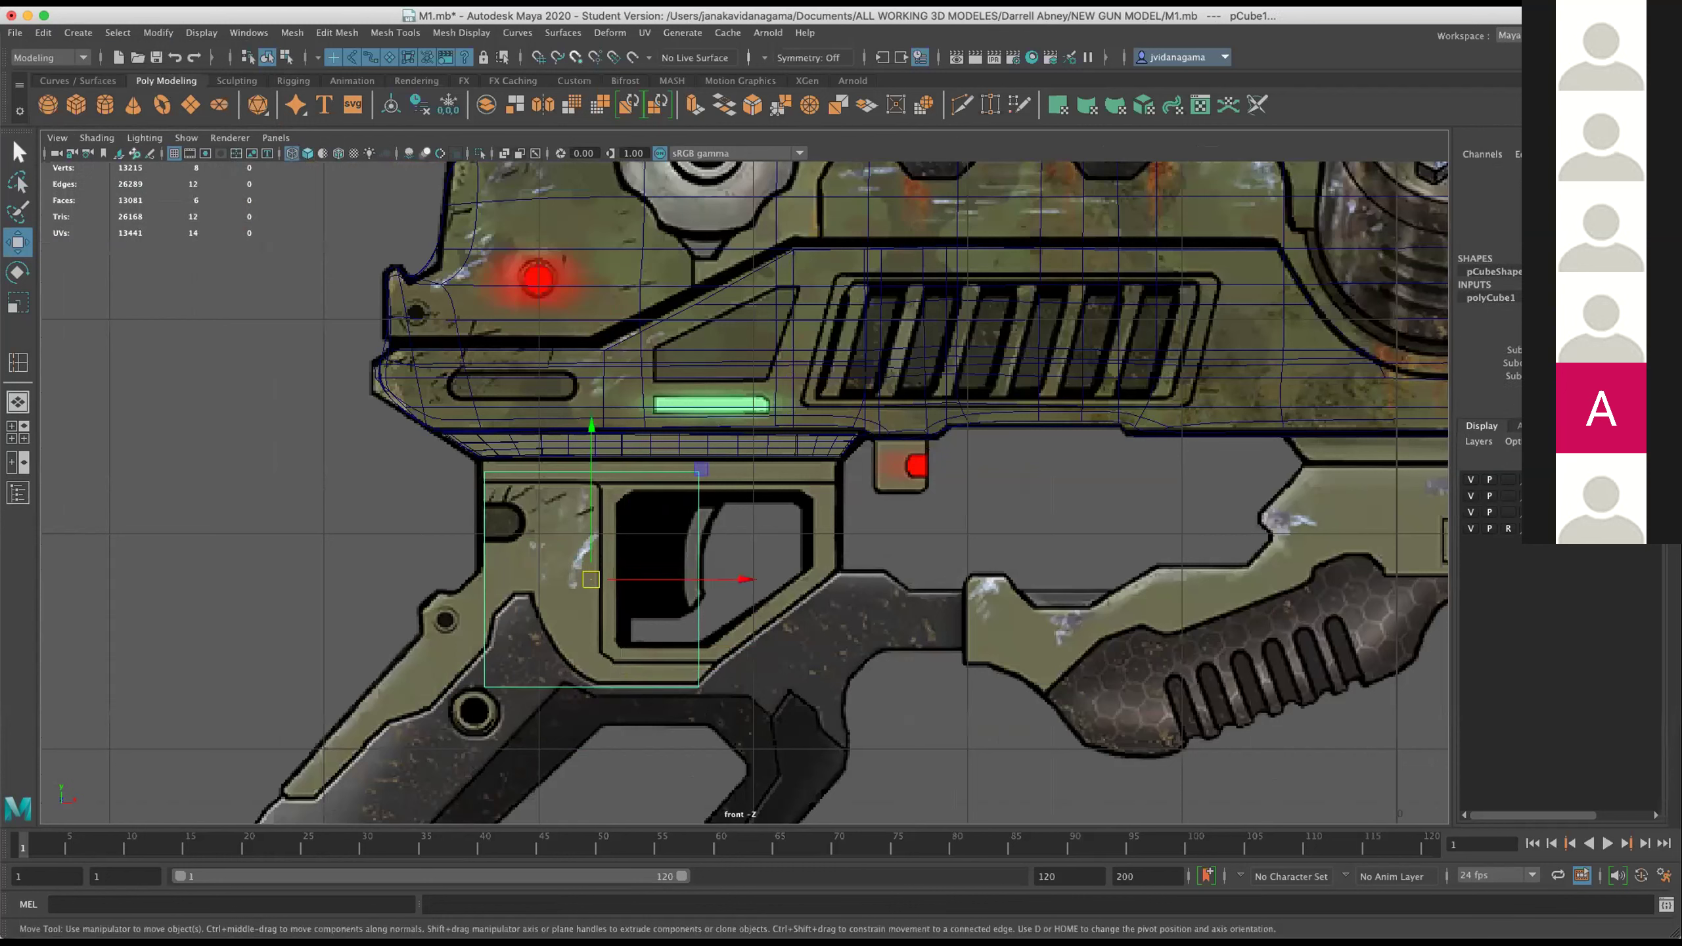
left_click_drag(941, 454, 1042, 454)
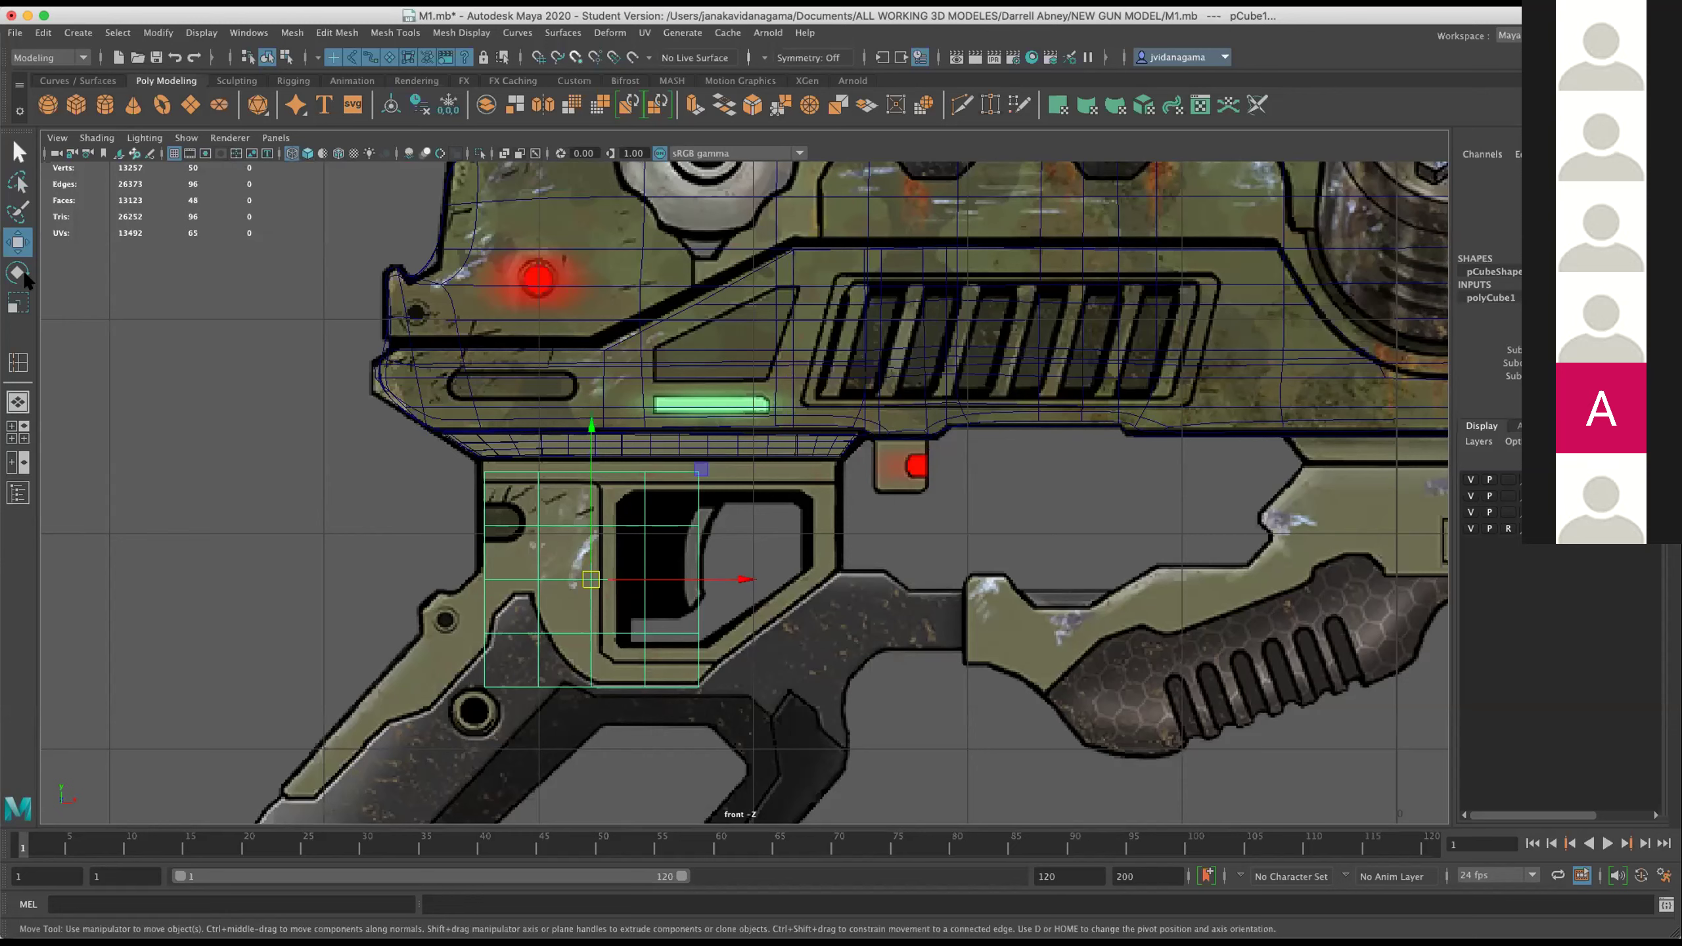
left_click_drag(595, 593, 607, 568)
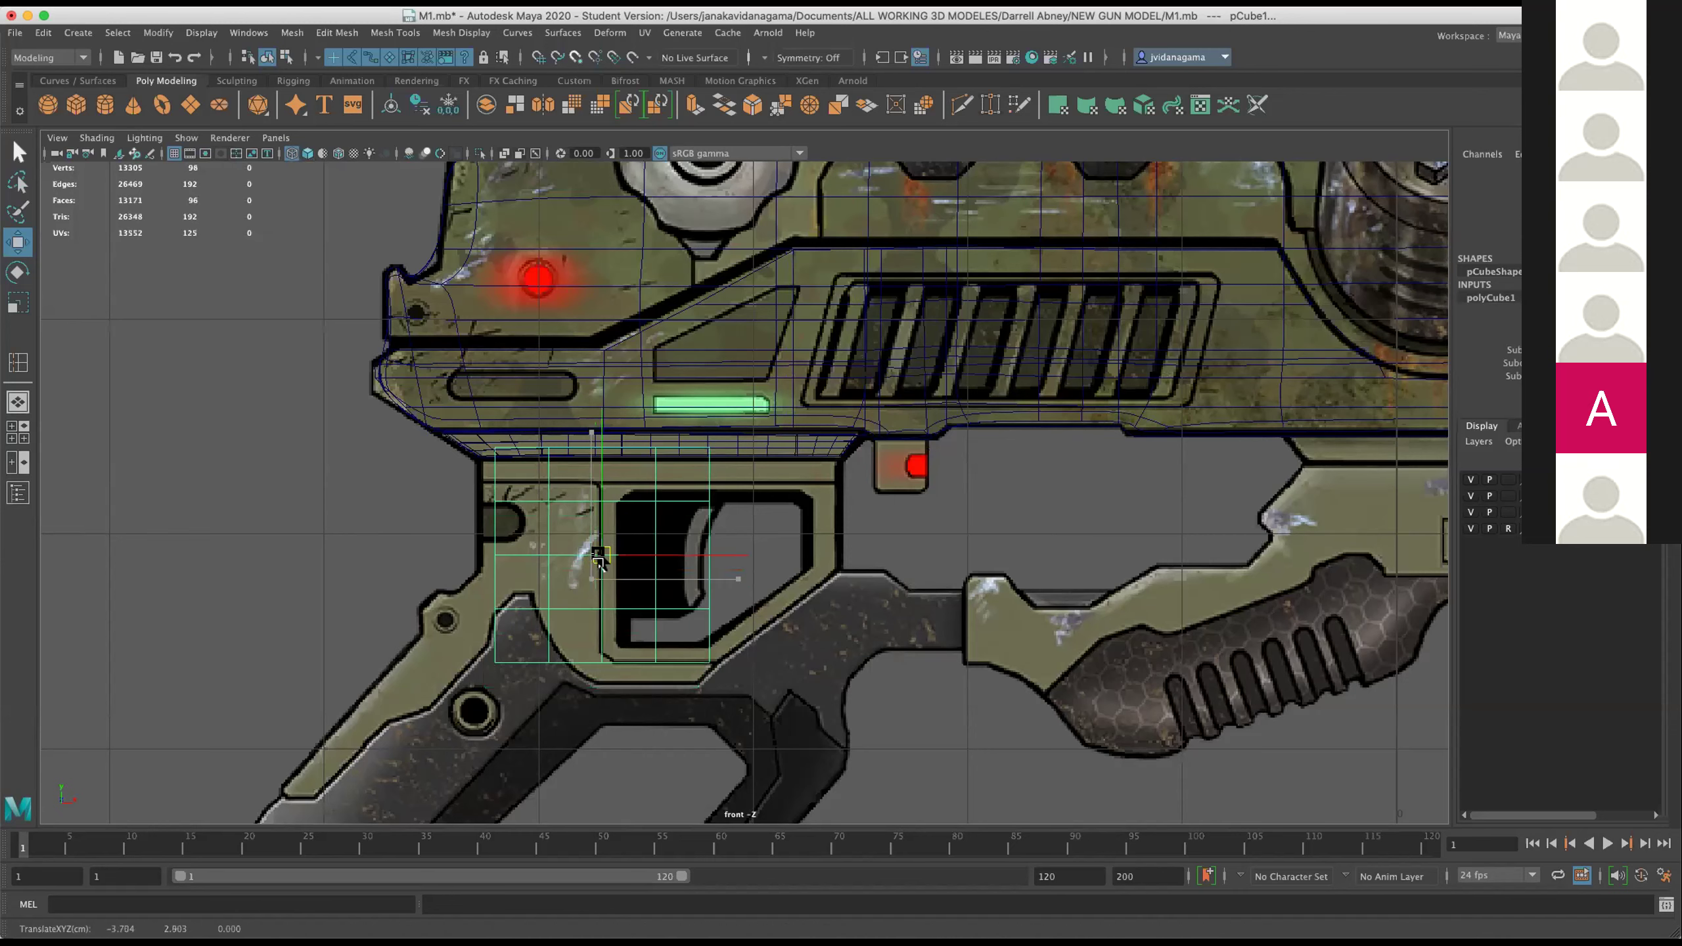
Flatten the cube vertically and raise it toward the strip above the trigger.
key("r")
left_click_drag(597, 408, 602, 551)
scroll("up", 3)
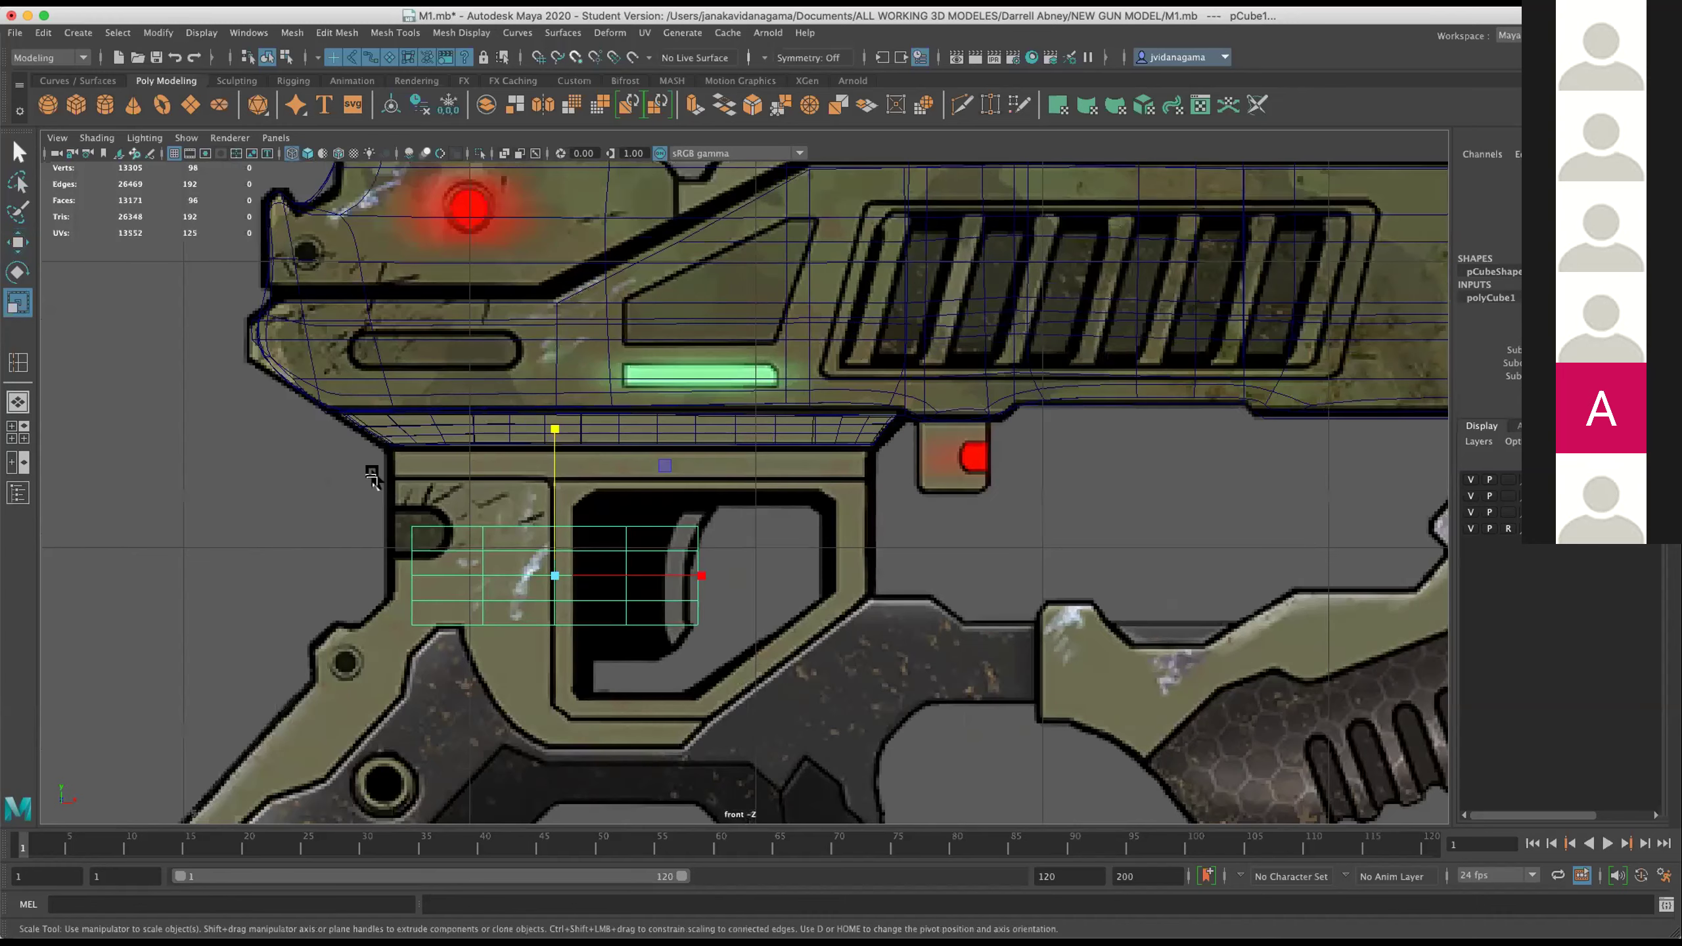
scroll("up", 3)
key("w")
left_click_drag(540, 580, 515, 497)
key("r")
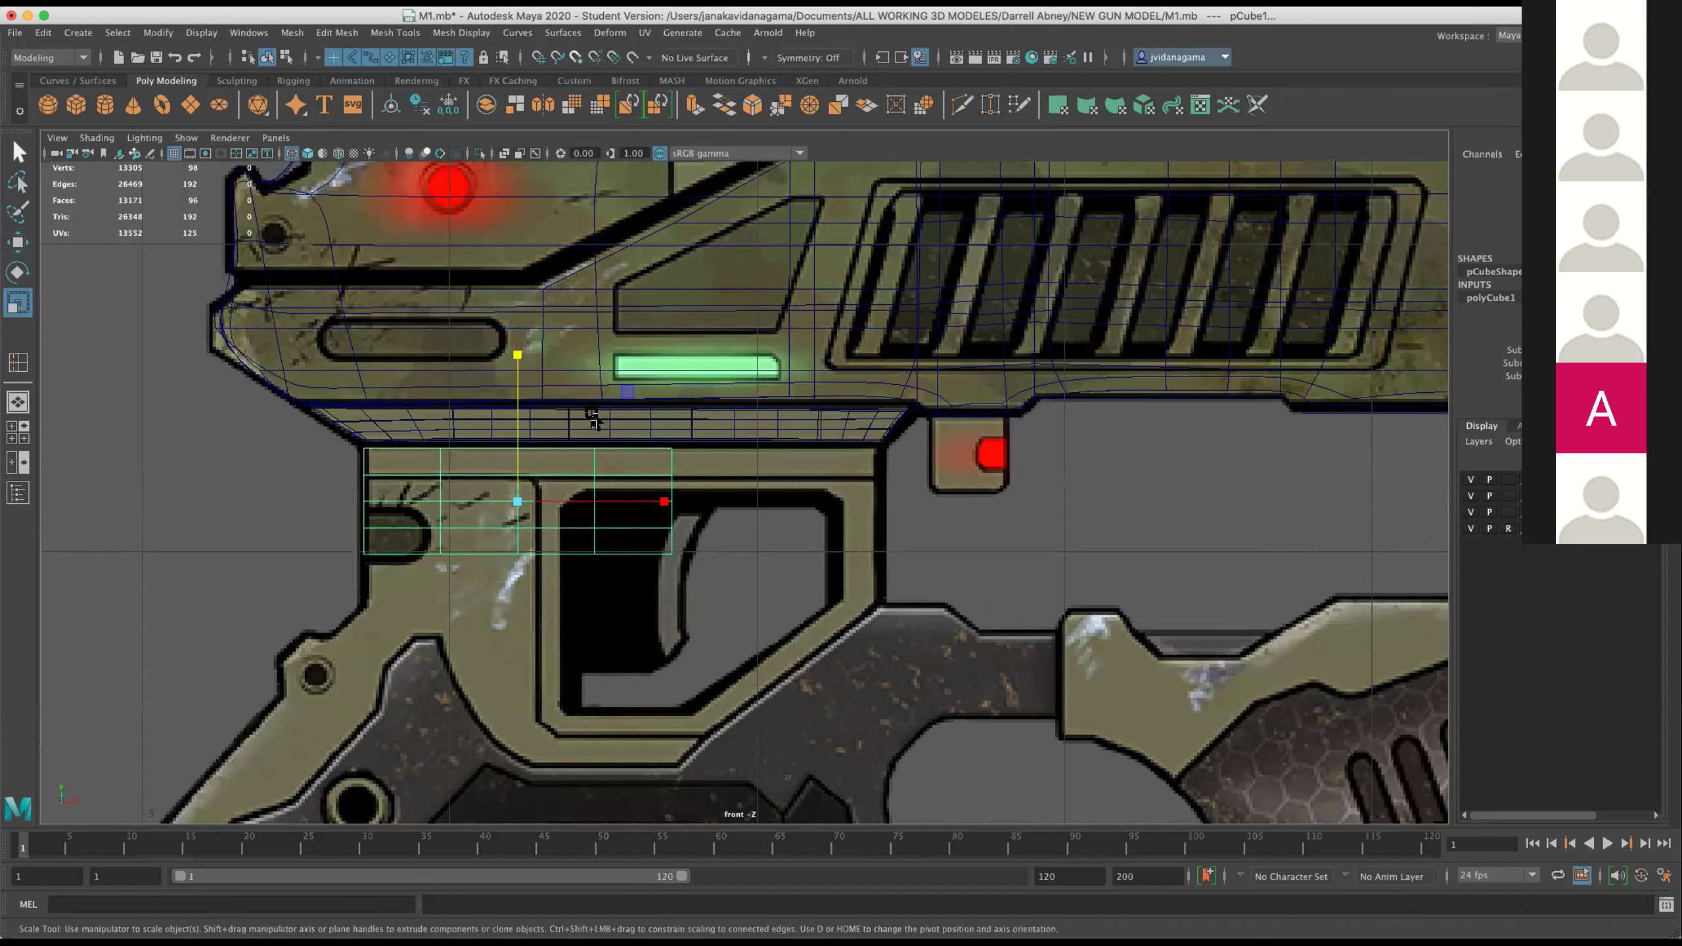
left_click_drag(516, 361, 516, 399)
Stretch the block along the gun, then narrow it and shift it left under the strip.
left_click_drag(664, 501, 821, 497)
key("w")
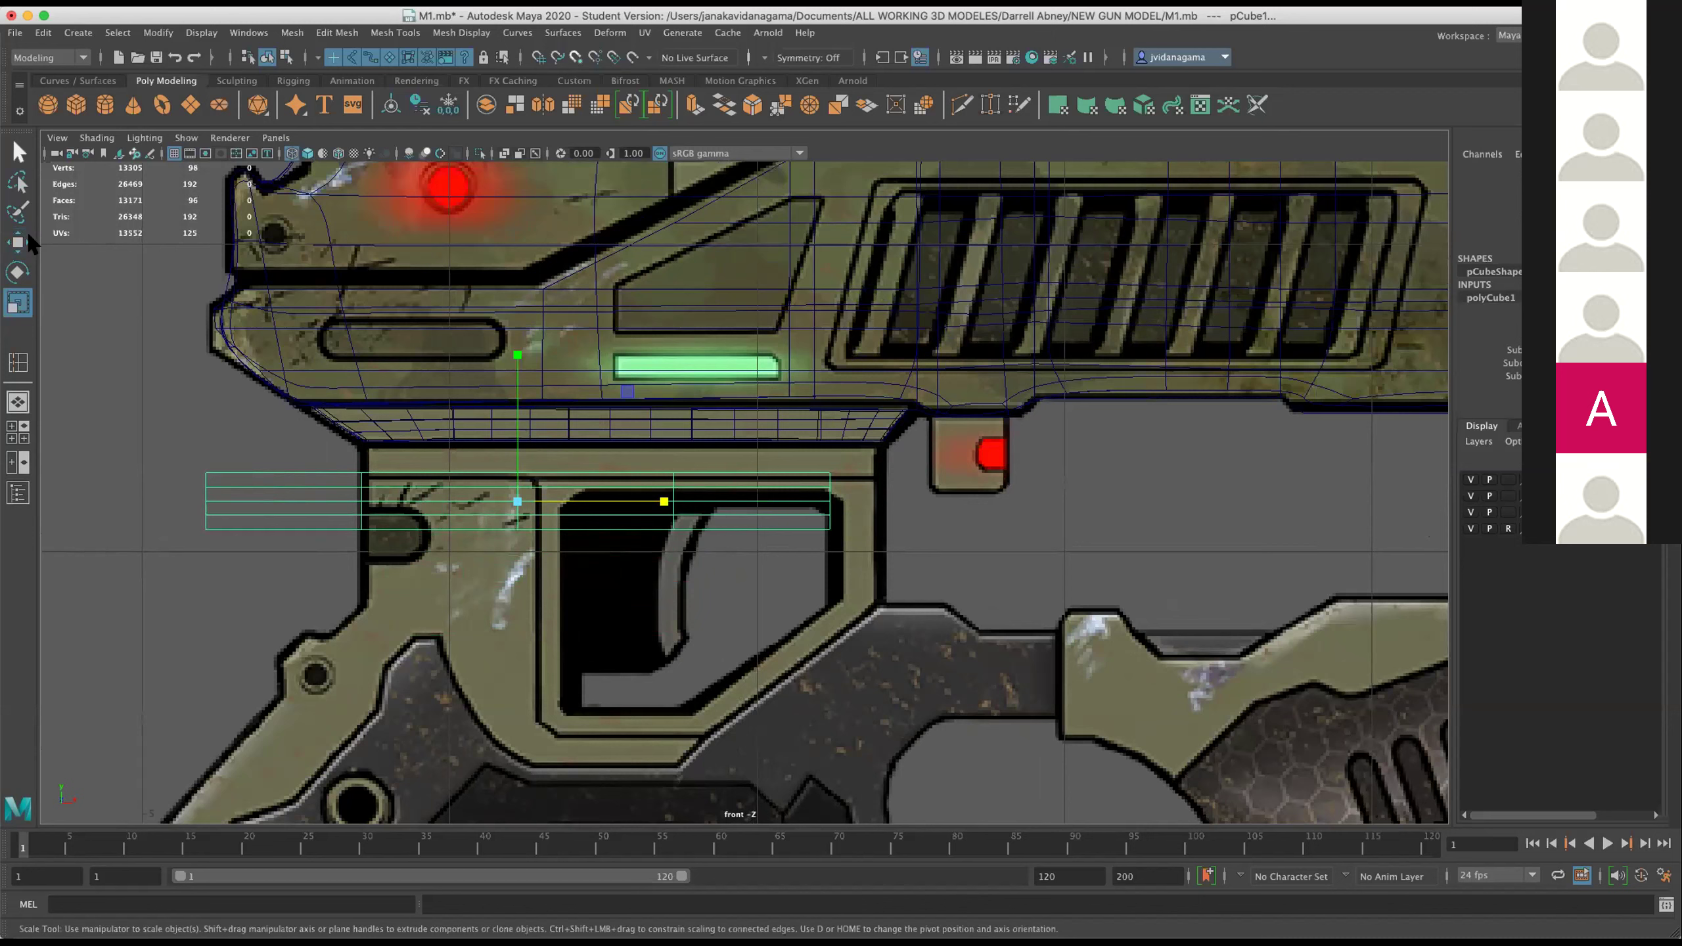
left_click_drag(523, 509, 680, 480)
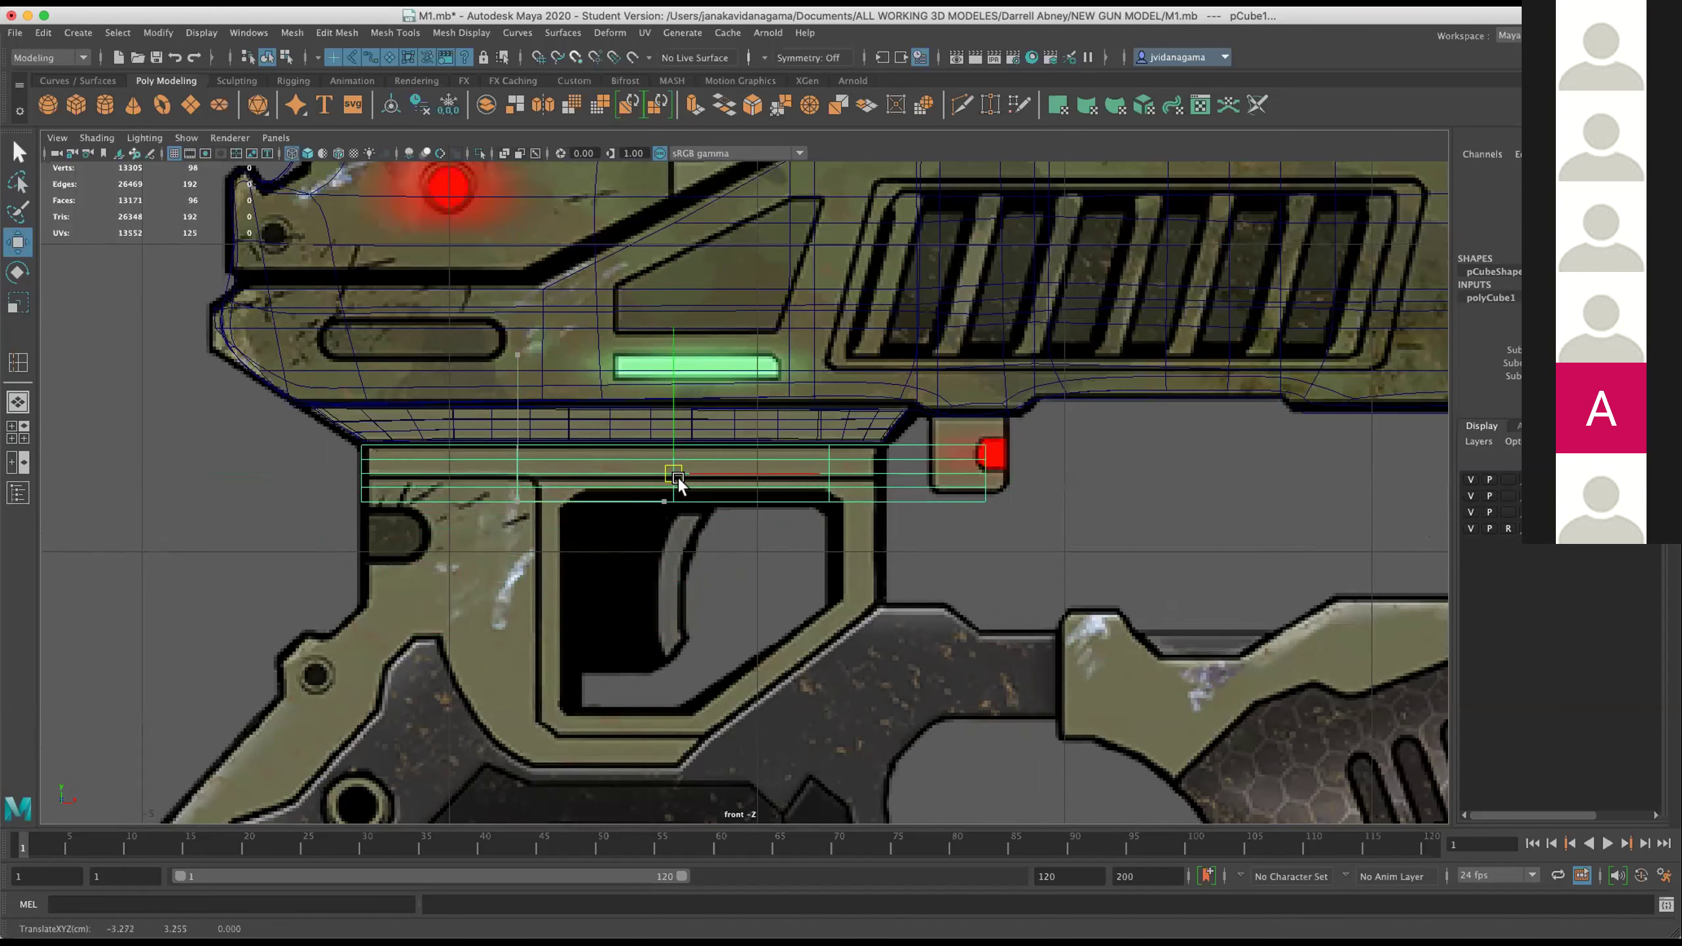
key("r")
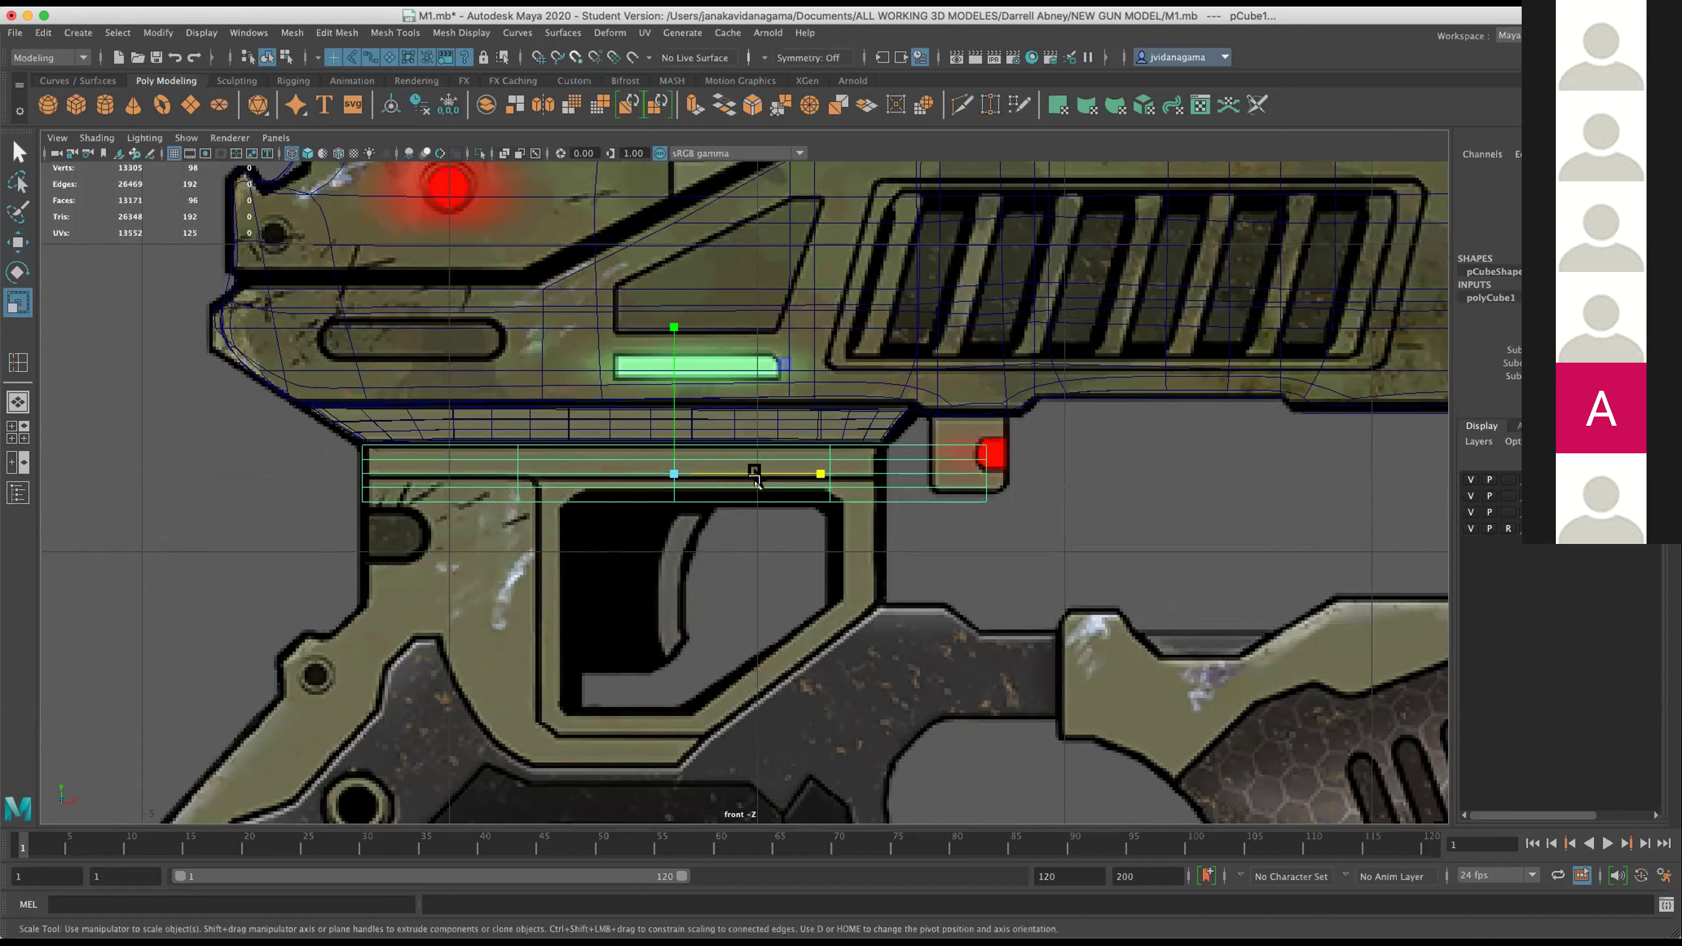
left_click_drag(818, 467, 786, 468)
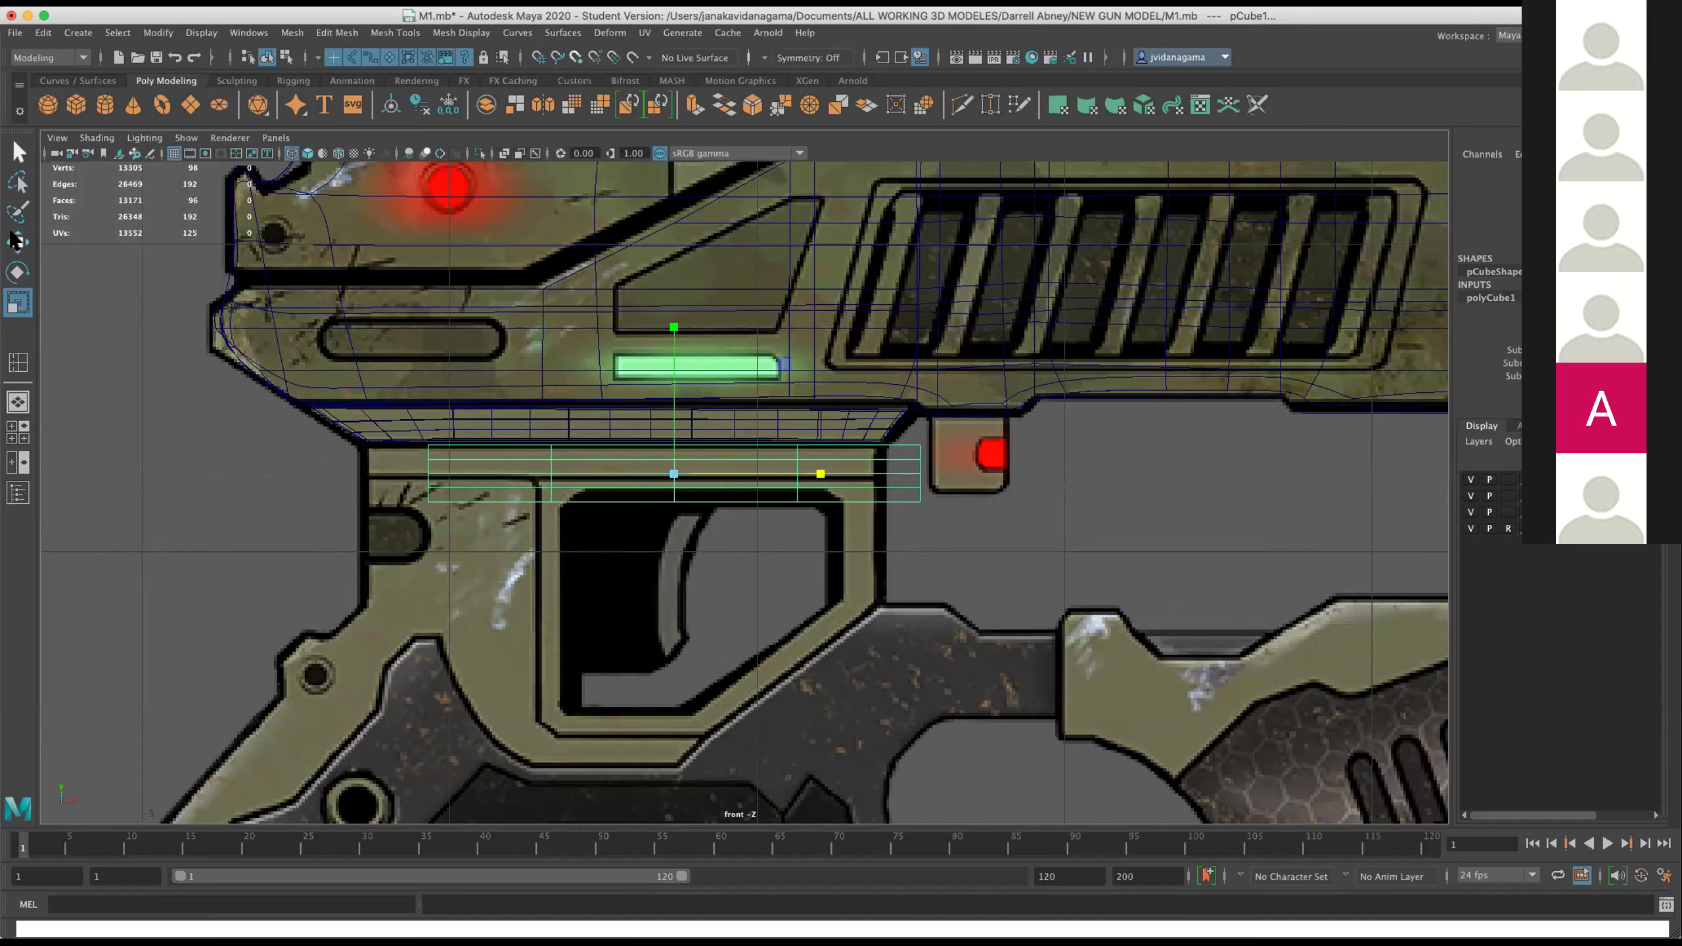
key("w")
left_click_drag(674, 473, 624, 489)
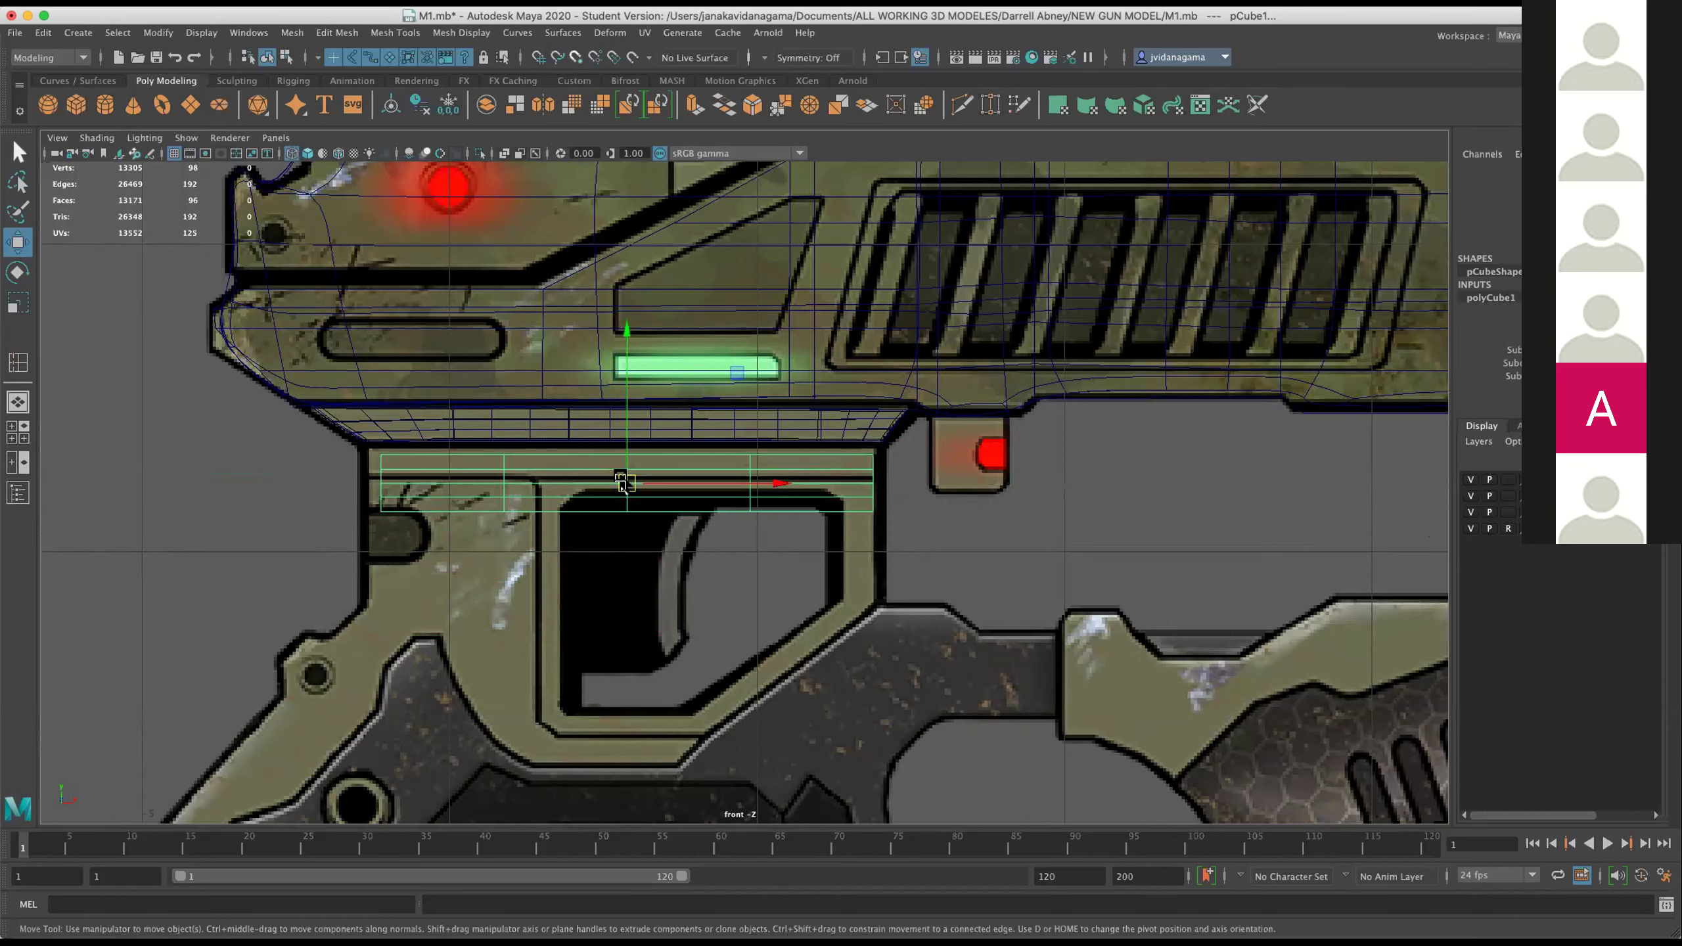
Pull the block's left-end vertices out to the strip's edge.
left_click_drag(556, 433, 517, 429)
left_click_drag(825, 437, 939, 481)
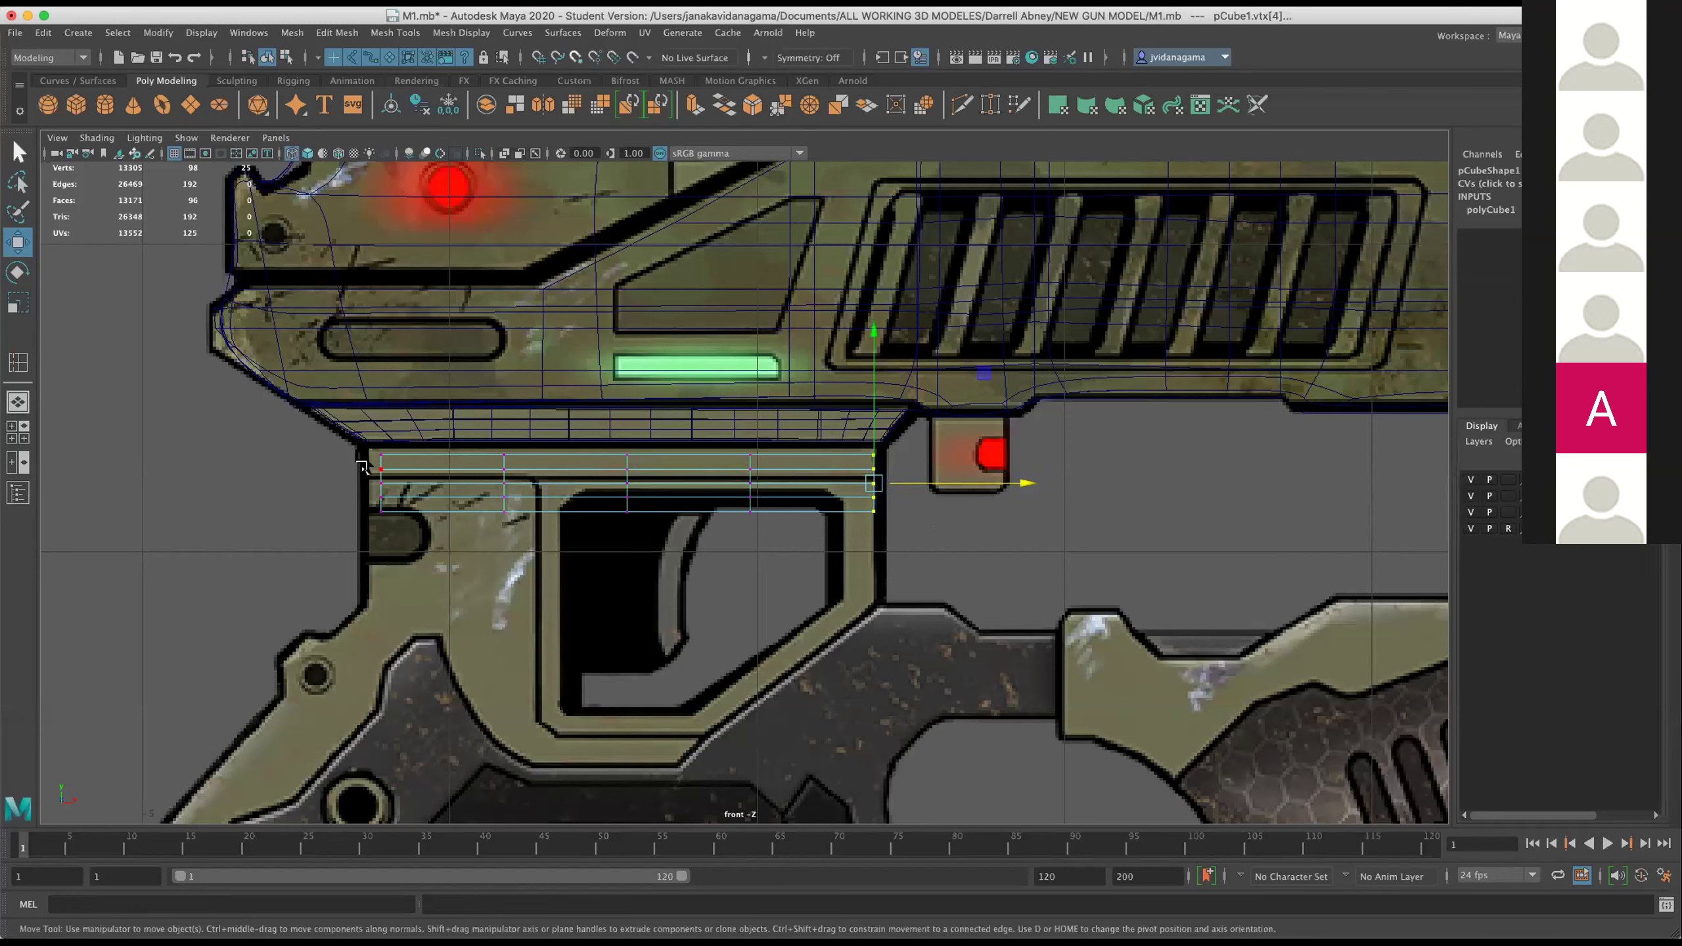
left_click_drag(362, 466, 345, 451)
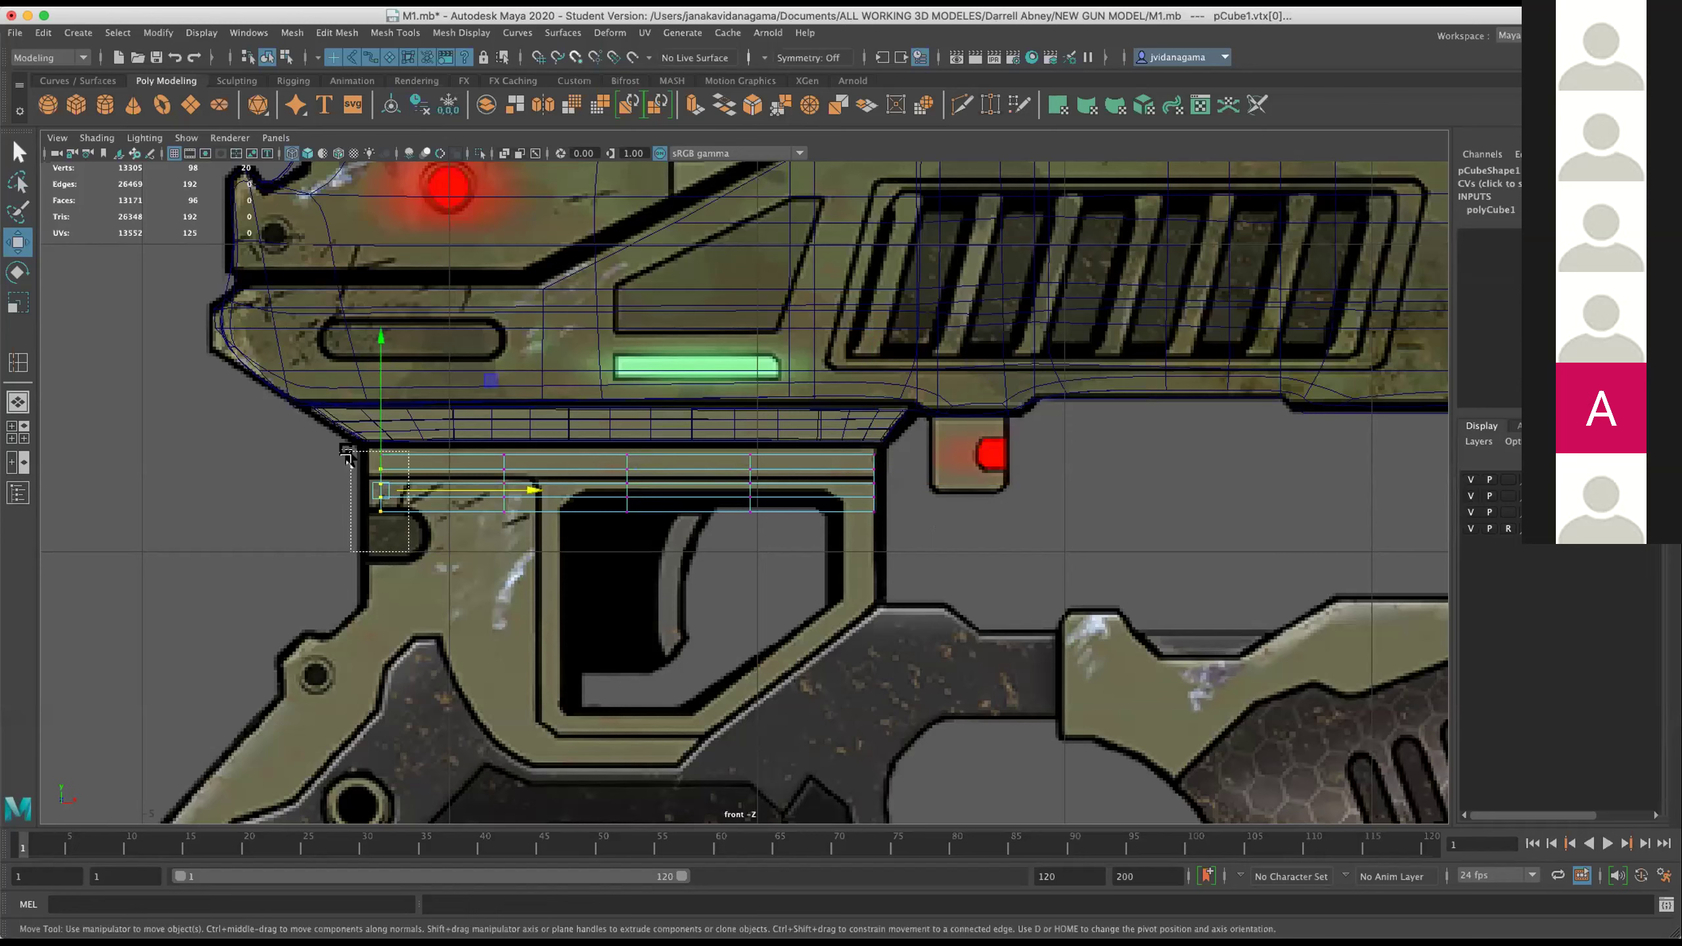
left_click_drag(442, 491, 429, 490)
Save M1.mb and return to selecting the whole block.
key("ctrl+s")
scroll("up", 3)
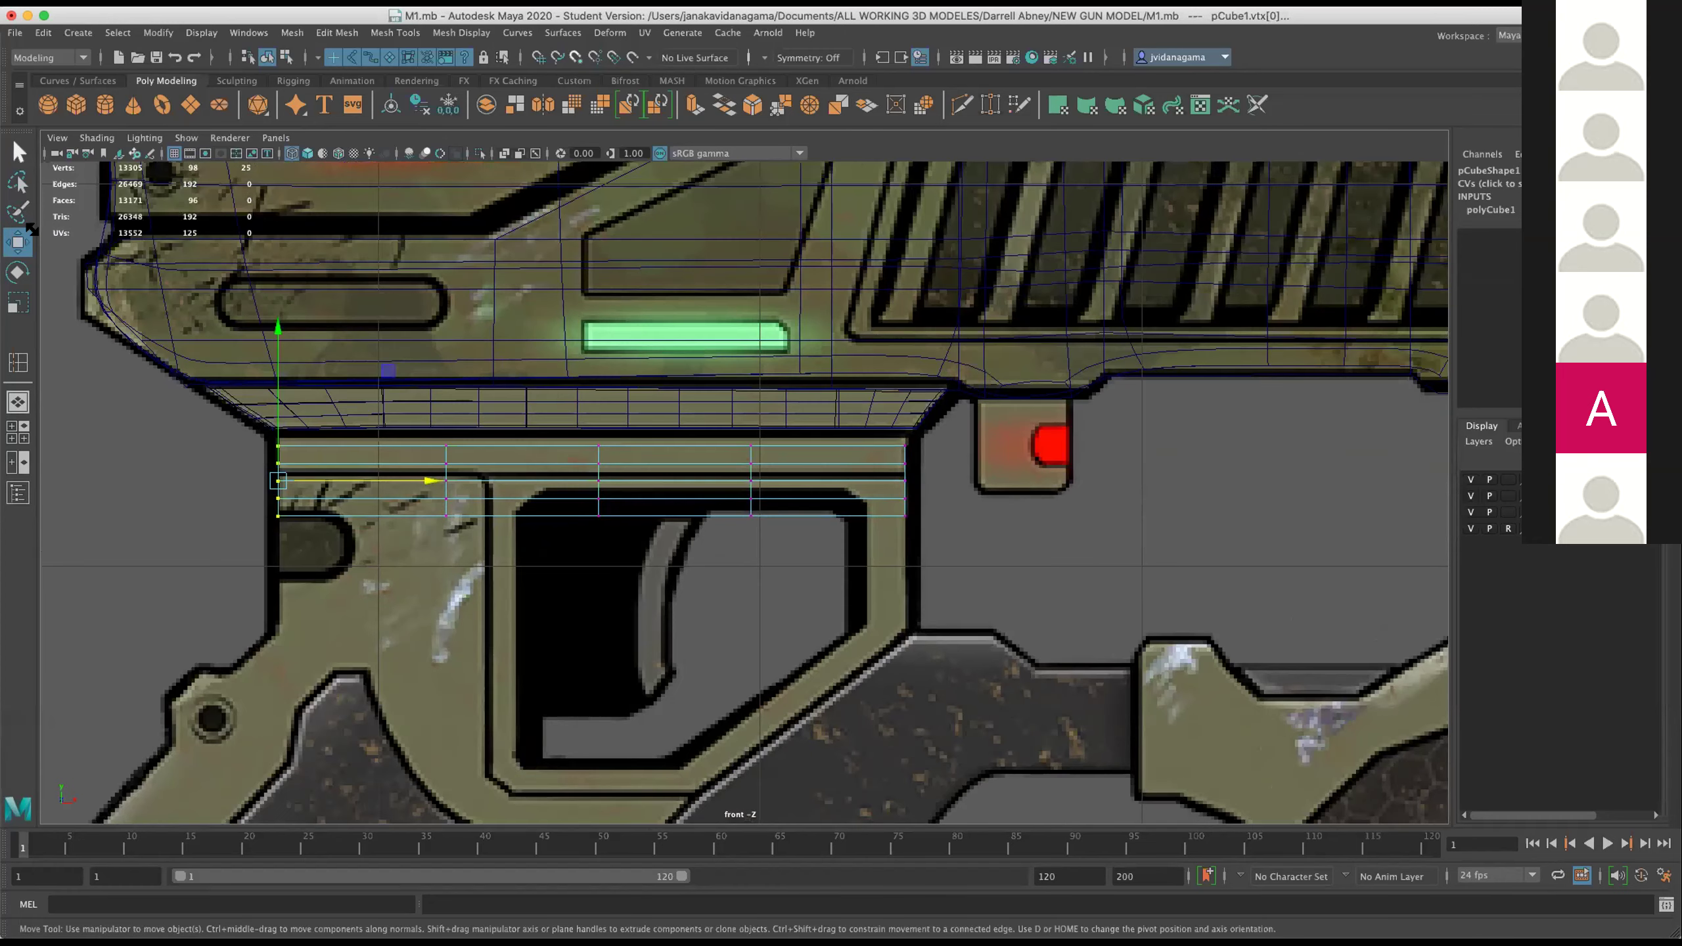
left_click_drag(515, 443, 582, 421)
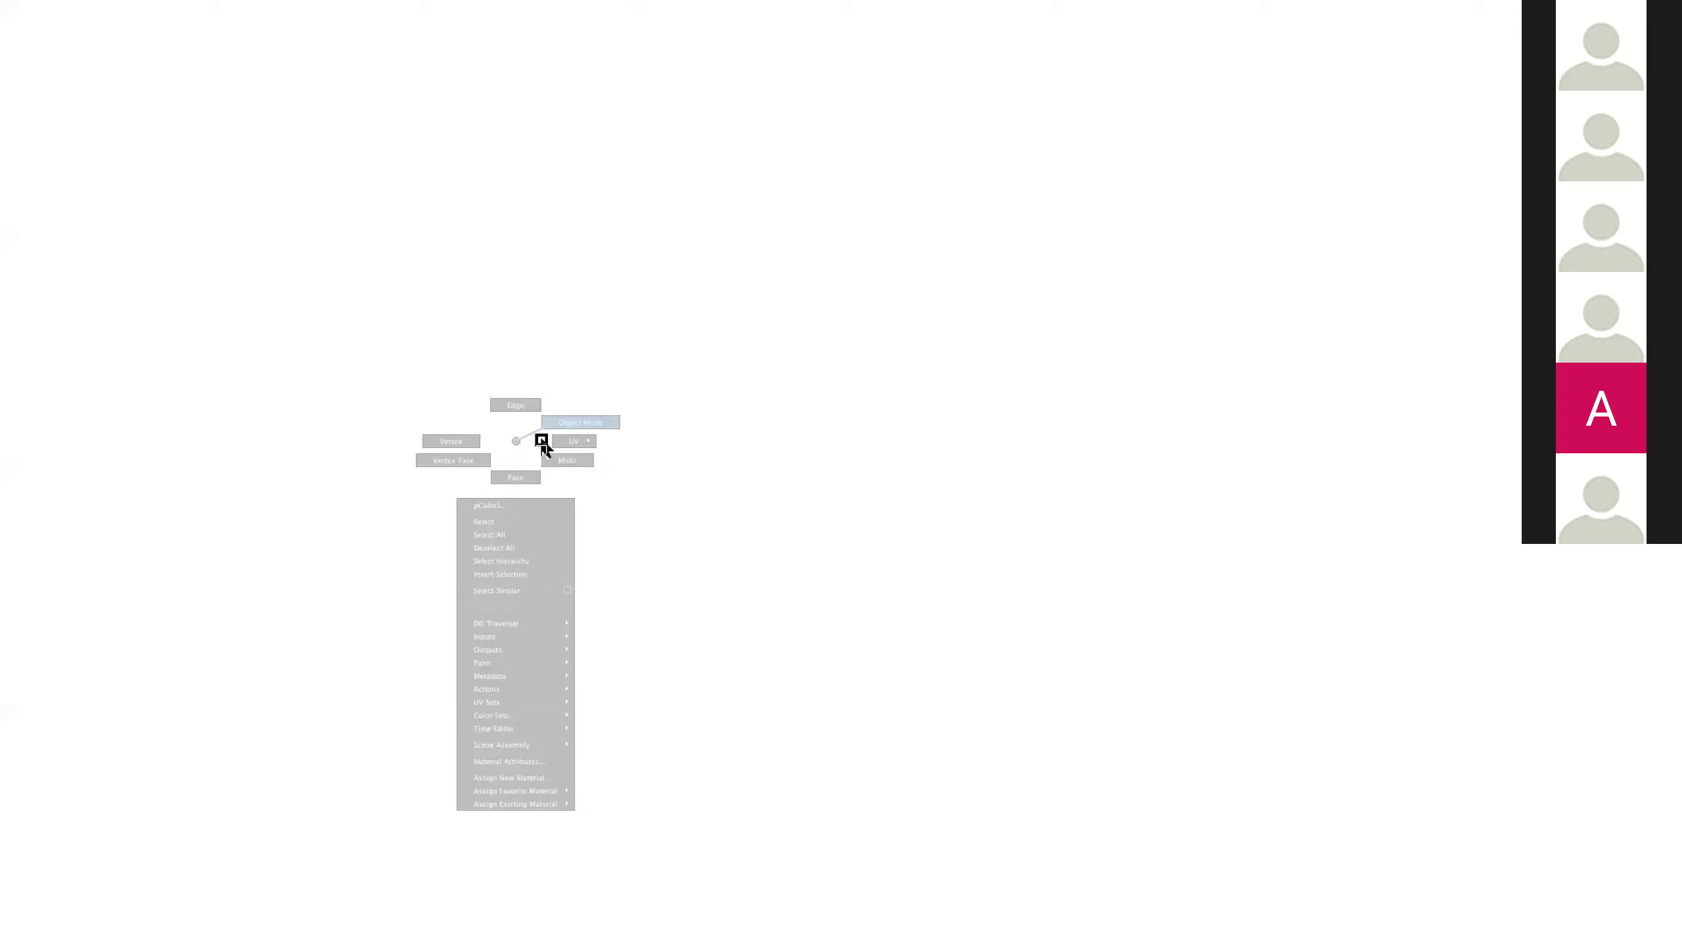
In perspective view, scale pCube1 much thinner in depth and save.
key("space")
key("space")
left_click_drag(1100, 458, 32, 294)
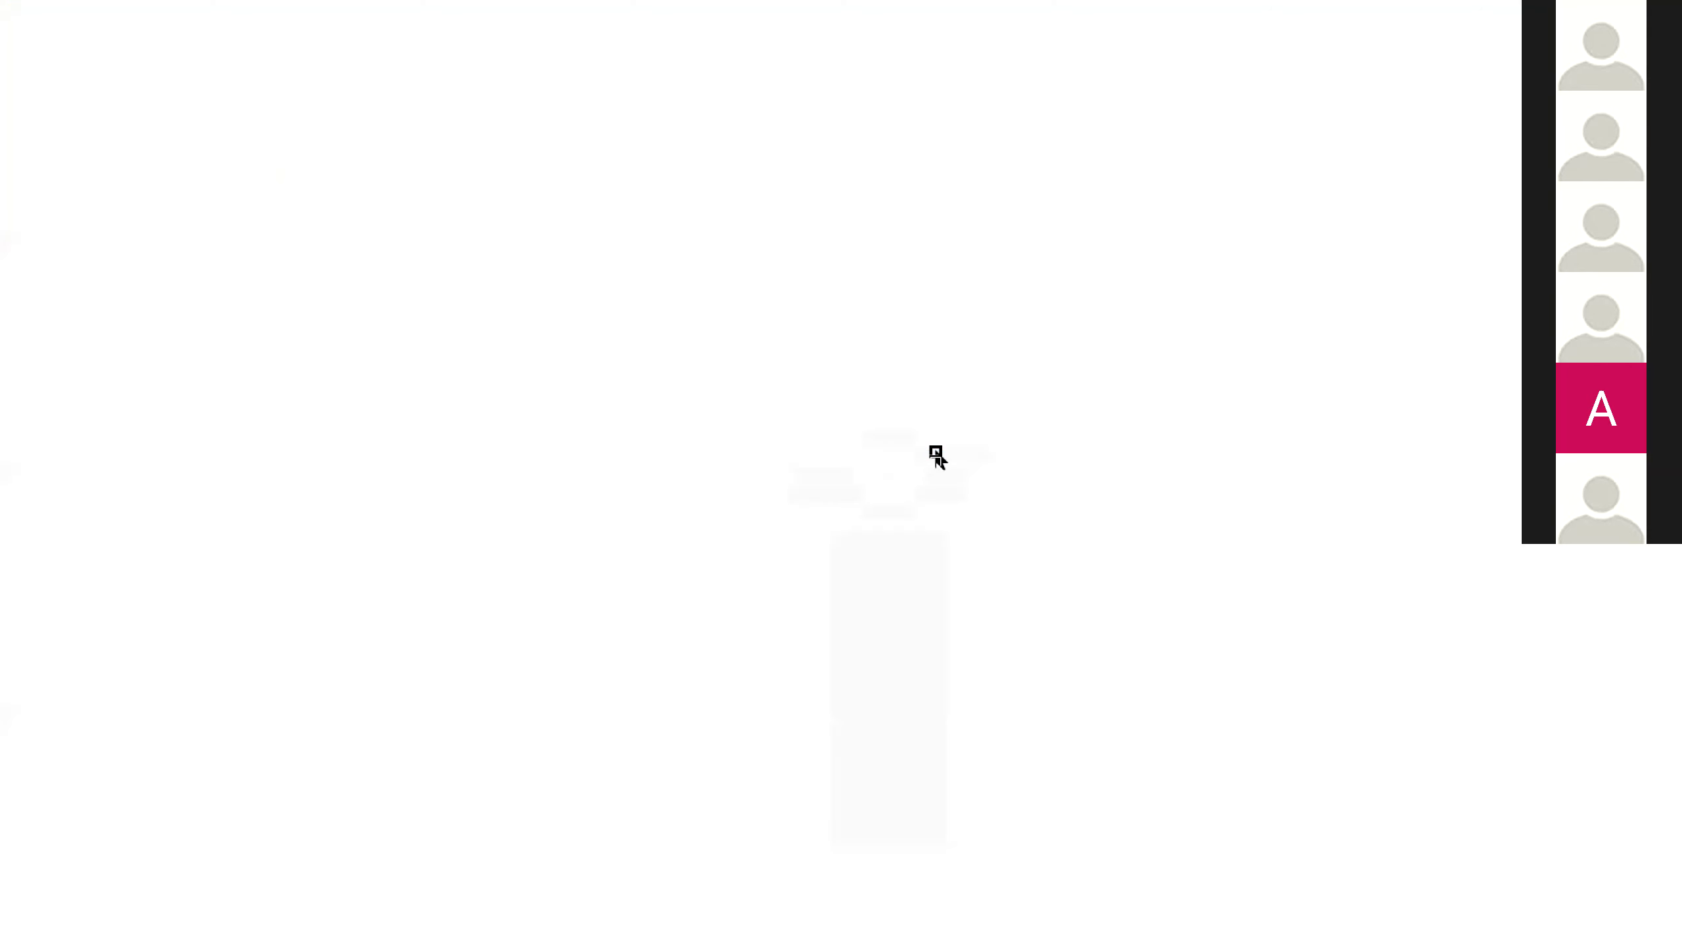
left_click(17, 303)
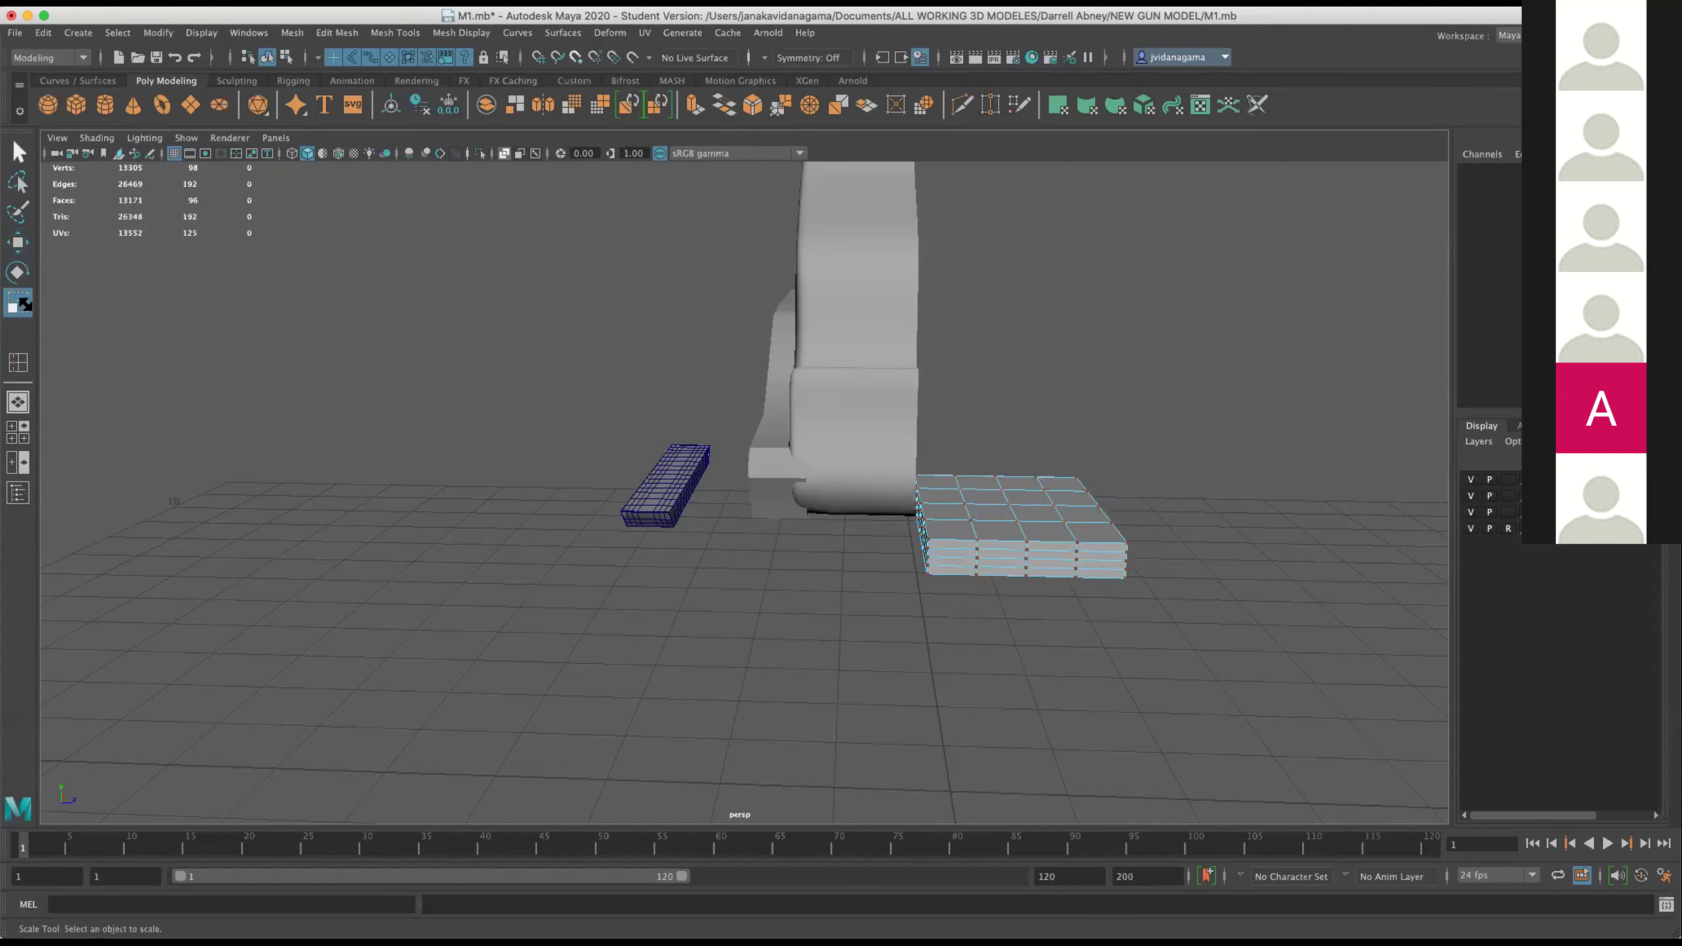
left_click_drag(902, 472, 957, 458)
left_click_drag(1159, 524, 1075, 546)
key("ctrl+s")
Slide the block toward the gun body, checking its position in the front view.
key("w")
left_click_drag(495, 443, 835, 516)
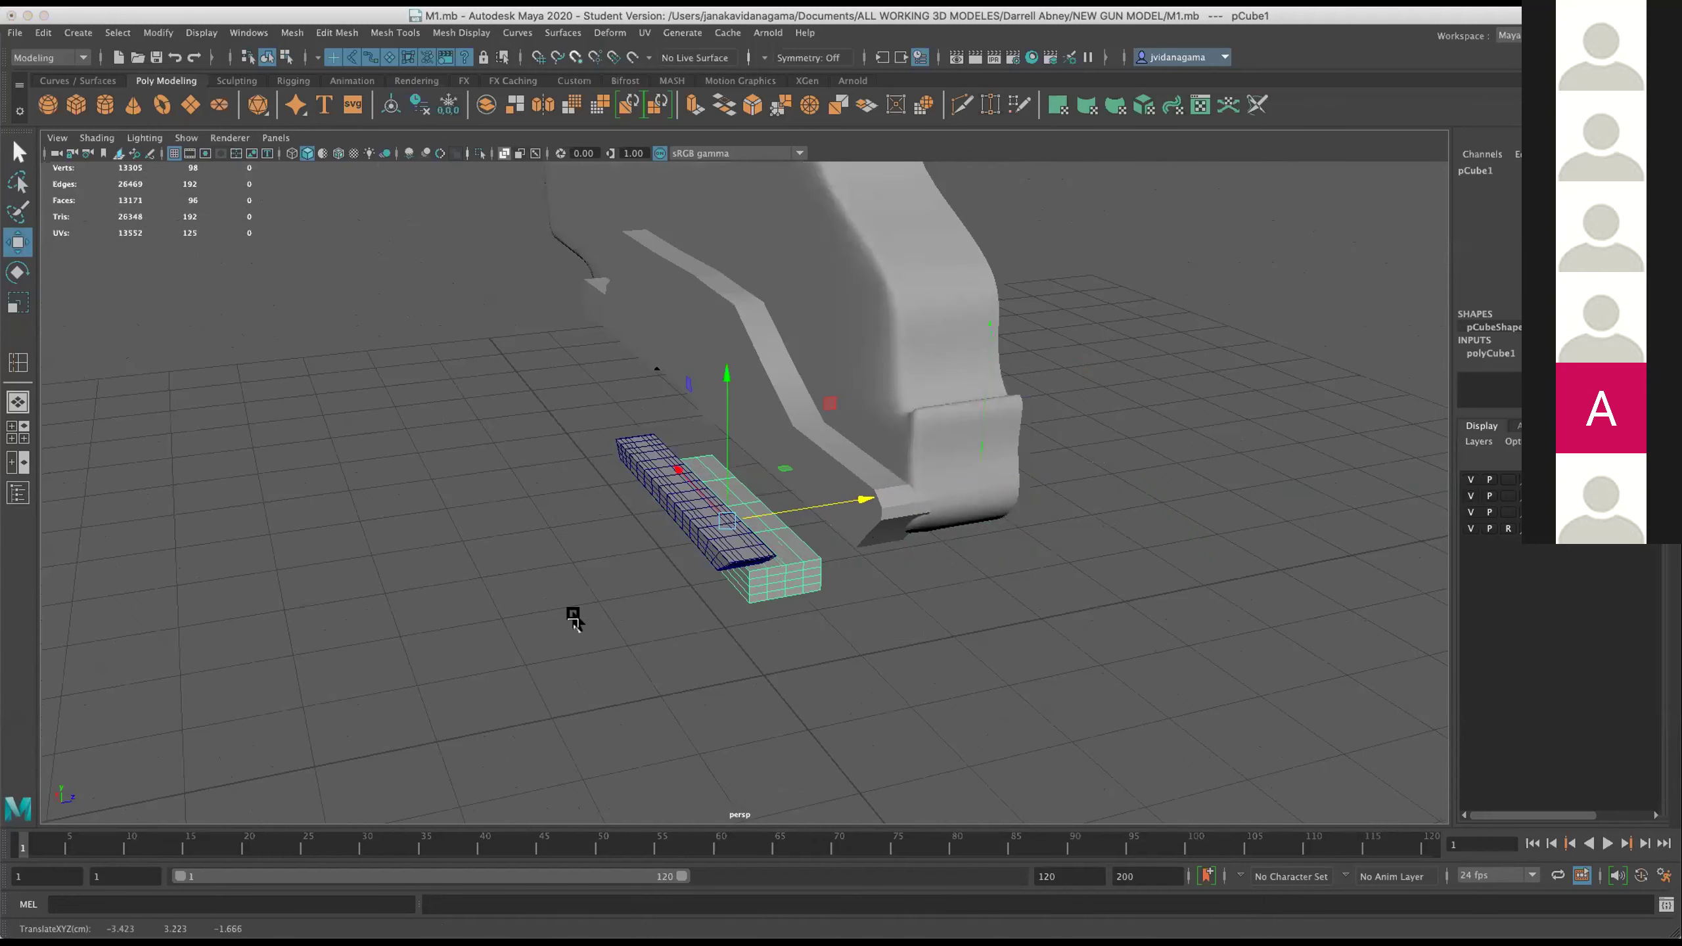
key("space")
key("space")
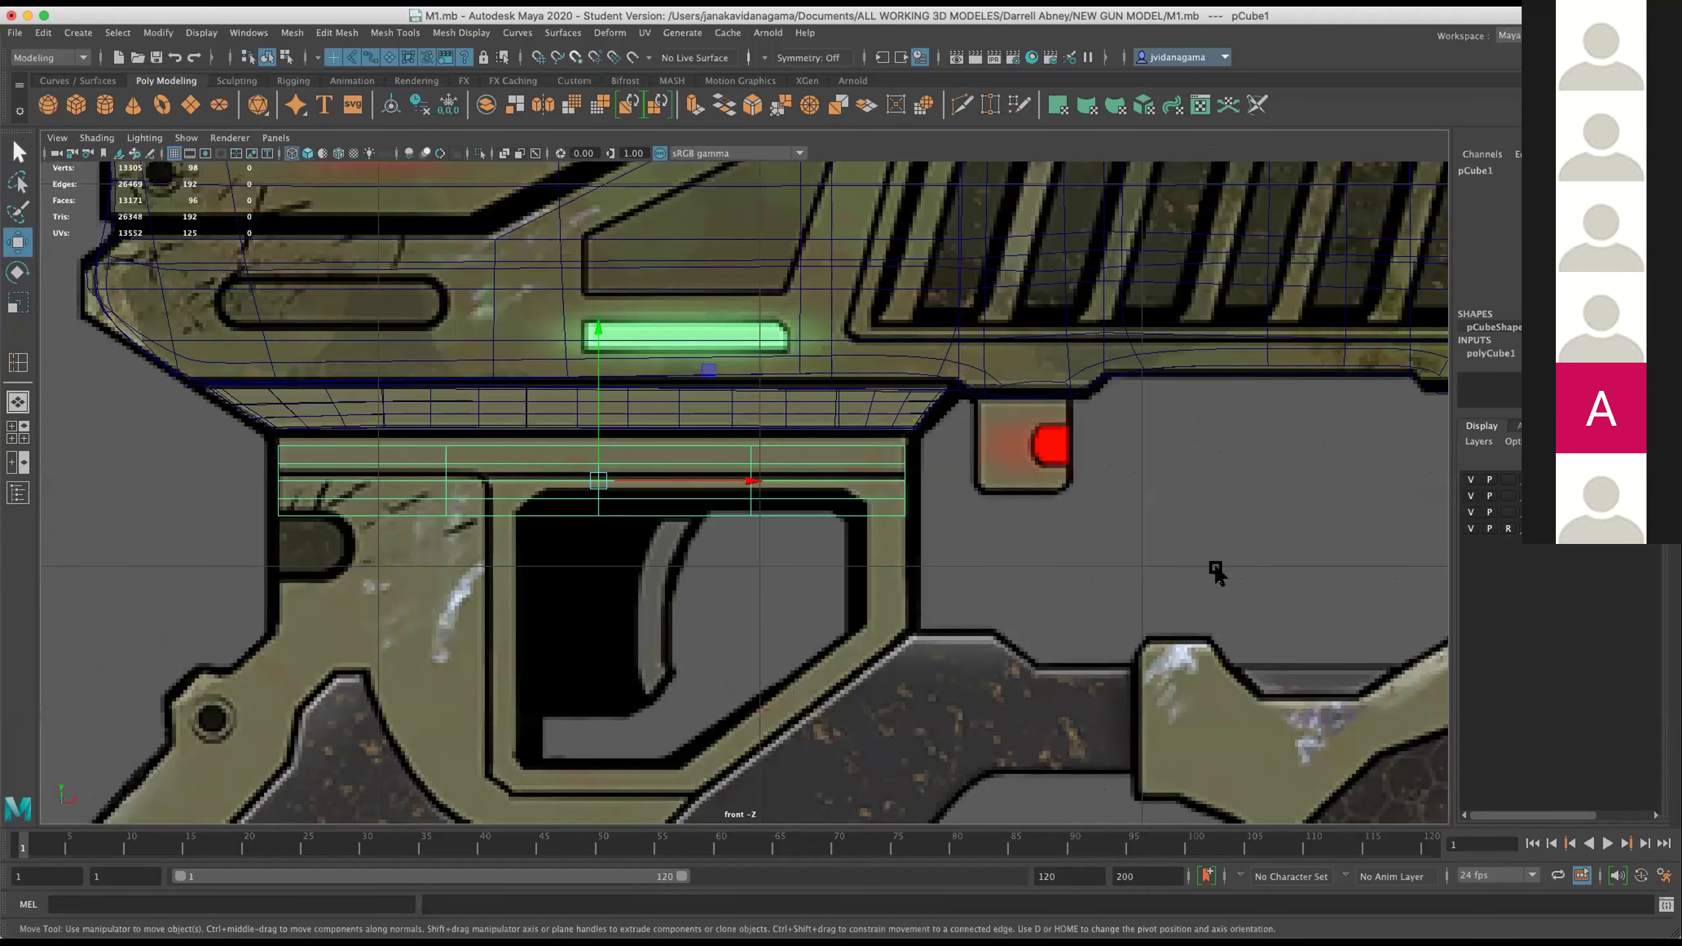
key("space")
key("space")
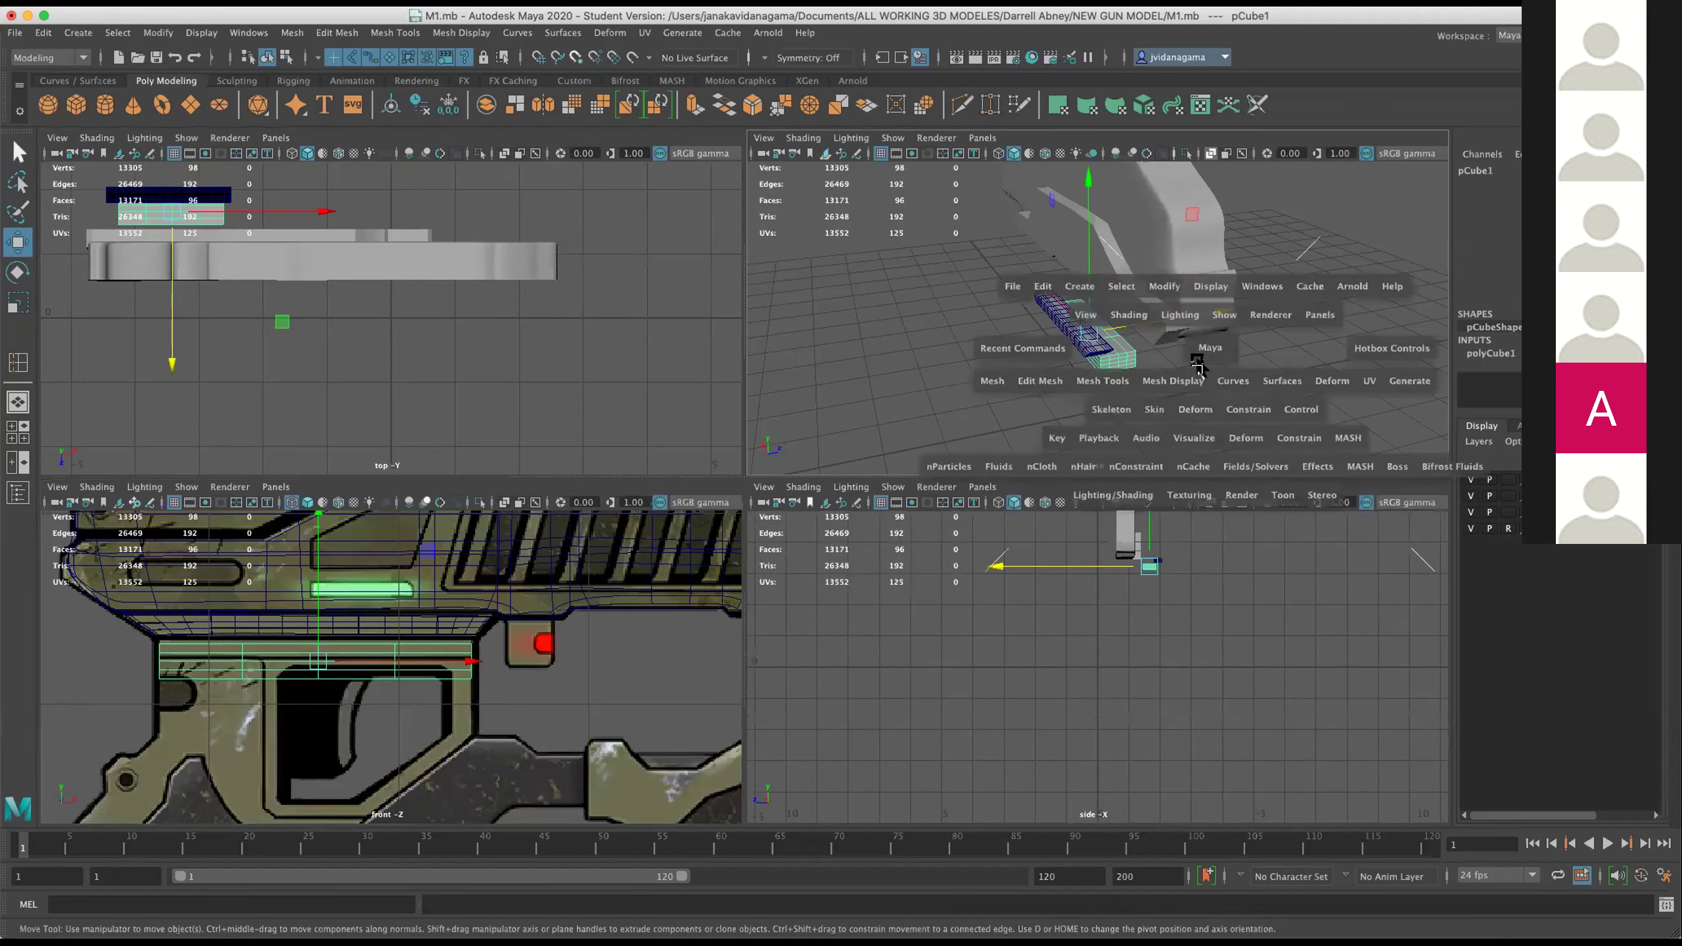
key("space")
key("space")
scroll("up", 3)
scroll("up", 3)
scroll("up", 3)
scroll("up", 3)
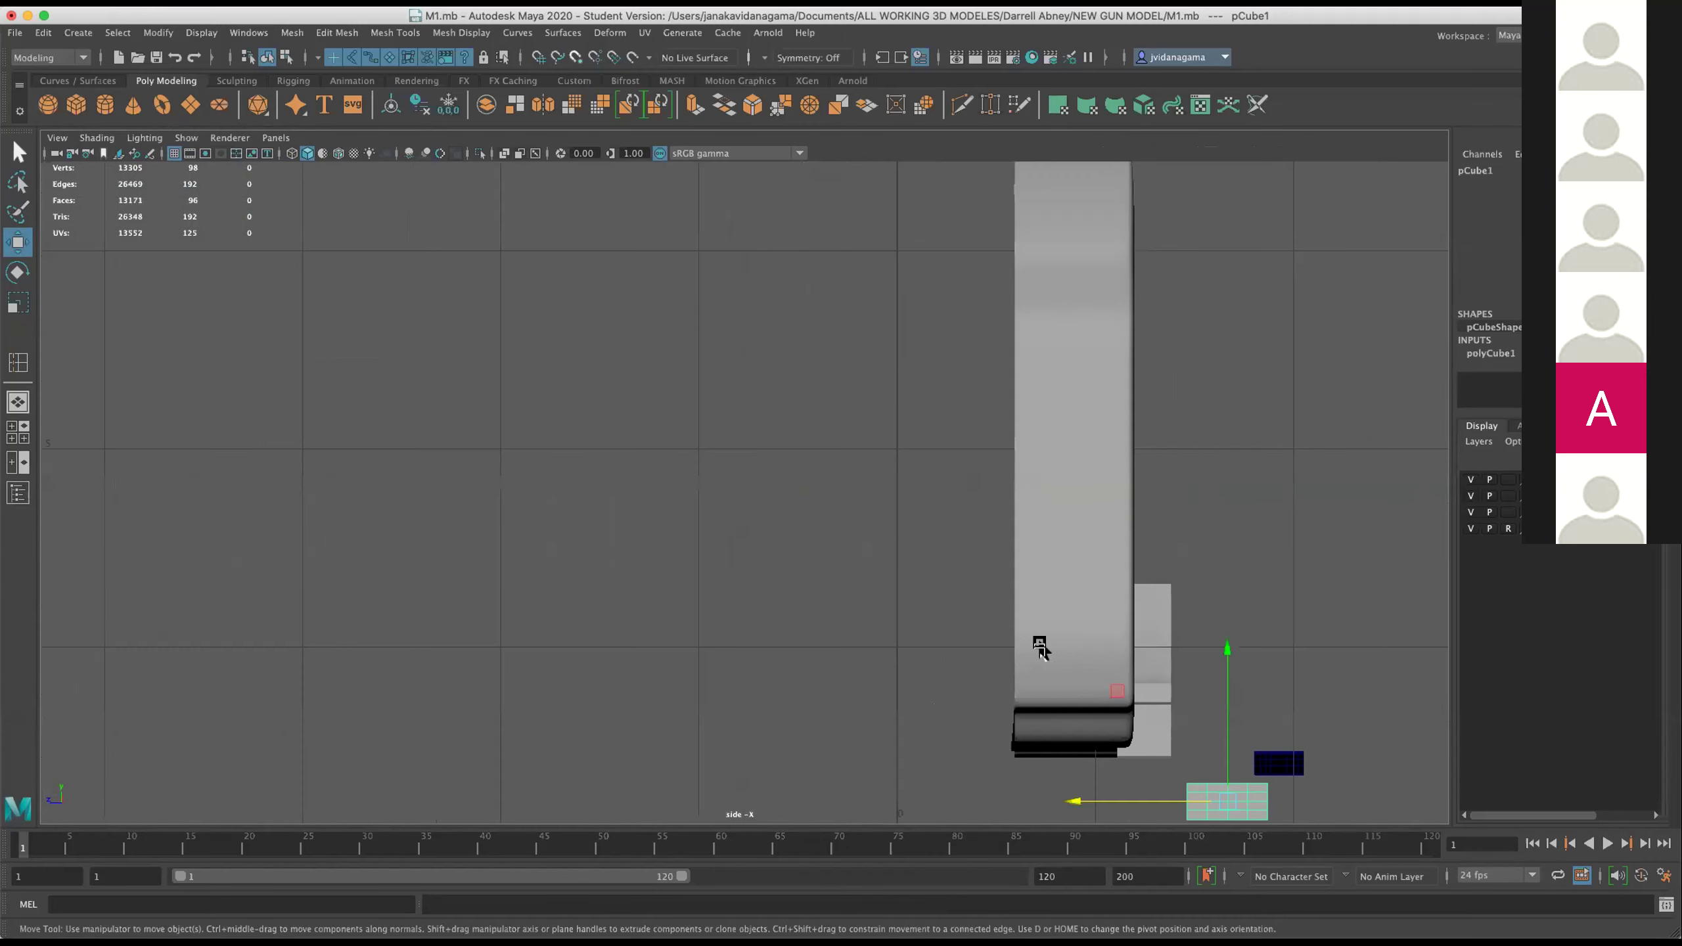
Move the dark strip piece and pCube1 left so they sit flush under the body.
left_click(1137, 674)
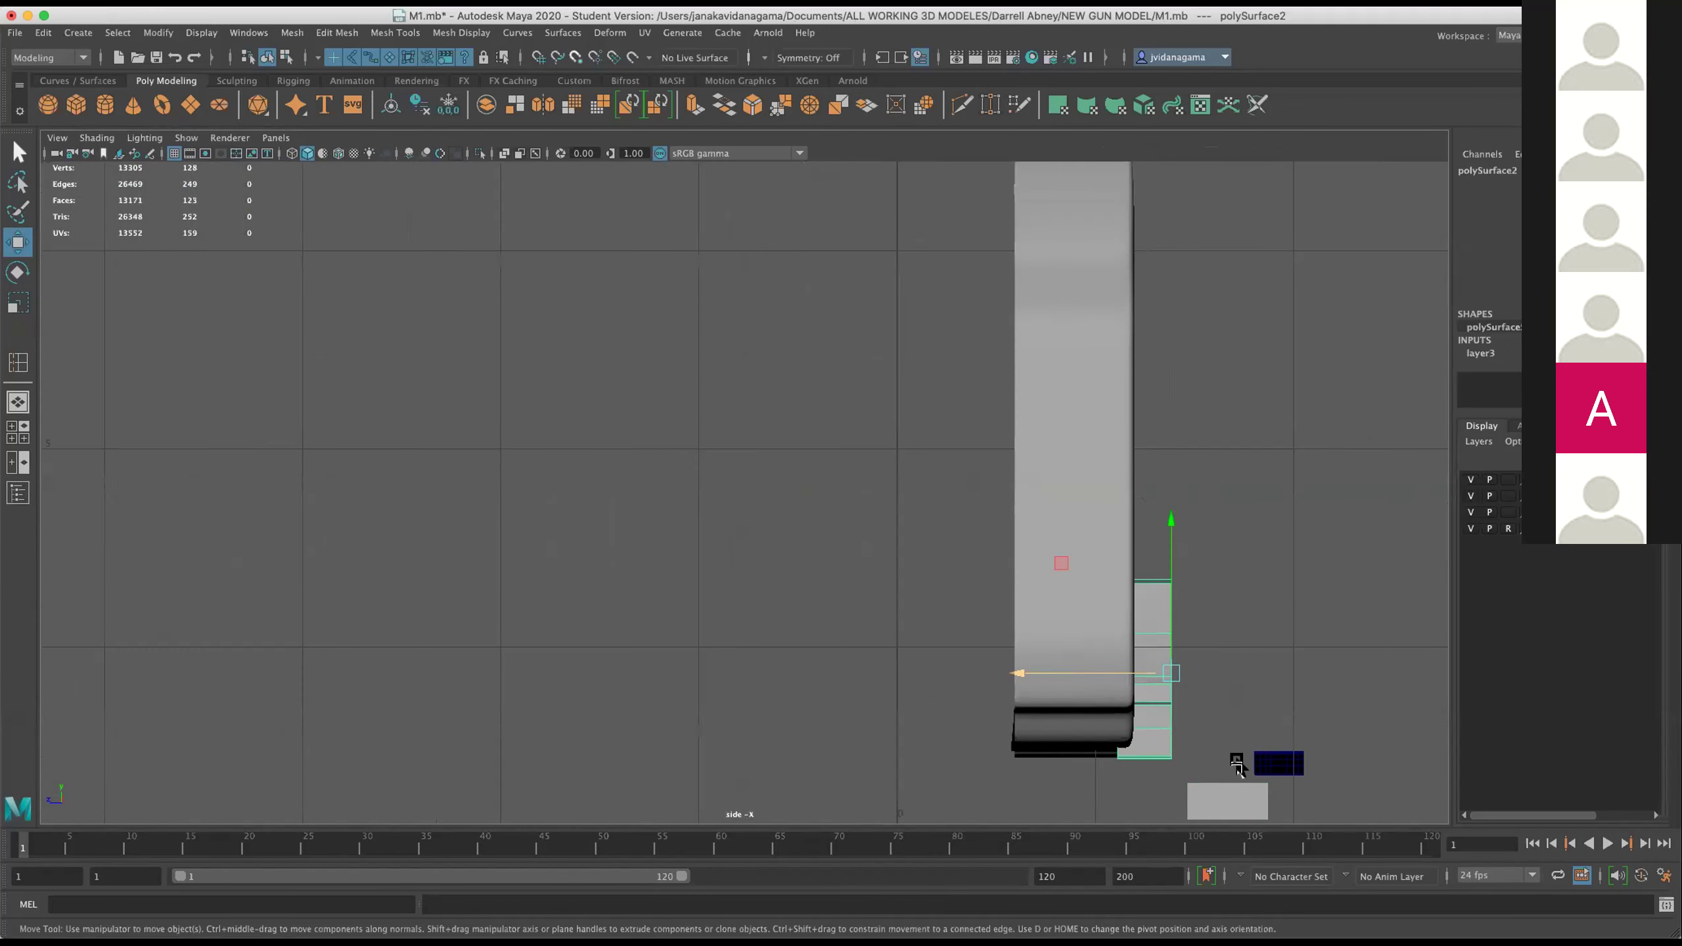
left_click(1273, 757)
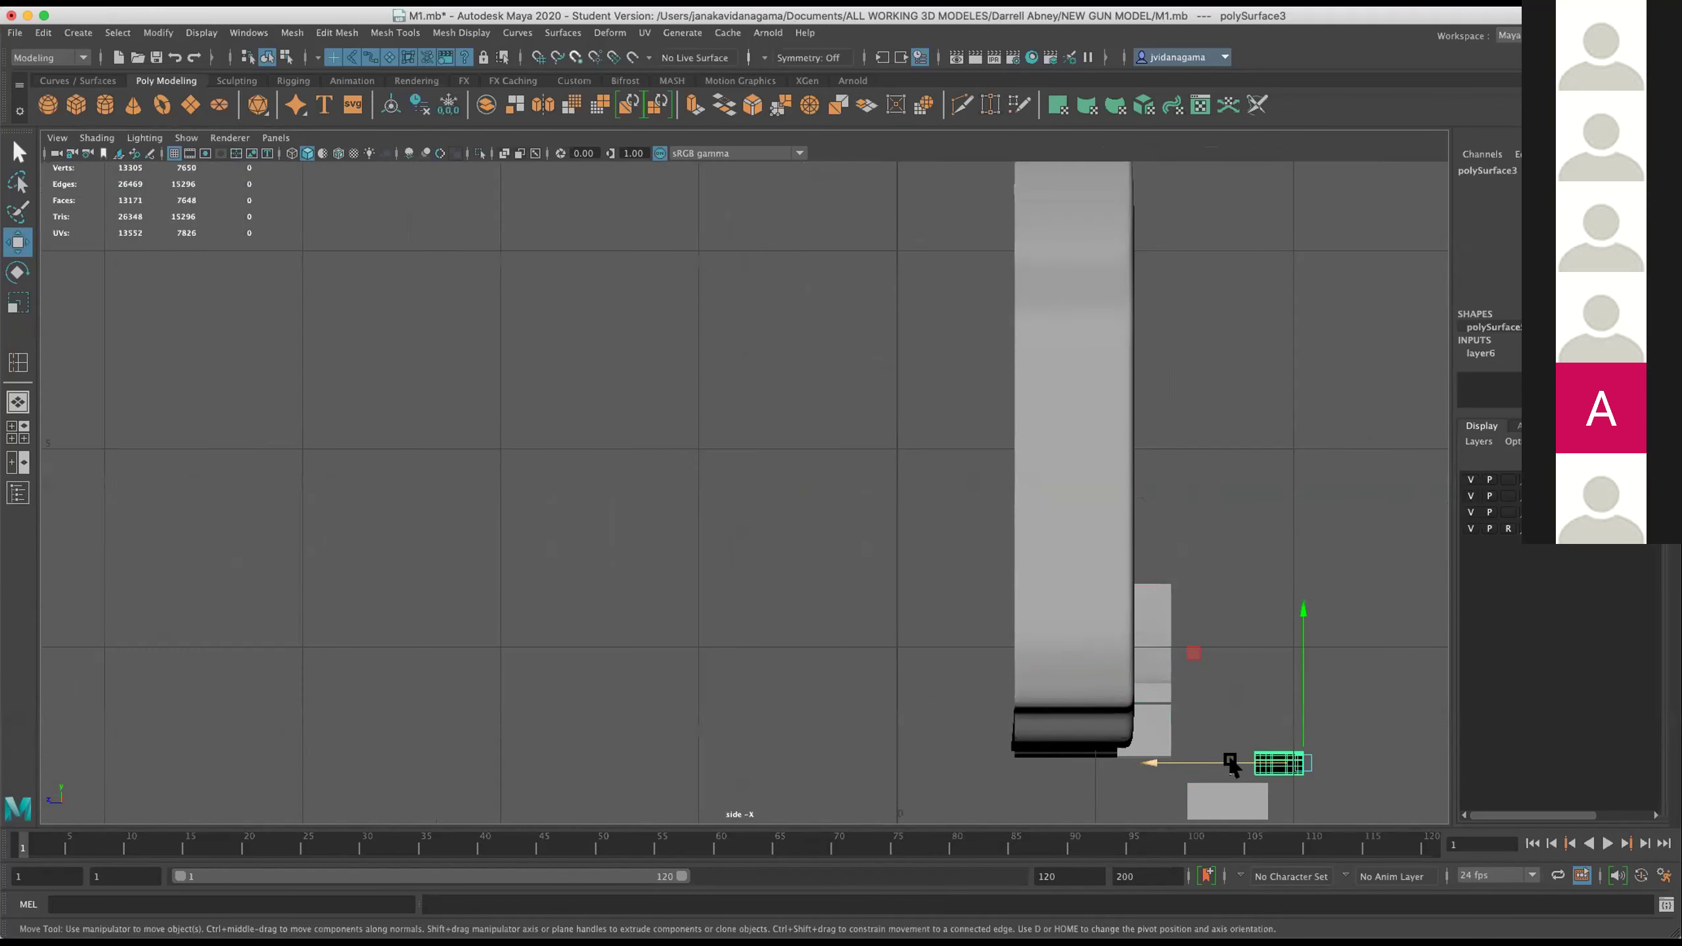
left_click_drag(1230, 763, 1094, 772)
left_click(1228, 800)
left_click_drag(1195, 799, 1086, 792)
left_click(1128, 767)
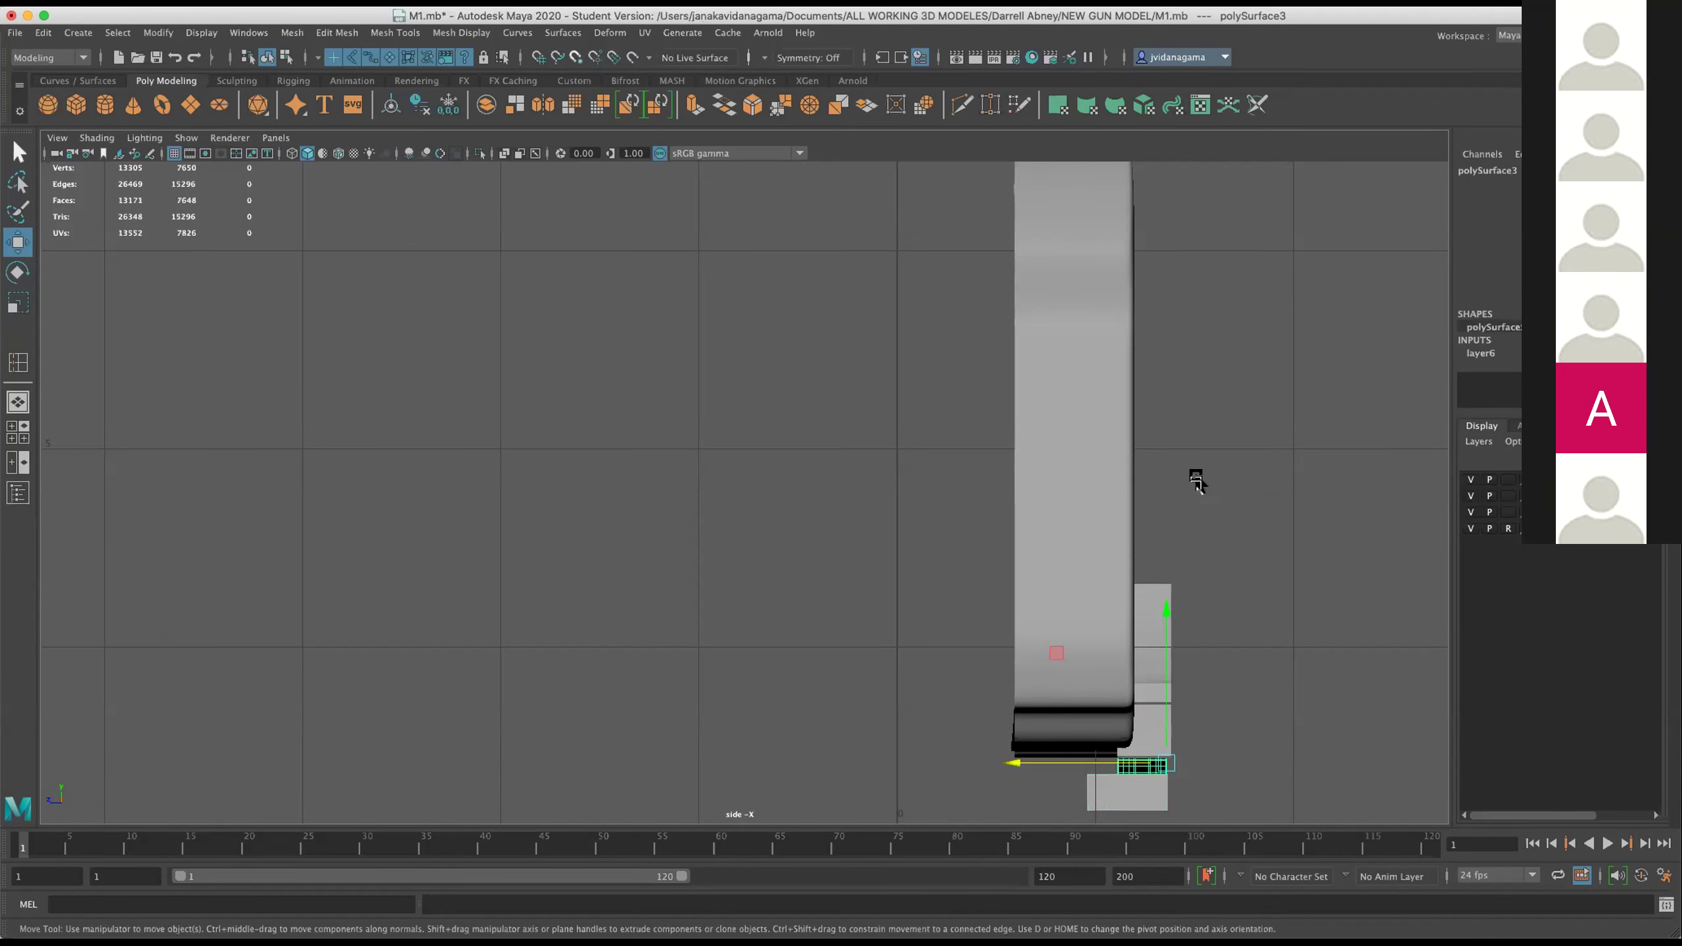
Orbit the perspective view to check the block beneath the gun body.
key("space")
key("space")
left_click_drag(821, 531, 766, 612)
left_click(778, 500)
left_click_drag(890, 501, 888, 506)
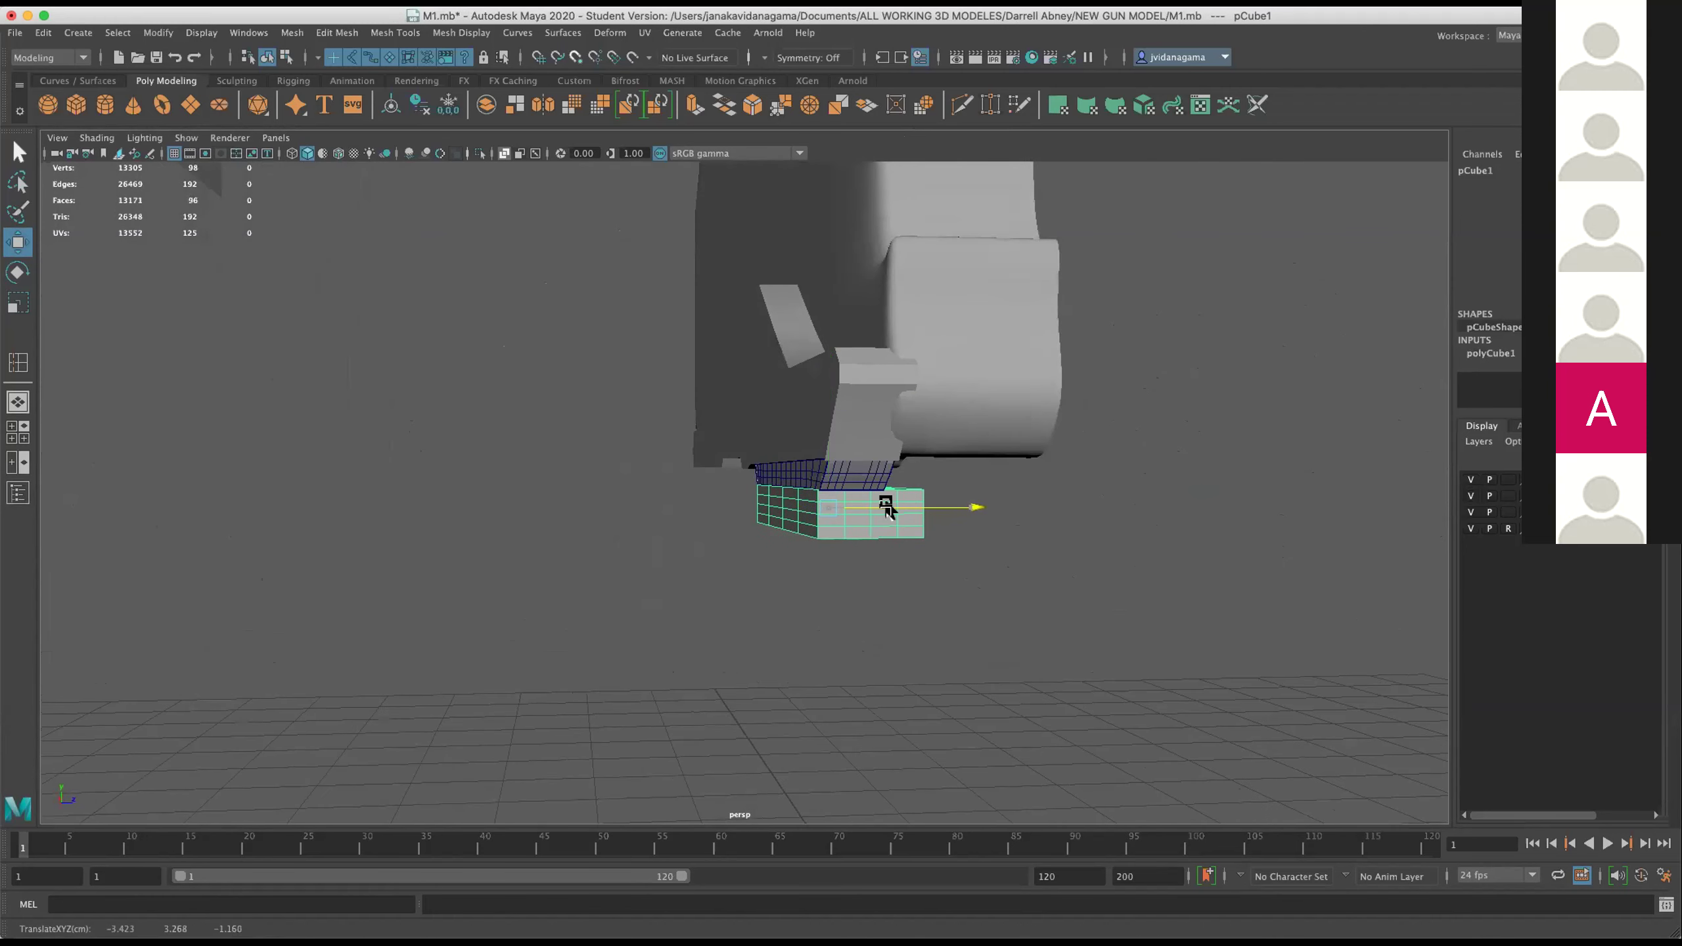
left_click(870, 416)
left_click(934, 292)
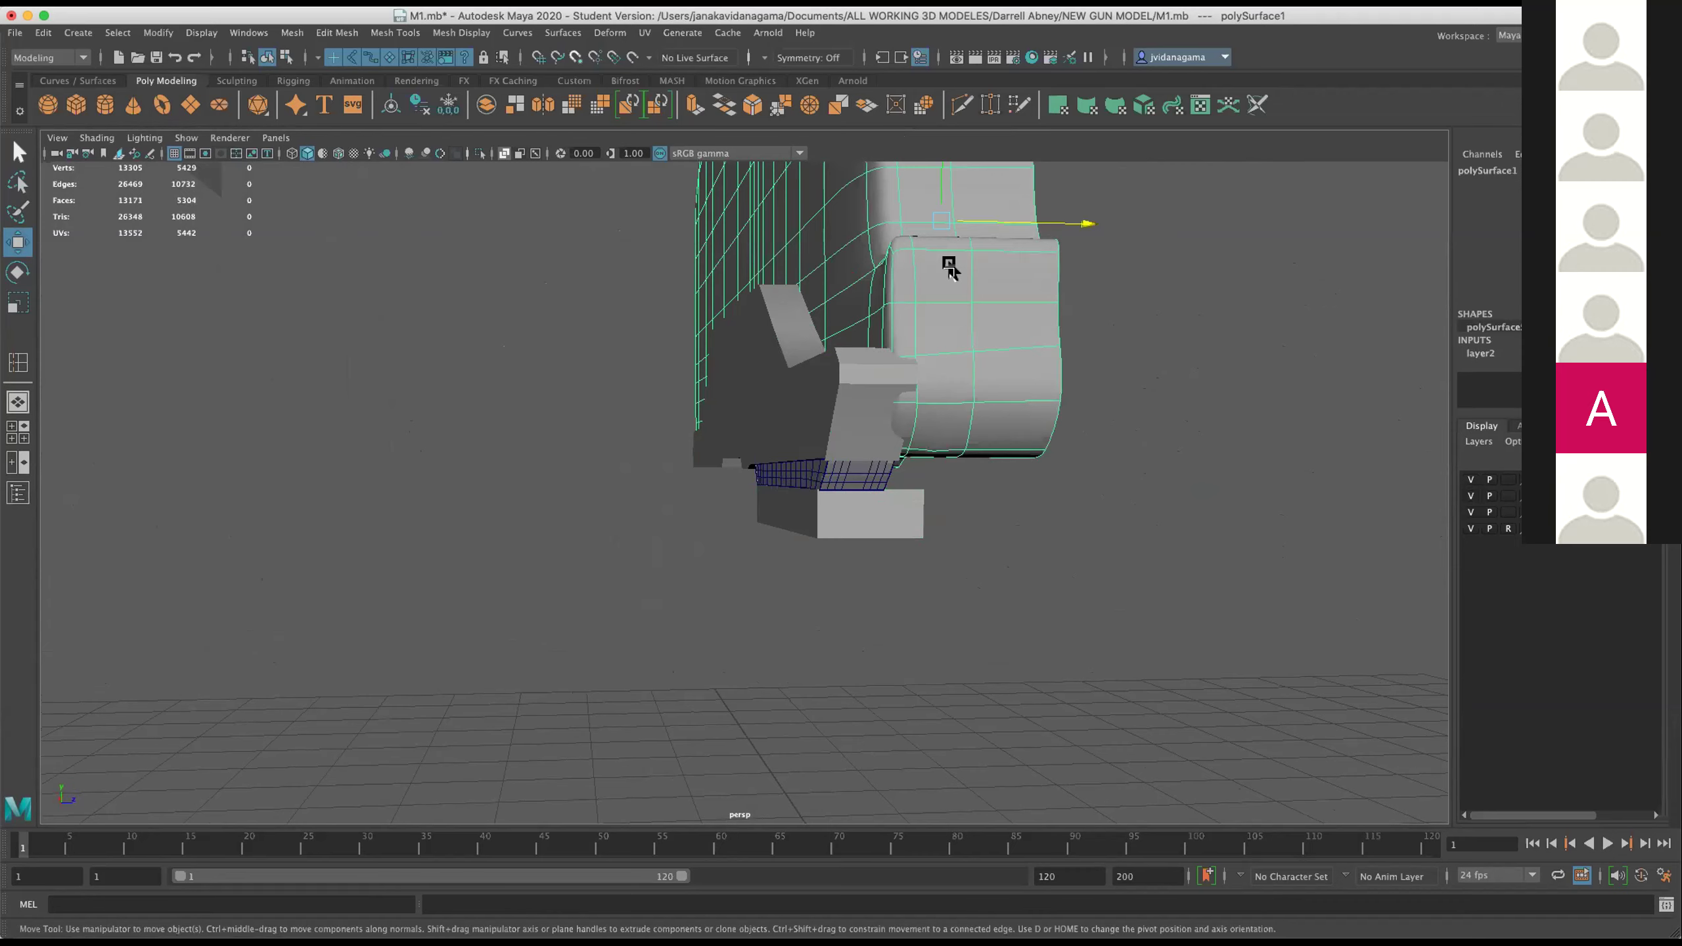
left_click_drag(1092, 369, 948, 451)
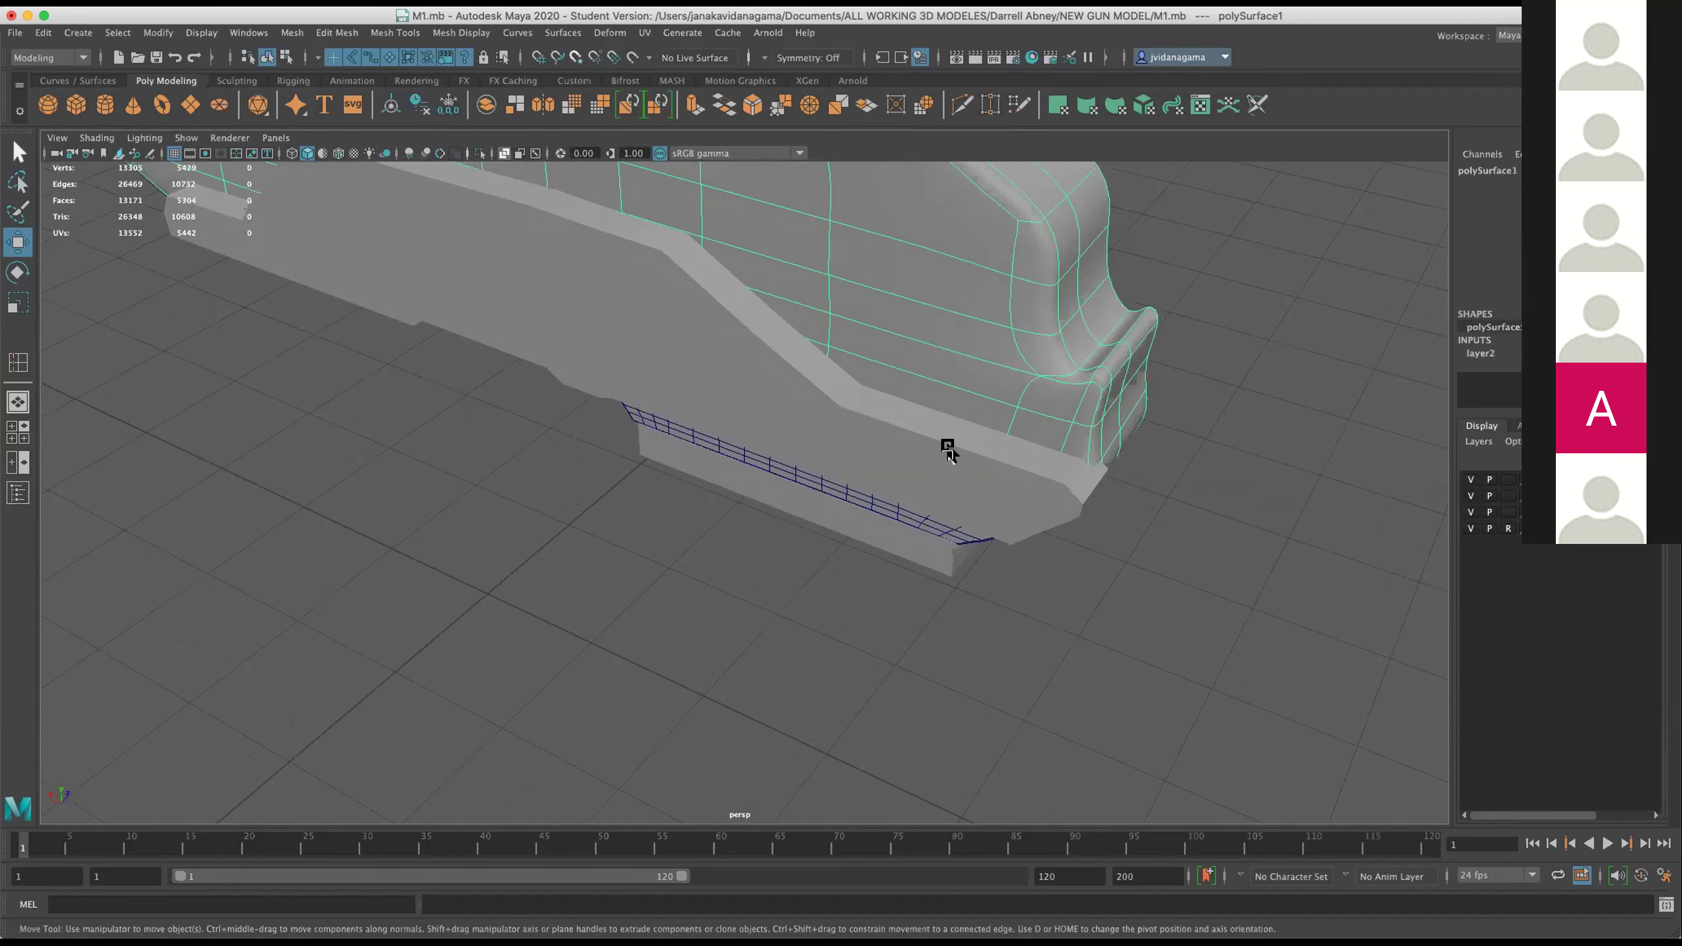
left_click_drag(948, 451, 773, 473)
left_click_drag(774, 473, 766, 413)
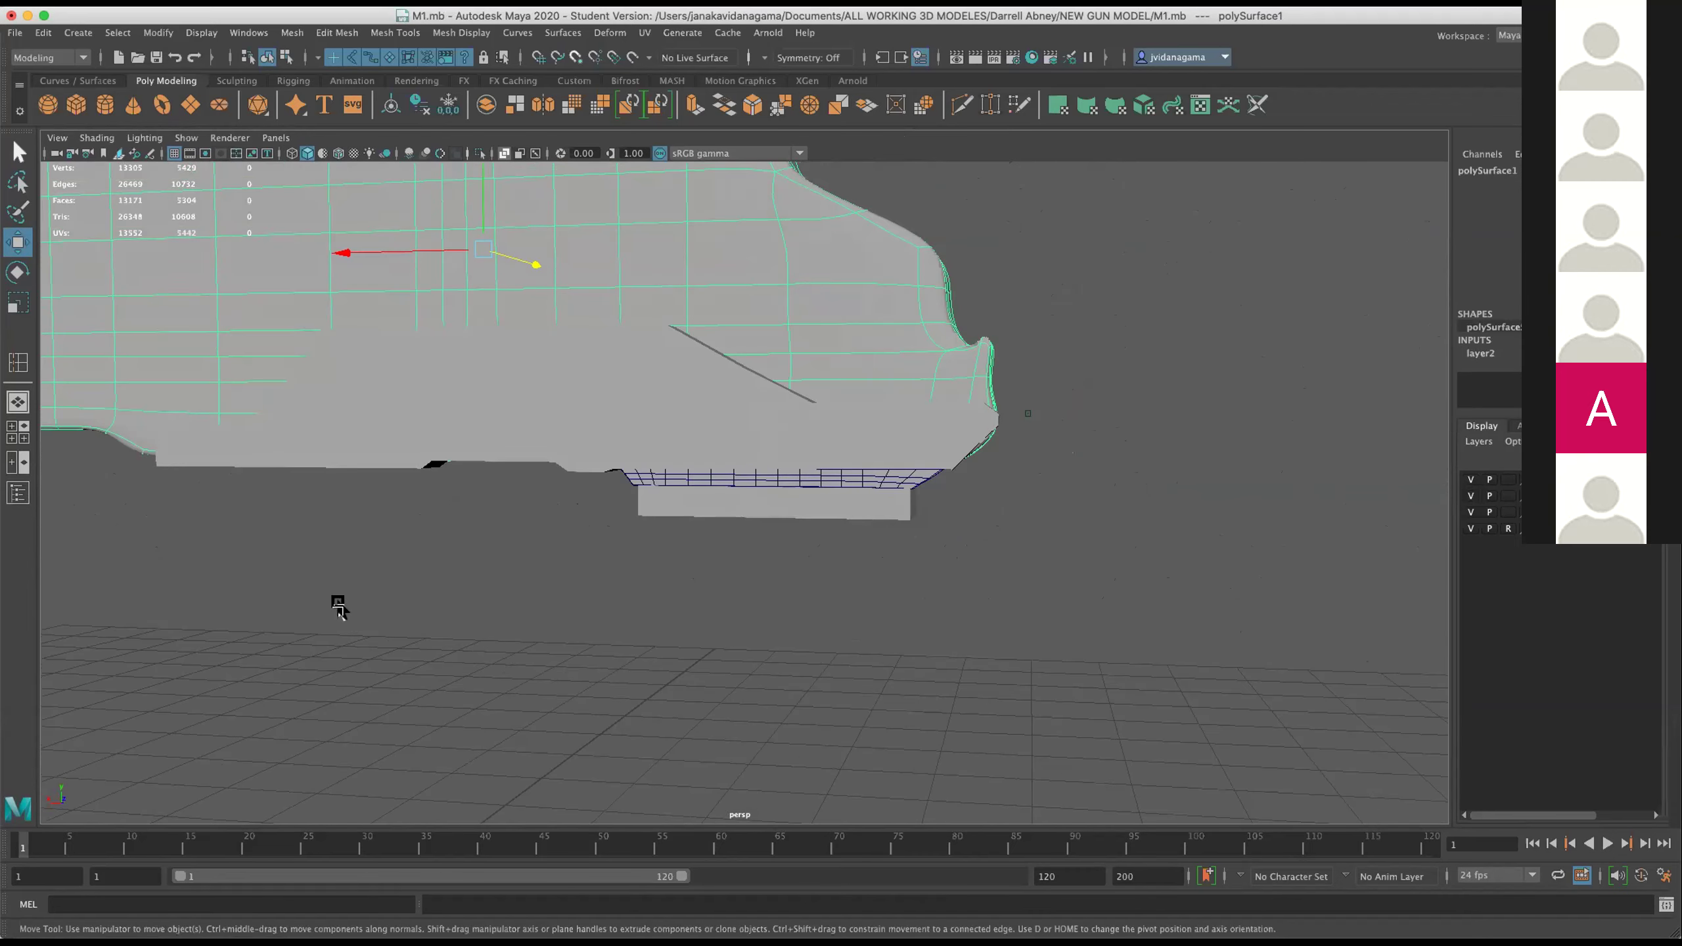
key("space")
key("space")
scroll("up", 3)
Select rows of the block's vertices in front view and raise them slightly.
scroll("up", 3)
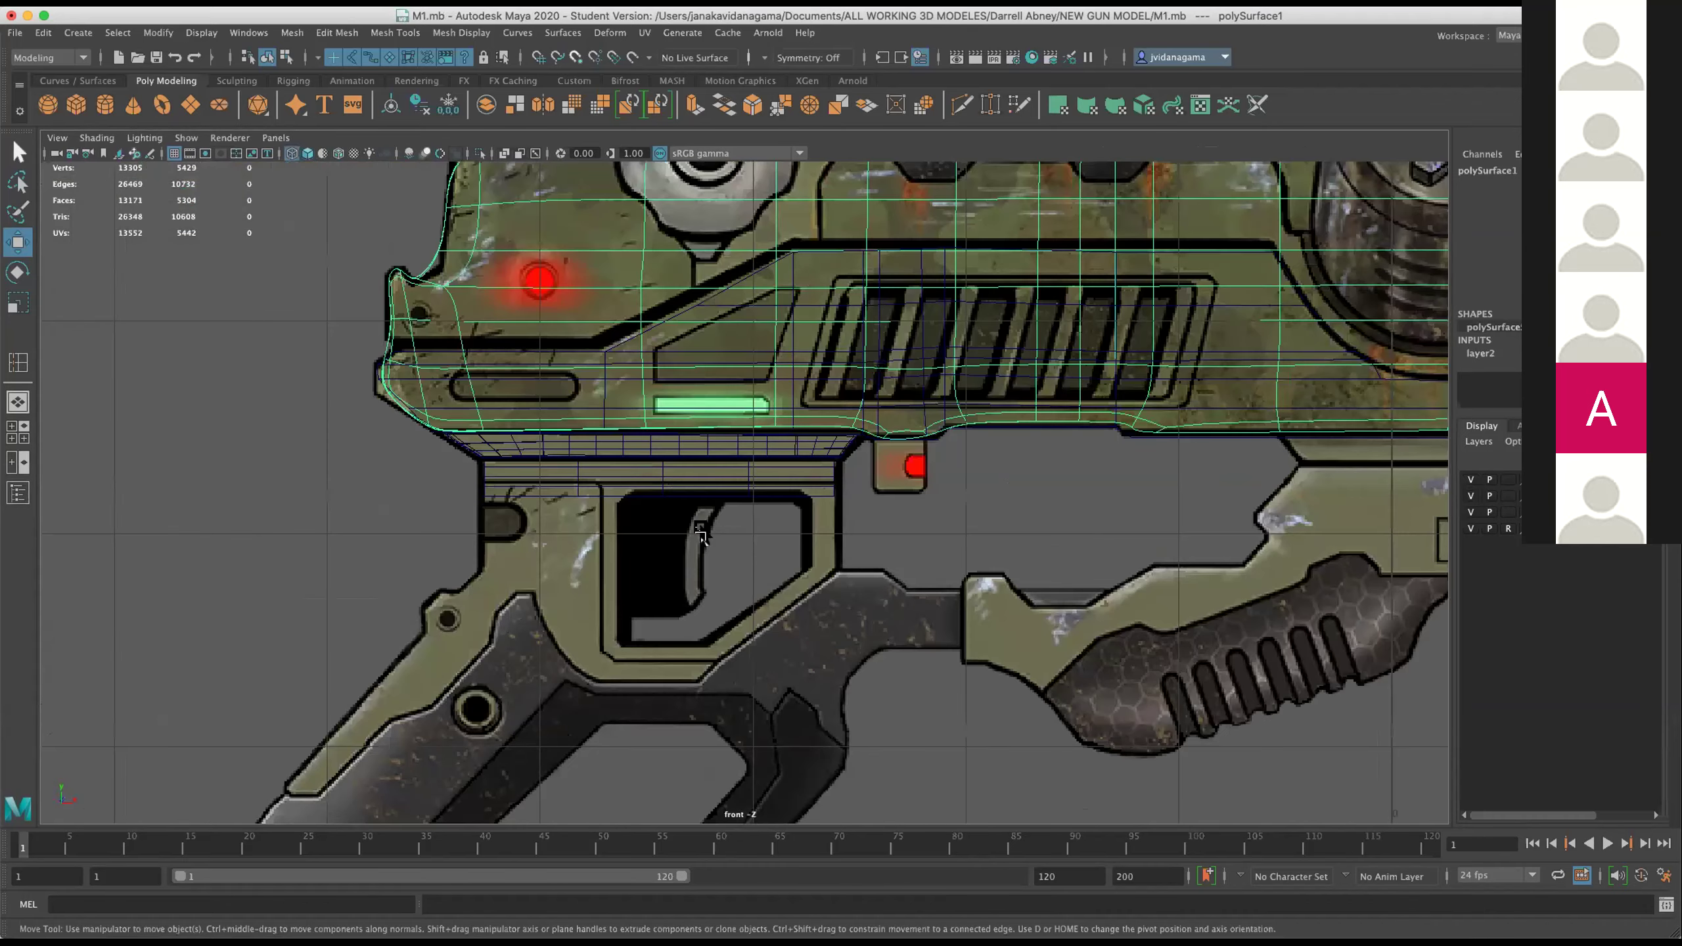
left_click_drag(582, 556, 512, 468)
right_click(471, 428)
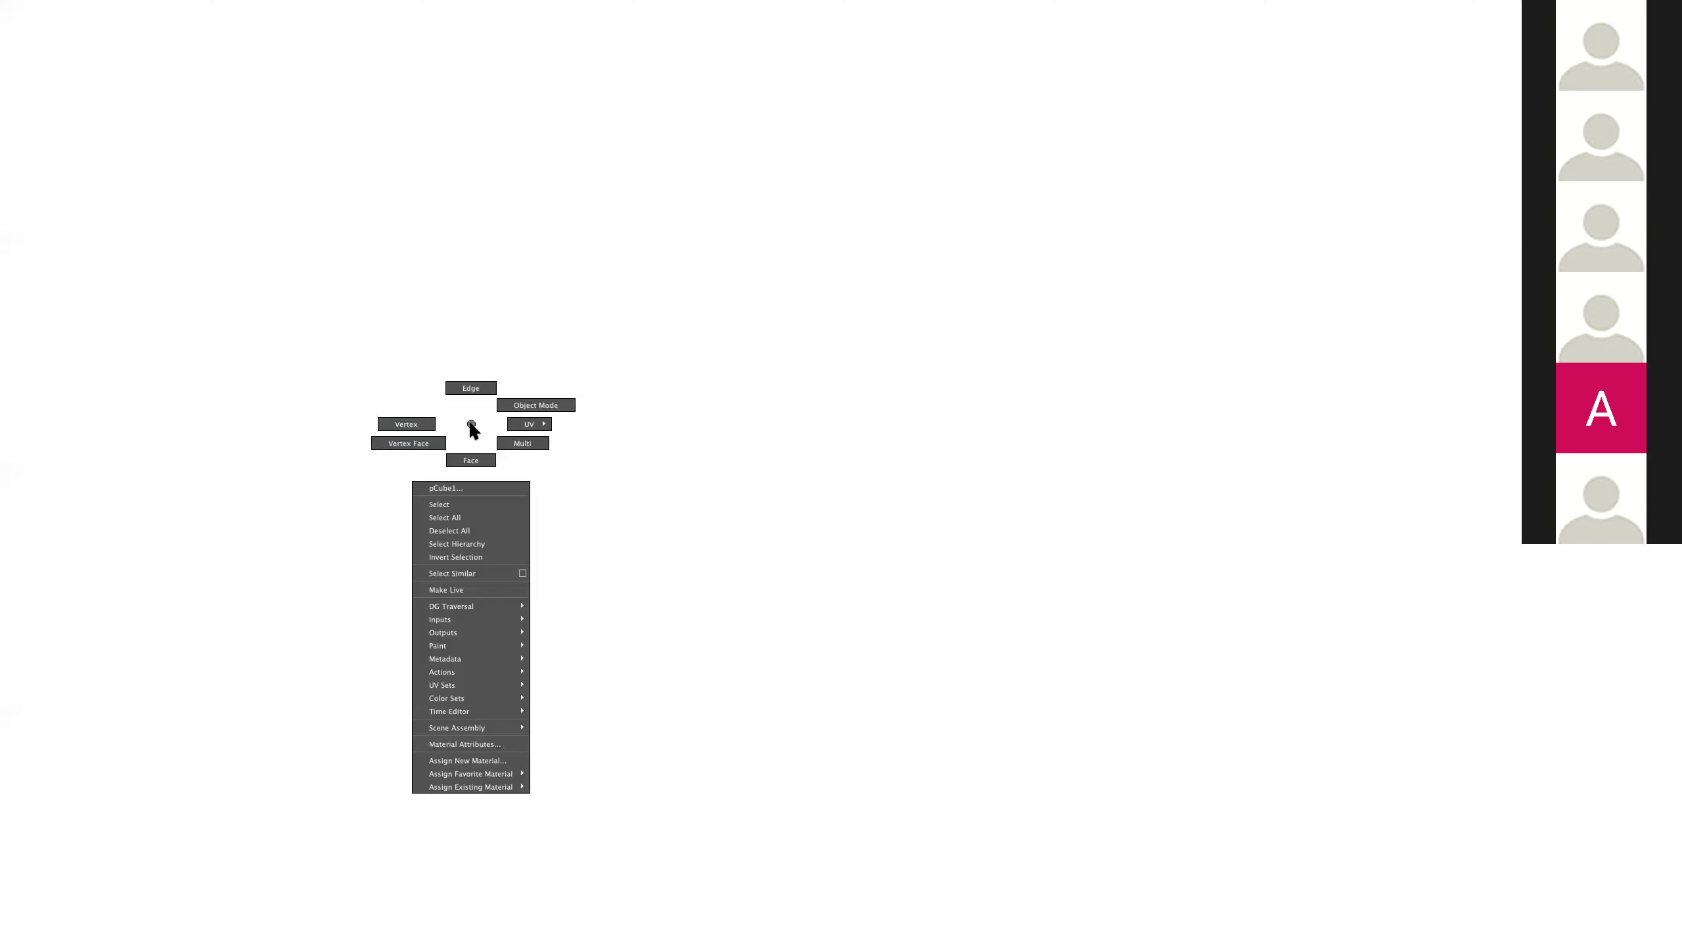
left_click_drag(471, 427, 349, 427)
left_click_drag(356, 471, 940, 575)
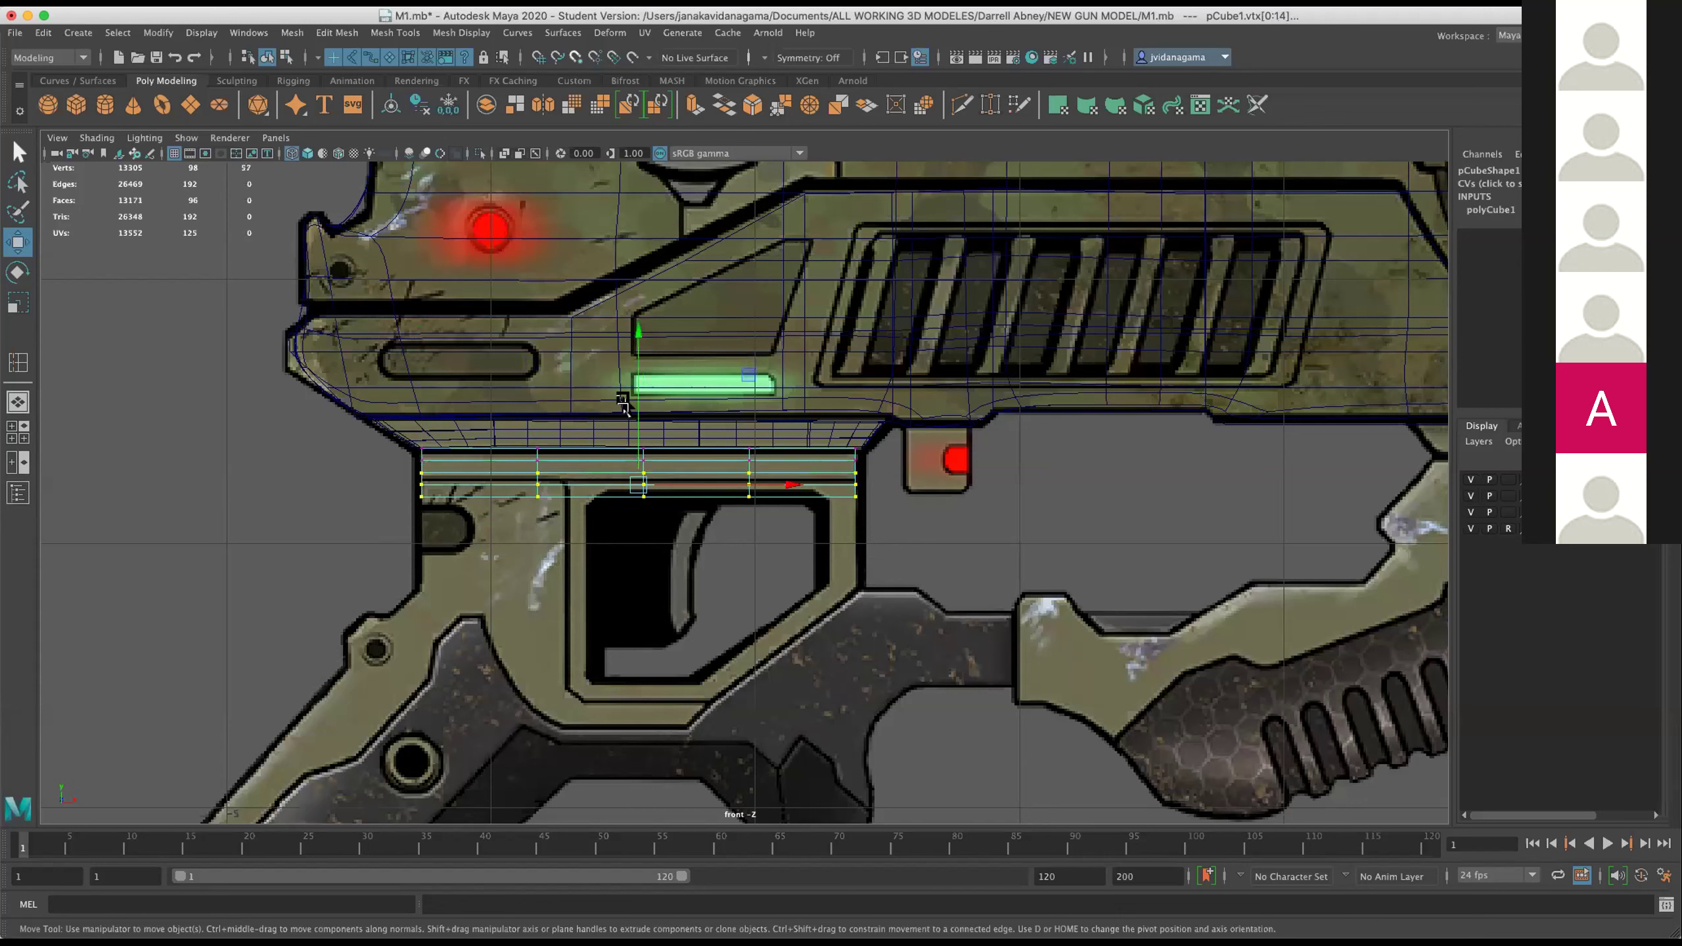
left_click_drag(637, 393, 639, 393)
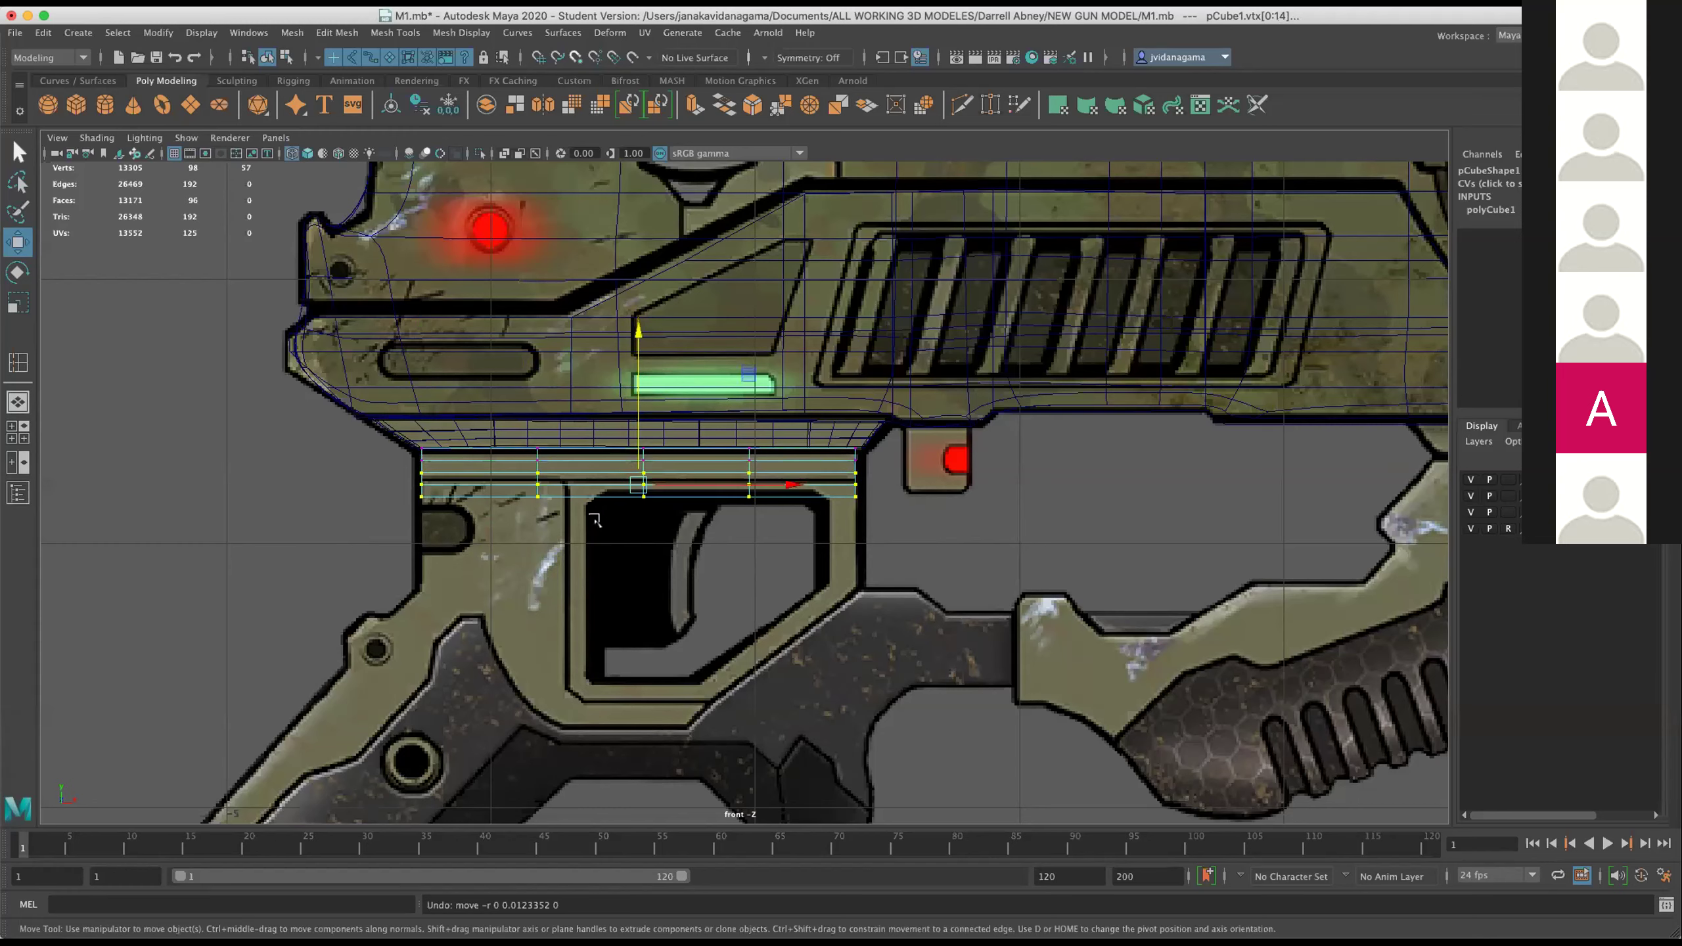
Shorten the block vertically, raise it against the strip, and save.
scroll("up", 3)
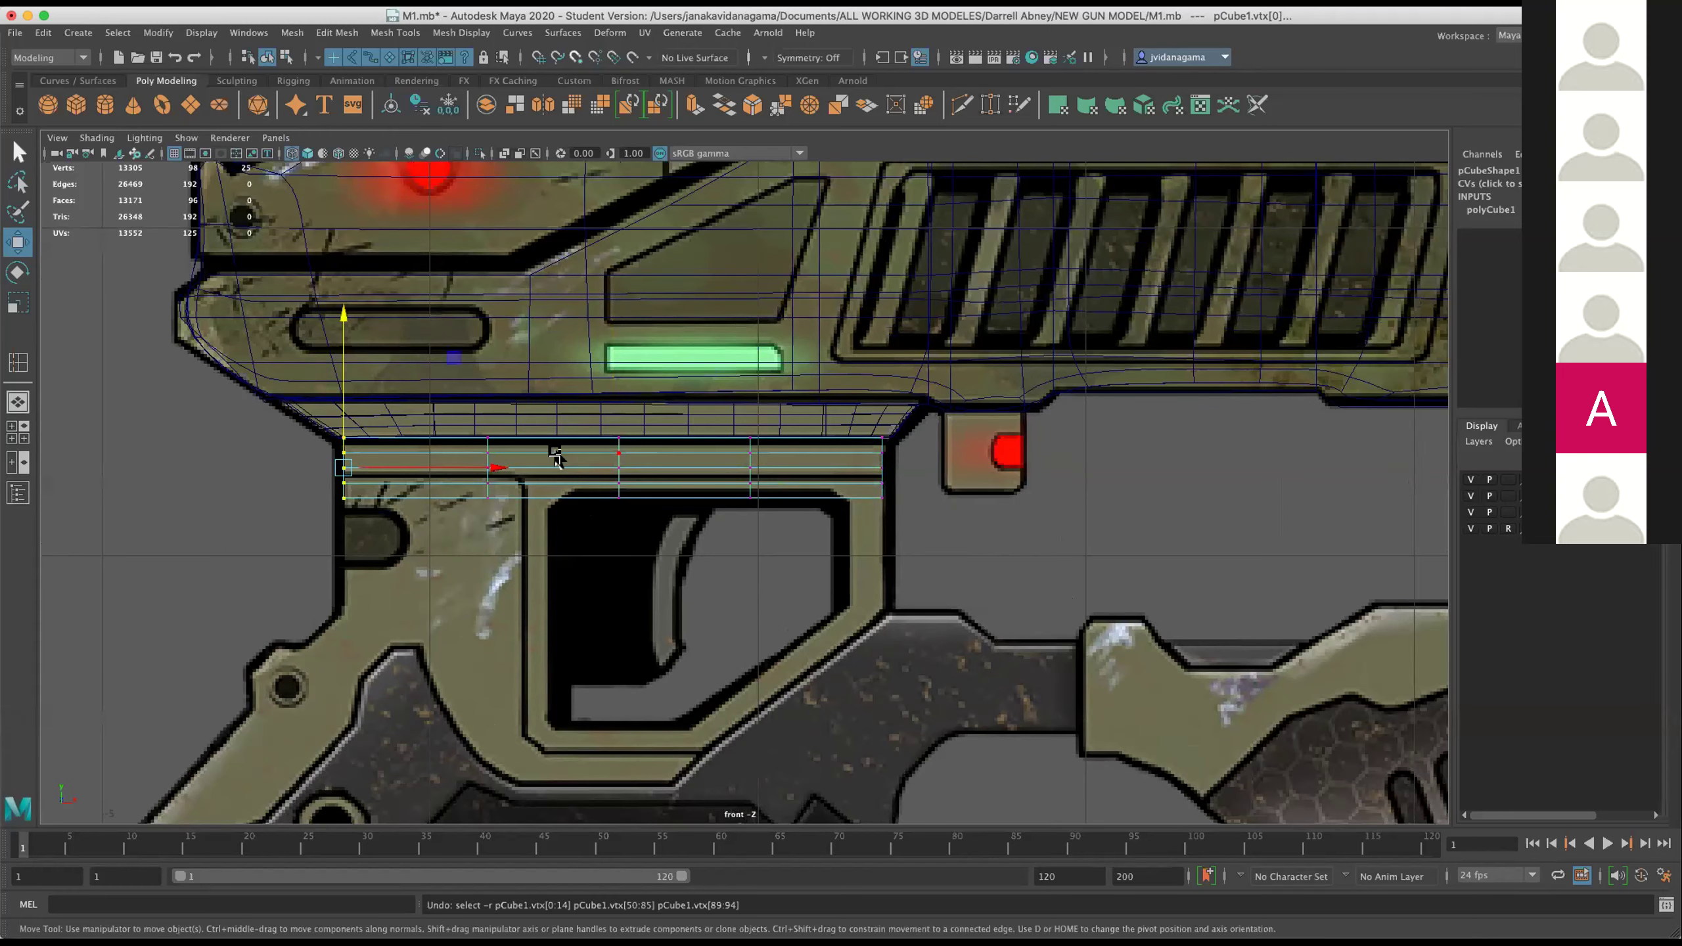
left_click_drag(526, 405, 569, 396)
key("r")
left_click_drag(610, 335, 266, 292)
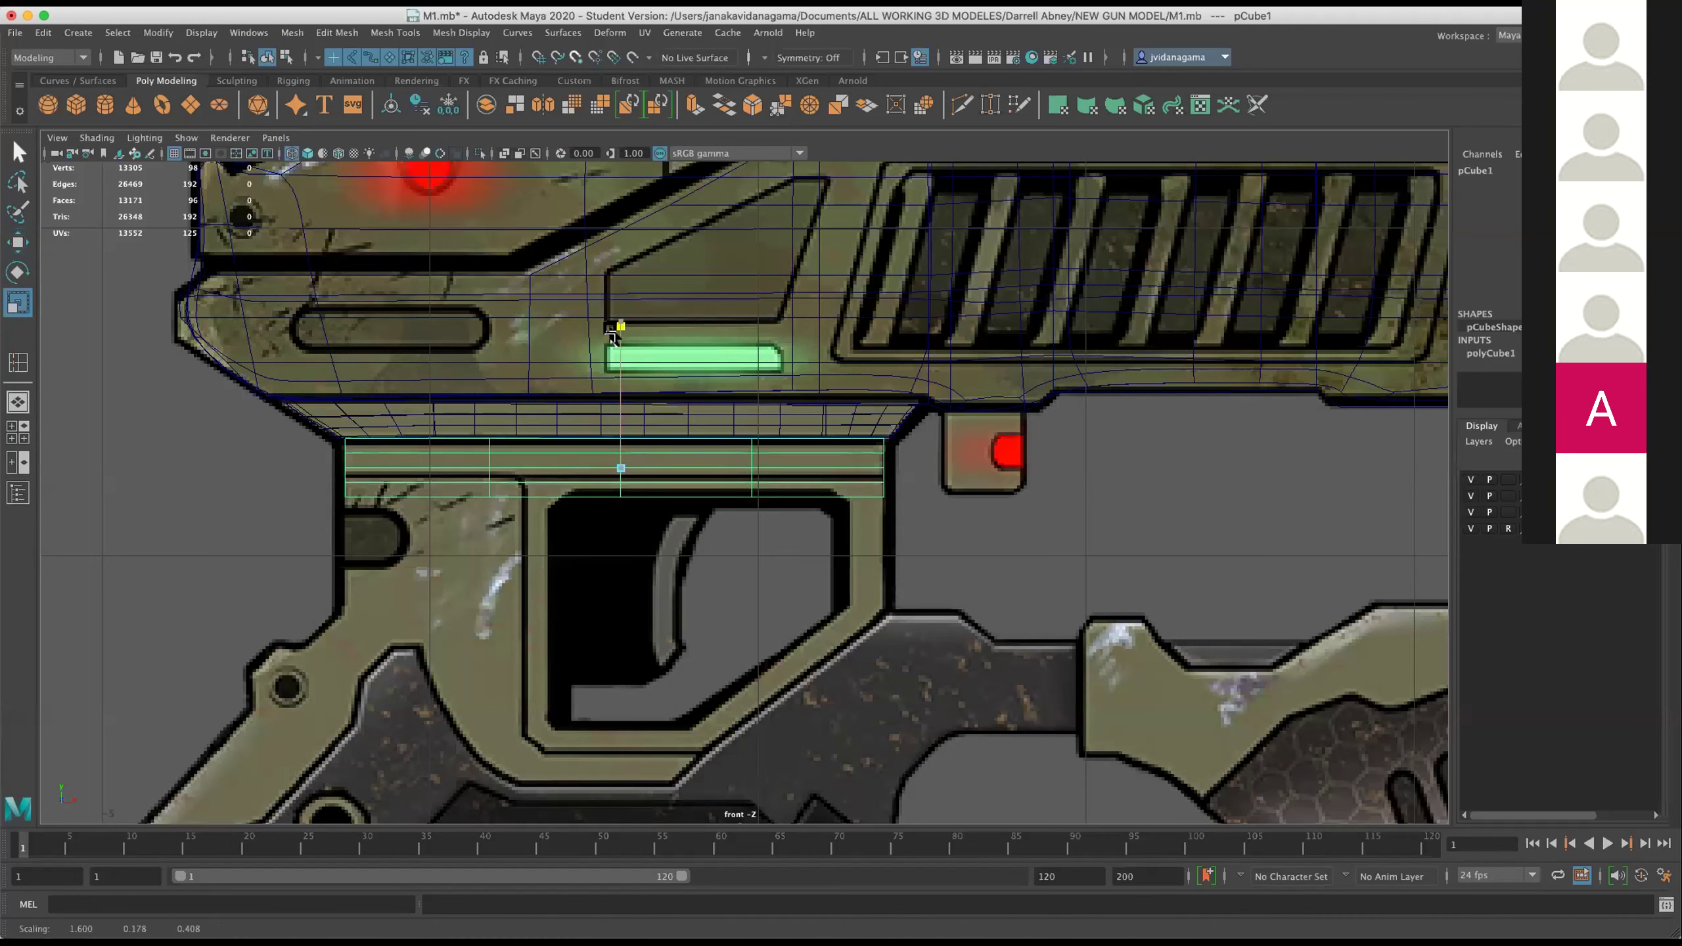
key("w")
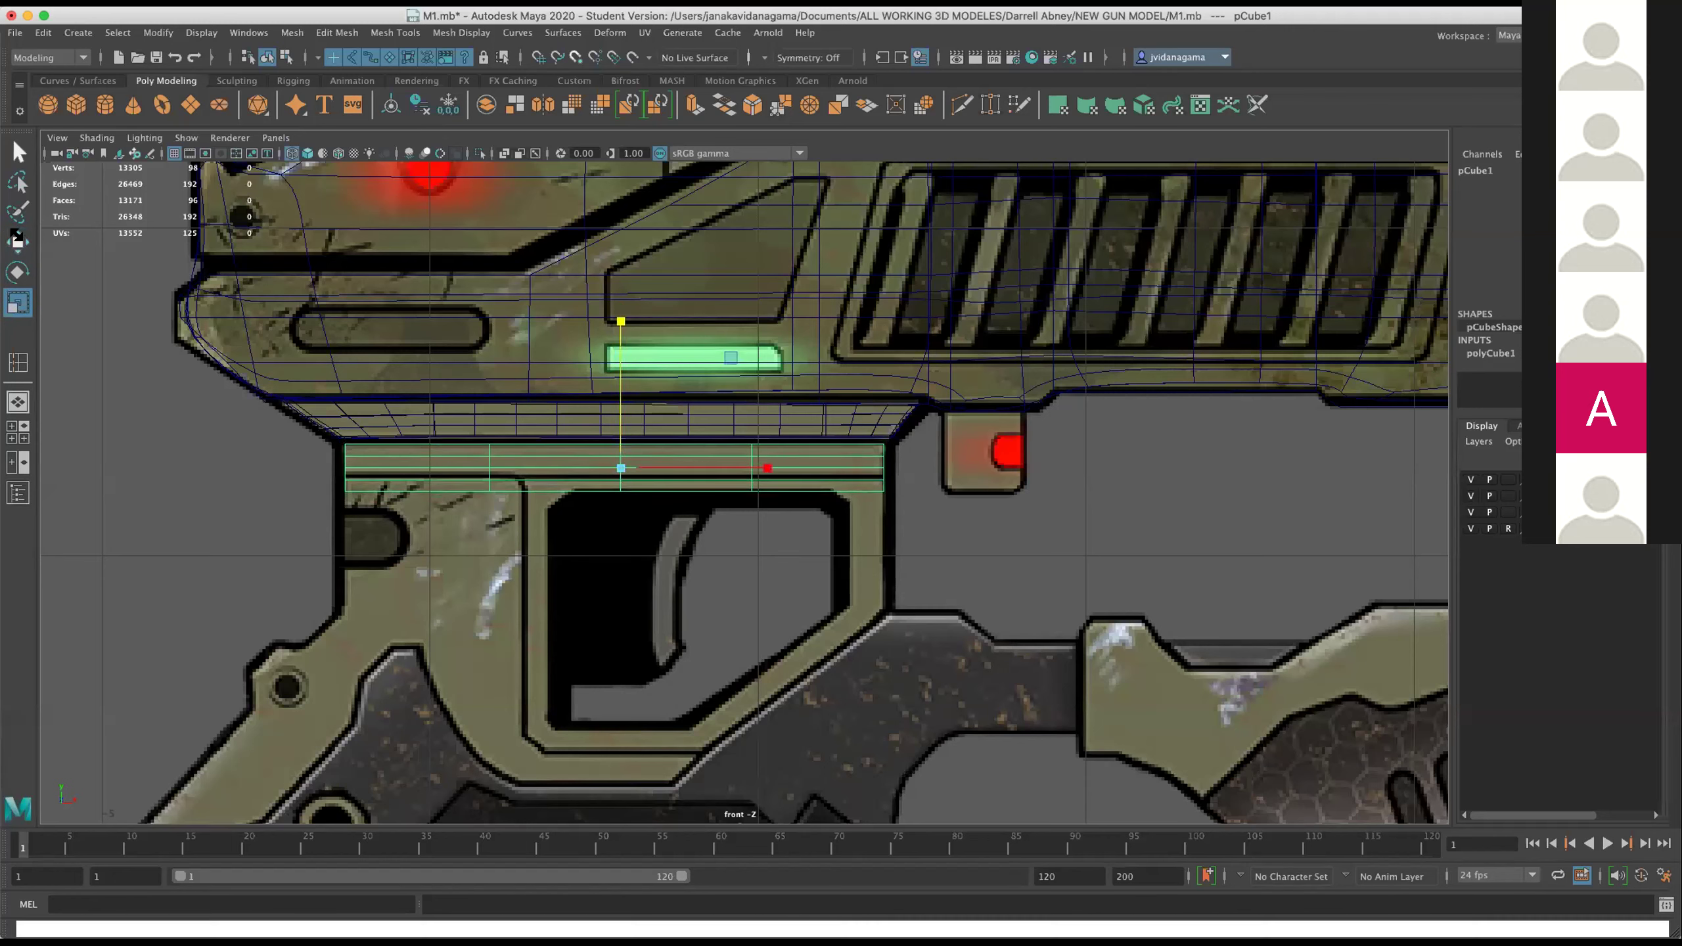
left_click_drag(612, 369, 614, 371)
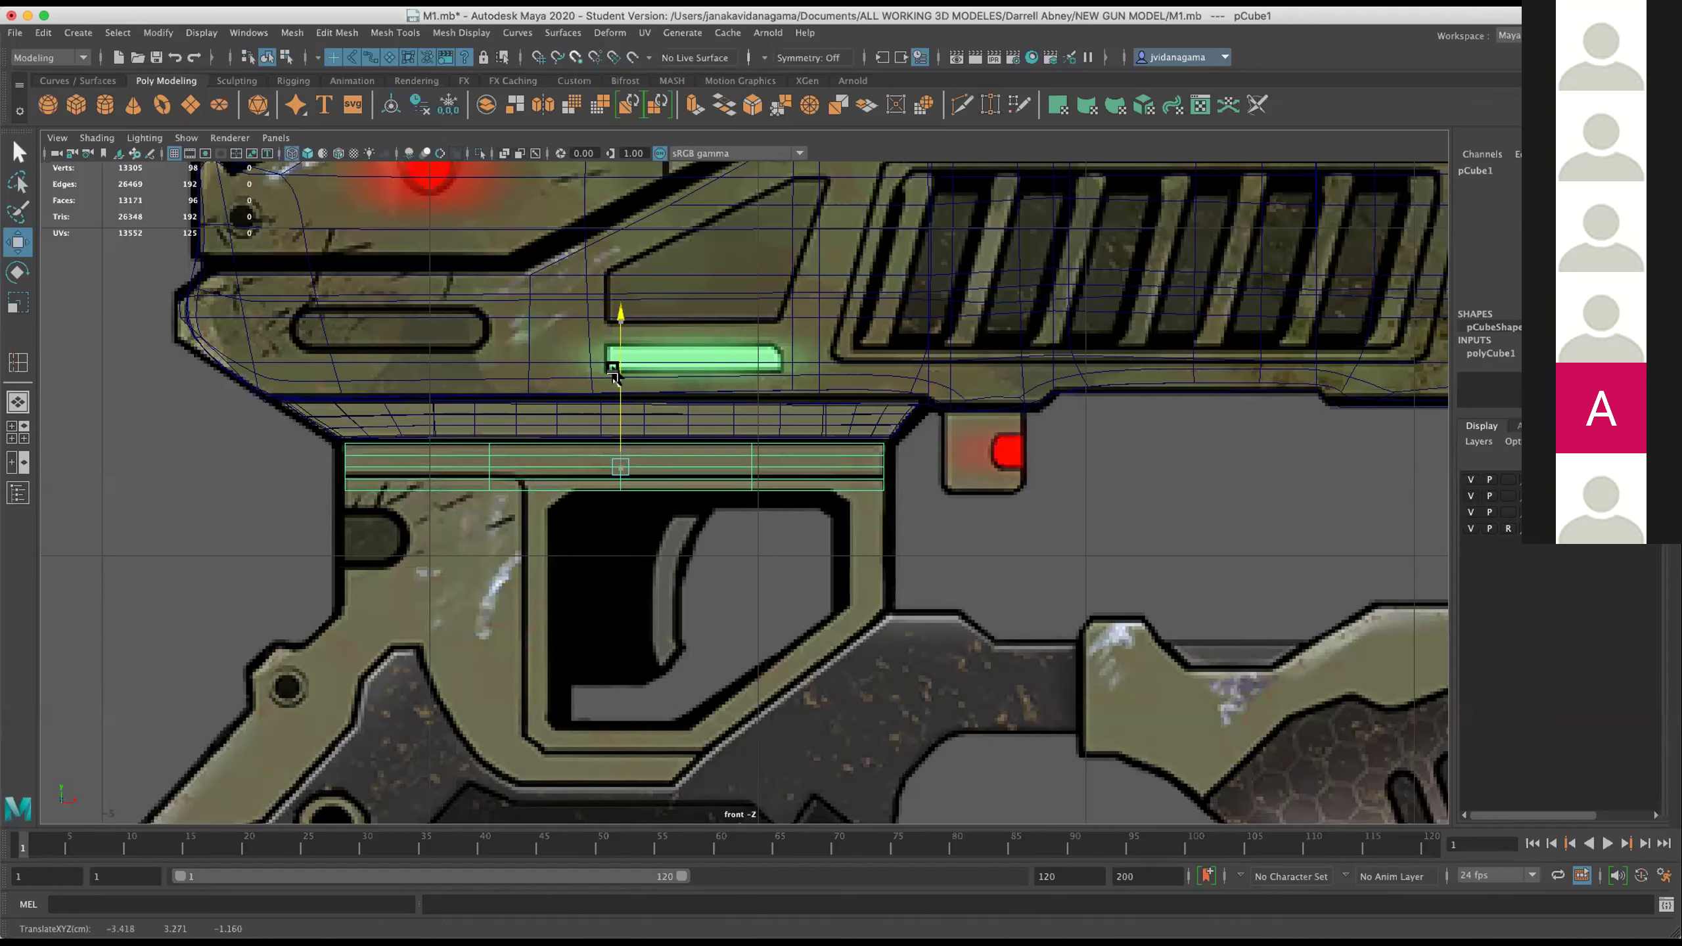
key("ctrl+s")
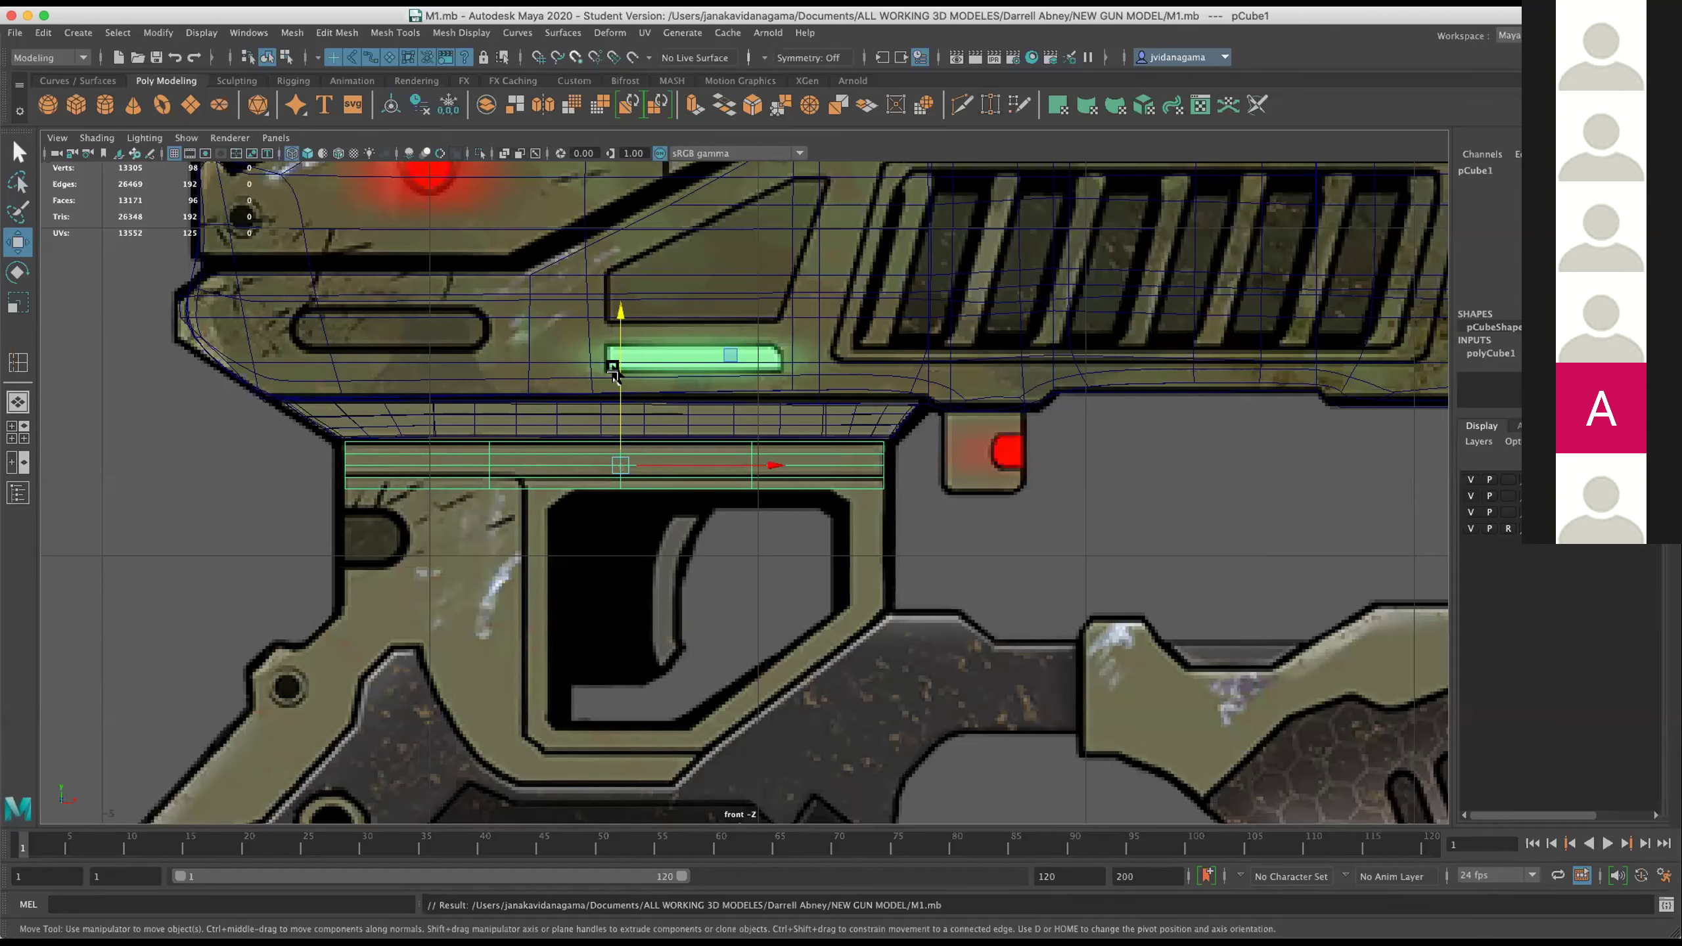
Frame the trigger area and deselect the box.
left_click_drag(702, 608, 937, 484)
scroll("down", 3)
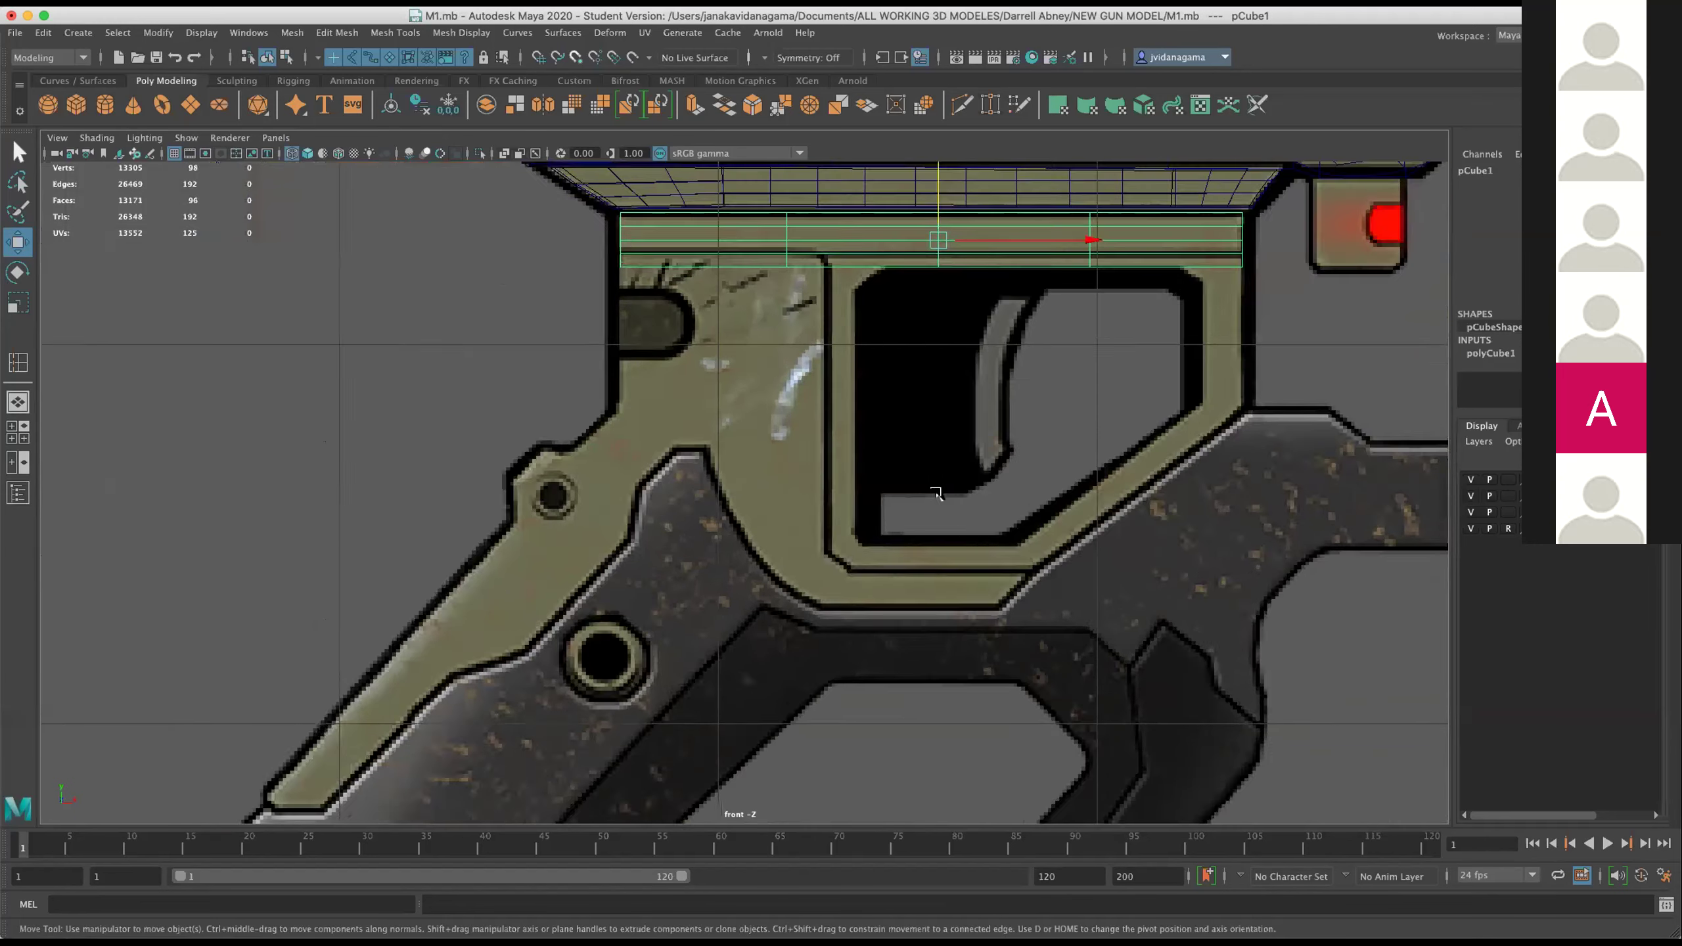
scroll("down", 3)
scroll("up", 3)
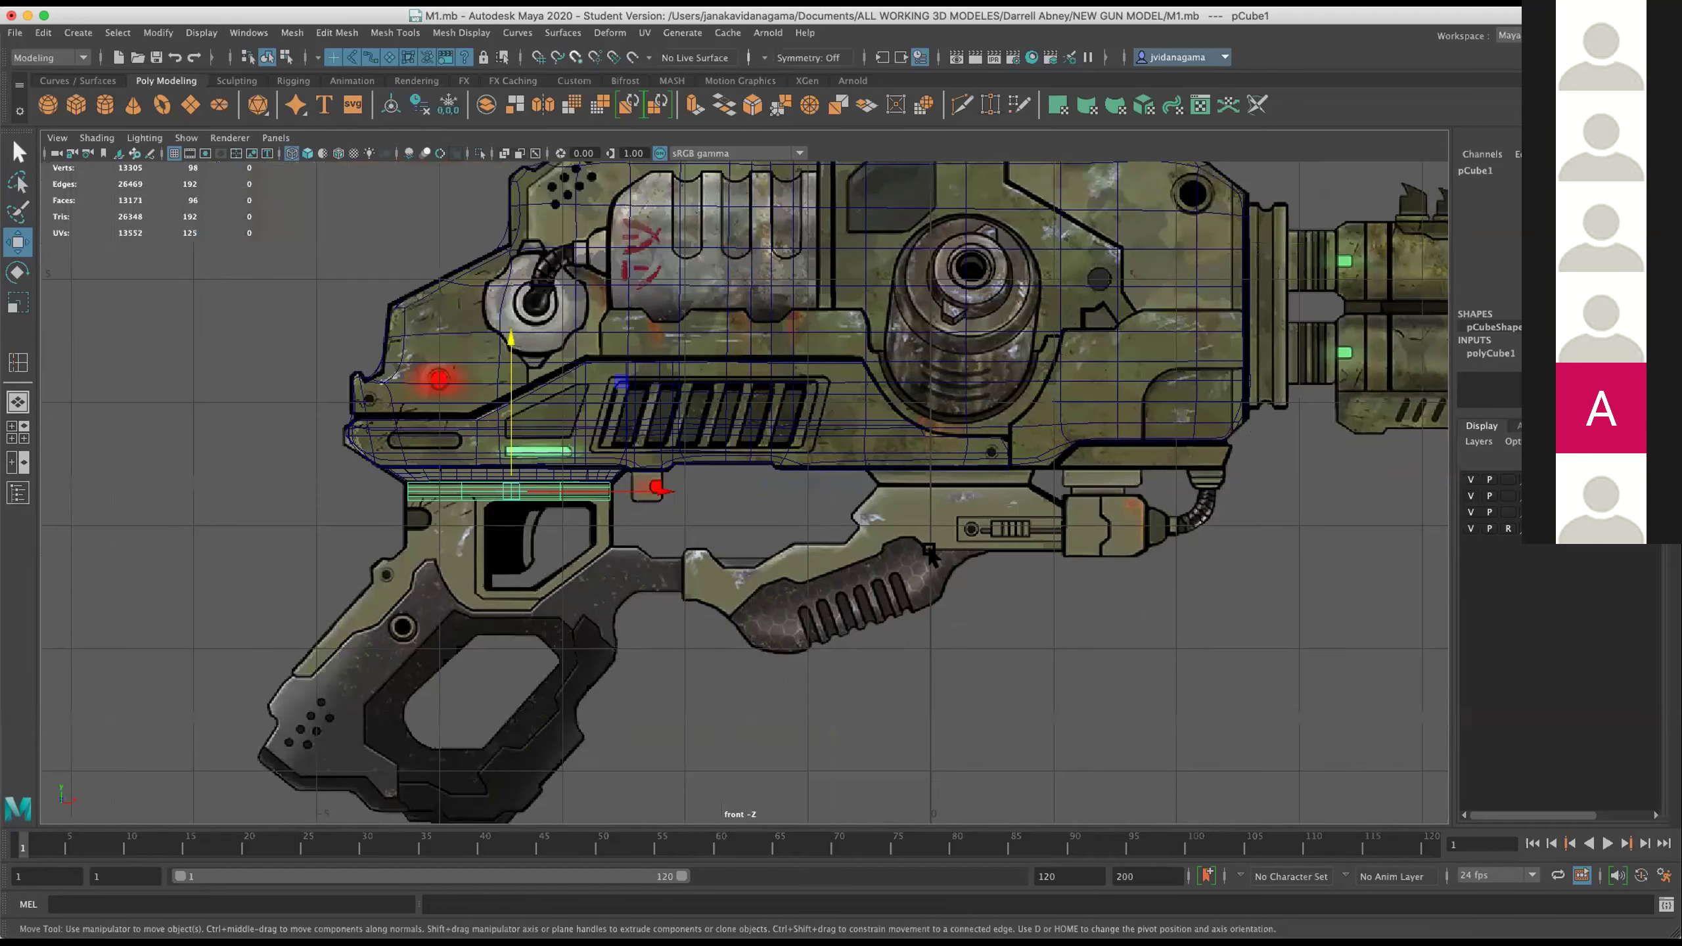
scroll("up", 3)
left_click(1049, 367)
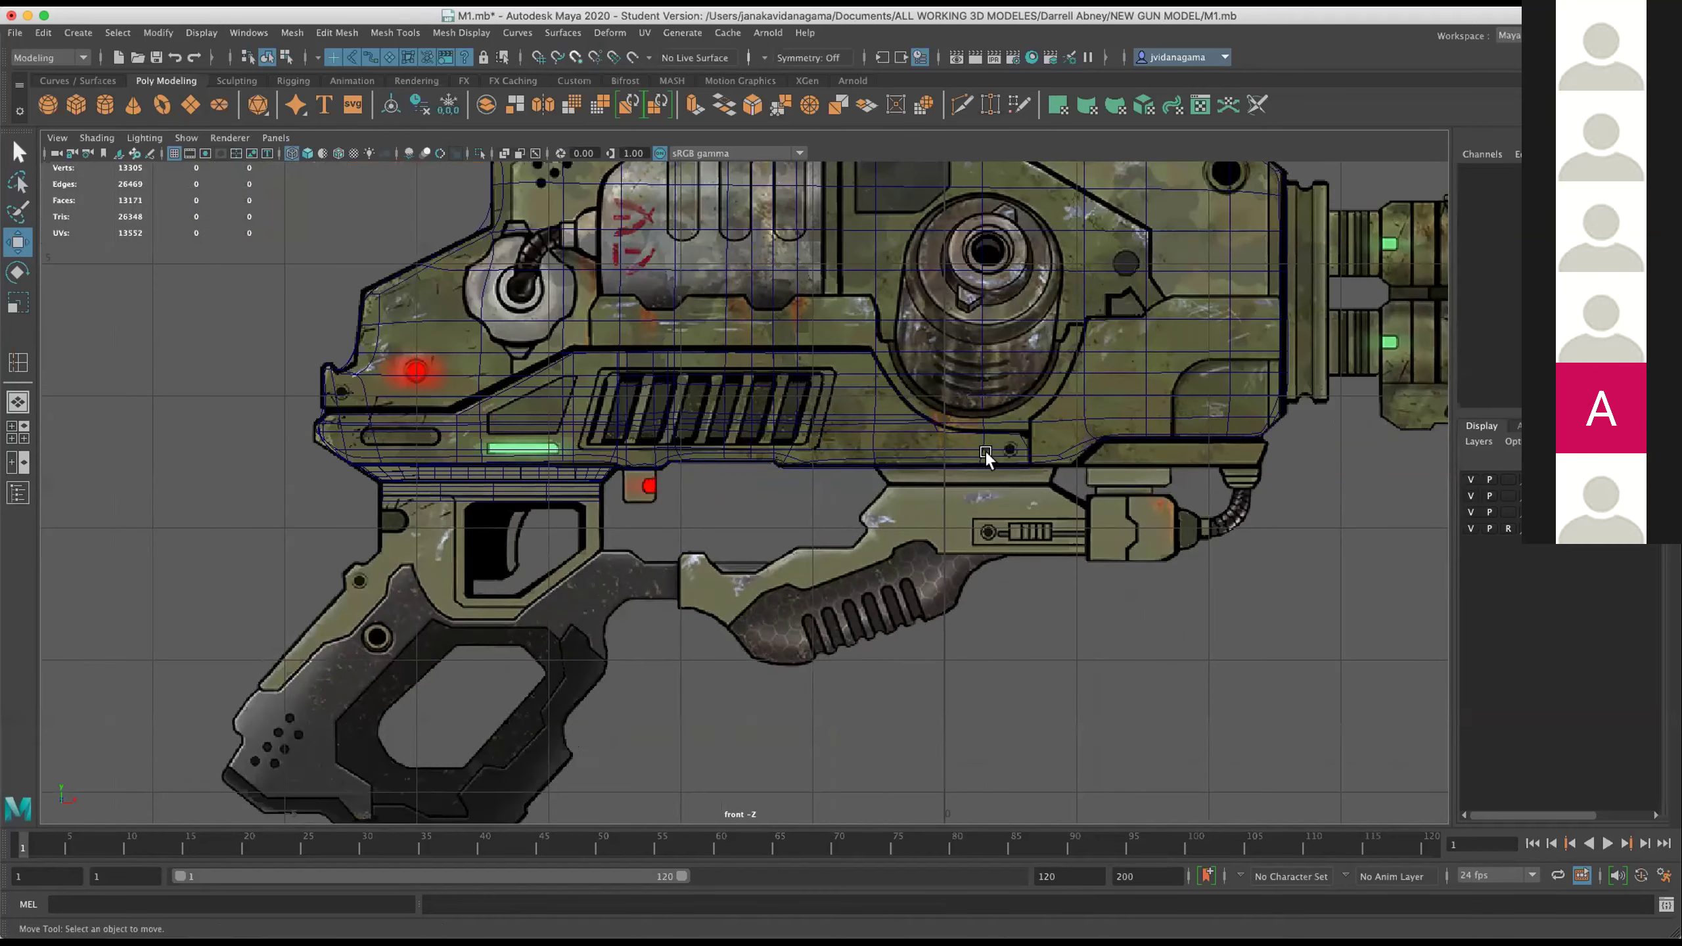
scroll("down", 3)
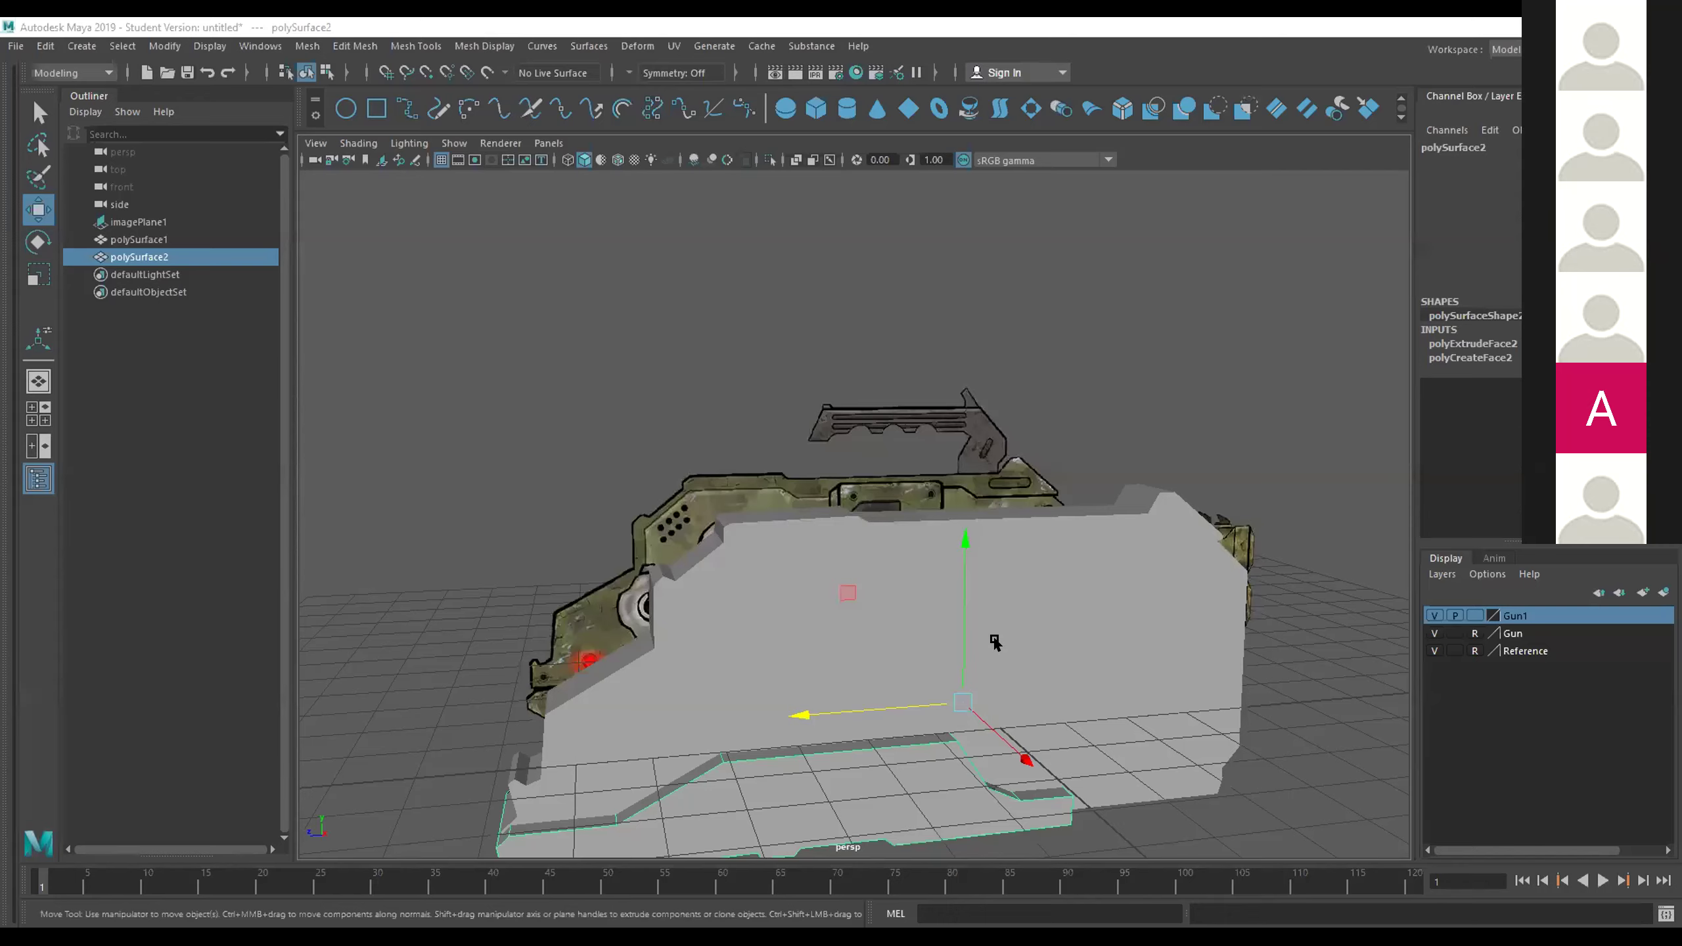
Slide polySurface2's end edge along X to lengthen the strip, then view from the side.
left_click_drag(995, 641, 992, 661)
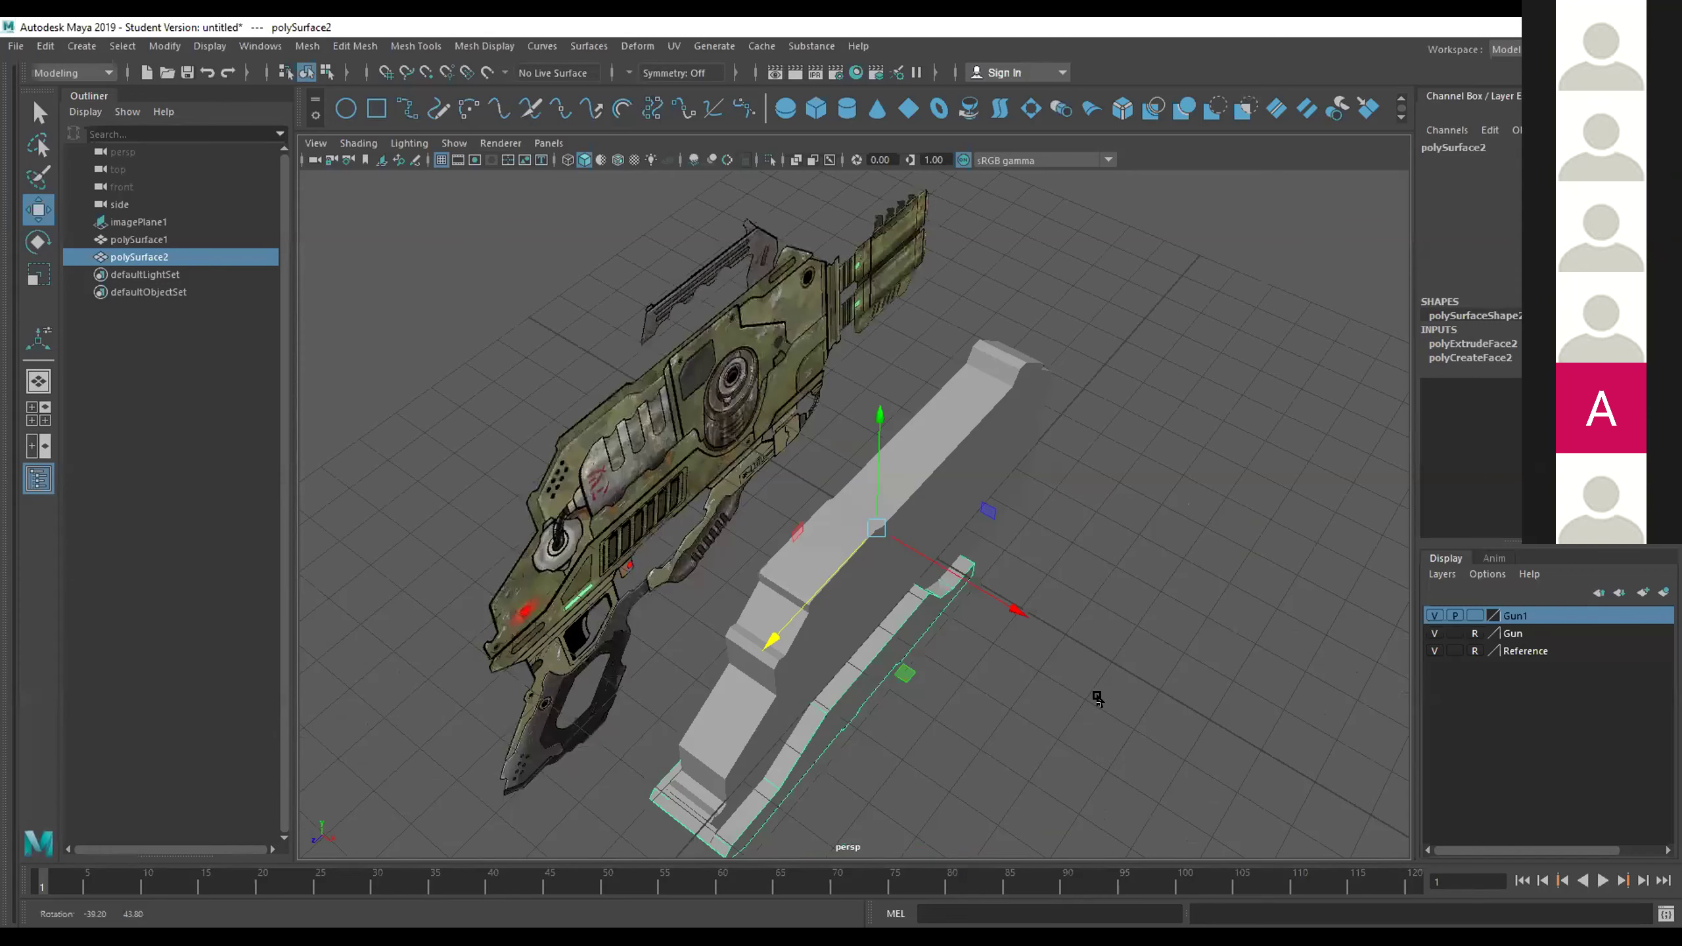
left_click_drag(1091, 699, 1010, 677)
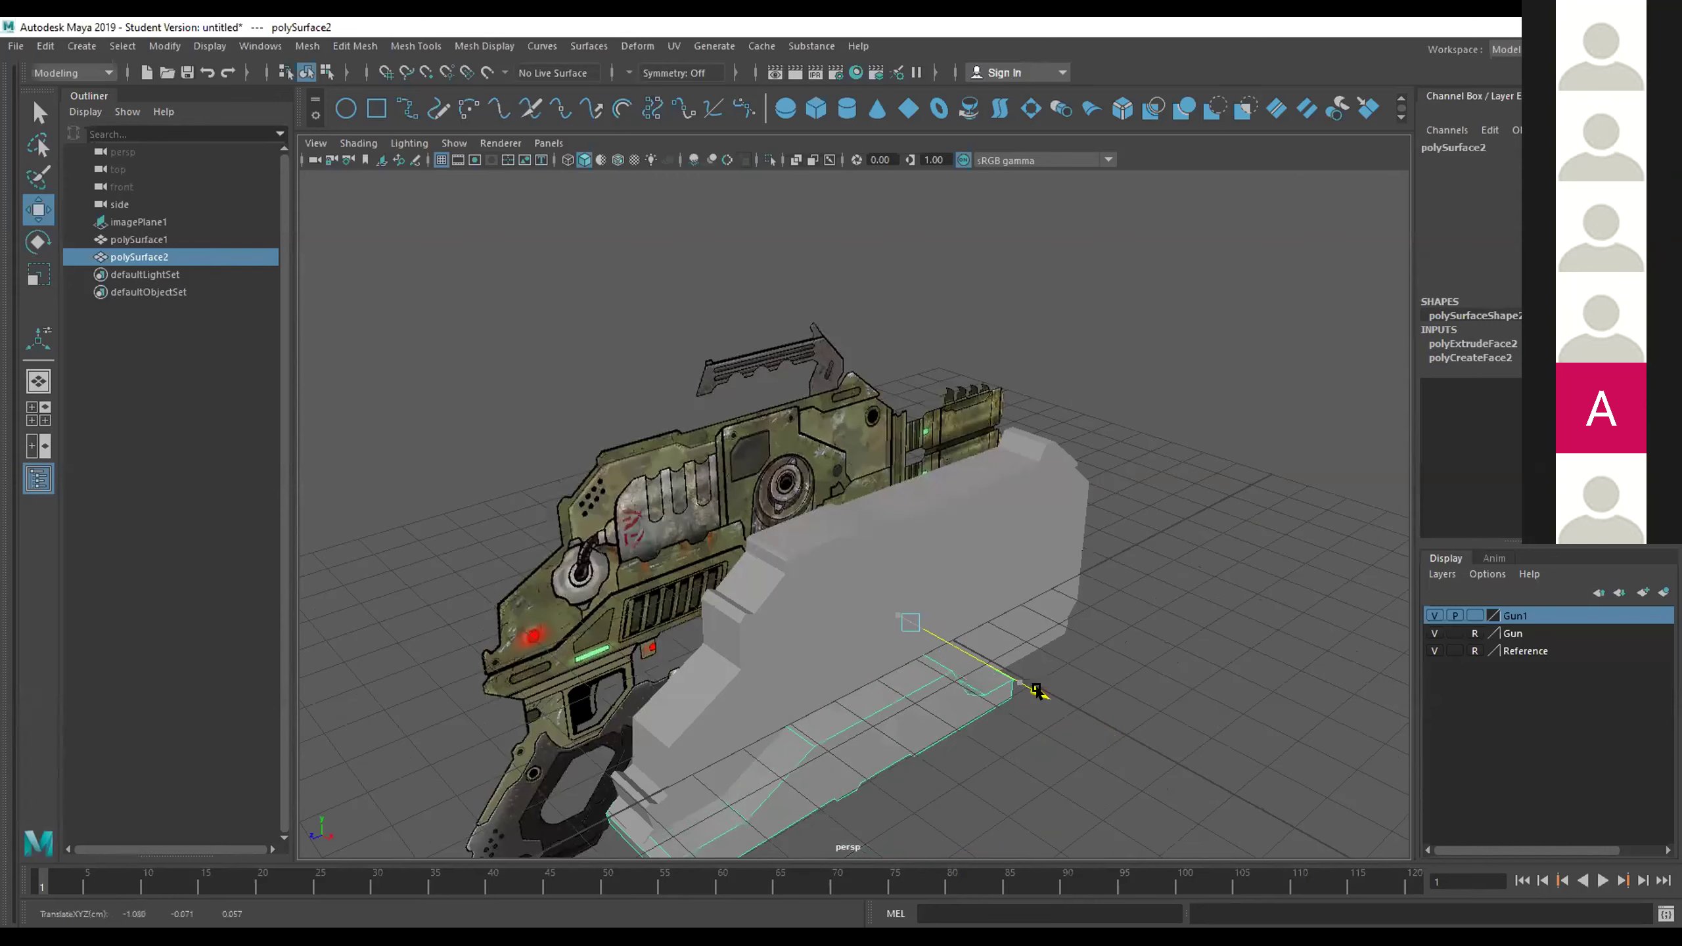
left_click_drag(1037, 691, 1073, 708)
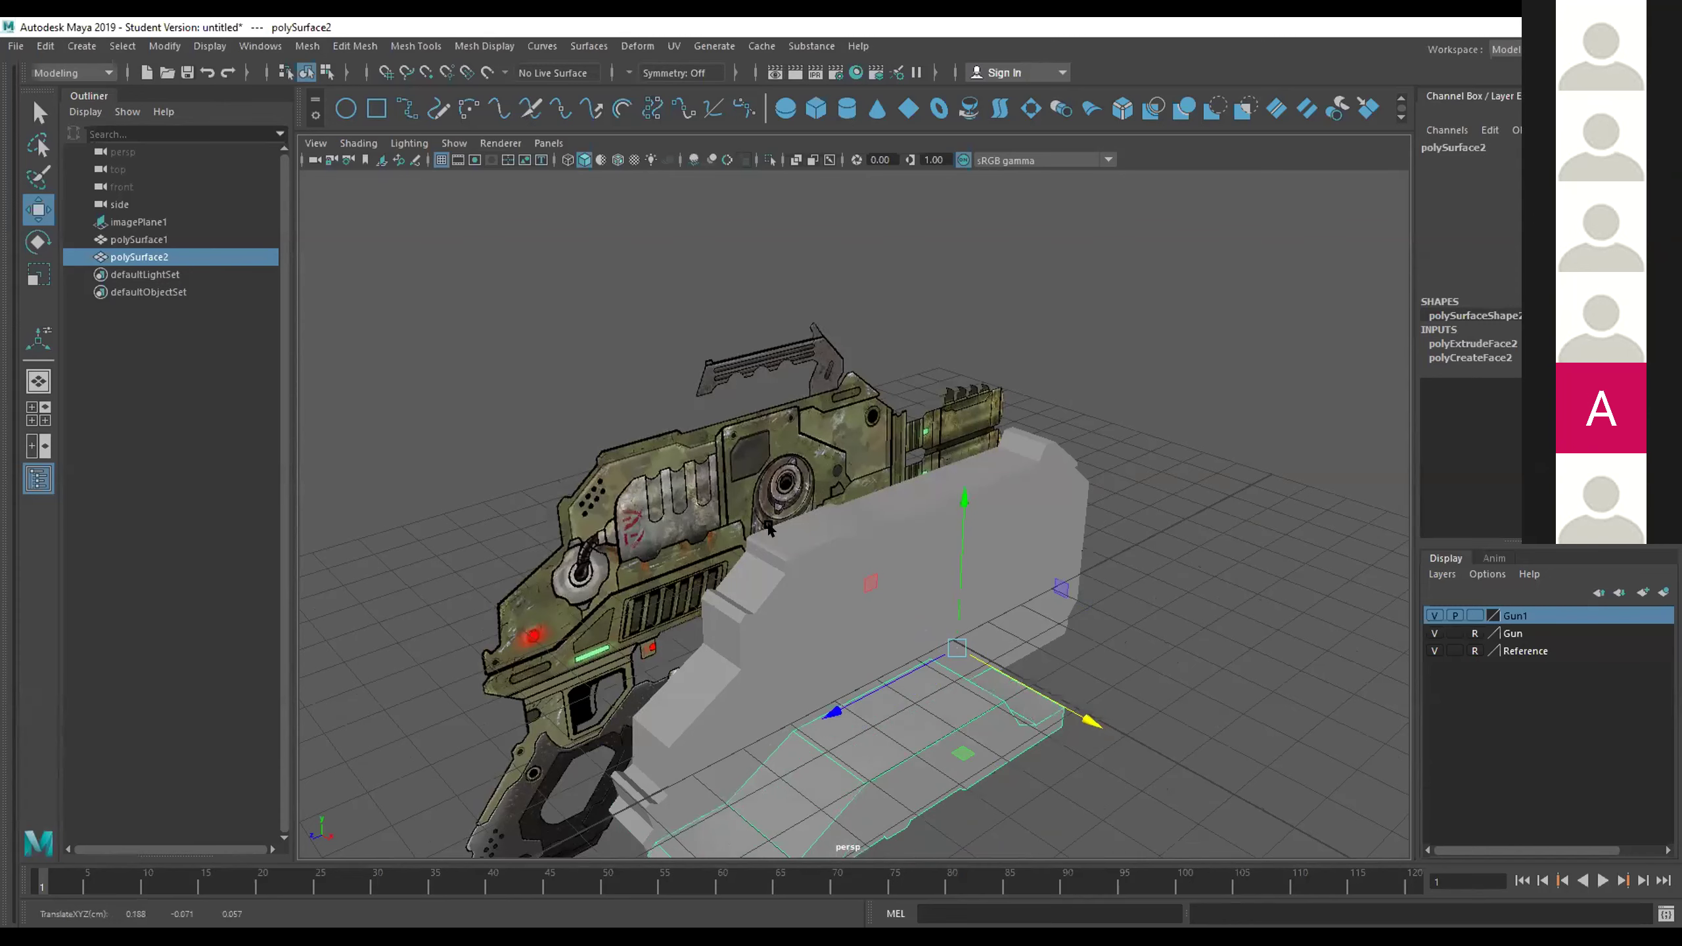
left_click_drag(768, 527, 1149, 480)
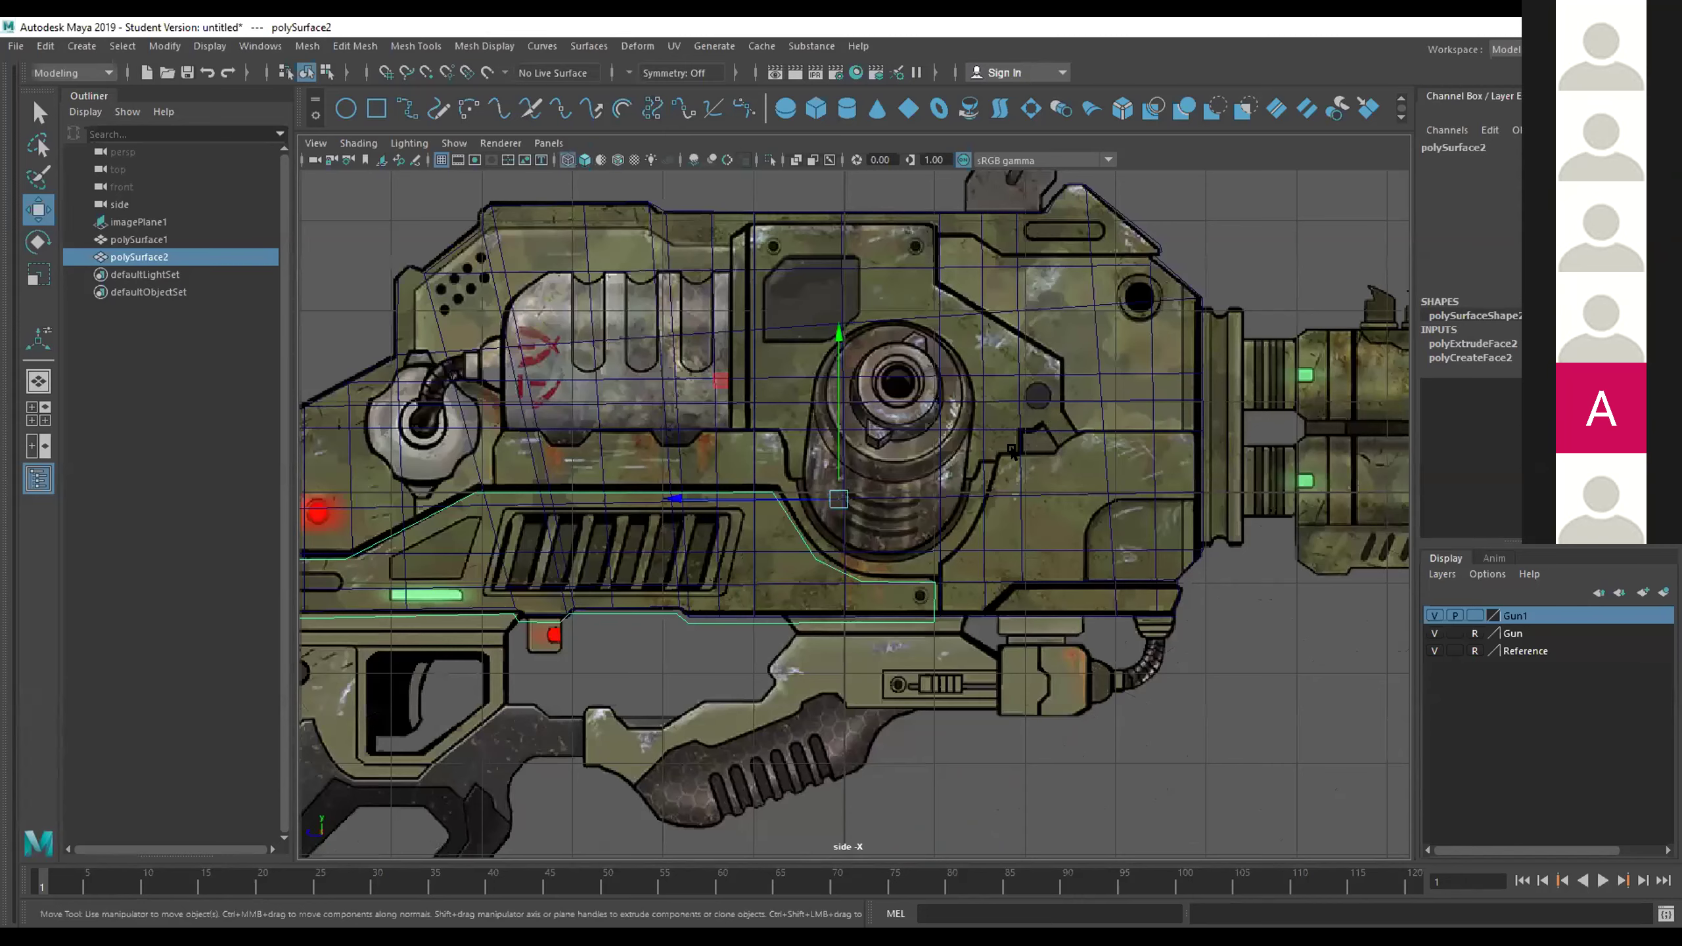
Switch to the four-view layout and tumble and zoom the perspective view around the gun.
key("space")
left_click_drag(1011, 453, 1035, 446)
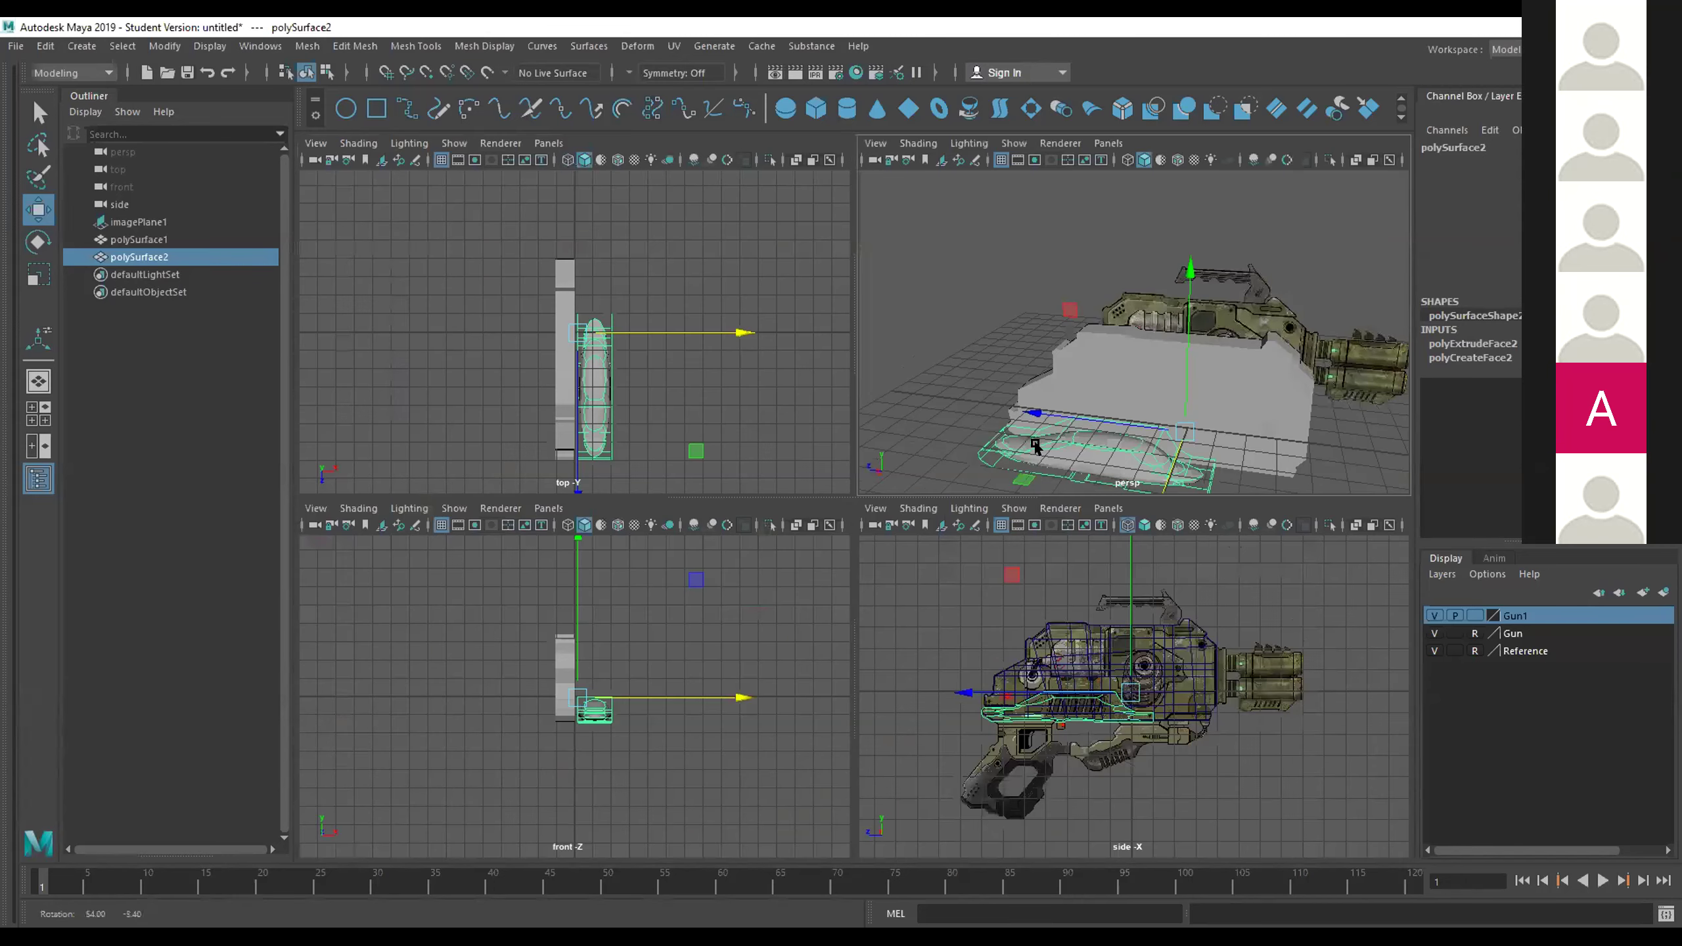
scroll("up", 3)
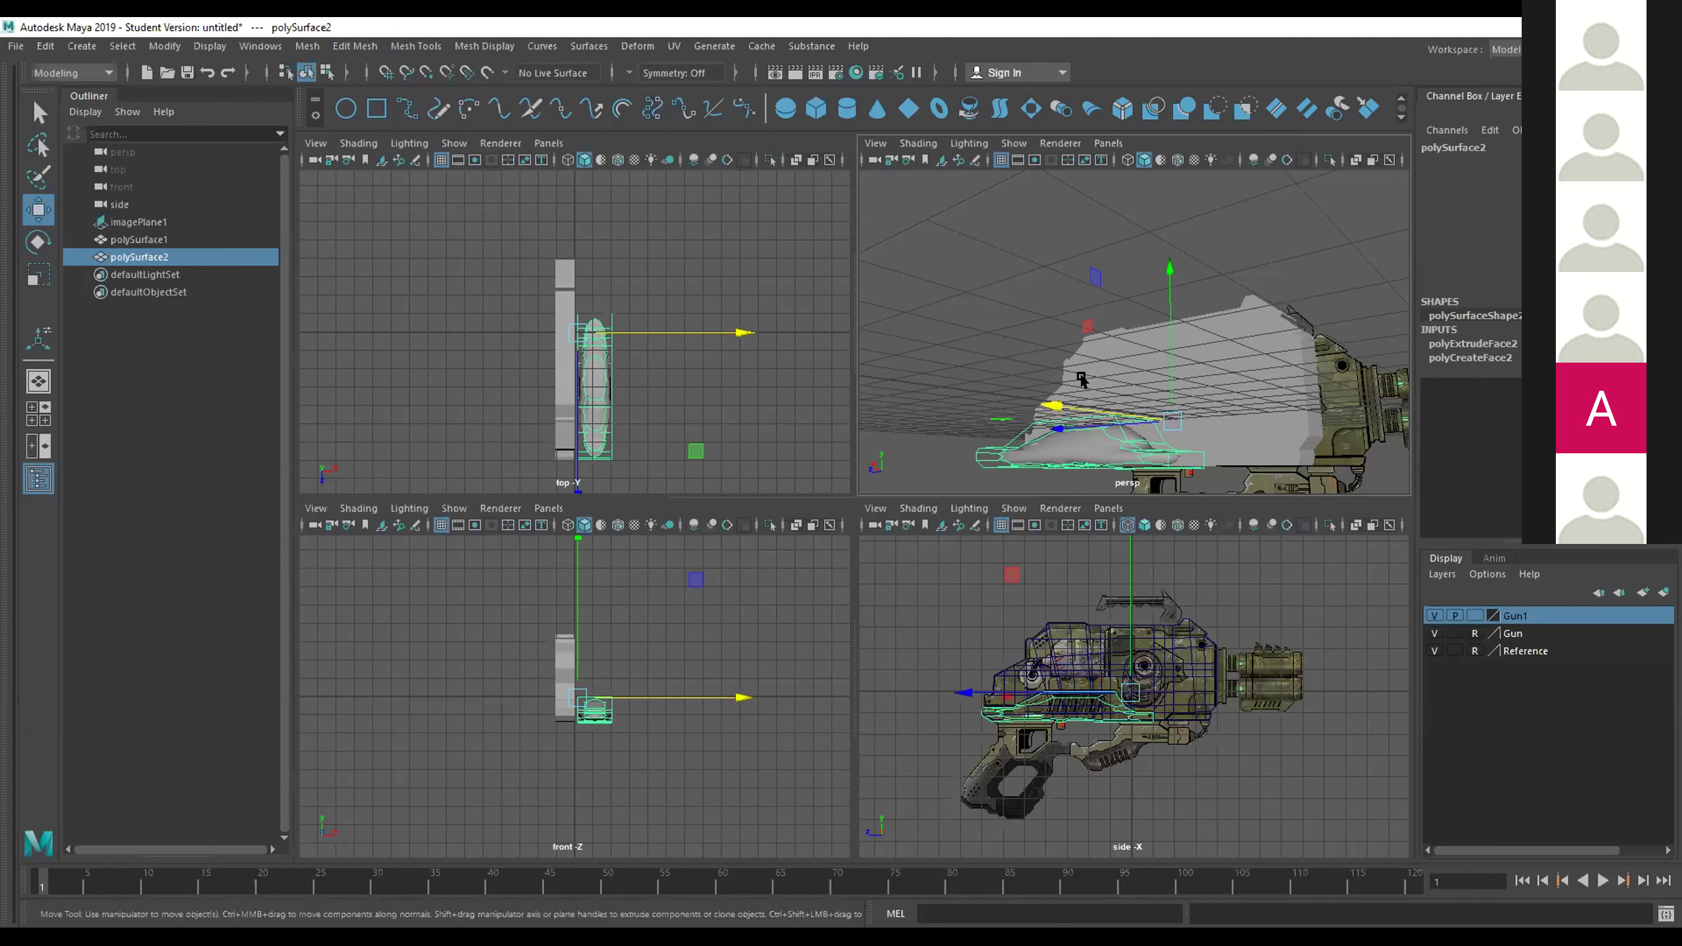
left_click_drag(1081, 380, 1119, 404)
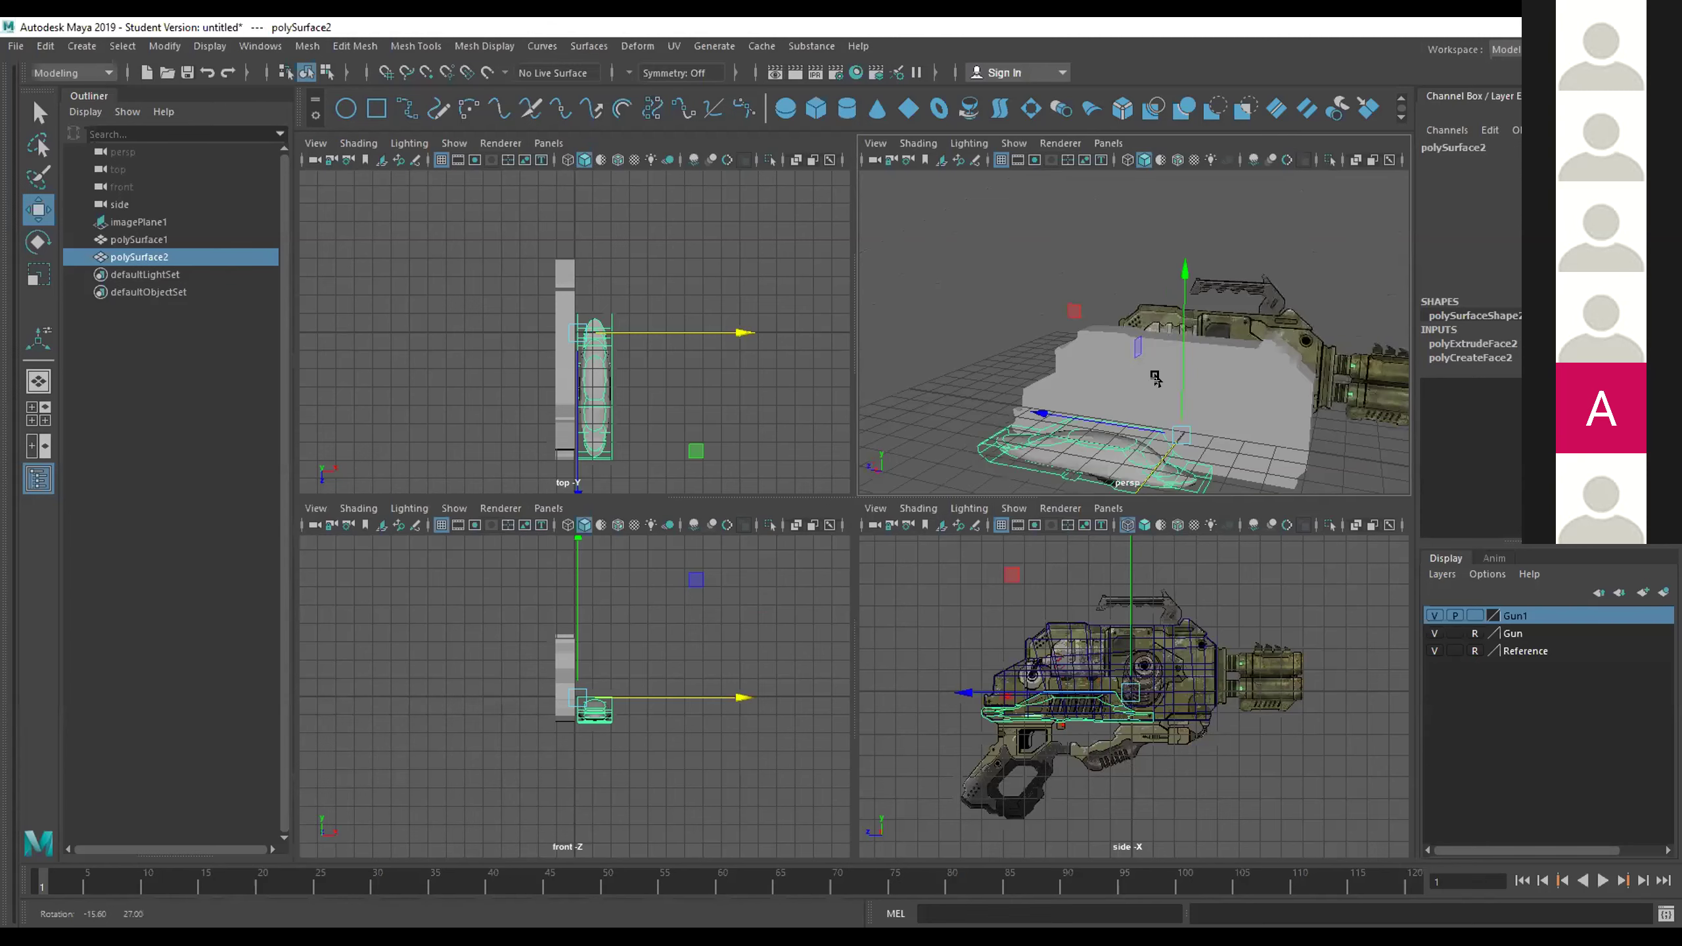
left_click_drag(1153, 382, 1095, 462)
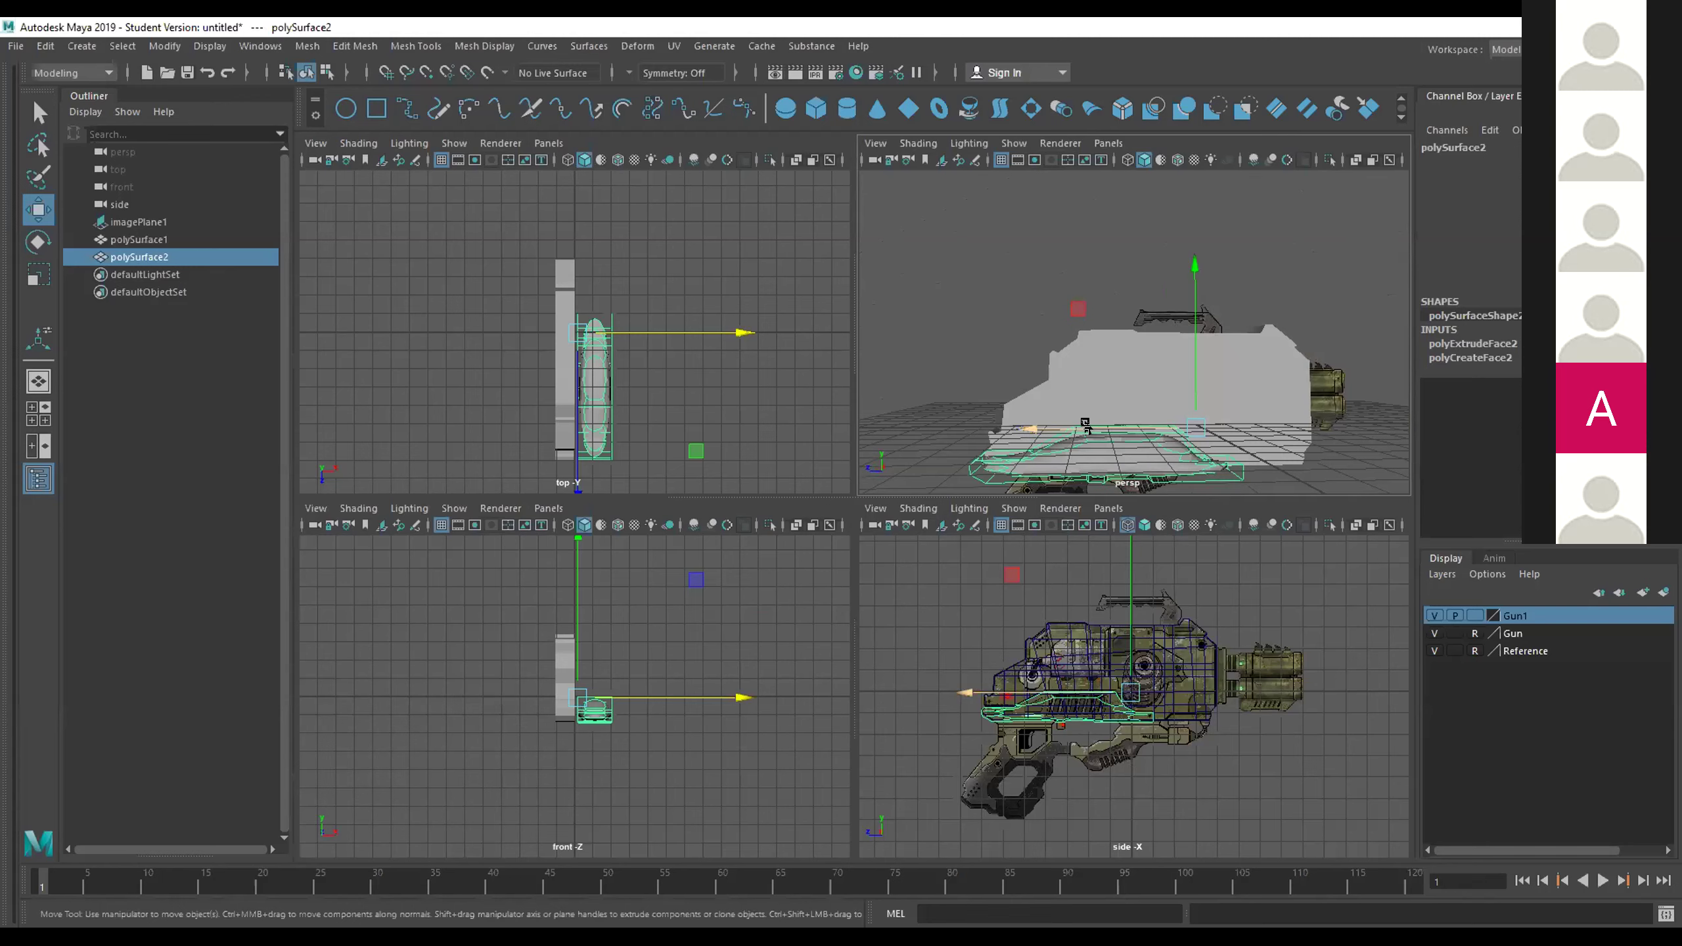
scroll("down", 3)
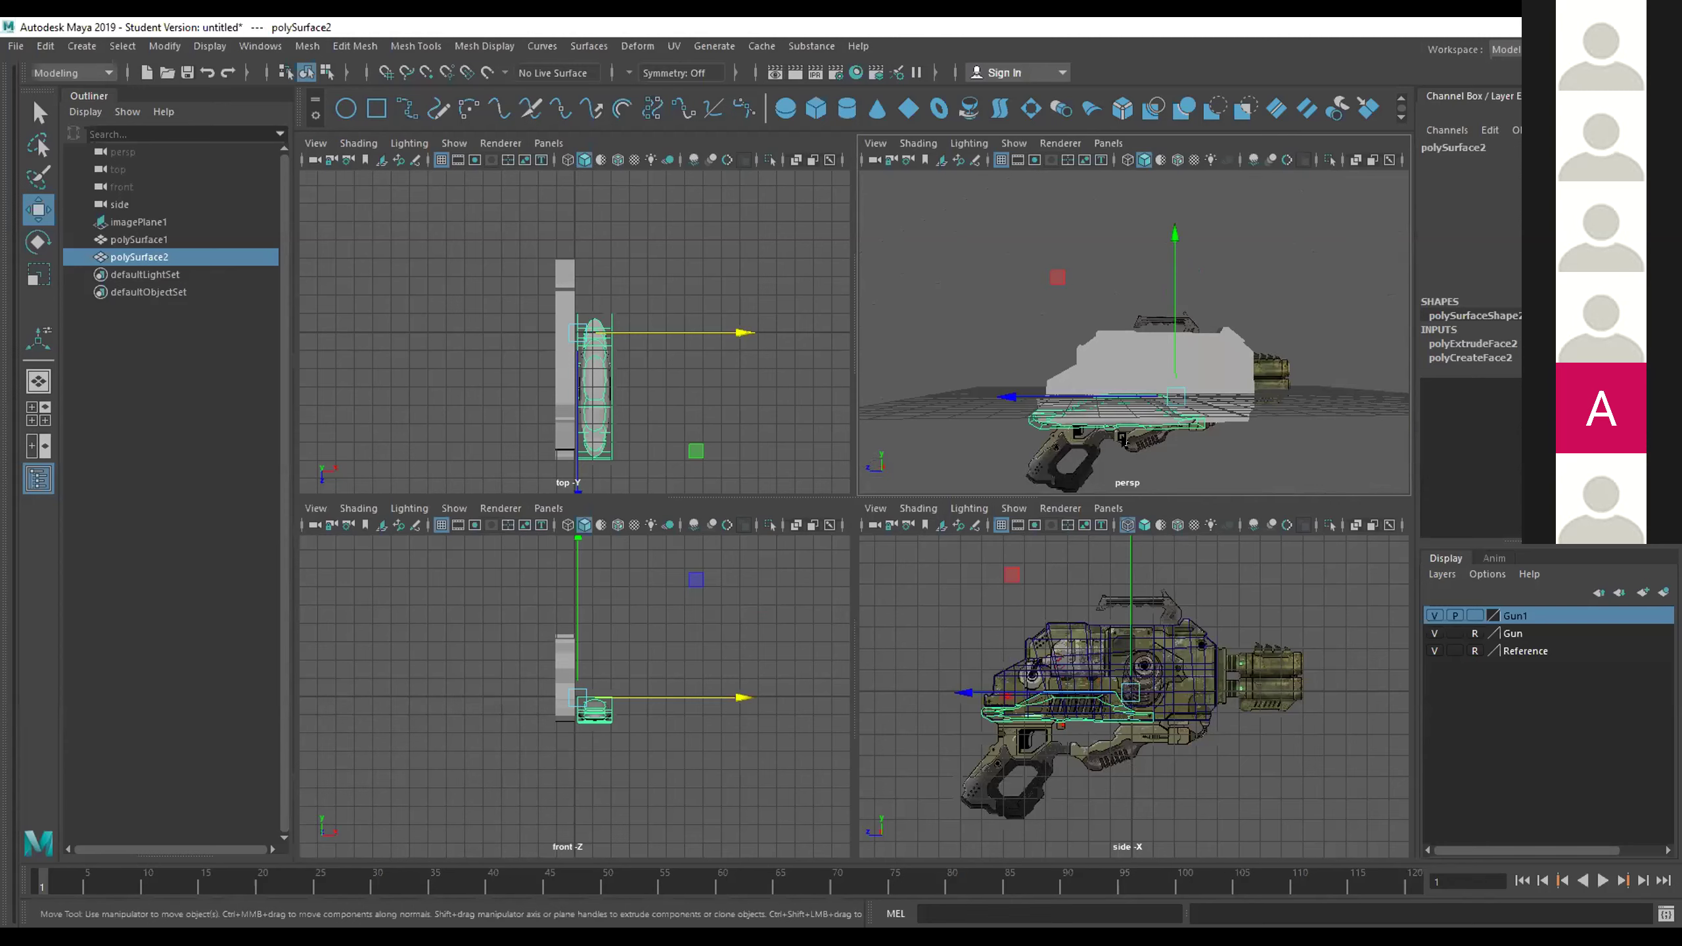
scroll("up", 3)
scroll("up", 3)
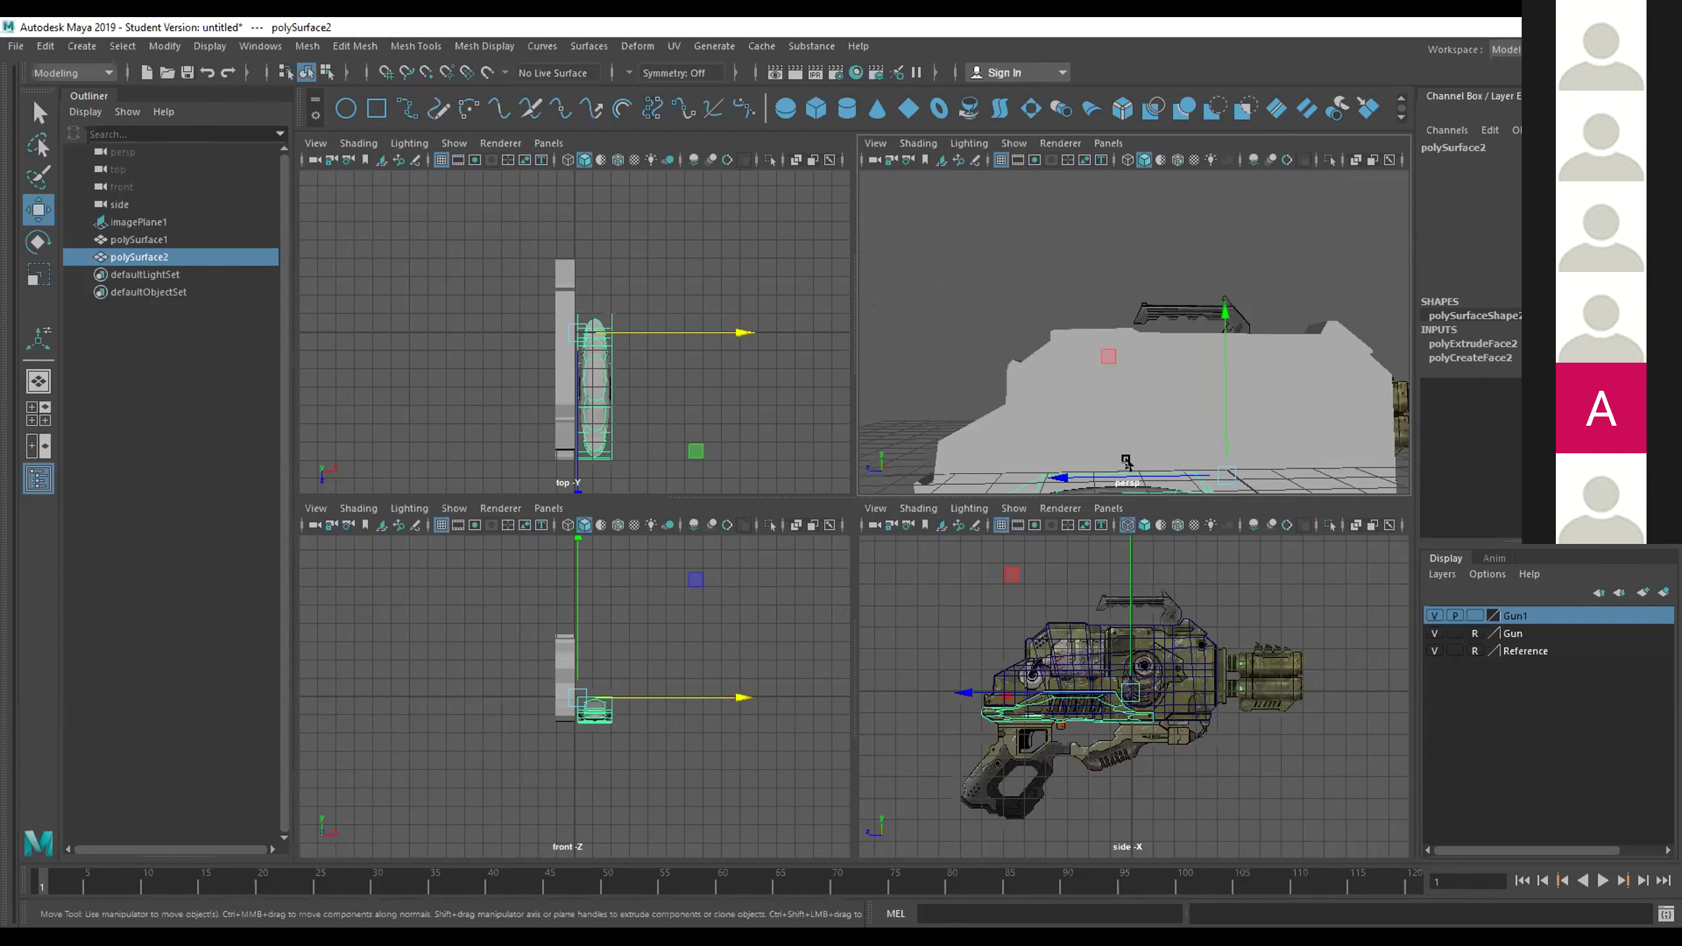
left_click_drag(1108, 445, 861, 251)
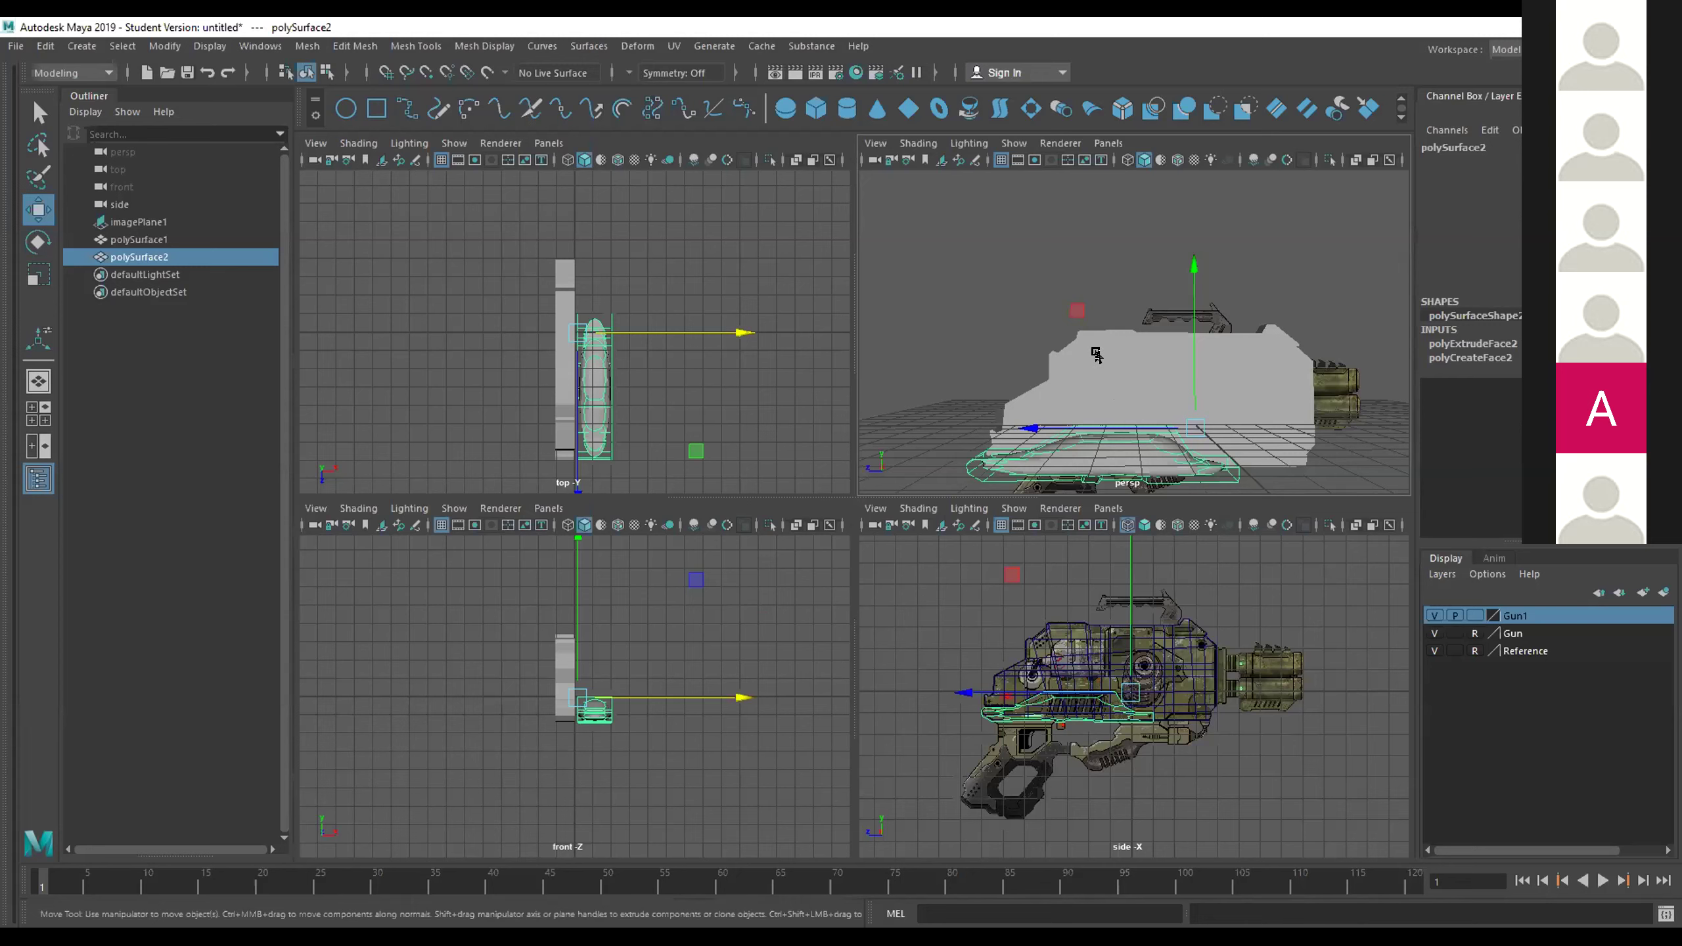
Select the gun body meshes, then undo an accidental imagePlane1 selection.
left_click(1103, 358)
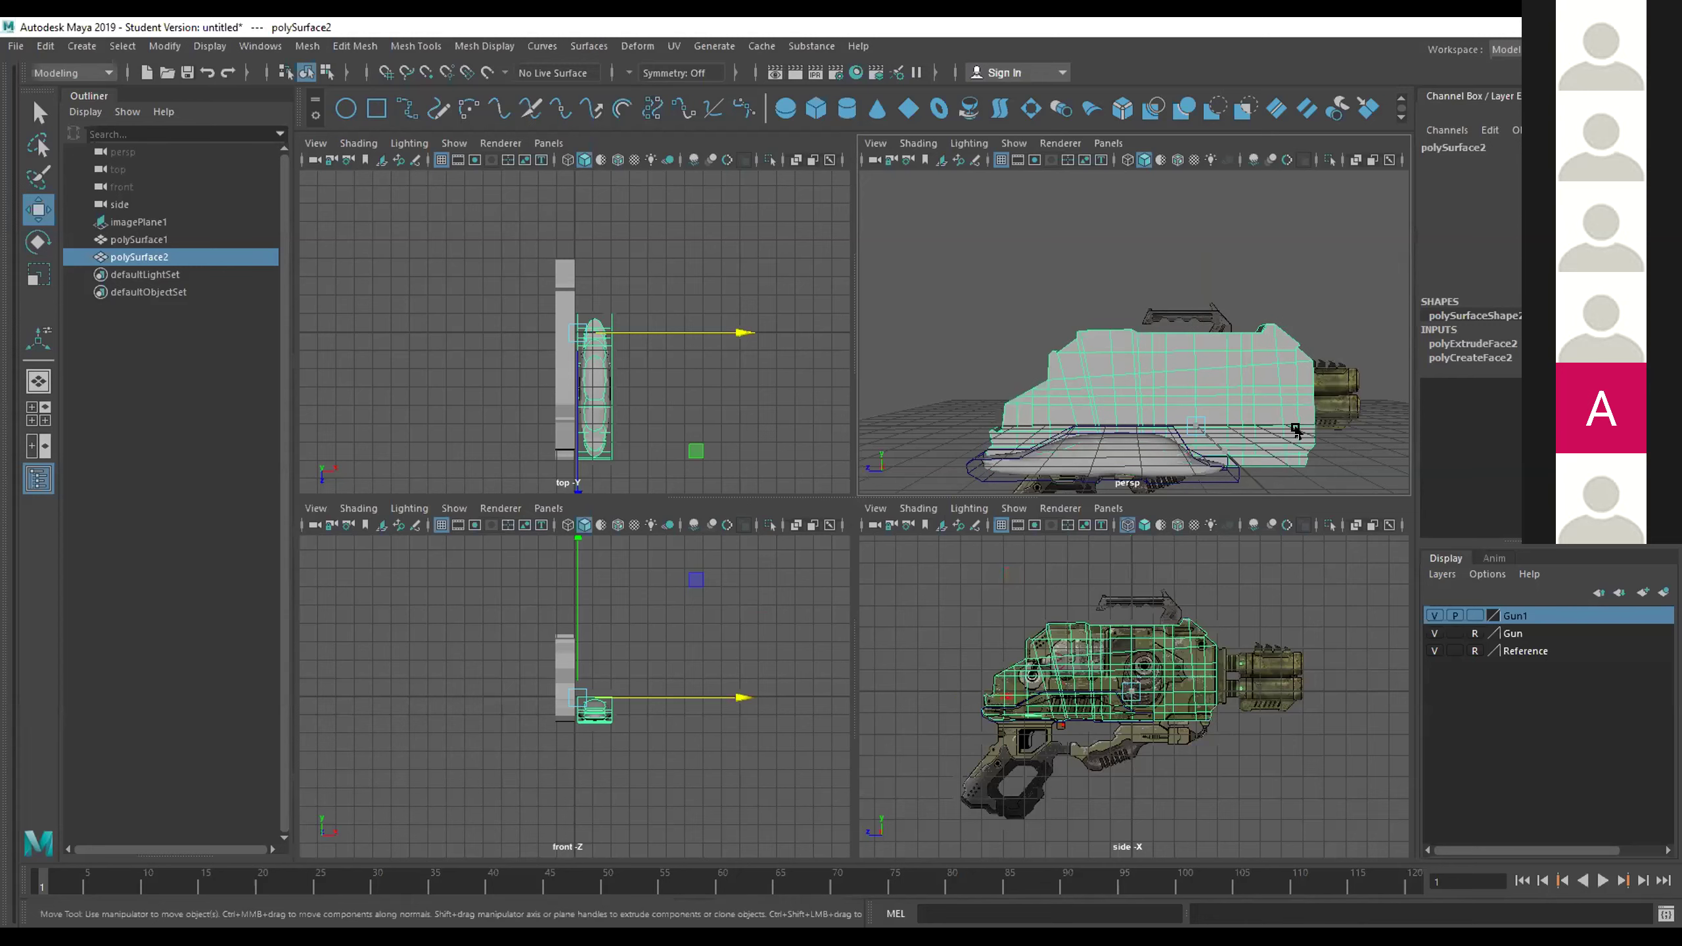
left_click(1315, 437)
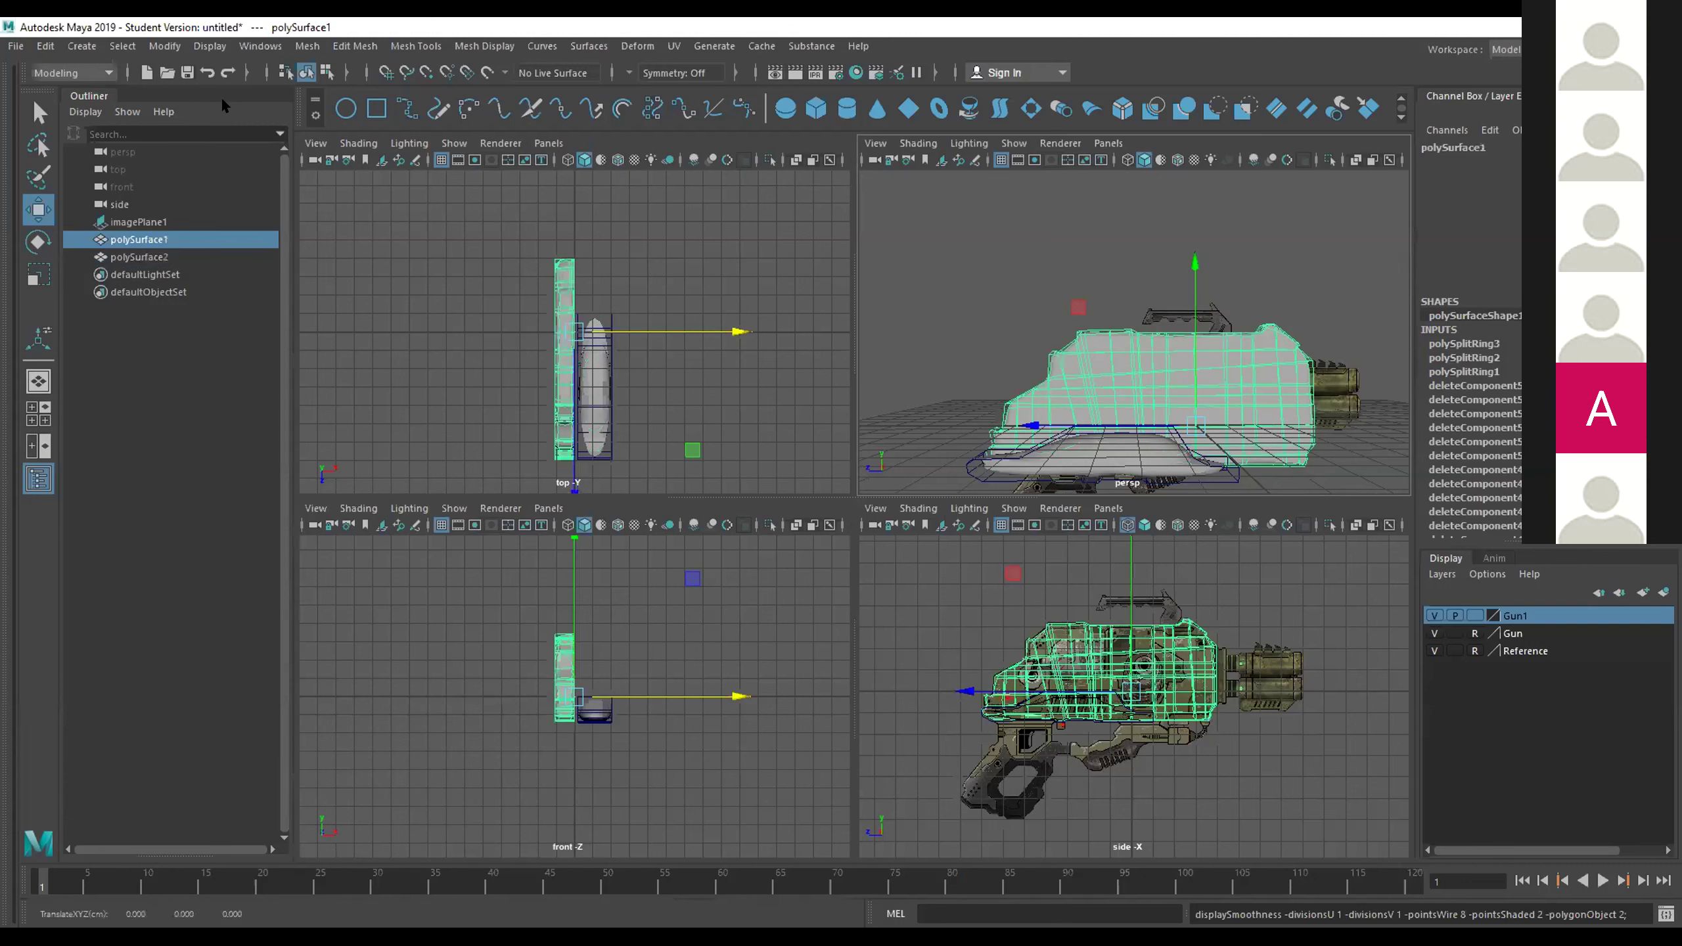
left_click(139, 221)
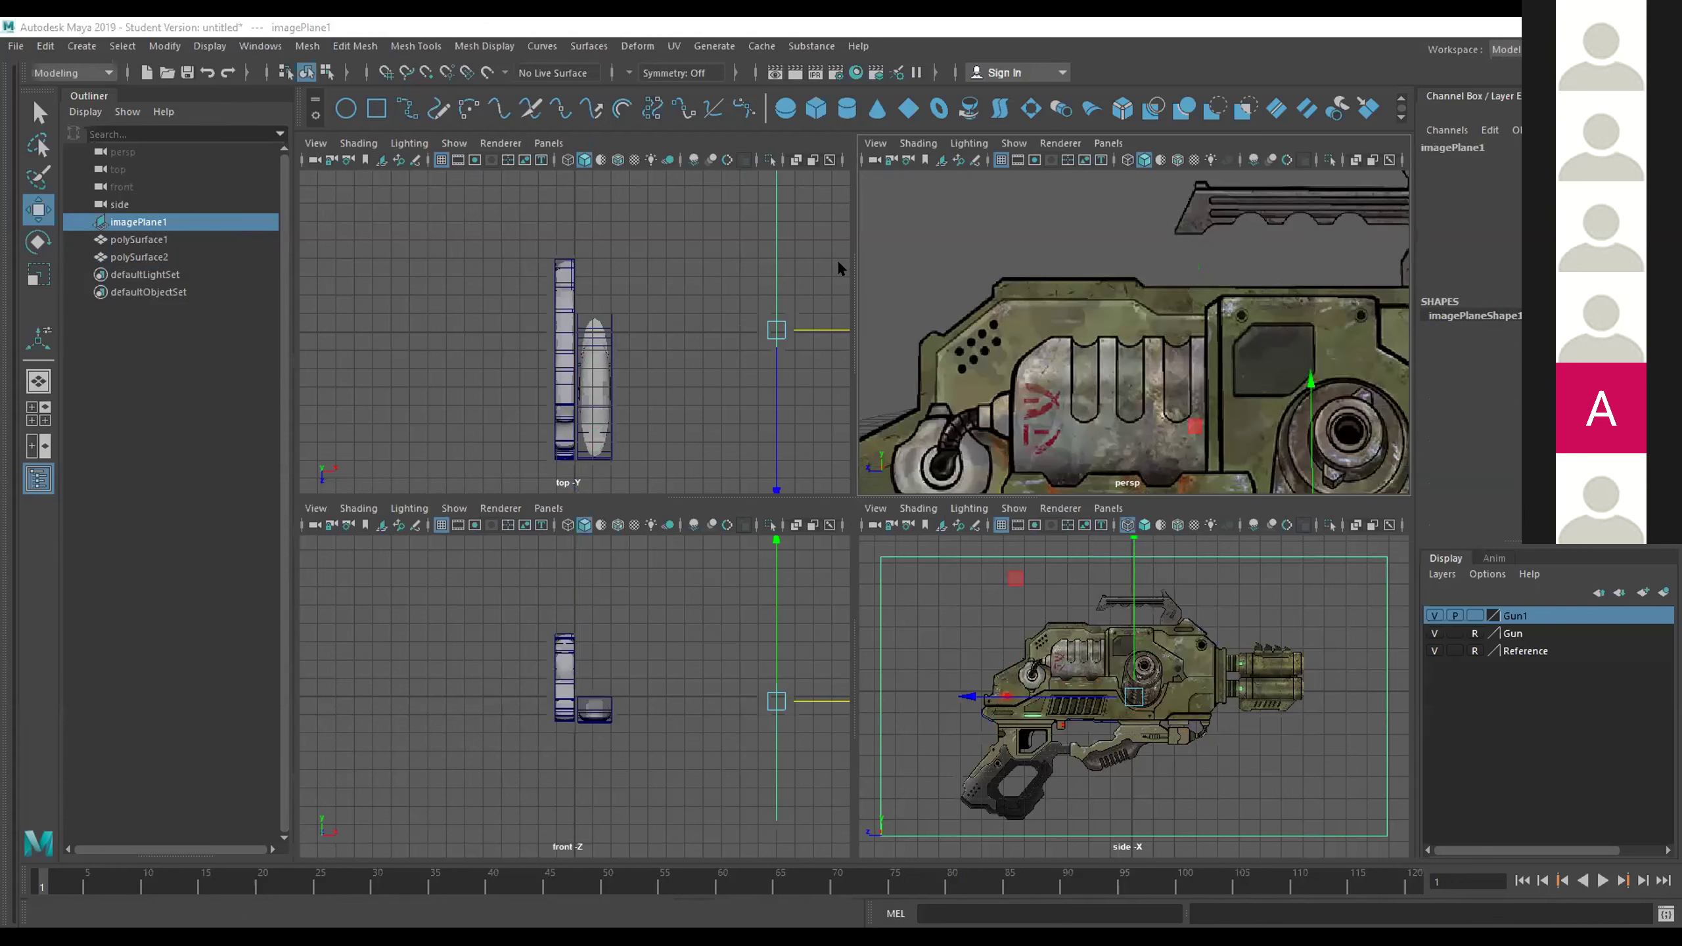
key("ctrl+z")
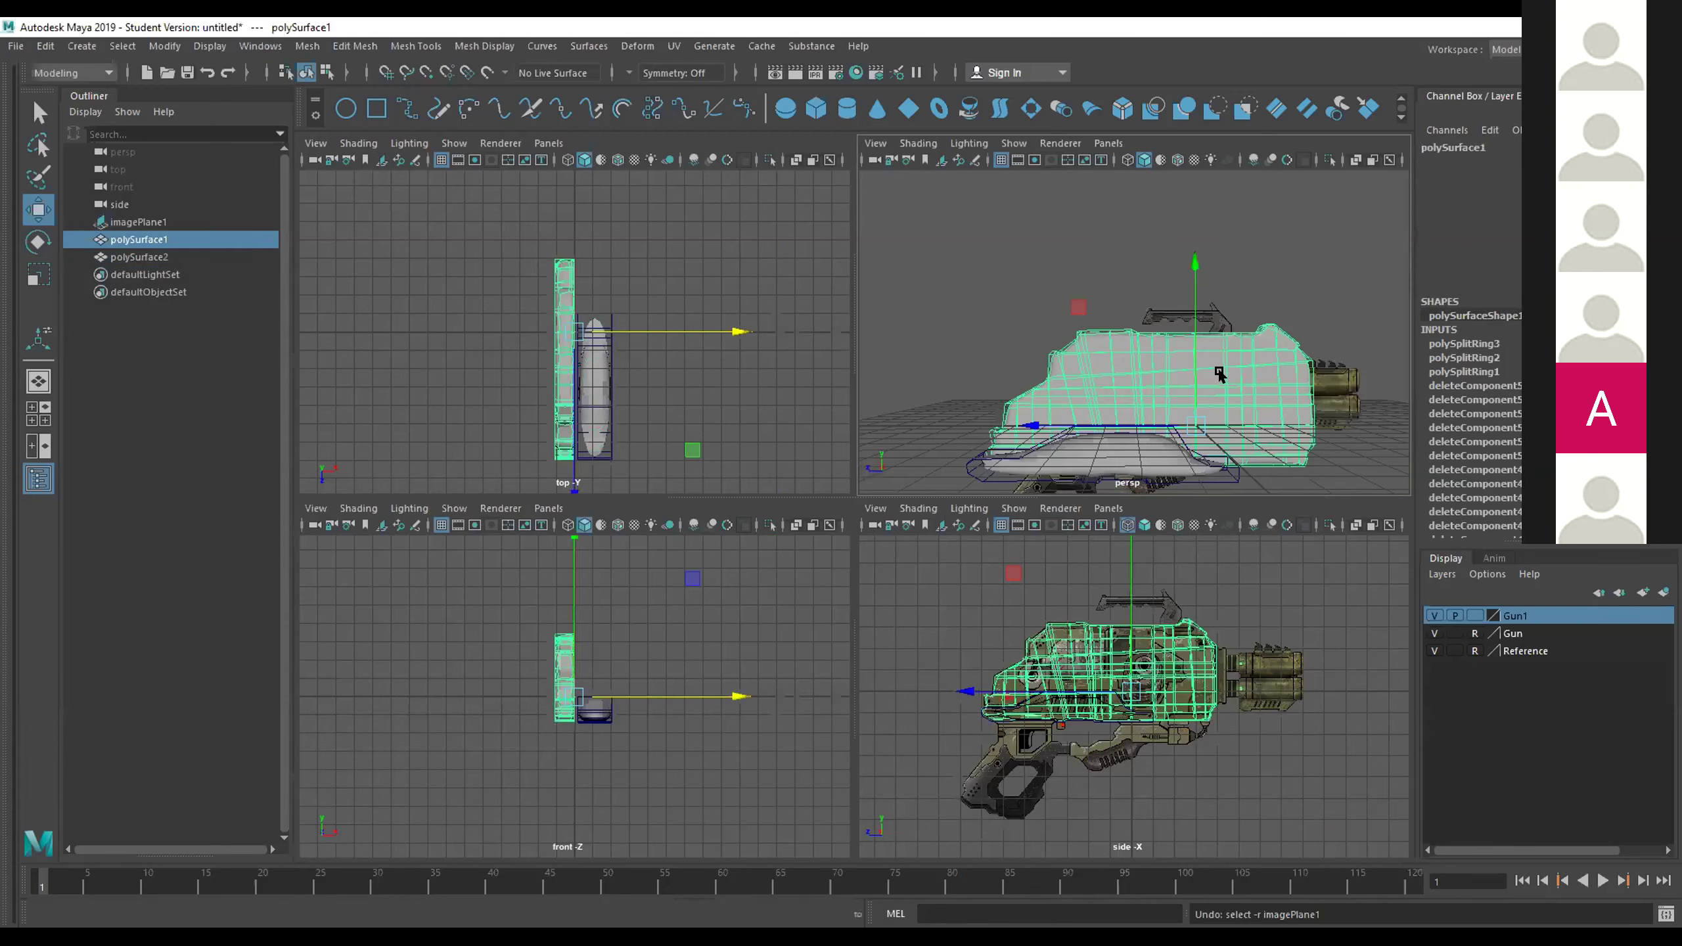
scroll("up", 3)
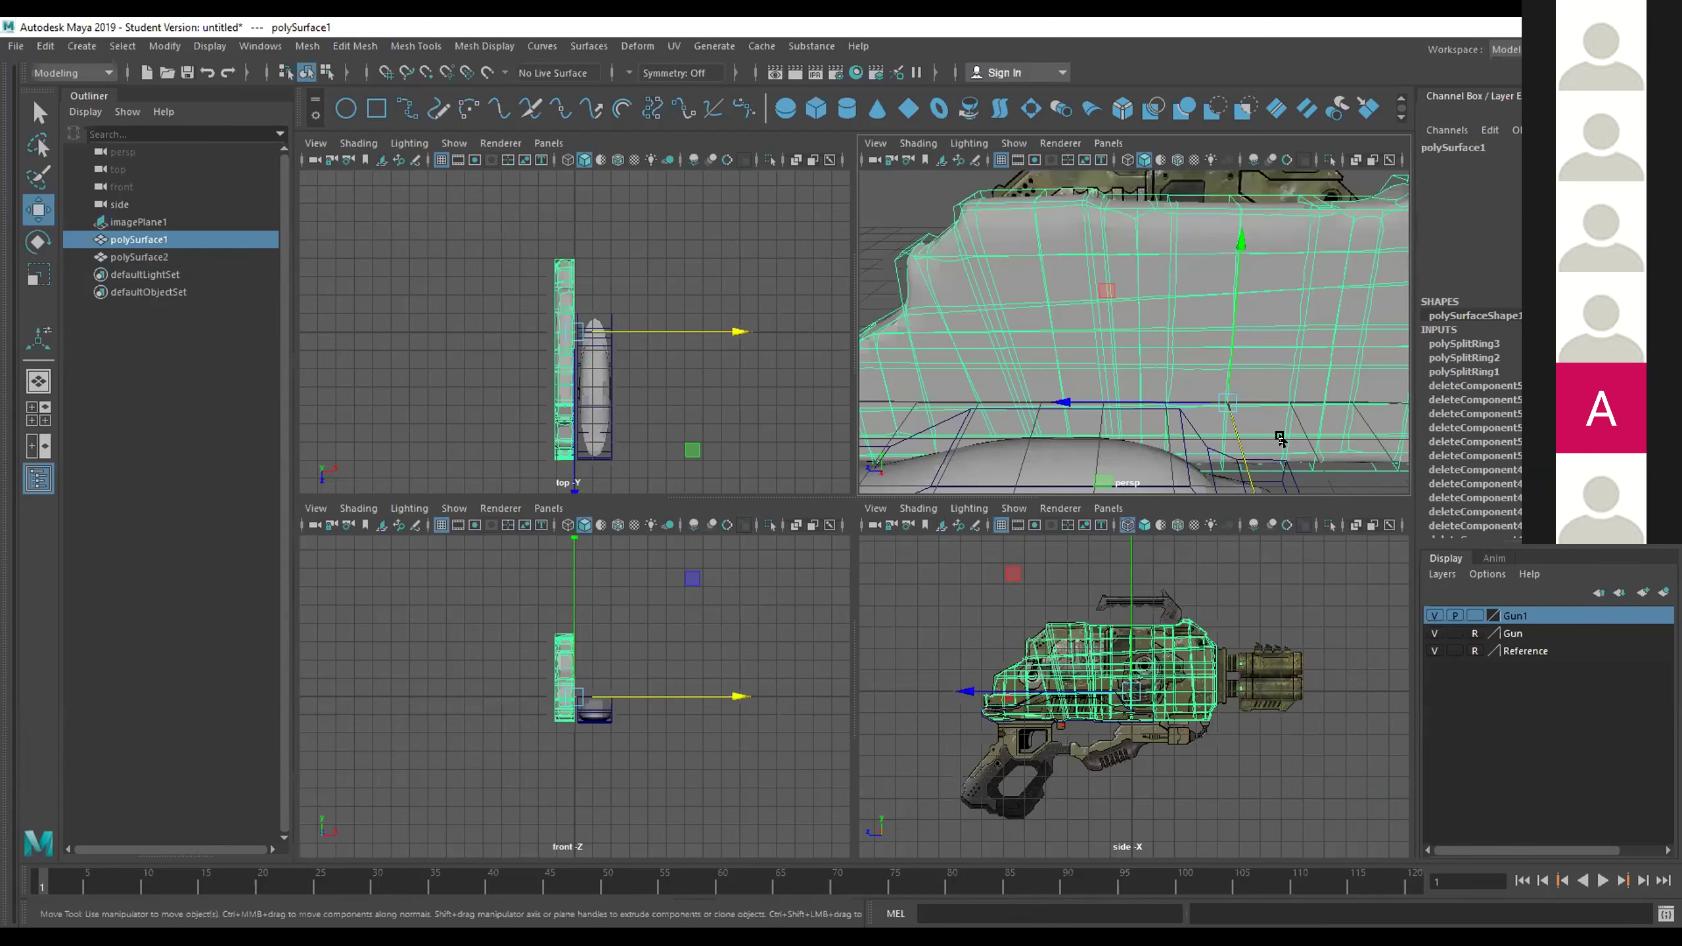
scroll("down", 3)
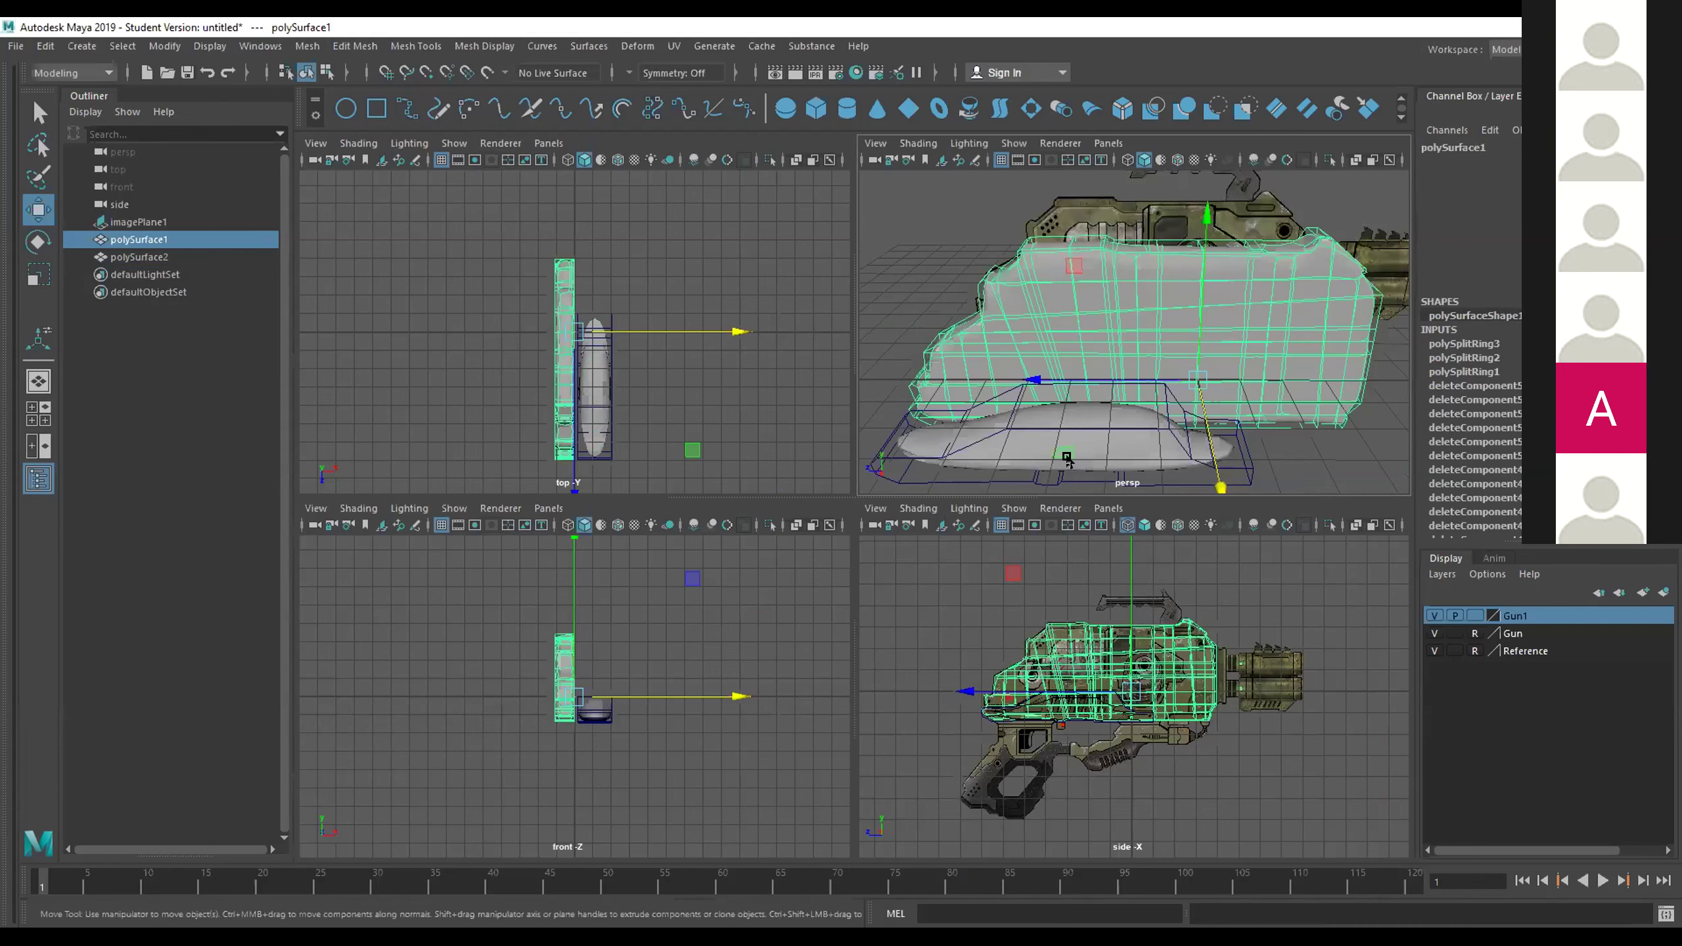
Move polySurface2 along X away from polySurface1, review the views, and clear the selection.
left_click(1067, 459)
left_click_drag(1197, 506, 1221, 419)
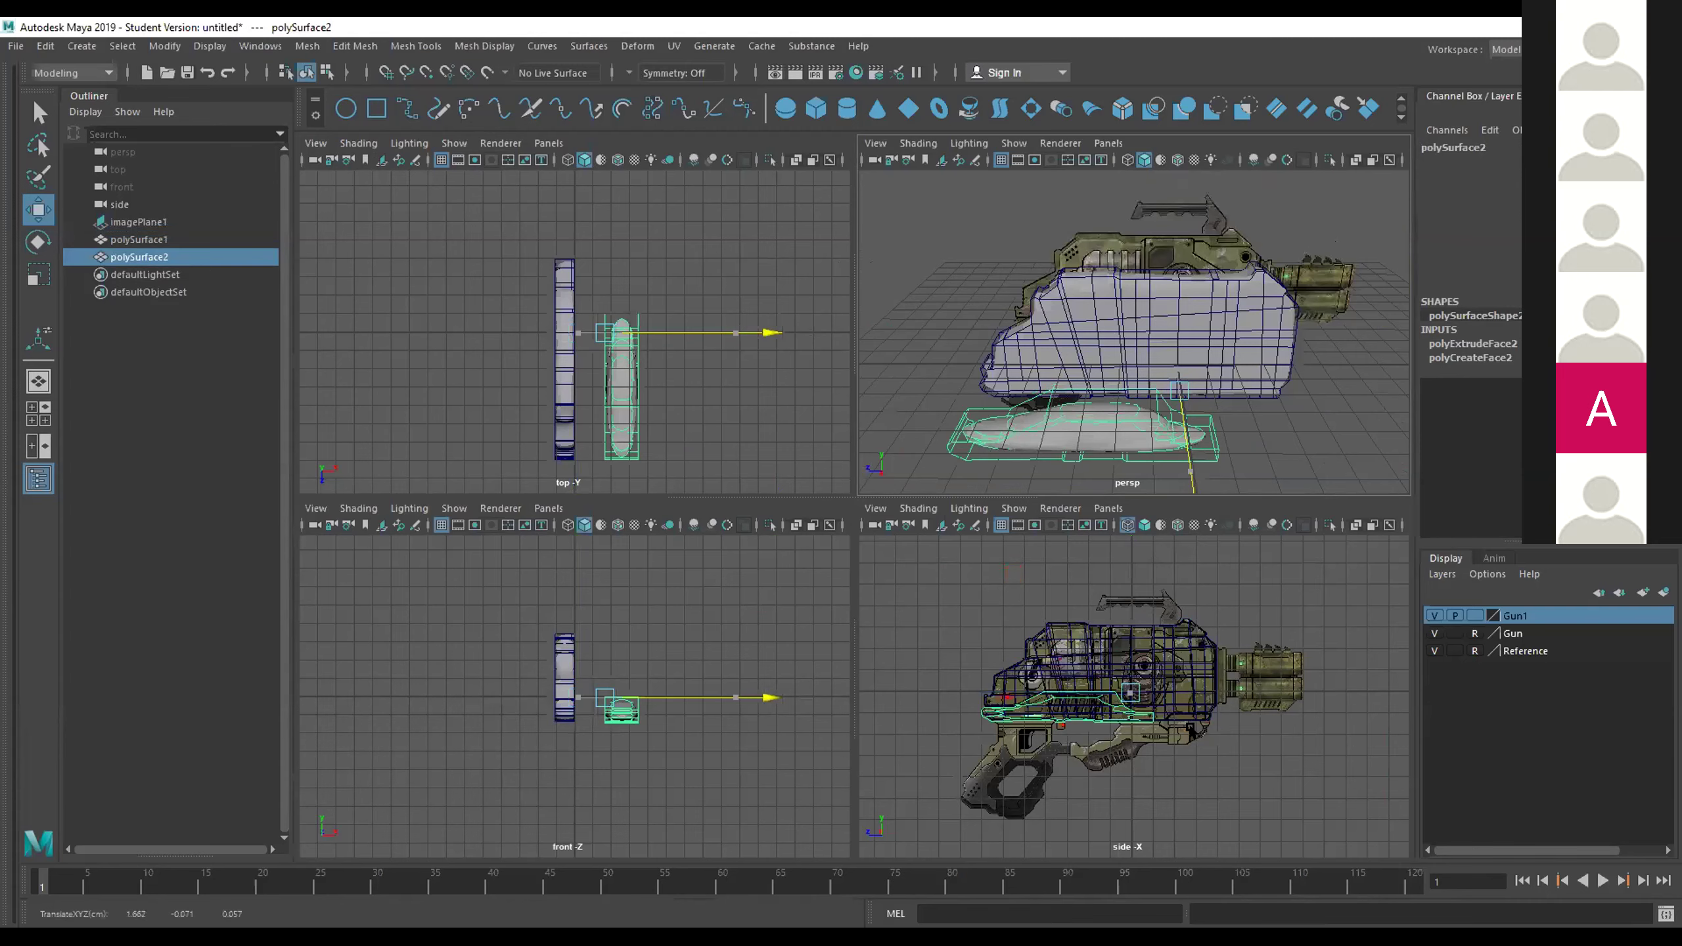
key("space")
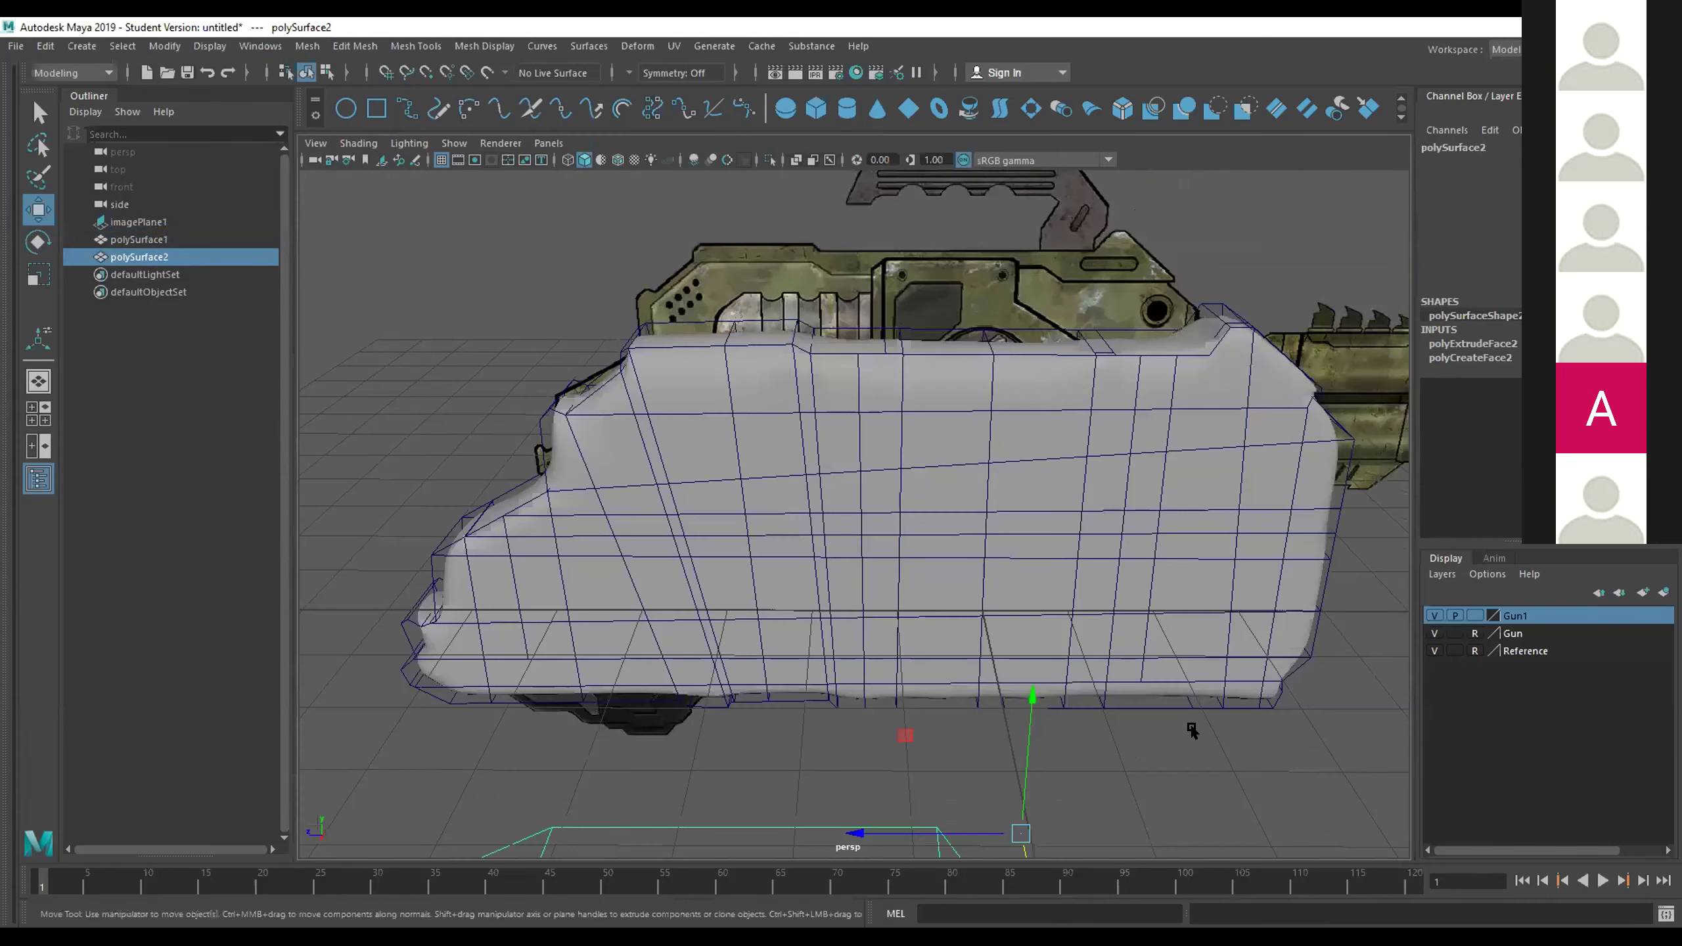
scroll("down", 3)
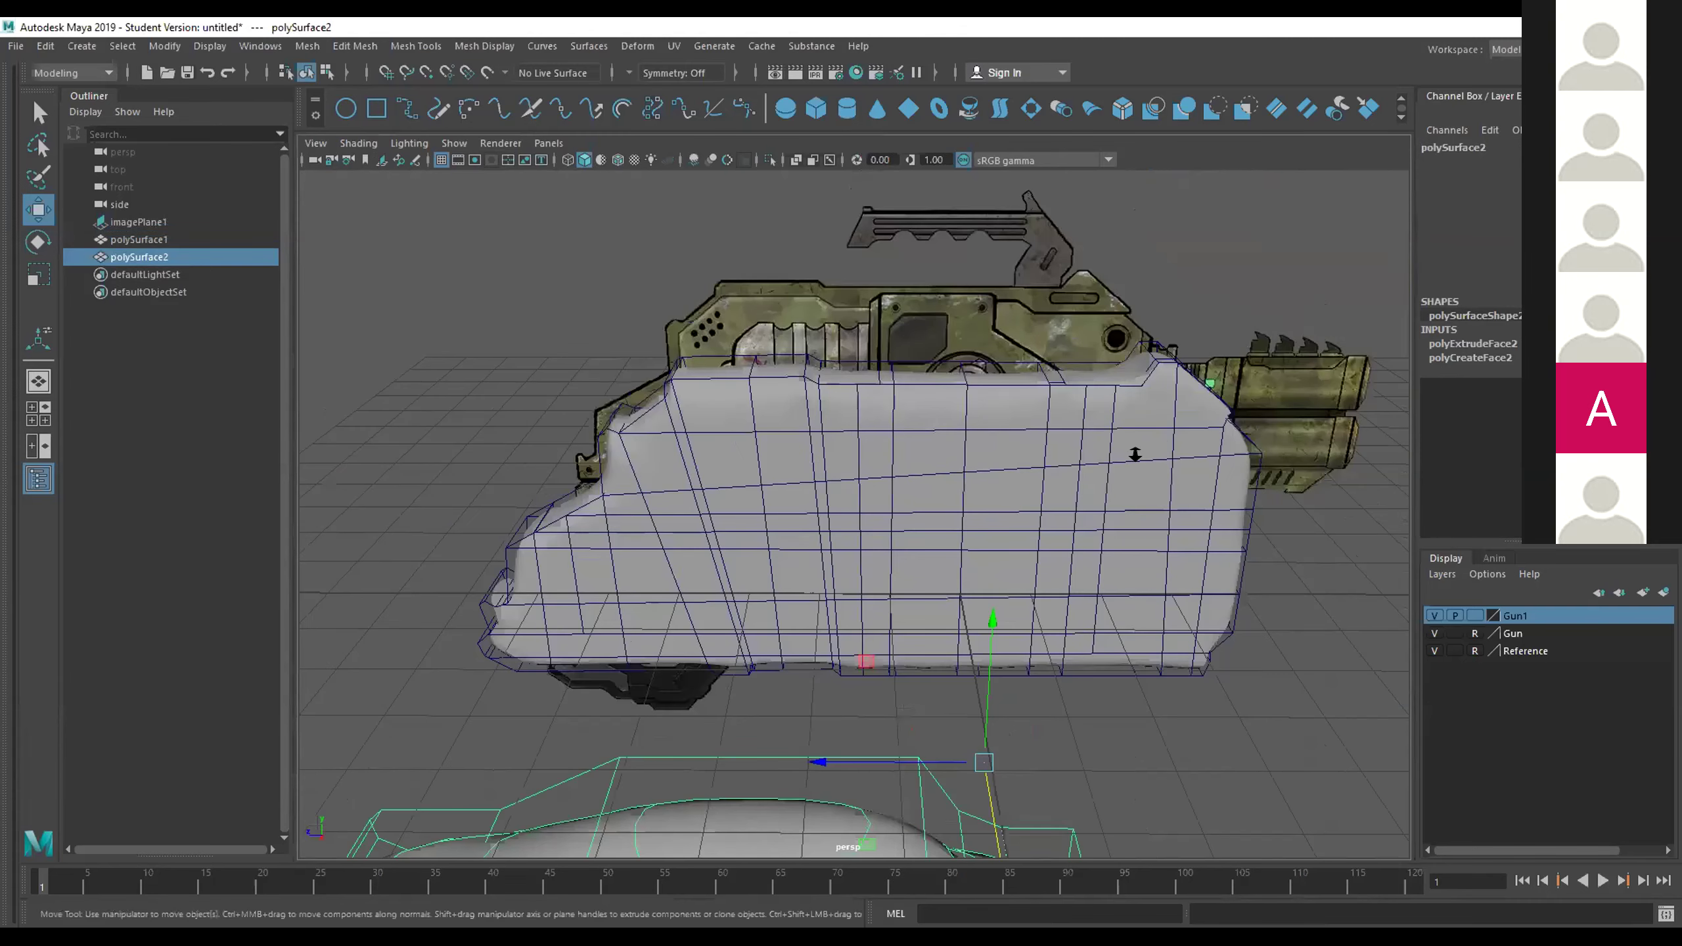
left_click(1129, 349)
key("space")
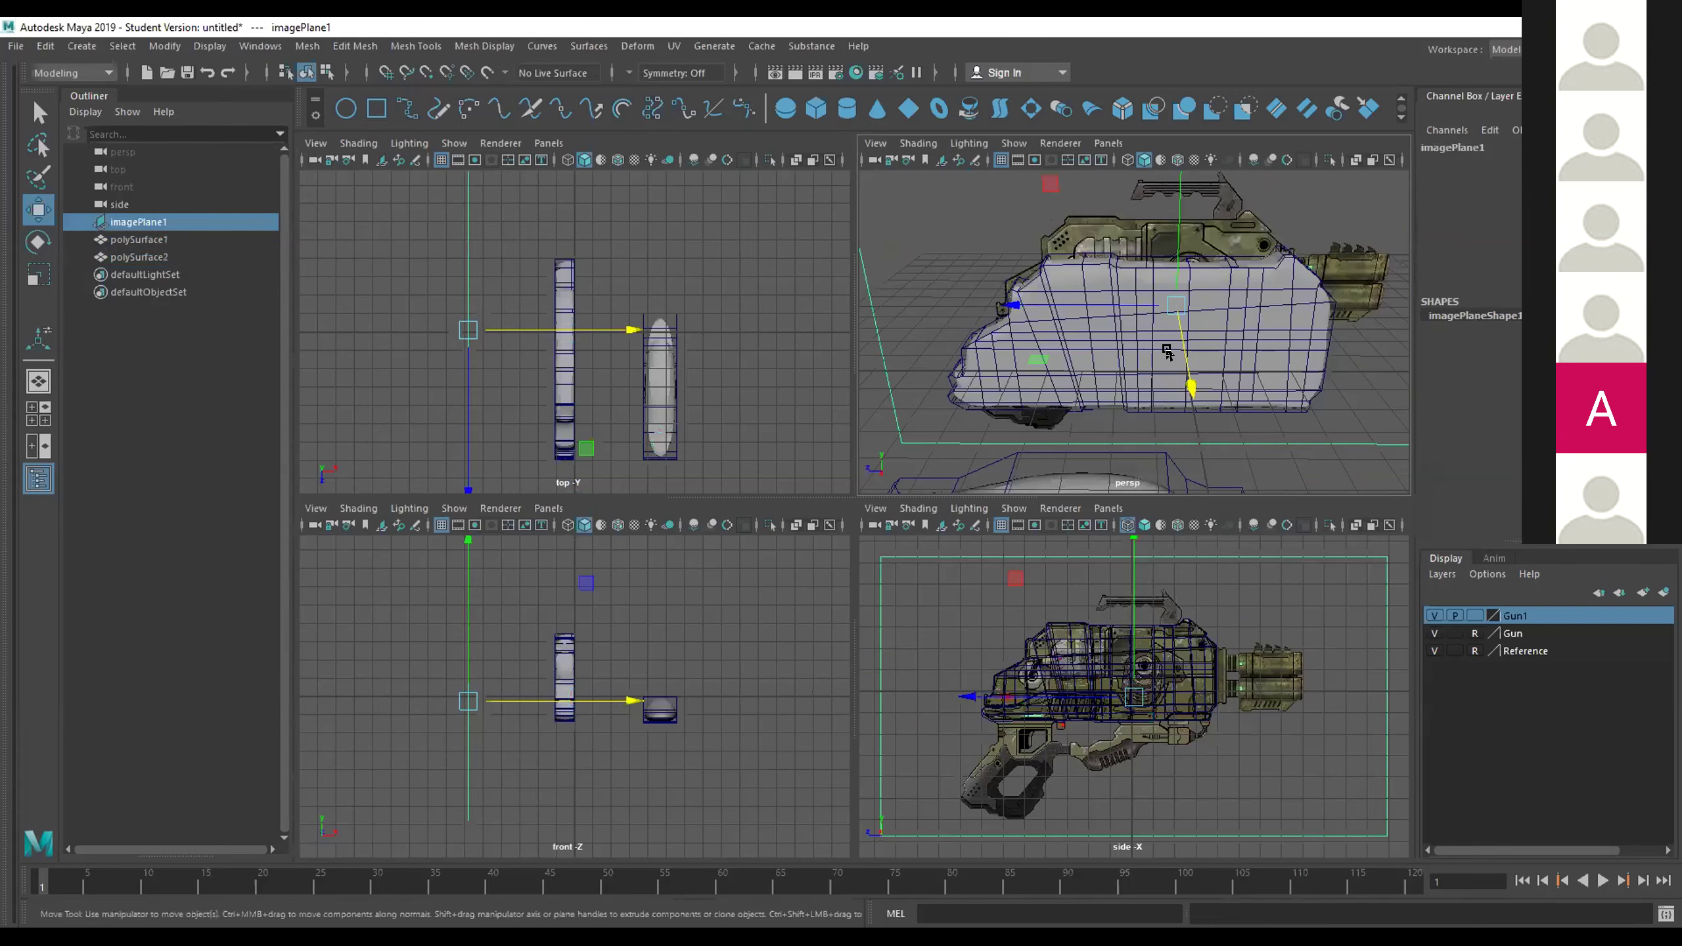
scroll("down", 3)
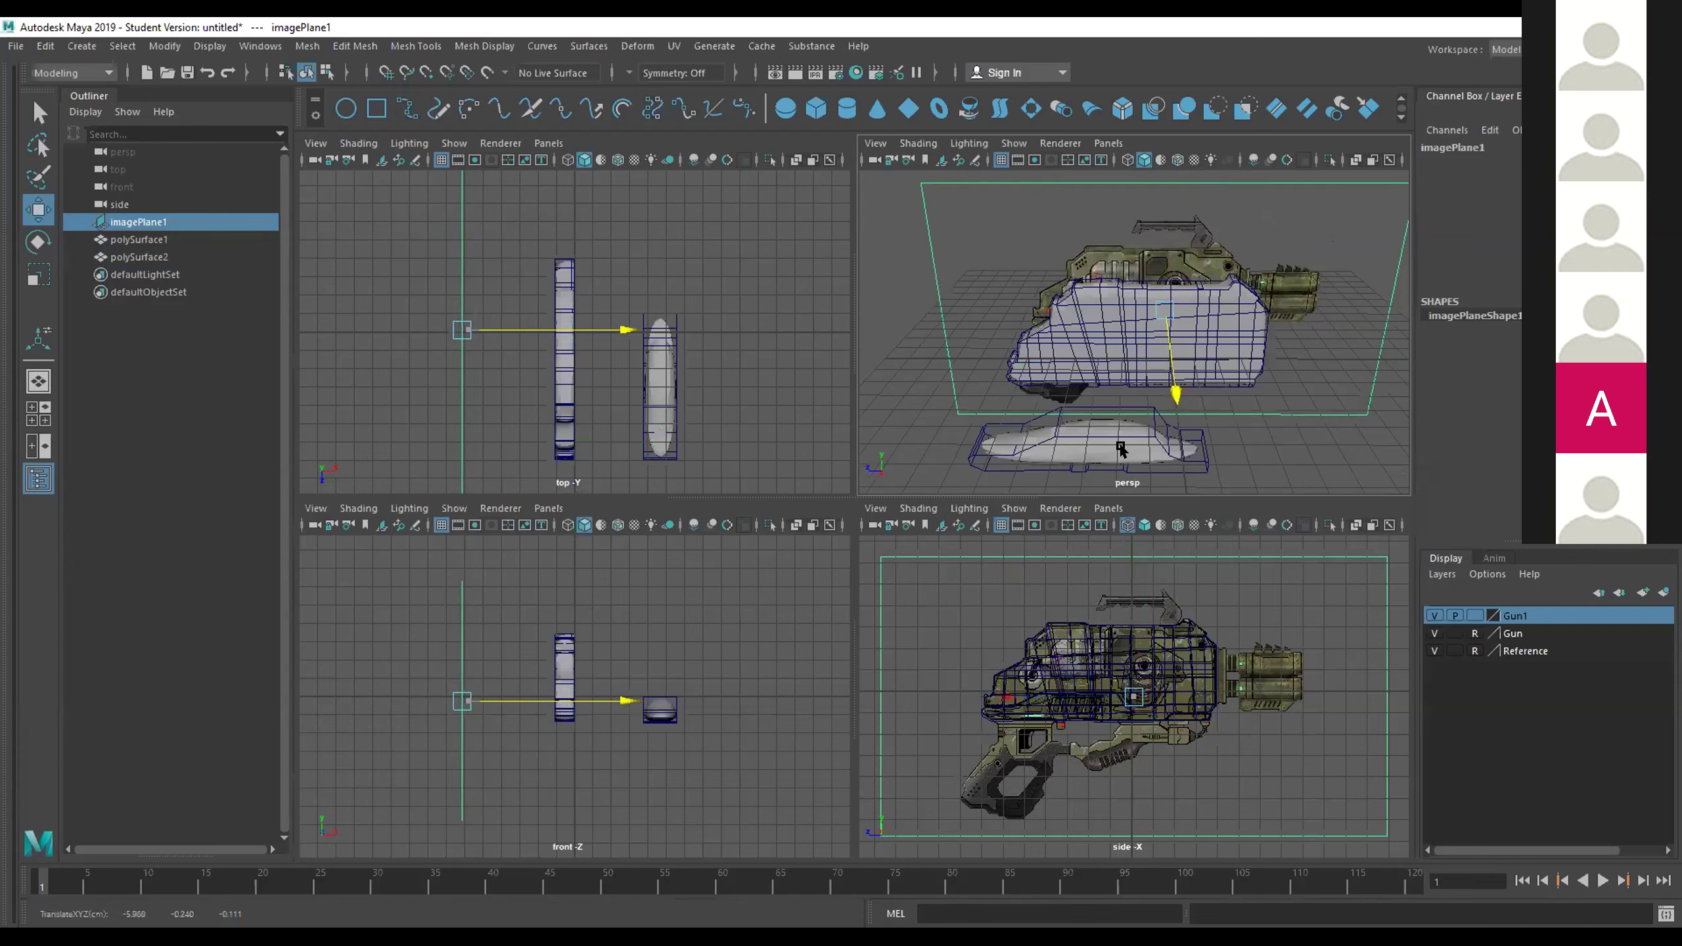
left_click(1127, 444)
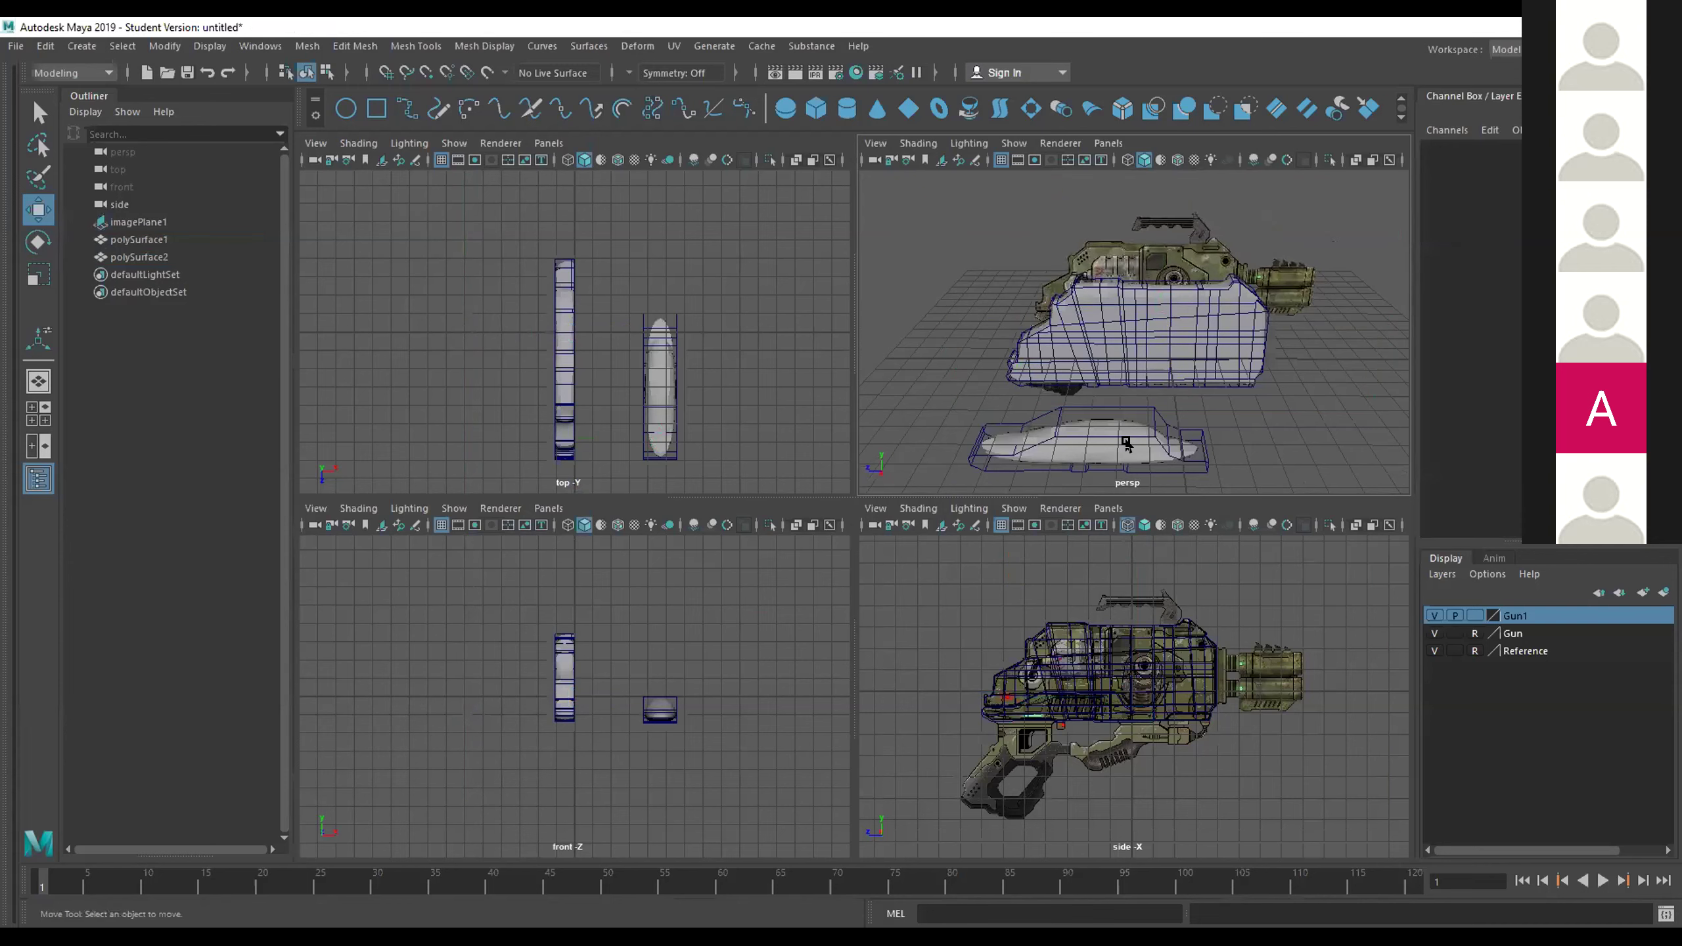
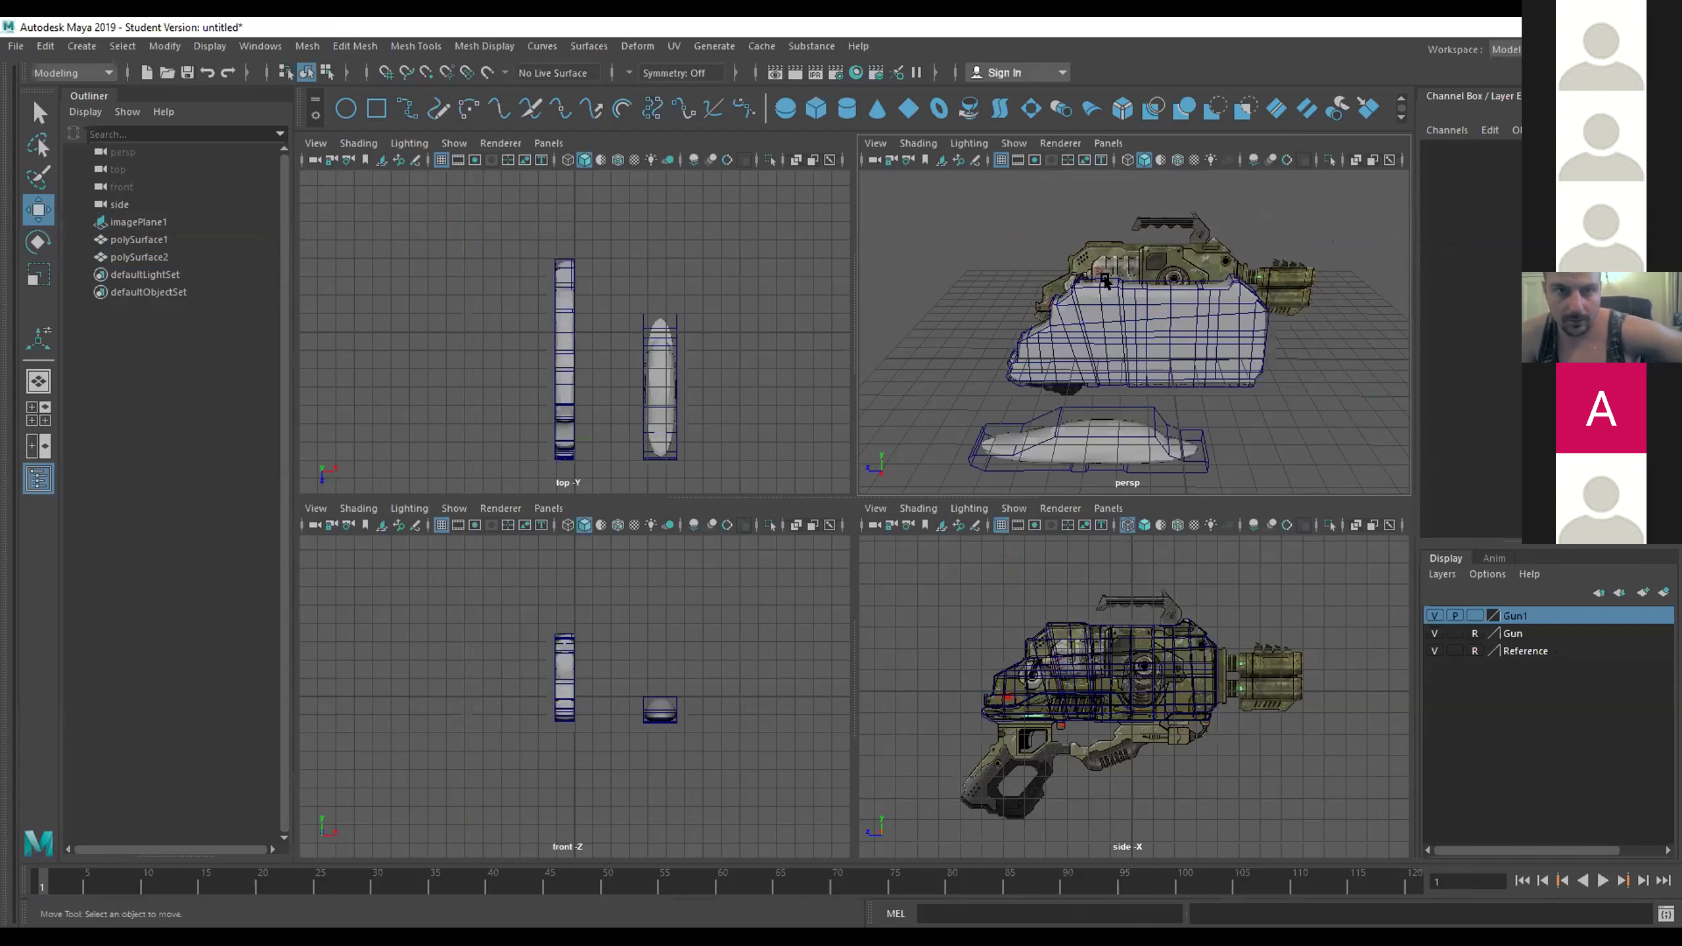
Orbit the perspective view, then maximise the top view and zoom in on the gun body strip.
scroll("up", 3)
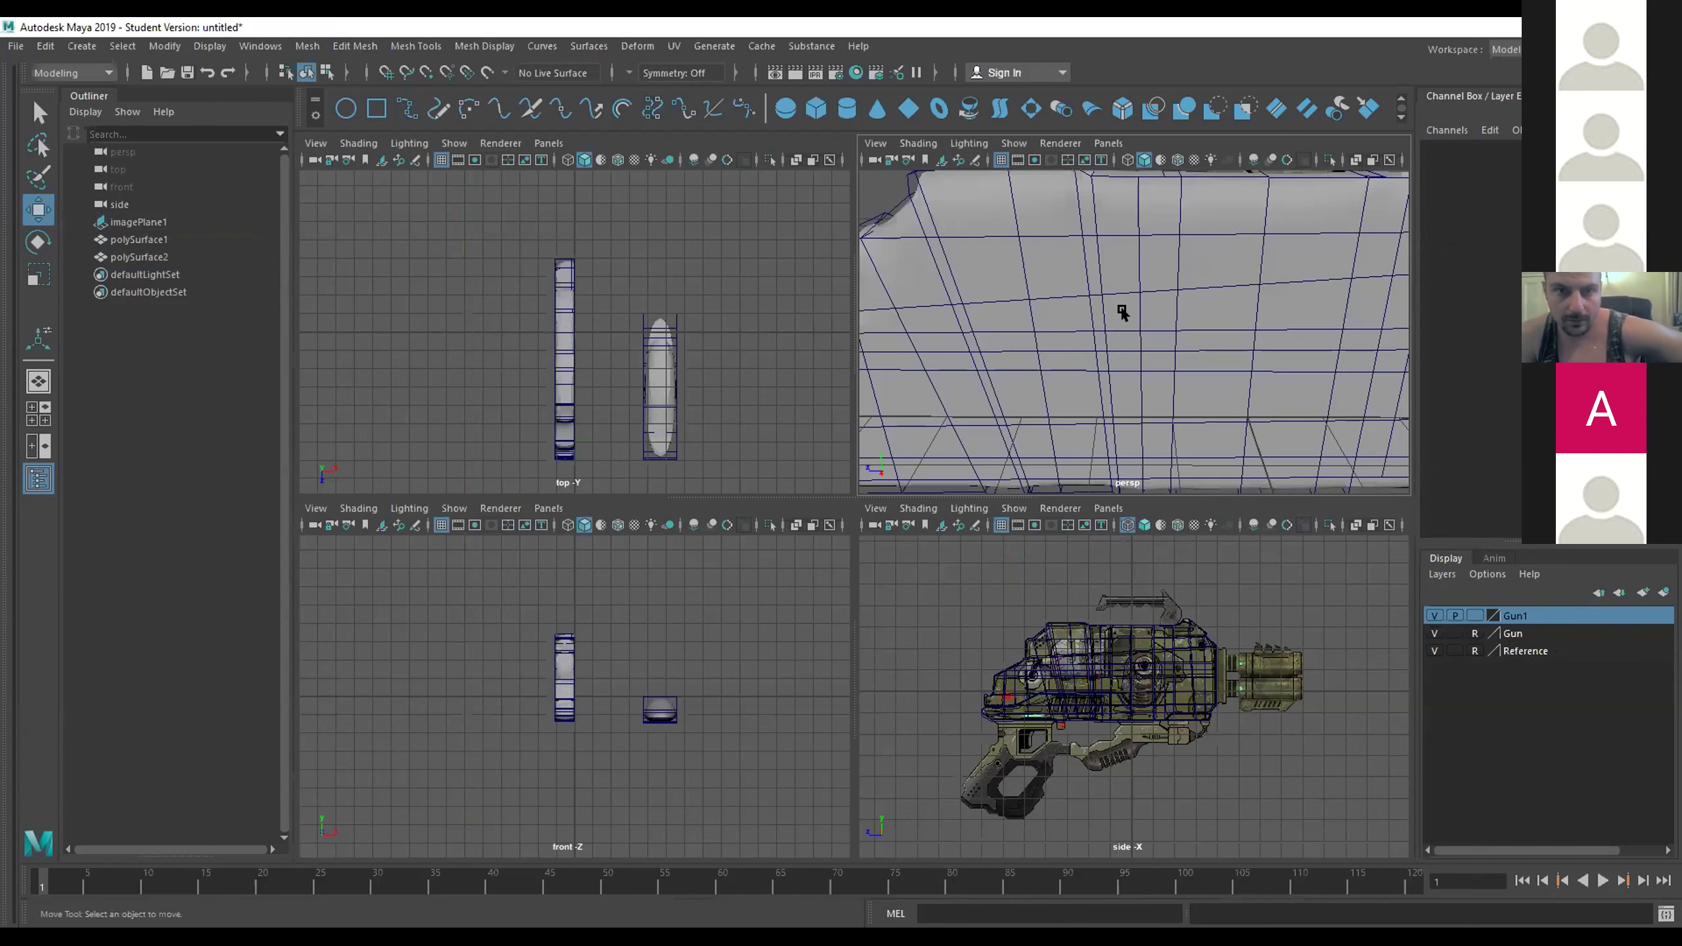
left_click_drag(1123, 314, 1245, 284)
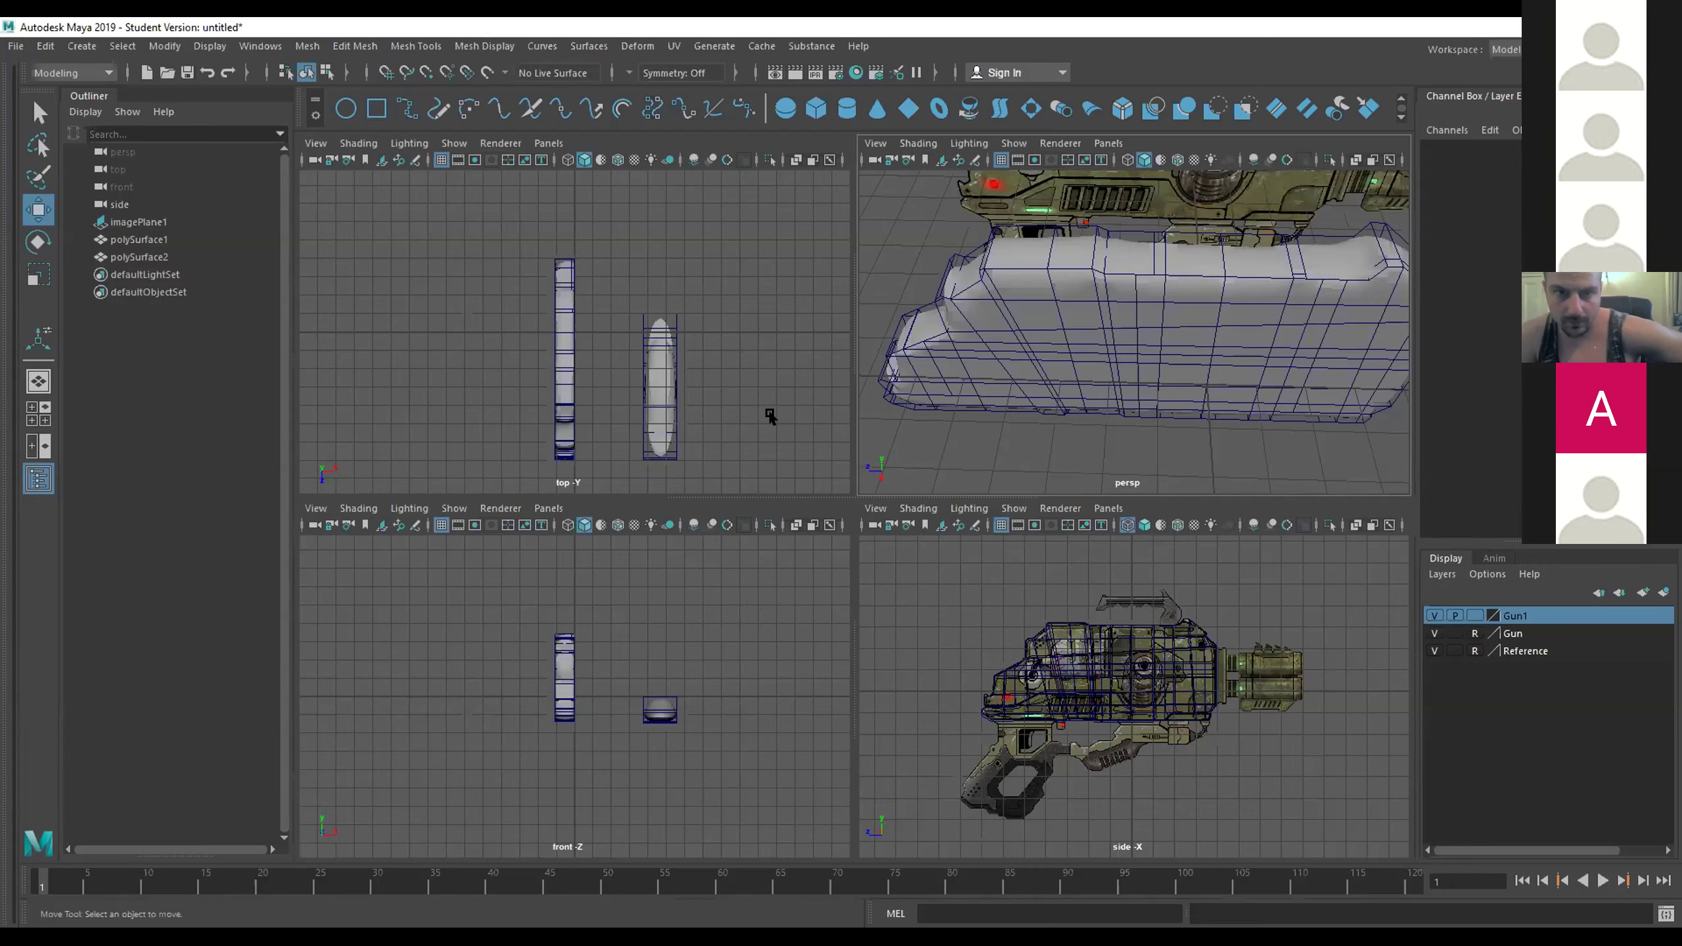
key("space")
scroll("up", 3)
scroll("up", 3)
scroll("up", 3)
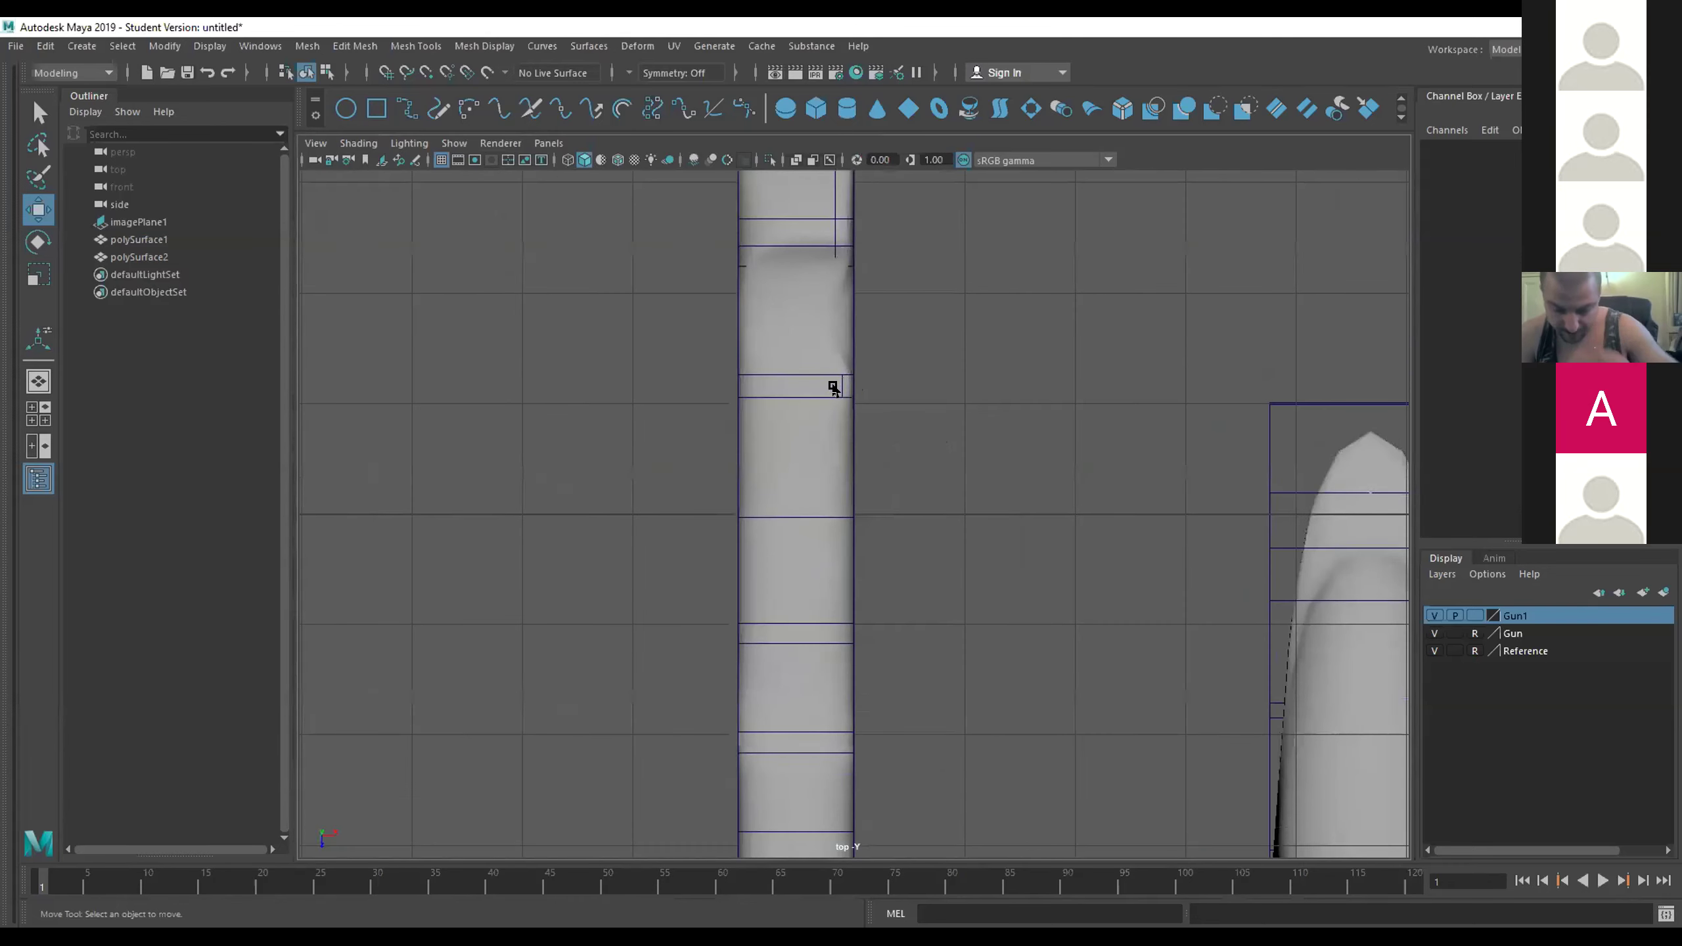
Select polySurface1 in its unsmoothed display and switch from the edge-ring split to Insert Edge Loop.
right_click(832, 379)
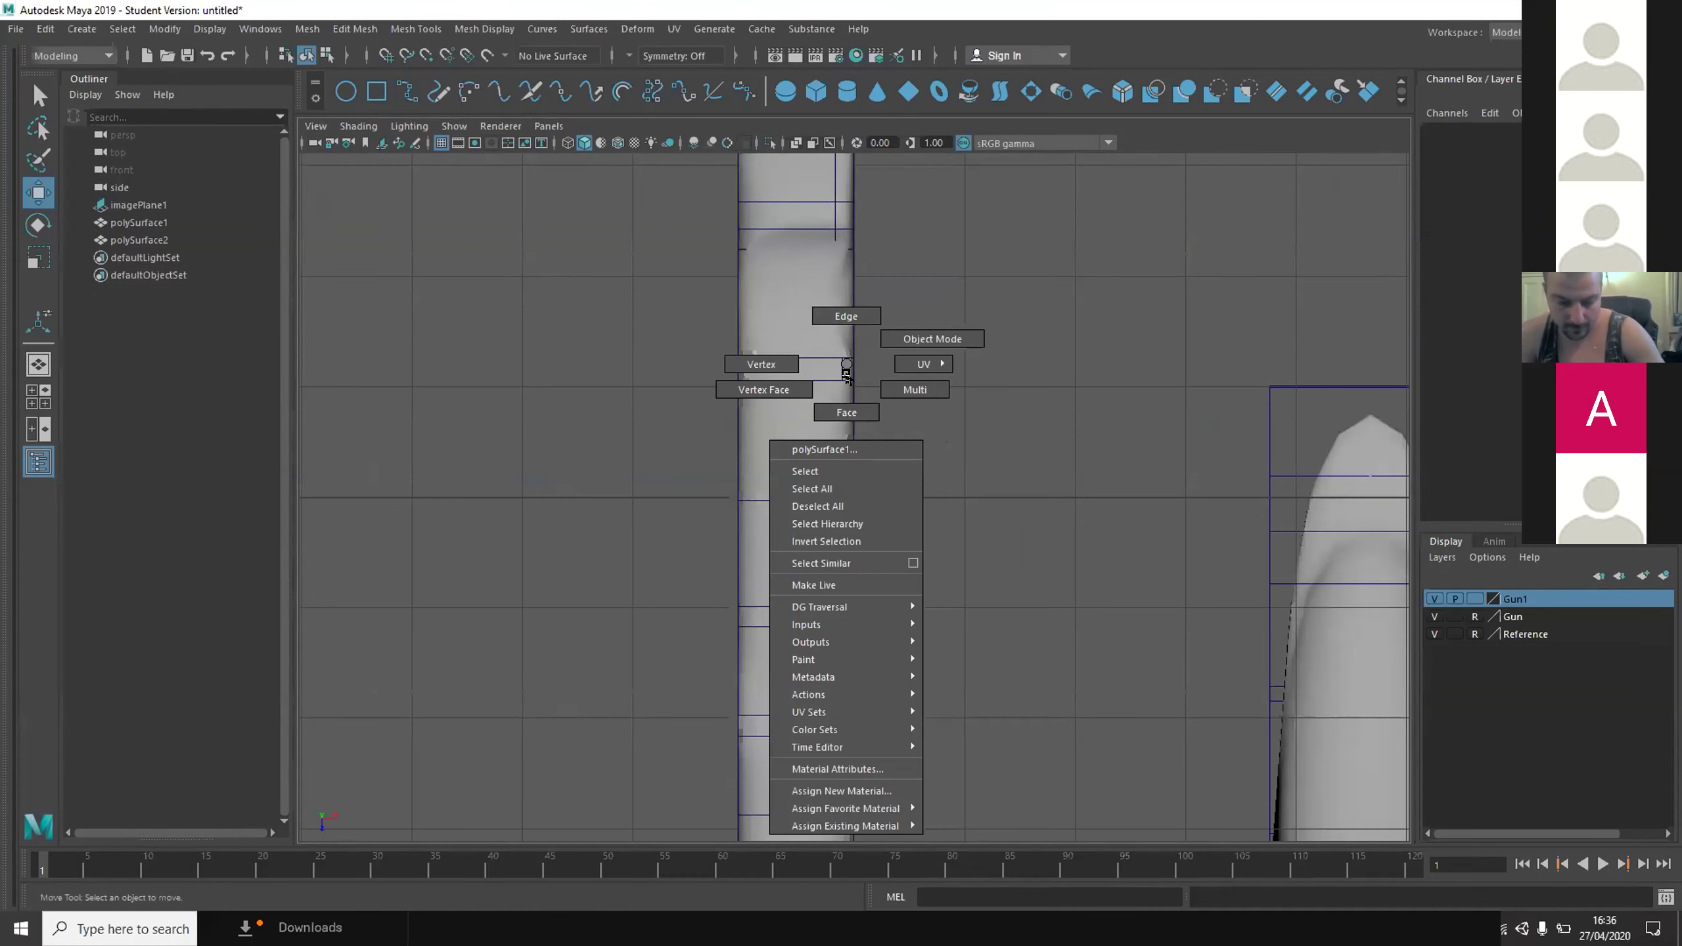
key("F9")
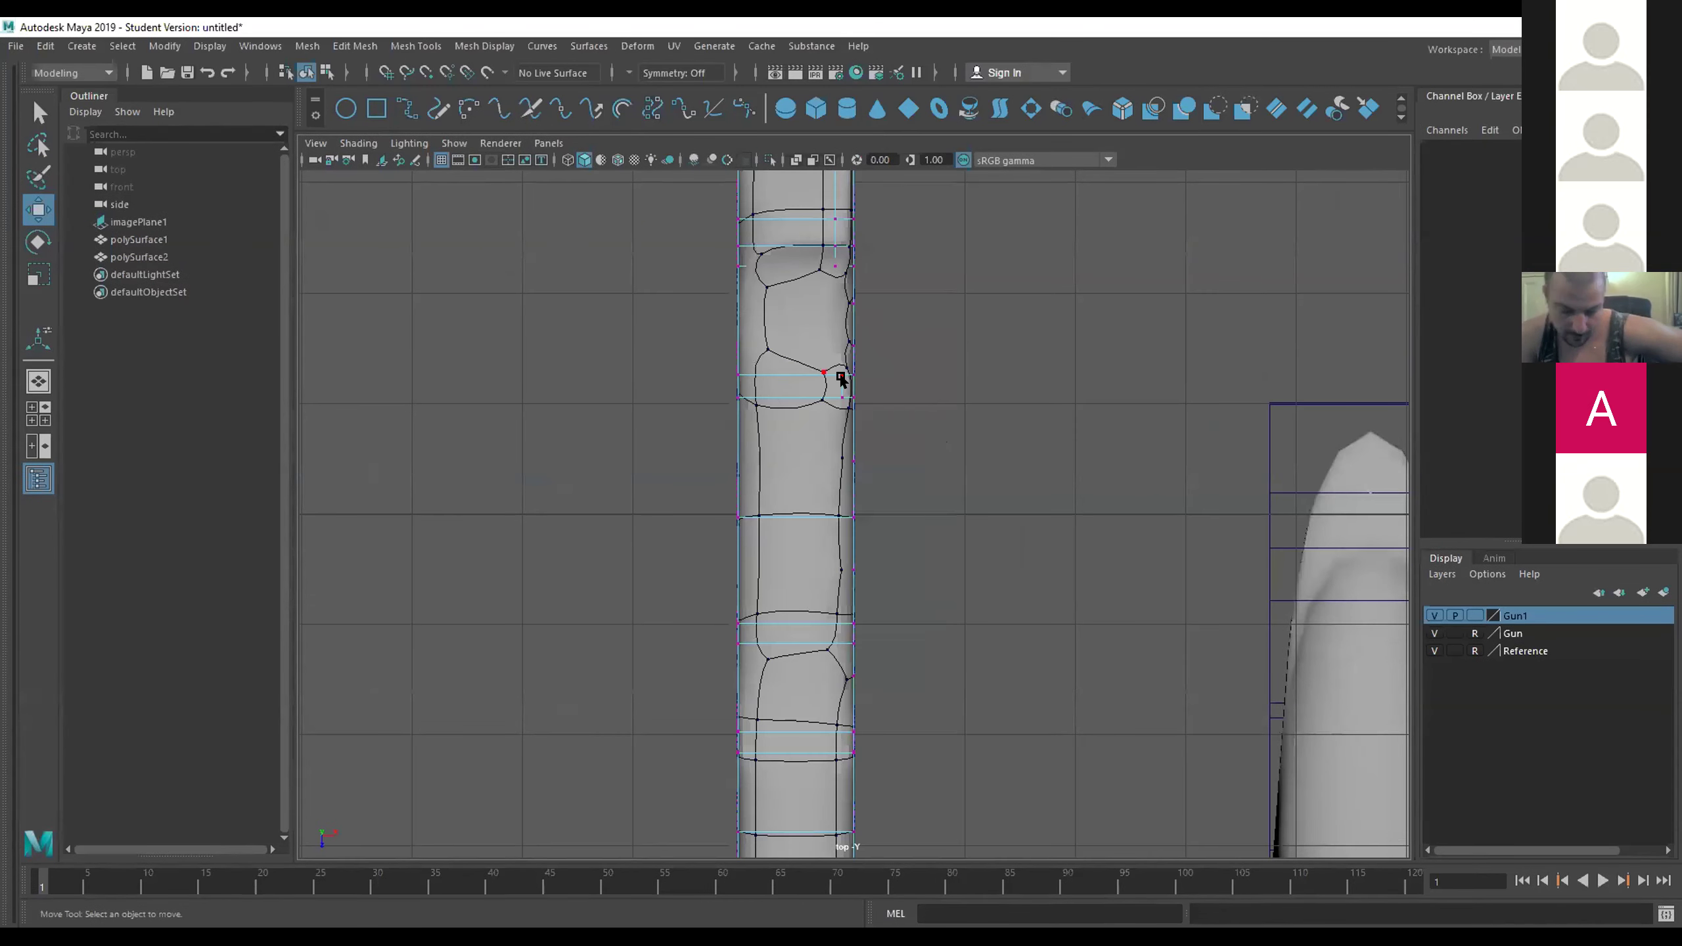
right_click(841, 379)
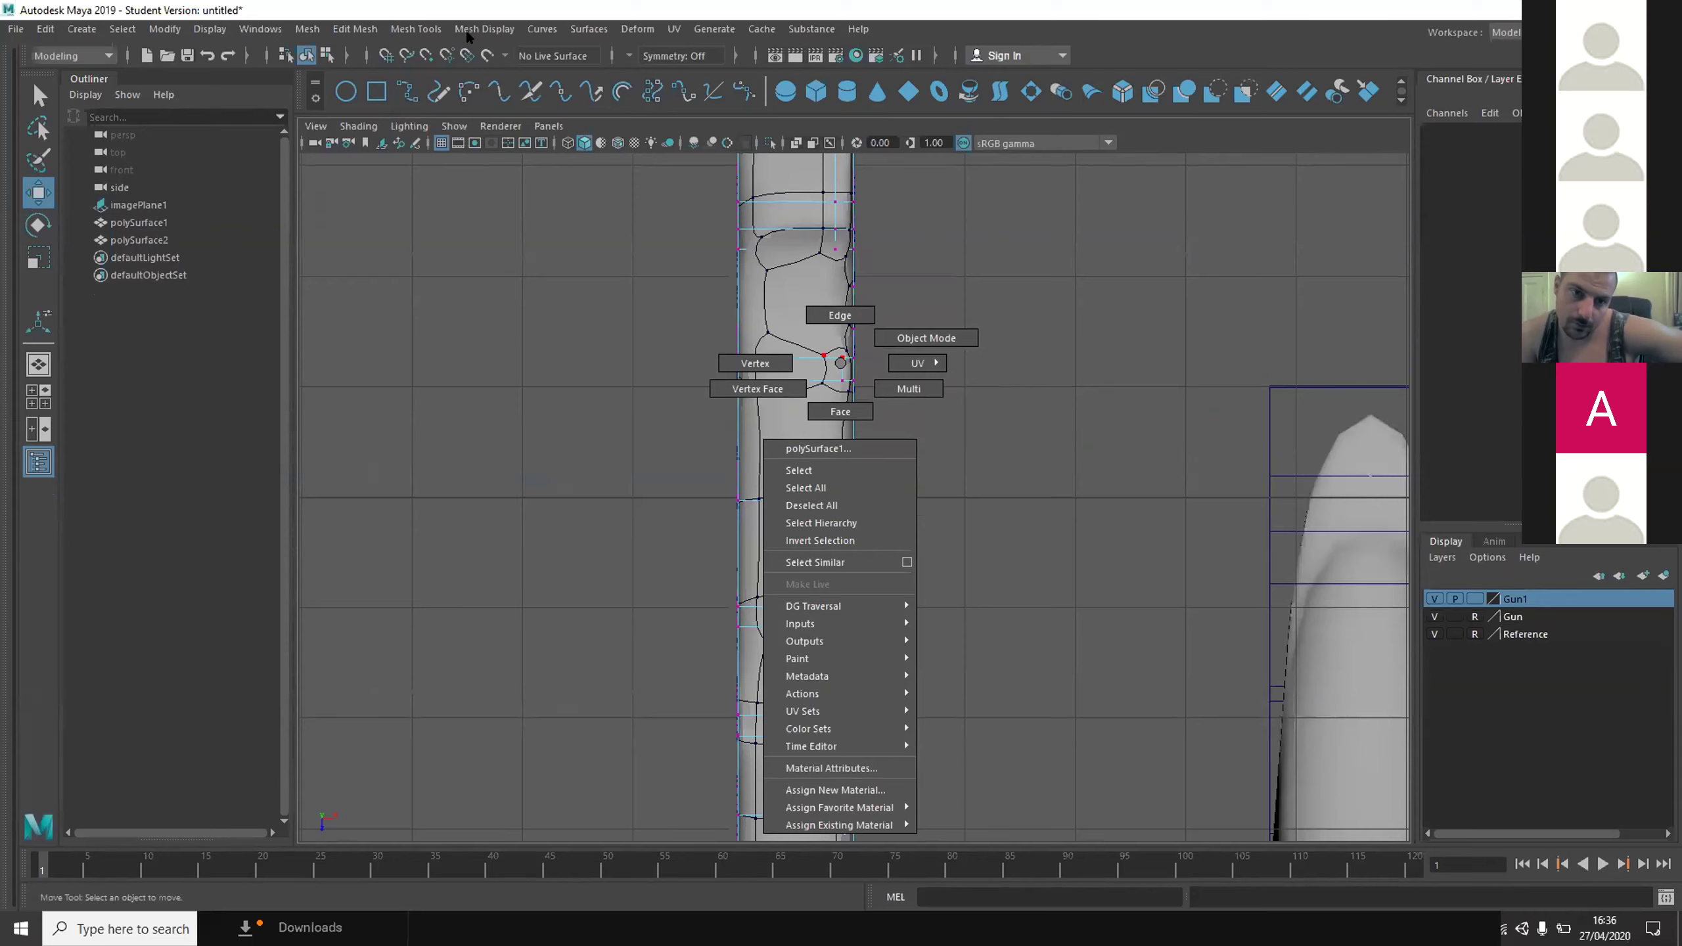
left_click(465, 37)
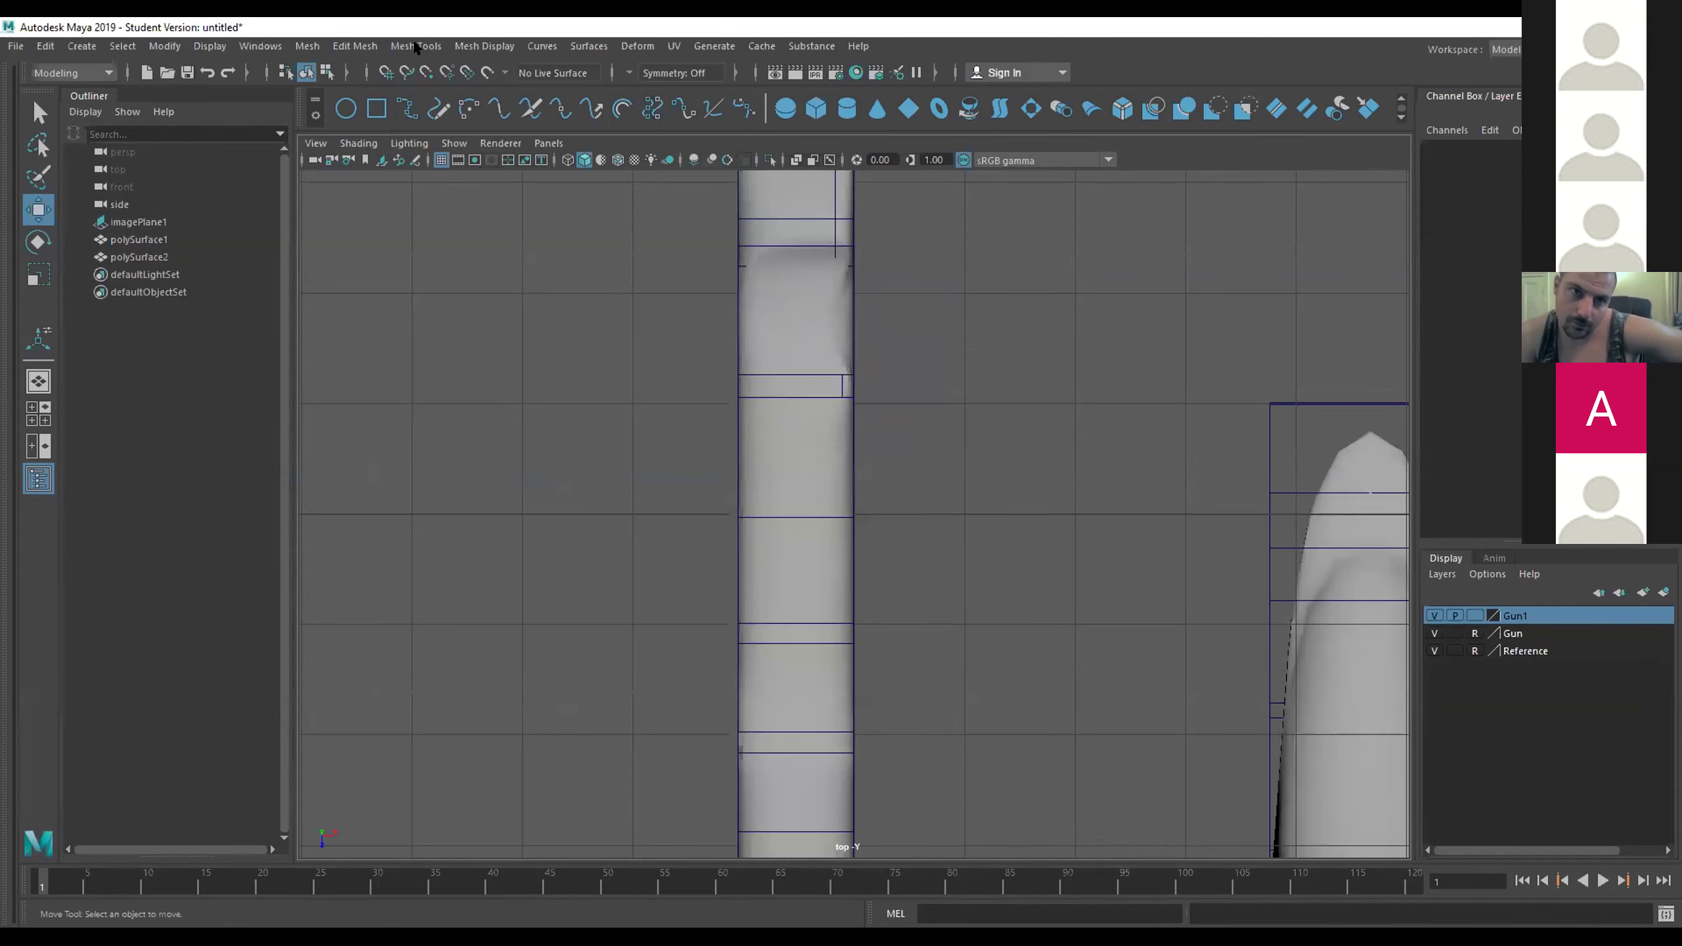
left_click(490, 159)
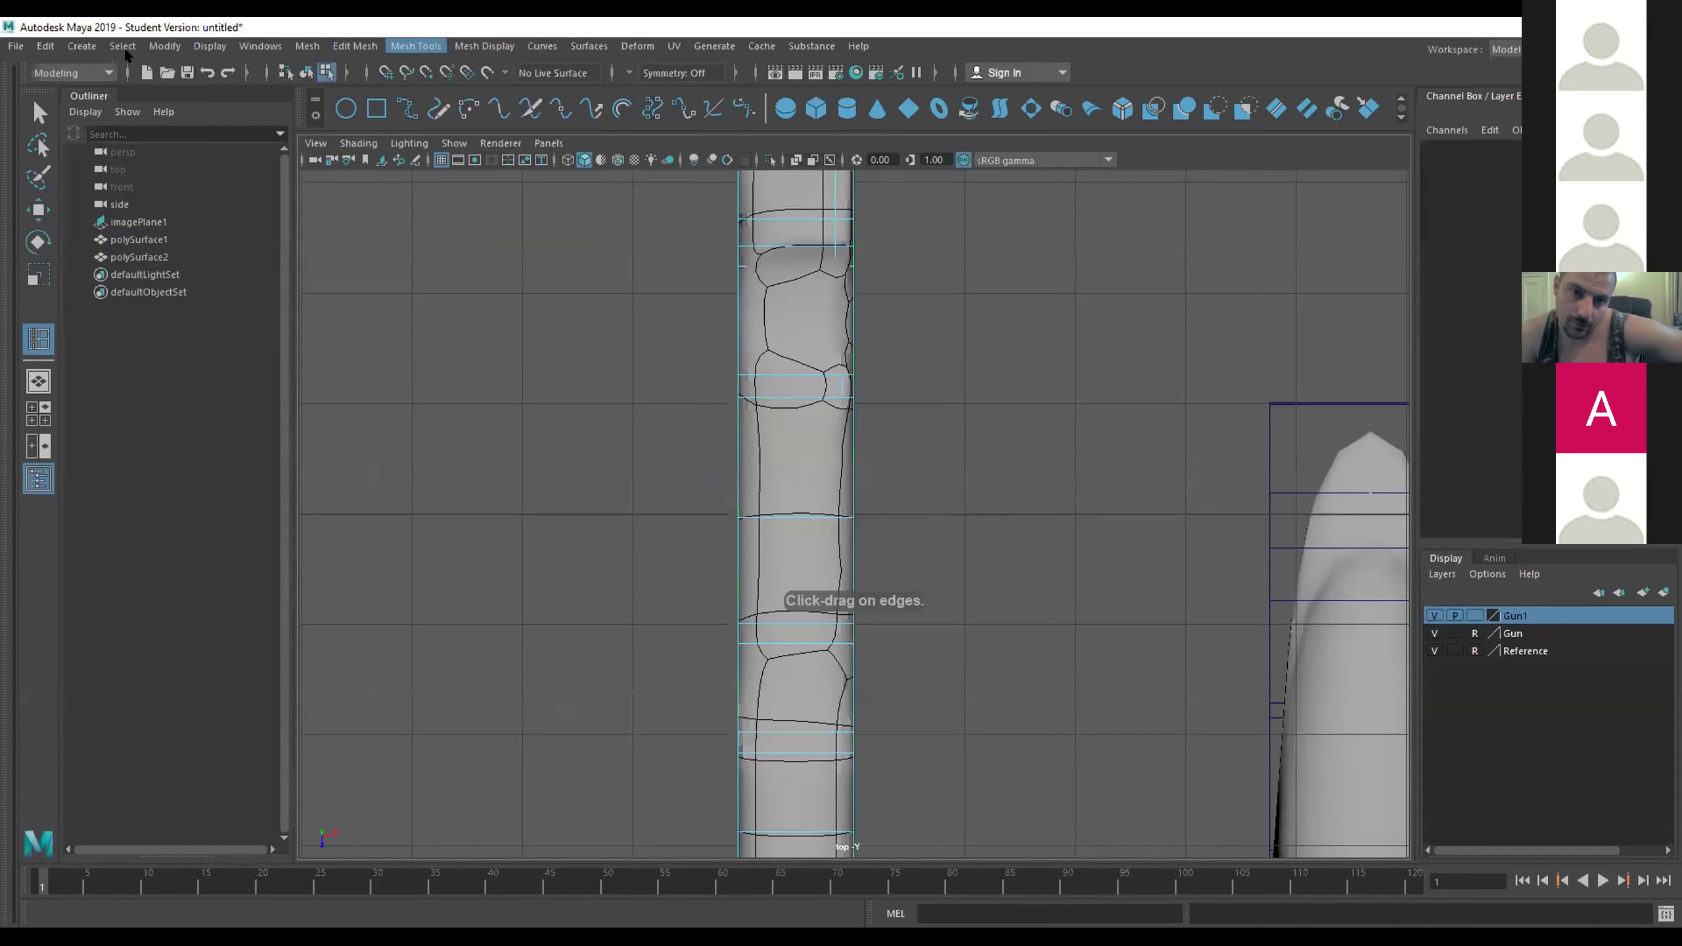
key("ctrl+z")
key("ctrl+z")
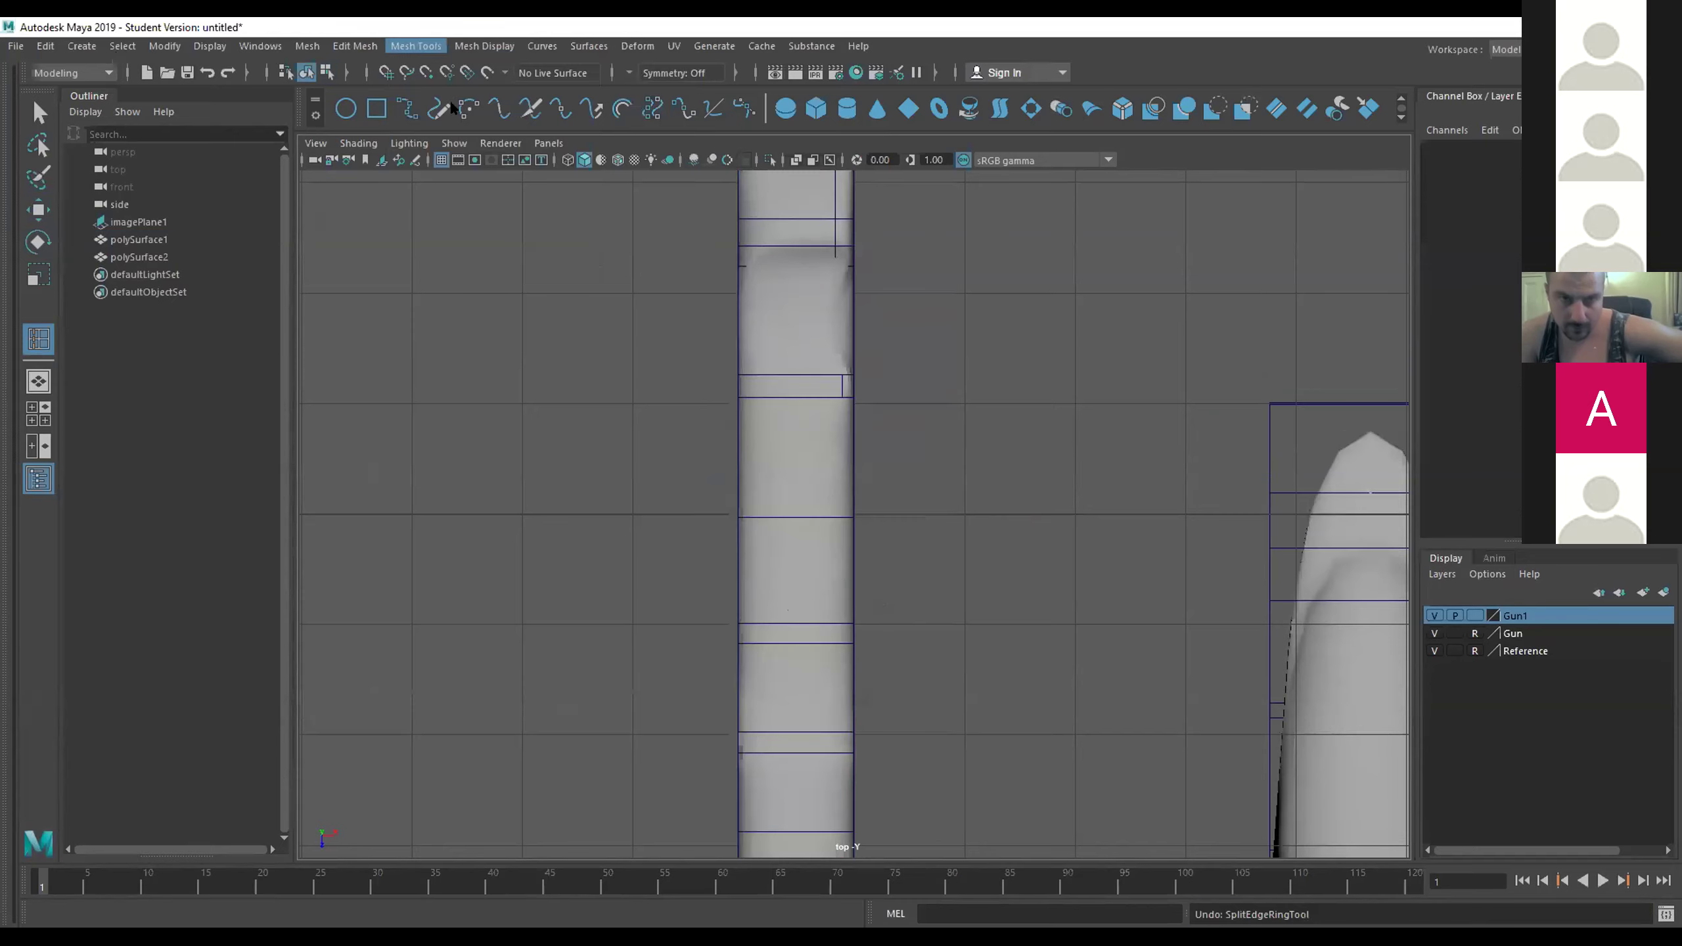
left_click(463, 126)
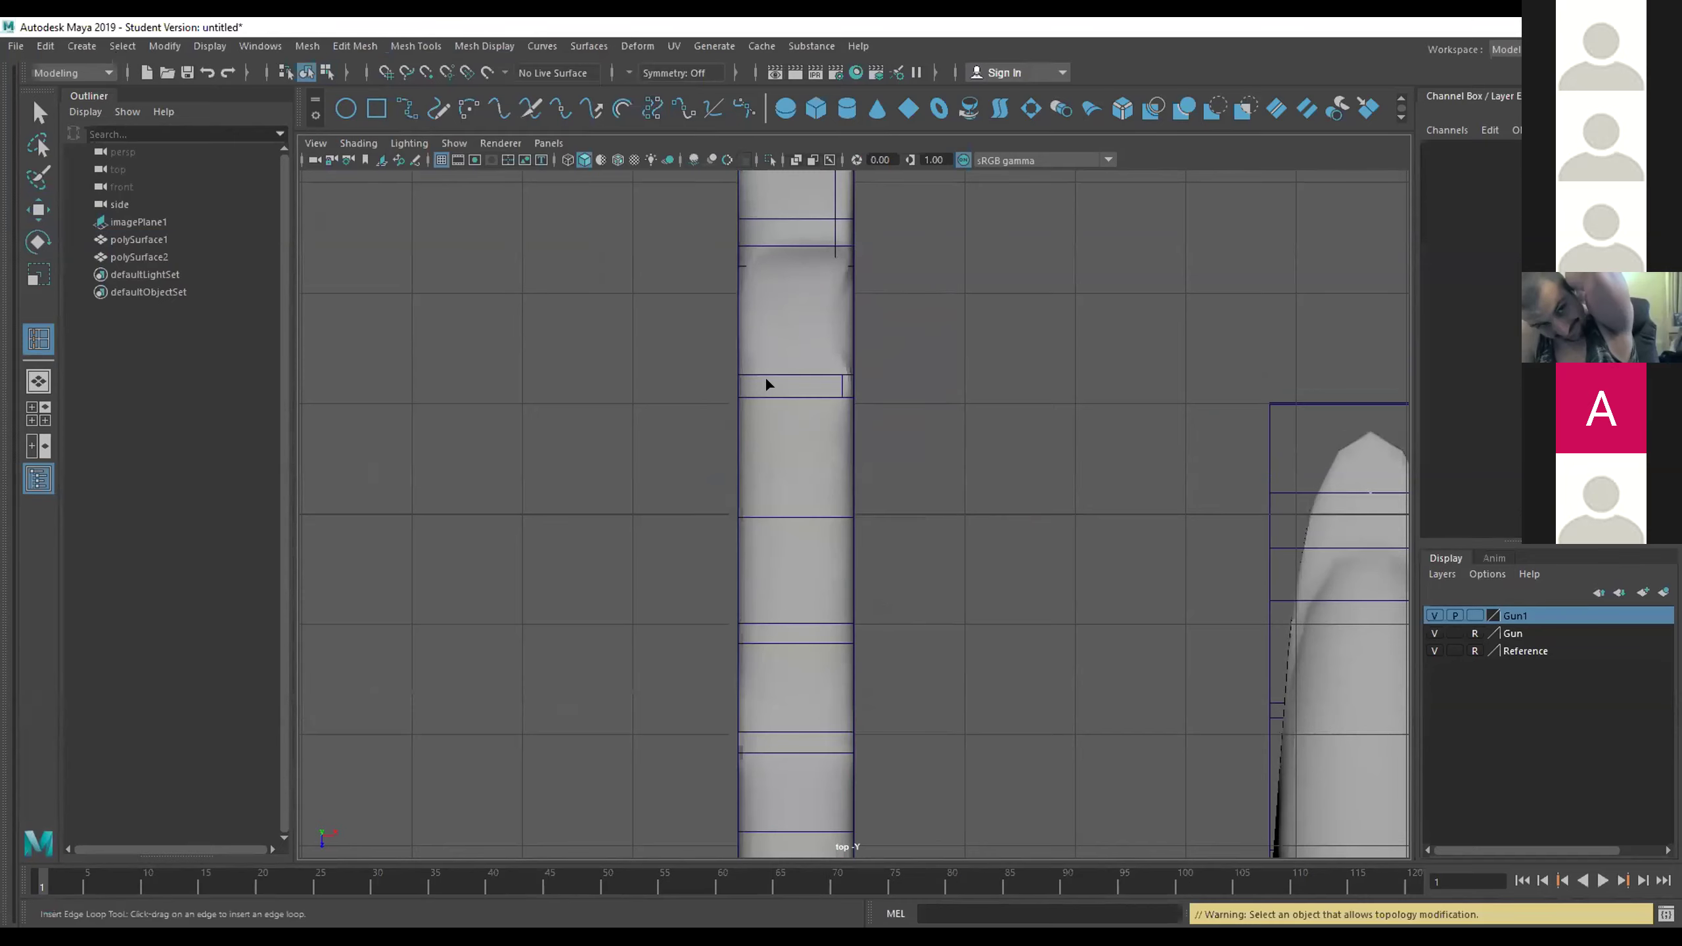
left_click(788, 385)
key("1")
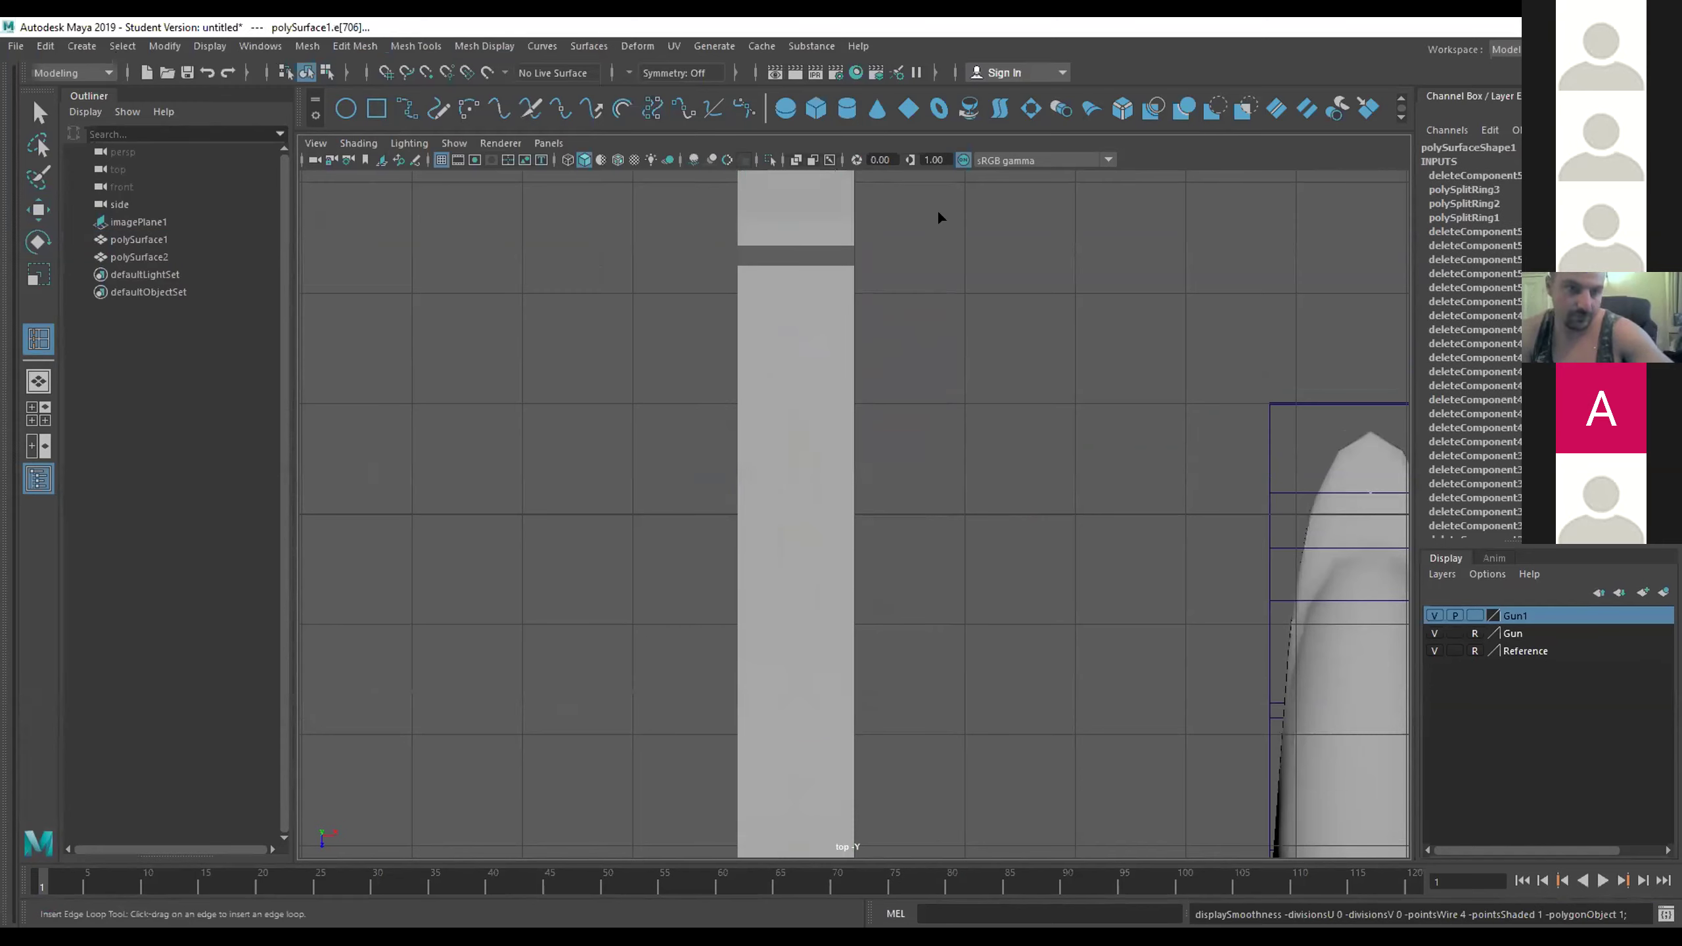
left_click(468, 41)
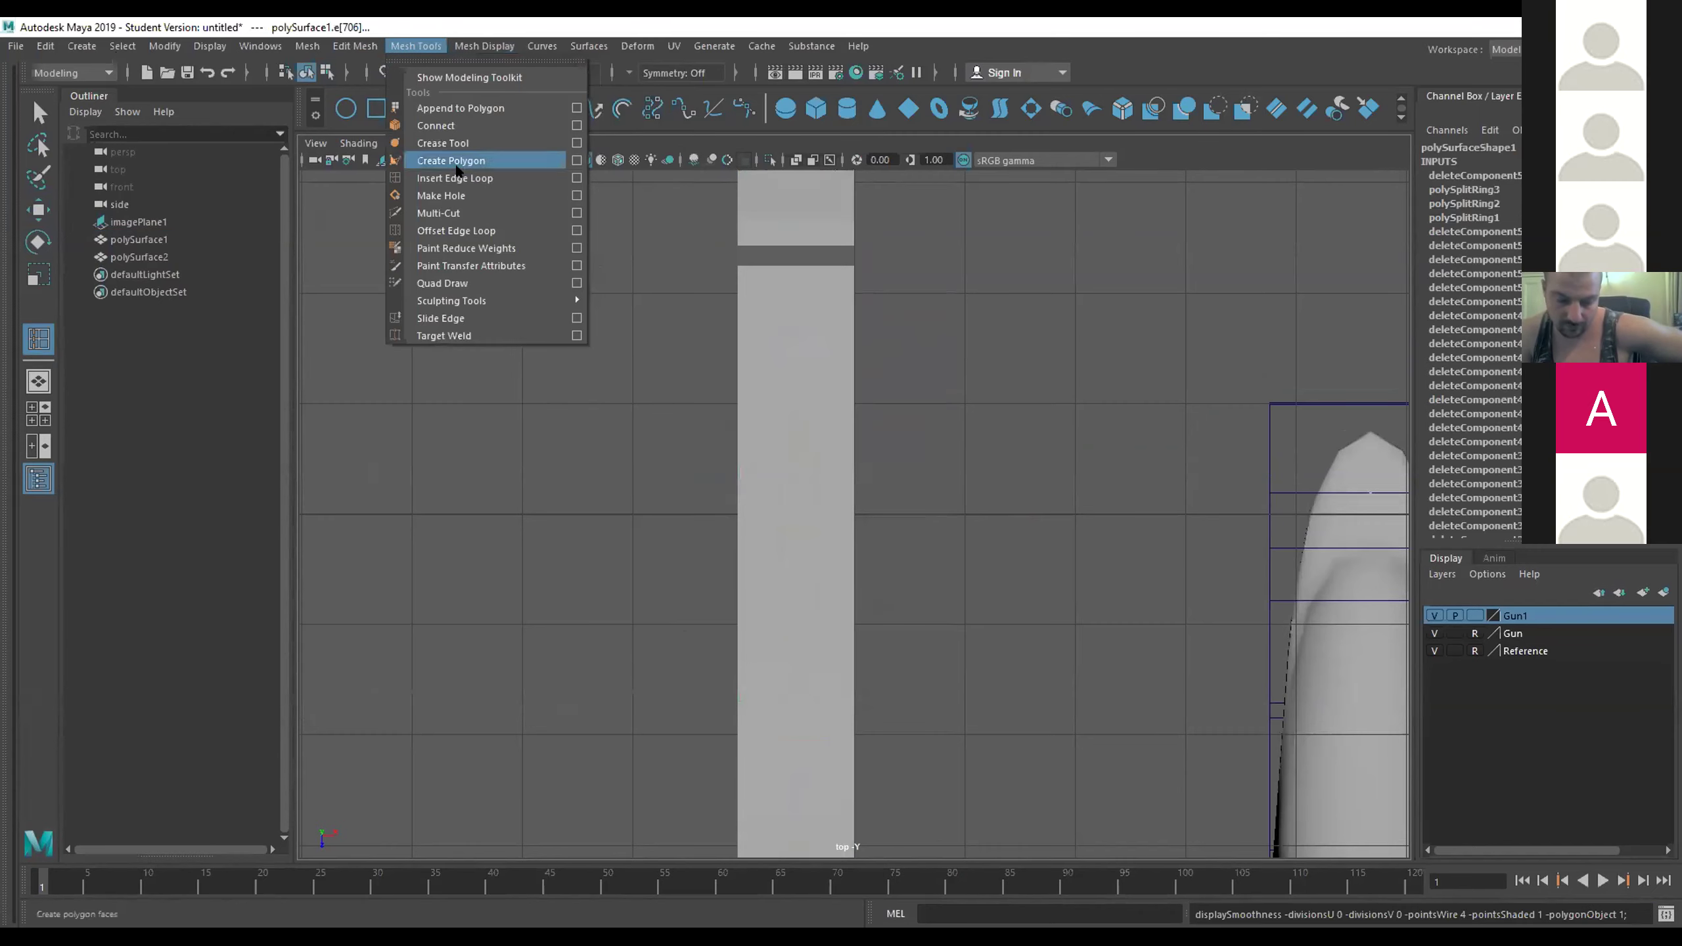
Insert edge loops near the top and across the upper part of the gun body strip.
left_click(456, 169)
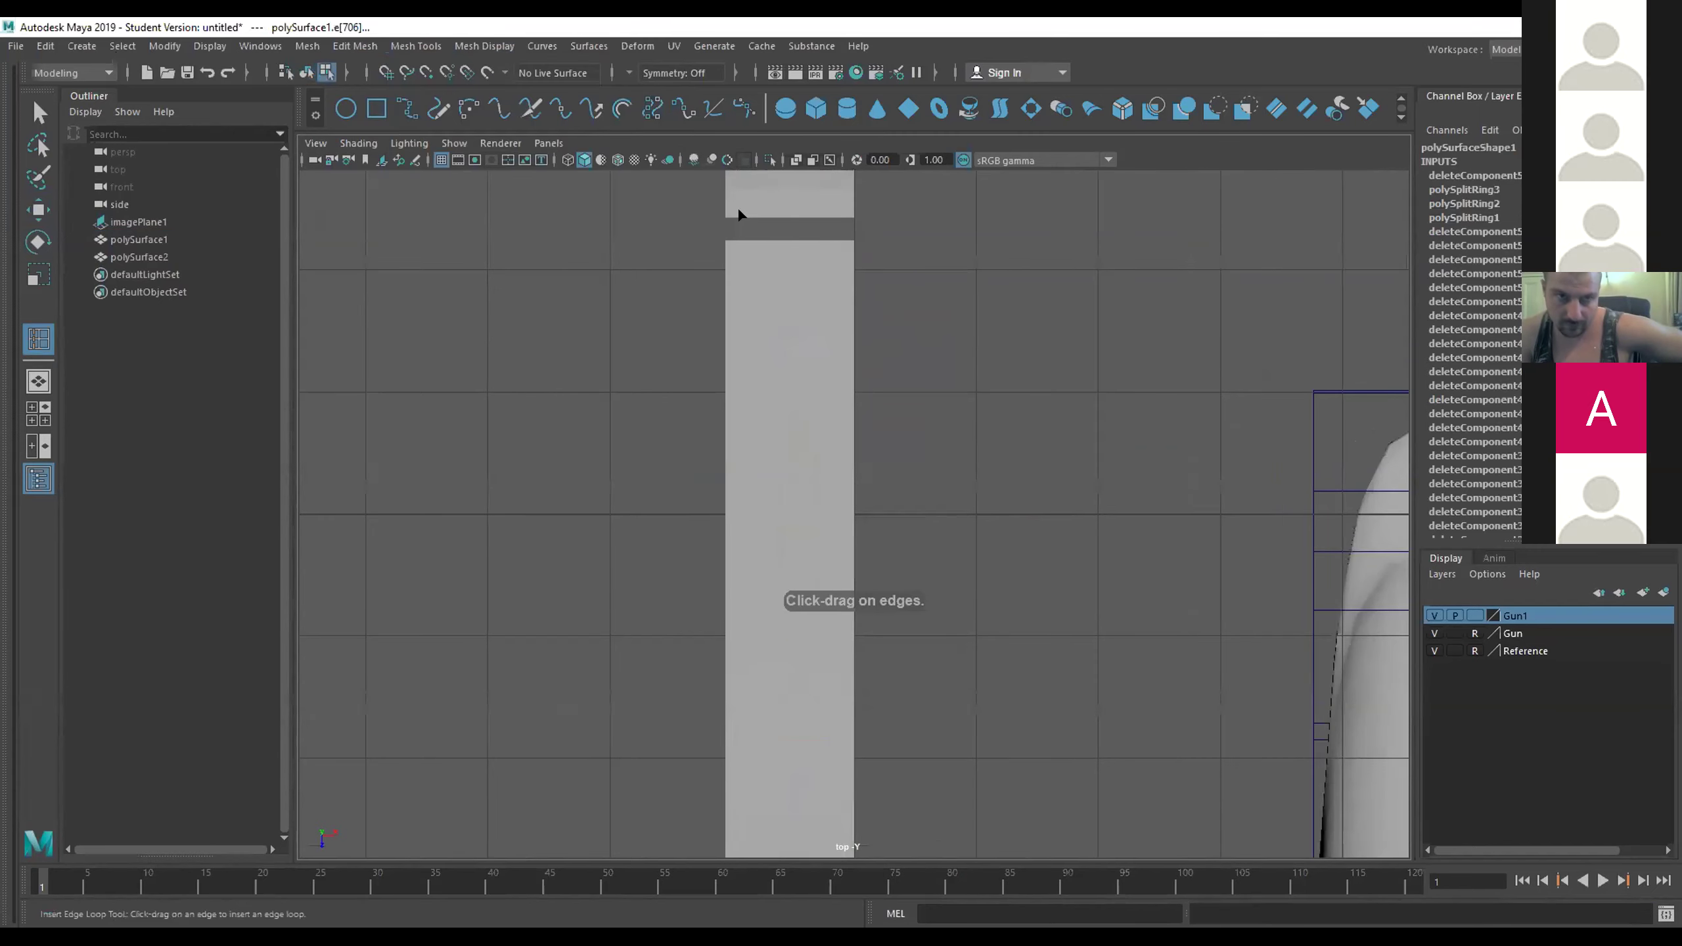
left_click(739, 208)
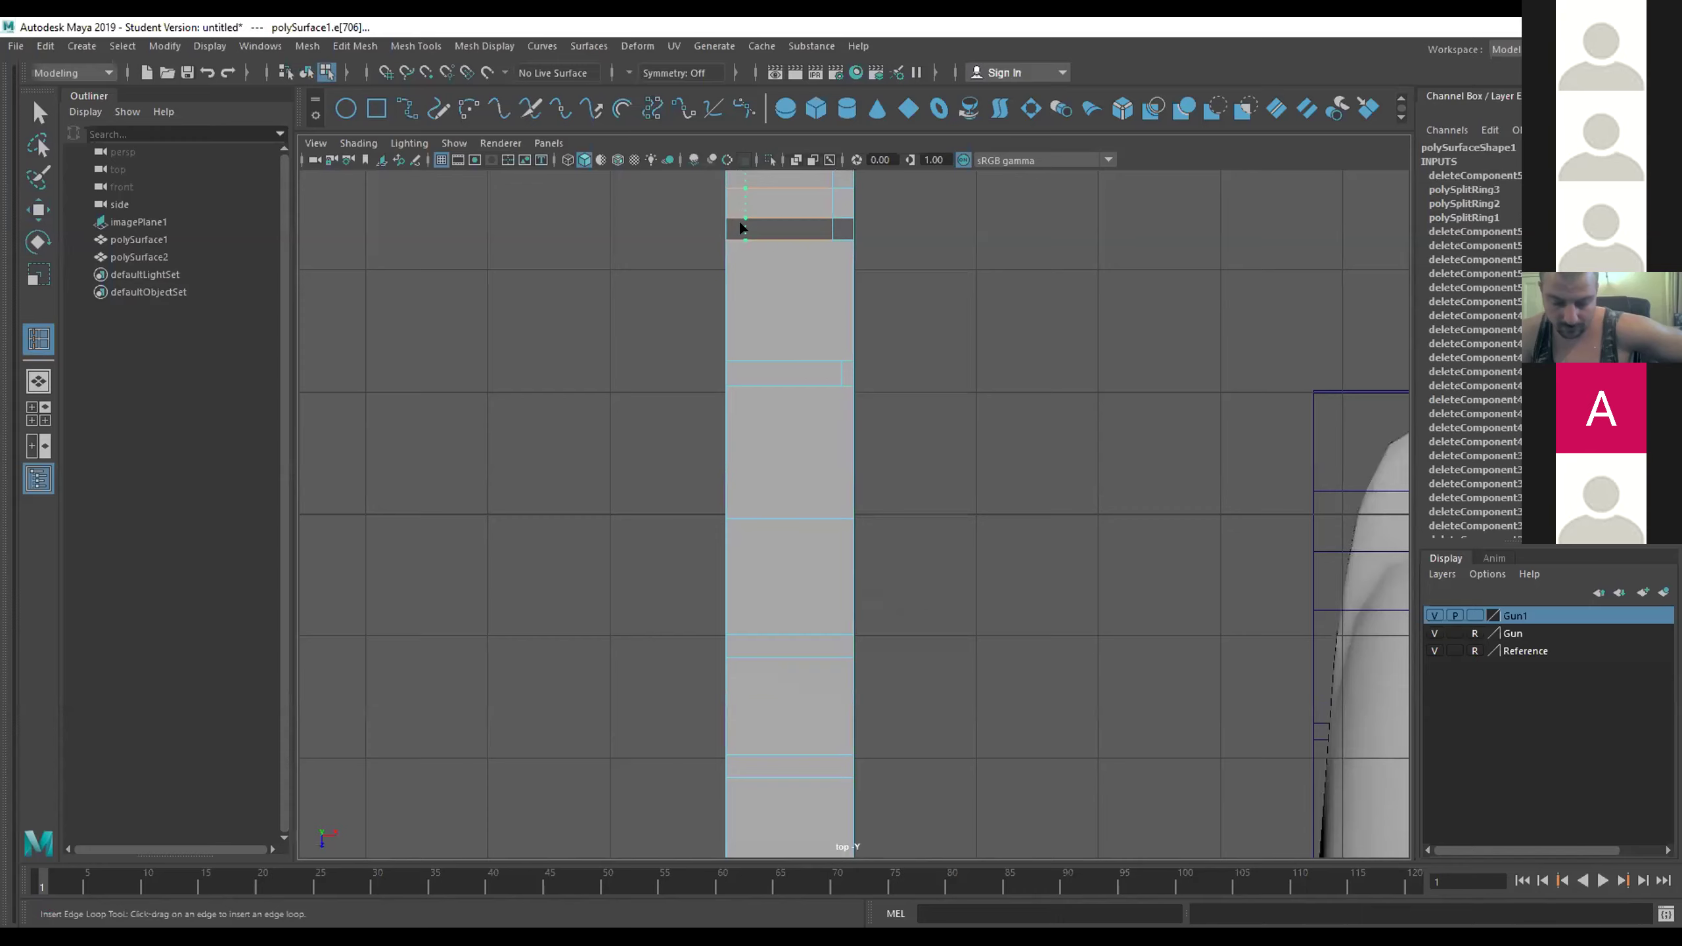
left_click(740, 264)
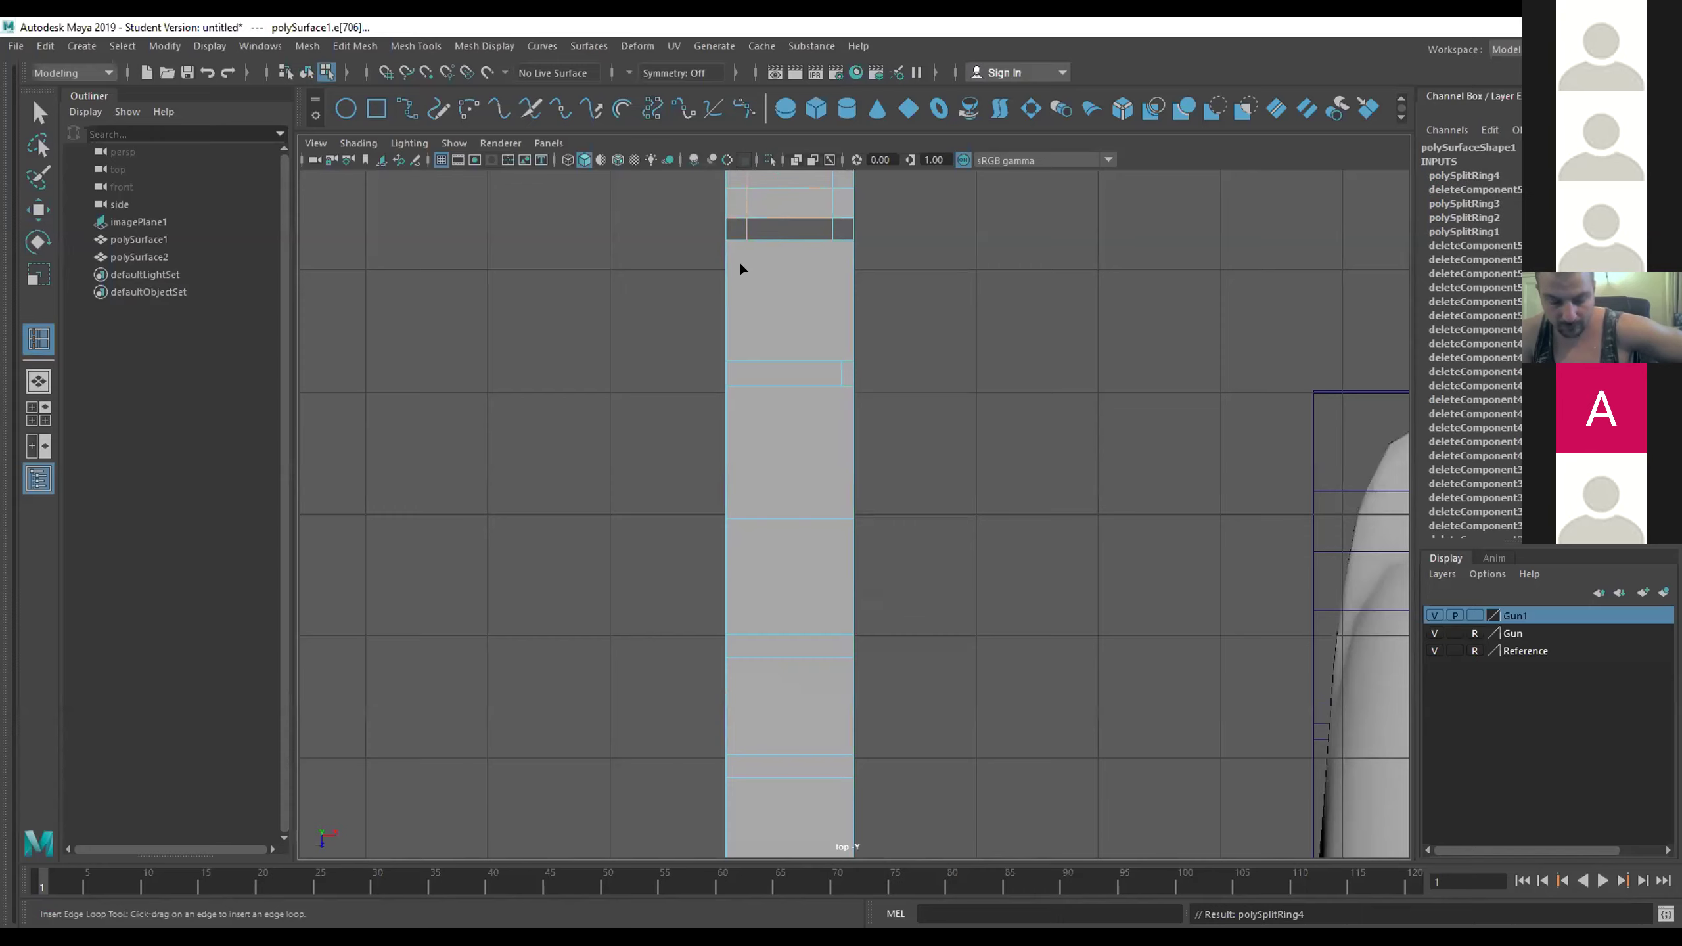
left_click(743, 358)
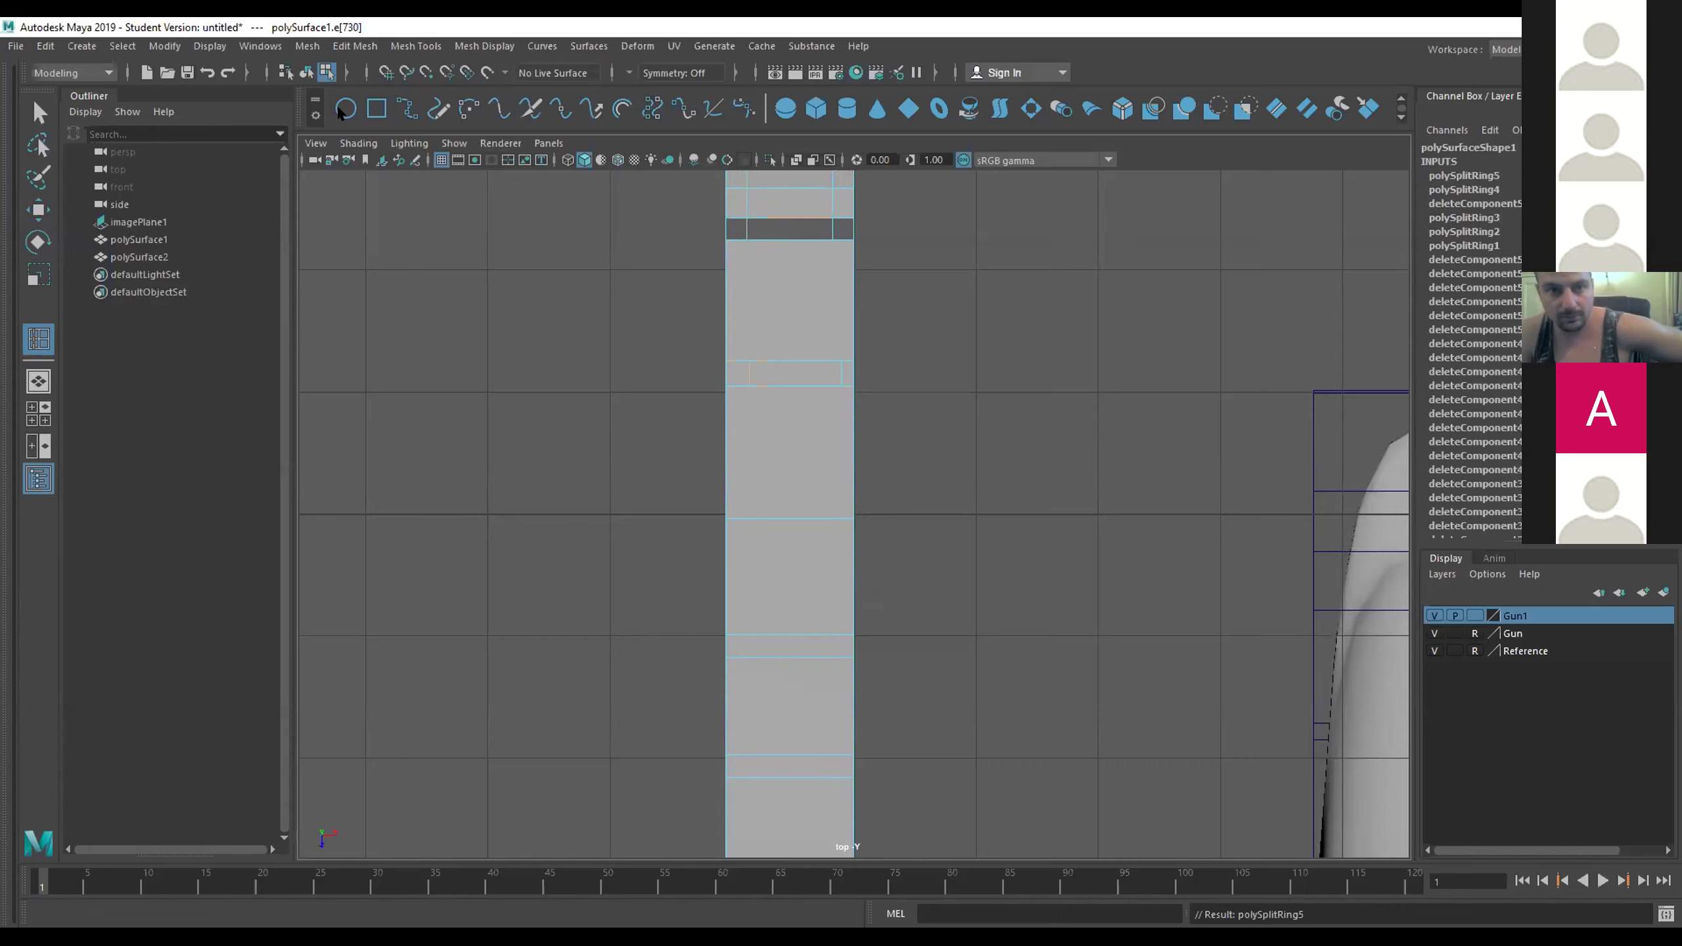
left_click(747, 516)
left_click(743, 518)
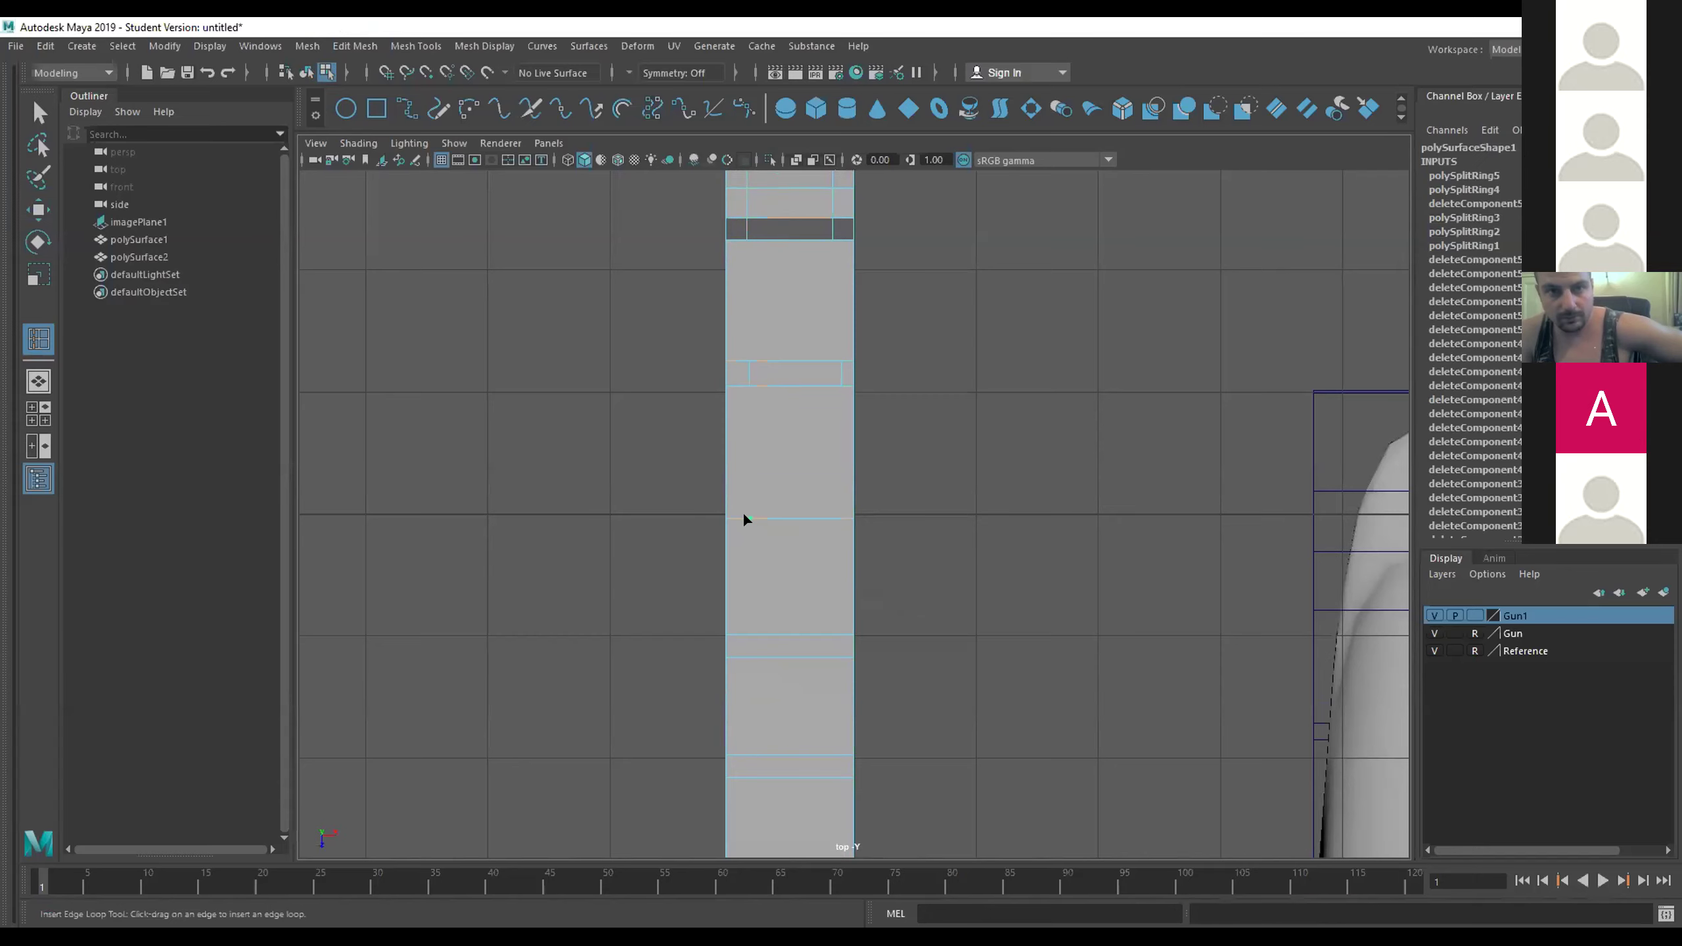
Re-pick the middle edge and add another edge loop near the bottom of the body.
left_click(745, 518)
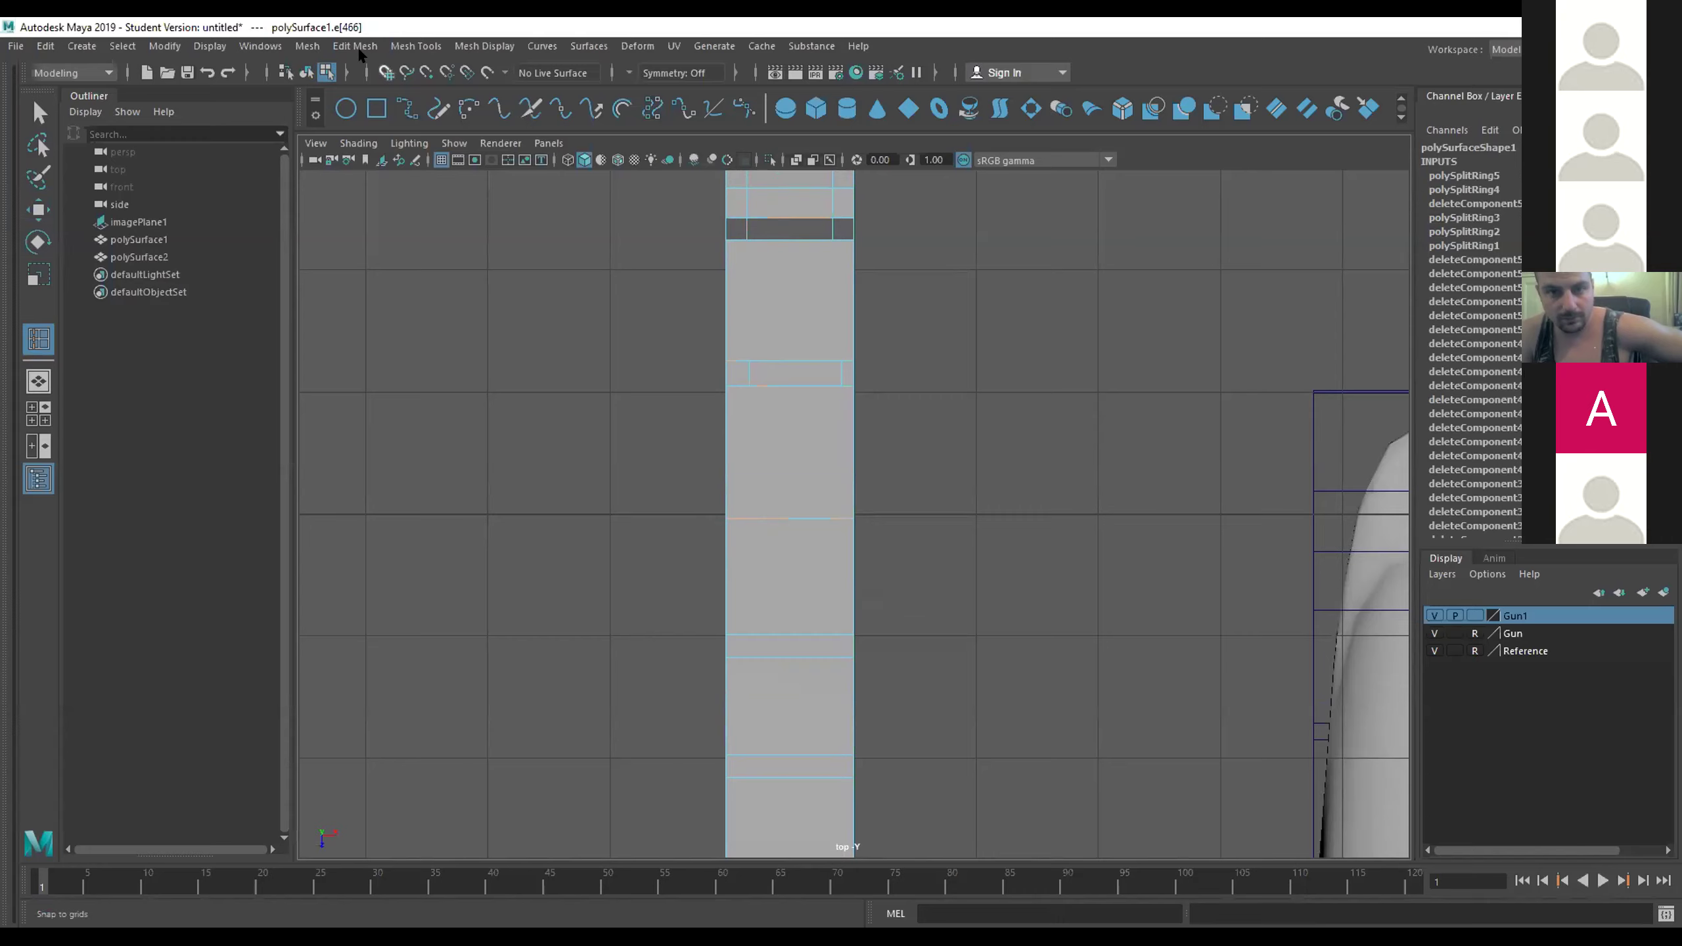
key("ctrl+z")
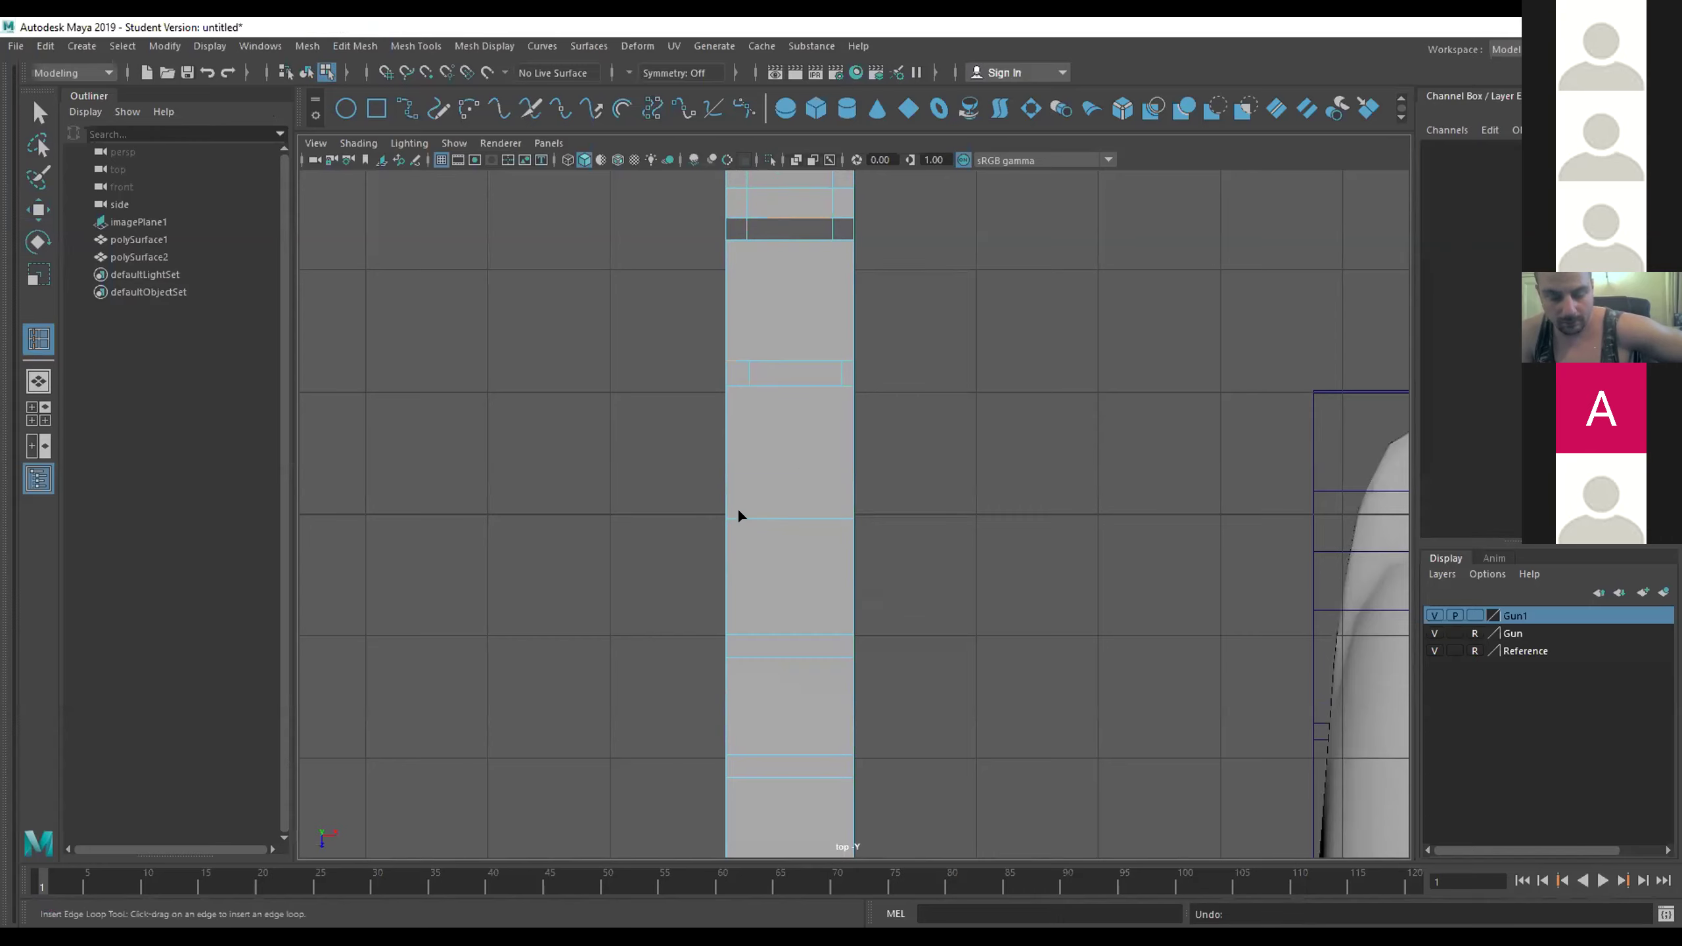
left_click(740, 517)
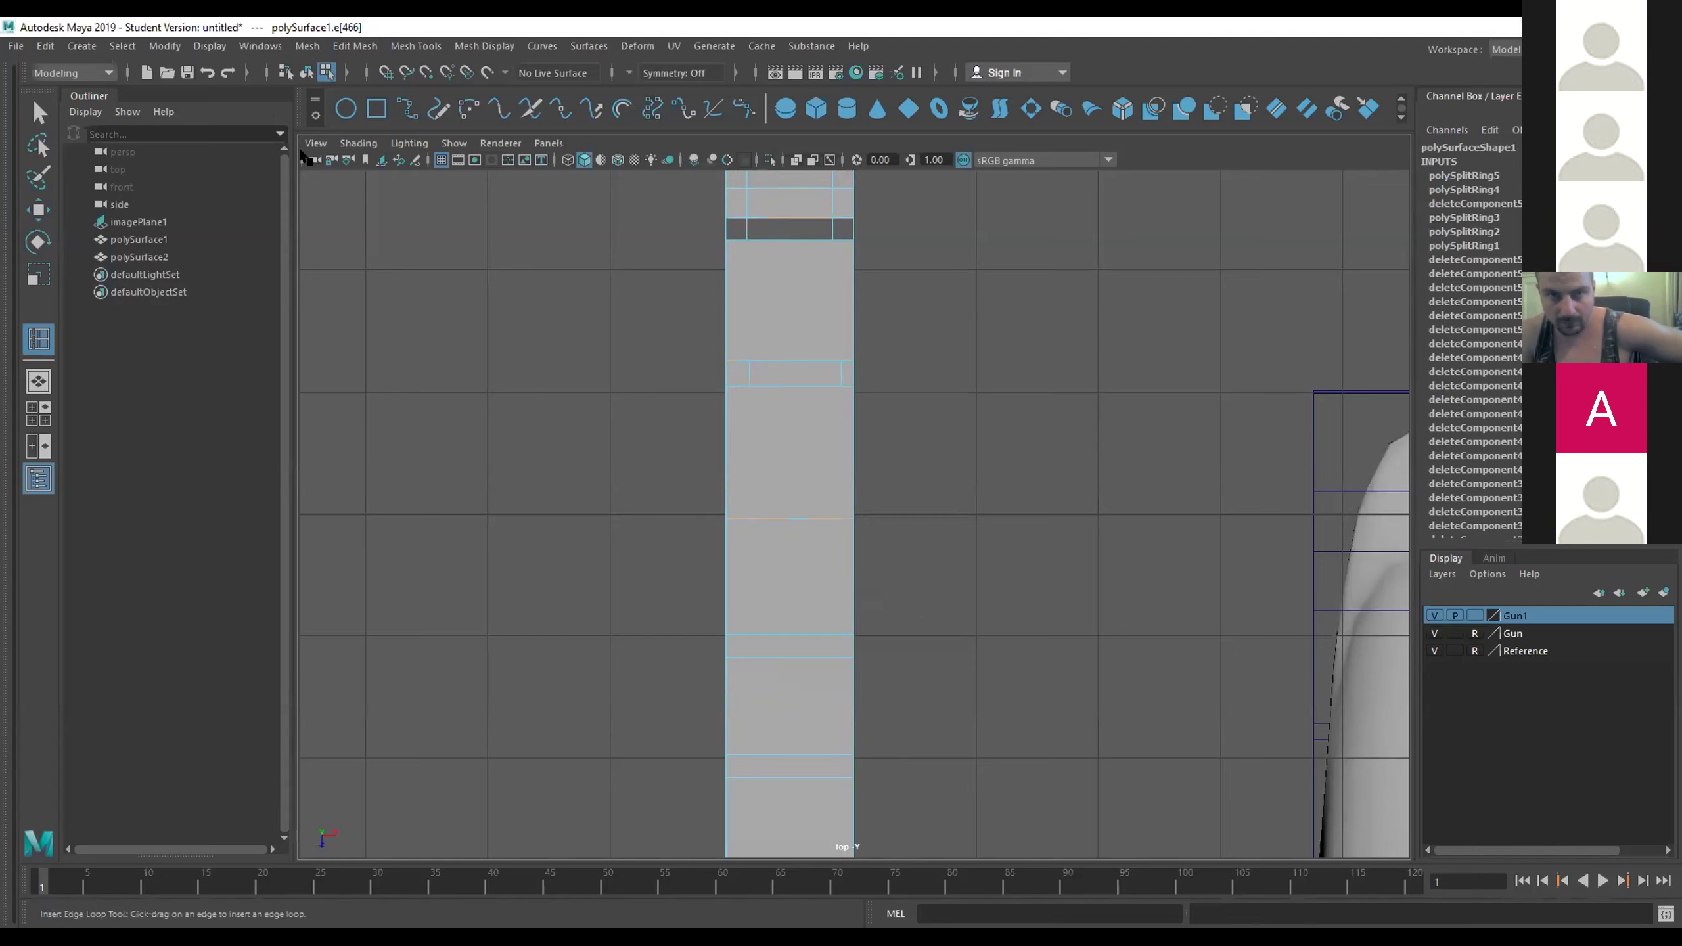
left_click(208, 73)
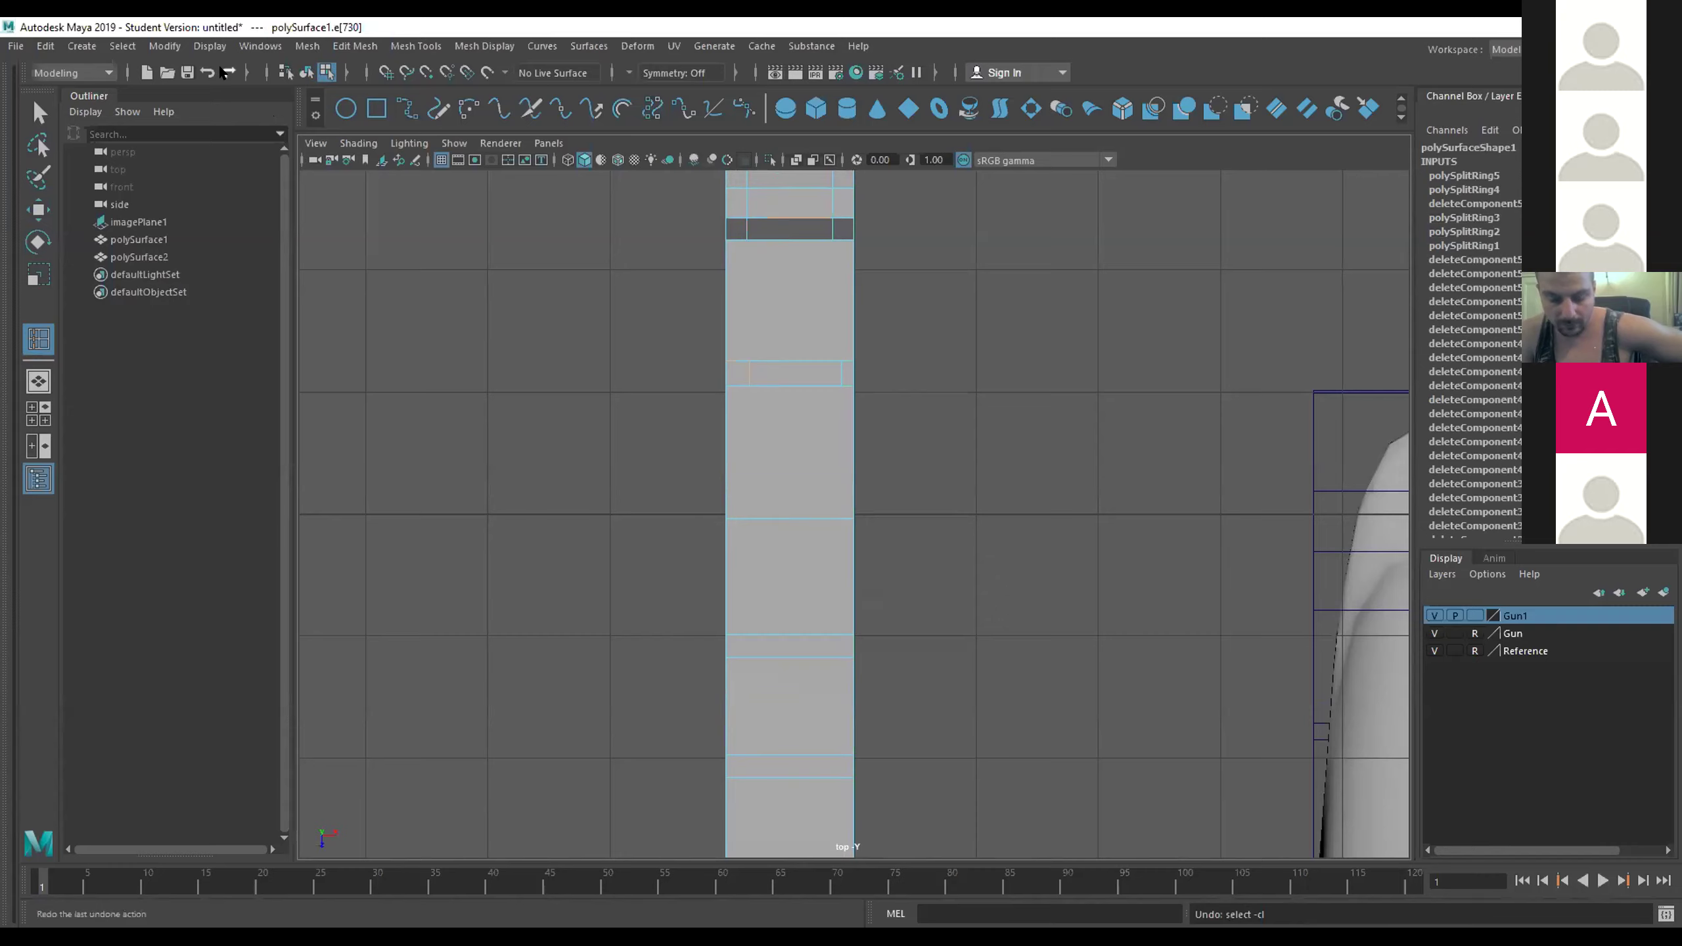
left_click(1245, 110)
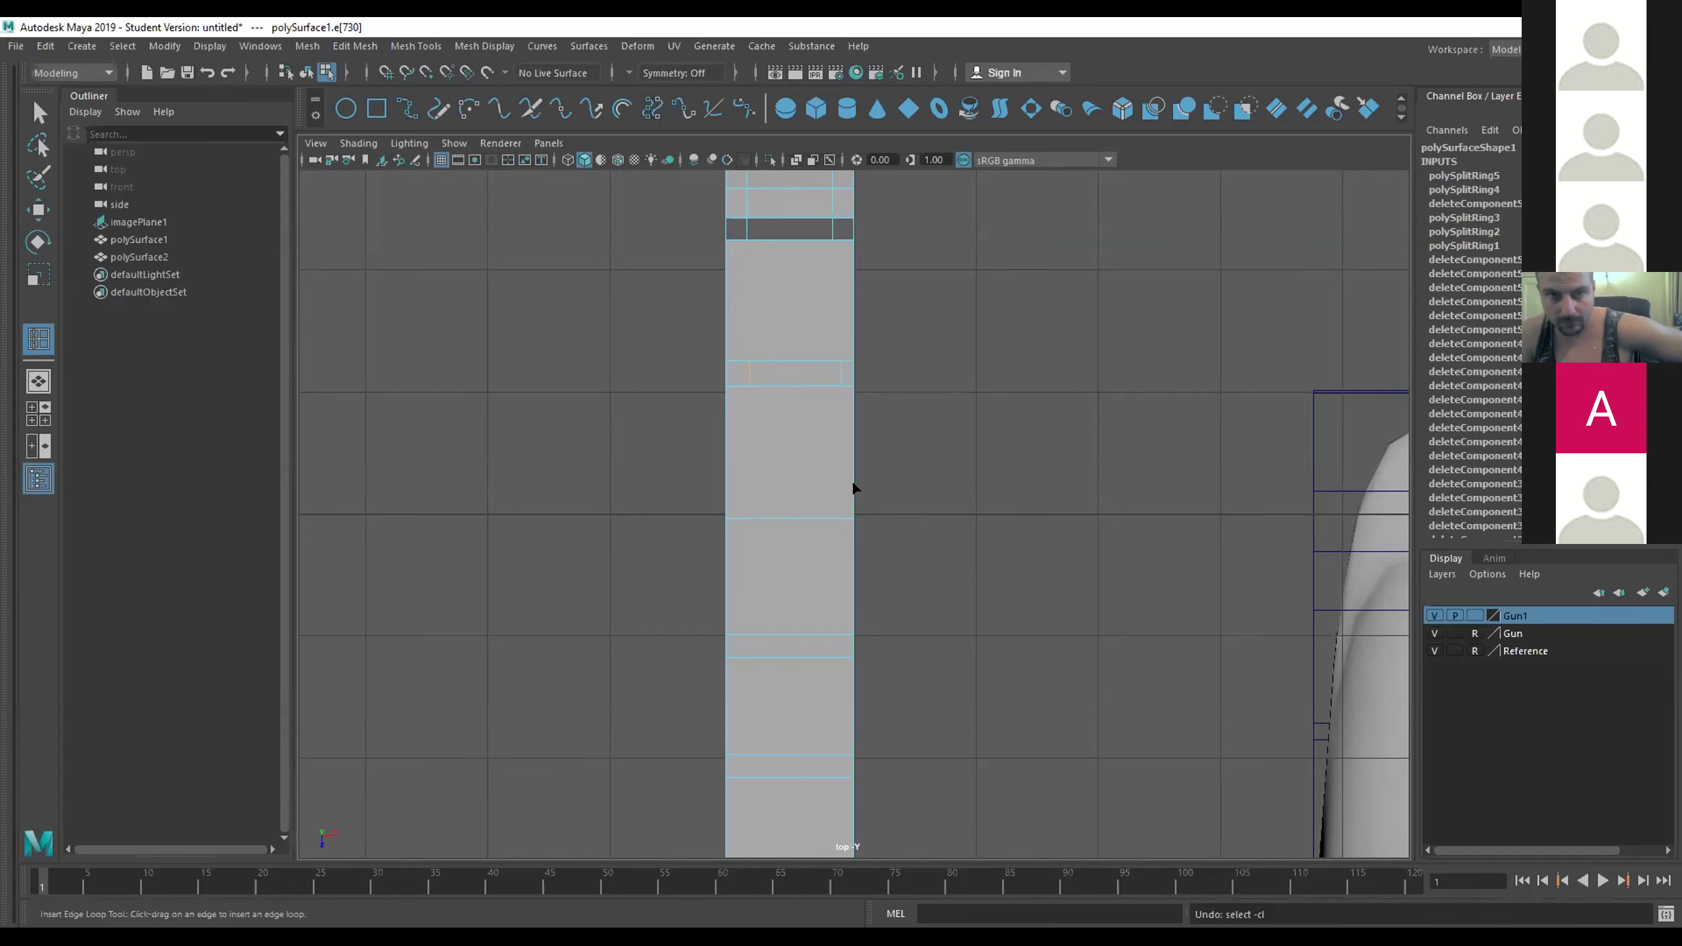
scroll("down", 3)
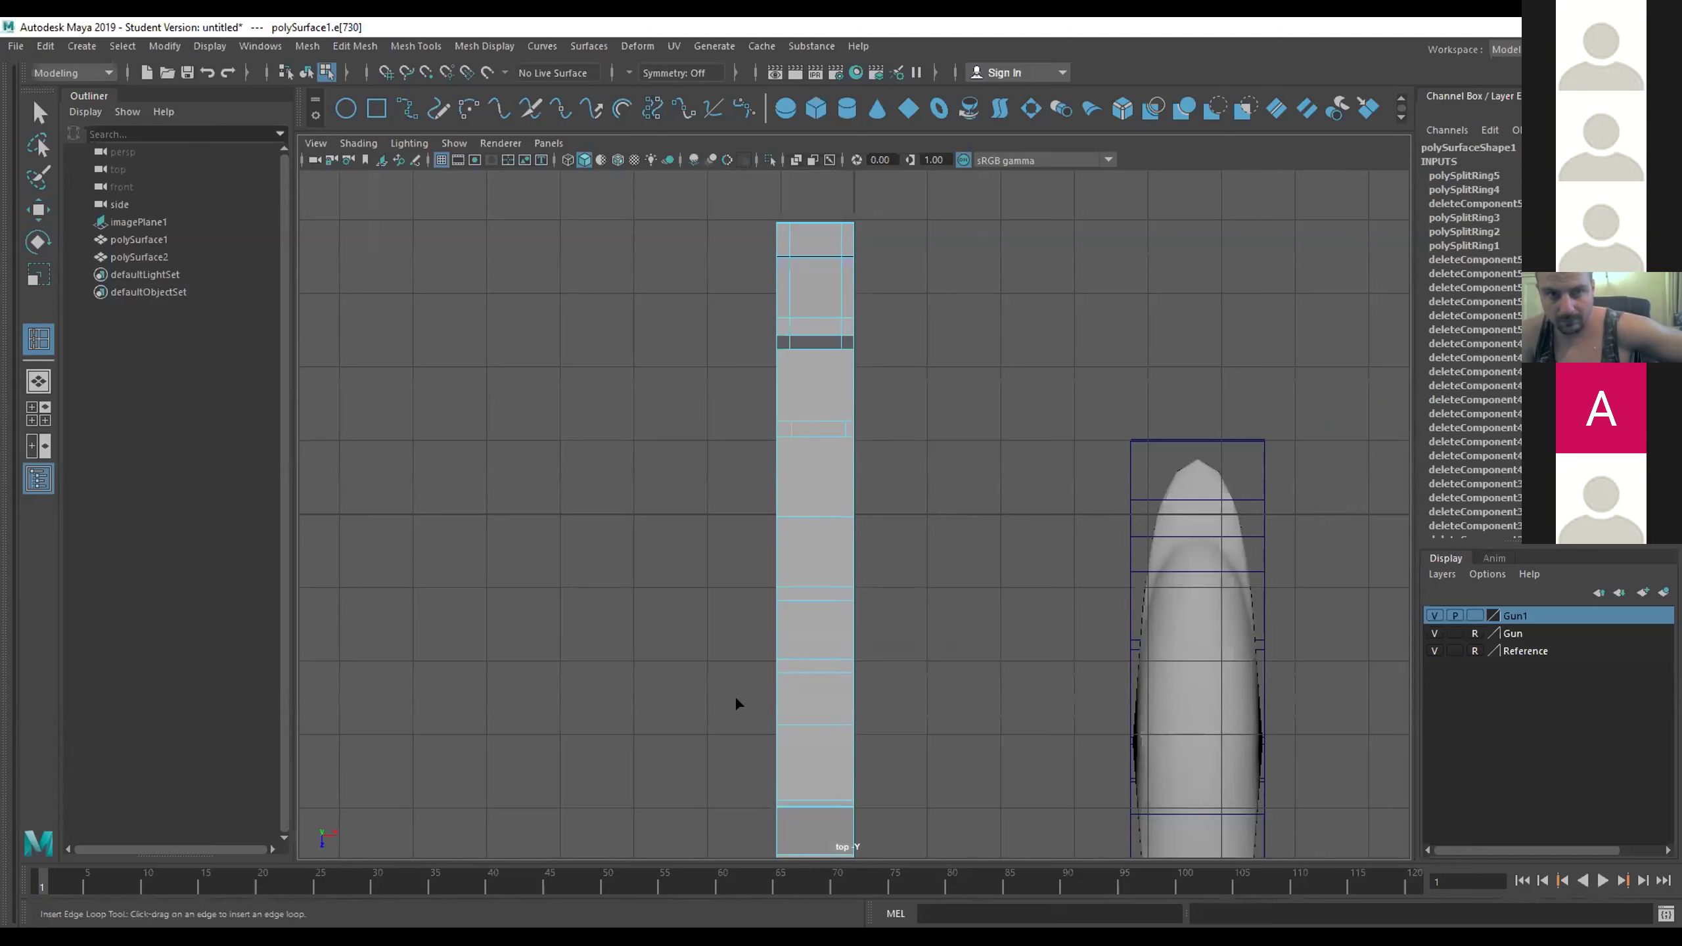
left_click(784, 669)
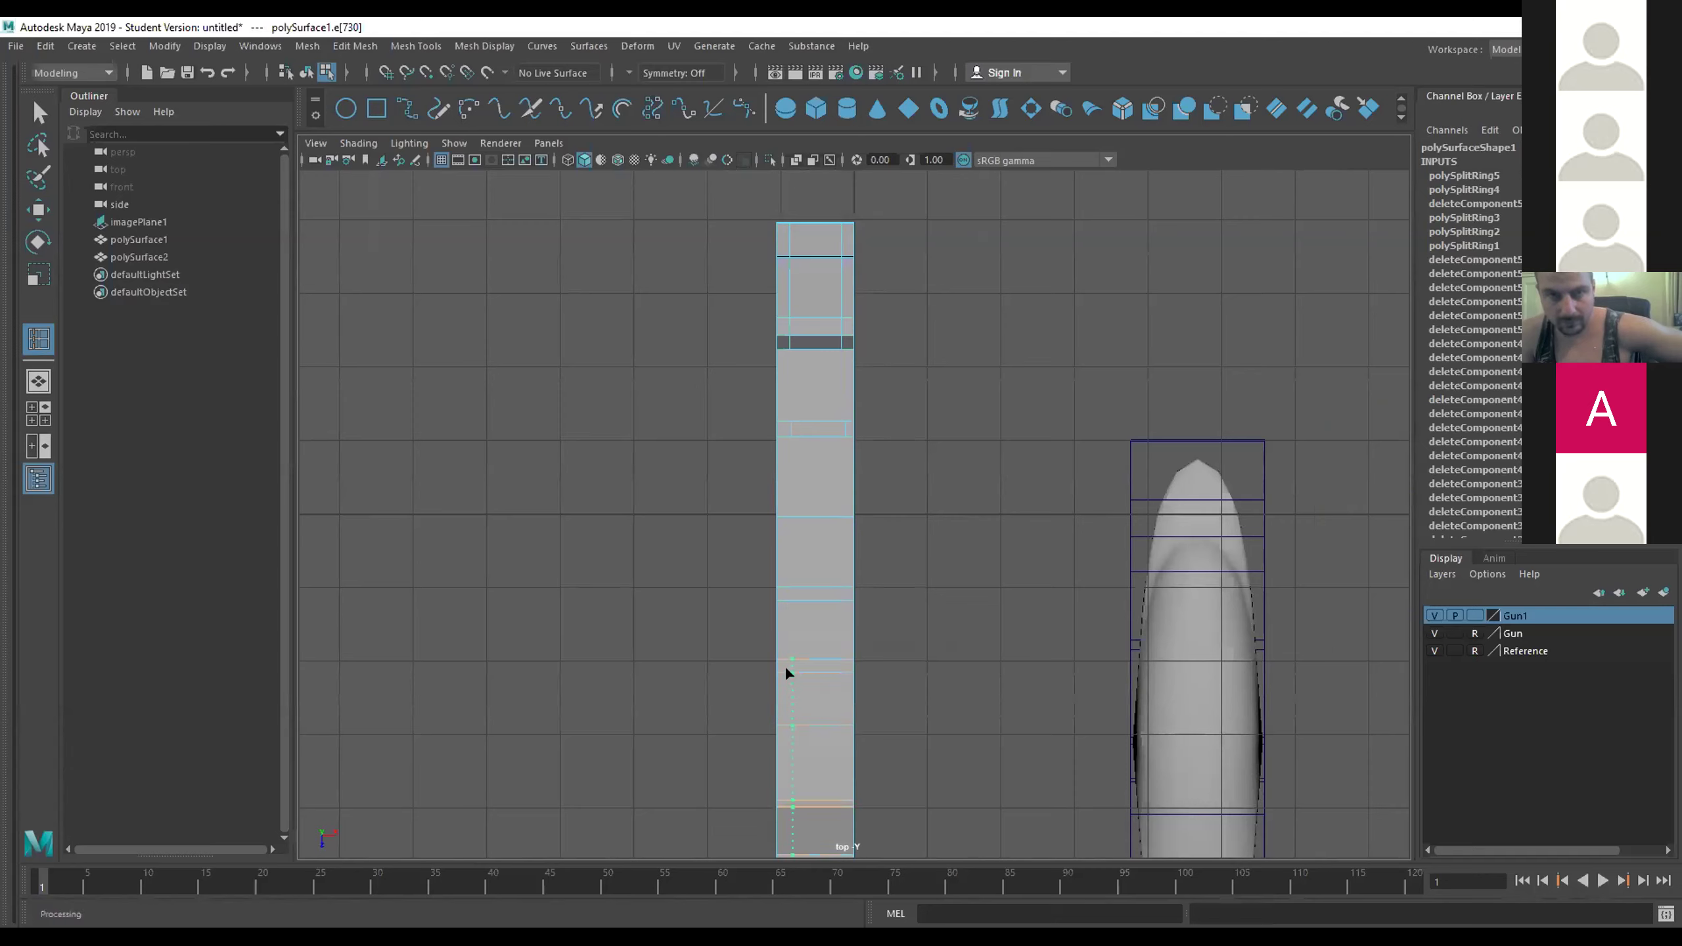
left_click(785, 665)
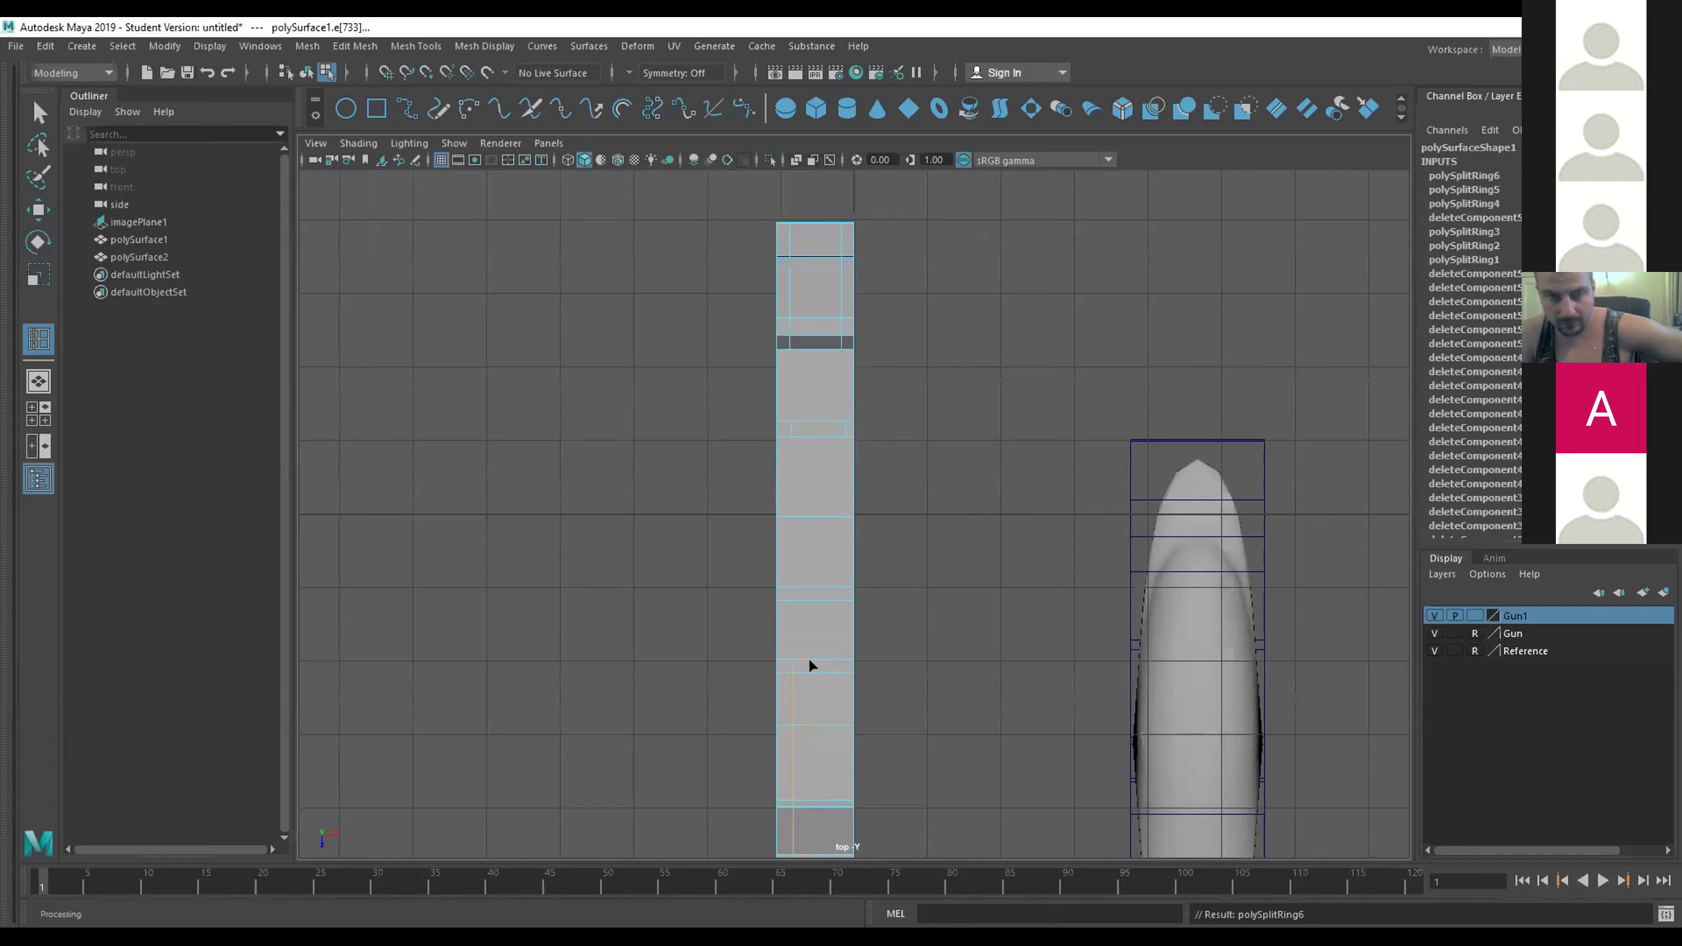
left_click(457, 42)
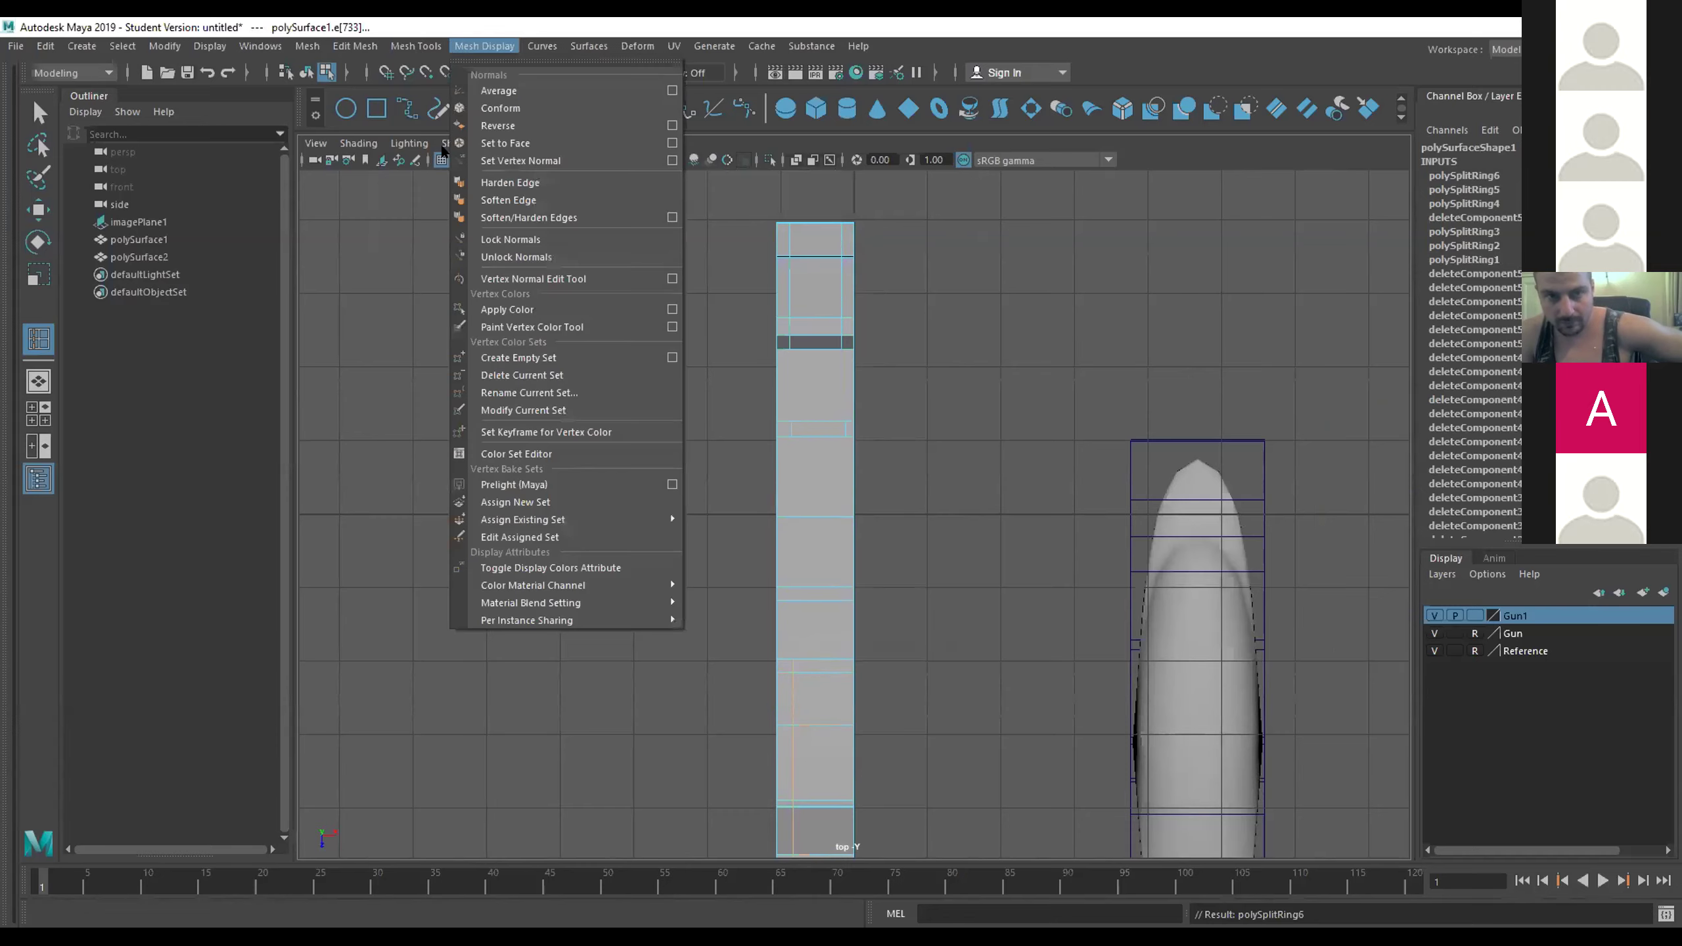
Use Multi-Cut to apply a cut from the body's top edge down the strip.
mouse_move(416, 46)
left_click(464, 212)
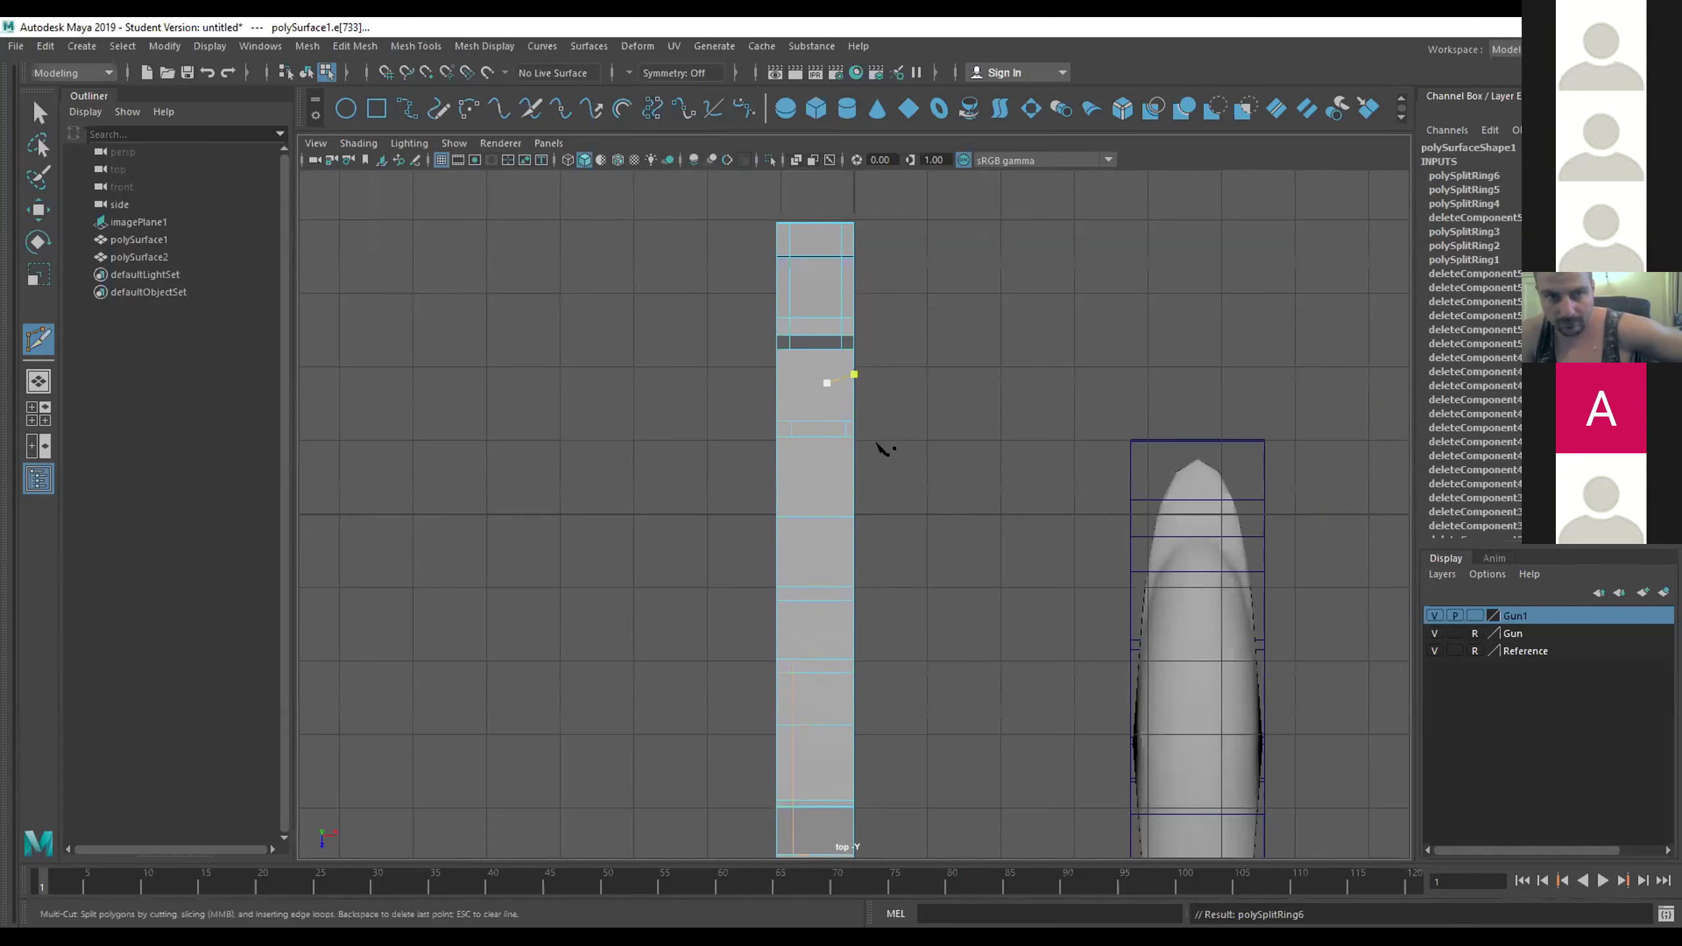
scroll("up", 3)
scroll("up", 3)
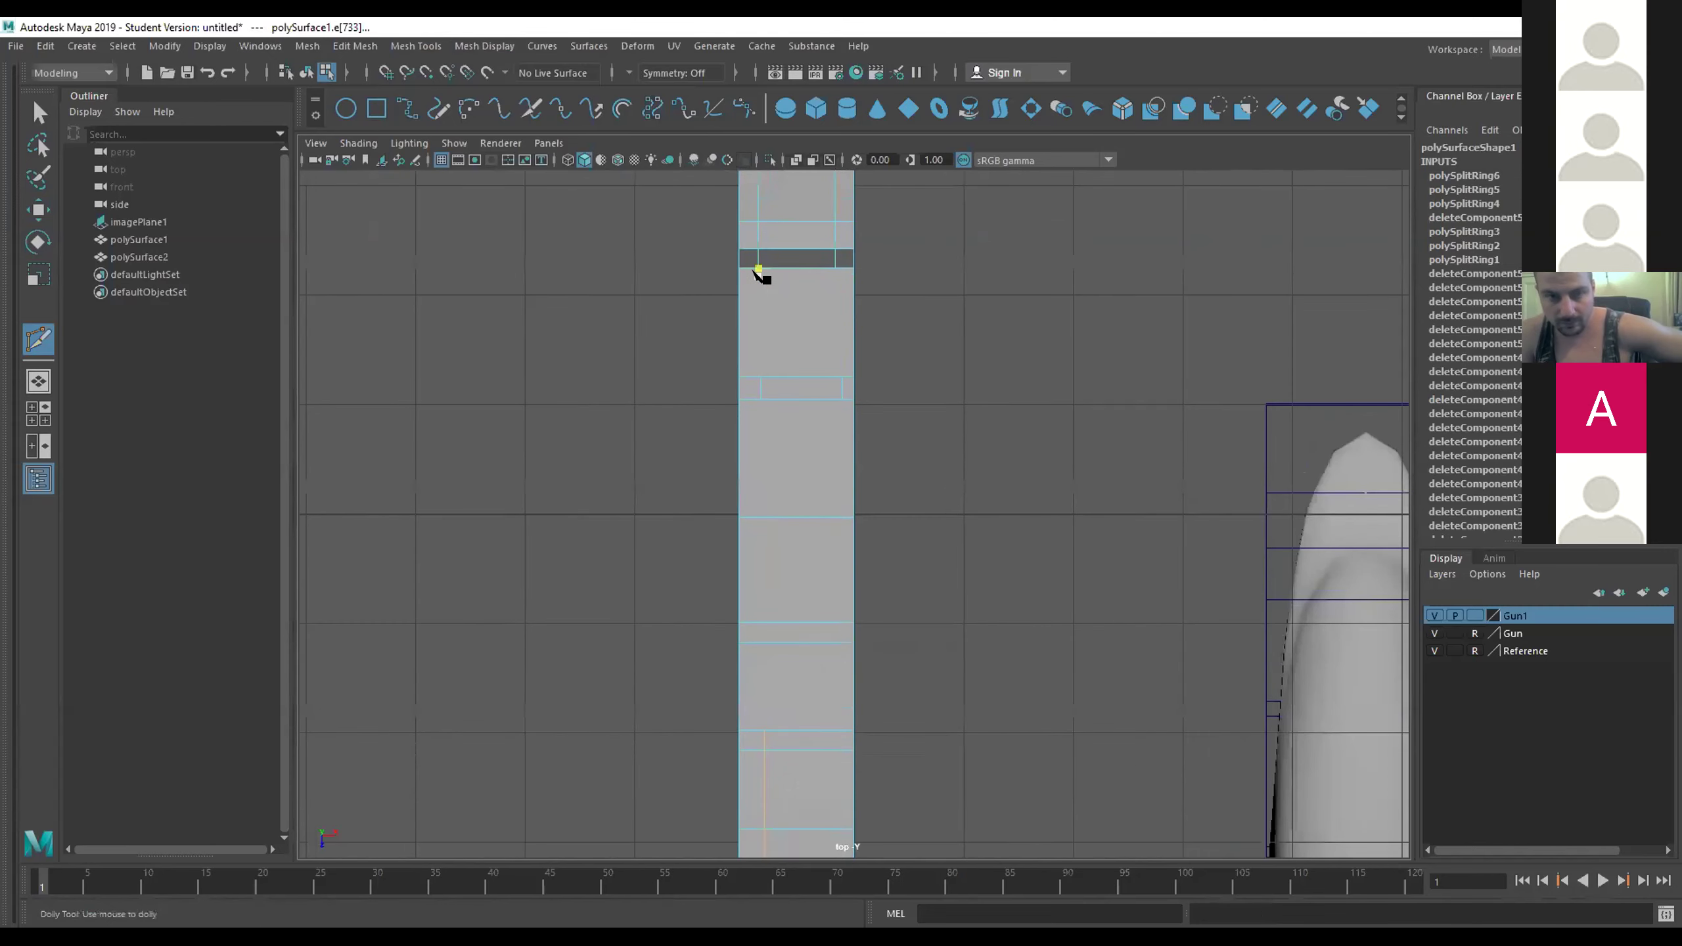
left_click(759, 270)
left_click(760, 381)
key("Return")
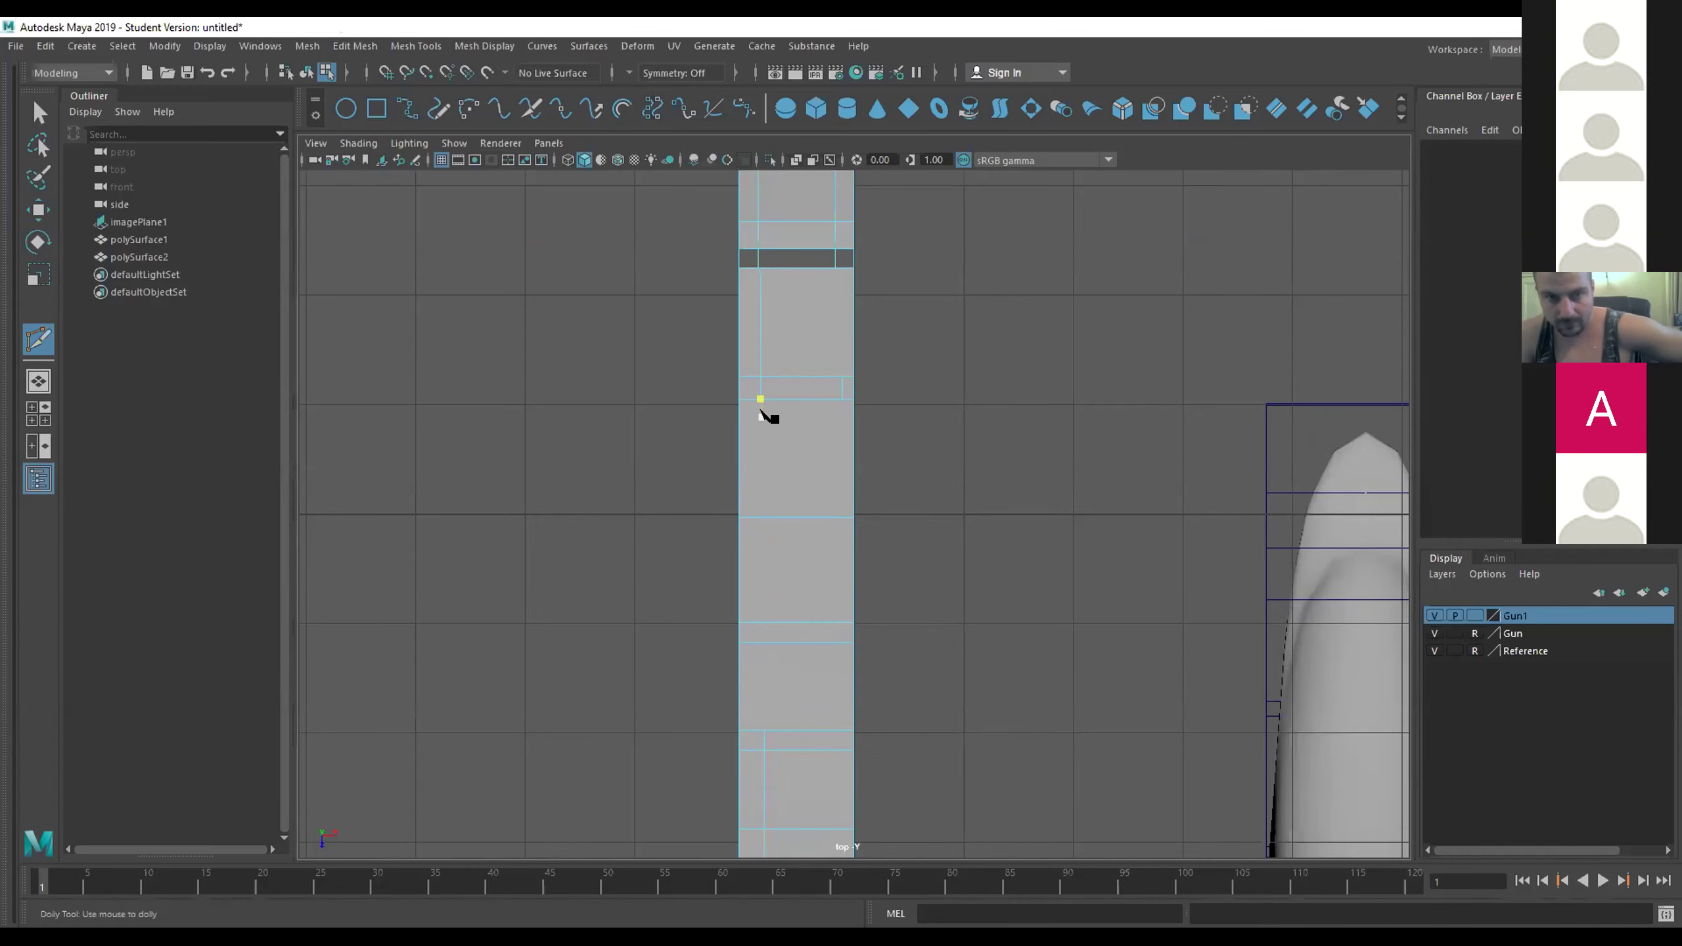
left_click(207, 72)
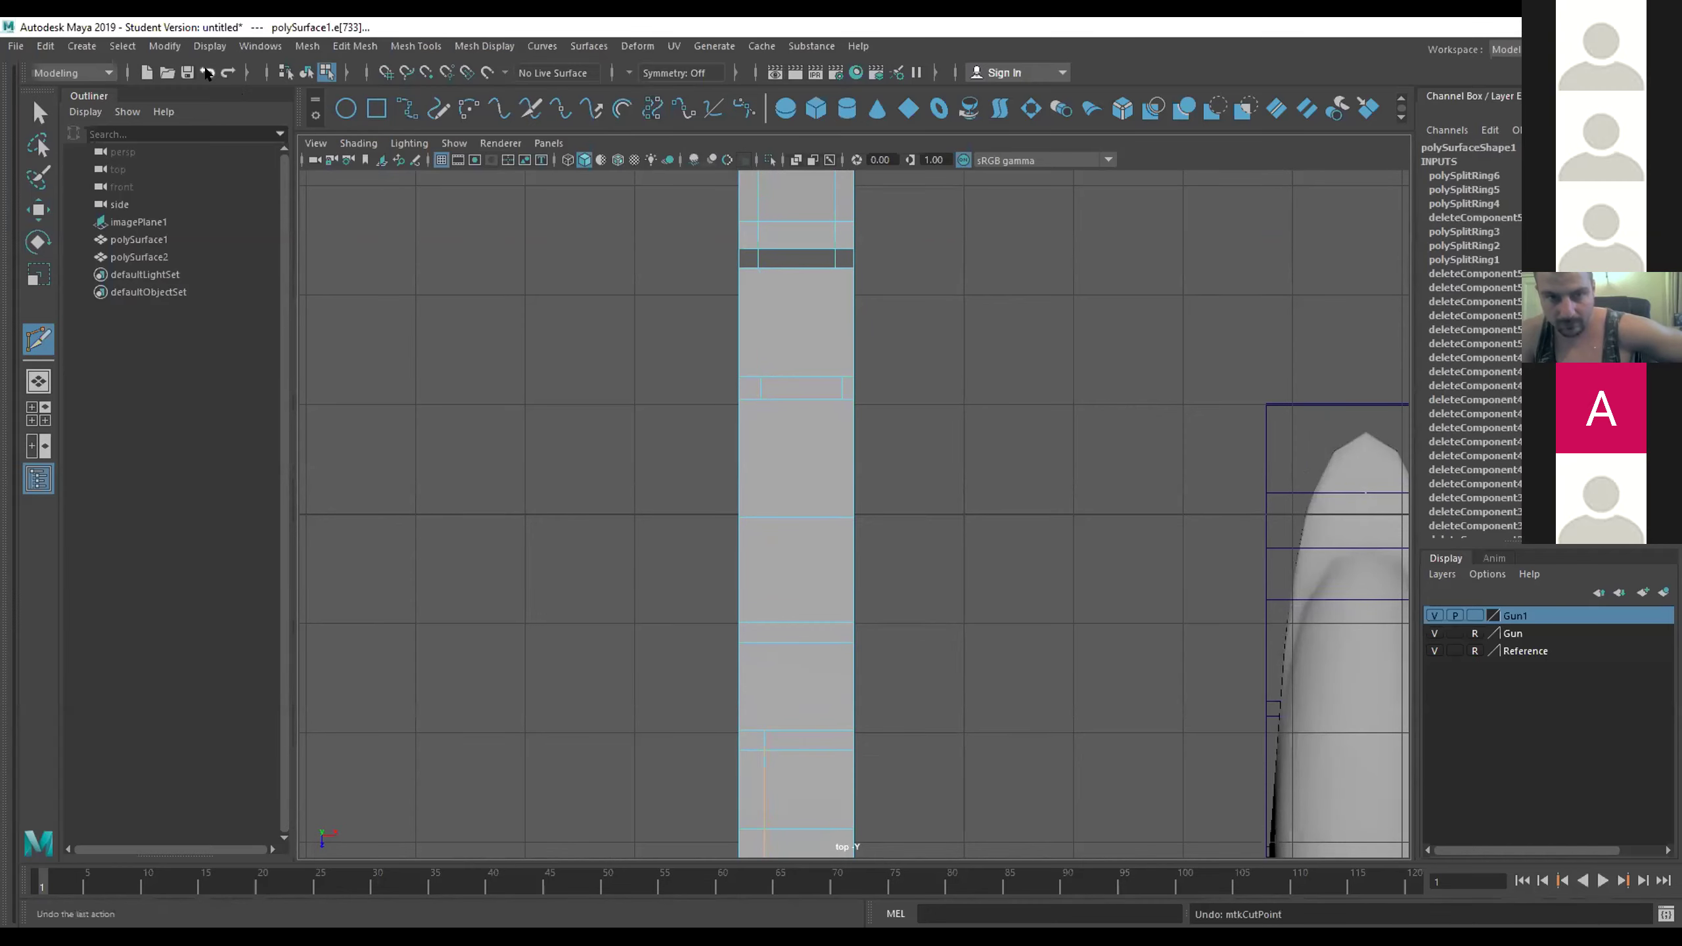
scroll("up", 3)
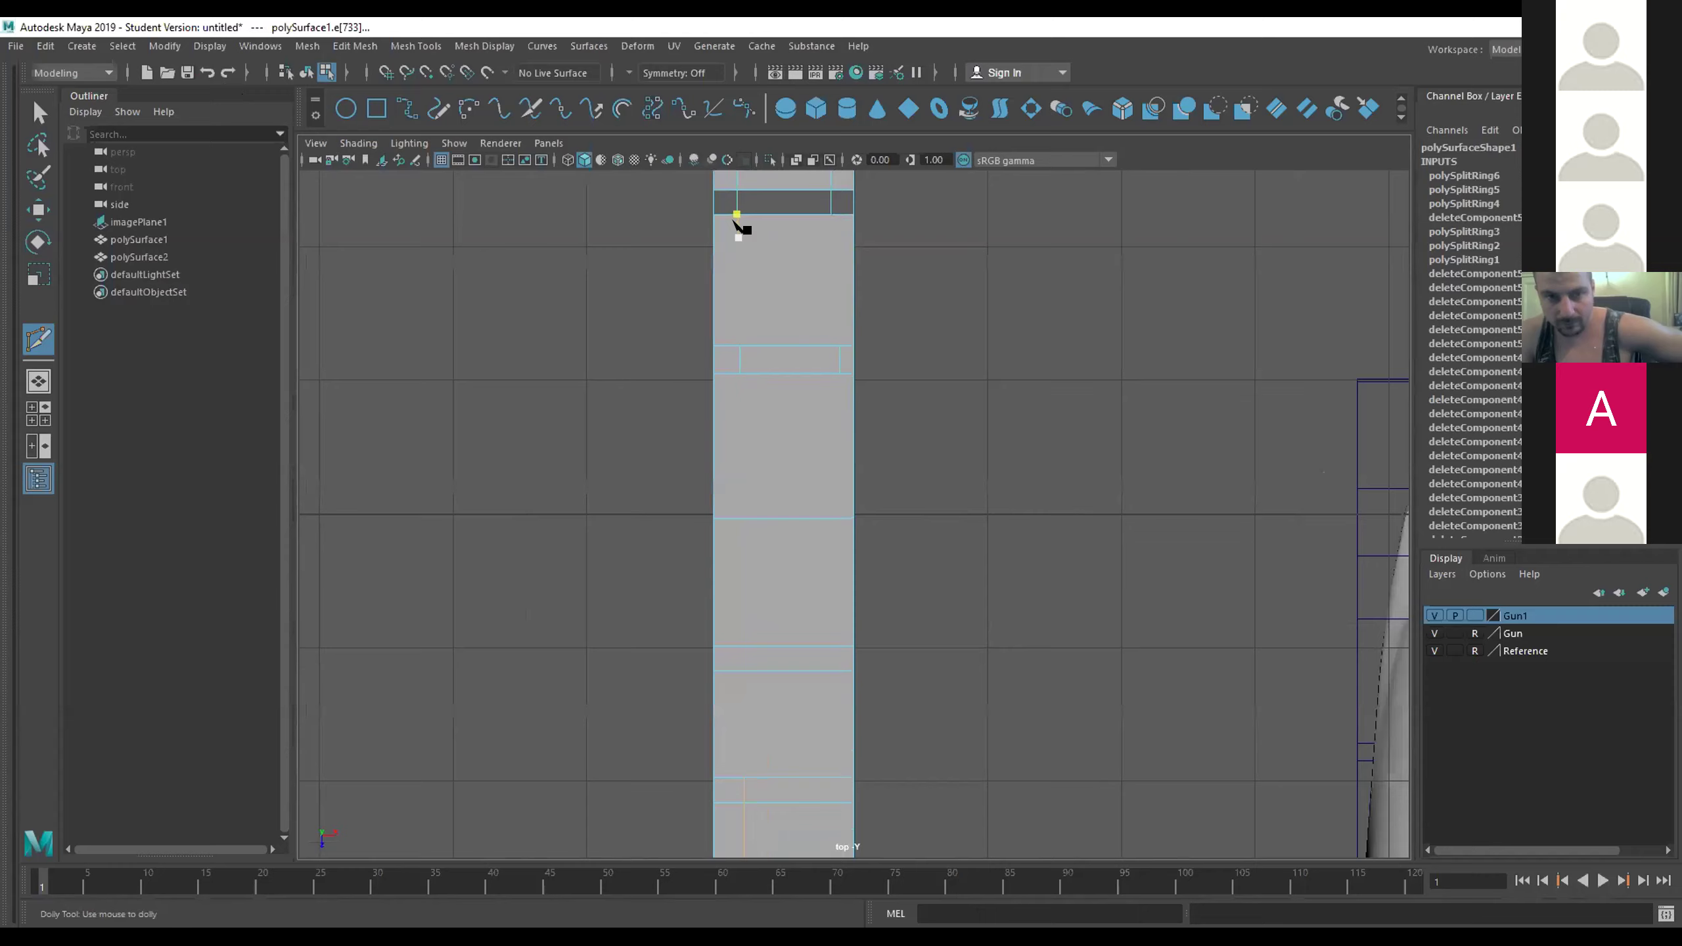
left_click(737, 214)
left_click(739, 346)
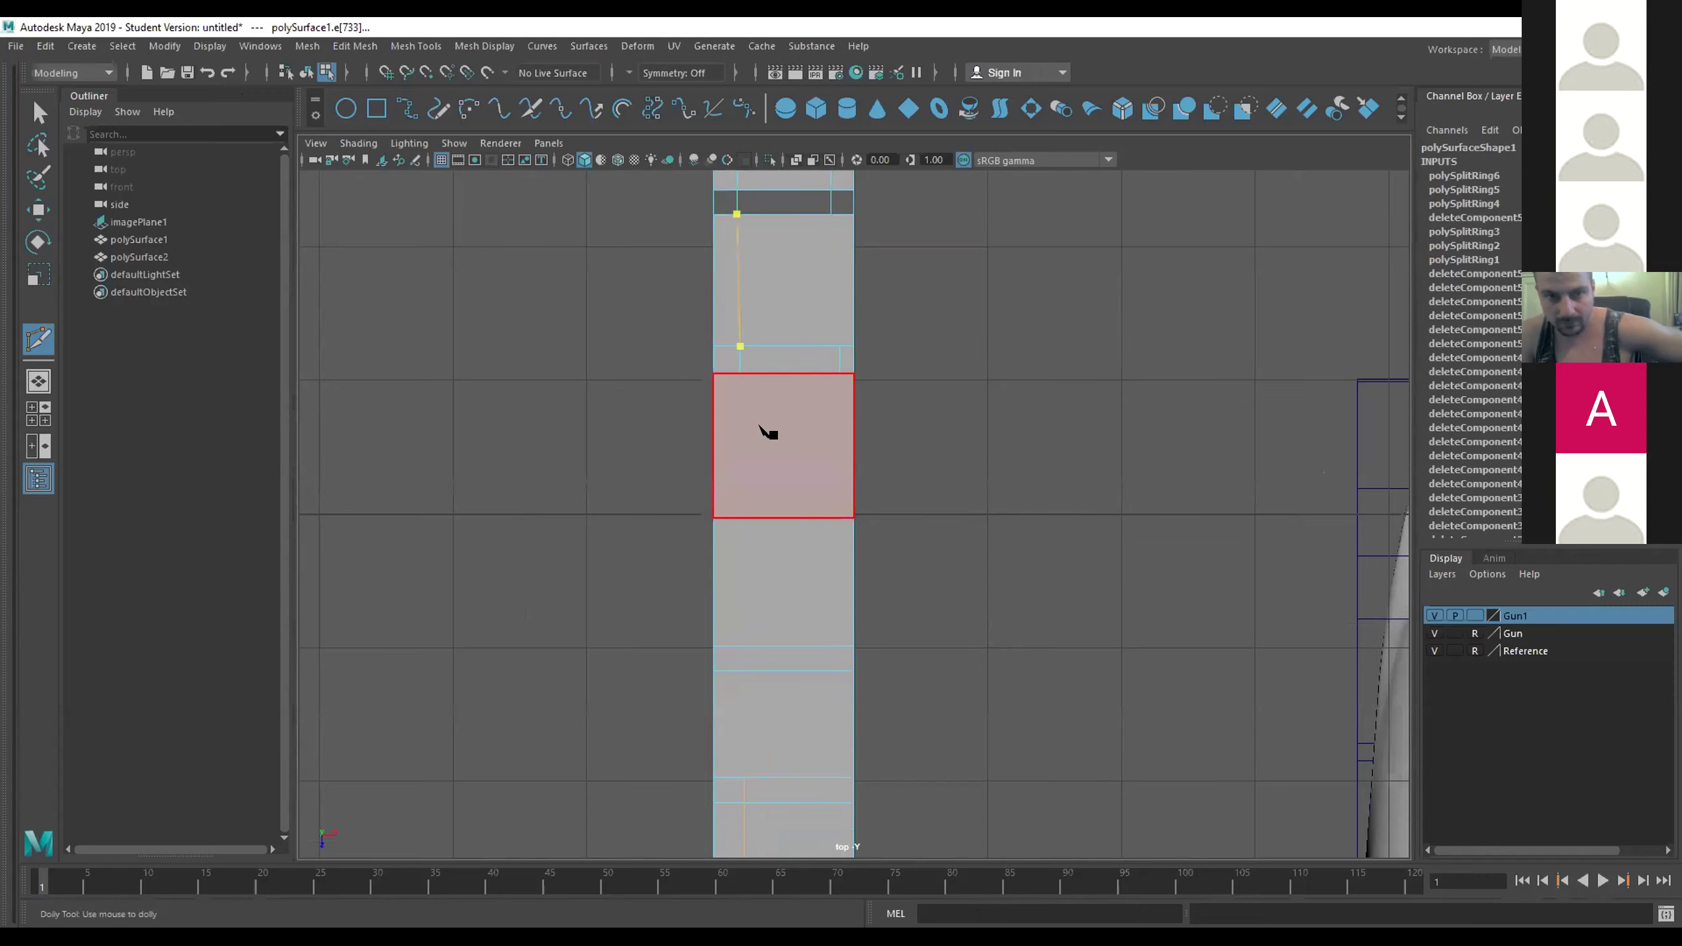
key("Return")
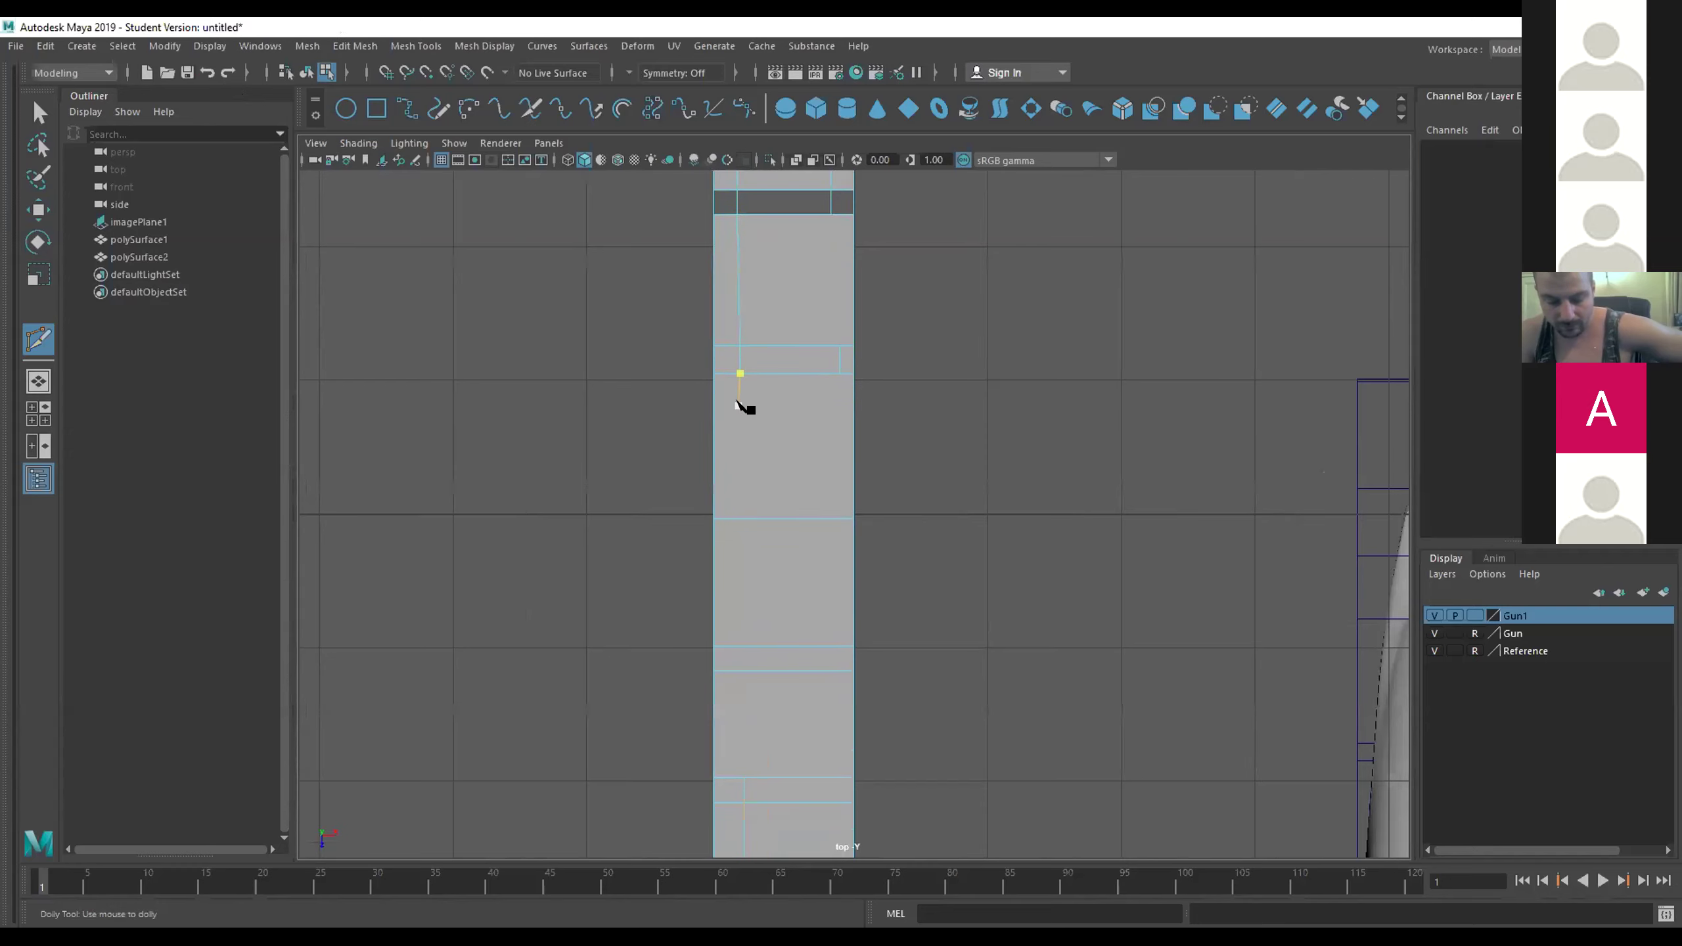
Extend another Multi-Cut down the mesh toward the body's lower-left edge.
scroll("up", 3)
left_click(715, 343)
scroll("down", 3)
scroll("down", 3)
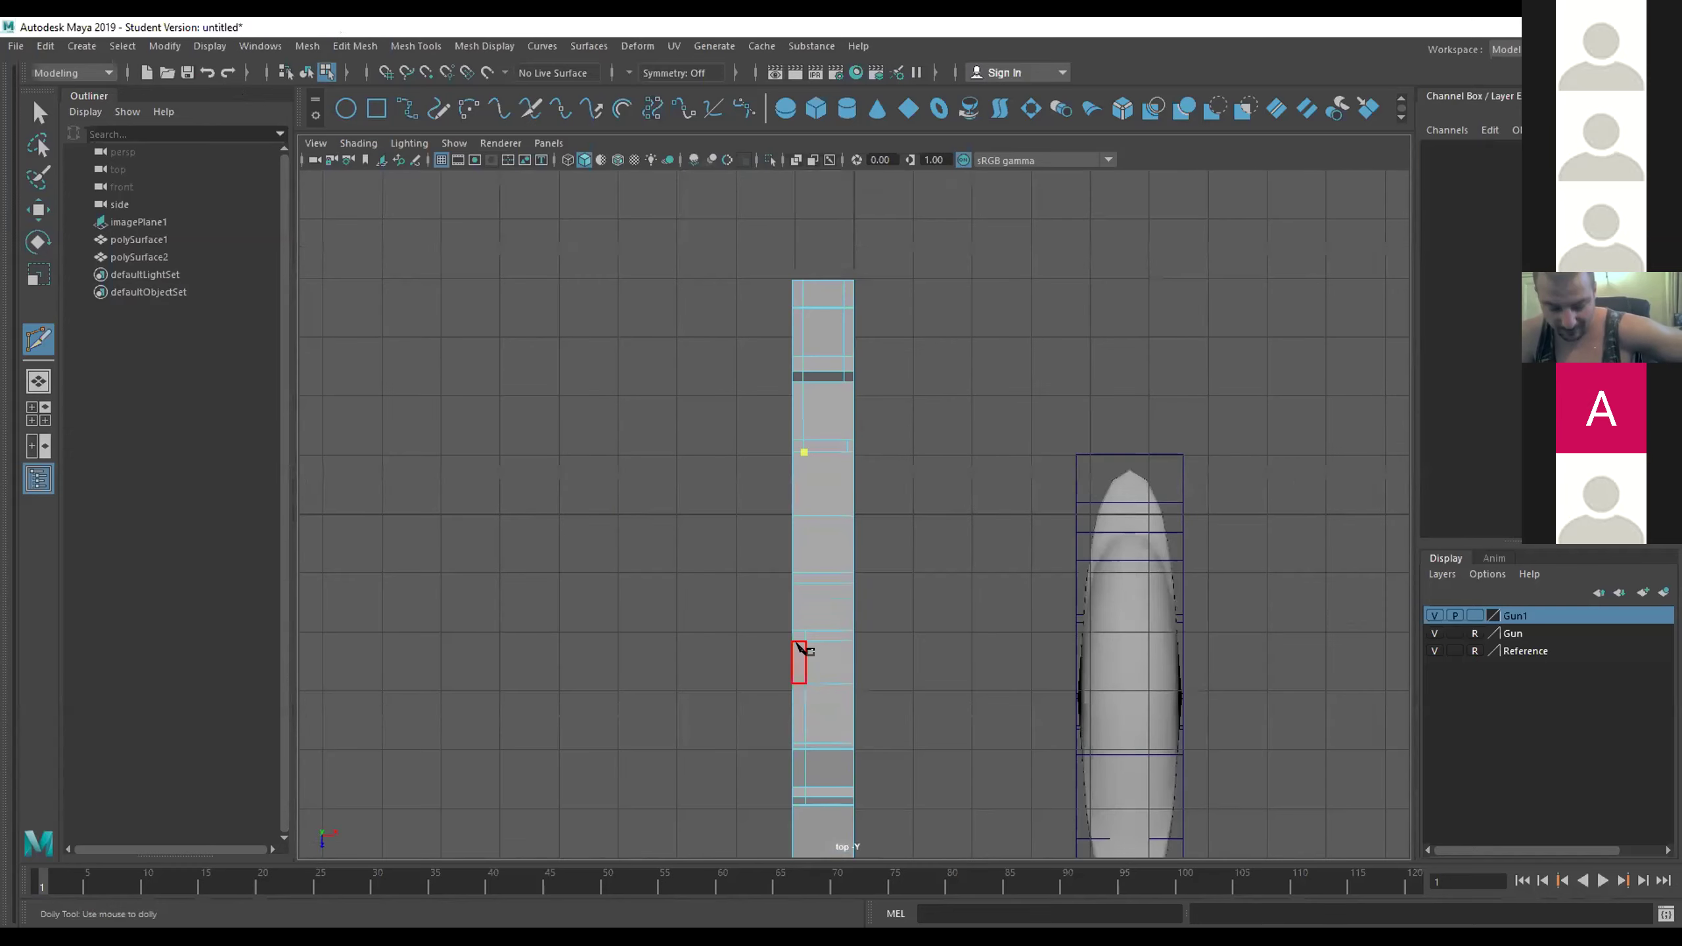
scroll("up", 3)
left_click(801, 645)
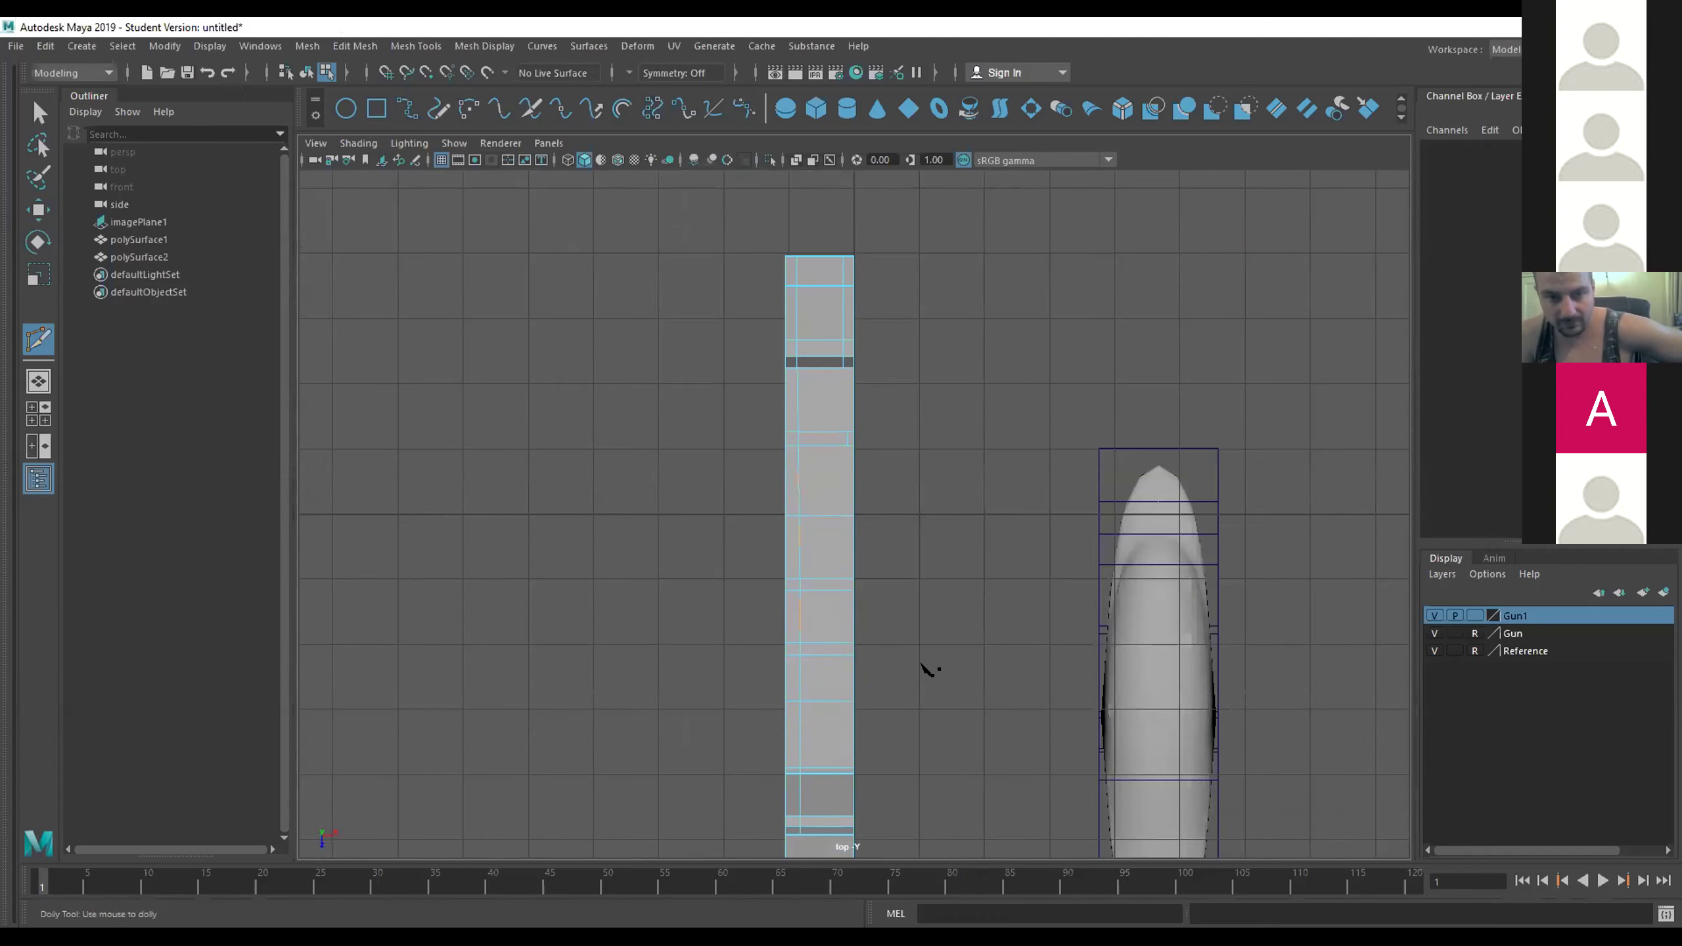
scroll("down", 3)
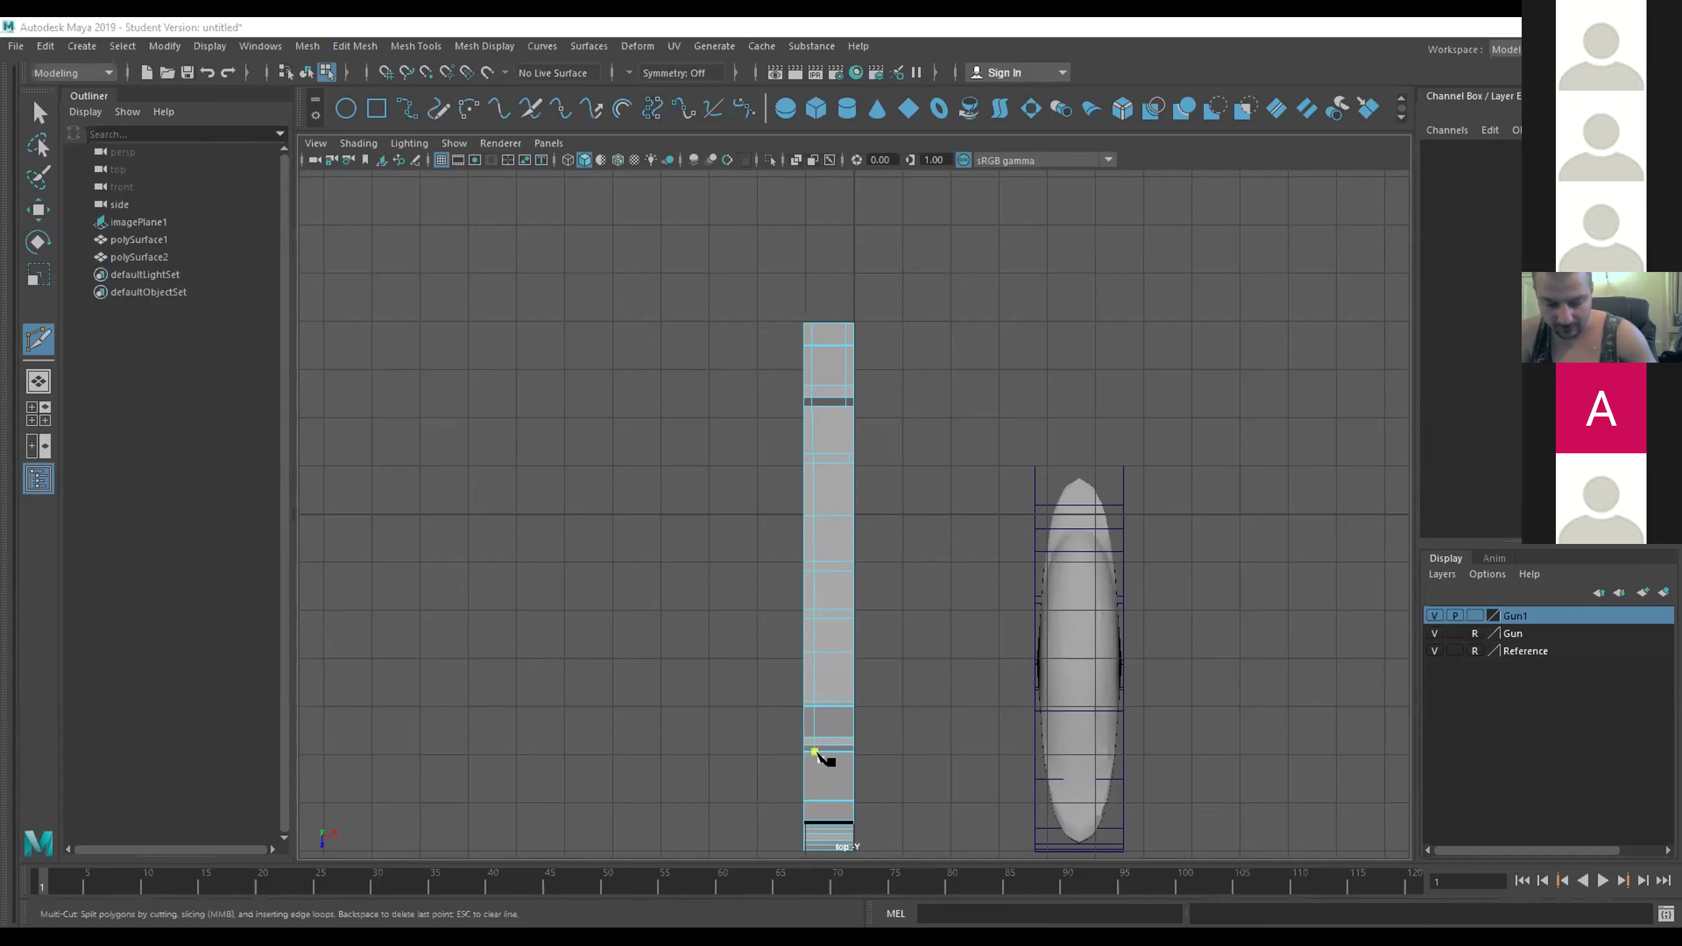
left_click(803, 820)
key("Escape")
scroll("up", 3)
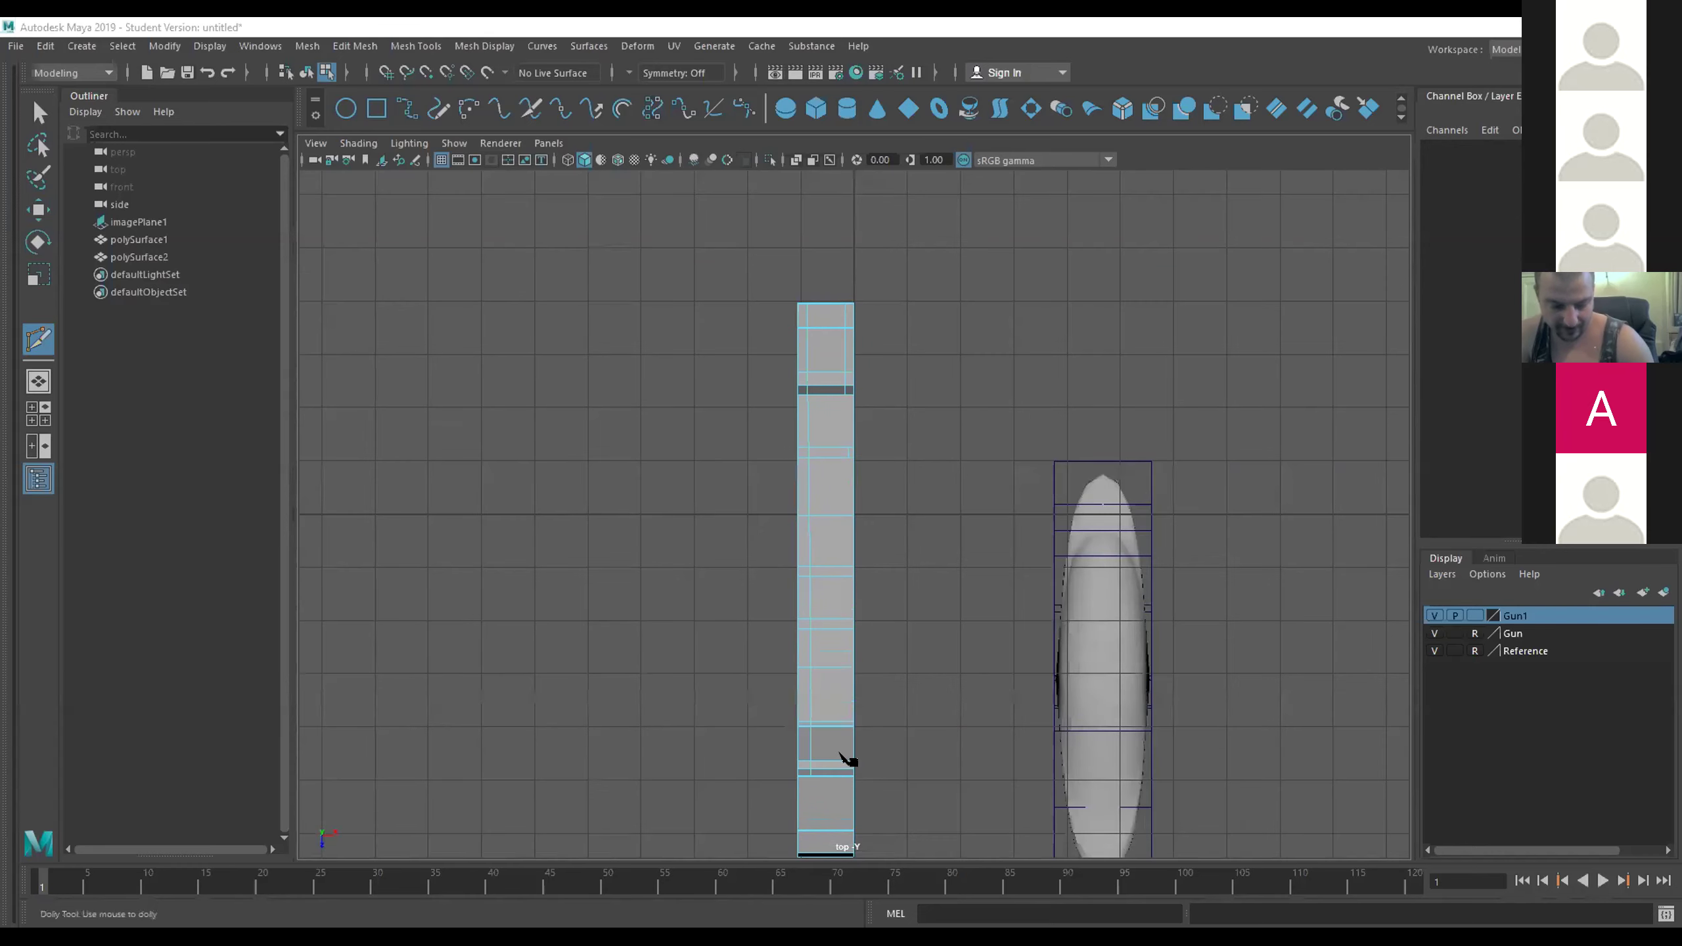
left_click(809, 777)
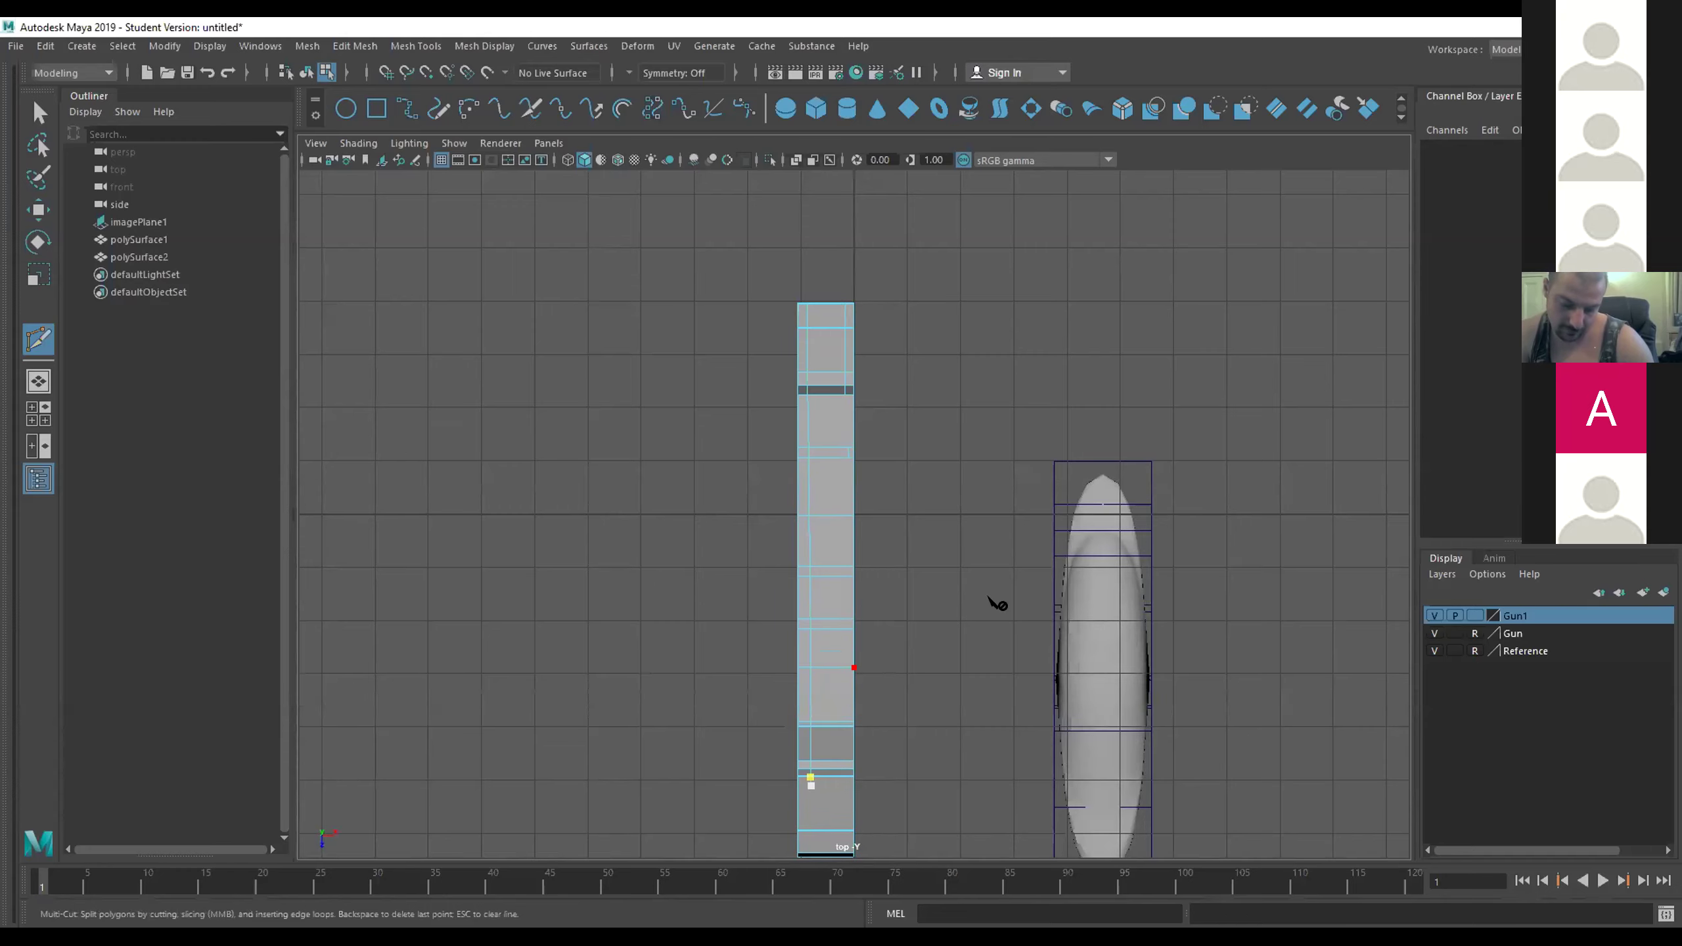
Maximise the perspective view and orbit around the gun body to inspect the cuts.
key("space")
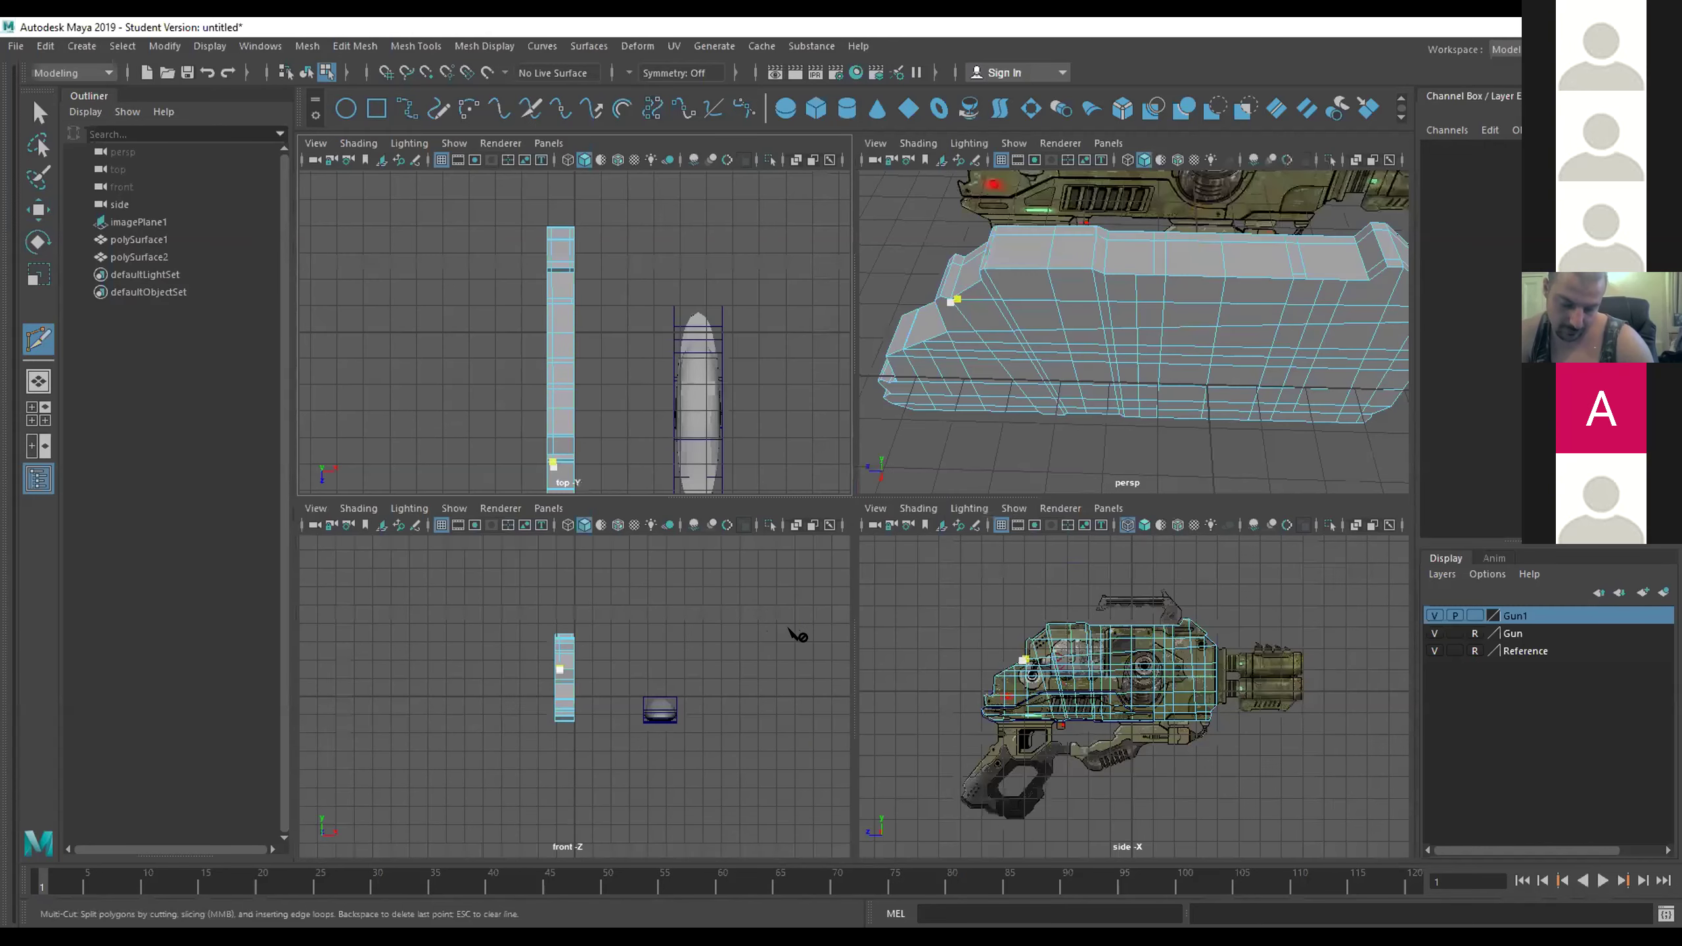
key("space")
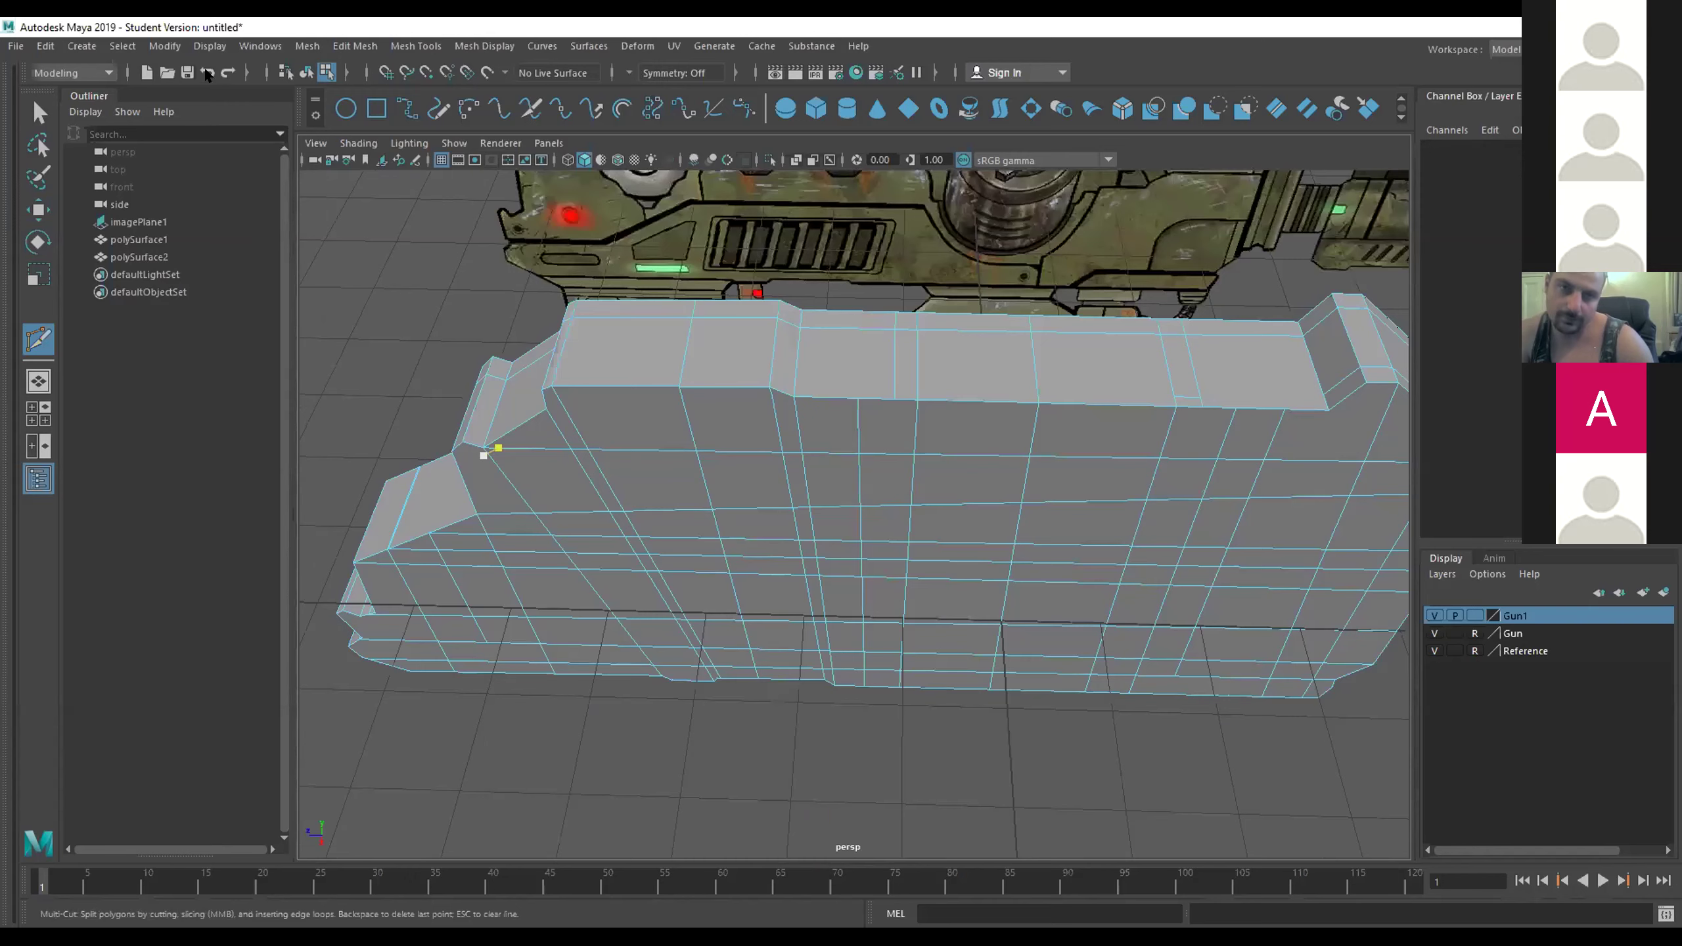
left_click_drag(1007, 491, 894, 473)
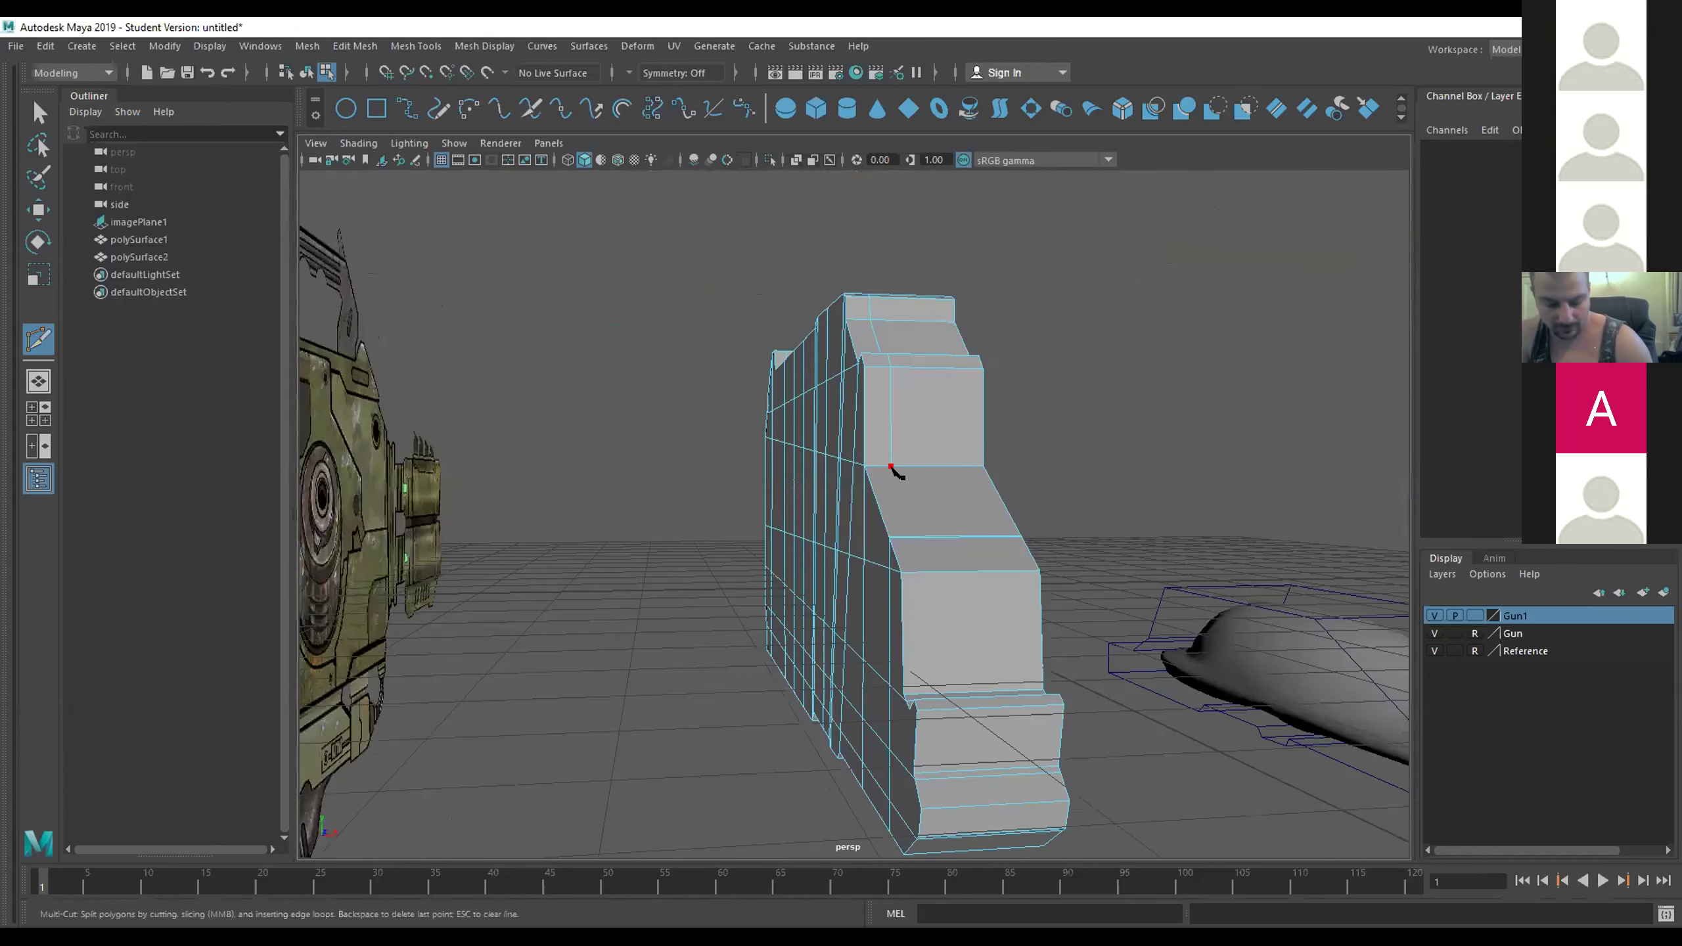
left_click_drag(970, 725, 625, 531)
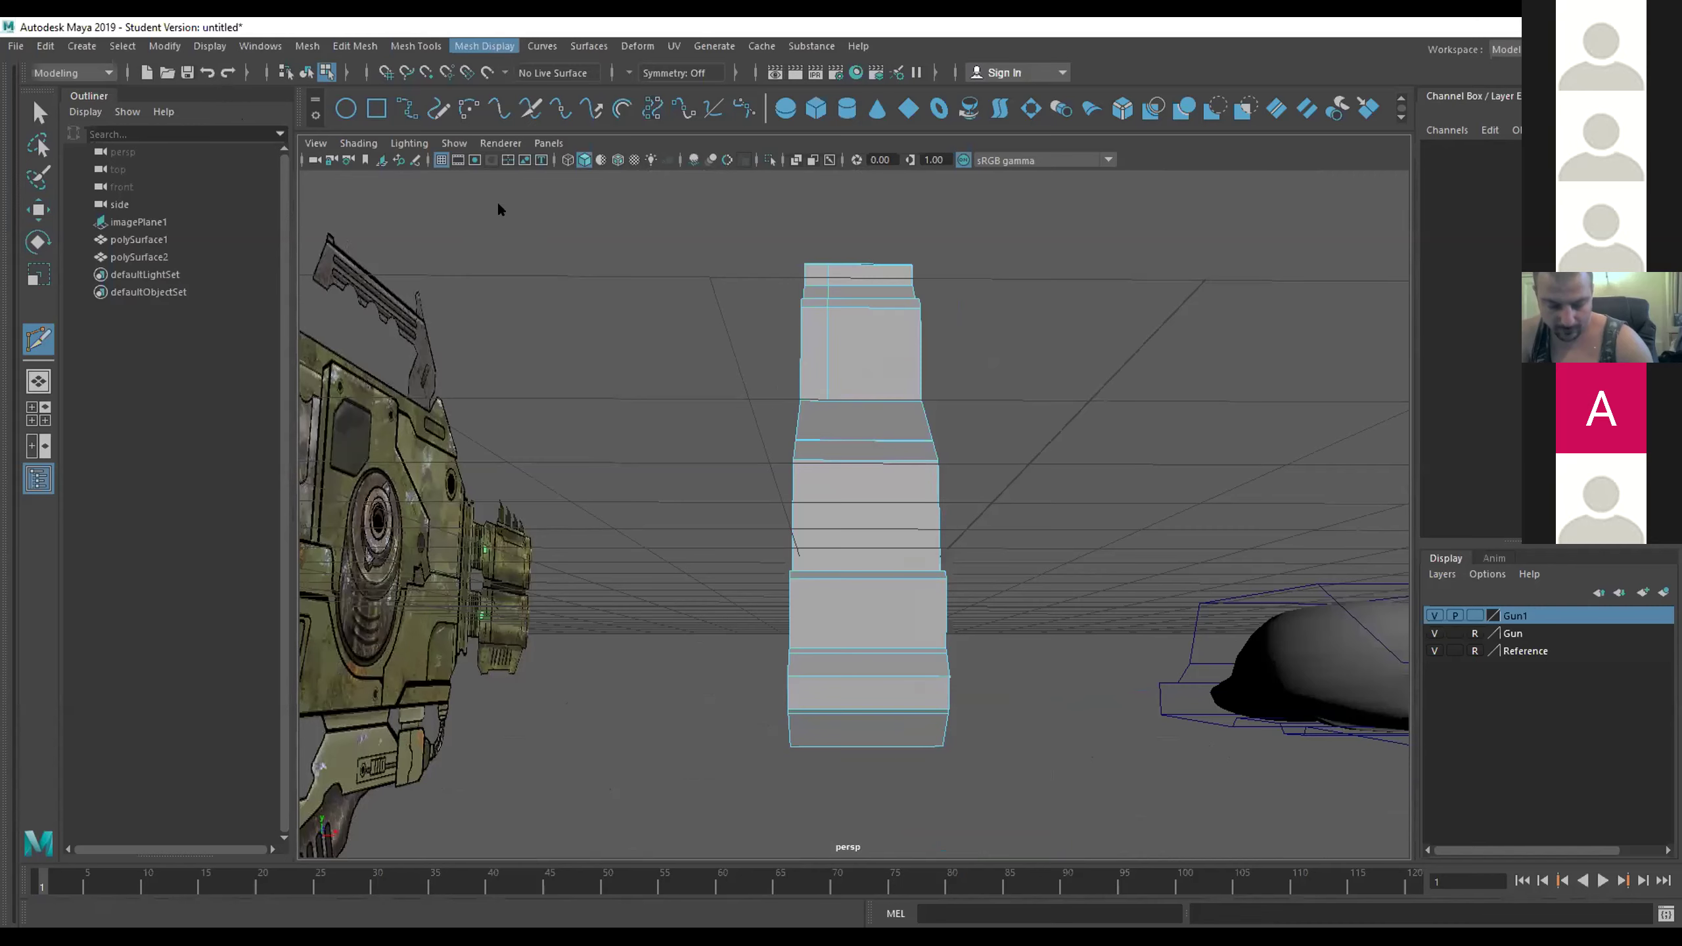
left_click(416, 46)
Insert and commit a new edge loop around the gun body.
left_click(437, 178)
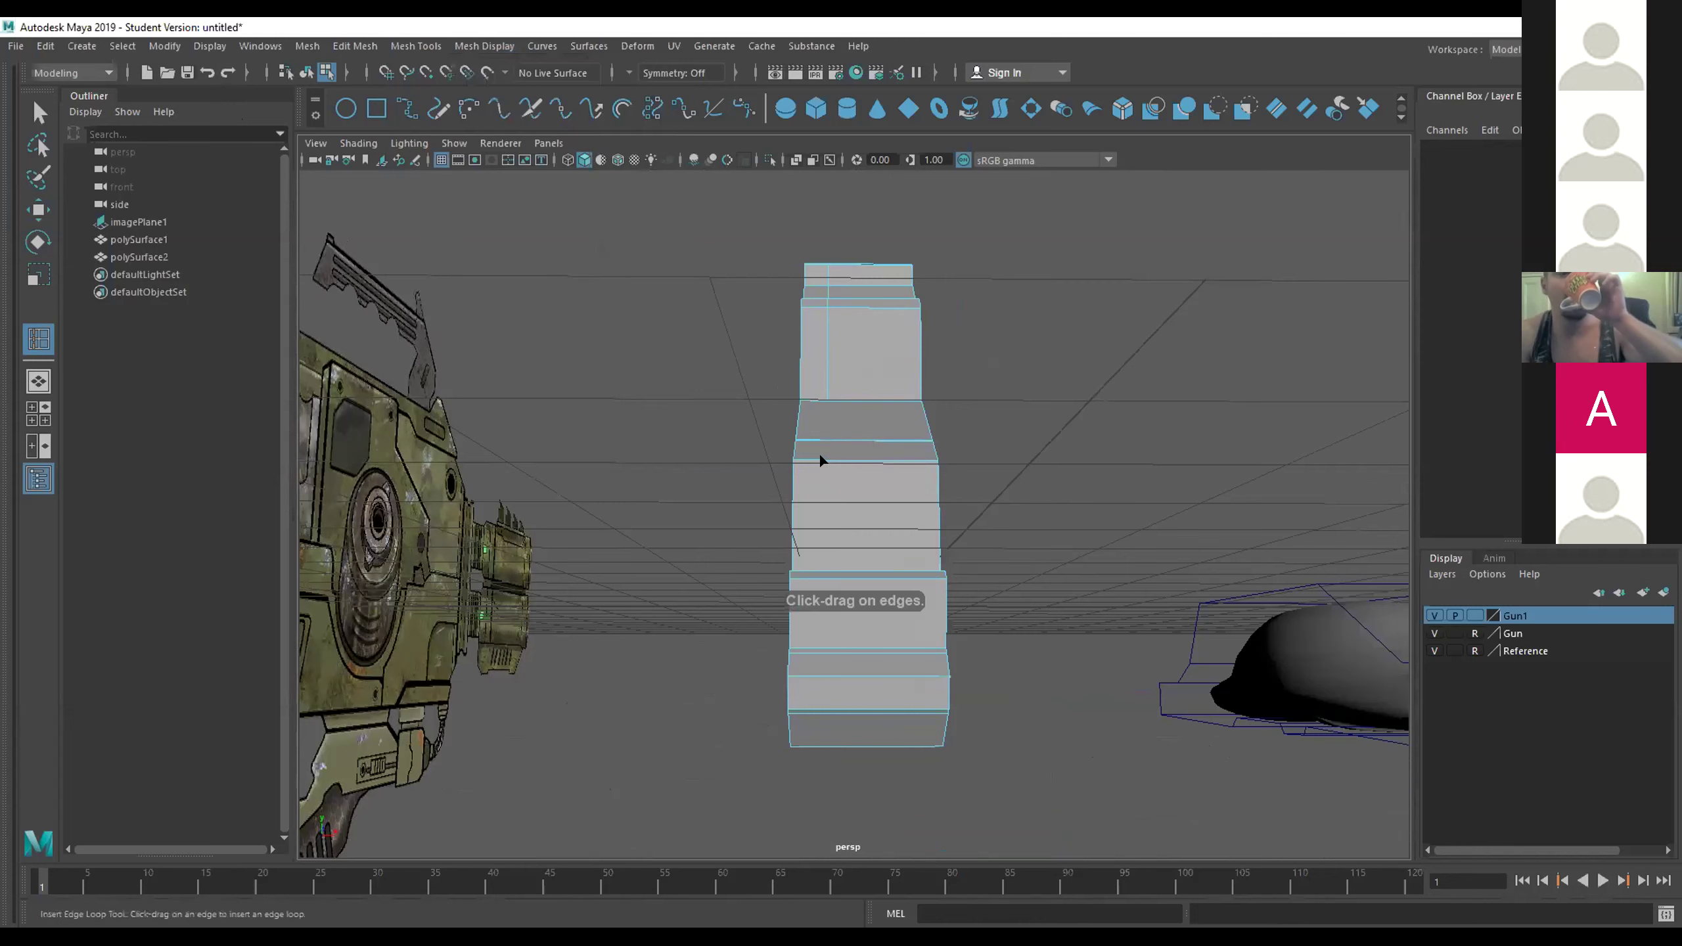
left_click(820, 456)
left_click_drag(855, 443, 856, 445)
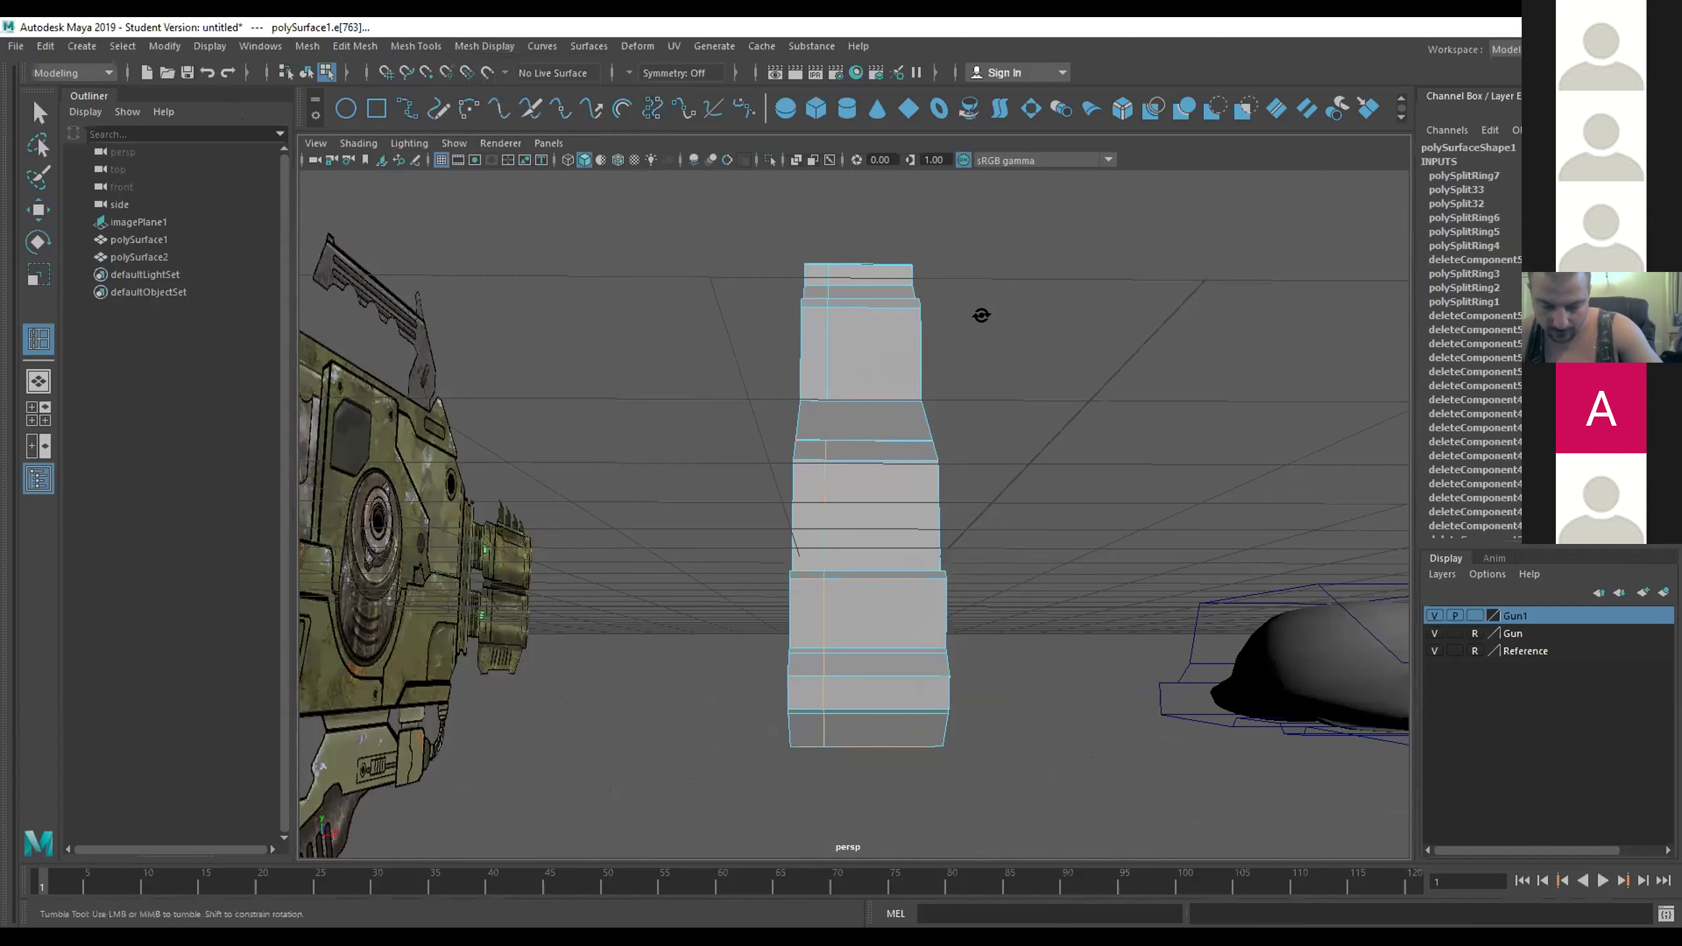
left_click_drag(984, 337, 996, 409)
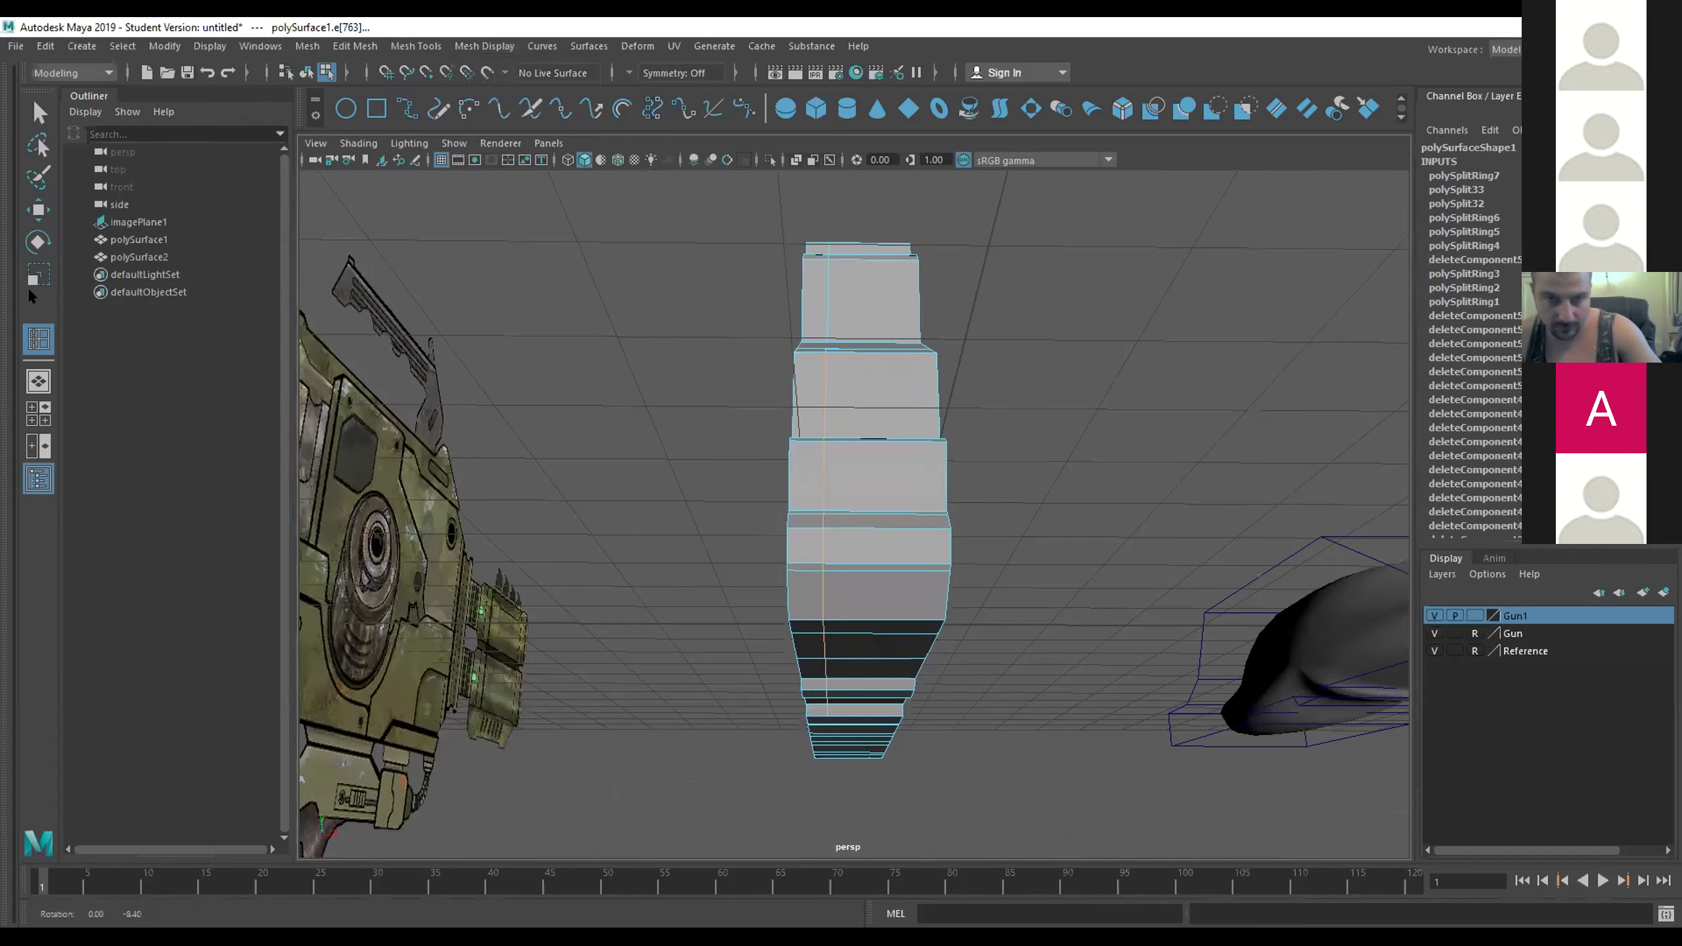
Multi-Cut across a lower face of the body, then orbit to view it from above.
left_click(416, 46)
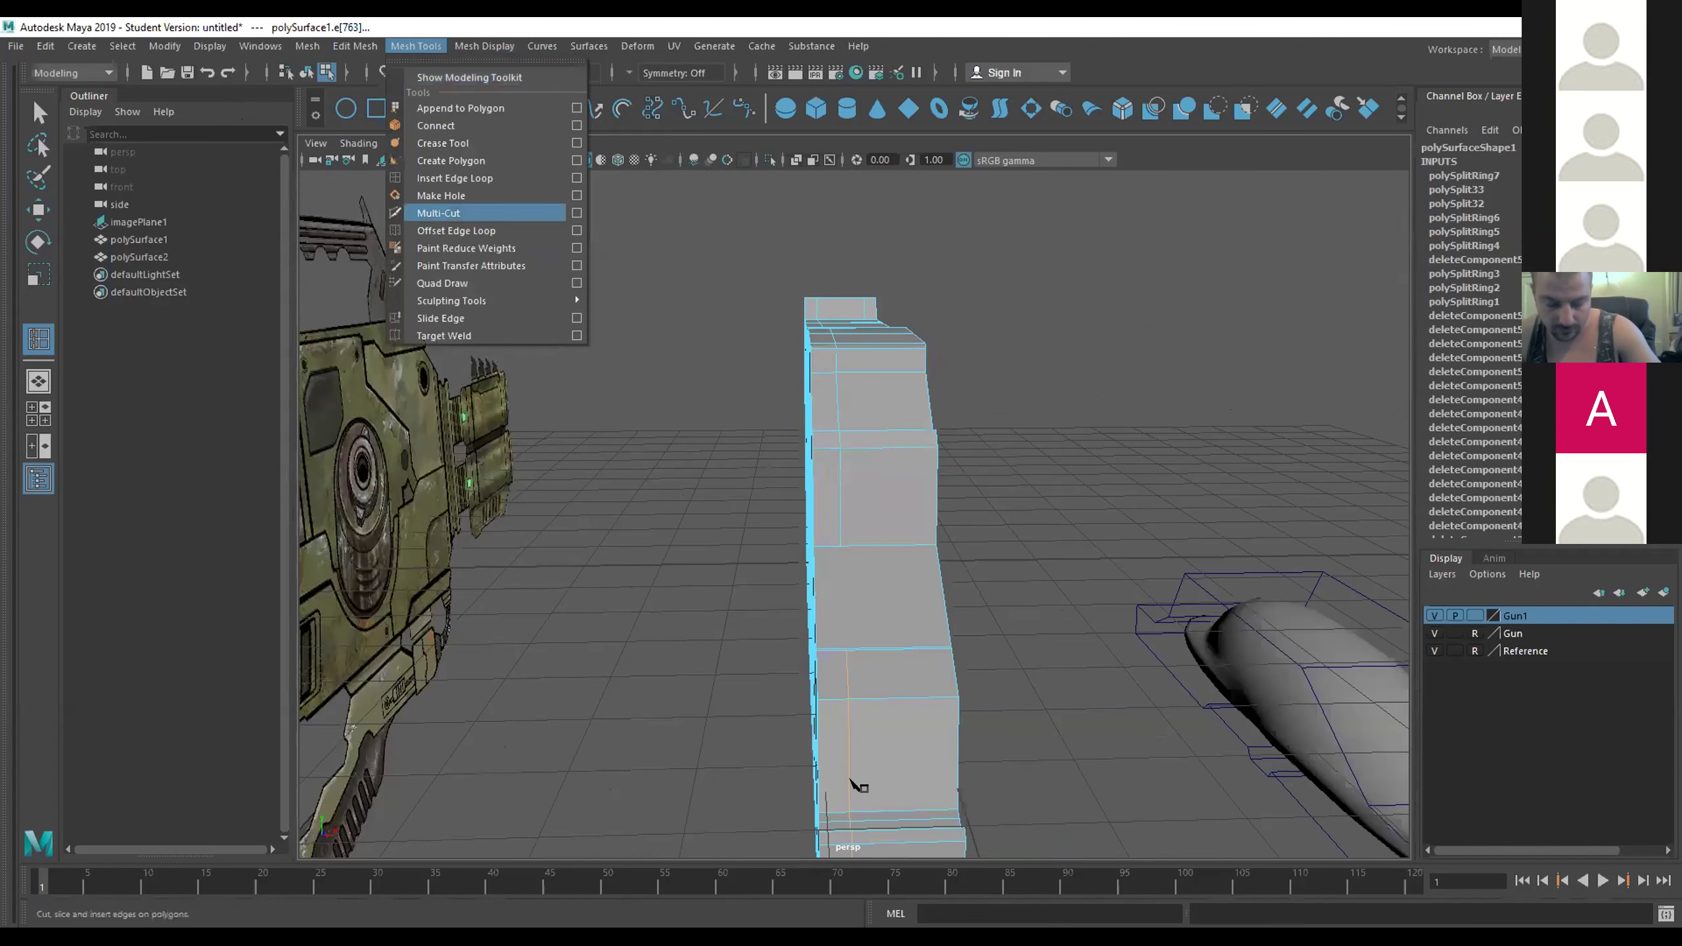
scroll("up", 3)
left_click(838, 772)
key("Return")
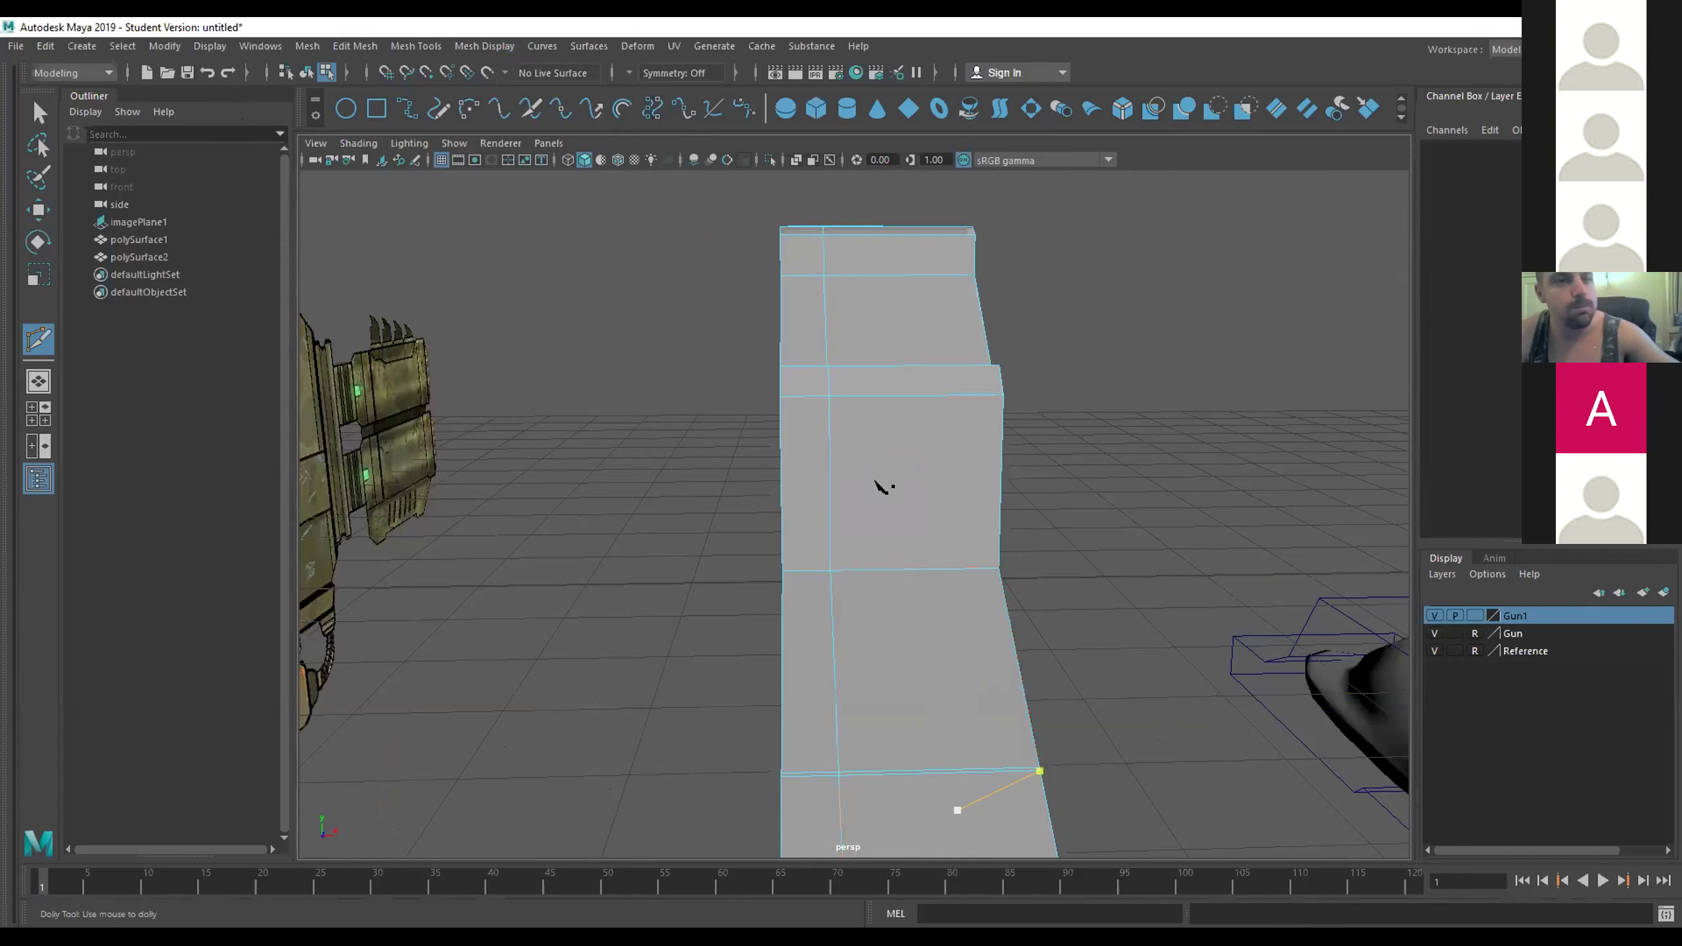
scroll("down", 3)
key("Caps_Lock")
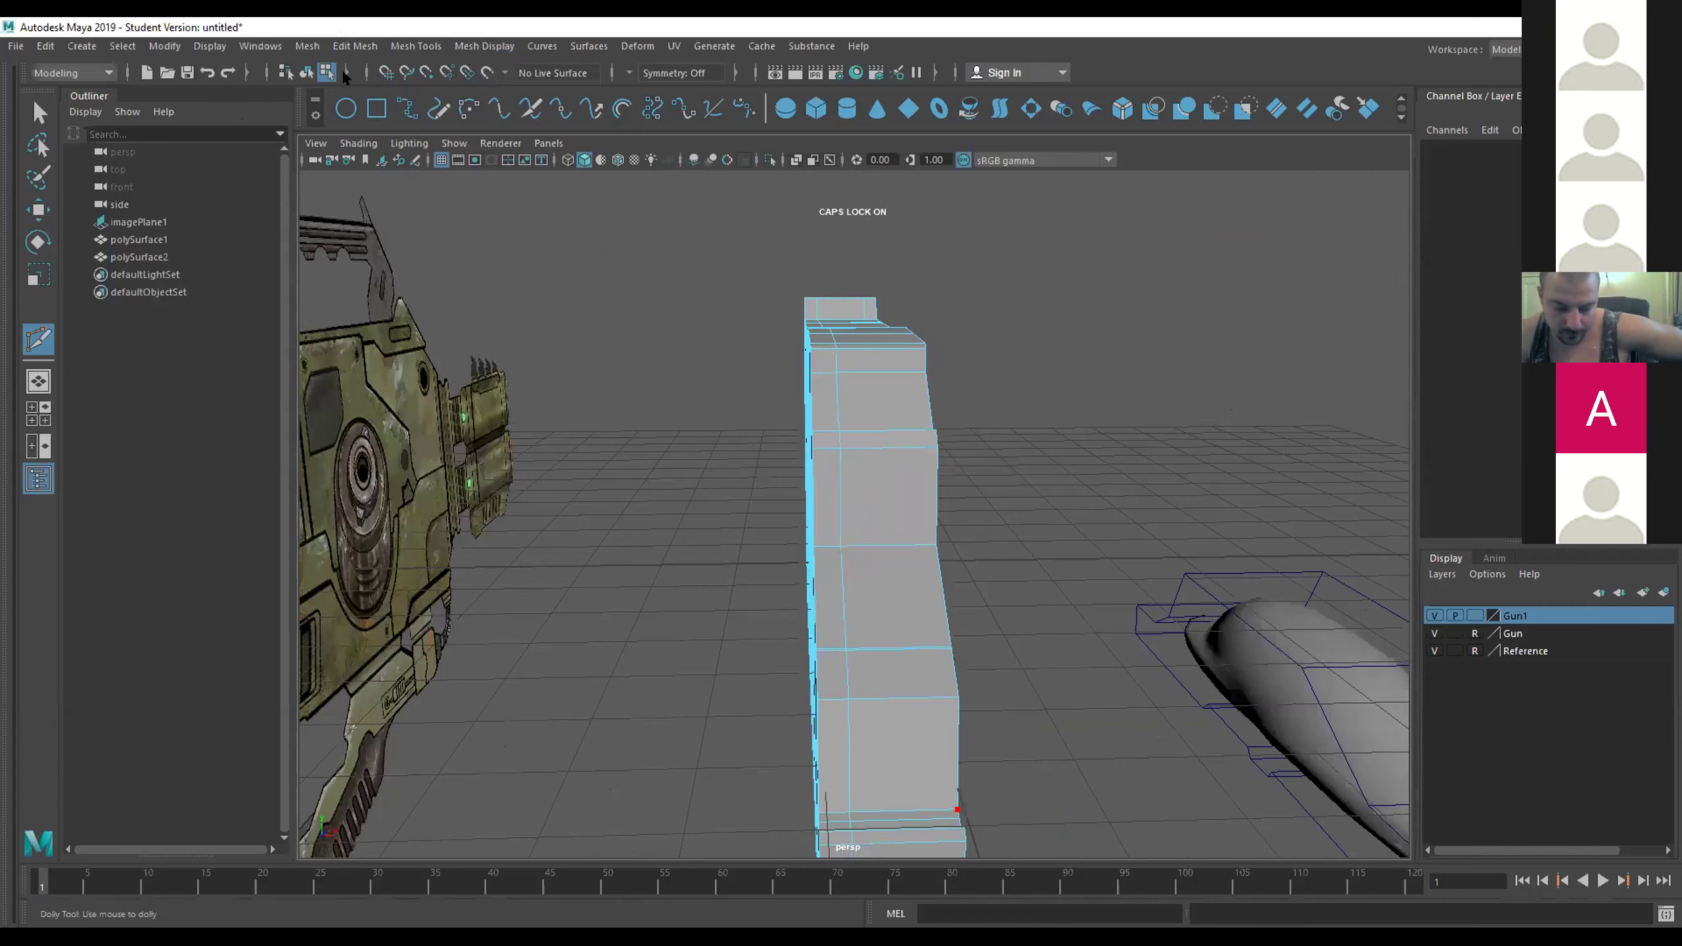
left_click_drag(960, 662, 1133, 698)
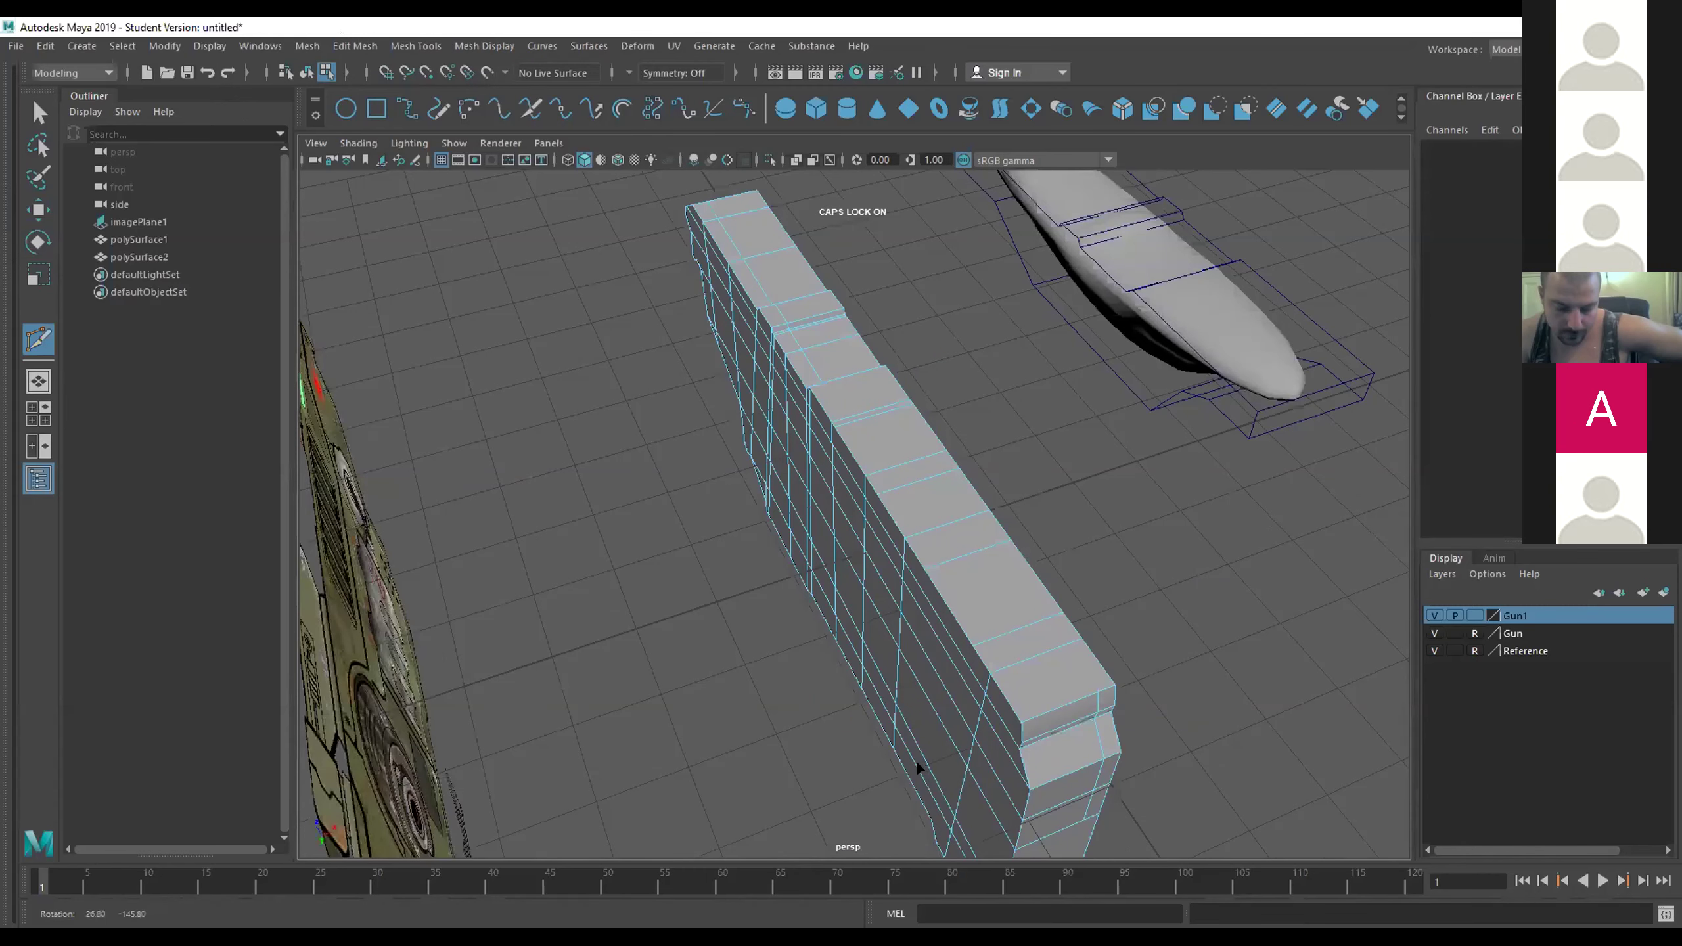
left_click_drag(910, 731, 933, 716)
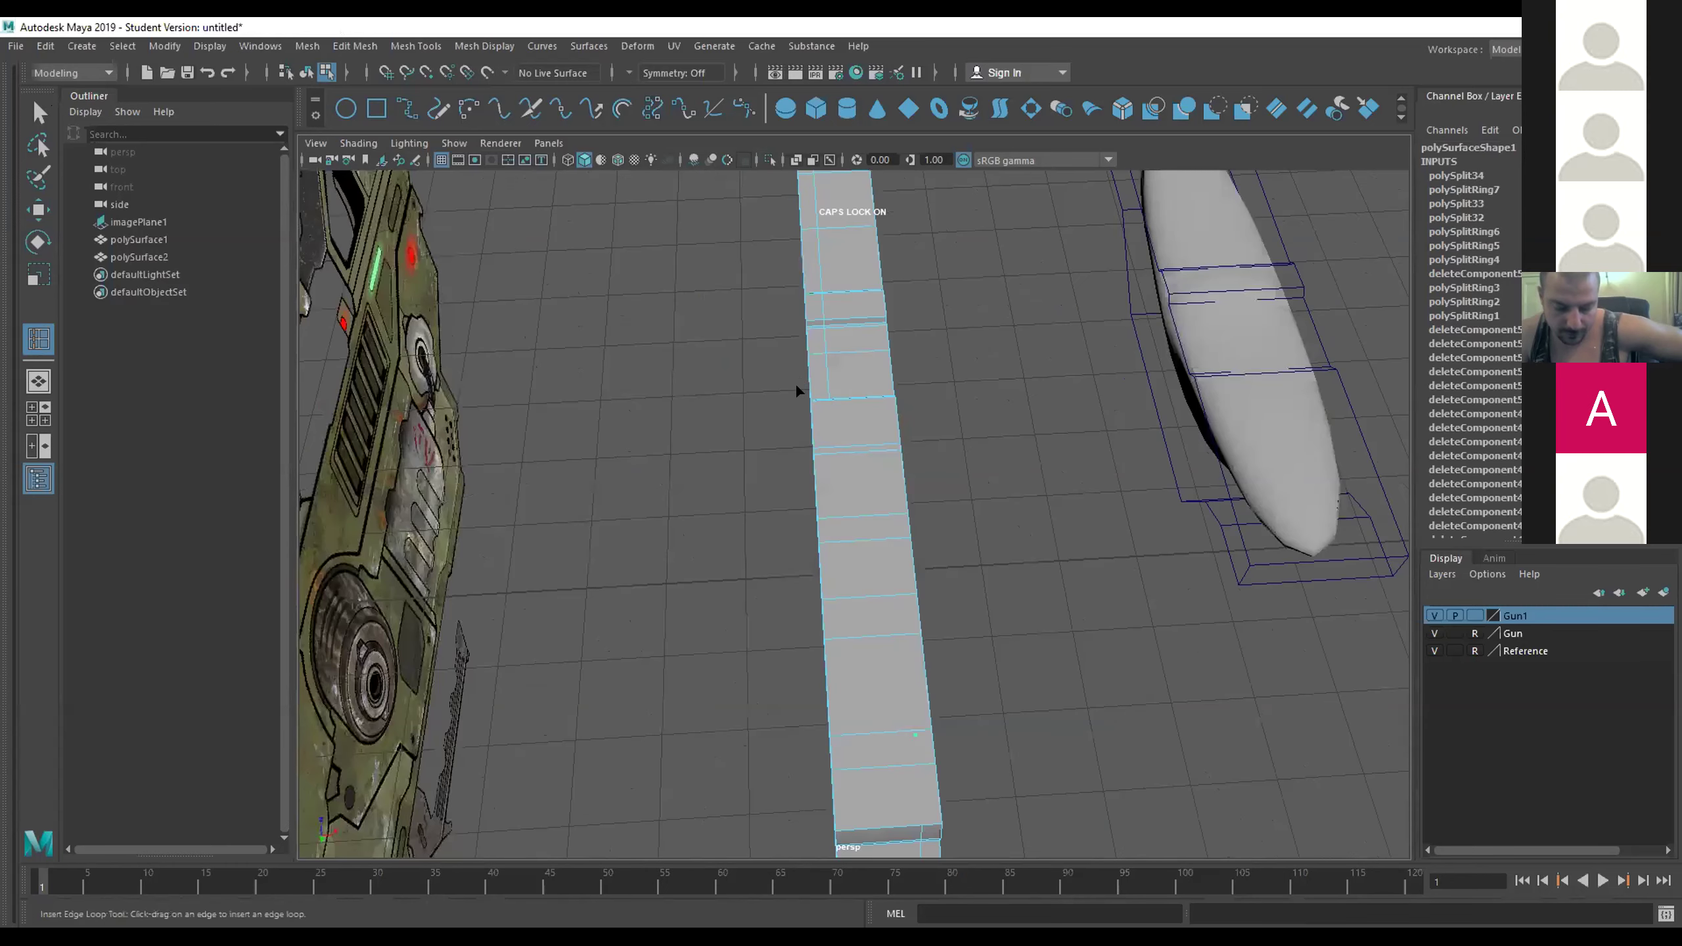
Insert three more edge loops along the gun body, orbiting to check each one.
left_click_drag(795, 382, 708, 396)
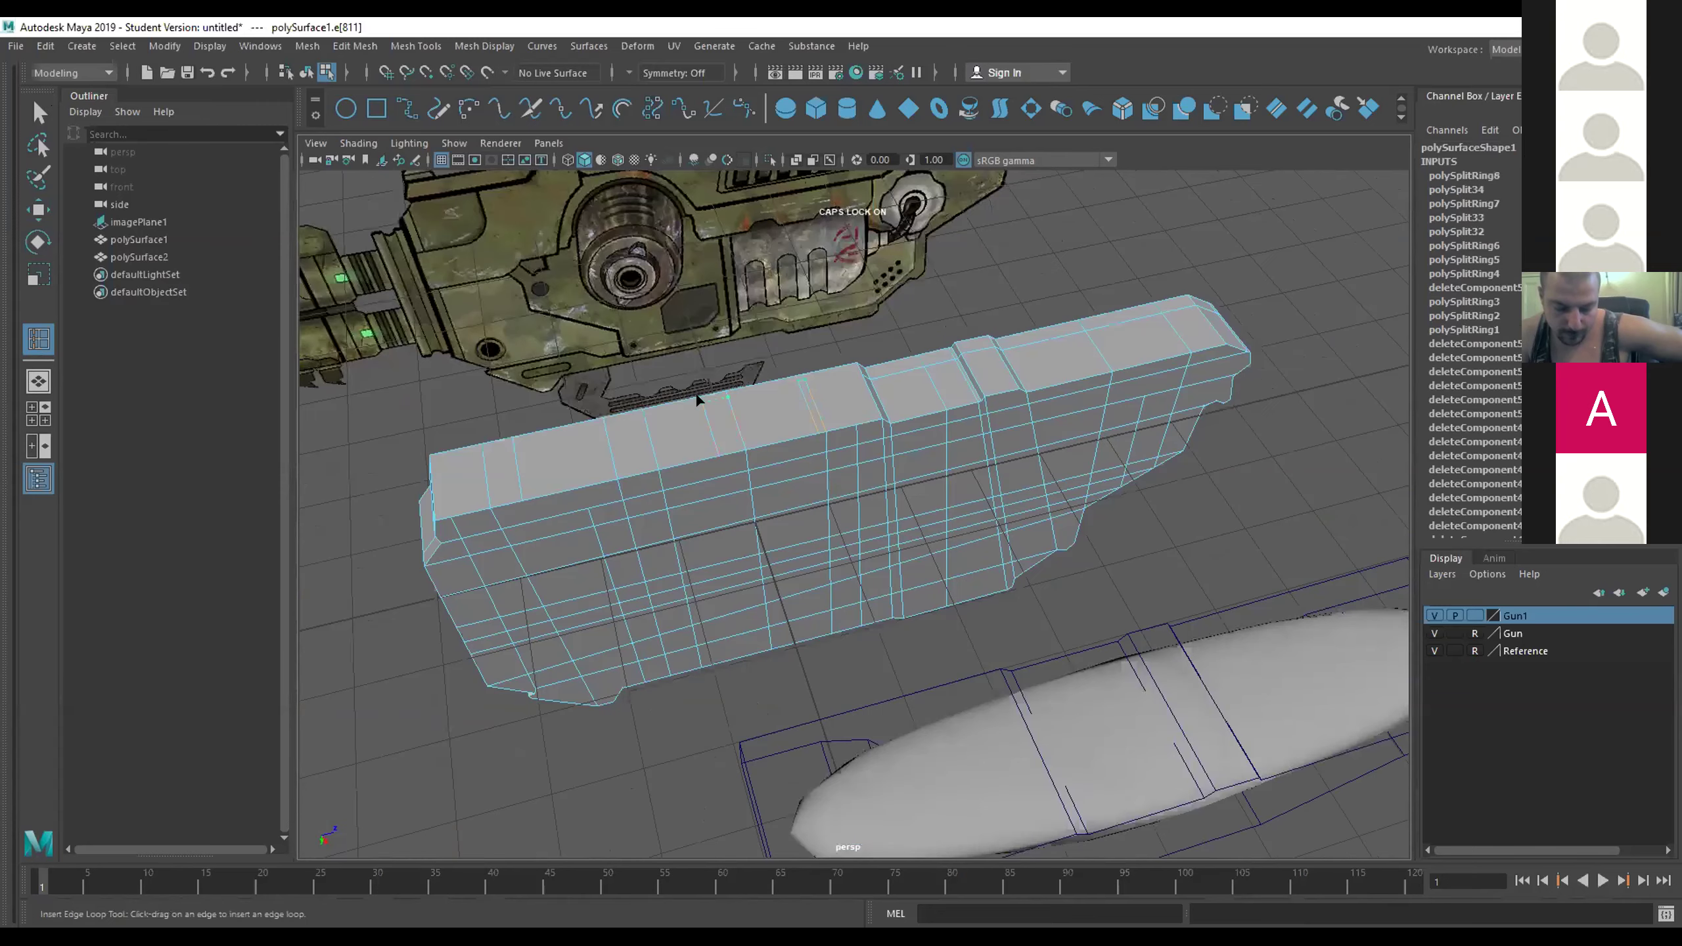
left_click(692, 437)
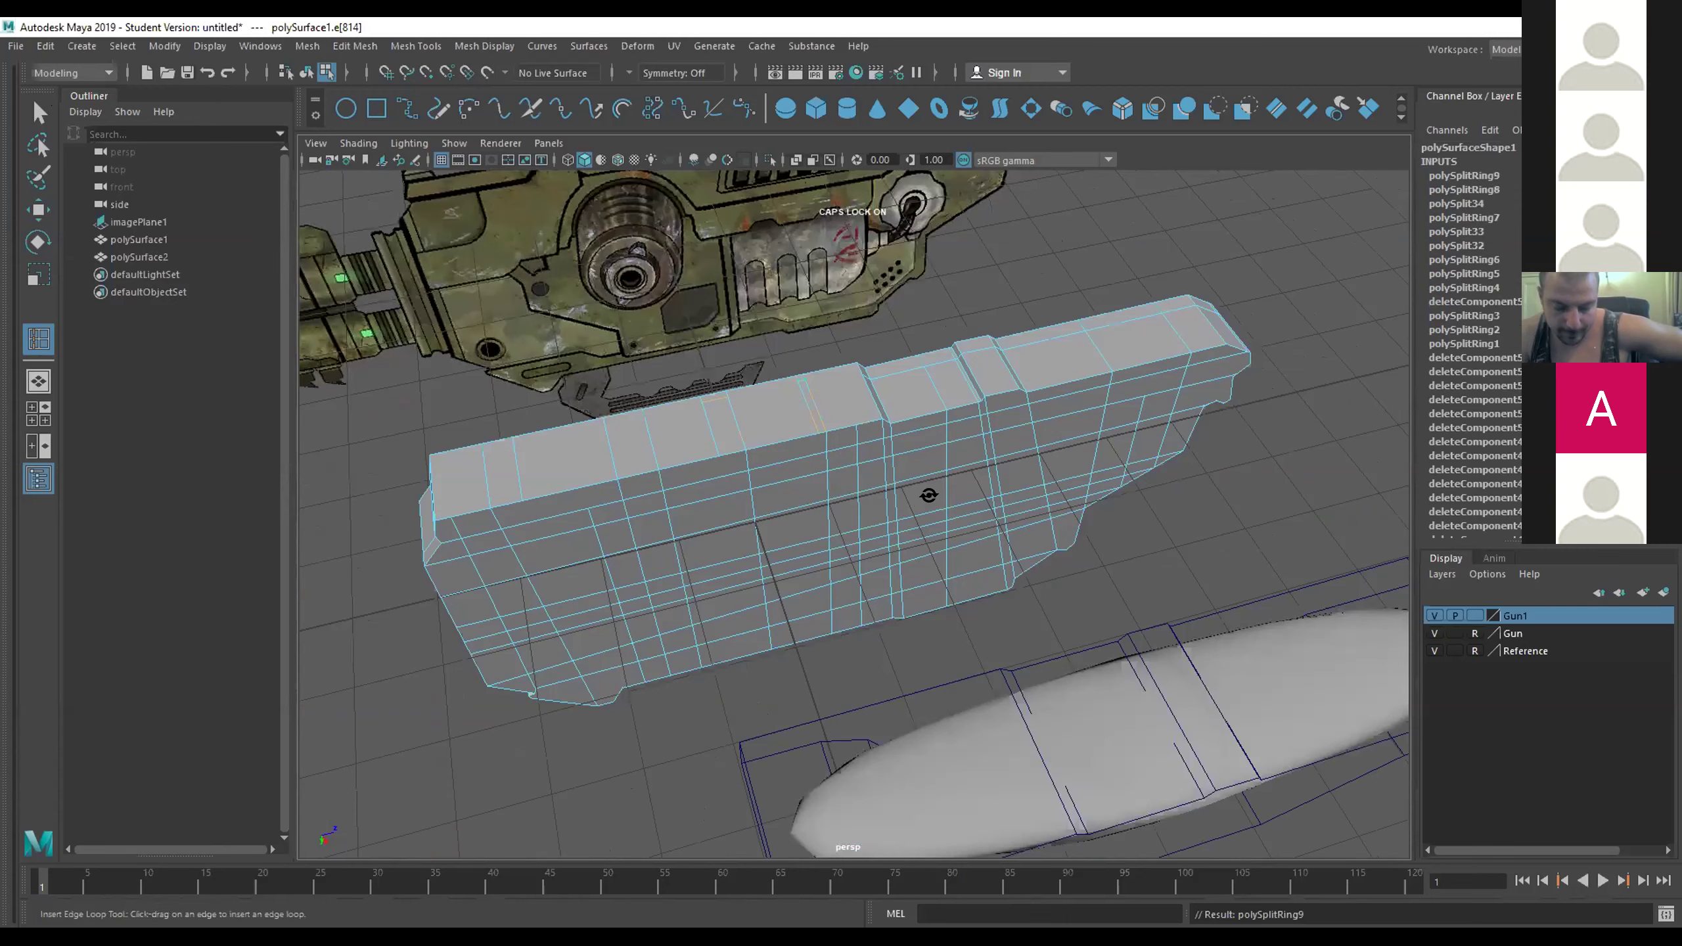
left_click_drag(924, 487, 919, 537)
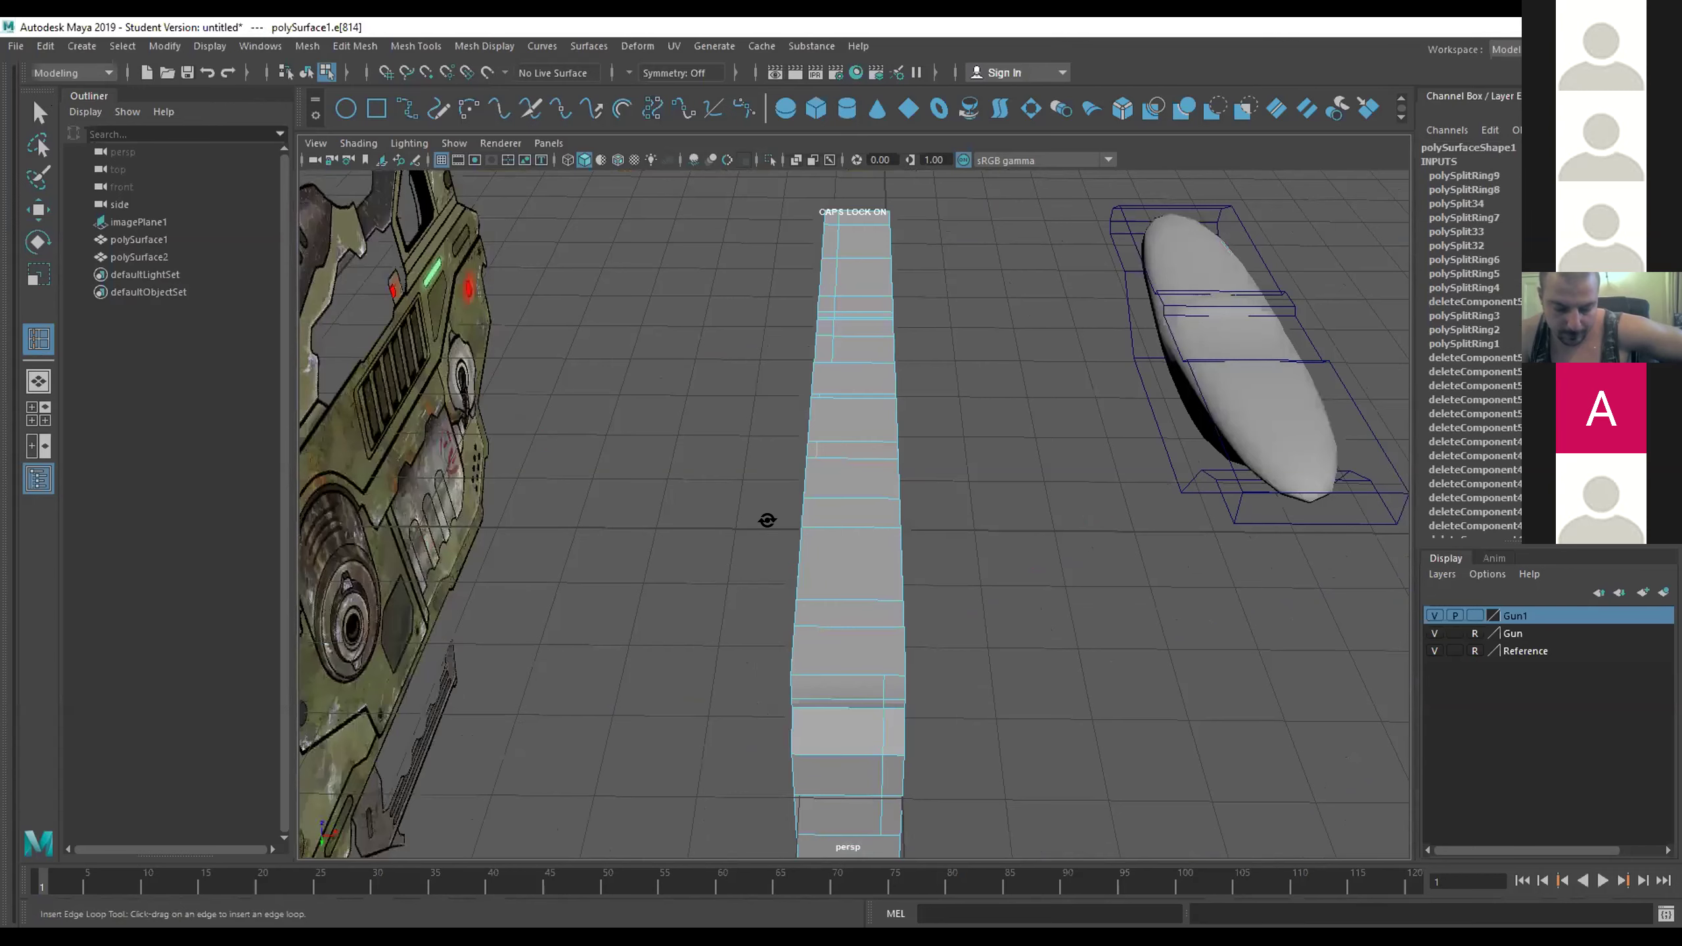
left_click_drag(767, 522, 757, 518)
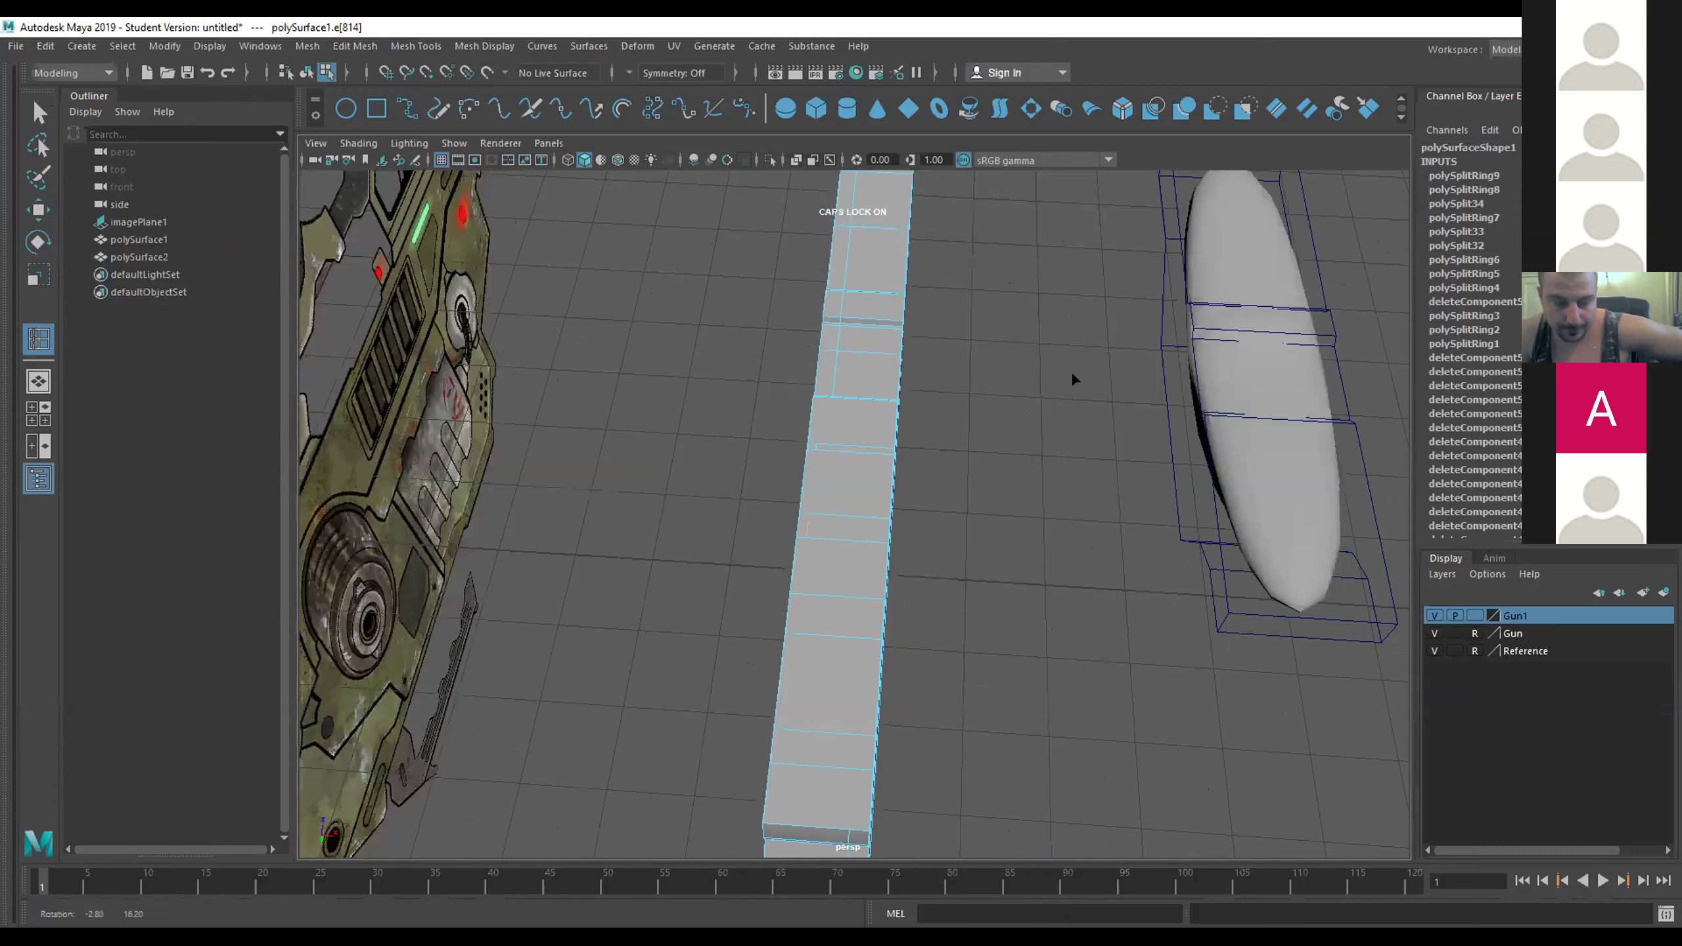
left_click_drag(1006, 507, 961, 454)
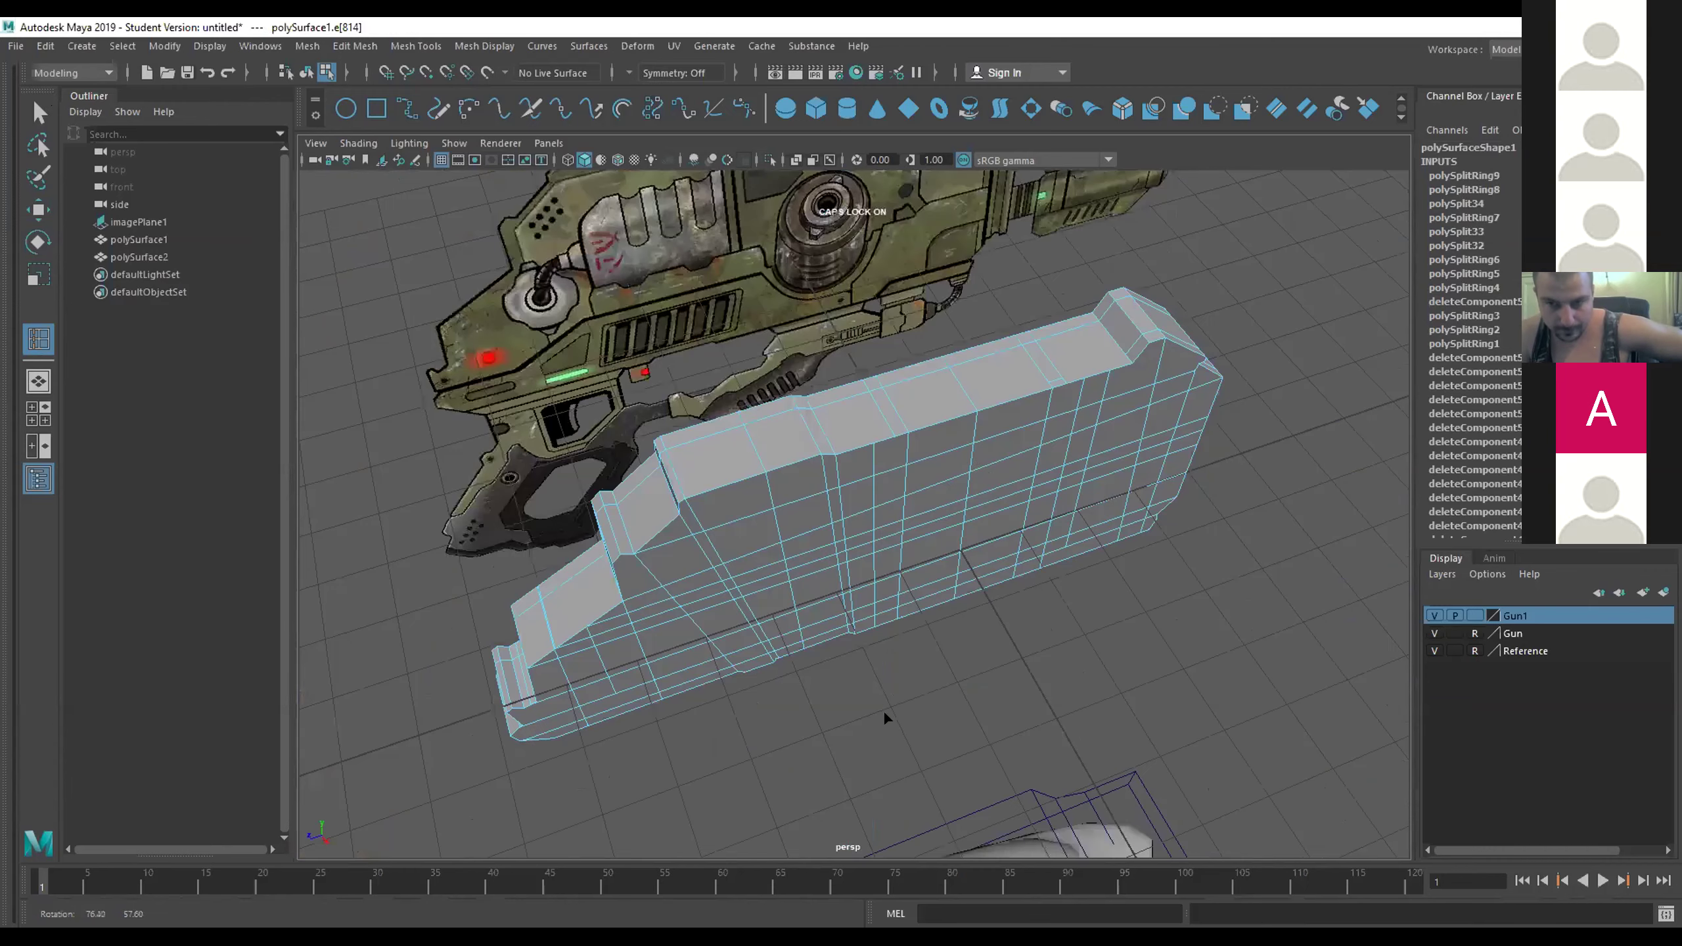
left_click_drag(883, 710, 834, 453)
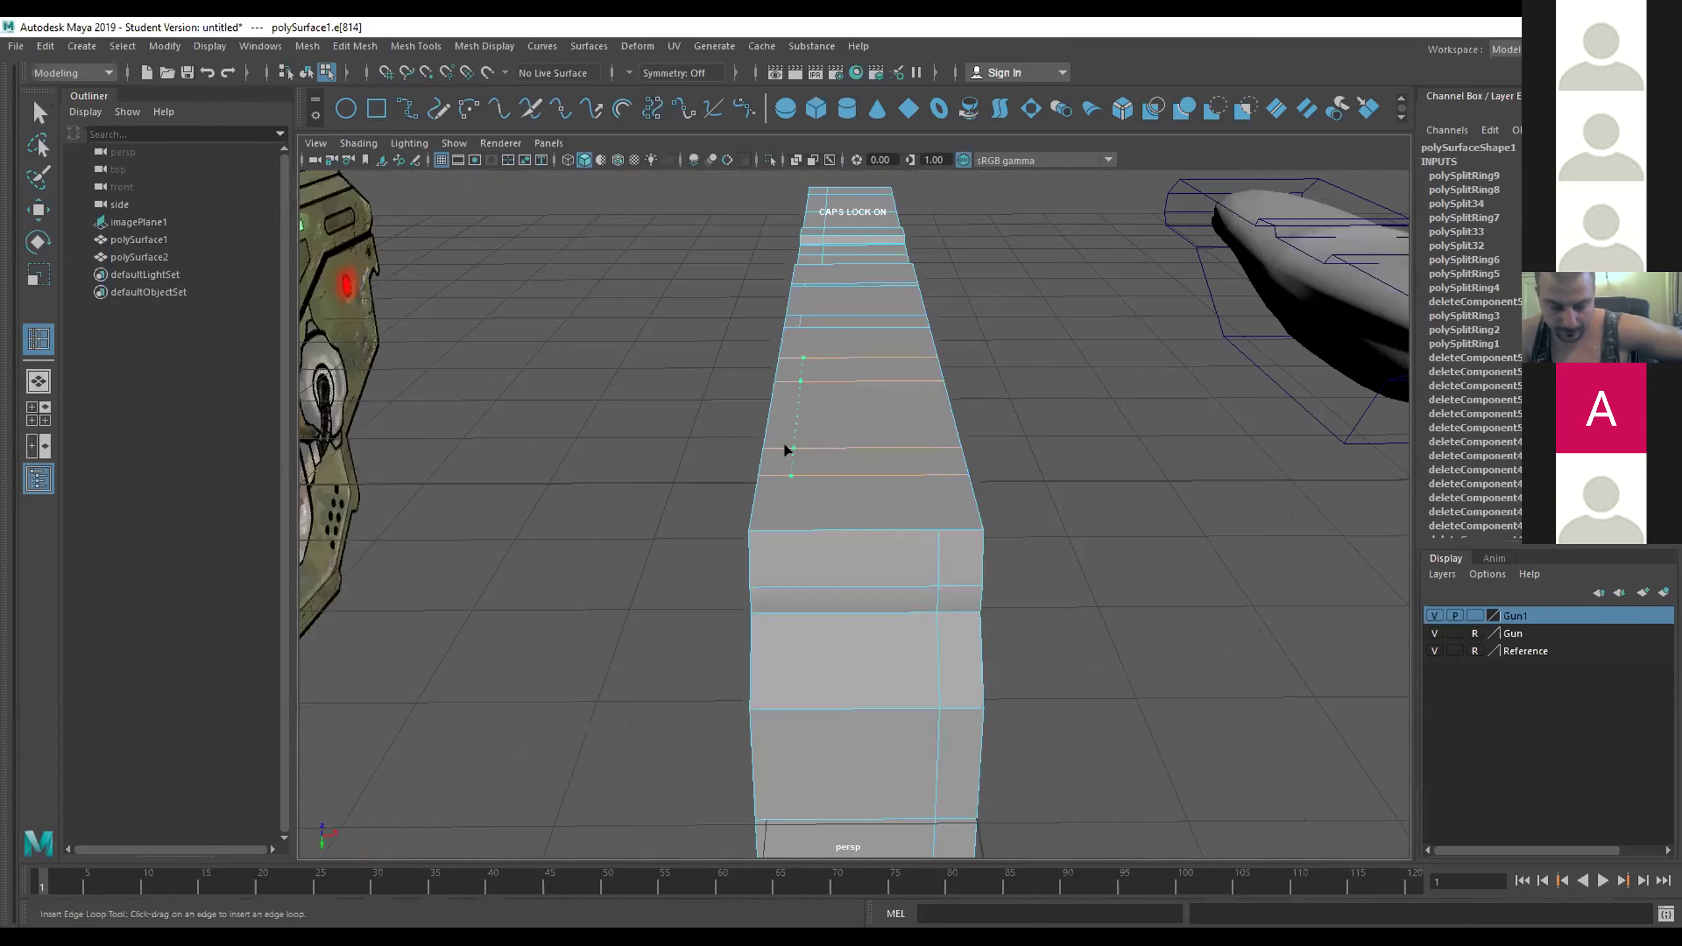
left_click(796, 447)
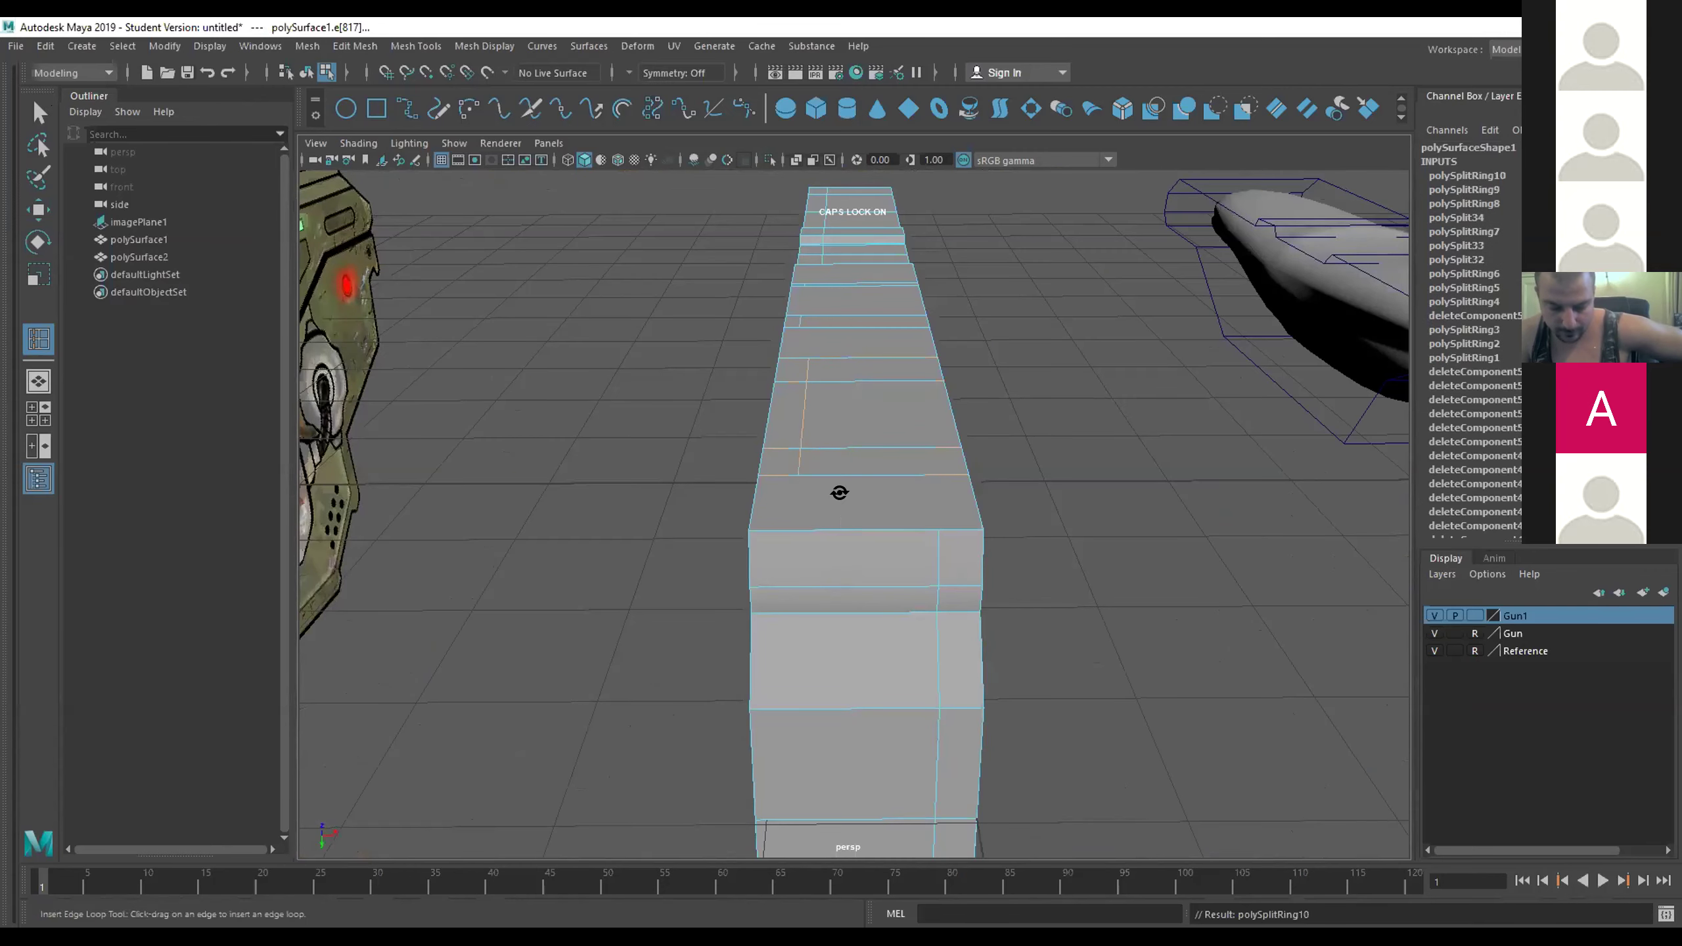
left_click_drag(840, 491, 886, 638)
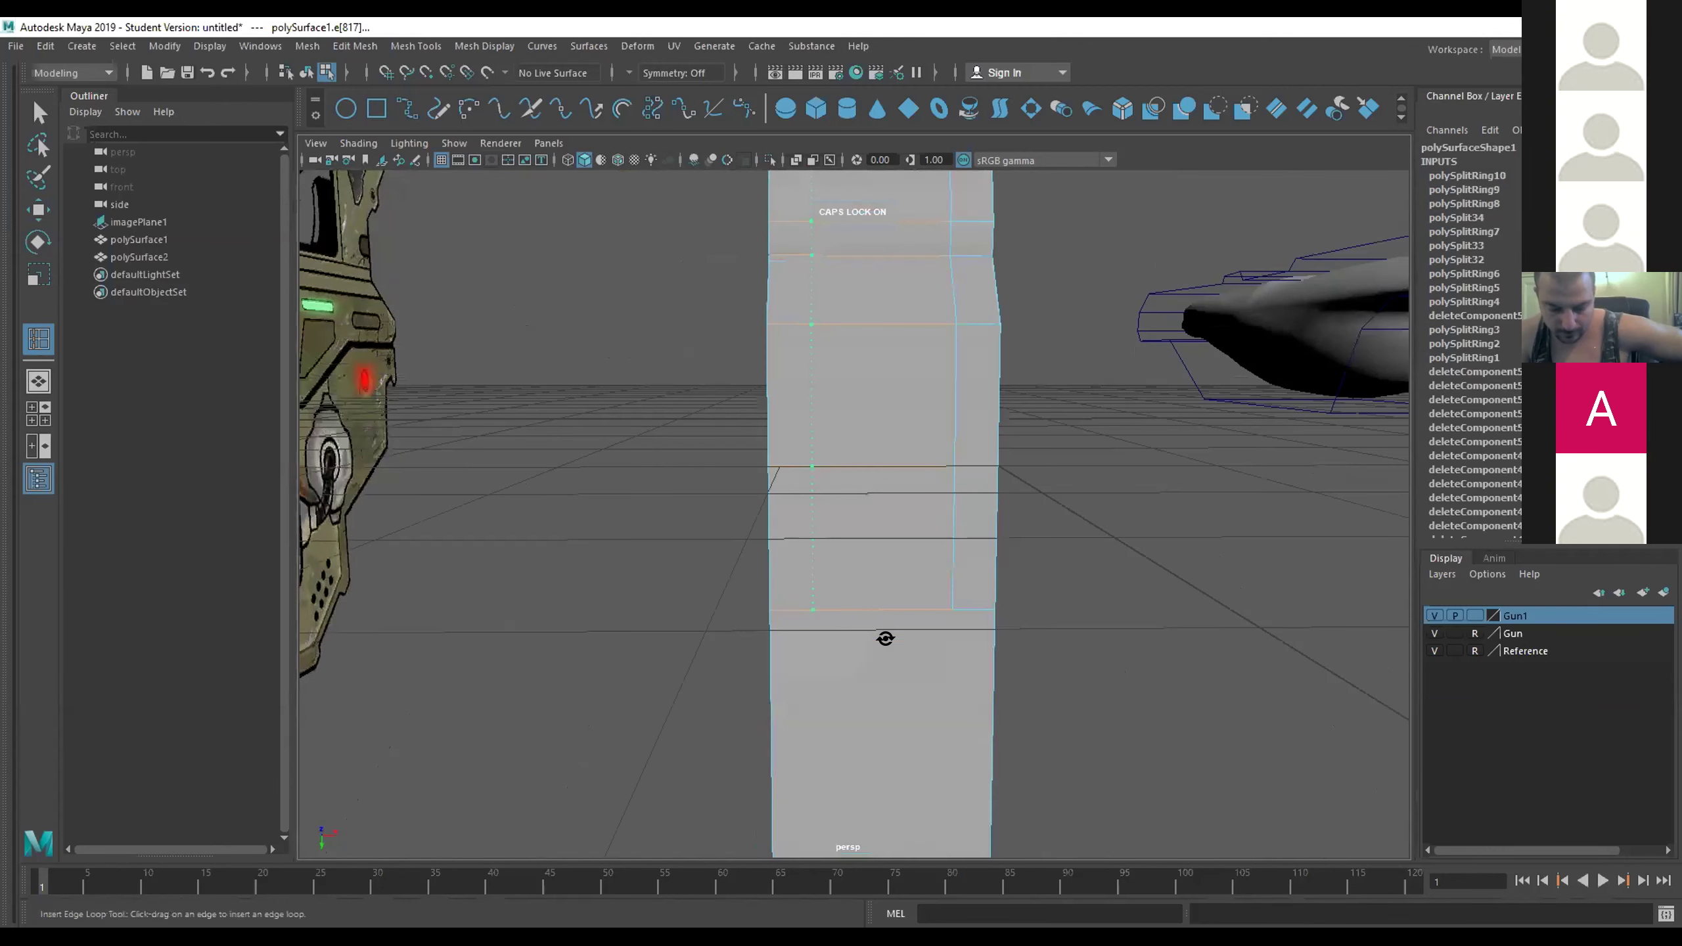
left_click(813, 467)
left_click_drag(812, 467, 469, 211)
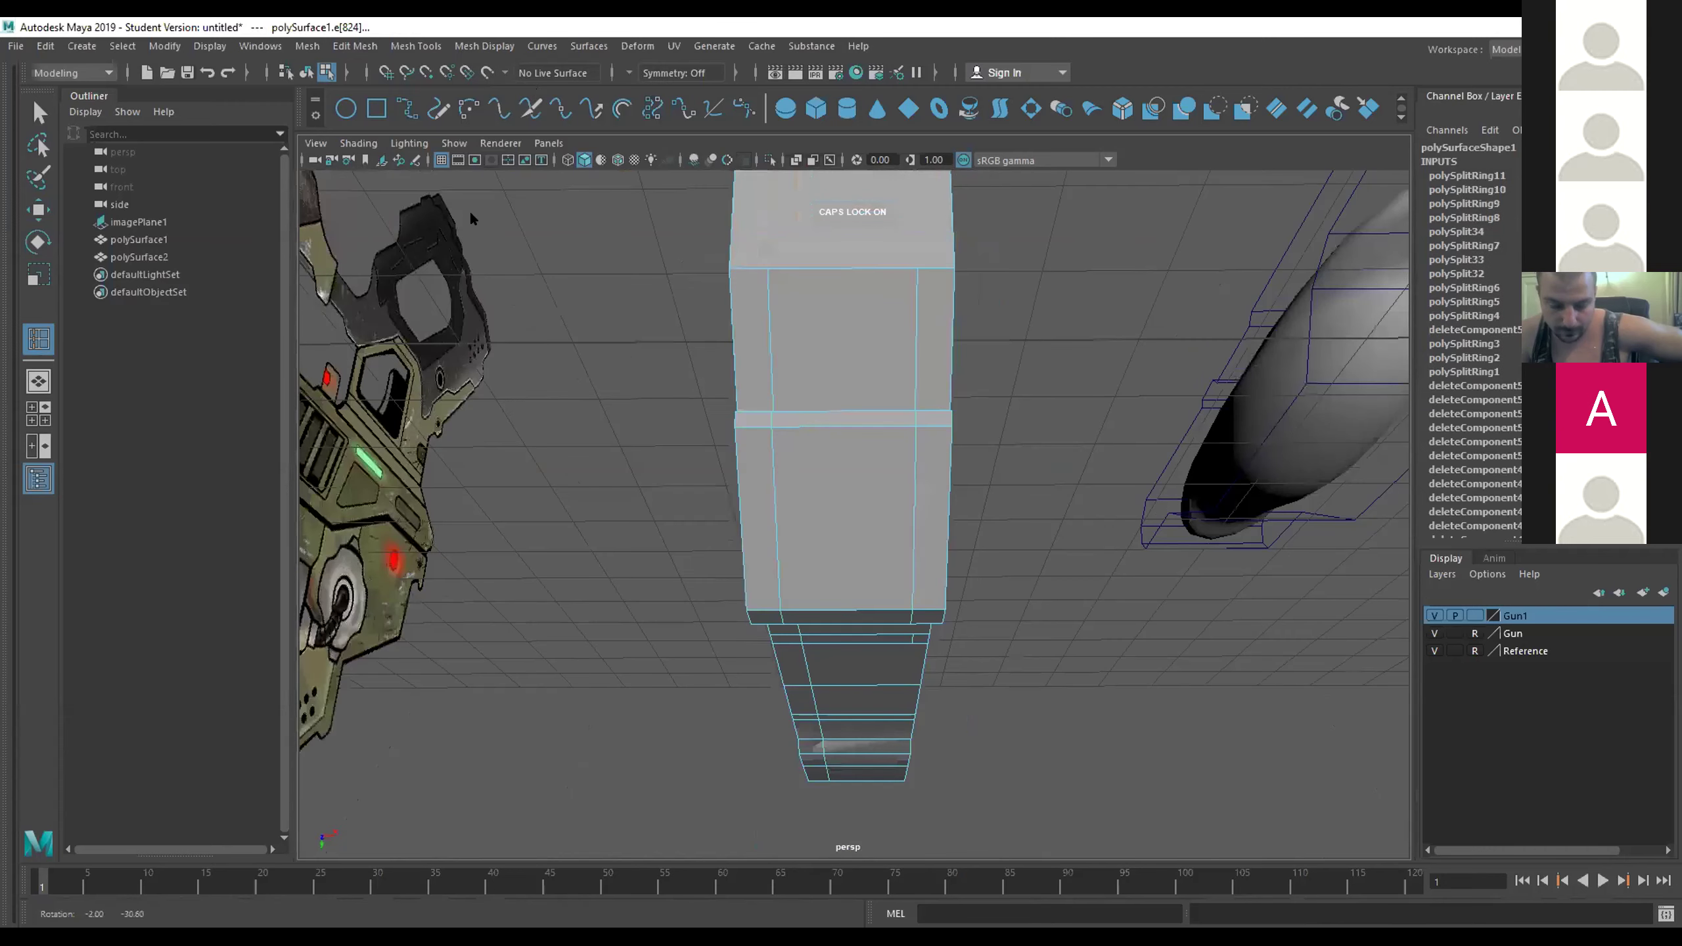
Multi-Cut a new edge across a body face, then place a cut point on the strip's left edge.
left_click(416, 46)
left_click(430, 199)
left_click(829, 342)
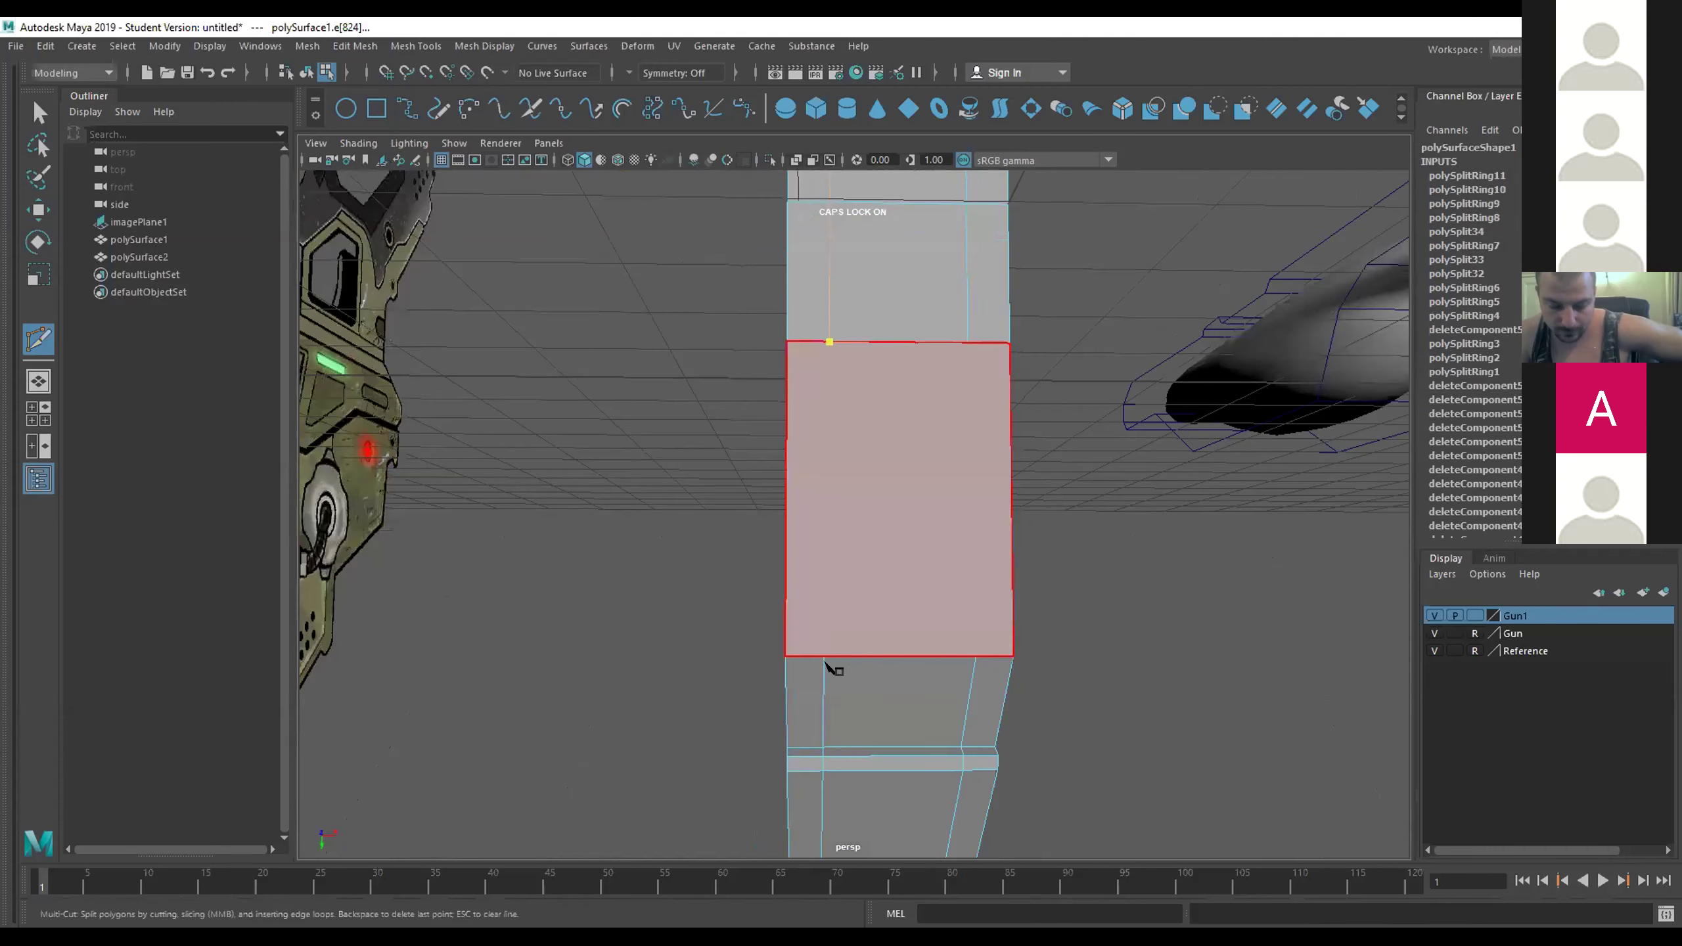
left_click(824, 656)
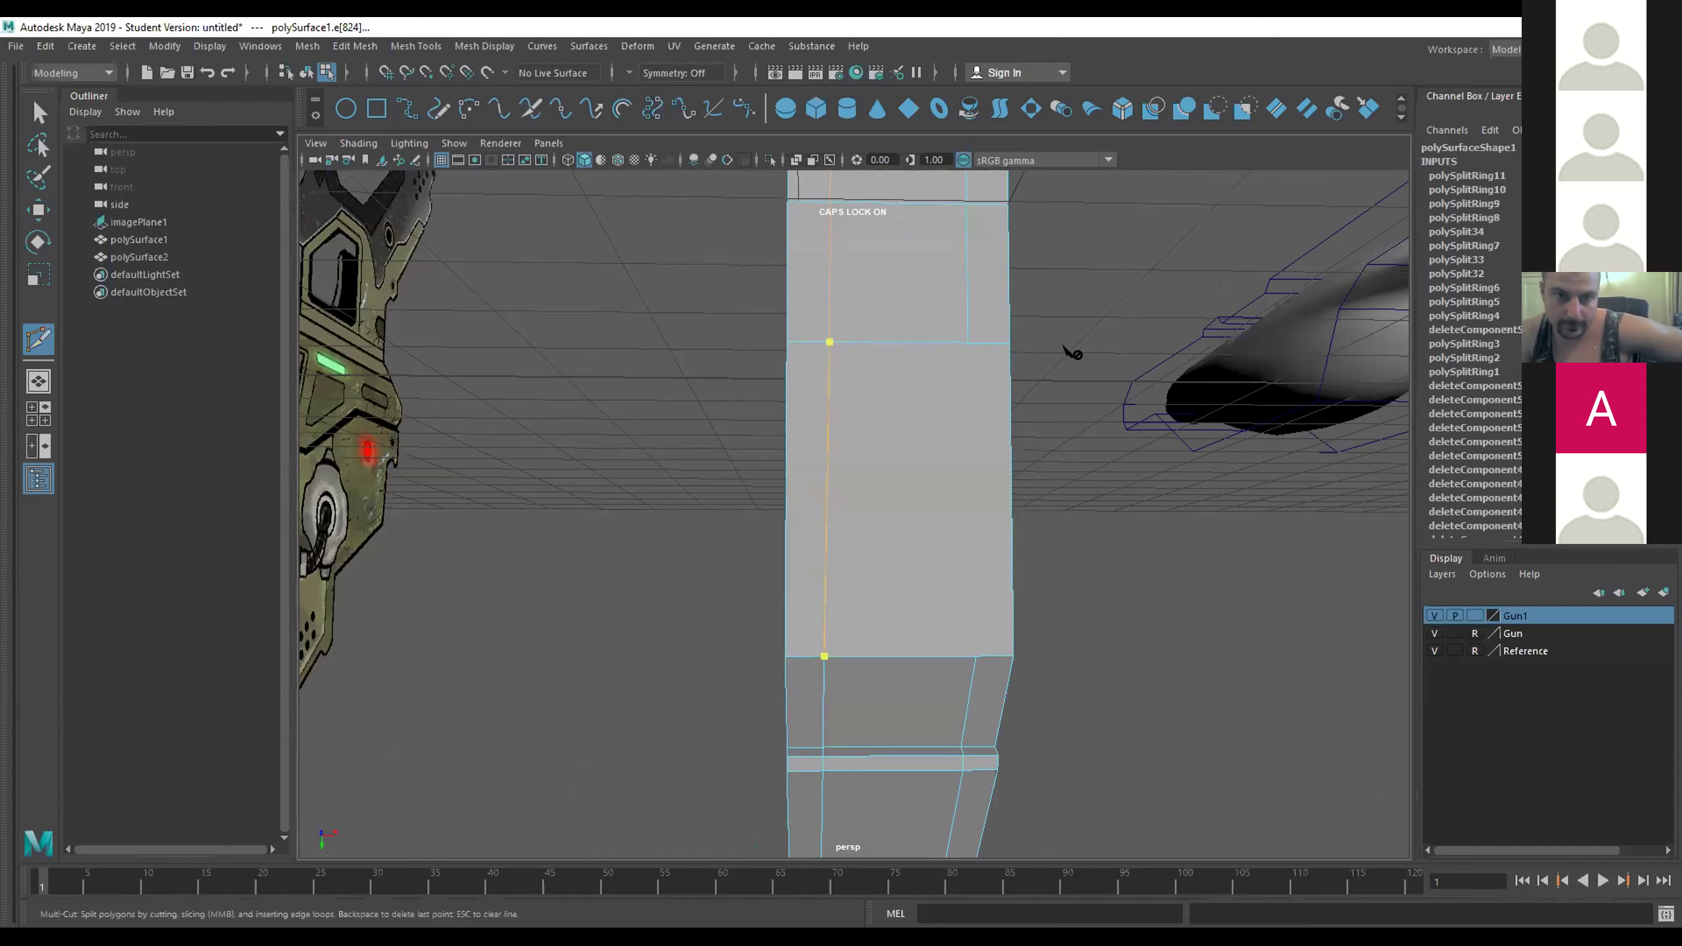
left_click_drag(1071, 397, 810, 254)
scroll("down", 3)
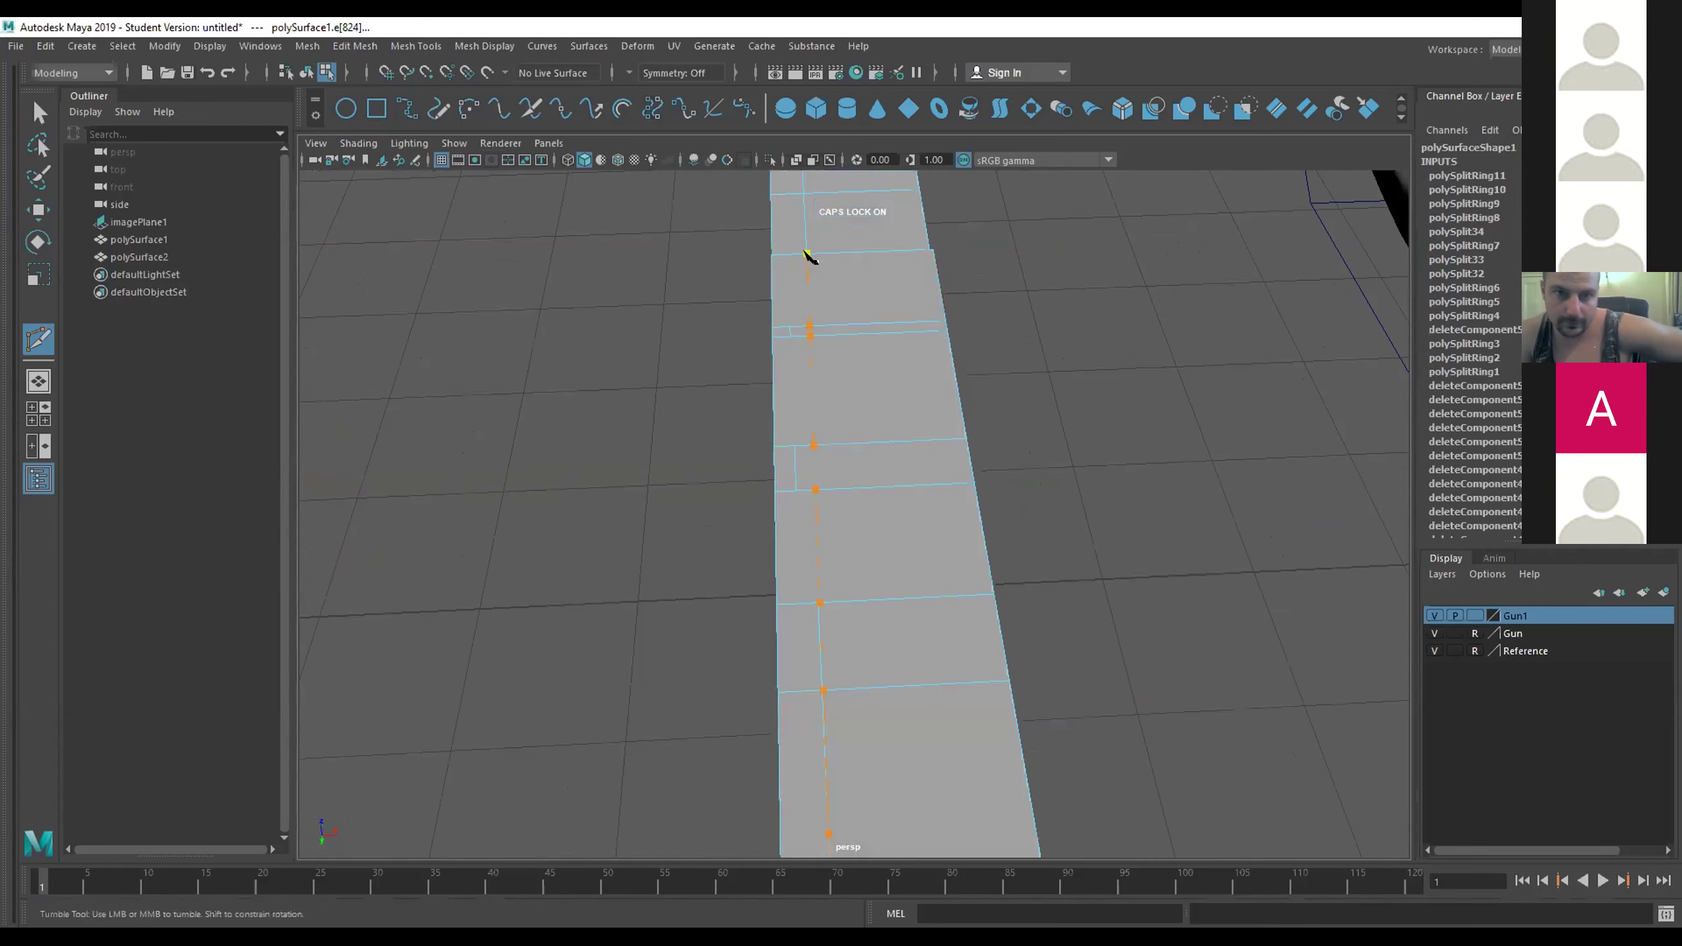
left_click(807, 254)
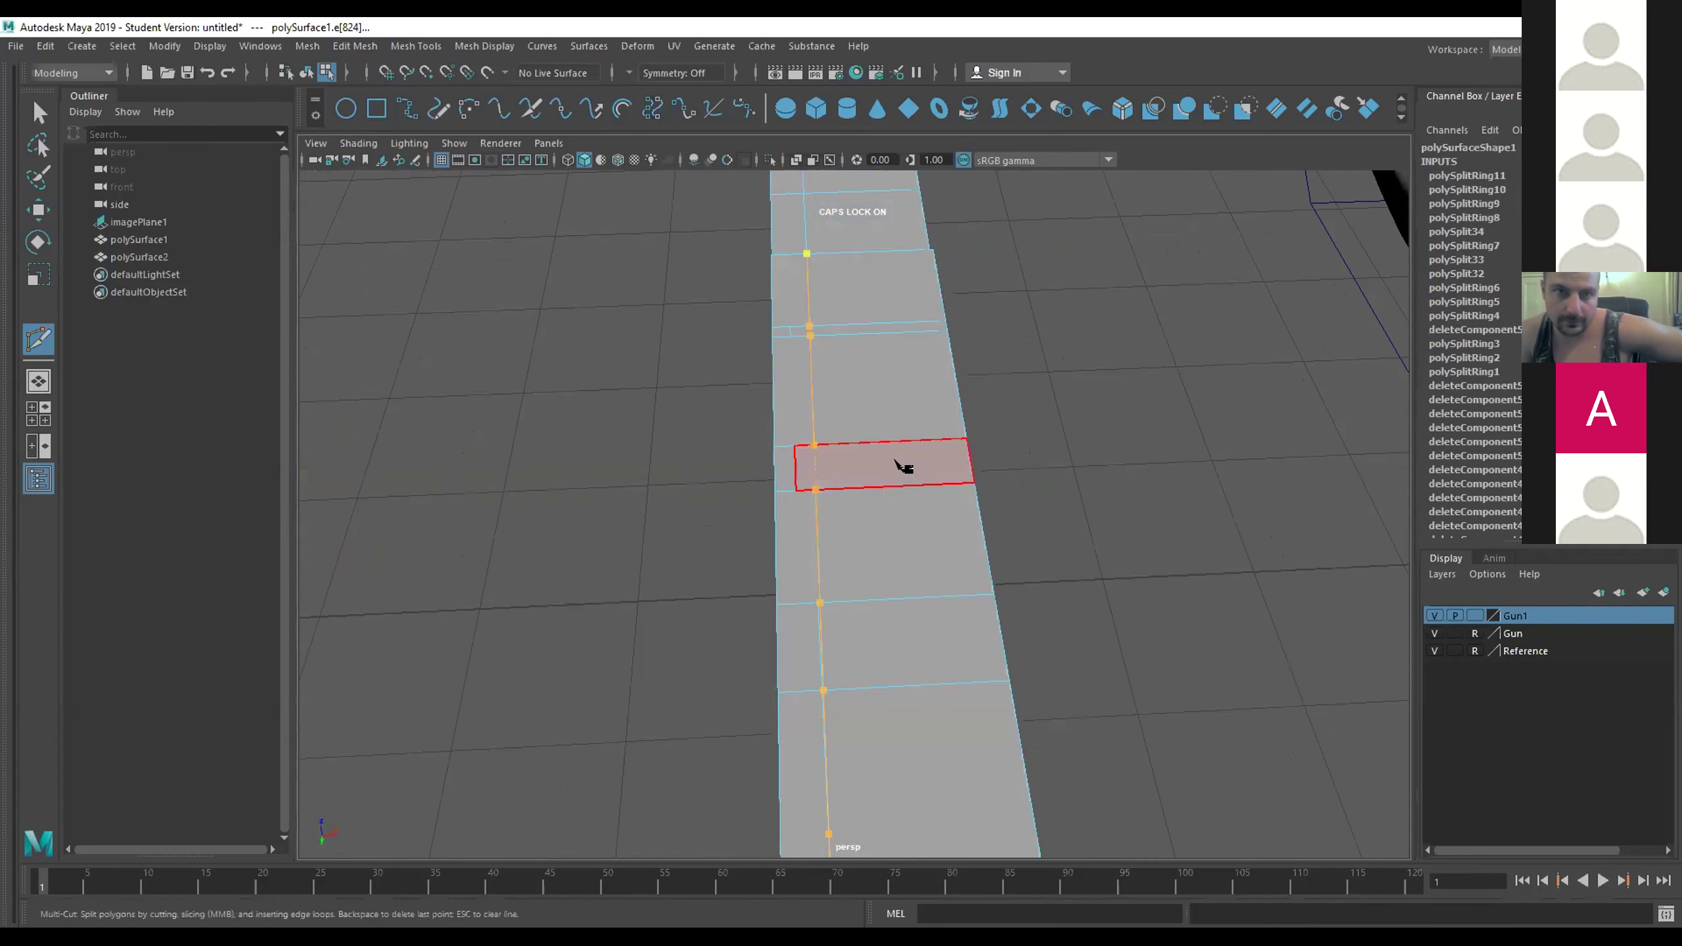
key("Return")
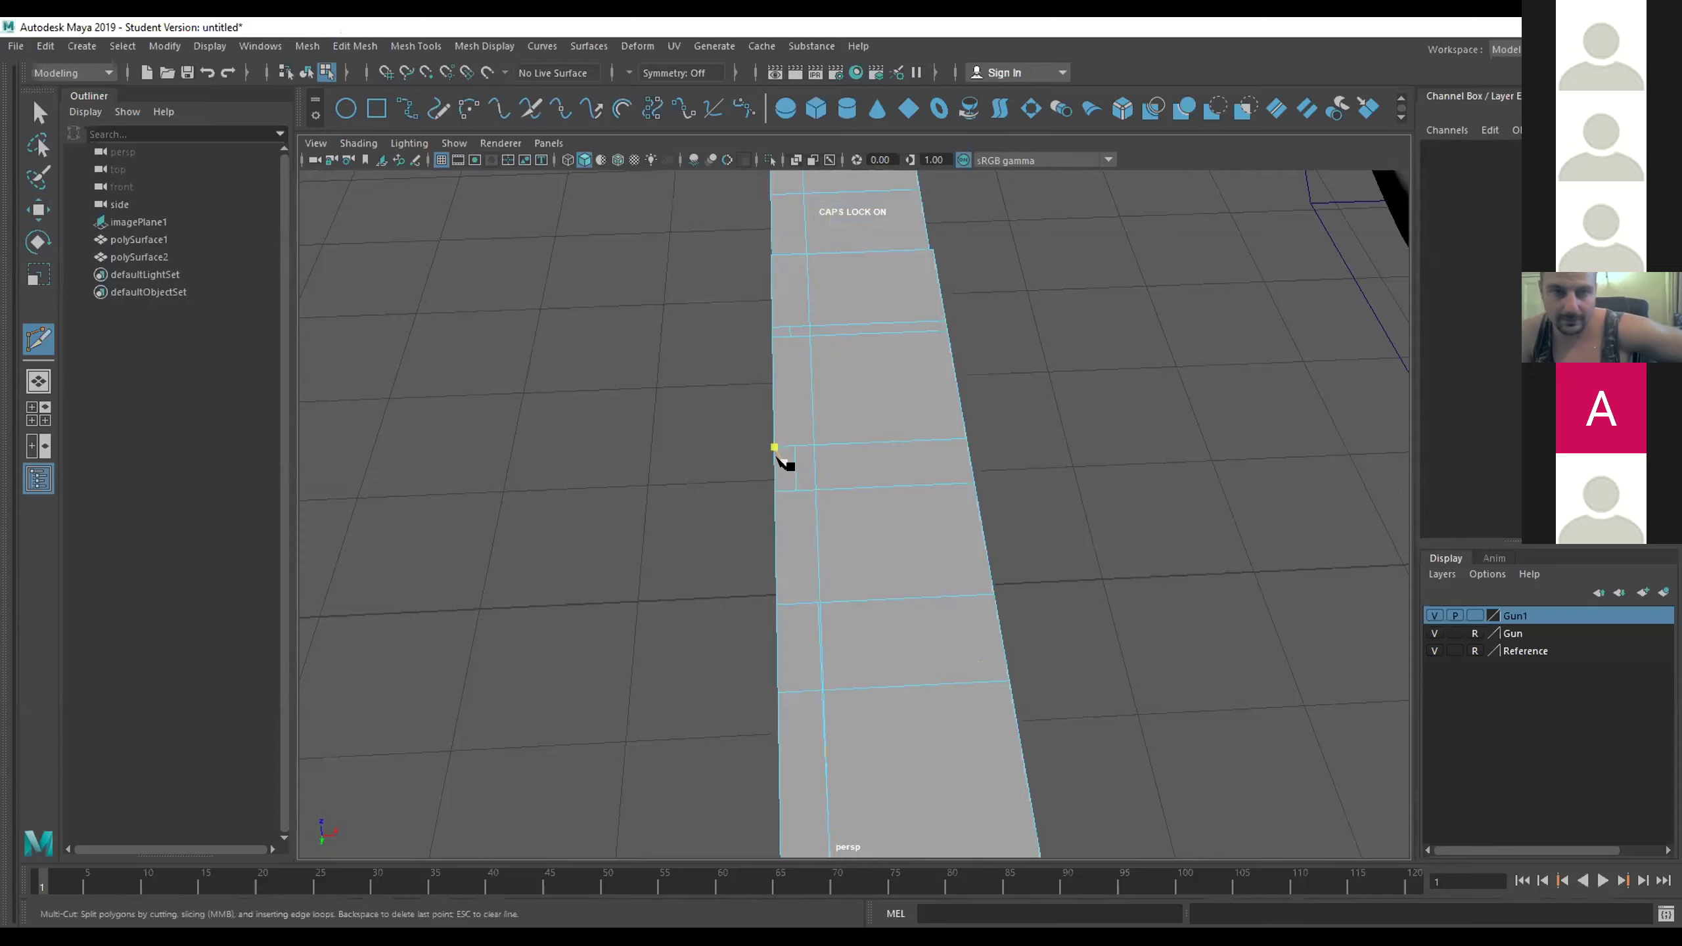
left_click(775, 448)
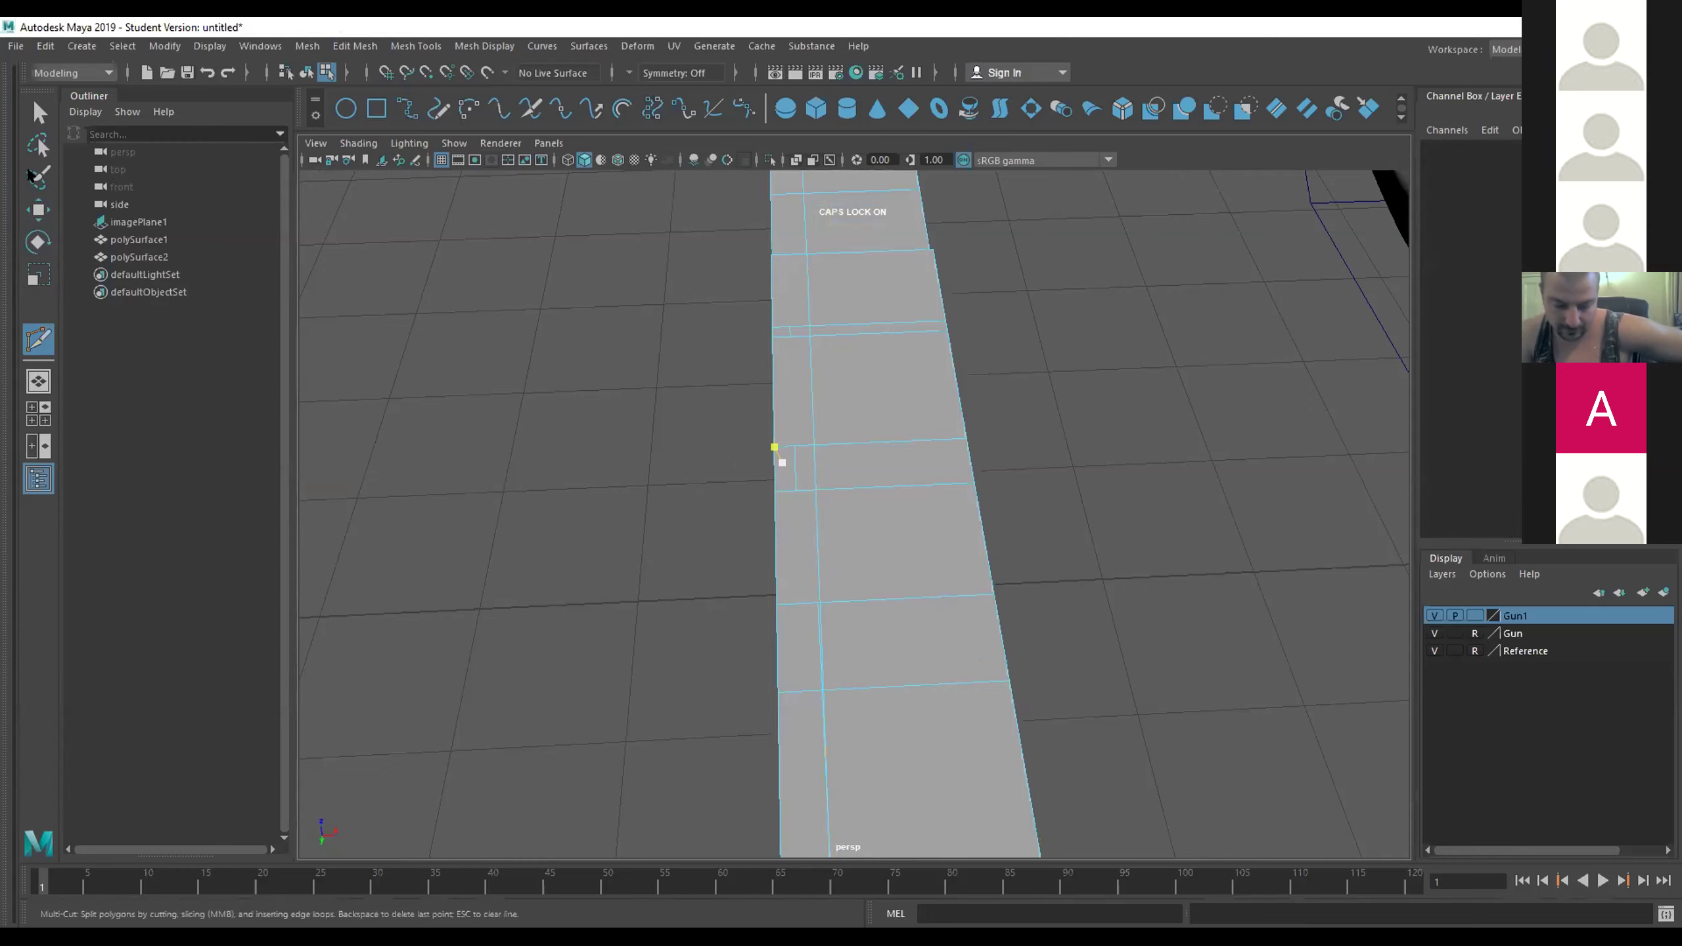
right_click(782, 445)
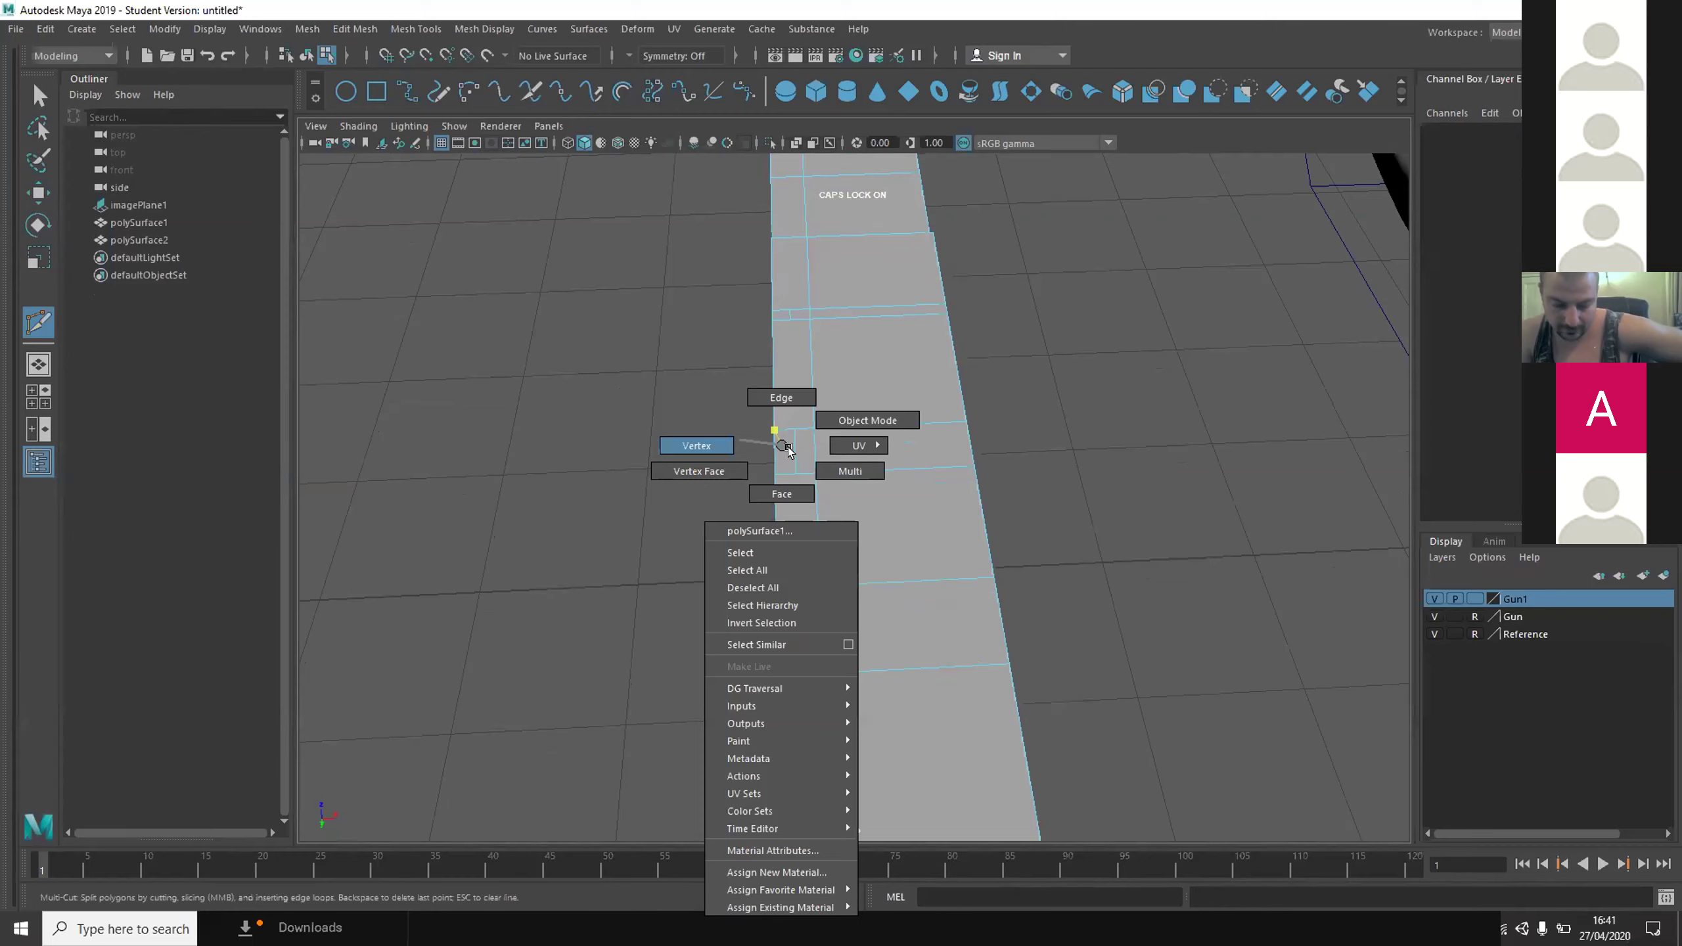
Drop the cut, switch to the Move tool and orbit to an elevated angle over the body.
key("w")
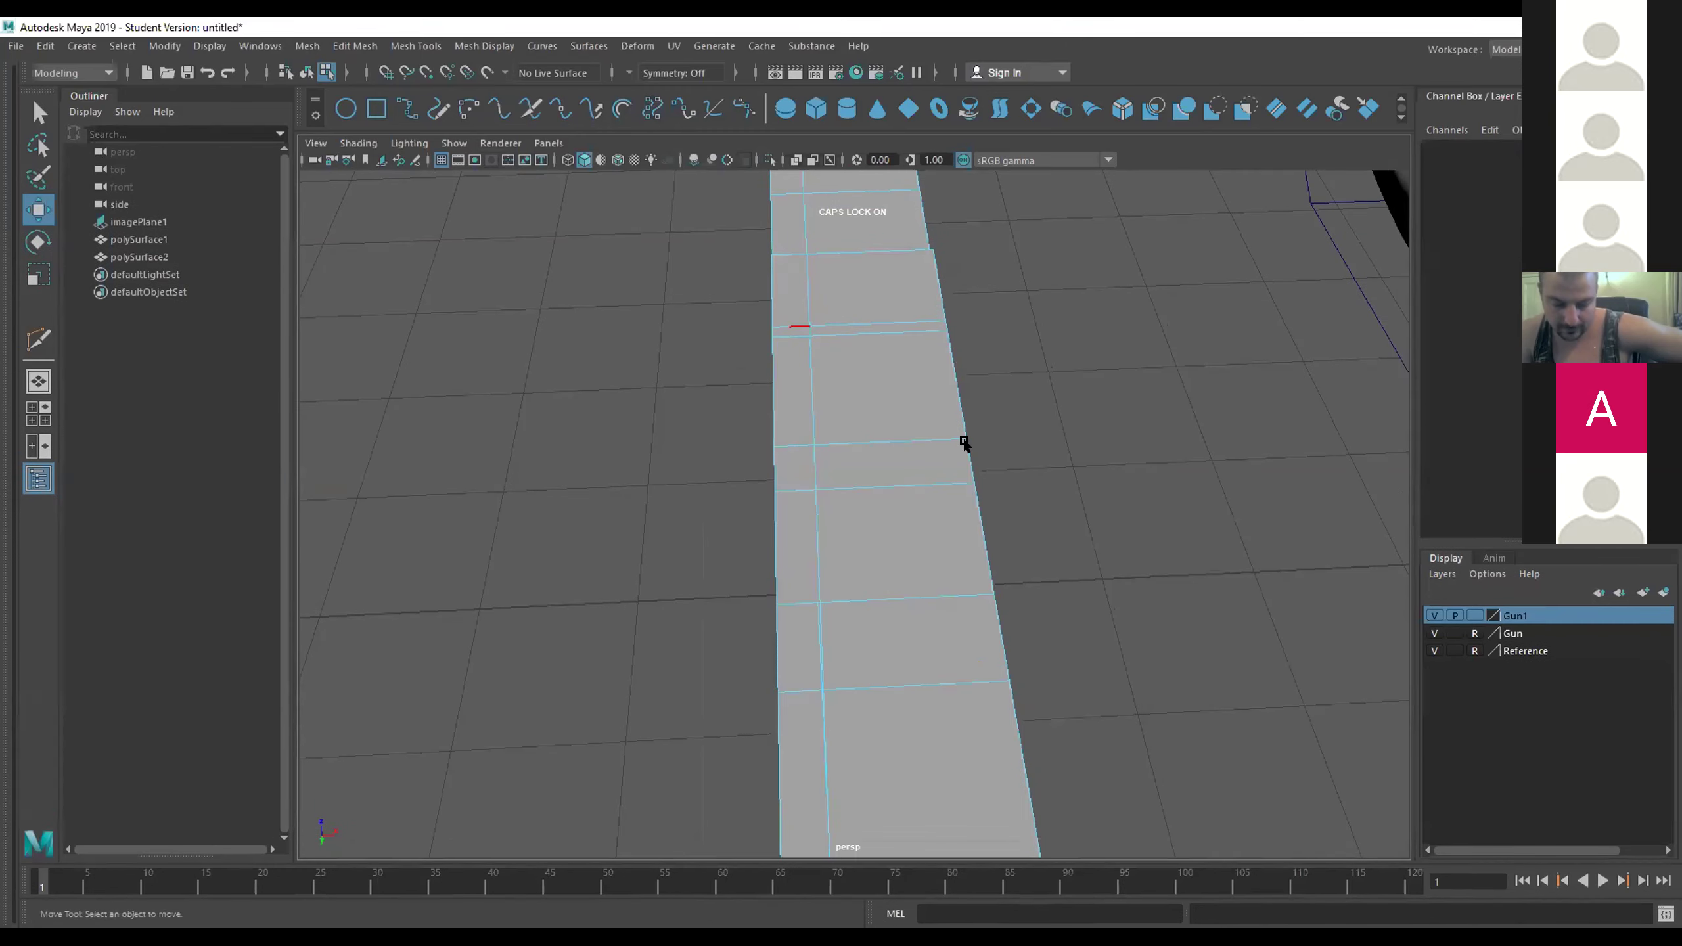
scroll("down", 3)
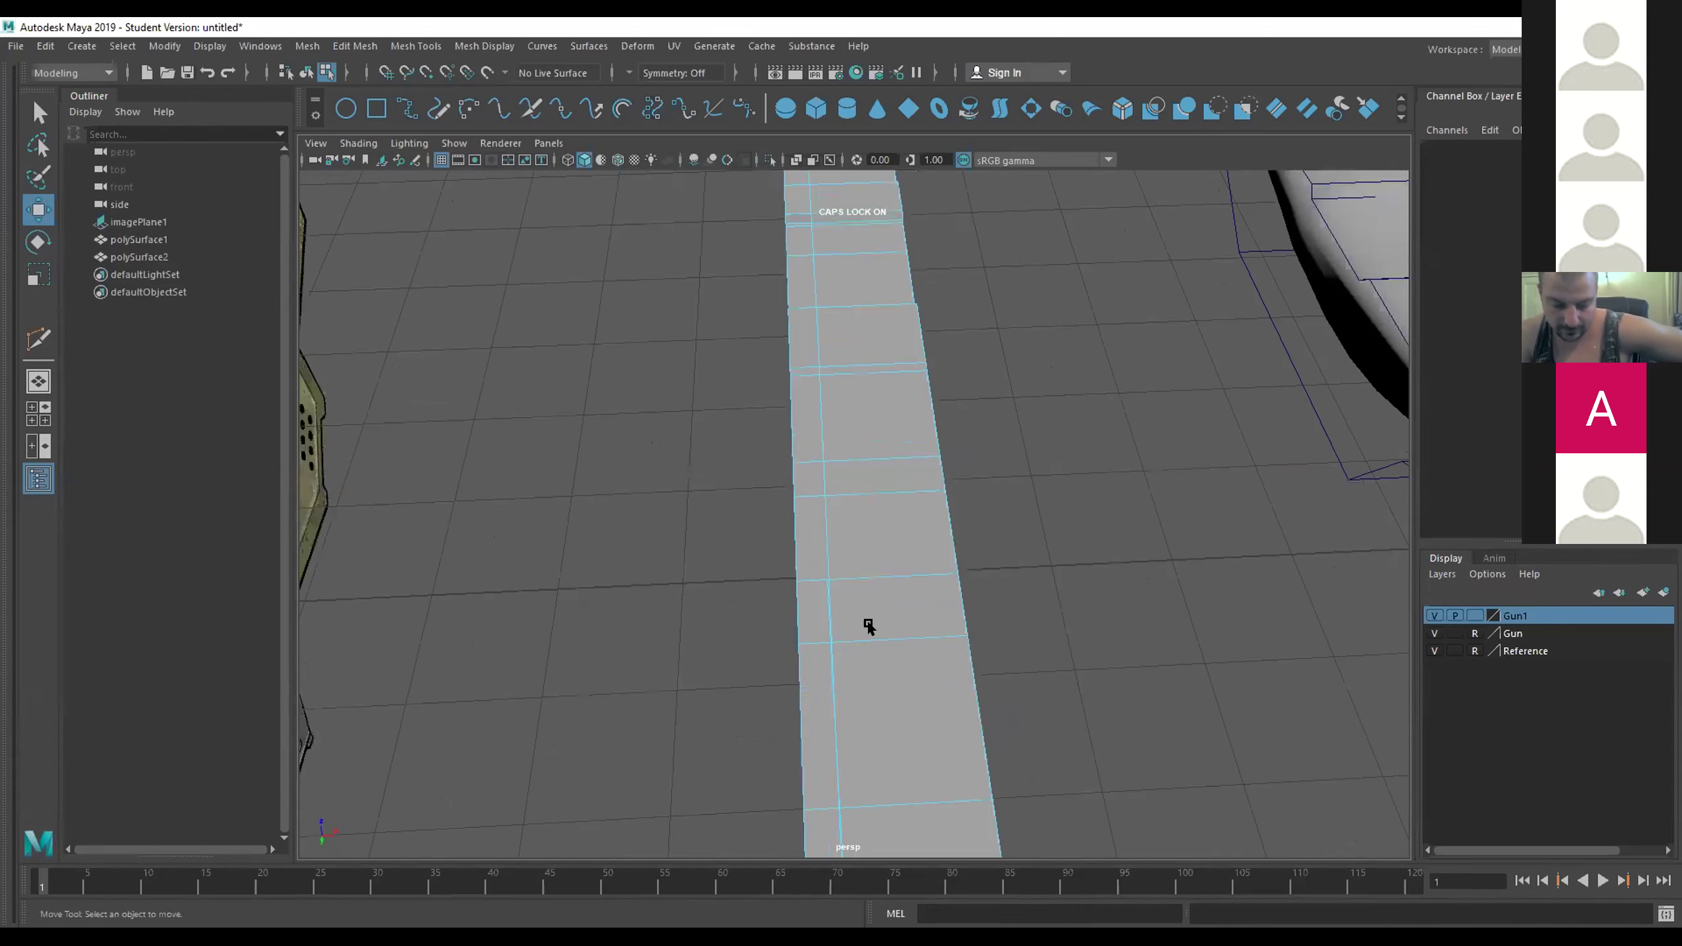
left_click_drag(868, 626, 858, 615)
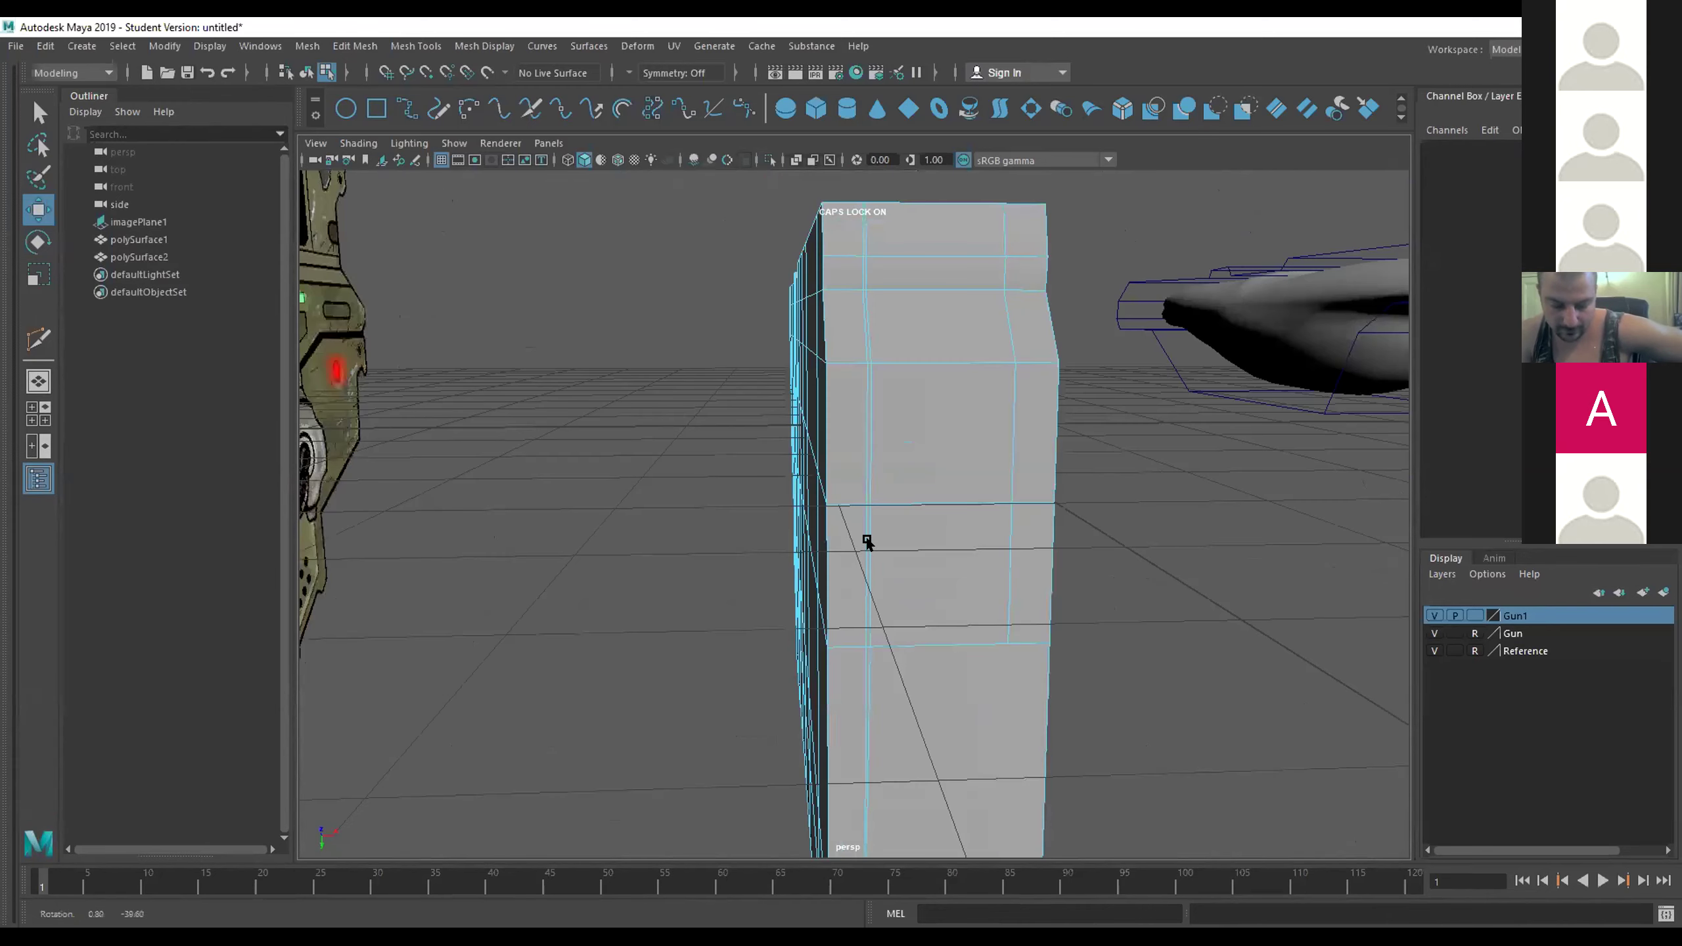
left_click_drag(853, 587, 856, 600)
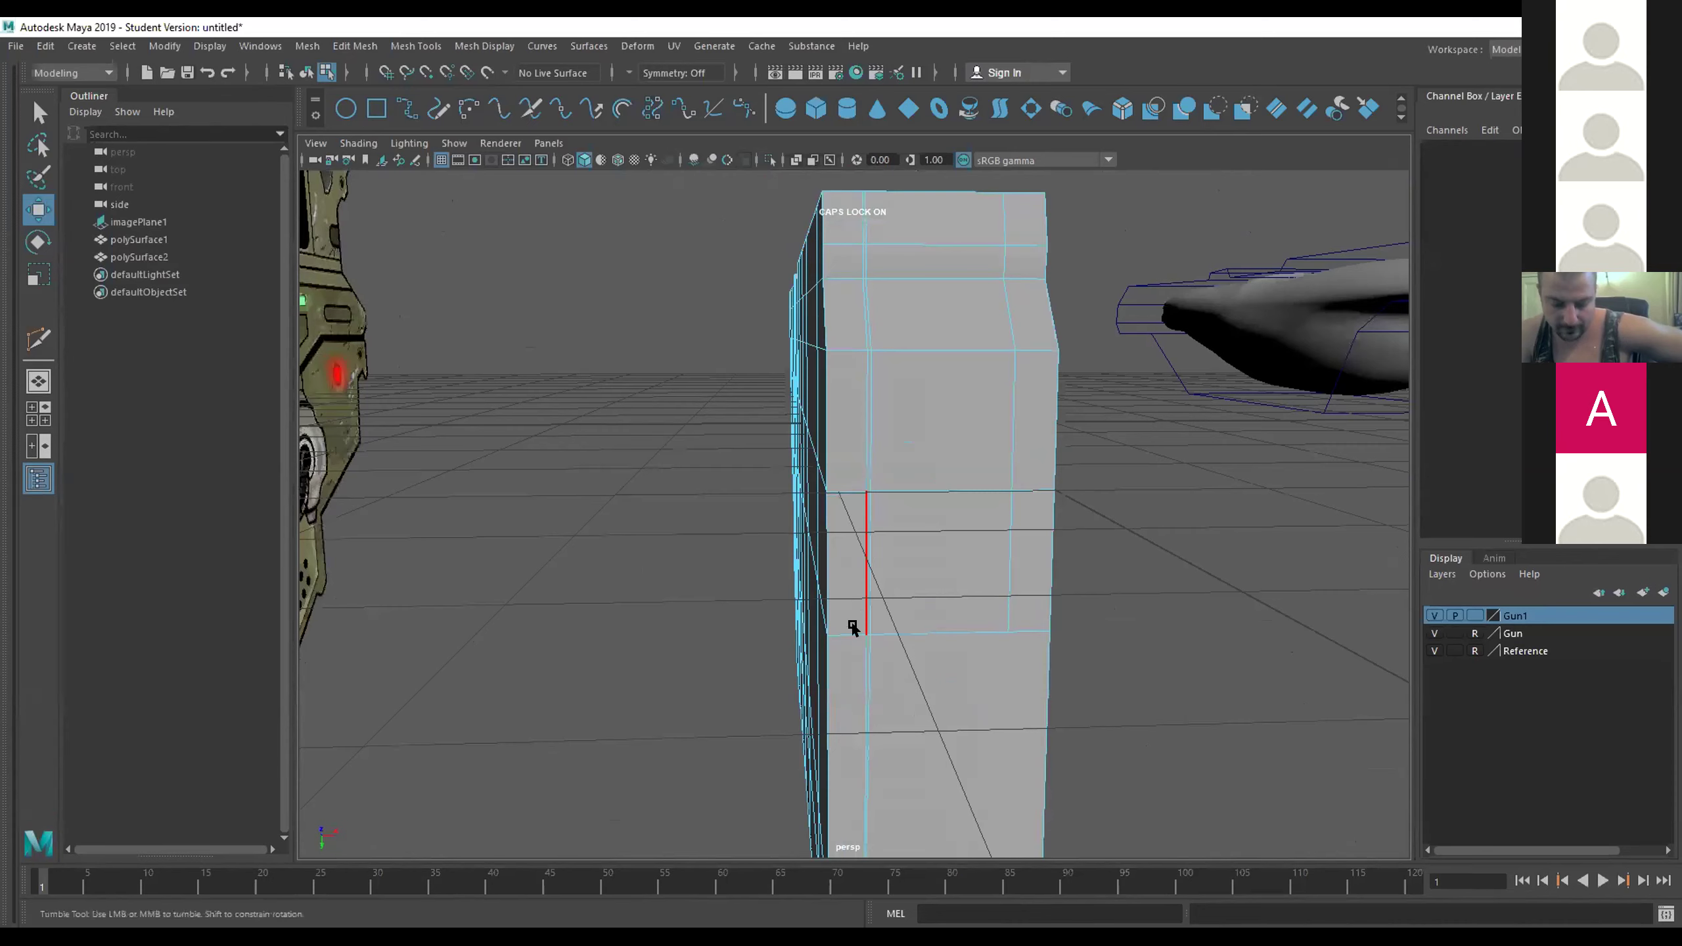
left_click_drag(827, 656, 826, 657)
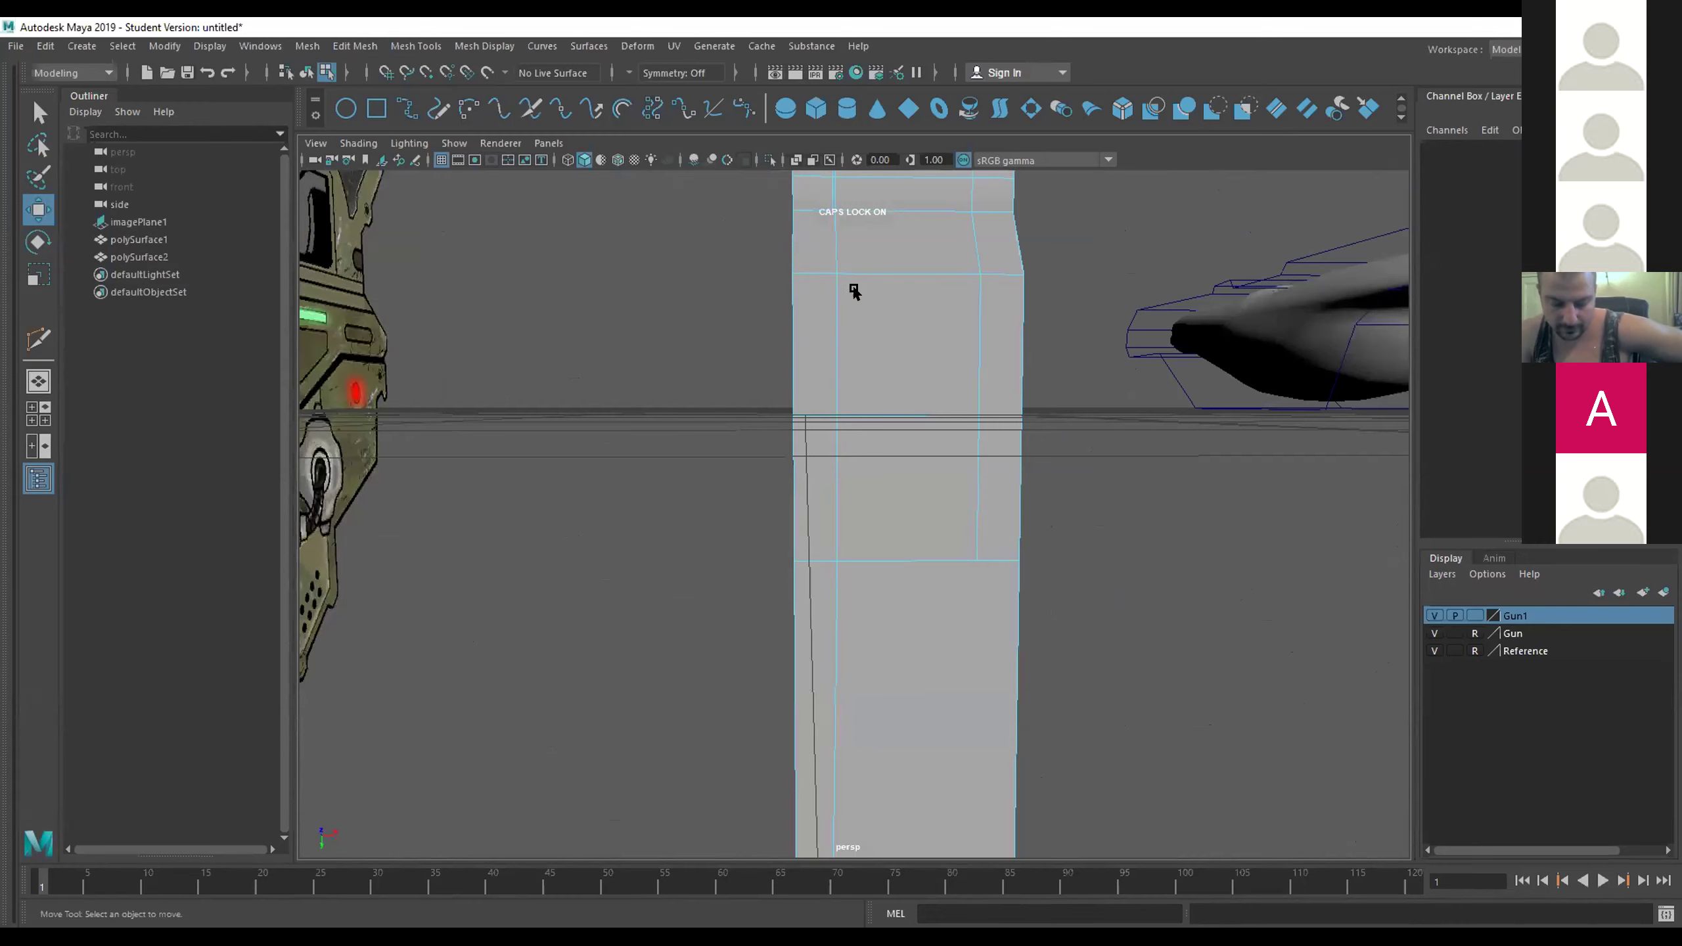
left_click_drag(932, 384, 899, 456)
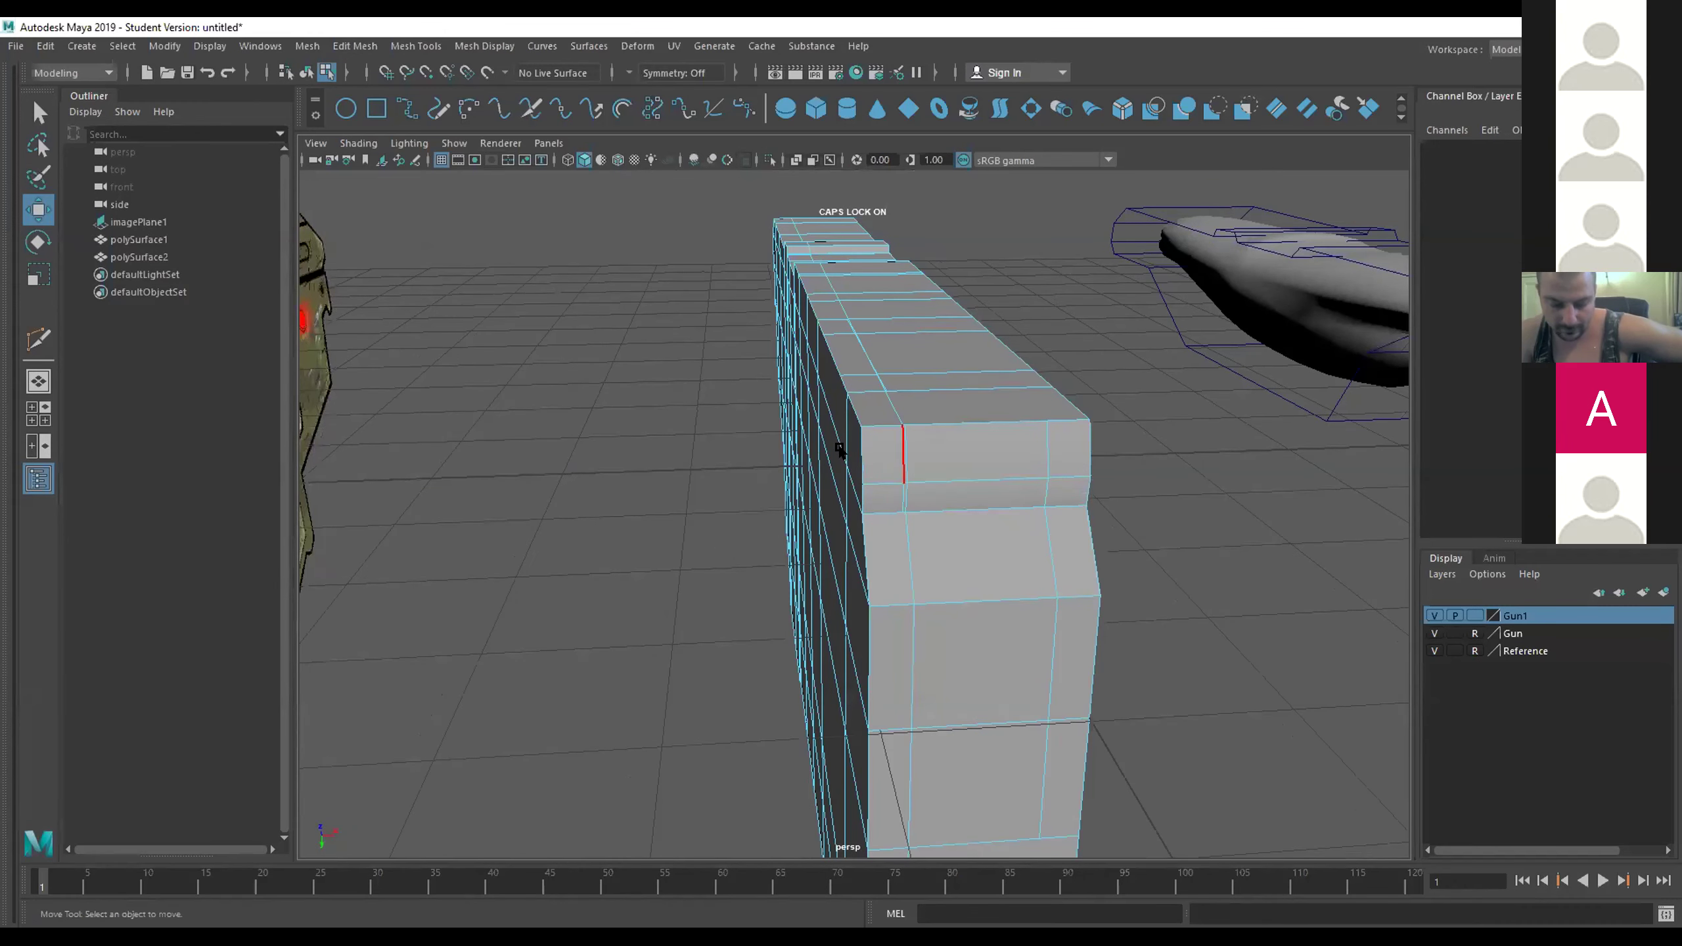
Switch the mesh to Multi component mode and select three adjacent vertices on the lower edge loop.
right_click(901, 452)
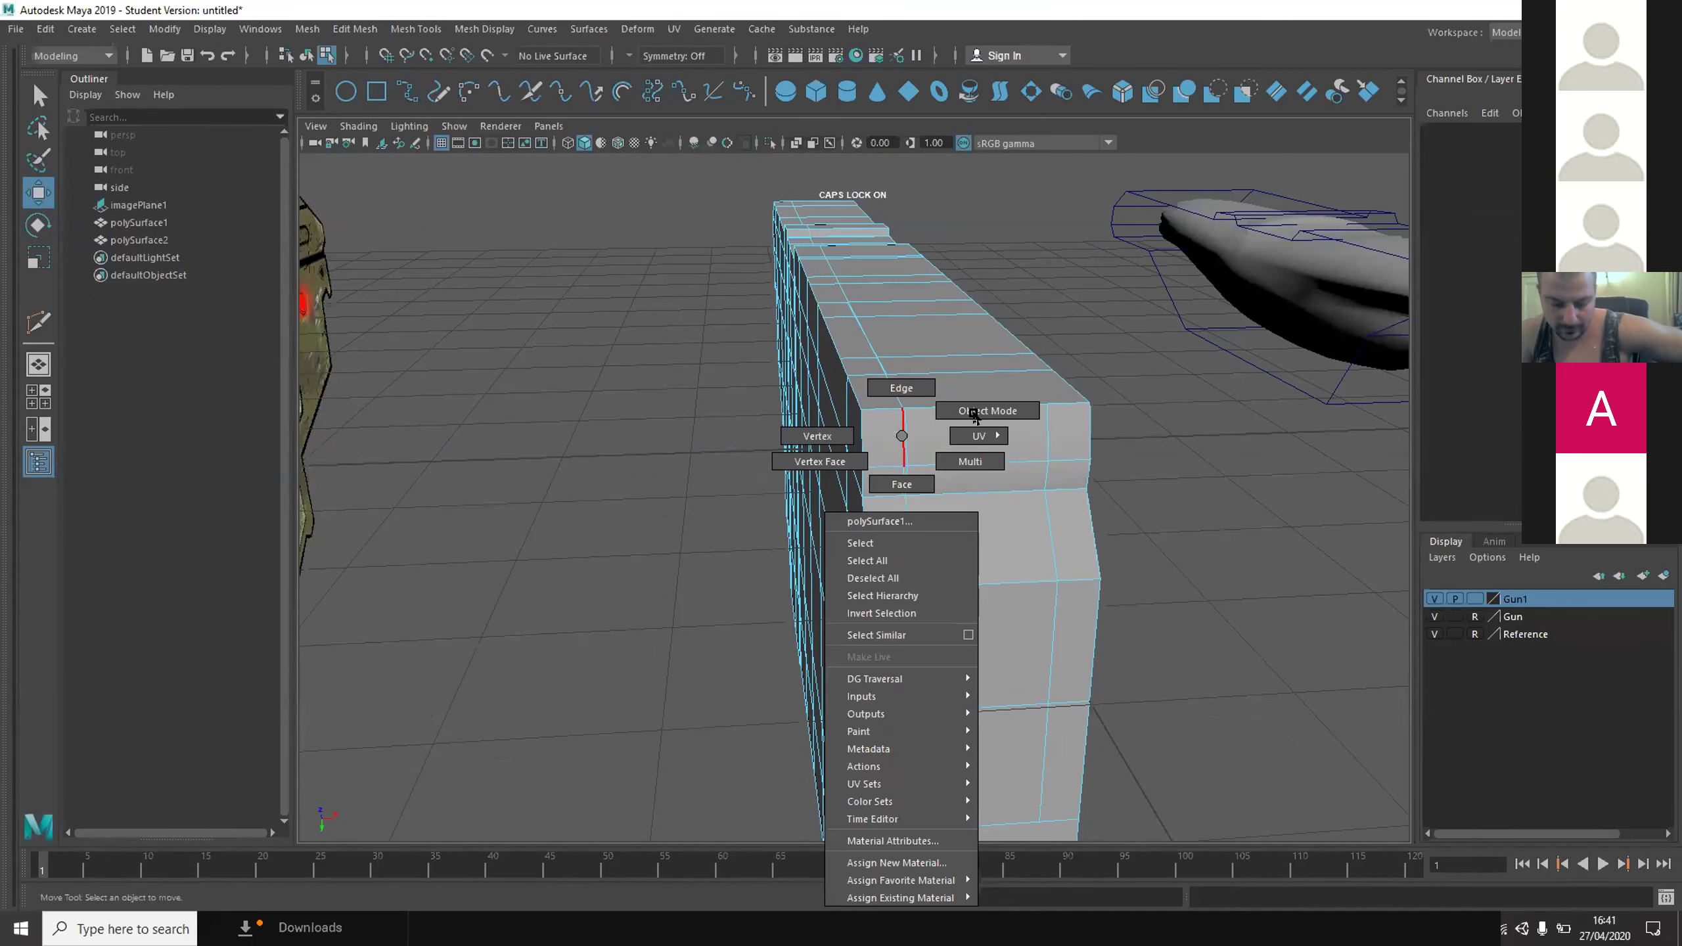
left_click(970, 461)
scroll("up", 3)
left_click_drag(943, 649, 947, 713)
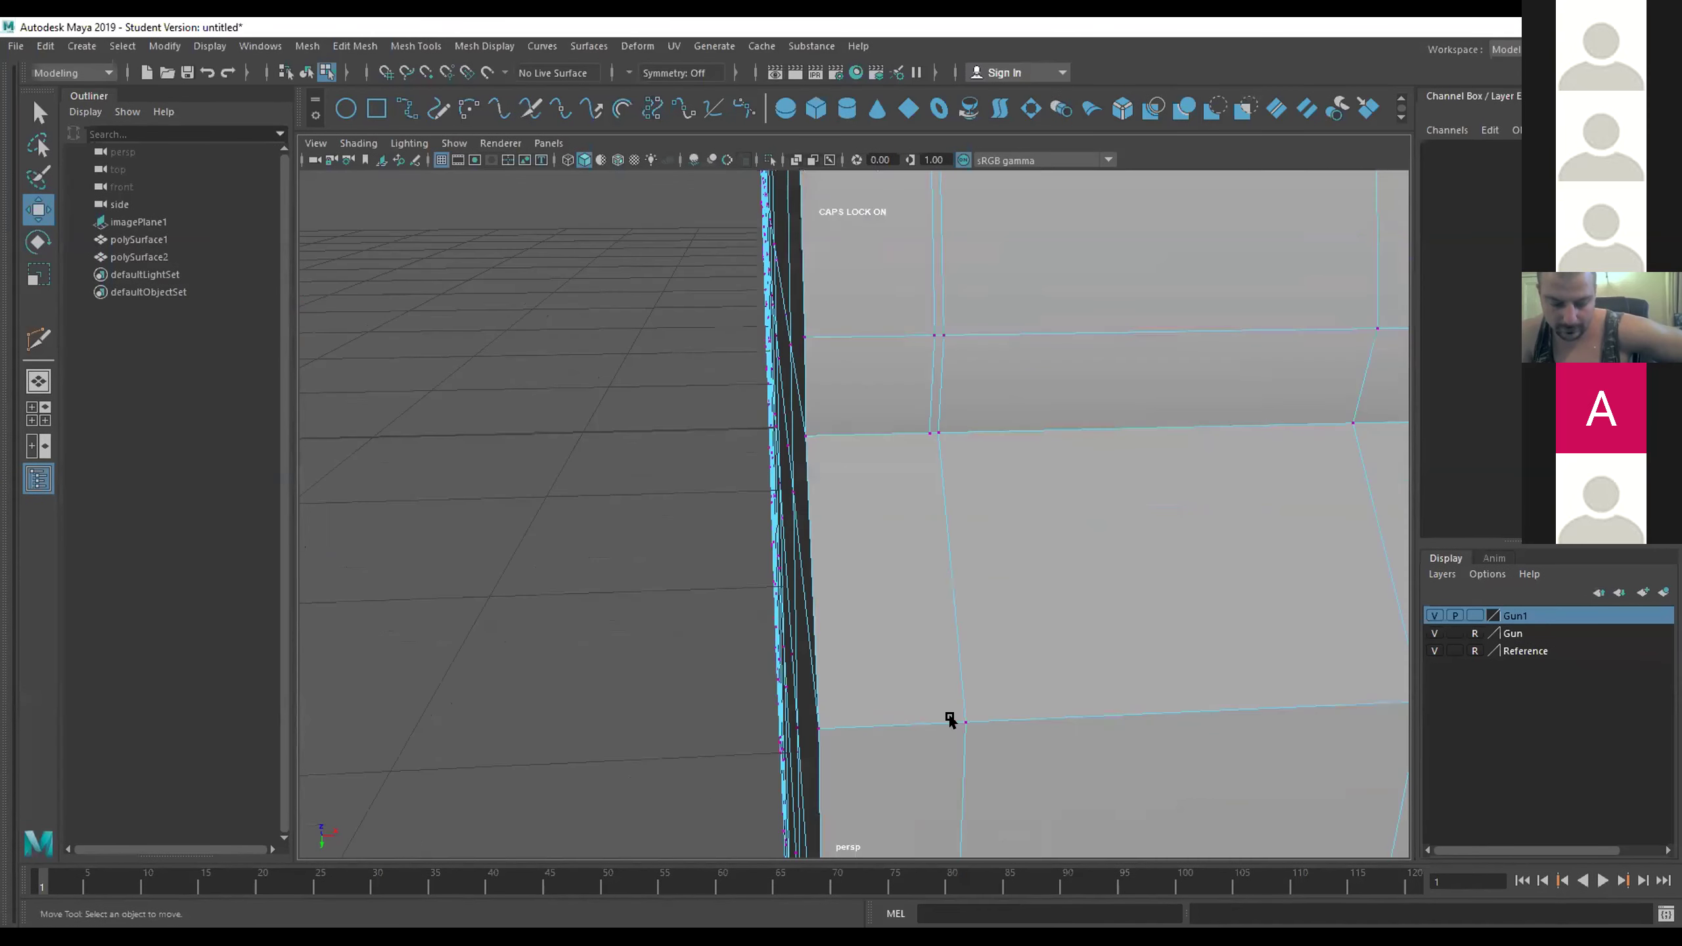
left_click(951, 720)
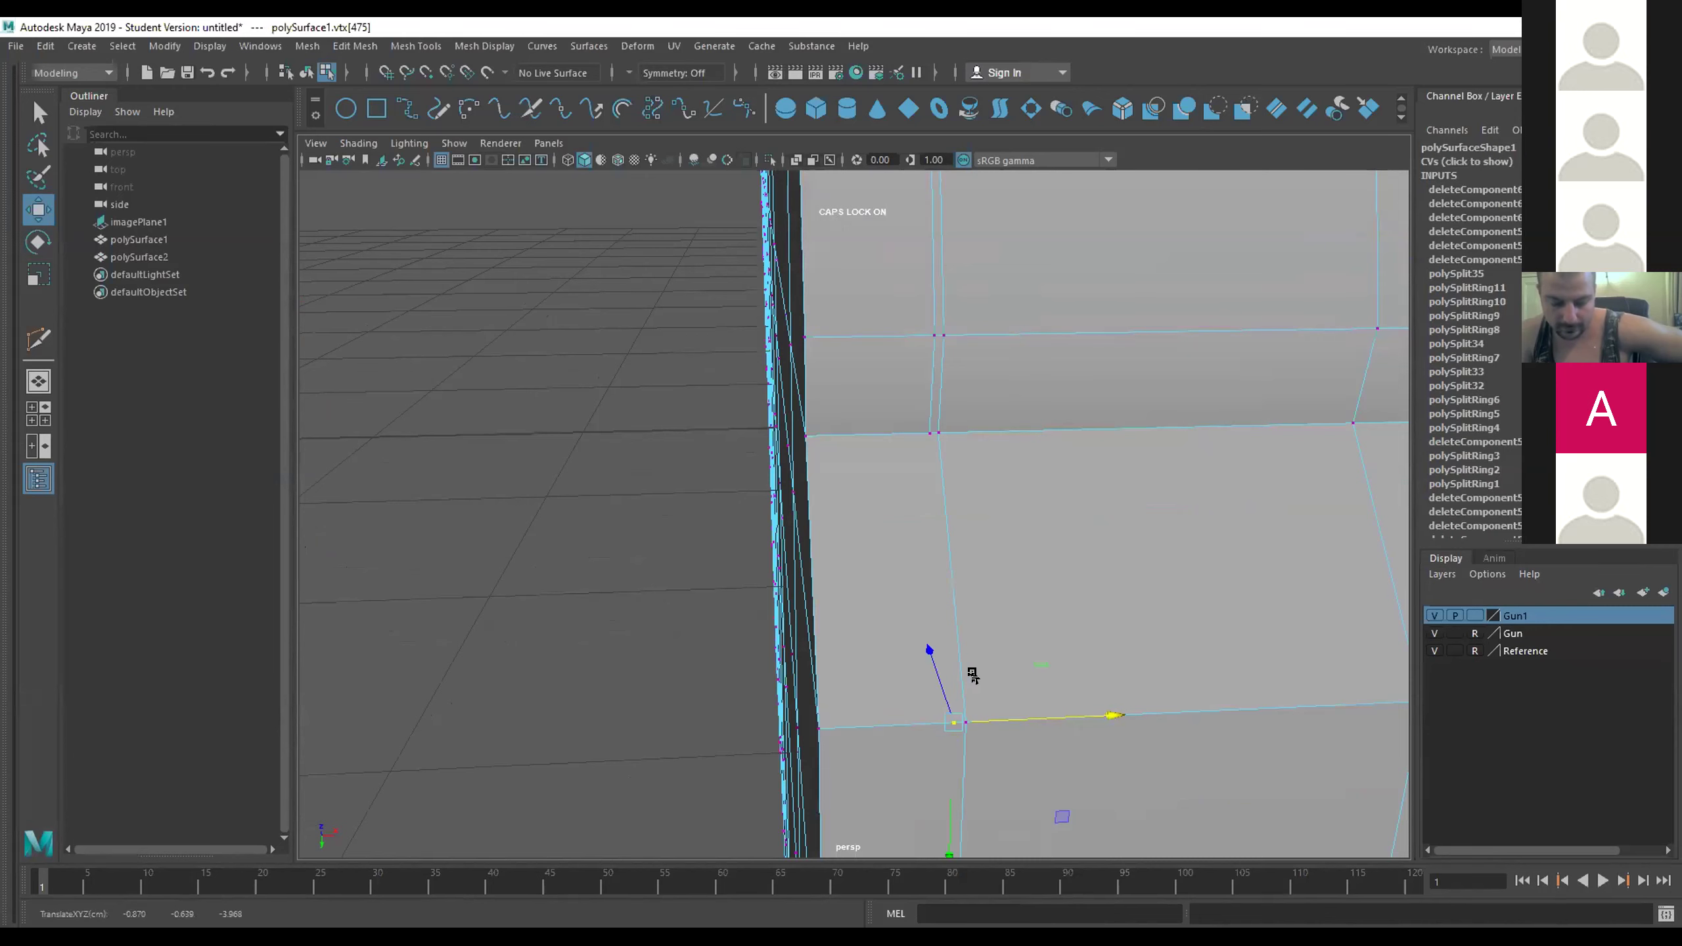
right_click(973, 675)
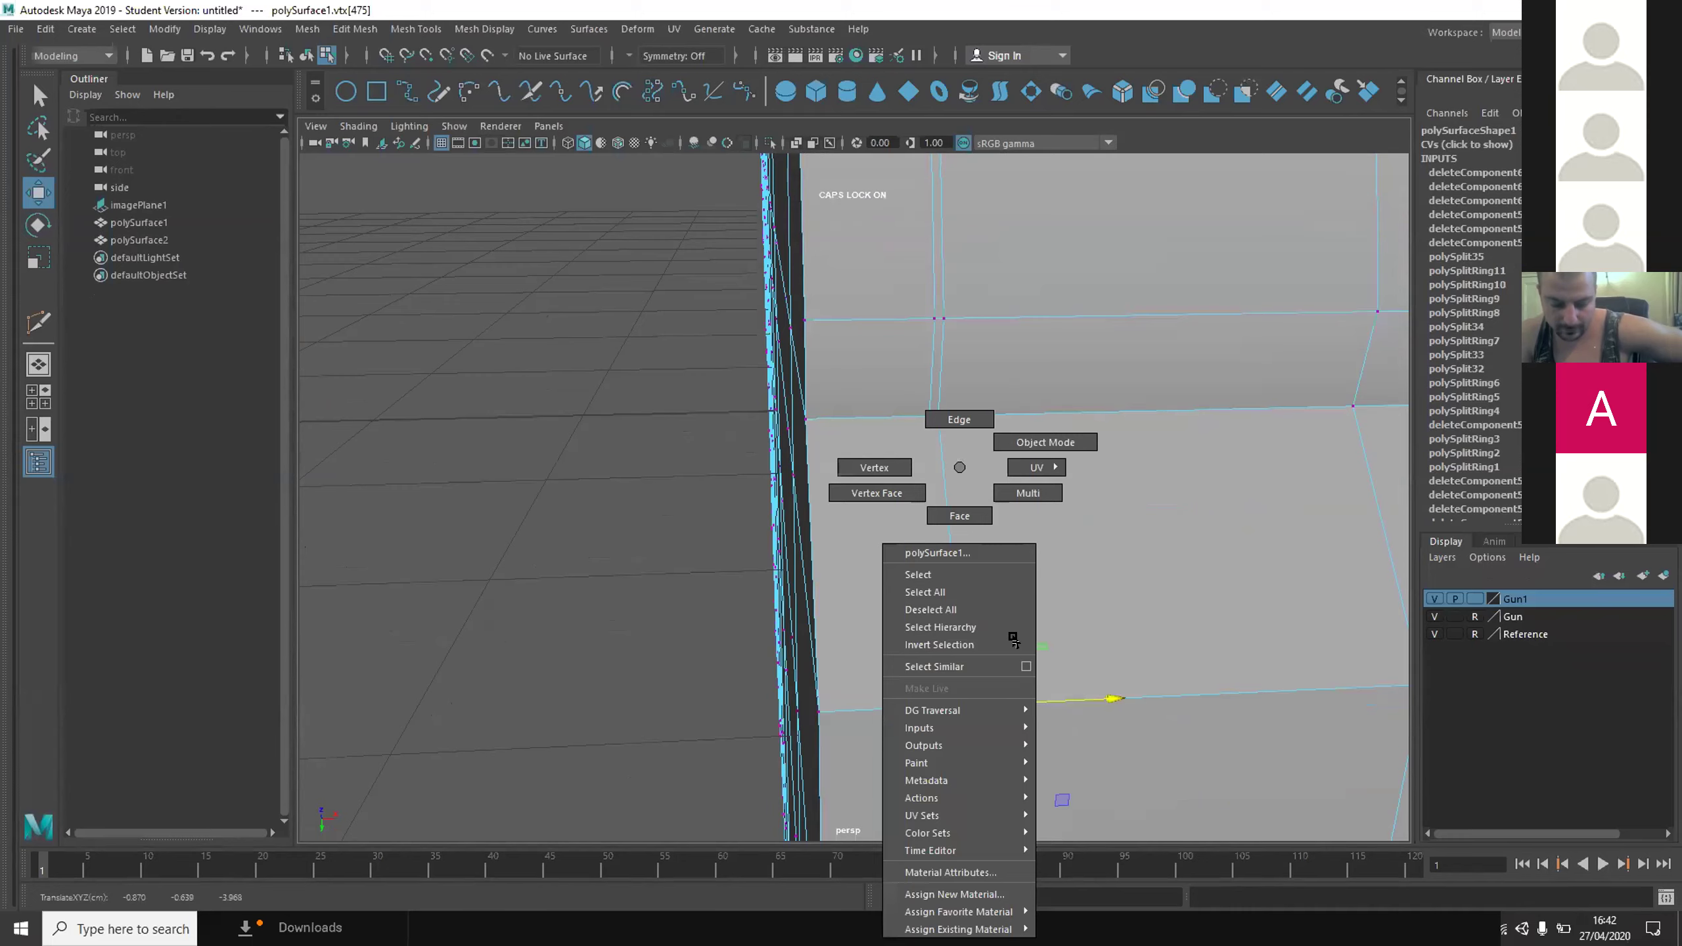
left_click(1012, 637)
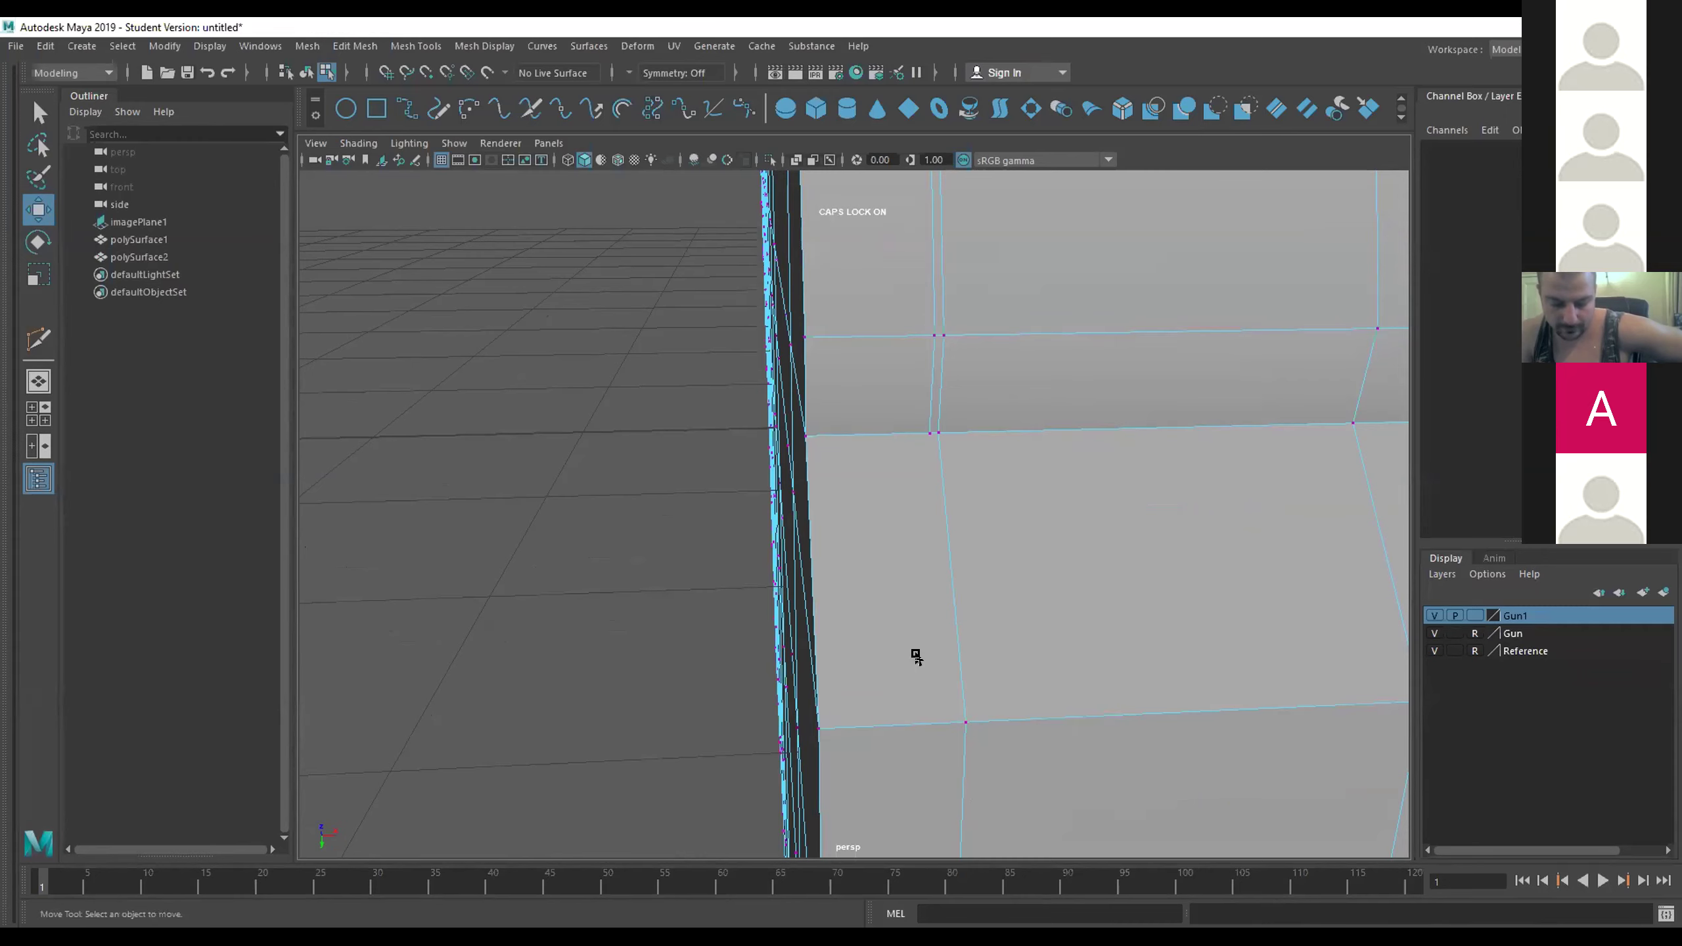
Orbit to a top-down view and pick and release vertices along the block's left side.
scroll("down", 3)
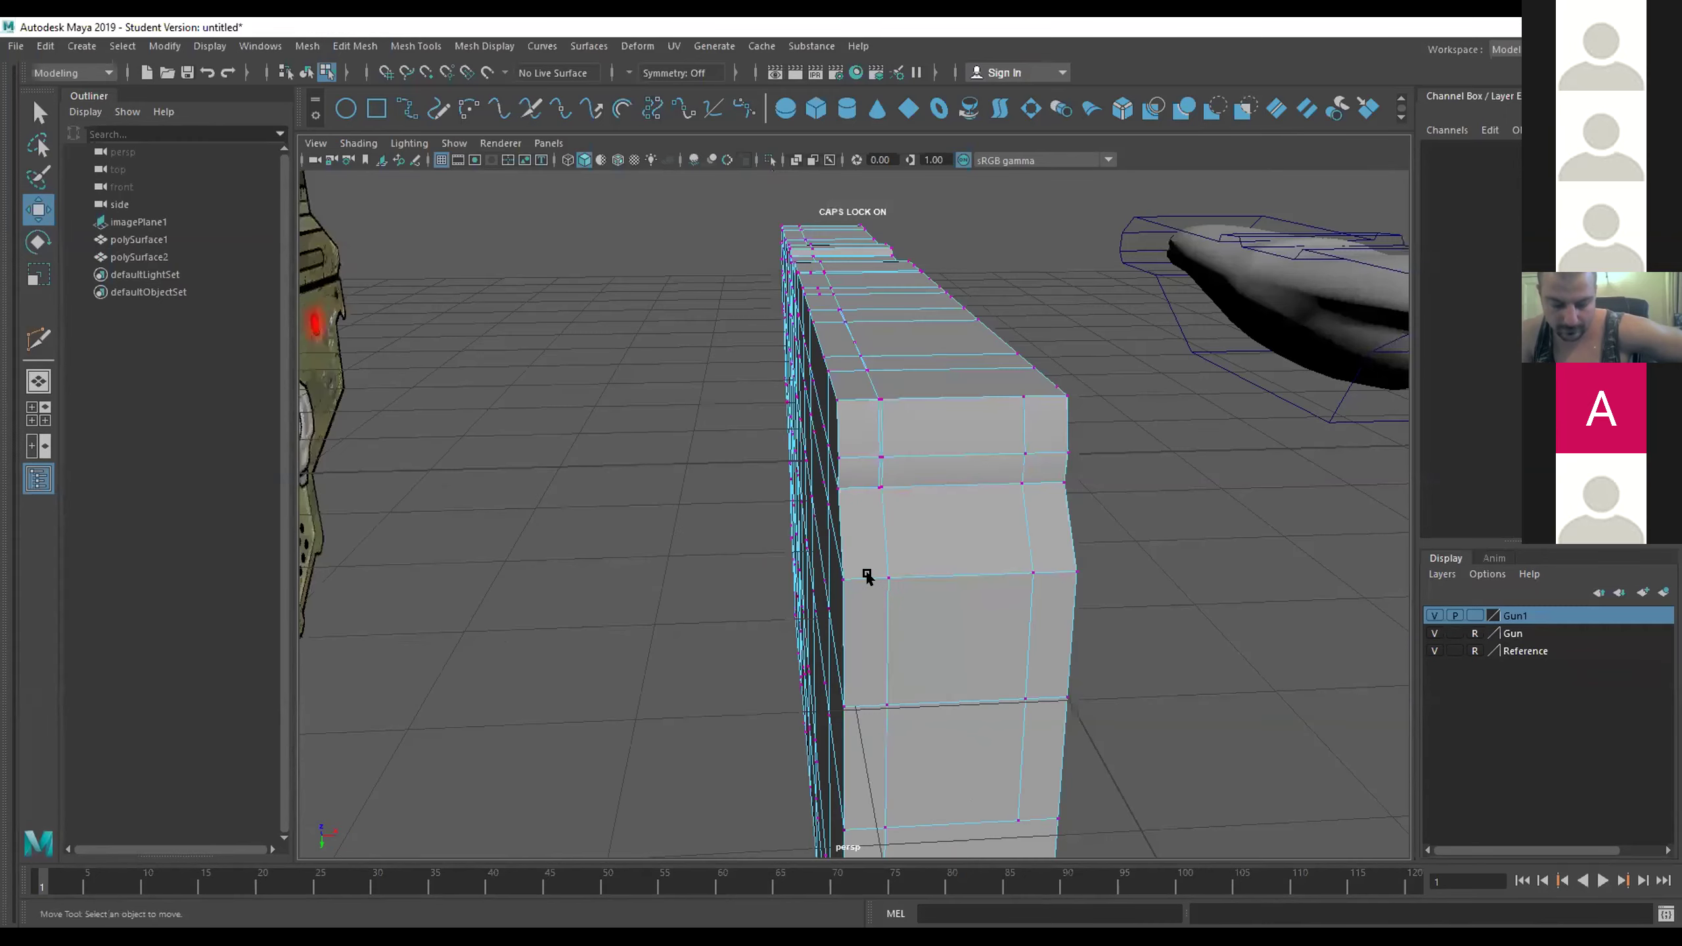
left_click_drag(868, 576, 842, 571)
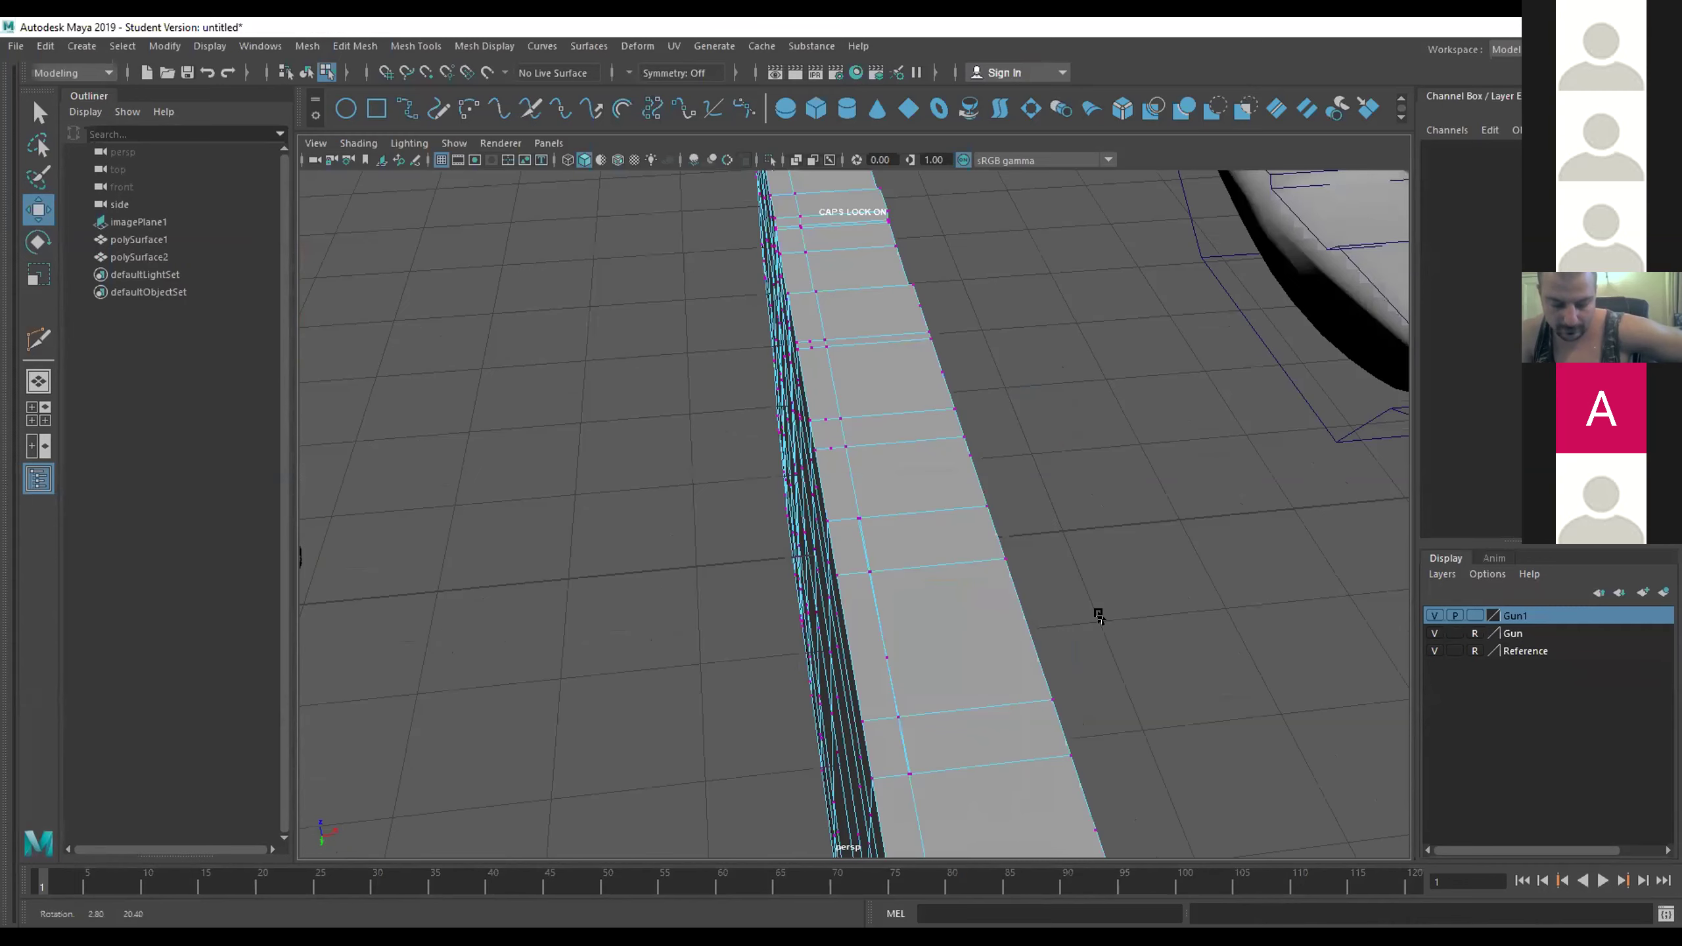
left_click_drag(1097, 612, 860, 507)
left_click(821, 508)
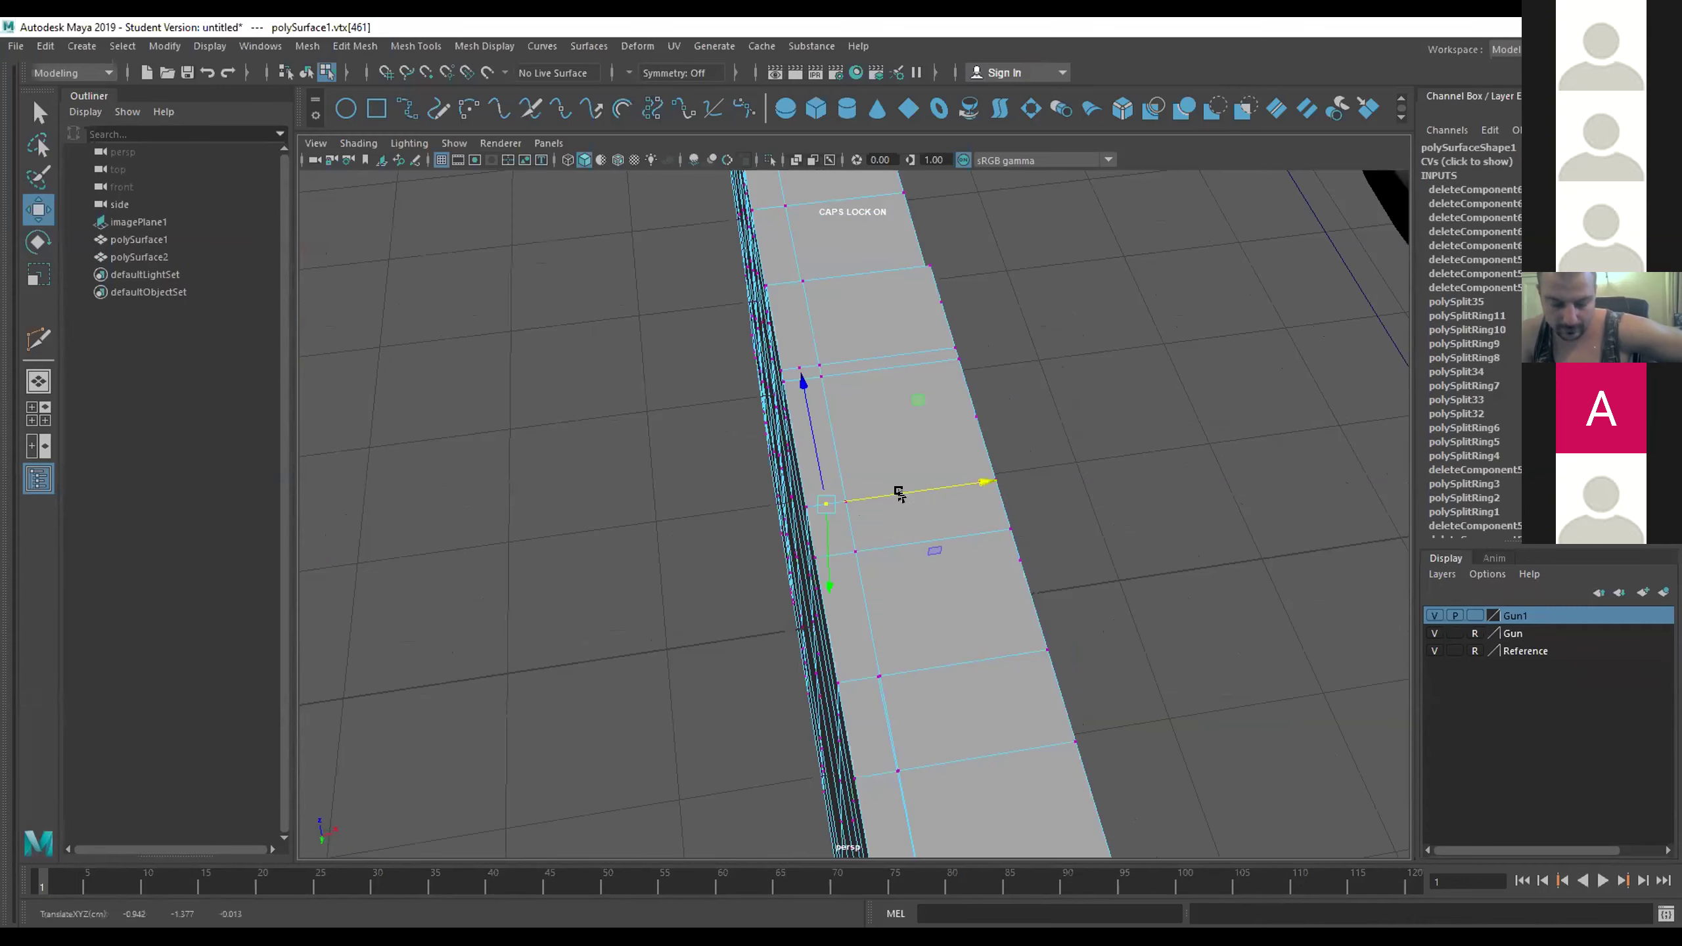
left_click(817, 404)
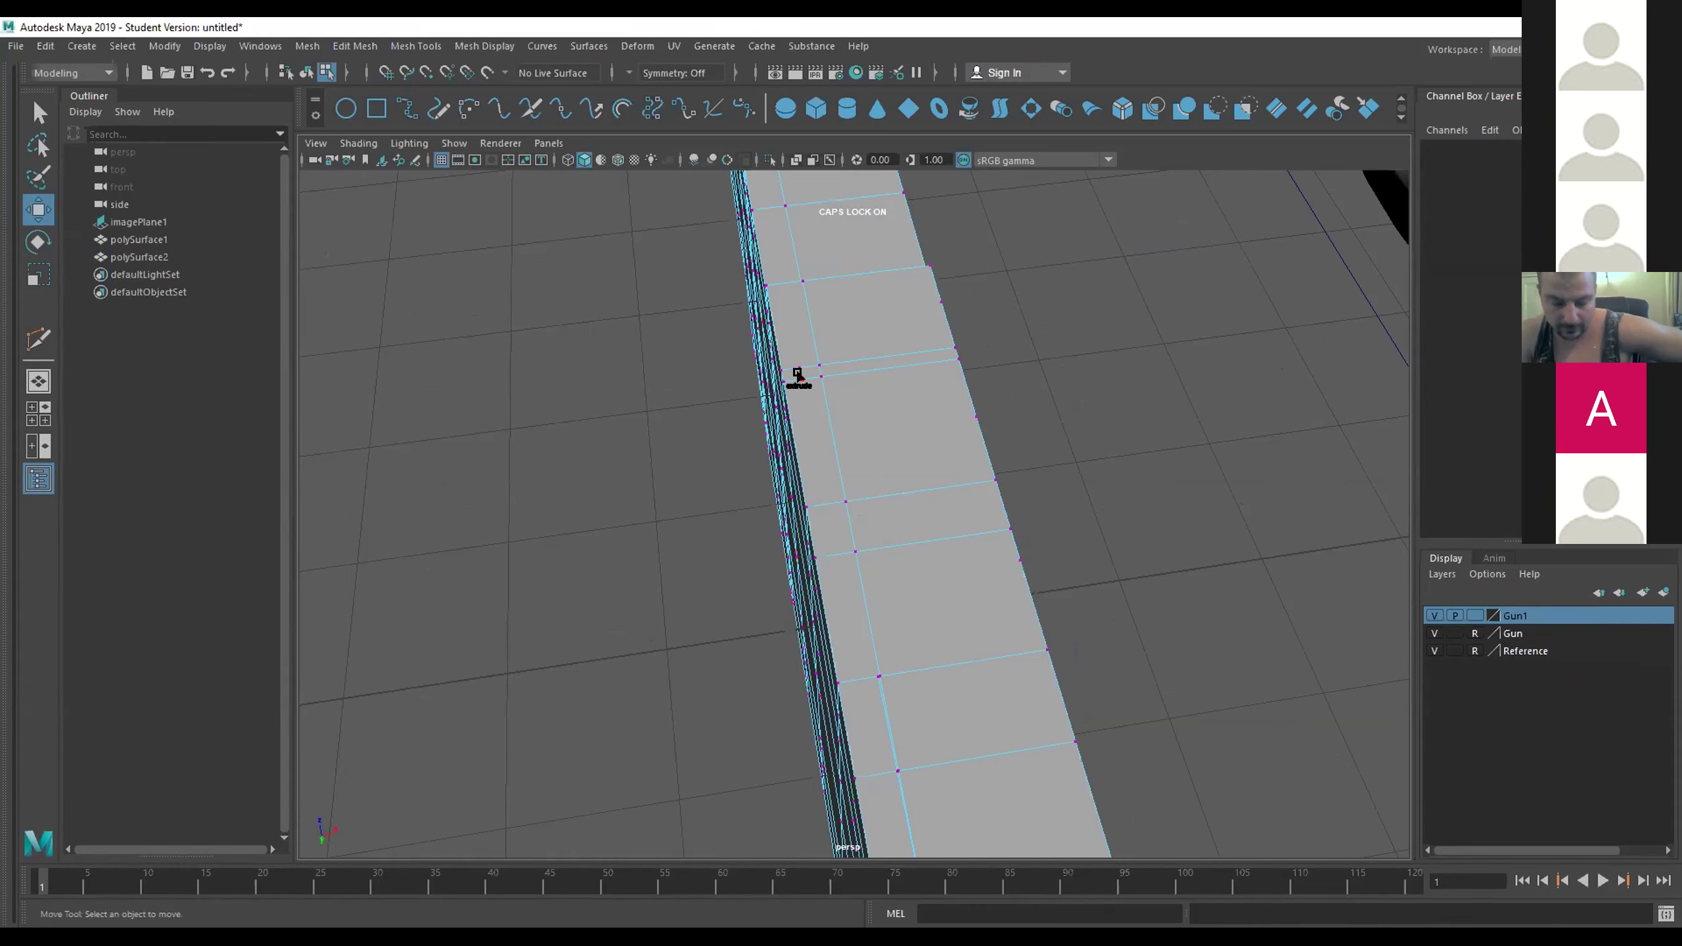
left_click(800, 377)
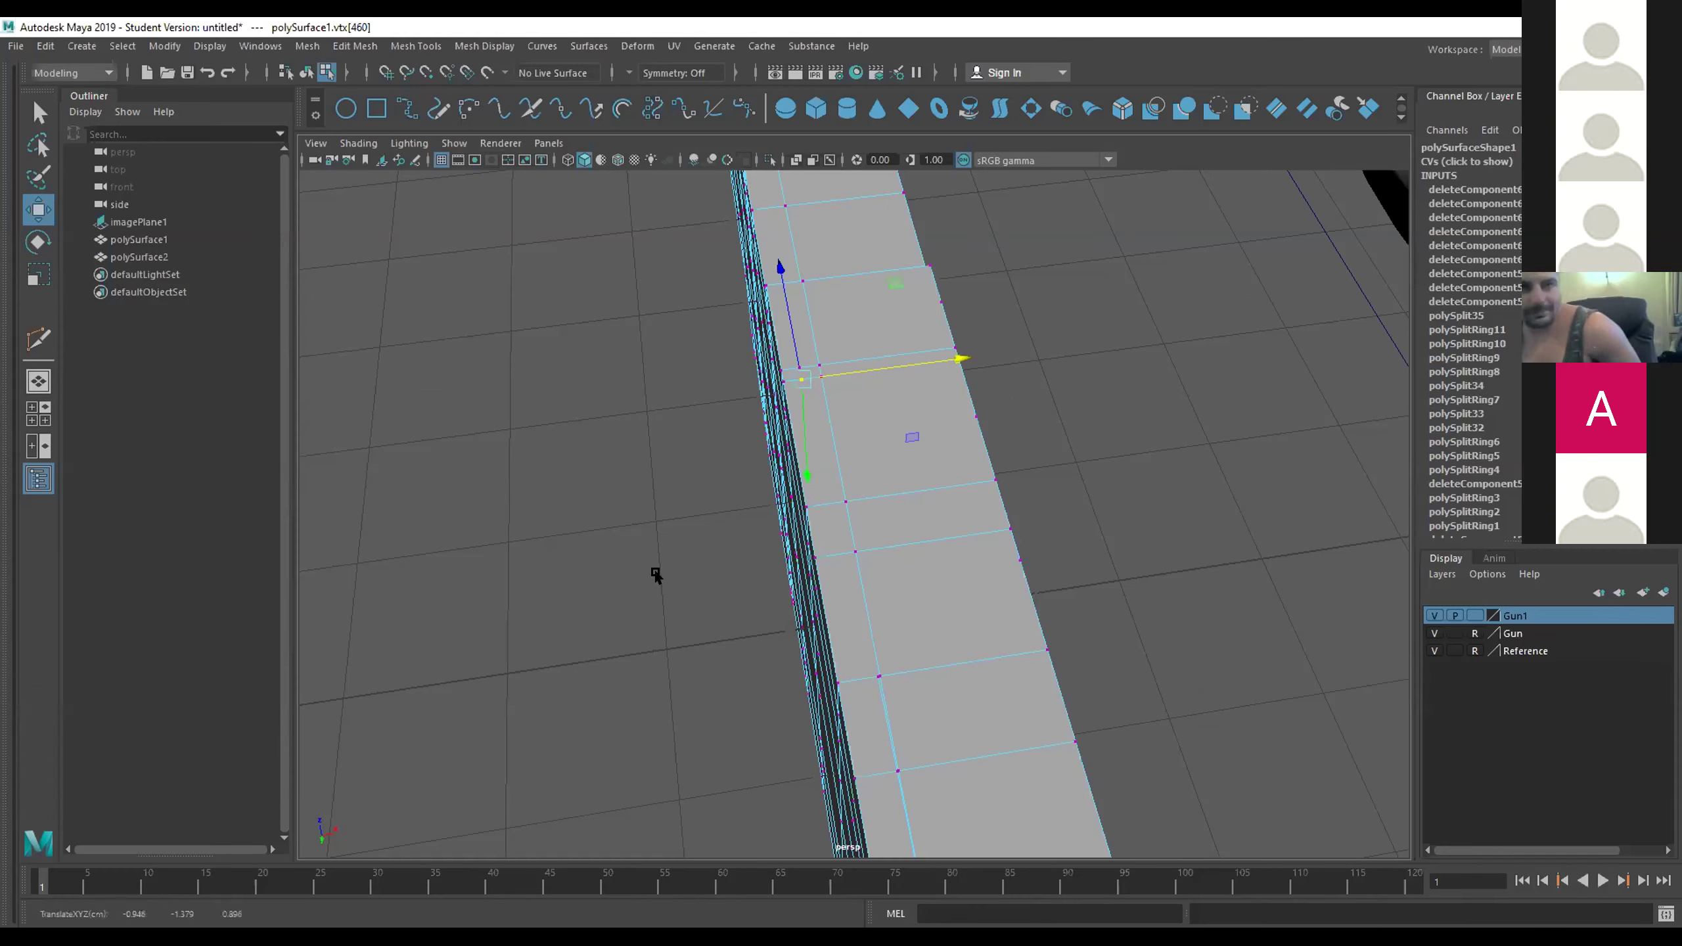
left_click(688, 560)
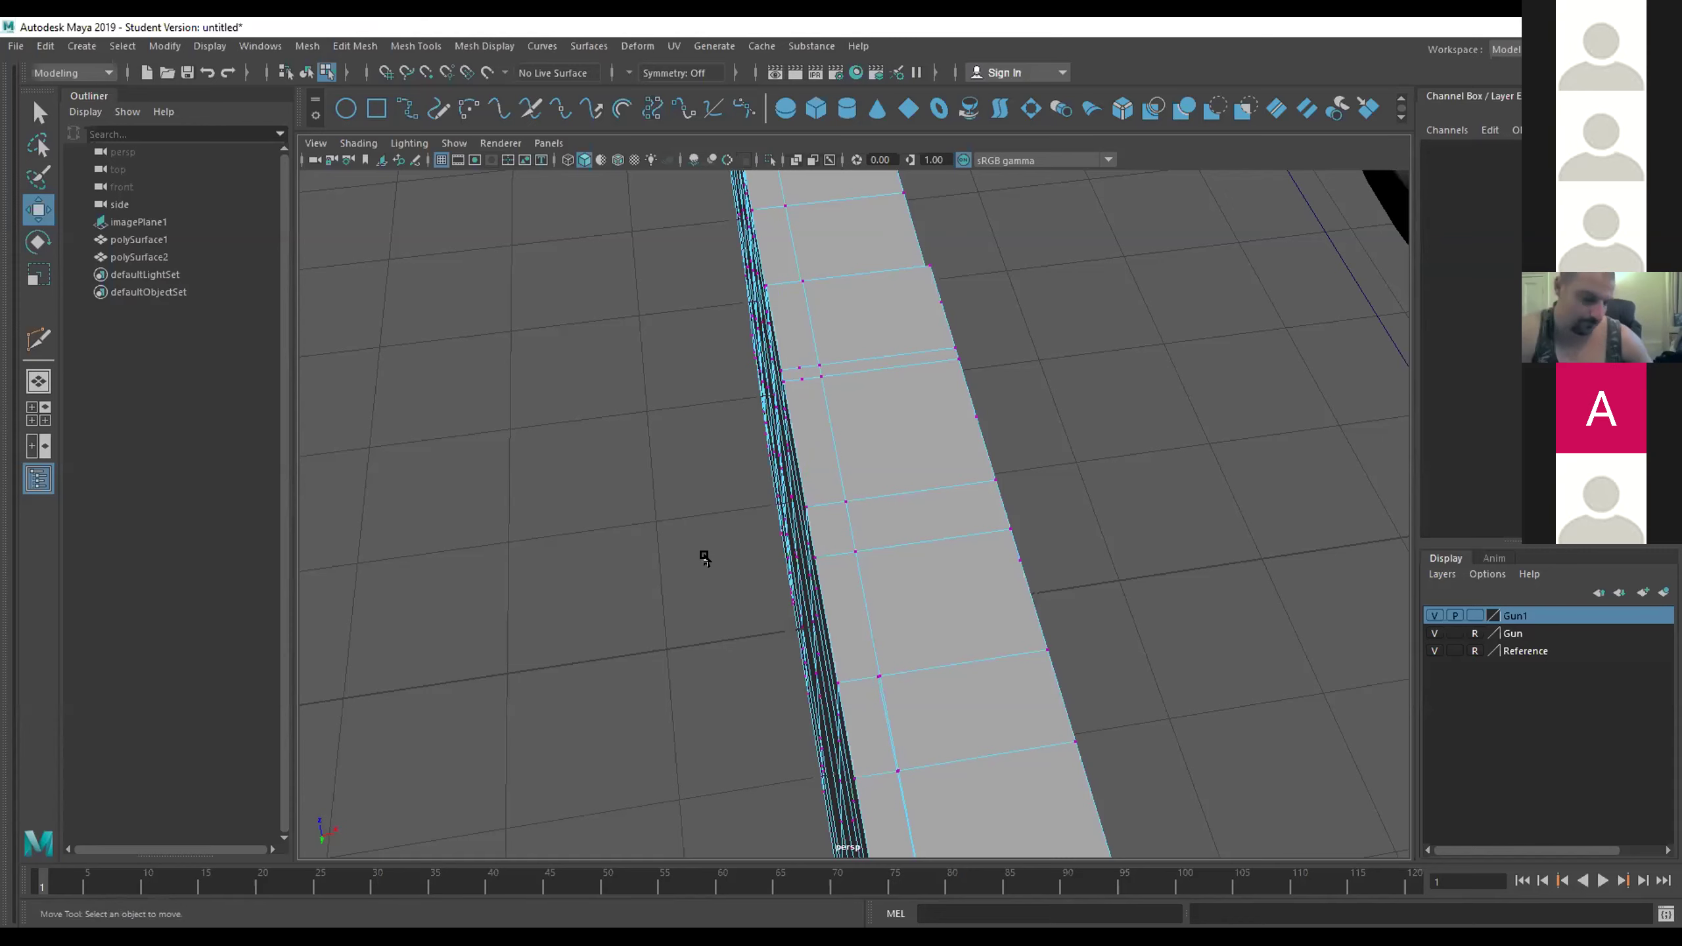
left_click_drag(818, 477, 797, 458)
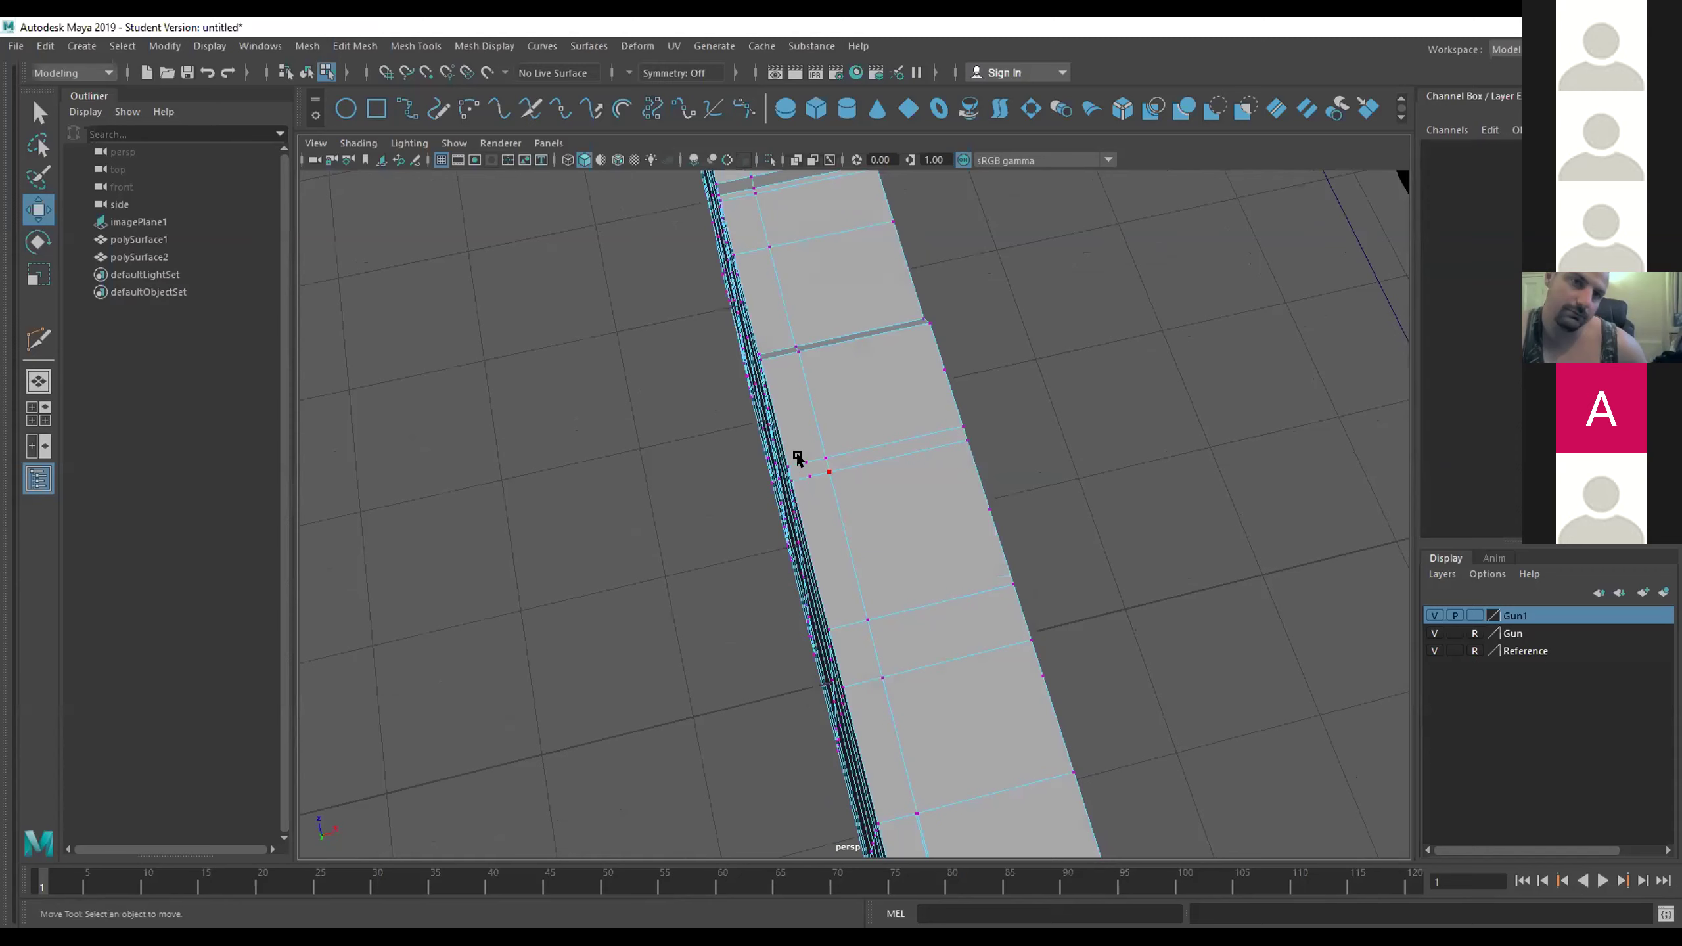
left_click(797, 457)
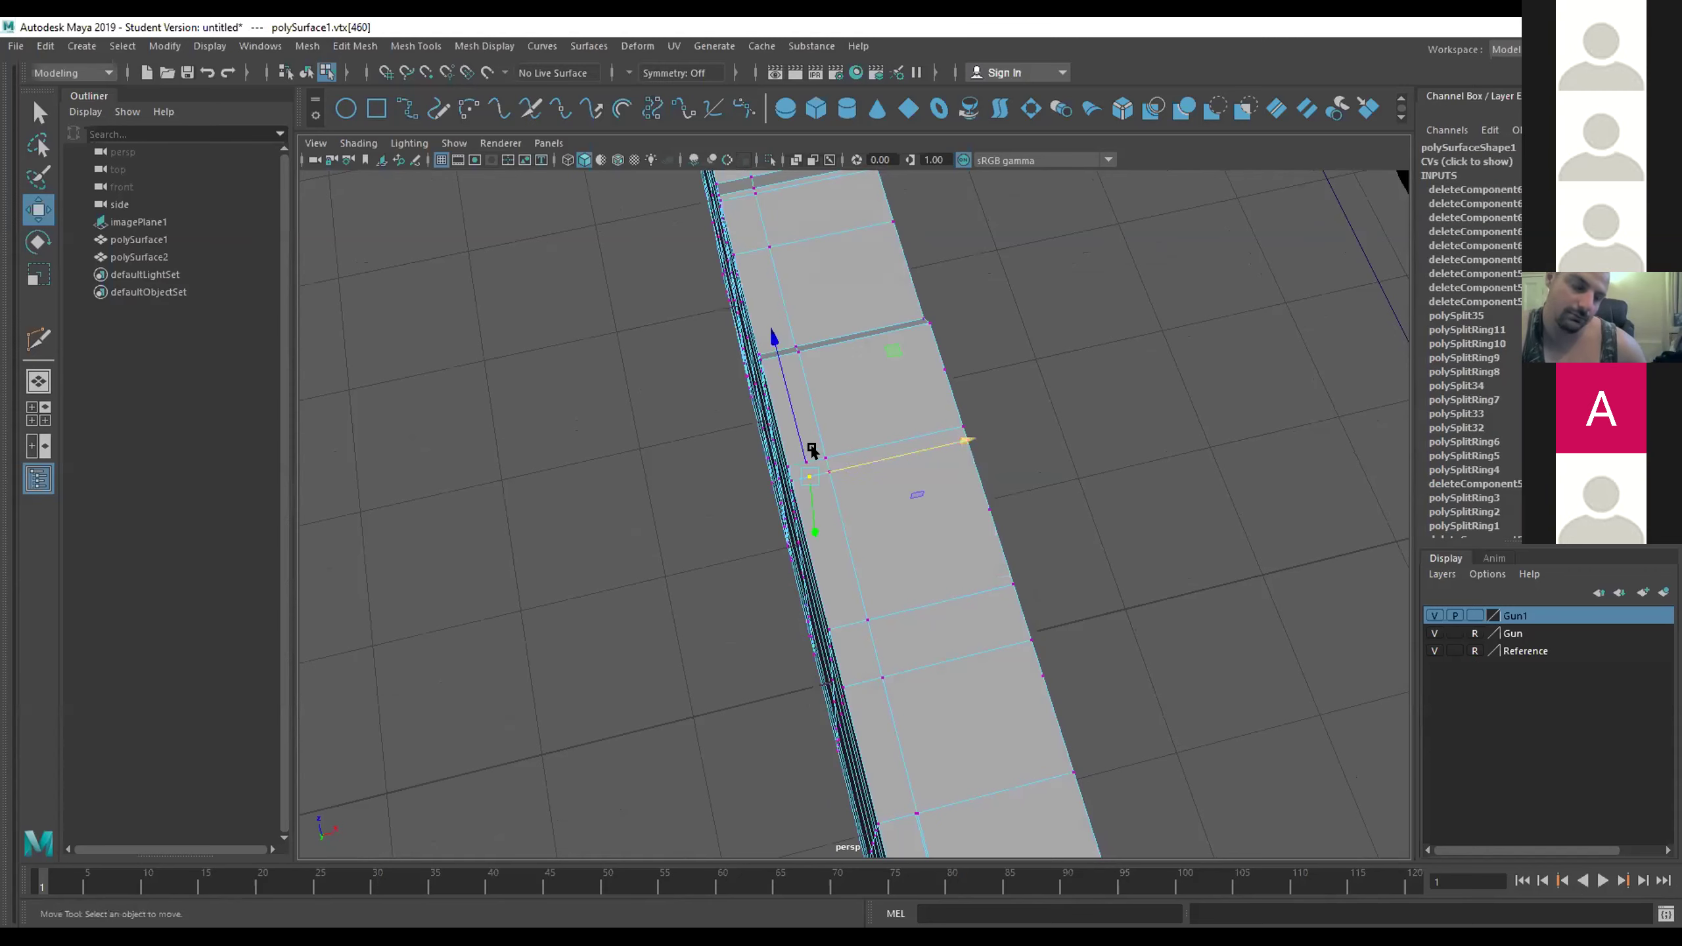
left_click(811, 457)
left_click(801, 458)
left_click(856, 547)
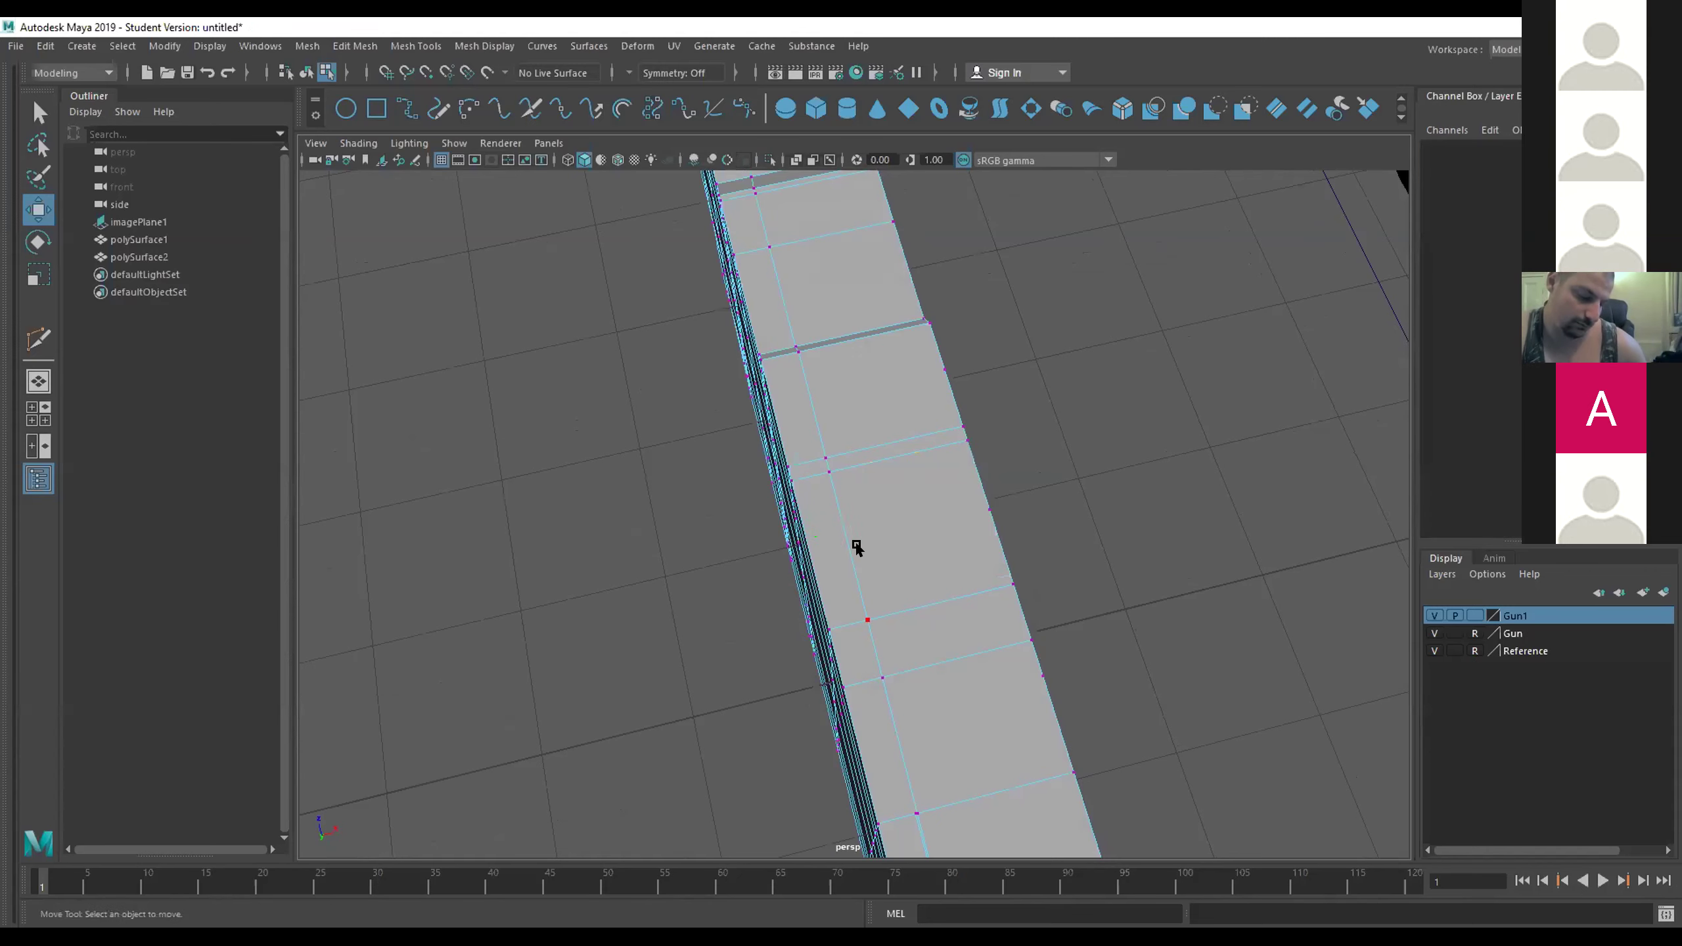
Frame and orbit the gun body, then return to the four-panel top, front, side and perspective layout.
left_click_drag(878, 484, 764, 534)
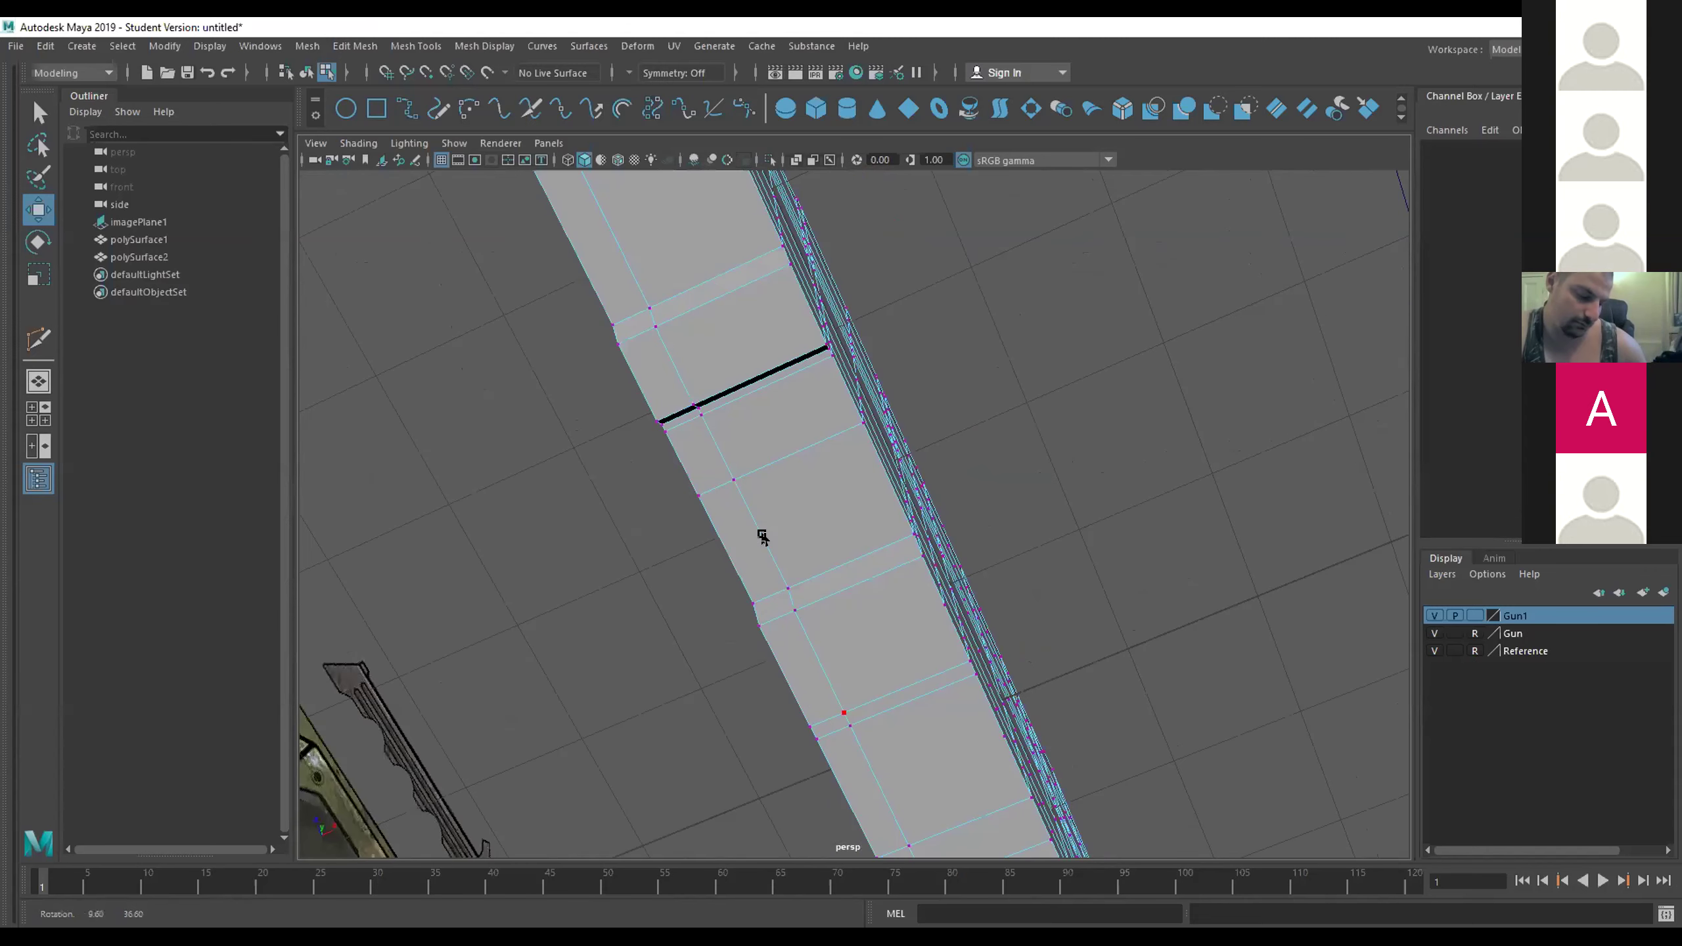
left_click_drag(938, 678, 973, 644)
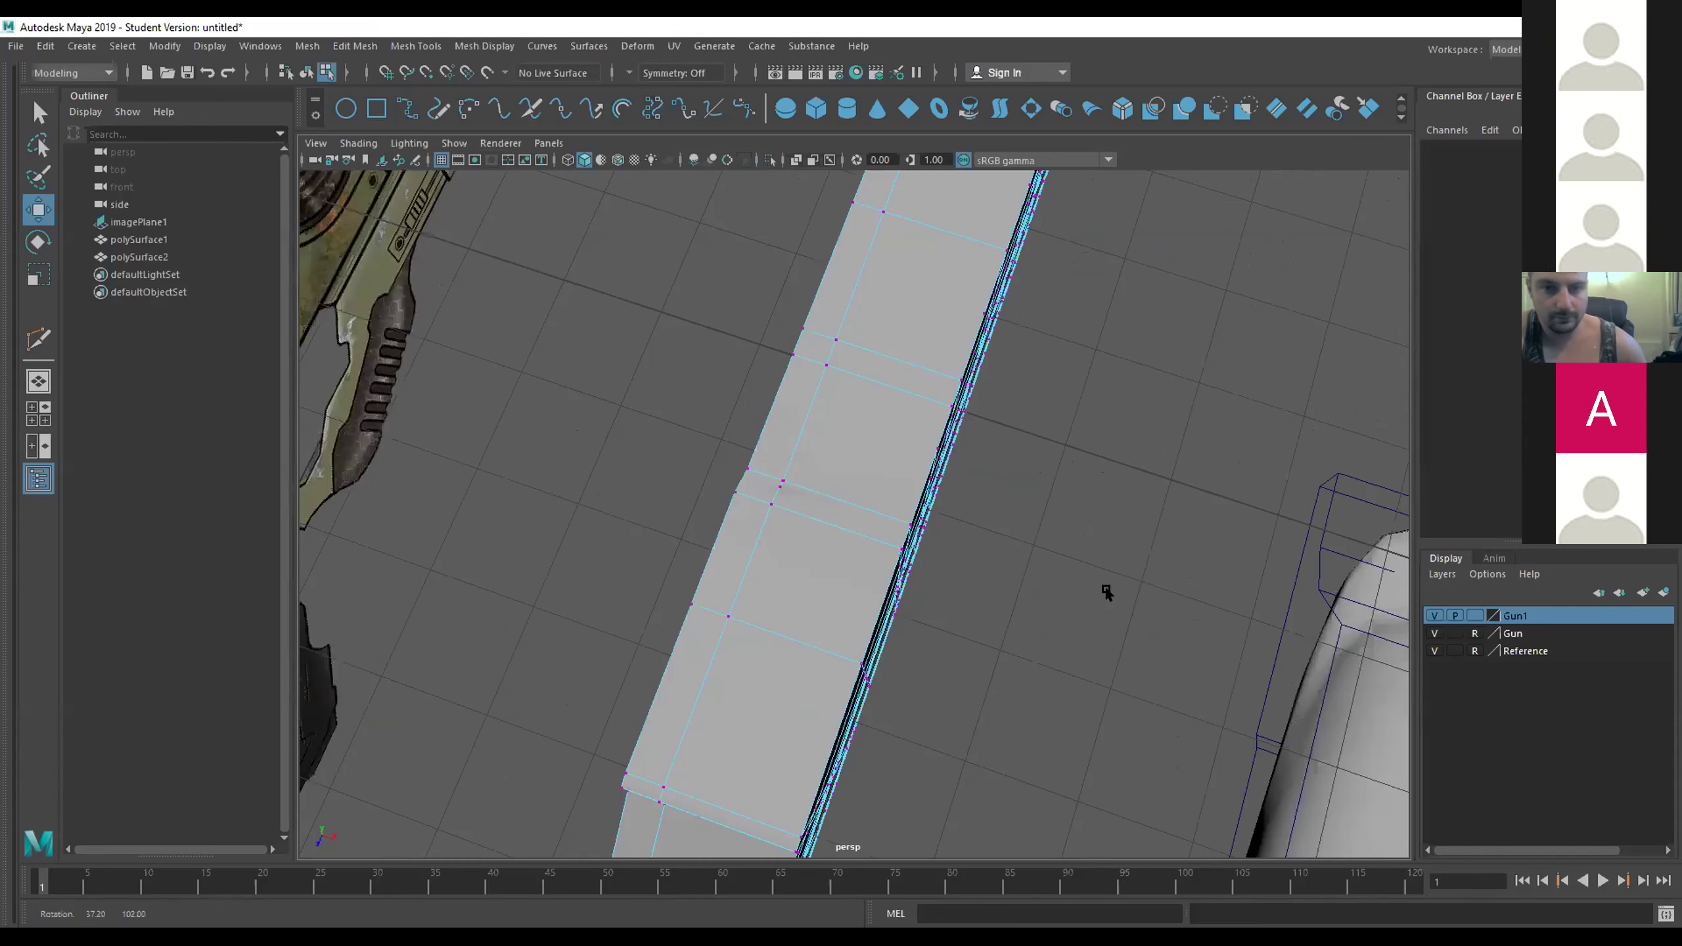
left_click_drag(1103, 591, 1118, 596)
key("f")
left_click_drag(961, 680, 964, 682)
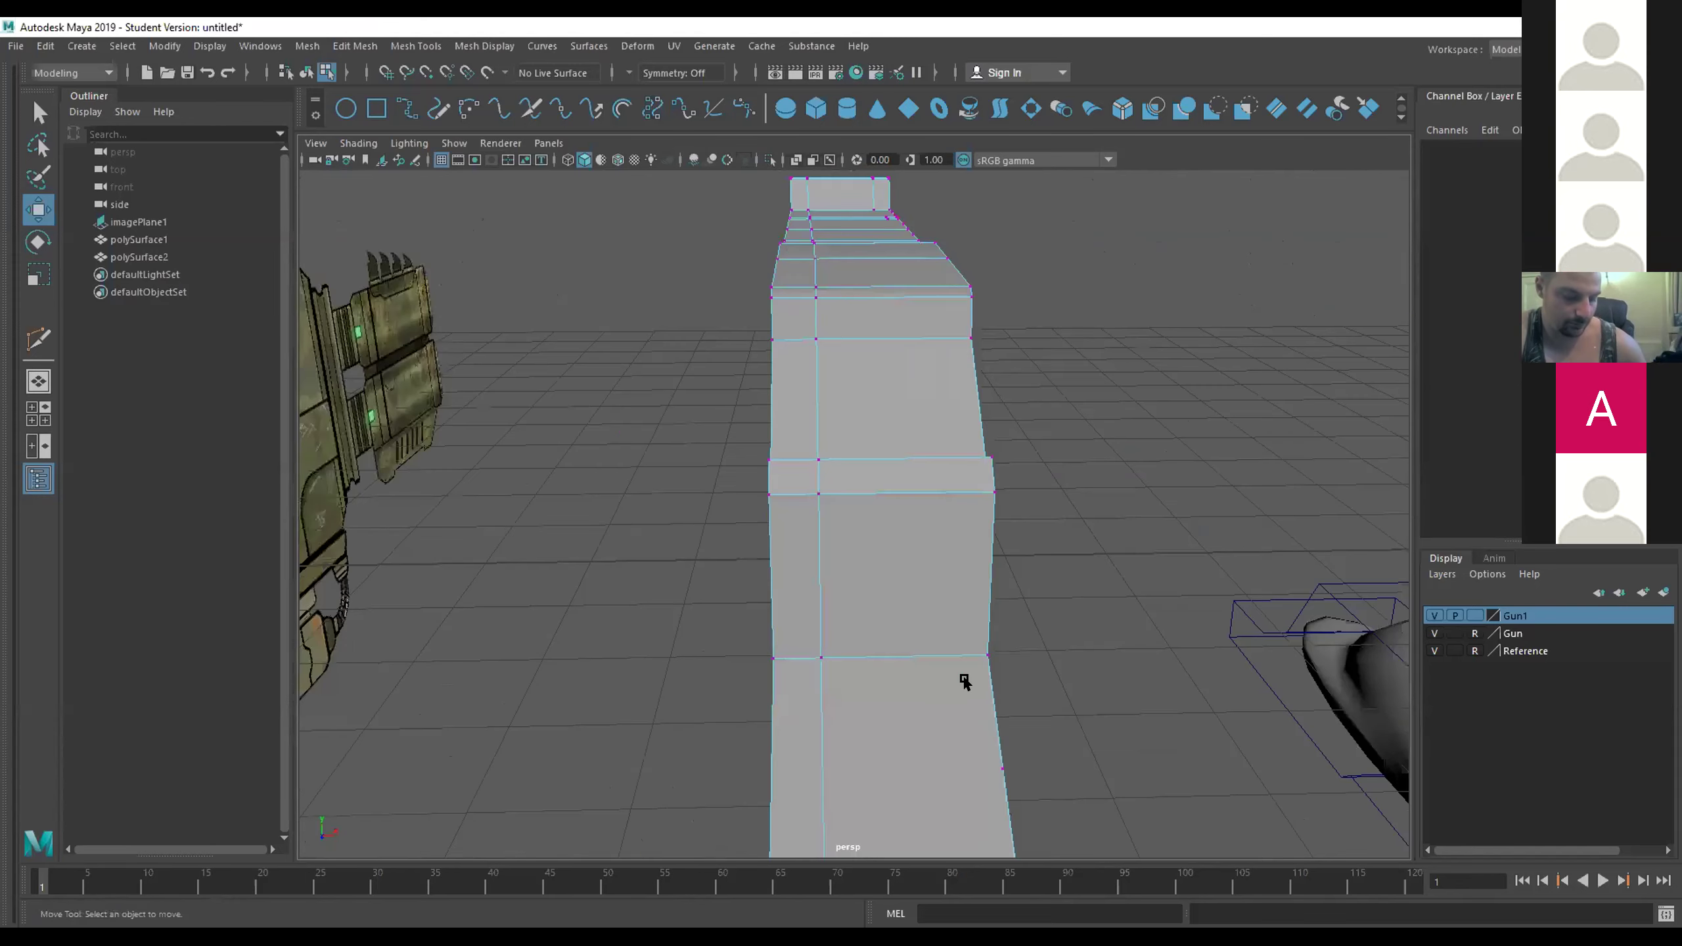
scroll("up", 3)
scroll("down", 3)
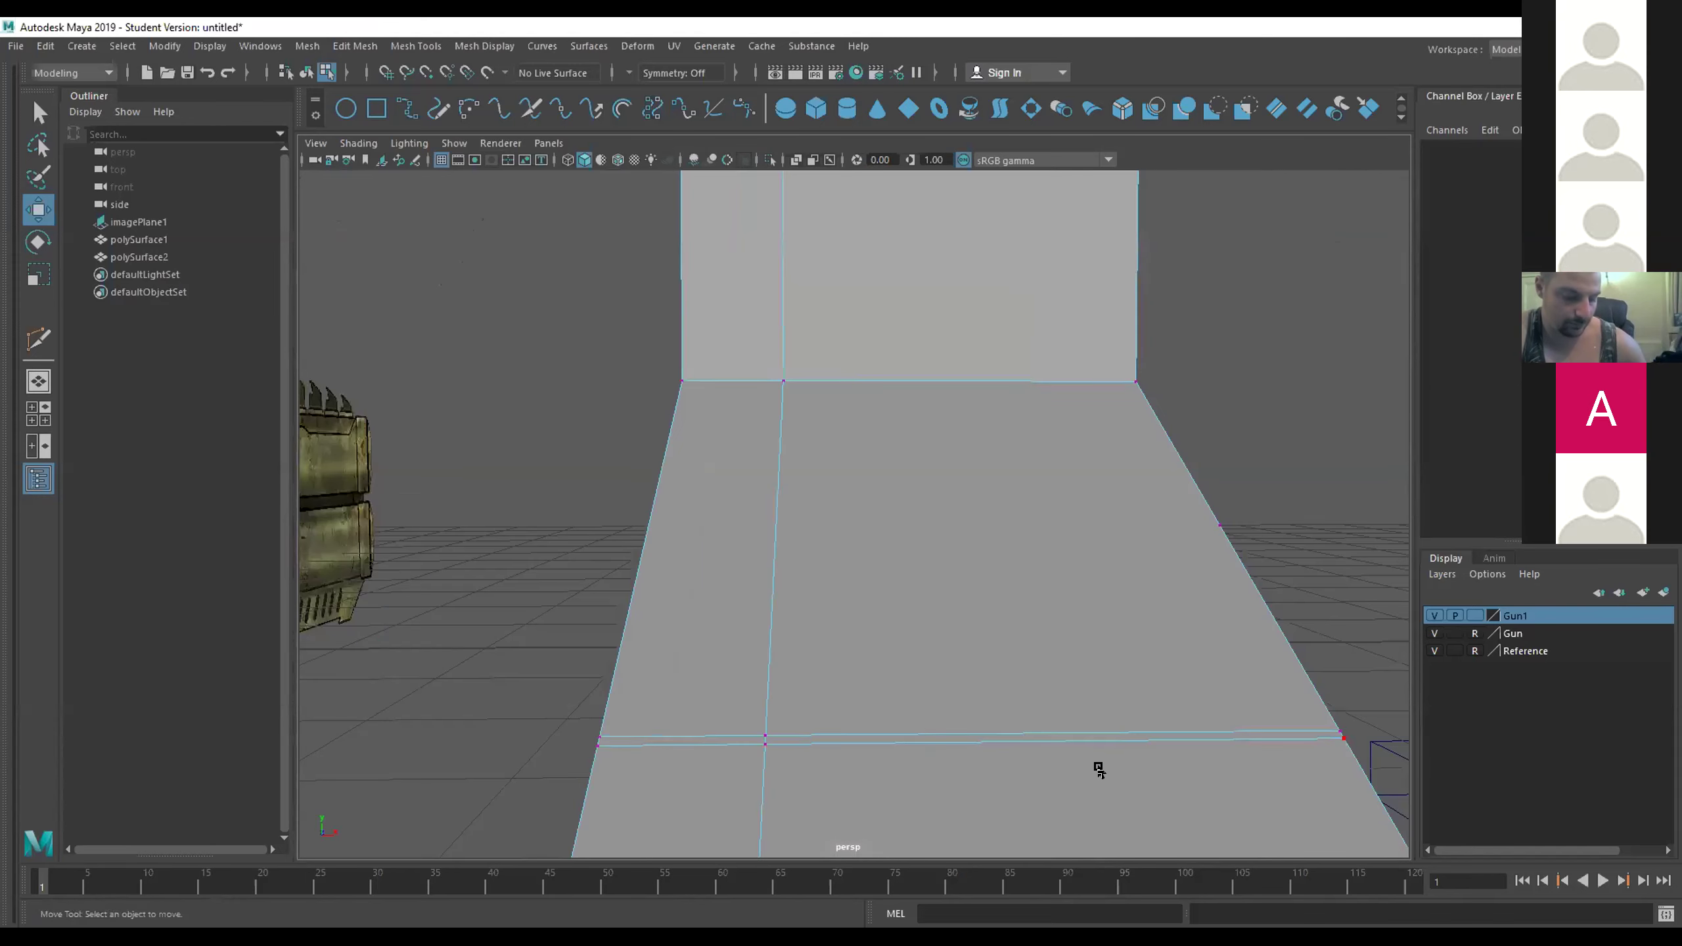
scroll("down", 3)
scroll("up", 3)
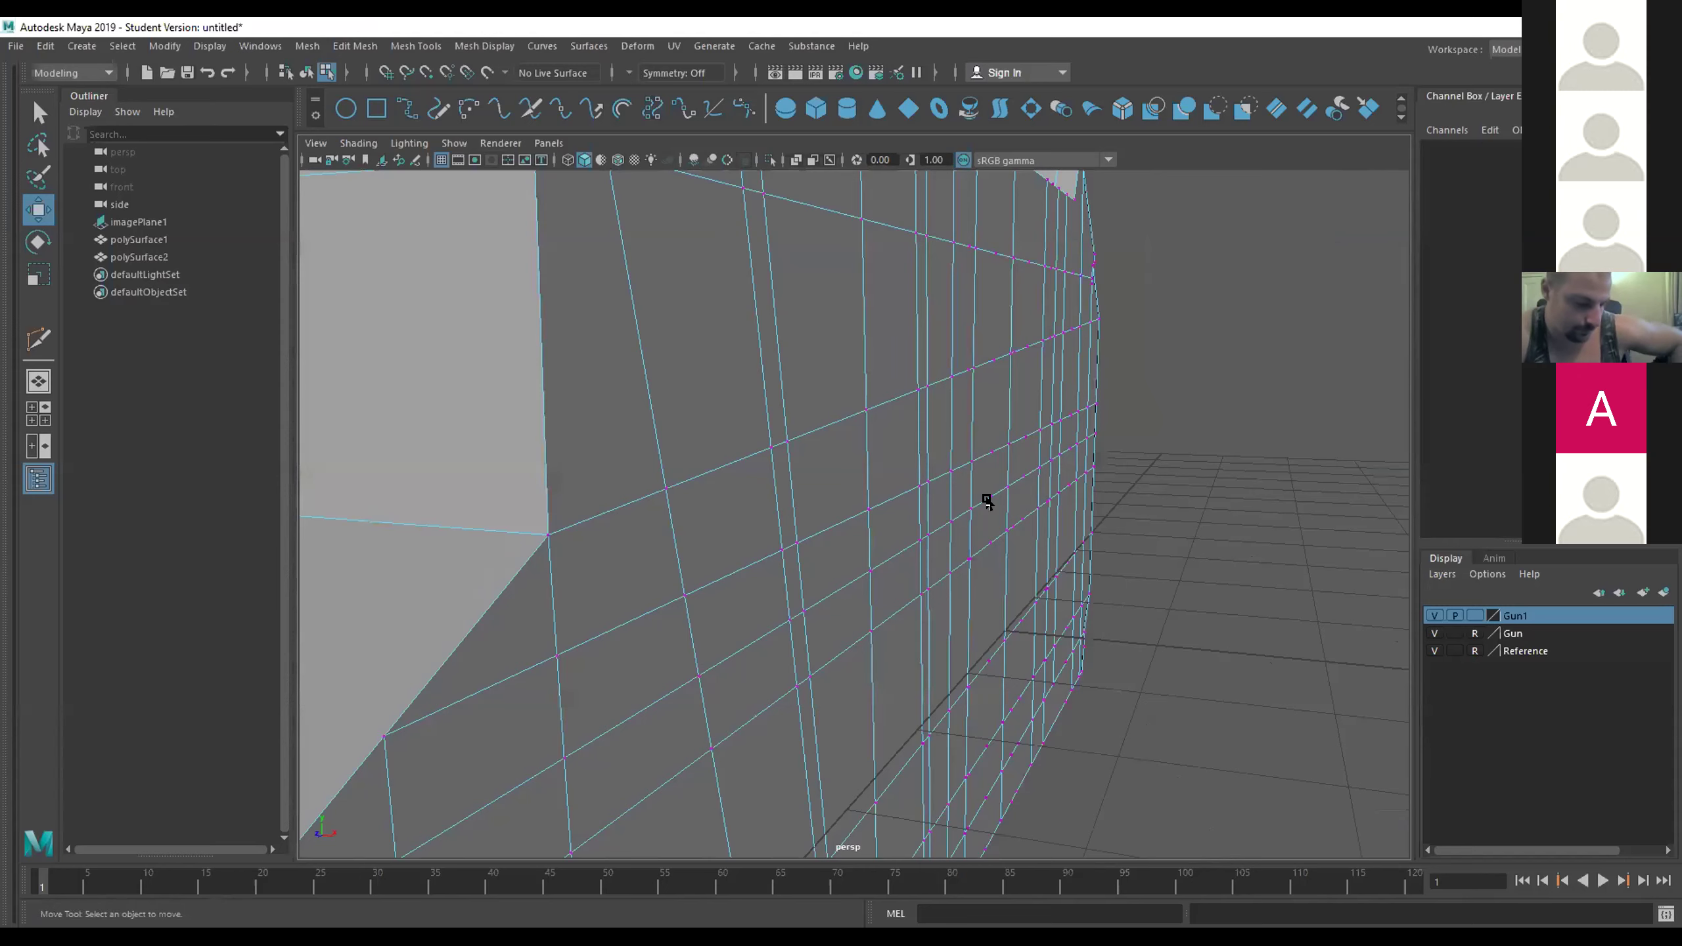
scroll("down", 3)
left_click_drag(1059, 398, 1126, 455)
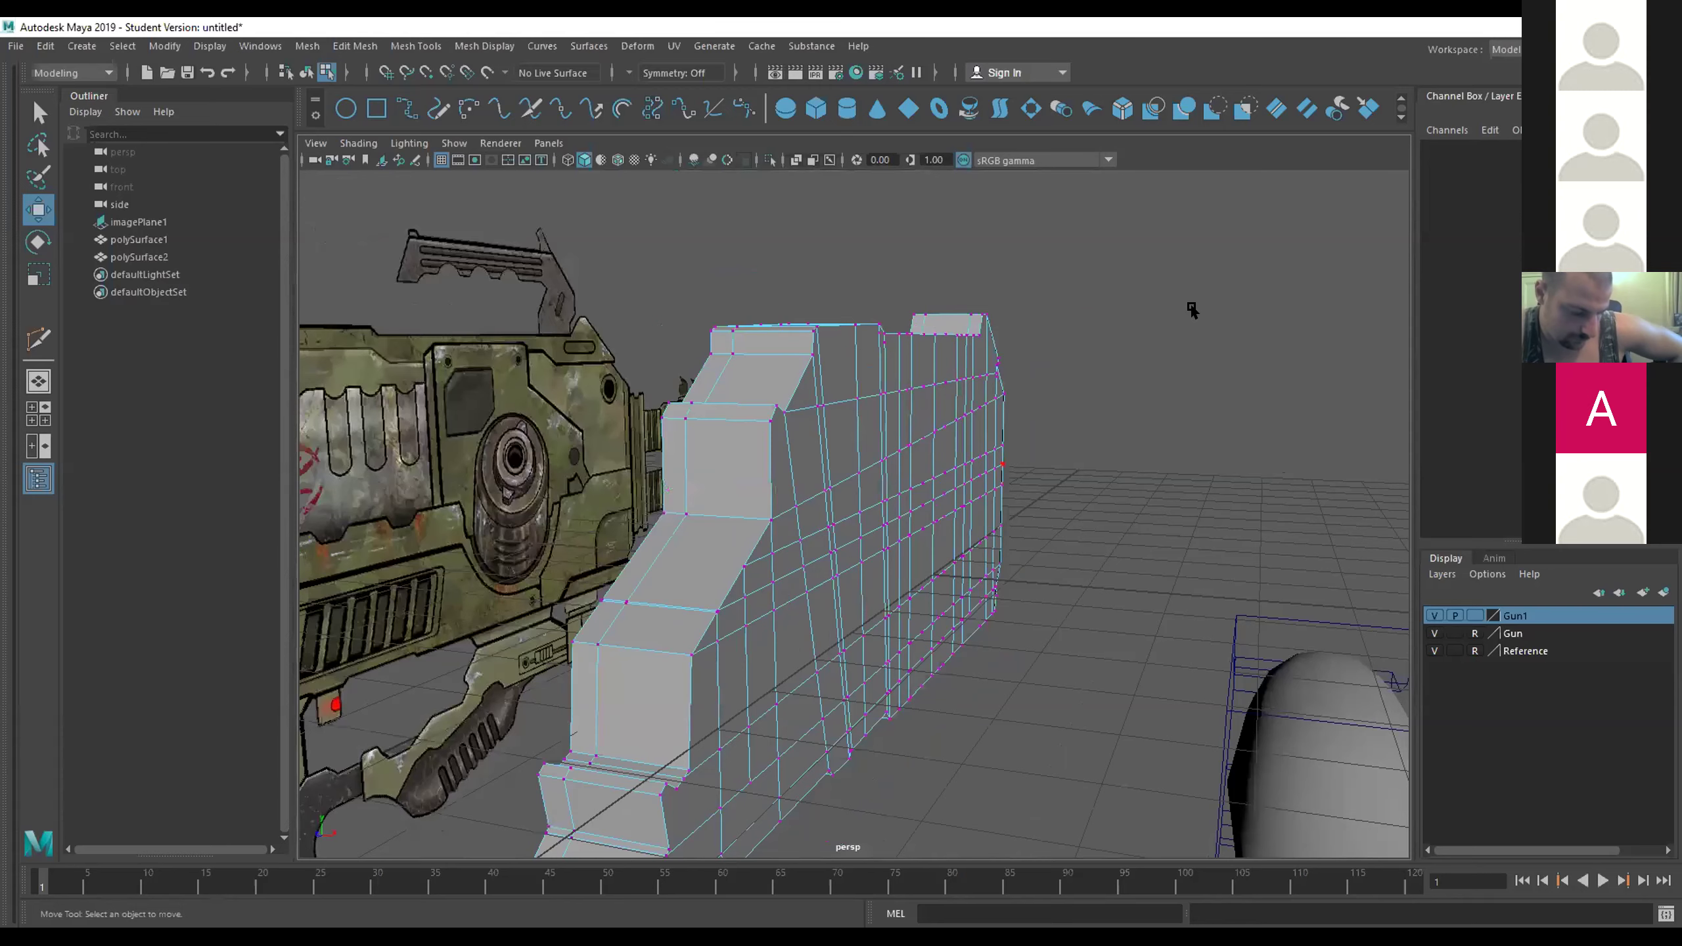
key("space")
left_click_drag(1191, 309, 1192, 309)
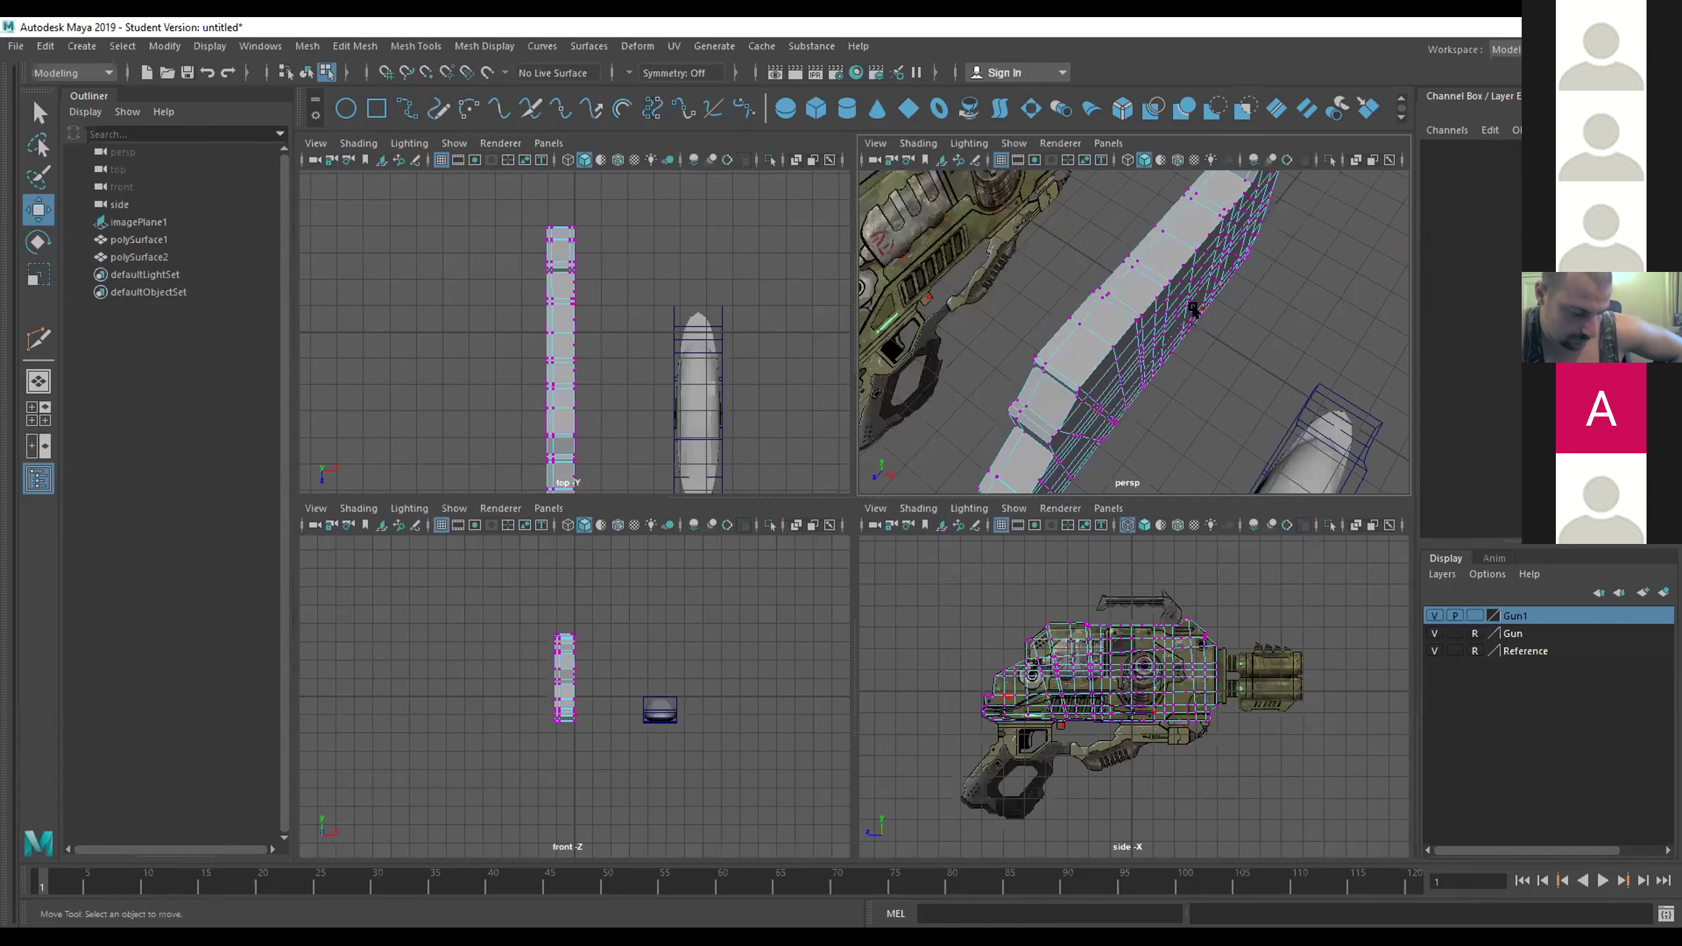
Return to a single perspective view and frame the gun, body and capsule.
key("space")
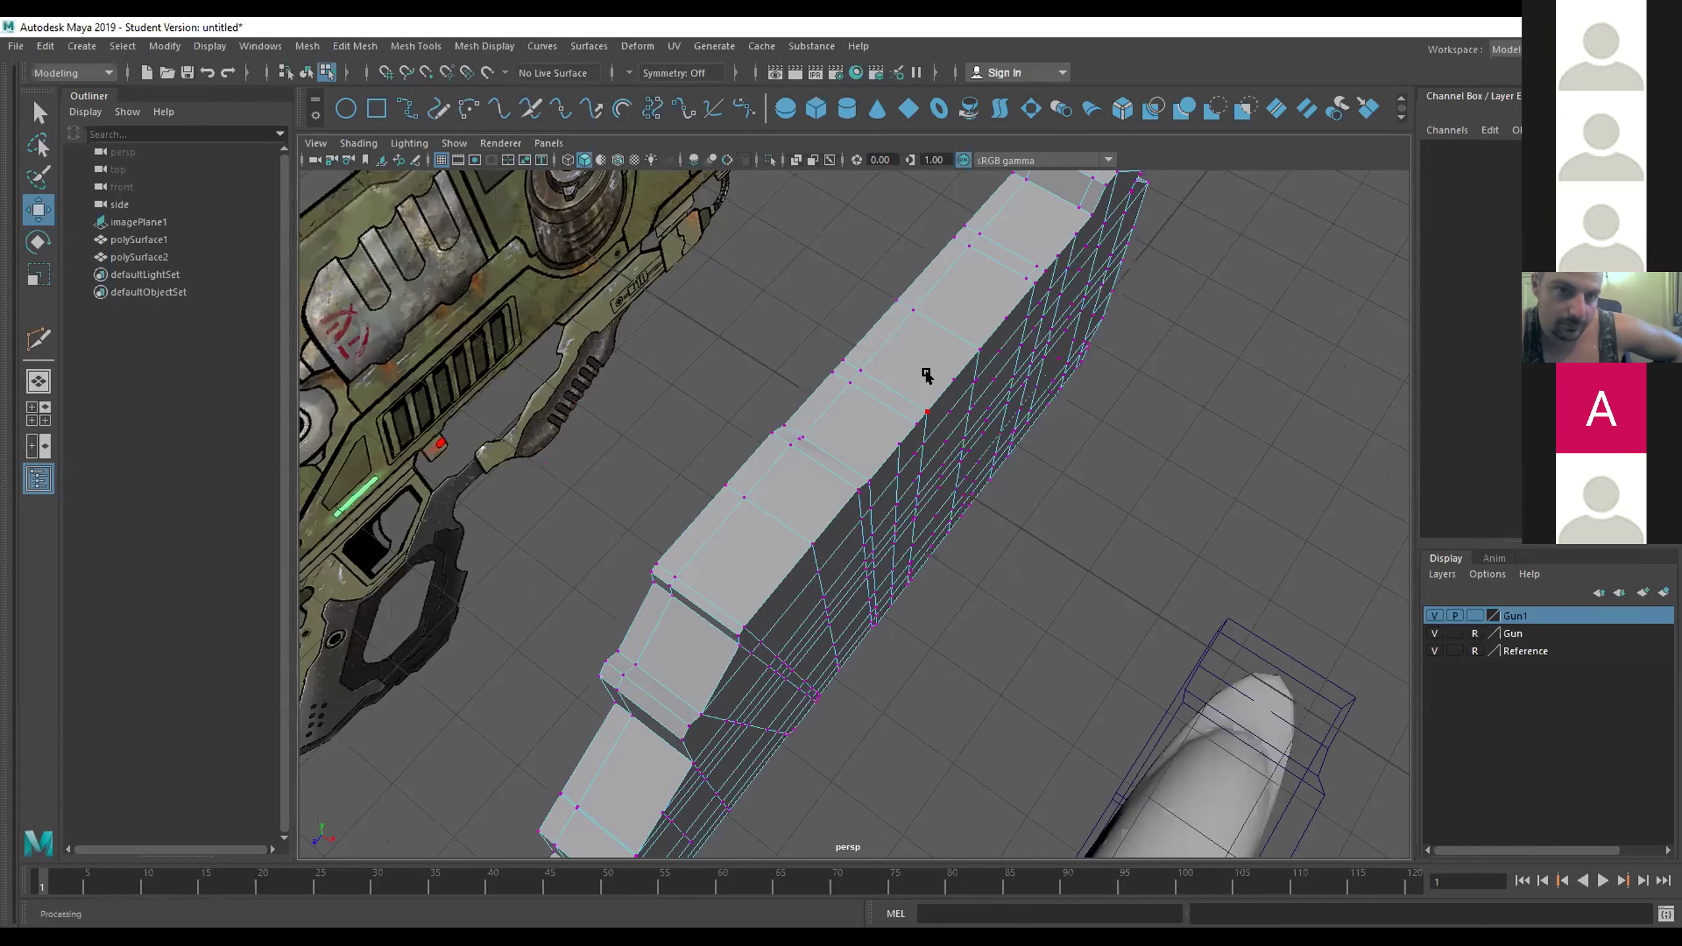
left_click_drag(926, 375, 827, 365)
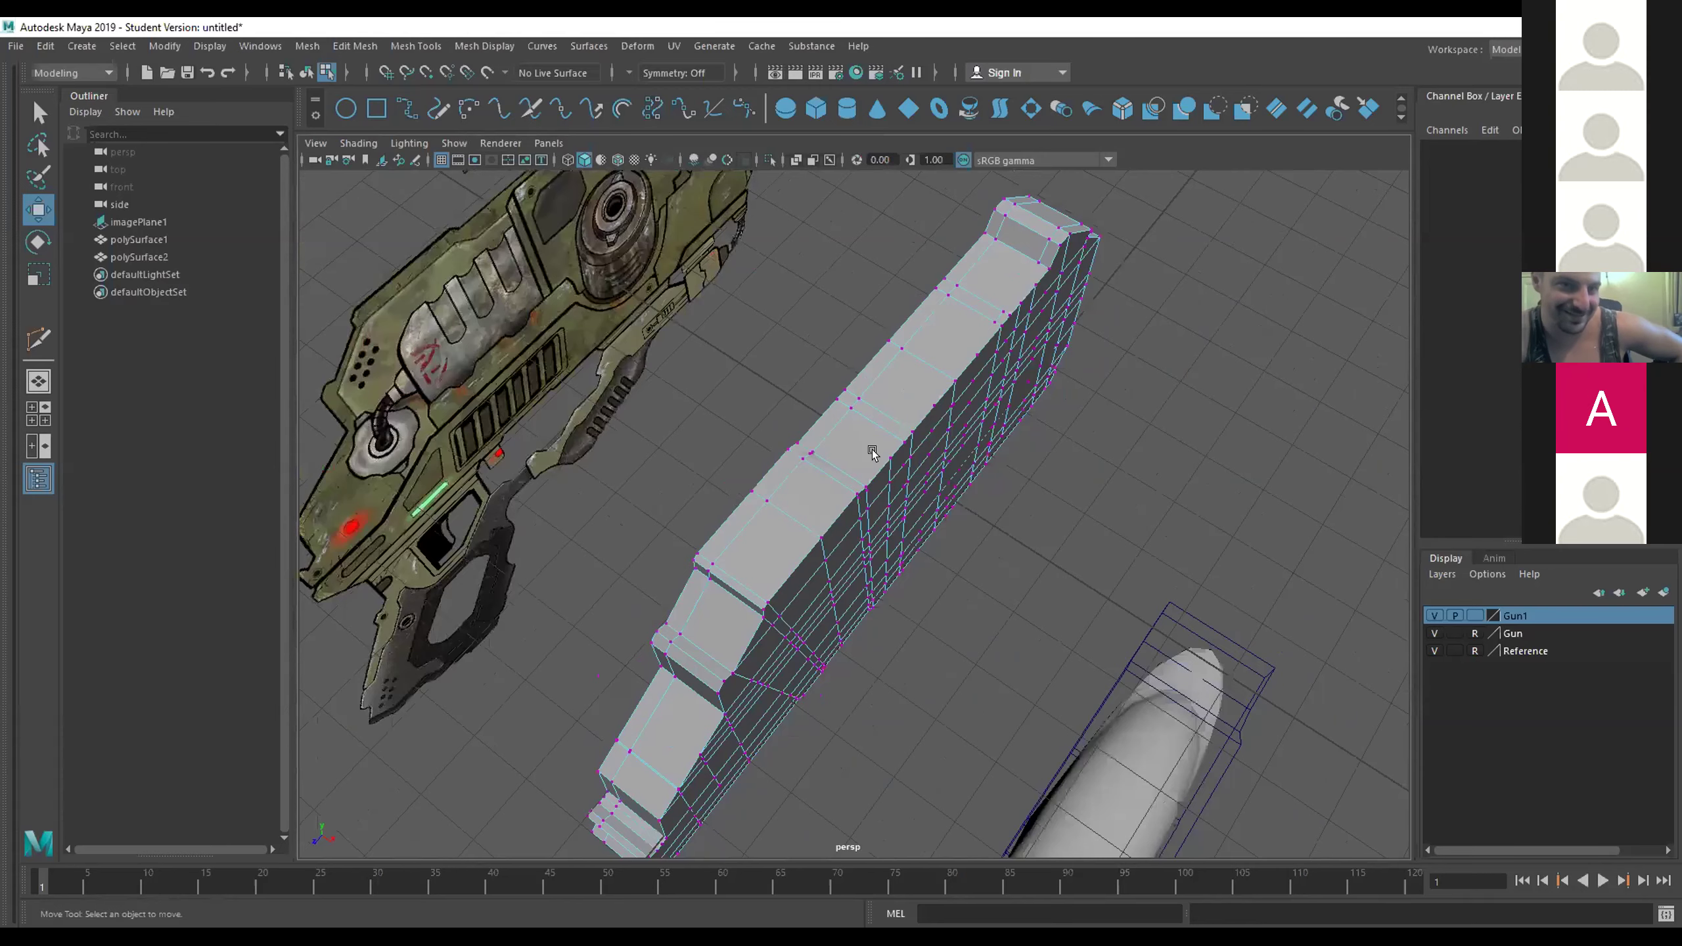
scroll("up", 3)
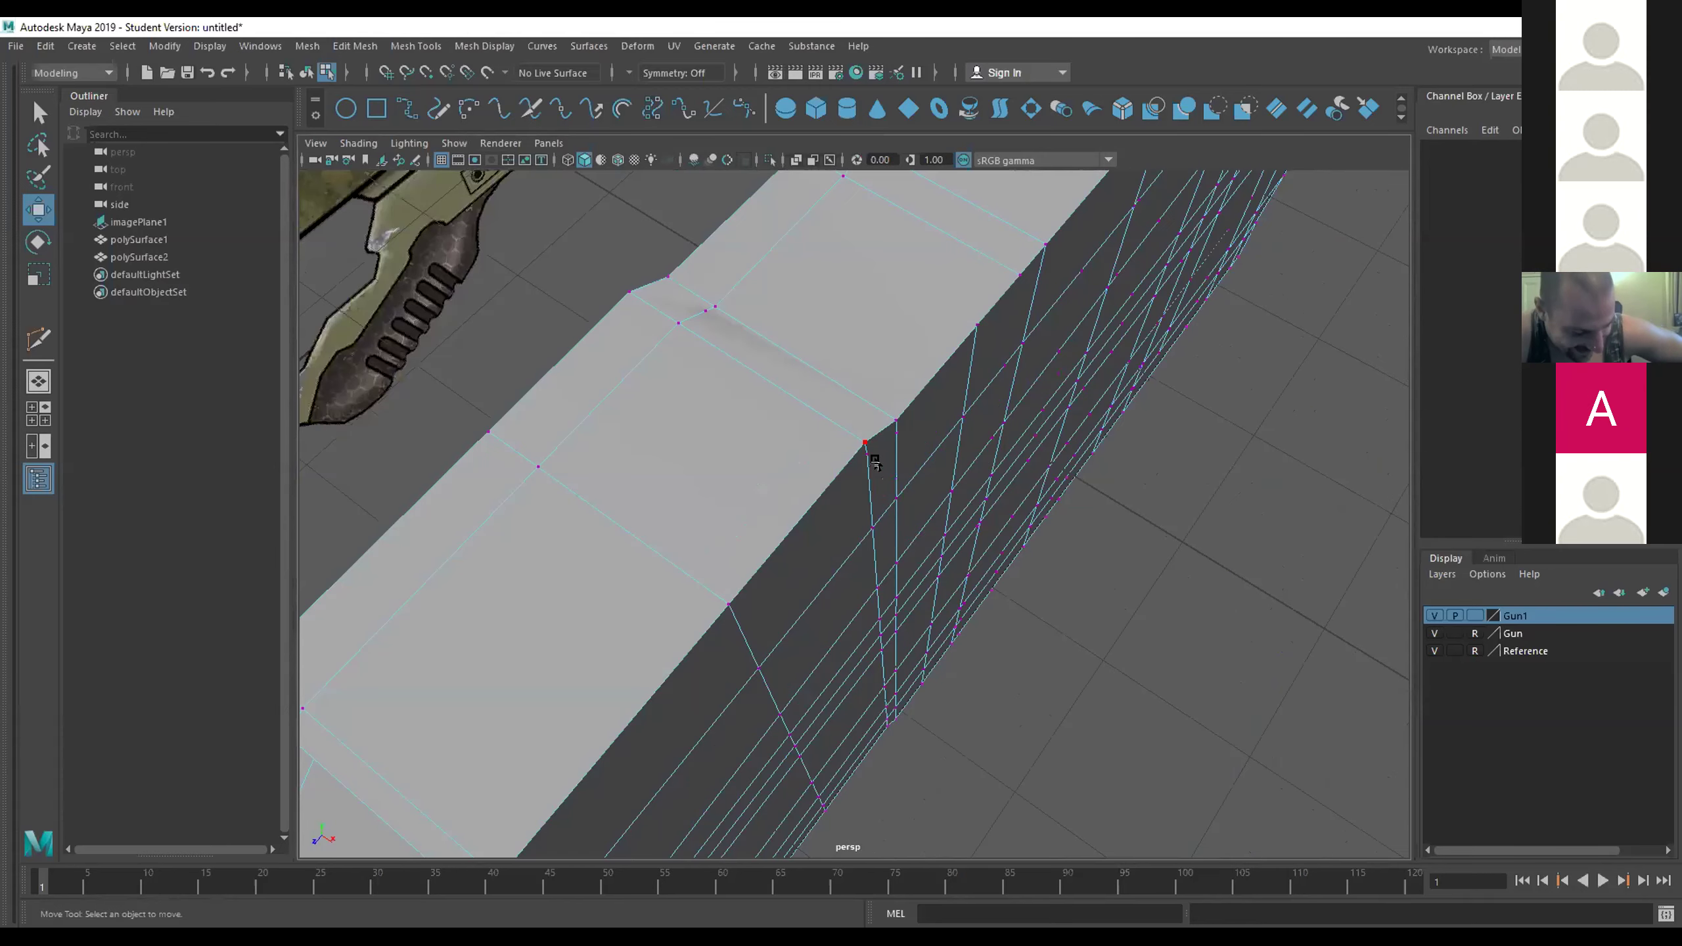
key("a")
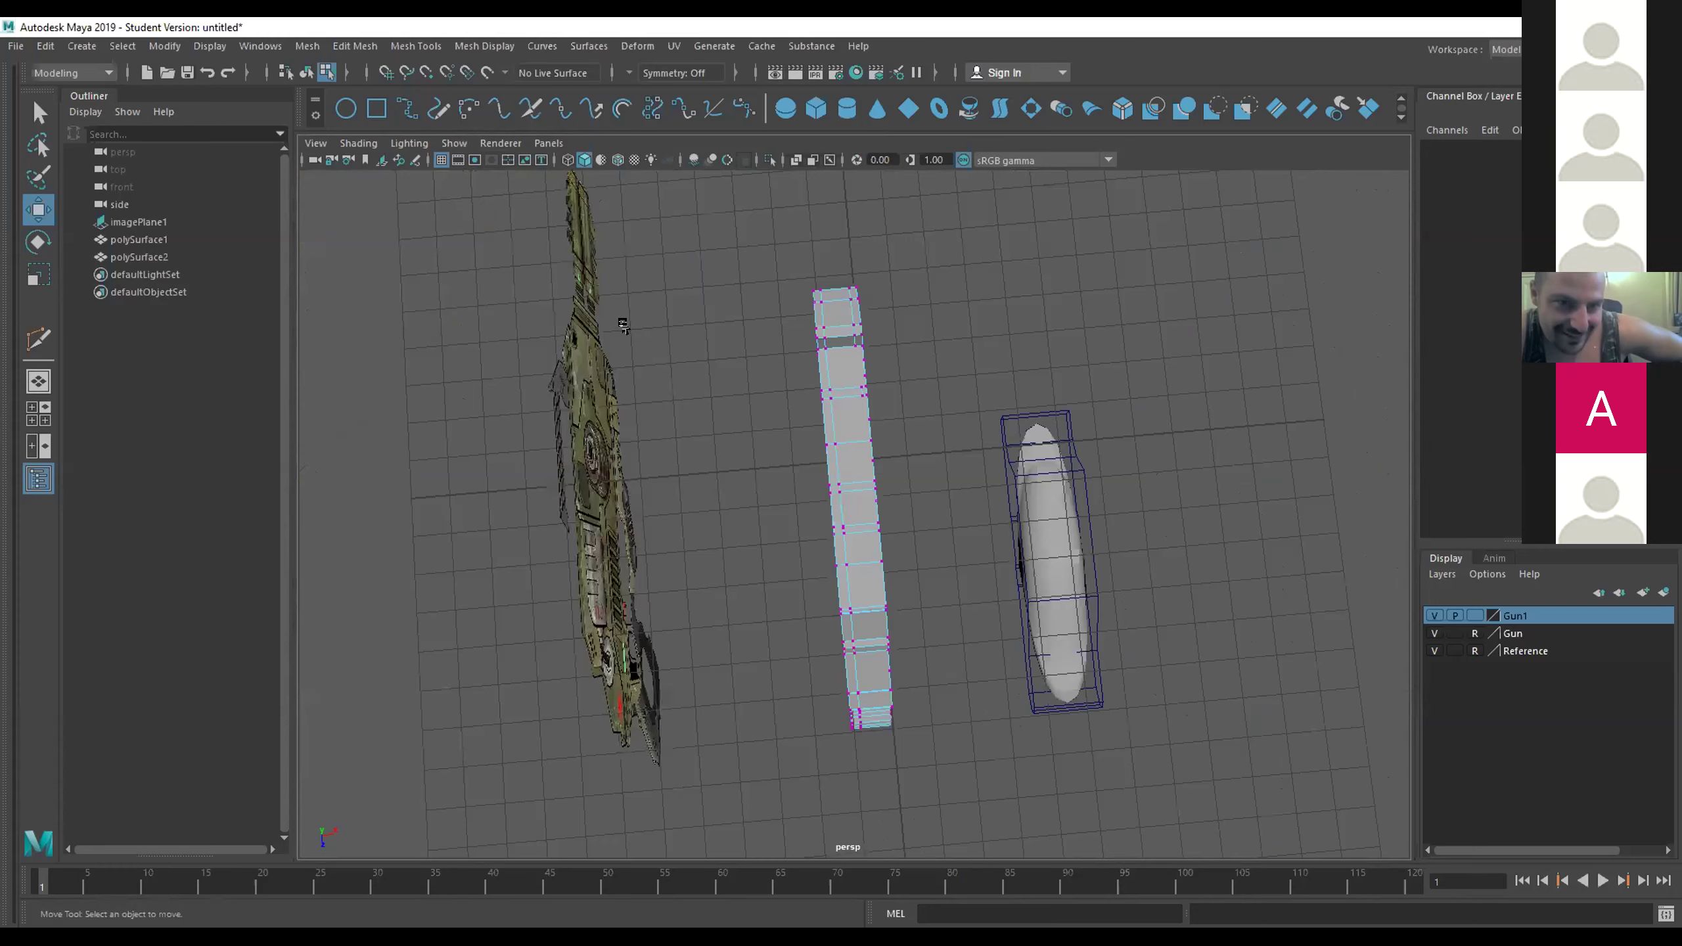
Cycle the four-view layouts and maximize the top view over the plank-shaped body.
key("space")
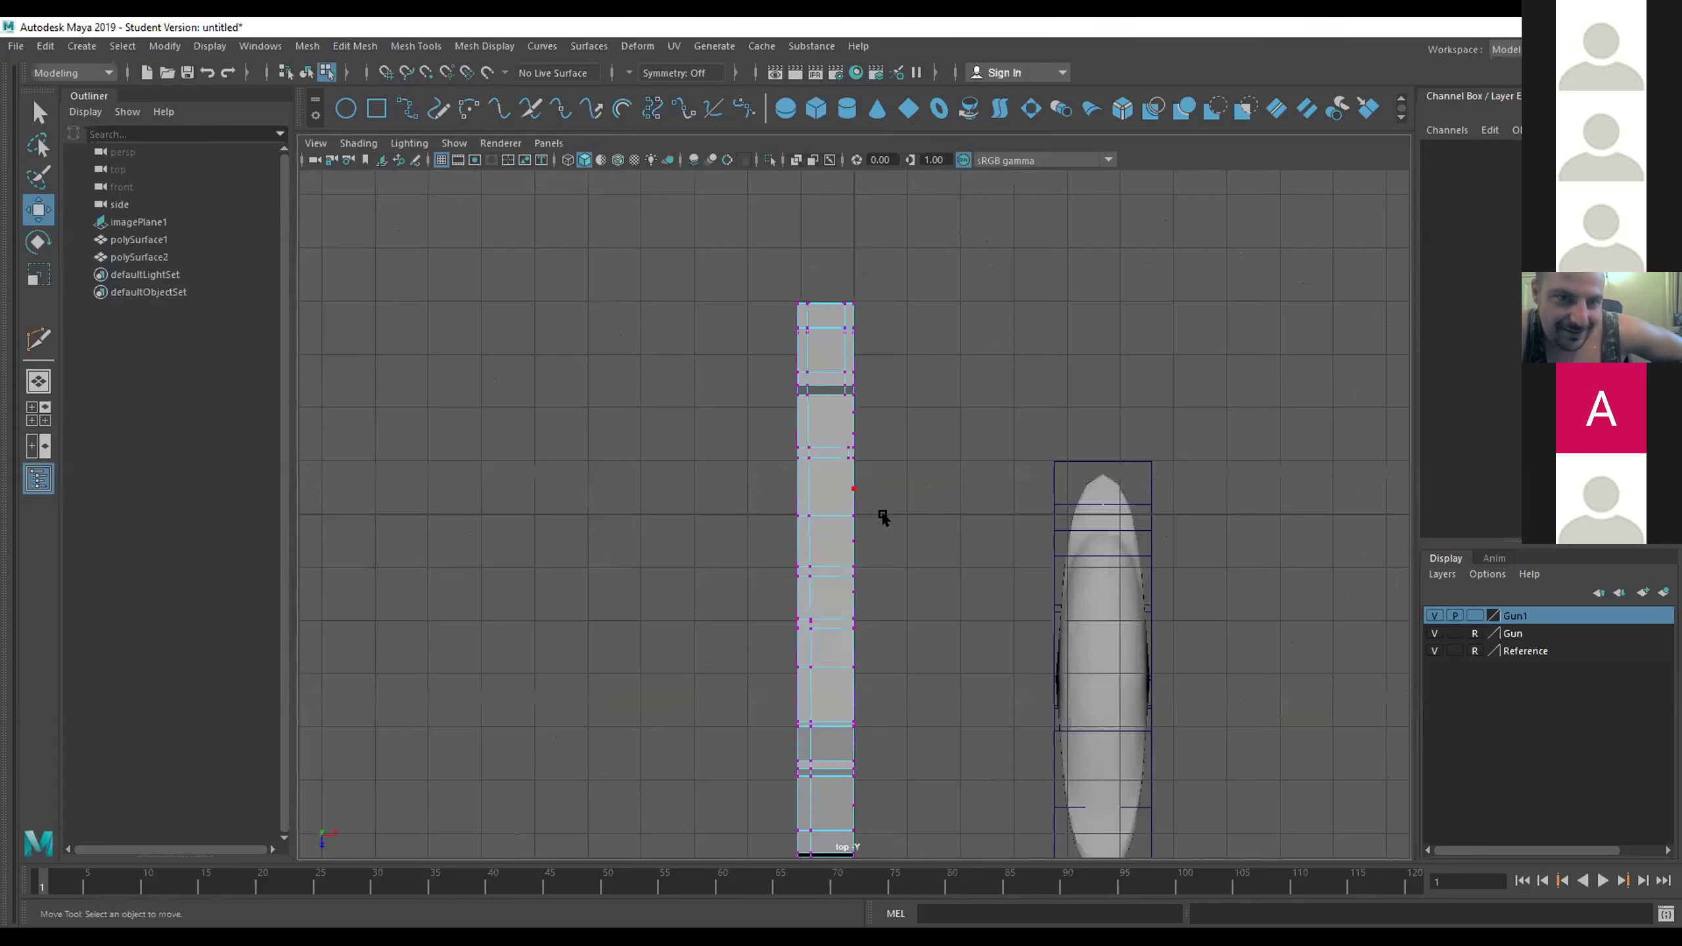
scroll("up", 3)
scroll("up", 3)
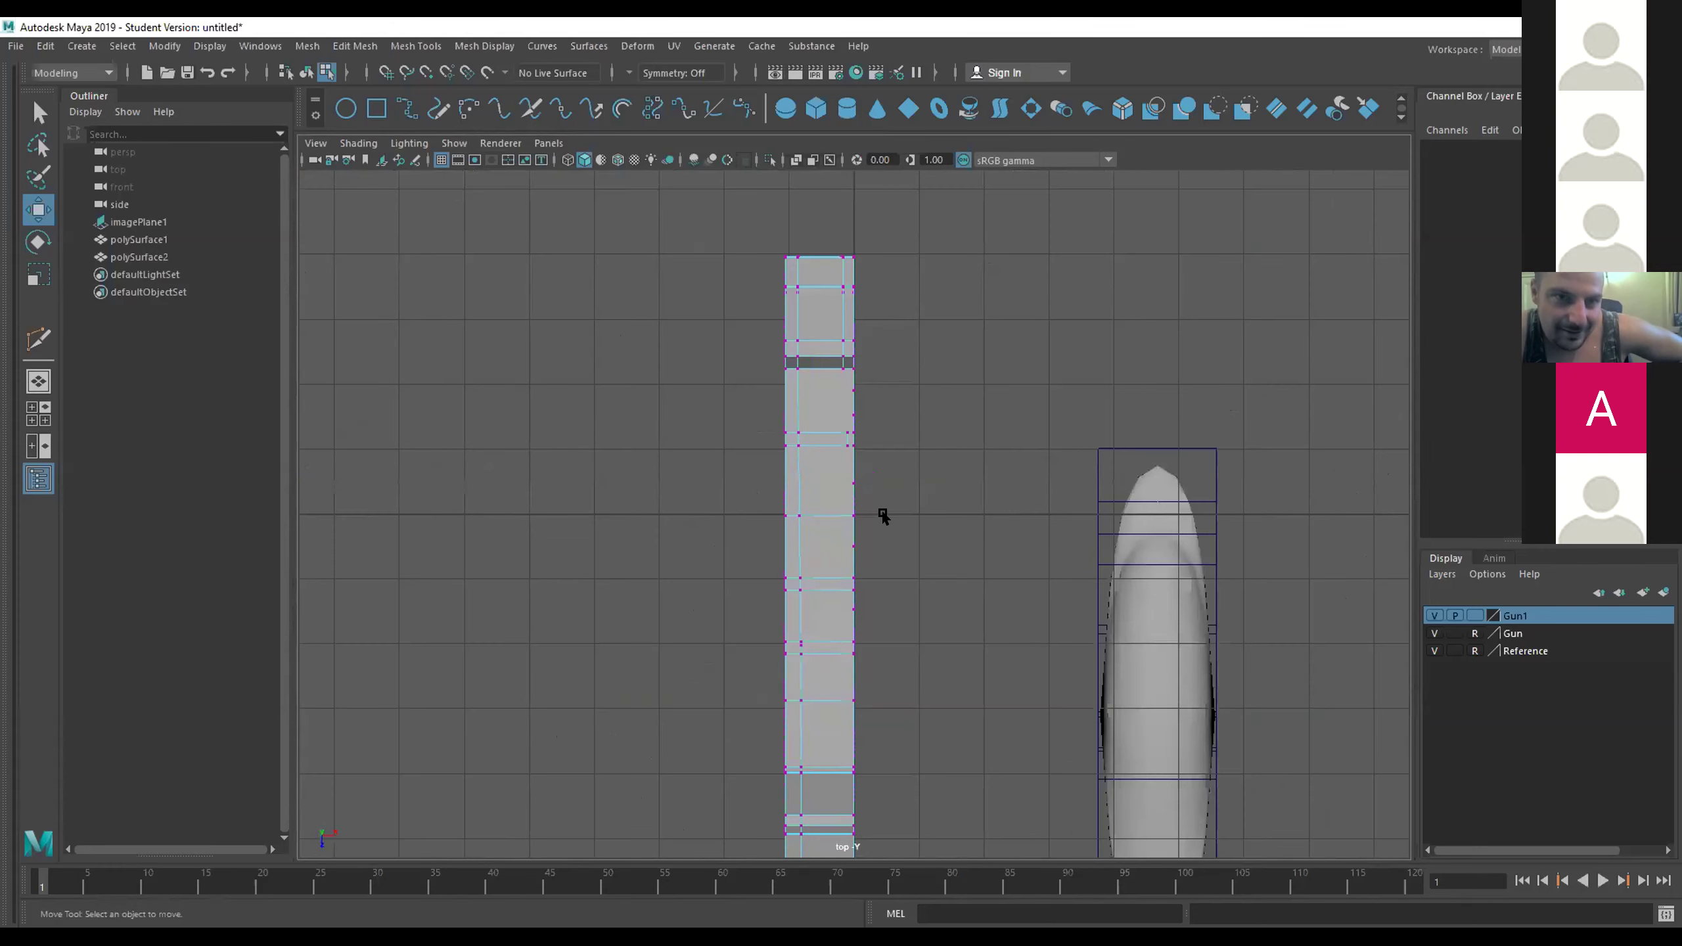
scroll("up", 3)
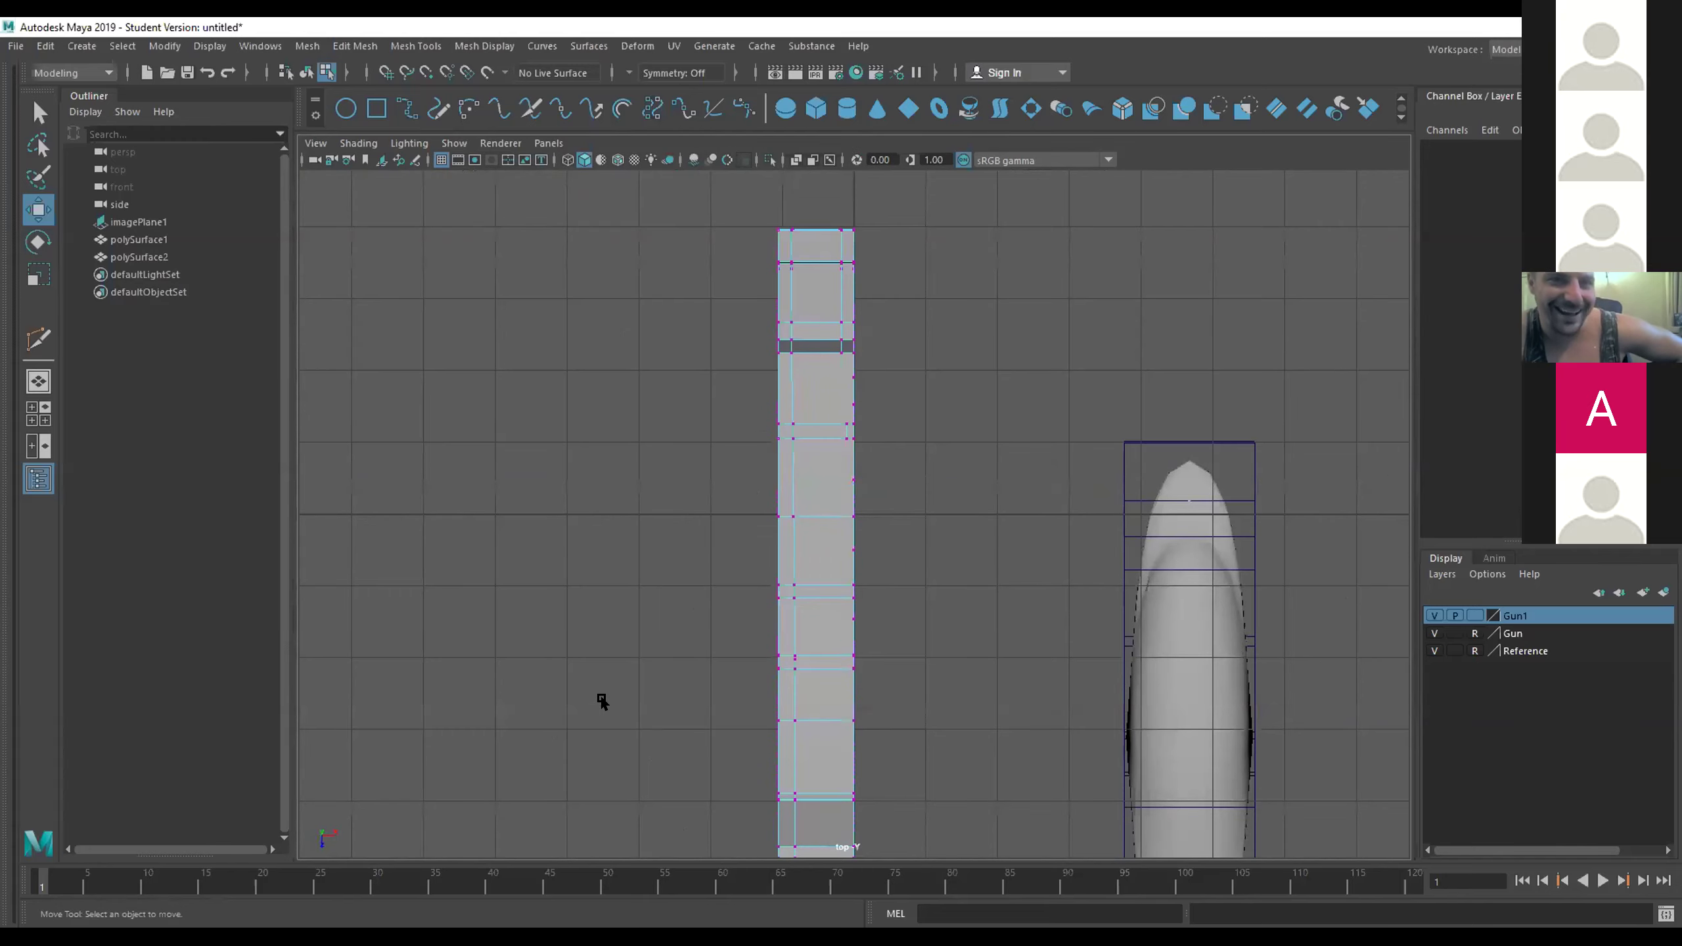
key("space")
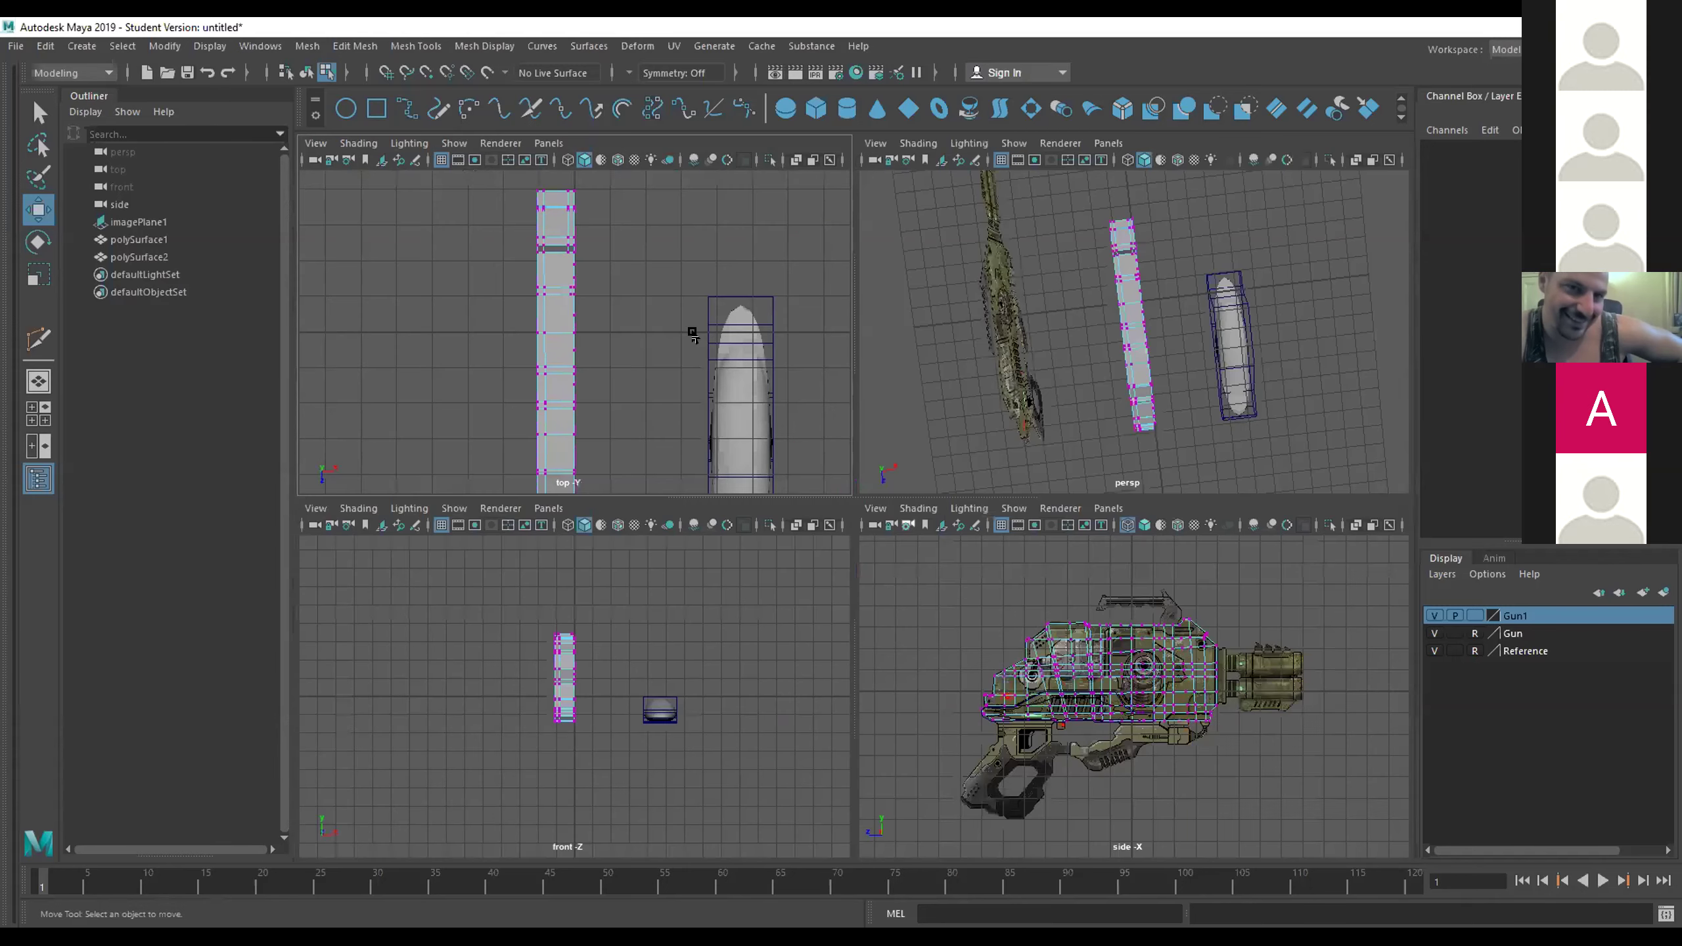
key("space")
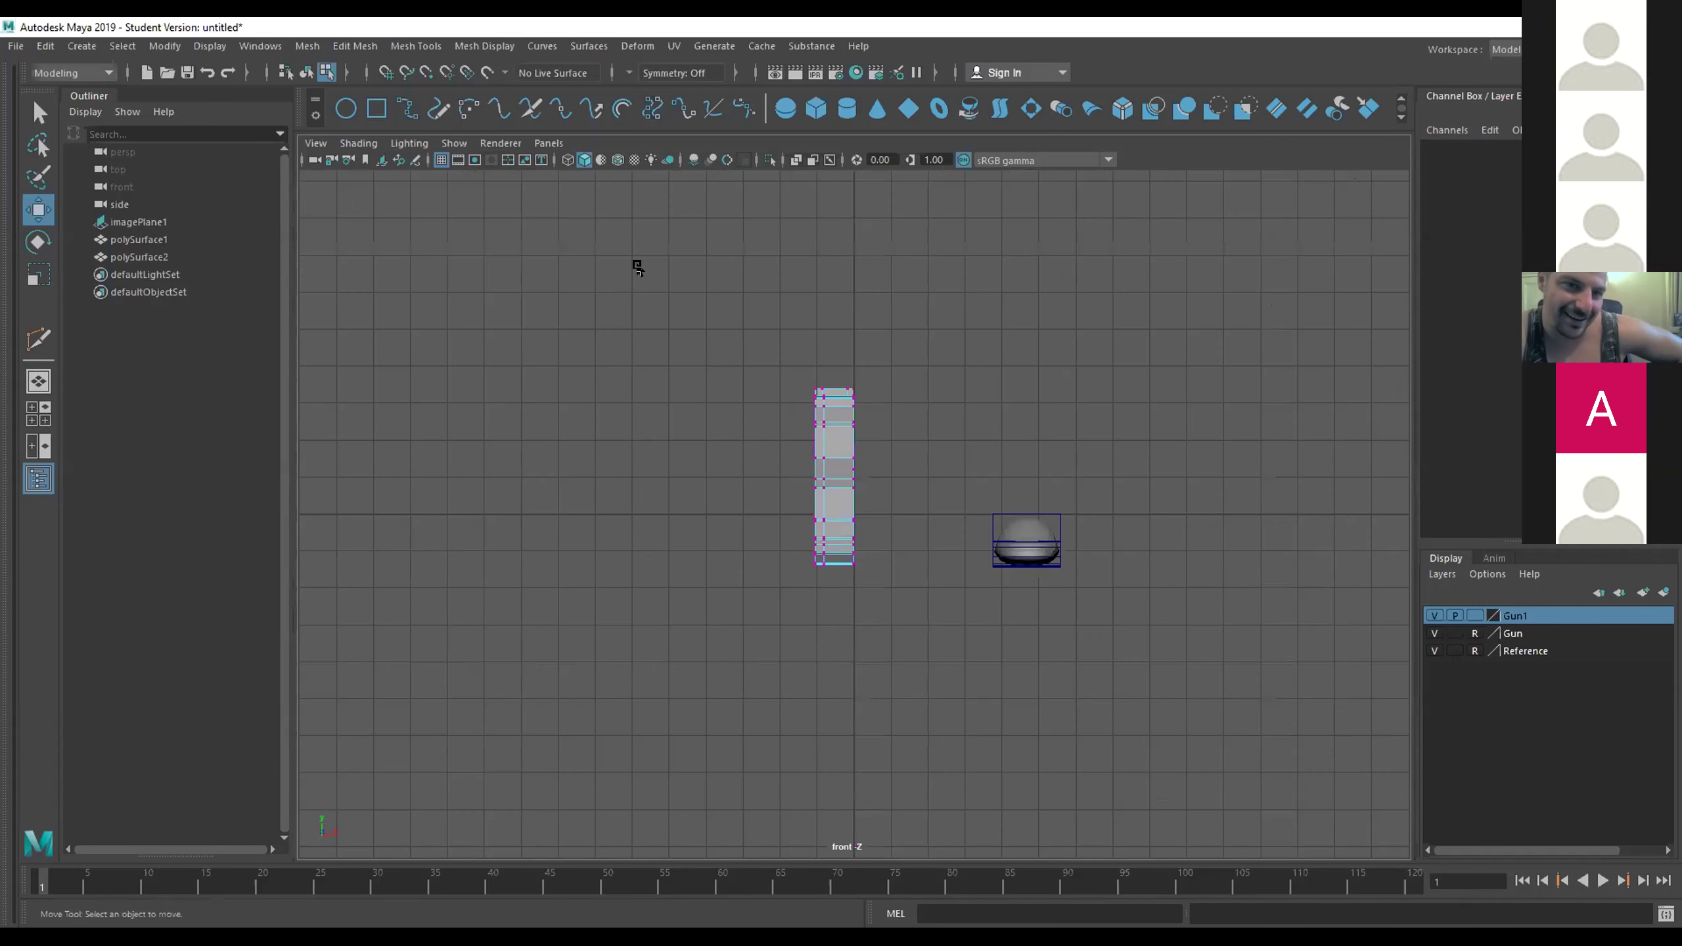
key("space")
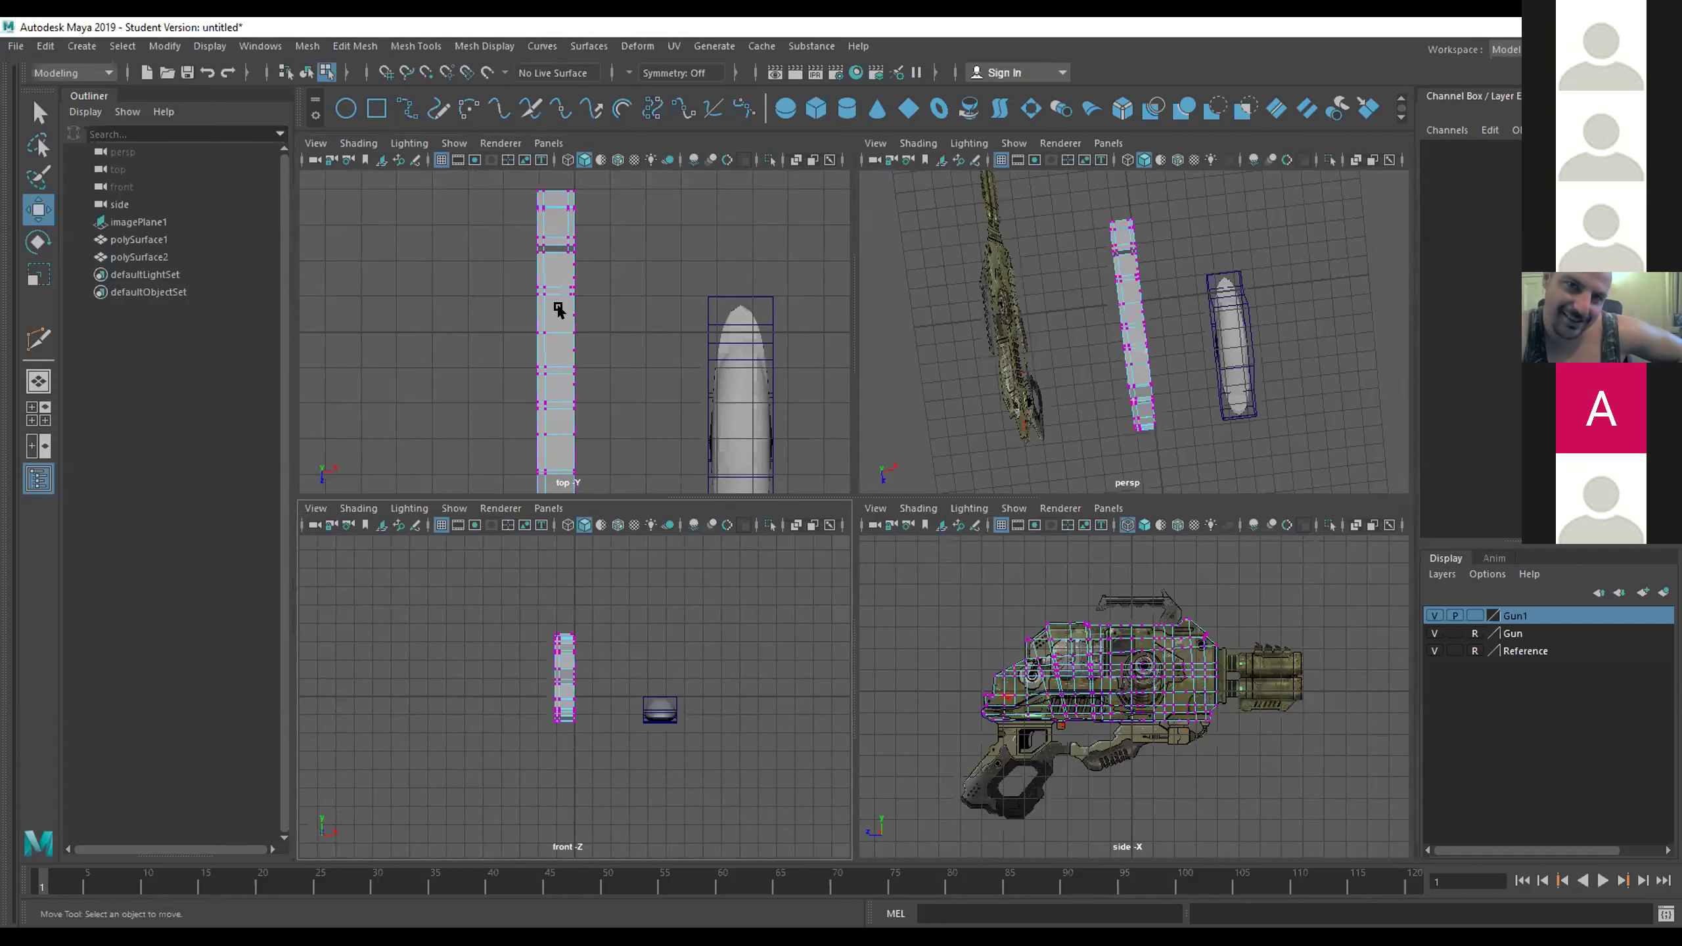
key("space")
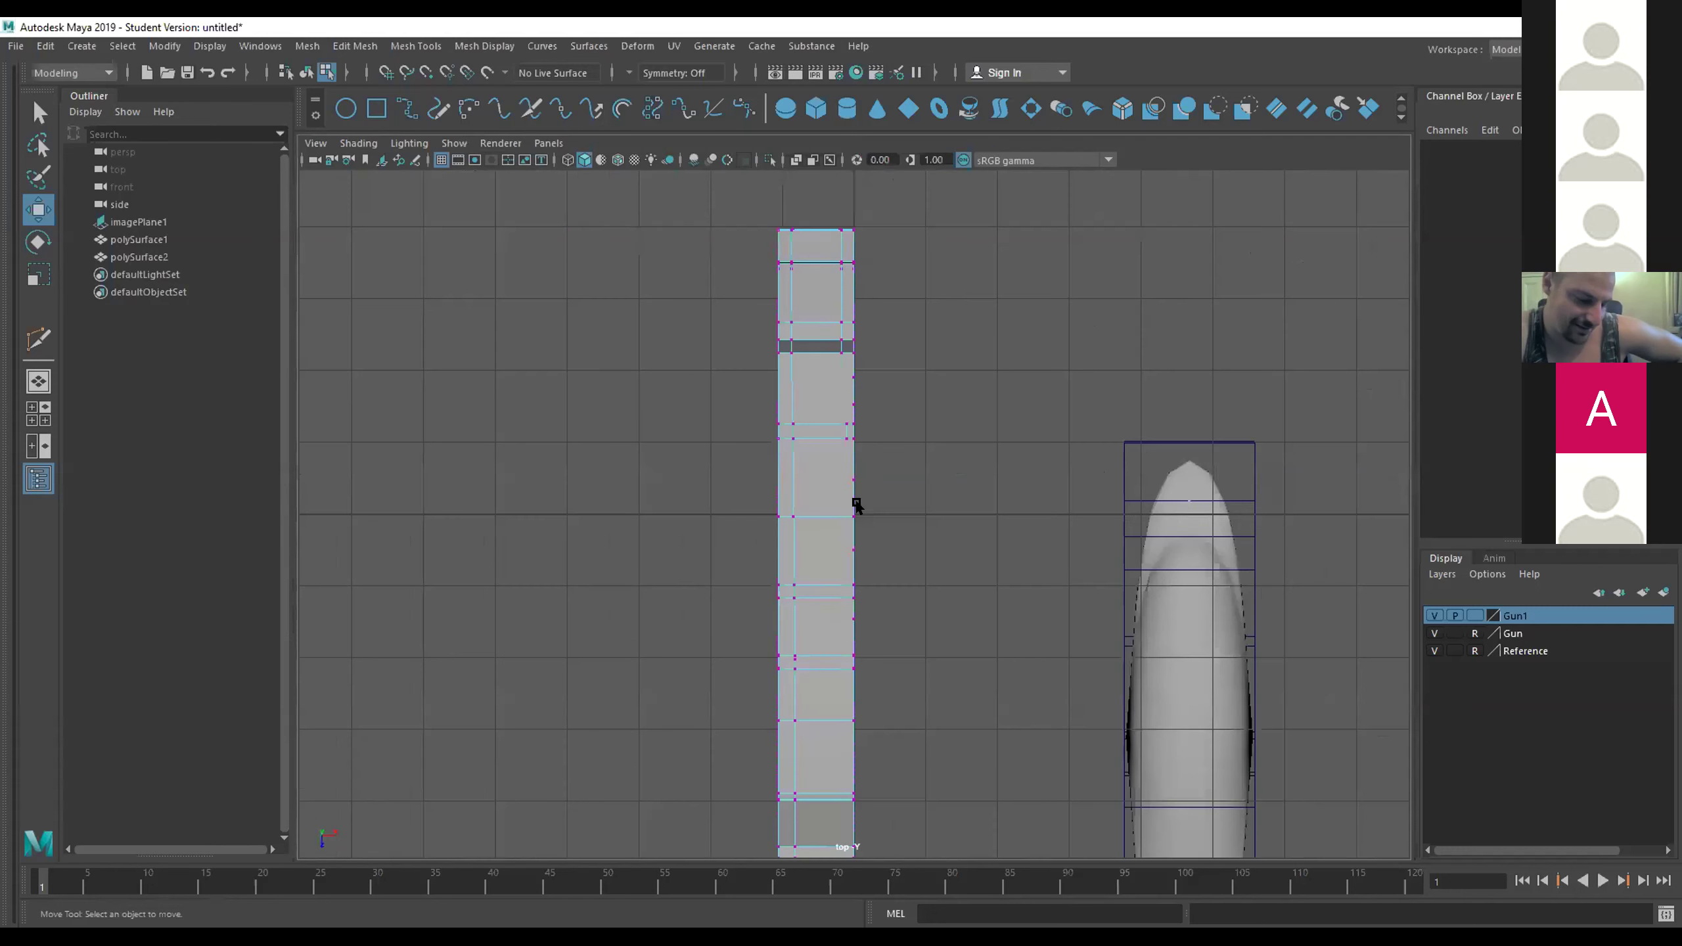
scroll("down", 3)
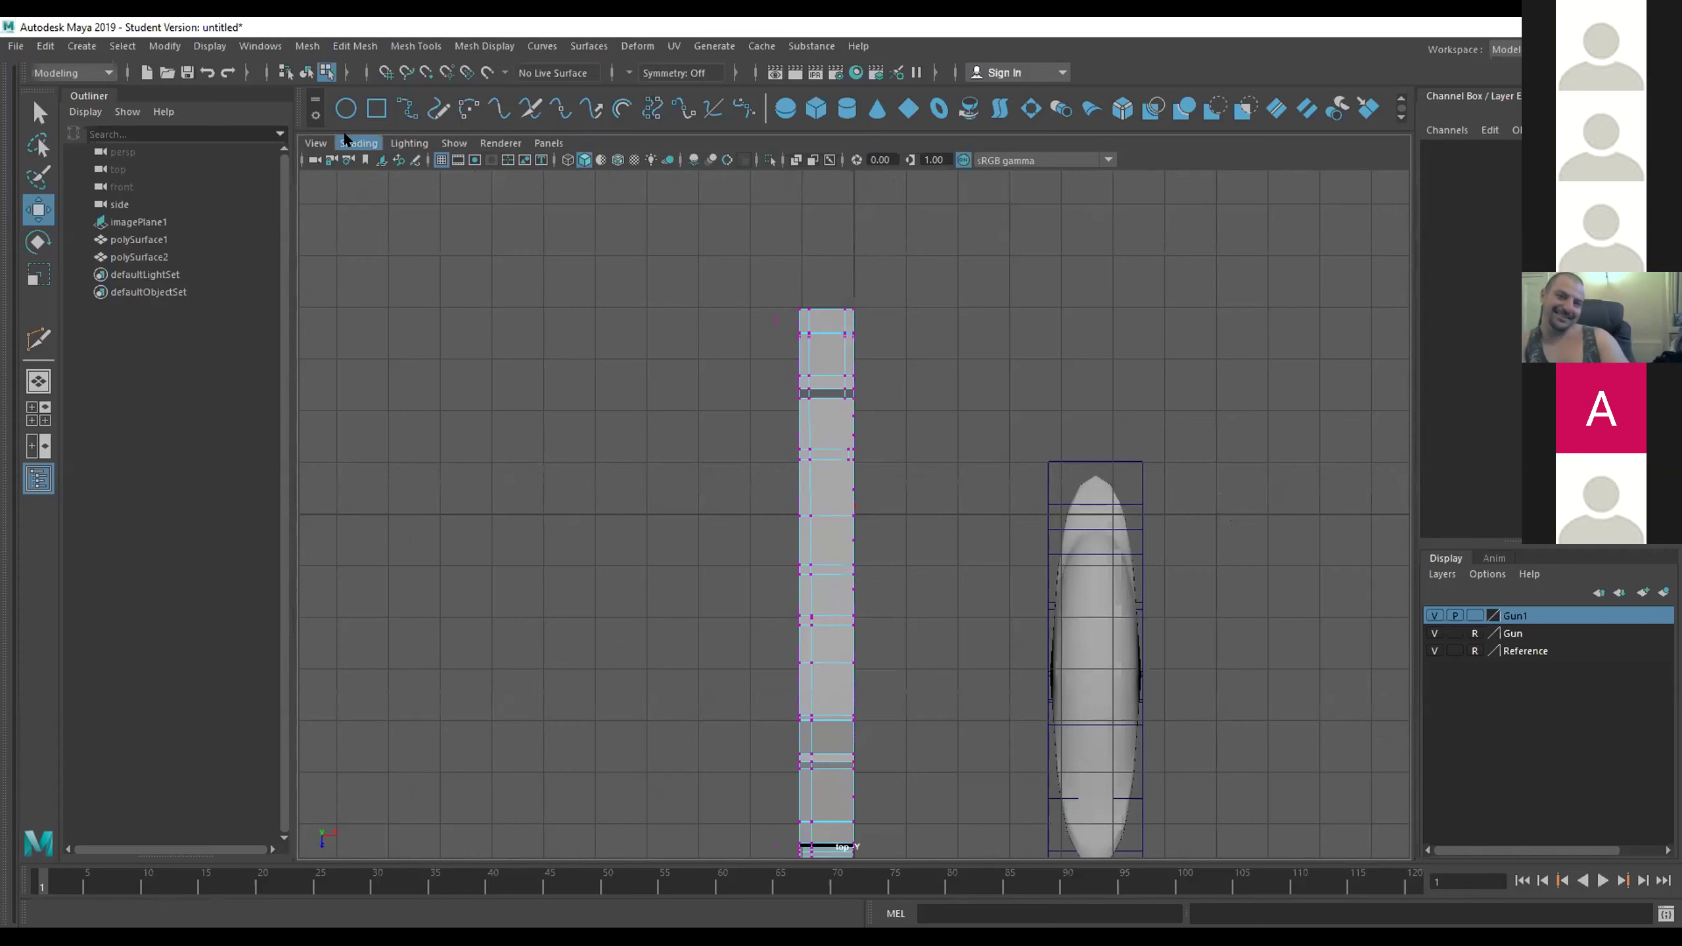
Switch the top view to wireframe shading, zoom in on the body, and use the Select tool.
left_click(345, 143)
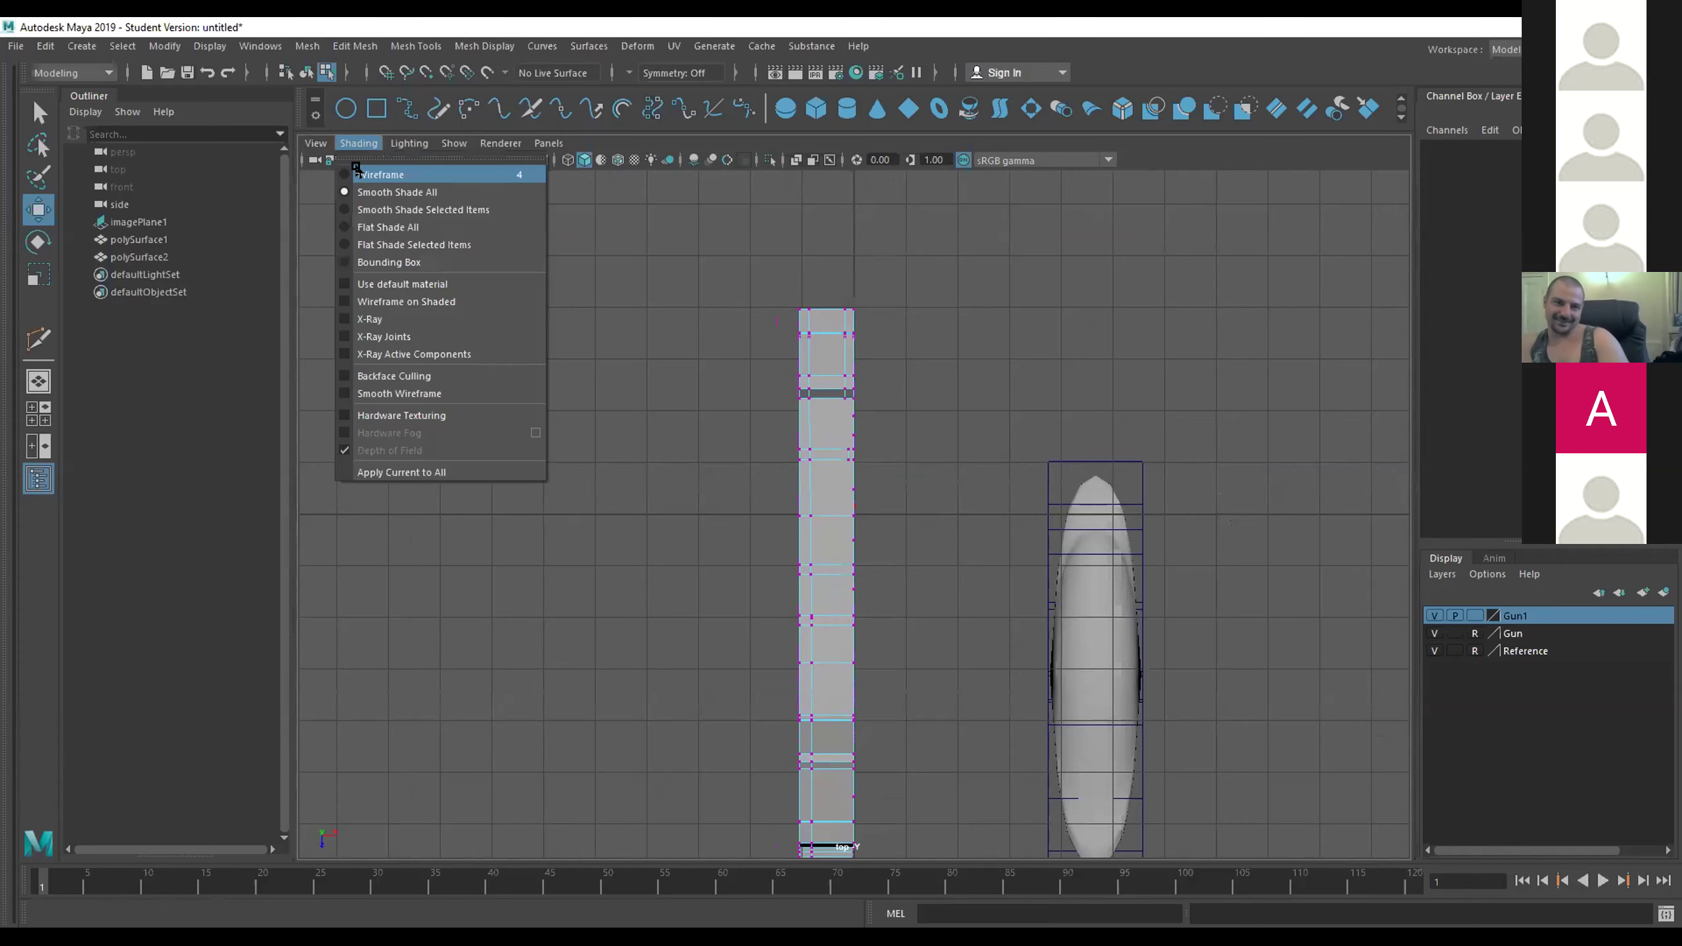
left_click(382, 174)
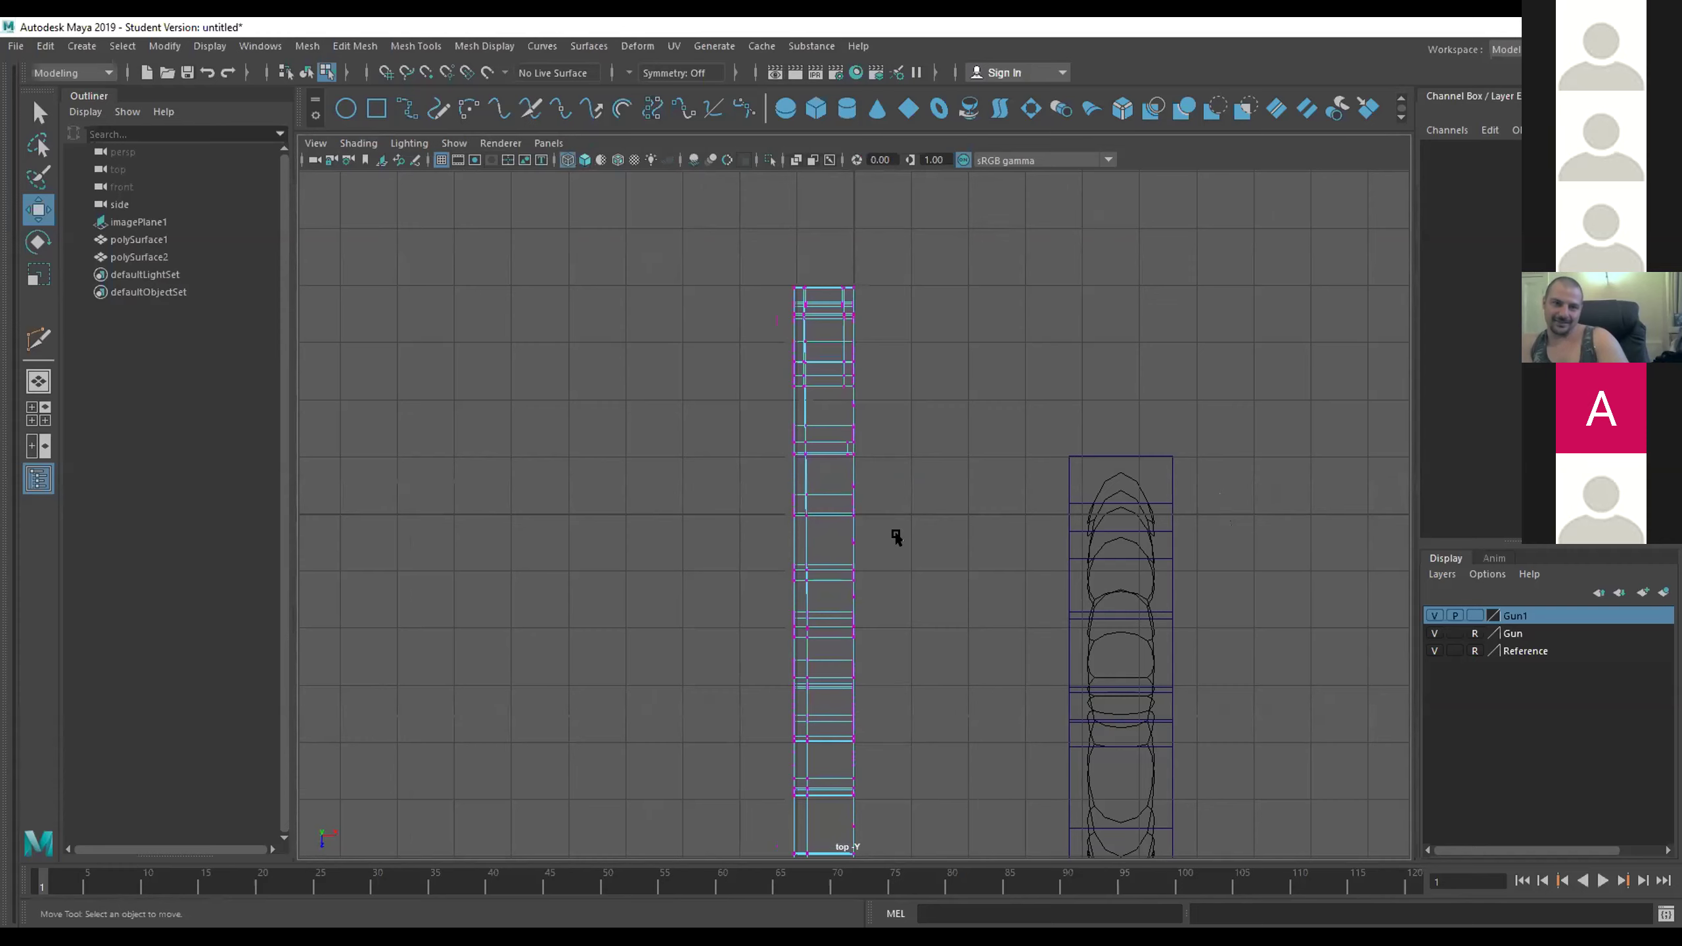
scroll("up", 3)
scroll("up", 3)
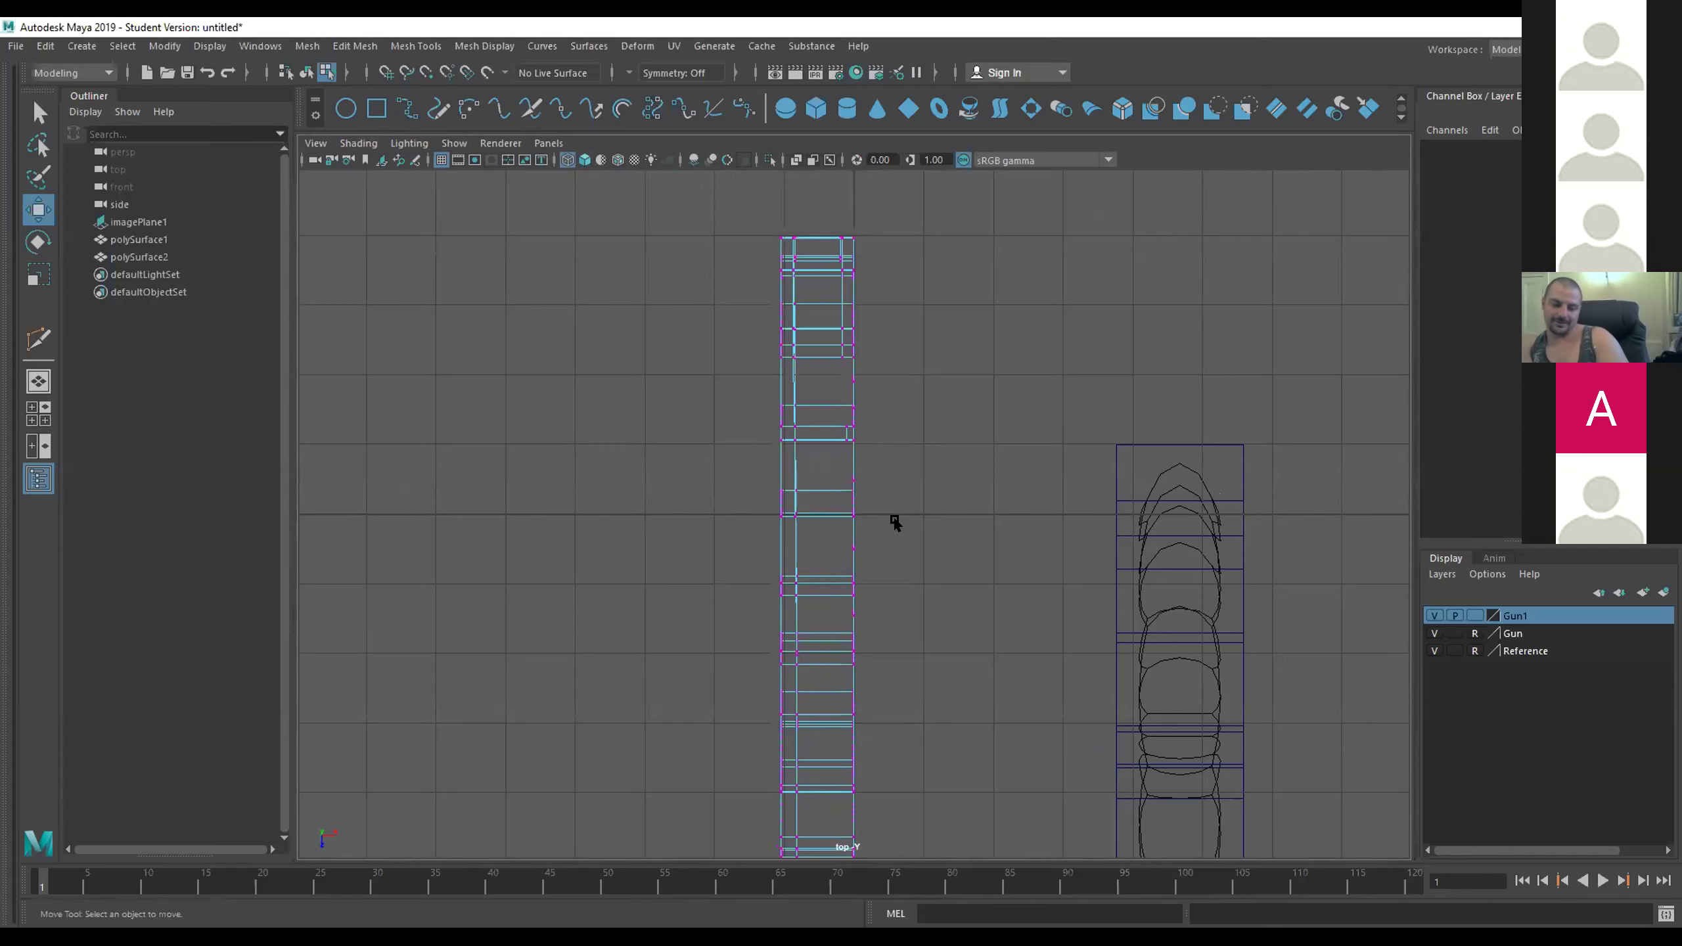
left_click_drag(840, 459, 705, 353)
key("q")
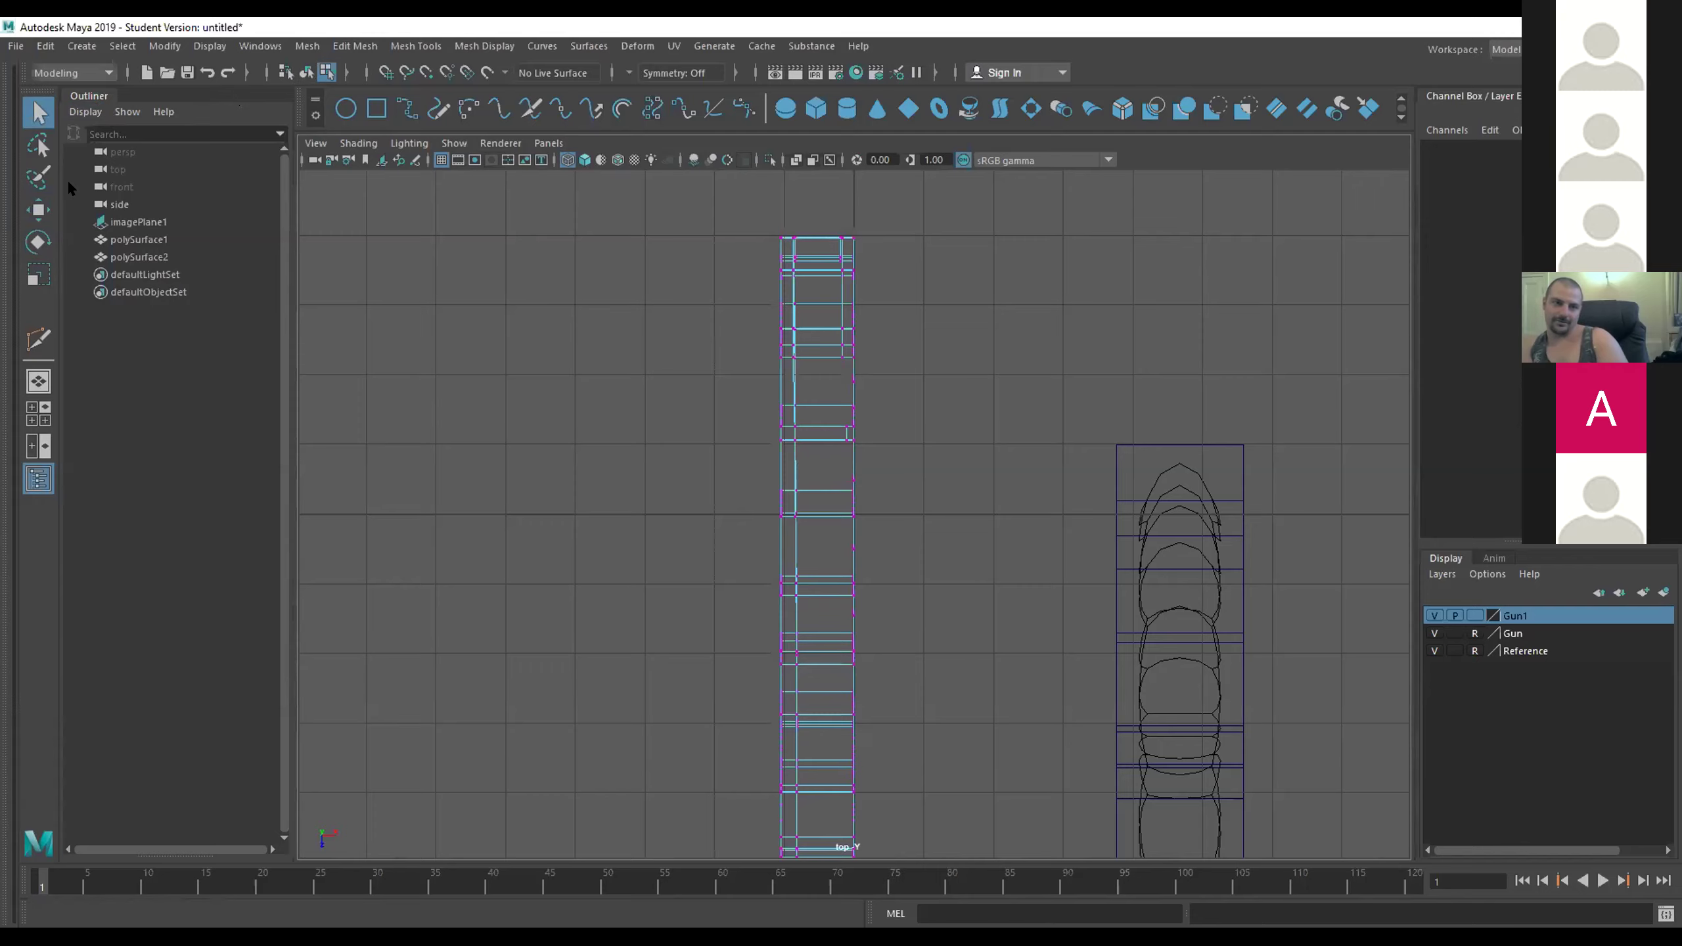
Lasso the vertices along the gun body strip's left edge in the top view.
left_click(38, 145)
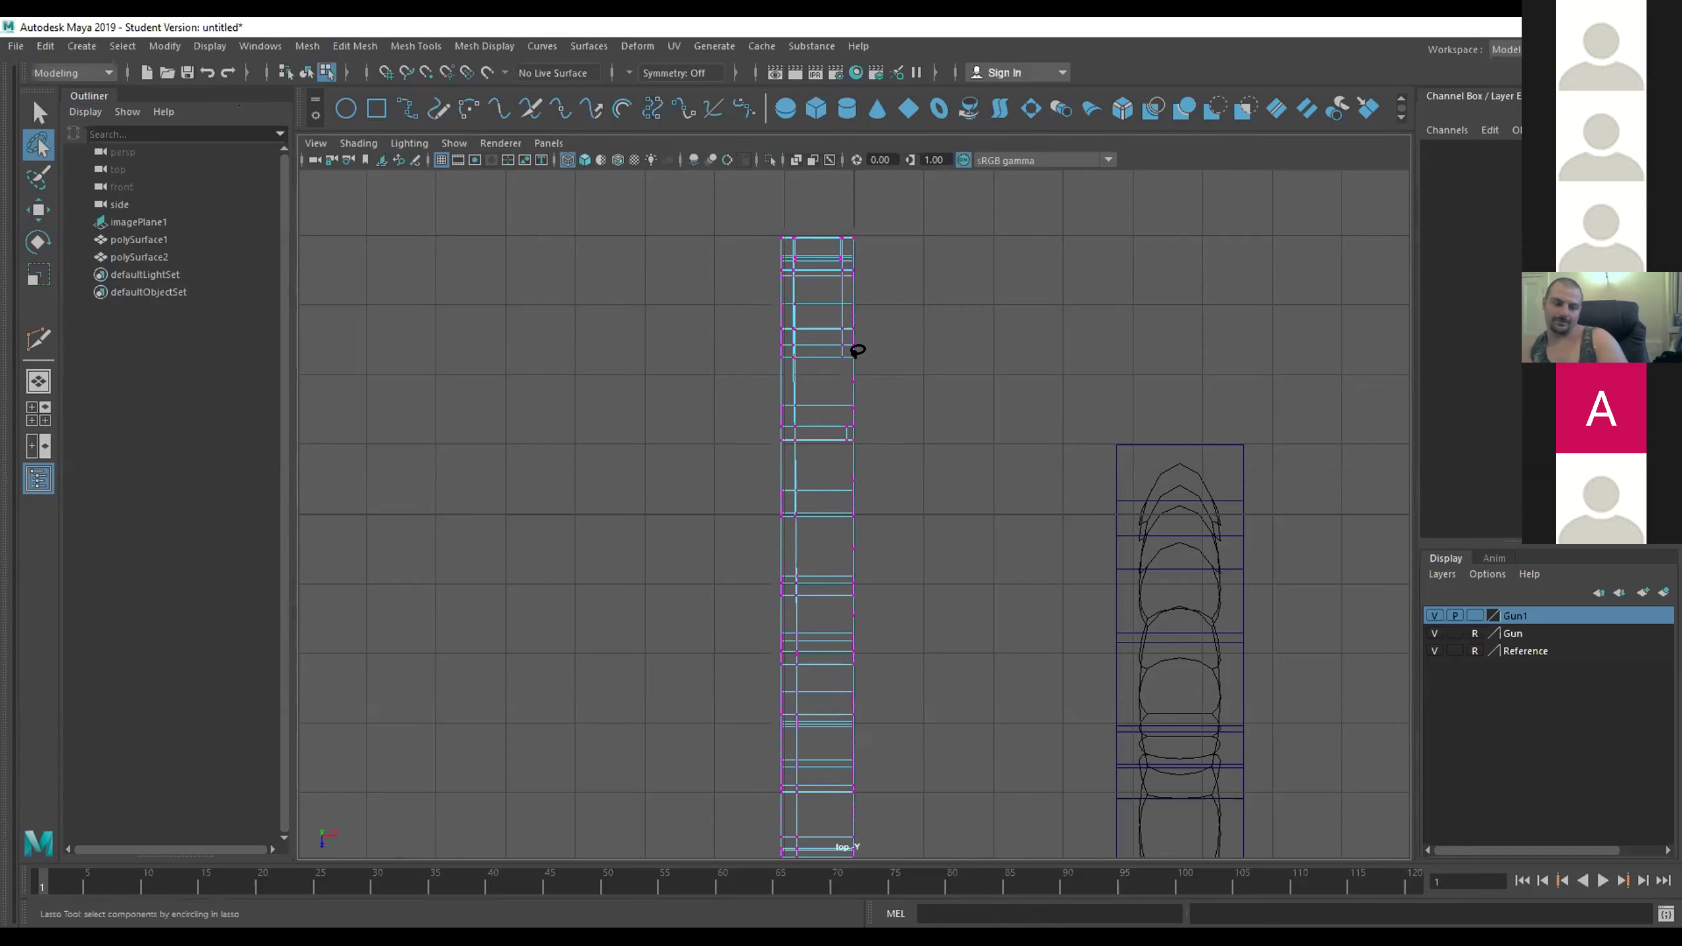
scroll("up", 3)
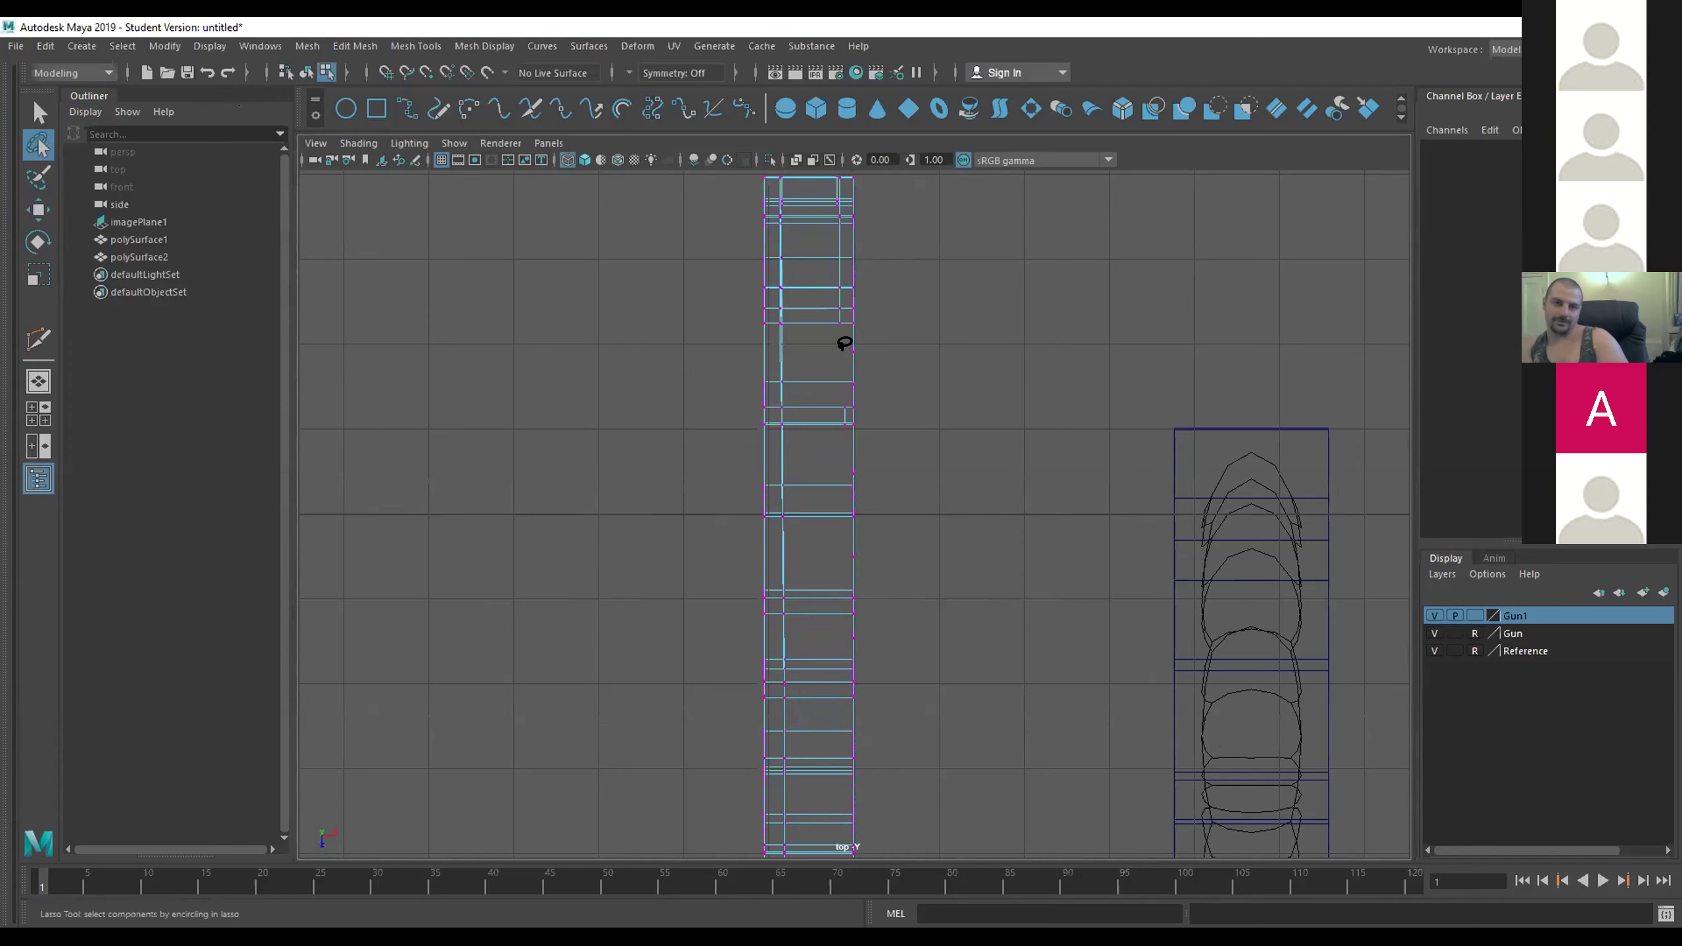
scroll("down", 3)
scroll("down", 3)
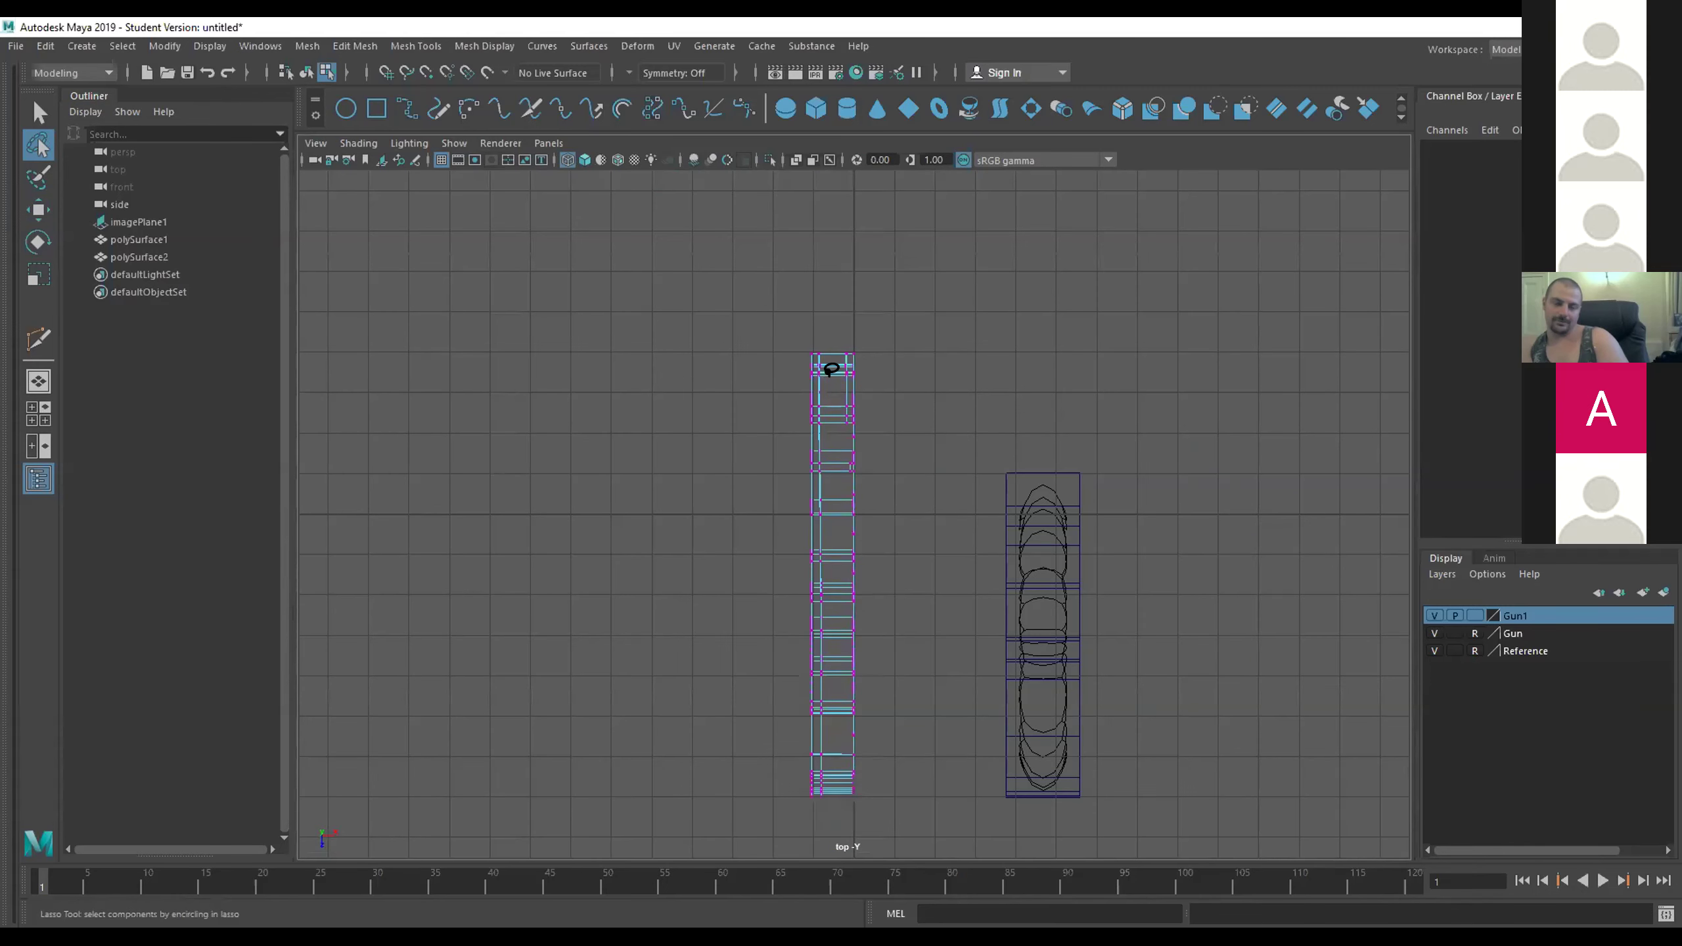
scroll("down", 3)
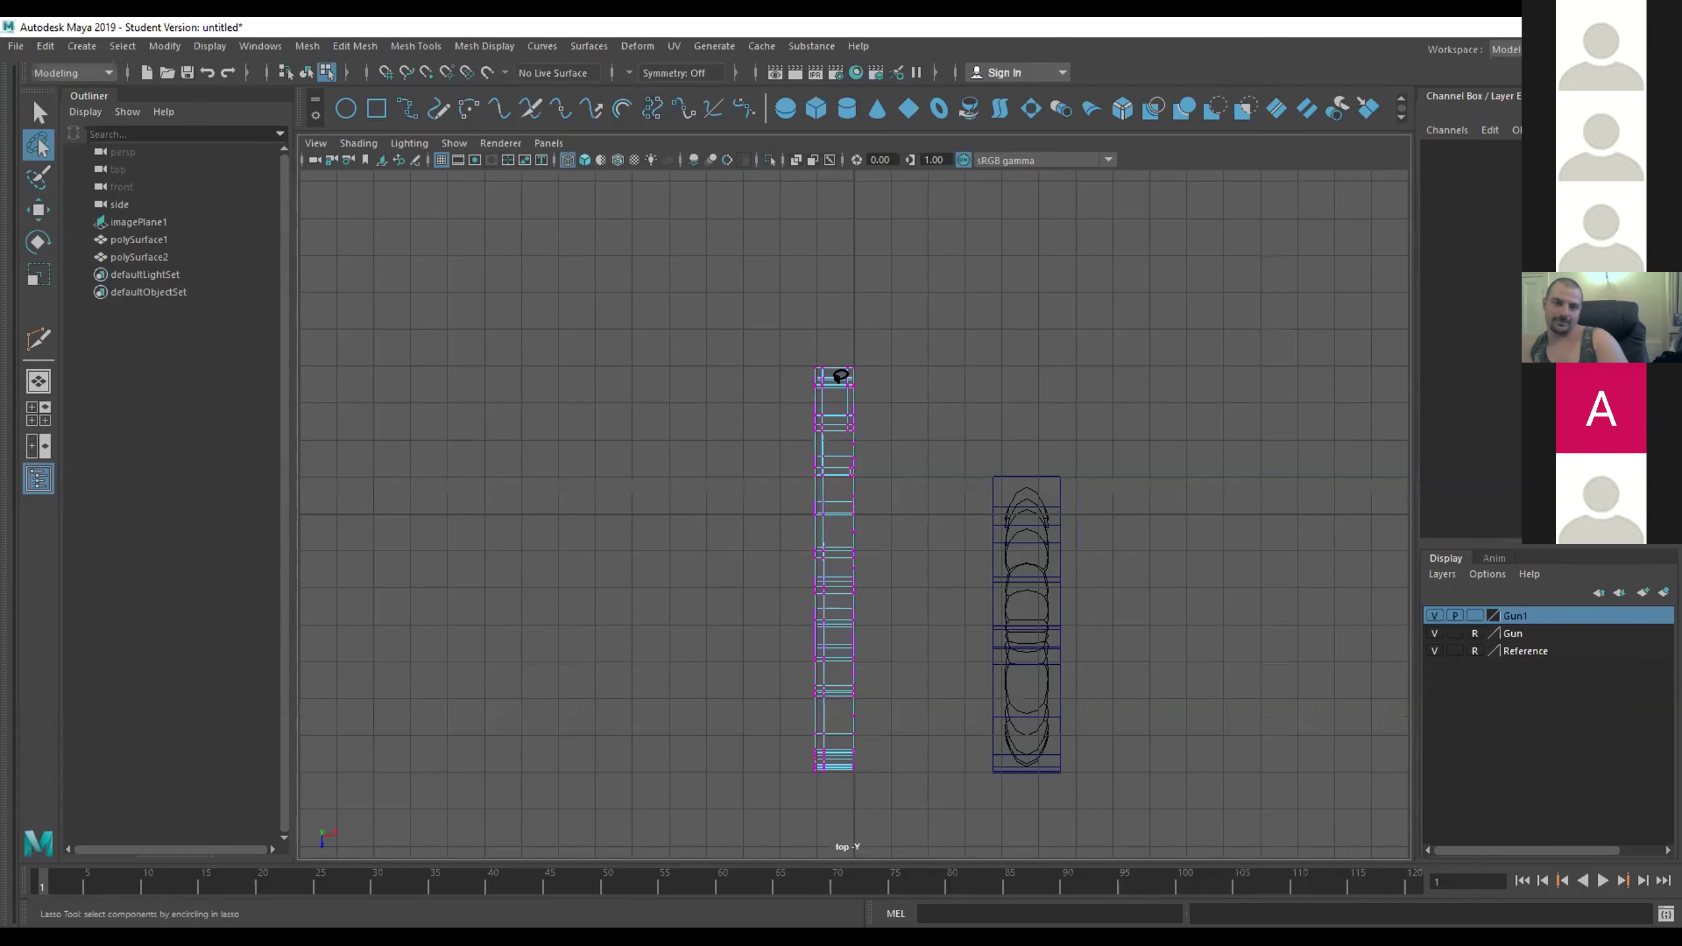
scroll("down", 3)
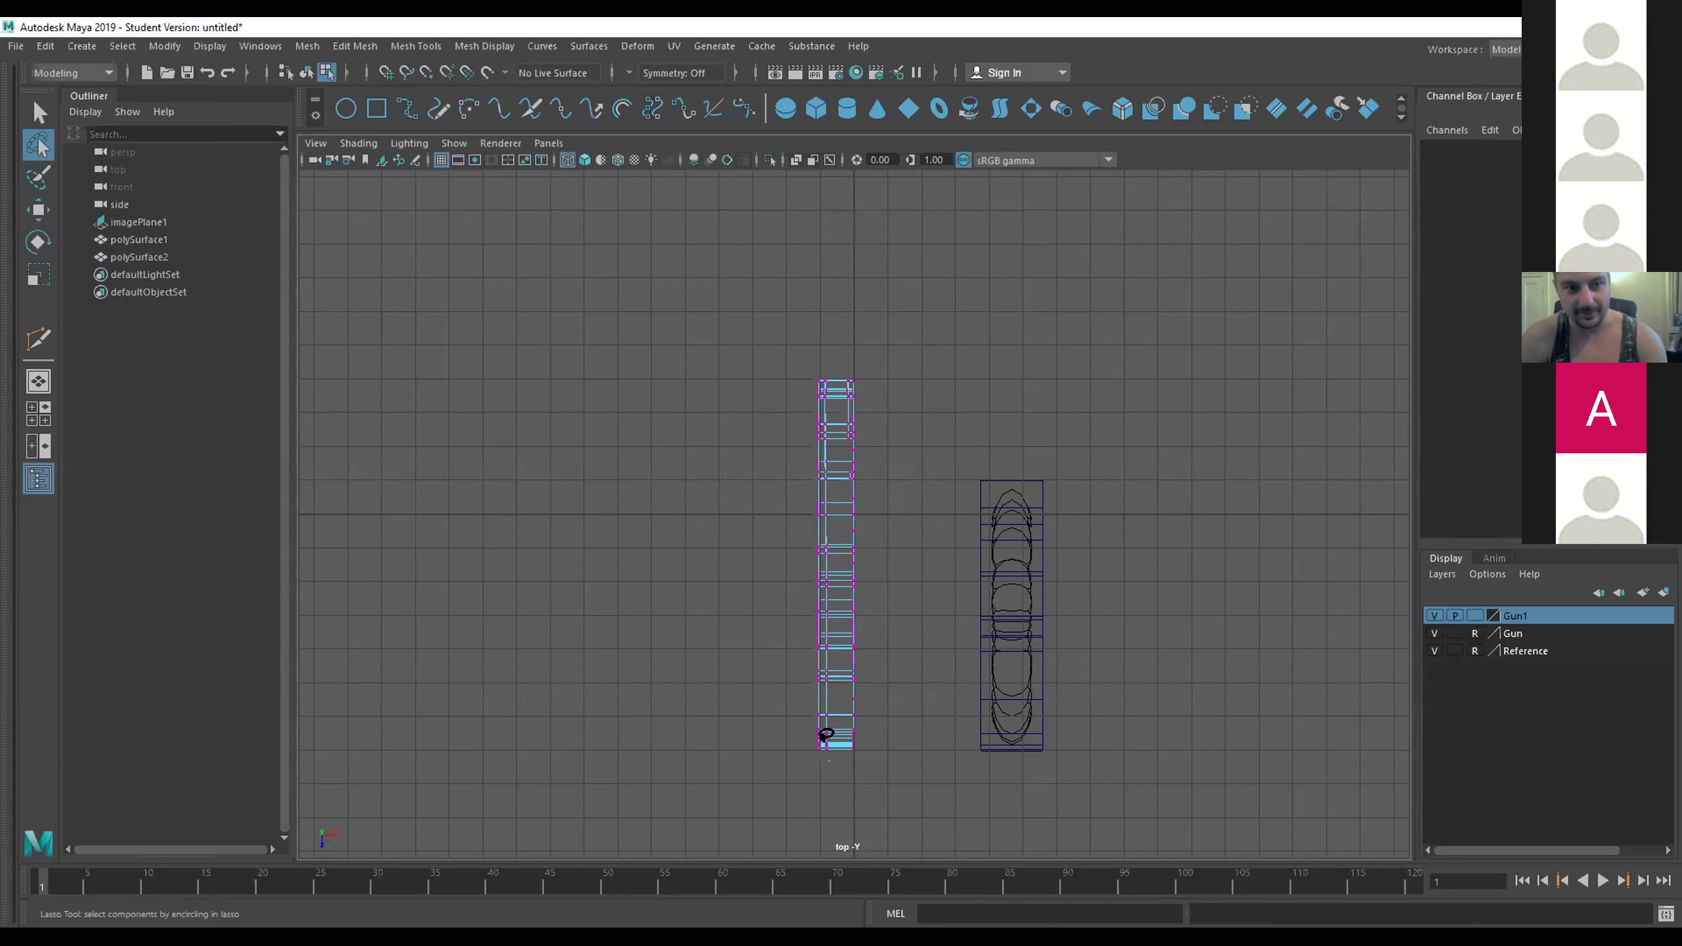
left_click_drag(826, 728, 823, 349)
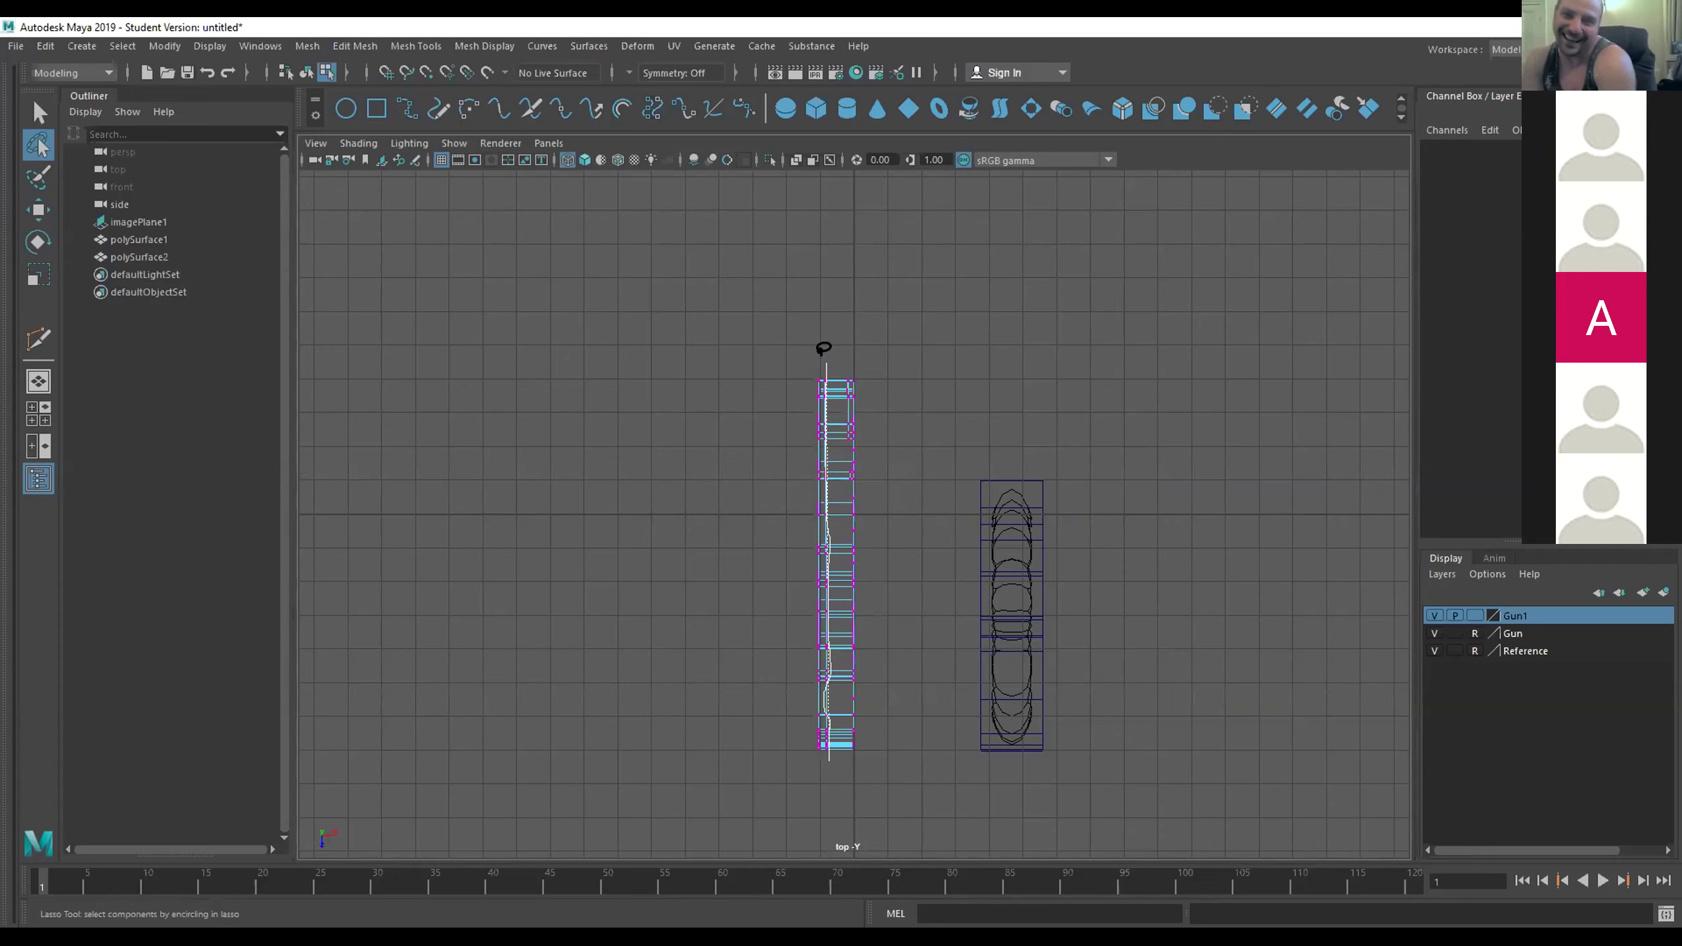
left_click_drag(823, 348, 794, 334)
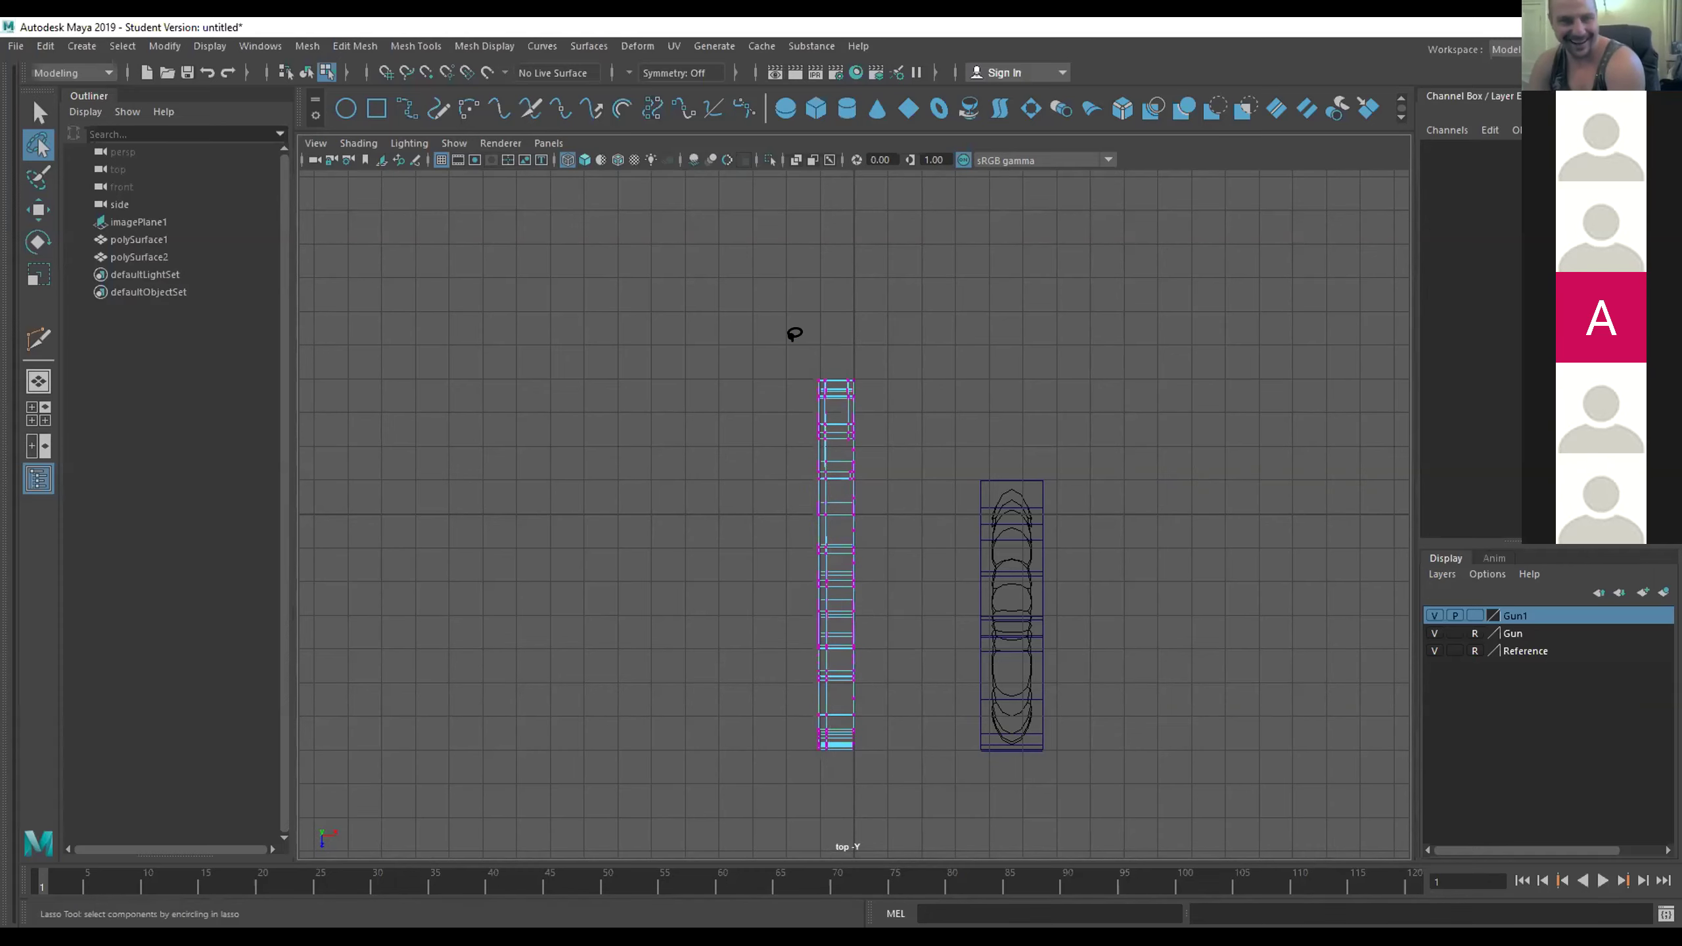
Undo the component deletion, vertex move and vertex selection on the gun body.
left_click(207, 73)
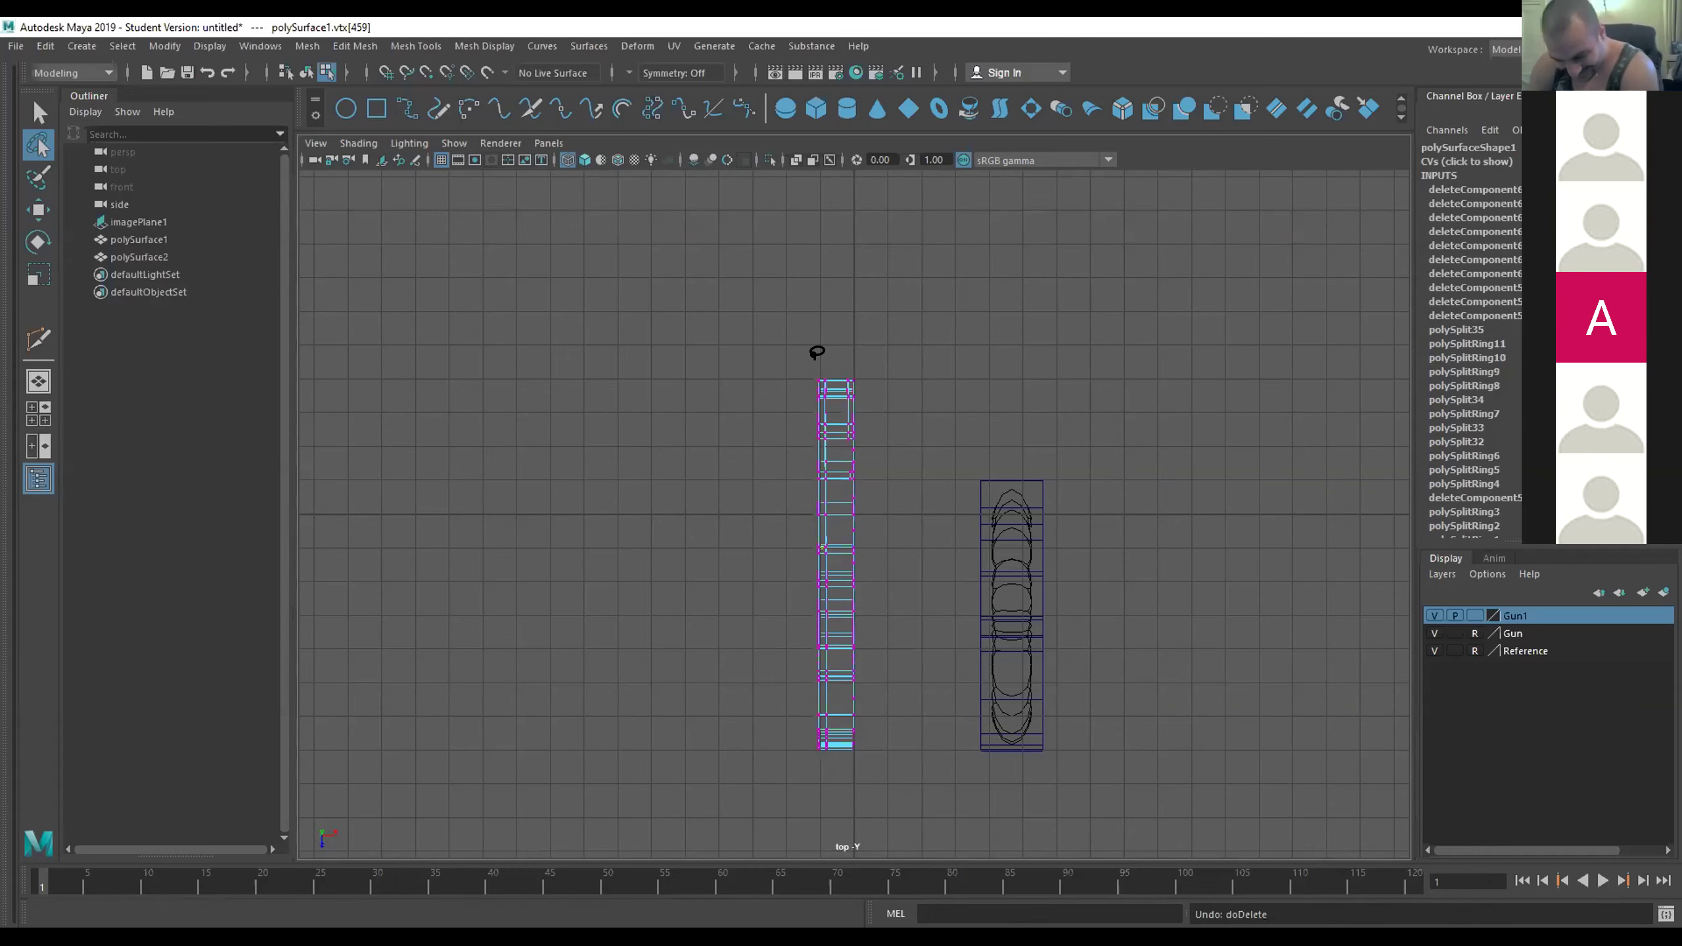
left_click_drag(826, 357, 825, 336)
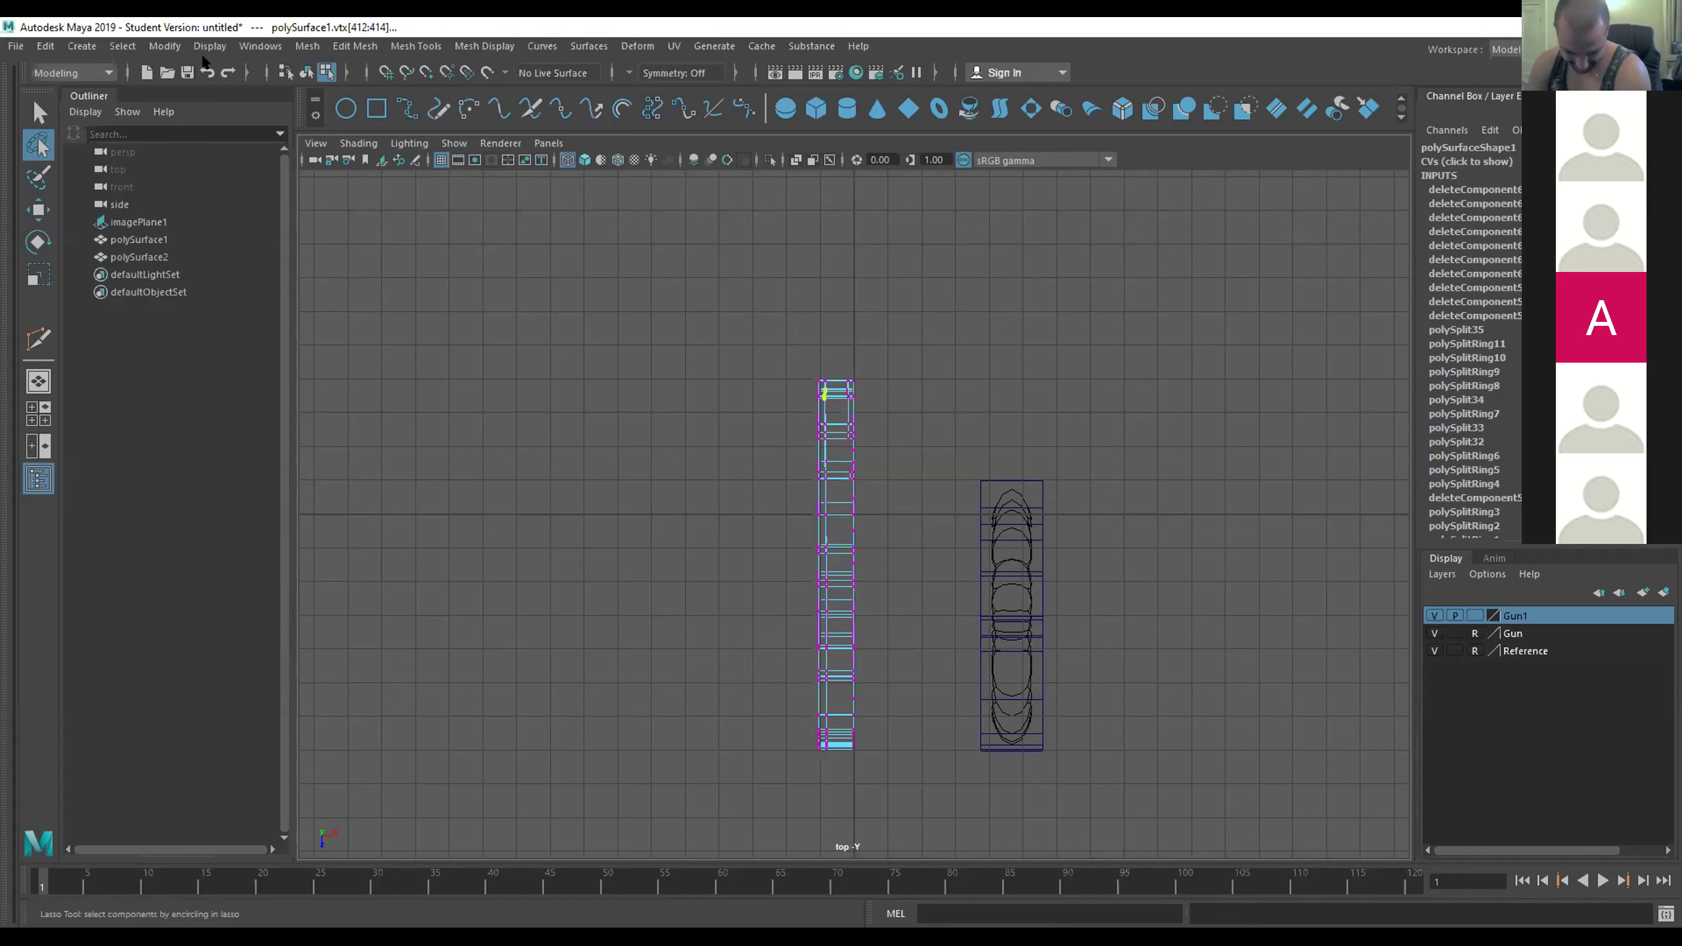
left_click(197, 69)
left_click(197, 67)
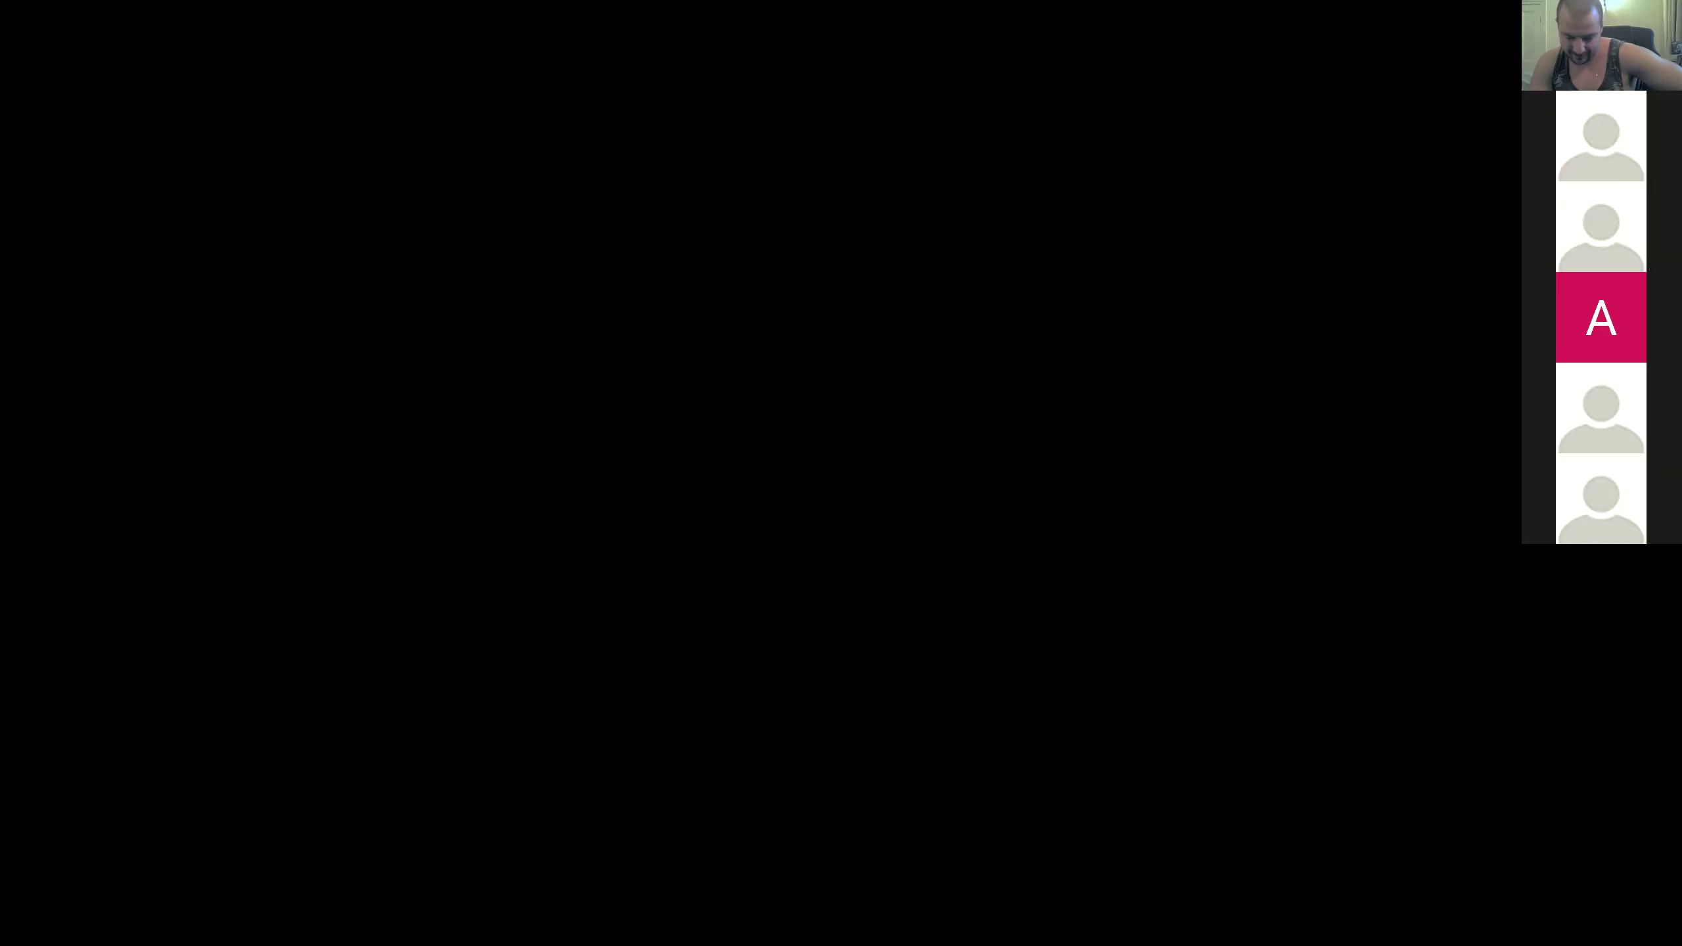
scroll("down", 3)
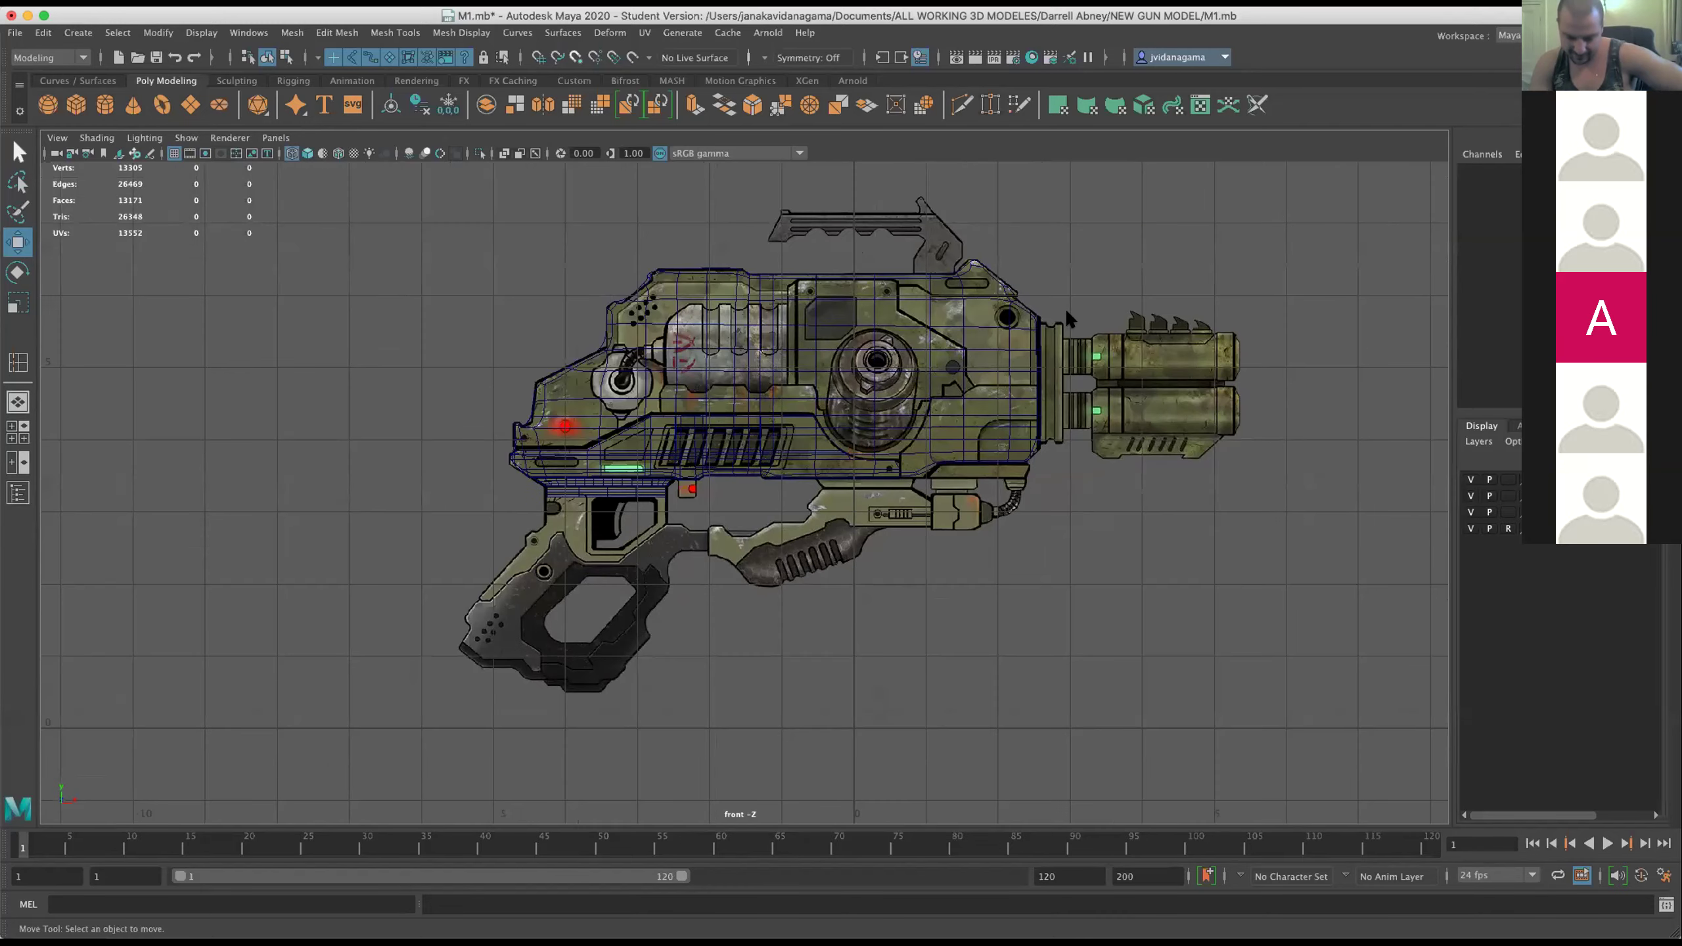
Orbit the gun body in perspective, then centre and select the mesh in the top view.
key("space")
key("space")
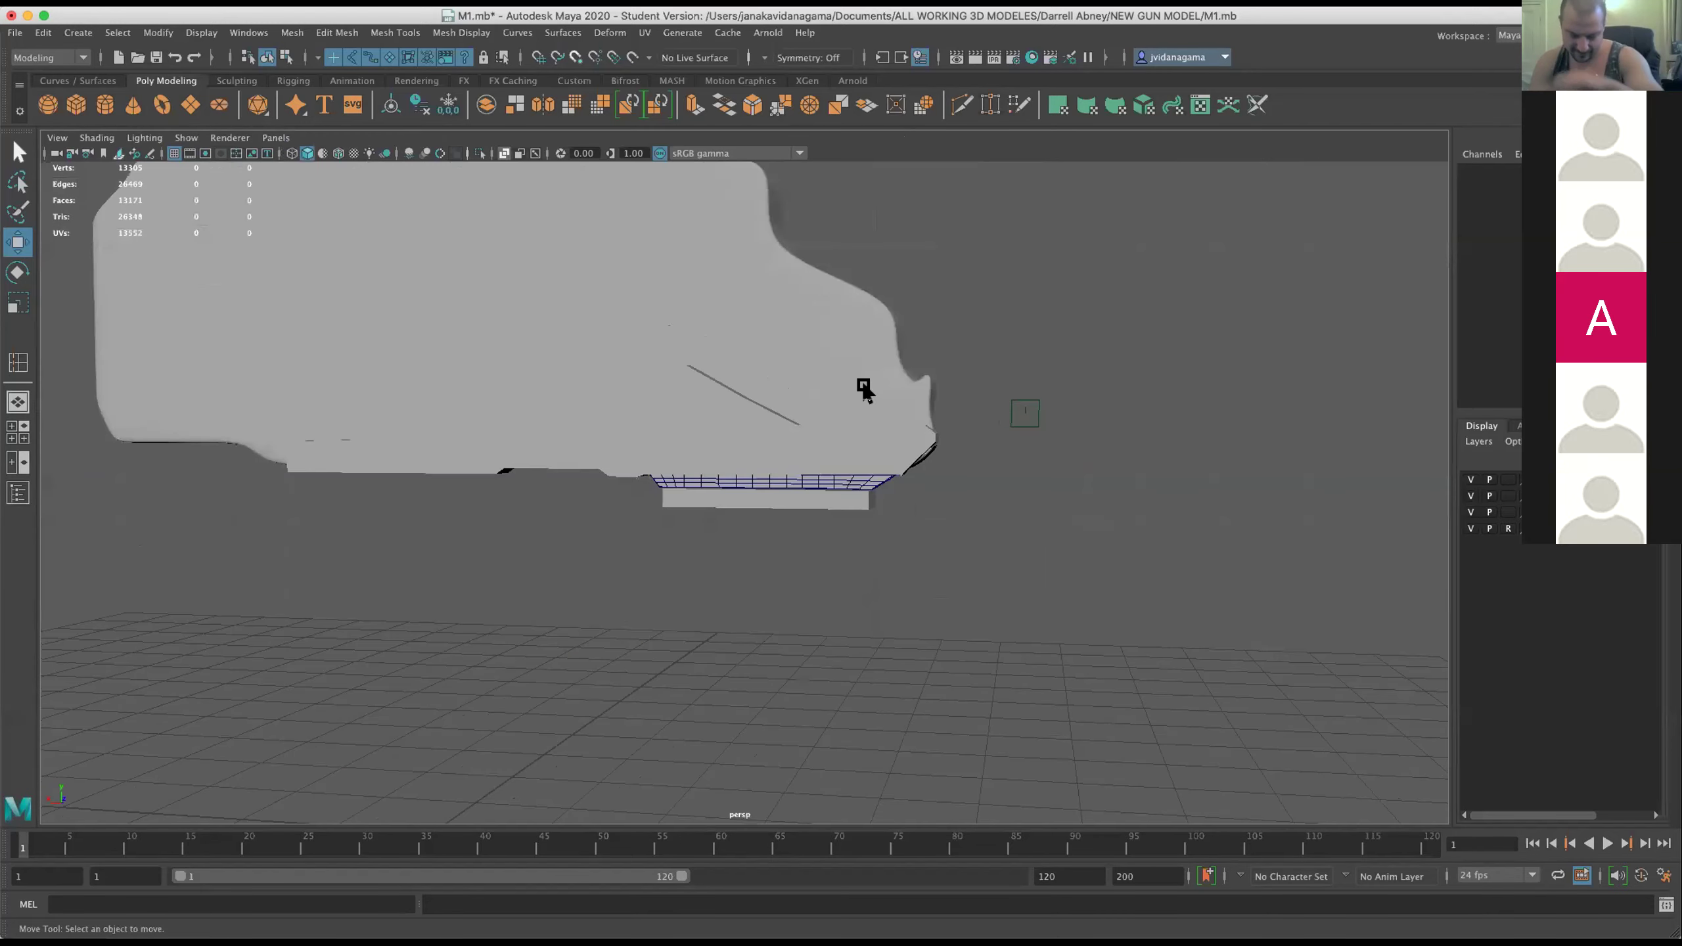
left_click_drag(664, 412, 639, 376)
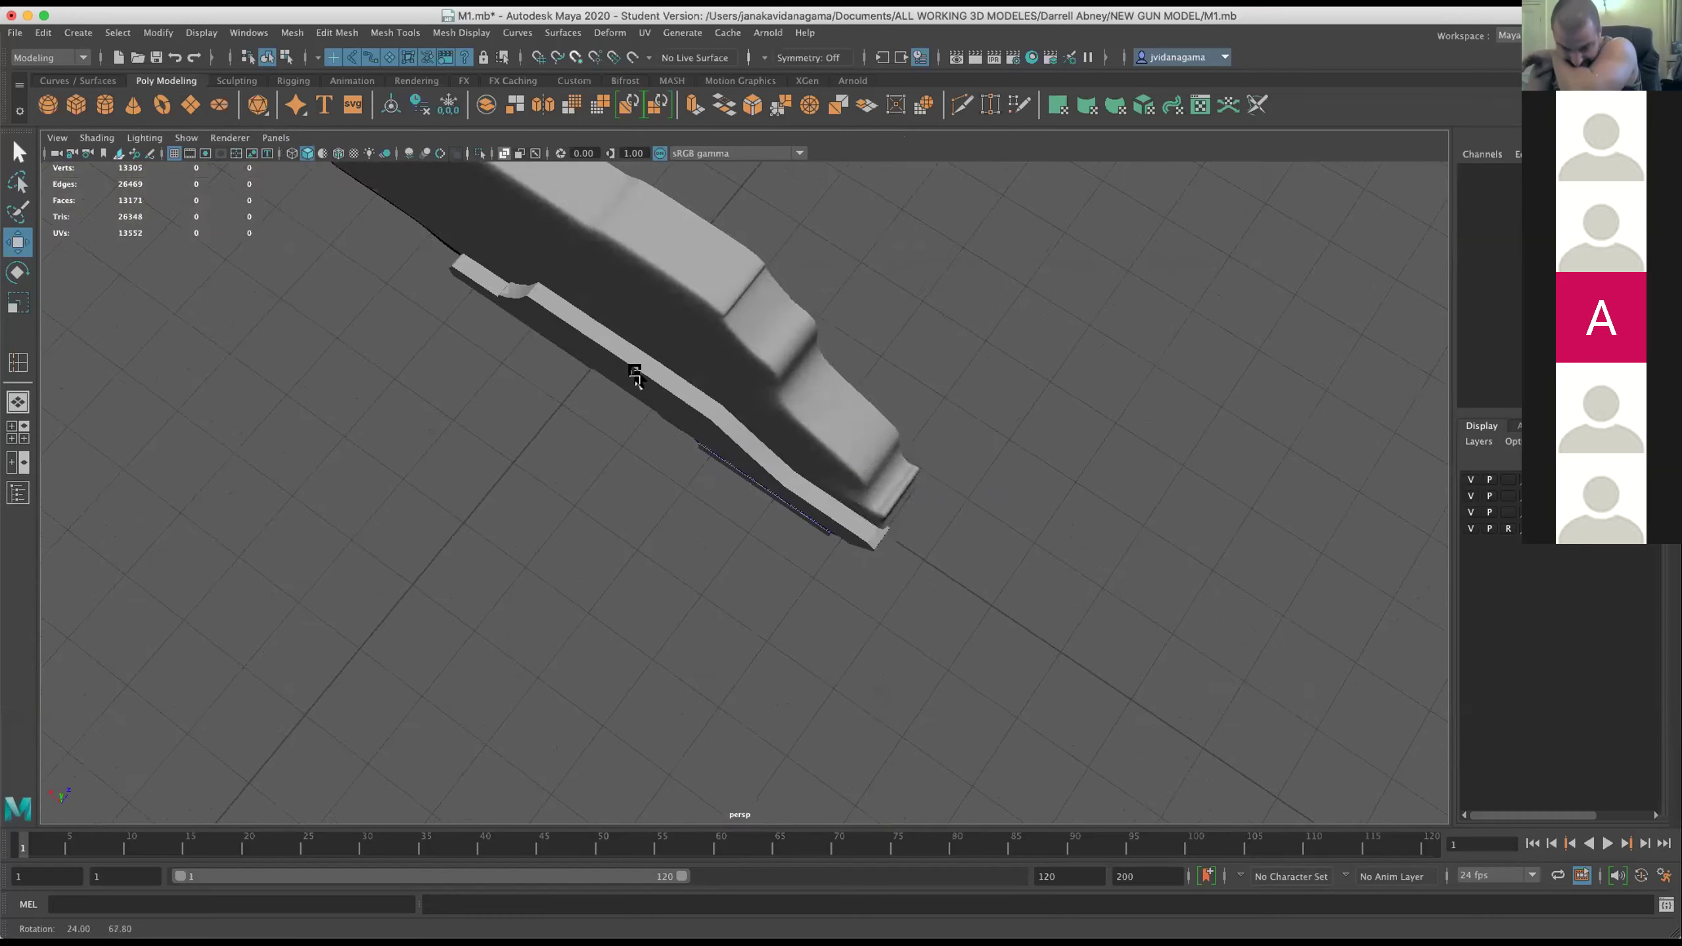
key("space")
key("space")
left_click_drag(623, 368, 834, 357)
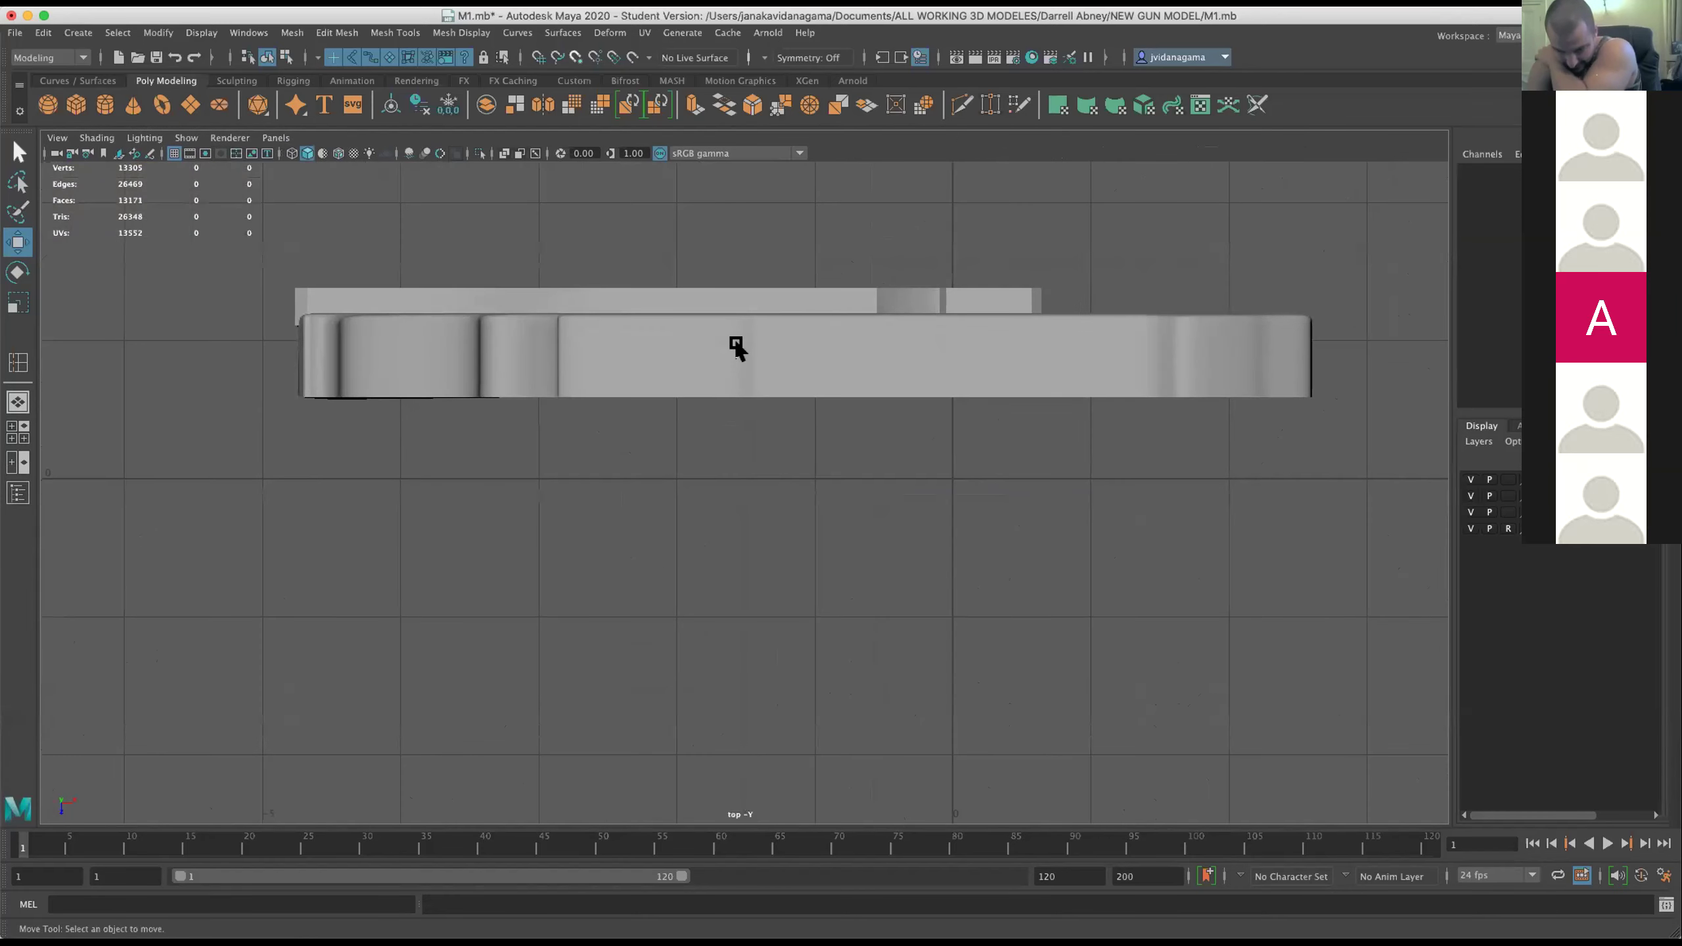
left_click(432, 337)
scroll("up", 3)
Enter vertex mode and marquee-select the centre vertex row along the body's length.
left_click_drag(427, 325, 293, 357)
scroll("up", 3)
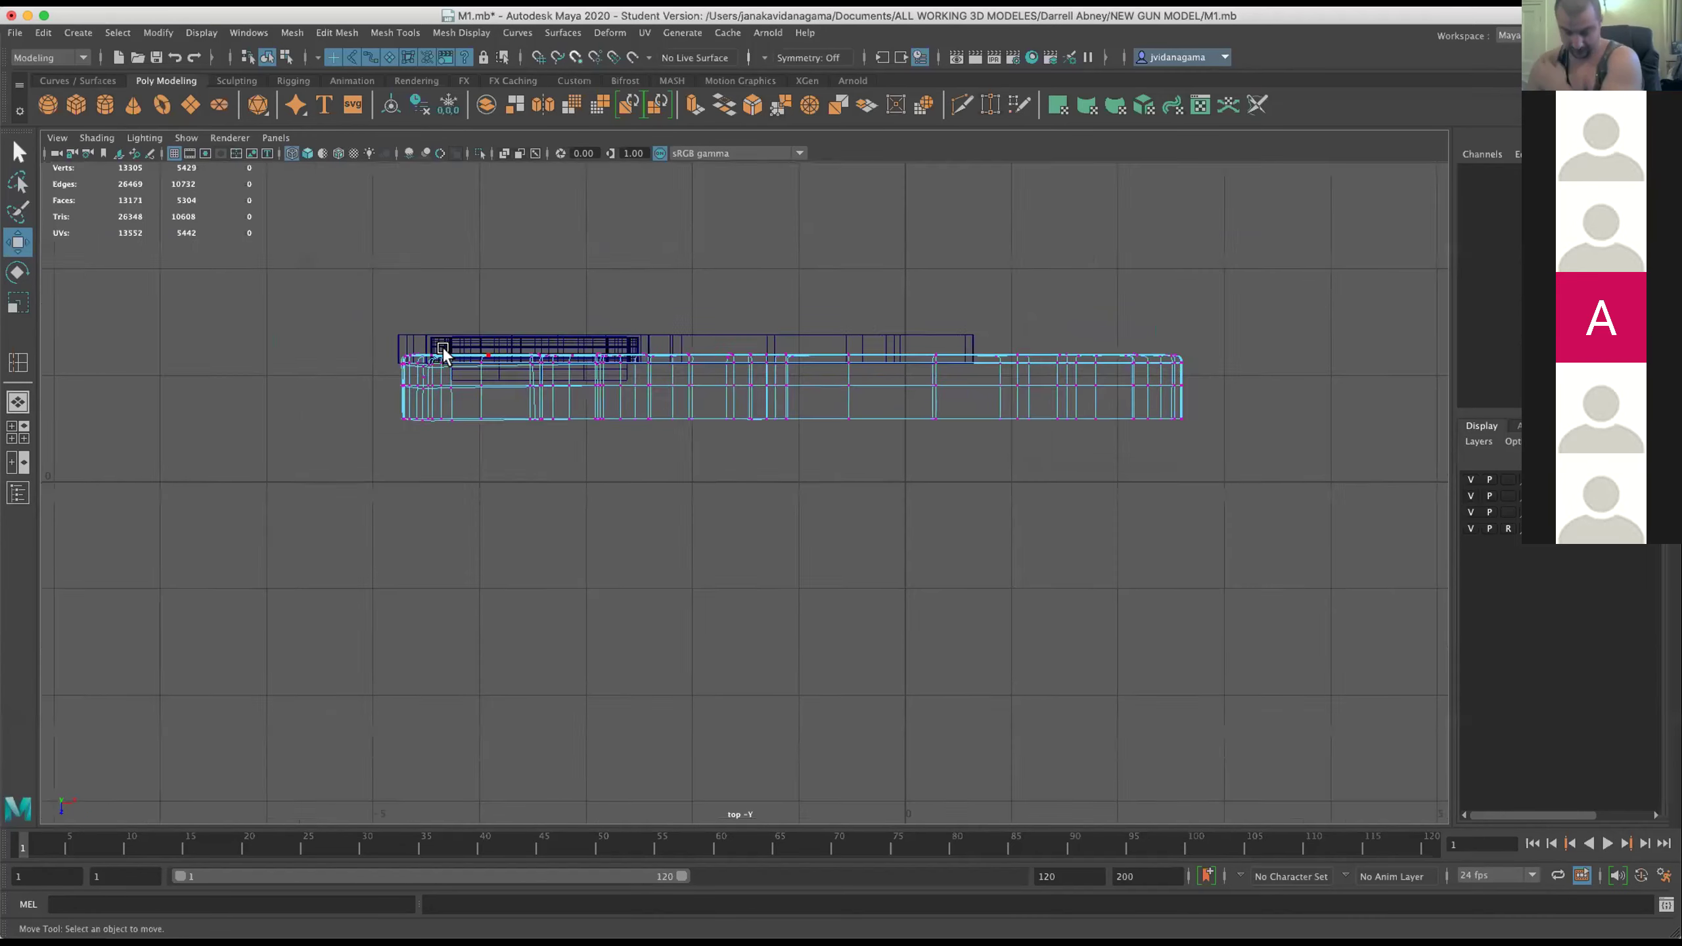
scroll("up", 3)
left_click_drag(505, 335, 345, 423)
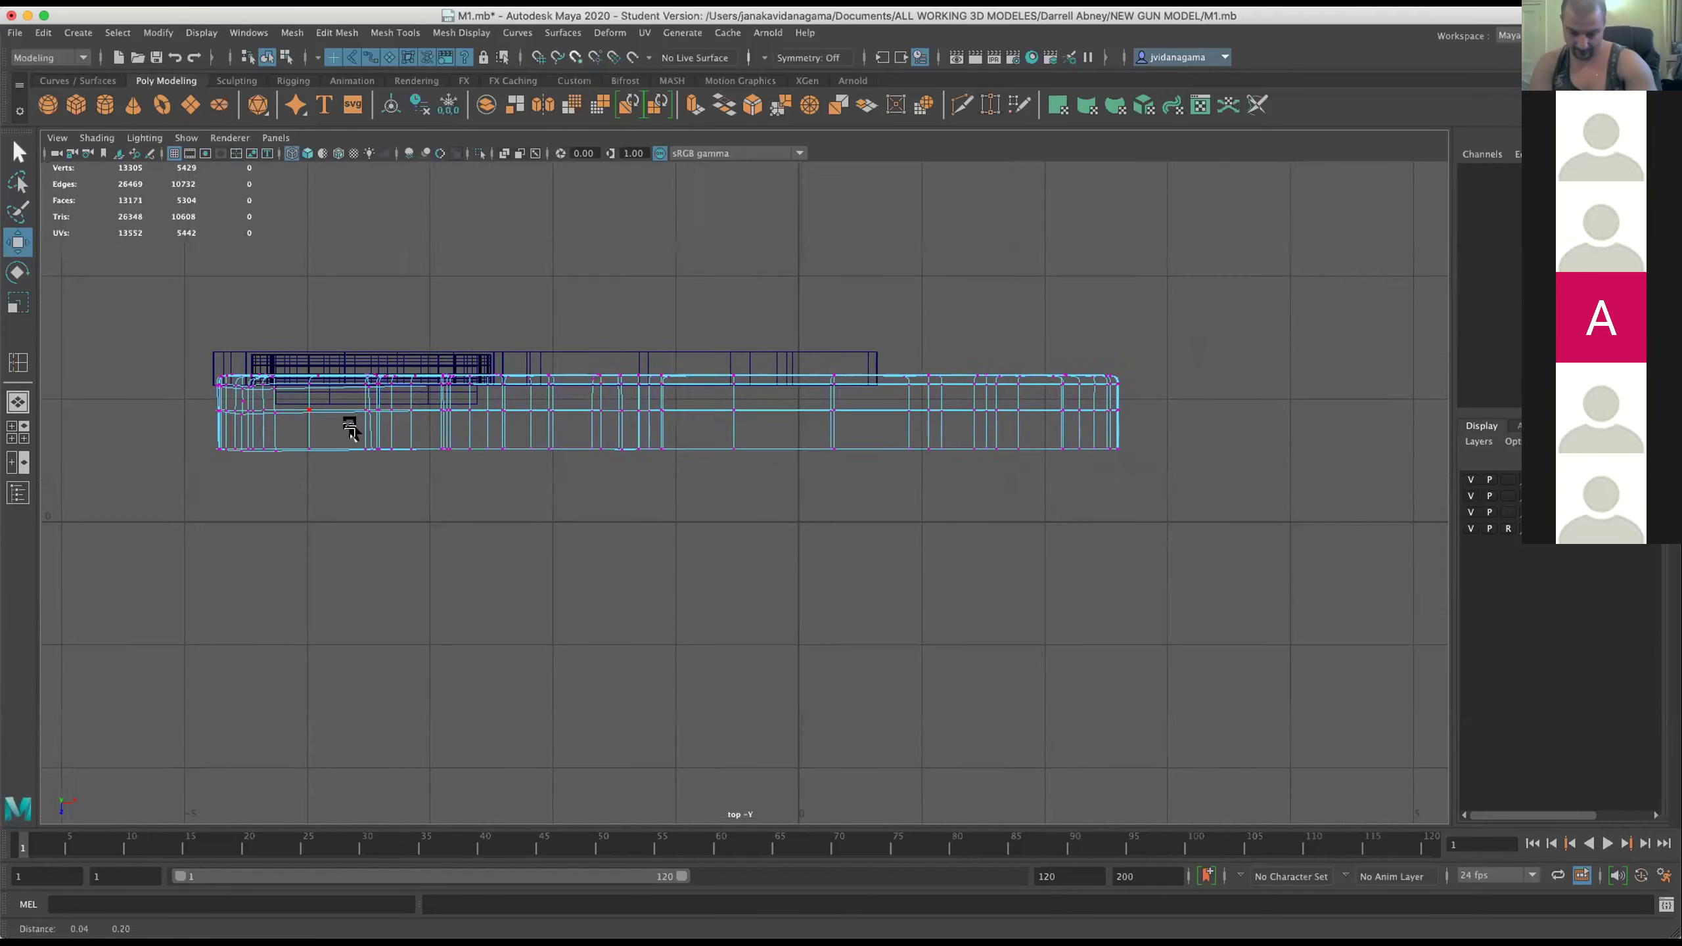
scroll("up", 3)
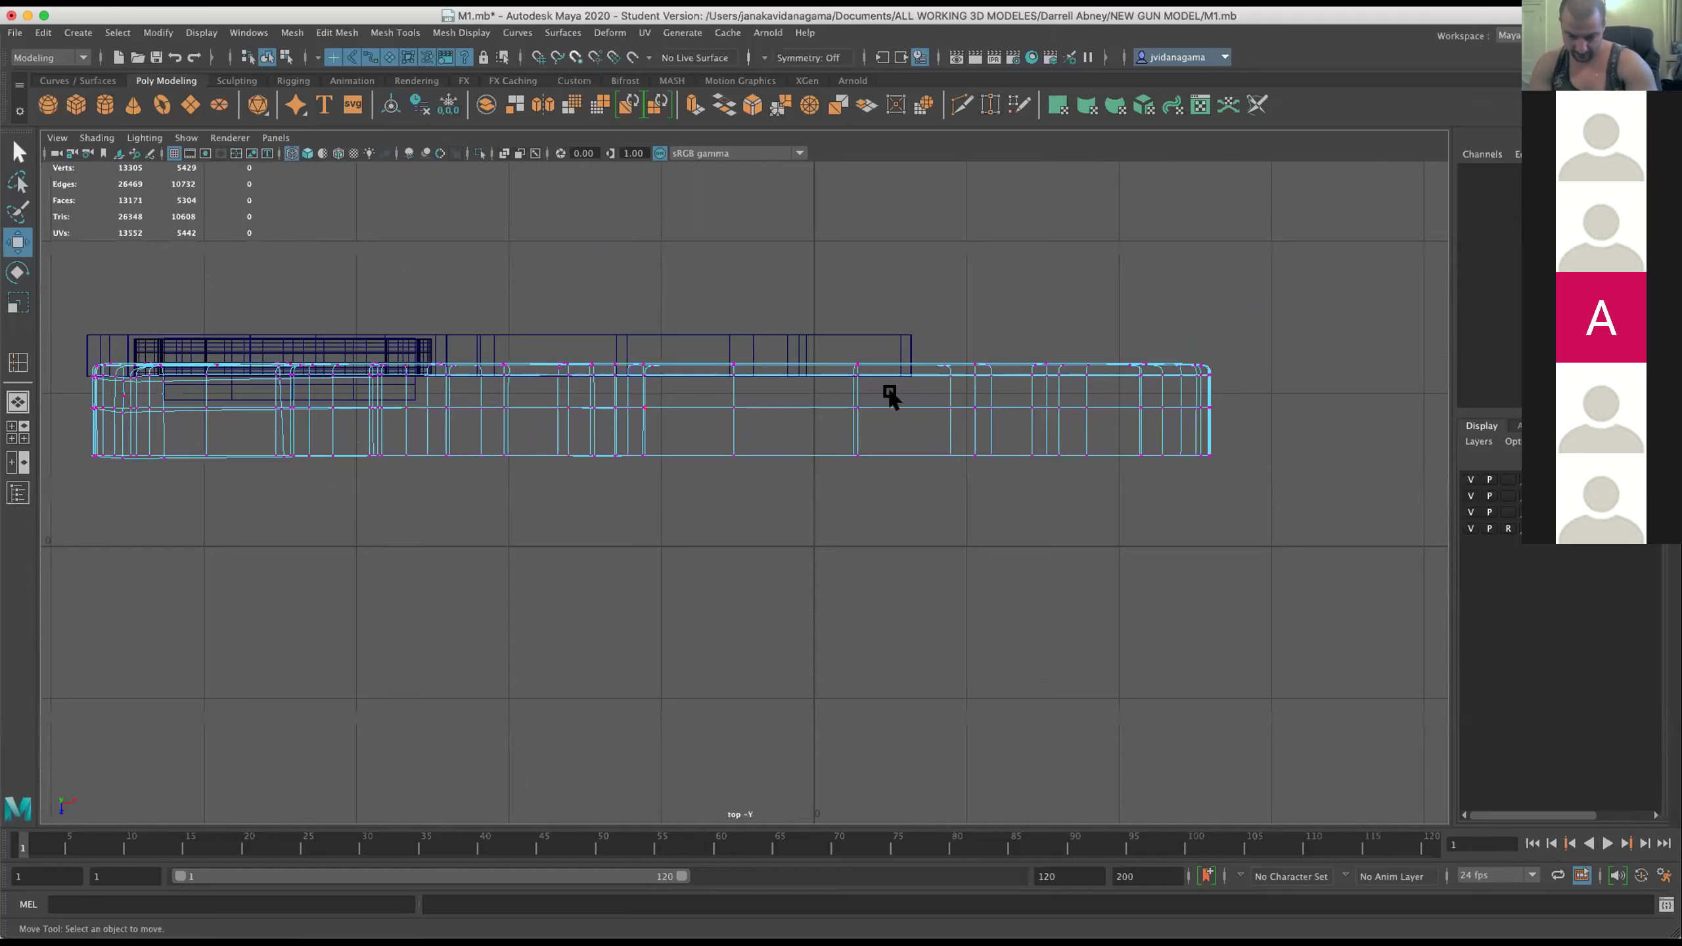
left_click_drag(1295, 421, 64, 406)
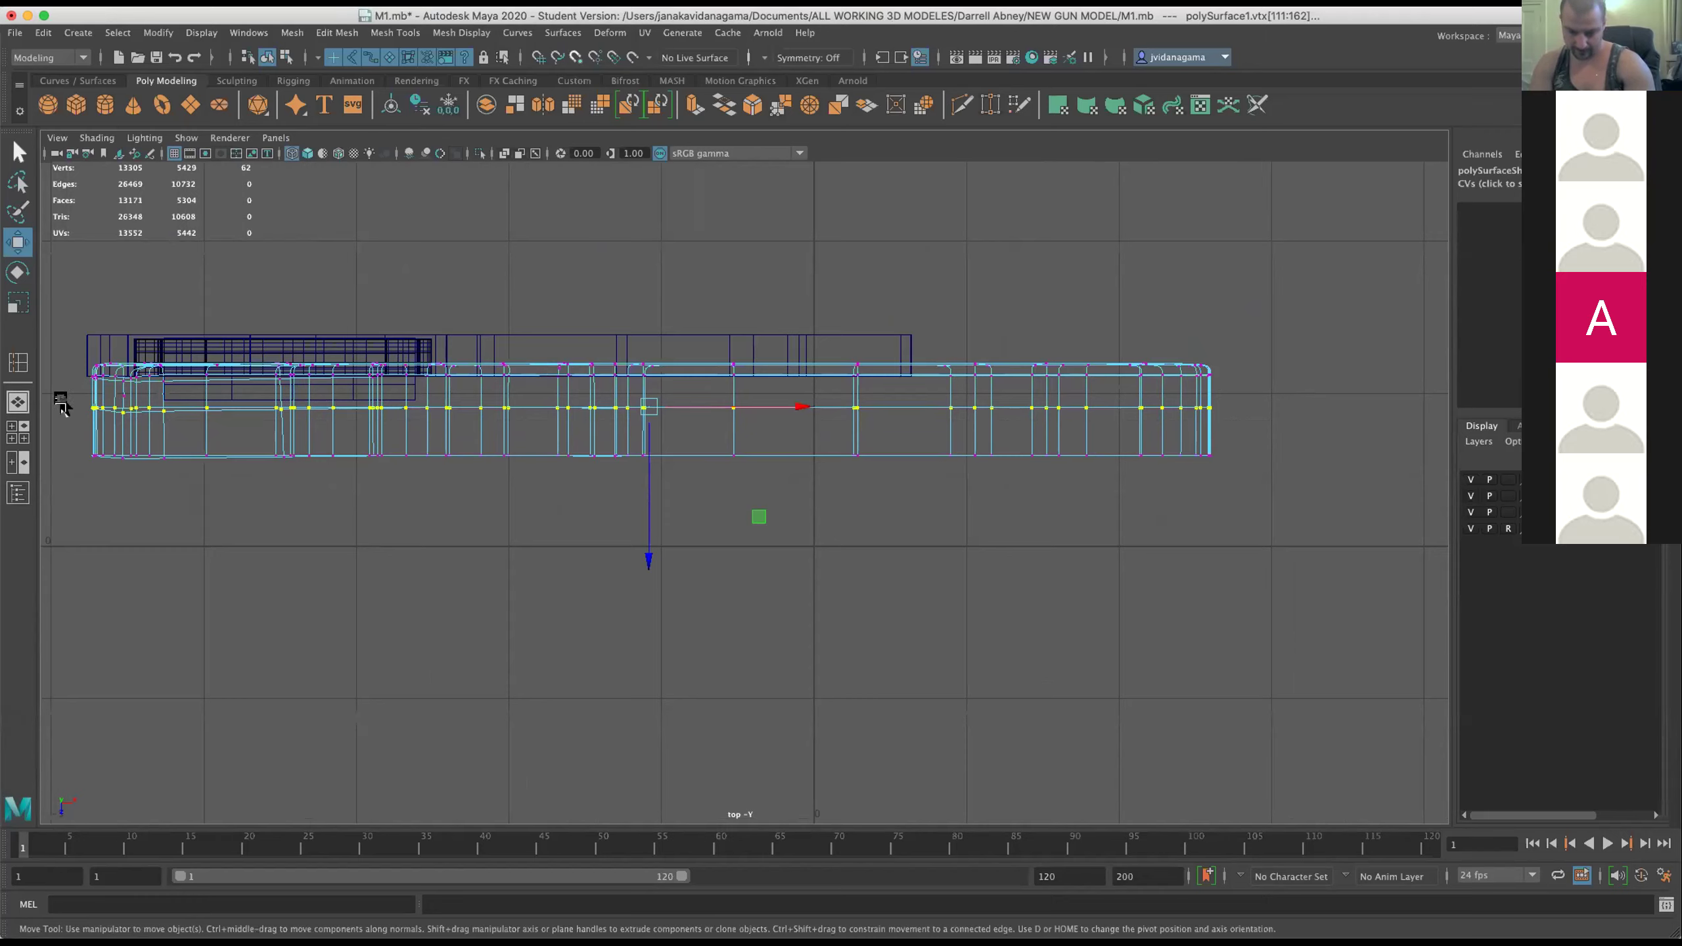
Clear the selection and lasso the vertices at the gun body's left end.
scroll("up", 3)
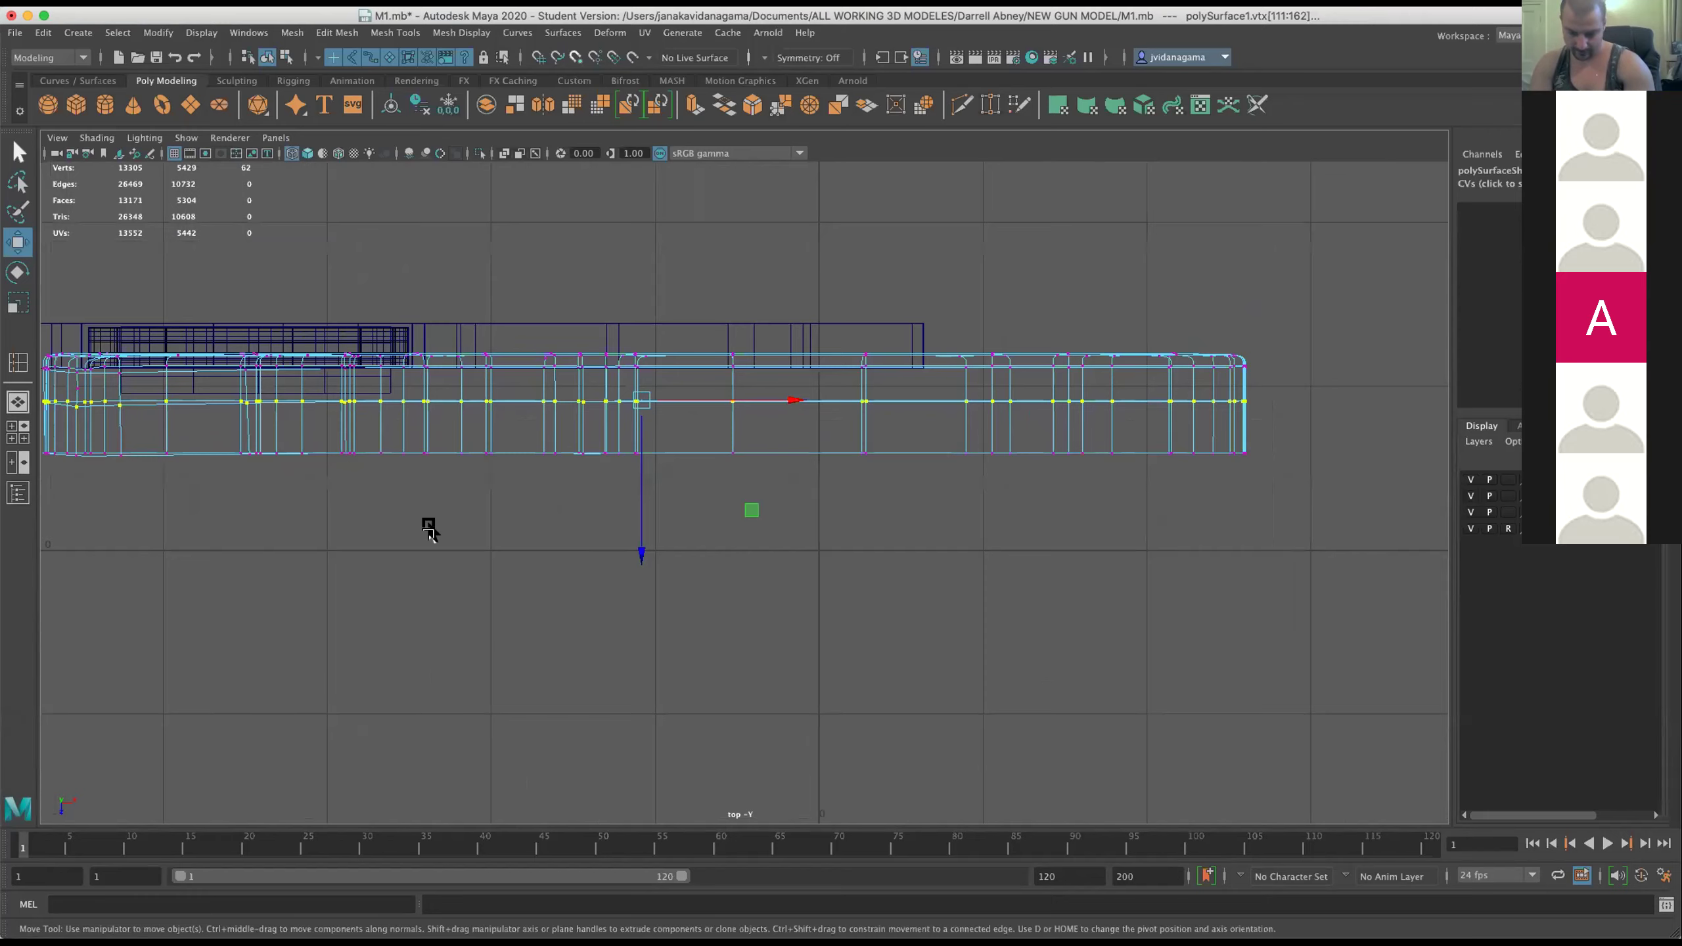
left_click_drag(431, 532, 614, 546)
left_click(713, 538)
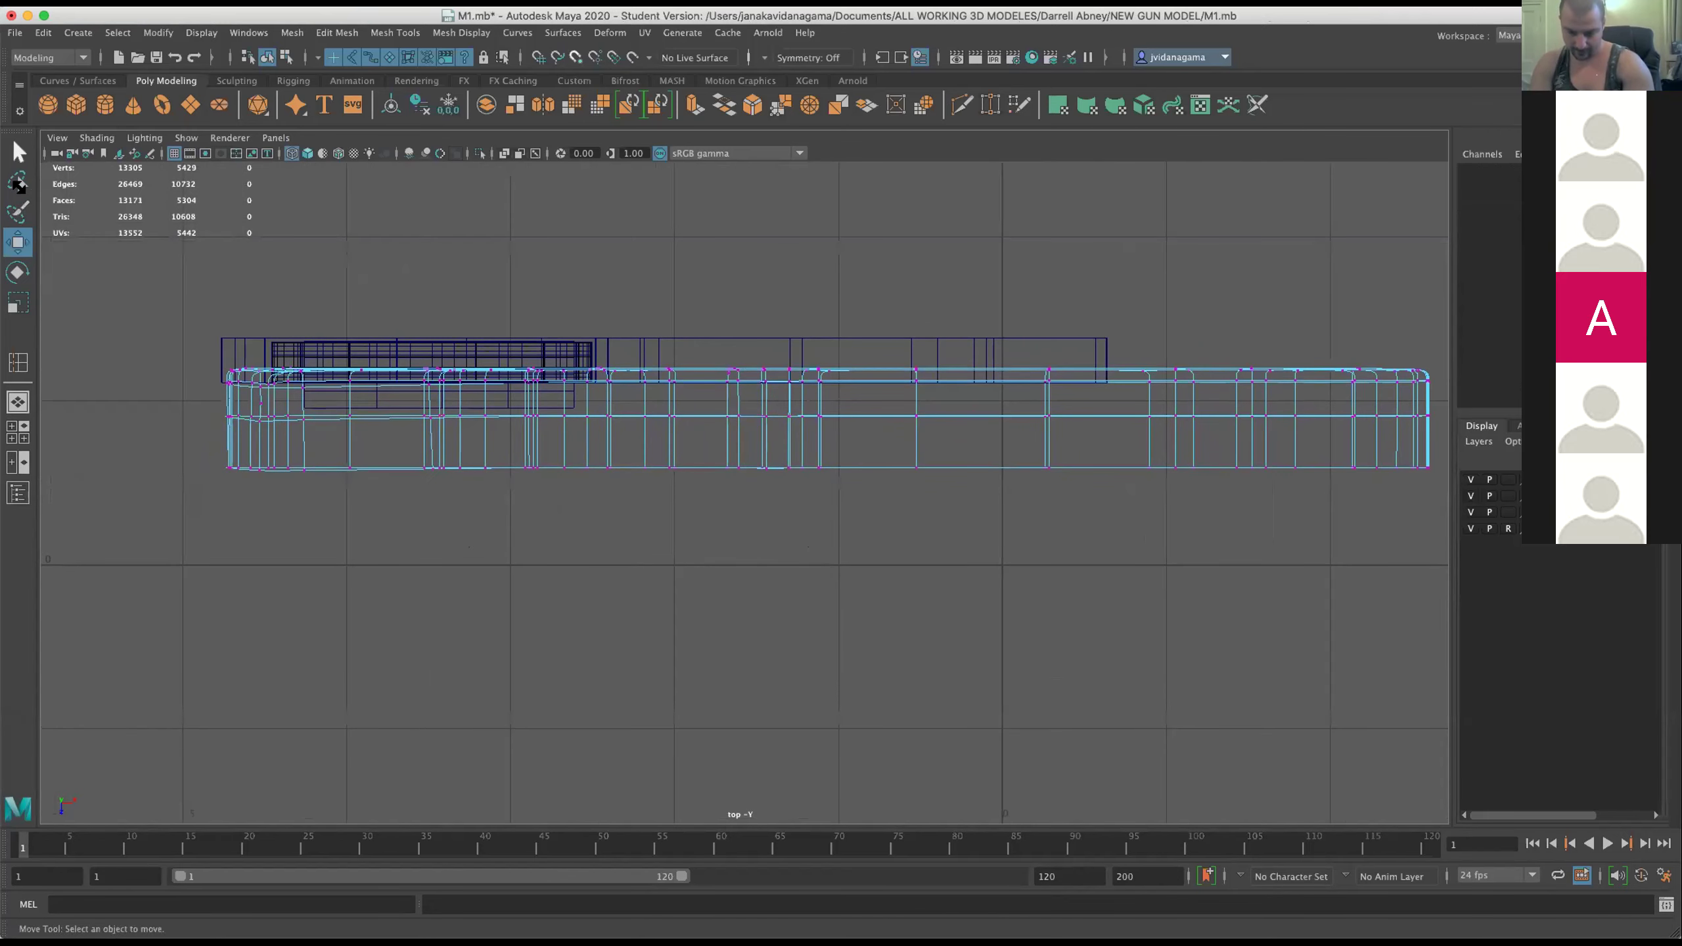
left_click(14, 212)
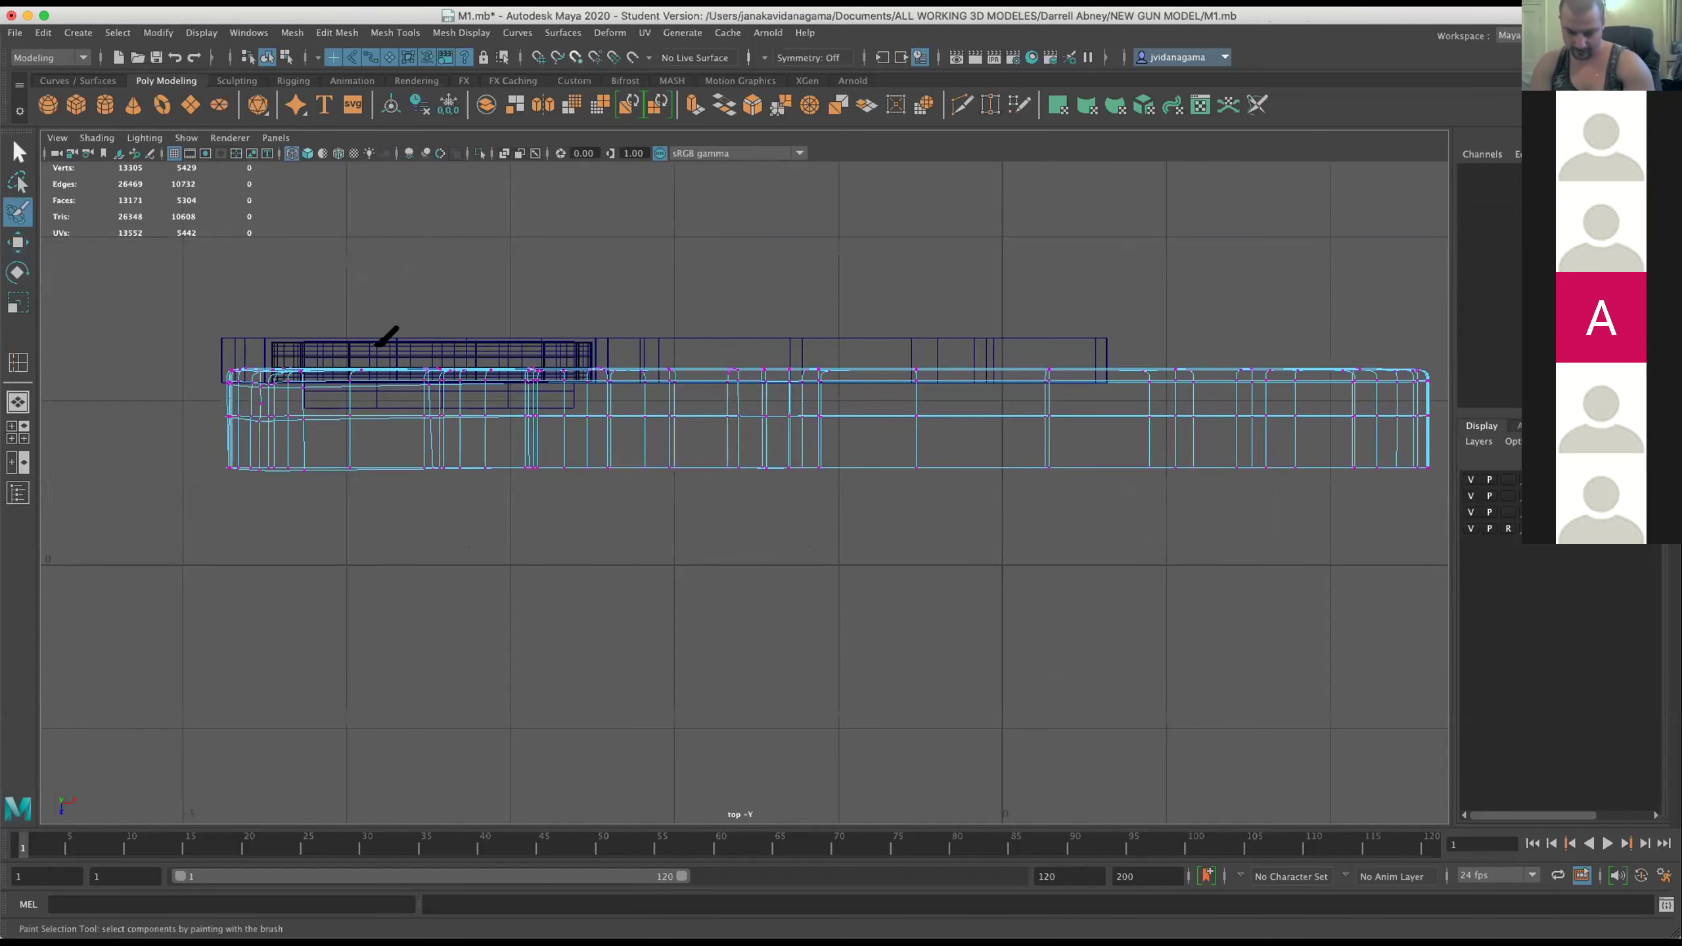
key("F8")
left_click(16, 182)
left_click_drag(226, 401, 397, 405)
Deselect, then marquee-select the middle vertex row across the full body length.
scroll("down", 3)
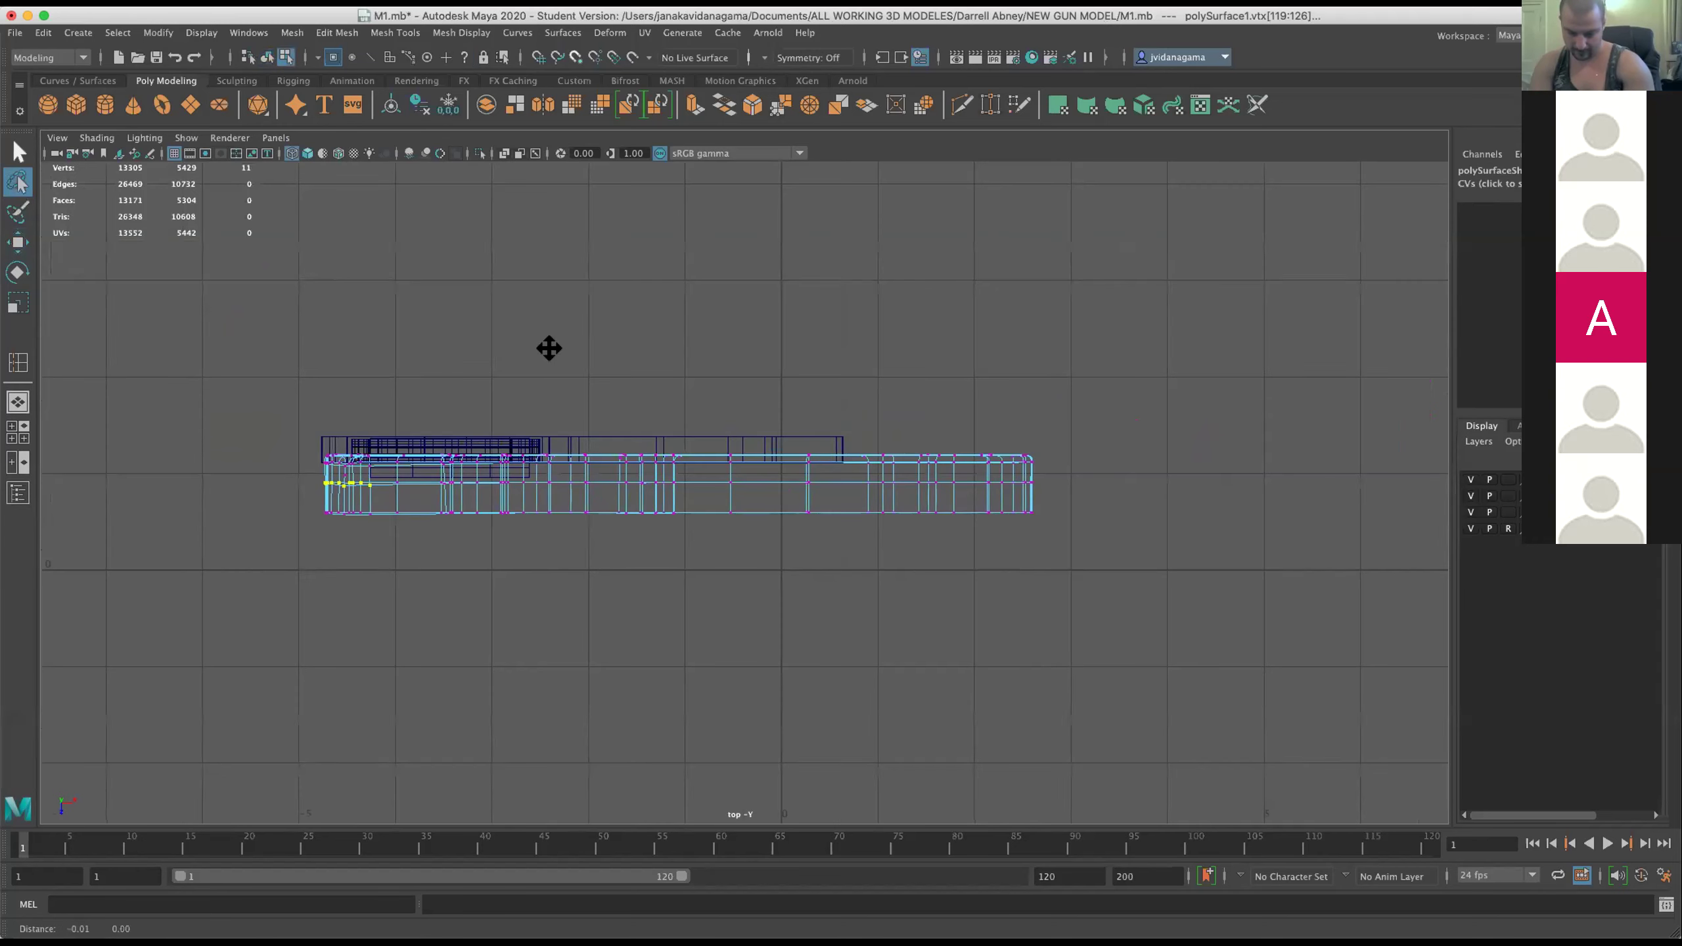
left_click_drag(548, 345, 514, 331)
left_click(17, 150)
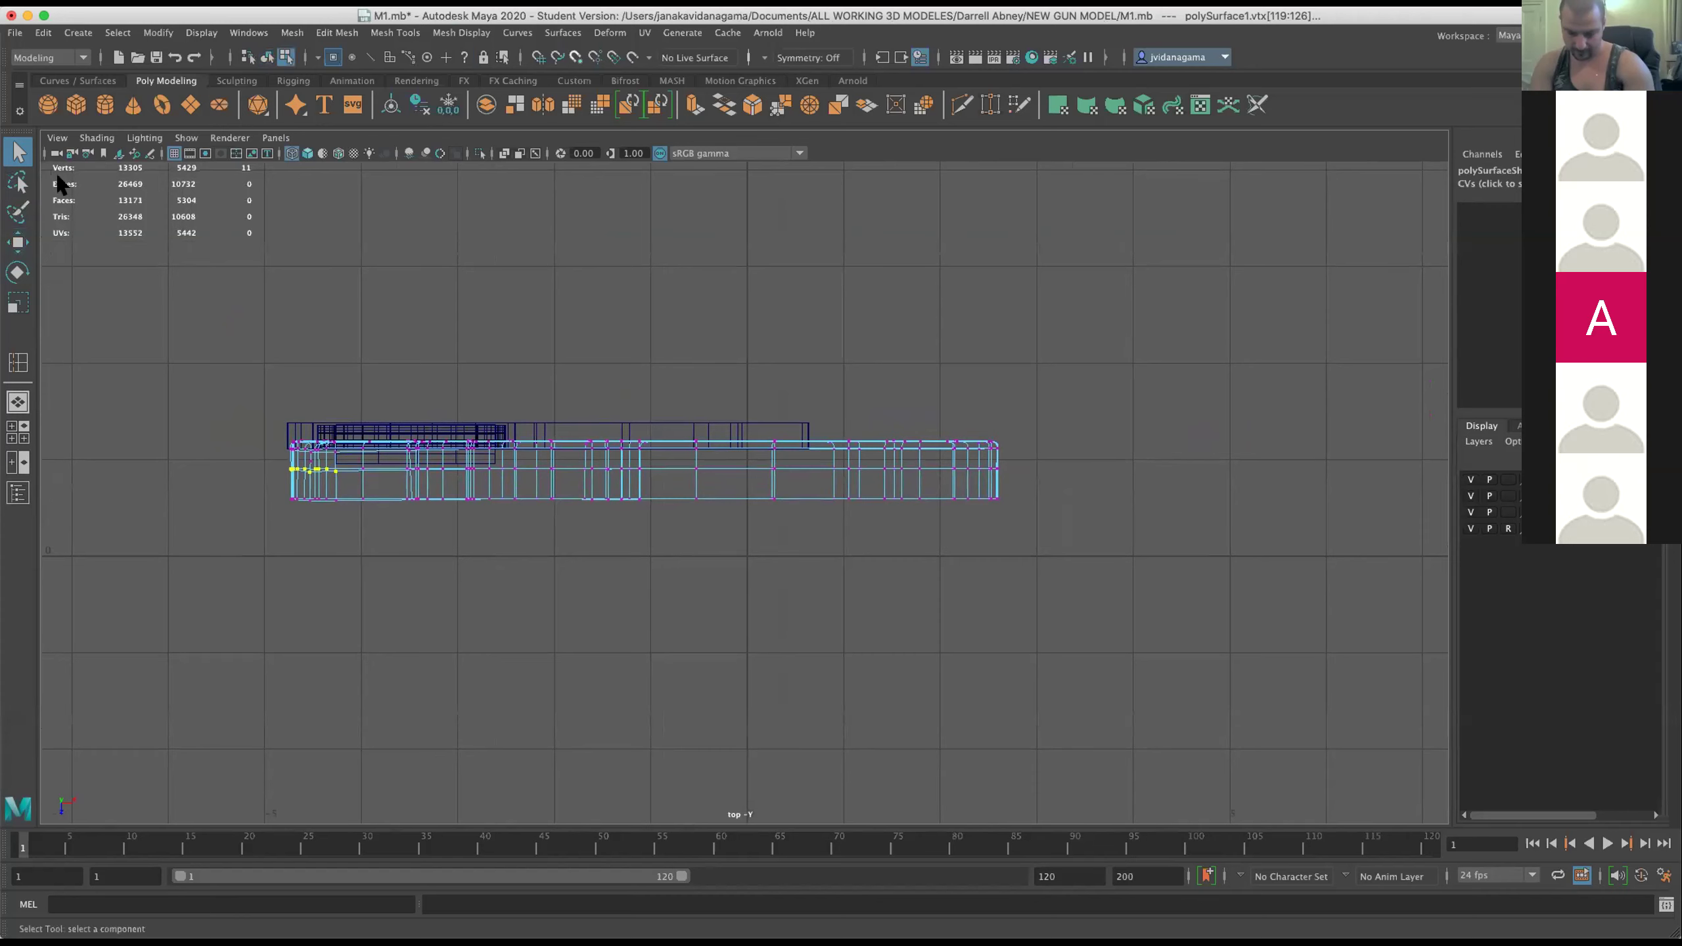
left_click(250, 439)
scroll("up", 3)
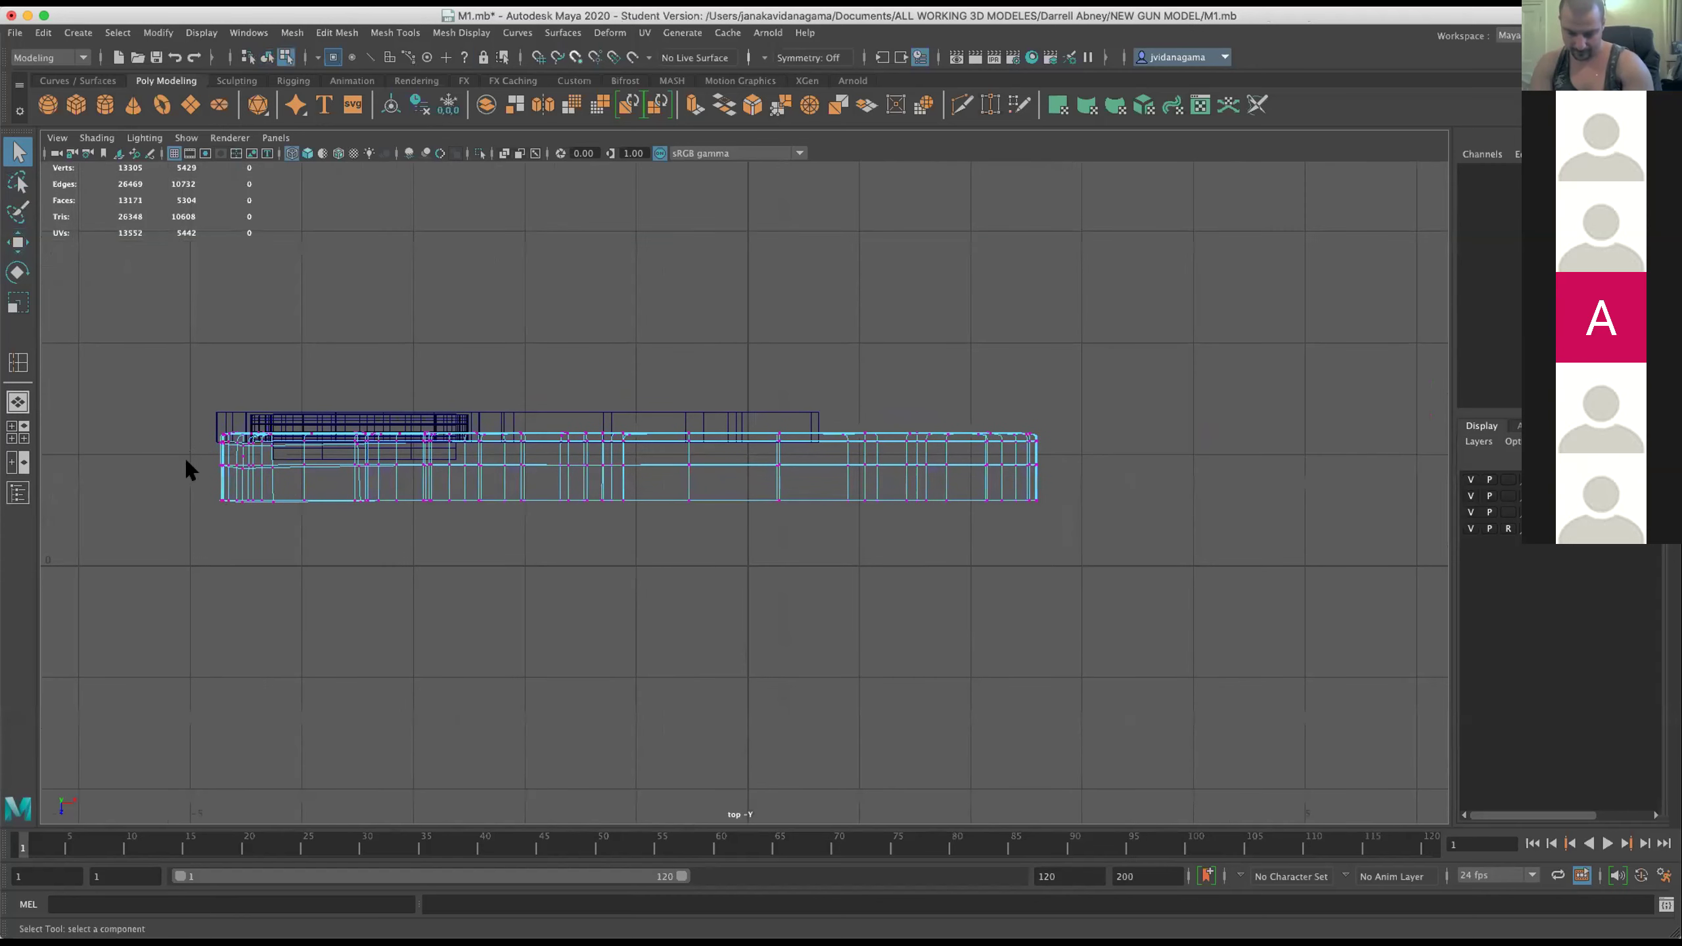
left_click_drag(184, 460, 430, 489)
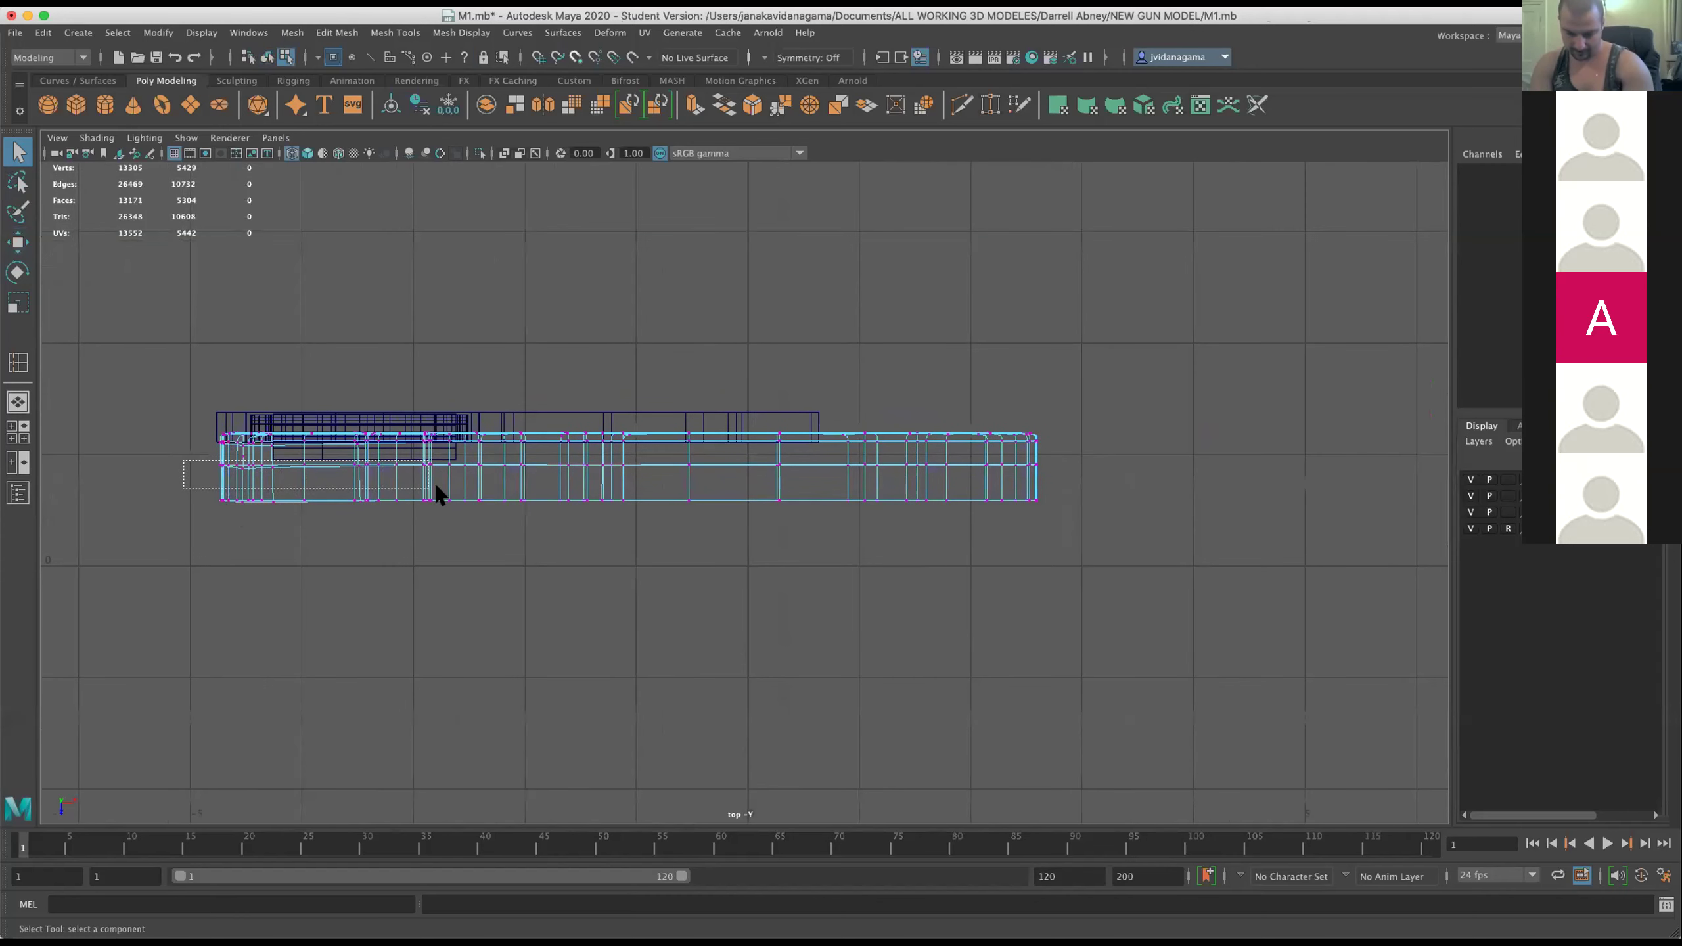
left_click_drag(435, 486, 1089, 477)
Inspect the selected vertices by orbiting around the gun body in the perspective view.
scroll("up", 3)
key("space")
key("space")
scroll("up", 3)
left_click_drag(1085, 319, 957, 496)
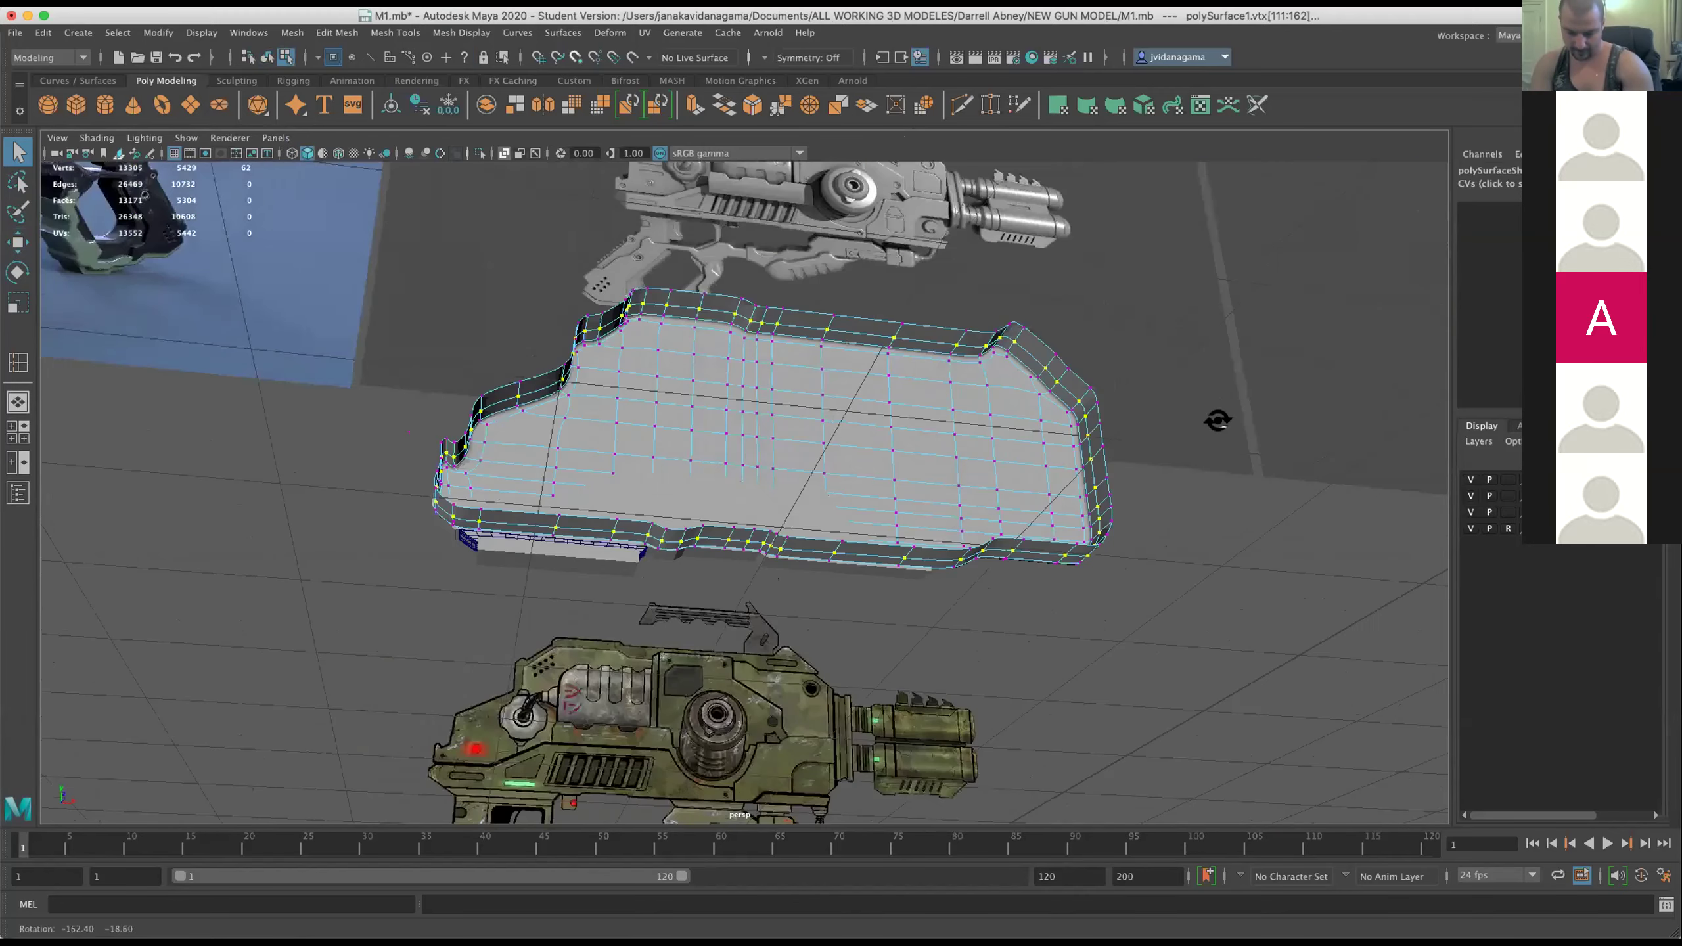
Frame the gun body and marquee-select vertices polySurface1.vtx[153:305] over its upper part.
key("f")
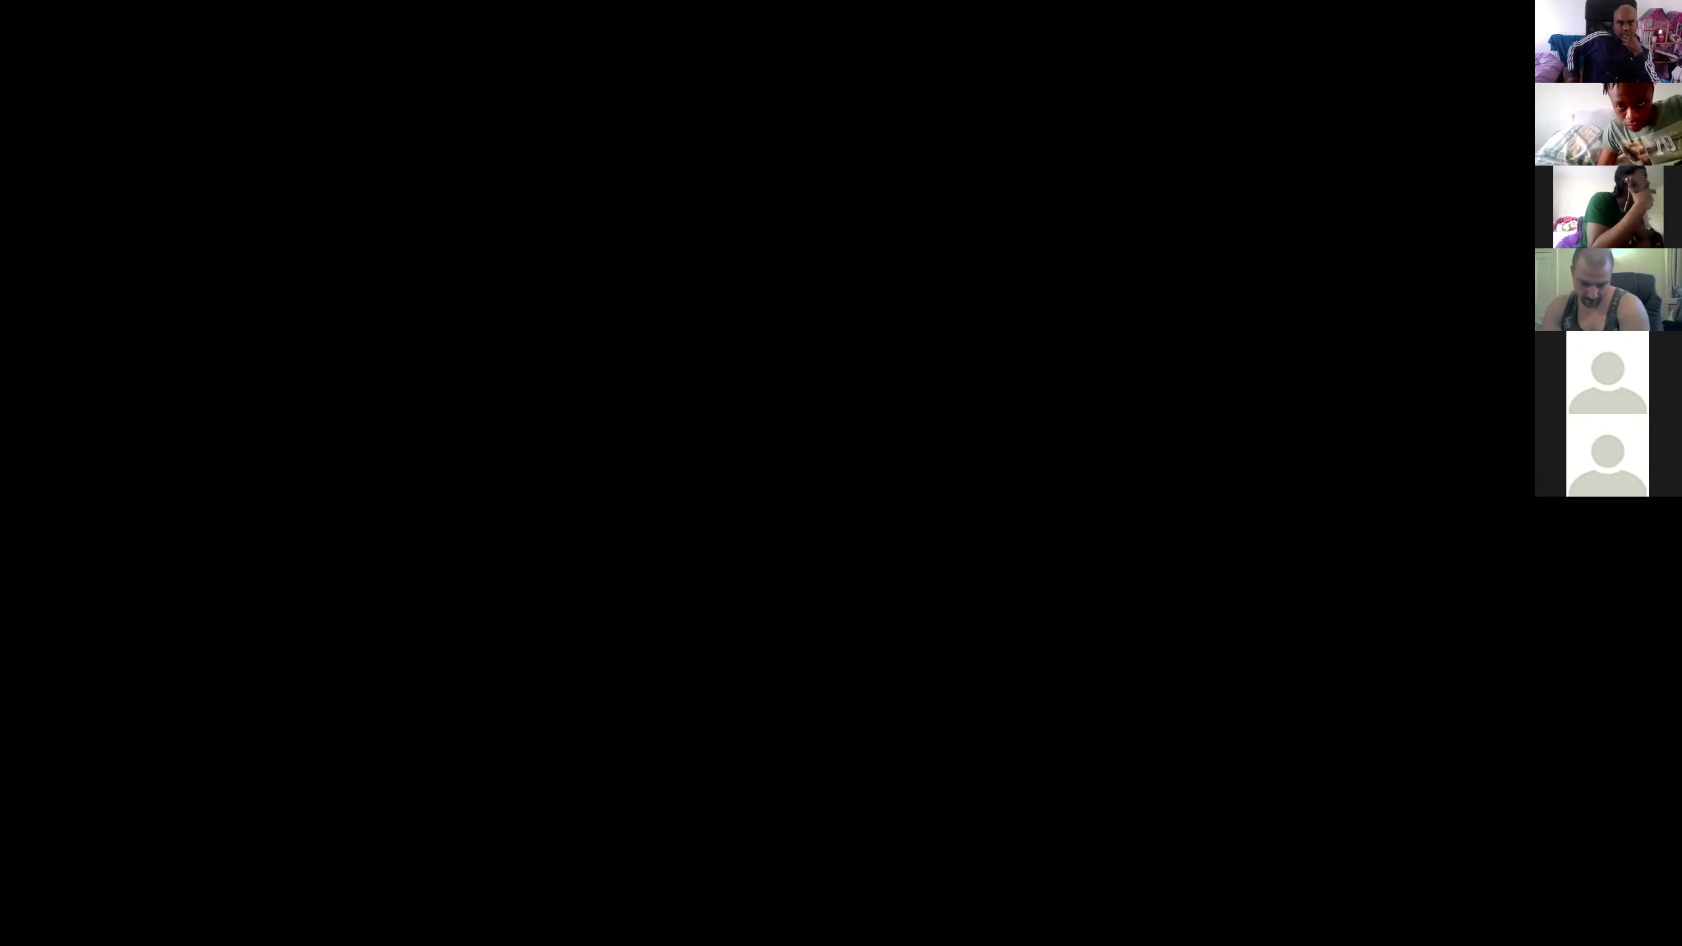
scroll("up", 3)
key("q")
left_click_drag(821, 319, 820, 836)
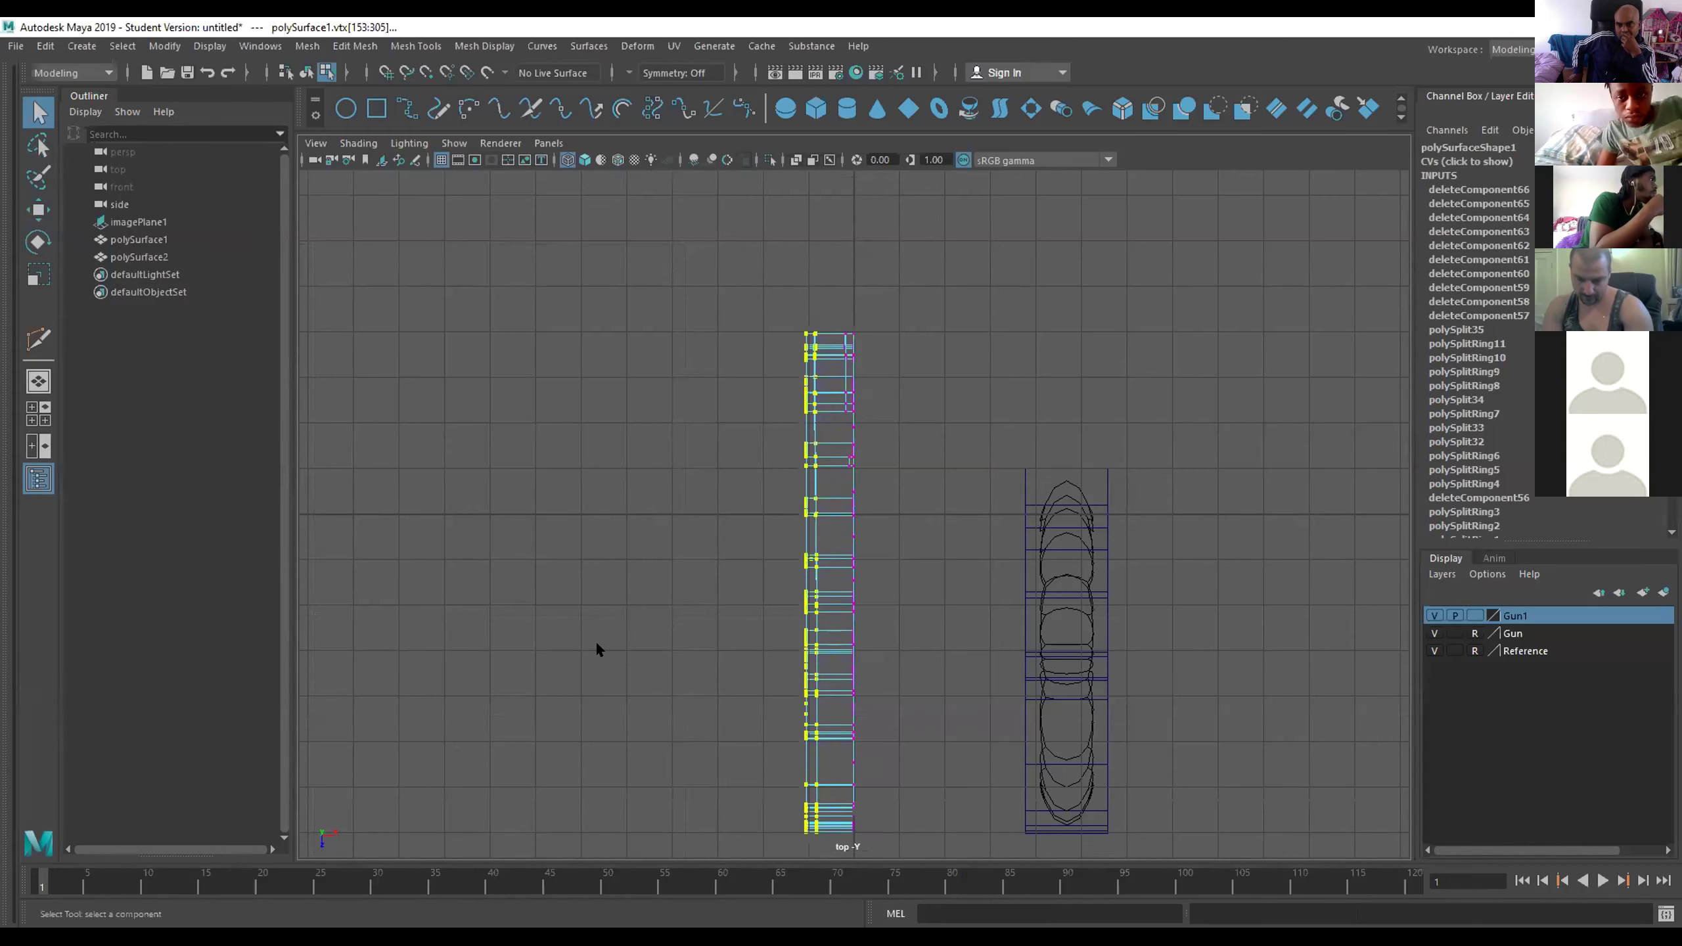
Deselect, then marquee-select the left vertex column polySurface1.vtx[411:481].
left_click(819, 838)
left_click_drag(821, 840, 807, 297)
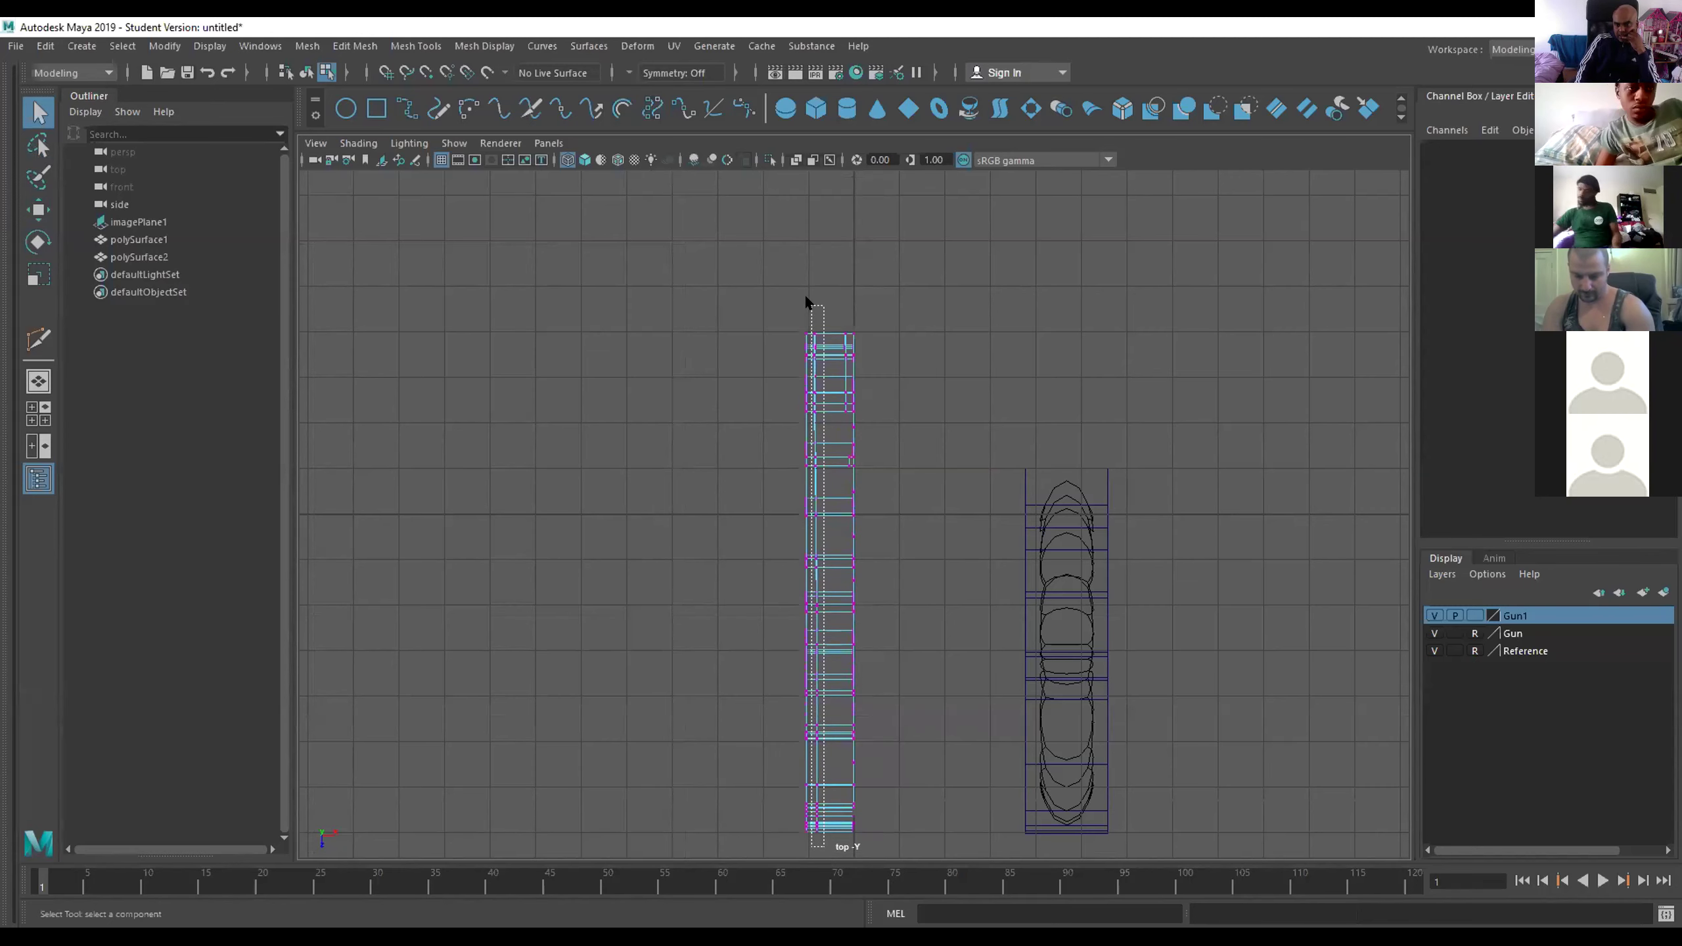
left_click_drag(807, 300, 810, 293)
Recover the polySurface1.vtx[411:481] selection via undo and redo after a stray lasso, then use Scale.
key("q")
scroll("up", 3)
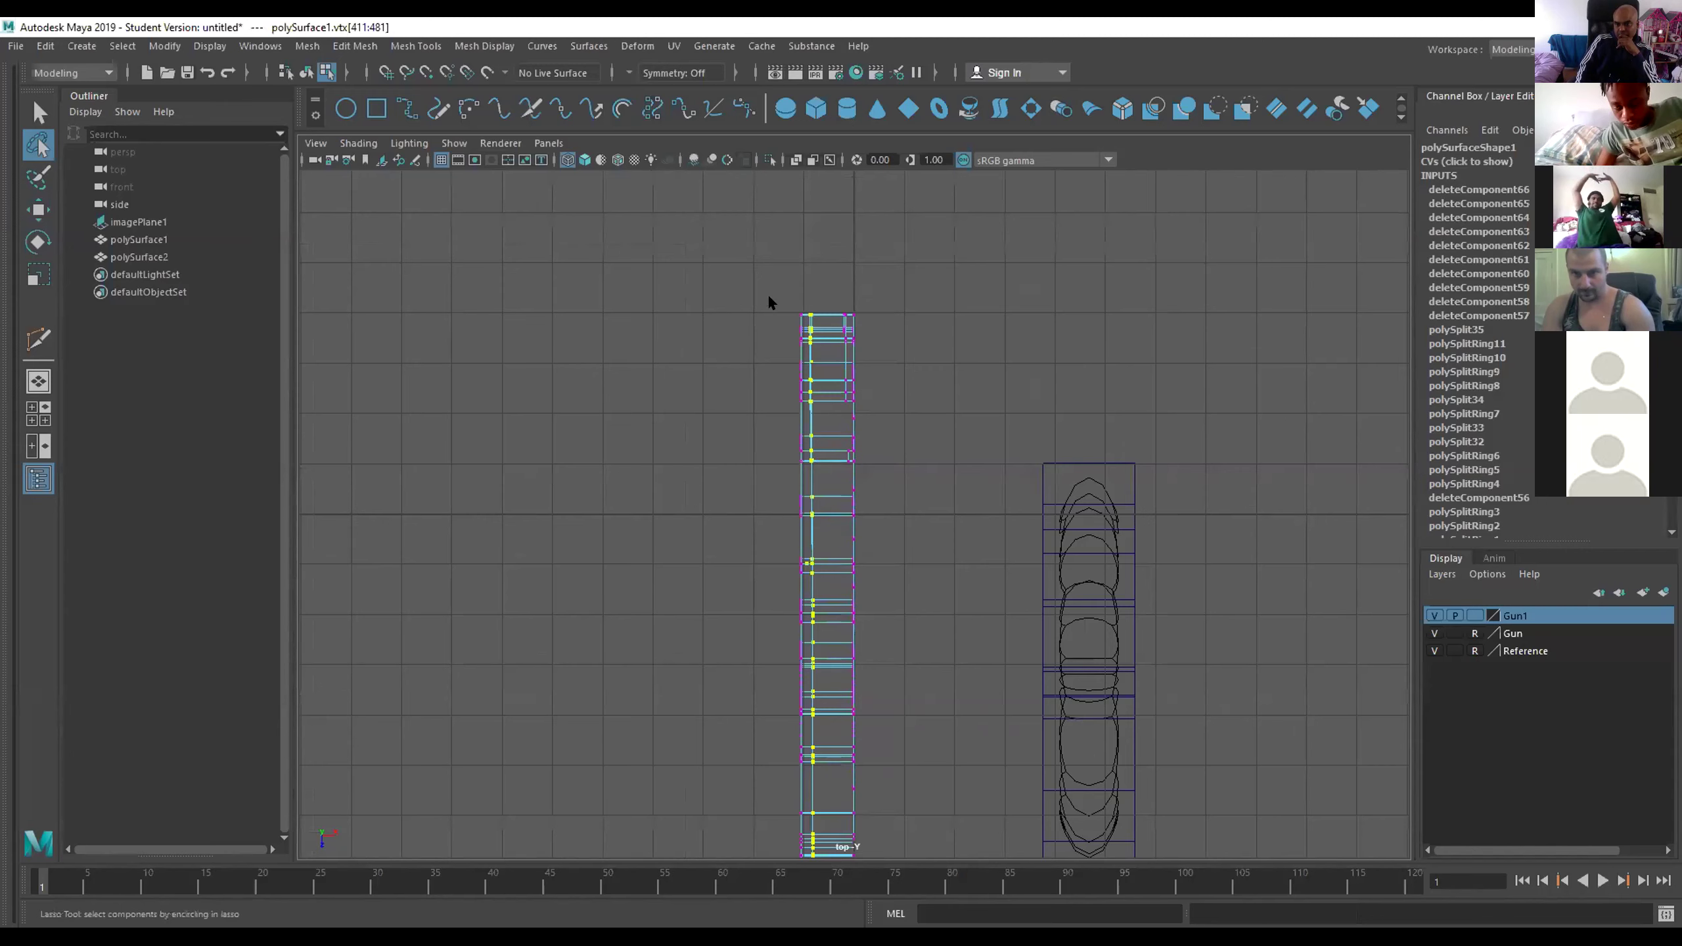
scroll("down", 3)
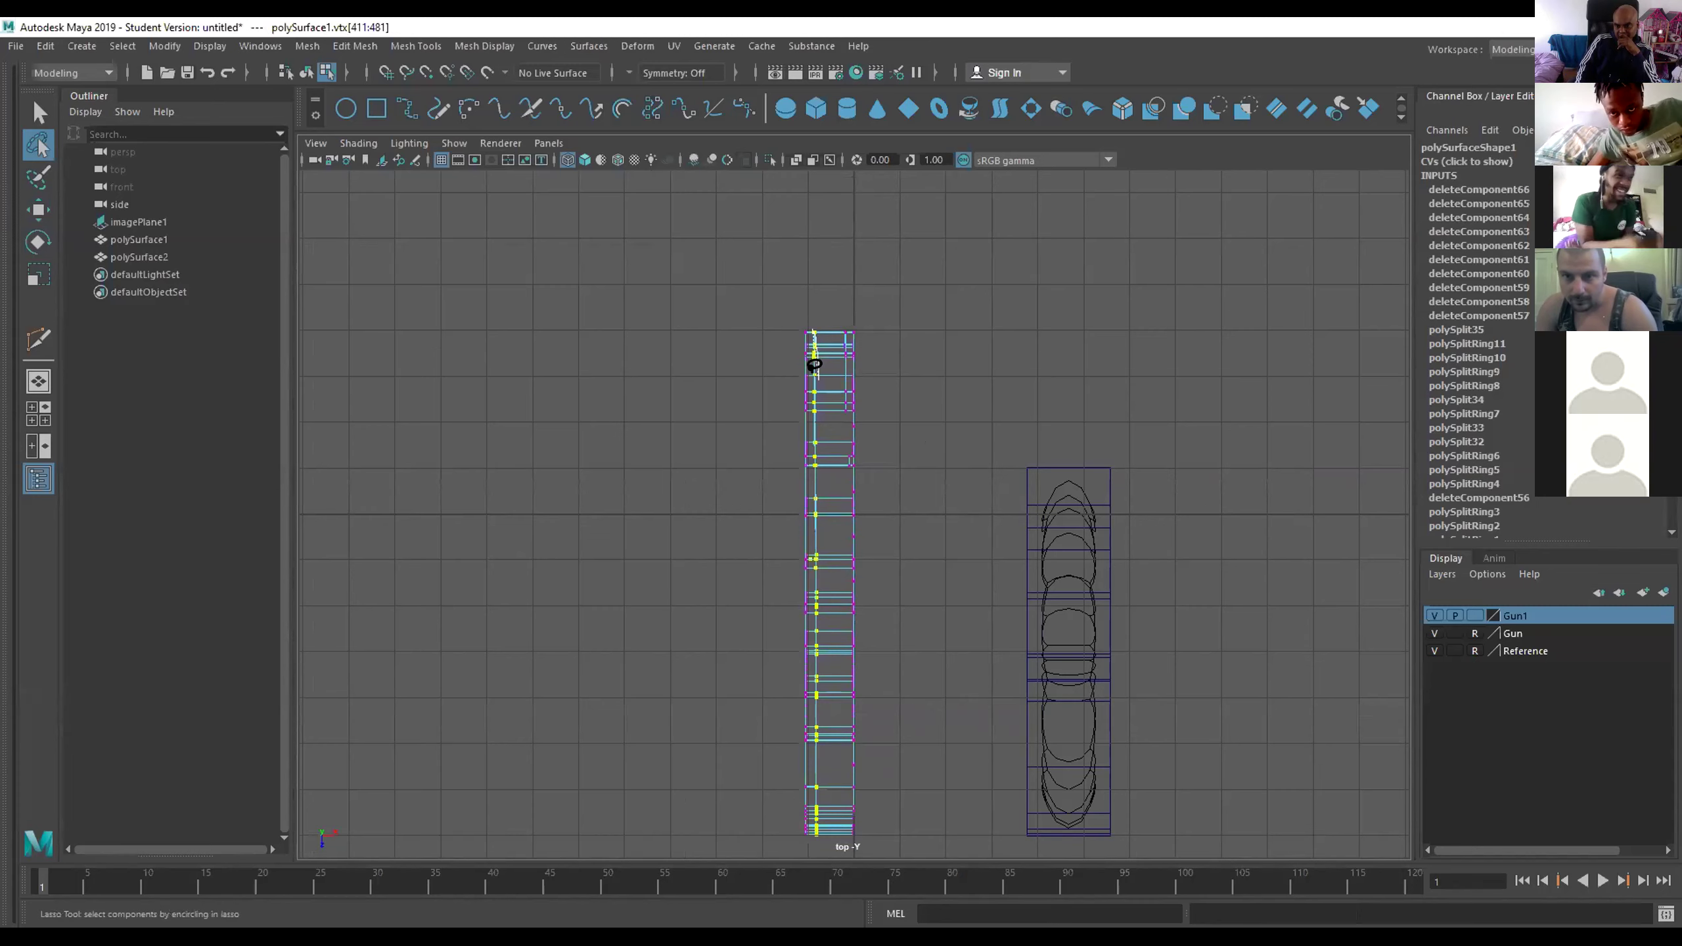
left_click_drag(815, 366, 804, 341)
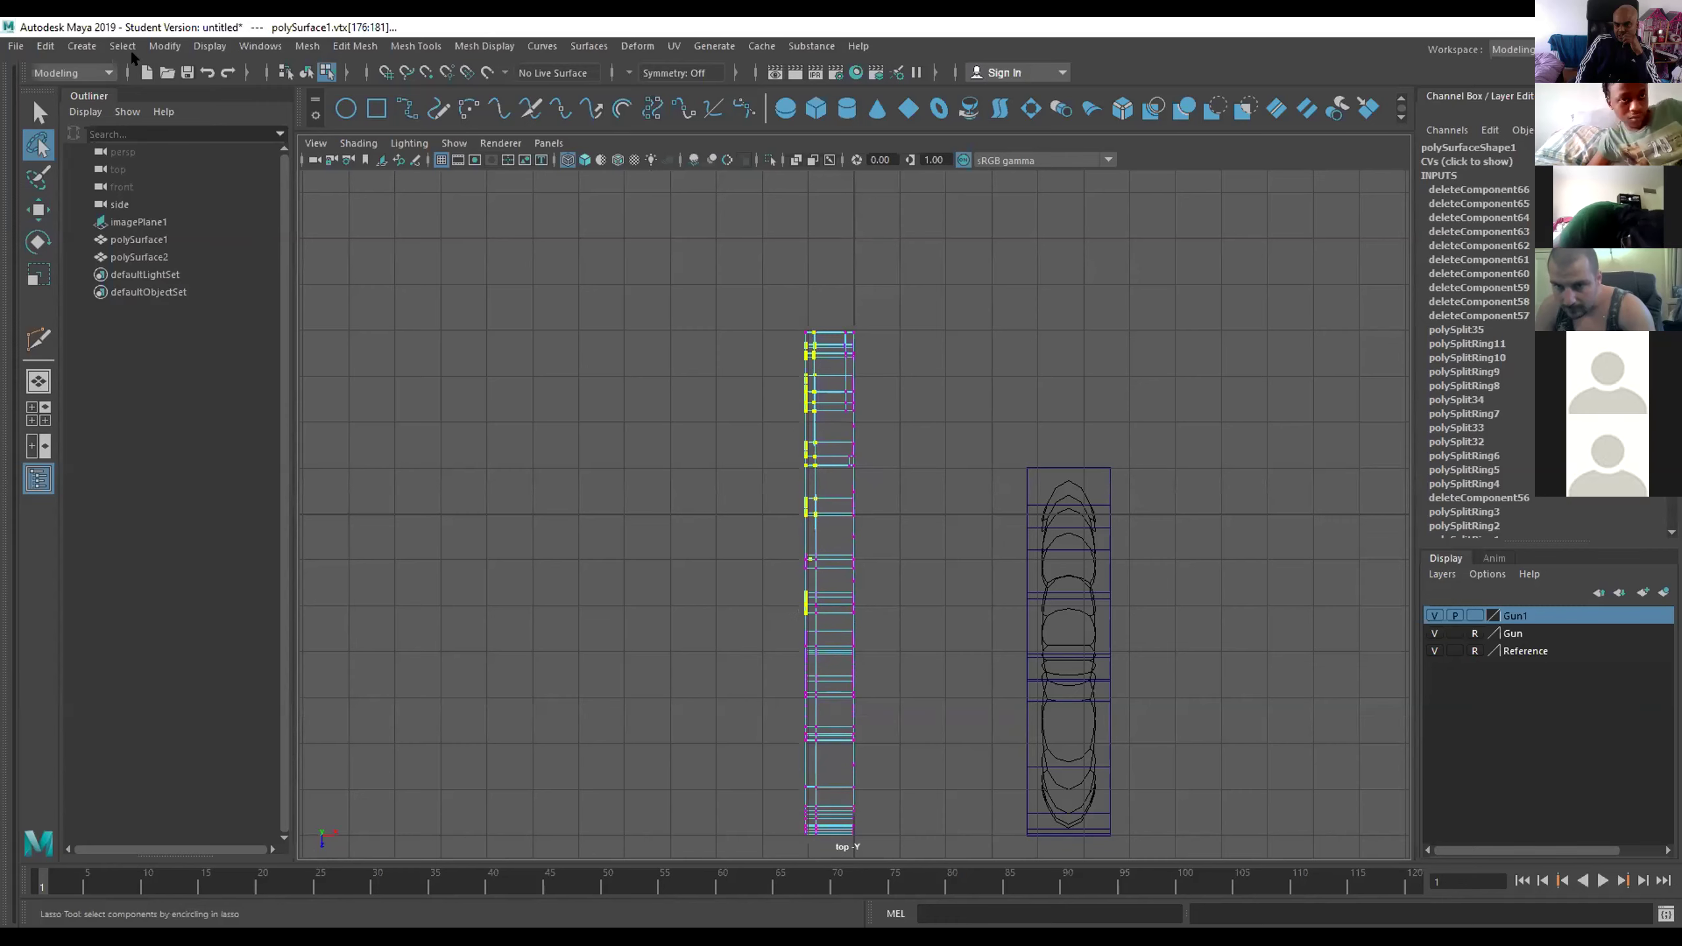
left_click(227, 73)
left_click(228, 72)
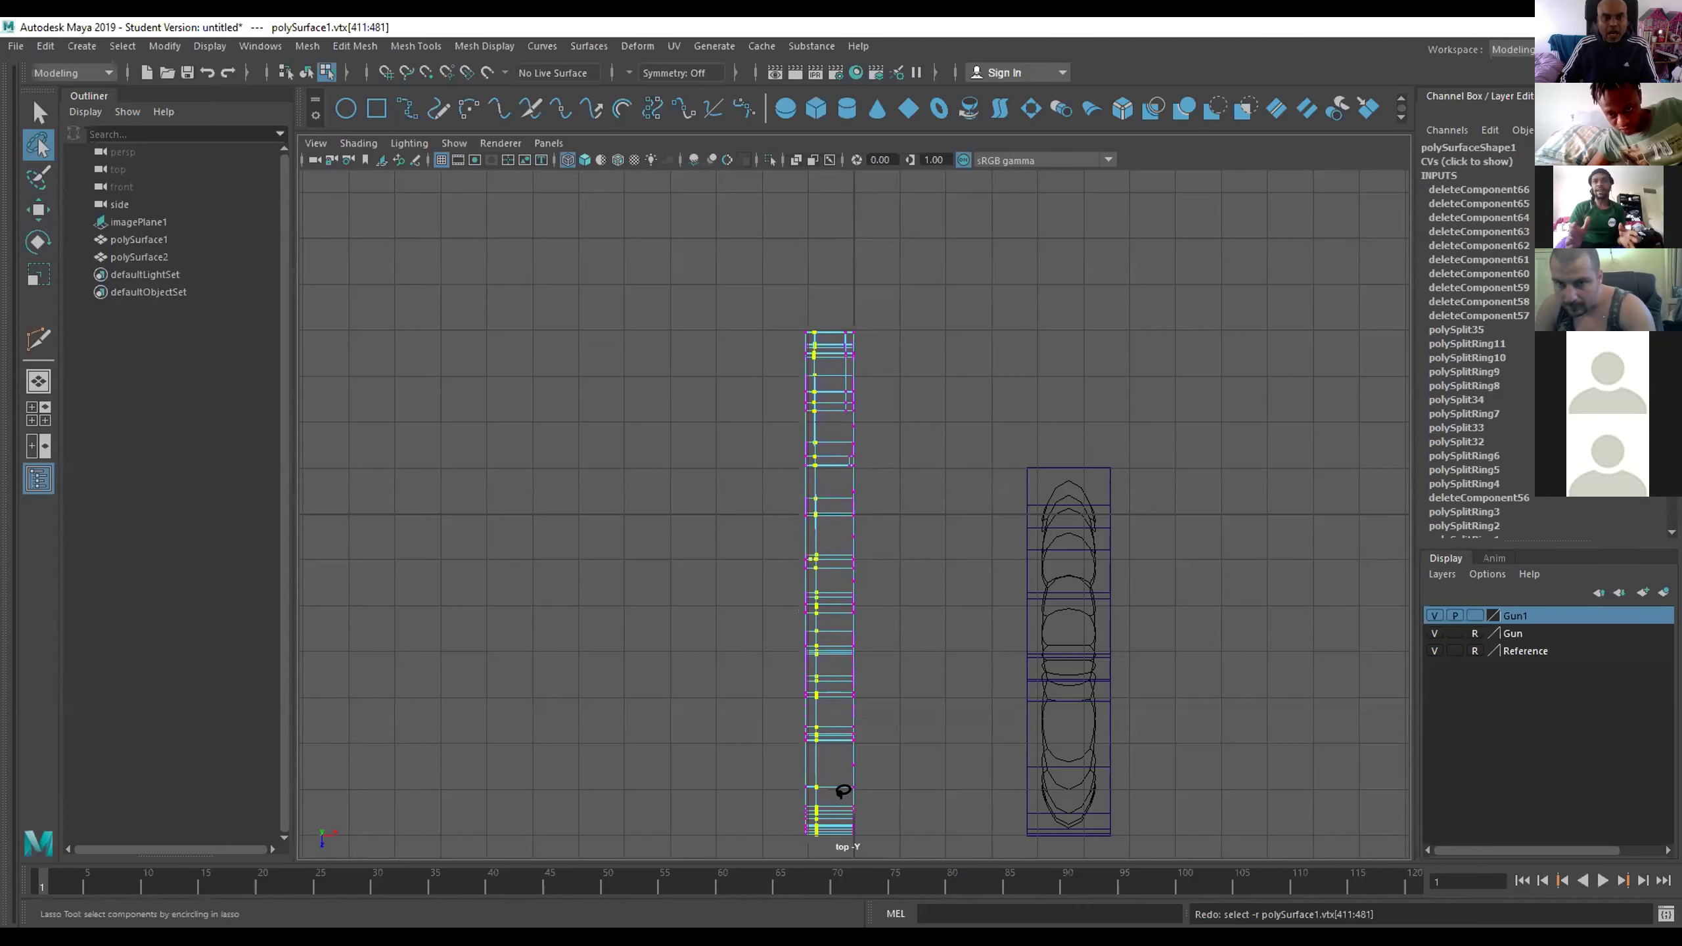
scroll("down", 3)
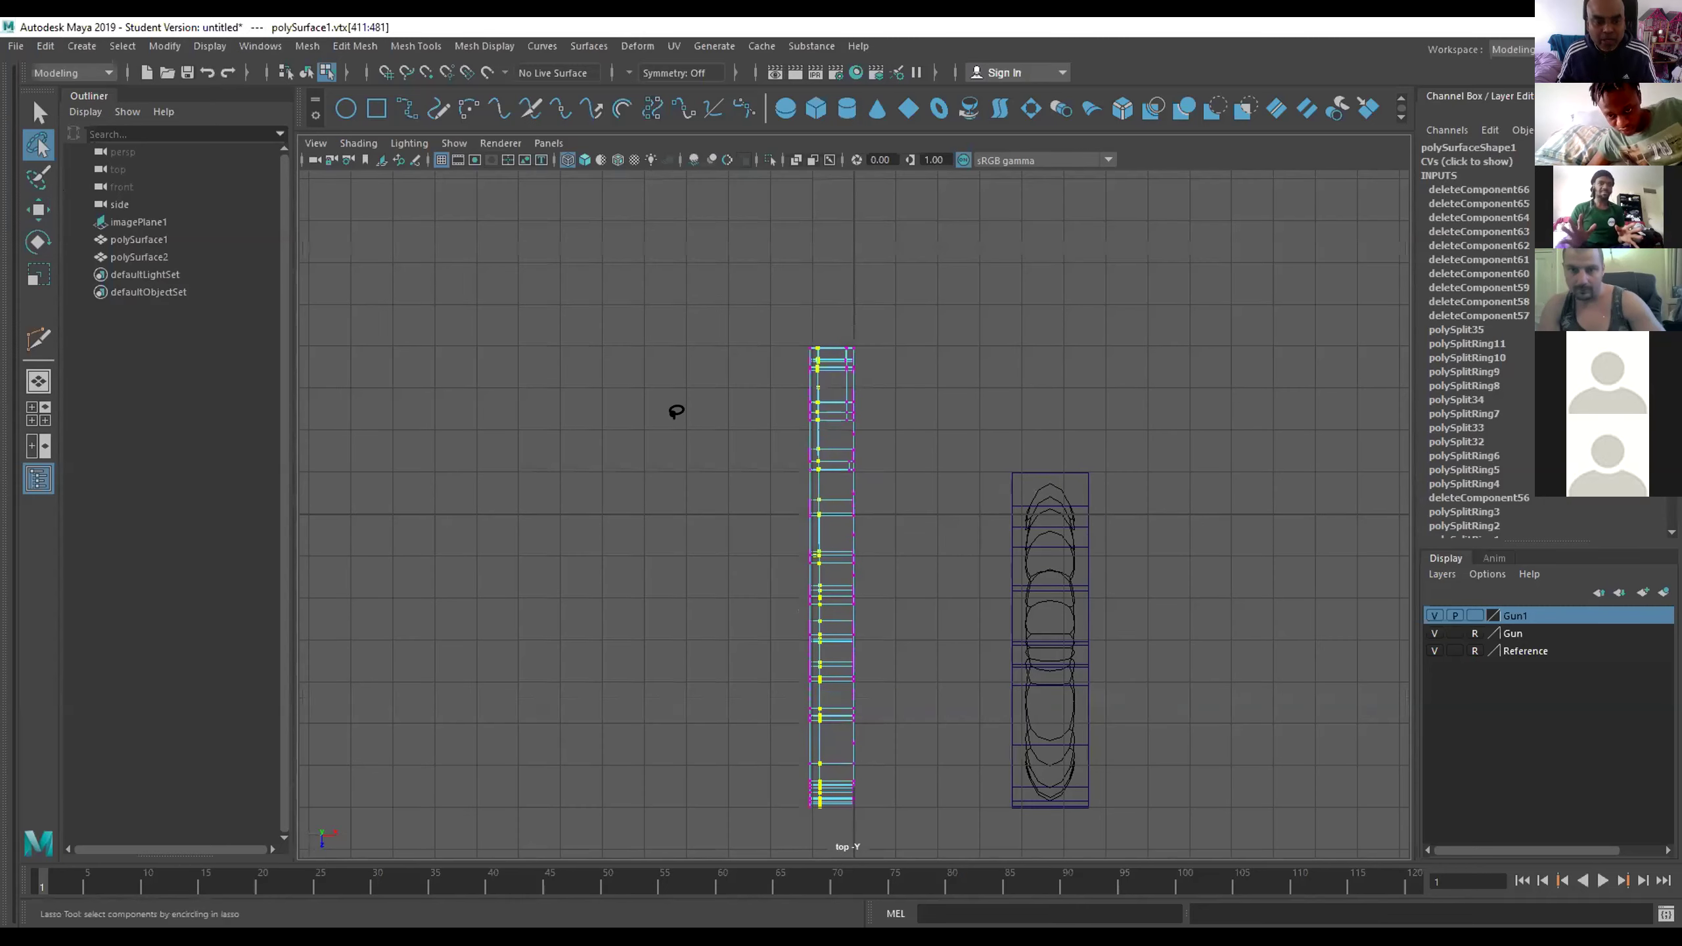
scroll("up", 3)
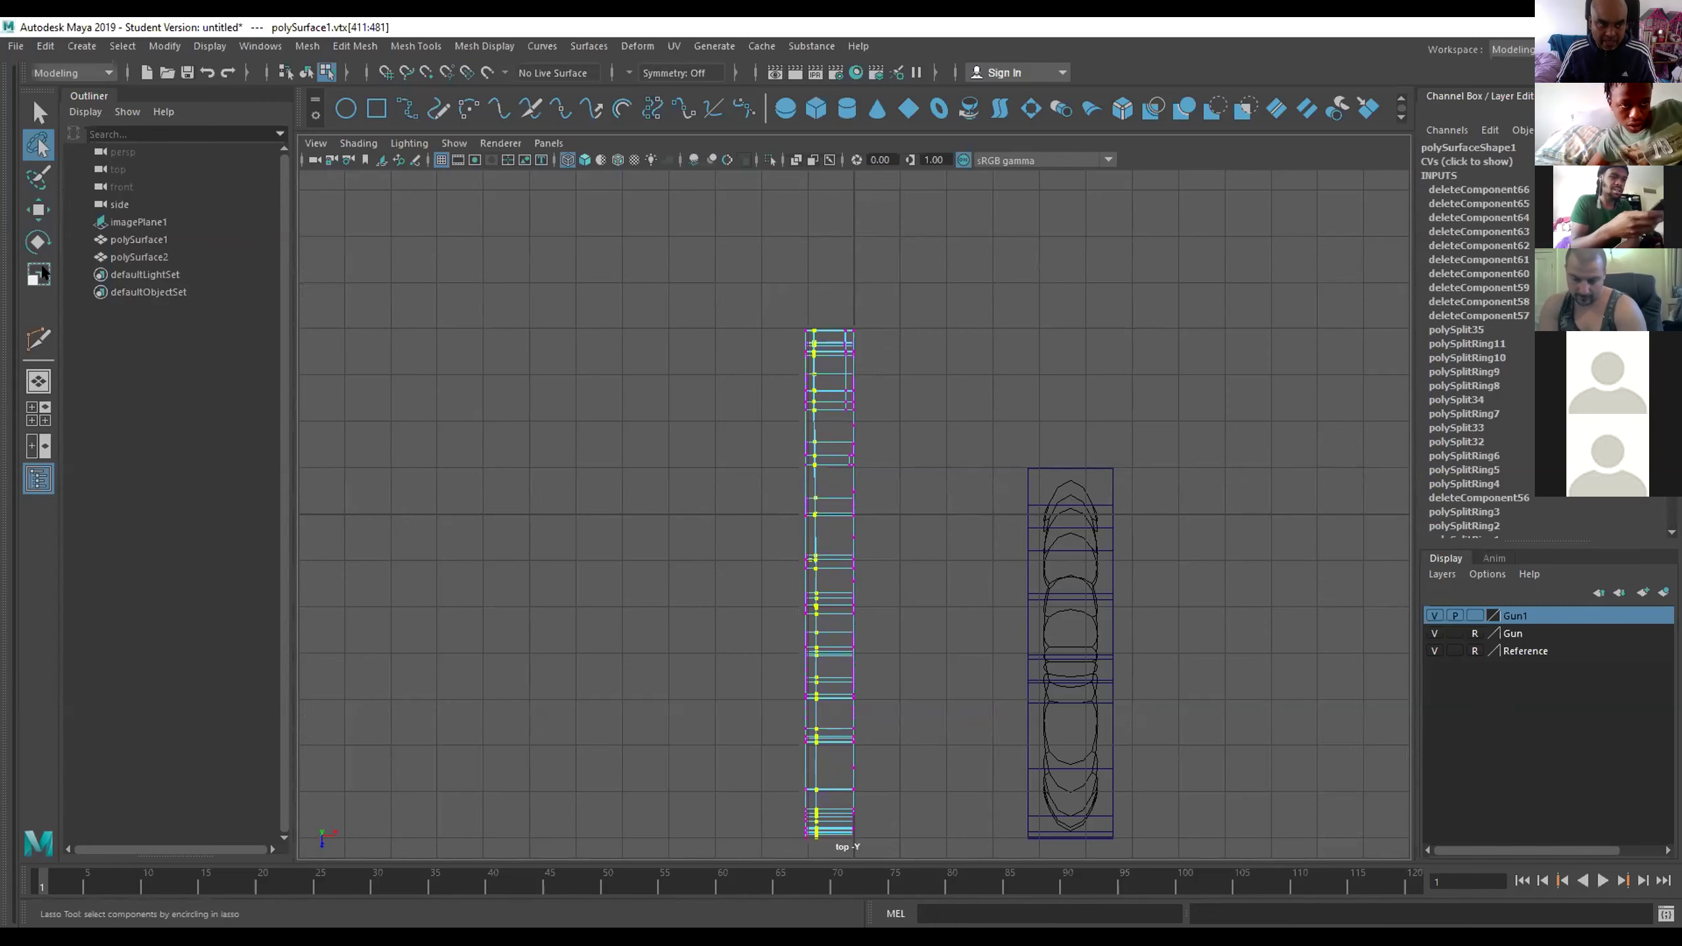
left_click(40, 274)
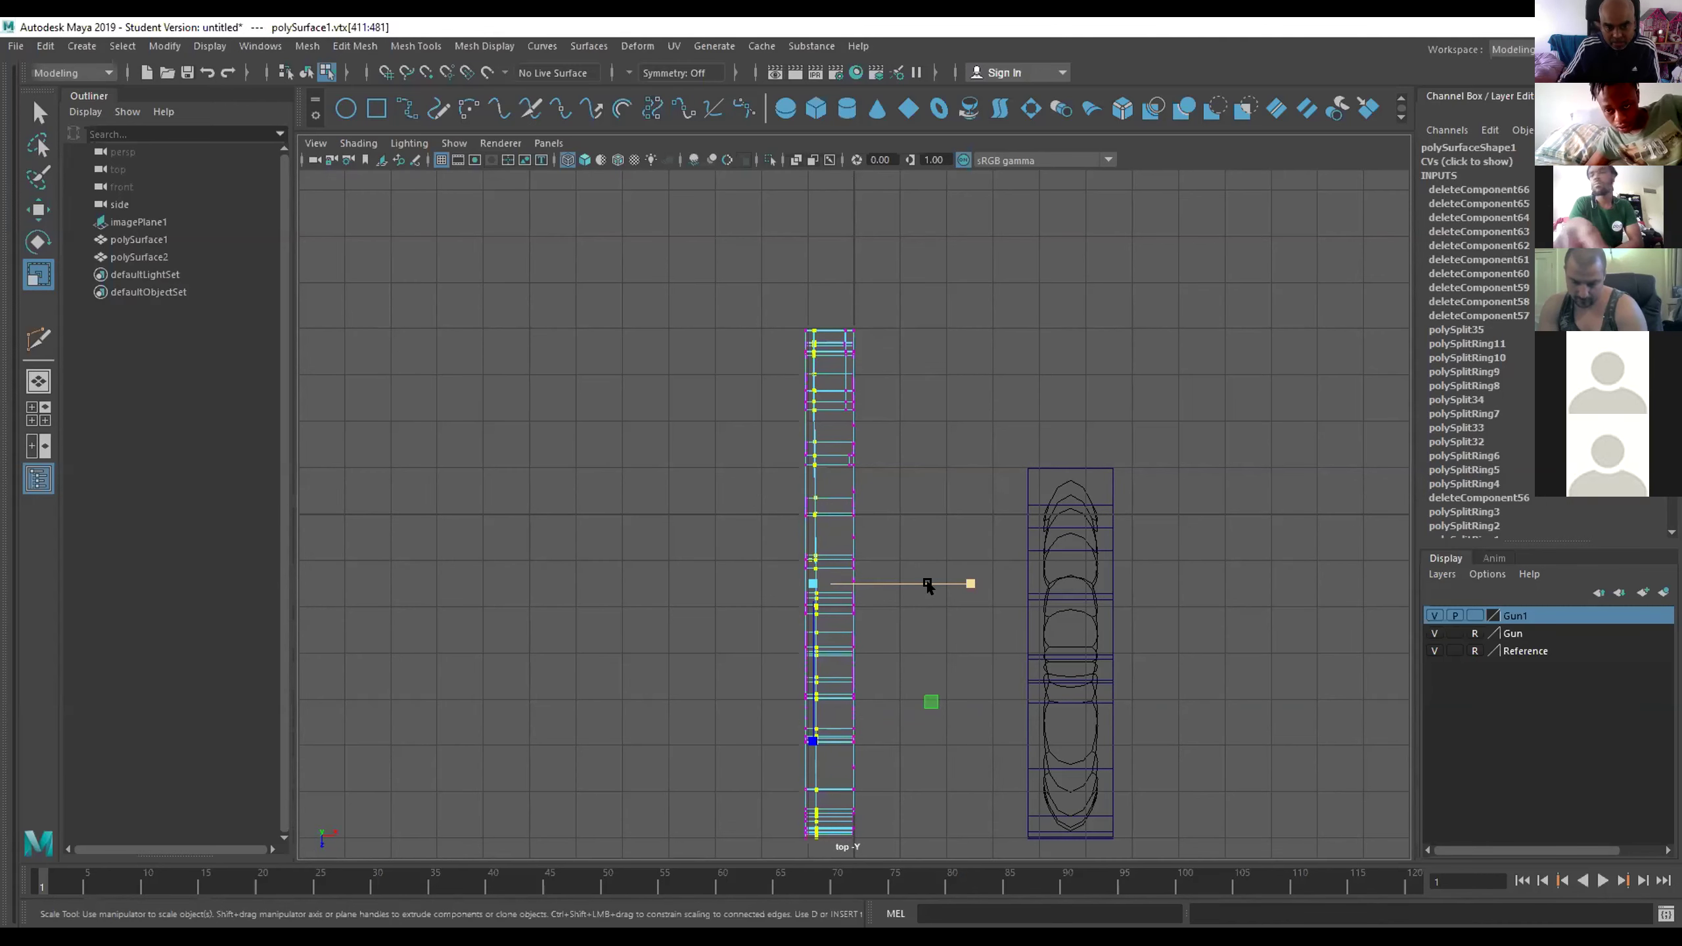
left_click(927, 584)
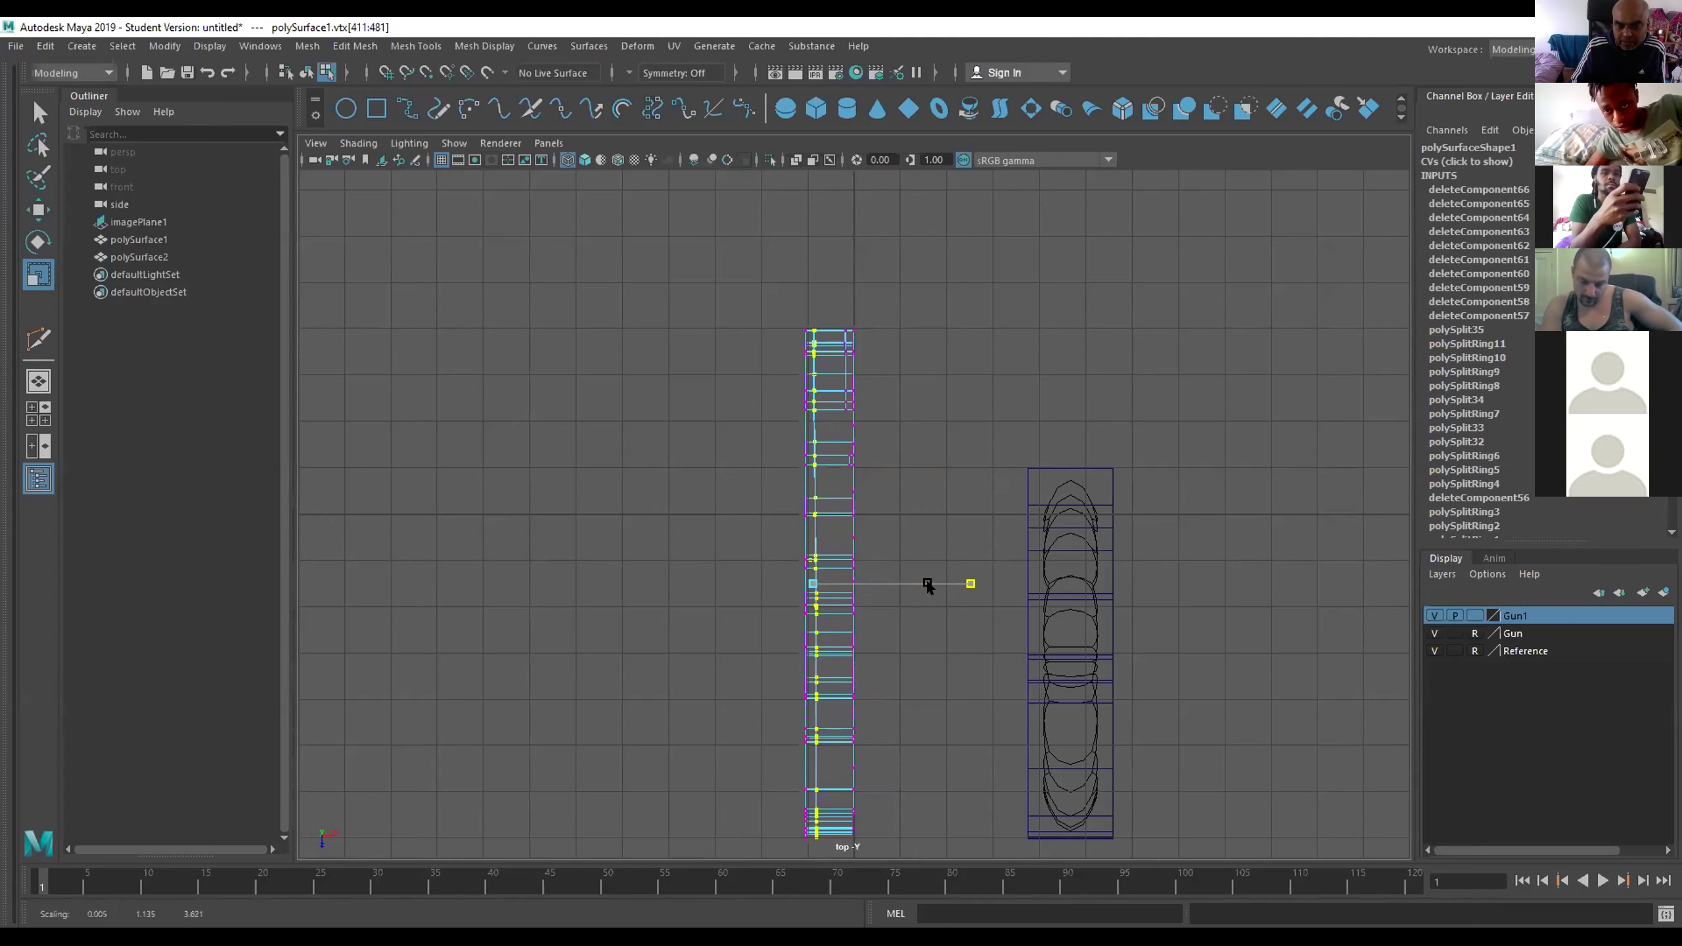
key("ctrl+e")
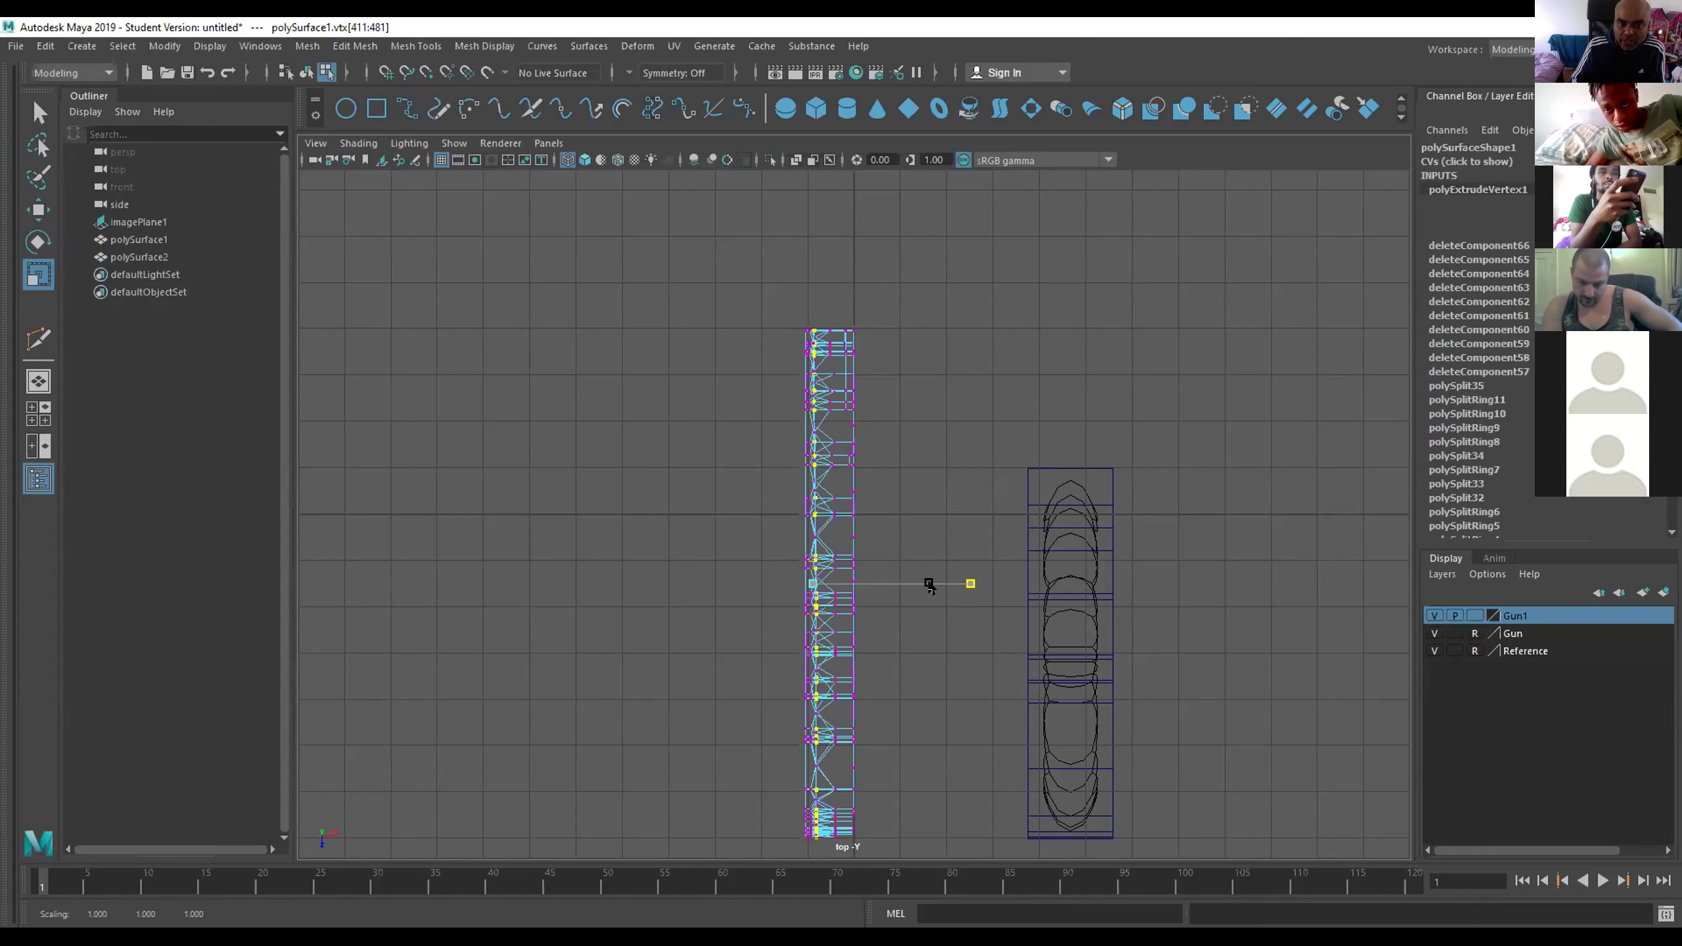
key("ctrl+z")
key("ctrl+z")
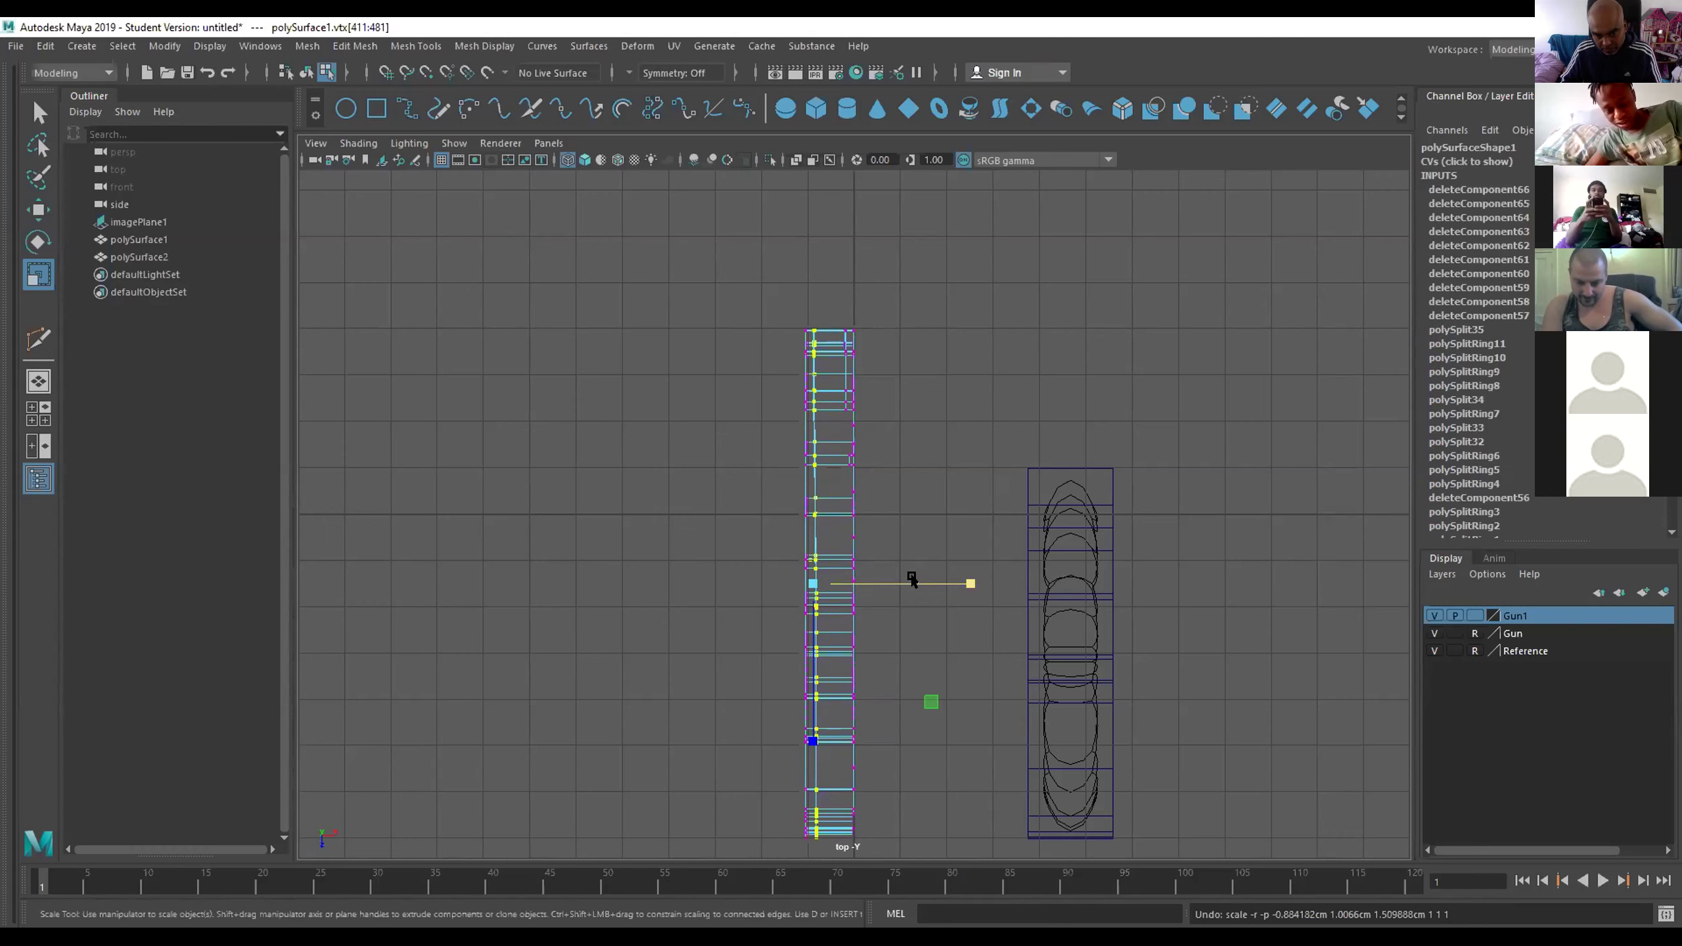
left_click_drag(913, 578, 917, 583)
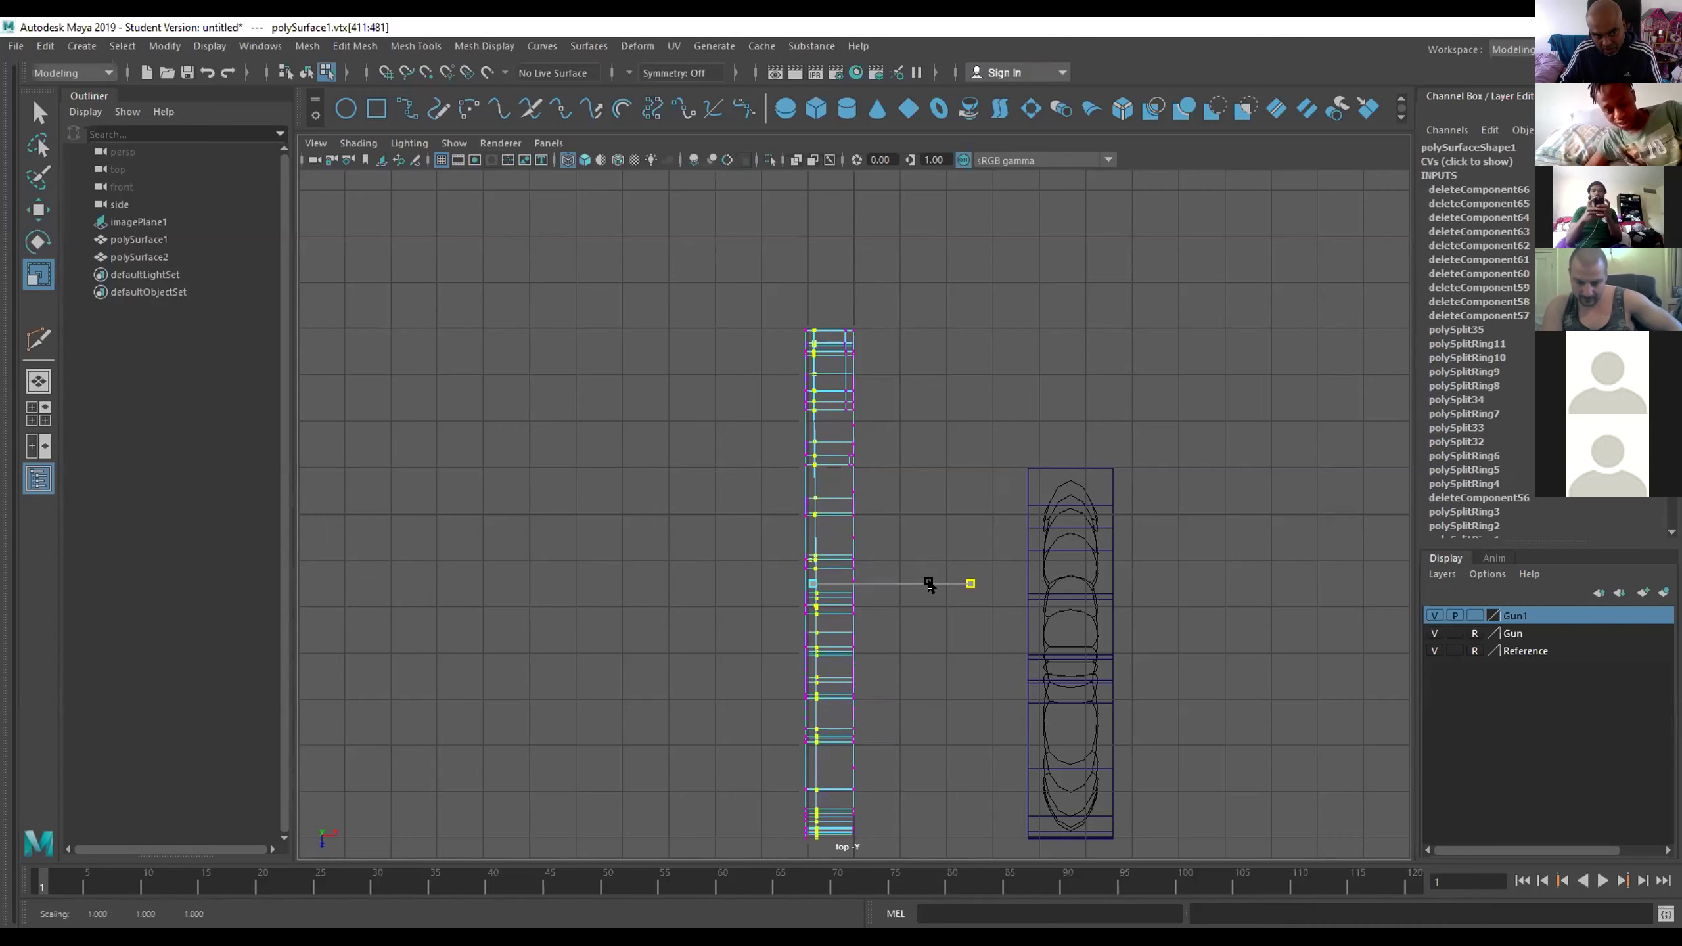
left_click_drag(943, 587, 996, 587)
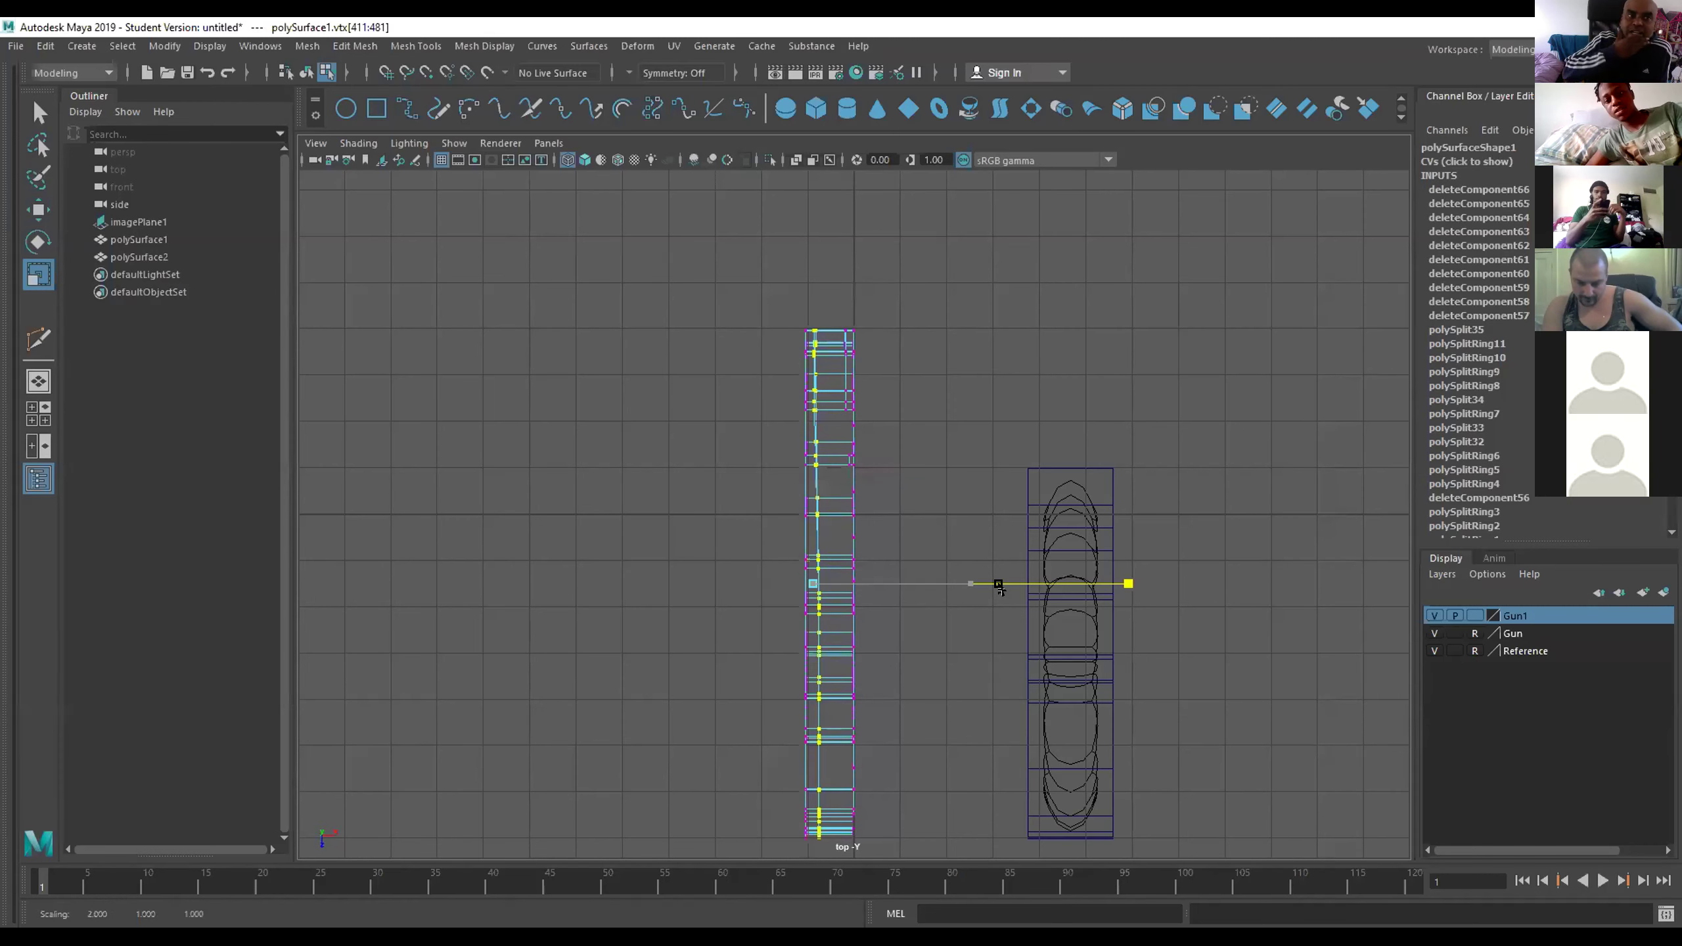
left_click_drag(999, 587, 999, 586)
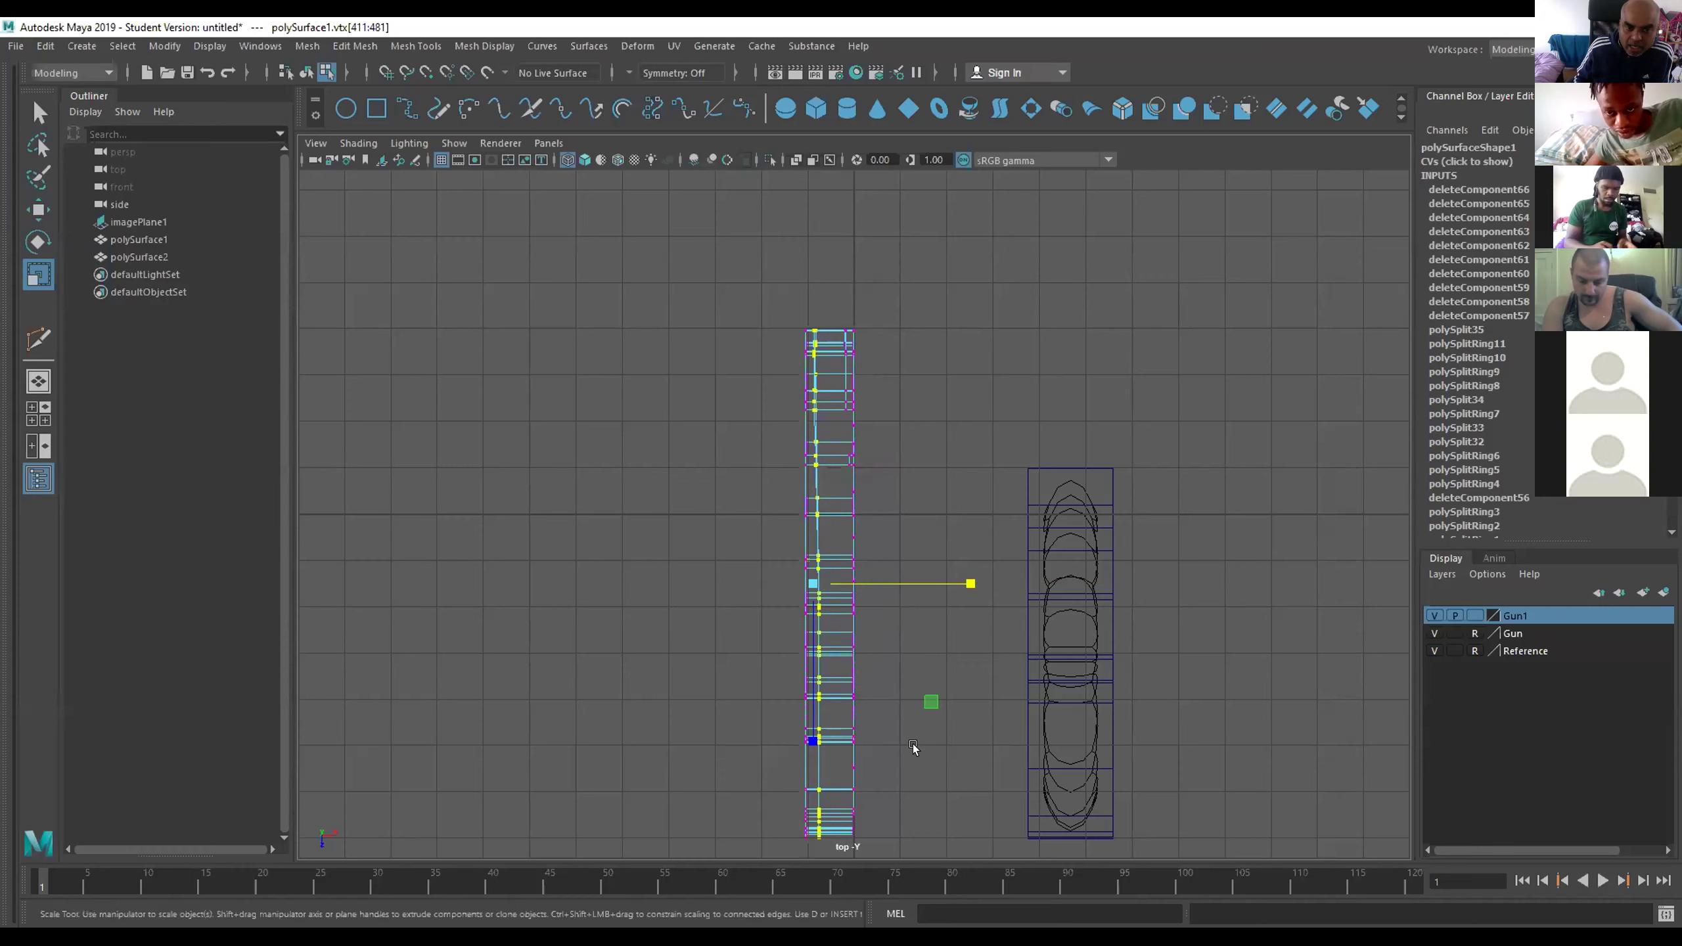
left_click(913, 745)
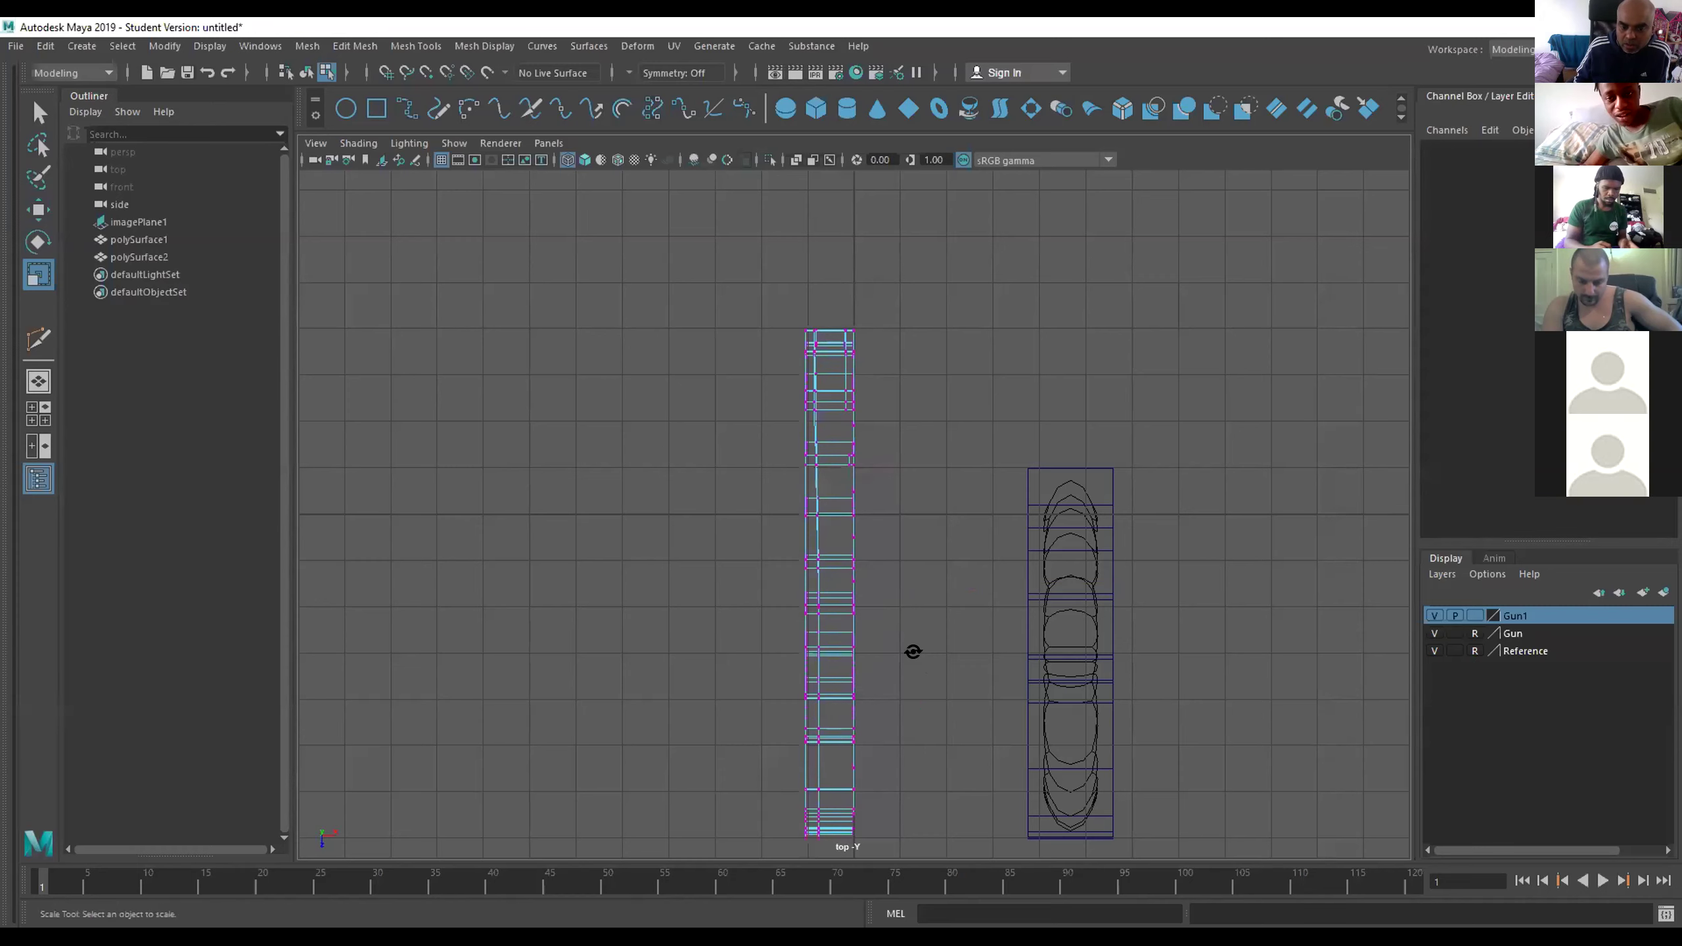
left_click_drag(912, 650, 834, 387)
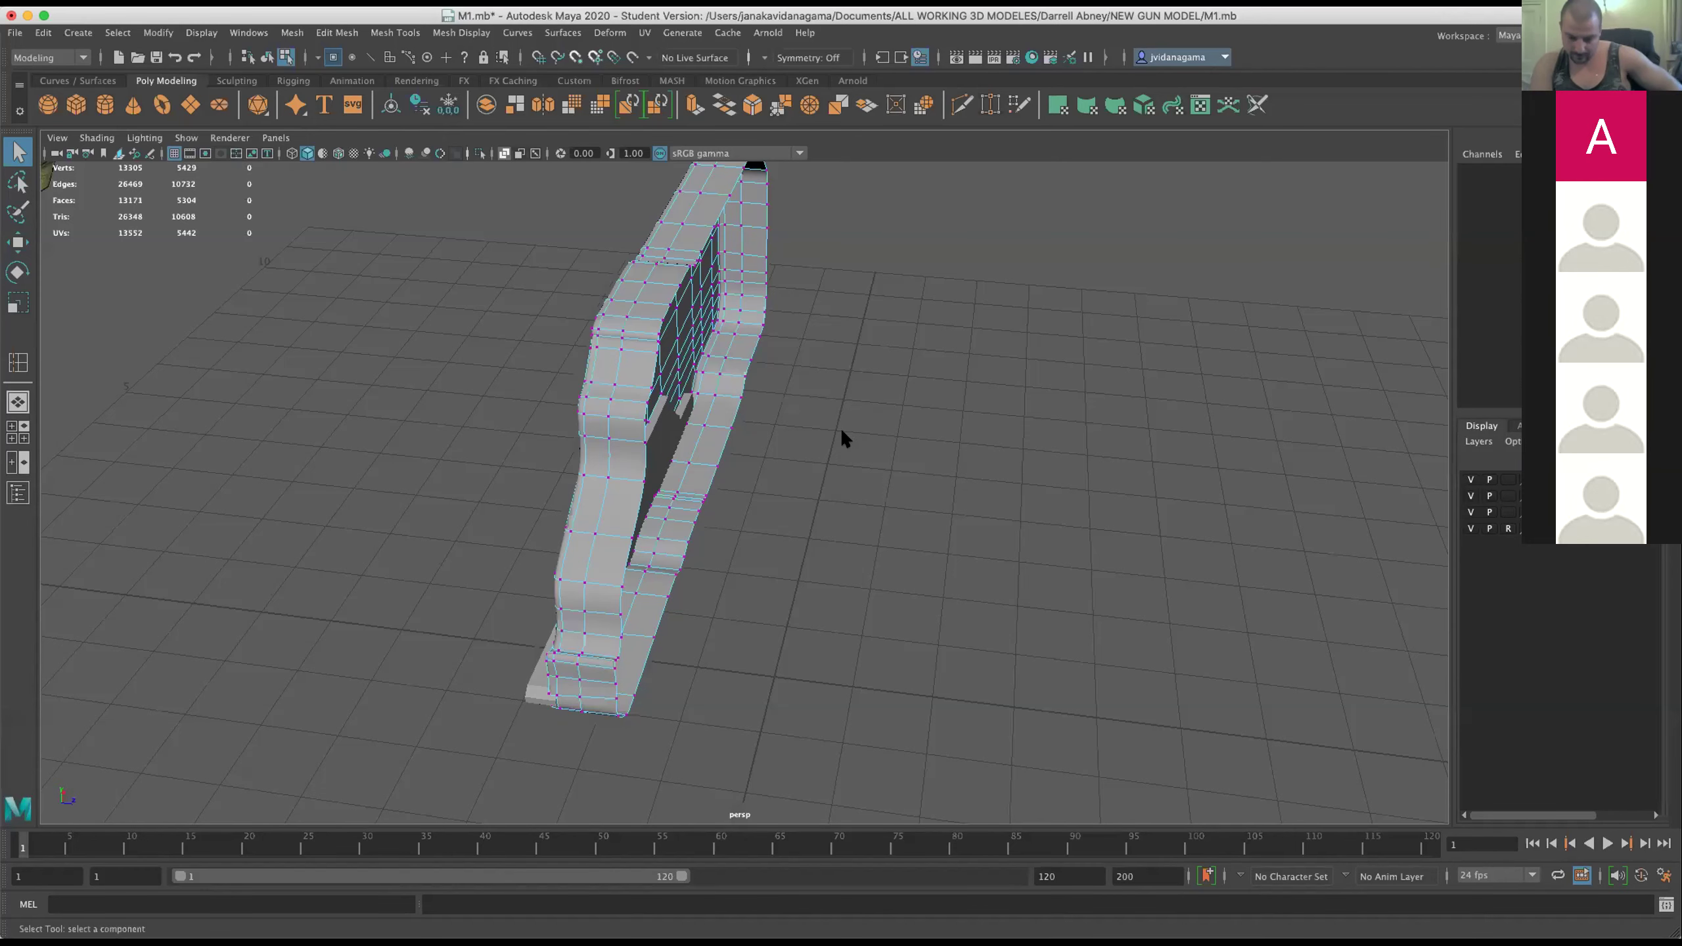
Orbit to the gun body's side and click a few vertices to check them, then deselect.
left_click_drag(585, 480, 732, 457)
left_click(732, 457)
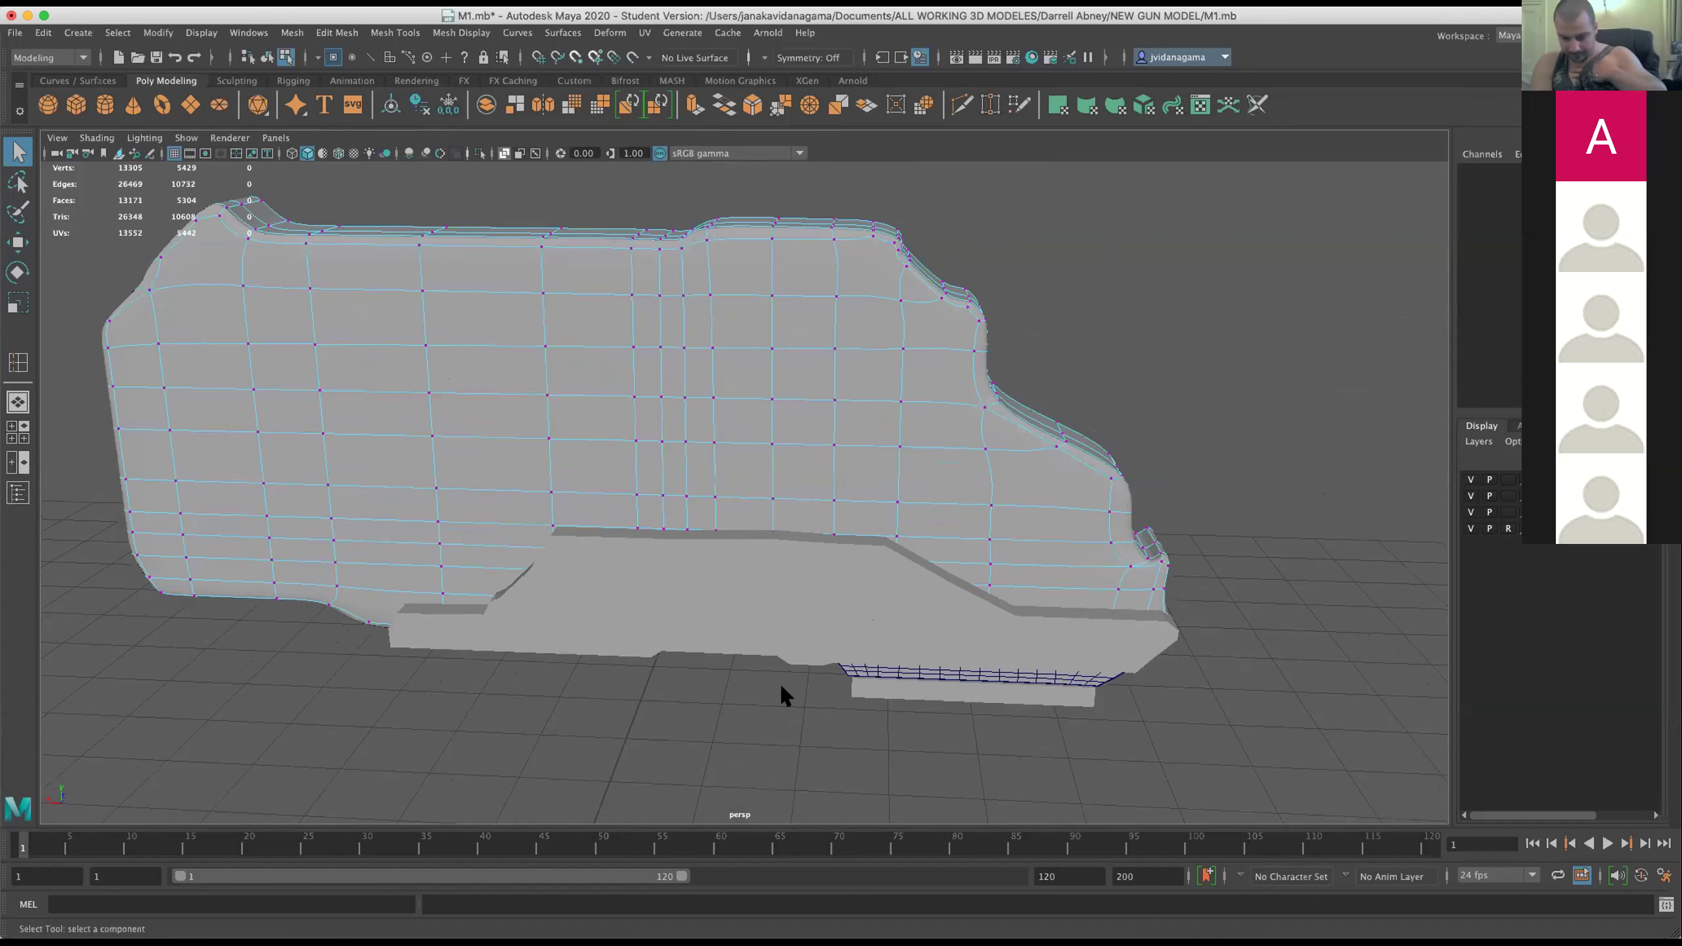
left_click(901, 401)
left_click(869, 745)
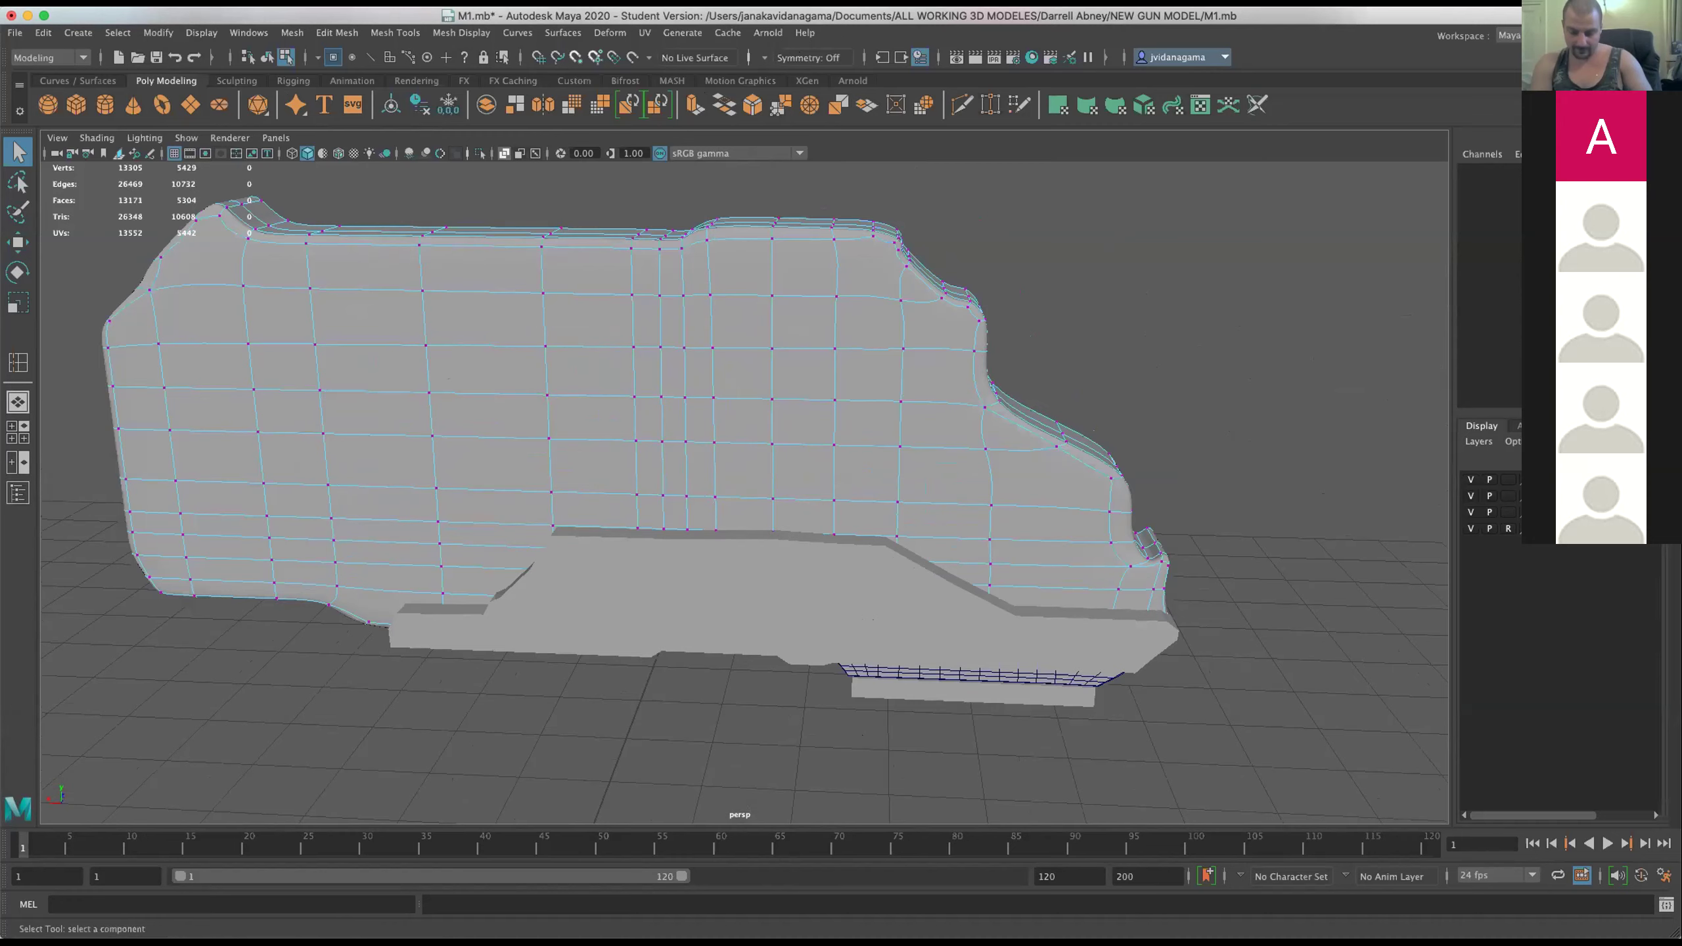
left_click(1380, 363)
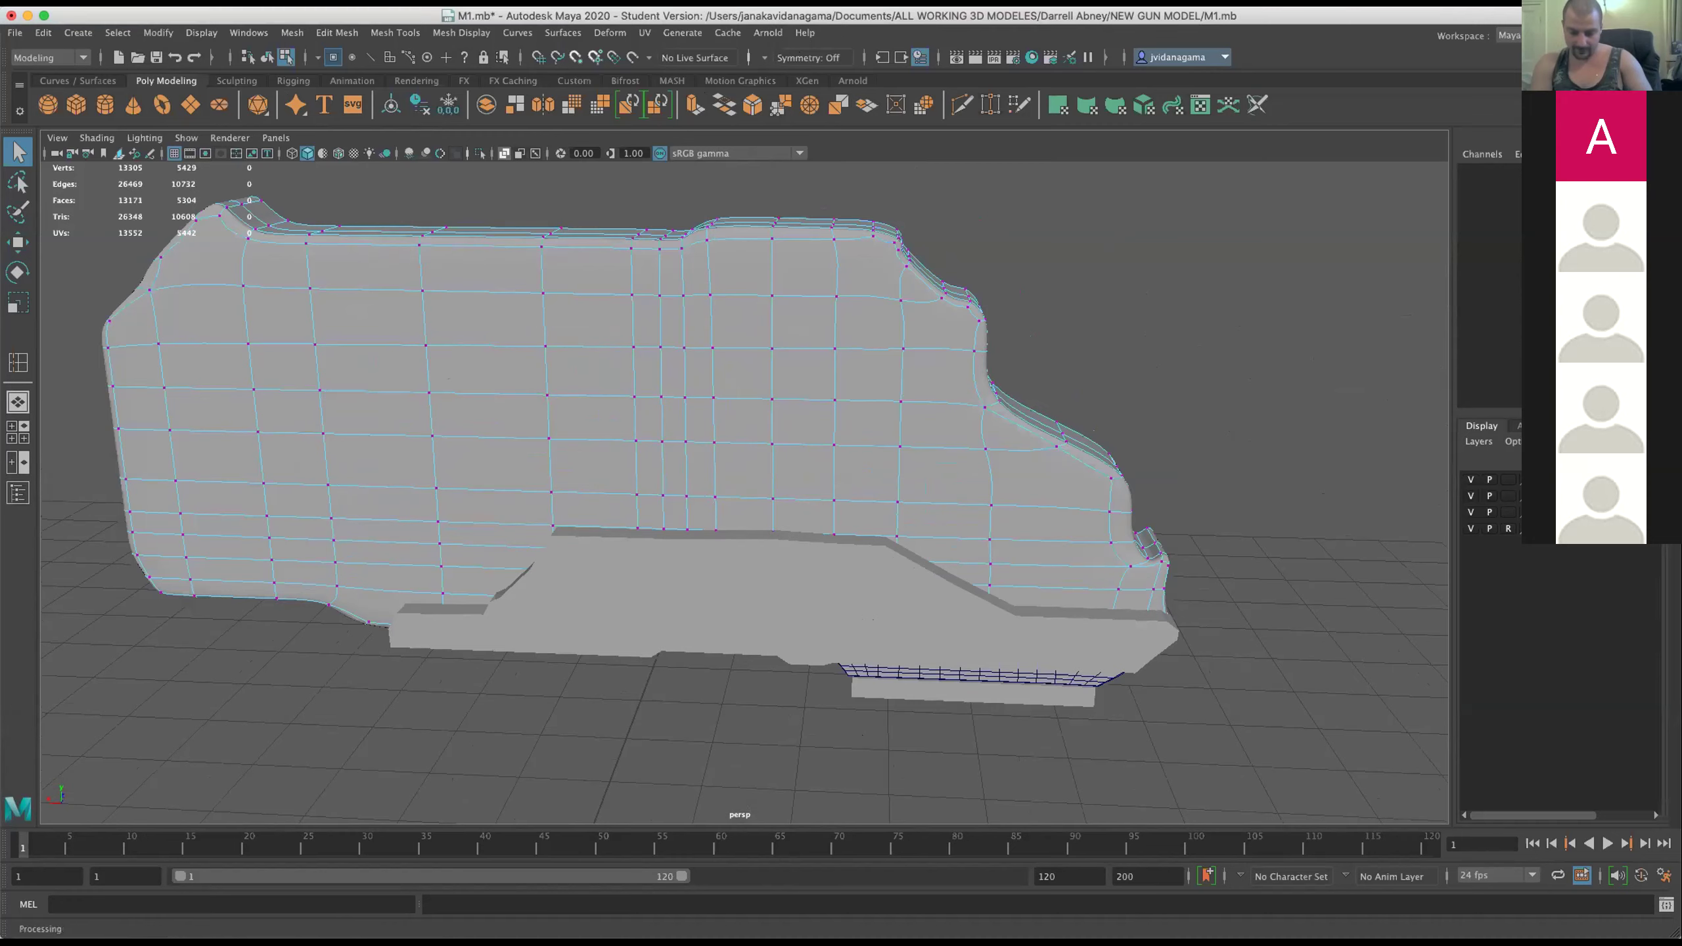